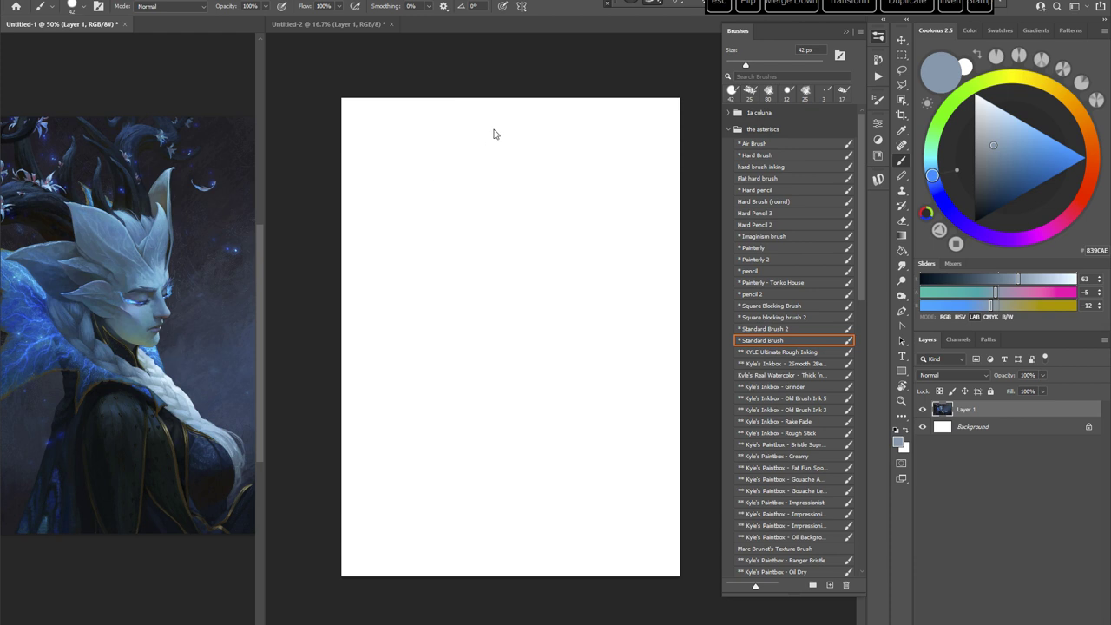
# Step: Set the brush size to 37 px on the blank Untitled-2 canvas and sketch the head's rounded outline, jaw and neck curve
pyautogui.click(483, 220)
pyautogui.rightClick(488, 244)
pyautogui.click(561, 276)
pyautogui.press('Return')
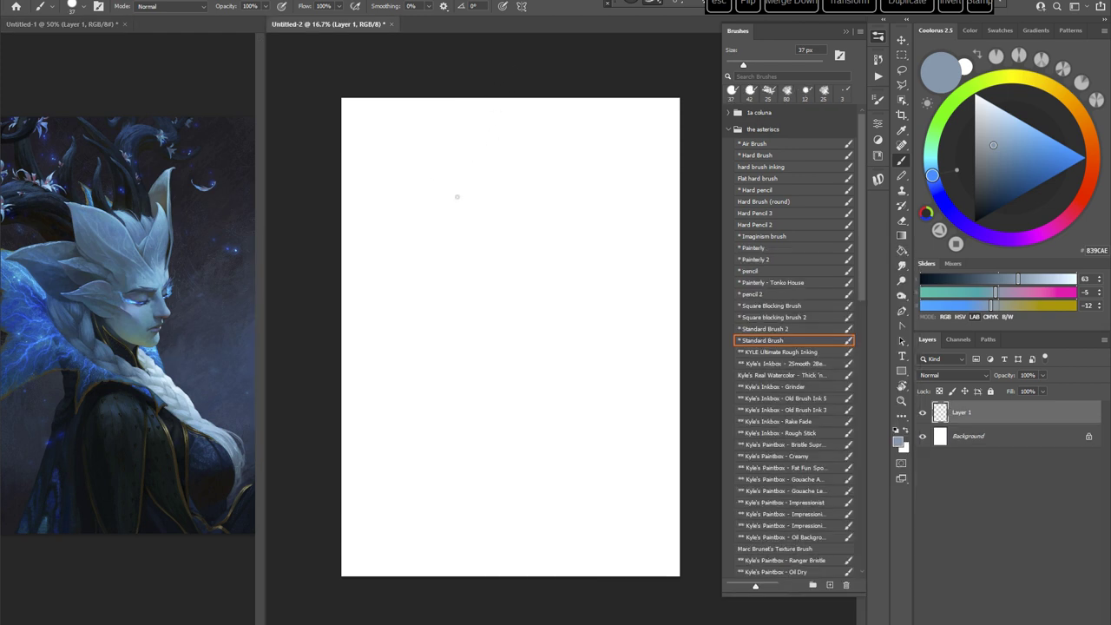
pyautogui.moveTo(442, 299); pyautogui.dragTo(498, 368)
pyautogui.moveTo(431, 281); pyautogui.dragTo(427, 252)
pyautogui.moveTo(498, 335); pyautogui.dragTo(520, 323)
pyautogui.moveTo(563, 235)
pyautogui.mouseDown()
pyautogui.moveTo(531, 332)
pyautogui.moveTo(565, 232)
pyautogui.moveTo(554, 211)
pyautogui.moveTo(459, 185)
pyautogui.moveTo(440, 265)
pyautogui.moveTo(463, 326)
pyautogui.moveTo(469, 274)
pyautogui.moveTo(488, 312)
pyautogui.moveTo(527, 332)
pyautogui.moveTo(489, 311)
pyautogui.mouseUp()
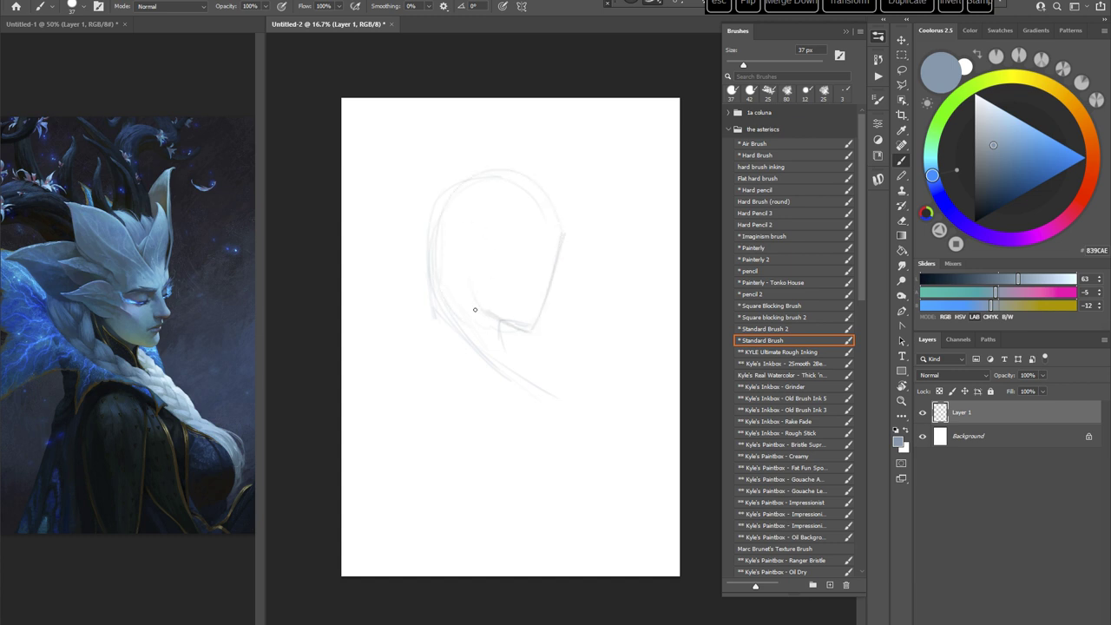
# Step: Sketch the ear, the pointed leaf shapes rising from the head and the swept-back curves behind them
pyautogui.moveTo(447, 246); pyautogui.dragTo(465, 275)
pyautogui.moveTo(474, 230); pyautogui.dragTo(438, 141)
pyautogui.moveTo(526, 177)
pyautogui.mouseDown()
pyautogui.moveTo(514, 199)
pyautogui.moveTo(538, 130)
pyautogui.moveTo(555, 216)
pyautogui.moveTo(567, 168)
pyautogui.mouseUp()
pyautogui.moveTo(573, 210); pyautogui.dragTo(571, 157)
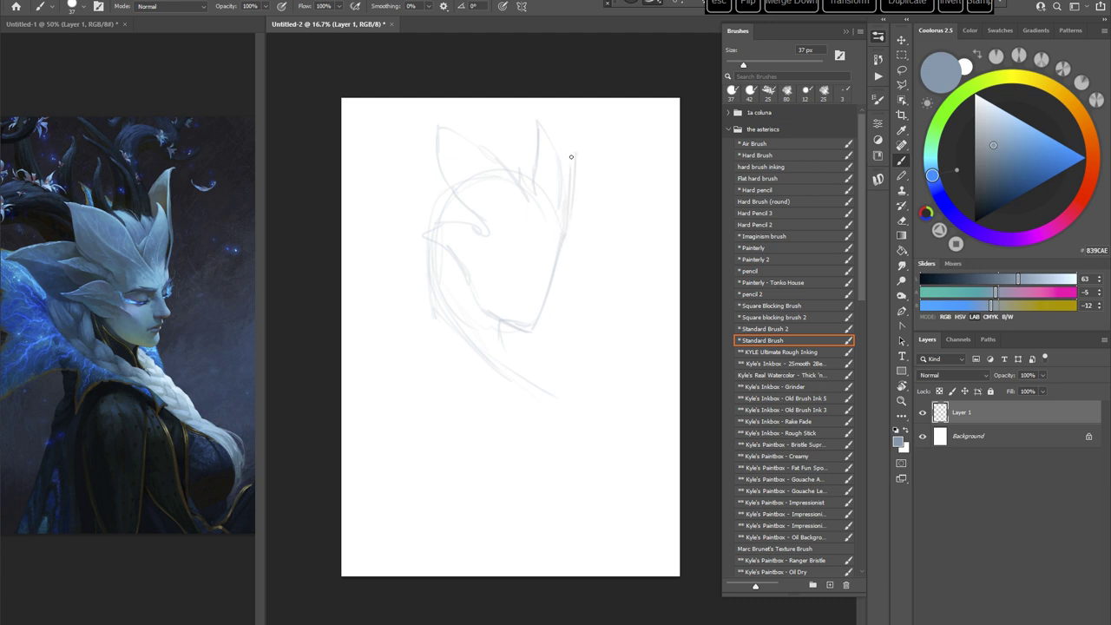
pyautogui.moveTo(565, 99); pyautogui.dragTo(564, 128)
pyautogui.moveTo(561, 233); pyautogui.dragTo(559, 245)
pyautogui.moveTo(424, 128)
pyautogui.mouseDown()
pyautogui.moveTo(396, 175)
pyautogui.moveTo(439, 192)
pyautogui.moveTo(416, 175)
pyautogui.moveTo(343, 162)
pyautogui.moveTo(364, 134)
pyautogui.moveTo(423, 126)
pyautogui.mouseUp()
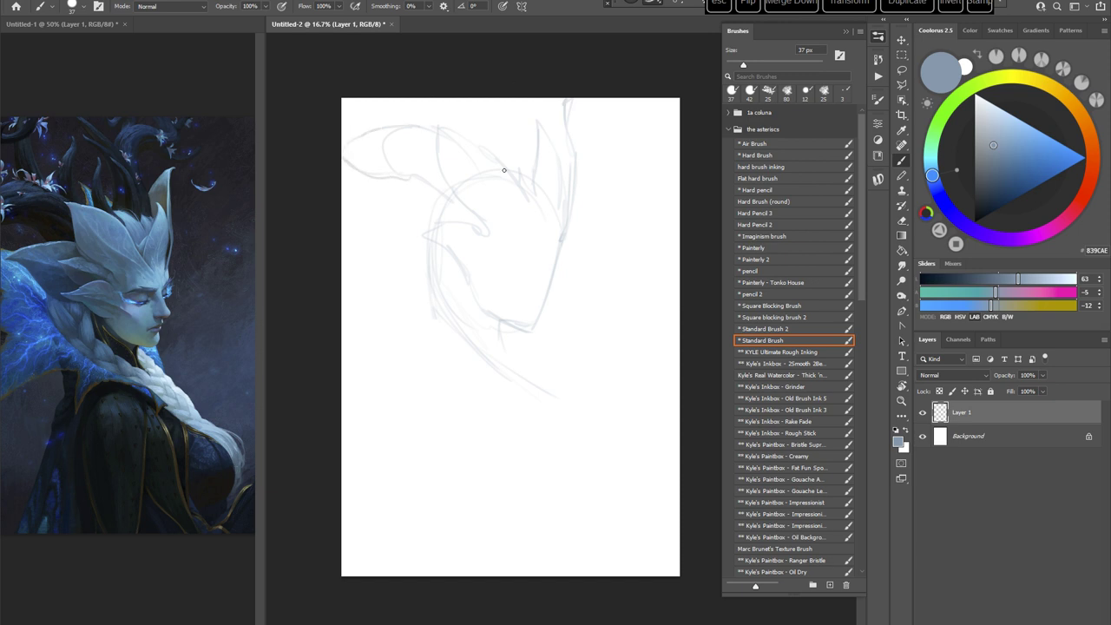
# Step: Add more spikes above the forehead, the back hair running down to the chest and a rear leaf
pyautogui.moveTo(515, 178)
pyautogui.mouseDown()
pyautogui.moveTo(500, 103)
pyautogui.moveTo(531, 113)
pyautogui.mouseUp()
pyautogui.moveTo(428, 262)
pyautogui.mouseDown()
pyautogui.moveTo(420, 290)
pyautogui.moveTo(426, 261)
pyautogui.moveTo(443, 320)
pyautogui.moveTo(444, 248)
pyautogui.moveTo(477, 349)
pyautogui.moveTo(441, 270)
pyautogui.moveTo(491, 339)
pyautogui.moveTo(557, 396)
pyautogui.moveTo(542, 387)
pyautogui.moveTo(573, 443)
pyautogui.mouseUp()
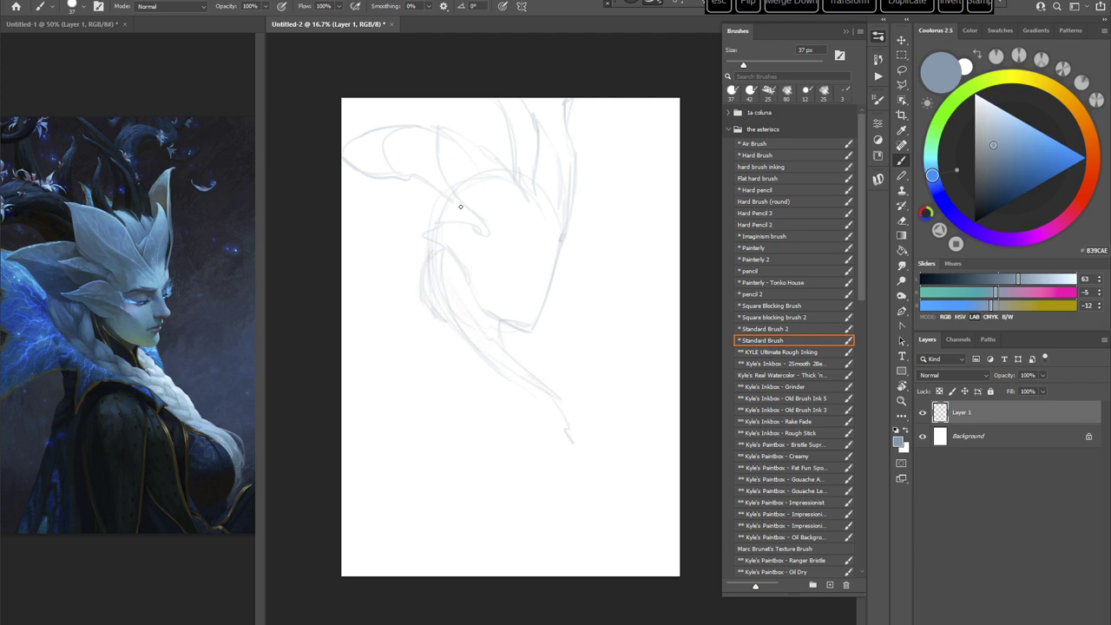
pyautogui.moveTo(454, 199)
pyautogui.mouseDown()
pyautogui.moveTo(394, 187)
pyautogui.moveTo(375, 196)
pyautogui.moveTo(432, 258)
pyautogui.mouseUp()
pyautogui.moveTo(378, 204); pyautogui.dragTo(405, 195)
pyautogui.moveTo(496, 156)
pyautogui.mouseDown()
pyautogui.moveTo(483, 150)
pyautogui.moveTo(519, 181)
pyautogui.mouseUp()
# Step: Reduce the brush size to 26 px and darken the contours of the crown leaves and swept-back shapes
pyautogui.rightClick(537, 187)
pyautogui.click(616, 204)
pyautogui.click(583, 49)
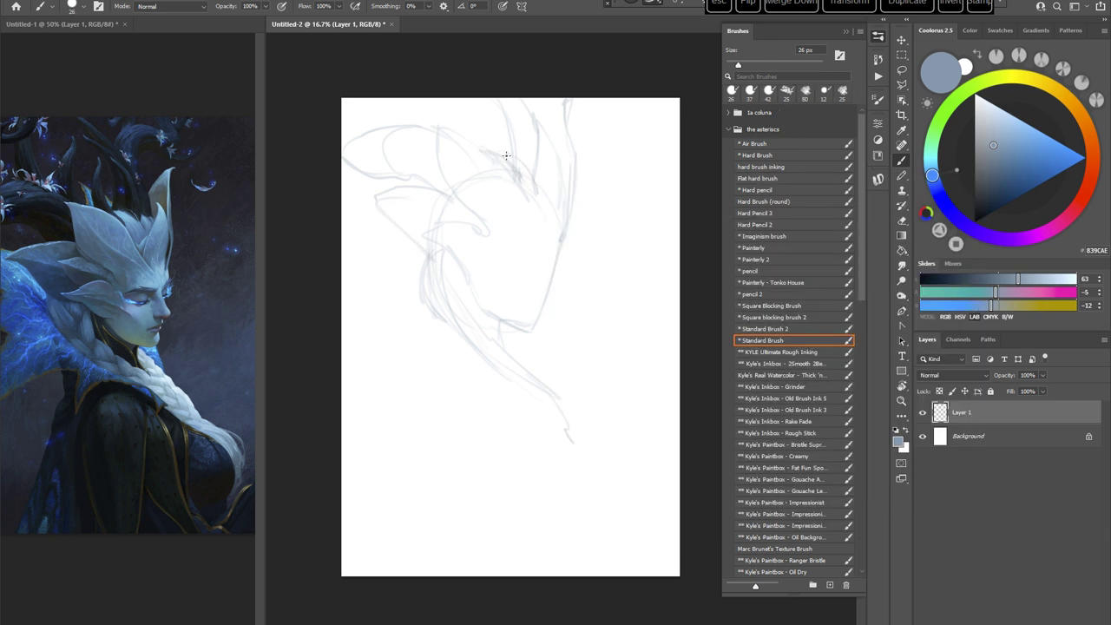
pyautogui.moveTo(506, 156)
pyautogui.mouseDown()
pyautogui.moveTo(537, 198)
pyautogui.moveTo(496, 160)
pyautogui.moveTo(522, 191)
pyautogui.moveTo(505, 140)
pyautogui.moveTo(488, 188)
pyautogui.moveTo(501, 234)
pyautogui.moveTo(470, 212)
pyautogui.moveTo(489, 242)
pyautogui.mouseUp()
pyautogui.moveTo(416, 126); pyautogui.dragTo(345, 124)
pyautogui.moveTo(375, 181); pyautogui.dragTo(423, 176)
pyautogui.moveTo(489, 98); pyautogui.dragTo(502, 117)
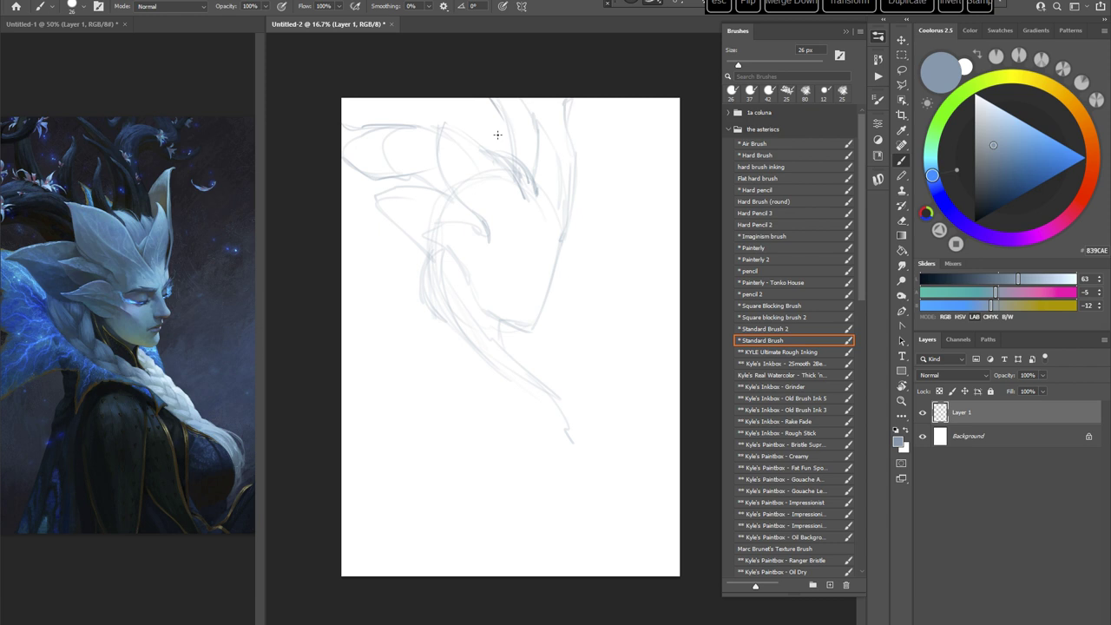
# Step: Define the rear leaf, the pointed ear, the start of the jawline and the hair behind the ear
pyautogui.moveTo(433, 189)
pyautogui.mouseDown()
pyautogui.moveTo(382, 205)
pyautogui.moveTo(447, 262)
pyautogui.moveTo(434, 238)
pyautogui.moveTo(462, 235)
pyautogui.moveTo(477, 261)
pyautogui.moveTo(483, 248)
pyautogui.moveTo(450, 243)
pyautogui.moveTo(418, 258)
pyautogui.moveTo(475, 292)
pyautogui.mouseUp()
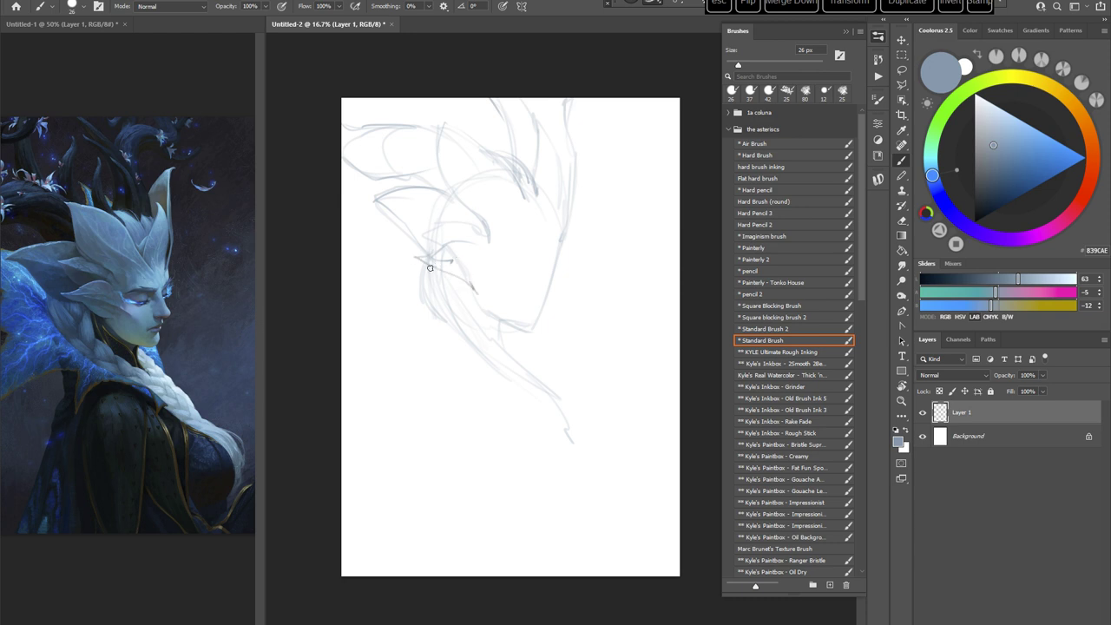
pyautogui.moveTo(433, 260)
pyautogui.mouseDown()
pyautogui.moveTo(472, 272)
pyautogui.moveTo(485, 313)
pyautogui.mouseUp()
pyautogui.press('b')
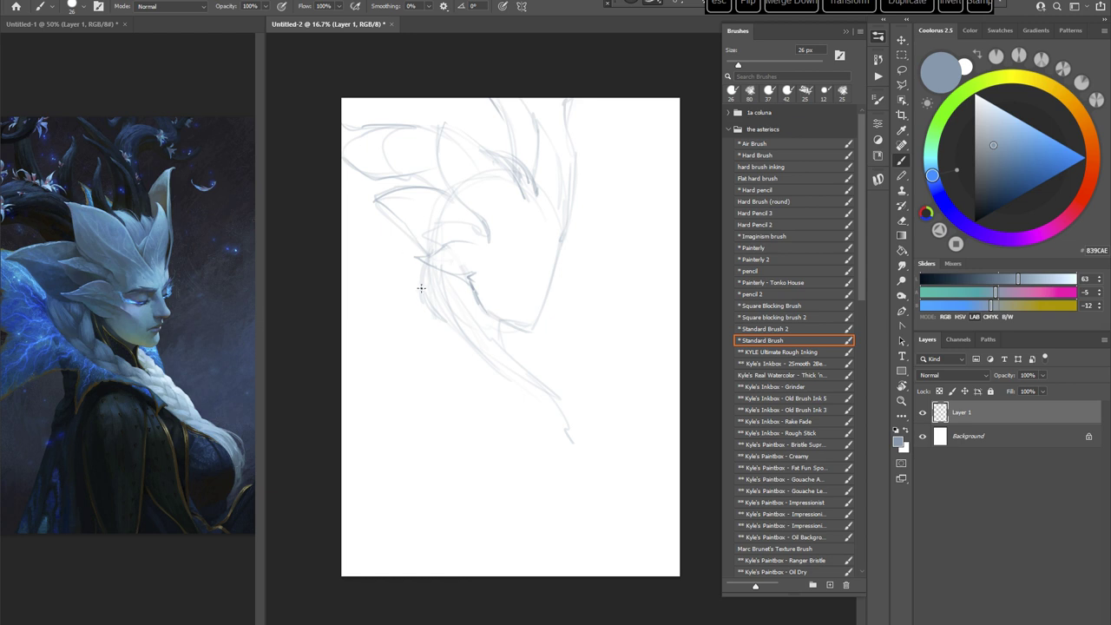
pyautogui.moveTo(421, 270); pyautogui.dragTo(428, 314)
# Step: Darken the front spike, forehead and face contour down to the chin, and add curved guidelines across the face
pyautogui.moveTo(555, 208)
pyautogui.mouseDown()
pyautogui.moveTo(494, 216)
pyautogui.moveTo(549, 218)
pyautogui.moveTo(499, 261)
pyautogui.moveTo(532, 249)
pyautogui.moveTo(561, 181)
pyautogui.mouseUp()
pyautogui.moveTo(563, 112)
pyautogui.mouseDown()
pyautogui.moveTo(573, 157)
pyautogui.moveTo(559, 252)
pyautogui.mouseUp()
pyautogui.moveTo(561, 245); pyautogui.dragTo(534, 321)
pyautogui.moveTo(475, 291)
pyautogui.mouseDown()
pyautogui.moveTo(527, 330)
pyautogui.moveTo(546, 298)
pyautogui.mouseUp()
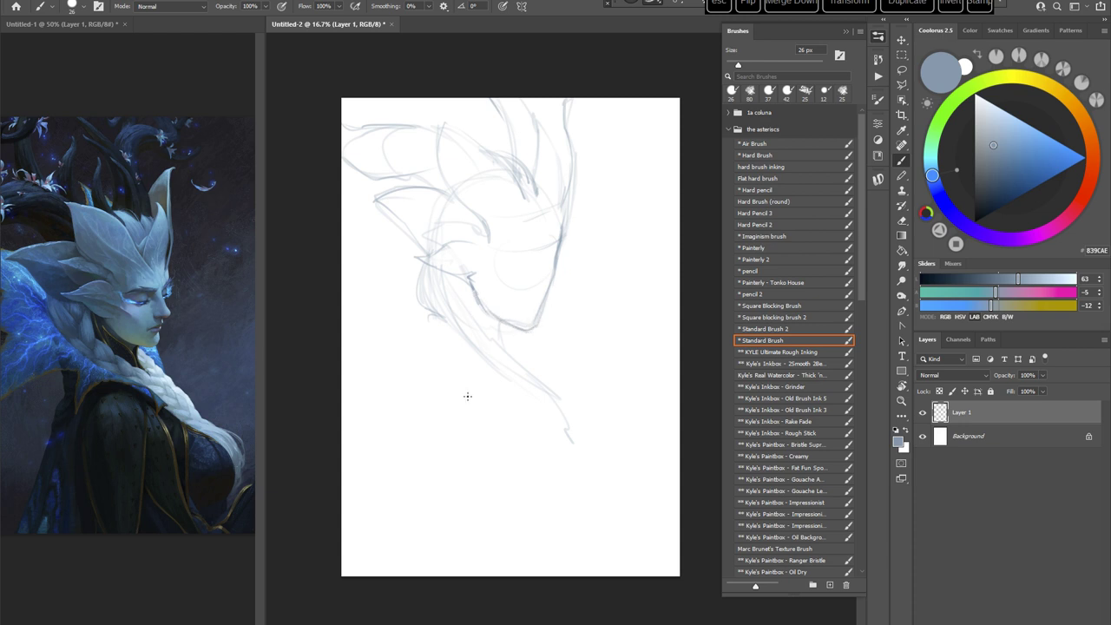
# Step: Draw the brow, eyes and nose on the face, plus the hairline at the temple
pyautogui.moveTo(500, 257); pyautogui.dragTo(553, 245)
pyautogui.moveTo(526, 260); pyautogui.dragTo(524, 266)
pyautogui.moveTo(530, 259); pyautogui.dragTo(544, 253)
pyautogui.moveTo(541, 265)
pyautogui.mouseDown()
pyautogui.moveTo(533, 284)
pyautogui.moveTo(554, 284)
pyautogui.moveTo(543, 295)
pyautogui.moveTo(531, 285)
pyautogui.moveTo(550, 286)
pyautogui.mouseUp()
pyautogui.moveTo(499, 258)
pyautogui.mouseDown()
pyautogui.moveTo(535, 250)
pyautogui.moveTo(523, 209)
pyautogui.moveTo(488, 241)
pyautogui.moveTo(483, 212)
pyautogui.mouseUp()
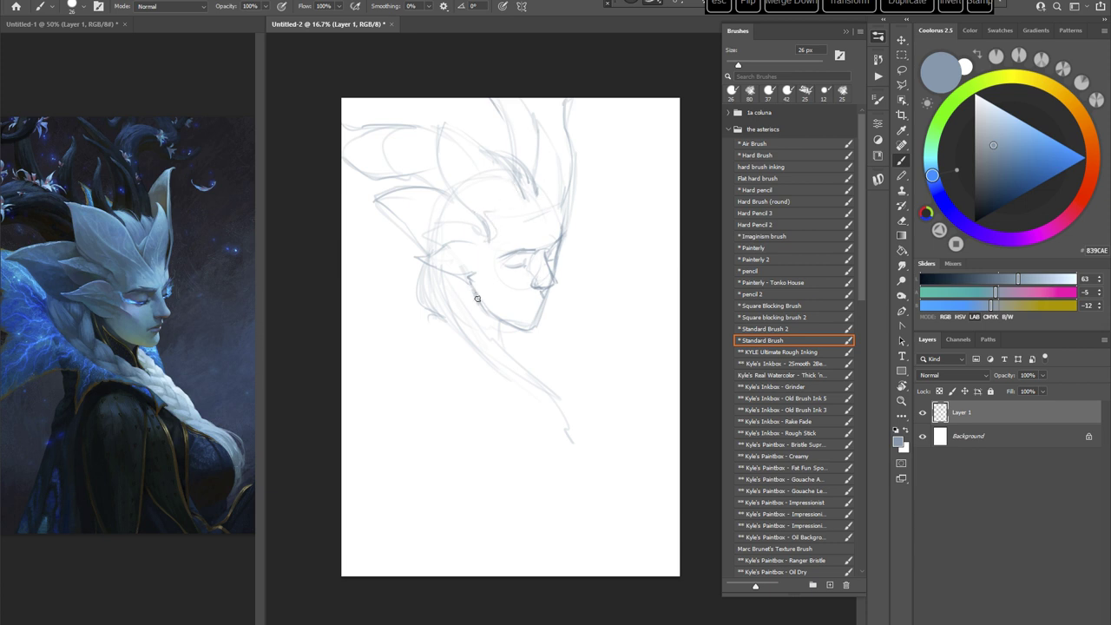
# Step: Clean up the jaw area with the eraser and draw the mouth, lips and chin
pyautogui.press('e')
pyautogui.moveTo(476, 290)
pyautogui.mouseDown()
pyautogui.moveTo(500, 320)
pyautogui.moveTo(545, 326)
pyautogui.moveTo(535, 316)
pyautogui.moveTo(515, 323)
pyautogui.moveTo(542, 328)
pyautogui.moveTo(546, 317)
pyautogui.mouseUp()
pyautogui.press('e')
pyautogui.press('.')
pyautogui.press('e')
pyautogui.moveTo(551, 292)
pyautogui.mouseDown()
pyautogui.moveTo(534, 327)
pyautogui.moveTo(558, 210)
pyautogui.moveTo(542, 252)
pyautogui.moveTo(545, 290)
pyautogui.moveTo(538, 271)
pyautogui.moveTo(533, 287)
pyautogui.moveTo(539, 308)
pyautogui.moveTo(519, 325)
pyautogui.mouseUp()
pyautogui.moveTo(526, 305)
pyautogui.mouseDown()
pyautogui.moveTo(543, 301)
pyautogui.moveTo(530, 327)
pyautogui.moveTo(546, 321)
pyautogui.moveTo(523, 330)
pyautogui.moveTo(546, 329)
pyautogui.mouseUp()
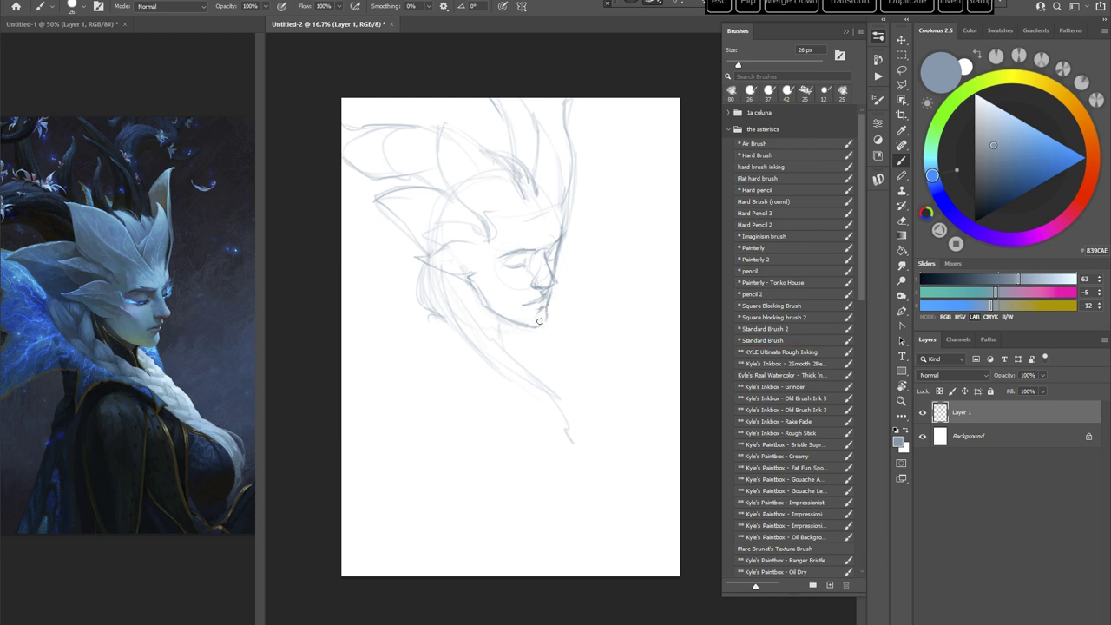
# Step: Strengthen the jawline and draw the neck lines and the hair strands behind the ear
pyautogui.moveTo(474, 285)
pyautogui.mouseDown()
pyautogui.moveTo(493, 312)
pyautogui.moveTo(469, 282)
pyautogui.moveTo(493, 315)
pyautogui.moveTo(547, 322)
pyautogui.moveTo(504, 333)
pyautogui.mouseUp()
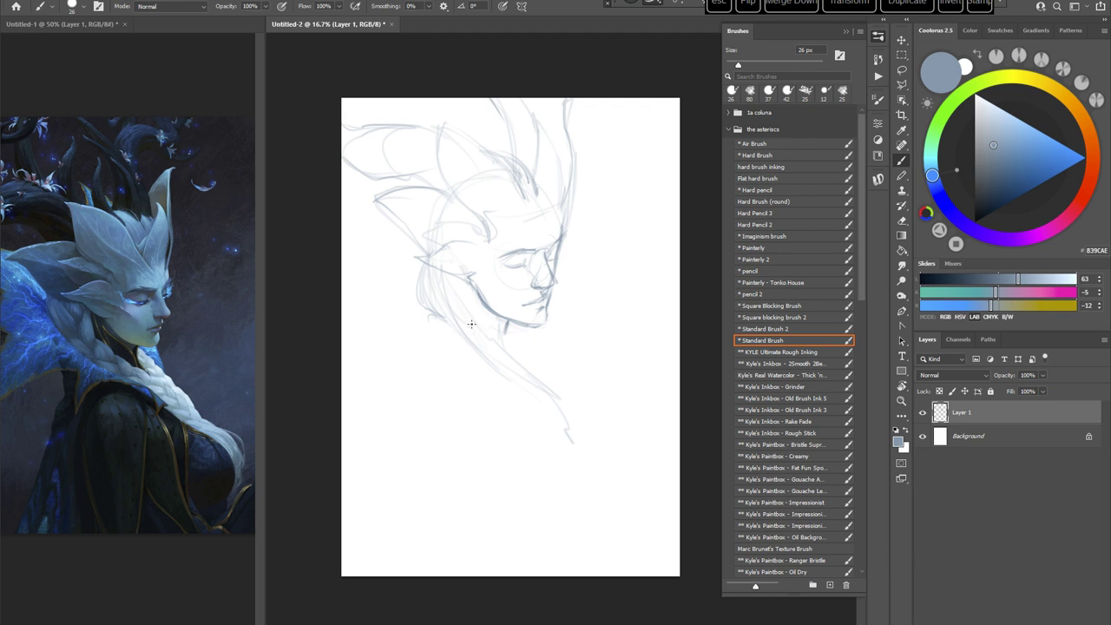
pyautogui.moveTo(460, 299); pyautogui.dragTo(530, 360)
pyautogui.moveTo(451, 278)
pyautogui.mouseDown()
pyautogui.moveTo(459, 307)
pyautogui.moveTo(458, 295)
pyautogui.moveTo(430, 311)
pyautogui.moveTo(447, 318)
pyautogui.mouseUp()
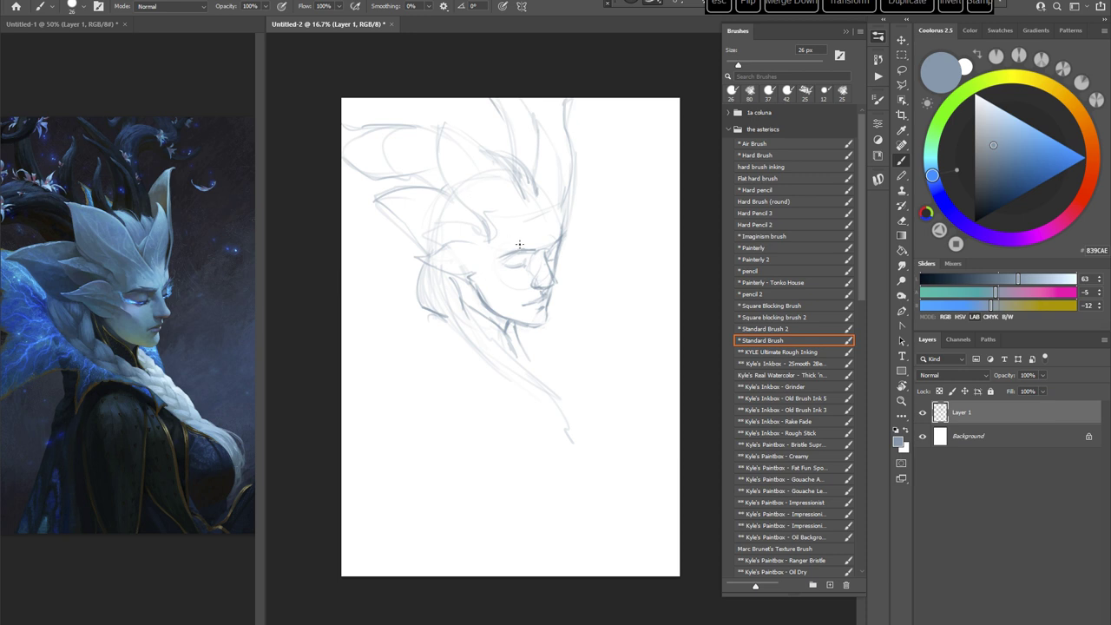
# Step: Darken the near eyebrow, the central crown spike, the far eye and the nose
pyautogui.moveTo(520, 244)
pyautogui.mouseDown()
pyautogui.moveTo(499, 259)
pyautogui.moveTo(539, 248)
pyautogui.mouseUp()
pyautogui.moveTo(521, 192); pyautogui.dragTo(538, 215)
pyautogui.moveTo(530, 155); pyautogui.dragTo(536, 185)
pyautogui.moveTo(552, 257); pyautogui.dragTo(549, 292)
pyautogui.moveTo(552, 262); pyautogui.dragTo(554, 275)
pyautogui.moveTo(532, 273); pyautogui.dragTo(534, 287)
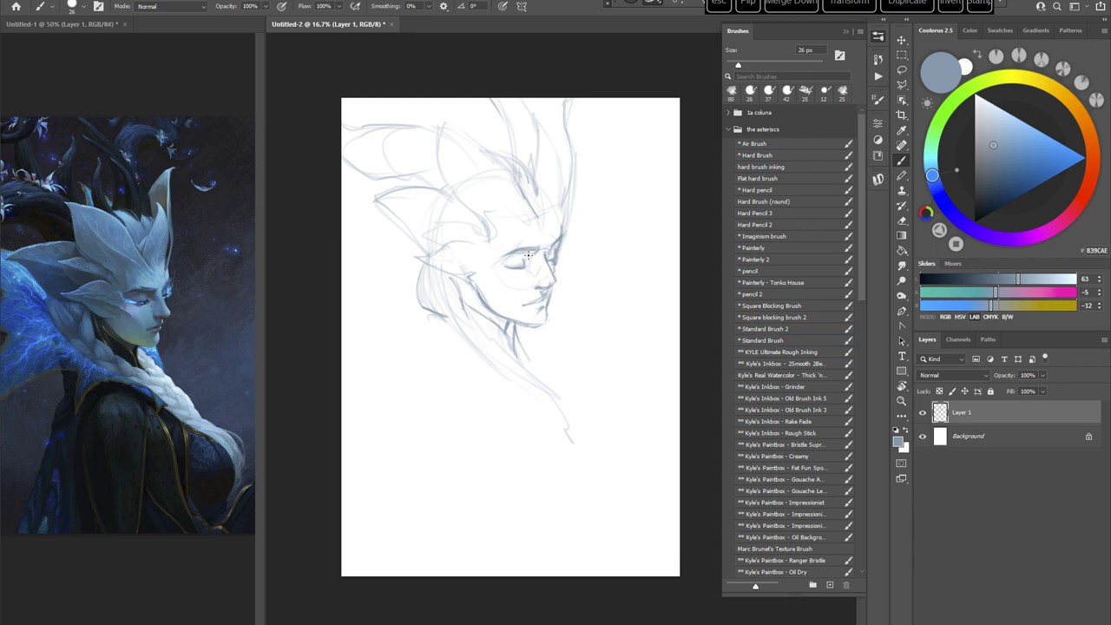
pyautogui.press(',')
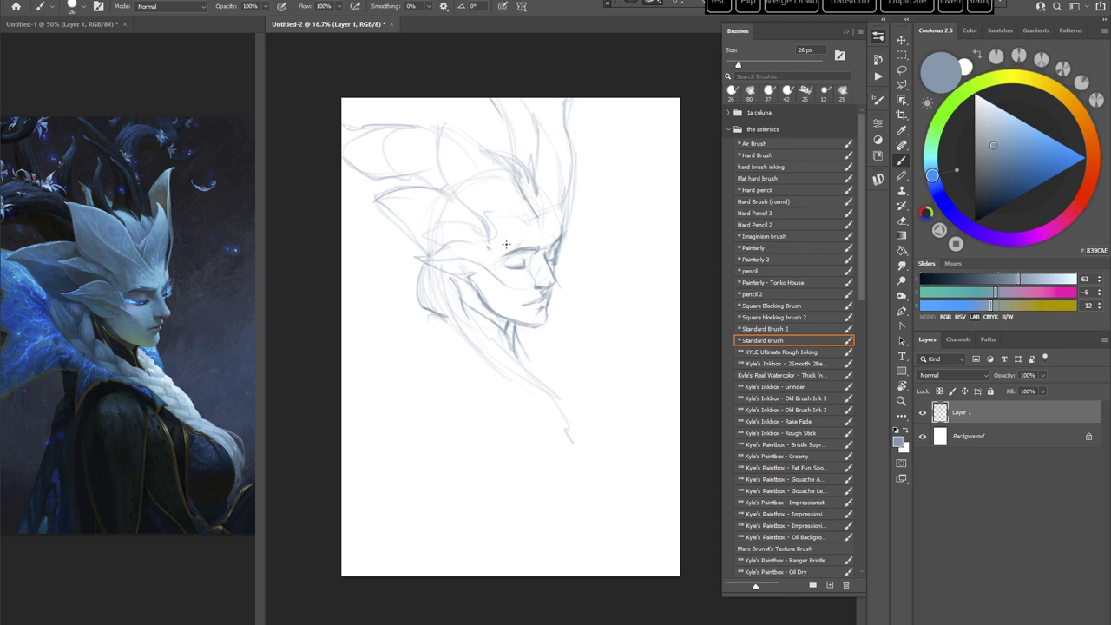
# Step: Refine the front spike, then draw the throat line and the long braid falling over the chest
pyautogui.moveTo(575, 184)
pyautogui.mouseDown()
pyautogui.moveTo(564, 225)
pyautogui.moveTo(551, 199)
pyautogui.moveTo(558, 213)
pyautogui.moveTo(570, 116)
pyautogui.moveTo(539, 189)
pyautogui.moveTo(558, 226)
pyautogui.moveTo(565, 204)
pyautogui.moveTo(559, 231)
pyautogui.moveTo(567, 194)
pyautogui.mouseUp()
pyautogui.moveTo(530, 340); pyautogui.dragTo(547, 379)
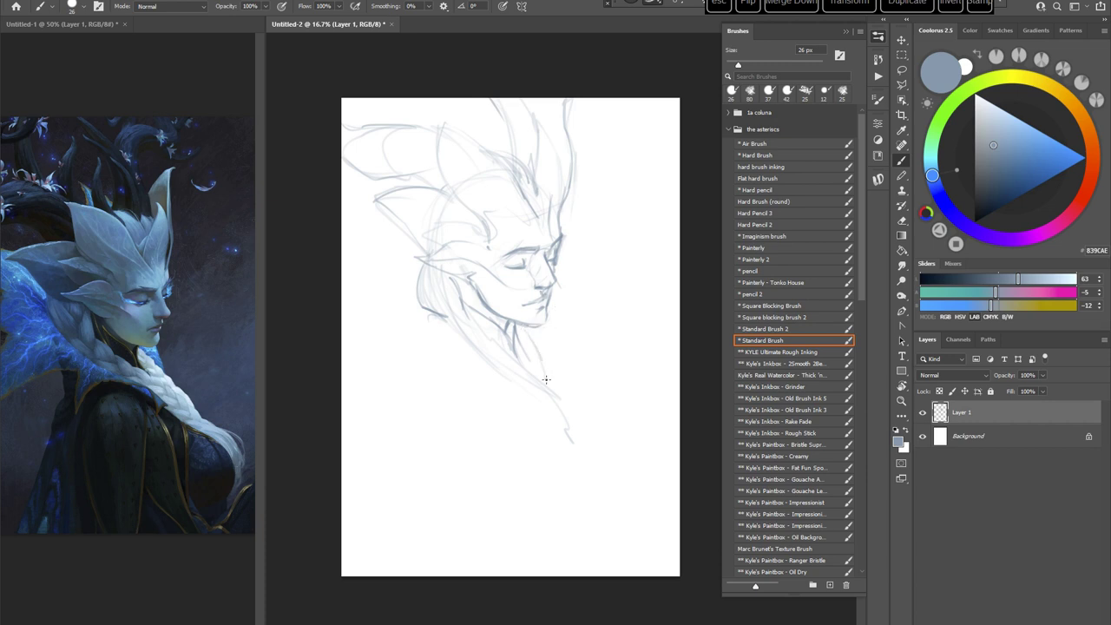
pyautogui.moveTo(424, 323); pyautogui.dragTo(482, 356)
pyautogui.moveTo(456, 311)
pyautogui.mouseDown()
pyautogui.moveTo(550, 391)
pyautogui.moveTo(508, 375)
pyautogui.moveTo(561, 410)
pyautogui.moveTo(585, 472)
pyautogui.mouseUp()
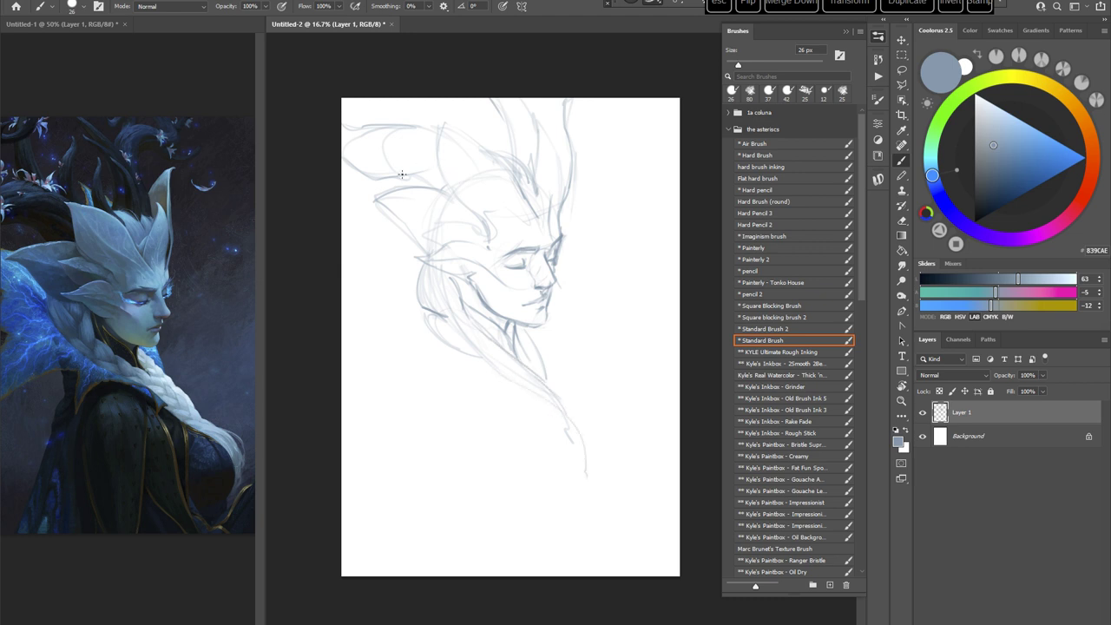
# Step: Add flowing strands behind the head and sketch the shoulder and collar lines
pyautogui.moveTo(359, 177)
pyautogui.mouseDown()
pyautogui.moveTo(436, 149)
pyautogui.moveTo(418, 153)
pyautogui.mouseUp()
pyautogui.moveTo(345, 235); pyautogui.dragTo(383, 223)
pyautogui.moveTo(380, 367)
pyautogui.mouseDown()
pyautogui.moveTo(423, 366)
pyautogui.moveTo(429, 429)
pyautogui.moveTo(501, 389)
pyautogui.moveTo(527, 387)
pyautogui.mouseUp()
pyautogui.moveTo(437, 403); pyautogui.dragTo(418, 356)
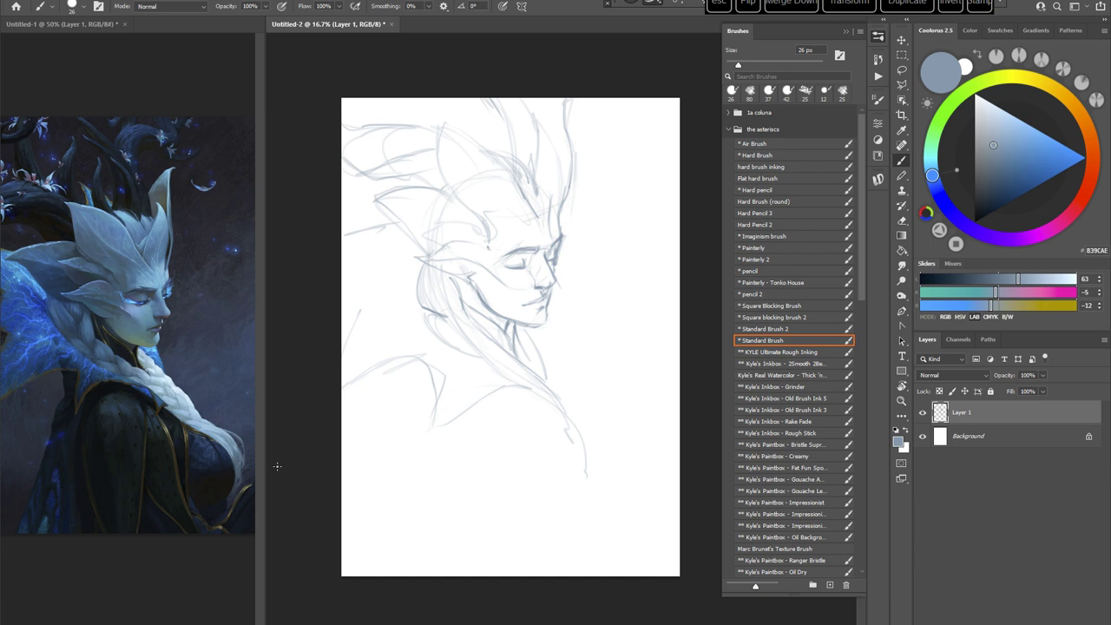
# Step: Touch up the ear contour and sketch the sleeve and the long back line down to the canvas's lower edge
pyautogui.moveTo(465, 267); pyautogui.dragTo(476, 285)
pyautogui.press('e')
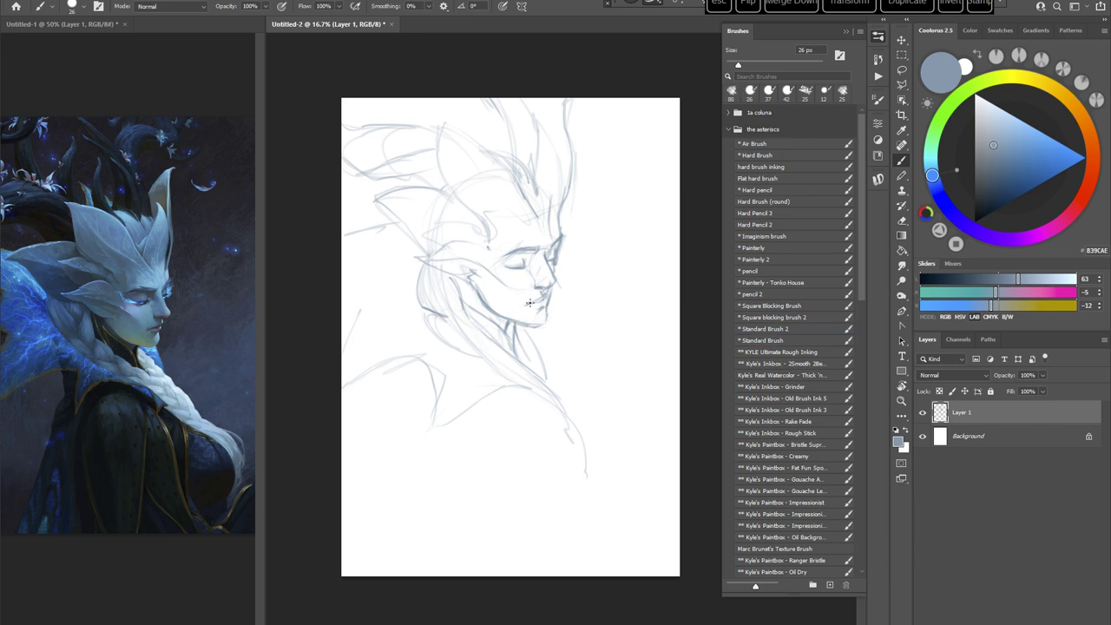
pyautogui.press(',')
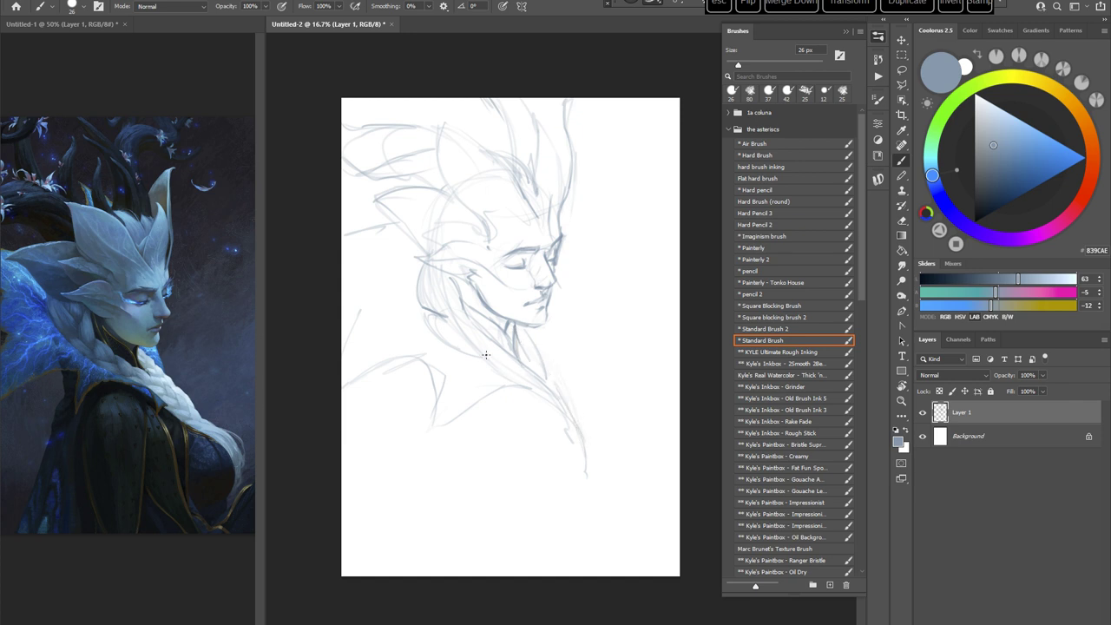
pyautogui.moveTo(414, 357)
pyautogui.mouseDown()
pyautogui.moveTo(419, 403)
pyautogui.moveTo(402, 439)
pyautogui.moveTo(410, 425)
pyautogui.moveTo(428, 576)
pyautogui.mouseUp()
pyautogui.moveTo(423, 533); pyautogui.dragTo(428, 577)
# Step: Add strands at the top of the head and redraw the crown leaves with darker contours around the forehead
pyautogui.moveTo(451, 103)
pyautogui.mouseDown()
pyautogui.moveTo(461, 146)
pyautogui.moveTo(537, 131)
pyautogui.mouseUp()
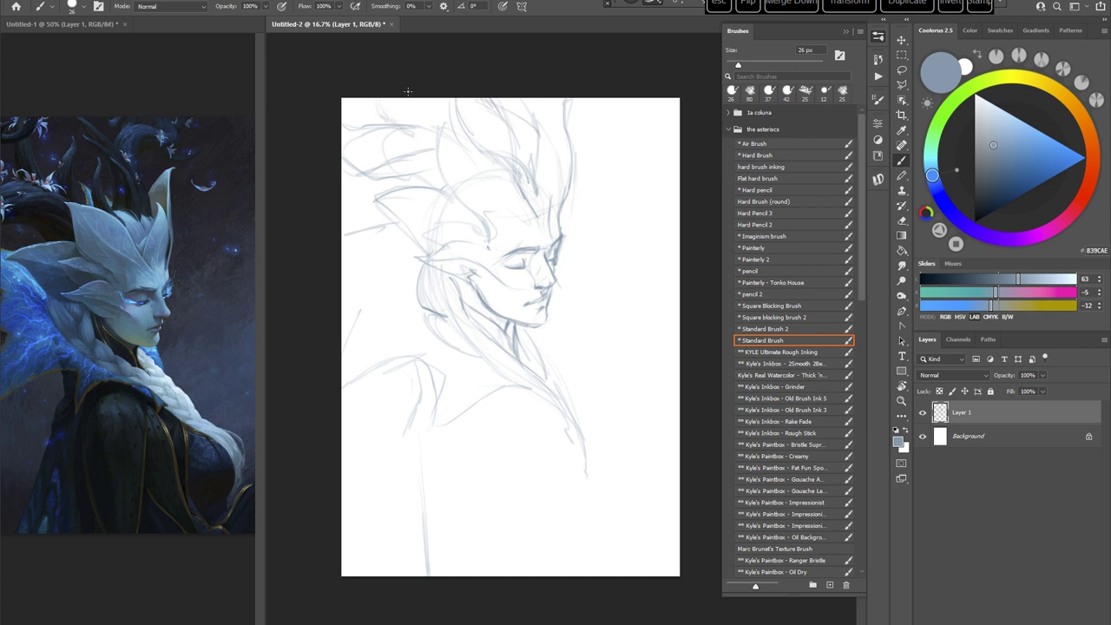
pyautogui.moveTo(500, 223); pyautogui.dragTo(503, 244)
pyautogui.moveTo(461, 159); pyautogui.dragTo(493, 193)
pyautogui.moveTo(537, 123)
pyautogui.mouseDown()
pyautogui.moveTo(556, 144)
pyautogui.moveTo(562, 191)
pyautogui.mouseUp()
pyautogui.moveTo(559, 118)
pyautogui.mouseDown()
pyautogui.moveTo(557, 187)
pyautogui.moveTo(567, 182)
pyautogui.moveTo(561, 159)
pyautogui.moveTo(552, 218)
pyautogui.moveTo(565, 101)
pyautogui.moveTo(570, 188)
pyautogui.mouseUp()
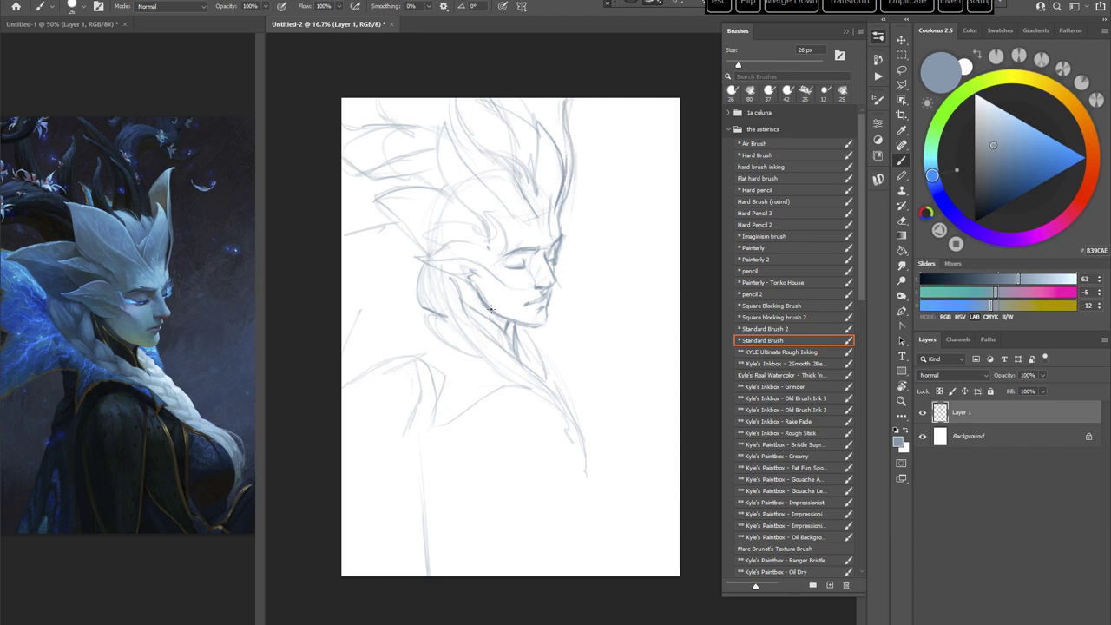
pyautogui.moveTo(445, 124)
pyautogui.mouseDown()
pyautogui.moveTo(518, 188)
pyautogui.moveTo(447, 158)
pyautogui.moveTo(446, 126)
pyautogui.moveTo(439, 167)
pyautogui.moveTo(443, 143)
pyautogui.moveTo(449, 194)
pyautogui.moveTo(479, 217)
pyautogui.mouseUp()
# Step: Refine the mouth, lips and chin, alternating between drawing and erasing
pyautogui.moveTo(525, 303); pyautogui.dragTo(535, 306)
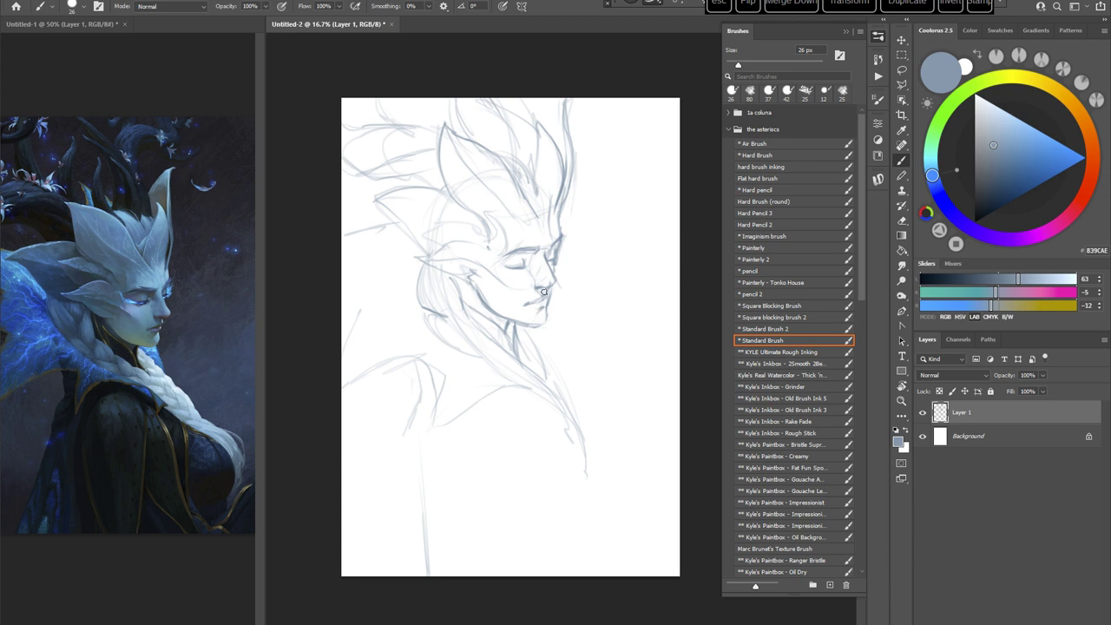
pyautogui.press('e')
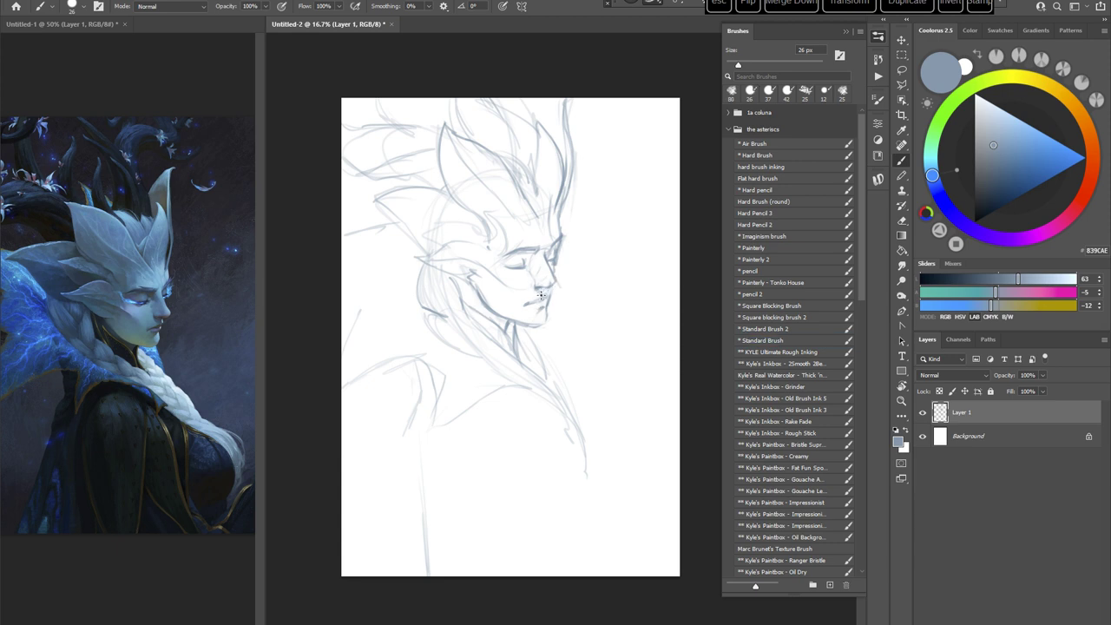
pyautogui.press('b')
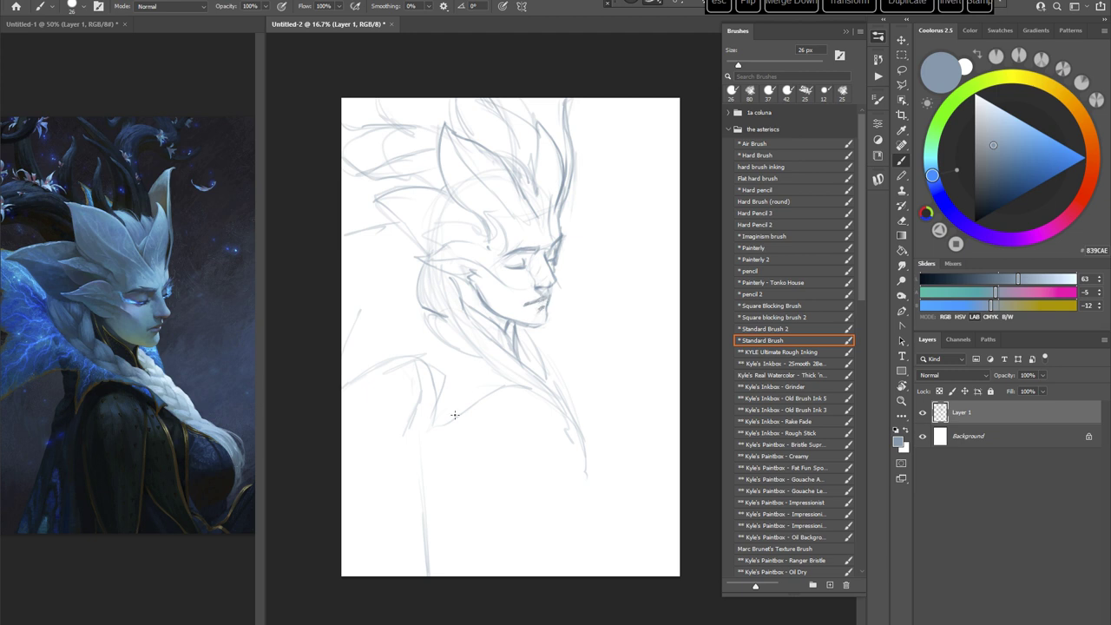
pyautogui.moveTo(519, 321); pyautogui.dragTo(541, 326)
pyautogui.press('e')
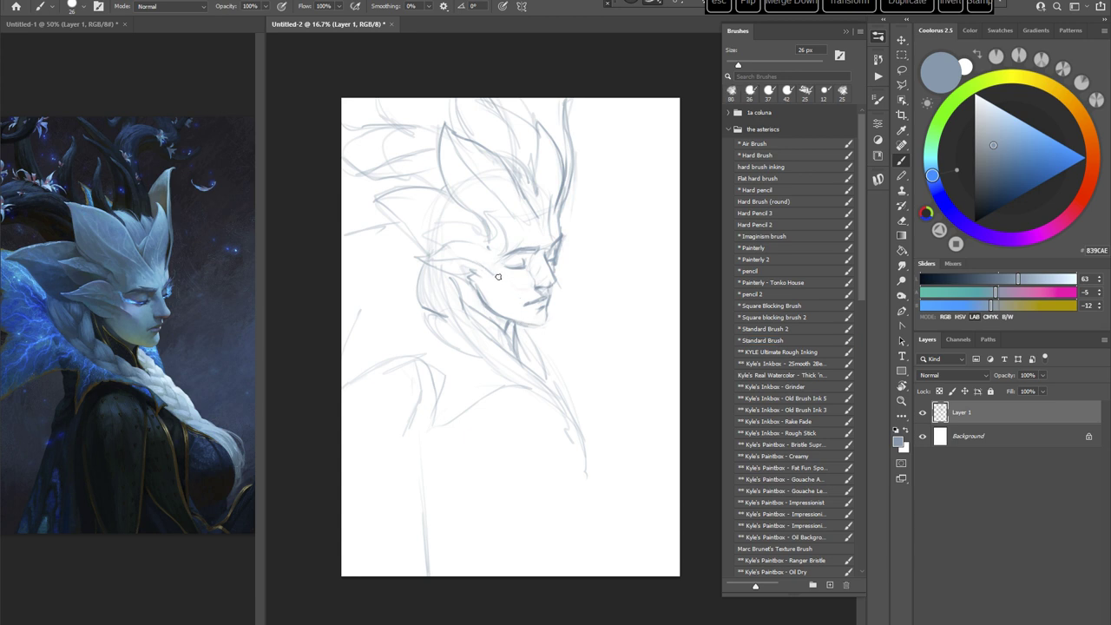
pyautogui.press('.')
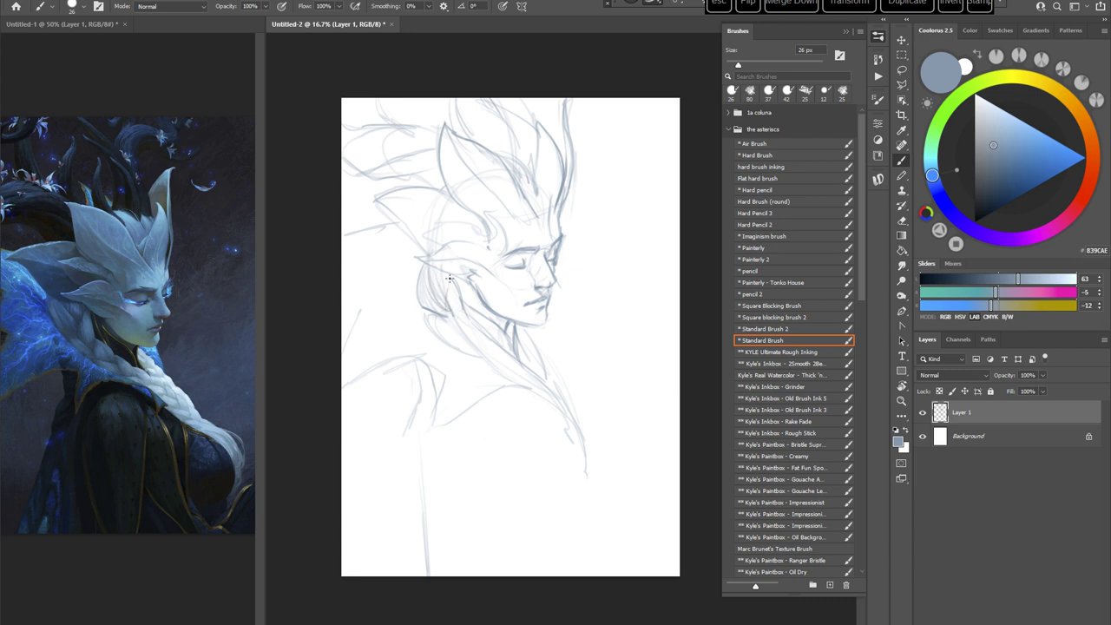
# Step: Draw the braid segments below the ear, darken the rear leaf and add flowing strands behind and above the head
pyautogui.moveTo(449, 278)
pyautogui.mouseDown()
pyautogui.moveTo(447, 312)
pyautogui.moveTo(465, 331)
pyautogui.moveTo(459, 292)
pyautogui.moveTo(427, 322)
pyautogui.moveTo(467, 354)
pyautogui.moveTo(441, 332)
pyautogui.moveTo(454, 314)
pyautogui.moveTo(472, 349)
pyautogui.moveTo(473, 323)
pyautogui.mouseUp()
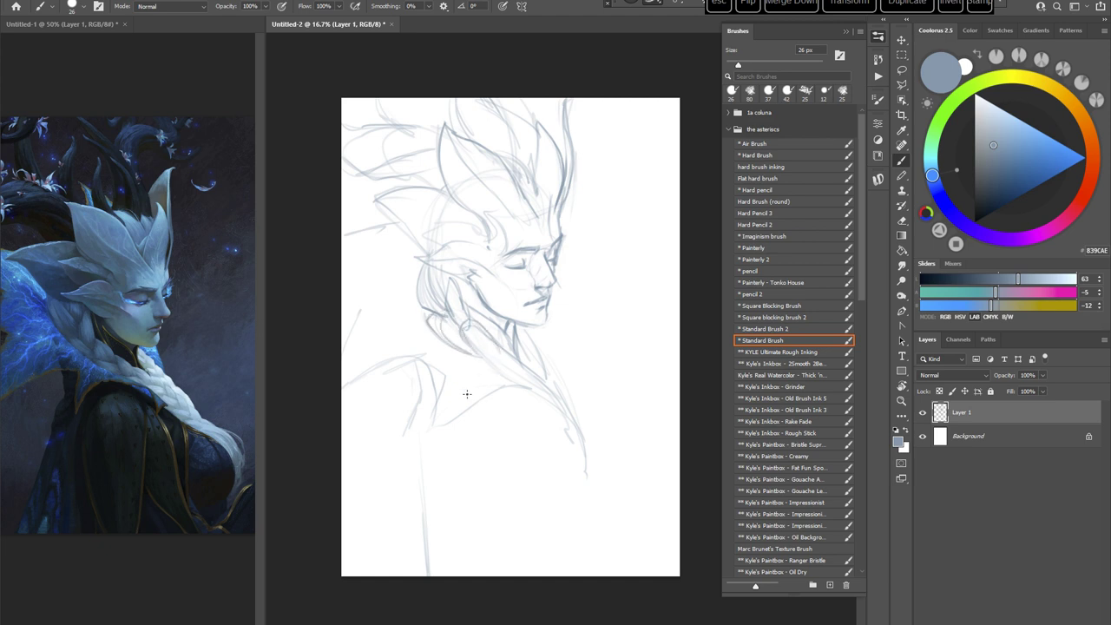
pyautogui.moveTo(377, 202); pyautogui.dragTo(434, 248)
pyautogui.moveTo(378, 153)
pyautogui.mouseDown()
pyautogui.moveTo(351, 173)
pyautogui.moveTo(429, 130)
pyautogui.moveTo(354, 169)
pyautogui.moveTo(401, 126)
pyautogui.moveTo(346, 158)
pyautogui.moveTo(376, 129)
pyautogui.mouseUp()
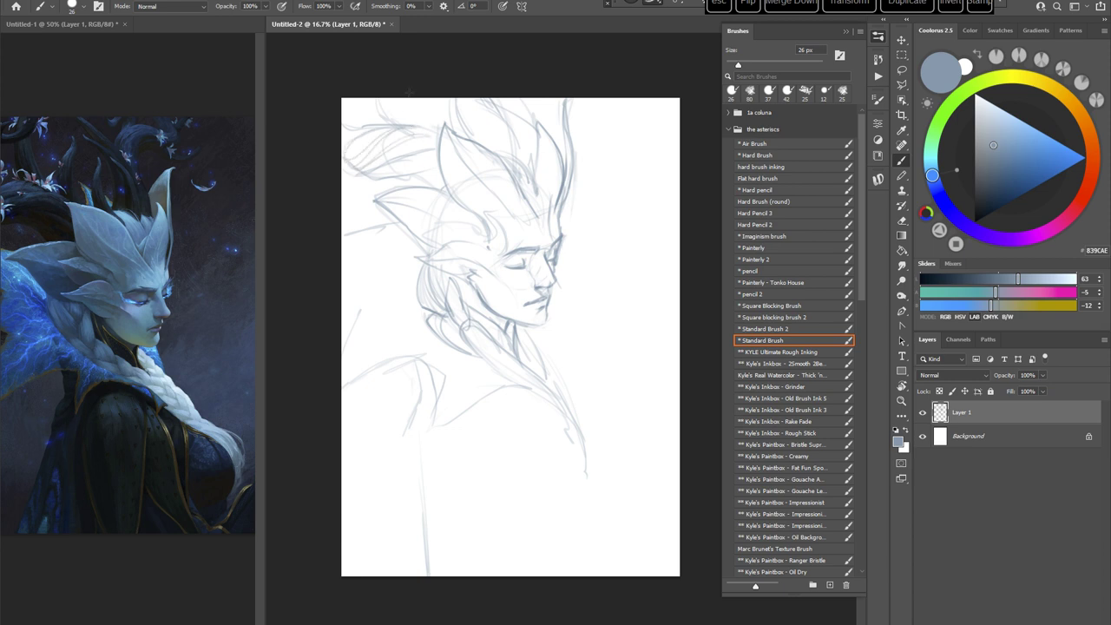
pyautogui.moveTo(508, 113)
pyautogui.mouseDown()
pyautogui.moveTo(527, 160)
pyautogui.moveTo(518, 116)
pyautogui.moveTo(534, 158)
pyautogui.moveTo(536, 123)
pyautogui.mouseUp()
# Step: Refine the near eye, cheek, far eye and the area between nose and mouth
pyautogui.moveTo(525, 266)
pyautogui.mouseDown()
pyautogui.moveTo(514, 287)
pyautogui.moveTo(510, 267)
pyautogui.moveTo(527, 267)
pyautogui.mouseUp()
pyautogui.moveTo(518, 279); pyautogui.dragTo(511, 291)
pyautogui.moveTo(550, 247); pyautogui.dragTo(553, 262)
pyautogui.moveTo(534, 295); pyautogui.dragTo(529, 296)
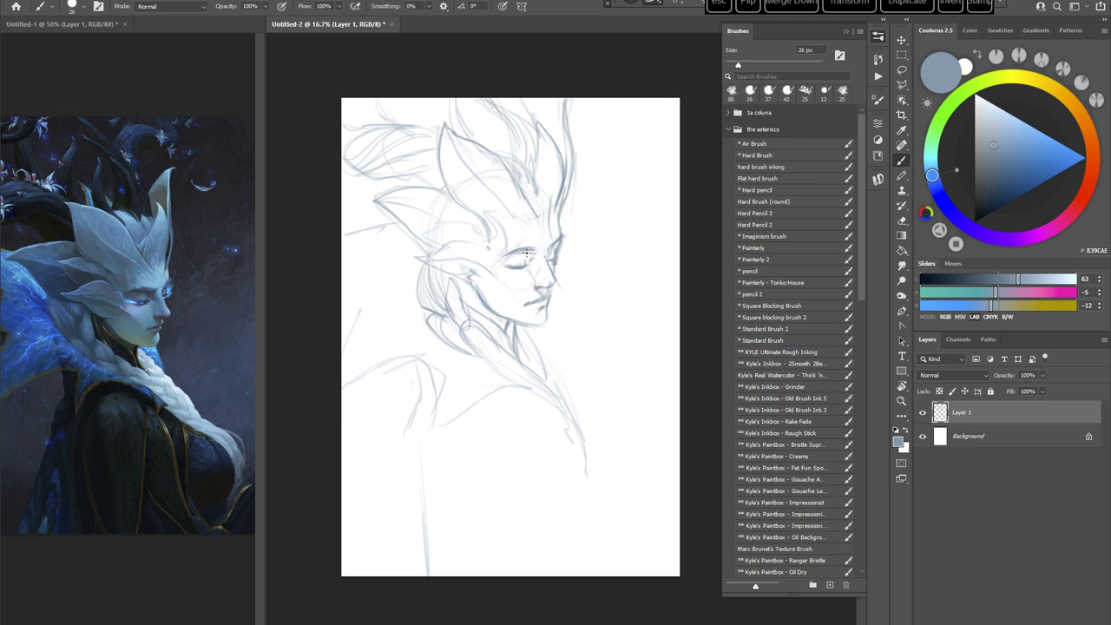
# Step: Redraw the near eyebrow and the inner eye corner beside the nose bridge, switching between brush and eraser
pyautogui.press('b')
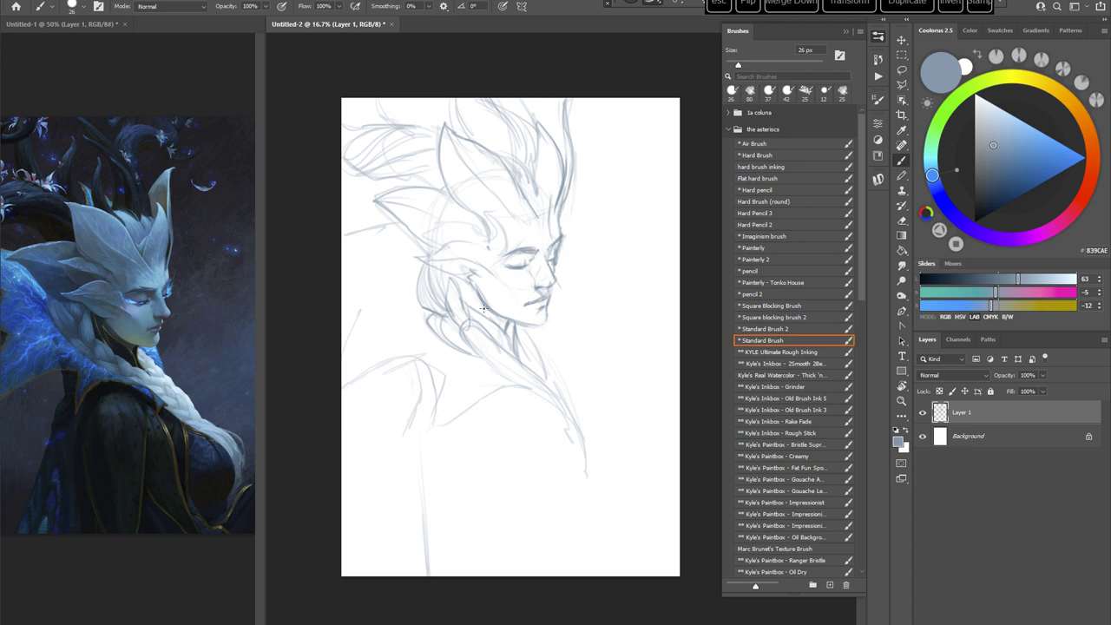
pyautogui.moveTo(526, 247); pyautogui.dragTo(535, 246)
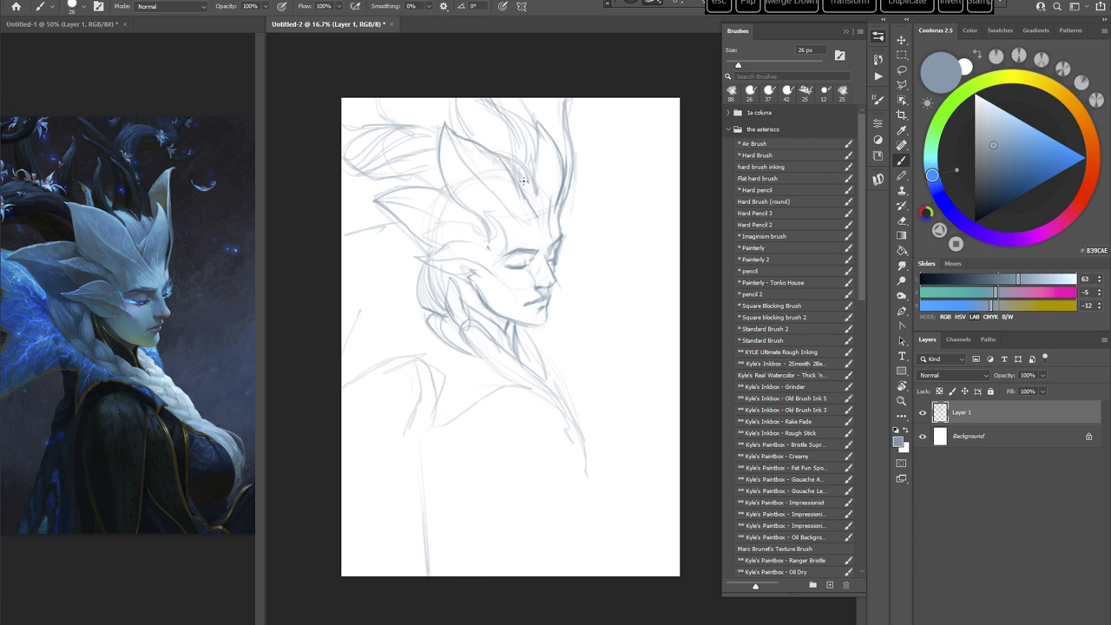
pyautogui.press('b')
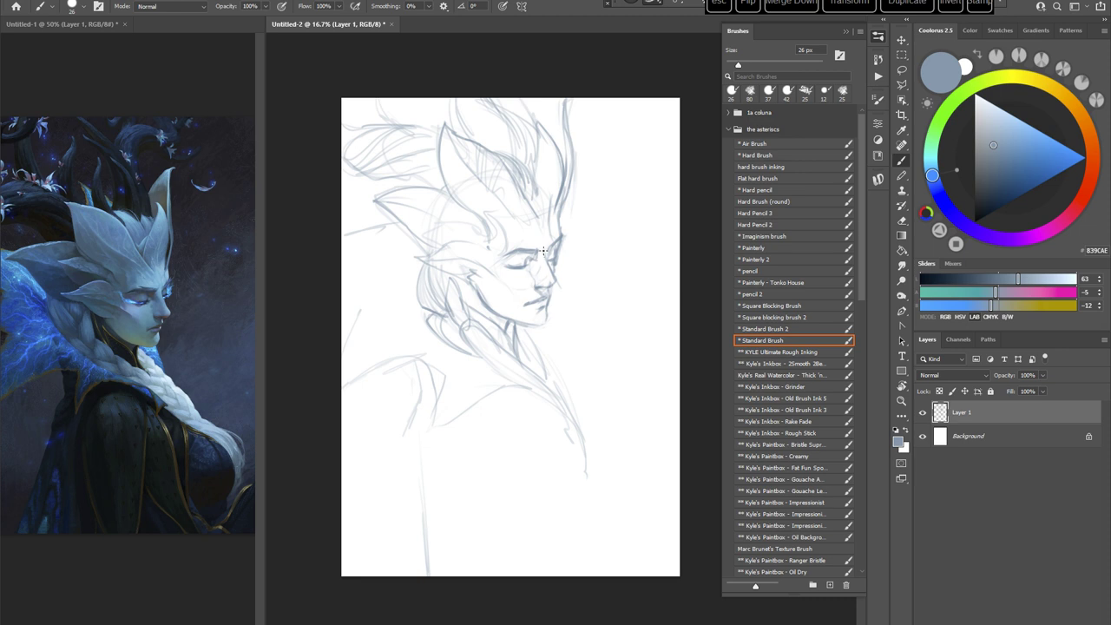
pyautogui.moveTo(536, 249); pyautogui.dragTo(544, 268)
pyautogui.press('e')
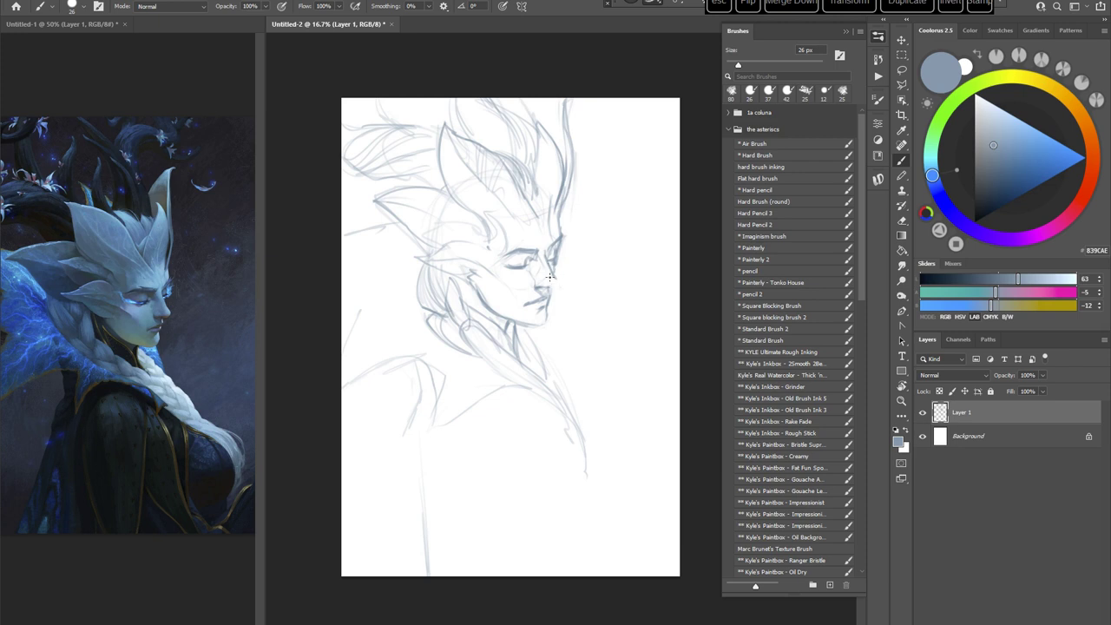
# Step: Touch up the nose, then lasso the face and stretch the selection downward to about 105% height
pyautogui.moveTo(555, 277); pyautogui.dragTo(547, 286)
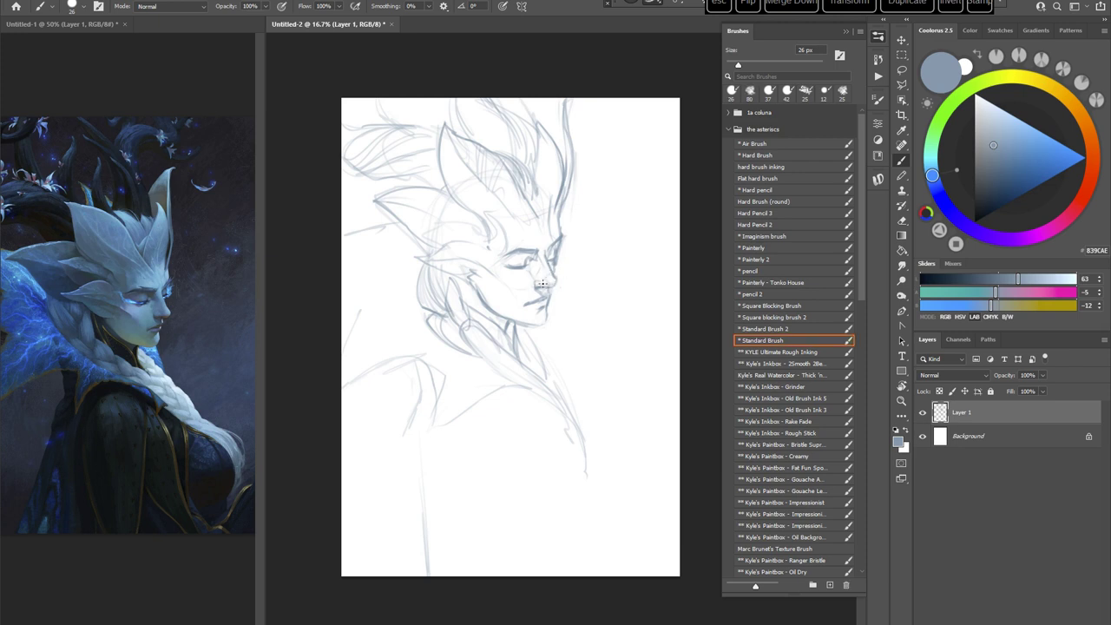
pyautogui.click(901, 68)
pyautogui.moveTo(518, 243)
pyautogui.mouseDown()
pyautogui.moveTo(474, 274)
pyautogui.moveTo(519, 360)
pyautogui.moveTo(564, 298)
pyautogui.moveTo(571, 228)
pyautogui.moveTo(521, 247)
pyautogui.mouseUp()
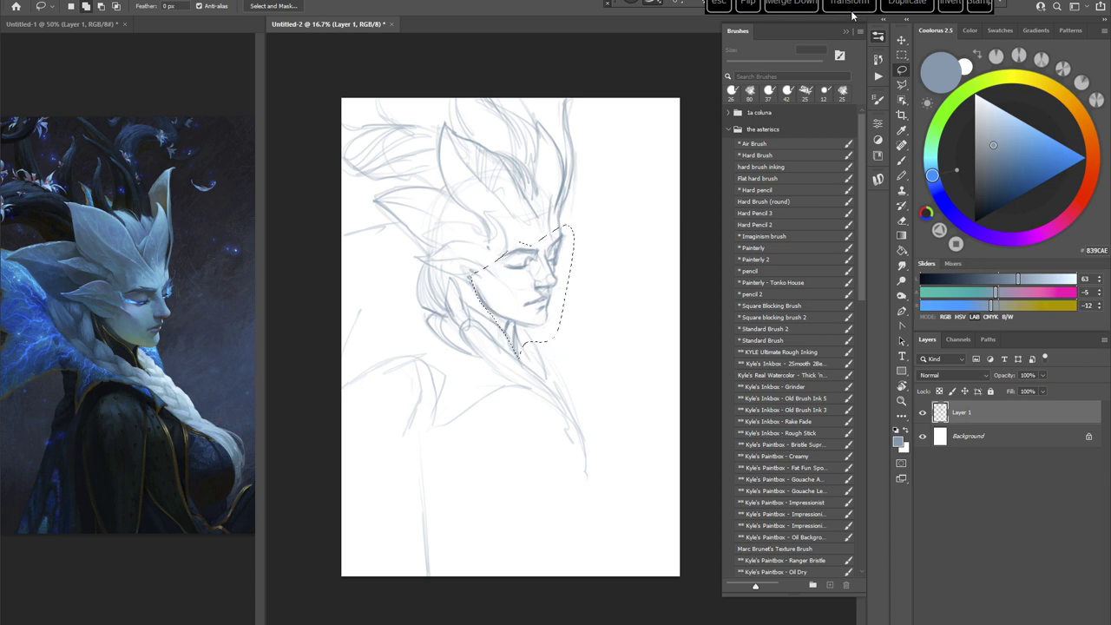
pyautogui.click(850, 5)
pyautogui.rightClick(564, 282)
pyautogui.click(590, 334)
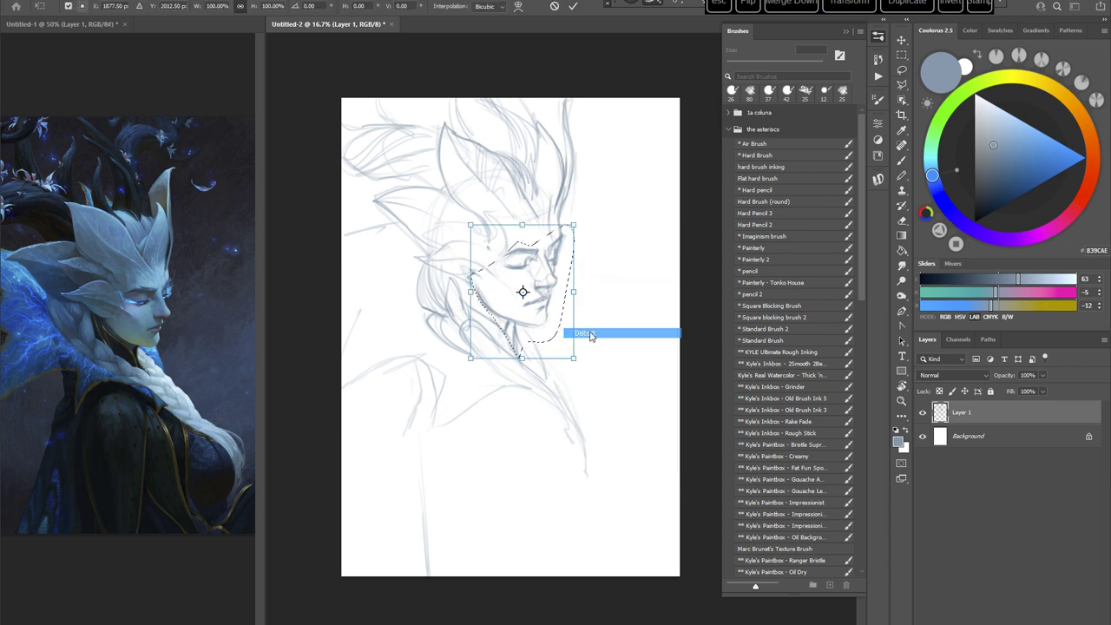
pyautogui.moveTo(522, 362); pyautogui.dragTo(521, 364)
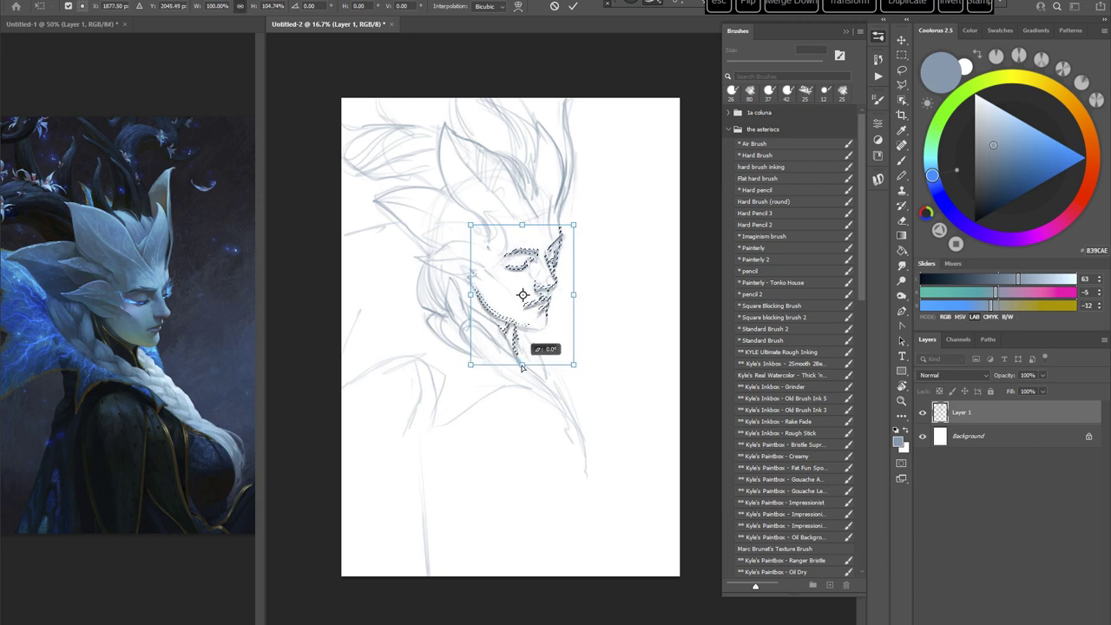
pyautogui.click(572, 6)
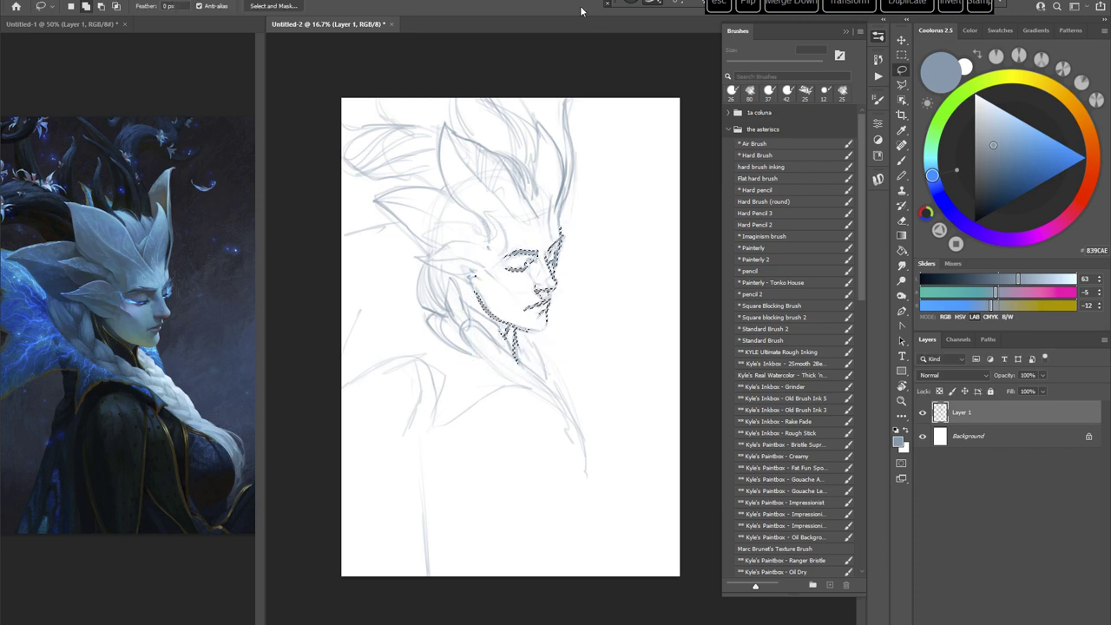
pyautogui.hotkey('ctrl', 'd')
# Step: Clean up the near eye and brow, and strengthen the edges of the crown's tall front leaf
pyautogui.press('b')
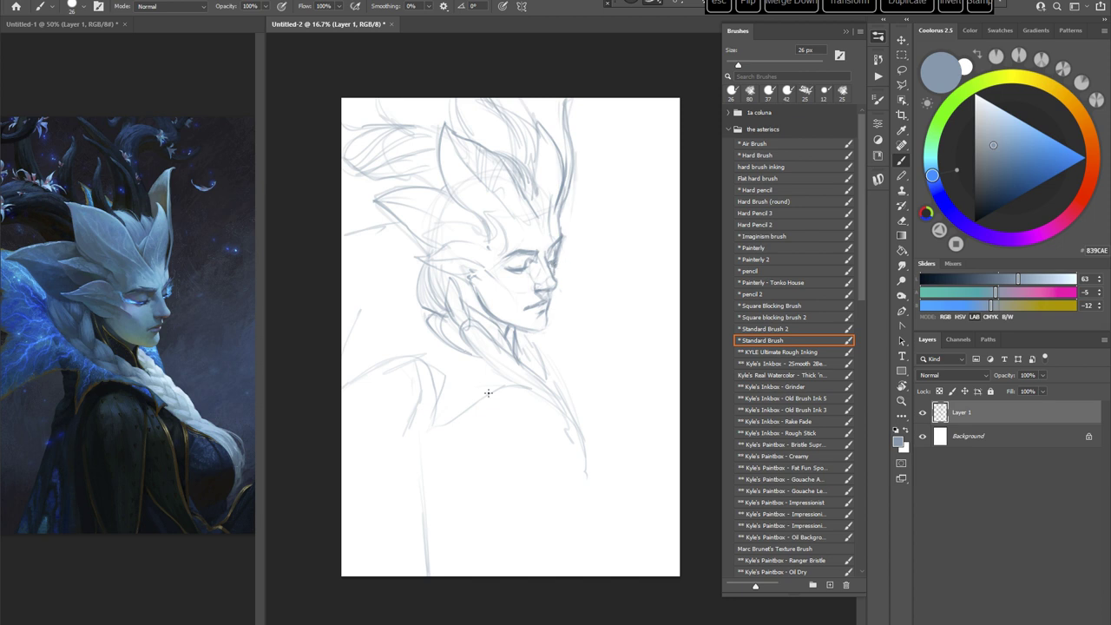
pyautogui.press('e')
pyautogui.moveTo(515, 262)
pyautogui.mouseDown()
pyautogui.moveTo(495, 263)
pyautogui.moveTo(519, 255)
pyautogui.mouseUp()
pyautogui.moveTo(551, 152); pyautogui.dragTo(549, 207)
pyautogui.moveTo(539, 149)
pyautogui.mouseDown()
pyautogui.moveTo(538, 123)
pyautogui.moveTo(540, 146)
pyautogui.mouseUp()
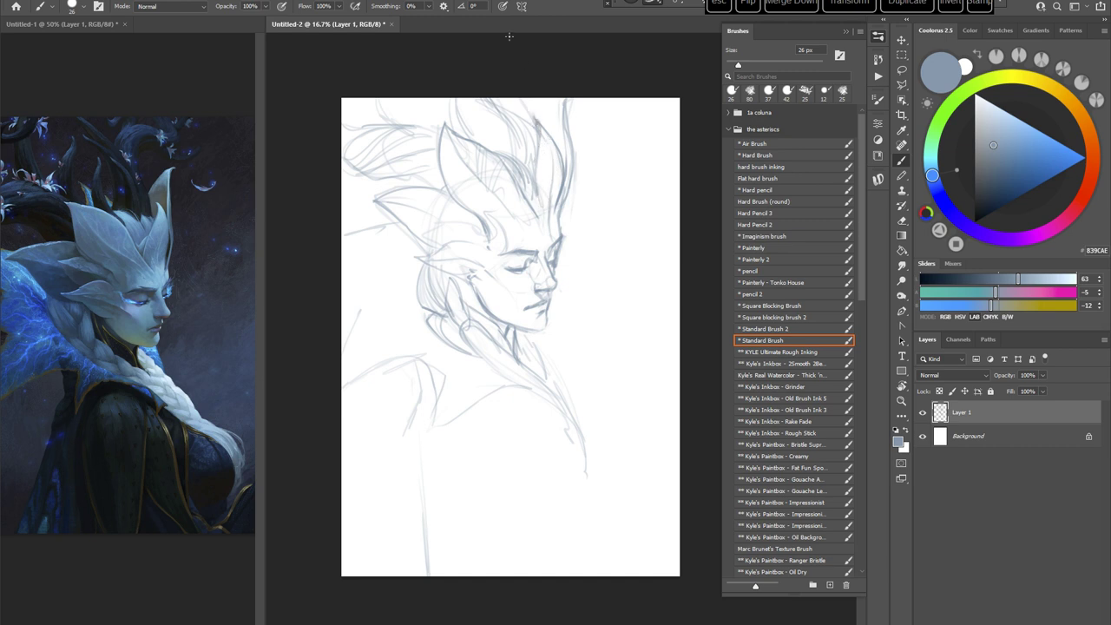
pyautogui.moveTo(566, 105); pyautogui.dragTo(562, 128)
# Step: Add curved hair strands behind the ear down to the braid and reinforce the chin line
pyautogui.moveTo(422, 270); pyautogui.dragTo(424, 306)
pyautogui.moveTo(423, 256)
pyautogui.mouseDown()
pyautogui.moveTo(418, 308)
pyautogui.moveTo(469, 342)
pyautogui.mouseUp()
pyautogui.moveTo(529, 331); pyautogui.dragTo(549, 317)
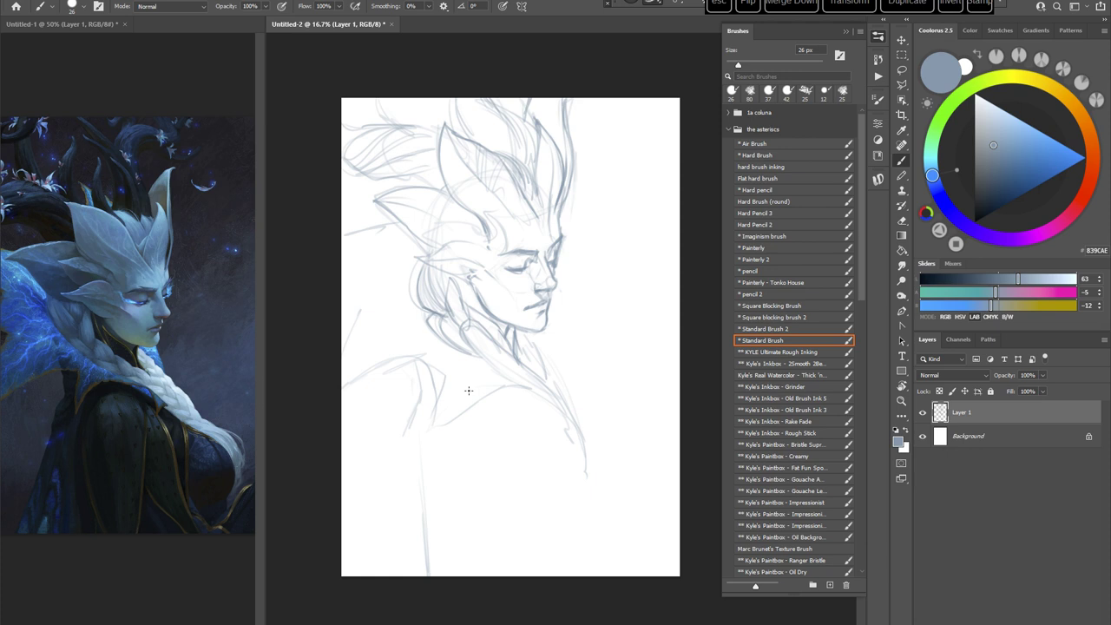
# Step: Sketch the upper arm and chest contours and extend the braid down to its tip
pyautogui.moveTo(468, 411)
pyautogui.mouseDown()
pyautogui.moveTo(554, 422)
pyautogui.moveTo(569, 474)
pyautogui.mouseUp()
pyautogui.moveTo(528, 567); pyautogui.dragTo(565, 468)
pyautogui.moveTo(549, 518)
pyautogui.mouseDown()
pyautogui.moveTo(560, 475)
pyautogui.moveTo(532, 407)
pyautogui.moveTo(625, 491)
pyautogui.mouseUp()
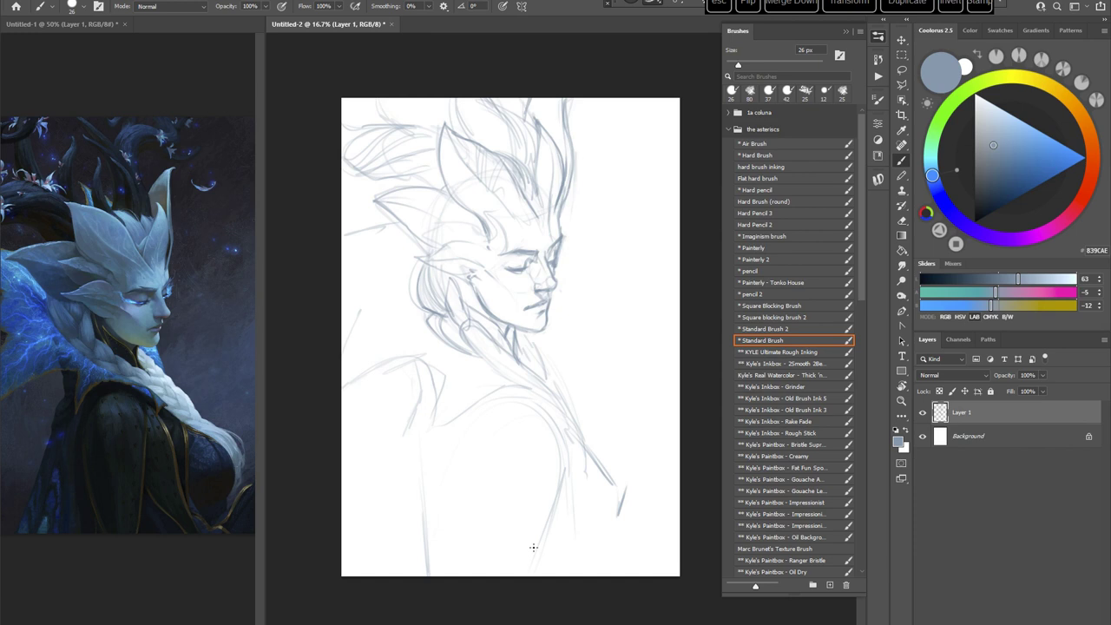
# Step: Add hair strands above the crown and a small flower ornament behind it, and check Layer 1 by toggling its visibility
pyautogui.moveTo(486, 100); pyautogui.dragTo(524, 142)
pyautogui.moveTo(439, 100)
pyautogui.mouseDown()
pyautogui.moveTo(465, 137)
pyautogui.moveTo(456, 113)
pyautogui.moveTo(515, 163)
pyautogui.mouseUp()
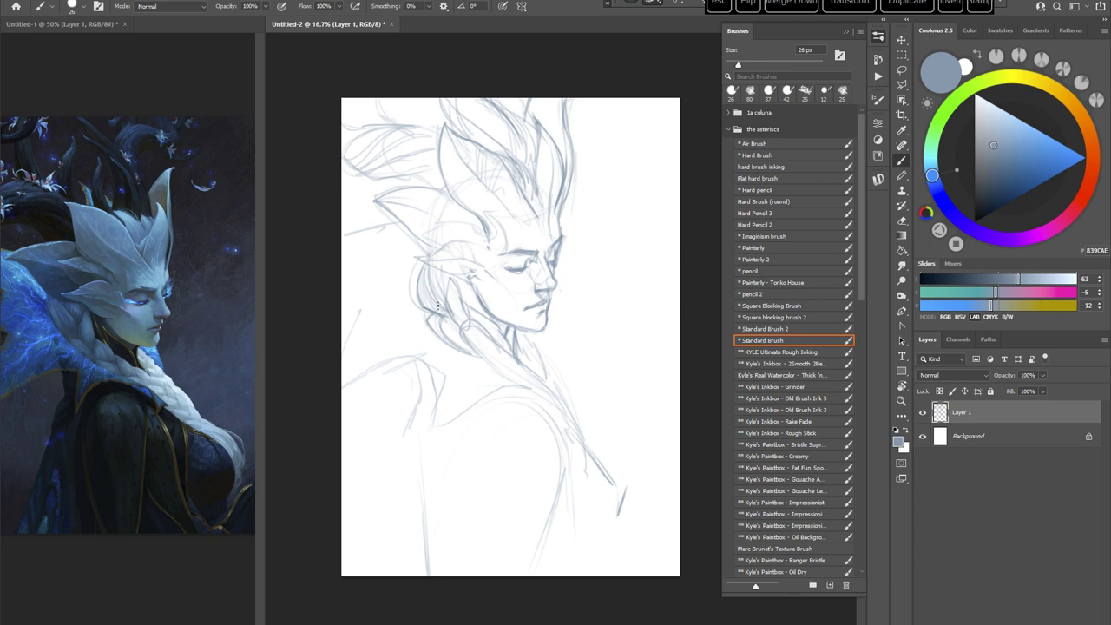
pyautogui.moveTo(405, 122)
pyautogui.mouseDown()
pyautogui.moveTo(386, 124)
pyautogui.moveTo(425, 128)
pyautogui.moveTo(432, 118)
pyautogui.moveTo(427, 137)
pyautogui.moveTo(435, 127)
pyautogui.mouseUp()
pyautogui.moveTo(455, 97)
pyautogui.mouseDown()
pyautogui.moveTo(490, 106)
pyautogui.moveTo(512, 138)
pyautogui.mouseUp()
pyautogui.click(922, 412)
pyautogui.click(922, 412)
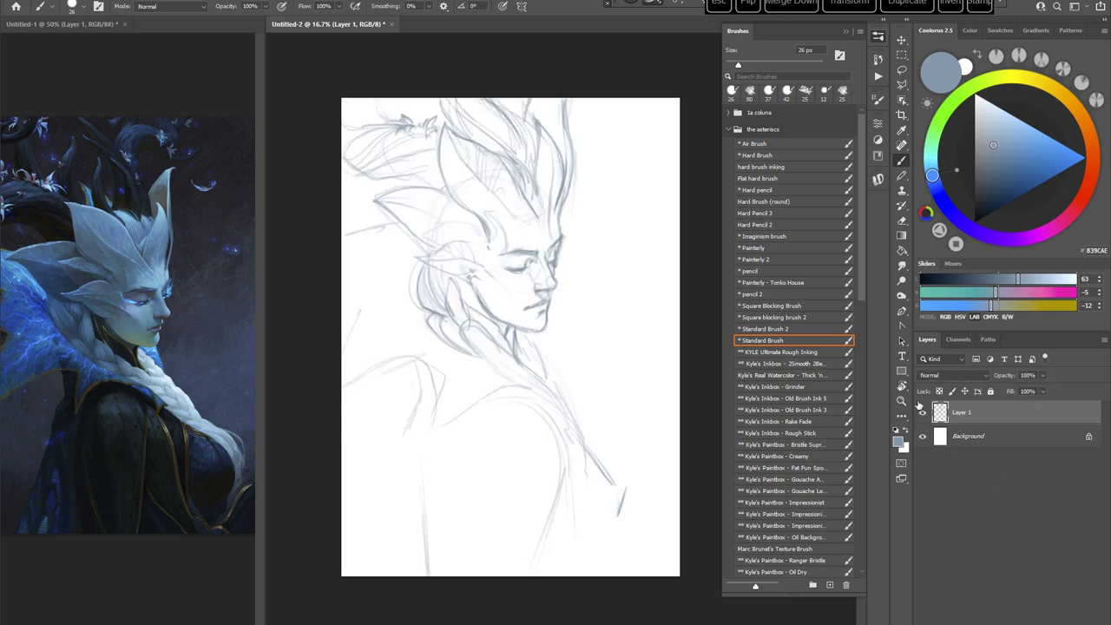
# Step: Create a new layer above the sketch and set its blend mode to Multiply
pyautogui.hotkey('ctrl', 'alt', 'shift', 'n')
pyautogui.click(947, 375)
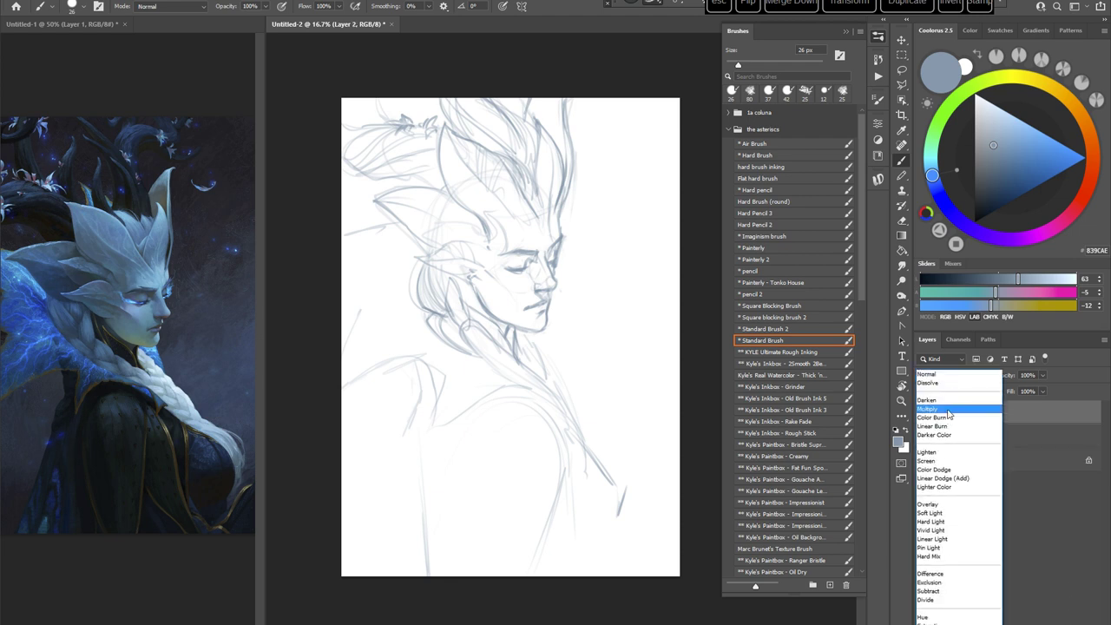
pyautogui.click(947, 411)
# Step: Wash blue-grey tone over the crown, hair and area behind the head with the Untitled-2 copy 2 brush at 495 px
pyautogui.rightClick(549, 228)
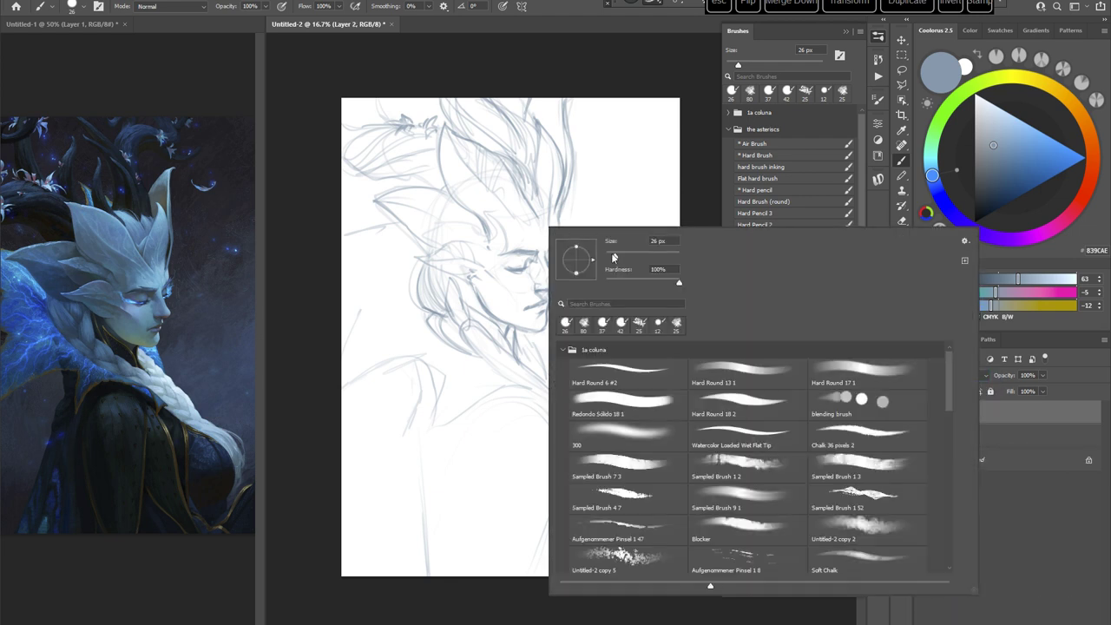
pyautogui.moveTo(614, 257); pyautogui.dragTo(623, 257)
pyautogui.click(544, 42)
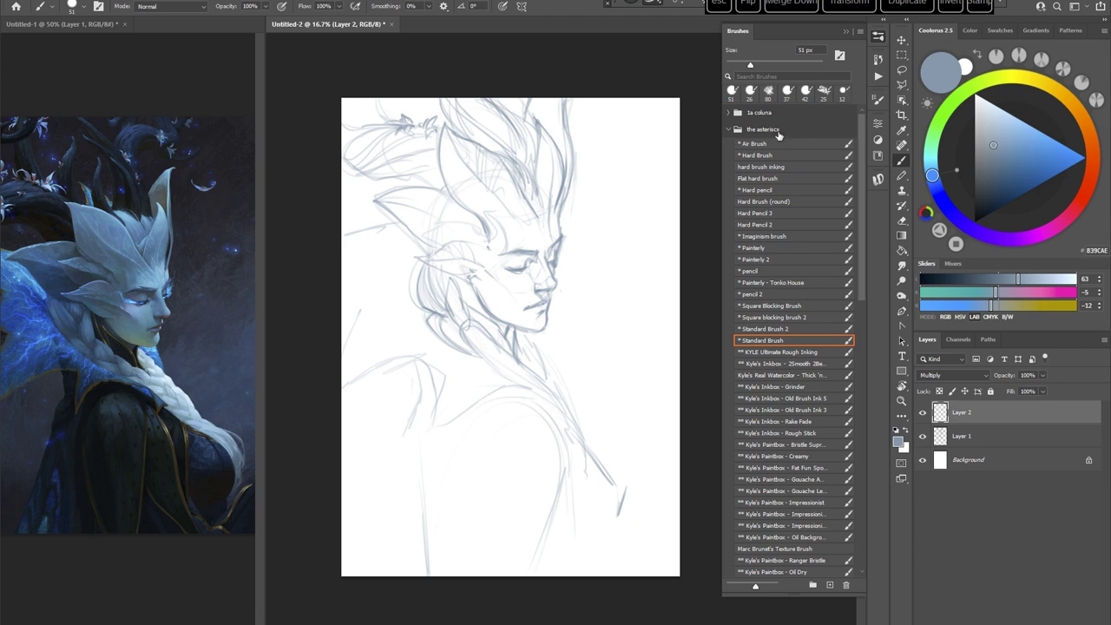
pyautogui.rightClick(563, 272)
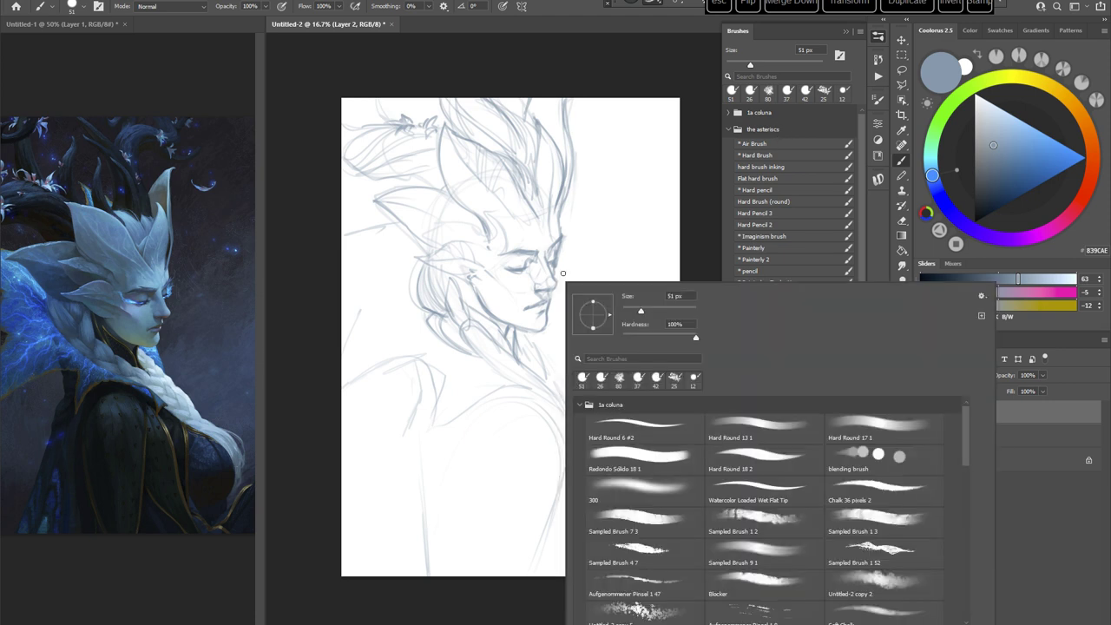
pyautogui.click(866, 586)
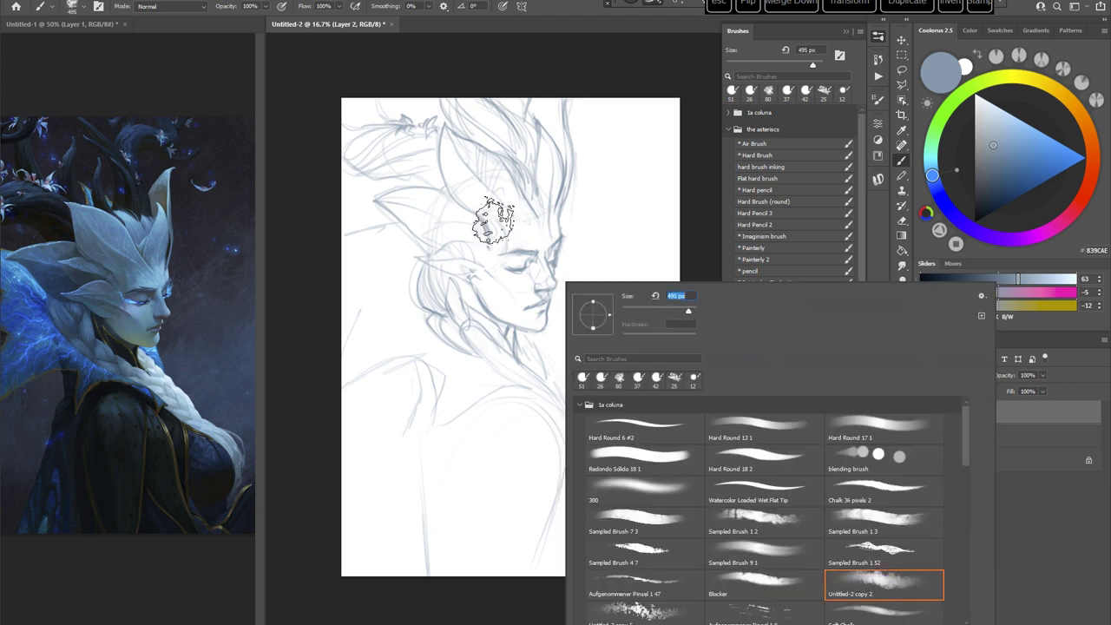
pyautogui.moveTo(493, 222)
pyautogui.mouseDown()
pyautogui.moveTo(471, 254)
pyautogui.moveTo(432, 194)
pyautogui.moveTo(399, 190)
pyautogui.moveTo(369, 236)
pyautogui.mouseUp()
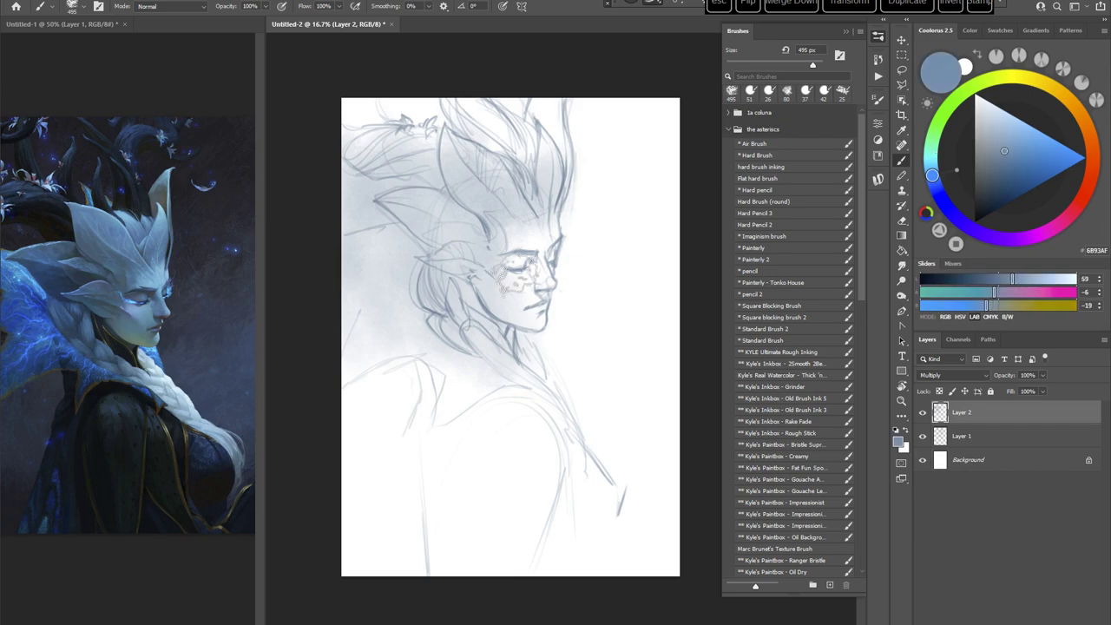
# Step: Enlarge the textured brush to 1811 px and spread the soft wash over the background on both sides of the figure
pyautogui.rightClick(529, 278)
pyautogui.moveTo(641, 300); pyautogui.dragTo(648, 301)
pyautogui.moveTo(485, 273)
pyautogui.mouseDown()
pyautogui.moveTo(458, 235)
pyautogui.moveTo(347, 303)
pyautogui.mouseUp()
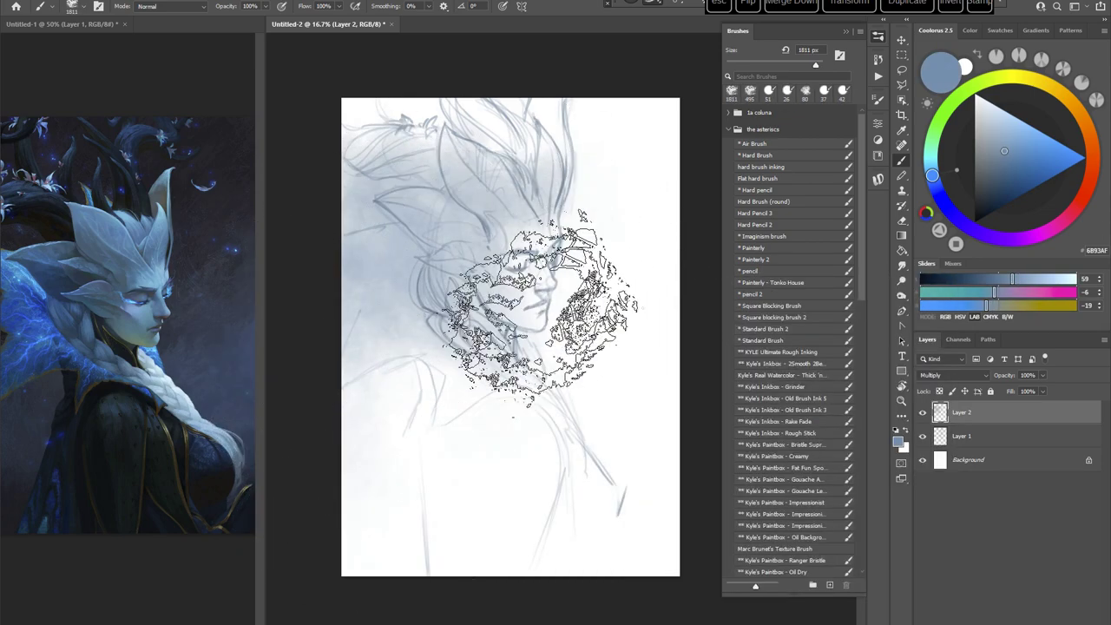
pyautogui.moveTo(626, 520)
pyautogui.mouseDown()
pyautogui.moveTo(630, 253)
pyautogui.moveTo(620, 177)
pyautogui.moveTo(624, 306)
pyautogui.moveTo(621, 113)
pyautogui.moveTo(631, 177)
pyautogui.mouseUp()
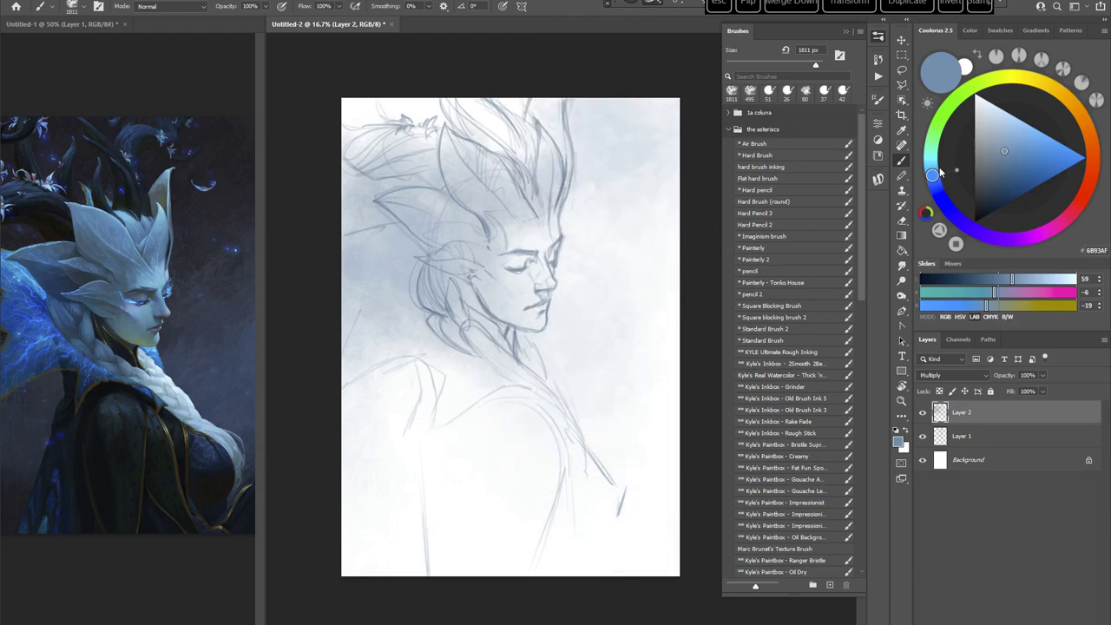
# Step: Switch to the Standard Brush at 61 px with a slightly stronger blue and shade beneath the near eyebrow
pyautogui.click(1008, 152)
pyautogui.click(772, 340)
pyautogui.rightClick(564, 236)
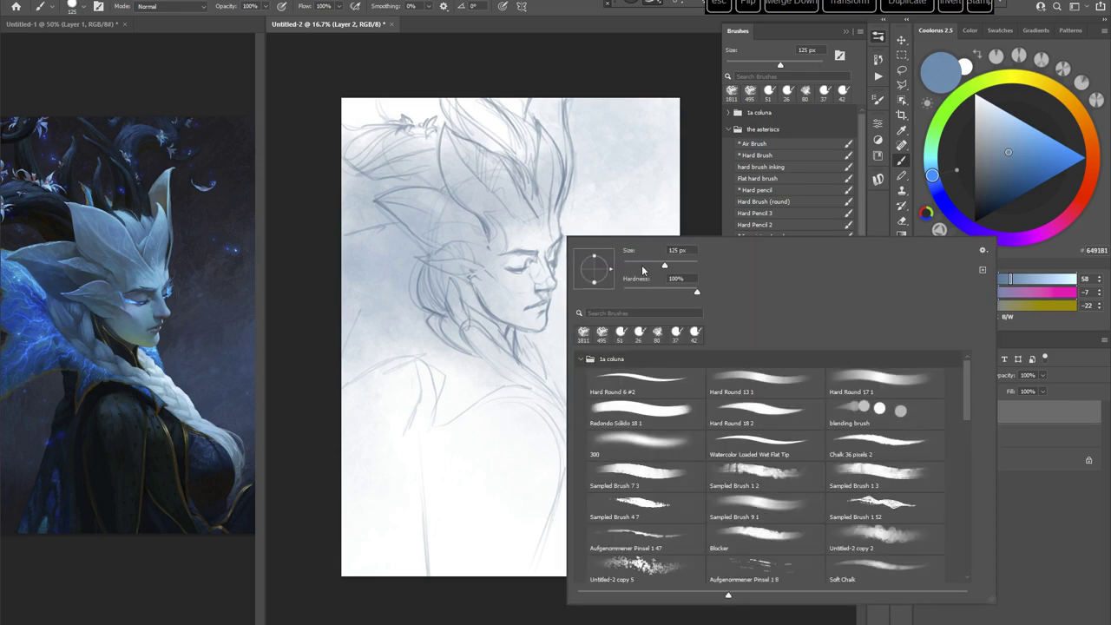
pyautogui.click(557, 41)
pyautogui.moveTo(516, 255)
pyautogui.mouseDown()
pyautogui.moveTo(534, 261)
pyautogui.moveTo(521, 255)
pyautogui.mouseUp()
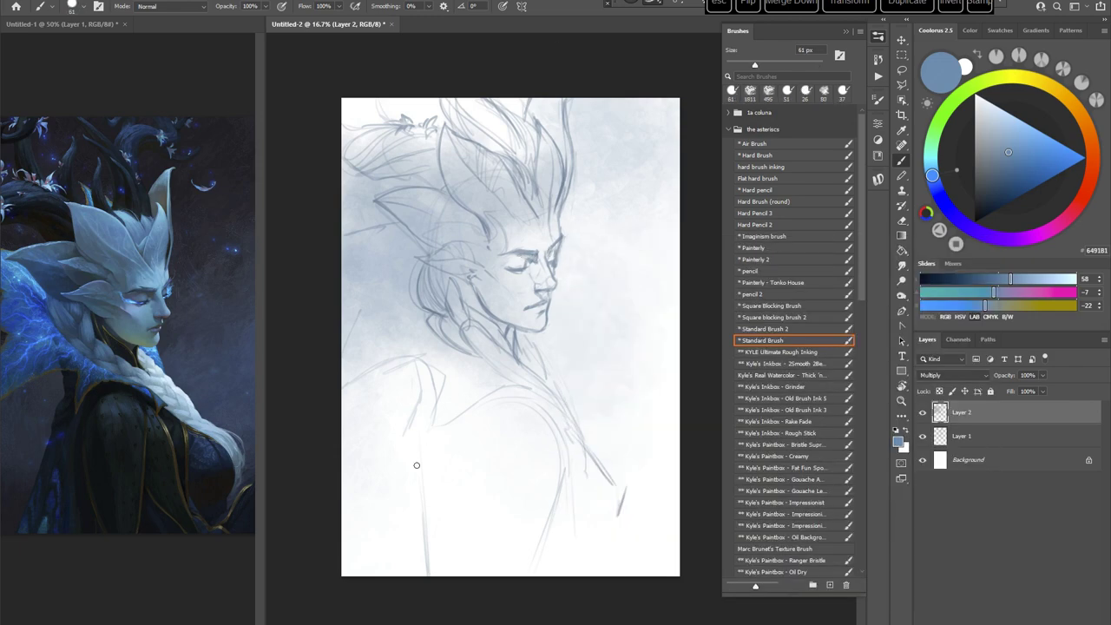
# Step: Set the brush to 95 px and deepen the shadow in the near eye socket
pyautogui.rightClick(568, 211)
pyautogui.moveTo(654, 233); pyautogui.dragTo(665, 232)
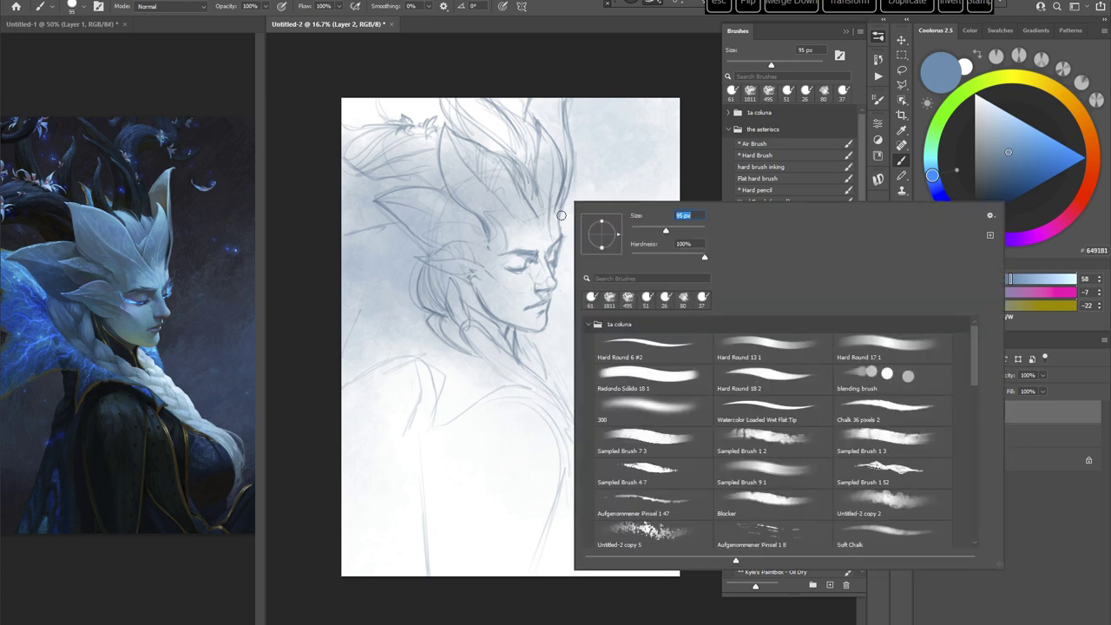
pyautogui.click(497, 264)
pyautogui.moveTo(525, 258); pyautogui.dragTo(518, 264)
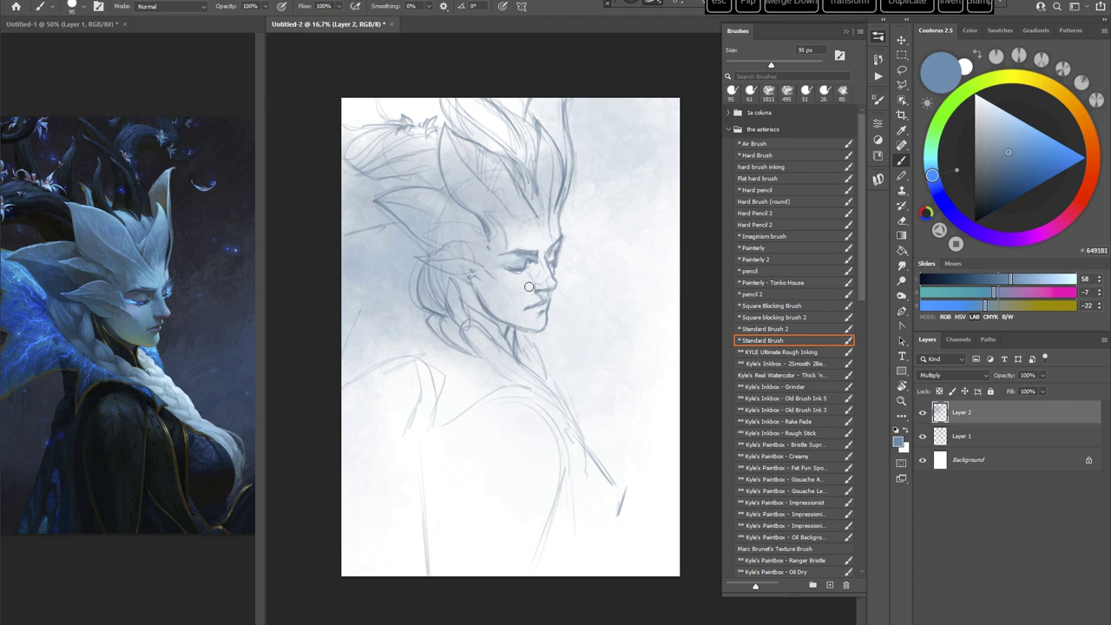
# Step: Refine the shading under the near eye at 42 px and shade the nose area at 80 px
pyautogui.rightClick(572, 222)
pyautogui.click(649, 244)
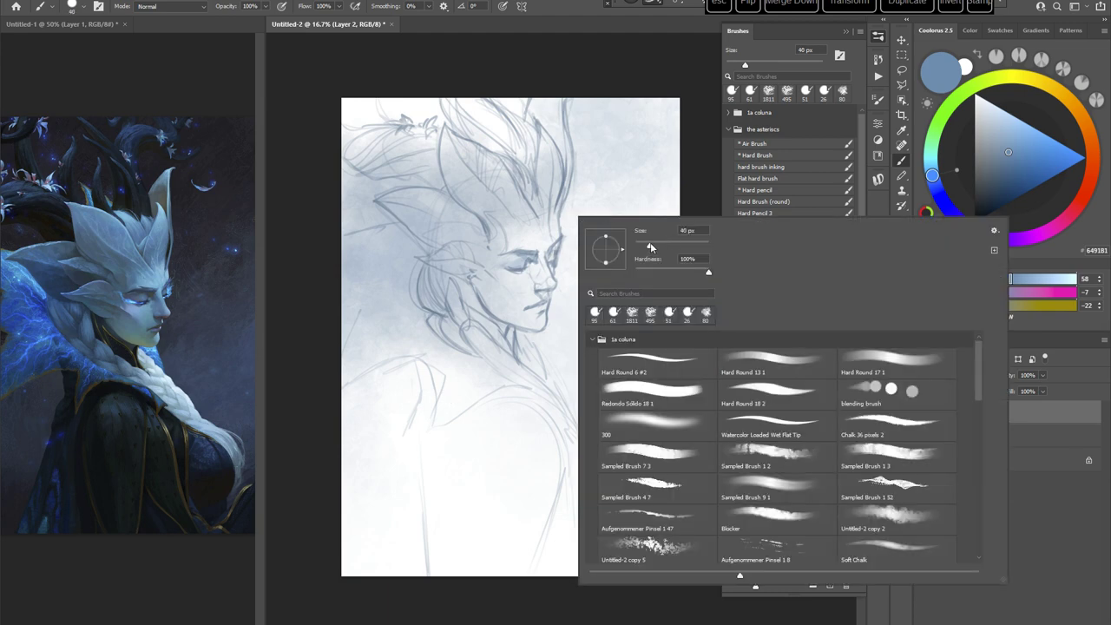
pyautogui.click(570, 43)
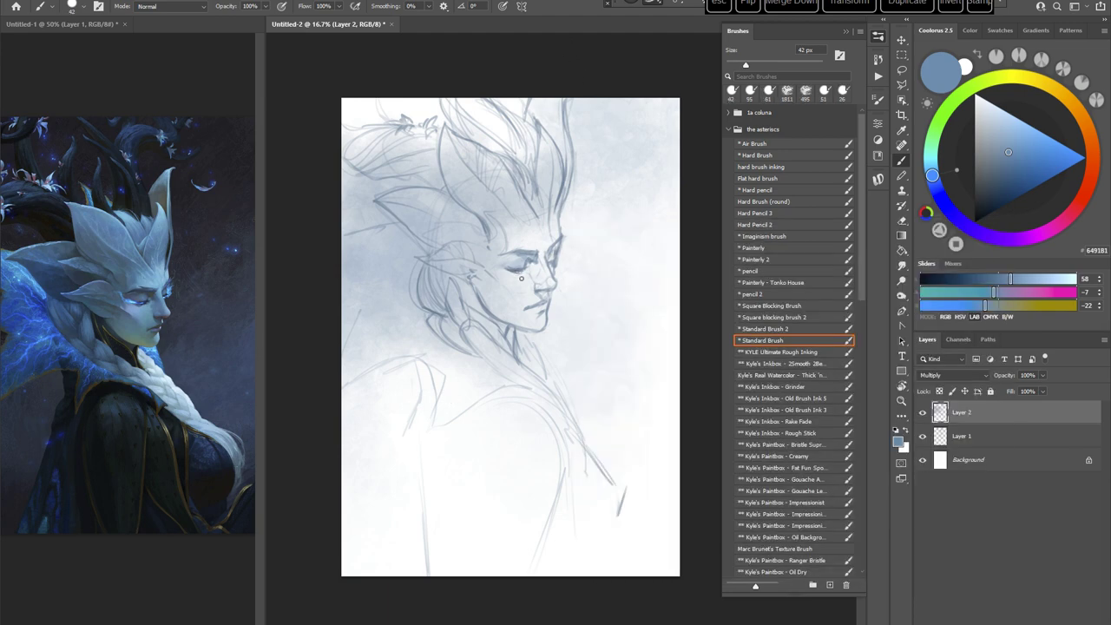
pyautogui.rightClick(589, 242)
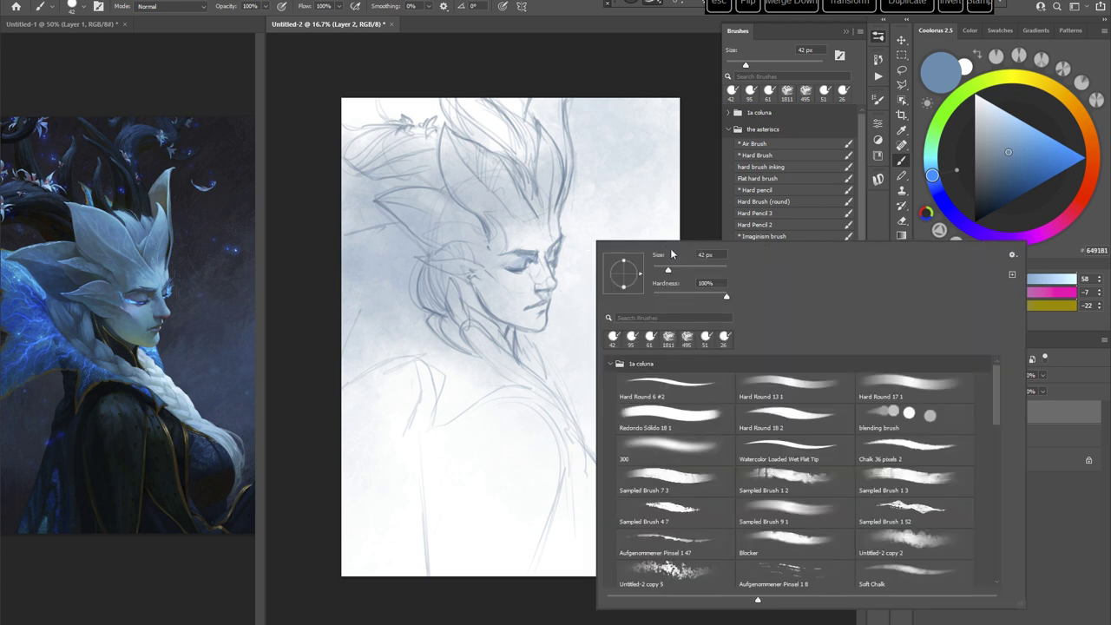
pyautogui.moveTo(671, 270); pyautogui.dragTo(681, 270)
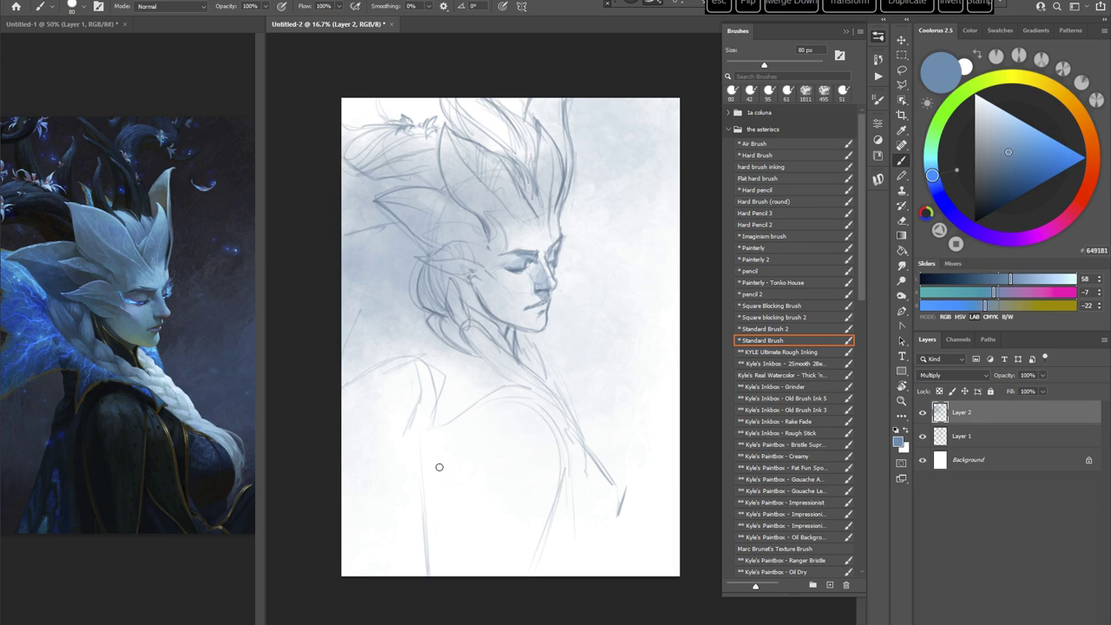
# Step: Pick a more saturated blue, reduce the brush to 26 px and shade around the mouth
pyautogui.rightClick(619, 240)
pyautogui.click(613, 90)
pyautogui.click(1018, 153)
pyautogui.rightClick(617, 242)
pyautogui.click(680, 267)
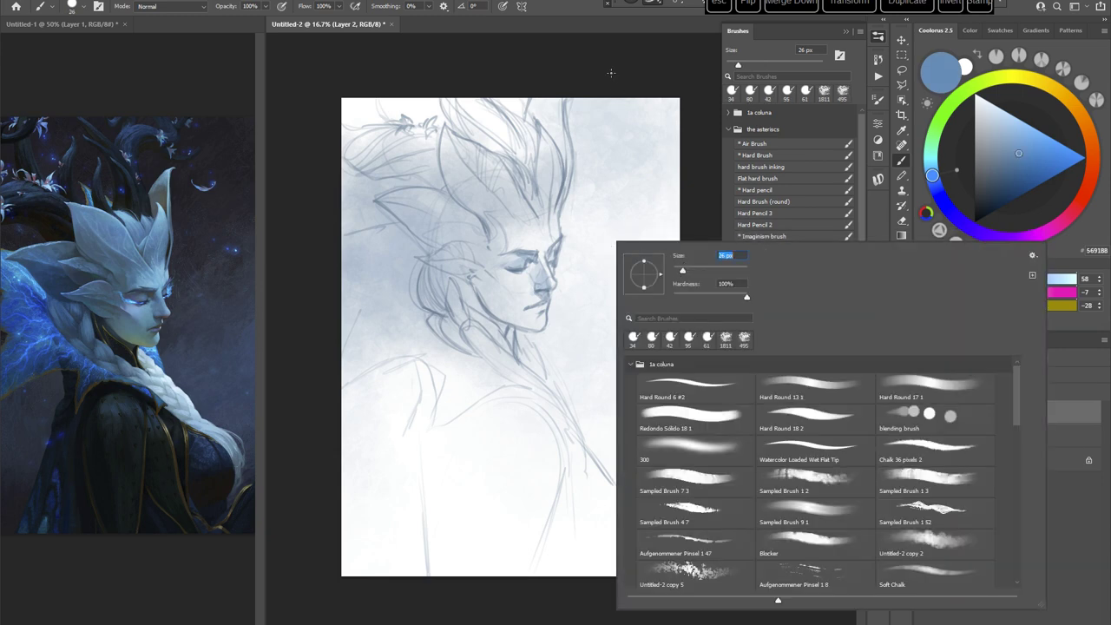
pyautogui.click(612, 73)
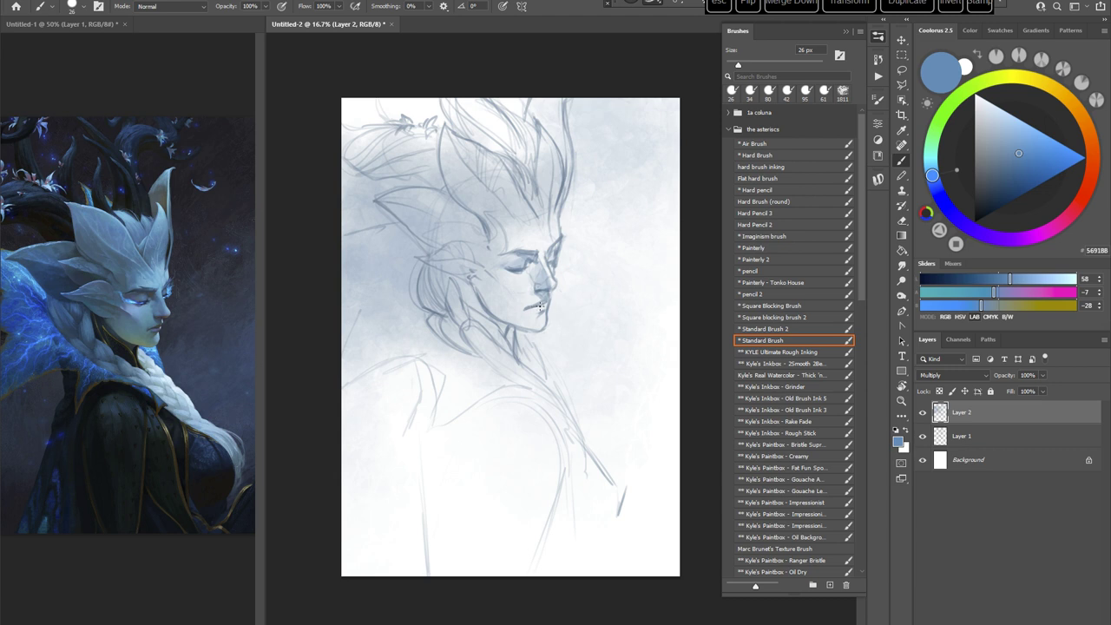
pyautogui.rightClick(578, 273)
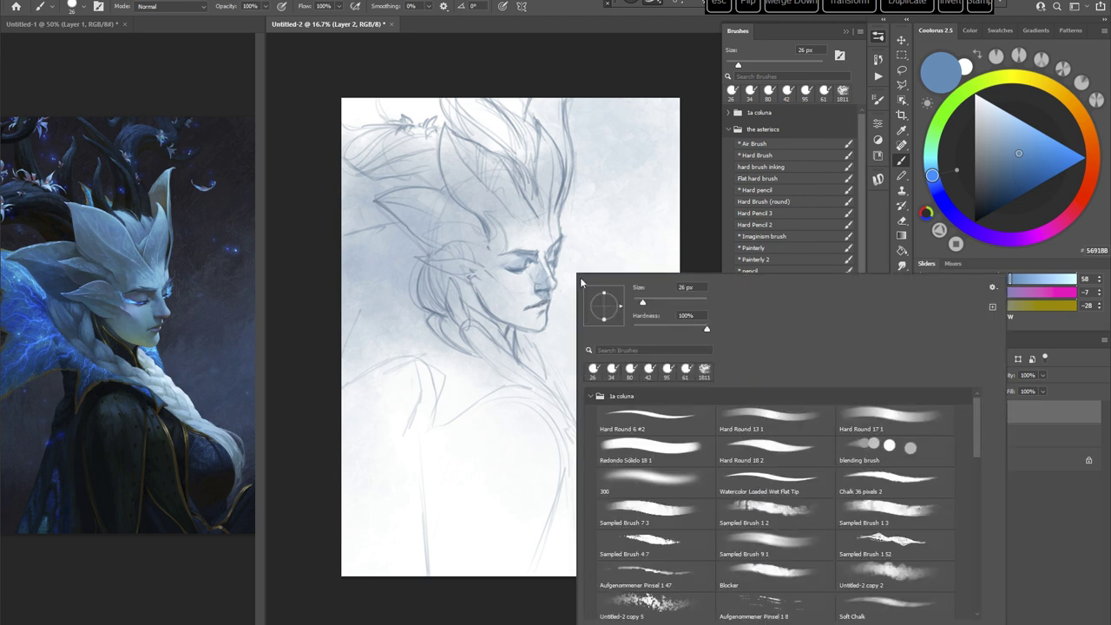
pyautogui.click(591, 54)
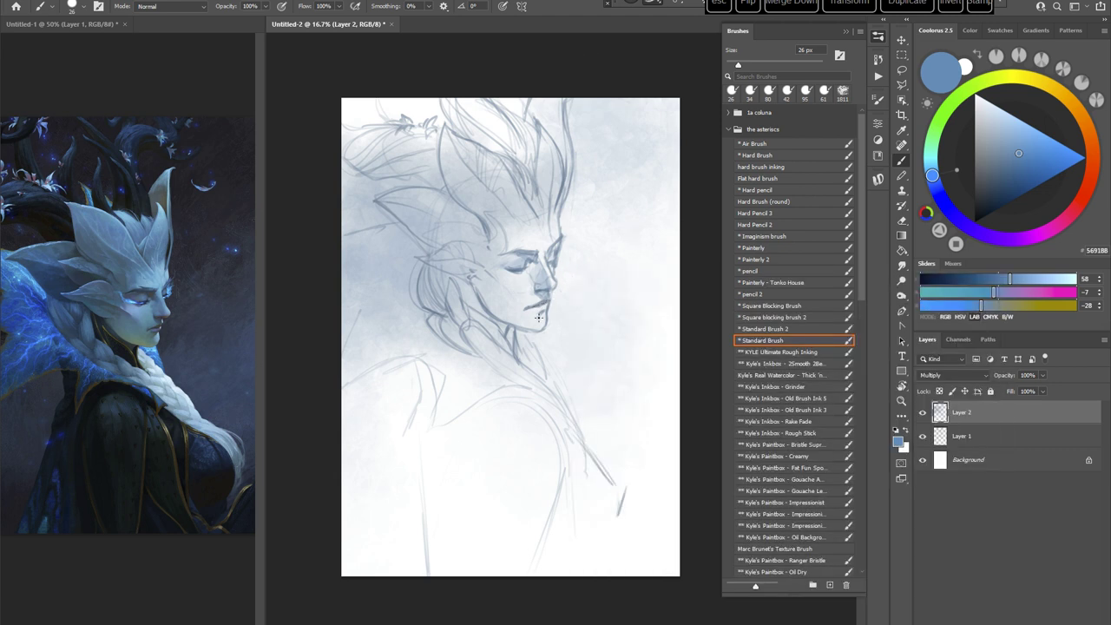
# Step: Set the brush to 53 px and darken the lower lip and the shadow below it
pyautogui.rightClick(566, 278)
pyautogui.moveTo(642, 306); pyautogui.dragTo(651, 306)
pyautogui.press('Return')
pyautogui.moveTo(546, 307); pyautogui.dragTo(542, 312)
# Step: Set the brush to 47 px and shade the underside of the pointed ear fin
pyautogui.rightClick(555, 226)
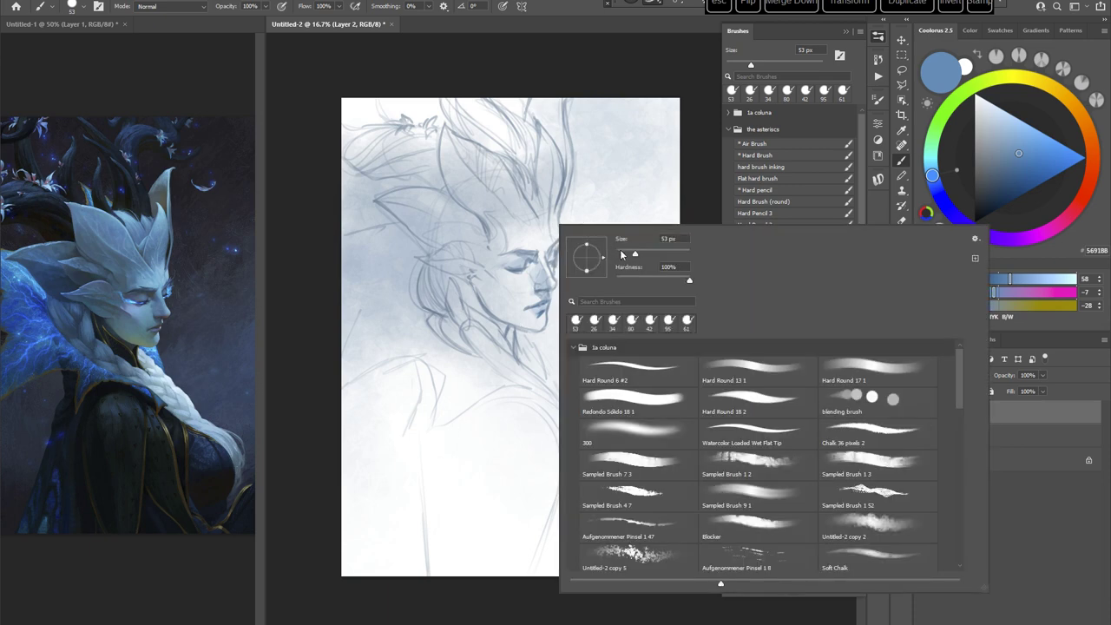
pyautogui.moveTo(635, 257); pyautogui.dragTo(633, 257)
pyautogui.click(565, 52)
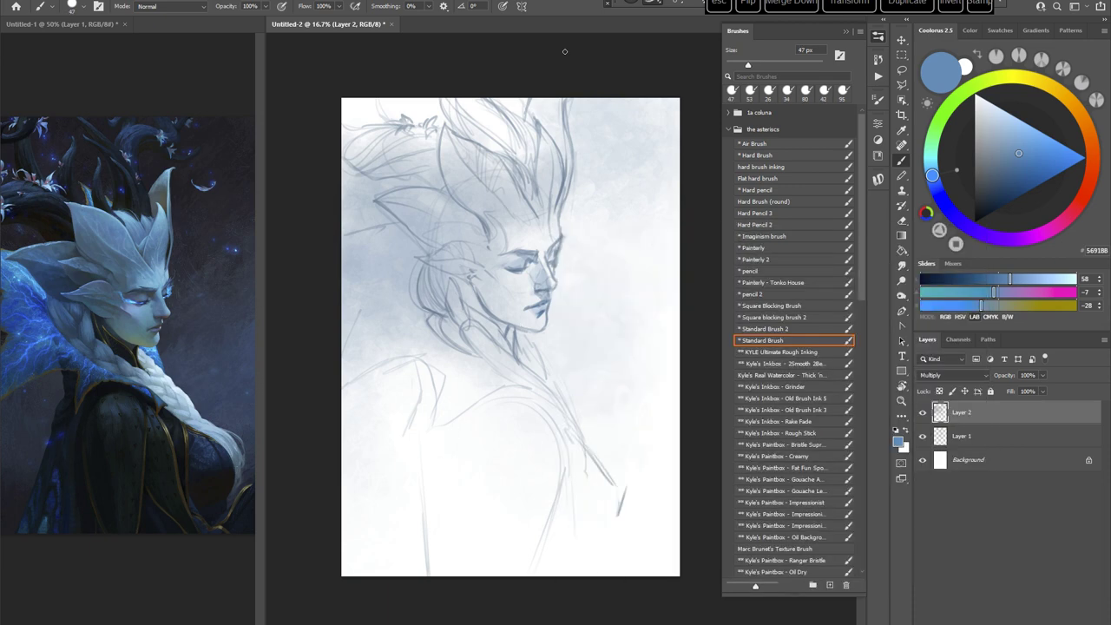
pyautogui.moveTo(431, 267); pyautogui.dragTo(449, 274)
# Step: Sample a greyer blue near the ear, set the brush to 86 px and fill the shadow between ear and jaw
pyautogui.keyDown('alt'); pyautogui.click(458, 268); pyautogui.keyUp('alt')
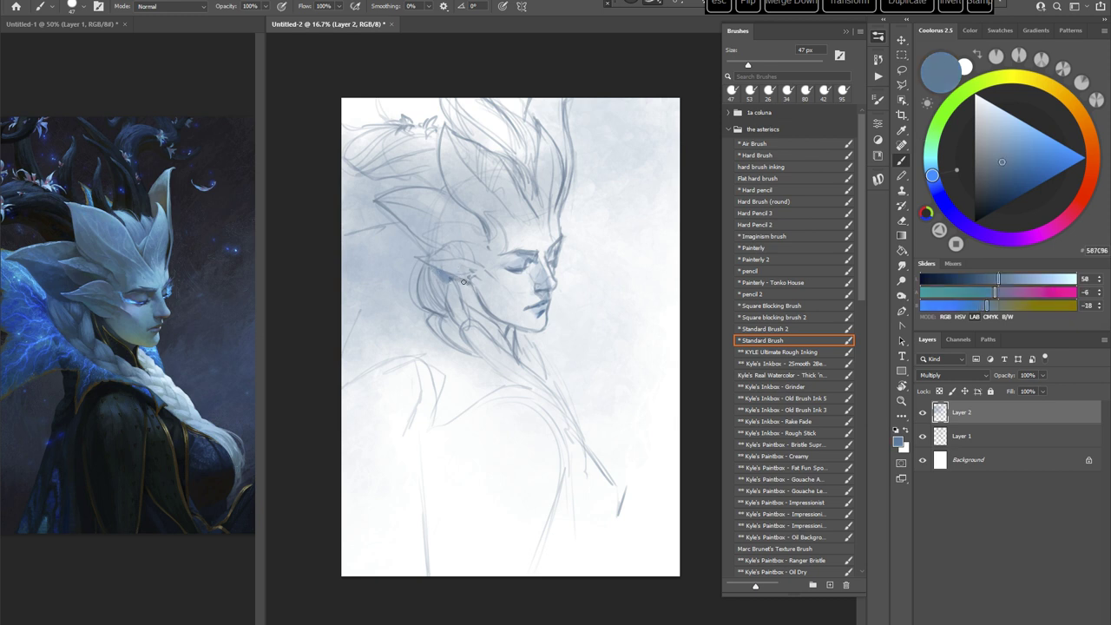
pyautogui.rightClick(485, 308)
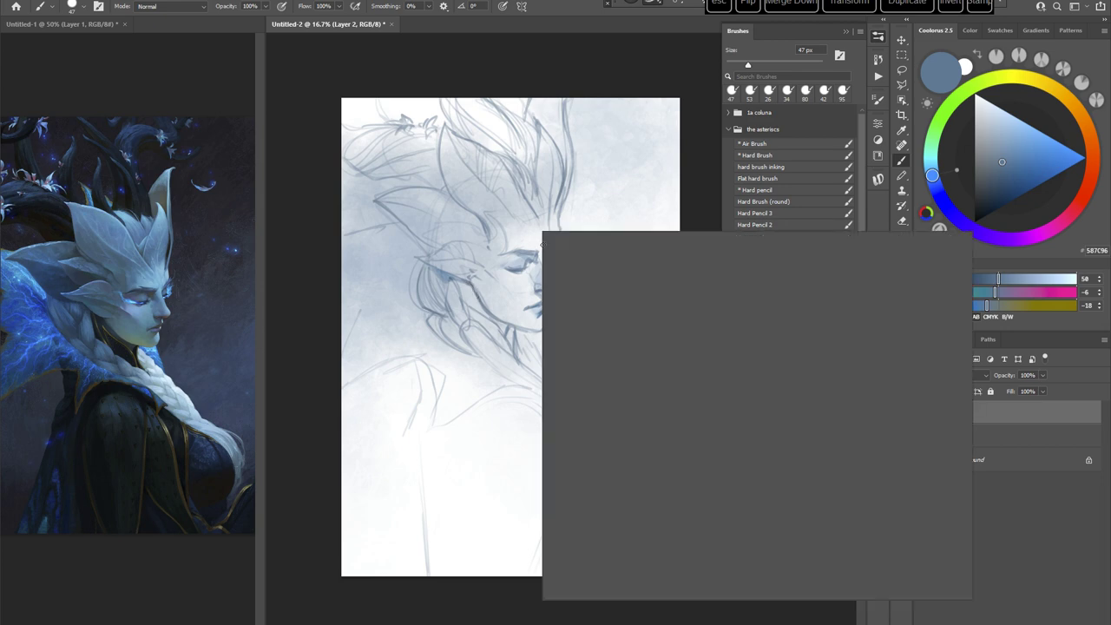
pyautogui.moveTo(614, 262); pyautogui.dragTo(631, 261)
pyautogui.click(464, 294)
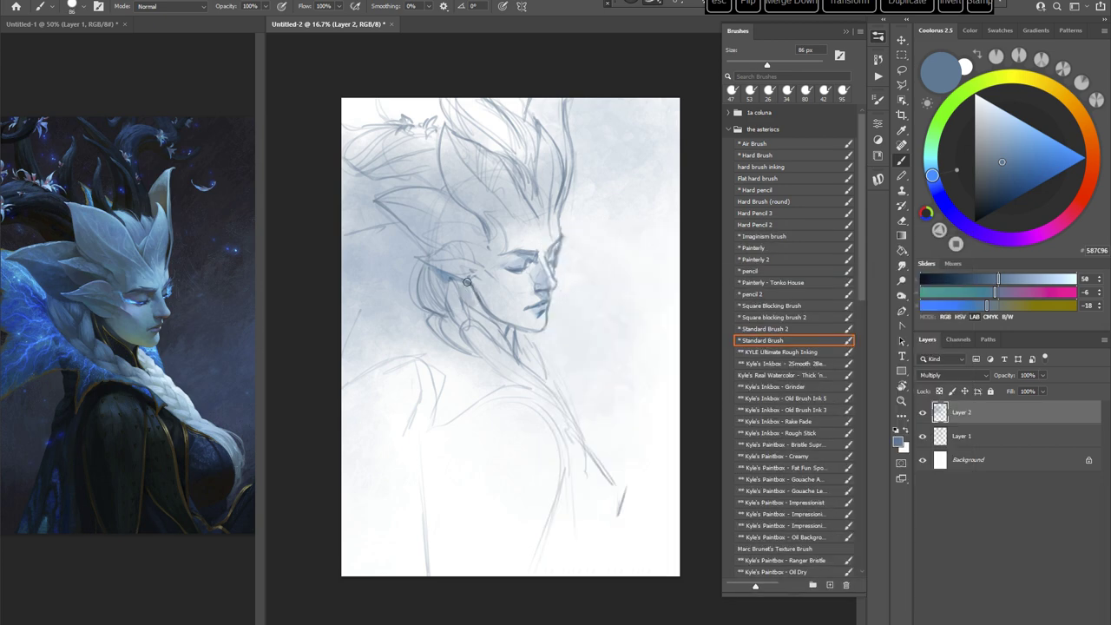
pyautogui.moveTo(475, 305)
pyautogui.mouseDown()
pyautogui.moveTo(460, 295)
pyautogui.moveTo(488, 318)
pyautogui.mouseUp()
# Step: Pick a more saturated blue, set the brush to 31 px and darken the inner edge of the tall front crest spike
pyautogui.click(1016, 159)
pyautogui.rightClick(616, 229)
pyautogui.click(686, 257)
pyautogui.click(662, 186)
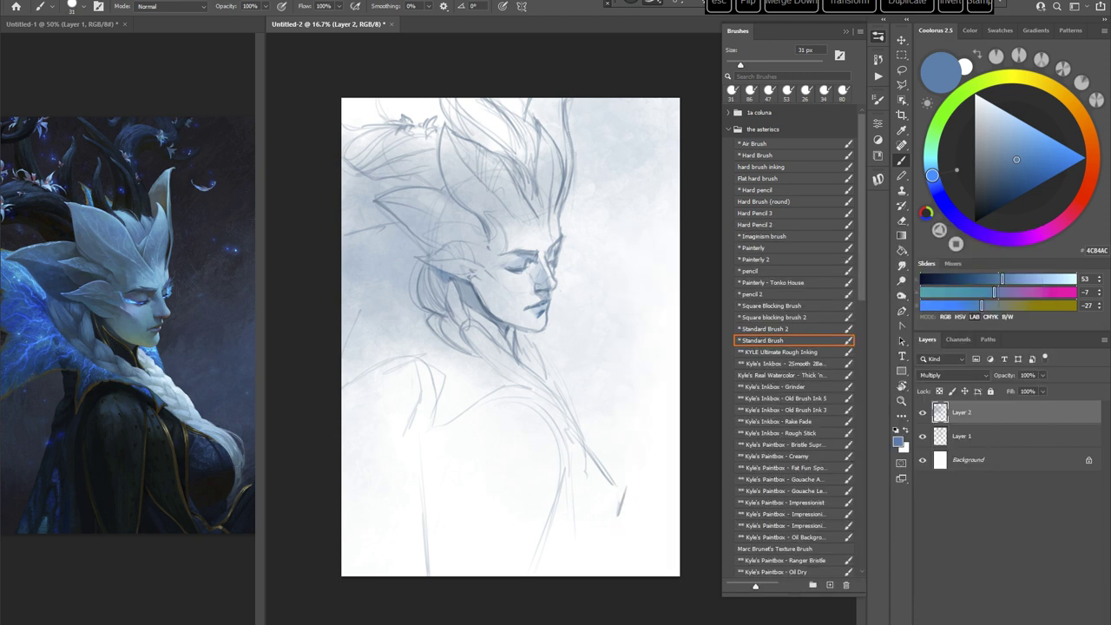
pyautogui.moveTo(567, 178); pyautogui.dragTo(559, 199)
# Step: Pick a slightly softer blue, set the brush to 39 px and shade between the crest leaves above the forehead
pyautogui.click(1013, 159)
pyautogui.rightClick(593, 231)
pyautogui.click(663, 258)
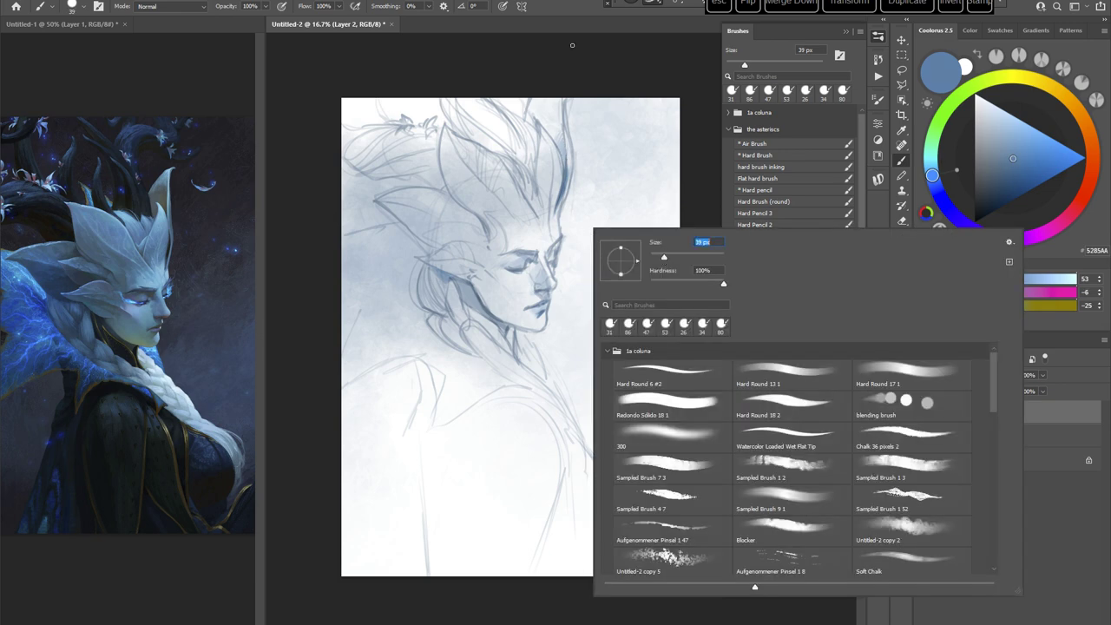
pyautogui.click(572, 45)
pyautogui.moveTo(502, 163)
pyautogui.mouseDown()
pyautogui.moveTo(535, 212)
pyautogui.moveTo(538, 148)
pyautogui.moveTo(535, 182)
pyautogui.mouseUp()
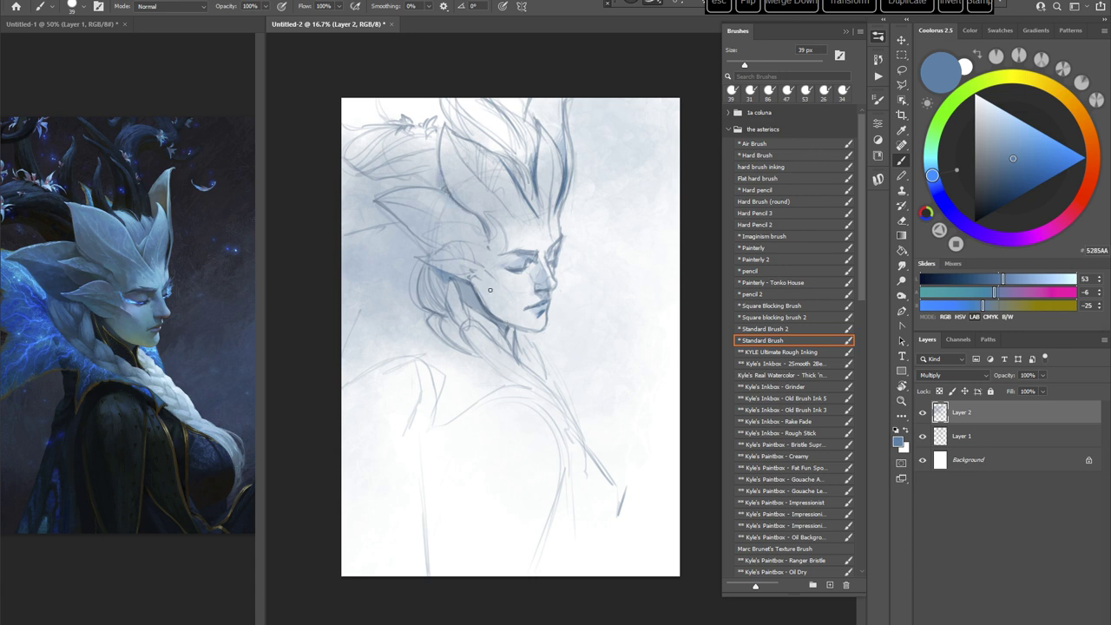
# Step: Set the brush to 58 px and shade the curved edge of the headpiece above the ear
pyautogui.rightClick(533, 219)
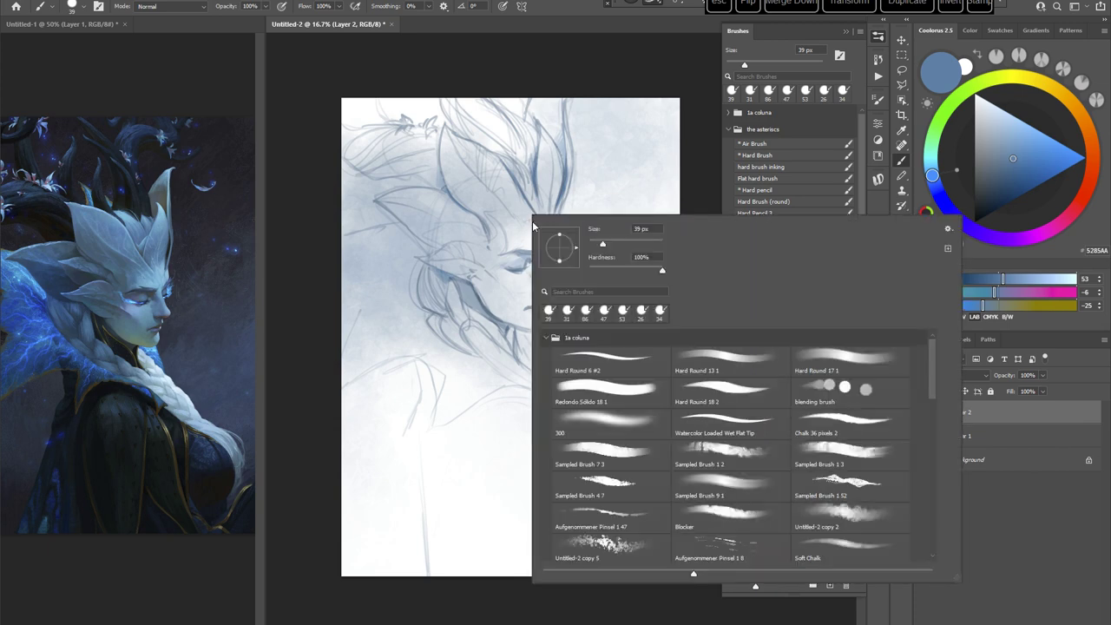
pyautogui.moveTo(598, 245); pyautogui.dragTo(611, 245)
pyautogui.click(562, 46)
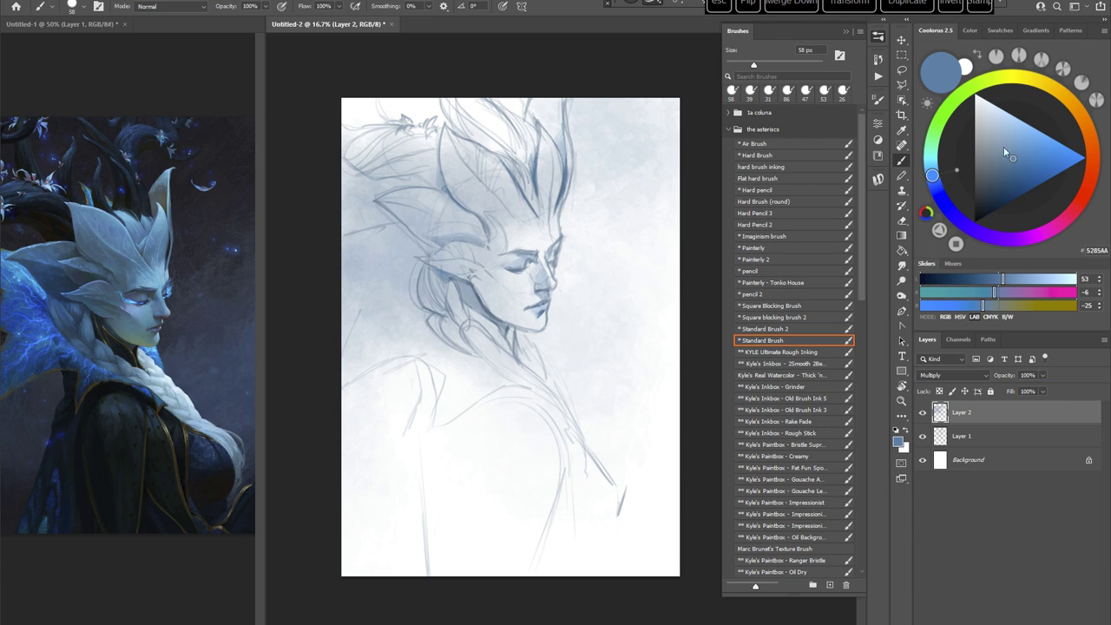
# Step: Pick a slightly greyer blue, set the brush to 36 px and darken the lower edge of the large side leaf
pyautogui.click(1008, 158)
pyautogui.rightClick(537, 233)
pyautogui.click(607, 260)
pyautogui.click(528, 38)
# Step: Set the brush to 105 px and shade the body of the large side leaf
pyautogui.rightClick(535, 229)
pyautogui.moveTo(613, 259); pyautogui.dragTo(626, 259)
pyautogui.click(392, 205)
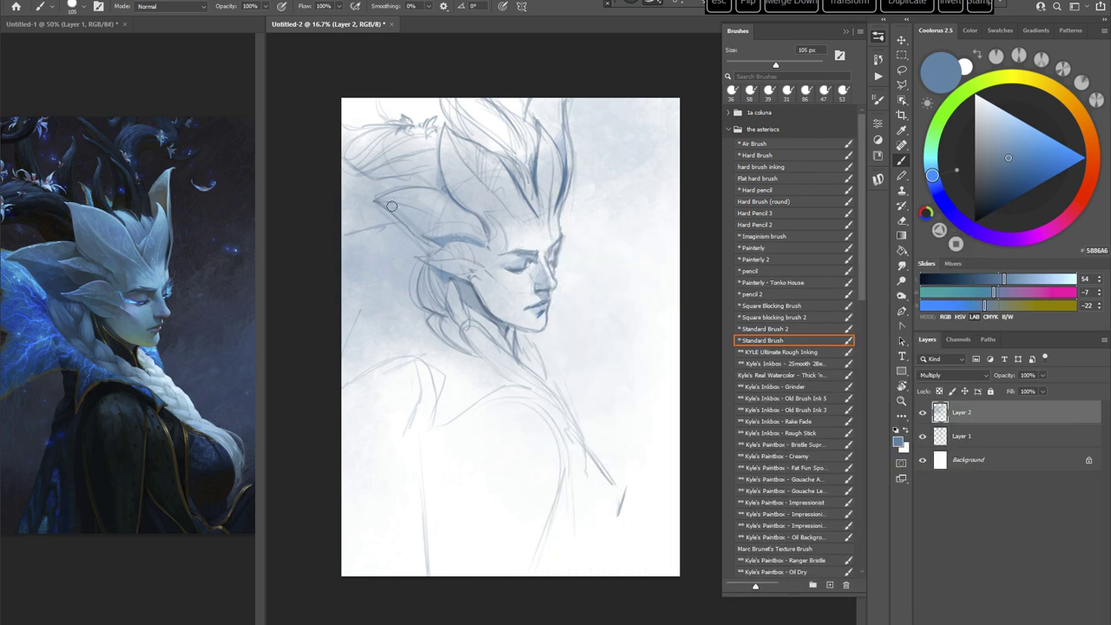
pyautogui.moveTo(391, 205)
pyautogui.mouseDown()
pyautogui.moveTo(434, 222)
pyautogui.moveTo(398, 212)
pyautogui.moveTo(412, 226)
pyautogui.moveTo(444, 226)
pyautogui.moveTo(435, 248)
pyautogui.moveTo(384, 202)
pyautogui.moveTo(427, 226)
pyautogui.moveTo(490, 214)
pyautogui.moveTo(426, 236)
pyautogui.mouseUp()
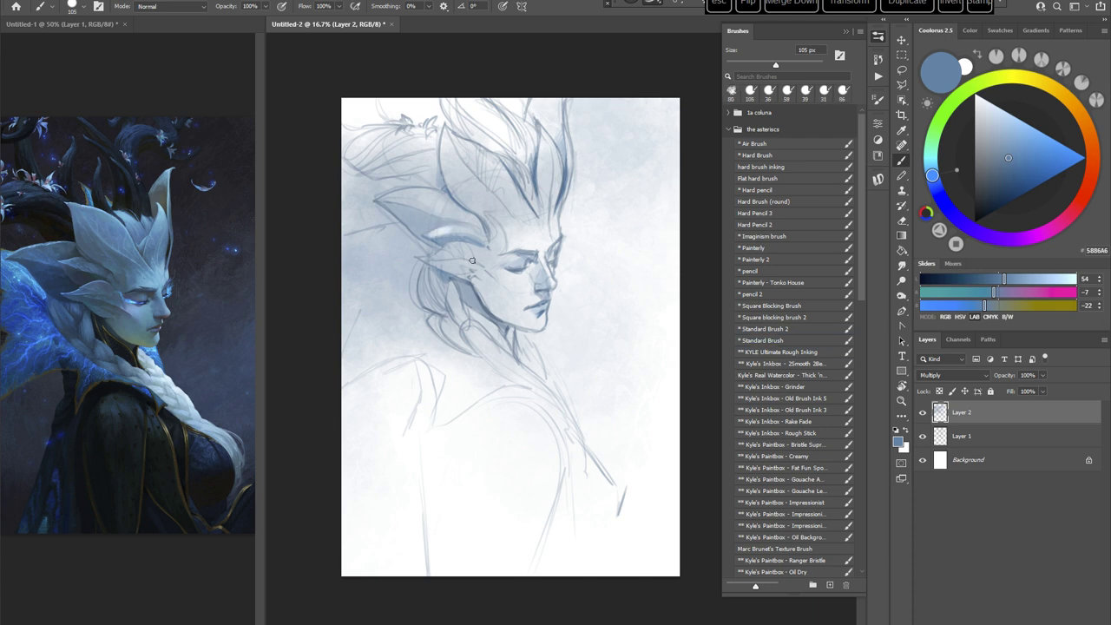
# Step: Revert the history to before the eraser strokes and retouch the shading above the ear with a blue sampled from the canvas
pyautogui.press('z')
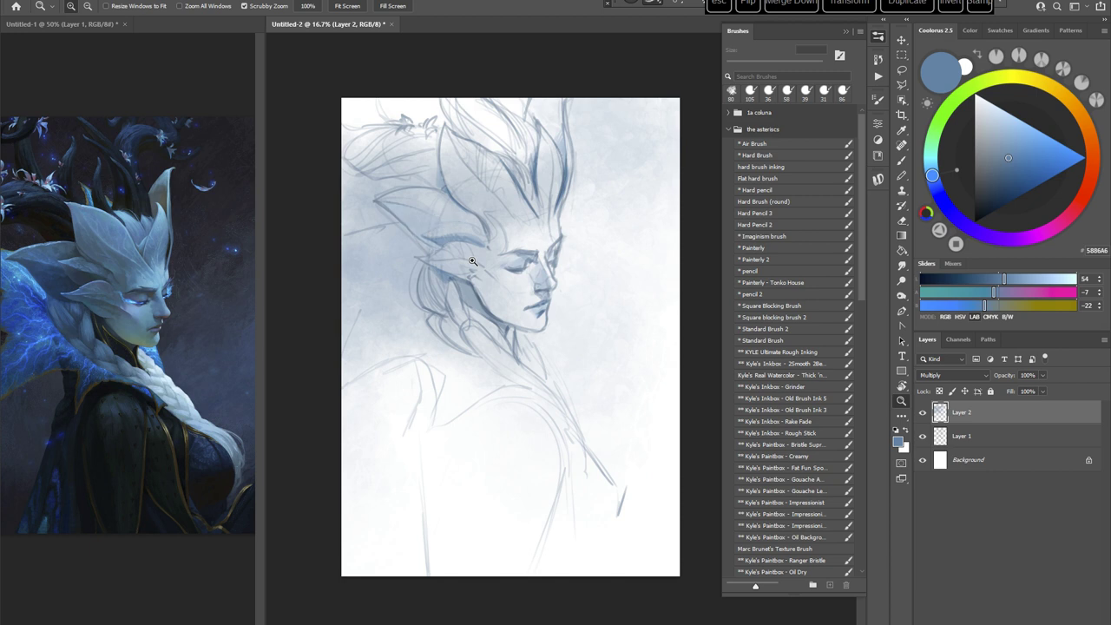
pyautogui.click(878, 58)
pyautogui.click(780, 475)
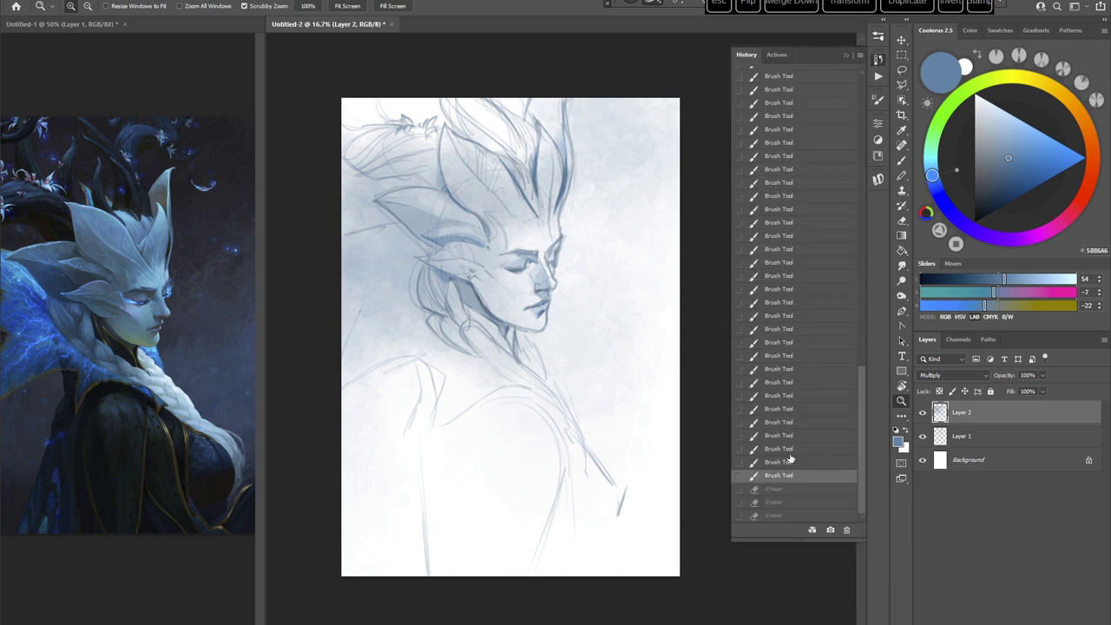
pyautogui.click(900, 161)
pyautogui.keyDown('alt'); pyautogui.click(447, 230); pyautogui.keyUp('alt')
pyautogui.moveTo(432, 236); pyautogui.dragTo(444, 230)
pyautogui.keyDown('alt'); pyautogui.click(433, 239); pyautogui.keyUp('alt')
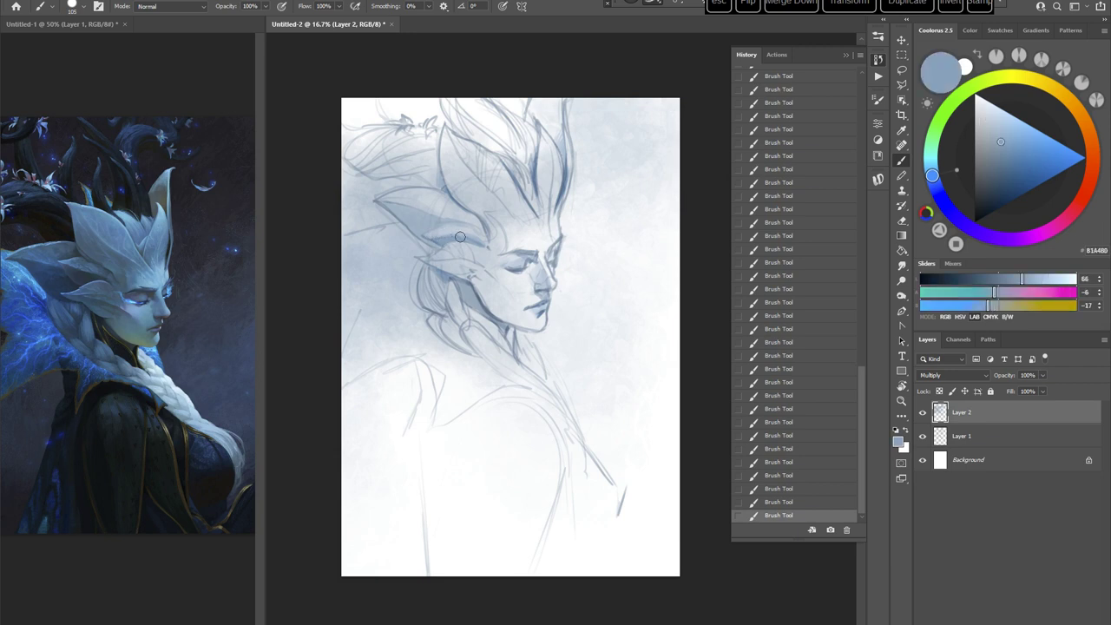
# Step: Pick a slightly different blue, set the brush to 39 px and refine the shading of the headpiece above the ear
pyautogui.click(997, 144)
pyautogui.rightClick(630, 294)
pyautogui.click(643, 307)
pyautogui.click(559, 46)
# Step: Pick a darker blue, close the history and set the brush to 95 px to shade the temple beside the near eye
pyautogui.click(1002, 151)
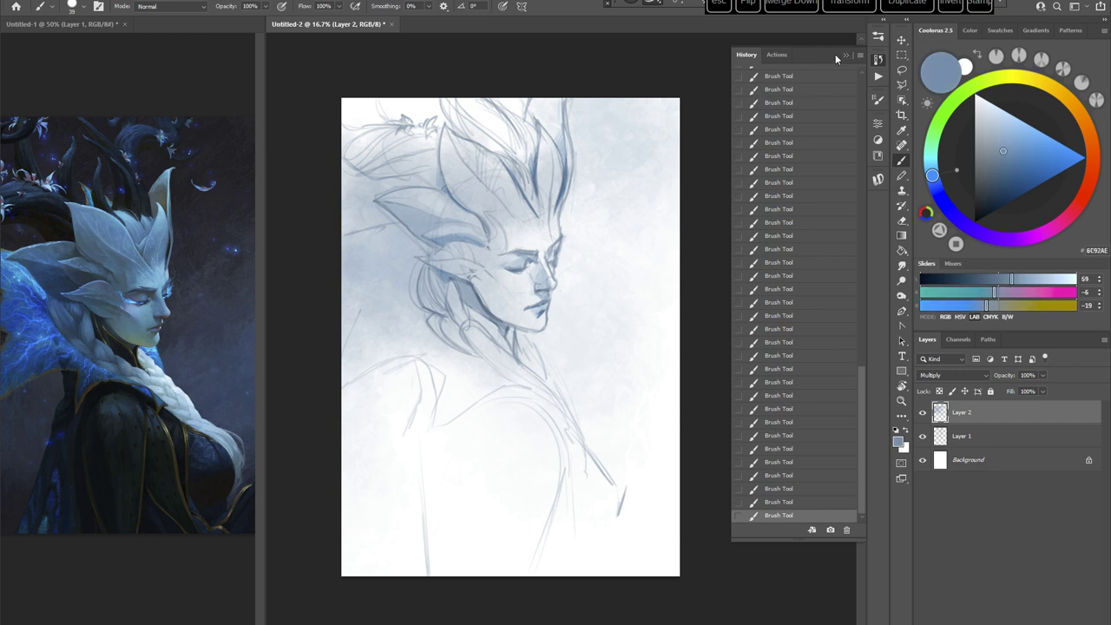
pyautogui.click(837, 55)
pyautogui.rightClick(569, 240)
pyautogui.moveTo(639, 262); pyautogui.dragTo(651, 264)
pyautogui.press('Return')
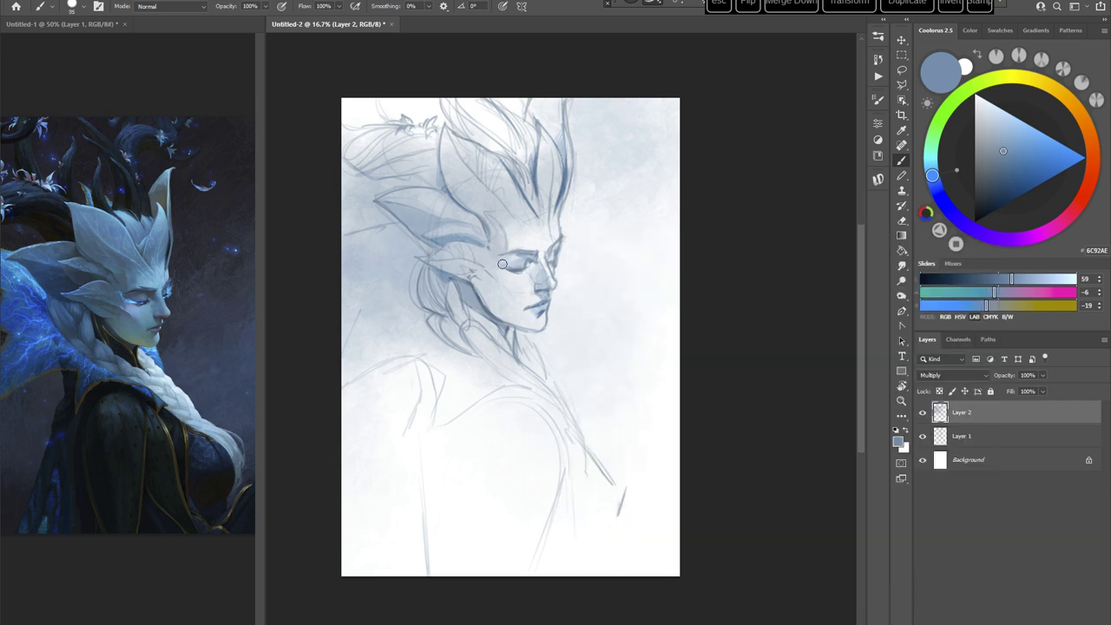
# Step: Set the brush to 152 px and broaden the shadow around the near eye socket
pyautogui.rightClick(568, 217)
pyautogui.moveTo(651, 257)
pyautogui.mouseDown()
pyautogui.moveTo(665, 257)
pyautogui.moveTo(727, 164)
pyautogui.mouseUp()
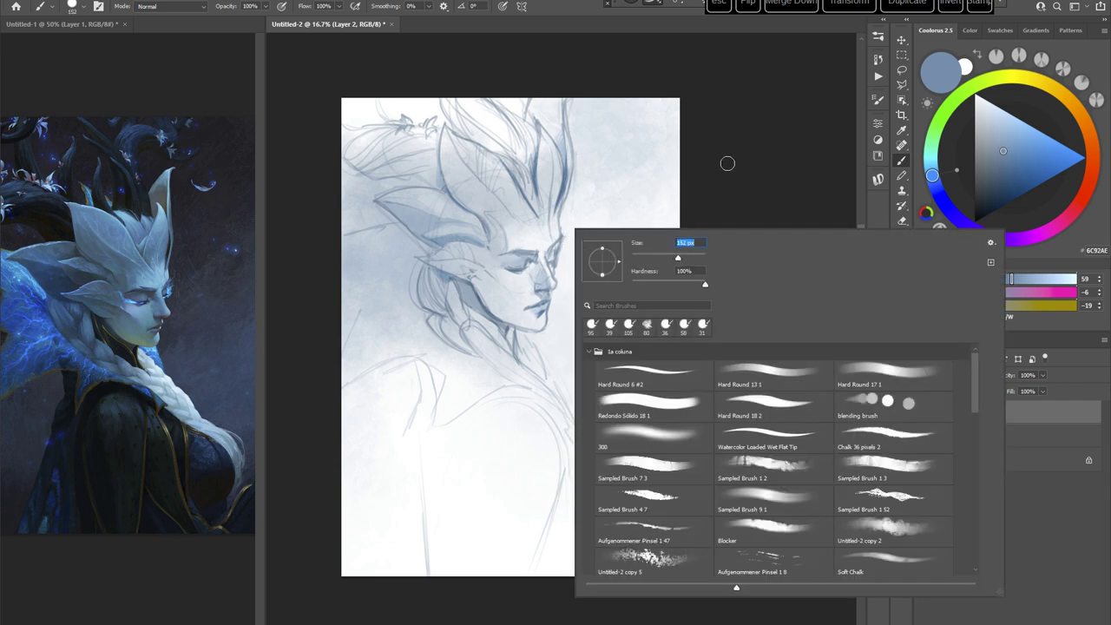
pyautogui.press('Return')
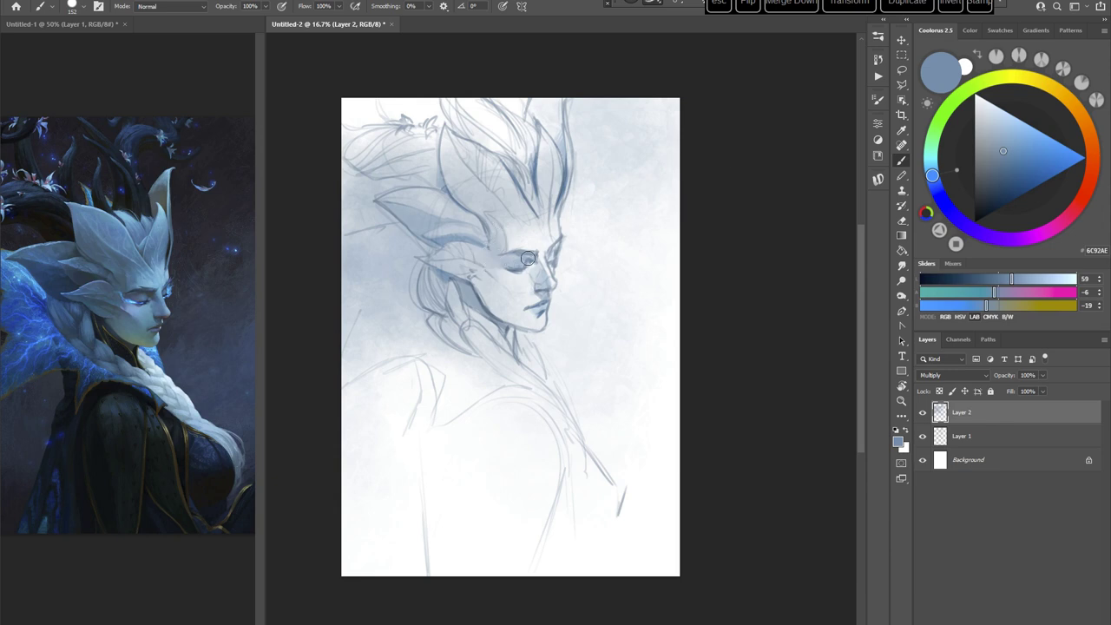
# Step: Set the brush to 275 px and lay broad shading over the face, the hair behind the ear and the crest
pyautogui.rightClick(591, 235)
pyautogui.moveTo(702, 271); pyautogui.dragTo(713, 271)
pyautogui.press('Return')
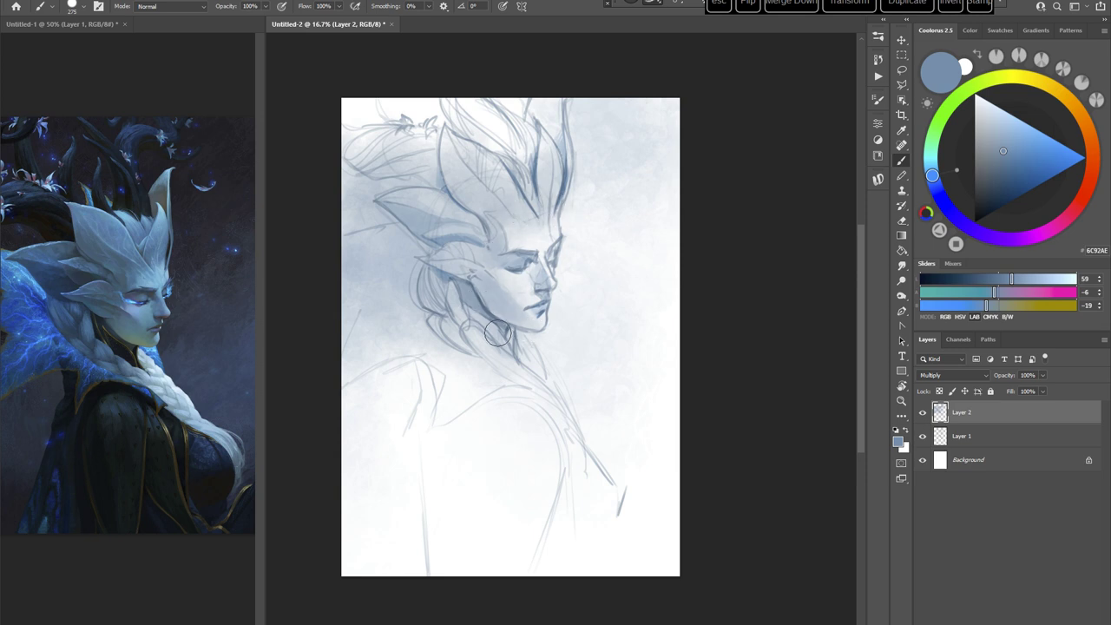
pyautogui.moveTo(454, 295)
pyautogui.mouseDown()
pyautogui.moveTo(473, 323)
pyautogui.moveTo(451, 276)
pyautogui.mouseUp()
pyautogui.moveTo(457, 135); pyautogui.dragTo(435, 88)
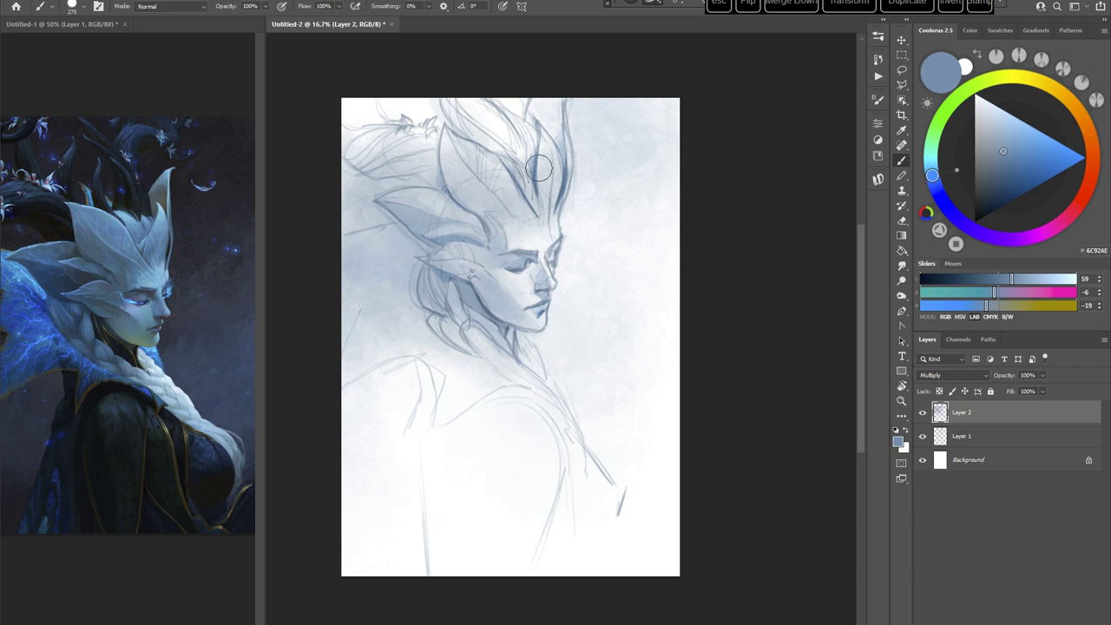
# Step: Shade the collar fold at the back shoulder, undo the last stroke and reduce the brush to 78 px for refining it
pyautogui.moveTo(416, 420)
pyautogui.mouseDown()
pyautogui.moveTo(420, 364)
pyautogui.moveTo(435, 392)
pyautogui.mouseUp()
pyautogui.hotkey('ctrl', 'z')
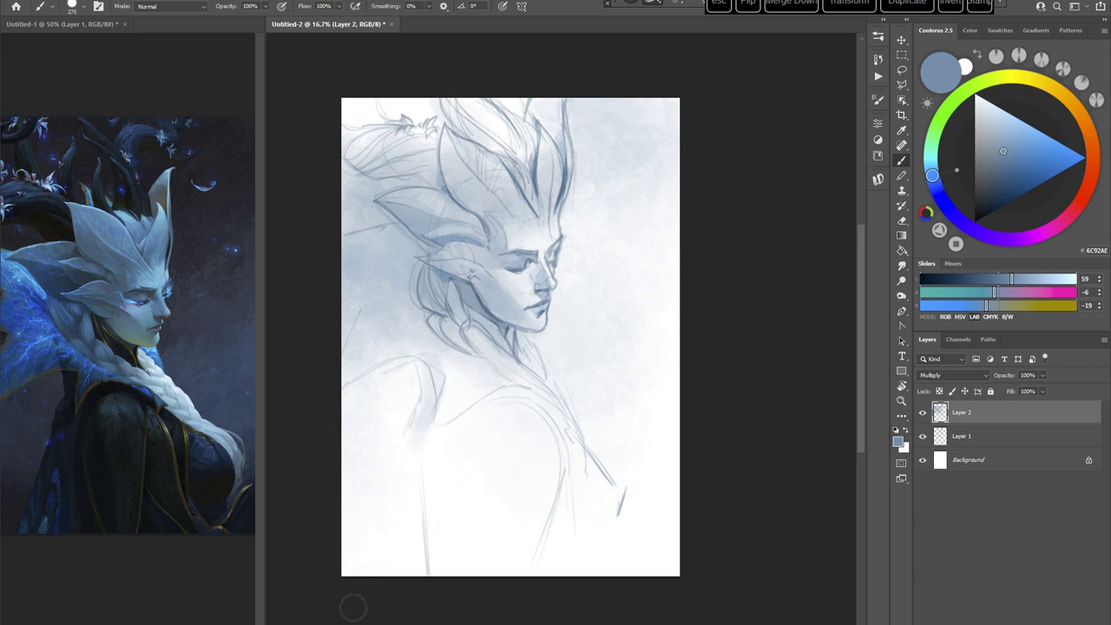
pyautogui.rightClick(534, 193)
pyautogui.click(736, 119)
pyautogui.rightClick(553, 214)
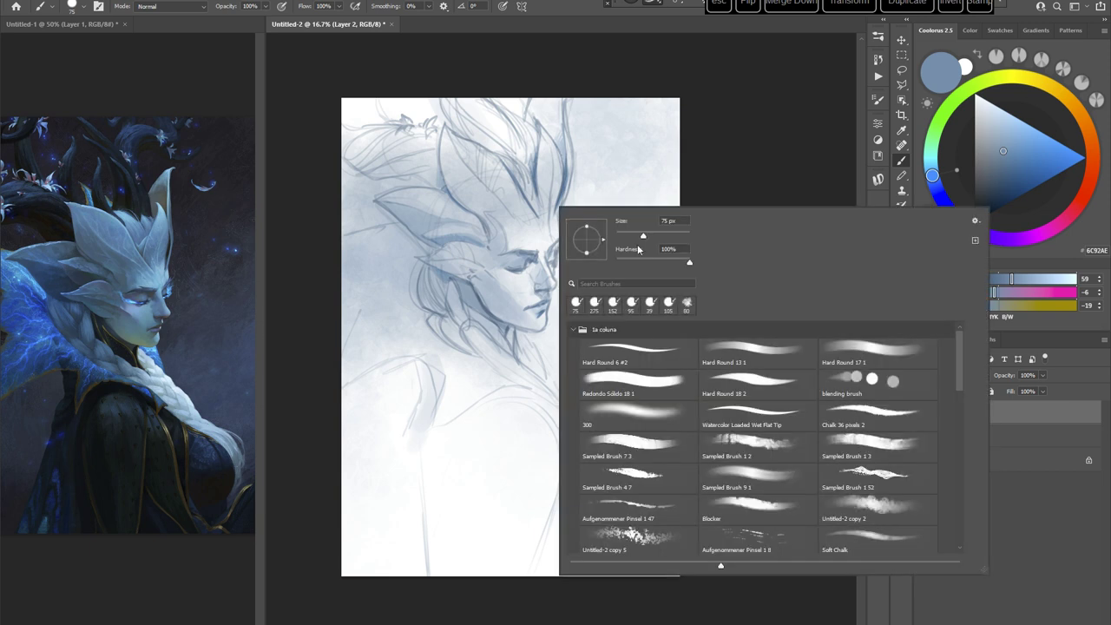
pyautogui.press('Escape')
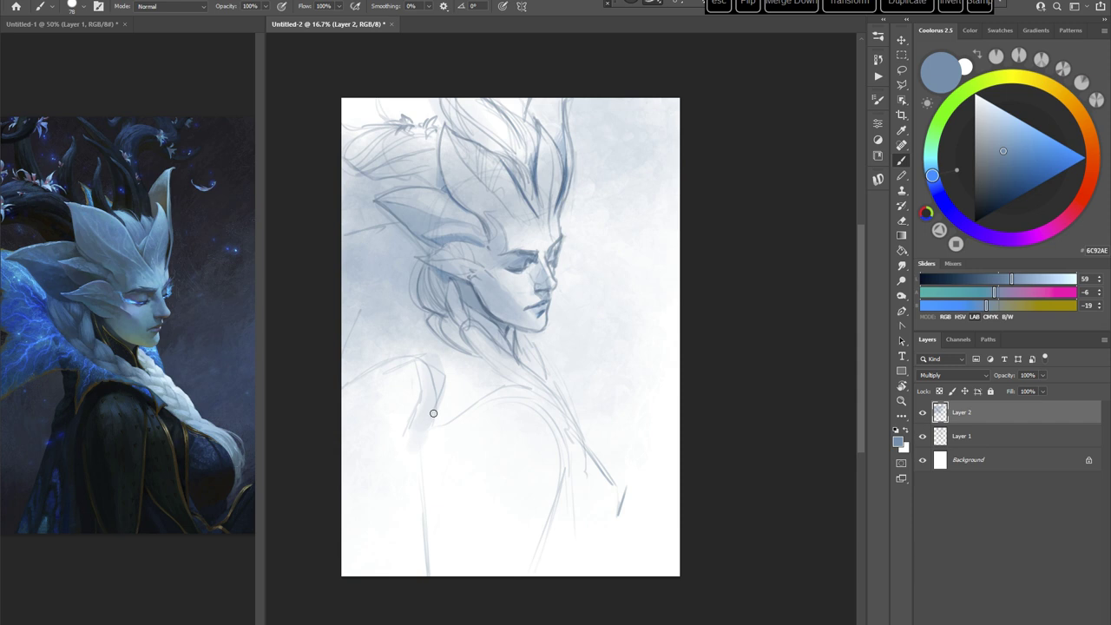
# Step: Set the brush to 130 px and shade the ear fin
pyautogui.rightClick(569, 243)
pyautogui.moveTo(664, 261); pyautogui.dragTo(674, 262)
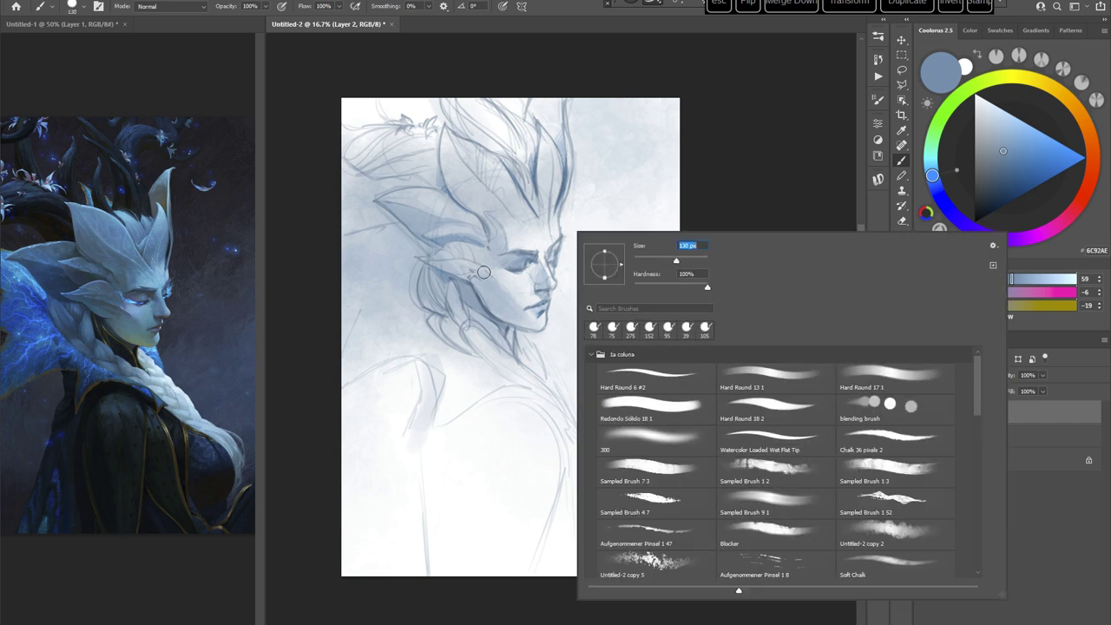
pyautogui.click(479, 270)
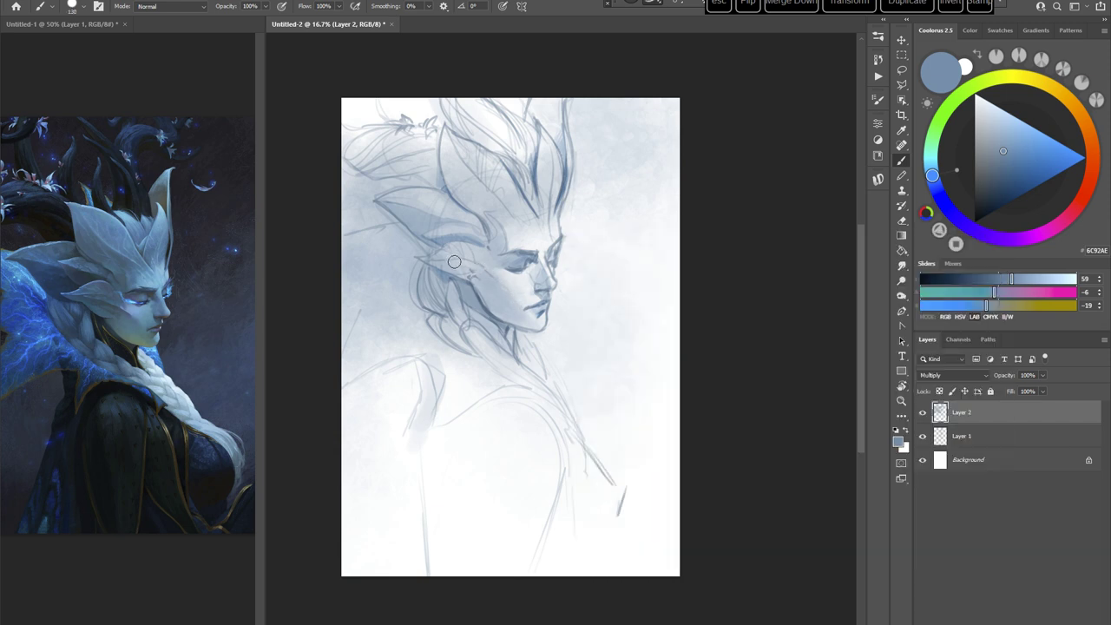
pyautogui.moveTo(454, 261); pyautogui.dragTo(469, 270)
# Step: Sample the blue beside the near eye and set the brush to 29 px for fine shading
pyautogui.keyDown('alt'); pyautogui.click(512, 260); pyautogui.keyUp('alt')
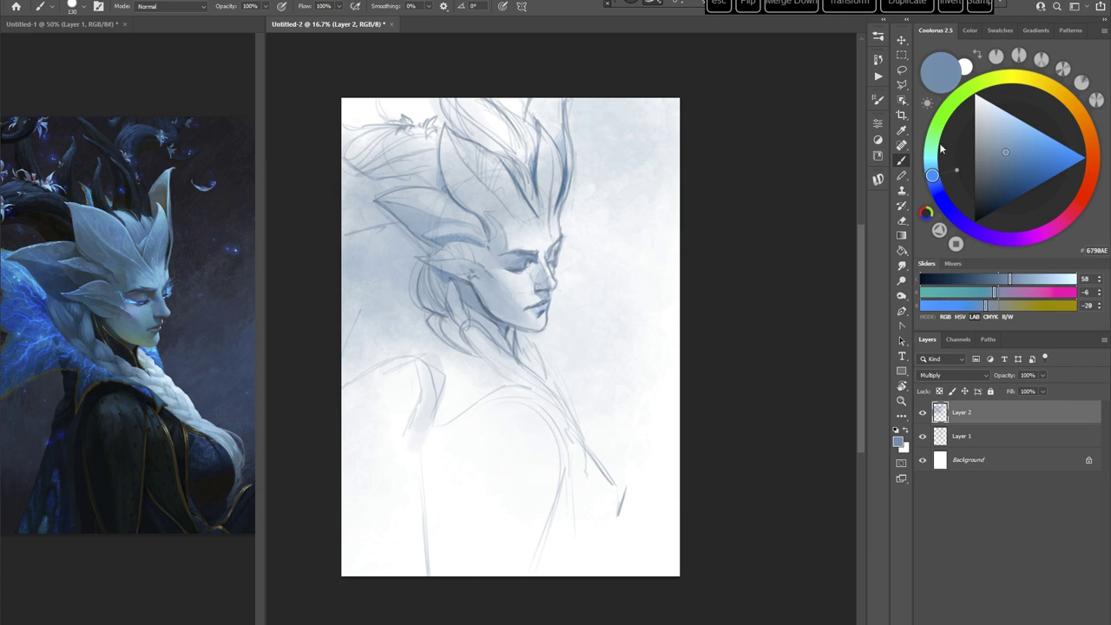
pyautogui.rightClick(579, 249)
pyautogui.click(656, 273)
pyautogui.click(716, 121)
# Step: Add a new layer in Multiply mode and fill it with a muted violet-blue
pyautogui.hotkey('ctrl', 'shift', 'alt', 'n')
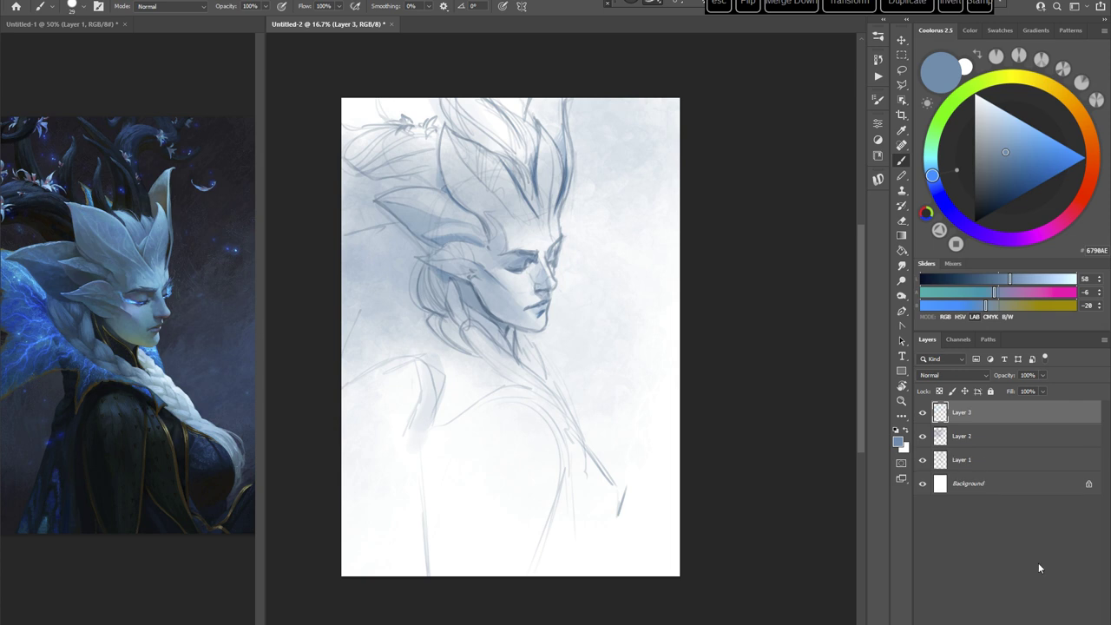
pyautogui.click(952, 375)
pyautogui.click(933, 409)
pyautogui.click(936, 189)
pyautogui.click(991, 165)
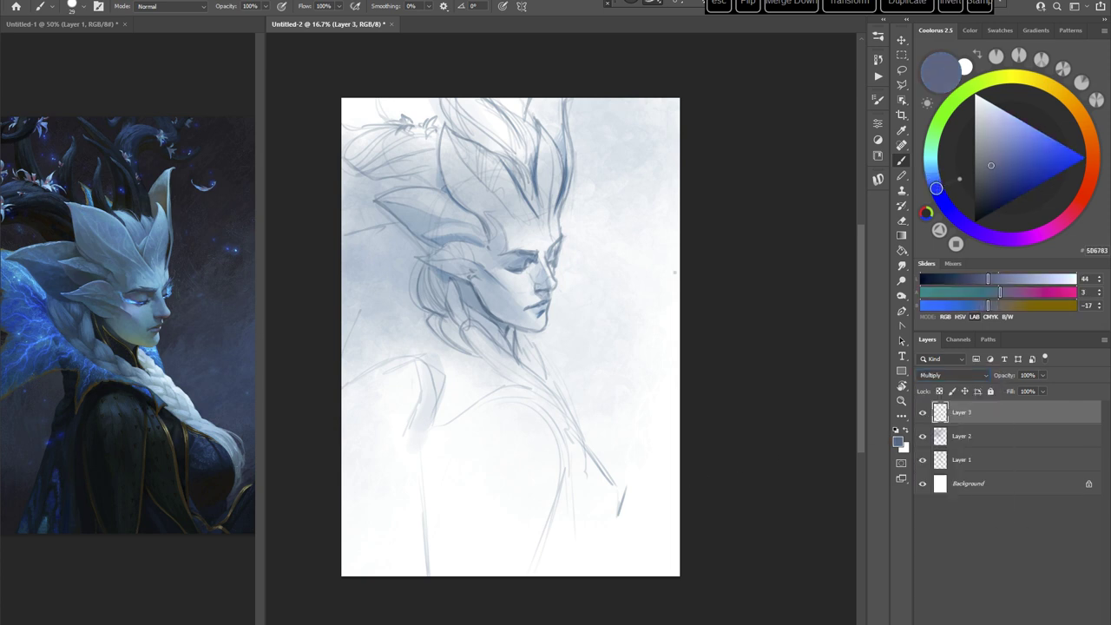
pyautogui.hotkey('alt', 'BackSpace')
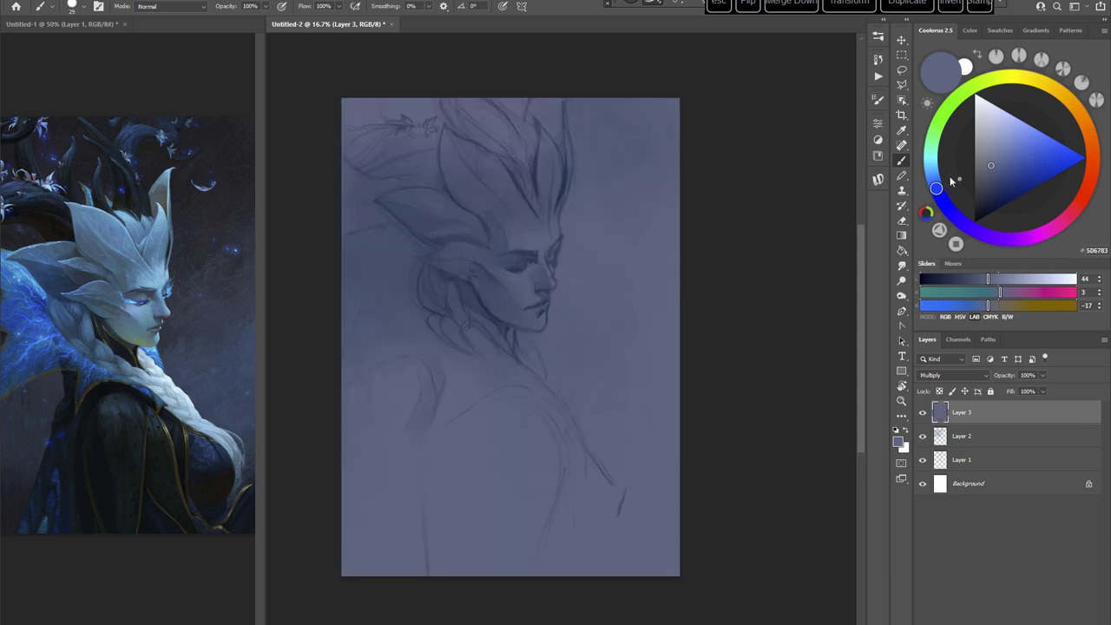
# Step: Choose a textured brush preset and pick a brighter cyan-blue as the painting colour
pyautogui.click(934, 184)
pyautogui.click(991, 160)
pyautogui.click(931, 165)
pyautogui.click(992, 164)
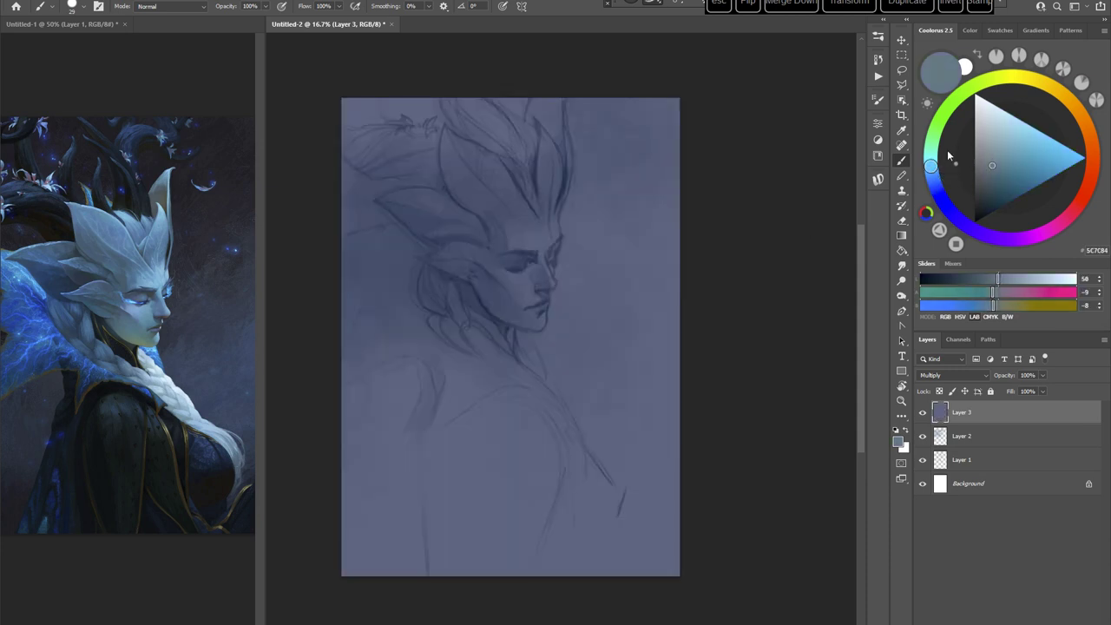
pyautogui.rightClick(597, 248)
pyautogui.click(894, 545)
pyautogui.click(732, 174)
pyautogui.click(987, 169)
pyautogui.moveTo(986, 169); pyautogui.dragTo(1014, 165)
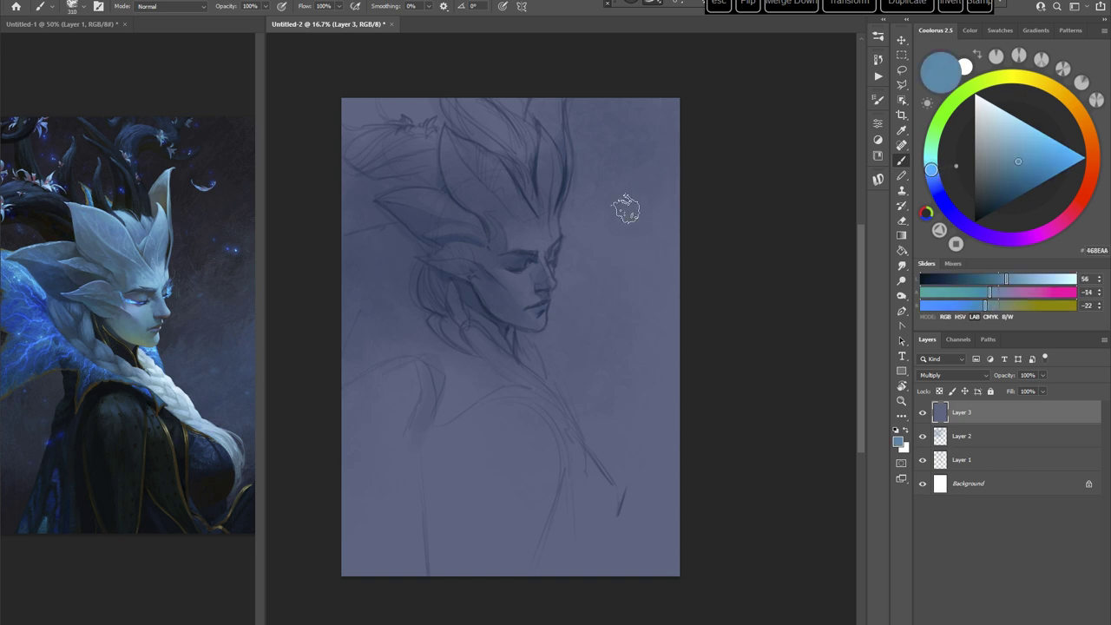
# Step: Enlarge the textured brush to 1200 px and blend cyan-blue into the background and torso, sampling in-between tones from the canvas
pyautogui.press(']')
pyautogui.press(']')
pyautogui.press(']')
pyautogui.press(']')
pyautogui.press(']')
pyautogui.press(']')
pyautogui.press(']')
pyautogui.moveTo(626, 308)
pyautogui.mouseDown()
pyautogui.moveTo(514, 417)
pyautogui.moveTo(517, 340)
pyautogui.moveTo(680, 308)
pyautogui.mouseUp()
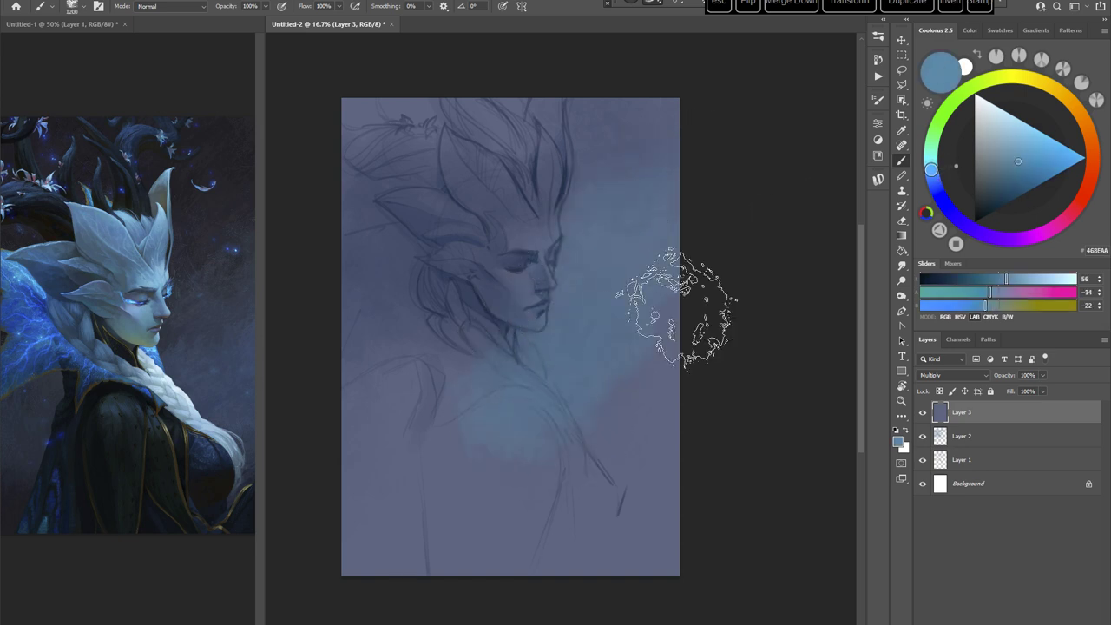
pyautogui.keyDown('alt'); pyautogui.click(639, 182); pyautogui.keyUp('alt')
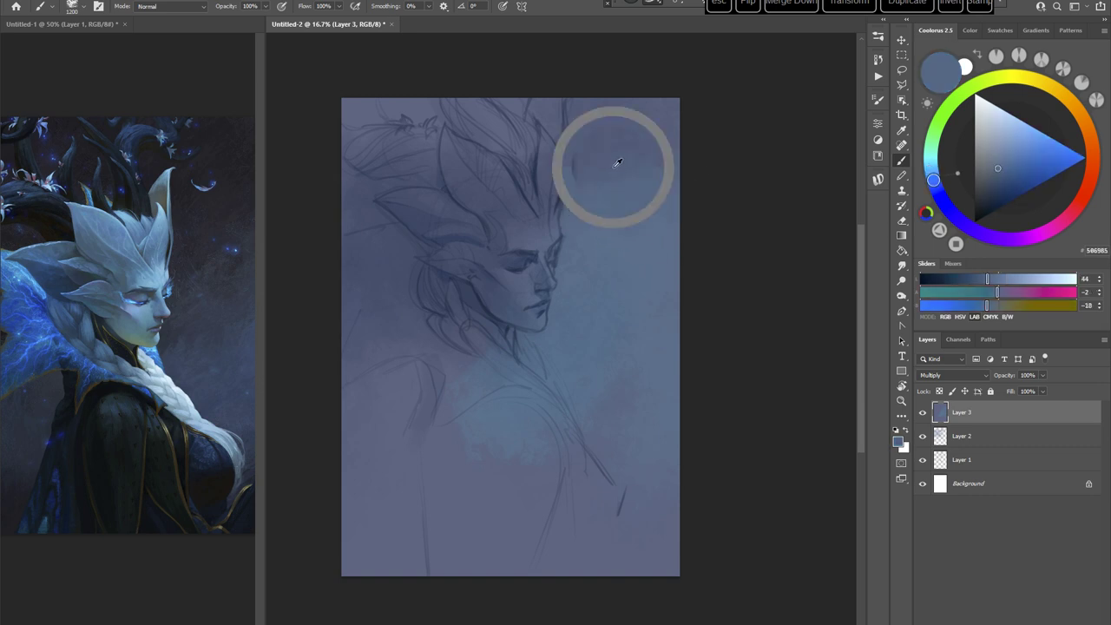
pyautogui.keyDown('alt'); pyautogui.click(491, 436); pyautogui.keyUp('alt')
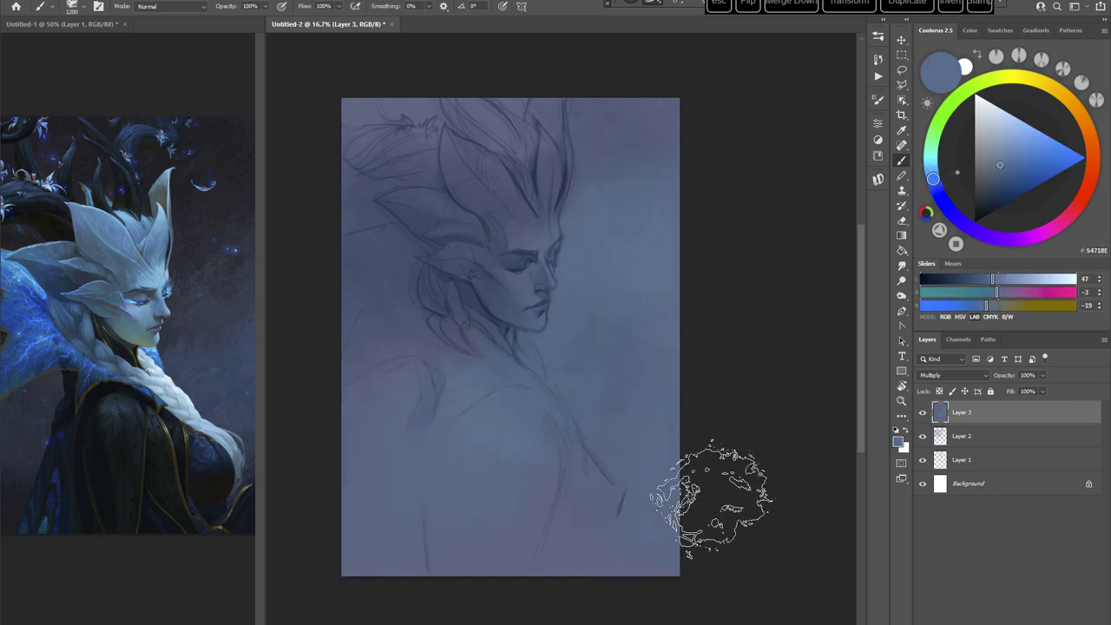
# Step: Vary the background tint around the head with broad textured strokes of muted violet, neutral grey and grey-blue
pyautogui.click(961, 227)
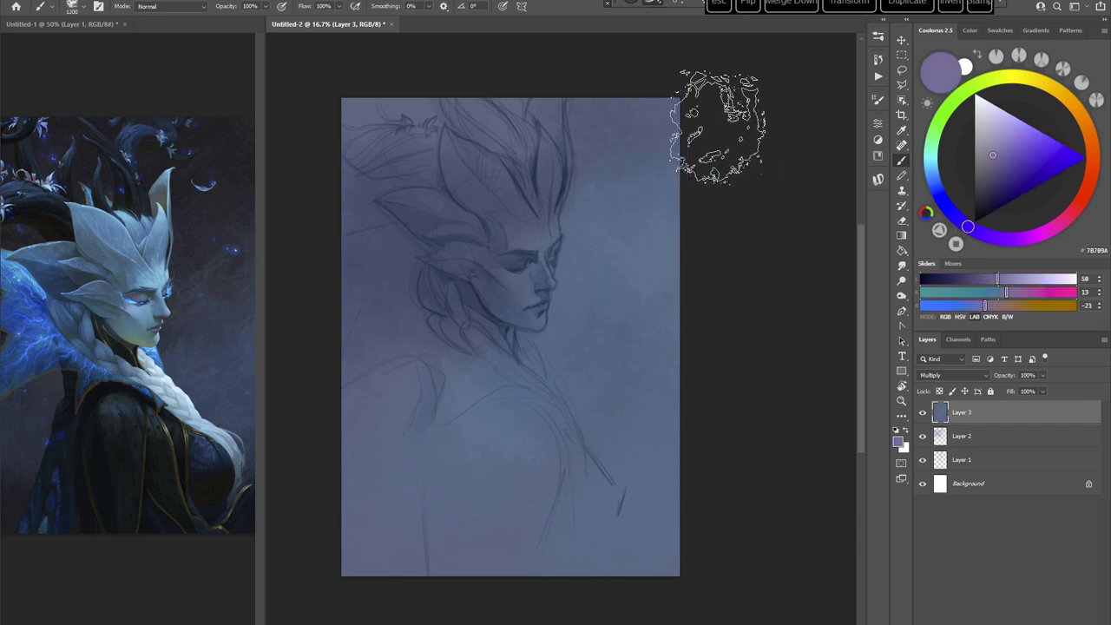
pyautogui.click(973, 179)
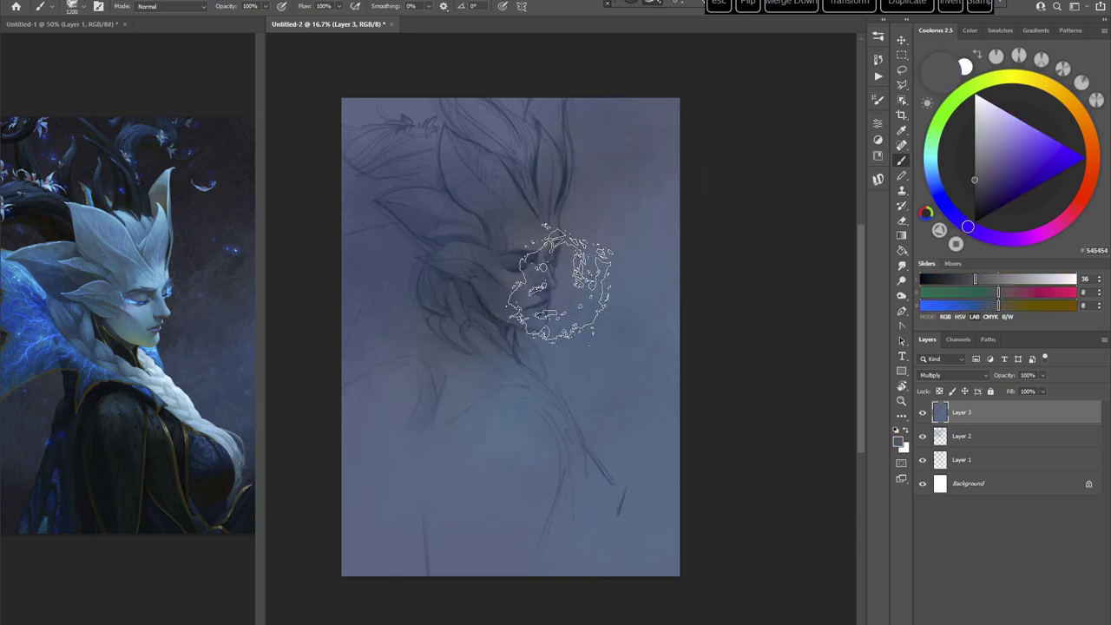
pyautogui.click(931, 172)
pyautogui.click(981, 170)
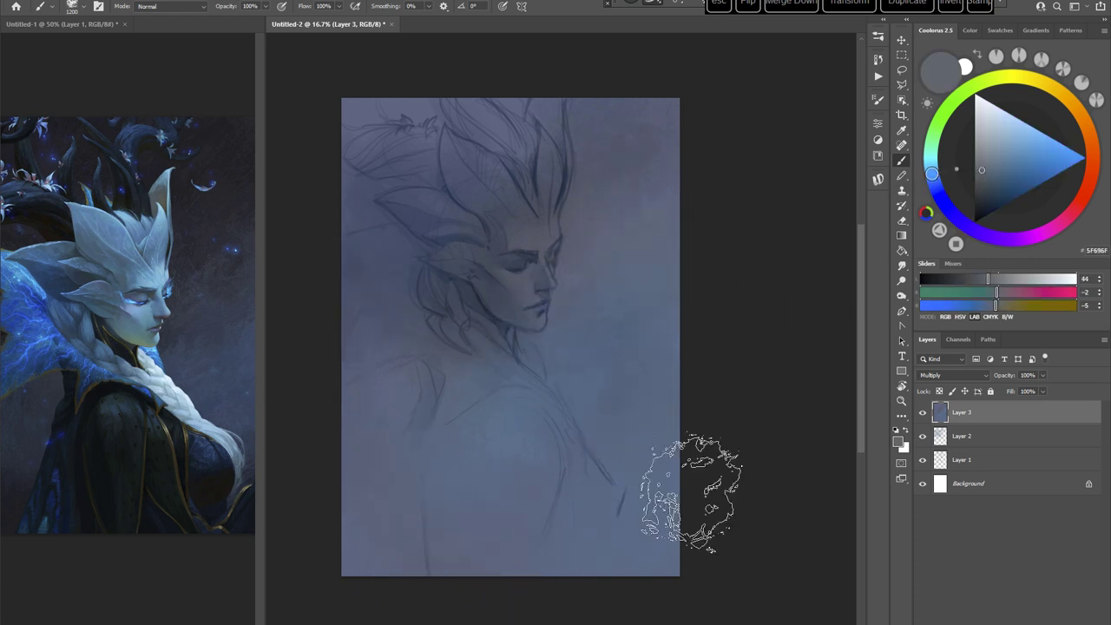
# Step: Brush muted teal into the background in front of the face, and work a deeper blue around the head
pyautogui.click(930, 155)
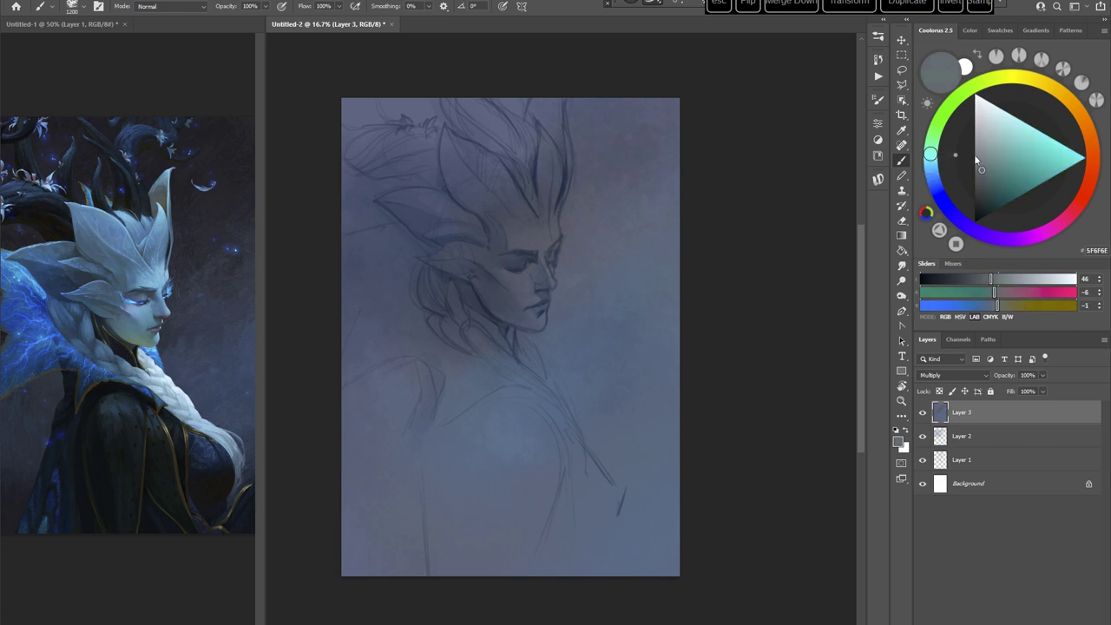
pyautogui.click(1004, 163)
pyautogui.moveTo(661, 169)
pyautogui.mouseDown()
pyautogui.moveTo(538, 264)
pyautogui.moveTo(606, 293)
pyautogui.mouseUp()
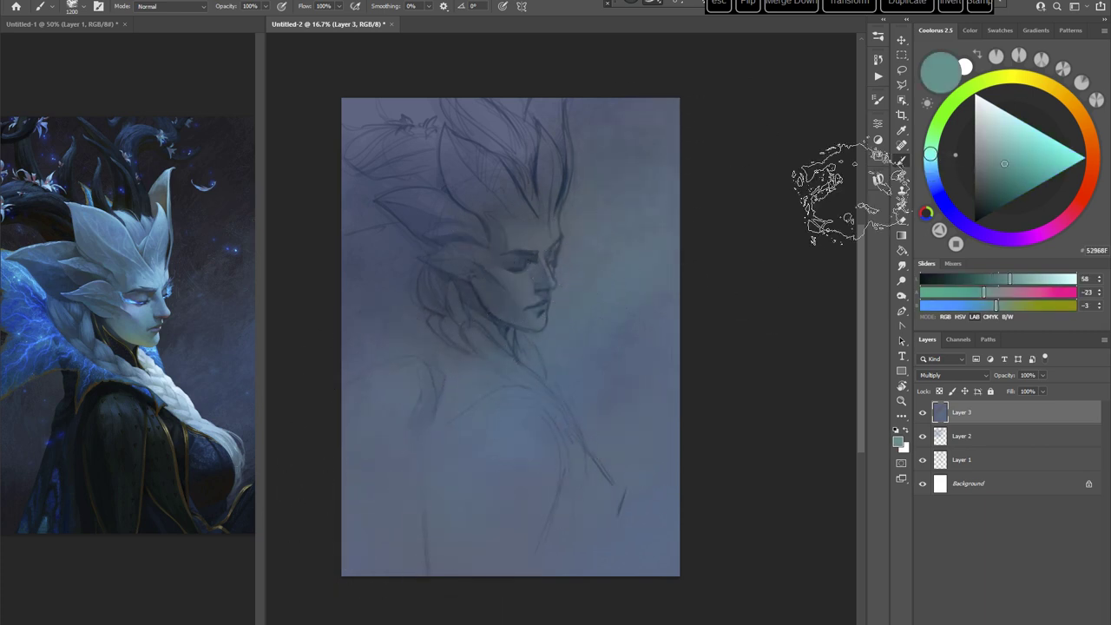
pyautogui.click(933, 183)
pyautogui.click(1002, 182)
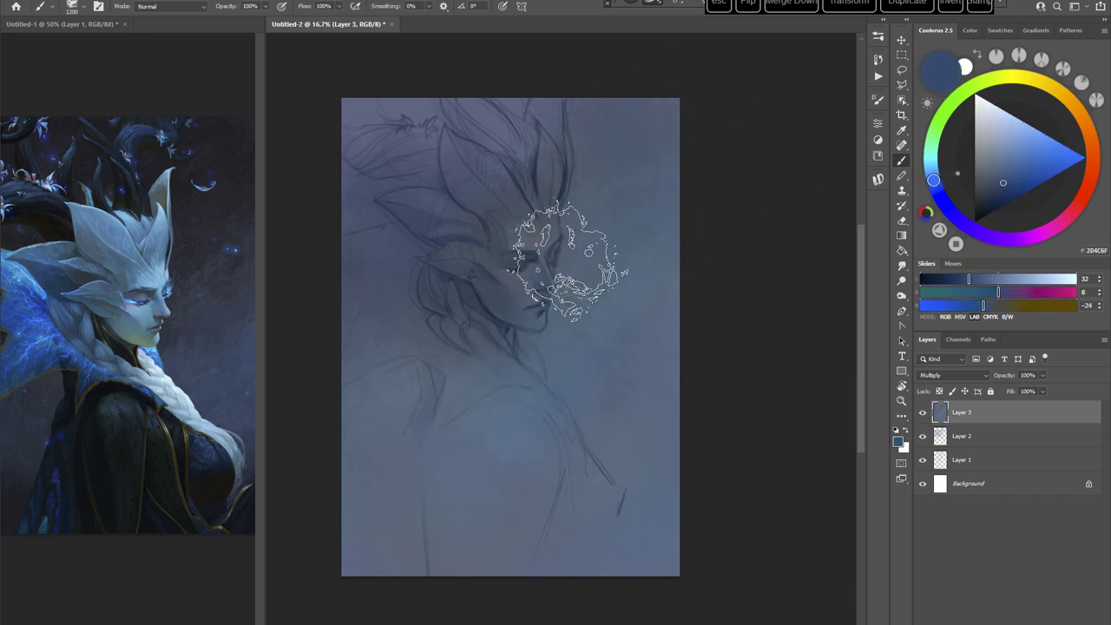
# Step: Darken the top of the canvas and the headdress with a very dark violet
pyautogui.click(960, 222)
pyautogui.click(986, 199)
pyautogui.moveTo(710, 112)
pyautogui.mouseDown()
pyautogui.moveTo(416, 335)
pyautogui.moveTo(454, 317)
pyautogui.moveTo(403, 274)
pyautogui.moveTo(348, 328)
pyautogui.moveTo(344, 218)
pyautogui.moveTo(370, 79)
pyautogui.moveTo(471, 74)
pyautogui.moveTo(438, 148)
pyautogui.moveTo(321, 136)
pyautogui.moveTo(433, 50)
pyautogui.moveTo(318, 302)
pyautogui.moveTo(625, 74)
pyautogui.moveTo(459, 55)
pyautogui.moveTo(341, 148)
pyautogui.moveTo(385, 292)
pyautogui.moveTo(545, 239)
pyautogui.mouseUp()
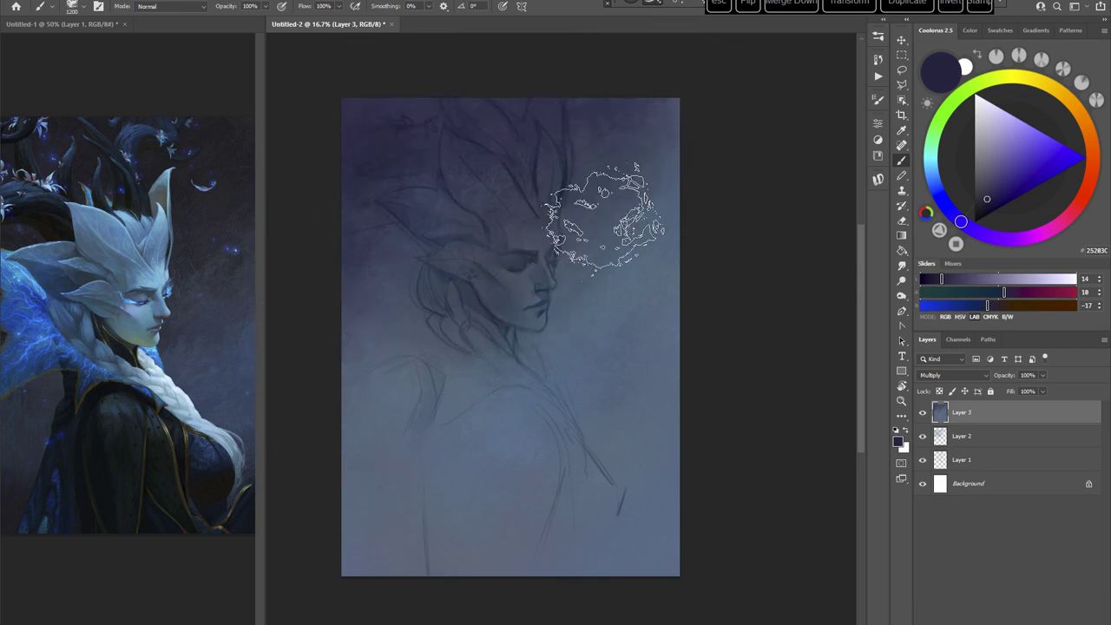
# Step: Soften the dark-to-light transitions across the background and torso with blues sampled from the canvas
pyautogui.keyDown('alt'); pyautogui.click(639, 260); pyautogui.keyUp('alt')
pyautogui.moveTo(639, 191)
pyautogui.mouseDown()
pyautogui.moveTo(578, 101)
pyautogui.moveTo(539, 231)
pyautogui.mouseUp()
pyautogui.keyDown('alt'); pyautogui.click(622, 265); pyautogui.keyUp('alt')
pyautogui.moveTo(611, 290)
pyautogui.mouseDown()
pyautogui.moveTo(559, 391)
pyautogui.moveTo(787, 332)
pyautogui.mouseUp()
pyautogui.click(1007, 178)
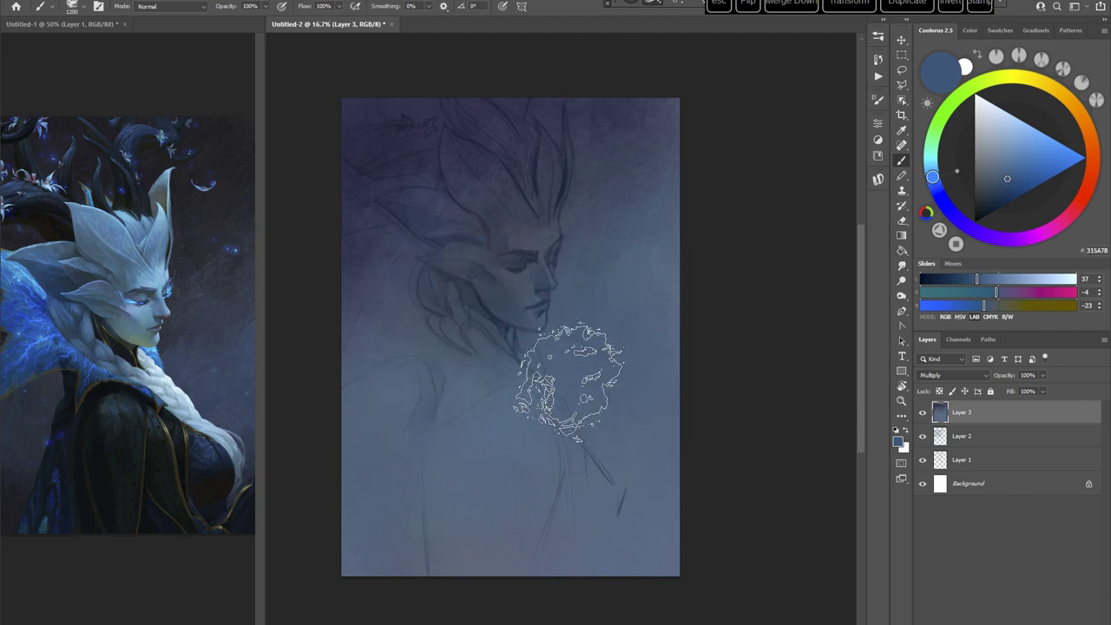
pyautogui.keyDown('alt'); pyautogui.click(633, 142); pyautogui.keyUp('alt')
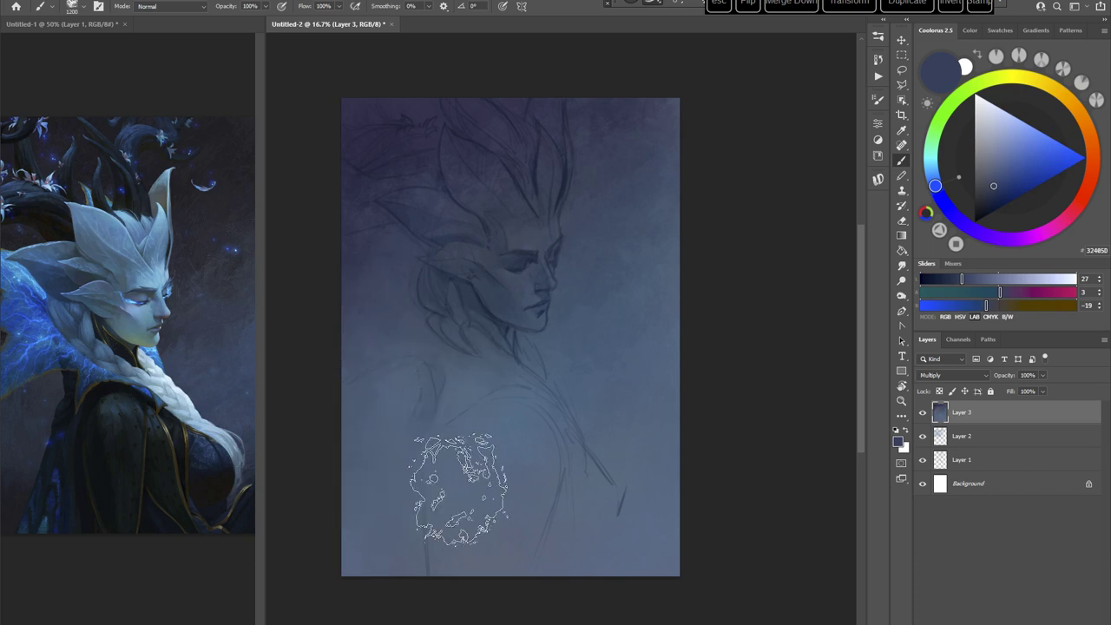
pyautogui.keyDown('alt'); pyautogui.click(501, 421); pyautogui.keyUp('alt')
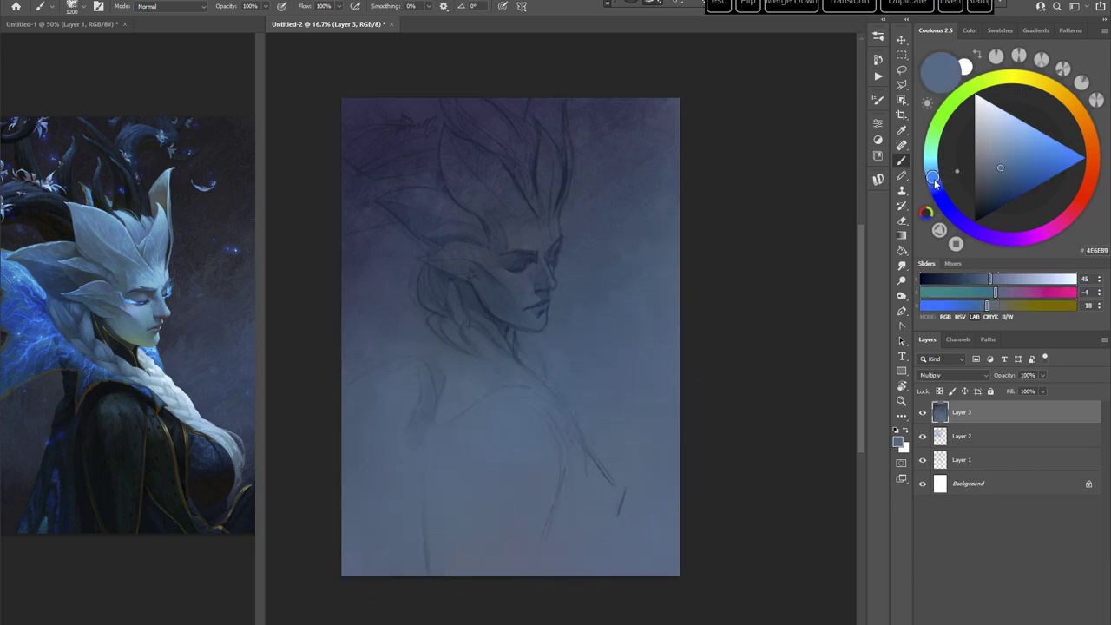
# Step: Choose the Square blocking brush 2 preset and a muted violet-blue painting colour
pyautogui.moveTo(933, 180); pyautogui.dragTo(940, 190)
pyautogui.click(1002, 170)
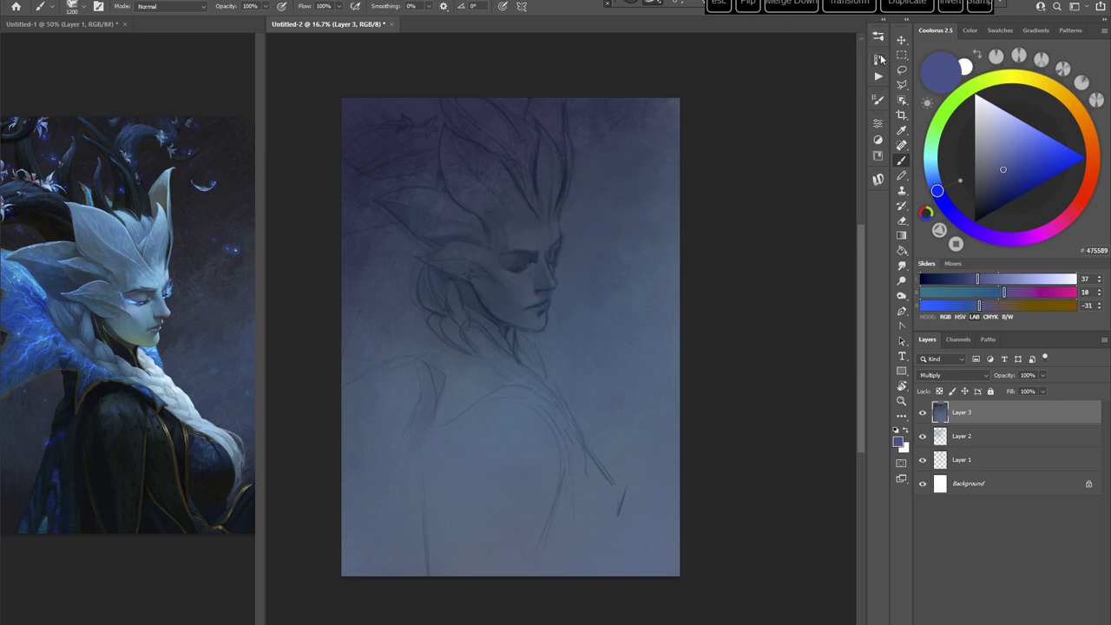
pyautogui.click(878, 40)
pyautogui.click(781, 317)
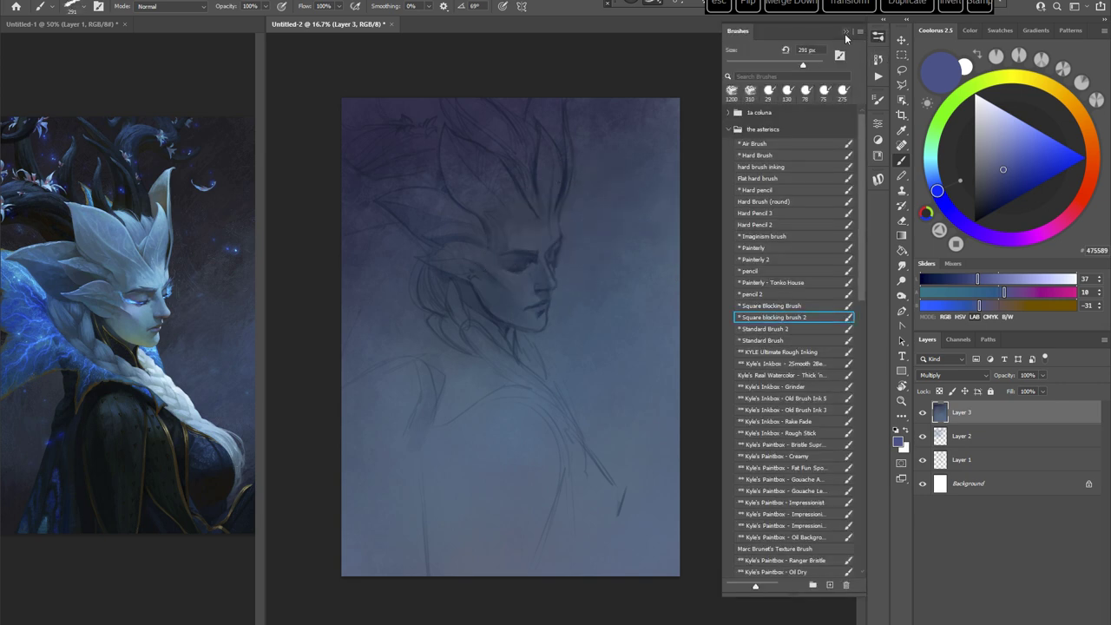
pyautogui.click(846, 33)
pyautogui.moveTo(937, 191); pyautogui.dragTo(935, 188)
pyautogui.click(1009, 169)
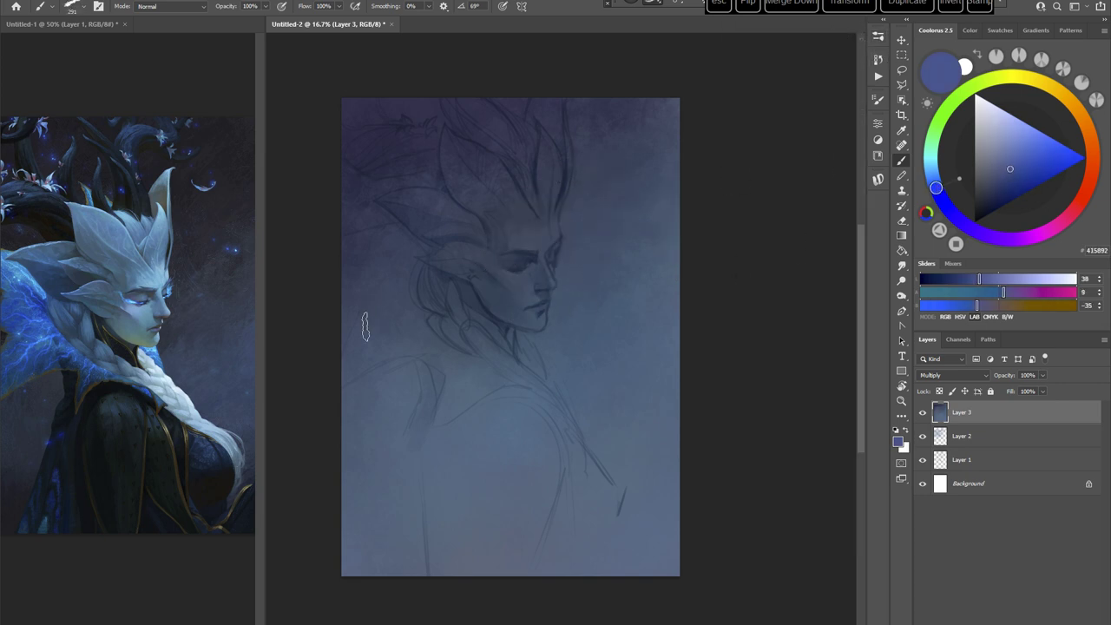
# Step: Block soft blue into the collar area behind the neck, shifting from a sampled grey-blue to a more saturated blue
pyautogui.keyDown('alt'); pyautogui.click(431, 306); pyautogui.keyUp('alt')
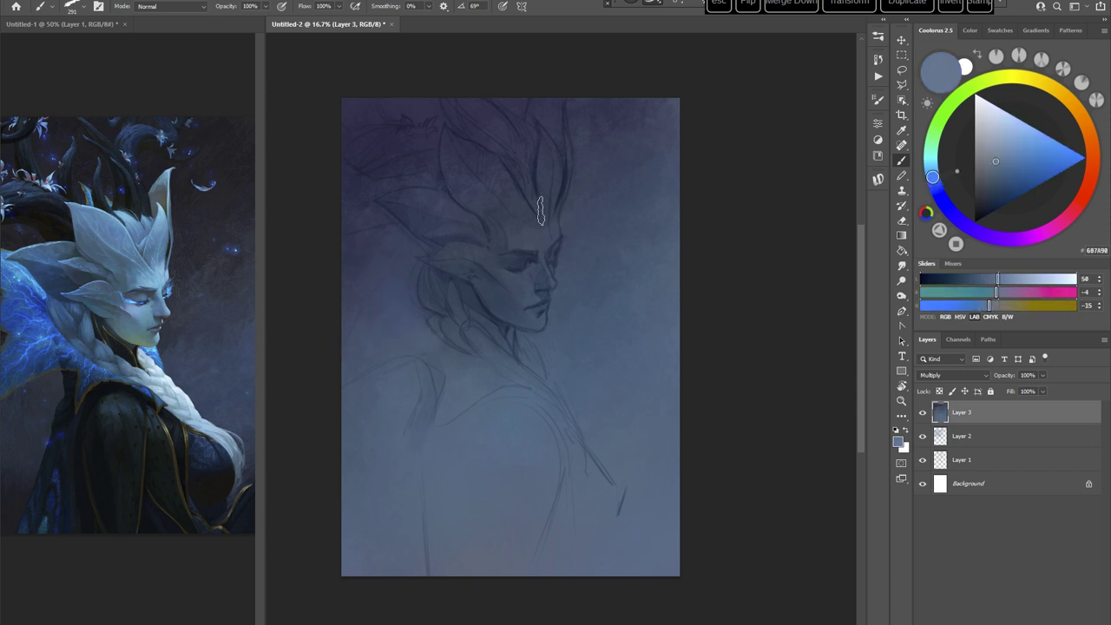
pyautogui.click(989, 160)
pyautogui.click(1015, 168)
pyautogui.click(933, 180)
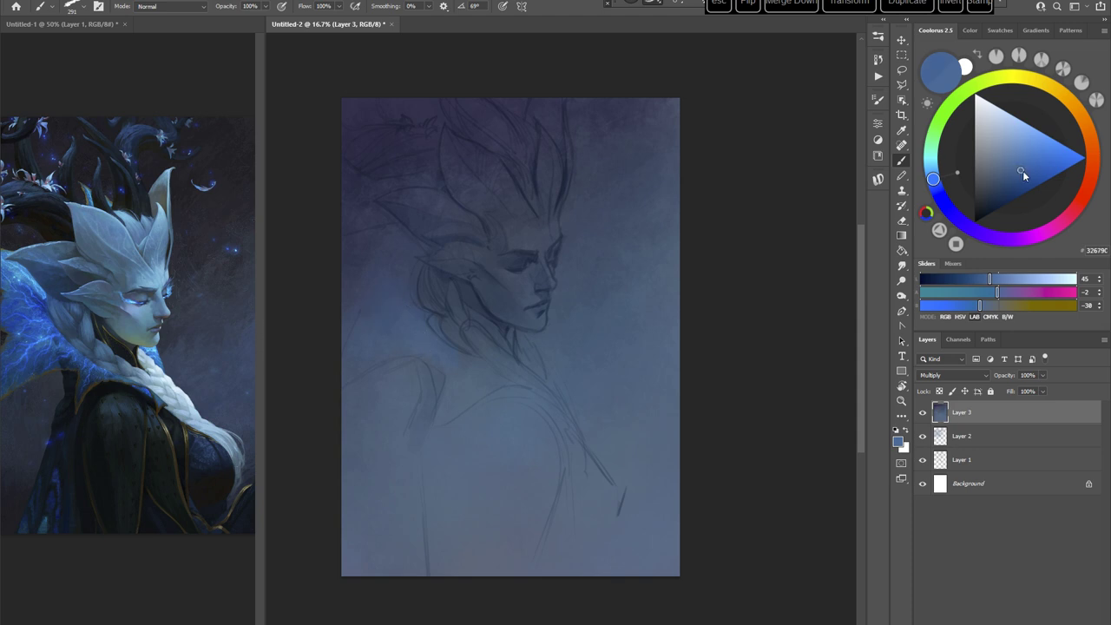
pyautogui.click(1019, 169)
# Step: Refine the blue collar shape near the neck at 102 px, and enlarge the brush to 199 px
pyautogui.rightClick(588, 248)
pyautogui.click(683, 272)
pyautogui.click(751, 188)
pyautogui.click(1015, 172)
pyautogui.rightClick(566, 287)
pyautogui.click(678, 314)
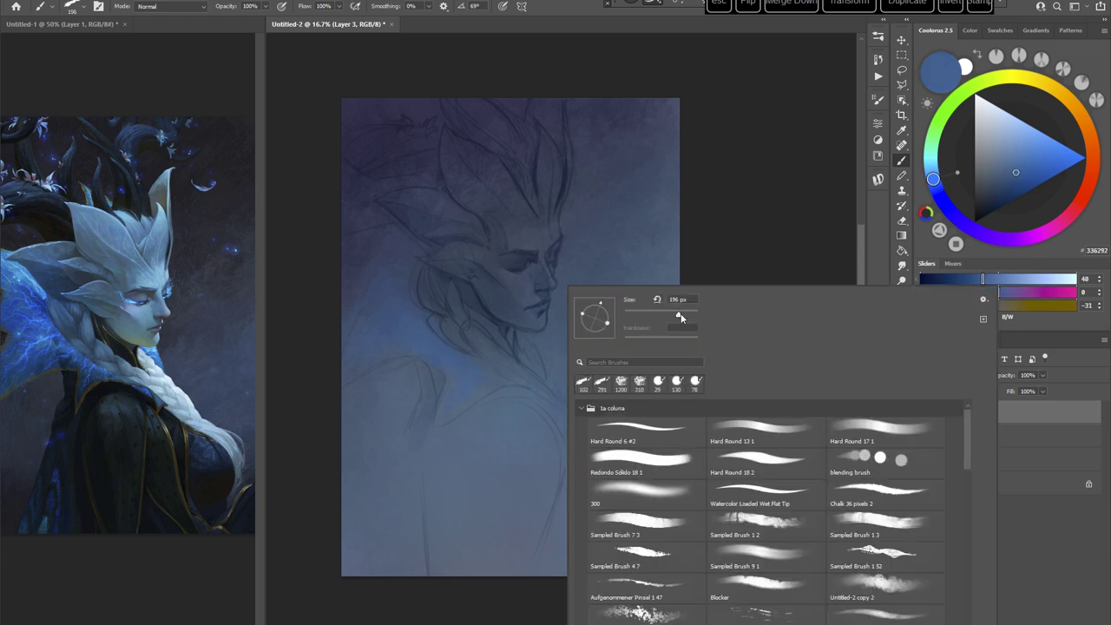
pyautogui.press('Escape')
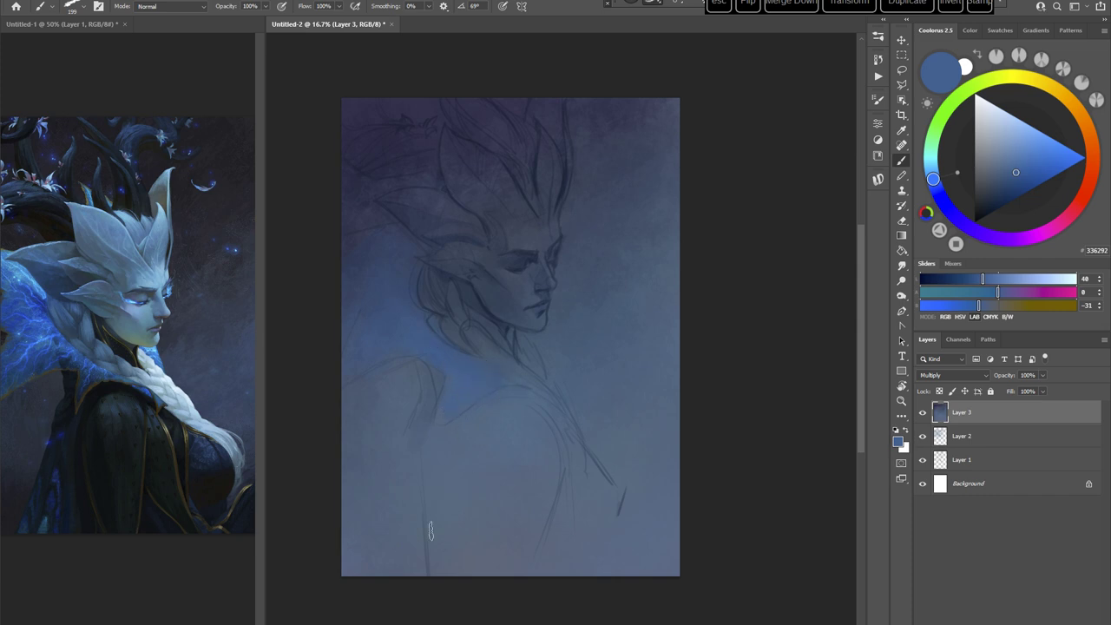
# Step: Build up brighter, more saturated blues in the collar behind the braids, with a muted grey-violet beside them
pyautogui.click(1033, 159)
pyautogui.click(935, 182)
pyautogui.click(984, 169)
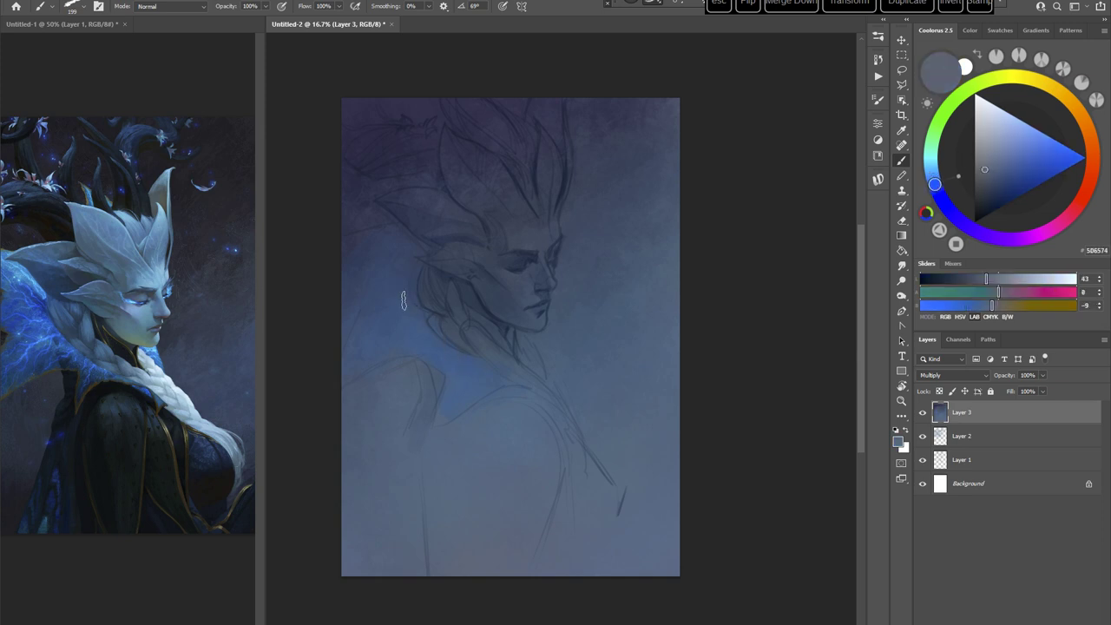
pyautogui.moveTo(1010, 171); pyautogui.dragTo(1032, 159)
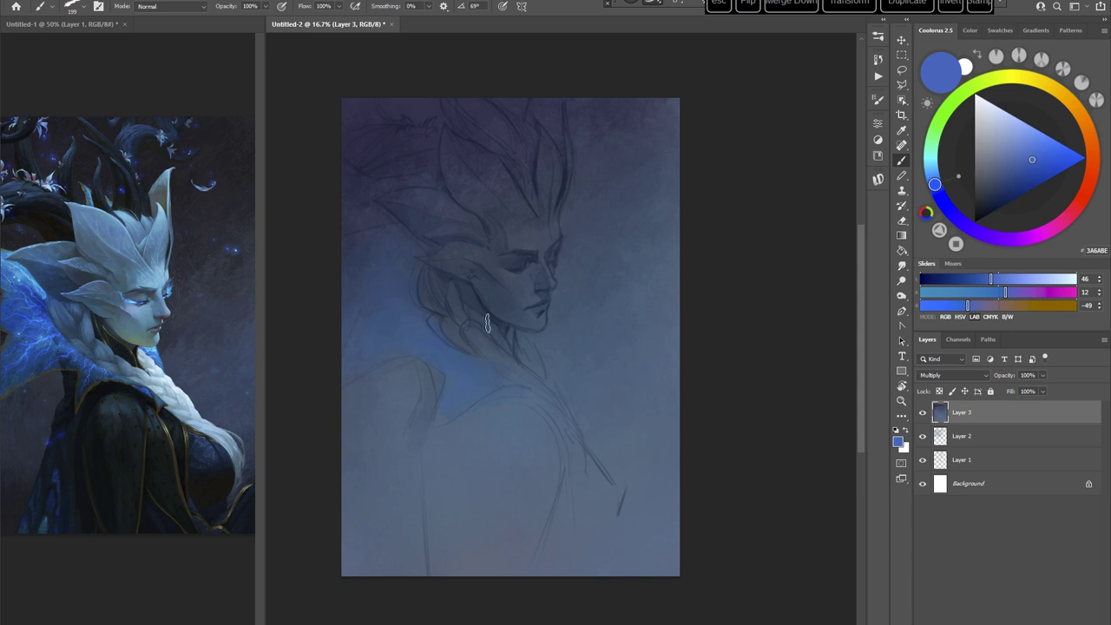
pyautogui.moveTo(1018, 167); pyautogui.dragTo(1022, 157)
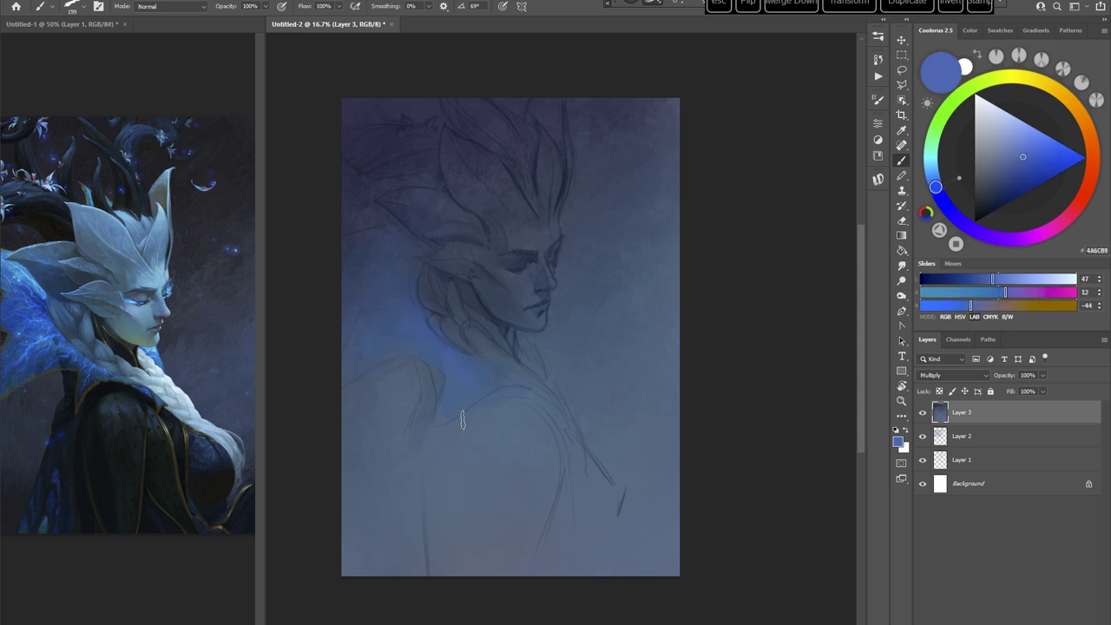
pyautogui.moveTo(935, 187); pyautogui.dragTo(933, 182)
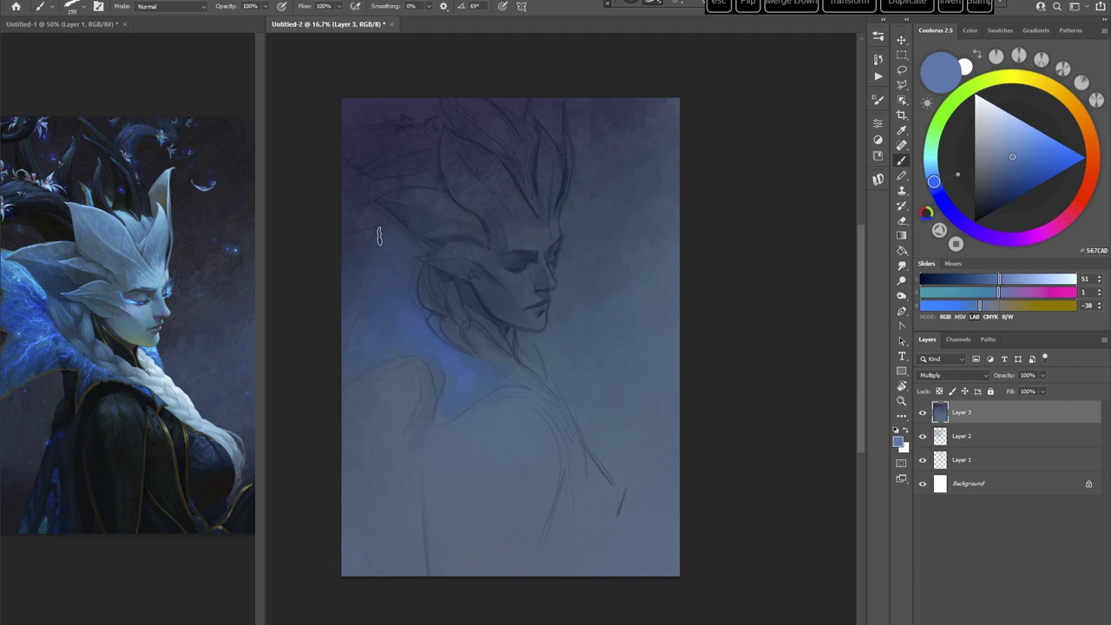
# Step: Paint cyan-blue along the collar's upper edge below the ear fins, using a smaller brush for its tip
pyautogui.click(931, 170)
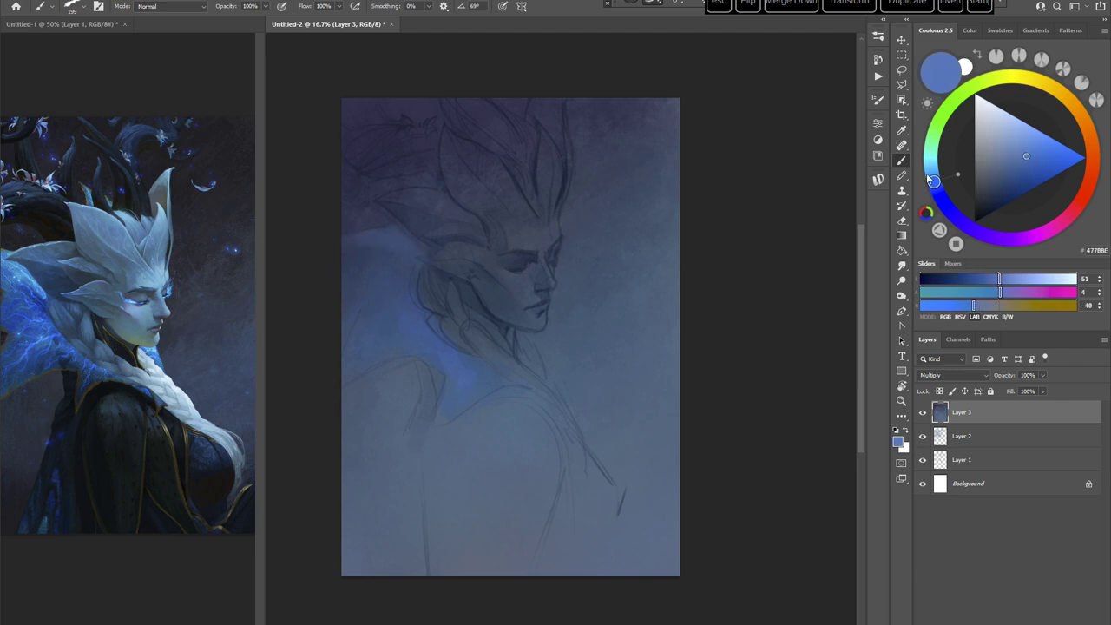
pyautogui.click(1033, 171)
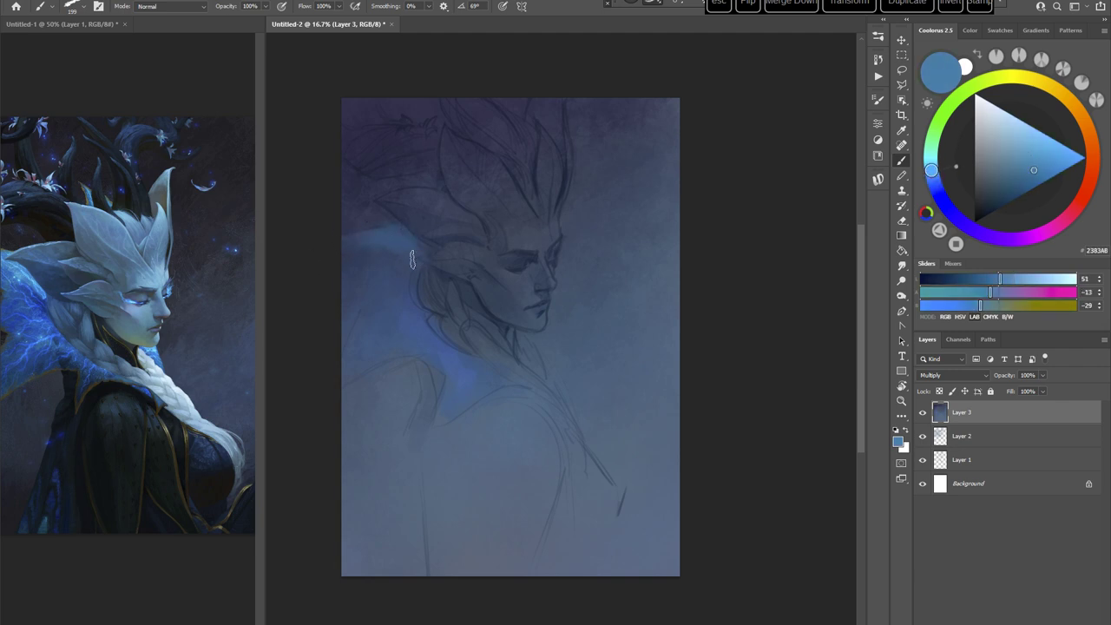
pyautogui.rightClick(534, 242)
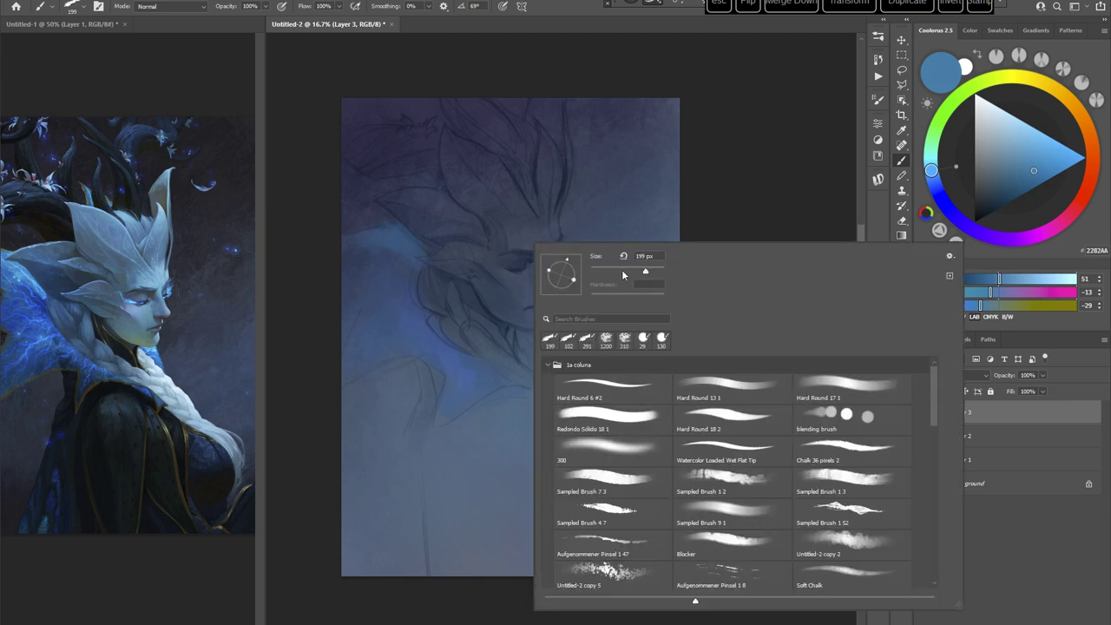
pyautogui.click(623, 273)
pyautogui.click(651, 181)
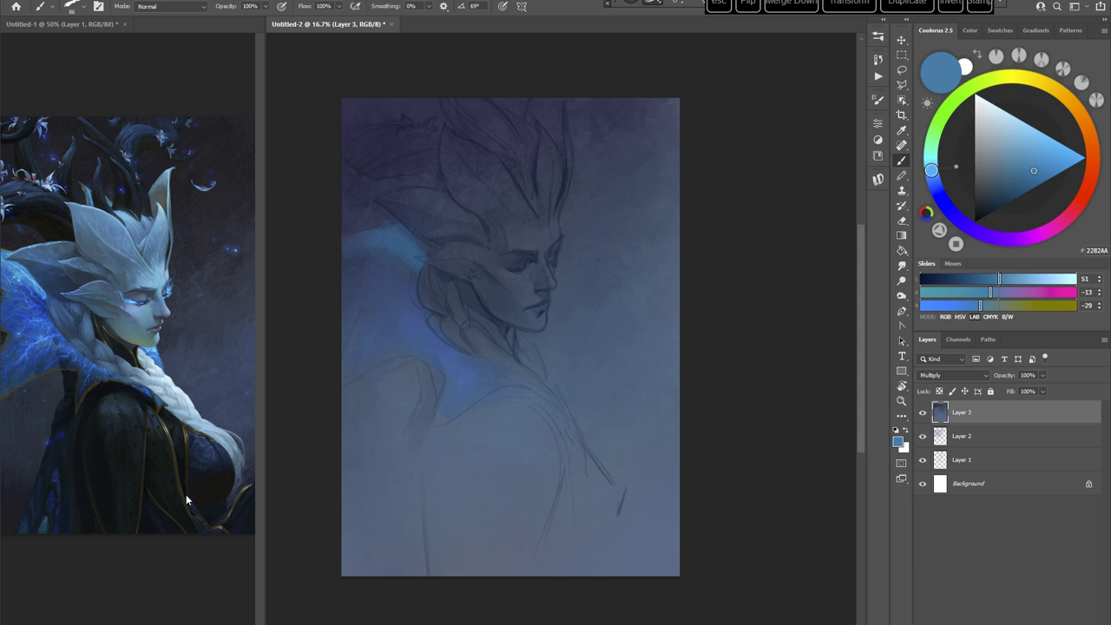
# Step: Glaze deep violet-blue into the middle of the collar at 275 px and blend it with sampled collar blues
pyautogui.moveTo(927, 183); pyautogui.dragTo(940, 196)
pyautogui.click(1019, 176)
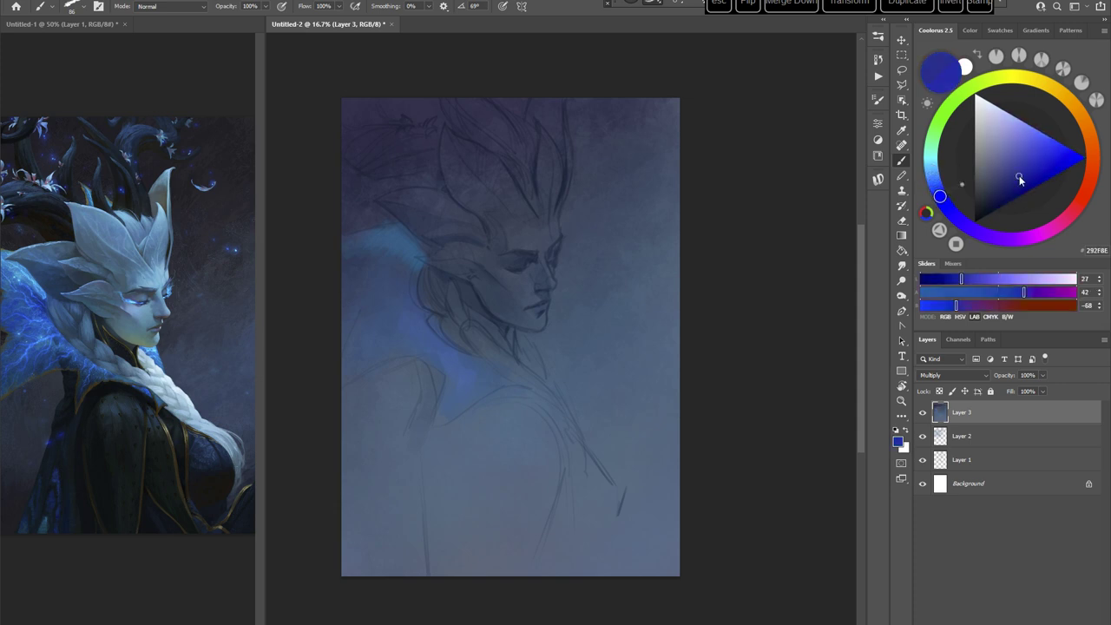
pyautogui.rightClick(517, 253)
pyautogui.click(402, 284)
pyautogui.click(1033, 167)
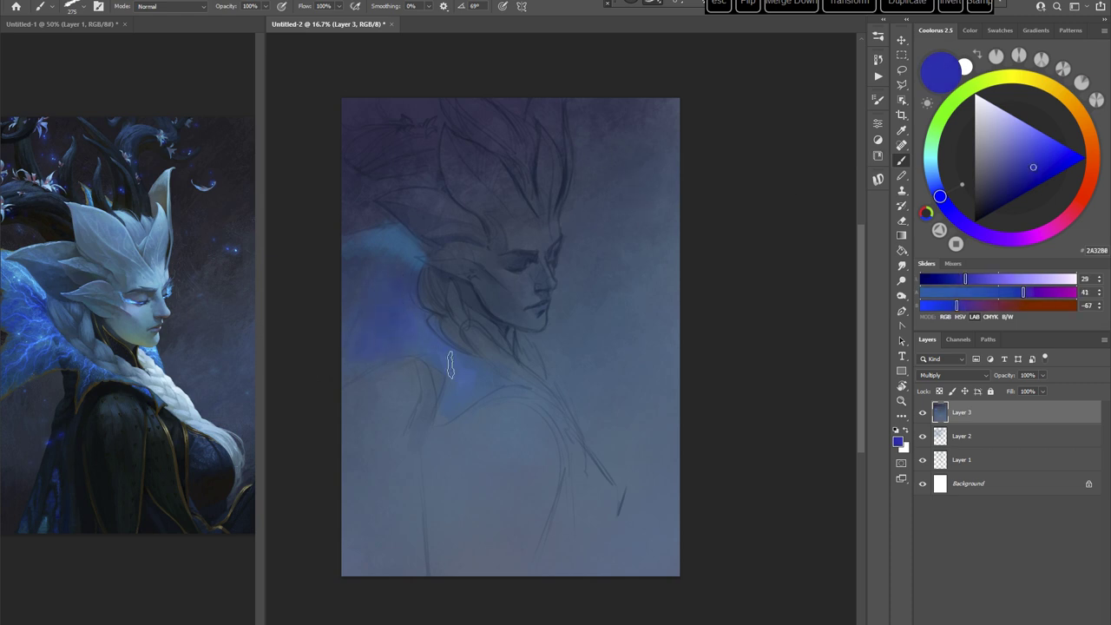
pyautogui.keyDown('alt'); pyautogui.click(401, 239); pyautogui.keyUp('alt')
pyautogui.keyDown('alt'); pyautogui.click(392, 256); pyautogui.keyUp('alt')
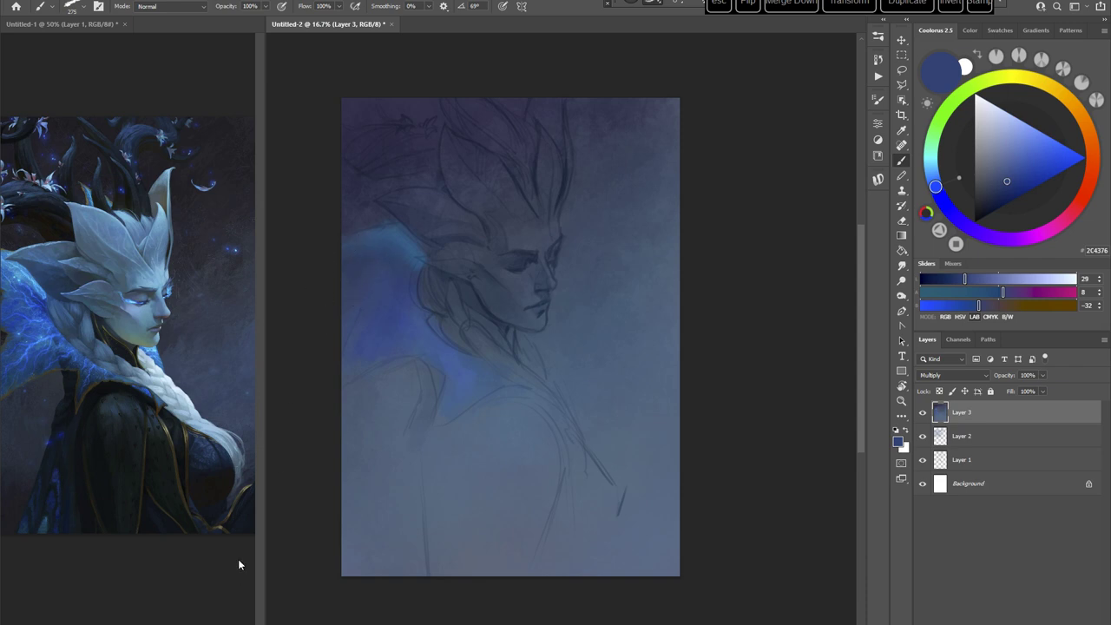
# Step: Tint the braids, ear and side leaves of the headdress with muted teal-blue, sampling the forehead tone
pyautogui.click(931, 172)
pyautogui.click(990, 173)
pyautogui.moveTo(452, 286)
pyautogui.mouseDown()
pyautogui.moveTo(466, 322)
pyautogui.moveTo(431, 275)
pyautogui.mouseUp()
pyautogui.keyDown('alt'); pyautogui.click(528, 243); pyautogui.keyUp('alt')
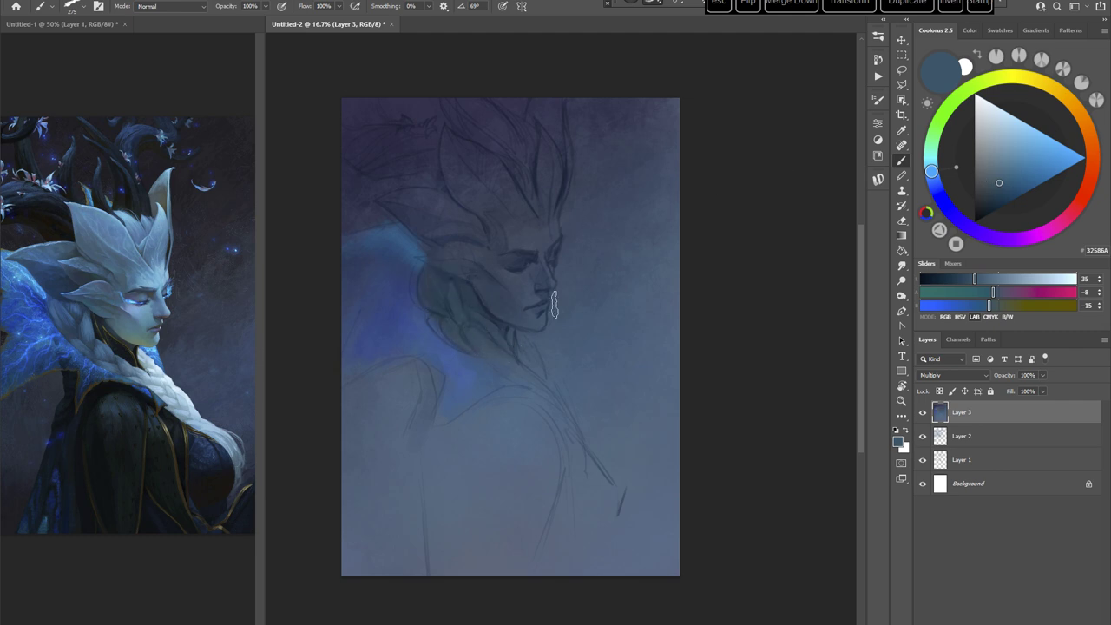
pyautogui.moveTo(931, 171); pyautogui.dragTo(930, 168)
pyautogui.click(1003, 180)
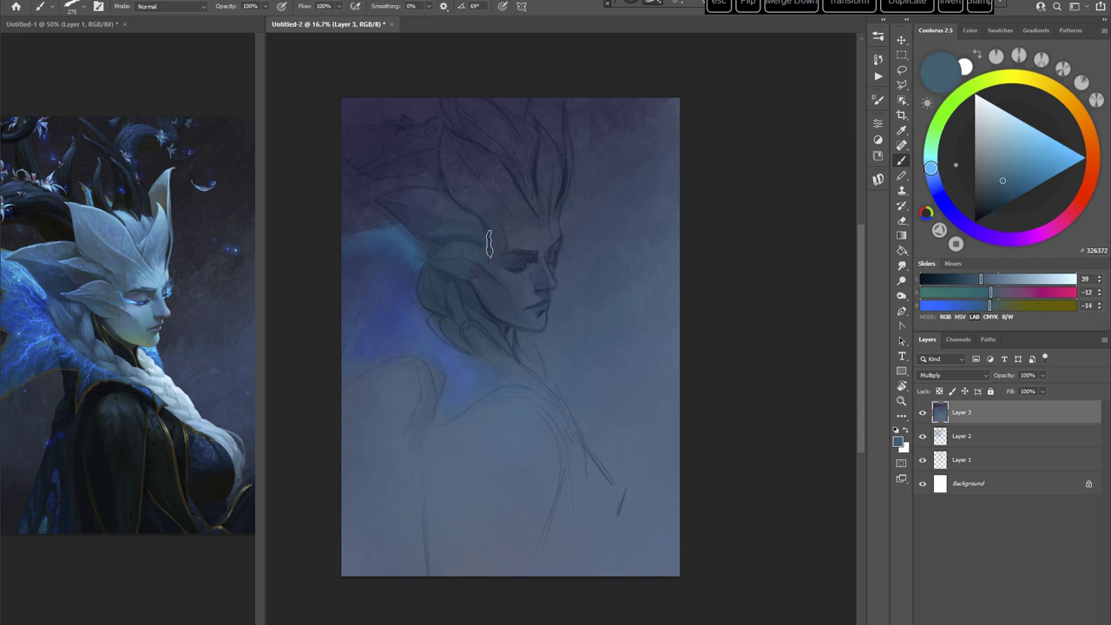
# Step: Brush muted violet into the headdress leaves, and carry a sampled dark grey-blue over the upper leaves and neck
pyautogui.click(941, 198)
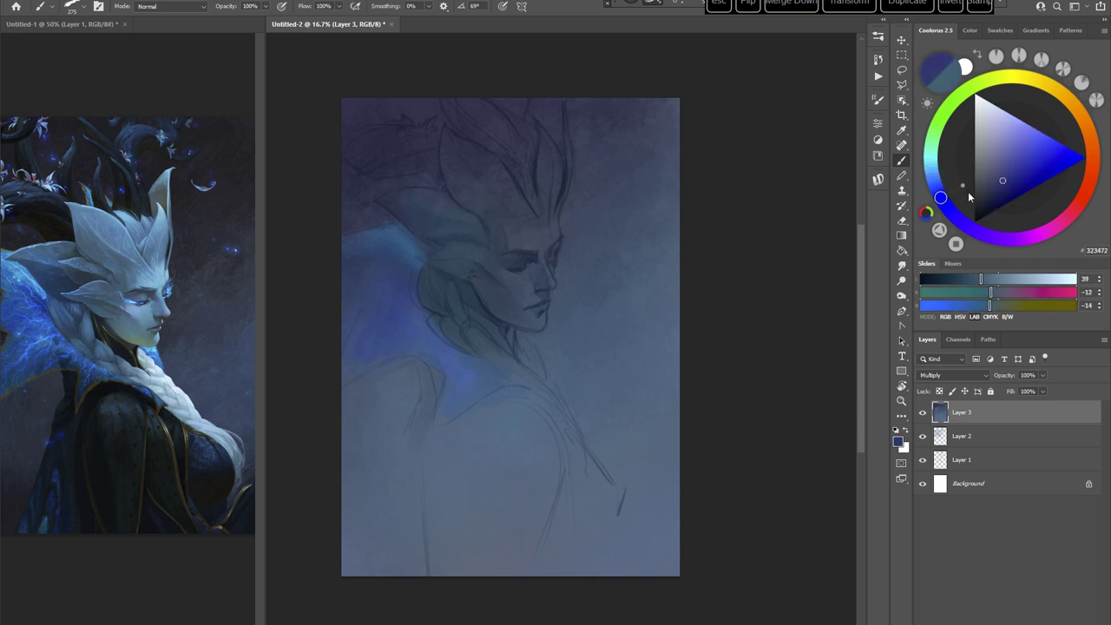
pyautogui.click(1001, 175)
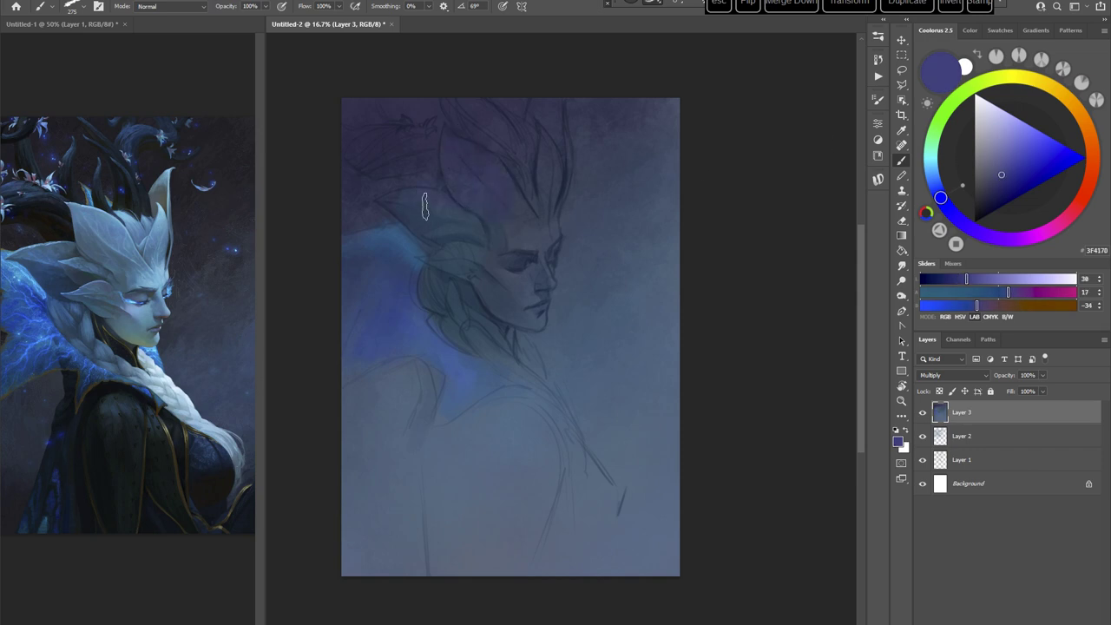
pyautogui.keyDown('alt'); pyautogui.click(457, 218); pyautogui.keyUp('alt')
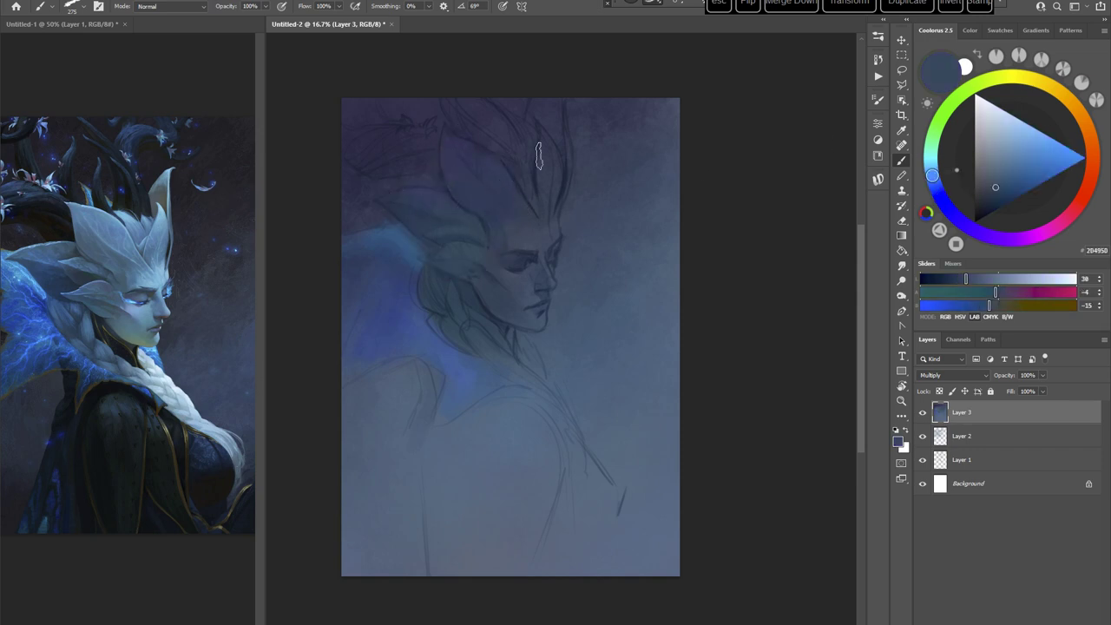
pyautogui.moveTo(508, 345); pyautogui.dragTo(531, 385)
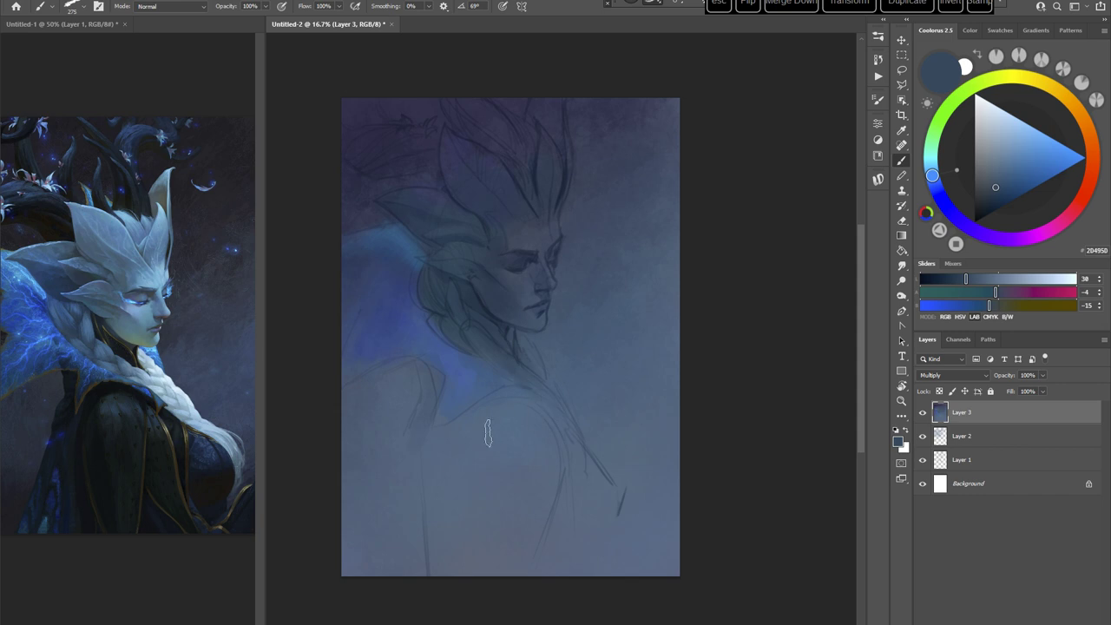
# Step: Deepen the collar beside the ear with dark navy and saturated royal blue, using a brush of about 133 px
pyautogui.keyDown('alt'); pyautogui.click(408, 276); pyautogui.keyUp('alt')
pyautogui.click(1011, 193)
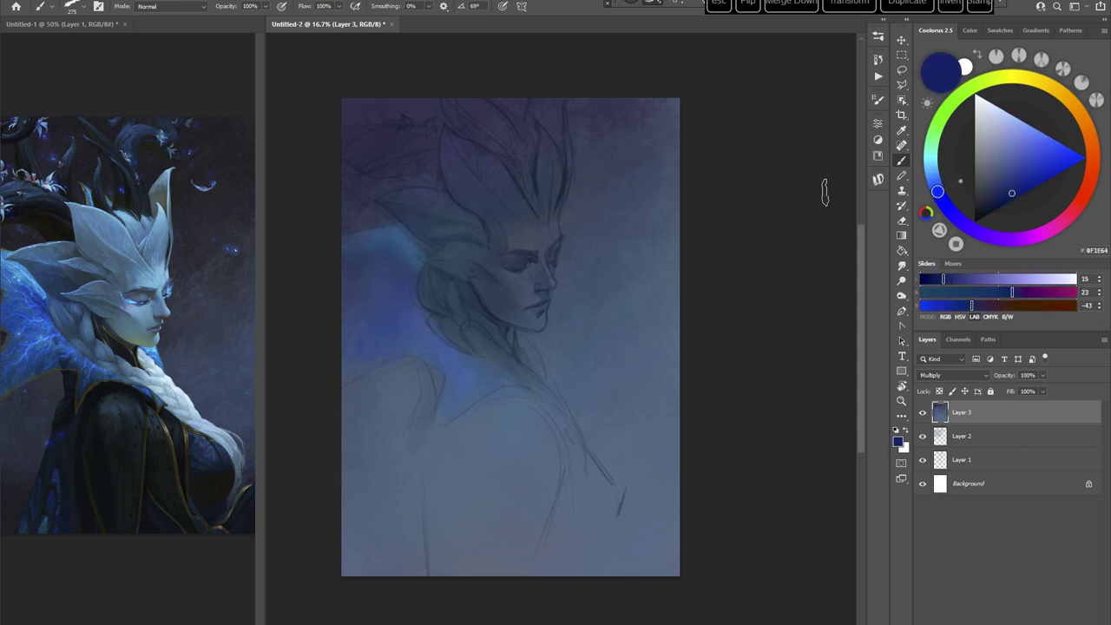
pyautogui.rightClick(596, 243)
pyautogui.press('Return')
pyautogui.rightClick(630, 232)
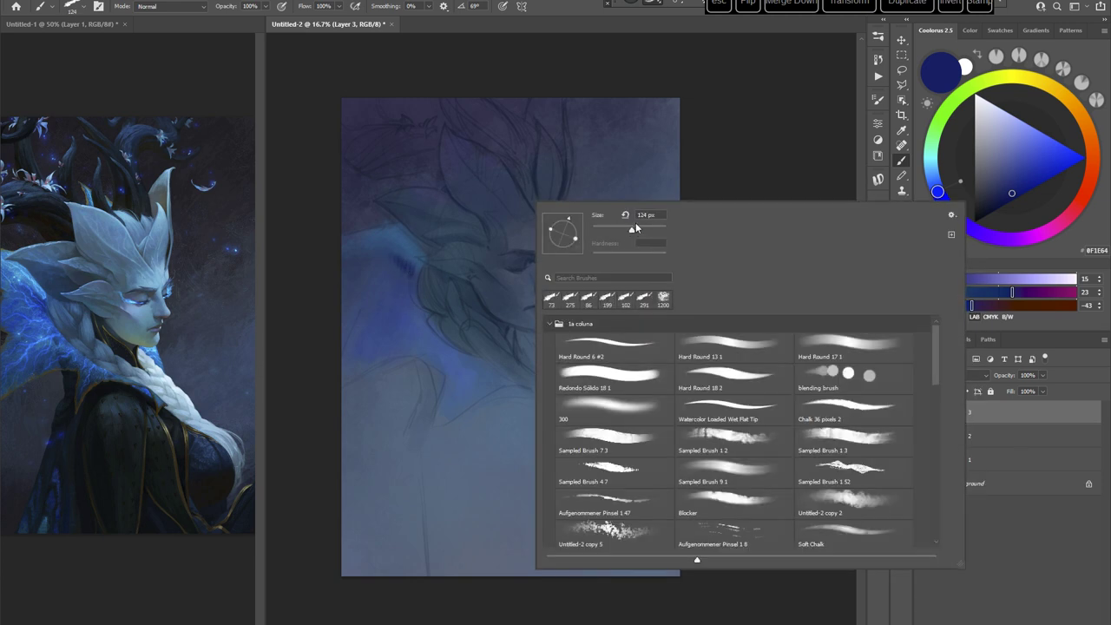
pyautogui.click(764, 114)
pyautogui.click(939, 196)
pyautogui.click(1024, 164)
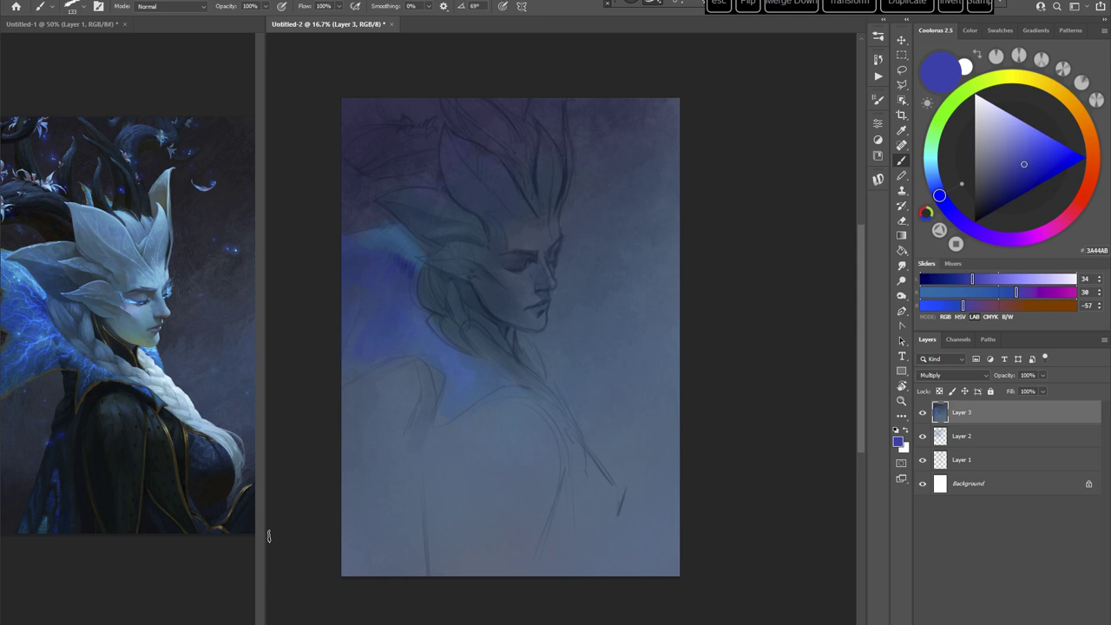
# Step: Tint the forehead, temple and cheek with muted teal-green at 193 px, blending with tones sampled from the forehead
pyautogui.click(930, 151)
pyautogui.click(1006, 147)
pyautogui.rightClick(560, 257)
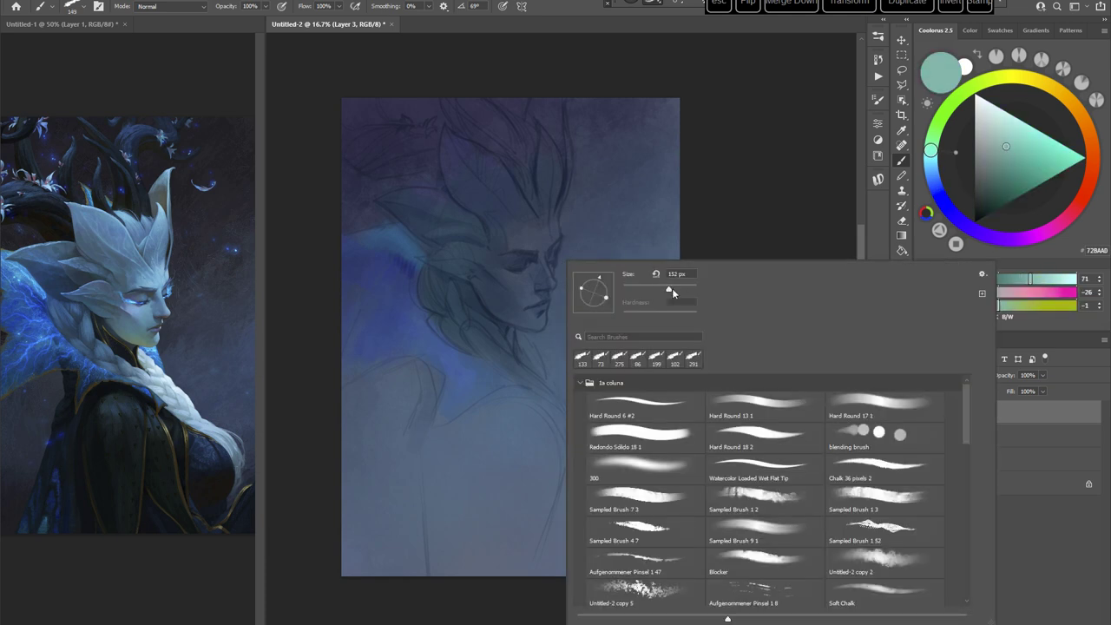
pyautogui.press('Return')
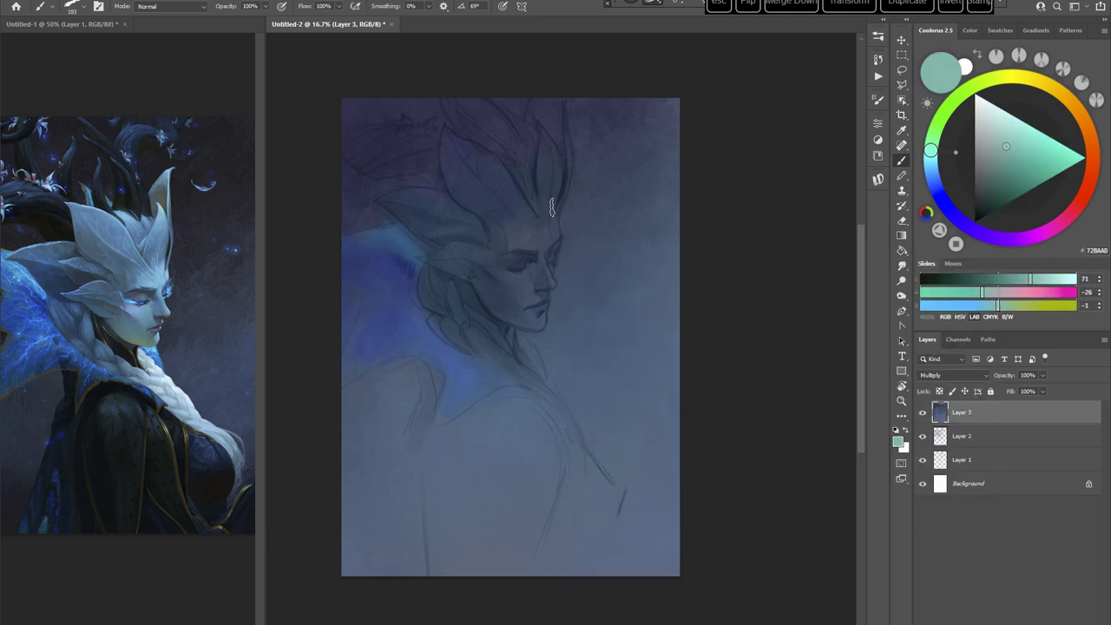
pyautogui.click(1013, 156)
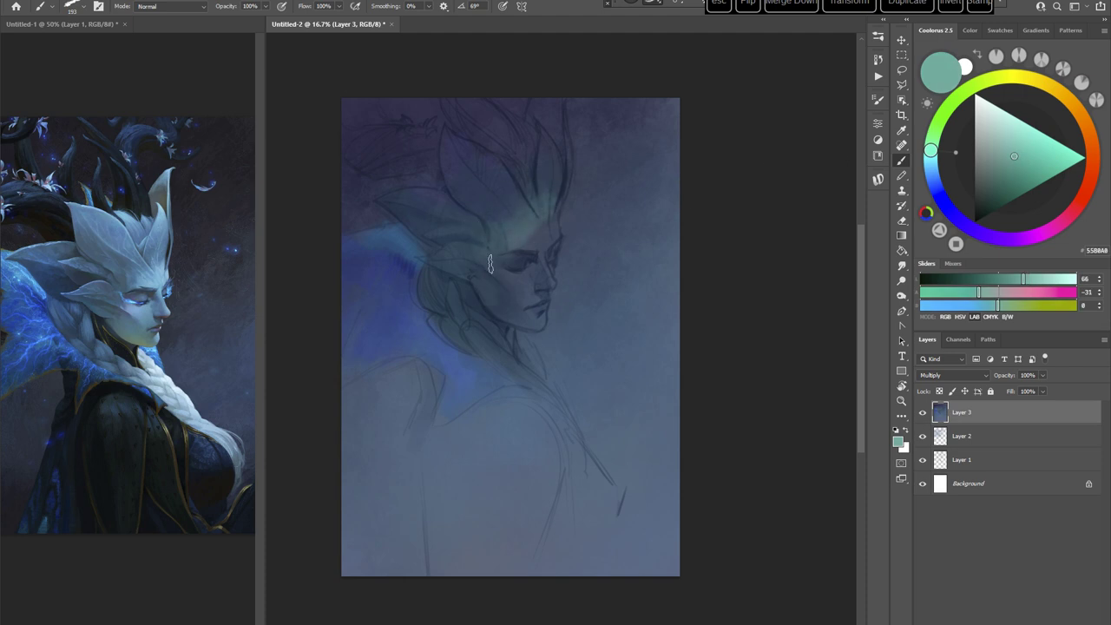
pyautogui.keyDown('alt'); pyautogui.click(523, 222); pyautogui.keyUp('alt')
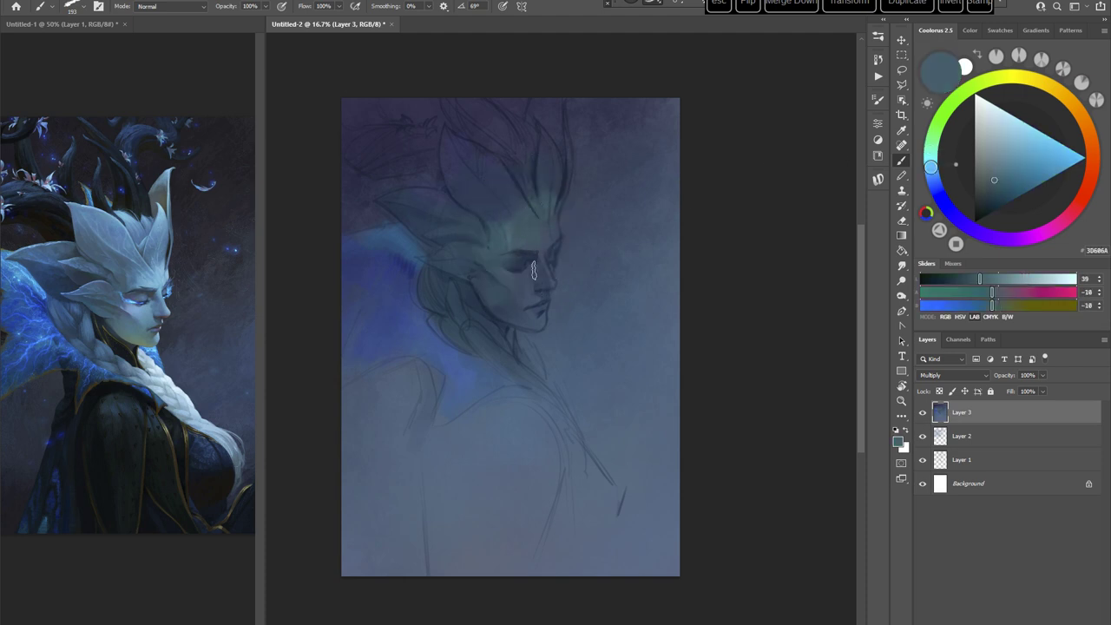
pyautogui.keyDown('alt'); pyautogui.click(512, 223); pyautogui.keyUp('alt')
# Step: Brighten the forehead, brow and nose with light grey-blue, and glaze cyan-blue down the front of the face
pyautogui.click(999, 151)
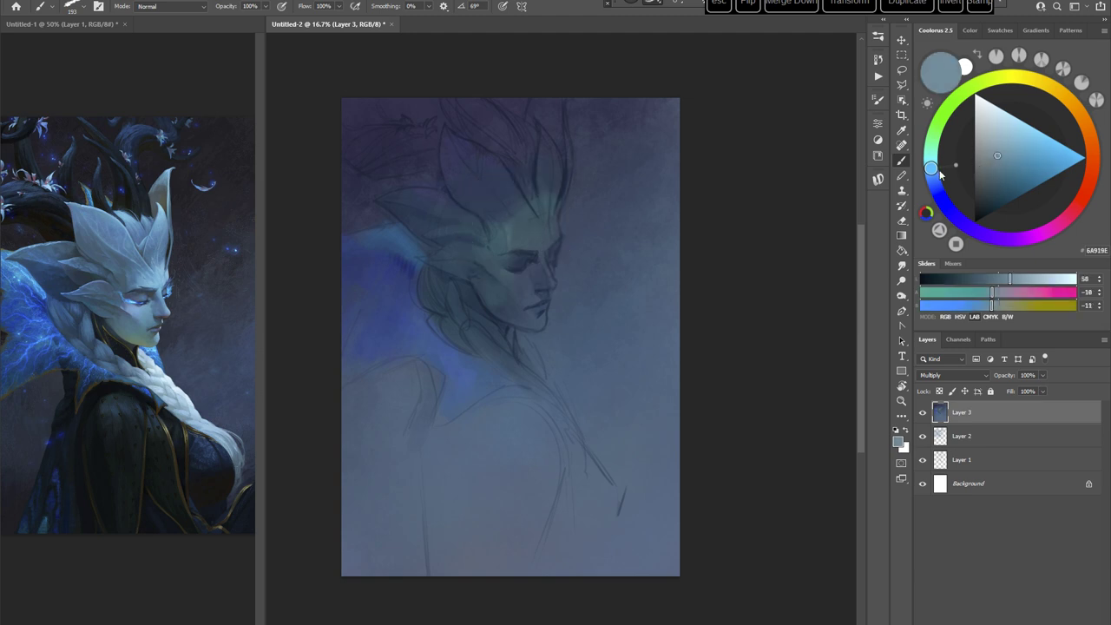
pyautogui.moveTo(529, 223); pyautogui.dragTo(541, 276)
pyautogui.click(1008, 151)
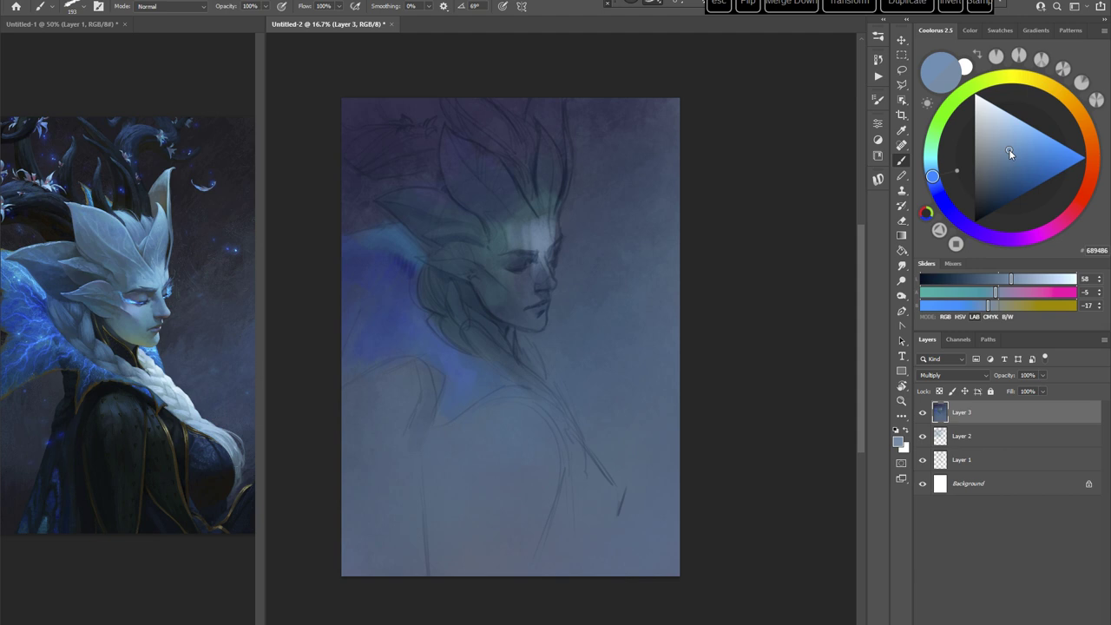
pyautogui.moveTo(551, 215)
pyautogui.mouseDown()
pyautogui.moveTo(522, 234)
pyautogui.moveTo(545, 273)
pyautogui.moveTo(547, 220)
pyautogui.moveTo(529, 267)
pyautogui.moveTo(545, 288)
pyautogui.mouseUp()
pyautogui.click(930, 165)
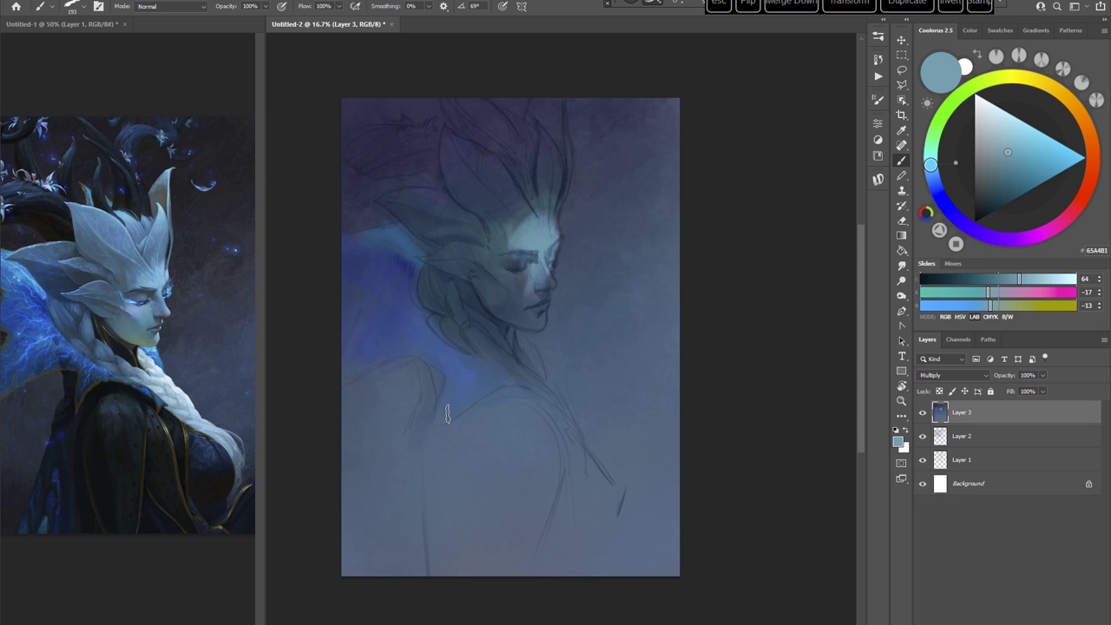
pyautogui.click(932, 166)
pyautogui.moveTo(510, 252)
pyautogui.mouseDown()
pyautogui.moveTo(536, 264)
pyautogui.moveTo(547, 247)
pyautogui.moveTo(542, 301)
pyautogui.mouseUp()
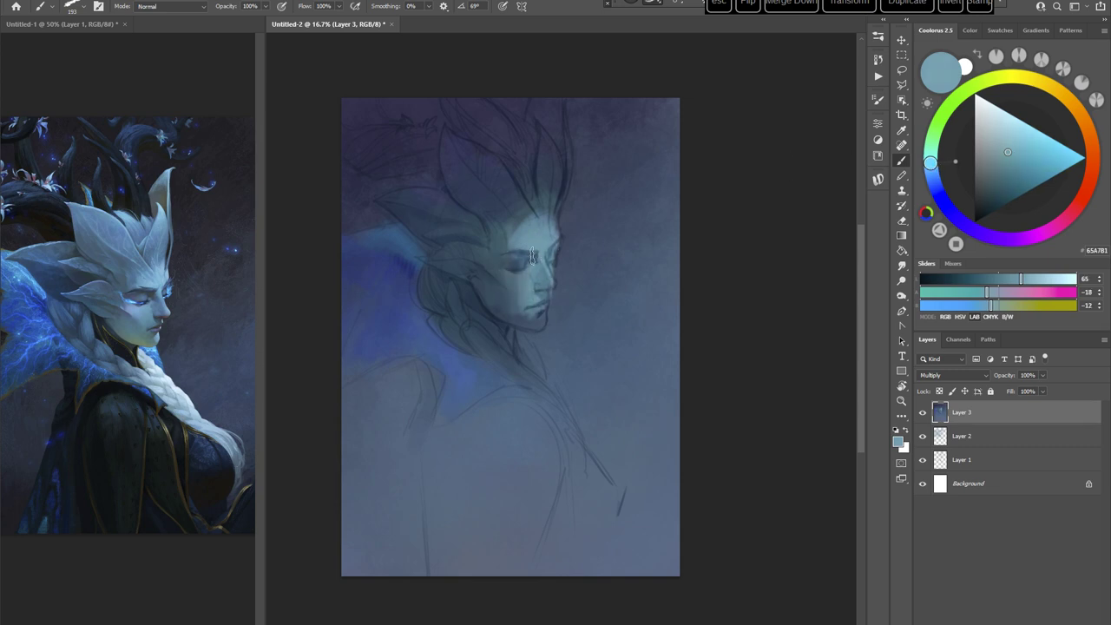
# Step: Spread the light cyan-blue over the cheek, jaw and chin, blending it with sampled face tones
pyautogui.moveTo(533, 255)
pyautogui.mouseDown()
pyautogui.moveTo(524, 321)
pyautogui.moveTo(520, 312)
pyautogui.mouseUp()
pyautogui.keyDown('alt'); pyautogui.click(523, 290); pyautogui.keyUp('alt')
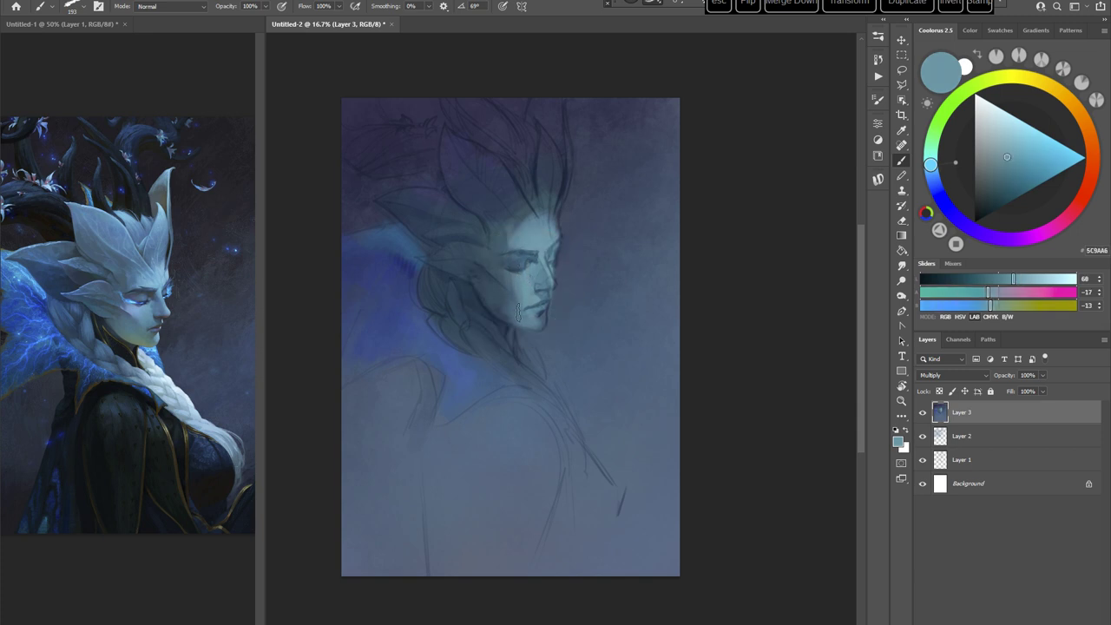
pyautogui.keyDown('alt'); pyautogui.click(494, 300); pyautogui.keyUp('alt')
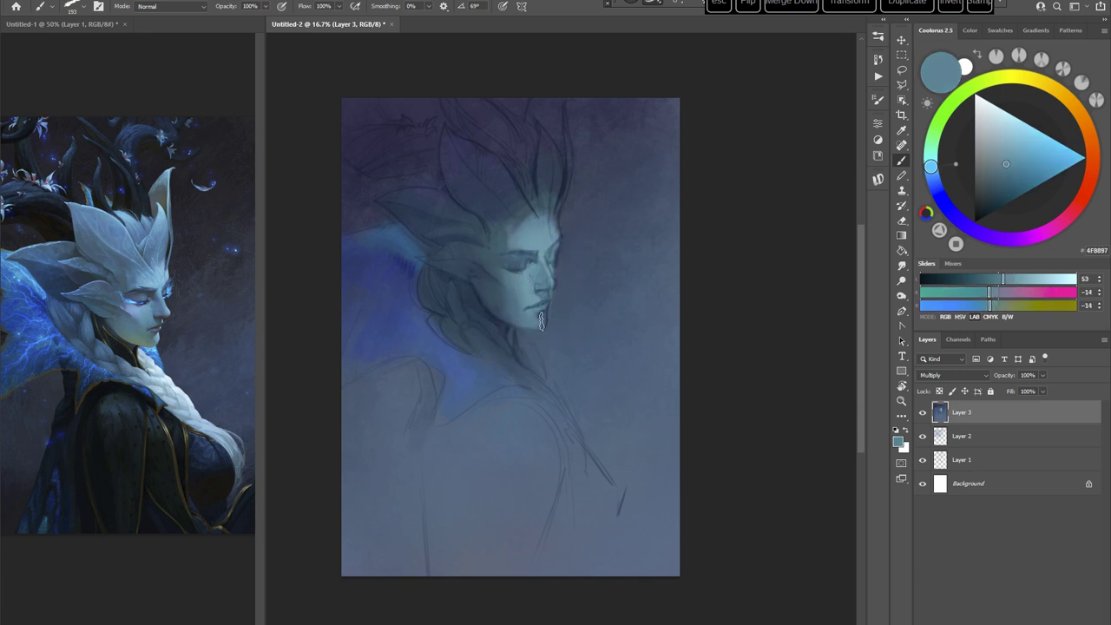
# Step: Carry sampled teal and forehead blue up from the hairline into the base of the headdress leaves
pyautogui.keyDown('alt'); pyautogui.click(507, 234); pyautogui.keyUp('alt')
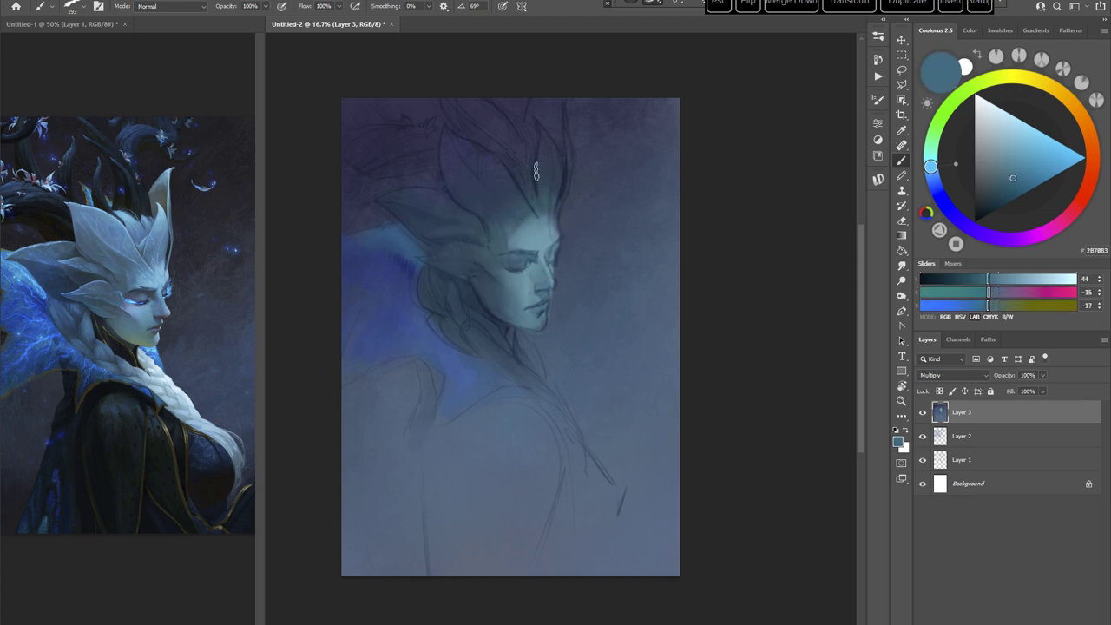
pyautogui.keyDown('alt'); pyautogui.click(541, 215); pyautogui.keyUp('alt')
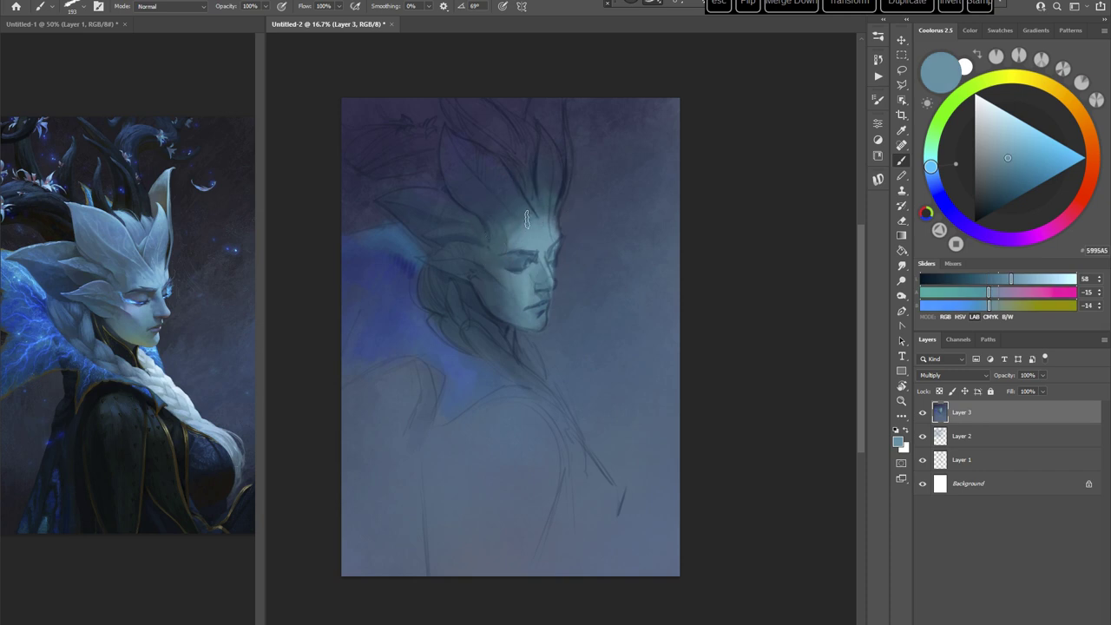
pyautogui.keyDown('alt'); pyautogui.click(525, 222); pyautogui.keyUp('alt')
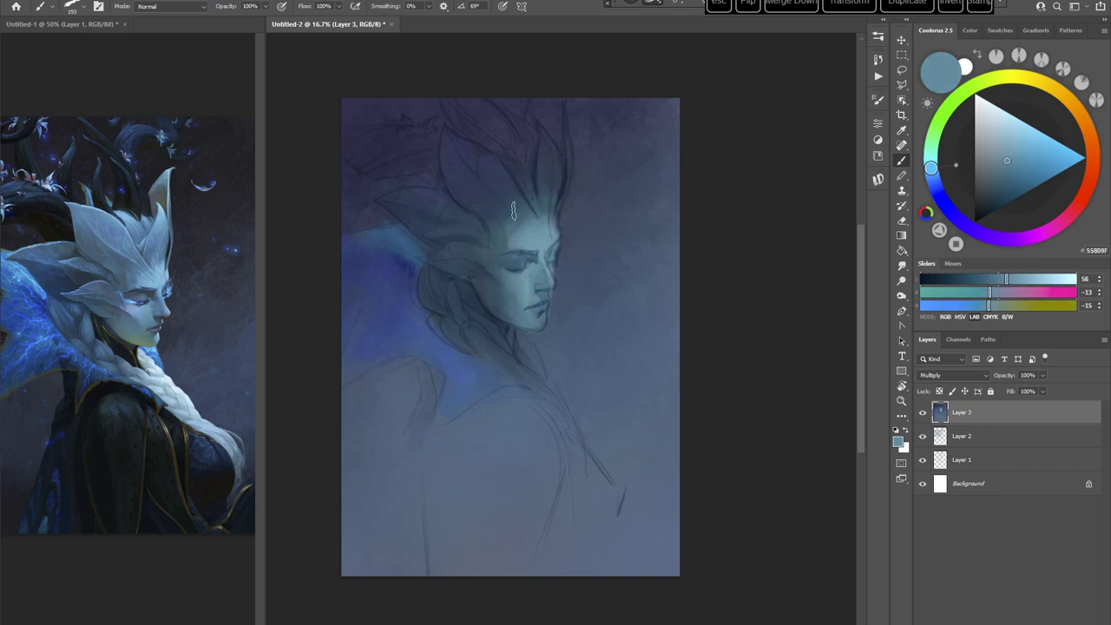
# Step: Glaze soft violet over the large headdress leaf and the temple, lightening the violet for the last strokes
pyautogui.keyDown('alt'); pyautogui.click(431, 314); pyautogui.keyUp('alt')
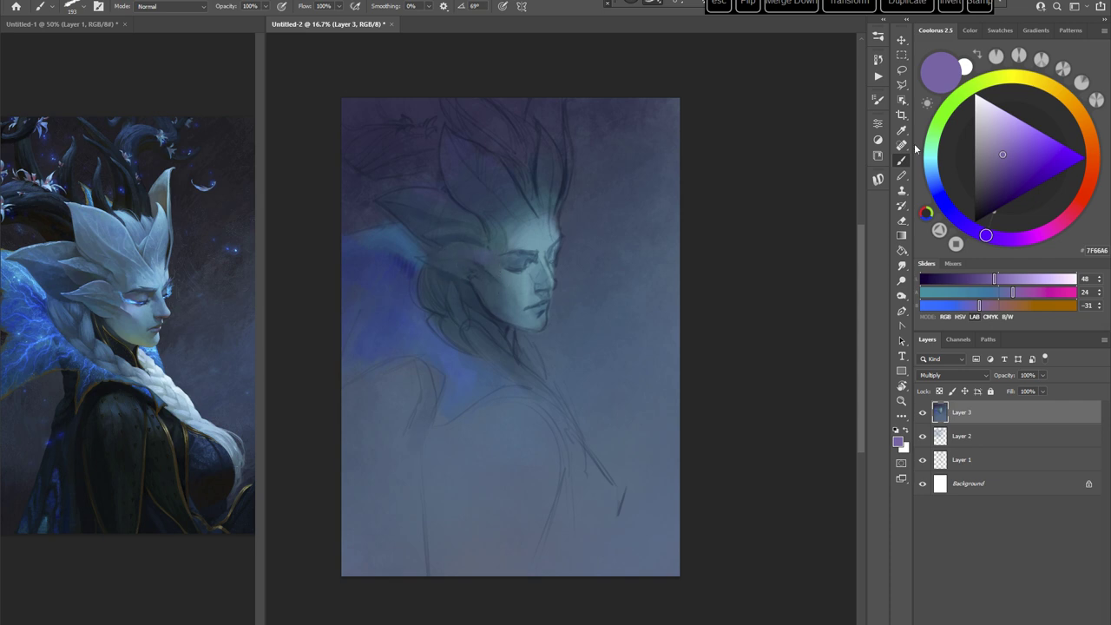
pyautogui.keyDown('alt'); pyautogui.click(659, 187); pyautogui.keyUp('alt')
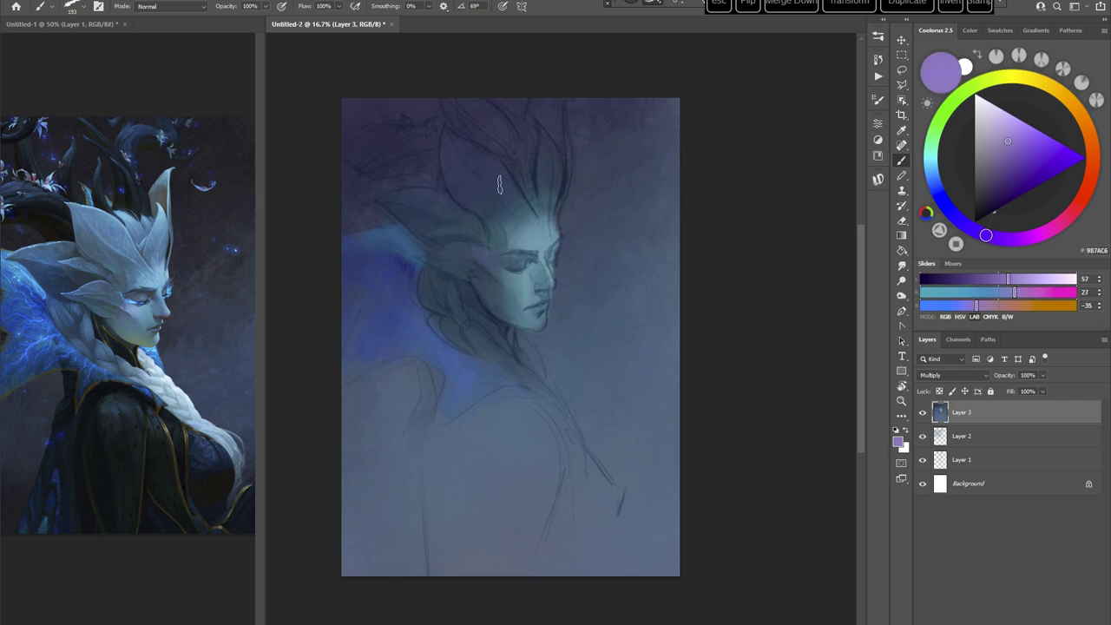
pyautogui.click(1008, 133)
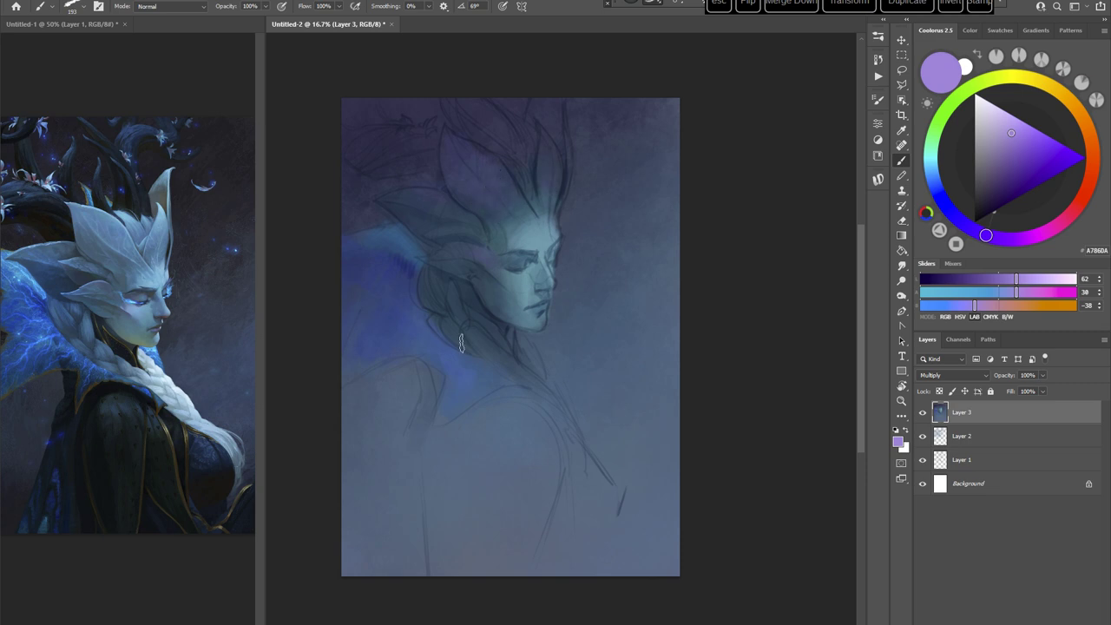
# Step: Highlight the two upper headdress leaves with pale sky blue and blend them using sampled leaf tones
pyautogui.click(925, 171)
pyautogui.click(1008, 135)
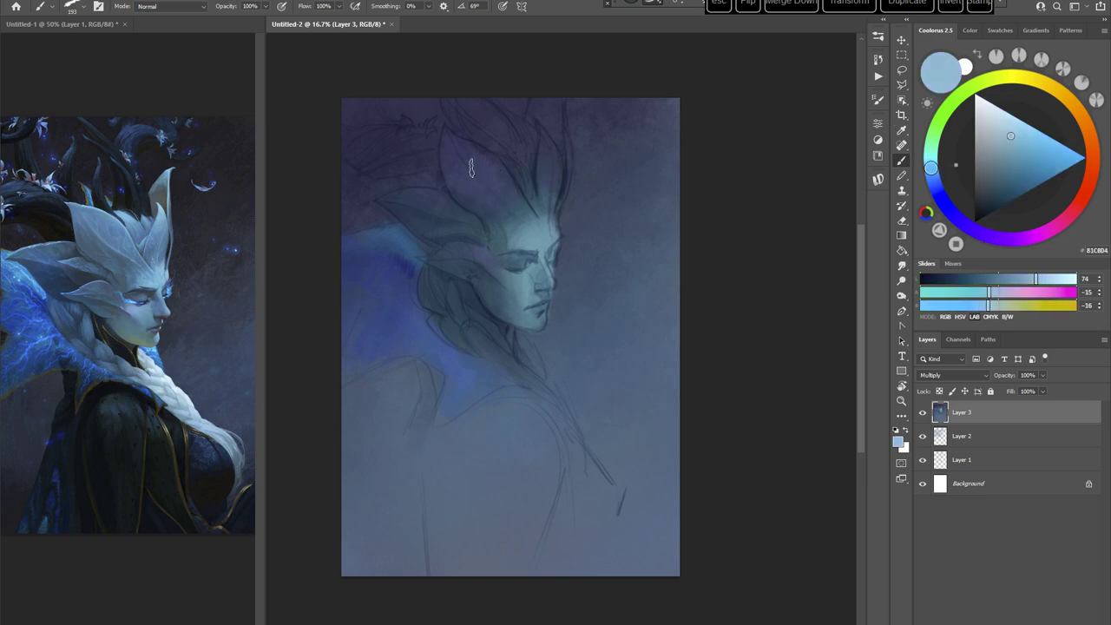
pyautogui.moveTo(547, 176); pyautogui.dragTo(550, 137)
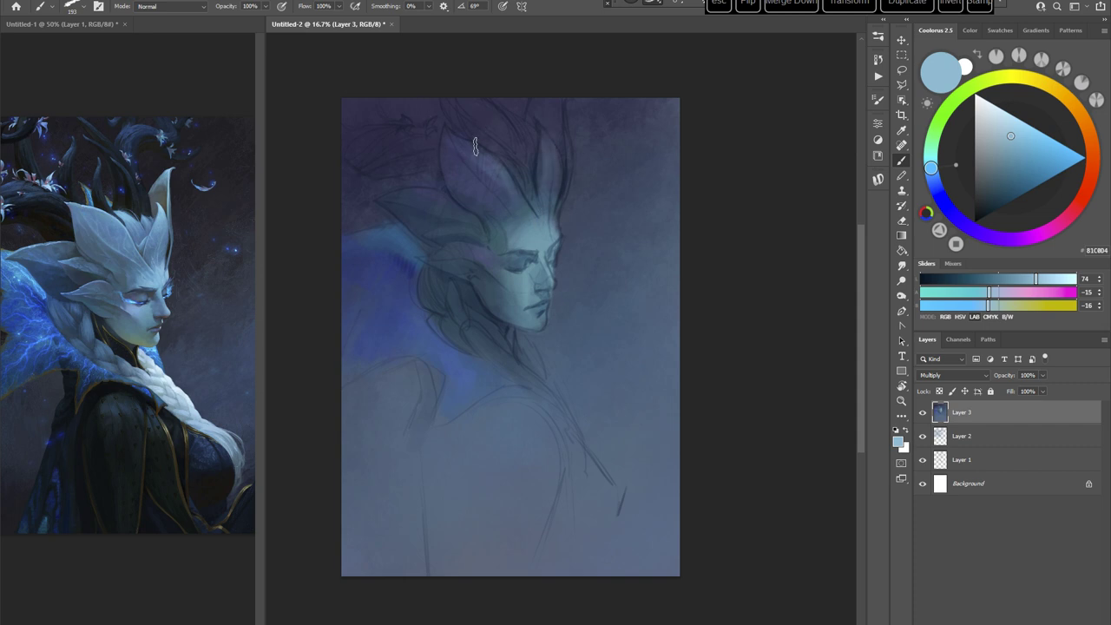
pyautogui.keyDown('alt'); pyautogui.click(490, 168); pyautogui.keyUp('alt')
pyautogui.keyDown('alt'); pyautogui.click(492, 178); pyautogui.keyUp('alt')
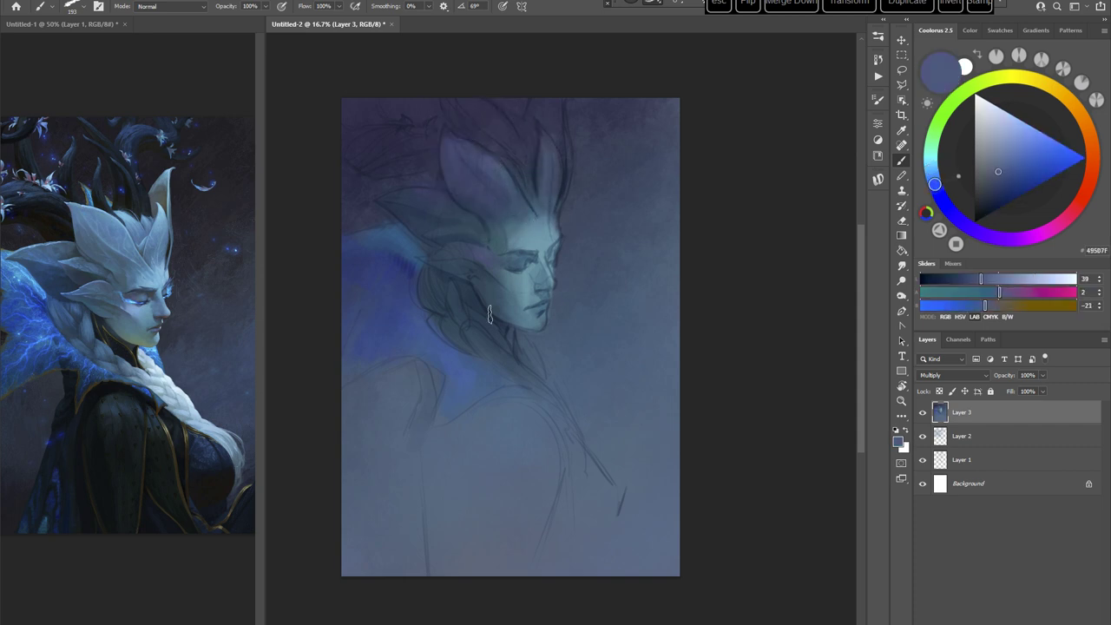
# Step: Refine the forehead and the lower headdress leaves with pale cyan-blue and muted teal, using a 136 px brush
pyautogui.keyDown('alt'); pyautogui.click(536, 227); pyautogui.keyUp('alt')
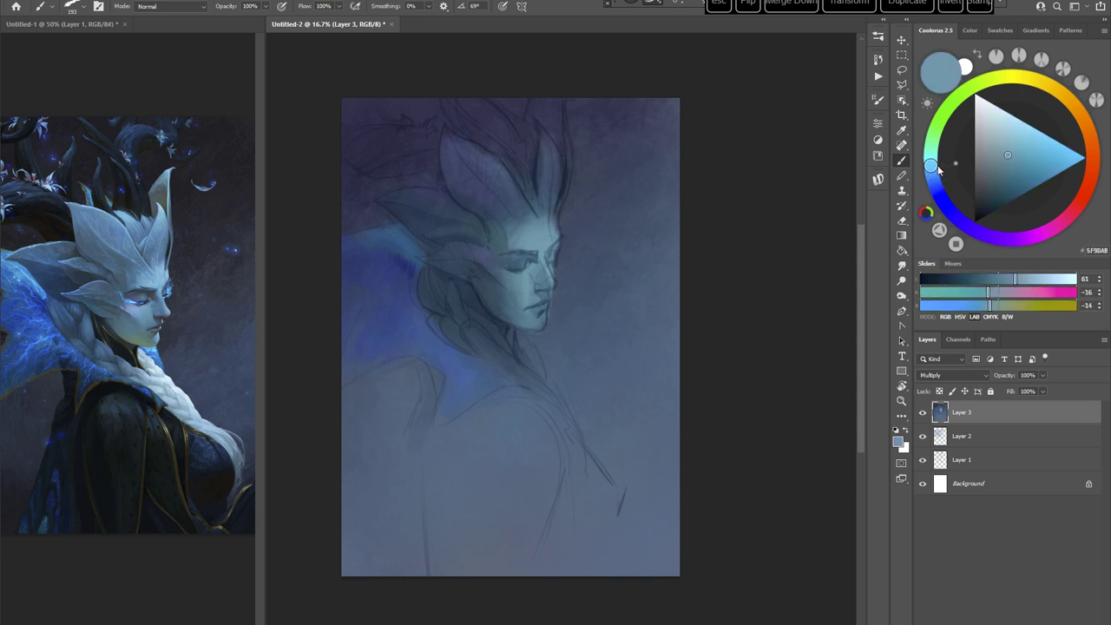
pyautogui.click(995, 148)
pyautogui.rightClick(551, 222)
pyautogui.click(639, 250)
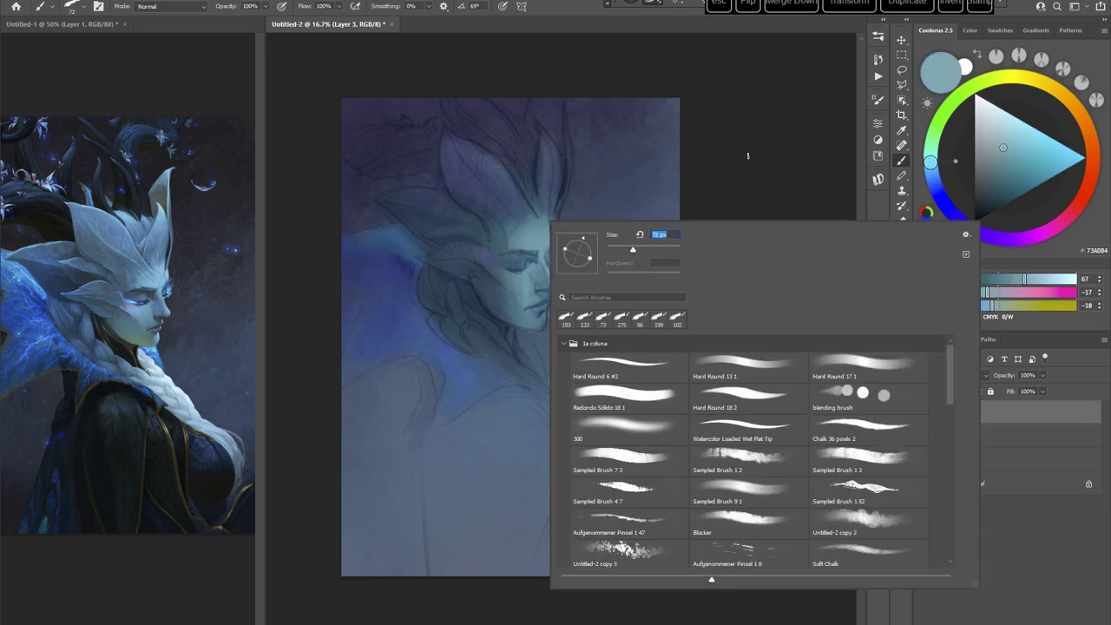
pyautogui.click(646, 249)
pyautogui.moveTo(647, 251); pyautogui.dragTo(649, 250)
pyautogui.click(755, 155)
pyautogui.keyDown('alt'); pyautogui.click(507, 232); pyautogui.keyUp('alt')
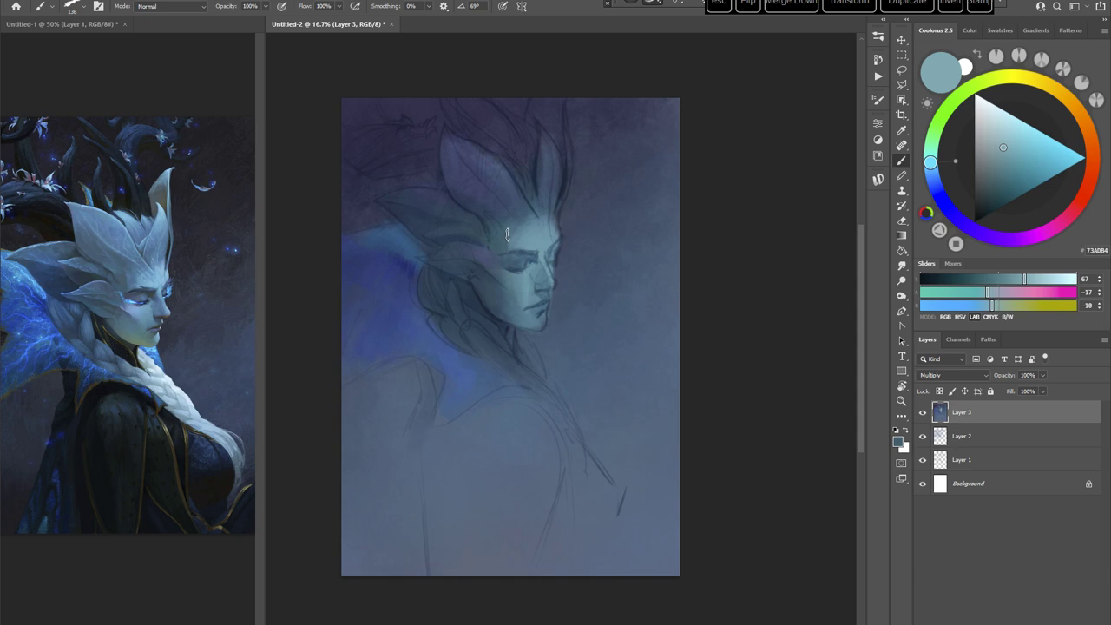
pyautogui.click(1006, 169)
pyautogui.click(930, 167)
pyautogui.moveTo(931, 169); pyautogui.dragTo(929, 158)
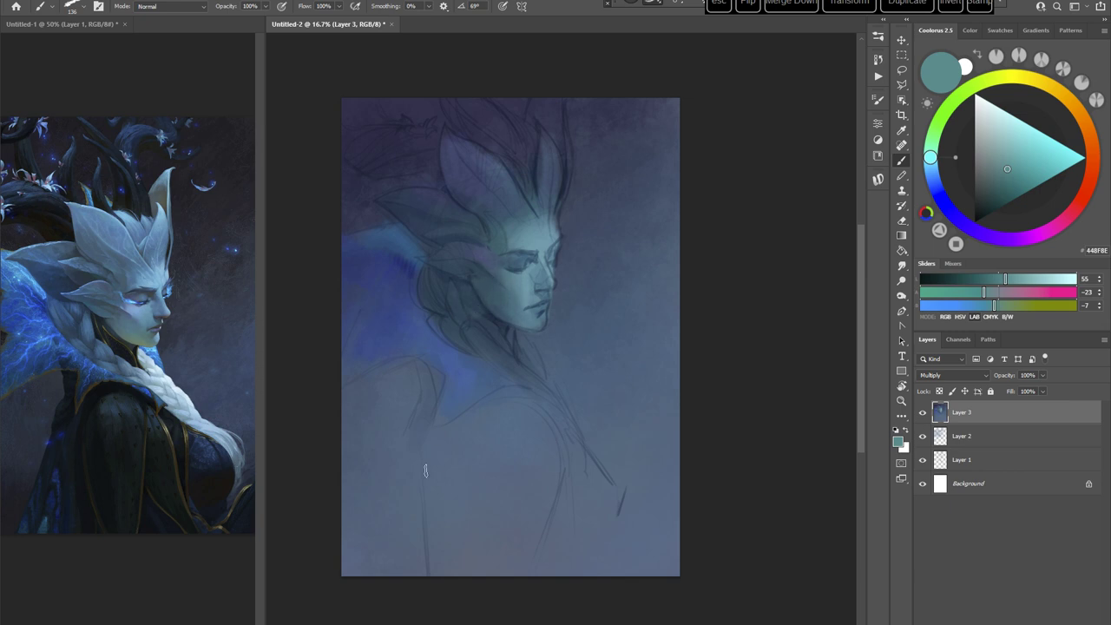
# Step: Lay a pale green base along the hanging braid below the chin, and undo the last yellow-green pass
pyautogui.keyDown('alt'); pyautogui.click(541, 232); pyautogui.keyUp('alt')
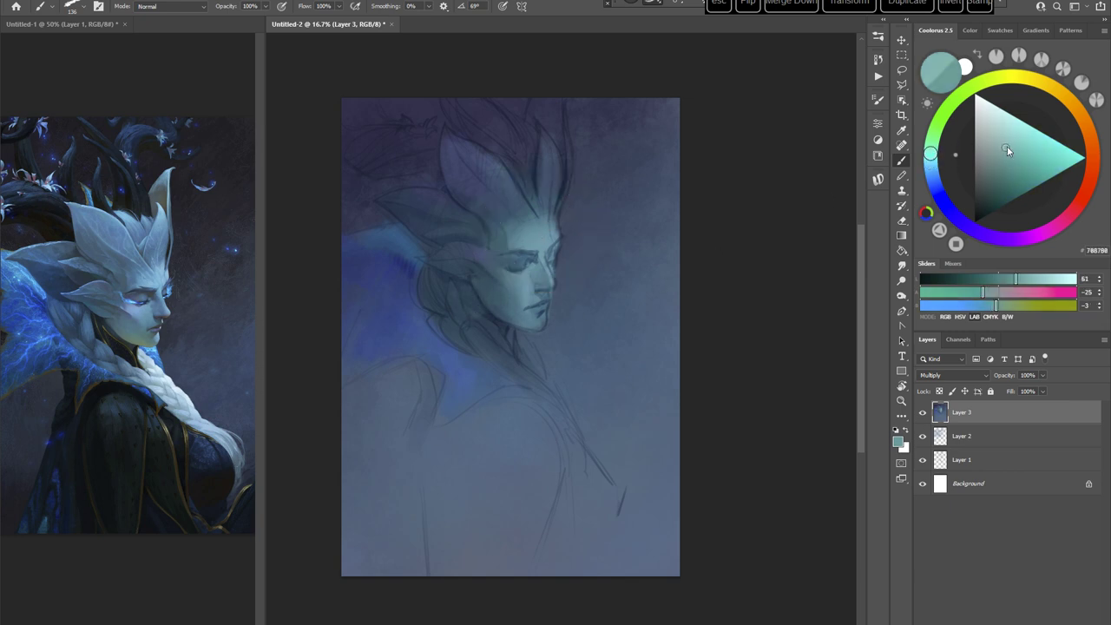
pyautogui.moveTo(488, 340)
pyautogui.mouseDown()
pyautogui.moveTo(554, 403)
pyautogui.moveTo(510, 337)
pyautogui.moveTo(560, 412)
pyautogui.mouseUp()
pyautogui.moveTo(561, 411)
pyautogui.mouseDown()
pyautogui.moveTo(539, 363)
pyautogui.moveTo(531, 376)
pyautogui.moveTo(574, 438)
pyautogui.mouseUp()
pyautogui.click(986, 89)
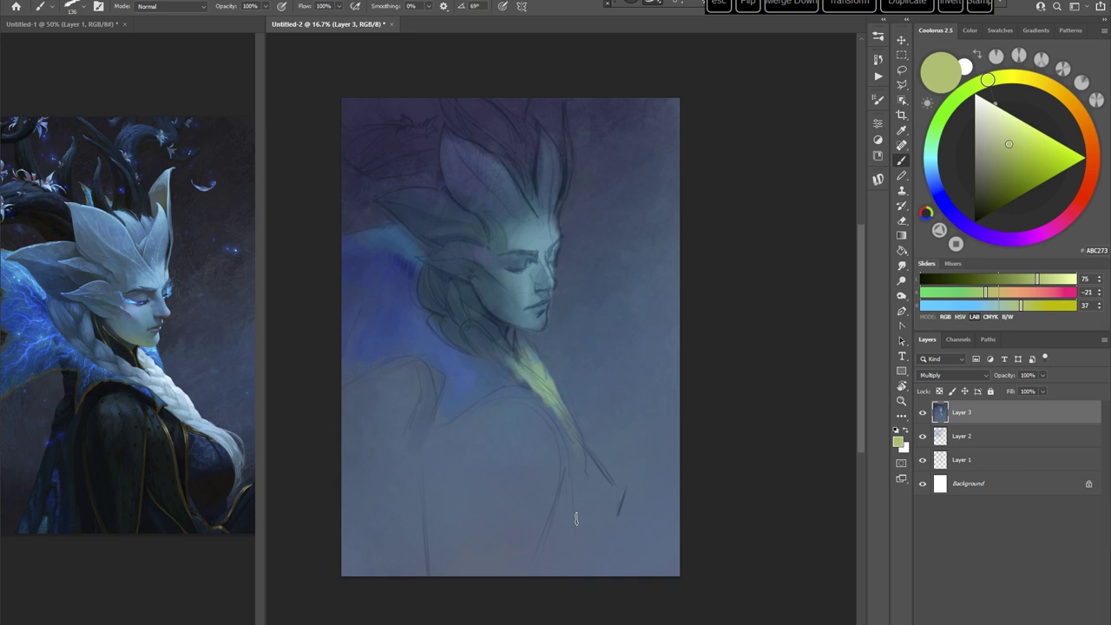
pyautogui.hotkey('ctrl', 'z')
# Step: Paint the hanging braid with pale warm grey and off-white strokes from the neck down toward the chest
pyautogui.click(976, 127)
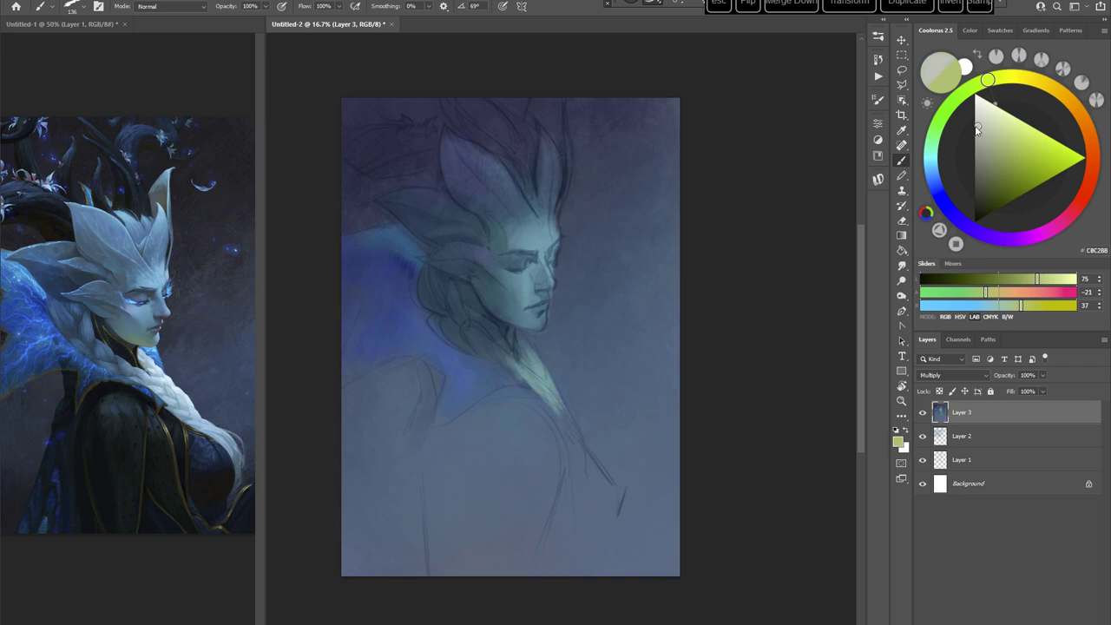
pyautogui.press('r')
pyautogui.moveTo(612, 307); pyautogui.dragTo(590, 373)
pyautogui.moveTo(452, 348)
pyautogui.mouseDown()
pyautogui.moveTo(550, 251)
pyautogui.moveTo(455, 354)
pyautogui.moveTo(536, 290)
pyautogui.mouseUp()
pyautogui.moveTo(492, 334); pyautogui.dragTo(537, 286)
pyautogui.press('Escape')
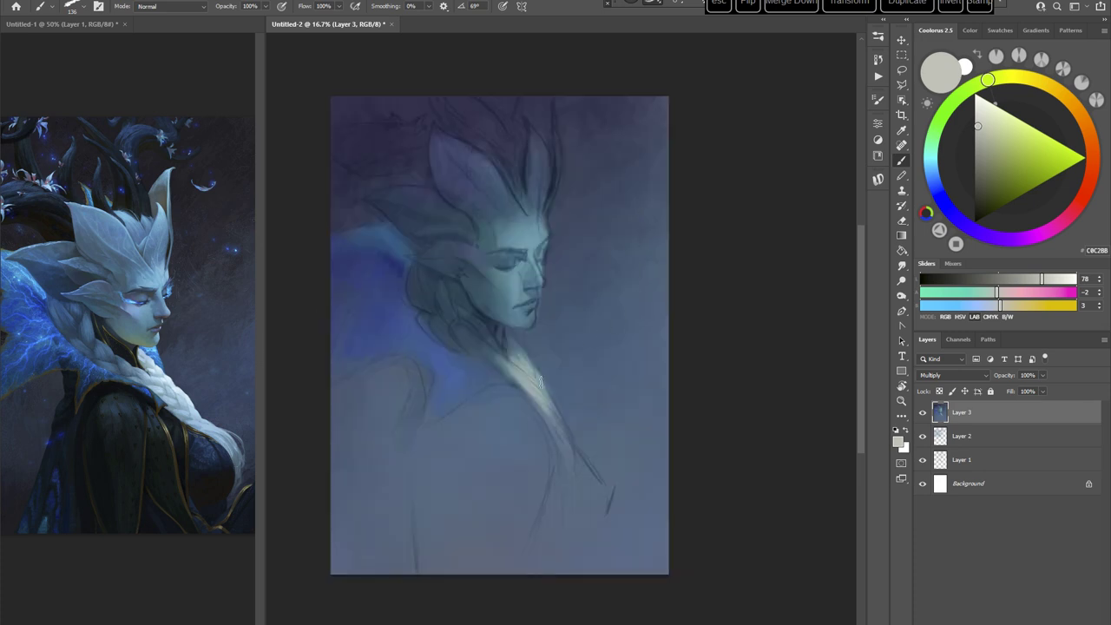
pyautogui.click(977, 83)
pyautogui.click(981, 121)
pyautogui.moveTo(492, 359)
pyautogui.mouseDown()
pyautogui.moveTo(534, 386)
pyautogui.moveTo(562, 438)
pyautogui.mouseUp()
# Step: Rotate the canvas and extend the braid's light strands up toward the neck, blending with sampled grey-teal tones
pyautogui.press('r')
pyautogui.moveTo(616, 303); pyautogui.dragTo(662, 367)
pyautogui.moveTo(658, 292)
pyautogui.mouseDown()
pyautogui.moveTo(637, 442)
pyautogui.moveTo(518, 441)
pyautogui.mouseUp()
pyautogui.press('b')
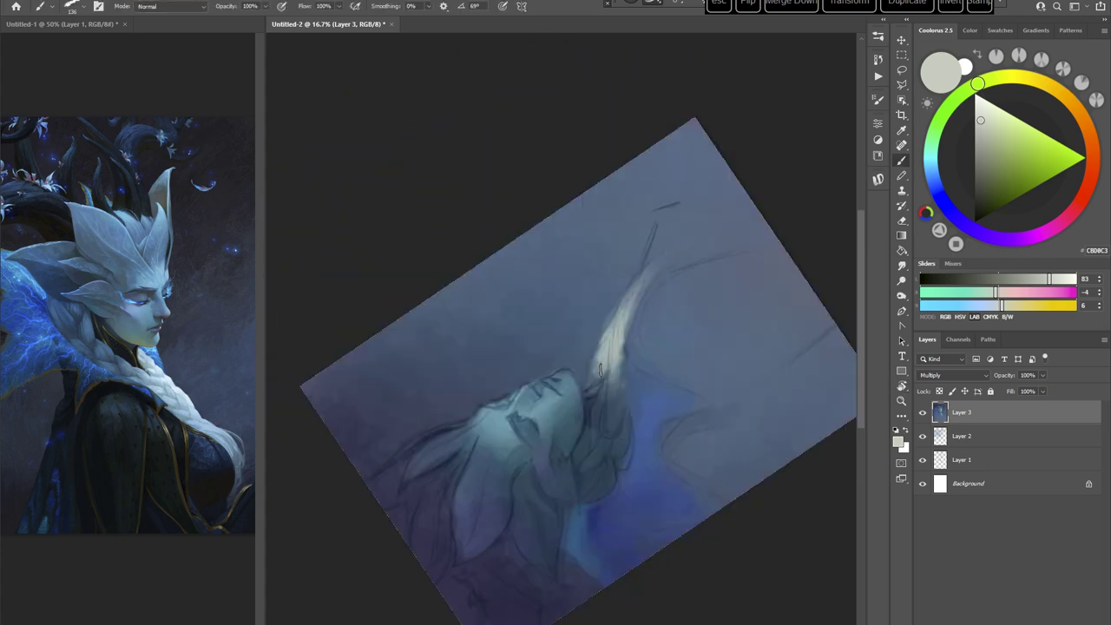
pyautogui.keyDown('alt'); pyautogui.click(605, 374); pyautogui.keyUp('alt')
pyautogui.moveTo(614, 354); pyautogui.dragTo(613, 411)
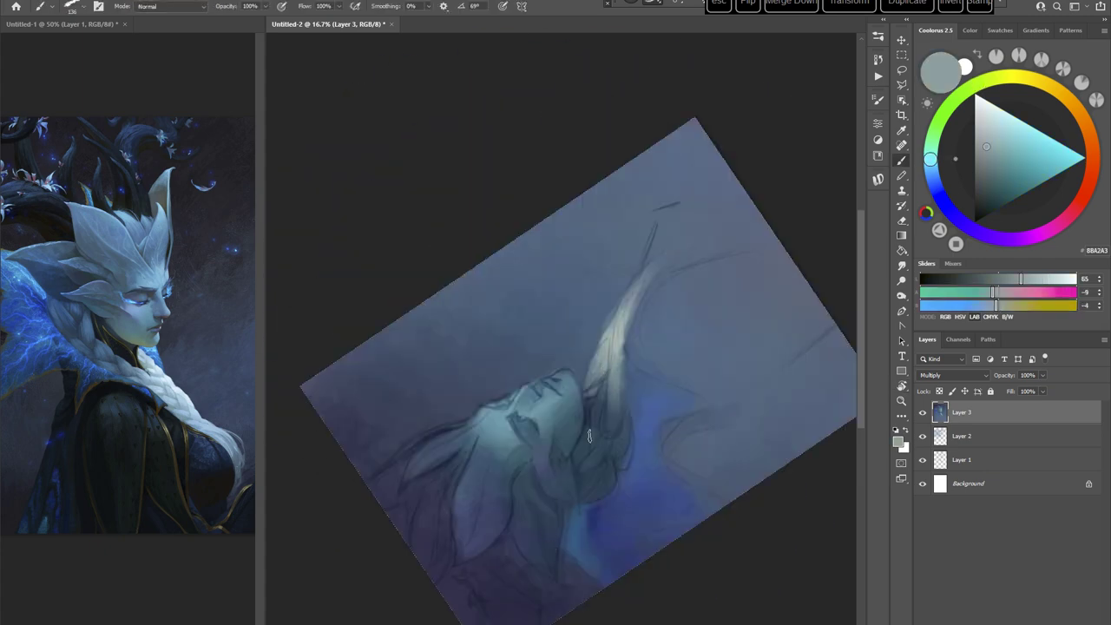
pyautogui.keyDown('alt'); pyautogui.click(598, 406); pyautogui.keyUp('alt')
pyautogui.keyDown('alt'); pyautogui.click(600, 396); pyautogui.keyUp('alt')
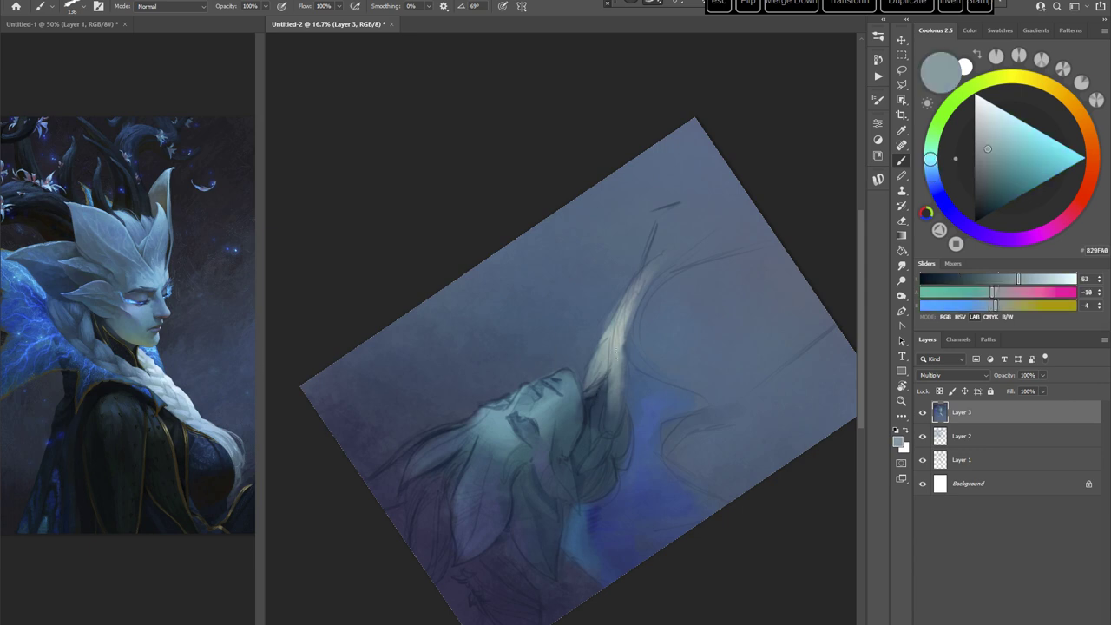
# Step: Rotate the canvas and paint steel-blue tones over the braided hair behind the cheek and neck
pyautogui.press('Escape')
pyautogui.moveTo(605, 412); pyautogui.dragTo(587, 362)
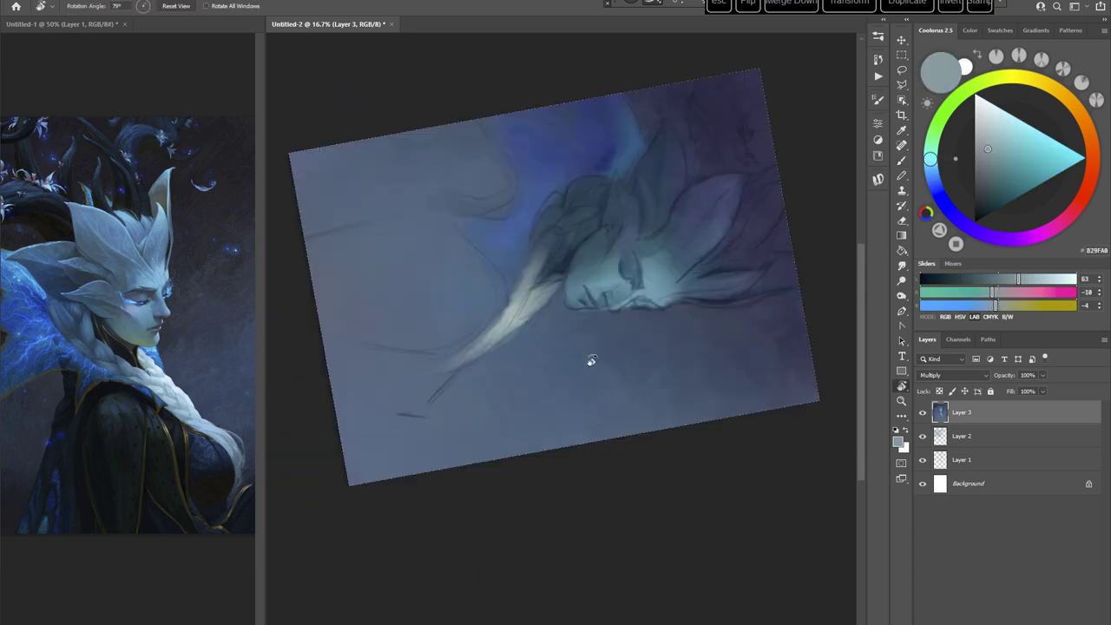
pyautogui.keyDown('alt'); pyautogui.click(553, 234); pyautogui.keyUp('alt')
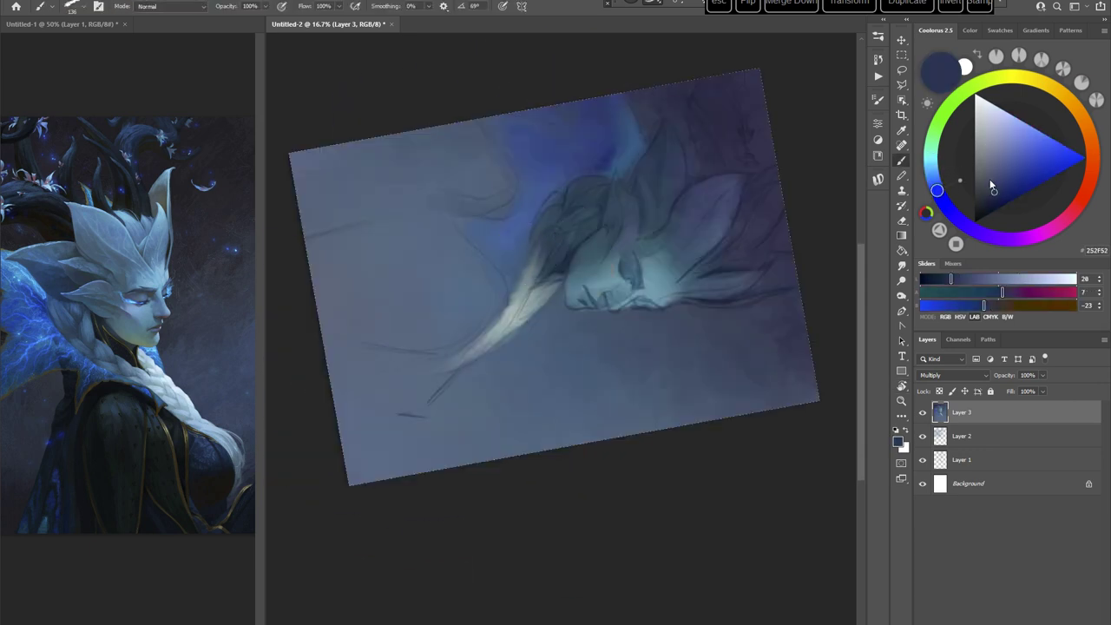
pyautogui.moveTo(989, 179); pyautogui.dragTo(1003, 166)
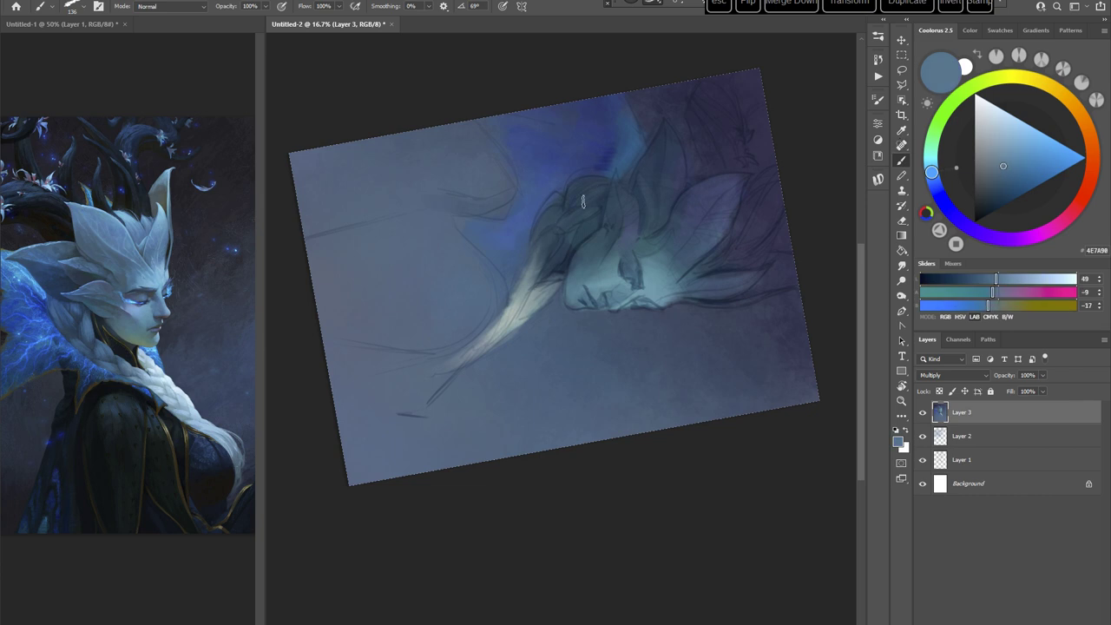
pyautogui.click(1016, 175)
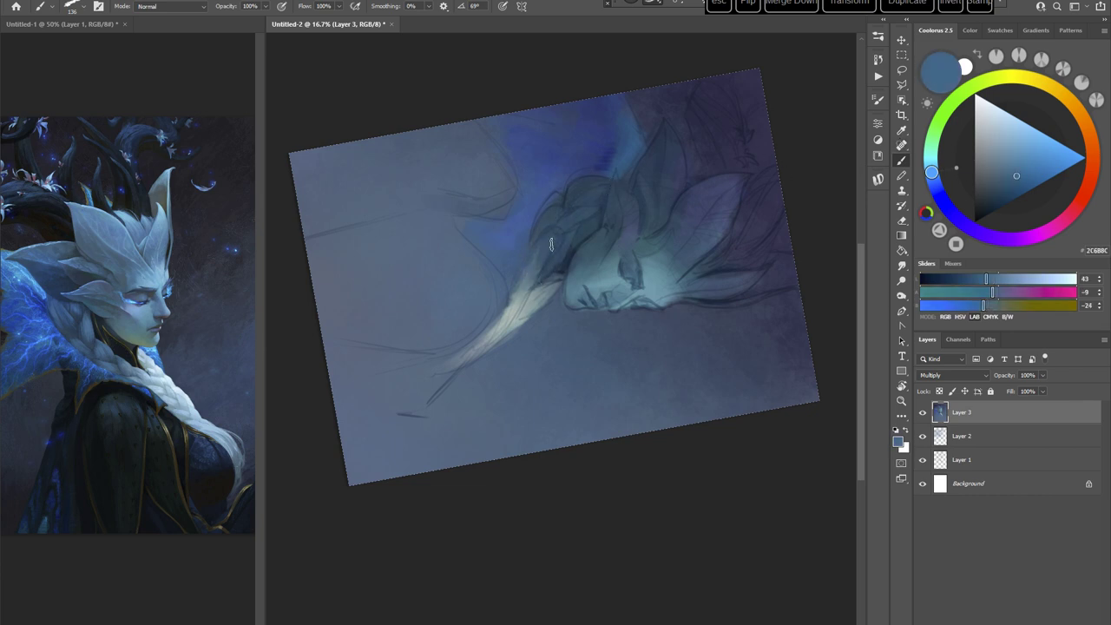
pyautogui.press('Escape')
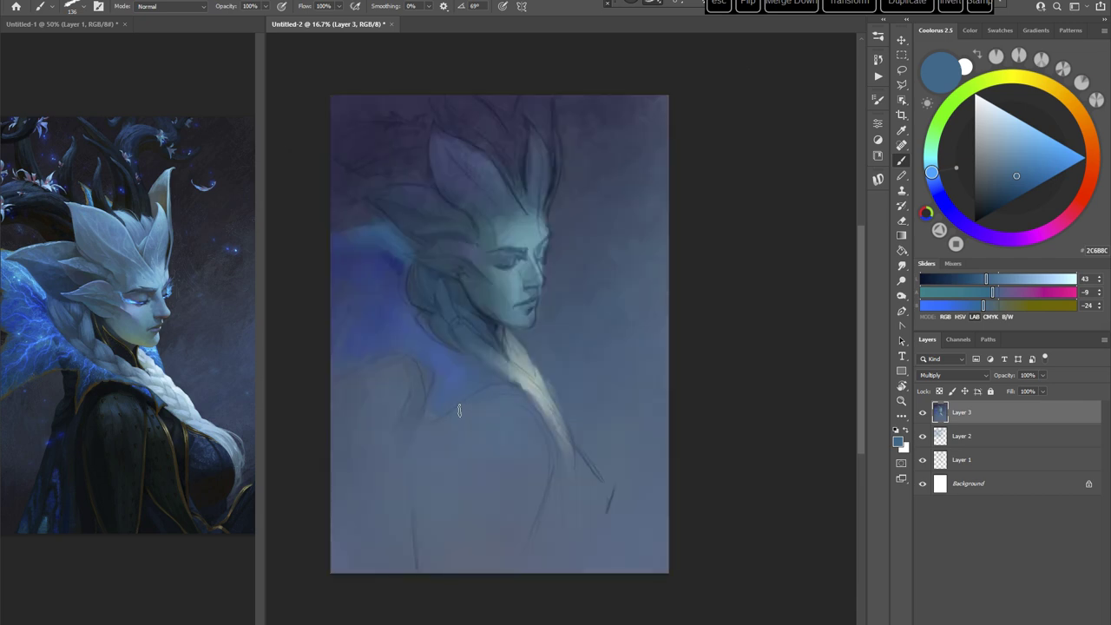
# Step: Glaze sampled and brighter teal over the base of the headdress leaves above the forehead
pyautogui.moveTo(573, 414); pyautogui.dragTo(559, 459)
pyautogui.keyDown('alt'); pyautogui.click(498, 260); pyautogui.keyUp('alt')
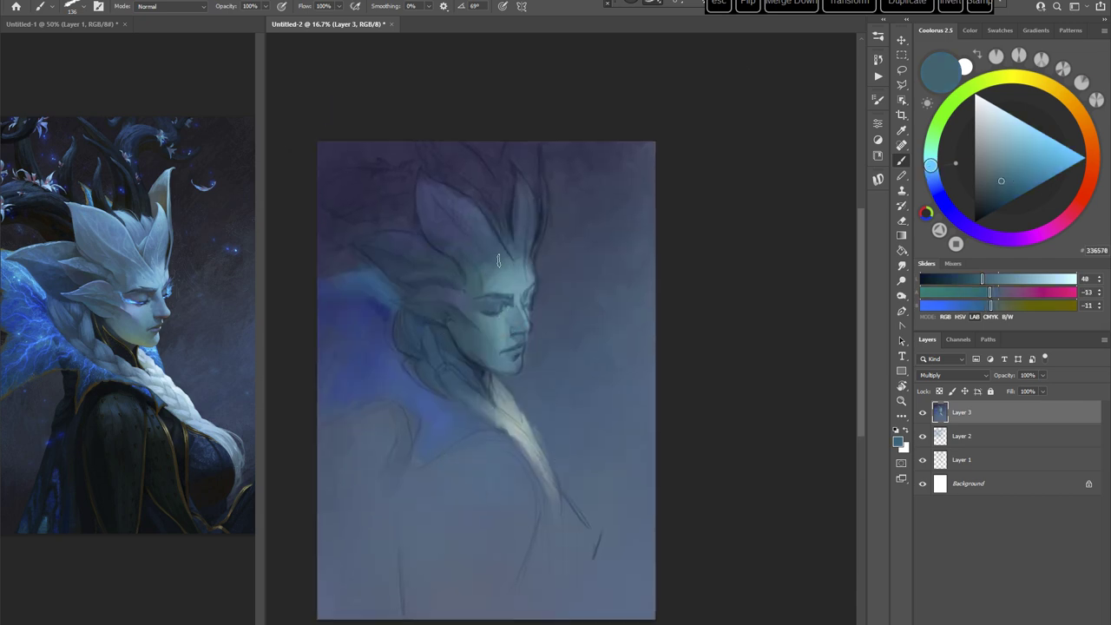
pyautogui.keyDown('alt'); pyautogui.click(494, 254); pyautogui.keyUp('alt')
pyautogui.click(1022, 167)
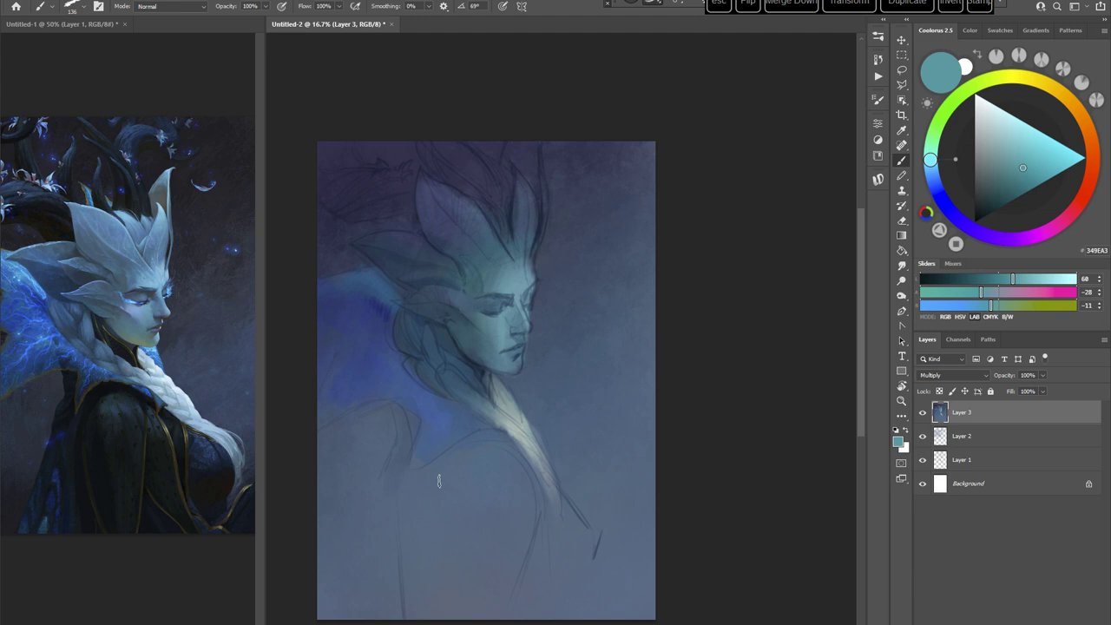
# Step: Tint the headdress leaves with saturated blue using a 193 px brush, working on a rotated canvas
pyautogui.click(935, 185)
pyautogui.click(1030, 150)
pyautogui.rightClick(525, 242)
pyautogui.moveTo(630, 271); pyautogui.dragTo(635, 273)
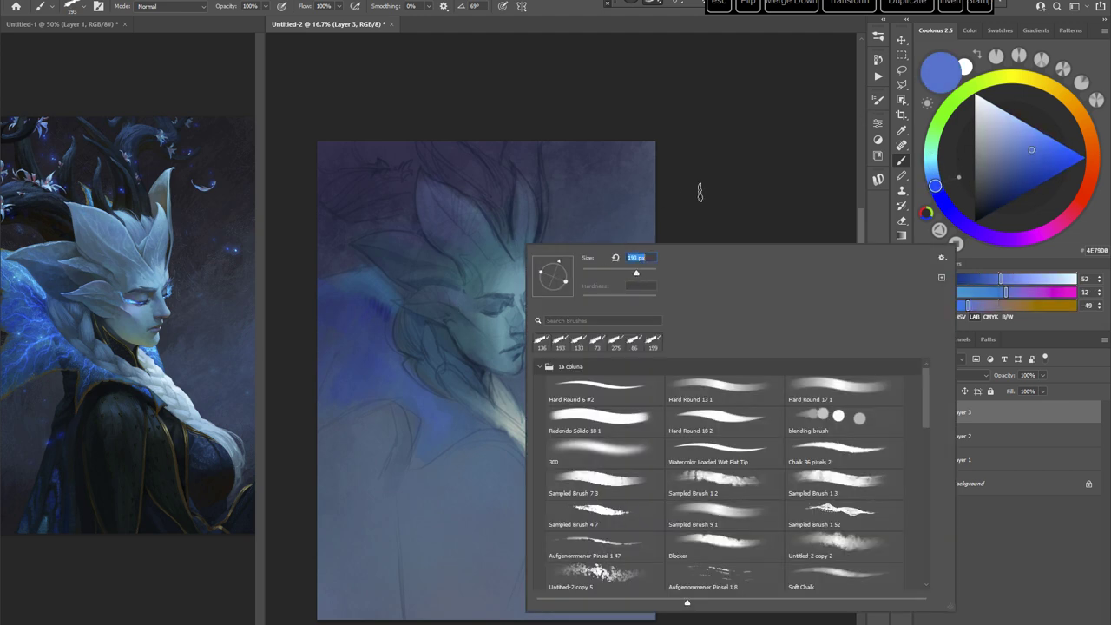
pyautogui.click(699, 193)
pyautogui.press('r')
pyautogui.moveTo(594, 318); pyautogui.dragTo(597, 378)
pyautogui.press('space')
pyautogui.moveTo(607, 377); pyautogui.dragTo(608, 438)
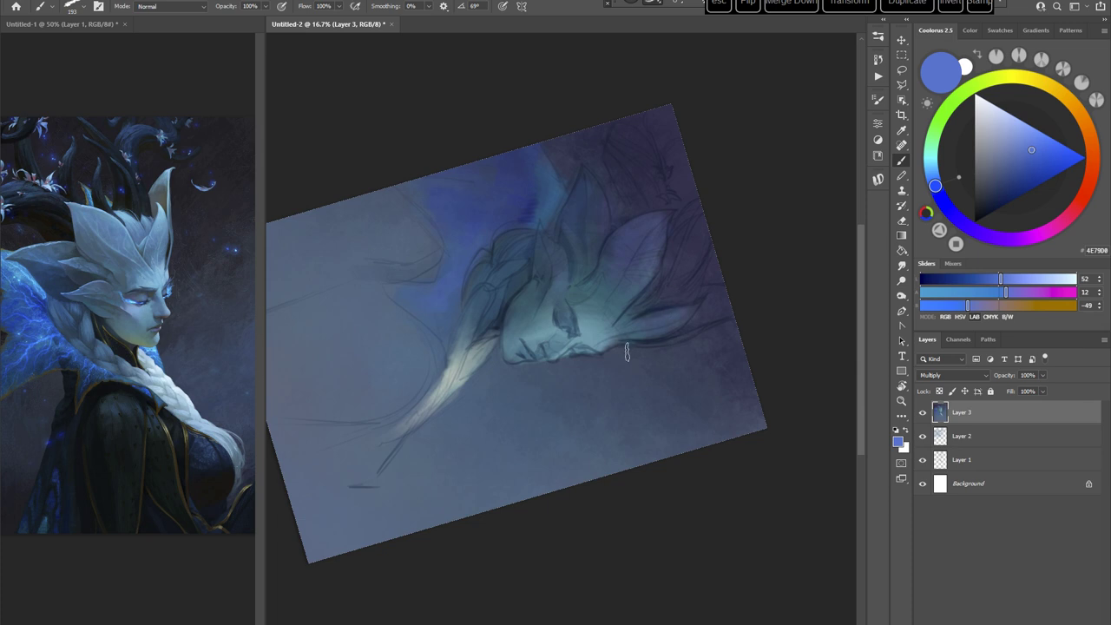
pyautogui.press('Escape')
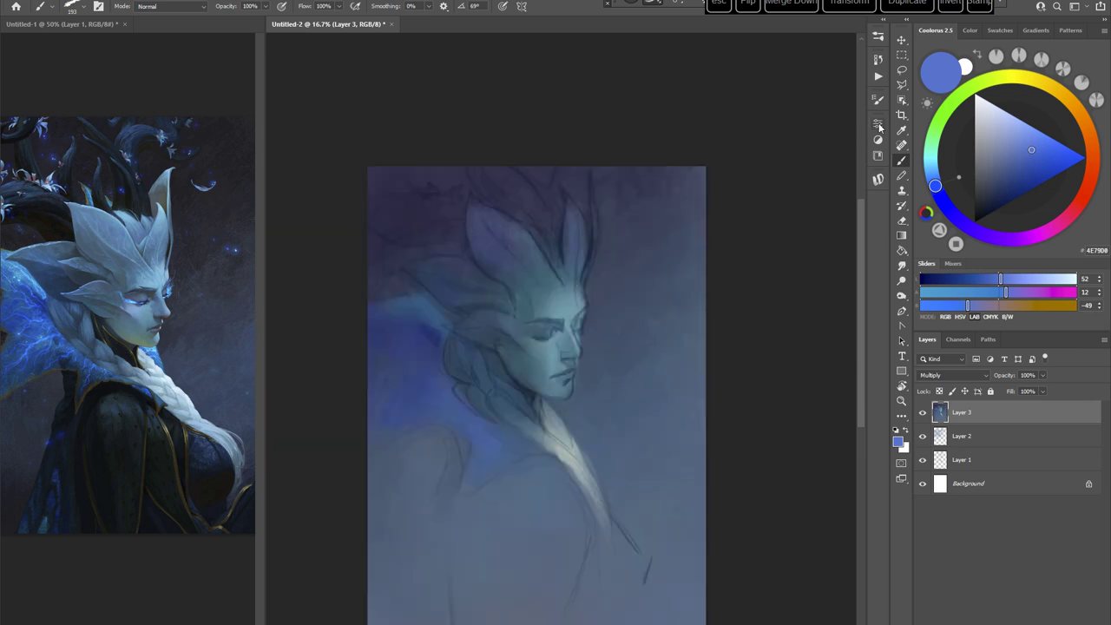
# Step: Paint the tall rear headdress leaf light cyan-blue and deepen the neighbouring shadows with dark slate and sampled blue
pyautogui.click(930, 165)
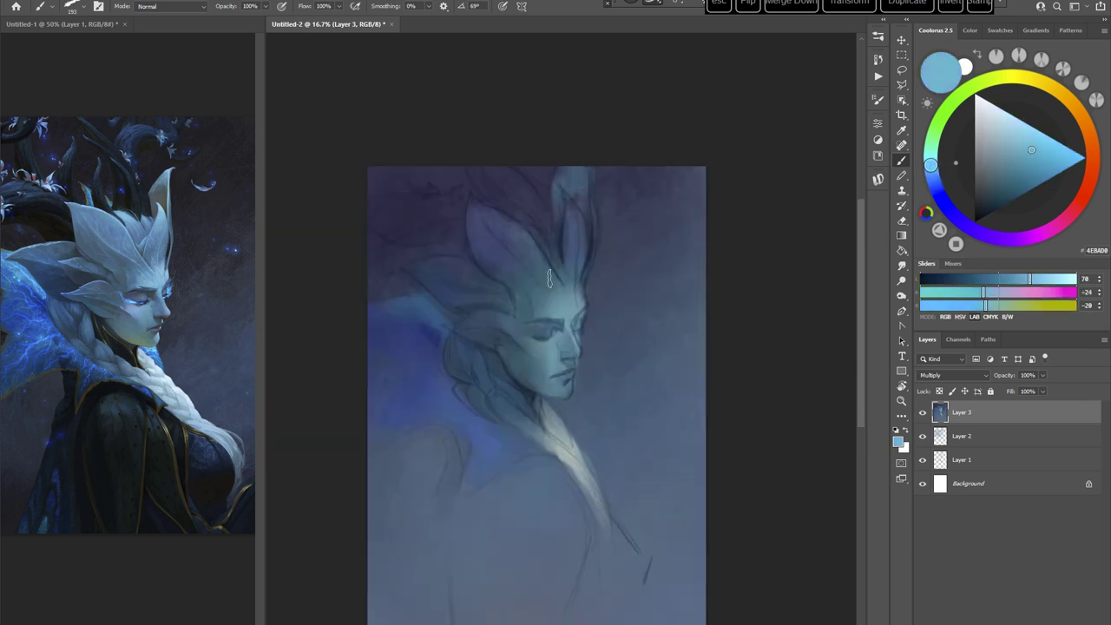
pyautogui.keyDown('alt'); pyautogui.click(515, 359); pyautogui.keyUp('alt')
pyautogui.click(985, 191)
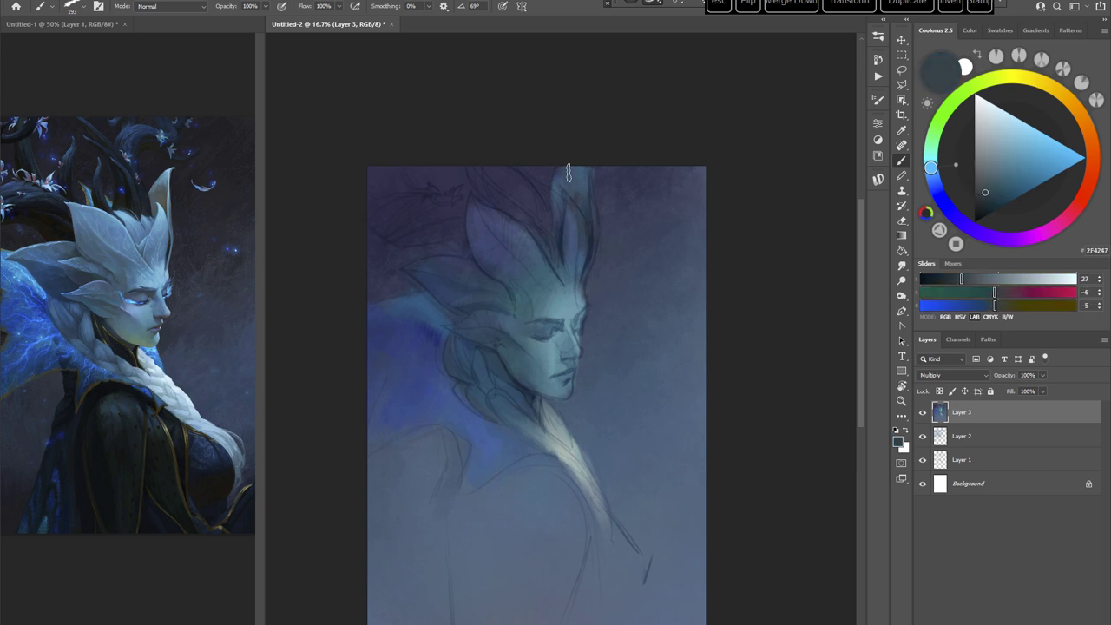
pyautogui.keyDown('alt'); pyautogui.click(570, 212); pyautogui.keyUp('alt')
pyautogui.keyDown('alt'); pyautogui.click(577, 217); pyautogui.keyUp('alt')
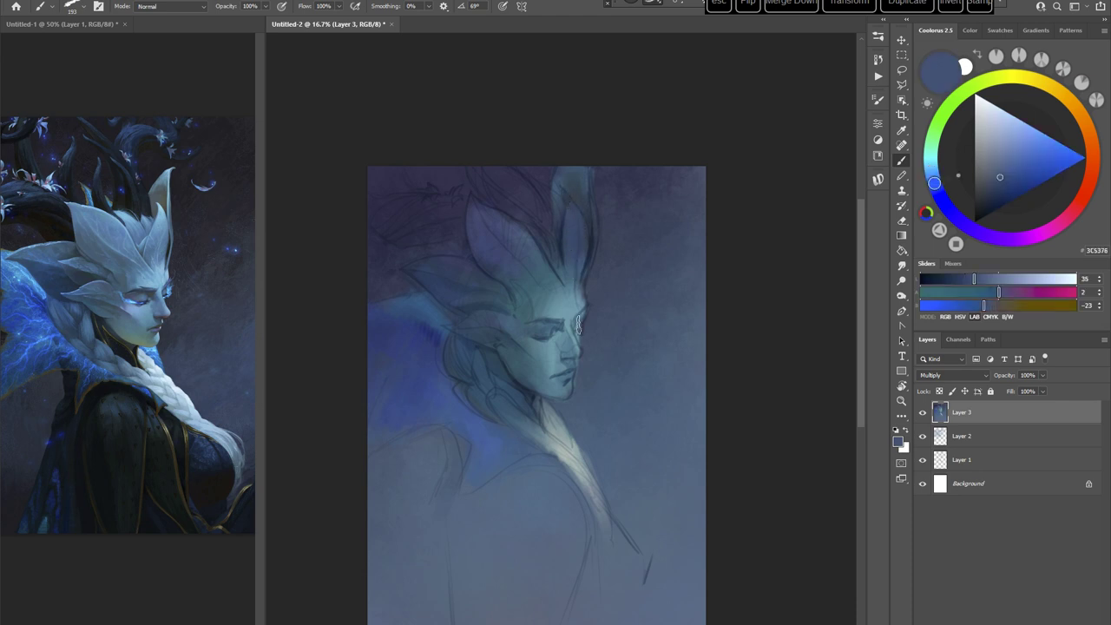
# Step: Lighten the tips and edges of the headdress leaves with muted and light blue using a 45 px brush
pyautogui.keyDown('alt'); pyautogui.click(583, 303); pyautogui.keyUp('alt')
pyautogui.rightClick(597, 265)
pyautogui.click(711, 230)
pyautogui.click(1006, 164)
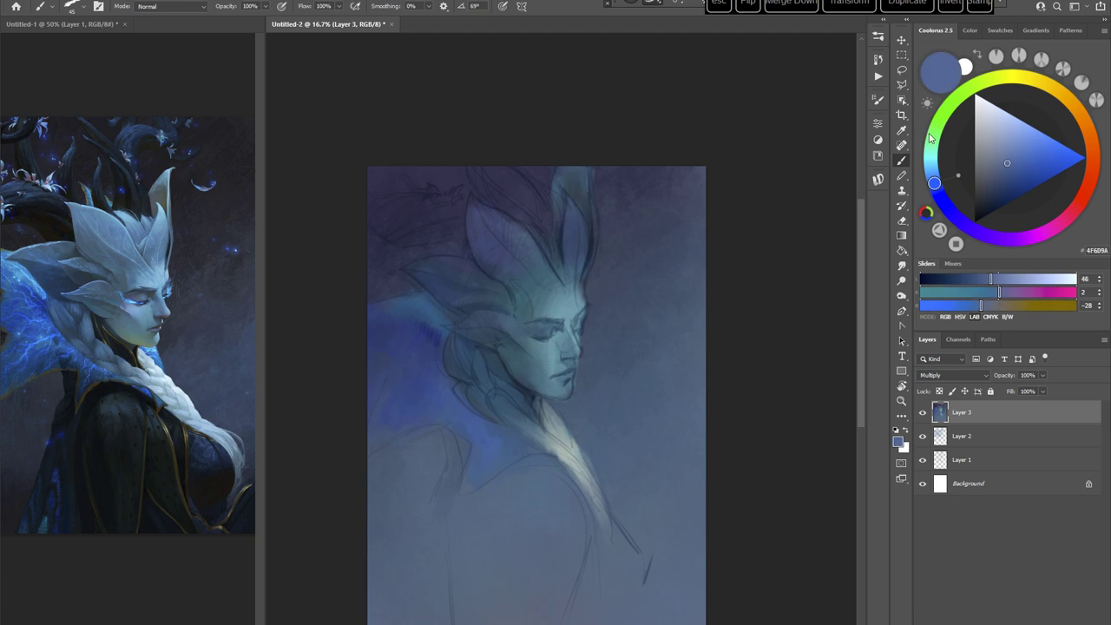
pyautogui.click(1008, 160)
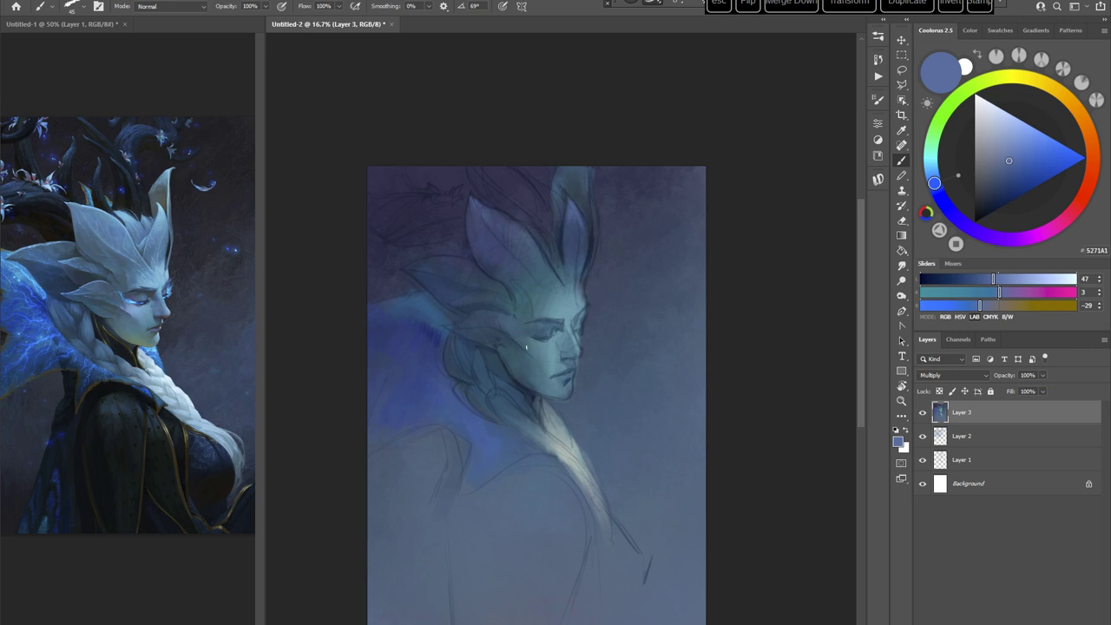
pyautogui.click(1008, 148)
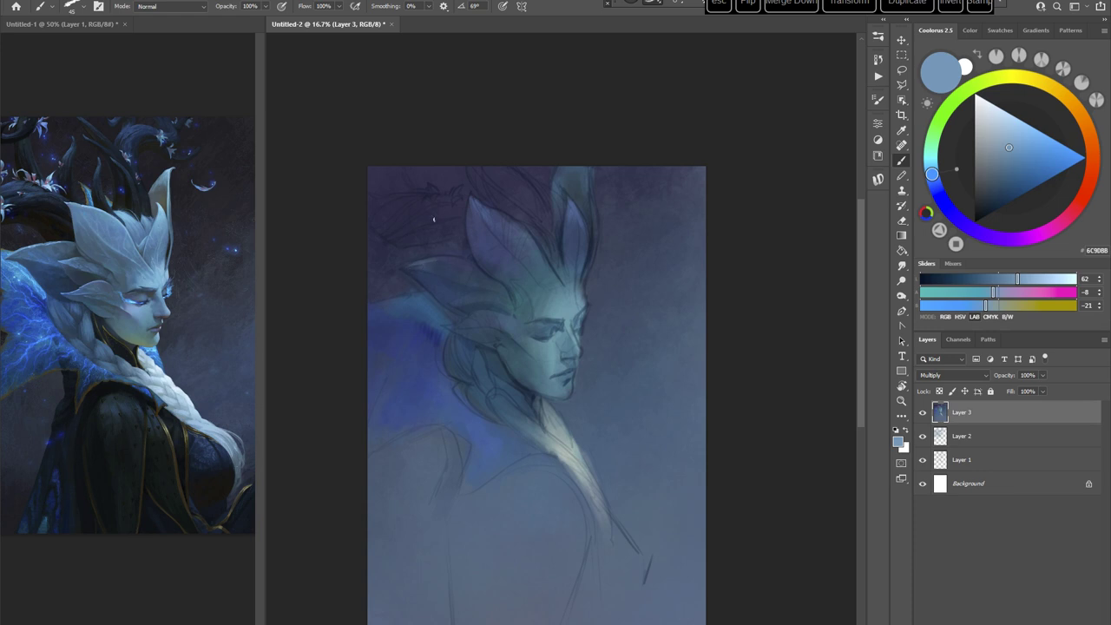
pyautogui.keyDown('alt'); pyautogui.click(422, 259); pyautogui.keyUp('alt')
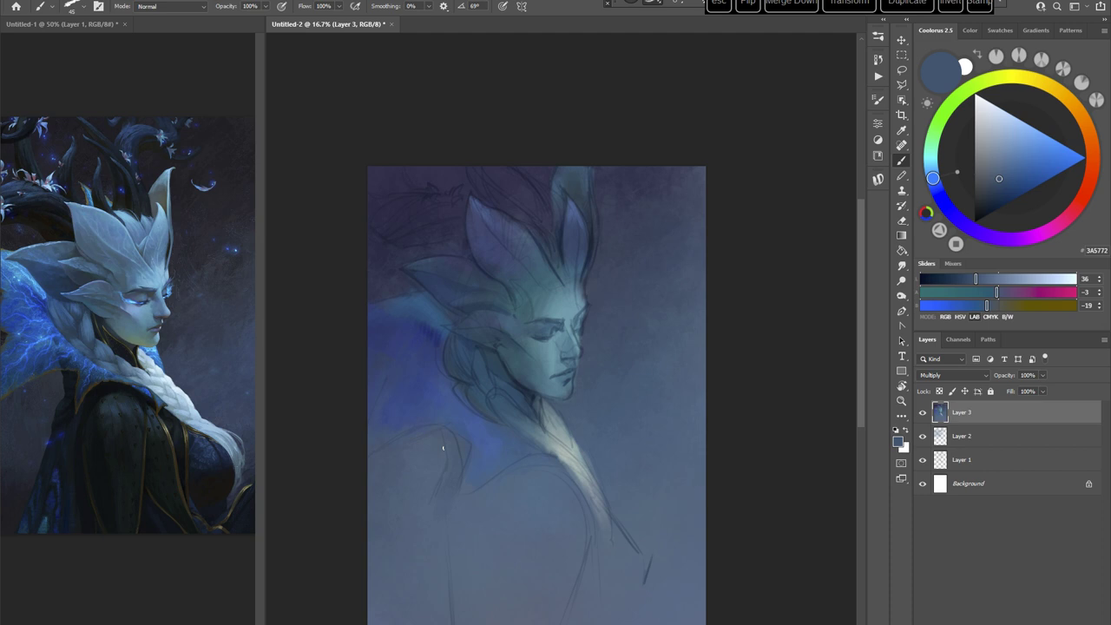
# Step: Block in the dark navy shape between the upper headdress leaves with a 92 px brush
pyautogui.click(939, 195)
pyautogui.click(983, 207)
pyautogui.rightClick(631, 245)
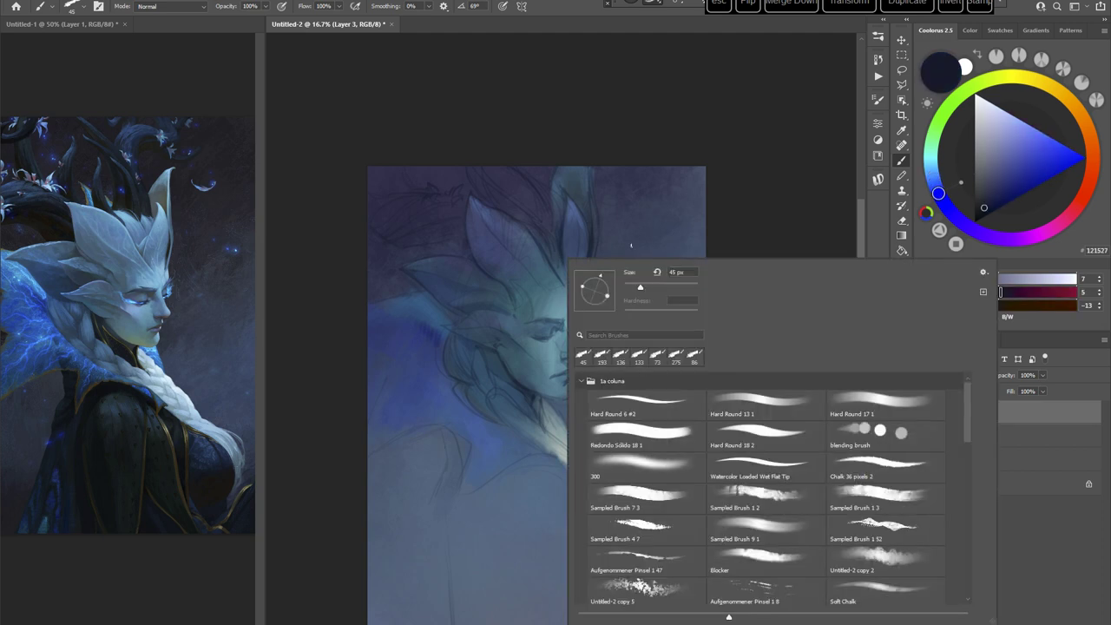
pyautogui.moveTo(639, 286); pyautogui.dragTo(659, 284)
pyautogui.click(474, 159)
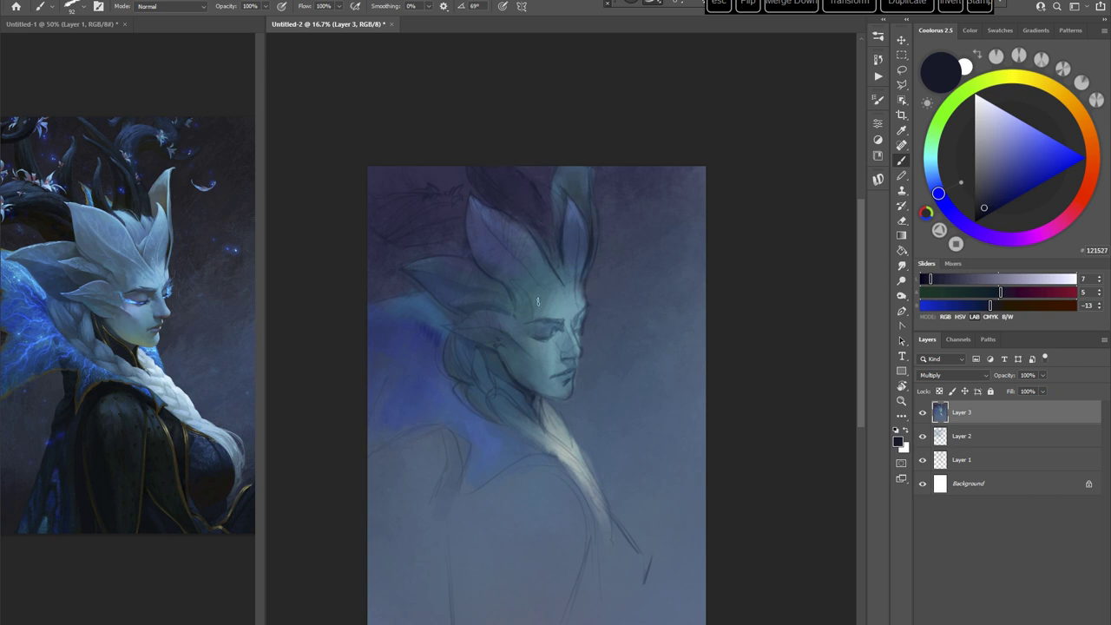
# Step: Rotate the canvas and paint dark navy behind the rear headdress leaves with a 139 px brush
pyautogui.press('r')
pyautogui.moveTo(666, 409)
pyautogui.mouseDown()
pyautogui.moveTo(640, 452)
pyautogui.moveTo(602, 445)
pyautogui.mouseUp()
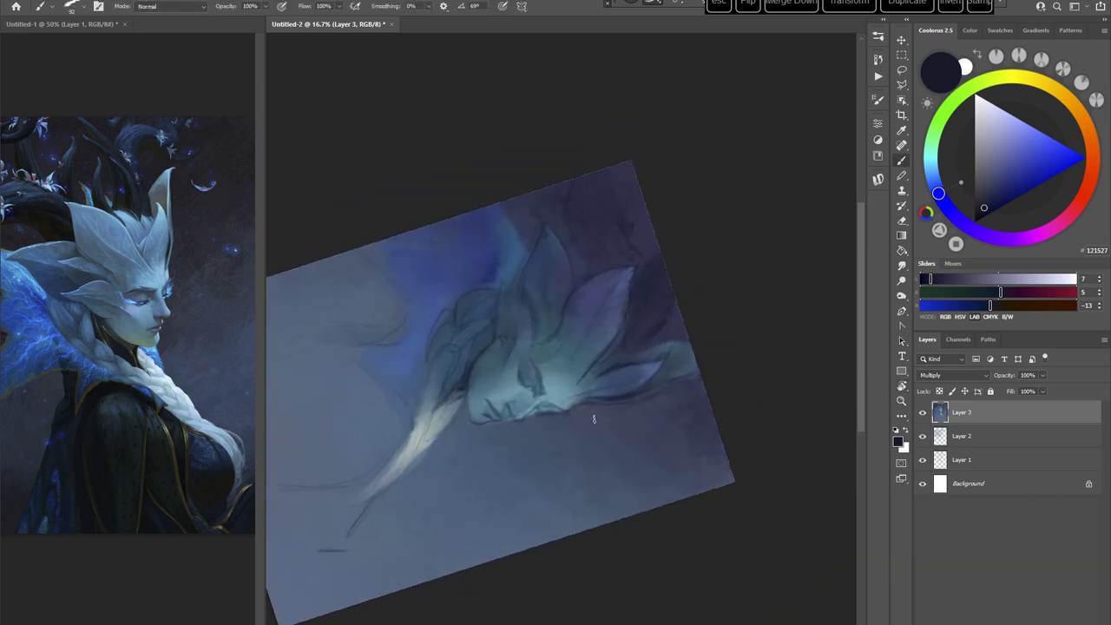
pyautogui.rightClick(581, 287)
pyautogui.click(580, 162)
pyautogui.moveTo(603, 264)
pyautogui.mouseDown()
pyautogui.moveTo(599, 183)
pyautogui.moveTo(615, 264)
pyautogui.moveTo(620, 256)
pyautogui.moveTo(591, 177)
pyautogui.mouseUp()
pyautogui.press('Escape')
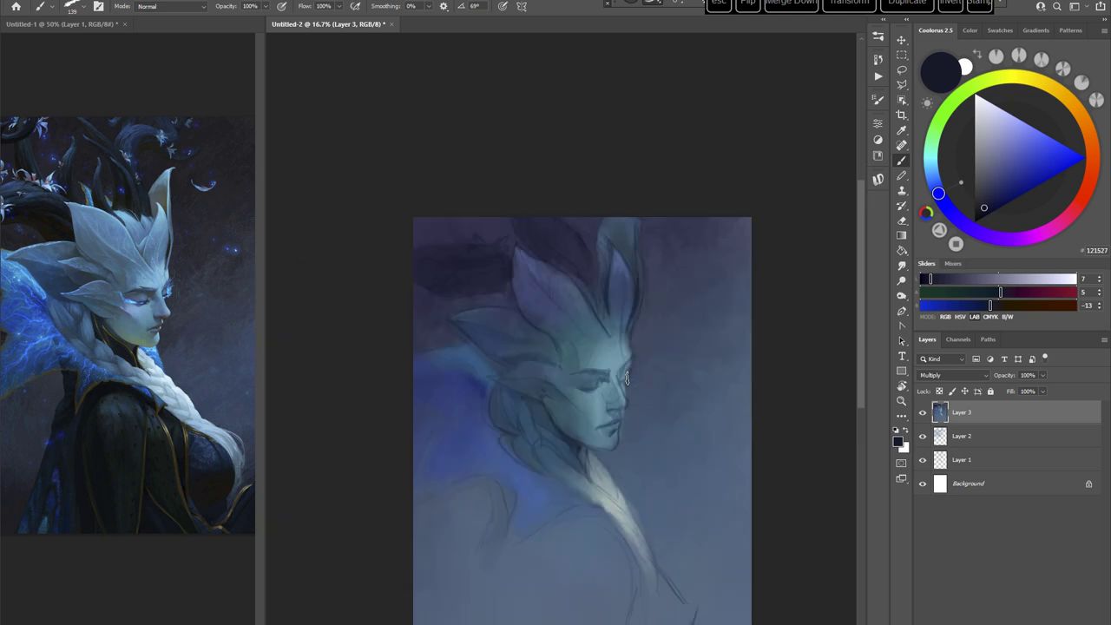
# Step: Extend the dark navy mass around the lower rear leaf down toward the blue collar
pyautogui.press('r')
pyautogui.moveTo(707, 293)
pyautogui.mouseDown()
pyautogui.moveTo(674, 226)
pyautogui.moveTo(610, 186)
pyautogui.mouseUp()
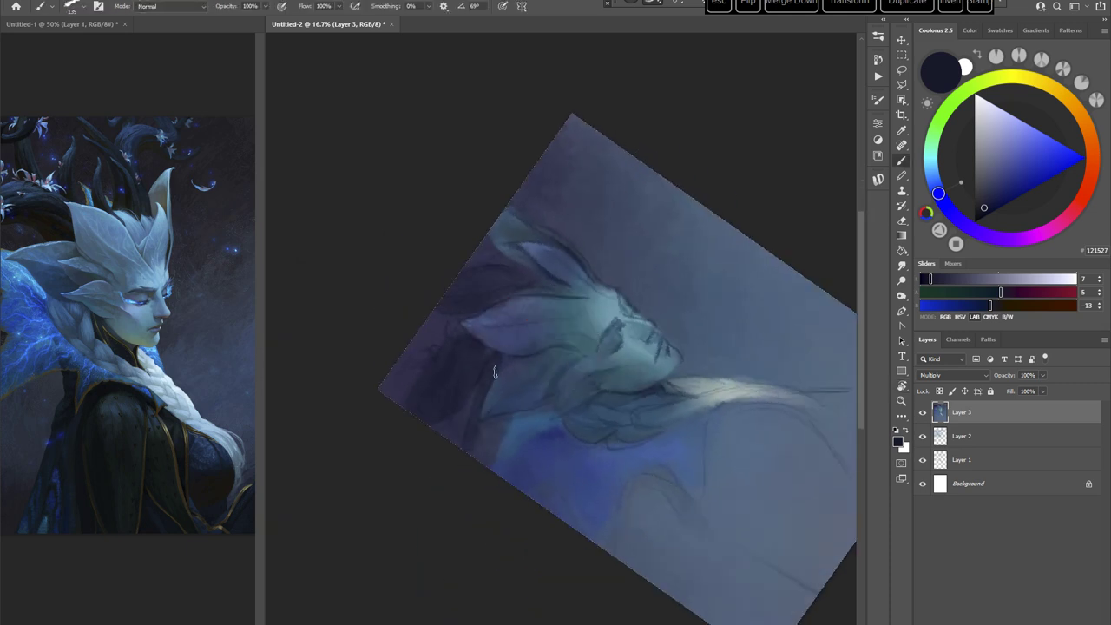
pyautogui.moveTo(477, 436); pyautogui.dragTo(496, 452)
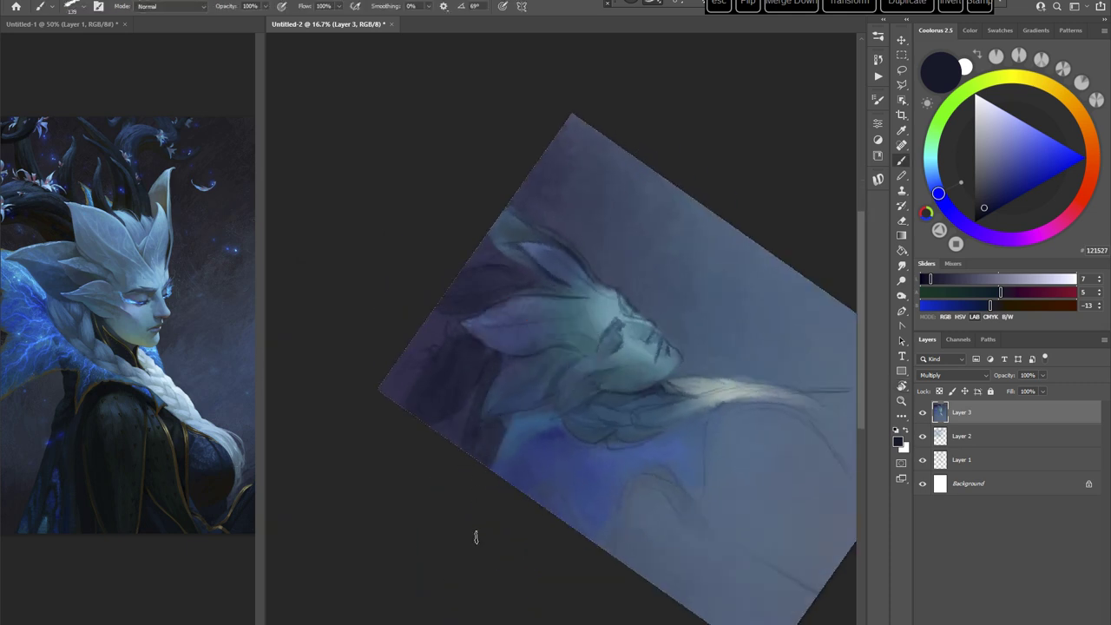
pyautogui.press('Escape')
# Step: Add deep blue and muted violet-blue strokes over the dark horn shapes behind the headdress
pyautogui.moveTo(936, 179); pyautogui.dragTo(941, 171)
pyautogui.moveTo(994, 203); pyautogui.dragTo(1003, 185)
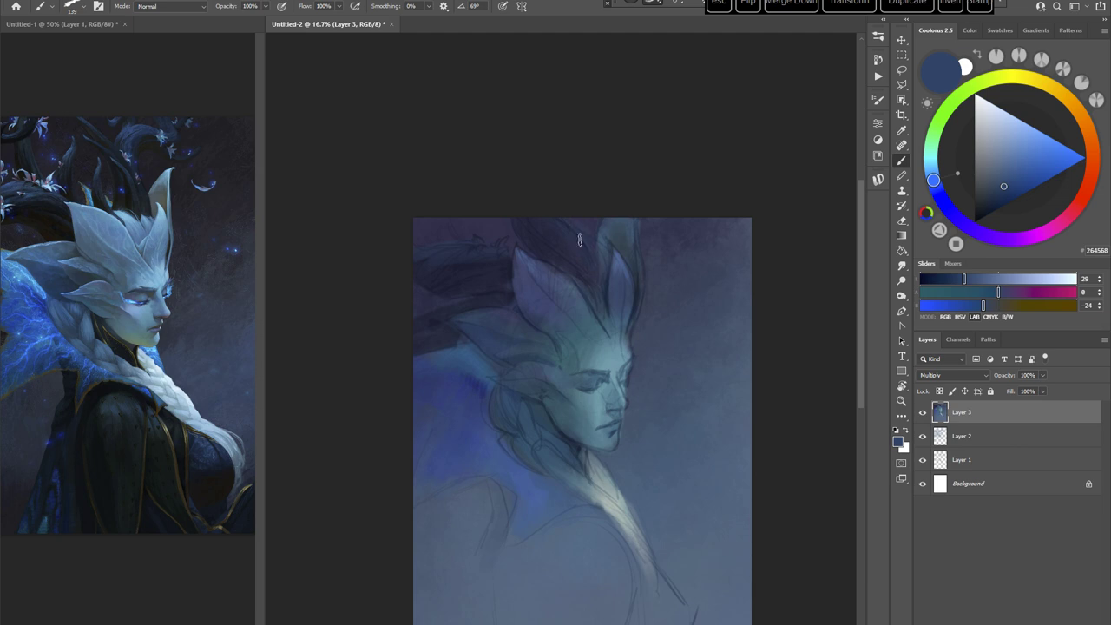
pyautogui.click(936, 187)
pyautogui.click(1005, 164)
pyautogui.moveTo(566, 229); pyautogui.dragTo(598, 271)
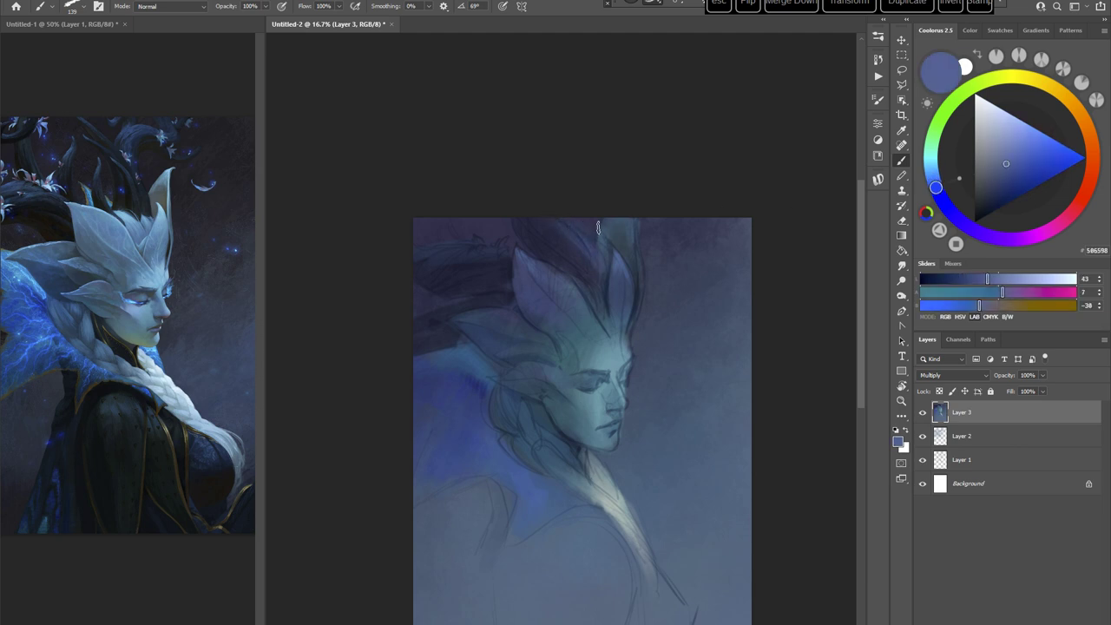
# Step: Refine the front headdress leaves and the gaps between them with sampled slate-blue and grey-teal tones
pyautogui.keyDown('alt'); pyautogui.click(591, 284); pyautogui.keyUp('alt')
pyautogui.keyDown('alt'); pyautogui.click(603, 293); pyautogui.keyUp('alt')
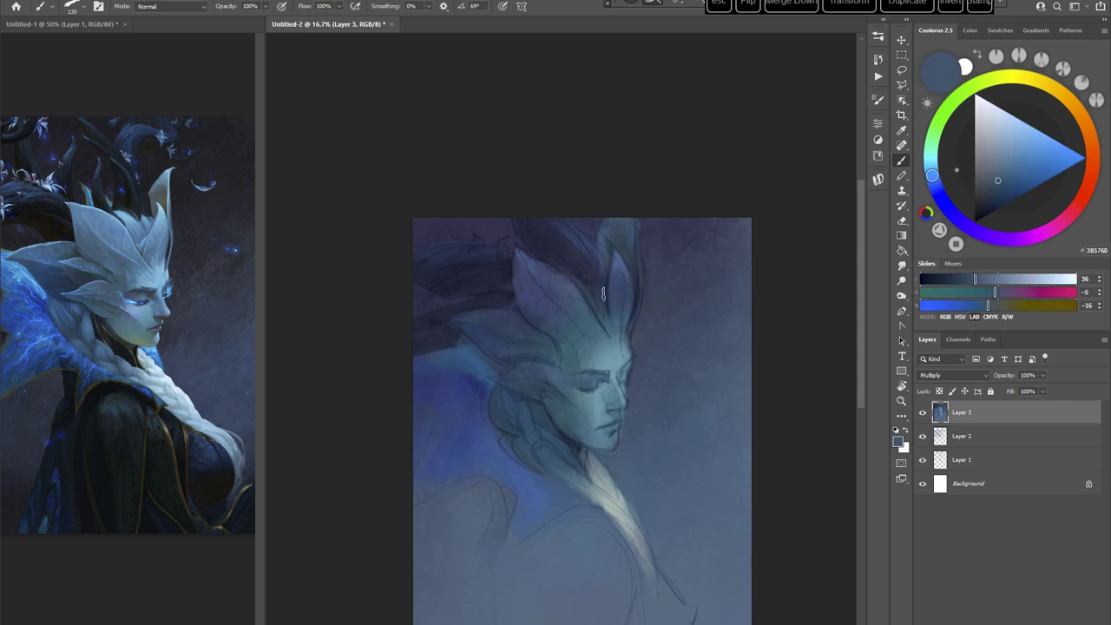
pyautogui.keyDown('alt'); pyautogui.click(637, 244); pyautogui.keyUp('alt')
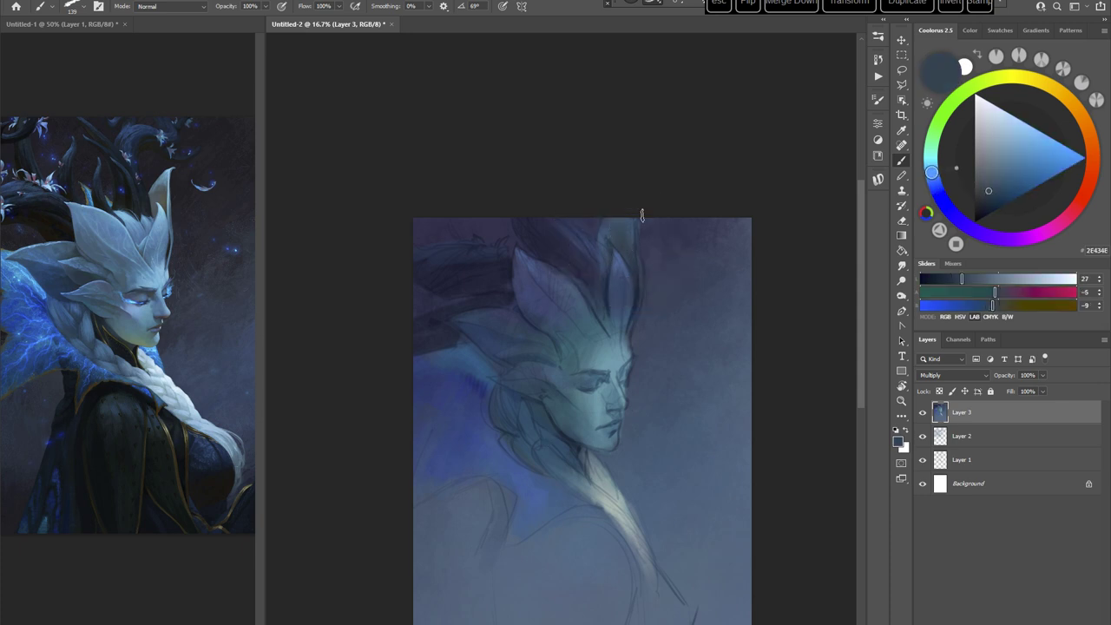
pyautogui.rightClick(719, 286)
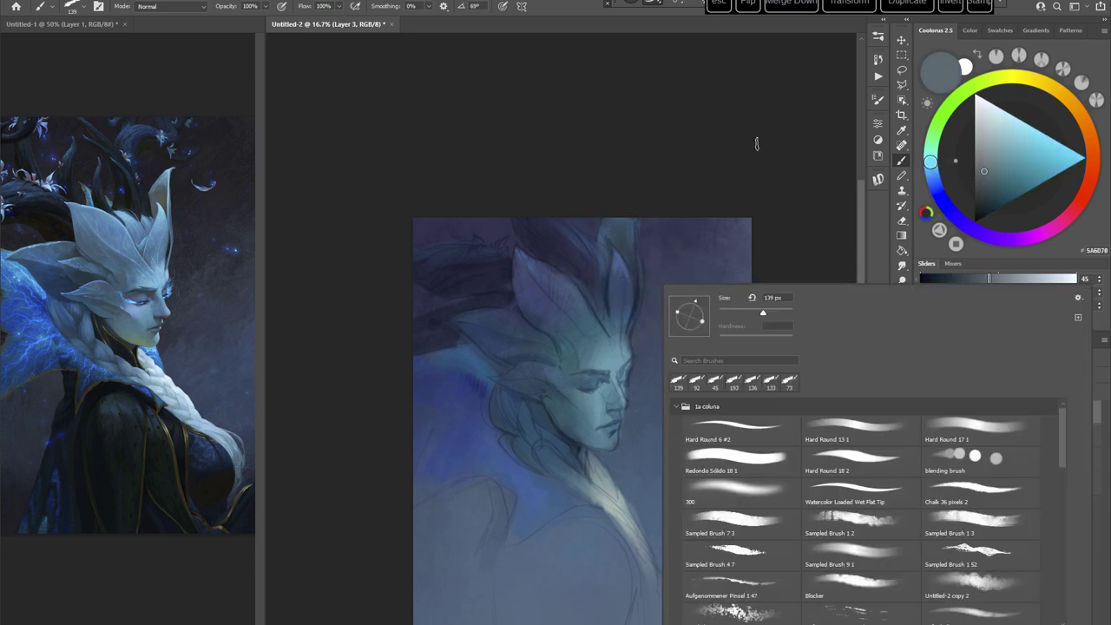
pyautogui.click(756, 138)
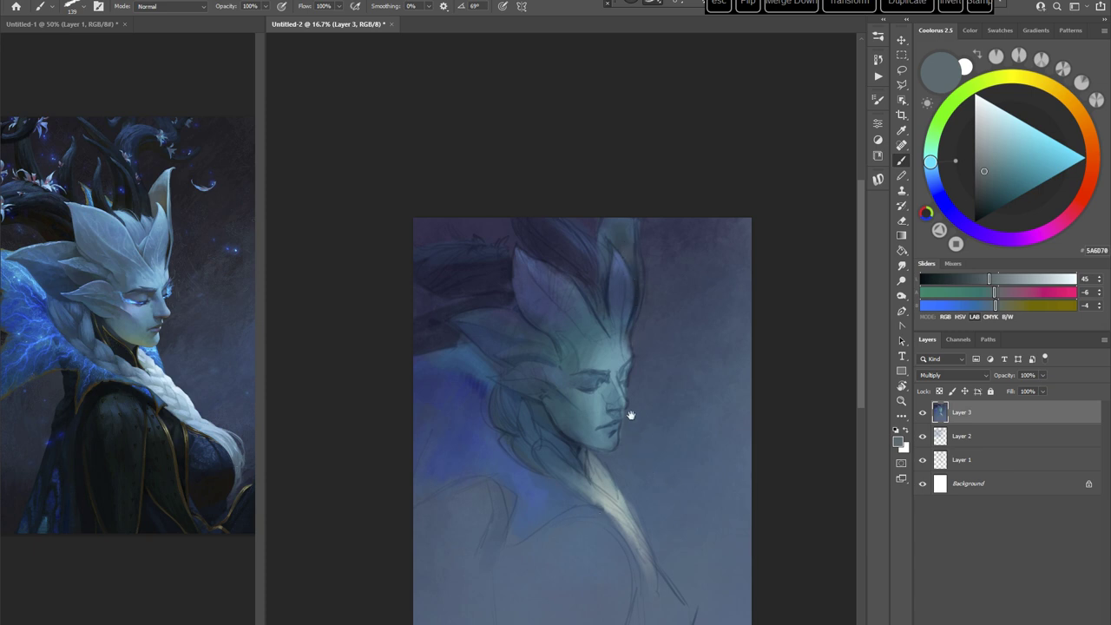
# Step: Brighten the forehead and the base of the headdress with pale grey-teal using a 100 px brush
pyautogui.moveTo(630, 414); pyautogui.dragTo(597, 363)
pyautogui.keyDown('alt'); pyautogui.click(578, 292); pyautogui.keyUp('alt')
pyautogui.click(998, 145)
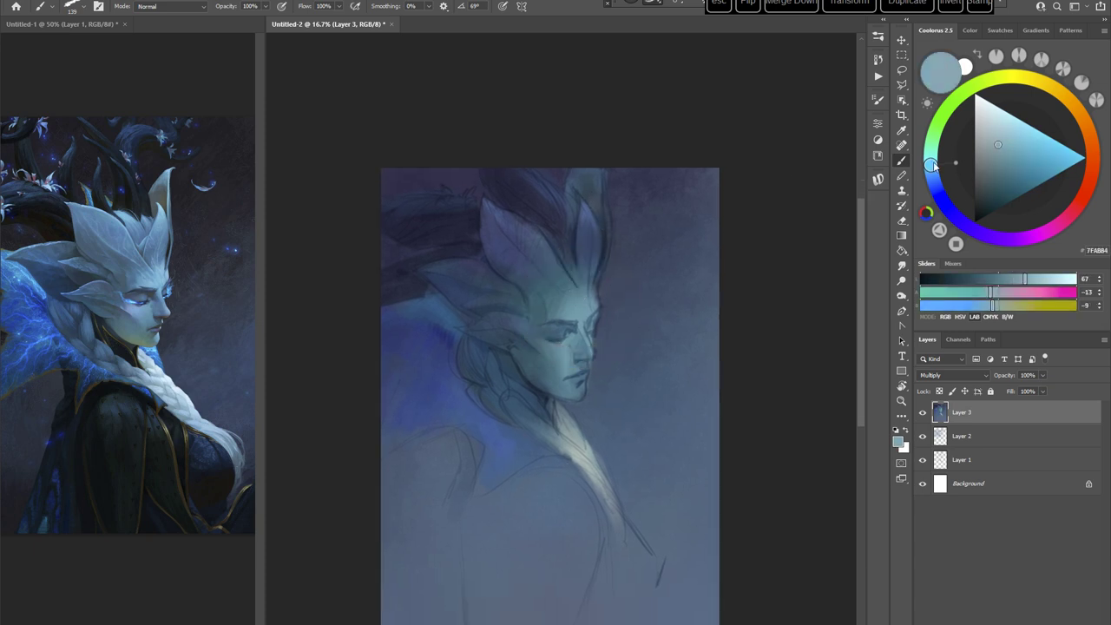
pyautogui.rightClick(703, 300)
pyautogui.click(653, 101)
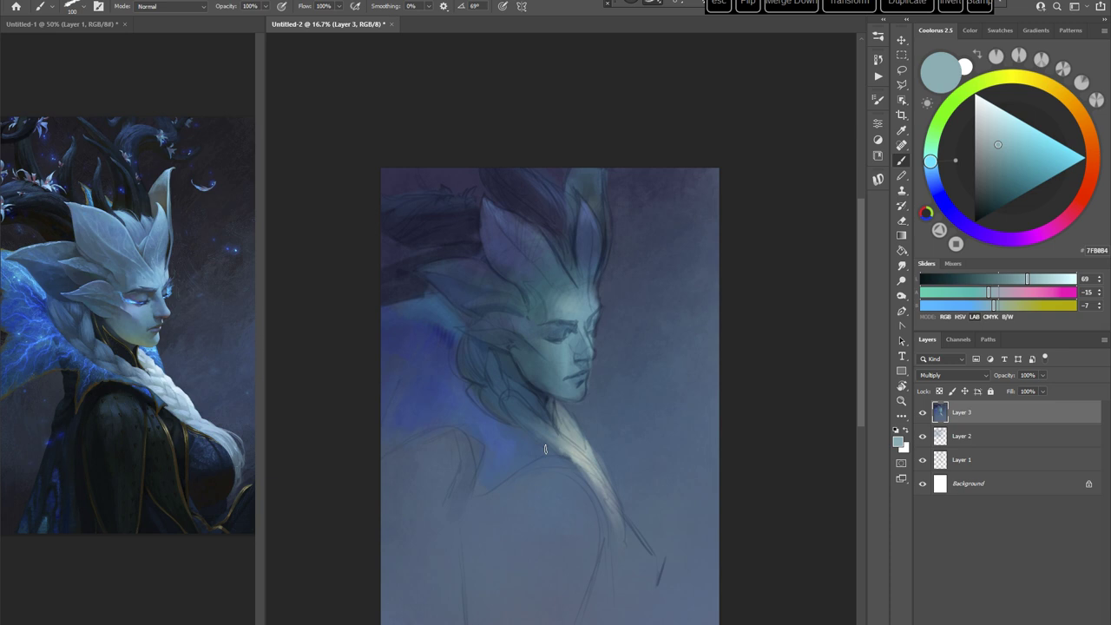
# Step: Add finer pale blue-grey accents to the forehead and front leaves with a 72 px brush
pyautogui.click(996, 142)
pyautogui.rightClick(626, 276)
pyautogui.press('Escape')
pyautogui.keyDown('alt'); pyautogui.click(586, 237); pyautogui.keyUp('alt')
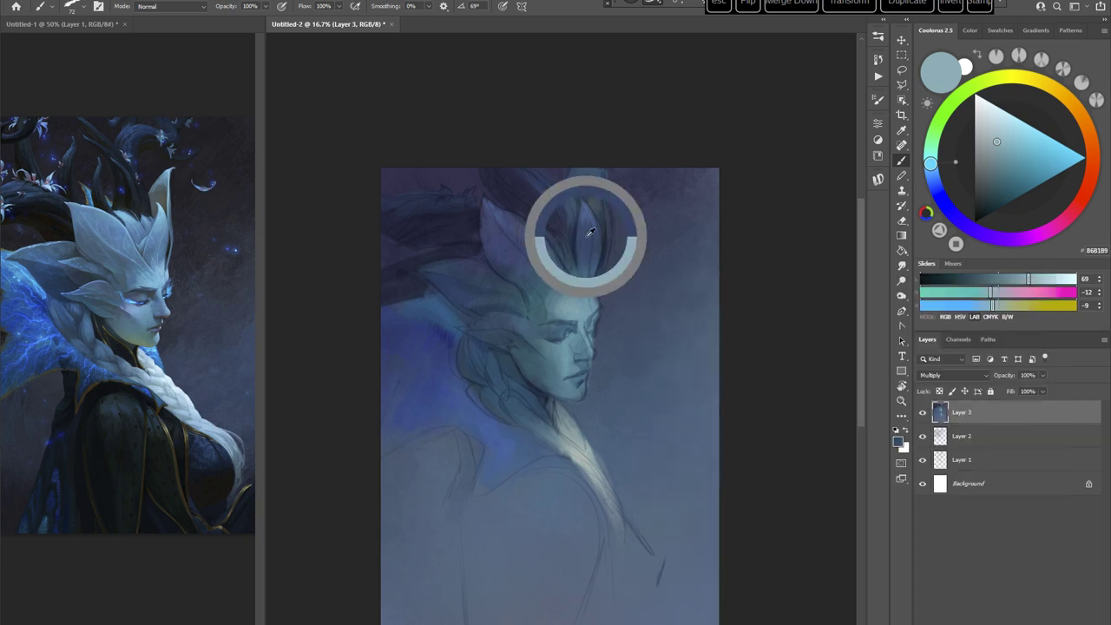
# Step: Glaze muted and saturated violet over the cheek below the eye with a 124 px brush
pyautogui.click(947, 207)
pyautogui.click(1003, 167)
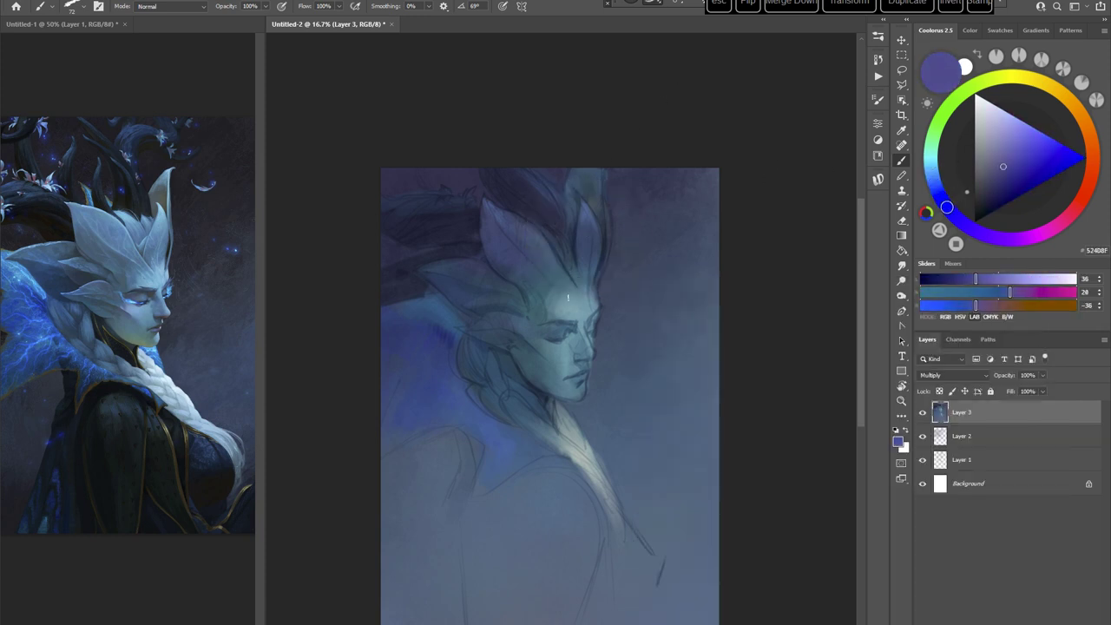
pyautogui.rightClick(570, 284)
pyautogui.moveTo(659, 313); pyautogui.dragTo(668, 313)
pyautogui.press('Escape')
pyautogui.keyDown('alt'); pyautogui.click(671, 234); pyautogui.keyUp('alt')
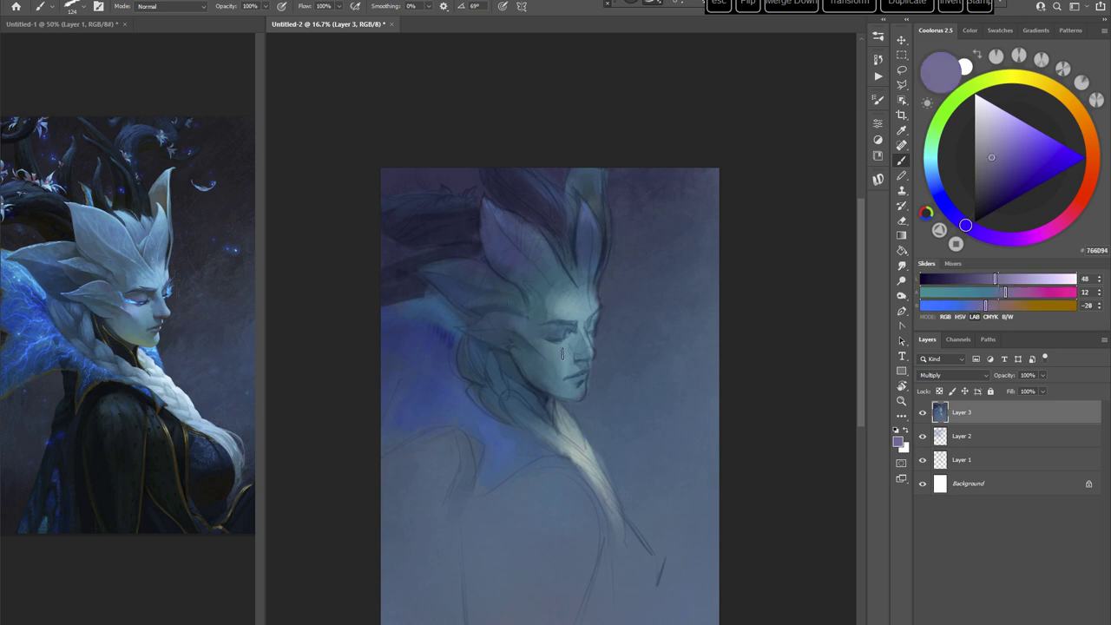
pyautogui.click(1019, 149)
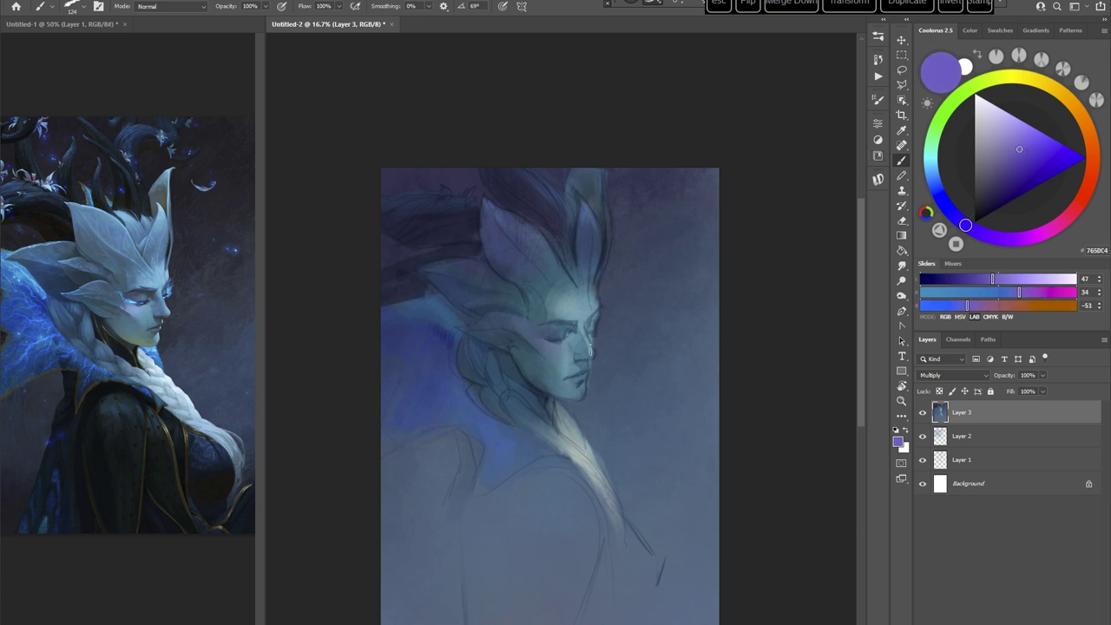
# Step: Shade the face and the base of the headdress leaves with sampled slate-blue tones and a deeper blue
pyautogui.keyDown('alt'); pyautogui.click(567, 368); pyautogui.keyUp('alt')
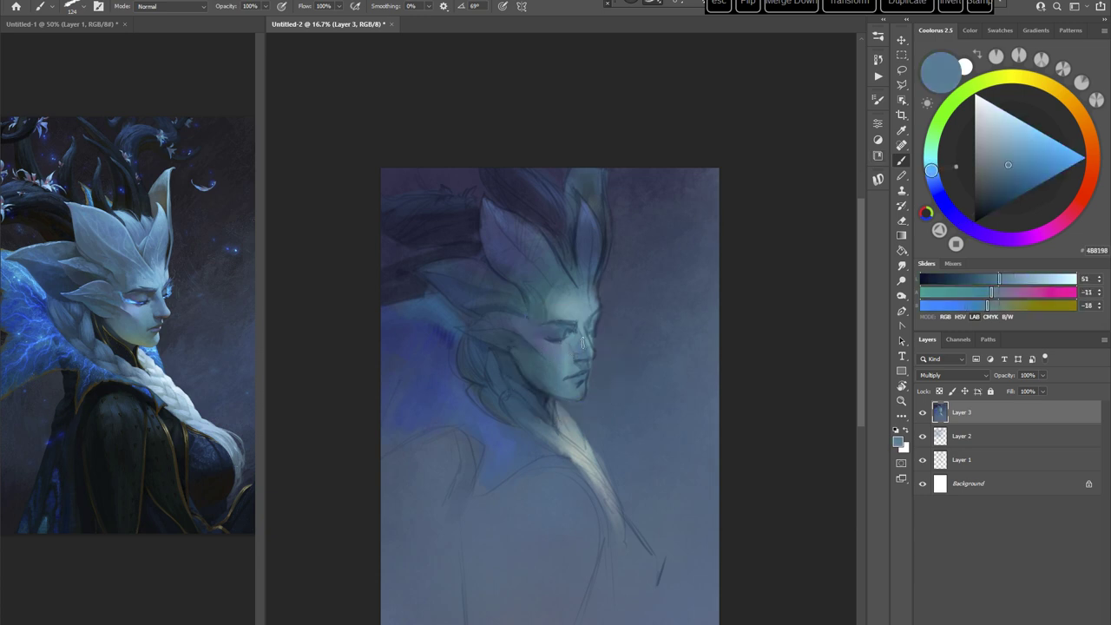
pyautogui.keyDown('alt'); pyautogui.click(542, 342); pyautogui.keyUp('alt')
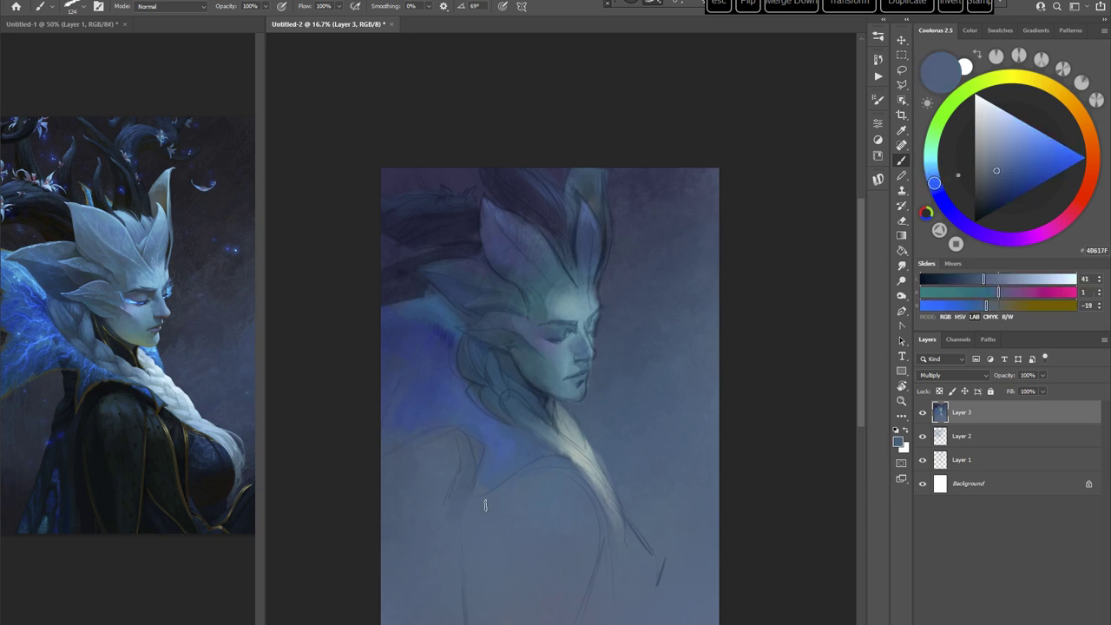
pyautogui.keyDown('alt'); pyautogui.click(556, 272); pyautogui.keyUp('alt')
pyautogui.click(1006, 180)
pyautogui.click(938, 188)
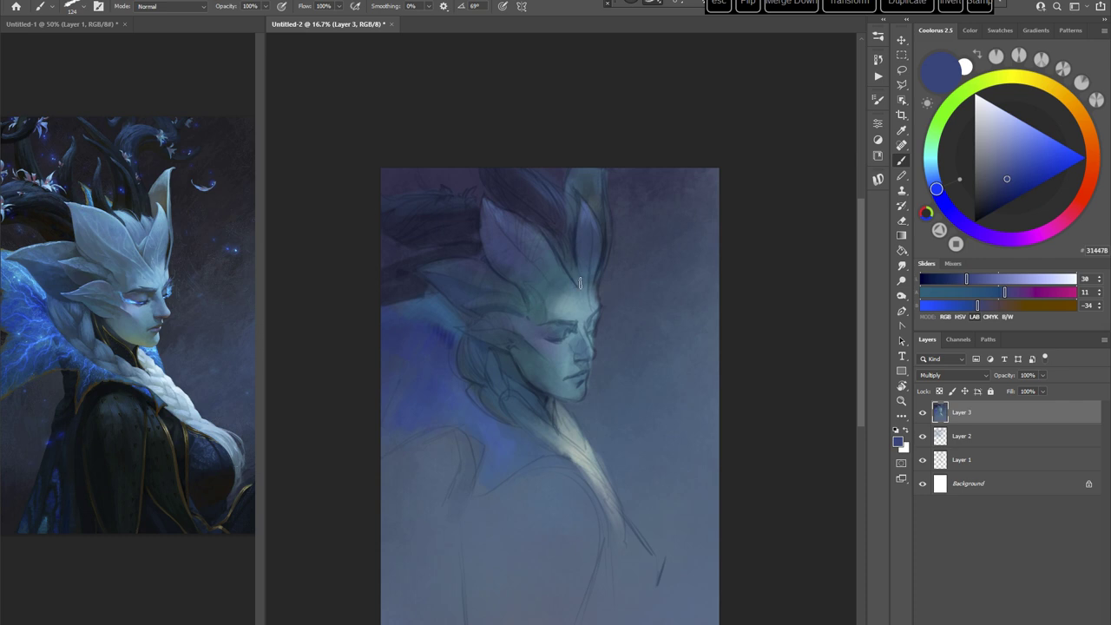
pyautogui.keyDown('alt'); pyautogui.click(524, 276); pyautogui.keyUp('alt')
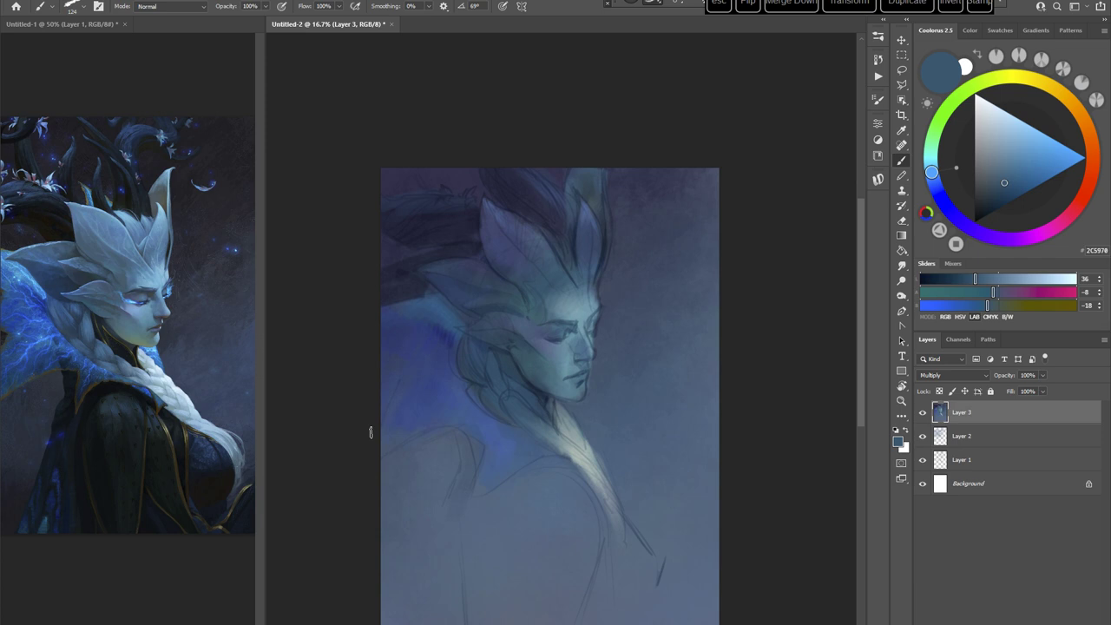
pyautogui.keyDown('alt'); pyautogui.click(496, 303); pyautogui.keyUp('alt')
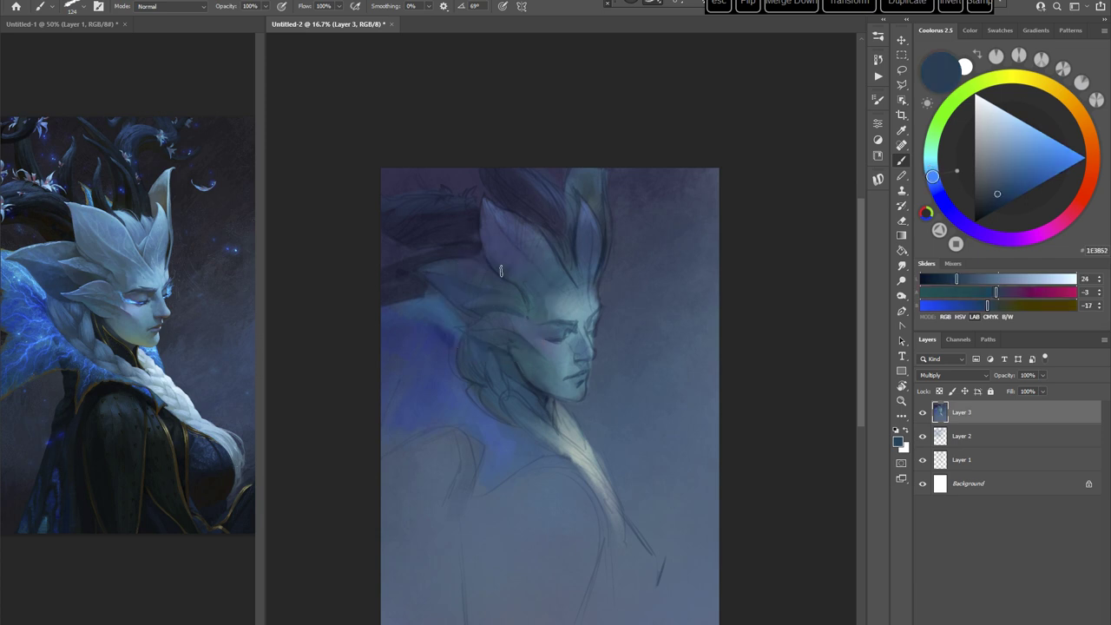
# Step: Deepen the dark lines between the front headdress leaves with dark navy using a 32 px brush
pyautogui.rightClick(607, 281)
pyautogui.press('Escape')
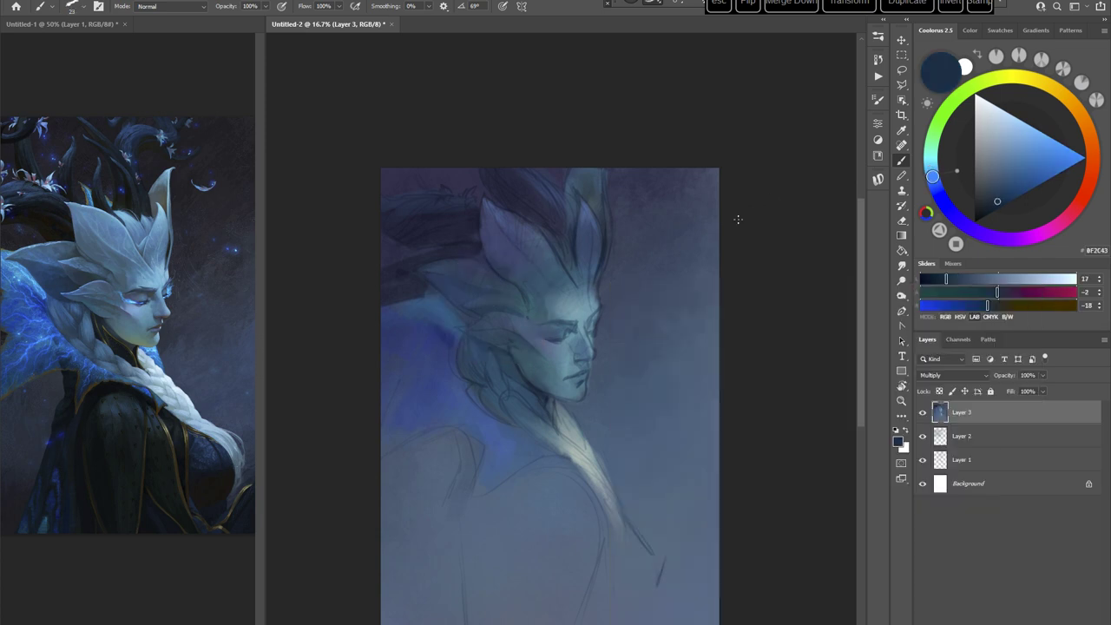
pyautogui.press('r')
pyautogui.moveTo(724, 301)
pyautogui.mouseDown()
pyautogui.moveTo(676, 427)
pyautogui.moveTo(646, 457)
pyautogui.mouseUp()
pyautogui.rightClick(639, 281)
pyautogui.click(706, 310)
pyautogui.click(714, 124)
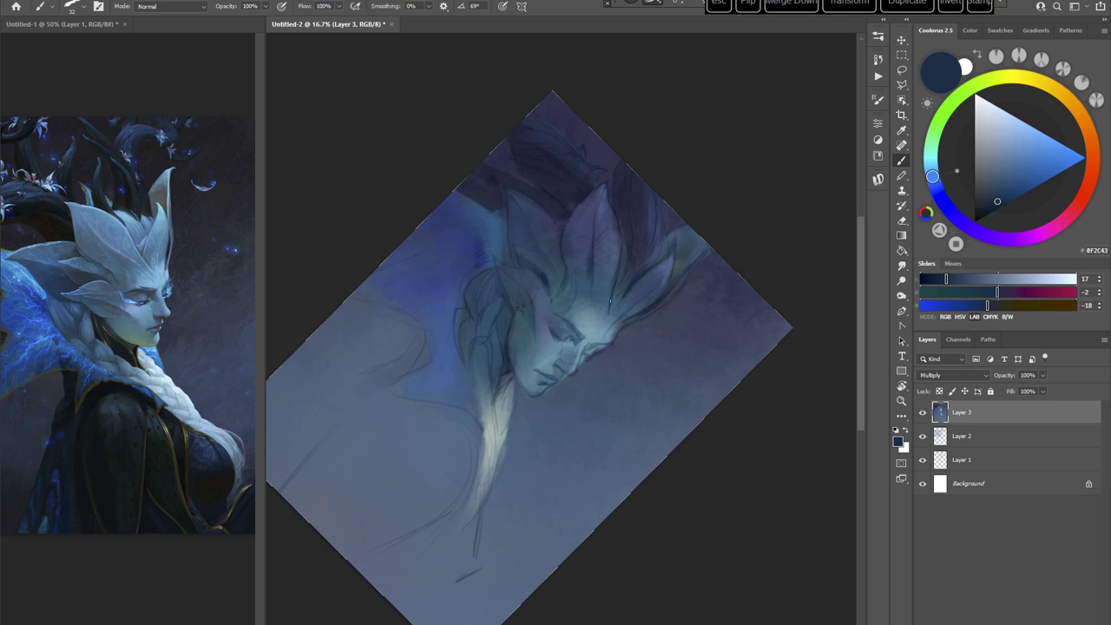
pyautogui.press('Escape')
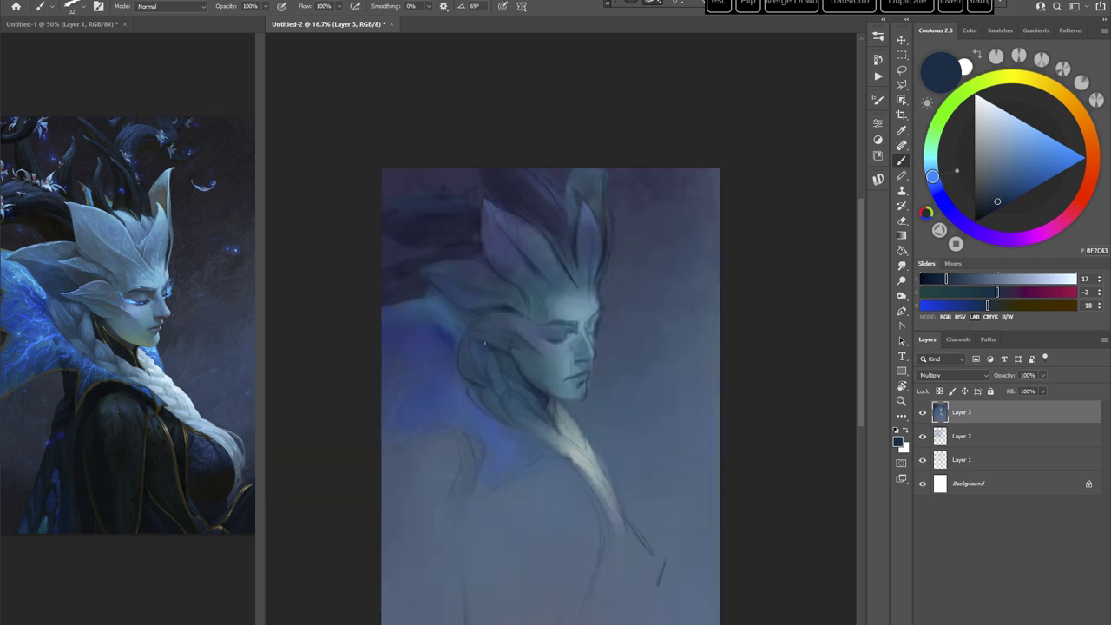
# Step: Darken the crease beneath the side leaf beside the cheek with deep blue using a 29 px brush
pyautogui.click(1006, 193)
pyautogui.click(934, 186)
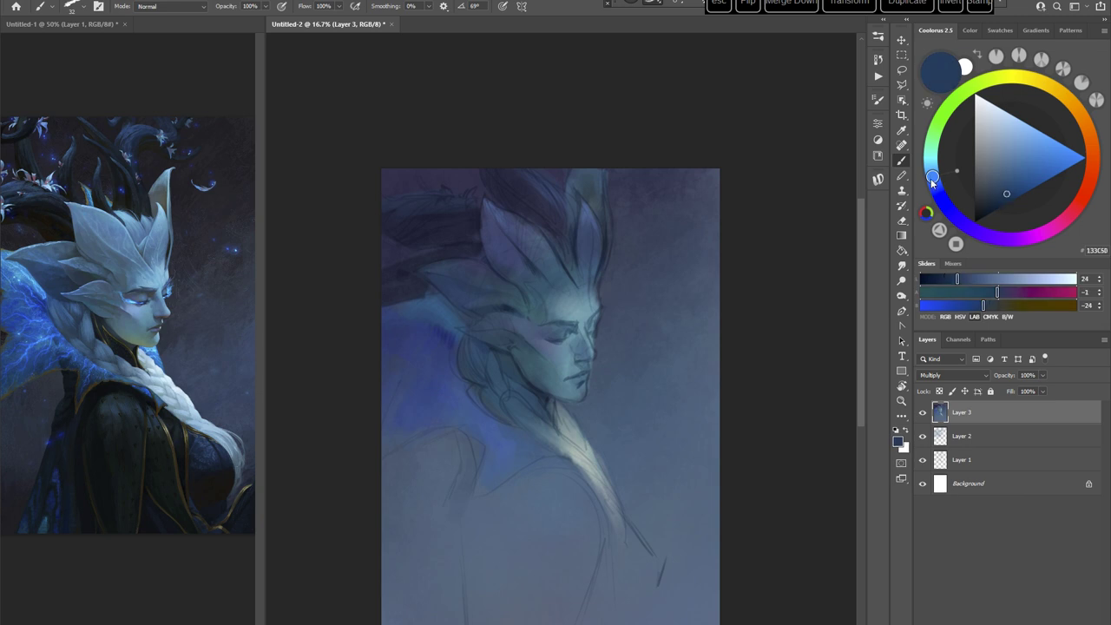
pyautogui.press('r')
pyautogui.moveTo(730, 323); pyautogui.dragTo(670, 459)
pyautogui.rightClick(670, 276)
pyautogui.click(689, 305)
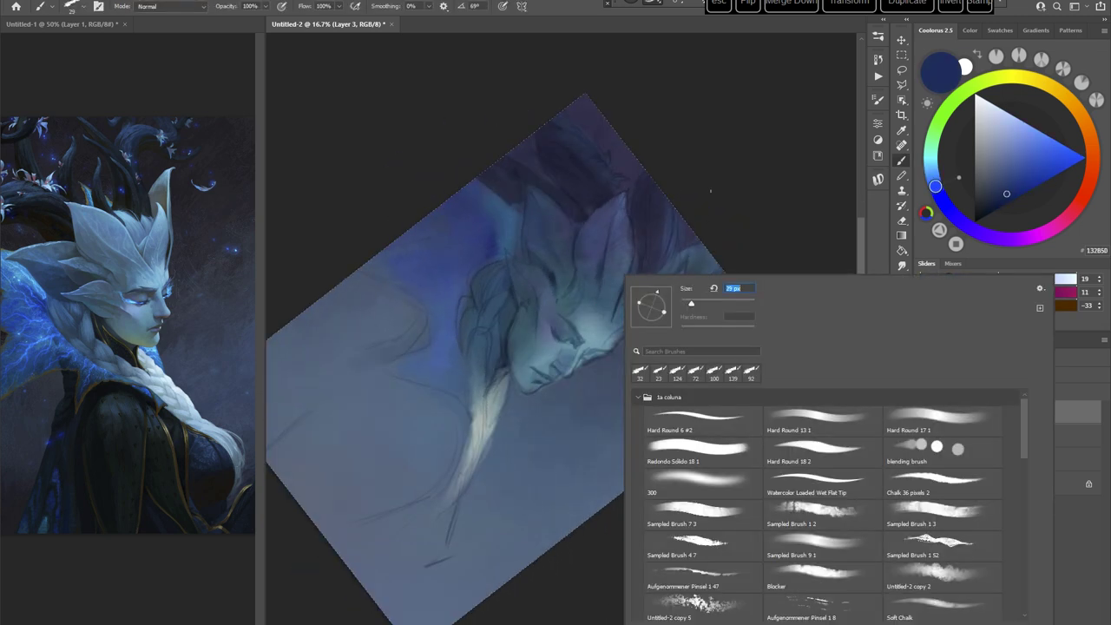
pyautogui.click(695, 148)
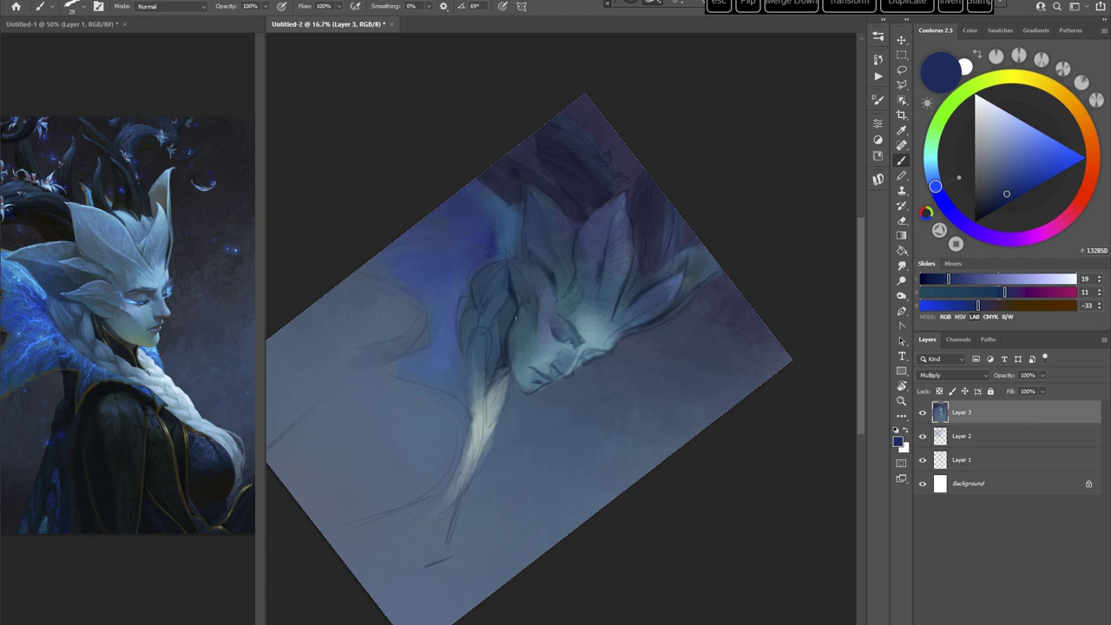
pyautogui.press('Escape')
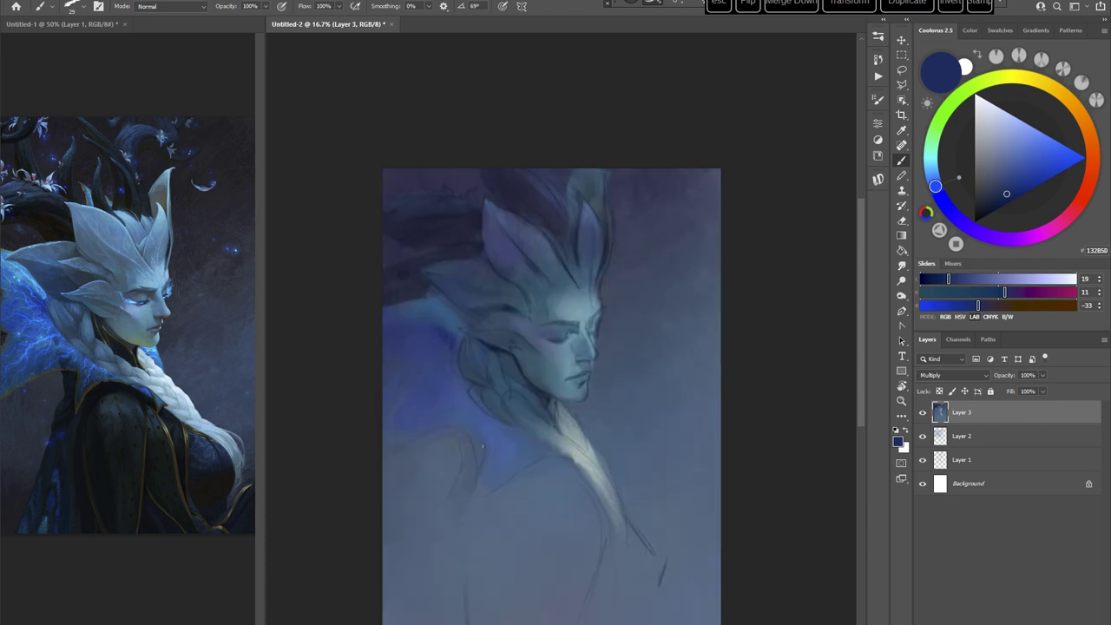
# Step: Tint the headdress leaves with light blue and teal using a textured 401 px brush
pyautogui.rightClick(556, 234)
pyautogui.doubleClick(852, 516)
pyautogui.rightClick(565, 284)
pyautogui.doubleClick(865, 568)
pyautogui.rightClick(526, 363)
pyautogui.moveTo(642, 315); pyautogui.dragTo(646, 315)
pyautogui.press('Escape')
pyautogui.keyDown('alt'); pyautogui.click(568, 292); pyautogui.keyUp('alt')
pyautogui.click(1011, 152)
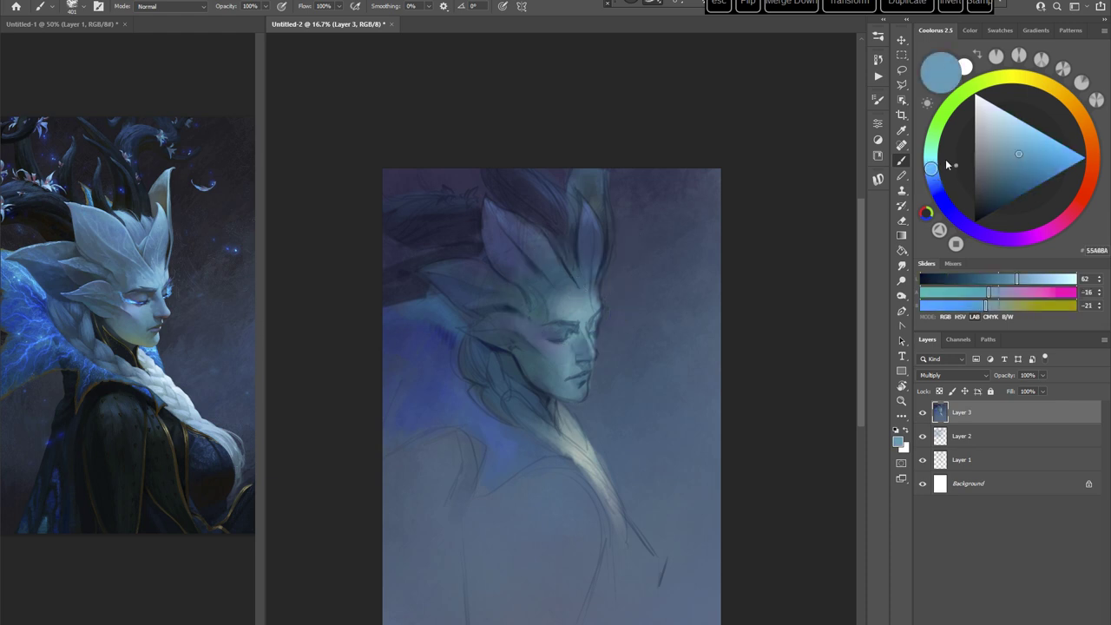
pyautogui.click(930, 157)
pyautogui.click(1016, 147)
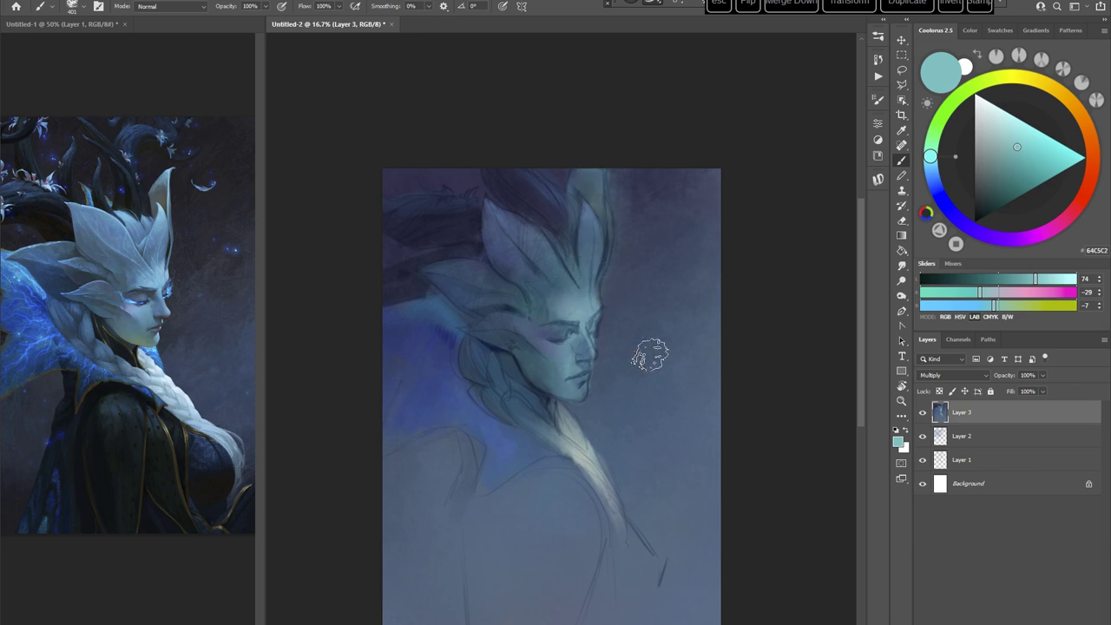
# Step: Blend the hair and upper braid edges with sampled slate blues using the Painterly brush at 70 px
pyautogui.click(878, 38)
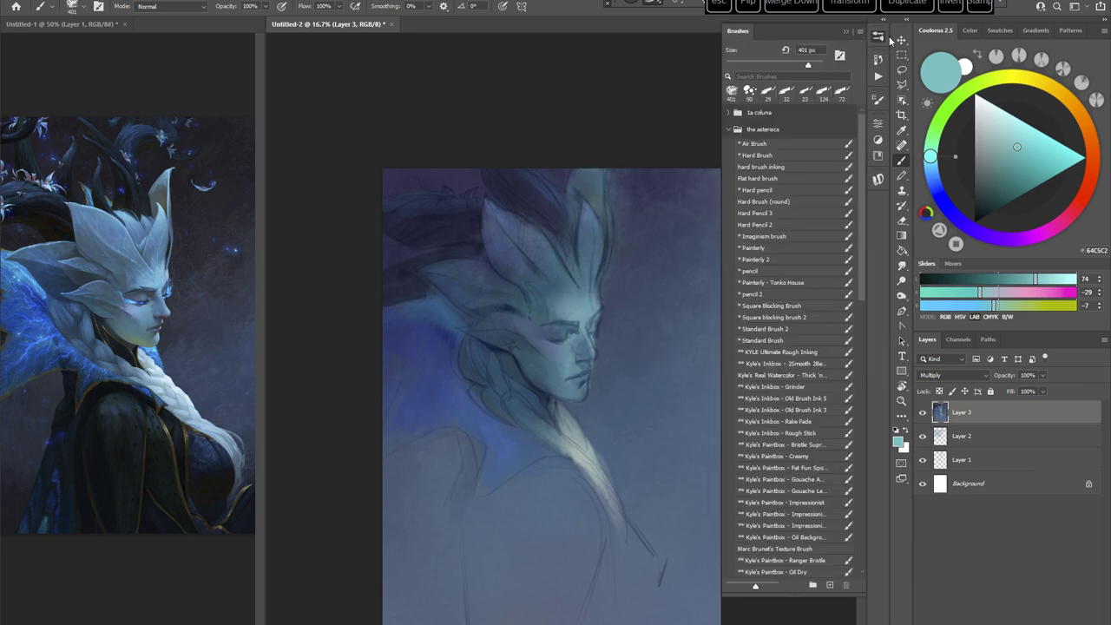
pyautogui.click(762, 249)
pyautogui.click(845, 32)
pyautogui.press('r')
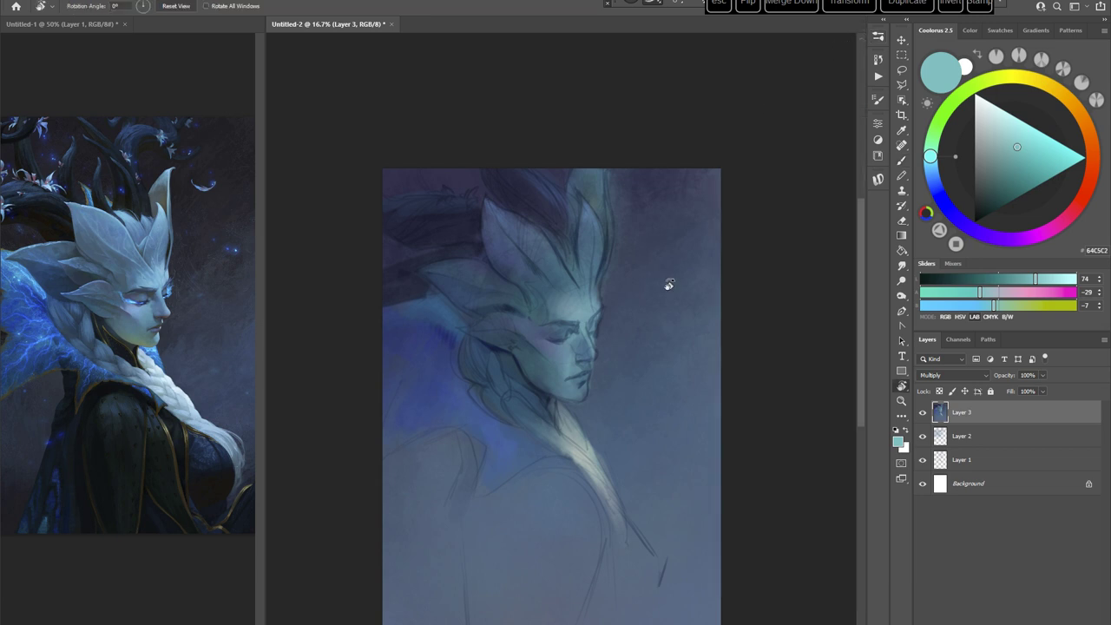
pyautogui.moveTo(667, 283); pyautogui.dragTo(638, 404)
pyautogui.keyDown('alt'); pyautogui.click(474, 350); pyautogui.keyUp('alt')
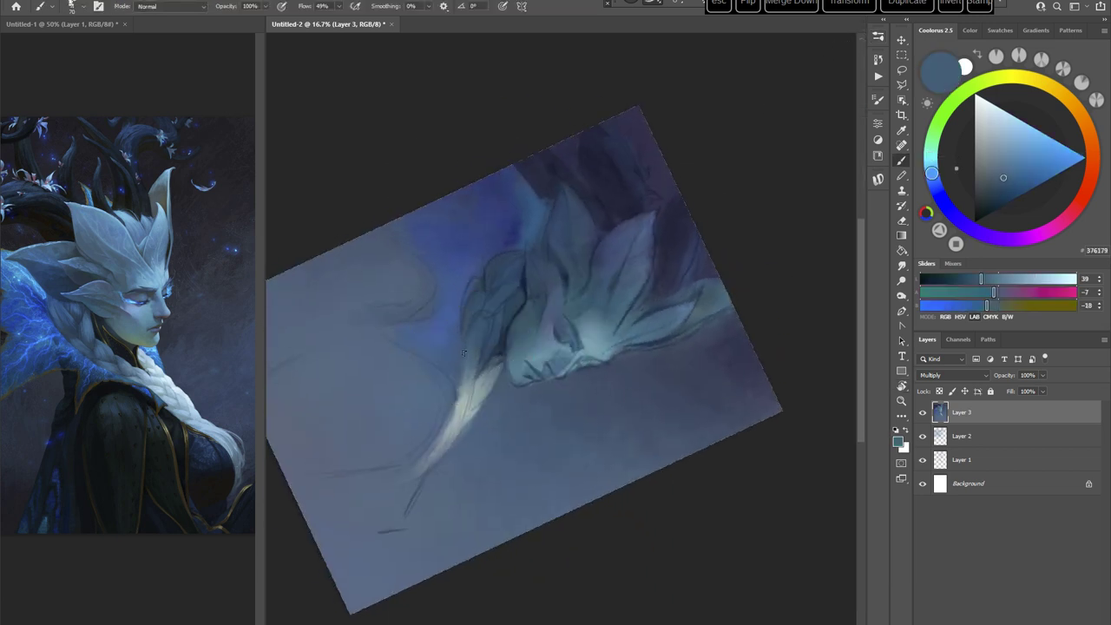
pyautogui.moveTo(453, 422); pyautogui.dragTo(441, 445)
pyautogui.press('Escape')
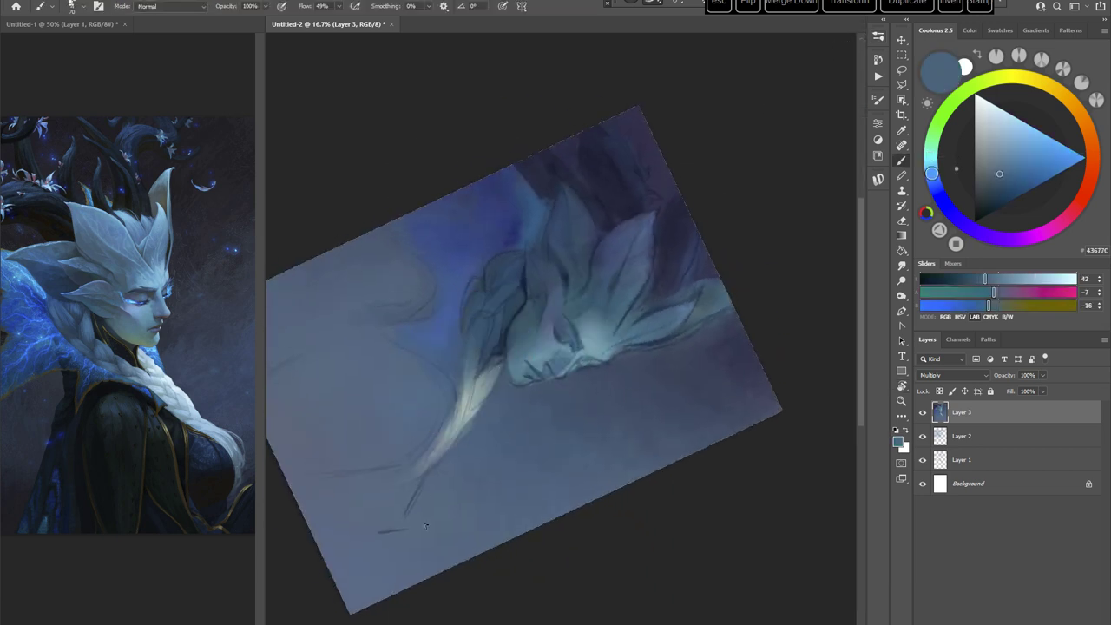
pyautogui.keyDown('alt'); pyautogui.click(527, 418); pyautogui.keyUp('alt')
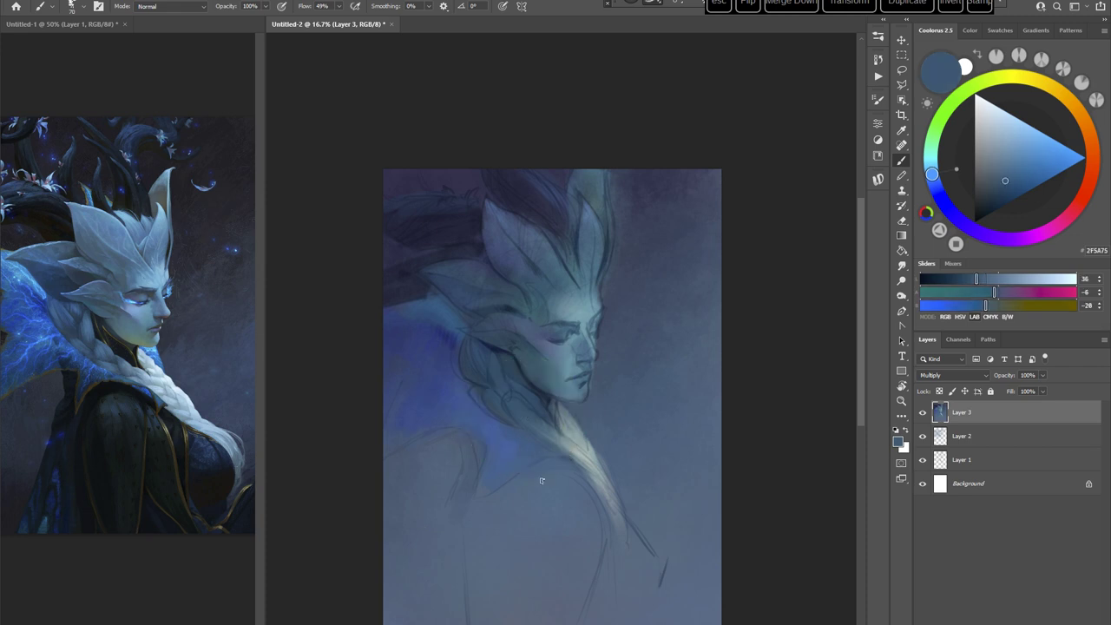
# Step: Switch to the Standard Brush and mix a near-black blue as the paint colour
pyautogui.press('r')
pyautogui.moveTo(673, 282); pyautogui.dragTo(682, 328)
pyautogui.click(878, 38)
pyautogui.click(774, 343)
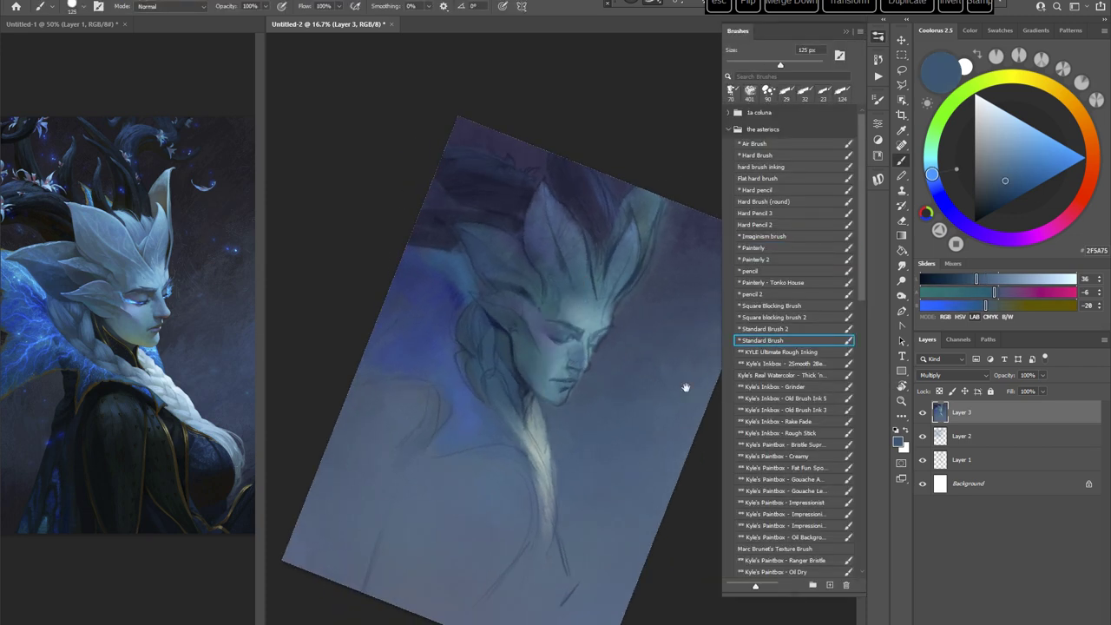
pyautogui.moveTo(685, 387); pyautogui.dragTo(597, 398)
pyautogui.keyDown('alt'); pyautogui.click(490, 183); pyautogui.keyUp('alt')
pyautogui.click(930, 165)
pyautogui.click(984, 201)
# Step: Fill the neck shadow between the jaw and the hair with near-black blue using a 64 px brush
pyautogui.press('r')
pyautogui.moveTo(566, 329); pyautogui.dragTo(561, 322)
pyautogui.rightClick(561, 322)
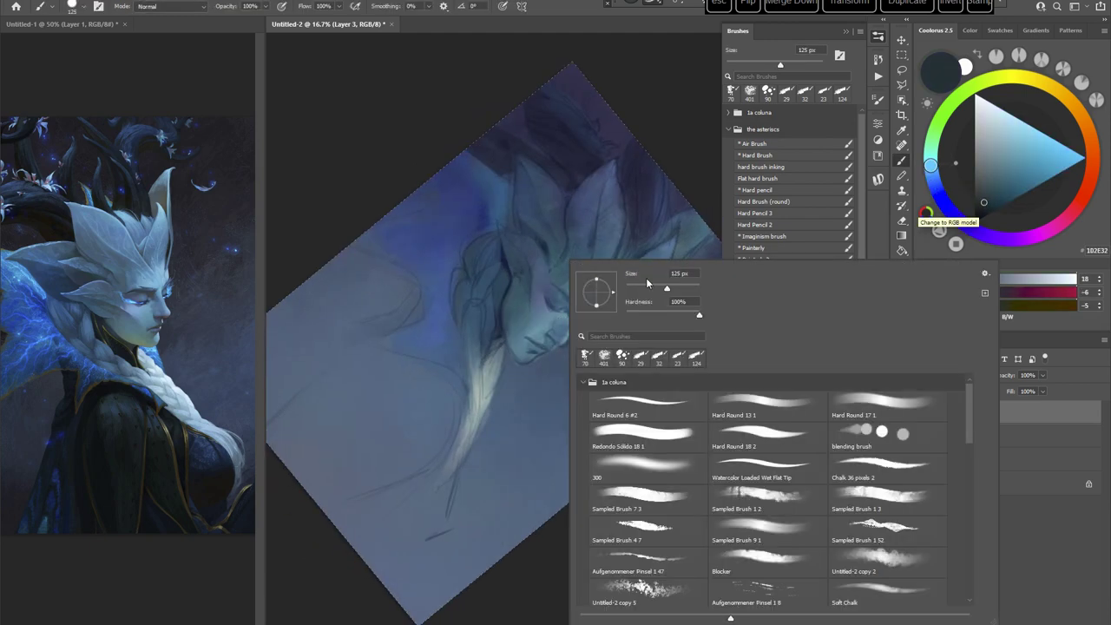
pyautogui.click(648, 282)
pyautogui.click(650, 79)
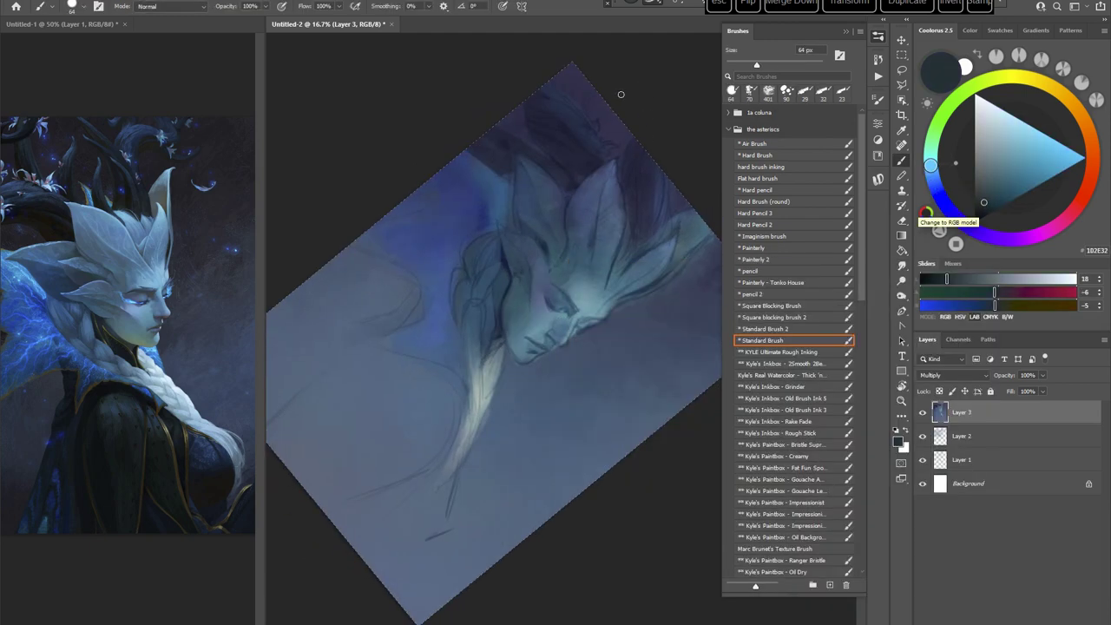
pyautogui.keyDown('alt'); pyautogui.click(490, 302); pyautogui.keyUp('alt')
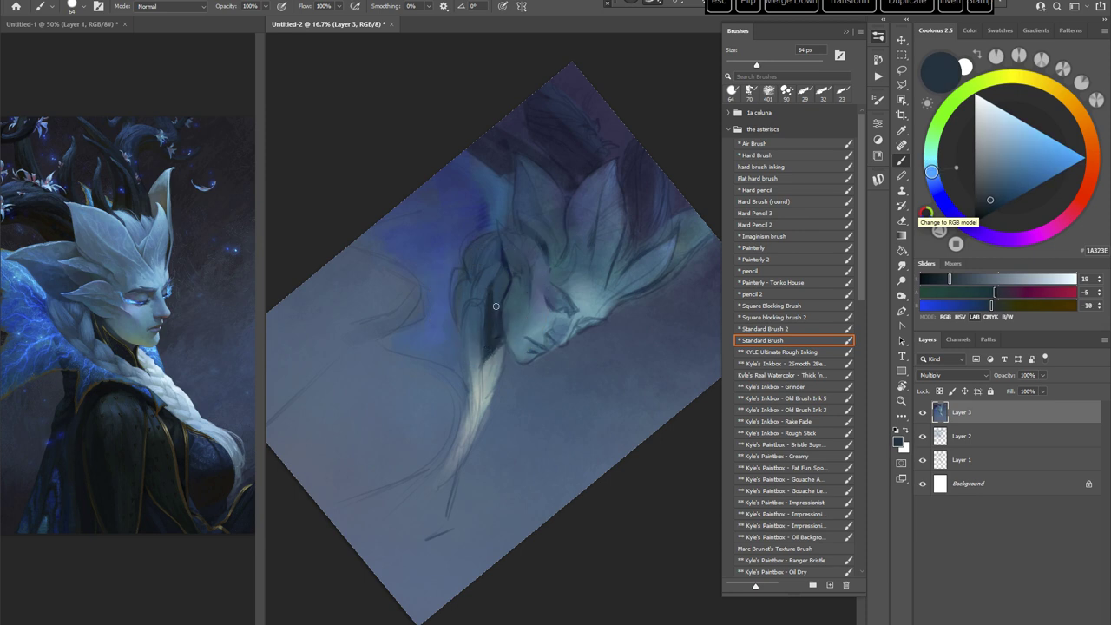
pyautogui.press('r')
pyautogui.moveTo(518, 253)
pyautogui.mouseDown()
pyautogui.moveTo(703, 335)
pyautogui.moveTo(572, 464)
pyautogui.mouseUp()
pyautogui.keyDown('alt'); pyautogui.click(632, 362); pyautogui.keyUp('alt')
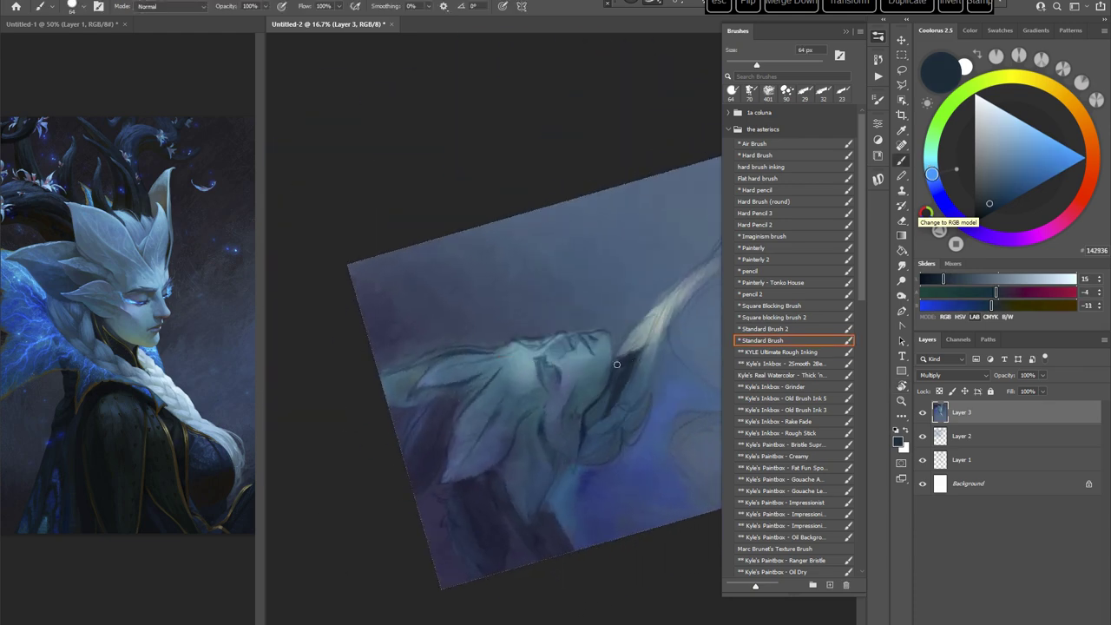
pyautogui.press('Escape')
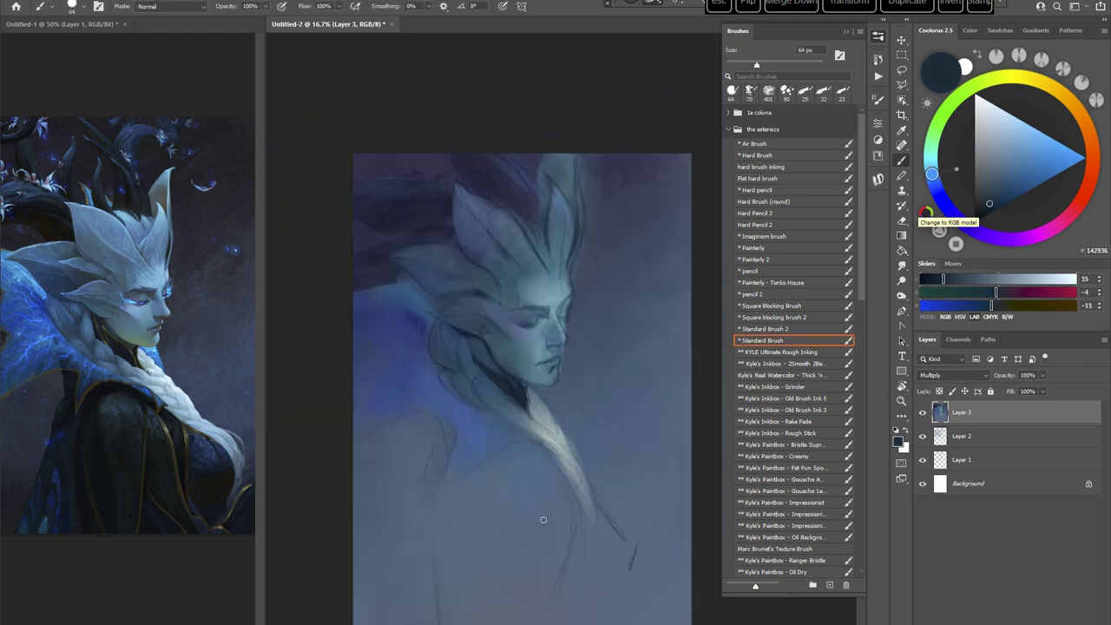
# Step: Clean up the chin and face profile contour by painting sampled background slate blues along its edge
pyautogui.keyDown('alt'); pyautogui.click(565, 347); pyautogui.keyUp('alt')
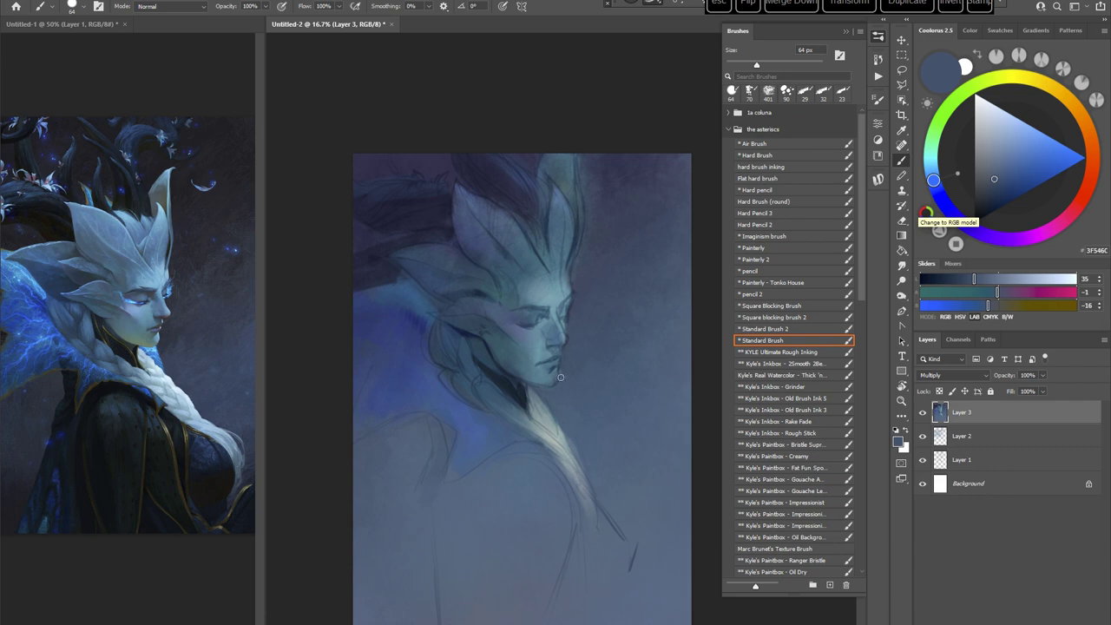
pyautogui.press('r')
pyautogui.moveTo(642, 263); pyautogui.dragTo(538, 360)
pyautogui.keyDown('alt'); pyautogui.click(528, 304); pyautogui.keyUp('alt')
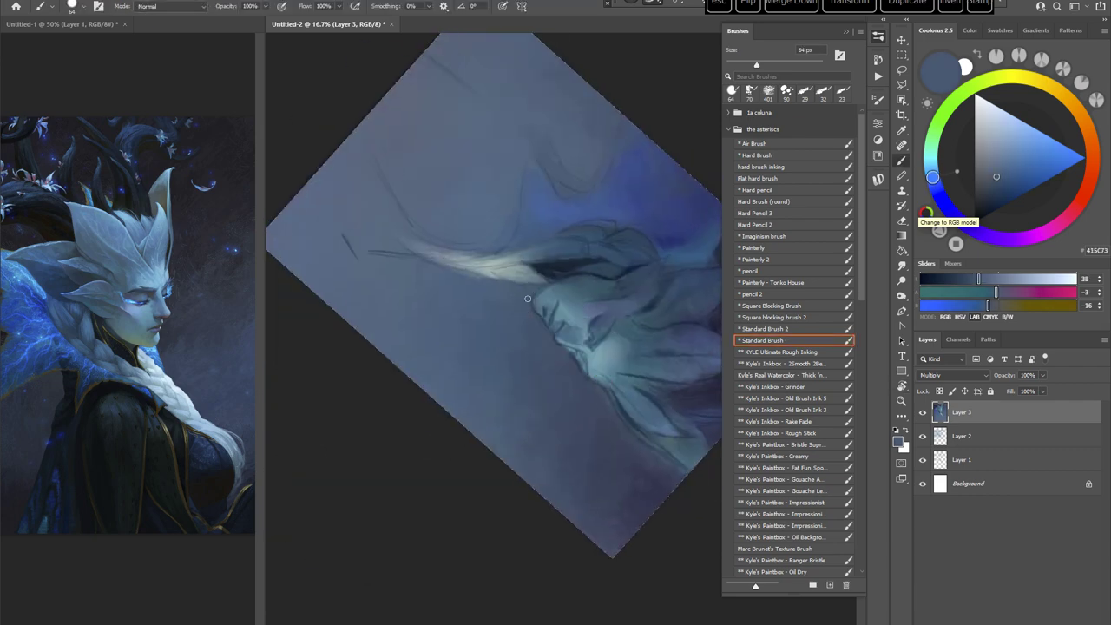
pyautogui.press('Escape')
pyautogui.keyDown('alt'); pyautogui.click(565, 360); pyautogui.keyUp('alt')
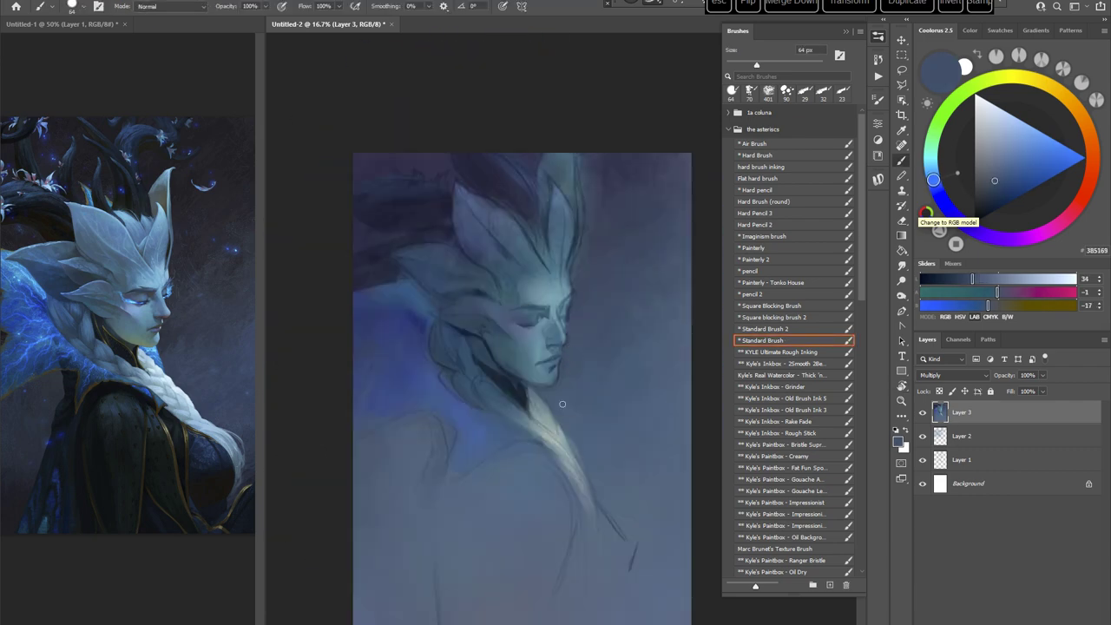
pyautogui.keyDown('alt'); pyautogui.click(581, 258); pyautogui.keyUp('alt')
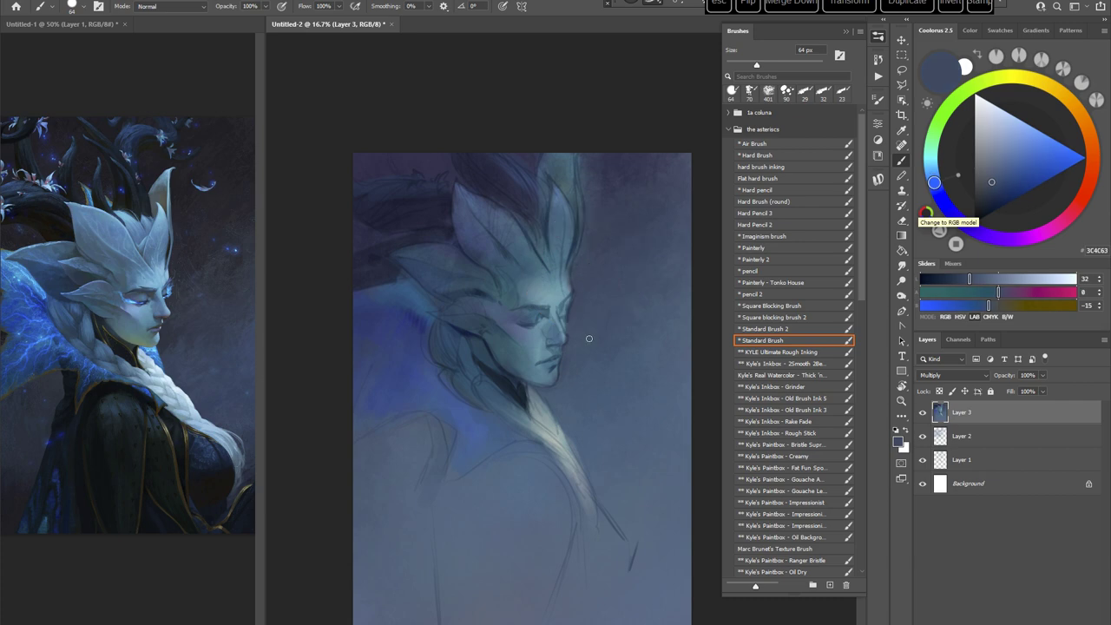
pyautogui.moveTo(588, 339)
pyautogui.mouseDown()
pyautogui.moveTo(652, 340)
pyautogui.moveTo(521, 225)
pyautogui.mouseUp()
pyautogui.press('Escape')
# Step: Darken the eyebrow and eye line with sampled navy and muted violet using the Standard Brush at 40 px
pyautogui.keyDown('alt'); pyautogui.click(386, 334); pyautogui.keyUp('alt')
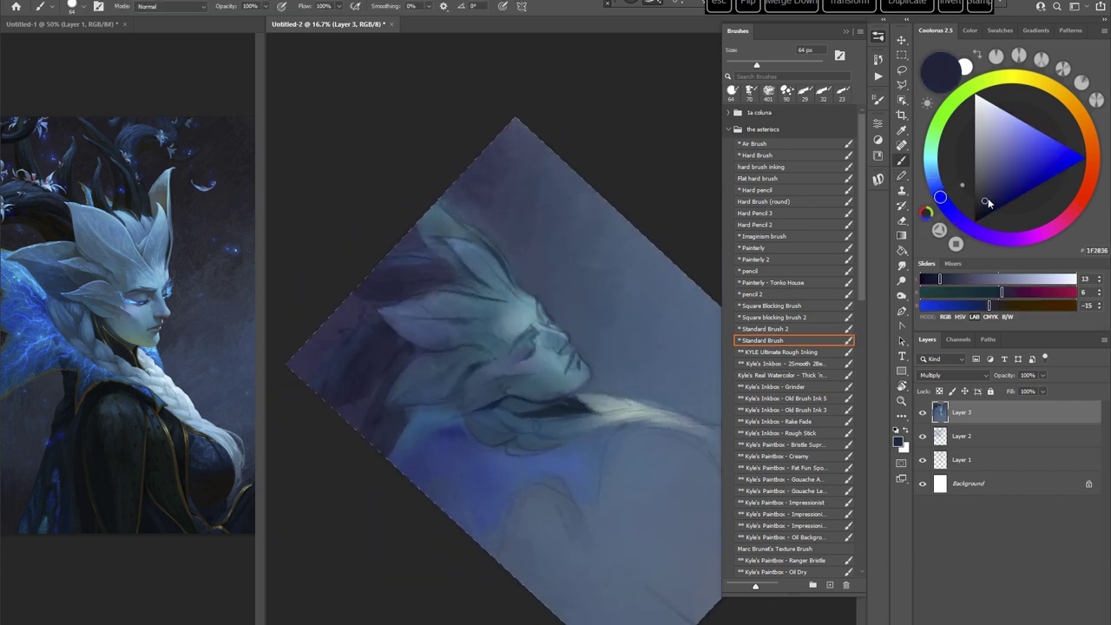
pyautogui.keyDown('alt'); pyautogui.click(382, 318); pyautogui.keyUp('alt')
pyautogui.moveTo(619, 341); pyautogui.dragTo(573, 334)
pyautogui.rightClick(549, 237)
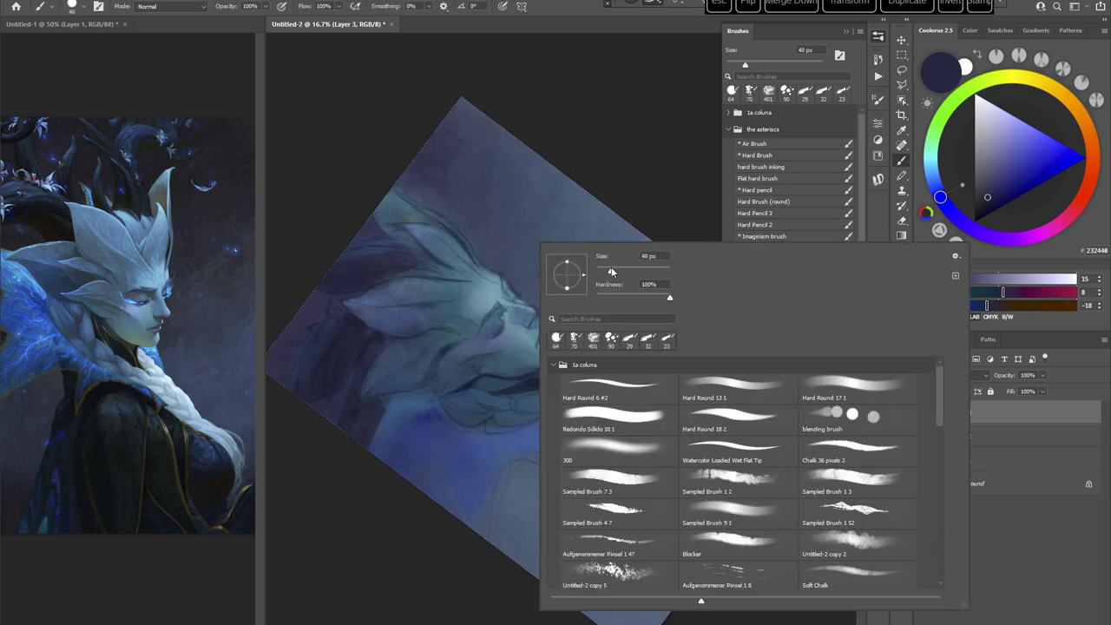
pyautogui.click(591, 191)
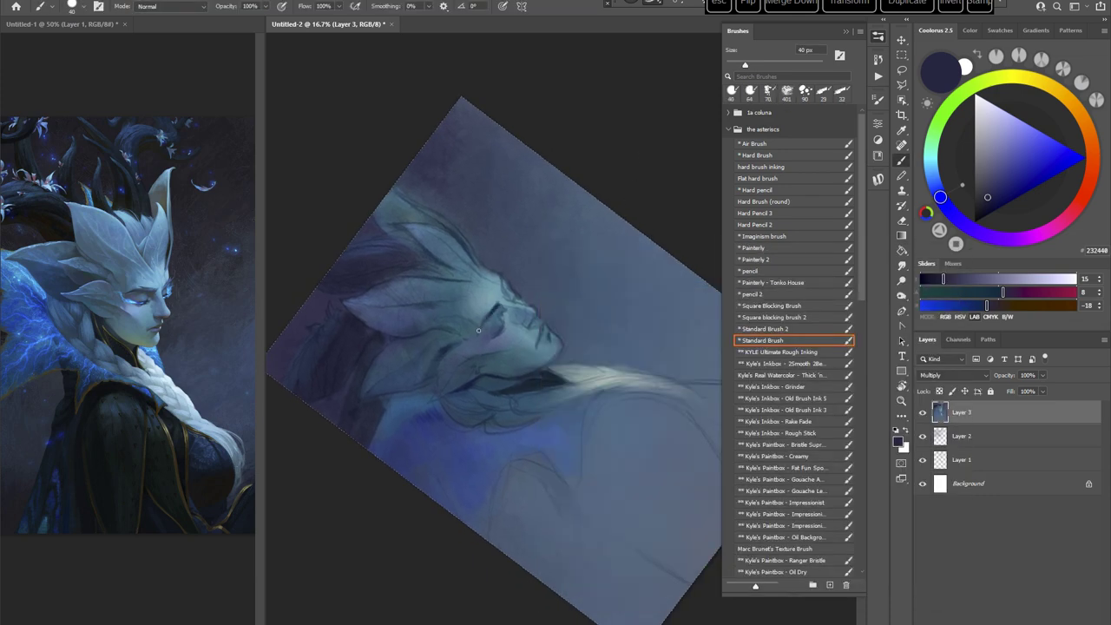
pyautogui.press('r')
pyautogui.moveTo(602, 240)
pyautogui.mouseDown()
pyautogui.moveTo(619, 354)
pyautogui.moveTo(592, 392)
pyautogui.moveTo(541, 335)
pyautogui.mouseUp()
pyautogui.click(987, 181)
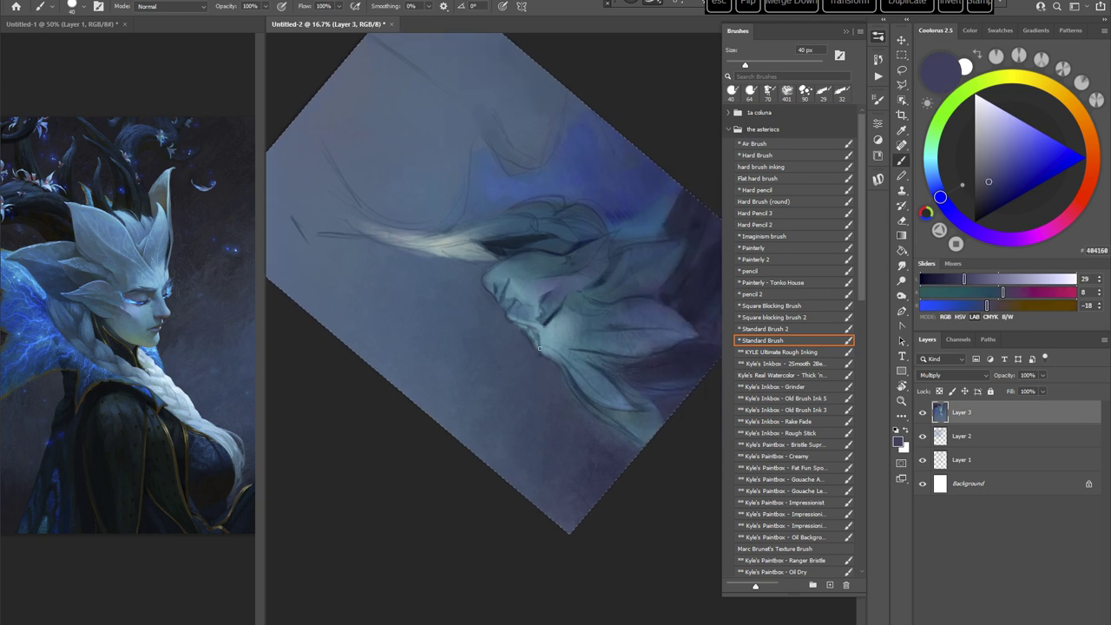
pyautogui.press('Escape')
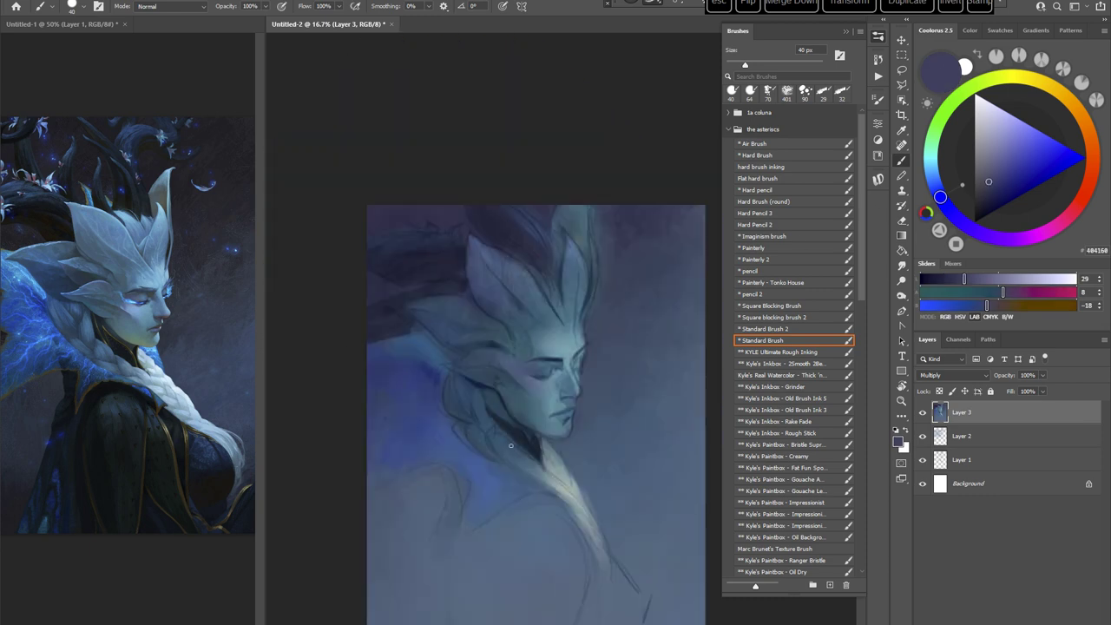
# Step: Tint the headdress leaves with slate blue and saturated blue using the Untitled-2 copy 2 brush at 310 px
pyautogui.click(1001, 174)
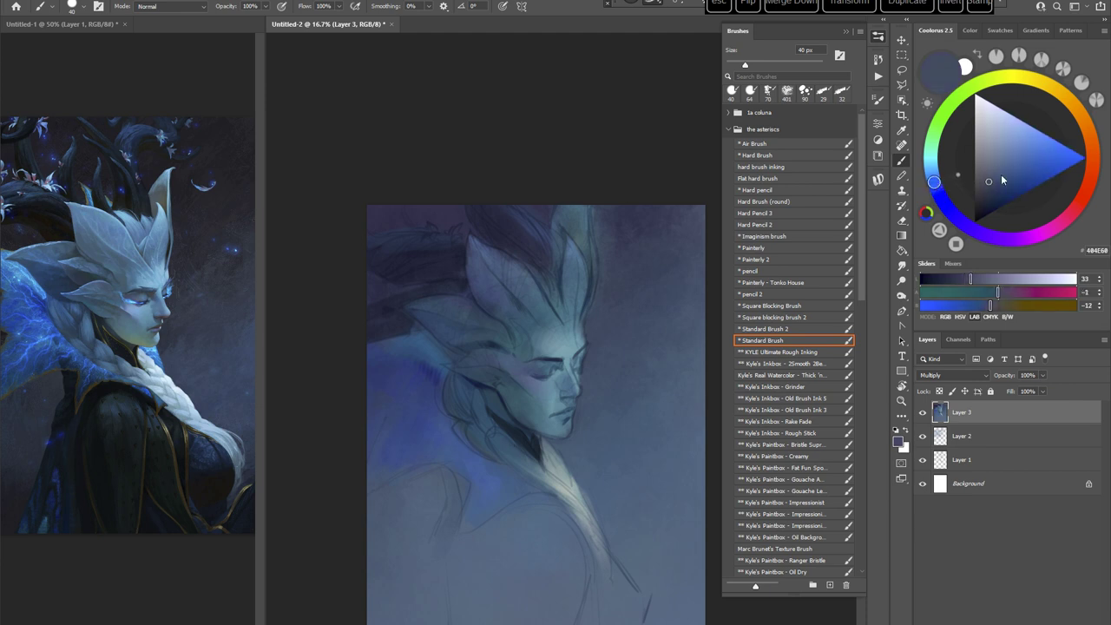
pyautogui.click(932, 179)
pyautogui.moveTo(533, 375); pyautogui.dragTo(469, 332)
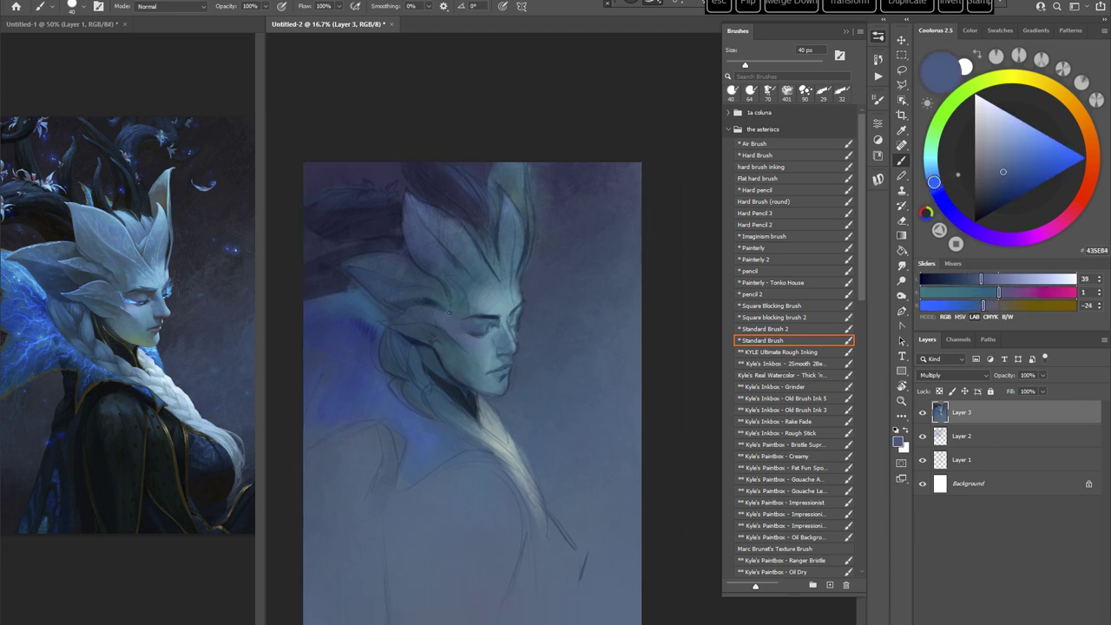
pyautogui.rightClick(458, 289)
pyautogui.click(759, 582)
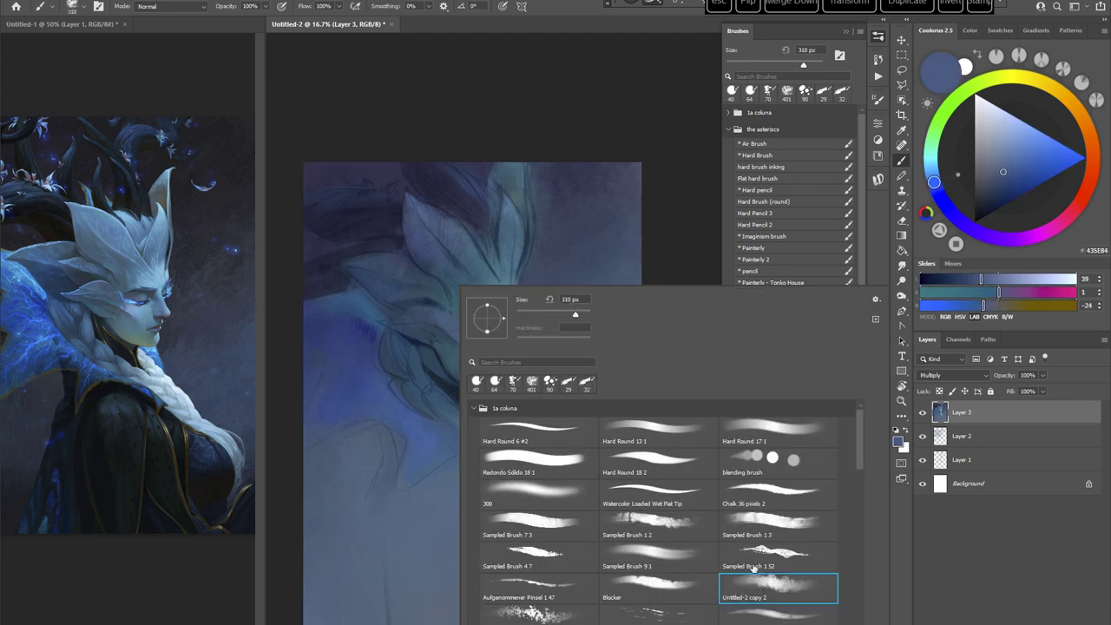
pyautogui.click(564, 109)
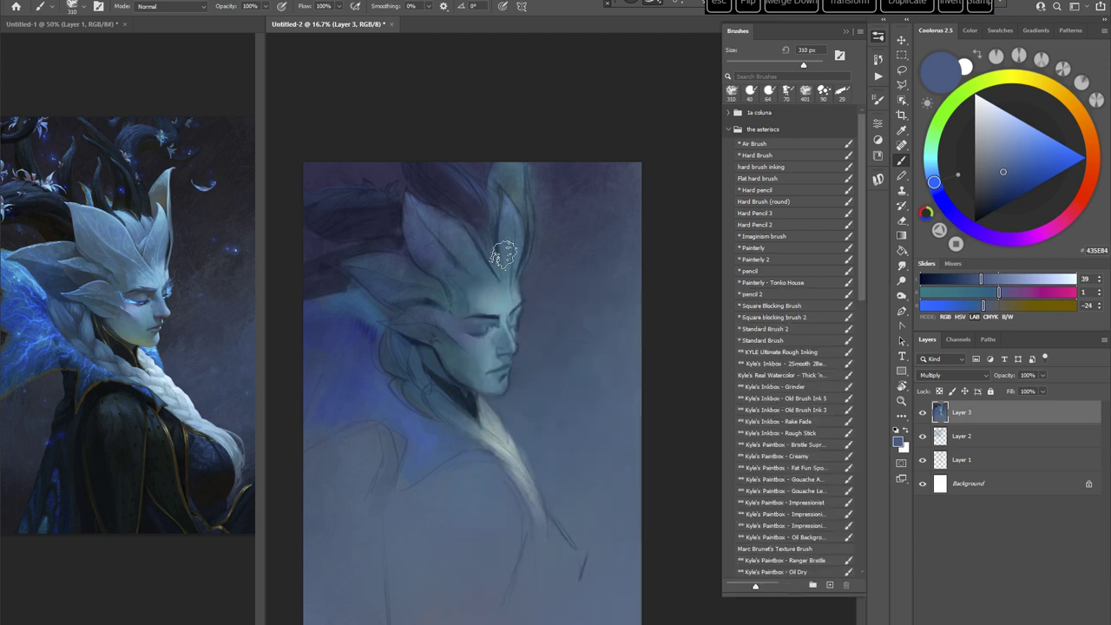
pyautogui.click(935, 190)
pyautogui.click(1022, 154)
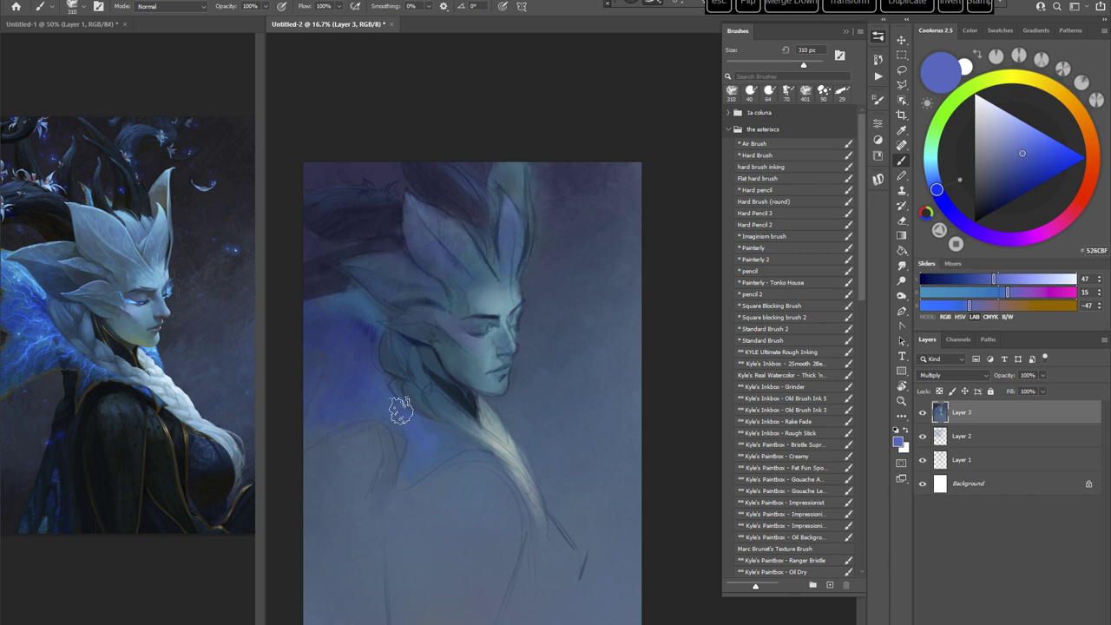
# Step: Add soft violet touches around the collar and teal-blue touches to the headdress with the 310 px textured brush
pyautogui.click(971, 229)
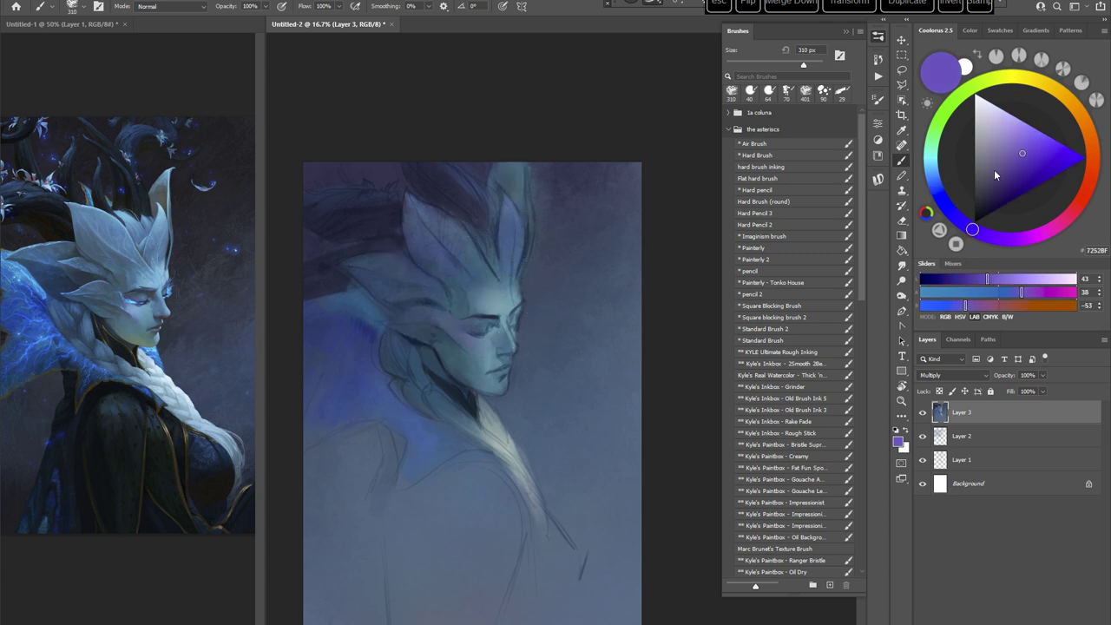
pyautogui.click(1014, 151)
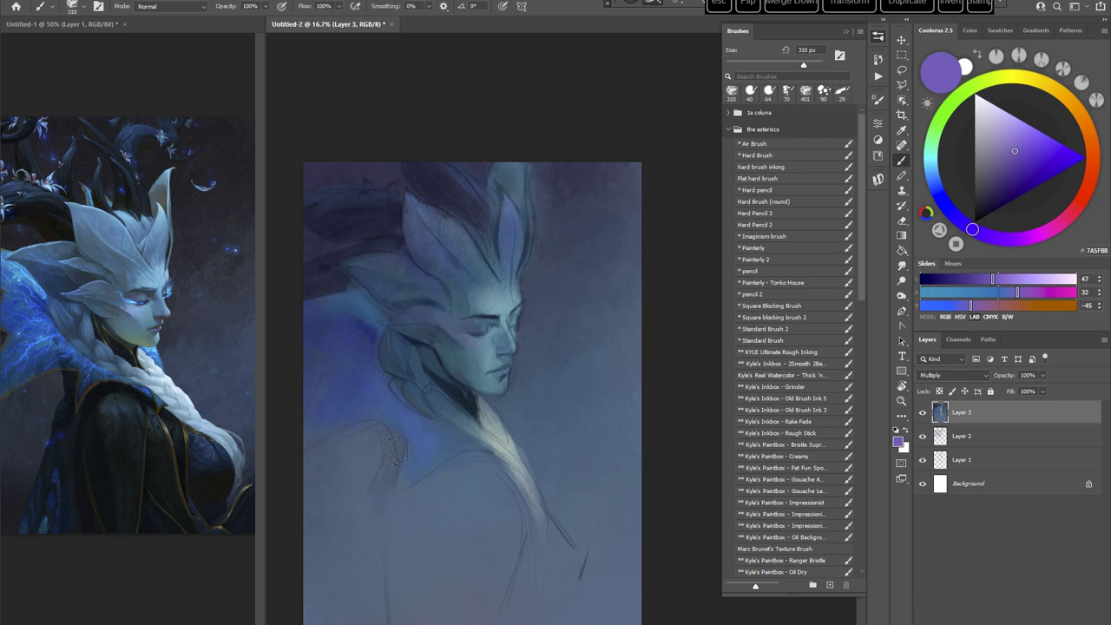
pyautogui.click(930, 167)
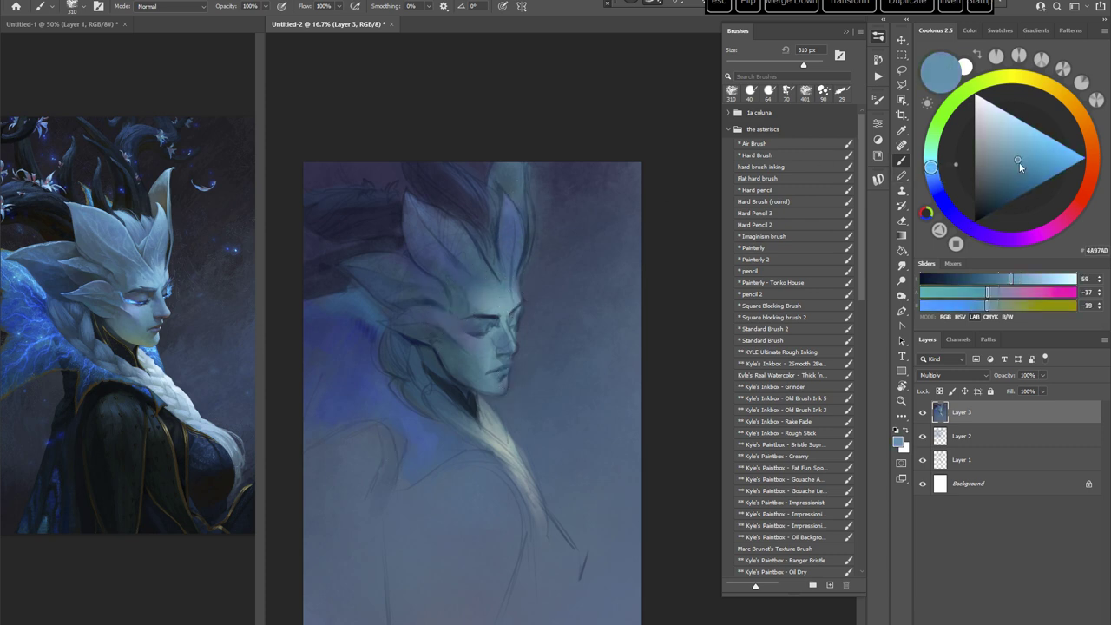
pyautogui.moveTo(1019, 162); pyautogui.dragTo(1023, 169)
pyautogui.press('r')
pyautogui.moveTo(564, 334)
pyautogui.mouseDown()
pyautogui.moveTo(595, 351)
pyautogui.moveTo(550, 387)
pyautogui.mouseUp()
pyautogui.press('b')
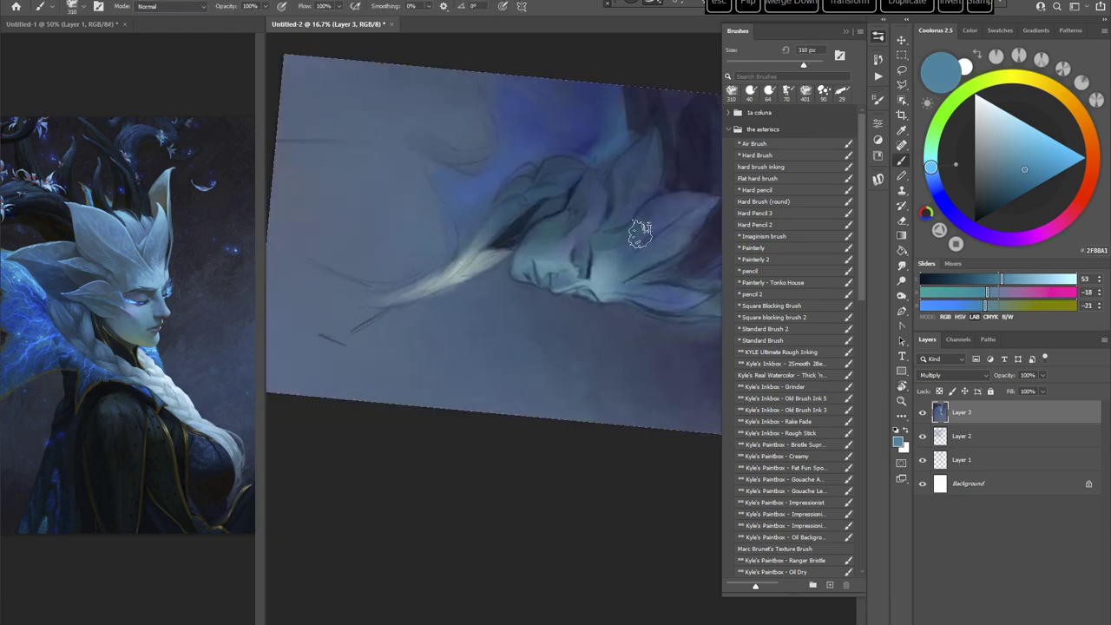
pyautogui.press('Escape')
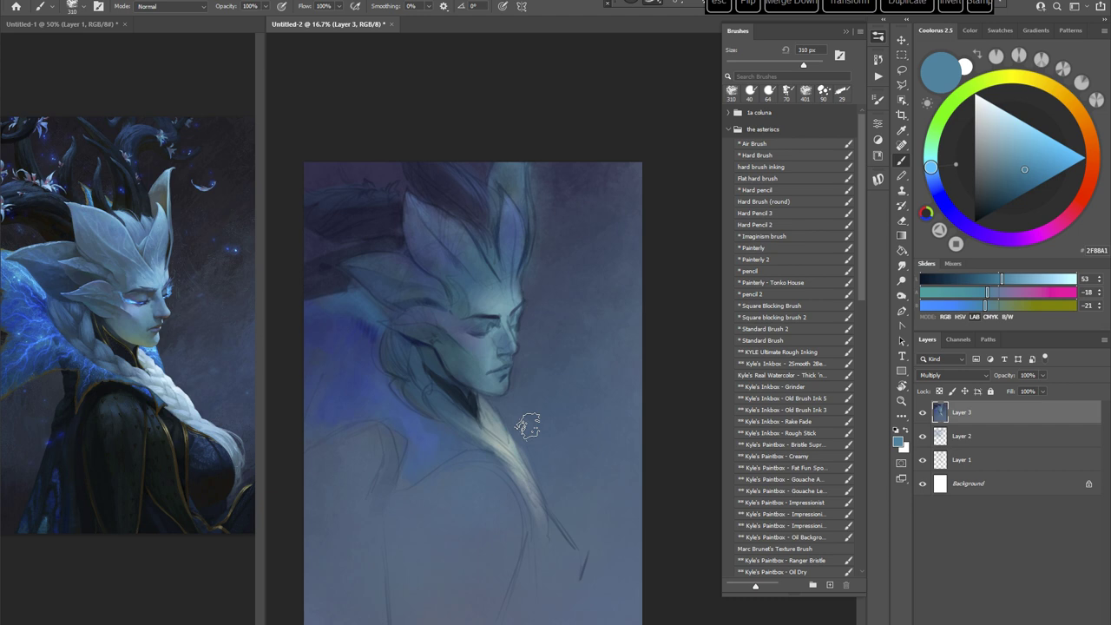
pyautogui.press('space')
pyautogui.moveTo(505, 436); pyautogui.dragTo(502, 418)
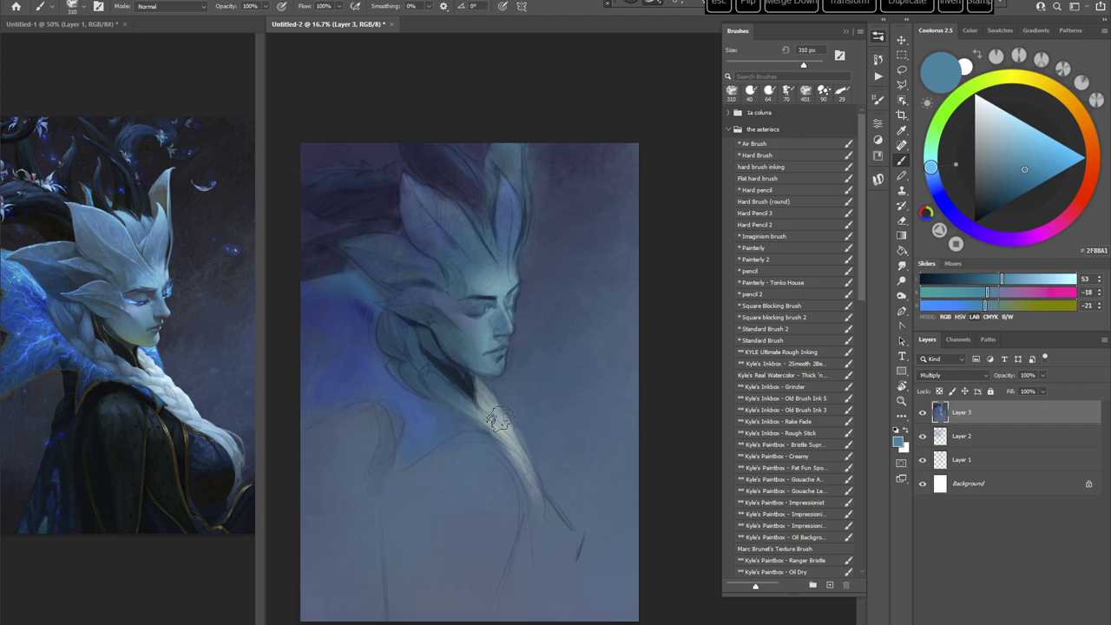
# Step: Paint a bright blue to cyan glow beneath the chin using the Standard Brush at 55 px
pyautogui.moveTo(929, 177); pyautogui.dragTo(940, 187)
pyautogui.click(1035, 145)
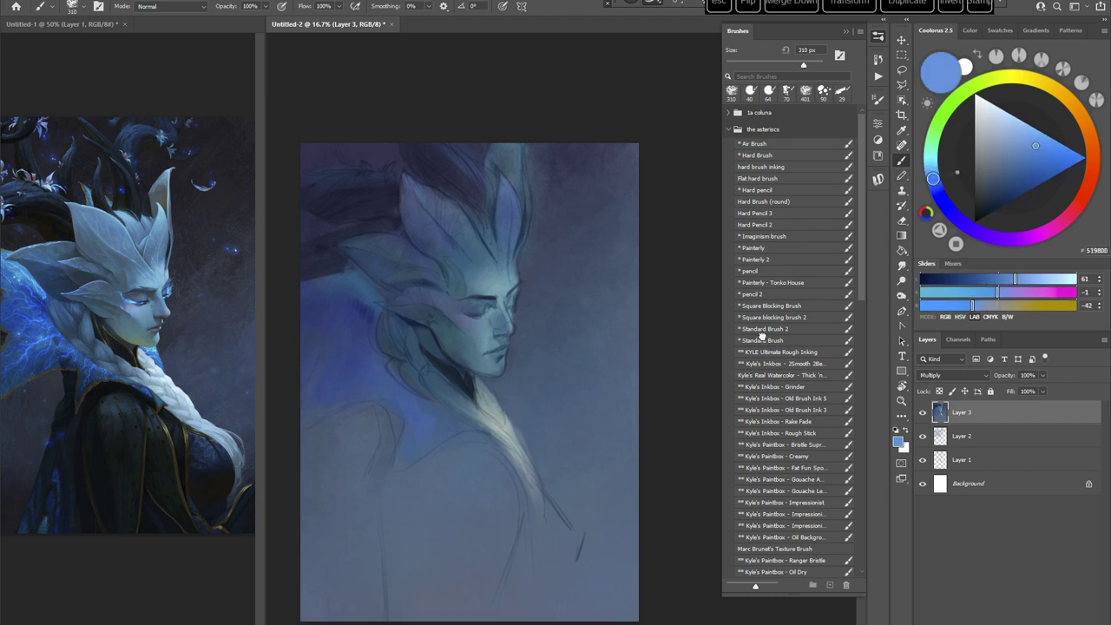
pyautogui.click(763, 340)
pyautogui.rightClick(561, 299)
pyautogui.click(635, 315)
pyautogui.click(662, 127)
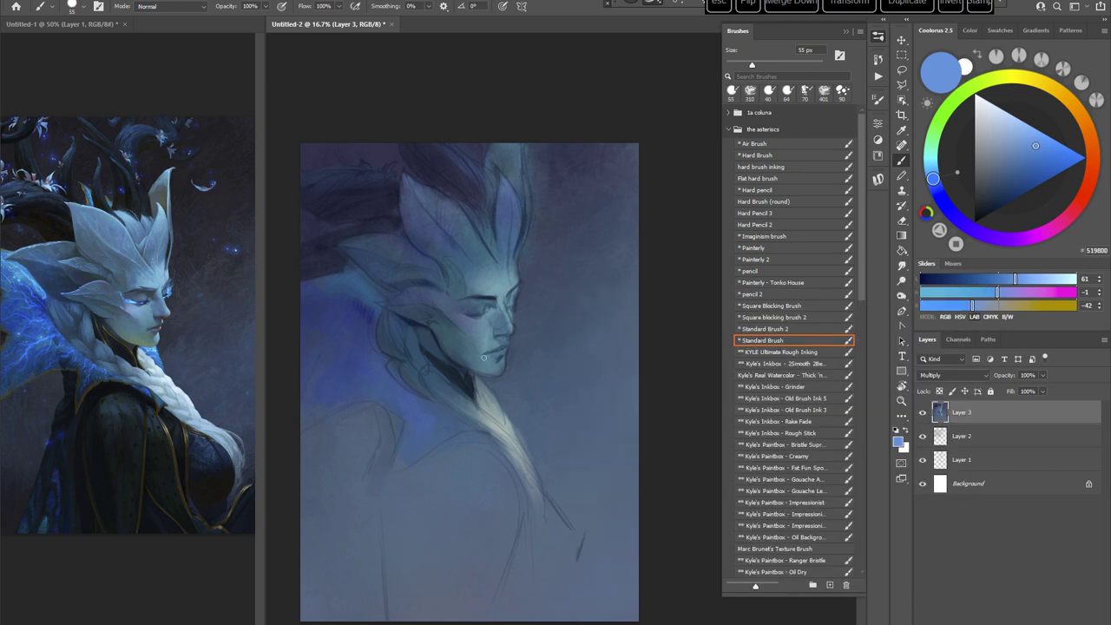
pyautogui.click(1032, 171)
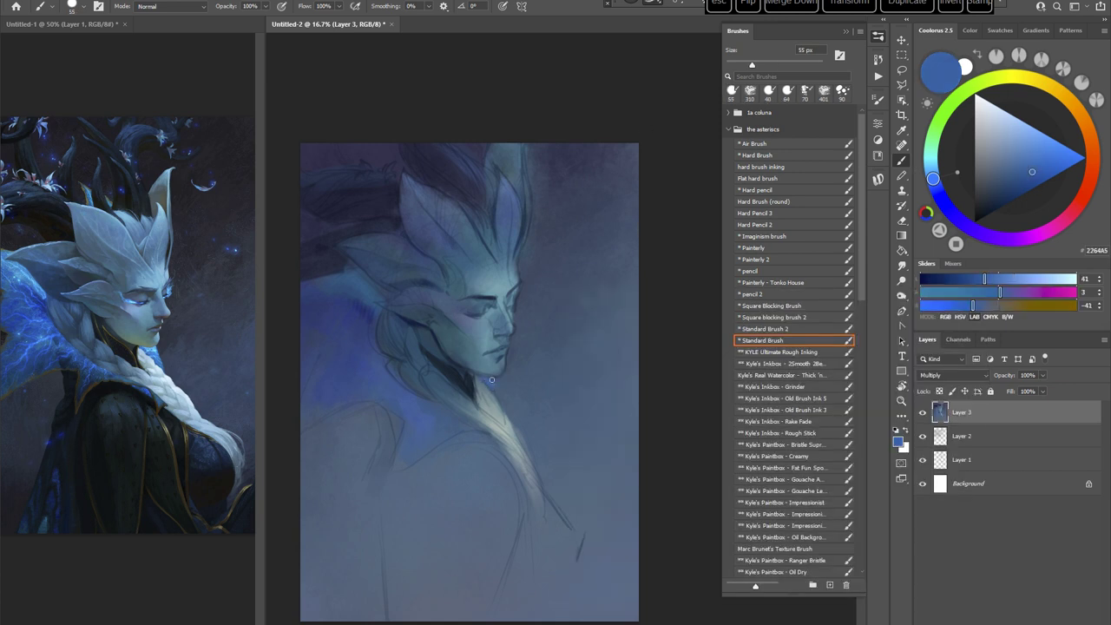
pyautogui.click(1042, 153)
pyautogui.click(931, 167)
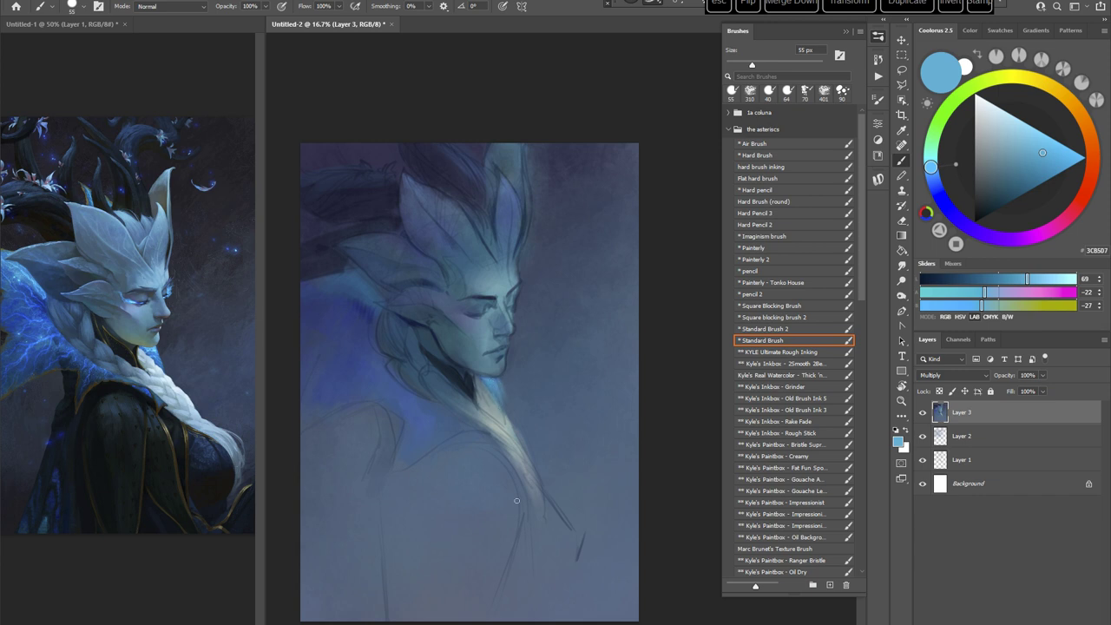
# Step: Soften the chin glow and deepen the blue collar with slate and medium blues using the Painterly brush at 111 px
pyautogui.rightClick(561, 299)
pyautogui.click(641, 193)
pyautogui.click(764, 249)
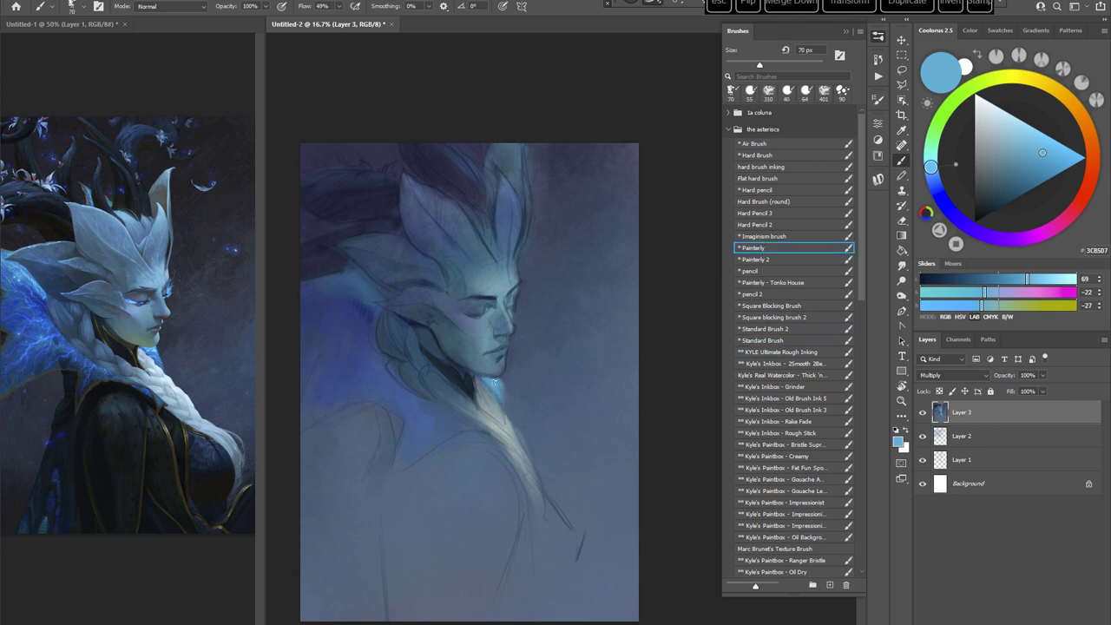
pyautogui.click(1027, 170)
pyautogui.click(932, 180)
pyautogui.click(1004, 173)
pyautogui.rightClick(564, 325)
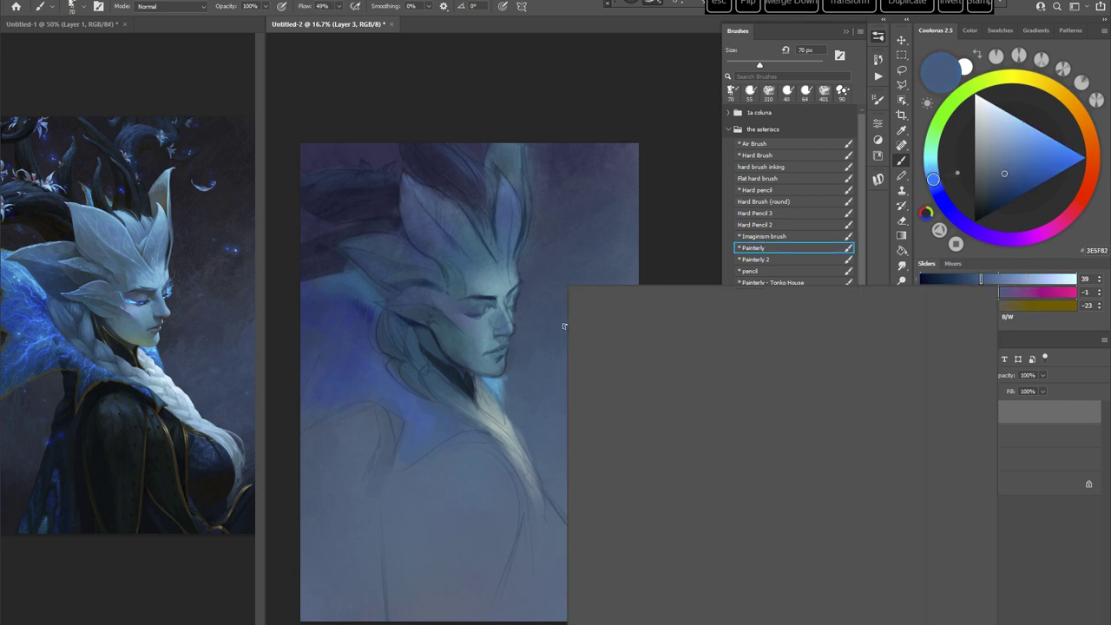
pyautogui.moveTo(654, 310); pyautogui.dragTo(668, 174)
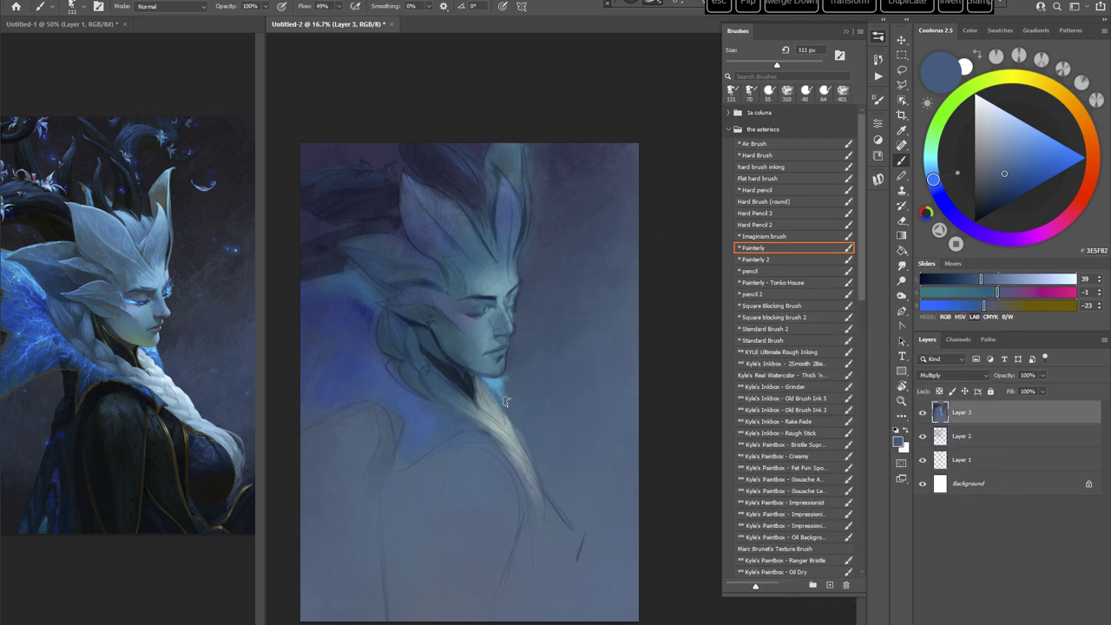
pyautogui.click(1031, 165)
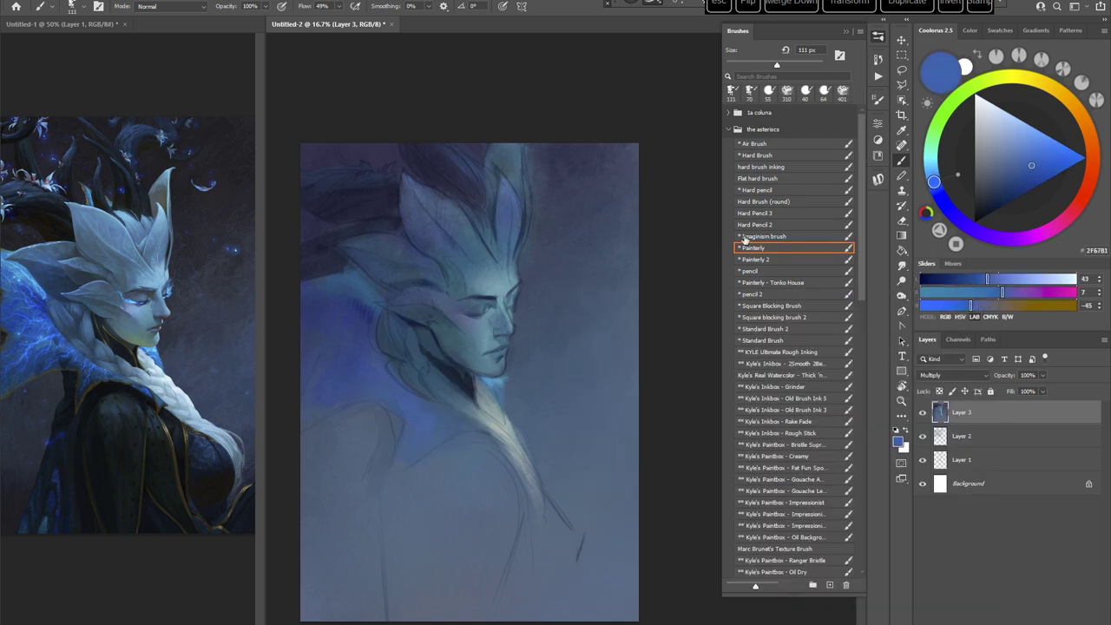
pyautogui.keyDown('alt'); pyautogui.click(490, 382); pyautogui.keyUp('alt')
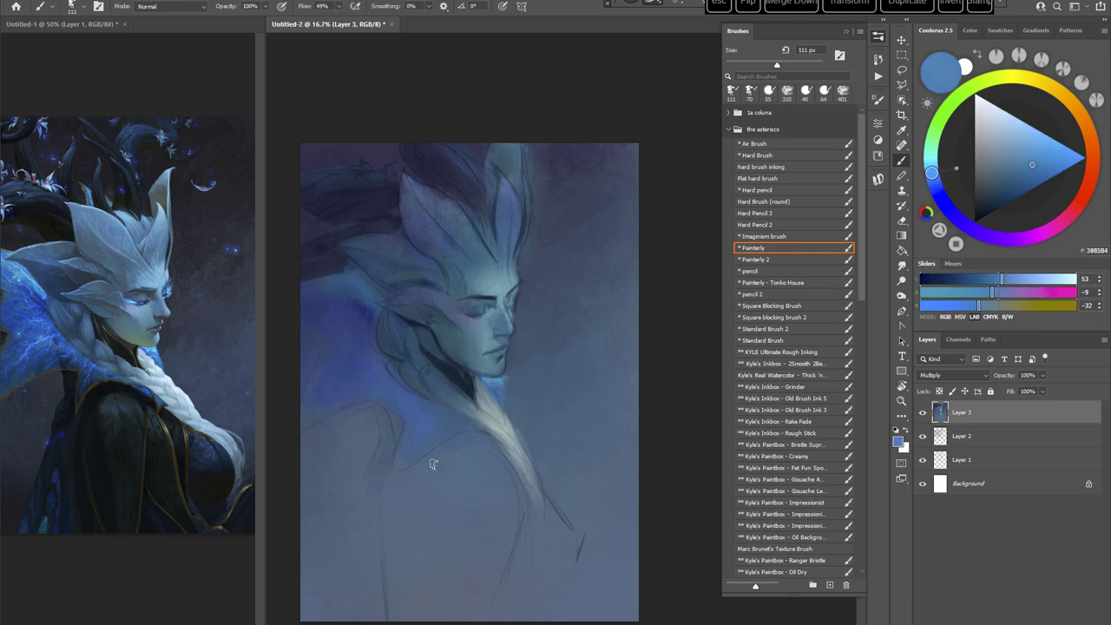
# Step: Choose the pencil brush with light blue, and compare the painting with the underlying sketch by toggling Layer 3's visibility
pyautogui.click(761, 271)
pyautogui.moveTo(969, 168); pyautogui.dragTo(971, 147)
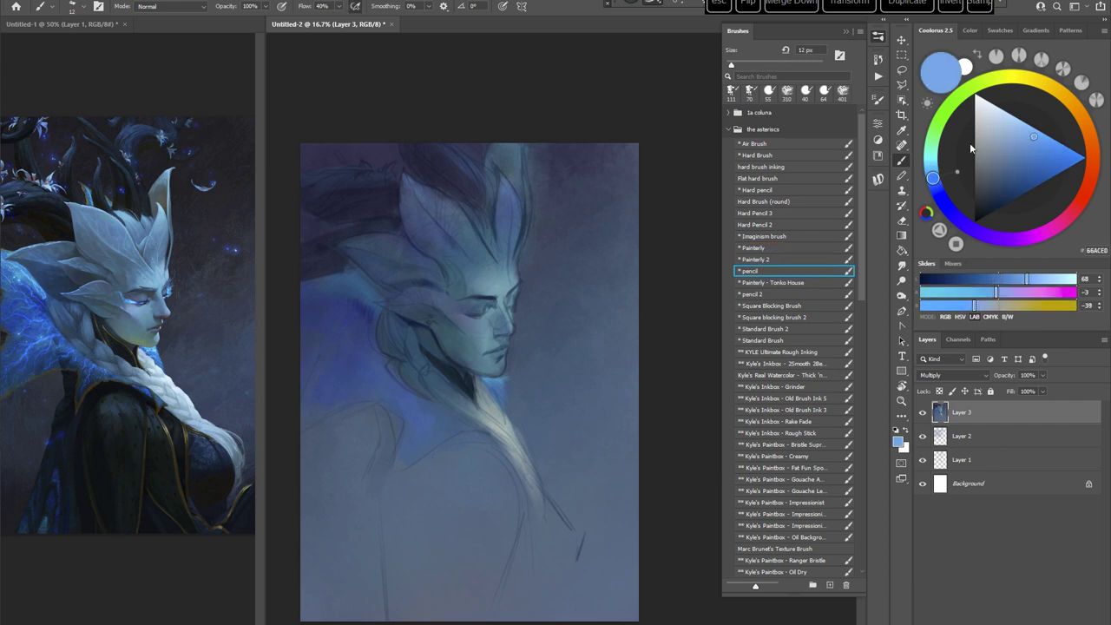
pyautogui.click(922, 412)
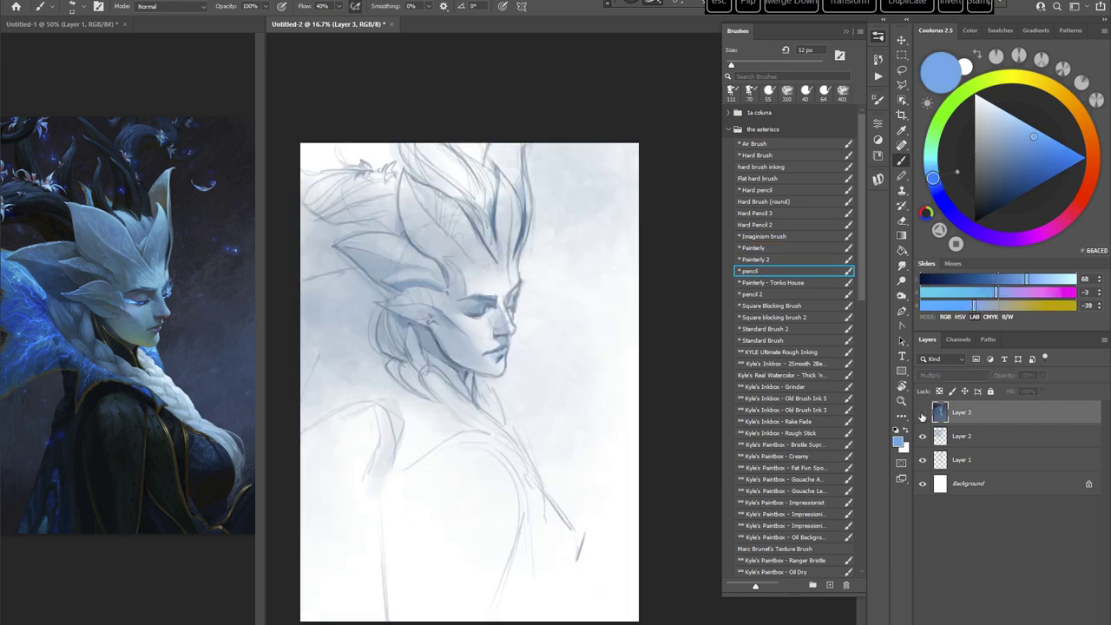
pyautogui.click(922, 412)
pyautogui.moveTo(566, 530); pyautogui.dragTo(589, 533)
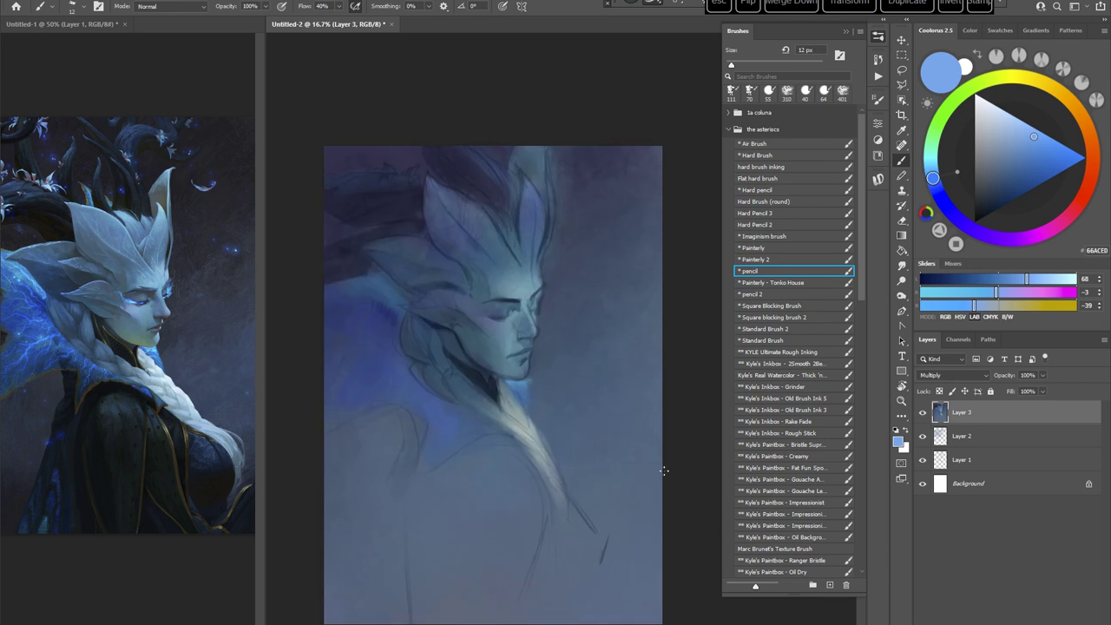
# Step: Add a new layer above Layer 3 and set its blending mode to Overlay
pyautogui.click(1052, 610)
pyautogui.click(948, 377)
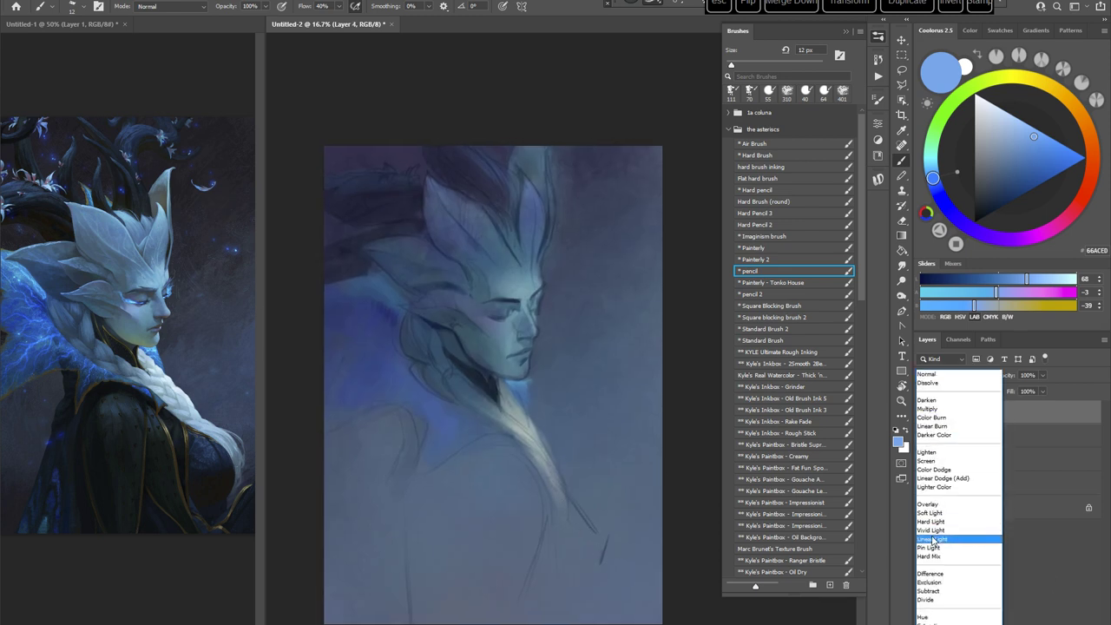
pyautogui.click(932, 502)
# Step: Brighten the headdress and forehead with light grayish blue using the Untitled-2 copy 2 brush at 448 px
pyautogui.rightClick(486, 286)
pyautogui.doubleClick(605, 423)
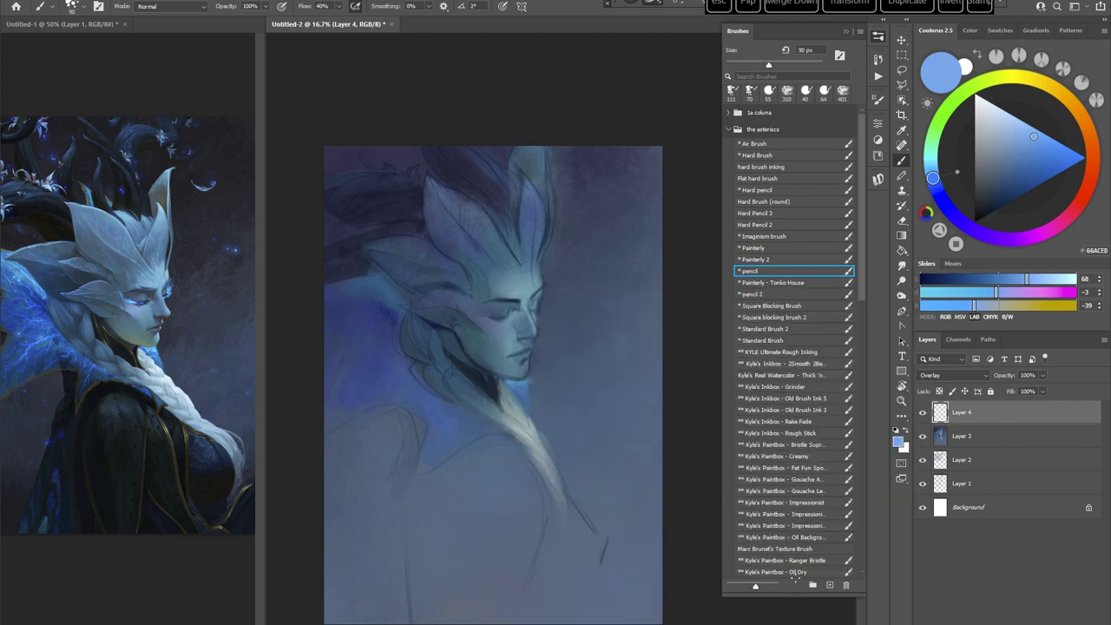
pyautogui.rightClick(452, 345)
pyautogui.doubleClick(763, 588)
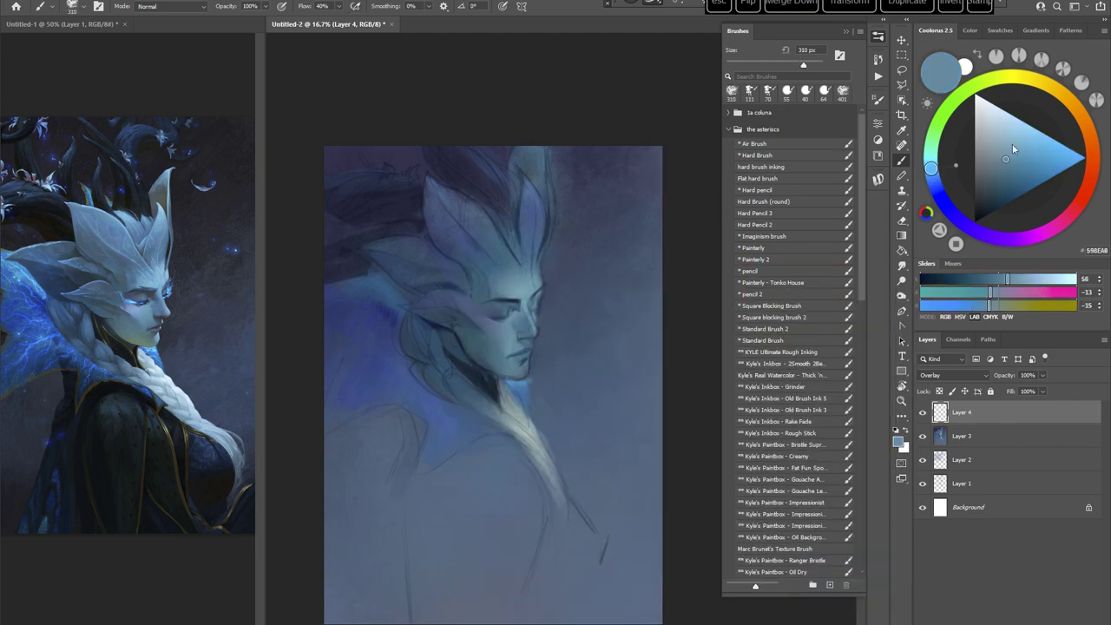
pyautogui.rightClick(549, 276)
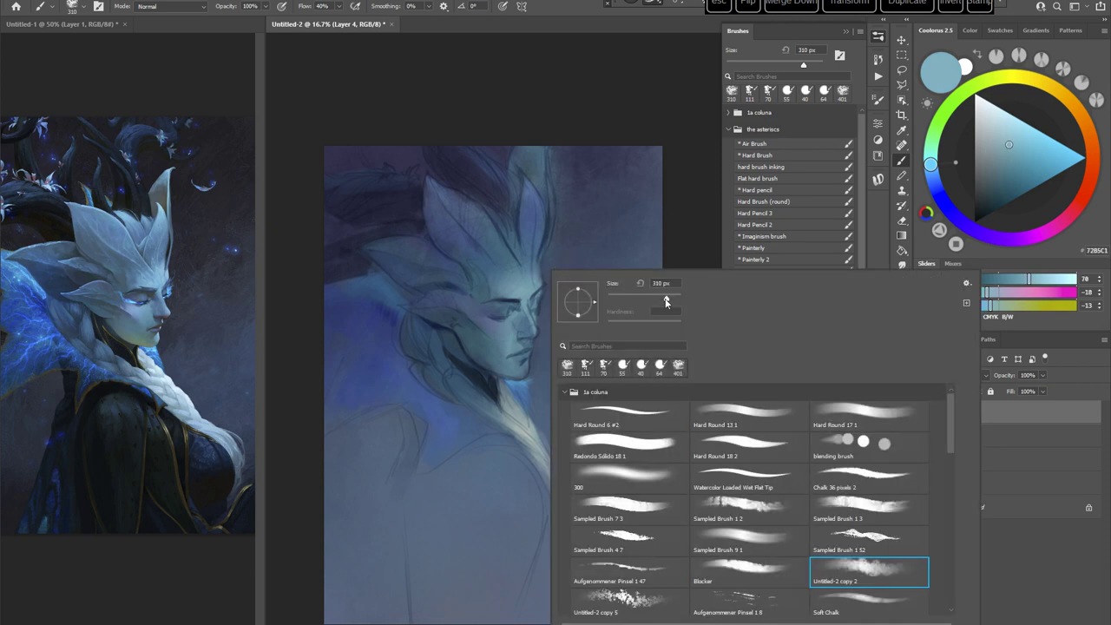
pyautogui.moveTo(667, 300); pyautogui.dragTo(673, 300)
pyautogui.click(439, 199)
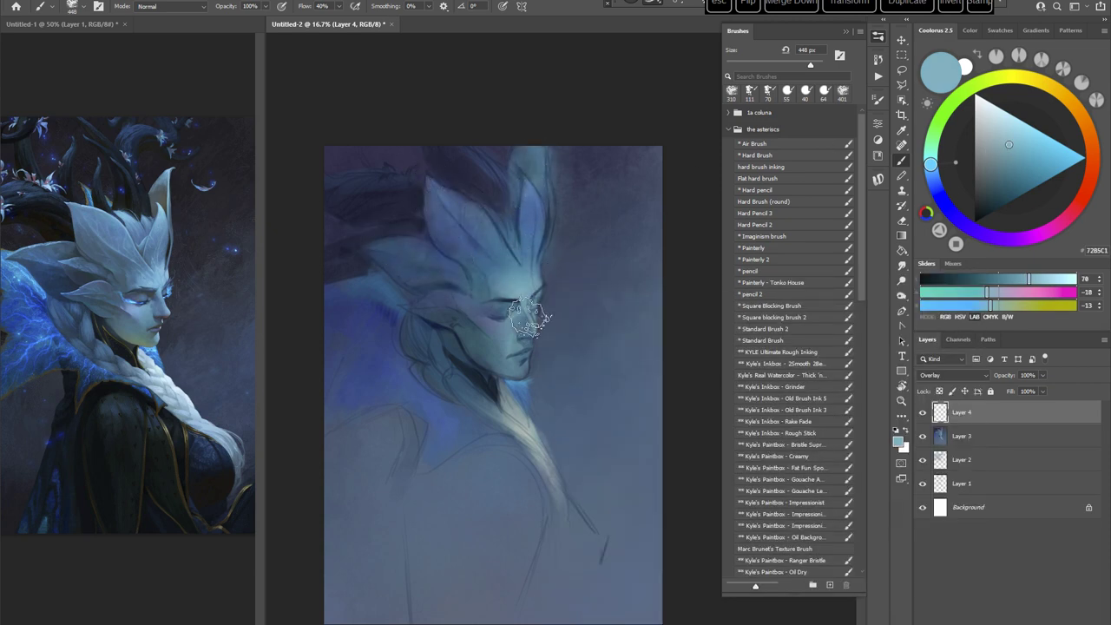
# Step: Glaze pale cyan over the face and headdress, and tint the leaves with periwinkle blue on the Overlay layer
pyautogui.moveTo(935, 164); pyautogui.dragTo(932, 159)
pyautogui.click(1016, 138)
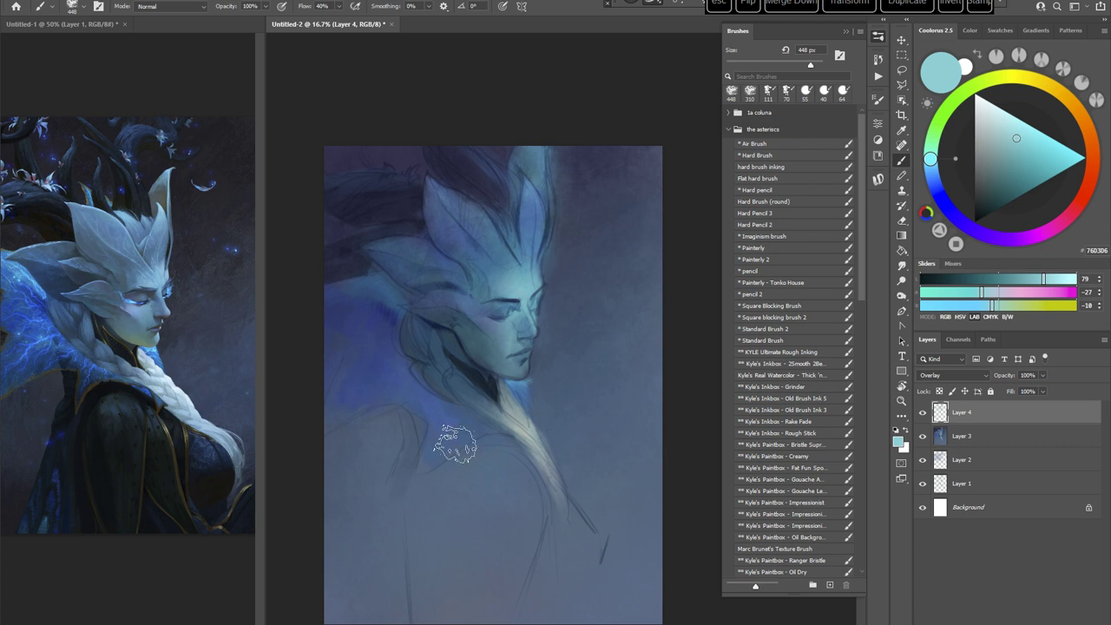
pyautogui.click(938, 194)
pyautogui.click(1013, 138)
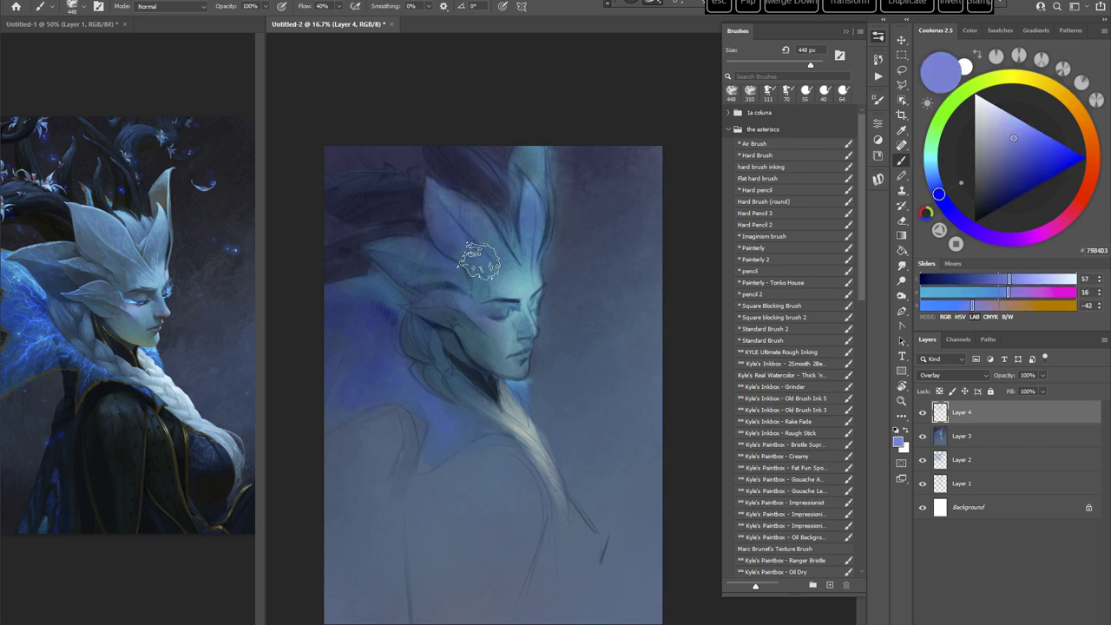
# Step: Glaze periwinkle over the leaves and hair, and brush a light blue glow along the collar's upper edge with the brush at 117 px
pyautogui.moveTo(479, 260)
pyautogui.mouseDown()
pyautogui.moveTo(397, 247)
pyautogui.moveTo(496, 206)
pyautogui.moveTo(529, 217)
pyautogui.moveTo(500, 280)
pyautogui.moveTo(423, 279)
pyautogui.moveTo(465, 347)
pyautogui.moveTo(412, 306)
pyautogui.moveTo(416, 381)
pyautogui.mouseUp()
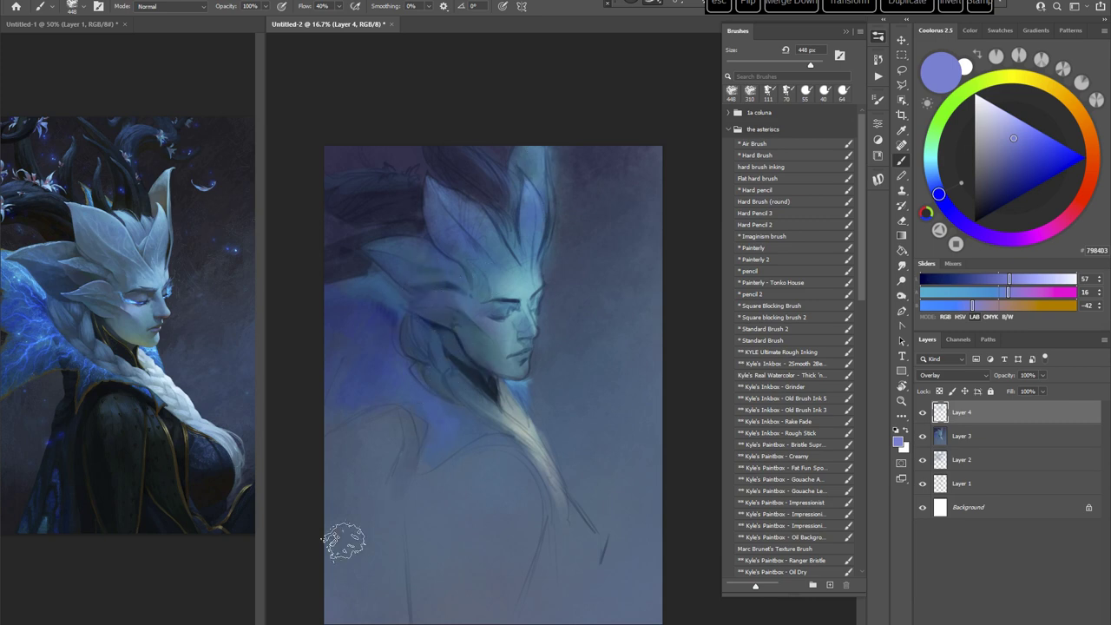
pyautogui.click(931, 164)
pyautogui.click(1028, 129)
pyautogui.click(932, 176)
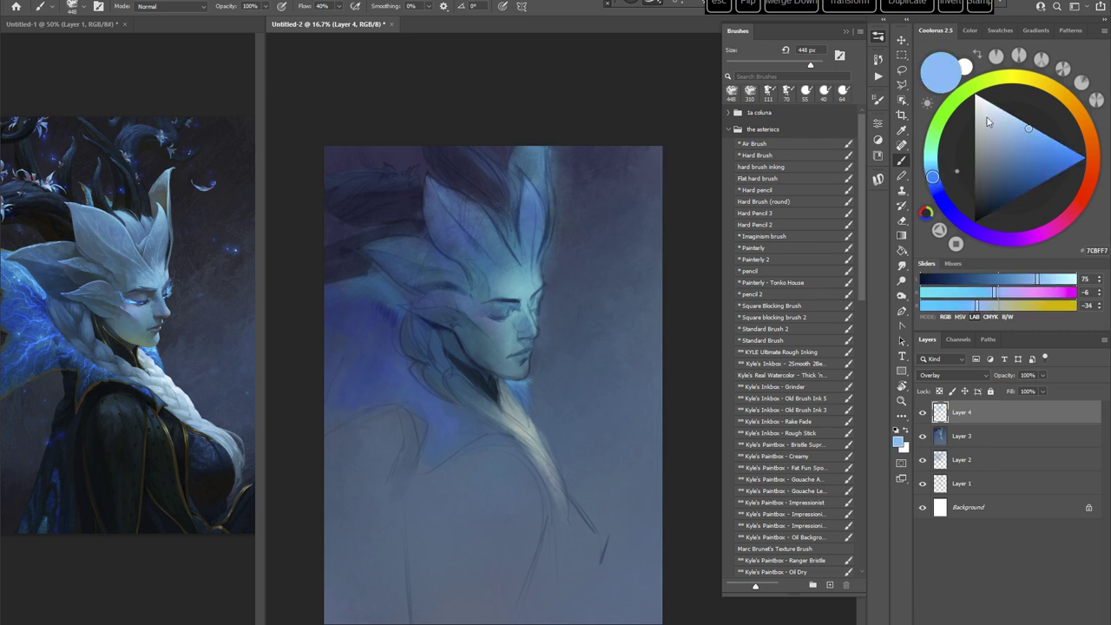
pyautogui.rightClick(506, 274)
pyautogui.click(602, 306)
pyautogui.moveTo(379, 276); pyautogui.dragTo(401, 322)
# Step: Set the brush to 196 px and paint a medium blue glow just beneath the chin
pyautogui.click(1037, 141)
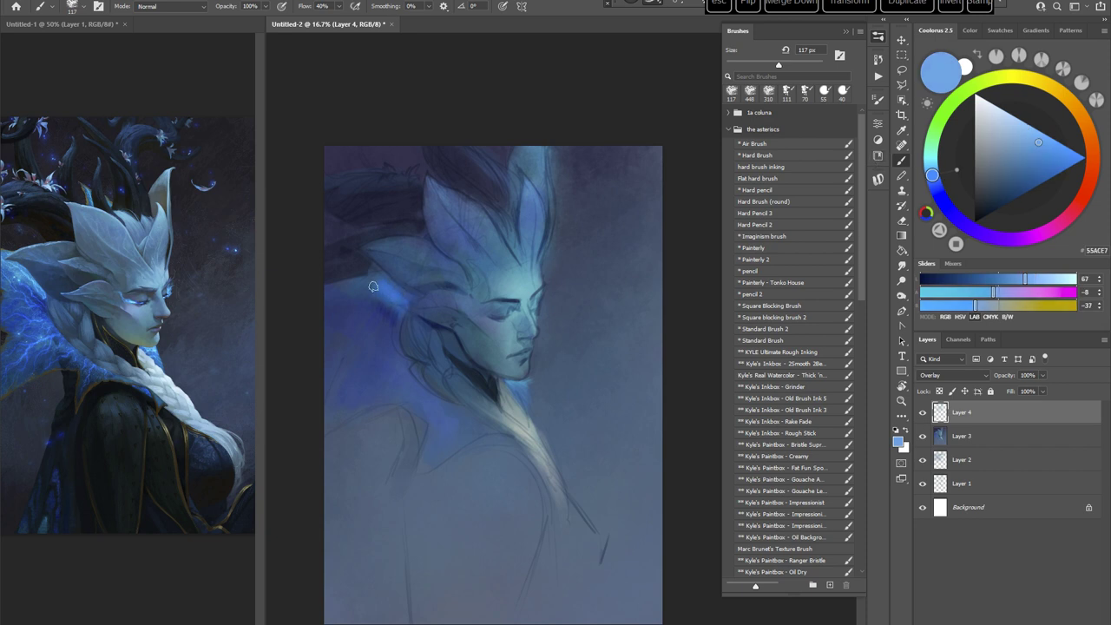
pyautogui.rightClick(517, 380)
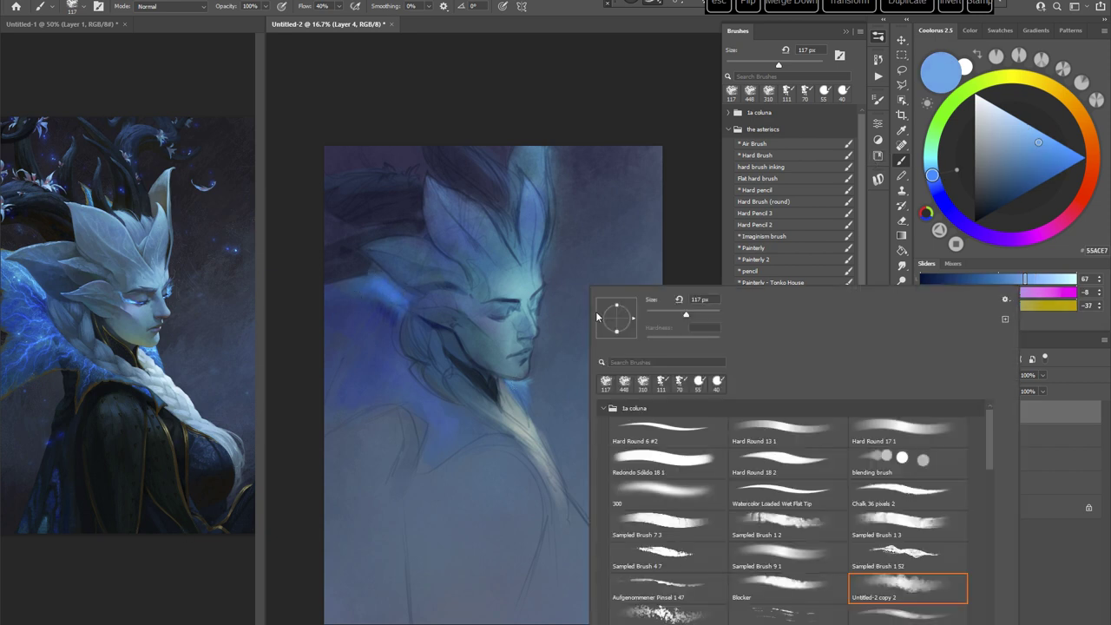
pyautogui.moveTo(688, 316); pyautogui.dragTo(701, 313)
pyautogui.click(512, 380)
pyautogui.moveTo(516, 387); pyautogui.dragTo(536, 392)
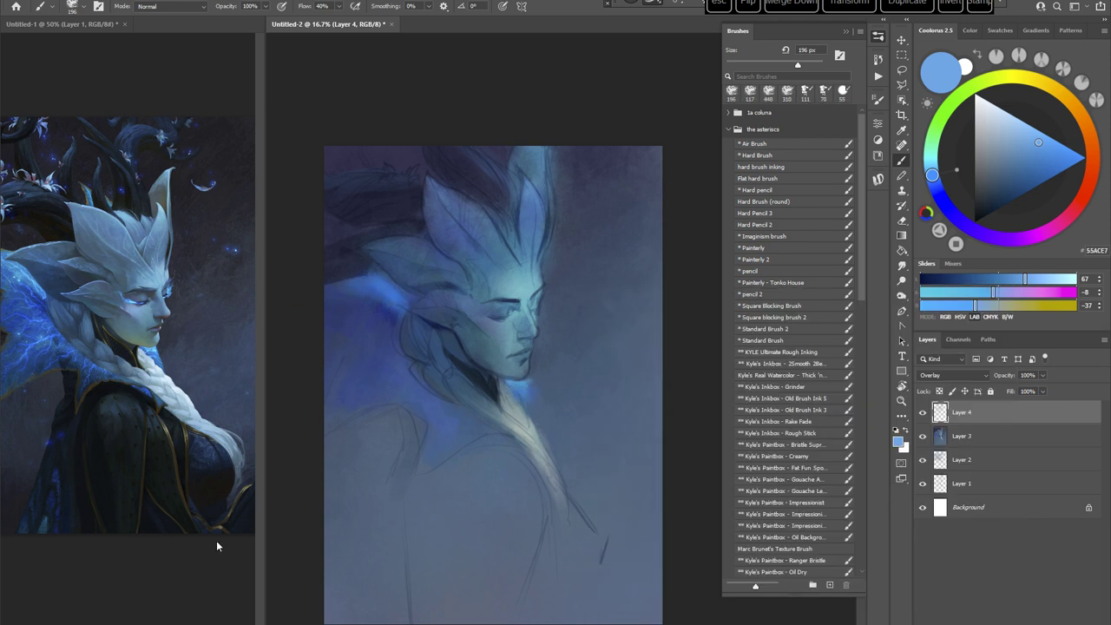
# Step: Glaze muted and dark teal over the hair and small leaves beside the cheek on the Overlay layer
pyautogui.click(931, 158)
pyautogui.click(995, 172)
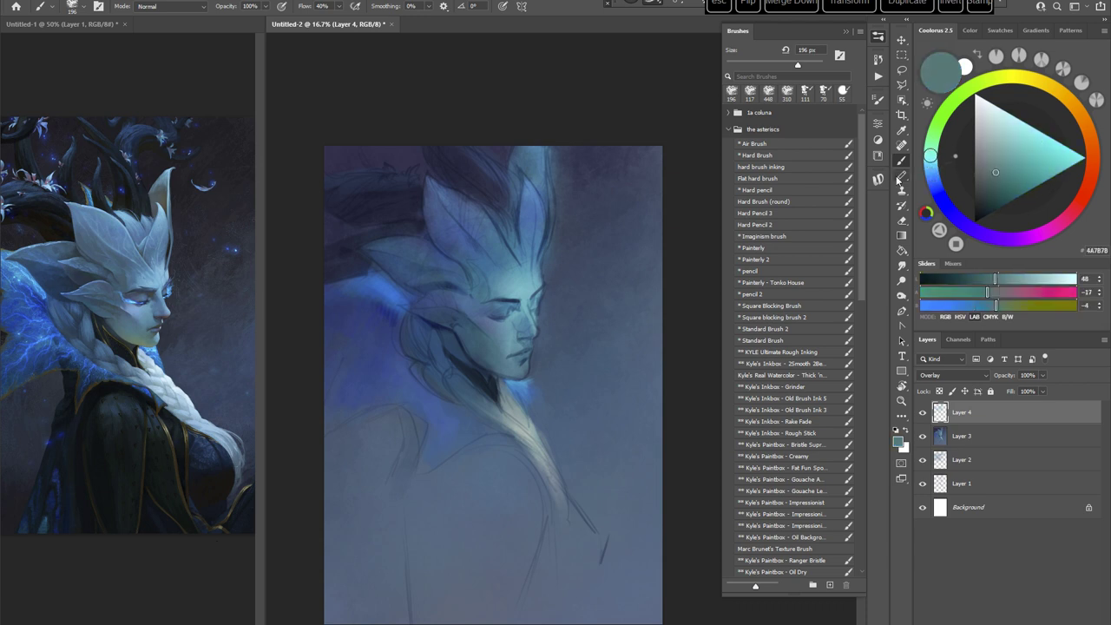
pyautogui.moveTo(422, 311)
pyautogui.mouseDown()
pyautogui.moveTo(451, 389)
pyautogui.moveTo(424, 357)
pyautogui.mouseUp()
pyautogui.click(993, 194)
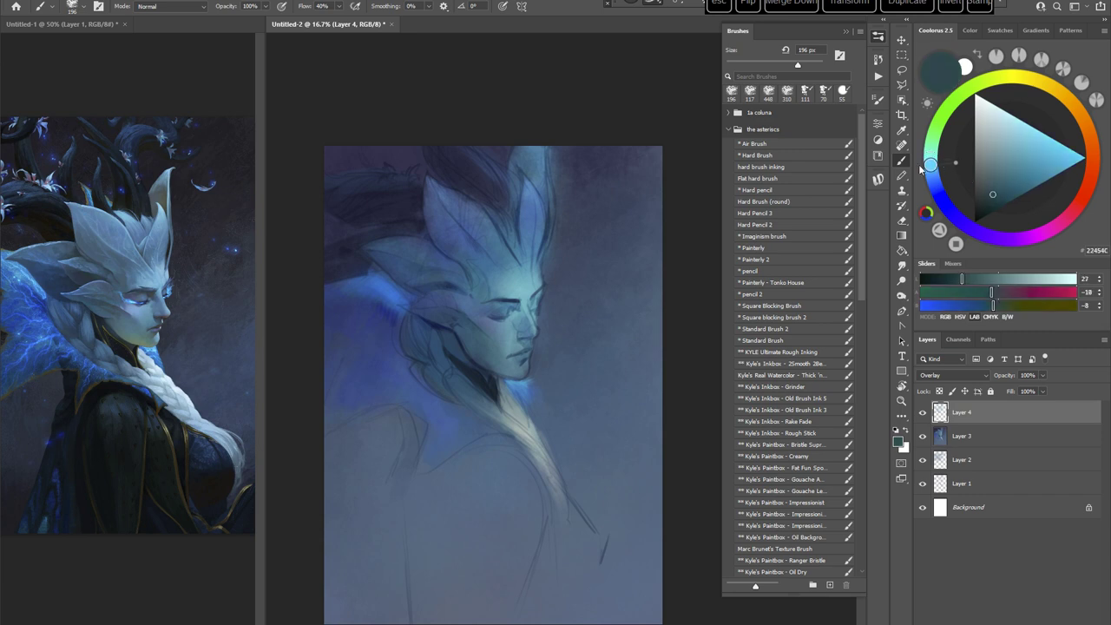
pyautogui.moveTo(446, 374)
pyautogui.mouseDown()
pyautogui.moveTo(465, 378)
pyautogui.moveTo(470, 409)
pyautogui.mouseUp()
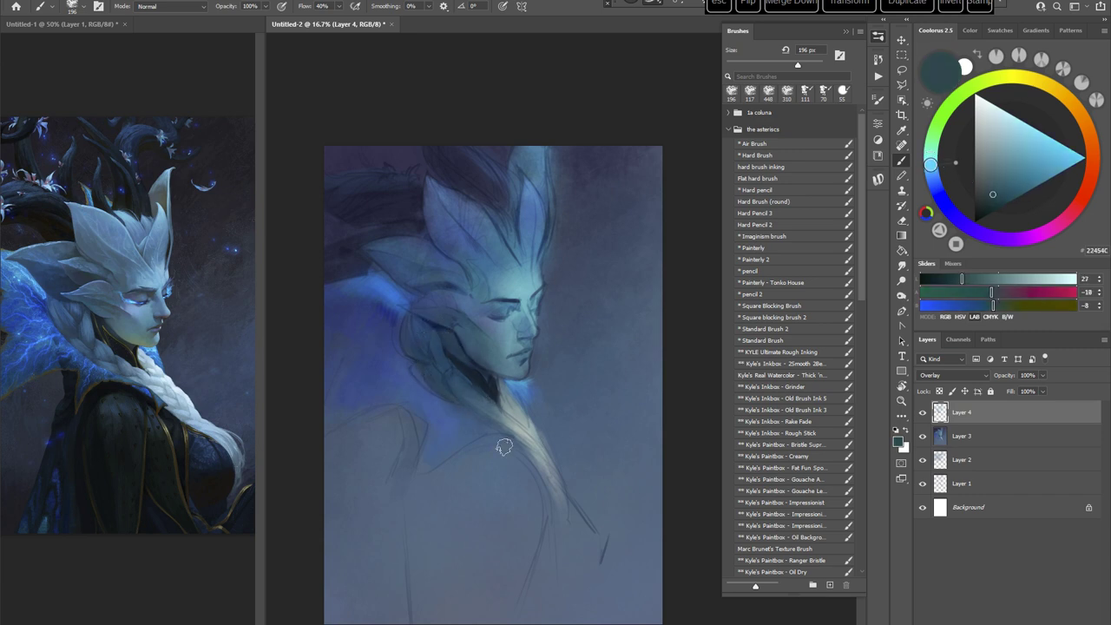
# Step: Deepen the headdress leaves with dark blue using the brush at 417 px
pyautogui.click(998, 185)
pyautogui.click(931, 175)
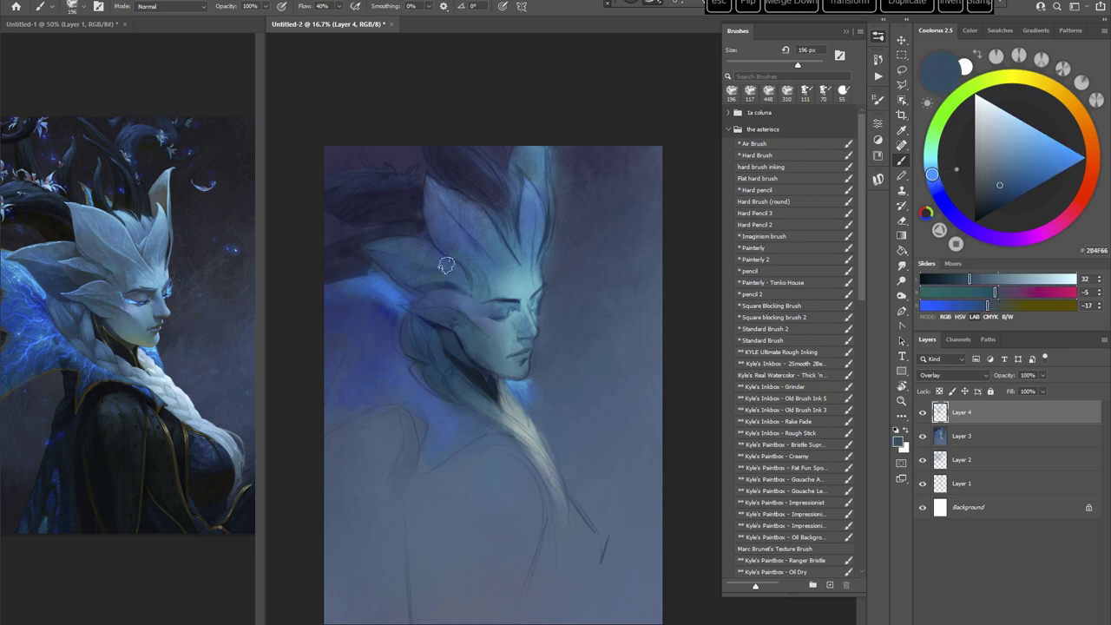
pyautogui.rightClick(585, 267)
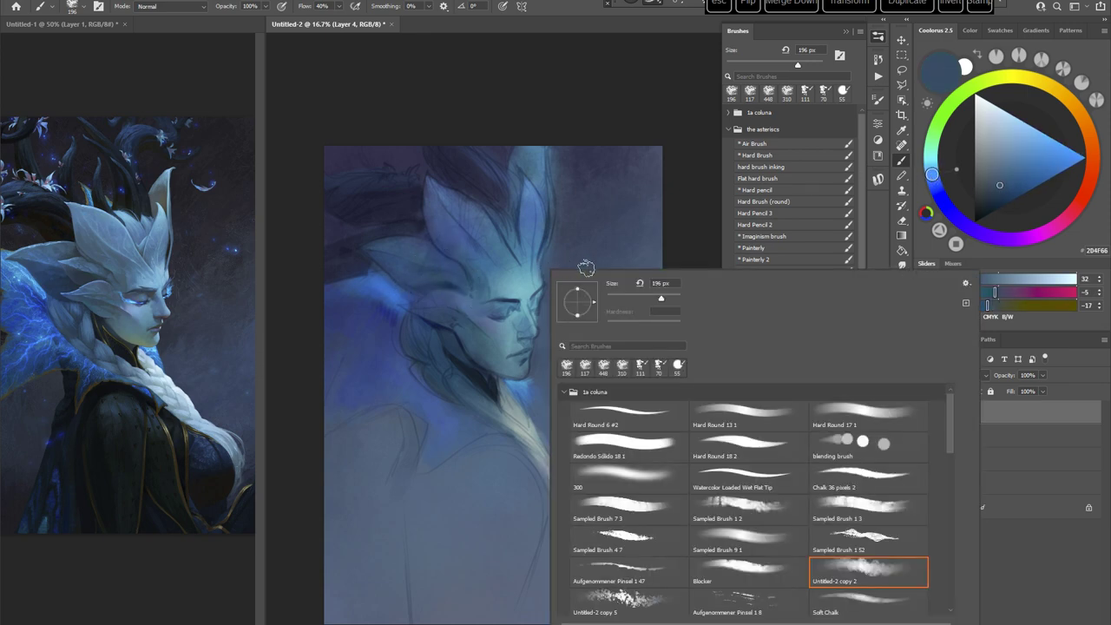
pyautogui.moveTo(661, 297); pyautogui.dragTo(669, 299)
pyautogui.click(468, 223)
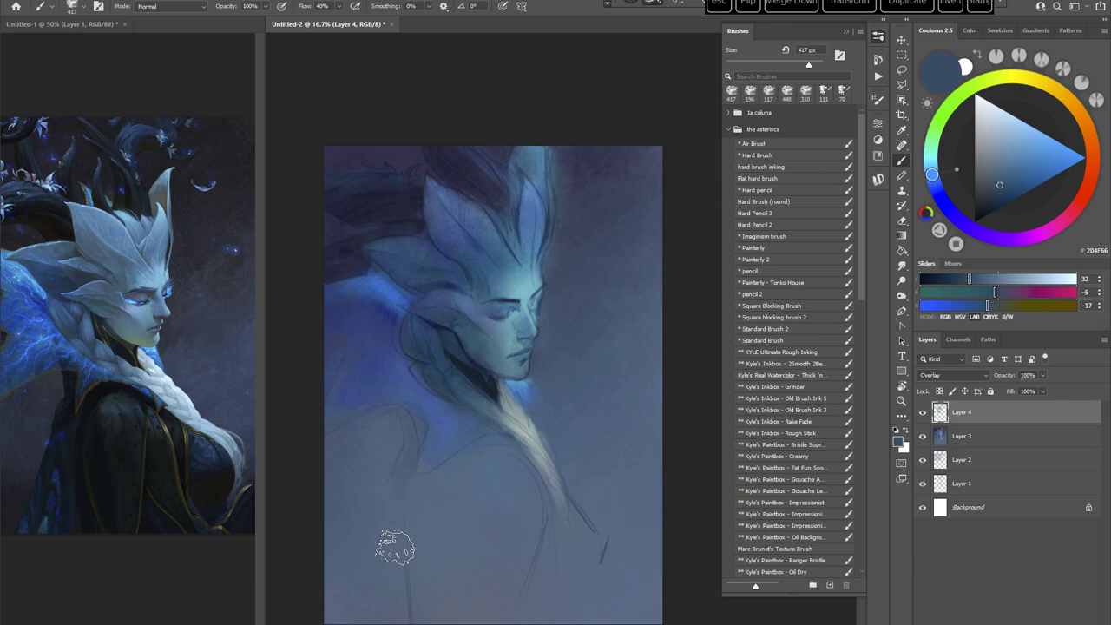
# Step: Tint the cheek and jaw with a soft sea green
pyautogui.click(931, 146)
pyautogui.click(1018, 152)
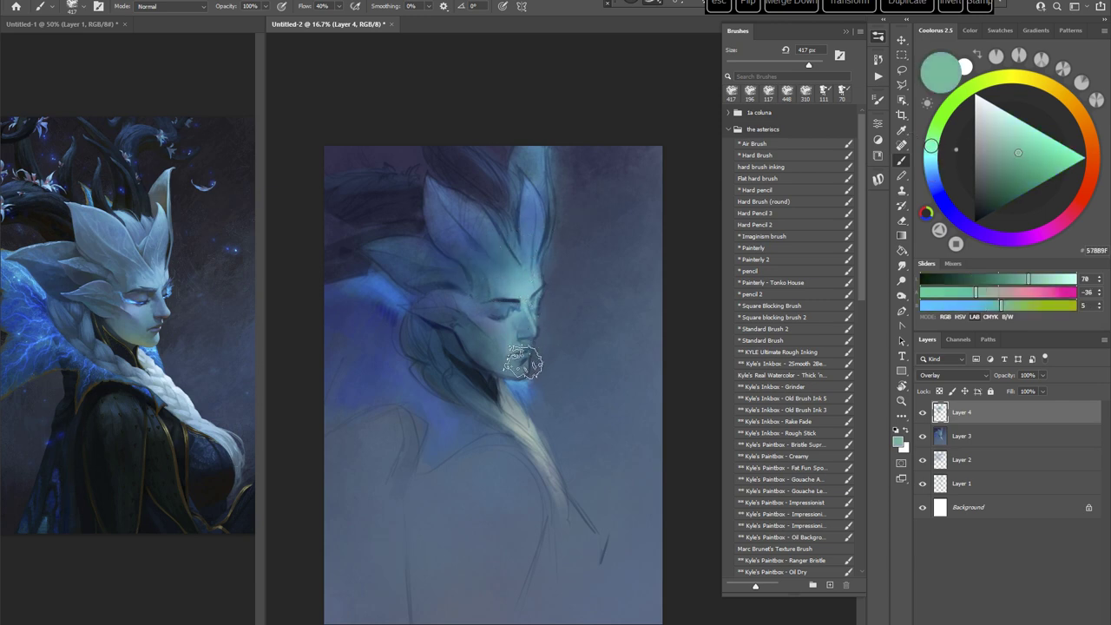
pyautogui.moveTo(484, 349); pyautogui.dragTo(502, 369)
# Step: Add a new layer above Layer 2 and set its blending mode to Overlay
pyautogui.click(985, 467)
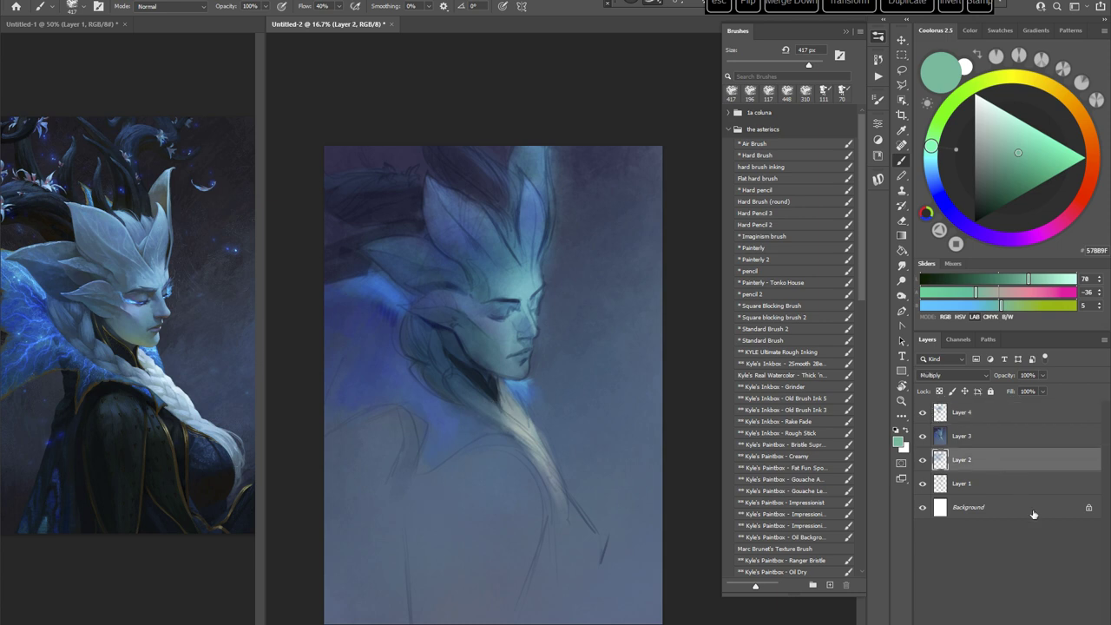
pyautogui.hotkey('ctrl', 'shift', 'alt', 'n')
pyautogui.click(940, 378)
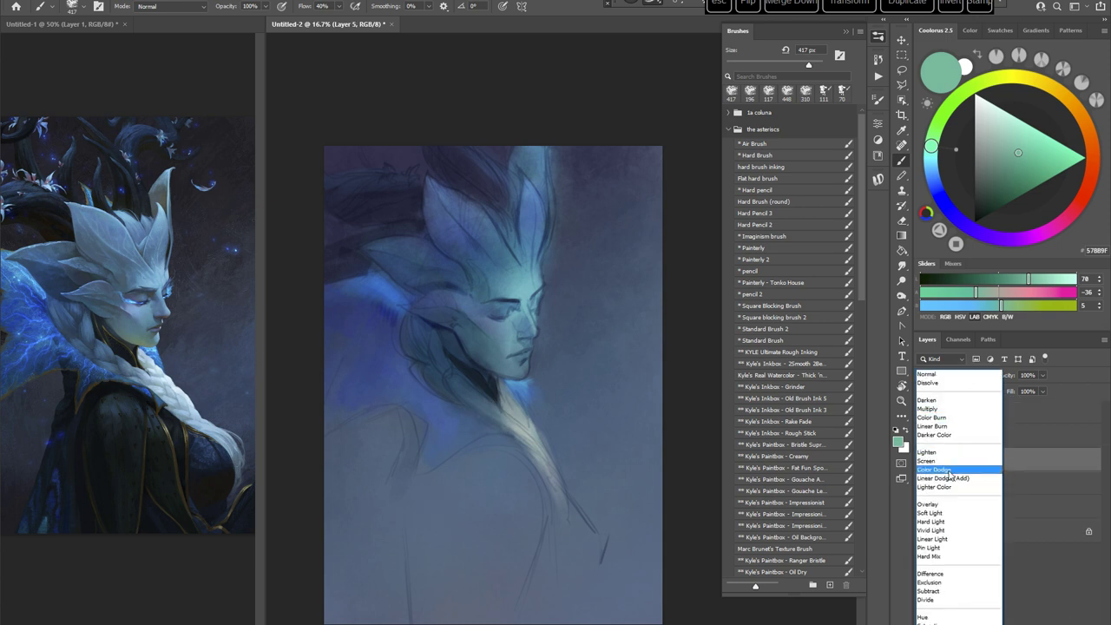
pyautogui.click(935, 507)
# Step: Glaze green and muted pale teal broadly over the painting on Layer 5 with the brush at 1457 px
pyautogui.click(1020, 162)
pyautogui.rightClick(573, 275)
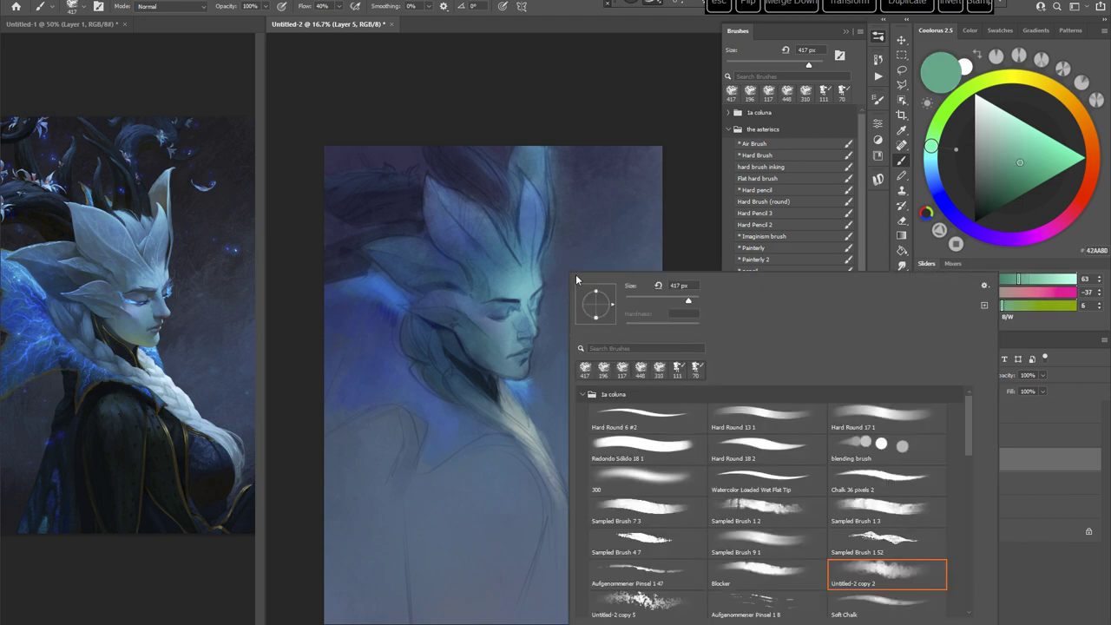
pyautogui.moveTo(691, 302); pyautogui.dragTo(695, 302)
pyautogui.click(561, 94)
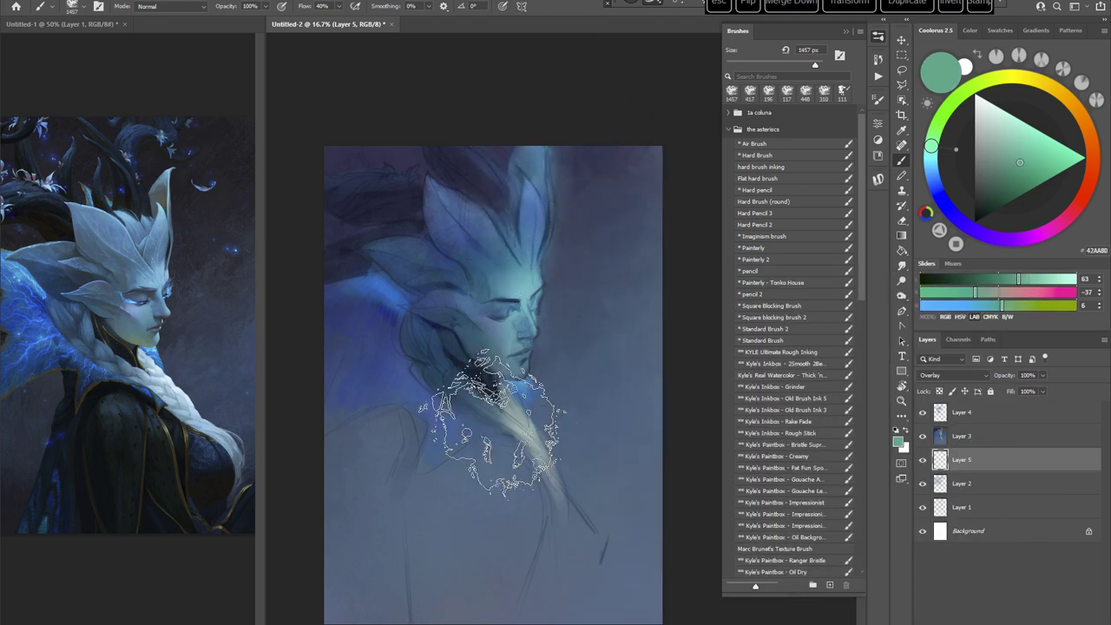
pyautogui.click(1011, 150)
pyautogui.click(930, 161)
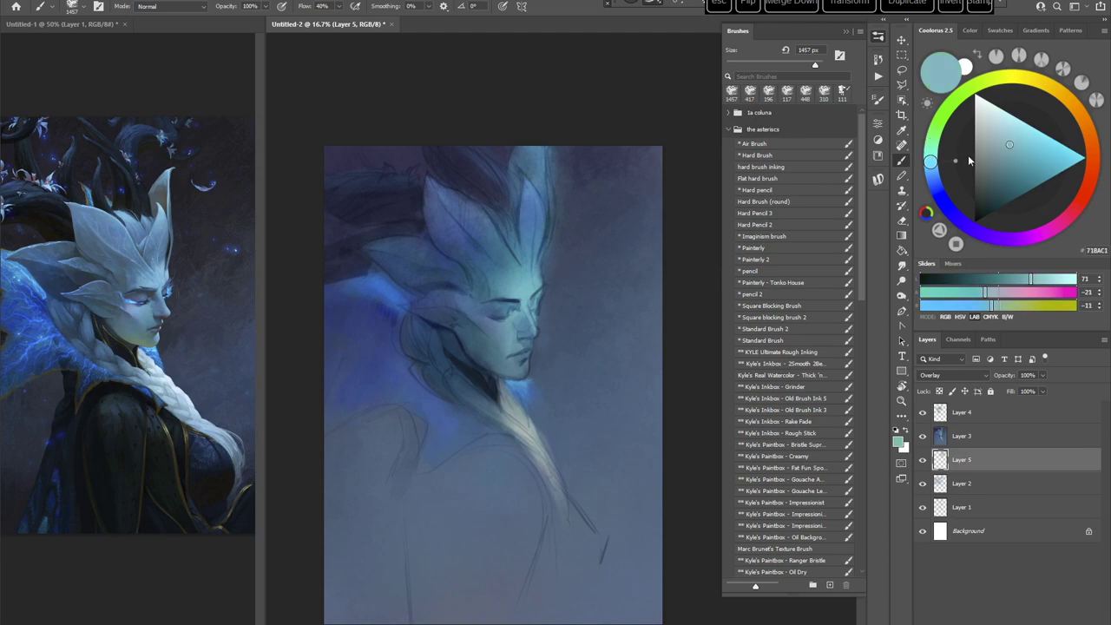
pyautogui.click(996, 150)
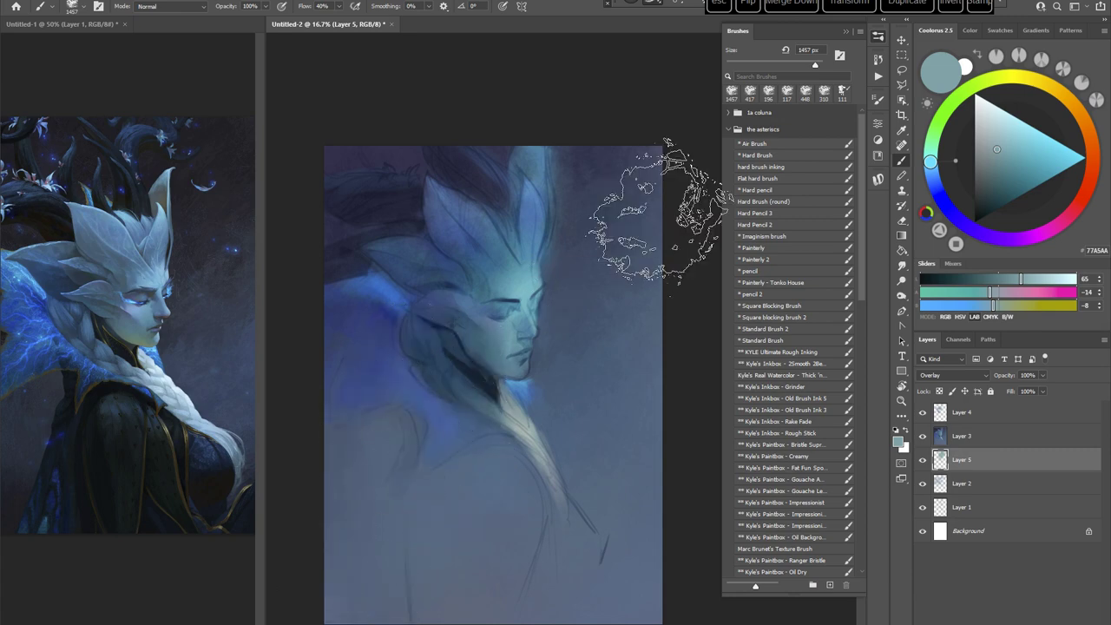
# Step: Add a new layer above Layer 4 and paint grayish blue on the headdress leaves using the Standard Brush at 125 px
pyautogui.click(993, 415)
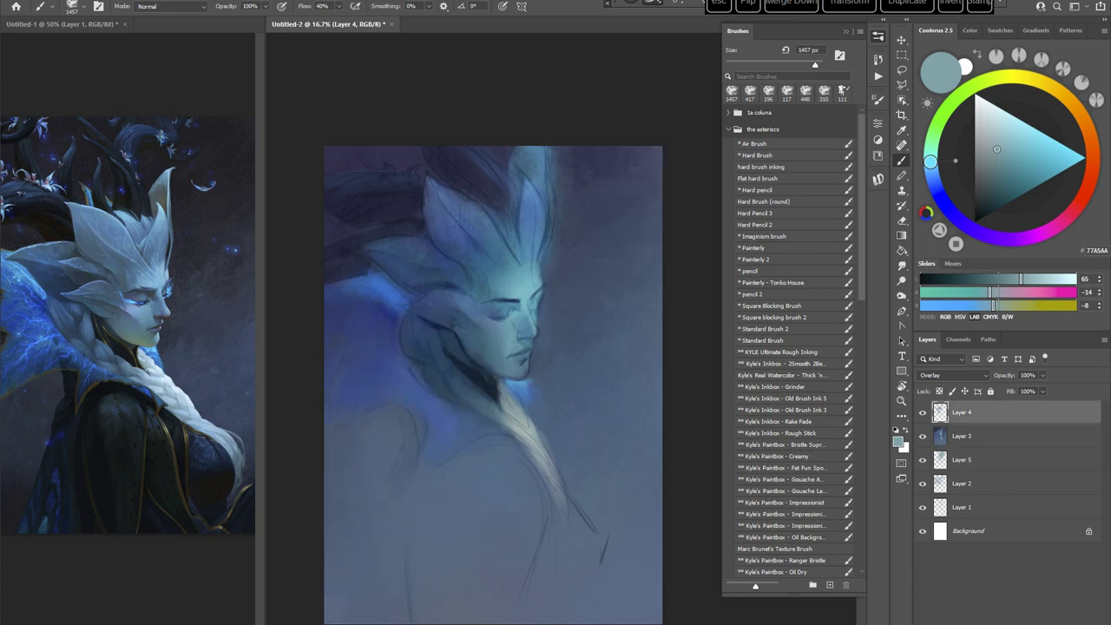
pyautogui.hotkey('ctrl', 'alt', 'shift', 'n')
pyautogui.click(765, 340)
pyautogui.moveTo(548, 427); pyautogui.dragTo(532, 447)
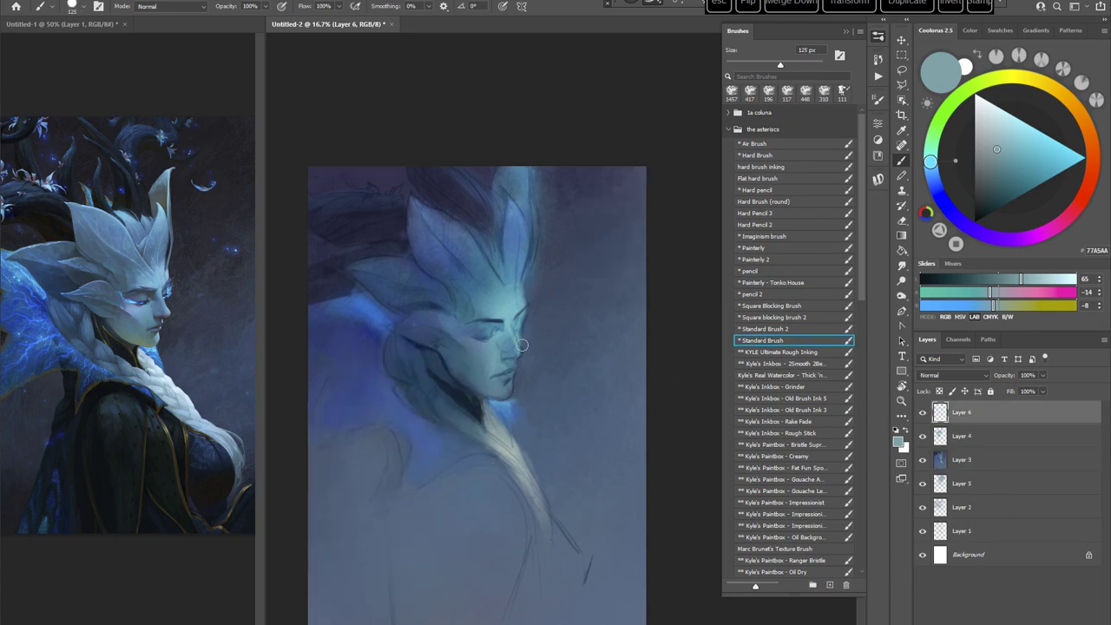
pyautogui.keyDown('alt'); pyautogui.click(423, 232); pyautogui.keyUp('alt')
pyautogui.click(988, 171)
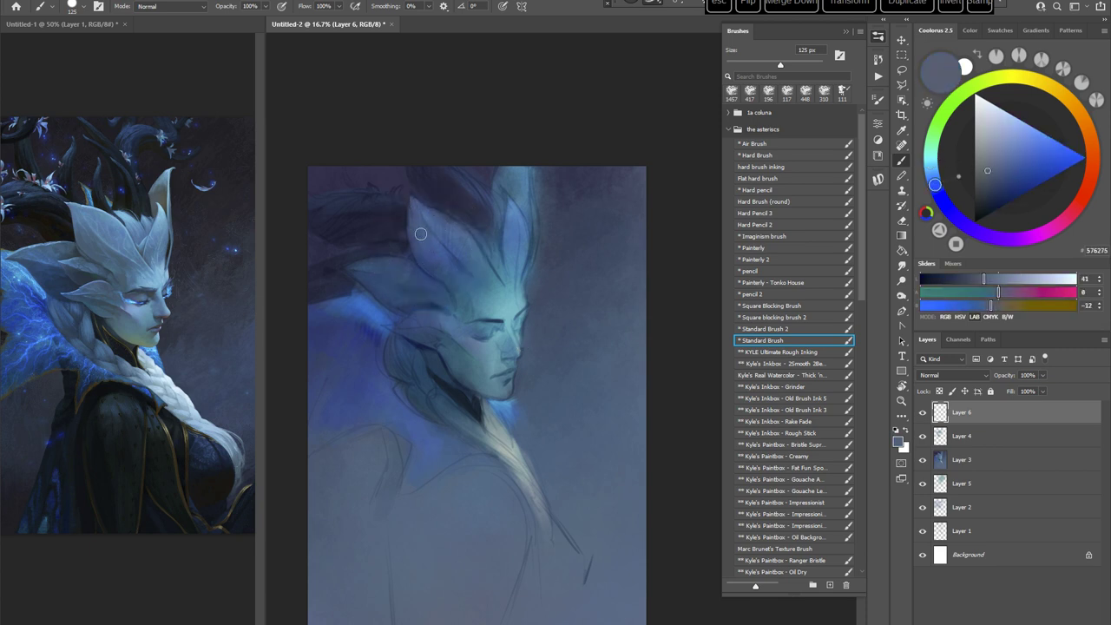
pyautogui.moveTo(508, 204); pyautogui.dragTo(509, 214)
# Step: Refine the tall back leaf and the dark gap between leaves with sampled teal and dark blue using the brush at 83 px
pyautogui.rightClick(545, 223)
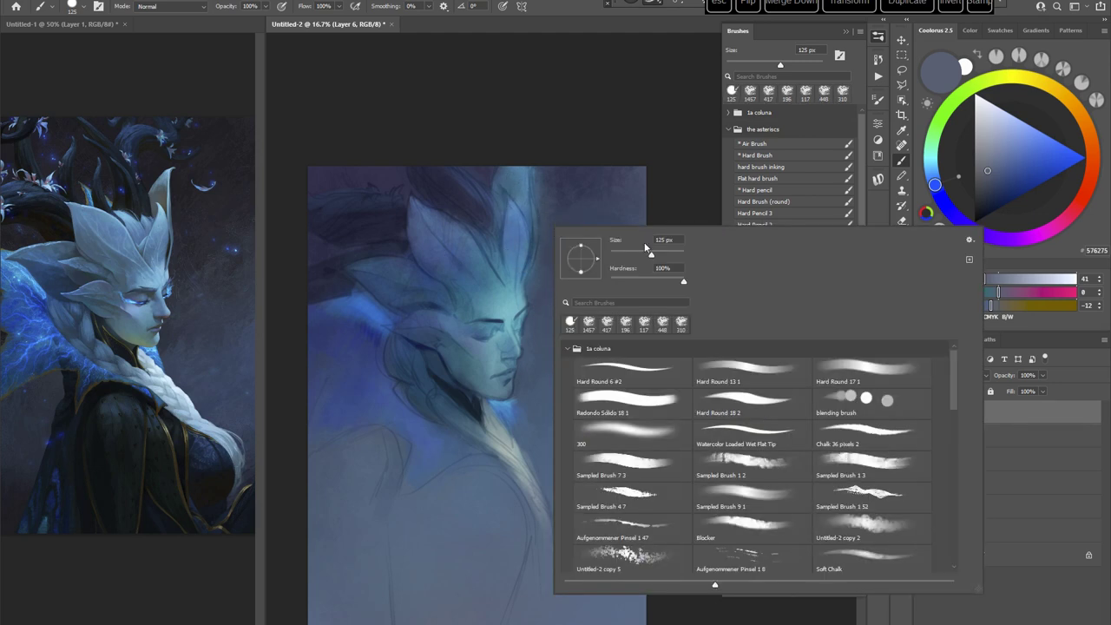
pyautogui.moveTo(647, 254); pyautogui.dragTo(639, 253)
pyautogui.press('Return')
pyautogui.keyDown('alt'); pyautogui.click(504, 178); pyautogui.keyUp('alt')
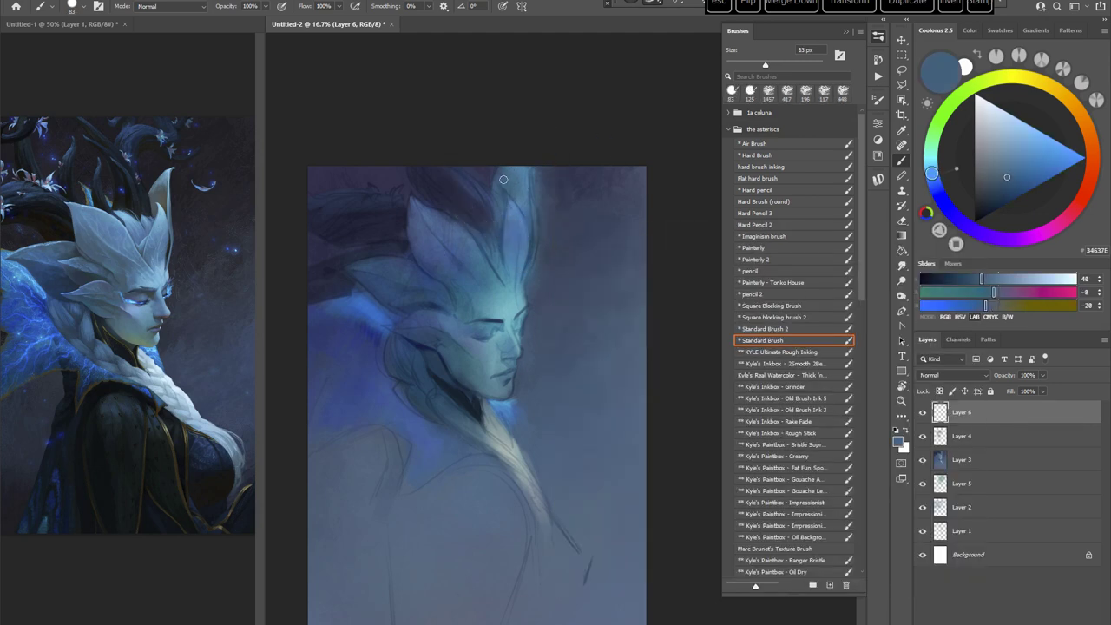
pyautogui.click(996, 187)
pyautogui.click(930, 159)
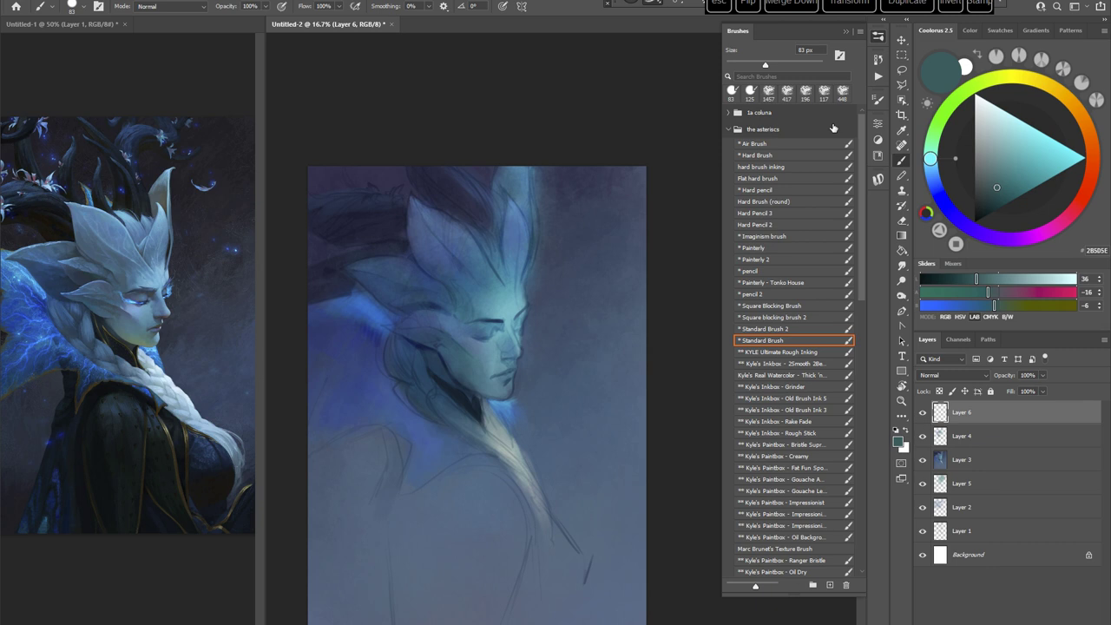
pyautogui.keyDown('alt'); pyautogui.click(506, 190); pyautogui.keyUp('alt')
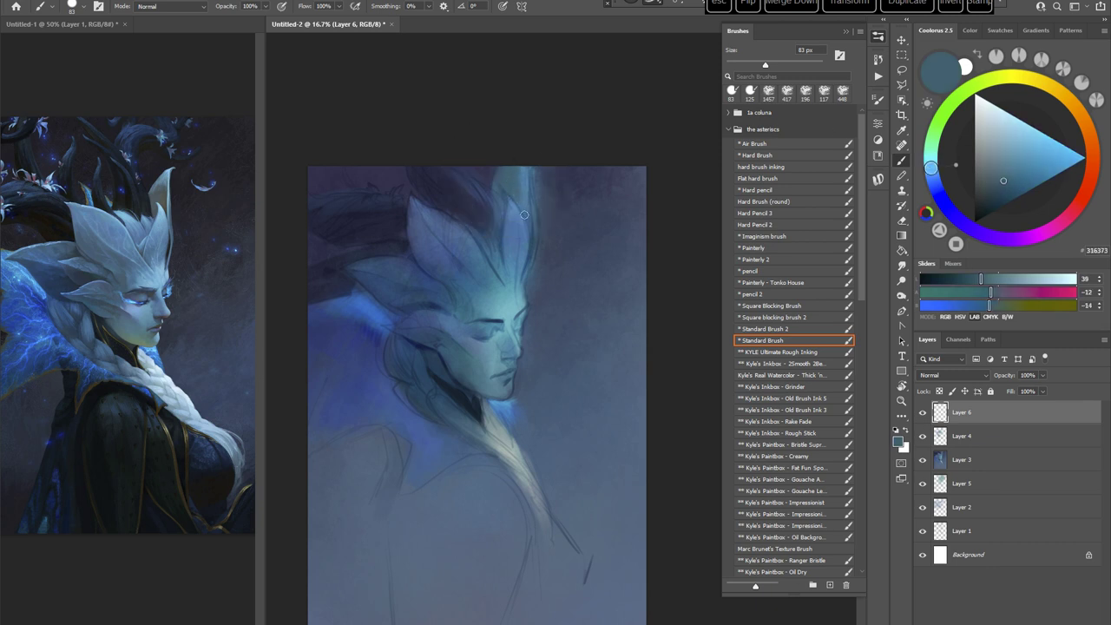
pyautogui.keyDown('alt'); pyautogui.click(492, 221); pyautogui.keyUp('alt')
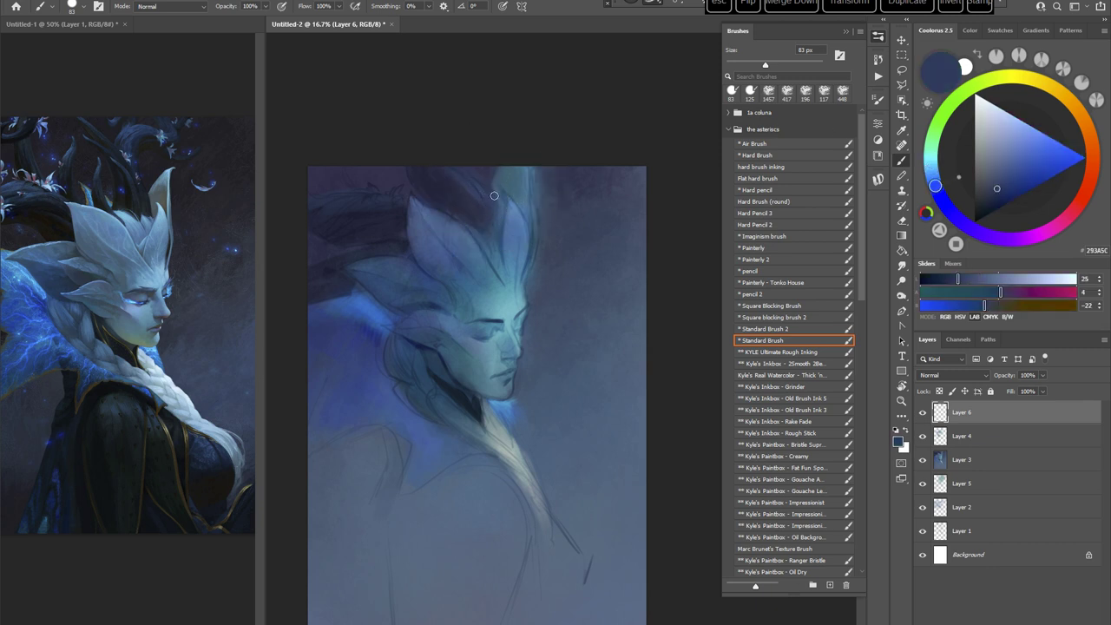
pyautogui.keyDown('alt'); pyautogui.click(480, 197); pyautogui.keyUp('alt')
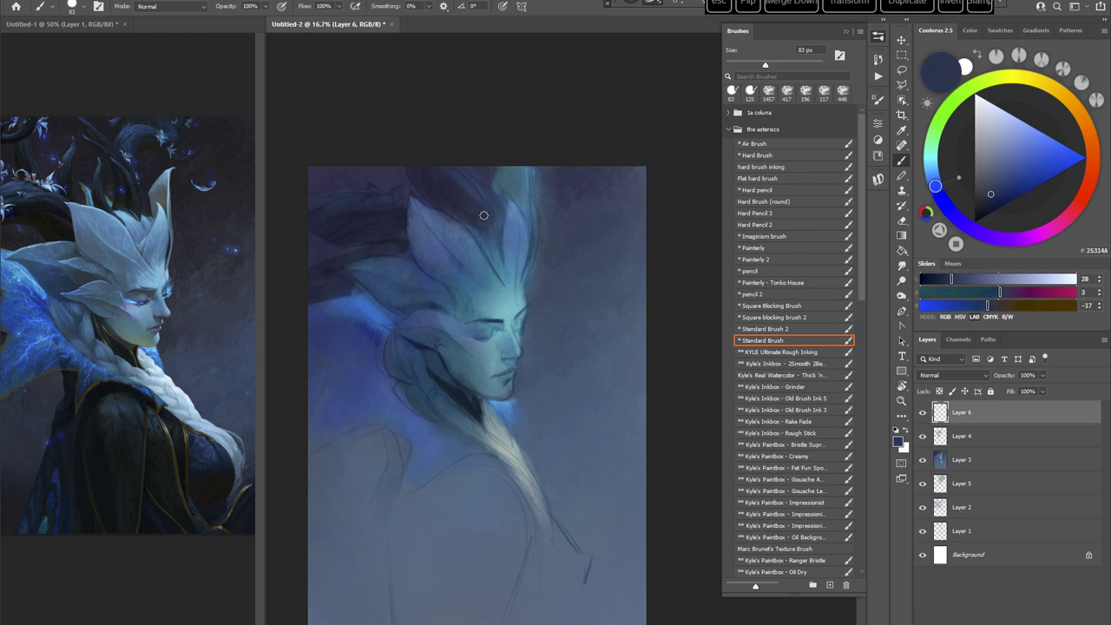
# Step: Reduce the brush to 39 px and paint pale gray-green hair strands between the leaves above the forehead
pyautogui.keyDown('alt'); pyautogui.click(484, 245); pyautogui.keyUp('alt')
pyautogui.rightClick(507, 203)
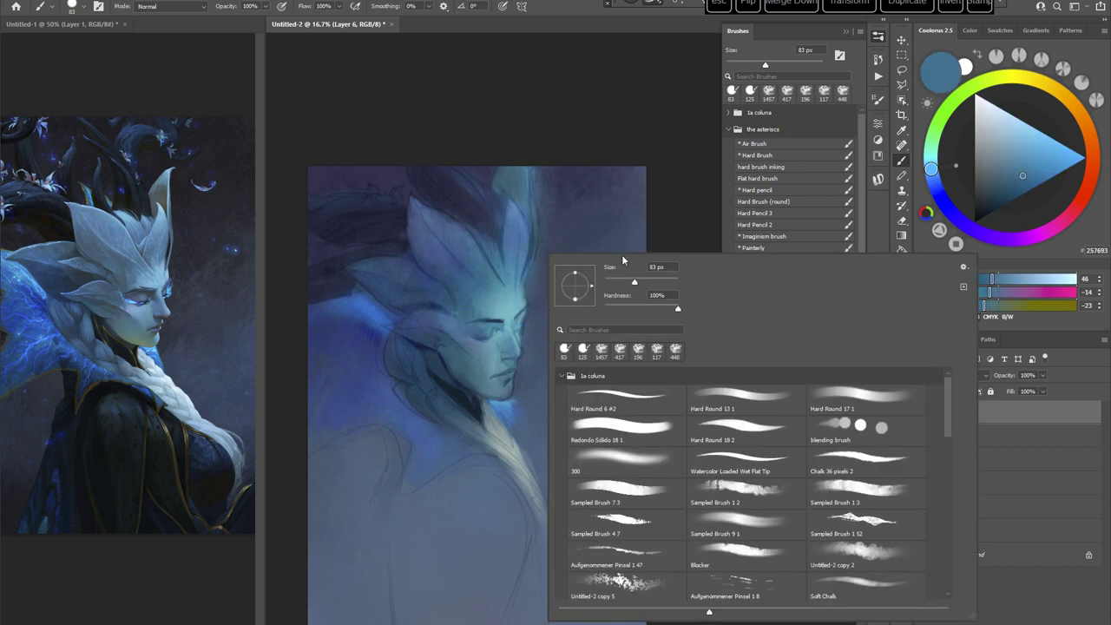
pyautogui.click(618, 282)
pyautogui.click(595, 77)
pyautogui.keyDown('alt'); pyautogui.click(468, 230); pyautogui.keyUp('alt')
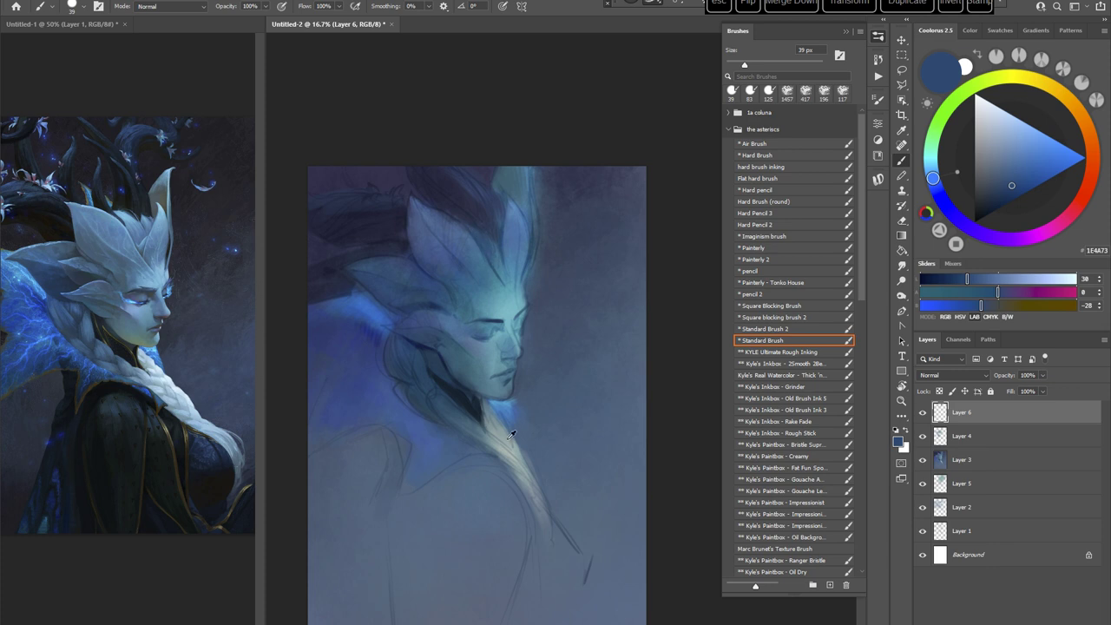
pyautogui.keyDown('alt'); pyautogui.click(498, 223); pyautogui.keyUp('alt')
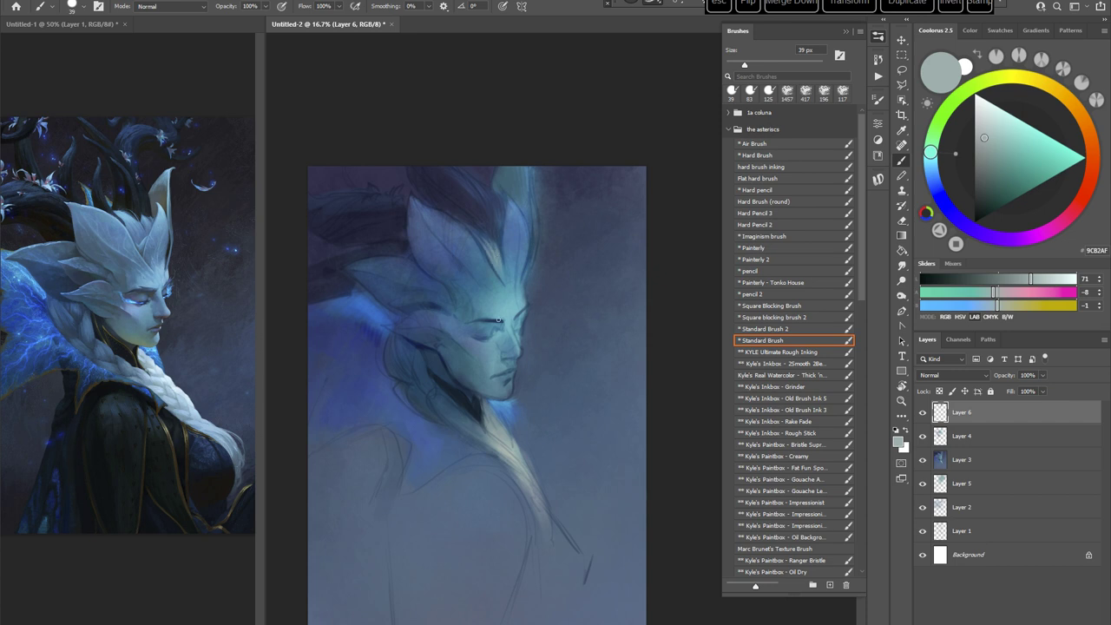
# Step: Rotate the canvas to rework the forehead and brow area with sampled medium blue, and restore the upright view
pyautogui.press('r')
pyautogui.moveTo(620, 332)
pyautogui.mouseDown()
pyautogui.moveTo(609, 300)
pyautogui.moveTo(537, 284)
pyautogui.mouseUp()
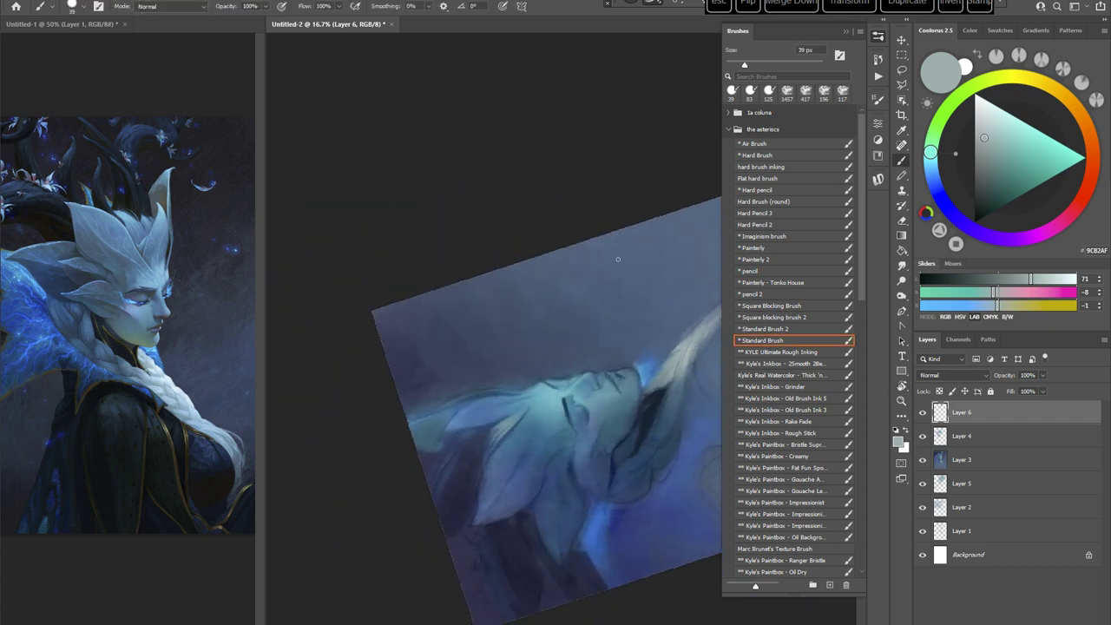
pyautogui.press('space')
pyautogui.moveTo(640, 364); pyautogui.dragTo(533, 292)
pyautogui.press('r')
pyautogui.moveTo(531, 225); pyautogui.dragTo(580, 223)
pyautogui.keyDown('alt'); pyautogui.click(474, 284); pyautogui.keyUp('alt')
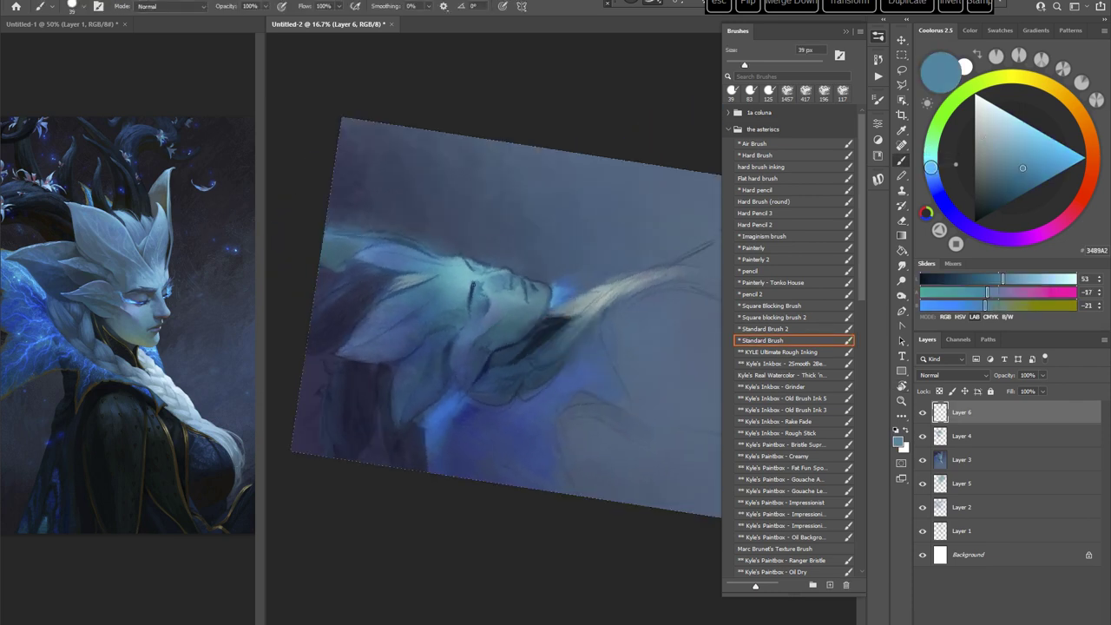
pyautogui.press('Escape')
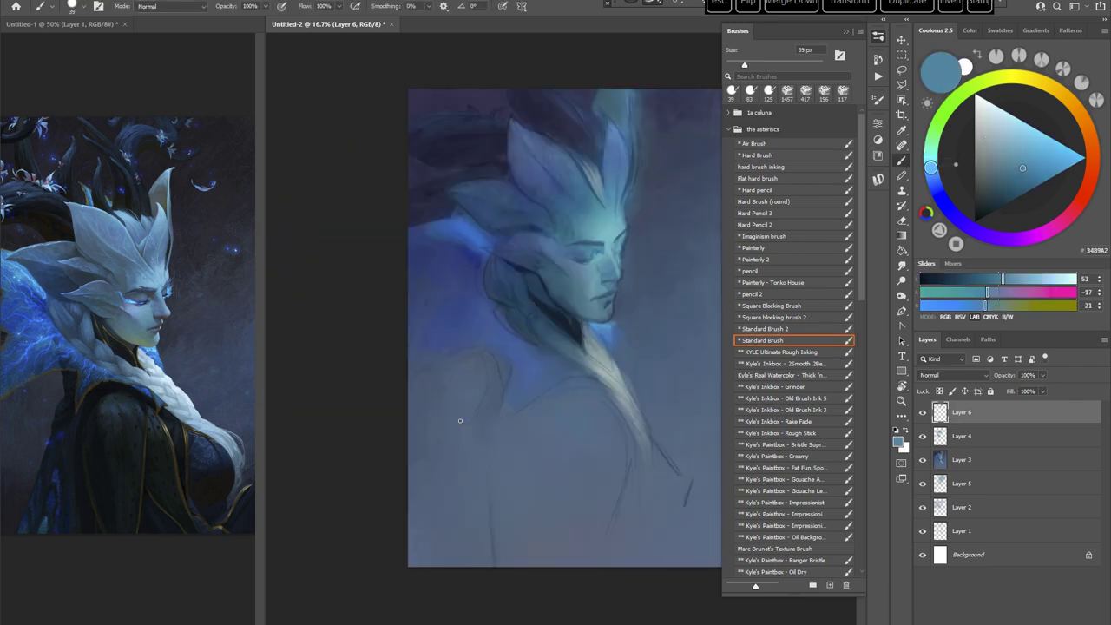
# Step: Refine the forehead and nose profile with sampled light cyan on a rotated canvas, and restore the upright view
pyautogui.press('space')
pyautogui.moveTo(599, 446); pyautogui.dragTo(541, 463)
pyautogui.keyDown('alt'); pyautogui.click(551, 248); pyautogui.keyUp('alt')
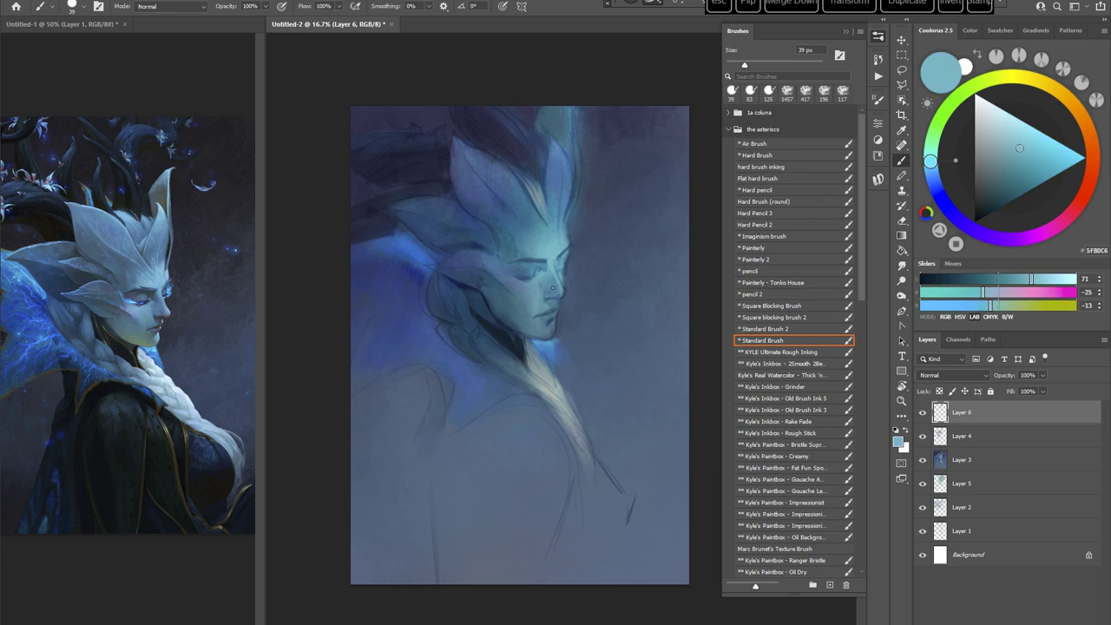
pyautogui.press('r')
pyautogui.moveTo(634, 238); pyautogui.dragTo(519, 369)
pyautogui.press('space')
pyautogui.keyDown('alt'); pyautogui.click(565, 397); pyautogui.keyUp('alt')
pyautogui.press('Escape')
pyautogui.press('space')
pyautogui.press('z')
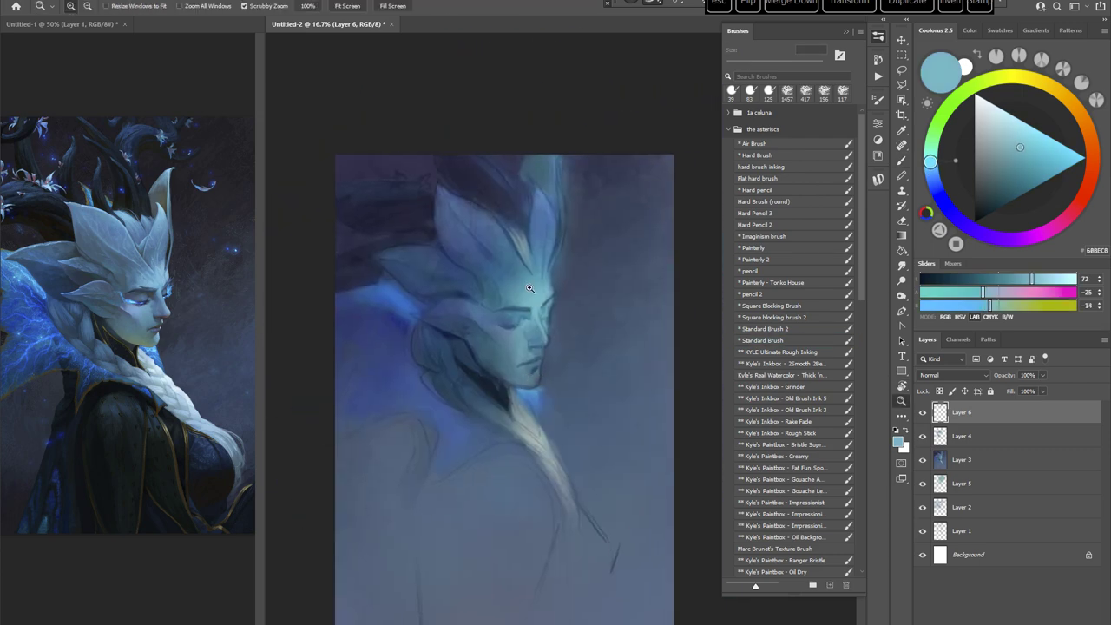
# Step: Refine the far brow, eye socket and nose bridge with sampled medium and dark blues using the Standard Brush at 39 px
pyautogui.moveTo(477, 265); pyautogui.dragTo(556, 262)
pyautogui.press('b')
pyautogui.scroll(1, 556, 261)
pyautogui.keyDown('alt'); pyautogui.click(561, 251); pyautogui.keyUp('alt')
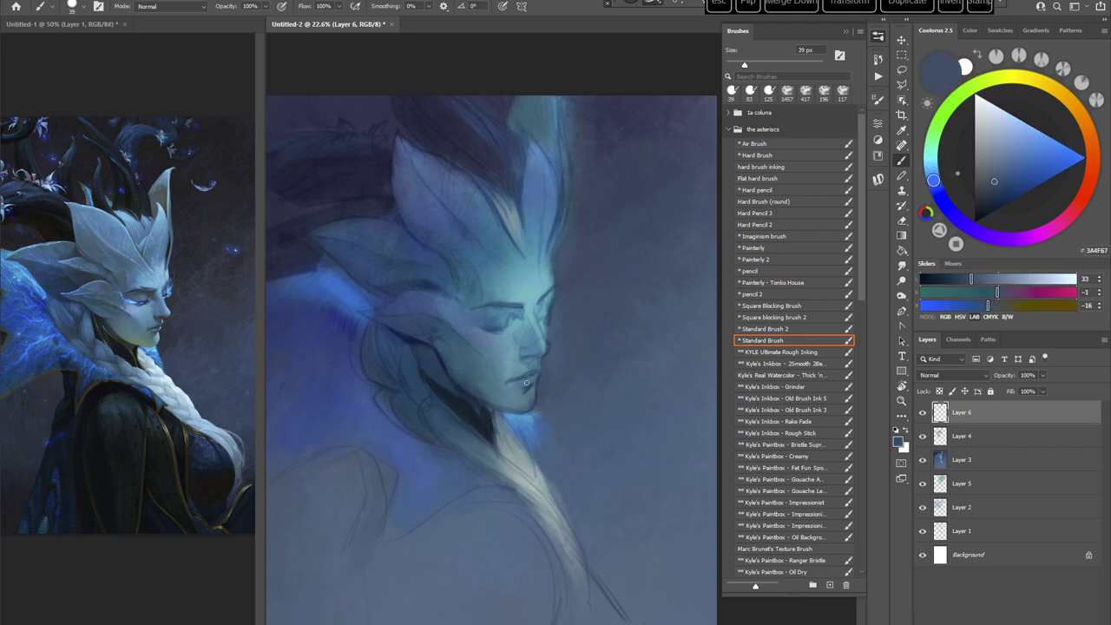
pyautogui.keyDown('alt'); pyautogui.click(544, 295); pyautogui.keyUp('alt')
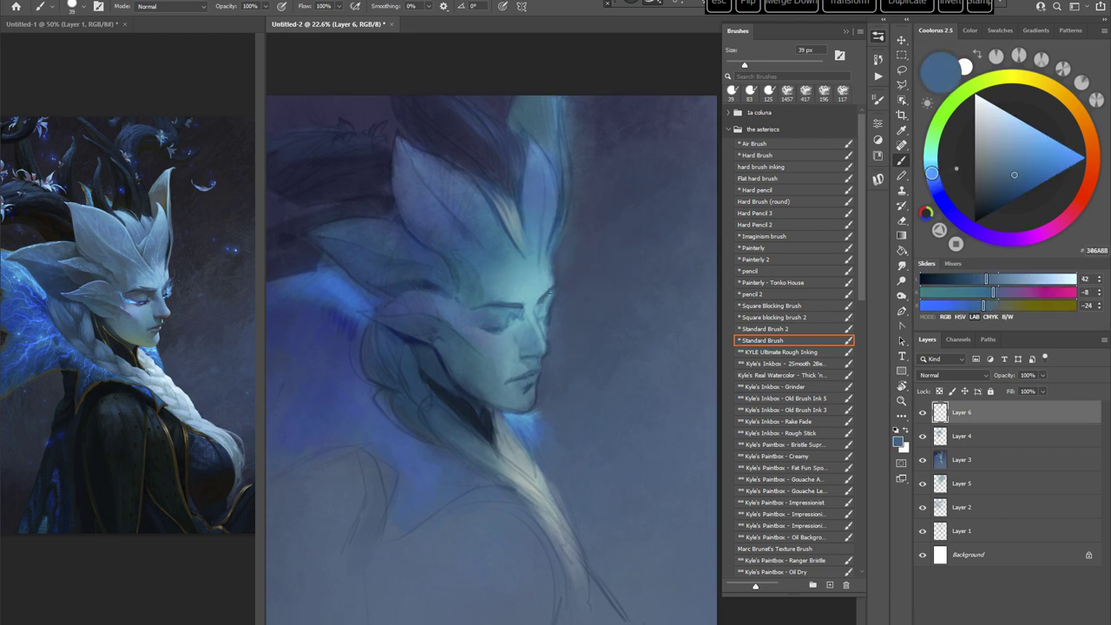
pyautogui.keyDown('alt'); pyautogui.click(552, 285); pyautogui.keyUp('alt')
pyautogui.keyDown('alt'); pyautogui.click(543, 297); pyautogui.keyUp('alt')
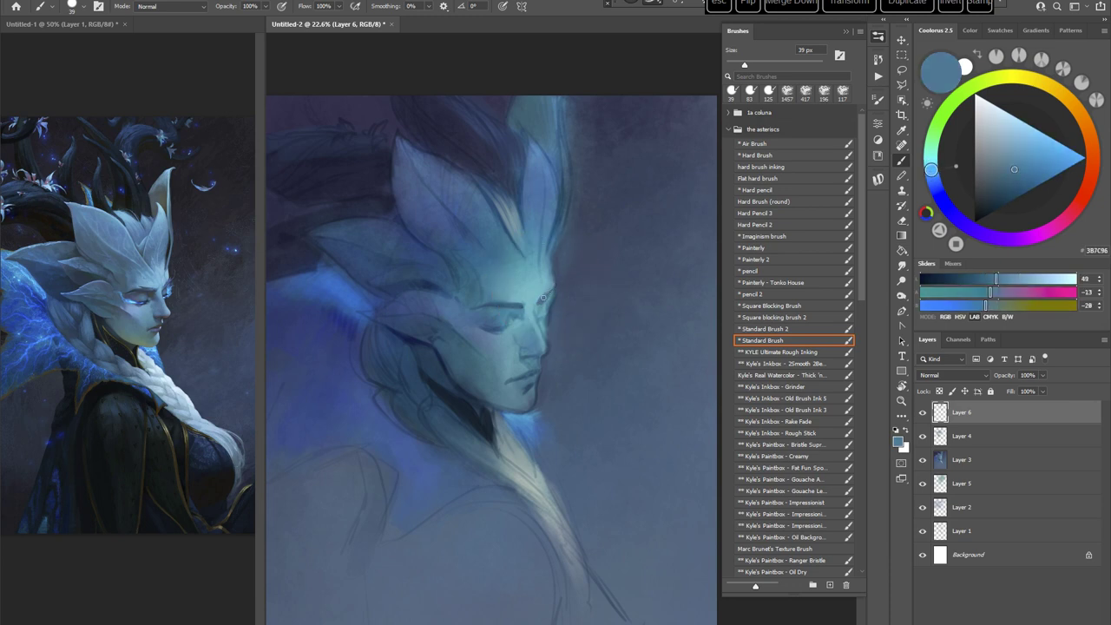
pyautogui.keyDown('alt'); pyautogui.click(533, 339); pyautogui.keyUp('alt')
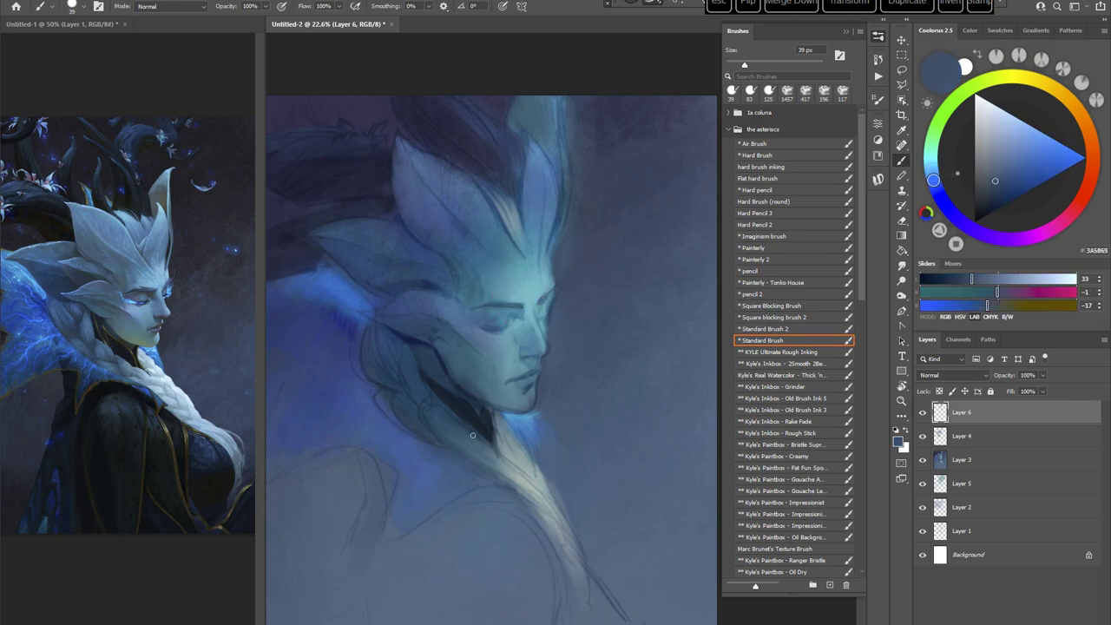
# Step: Enlarge the brush to 56 px and shade the ear leaf with sampled and darkened blue on a rotated canvas
pyautogui.keyDown('alt'); pyautogui.click(395, 315); pyautogui.keyUp('alt')
pyautogui.press('r')
pyautogui.moveTo(556, 444); pyautogui.dragTo(623, 331)
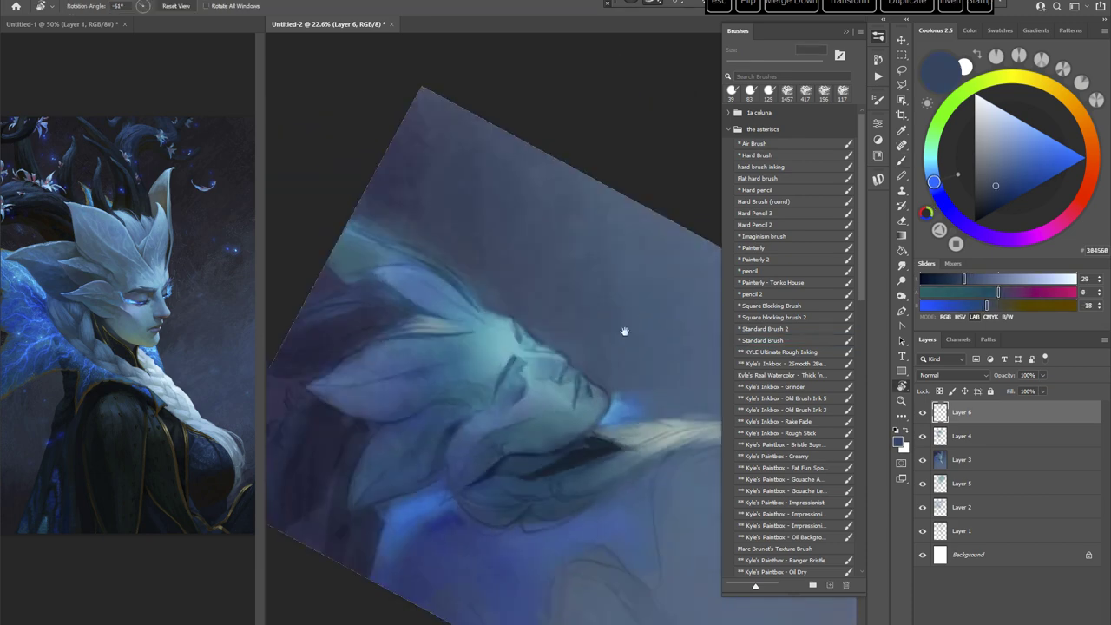
pyautogui.rightClick(673, 328)
pyautogui.click(665, 104)
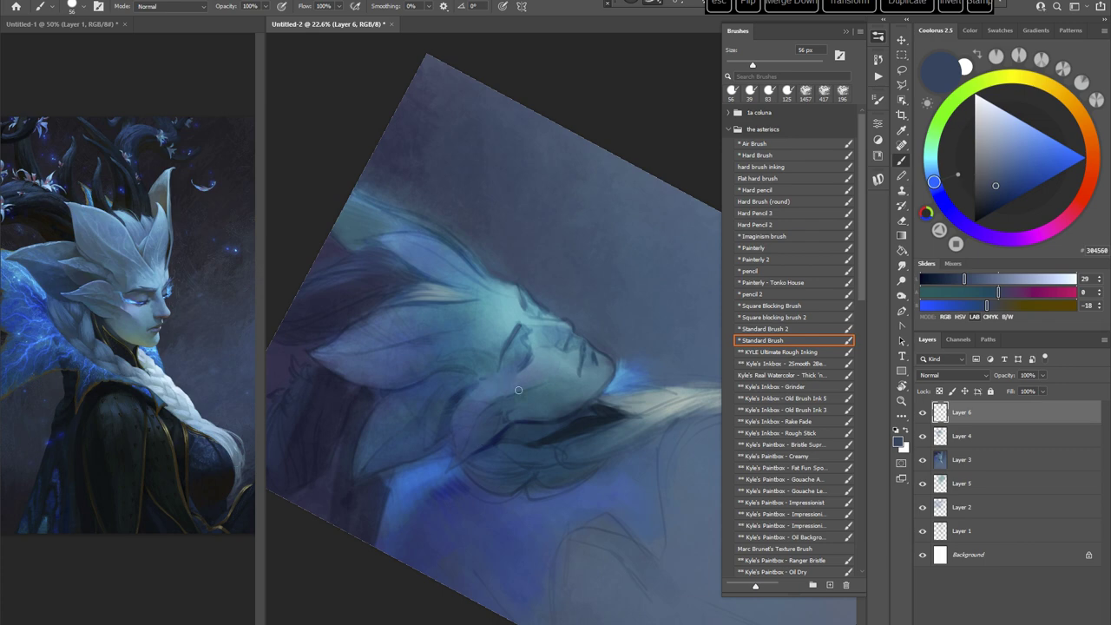
pyautogui.keyDown('alt'); pyautogui.click(475, 443); pyautogui.keyUp('alt')
pyautogui.click(991, 197)
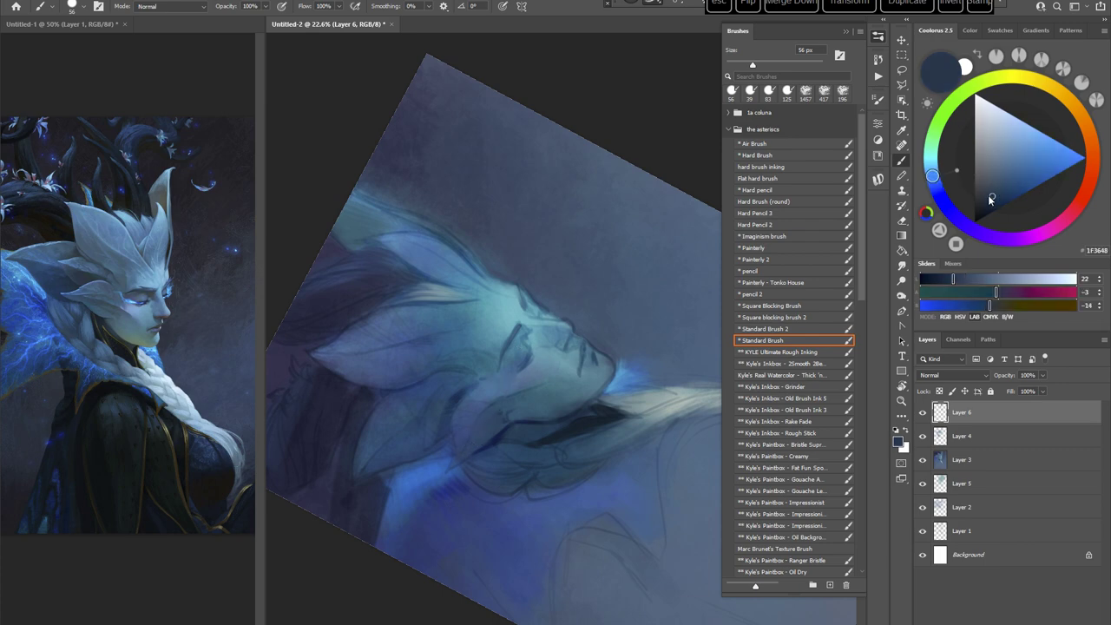
pyautogui.press('Escape')
# Step: Deepen the shadows between the ear leaf and the leaves above it with dark blue on rotated views, restoring the upright view
pyautogui.press('r')
pyautogui.moveTo(631, 387); pyautogui.dragTo(531, 453)
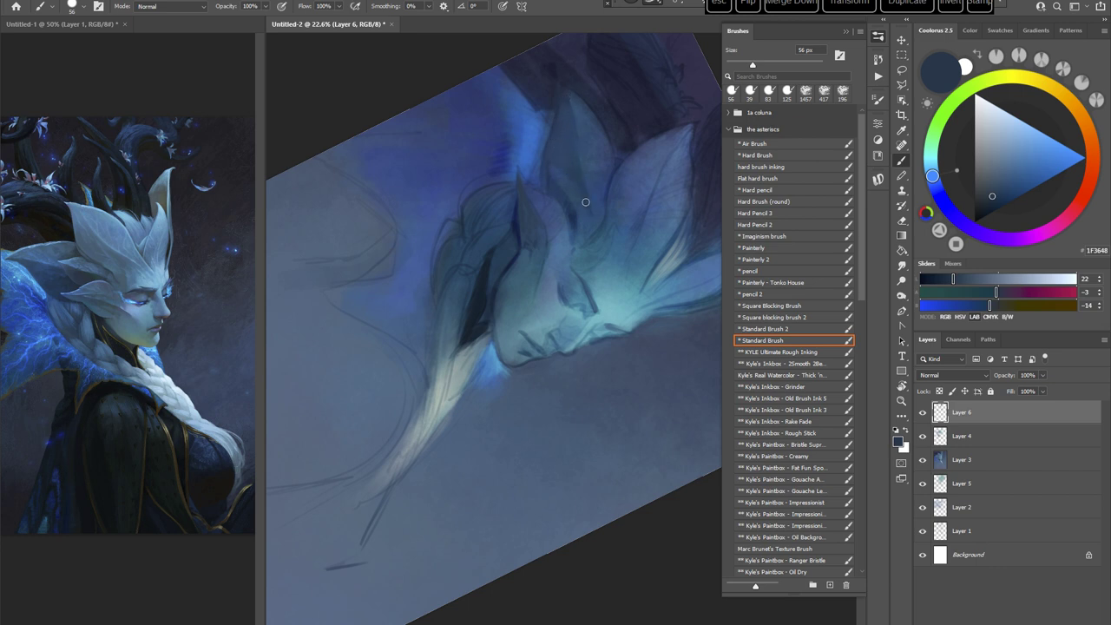
pyautogui.press('Escape')
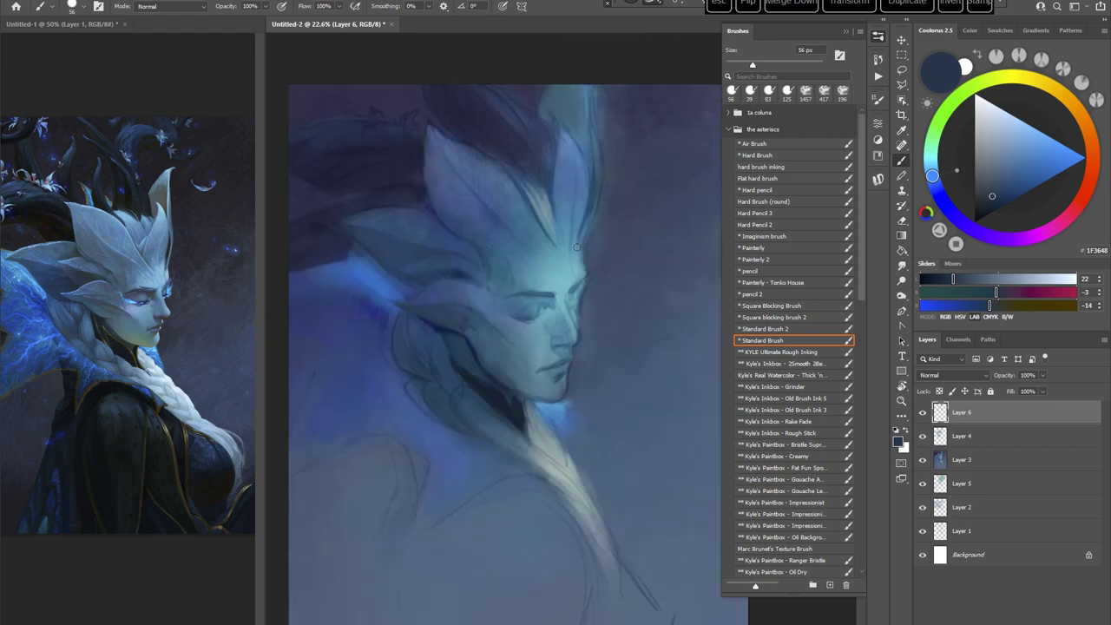
pyautogui.press('r')
pyautogui.moveTo(615, 376); pyautogui.dragTo(550, 266)
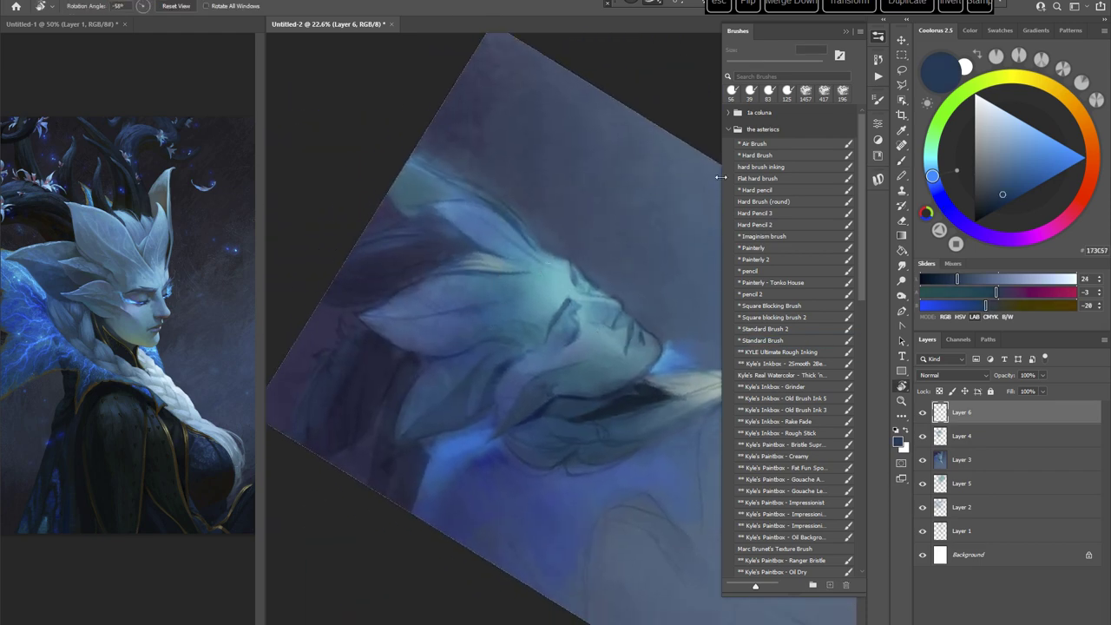
pyautogui.click(895, 165)
pyautogui.click(895, 165)
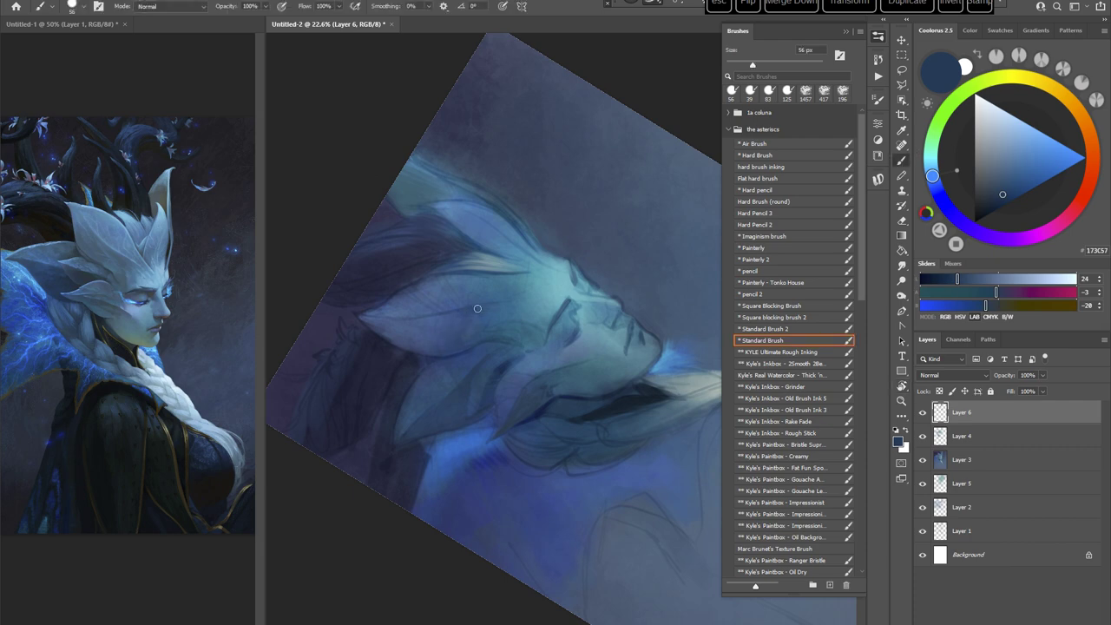
pyautogui.moveTo(493, 303)
pyautogui.mouseDown()
pyautogui.moveTo(484, 323)
pyautogui.moveTo(510, 325)
pyautogui.mouseUp()
pyautogui.press('Escape')
# Step: Switch to the Painterly brush at 125 px and soften the base of the large front leaf with sampled blue and teal on a rotated canvas
pyautogui.press('r')
pyautogui.moveTo(664, 334)
pyautogui.mouseDown()
pyautogui.moveTo(595, 431)
pyautogui.moveTo(574, 340)
pyautogui.mouseUp()
pyautogui.keyDown('alt'); pyautogui.click(560, 302); pyautogui.keyUp('alt')
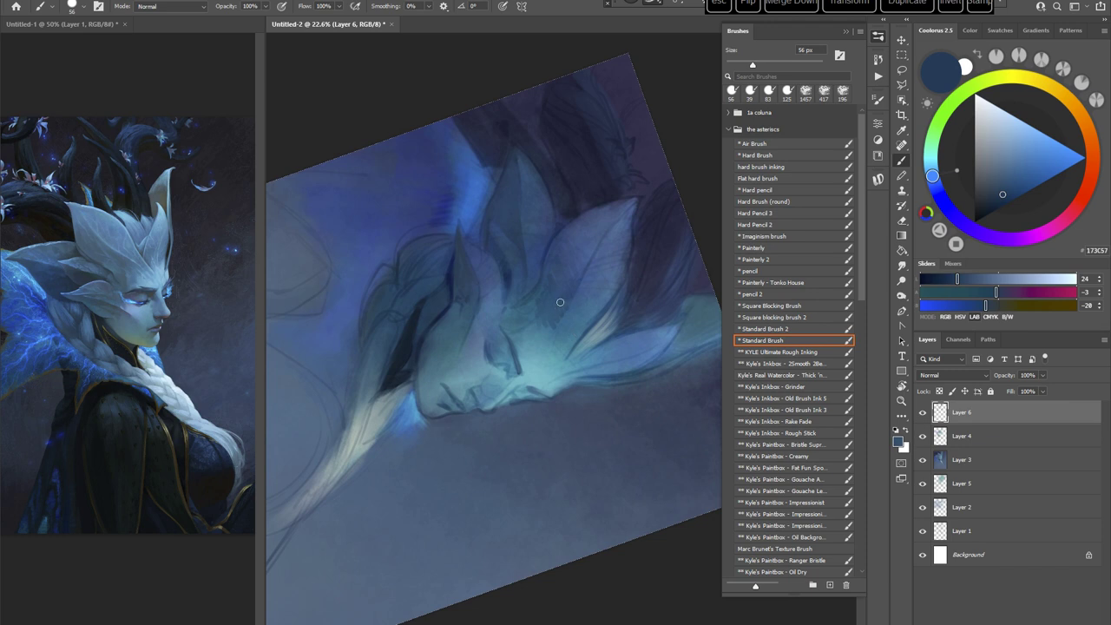
pyautogui.keyDown('alt'); pyautogui.click(567, 304); pyautogui.keyUp('alt')
pyautogui.click(734, 248)
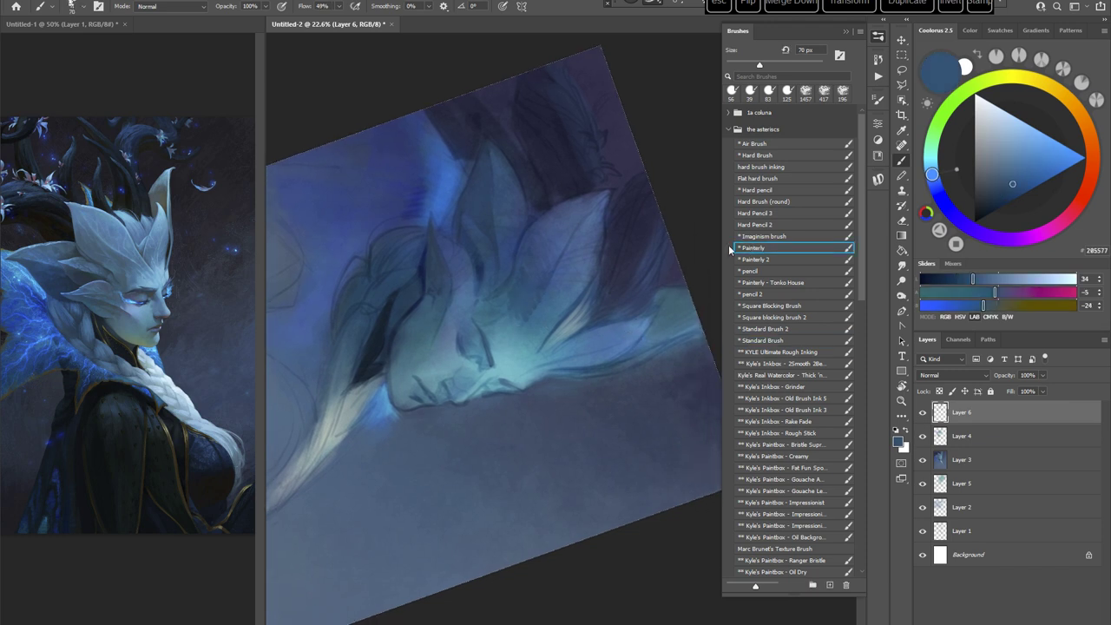
pyautogui.press(']')
pyautogui.press(']')
pyautogui.press(']')
pyautogui.keyDown('alt'); pyautogui.click(518, 321); pyautogui.keyUp('alt')
pyautogui.moveTo(513, 327); pyautogui.dragTo(513, 313)
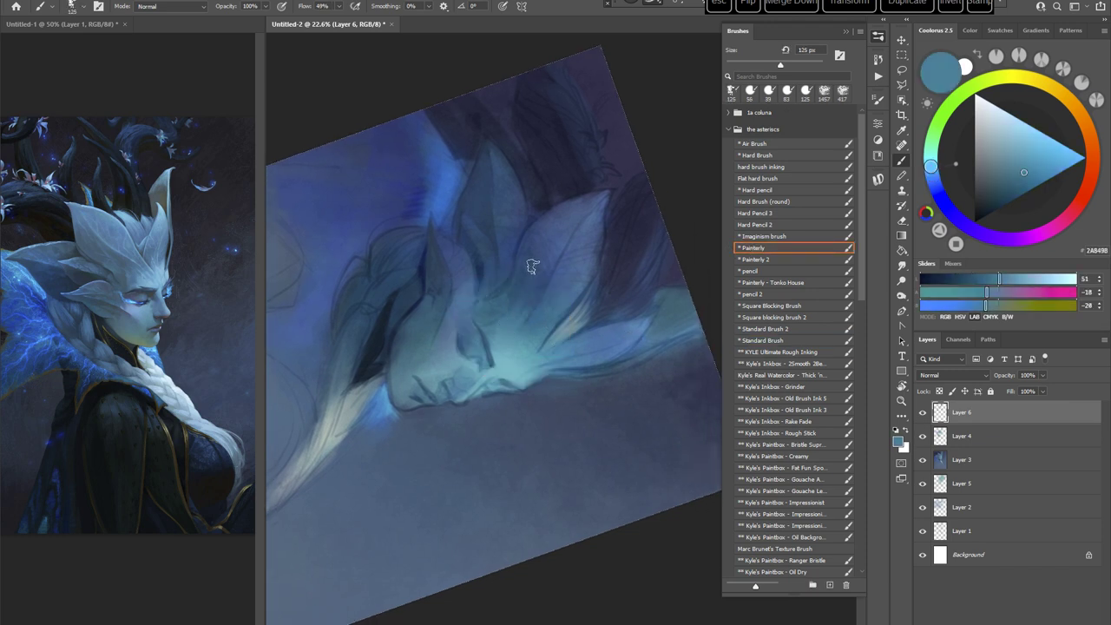
# Step: Blend the leaves into the forehead with sampled dark blue, teal and light cyan using the Painterly brush
pyautogui.keyDown('alt'); pyautogui.click(526, 276); pyautogui.keyUp('alt')
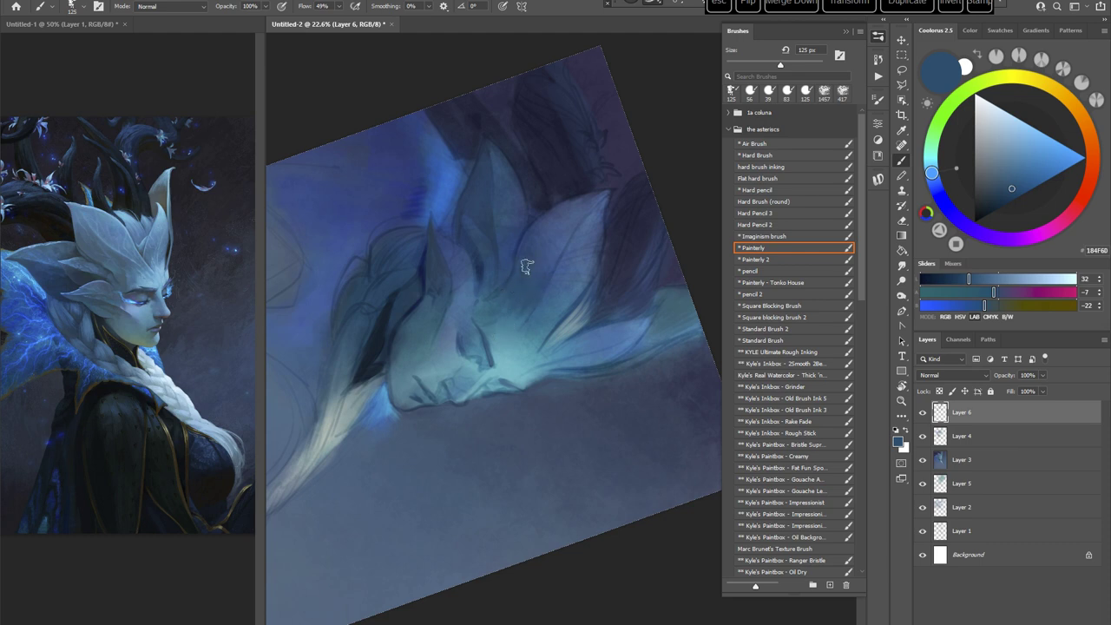
pyautogui.keyDown('alt'); pyautogui.click(540, 317); pyautogui.keyUp('alt')
pyautogui.keyDown('alt'); pyautogui.click(524, 349); pyautogui.keyUp('alt')
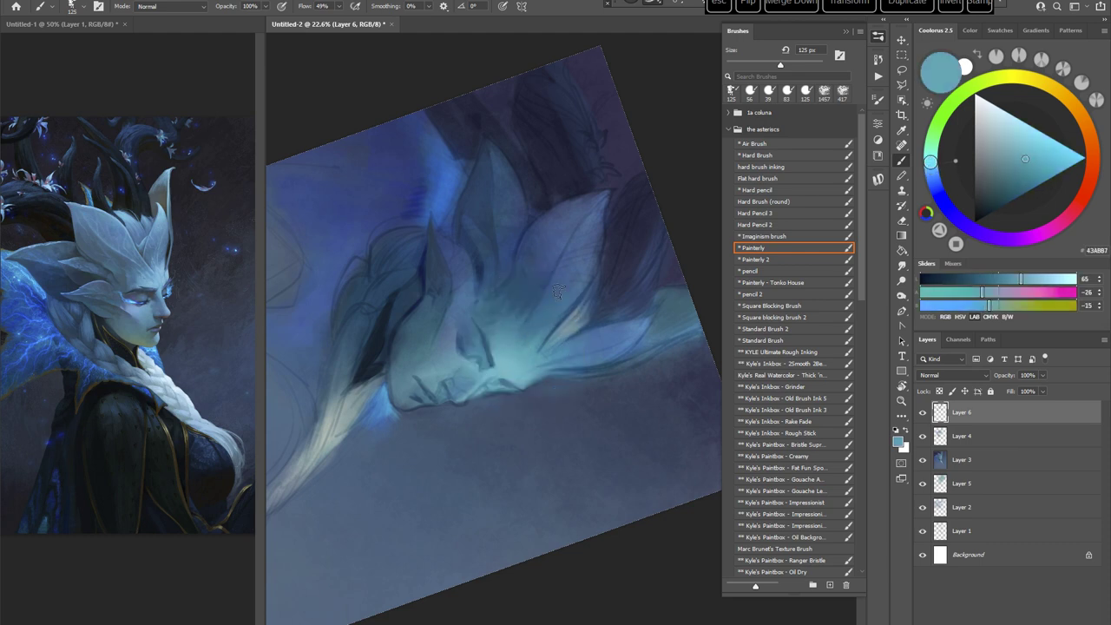
pyautogui.keyDown('alt'); pyautogui.click(528, 339); pyautogui.keyUp('alt')
pyautogui.keyDown('alt'); pyautogui.click(524, 370); pyautogui.keyUp('alt')
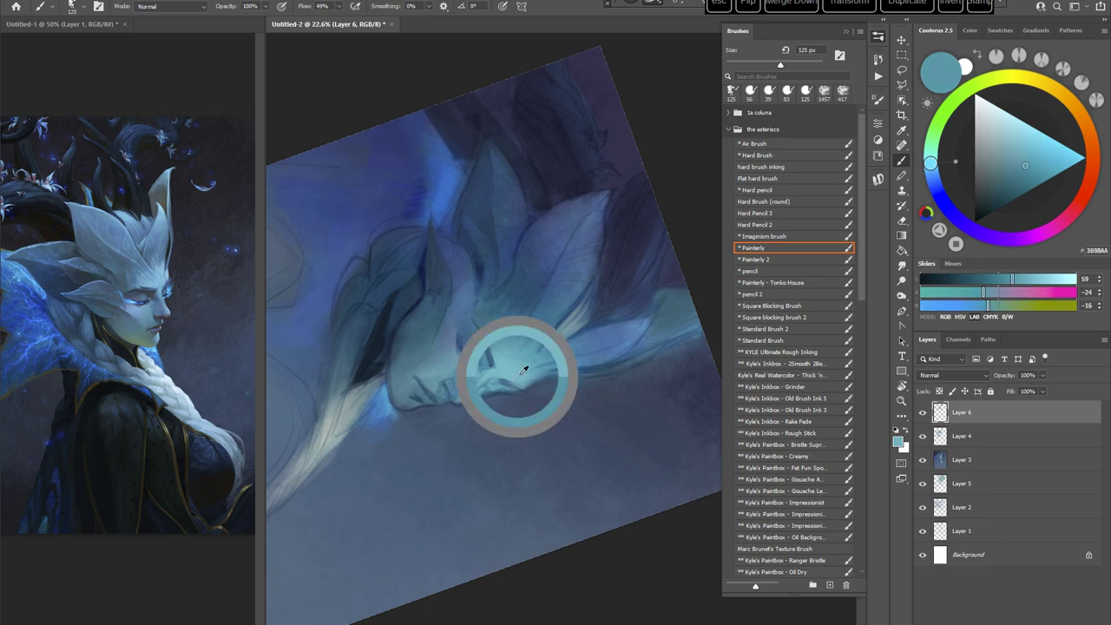
pyautogui.keyDown('alt'); pyautogui.click(576, 354); pyautogui.keyUp('alt')
pyautogui.keyDown('alt'); pyautogui.click(528, 372); pyautogui.keyUp('alt')
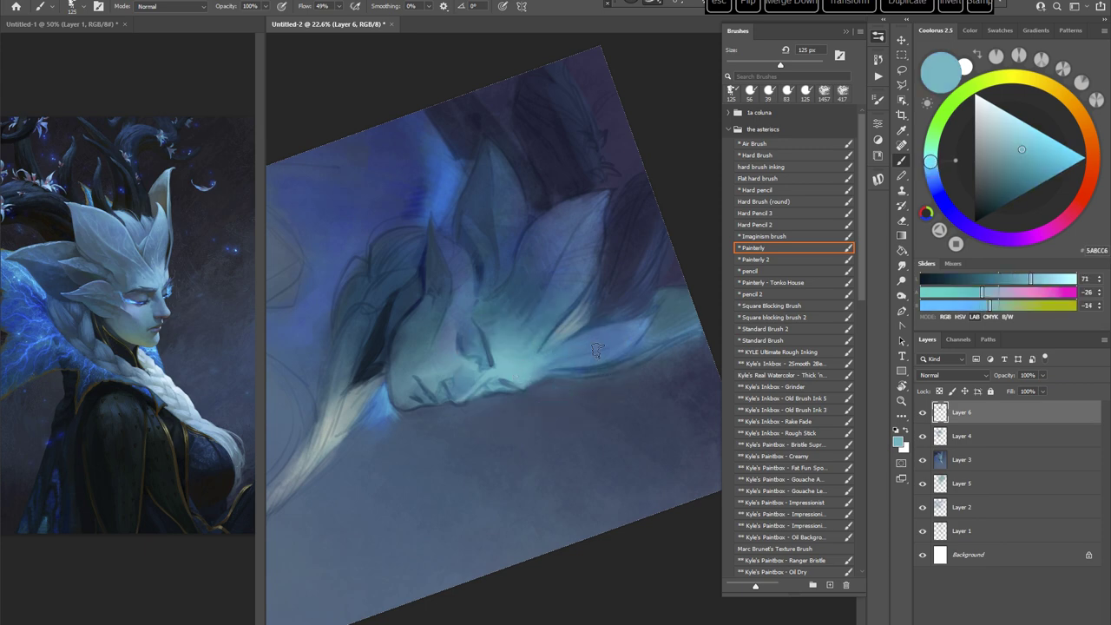
# Step: Blend light cyan from the forehead into the temple on a rotated canvas, and restore the upright view
pyautogui.press('r')
pyautogui.moveTo(620, 345)
pyautogui.mouseDown()
pyautogui.moveTo(576, 390)
pyautogui.moveTo(510, 330)
pyautogui.mouseUp()
pyautogui.press('b')
pyautogui.moveTo(634, 382); pyautogui.dragTo(511, 393)
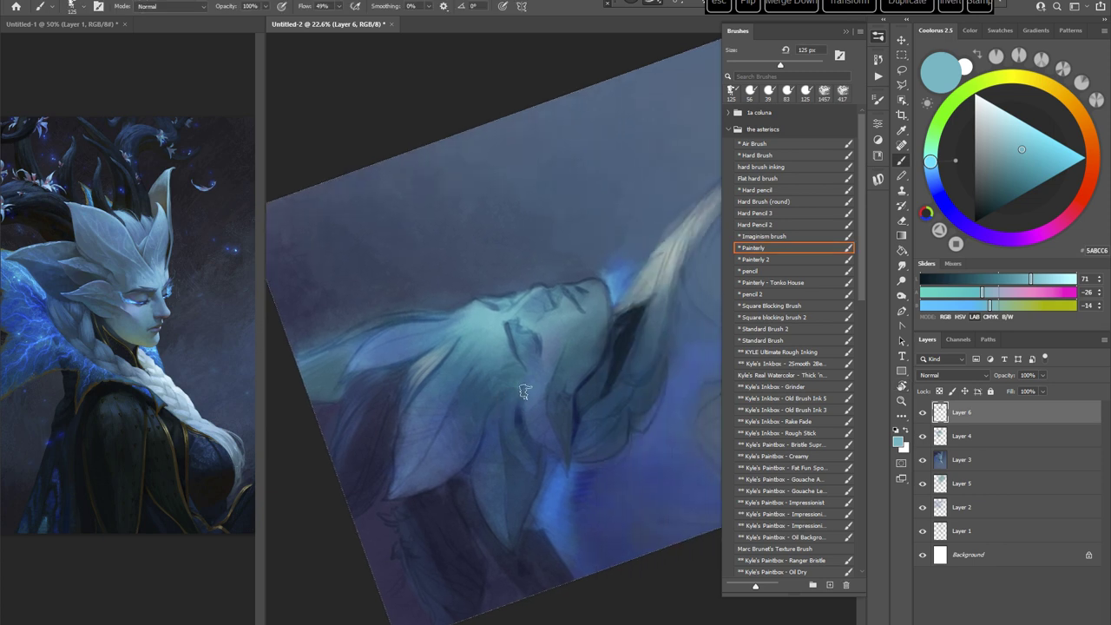
pyautogui.press('Escape')
# Step: Switch to the Standard Brush at 125 px and tint the nose with muted brown #786850 on a tilted canvas
pyautogui.moveTo(591, 430); pyautogui.dragTo(566, 401)
pyautogui.click(785, 340)
pyautogui.press('r')
pyautogui.moveTo(659, 408)
pyautogui.mouseDown()
pyautogui.moveTo(627, 442)
pyautogui.moveTo(578, 404)
pyautogui.mouseUp()
pyautogui.keyDown('alt'); pyautogui.click(463, 246); pyautogui.keyUp('alt')
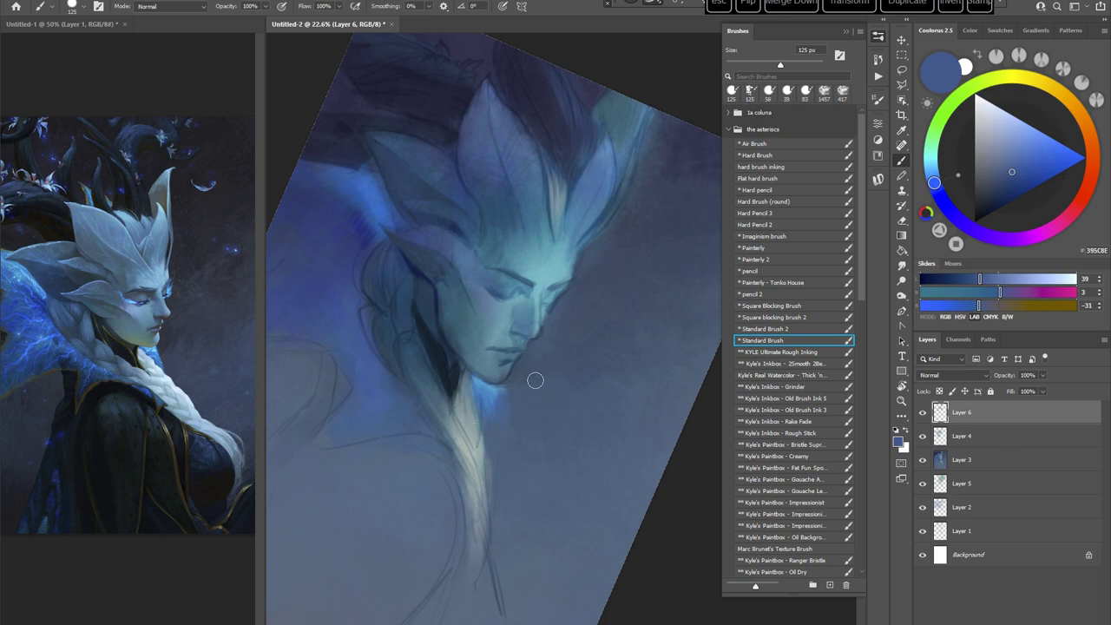
pyautogui.keyDown('alt'); pyautogui.click(482, 290); pyautogui.keyUp('alt')
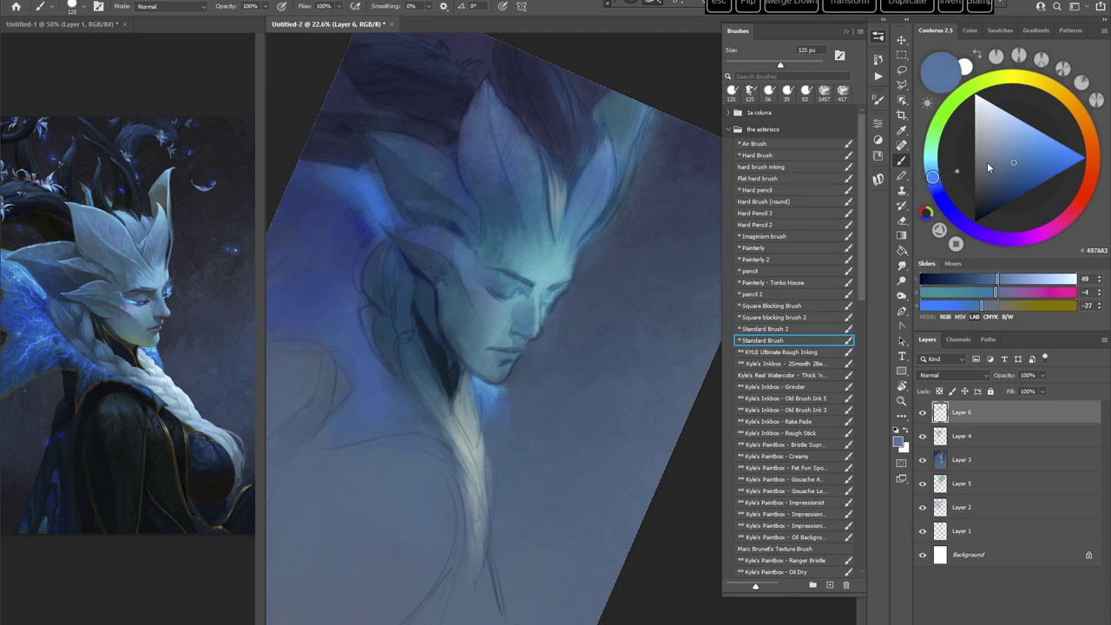
pyautogui.click(985, 168)
pyautogui.click(1086, 133)
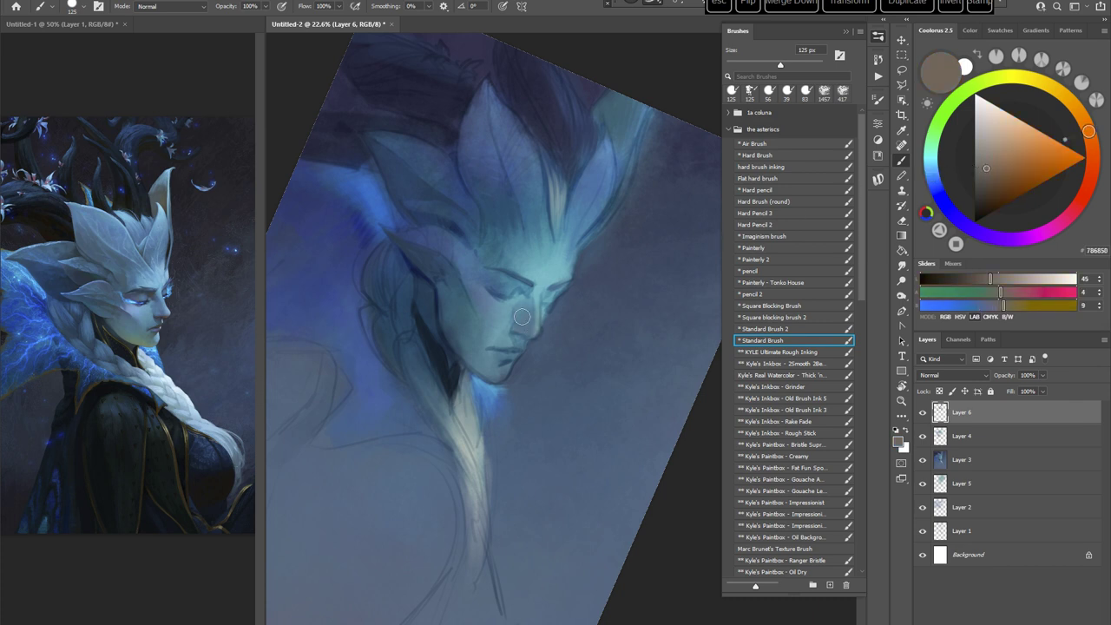
# Step: Paint a lighter muted tan on the nose and lower face with the brush at 91 px on a rotated canvas, and restore the upright view
pyautogui.press('r')
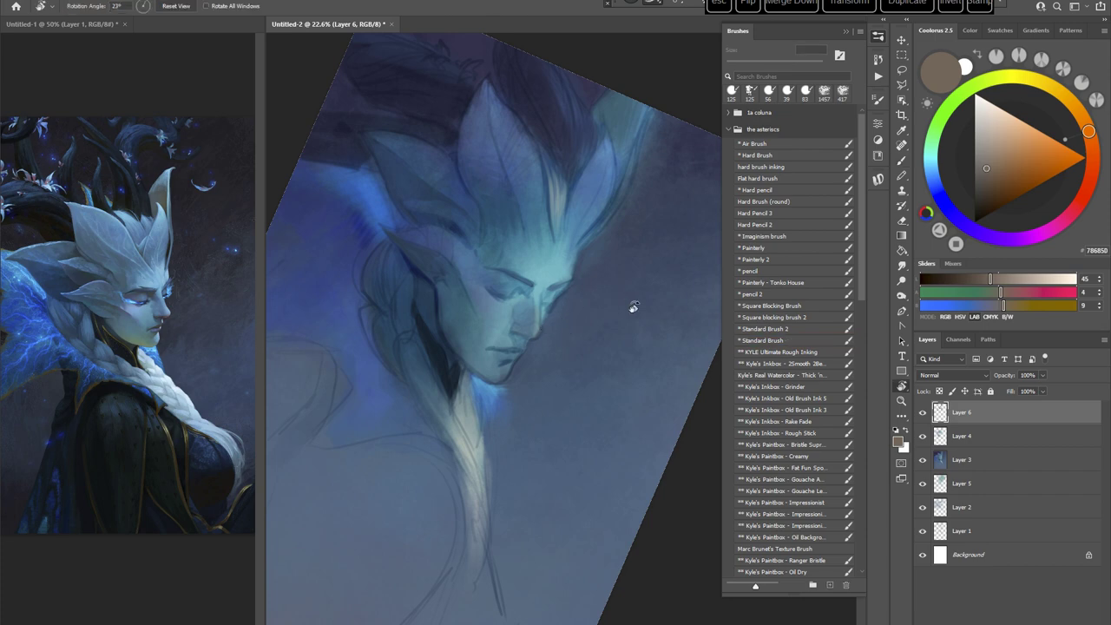
pyautogui.press('b')
pyautogui.moveTo(634, 306)
pyautogui.mouseDown()
pyautogui.moveTo(636, 320)
pyautogui.moveTo(590, 374)
pyautogui.moveTo(577, 327)
pyautogui.mouseUp()
pyautogui.click(989, 159)
pyautogui.click(1082, 121)
pyautogui.press('r')
pyautogui.press('b')
pyautogui.rightClick(575, 254)
pyautogui.click(665, 279)
pyautogui.click(629, 41)
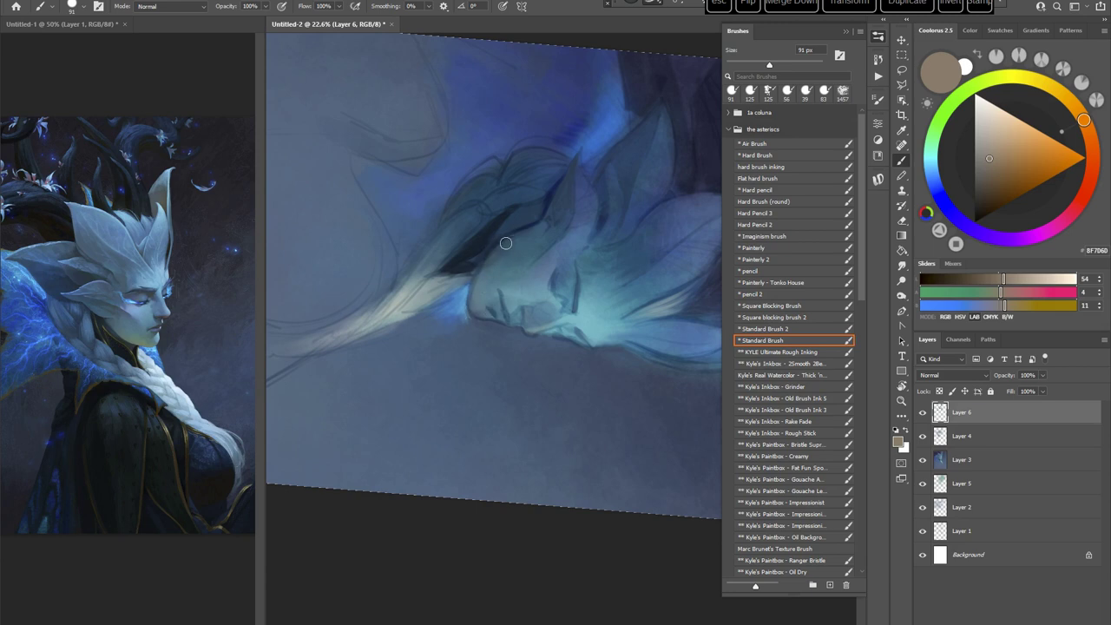
pyautogui.press('Escape')
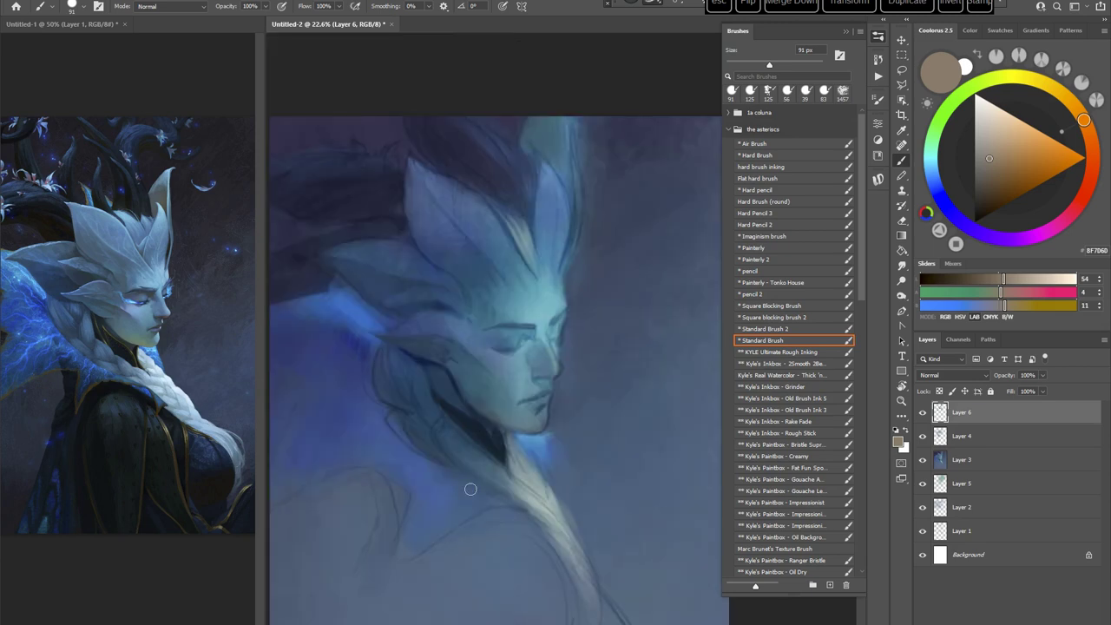
# Step: Switch to the Painterly brush at 70 px and refine the large leaf's front edge and forehead strands with blue, gray-teal and brighter teal
pyautogui.keyDown('alt'); pyautogui.click(507, 208); pyautogui.keyUp('alt')
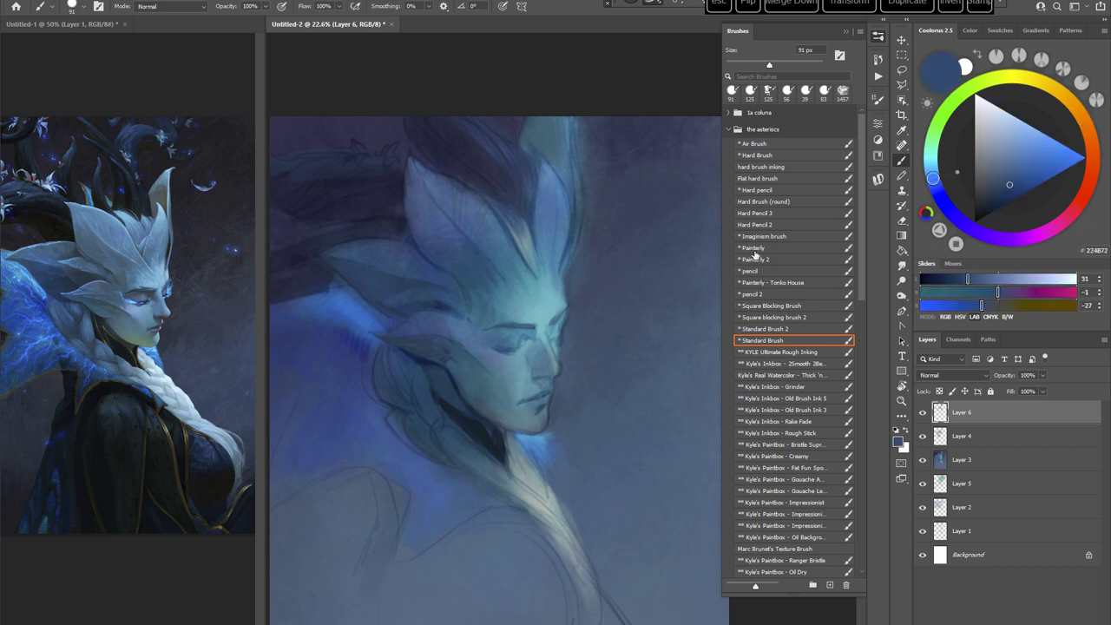
pyautogui.click(754, 255)
pyautogui.keyDown('alt'); pyautogui.click(527, 241); pyautogui.keyUp('alt')
pyautogui.rightClick(584, 198)
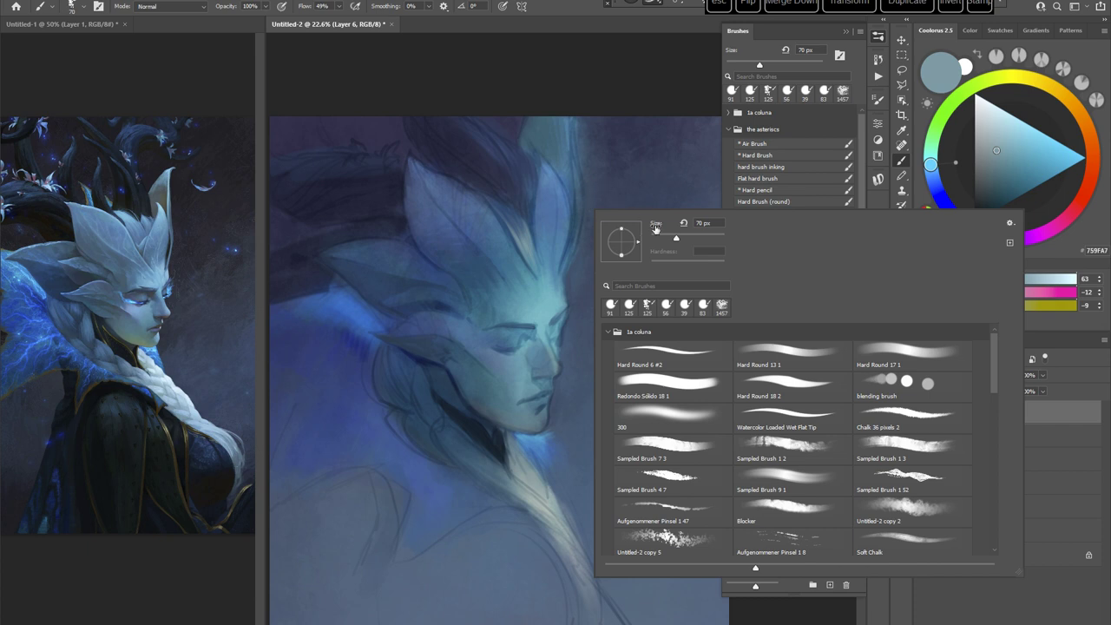
pyautogui.keyDown('alt'); pyautogui.click(497, 206); pyautogui.keyUp('alt')
pyautogui.click(1004, 163)
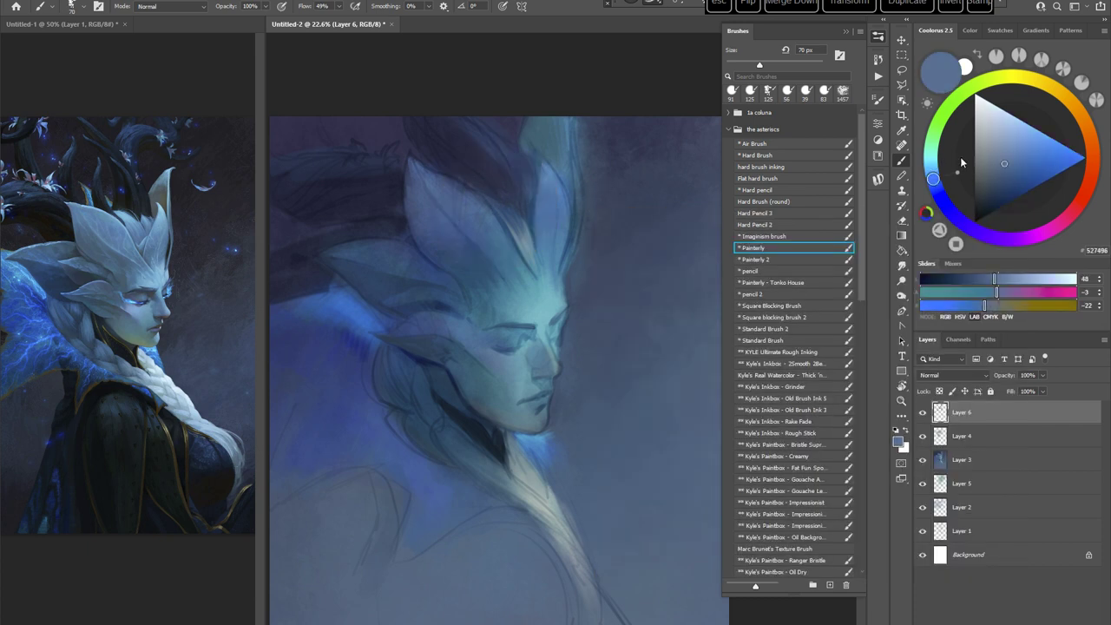
pyautogui.moveTo(960, 161); pyautogui.dragTo(949, 132)
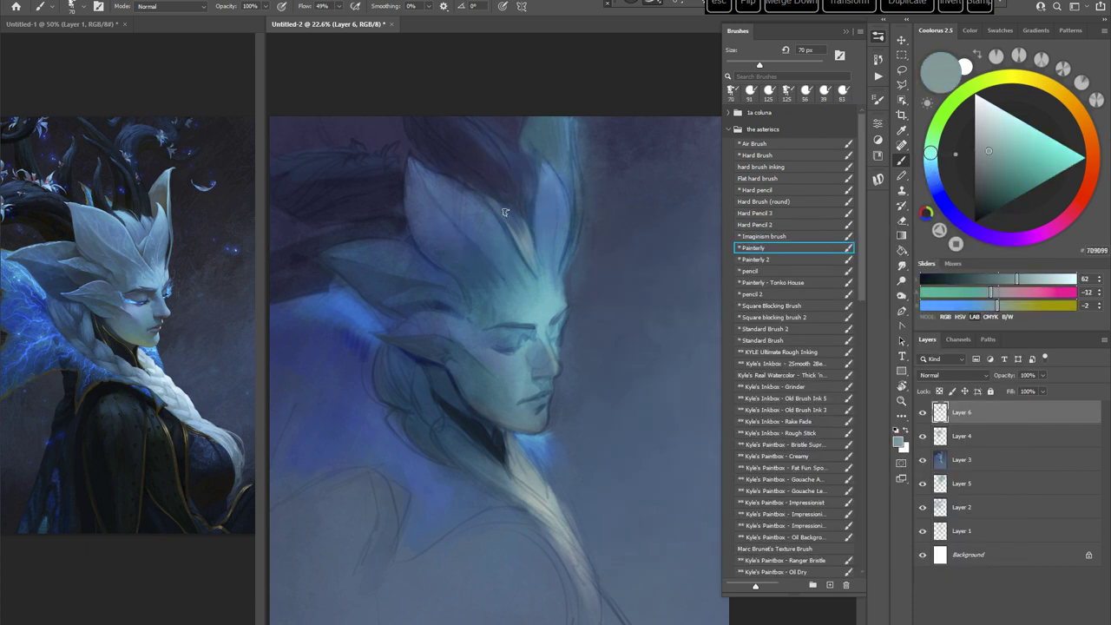
pyautogui.click(1019, 150)
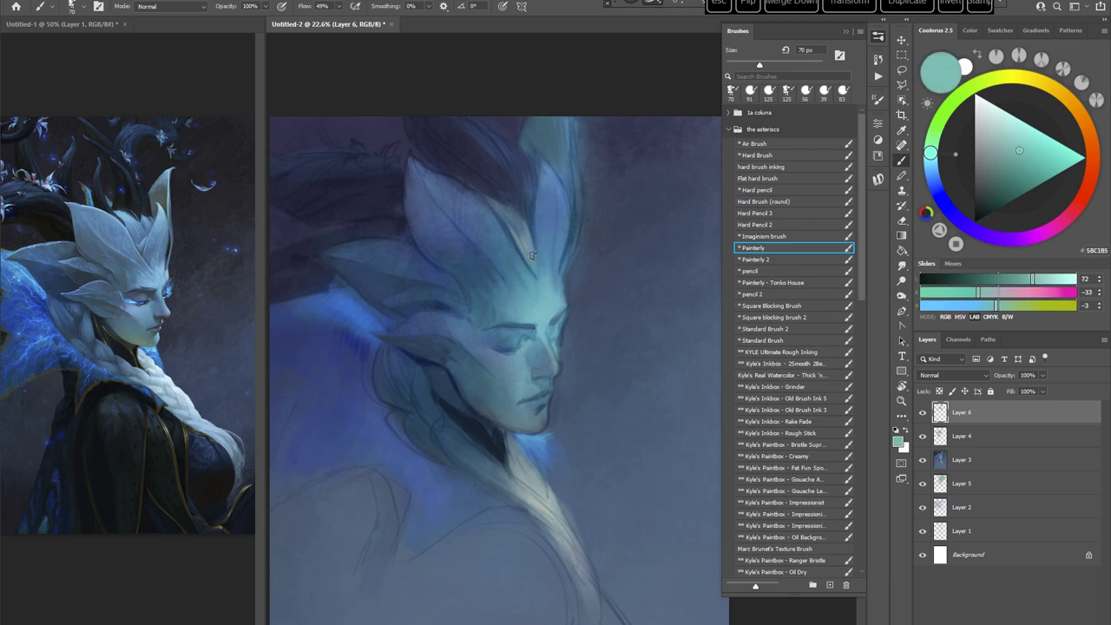
# Step: Darken the area behind the large leaf's tip with dark navy #141735 on a rotated canvas using the Painterly brush at 47 px
pyautogui.keyDown('alt'); pyautogui.click(370, 193); pyautogui.keyUp('alt')
pyautogui.click(988, 204)
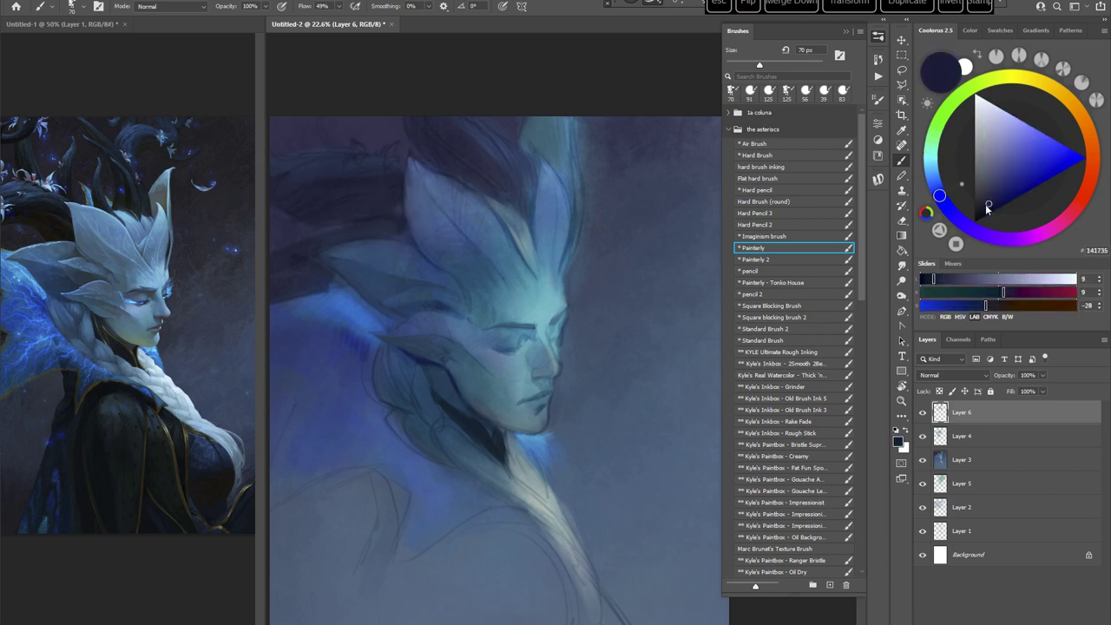
pyautogui.press('r')
pyautogui.moveTo(600, 364); pyautogui.dragTo(607, 337)
pyautogui.moveTo(596, 400); pyautogui.dragTo(652, 345)
pyautogui.rightClick(499, 250)
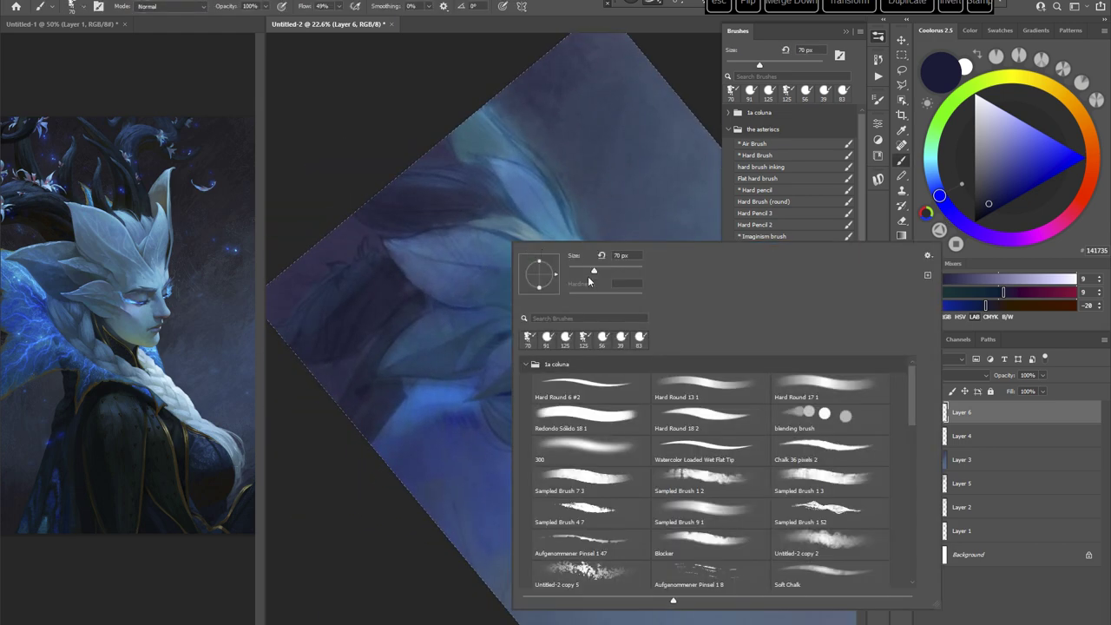
pyautogui.moveTo(591, 274); pyautogui.dragTo(585, 272)
pyautogui.click(603, 30)
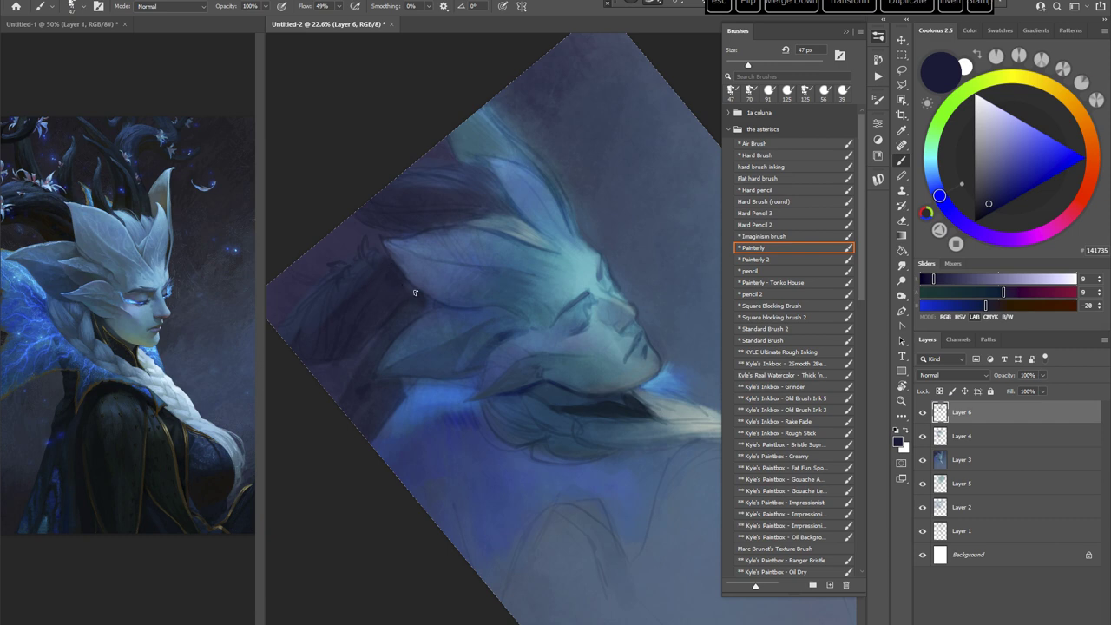
# Step: Deepen the dark shapes behind the large leaf with near-black navy #000327 using the Painterly brush at 56 px, and restore the upright view
pyautogui.click(985, 200)
pyautogui.click(991, 213)
pyautogui.rightClick(461, 243)
pyautogui.click(536, 272)
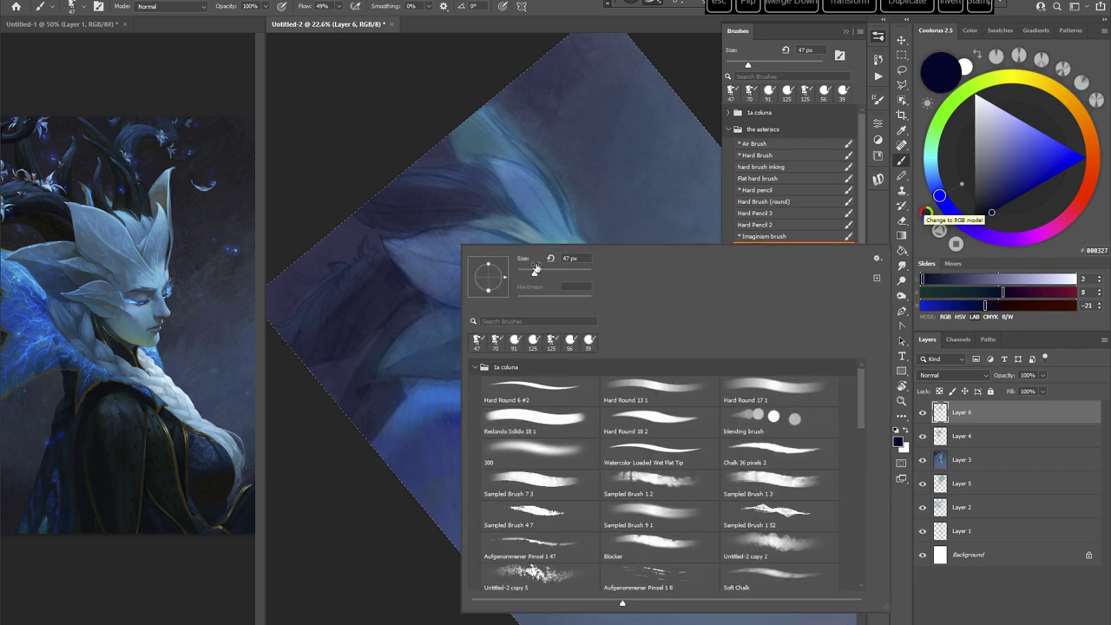
pyautogui.click(387, 283)
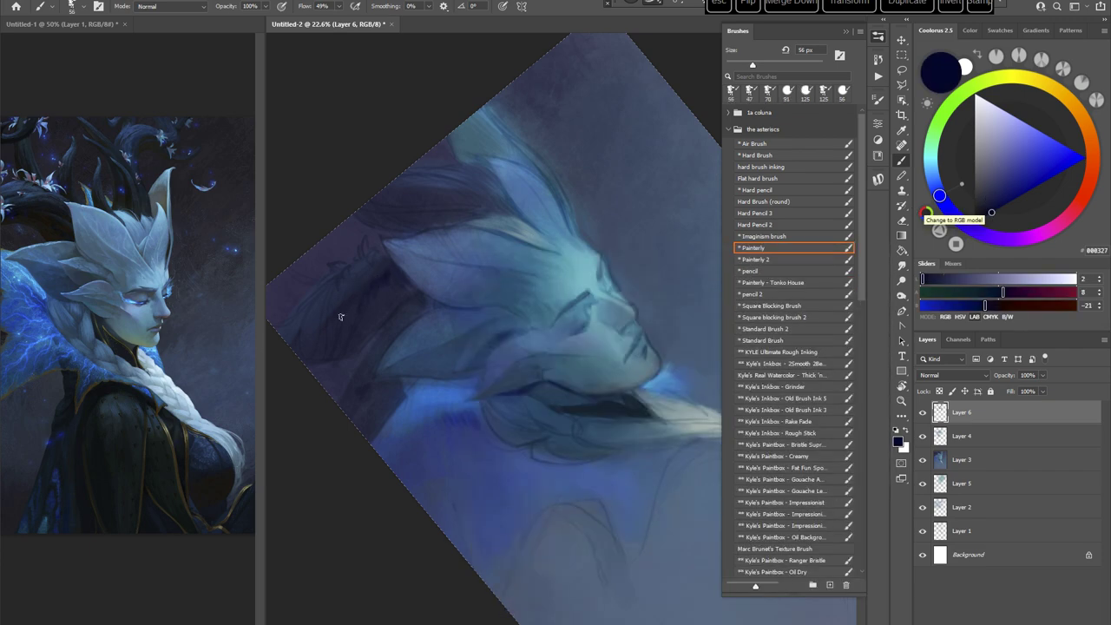
pyautogui.press('Escape')
# Step: Darken the background shapes behind the leaves on a rotated canvas with the Painterly brush at 95 px
pyautogui.press('r')
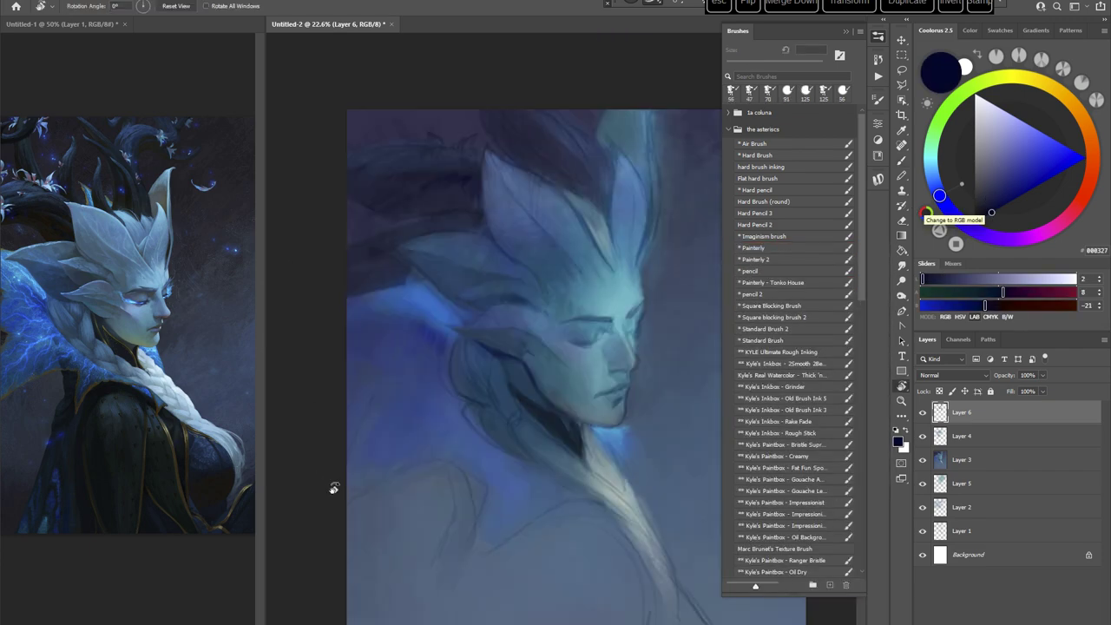
pyautogui.moveTo(649, 263); pyautogui.dragTo(639, 418)
pyautogui.press('space')
pyautogui.moveTo(642, 416); pyautogui.dragTo(442, 471)
pyautogui.rightClick(562, 246)
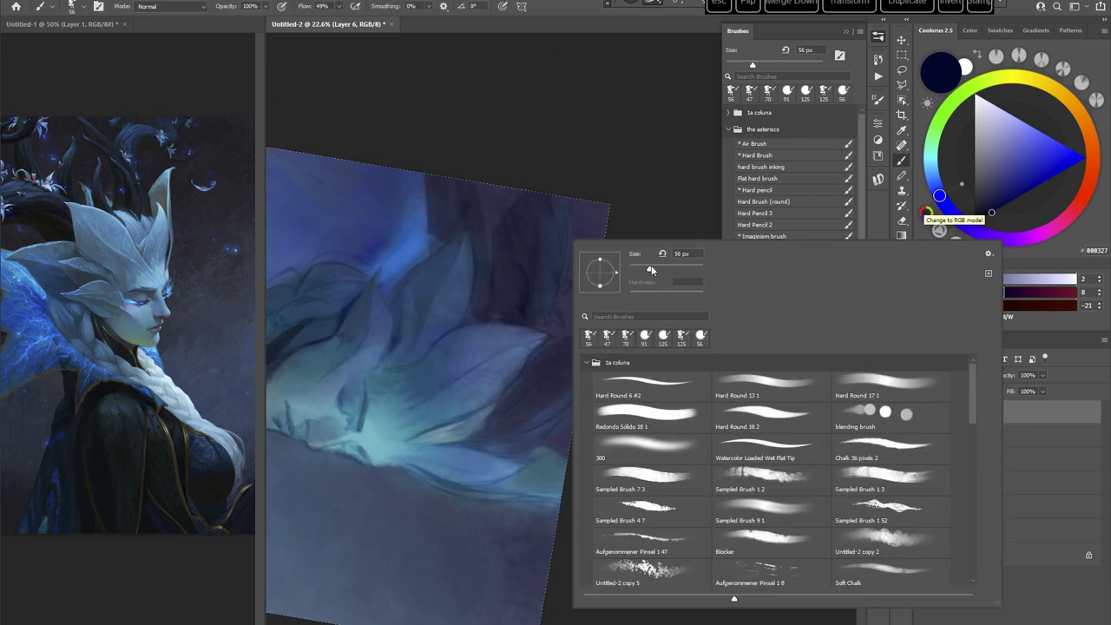
pyautogui.click(652, 271)
pyautogui.click(537, 220)
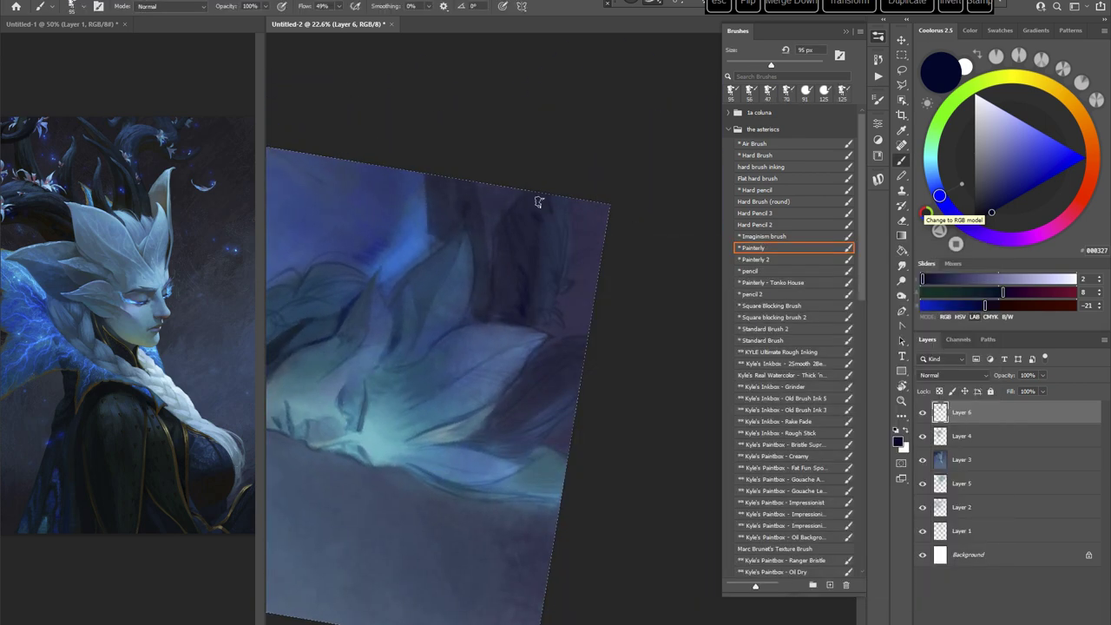
# Step: Blend the border between the blue glow and dark background with sampled navy #1F2E4F, and sample dark navy #25253E from the hair above the leaves
pyautogui.keyDown('alt'); pyautogui.click(437, 227); pyautogui.keyUp('alt')
pyautogui.keyDown('alt'); pyautogui.click(423, 223); pyautogui.keyUp('alt')
pyautogui.moveTo(424, 215)
pyautogui.mouseDown()
pyautogui.moveTo(425, 258)
pyautogui.moveTo(428, 247)
pyautogui.mouseUp()
pyautogui.keyDown('alt'); pyautogui.click(436, 211); pyautogui.keyUp('alt')
pyautogui.press('Escape')
pyautogui.moveTo(642, 485); pyautogui.dragTo(487, 301)
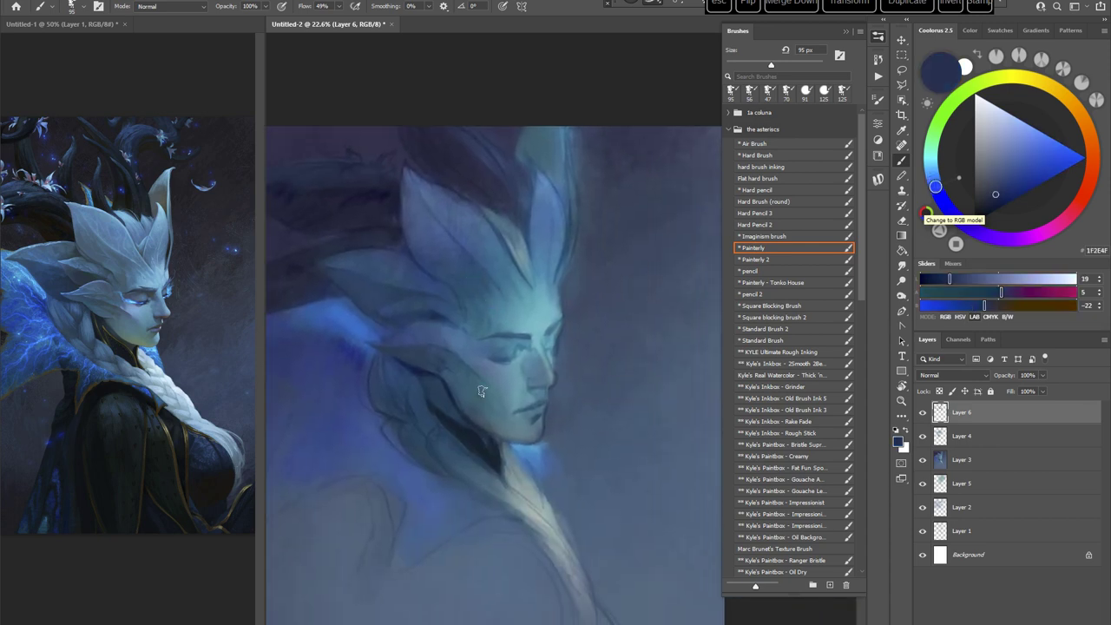
pyautogui.keyDown('alt'); pyautogui.click(449, 130); pyautogui.keyUp('alt')
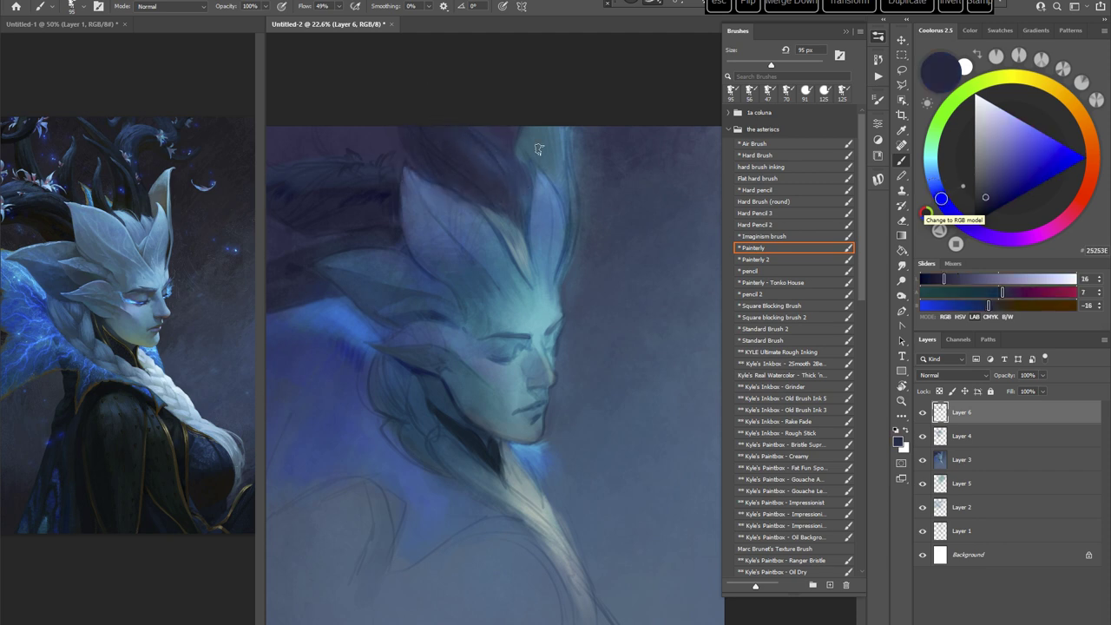
# Step: Switch to the Standard Brush and mix a pale lavender starting from a color sampled on the cheek
pyautogui.click(768, 340)
pyautogui.keyDown('alt'); pyautogui.click(510, 365); pyautogui.keyUp('alt')
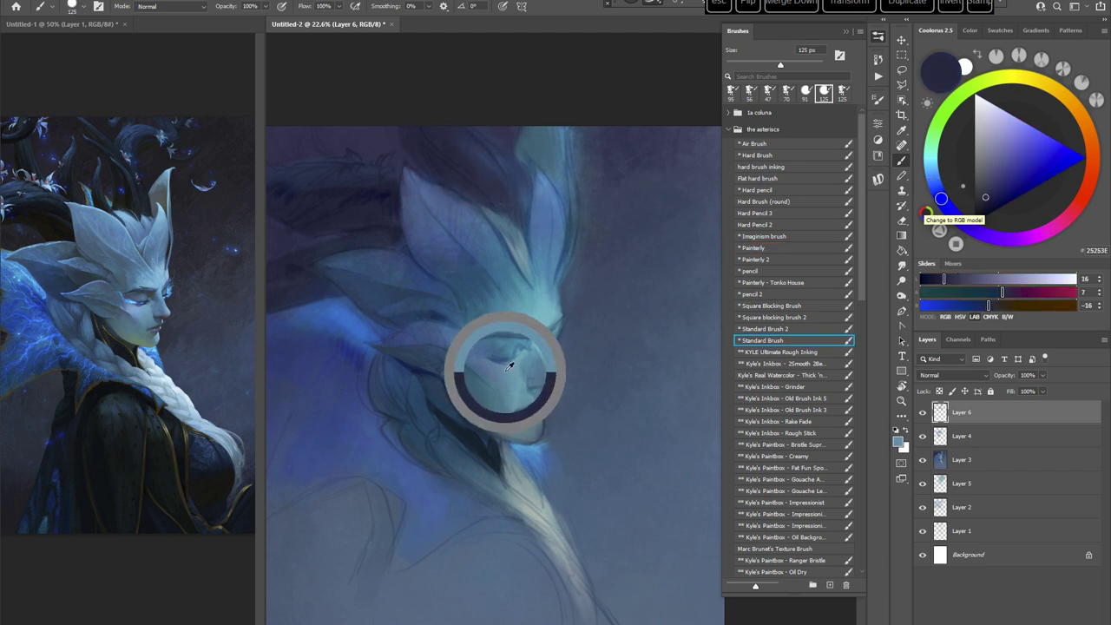
pyautogui.moveTo(555, 387); pyautogui.dragTo(543, 376)
pyautogui.click(976, 231)
pyautogui.click(993, 129)
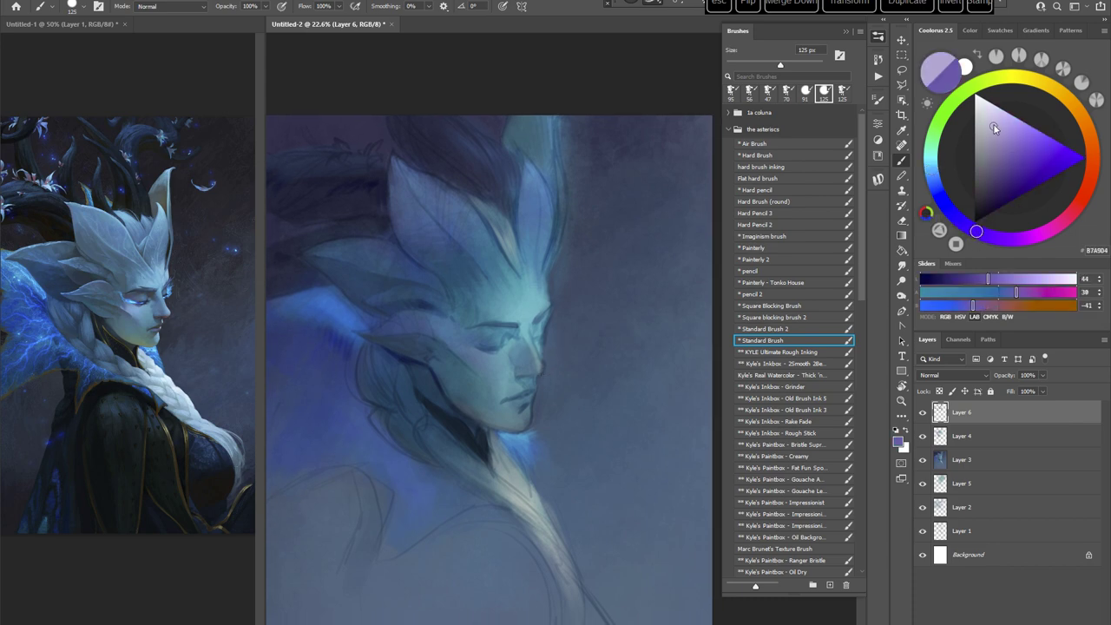
# Step: Highlight the tip of the nose on rotated canvases with pale lavender #CBBEDC using the Standard Brush at 32 px
pyautogui.press('r')
pyautogui.moveTo(627, 348); pyautogui.dragTo(597, 410)
pyautogui.press('b')
pyautogui.rightClick(588, 268)
pyautogui.moveTo(665, 287); pyautogui.dragTo(662, 287)
pyautogui.click(655, 67)
pyautogui.rightClick(549, 315)
pyautogui.moveTo(591, 311); pyautogui.dragTo(617, 319)
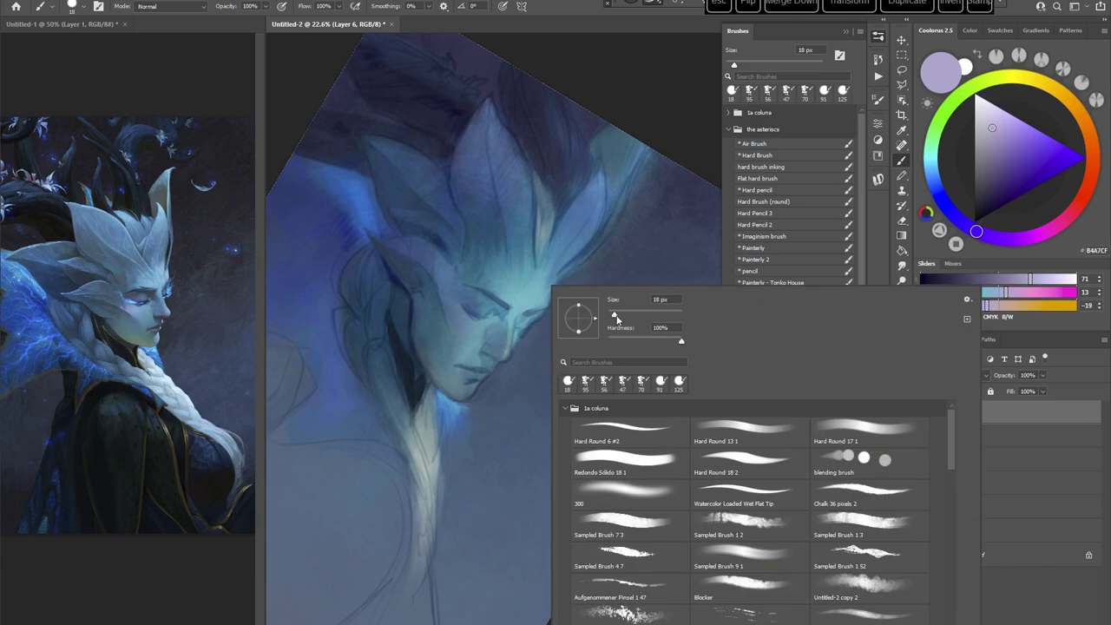
pyautogui.press('Return')
pyautogui.click(987, 118)
pyautogui.click(992, 235)
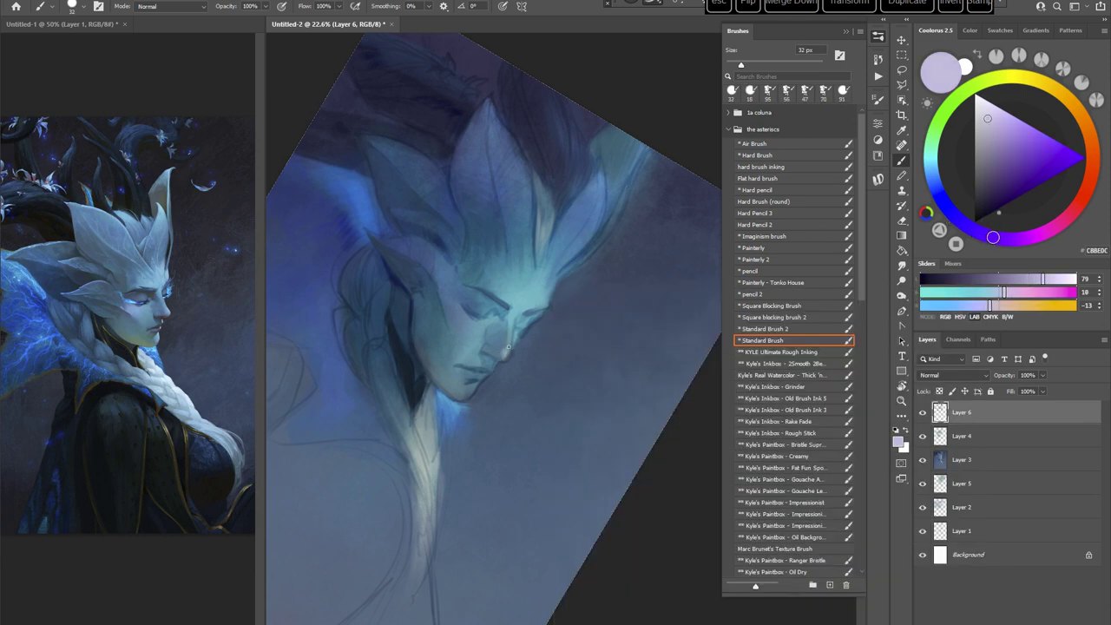
pyautogui.press('r')
pyautogui.moveTo(566, 284)
pyautogui.mouseDown()
pyautogui.moveTo(646, 349)
pyautogui.moveTo(587, 483)
pyautogui.moveTo(518, 480)
pyautogui.mouseUp()
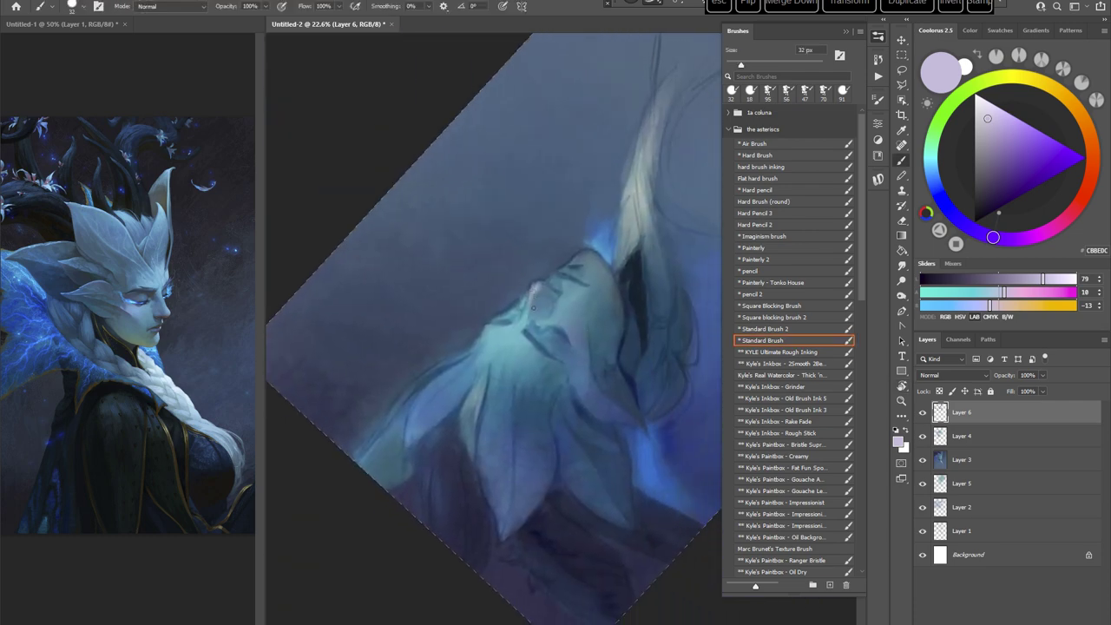
pyautogui.press('Escape')
# Step: Paint a thin lavender highlight along the cheekbone in front of the ear on a slightly tilted canvas, with the brush at 21 and 29 px
pyautogui.moveTo(592, 415); pyautogui.dragTo(561, 402)
pyautogui.press('r')
pyautogui.rightClick(583, 260)
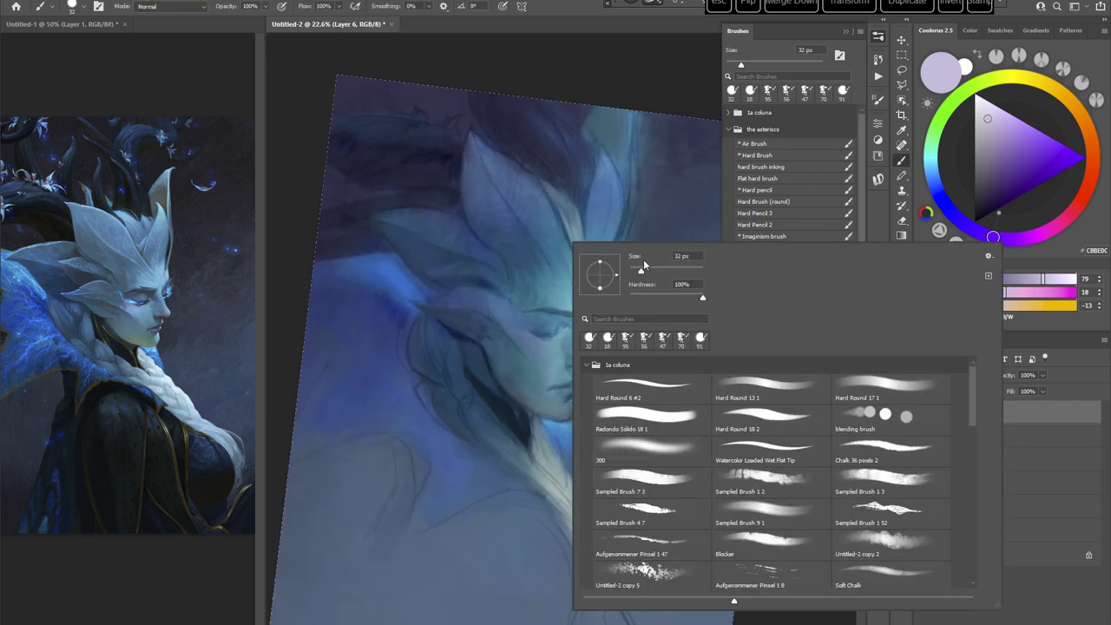
pyautogui.moveTo(643, 264); pyautogui.dragTo(637, 265)
pyautogui.click(581, 69)
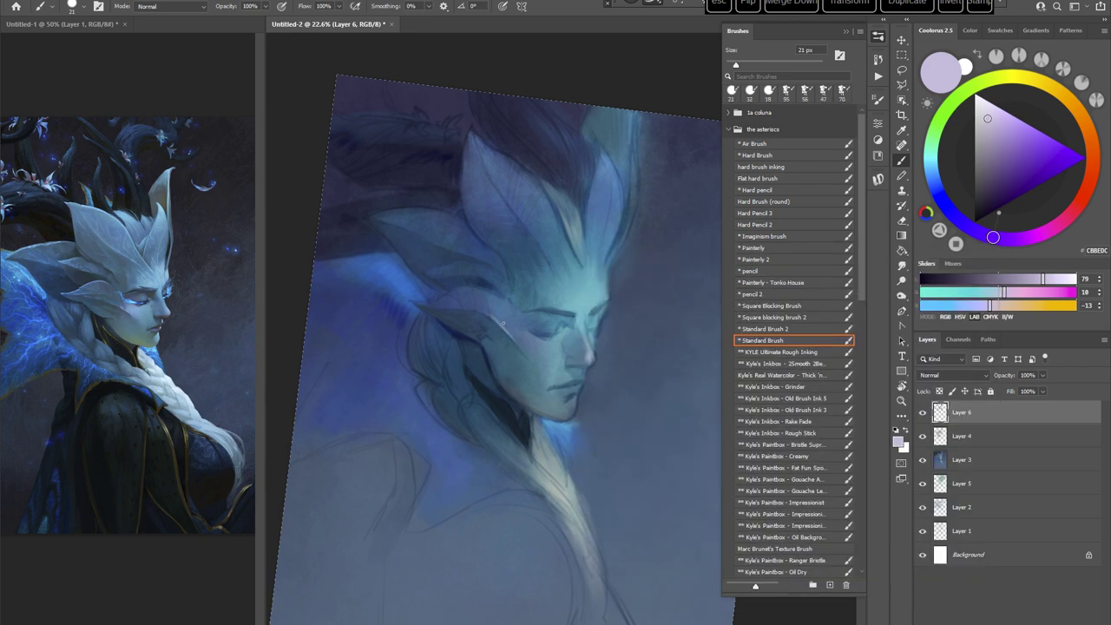
pyautogui.rightClick(569, 271)
pyautogui.moveTo(637, 303); pyautogui.dragTo(642, 303)
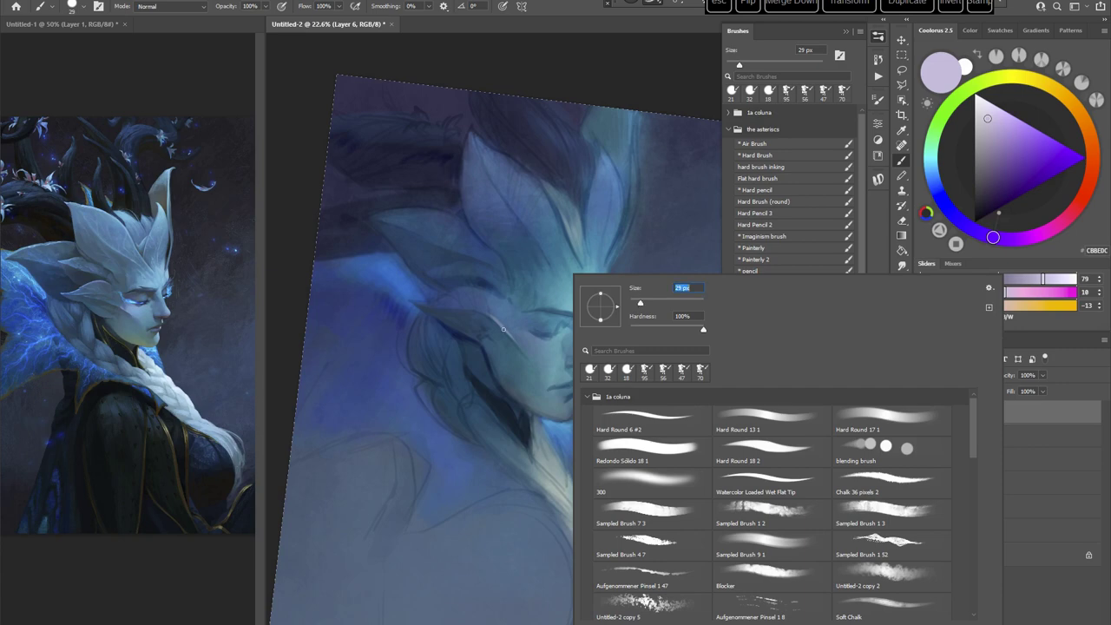
pyautogui.click(507, 333)
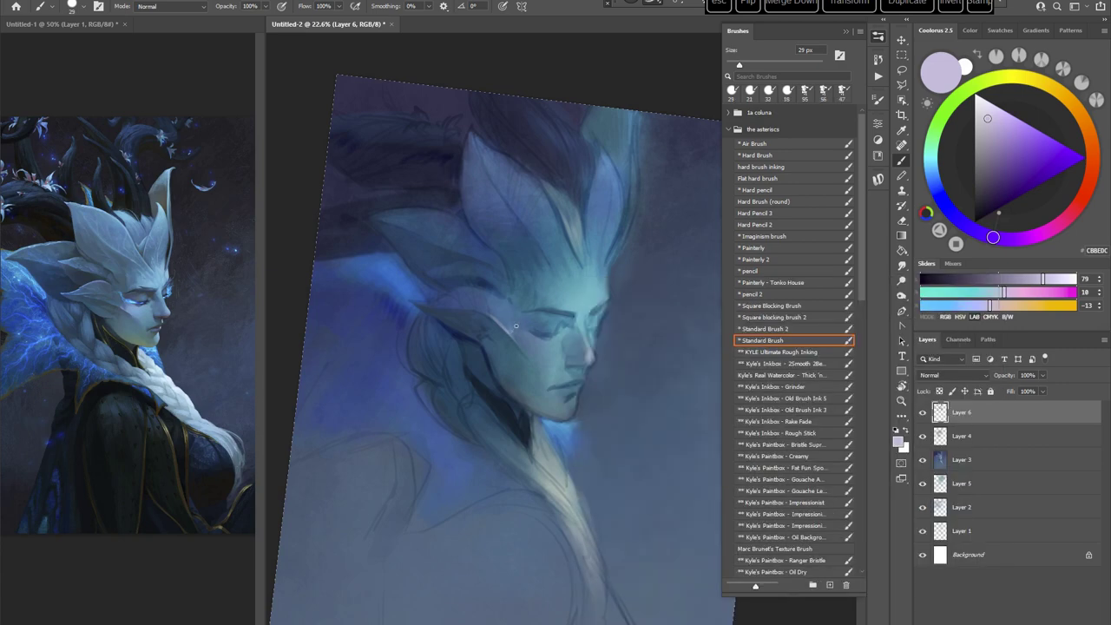
# Step: Blend the cheekbone highlight into the face with sampled blues on a rotated canvas using the Standard Brush at 50 px
pyautogui.press('r')
pyautogui.moveTo(617, 285)
pyautogui.mouseDown()
pyautogui.moveTo(662, 303)
pyautogui.moveTo(624, 407)
pyautogui.moveTo(604, 417)
pyautogui.mouseUp()
pyautogui.rightClick(627, 284)
pyautogui.moveTo(696, 314); pyautogui.dragTo(704, 315)
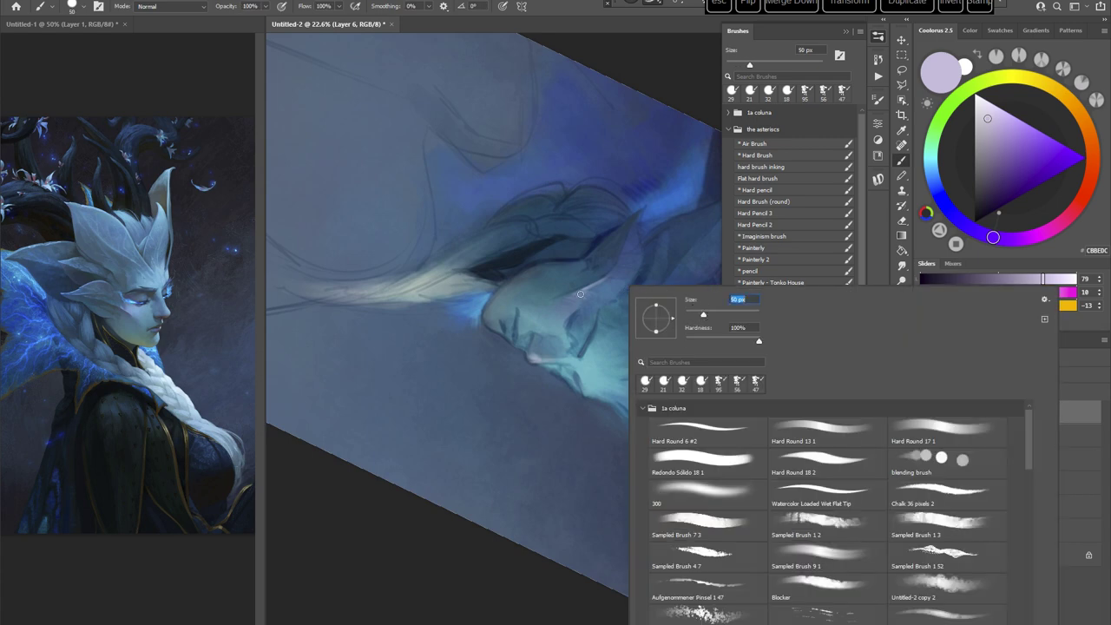
pyautogui.press('Return')
pyautogui.keyDown('alt'); pyautogui.click(585, 289); pyautogui.keyUp('alt')
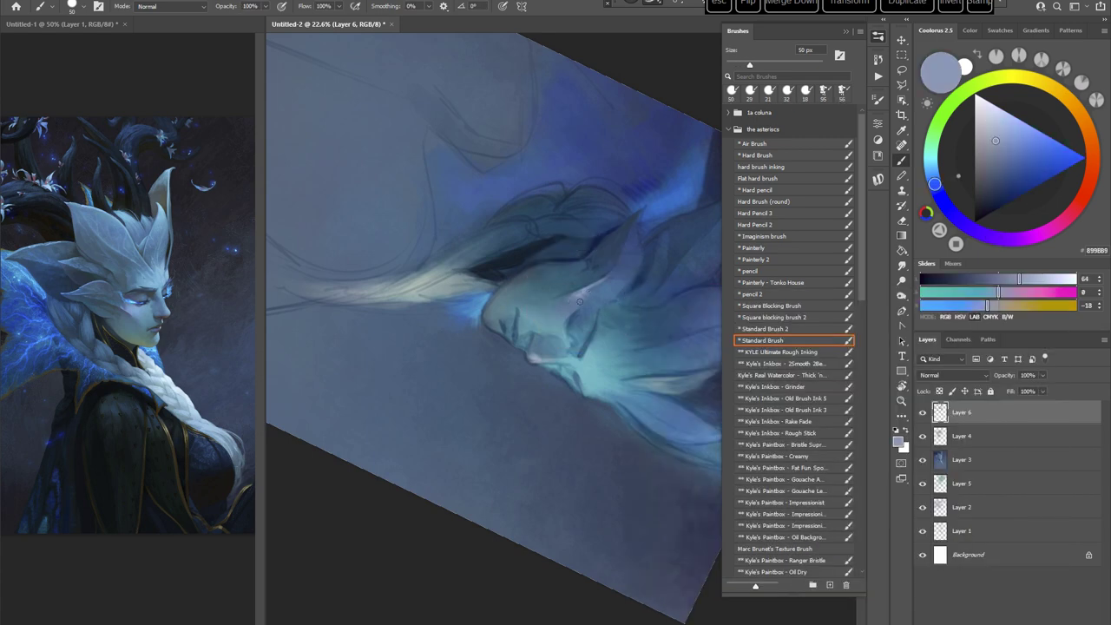
pyautogui.keyDown('alt'); pyautogui.click(579, 290); pyautogui.keyUp('alt')
pyautogui.keyDown('alt'); pyautogui.click(573, 298); pyautogui.keyUp('alt')
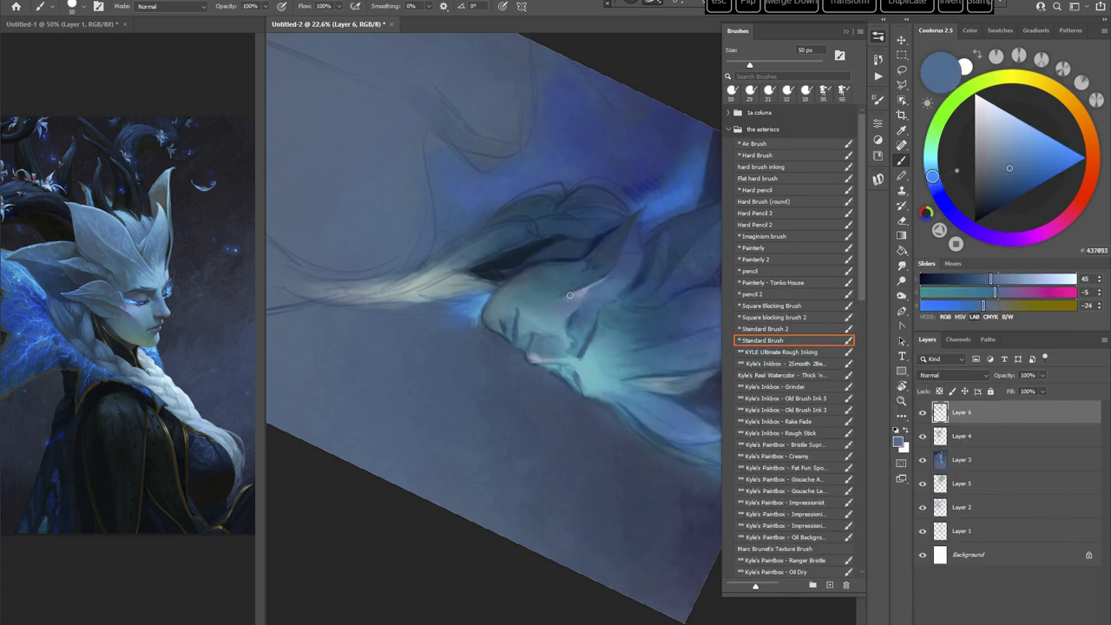
pyautogui.press('Escape')
# Step: Soften the cheekbone highlight toward the eye with sampled lighter blues on a sideways canvas, and restore the upright view
pyautogui.press('r')
pyautogui.moveTo(615, 396); pyautogui.dragTo(583, 233)
pyautogui.press('b')
pyautogui.keyDown('alt'); pyautogui.click(556, 387); pyautogui.keyUp('alt')
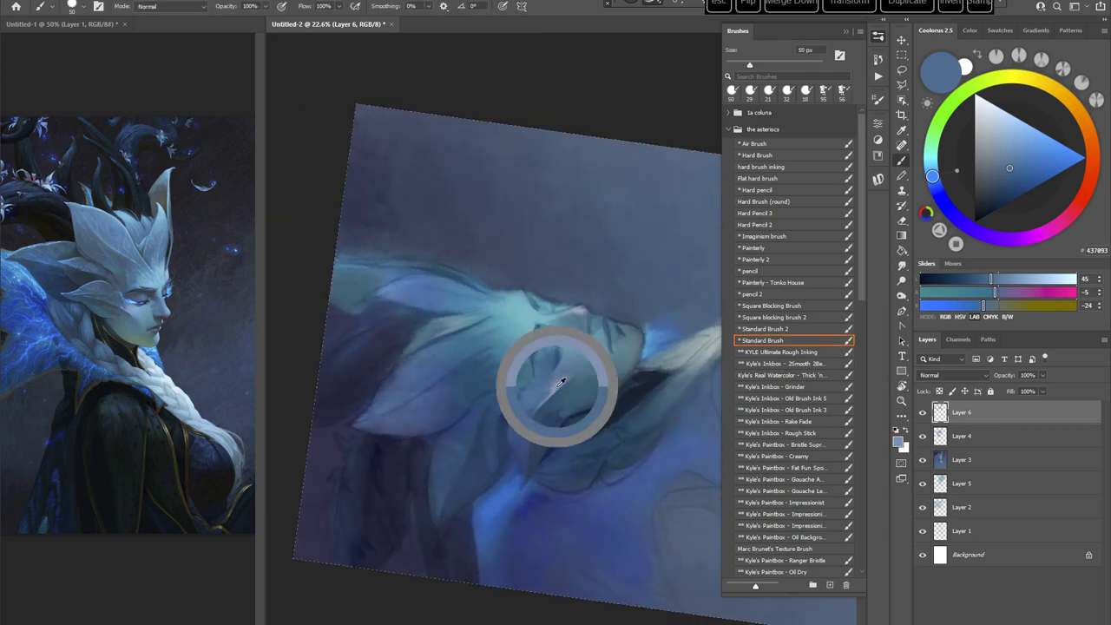
pyautogui.keyDown('alt'); pyautogui.click(544, 380); pyautogui.keyUp('alt')
pyautogui.press('Escape')
# Step: Darken the eyebrow and eye socket with a dark teal mixed from sampled face tones on a tilted canvas
pyautogui.press('r')
pyautogui.moveTo(629, 345); pyautogui.dragTo(590, 401)
pyautogui.press('b')
pyautogui.keyDown('alt'); pyautogui.click(545, 294); pyautogui.keyUp('alt')
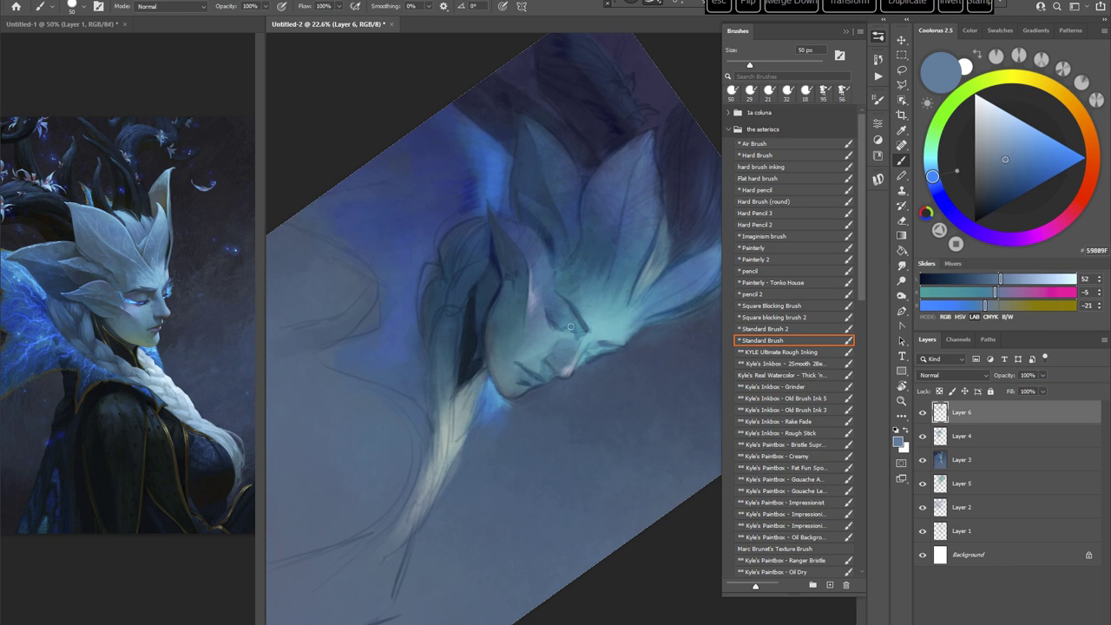
pyautogui.keyDown('alt'); pyautogui.click(561, 320); pyautogui.keyUp('alt')
pyautogui.moveTo(1018, 174); pyautogui.dragTo(1004, 187)
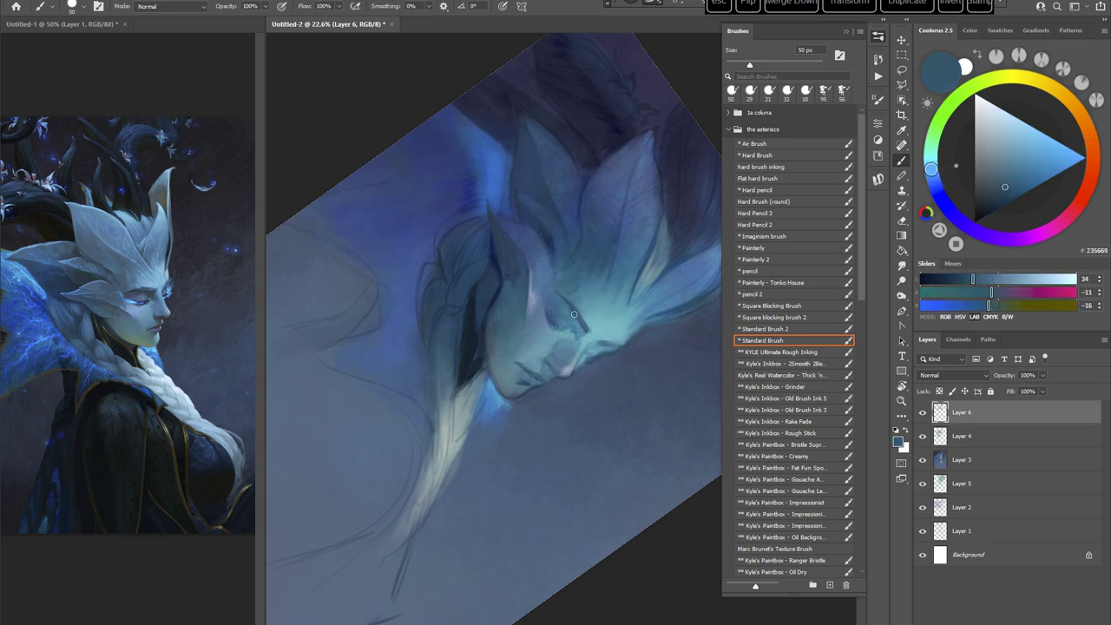
pyautogui.click(1003, 189)
# Step: Refine the shadows around the eye with sampled mid teals on an upside-down canvas
pyautogui.press('r')
pyautogui.moveTo(630, 260); pyautogui.dragTo(568, 429)
pyautogui.keyDown('alt'); pyautogui.click(556, 355); pyautogui.keyUp('alt')
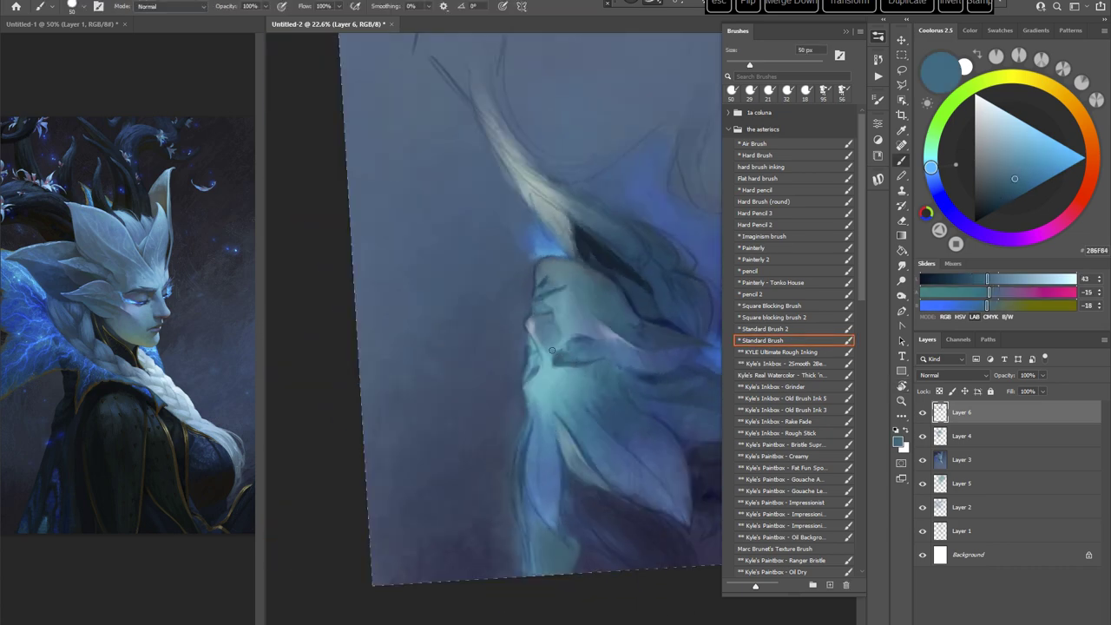
pyautogui.keyDown('alt'); pyautogui.click(567, 339); pyautogui.keyUp('alt')
pyautogui.keyDown('alt'); pyautogui.click(551, 363); pyautogui.keyUp('alt')
pyautogui.press('Escape')
# Step: Lighten the area between the eye and the nose bridge with sampled light teal #54AEB9 on a canvas rotated to -90°
pyautogui.press('r')
pyautogui.moveTo(631, 375); pyautogui.dragTo(582, 263)
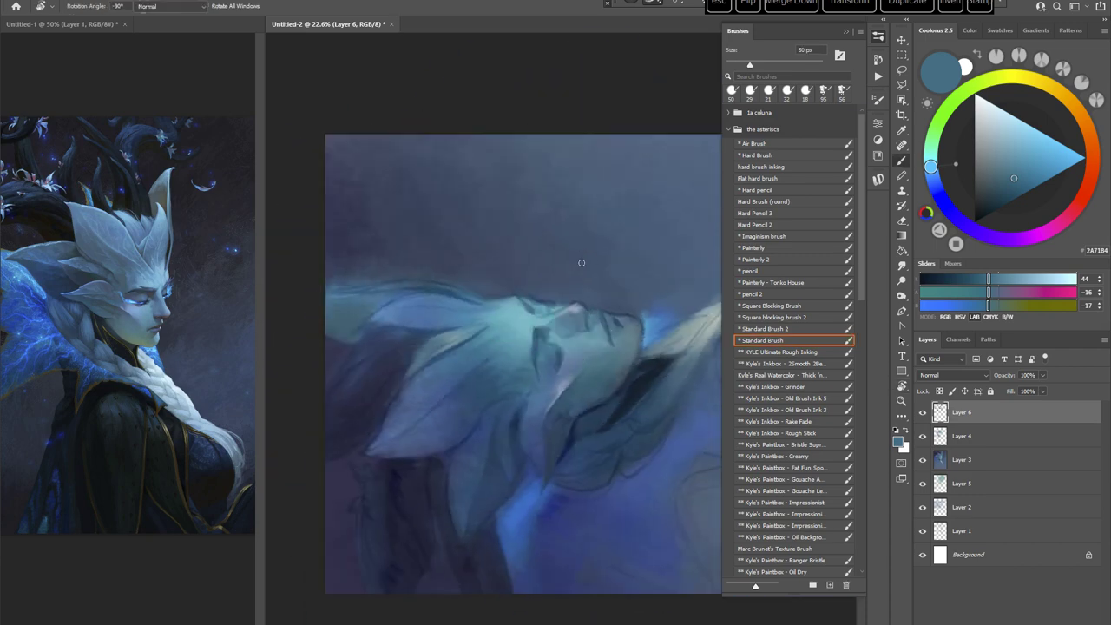
pyautogui.keyDown('alt'); pyautogui.click(553, 356); pyautogui.keyUp('alt')
pyautogui.keyDown('alt'); pyautogui.click(538, 358); pyautogui.keyUp('alt')
pyautogui.keyDown('alt'); pyautogui.click(553, 338); pyautogui.keyUp('alt')
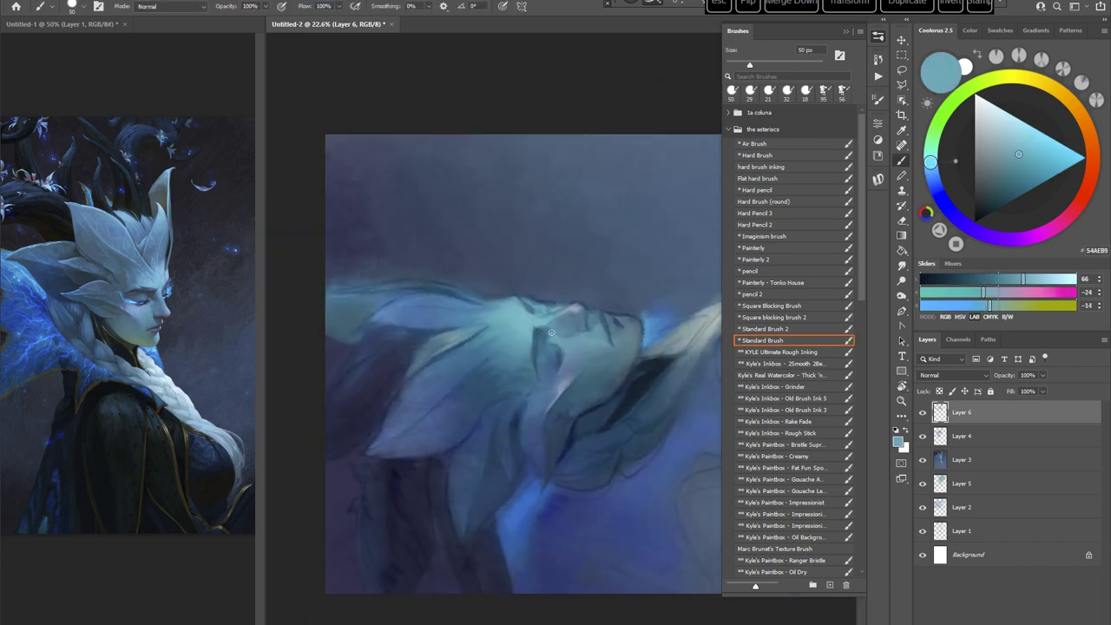
pyautogui.press('Escape')
# Step: Touch up the eye area with sampled dark teal #246275 and restore the upright view
pyautogui.press('r')
pyautogui.moveTo(621, 324); pyautogui.dragTo(583, 354)
pyautogui.keyDown('alt'); pyautogui.click(582, 336); pyautogui.keyUp('alt')
pyautogui.press('Escape')
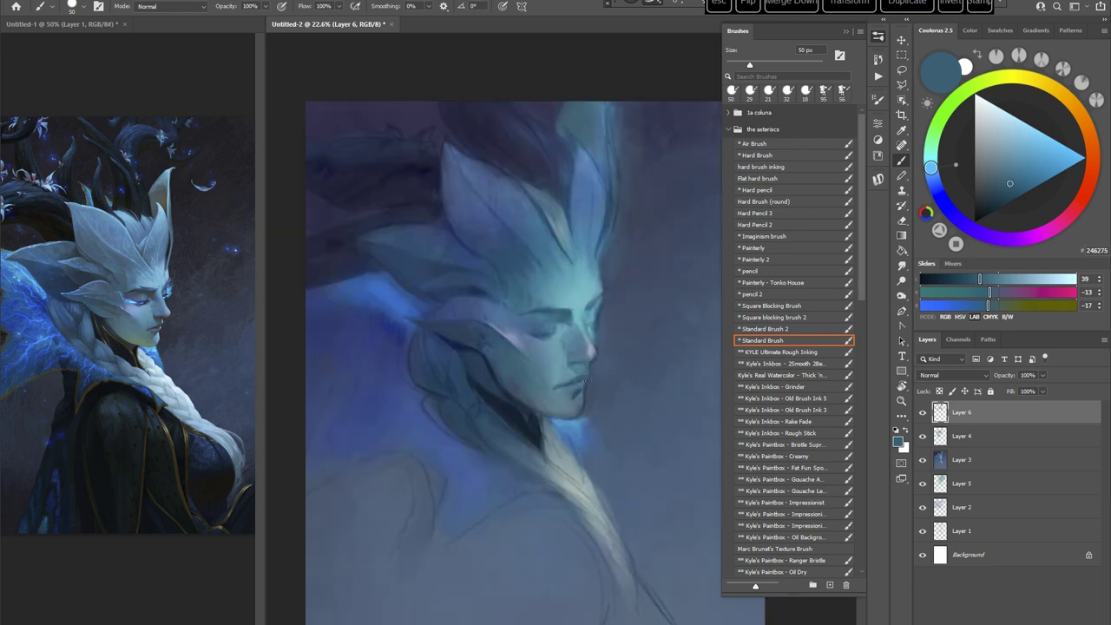
# Step: Try to darken the inner eyebrow with dark brown #52311C
pyautogui.click(998, 194)
pyautogui.click(1089, 135)
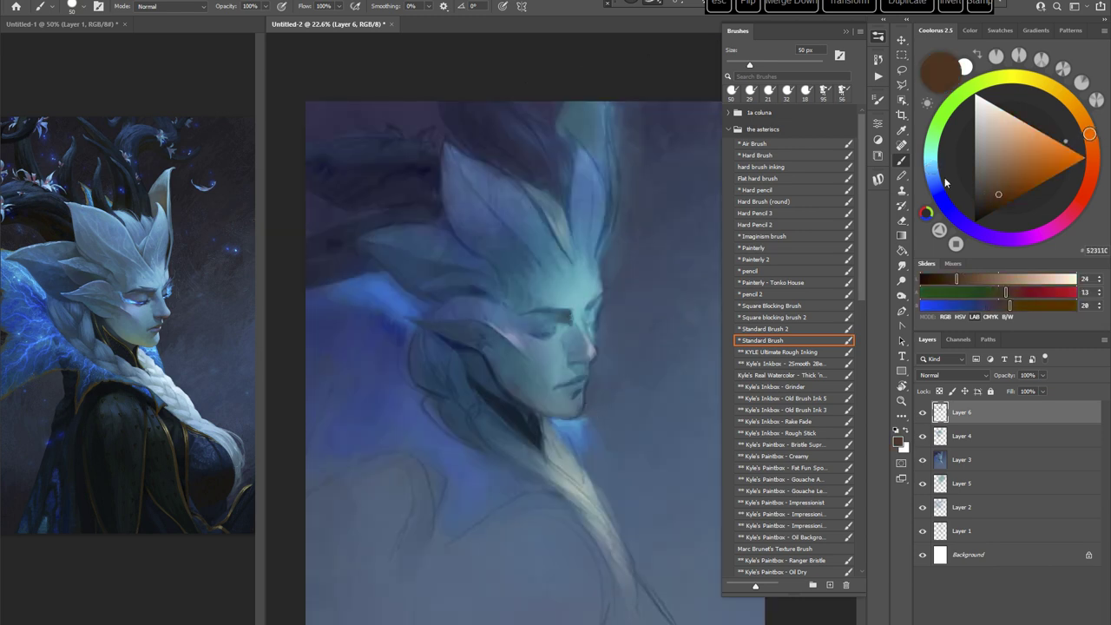
pyautogui.hotkey('ctrl', 'z')
# Step: Refine the eyelid and the shadow under the brow on a rotated canvas with sampled teal and blue tones
pyautogui.click(1005, 175)
pyautogui.press('r')
pyautogui.moveTo(621, 333)
pyautogui.mouseDown()
pyautogui.moveTo(621, 308)
pyautogui.moveTo(619, 379)
pyautogui.moveTo(537, 382)
pyautogui.mouseUp()
pyautogui.press('r')
pyautogui.keyDown('alt'); pyautogui.click(580, 350); pyautogui.keyUp('alt')
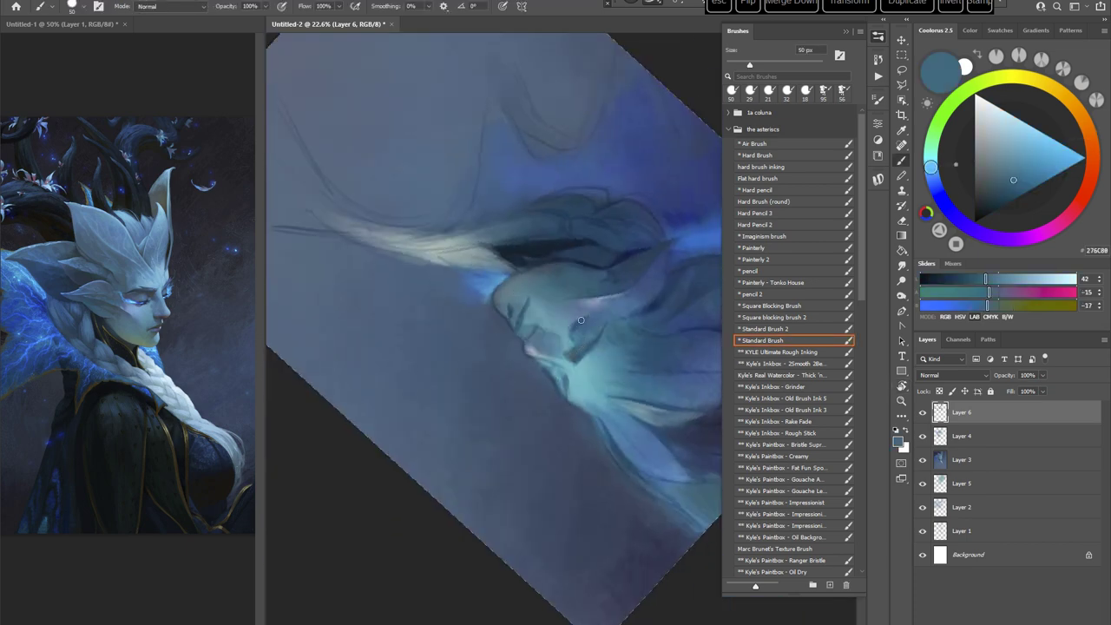
pyautogui.keyDown('alt'); pyautogui.click(579, 325); pyautogui.keyUp('alt')
# Step: Tint the cheek beside the eye with muted brown #795B49 on a tilted canvas using the Standard Brush at 80 px
pyautogui.moveTo(564, 448); pyautogui.dragTo(615, 268)
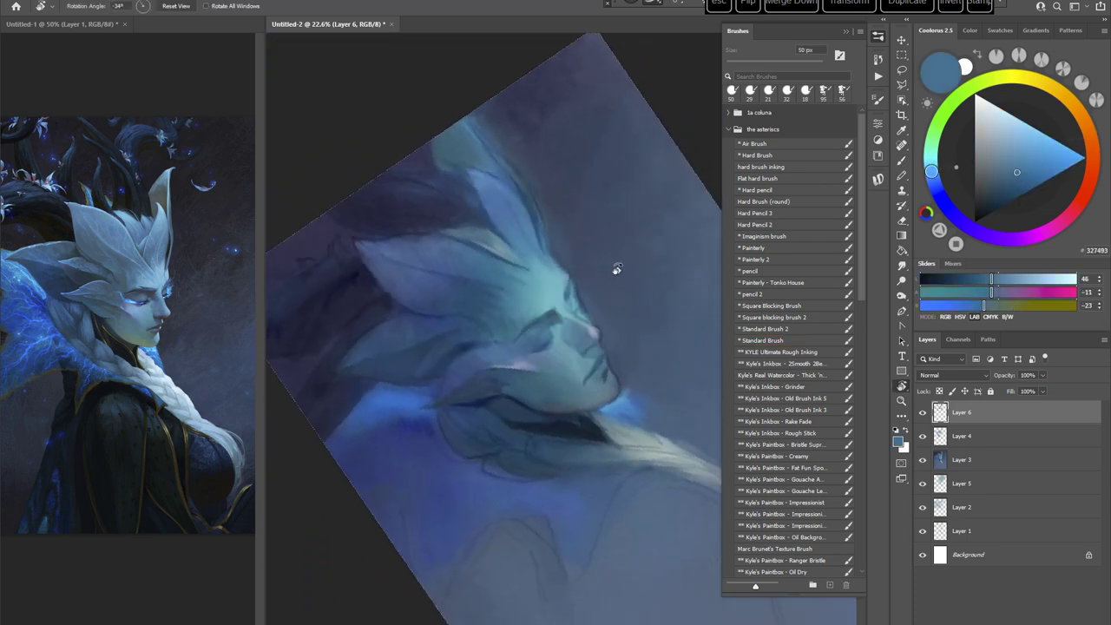
pyautogui.keyDown('alt'); pyautogui.click(531, 348); pyautogui.keyUp('alt')
pyautogui.click(994, 174)
pyautogui.click(1089, 139)
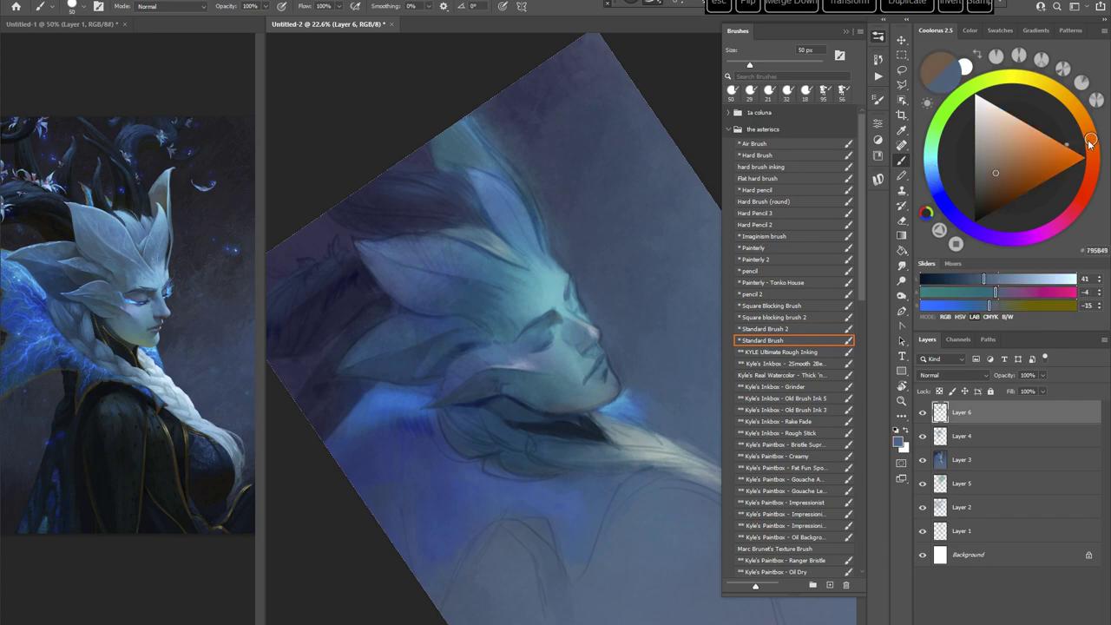
pyautogui.press('r')
pyautogui.moveTo(625, 338)
pyautogui.mouseDown()
pyautogui.moveTo(621, 309)
pyautogui.moveTo(694, 312)
pyautogui.mouseUp()
pyautogui.rightClick(613, 300)
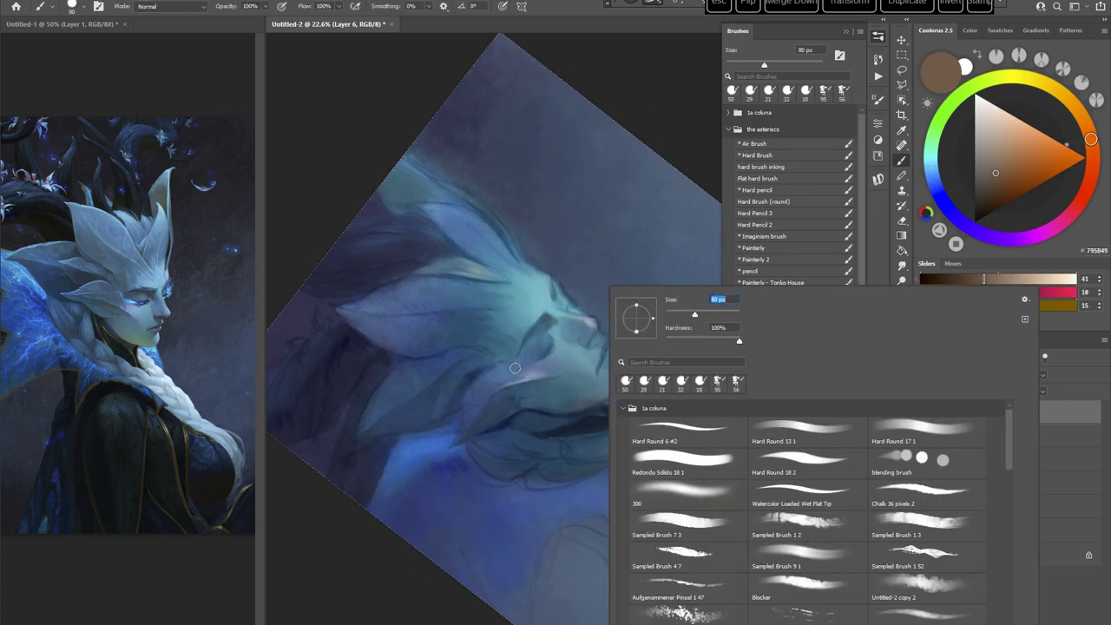
pyautogui.moveTo(553, 327); pyautogui.dragTo(532, 341)
# Step: Blend the upper cheek and outer eye corner with sampled blues on a rotated canvas, and restore the upright view
pyautogui.press('r')
pyautogui.moveTo(657, 249); pyautogui.dragTo(598, 330)
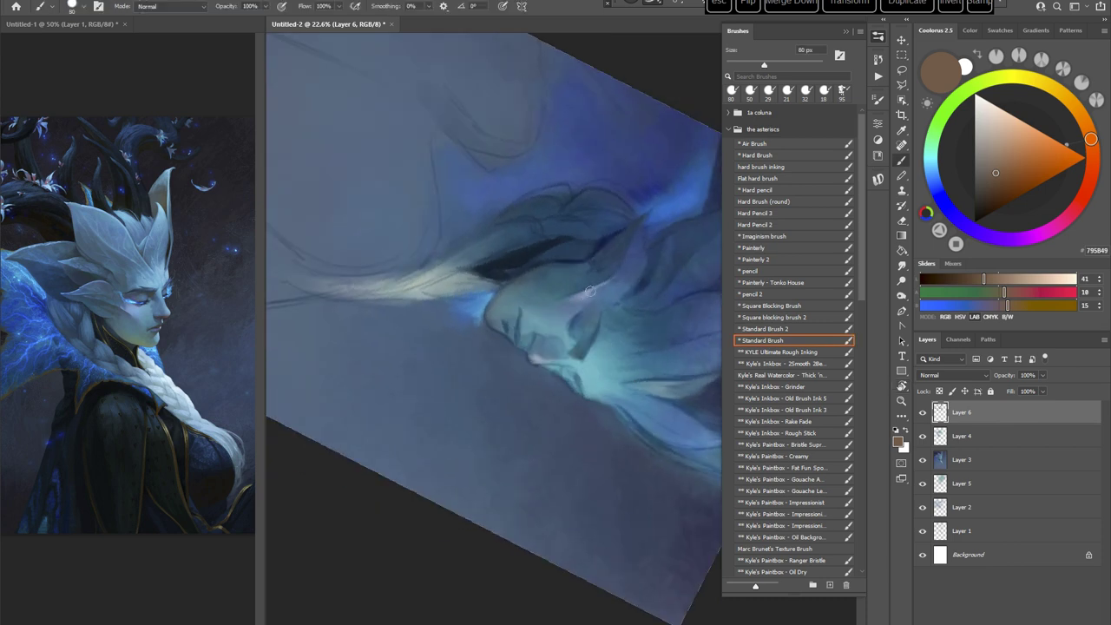
pyautogui.keyDown('alt'); pyautogui.click(595, 294); pyautogui.keyUp('alt')
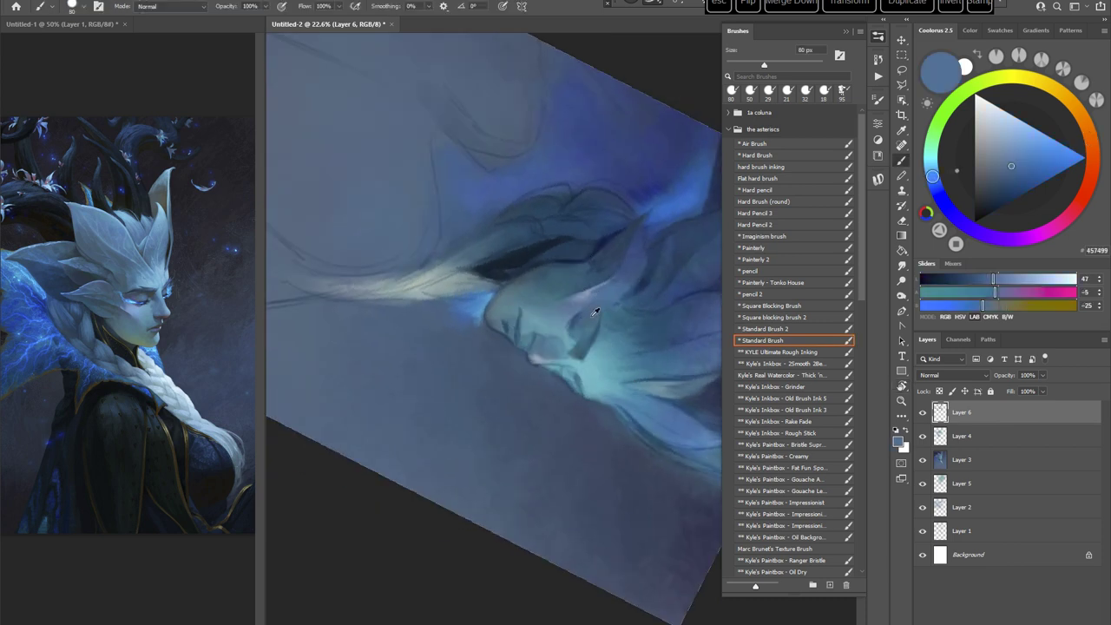
pyautogui.keyDown('alt'); pyautogui.click(577, 320); pyautogui.keyUp('alt')
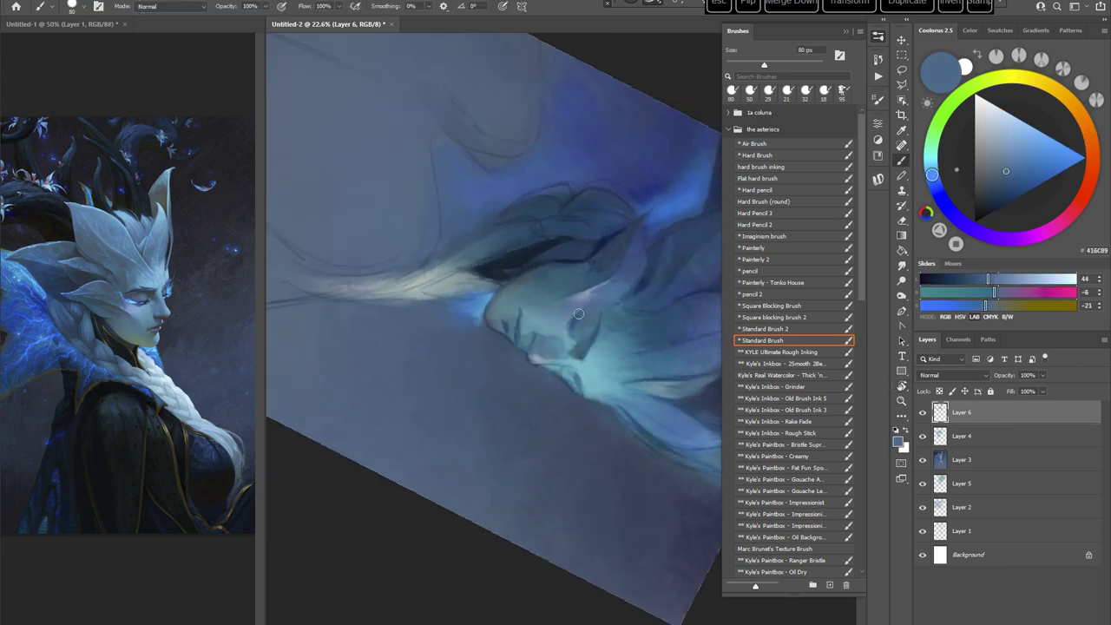
pyautogui.keyDown('alt'); pyautogui.click(581, 329); pyautogui.keyUp('alt')
pyautogui.press('Escape')
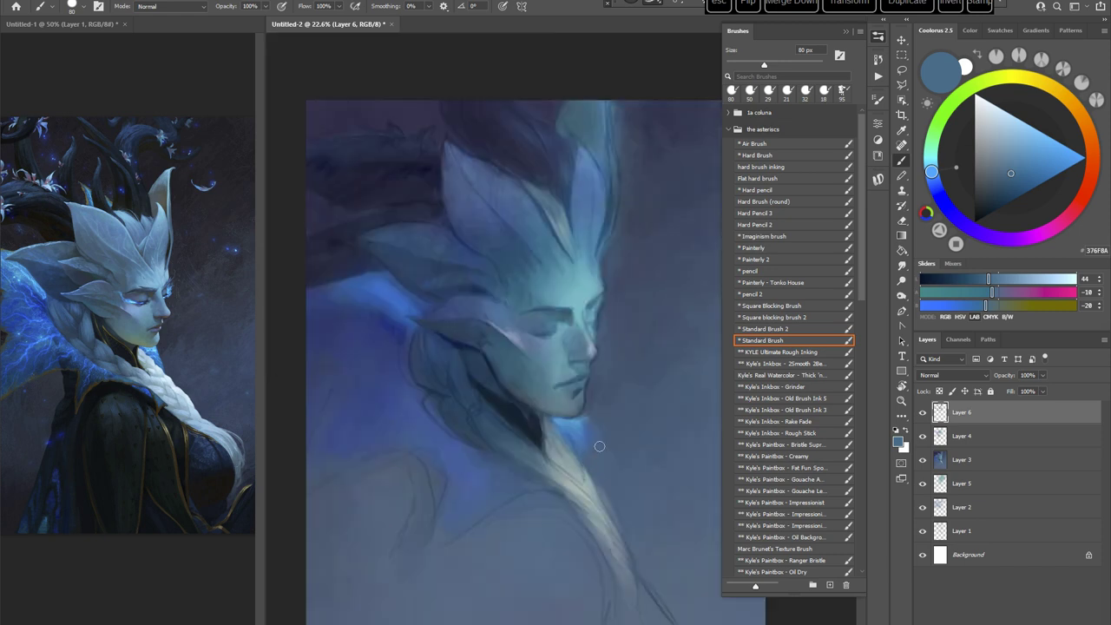
# Step: Darken the far eyebrow and brow edge with sampled dark teal #2E4F57 using the Standard Brush at 40 px
pyautogui.moveTo(616, 399); pyautogui.dragTo(566, 374)
pyautogui.keyDown('alt'); pyautogui.click(535, 257); pyautogui.keyUp('alt')
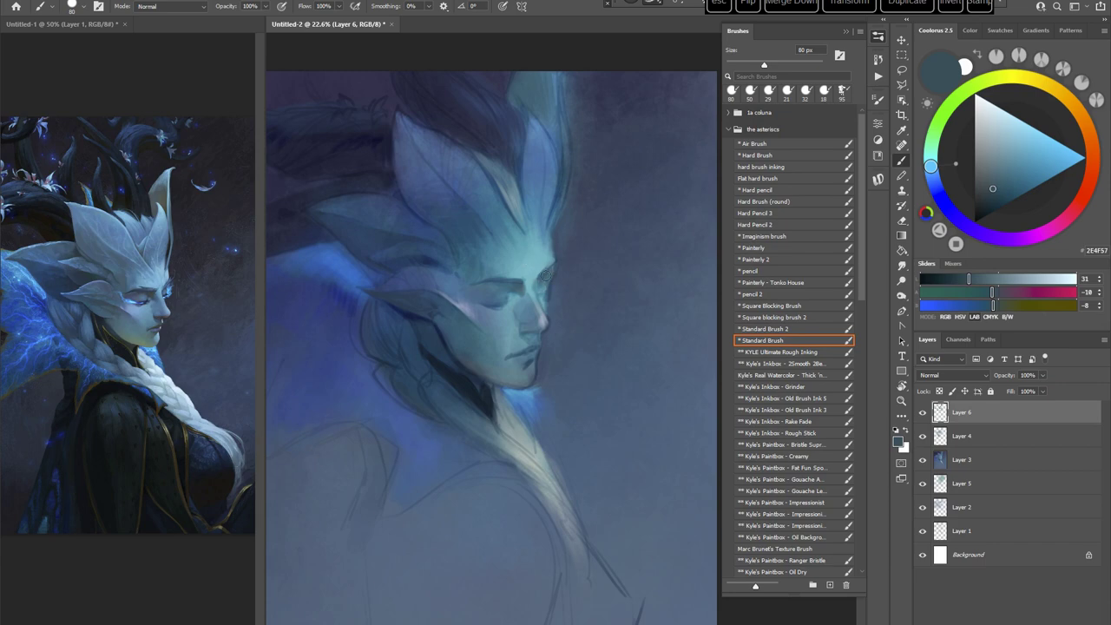
pyautogui.press('r')
pyautogui.moveTo(552, 266)
pyautogui.mouseDown()
pyautogui.moveTo(614, 307)
pyautogui.moveTo(610, 293)
pyautogui.mouseUp()
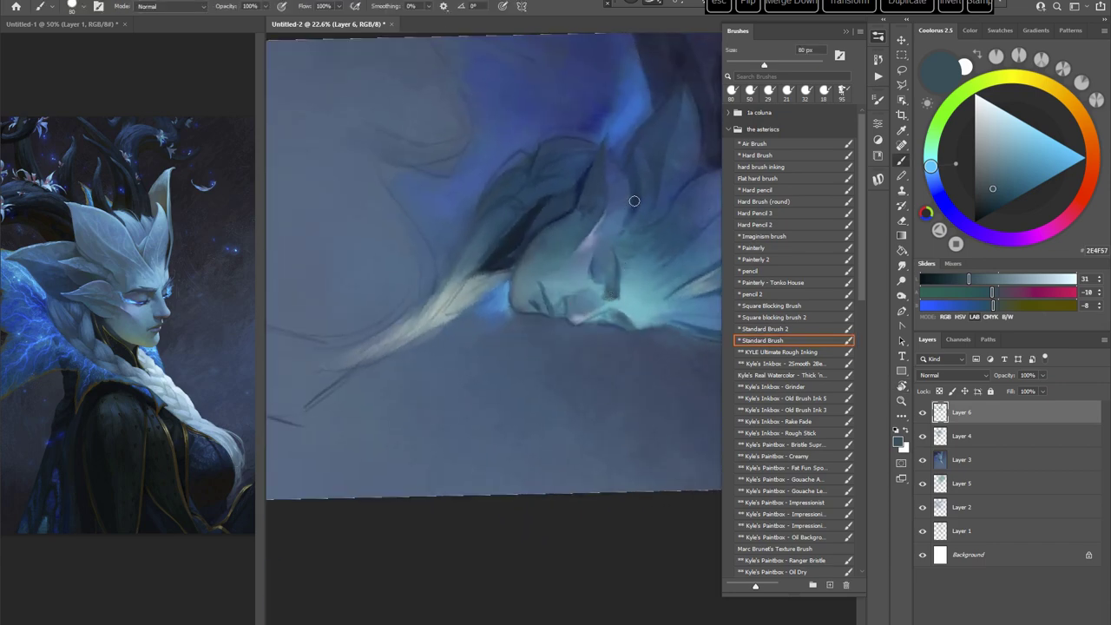
pyautogui.press('Escape')
pyautogui.rightClick(601, 247)
pyautogui.click(675, 269)
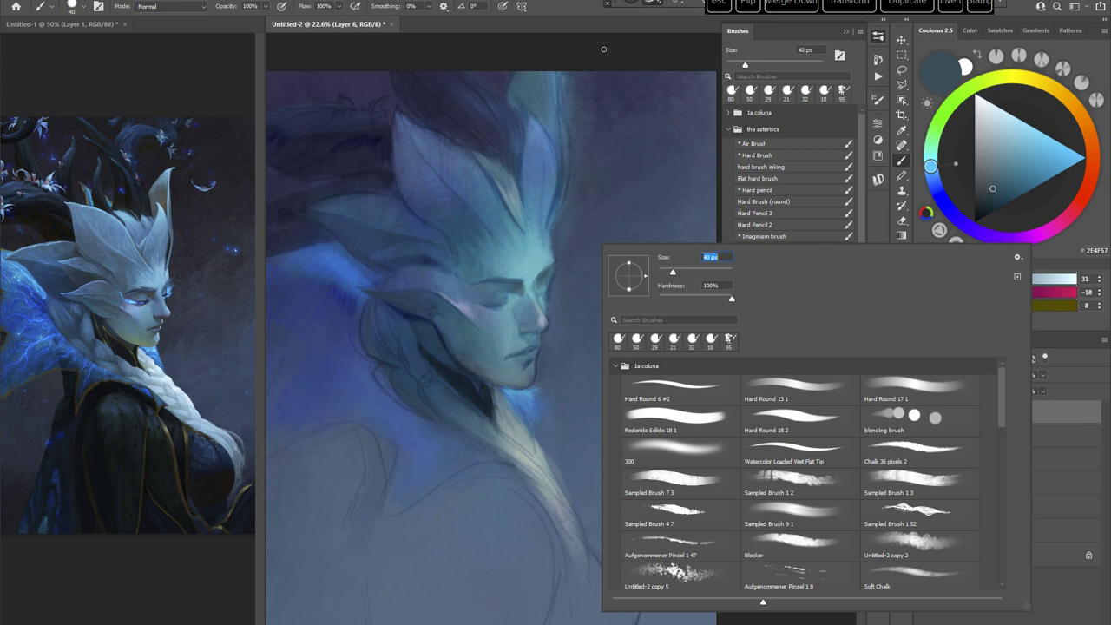
pyautogui.click(607, 50)
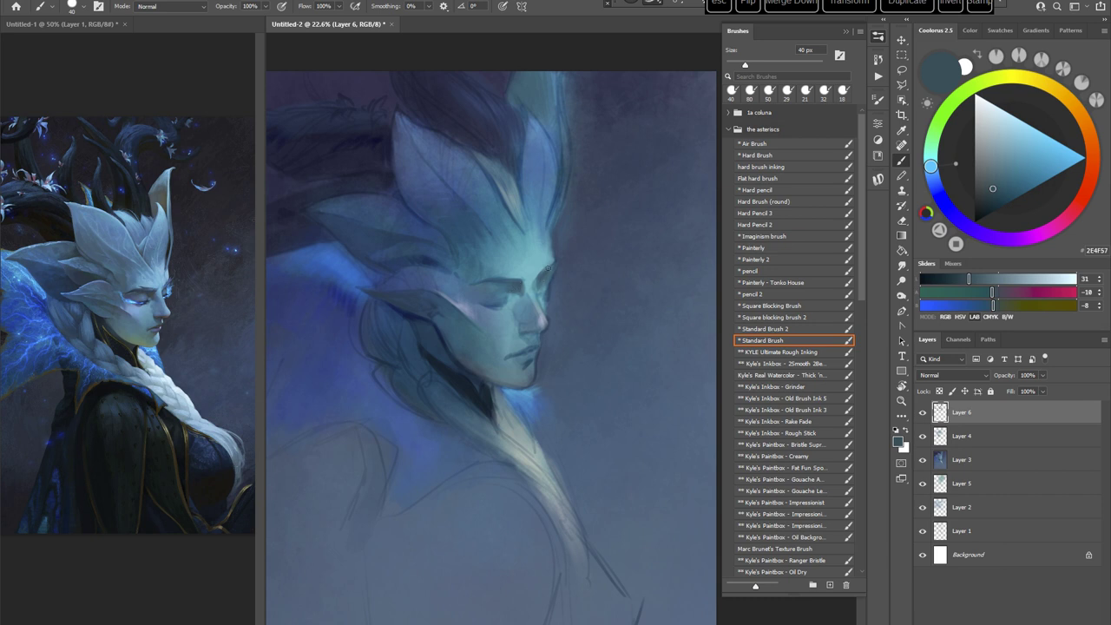
# Step: Tint the closed eyelid with a more saturated blue #3E71AE using the brush at 59 px
pyautogui.keyDown('alt'); pyautogui.click(497, 298); pyautogui.keyUp('alt')
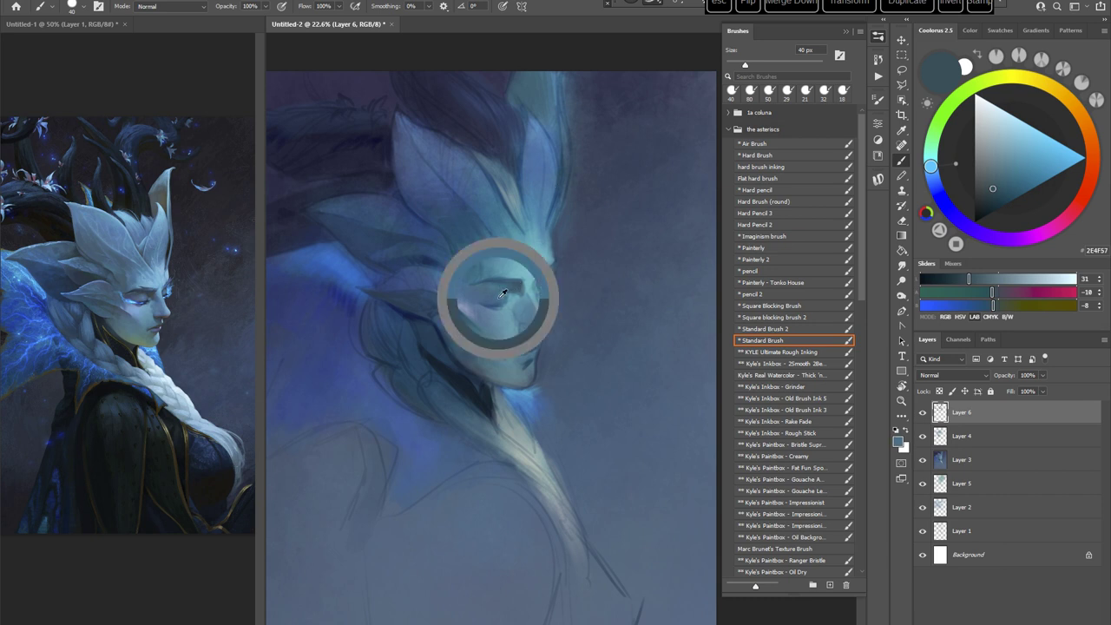
pyautogui.click(1011, 176)
pyautogui.click(1023, 162)
pyautogui.click(932, 180)
pyautogui.rightClick(642, 270)
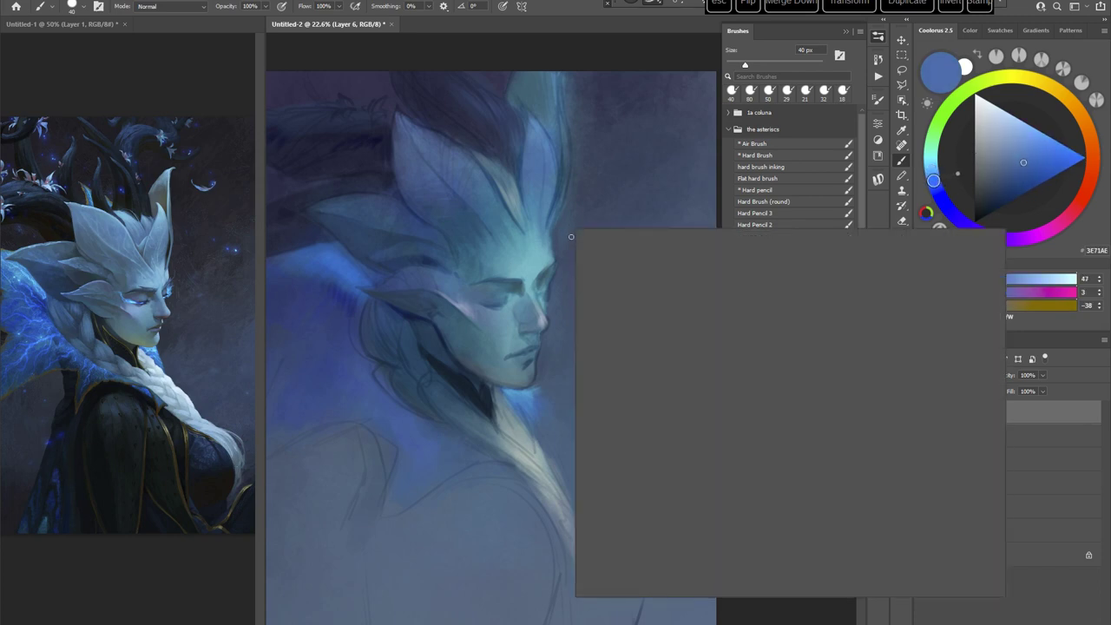
pyautogui.click(489, 303)
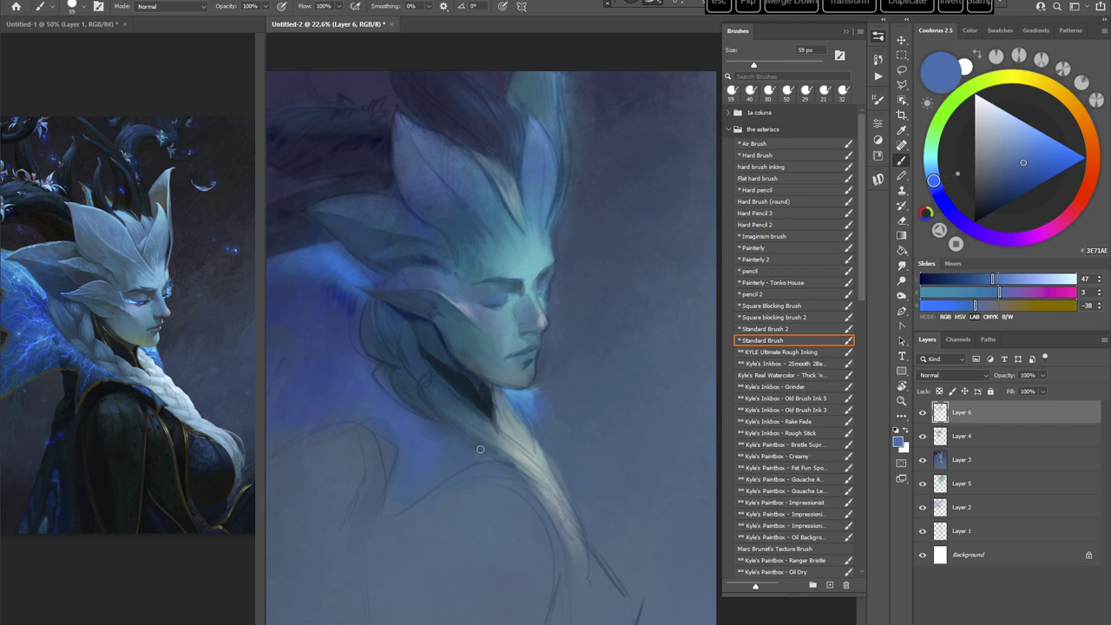
# Step: Paint fine strands above the near eyebrow on a tilted canvas with sampled light blue (Lab 71, -12, -19) at 28 px
pyautogui.keyDown('alt'); pyautogui.click(526, 250); pyautogui.keyUp('alt')
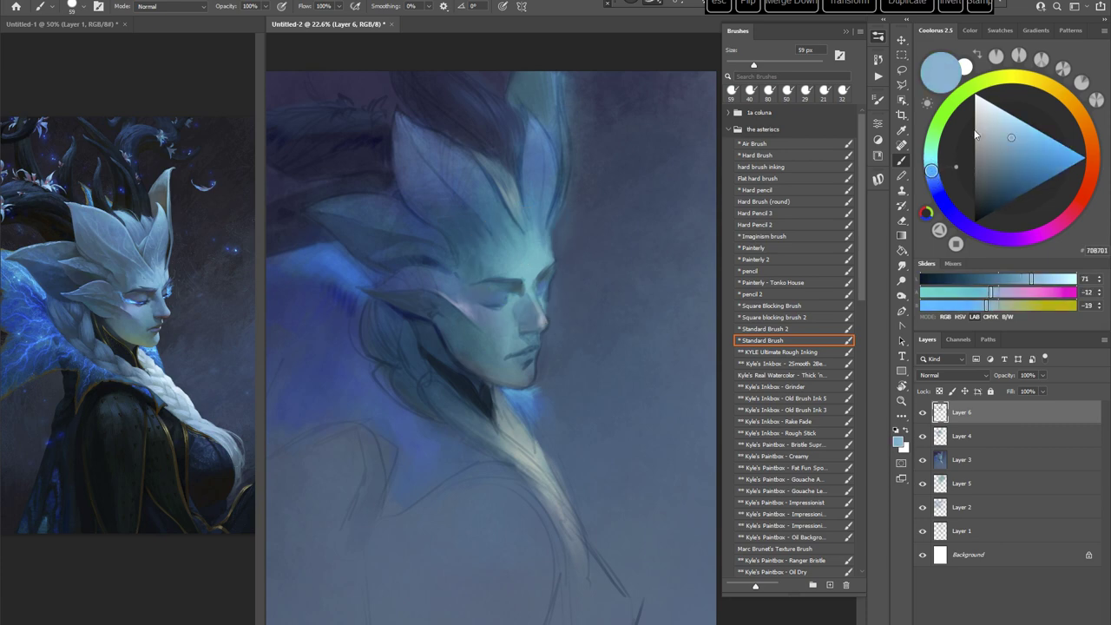
pyautogui.press('r')
pyautogui.moveTo(621, 344); pyautogui.dragTo(599, 393)
pyautogui.press('space')
pyautogui.moveTo(656, 214); pyautogui.dragTo(587, 244)
pyautogui.rightClick(591, 248)
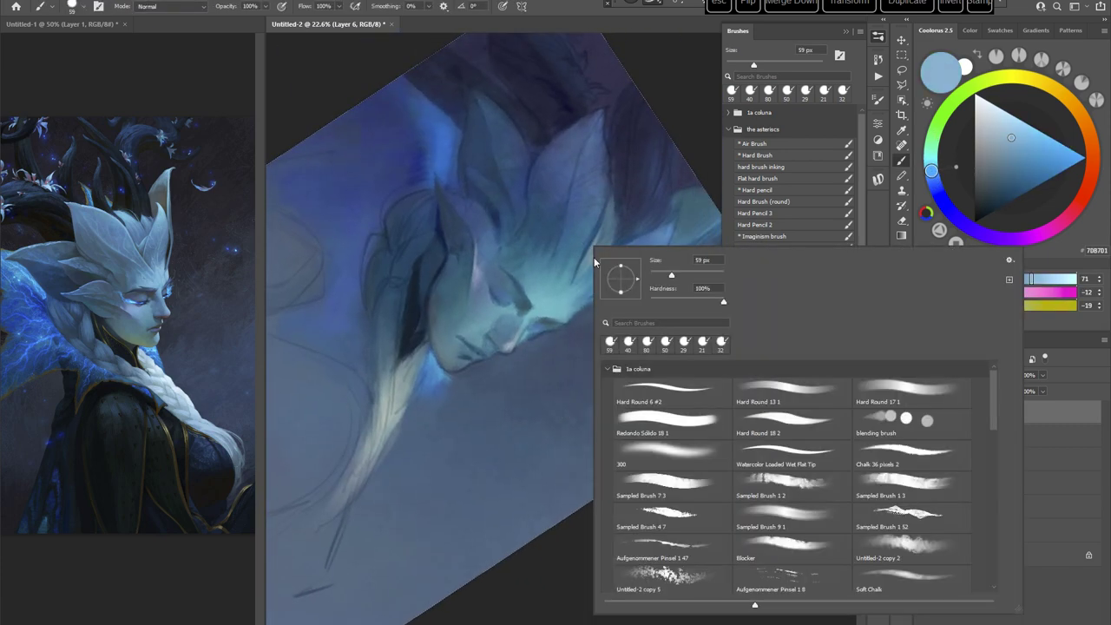
pyautogui.moveTo(669, 277); pyautogui.dragTo(657, 277)
pyautogui.click(585, 262)
pyautogui.rightClick(586, 262)
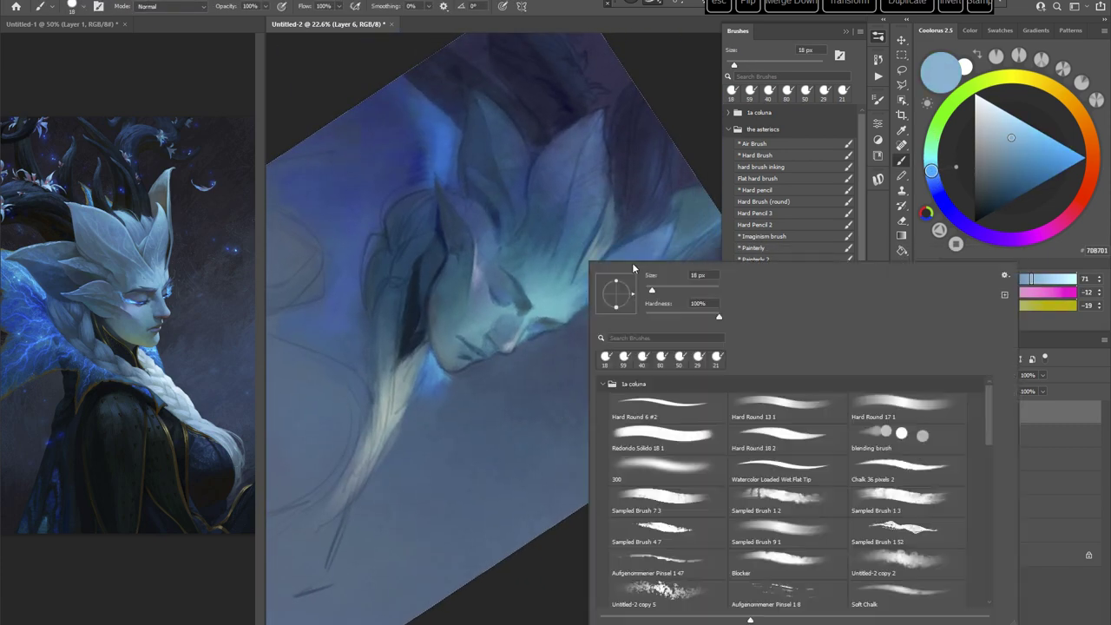
pyautogui.click(655, 289)
pyautogui.press('Return')
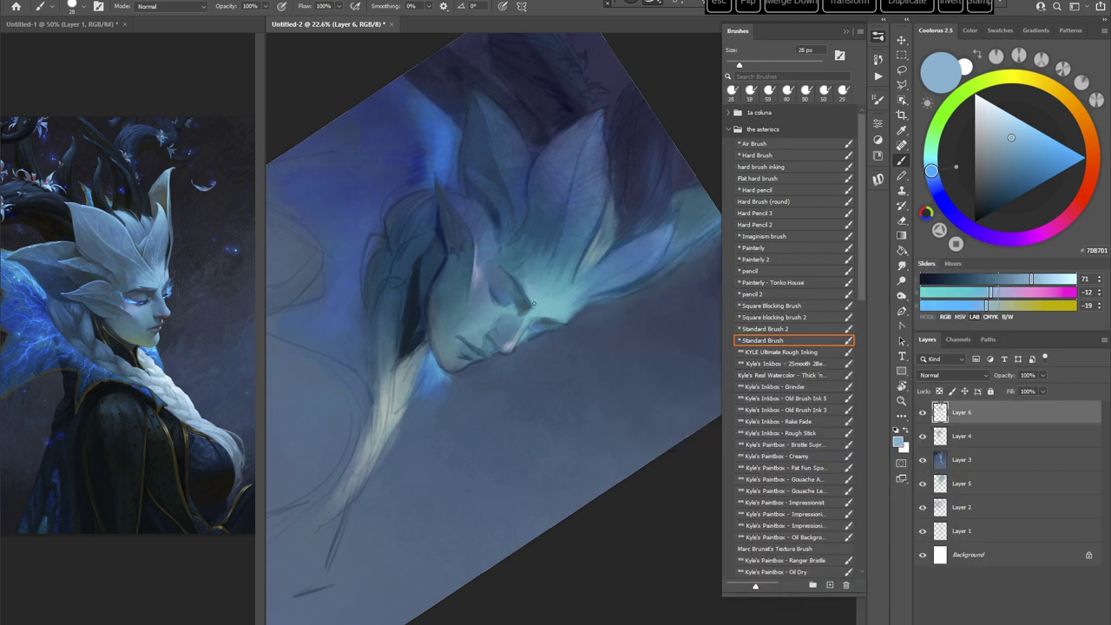
# Step: Add thin radiating hair highlights at the center of the forehead in brighter blue (Lab 77, -16, -27) at 23 px
pyautogui.click(1029, 133)
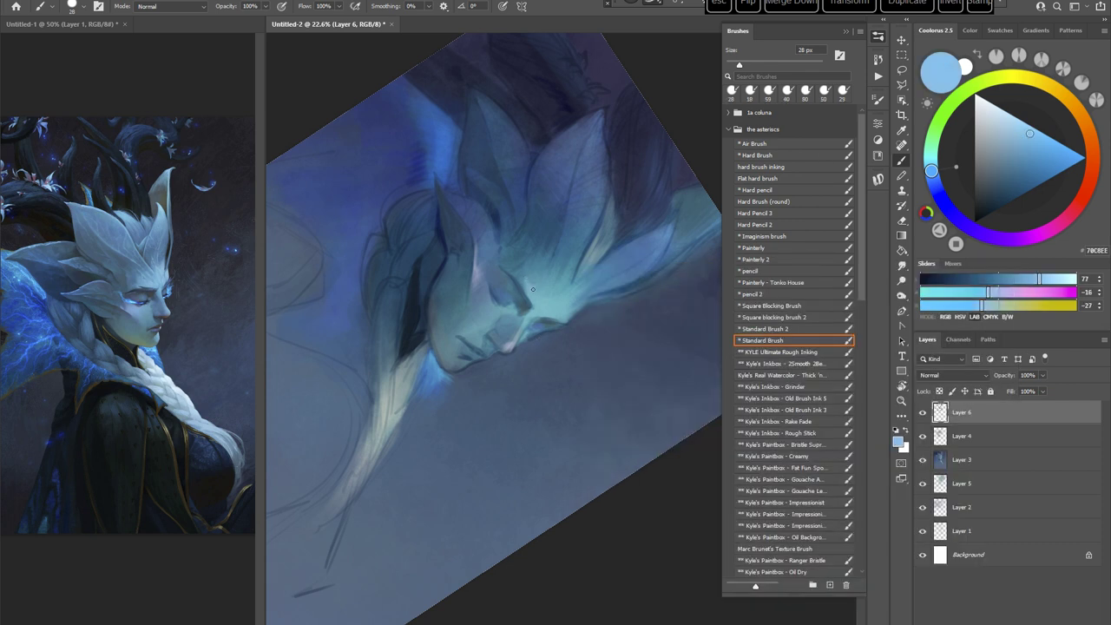
pyautogui.rightClick(610, 229)
pyautogui.moveTo(679, 257); pyautogui.dragTo(677, 258)
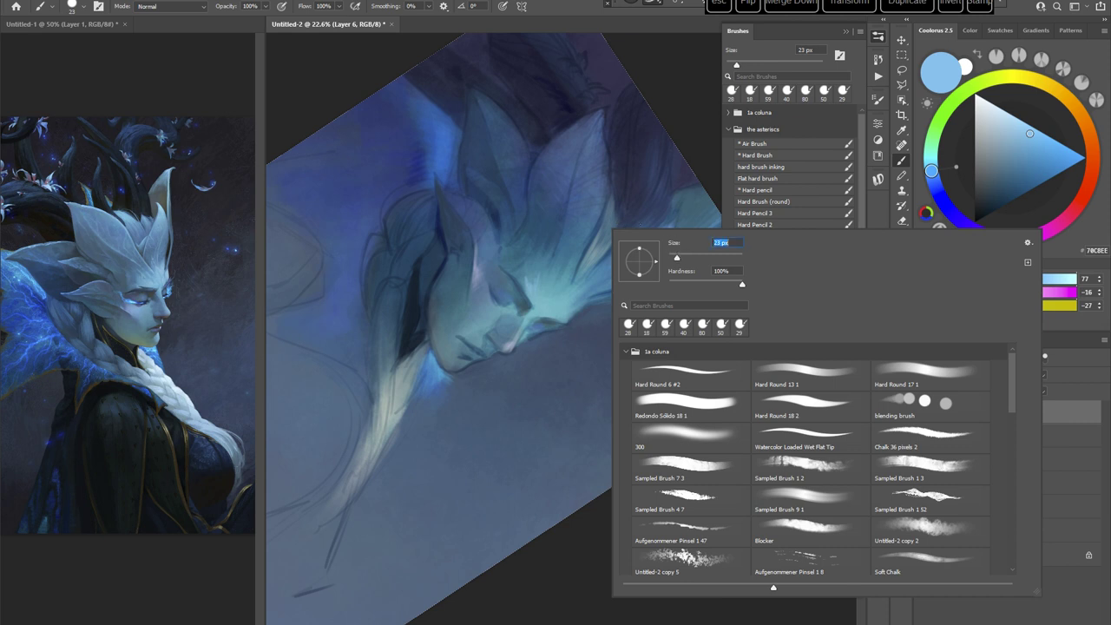
pyautogui.press('Return')
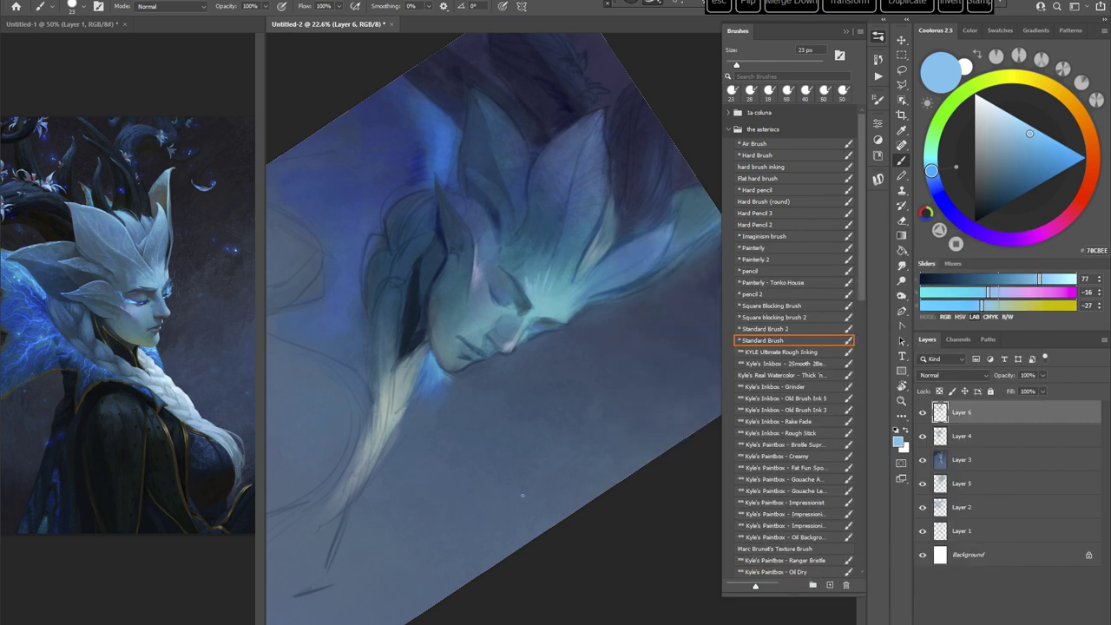
# Step: Extend the bright hair strands from the forehead into the leaf-shaped crest on an inverted canvas at 25 px
pyautogui.press('r')
pyautogui.moveTo(621, 255)
pyautogui.mouseDown()
pyautogui.moveTo(649, 290)
pyautogui.moveTo(598, 489)
pyautogui.moveTo(487, 477)
pyautogui.mouseUp()
pyautogui.press('space')
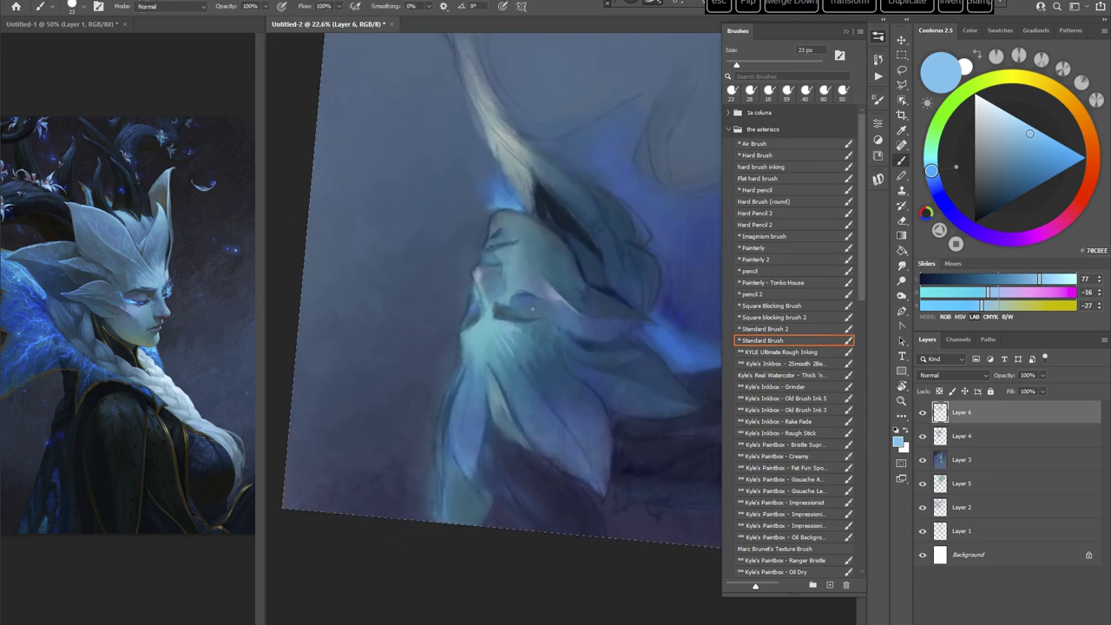
pyautogui.rightClick(539, 249)
pyautogui.moveTo(596, 271); pyautogui.dragTo(606, 277)
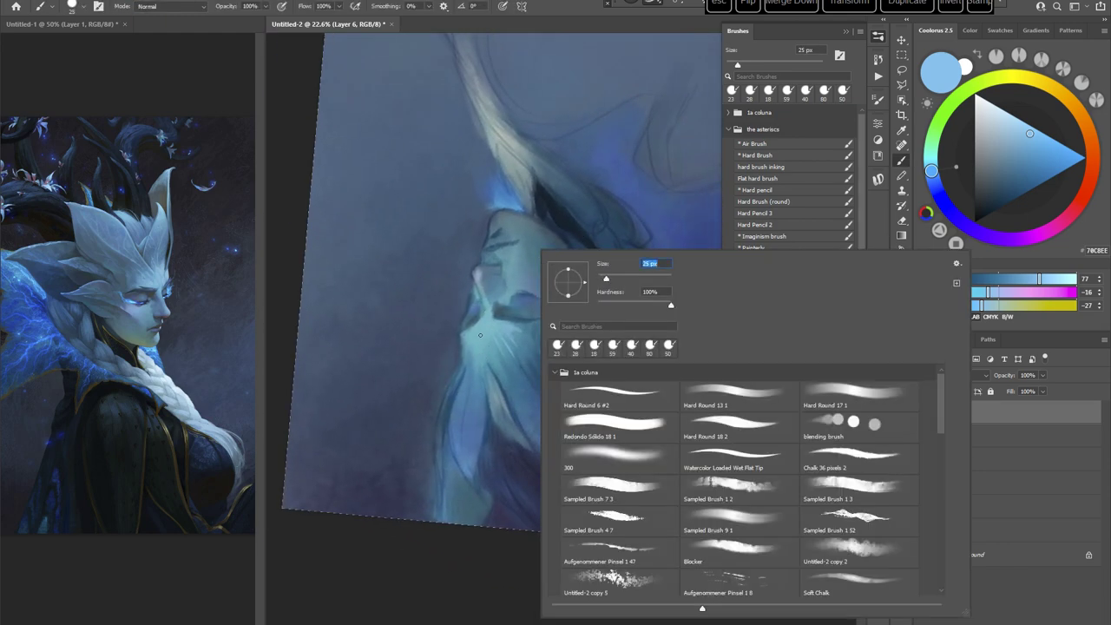
pyautogui.press('Return')
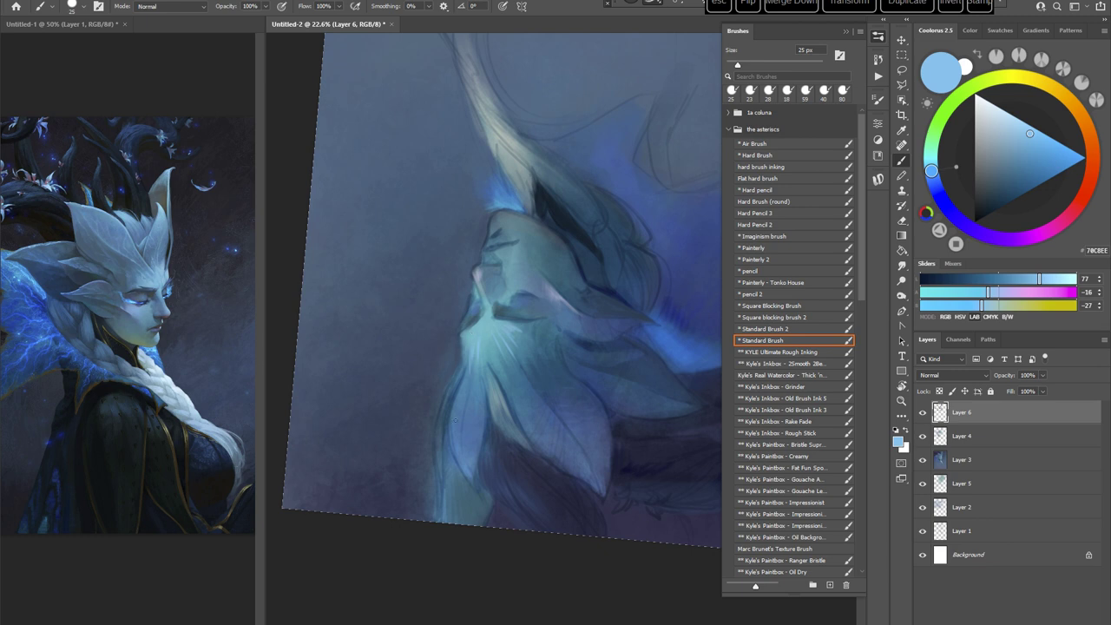
# Step: Continue the light blue hairline highlights with the Standard Brush at 26 px on a canvas rotated sideways
pyautogui.press('Escape')
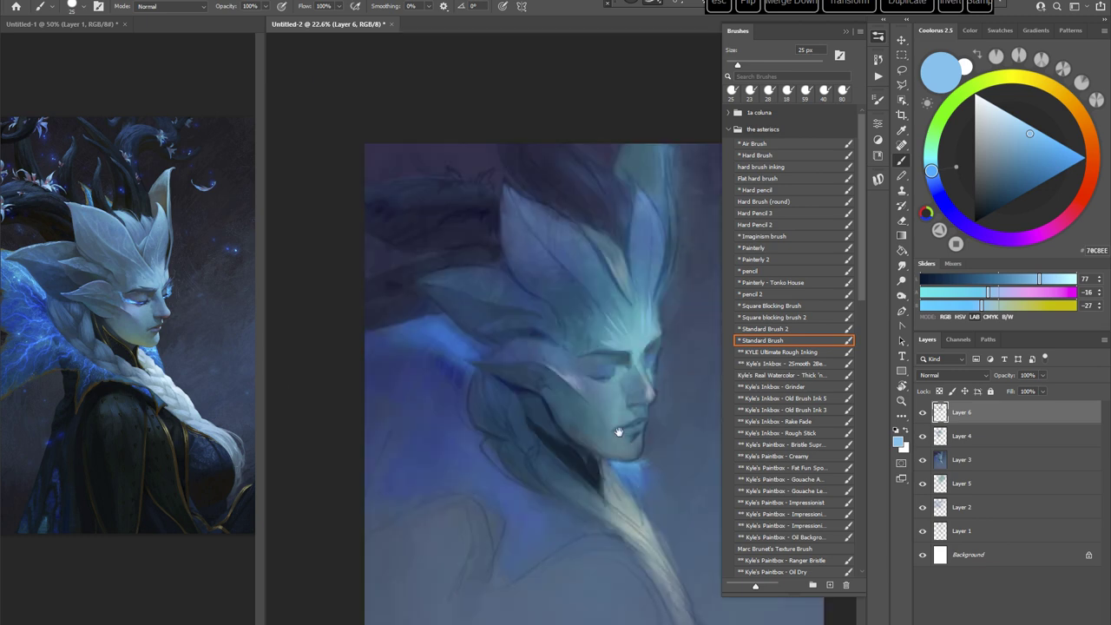
pyautogui.moveTo(618, 431); pyautogui.dragTo(544, 399)
pyautogui.rightClick(611, 262)
pyautogui.press('Up')
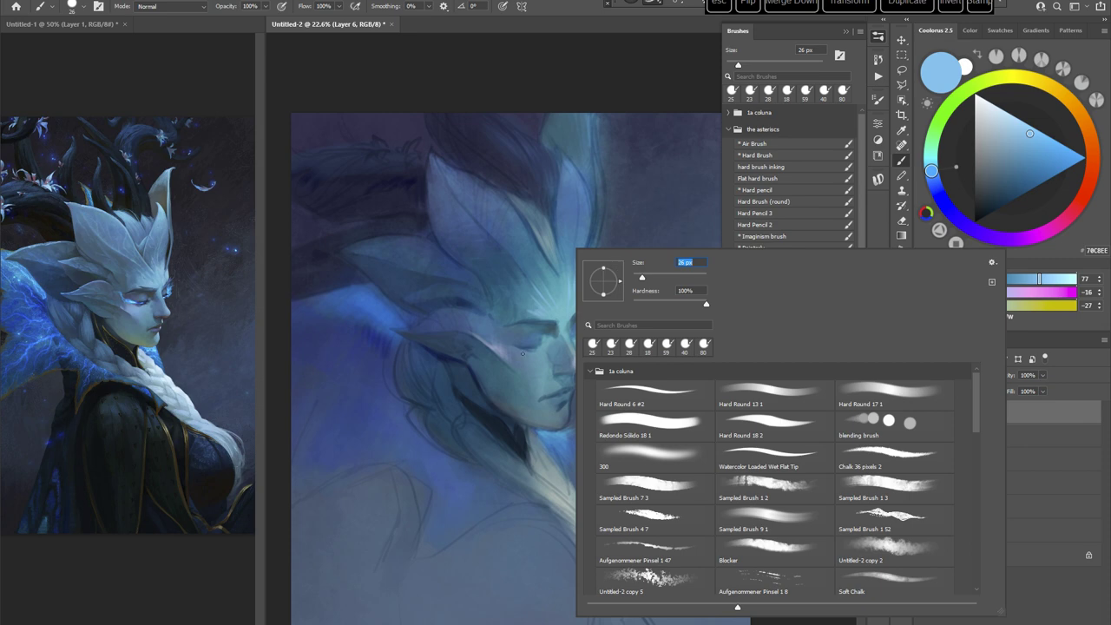
pyautogui.press('Return')
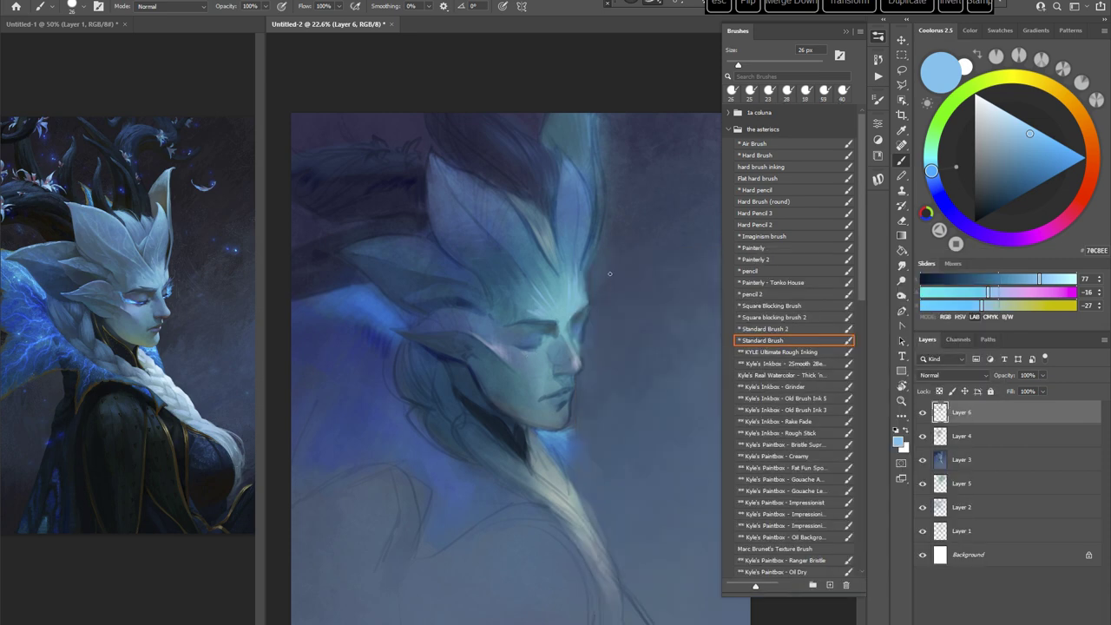
pyautogui.press('r')
pyautogui.moveTo(609, 274)
pyautogui.mouseDown()
pyautogui.moveTo(607, 384)
pyautogui.moveTo(549, 282)
pyautogui.mouseUp()
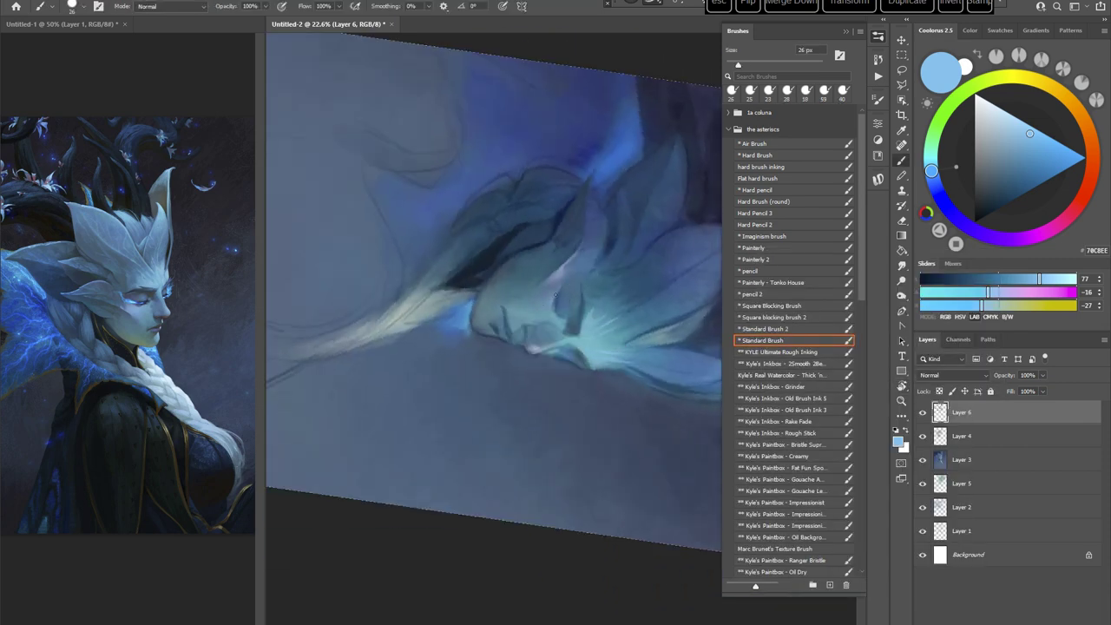
# Step: Set the brush size to 28 px and paint light blue highlights on the face
pyautogui.press('r')
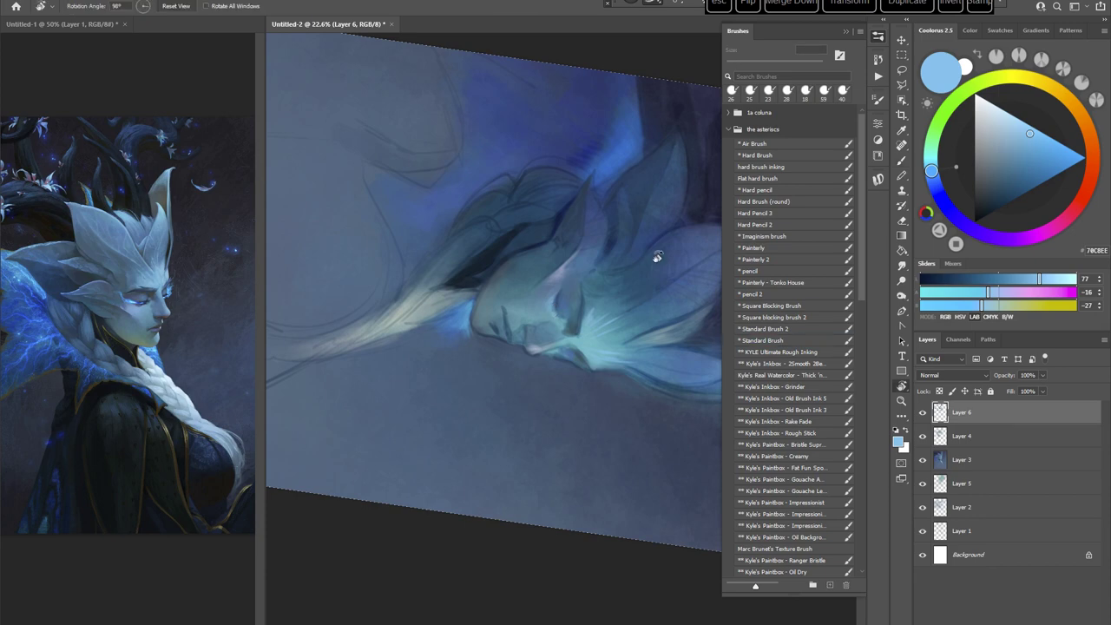
pyautogui.moveTo(656, 255)
pyautogui.mouseDown()
pyautogui.moveTo(617, 402)
pyautogui.moveTo(559, 415)
pyautogui.mouseUp()
pyautogui.moveTo(604, 362); pyautogui.dragTo(548, 277)
pyautogui.rightClick(577, 254)
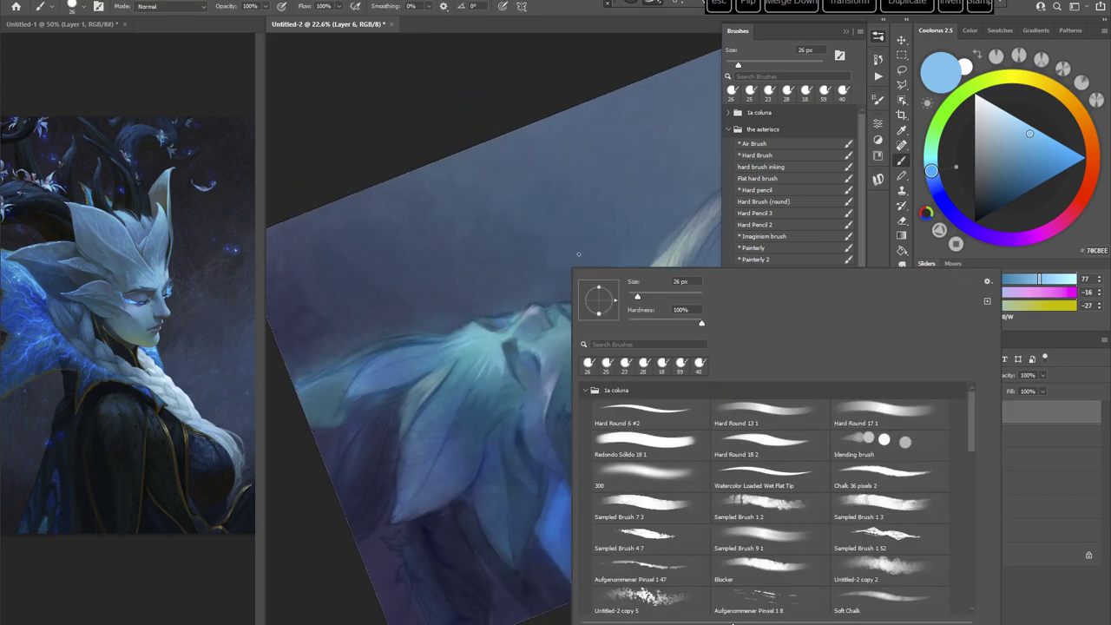
pyautogui.moveTo(637, 298); pyautogui.dragTo(614, 407)
pyautogui.click(523, 344)
pyautogui.press('Escape')
# Step: Enlarge the brush to 44 px and paint the cheek beside the nose with teal-blue tones sampled from the face
pyautogui.press('r')
pyautogui.rightClick(660, 278)
pyautogui.moveTo(724, 314); pyautogui.dragTo(729, 314)
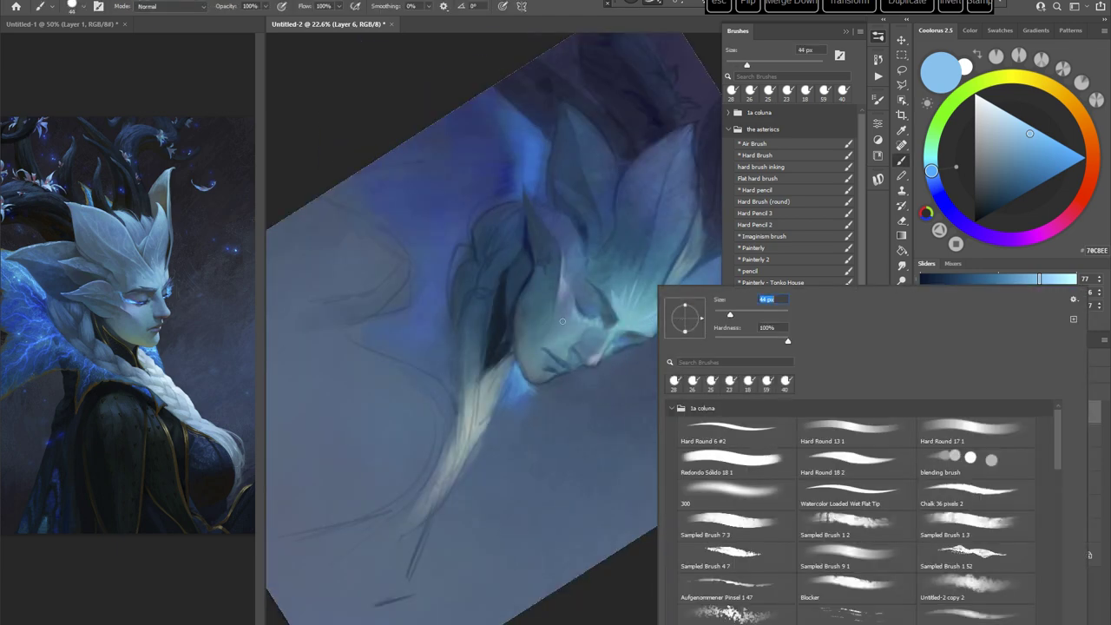
pyautogui.press('Return')
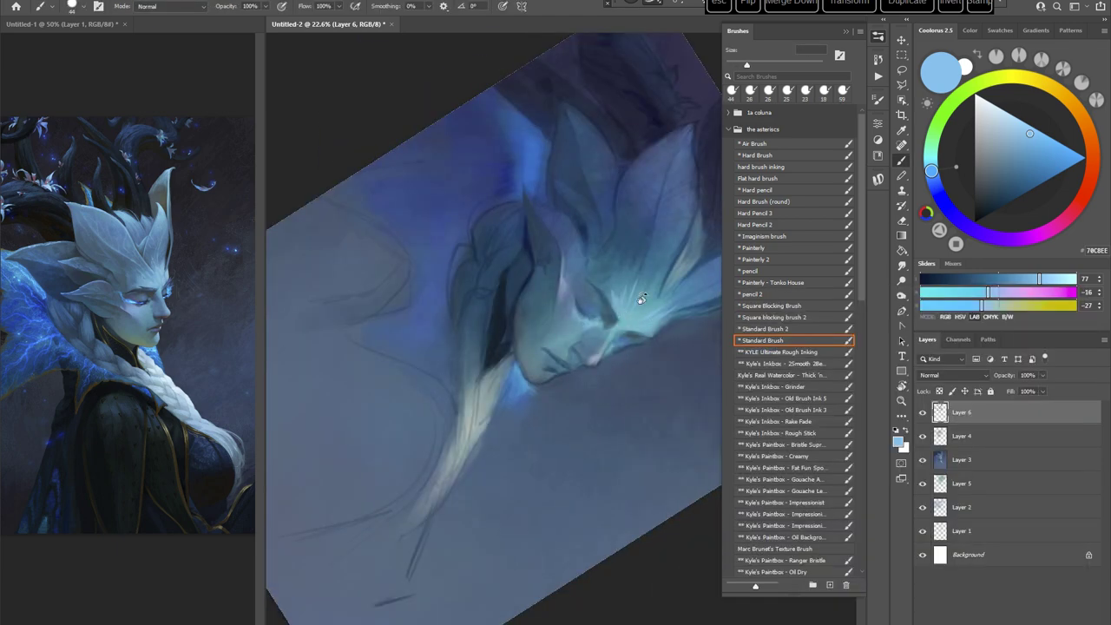
pyautogui.press('r')
pyautogui.moveTo(642, 298)
pyautogui.mouseDown()
pyautogui.moveTo(602, 446)
pyautogui.moveTo(584, 448)
pyautogui.mouseUp()
pyautogui.keyDown('alt'); pyautogui.click(567, 374); pyautogui.keyUp('alt')
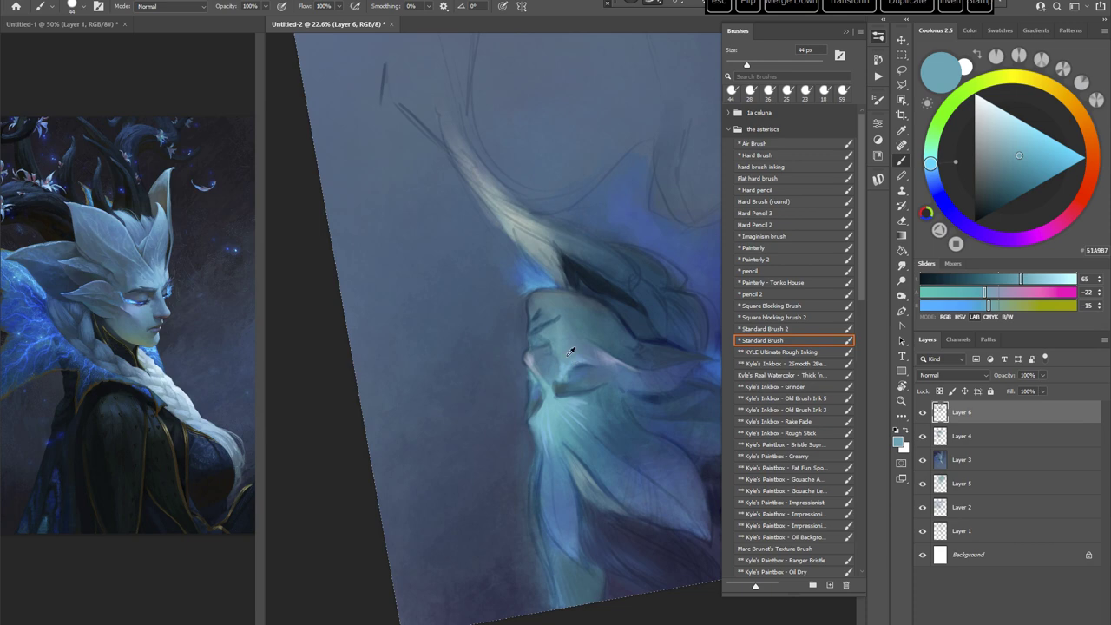
pyautogui.keyDown('alt'); pyautogui.click(560, 375); pyautogui.keyUp('alt')
pyautogui.press('Escape')
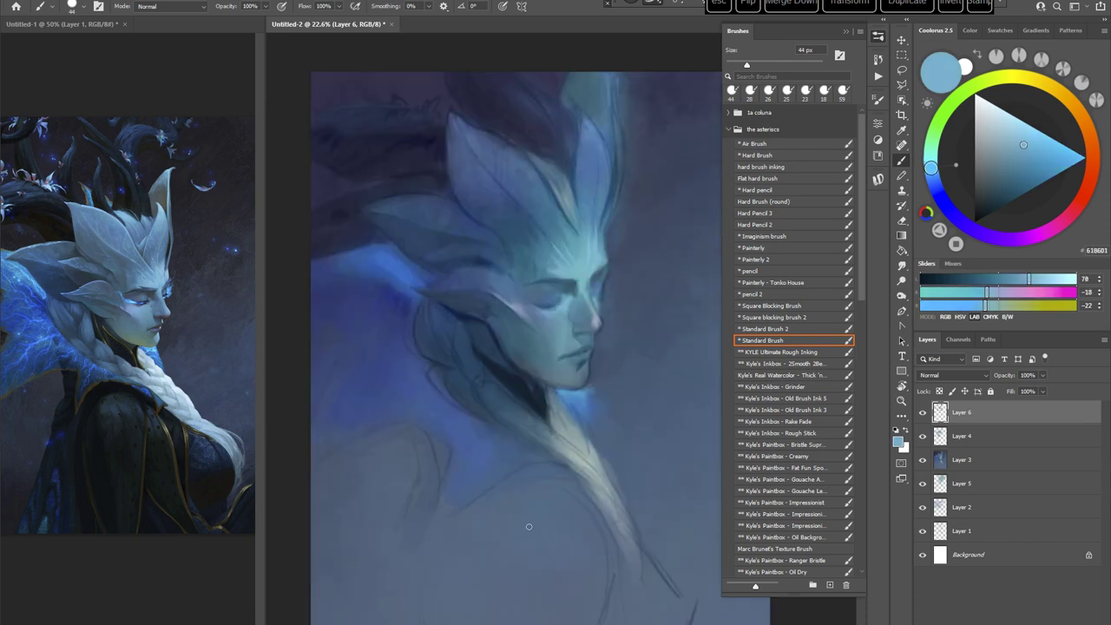
# Step: Enlarge the brush to 66 px and blend the cheek and under-eye area with blues sampled from the face
pyautogui.moveTo(607, 360); pyautogui.dragTo(543, 352)
pyautogui.rightClick(560, 240)
pyautogui.moveTo(625, 274)
pyautogui.mouseDown()
pyautogui.moveTo(638, 265)
pyautogui.moveTo(640, 322)
pyautogui.mouseUp()
pyautogui.keyDown('alt'); pyautogui.click(504, 296); pyautogui.keyUp('alt')
pyautogui.press('r')
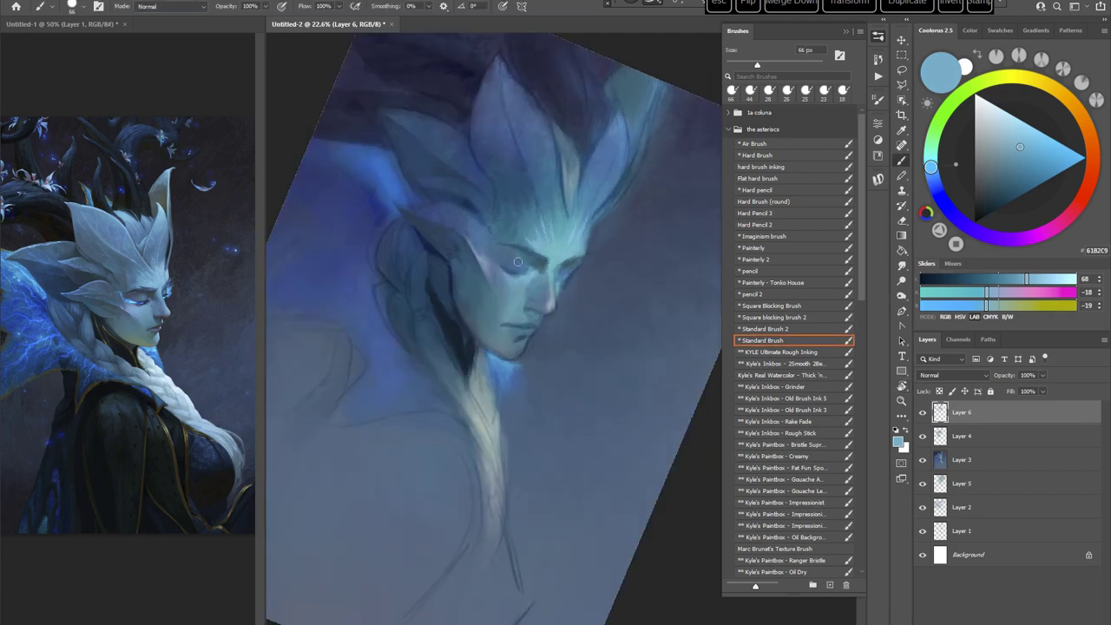
pyautogui.keyDown('alt'); pyautogui.click(516, 277); pyautogui.keyUp('alt')
pyautogui.moveTo(504, 367); pyautogui.dragTo(615, 293)
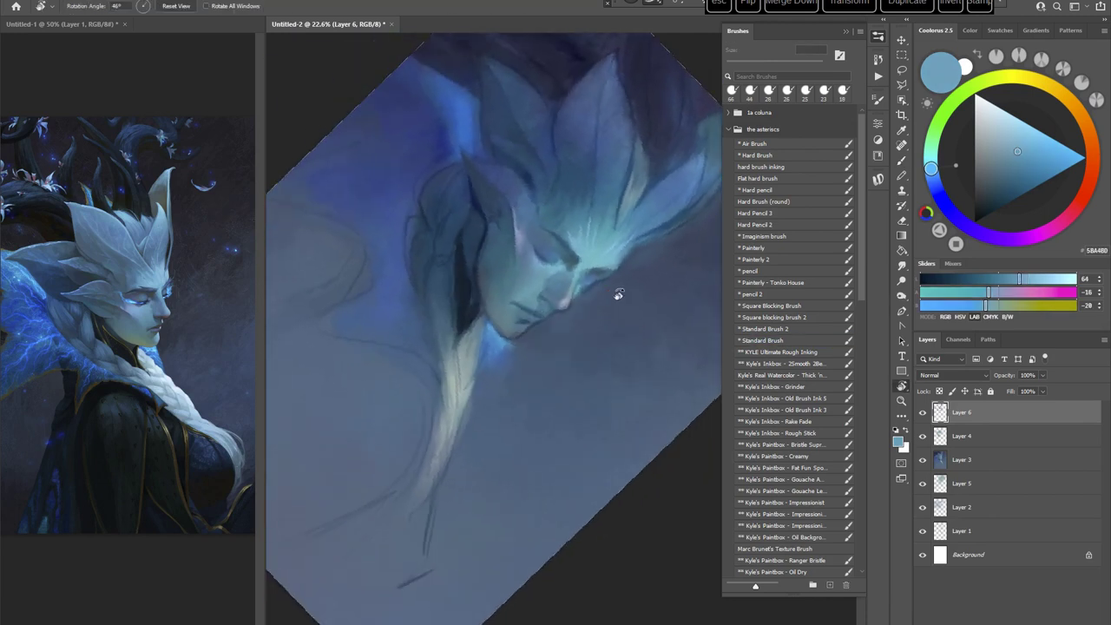
pyautogui.keyDown('alt'); pyautogui.click(551, 272); pyautogui.keyUp('alt')
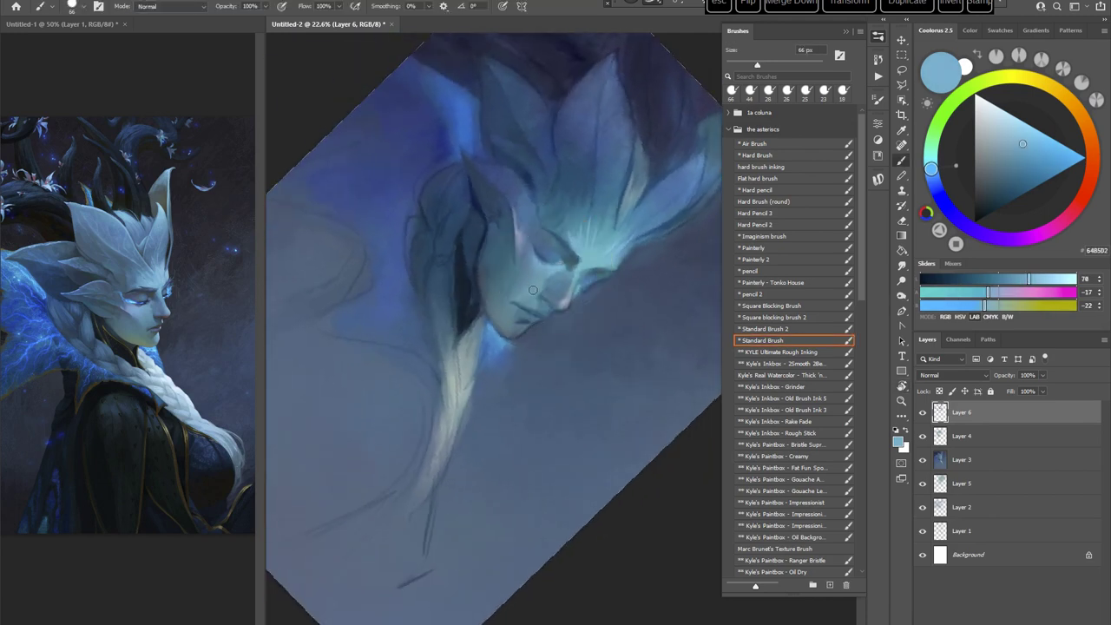
# Step: Darken a blue sampled from the face to #477A8C and paint shading around the eye with a 32 px brush
pyautogui.keyDown('alt'); pyautogui.click(563, 275); pyautogui.keyUp('alt')
pyautogui.click(1004, 168)
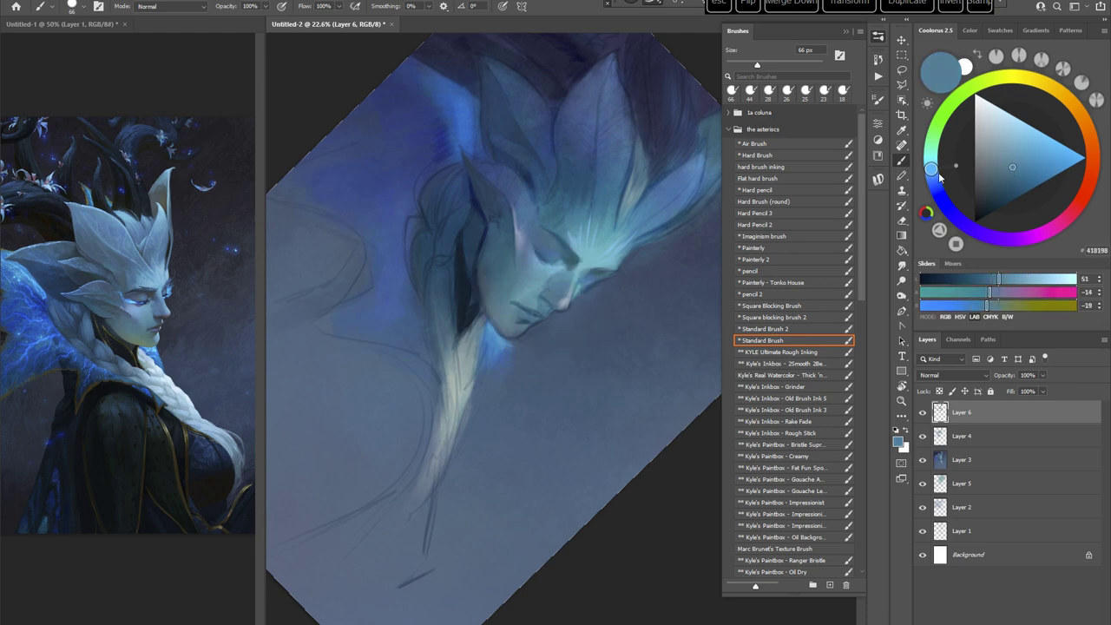
pyautogui.rightClick(587, 258)
pyautogui.moveTo(667, 284); pyautogui.dragTo(657, 273)
pyautogui.click(578, 28)
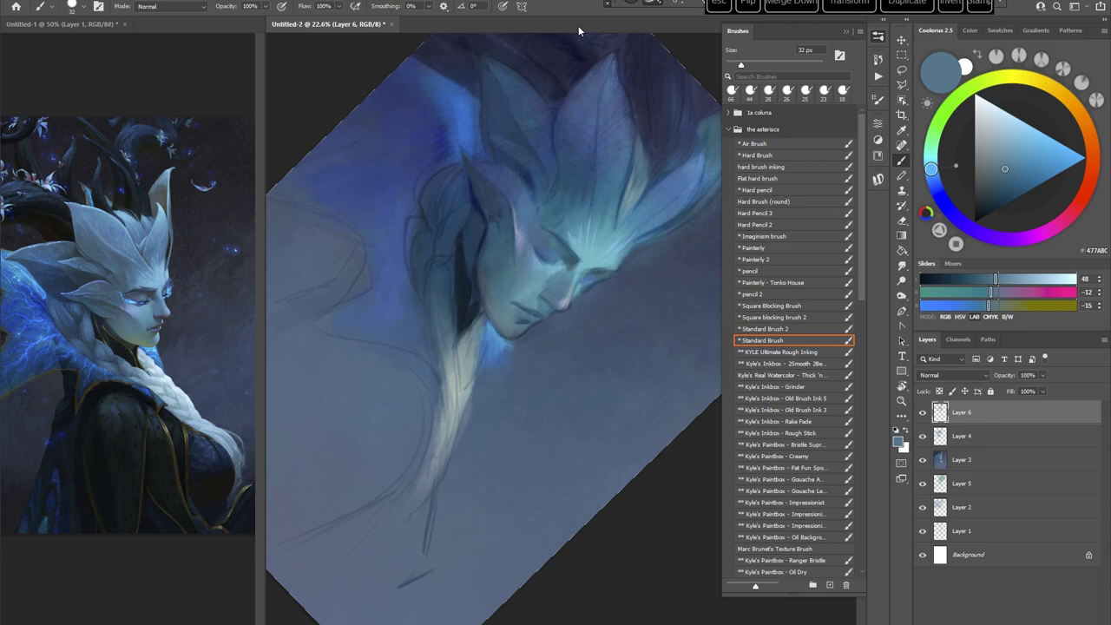
# Step: Darken the blue further and refine the facial shadows with an 18 px brush
pyautogui.click(997, 178)
pyautogui.rightClick(570, 236)
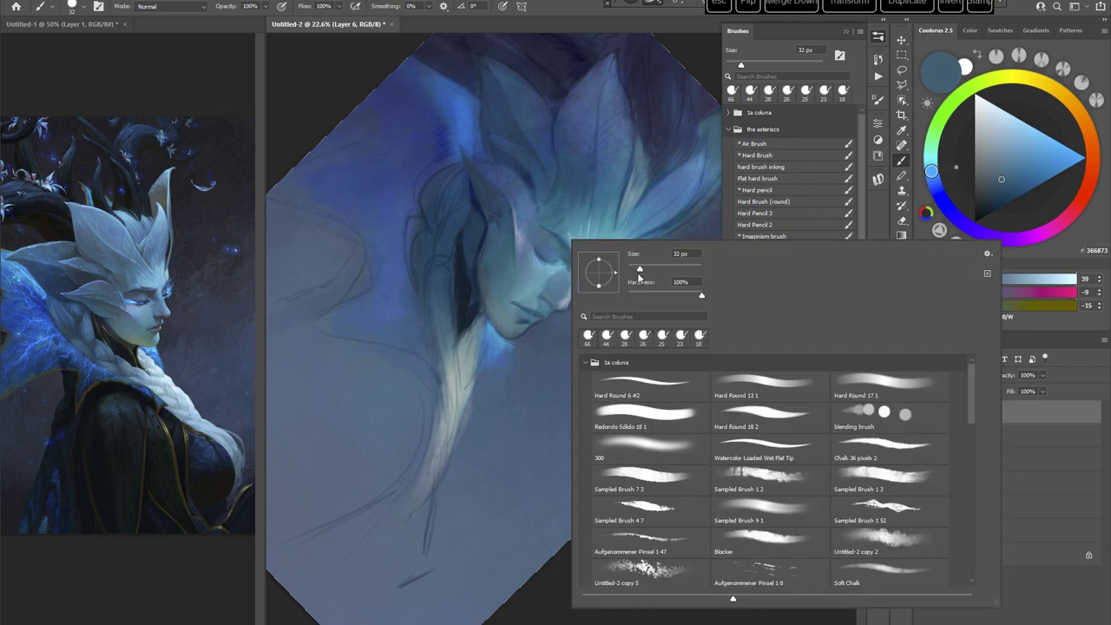
pyautogui.moveTo(639, 275); pyautogui.dragTo(635, 275)
pyautogui.click(512, 302)
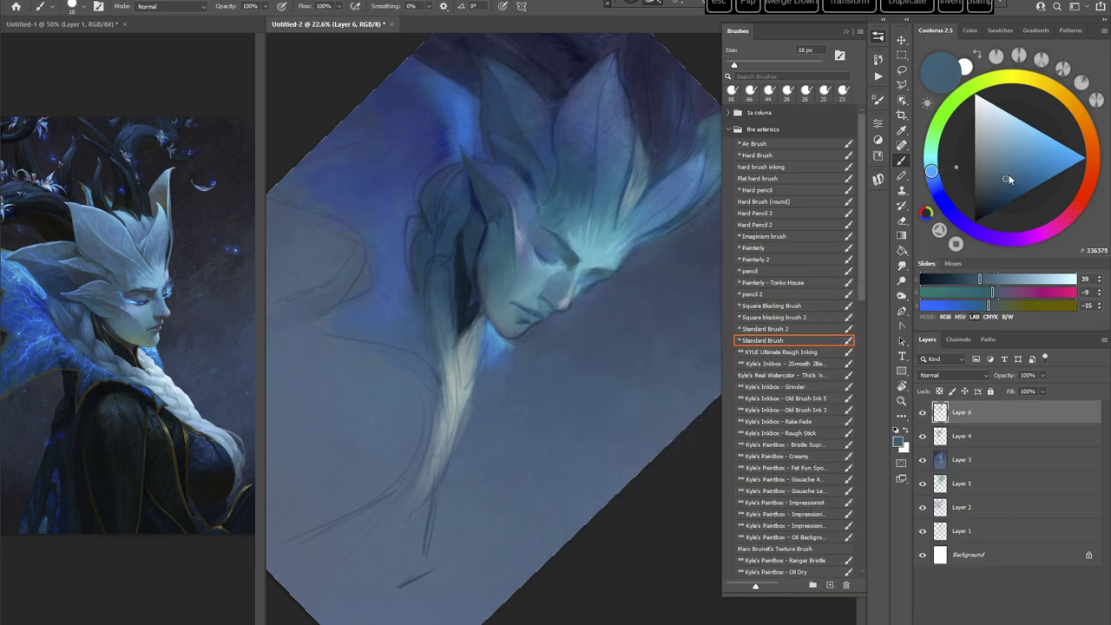
# Step: Shift the colour from dark blue to violet #504396 and paint the lips with a 32 px brush
pyautogui.click(934, 182)
pyautogui.press('r')
pyautogui.moveTo(617, 295)
pyautogui.mouseDown()
pyautogui.moveTo(657, 352)
pyautogui.moveTo(636, 389)
pyautogui.moveTo(526, 394)
pyautogui.mouseUp()
pyautogui.rightClick(602, 334)
pyautogui.moveTo(665, 277); pyautogui.dragTo(668, 279)
pyautogui.click(513, 273)
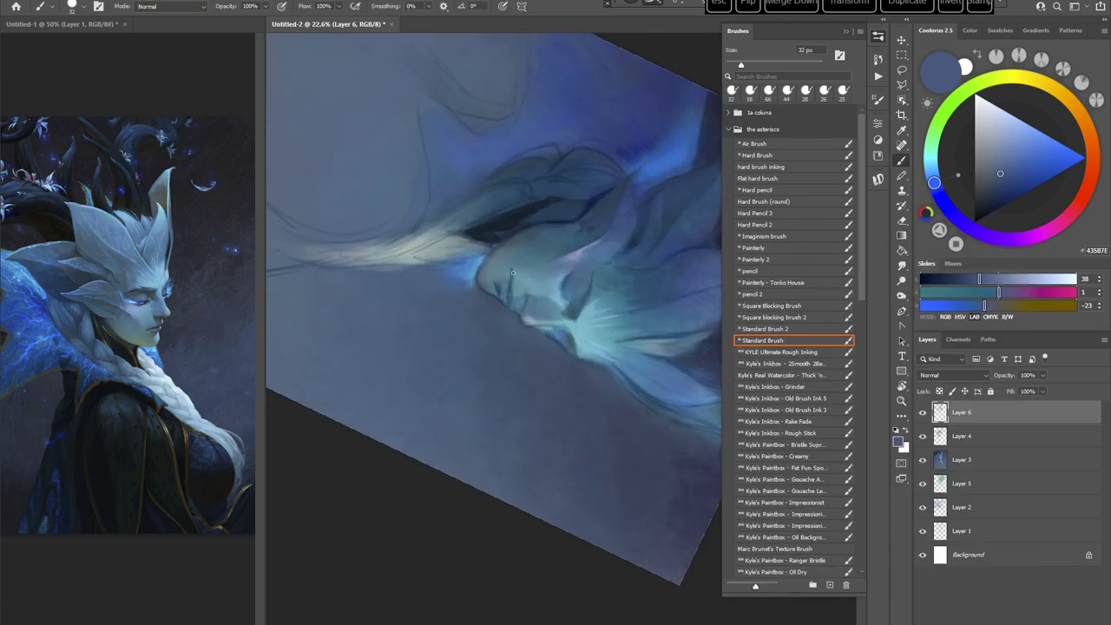
pyautogui.click(1009, 167)
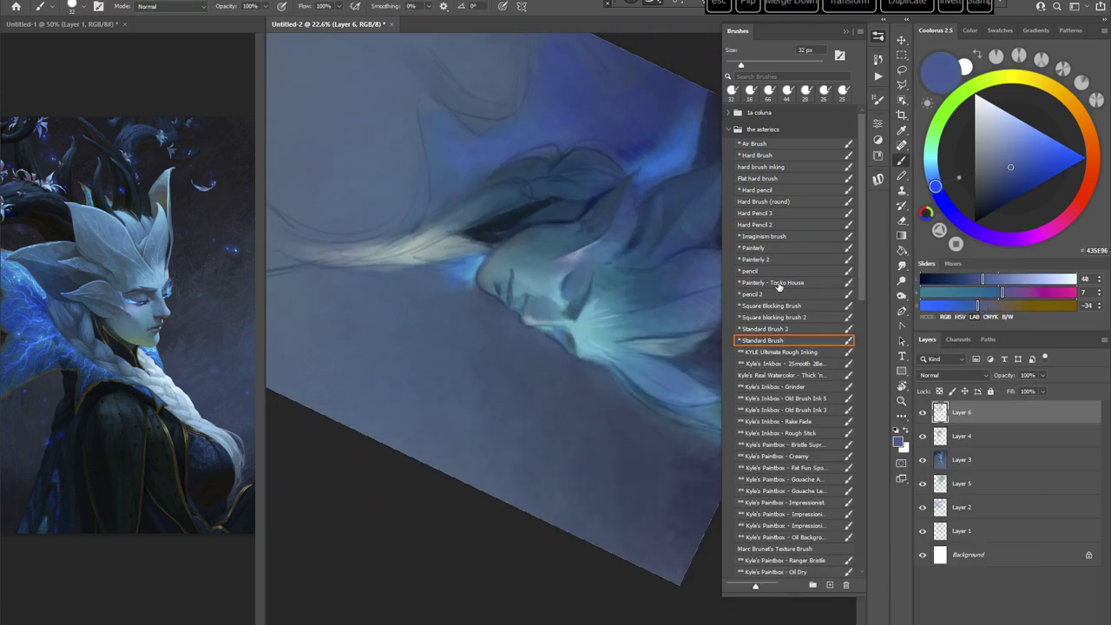
pyautogui.moveTo(935, 187); pyautogui.dragTo(955, 217)
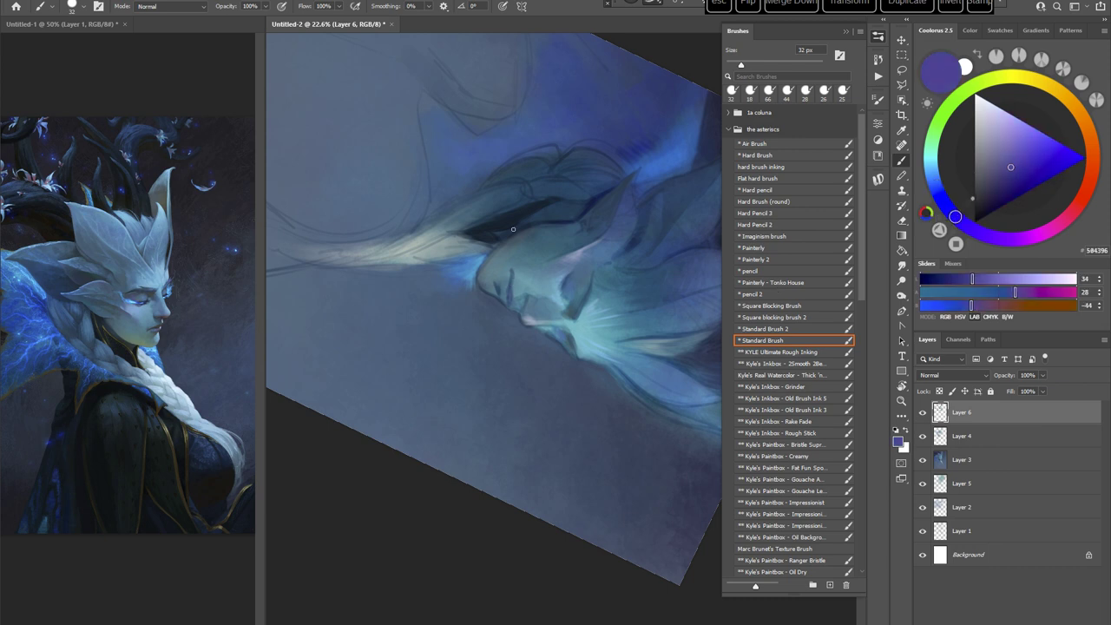
# Step: Enlarge the brush to 47 px and blend the shading around the mouth with a dark blue sampled from the lips
pyautogui.rightClick(541, 266)
pyautogui.moveTo(609, 287); pyautogui.dragTo(616, 287)
pyautogui.click(498, 284)
pyautogui.keyDown('alt'); pyautogui.click(498, 284); pyautogui.keyUp('alt')
pyautogui.press('Escape')
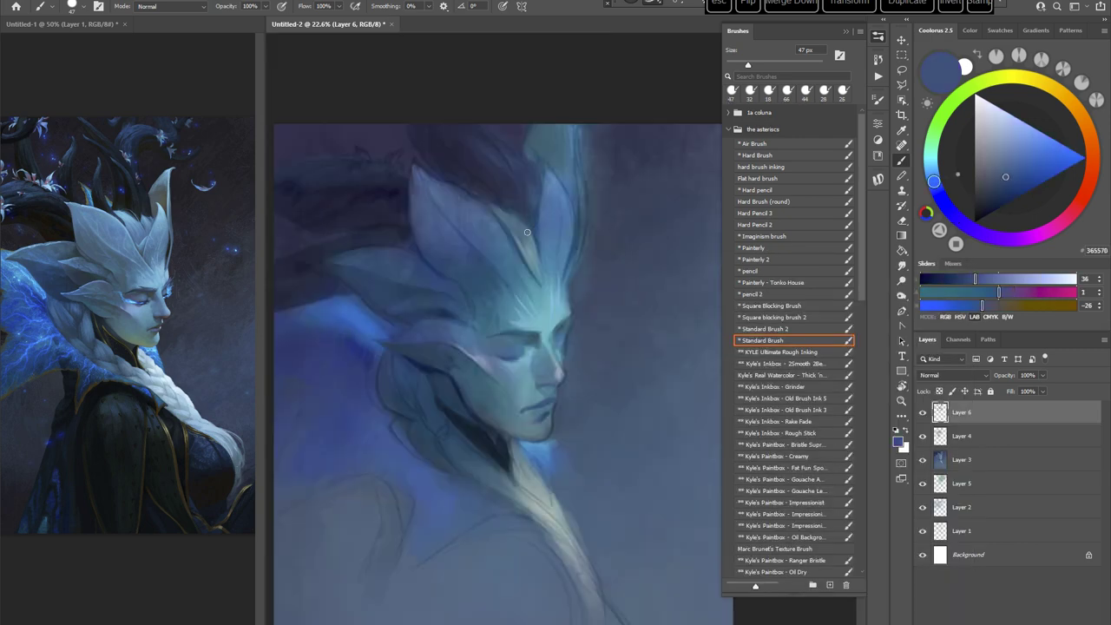
# Step: Sample a grey-blue from the jaw and shift it to the muted green #589581 for the jaw's reflected light
pyautogui.press('r')
pyautogui.moveTo(649, 331); pyautogui.dragTo(576, 438)
pyautogui.keyDown('alt'); pyautogui.click(460, 323); pyautogui.keyUp('alt')
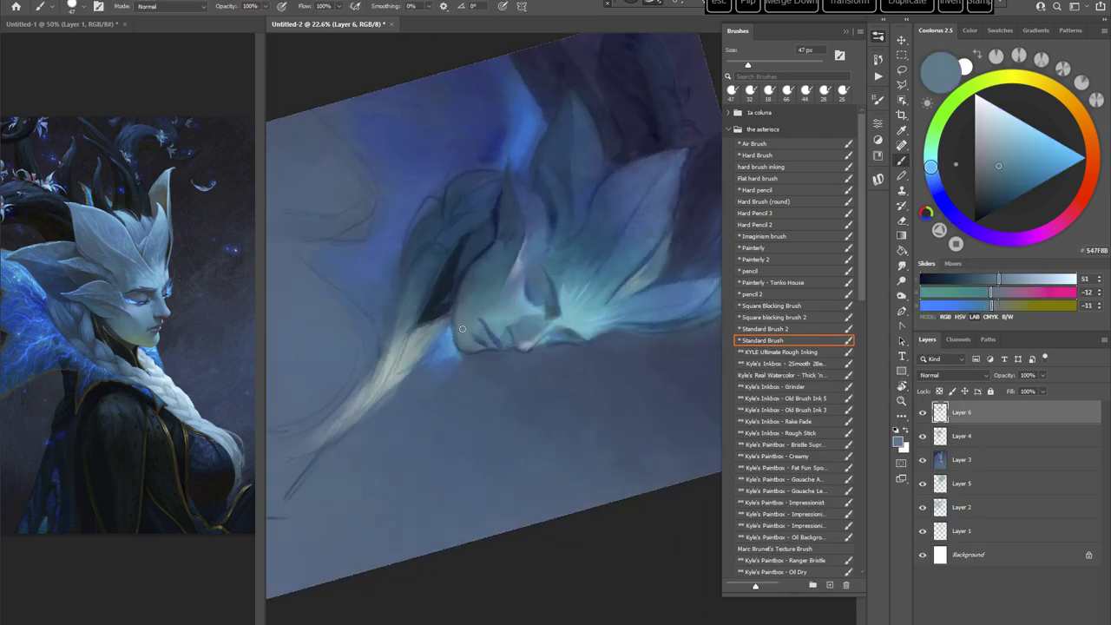
pyautogui.moveTo(954, 154)
pyautogui.mouseDown()
pyautogui.moveTo(976, 137)
pyautogui.moveTo(1004, 164)
pyautogui.mouseUp()
pyautogui.rightClick(557, 257)
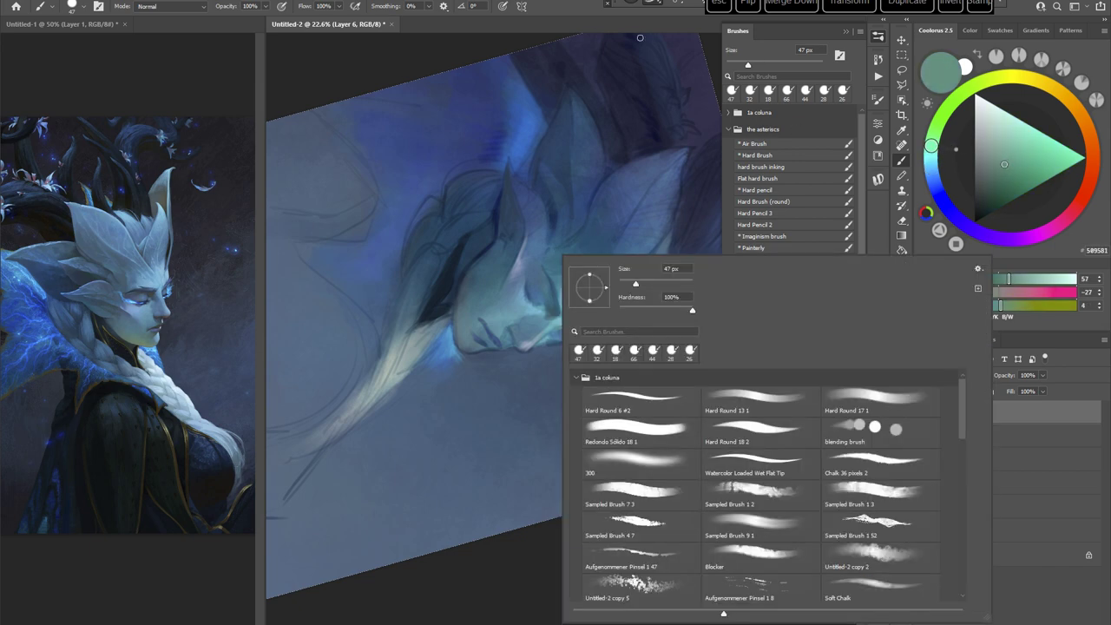
pyautogui.click(563, 19)
# Step: Change the colour to olive green #889550 and paint reflected light along the jaw with a 58 px brush
pyautogui.click(987, 79)
pyautogui.rightClick(531, 223)
pyautogui.moveTo(597, 236); pyautogui.dragTo(606, 239)
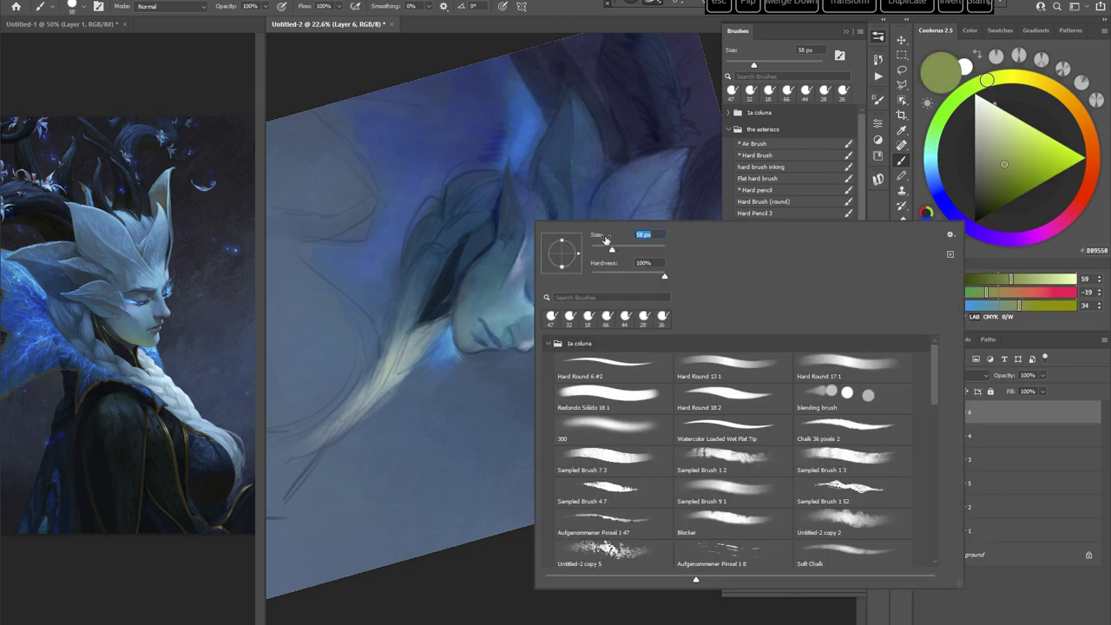
pyautogui.click(462, 291)
# Step: Blend the reflected light along the jaw and chin with tones sampled from the surrounding paint
pyautogui.keyDown('alt'); pyautogui.click(459, 304); pyautogui.keyUp('alt')
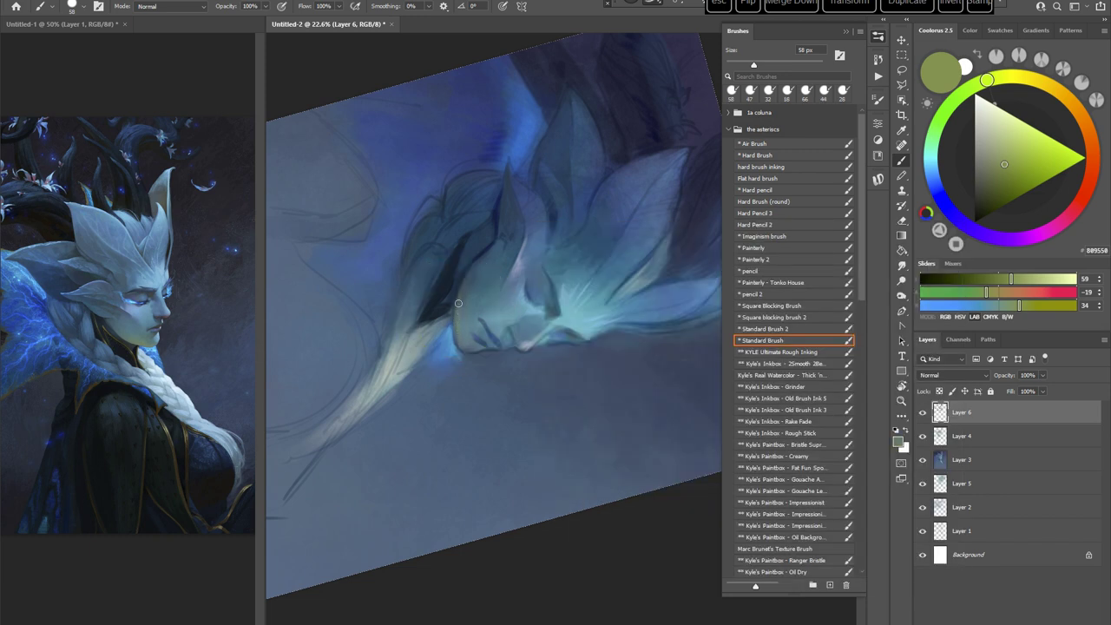
pyautogui.keyDown('alt'); pyautogui.click(466, 283); pyautogui.keyUp('alt')
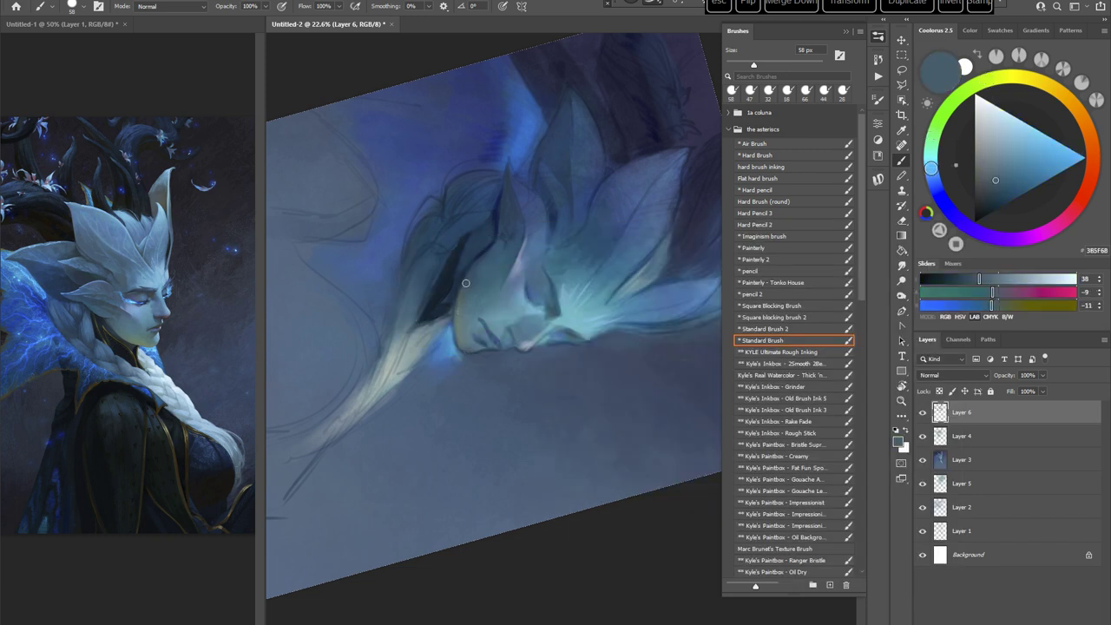
pyautogui.keyDown('alt'); pyautogui.click(457, 343); pyautogui.keyUp('alt')
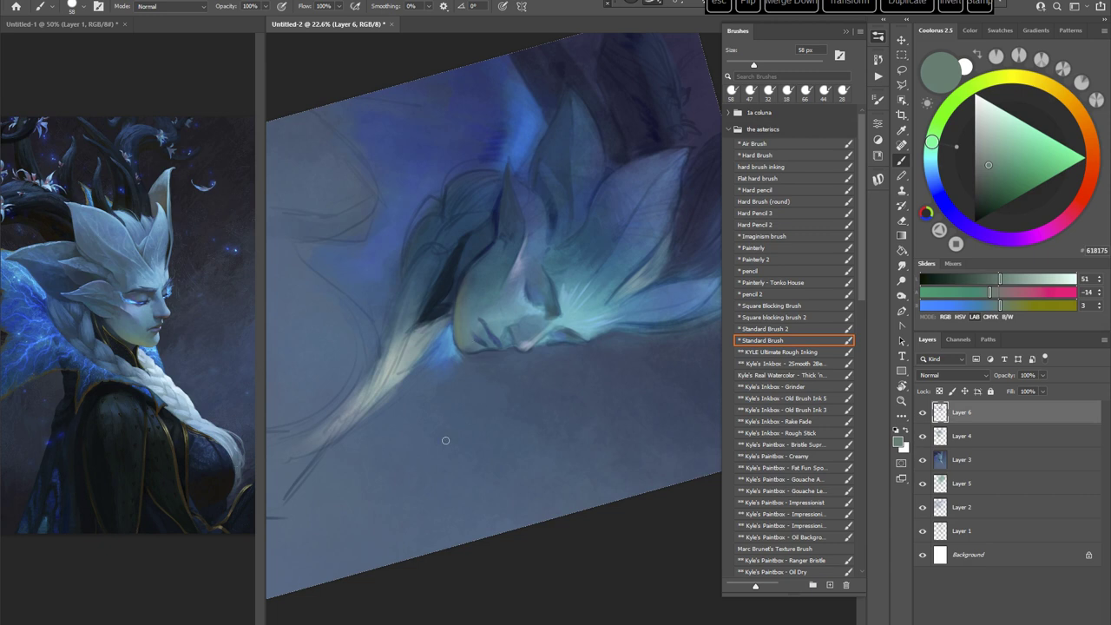
pyautogui.press('Escape')
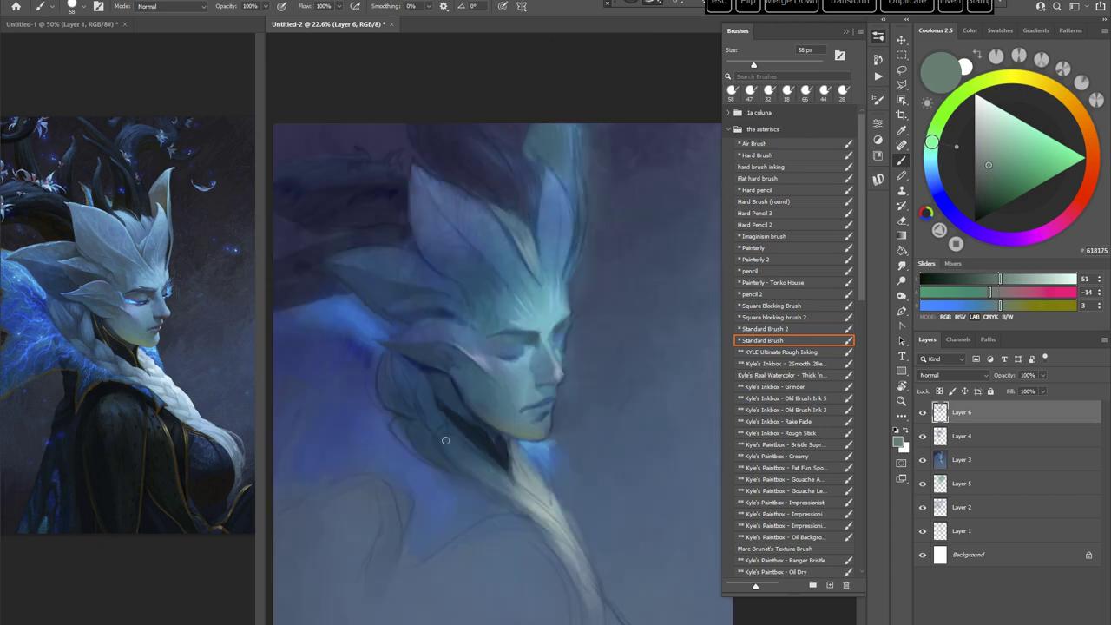
# Step: Sample a dark blue beside the far eye and paint the far edge of the face around the brow
pyautogui.press('r')
pyautogui.moveTo(640, 364); pyautogui.dragTo(595, 429)
pyautogui.press('Escape')
pyautogui.press('r')
pyautogui.moveTo(635, 373)
pyautogui.mouseDown()
pyautogui.moveTo(643, 354)
pyautogui.moveTo(634, 332)
pyautogui.moveTo(613, 340)
pyautogui.mouseUp()
pyautogui.press('Escape')
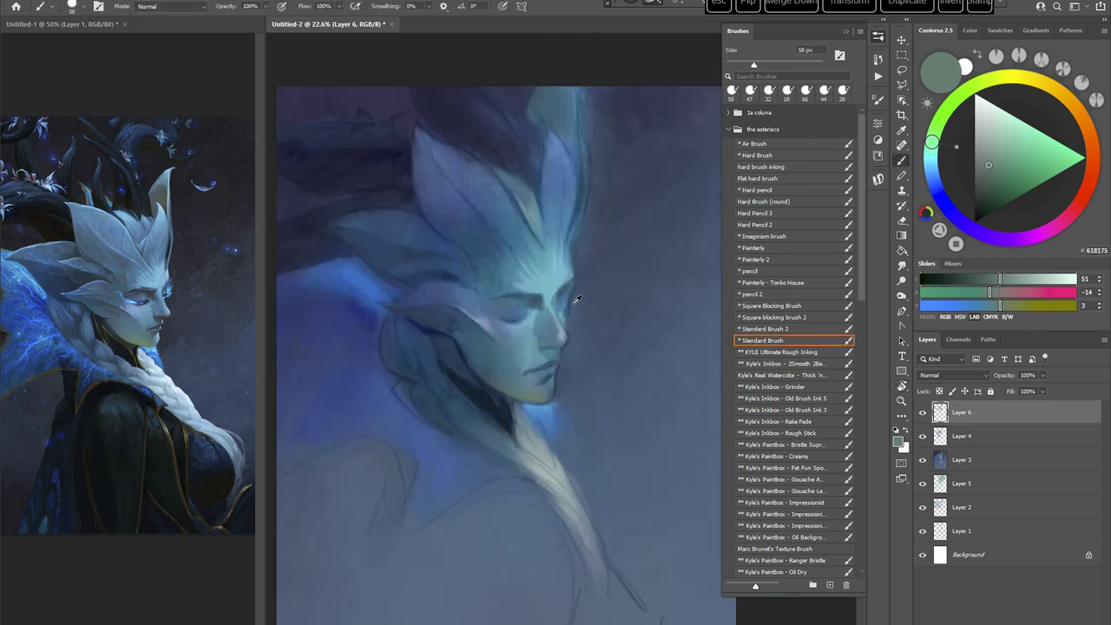
pyautogui.keyDown('alt'); pyautogui.click(573, 302); pyautogui.keyUp('alt')
pyautogui.press('r')
pyautogui.moveTo(626, 250); pyautogui.dragTo(503, 381)
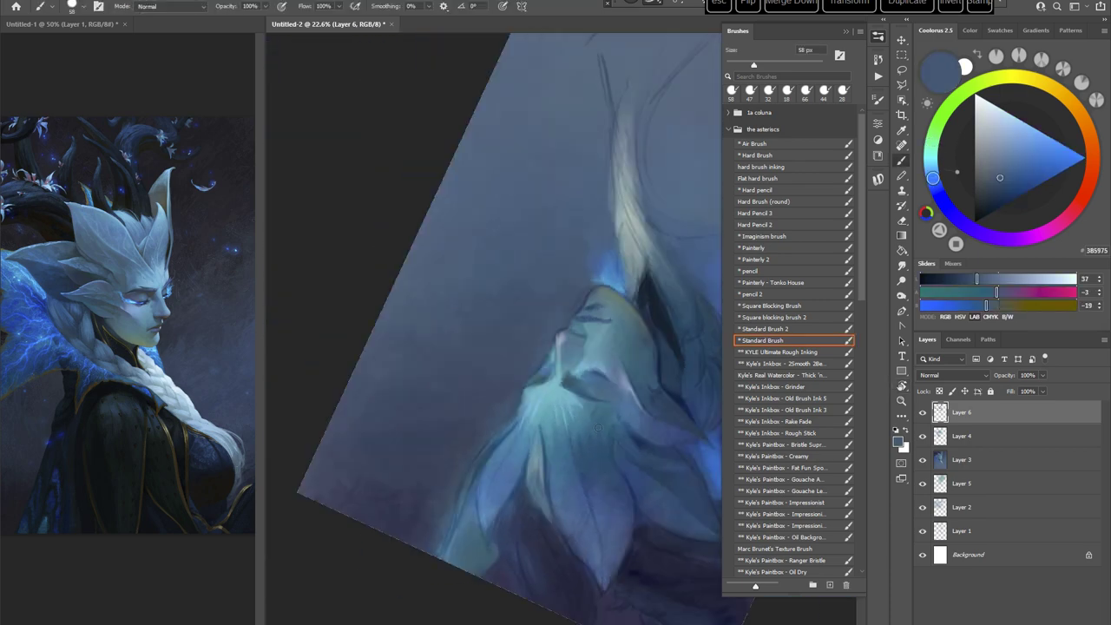
pyautogui.press('Escape')
pyautogui.press('r')
pyautogui.moveTo(594, 417); pyautogui.dragTo(547, 326)
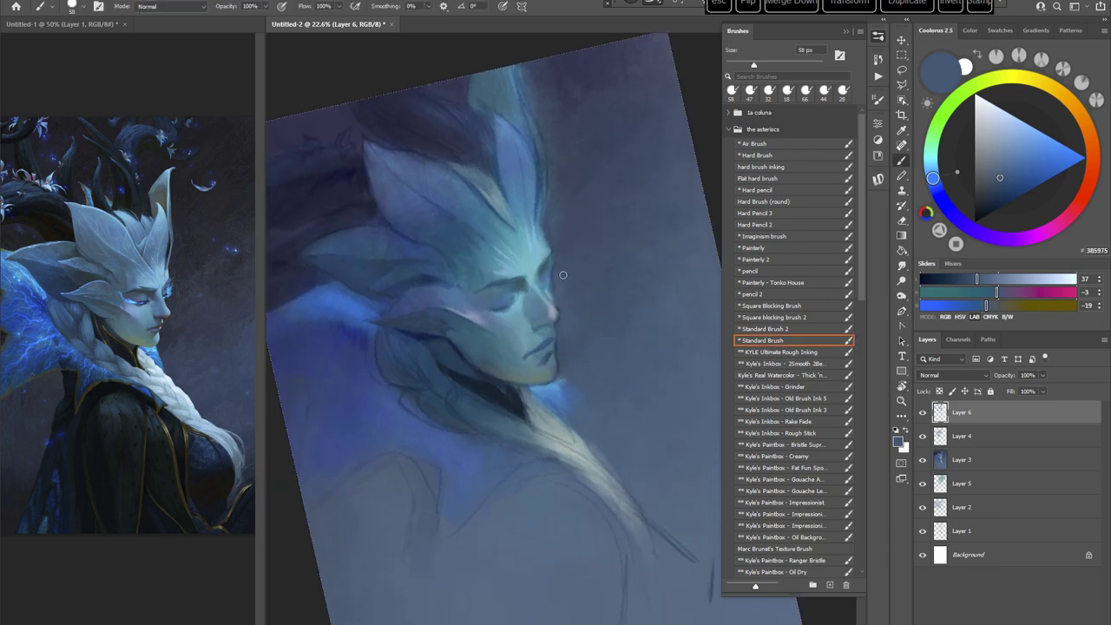
# Step: Sample the dark teal of the eyebrow and refine the brow and eye with a 25 px brush
pyautogui.keyDown('alt'); pyautogui.click(524, 279); pyautogui.keyUp('alt')
pyautogui.press('r')
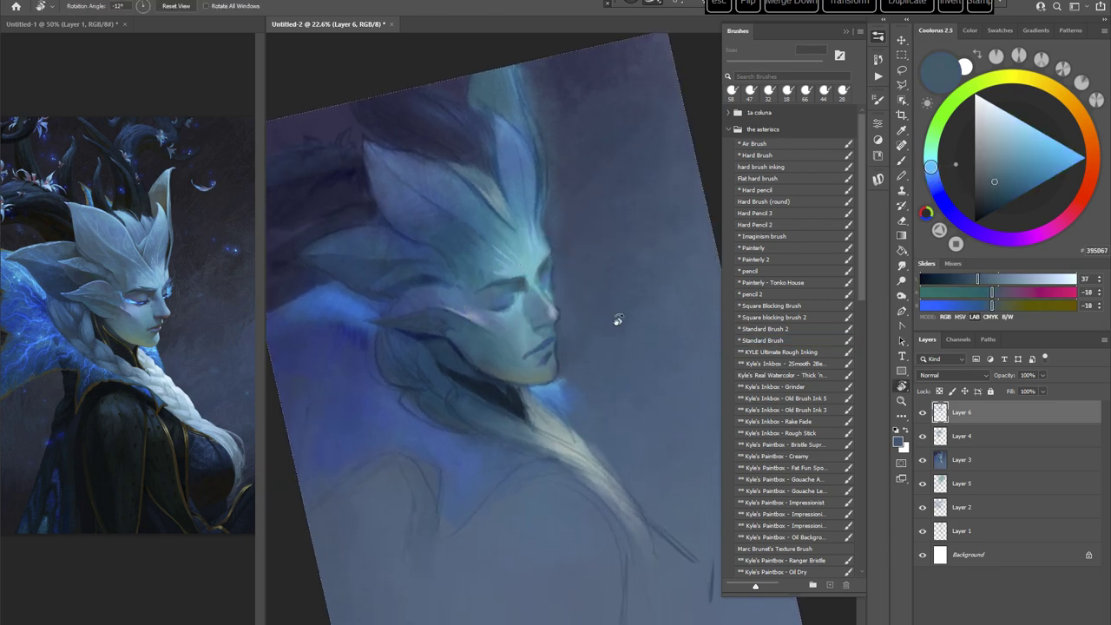
pyautogui.moveTo(615, 318); pyautogui.dragTo(612, 358)
pyautogui.rightClick(611, 279)
pyautogui.click(683, 288)
pyautogui.click(546, 315)
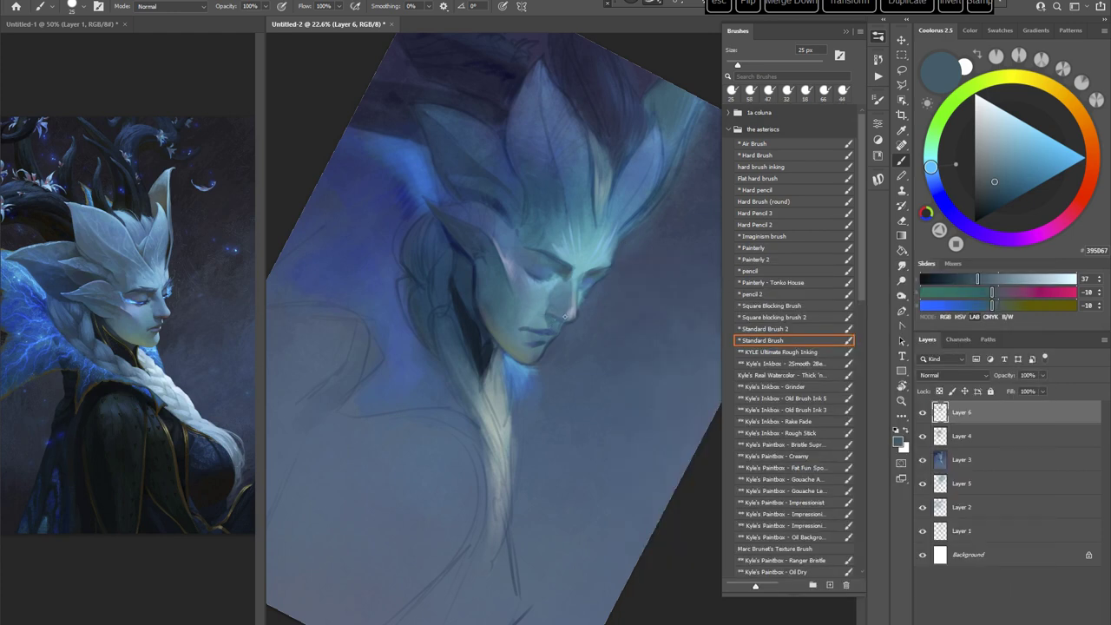
pyautogui.press('r')
pyautogui.moveTo(565, 316); pyautogui.dragTo(555, 360)
# Step: Darken the sampled teal to #264F5E and deepen the shadows around the brow
pyautogui.keyDown('alt'); pyautogui.click(615, 280); pyautogui.keyUp('alt')
pyautogui.moveTo(1001, 179); pyautogui.dragTo(998, 189)
pyautogui.press('r')
pyautogui.moveTo(590, 300); pyautogui.dragTo(584, 284)
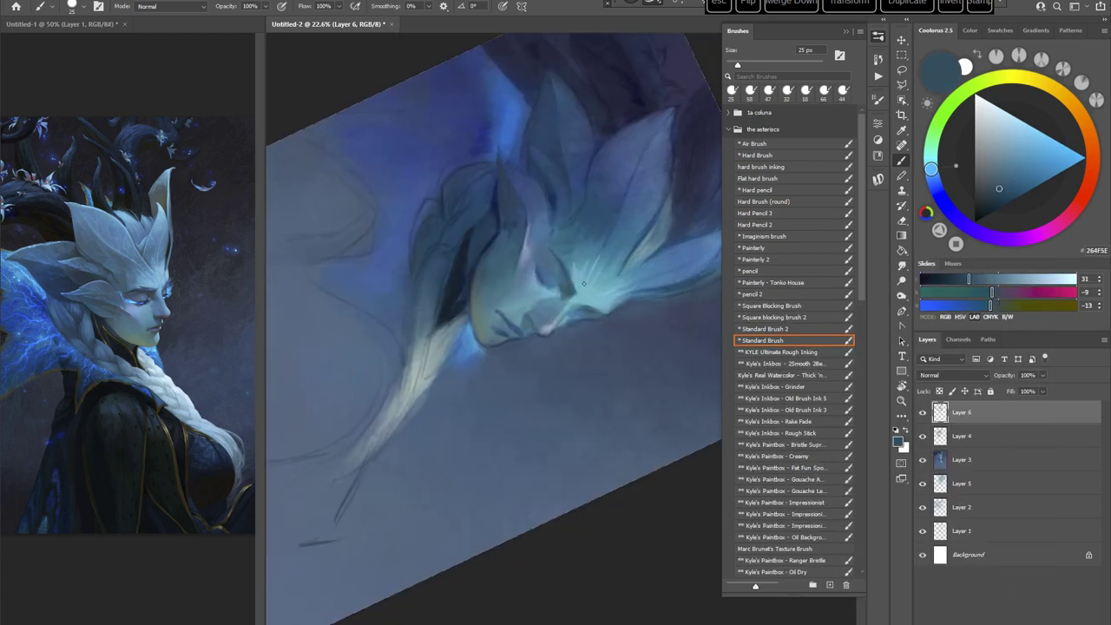
# Step: Switch the colour to dark blue and define the eyebrow and eye with brush sizes of 9 px and 20 px
pyautogui.click(939, 181)
pyautogui.click(998, 189)
pyautogui.rightClick(612, 292)
pyautogui.click(683, 304)
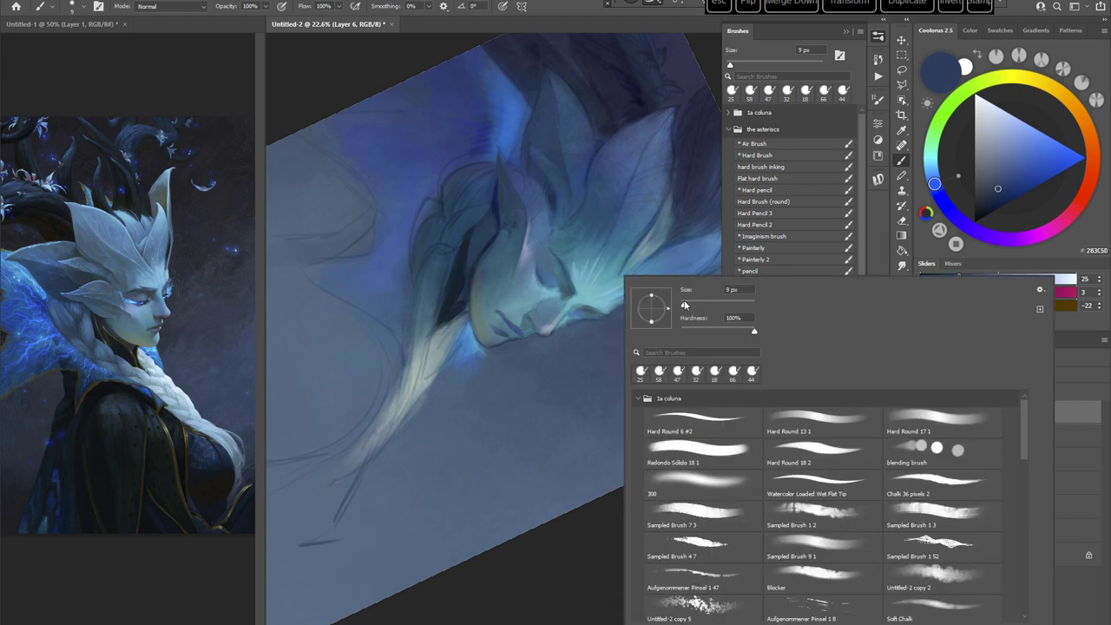
pyautogui.click(583, 17)
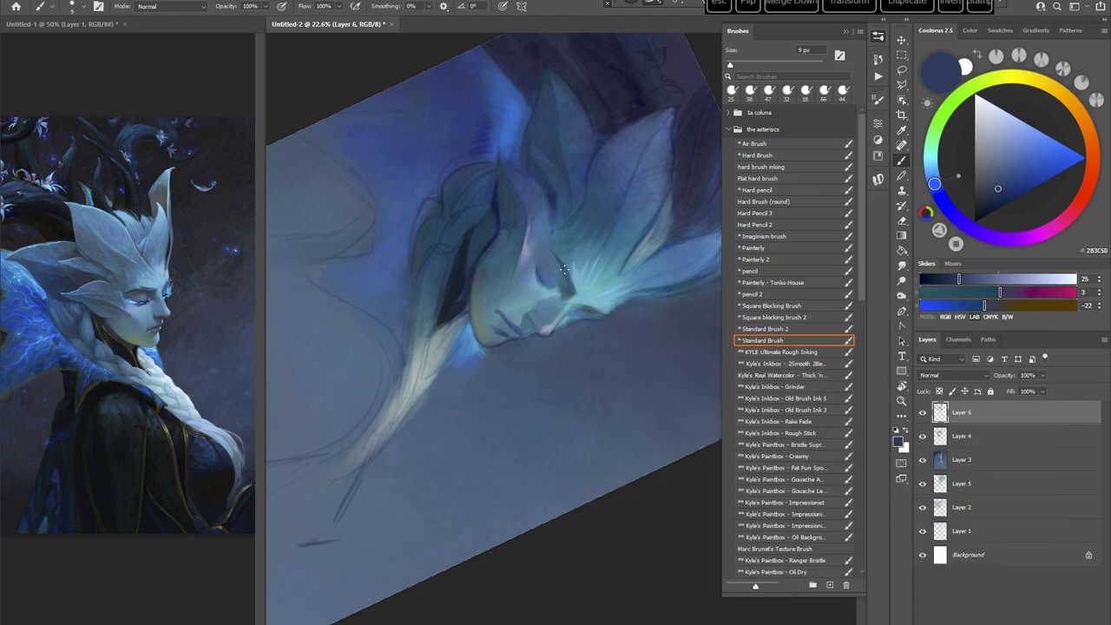
pyautogui.rightClick(582, 222)
pyautogui.click(673, 242)
pyautogui.click(600, 18)
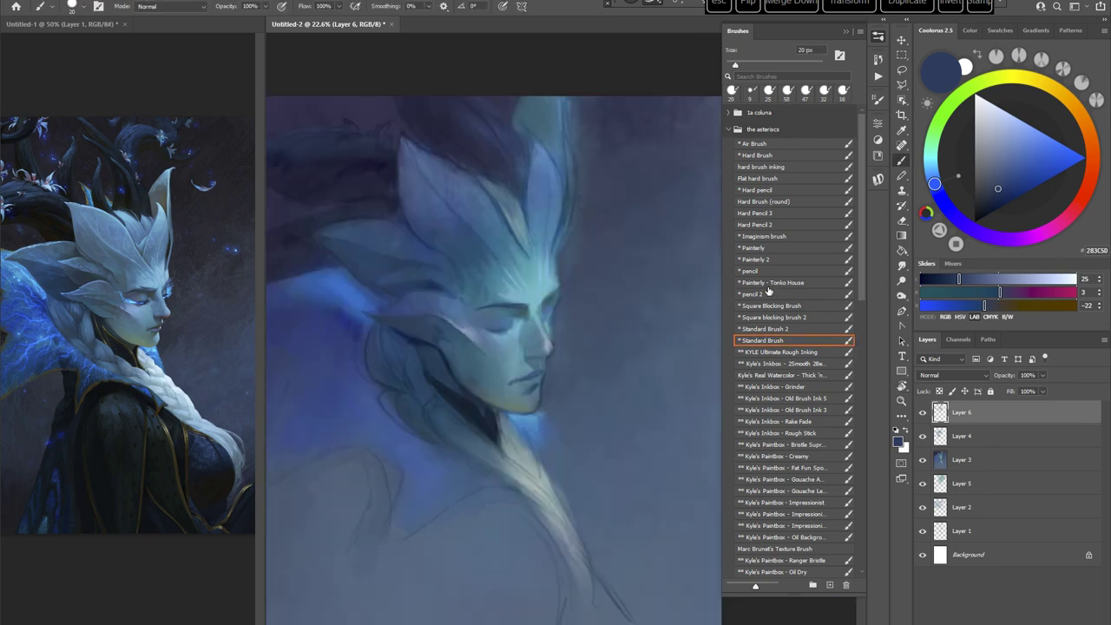
# Step: Select the pencil brush and set the paint colour to dark navy #142553
pyautogui.click(785, 271)
pyautogui.click(1001, 196)
pyautogui.moveTo(935, 183); pyautogui.dragTo(935, 189)
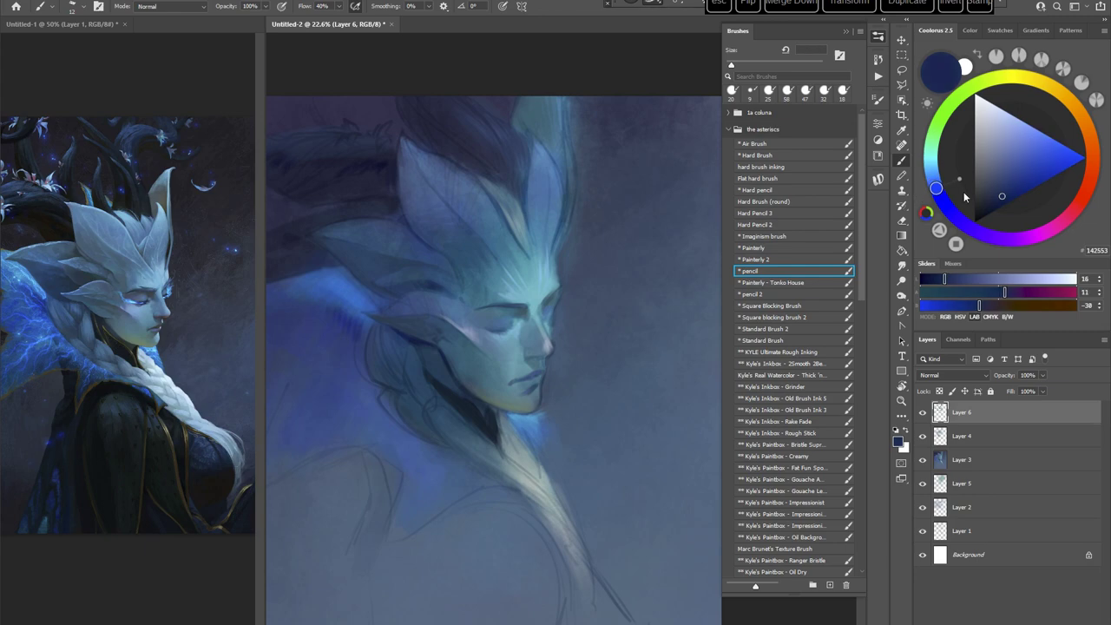
# Step: Set the pencil brush size to 20 px and darken the inner end of the near eyebrow
pyautogui.press('r')
pyautogui.moveTo(610, 362)
pyautogui.mouseDown()
pyautogui.moveTo(582, 287)
pyautogui.moveTo(531, 300)
pyautogui.mouseUp()
pyautogui.press('space')
pyautogui.press('z')
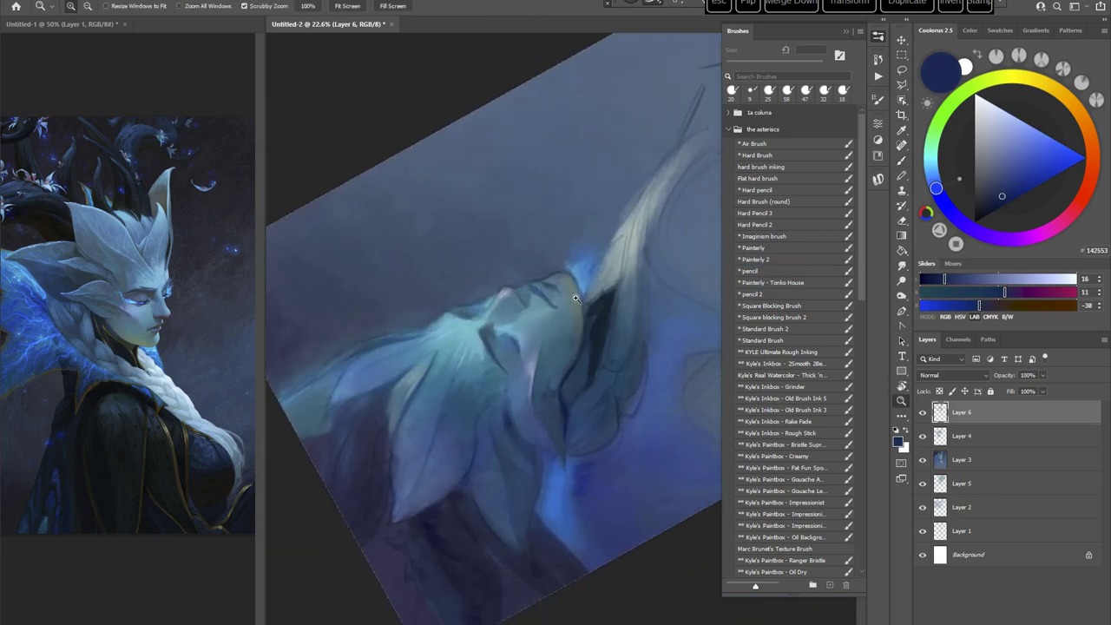
pyautogui.moveTo(594, 272); pyautogui.dragTo(600, 266)
pyautogui.moveTo(542, 309); pyautogui.dragTo(564, 305)
pyautogui.press('b')
pyautogui.press('space')
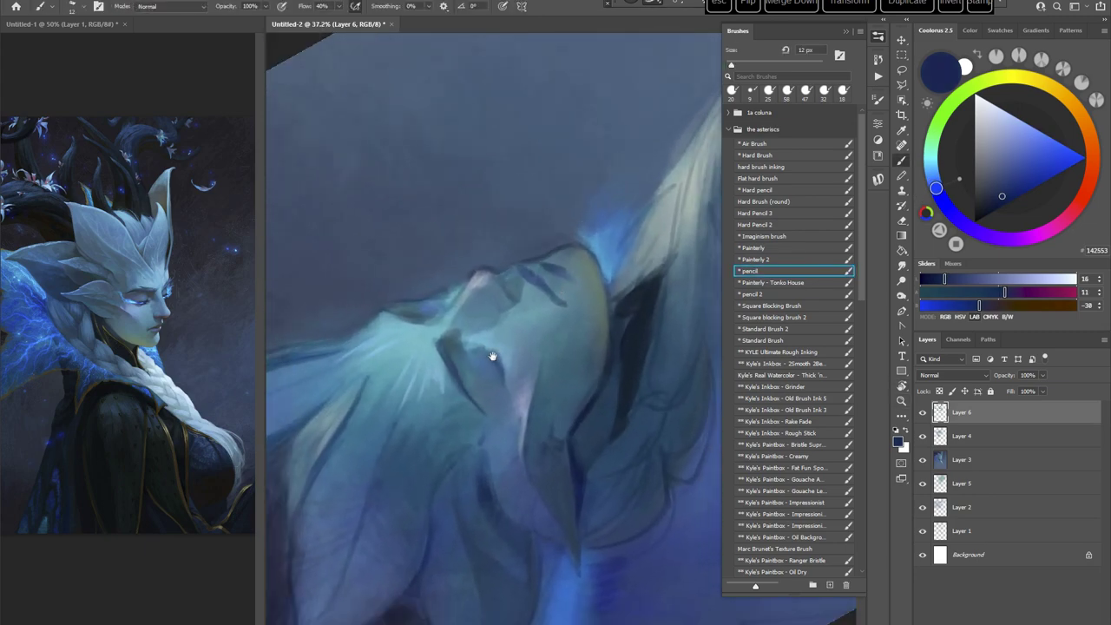
pyautogui.moveTo(491, 355); pyautogui.dragTo(492, 338)
pyautogui.rightClick(570, 279)
pyautogui.moveTo(571, 279); pyautogui.dragTo(576, 279)
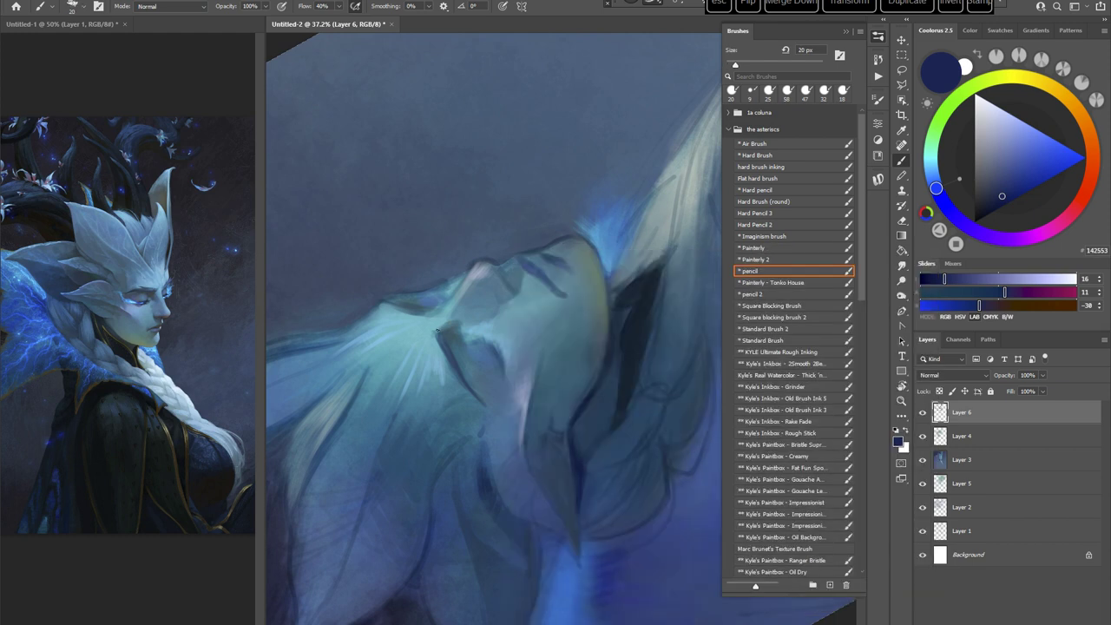
pyautogui.press('Return')
# Step: Sample the dark blue of the eyebrow and paint along the near eyebrow
pyautogui.keyDown('alt'); pyautogui.click(435, 339); pyautogui.keyUp('alt')
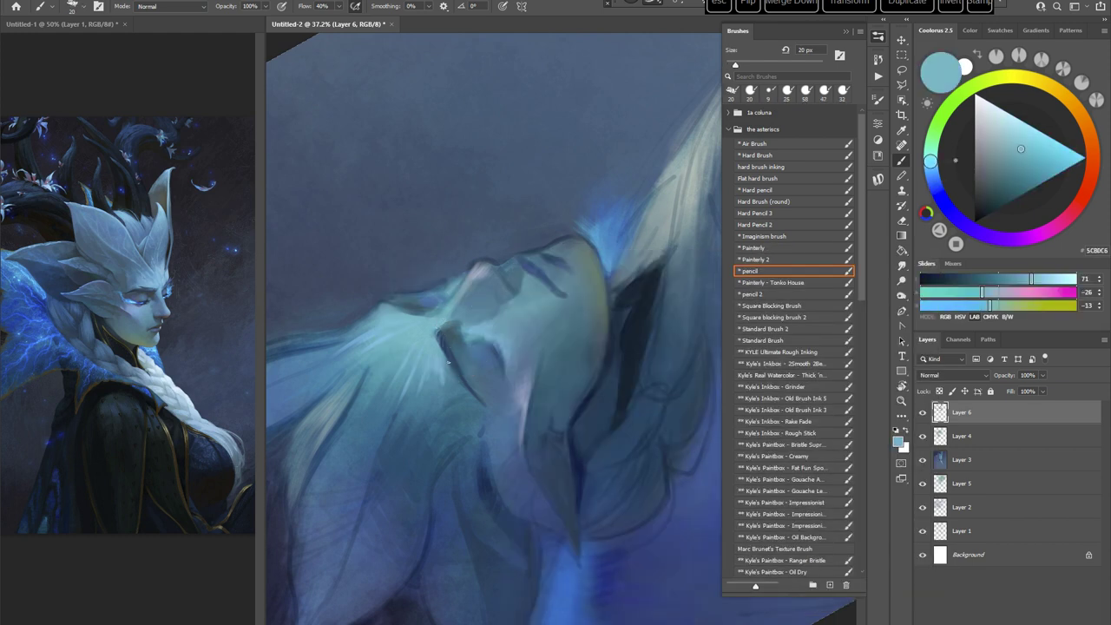
pyautogui.keyDown('alt'); pyautogui.click(443, 340); pyautogui.keyUp('alt')
pyautogui.moveTo(453, 357); pyautogui.dragTo(474, 396)
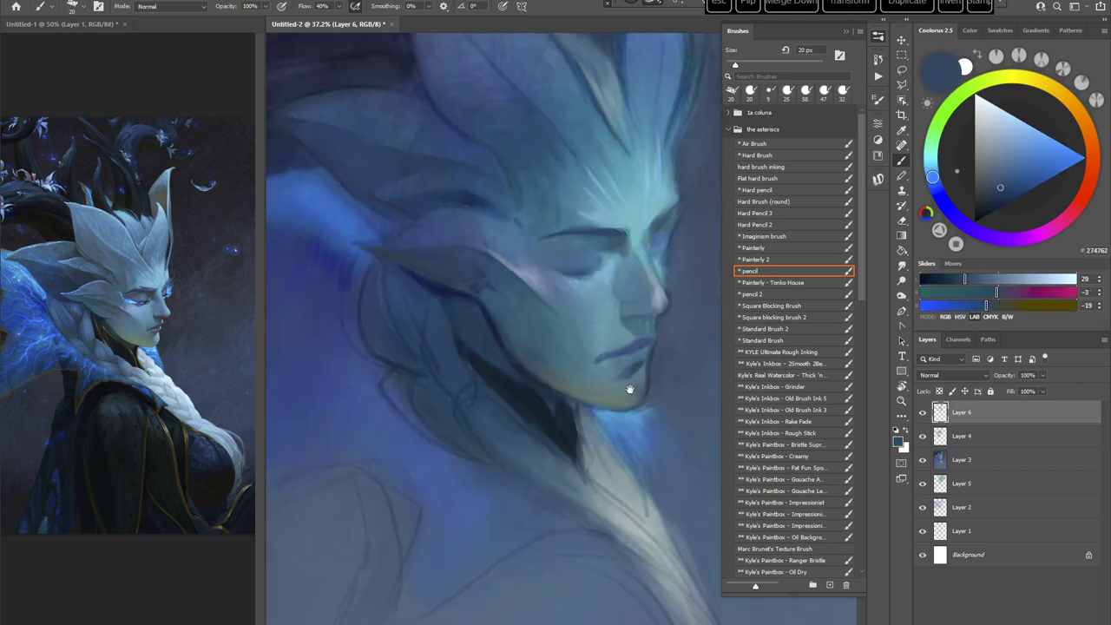
# Step: Switch to the Standard Brush, sample the eyebrow's colour and change it to saturated dark blue #162273
pyautogui.moveTo(629, 387); pyautogui.dragTo(548, 403)
pyautogui.click(768, 340)
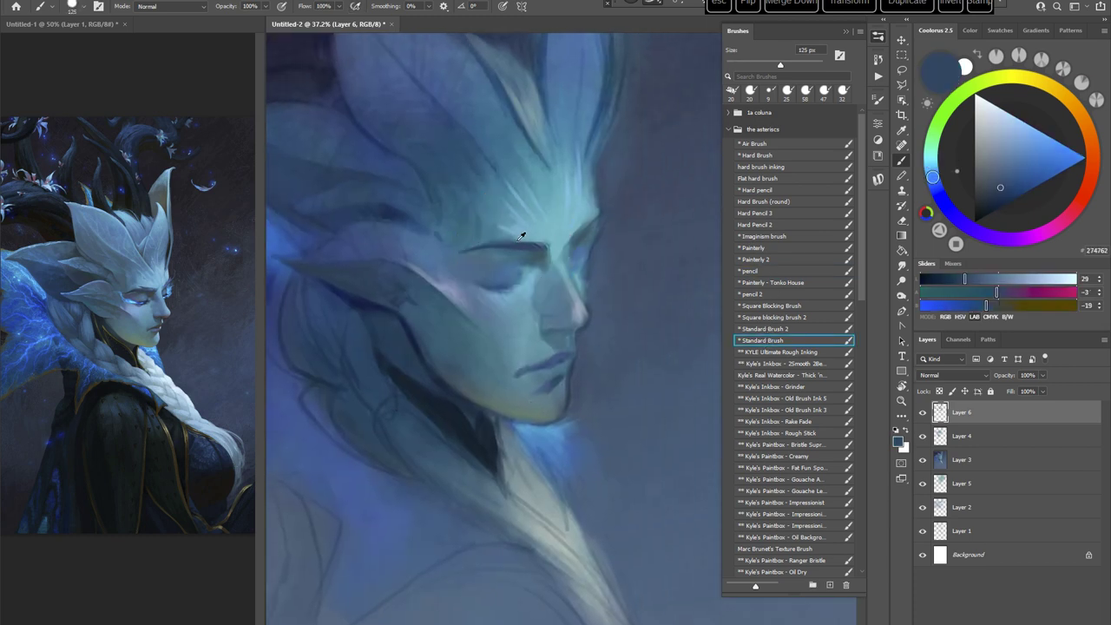
pyautogui.keyDown('alt'); pyautogui.click(519, 242); pyautogui.keyUp('alt')
pyautogui.click(1014, 187)
pyautogui.click(938, 194)
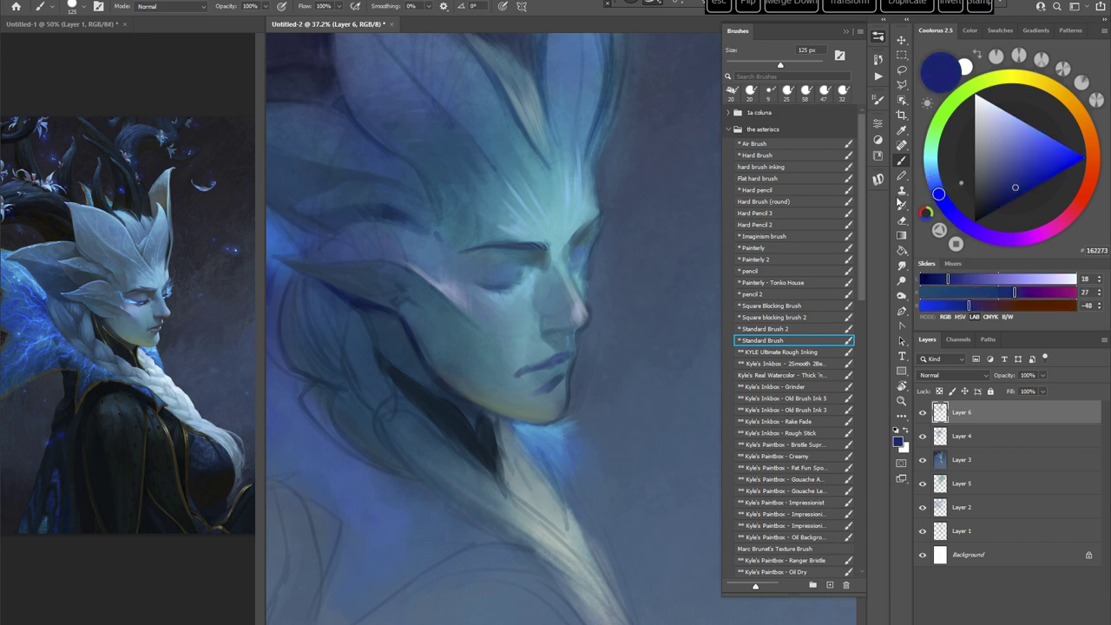
# Step: Set the brush size to 37 px and paint dark blue along the near eyebrow
pyautogui.press('r')
pyautogui.moveTo(663, 335); pyautogui.dragTo(638, 267)
pyautogui.rightClick(538, 267)
pyautogui.click(615, 300)
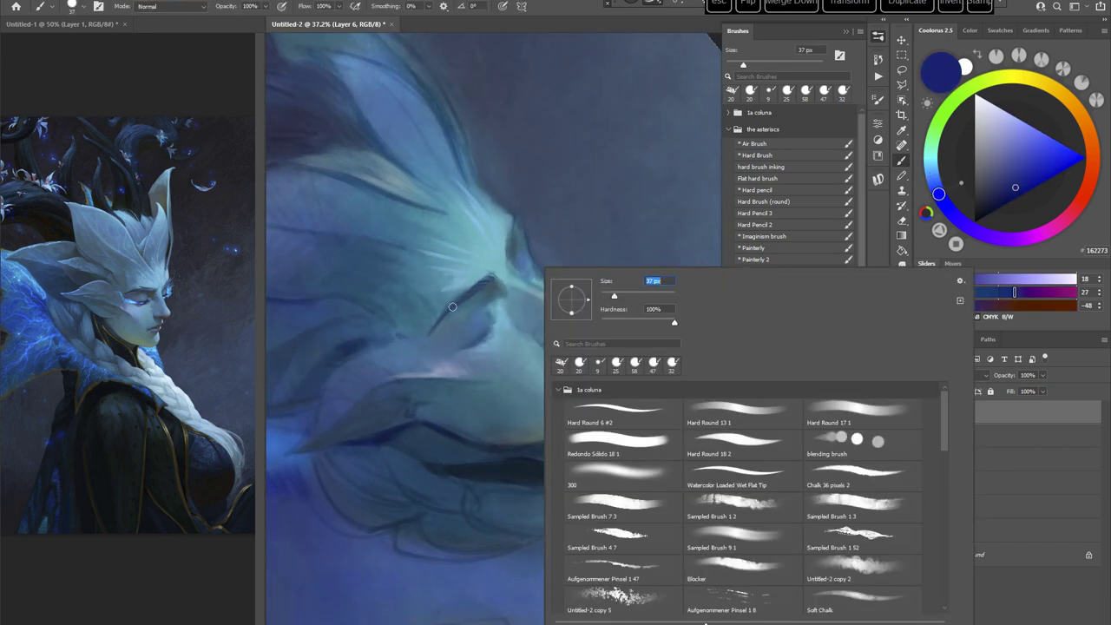
pyautogui.moveTo(432, 330)
pyautogui.mouseDown()
pyautogui.moveTo(492, 278)
pyautogui.moveTo(519, 223)
pyautogui.mouseUp()
pyautogui.press('Escape')
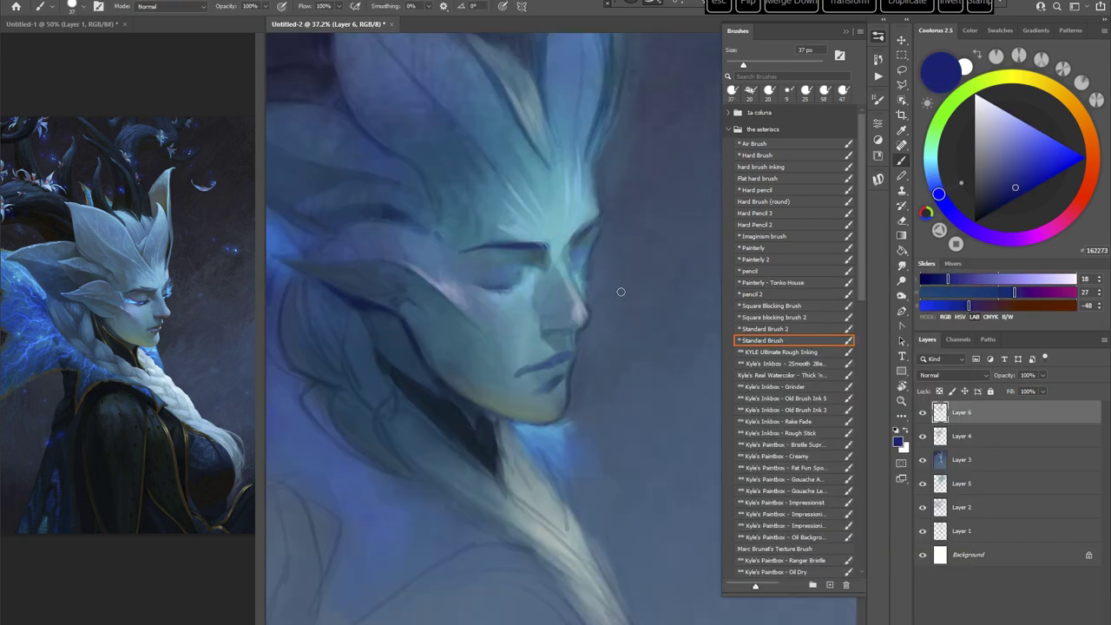
# Step: Set the brush size to 26 px and refine the skin between the brows with sampled light cyan
pyautogui.rightClick(617, 227)
pyautogui.moveTo(675, 233); pyautogui.dragTo(666, 233)
pyautogui.press('Return')
pyautogui.keyDown('alt'); pyautogui.click(572, 226); pyautogui.keyUp('alt')
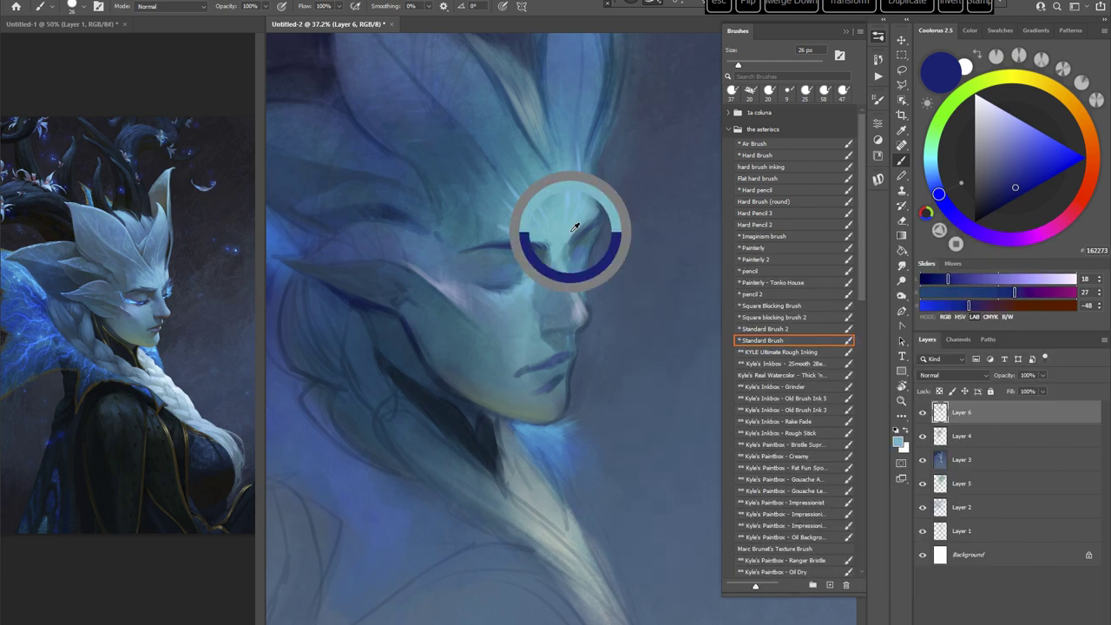
pyautogui.moveTo(587, 291); pyautogui.dragTo(560, 303)
pyautogui.keyDown('alt'); pyautogui.click(529, 253); pyautogui.keyUp('alt')
pyautogui.keyDown('alt'); pyautogui.click(532, 245); pyautogui.keyUp('alt')
# Step: Set the brush size to 58 px and clean up the near eyebrow's edge with light cyan skin tones
pyautogui.press('r')
pyautogui.moveTo(608, 273); pyautogui.dragTo(634, 327)
pyautogui.moveTo(631, 318); pyautogui.dragTo(611, 347)
pyautogui.rightClick(651, 243)
pyautogui.moveTo(710, 271); pyautogui.dragTo(724, 271)
pyautogui.press('Return')
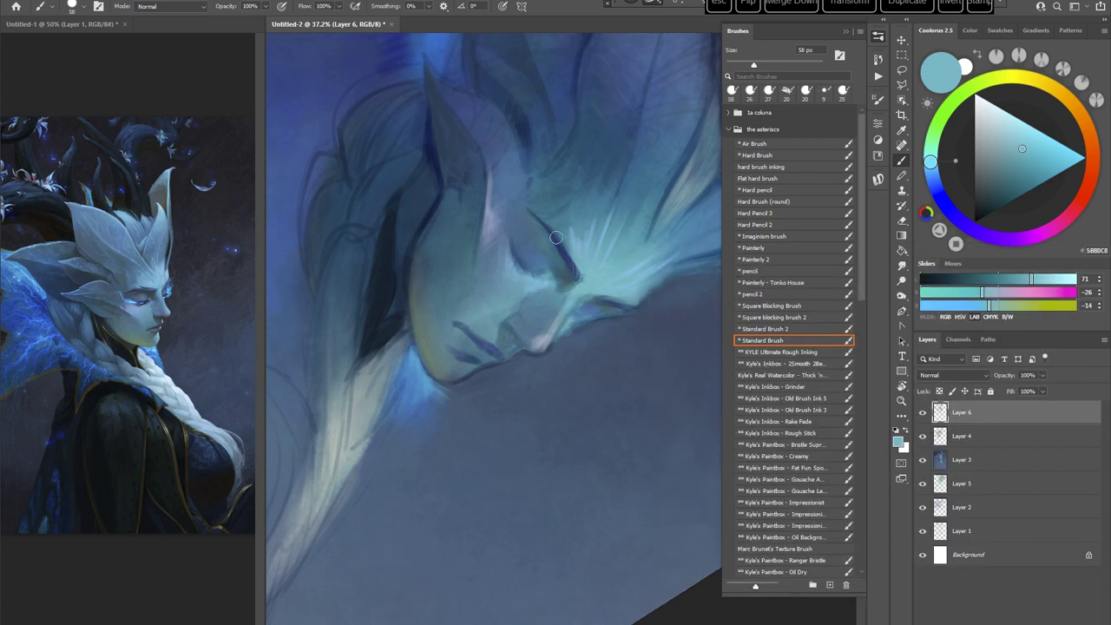
pyautogui.moveTo(571, 267); pyautogui.dragTo(576, 280)
pyautogui.keyDown('alt'); pyautogui.click(589, 263); pyautogui.keyUp('alt')
pyautogui.press('Escape')
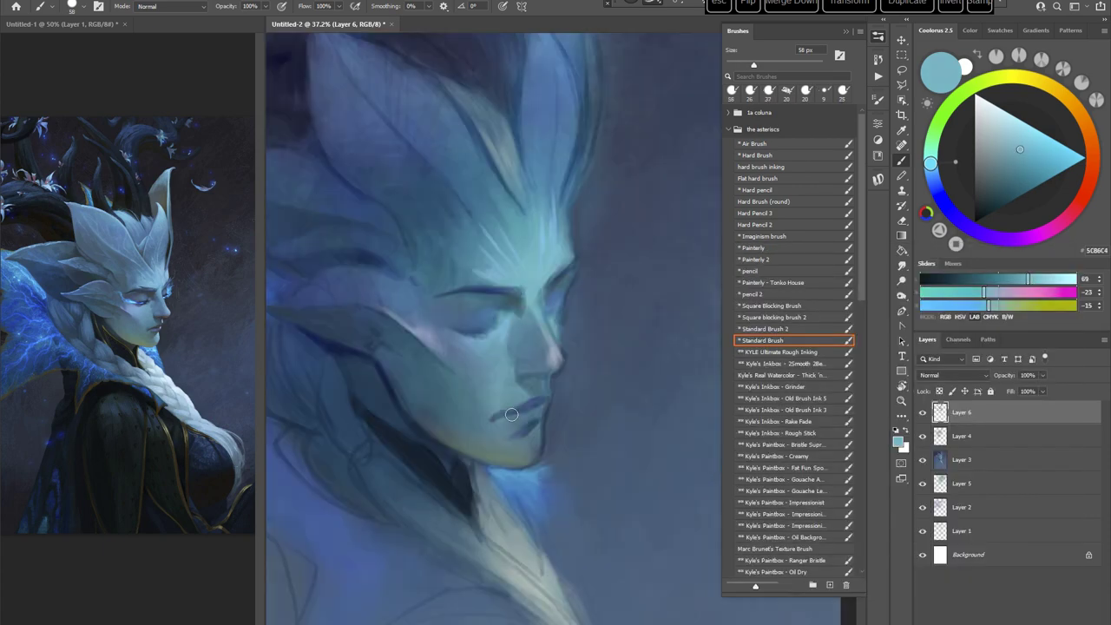
# Step: Set the brush size to 47 px and blend the inner eye corner and nose bridge with sampled blues
pyautogui.rightClick(587, 242)
pyautogui.moveTo(667, 271); pyautogui.dragTo(662, 271)
pyautogui.keyDown('alt'); pyautogui.click(525, 318); pyautogui.keyUp('alt')
pyautogui.keyDown('alt'); pyautogui.click(518, 318); pyautogui.keyUp('alt')
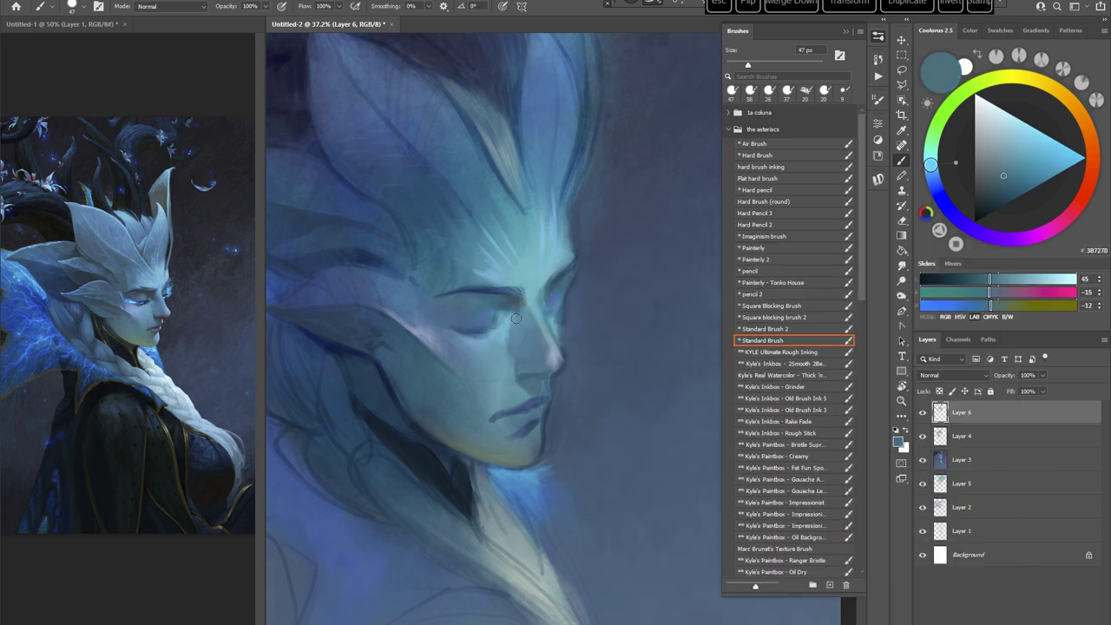
pyautogui.keyDown('alt'); pyautogui.click(540, 303); pyautogui.keyUp('alt')
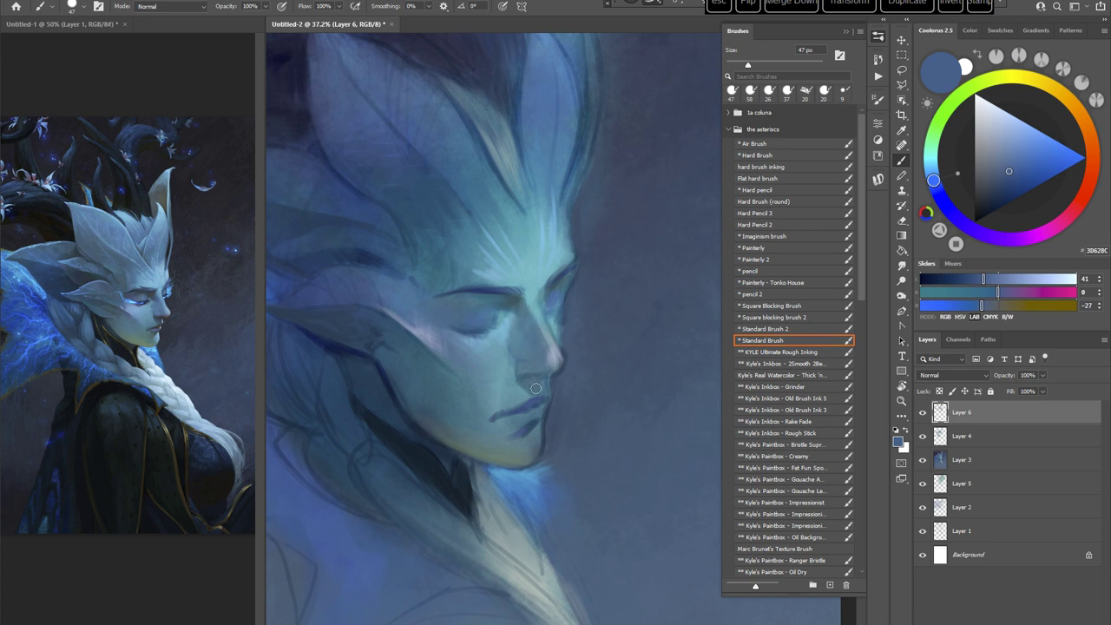
pyautogui.keyDown('alt'); pyautogui.click(523, 324); pyautogui.keyUp('alt')
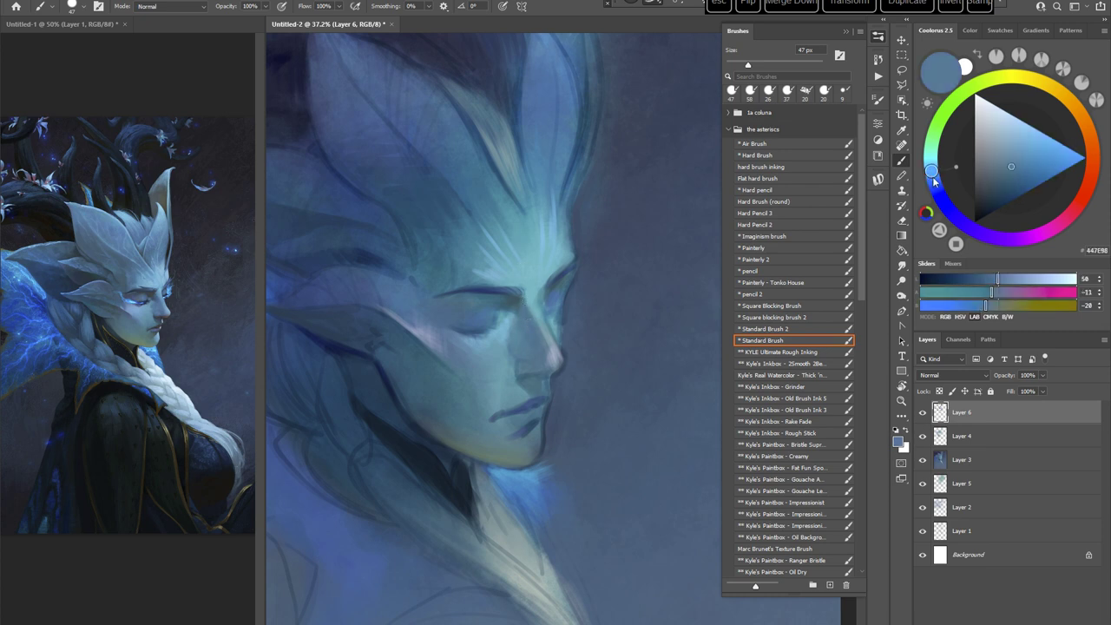
# Step: Shift the colour to violet-blue #333587 and shade the side of the nose with a 64 px brush
pyautogui.moveTo(933, 179); pyautogui.dragTo(940, 197)
pyautogui.click(1011, 174)
pyautogui.rightClick(579, 288)
pyautogui.moveTo(654, 313); pyautogui.dragTo(660, 314)
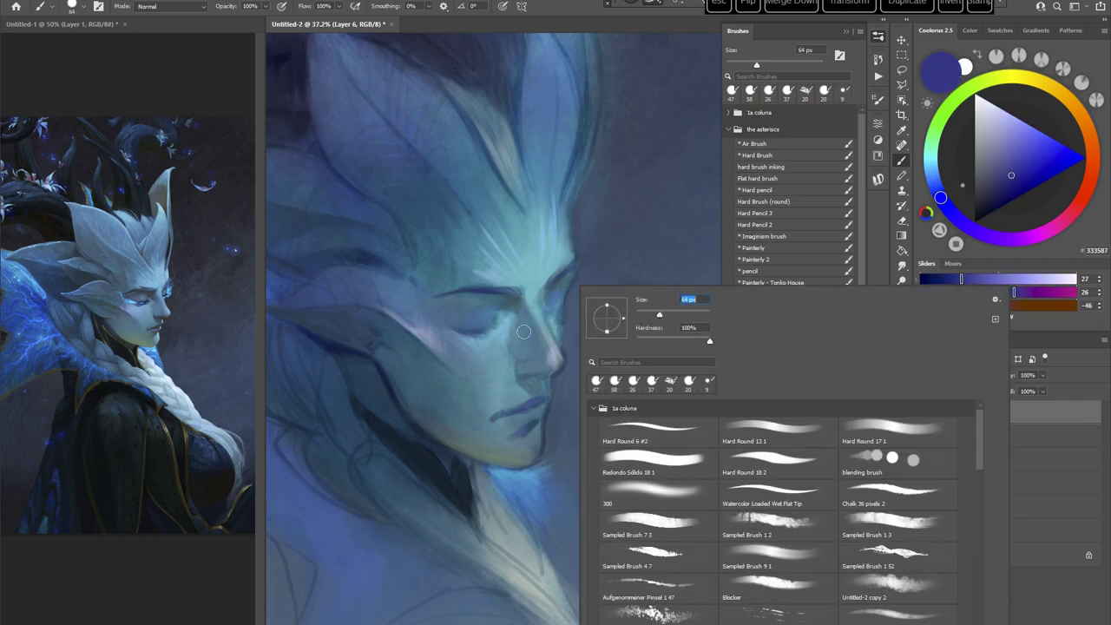
pyautogui.click(523, 332)
# Step: Sample blues from the nose bridge, side and tip, and blend the shading along the nose
pyautogui.keyDown('alt'); pyautogui.click(535, 312); pyautogui.keyUp('alt')
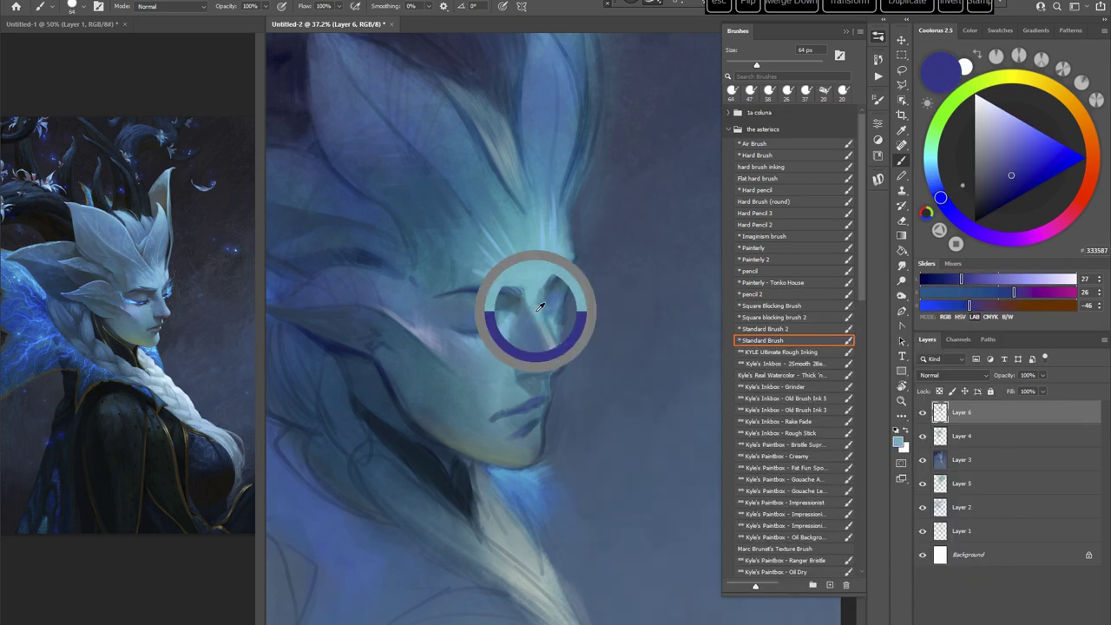
pyautogui.keyDown('alt'); pyautogui.click(529, 321); pyautogui.keyUp('alt')
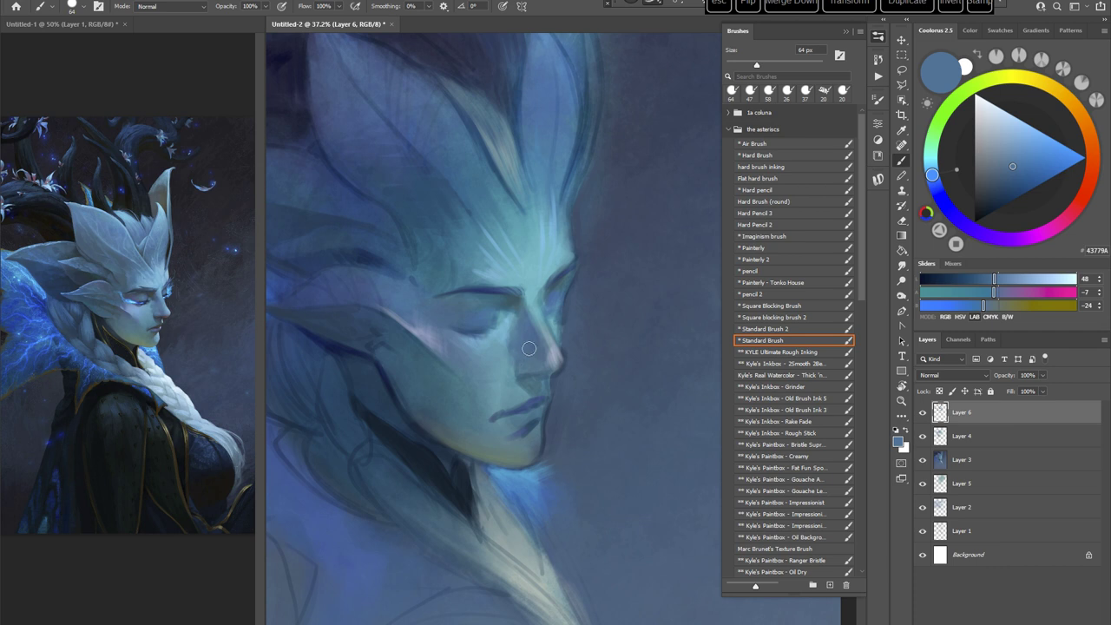
pyautogui.keyDown('alt'); pyautogui.click(529, 348); pyautogui.keyUp('alt')
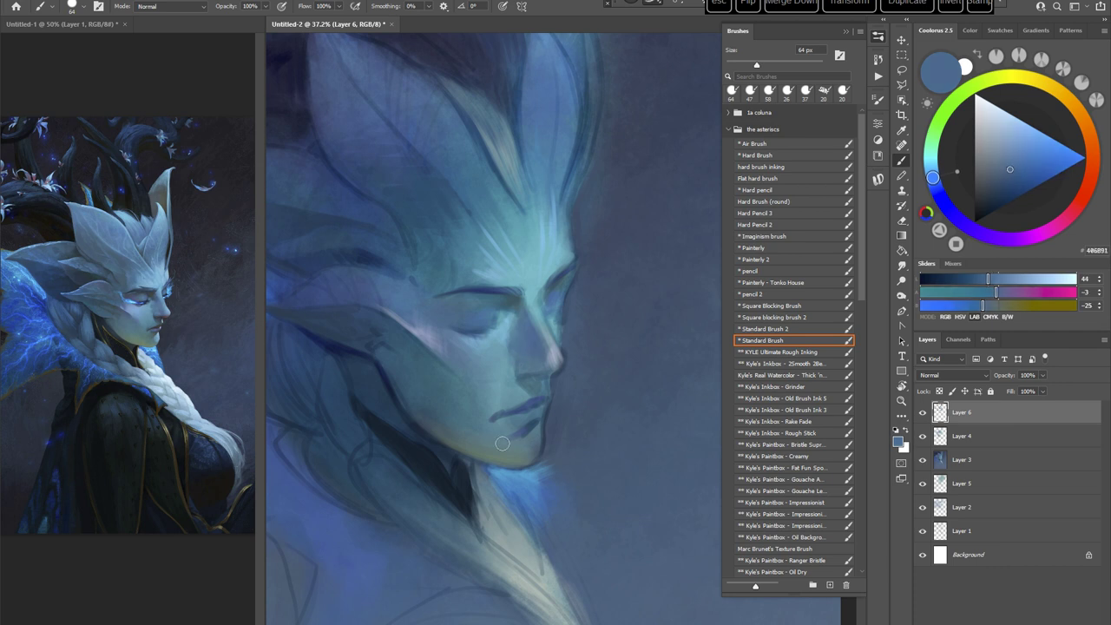
pyautogui.keyDown('alt'); pyautogui.click(544, 355); pyautogui.keyUp('alt')
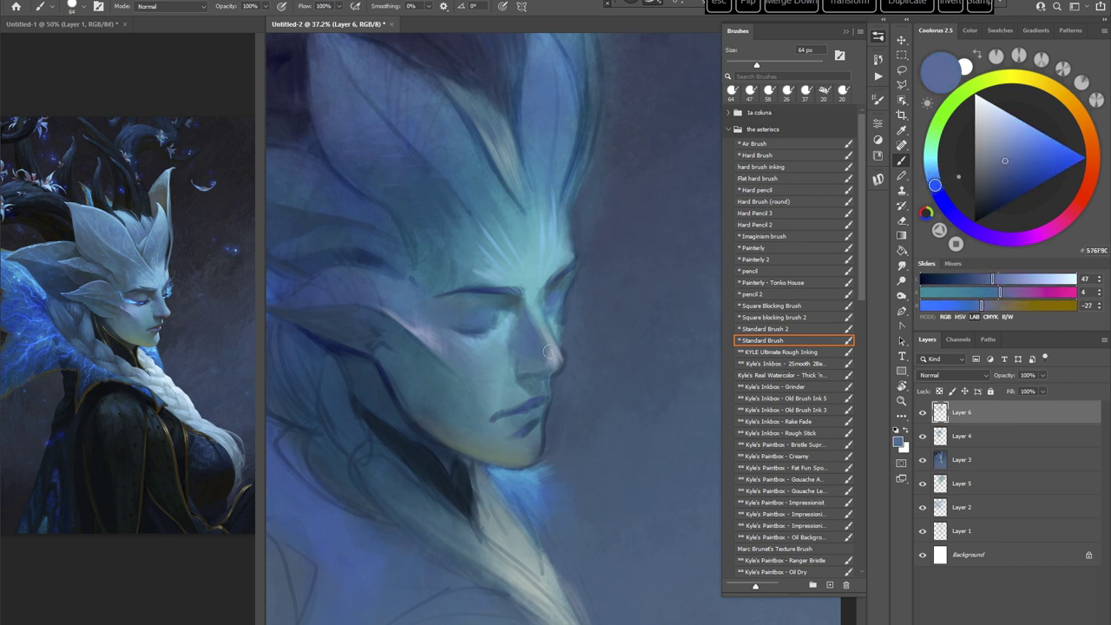
pyautogui.keyDown('alt'); pyautogui.click(522, 342); pyautogui.keyUp('alt')
# Step: Set the brush size to 25 px and refine the area beside the nostril with a sampled cheek tone
pyautogui.rightClick(628, 252)
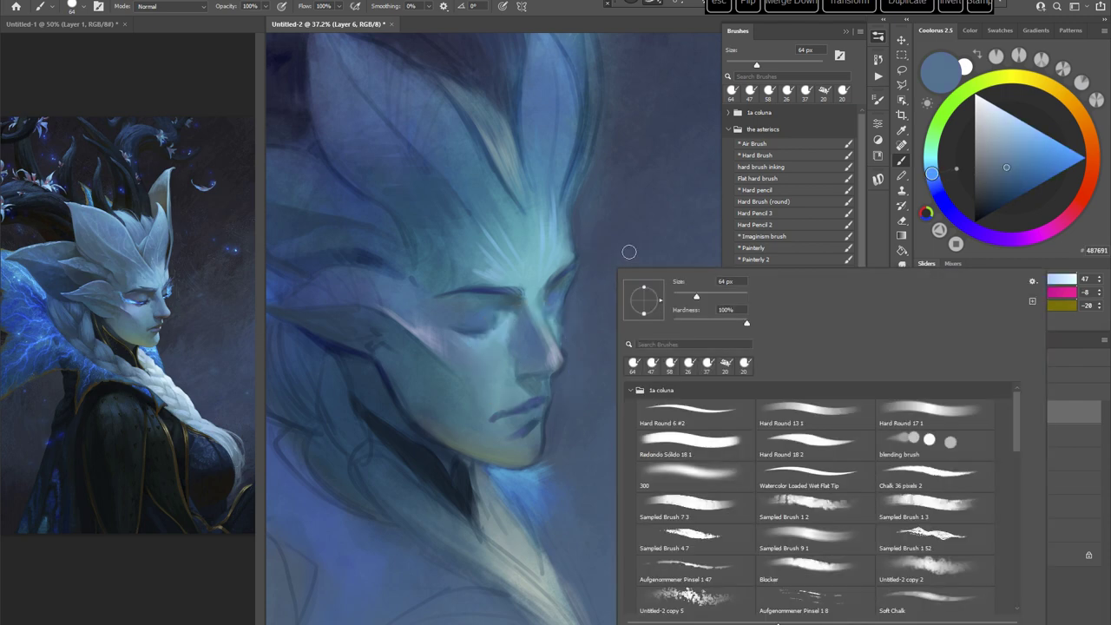
pyautogui.moveTo(679, 281); pyautogui.dragTo(646, 283)
pyautogui.press('Return')
pyautogui.keyDown('alt'); pyautogui.click(512, 374); pyautogui.keyUp('alt')
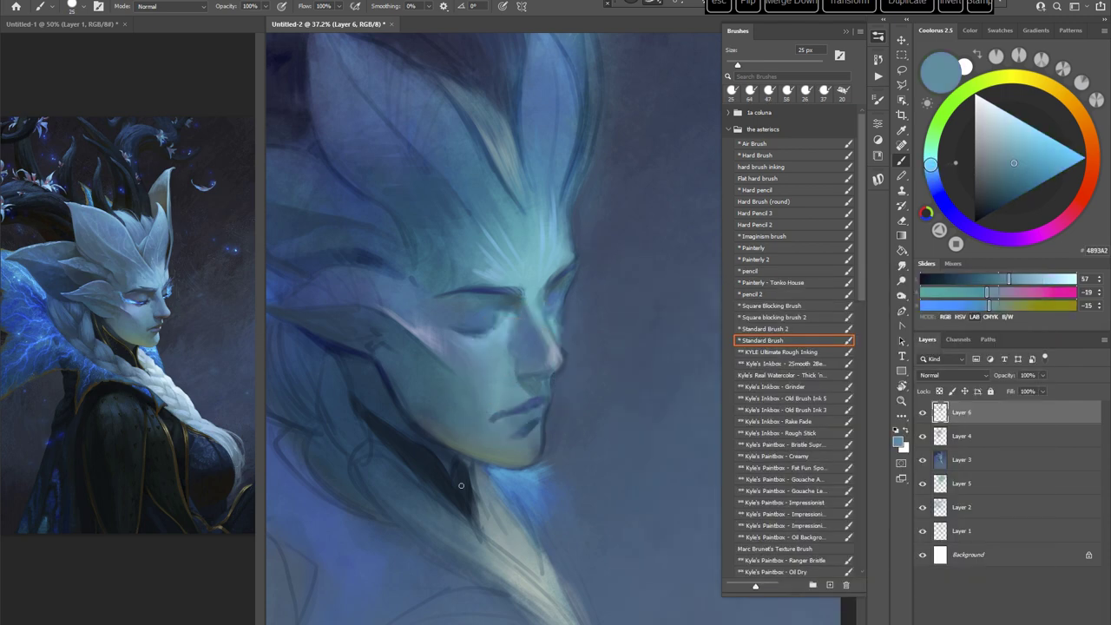
# Step: Sample the eyebrow's dark blue, change it to #213464 and define the near eye with the 25 px brush
pyautogui.keyDown('alt'); pyautogui.click(486, 287); pyautogui.keyUp('alt')
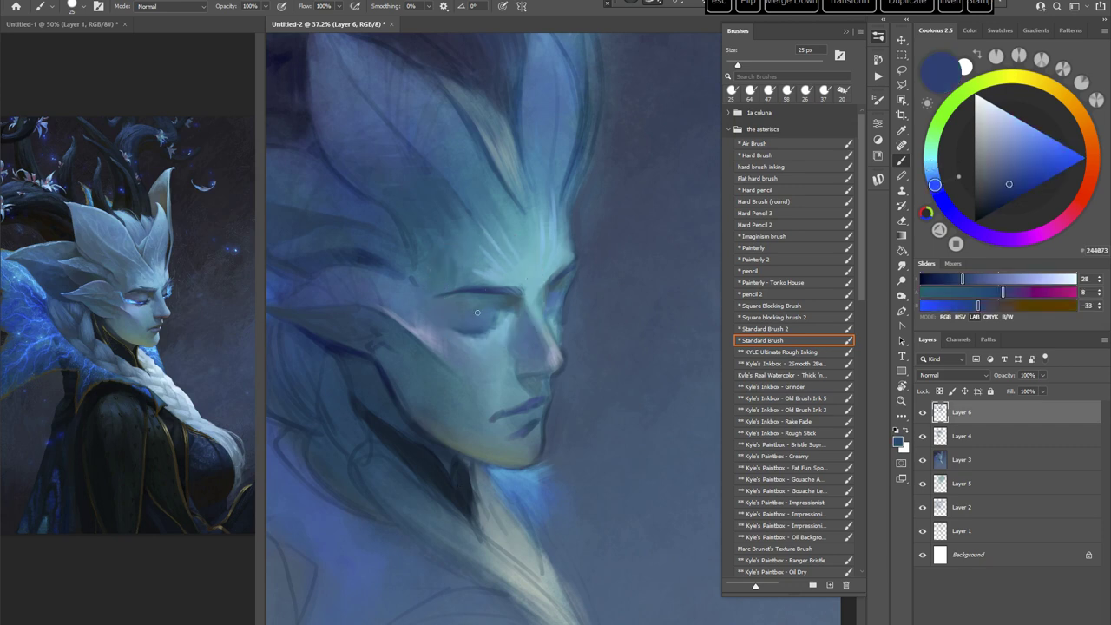
pyautogui.click(1004, 186)
pyautogui.press('r')
pyautogui.moveTo(631, 408)
pyautogui.mouseDown()
pyautogui.moveTo(645, 367)
pyautogui.moveTo(626, 321)
pyautogui.mouseUp()
pyautogui.press('space')
pyautogui.rightClick(610, 211)
pyautogui.click(686, 238)
pyautogui.click(576, 11)
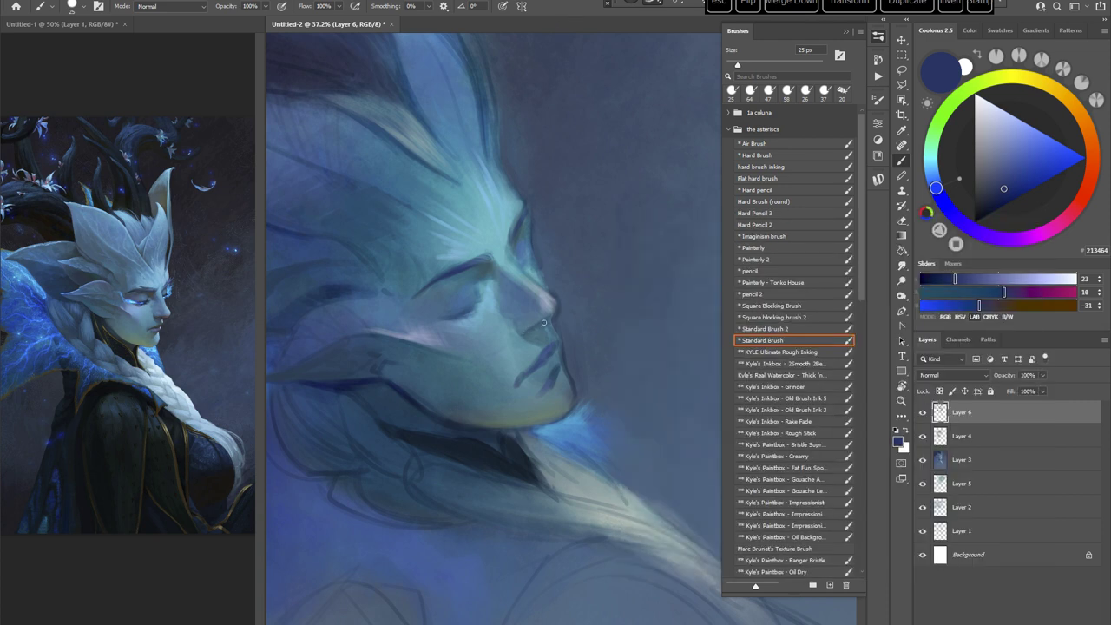
# Step: Switch to the pencil 2 brush at 9 px and darken the colour to navy #12234C
pyautogui.click(751, 294)
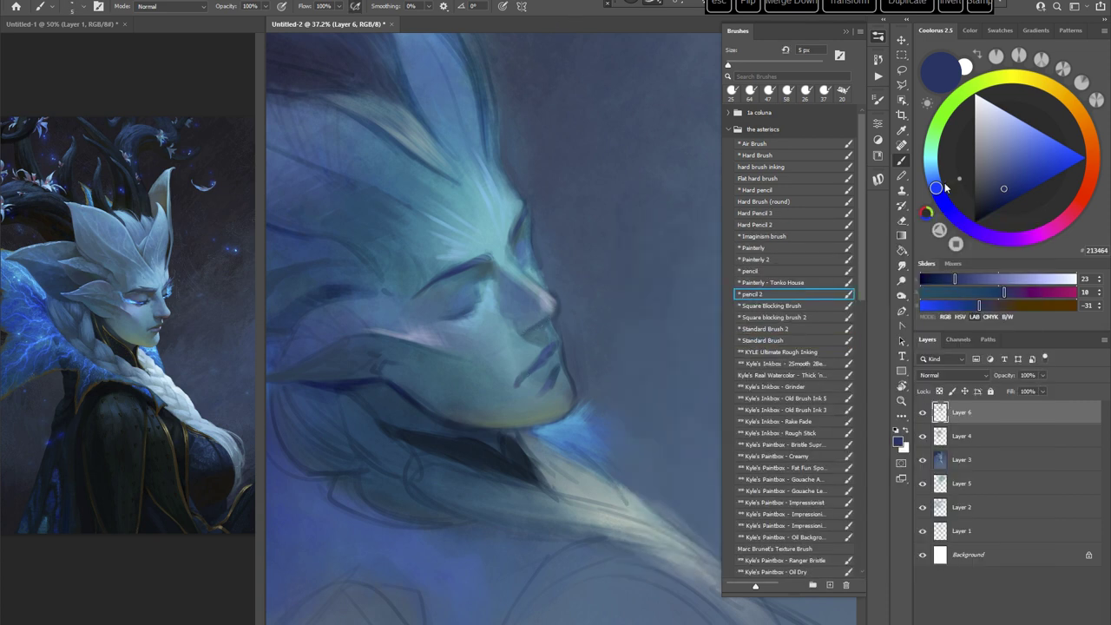
pyautogui.click(995, 189)
pyautogui.rightClick(616, 246)
pyautogui.click(663, 270)
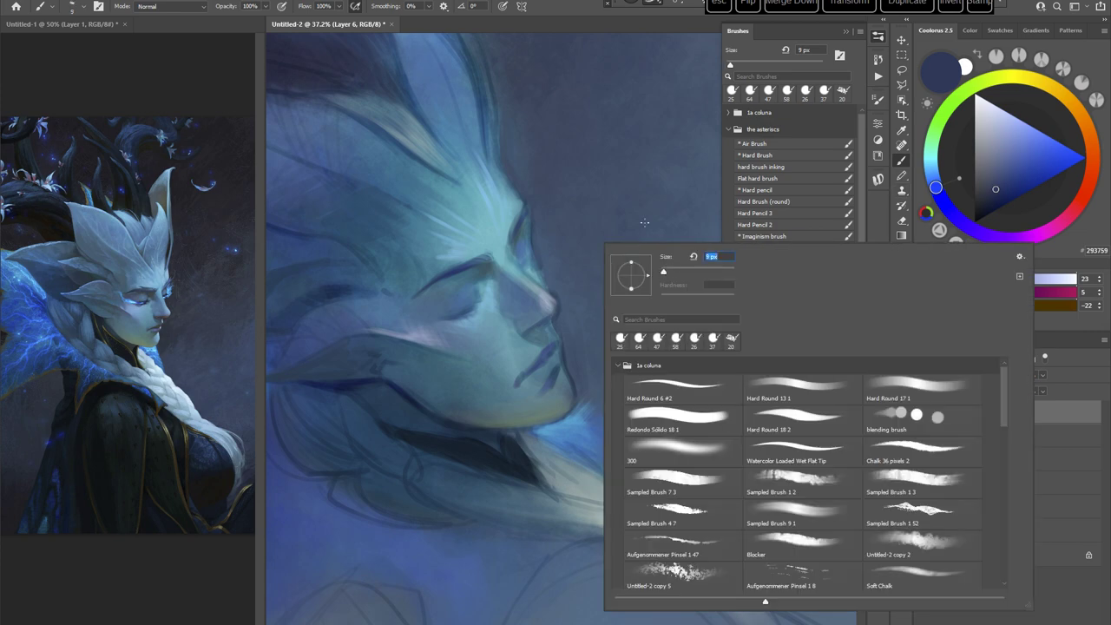
pyautogui.click(553, 7)
pyautogui.click(1000, 199)
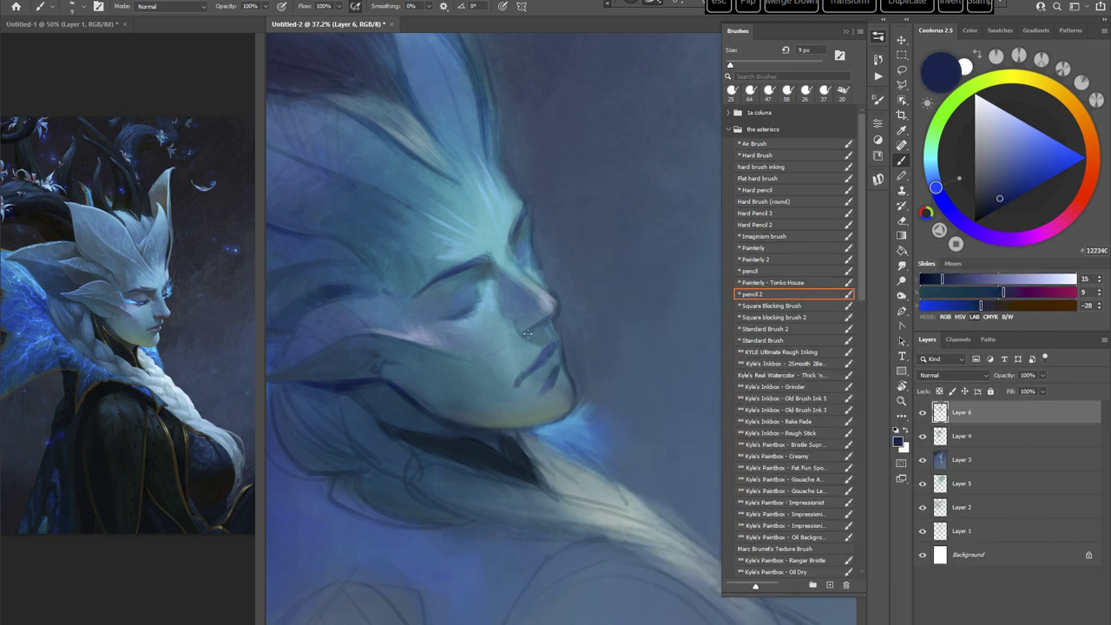
# Step: Adjust the brush size and draw the dark nostril line under the nose
pyautogui.rightClick(599, 290)
pyautogui.moveTo(527, 333); pyautogui.dragTo(544, 323)
pyautogui.click(651, 316)
pyautogui.click(538, 327)
# Step: Switch to the pencil brush at 26 px and deepen the nostril shadow with dark navy
pyautogui.click(758, 271)
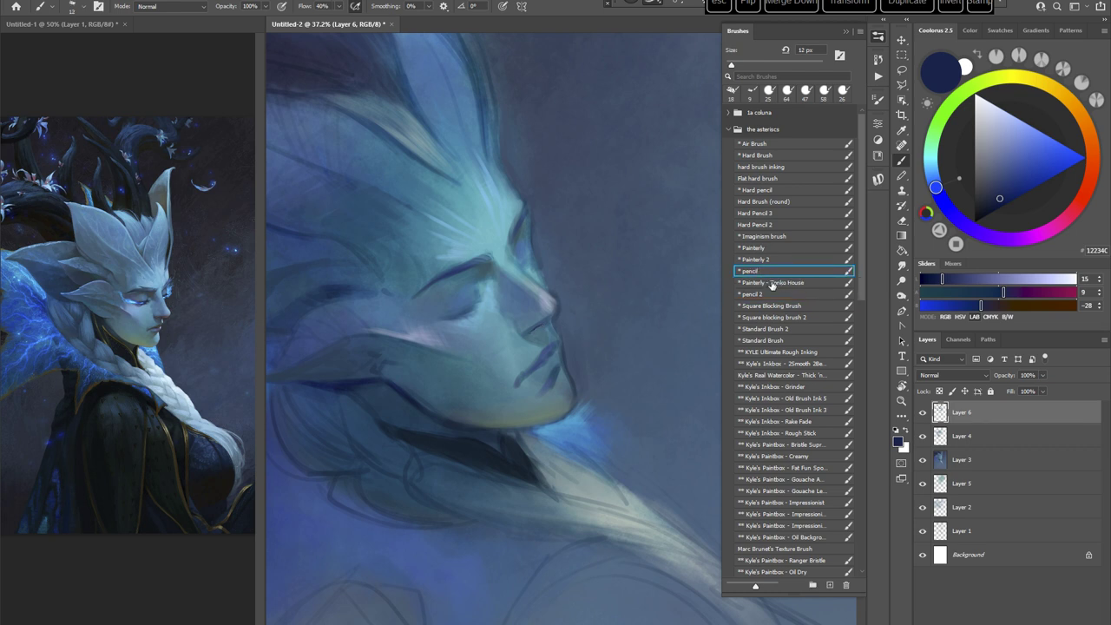
pyautogui.press('r')
pyautogui.moveTo(649, 240); pyautogui.dragTo(590, 412)
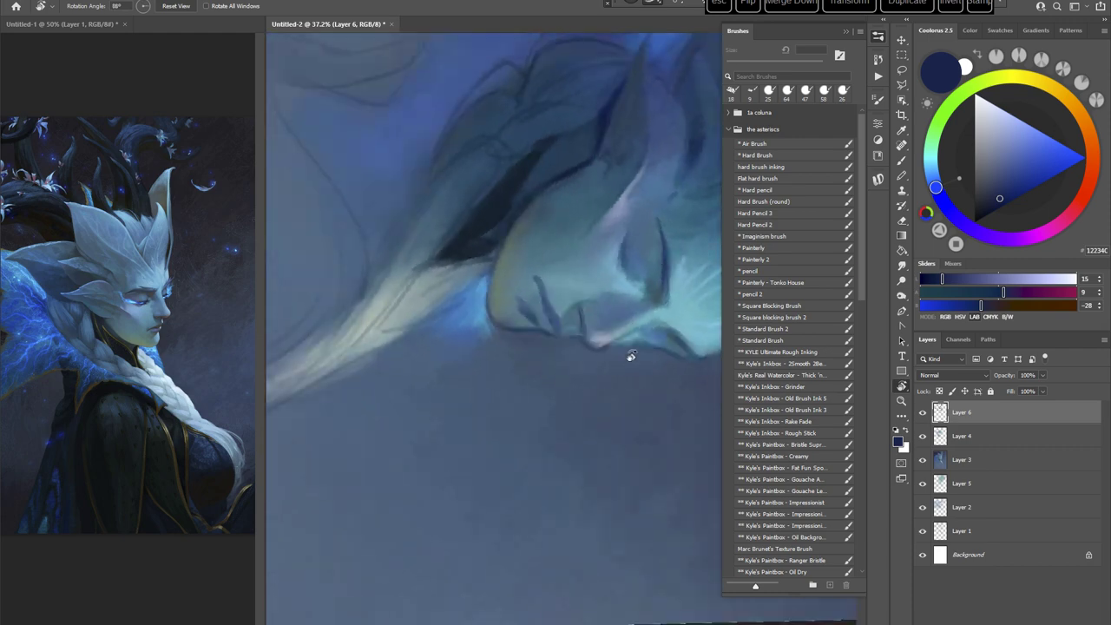
pyautogui.moveTo(630, 354); pyautogui.dragTo(564, 357)
pyautogui.rightClick(563, 262)
pyautogui.moveTo(624, 278); pyautogui.dragTo(637, 278)
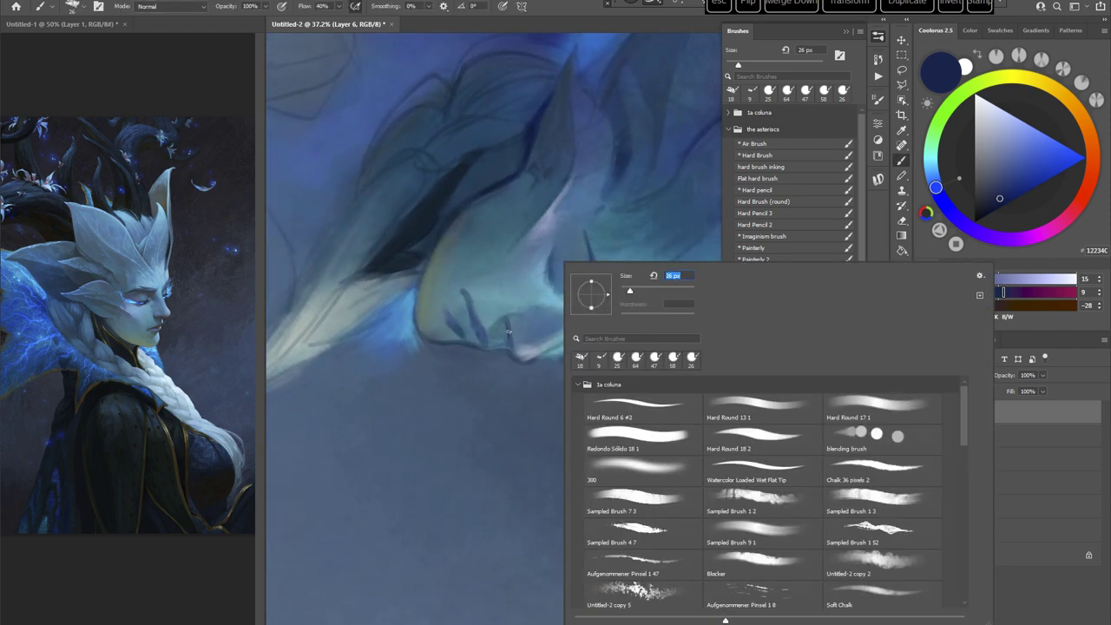
pyautogui.moveTo(508, 331); pyautogui.dragTo(507, 339)
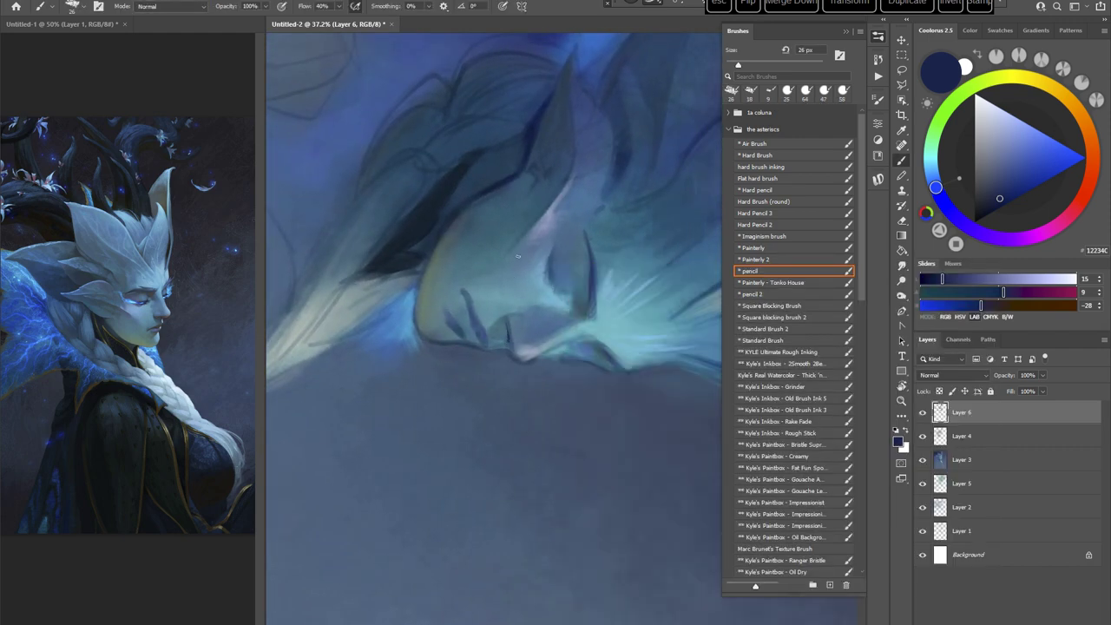
pyautogui.press('Escape')
# Step: Sample the dark teal #315865 beside the nostril and soften the nostril's edge
pyautogui.press('r')
pyautogui.moveTo(622, 309); pyautogui.dragTo(630, 362)
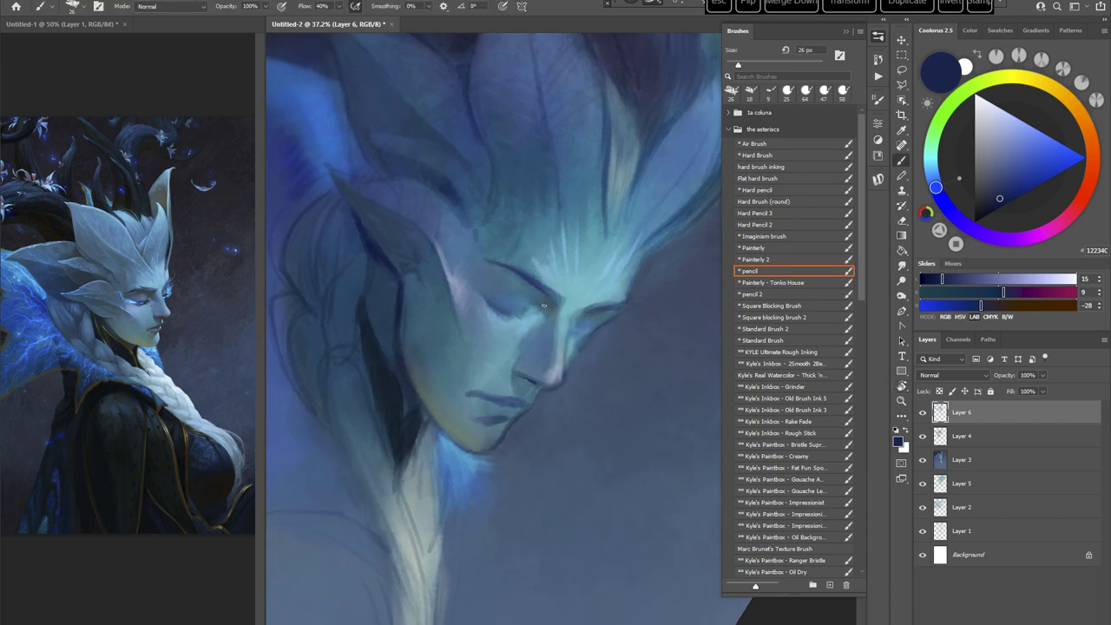
pyautogui.keyDown('alt'); pyautogui.click(514, 357); pyautogui.keyUp('alt')
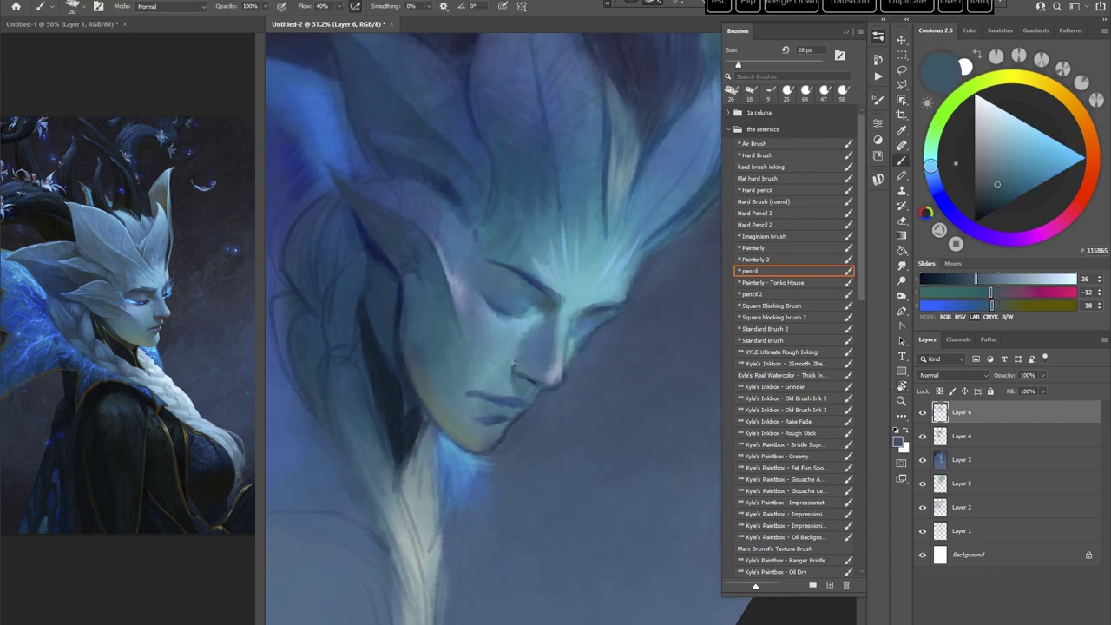
# Step: Switch to Standard Brush at 29 px, sample the mid blue #477B94 beside the nostril and paint over the nostril's outer edge
pyautogui.press('r')
pyautogui.moveTo(606, 266)
pyautogui.mouseDown()
pyautogui.moveTo(616, 288)
pyautogui.moveTo(566, 254)
pyautogui.mouseUp()
pyautogui.click(770, 339)
pyautogui.press('space')
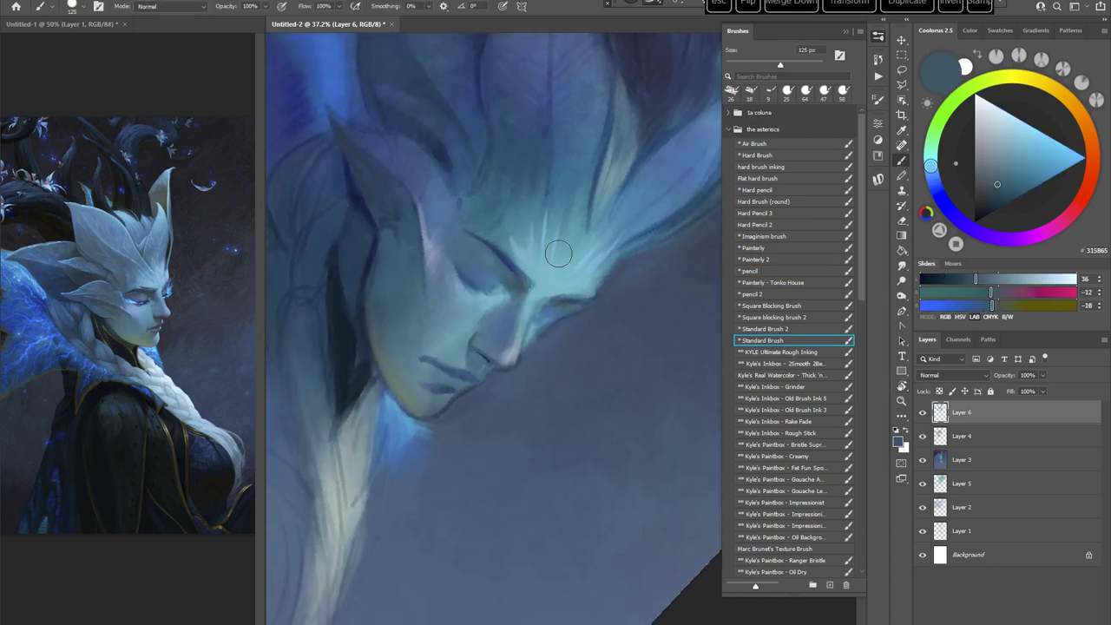
pyautogui.rightClick(562, 252)
pyautogui.click(632, 281)
pyautogui.keyDown('alt'); pyautogui.click(477, 337); pyautogui.keyUp('alt')
pyautogui.moveTo(475, 346); pyautogui.dragTo(474, 339)
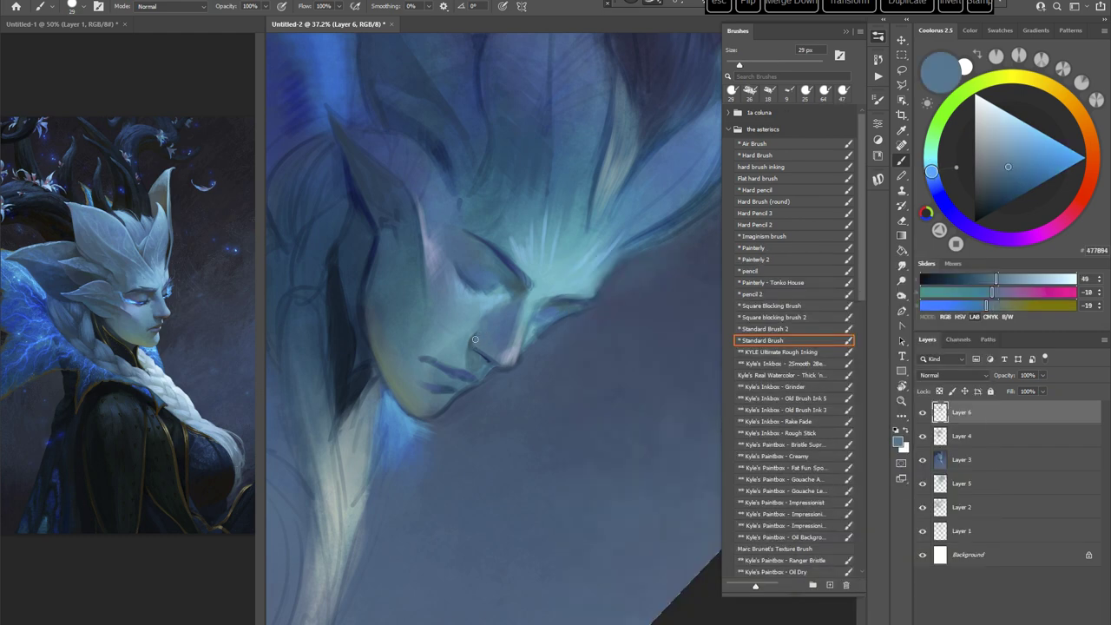
# Step: Sample the dark navy #142750 from the nostril and sharpen the nostril shadow with the brush at 21 px
pyautogui.press('r')
pyautogui.moveTo(597, 270); pyautogui.dragTo(600, 354)
pyautogui.keyDown('alt'); pyautogui.click(569, 273); pyautogui.keyUp('alt')
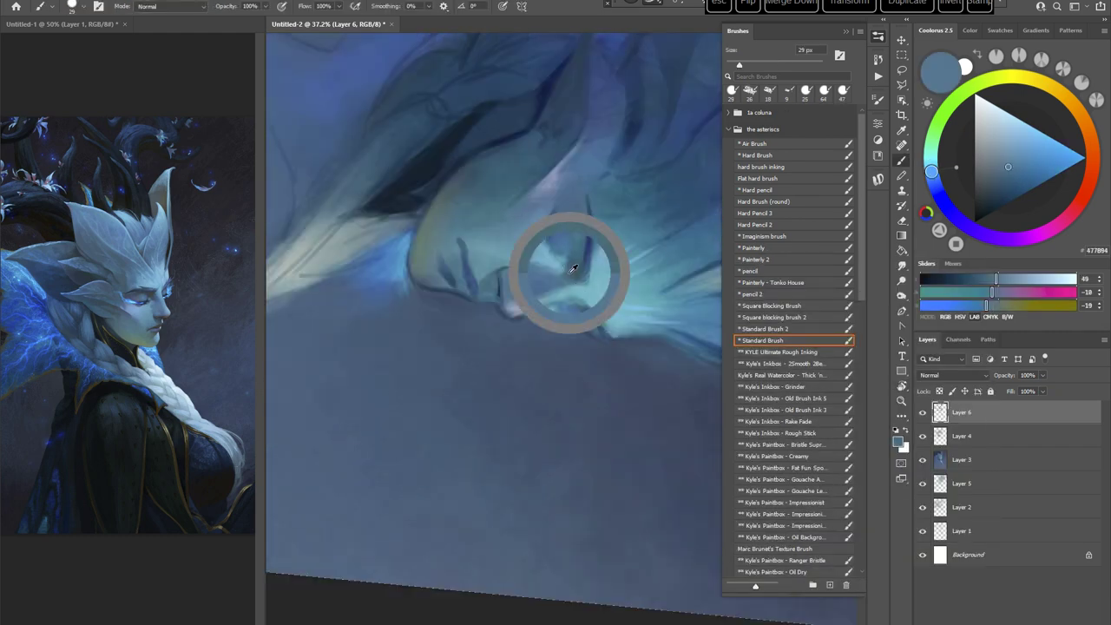
pyautogui.keyDown('alt'); pyautogui.click(499, 293); pyautogui.keyUp('alt')
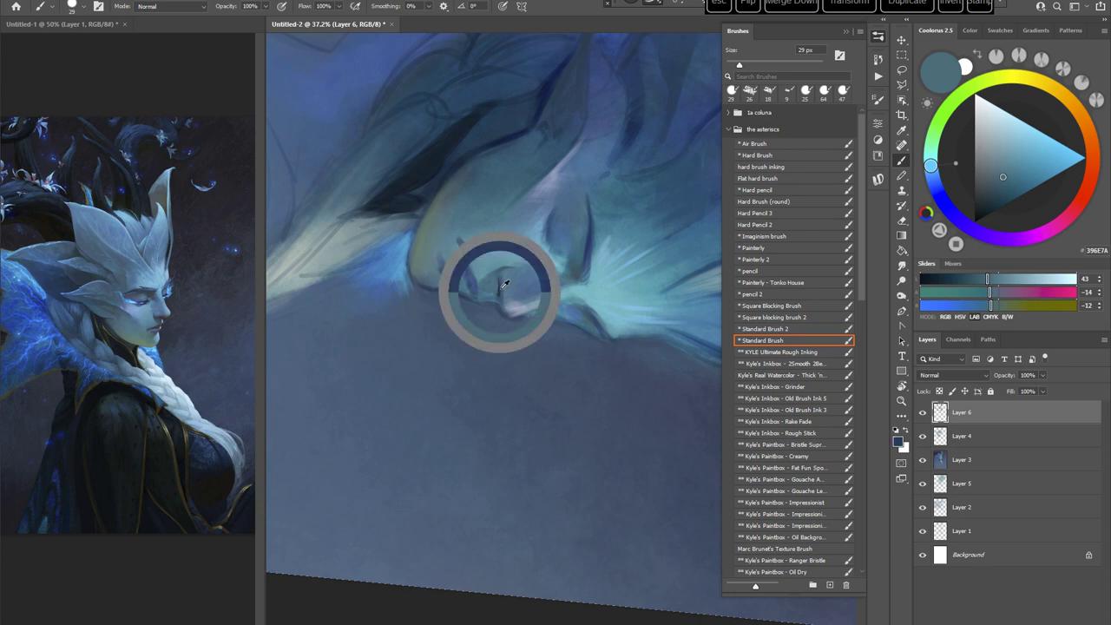
pyautogui.rightClick(555, 235)
pyautogui.click(620, 267)
pyautogui.keyDown('alt'); pyautogui.click(500, 291); pyautogui.keyUp('alt')
pyautogui.keyDown('alt'); pyautogui.click(499, 288); pyautogui.keyUp('alt')
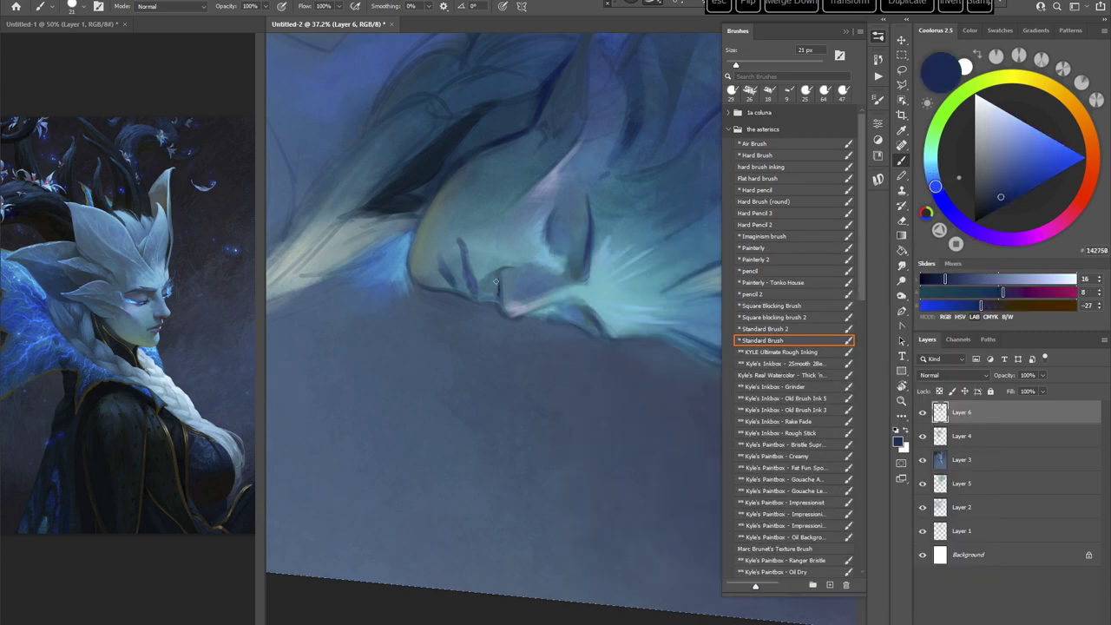
pyautogui.press('Escape')
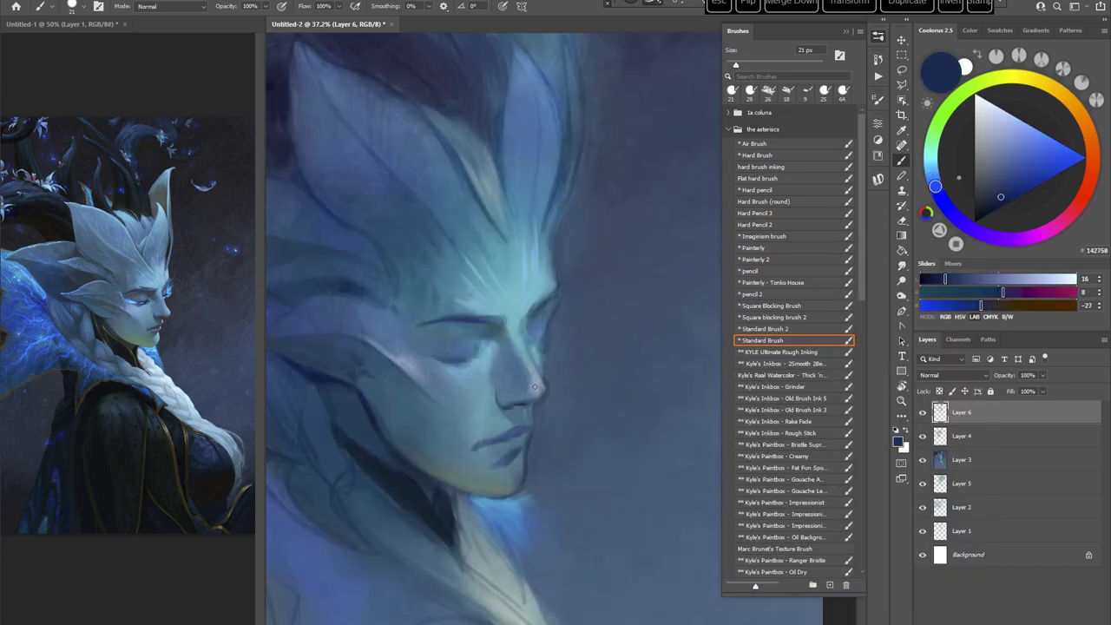
# Step: Touch up the dark accents around the nostril and lips with the navy brush at 21 px
pyautogui.press('space')
pyautogui.moveTo(602, 395)
pyautogui.mouseDown()
pyautogui.moveTo(590, 319)
pyautogui.moveTo(613, 286)
pyautogui.moveTo(612, 357)
pyautogui.mouseUp()
pyautogui.press('r')
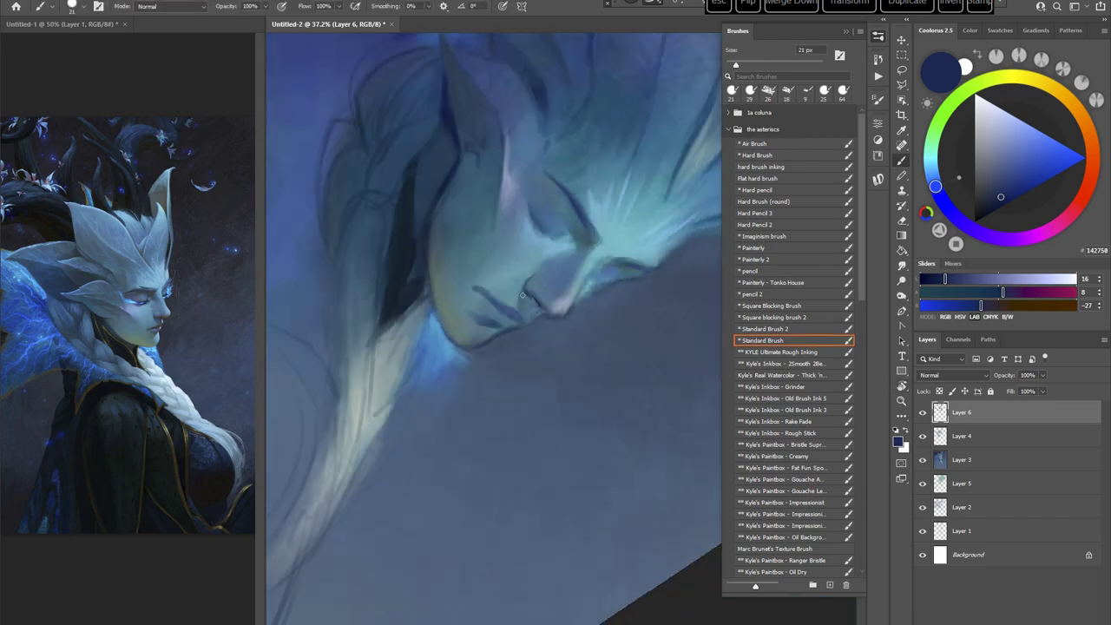
pyautogui.press('Escape')
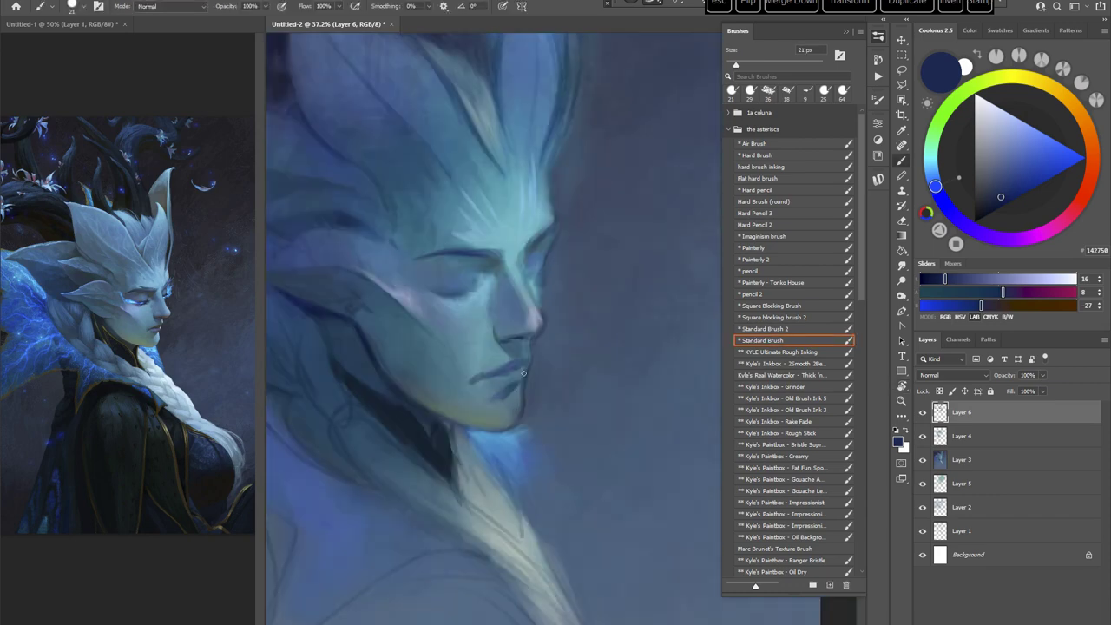
pyautogui.press('space')
pyautogui.moveTo(535, 286); pyautogui.dragTo(536, 273)
# Step: Enlarge the brush to 28 px and smooth the cheek beside the nose and mouth with sampled light teal-blue
pyautogui.rightClick(565, 240)
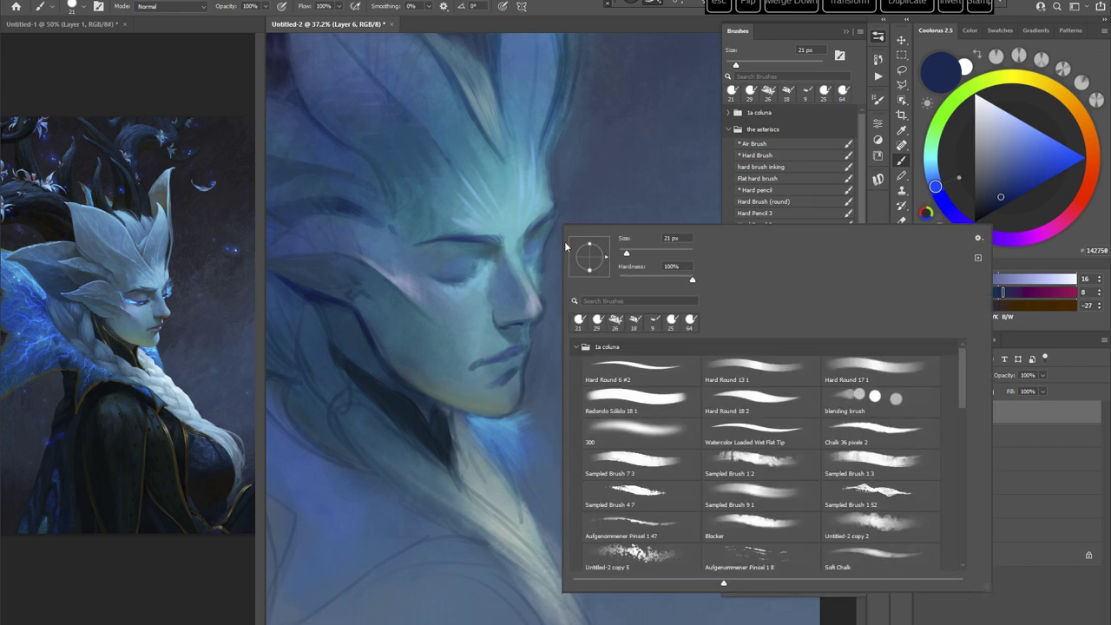
pyautogui.moveTo(626, 252); pyautogui.dragTo(630, 252)
pyautogui.keyDown('alt'); pyautogui.click(482, 317); pyautogui.keyUp('alt')
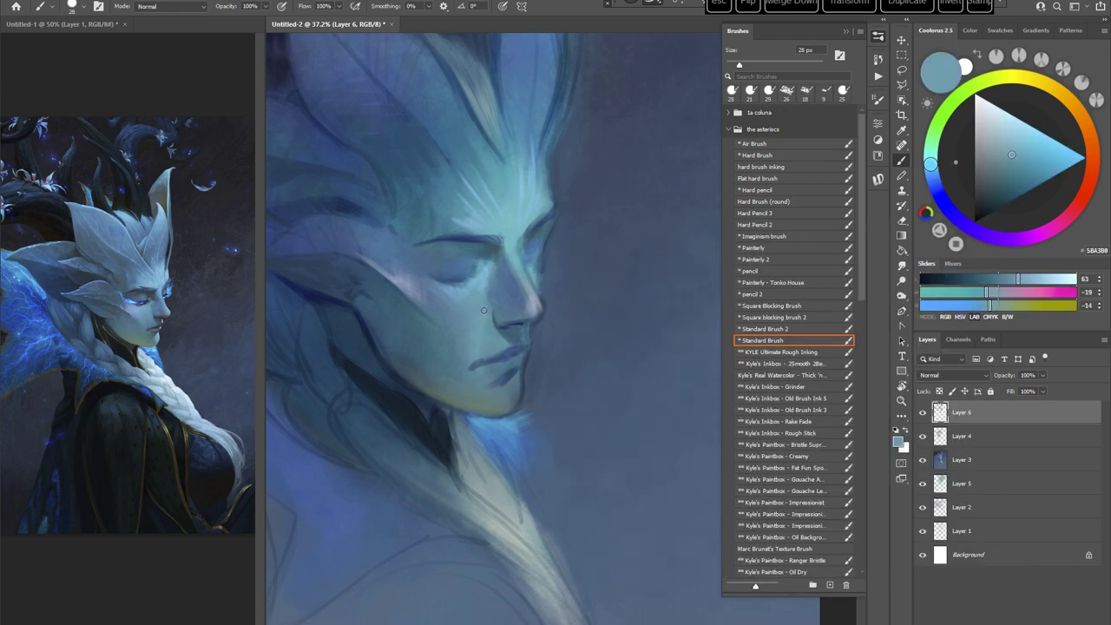
pyautogui.keyDown('alt'); pyautogui.click(481, 350); pyautogui.keyUp('alt')
pyautogui.press('r')
pyautogui.moveTo(587, 300)
pyautogui.mouseDown()
pyautogui.moveTo(596, 312)
pyautogui.moveTo(560, 375)
pyautogui.moveTo(497, 433)
pyautogui.mouseUp()
pyautogui.press('space')
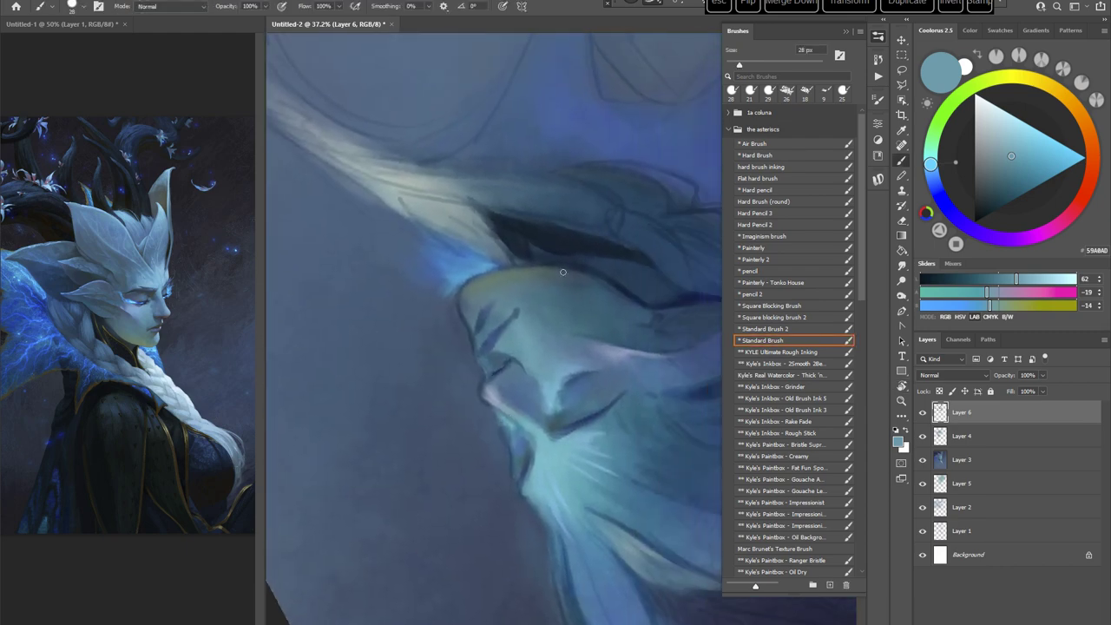
# Step: Set the brush to 40 px and refine the mouth corner with sampled dark blue #2F517C and cheek teal #599FAC
pyautogui.rightClick(599, 265)
pyautogui.moveTo(663, 292); pyautogui.dragTo(668, 293)
pyautogui.keyDown('alt'); pyautogui.click(511, 334); pyautogui.keyUp('alt')
pyautogui.keyDown('alt'); pyautogui.click(496, 331); pyautogui.keyUp('alt')
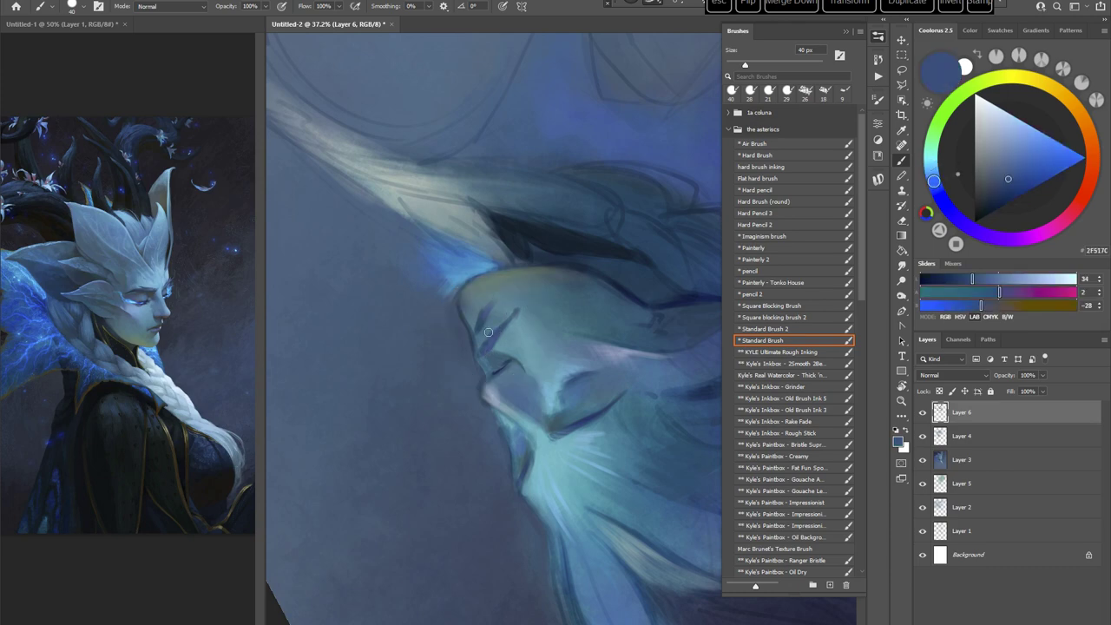
pyautogui.keyDown('alt'); pyautogui.click(518, 326); pyautogui.keyUp('alt')
pyautogui.press('r')
pyautogui.moveTo(616, 262); pyautogui.dragTo(491, 378)
pyautogui.moveTo(626, 340)
pyautogui.mouseDown()
pyautogui.moveTo(652, 352)
pyautogui.moveTo(622, 323)
pyautogui.mouseUp()
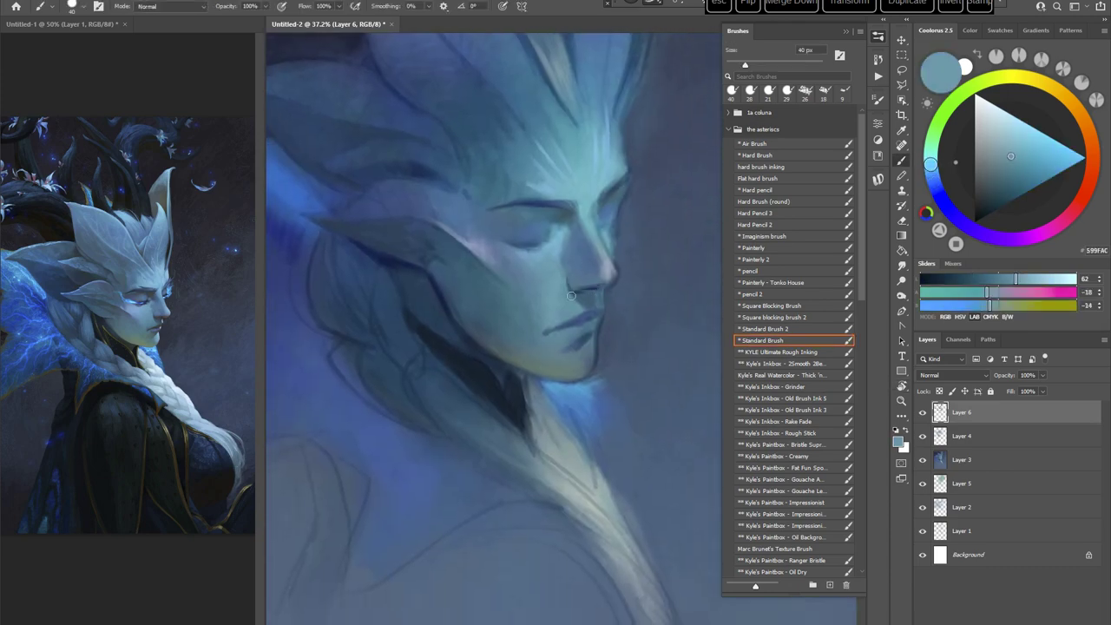
# Step: Sample dark blue #214F67 and neighbouring skin tones and reshape the shadow under the lower lip
pyautogui.keyDown('alt'); pyautogui.click(573, 341); pyautogui.keyUp('alt')
pyautogui.keyDown('alt'); pyautogui.click(594, 333); pyautogui.keyUp('alt')
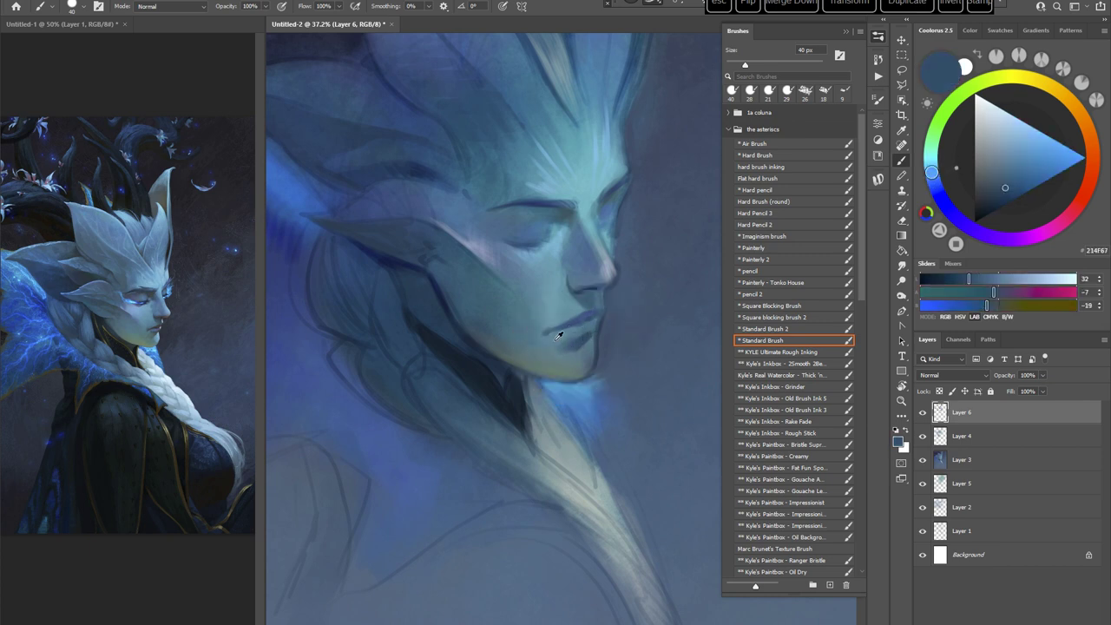
pyautogui.keyDown('alt'); pyautogui.click(572, 335); pyautogui.keyUp('alt')
pyautogui.press('r')
pyautogui.moveTo(645, 280); pyautogui.dragTo(626, 380)
pyautogui.keyDown('alt'); pyautogui.click(540, 343); pyautogui.keyUp('alt')
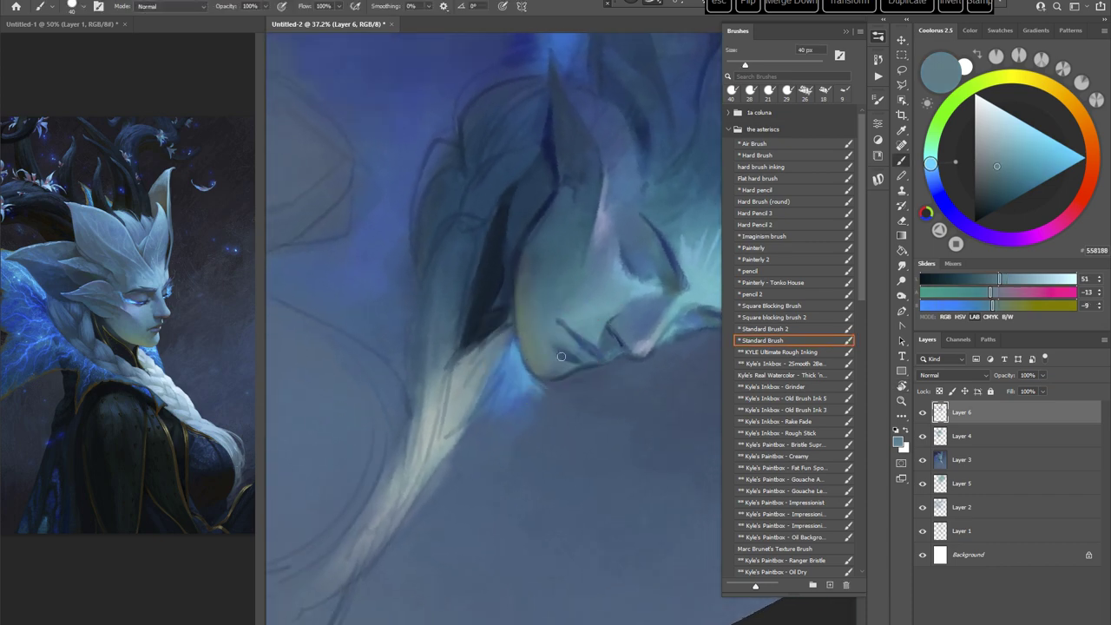
# Step: Blend the chin with the sampled muted teals #568480 and #557571
pyautogui.press('r')
pyautogui.moveTo(556, 340); pyautogui.dragTo(542, 330)
pyautogui.keyDown('alt'); pyautogui.click(547, 333); pyautogui.keyUp('alt')
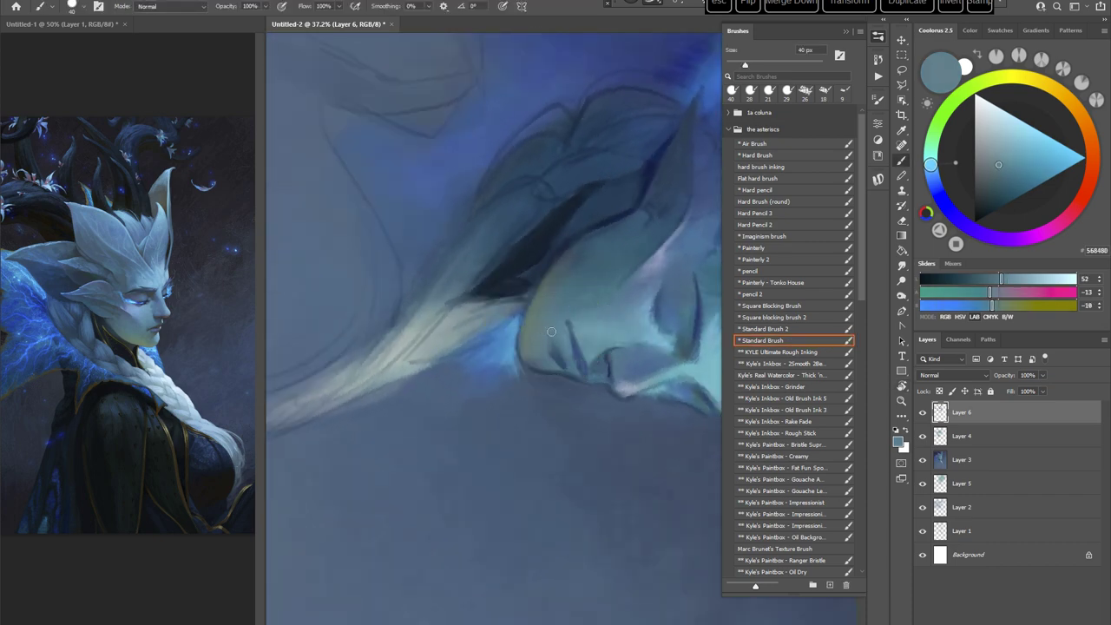
pyautogui.keyDown('alt'); pyautogui.click(530, 341); pyautogui.keyUp('alt')
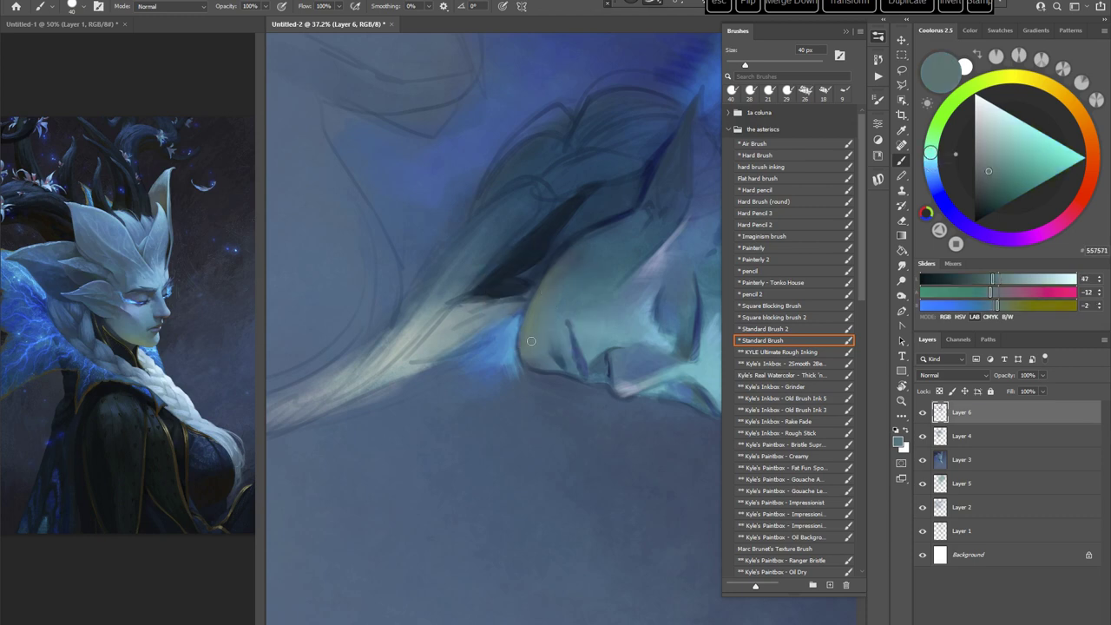
pyautogui.press('Escape')
# Step: Clean up the chin outline and the background below it with the sampled slate blues #485871 and #3A526B
pyautogui.keyDown('alt'); pyautogui.click(580, 386); pyautogui.keyUp('alt')
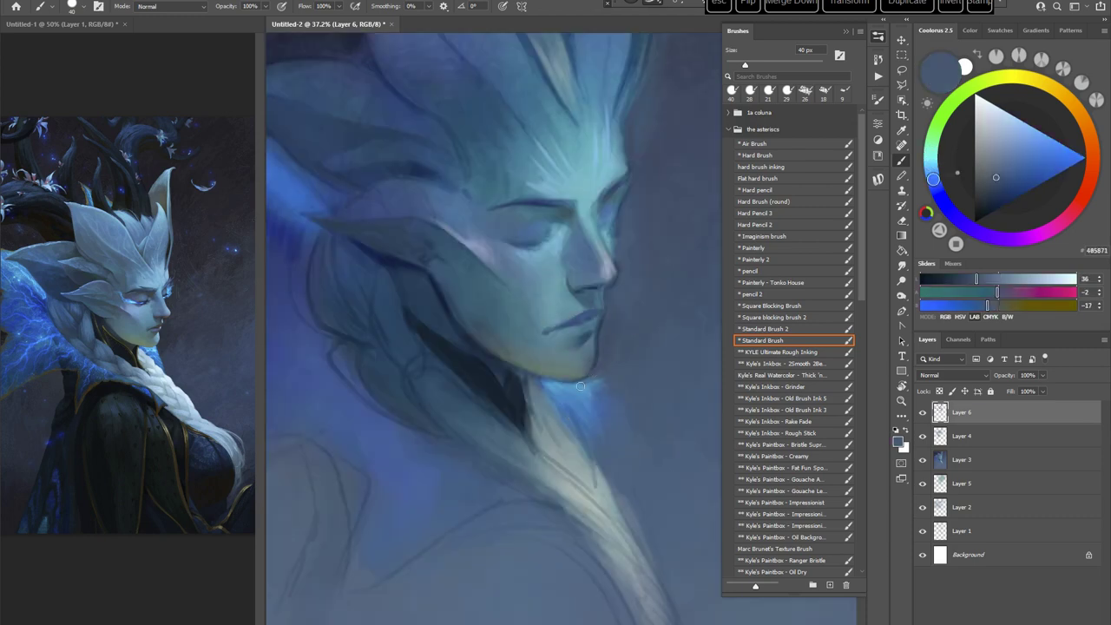
pyautogui.keyDown('alt'); pyautogui.click(609, 320); pyautogui.keyUp('alt')
pyautogui.moveTo(617, 401); pyautogui.dragTo(608, 416)
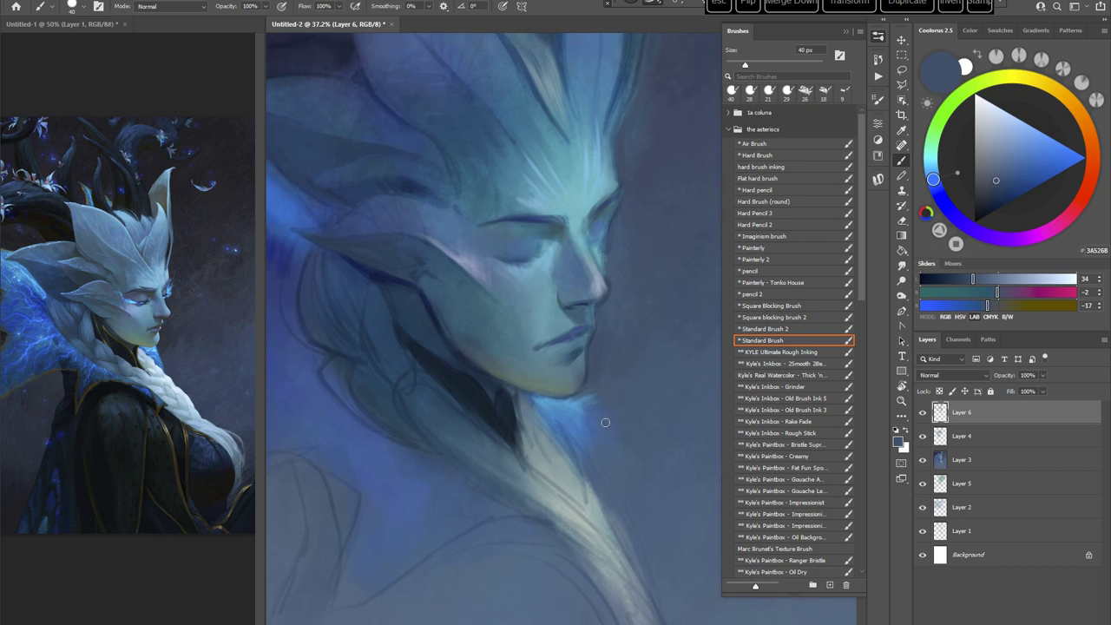
# Step: Sample light blue #77BEDE above the forehead and add fine hairline strokes with the brush at 7 px and 14 px
pyautogui.keyDown('alt'); pyautogui.click(598, 152); pyautogui.keyUp('alt')
pyautogui.rightClick(619, 222)
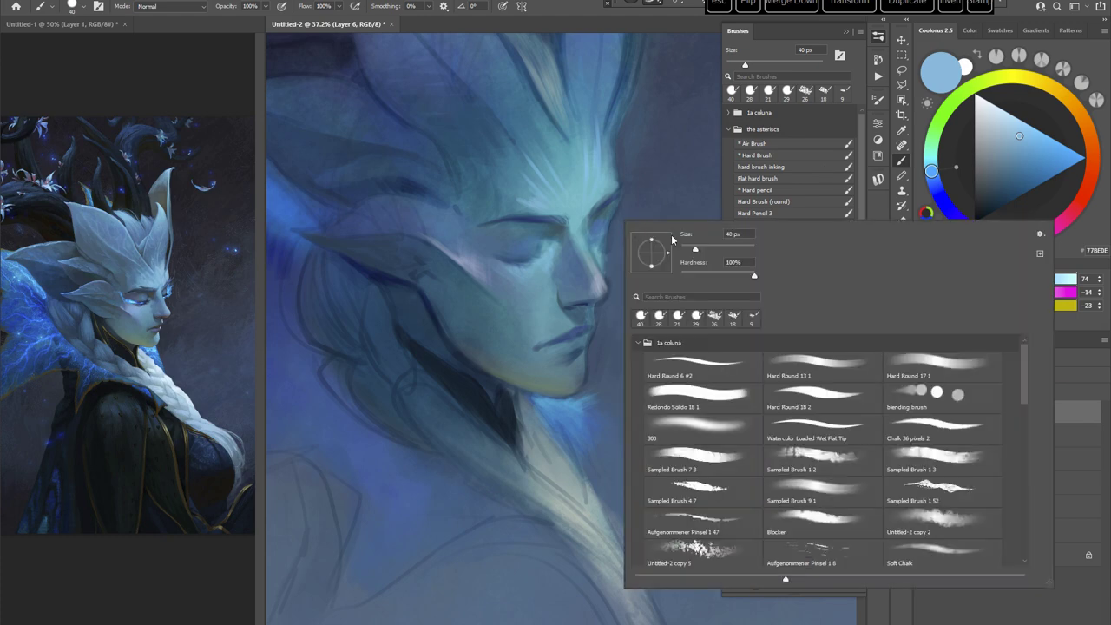
pyautogui.click(683, 248)
pyautogui.click(579, 10)
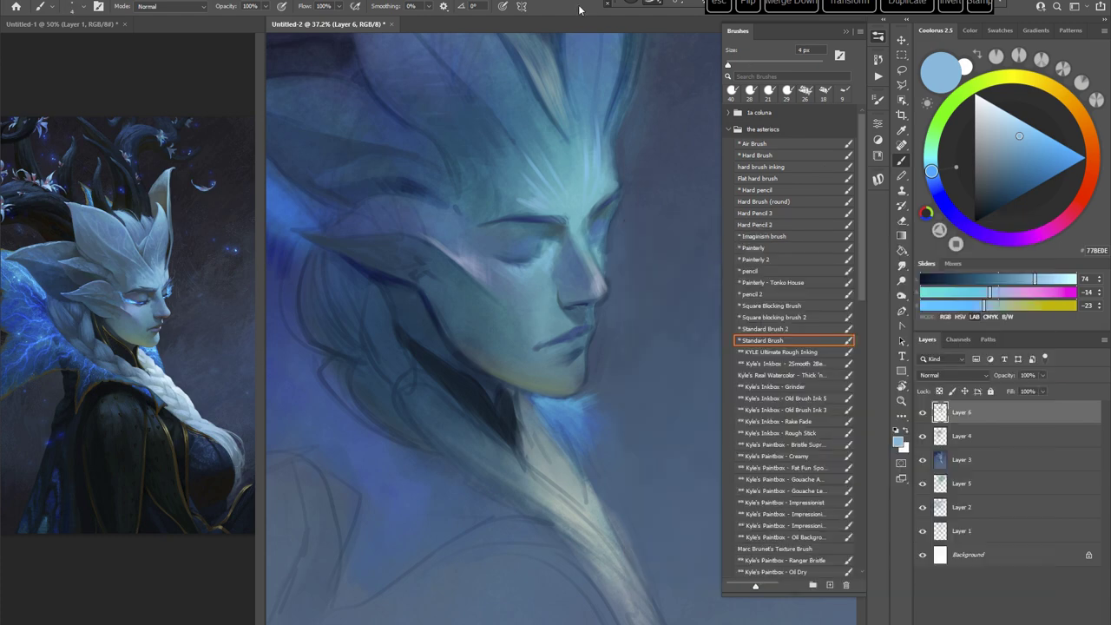
pyautogui.rightClick(568, 115)
pyautogui.write('7')
pyautogui.press('Return')
pyautogui.rightClick(533, 91)
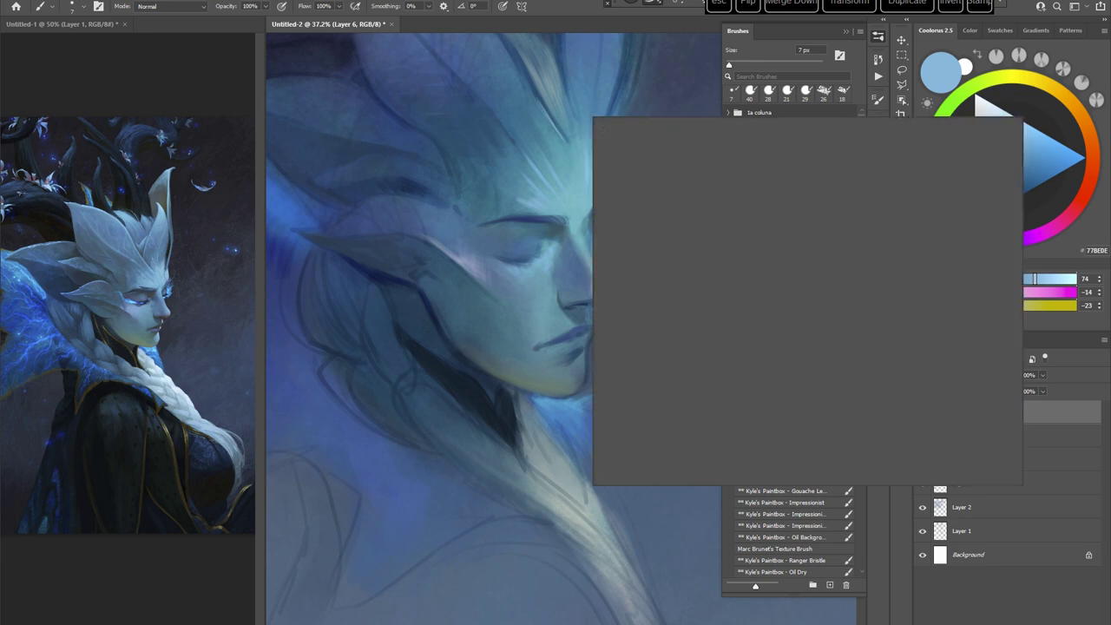
pyautogui.write('14')
pyautogui.press('Return')
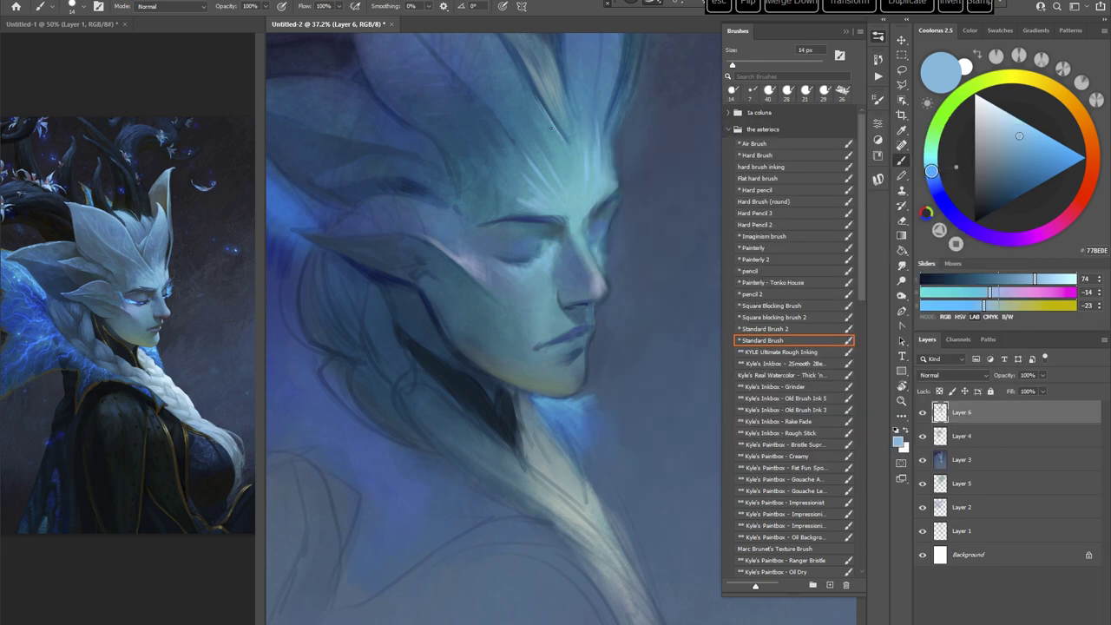
# Step: Set the brush to 29 px and blend the hair strands into the forehead with sampled light and mid blues
pyautogui.rightClick(549, 128)
pyautogui.write('29')
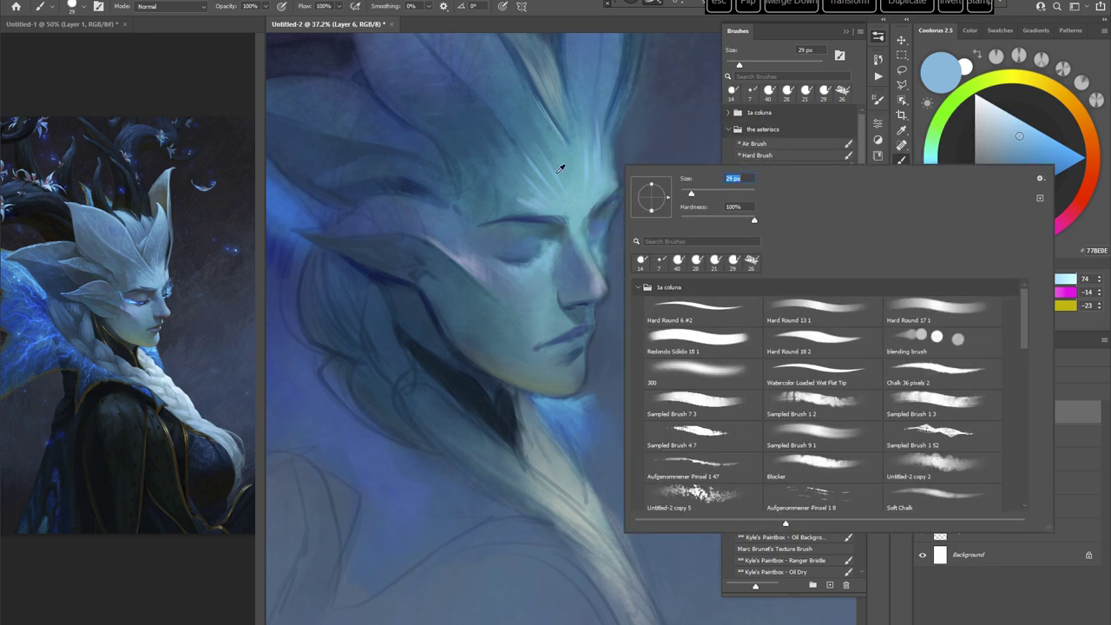
pyautogui.press('Return')
pyautogui.keyDown('alt'); pyautogui.click(563, 146); pyautogui.keyUp('alt')
pyautogui.keyDown('alt'); pyautogui.click(575, 163); pyautogui.keyUp('alt')
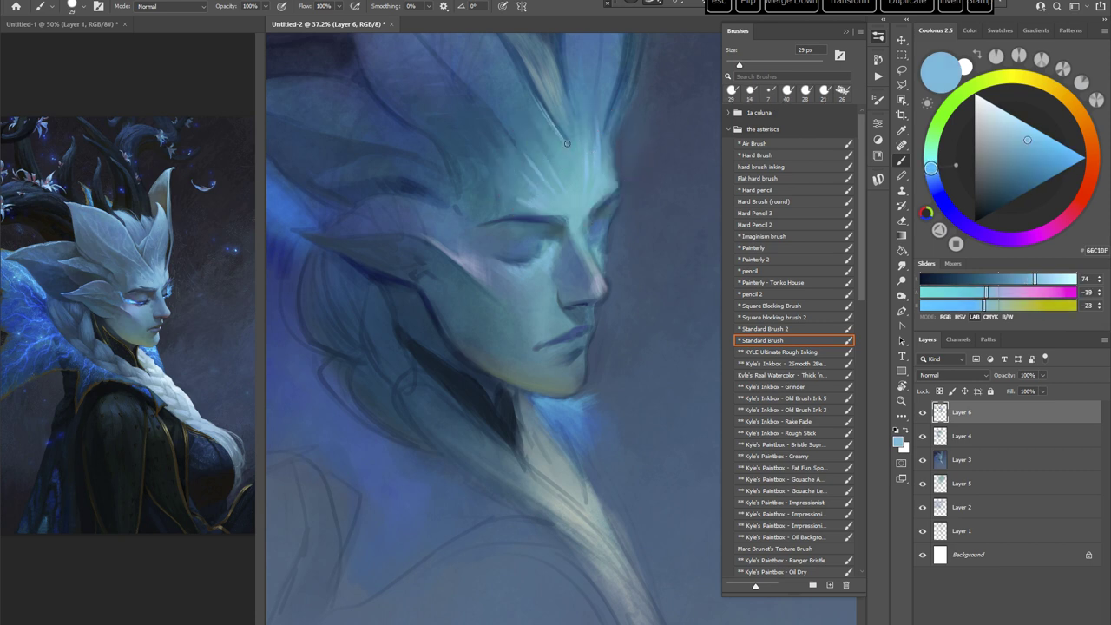
pyautogui.keyDown('alt'); pyautogui.click(573, 151); pyautogui.keyUp('alt')
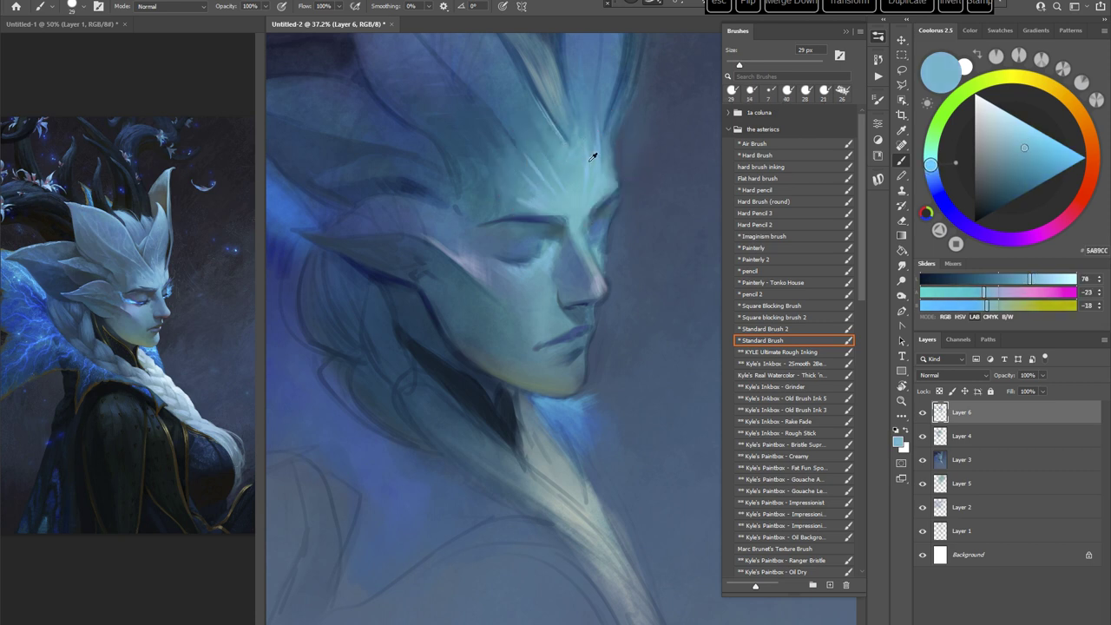
pyautogui.keyDown('alt'); pyautogui.click(599, 121); pyautogui.keyUp('alt')
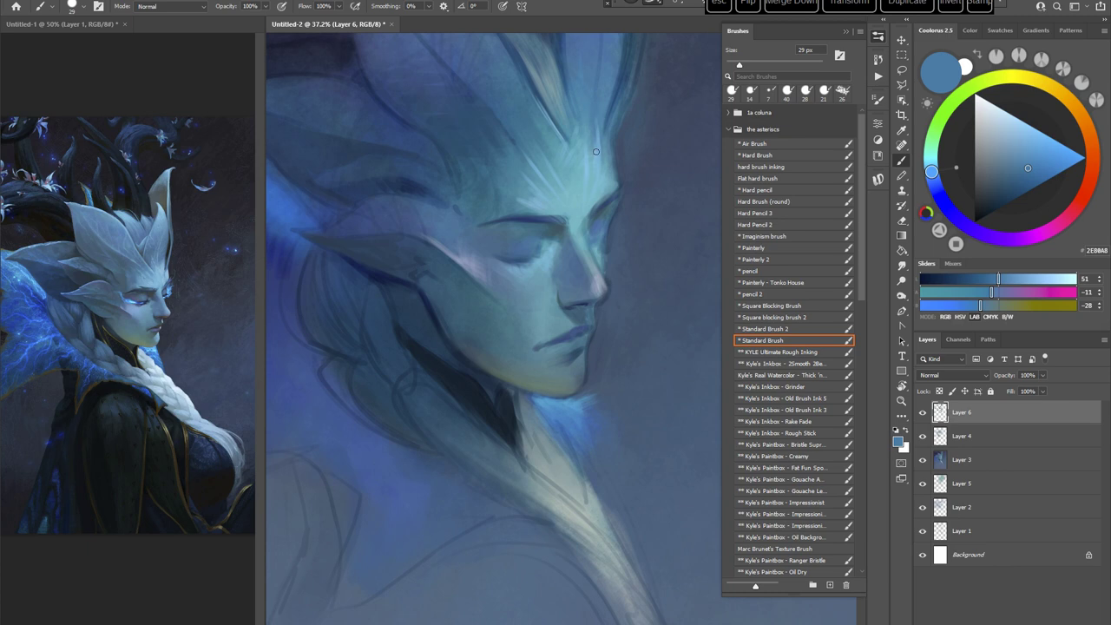
pyautogui.keyDown('alt'); pyautogui.click(595, 152); pyautogui.keyUp('alt')
pyautogui.keyDown('alt'); pyautogui.click(597, 169); pyautogui.keyUp('alt')
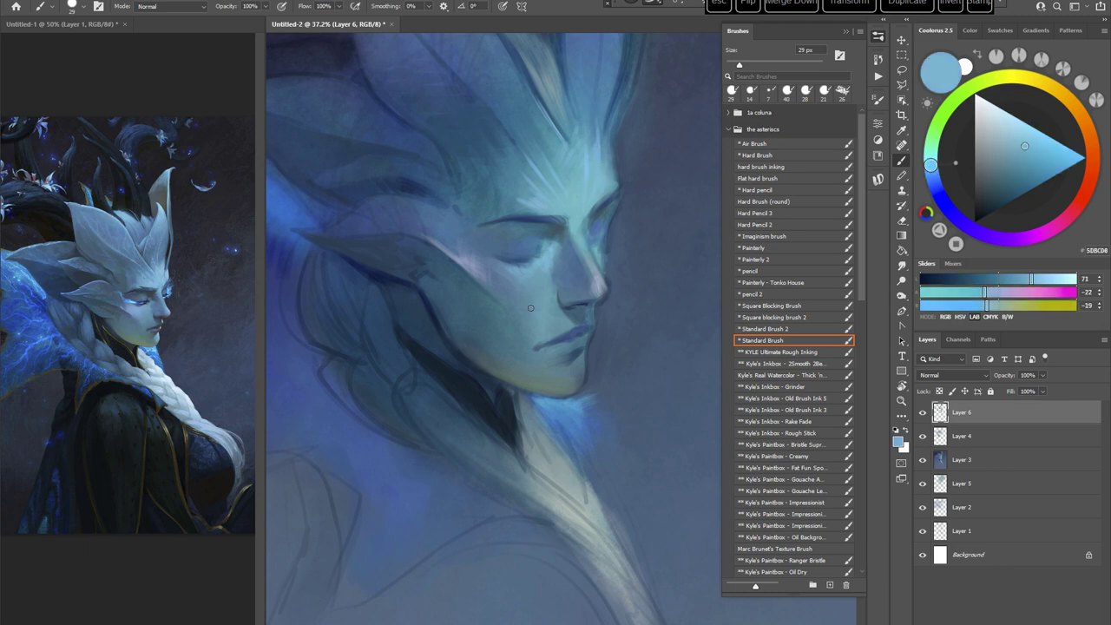
# Step: Sample muted blues from the nose and soften the shading on its side plane
pyautogui.keyDown('alt'); pyautogui.click(588, 286); pyautogui.keyUp('alt')
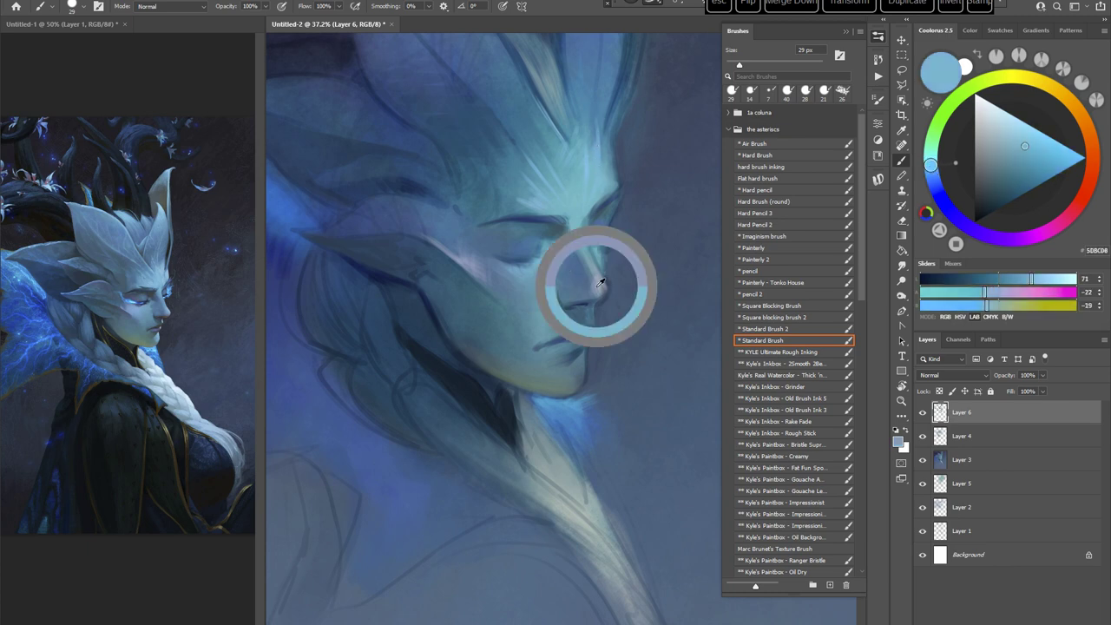
pyautogui.keyDown('alt'); pyautogui.click(565, 289); pyautogui.keyUp('alt')
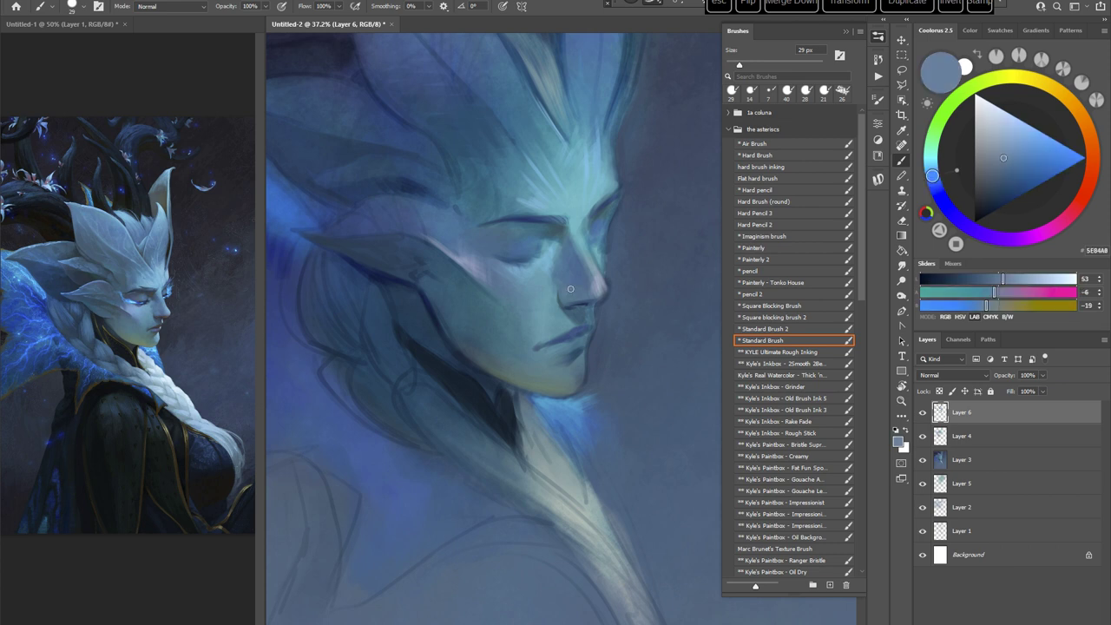
pyautogui.keyDown('alt'); pyautogui.click(562, 280); pyautogui.keyUp('alt')
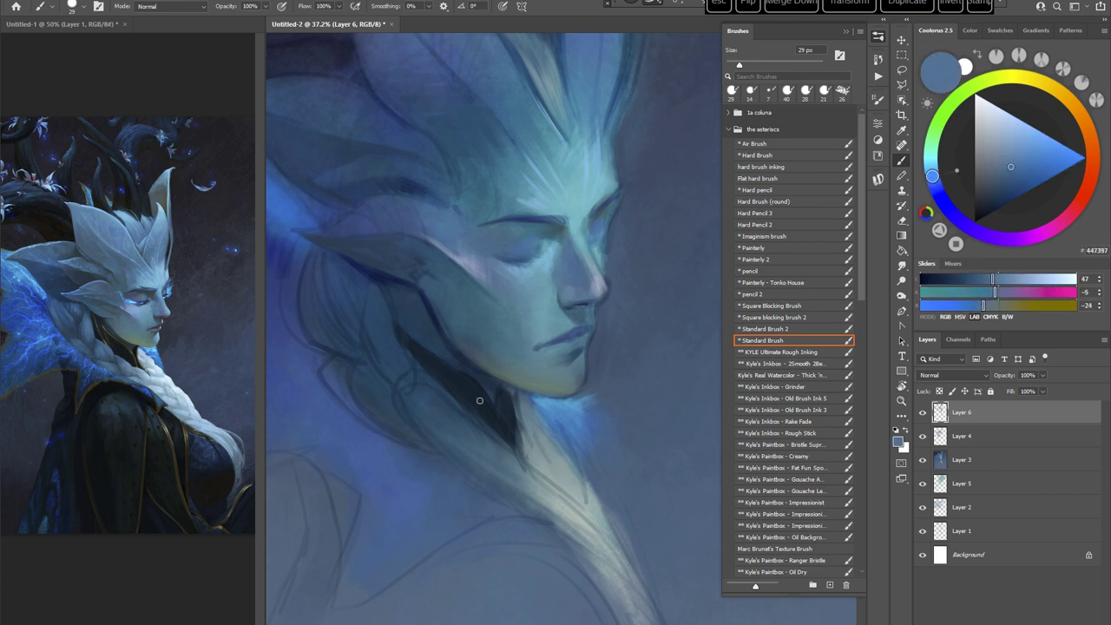
# Step: Set the brush to 42 px and shade the inner eye socket beneath the brow with dark warm browns such as #655338
pyautogui.keyDown('alt'); pyautogui.click(549, 247); pyautogui.keyUp('alt')
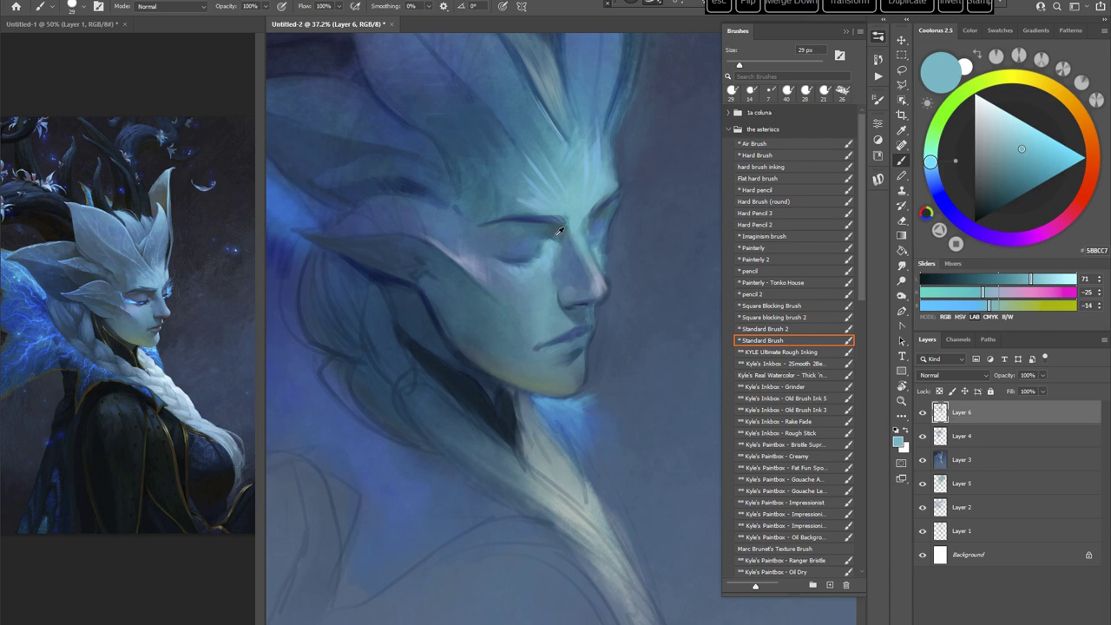
pyautogui.keyDown('alt'); pyautogui.click(560, 230); pyautogui.keyUp('alt')
pyautogui.click(994, 185)
pyautogui.click(1052, 126)
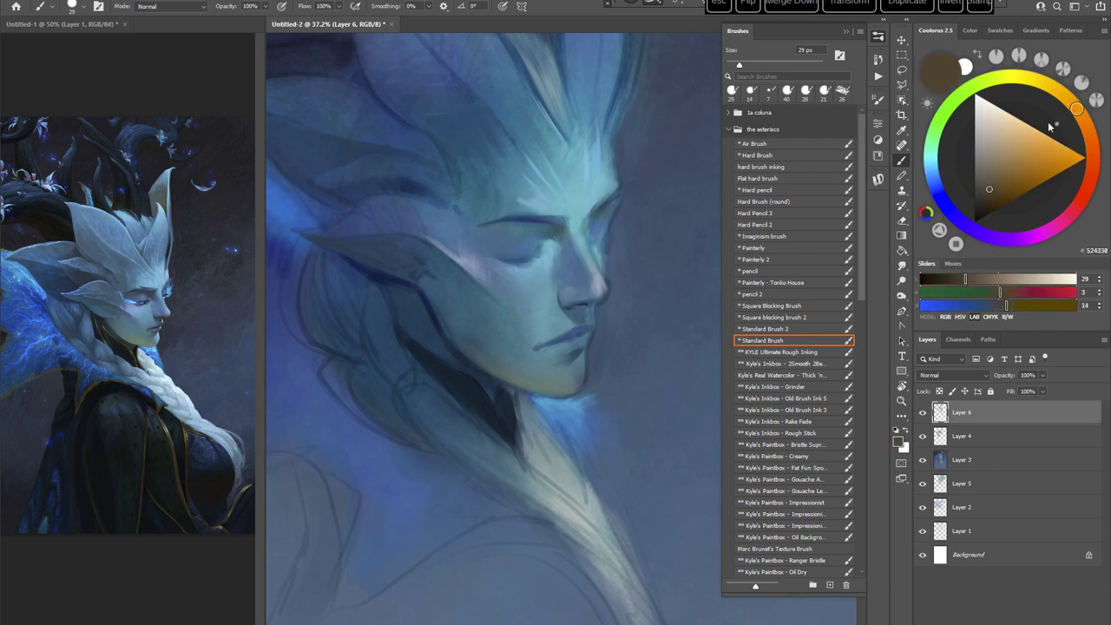
pyautogui.rightClick(597, 268)
pyautogui.moveTo(673, 283); pyautogui.dragTo(678, 283)
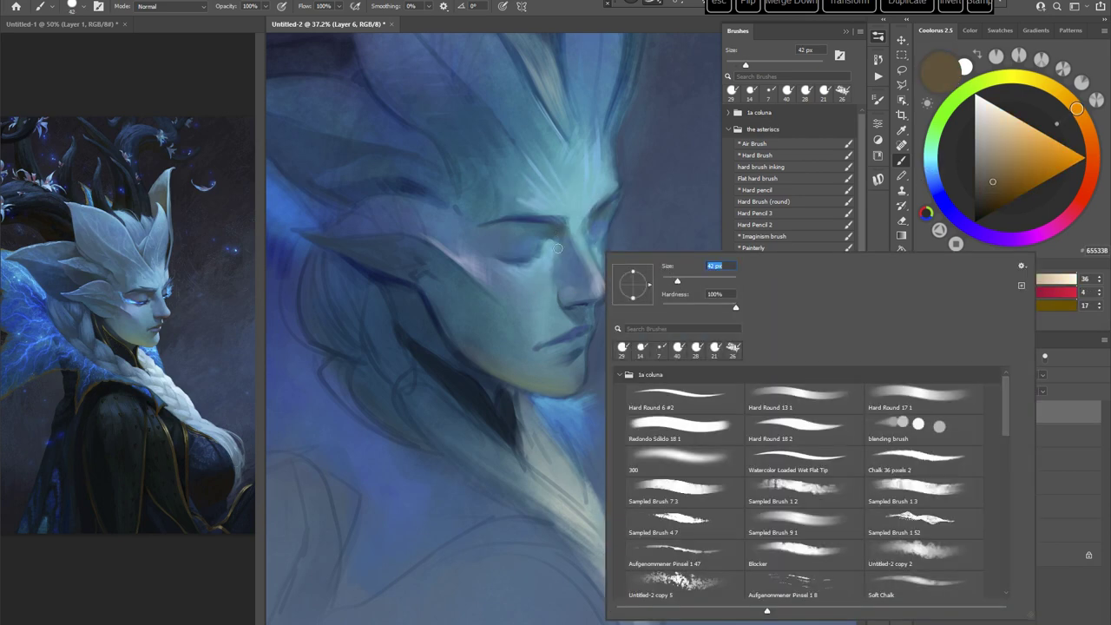
pyautogui.click(552, 223)
pyautogui.moveTo(559, 235); pyautogui.dragTo(548, 250)
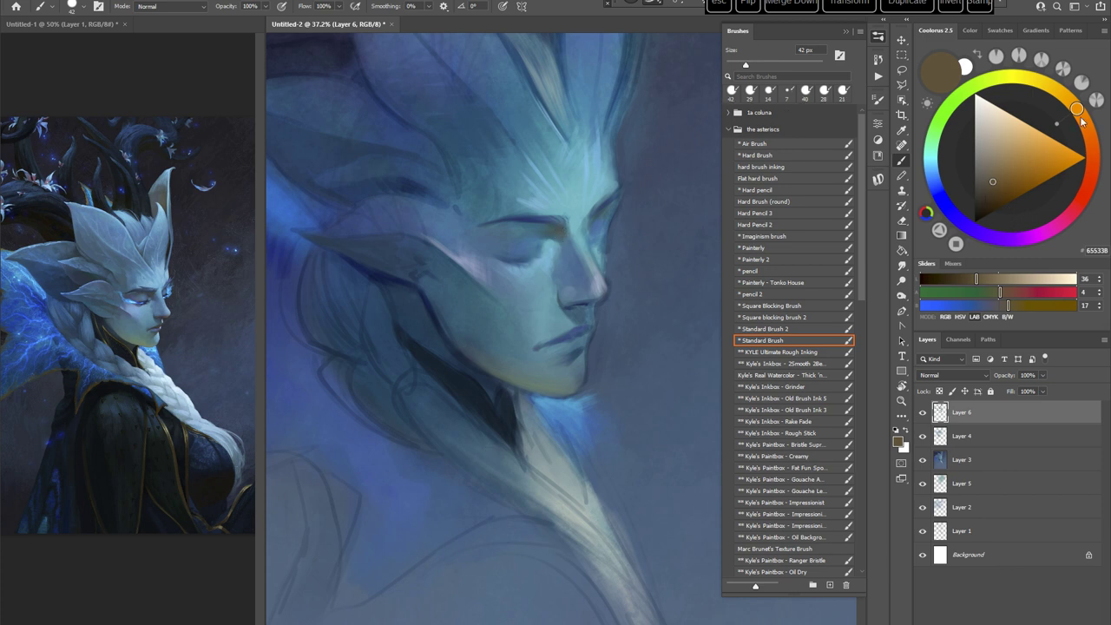
pyautogui.moveTo(1079, 116); pyautogui.dragTo(1092, 147)
pyautogui.click(980, 187)
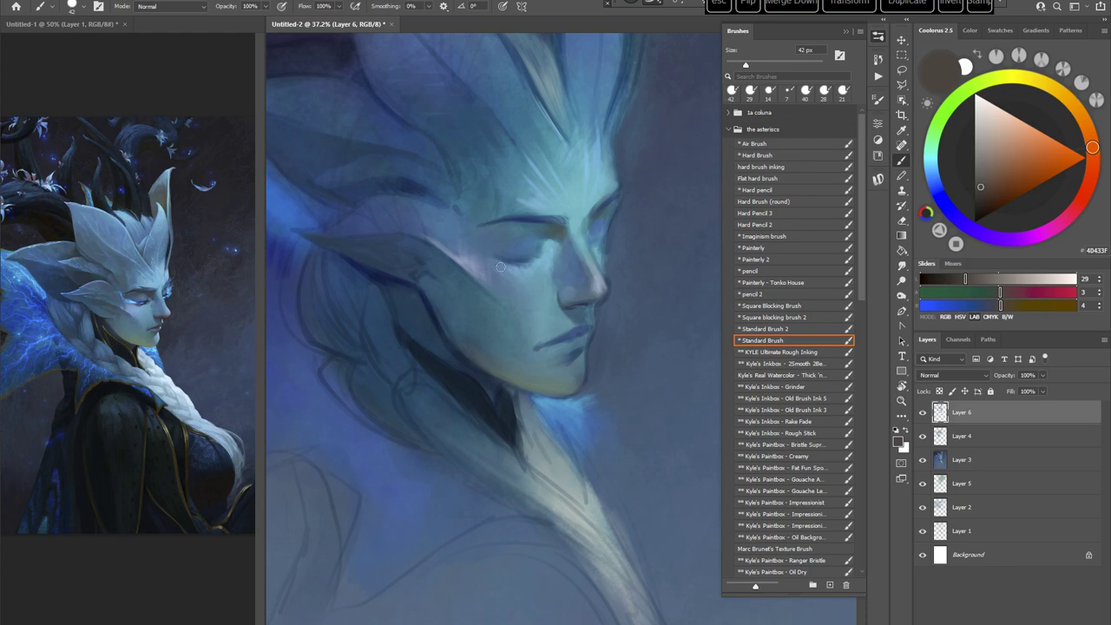
# Step: Reduce the brush to 26 px and refine the upper lip with blues sampled around the mouth
pyautogui.rightClick(614, 276)
pyautogui.click(692, 294)
pyautogui.moveTo(572, 332)
pyautogui.mouseDown()
pyautogui.moveTo(592, 326)
pyautogui.moveTo(573, 330)
pyautogui.mouseUp()
pyautogui.keyDown('alt'); pyautogui.click(577, 321); pyautogui.keyUp('alt')
pyautogui.keyDown('alt'); pyautogui.click(565, 325); pyautogui.keyUp('alt')
pyautogui.rightClick(626, 265)
pyautogui.click(697, 293)
pyautogui.moveTo(696, 293); pyautogui.dragTo(700, 293)
pyautogui.click(582, 321)
pyautogui.keyDown('alt'); pyautogui.click(585, 322); pyautogui.keyUp('alt')
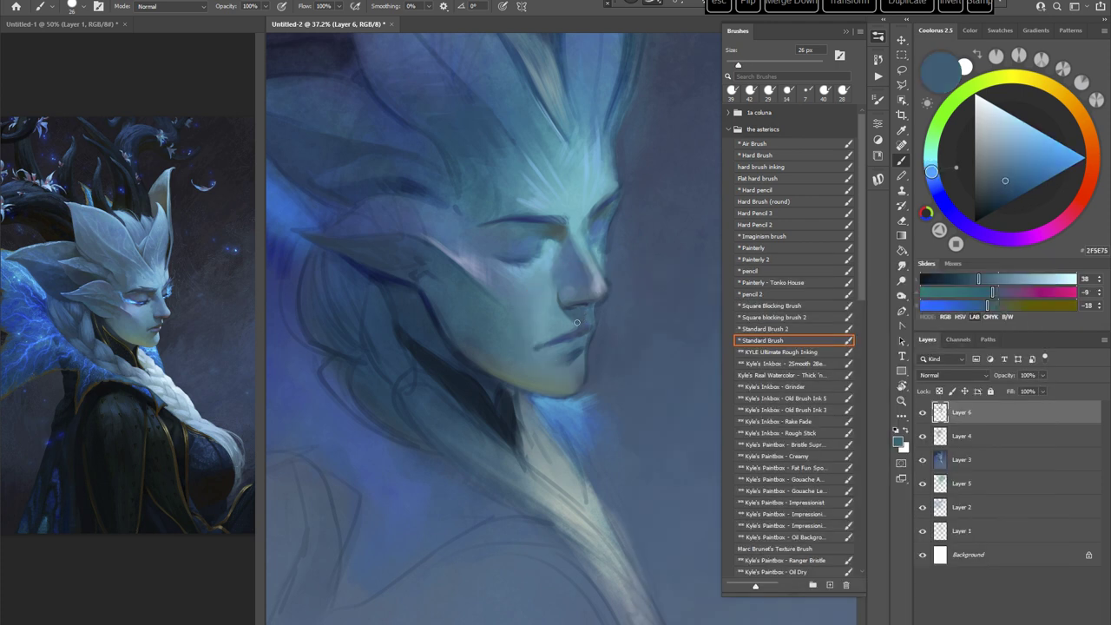
# Step: Blend the mouth corner and upper lip edge with the sampled light blue #5298A5 and darker slate blues
pyautogui.keyDown('alt'); pyautogui.click(555, 339); pyautogui.keyUp('alt')
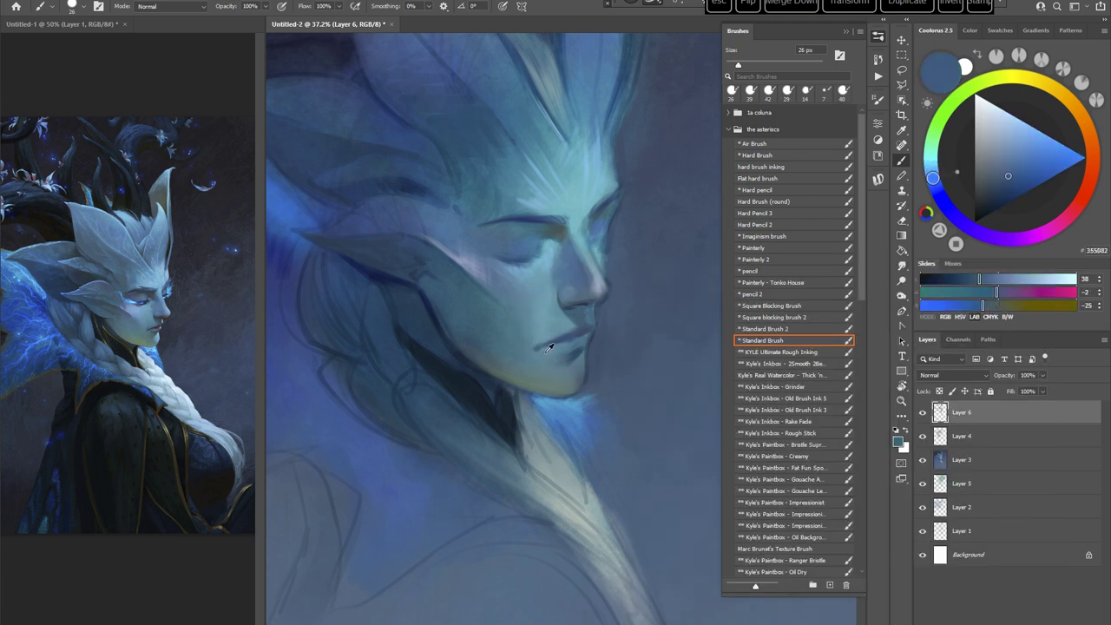
pyautogui.keyDown('alt'); pyautogui.click(548, 348); pyautogui.keyUp('alt')
pyautogui.keyDown('alt'); pyautogui.click(577, 331); pyautogui.keyUp('alt')
pyautogui.keyDown('alt'); pyautogui.click(572, 327); pyautogui.keyUp('alt')
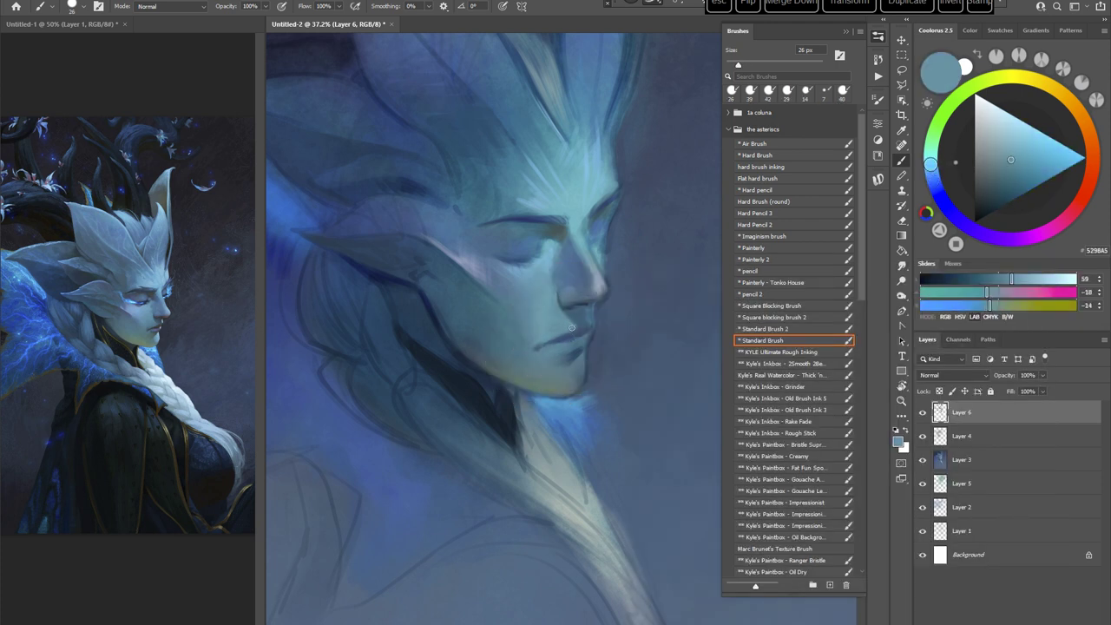
pyautogui.keyDown('alt'); pyautogui.click(574, 331); pyautogui.keyUp('alt')
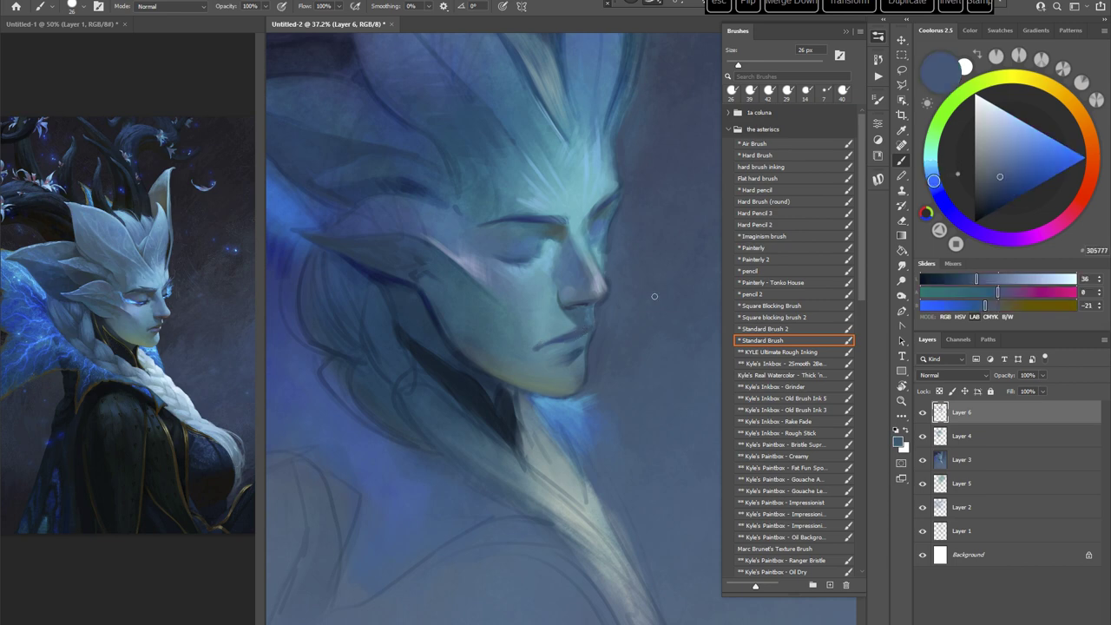
# Step: Rotate the canvas and rework the mouth line and lower lip with sampled blues, including dark blue #224E66
pyautogui.press('r')
pyautogui.moveTo(623, 282)
pyautogui.mouseDown()
pyautogui.moveTo(591, 380)
pyautogui.moveTo(559, 389)
pyautogui.mouseUp()
pyautogui.keyDown('alt'); pyautogui.click(557, 330); pyautogui.keyUp('alt')
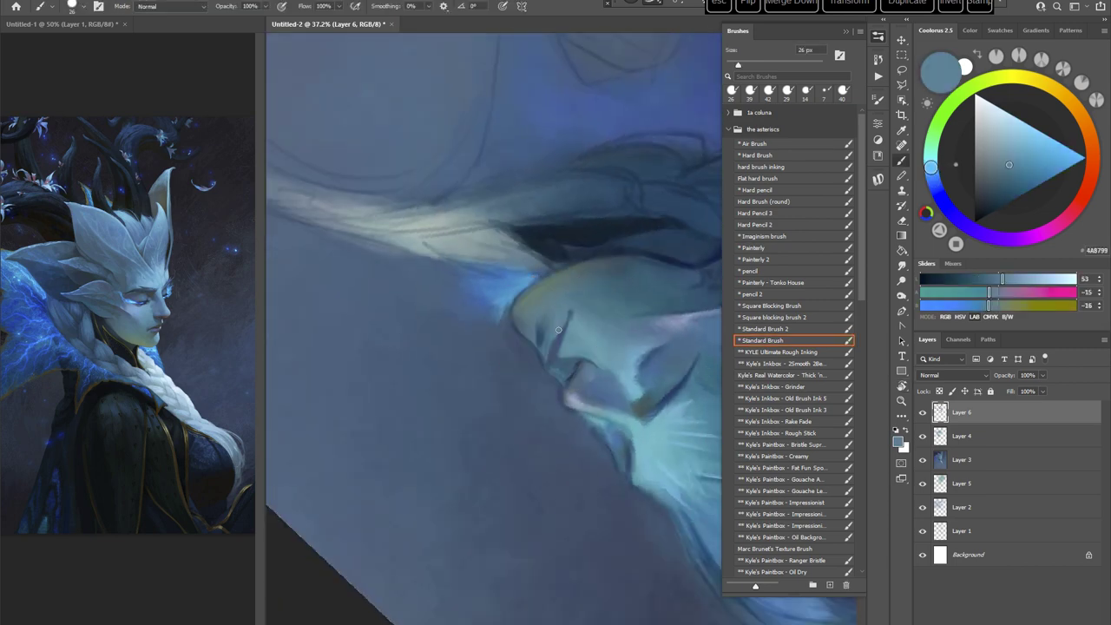
pyautogui.keyDown('alt'); pyautogui.click(553, 323); pyautogui.keyUp('alt')
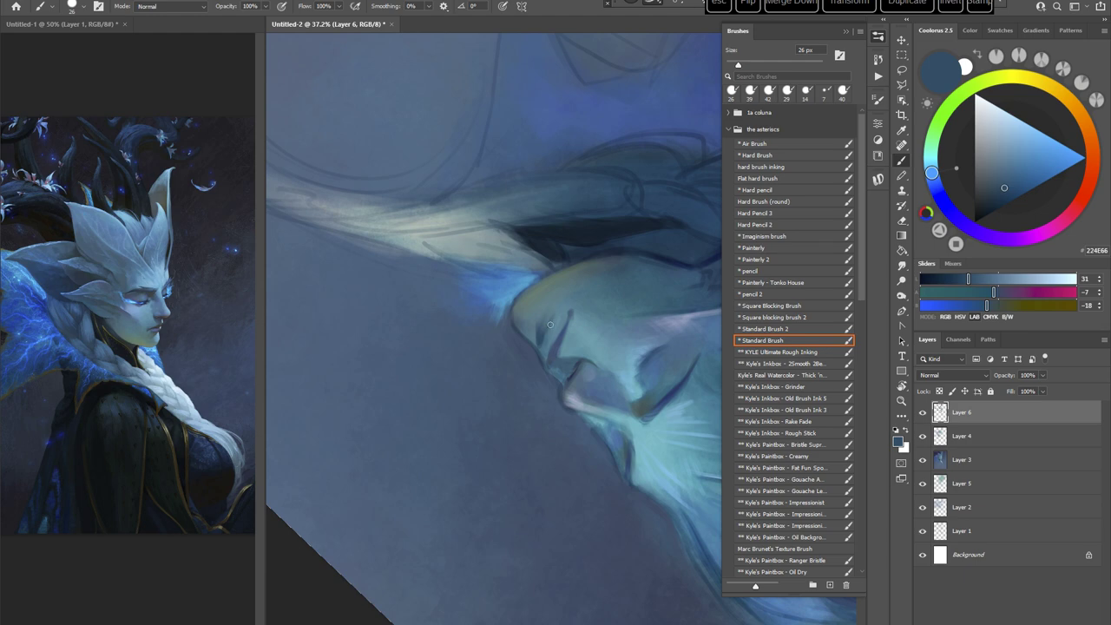
pyautogui.press('r')
pyautogui.moveTo(590, 240)
pyautogui.mouseDown()
pyautogui.moveTo(582, 414)
pyautogui.moveTo(478, 585)
pyautogui.mouseUp()
# Step: Set the brush to 42 px and soften the skin around the mouth with sampled mid blues
pyautogui.rightClick(614, 295)
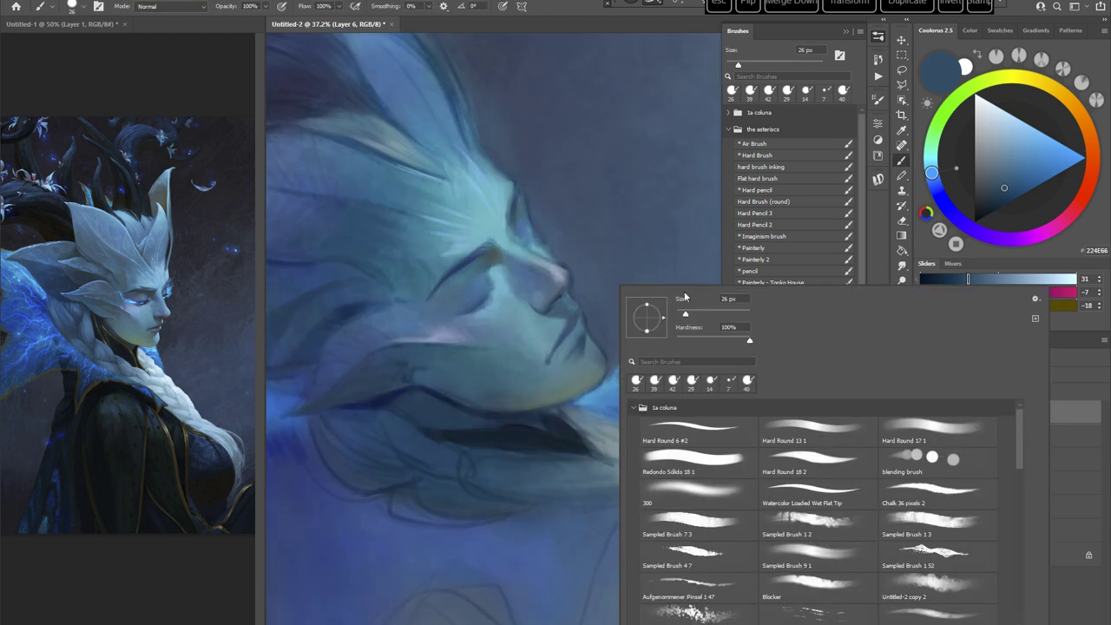
pyautogui.moveTo(684, 313); pyautogui.dragTo(692, 313)
pyautogui.press('Escape')
pyautogui.keyDown('alt'); pyautogui.click(564, 368); pyautogui.keyUp('alt')
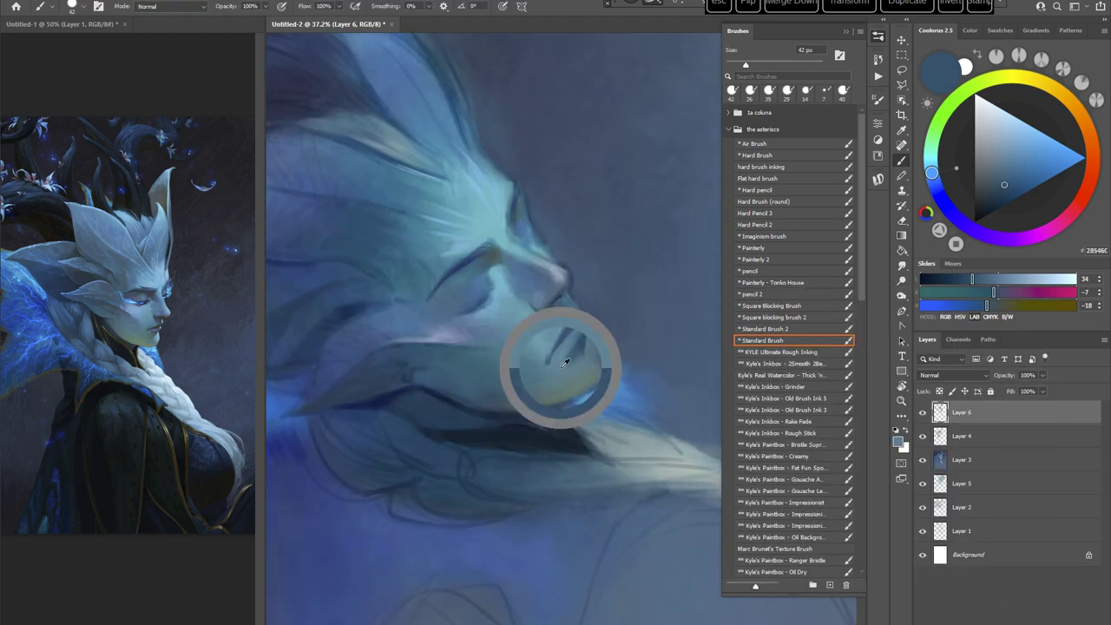
pyautogui.moveTo(578, 340); pyautogui.dragTo(503, 452)
pyautogui.keyDown('alt'); pyautogui.click(546, 325); pyautogui.keyUp('alt')
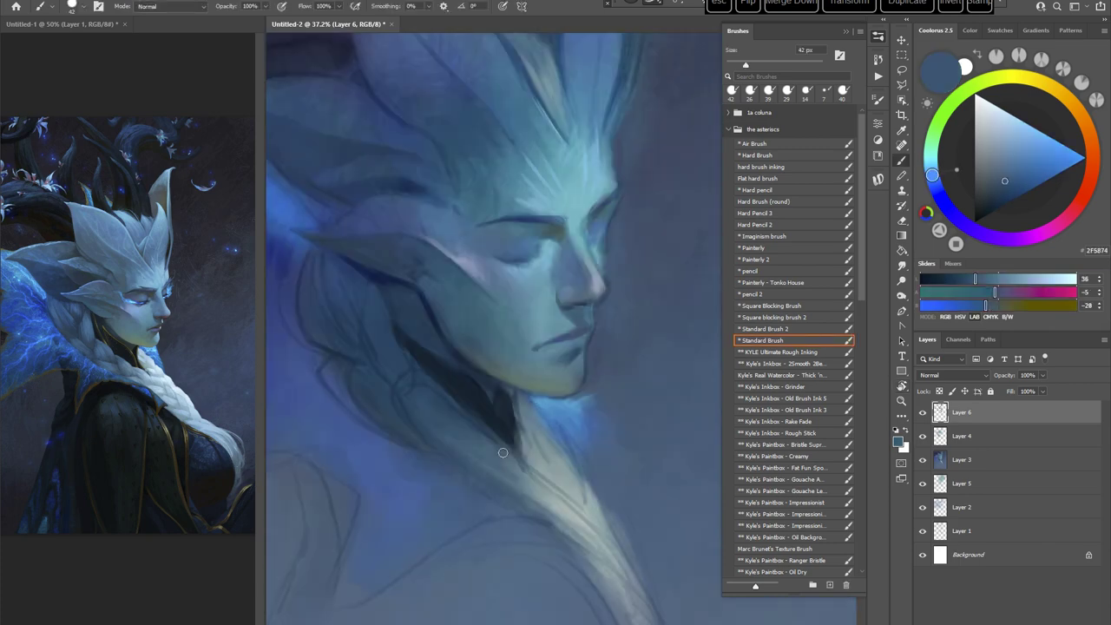
# Step: Switch to the pencil 2 brush at 15 px and choose dark navy #282045 for facial line work
pyautogui.click(761, 295)
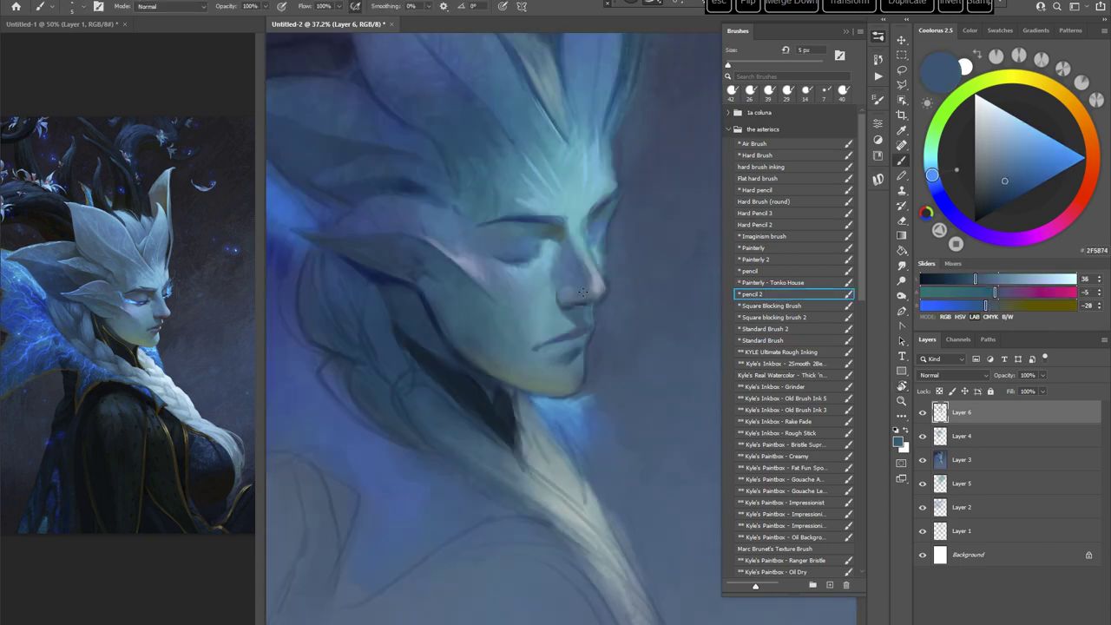
pyautogui.keyDown('alt'); pyautogui.click(579, 304); pyautogui.keyUp('alt')
pyautogui.click(990, 197)
pyautogui.click(934, 184)
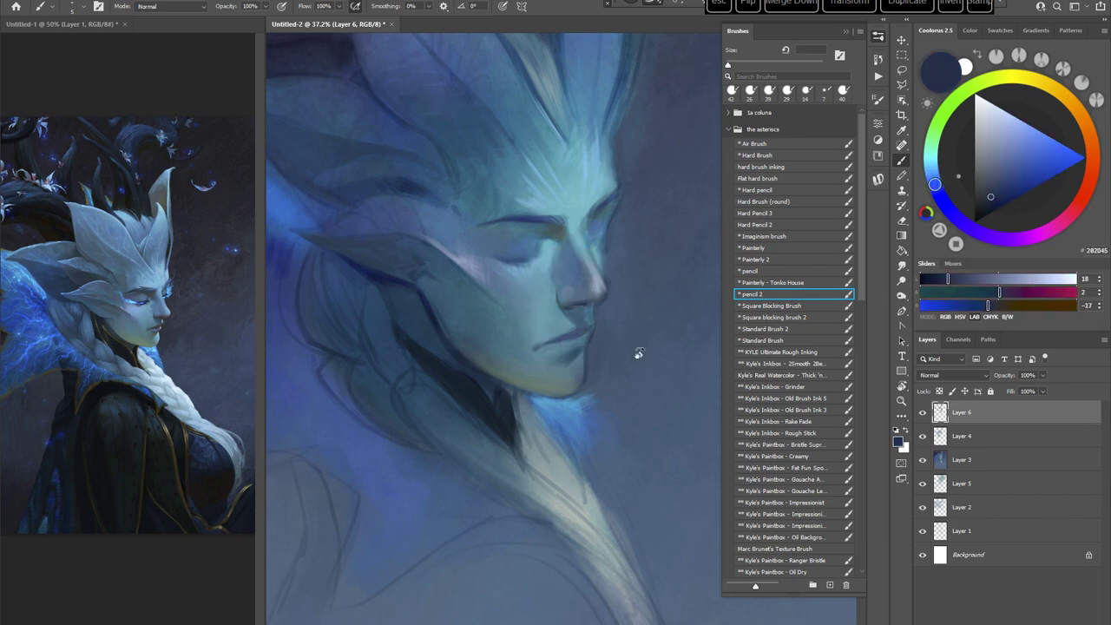
pyautogui.moveTo(637, 352); pyautogui.dragTo(638, 291)
pyautogui.rightClick(613, 220)
pyautogui.click(682, 250)
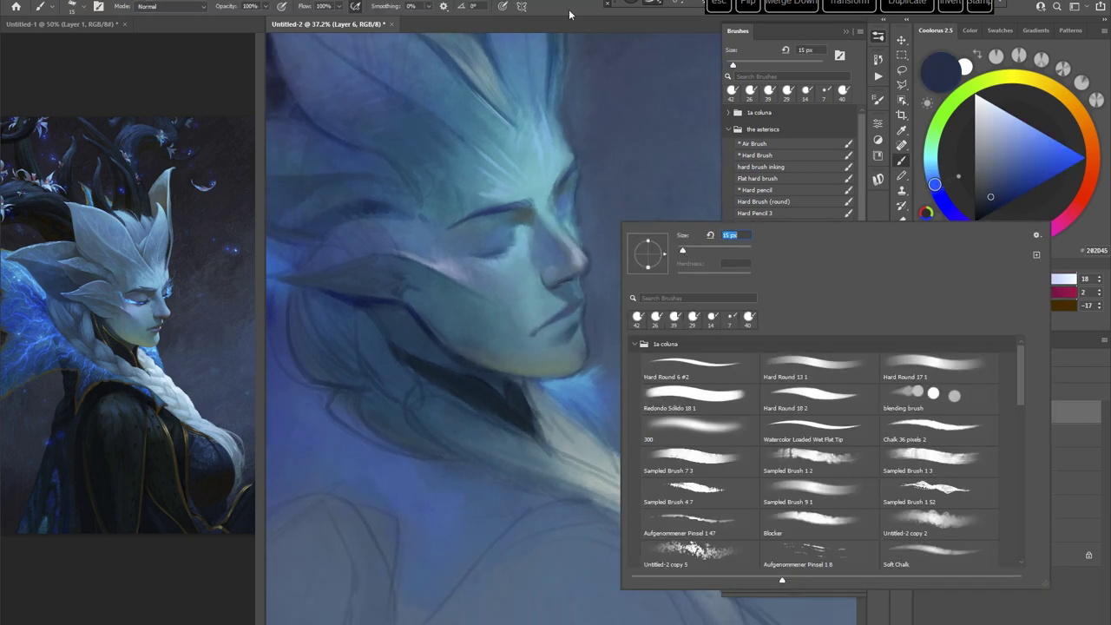
pyautogui.press('Return')
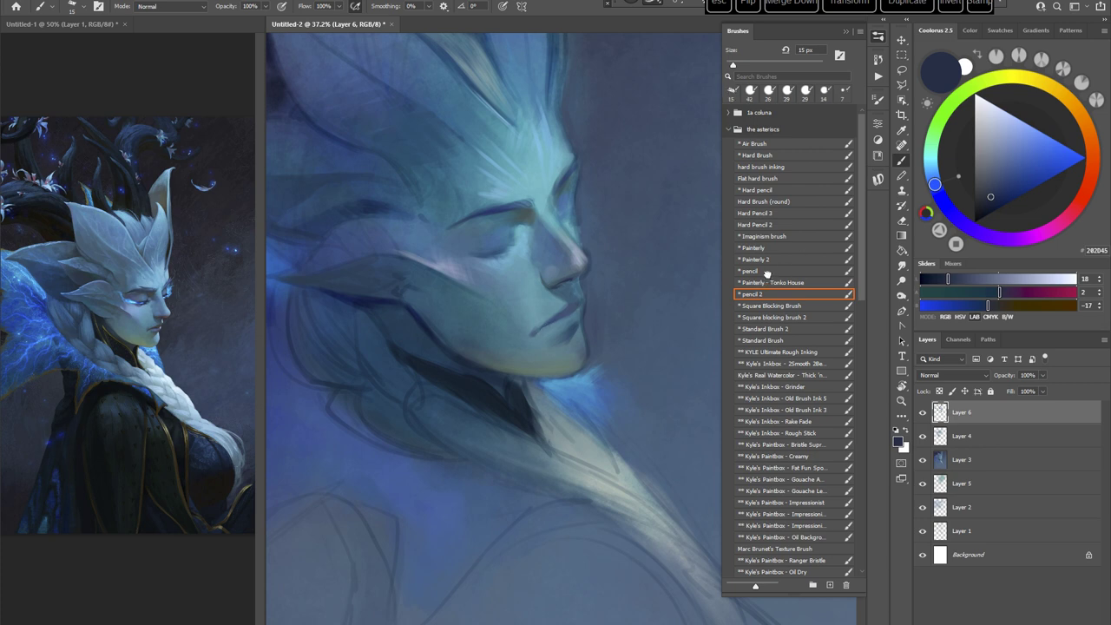
# Step: Move the pencil preset directly above pencil 2 and sharpen the mouth line with it at 25 px in dark teal
pyautogui.moveTo(766, 271); pyautogui.dragTo(782, 292)
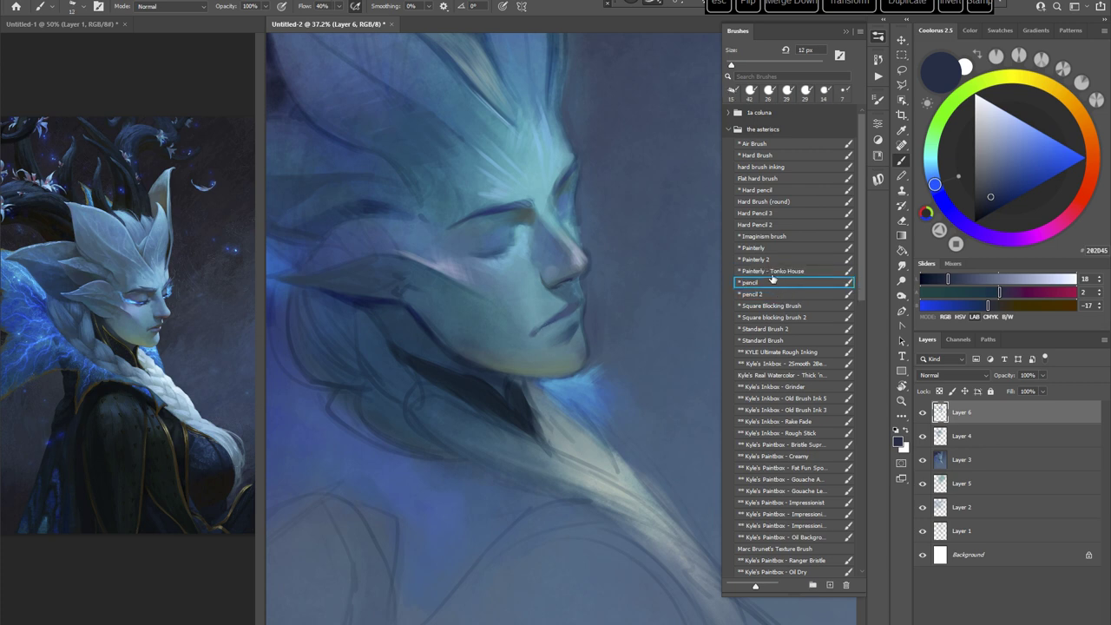
pyautogui.keyDown('alt'); pyautogui.click(536, 223); pyautogui.keyUp('alt')
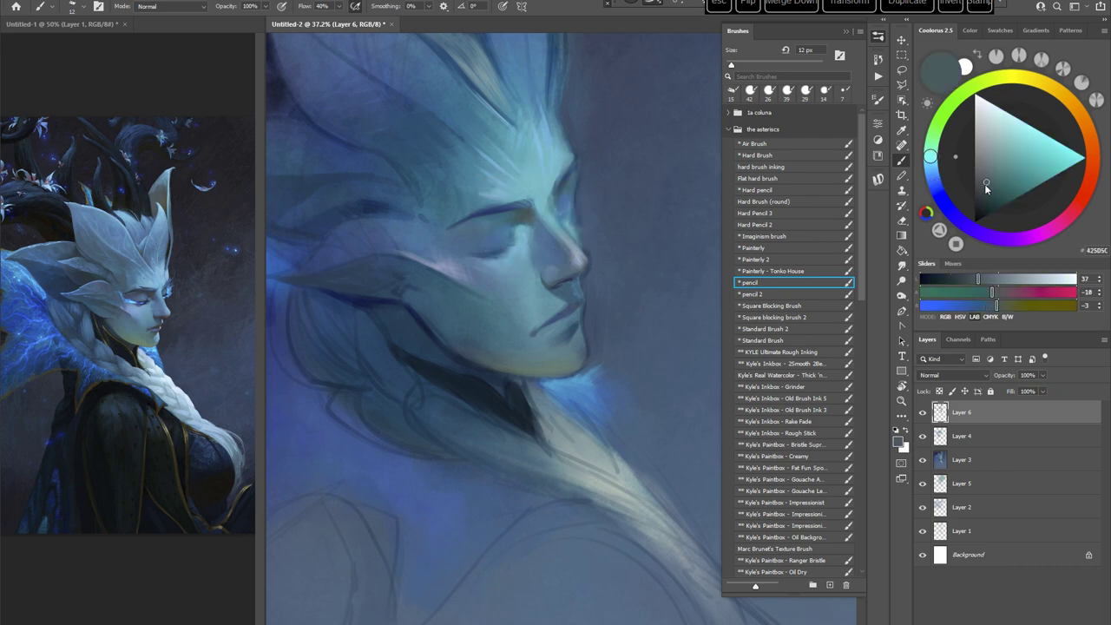
pyautogui.rightClick(632, 238)
pyautogui.moveTo(673, 269); pyautogui.dragTo(679, 269)
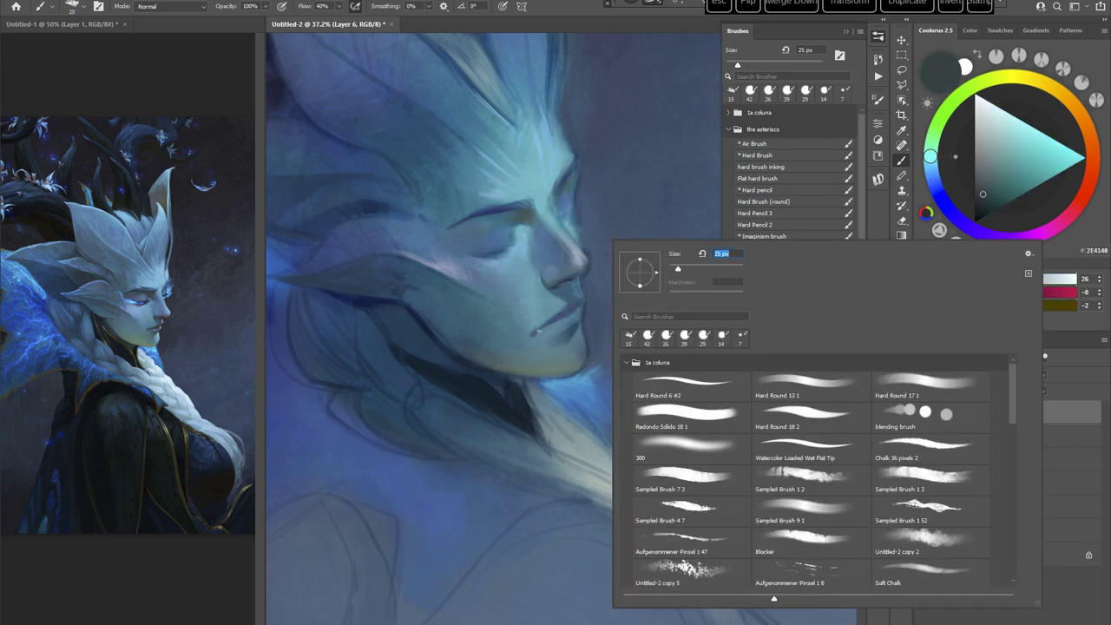
pyautogui.moveTo(533, 333); pyautogui.dragTo(543, 328)
pyautogui.click(987, 195)
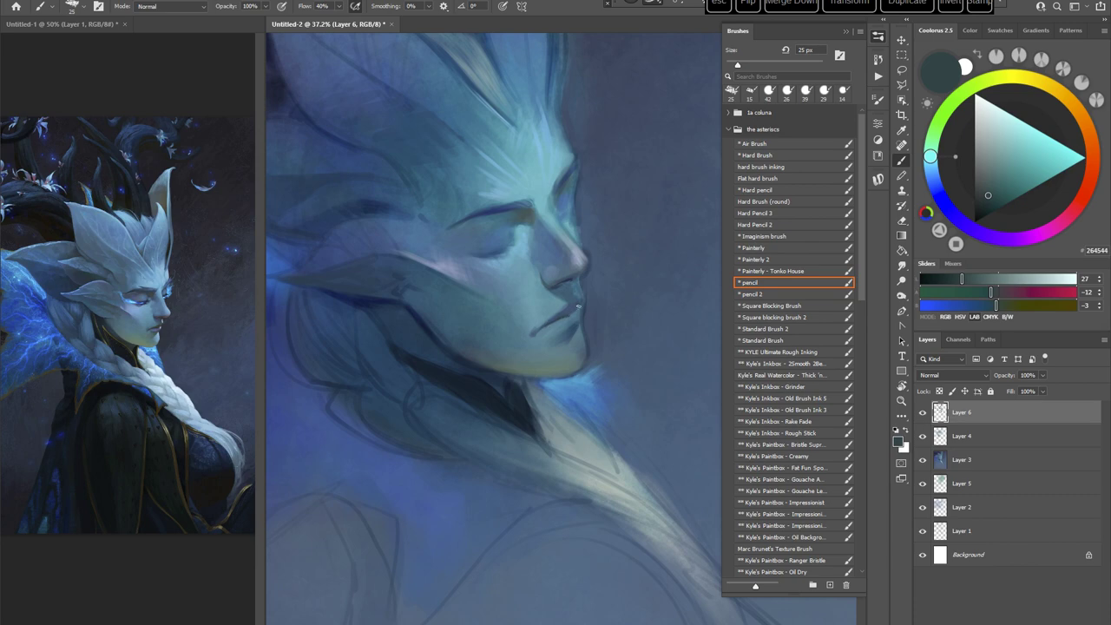
# Step: Rotate the canvas and refine the lips using blues sampled around the mouth, including #3C7389
pyautogui.press('r')
pyautogui.moveTo(633, 282); pyautogui.dragTo(544, 384)
pyautogui.keyDown('alt'); pyautogui.click(579, 357); pyautogui.keyUp('alt')
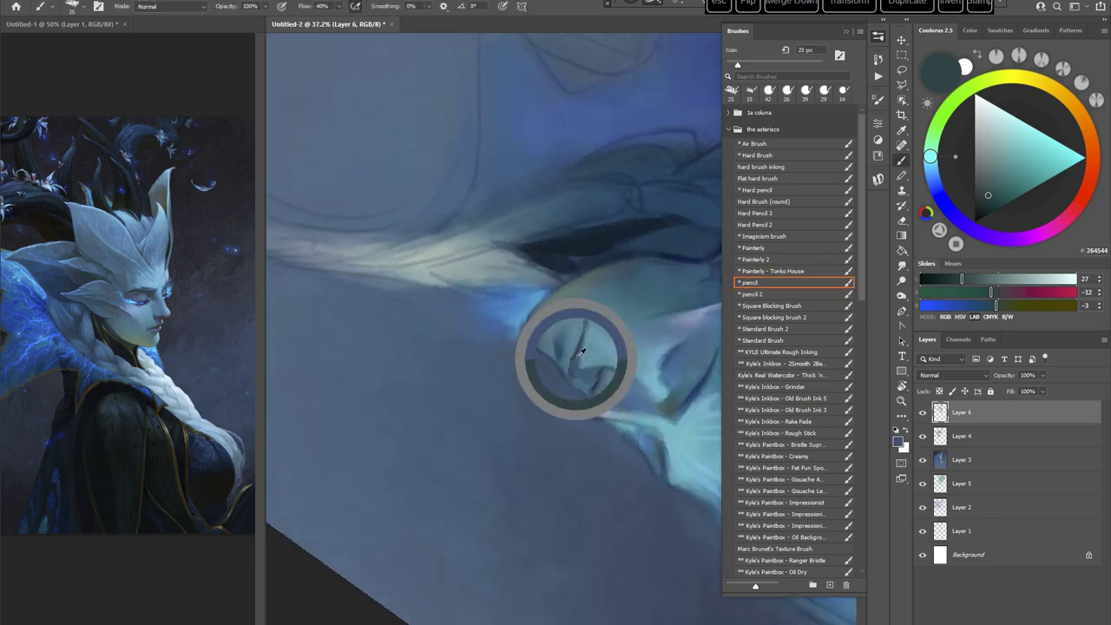
pyautogui.keyDown('alt'); pyautogui.click(571, 356); pyautogui.keyUp('alt')
pyautogui.keyDown('alt'); pyautogui.click(566, 363); pyautogui.keyUp('alt')
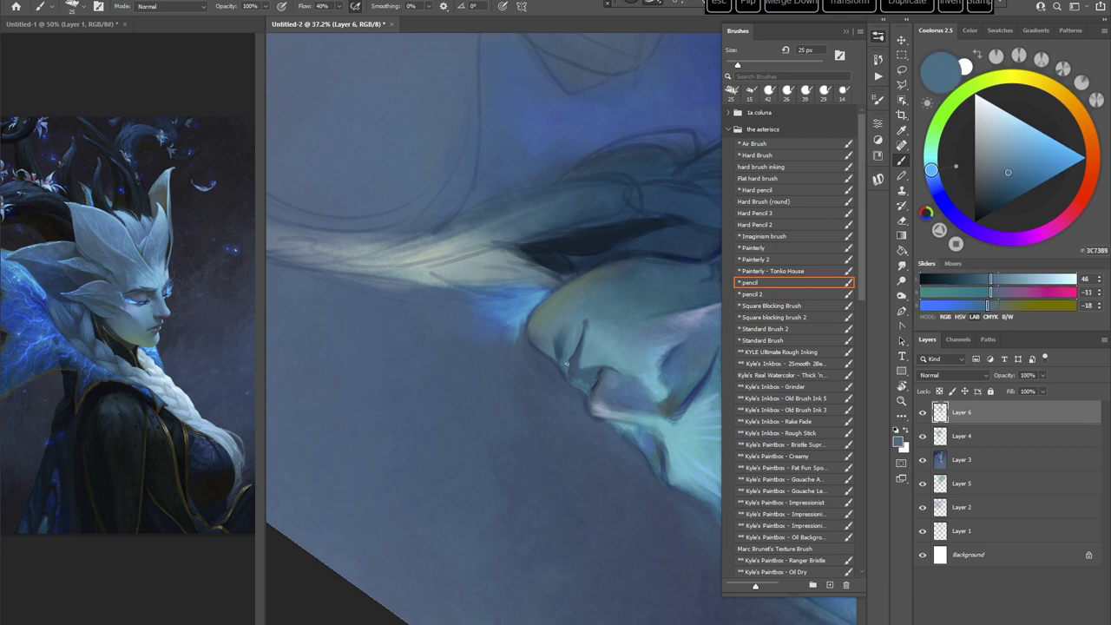
pyautogui.press('Escape')
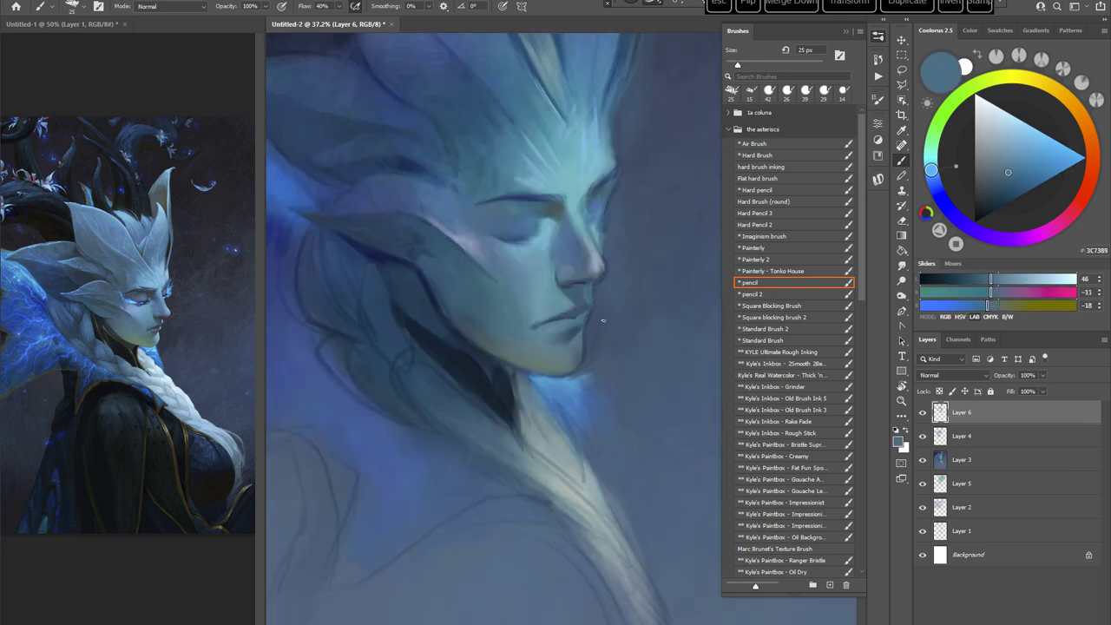
# Step: Deepen the upper lip near the profile edge with dark blue #314862 and a sampled teal blue
pyautogui.keyDown('alt'); pyautogui.click(584, 305); pyautogui.keyUp('alt')
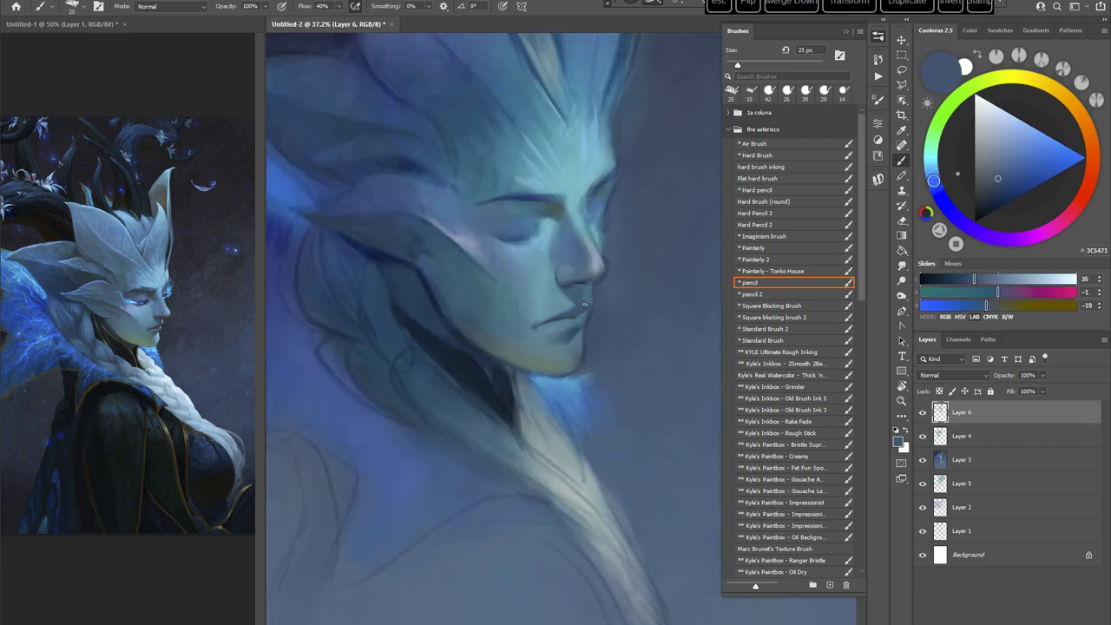
pyautogui.click(997, 184)
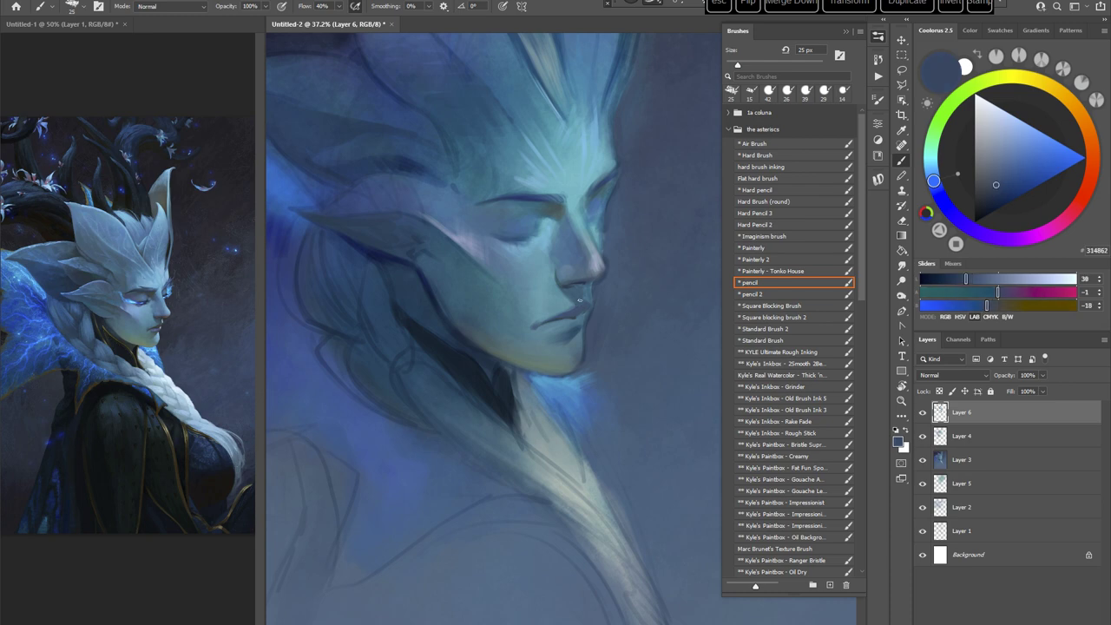
pyautogui.keyDown('alt'); pyautogui.click(583, 296); pyautogui.keyUp('alt')
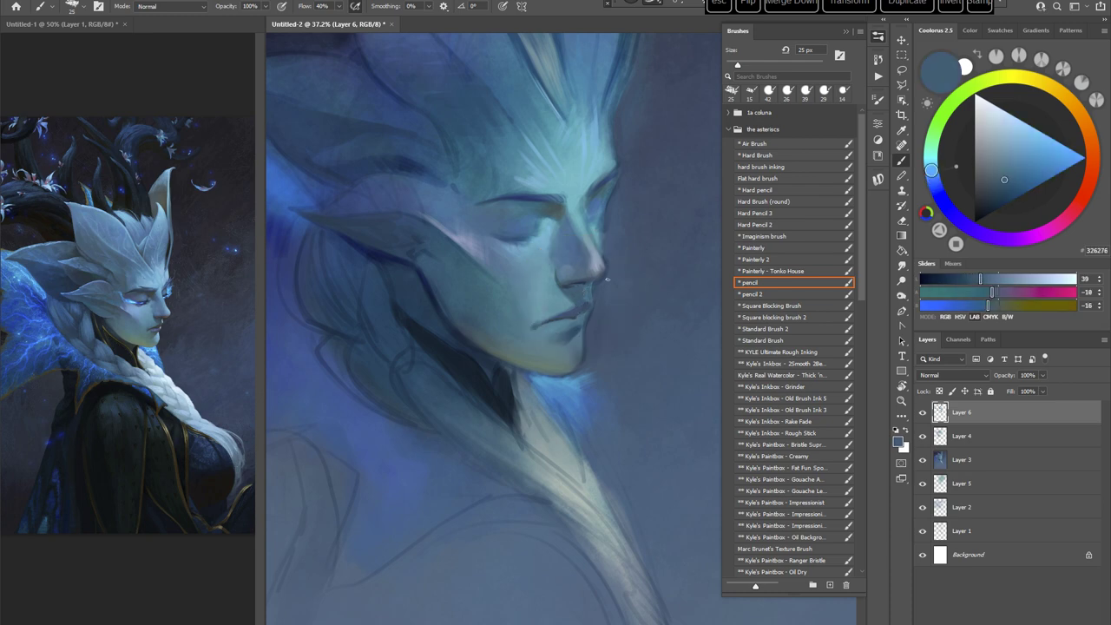
# Step: Rotate the canvas and soften the area between the nose and upper lip with sampled light blues
pyautogui.press('r')
pyautogui.moveTo(598, 274)
pyautogui.mouseDown()
pyautogui.moveTo(637, 350)
pyautogui.moveTo(572, 379)
pyautogui.mouseUp()
pyautogui.keyDown('alt'); pyautogui.click(575, 371); pyautogui.keyUp('alt')
pyautogui.keyDown('alt'); pyautogui.click(567, 374); pyautogui.keyUp('alt')
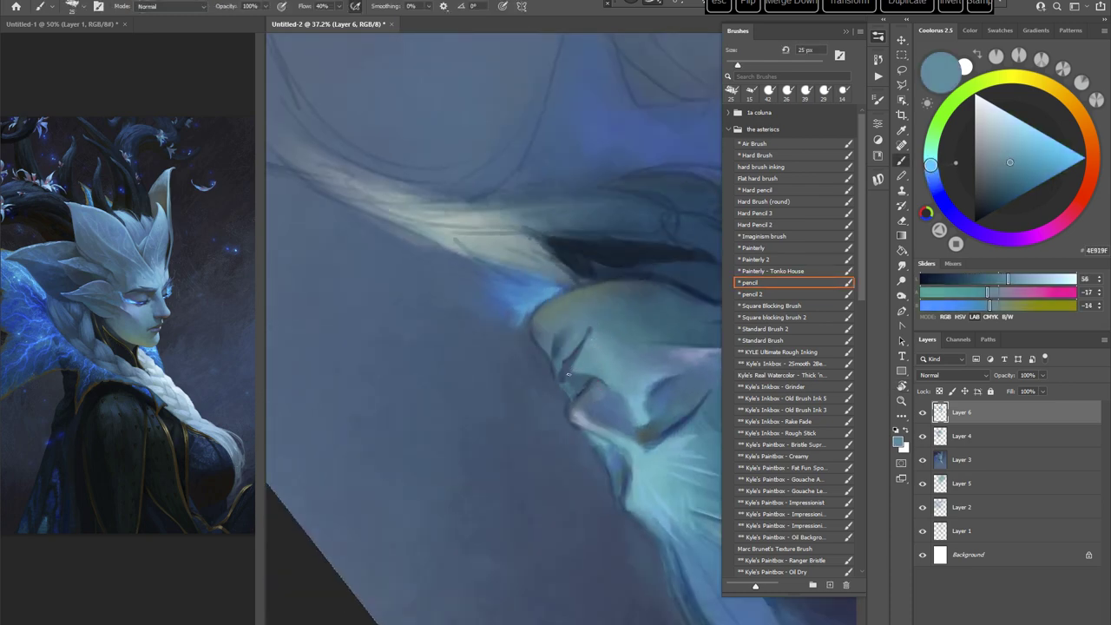
pyautogui.keyDown('alt'); pyautogui.click(576, 363); pyautogui.keyUp('alt')
pyautogui.press('Escape')
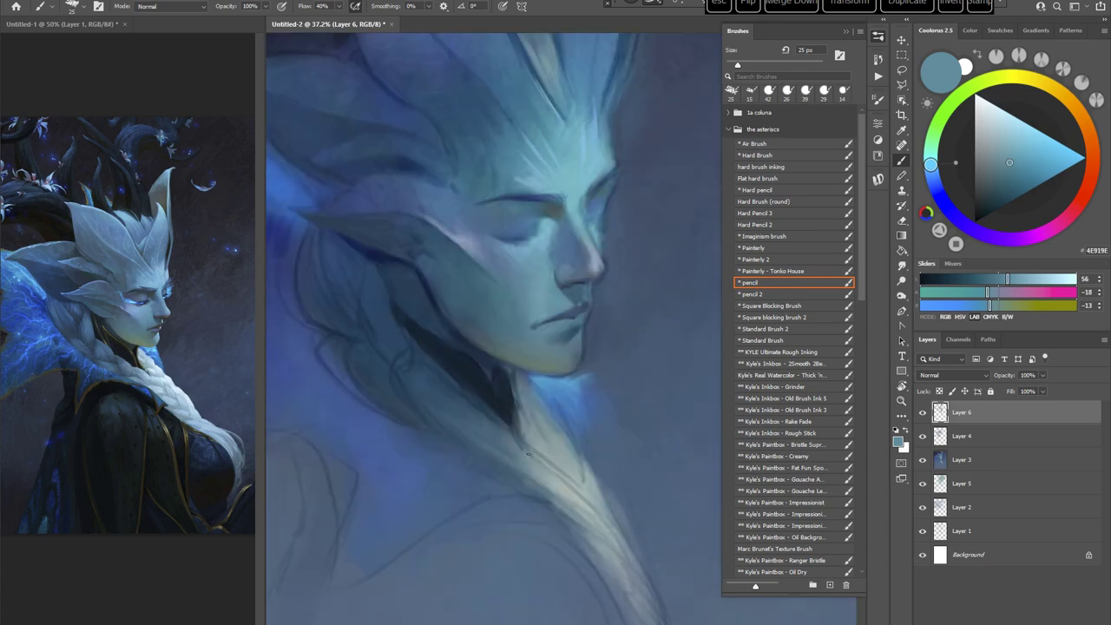
# Step: Switch to the Standard Brush at 42 px and blend the lips and mouth corner with sampled surrounding blues
pyautogui.click(778, 340)
pyautogui.press('r')
pyautogui.moveTo(618, 293)
pyautogui.mouseDown()
pyautogui.moveTo(630, 364)
pyautogui.moveTo(567, 384)
pyautogui.moveTo(569, 375)
pyautogui.mouseUp()
pyautogui.rightClick(629, 287)
pyautogui.click(701, 314)
pyautogui.keyDown('alt'); pyautogui.click(570, 349); pyautogui.keyUp('alt')
pyautogui.keyDown('alt'); pyautogui.click(584, 353); pyautogui.keyUp('alt')
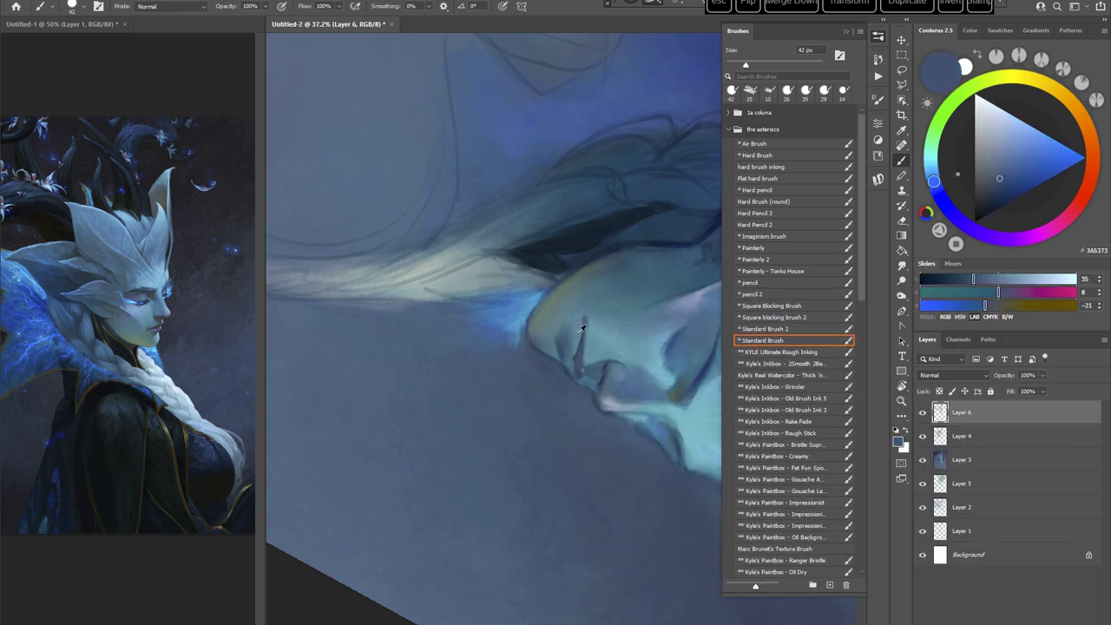
pyautogui.keyDown('alt'); pyautogui.click(577, 333); pyautogui.keyUp('alt')
# Step: Rotate the canvas and tint the lips with purple #533783, cleaning the mouth corner with a sampled skin blue
pyautogui.press('r')
pyautogui.moveTo(536, 279)
pyautogui.mouseDown()
pyautogui.moveTo(548, 273)
pyautogui.moveTo(573, 401)
pyautogui.mouseUp()
pyautogui.press('b')
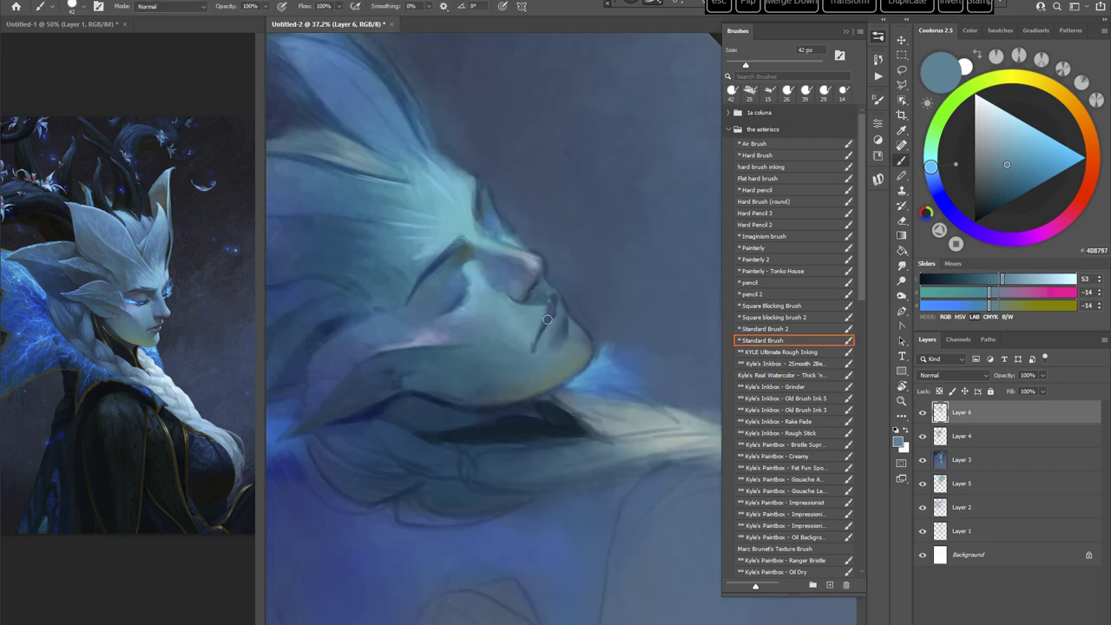
pyautogui.keyDown('alt'); pyautogui.click(547, 319); pyautogui.keyUp('alt')
pyautogui.click(981, 235)
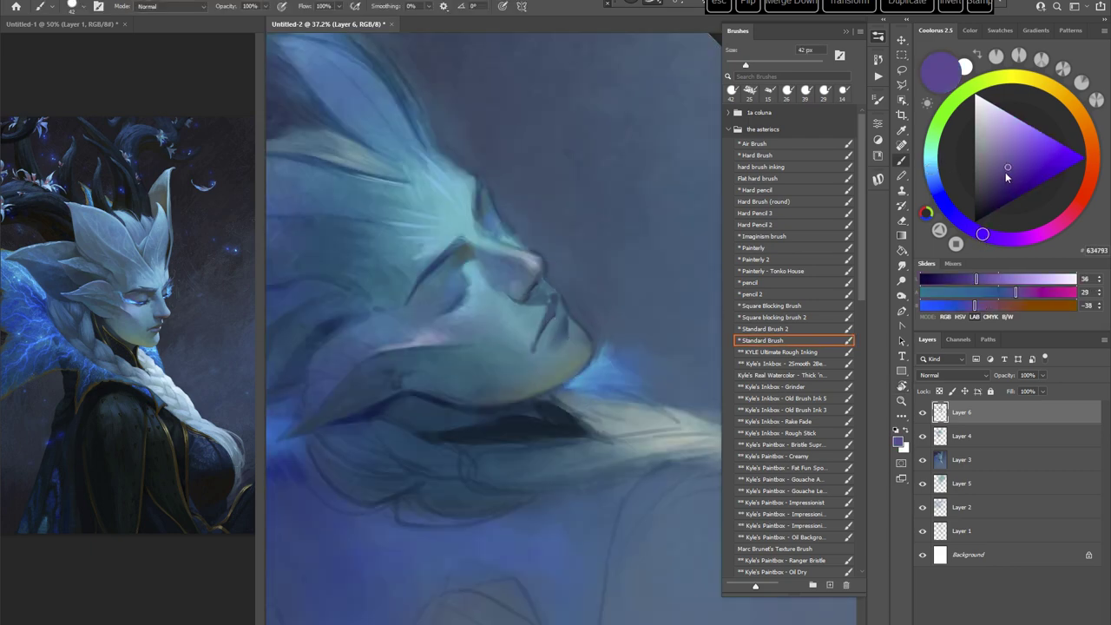
pyautogui.click(1007, 175)
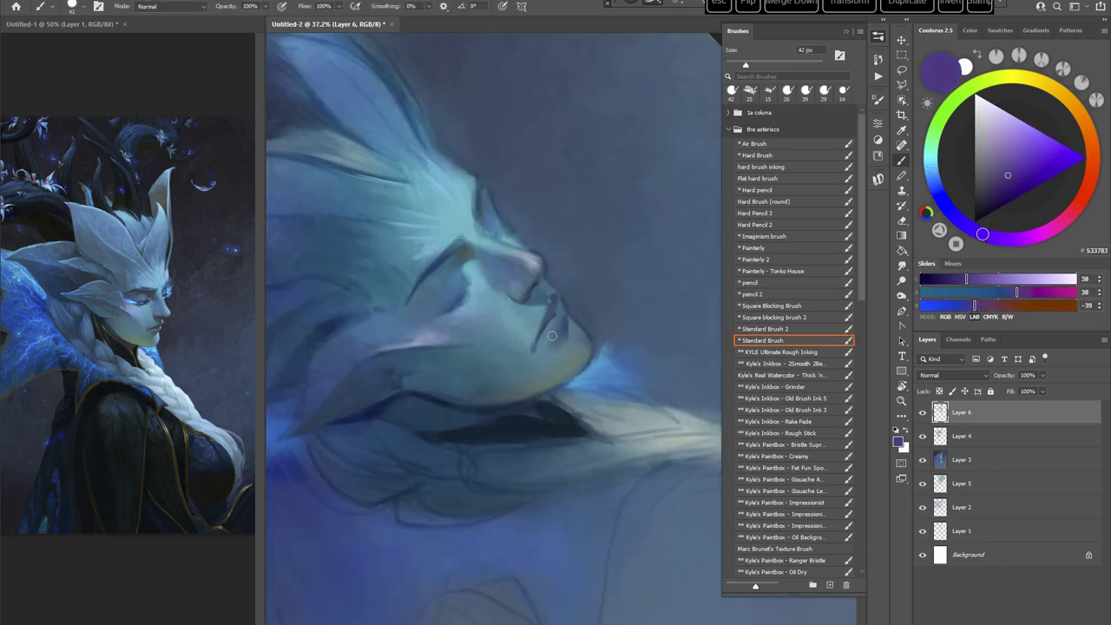
pyautogui.press('r')
pyautogui.moveTo(575, 260)
pyautogui.mouseDown()
pyautogui.moveTo(606, 347)
pyautogui.moveTo(559, 380)
pyautogui.mouseUp()
pyautogui.press('b')
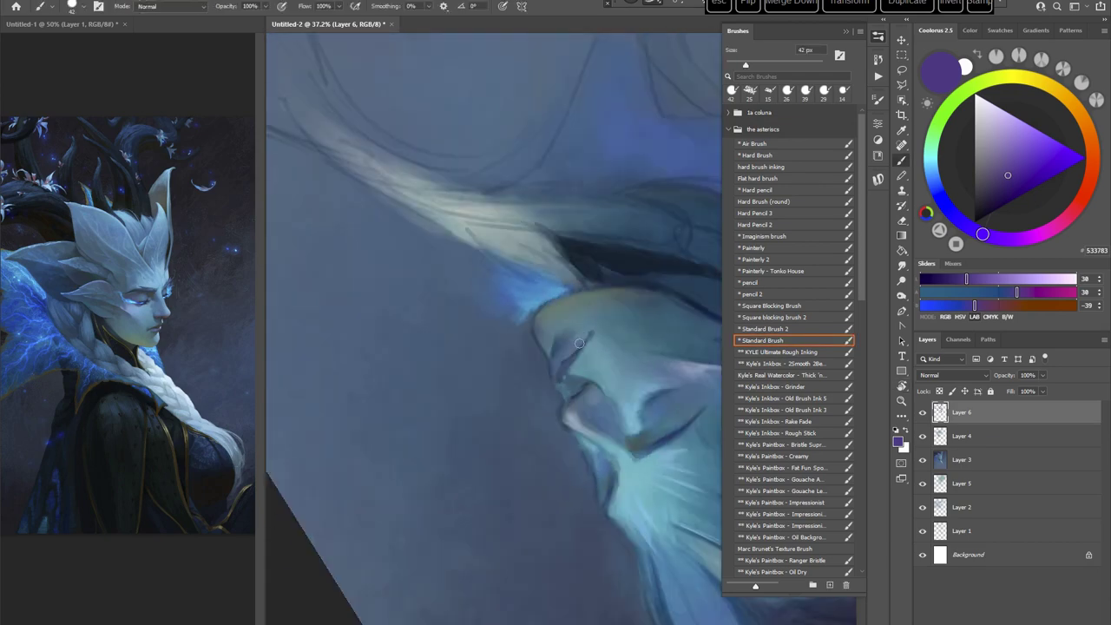
pyautogui.keyDown('alt'); pyautogui.click(585, 331); pyautogui.keyUp('alt')
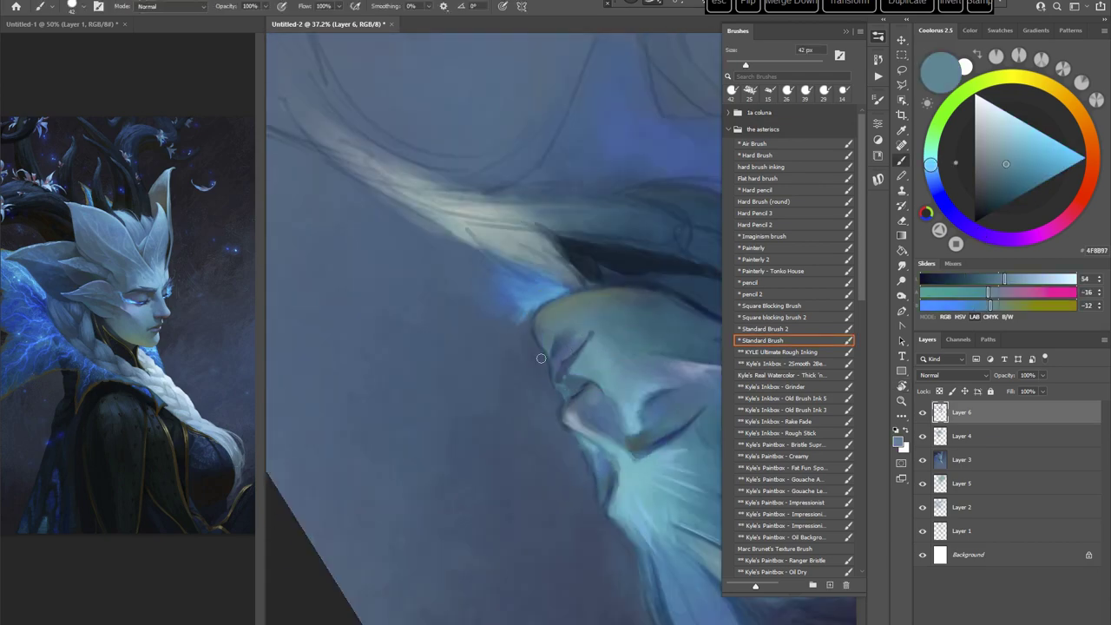
pyautogui.press('Escape')
# Step: Rotate the canvas and darken the lip shadow with dark purple #342C43 using the Standard Brush at 17 px
pyautogui.press('r')
pyautogui.moveTo(504, 502)
pyautogui.mouseDown()
pyautogui.moveTo(575, 399)
pyautogui.moveTo(637, 371)
pyautogui.moveTo(581, 297)
pyautogui.mouseUp()
pyautogui.click(738, 282)
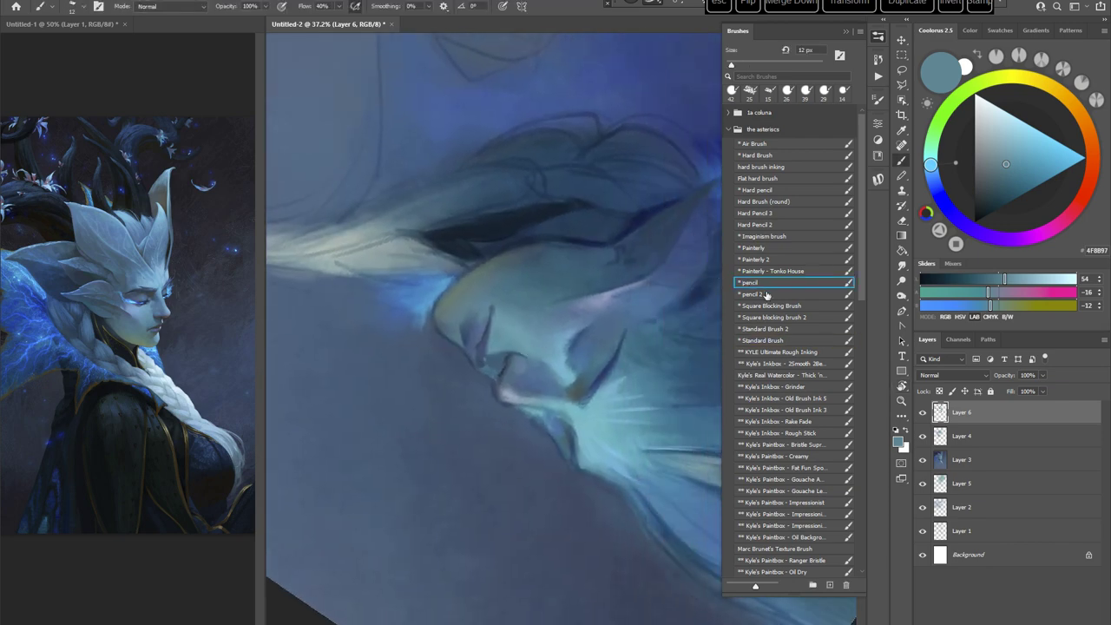
pyautogui.click(761, 340)
pyautogui.rightClick(555, 269)
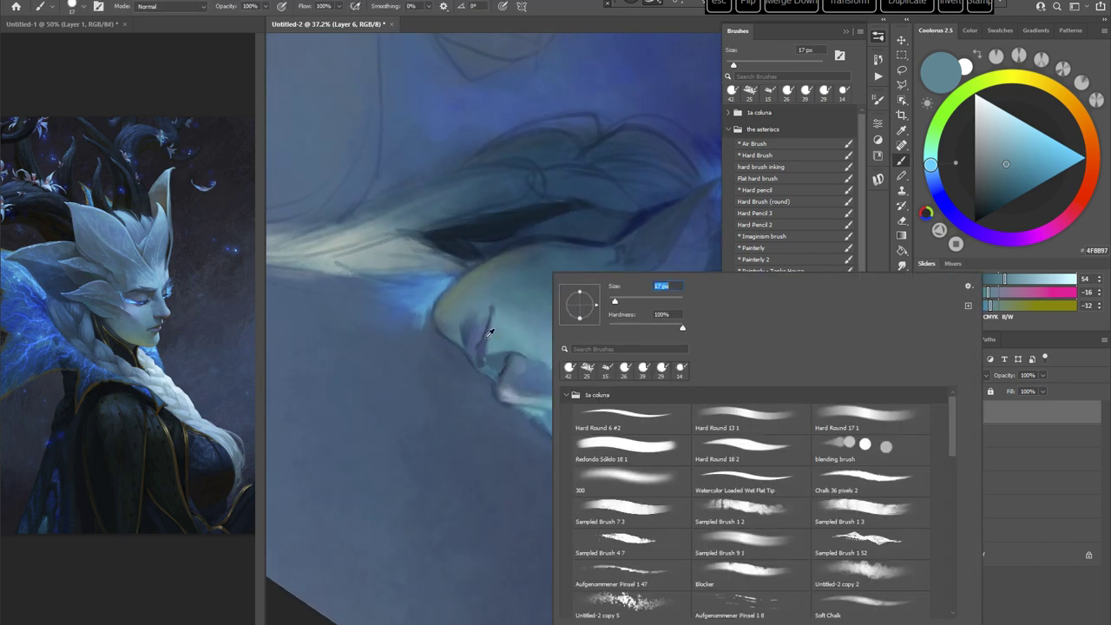
pyautogui.keyDown('alt'); pyautogui.click(484, 335); pyautogui.keyUp('alt')
pyautogui.click(976, 231)
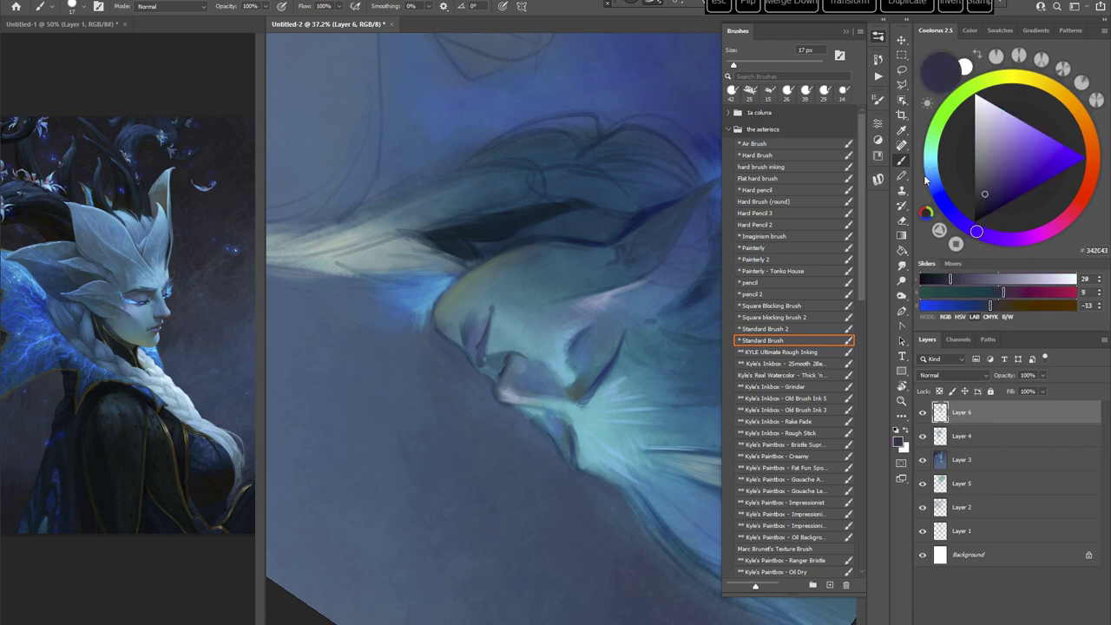
# Step: Reduce the brush to 14 px and define the line between the lips with deep purple #312648
pyautogui.rightClick(578, 250)
pyautogui.moveTo(644, 272); pyautogui.dragTo(640, 272)
pyautogui.press('Return')
pyautogui.click(989, 195)
pyautogui.press('Escape')
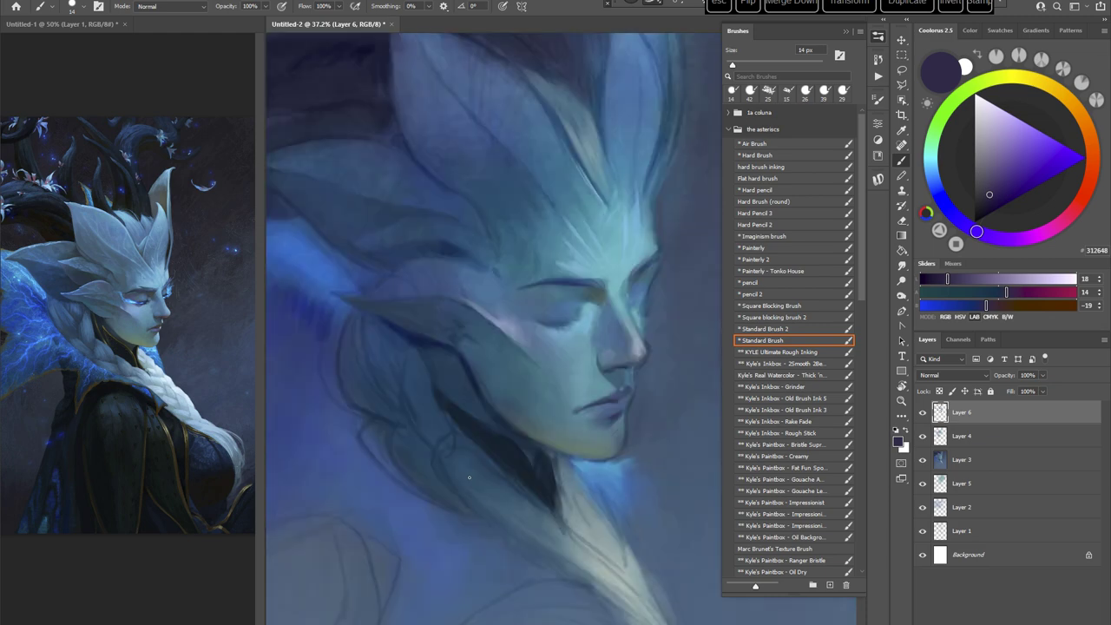
# Step: Rotate the canvas and refine the inner end of the eyebrow with a 40 px brush and sampled light blues
pyautogui.press('r')
pyautogui.moveTo(614, 267)
pyautogui.mouseDown()
pyautogui.moveTo(653, 331)
pyautogui.moveTo(638, 386)
pyautogui.moveTo(568, 354)
pyautogui.moveTo(576, 360)
pyautogui.mouseUp()
pyautogui.press('space')
pyautogui.rightClick(632, 279)
pyautogui.click(702, 306)
pyautogui.keyDown('alt'); pyautogui.click(578, 358); pyautogui.keyUp('alt')
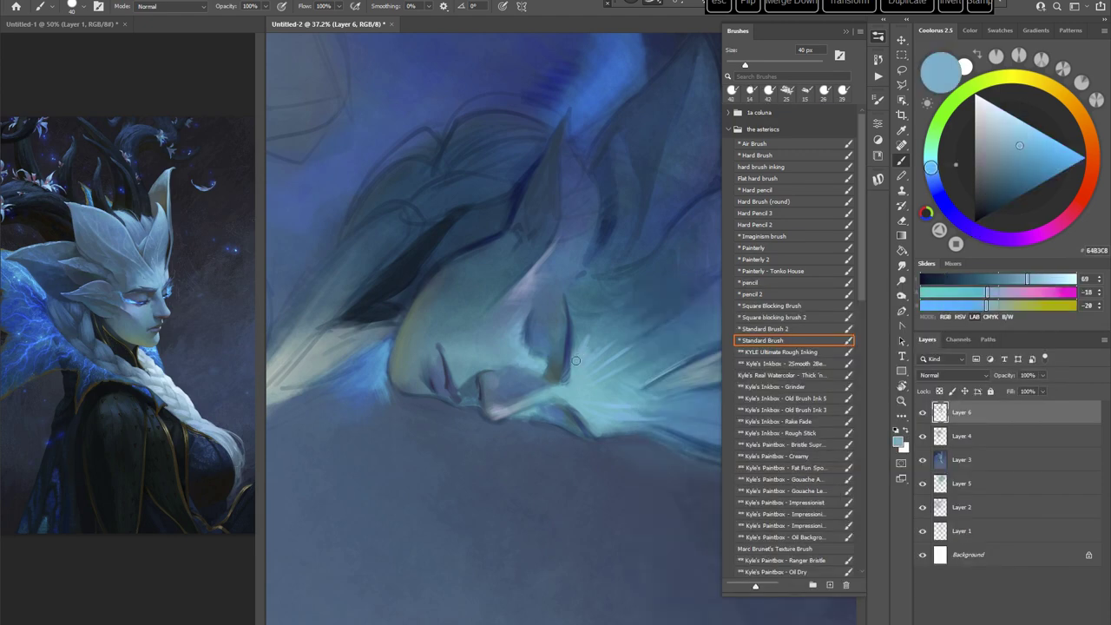
pyautogui.keyDown('alt'); pyautogui.click(571, 389); pyautogui.keyUp('alt')
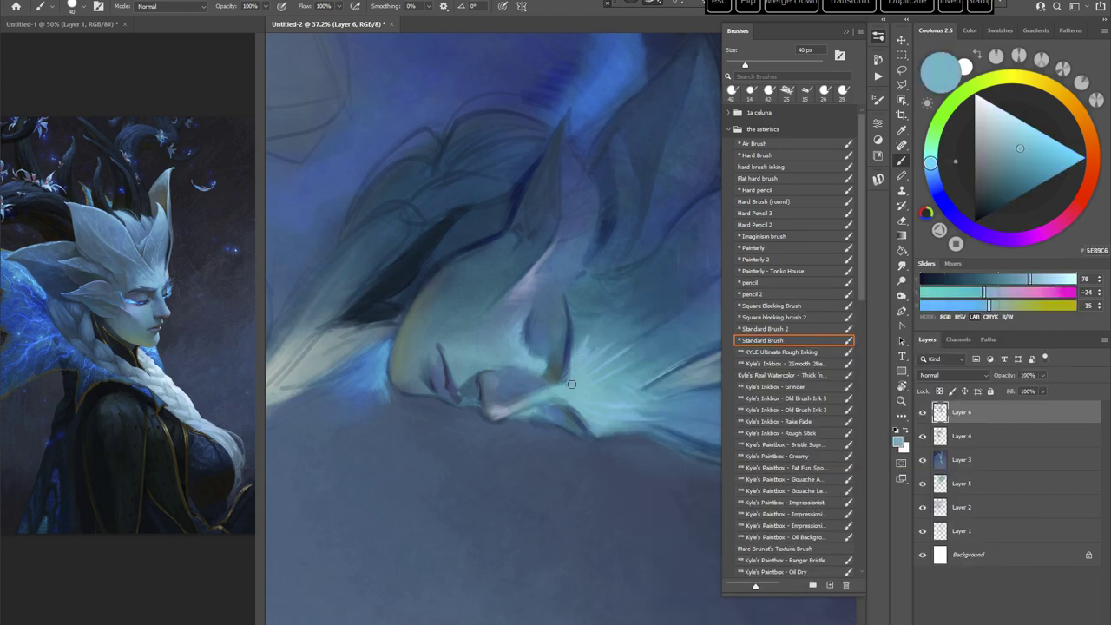
pyautogui.press('Escape')
# Step: Switch to the textured Untitled-2 copy 2 brush at 108 px
pyautogui.moveTo(628, 392); pyautogui.dragTo(566, 338)
pyautogui.rightClick(579, 347)
pyautogui.click(871, 588)
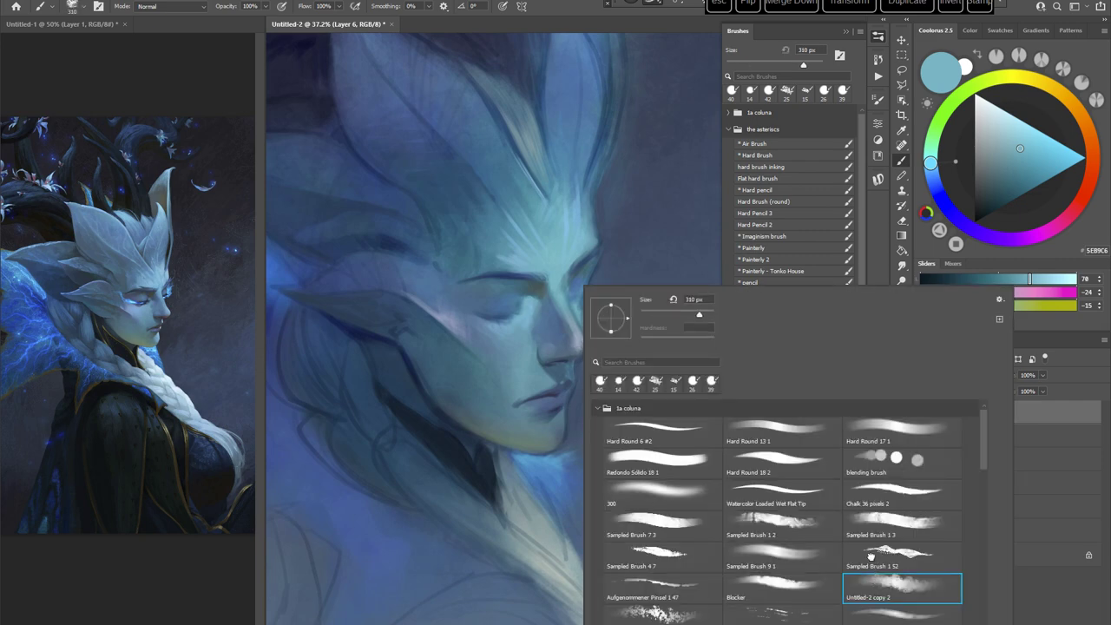
pyautogui.click(478, 301)
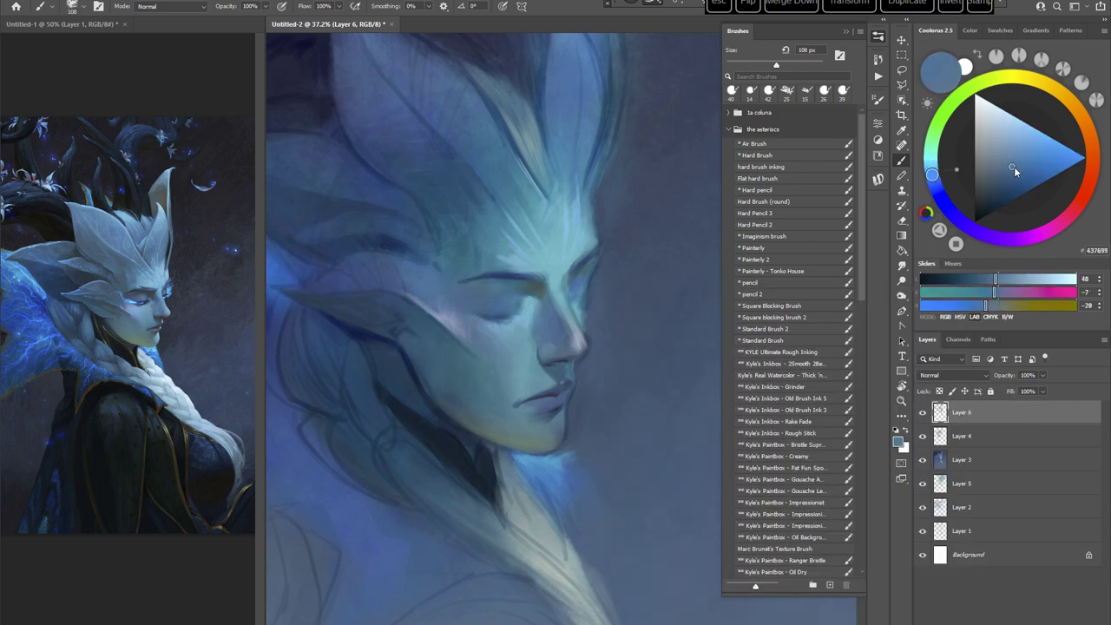
# Step: Try a dark purple textured stroke from the temple across the closed eye, and undo it
pyautogui.click(1016, 168)
pyautogui.click(955, 216)
pyautogui.click(1020, 183)
pyautogui.moveTo(445, 286)
pyautogui.mouseDown()
pyautogui.moveTo(463, 330)
pyautogui.moveTo(474, 337)
pyautogui.moveTo(518, 323)
pyautogui.mouseUp()
pyautogui.hotkey('ctrl', 'z')
# Step: Rotate the canvas, enlarge the brush to 152 px and glaze the cheek below the eye with purple #572894
pyautogui.click(993, 237)
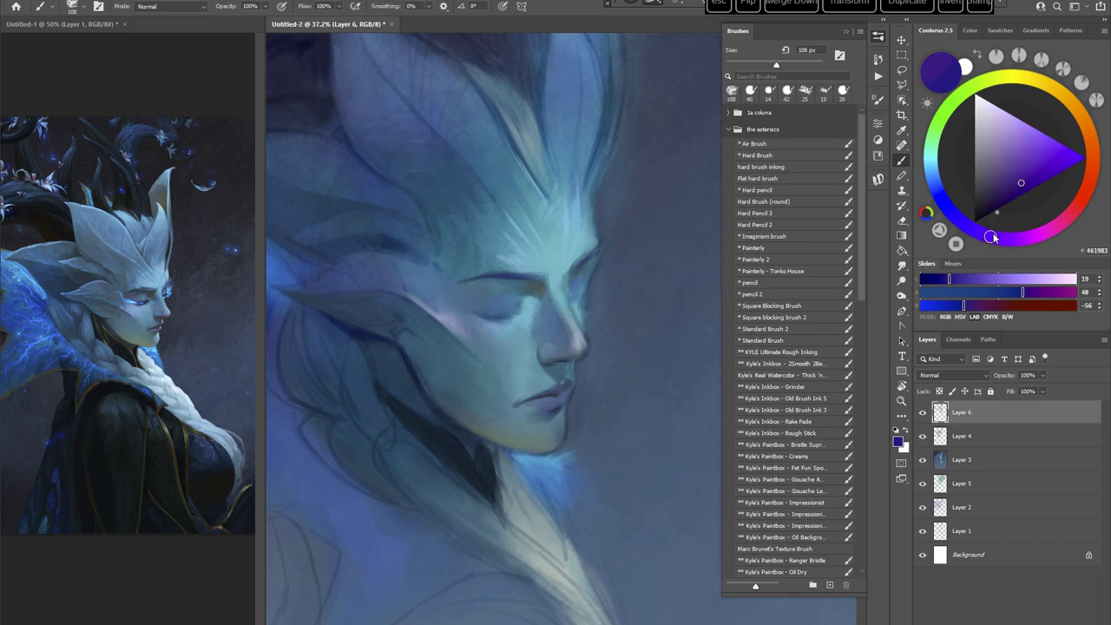
pyautogui.click(1021, 174)
pyautogui.press('r')
pyautogui.moveTo(573, 279); pyautogui.dragTo(617, 350)
pyautogui.moveTo(649, 220); pyautogui.dragTo(584, 257)
pyautogui.rightClick(594, 257)
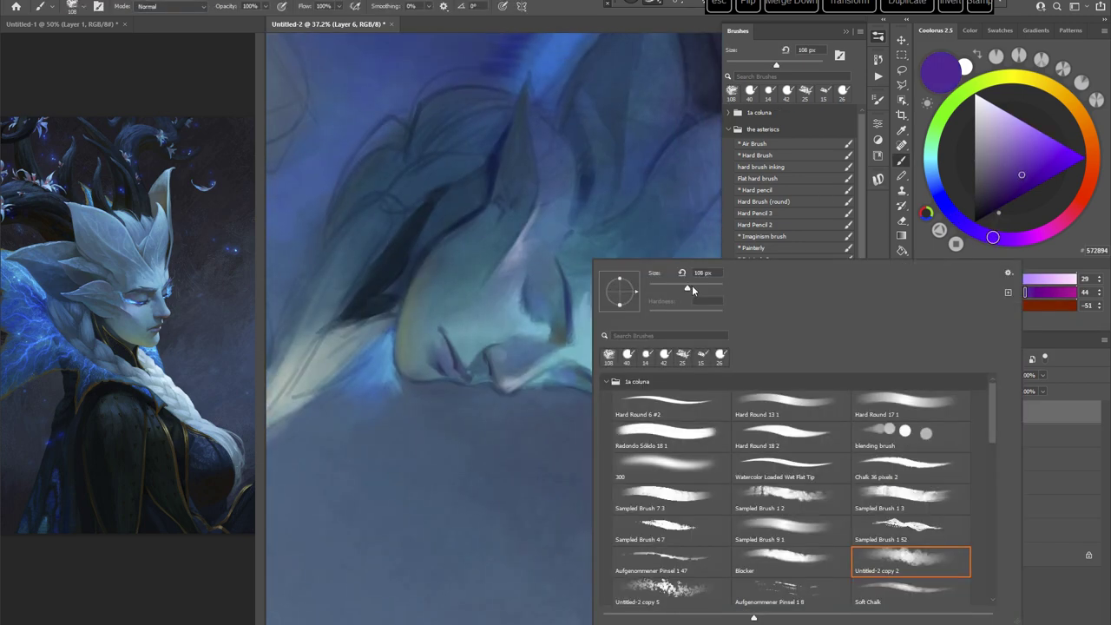
pyautogui.moveTo(689, 287); pyautogui.dragTo(698, 287)
pyautogui.moveTo(500, 279); pyautogui.dragTo(526, 267)
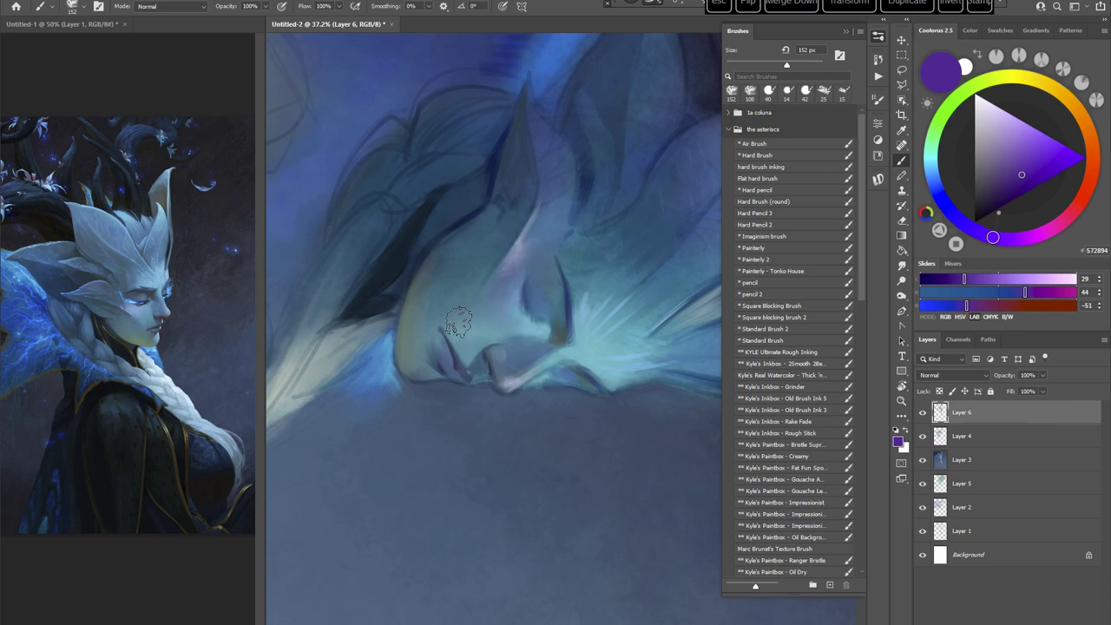
pyautogui.press('Escape')
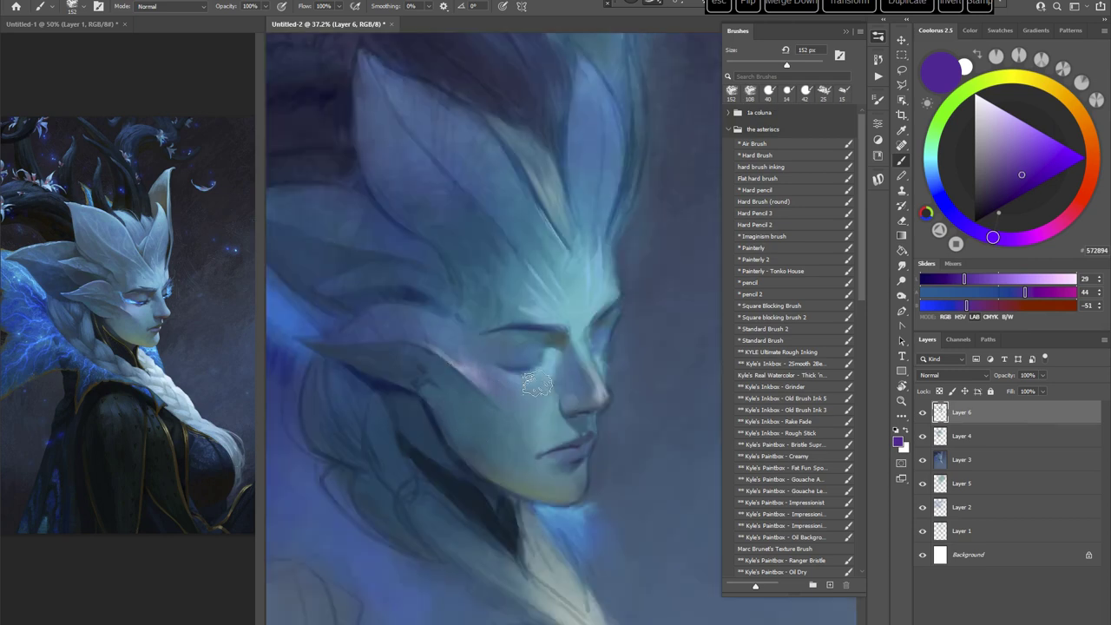
# Step: Switch to the Painterly brush at 70 px and shade the leaf-shaped ear with a sampled dark blue
pyautogui.moveTo(621, 441); pyautogui.dragTo(650, 325)
pyautogui.click(770, 247)
pyautogui.press('r')
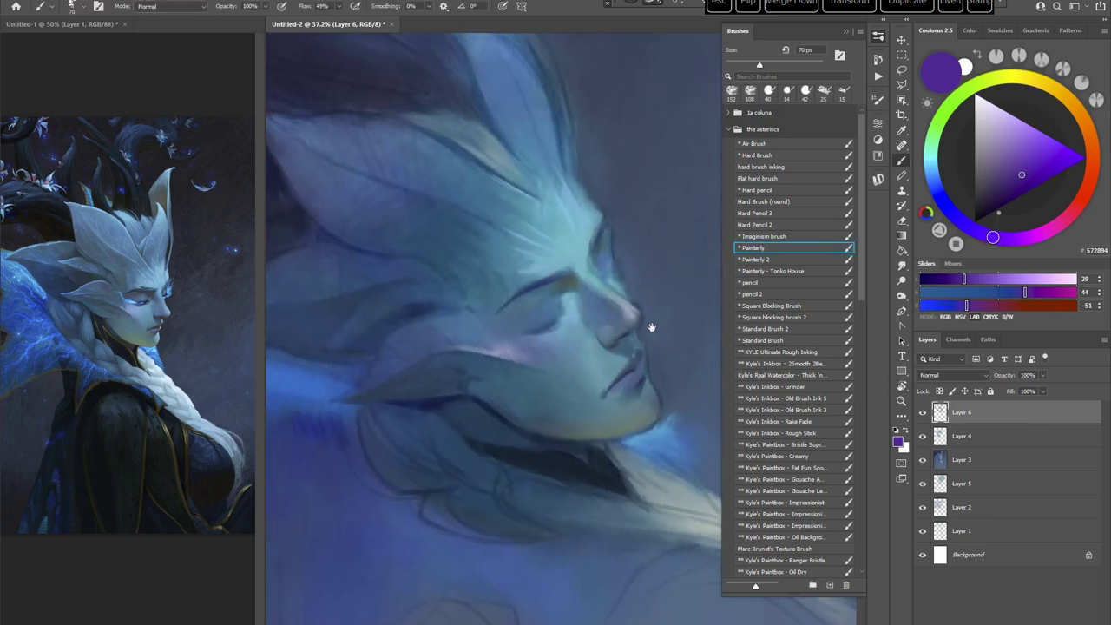
pyautogui.keyDown('alt'); pyautogui.click(451, 360); pyautogui.keyUp('alt')
pyautogui.moveTo(450, 382); pyautogui.dragTo(461, 374)
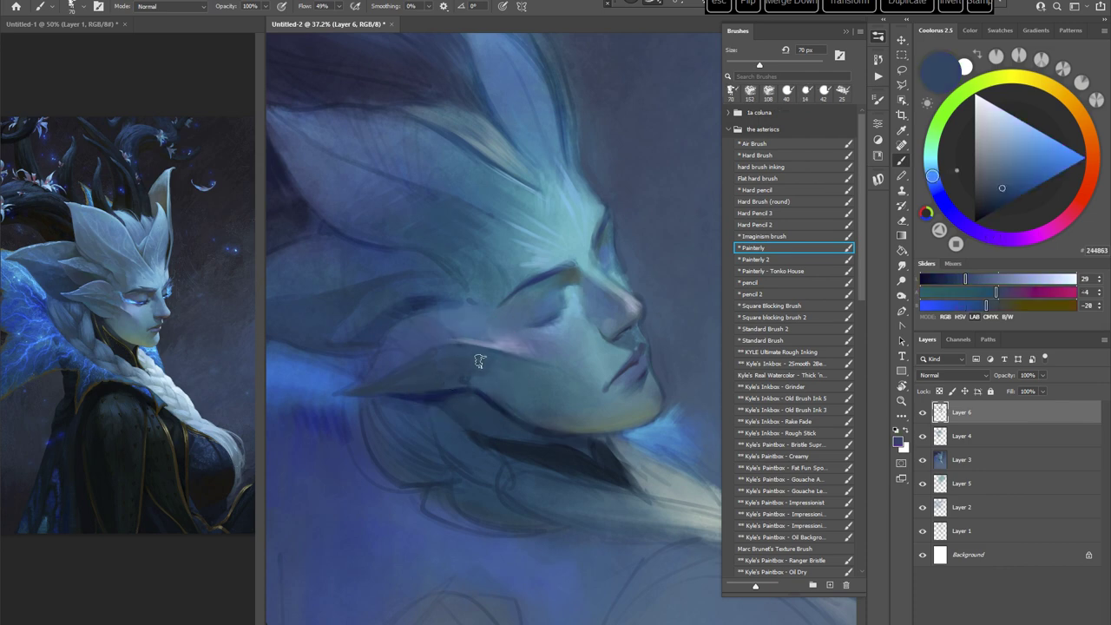
# Step: Rotate the canvas and shade the jaw where it meets the ear with sampled dark blues
pyautogui.press('r')
pyautogui.moveTo(587, 246)
pyautogui.mouseDown()
pyautogui.moveTo(620, 365)
pyautogui.moveTo(590, 260)
pyautogui.mouseUp()
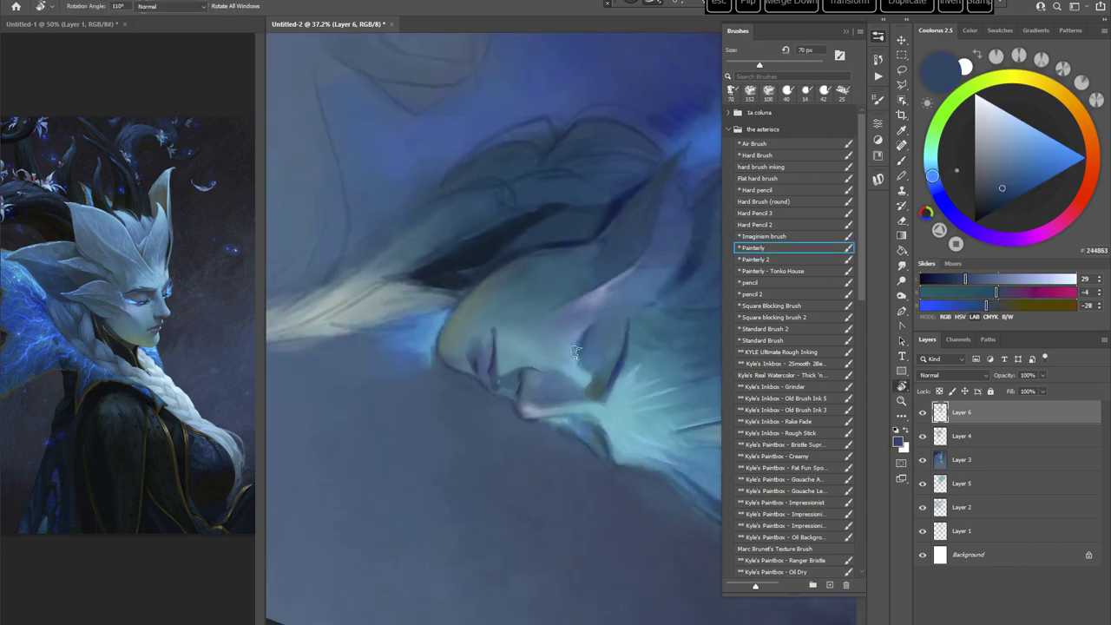
pyautogui.press('b')
pyautogui.keyDown('alt'); pyautogui.click(585, 255); pyautogui.keyUp('alt')
pyautogui.keyDown('alt'); pyautogui.click(535, 258); pyautogui.keyUp('alt')
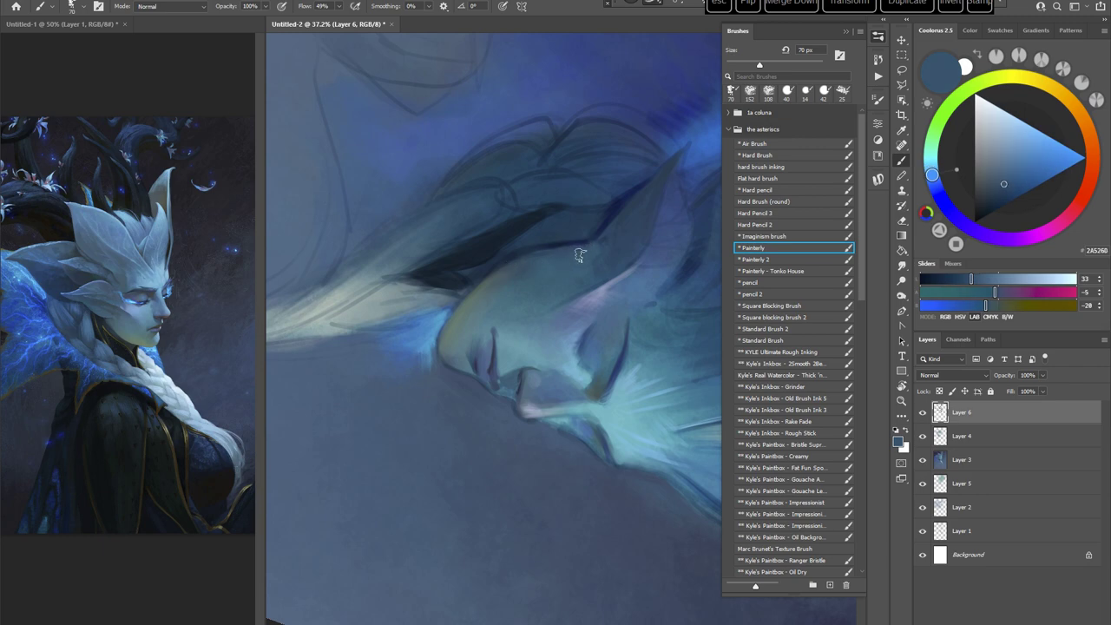
pyautogui.moveTo(587, 242); pyautogui.dragTo(509, 272)
pyautogui.keyDown('alt'); pyautogui.click(537, 254); pyautogui.keyUp('alt')
# Step: Rotate the canvas and blend the cheek and jawline with sampled surrounding blues, including #2F6273
pyautogui.press('r')
pyautogui.moveTo(585, 253)
pyautogui.mouseDown()
pyautogui.moveTo(655, 301)
pyautogui.moveTo(573, 481)
pyautogui.mouseUp()
pyautogui.press('b')
pyautogui.keyDown('alt'); pyautogui.click(631, 371); pyautogui.keyUp('alt')
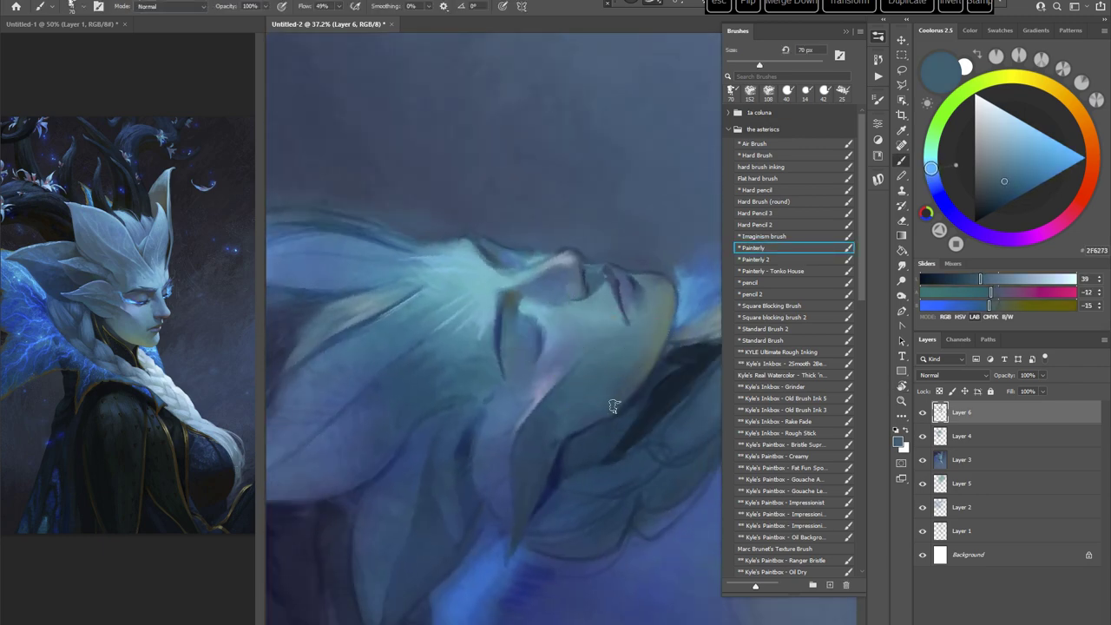
pyautogui.keyDown('alt'); pyautogui.click(647, 357); pyautogui.keyUp('alt')
pyautogui.keyDown('alt'); pyautogui.click(570, 400); pyautogui.keyUp('alt')
pyautogui.press('Escape')
# Step: Rotate the canvas and outline the leaf base beside the temple in dark blue with the Standard Brush at 15 px
pyautogui.press('r')
pyautogui.press('b')
pyautogui.moveTo(610, 299)
pyautogui.mouseDown()
pyautogui.moveTo(626, 342)
pyautogui.moveTo(536, 424)
pyautogui.mouseUp()
pyautogui.click(765, 339)
pyautogui.keyDown('alt'); pyautogui.click(656, 233); pyautogui.keyUp('alt')
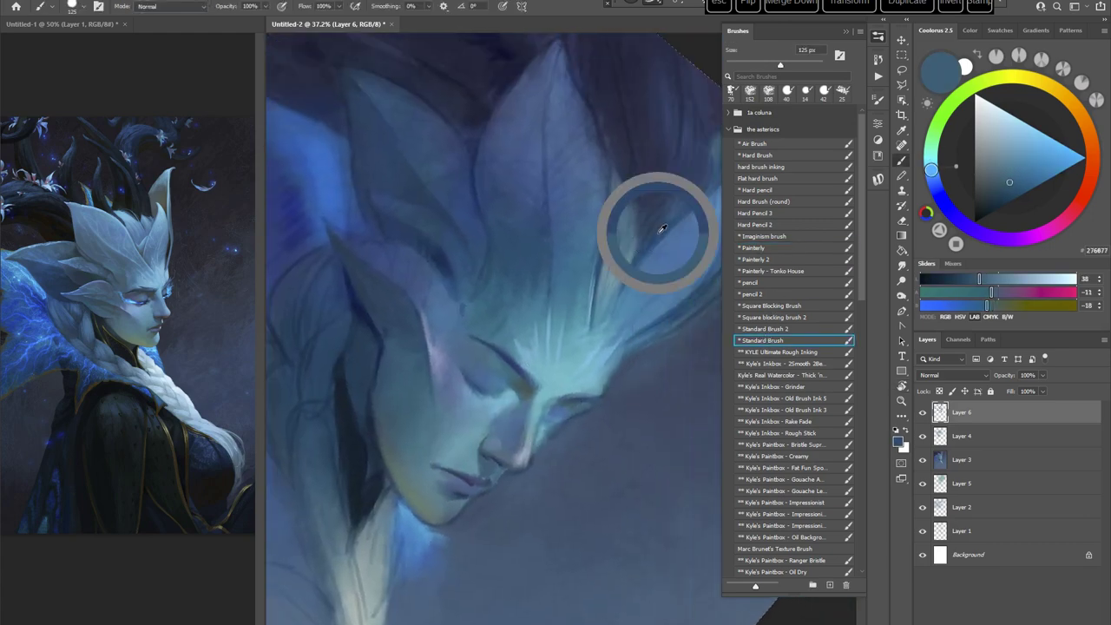
pyautogui.rightClick(564, 264)
pyautogui.click(634, 290)
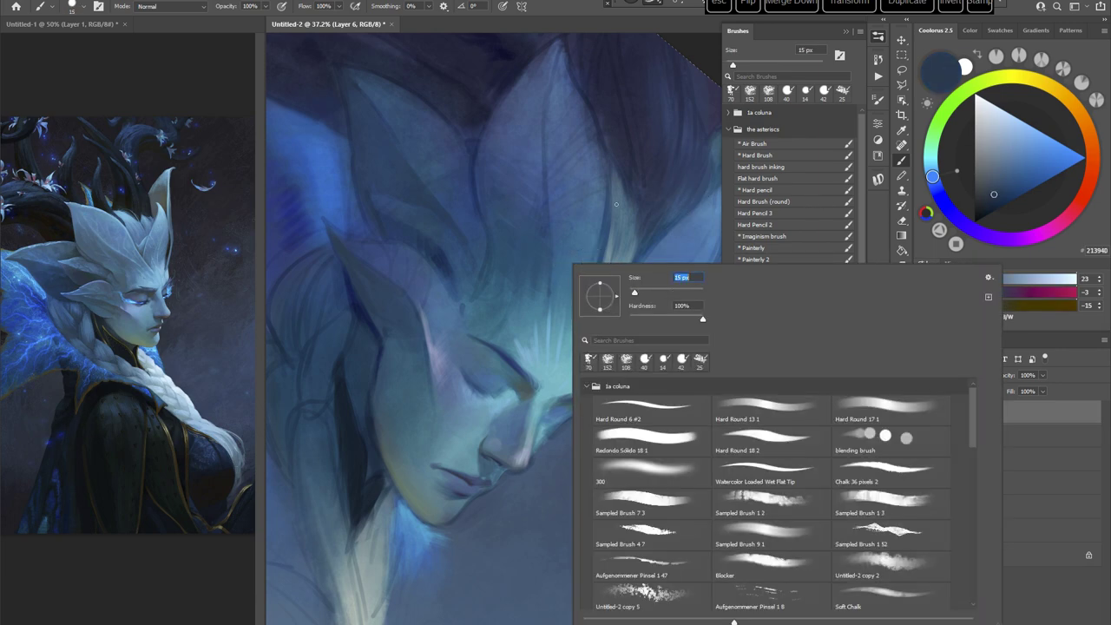
pyautogui.click(572, 9)
pyautogui.moveTo(431, 260); pyautogui.dragTo(450, 287)
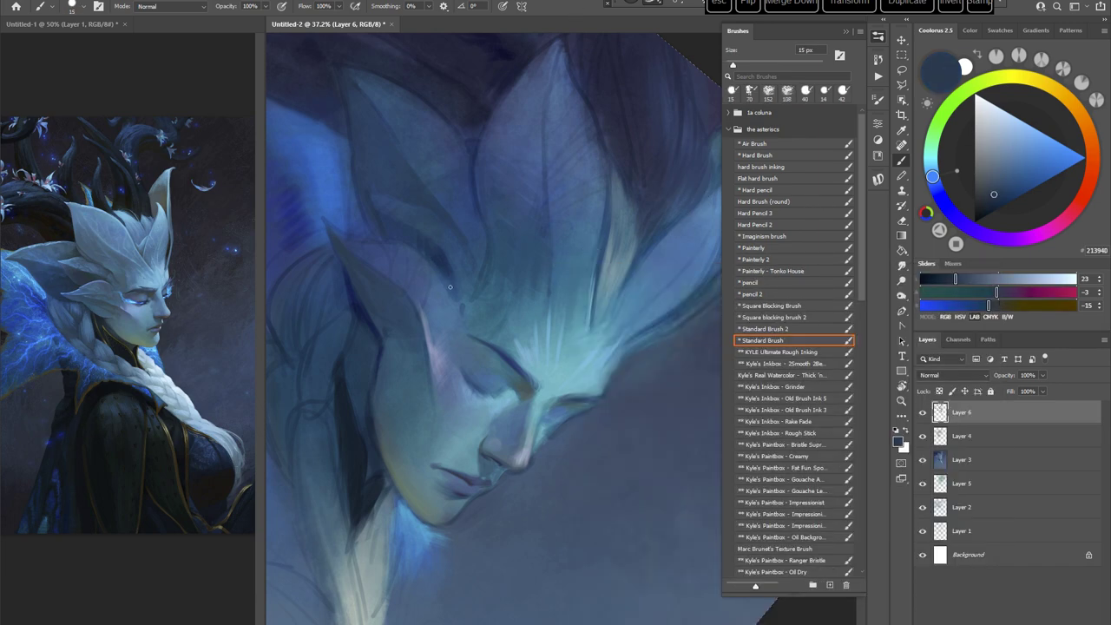
# Step: Deepen the leaf base contour with a darker navy, sample adjacent blues and enlarge the brush to 32 px
pyautogui.click(996, 196)
pyautogui.click(997, 203)
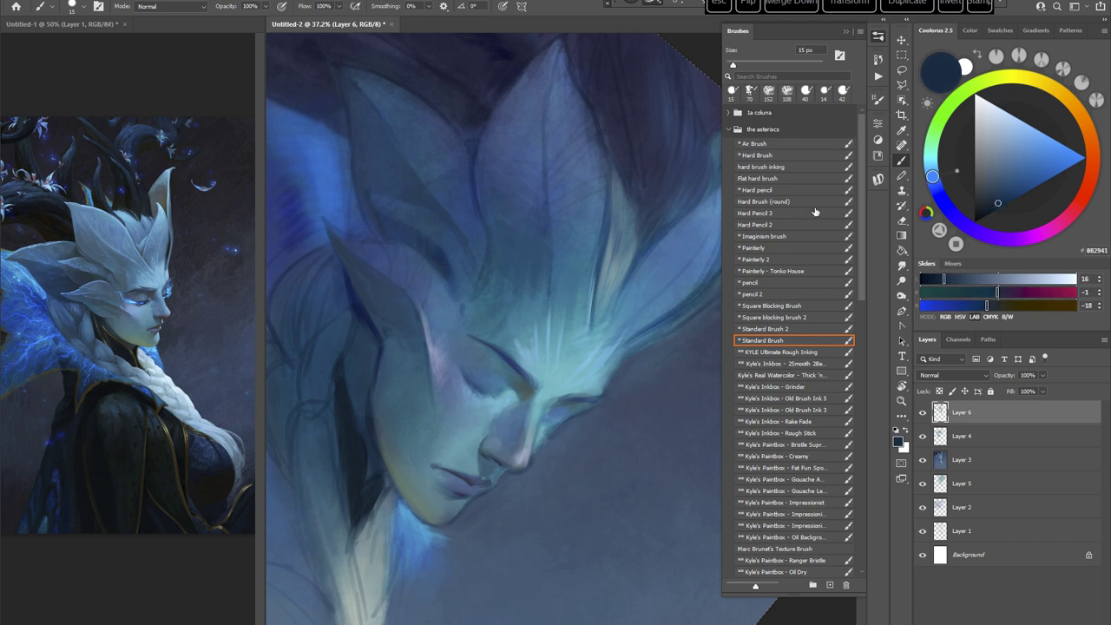
pyautogui.keyDown('alt'); pyautogui.click(466, 300); pyautogui.keyUp('alt')
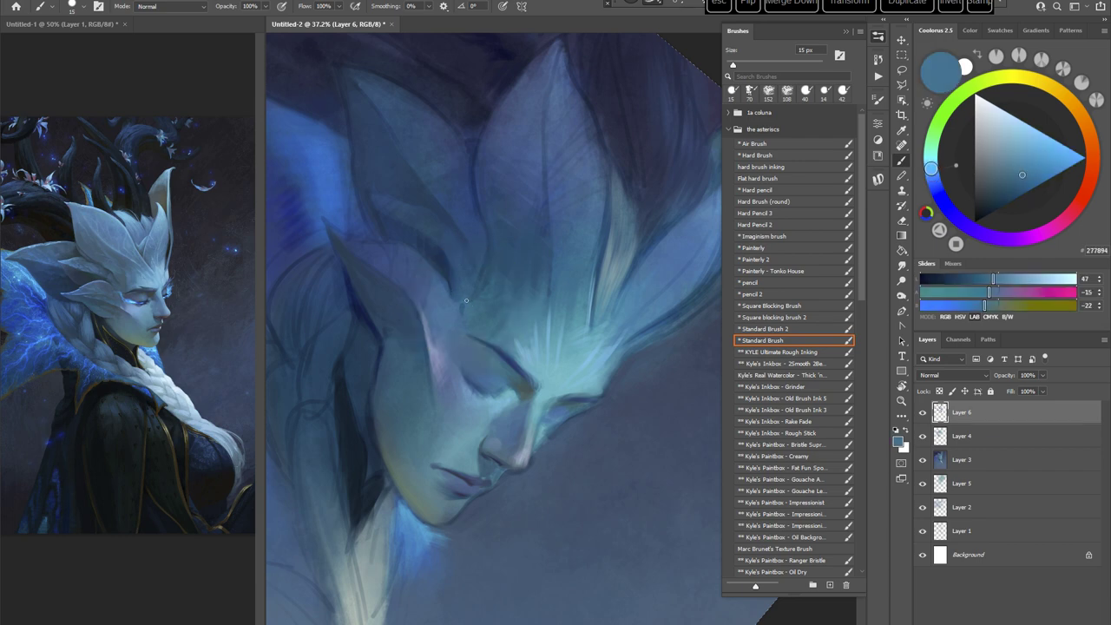
pyautogui.rightClick(462, 253)
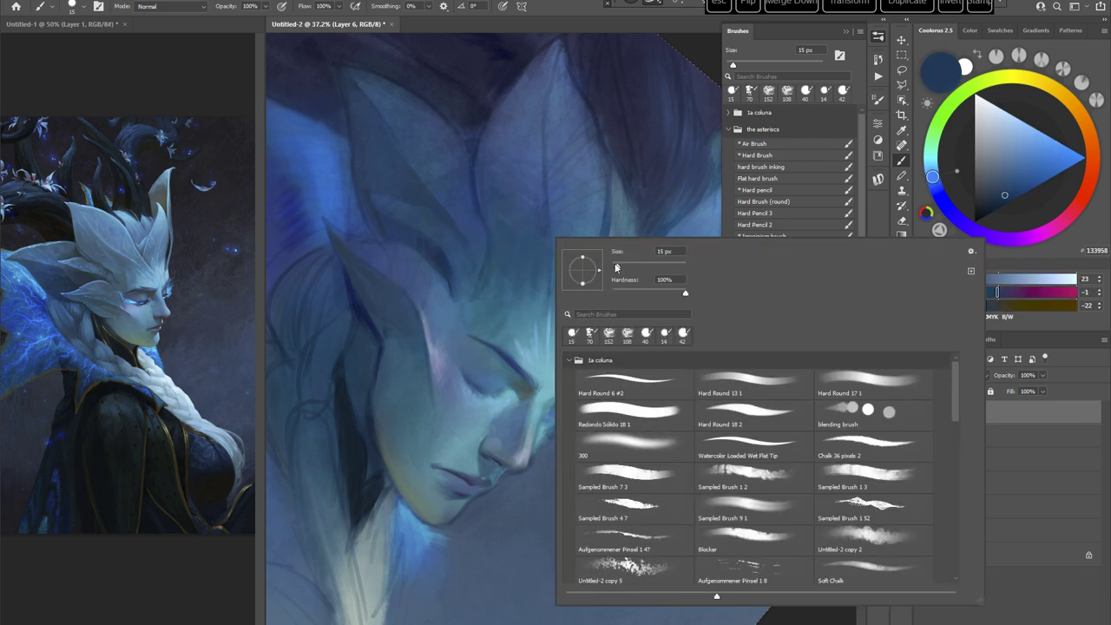
pyautogui.moveTo(617, 267); pyautogui.dragTo(623, 266)
pyautogui.press('Return')
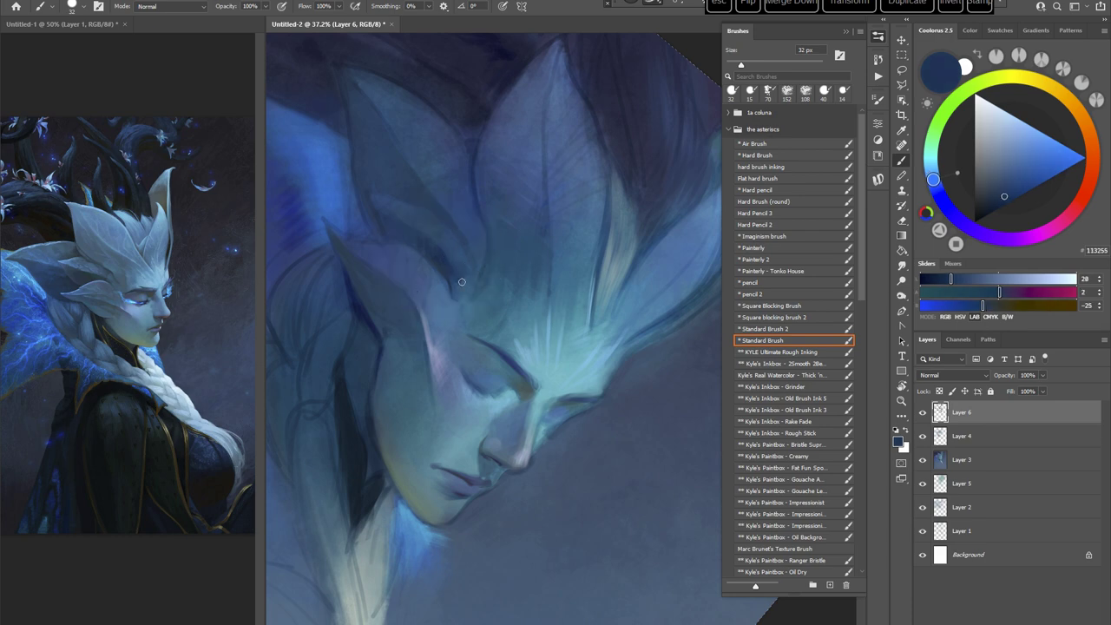
# Step: Rotate the canvas and blend the forehead into the leaf bases with a 56 px brush and sampled mid blues
pyautogui.press('r')
pyautogui.moveTo(612, 231)
pyautogui.mouseDown()
pyautogui.moveTo(587, 422)
pyautogui.moveTo(615, 420)
pyautogui.moveTo(488, 343)
pyautogui.mouseUp()
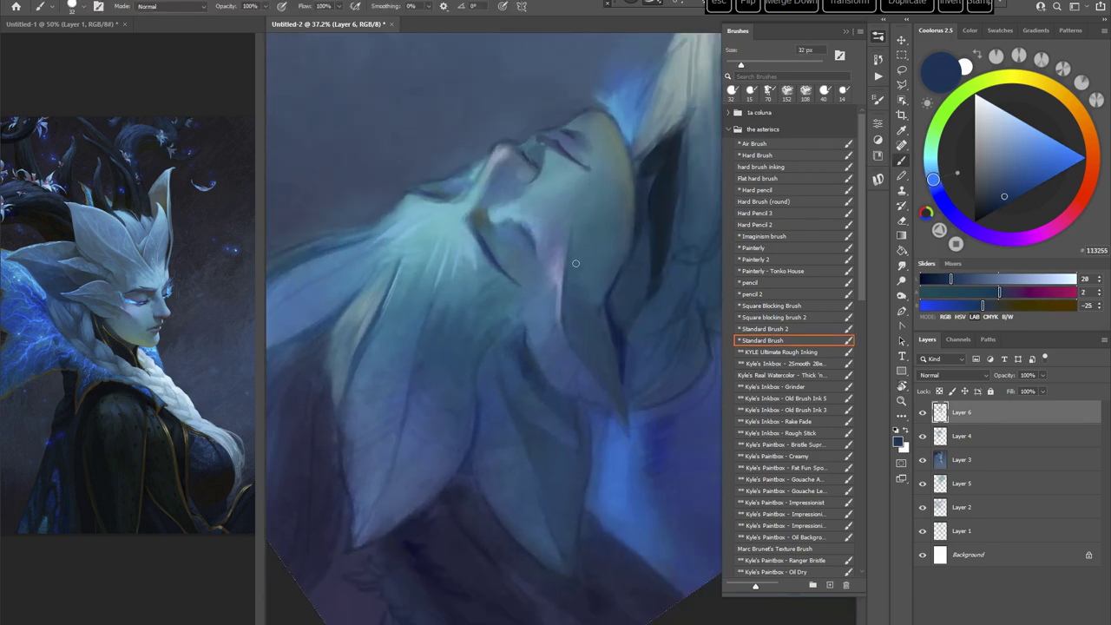
pyautogui.rightClick(575, 263)
pyautogui.moveTo(649, 283); pyautogui.dragTo(656, 284)
pyautogui.press('Return')
pyautogui.keyDown('alt'); pyautogui.click(486, 353); pyautogui.keyUp('alt')
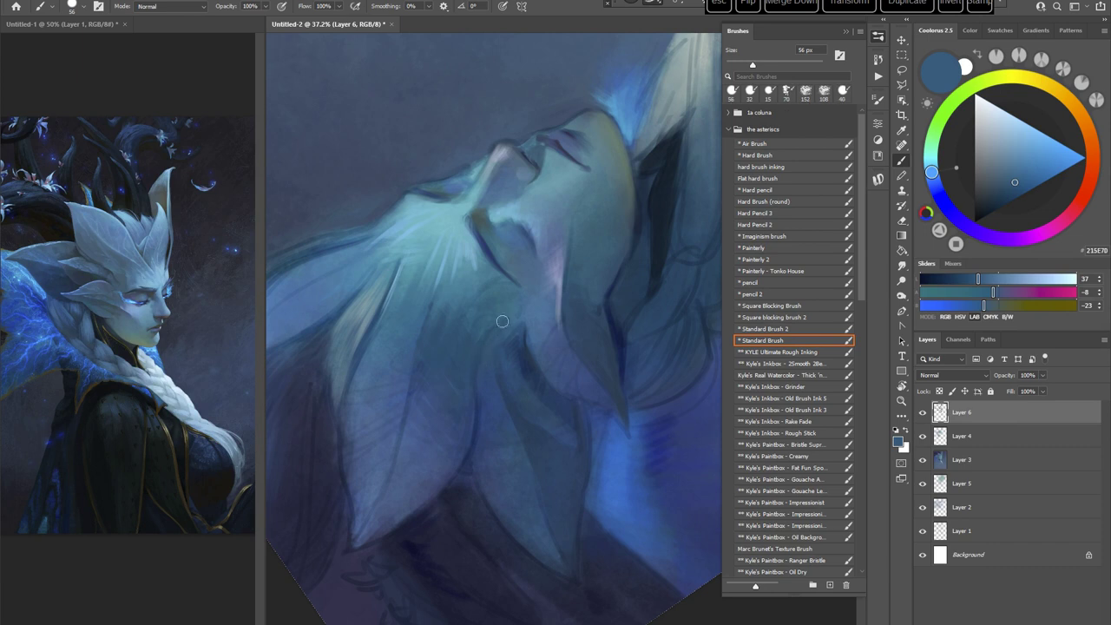
pyautogui.keyDown('alt'); pyautogui.click(508, 319); pyautogui.keyUp('alt')
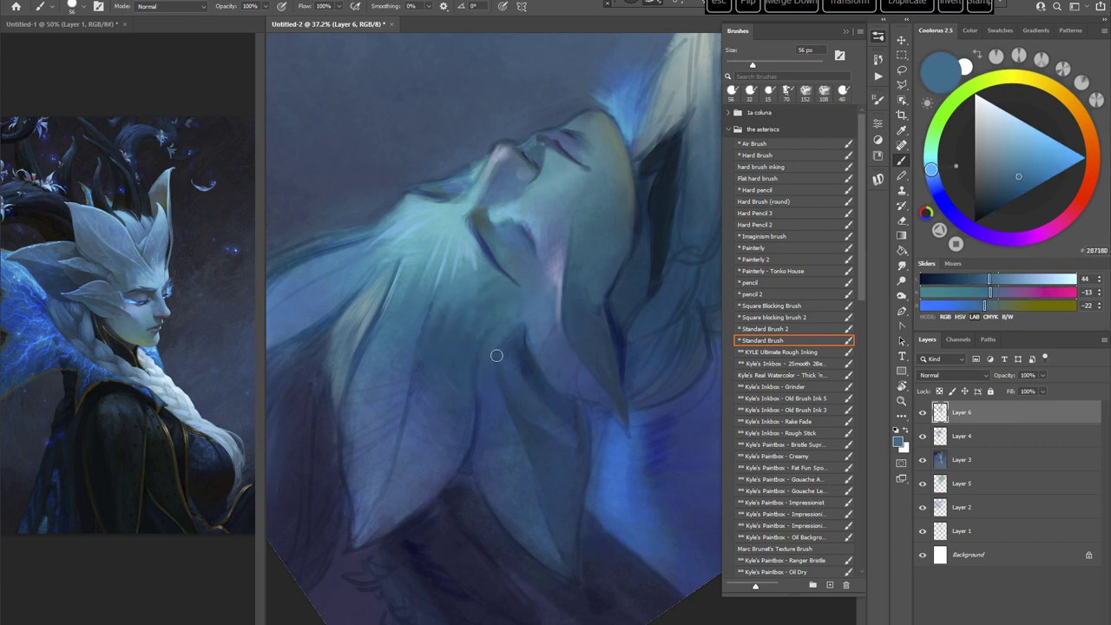
pyautogui.press('Escape')
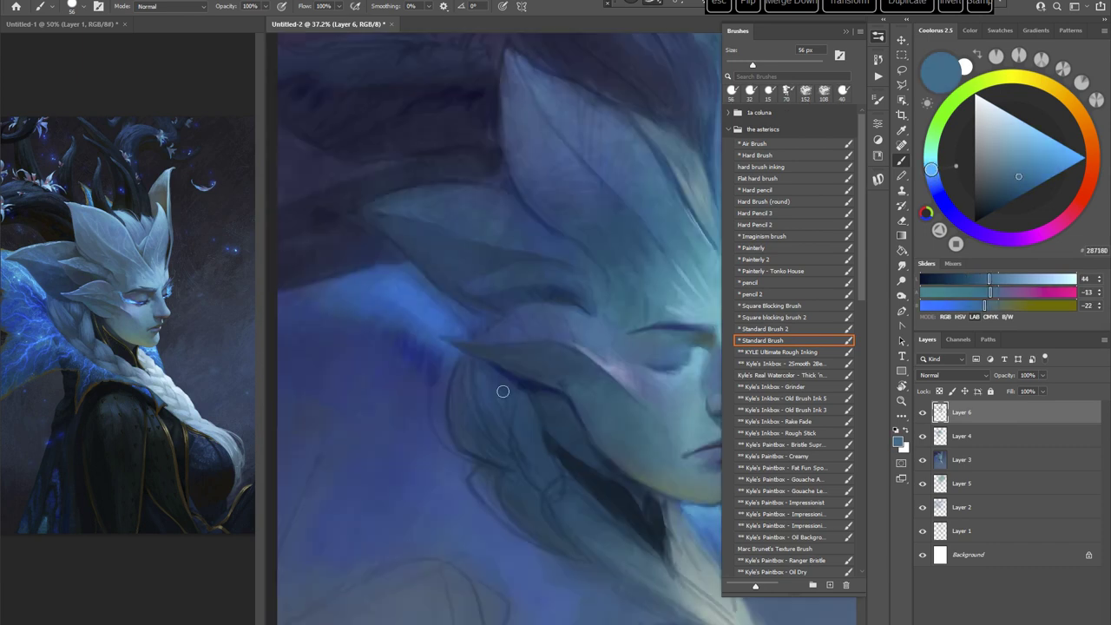
# Step: Rotate the canvas and set up a 15 px brush in dark blue #1A3844 for the leaf contours above the forehead
pyautogui.moveTo(622, 387); pyautogui.dragTo(552, 404)
pyautogui.press('r')
pyautogui.moveTo(625, 317); pyautogui.dragTo(614, 365)
pyautogui.moveTo(569, 158); pyautogui.dragTo(529, 171)
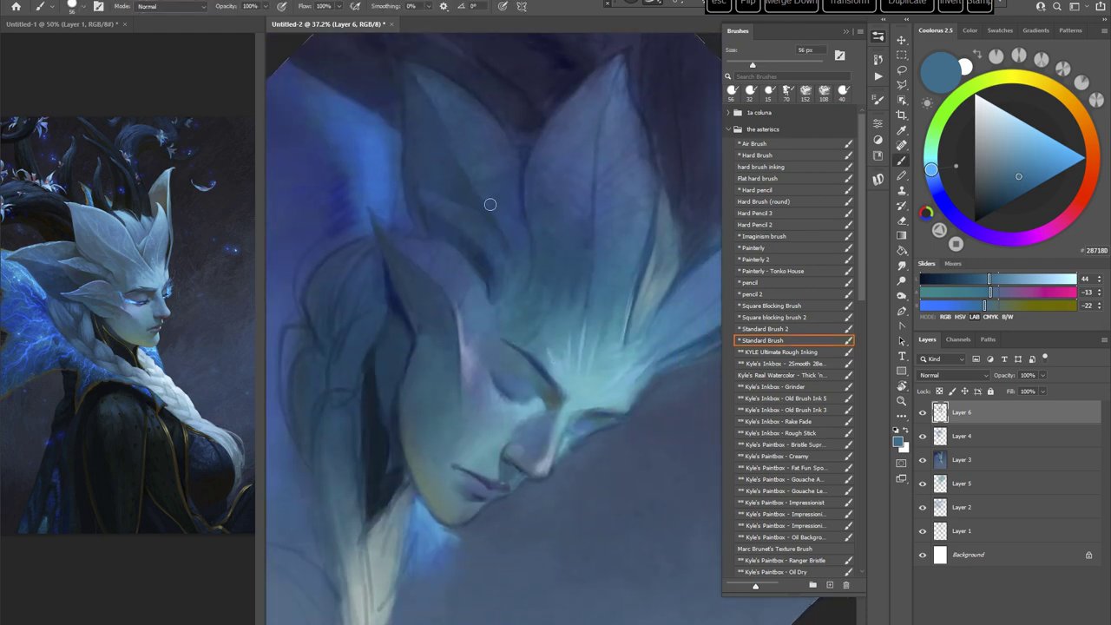
pyautogui.keyDown('alt'); pyautogui.click(473, 249); pyautogui.keyUp('alt')
pyautogui.rightClick(582, 242)
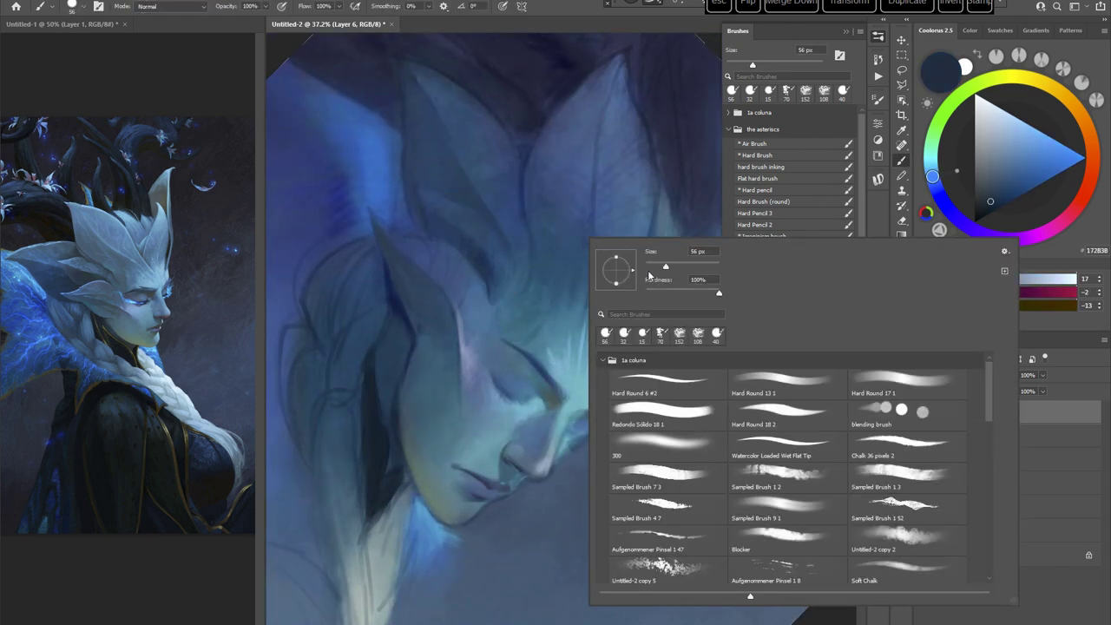
pyautogui.click(565, 24)
pyautogui.click(931, 169)
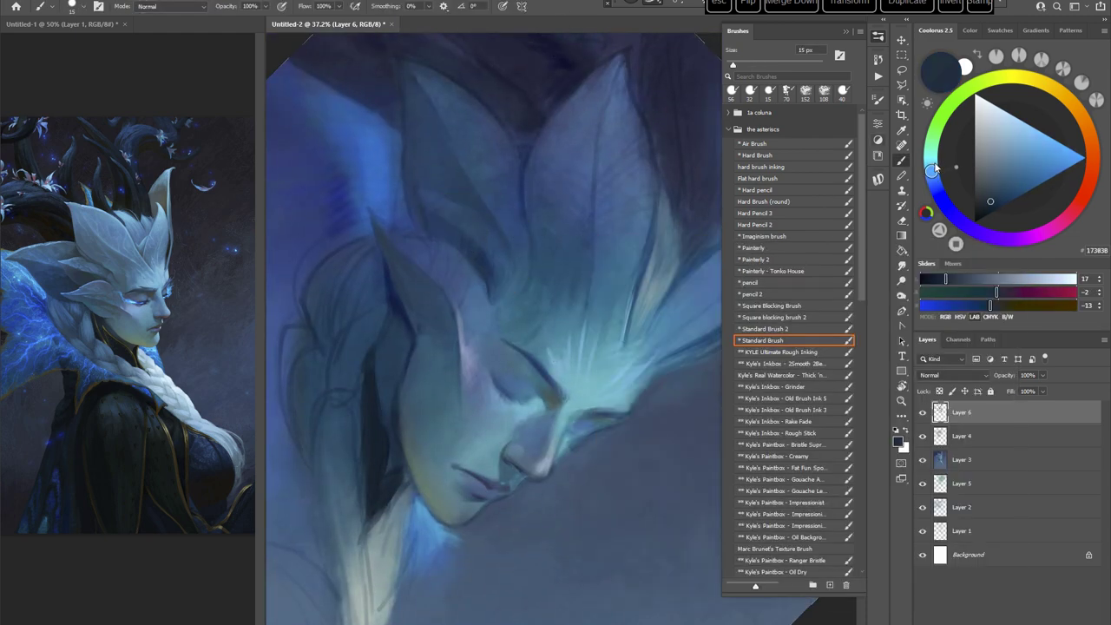
pyautogui.click(993, 199)
pyautogui.moveTo(590, 290); pyautogui.dragTo(568, 259)
# Step: Draw fine dark contour strokes where the leaf bases meet above the forehead, using 7 px and 15 px brush sizes
pyautogui.rightClick(590, 239)
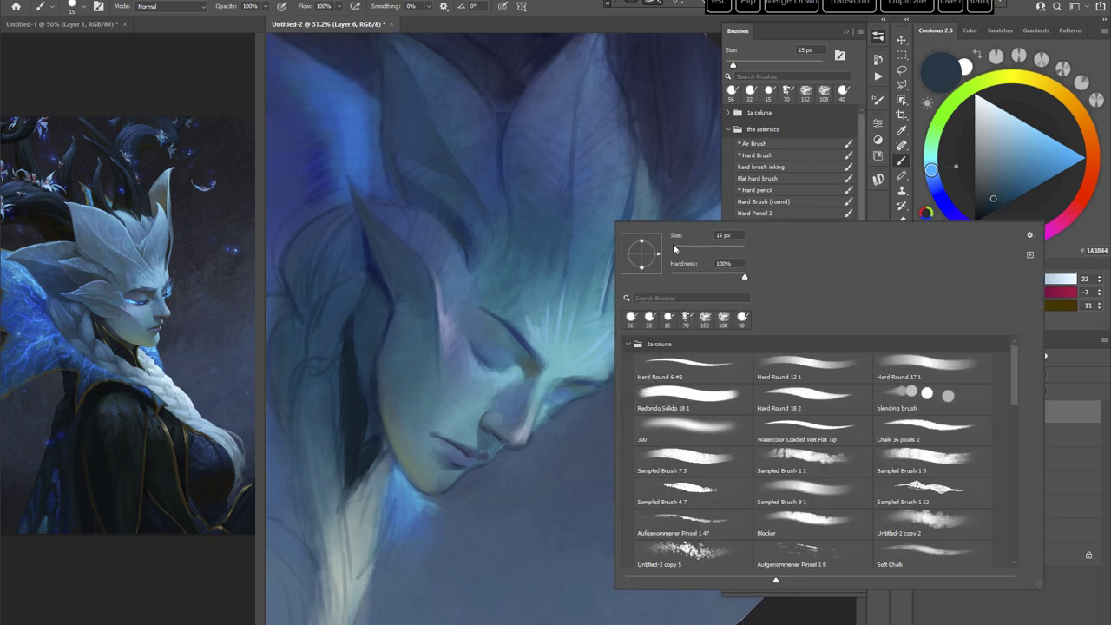
pyautogui.moveTo(674, 246); pyautogui.dragTo(670, 246)
pyautogui.click(576, 17)
pyautogui.moveTo(506, 212); pyautogui.dragTo(510, 226)
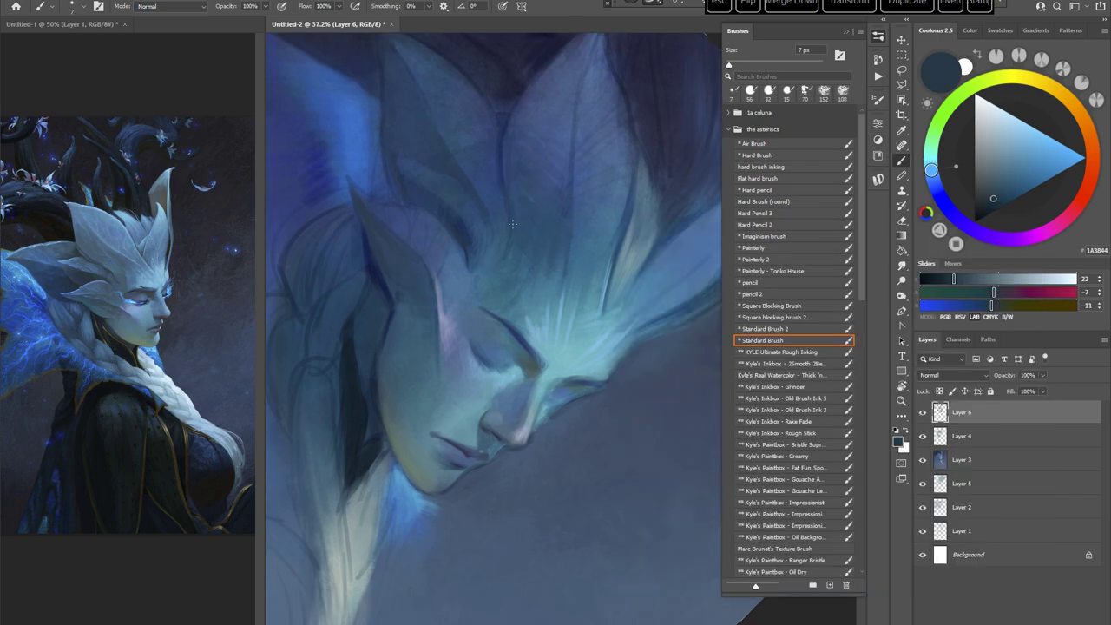
pyautogui.rightClick(513, 184)
pyautogui.moveTo(596, 189); pyautogui.dragTo(602, 188)
pyautogui.click(508, 214)
pyautogui.press('Escape')
pyautogui.moveTo(612, 435)
pyautogui.mouseDown()
pyautogui.moveTo(613, 411)
pyautogui.moveTo(632, 412)
pyautogui.moveTo(602, 431)
pyautogui.moveTo(609, 373)
pyautogui.mouseUp()
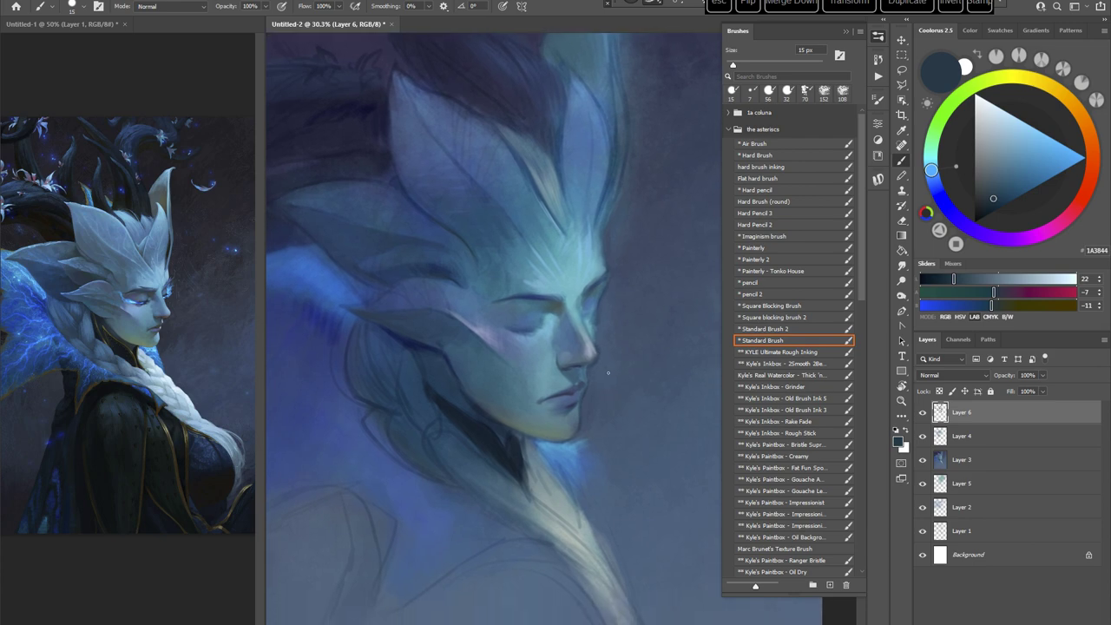
# Step: Rotate the canvas and refine the near eyebrow with the 15 px brush in sampled dark teals #375F65 and #1D3E43
pyautogui.keyDown('alt'); pyautogui.click(549, 307); pyautogui.keyUp('alt')
pyautogui.press('r')
pyautogui.moveTo(642, 261); pyautogui.dragTo(575, 361)
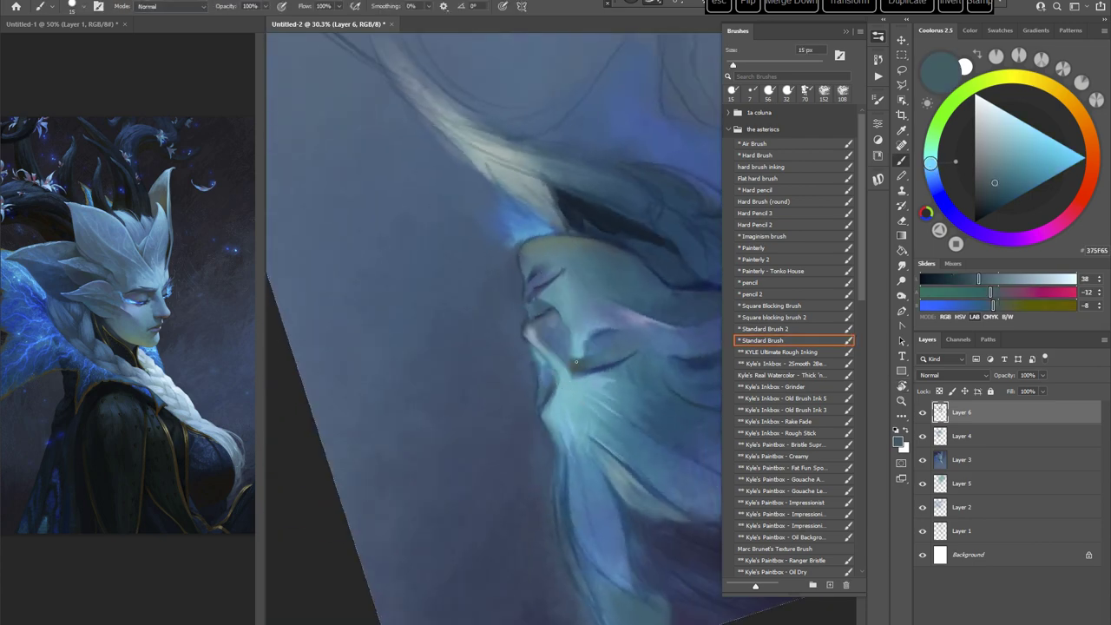
pyautogui.keyDown('alt'); pyautogui.click(595, 332); pyautogui.keyUp('alt')
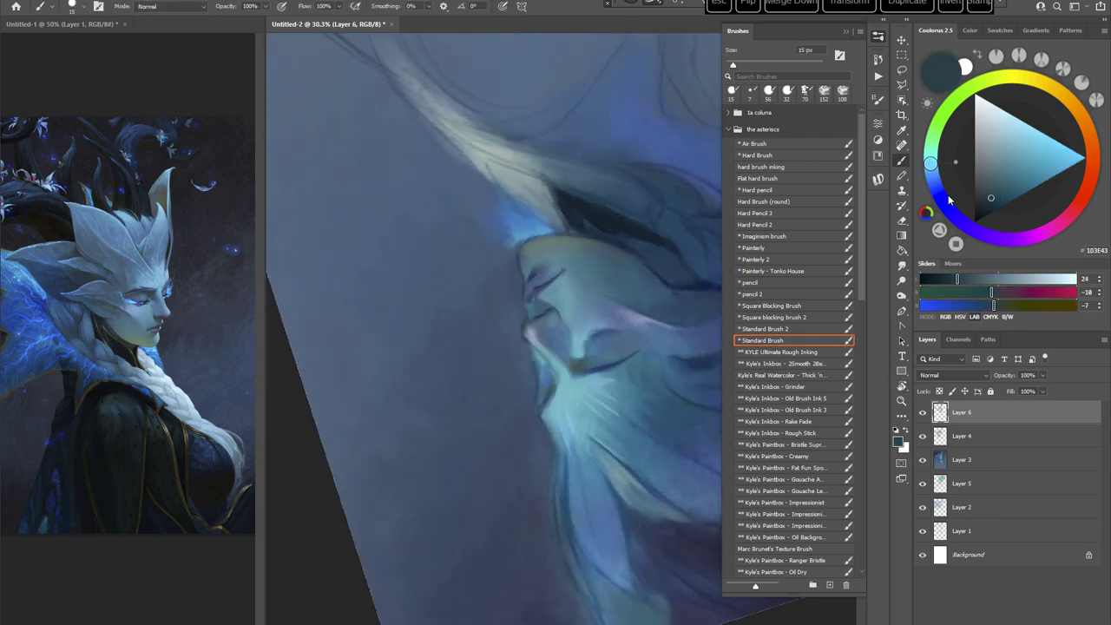
pyautogui.press('r')
pyautogui.moveTo(625, 255); pyautogui.dragTo(539, 329)
pyautogui.press('r')
pyautogui.moveTo(614, 298); pyautogui.dragTo(621, 311)
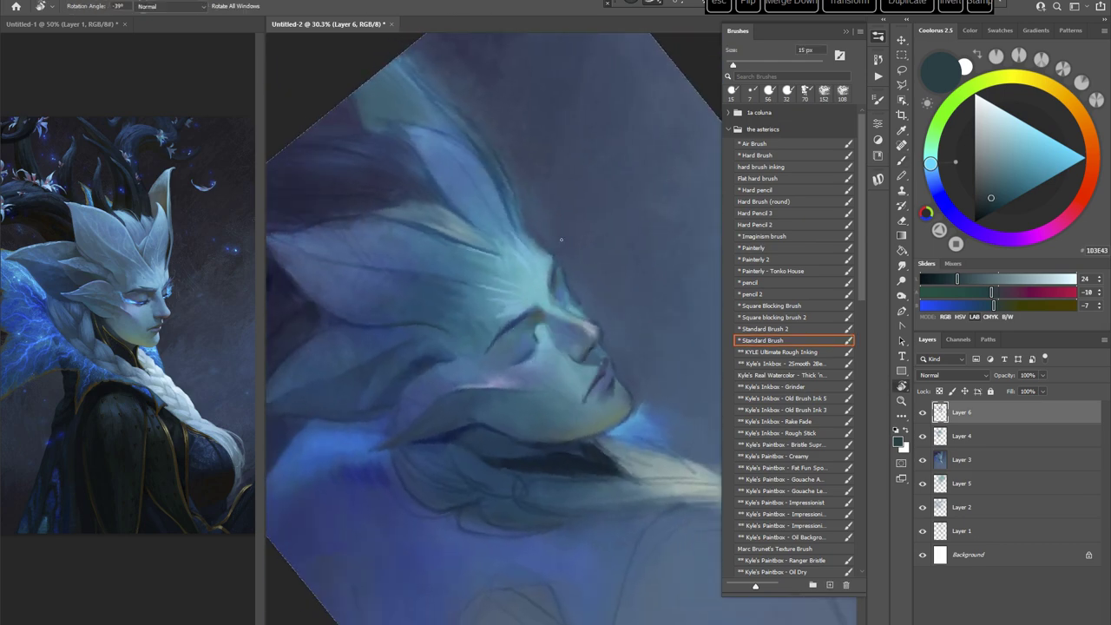
# Step: Enlarge the brush to 28 px and blend the near eye socket with sampled mid blues, including #36749A and #2E6987
pyautogui.rightClick(562, 237)
pyautogui.moveTo(634, 264); pyautogui.dragTo(639, 263)
pyautogui.click(521, 316)
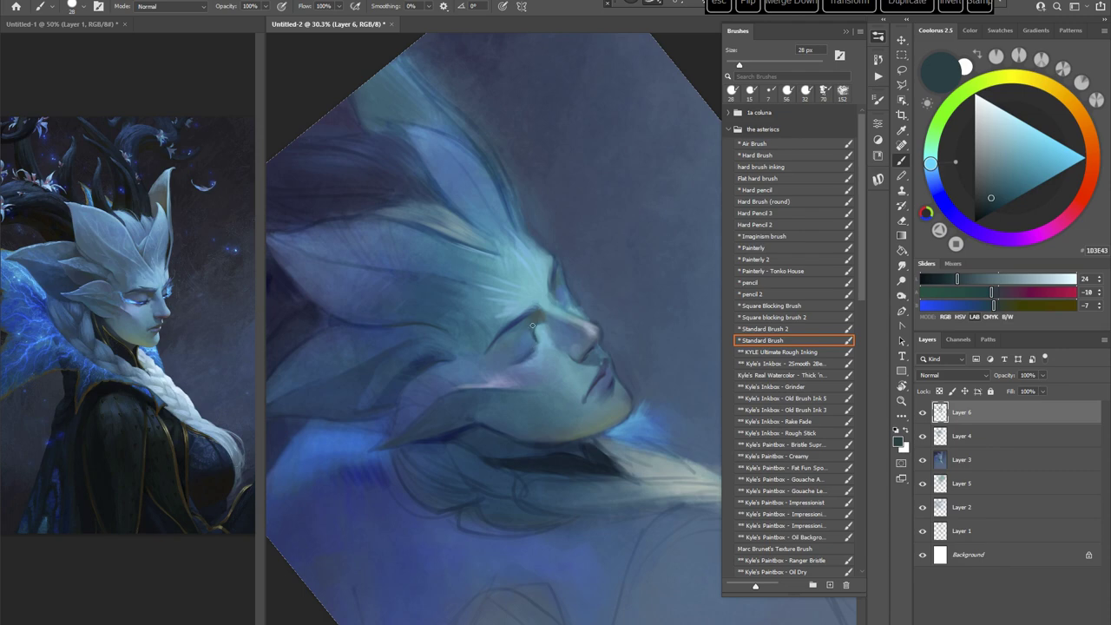
pyautogui.press('r')
pyautogui.moveTo(532, 325)
pyautogui.mouseDown()
pyautogui.moveTo(555, 287)
pyautogui.moveTo(590, 347)
pyautogui.mouseUp()
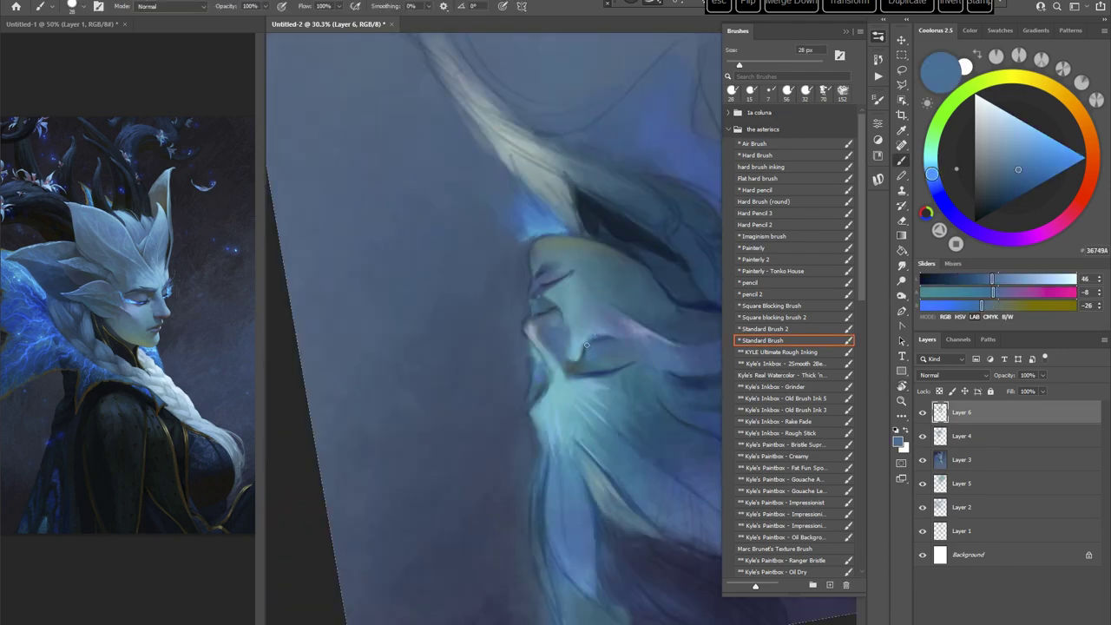
pyautogui.keyDown('alt'); pyautogui.click(585, 352); pyautogui.keyUp('alt')
pyautogui.press('Escape')
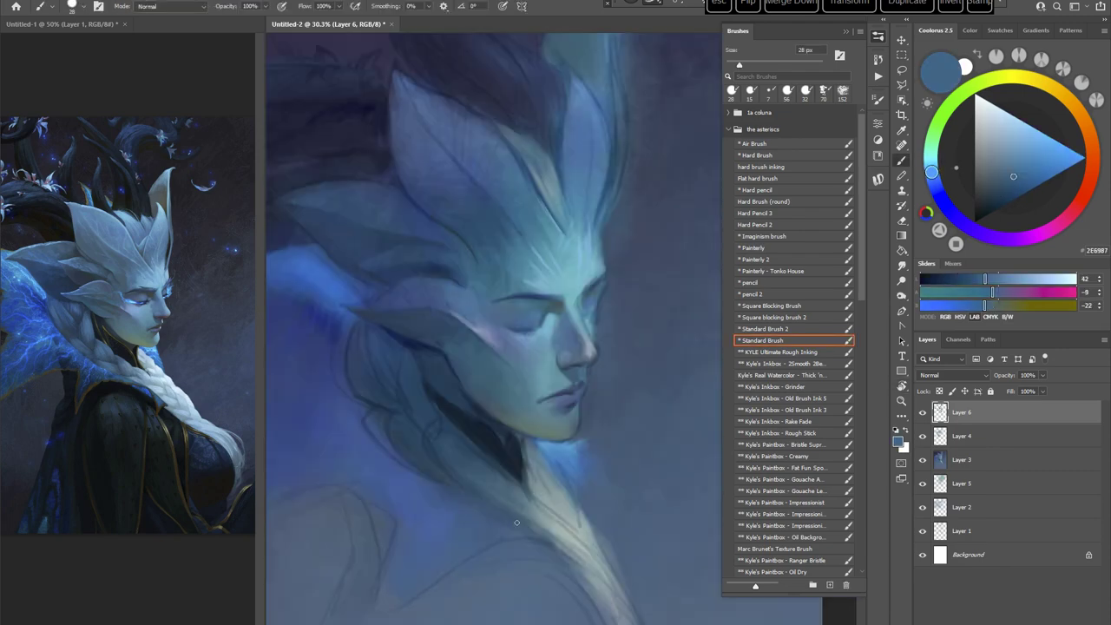
# Step: Darken the inner end of the near eyebrow with a 21 px brush in a sampled blue shifted toward dark violet-blue
pyautogui.press('r')
pyautogui.moveTo(555, 303); pyautogui.dragTo(550, 321)
pyautogui.keyDown('alt'); pyautogui.click(585, 283); pyautogui.keyUp('alt')
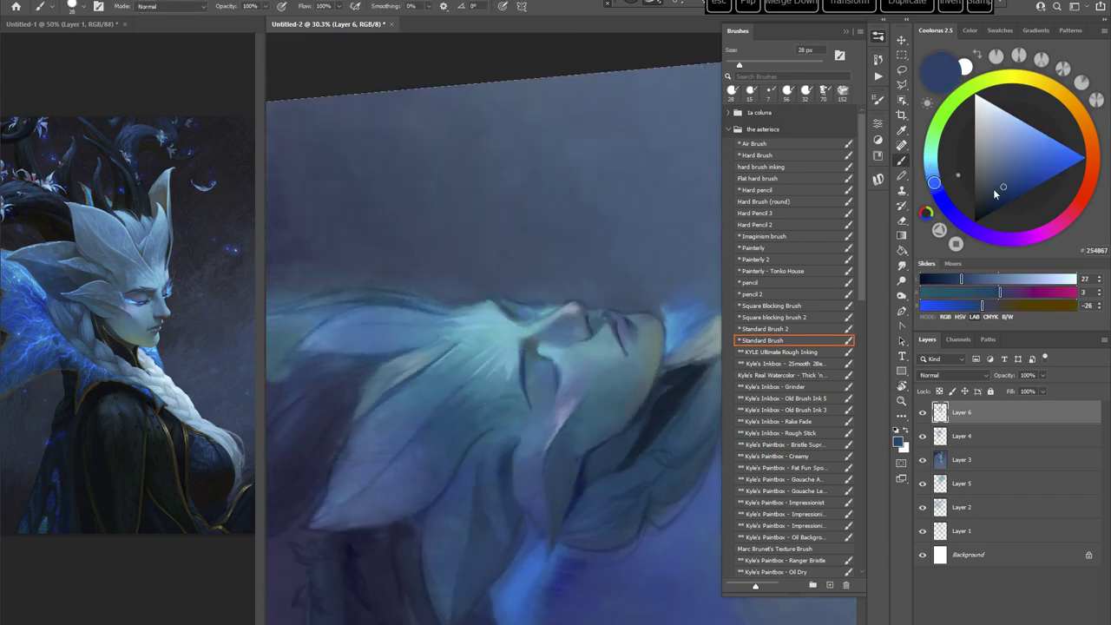
pyautogui.click(990, 191)
pyautogui.press('space')
pyautogui.moveTo(569, 388); pyautogui.dragTo(552, 352)
pyautogui.hotkey('ctrl', 'space')
pyautogui.moveTo(622, 319); pyautogui.dragTo(640, 318)
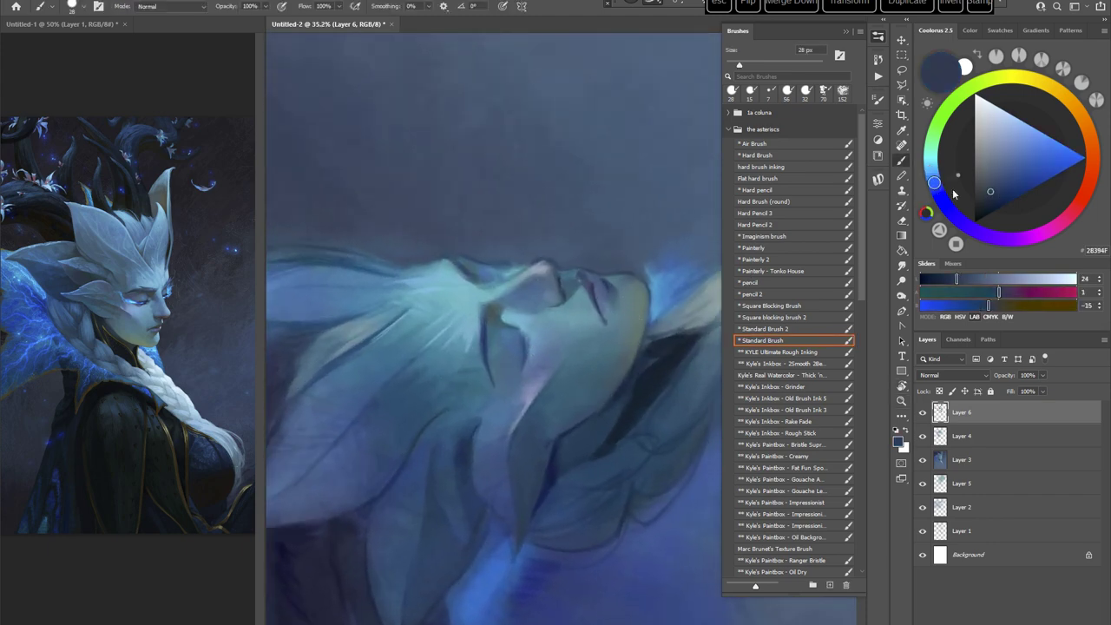
pyautogui.click(953, 194)
pyautogui.rightClick(484, 324)
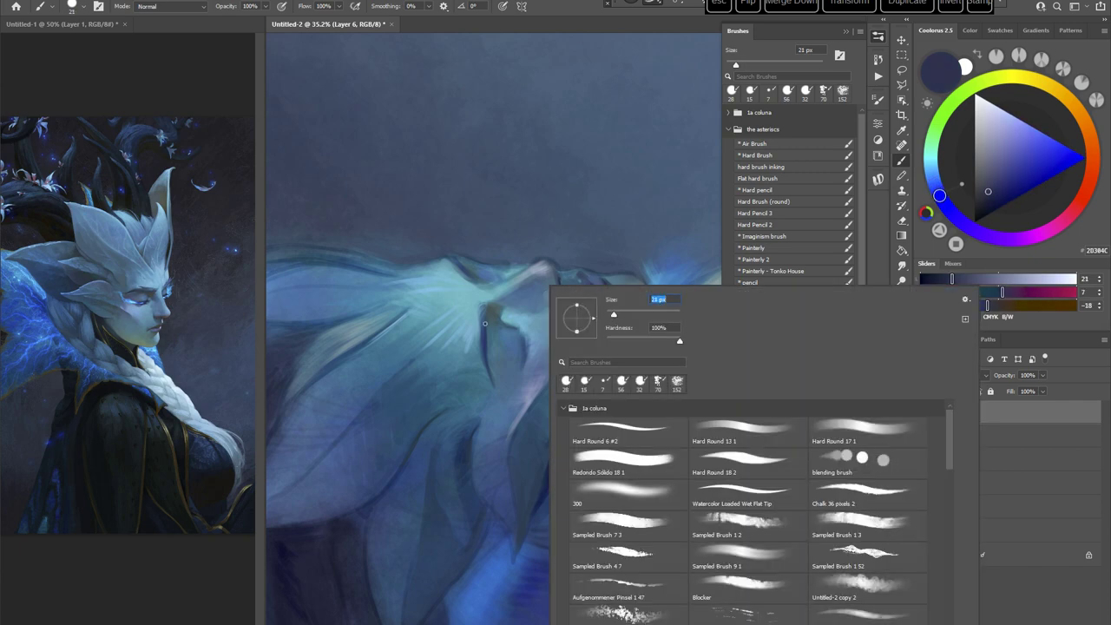
pyautogui.moveTo(485, 323); pyautogui.dragTo(489, 313)
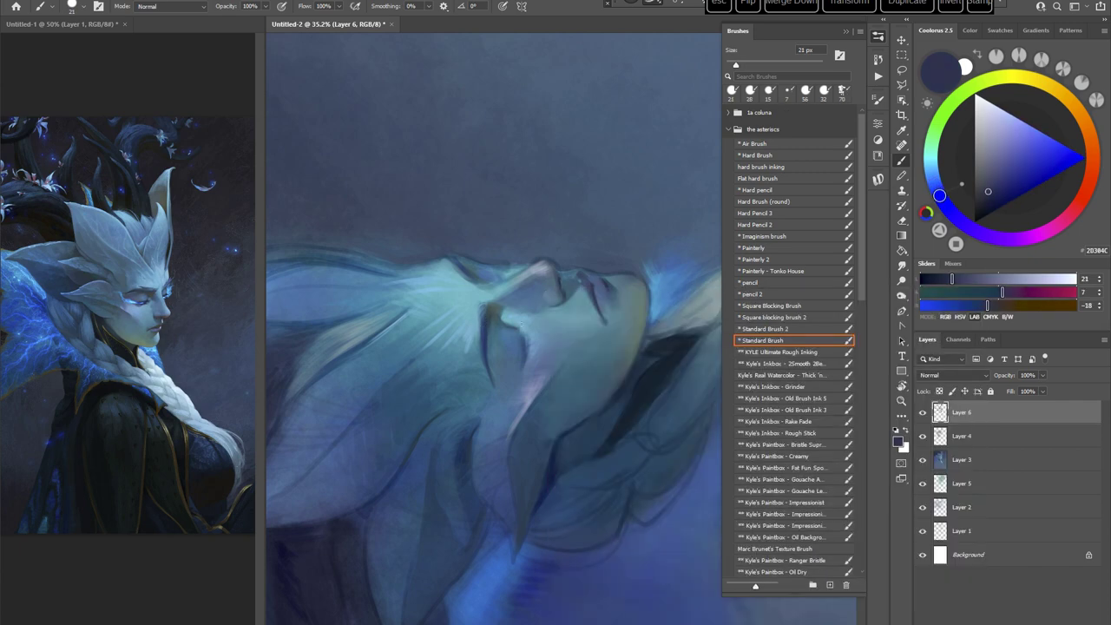
# Step: Rotate the canvas and soften the inner brow with colours sampled beside it, including muted blue #385058
pyautogui.press('Escape')
pyautogui.press('r')
pyautogui.moveTo(658, 300); pyautogui.dragTo(590, 432)
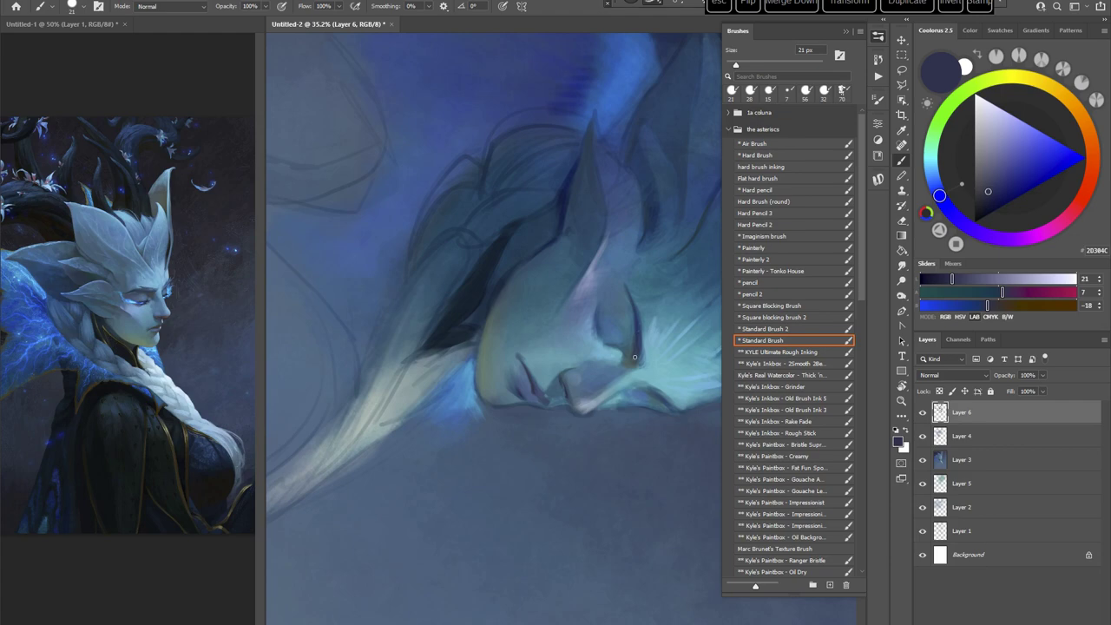
pyautogui.keyDown('alt'); pyautogui.click(635, 355); pyautogui.keyUp('alt')
pyautogui.keyDown('alt'); pyautogui.click(637, 348); pyautogui.keyUp('alt')
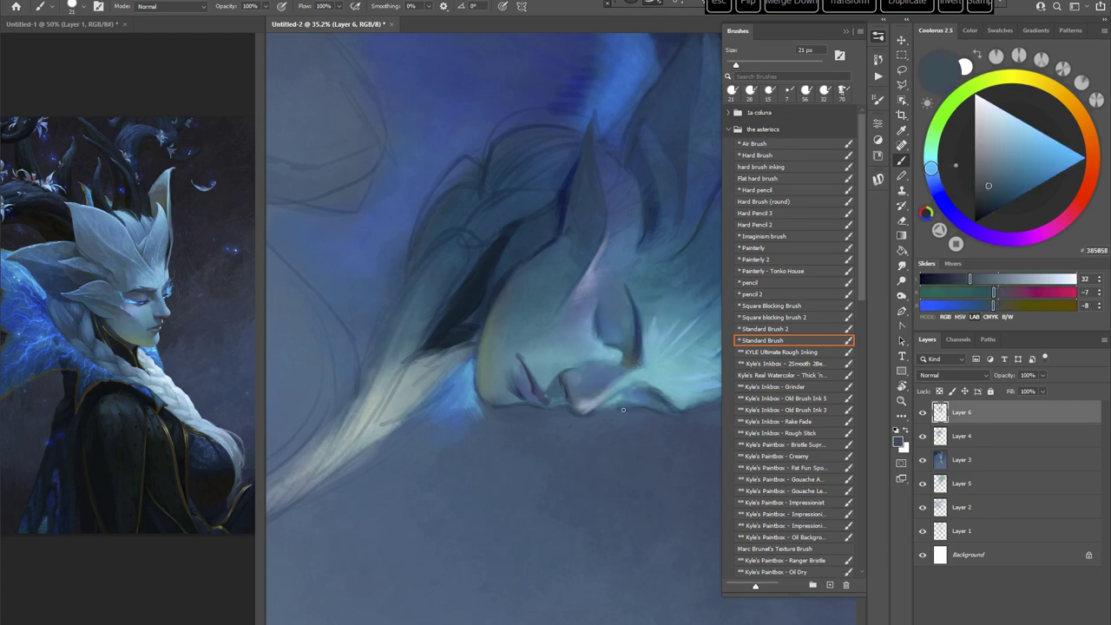
pyautogui.press('Escape')
# Step: Return to the Standard Brush at 14 px and deepen the near eyebrow with navy #222D45
pyautogui.click(765, 287)
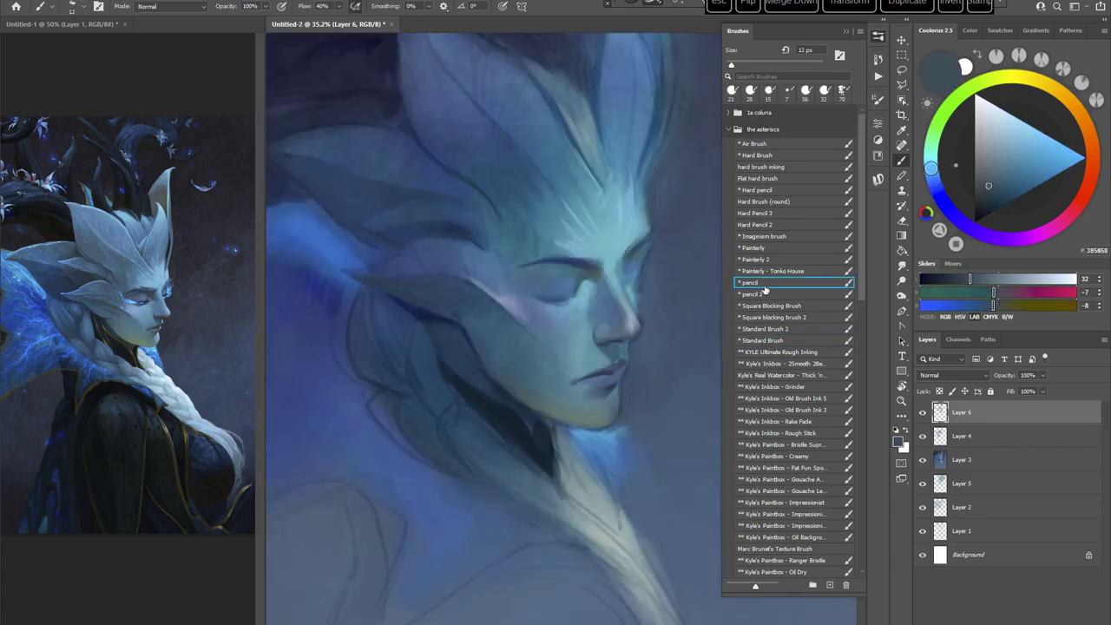
pyautogui.click(761, 339)
pyautogui.press('r')
pyautogui.moveTo(633, 352); pyautogui.dragTo(612, 291)
pyautogui.keyDown('alt'); pyautogui.click(527, 266); pyautogui.keyUp('alt')
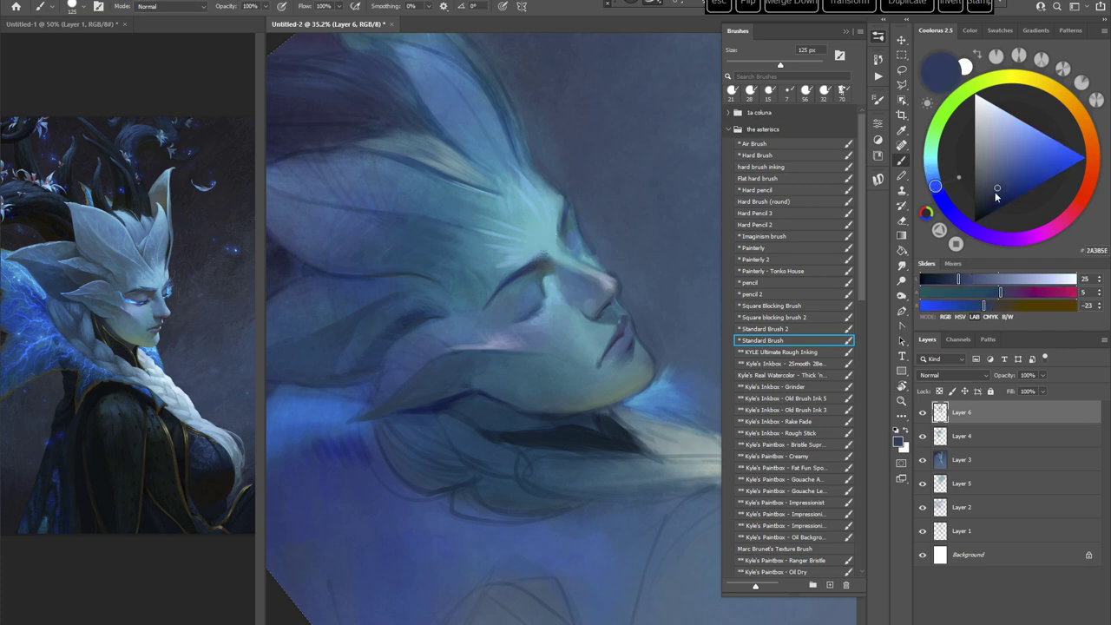
pyautogui.click(989, 196)
pyautogui.press('r')
pyautogui.moveTo(597, 356); pyautogui.dragTo(602, 347)
pyautogui.rightClick(599, 246)
pyautogui.click(672, 273)
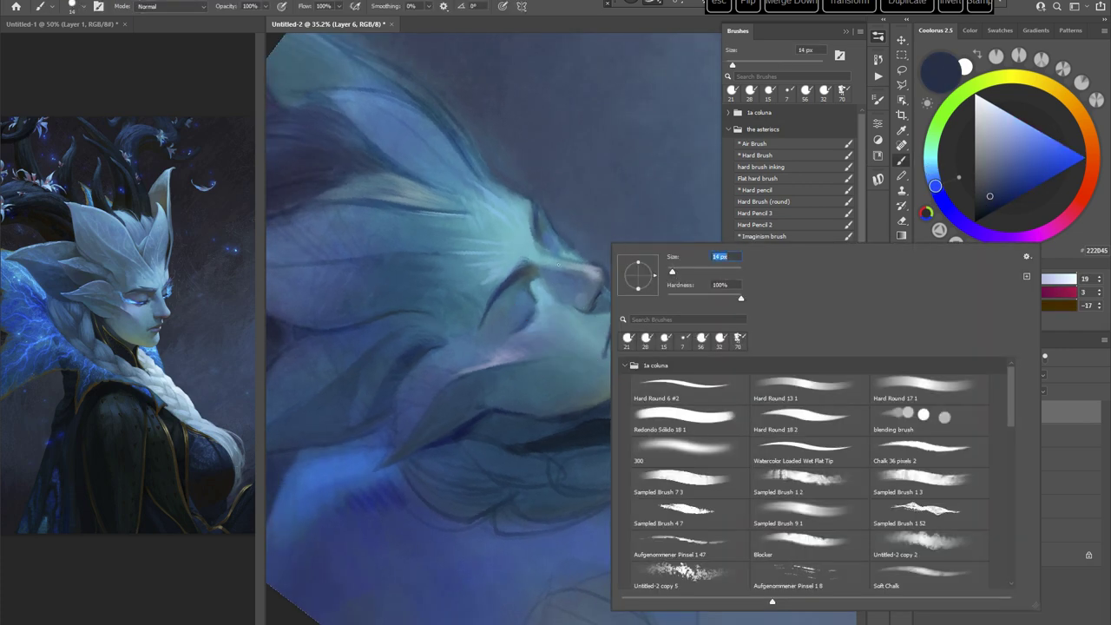
pyautogui.click(531, 285)
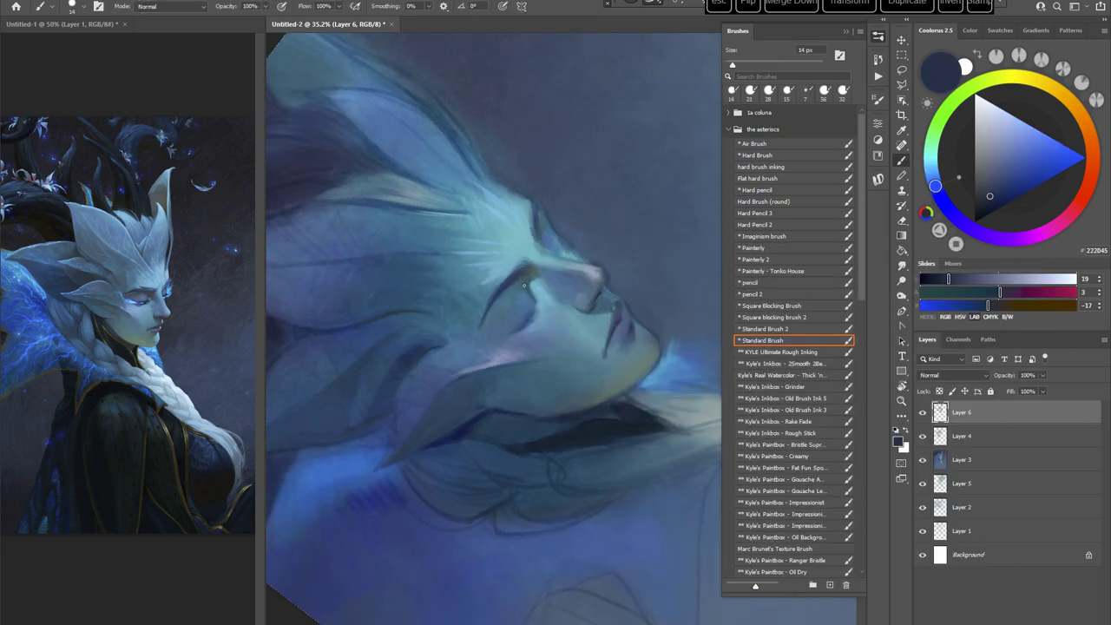
# Step: Rework the near eye's inner corner and lid from several canvas angles, enlarging the brush to 23 px with saturated navy #1F3564
pyautogui.press('r')
pyautogui.moveTo(544, 293)
pyautogui.mouseDown()
pyautogui.moveTo(607, 299)
pyautogui.moveTo(607, 364)
pyautogui.moveTo(573, 379)
pyautogui.mouseUp()
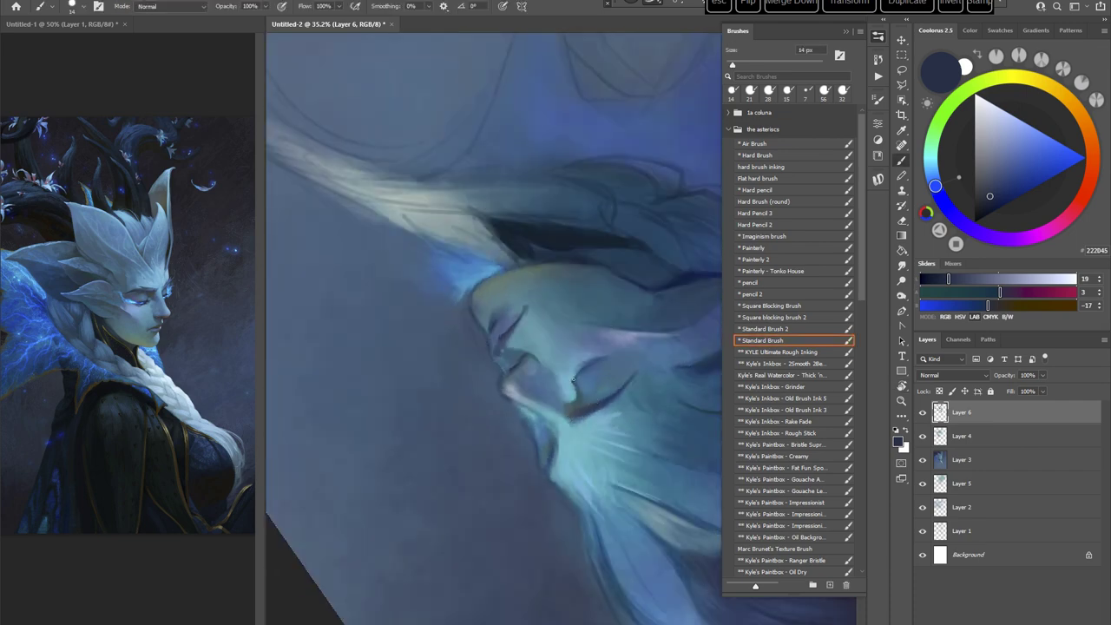
pyautogui.press('r')
pyautogui.moveTo(618, 345)
pyautogui.mouseDown()
pyautogui.moveTo(568, 405)
pyautogui.moveTo(503, 349)
pyautogui.mouseUp()
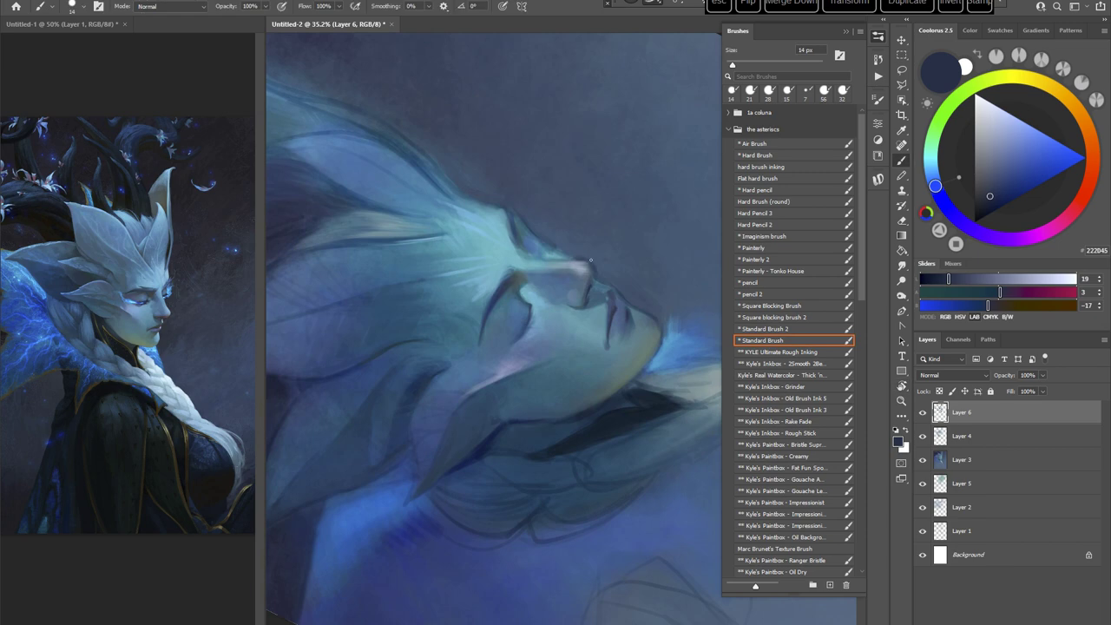
pyautogui.rightClick(596, 263)
pyautogui.moveTo(657, 288); pyautogui.dragTo(663, 288)
pyautogui.press('Return')
pyautogui.click(1004, 186)
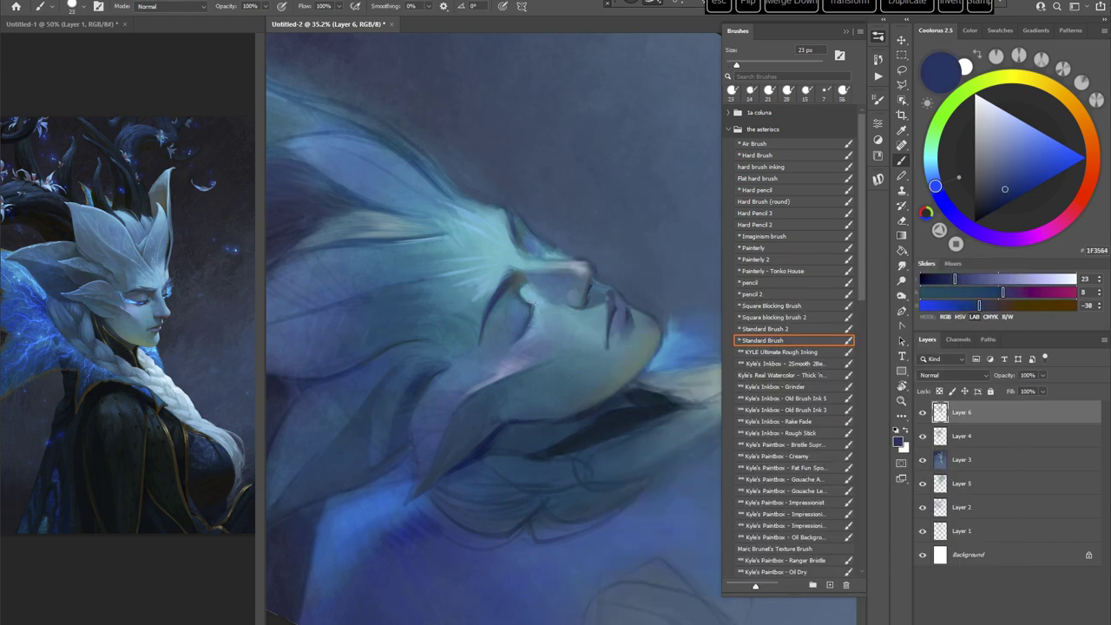
pyautogui.press('r')
pyautogui.moveTo(580, 265)
pyautogui.mouseDown()
pyautogui.moveTo(538, 308)
pyautogui.moveTo(607, 334)
pyautogui.mouseUp()
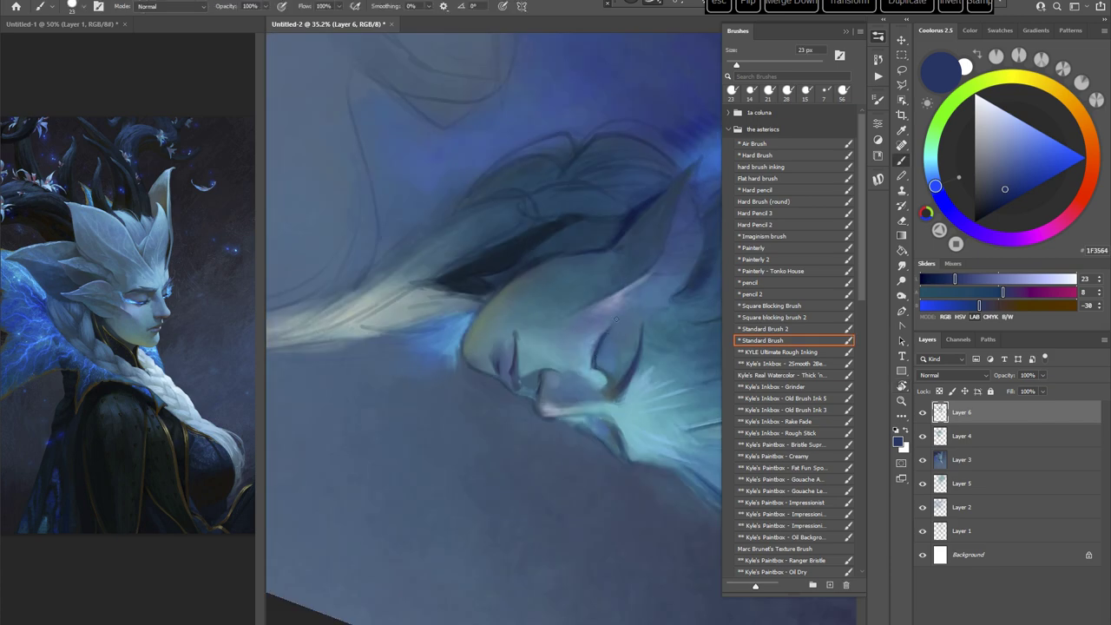
# Step: Rotate the canvas and strengthen the closed eyelid line, enlarging the brush to 32 px and sampling blue #254E6E
pyautogui.press('r')
pyautogui.moveTo(609, 327)
pyautogui.mouseDown()
pyautogui.moveTo(598, 365)
pyautogui.moveTo(538, 446)
pyautogui.moveTo(550, 284)
pyautogui.moveTo(607, 291)
pyautogui.moveTo(597, 316)
pyautogui.mouseUp()
pyautogui.press('r')
pyautogui.rightClick(609, 292)
pyautogui.click(712, 313)
pyautogui.keyDown('alt'); pyautogui.click(613, 302); pyautogui.keyUp('alt')
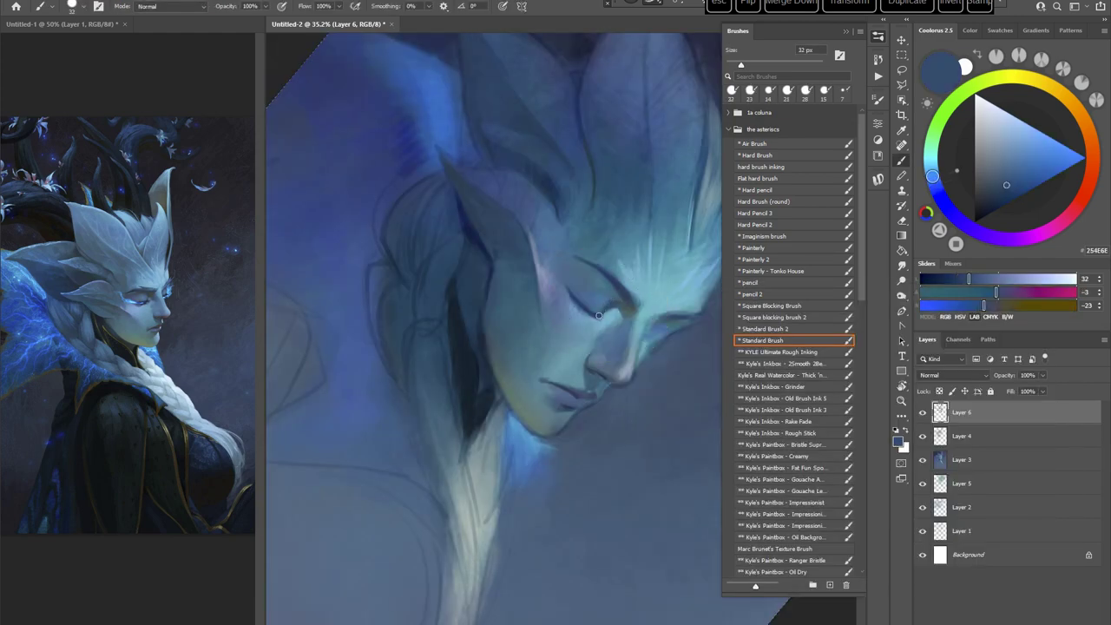
# Step: Blend the near eye's inner corner into the nose bridge from rotated views with sampled tones #3F5A5B and #357699
pyautogui.press('r')
pyautogui.moveTo(683, 260); pyautogui.dragTo(681, 344)
pyautogui.keyDown('alt'); pyautogui.click(632, 352); pyautogui.keyUp('alt')
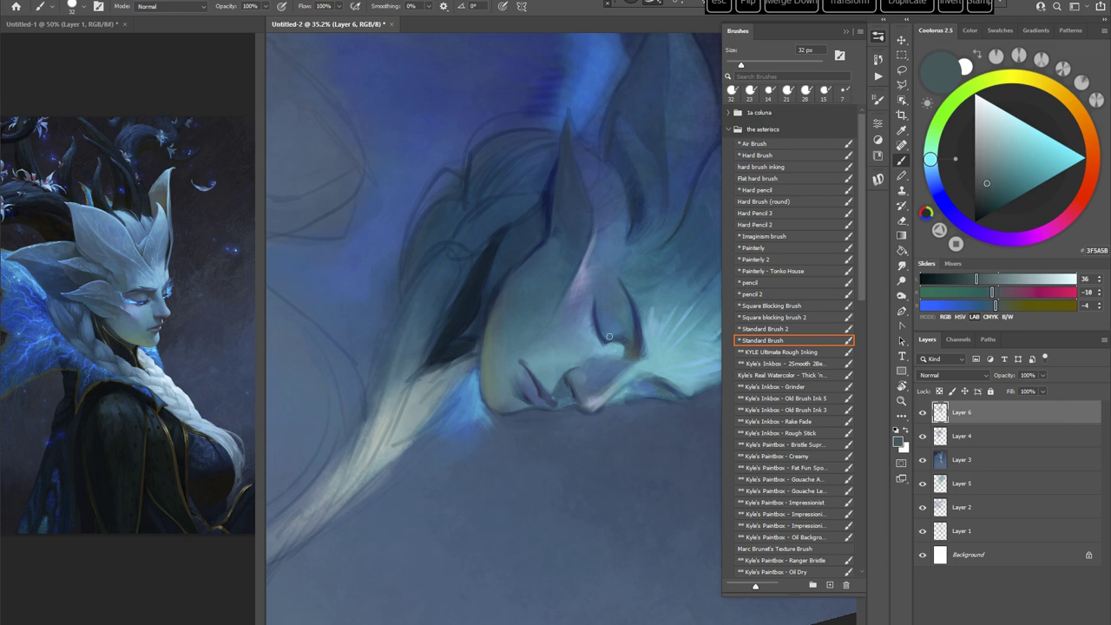
pyautogui.press('r')
pyautogui.moveTo(608, 336); pyautogui.dragTo(542, 375)
pyautogui.keyDown('alt'); pyautogui.click(537, 376); pyautogui.keyUp('alt')
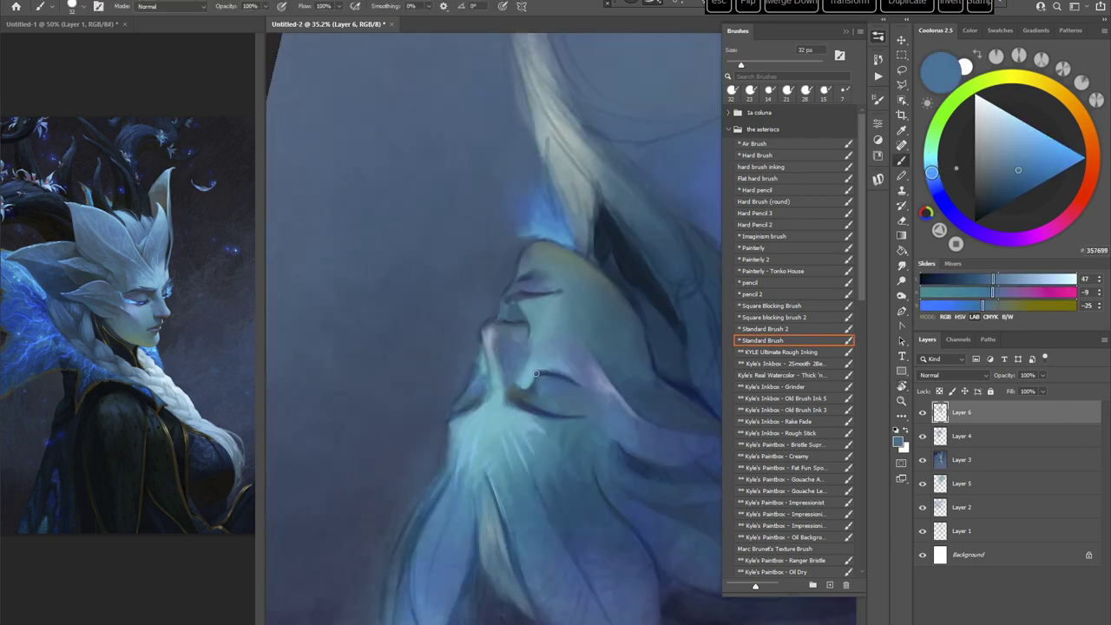
pyautogui.press('Escape')
pyautogui.moveTo(613, 389); pyautogui.dragTo(559, 416)
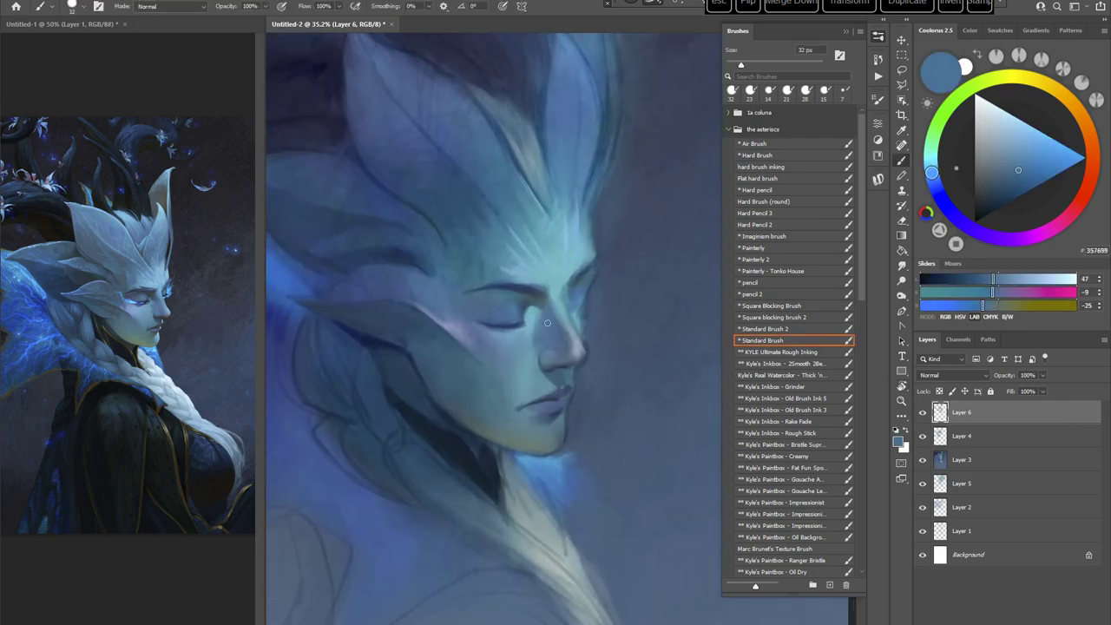
# Step: Sample the eyebrow's dark blue and define the far eye with a 21 px brush on the rotated canvas
pyautogui.keyDown('alt'); pyautogui.click(516, 285); pyautogui.keyUp('alt')
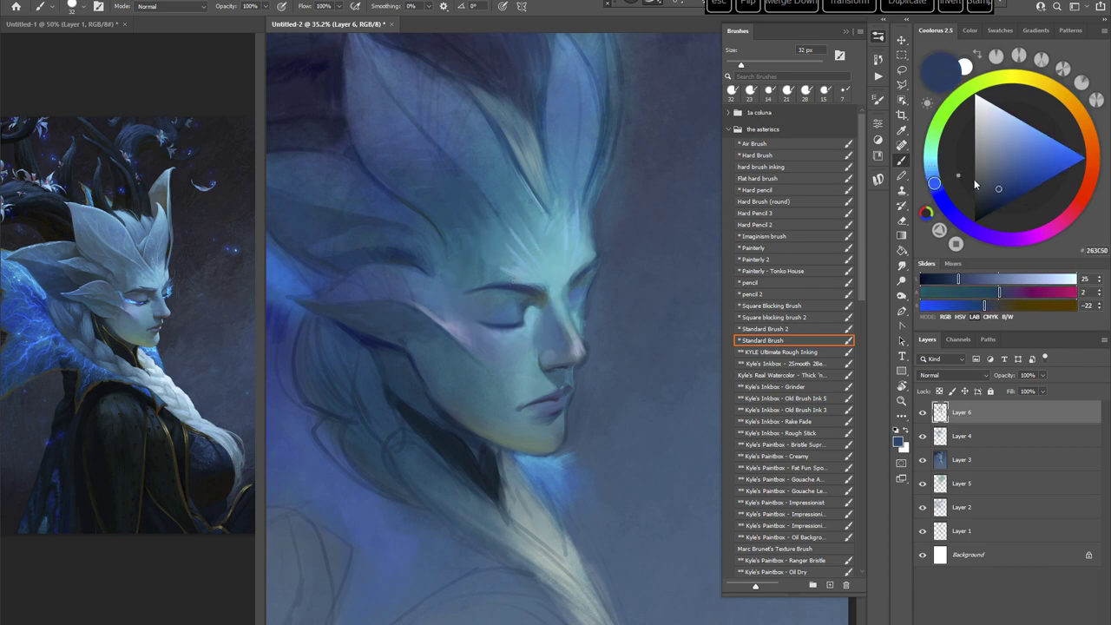
pyautogui.rightClick(614, 268)
pyautogui.click(683, 295)
pyautogui.click(588, 2)
pyautogui.moveTo(604, 263)
pyautogui.mouseDown()
pyautogui.moveTo(629, 316)
pyautogui.moveTo(590, 328)
pyautogui.mouseUp()
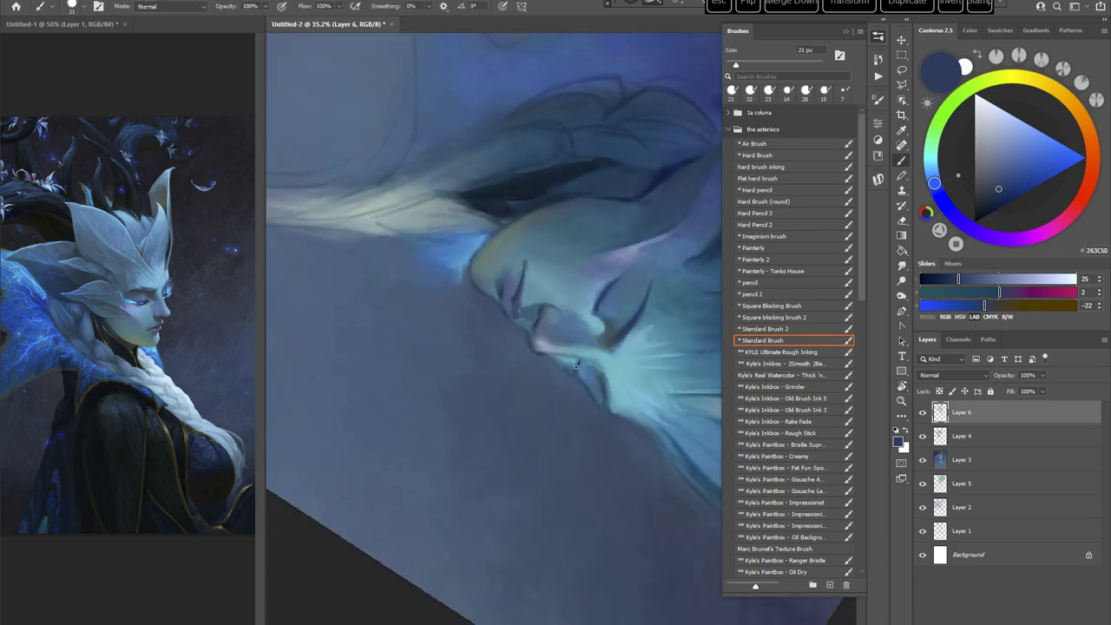
pyautogui.moveTo(577, 378)
pyautogui.mouseDown()
pyautogui.moveTo(560, 338)
pyautogui.moveTo(570, 454)
pyautogui.moveTo(651, 295)
pyautogui.moveTo(585, 360)
pyautogui.mouseUp()
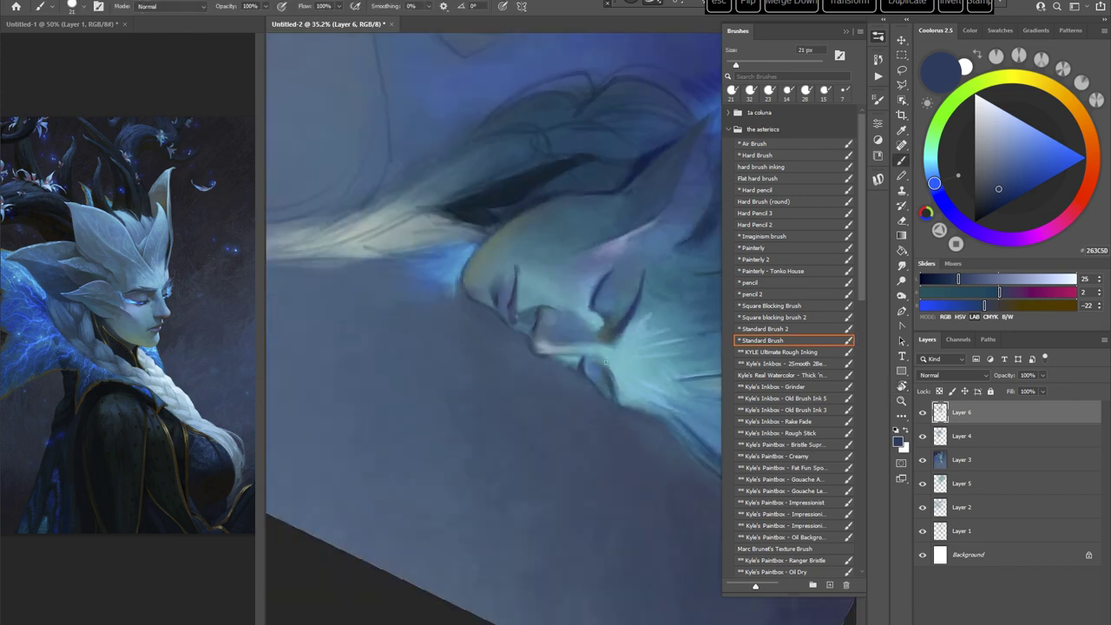
# Step: Rotate the canvas, sample dark teal #1F3536 near the eyes and paint a fine stroke on the far eyebrow with a 6 px brush
pyautogui.keyDown('alt'); pyautogui.click(584, 359); pyautogui.keyUp('alt')
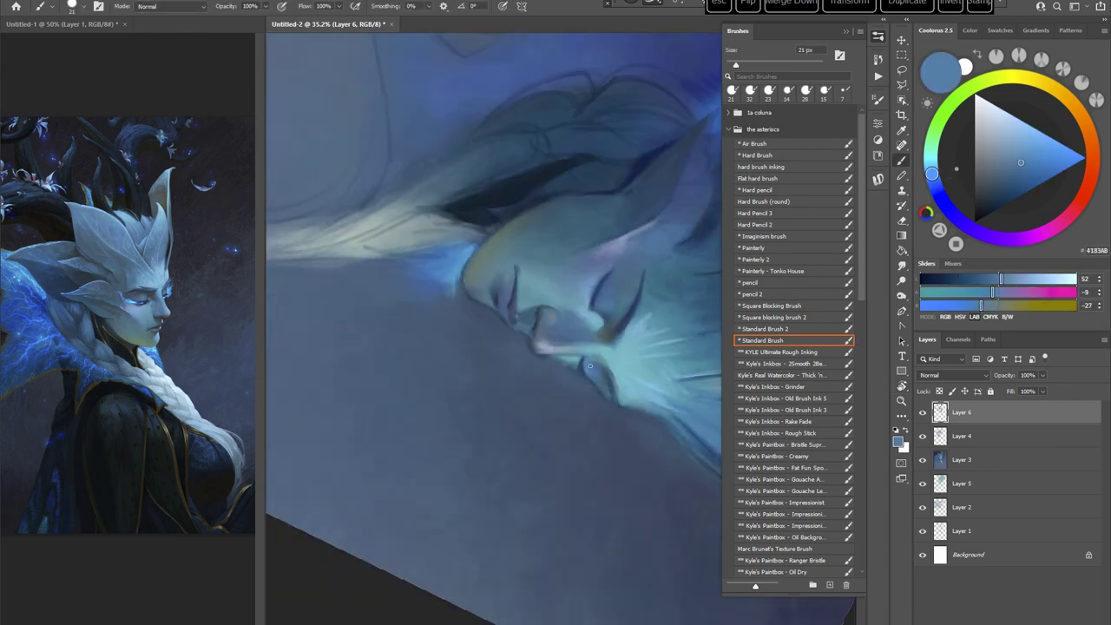
pyautogui.keyDown('alt'); pyautogui.click(590, 366); pyautogui.keyUp('alt')
pyautogui.moveTo(621, 279); pyautogui.dragTo(638, 380)
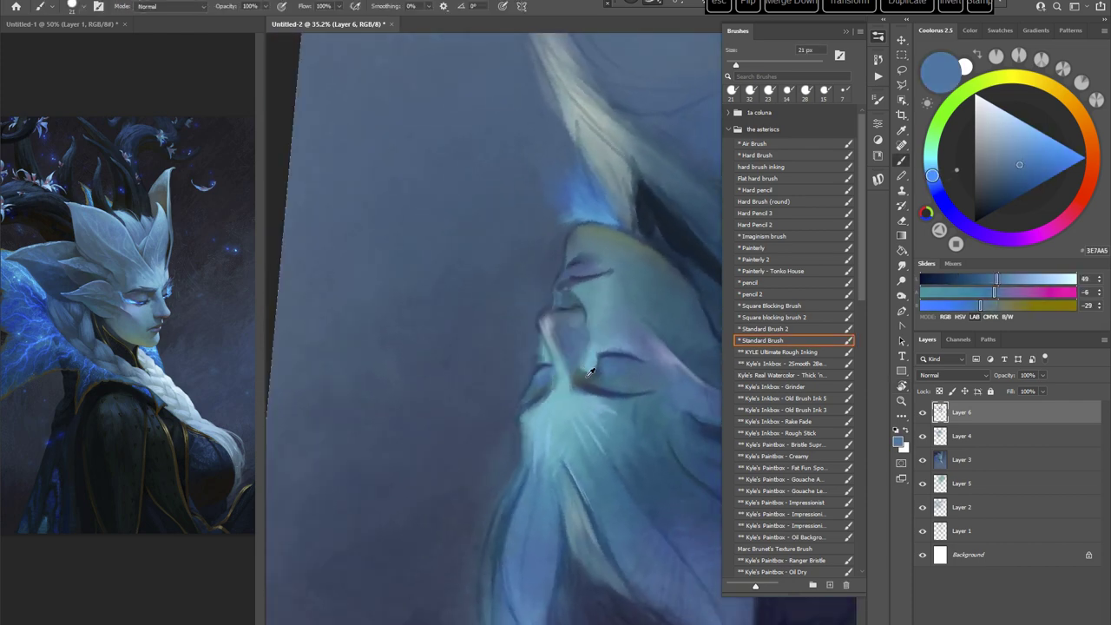
pyautogui.keyDown('alt'); pyautogui.click(582, 367); pyautogui.keyUp('alt')
pyautogui.rightClick(669, 298)
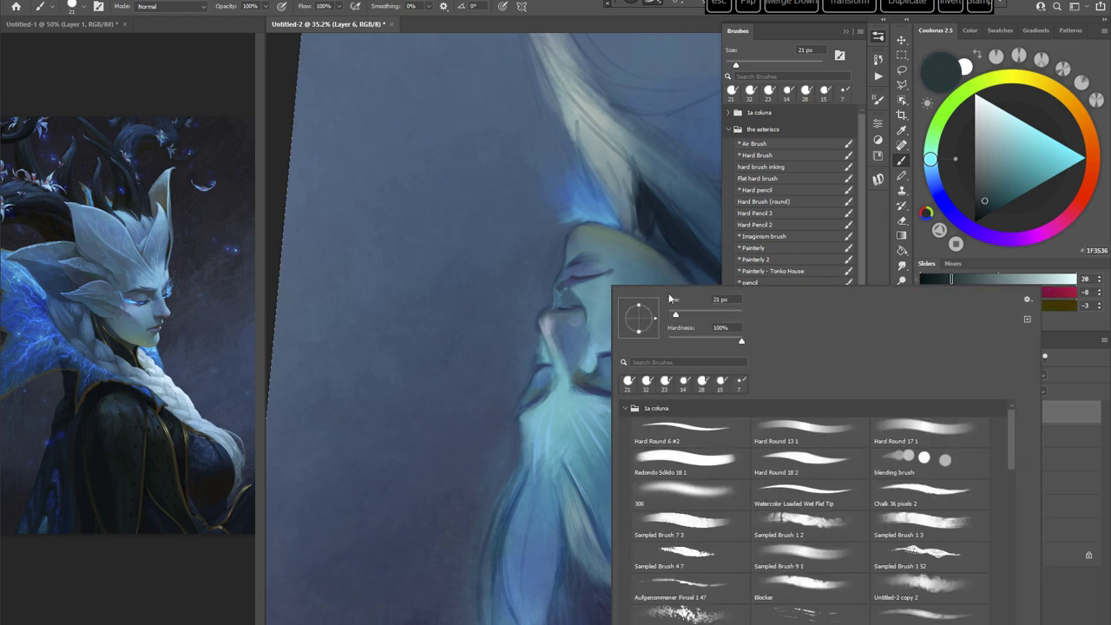
pyautogui.click(669, 310)
pyautogui.click(573, 15)
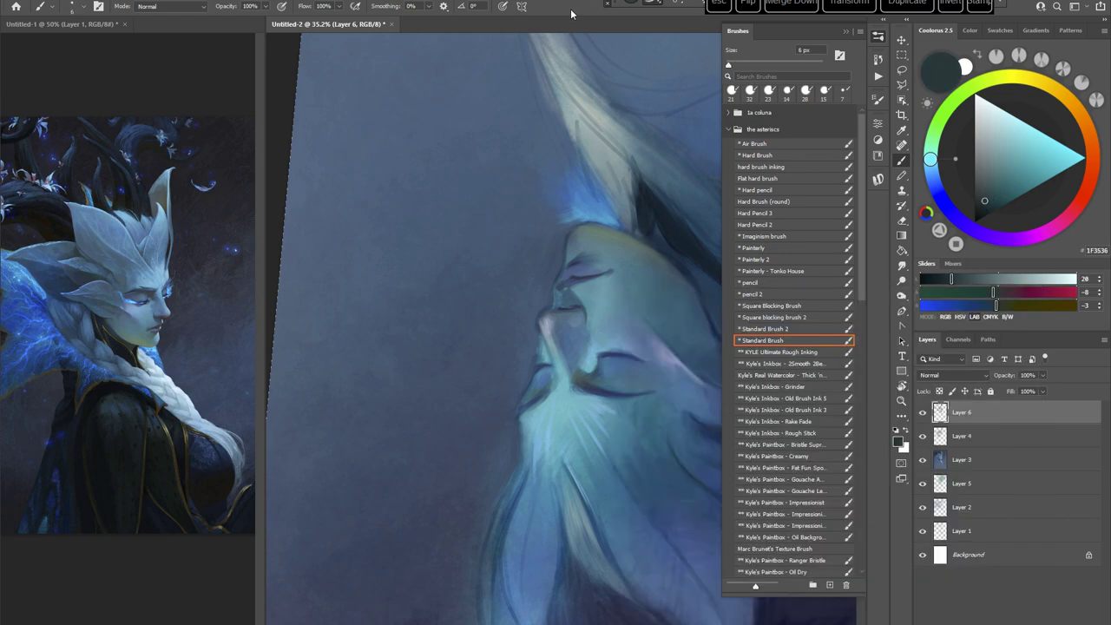
pyautogui.moveTo(542, 396); pyautogui.dragTo(547, 390)
# Step: Enlarge the brush to 14 px and strengthen the far eyebrow's dark line
pyautogui.rightClick(548, 392)
pyautogui.click(670, 315)
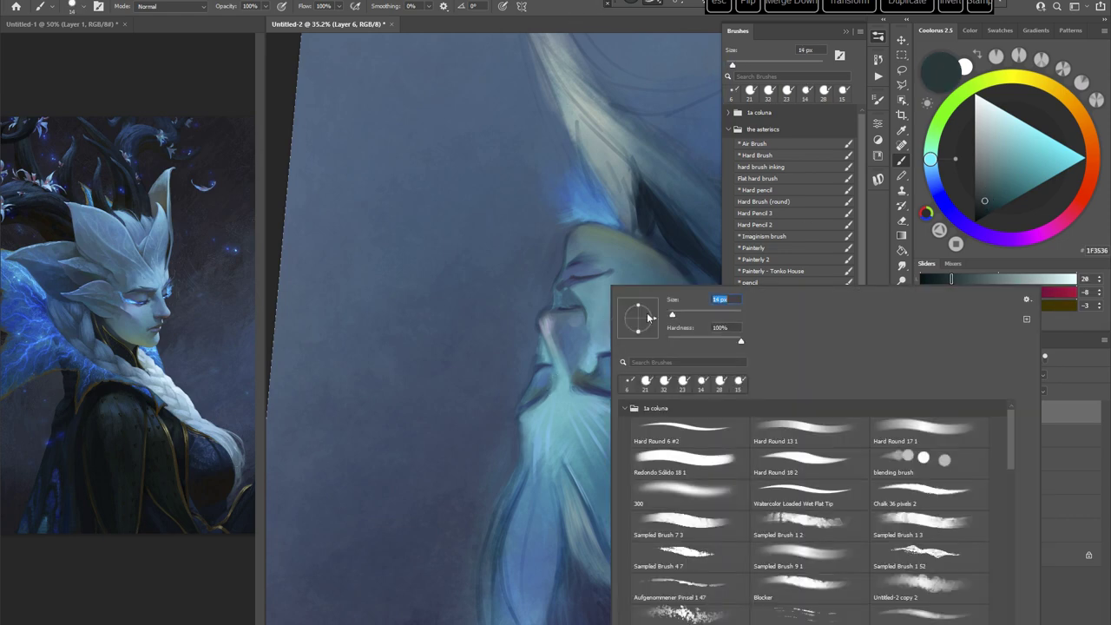
pyautogui.click(546, 391)
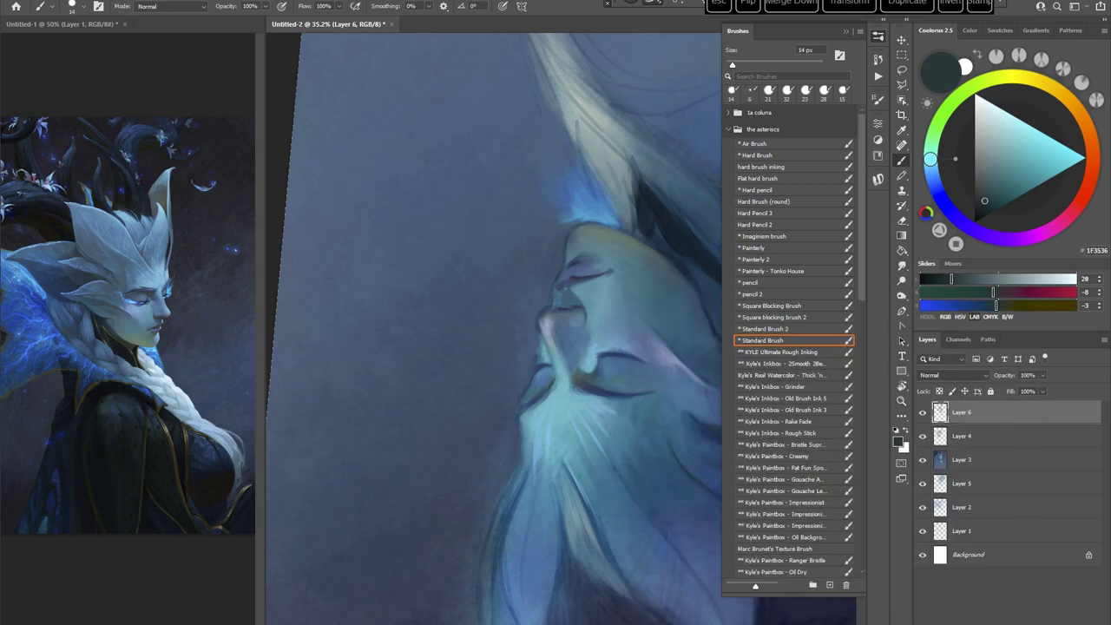
pyautogui.press('Escape')
# Step: Rotate the canvas and refine the far eye's inner corner beside the nose with a 31 px brush, sampling #2A4F54 and a lighter cyan
pyautogui.press('r')
pyautogui.moveTo(614, 314)
pyautogui.mouseDown()
pyautogui.moveTo(627, 352)
pyautogui.moveTo(628, 337)
pyautogui.mouseUp()
pyautogui.rightClick(627, 330)
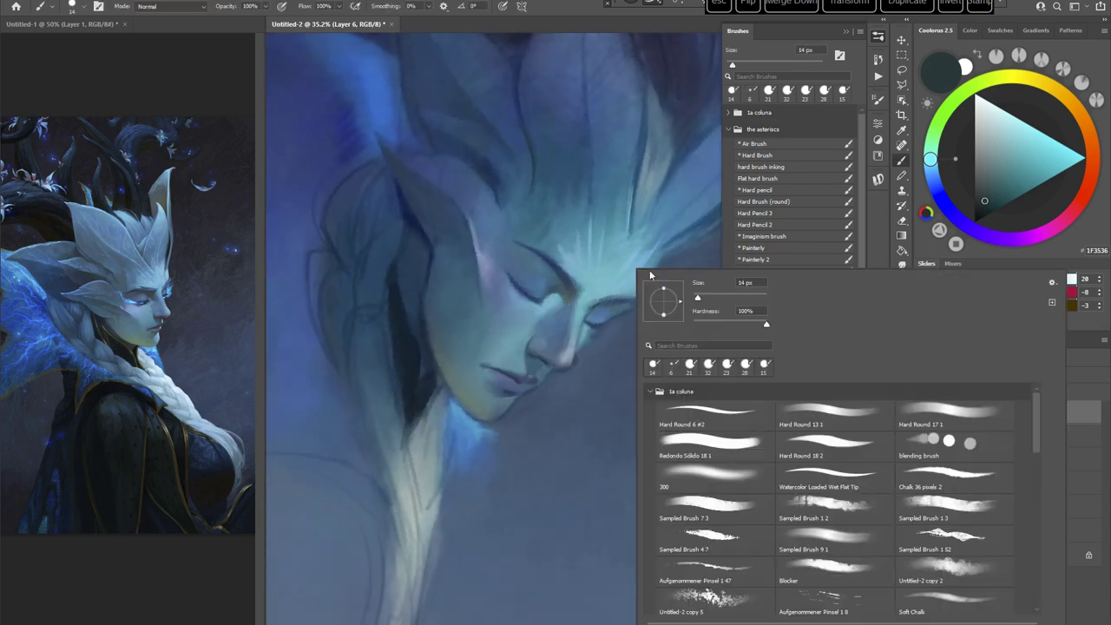
pyautogui.click(704, 298)
pyautogui.press('Return')
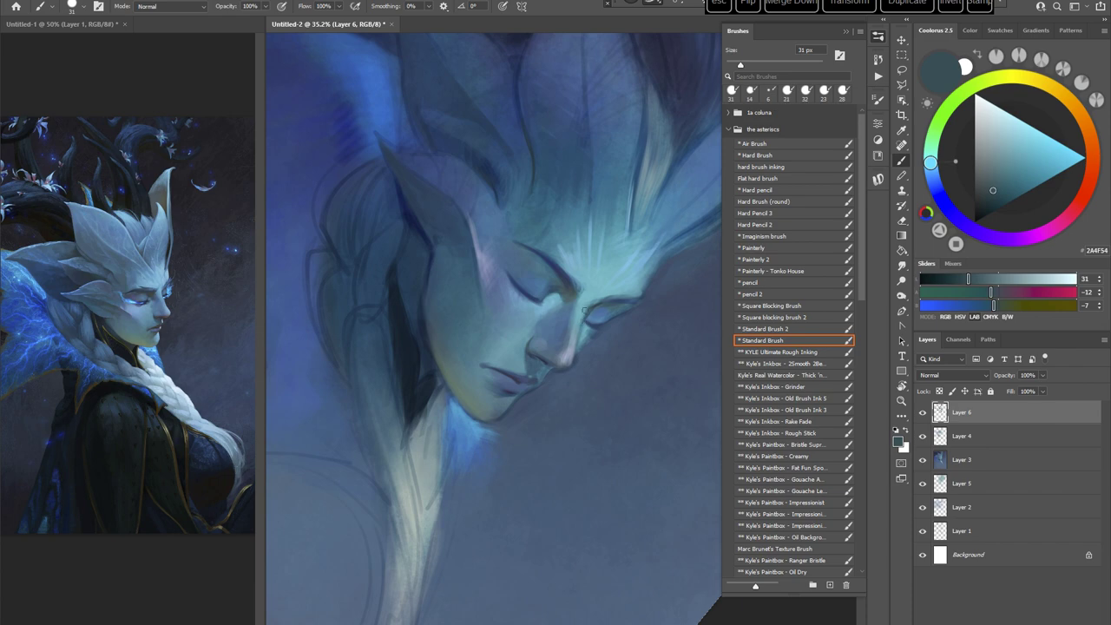
pyautogui.keyDown('alt'); pyautogui.click(572, 344); pyautogui.keyUp('alt')
pyautogui.keyDown('alt'); pyautogui.click(590, 334); pyautogui.keyUp('alt')
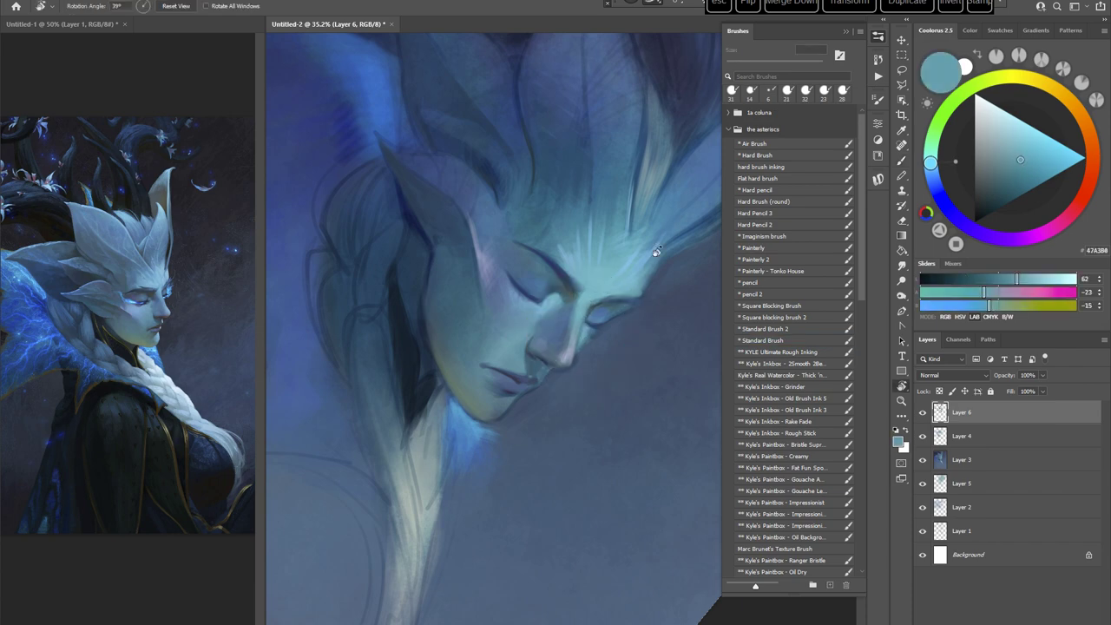
# Step: Clean up the face contour between nose and far eye on the rotated canvas with a 42 px brush and sampled blues such as #33516A
pyautogui.moveTo(590, 334); pyautogui.dragTo(593, 269)
pyautogui.rightClick(593, 268)
pyautogui.write('42')
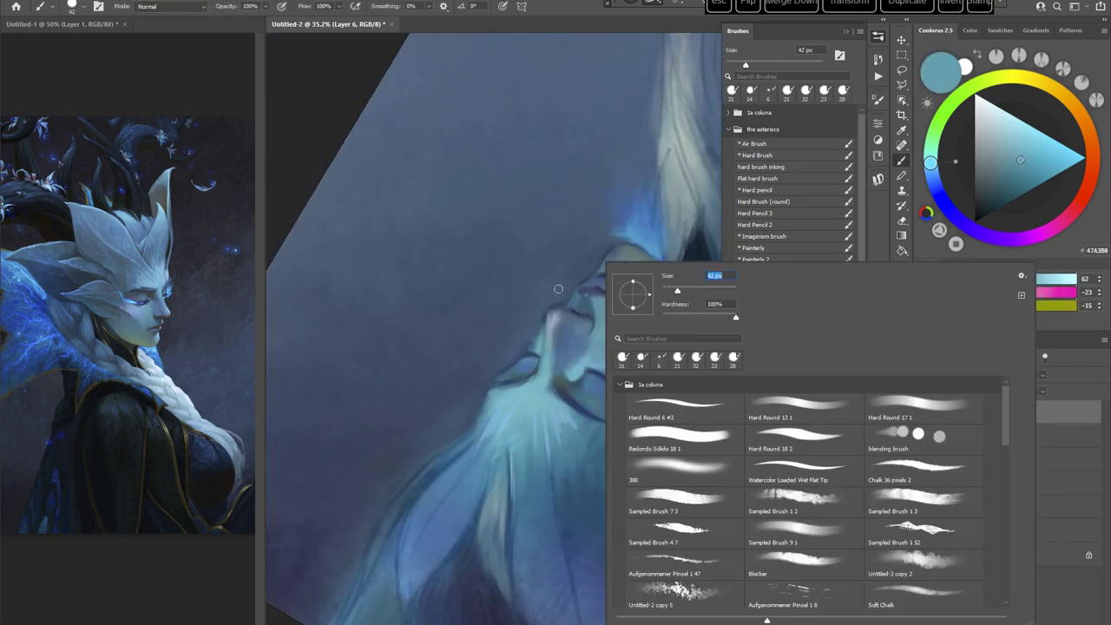
pyautogui.press('Return')
pyautogui.keyDown('alt'); pyautogui.click(542, 330); pyautogui.keyUp('alt')
pyautogui.keyDown('alt'); pyautogui.click(522, 353); pyautogui.keyUp('alt')
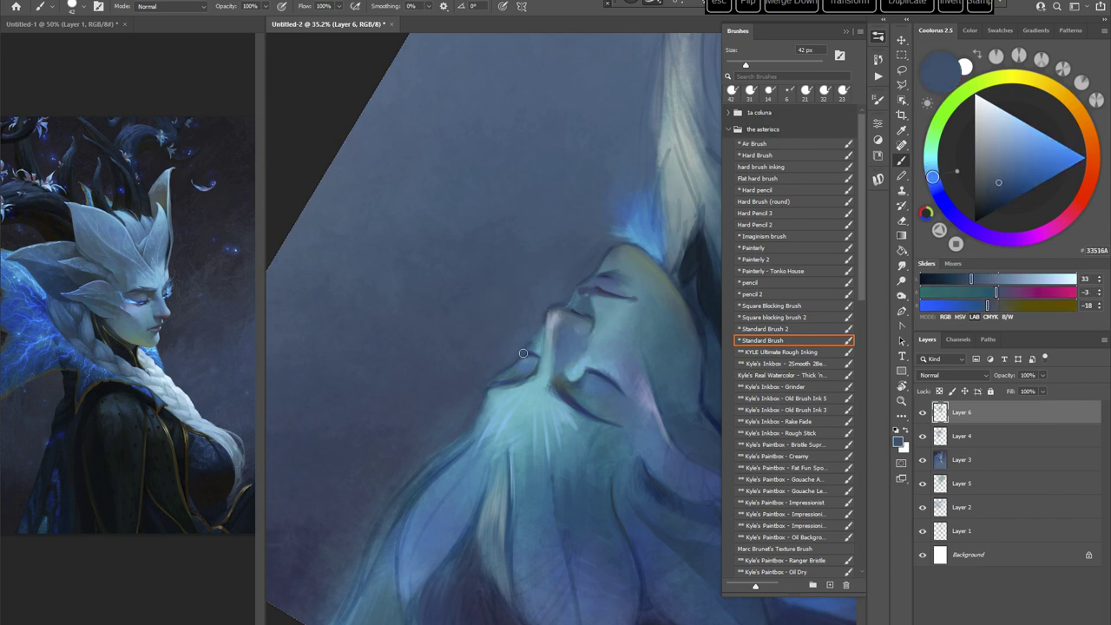
pyautogui.keyDown('alt'); pyautogui.click(543, 316); pyautogui.keyUp('alt')
# Step: Rotate the canvas and tidy the nose and upper lip profile with sampled background blues #3D5973 and #395771
pyautogui.press('Escape')
pyautogui.press('r')
pyautogui.moveTo(623, 300); pyautogui.dragTo(630, 337)
pyautogui.keyDown('alt'); pyautogui.click(605, 327); pyautogui.keyUp('alt')
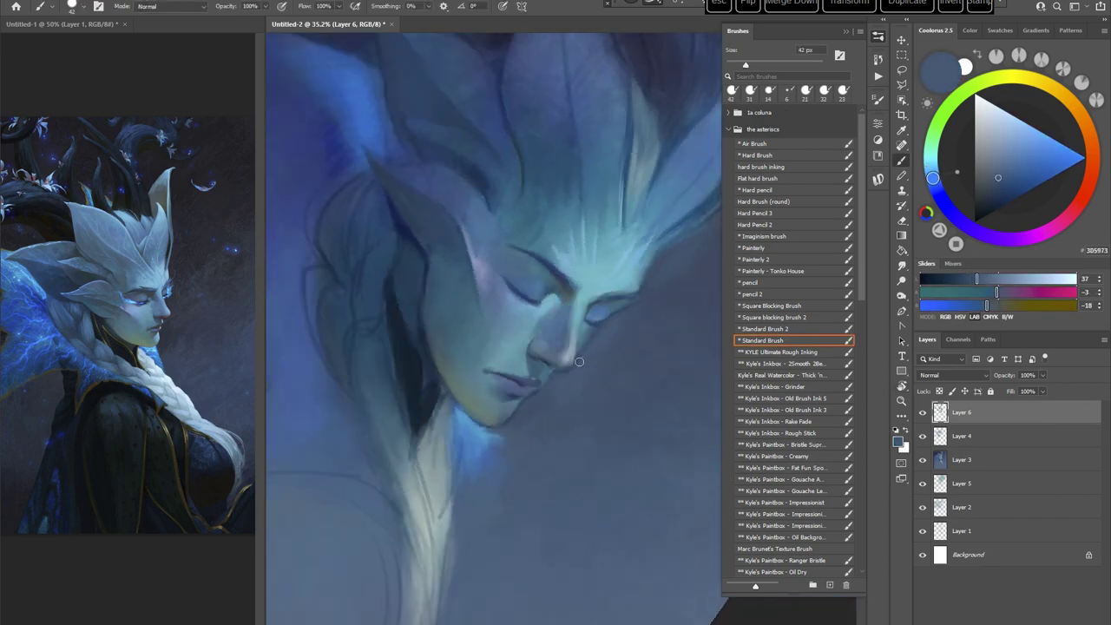
pyautogui.keyDown('alt'); pyautogui.click(580, 356); pyautogui.keyUp('alt')
pyautogui.keyDown('alt'); pyautogui.click(555, 373); pyautogui.keyUp('alt')
pyautogui.keyDown('alt'); pyautogui.click(554, 370); pyautogui.keyUp('alt')
pyautogui.press('Escape')
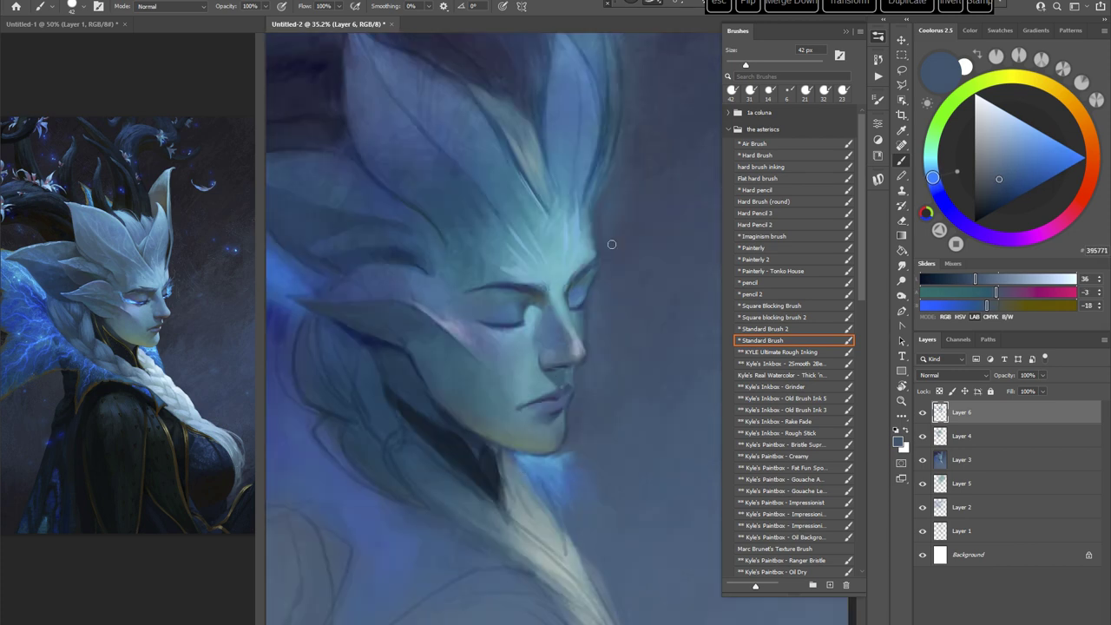
# Step: Reduce the brush to 26 px and refine the far eye and brow with #27486C and sampled cyan #5EBBC6
pyautogui.rightClick(625, 246)
pyautogui.press('Escape')
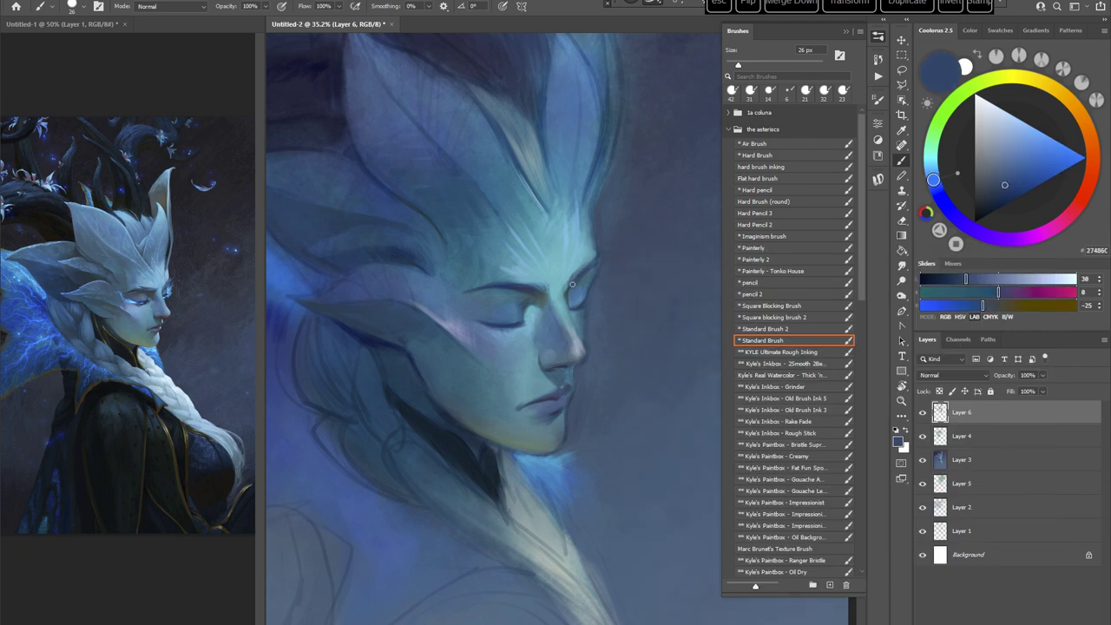
pyautogui.keyDown('alt'); pyautogui.click(575, 262); pyautogui.keyUp('alt')
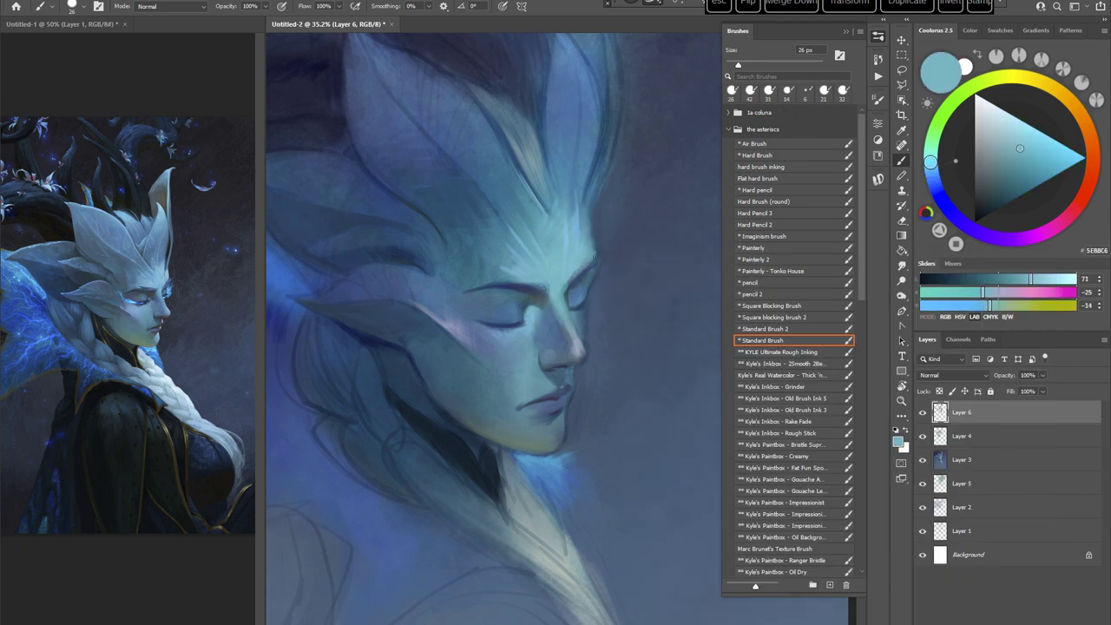
pyautogui.keyDown('alt'); pyautogui.click(545, 280); pyautogui.keyUp('alt')
pyautogui.keyDown('alt'); pyautogui.click(587, 286); pyautogui.keyUp('alt')
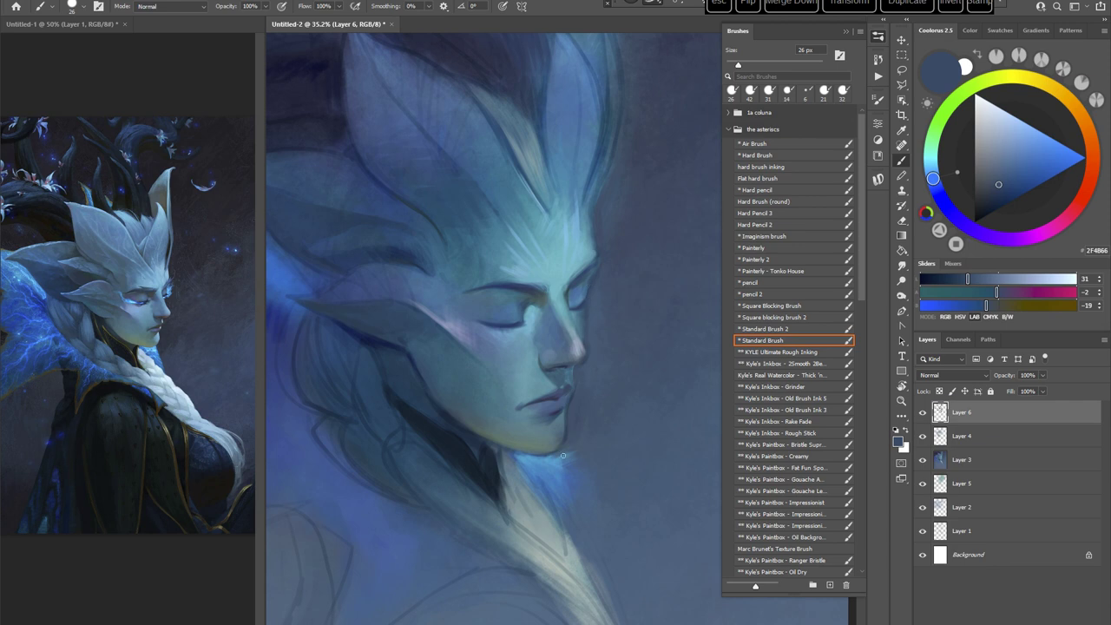
# Step: Sample muted violet-blue beside the near eye and paint the upper cheek along the ear with a 36 px brush
pyautogui.keyDown('alt'); pyautogui.click(474, 331); pyautogui.keyUp('alt')
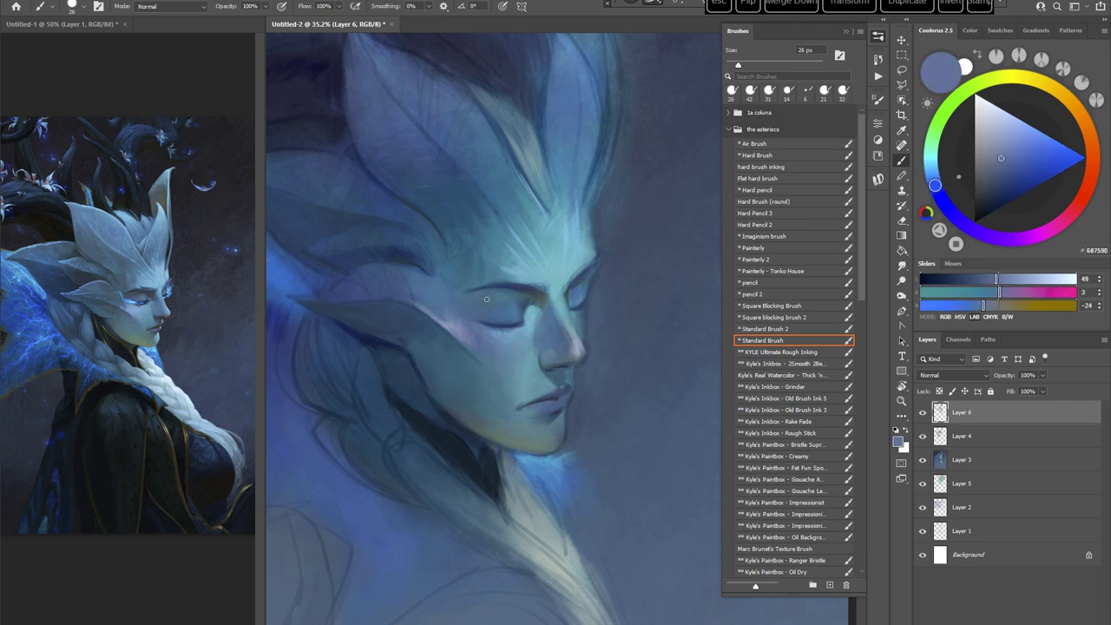
pyautogui.keyDown('alt'); pyautogui.click(460, 329); pyautogui.keyUp('alt')
pyautogui.rightClick(539, 284)
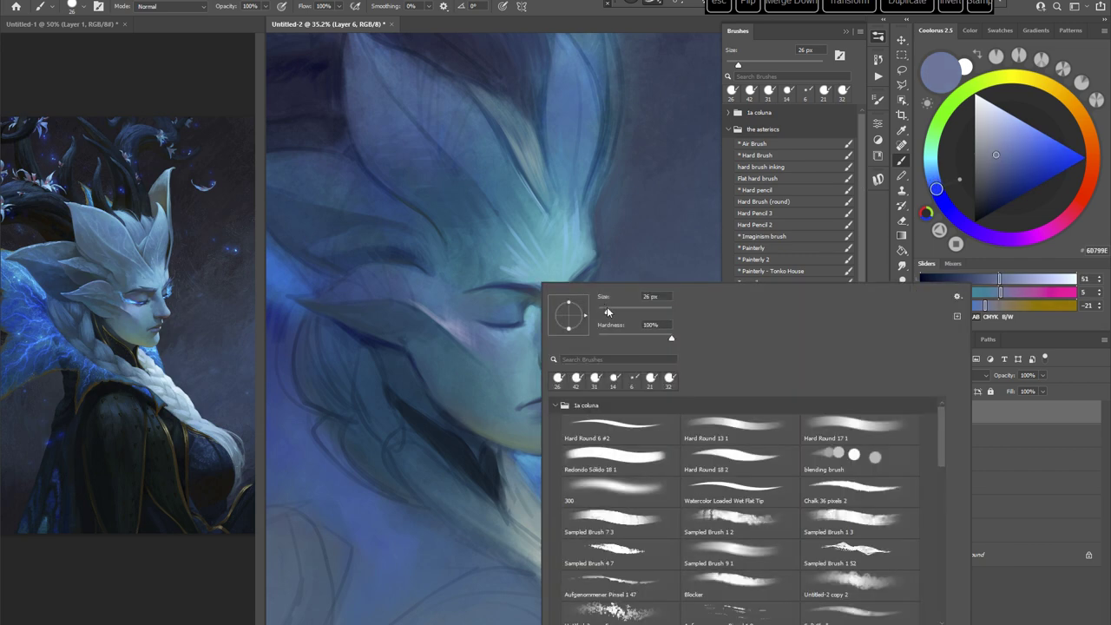
pyautogui.moveTo(606, 311); pyautogui.dragTo(611, 311)
pyautogui.moveTo(459, 332); pyautogui.dragTo(463, 343)
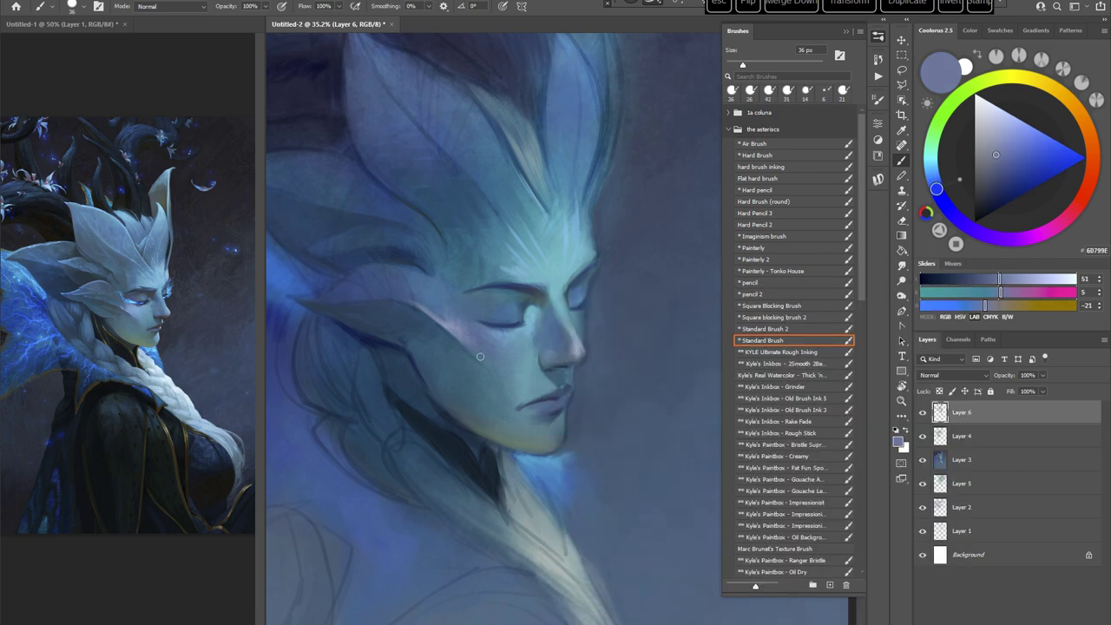
# Step: Enlarge the brush to 62 px, shift the colour to violet #8987A7 and build up the cheek's blush, rotating the canvas
pyautogui.rightClick(522, 279)
pyautogui.moveTo(648, 278); pyautogui.dragTo(692, 277)
pyautogui.press('Return')
pyautogui.click(946, 209)
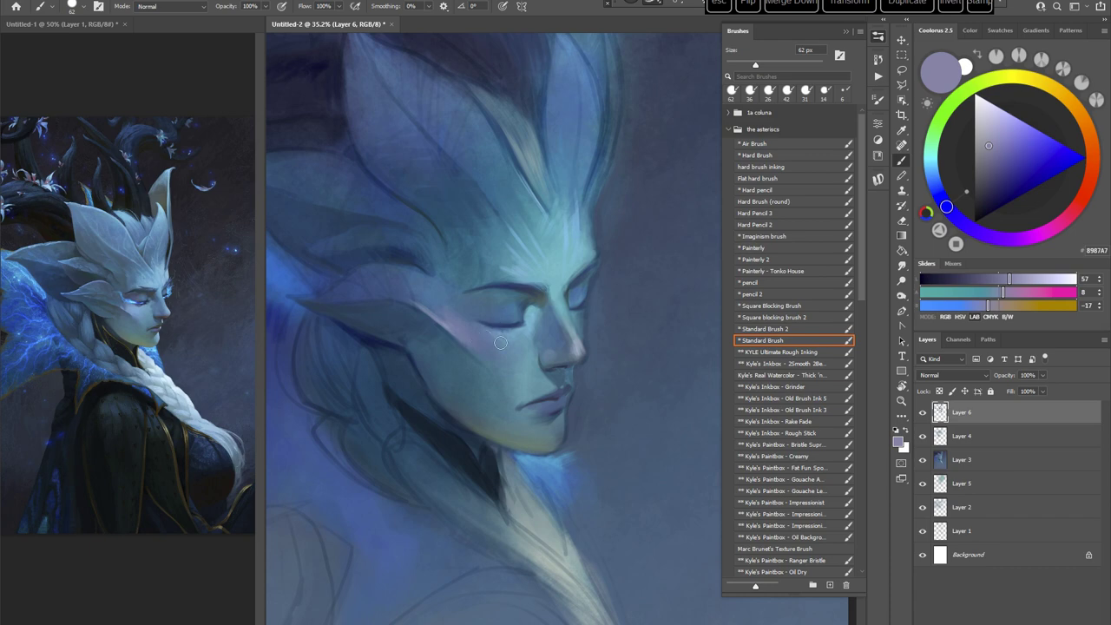
pyautogui.press('r')
pyautogui.moveTo(627, 234)
pyautogui.mouseDown()
pyautogui.moveTo(607, 286)
pyautogui.moveTo(627, 342)
pyautogui.moveTo(687, 324)
pyautogui.moveTo(574, 232)
pyautogui.mouseUp()
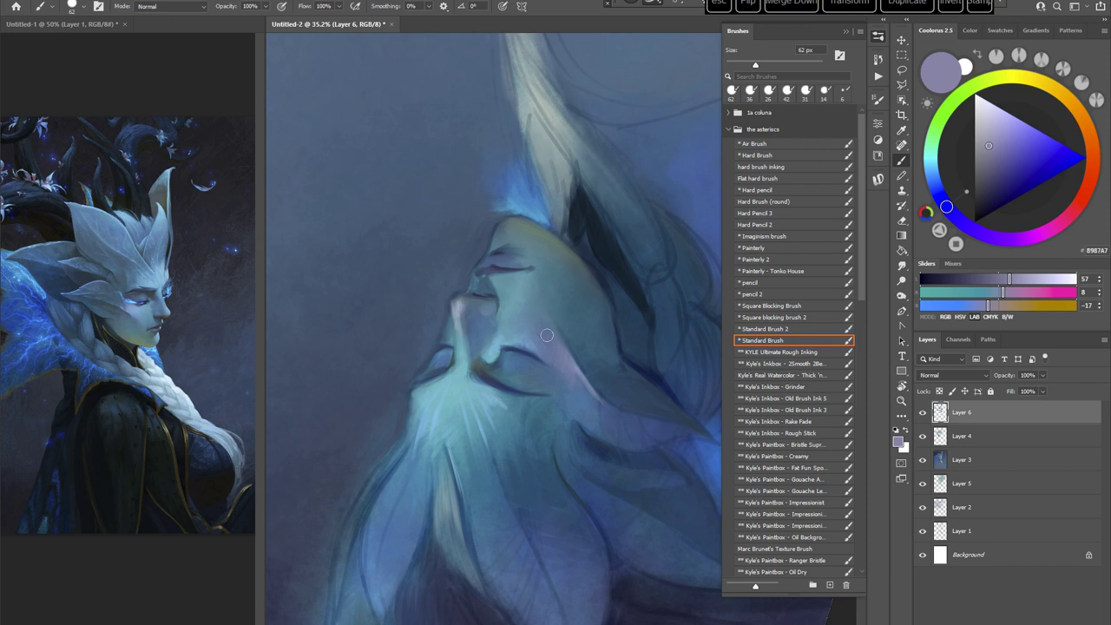
pyautogui.press('Escape')
# Step: Rotate the canvas and blend the cheek's blush into the surrounding skin with sampled blue #5586A0
pyautogui.press('r')
pyautogui.moveTo(652, 282); pyautogui.dragTo(642, 338)
pyautogui.keyDown('alt'); pyautogui.click(591, 338); pyautogui.keyUp('alt')
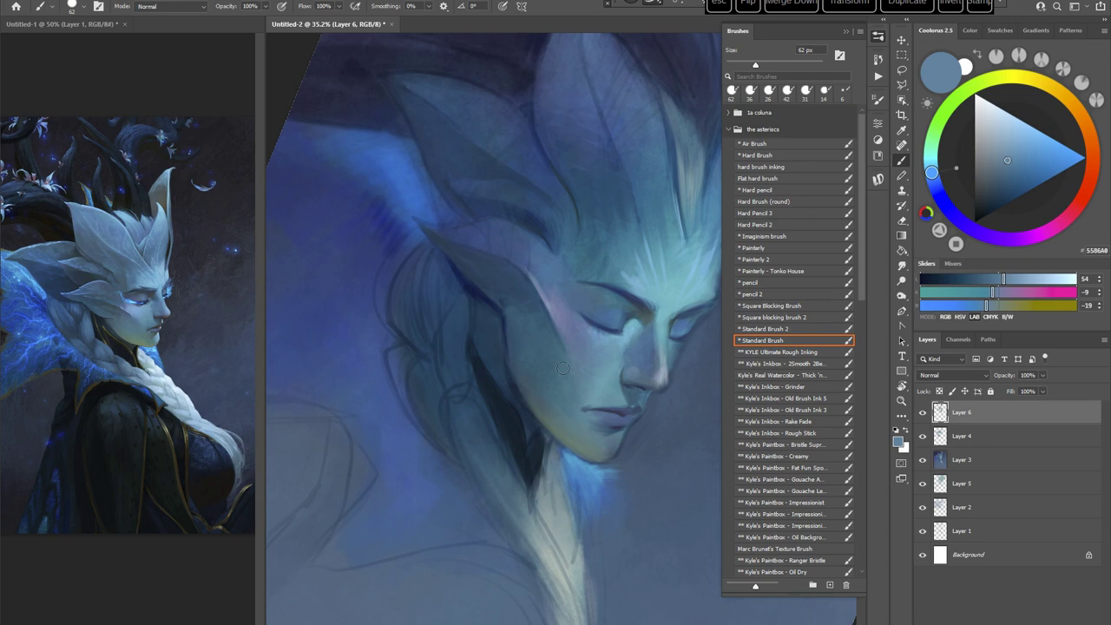
# Step: Turn the face sideways, sample the cheek's tone, lighten it to soft periwinkle and paint the cheekbone beside the ear
pyautogui.press('r')
pyautogui.moveTo(667, 274); pyautogui.dragTo(538, 332)
pyautogui.press('r')
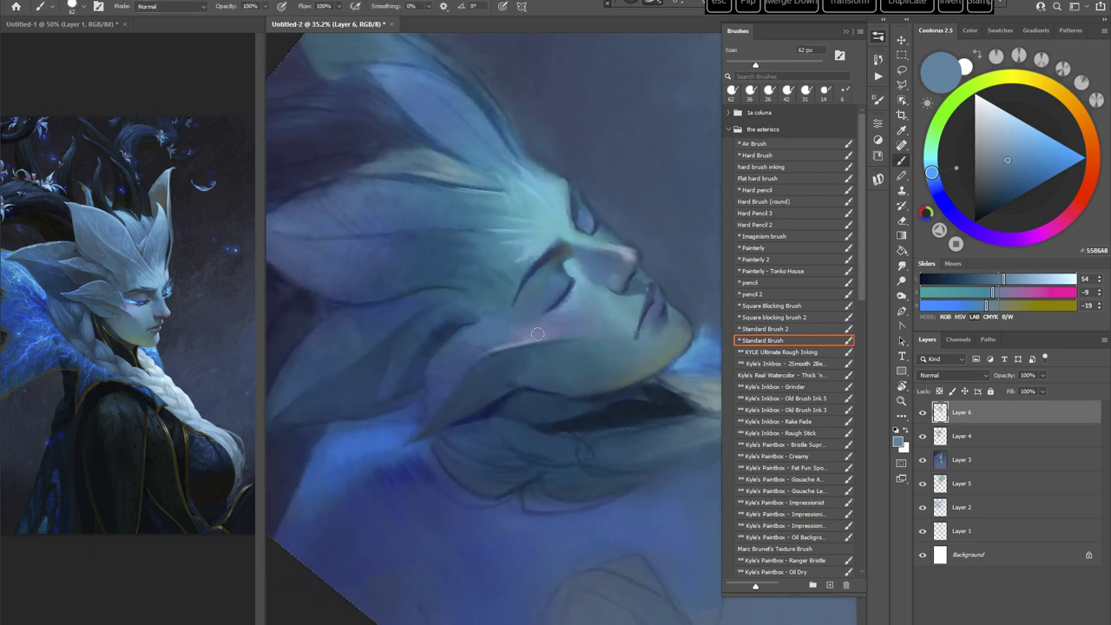
pyautogui.keyDown('alt'); pyautogui.click(534, 337); pyautogui.keyUp('alt')
pyautogui.click(1000, 145)
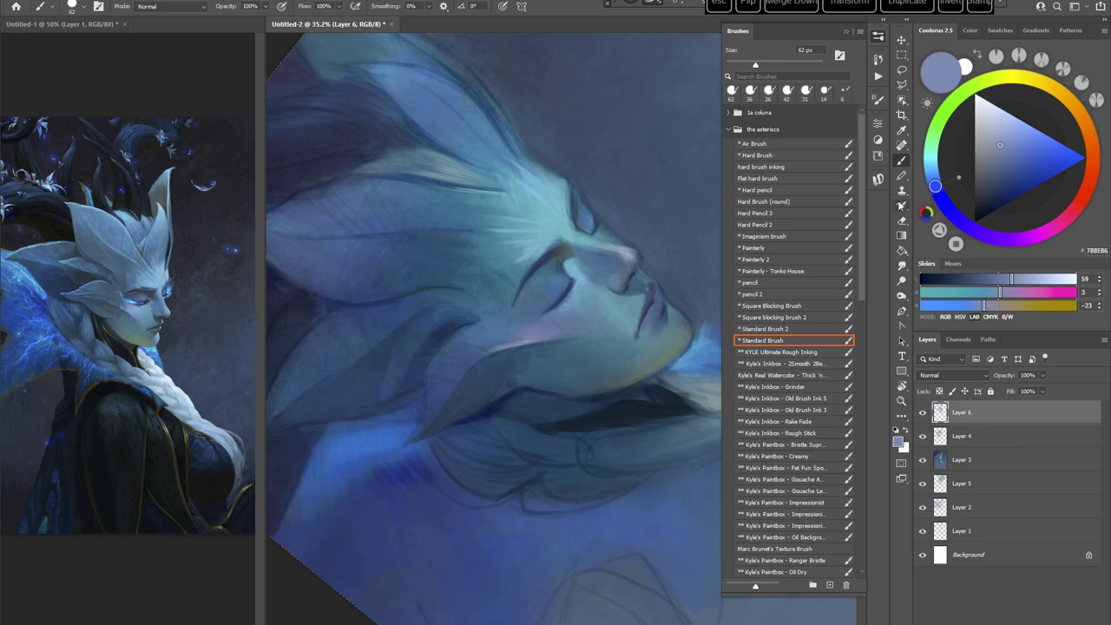
pyautogui.press('space')
pyautogui.moveTo(550, 295); pyautogui.dragTo(529, 274)
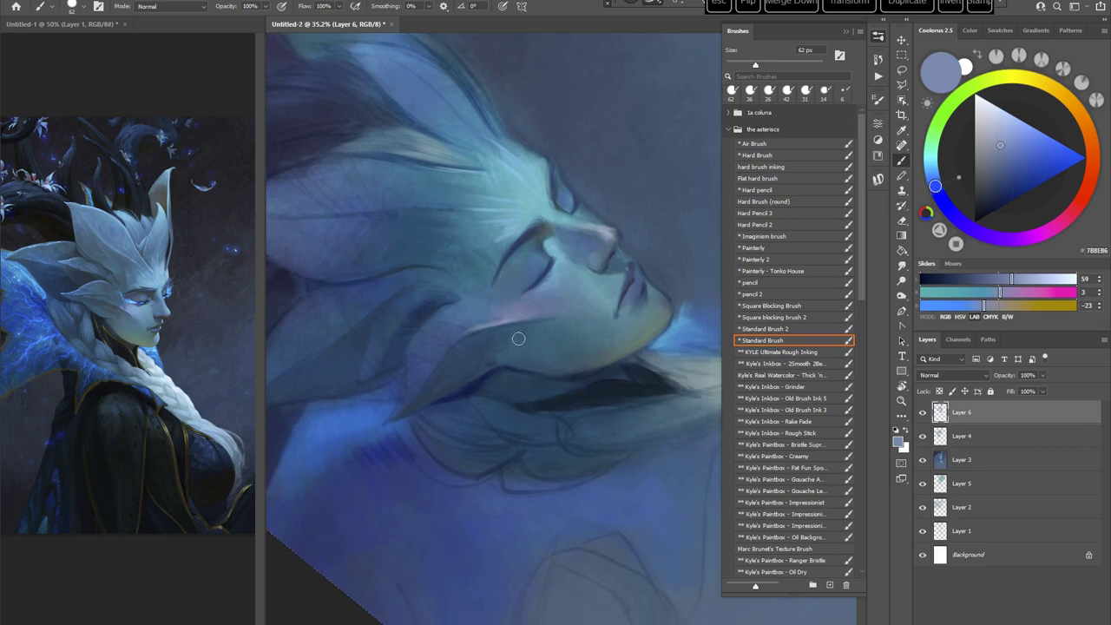
# Step: Reduce the brush to 17 px and sharpen the light edge where the cheek meets the ear
pyautogui.rightClick(626, 231)
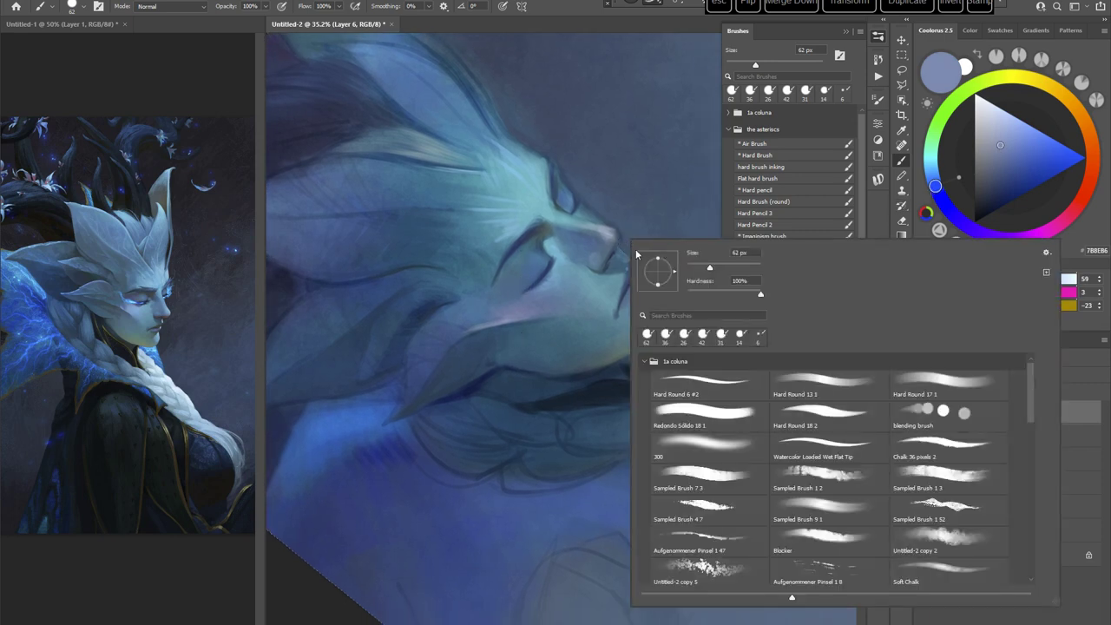
pyautogui.click(691, 266)
pyautogui.click(581, 9)
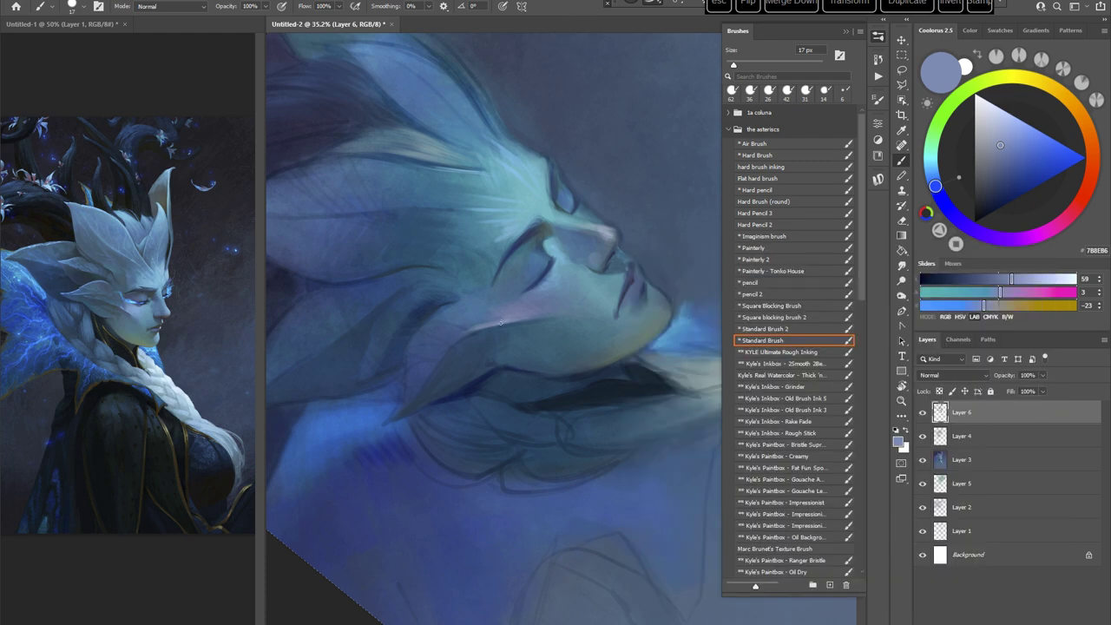
pyautogui.click(999, 147)
# Step: Rework the temple along the ear's front edge from rotated views with sampled blues #3E6A94 and #3A7198
pyautogui.press('r')
pyautogui.moveTo(649, 347); pyautogui.dragTo(577, 351)
pyautogui.press('space')
pyautogui.keyDown('alt'); pyautogui.click(539, 236); pyautogui.keyUp('alt')
pyautogui.keyDown('alt'); pyautogui.click(534, 224); pyautogui.keyUp('alt')
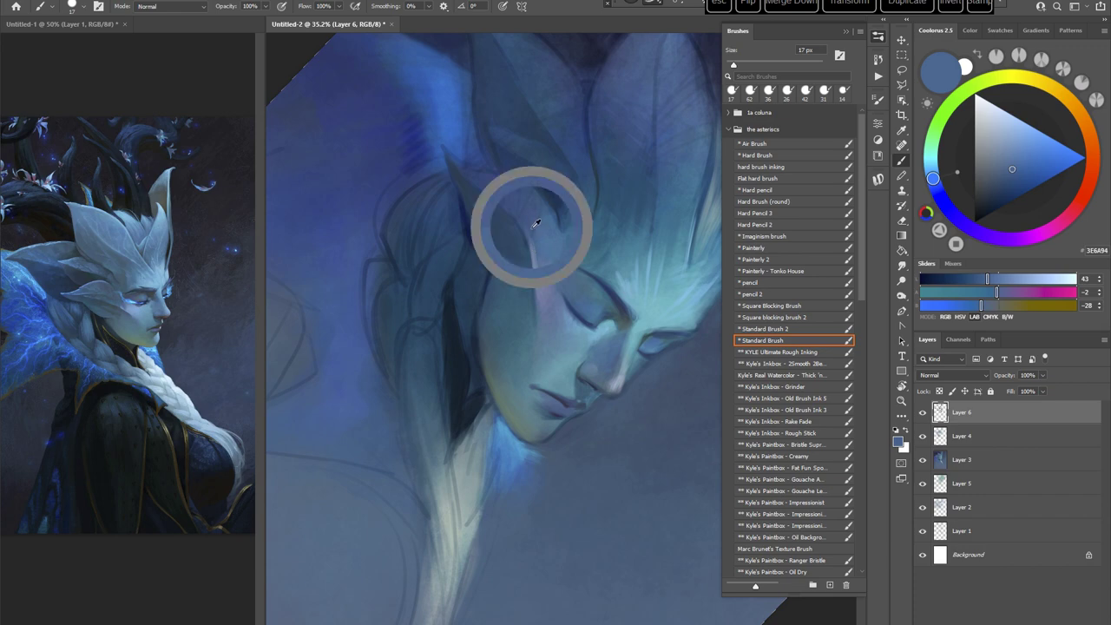
pyautogui.press('r')
pyautogui.moveTo(614, 233); pyautogui.dragTo(653, 265)
pyautogui.keyDown('alt'); pyautogui.click(576, 242); pyautogui.keyUp('alt')
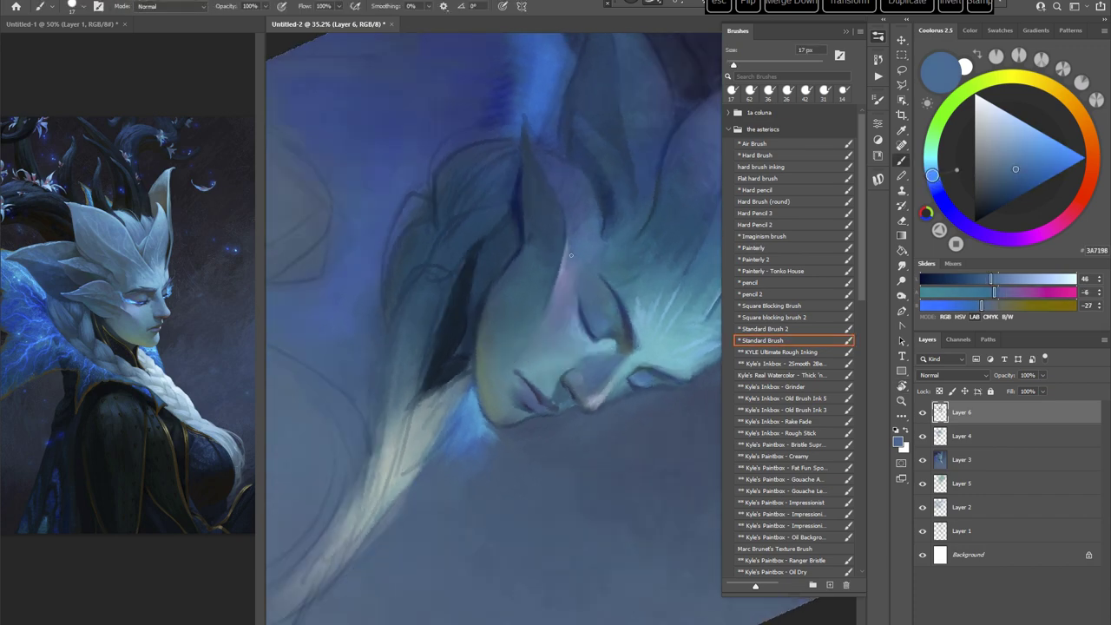
pyautogui.keyDown('alt'); pyautogui.click(565, 260); pyautogui.keyUp('alt')
# Step: Rotate the canvas, sample #7488AB from the cheek and lighten it to #7D93BD for the ear's edge
pyautogui.press('r')
pyautogui.moveTo(569, 257); pyautogui.dragTo(639, 365)
pyautogui.keyDown('alt'); pyautogui.click(627, 387); pyautogui.keyUp('alt')
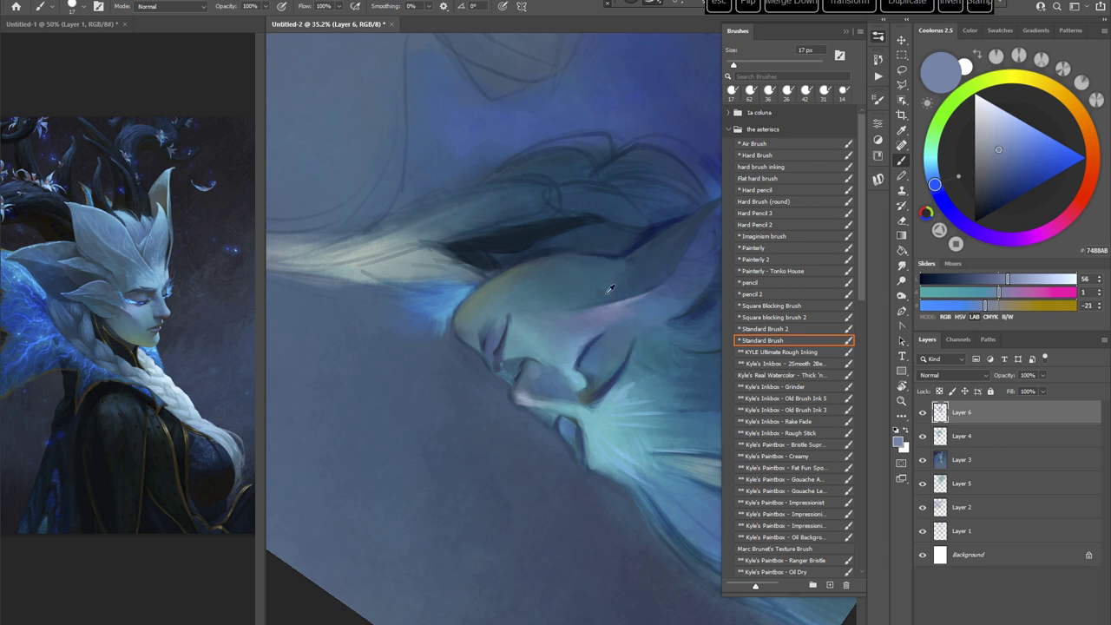
pyautogui.click(1002, 143)
# Step: Turn the face sideways and paint a thin light stroke along the ear's front edge with a 15 px brush
pyautogui.moveTo(639, 243); pyautogui.dragTo(531, 418)
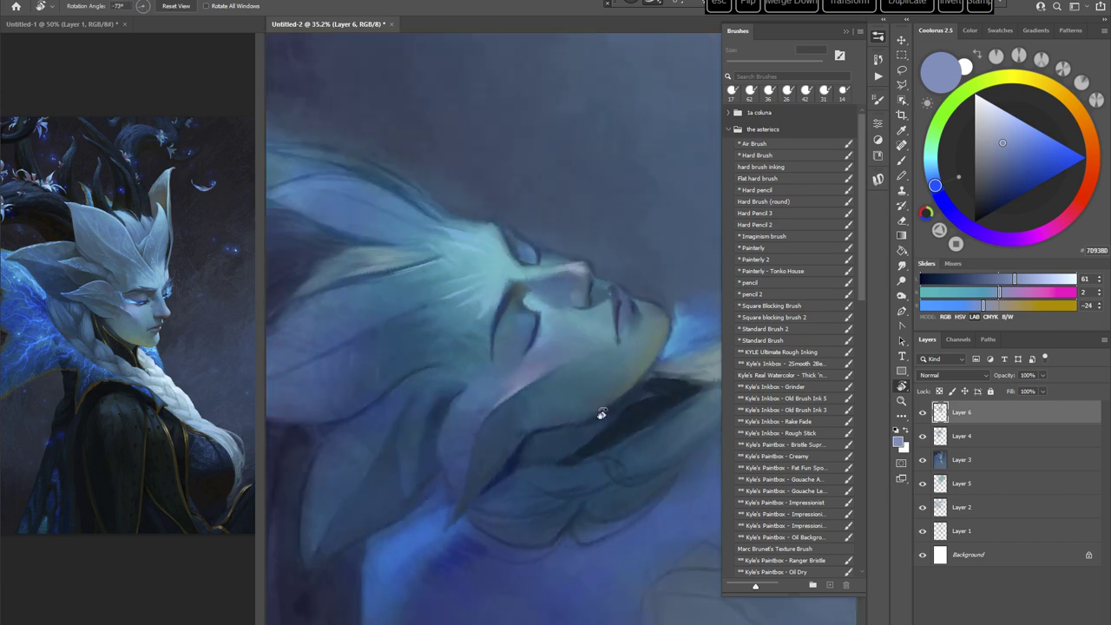
pyautogui.moveTo(599, 411); pyautogui.dragTo(565, 353)
pyautogui.rightClick(553, 191)
pyautogui.moveTo(616, 219); pyautogui.dragTo(615, 218)
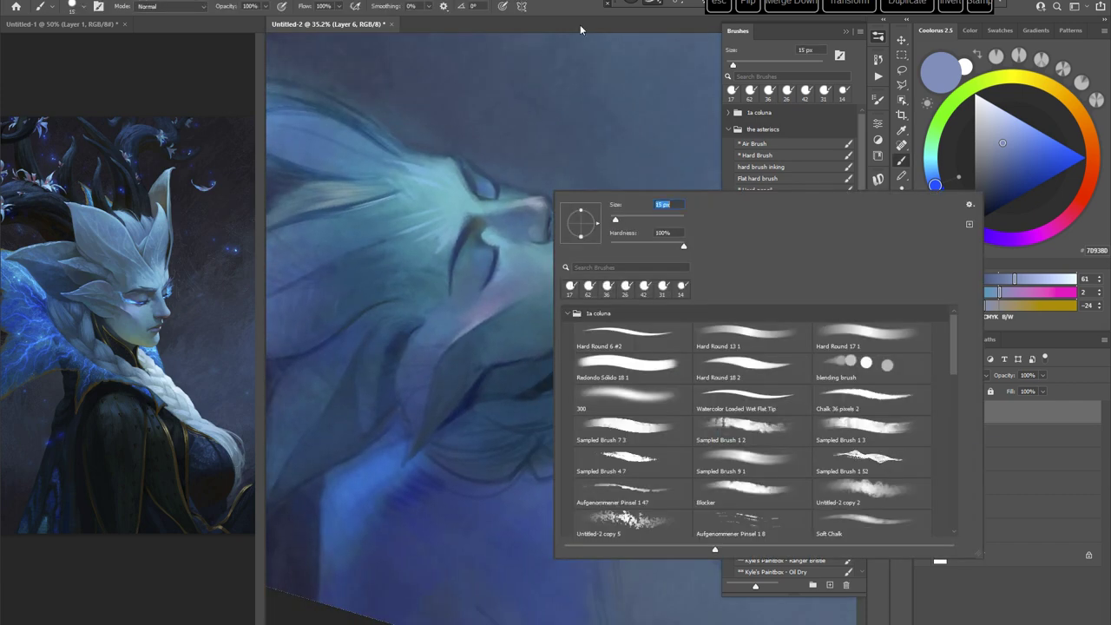
pyautogui.click(583, 11)
pyautogui.moveTo(468, 330); pyautogui.dragTo(483, 319)
# Step: Rotate the canvas upright, enlarge the brush to 37 px and blend the temple above the ear with sampled blues such as #3F759E
pyautogui.moveTo(530, 234)
pyautogui.mouseDown()
pyautogui.moveTo(635, 272)
pyautogui.moveTo(634, 315)
pyautogui.moveTo(558, 340)
pyautogui.mouseUp()
pyautogui.rightClick(539, 235)
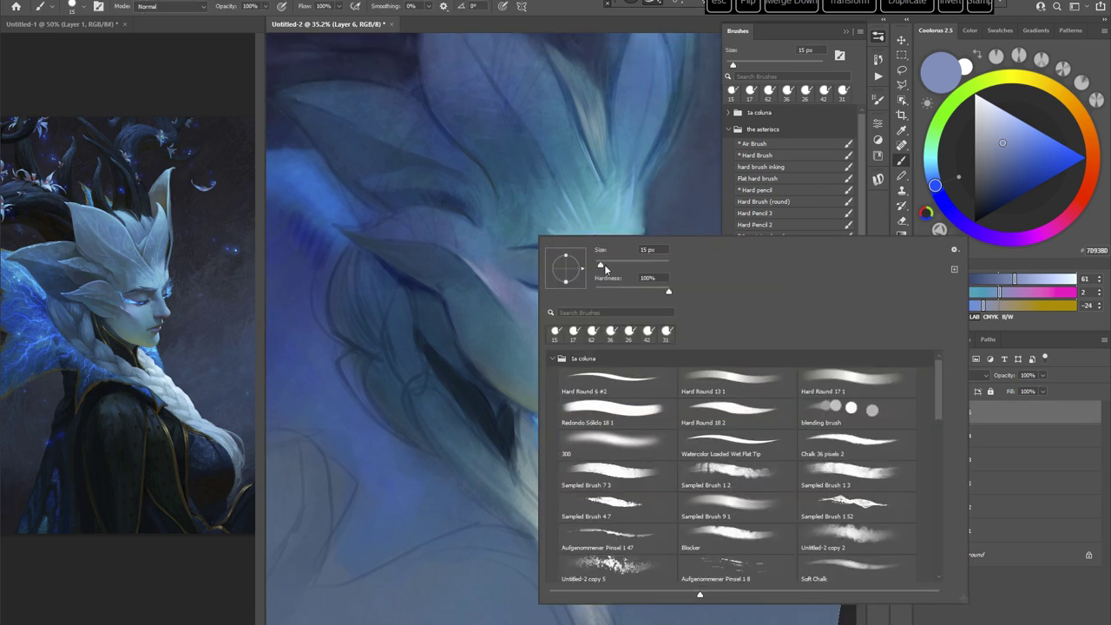
pyautogui.moveTo(602, 266); pyautogui.dragTo(610, 265)
pyautogui.click(478, 251)
pyautogui.keyDown('alt'); pyautogui.click(479, 256); pyautogui.keyUp('alt')
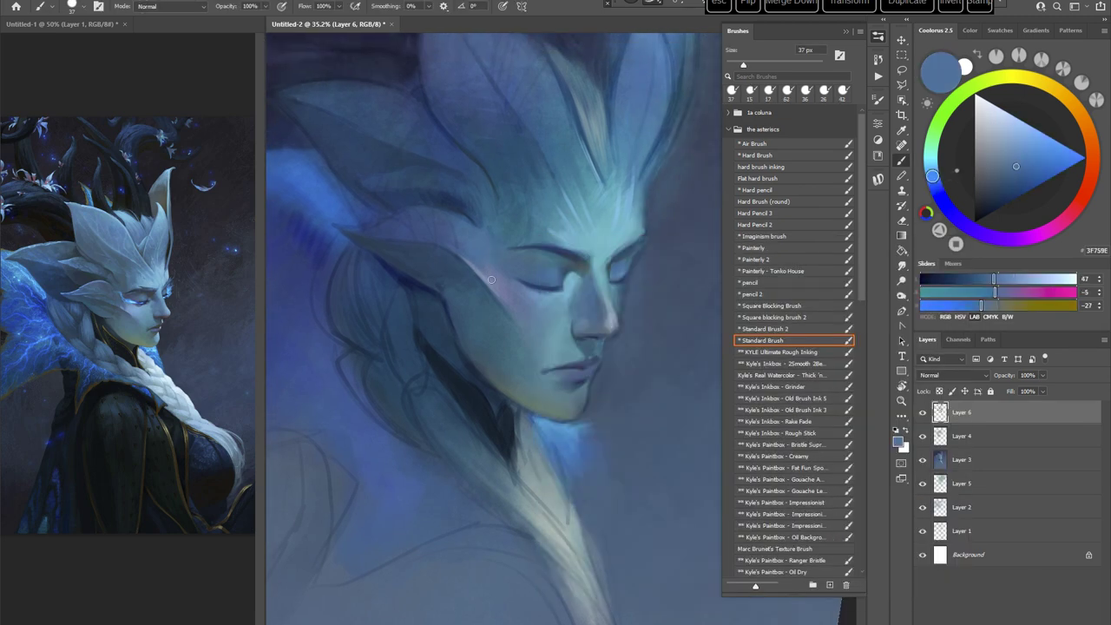
pyautogui.keyDown('alt'); pyautogui.click(475, 252); pyautogui.keyUp('alt')
pyautogui.keyDown('alt'); pyautogui.click(488, 252); pyautogui.keyUp('alt')
pyautogui.keyDown('alt'); pyautogui.click(473, 246); pyautogui.keyUp('alt')
# Step: Rotate the canvas and shade the pointed ear with sampled dark blue #275972
pyautogui.press('r')
pyautogui.moveTo(569, 235); pyautogui.dragTo(616, 349)
pyautogui.keyDown('alt'); pyautogui.click(509, 275); pyautogui.keyUp('alt')
pyautogui.press('r')
pyautogui.moveTo(538, 212)
pyautogui.mouseDown()
pyautogui.moveTo(599, 286)
pyautogui.moveTo(580, 260)
pyautogui.mouseUp()
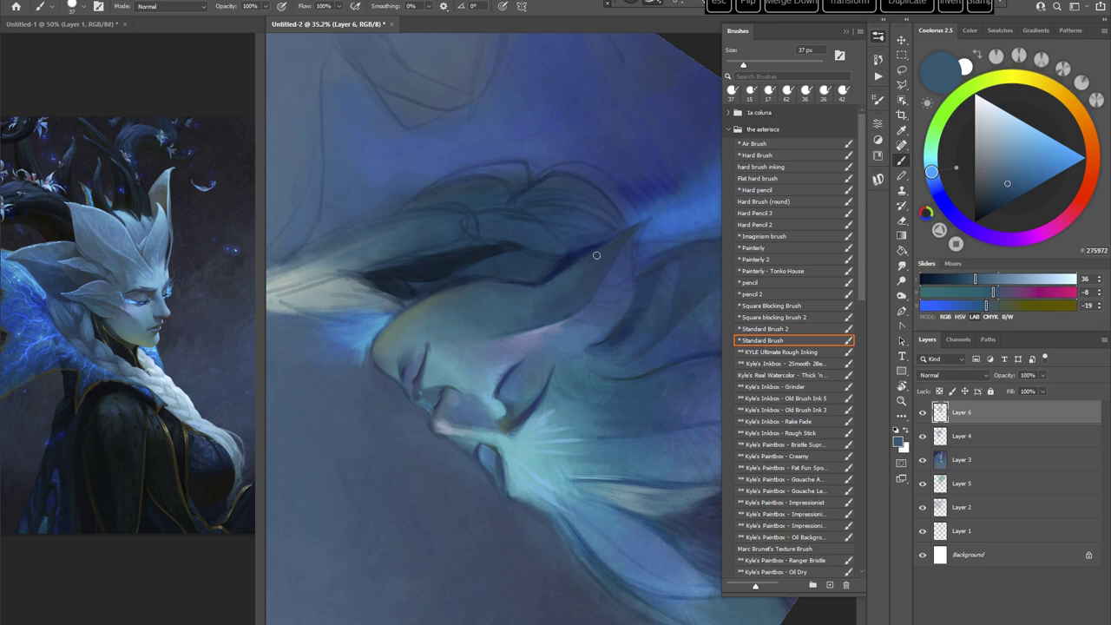
# Step: Switch to the Painterly brush at 70 px and blend the pointed ear's edge with sampled dark blue #25516C
pyautogui.click(767, 250)
pyautogui.keyDown('alt'); pyautogui.click(556, 282); pyautogui.keyUp('alt')
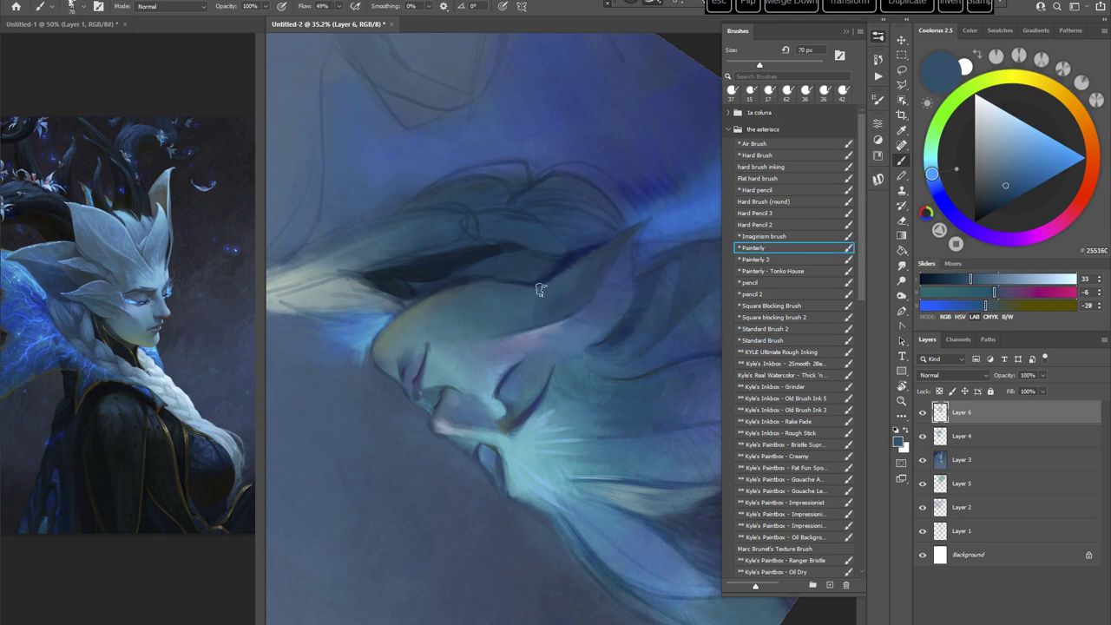
pyautogui.press('r')
pyautogui.moveTo(550, 303); pyautogui.dragTo(593, 349)
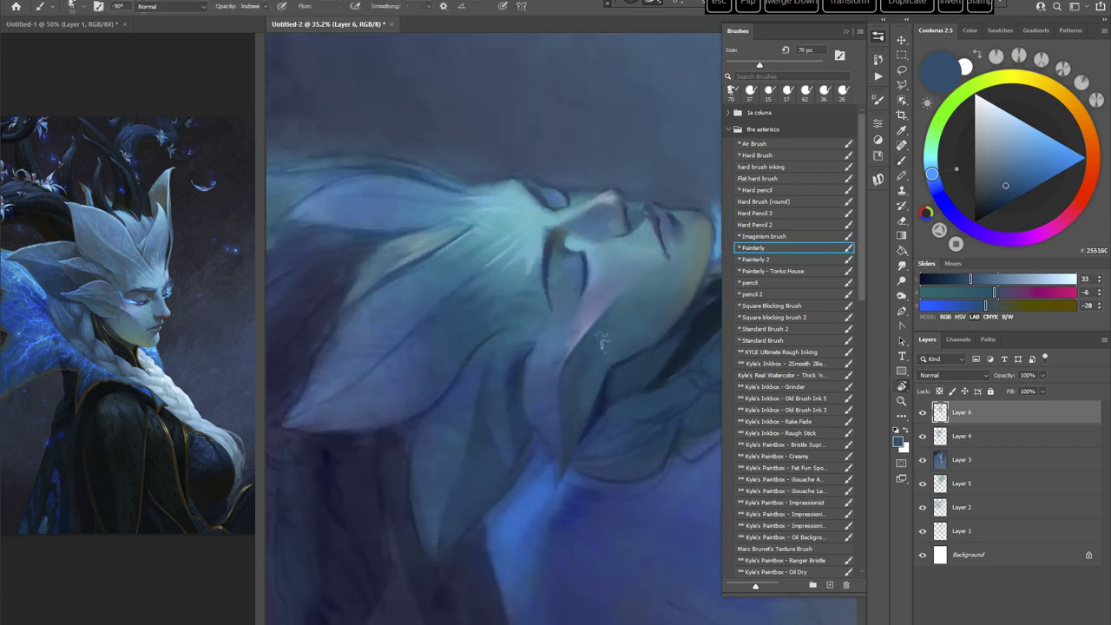
pyautogui.keyDown('alt'); pyautogui.click(593, 350); pyautogui.keyUp('alt')
pyautogui.press('Escape')
# Step: Reduce the brush to 40 px and soften the base of the crest leaf above the ear with sampled blues such as #286177
pyautogui.press('r')
pyautogui.moveTo(594, 434); pyautogui.dragTo(573, 268)
pyautogui.rightClick(597, 243)
pyautogui.click(672, 266)
pyautogui.click(481, 359)
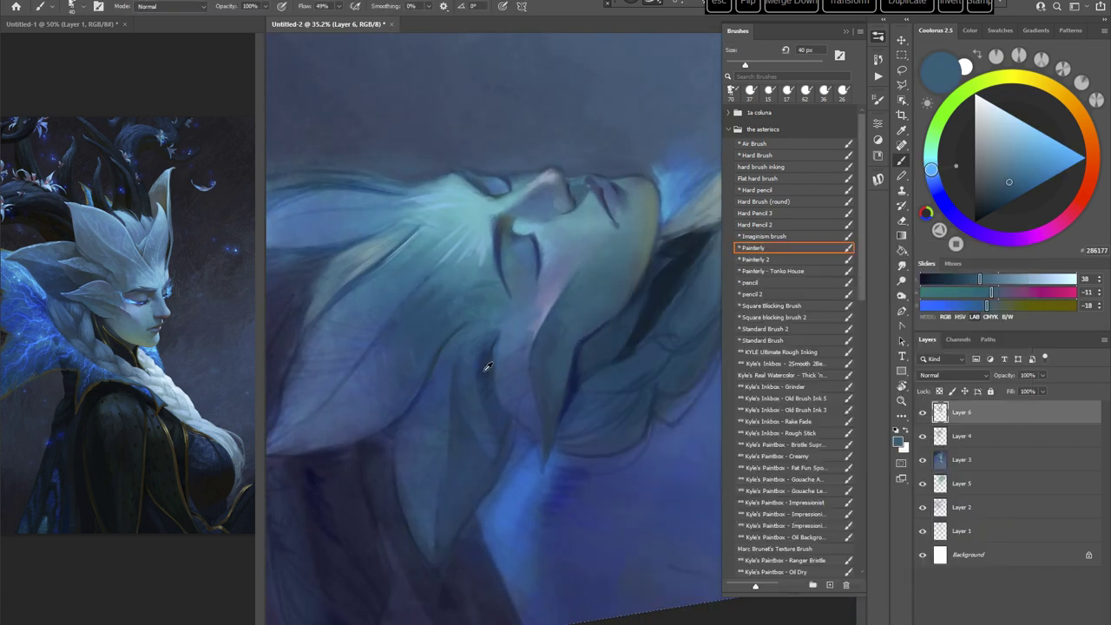
pyautogui.keyDown('alt'); pyautogui.click(486, 369); pyautogui.keyUp('alt')
pyautogui.moveTo(488, 356); pyautogui.dragTo(495, 334)
pyautogui.keyDown('alt'); pyautogui.click(471, 321); pyautogui.keyUp('alt')
# Step: Set the brush to 50 px and paint the shadow between ear and crest leaf with sampled blues #1E4062 and #186884
pyautogui.press('r')
pyautogui.moveTo(494, 470); pyautogui.dragTo(629, 191)
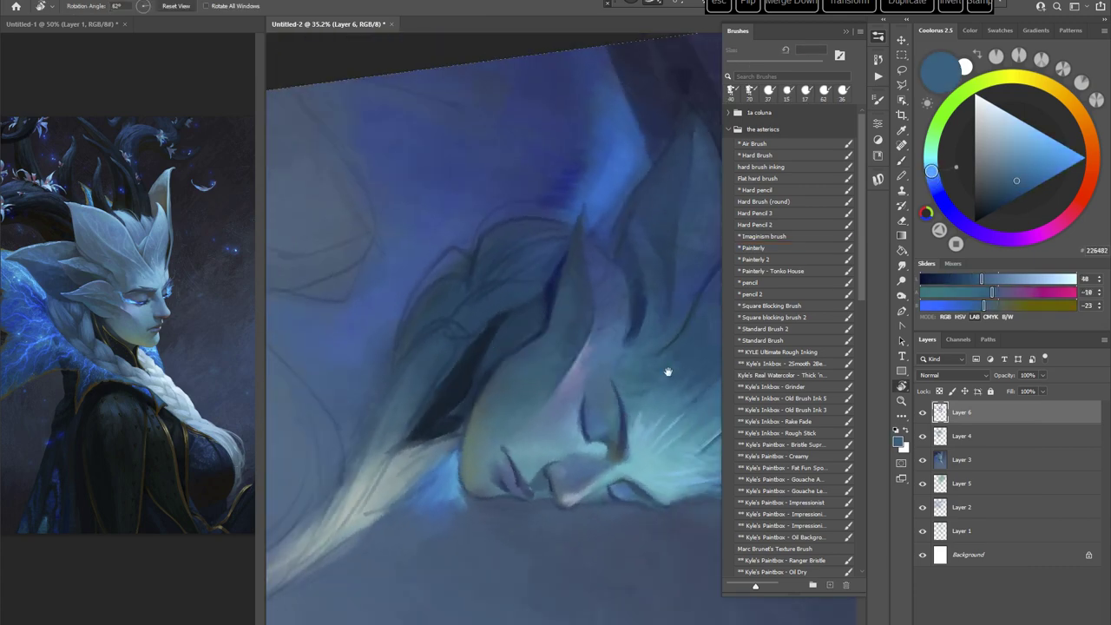
pyautogui.moveTo(667, 372); pyautogui.dragTo(552, 386)
pyautogui.keyDown('alt'); pyautogui.click(524, 349); pyautogui.keyUp('alt')
pyautogui.keyDown('alt'); pyautogui.click(559, 284); pyautogui.keyUp('alt')
pyautogui.rightClick(591, 275)
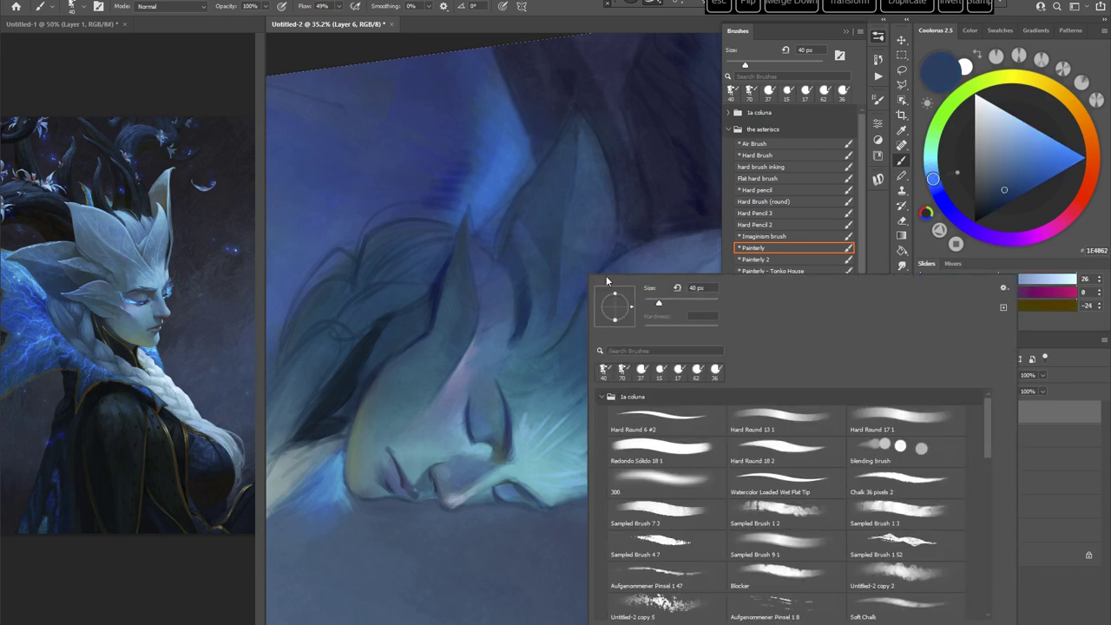
pyautogui.click(658, 299)
pyautogui.click(528, 364)
pyautogui.keyDown('alt'); pyautogui.click(549, 358); pyautogui.keyUp('alt')
pyautogui.moveTo(528, 349); pyautogui.dragTo(521, 350)
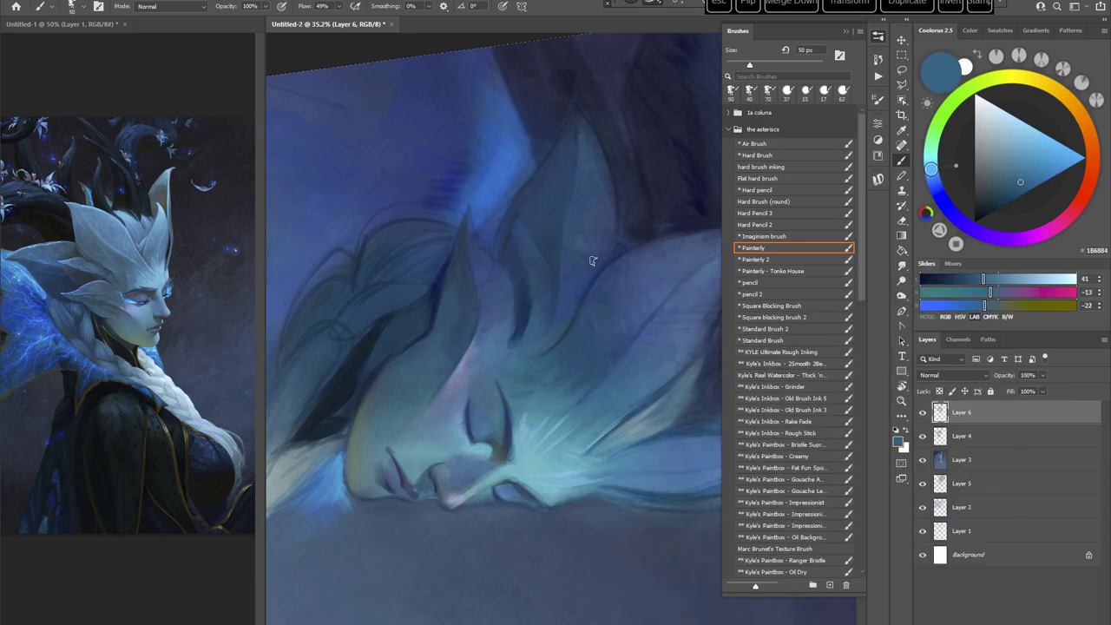
# Step: Blend the hairline between the temple and the crest leaves using sampled blues #277498 and #284A71
pyautogui.press('r')
pyautogui.moveTo(592, 261); pyautogui.dragTo(538, 443)
pyautogui.keyDown('alt'); pyautogui.click(584, 342); pyautogui.keyUp('alt')
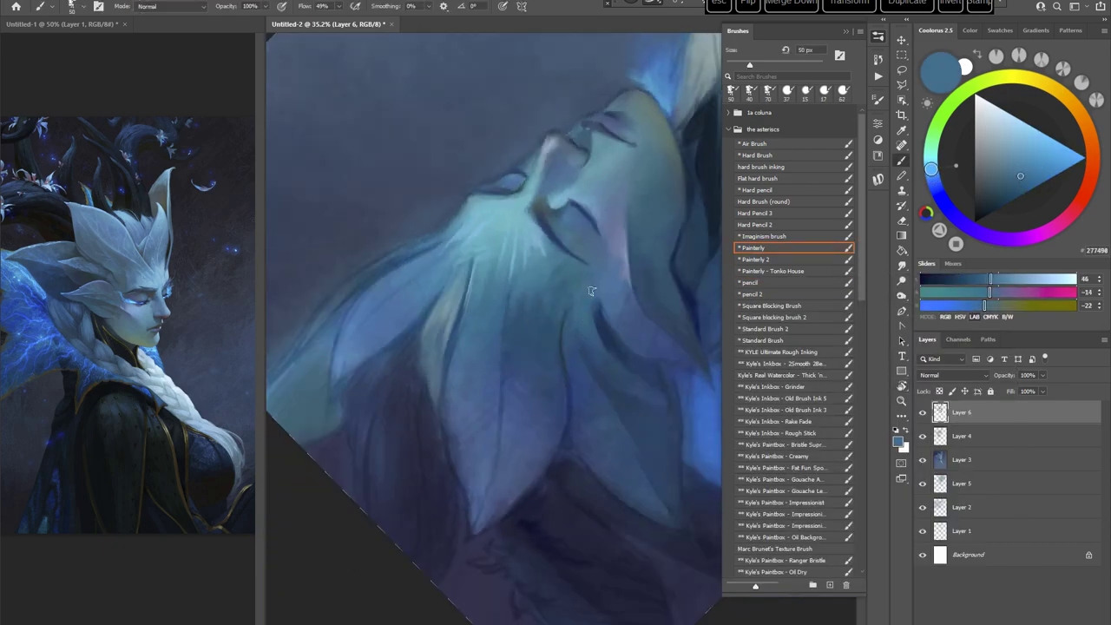
pyautogui.moveTo(591, 291); pyautogui.dragTo(595, 364)
pyautogui.keyDown('alt'); pyautogui.click(583, 306); pyautogui.keyUp('alt')
pyautogui.moveTo(566, 307); pyautogui.dragTo(561, 342)
pyautogui.keyDown('alt'); pyautogui.click(583, 351); pyautogui.keyUp('alt')
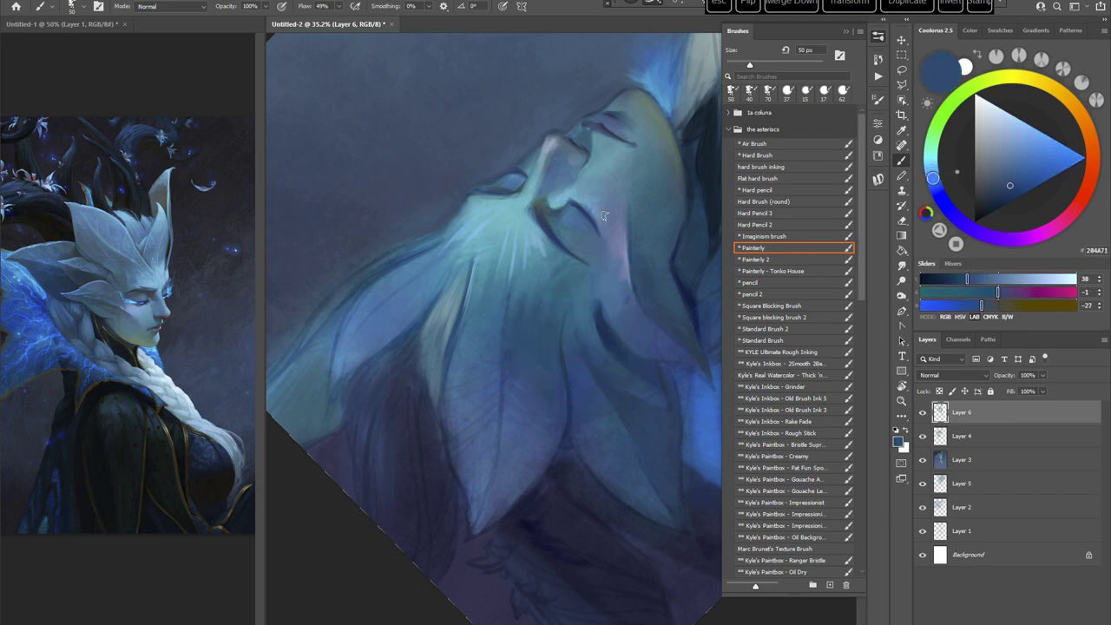
# Step: Reduce the brush to 15 px and define the dark crease at the side leaf's base with sampled #133356
pyautogui.press('Escape')
pyautogui.press('r')
pyautogui.moveTo(643, 335); pyautogui.dragTo(620, 386)
pyautogui.keyDown('alt'); pyautogui.click(528, 311); pyautogui.keyUp('alt')
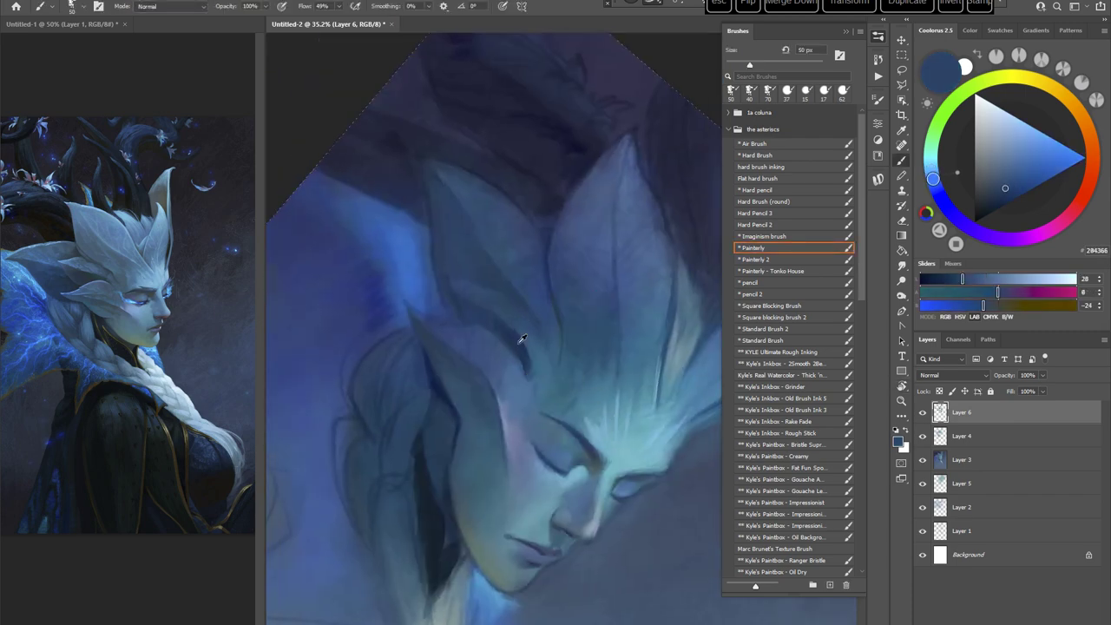
pyautogui.rightClick(620, 260)
pyautogui.click(680, 286)
pyautogui.keyDown('alt'); pyautogui.click(525, 349); pyautogui.keyUp('alt')
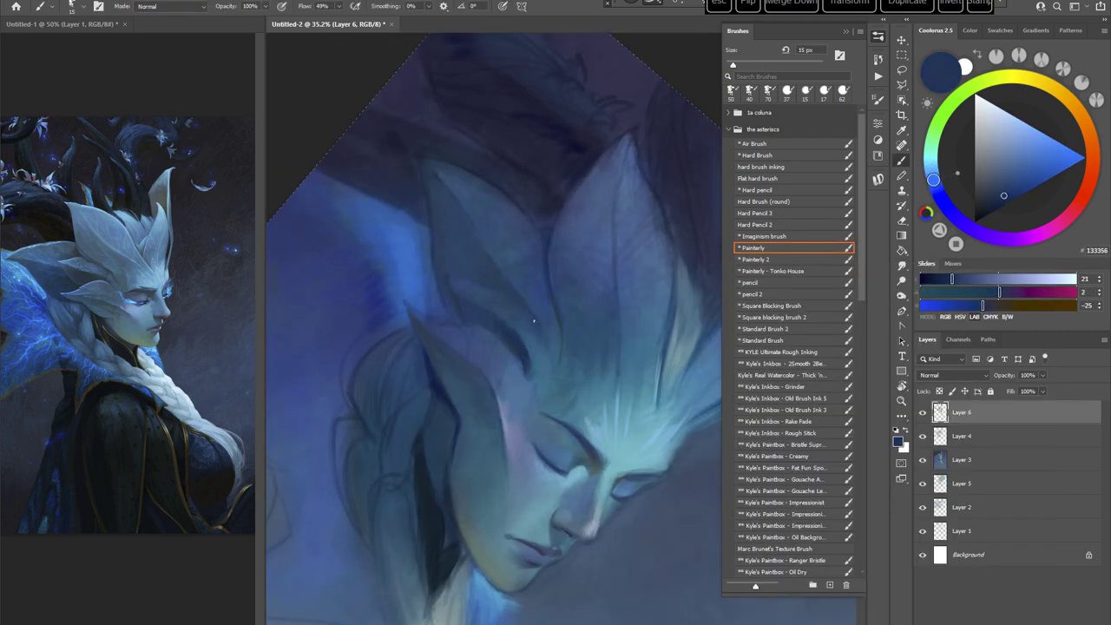
pyautogui.moveTo(529, 347); pyautogui.dragTo(542, 333)
# Step: Enlarge the brush to 51 px and blend the side leaf's base into the forehead with sampled #387597 and #204874
pyautogui.press('r')
pyautogui.moveTo(656, 228)
pyautogui.mouseDown()
pyautogui.moveTo(630, 389)
pyautogui.moveTo(529, 399)
pyautogui.mouseUp()
pyautogui.moveTo(637, 409); pyautogui.dragTo(598, 378)
pyautogui.rightClick(595, 236)
pyautogui.write('51')
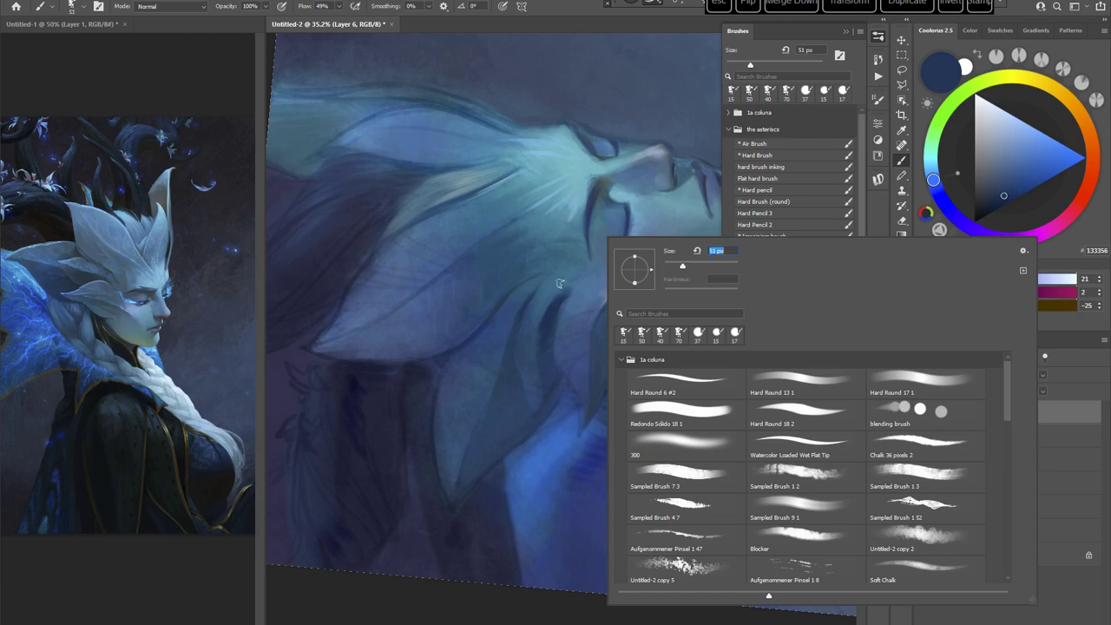
pyautogui.press('Return')
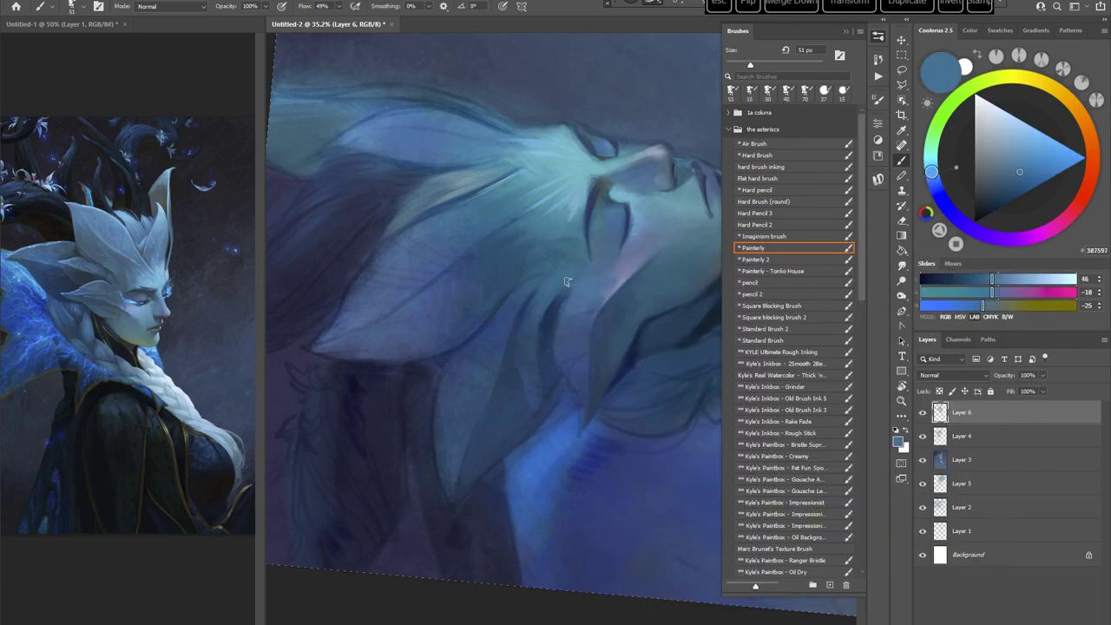
pyautogui.keyDown('alt'); pyautogui.click(549, 319); pyautogui.keyUp('alt')
pyautogui.keyDown('alt'); pyautogui.click(530, 313); pyautogui.keyUp('alt')
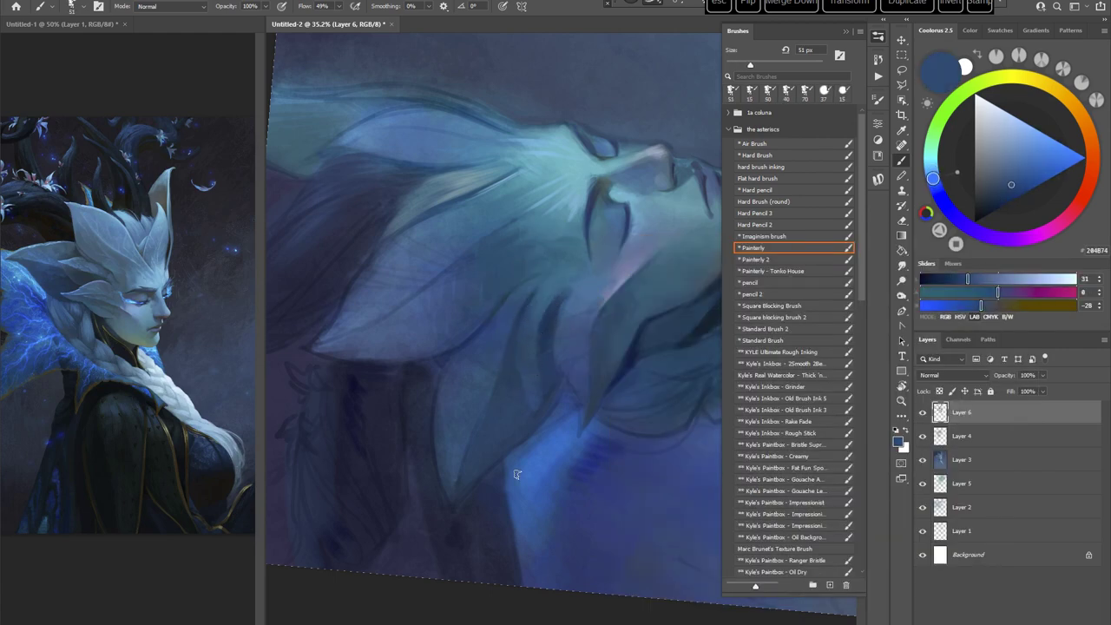
pyautogui.press('Escape')
pyautogui.moveTo(516, 474)
pyautogui.mouseDown()
pyautogui.moveTo(584, 404)
pyautogui.moveTo(483, 347)
pyautogui.mouseUp()
# Step: Switch to Square blocking brush 2 at 17 px and refine the central crest leaf's edge with sampled #5577A9
pyautogui.press('r')
pyautogui.moveTo(590, 304); pyautogui.dragTo(633, 345)
pyautogui.moveTo(633, 345)
pyautogui.mouseDown()
pyautogui.moveTo(613, 365)
pyautogui.moveTo(547, 363)
pyautogui.mouseUp()
pyautogui.press('Escape')
pyautogui.click(776, 340)
pyautogui.click(778, 316)
pyautogui.press('r')
pyautogui.moveTo(663, 337); pyautogui.dragTo(611, 406)
pyautogui.rightClick(613, 250)
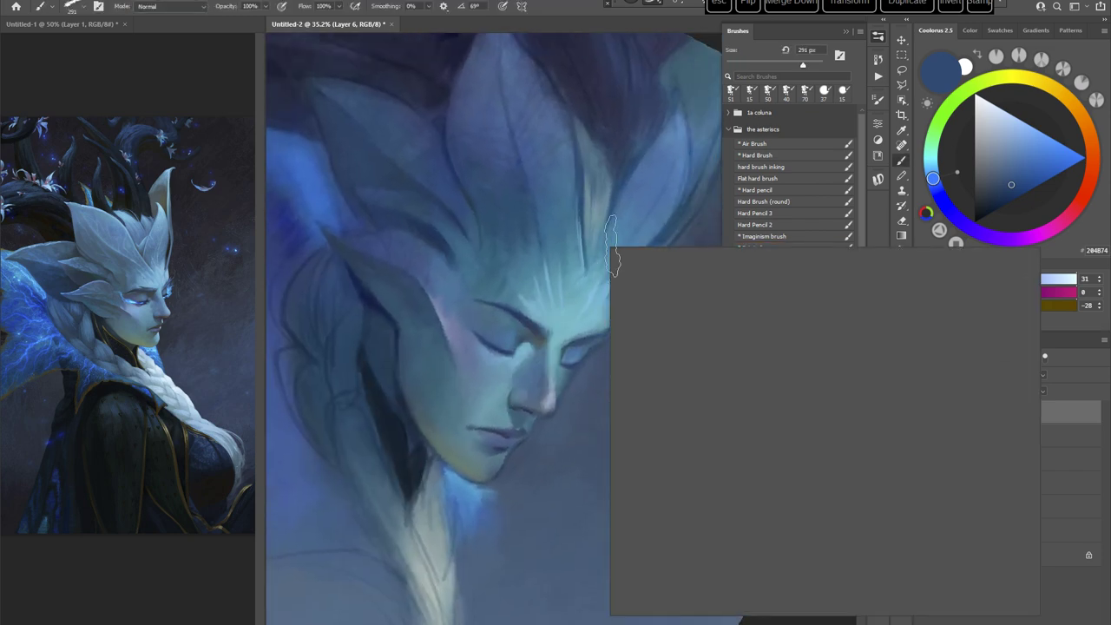
pyautogui.click(672, 276)
pyautogui.keyDown('alt'); pyautogui.click(494, 154); pyautogui.keyUp('alt')
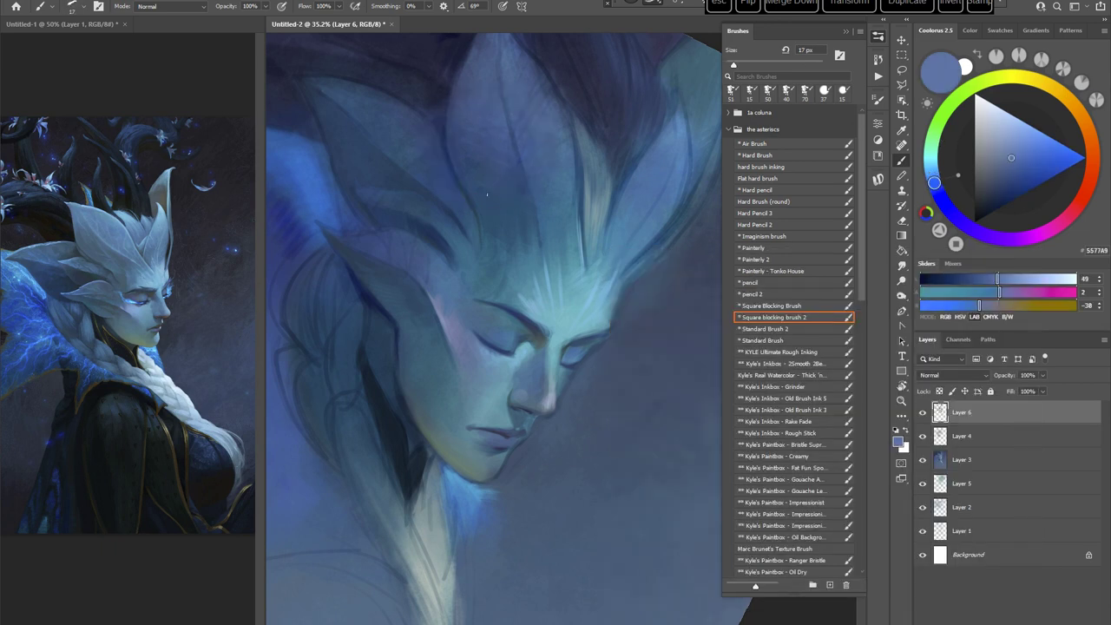
pyautogui.keyDown('alt'); pyautogui.click(522, 255); pyautogui.keyUp('alt')
# Step: Enlarge the brush to 36 px and blend the central leaf's base into the forehead with sampled blues such as #225078 and #1B5976
pyautogui.rightClick(559, 206)
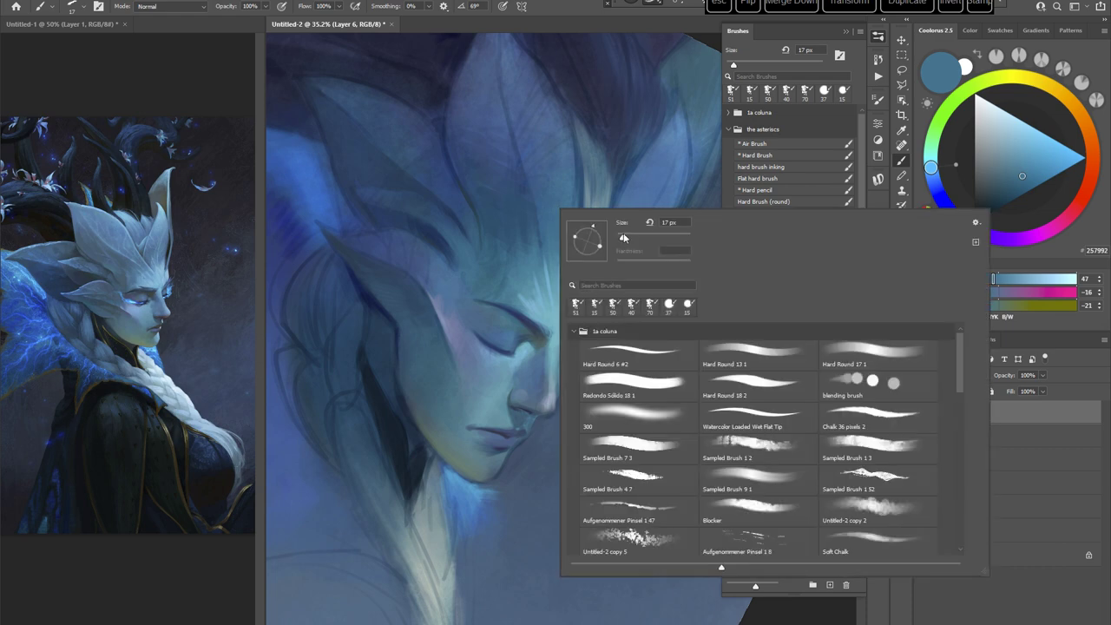
pyautogui.click(628, 237)
pyautogui.click(488, 233)
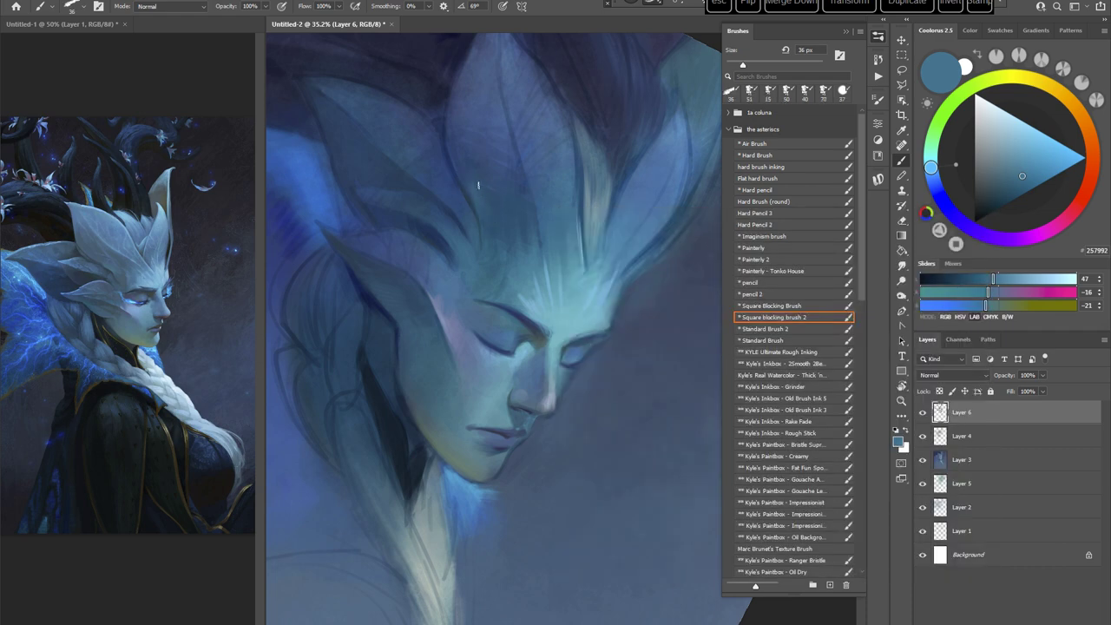
pyautogui.keyDown('alt'); pyautogui.click(474, 170); pyautogui.keyUp('alt')
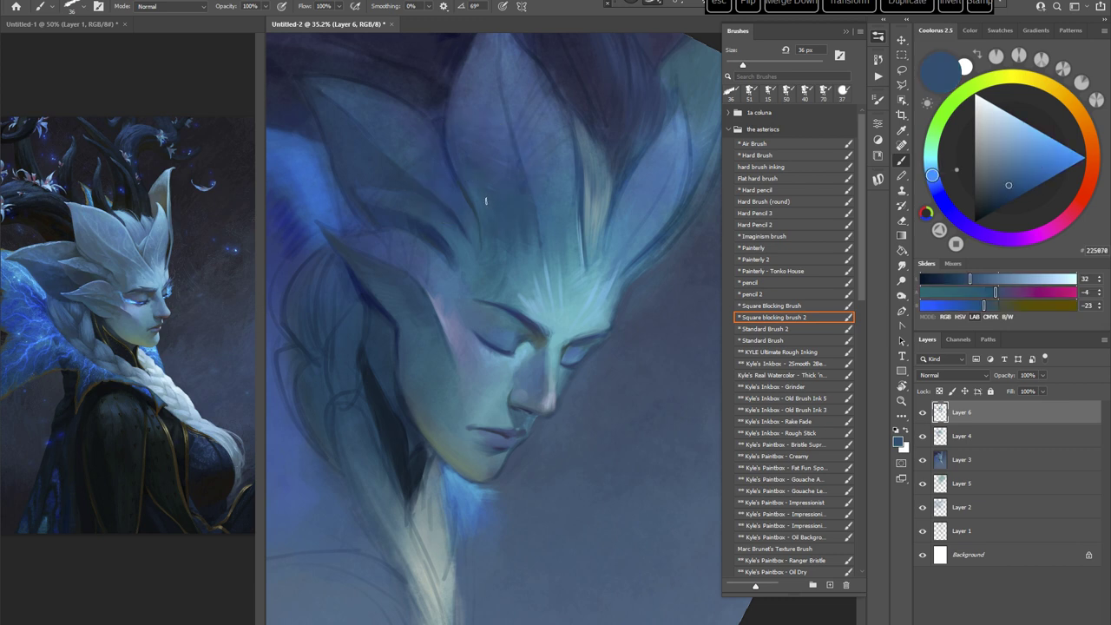
pyautogui.keyDown('alt'); pyautogui.click(509, 268); pyautogui.keyUp('alt')
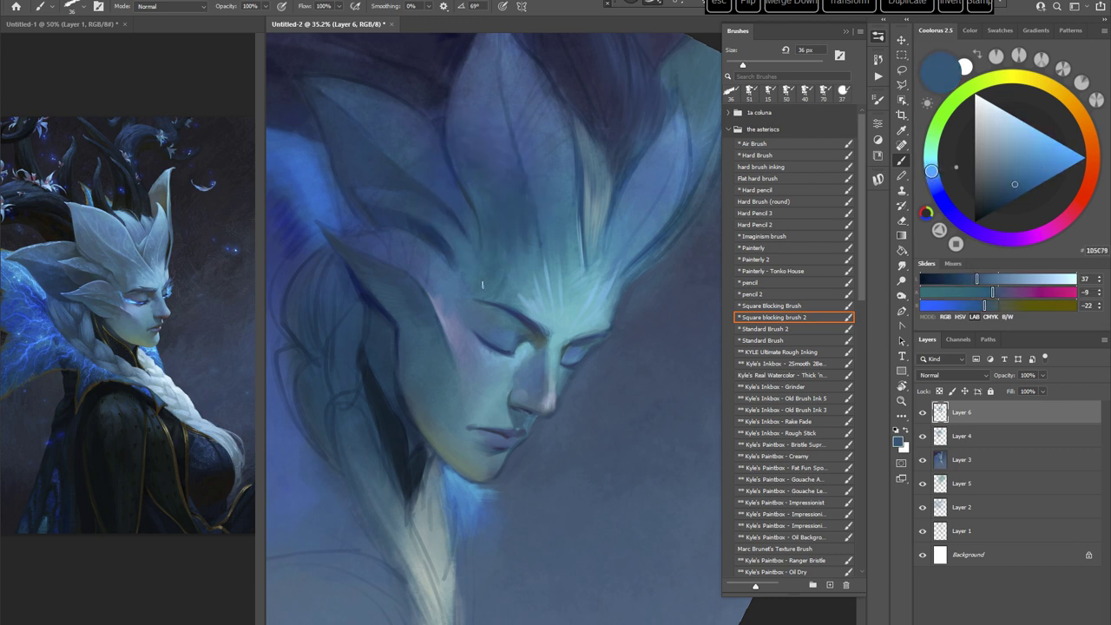
pyautogui.keyDown('alt'); pyautogui.click(489, 212); pyautogui.keyUp('alt')
pyautogui.keyDown('alt'); pyautogui.click(489, 202); pyautogui.keyUp('alt')
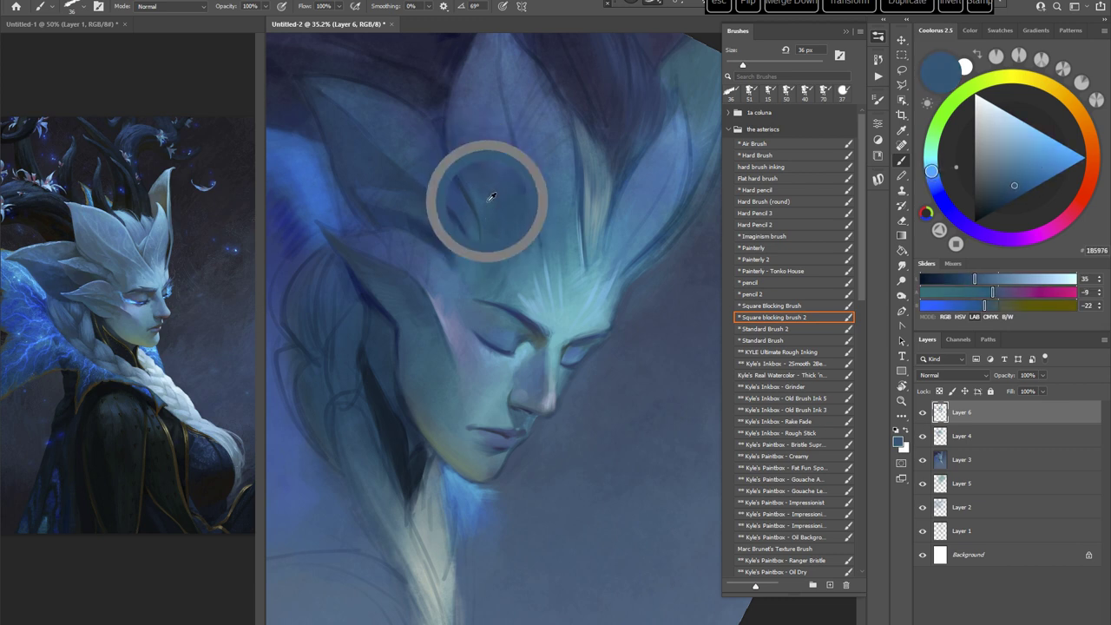
pyautogui.keyDown('alt'); pyautogui.click(501, 217); pyautogui.keyUp('alt')
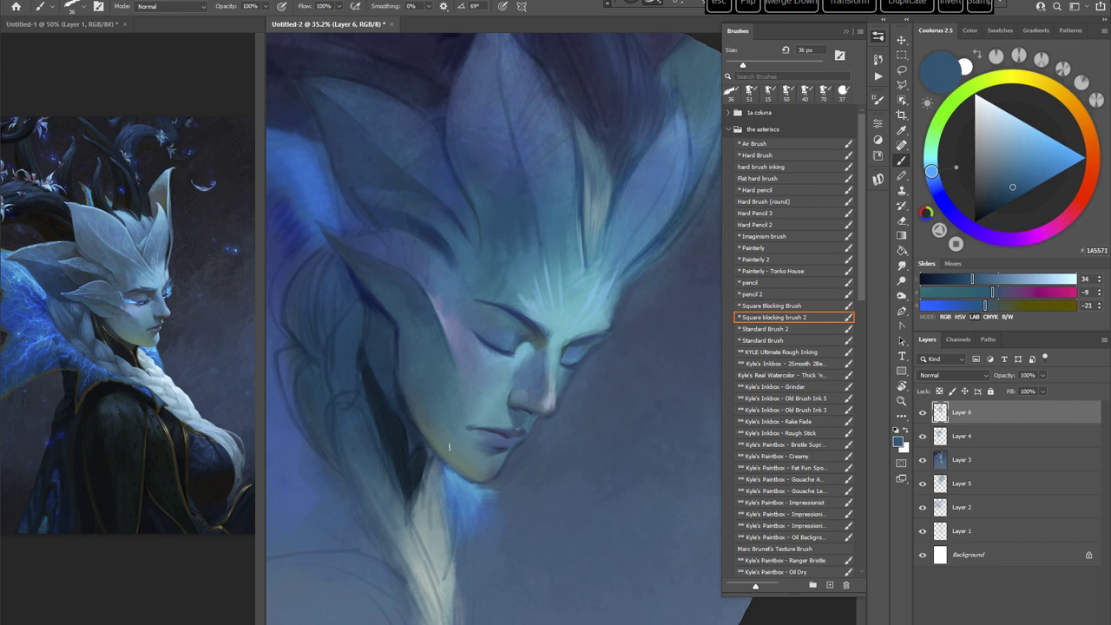
pyautogui.keyDown('alt'); pyautogui.click(494, 252); pyautogui.keyUp('alt')
pyautogui.keyDown('alt'); pyautogui.click(462, 270); pyautogui.keyUp('alt')
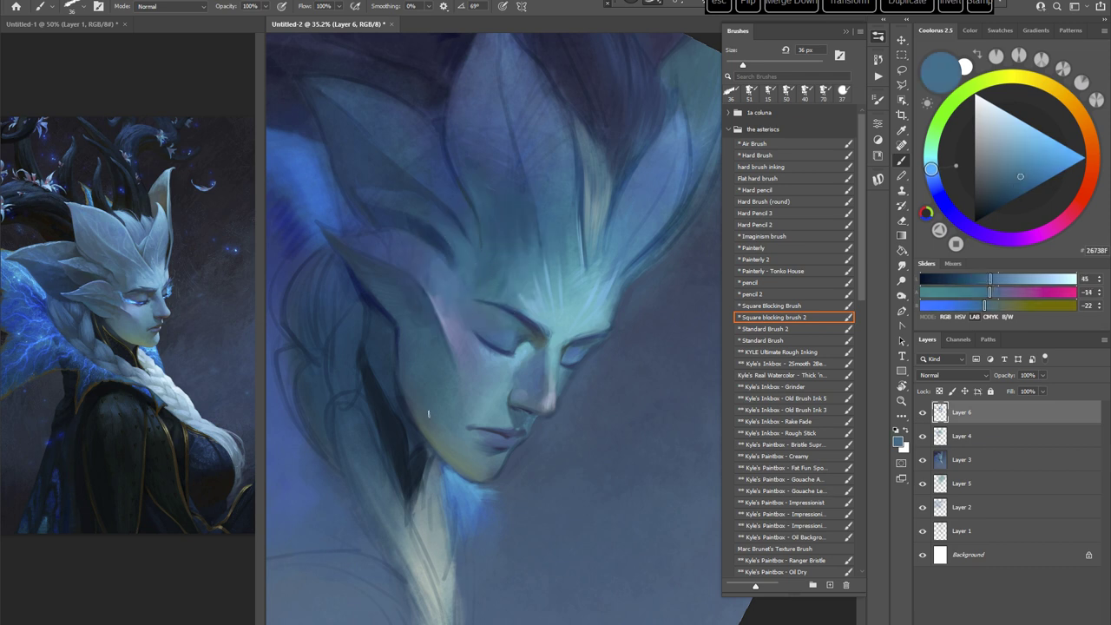
# Step: Enlarge the brush to 67 px and shade the lower central leaf and hairline with sampled blues #34527E and #1C5977
pyautogui.rightClick(592, 249)
pyautogui.moveTo(668, 276); pyautogui.dragTo(673, 276)
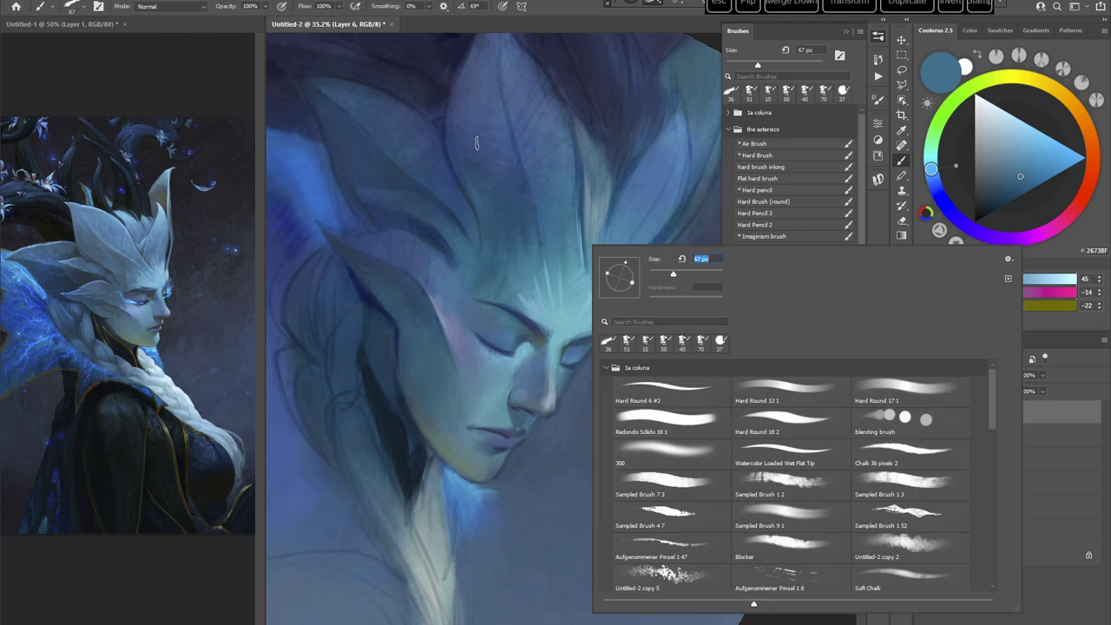
pyautogui.keyDown('alt'); pyautogui.click(473, 145); pyautogui.keyUp('alt')
pyautogui.keyDown('alt'); pyautogui.click(485, 150); pyautogui.keyUp('alt')
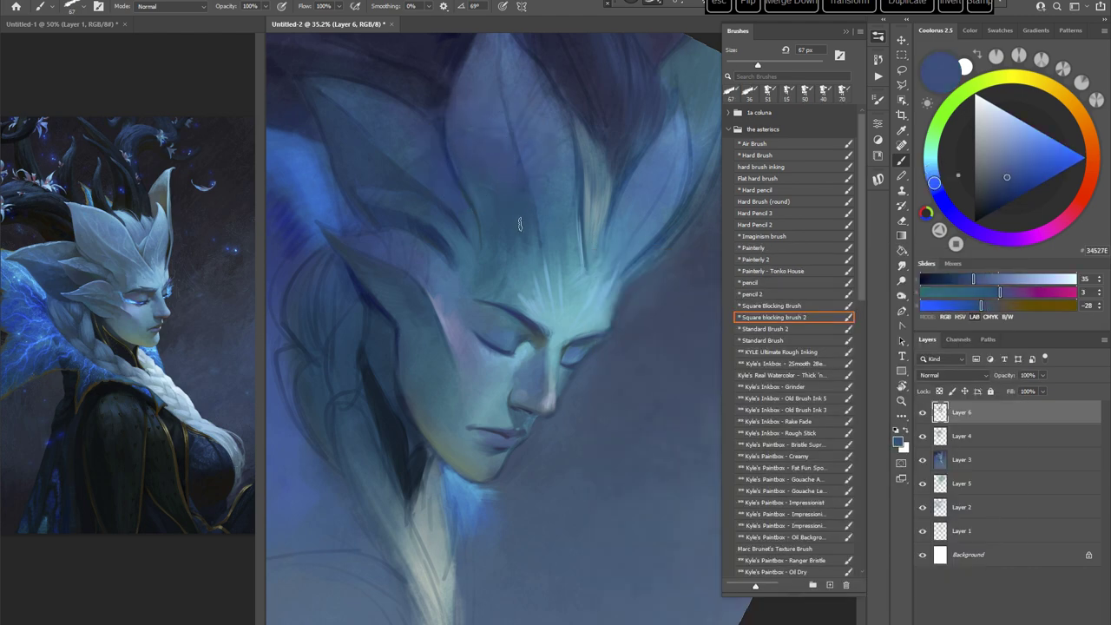
pyautogui.keyDown('alt'); pyautogui.click(519, 250); pyautogui.keyUp('alt')
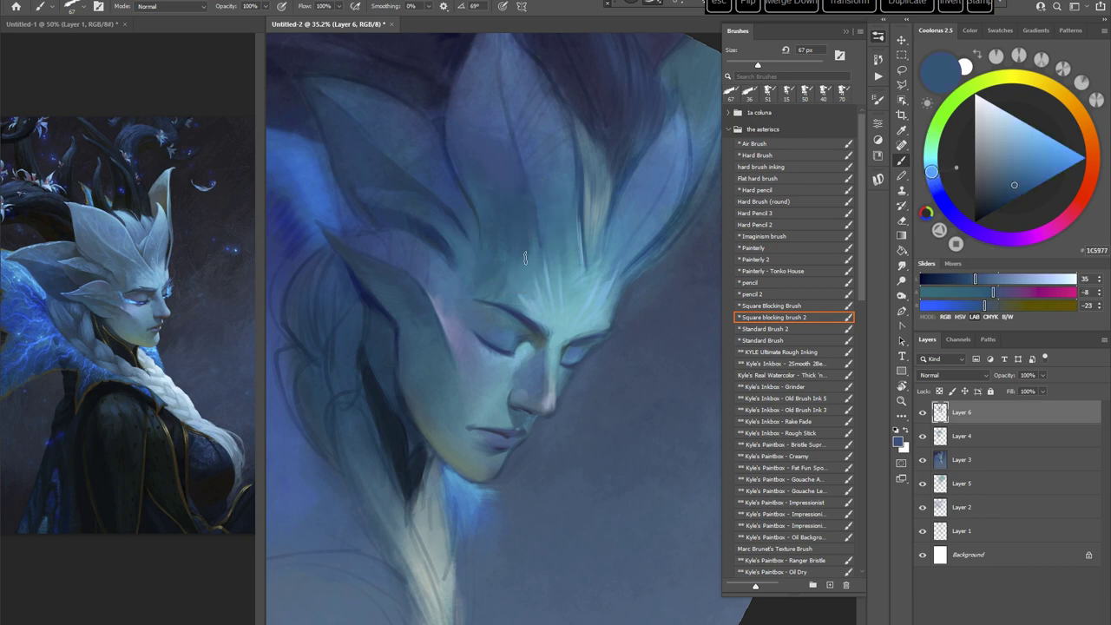
pyautogui.keyDown('alt'); pyautogui.click(529, 208); pyautogui.keyUp('alt')
pyautogui.keyDown('alt'); pyautogui.click(521, 270); pyautogui.keyUp('alt')
pyautogui.keyDown('alt'); pyautogui.click(510, 226); pyautogui.keyUp('alt')
pyautogui.keyDown('alt'); pyautogui.click(531, 283); pyautogui.keyUp('alt')
# Step: Reduce the brush to 21 px and paint fine light strokes in #4AA2B7 on the forehead above the near eyebrow
pyautogui.rightClick(583, 257)
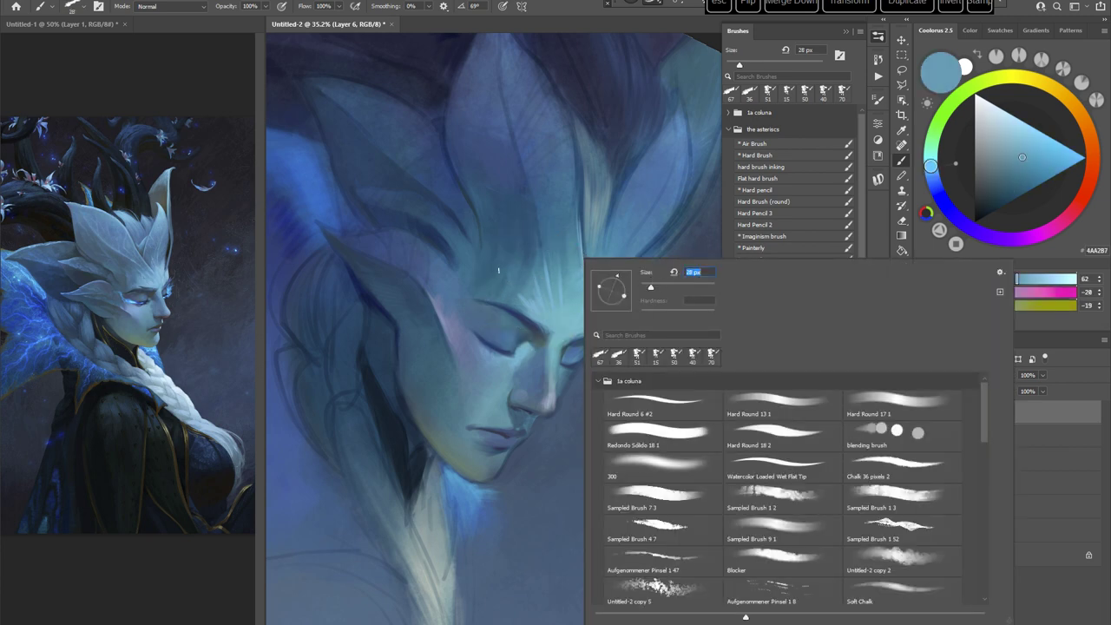
pyautogui.moveTo(498, 271); pyautogui.dragTo(496, 280)
pyautogui.rightClick(496, 279)
pyautogui.moveTo(646, 260); pyautogui.dragTo(644, 260)
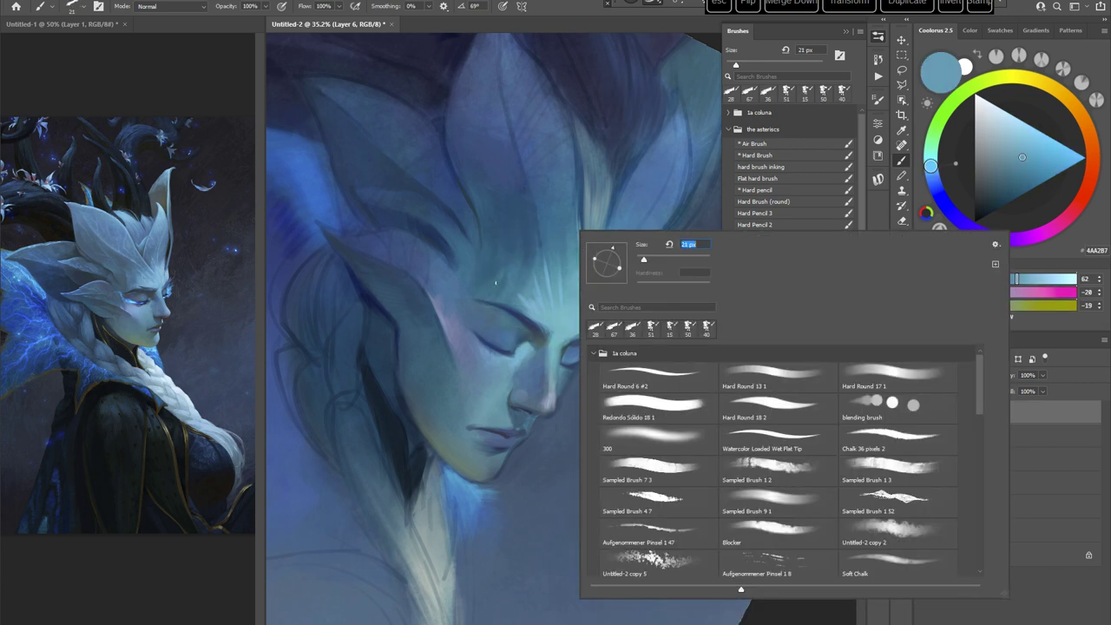
pyautogui.click(496, 281)
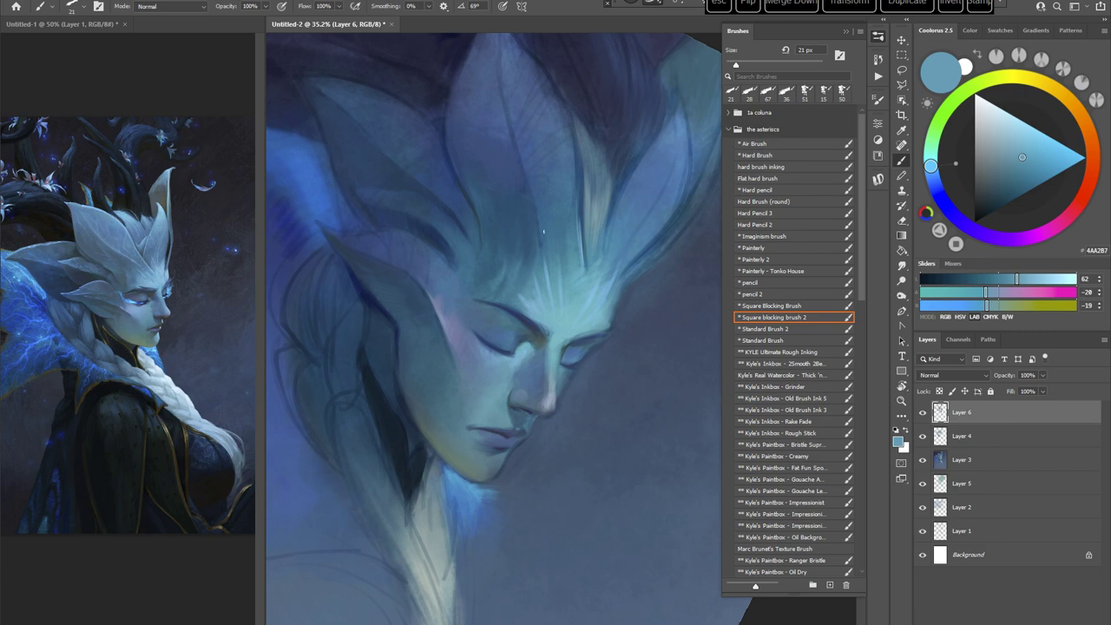
# Step: Enlarge the brush to 37 px and paint hairline strokes from the forehead into the central leaf with sampled #31849C
pyautogui.press('r')
pyautogui.moveTo(601, 229); pyautogui.dragTo(566, 462)
pyautogui.press('space')
pyautogui.moveTo(633, 436); pyautogui.dragTo(499, 390)
pyautogui.press('r')
pyautogui.moveTo(610, 276); pyautogui.dragTo(631, 315)
pyautogui.press('b')
pyautogui.rightClick(495, 281)
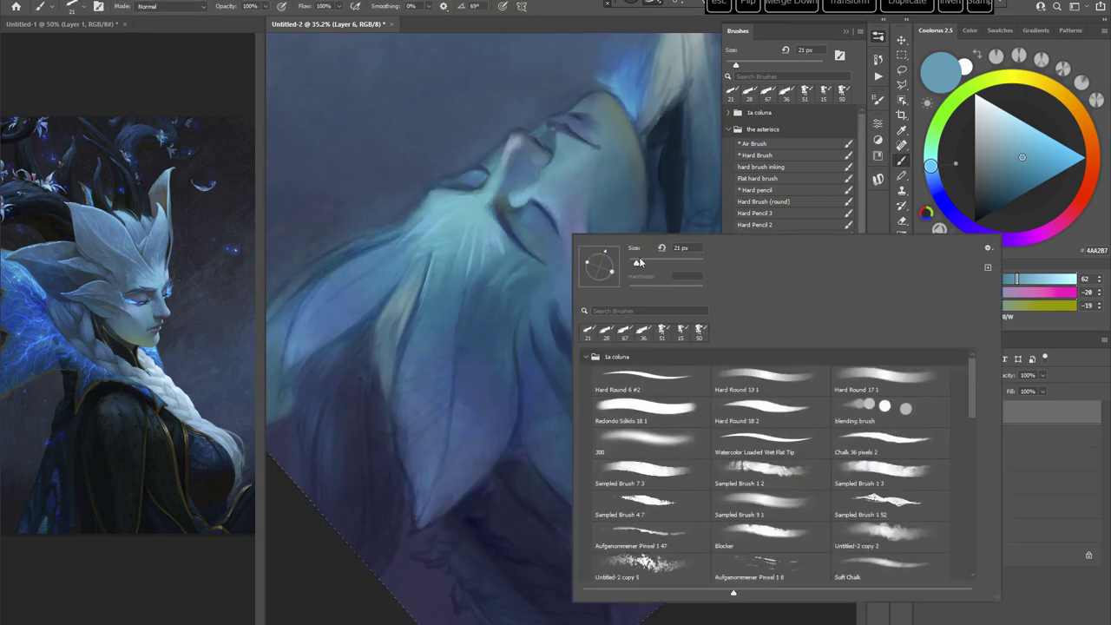
pyautogui.moveTo(641, 262); pyautogui.dragTo(644, 263)
pyautogui.click(513, 281)
pyautogui.keyDown('alt'); pyautogui.click(495, 304); pyautogui.keyUp('alt')
pyautogui.keyDown('alt'); pyautogui.click(505, 264); pyautogui.keyUp('alt')
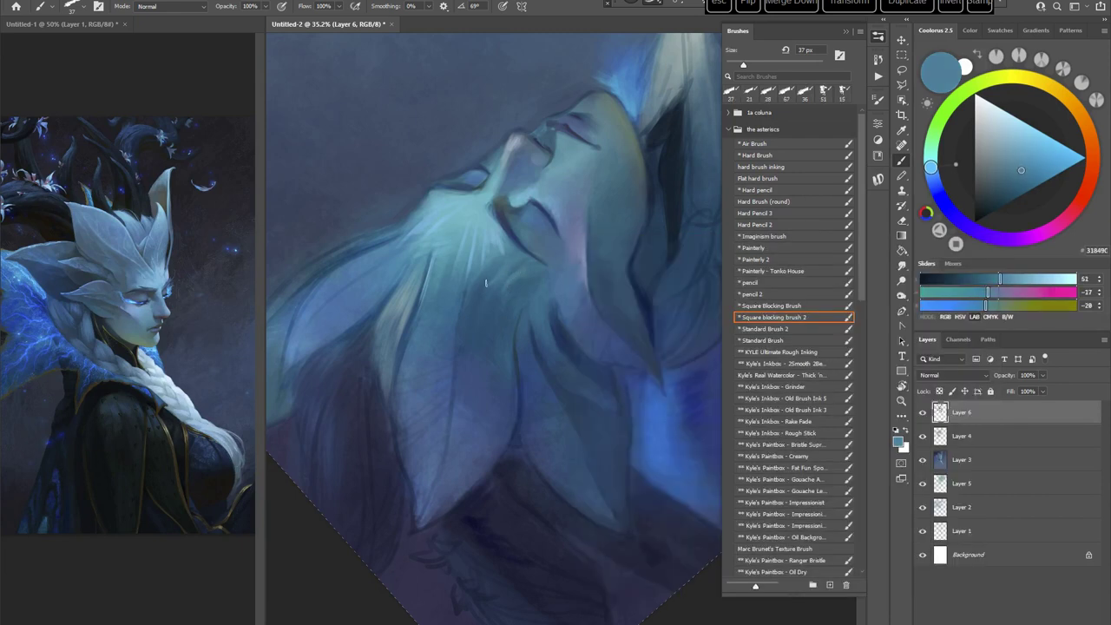
# Step: Shade the base of the central crest leaf with sampled blues #1C5776 and #207198
pyautogui.keyDown('alt'); pyautogui.click(482, 318); pyautogui.keyUp('alt')
pyautogui.keyDown('alt'); pyautogui.click(469, 289); pyautogui.keyUp('alt')
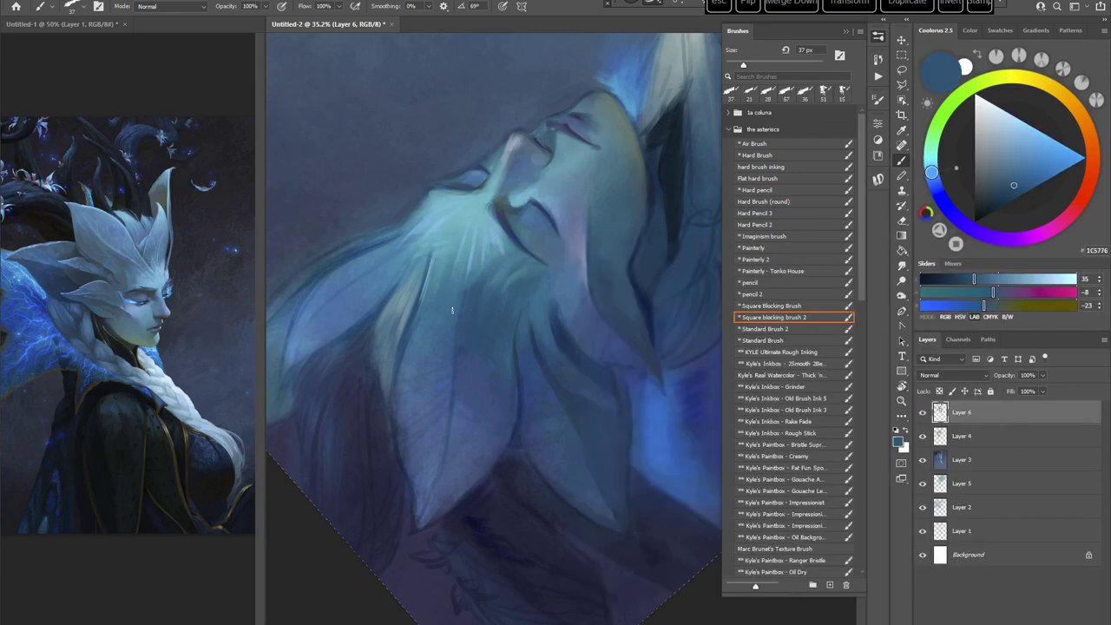
pyautogui.keyDown('alt'); pyautogui.click(456, 319); pyautogui.keyUp('alt')
pyautogui.press('Escape')
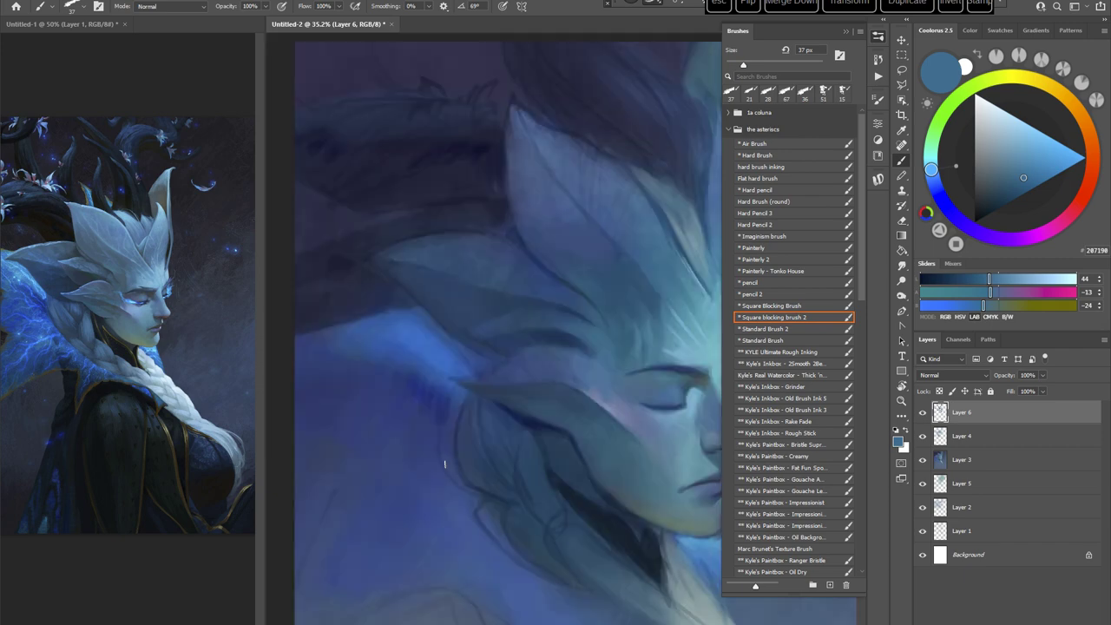
# Step: Blend the hairline between the forehead and central crest leaf at 37 px with sampled blues #2F8297 and #226F84
pyautogui.moveTo(635, 457)
pyautogui.mouseDown()
pyautogui.moveTo(598, 307)
pyautogui.moveTo(608, 310)
pyautogui.mouseUp()
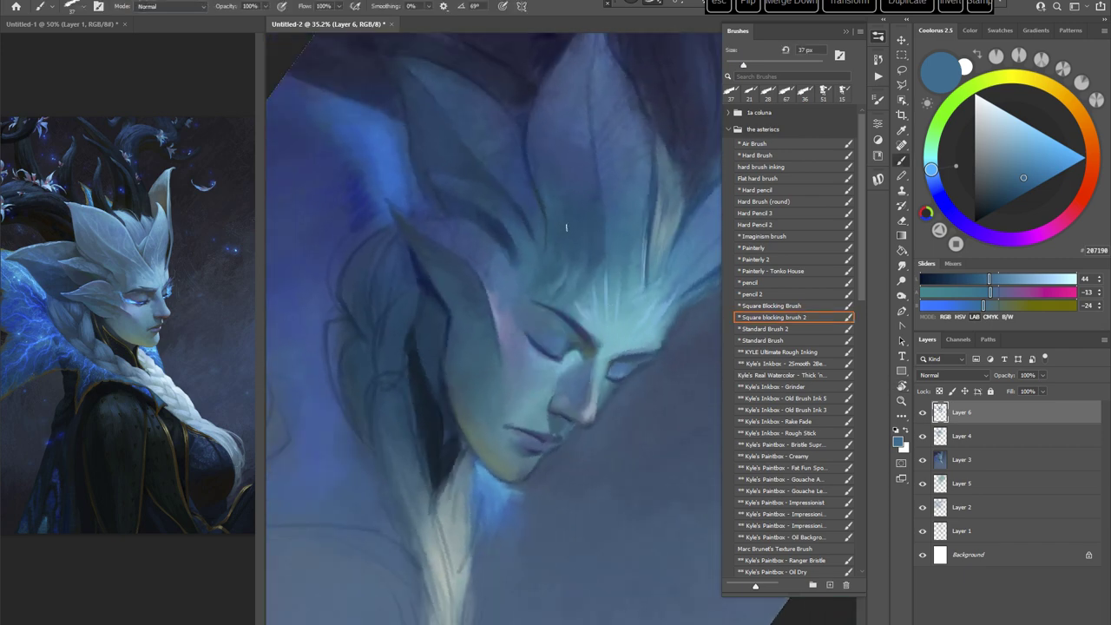
pyautogui.keyDown('alt'); pyautogui.click(597, 254); pyautogui.keyUp('alt')
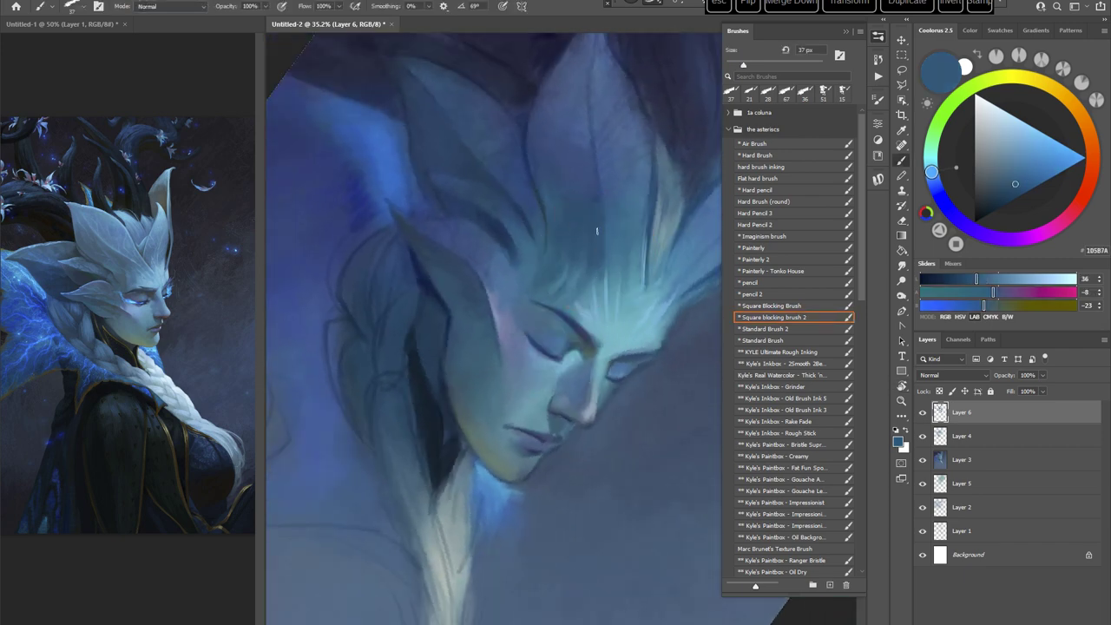
pyautogui.keyDown('alt'); pyautogui.click(569, 263); pyautogui.keyUp('alt')
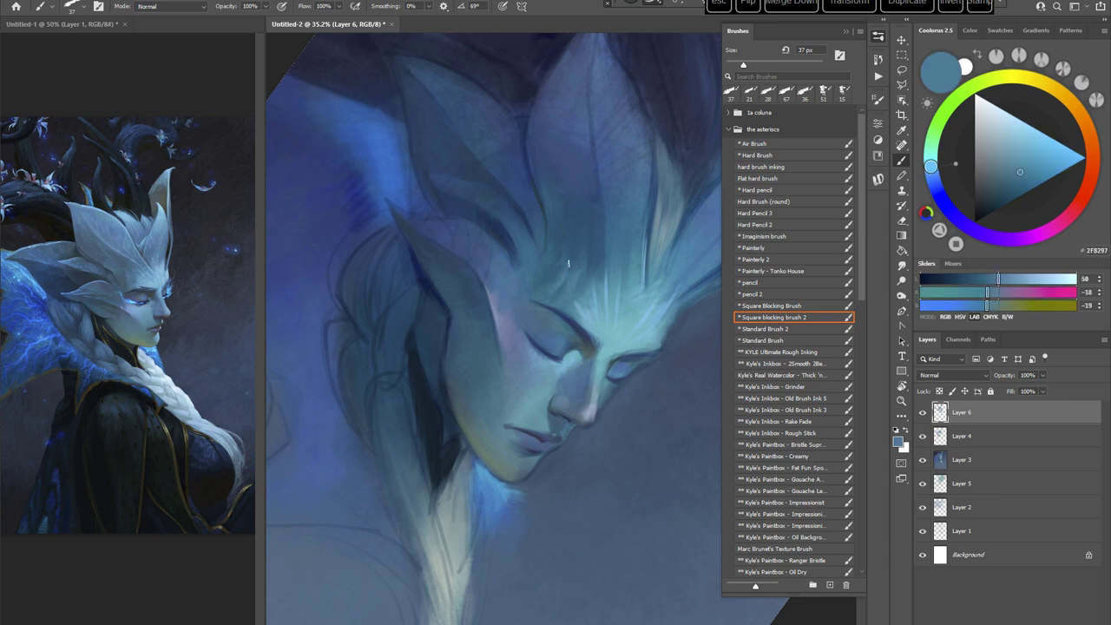
pyautogui.keyDown('alt'); pyautogui.click(541, 276); pyautogui.keyUp('alt')
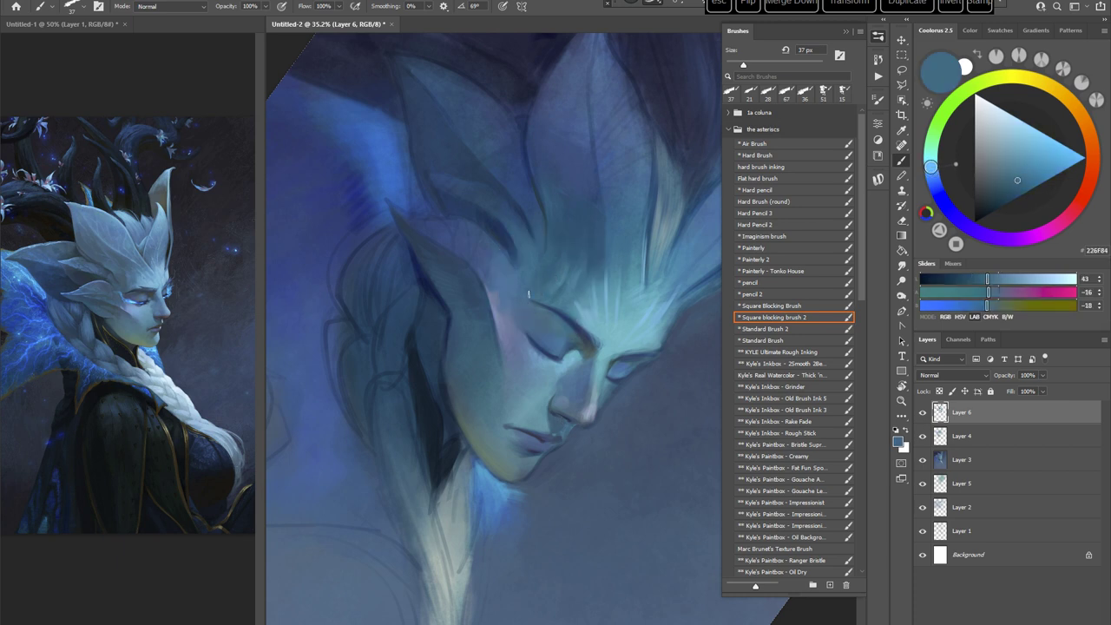
pyautogui.keyDown('alt'); pyautogui.click(515, 251); pyautogui.keyUp('alt')
# Step: Enlarge the brush to 64 px and shade the hairline between the central and side leaves with sampled #174065 and #195473
pyautogui.rightClick(595, 250)
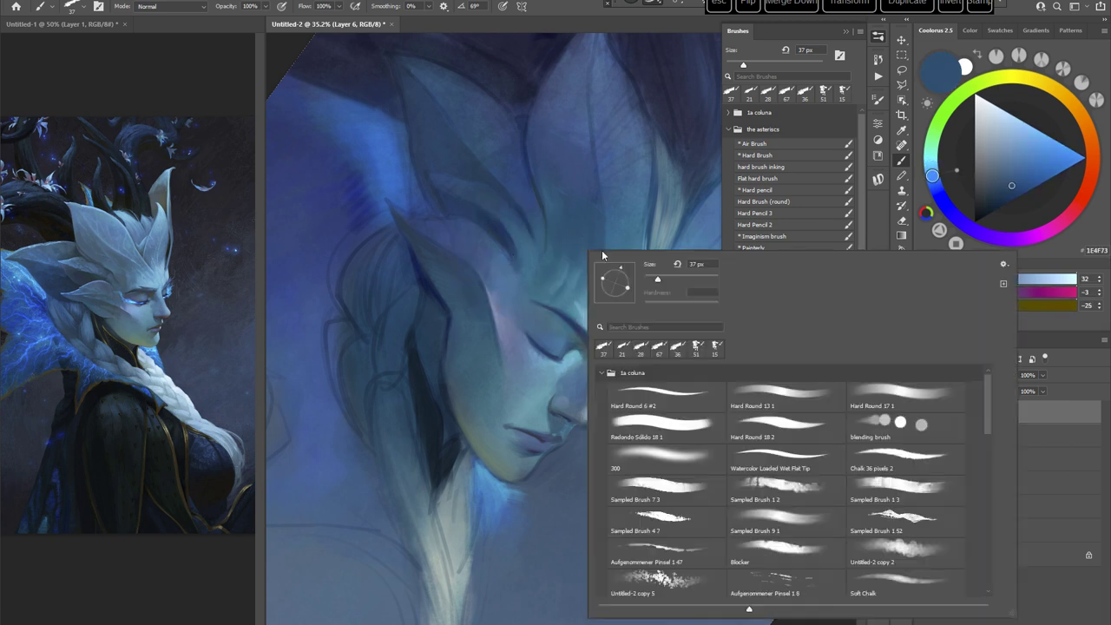
pyautogui.click(668, 279)
pyautogui.keyDown('alt'); pyautogui.click(515, 241); pyautogui.keyUp('alt')
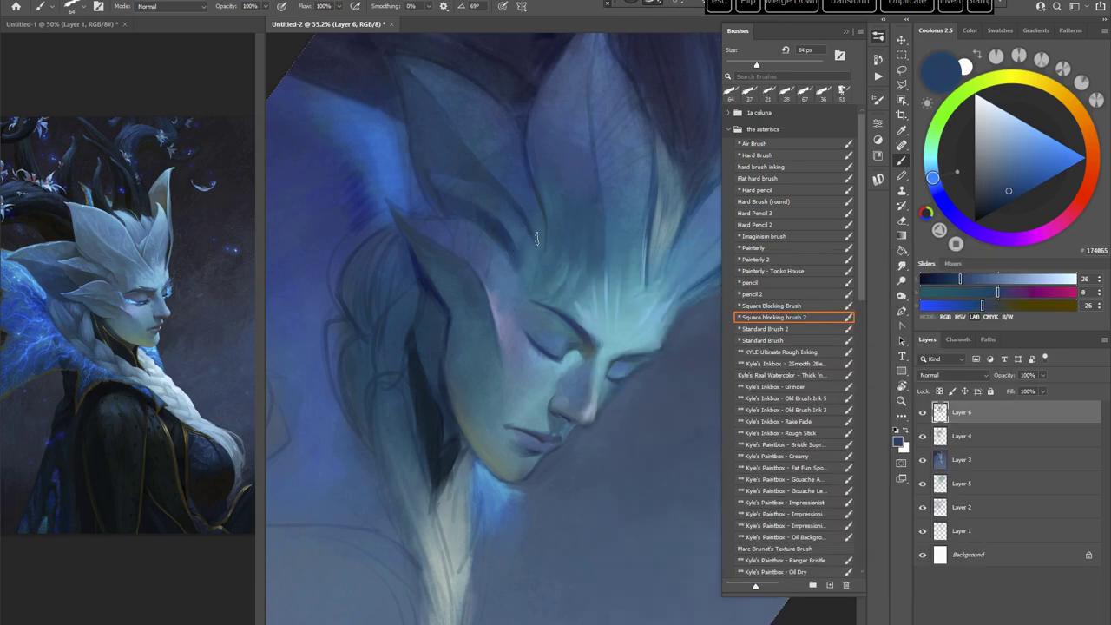
pyautogui.keyDown('alt'); pyautogui.click(521, 250); pyautogui.keyUp('alt')
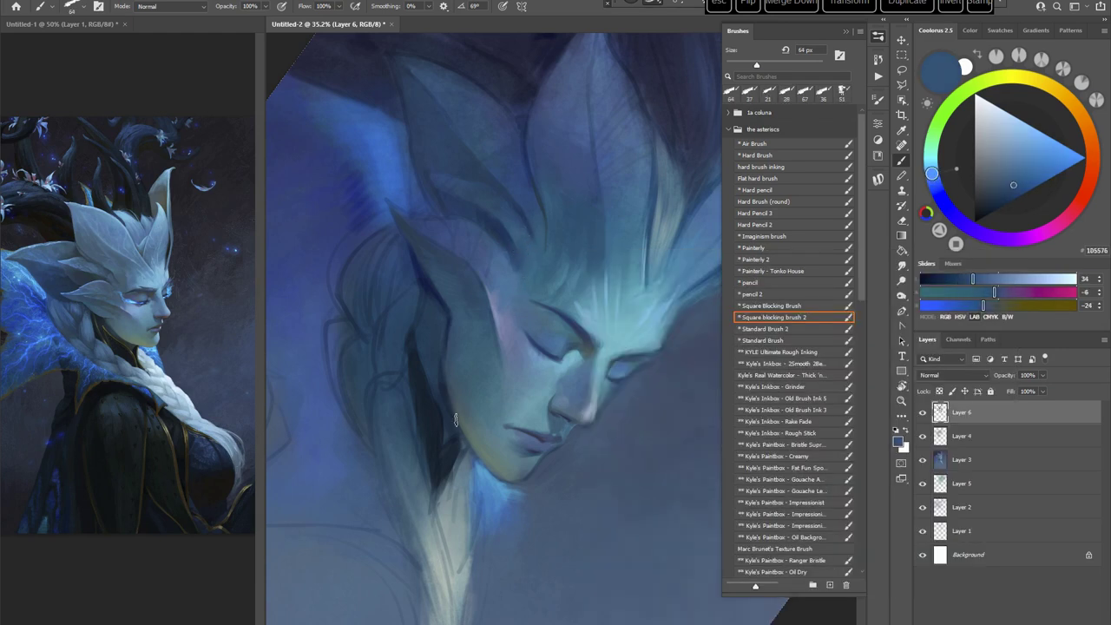
pyautogui.keyDown('alt'); pyautogui.click(553, 247); pyautogui.keyUp('alt')
pyautogui.press('r')
pyautogui.moveTo(651, 284); pyautogui.dragTo(578, 382)
pyautogui.keyDown('alt'); pyautogui.click(578, 353); pyautogui.keyUp('alt')
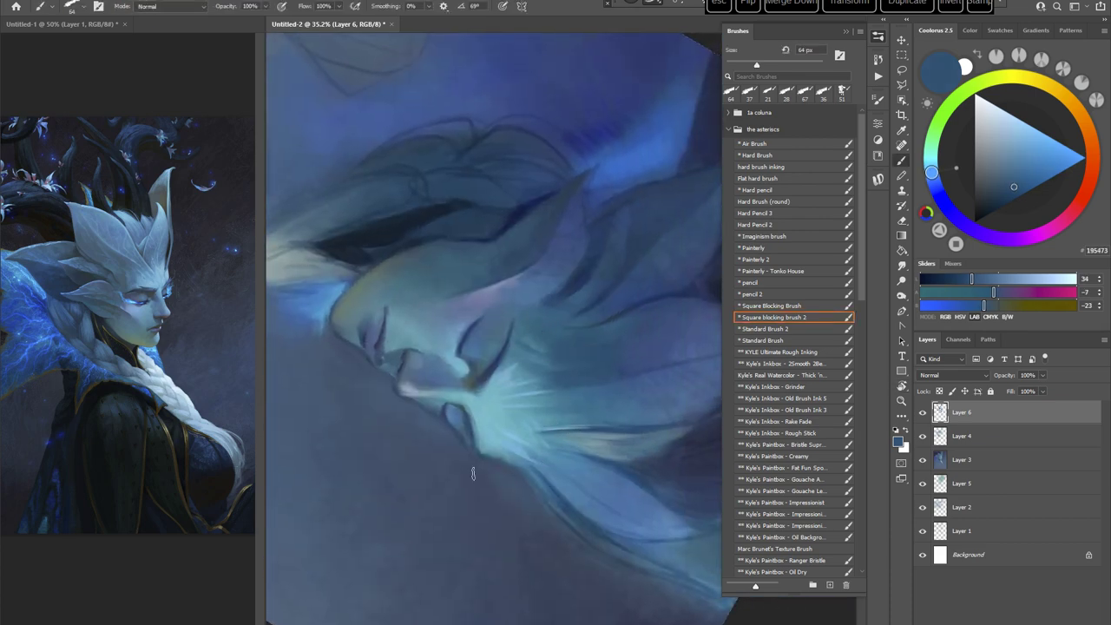
pyautogui.press('Escape')
pyautogui.moveTo(611, 368); pyautogui.dragTo(569, 308)
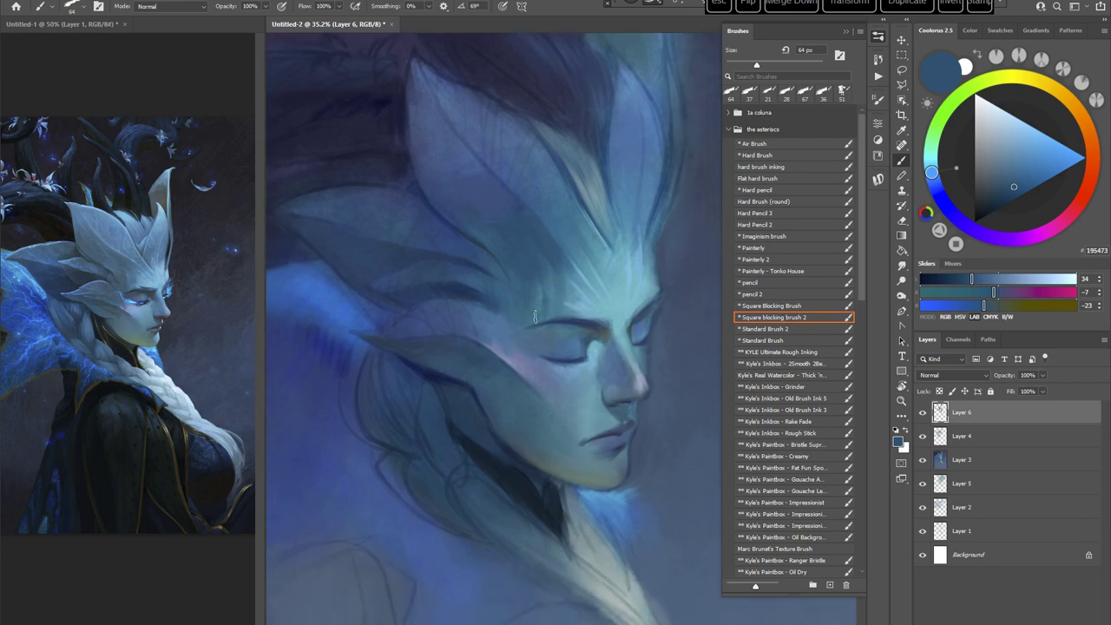
# Step: Reduce the brush to 47 px and paint soft strokes on the temple above the ear with sampled #687DA2
pyautogui.keyDown('alt'); pyautogui.click(527, 350); pyautogui.keyUp('alt')
pyautogui.press('r')
pyautogui.moveTo(611, 253); pyautogui.dragTo(595, 245)
pyautogui.rightClick(613, 253)
pyautogui.click(687, 282)
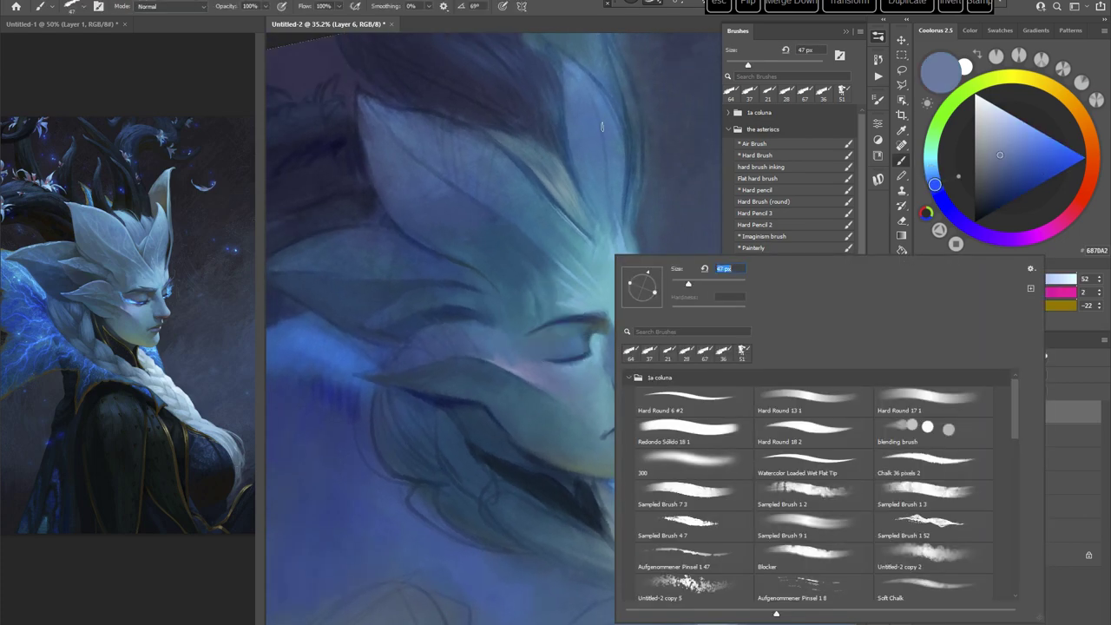
pyautogui.click(571, 25)
pyautogui.moveTo(533, 275); pyautogui.dragTo(524, 239)
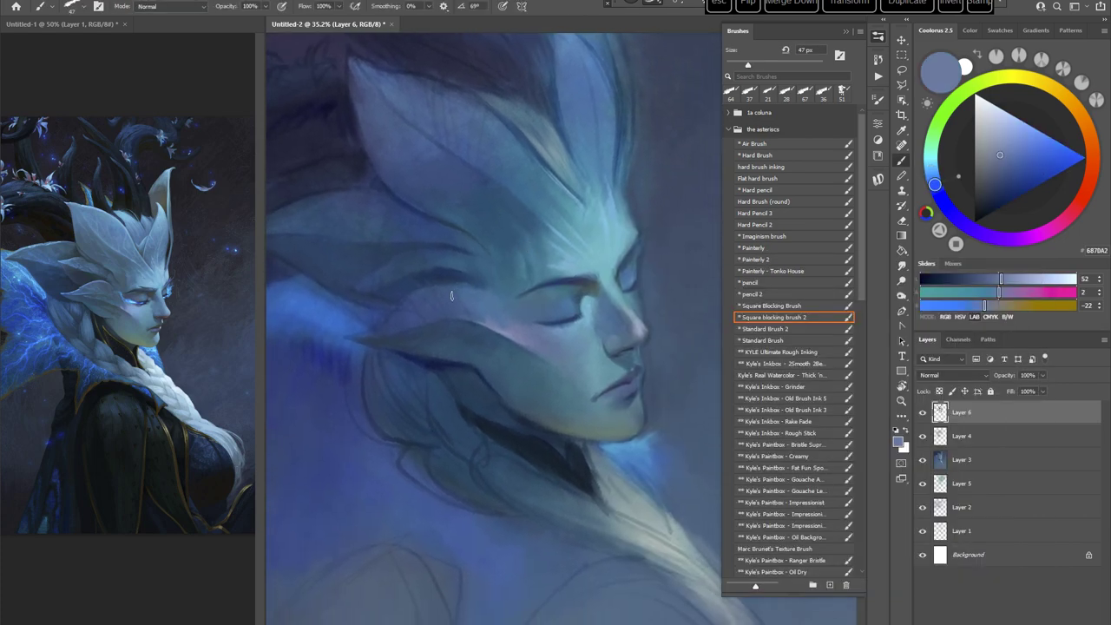
pyautogui.press('r')
pyautogui.moveTo(467, 311); pyautogui.dragTo(432, 339)
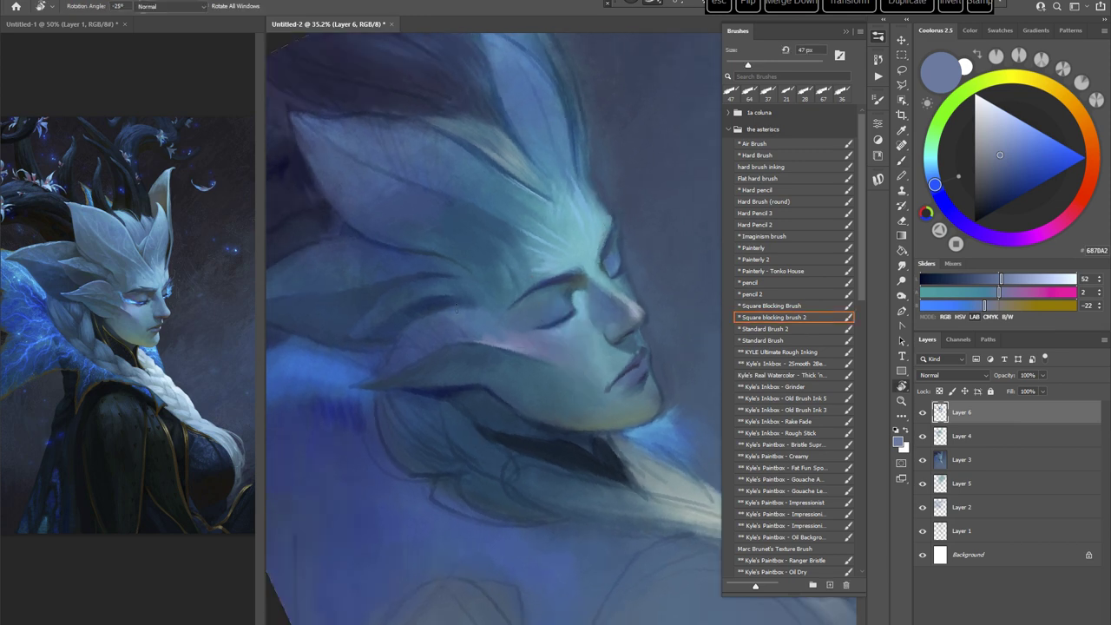
# Step: Reduce the brush to 21 px and paint fine muted-blue strokes where the temple meets the side leaf
pyautogui.press('r')
pyautogui.moveTo(597, 226); pyautogui.dragTo(564, 223)
pyautogui.rightClick(564, 223)
pyautogui.click(631, 251)
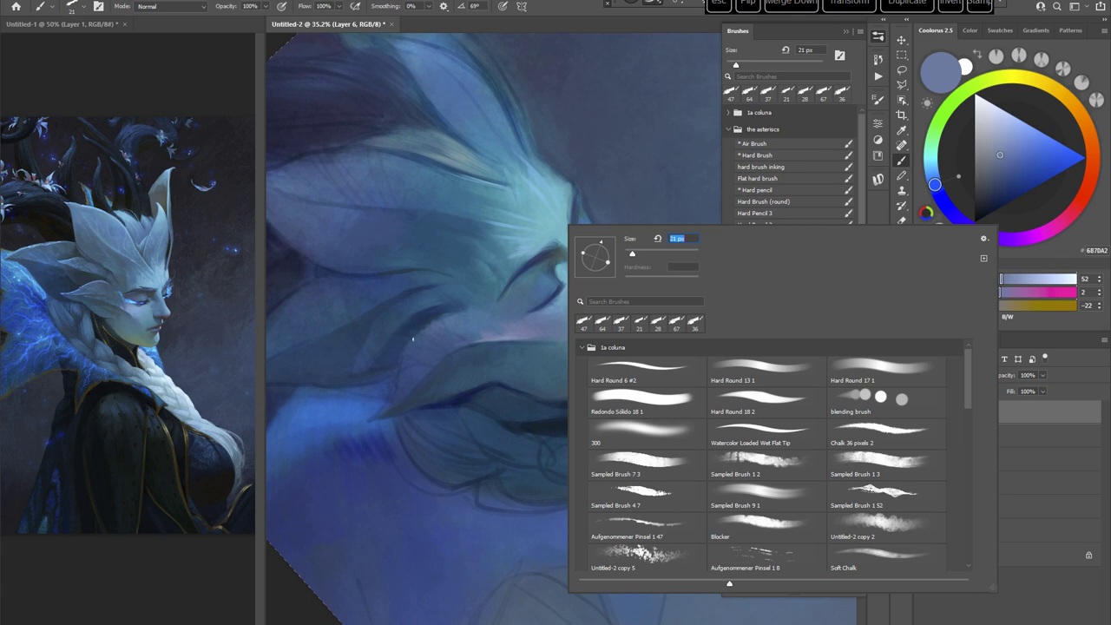
pyautogui.press('Return')
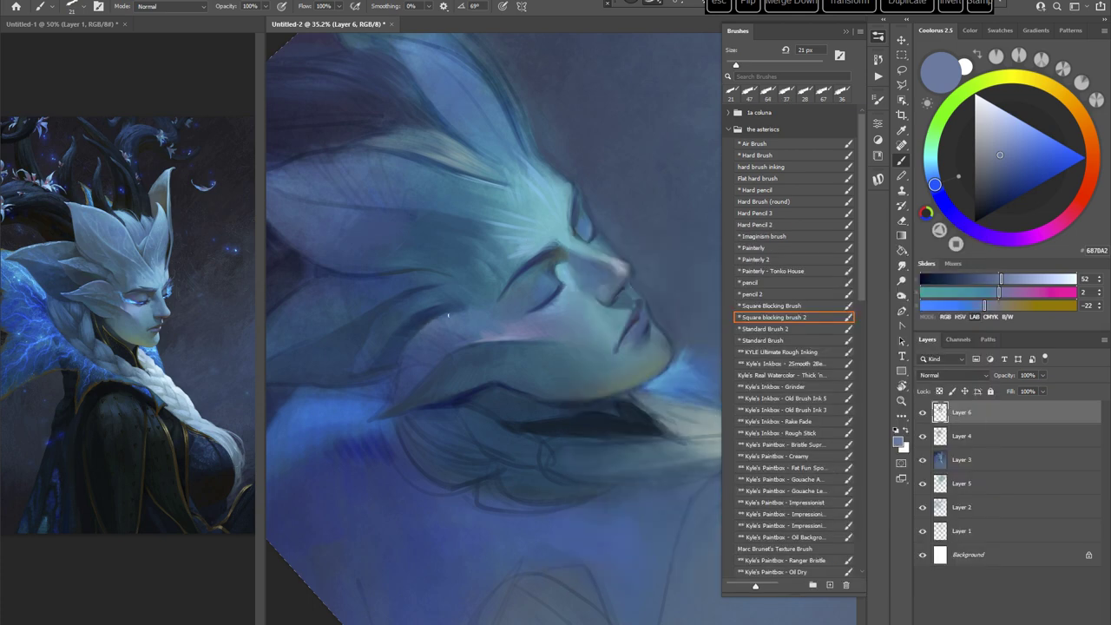
# Step: Enlarge the brush to 44 px and touch up the outer edge of the central leaf and side-leaf base in muted blue
pyautogui.press('r')
pyautogui.moveTo(642, 247)
pyautogui.mouseDown()
pyautogui.moveTo(607, 428)
pyautogui.moveTo(541, 367)
pyautogui.moveTo(635, 297)
pyautogui.moveTo(582, 433)
pyautogui.moveTo(595, 408)
pyautogui.mouseUp()
pyautogui.press('b')
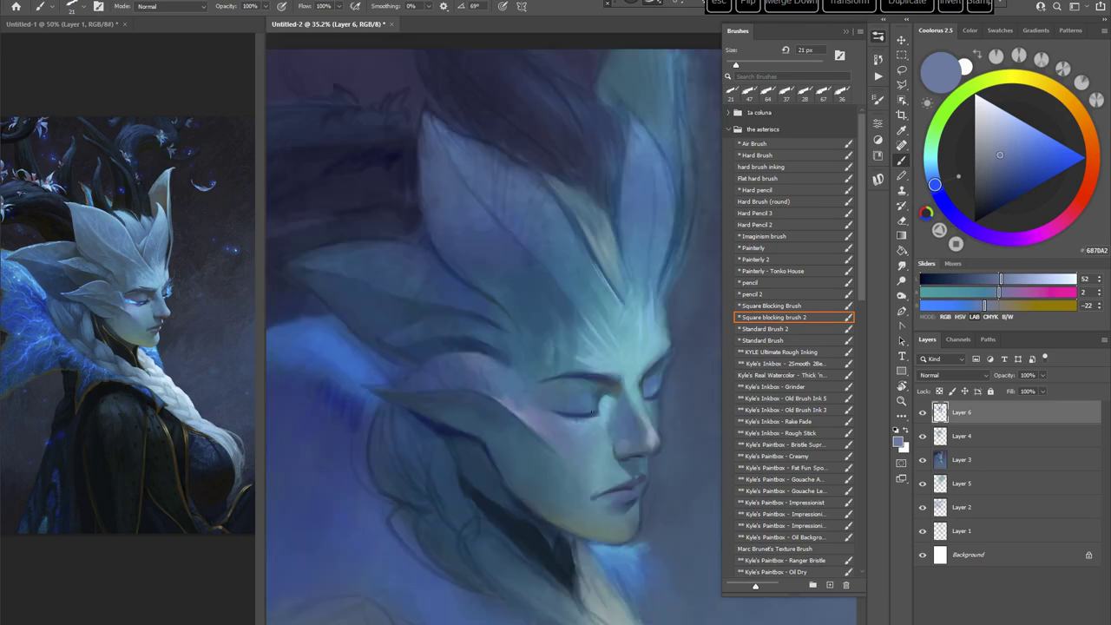
pyautogui.rightClick(641, 286)
pyautogui.moveTo(643, 302); pyautogui.dragTo(653, 302)
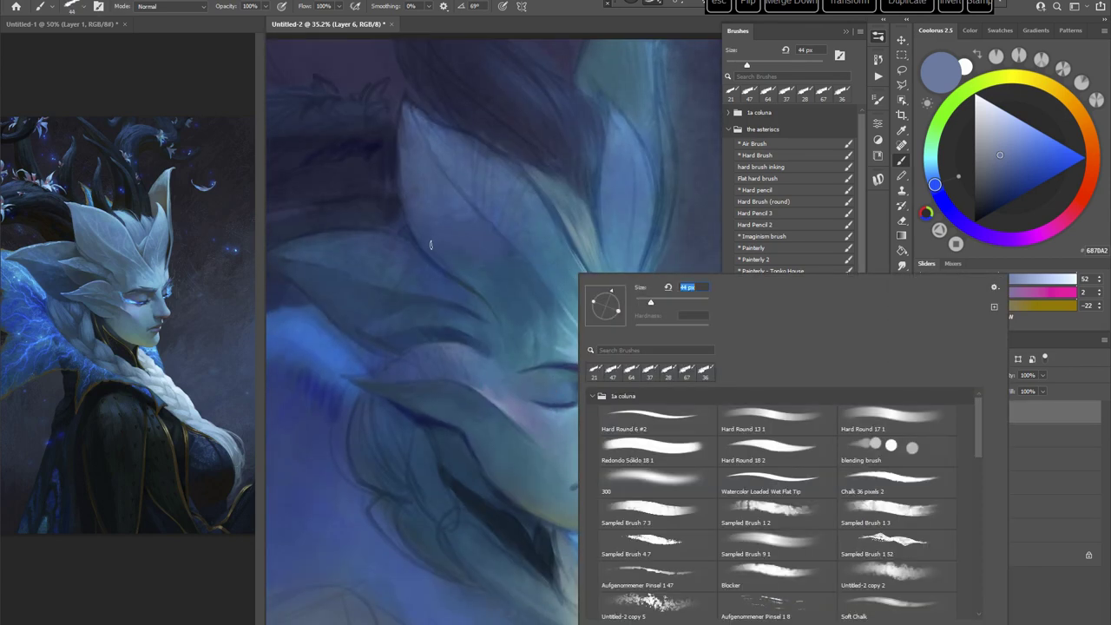
pyautogui.moveTo(429, 242); pyautogui.dragTo(441, 257)
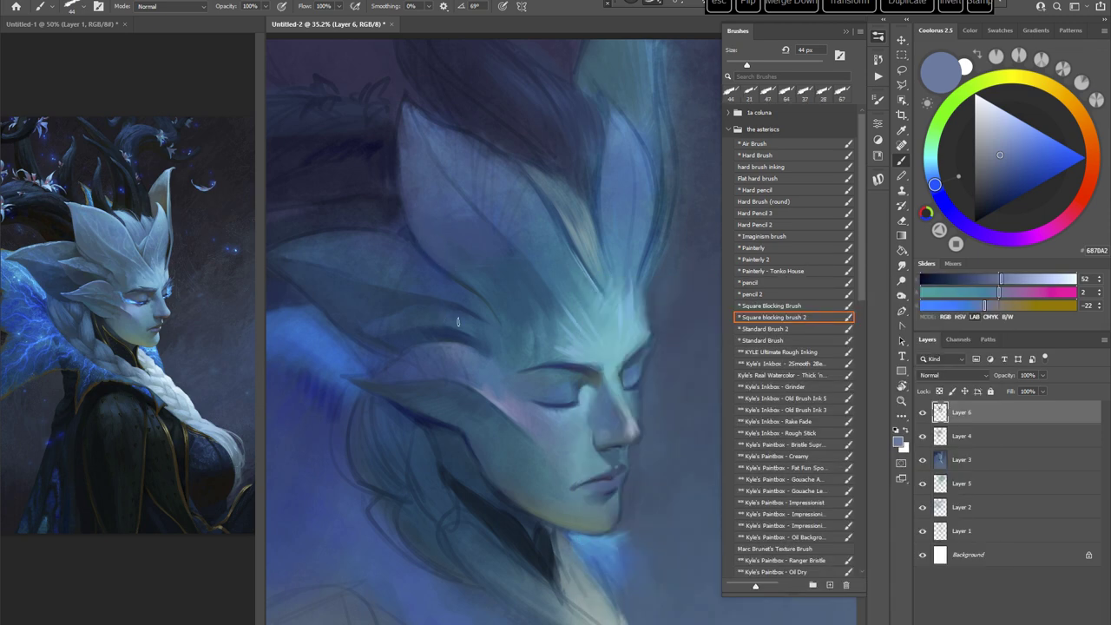
# Step: Reduce the brush to 26 px and refine the folds of the side leaf with sampled dark blues #173950 and #32587C
pyautogui.press('r')
pyautogui.moveTo(520, 365)
pyautogui.mouseDown()
pyautogui.moveTo(639, 385)
pyautogui.moveTo(624, 471)
pyautogui.moveTo(642, 432)
pyautogui.moveTo(617, 426)
pyautogui.moveTo(560, 322)
pyautogui.mouseUp()
pyautogui.press('b')
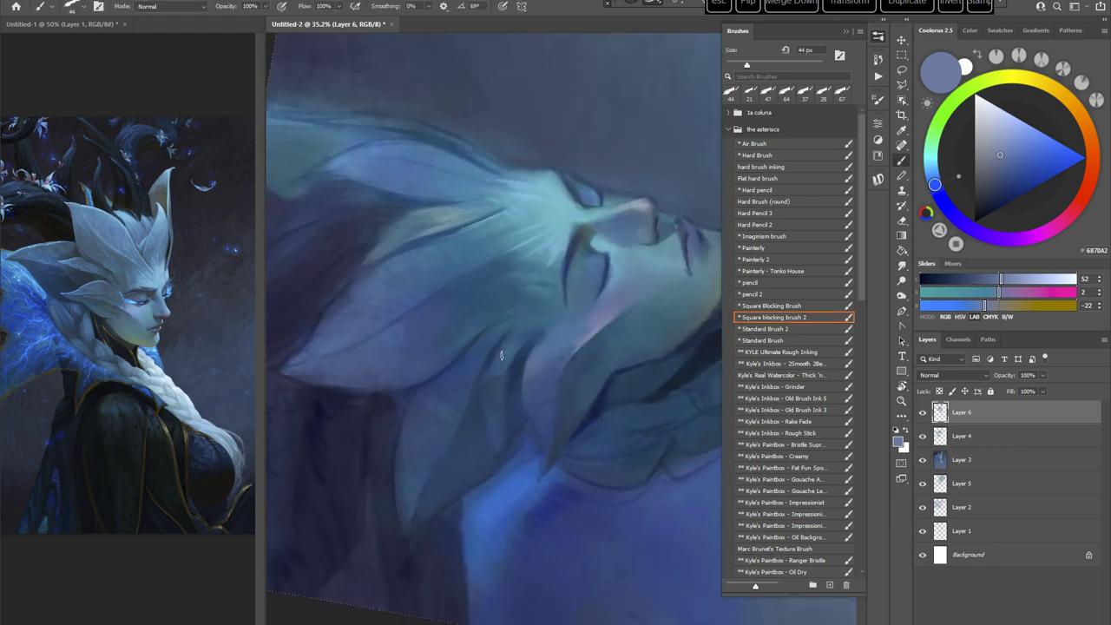
pyautogui.rightClick(575, 278)
pyautogui.moveTo(647, 302); pyautogui.dragTo(642, 301)
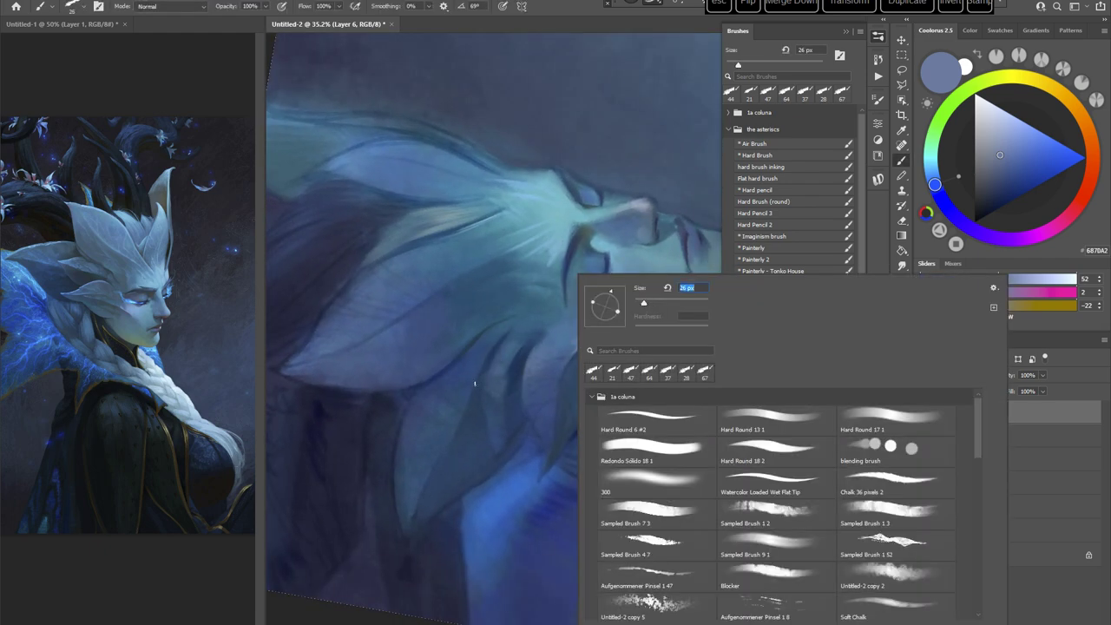
pyautogui.click(476, 382)
pyautogui.keyDown('alt'); pyautogui.click(477, 386); pyautogui.keyUp('alt')
pyautogui.moveTo(478, 383); pyautogui.dragTo(477, 400)
pyautogui.keyDown('alt'); pyautogui.click(488, 360); pyautogui.keyUp('alt')
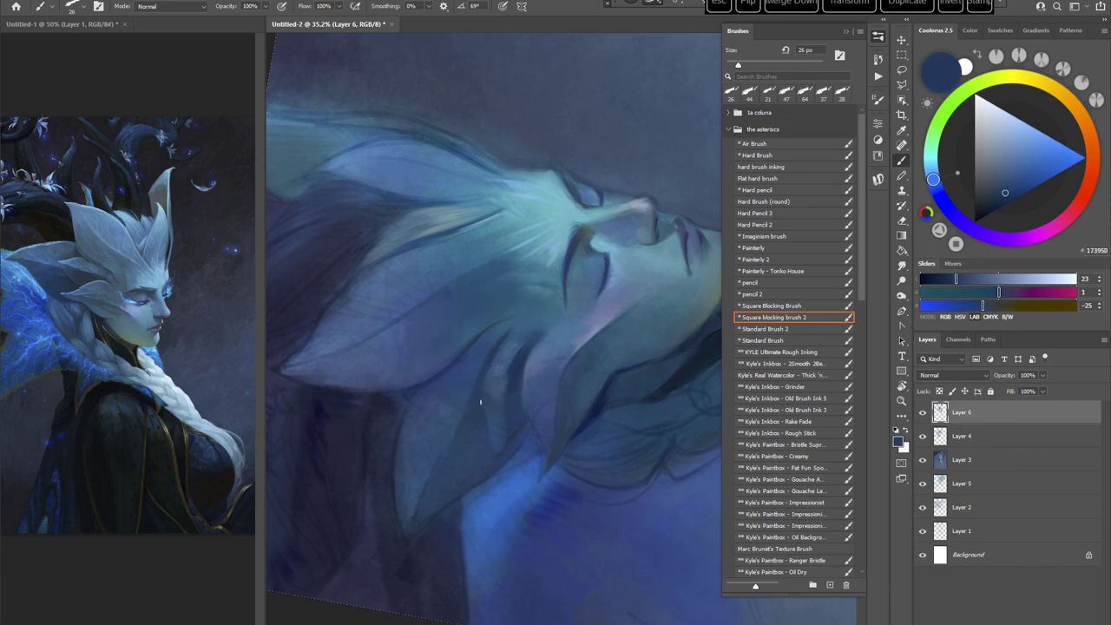
pyautogui.keyDown('alt'); pyautogui.click(486, 375); pyautogui.keyUp('alt')
# Step: Reduce the brush to 18 px and paint a thin light stroke on the side leaf's inner fold with sampled #7082A5
pyautogui.press('Escape')
pyautogui.keyDown('alt'); pyautogui.click(575, 366); pyautogui.keyUp('alt')
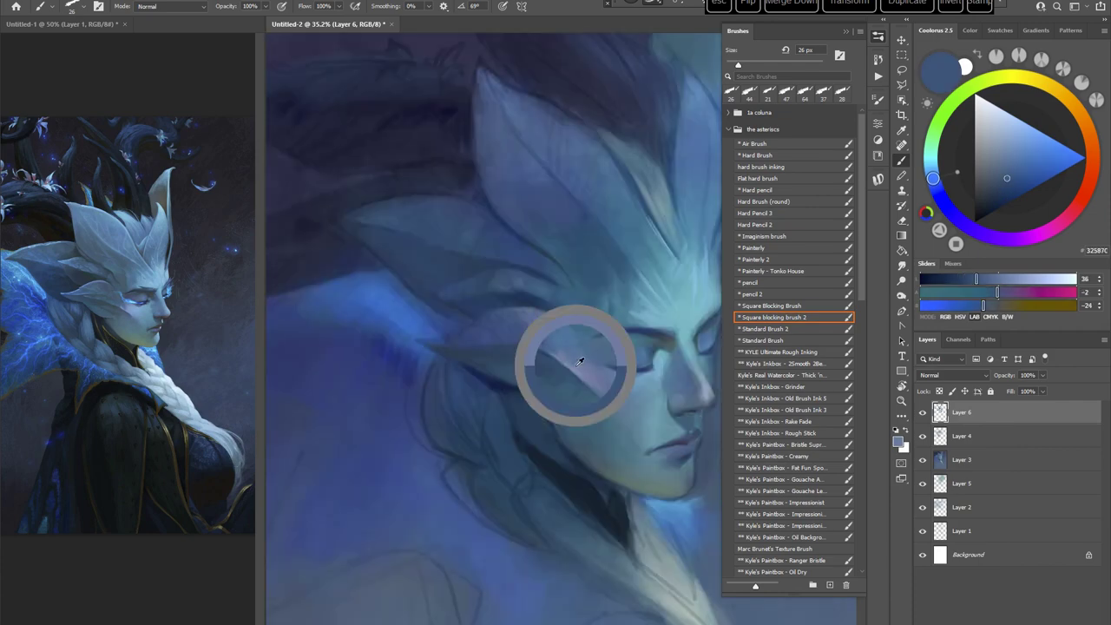
pyautogui.press('r')
pyautogui.moveTo(605, 307); pyautogui.dragTo(581, 363)
pyautogui.rightClick(606, 285)
pyautogui.moveTo(668, 309); pyautogui.dragTo(664, 310)
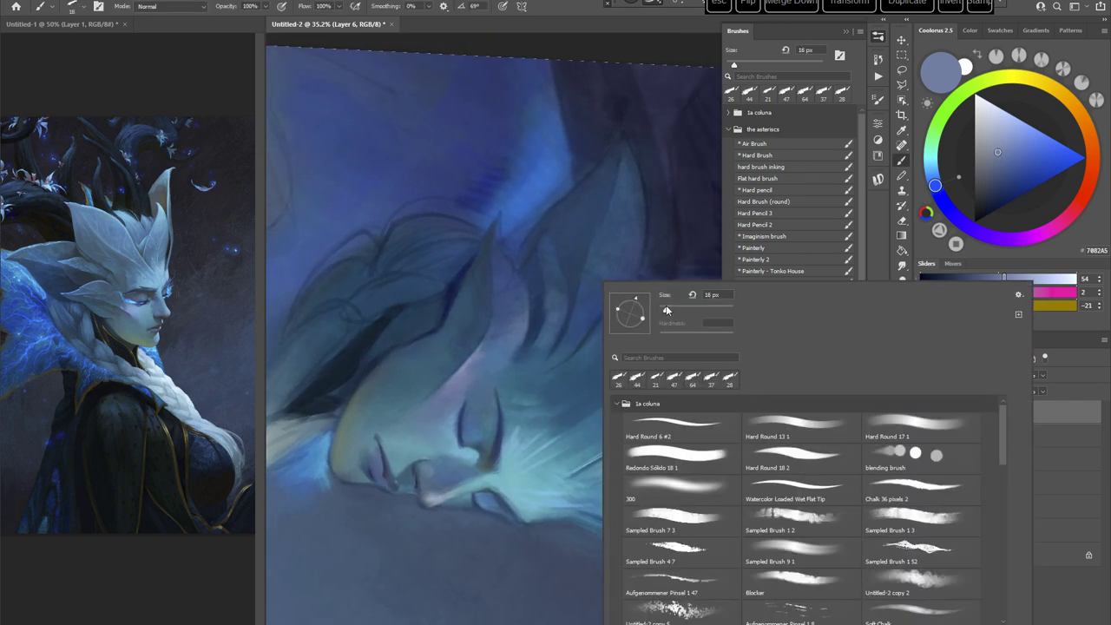
pyautogui.click(590, 10)
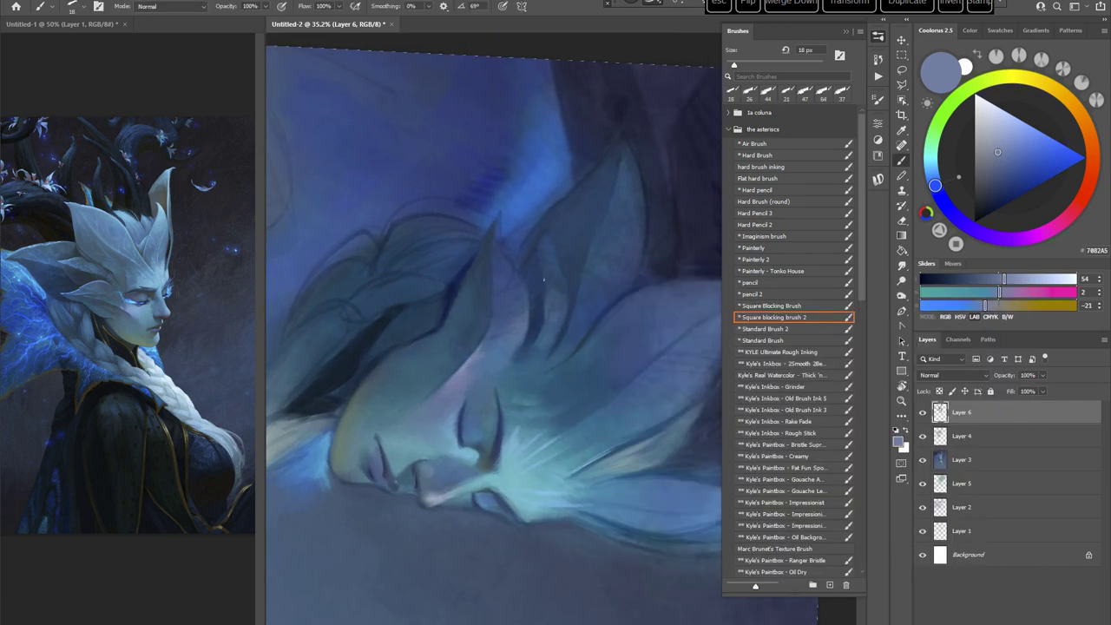
# Step: Enlarge the brush to 51 px and blend the side leaf's inner fold with sampled #153656, #416281 and #264D6F
pyautogui.keyDown('alt'); pyautogui.click(542, 301); pyautogui.keyUp('alt')
pyautogui.rightClick(632, 247)
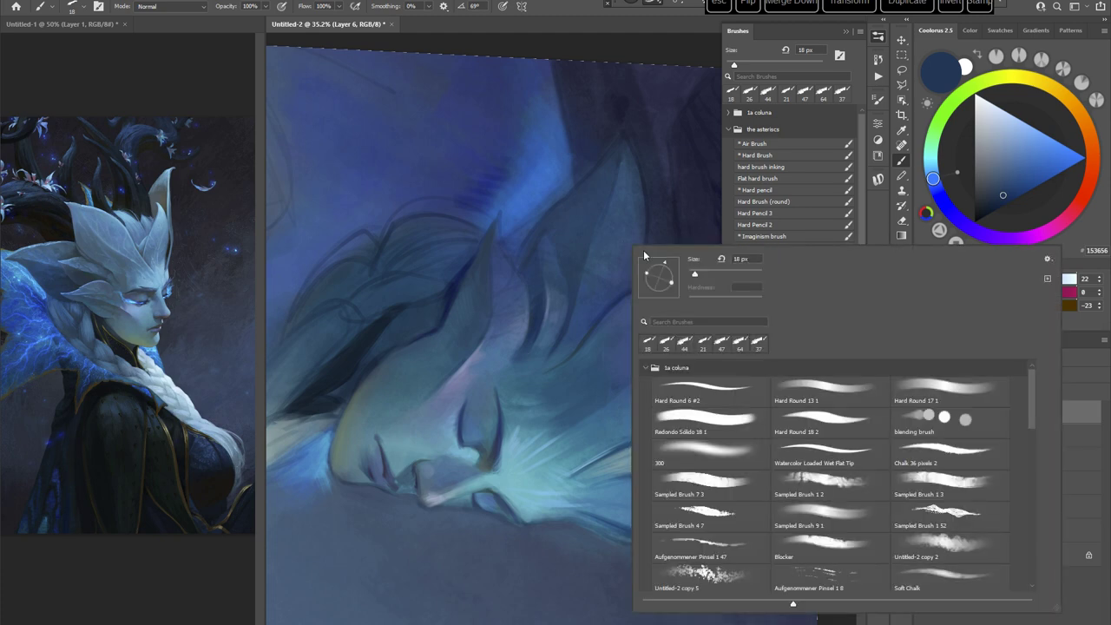
pyautogui.moveTo(691, 275); pyautogui.dragTo(704, 275)
pyautogui.click(544, 276)
pyautogui.keyDown('alt'); pyautogui.click(557, 276); pyautogui.keyUp('alt')
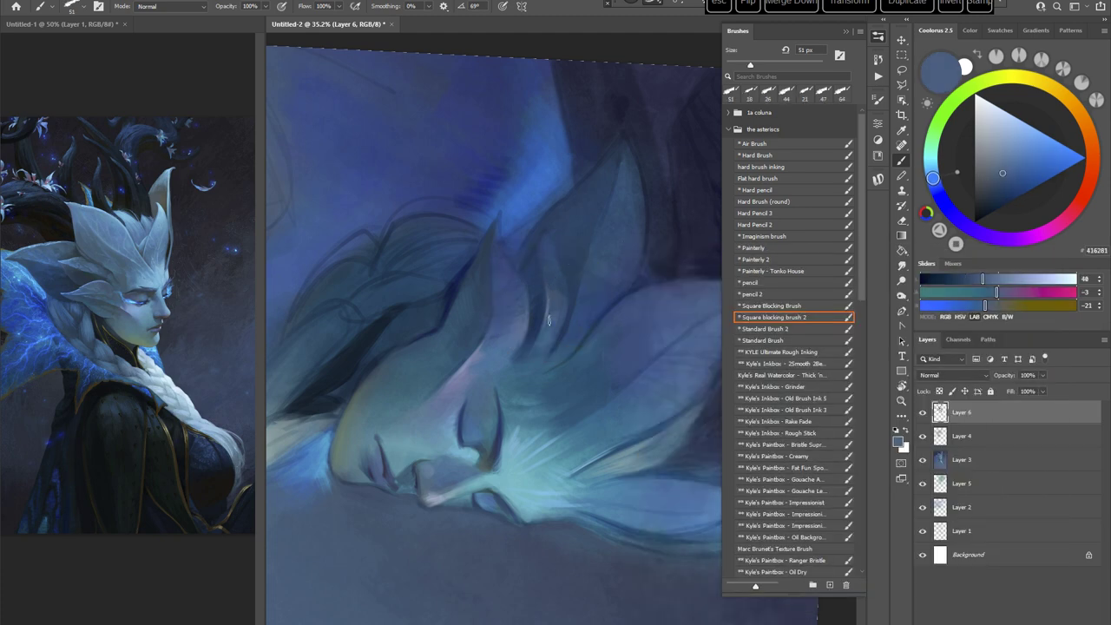
pyautogui.keyDown('alt'); pyautogui.click(554, 286); pyautogui.keyUp('alt')
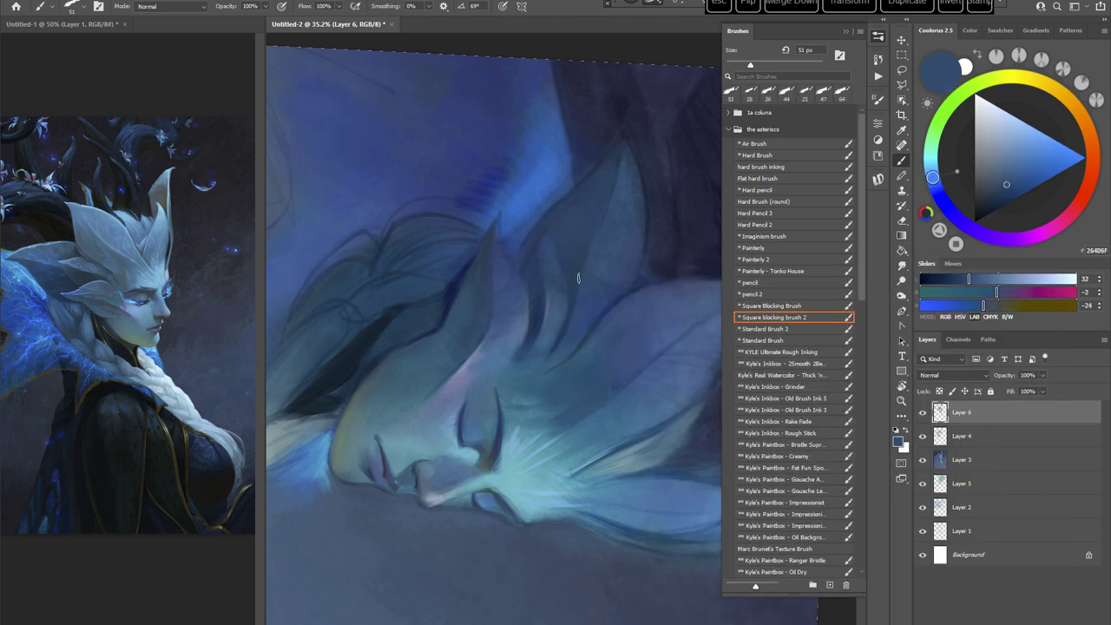
# Step: Reduce the brush to 28 px and darken the gap between the central and side leaves with sampled #163860 and #153958
pyautogui.press('r')
pyautogui.moveTo(623, 161)
pyautogui.mouseDown()
pyautogui.moveTo(594, 355)
pyautogui.moveTo(548, 364)
pyautogui.mouseUp()
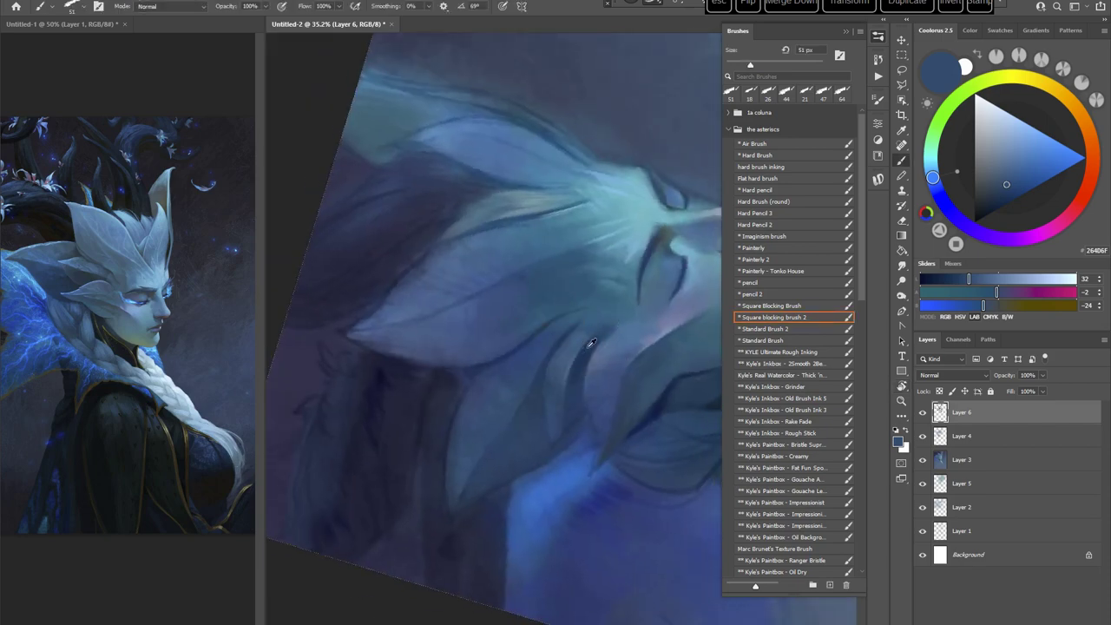
pyautogui.keyDown('alt'); pyautogui.click(590, 345); pyautogui.keyUp('alt')
pyautogui.press('r')
pyautogui.moveTo(615, 258); pyautogui.dragTo(650, 312)
pyautogui.rightClick(617, 257)
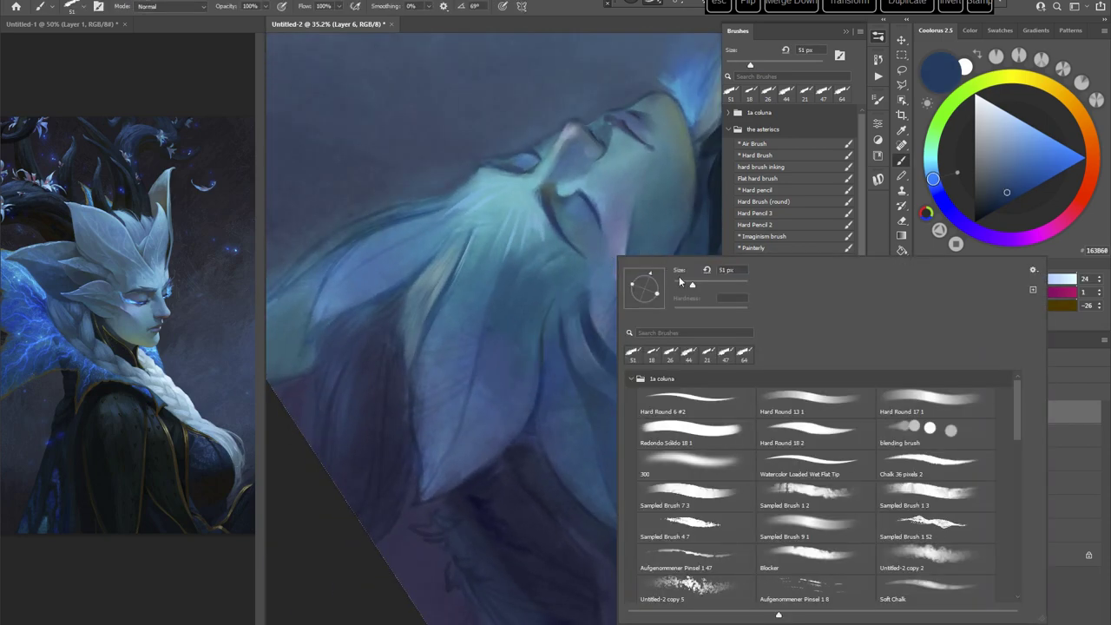
pyautogui.keyDown('alt'); pyautogui.click(585, 312); pyautogui.keyUp('alt')
pyautogui.rightClick(621, 276)
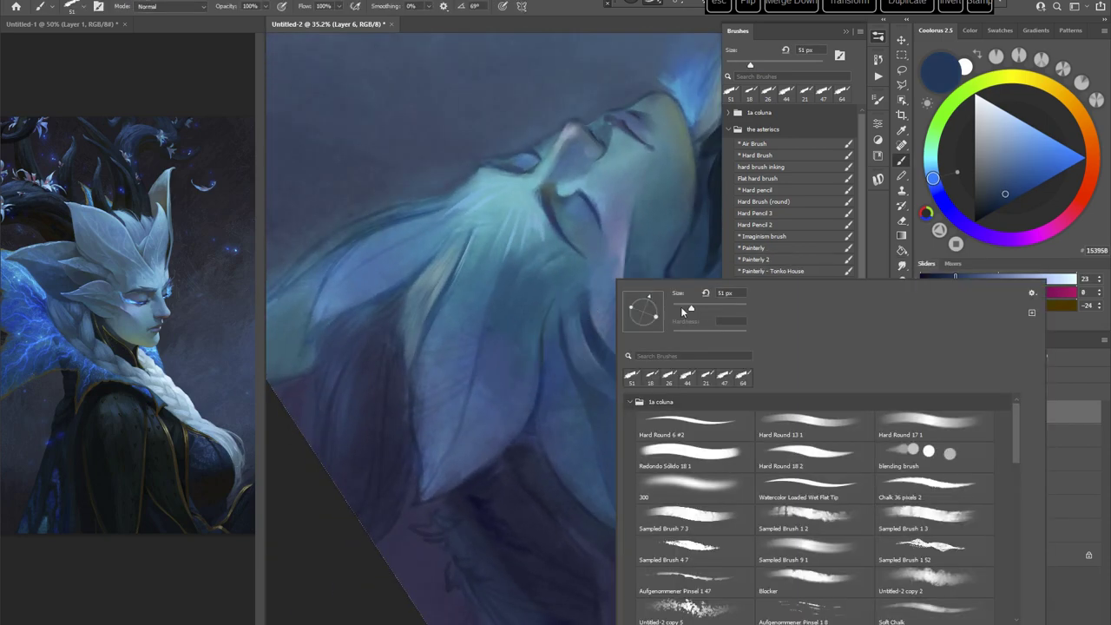
pyautogui.click(682, 308)
pyautogui.moveTo(544, 314); pyautogui.dragTo(550, 340)
# Step: Reduce the brush to 23 px and define the central leaf's outer edge with dark blue #153958
pyautogui.rightClick(602, 266)
pyautogui.click(662, 299)
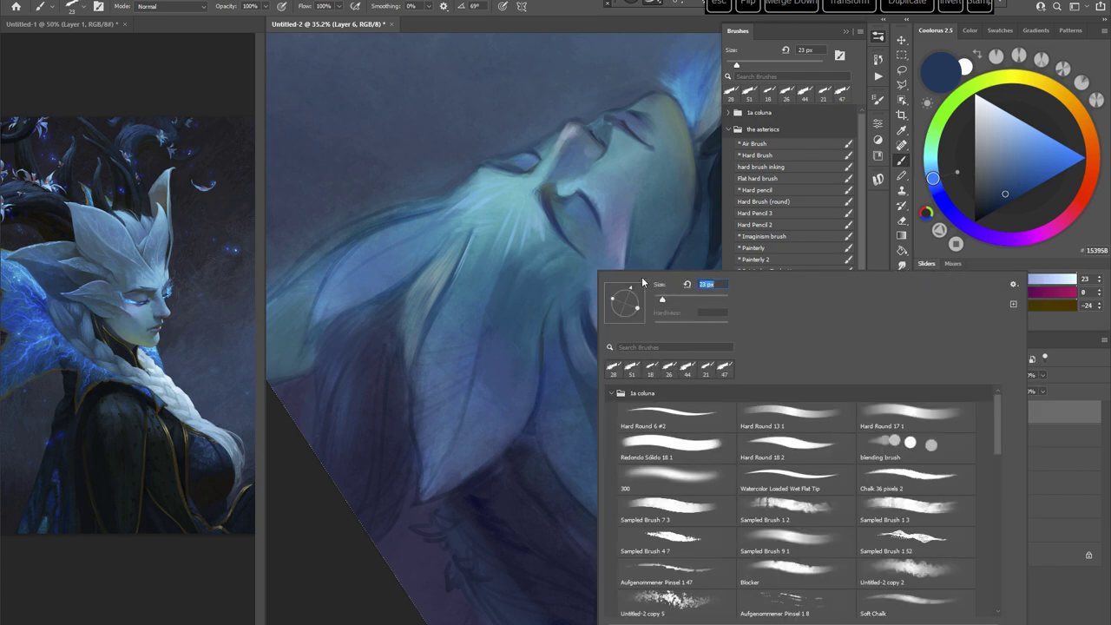
pyautogui.press('Return')
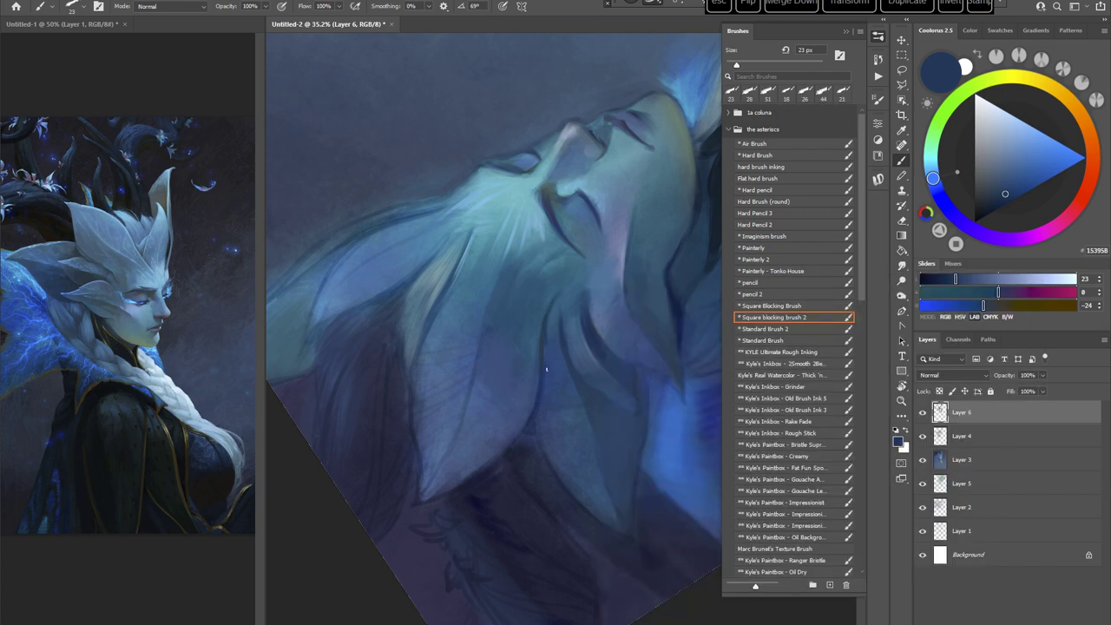
pyautogui.moveTo(547, 302)
pyautogui.mouseDown()
pyautogui.moveTo(607, 390)
pyautogui.moveTo(595, 359)
pyautogui.moveTo(567, 379)
pyautogui.moveTo(565, 341)
pyautogui.moveTo(521, 333)
pyautogui.mouseUp()
# Step: Set the brush to 26 px and soften the side leaf's base at the temple with sampled #206482
pyautogui.rightClick(564, 341)
pyautogui.click(625, 285)
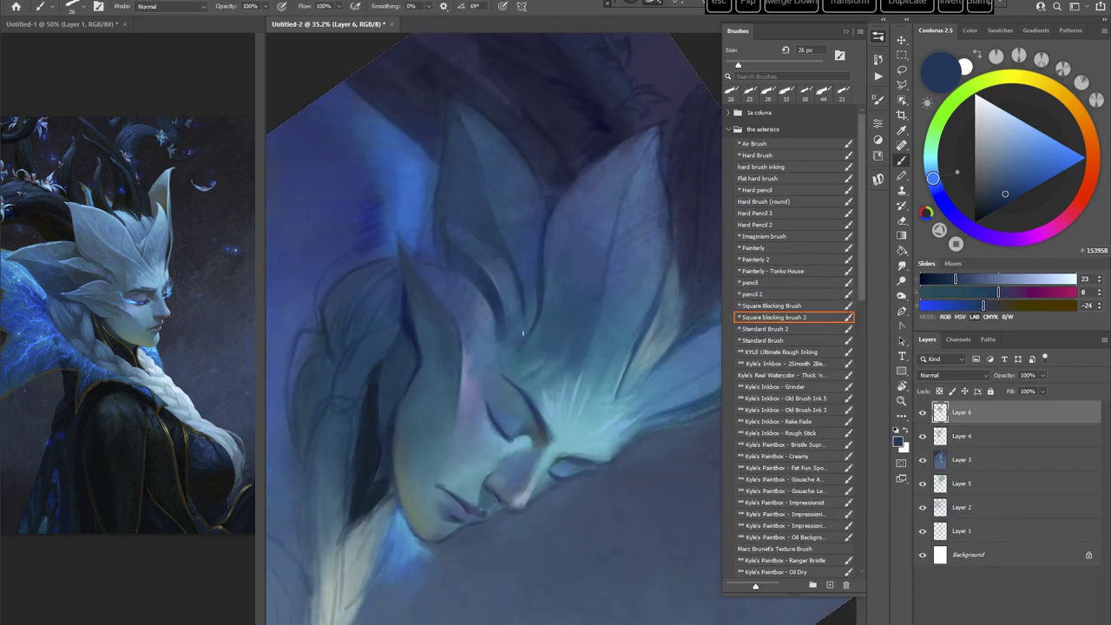
pyautogui.keyDown('alt'); pyautogui.click(516, 330); pyautogui.keyUp('alt')
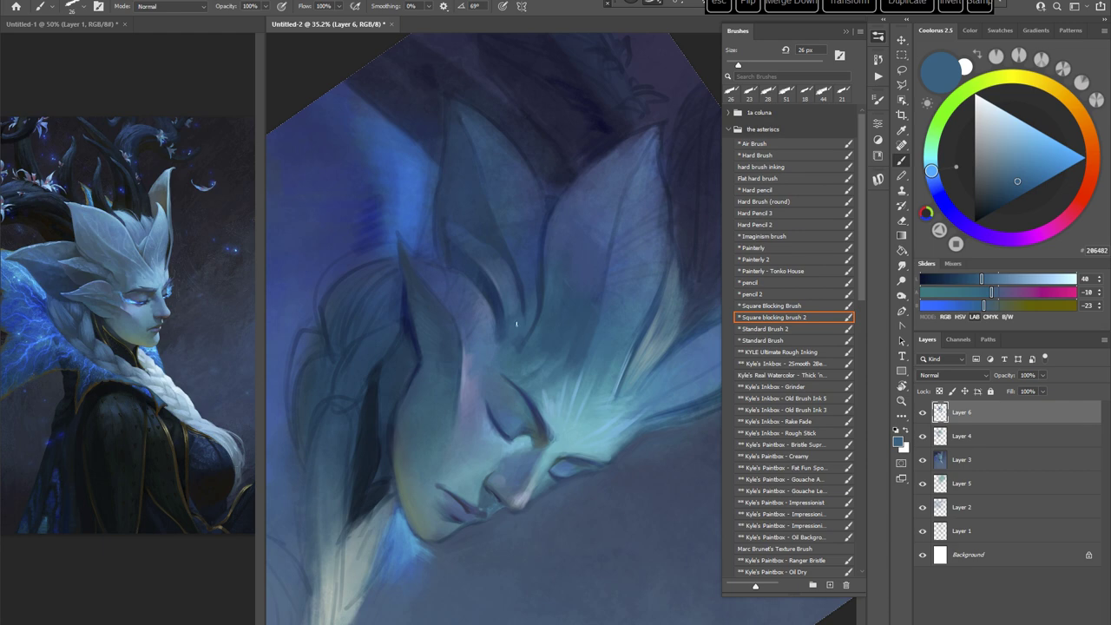
# Step: Blend the hairline into the brow and forehead with sampled light teal #4EA8BD
pyautogui.press('r')
pyautogui.moveTo(592, 403); pyautogui.dragTo(573, 409)
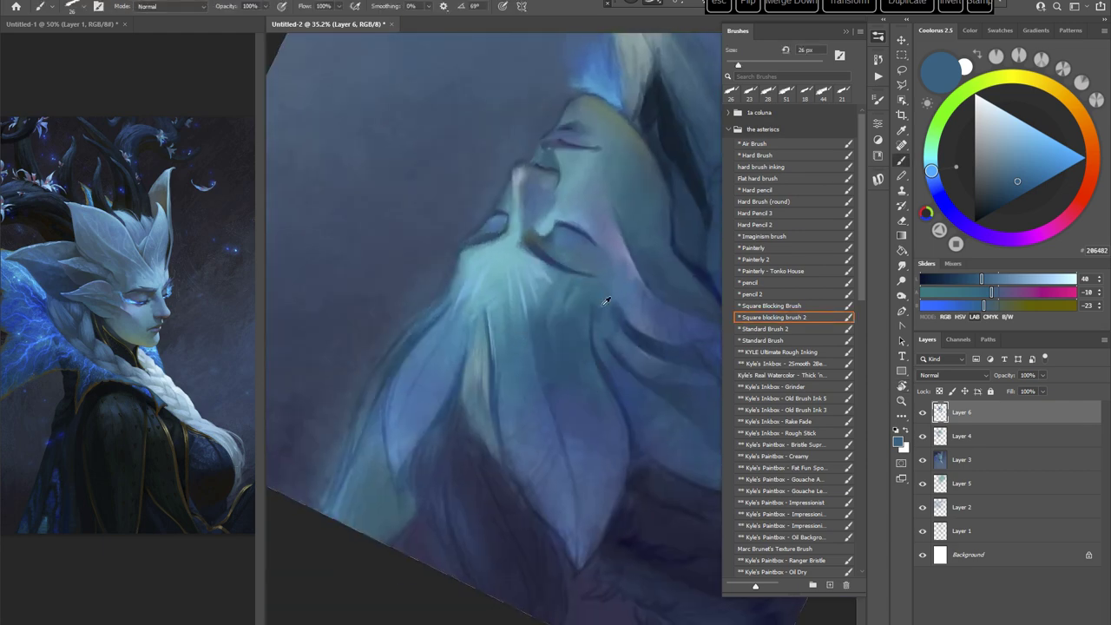
pyautogui.keyDown('alt'); pyautogui.click(592, 323); pyautogui.keyUp('alt')
pyautogui.keyDown('alt'); pyautogui.click(547, 280); pyautogui.keyUp('alt')
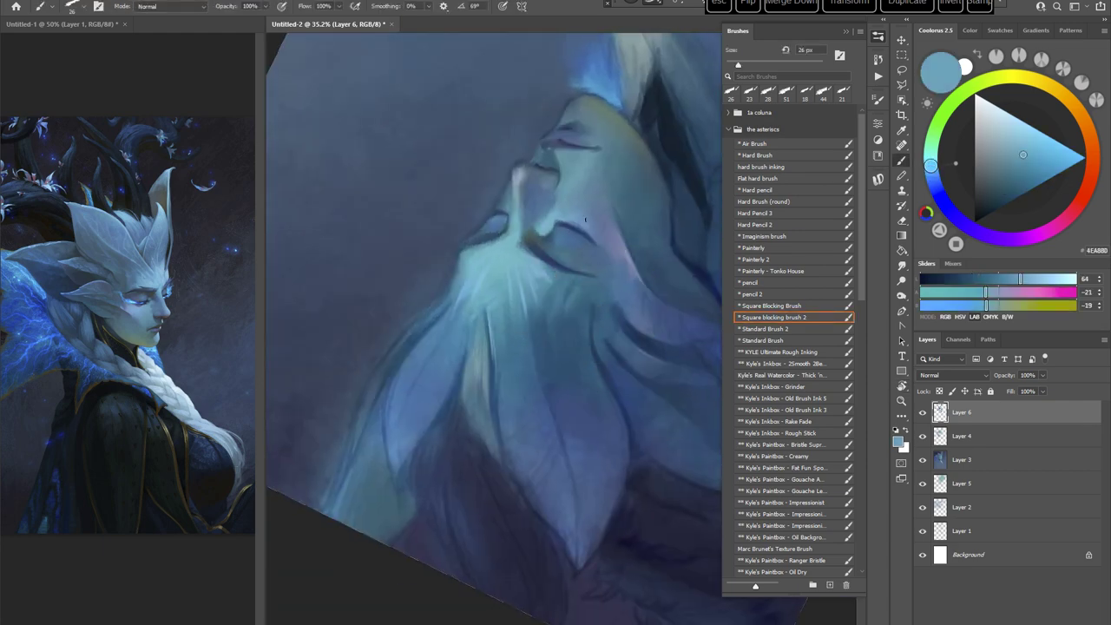
pyautogui.press('Escape')
# Step: Reduce the brush to 23 px and blend the side leaf's base and the lower central leaf with sampled teals including #3C95A9
pyautogui.rightClick(630, 284)
pyautogui.moveTo(659, 314); pyautogui.dragTo(658, 314)
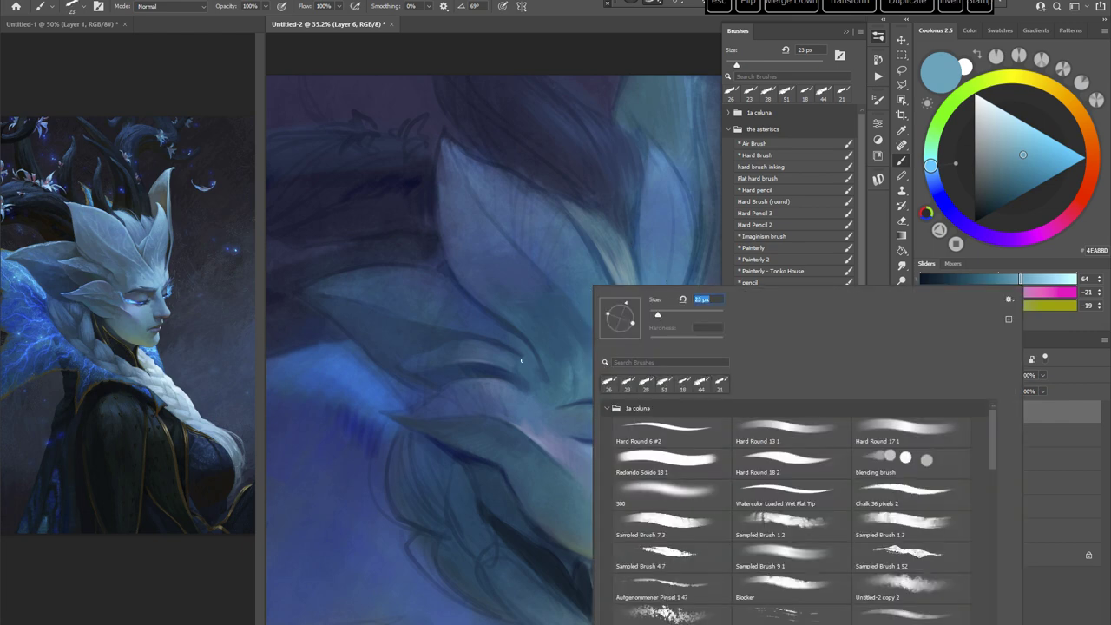
pyautogui.press('Escape')
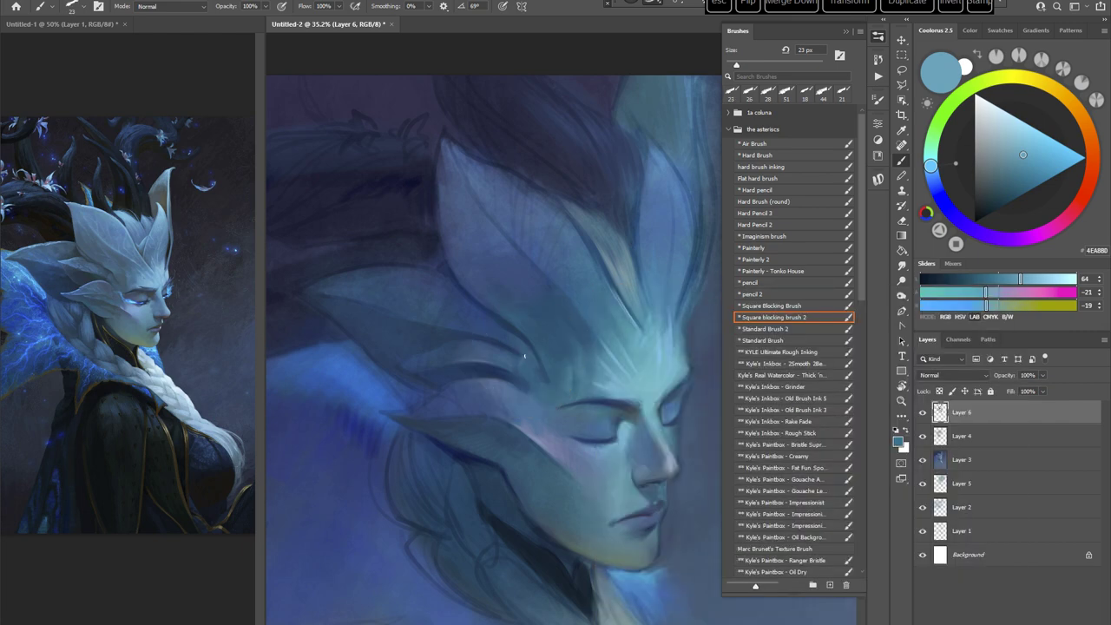
pyautogui.keyDown('alt'); pyautogui.click(530, 356); pyautogui.keyUp('alt')
pyautogui.press('r')
pyautogui.moveTo(587, 306)
pyautogui.mouseDown()
pyautogui.moveTo(617, 377)
pyautogui.moveTo(599, 290)
pyautogui.moveTo(642, 308)
pyautogui.moveTo(646, 327)
pyautogui.mouseUp()
pyautogui.press('r')
pyautogui.keyDown('alt'); pyautogui.click(625, 282); pyautogui.keyUp('alt')
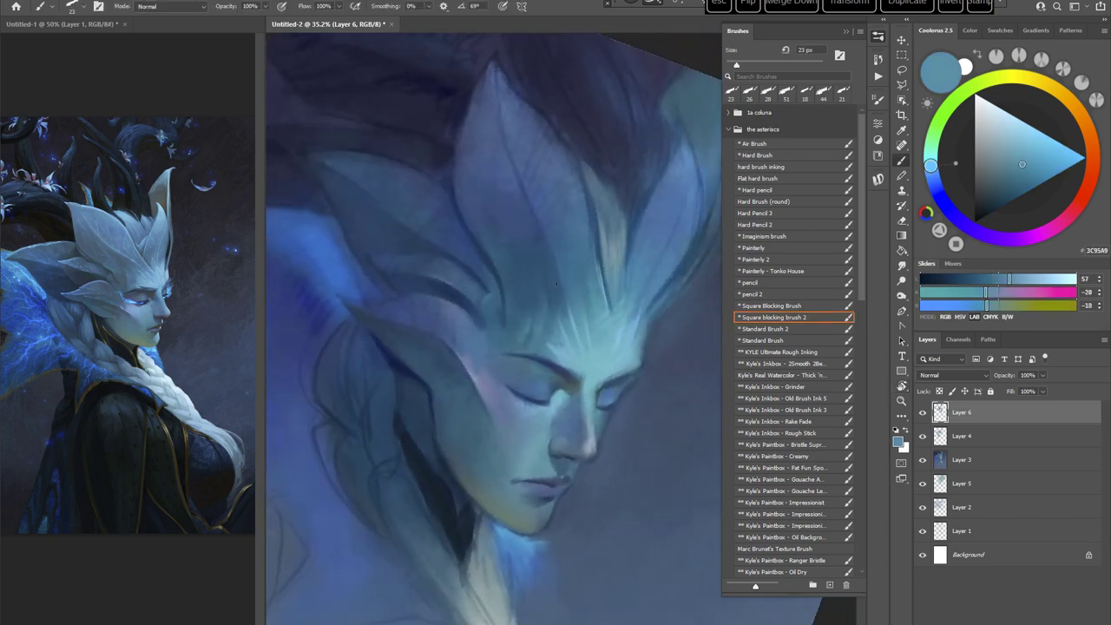
# Step: Set the brush to 20 px and refine the side leaf's base at the temple with sampled #256A87
pyautogui.rightClick(626, 264)
pyautogui.click(631, 263)
pyautogui.click(507, 286)
pyautogui.press('r')
pyautogui.moveTo(532, 341)
pyautogui.mouseDown()
pyautogui.moveTo(573, 364)
pyautogui.moveTo(613, 422)
pyautogui.moveTo(632, 391)
pyautogui.moveTo(599, 439)
pyautogui.mouseUp()
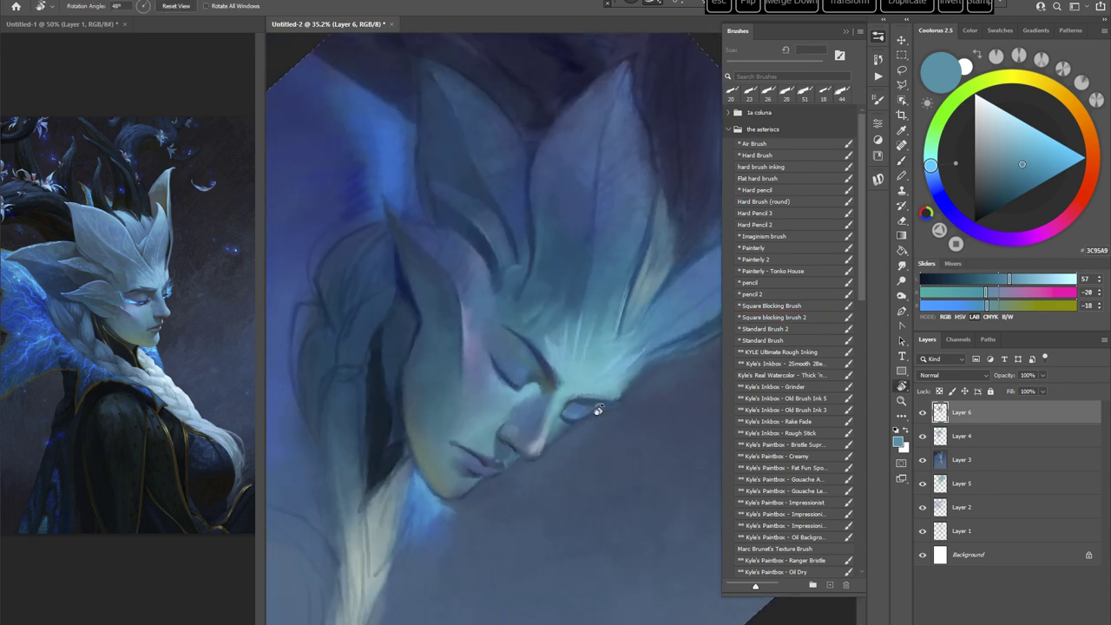
pyautogui.press('b')
pyautogui.keyDown('alt'); pyautogui.click(489, 314); pyautogui.keyUp('alt')
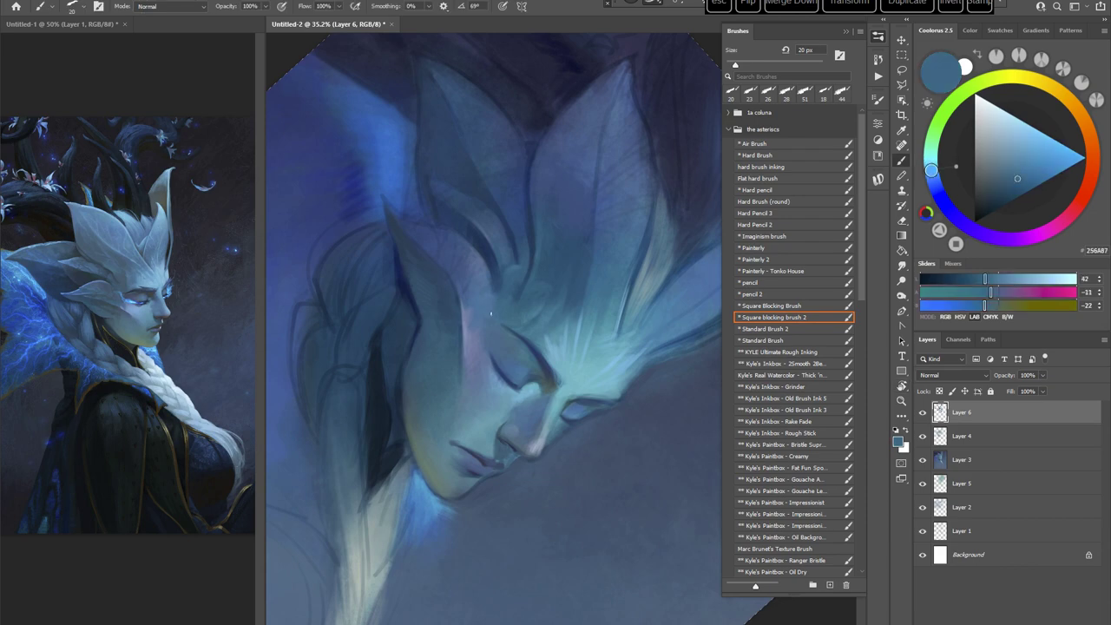
# Step: Refine the central leaf's outer edge with sampled dark blue #2A5878
pyautogui.press('r')
pyautogui.moveTo(486, 312)
pyautogui.mouseDown()
pyautogui.moveTo(563, 335)
pyautogui.moveTo(618, 454)
pyautogui.mouseUp()
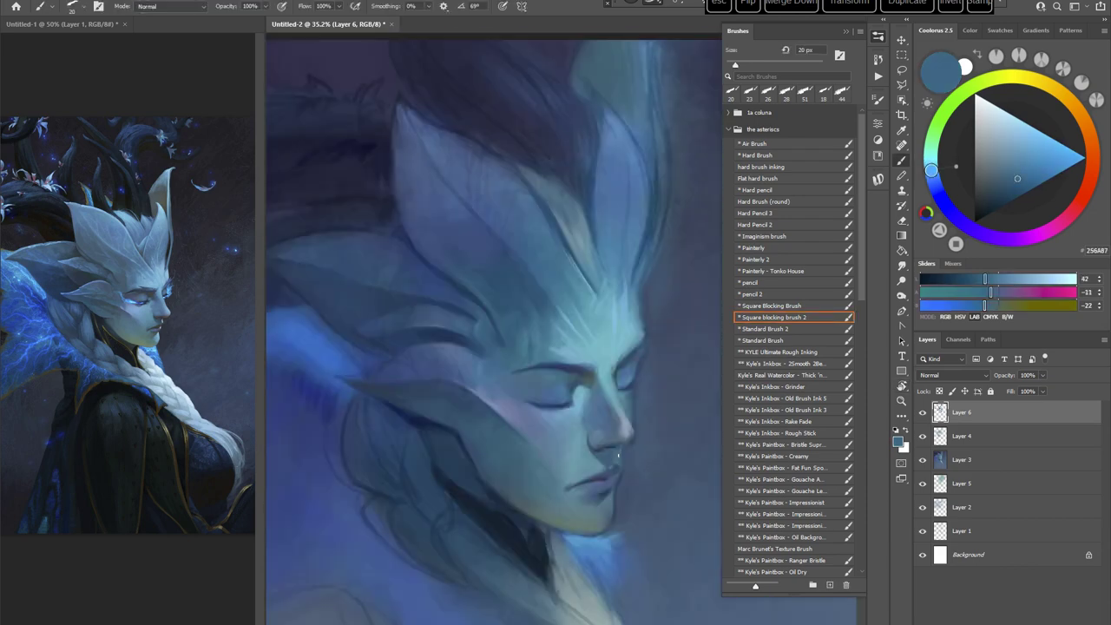
pyautogui.press('r')
pyautogui.moveTo(607, 325); pyautogui.dragTo(599, 375)
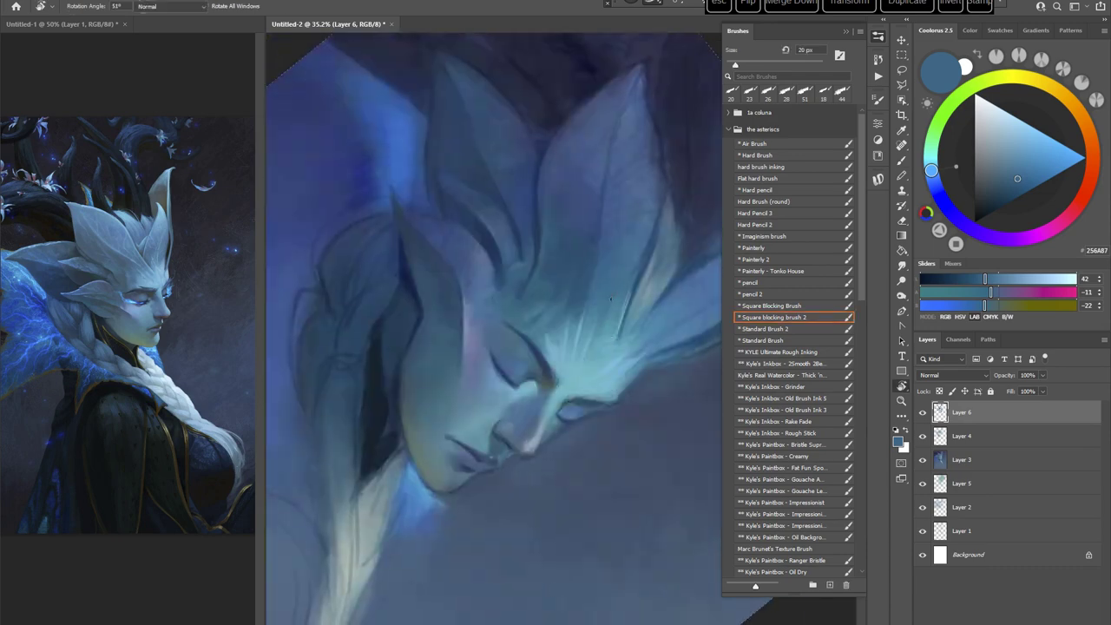
pyautogui.press('b')
pyautogui.keyDown('alt'); pyautogui.click(549, 222); pyautogui.keyUp('alt')
pyautogui.keyDown('alt'); pyautogui.click(551, 202); pyautogui.keyUp('alt')
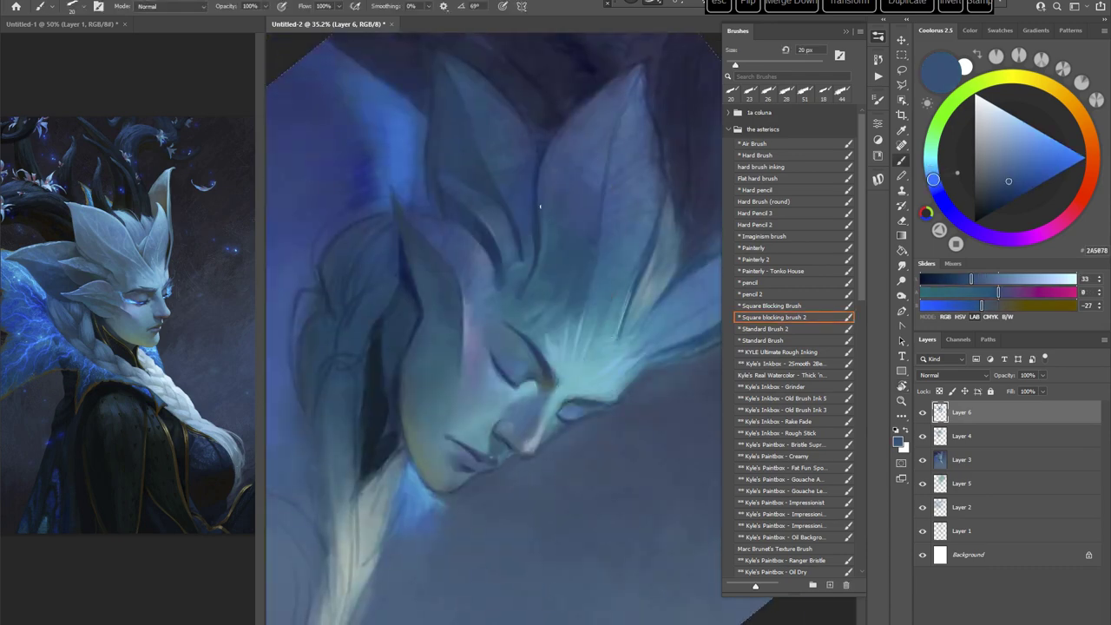
# Step: Enlarge the brush to 44 px and shade the lower body of the central leaf with sampled #285377
pyautogui.press('r')
pyautogui.moveTo(588, 229)
pyautogui.mouseDown()
pyautogui.moveTo(613, 295)
pyautogui.moveTo(606, 373)
pyautogui.mouseUp()
pyautogui.press('b')
pyautogui.rightClick(620, 274)
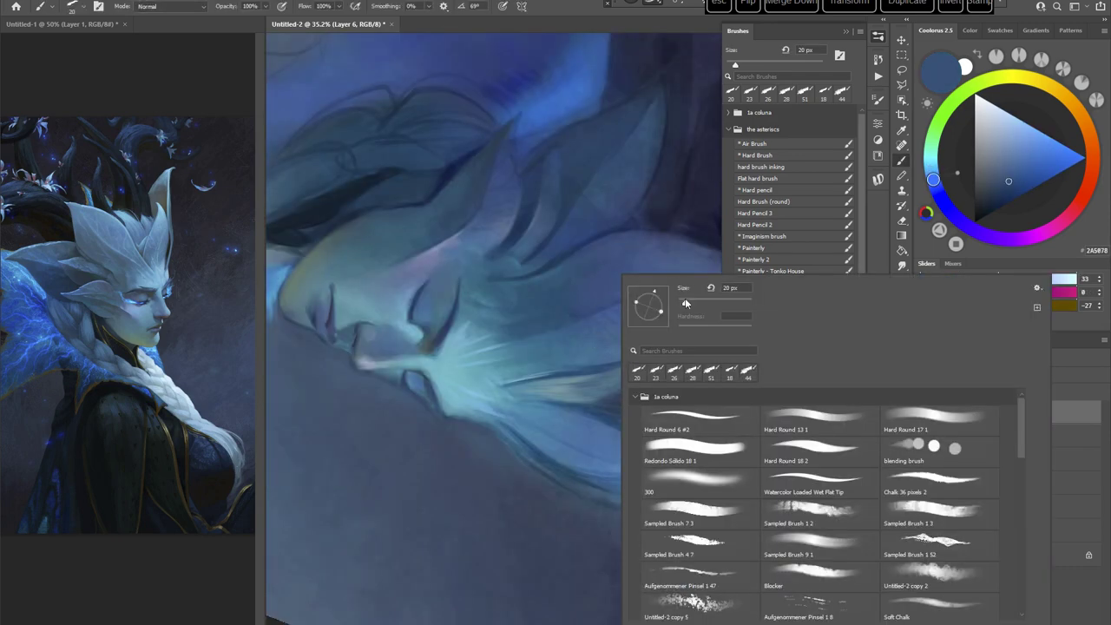
pyautogui.moveTo(683, 303); pyautogui.dragTo(693, 303)
pyautogui.press('Return')
pyautogui.keyDown('alt'); pyautogui.click(581, 256); pyautogui.keyUp('alt')
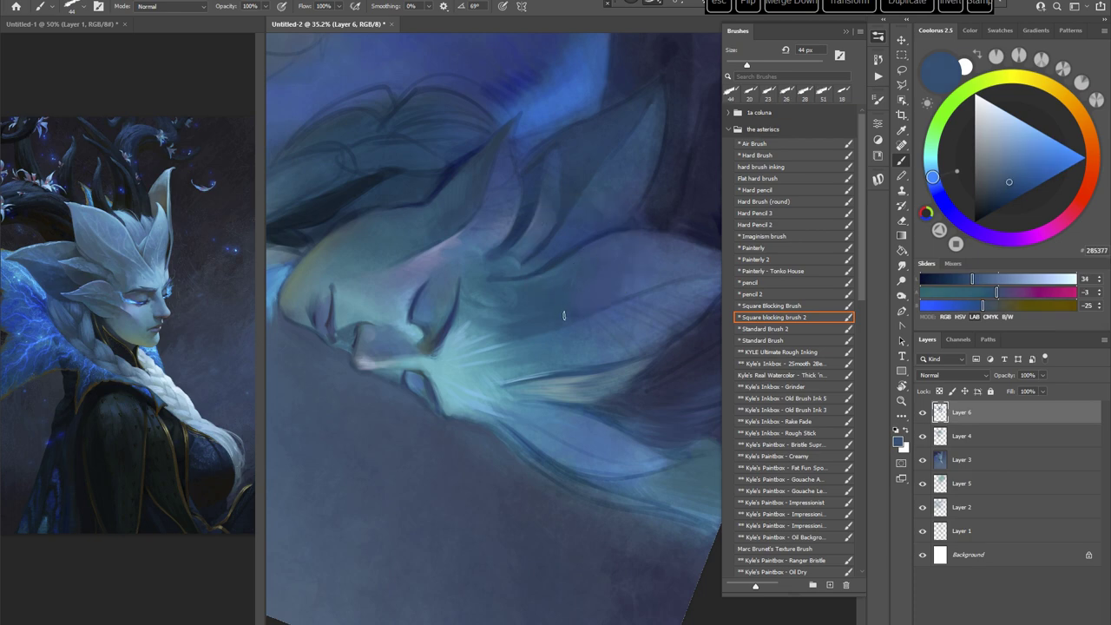
pyautogui.press('Escape')
pyautogui.moveTo(533, 432); pyautogui.dragTo(505, 351)
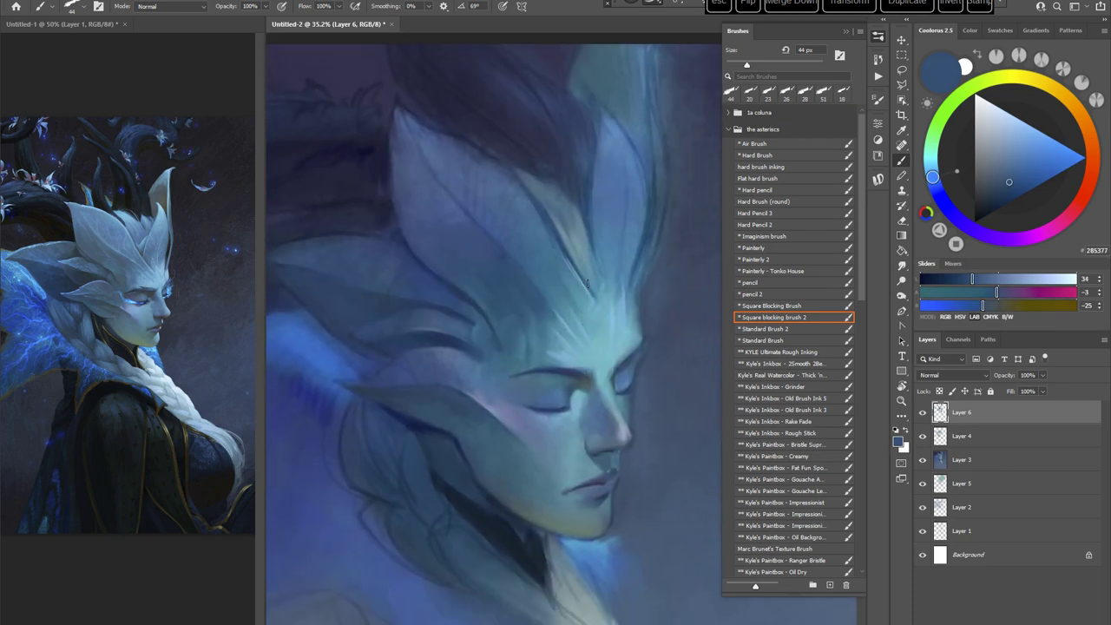
# Step: Deepen the central leaf's base above the hairline with sampled #1F617F
pyautogui.press('r')
pyautogui.moveTo(646, 302)
pyautogui.mouseDown()
pyautogui.moveTo(650, 347)
pyautogui.moveTo(625, 354)
pyautogui.mouseUp()
pyautogui.press('b')
pyautogui.keyDown('alt'); pyautogui.click(536, 315); pyautogui.keyUp('alt')
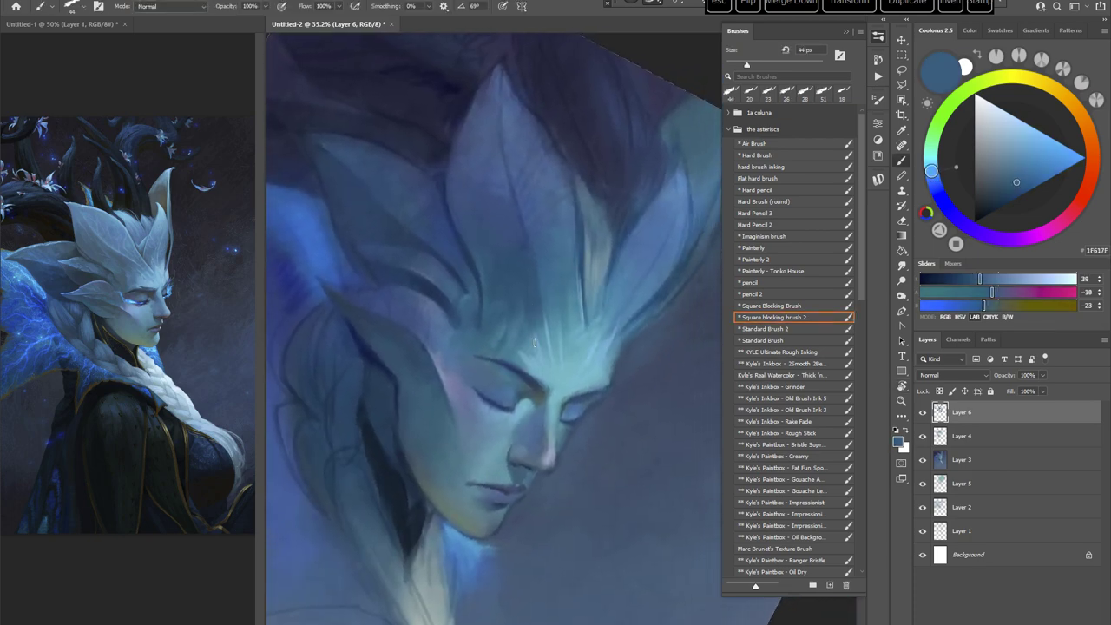
# Step: Blend the central leaf's inner edge into the forehead with sampled #1F6280, #2A8B9E and #54B6C2
pyautogui.press('r')
pyautogui.moveTo(622, 261)
pyautogui.mouseDown()
pyautogui.moveTo(607, 367)
pyautogui.moveTo(631, 406)
pyautogui.moveTo(564, 460)
pyautogui.mouseUp()
pyautogui.press('b')
pyautogui.keyDown('alt'); pyautogui.click(594, 323); pyautogui.keyUp('alt')
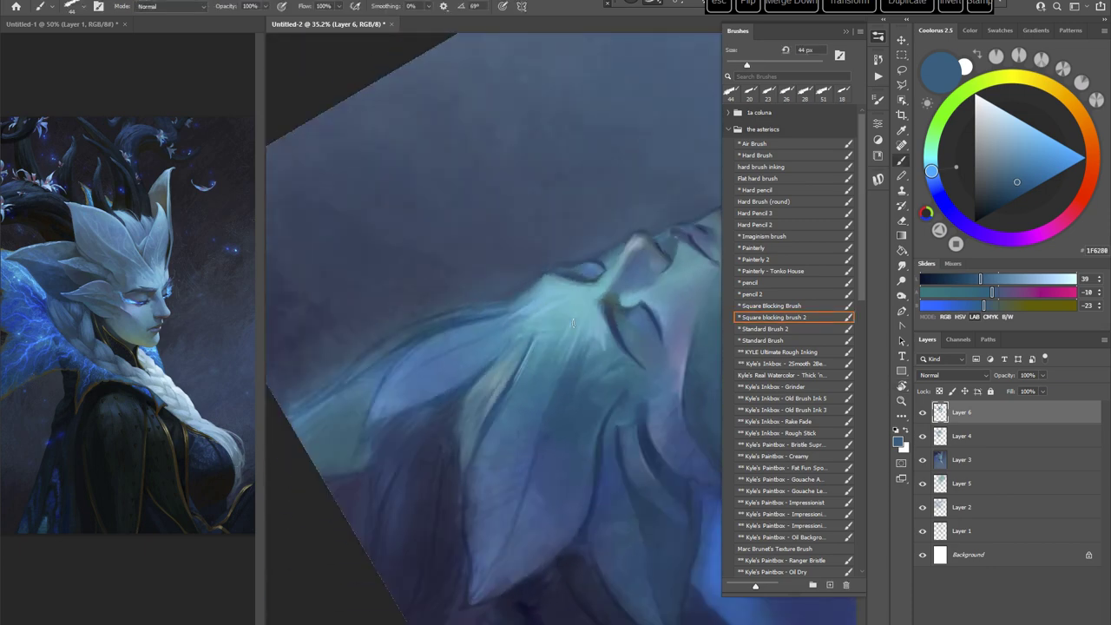
pyautogui.keyDown('alt'); pyautogui.click(519, 403); pyautogui.keyUp('alt')
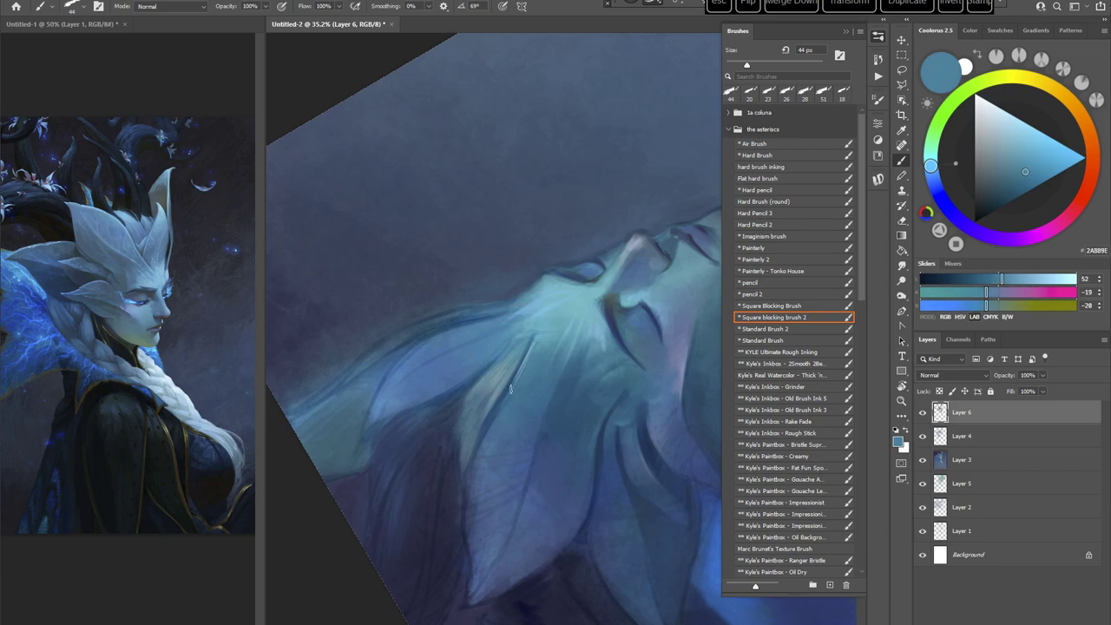
pyautogui.keyDown('alt'); pyautogui.click(517, 399); pyautogui.keyUp('alt')
pyautogui.keyDown('alt'); pyautogui.click(559, 302); pyautogui.keyUp('alt')
pyautogui.press('Escape')
# Step: Reduce the brush to 25 px and add a light teal stroke along the central leaf's inner edge
pyautogui.rightClick(593, 287)
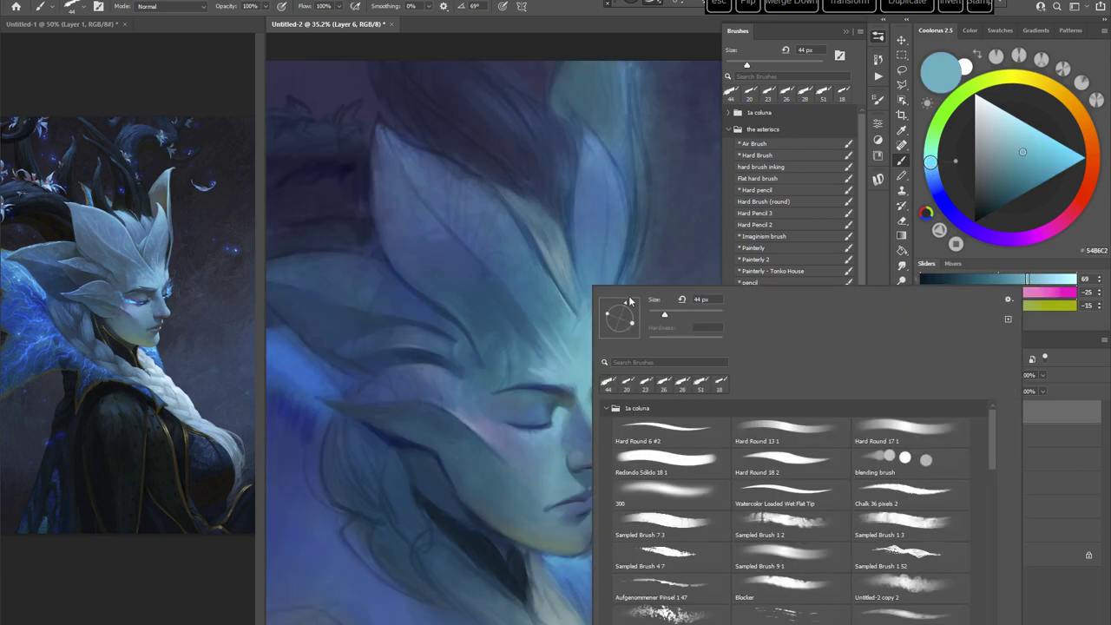
pyautogui.click(568, 12)
pyautogui.press('r')
pyautogui.moveTo(620, 250); pyautogui.dragTo(650, 315)
pyautogui.moveTo(556, 235); pyautogui.dragTo(554, 244)
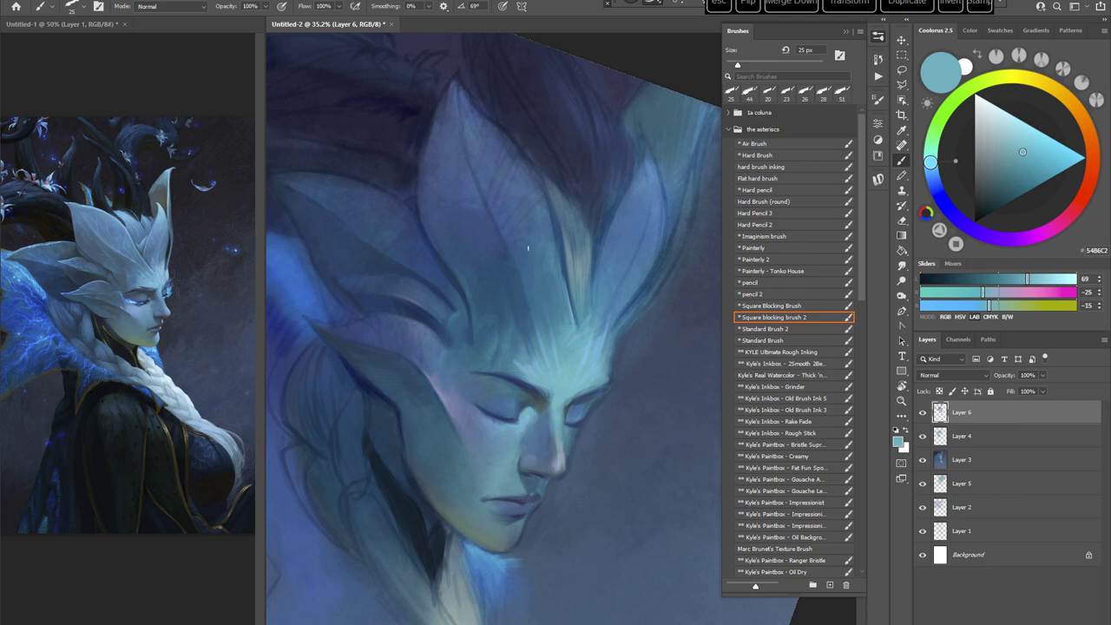
# Step: Soften the transition from the pale strand and central leaf to the forehead with sampled #5E8999 and #58B1C7
pyautogui.keyDown('alt'); pyautogui.click(564, 252); pyautogui.keyUp('alt')
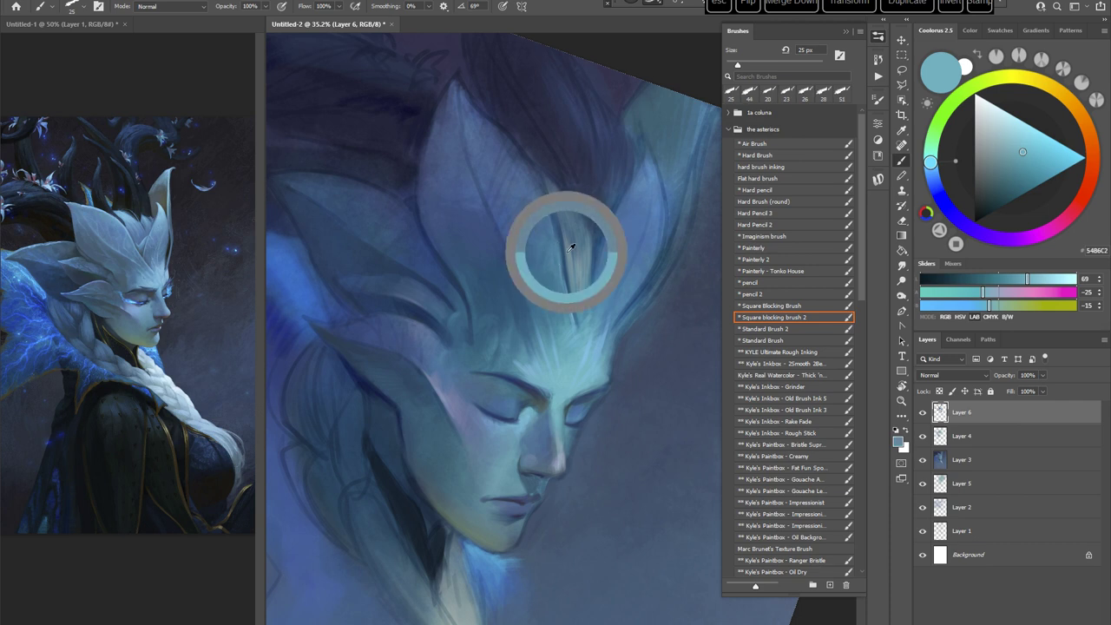
pyautogui.press('r')
pyautogui.moveTo(640, 186)
pyautogui.mouseDown()
pyautogui.moveTo(608, 424)
pyautogui.moveTo(486, 399)
pyautogui.mouseUp()
pyautogui.press('b')
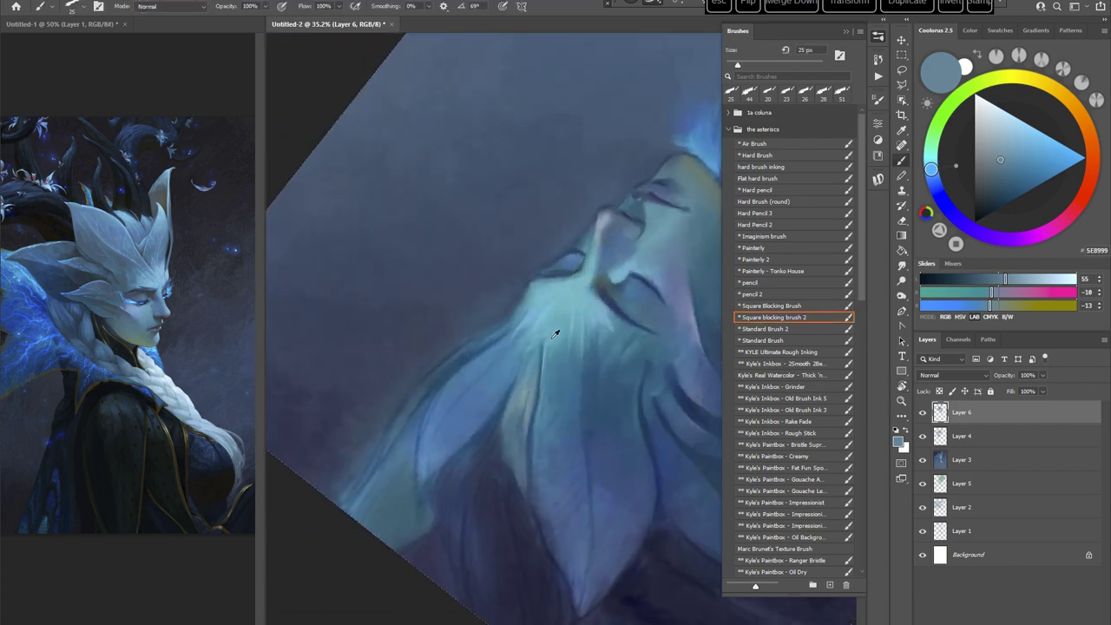
pyautogui.keyDown('alt'); pyautogui.click(556, 335); pyautogui.keyUp('alt')
pyautogui.keyDown('alt'); pyautogui.click(550, 349); pyautogui.keyUp('alt')
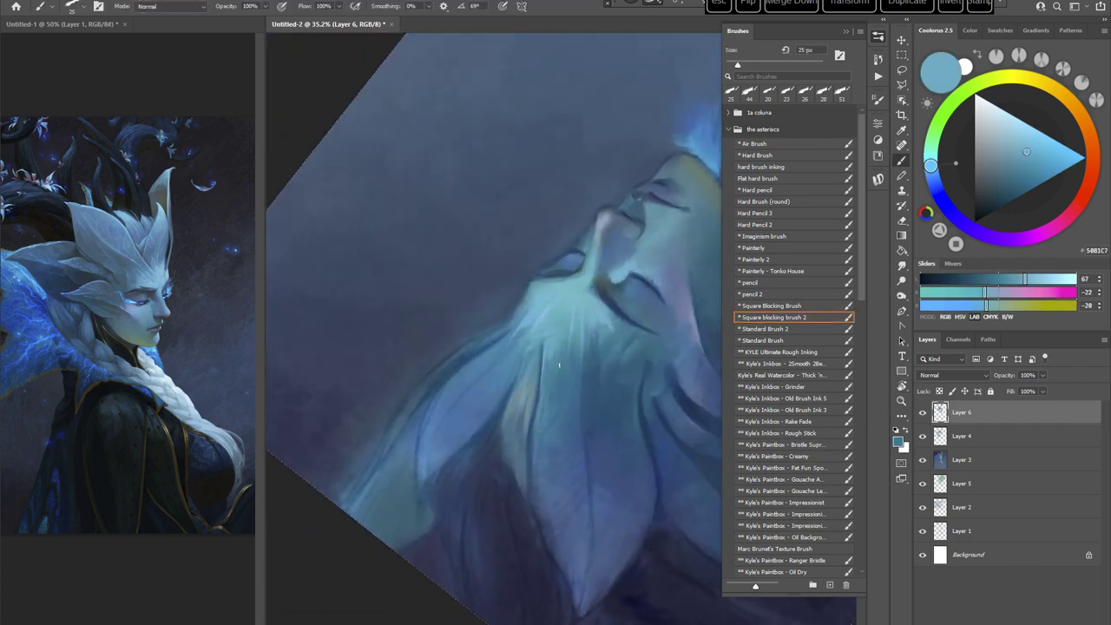
pyautogui.press('Escape')
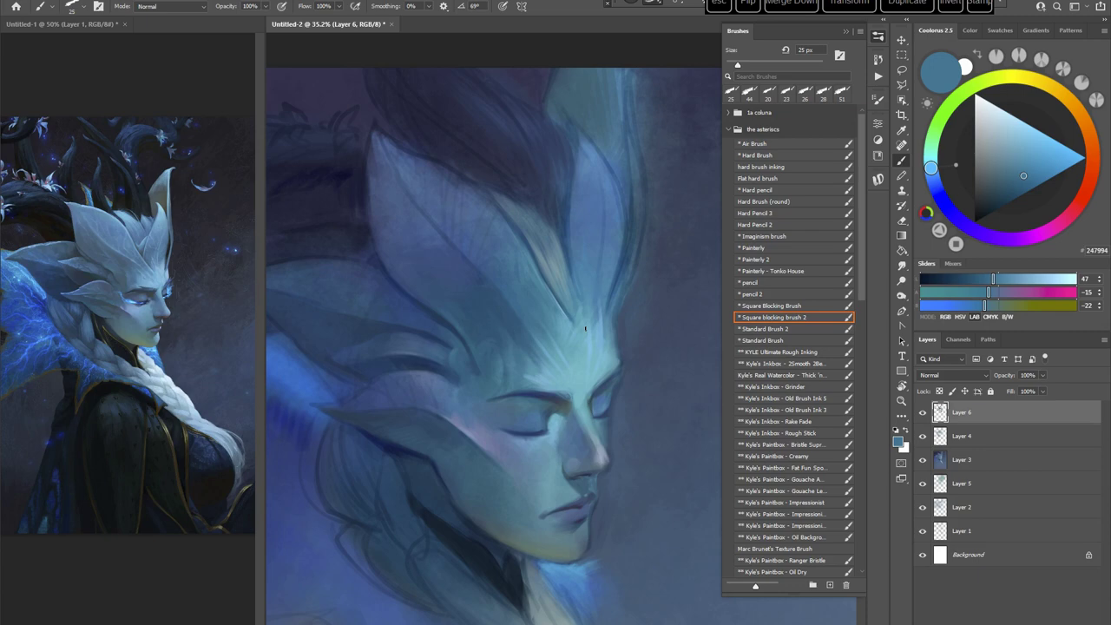
# Step: Blend the dark line at the pale strand's root into the forehead with sampled #4CAEC3 and #2E88A2
pyautogui.press('r')
pyautogui.moveTo(600, 260)
pyautogui.mouseDown()
pyautogui.moveTo(637, 387)
pyautogui.moveTo(598, 431)
pyautogui.moveTo(499, 401)
pyautogui.mouseUp()
pyautogui.press('b')
pyautogui.keyDown('alt'); pyautogui.click(548, 344); pyautogui.keyUp('alt')
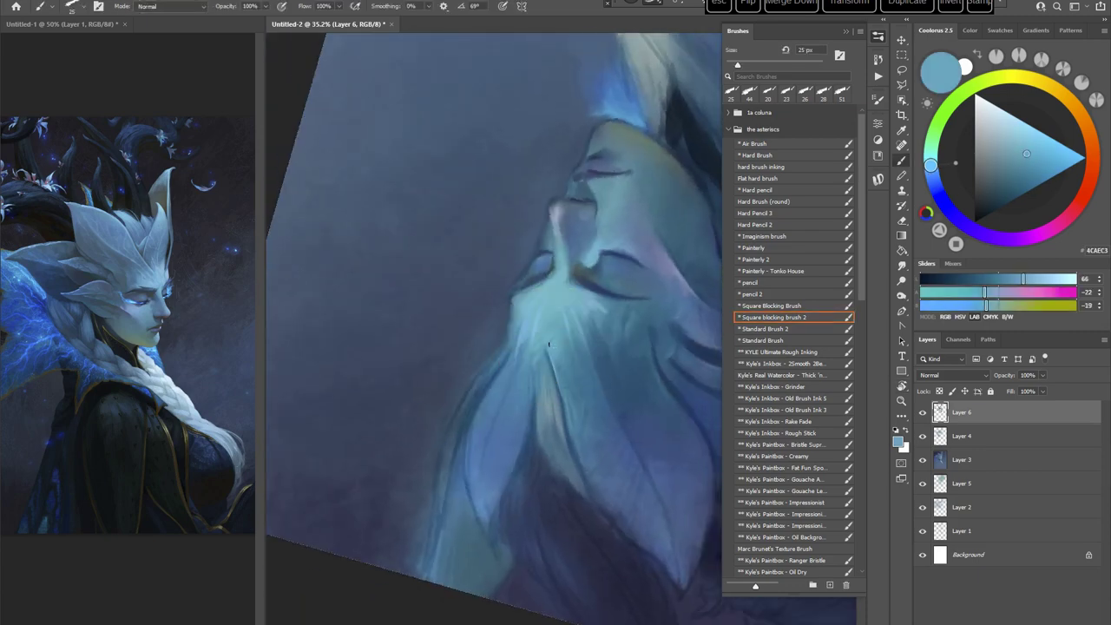
pyautogui.keyDown('alt'); pyautogui.click(550, 347); pyautogui.keyUp('alt')
pyautogui.keyDown('alt'); pyautogui.click(564, 394); pyautogui.keyUp('alt')
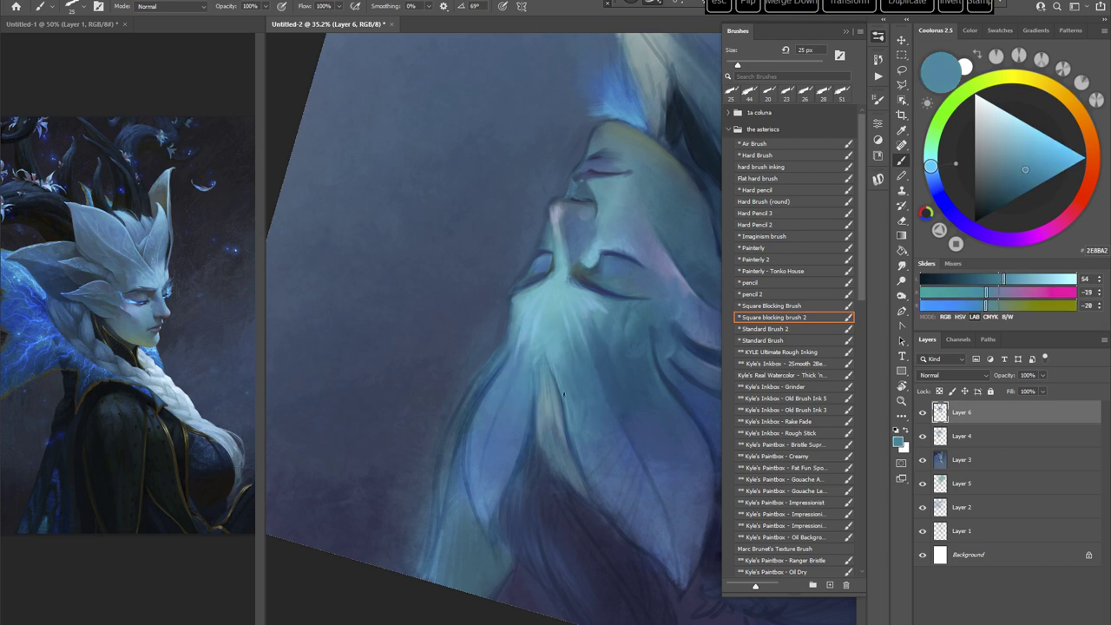
pyautogui.press('Escape')
# Step: Brighten the roots of the pale strand and front leaf with sampled #58B2C3
pyautogui.press('r')
pyautogui.moveTo(590, 248); pyautogui.dragTo(534, 341)
pyautogui.keyDown('alt'); pyautogui.click(535, 328); pyautogui.keyUp('alt')
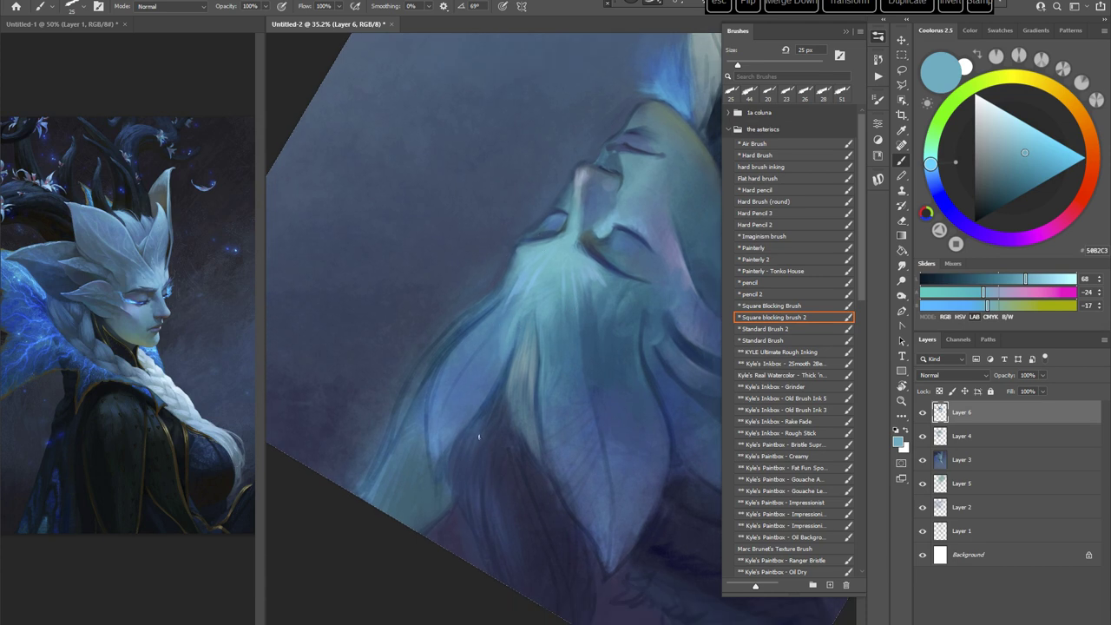
pyautogui.press('Escape')
# Step: Darken the sampled hair color to #1B223A, reduce the brush to 15 px and stroke along the pale strand's edge
pyautogui.keyDown('alt'); pyautogui.click(565, 190); pyautogui.keyUp('alt')
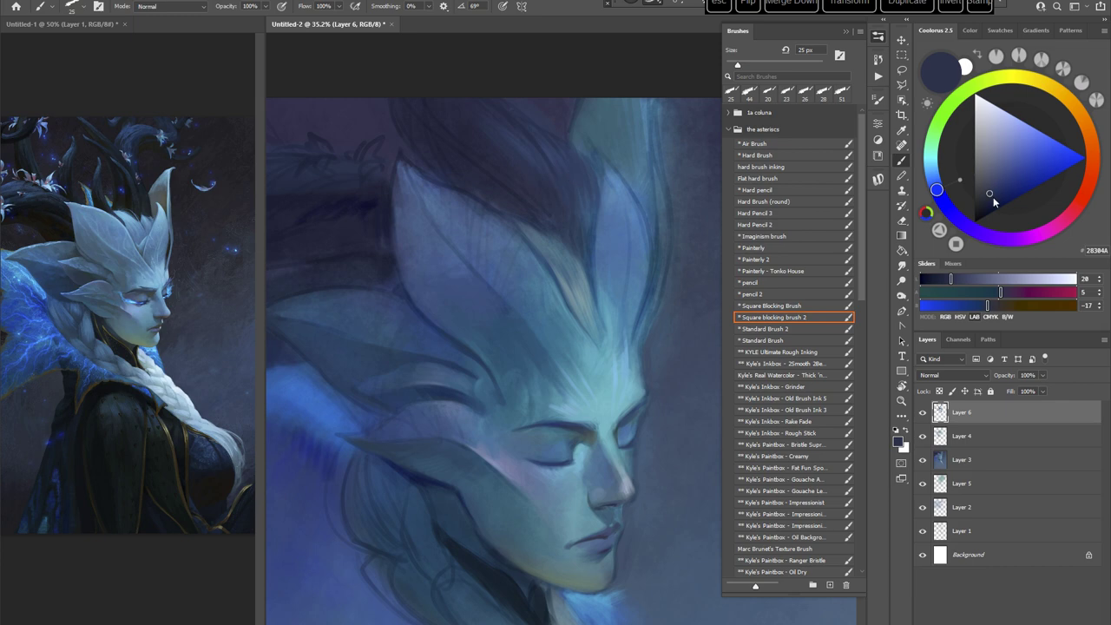
pyautogui.click(987, 201)
pyautogui.moveTo(598, 382); pyautogui.dragTo(543, 361)
pyautogui.rightClick(602, 239)
pyautogui.click(667, 264)
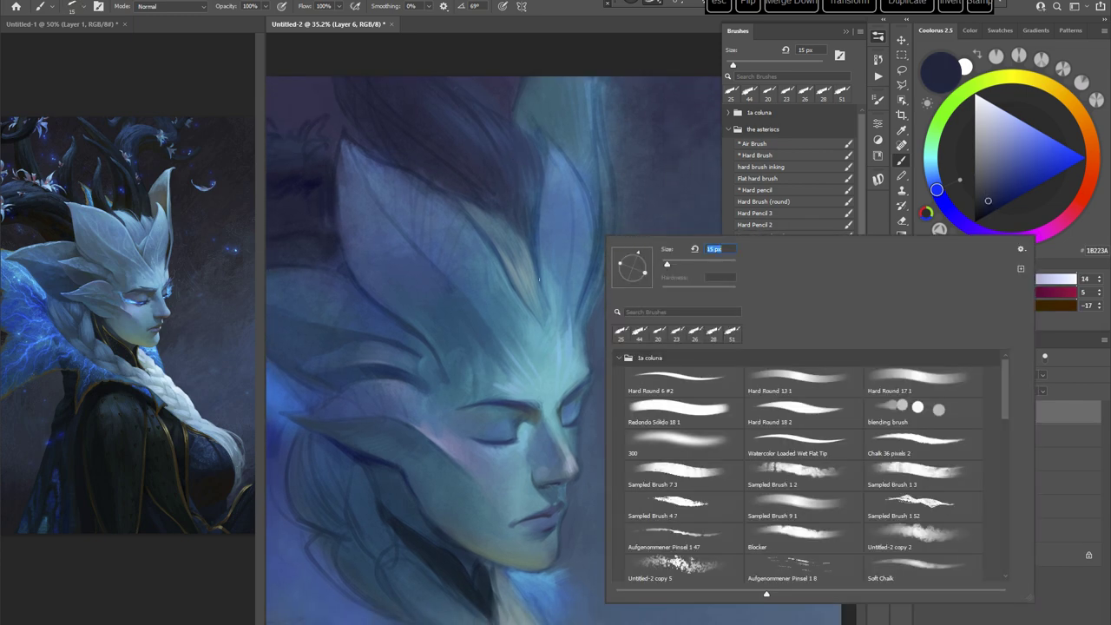
pyautogui.moveTo(508, 259); pyautogui.dragTo(528, 303)
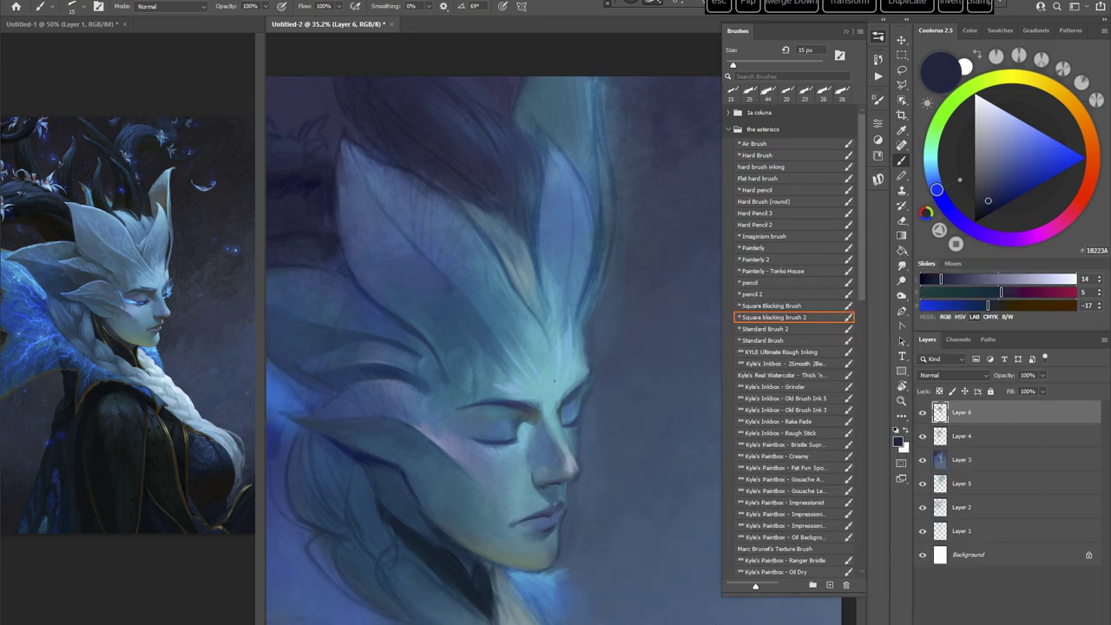
# Step: Add a fine dark stroke at the pale strand's root and blend it into the forehead with sampled #57BCC6
pyautogui.press('r')
pyautogui.moveTo(613, 296)
pyautogui.mouseDown()
pyautogui.moveTo(599, 380)
pyautogui.moveTo(503, 342)
pyautogui.mouseUp()
pyautogui.moveTo(573, 311); pyautogui.dragTo(576, 343)
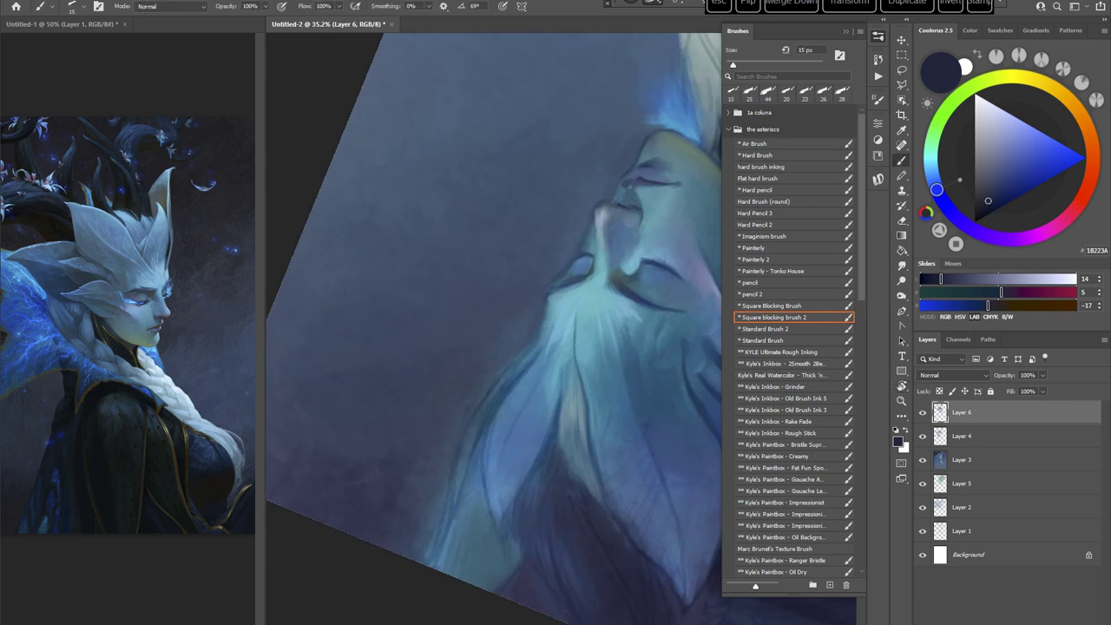
pyautogui.keyDown('alt'); pyautogui.click(581, 358); pyautogui.keyUp('alt')
pyautogui.press('Escape')
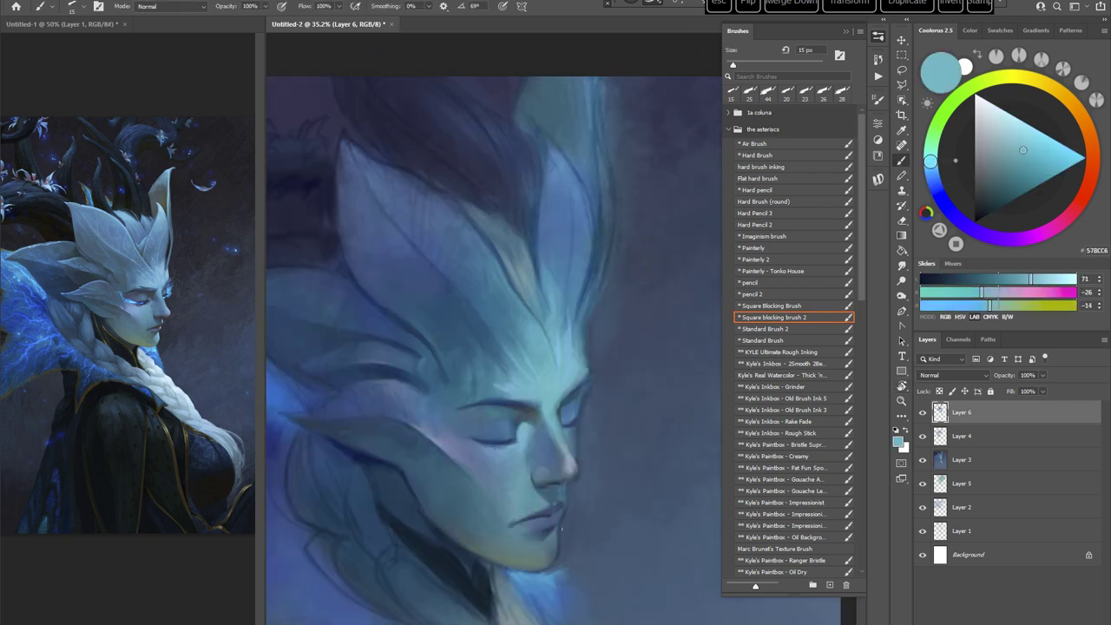
pyautogui.moveTo(588, 387); pyautogui.dragTo(583, 235)
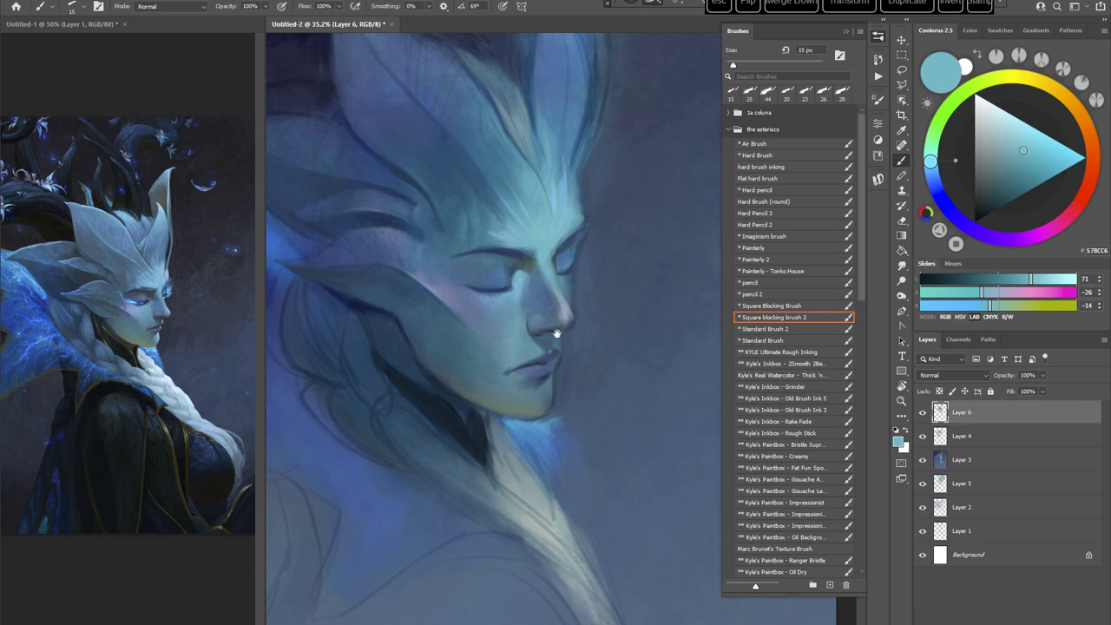
pyautogui.moveTo(556, 333); pyautogui.dragTo(558, 357)
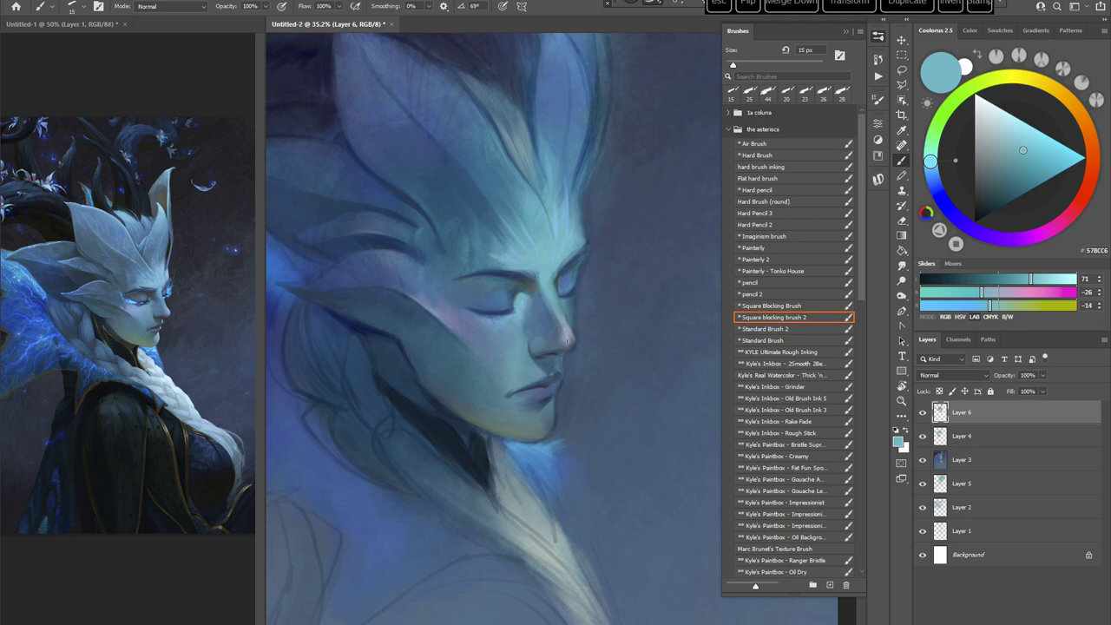
# Step: Switch to Standard Brush, add a new layer above Layer 6 and set its blend mode to Overlay
pyautogui.click(774, 343)
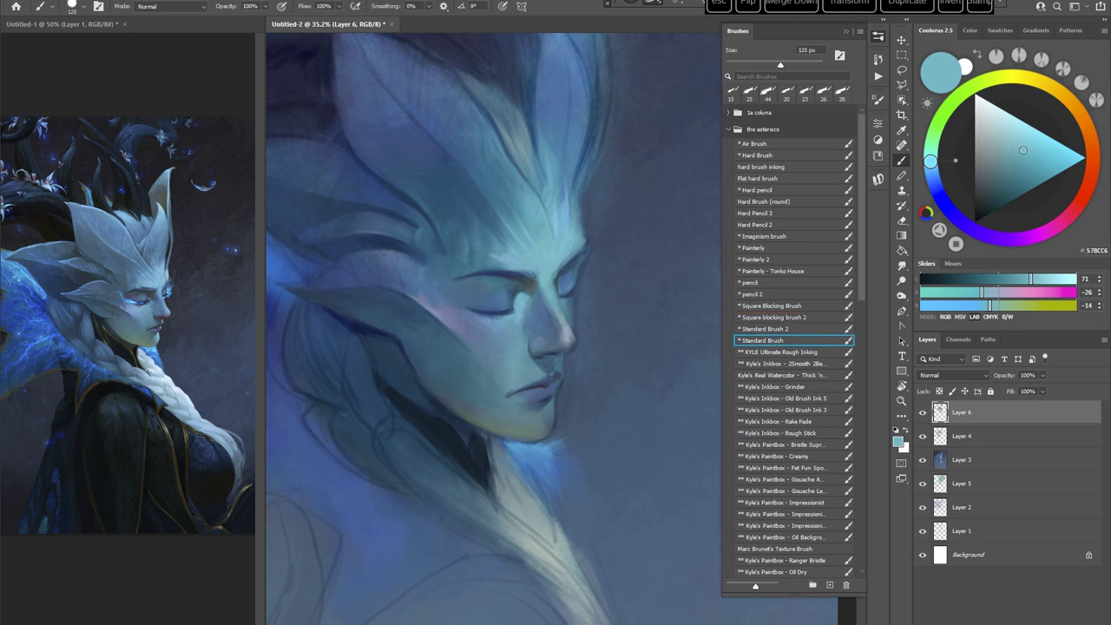
pyautogui.hotkey('ctrl', 'shift', 'alt', 'n')
pyautogui.click(955, 375)
pyautogui.click(937, 504)
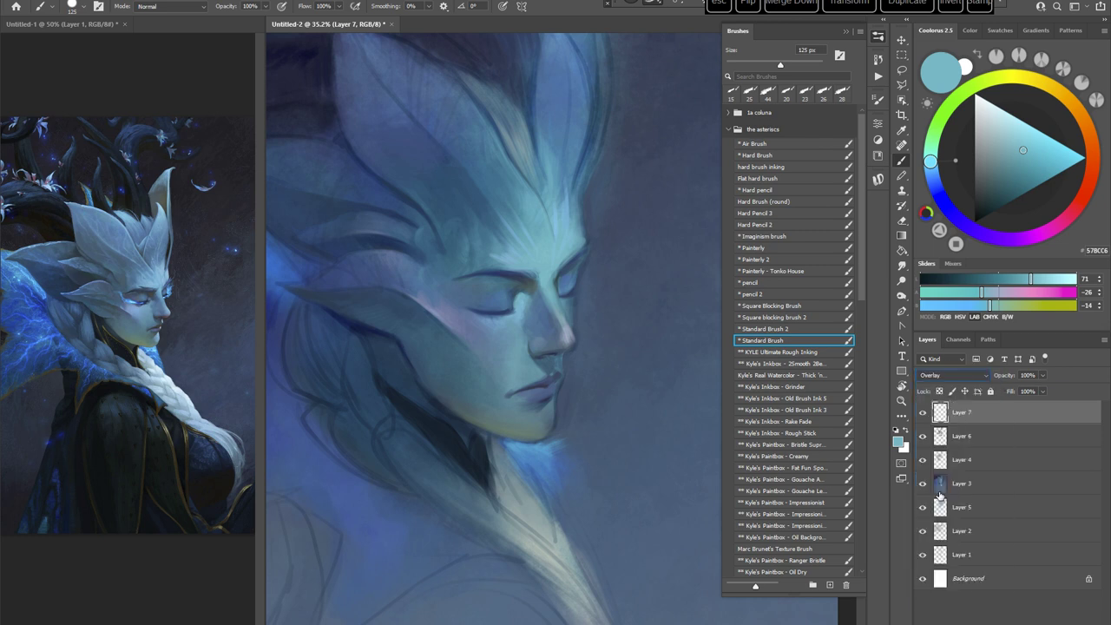
# Step: Glaze the forehead with the Untitled-2 copy 5 texture brush enlarged to 306 px, and shift the paint color to green #66C3AA
pyautogui.rightClick(409, 253)
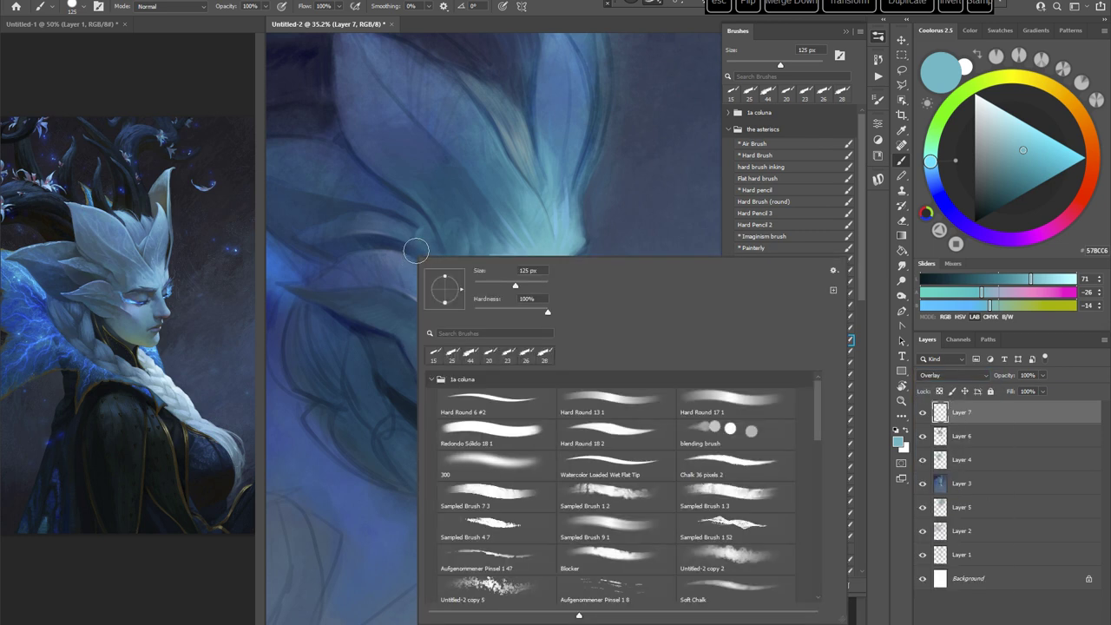
pyautogui.click(492, 586)
pyautogui.click(534, 286)
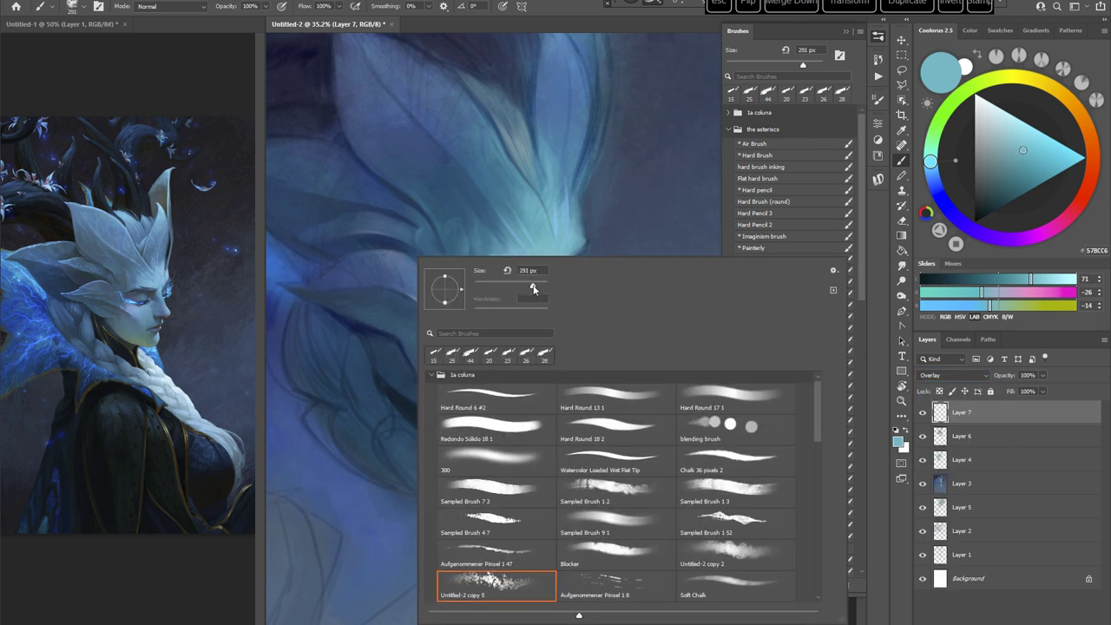
pyautogui.click(576, 16)
pyautogui.moveTo(940, 151); pyautogui.dragTo(940, 137)
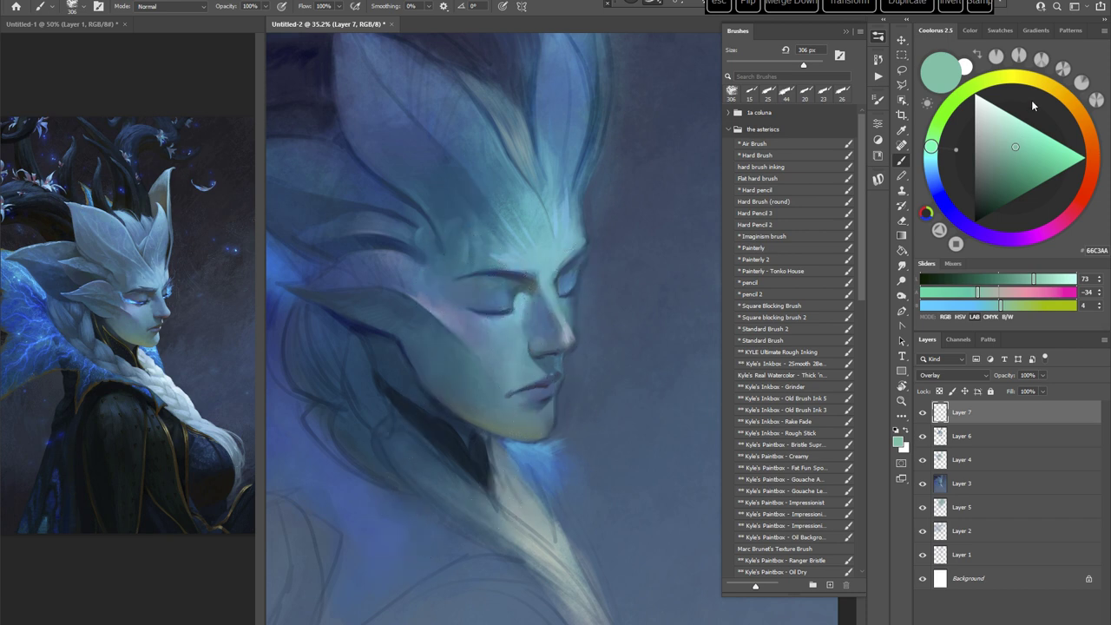
# Step: Choose muted yellow #B9AD7D and mauve #AA8EB9 for the textured Overlay glaze on the face
pyautogui.click(1044, 82)
pyautogui.click(1000, 144)
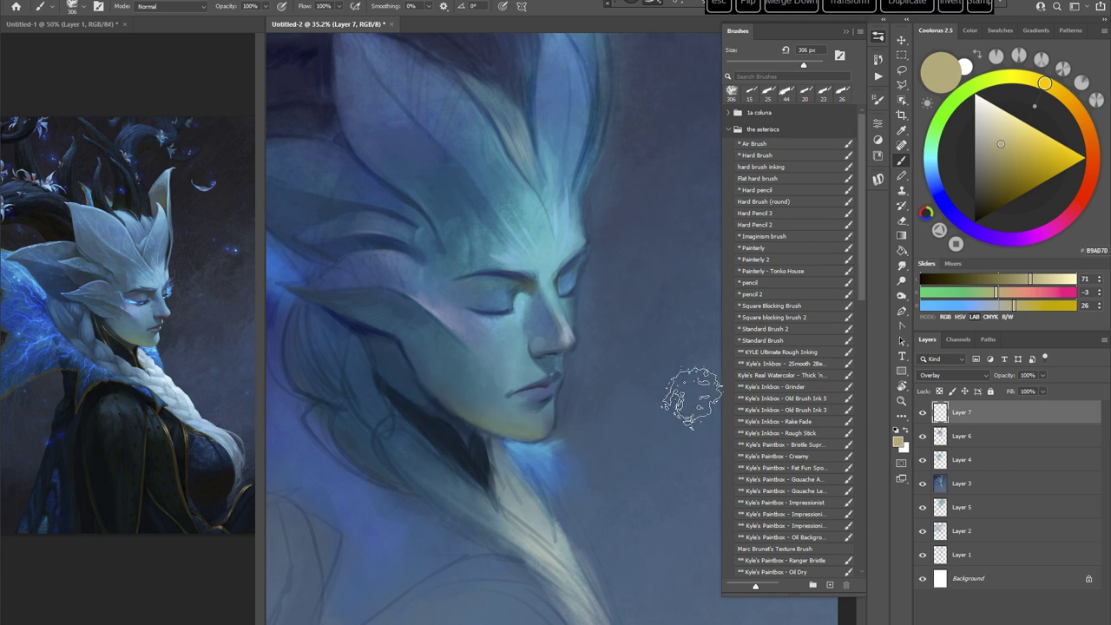
pyautogui.click(1017, 239)
pyautogui.click(994, 139)
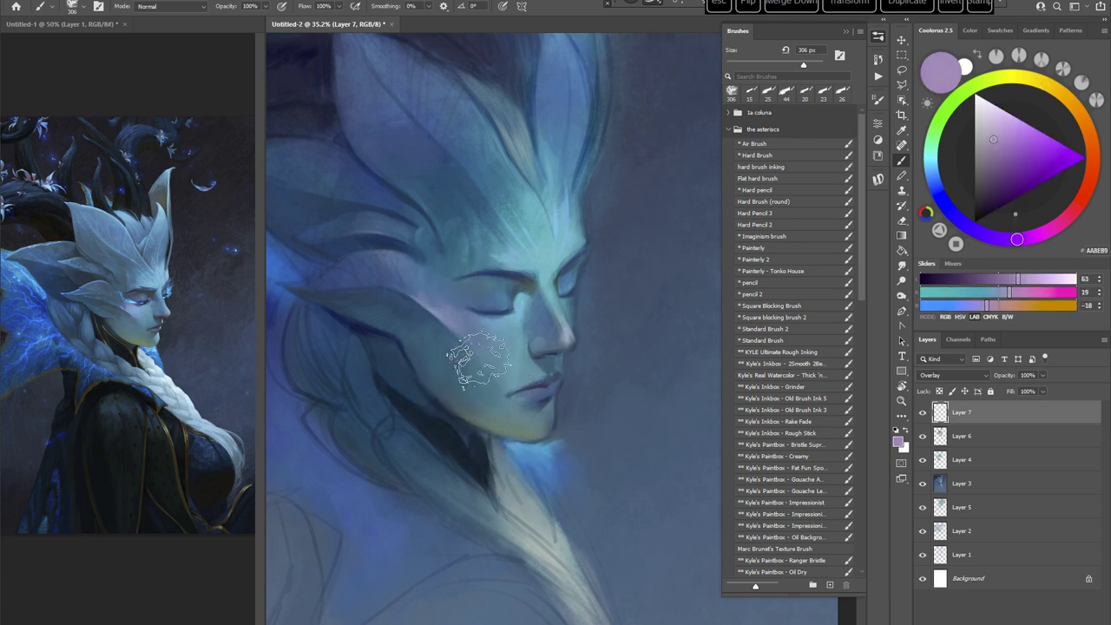
# Step: Glaze the face and crest on the Overlay layer with blue #466A93 and dark violet #44376A
pyautogui.click(933, 179)
pyautogui.click(1006, 166)
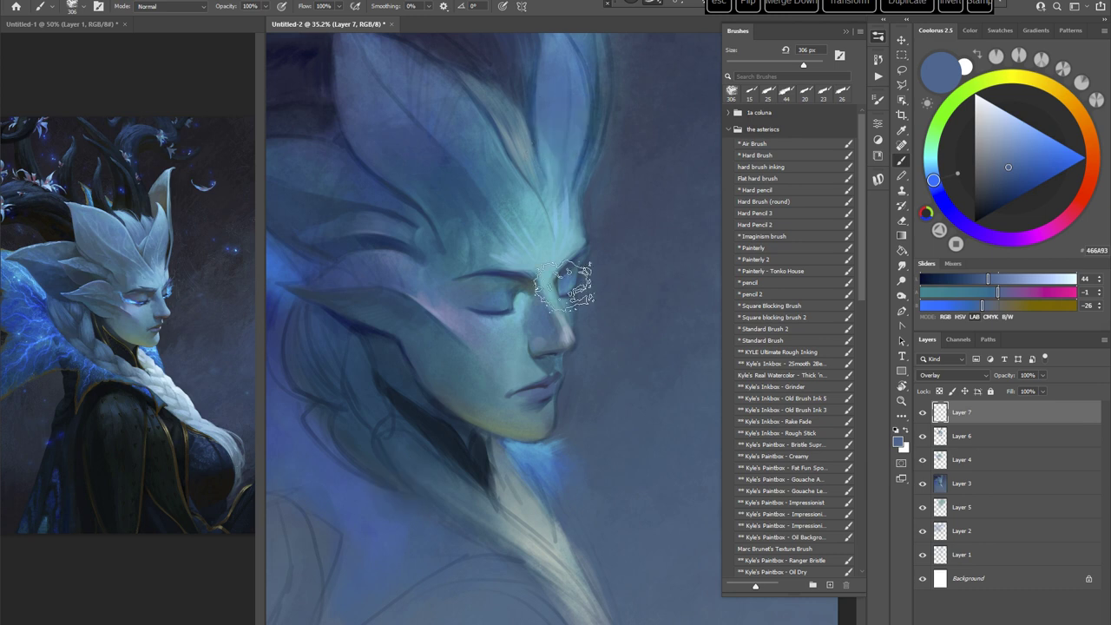
pyautogui.moveTo(570, 377); pyautogui.dragTo(566, 393)
pyautogui.moveTo(590, 435); pyautogui.dragTo(592, 437)
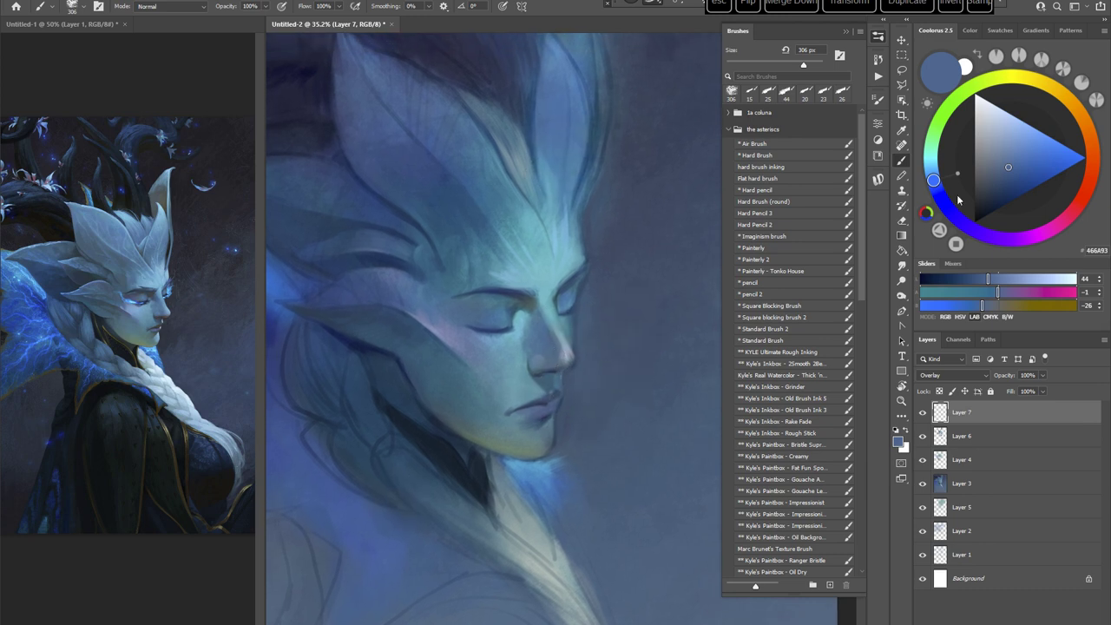
pyautogui.click(966, 227)
pyautogui.click(996, 181)
pyautogui.moveTo(580, 237); pyautogui.dragTo(595, 205)
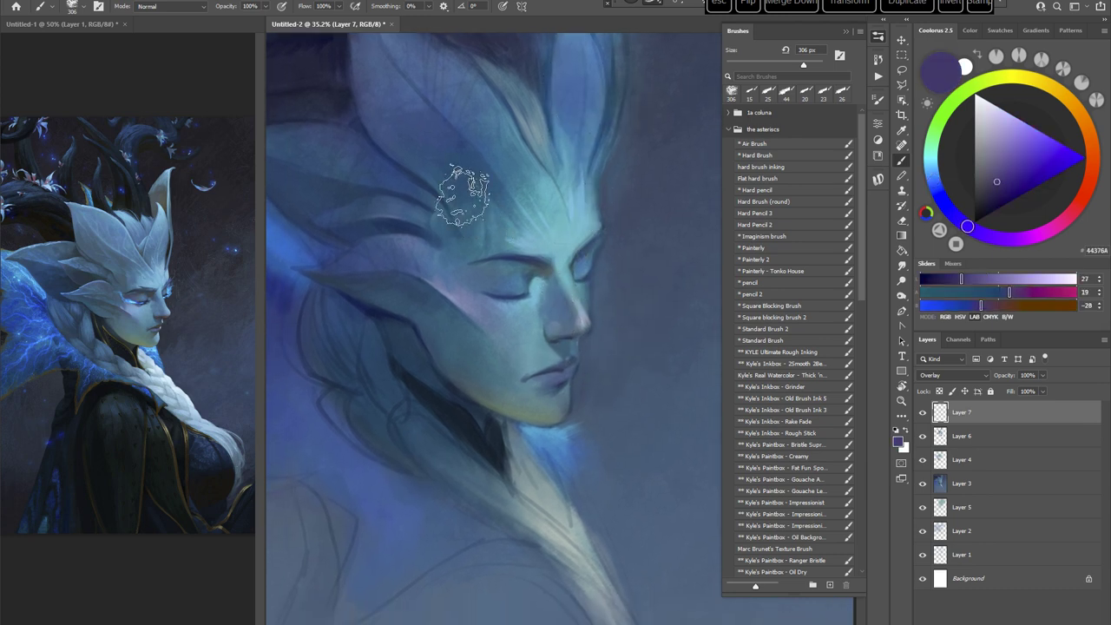
pyautogui.press('r')
pyautogui.moveTo(647, 247); pyautogui.dragTo(652, 421)
pyautogui.press('Escape')
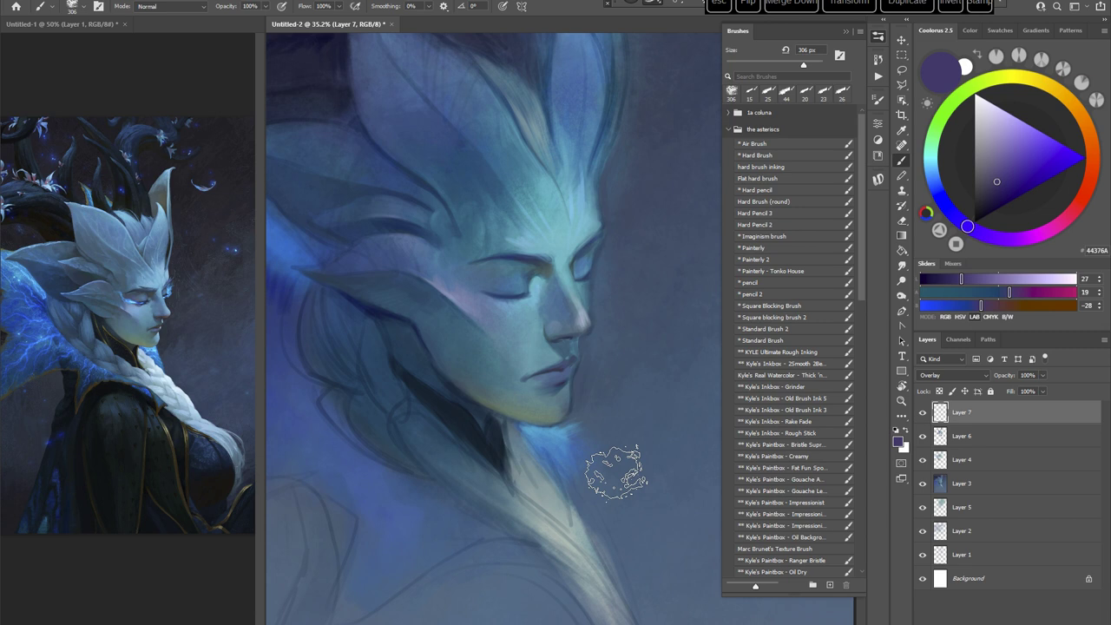
# Step: Switch to Standard Brush, add a new Normal layer above the Overlay layer and sample the light blue of the forehead
pyautogui.click(776, 341)
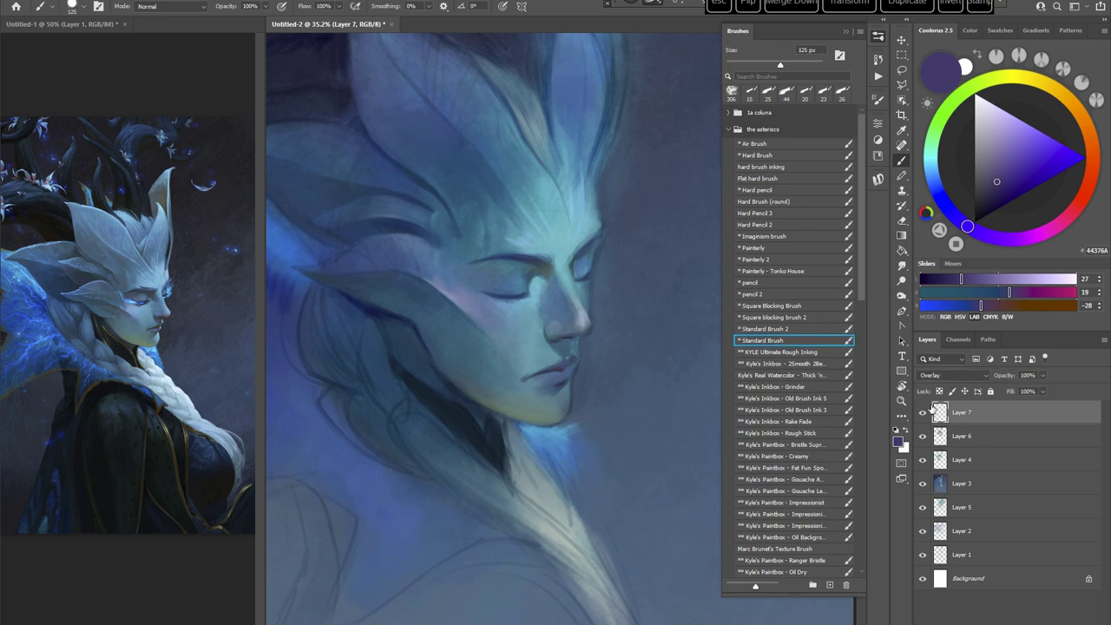
pyautogui.hotkey('ctrl', 'shift', 'alt', 'n')
pyautogui.moveTo(541, 338); pyautogui.dragTo(528, 354)
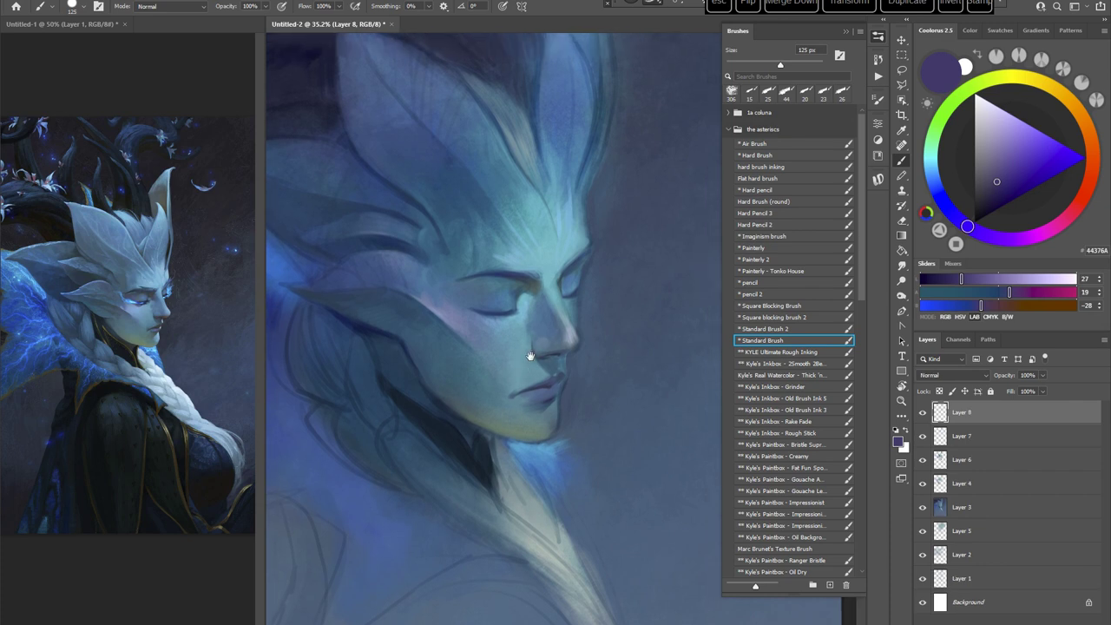
pyautogui.press('r')
pyautogui.moveTo(601, 277); pyautogui.dragTo(601, 310)
pyautogui.keyDown('alt'); pyautogui.click(562, 272); pyautogui.keyUp('alt')
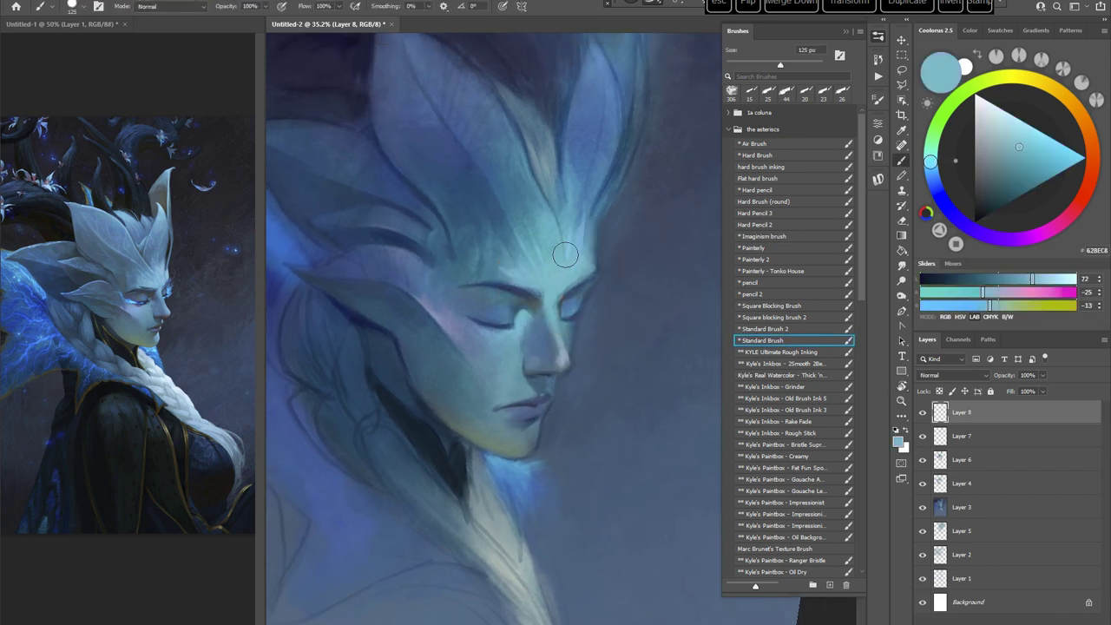
# Step: Lighten the color to #7CE2E5, reduce the brush to 18 px and paint fine light strands on the forehead
pyautogui.rightClick(558, 238)
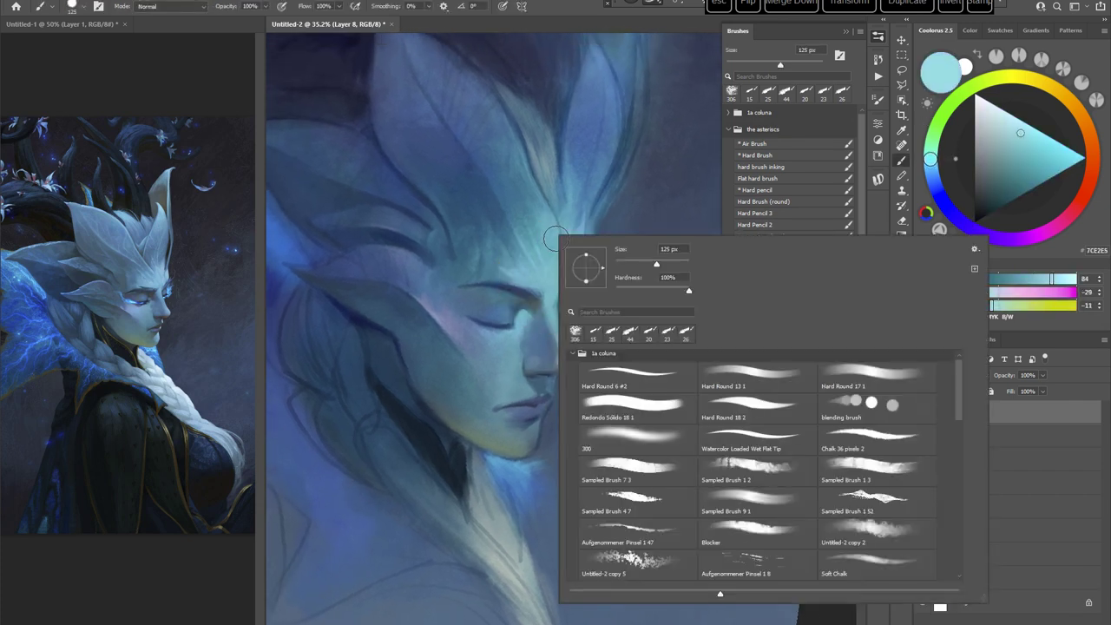
pyautogui.click(625, 261)
pyautogui.click(576, 9)
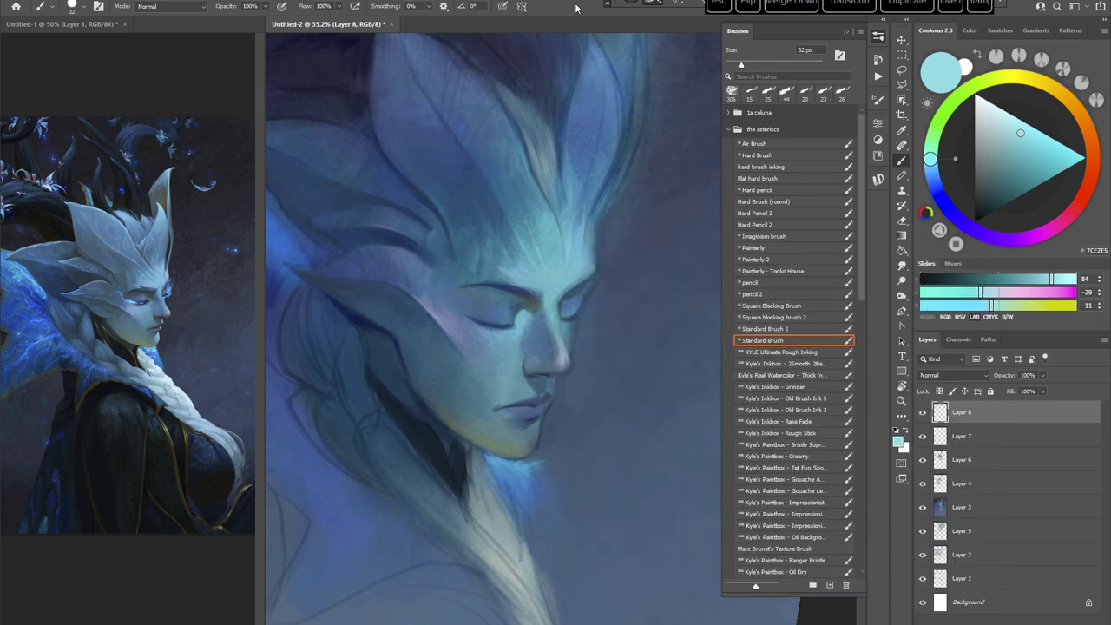
pyautogui.rightClick(588, 211)
pyautogui.click(651, 243)
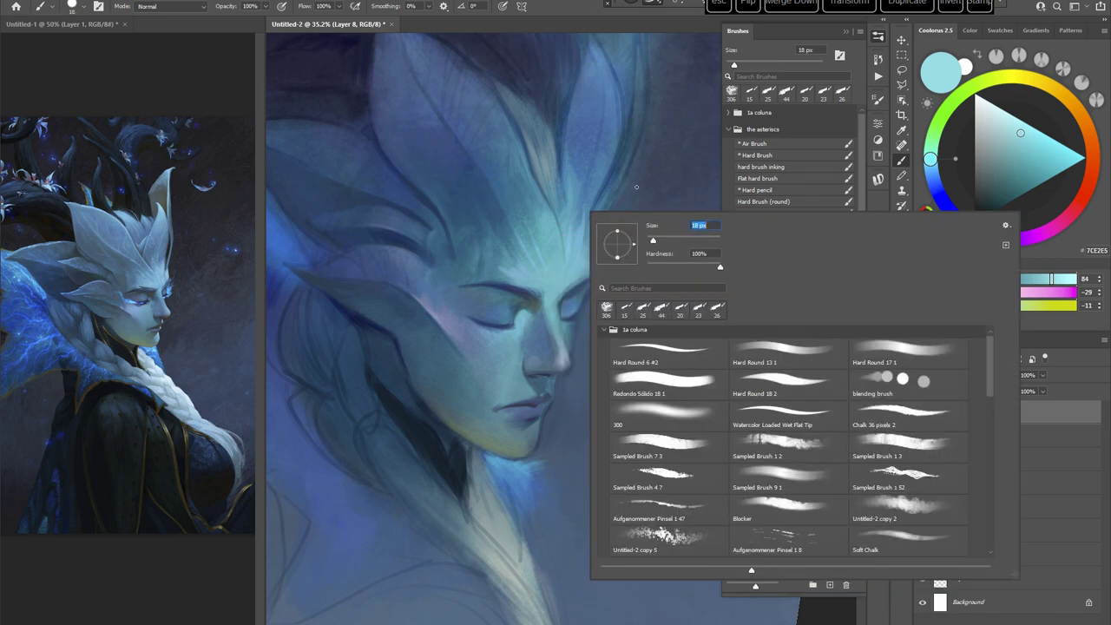
pyautogui.click(576, 8)
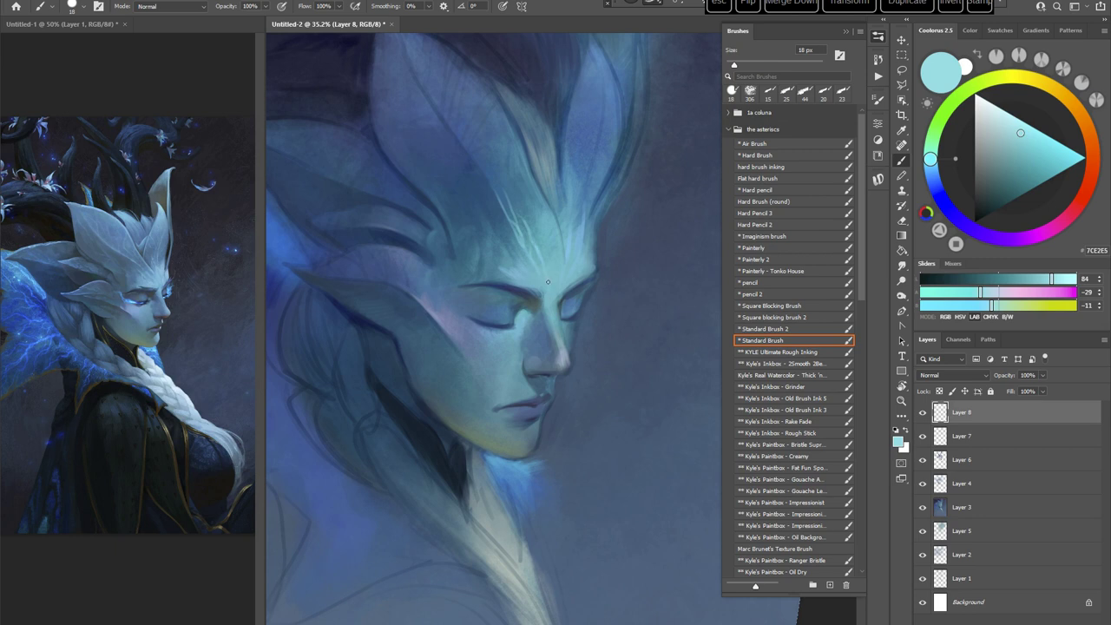
# Step: Extend the fine #7CE2E5 strands from between the brows up to the crest and soften their ends with the Eraser
pyautogui.moveTo(543, 261); pyautogui.dragTo(537, 240)
pyautogui.press('e')
pyautogui.moveTo(501, 182); pyautogui.dragTo(507, 184)
pyautogui.moveTo(628, 233)
pyautogui.mouseDown()
pyautogui.moveTo(637, 442)
pyautogui.moveTo(526, 395)
pyautogui.mouseUp()
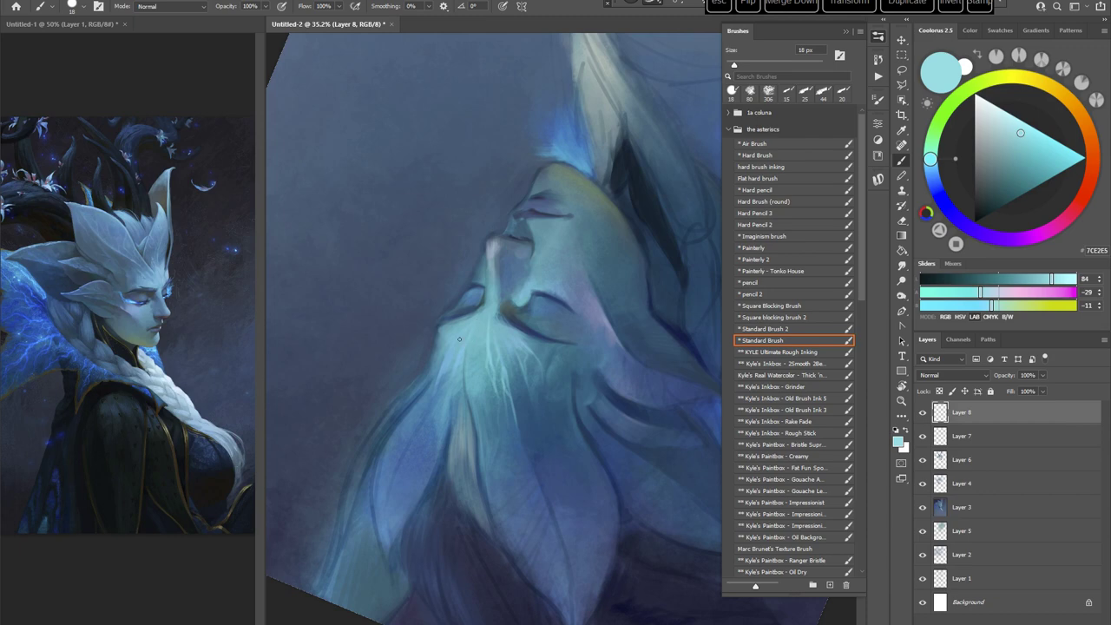
pyautogui.moveTo(598, 239)
pyautogui.mouseDown()
pyautogui.moveTo(622, 372)
pyautogui.moveTo(602, 458)
pyautogui.mouseUp()
pyautogui.moveTo(625, 296); pyautogui.dragTo(560, 285)
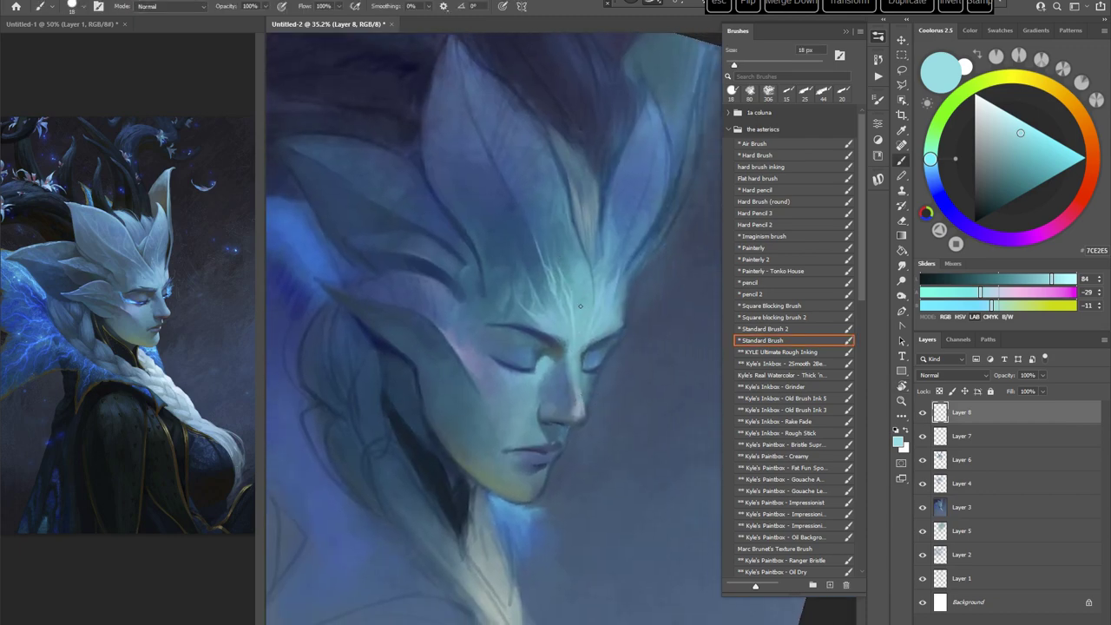
pyautogui.moveTo(633, 242)
pyautogui.mouseDown()
pyautogui.moveTo(634, 347)
pyautogui.moveTo(564, 408)
pyautogui.moveTo(523, 346)
pyautogui.mouseUp()
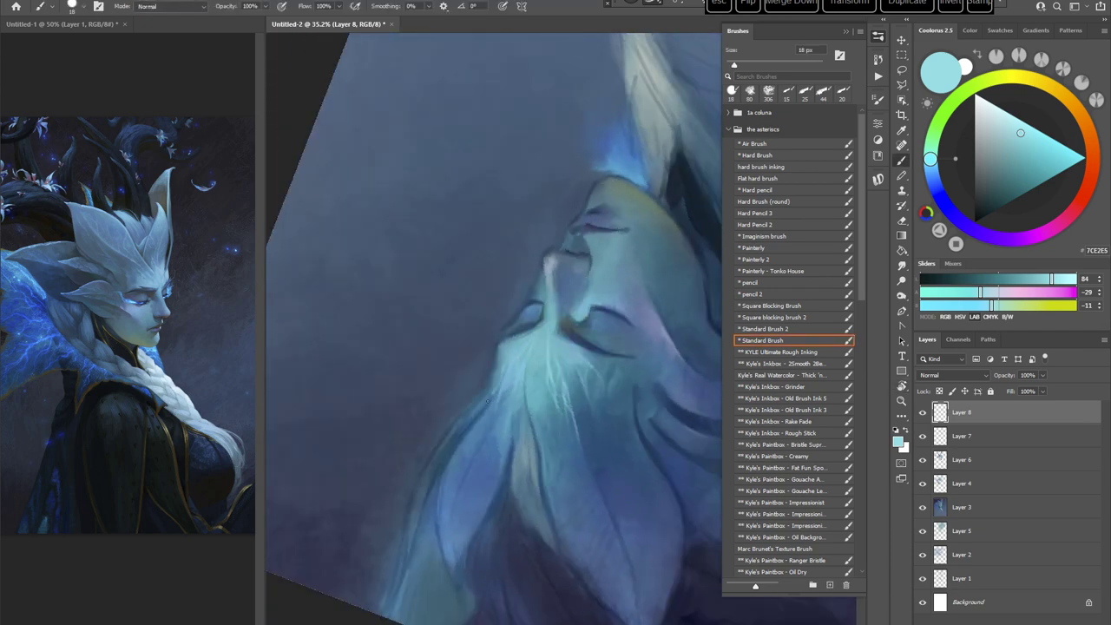
pyautogui.press('Escape')
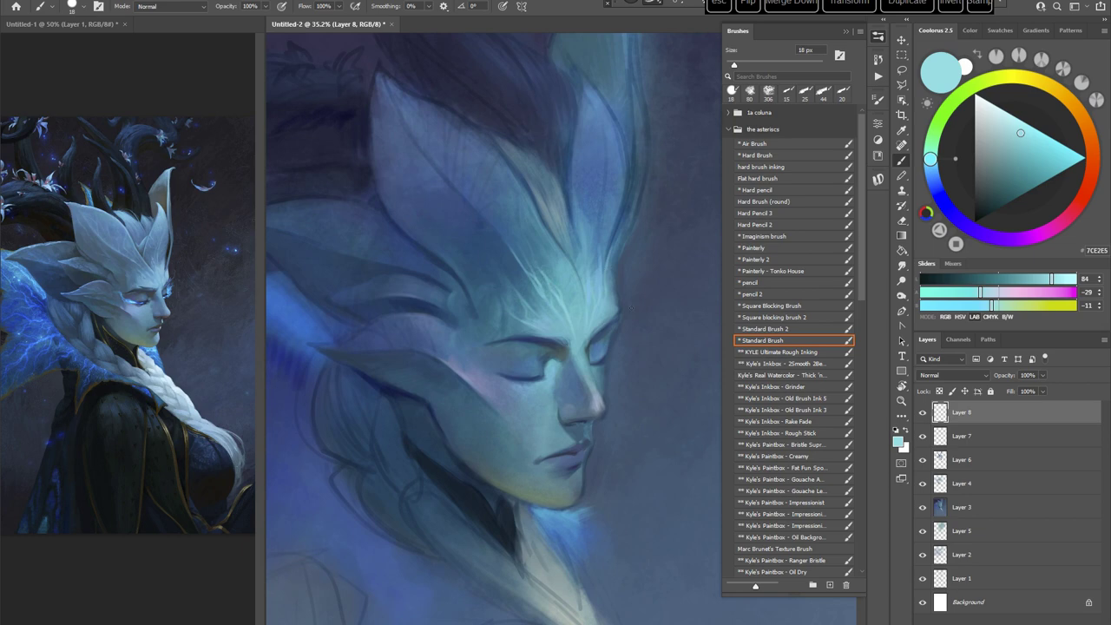
# Step: Enlarge the brush to 23 px and stroke the shadow beside the nose with sampled #457F9F
pyautogui.moveTo(597, 430); pyautogui.dragTo(549, 425)
pyautogui.rightClick(579, 216)
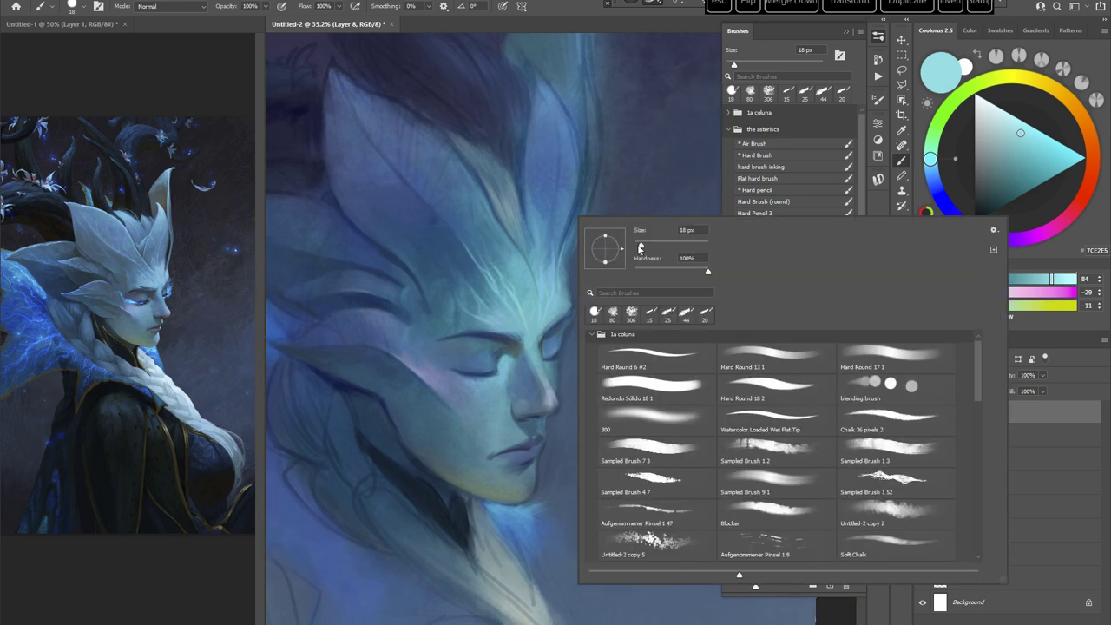
pyautogui.moveTo(640, 247); pyautogui.dragTo(643, 248)
pyautogui.keyDown('alt'); pyautogui.click(514, 380); pyautogui.keyUp('alt')
pyautogui.moveTo(511, 378); pyautogui.dragTo(506, 383)
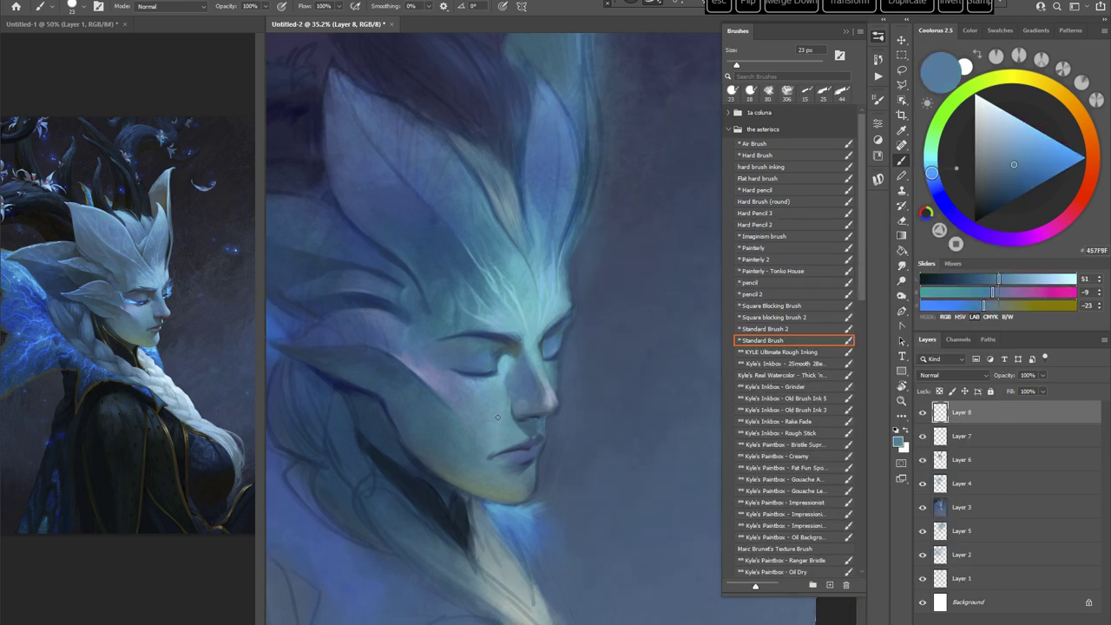
# Step: Blend the cheek beside the nose using Square blocking brush 2 at 59 px with sampled #5FB6CE and #5CBACE
pyautogui.click(782, 319)
pyautogui.rightClick(579, 262)
pyautogui.click(664, 289)
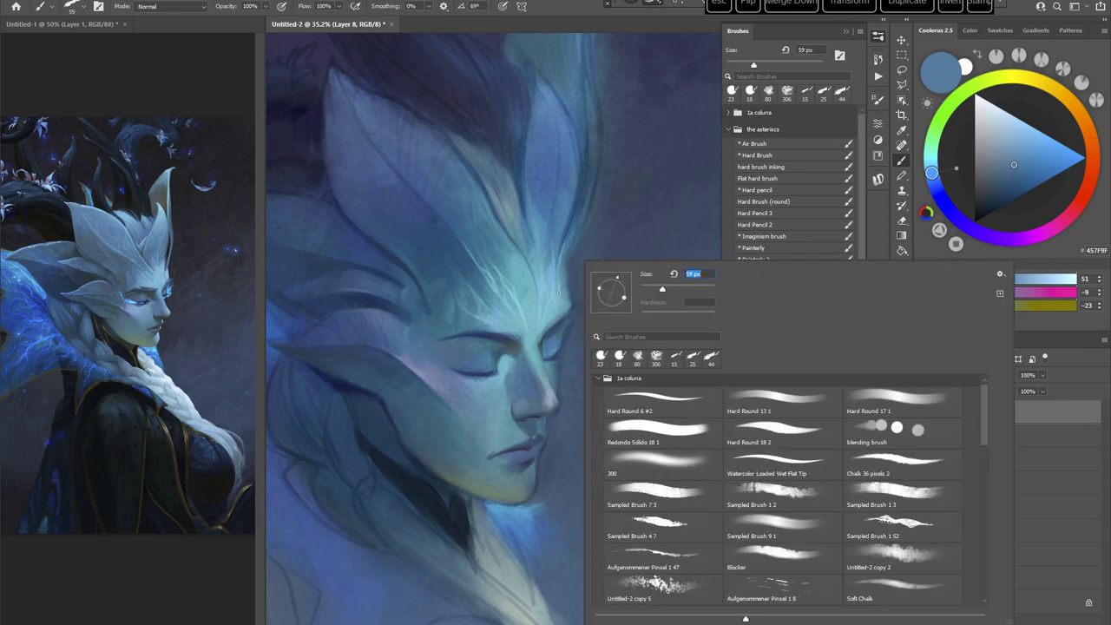
pyautogui.keyDown('alt'); pyautogui.click(515, 377); pyautogui.keyUp('alt')
pyautogui.keyDown('alt'); pyautogui.click(501, 385); pyautogui.keyUp('alt')
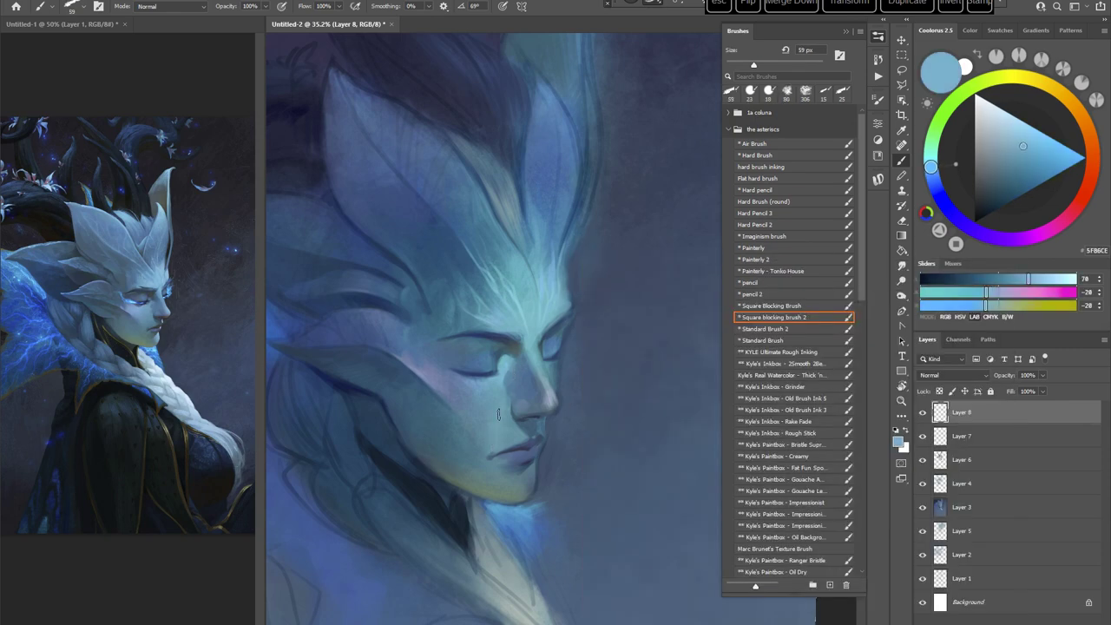
pyautogui.keyDown('alt'); pyautogui.click(499, 395); pyautogui.keyUp('alt')
pyautogui.keyDown('alt'); pyautogui.click(506, 373); pyautogui.keyUp('alt')
# Step: Warm the underside of the nose tip with Standard Brush at 14 px in brown #957C68
pyautogui.press('r')
pyautogui.moveTo(559, 491); pyautogui.dragTo(618, 258)
pyautogui.press('b')
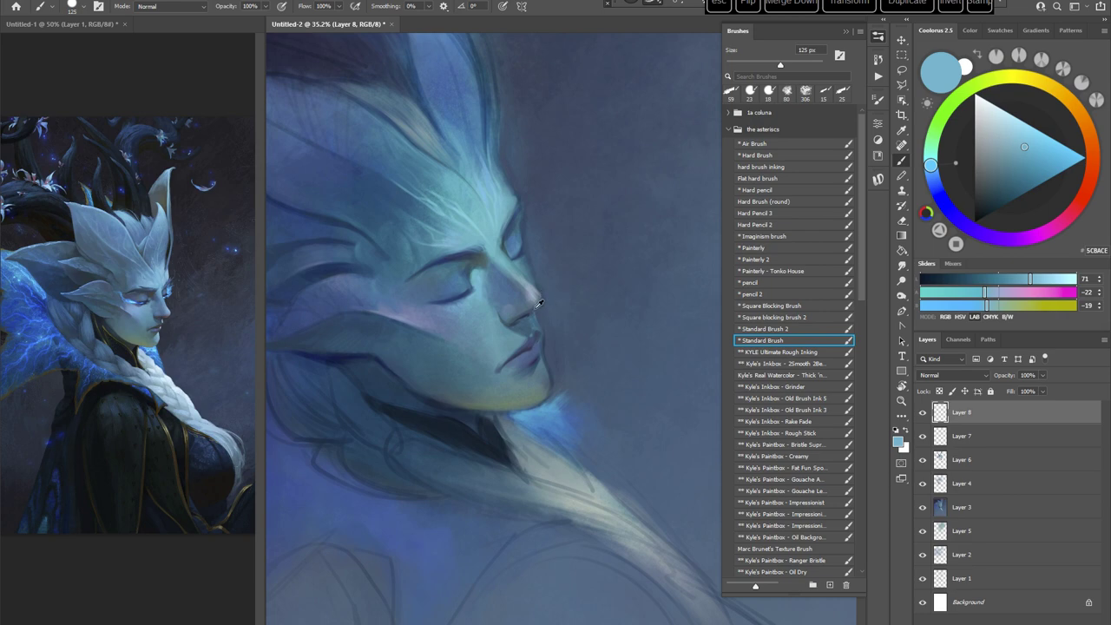
pyautogui.keyDown('alt'); pyautogui.click(534, 308); pyautogui.keyUp('alt')
pyautogui.click(1078, 113)
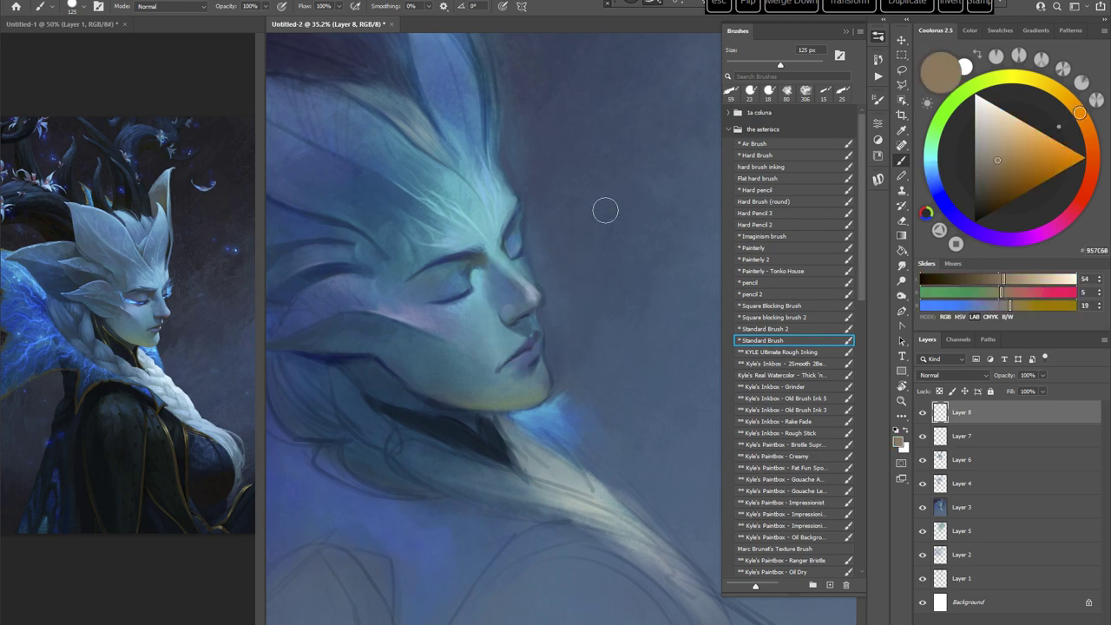
pyautogui.rightClick(601, 206)
pyautogui.click(671, 238)
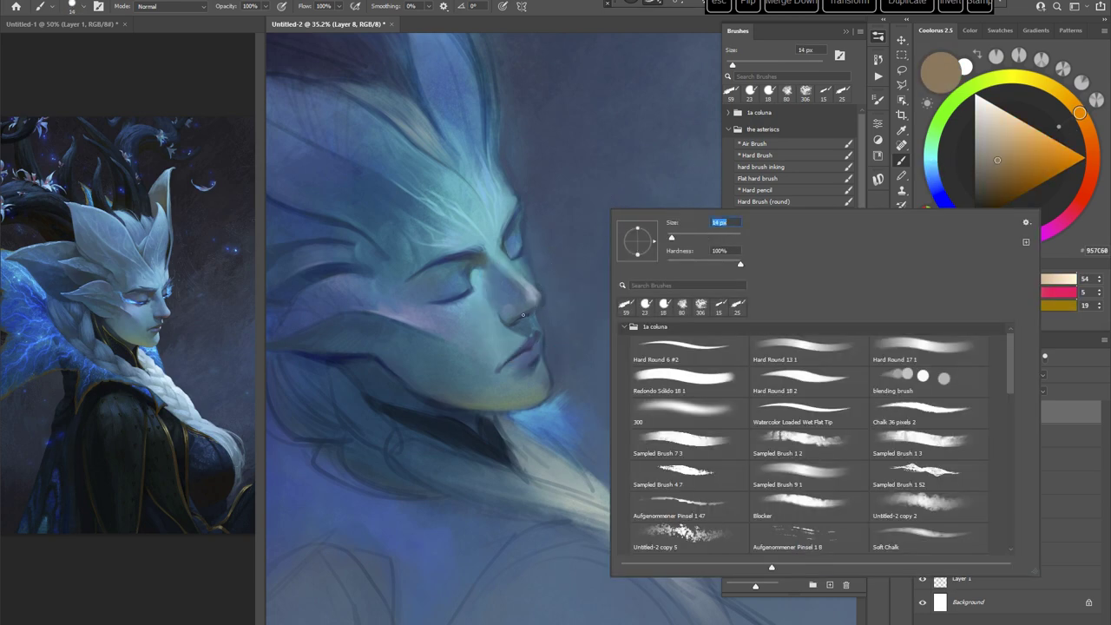
pyautogui.moveTo(523, 315); pyautogui.dragTo(536, 308)
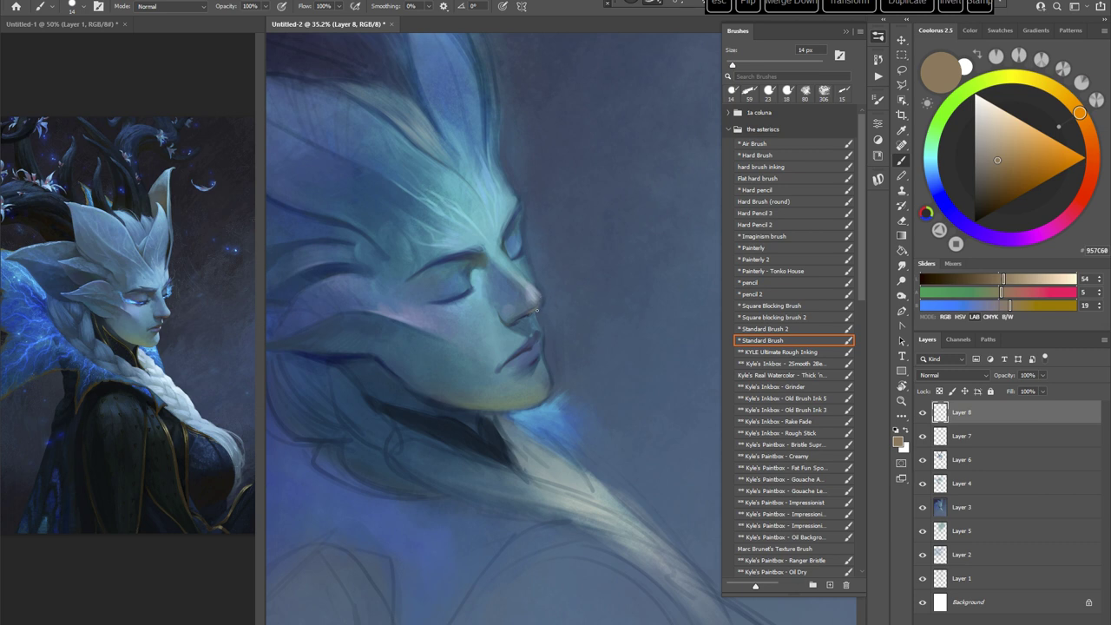
pyautogui.press('Escape')
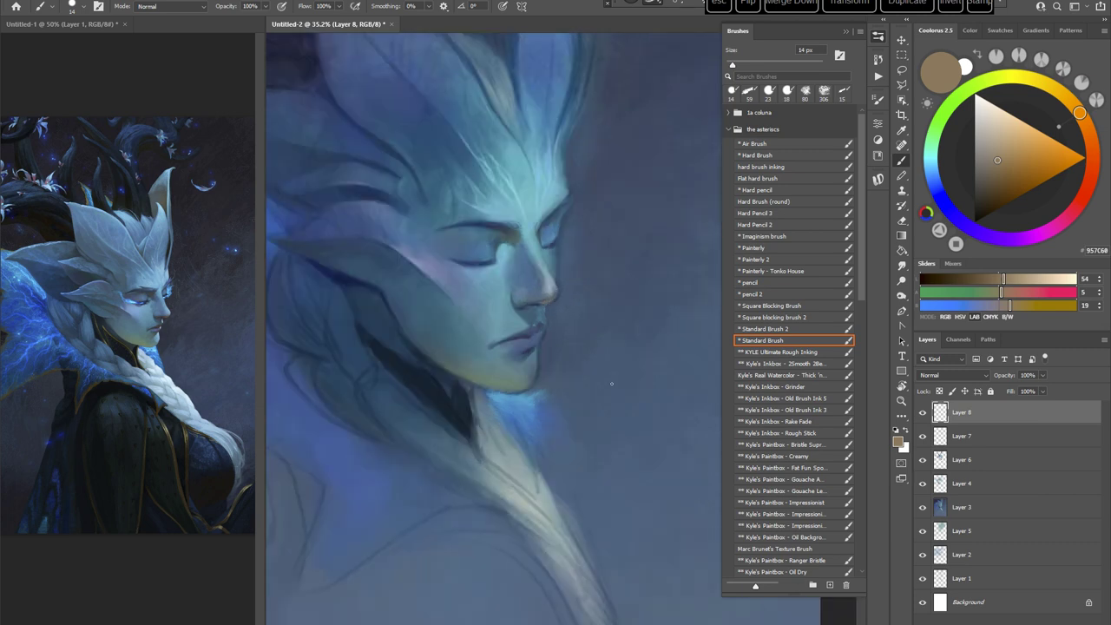
pyautogui.moveTo(611, 397); pyautogui.dragTo(600, 416)
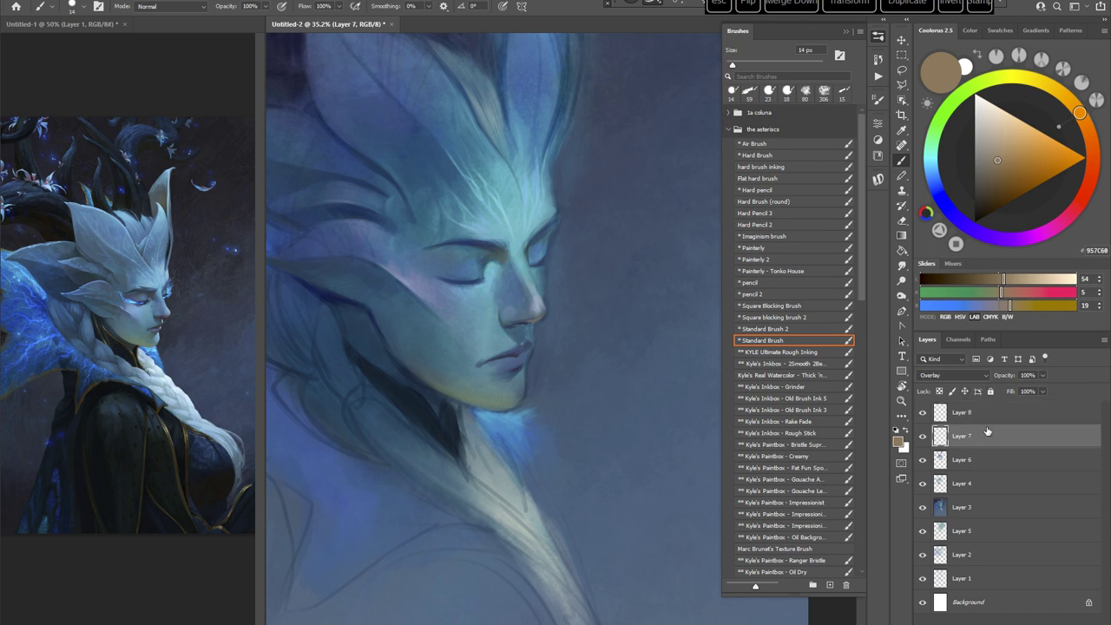
# Step: Add a new layer above the others and set its blend mode to Linear Dodge (Add)
pyautogui.hotkey('ctrl', 'shift', 'alt', 'n')
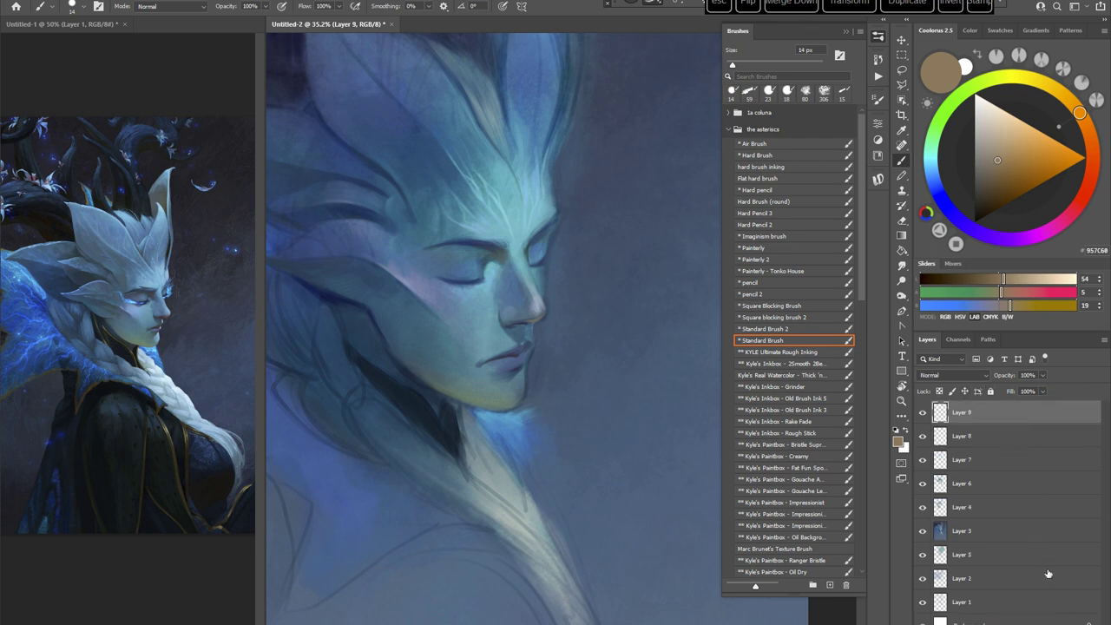
pyautogui.click(954, 374)
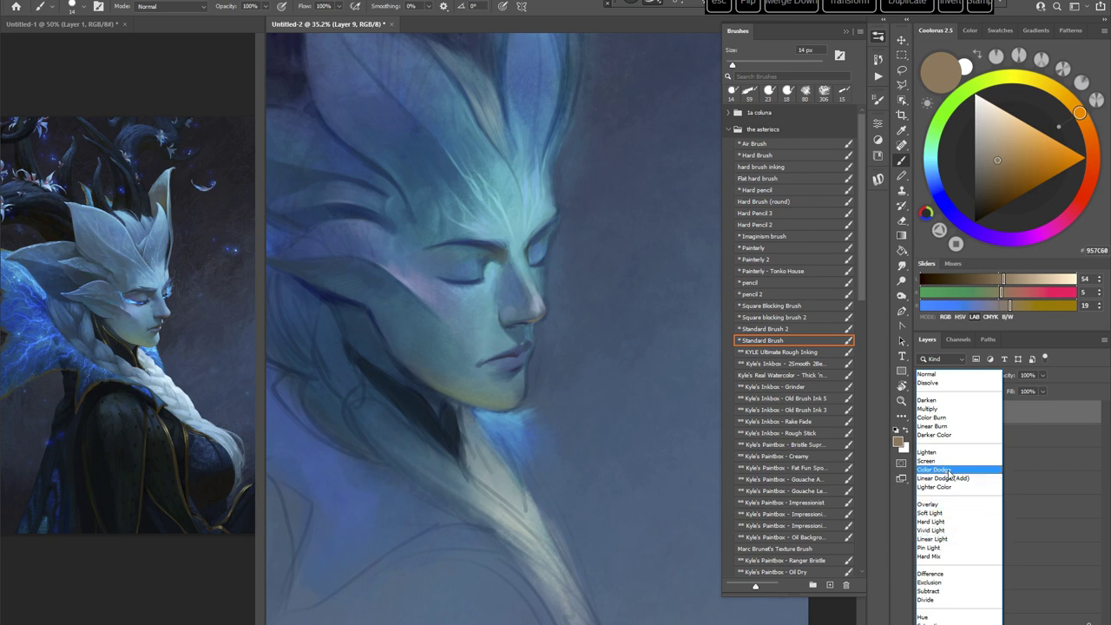
pyautogui.click(947, 479)
# Step: Paint a bright rim highlight below the nose and on the lip edge with the pencil brush at 15 px in #95A7A5
pyautogui.click(755, 282)
pyautogui.click(932, 181)
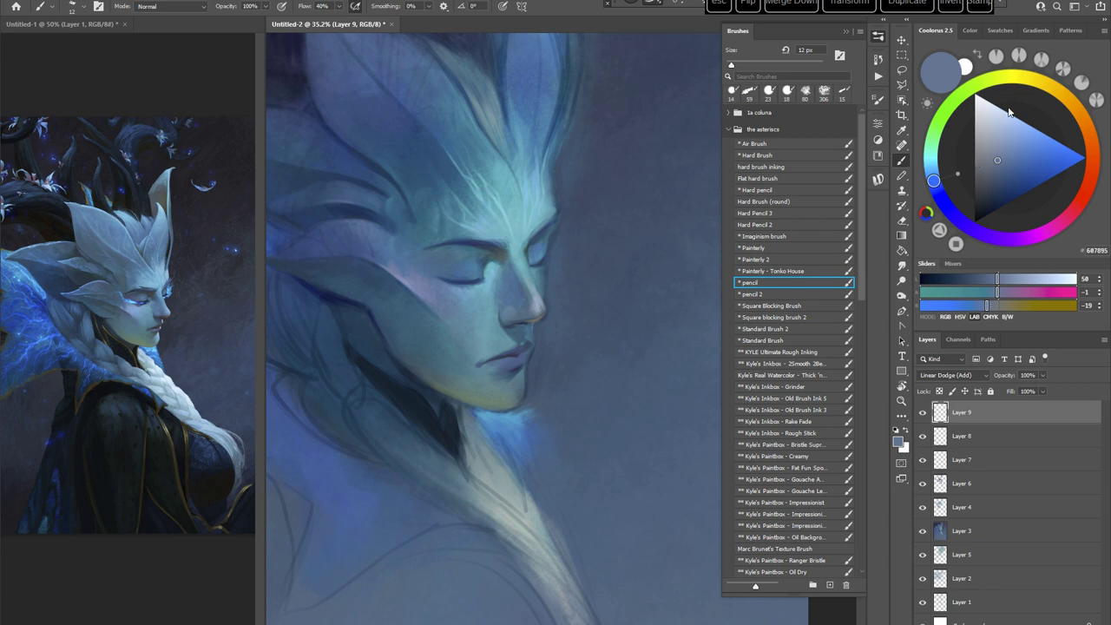
pyautogui.click(929, 154)
pyautogui.click(982, 142)
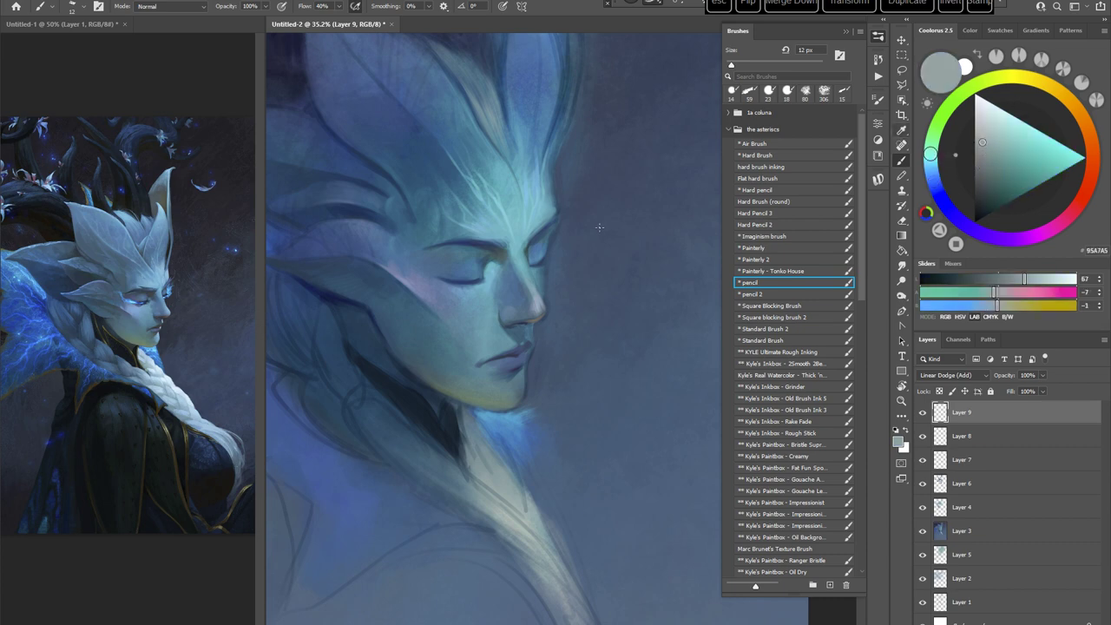
pyautogui.rightClick(598, 227)
pyautogui.press('Up')
pyautogui.press('Up')
pyautogui.press('Up')
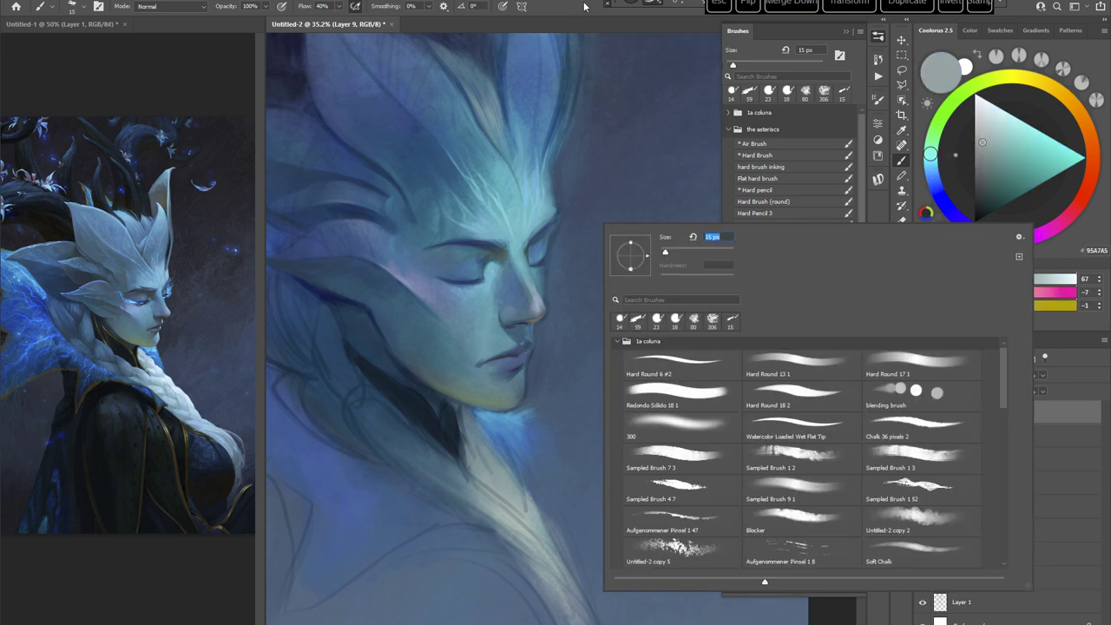
pyautogui.click(575, 11)
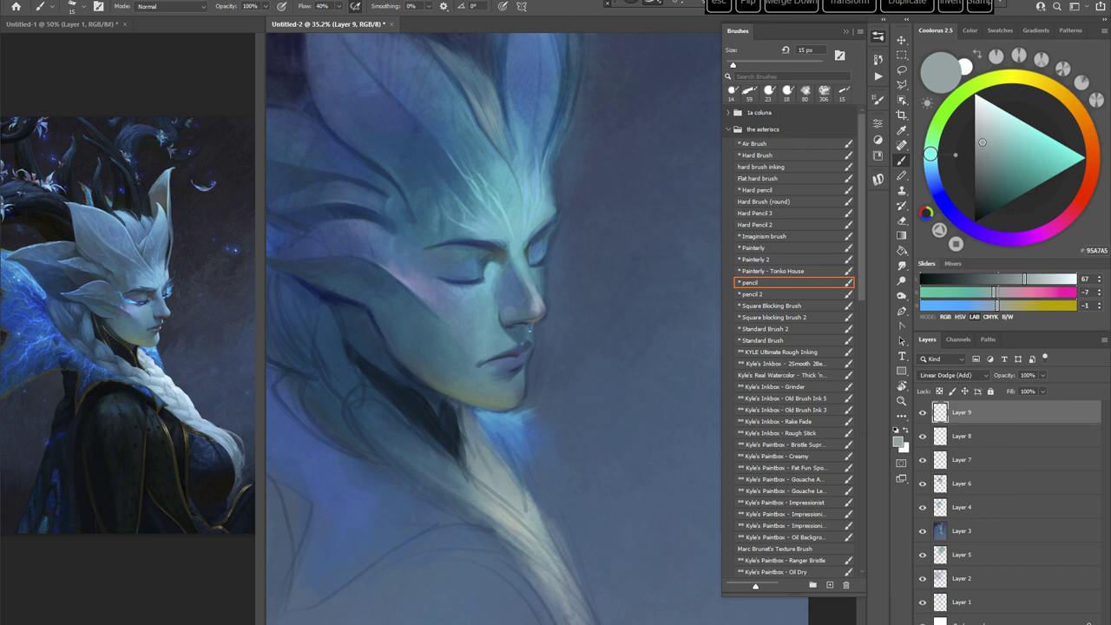
pyautogui.moveTo(529, 329); pyautogui.dragTo(529, 334)
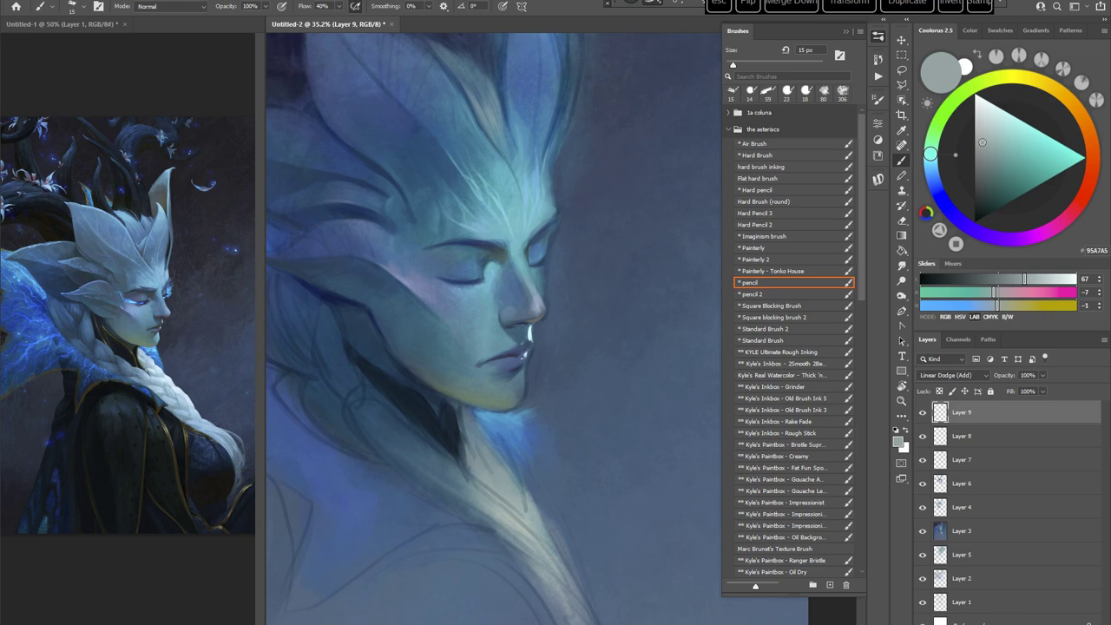
# Step: Reduce the pencil brush to 14 px and sharpen the rim highlights along the lips and the base of the nose
pyautogui.press('r')
pyautogui.moveTo(622, 199); pyautogui.dragTo(542, 442)
pyautogui.moveTo(582, 399); pyautogui.dragTo(555, 397)
pyautogui.rightClick(573, 255)
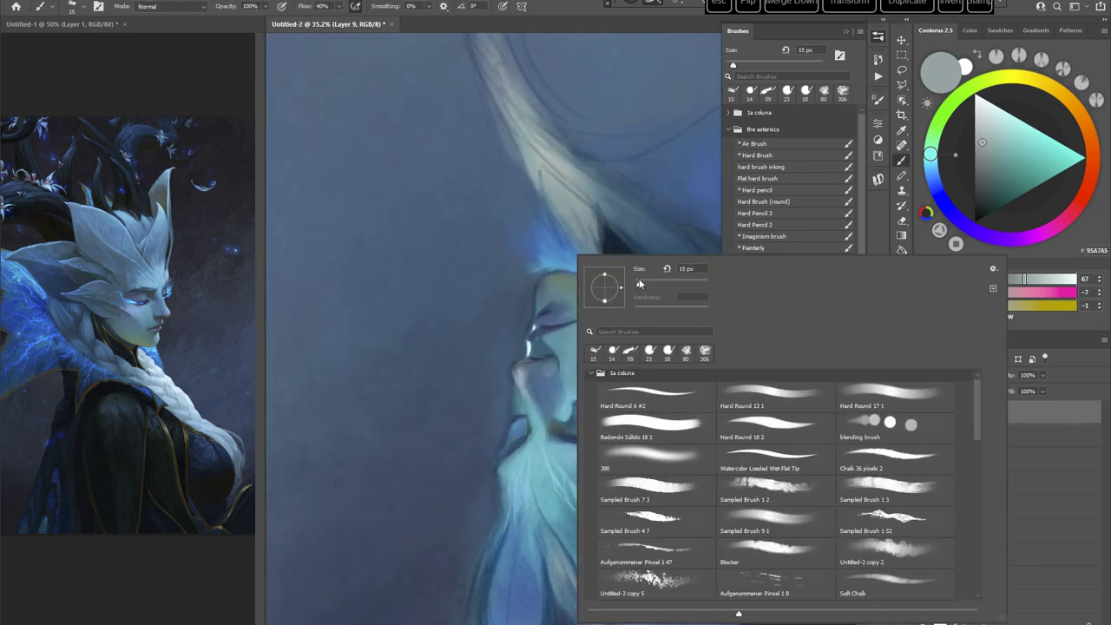
pyautogui.moveTo(640, 283); pyautogui.dragTo(639, 283)
pyautogui.click(536, 295)
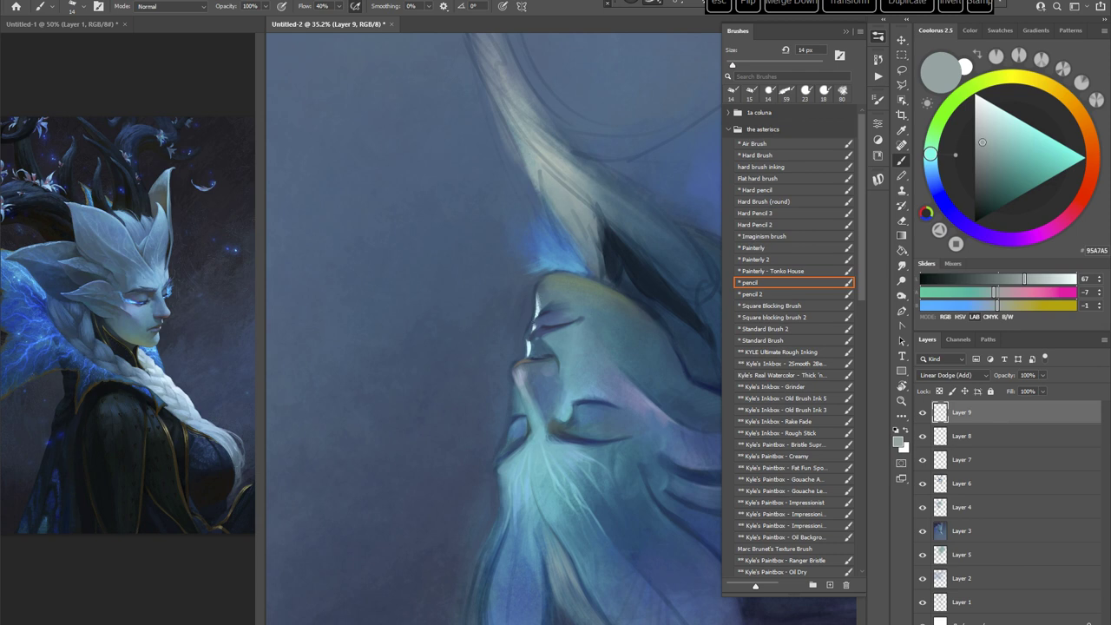
pyautogui.press('Escape')
# Step: Continue the thin #95A7A5 rim highlight along the outer edge of the nose bridge
pyautogui.moveTo(627, 347); pyautogui.dragTo(614, 343)
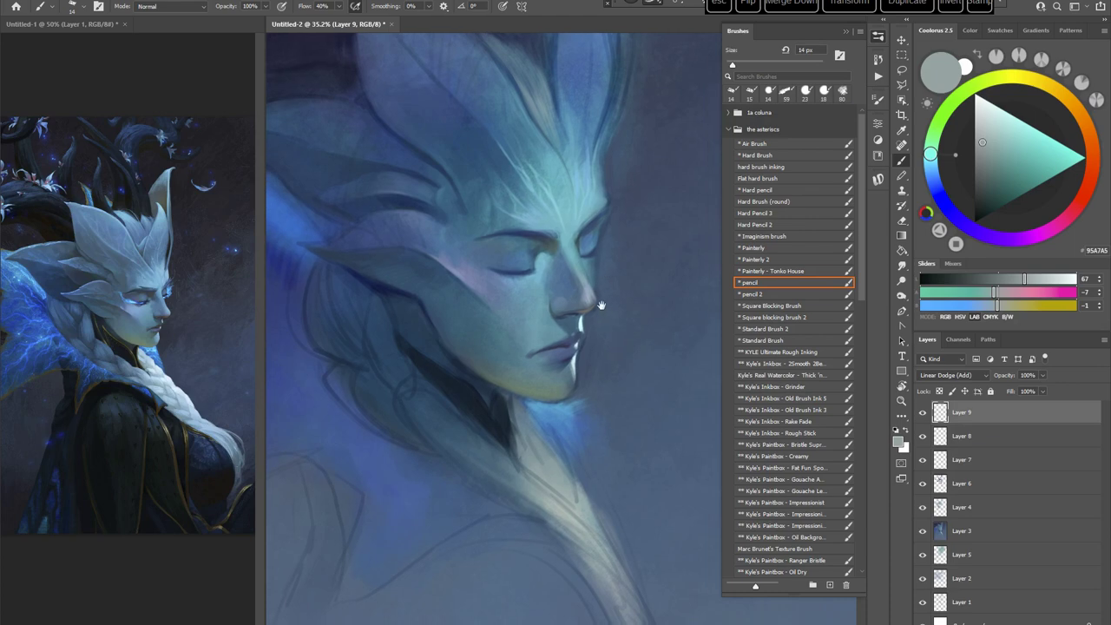
pyautogui.moveTo(600, 304); pyautogui.dragTo(588, 301)
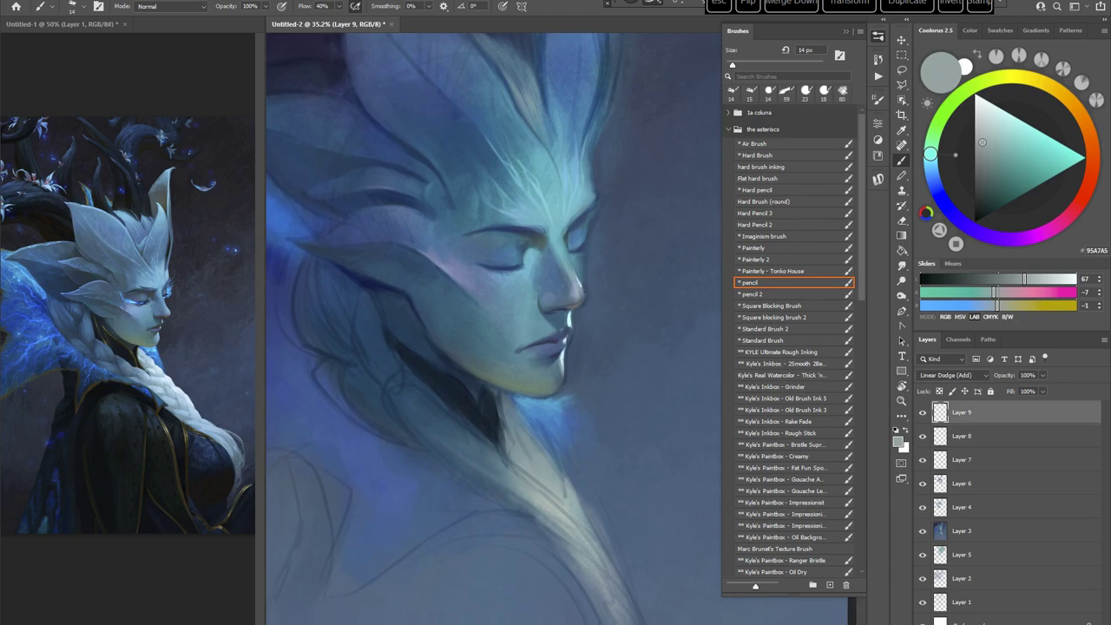
pyautogui.press('r')
pyautogui.moveTo(636, 222)
pyautogui.mouseDown()
pyautogui.moveTo(647, 235)
pyautogui.moveTo(565, 493)
pyautogui.moveTo(501, 475)
pyautogui.mouseUp()
pyautogui.moveTo(586, 382); pyautogui.dragTo(580, 326)
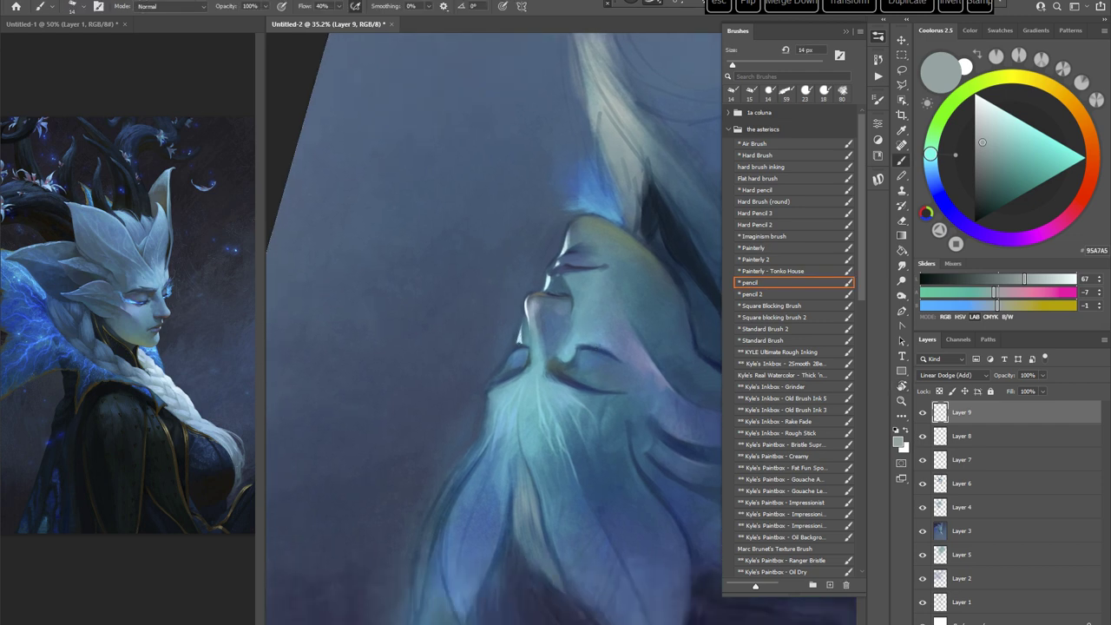
pyautogui.press('Escape')
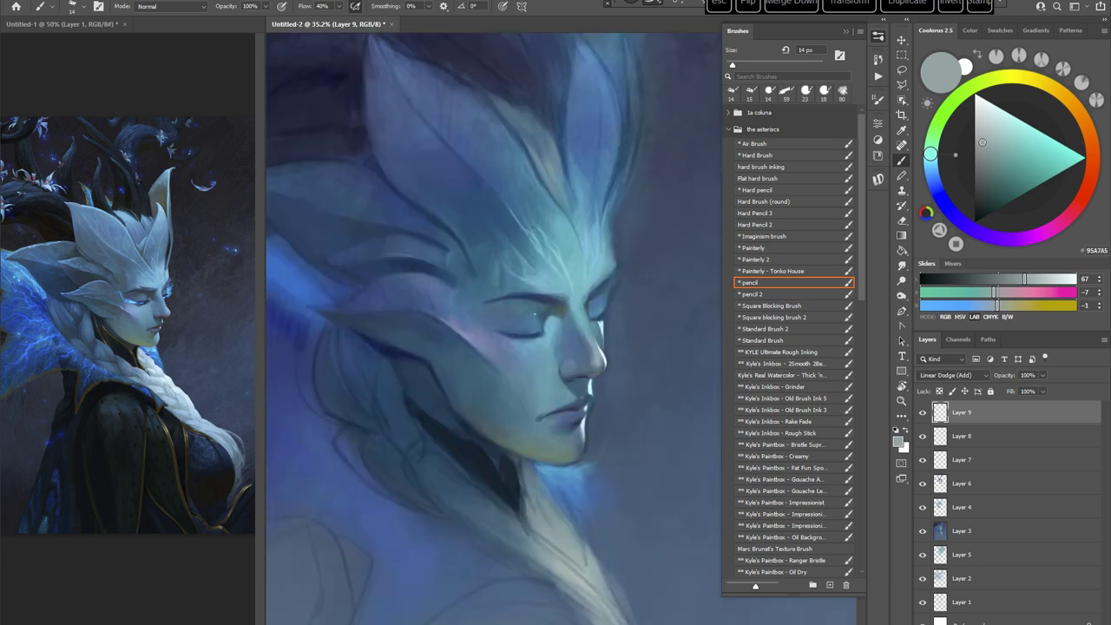
# Step: Soften the rim highlight near the far eye and add a #356C66 glow along the nose and lips with the Air Brush at 97 px
pyautogui.press('e')
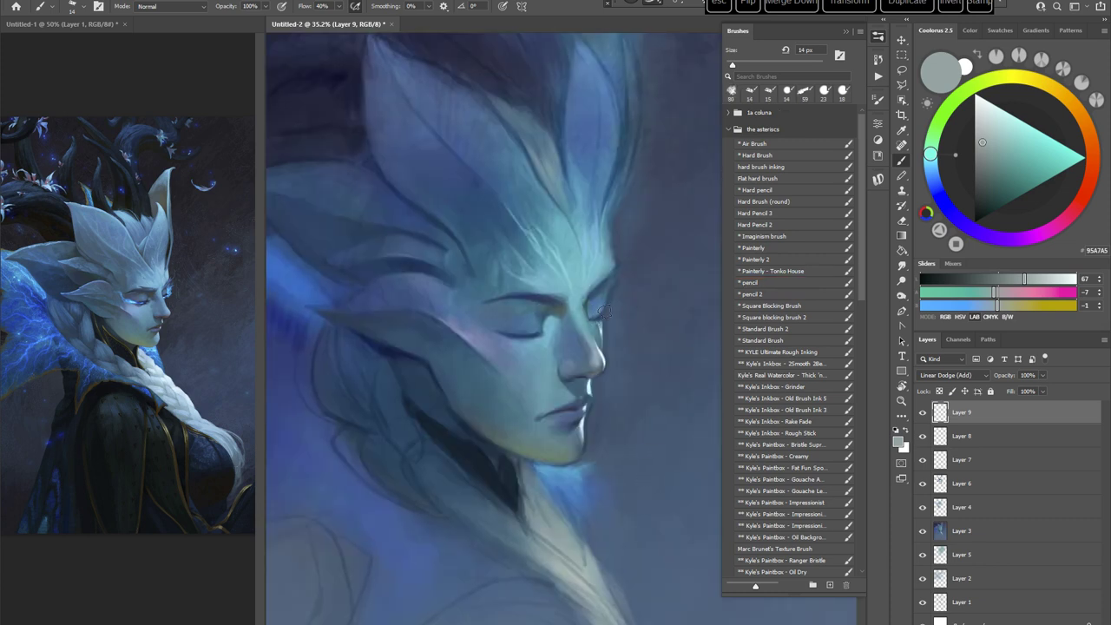
pyautogui.click(754, 144)
pyautogui.moveTo(600, 314); pyautogui.dragTo(589, 306)
pyautogui.press('r')
pyautogui.moveTo(664, 321); pyautogui.dragTo(635, 431)
pyautogui.hotkey('ctrl', 'z')
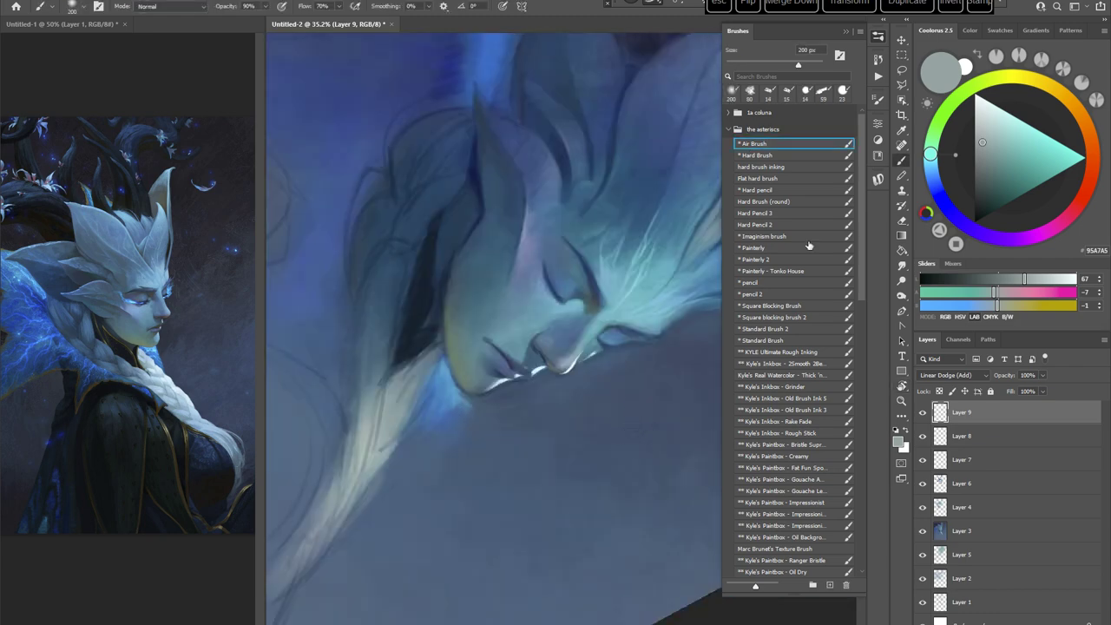
pyautogui.click(998, 182)
pyautogui.rightClick(608, 283)
pyautogui.click(703, 316)
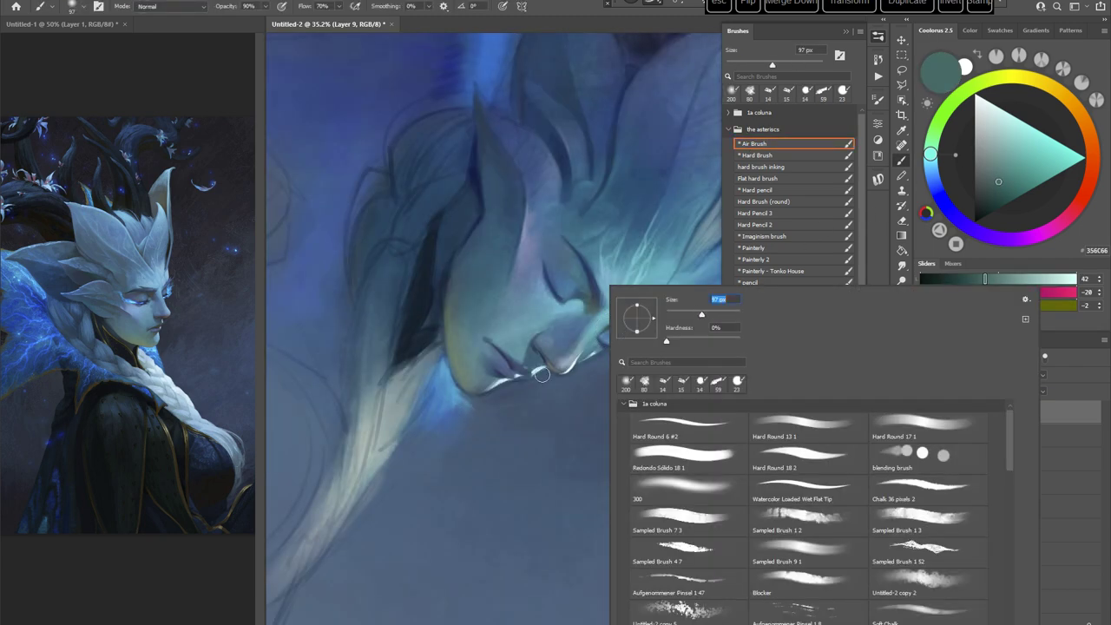
pyautogui.click(521, 393)
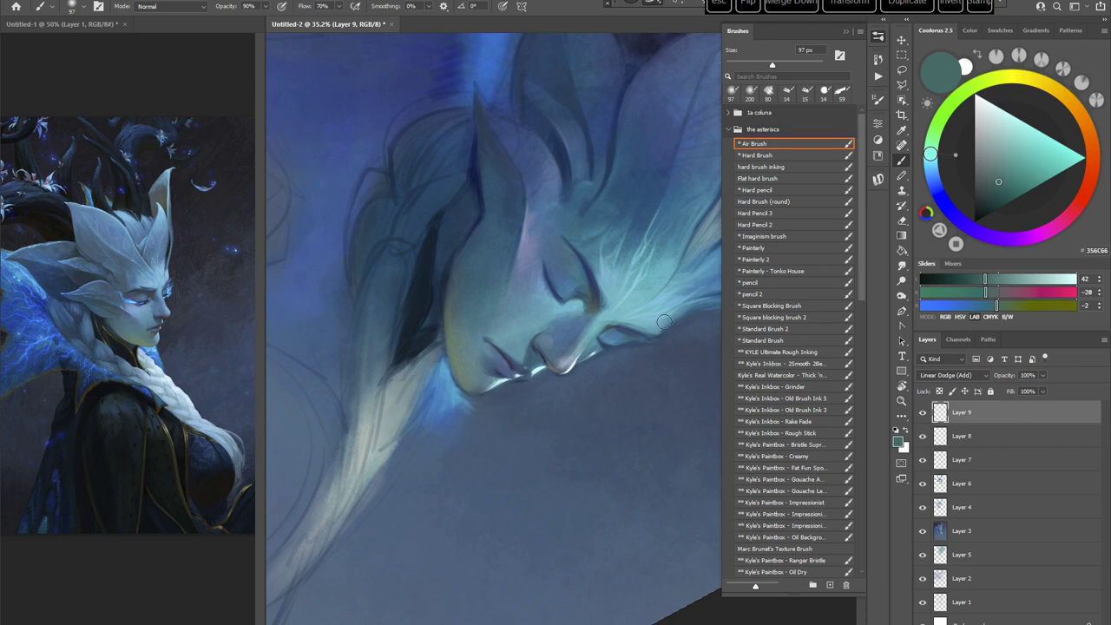
# Step: On Layer 8, refine the background edge beside the lips using Standard Brush at 125 px with sampled #39526C
pyautogui.hotkey('ctrl', 'alt', 'Left')
pyautogui.click(961, 436)
pyautogui.click(763, 339)
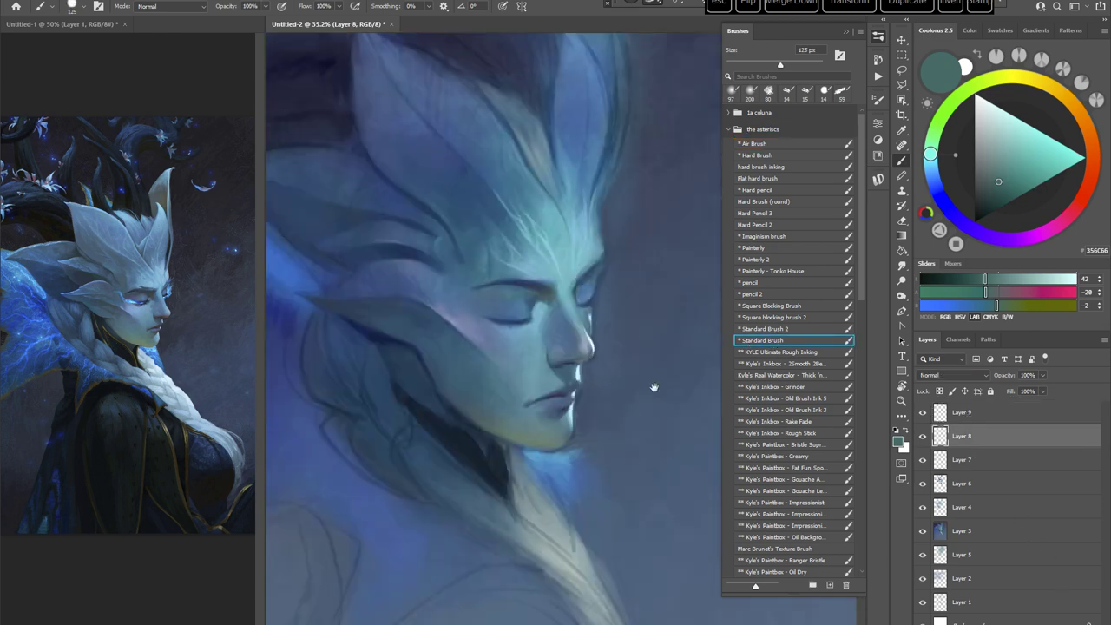
pyautogui.moveTo(642, 293); pyautogui.dragTo(599, 259)
pyautogui.rightClick(599, 258)
pyautogui.click(546, 349)
pyautogui.keyDown('alt'); pyautogui.click(547, 349); pyautogui.keyUp('alt')
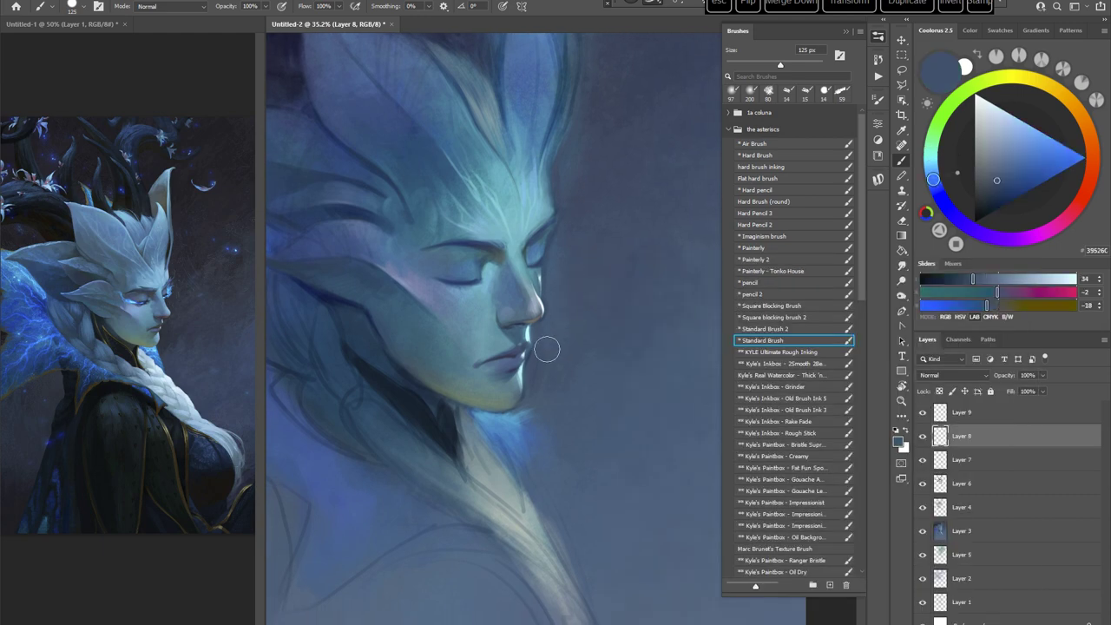
pyautogui.moveTo(545, 346); pyautogui.dragTo(537, 364)
pyautogui.press('r')
pyautogui.moveTo(570, 193); pyautogui.dragTo(633, 360)
pyautogui.press('Escape')
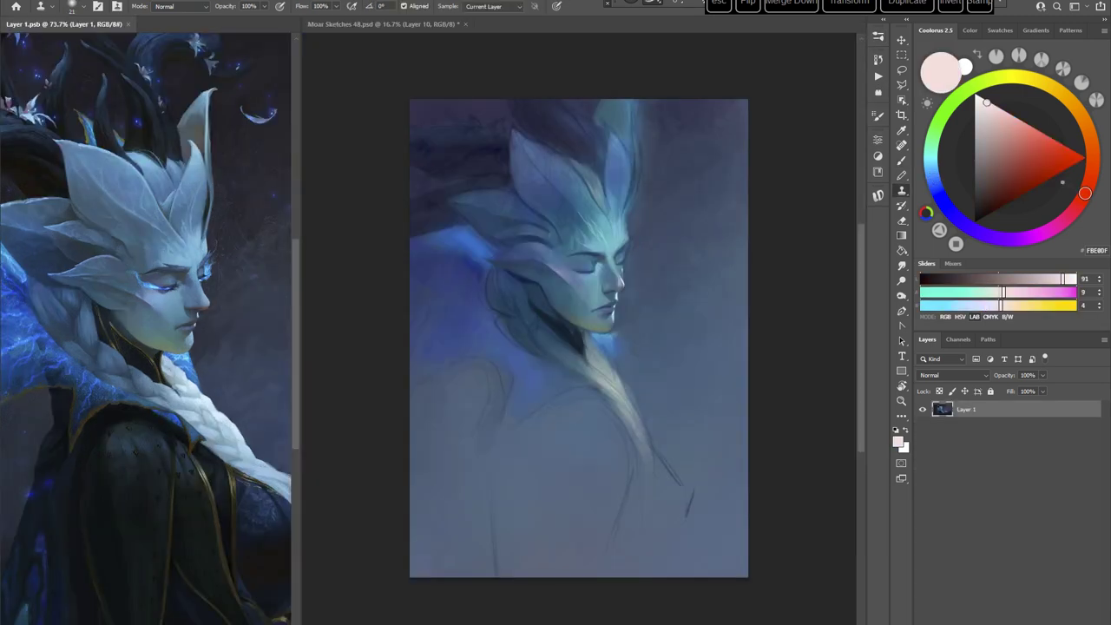
# Step: Activate the portrait document and select its Layer 9 for painting around the face
pyautogui.click(620, 398)
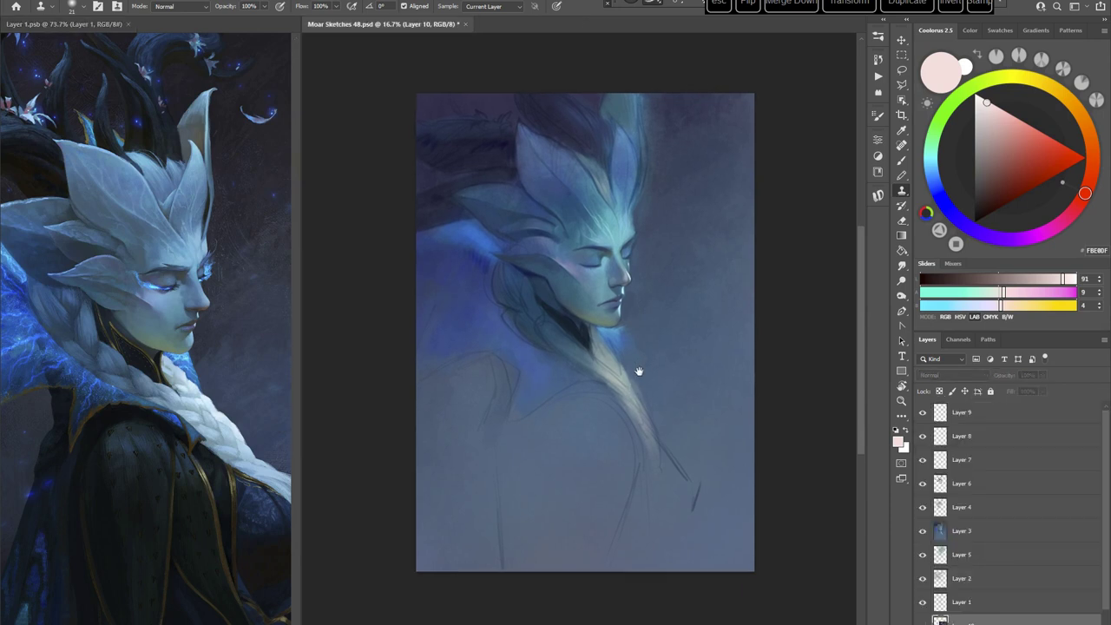
pyautogui.click(953, 413)
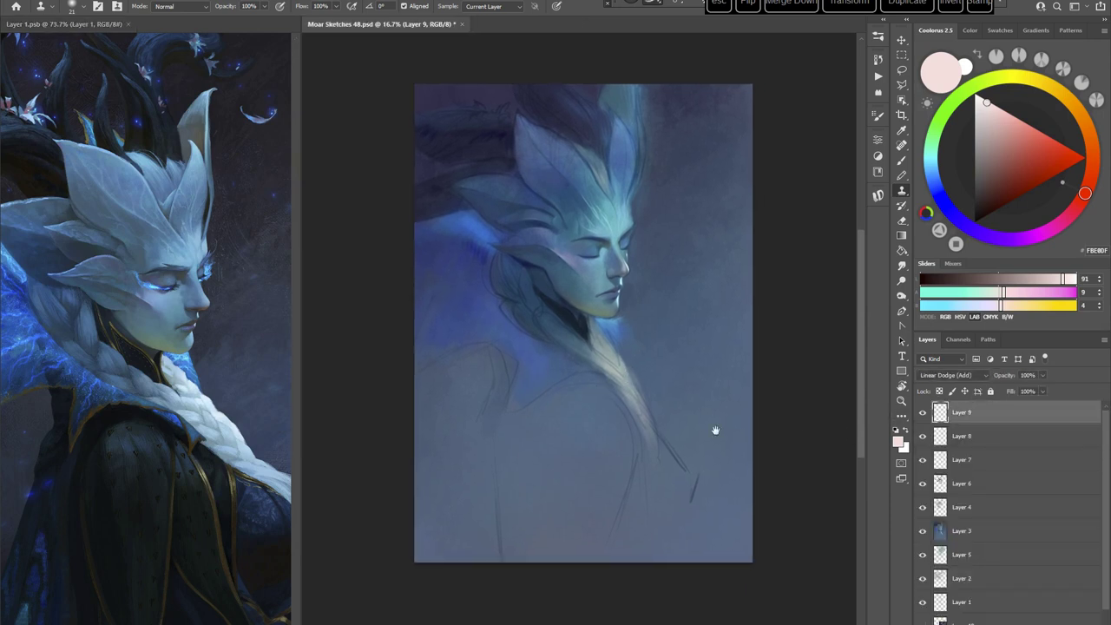
pyautogui.moveTo(630, 318); pyautogui.dragTo(604, 348)
pyautogui.moveTo(595, 281)
pyautogui.mouseDown()
pyautogui.moveTo(615, 263)
pyautogui.moveTo(638, 263)
pyautogui.moveTo(607, 286)
pyautogui.mouseUp()
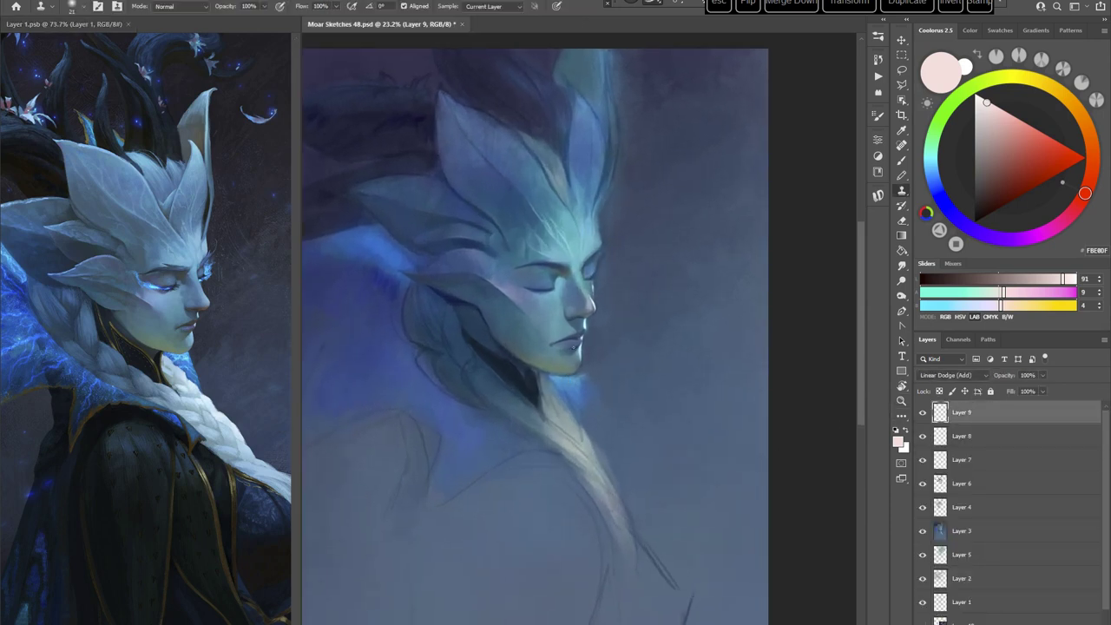
# Step: Set up the Standard Brush at 23 px with a light cyan #84C9D6 based on the sampled forehead color
pyautogui.click(878, 40)
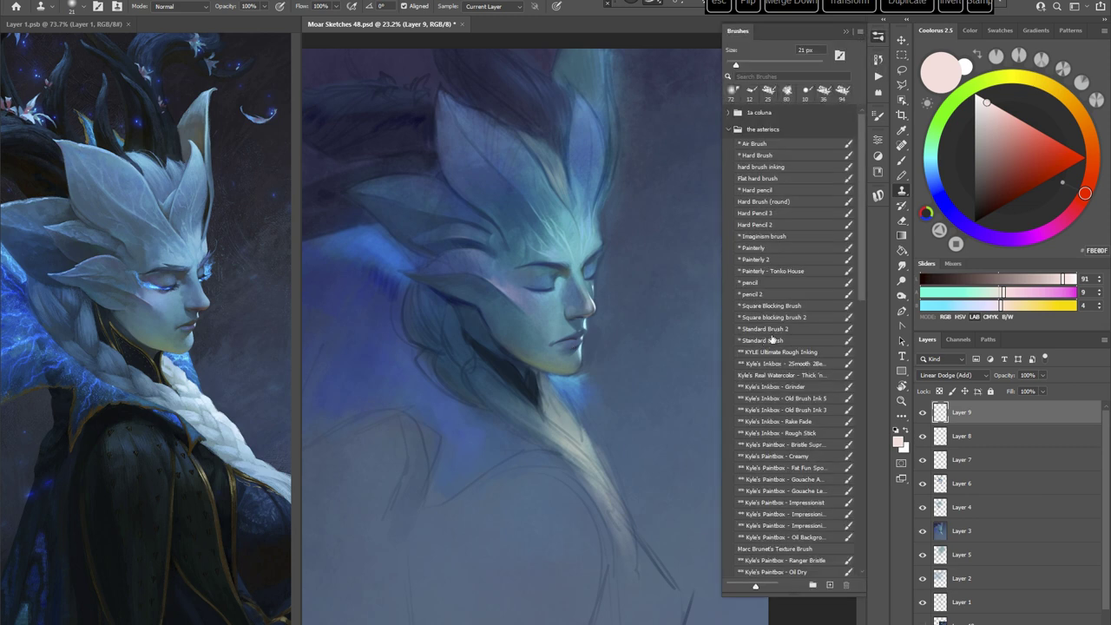
pyautogui.click(768, 340)
pyautogui.click(845, 33)
pyautogui.keyDown('alt'); pyautogui.click(574, 250); pyautogui.keyUp('alt')
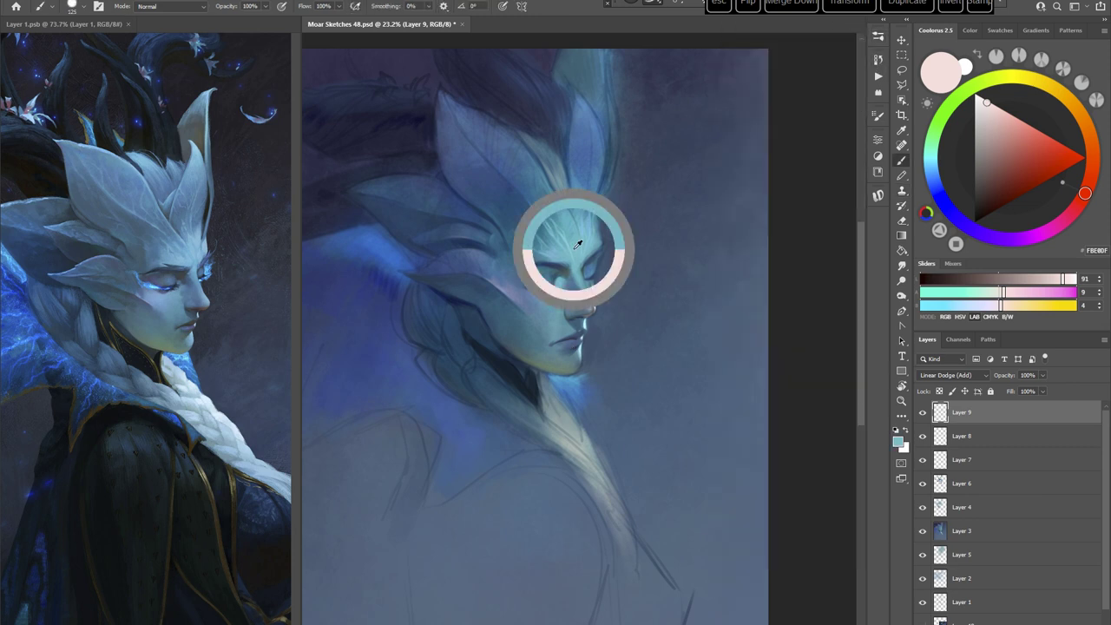
pyautogui.click(1010, 134)
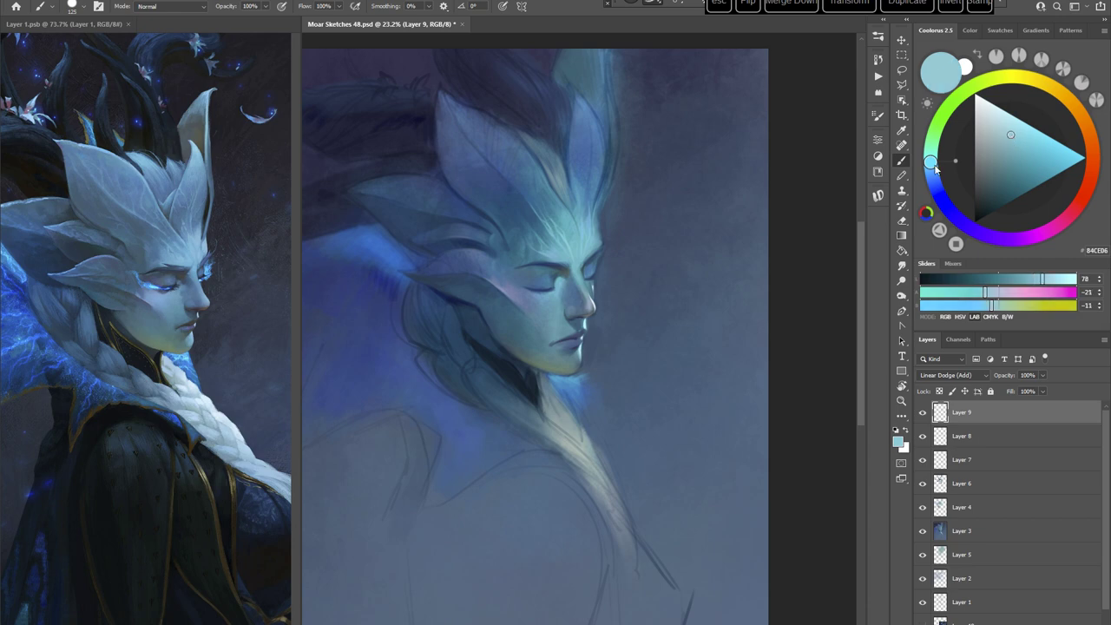
pyautogui.rightClick(615, 239)
pyautogui.click(783, 145)
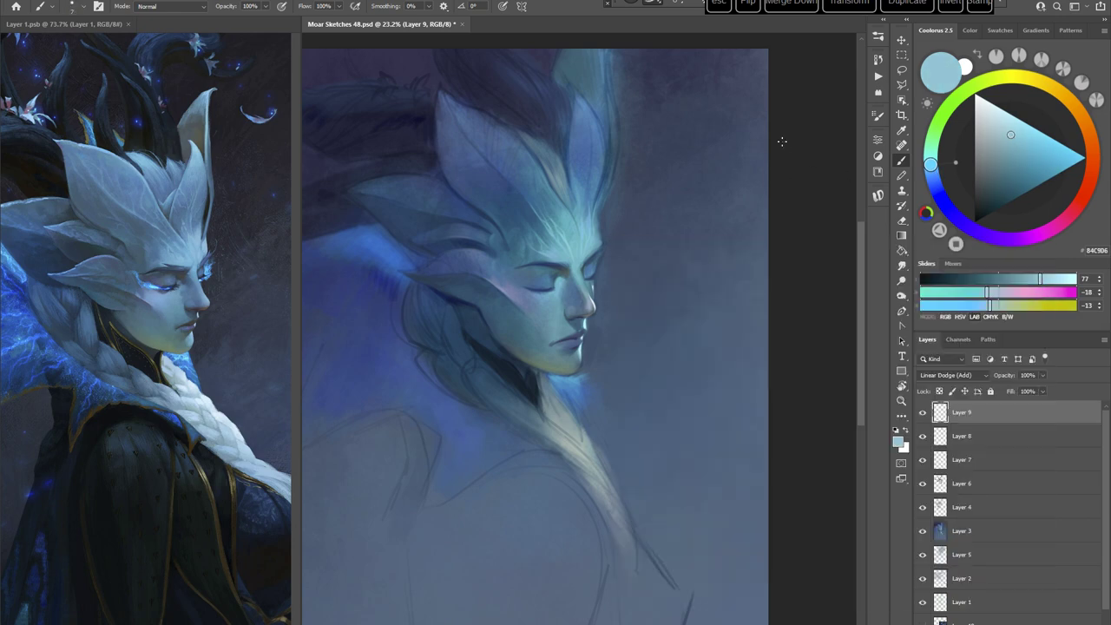
pyautogui.rightClick(621, 236)
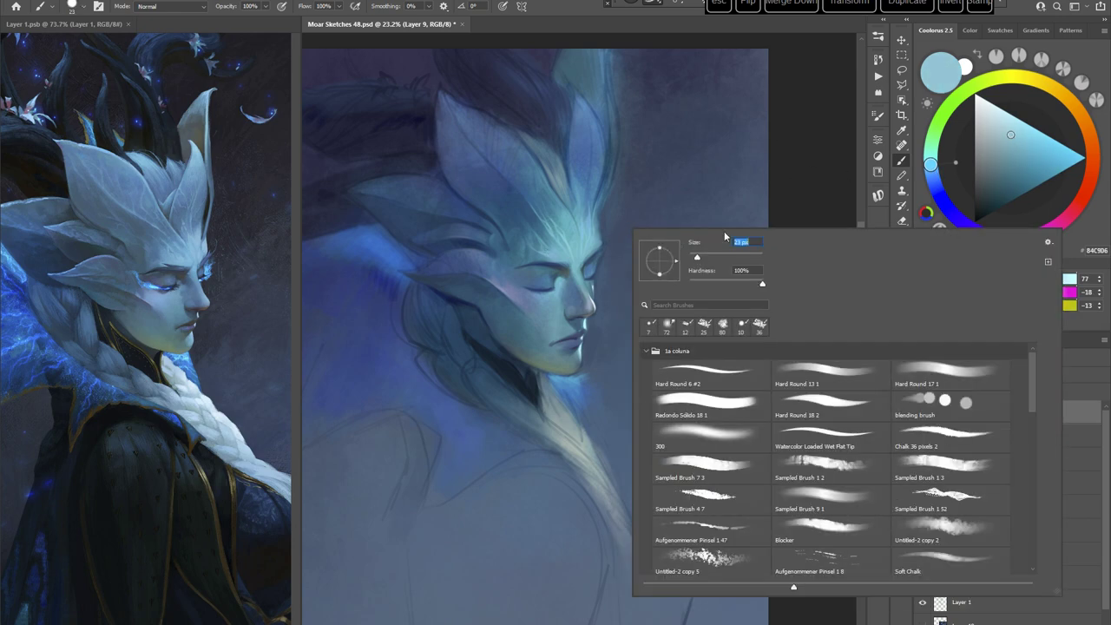
pyautogui.click(780, 159)
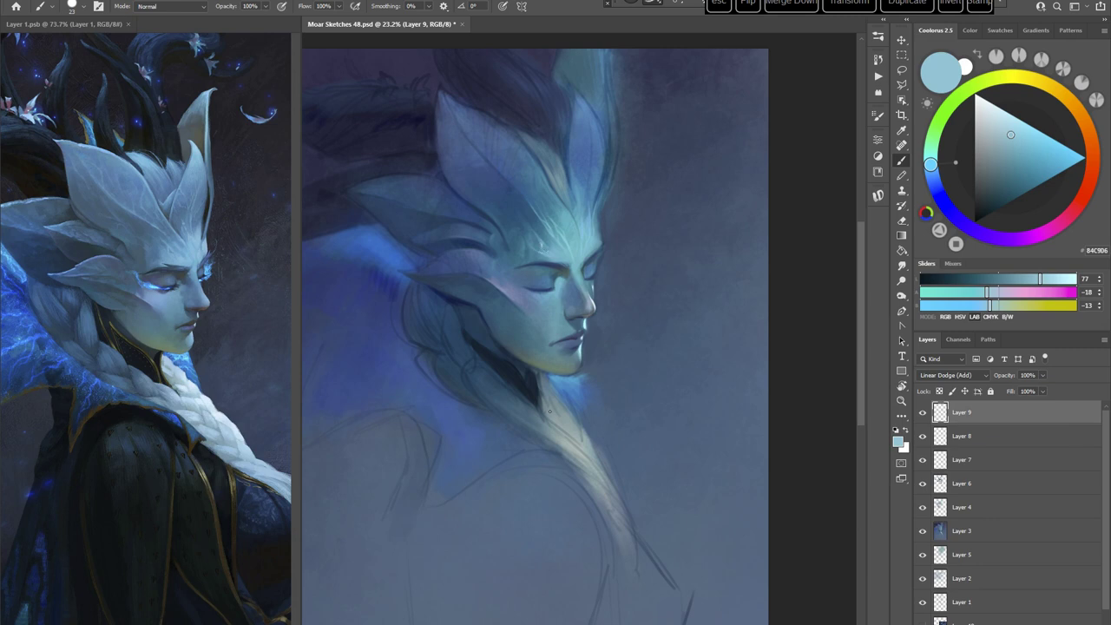
# Step: Work on the fine forehead strands above the brows at 17 px using #68C8D5 sampled from the crest
pyautogui.keyDown('alt'); pyautogui.click(585, 221); pyautogui.keyUp('alt')
pyautogui.press('r')
pyautogui.moveTo(622, 247); pyautogui.dragTo(657, 282)
pyautogui.moveTo(711, 226); pyautogui.dragTo(706, 249)
pyautogui.moveTo(596, 309); pyautogui.dragTo(581, 311)
pyautogui.rightClick(649, 240)
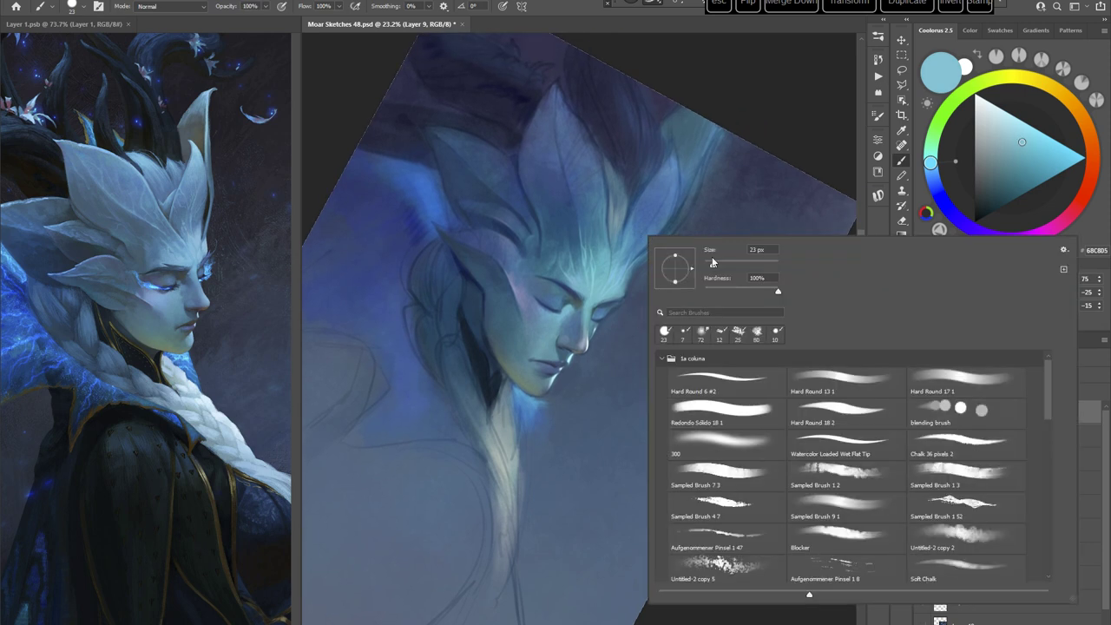
pyautogui.moveTo(715, 263); pyautogui.dragTo(710, 264)
pyautogui.click(736, 84)
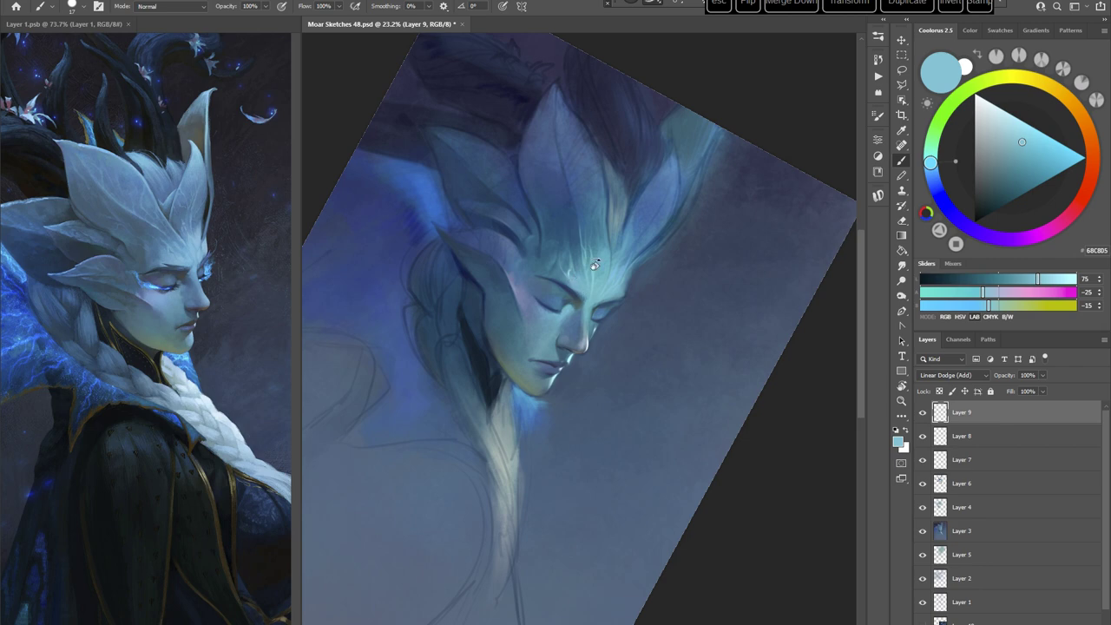
pyautogui.press('r')
pyautogui.moveTo(572, 277)
pyautogui.mouseDown()
pyautogui.moveTo(516, 347)
pyautogui.moveTo(556, 404)
pyautogui.moveTo(600, 387)
pyautogui.moveTo(595, 373)
pyautogui.mouseUp()
pyautogui.rightClick(588, 243)
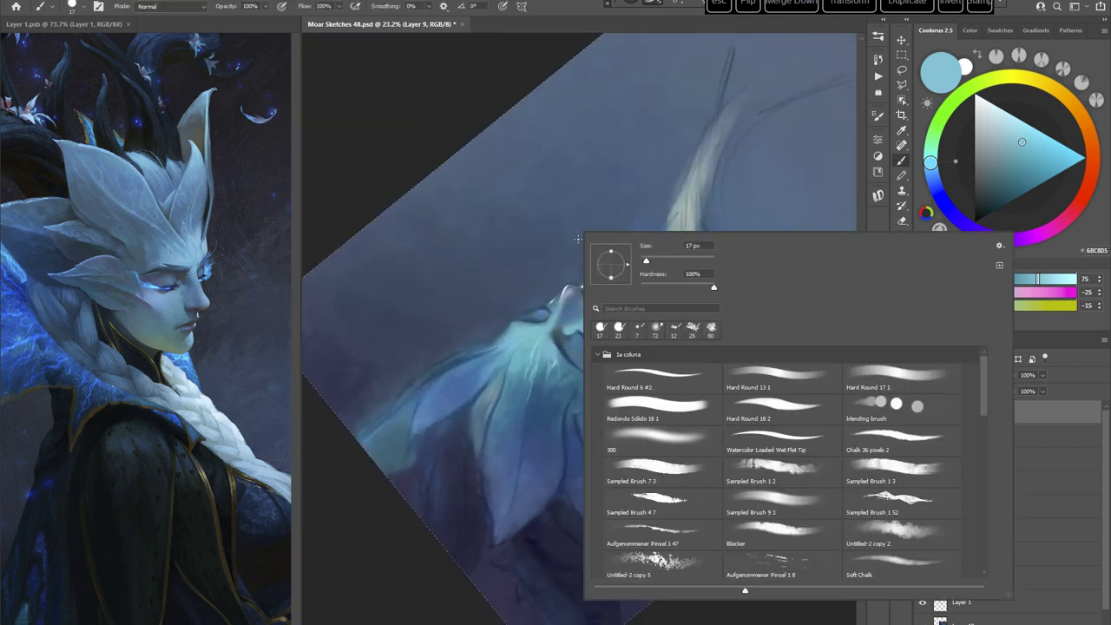
pyautogui.click(534, 347)
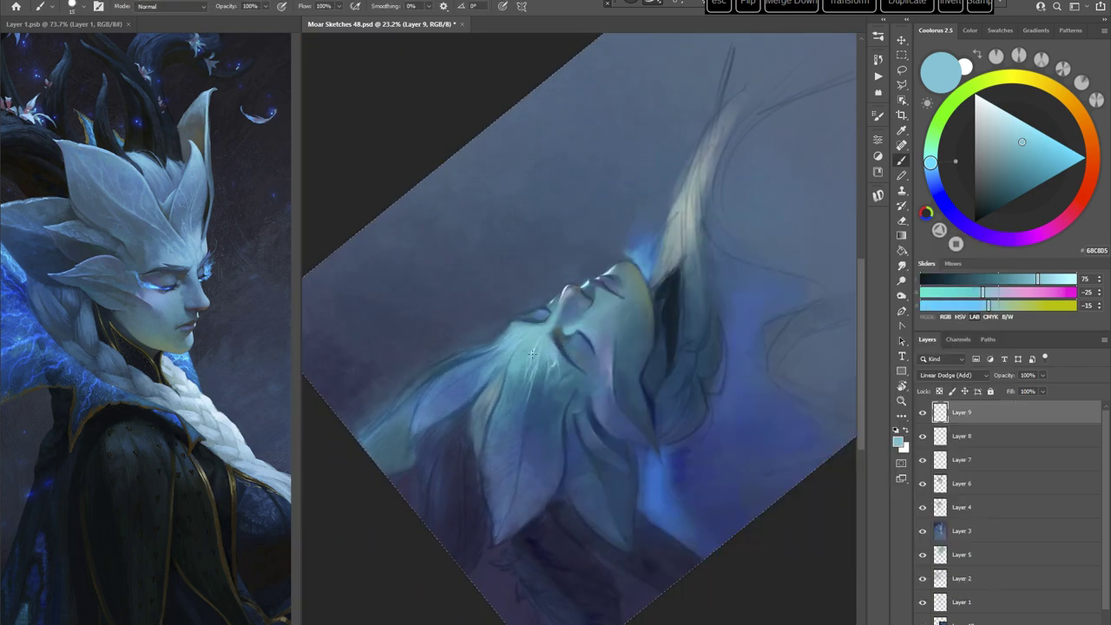
# Step: Set the brush size to 17 px and paint fine light-blue strands at the forehead hairline on Layer 9
pyautogui.press('Escape')
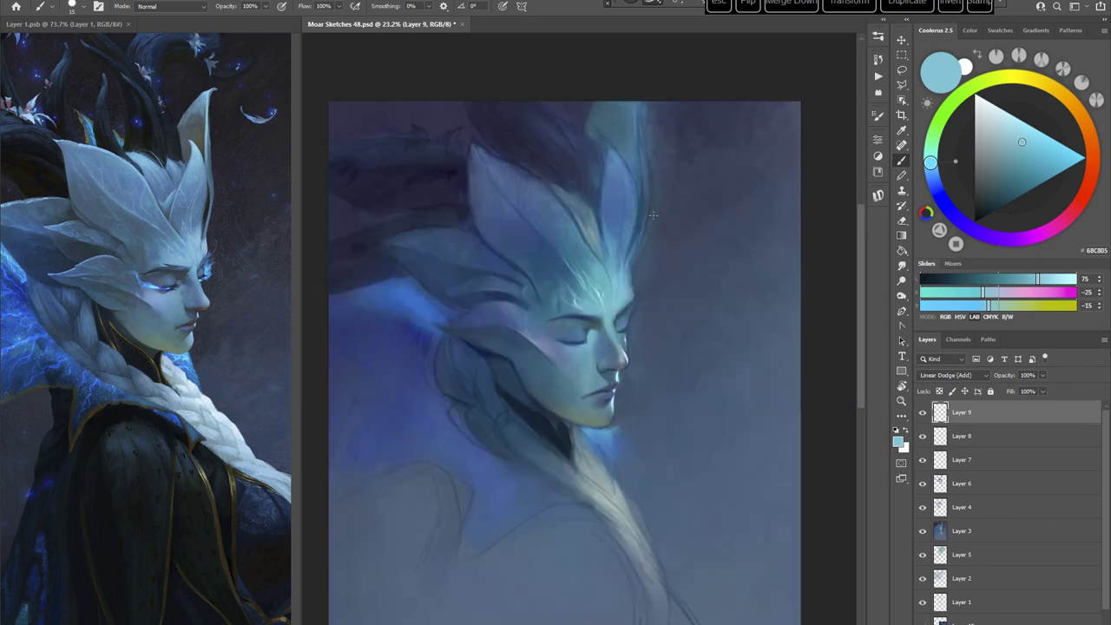
pyautogui.press('r')
pyautogui.moveTo(686, 313)
pyautogui.mouseDown()
pyautogui.moveTo(672, 374)
pyautogui.moveTo(637, 408)
pyautogui.mouseUp()
pyautogui.rightClick(671, 290)
pyautogui.moveTo(727, 305); pyautogui.dragTo(730, 305)
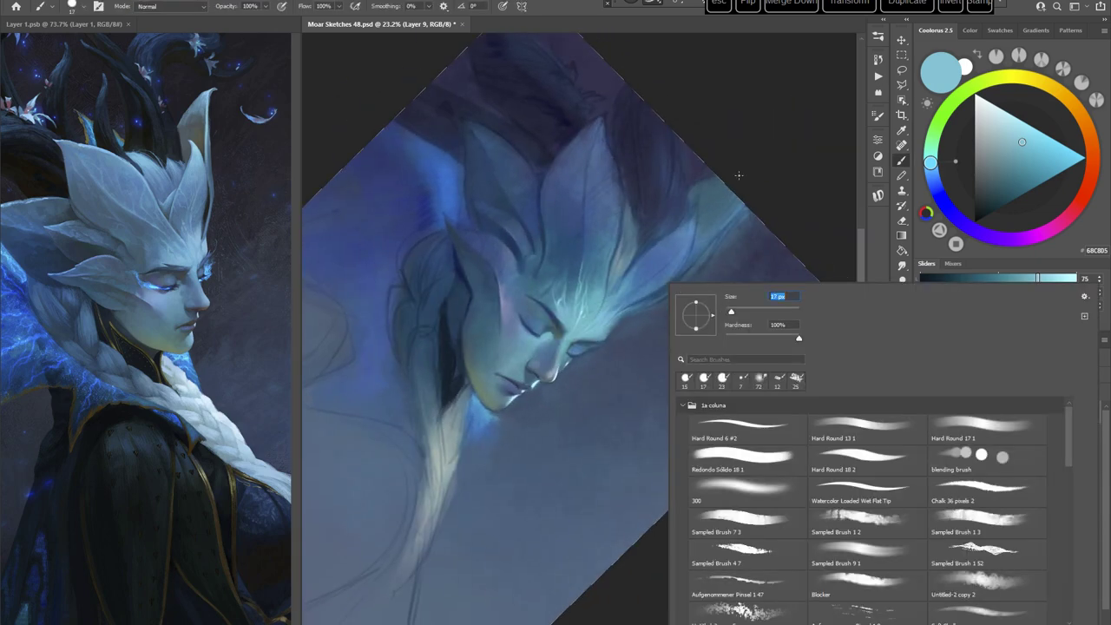
pyautogui.click(728, 169)
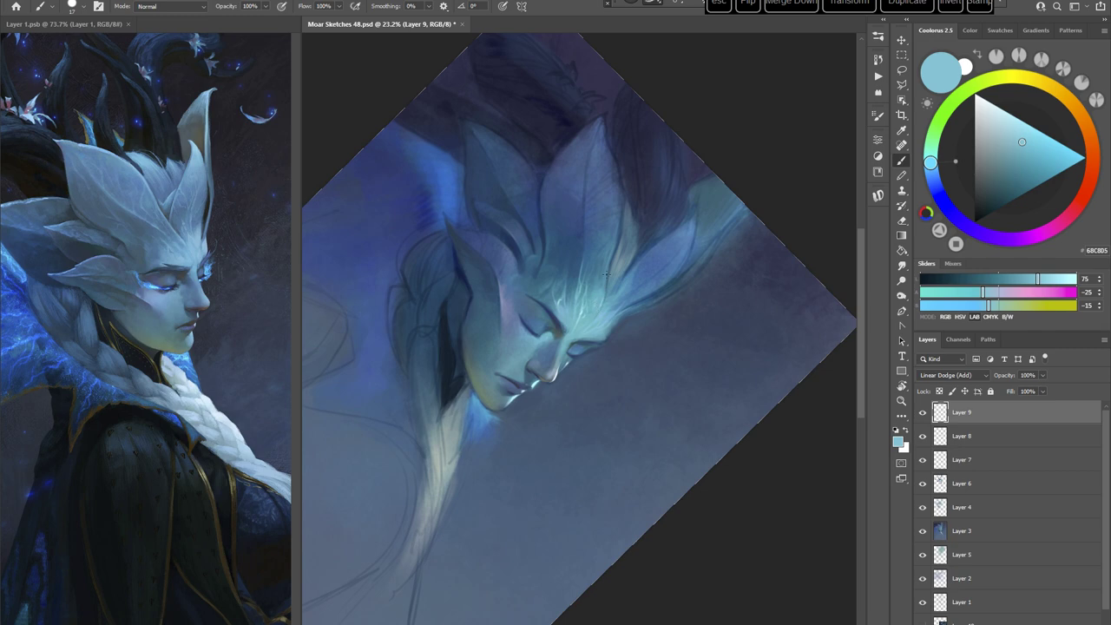
# Step: Paint more thin glowing strands running from the brow up into the large forehead leaf on Layer 9
pyautogui.press('r')
pyautogui.moveTo(657, 193)
pyautogui.mouseDown()
pyautogui.moveTo(689, 314)
pyautogui.moveTo(622, 501)
pyautogui.moveTo(505, 442)
pyautogui.mouseUp()
pyautogui.moveTo(654, 426); pyautogui.dragTo(649, 382)
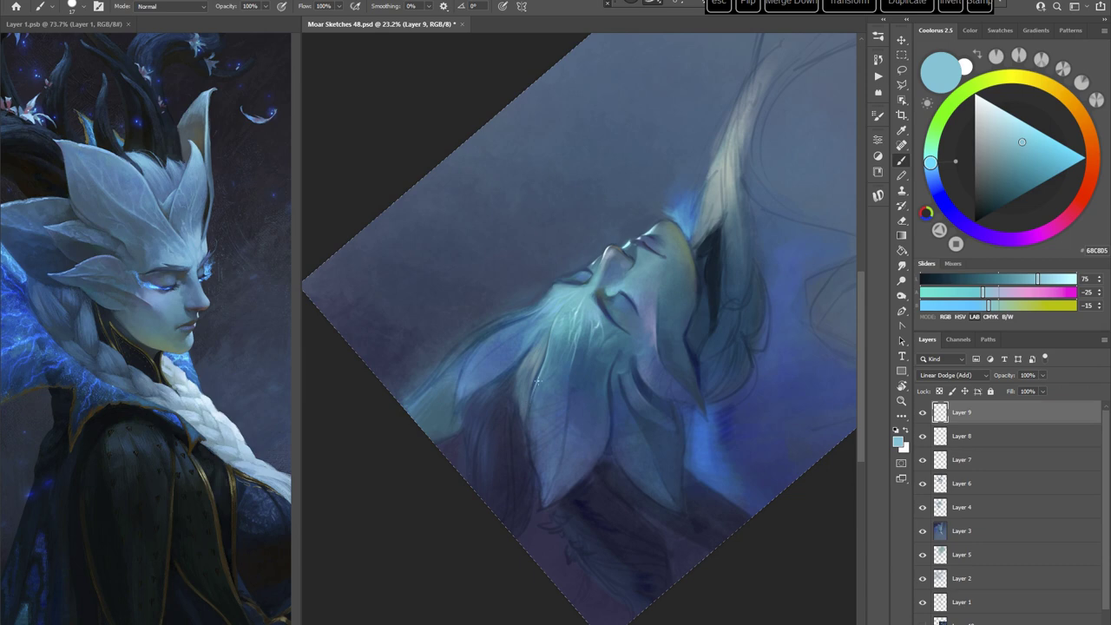
pyautogui.press('Escape')
pyautogui.moveTo(663, 425); pyautogui.dragTo(650, 403)
pyautogui.press('r')
pyautogui.moveTo(666, 326); pyautogui.dragTo(665, 352)
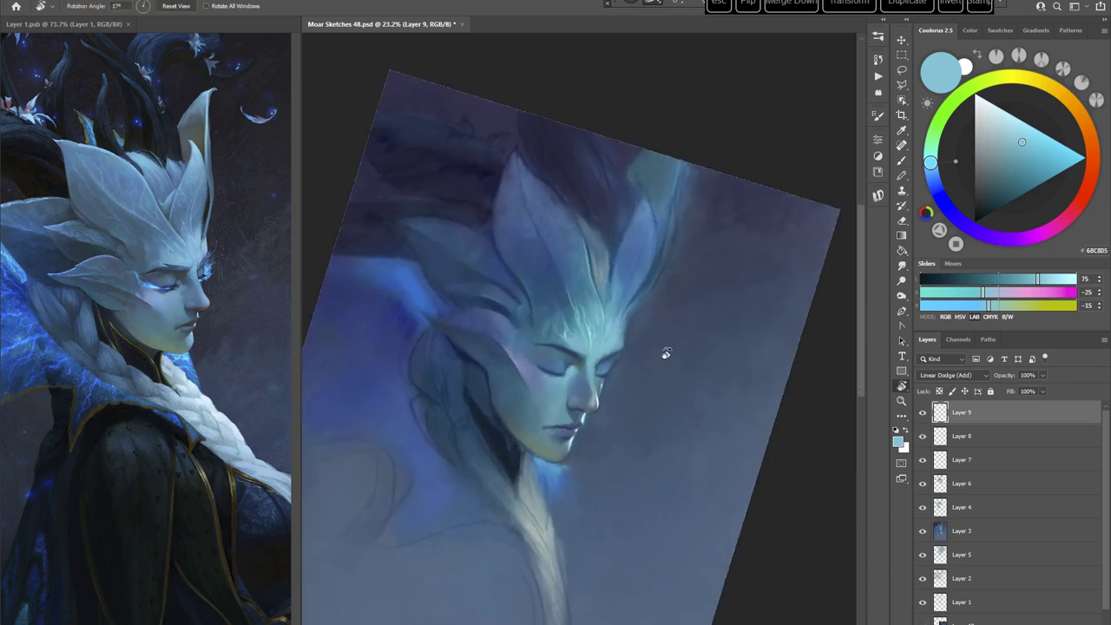
# Step: Lighten the paint colour to #7ED3E3, set the brush to 18 px and brighten the hairline strands above the far eye
pyautogui.rightClick(735, 280)
pyautogui.moveTo(743, 296); pyautogui.dragTo(745, 297)
pyautogui.click(705, 123)
pyautogui.click(1019, 133)
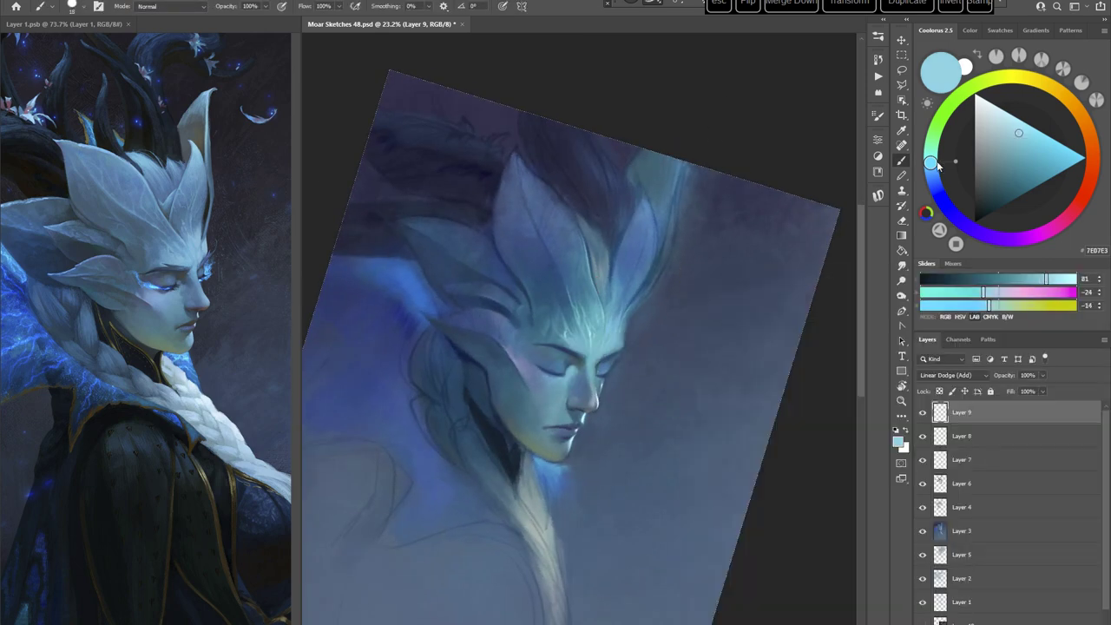
pyautogui.click(931, 164)
pyautogui.moveTo(677, 263)
pyautogui.mouseDown()
pyautogui.moveTo(685, 342)
pyautogui.moveTo(659, 356)
pyautogui.moveTo(638, 320)
pyautogui.mouseUp()
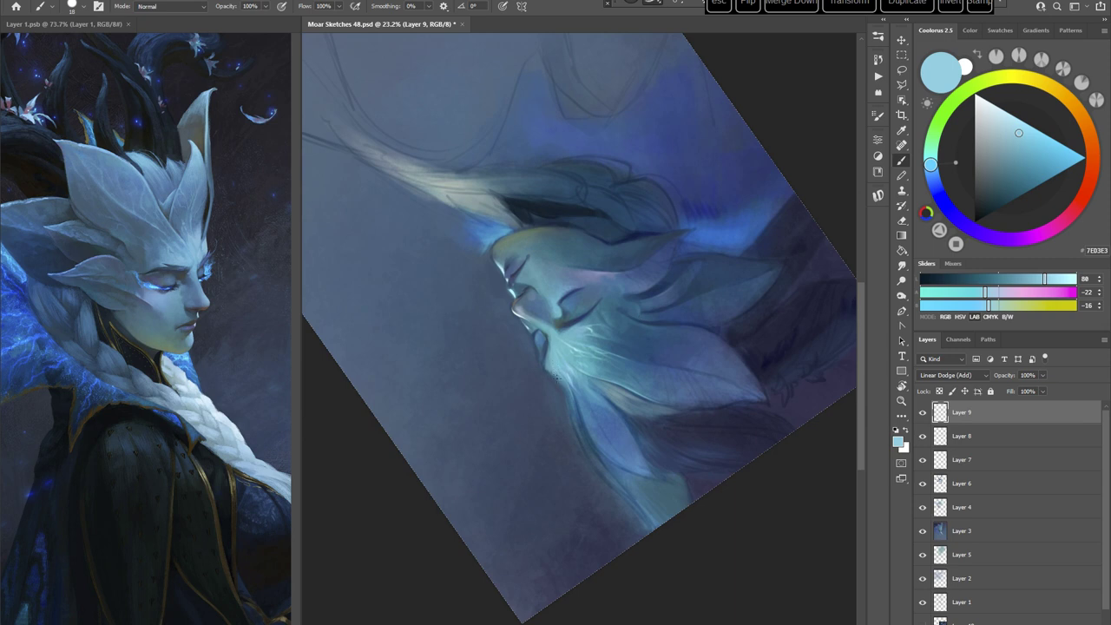
pyautogui.press('Escape')
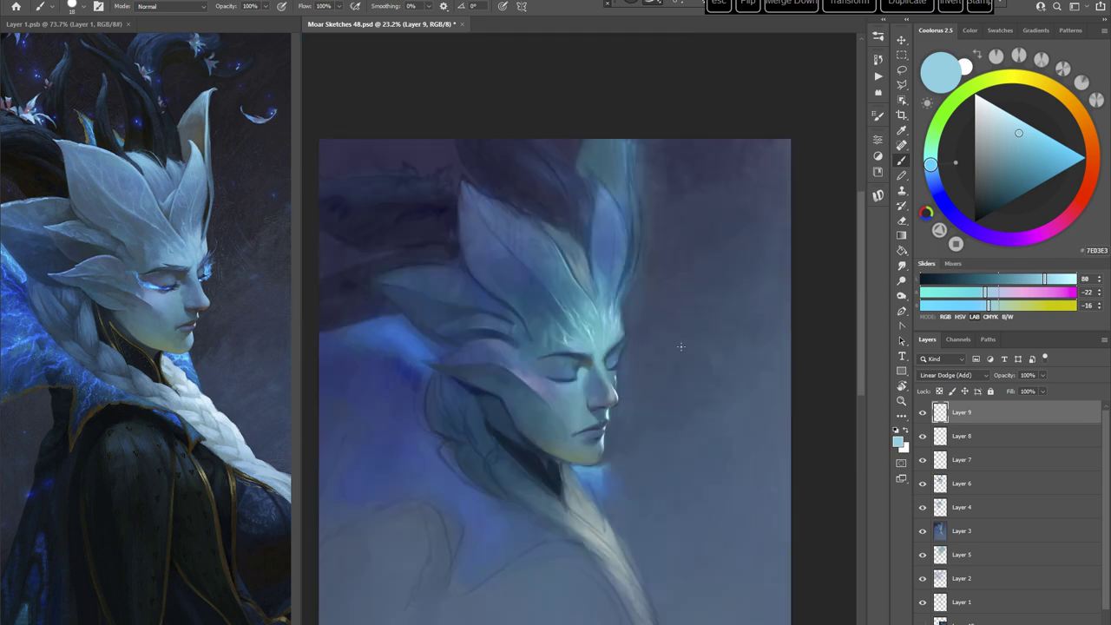
# Step: Try a textured dab on the headdress above the forehead with the Untitled-2 copy 5 brush at 177 px
pyautogui.rightClick(680, 279)
pyautogui.moveTo(745, 307); pyautogui.dragTo(749, 307)
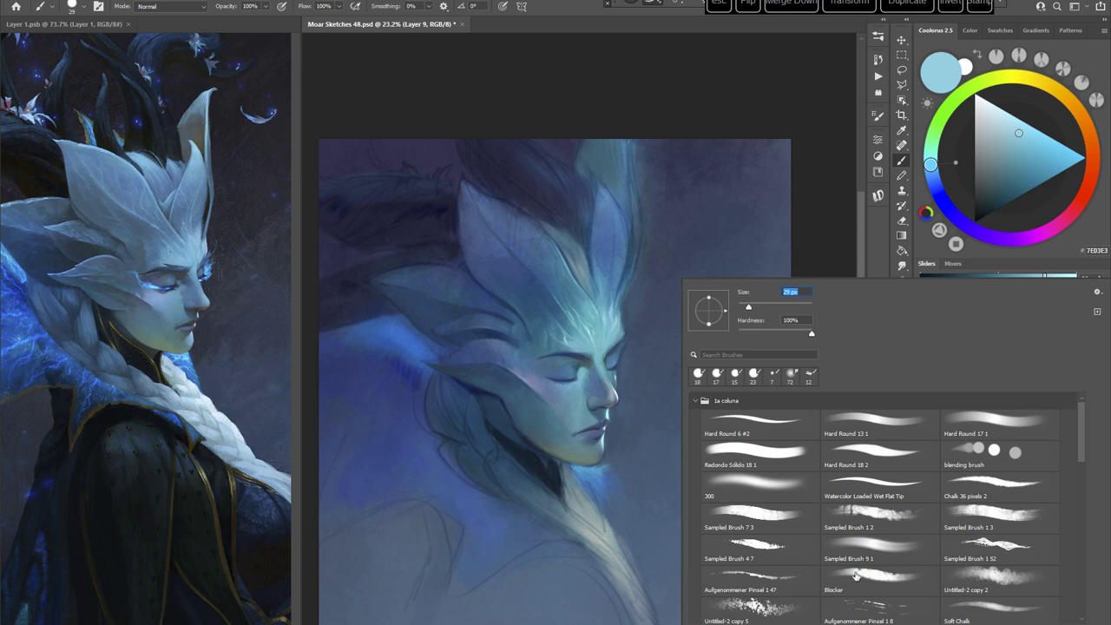
pyautogui.click(764, 605)
pyautogui.click(726, 89)
pyautogui.moveTo(615, 302); pyautogui.dragTo(610, 282)
pyautogui.rightClick(628, 287)
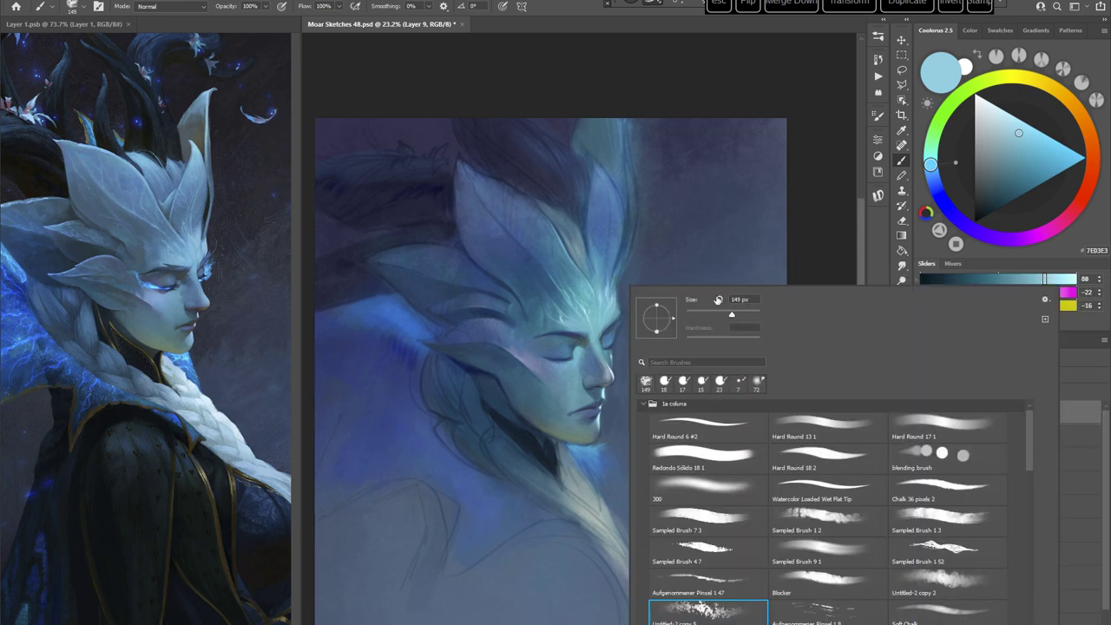
pyautogui.moveTo(732, 315); pyautogui.dragTo(736, 315)
pyautogui.click(608, 268)
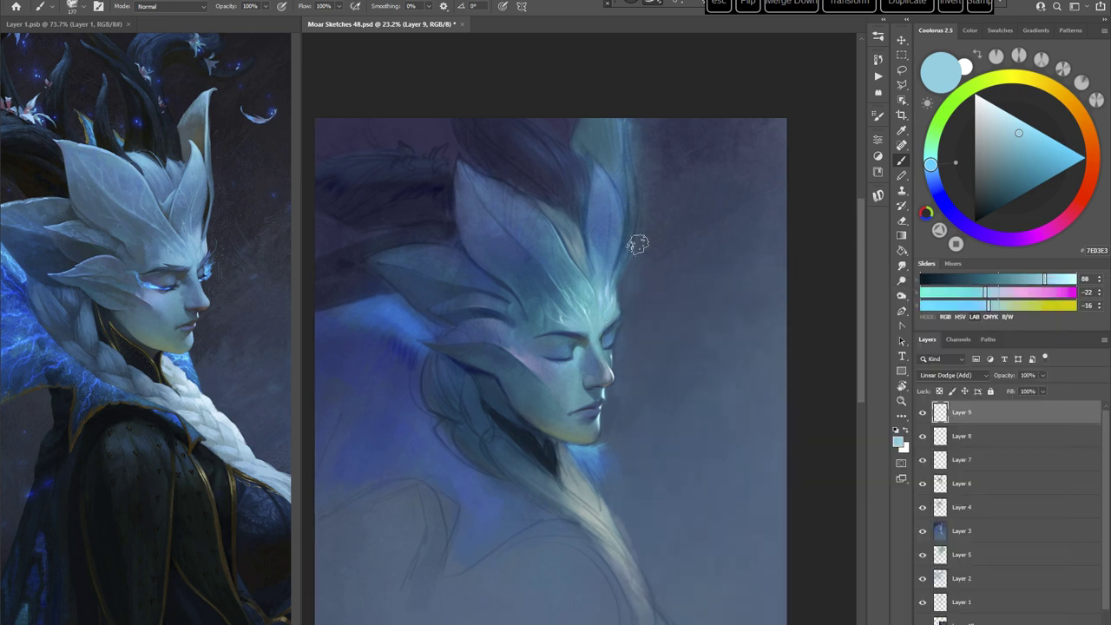
pyautogui.hotkey('ctrl', 'z')
# Step: Shift the paint colour to the bluer #7EC8E2 and work over the forehead near the brow with the textured brush
pyautogui.click(929, 171)
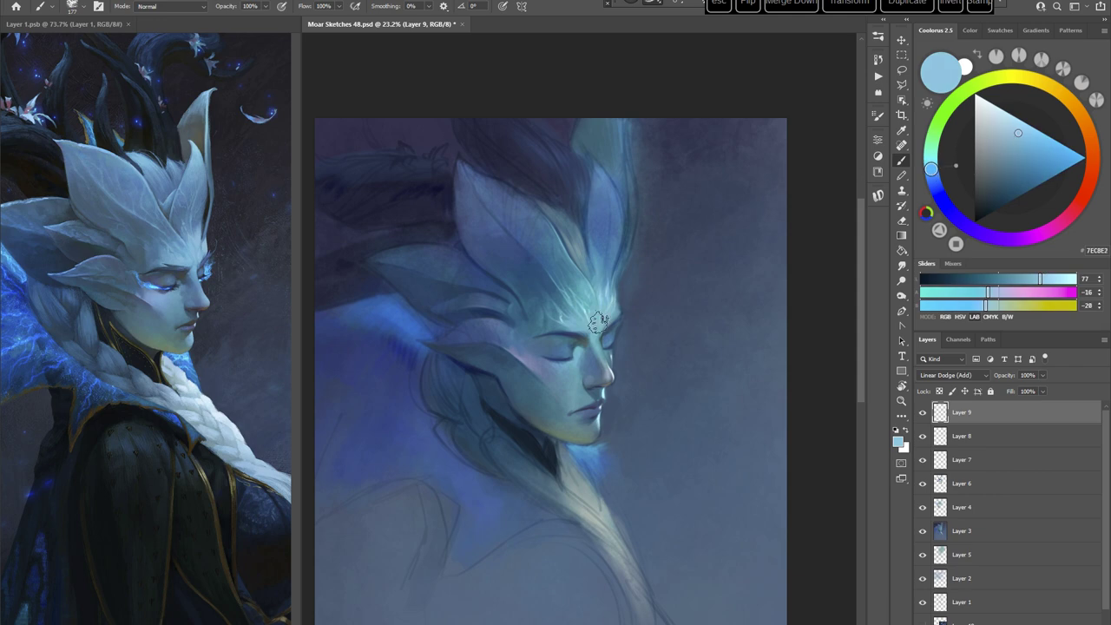
pyautogui.press('r')
pyautogui.moveTo(701, 255); pyautogui.dragTo(668, 450)
pyautogui.press('Escape')
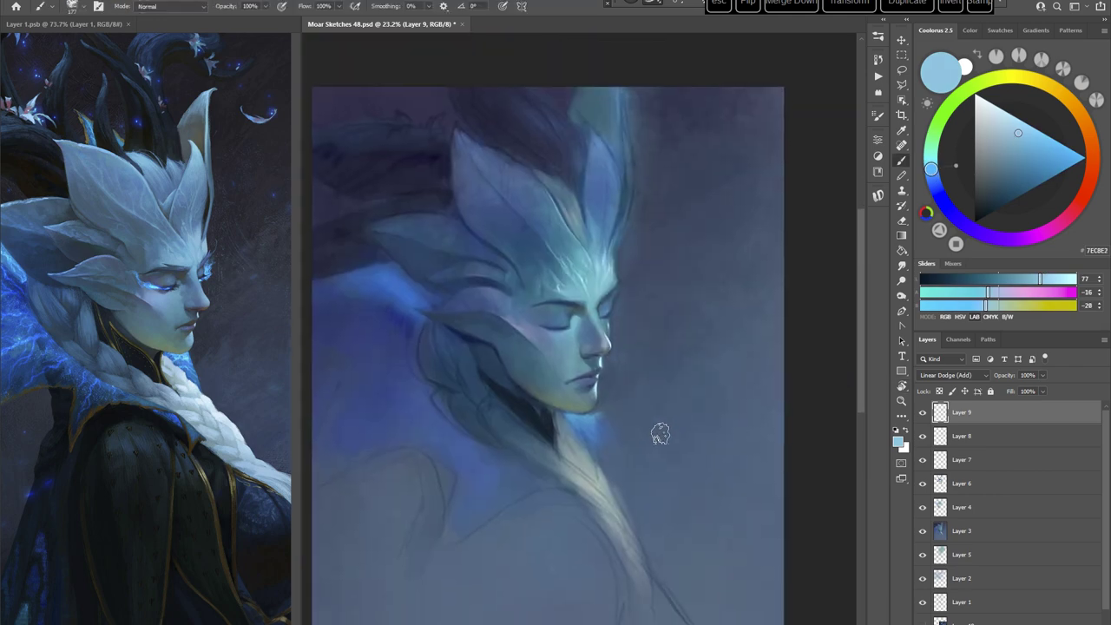
# Step: Switch to the Standard Brush at 40 px and sample the dark teal #376970 from the eyebrow area
pyautogui.click(877, 37)
pyautogui.click(772, 340)
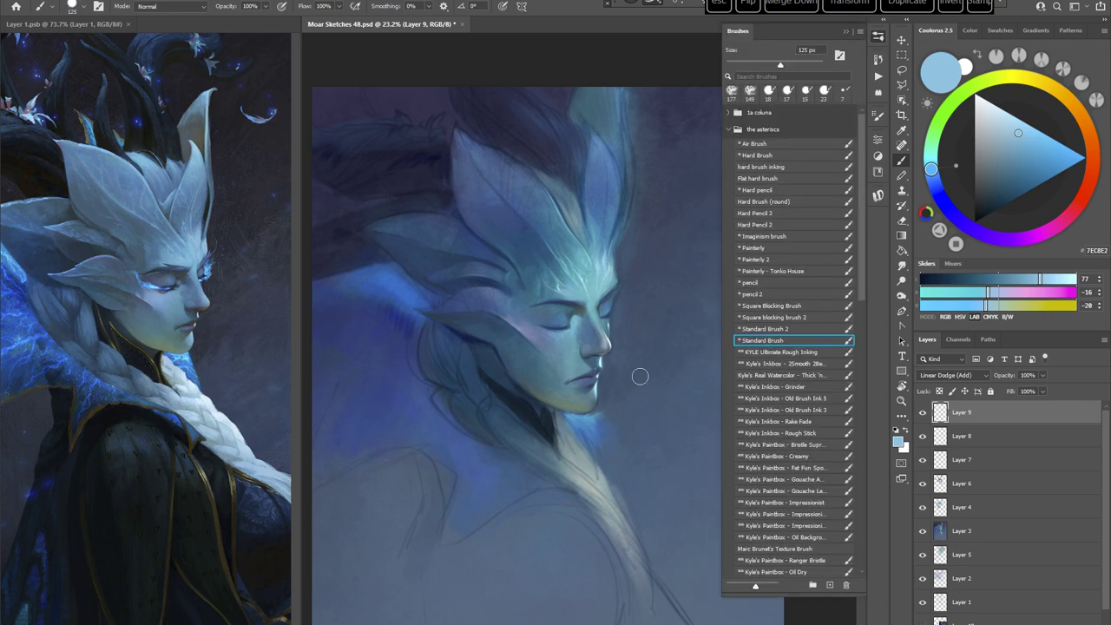
pyautogui.press('r')
pyautogui.moveTo(640, 377)
pyautogui.mouseDown()
pyautogui.moveTo(646, 337)
pyautogui.moveTo(629, 308)
pyautogui.mouseUp()
pyautogui.keyDown('alt'); pyautogui.click(565, 295); pyautogui.keyUp('alt')
pyautogui.rightClick(627, 218)
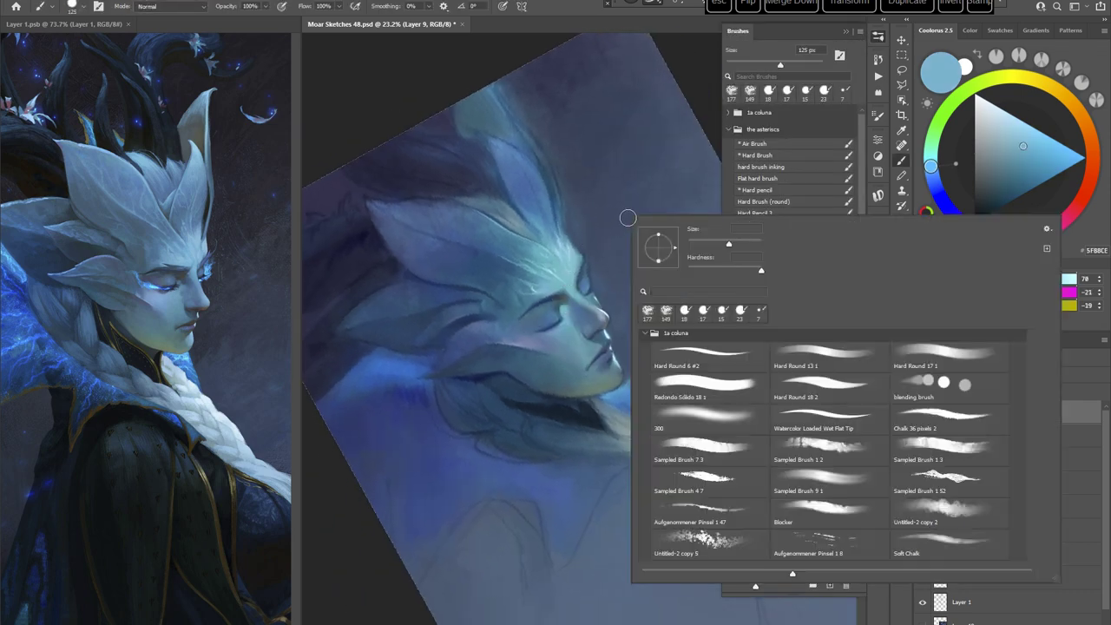
pyautogui.moveTo(696, 246); pyautogui.dragTo(702, 246)
pyautogui.press('Return')
pyautogui.keyDown('alt'); pyautogui.click(559, 305); pyautogui.keyUp('alt')
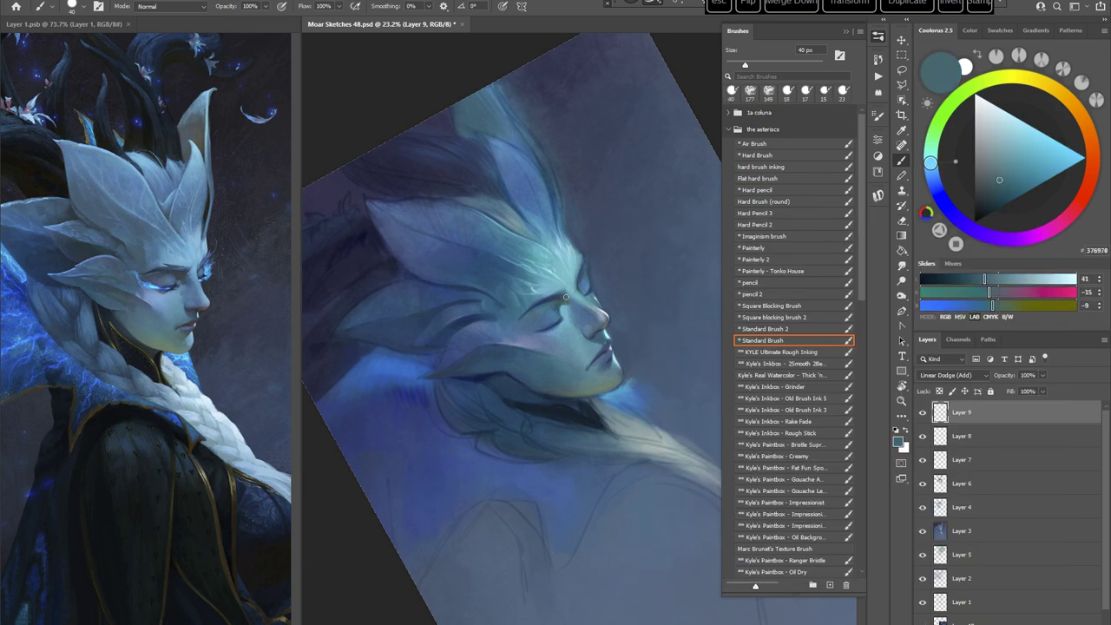
# Step: Add a new empty layer directly above Layer 9
pyautogui.click(998, 432)
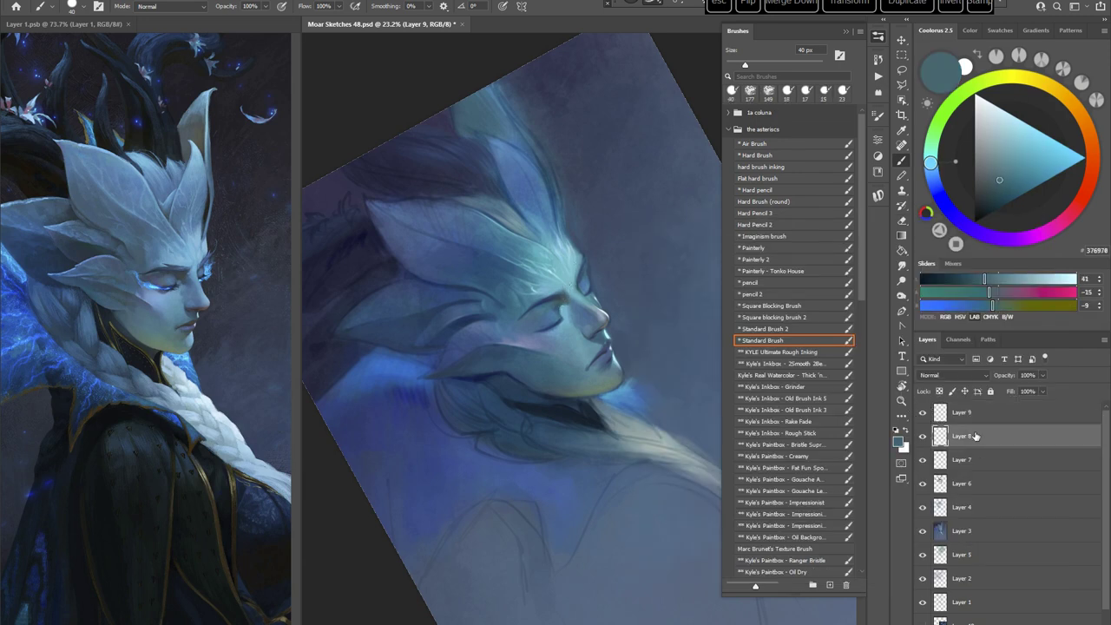
pyautogui.click(941, 414)
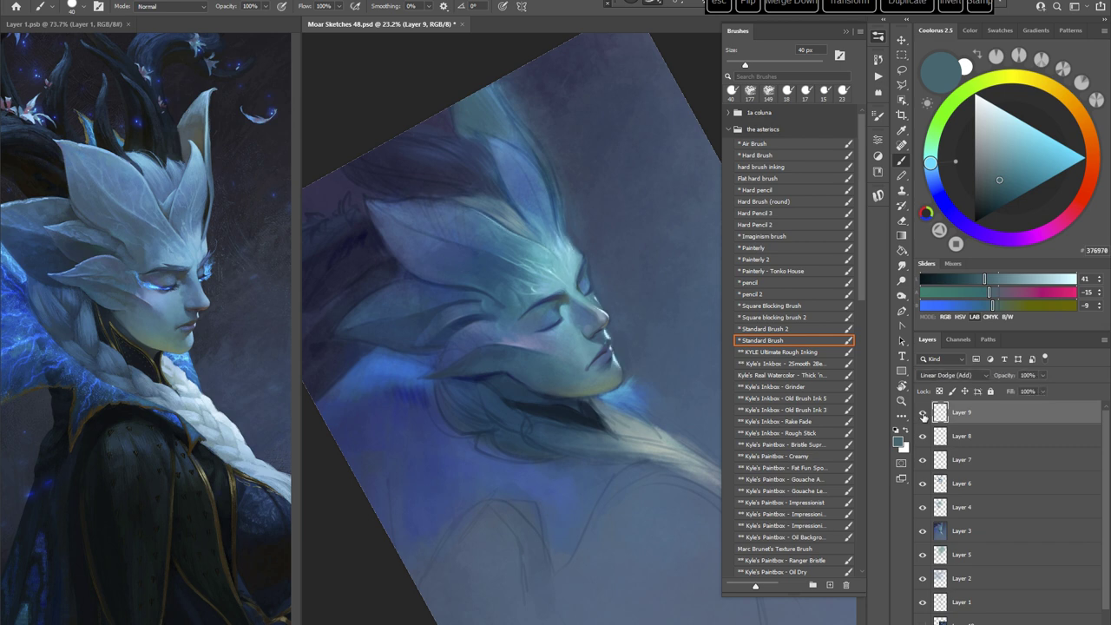
pyautogui.press('Escape')
pyautogui.moveTo(618, 448); pyautogui.dragTo(607, 438)
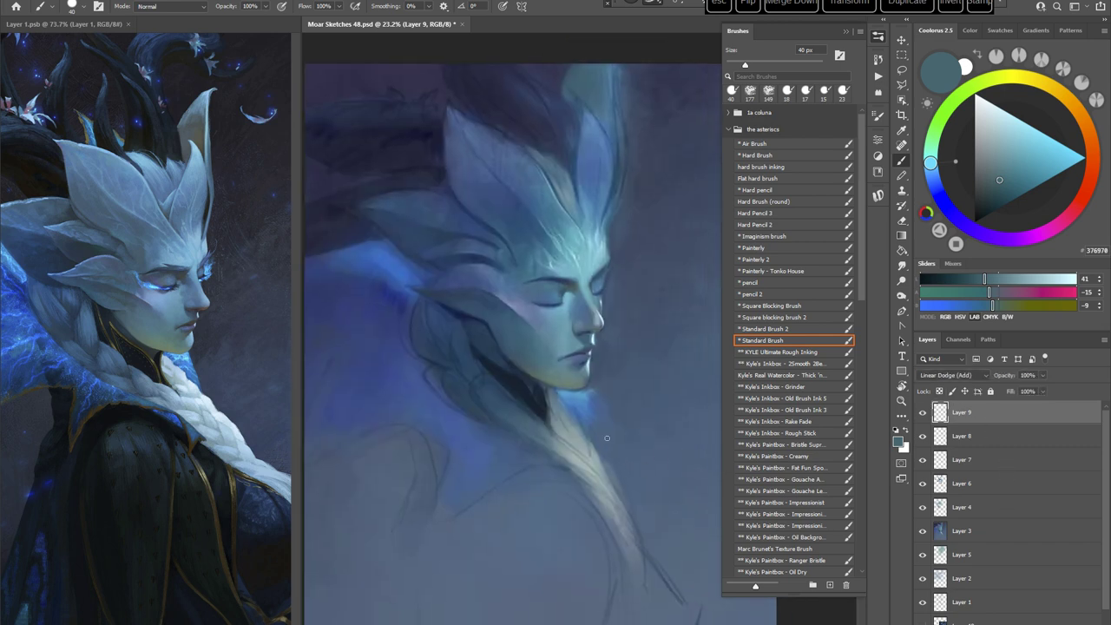
pyautogui.hotkey('ctrl', 'shift', 'alt', 'n')
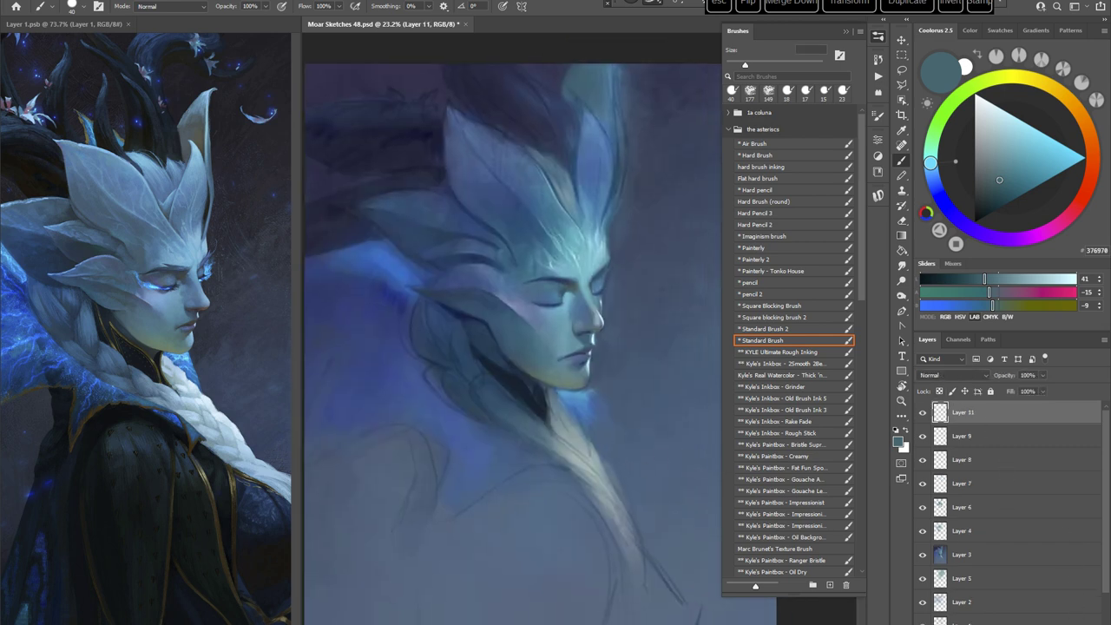
# Step: Sample dark teals from the near eye and shade the eyebrow and inner eye corner on Layer 11
pyautogui.press('r')
pyautogui.moveTo(606, 438)
pyautogui.mouseDown()
pyautogui.moveTo(613, 373)
pyautogui.moveTo(580, 388)
pyautogui.mouseUp()
pyautogui.moveTo(632, 336); pyautogui.dragTo(571, 334)
pyautogui.keyDown('alt'); pyautogui.click(566, 336); pyautogui.keyUp('alt')
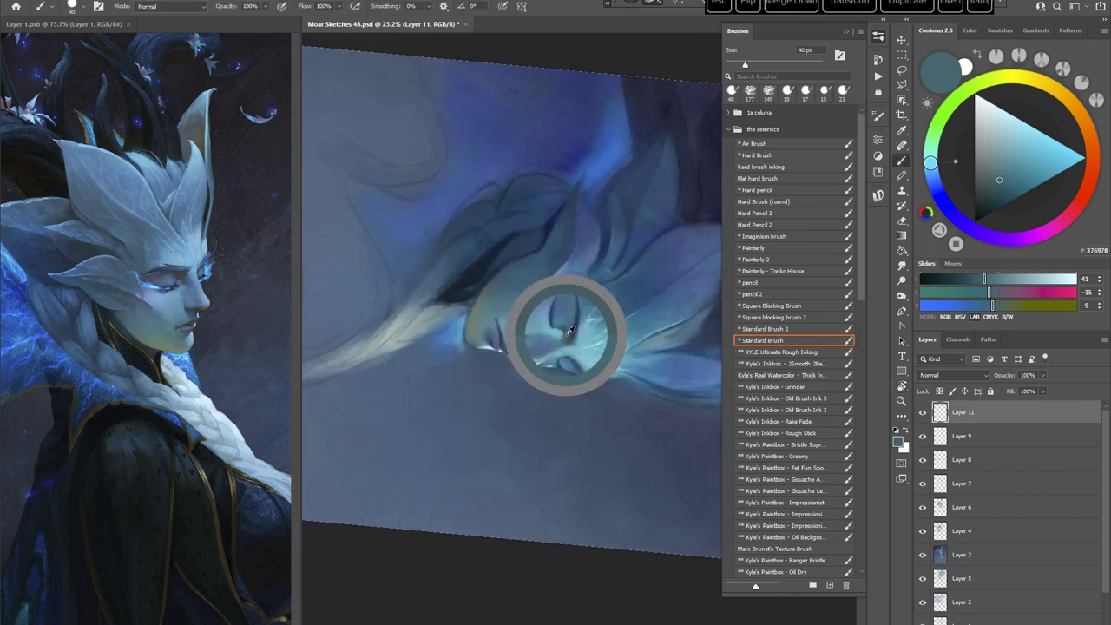
pyautogui.keyDown('alt'); pyautogui.click(560, 337); pyautogui.keyUp('alt')
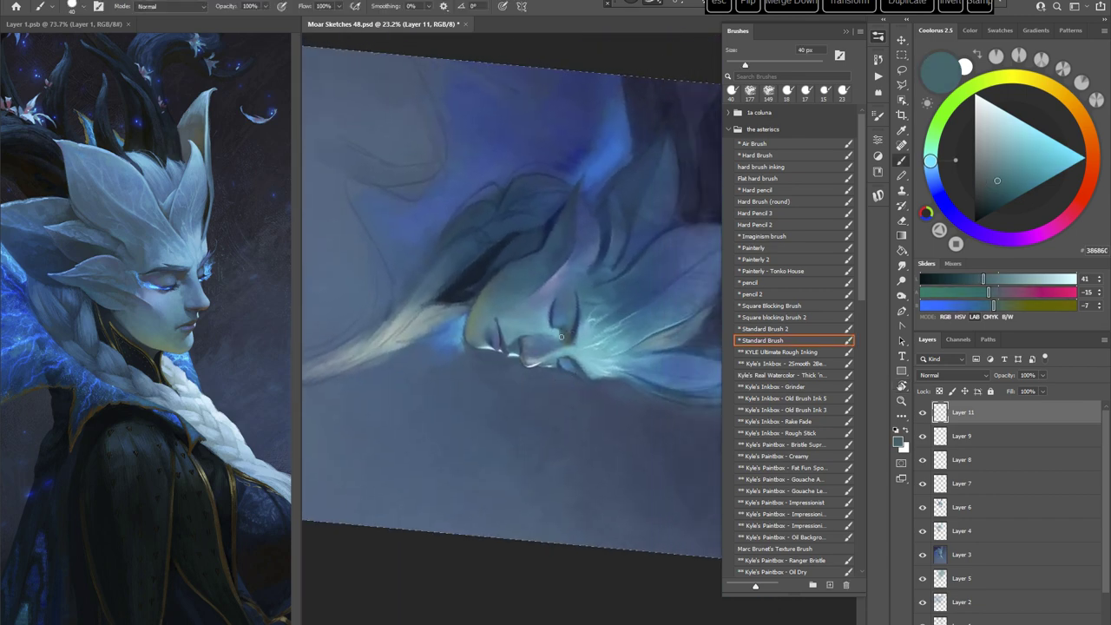
pyautogui.press('Escape')
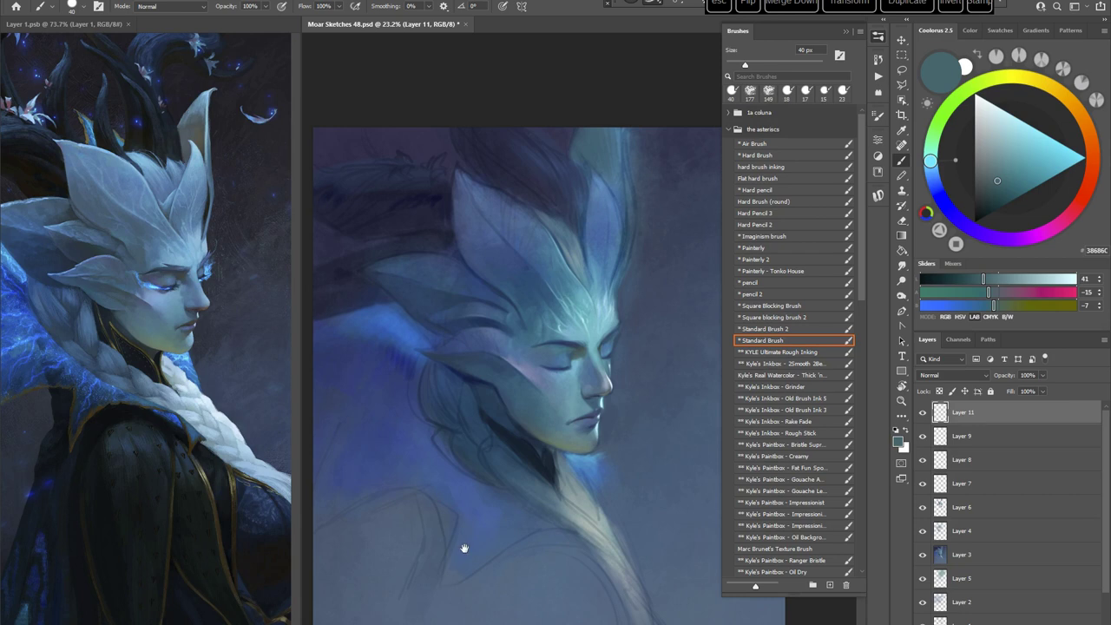
pyautogui.moveTo(585, 384); pyautogui.dragTo(585, 373)
pyautogui.keyDown('alt'); pyautogui.click(582, 340); pyautogui.keyUp('alt')
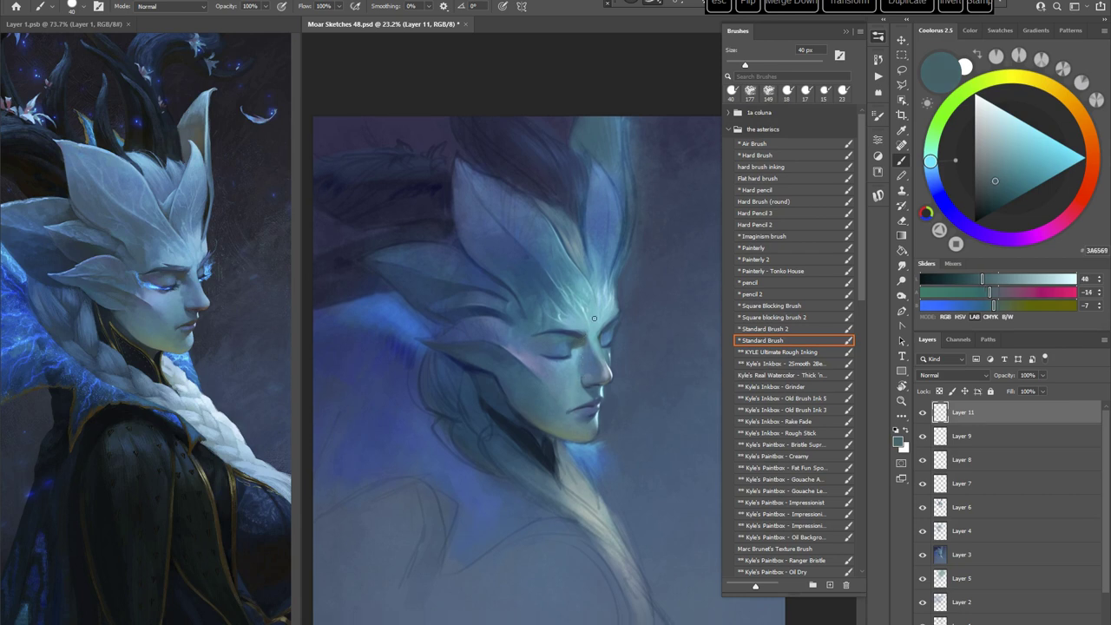
# Step: Pick dark brown #5D4A3D, work it around the near eye, and sample a grey-green from the brow to blend
pyautogui.click(988, 183)
pyautogui.click(1083, 130)
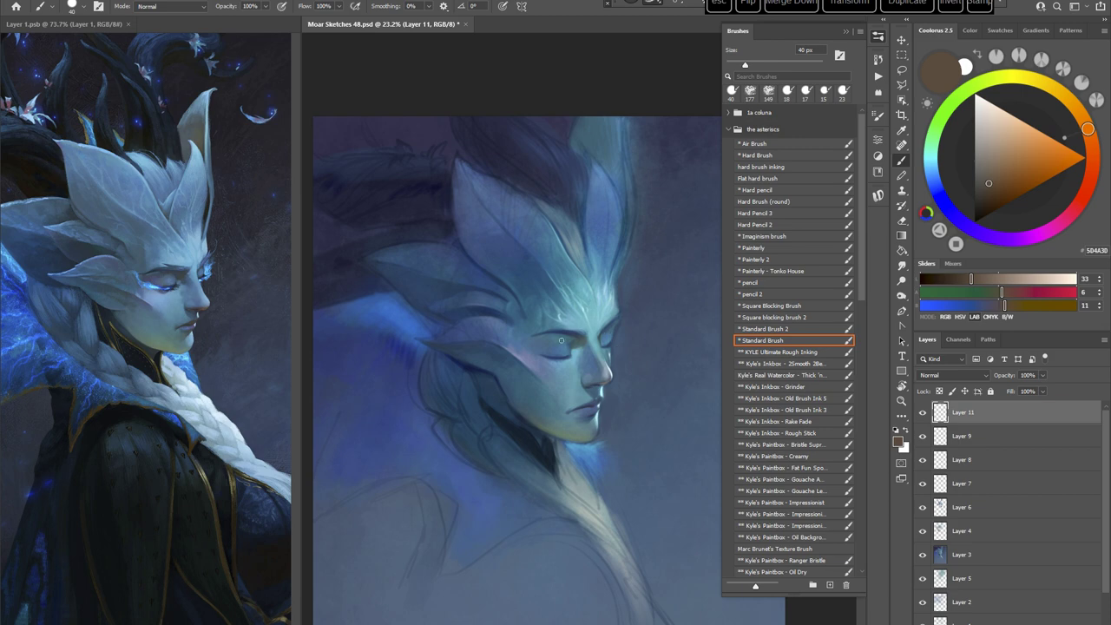
pyautogui.keyDown('alt'); pyautogui.click(584, 334); pyautogui.keyUp('alt')
pyautogui.press('r')
pyautogui.moveTo(631, 281); pyautogui.dragTo(587, 461)
pyautogui.press('Escape')
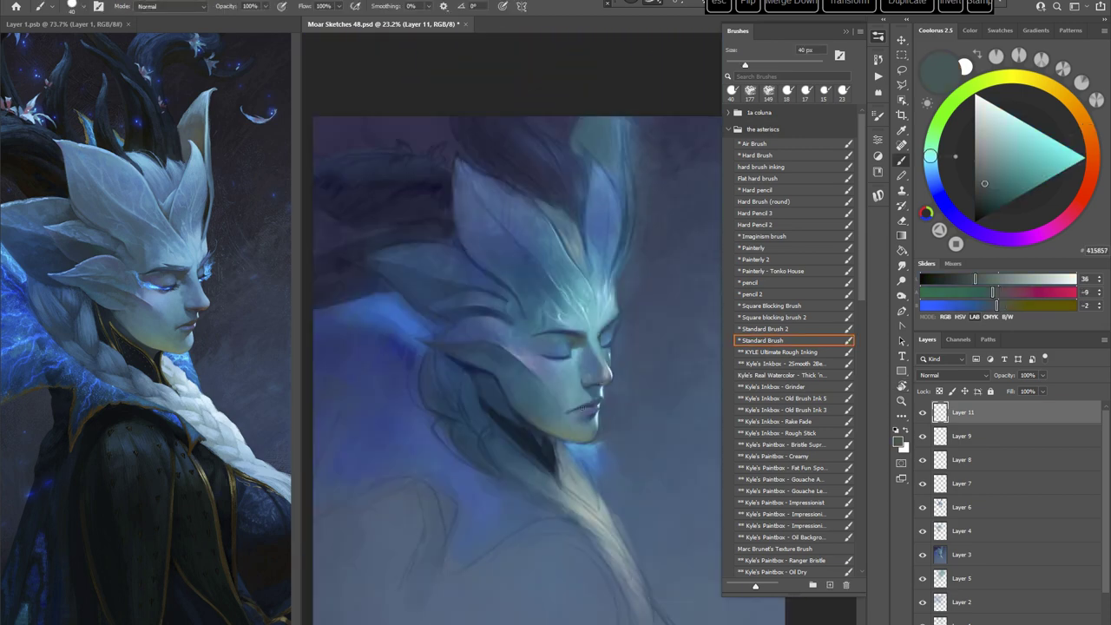
# Step: Set the brush to 15 px and refine the near eyelid with dark blue tones sampled from the eye
pyautogui.keyDown('alt'); pyautogui.click(573, 341); pyautogui.keyUp('alt')
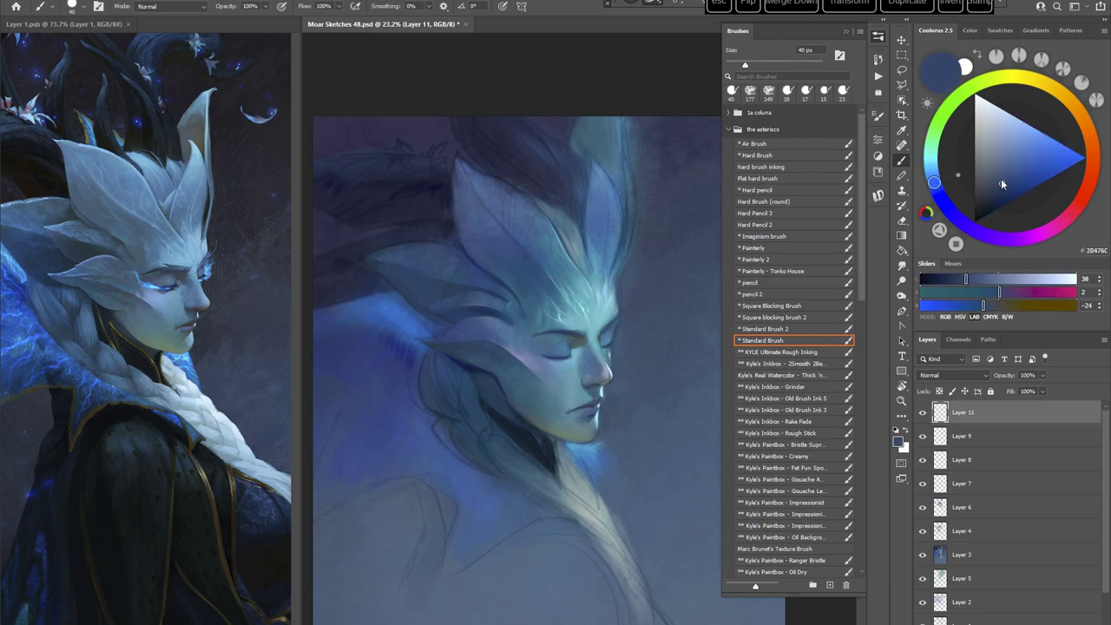
pyautogui.rightClick(694, 305)
pyautogui.click(694, 311)
pyautogui.click(613, 65)
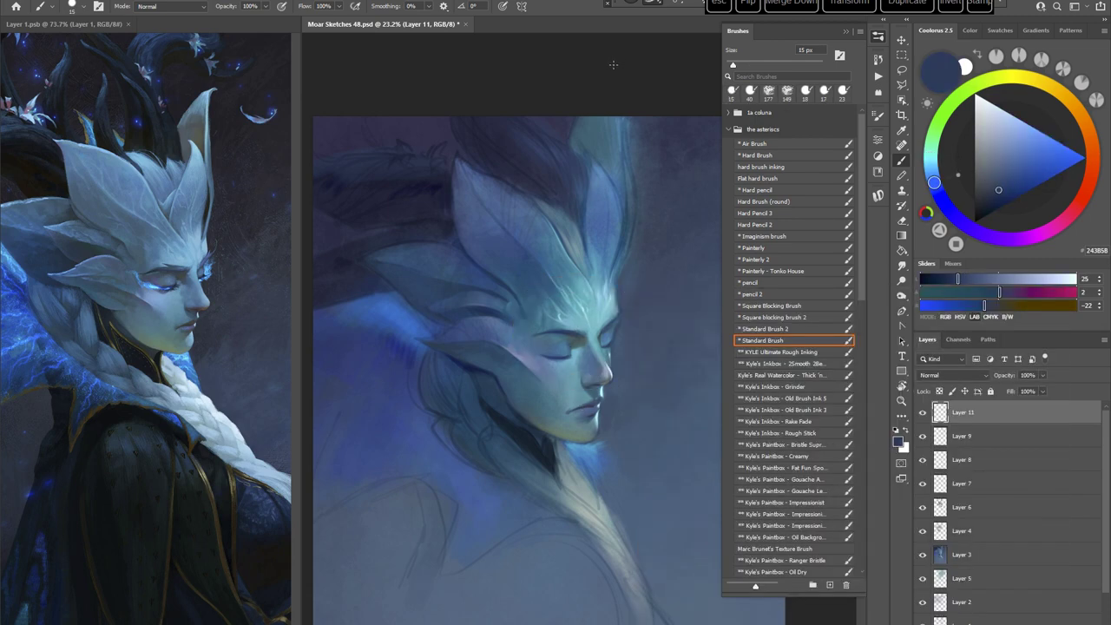
pyautogui.keyDown('alt'); pyautogui.click(573, 351); pyautogui.keyUp('alt')
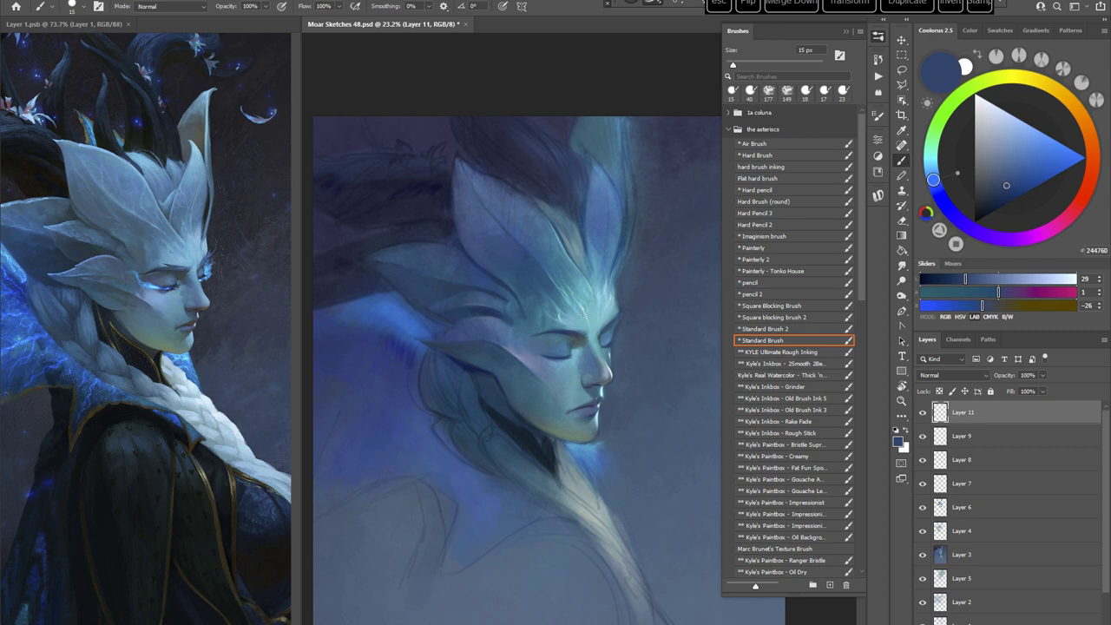
# Step: Darken the paint colour to #101E2E, set the brush to 10 px and define the near eye's lash line
pyautogui.click(987, 207)
pyautogui.press('r')
pyautogui.moveTo(658, 261)
pyautogui.mouseDown()
pyautogui.moveTo(600, 388)
pyautogui.moveTo(596, 248)
pyautogui.mouseUp()
pyautogui.press('Escape')
pyautogui.press('space')
pyautogui.press('r')
pyautogui.rightClick(628, 278)
pyautogui.moveTo(690, 305); pyautogui.dragTo(688, 306)
pyautogui.click(662, 95)
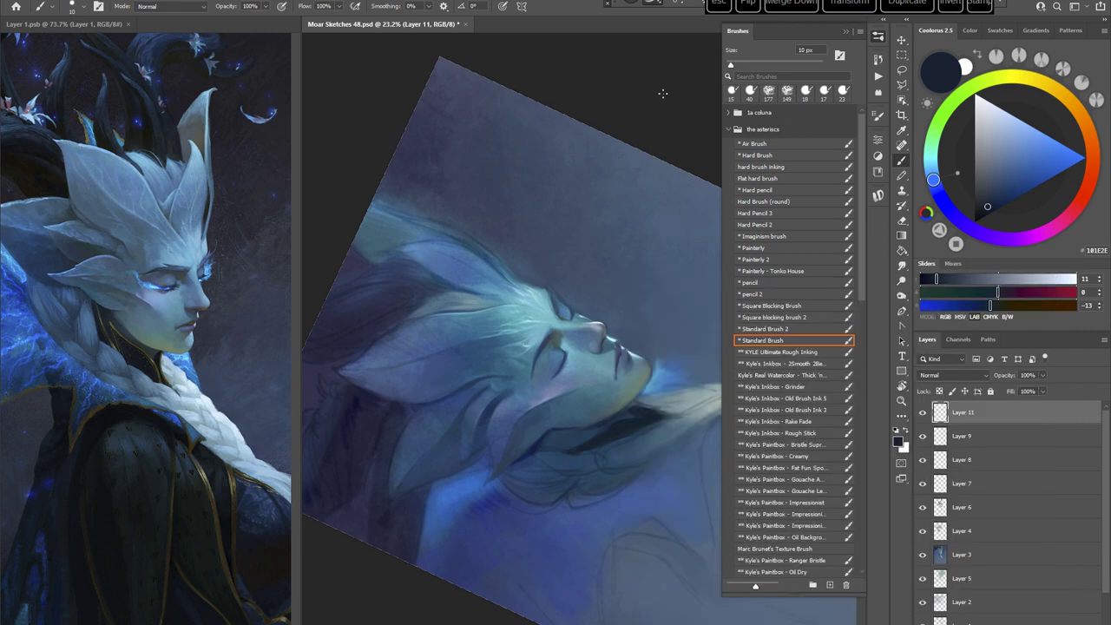
# Step: Darken the paint colour to near-black #070D15, set the brush to 14 px and strengthen the near eye's lashes
pyautogui.press('r')
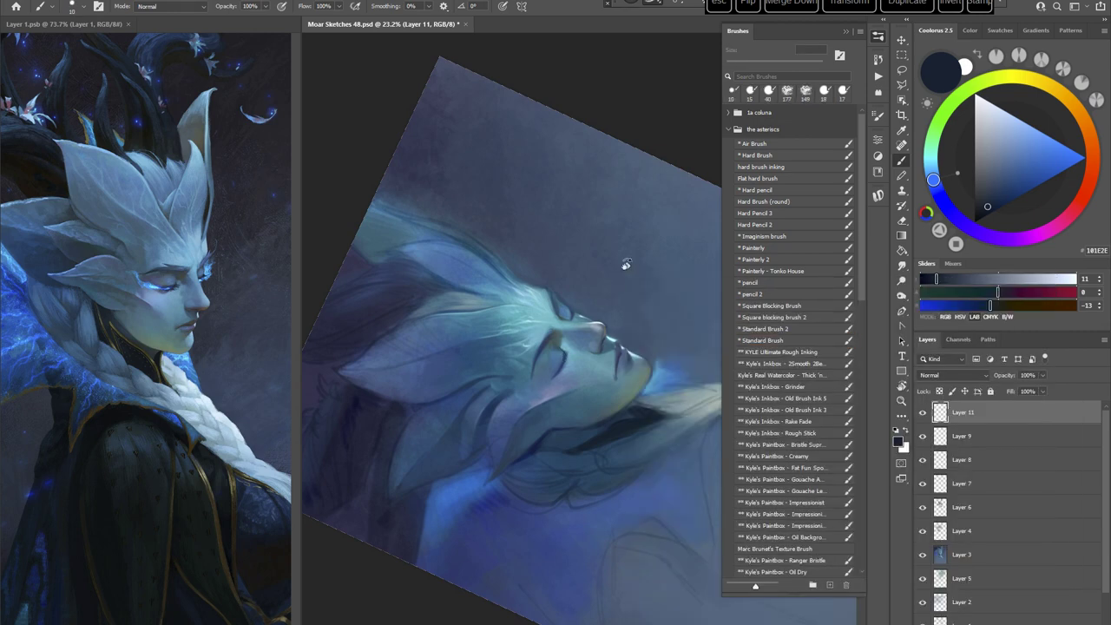
pyautogui.moveTo(625, 263)
pyautogui.mouseDown()
pyautogui.moveTo(617, 367)
pyautogui.moveTo(569, 373)
pyautogui.mouseUp()
pyautogui.moveTo(985, 211); pyautogui.dragTo(980, 215)
pyautogui.press('space')
pyautogui.moveTo(677, 265); pyautogui.dragTo(597, 260)
pyautogui.rightClick(596, 260)
pyautogui.moveTo(657, 291); pyautogui.dragTo(659, 291)
pyautogui.click(665, 67)
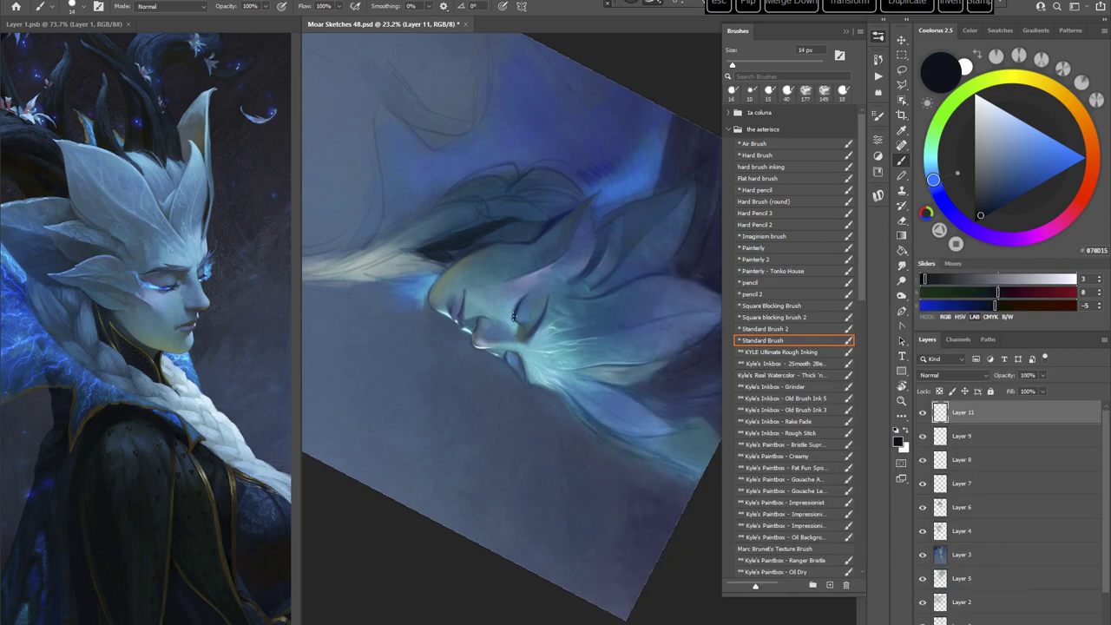
pyautogui.press('r')
pyautogui.moveTo(594, 230)
pyautogui.mouseDown()
pyautogui.moveTo(621, 238)
pyautogui.moveTo(627, 459)
pyautogui.moveTo(568, 469)
pyautogui.mouseUp()
pyautogui.press('Escape')
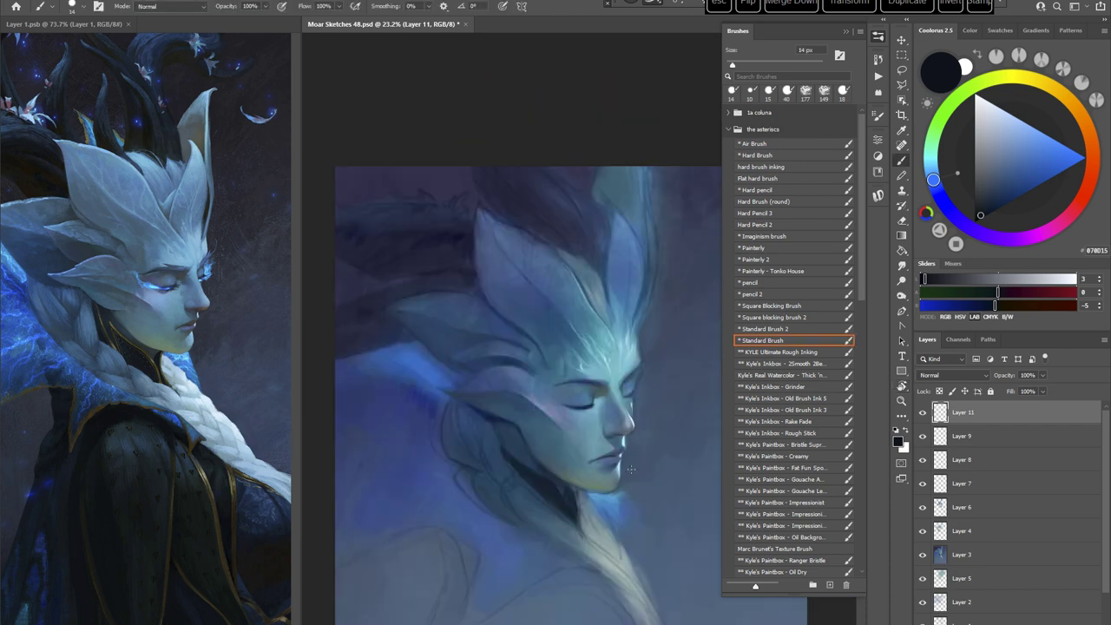
# Step: Set the paint colour to dark navy #101C29 and the brush to 17 px, and reinforce the near eye's lash line
pyautogui.click(986, 208)
pyautogui.press('r')
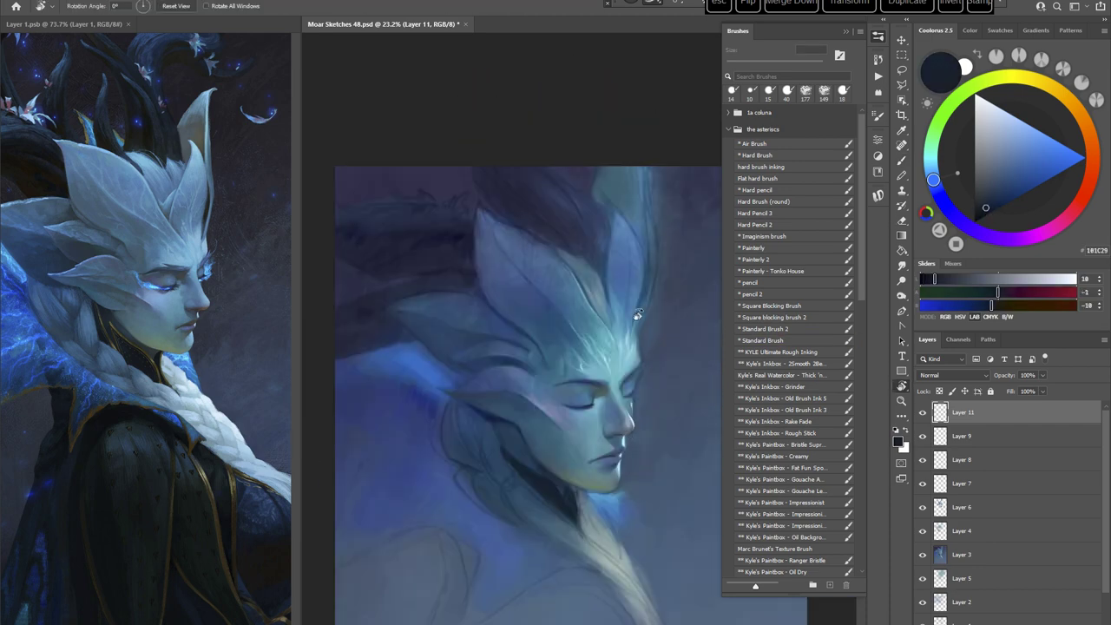
pyautogui.moveTo(637, 315)
pyautogui.mouseDown()
pyautogui.moveTo(605, 402)
pyautogui.moveTo(570, 371)
pyautogui.mouseUp()
pyautogui.press('space')
pyautogui.rightClick(631, 266)
pyautogui.moveTo(697, 287); pyautogui.dragTo(701, 287)
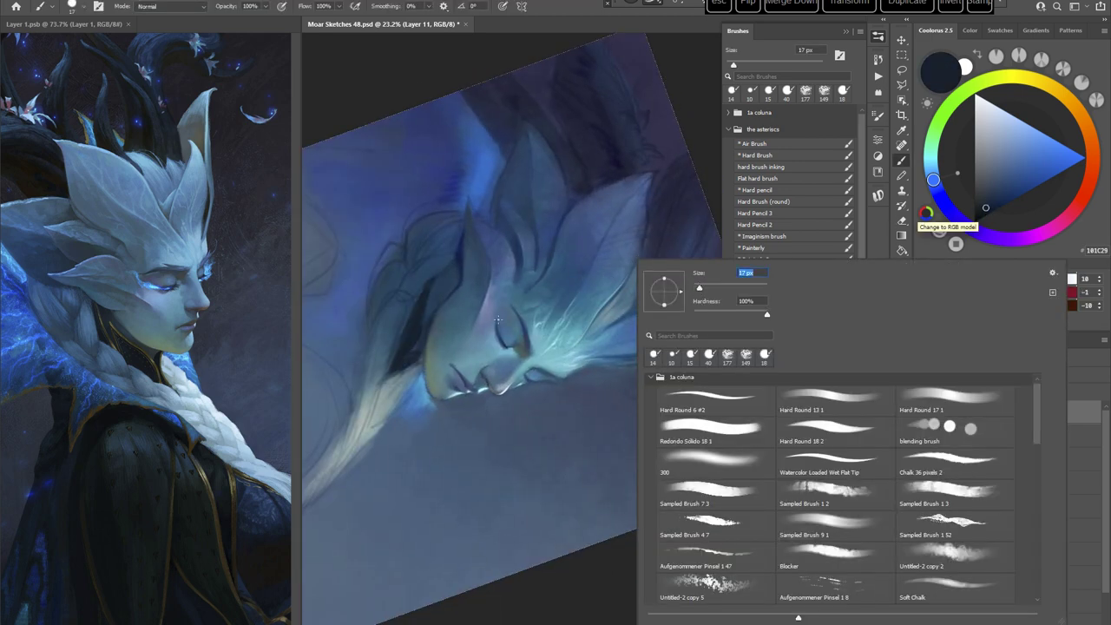
pyautogui.click(495, 317)
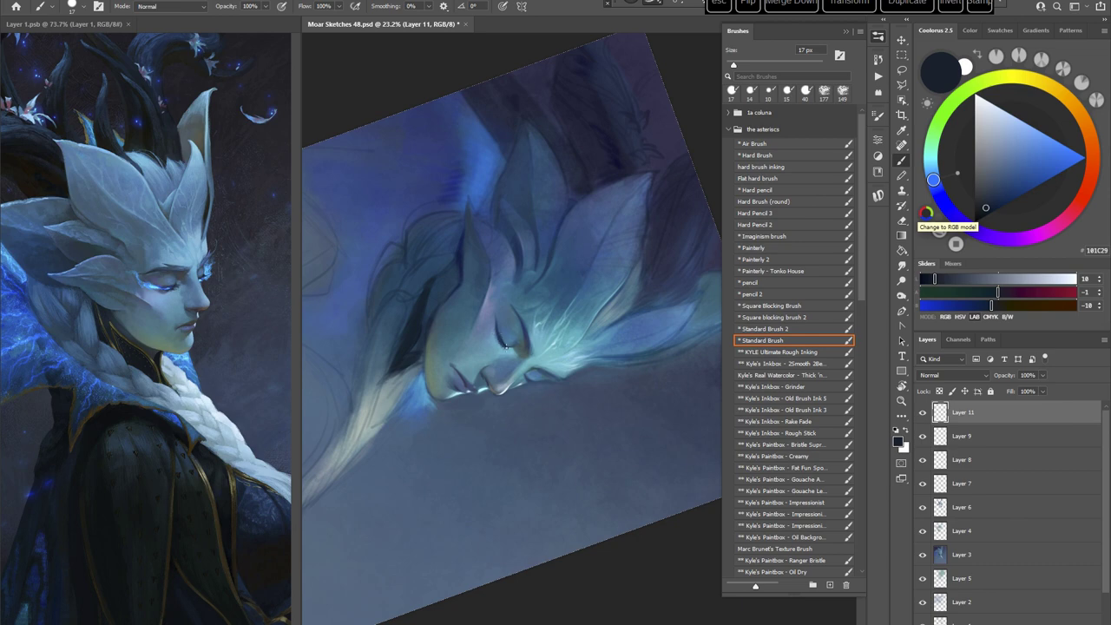
pyautogui.press('r')
pyautogui.moveTo(524, 299)
pyautogui.mouseDown()
pyautogui.moveTo(653, 318)
pyautogui.moveTo(657, 384)
pyautogui.mouseUp()
pyautogui.press('Escape')
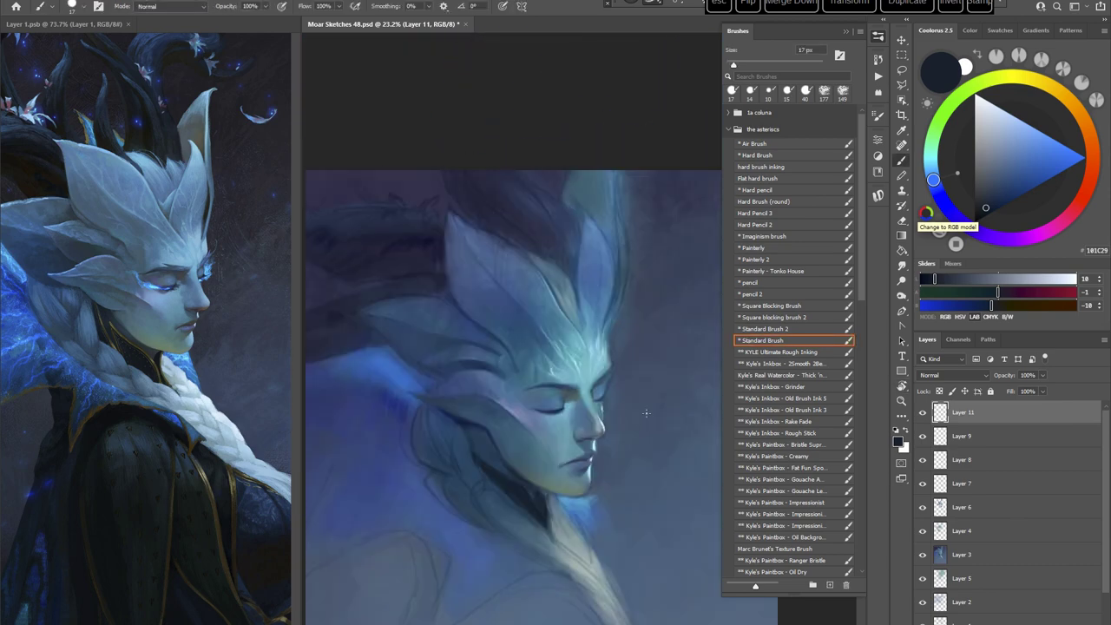
# Step: Extend the dark navy lash strokes toward the inner corner of the near eye with the 17 px brush
pyautogui.press('space')
pyautogui.moveTo(647, 448); pyautogui.dragTo(602, 374)
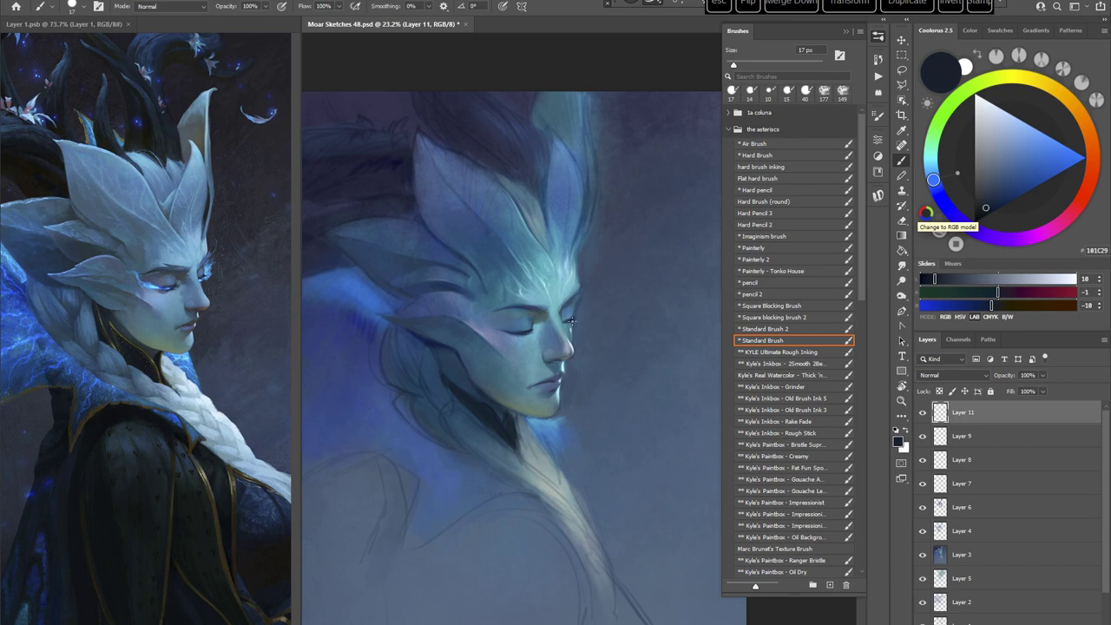
pyautogui.press('r')
pyautogui.moveTo(639, 287); pyautogui.dragTo(622, 350)
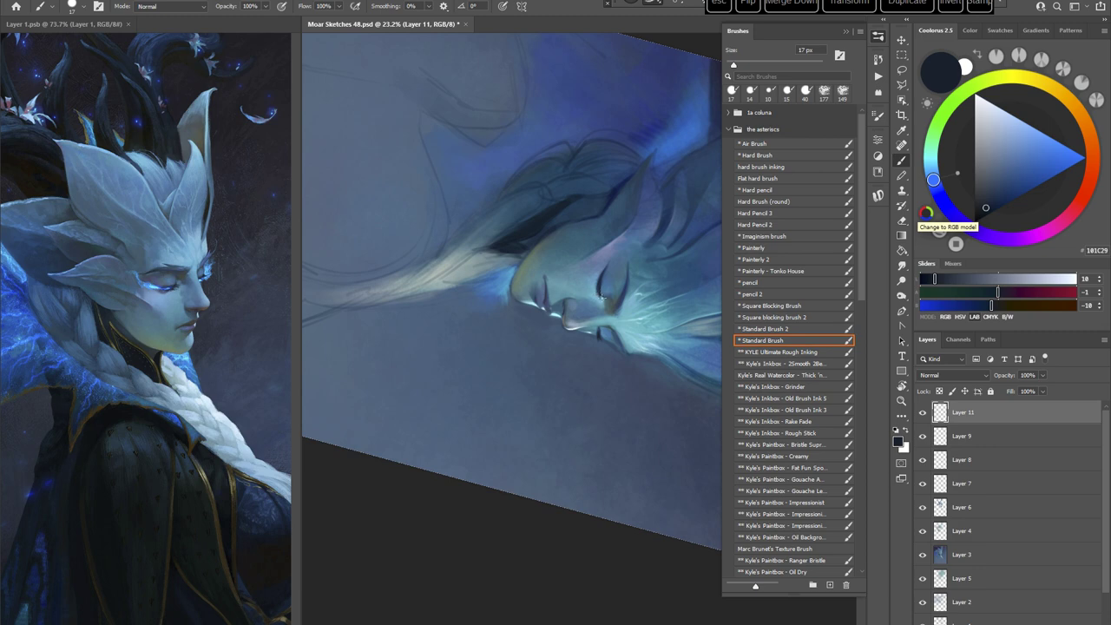
pyautogui.press('Escape')
# Step: Pick light blue #5F96D2 and switch to the pencil brush for fine accents around the near eye
pyautogui.moveTo(1001, 192); pyautogui.dragTo(1023, 144)
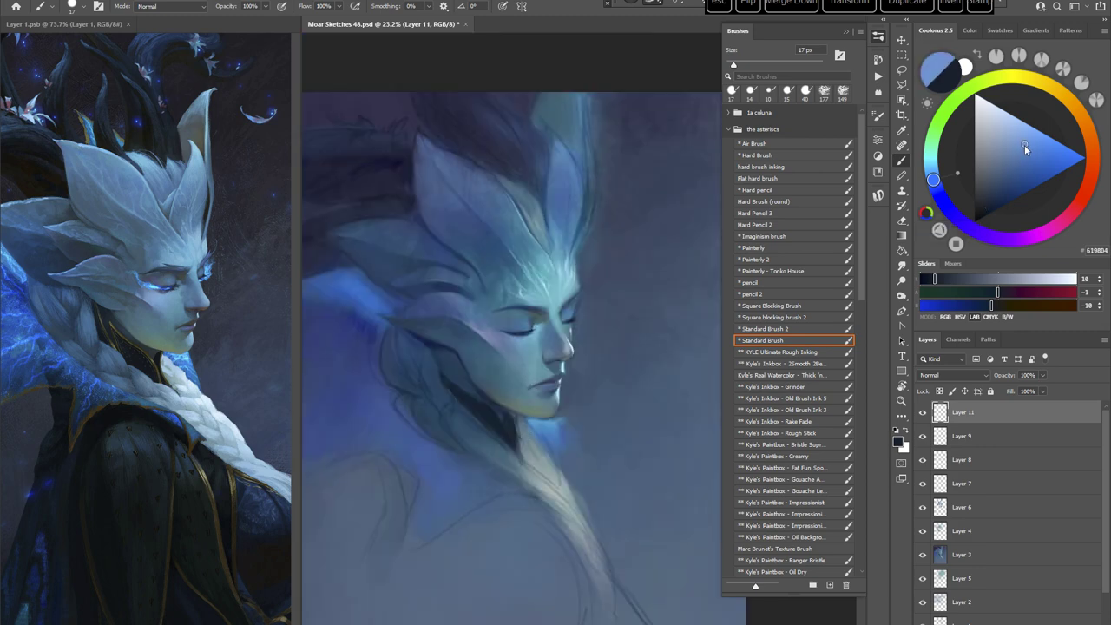
pyautogui.press('r')
pyautogui.moveTo(633, 304); pyautogui.dragTo(600, 222)
pyautogui.rightClick(613, 272)
pyautogui.moveTo(674, 305); pyautogui.dragTo(679, 305)
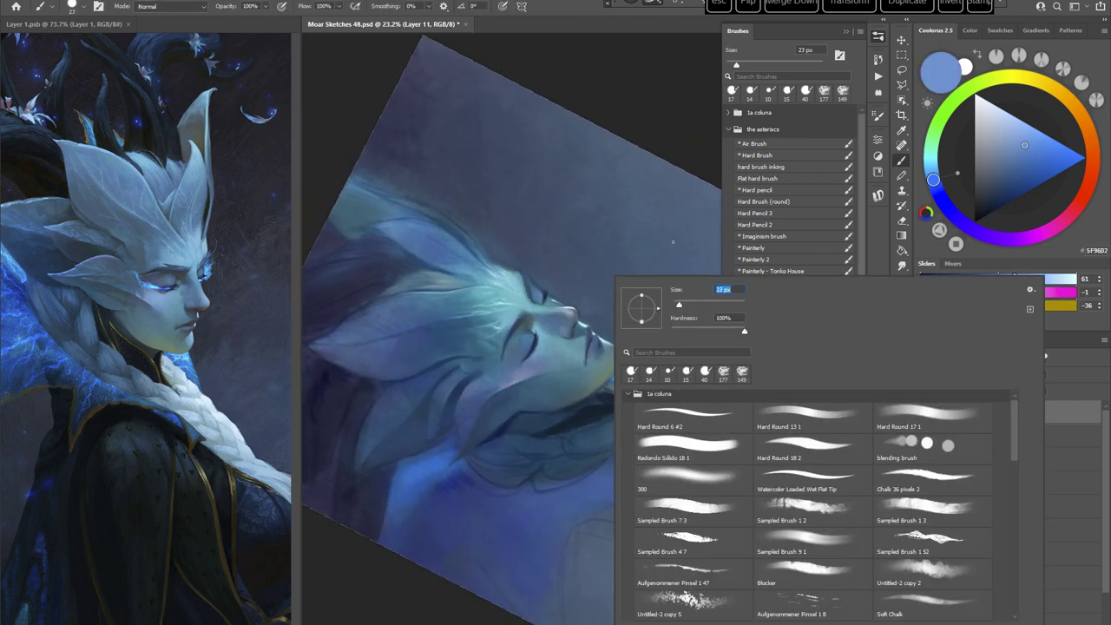
pyautogui.click(639, 131)
pyautogui.click(748, 282)
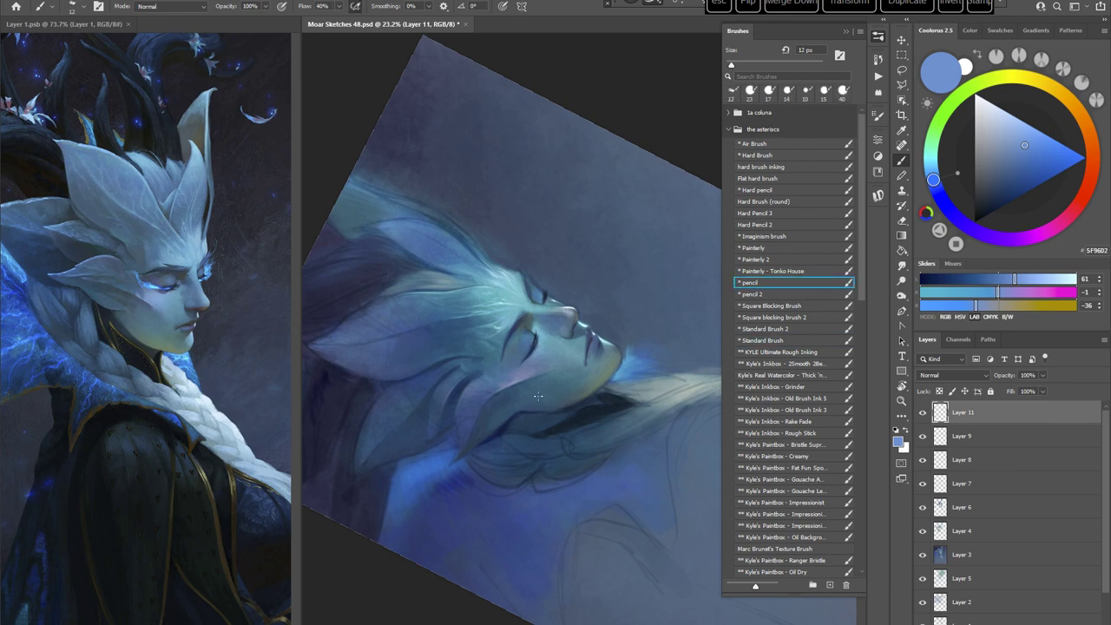
# Step: Make the blue more saturated, set the pencil brush to 18 px and add blue accents along the near eye's lashes
pyautogui.click(1038, 146)
pyautogui.press('r')
pyautogui.moveTo(617, 292); pyautogui.dragTo(583, 391)
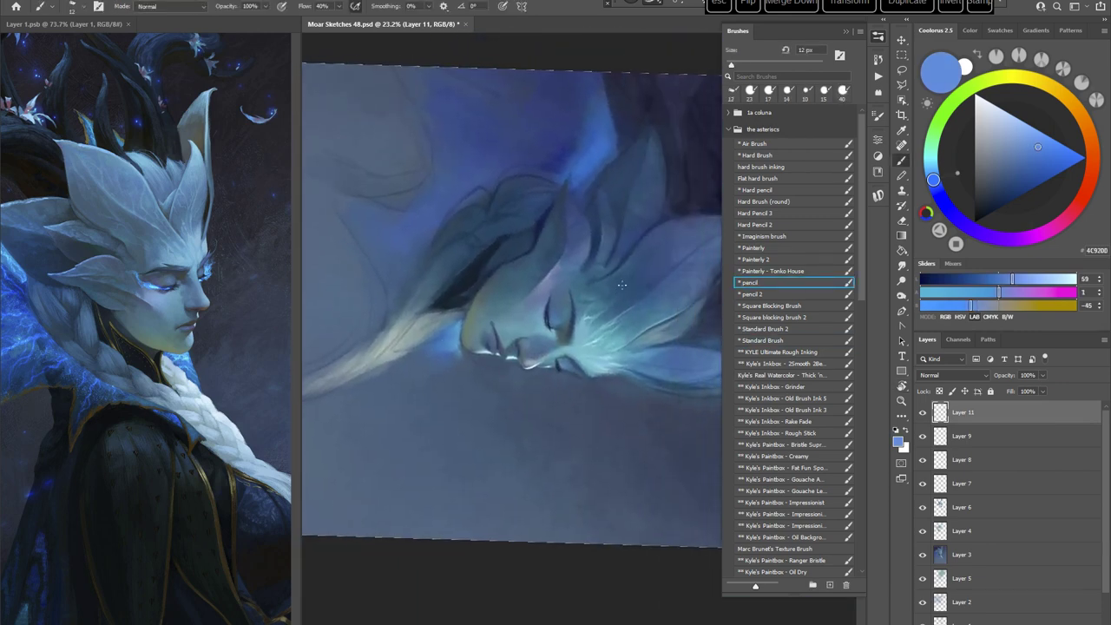
pyautogui.rightClick(622, 285)
pyautogui.moveTo(687, 310); pyautogui.dragTo(690, 309)
pyautogui.click(547, 320)
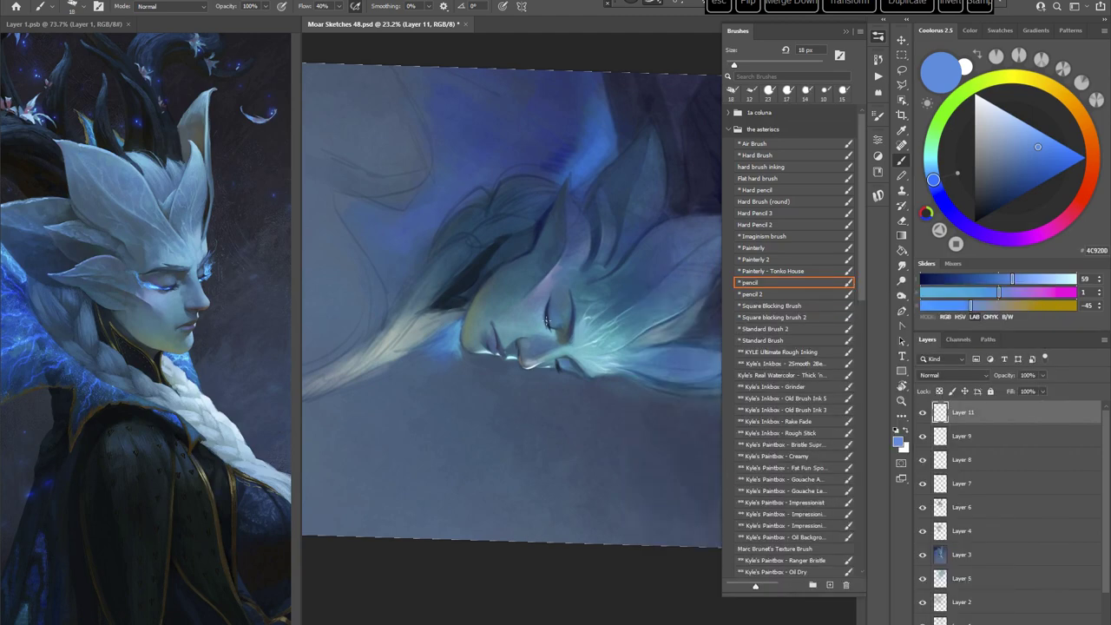
pyautogui.press('Escape')
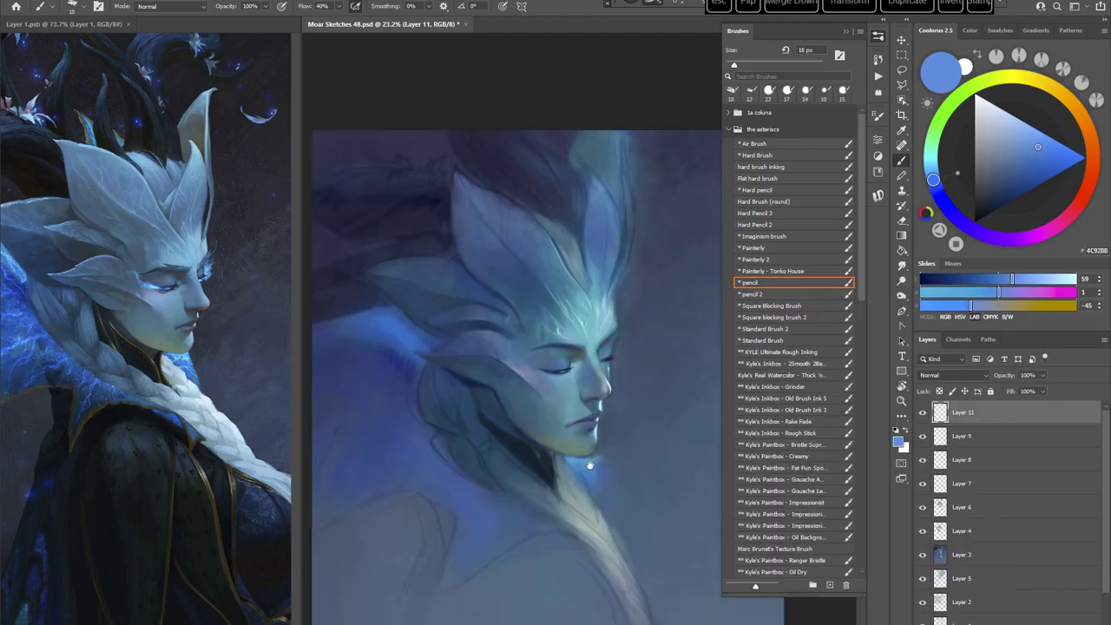
# Step: Return to the Standard Brush at 25 px, sample the near eye's dark blue and shift it to very dark teal for the lash line
pyautogui.moveTo(588, 465); pyautogui.dragTo(579, 347)
pyautogui.press('r')
pyautogui.moveTo(586, 437)
pyautogui.mouseDown()
pyautogui.moveTo(607, 451)
pyautogui.moveTo(642, 436)
pyautogui.moveTo(651, 387)
pyautogui.moveTo(626, 410)
pyautogui.mouseUp()
pyautogui.press('b')
pyautogui.keyDown('alt'); pyautogui.click(541, 272); pyautogui.keyUp('alt')
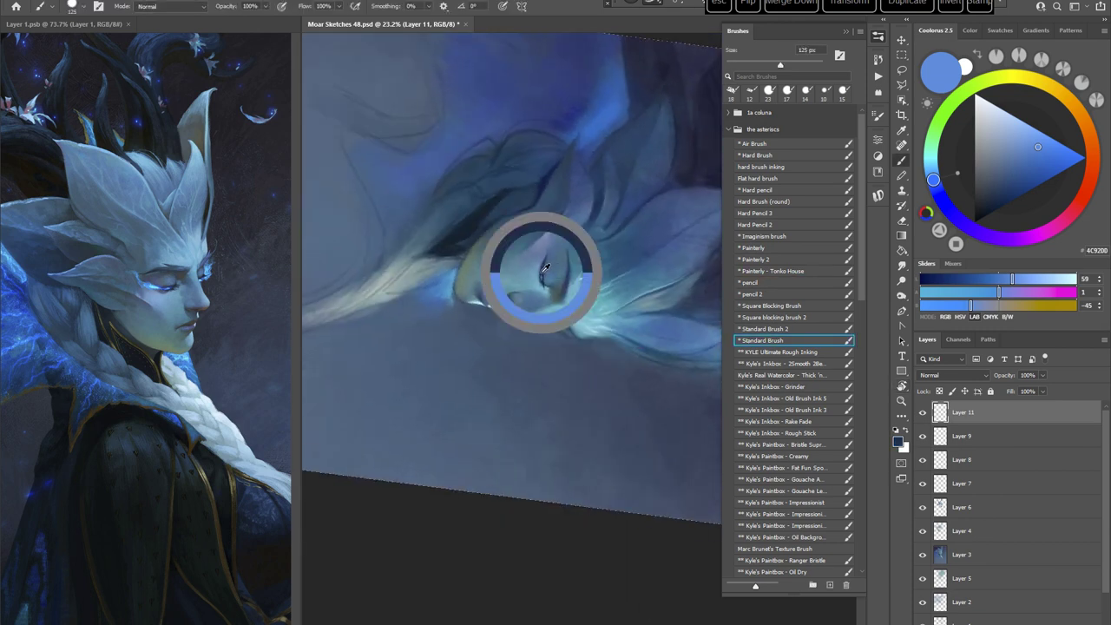
pyautogui.moveTo(601, 340); pyautogui.dragTo(593, 339)
pyautogui.click(930, 162)
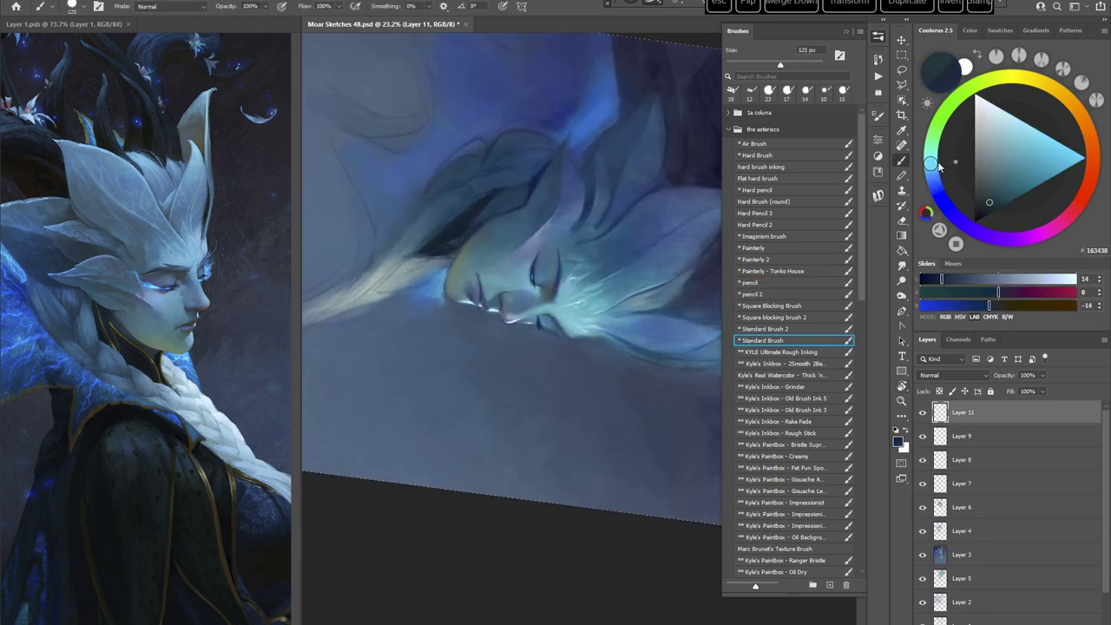
pyautogui.click(985, 208)
pyautogui.rightClick(610, 263)
pyautogui.click(672, 287)
pyautogui.click(594, 8)
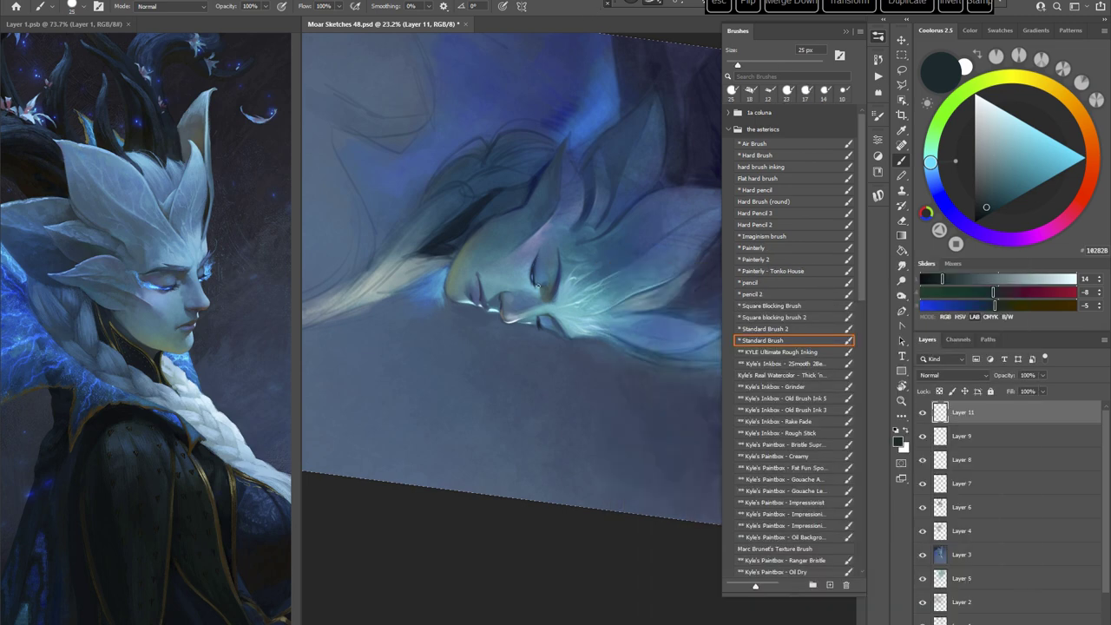
# Step: Lighten the paint colour to a dark teal, set the brush to 31 px and shade around the near eyelid
pyautogui.click(998, 206)
pyautogui.press('r')
pyautogui.moveTo(636, 337)
pyautogui.mouseDown()
pyautogui.moveTo(595, 409)
pyautogui.moveTo(563, 417)
pyautogui.mouseUp()
pyautogui.rightClick(611, 276)
pyautogui.click(678, 302)
pyautogui.press('Return')
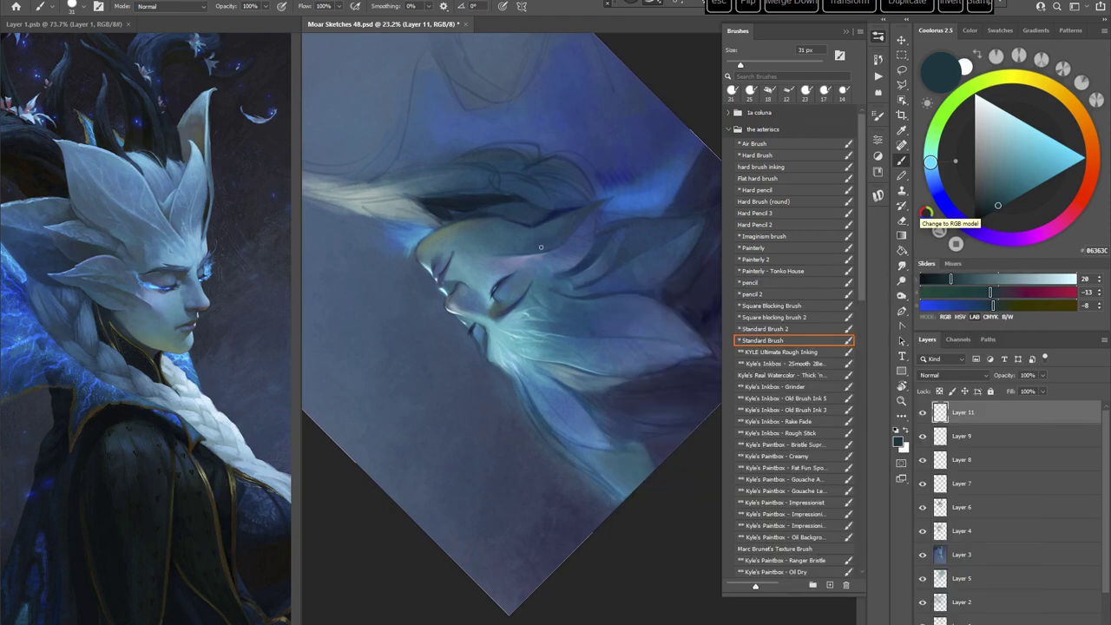
pyautogui.press('Escape')
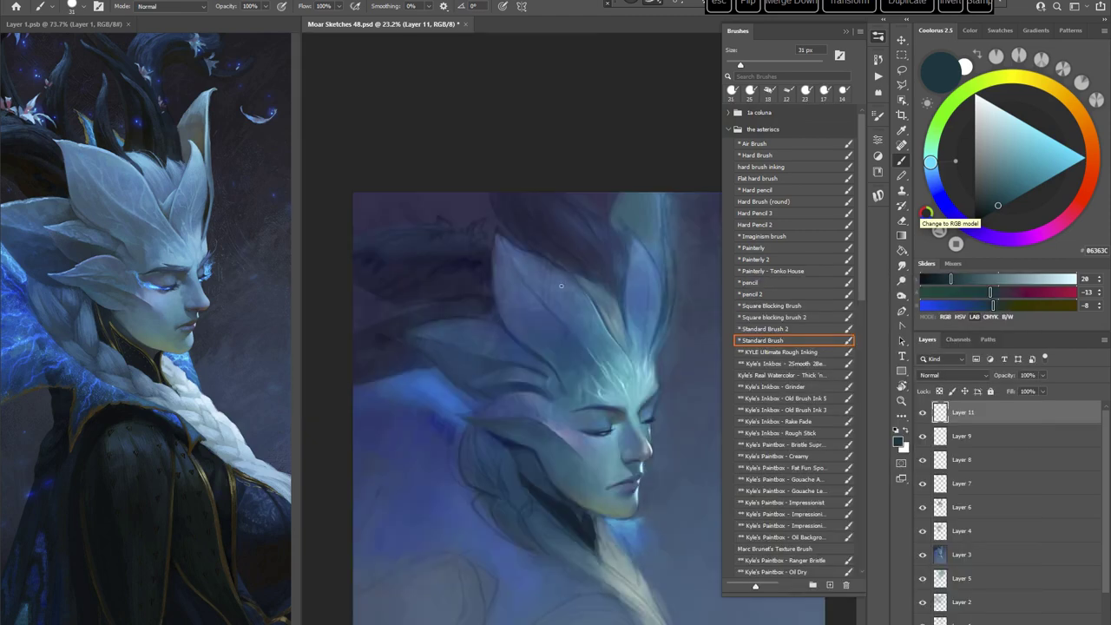
# Step: Deepen the near eye's inner corner with dark teal and sample a mid blue from the eyelid for blending
pyautogui.press('r')
pyautogui.moveTo(656, 342); pyautogui.dragTo(590, 410)
pyautogui.press('r')
pyautogui.press('b')
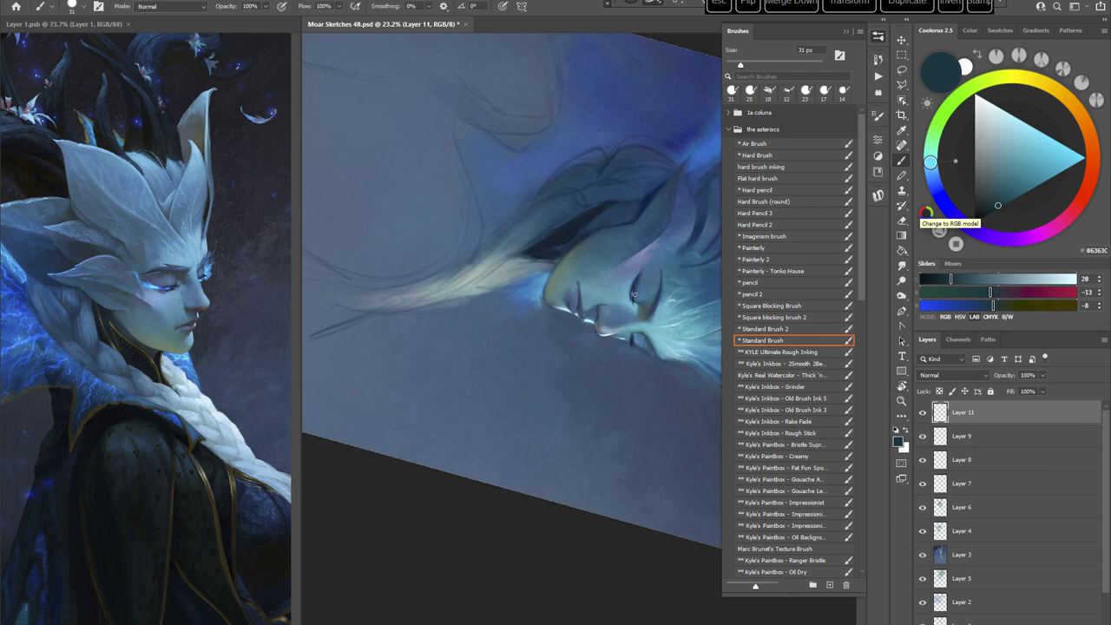
pyautogui.keyDown('alt'); pyautogui.click(638, 293); pyautogui.keyUp('alt')
pyautogui.press('Escape')
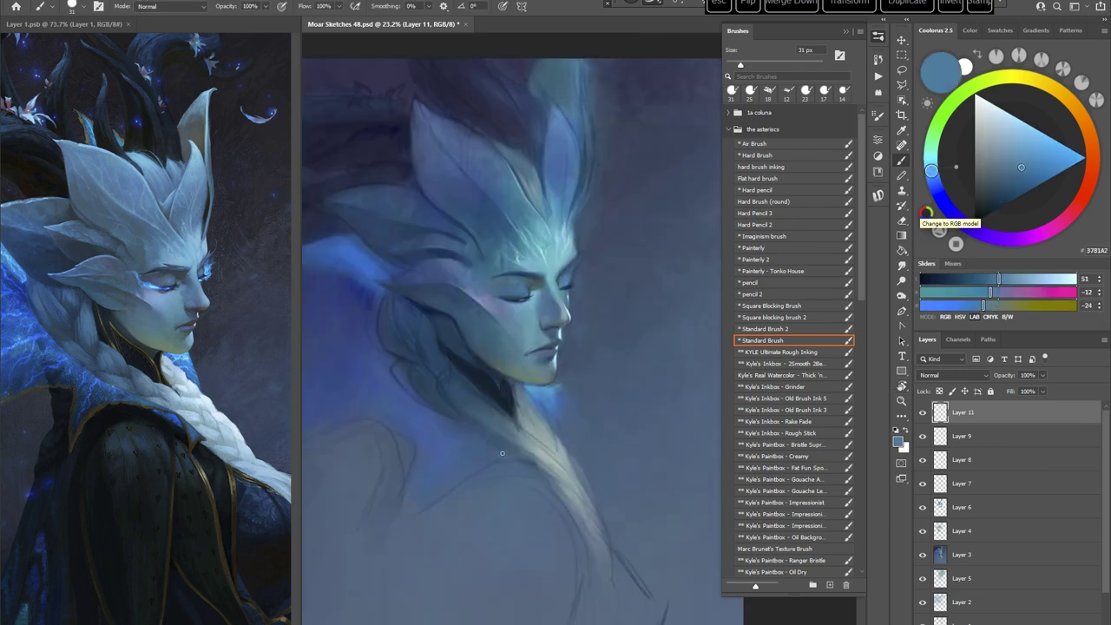
# Step: Sample the near eyelid, adjust the colour to light blue #63ACC9, set the brush to 17 px and highlight the lash line
pyautogui.keyDown('alt'); pyautogui.click(530, 297); pyautogui.keyUp('alt')
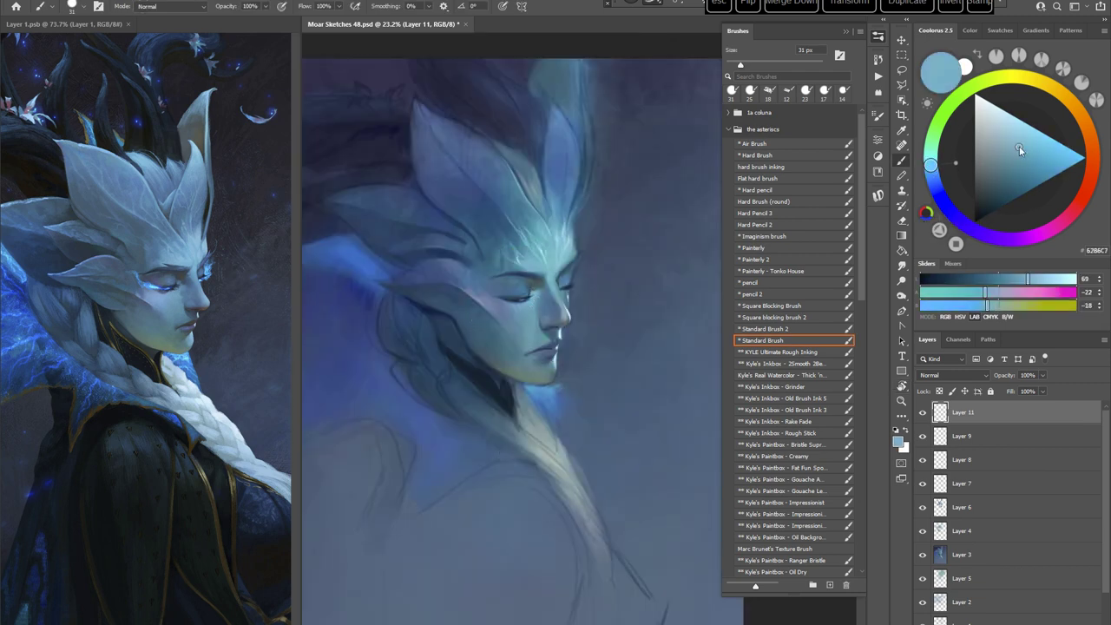
pyautogui.press('r')
pyautogui.moveTo(636, 348)
pyautogui.mouseDown()
pyautogui.moveTo(617, 285)
pyautogui.moveTo(619, 237)
pyautogui.mouseUp()
pyautogui.press('b')
pyautogui.rightClick(605, 227)
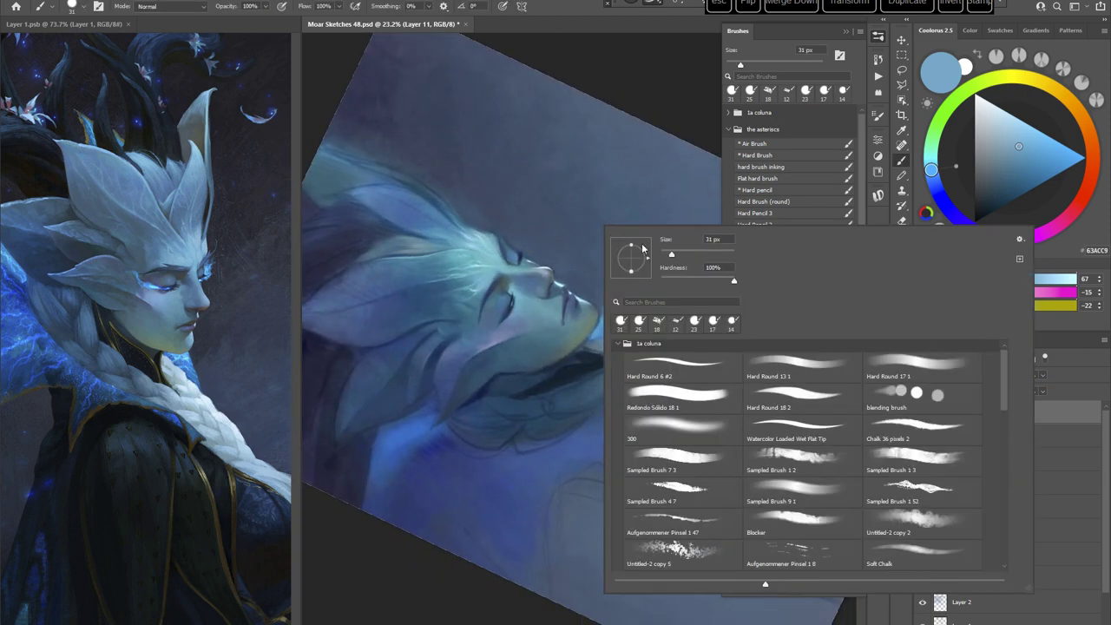
pyautogui.click(666, 254)
pyautogui.click(658, 75)
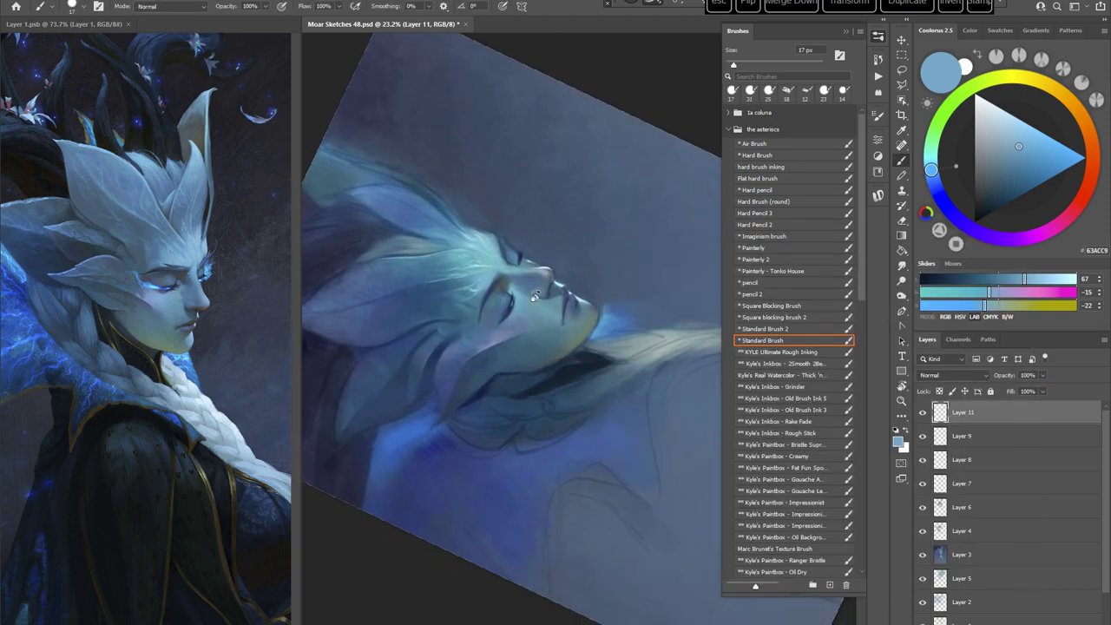
pyautogui.press('r')
pyautogui.moveTo(534, 296)
pyautogui.mouseDown()
pyautogui.moveTo(657, 330)
pyautogui.moveTo(625, 469)
pyautogui.moveTo(638, 460)
pyautogui.mouseUp()
pyautogui.press('b')
pyautogui.moveTo(638, 460); pyautogui.dragTo(547, 382)
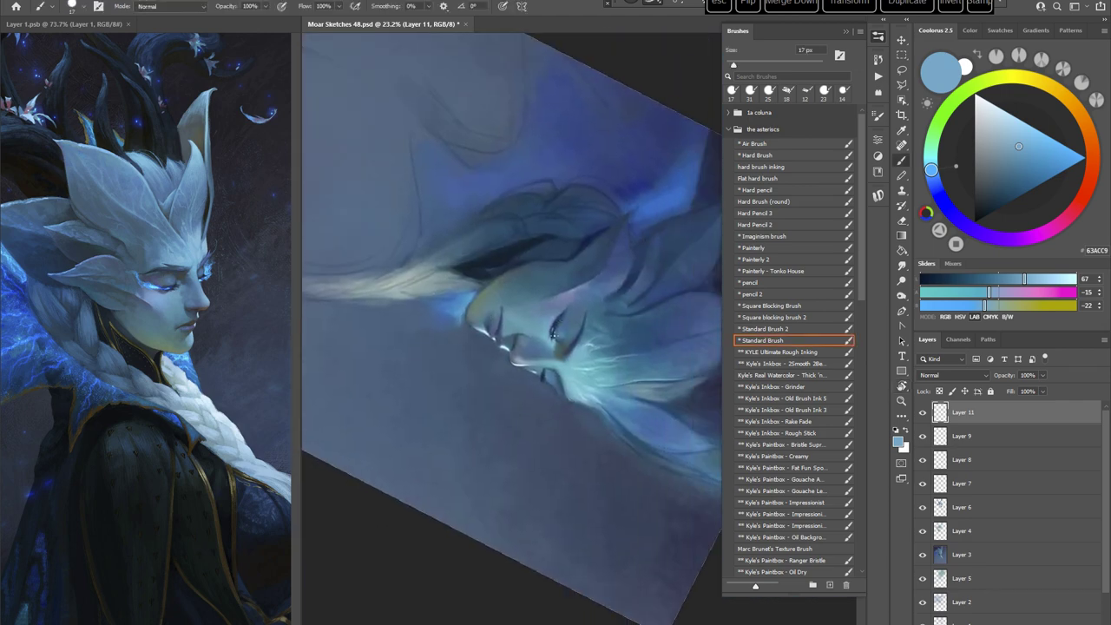
# Step: Make the light blue slightly more saturated and add finer highlights to the near eyelid
pyautogui.click(1028, 147)
pyautogui.press('r')
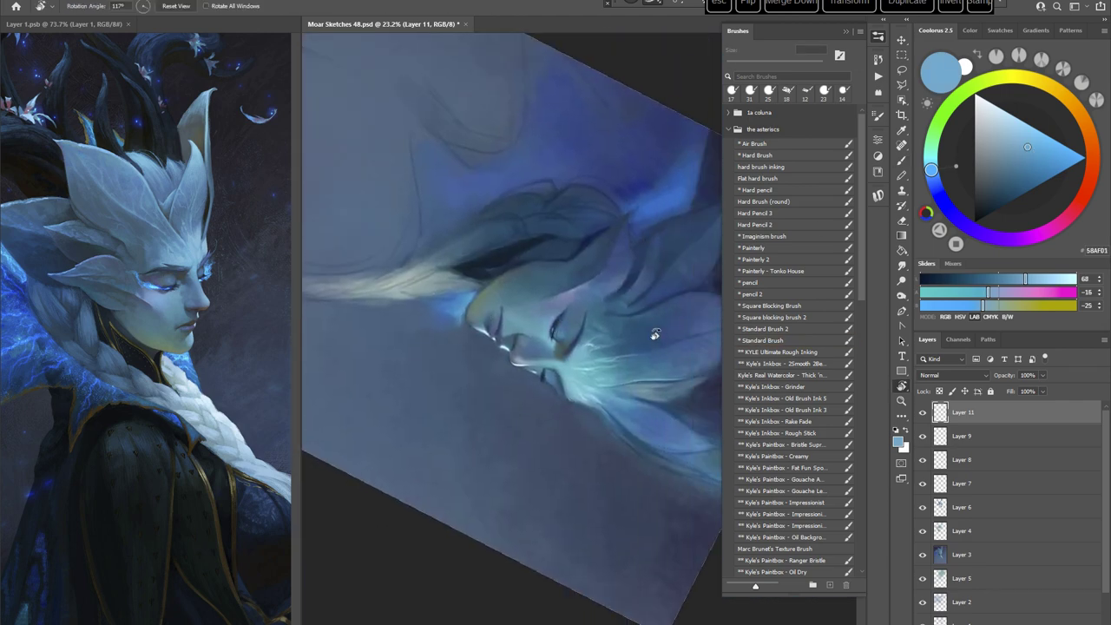
pyautogui.moveTo(654, 332)
pyautogui.mouseDown()
pyautogui.moveTo(637, 399)
pyautogui.moveTo(621, 411)
pyautogui.mouseUp()
pyautogui.press('b')
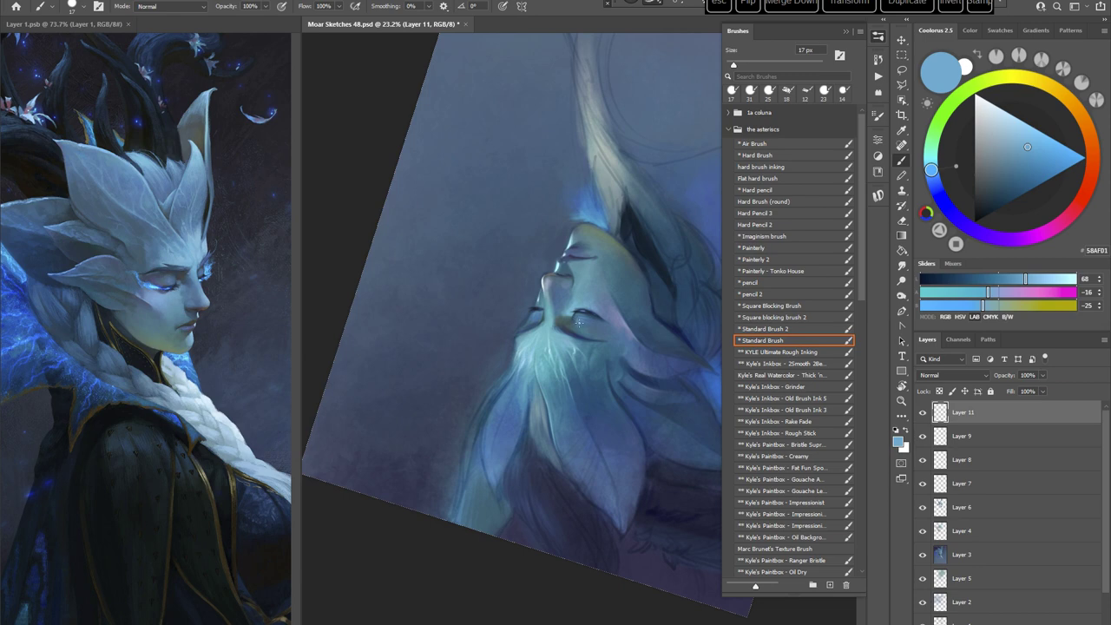
pyautogui.press('Escape')
# Step: Set the brush to 23 px and refine the near eyelid with sampled dark blue, and sample a grey-teal from the lower face
pyautogui.press('r')
pyautogui.press('b')
pyautogui.moveTo(620, 305)
pyautogui.mouseDown()
pyautogui.moveTo(625, 372)
pyautogui.moveTo(606, 331)
pyautogui.mouseUp()
pyautogui.rightClick(628, 260)
pyautogui.click(691, 287)
pyautogui.keyDown('alt'); pyautogui.click(560, 289); pyautogui.keyUp('alt')
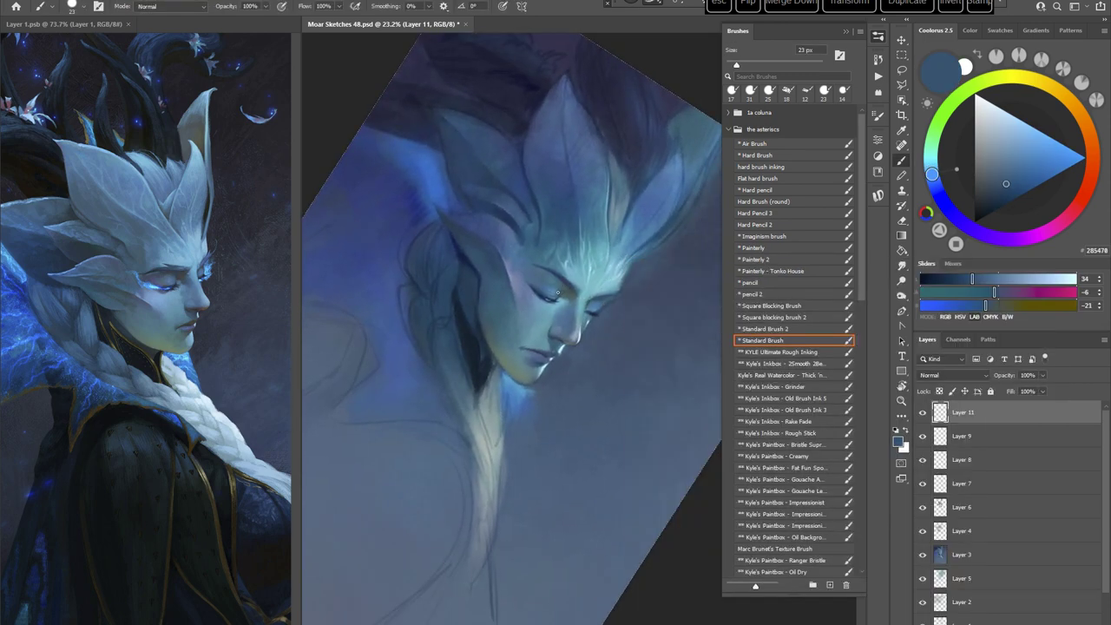
pyautogui.keyDown('alt'); pyautogui.click(539, 336); pyautogui.keyUp('alt')
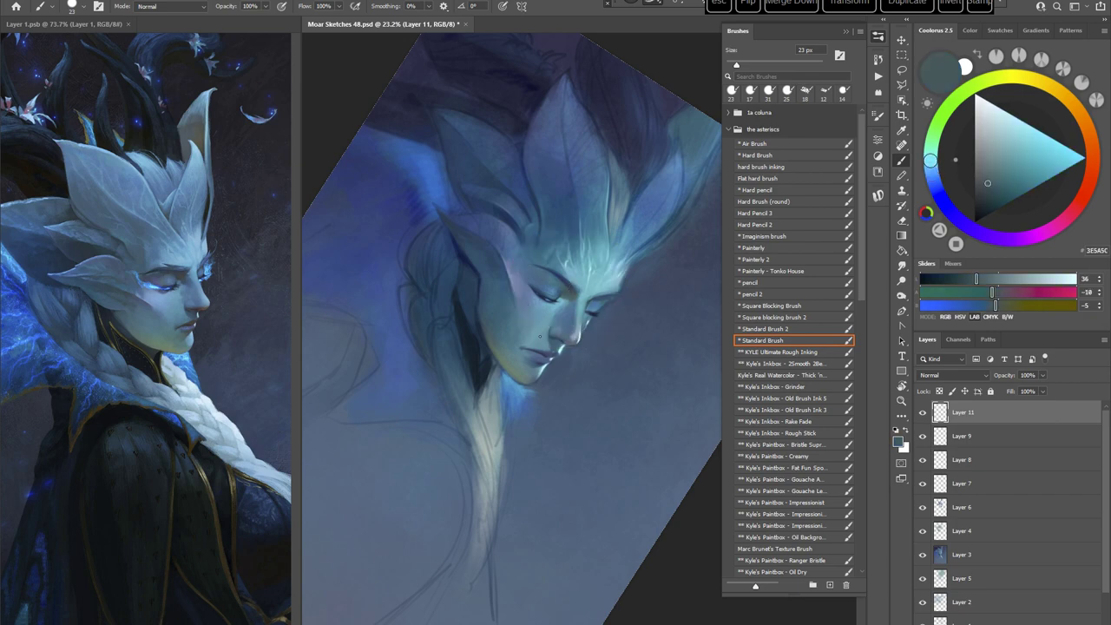
# Step: Darken the paint colour to deep teal #274042 and shade the near eye's inner corner with the 23 px brush
pyautogui.click(986, 196)
pyautogui.press('r')
pyautogui.moveTo(657, 335); pyautogui.dragTo(623, 420)
pyautogui.press('b')
pyautogui.moveTo(623, 420)
pyautogui.mouseDown()
pyautogui.moveTo(627, 384)
pyautogui.moveTo(601, 378)
pyautogui.mouseUp()
pyautogui.rightClick(624, 281)
pyautogui.click(685, 310)
pyautogui.moveTo(686, 309); pyautogui.dragTo(690, 310)
pyautogui.click(538, 286)
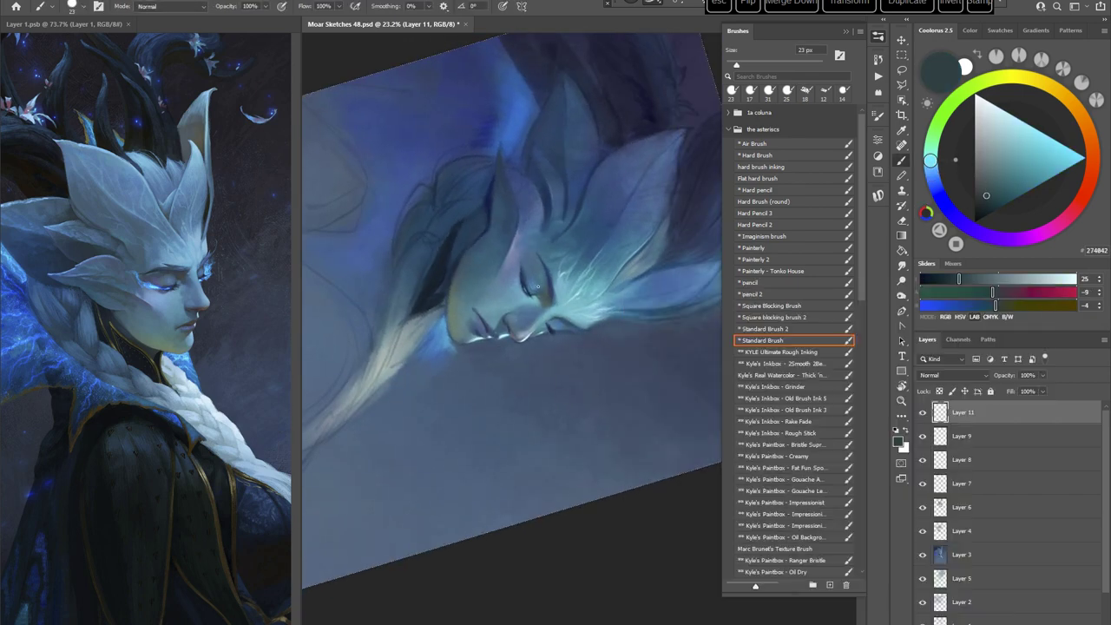
pyautogui.press('Escape')
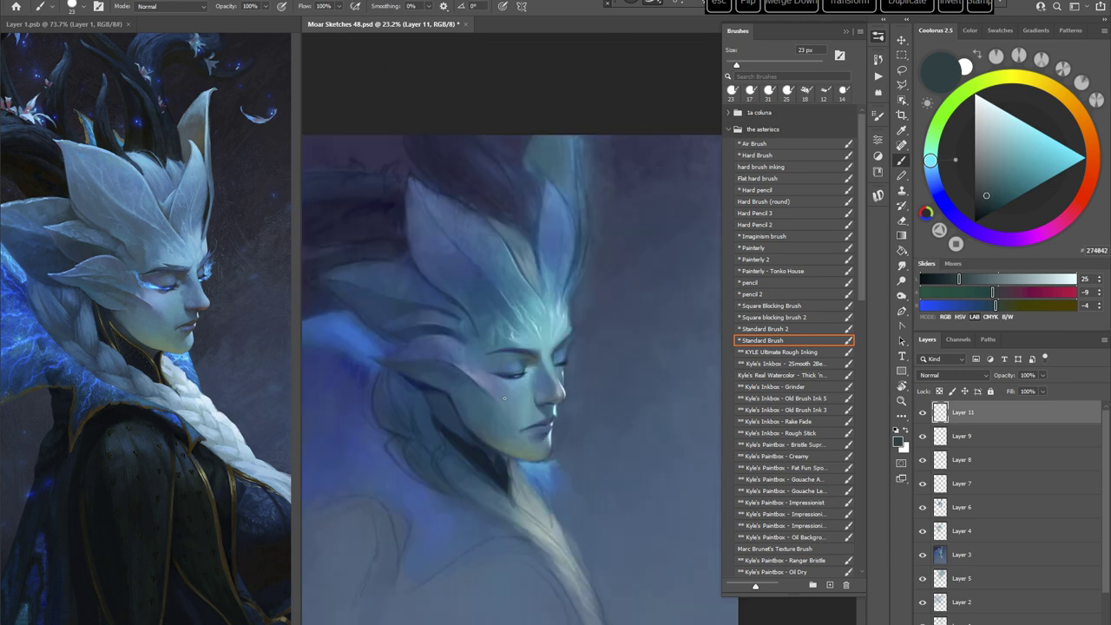
# Step: Sample a blue from the outer edge of the near eyelid and shift its hue toward violet
pyautogui.moveTo(601, 361)
pyautogui.mouseDown()
pyautogui.moveTo(588, 287)
pyautogui.moveTo(597, 268)
pyautogui.mouseUp()
pyautogui.press('r')
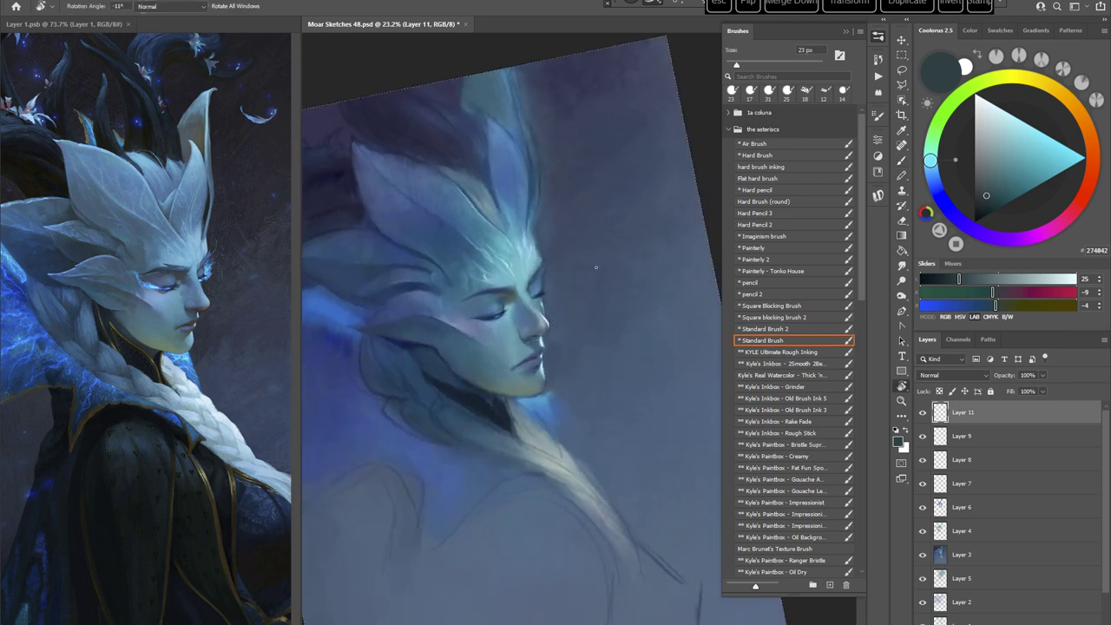
pyautogui.press('b')
pyautogui.keyDown('alt'); pyautogui.click(471, 309); pyautogui.keyUp('alt')
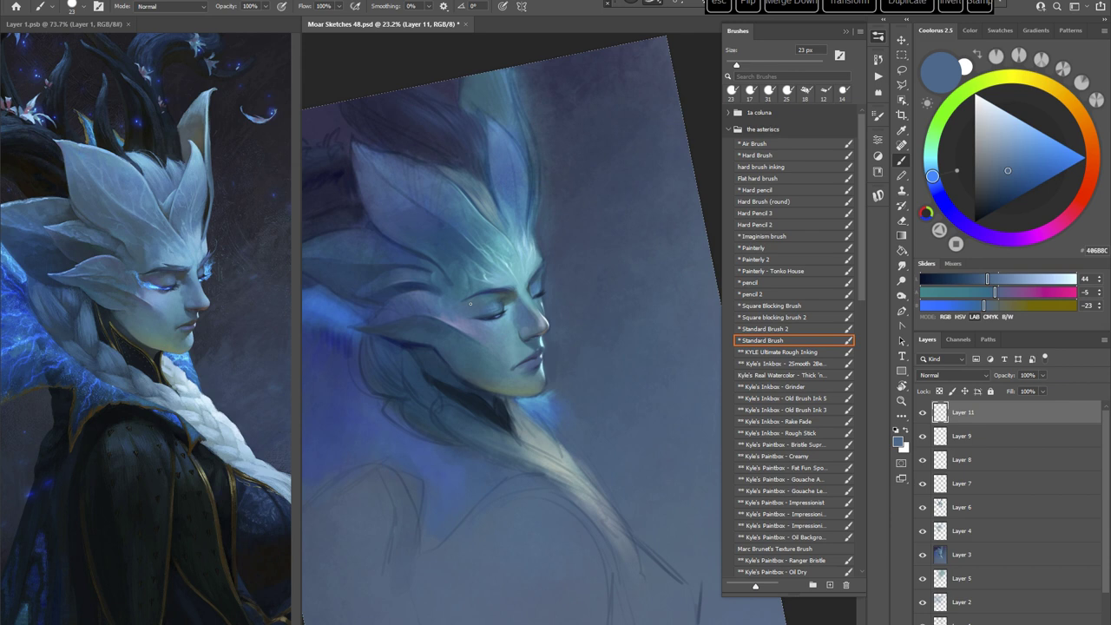
pyautogui.click(970, 228)
pyautogui.click(1006, 177)
# Step: Set the paint colour to purple #52347A and the brush to 62 px, and tint the near eye's outer corner
pyautogui.press('r')
pyautogui.moveTo(639, 349)
pyautogui.mouseDown()
pyautogui.moveTo(626, 317)
pyautogui.moveTo(639, 291)
pyautogui.mouseUp()
pyautogui.click(991, 236)
pyautogui.rightClick(561, 260)
pyautogui.moveTo(469, 302); pyautogui.dragTo(486, 289)
pyautogui.press('r')
pyautogui.moveTo(632, 241)
pyautogui.mouseDown()
pyautogui.moveTo(615, 392)
pyautogui.moveTo(578, 369)
pyautogui.mouseUp()
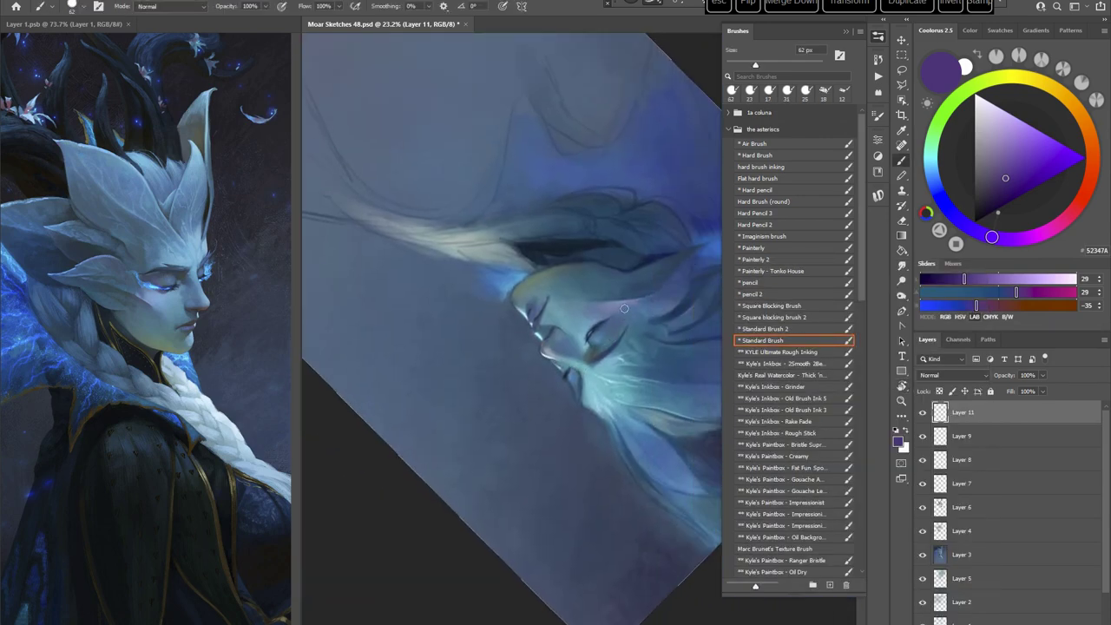
pyautogui.press('Escape')
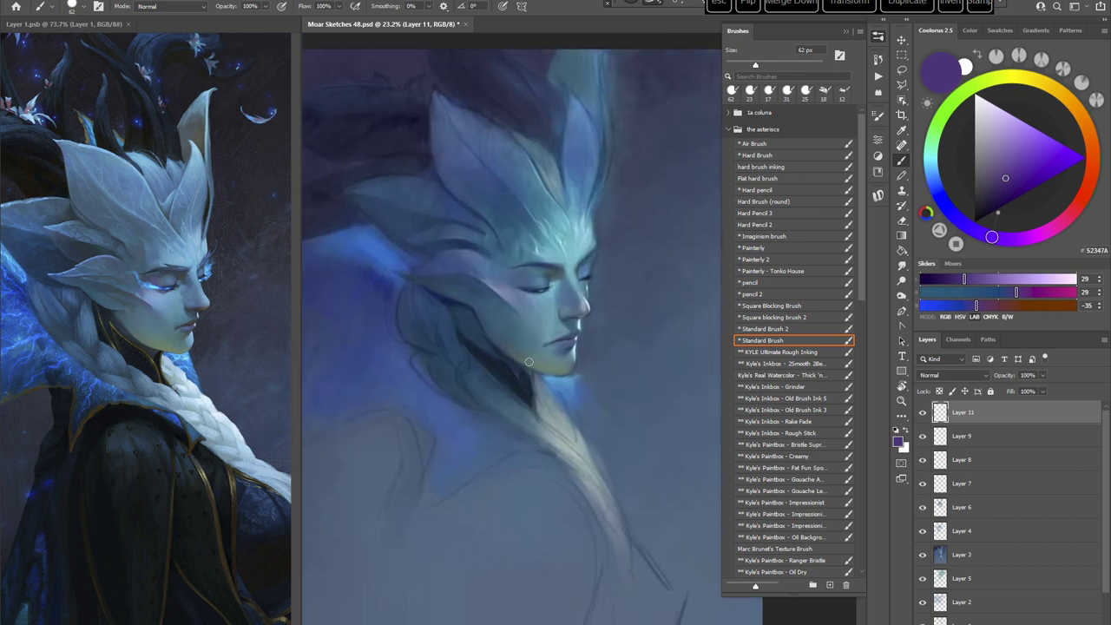
# Step: Sample a periwinkle from the upper cheek and add fine touches along the cheek's outer edge with a 7 px brush
pyautogui.keyDown('alt'); pyautogui.click(514, 300); pyautogui.keyUp('alt')
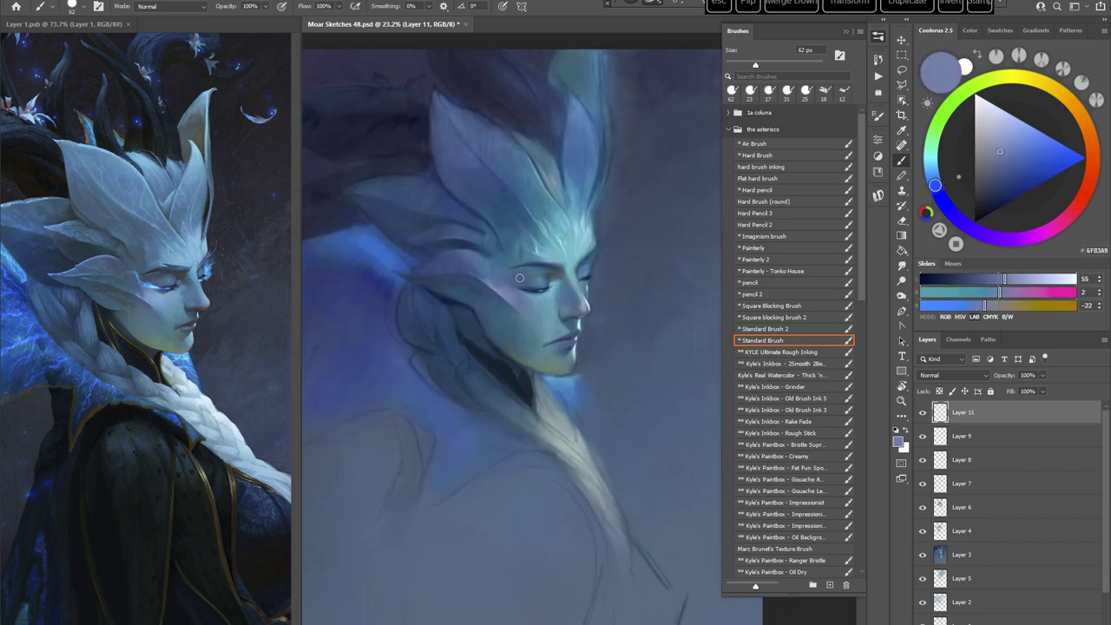
pyautogui.press('r')
pyautogui.moveTo(640, 374)
pyautogui.mouseDown()
pyautogui.moveTo(615, 385)
pyautogui.moveTo(581, 349)
pyautogui.mouseUp()
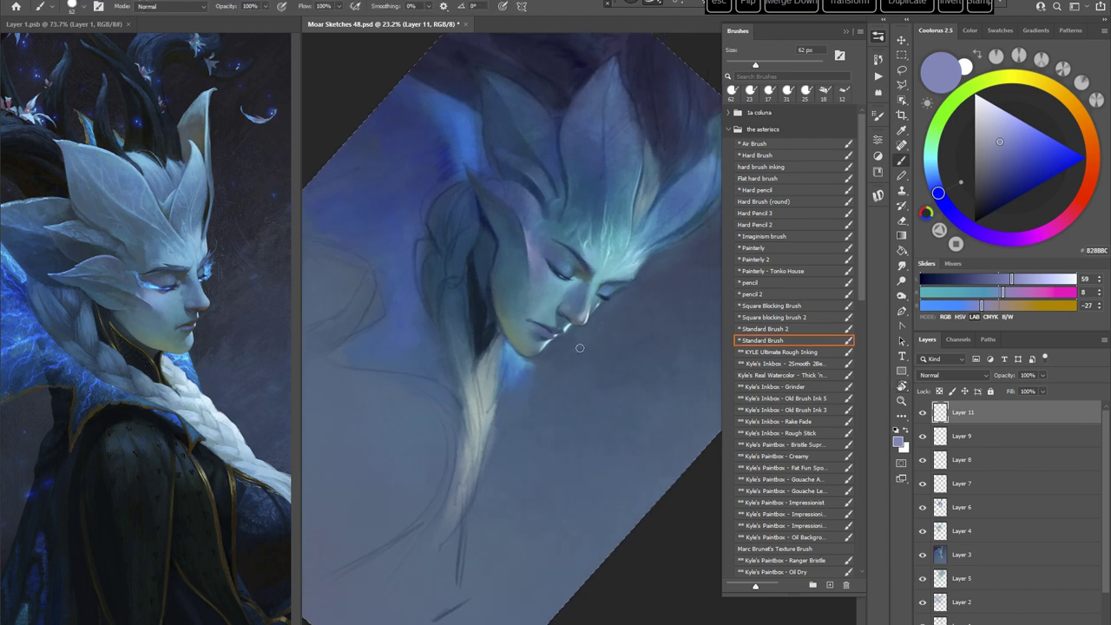
pyautogui.rightClick(637, 269)
pyautogui.moveTo(698, 298); pyautogui.dragTo(699, 298)
pyautogui.click(590, 11)
pyautogui.rightClick(607, 228)
pyautogui.moveTo(669, 258); pyautogui.dragTo(668, 258)
pyautogui.click(527, 254)
# Step: Set the paint colour to periwinkle #858EC5 and refine the cheek's edge beside the fin with a 9 px brush
pyautogui.click(1002, 139)
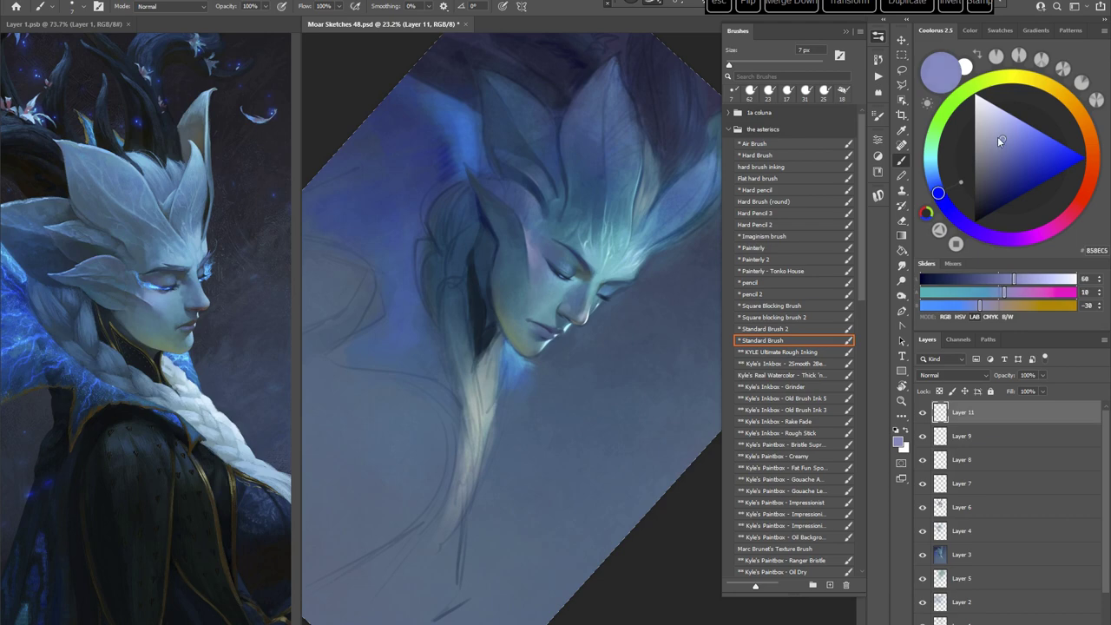
pyautogui.rightClick(596, 272)
pyautogui.moveTo(656, 301); pyautogui.dragTo(658, 301)
pyautogui.click(526, 264)
# Step: Sample a muted blue from the cheek beside the fin and blend it in with an 18 px brush
pyautogui.keyDown('alt'); pyautogui.click(531, 262); pyautogui.keyUp('alt')
pyautogui.rightClick(637, 218)
pyautogui.moveTo(697, 249); pyautogui.dragTo(702, 249)
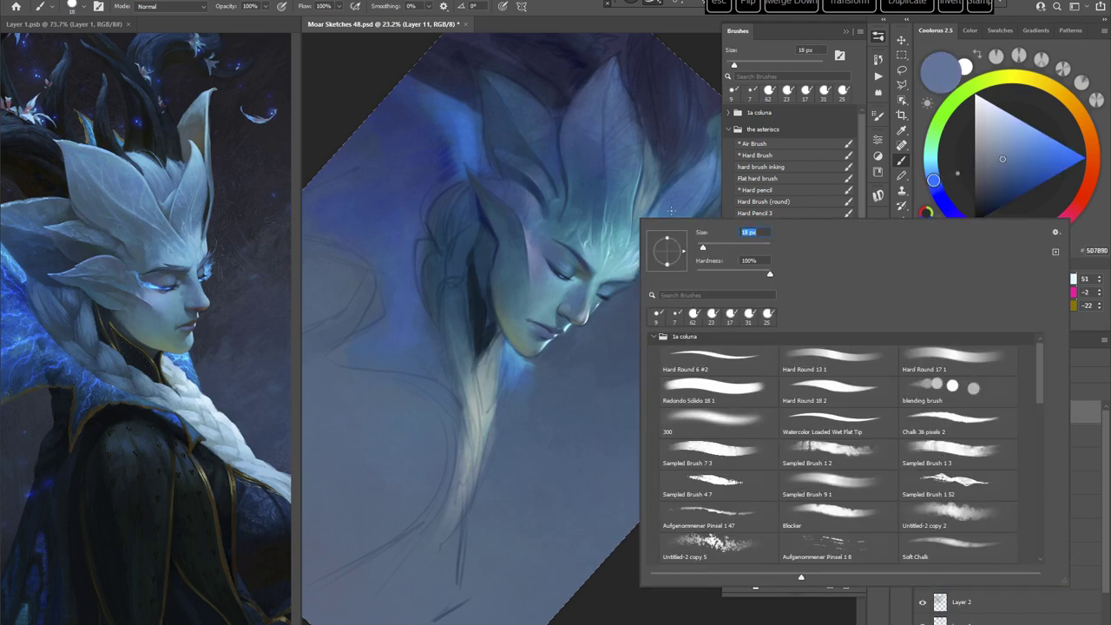
pyautogui.click(531, 265)
# Step: Sample a lighter grey-blue from the cheek and soften the area below the near eye with the 18 px brush
pyautogui.press('r')
pyautogui.moveTo(530, 268)
pyautogui.mouseDown()
pyautogui.moveTo(639, 231)
pyautogui.moveTo(685, 356)
pyautogui.moveTo(625, 485)
pyautogui.moveTo(613, 283)
pyautogui.mouseUp()
pyautogui.rightClick(614, 283)
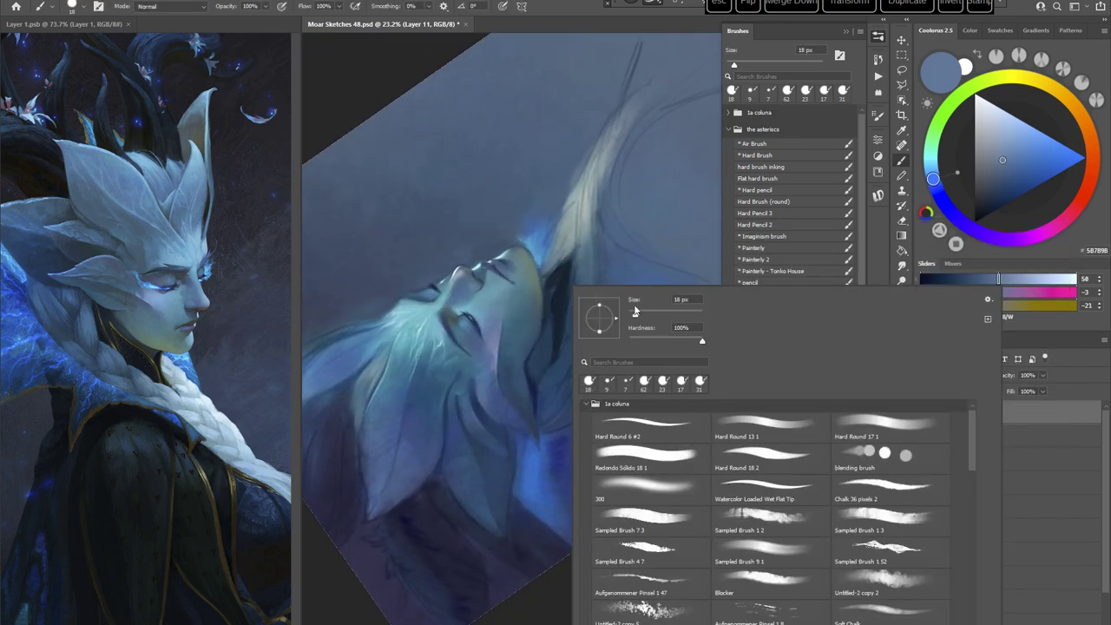
pyautogui.click(501, 305)
pyautogui.keyDown('alt'); pyautogui.click(499, 317); pyautogui.keyUp('alt')
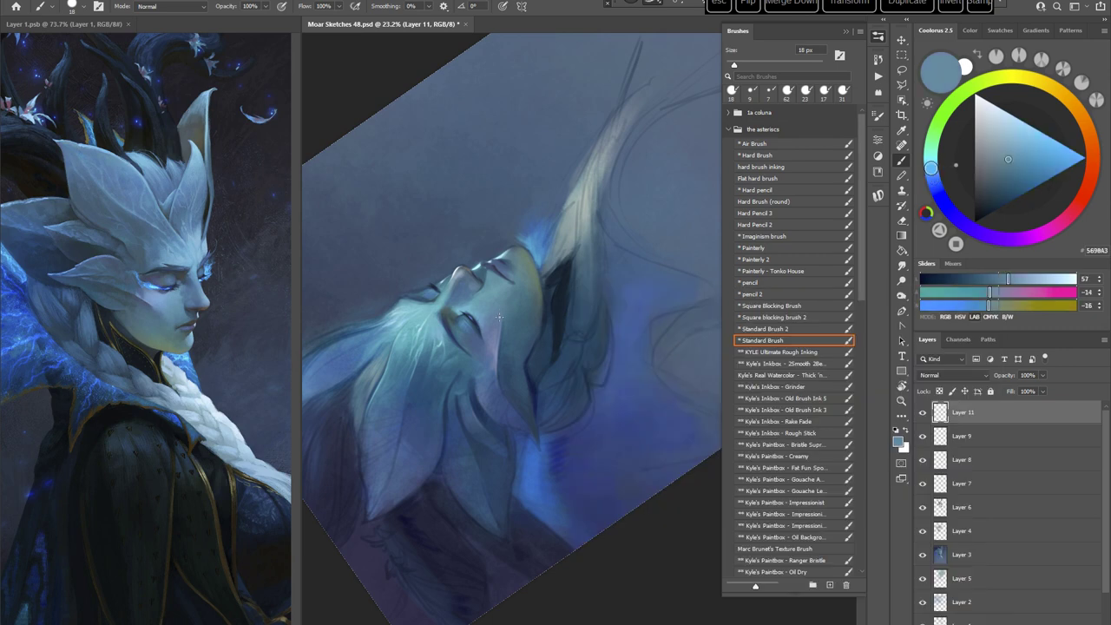
pyautogui.press('Escape')
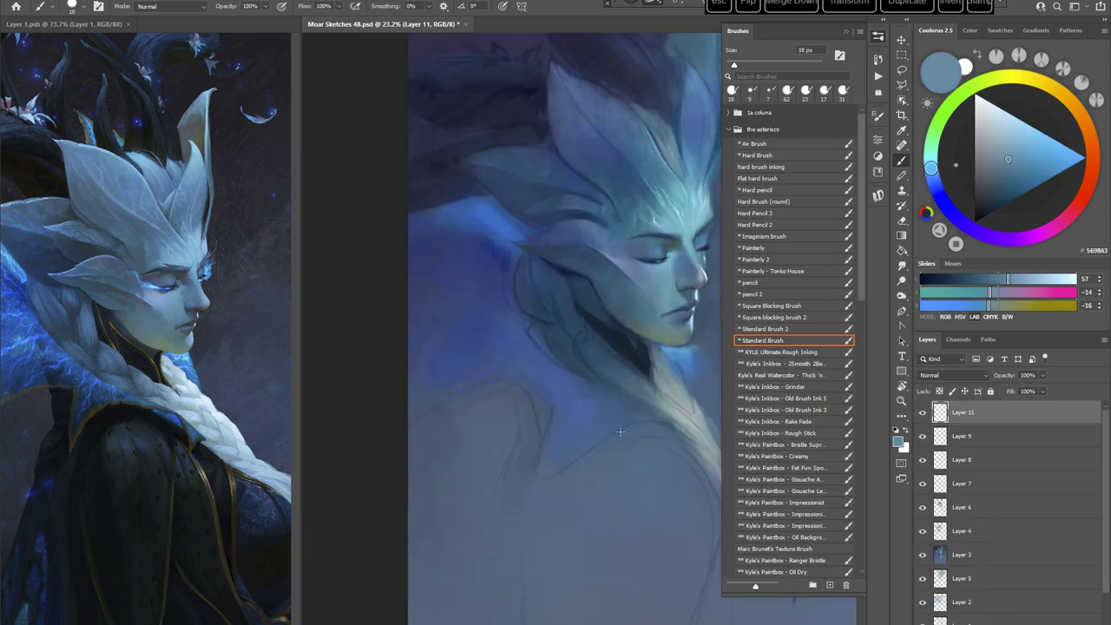
# Step: Sample a dark blue from the cheek fin, darken it to #1C3C57, and shade the fin's edge with a 26 px brush
pyautogui.moveTo(641, 412)
pyautogui.mouseDown()
pyautogui.moveTo(669, 451)
pyautogui.moveTo(646, 347)
pyautogui.mouseUp()
pyautogui.rightClick(629, 255)
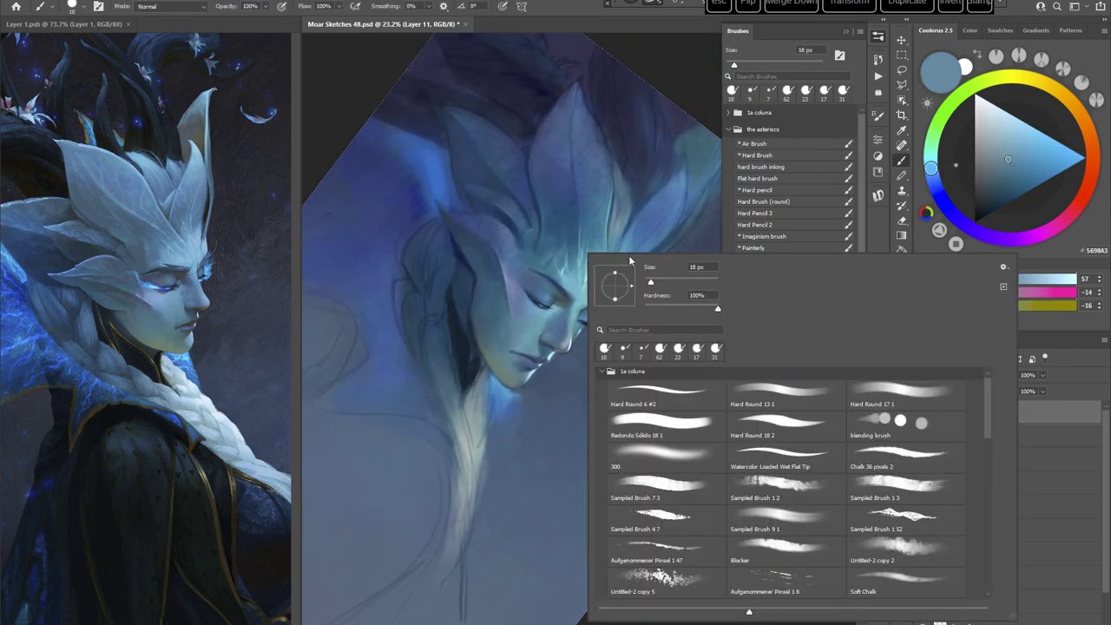
pyautogui.click(656, 281)
pyautogui.keyDown('alt'); pyautogui.click(494, 261); pyautogui.keyUp('alt')
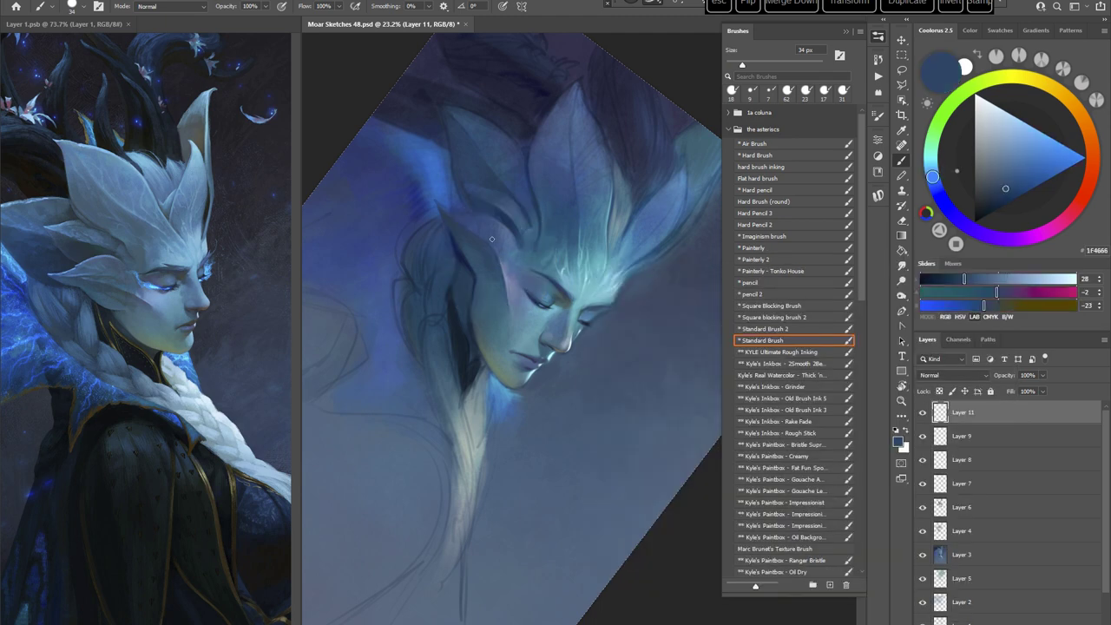
pyautogui.click(1000, 193)
pyautogui.rightClick(617, 243)
pyautogui.click(642, 270)
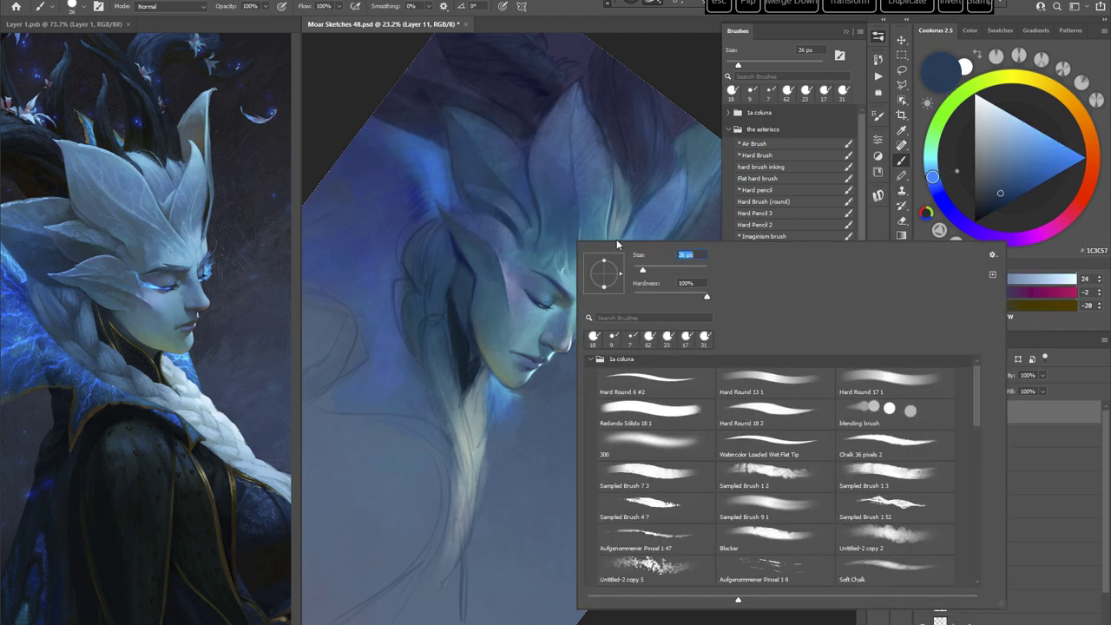
pyautogui.click(499, 273)
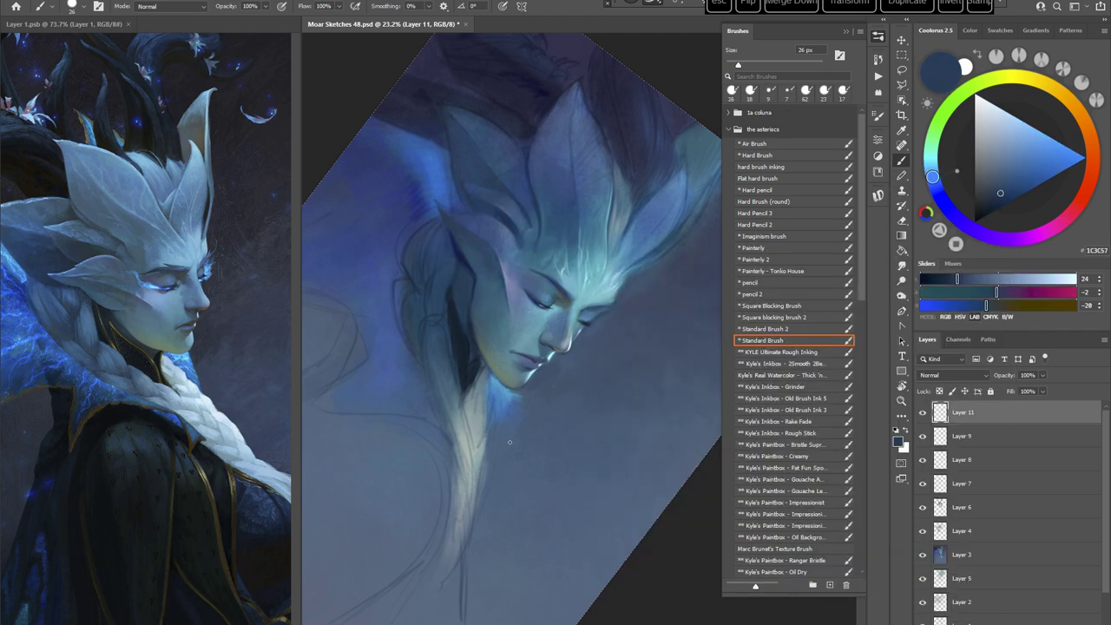
# Step: Sample a blue from the upper cheek, shift it to pale lavender #9F9FC4, and highlight the cheek beside the fin with an 18 px brush
pyautogui.press('r')
pyautogui.moveTo(651, 379); pyautogui.dragTo(605, 490)
pyautogui.press('Escape')
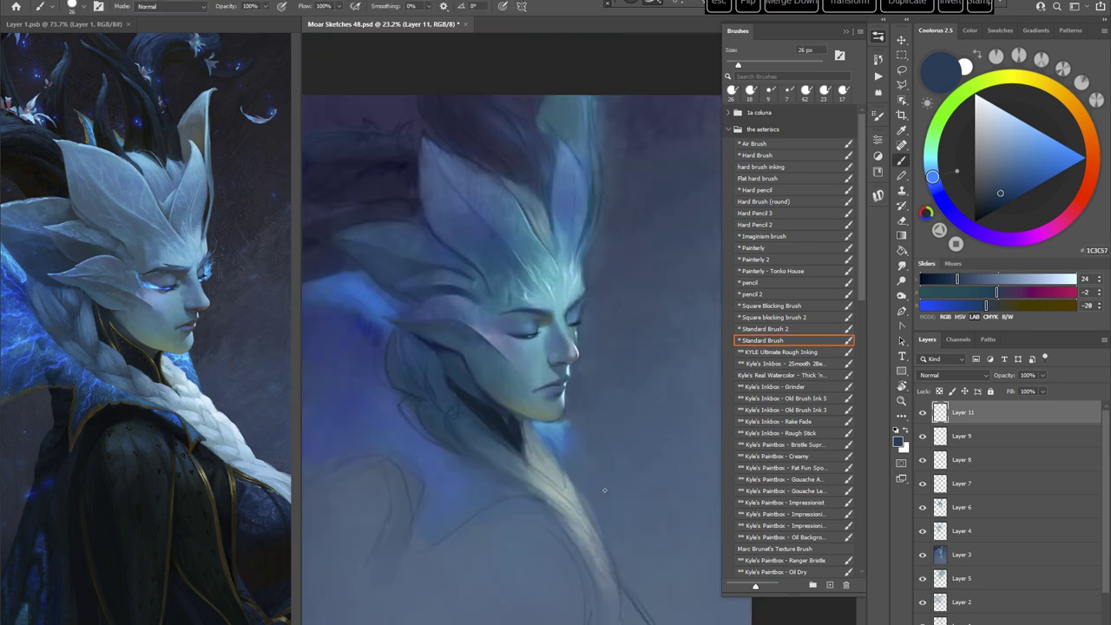
pyautogui.press('r')
pyautogui.moveTo(619, 310); pyautogui.dragTo(613, 350)
pyautogui.keyDown('alt'); pyautogui.click(495, 305); pyautogui.keyUp('alt')
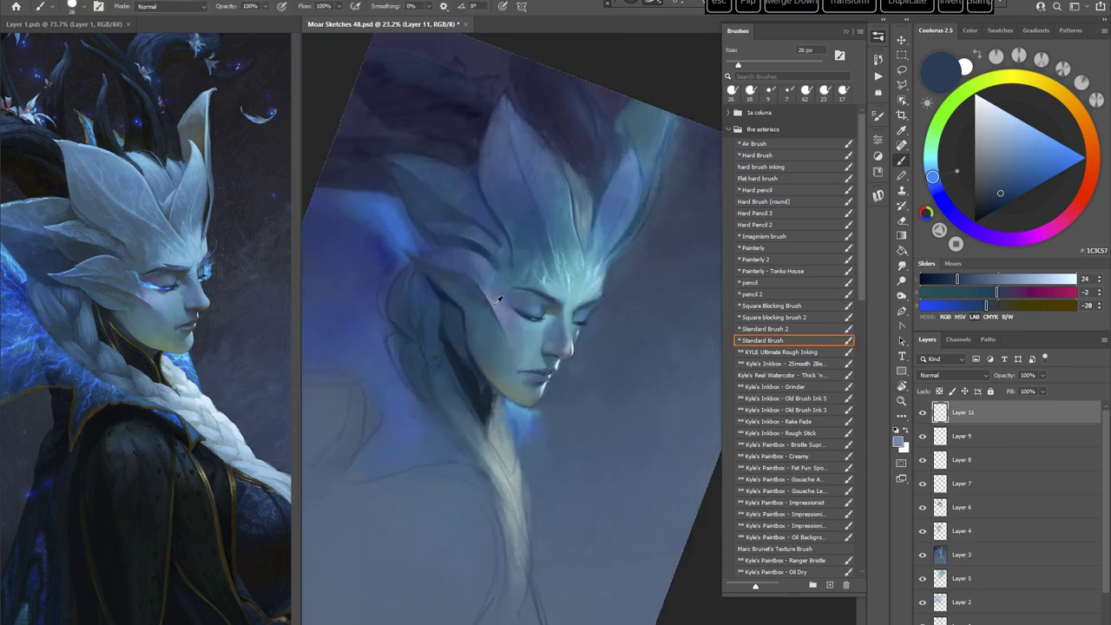
pyautogui.click(991, 134)
pyautogui.click(939, 198)
pyautogui.rightClick(574, 250)
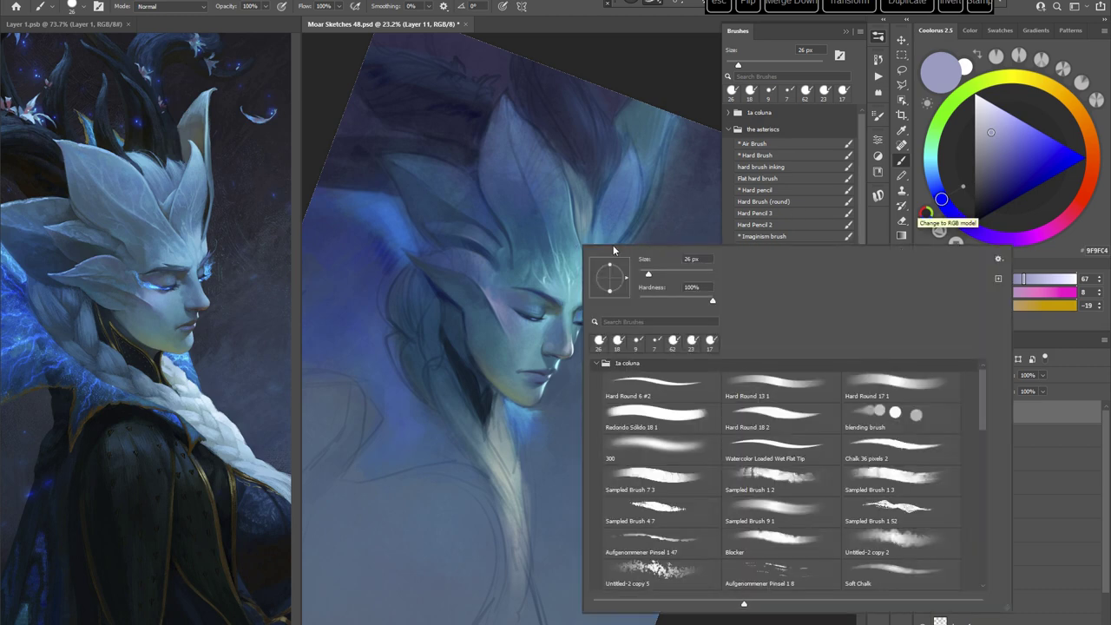
pyautogui.moveTo(652, 275); pyautogui.dragTo(646, 275)
pyautogui.click(651, 61)
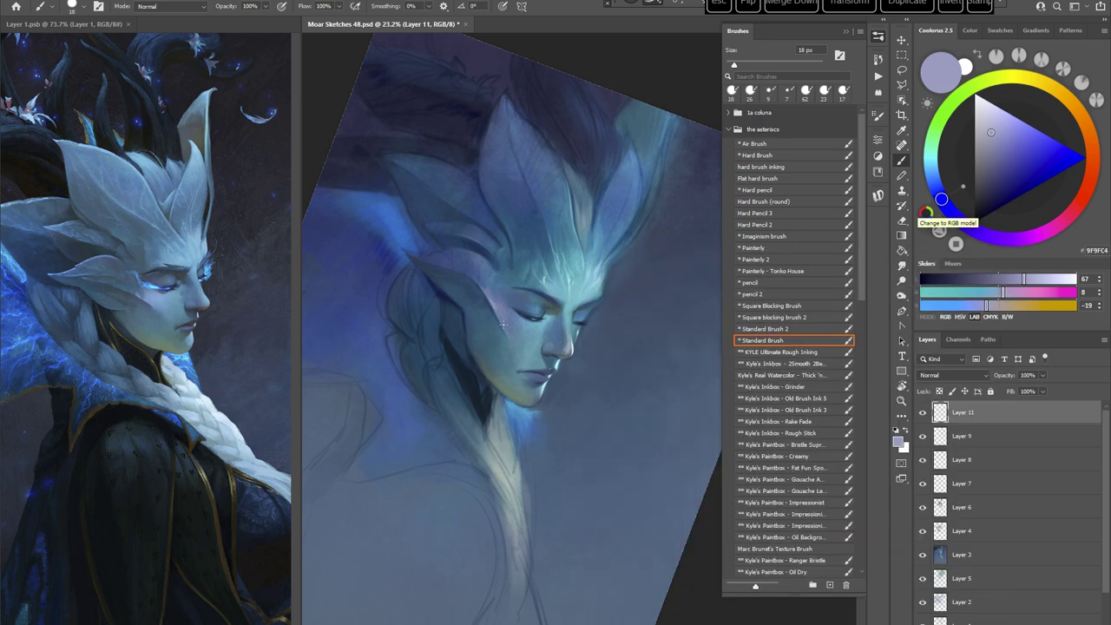
# Step: Set the brush to 51 px and broaden the lavender tint across the upper cheek
pyautogui.press('r')
pyautogui.moveTo(521, 344)
pyautogui.mouseDown()
pyautogui.moveTo(555, 321)
pyautogui.moveTo(620, 354)
pyautogui.mouseUp()
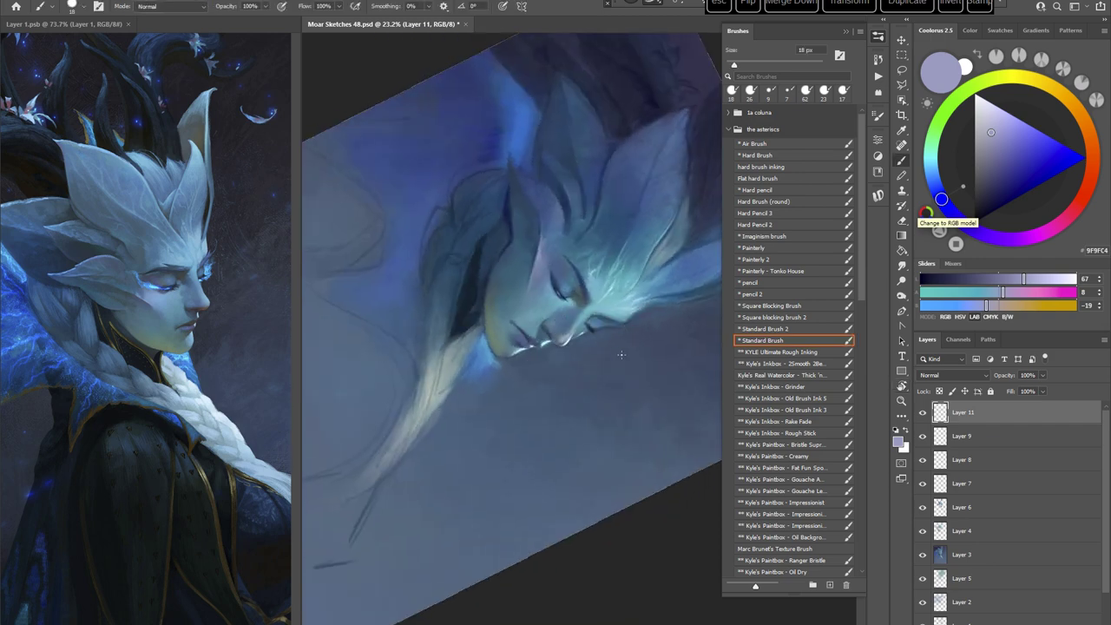
pyautogui.rightClick(609, 255)
pyautogui.moveTo(670, 283); pyautogui.dragTo(683, 283)
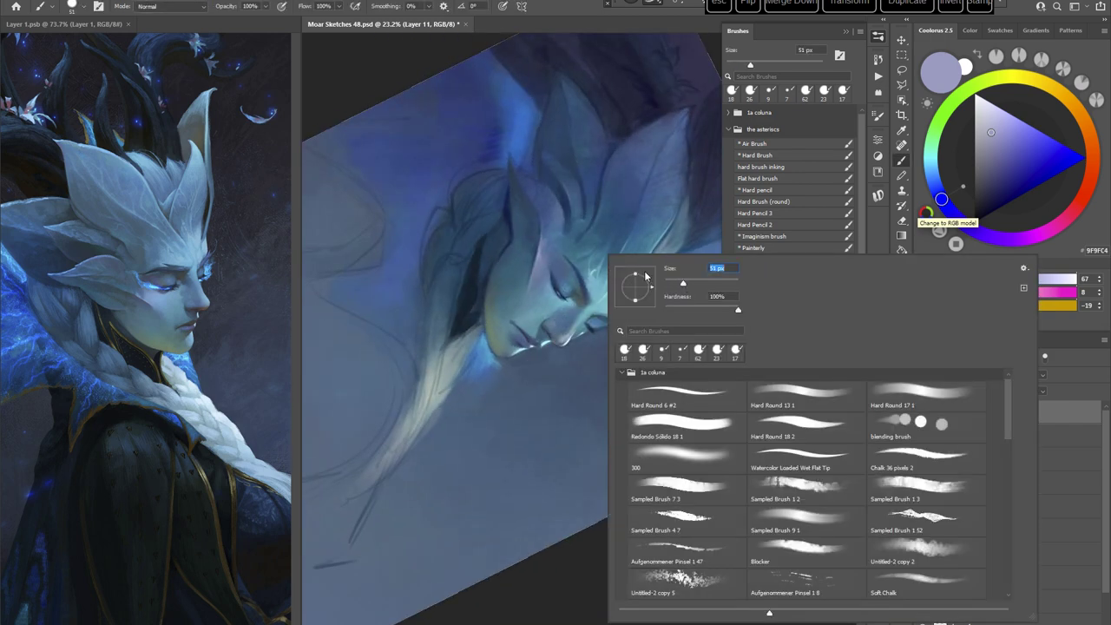
pyautogui.press('Return')
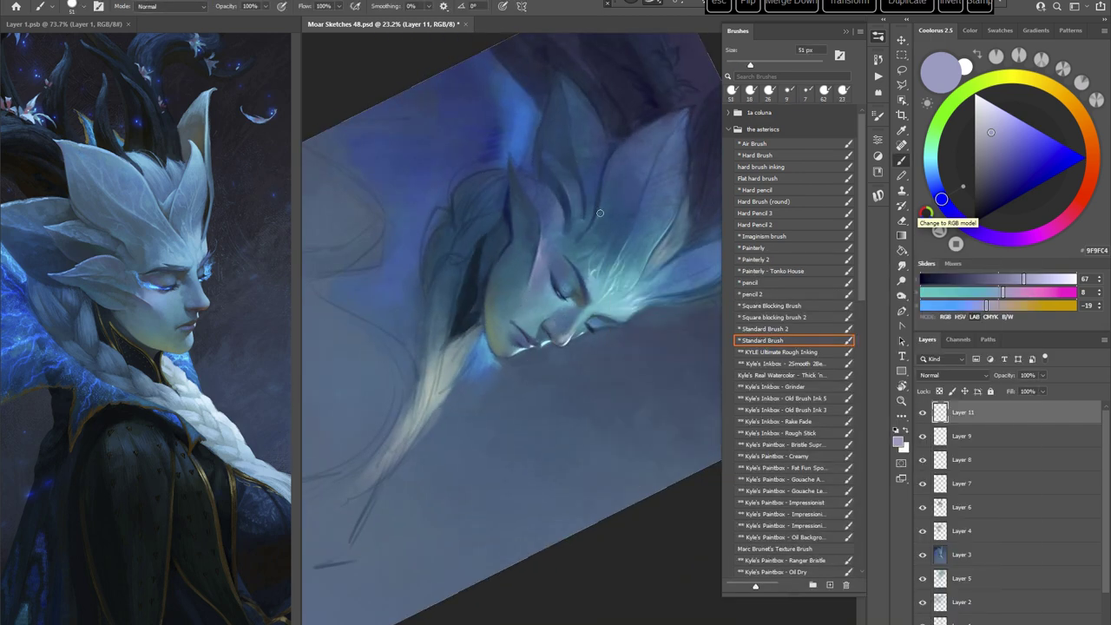
# Step: Switch to the graphite 6 brush and set its size to 36 px
pyautogui.rightClick(593, 236)
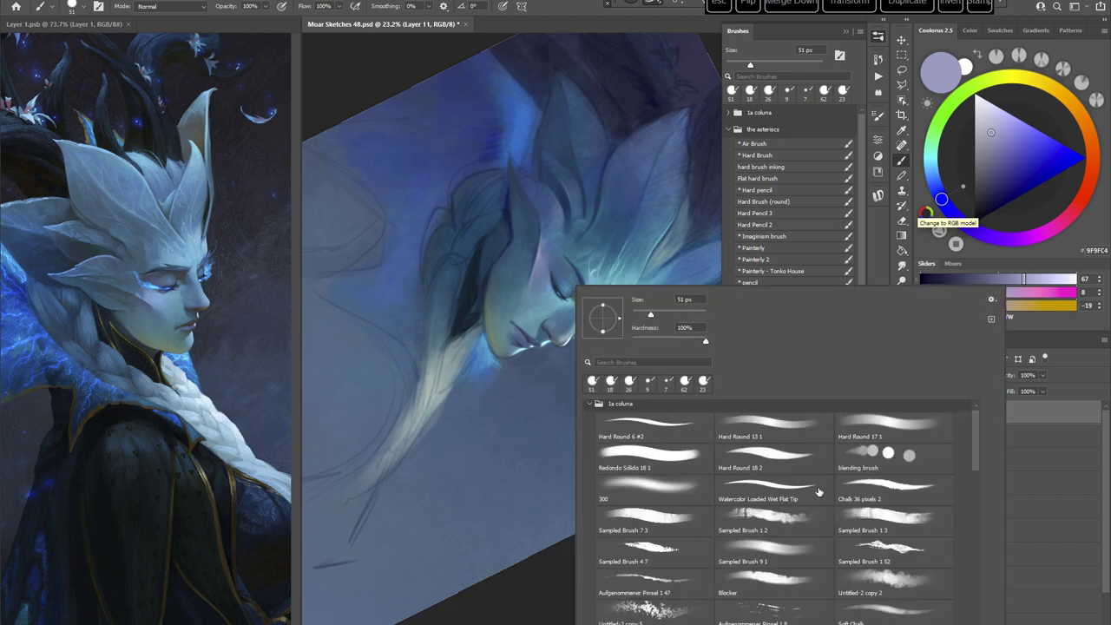
pyautogui.scroll(-2, 948, 448)
pyautogui.click(744, 614)
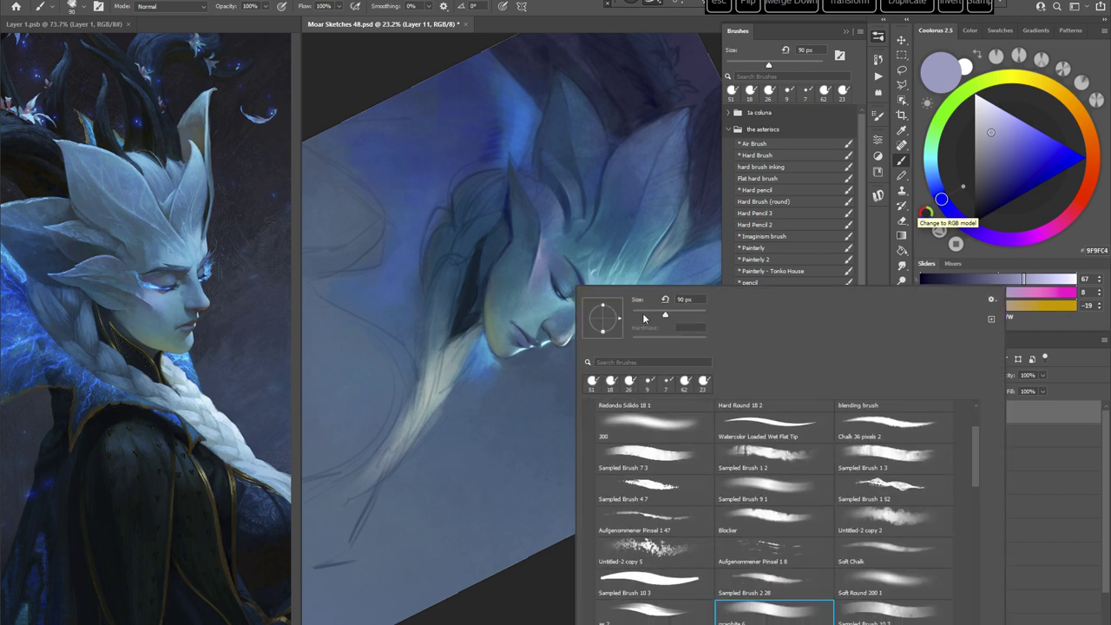
pyautogui.click(645, 316)
pyautogui.click(573, 27)
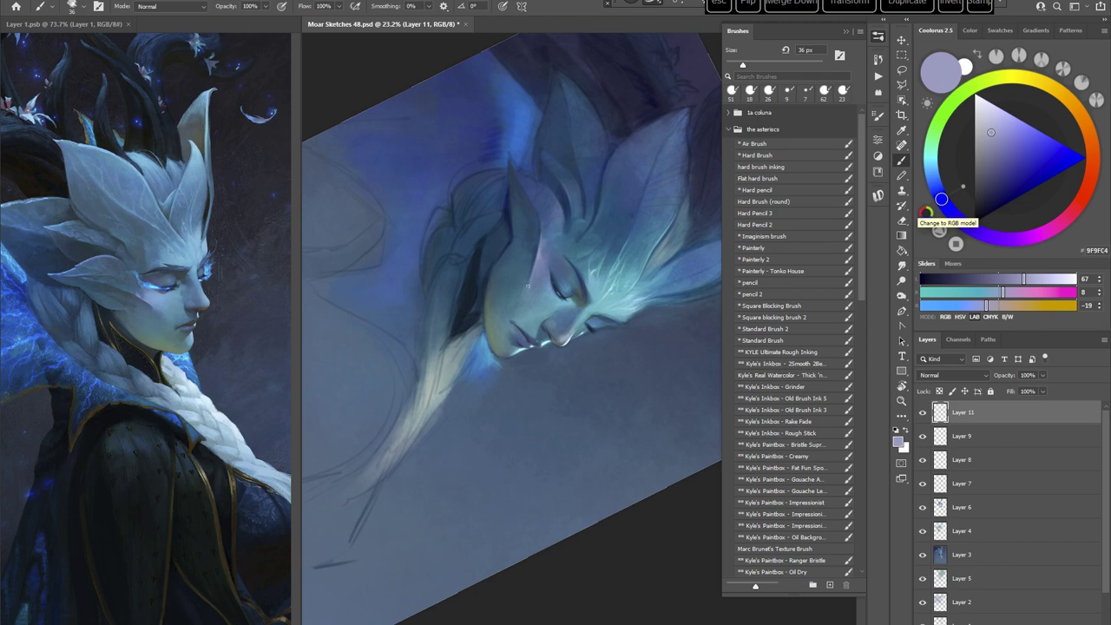
# Step: Set the graphite brush to 64 px and blend the cheek with violet-blue and darker blues sampled around the fin
pyautogui.keyDown('alt'); pyautogui.click(533, 249); pyautogui.keyUp('alt')
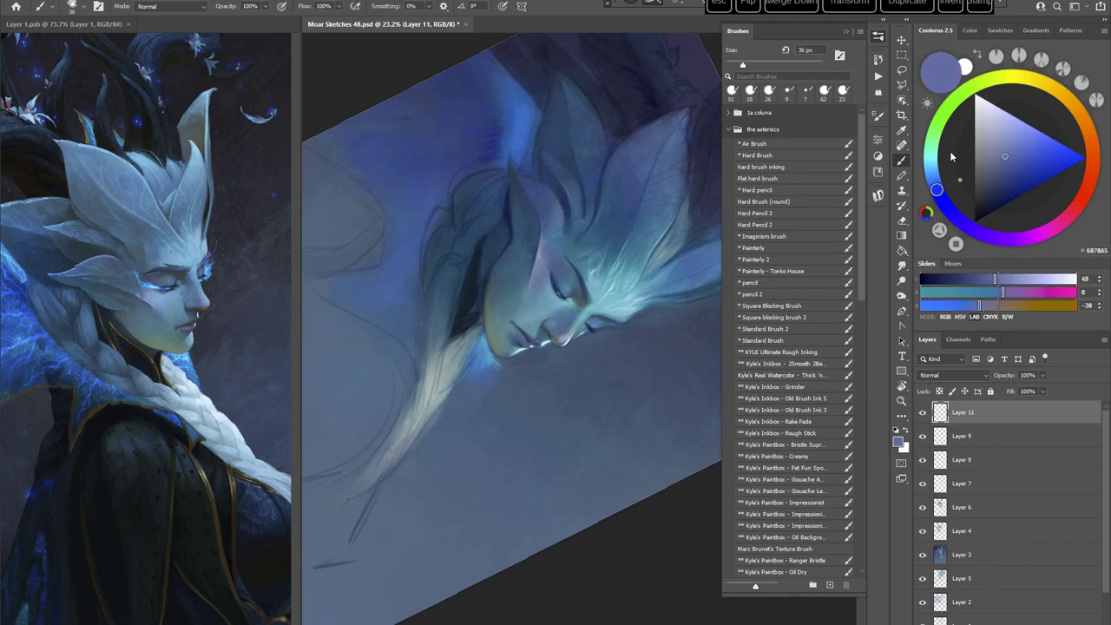
pyautogui.rightClick(579, 249)
pyautogui.moveTo(652, 278); pyautogui.dragTo(657, 279)
pyautogui.click(520, 294)
pyautogui.keyDown('alt'); pyautogui.click(529, 246); pyautogui.keyUp('alt')
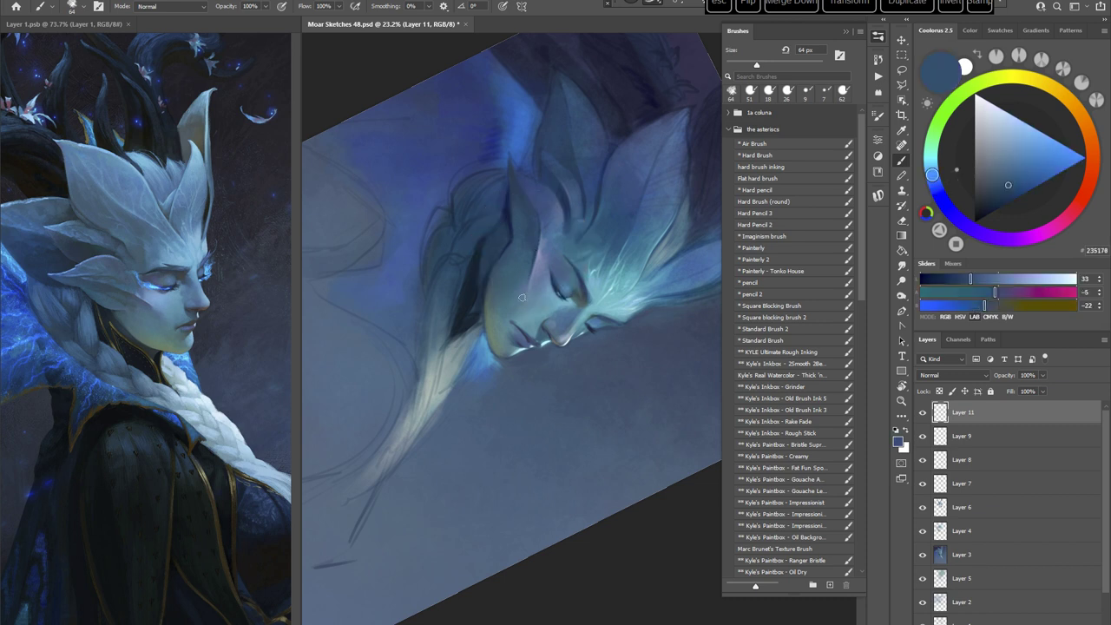
pyautogui.keyDown('alt'); pyautogui.click(515, 290); pyautogui.keyUp('alt')
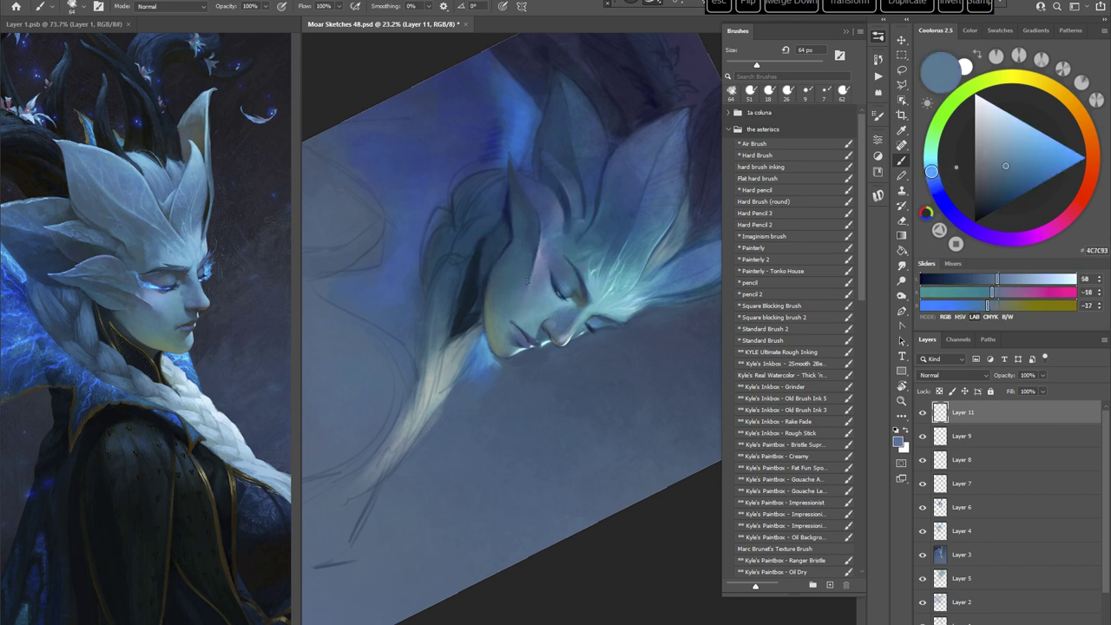
# Step: Set the graphite brush to 84 px and smooth the cheek with light blues sampled from the face
pyautogui.press('r')
pyautogui.moveTo(616, 300); pyautogui.dragTo(542, 350)
pyautogui.keyDown('alt'); pyautogui.click(603, 286); pyautogui.keyUp('alt')
pyautogui.press('r')
pyautogui.moveTo(642, 248)
pyautogui.mouseDown()
pyautogui.moveTo(575, 243)
pyautogui.moveTo(529, 260)
pyautogui.mouseUp()
pyautogui.press('b')
pyautogui.keyDown('alt'); pyautogui.click(502, 290); pyautogui.keyUp('alt')
pyautogui.rightClick(560, 246)
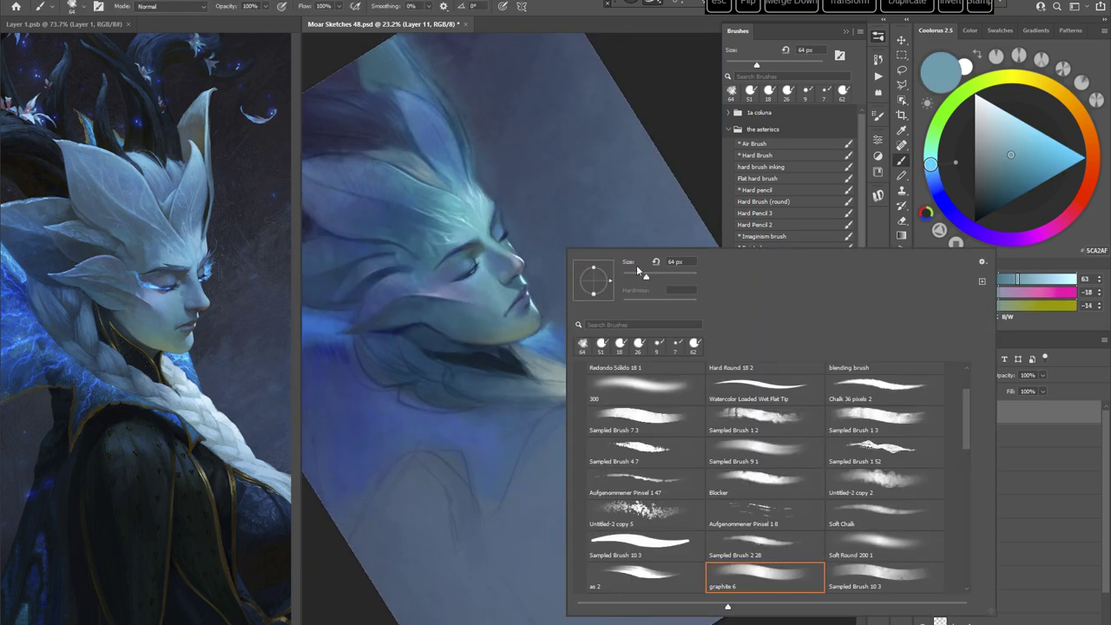
pyautogui.moveTo(645, 276); pyautogui.dragTo(654, 276)
pyautogui.keyDown('alt'); pyautogui.click(494, 299); pyautogui.keyUp('alt')
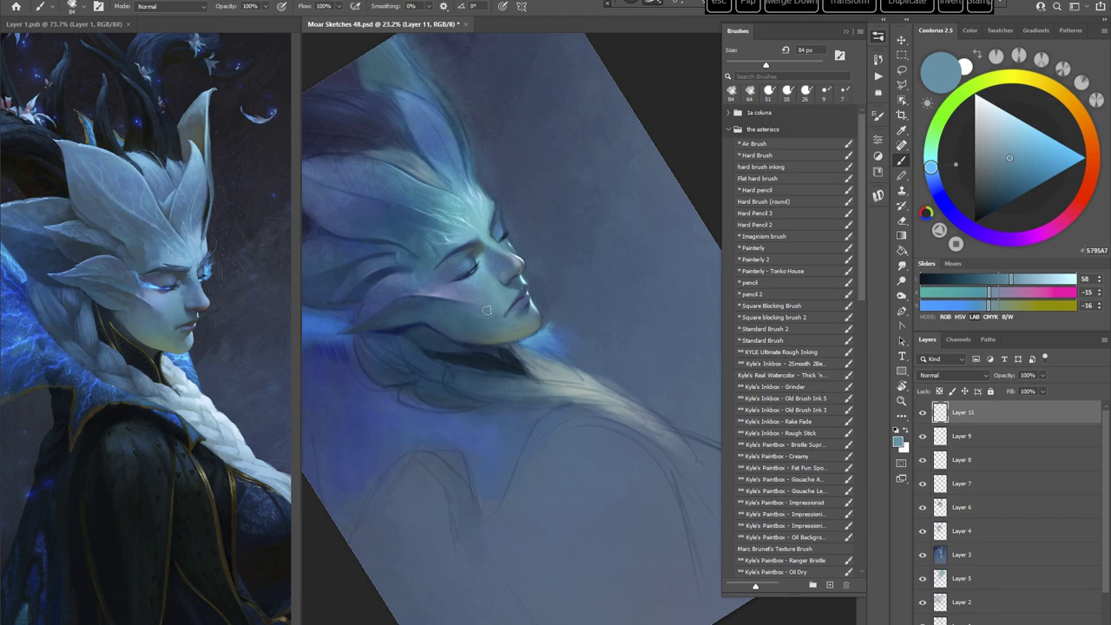
# Step: Sample the dark teal #2C6378 near the cheek fin and shade the side of the lower face with the 84 px brush
pyautogui.press('r')
pyautogui.moveTo(582, 199); pyautogui.dragTo(556, 210)
pyautogui.keyDown('alt'); pyautogui.click(560, 216); pyautogui.keyUp('alt')
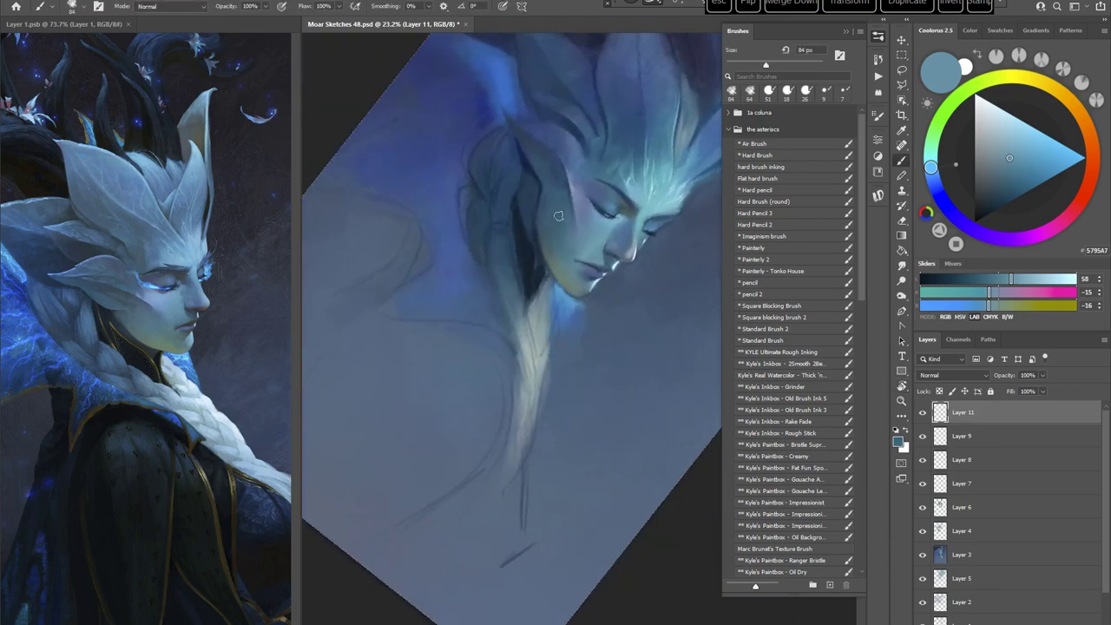
pyautogui.press('Escape')
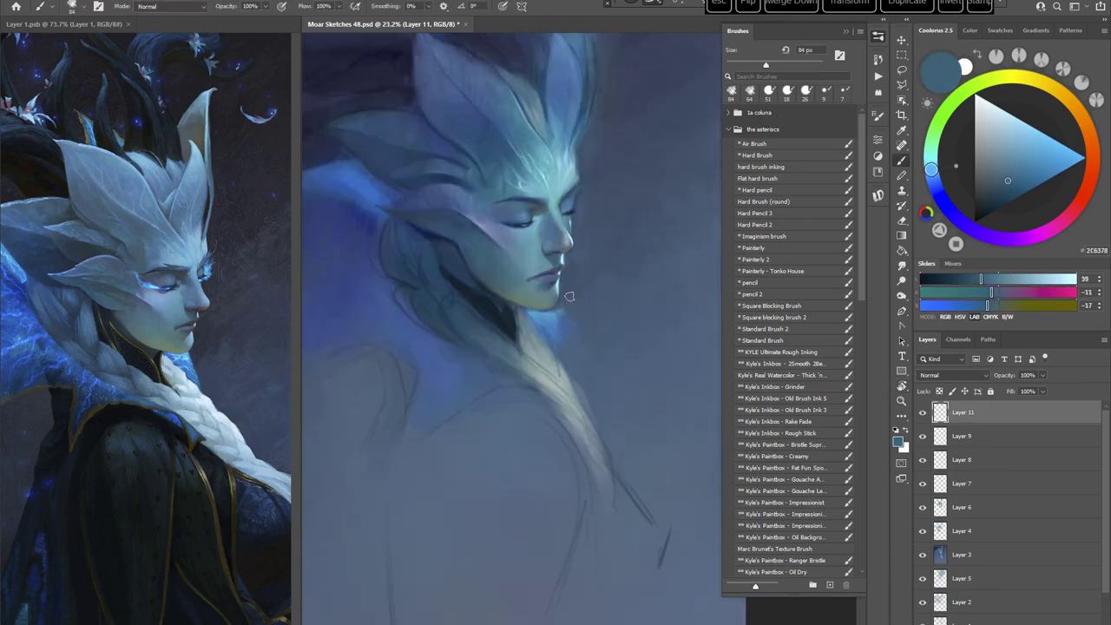
# Step: Blend the lower cheek and jawline with light blue and dark teal tones sampled around the chin
pyautogui.keyDown('alt'); pyautogui.click(528, 266); pyautogui.keyUp('alt')
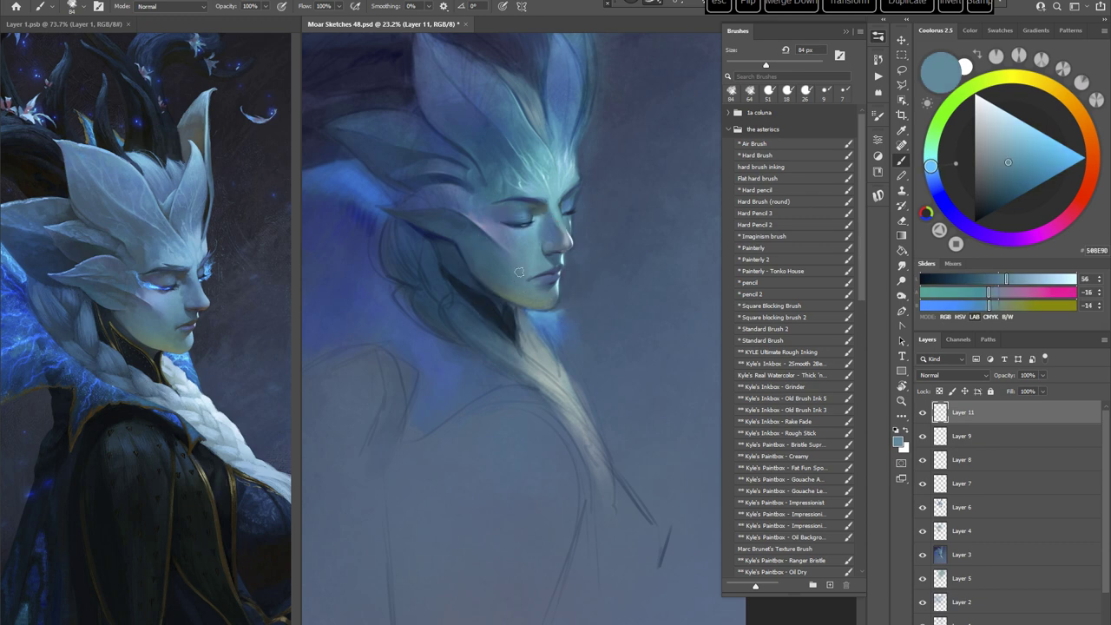
pyautogui.press('r')
pyautogui.moveTo(619, 246); pyautogui.dragTo(654, 401)
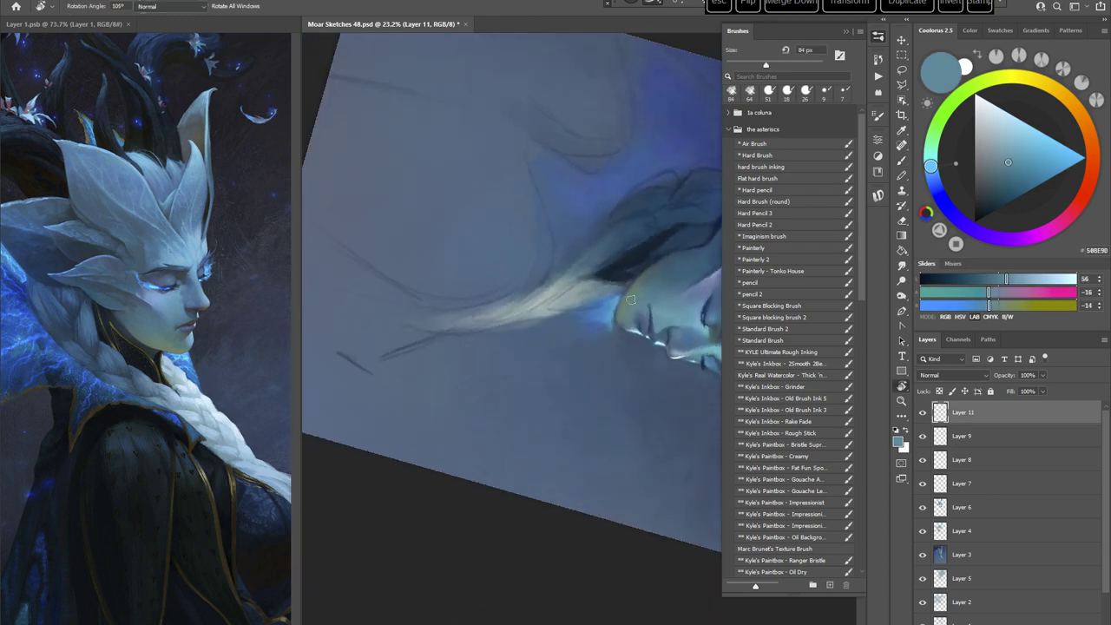
pyautogui.keyDown('alt'); pyautogui.click(638, 301); pyautogui.keyUp('alt')
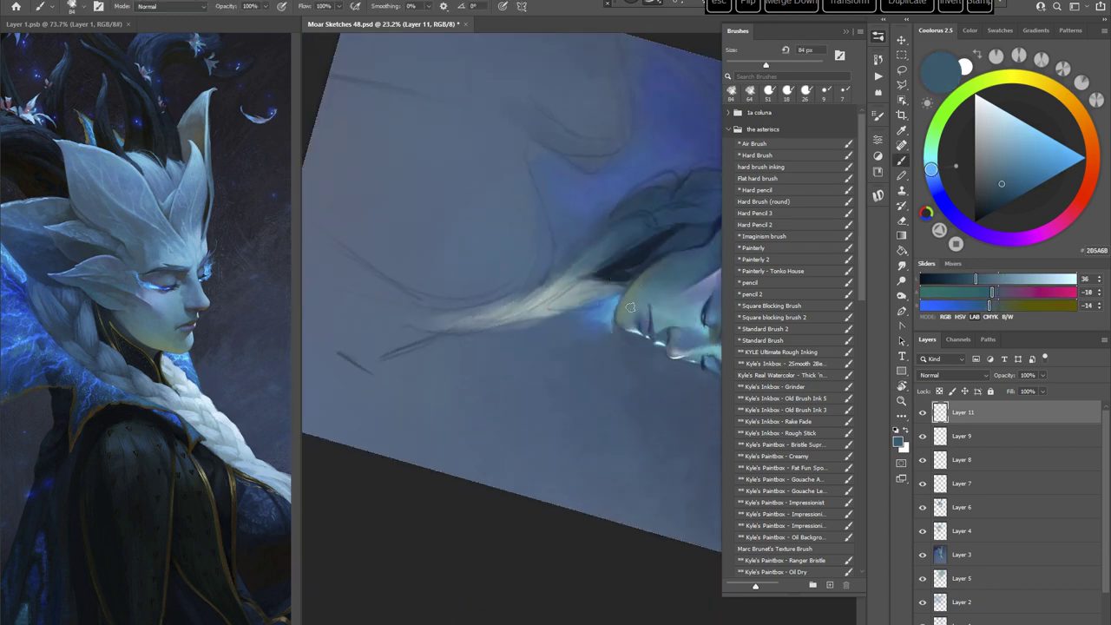
pyautogui.keyDown('alt'); pyautogui.click(655, 271); pyautogui.keyUp('alt')
pyautogui.press('Escape')
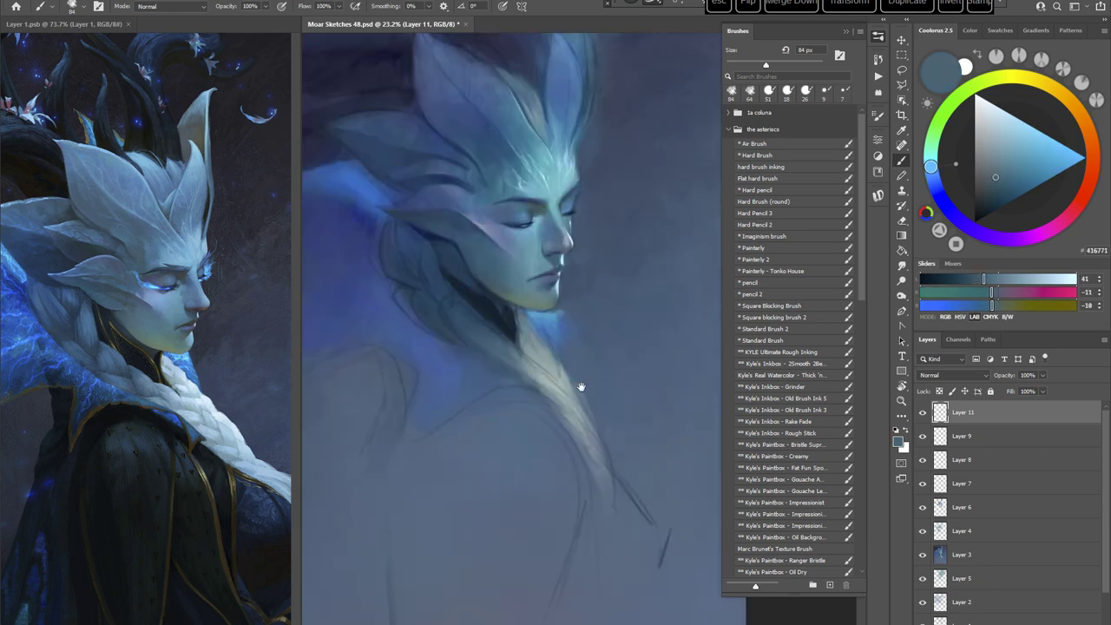
# Step: Switch to the Standard Brush at 36 px and blend the side of the nose with blues sampled from the face
pyautogui.keyDown('alt'); pyautogui.click(510, 257); pyautogui.keyUp('alt')
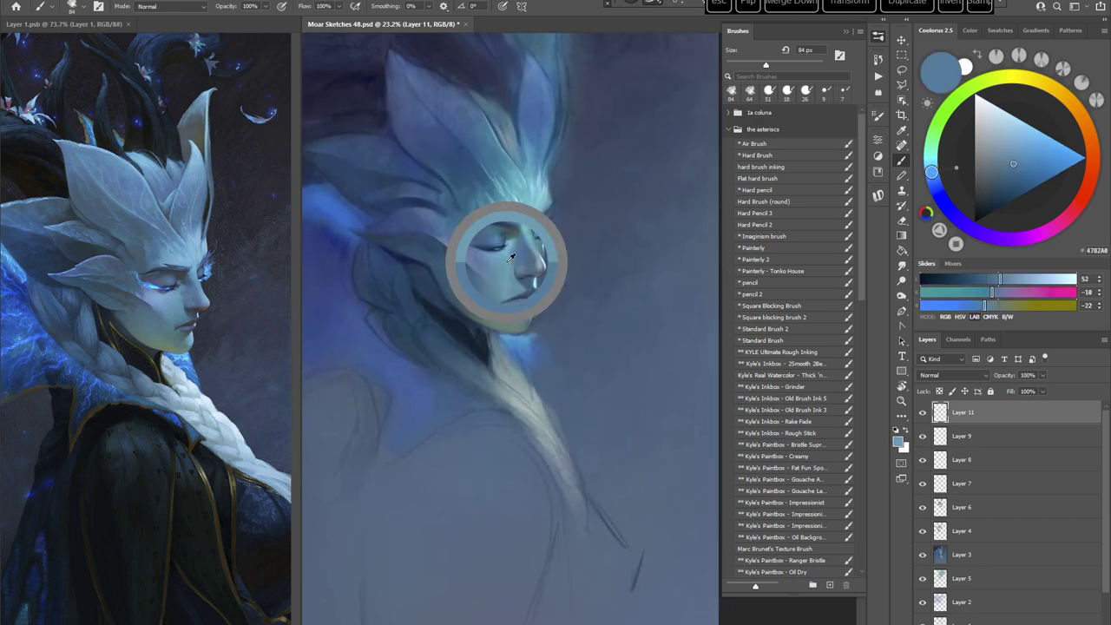
pyautogui.click(762, 339)
pyautogui.press('r')
pyautogui.moveTo(598, 309); pyautogui.dragTo(591, 371)
pyautogui.rightClick(595, 231)
pyautogui.click(675, 253)
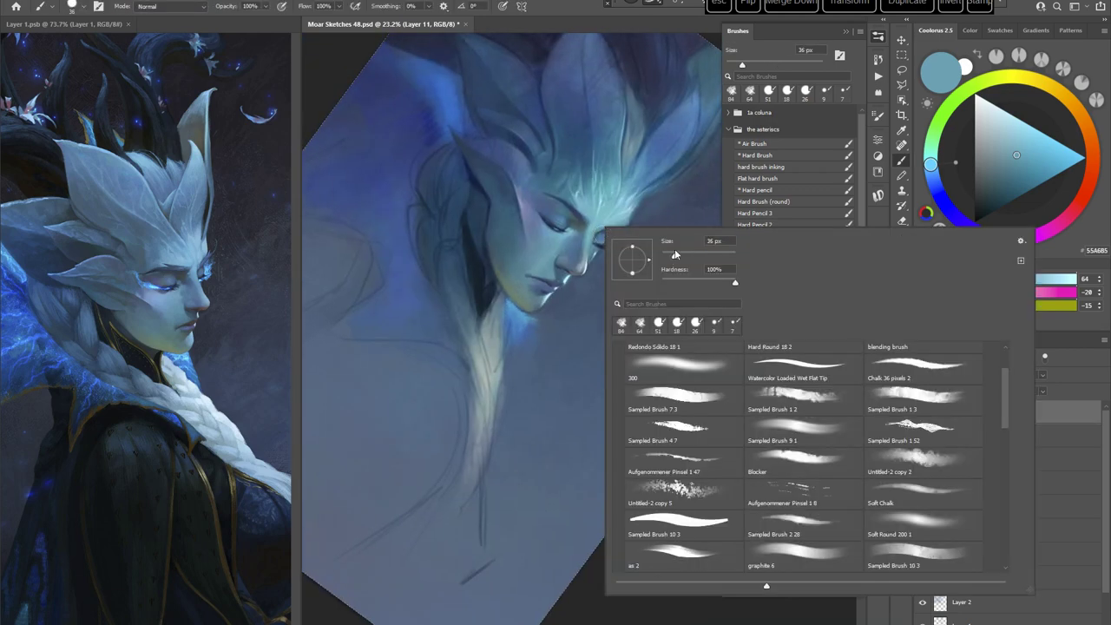
pyautogui.keyDown('alt'); pyautogui.click(585, 232); pyautogui.keyUp('alt')
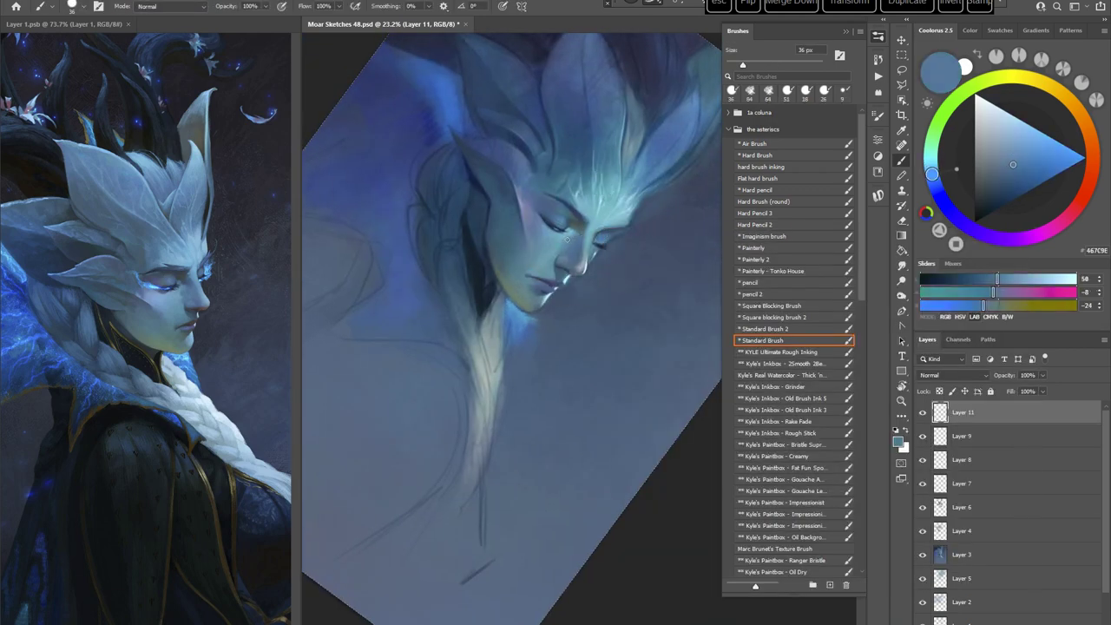
pyautogui.keyDown('alt'); pyautogui.click(566, 236); pyautogui.keyUp('alt')
# Step: Set the Standard Brush to 50 px and smooth the nose and inner cheek with light blues sampled around them
pyautogui.rightClick(614, 234)
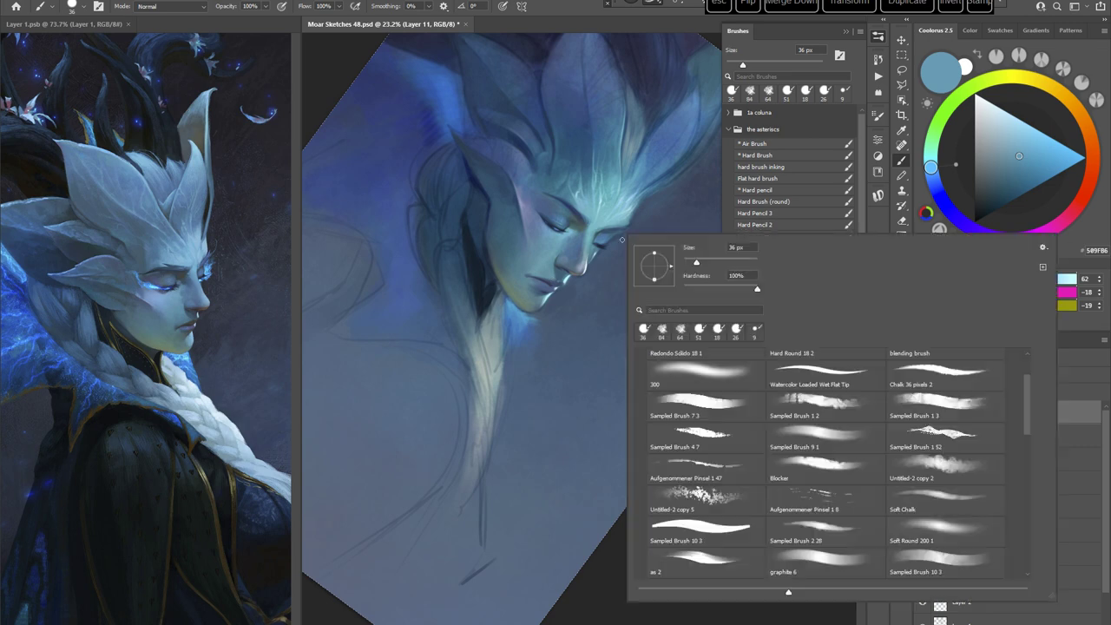
pyautogui.click(702, 263)
pyautogui.keyDown('alt'); pyautogui.click(567, 247); pyautogui.keyUp('alt')
pyautogui.keyDown('alt'); pyautogui.click(560, 245); pyautogui.keyUp('alt')
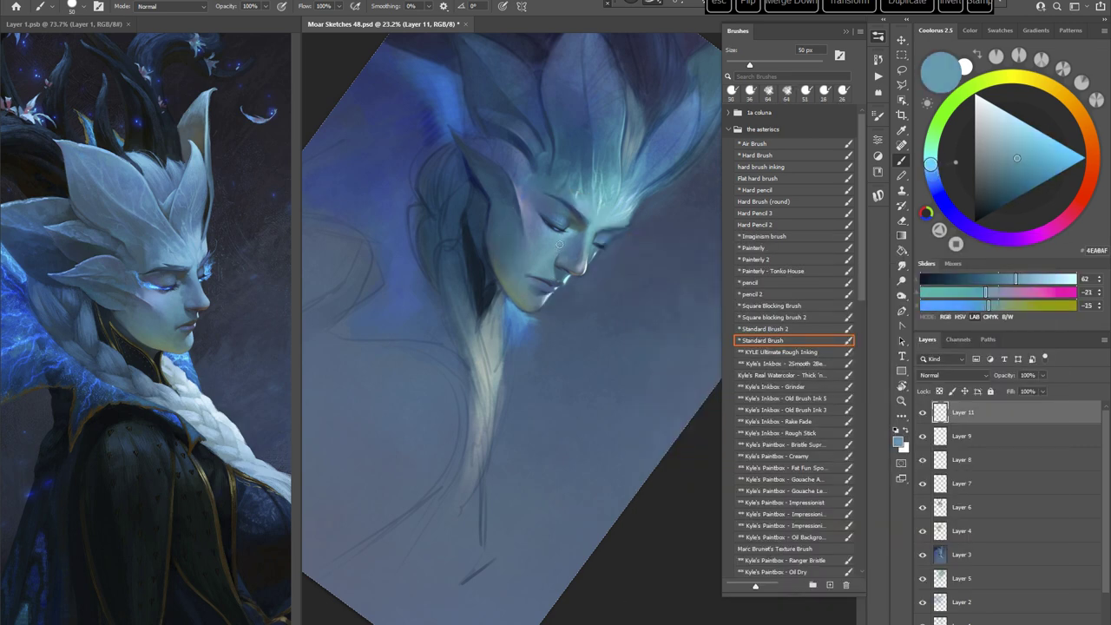
pyautogui.press('Escape')
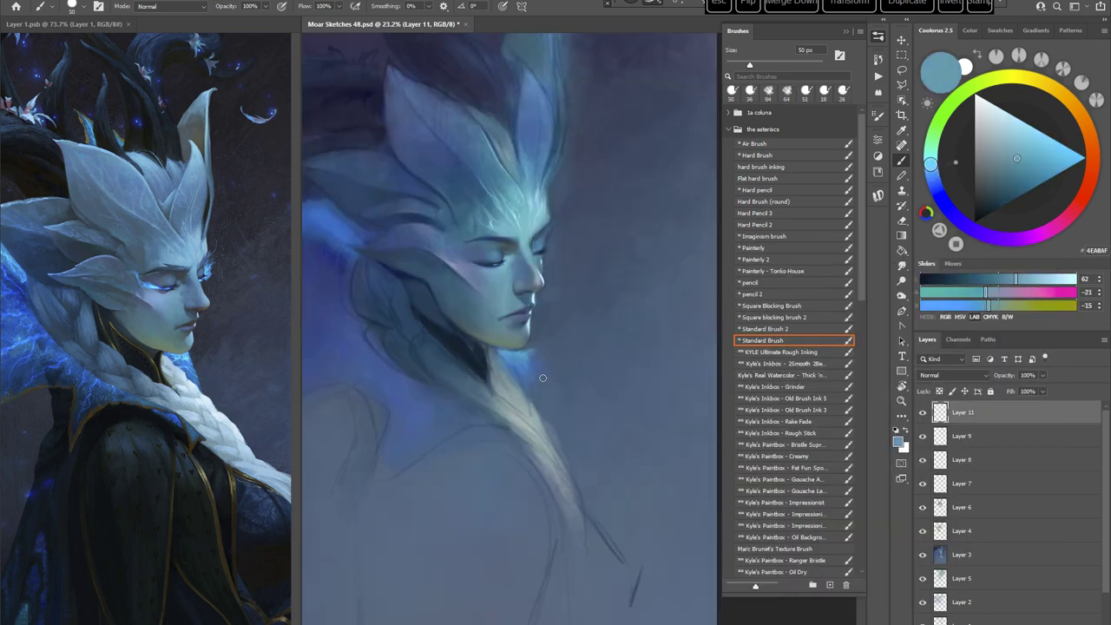
pyautogui.keyDown('alt'); pyautogui.click(534, 267); pyautogui.keyUp('alt')
pyautogui.keyDown('alt'); pyautogui.click(529, 257); pyautogui.keyUp('alt')
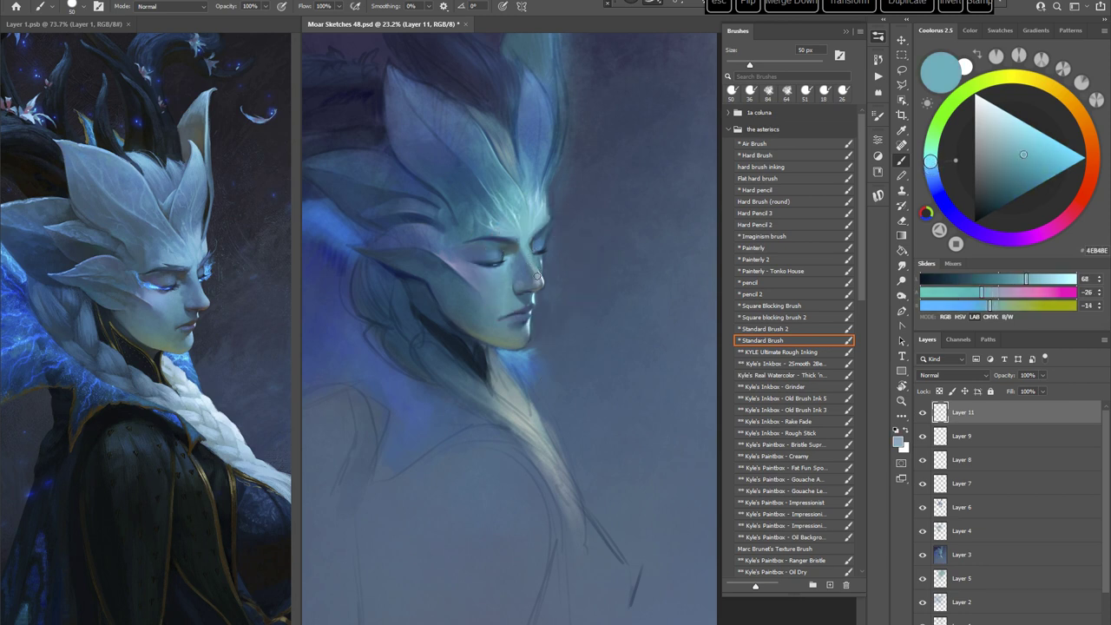
pyautogui.keyDown('alt'); pyautogui.click(537, 278); pyautogui.keyUp('alt')
pyautogui.keyDown('alt'); pyautogui.click(526, 260); pyautogui.keyUp('alt')
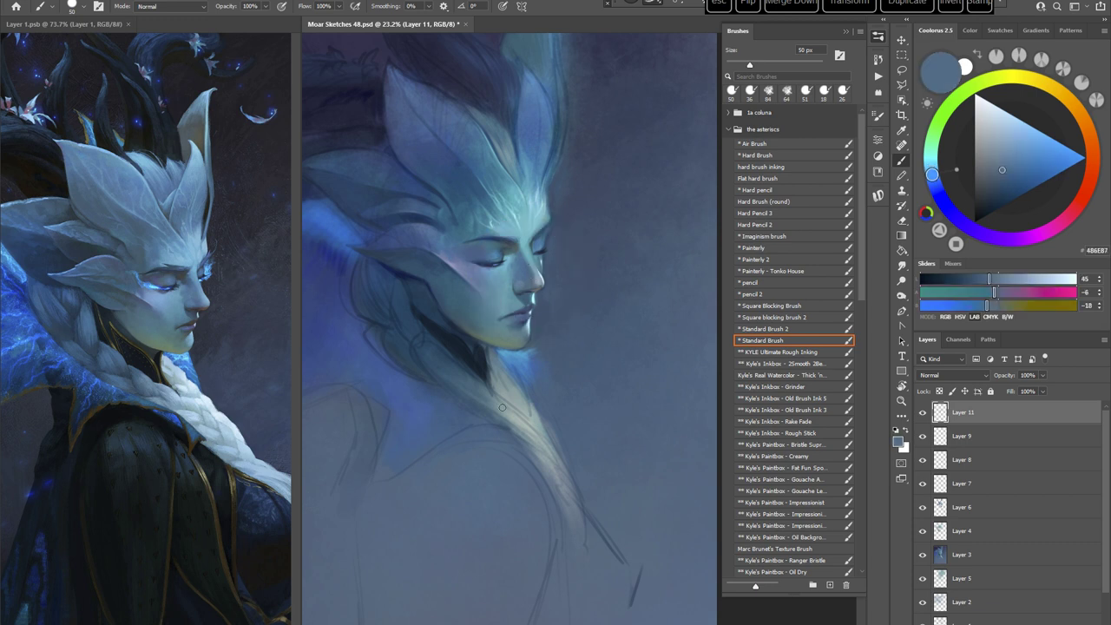
# Step: Sample a pale grey from the top of the white braid and touch up the braid with the brush at 17 px
pyautogui.moveTo(576, 349); pyautogui.dragTo(585, 343)
pyautogui.keyDown('alt'); pyautogui.click(512, 360); pyautogui.keyUp('alt')
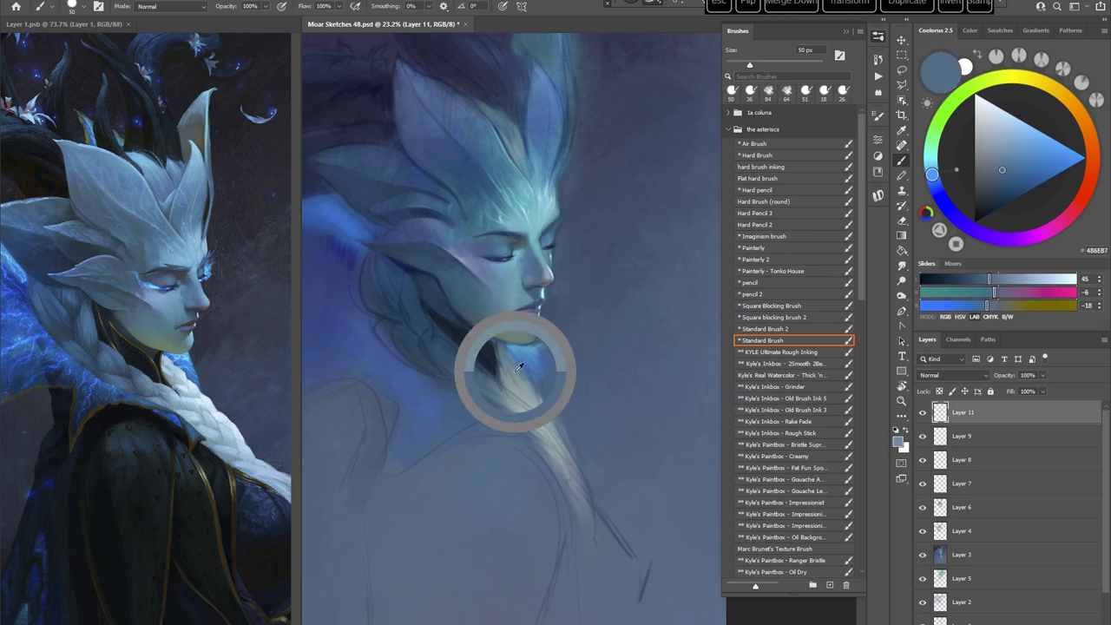
pyautogui.press('r')
pyautogui.moveTo(584, 321); pyautogui.dragTo(625, 321)
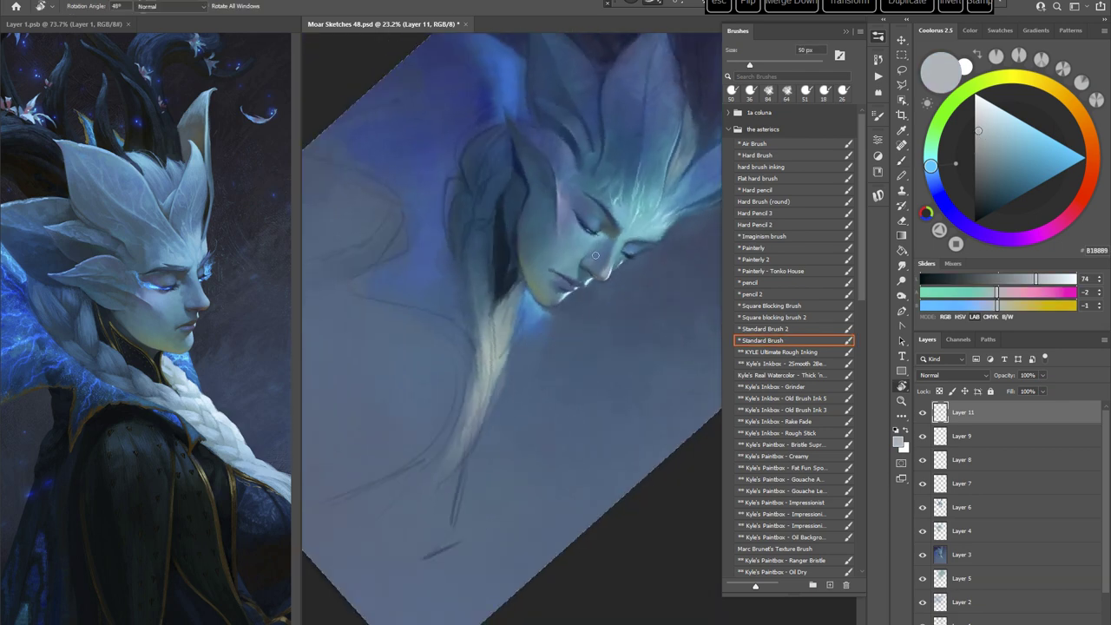
pyautogui.rightClick(602, 252)
pyautogui.click(664, 281)
pyautogui.click(507, 298)
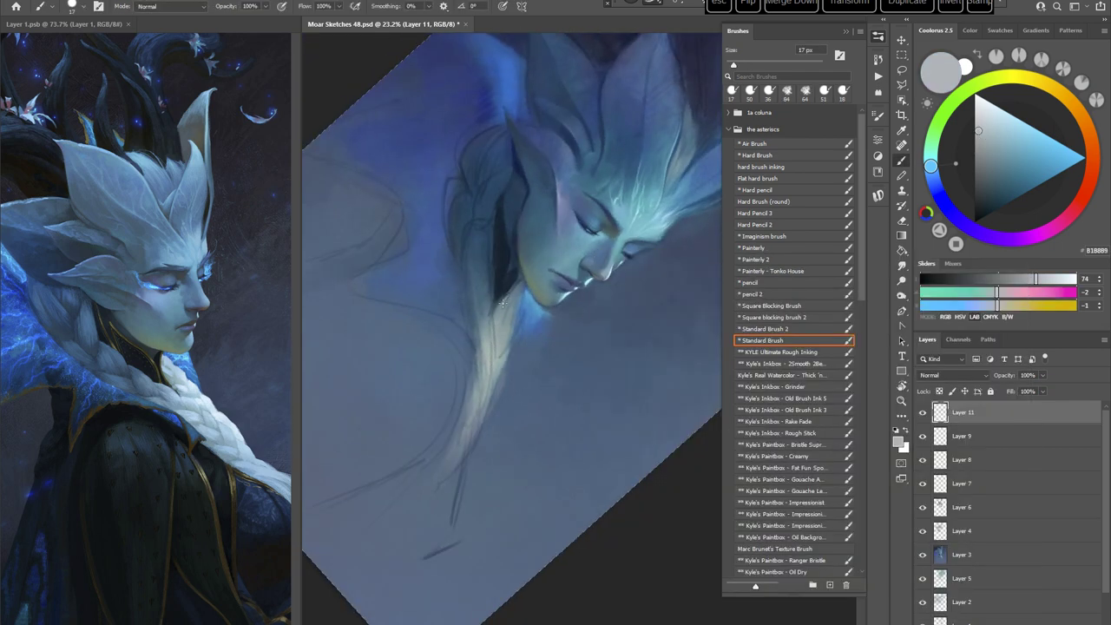
# Step: Switch to the Painterly brush at 28 px and lighten the paint colour to #B7C4C7 for the white braid's strands
pyautogui.click(761, 247)
pyautogui.rightClick(593, 244)
pyautogui.click(662, 276)
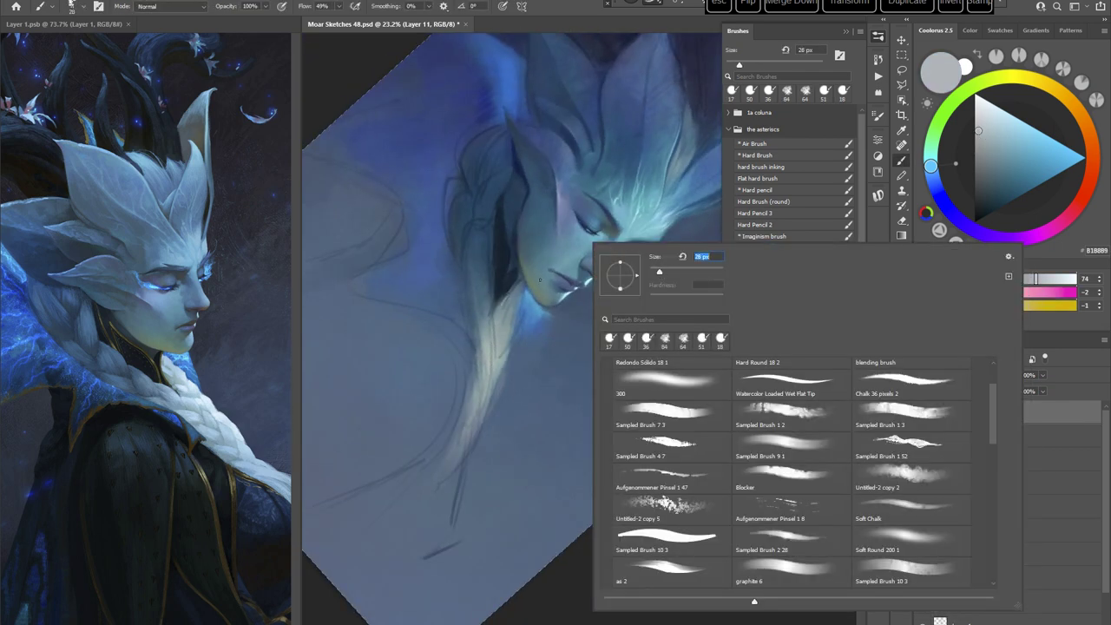
pyautogui.press('Return')
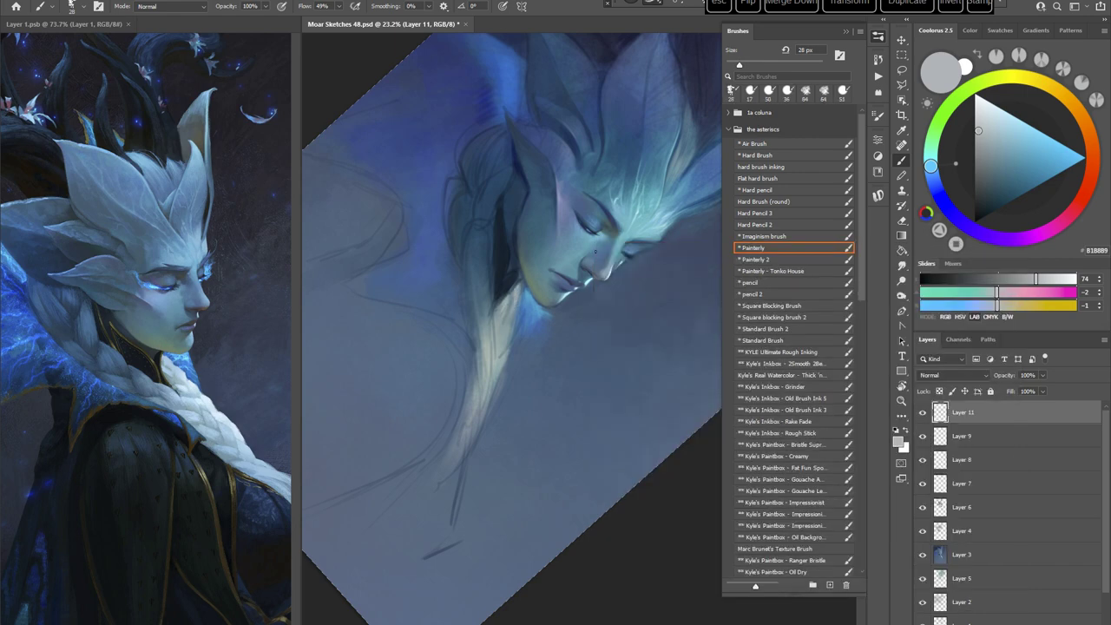
pyautogui.press('r')
pyautogui.moveTo(595, 252); pyautogui.dragTo(649, 386)
pyautogui.moveTo(649, 347); pyautogui.dragTo(605, 394)
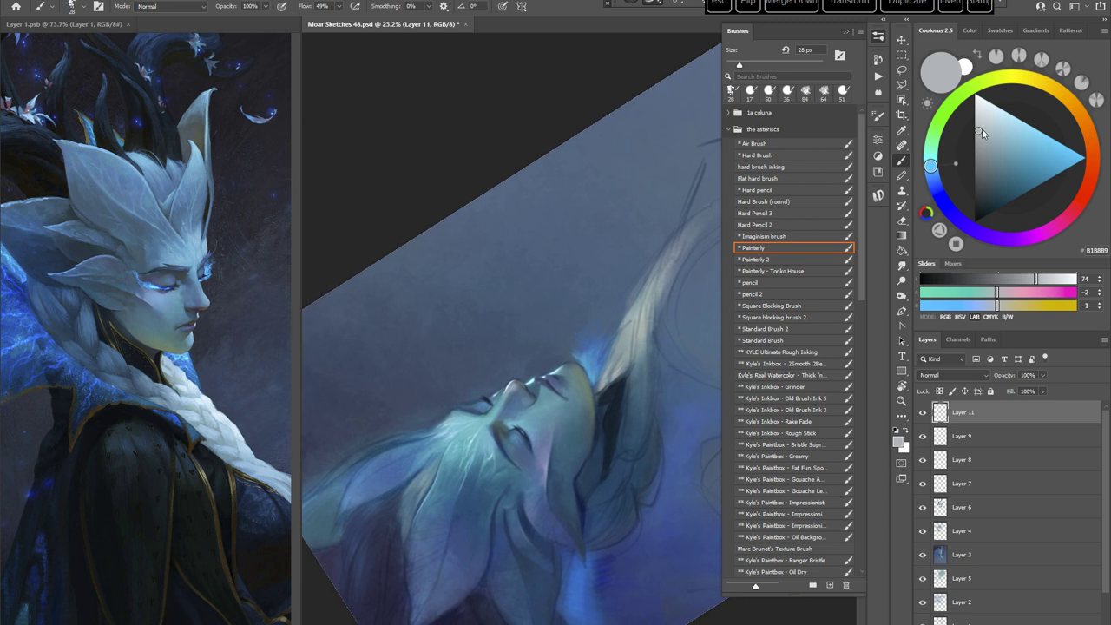
pyautogui.click(981, 126)
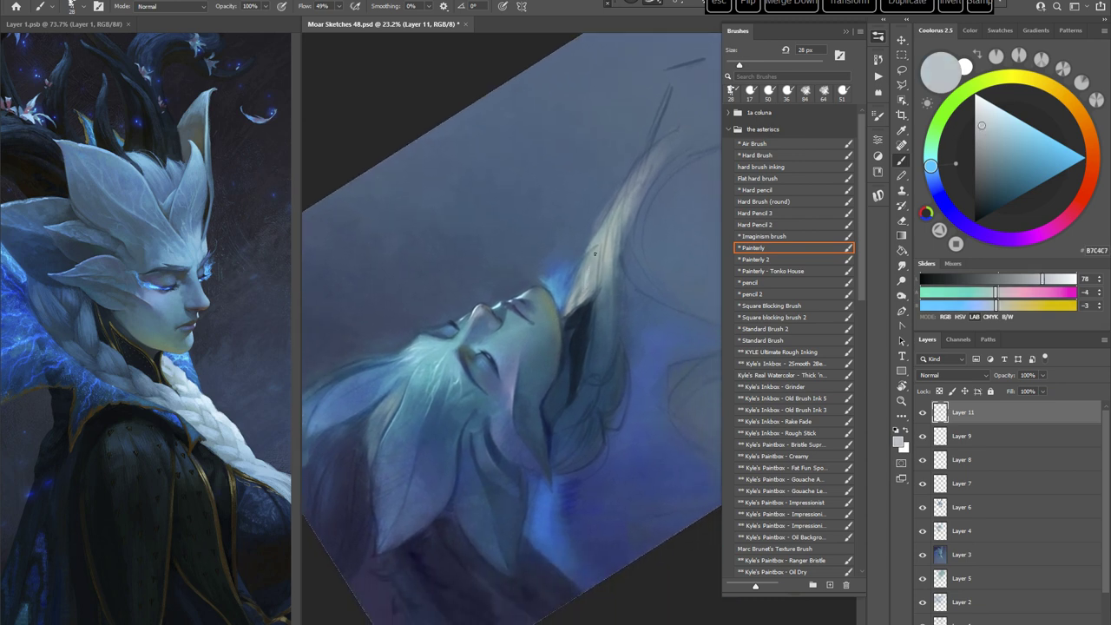
# Step: Set the Painterly brush to 36 px and paint pale interwoven strands down the white braid
pyautogui.rightClick(594, 253)
pyautogui.moveTo(689, 264); pyautogui.dragTo(692, 265)
pyautogui.click(582, 281)
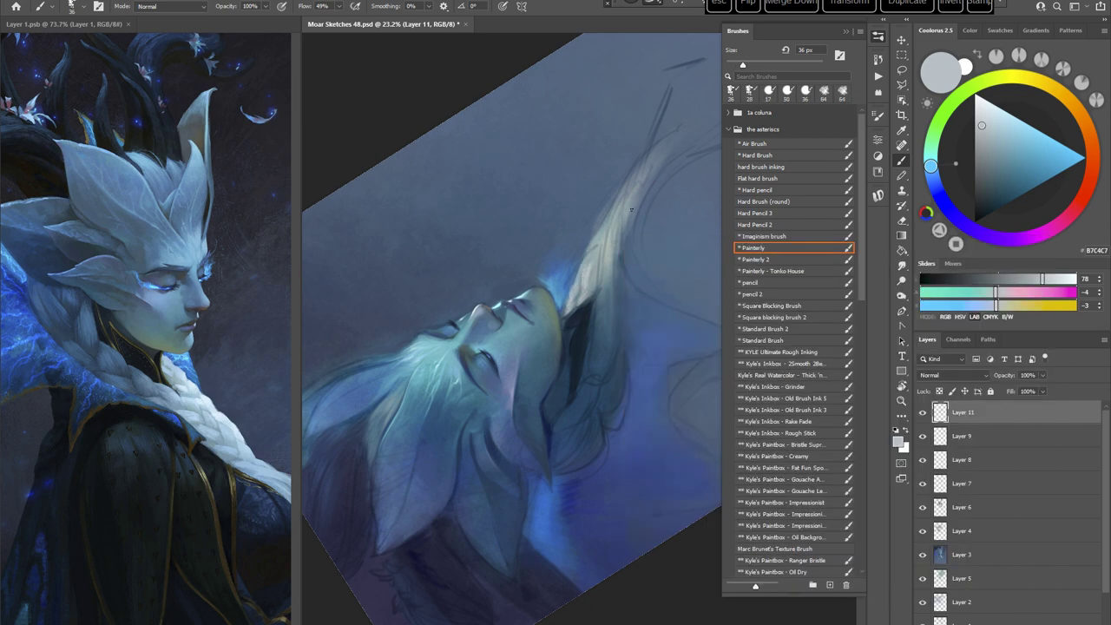
pyautogui.press('Escape')
pyautogui.moveTo(642, 463); pyautogui.dragTo(558, 391)
pyautogui.press('r')
pyautogui.moveTo(598, 295); pyautogui.dragTo(613, 315)
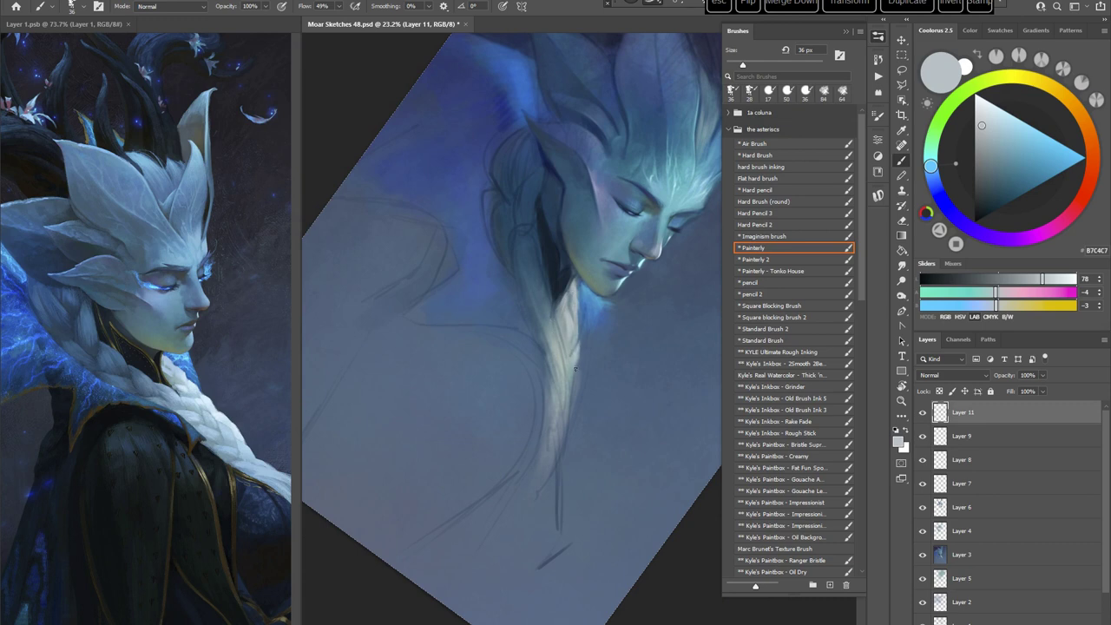
pyautogui.moveTo(575, 369); pyautogui.dragTo(544, 480)
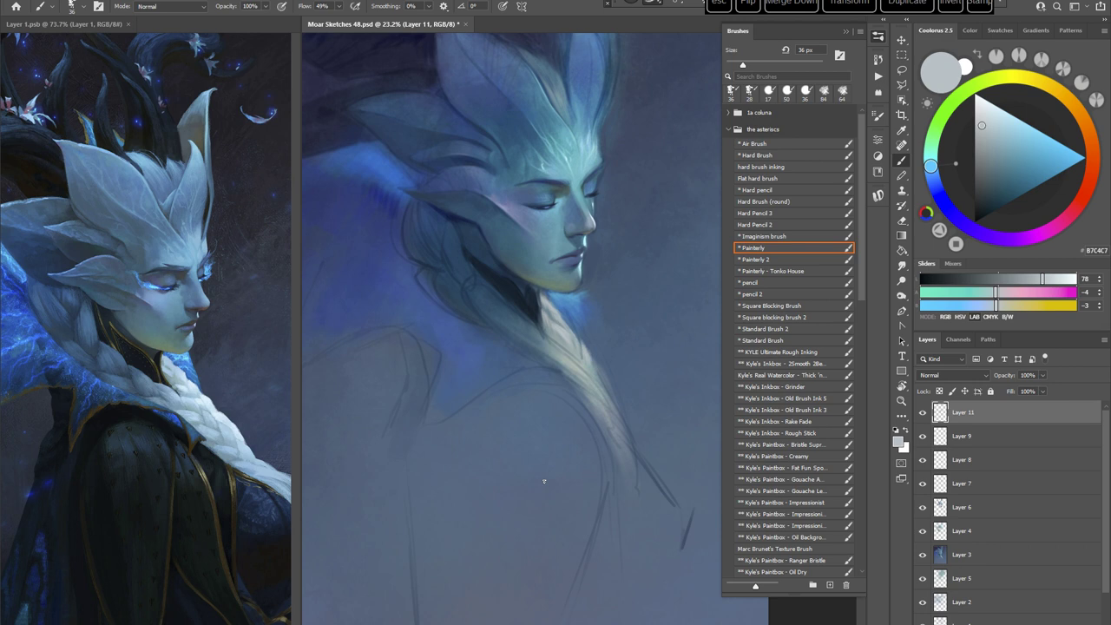
# Step: Set the colour to light cyan #9BCFD3 and the Painterly brush to 59 px, and brighten the white braid
pyautogui.keyDown('alt'); pyautogui.click(552, 331); pyautogui.keyUp('alt')
pyautogui.click(998, 131)
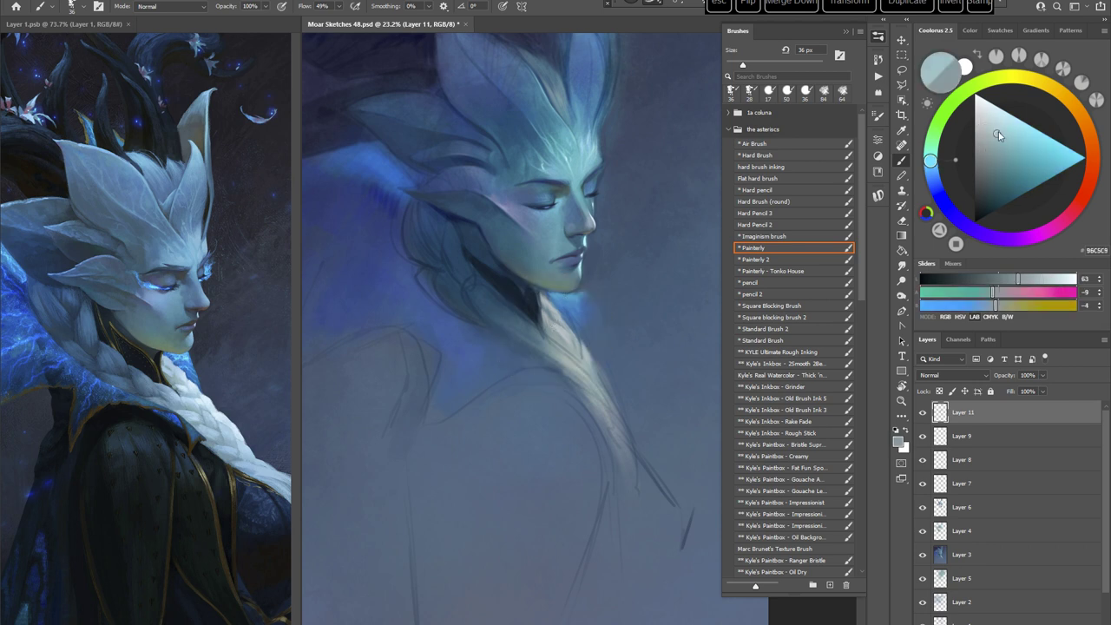
pyautogui.press('r')
pyautogui.moveTo(651, 275); pyautogui.dragTo(674, 323)
pyautogui.moveTo(624, 300); pyautogui.dragTo(589, 309)
pyautogui.rightClick(615, 236)
pyautogui.moveTo(683, 261); pyautogui.dragTo(691, 258)
pyautogui.click(520, 315)
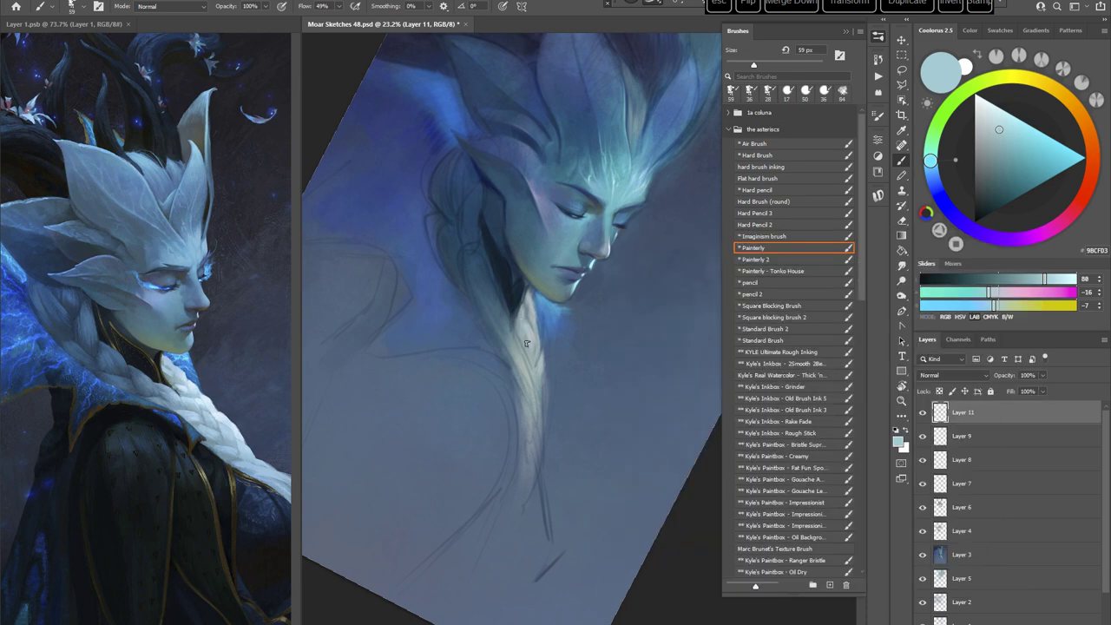
# Step: Refine the upper segments of the white braid with pale #B9D6DA and grey-blue tones sampled around it
pyautogui.press('r')
pyautogui.moveTo(623, 334)
pyautogui.mouseDown()
pyautogui.moveTo(630, 367)
pyautogui.moveTo(599, 392)
pyautogui.mouseUp()
pyautogui.press('Escape')
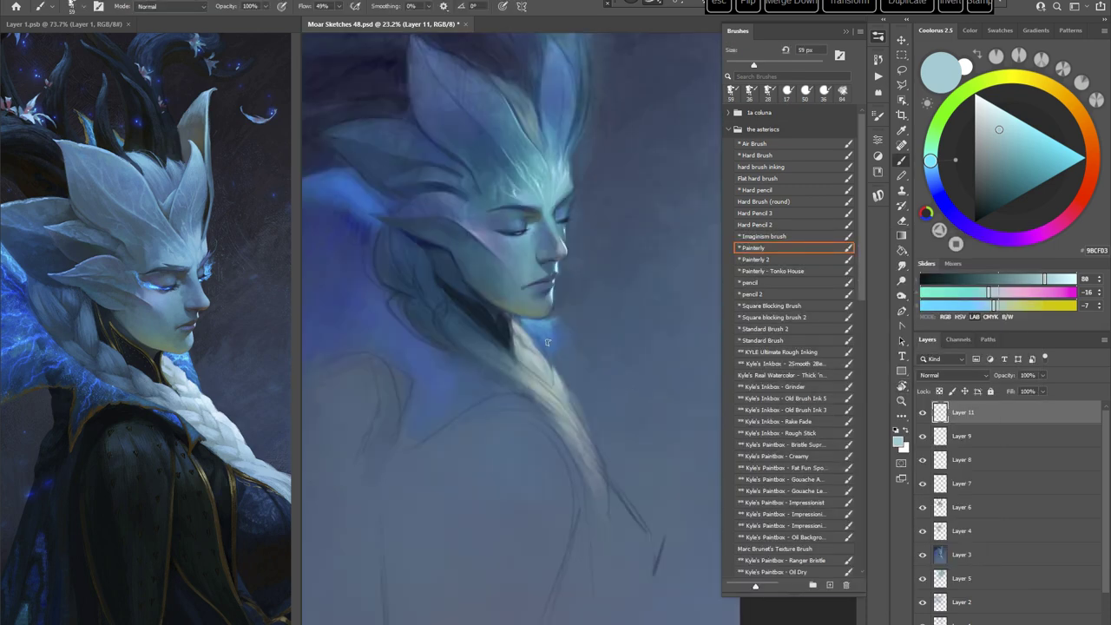
pyautogui.keyDown('alt'); pyautogui.click(558, 295); pyautogui.keyUp('alt')
pyautogui.keyDown('alt'); pyautogui.click(558, 295); pyautogui.keyUp('alt')
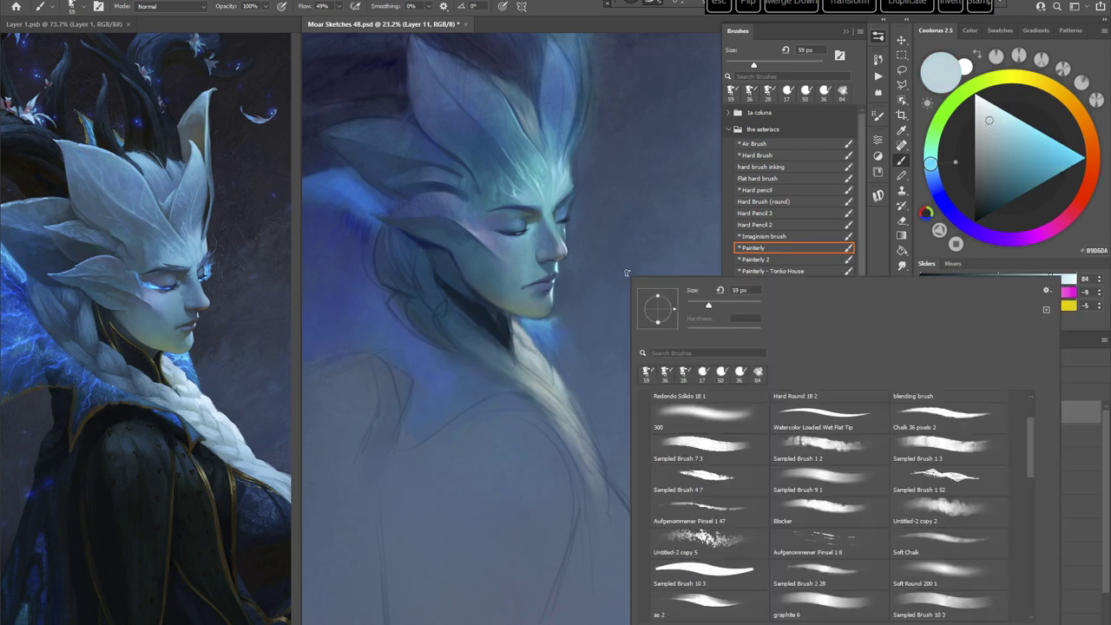
pyautogui.rightClick(626, 273)
pyautogui.click(536, 352)
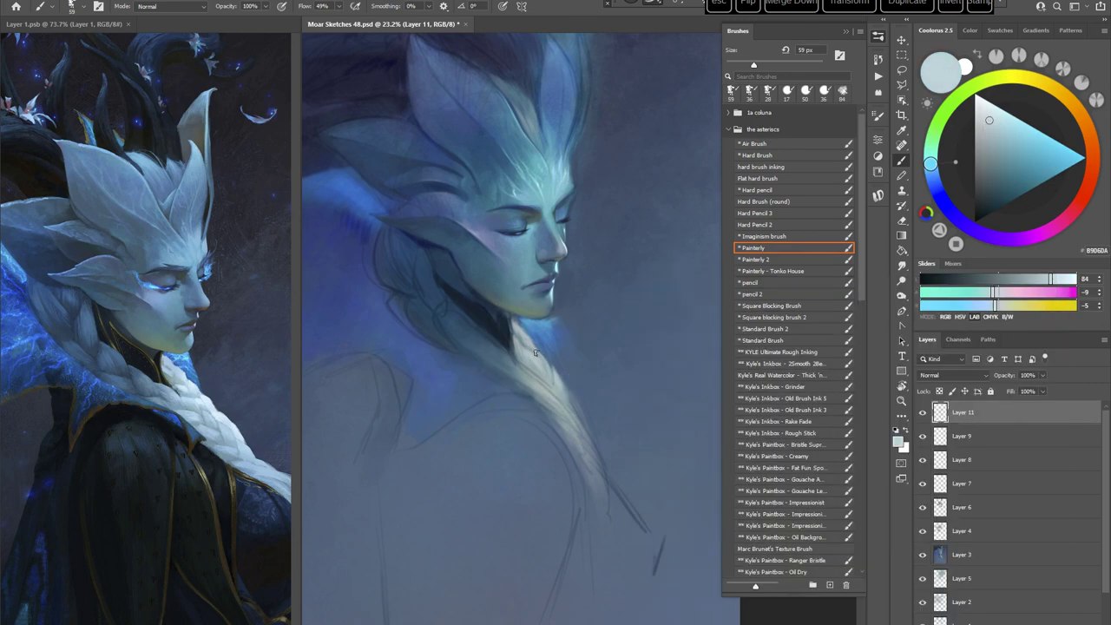
pyautogui.keyDown('alt'); pyautogui.click(539, 366); pyautogui.keyUp('alt')
pyautogui.keyDown('alt'); pyautogui.click(535, 335); pyautogui.keyUp('alt')
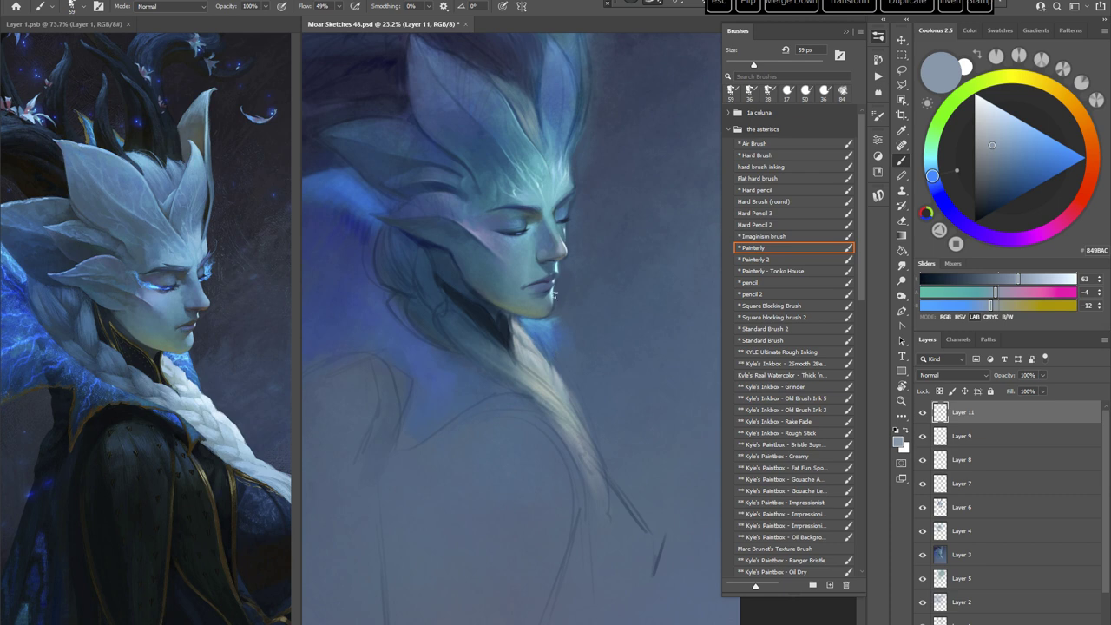
# Step: Sample a dark blue beside the cheek fin, make it slightly more saturated, and shade the dark braid behind the fin
pyautogui.keyDown('alt'); pyautogui.click(415, 283); pyautogui.keyUp('alt')
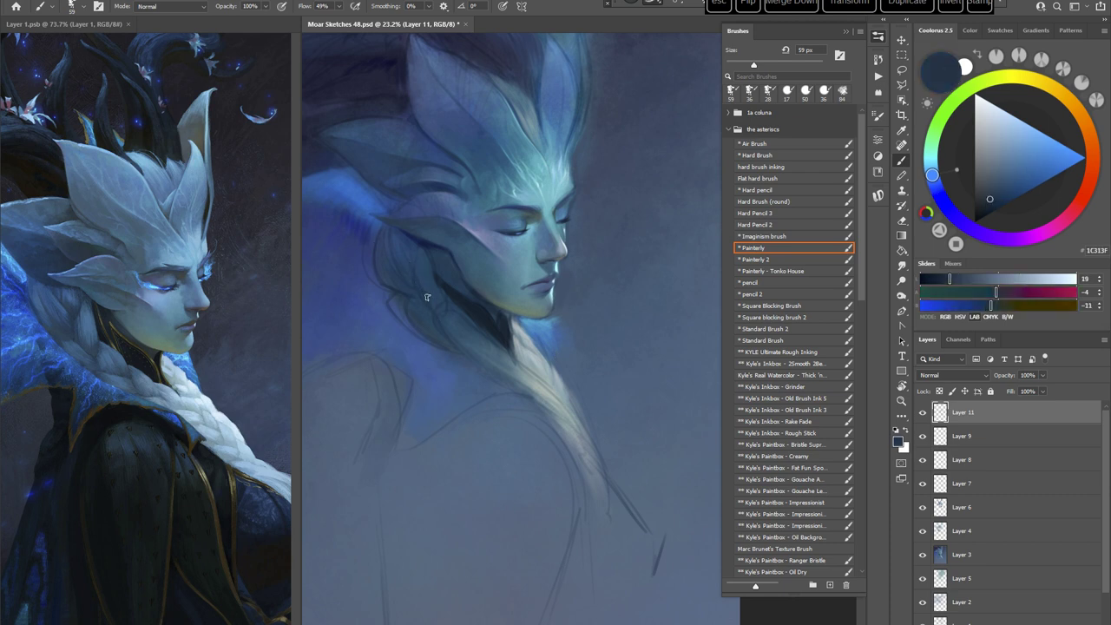
pyautogui.click(1002, 197)
pyautogui.press('r')
pyautogui.moveTo(522, 138); pyautogui.dragTo(612, 388)
pyautogui.press('b')
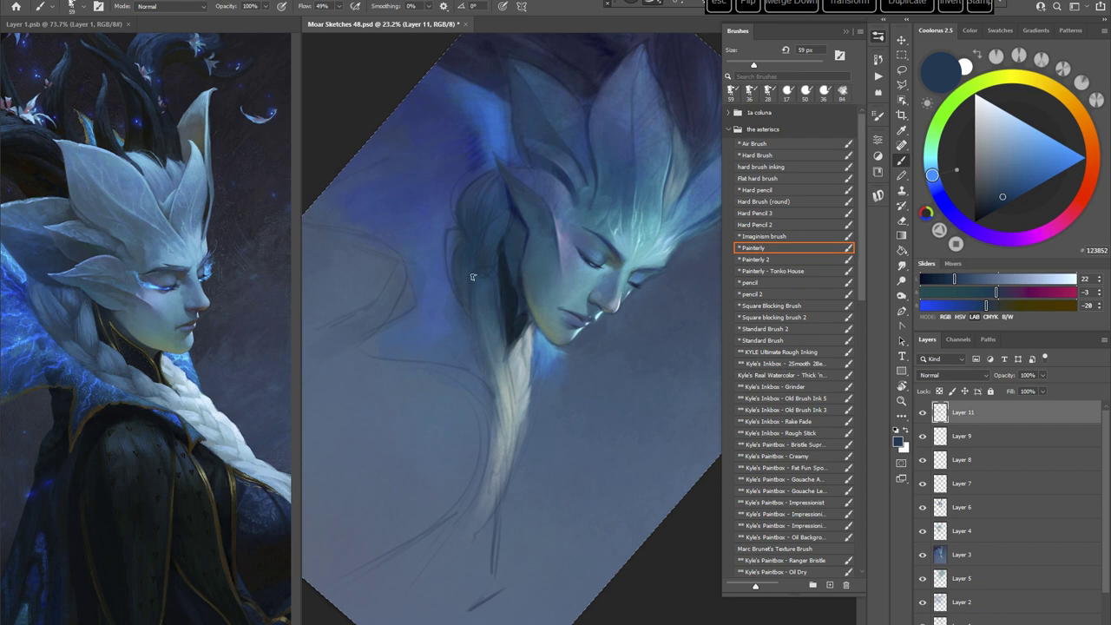
# Step: Set the colour to mid blue #3D6A84 and the Painterly brush to 31 px, and paint lighter strands on the dark braid
pyautogui.keyDown('alt'); pyautogui.click(485, 223); pyautogui.keyUp('alt')
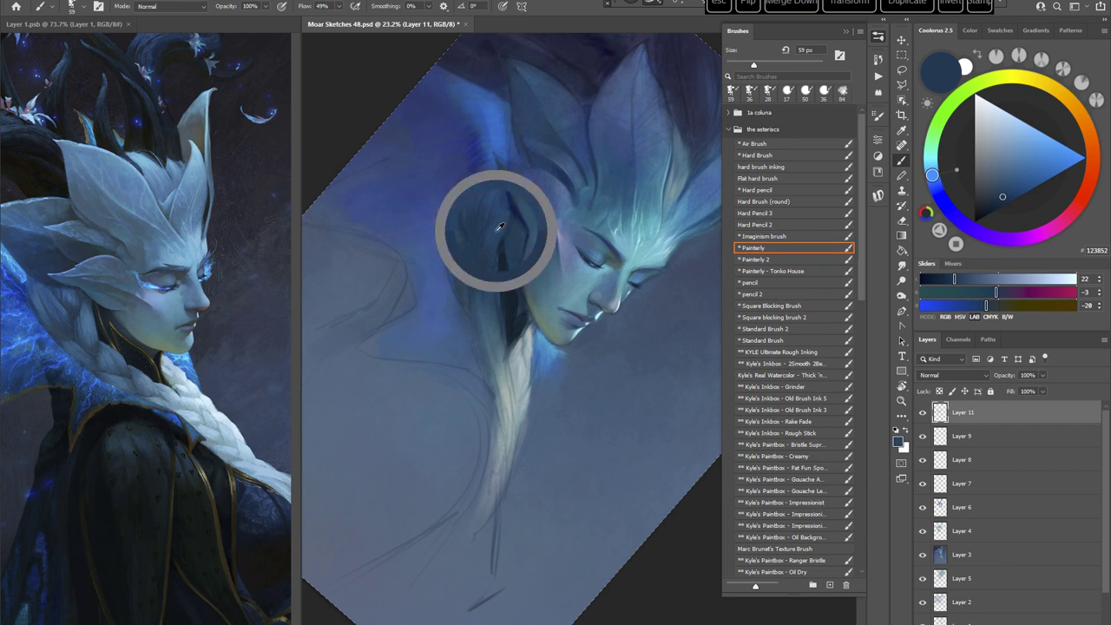
pyautogui.moveTo(981, 175); pyautogui.dragTo(1004, 174)
pyautogui.rightClick(552, 216)
pyautogui.click(625, 244)
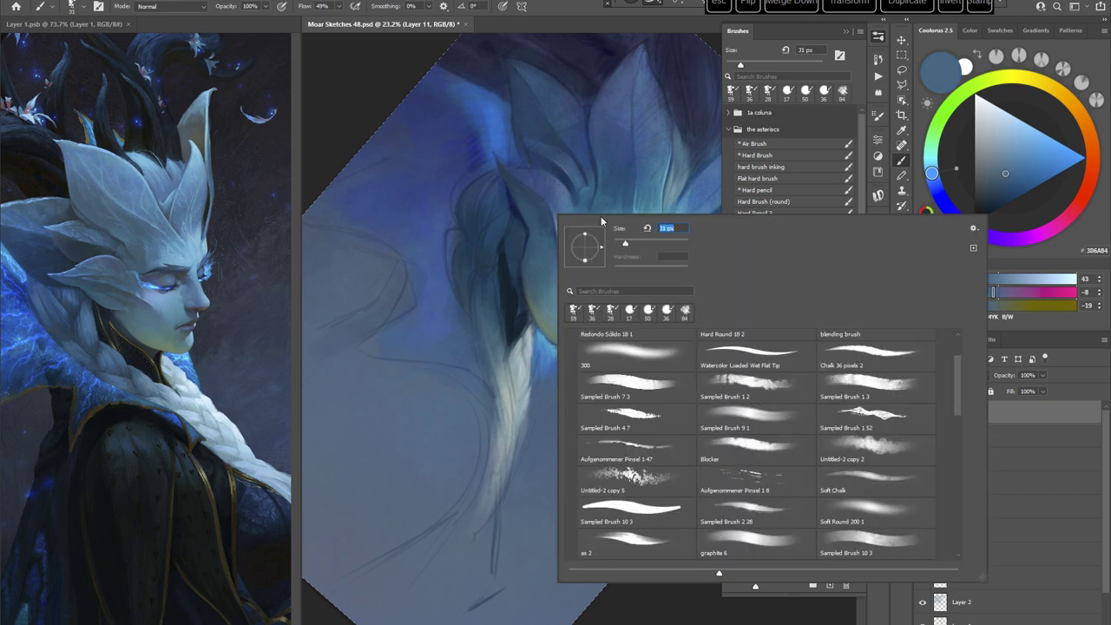
pyautogui.moveTo(493, 227)
pyautogui.mouseDown()
pyautogui.moveTo(499, 219)
pyautogui.moveTo(502, 236)
pyautogui.mouseUp()
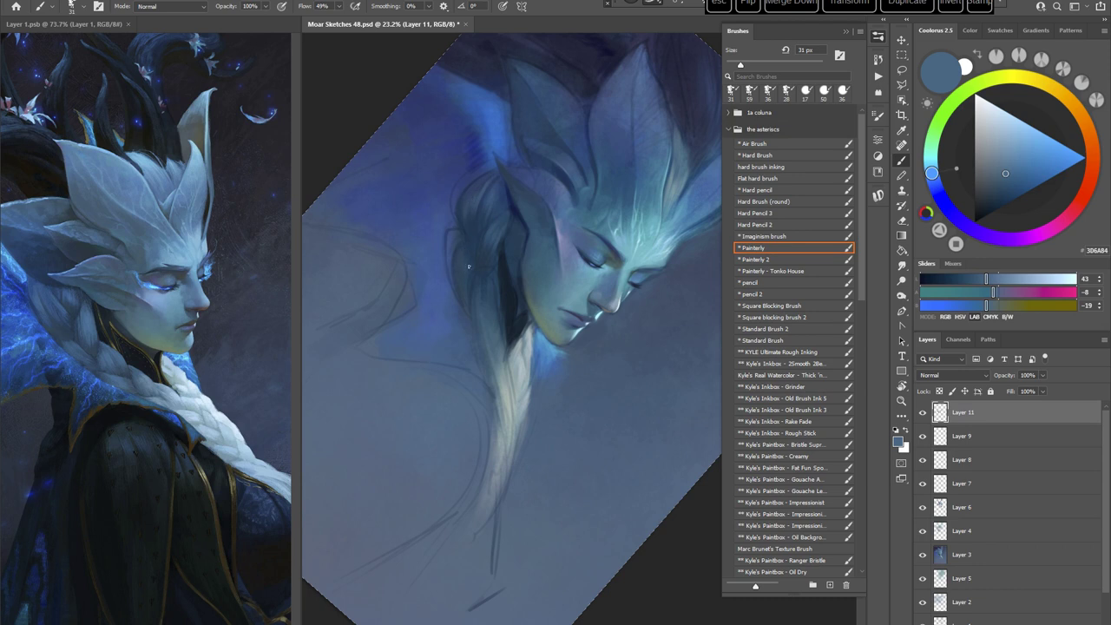
pyautogui.press('r')
pyautogui.moveTo(589, 384)
pyautogui.mouseDown()
pyautogui.moveTo(530, 347)
pyautogui.moveTo(620, 375)
pyautogui.moveTo(618, 348)
pyautogui.moveTo(605, 369)
pyautogui.mouseUp()
pyautogui.press('r')
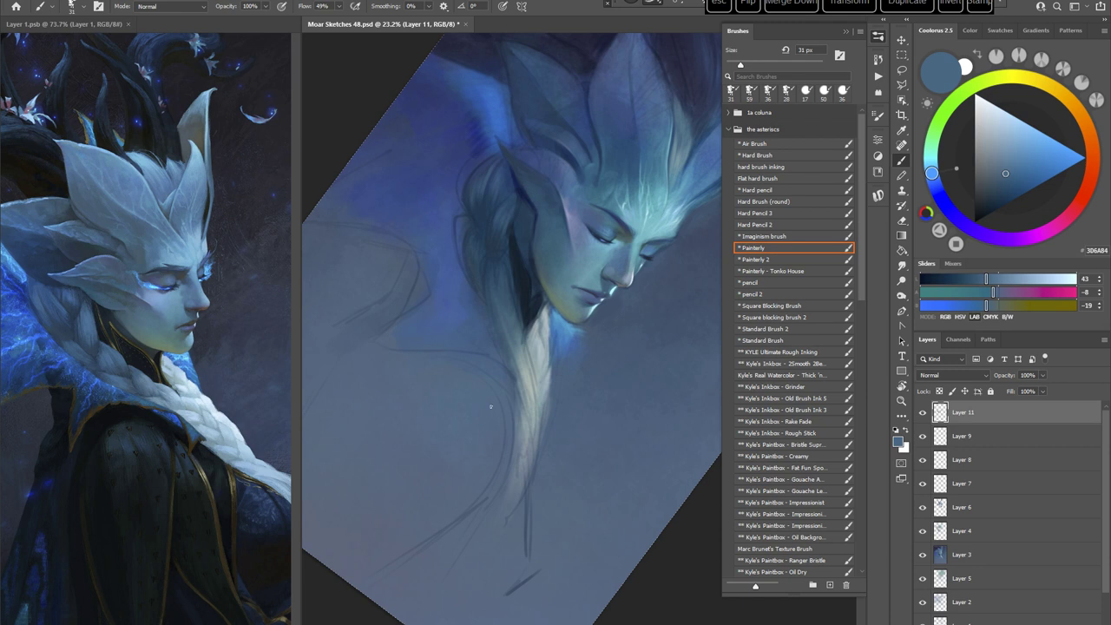
pyautogui.press('Escape')
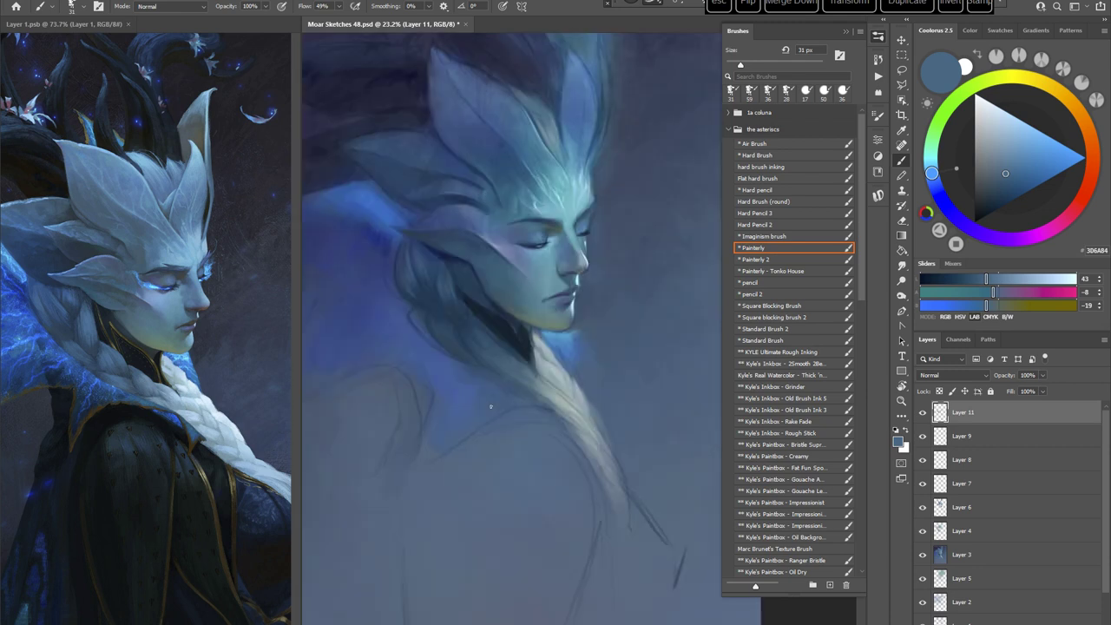
# Step: Sample near-black navy tones from the neck gap and define the inner edge of the dark braid
pyautogui.press('r')
pyautogui.moveTo(639, 359); pyautogui.dragTo(615, 368)
pyautogui.keyDown('alt'); pyautogui.click(498, 264); pyautogui.keyUp('alt')
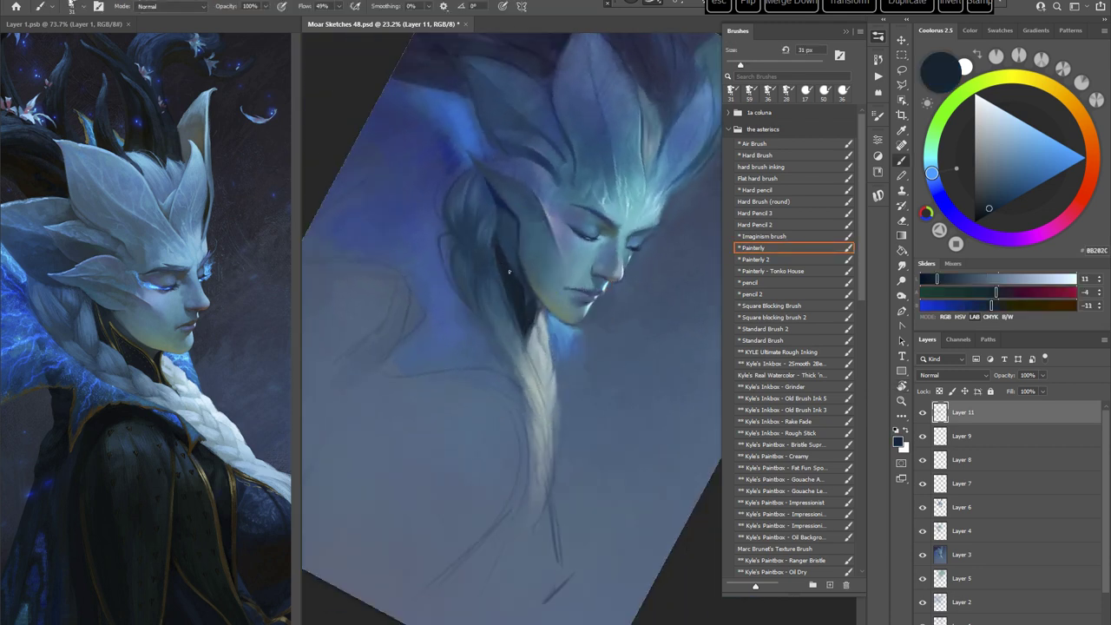
pyautogui.keyDown('alt'); pyautogui.click(511, 261); pyautogui.keyUp('alt')
pyautogui.press('r')
pyautogui.moveTo(514, 262)
pyautogui.mouseDown()
pyautogui.moveTo(647, 356)
pyautogui.moveTo(616, 390)
pyautogui.moveTo(613, 378)
pyautogui.mouseUp()
pyautogui.keyDown('alt'); pyautogui.click(627, 390); pyautogui.keyUp('alt')
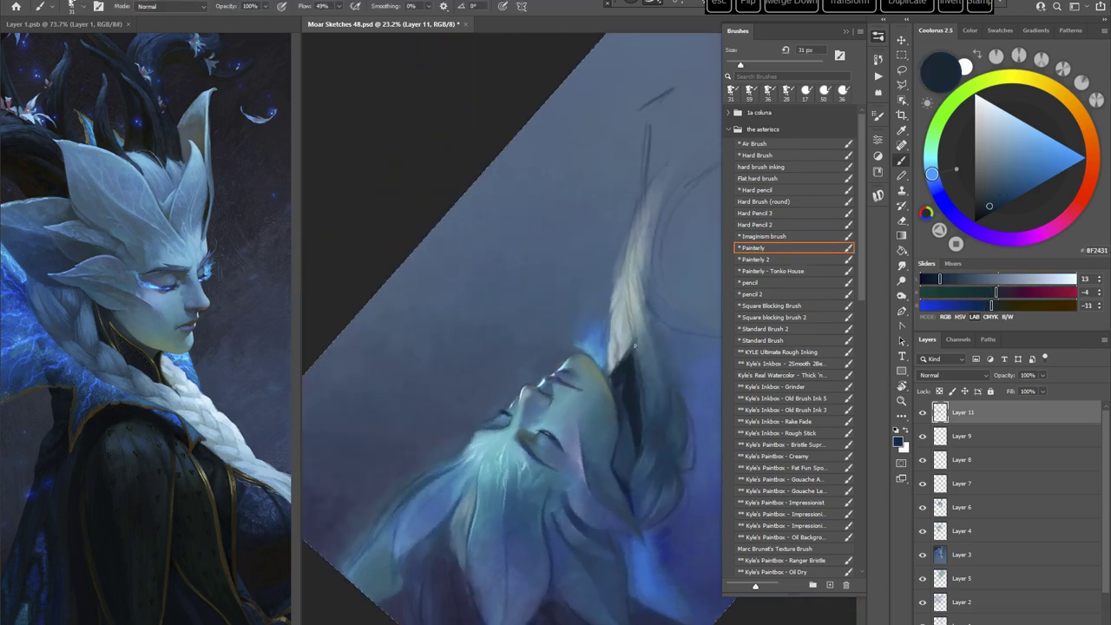
# Step: Deepen the shadow in the neck gap between the jaw and dark braid with sampled navy tones and near-black #0C1A23
pyautogui.press('Escape')
pyautogui.keyDown('alt'); pyautogui.click(519, 324); pyautogui.keyUp('alt')
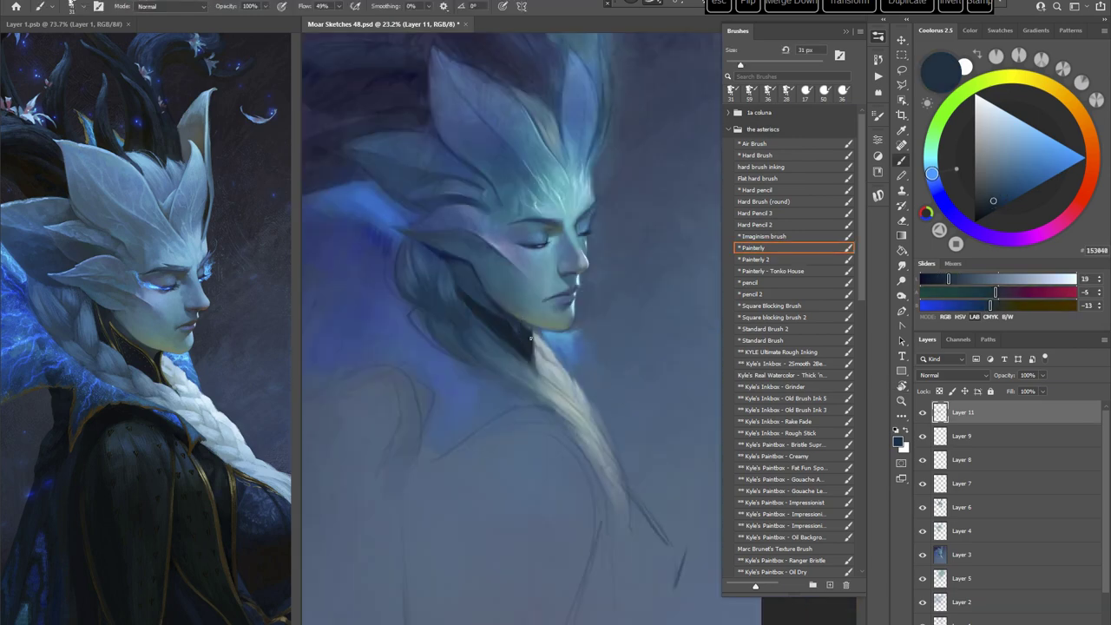
pyautogui.press('r')
pyautogui.moveTo(531, 338); pyautogui.dragTo(538, 299)
pyautogui.keyDown('alt'); pyautogui.click(538, 296); pyautogui.keyUp('alt')
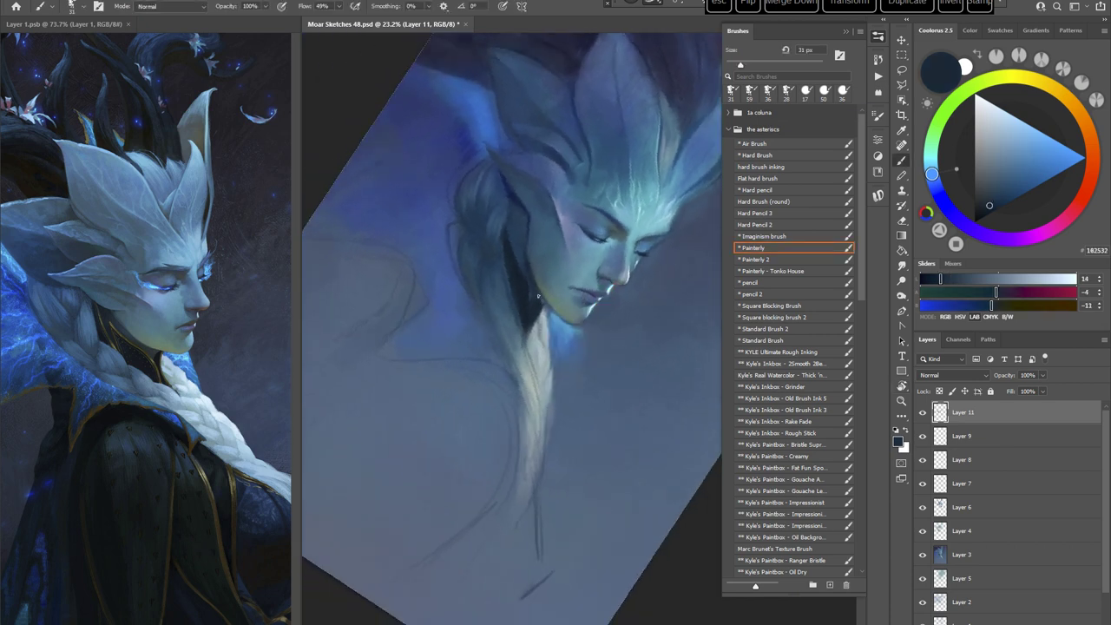
pyautogui.keyDown('alt'); pyautogui.click(527, 302); pyautogui.keyUp('alt')
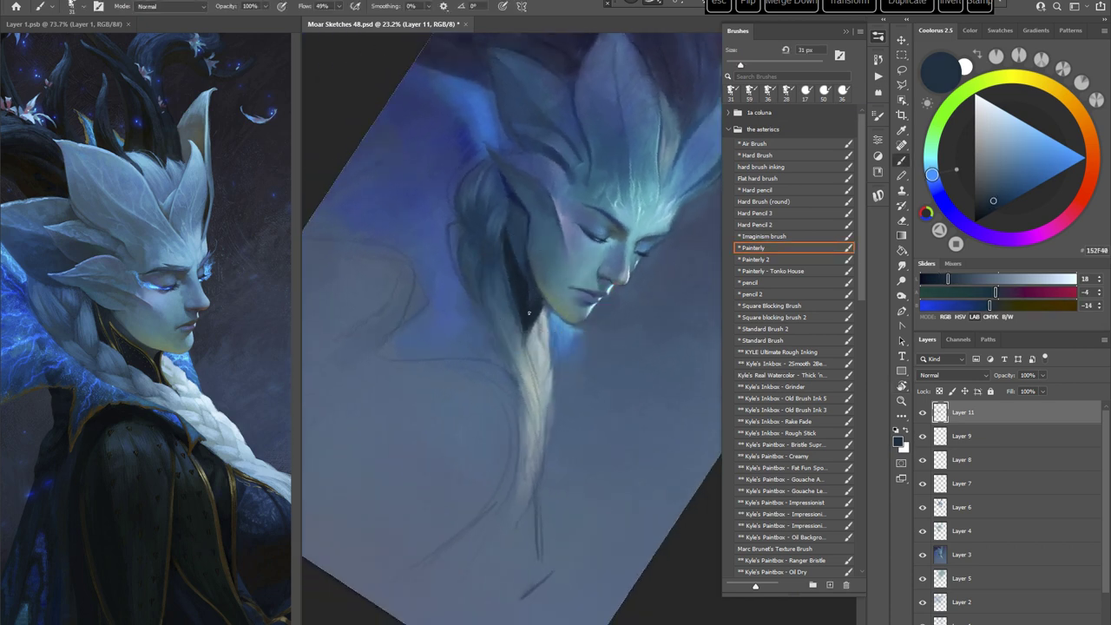
pyautogui.keyDown('alt'); pyautogui.click(542, 301); pyautogui.keyUp('alt')
pyautogui.press('Escape')
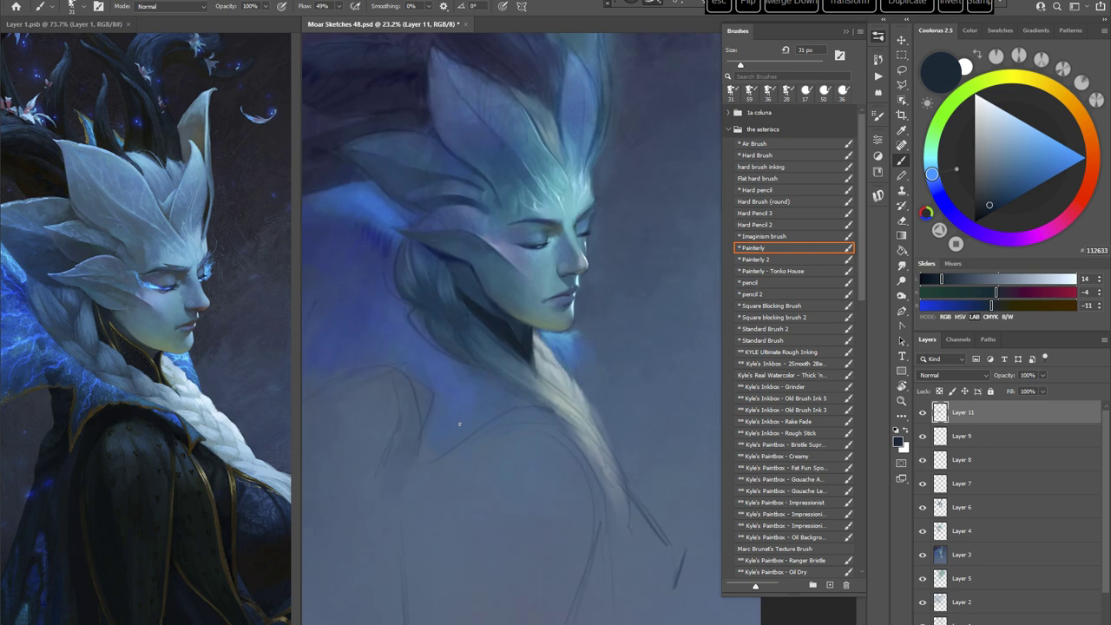
pyautogui.moveTo(991, 206); pyautogui.dragTo(939, 211)
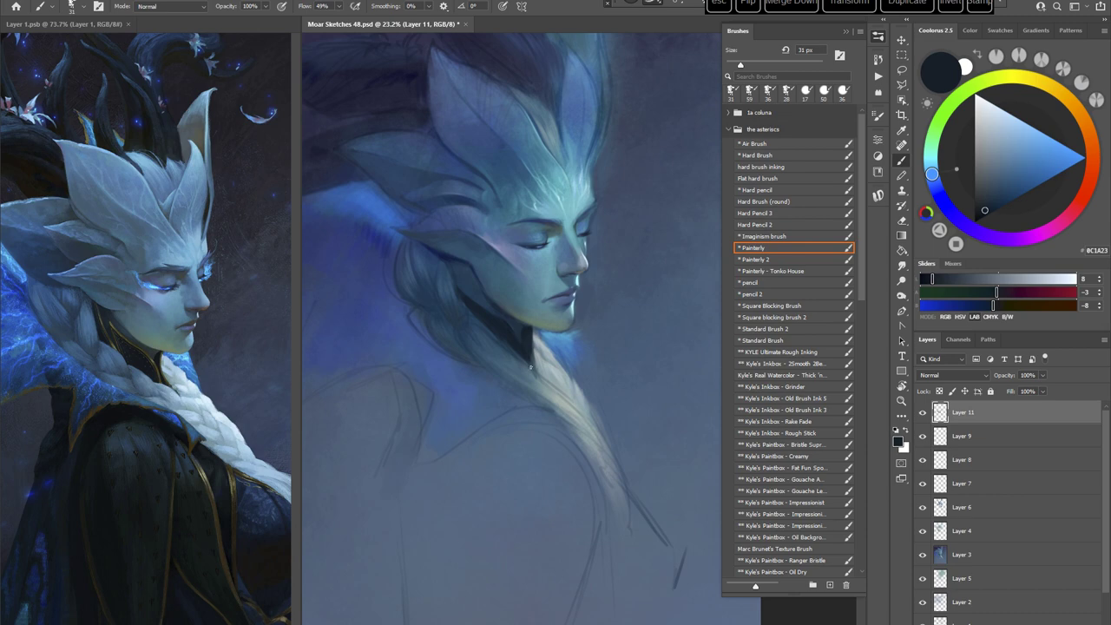
# Step: Refine the underside of the chin beside the neck with sampled grey-green and light blue #2FA6CC
pyautogui.press('r')
pyautogui.moveTo(614, 312); pyautogui.dragTo(584, 399)
pyautogui.keyDown('alt'); pyautogui.click(614, 302); pyautogui.keyUp('alt')
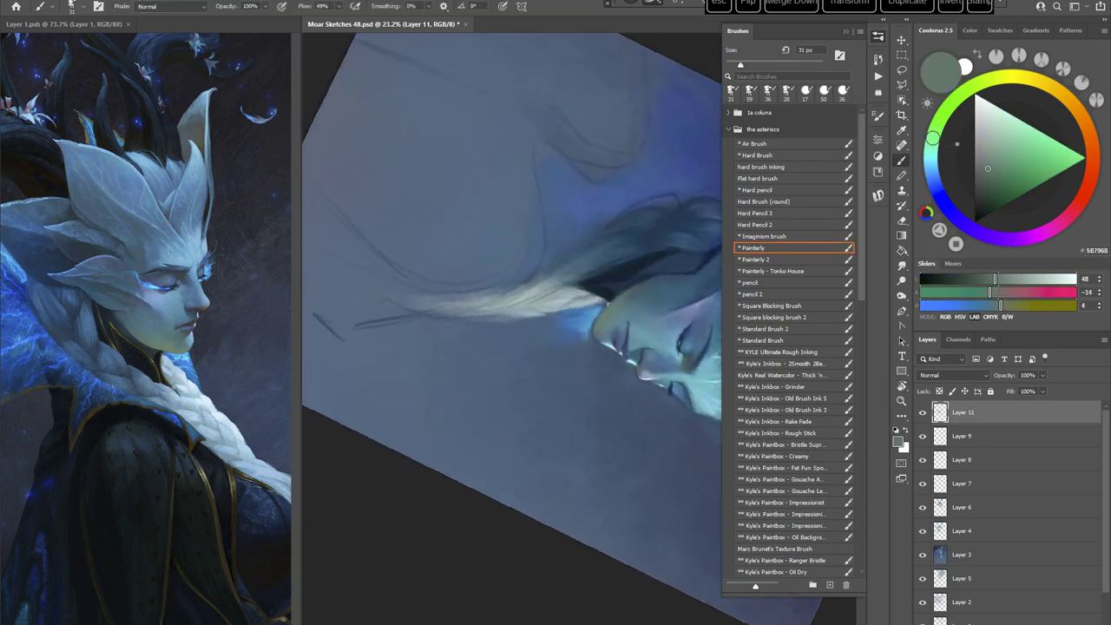
pyautogui.press('Escape')
pyautogui.press('r')
pyautogui.moveTo(638, 312)
pyautogui.mouseDown()
pyautogui.moveTo(650, 397)
pyautogui.moveTo(608, 406)
pyautogui.mouseUp()
pyautogui.keyDown('alt'); pyautogui.click(582, 300); pyautogui.keyUp('alt')
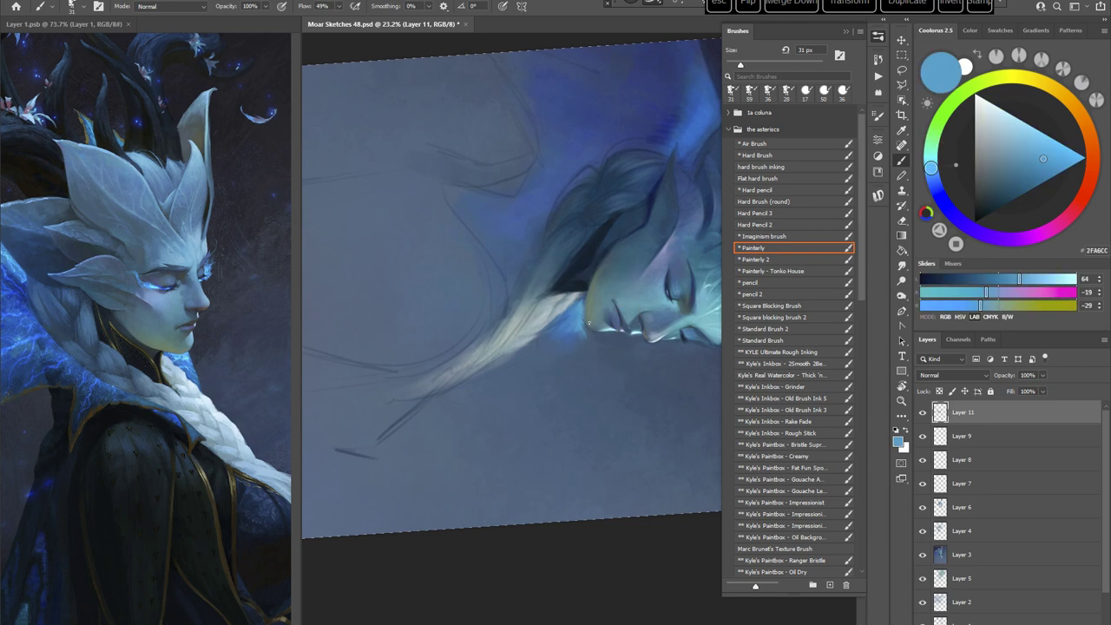
# Step: Blend the blue glow below the chin using tones sampled between the jaw and the white braid
pyautogui.keyDown('alt'); pyautogui.click(594, 296); pyautogui.keyUp('alt')
pyautogui.press('r')
pyautogui.moveTo(632, 296)
pyautogui.mouseDown()
pyautogui.moveTo(640, 310)
pyautogui.moveTo(541, 505)
pyautogui.moveTo(552, 503)
pyautogui.mouseUp()
pyautogui.keyDown('alt'); pyautogui.click(576, 352); pyautogui.keyUp('alt')
pyautogui.press('Escape')
pyautogui.press('r')
pyautogui.moveTo(594, 309)
pyautogui.mouseDown()
pyautogui.moveTo(631, 389)
pyautogui.moveTo(656, 347)
pyautogui.moveTo(657, 276)
pyautogui.moveTo(691, 287)
pyautogui.mouseUp()
pyautogui.keyDown('alt'); pyautogui.click(580, 313); pyautogui.keyUp('alt')
pyautogui.press('r')
pyautogui.press('Escape')
pyautogui.press('r')
pyautogui.keyDown('alt'); pyautogui.click(571, 346); pyautogui.keyUp('alt')
# Step: Set the Painterly brush to 42 px and paint the collar edge below the dark braid, shifting the blue to #3587C2
pyautogui.click(931, 169)
pyautogui.press('space')
pyautogui.rightClick(663, 270)
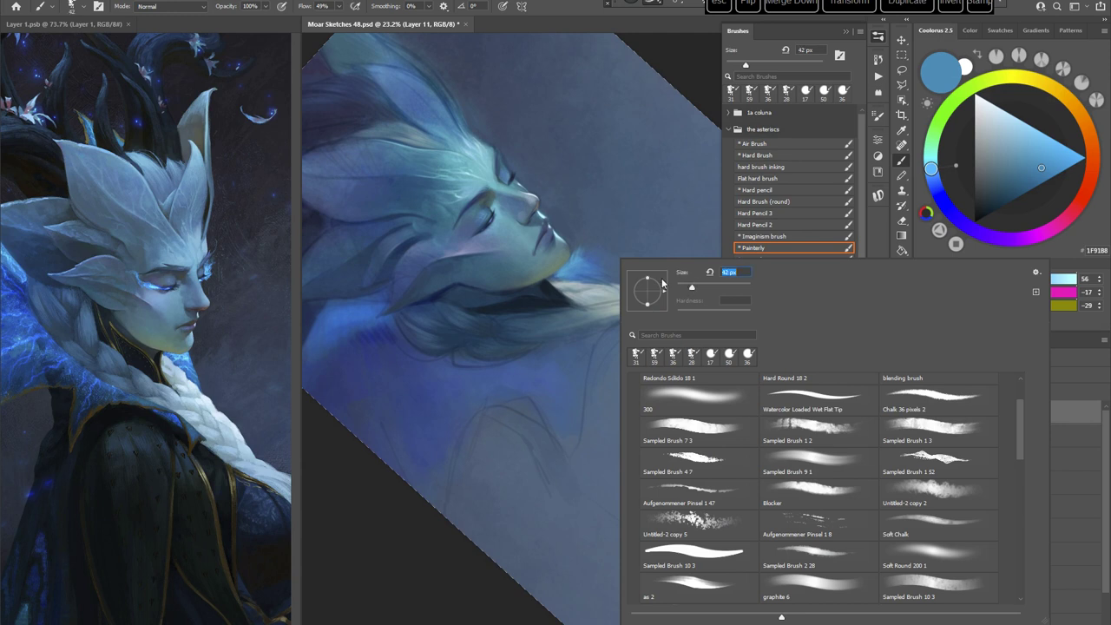
pyautogui.moveTo(532, 356); pyautogui.dragTo(535, 380)
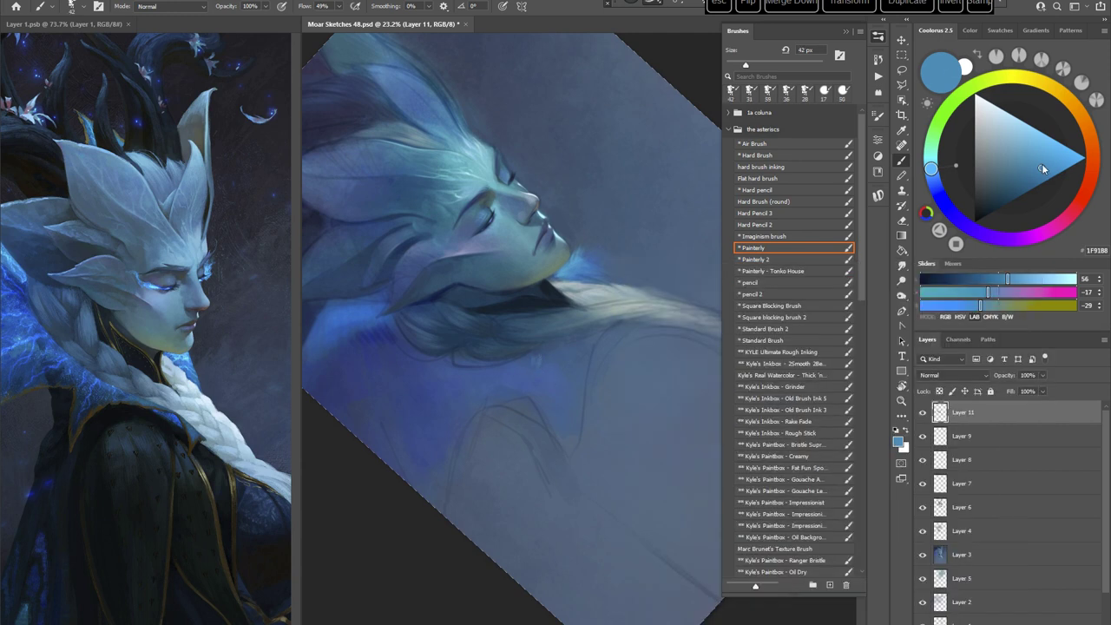
pyautogui.click(1044, 163)
pyautogui.click(932, 179)
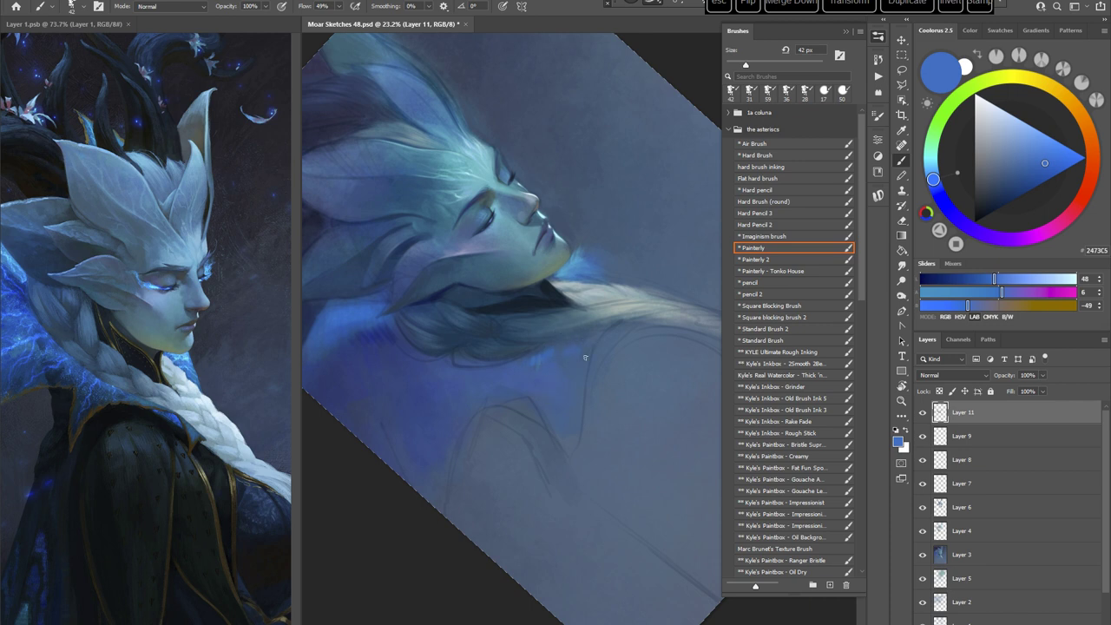
pyautogui.click(1035, 160)
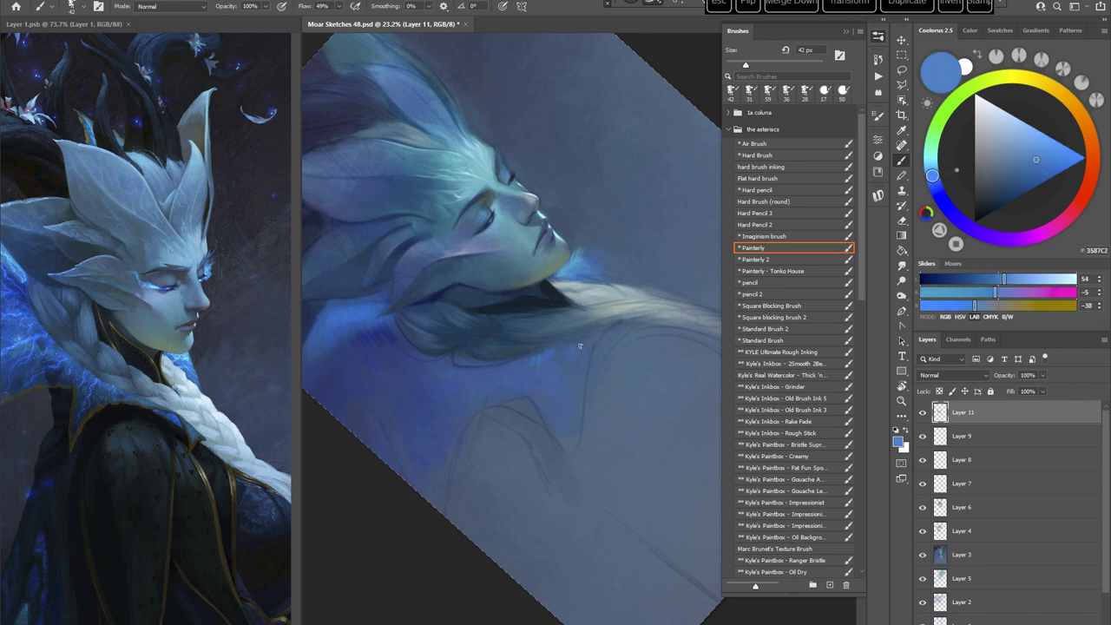
# Step: Enlarge the brush to 64 px and add light blue glow streaks on the collar beneath the dark braid
pyautogui.press('r')
pyautogui.moveTo(597, 334)
pyautogui.mouseDown()
pyautogui.moveTo(607, 373)
pyautogui.moveTo(572, 455)
pyautogui.moveTo(475, 451)
pyautogui.mouseUp()
pyautogui.press('b')
pyautogui.rightClick(649, 294)
pyautogui.moveTo(714, 317); pyautogui.dragTo(726, 313)
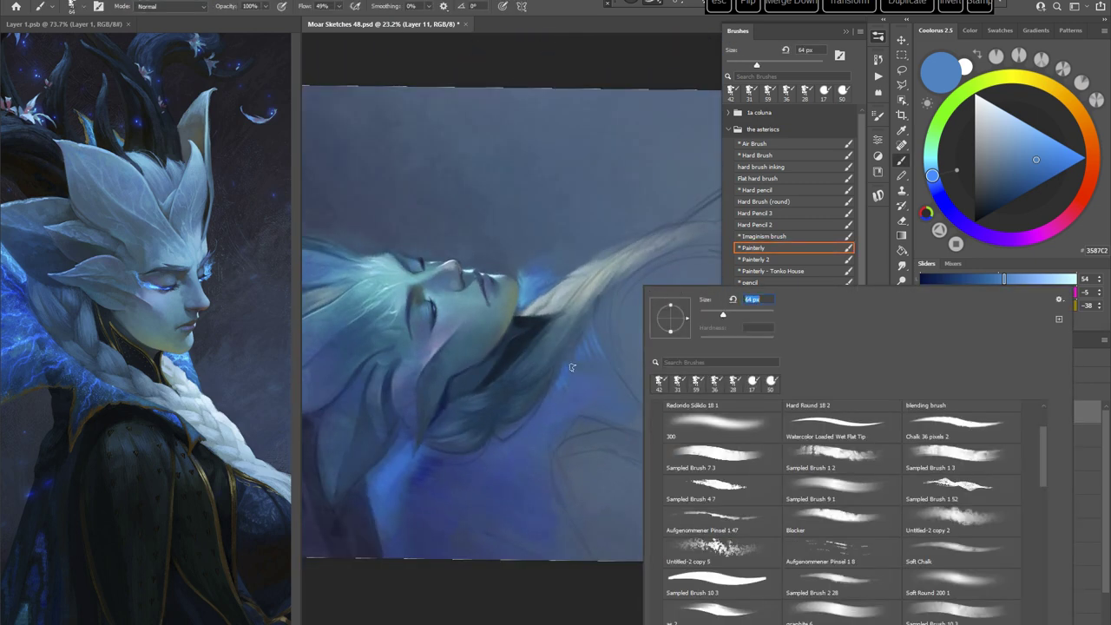
pyautogui.moveTo(568, 365); pyautogui.dragTo(574, 357)
pyautogui.press('Escape')
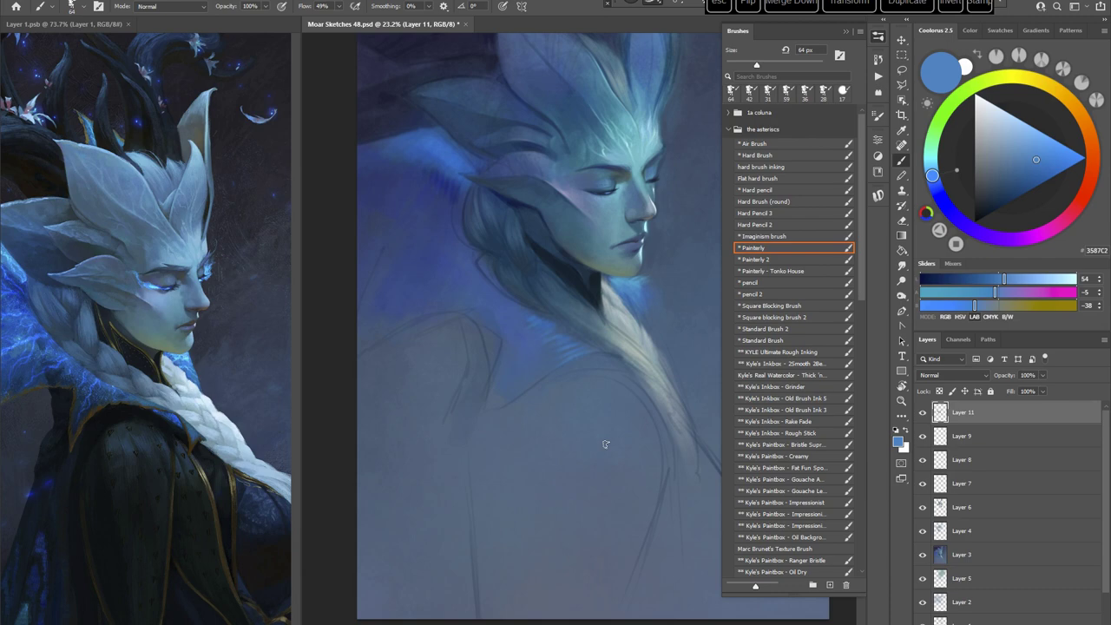
# Step: Change the colour to violet-blue #485CA8 and extend the glow strokes across the collar behind the dark braid
pyautogui.press('r')
pyautogui.moveTo(605, 444)
pyautogui.mouseDown()
pyautogui.moveTo(632, 309)
pyautogui.moveTo(619, 231)
pyautogui.mouseUp()
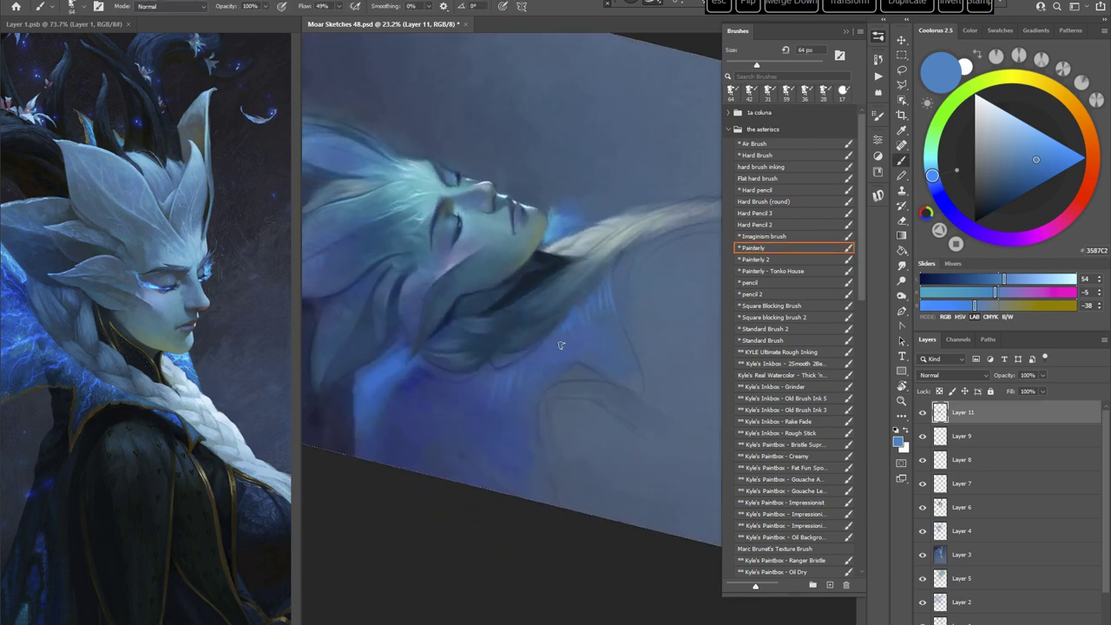
pyautogui.moveTo(941, 176); pyautogui.dragTo(978, 168)
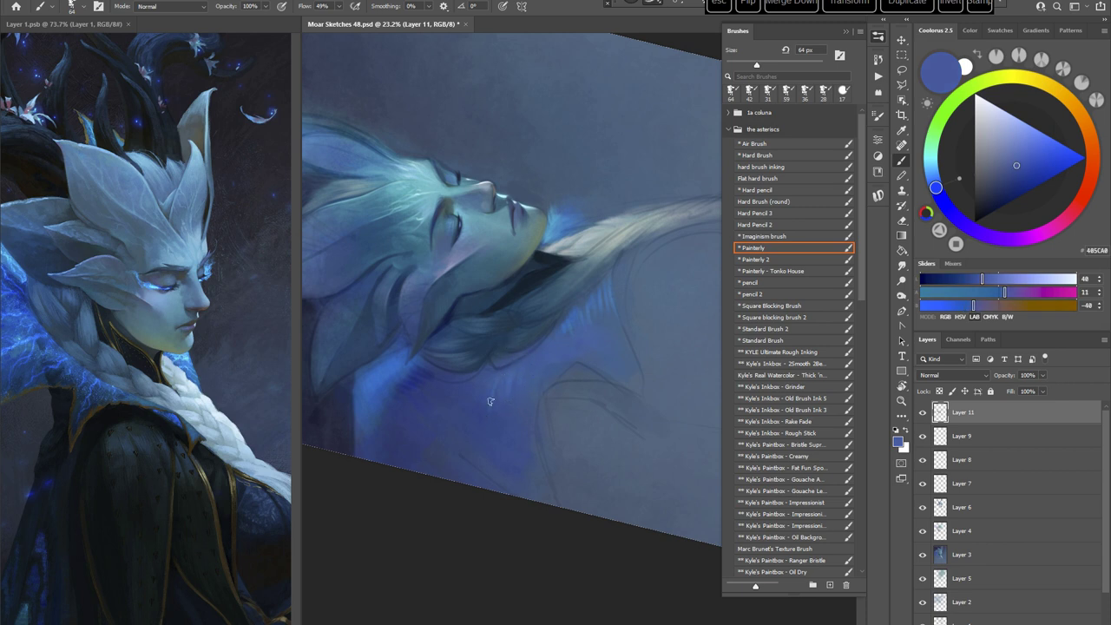
pyautogui.press('Escape')
pyautogui.moveTo(667, 437); pyautogui.dragTo(554, 451)
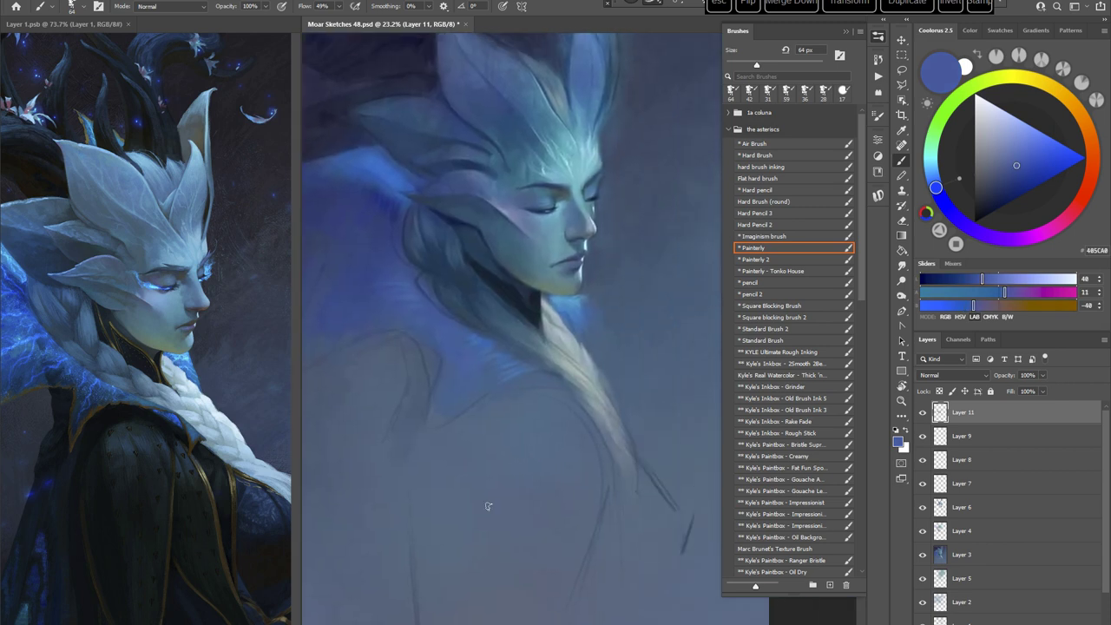
# Step: Define the outer edge of the dark braid with dark blue sampled from the hair and violet-blue from the collar
pyautogui.press('r')
pyautogui.moveTo(650, 377); pyautogui.dragTo(614, 376)
pyautogui.keyDown('alt'); pyautogui.click(470, 228); pyautogui.keyUp('alt')
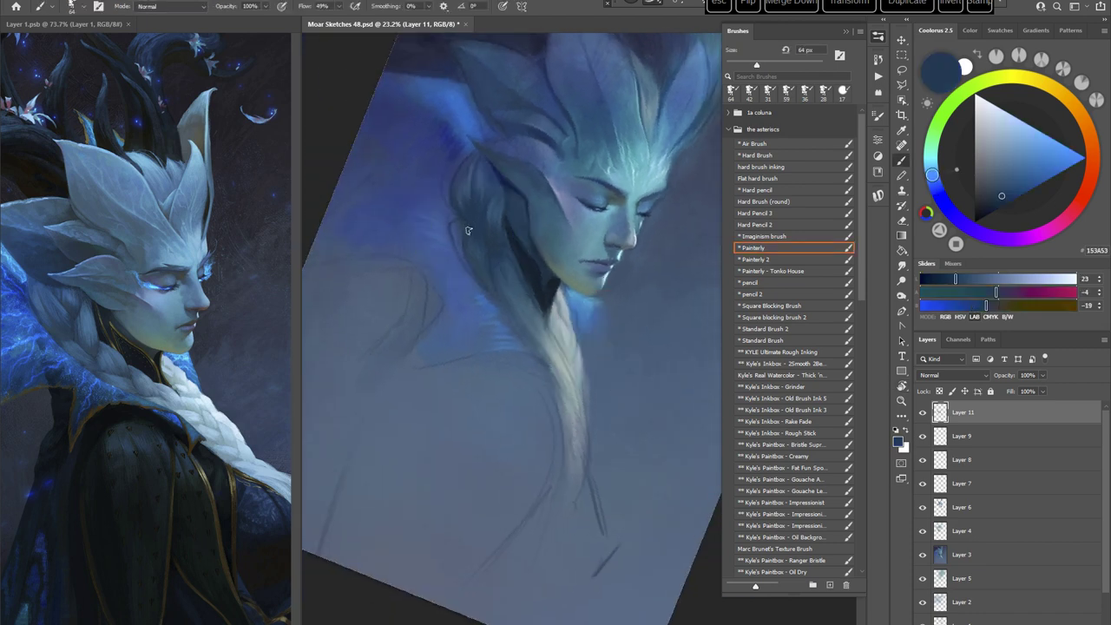
pyautogui.moveTo(469, 230); pyautogui.dragTo(454, 249)
pyautogui.keyDown('alt'); pyautogui.click(452, 213); pyautogui.keyUp('alt')
pyautogui.keyDown('alt'); pyautogui.click(469, 225); pyautogui.keyUp('alt')
pyautogui.keyDown('alt'); pyautogui.click(457, 212); pyautogui.keyUp('alt')
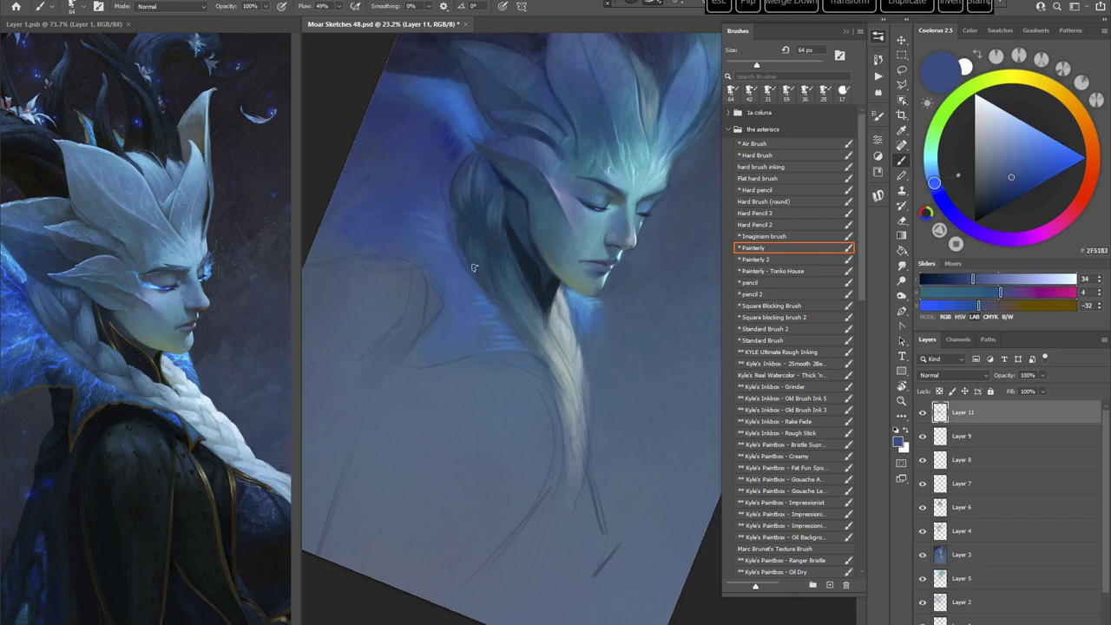
pyautogui.keyDown('alt'); pyautogui.click(469, 227); pyautogui.keyUp('alt')
# Step: Soften the upper outer contour of the dark braid behind the cheek fin with sampled blues such as #243E68 and #2A4170
pyautogui.press('r')
pyautogui.moveTo(588, 279); pyautogui.dragTo(612, 288)
pyautogui.press('space')
pyautogui.moveTo(611, 288); pyautogui.dragTo(545, 368)
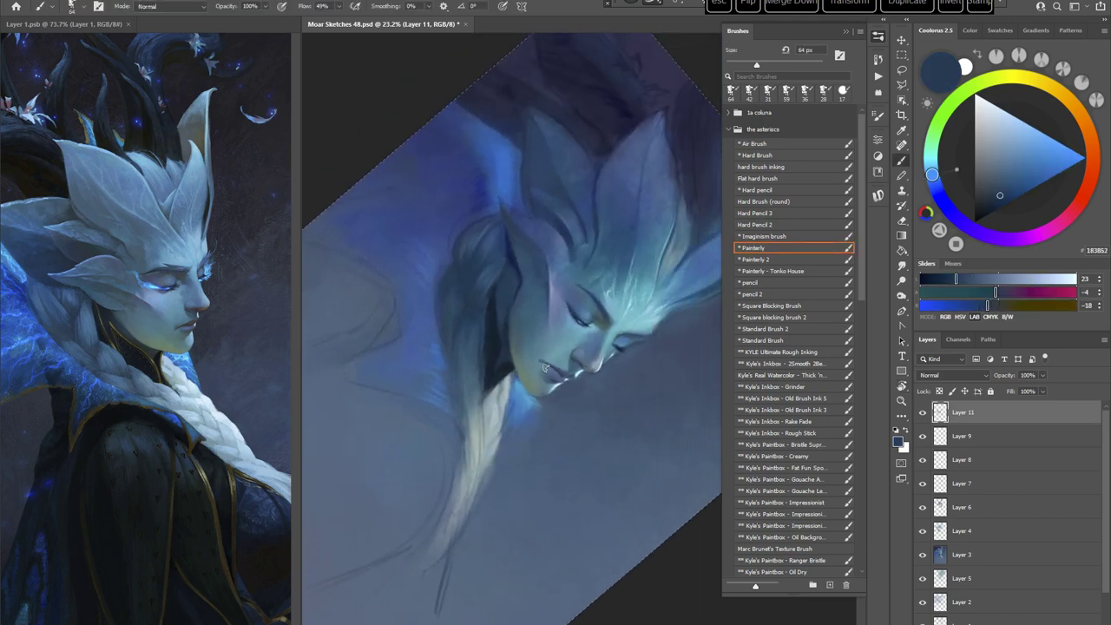
pyautogui.keyDown('alt'); pyautogui.click(462, 266); pyautogui.keyUp('alt')
pyautogui.keyDown('alt'); pyautogui.click(461, 227); pyautogui.keyUp('alt')
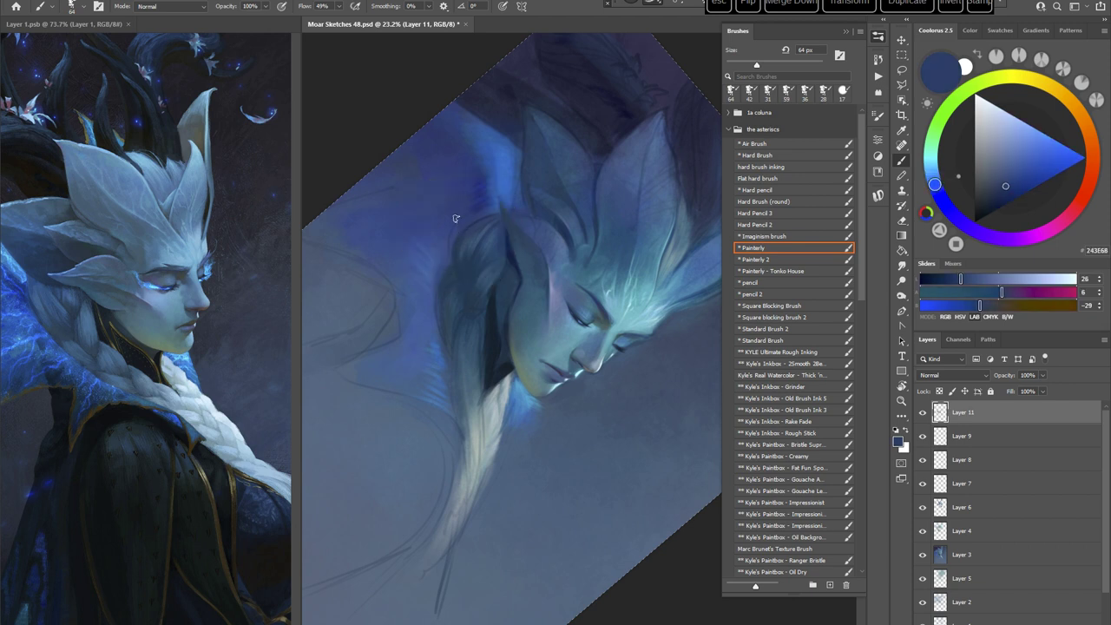
pyautogui.keyDown('alt'); pyautogui.click(460, 217); pyautogui.keyUp('alt')
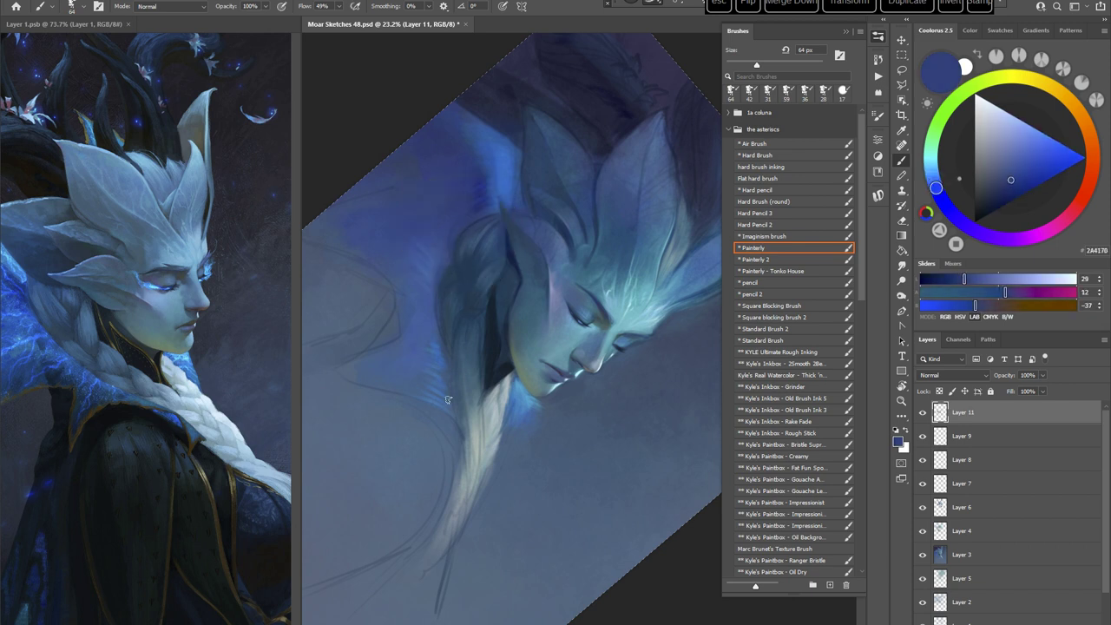
pyautogui.press('r')
pyautogui.moveTo(447, 399); pyautogui.dragTo(439, 383)
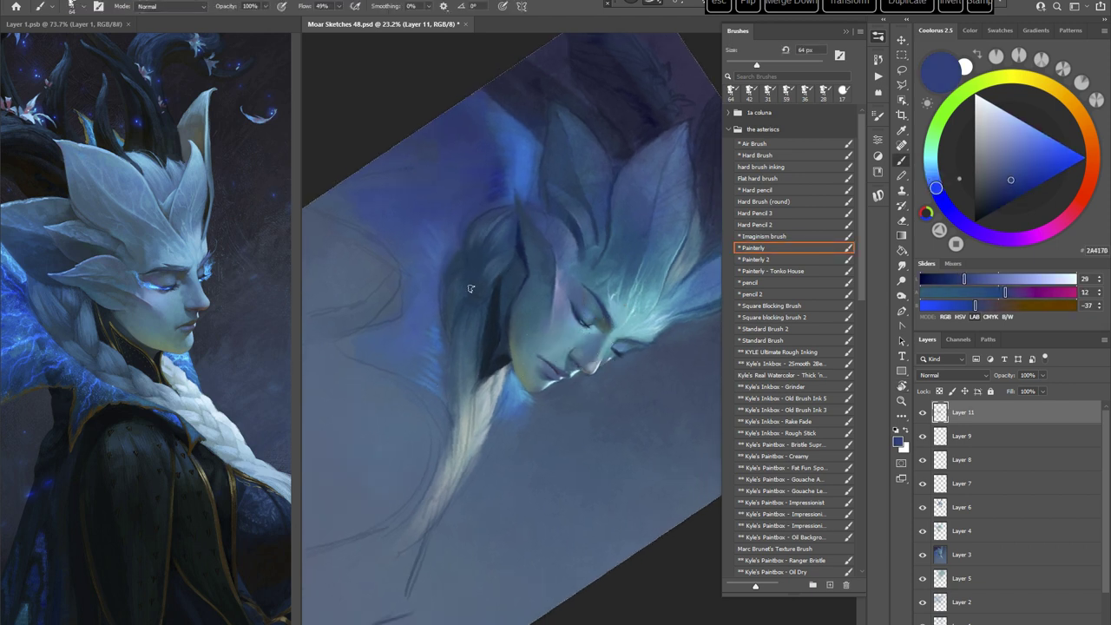
# Step: Reduce the brush to 21 px and draw fine dark strands in the upper dark braid, deepening the colour from #183148 to #08243C
pyautogui.keyDown('alt'); pyautogui.click(474, 269); pyautogui.keyUp('alt')
pyautogui.click(999, 200)
pyautogui.rightClick(539, 246)
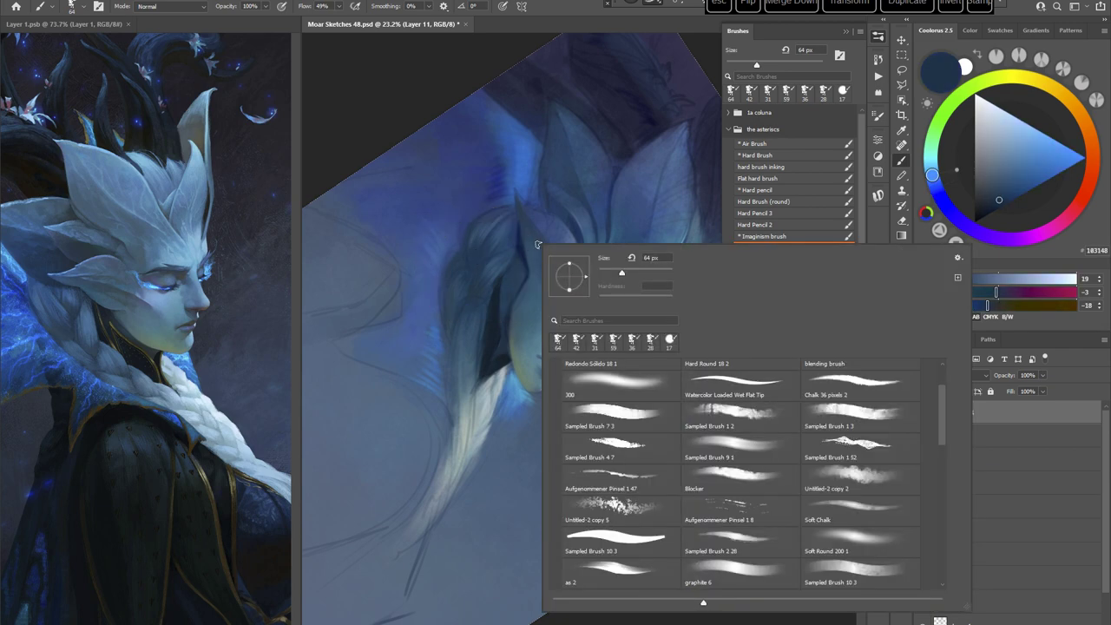
pyautogui.moveTo(609, 269); pyautogui.dragTo(603, 265)
pyautogui.press('Return')
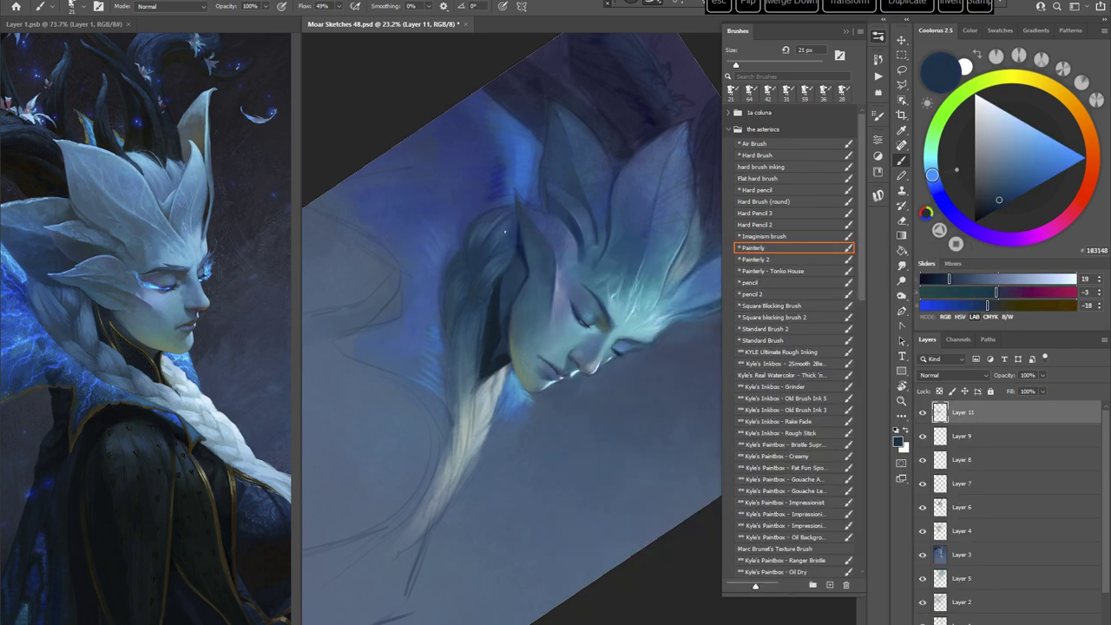
pyautogui.click(1003, 200)
pyautogui.click(999, 206)
# Step: Set the brush to 34 px and strengthen the dark divisions between the strands of the dark braid
pyautogui.rightClick(536, 217)
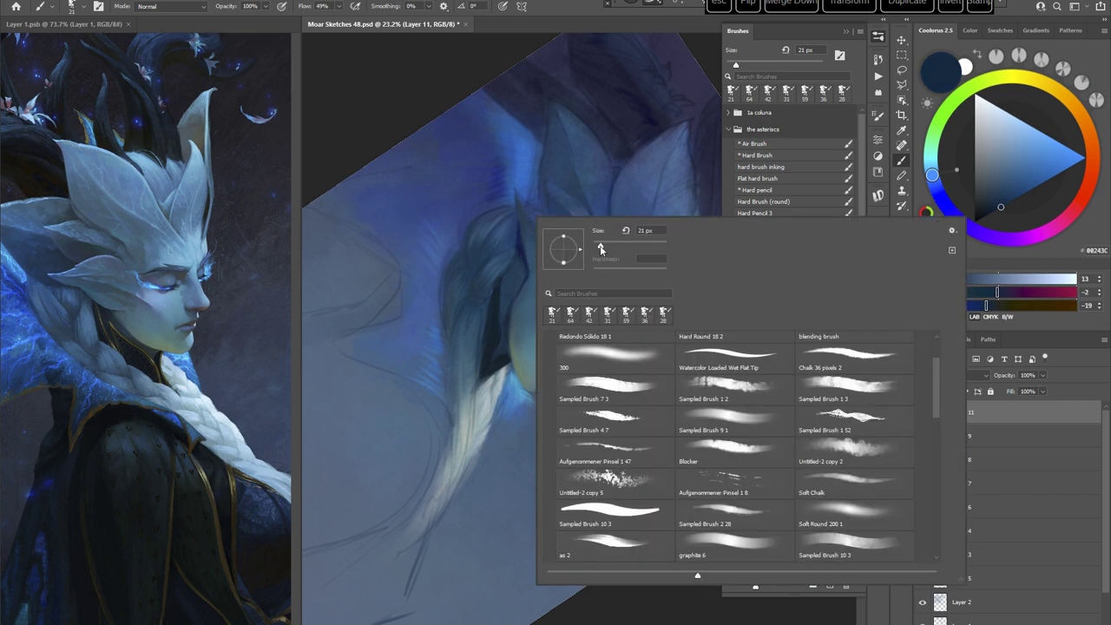
pyautogui.moveTo(600, 244); pyautogui.dragTo(604, 245)
pyautogui.press('Return')
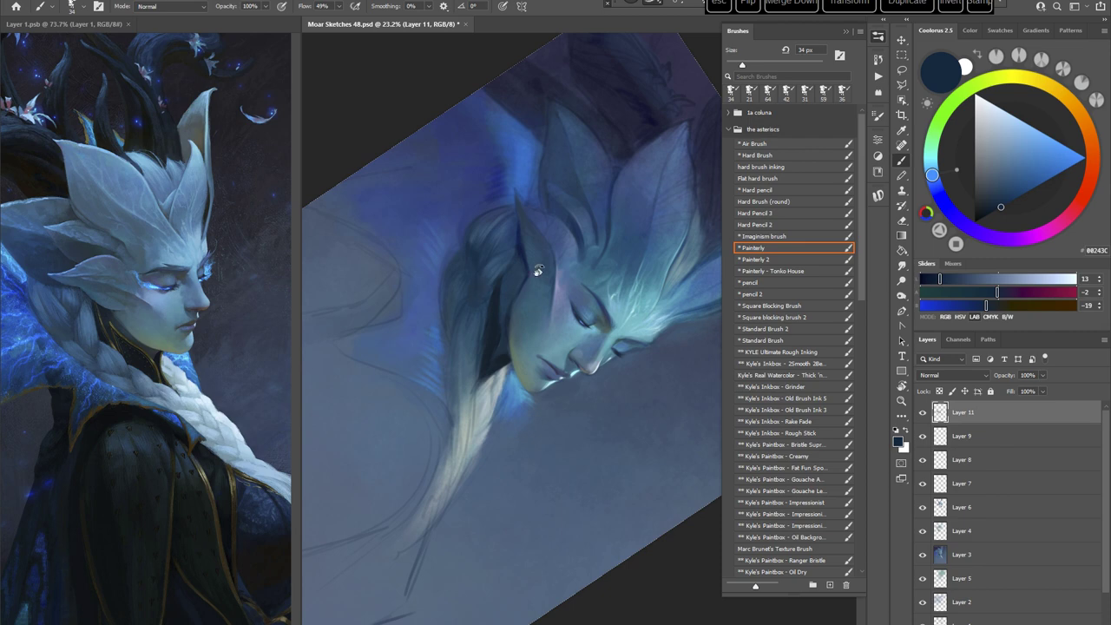
pyautogui.press('r')
pyautogui.moveTo(539, 270); pyautogui.dragTo(599, 493)
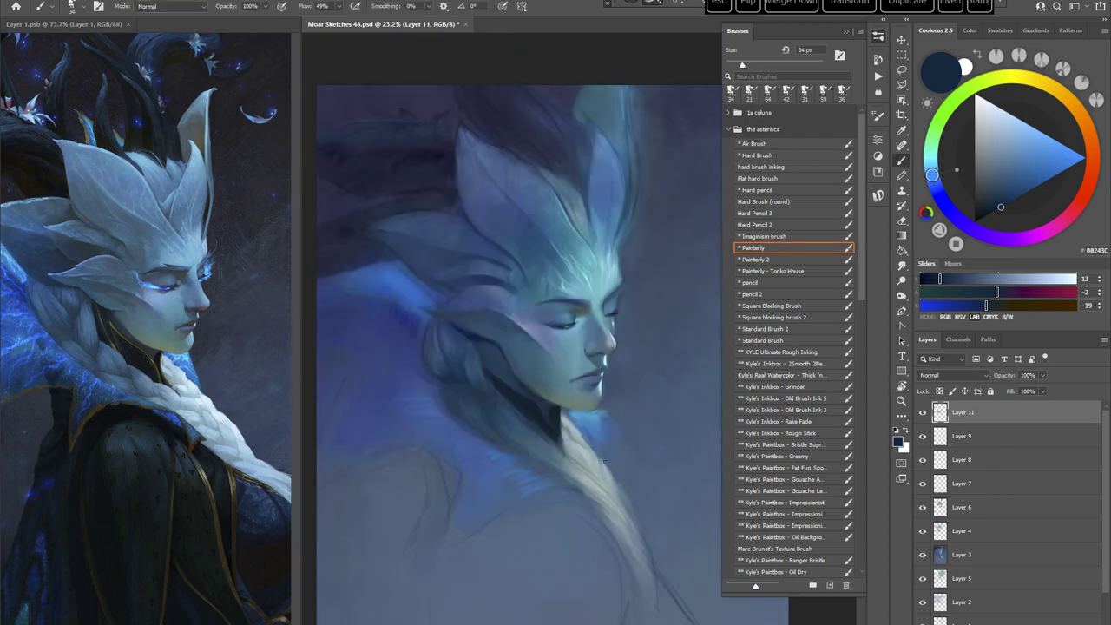
pyautogui.moveTo(604, 424); pyautogui.dragTo(558, 356)
pyautogui.press('r')
pyautogui.moveTo(609, 230); pyautogui.dragTo(598, 271)
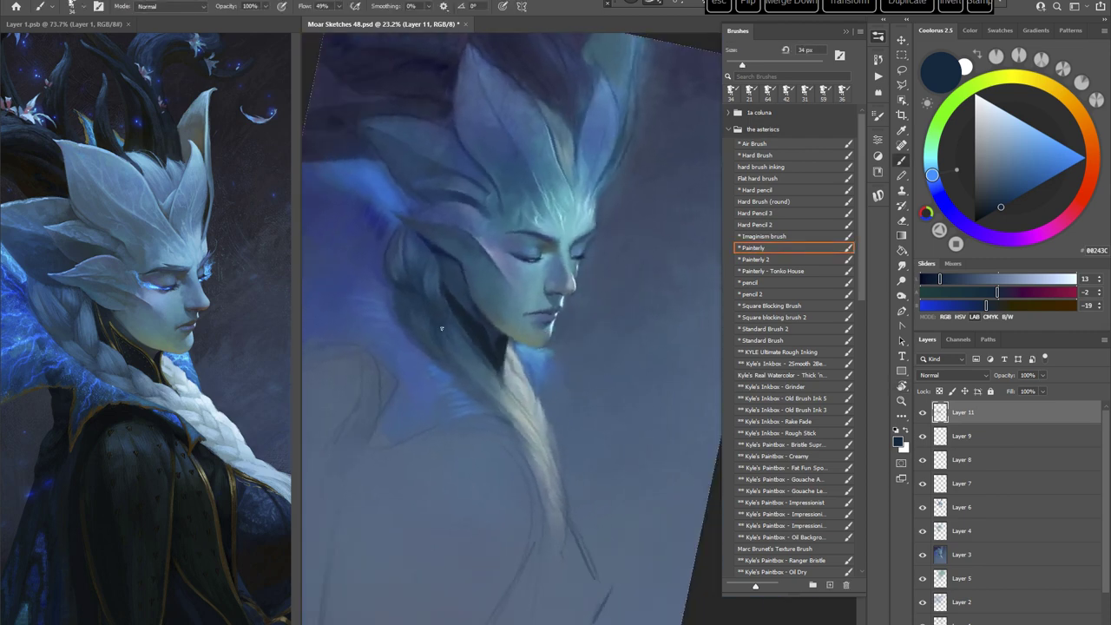
pyautogui.press('r')
pyautogui.moveTo(527, 223); pyautogui.dragTo(543, 227)
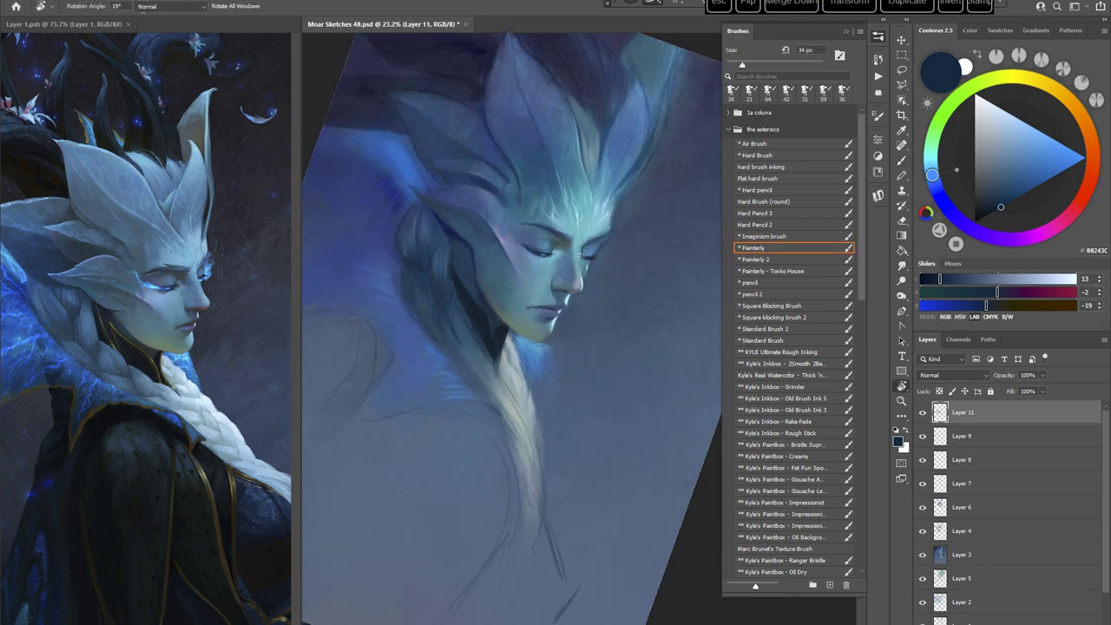
# Step: Model the middle of the dark braid with sampled slate blue #27536C and darker navy #163055
pyautogui.keyDown('alt'); pyautogui.click(456, 324); pyautogui.keyUp('alt')
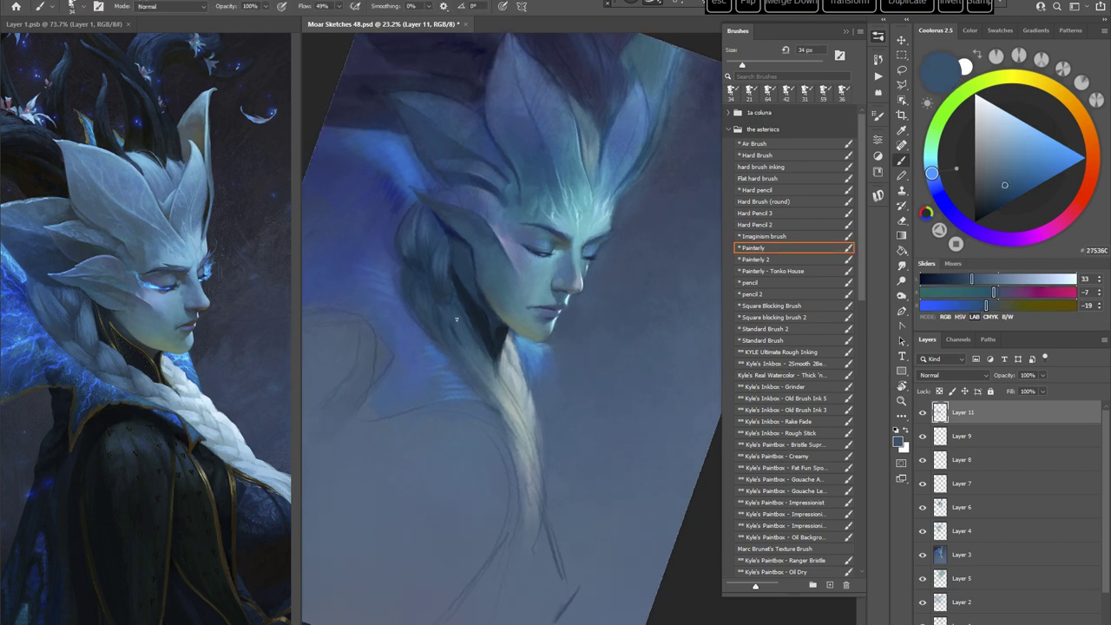
pyautogui.keyDown('alt'); pyautogui.click(435, 311); pyautogui.keyUp('alt')
pyautogui.press('r')
pyautogui.moveTo(582, 464)
pyautogui.mouseDown()
pyautogui.moveTo(461, 395)
pyautogui.moveTo(481, 250)
pyautogui.moveTo(626, 461)
pyautogui.mouseUp()
pyautogui.press('r')
pyautogui.moveTo(606, 330); pyautogui.dragTo(599, 356)
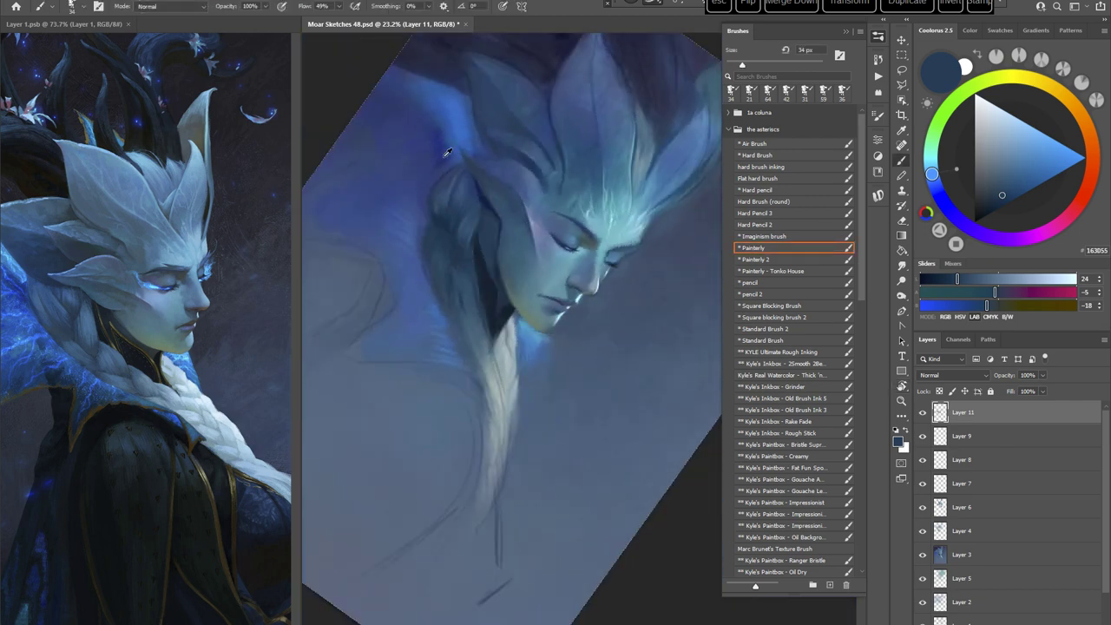
# Step: Set the brush to 70 px and paint the collar around the dark braid with sampled deep blue #1F3473 and mid blue #356797
pyautogui.keyDown('alt'); pyautogui.click(447, 152); pyautogui.keyUp('alt')
pyautogui.rightClick(551, 216)
pyautogui.moveTo(618, 243); pyautogui.dragTo(631, 245)
pyautogui.moveTo(428, 305)
pyautogui.mouseDown()
pyautogui.moveTo(455, 322)
pyautogui.moveTo(435, 313)
pyautogui.moveTo(465, 354)
pyautogui.mouseUp()
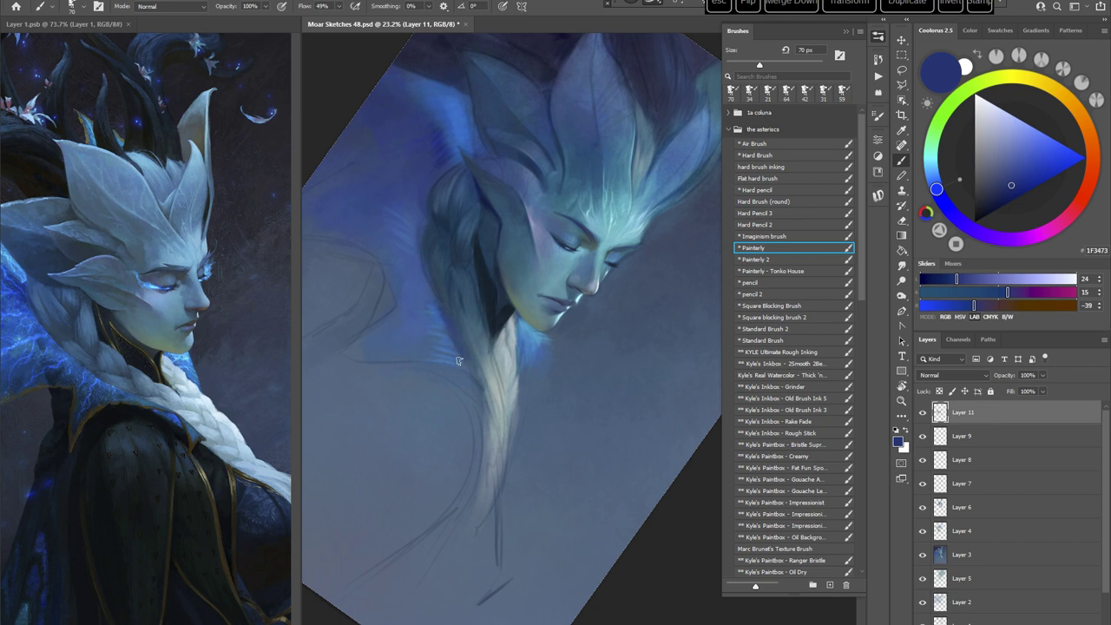
pyautogui.keyDown('alt'); pyautogui.click(435, 326); pyautogui.keyUp('alt')
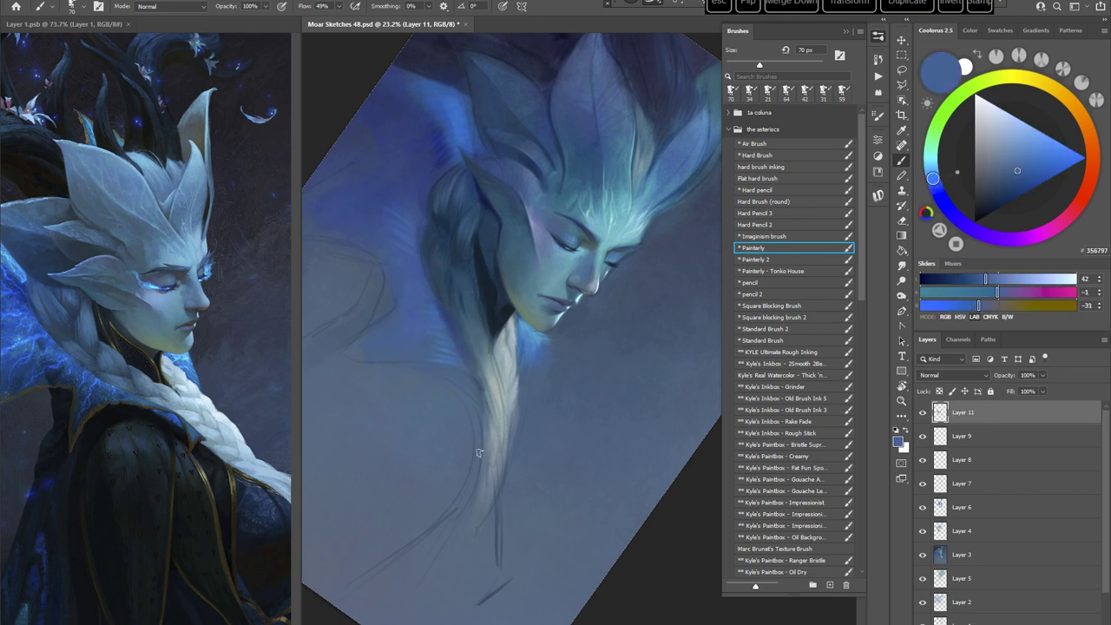
pyautogui.press('Escape')
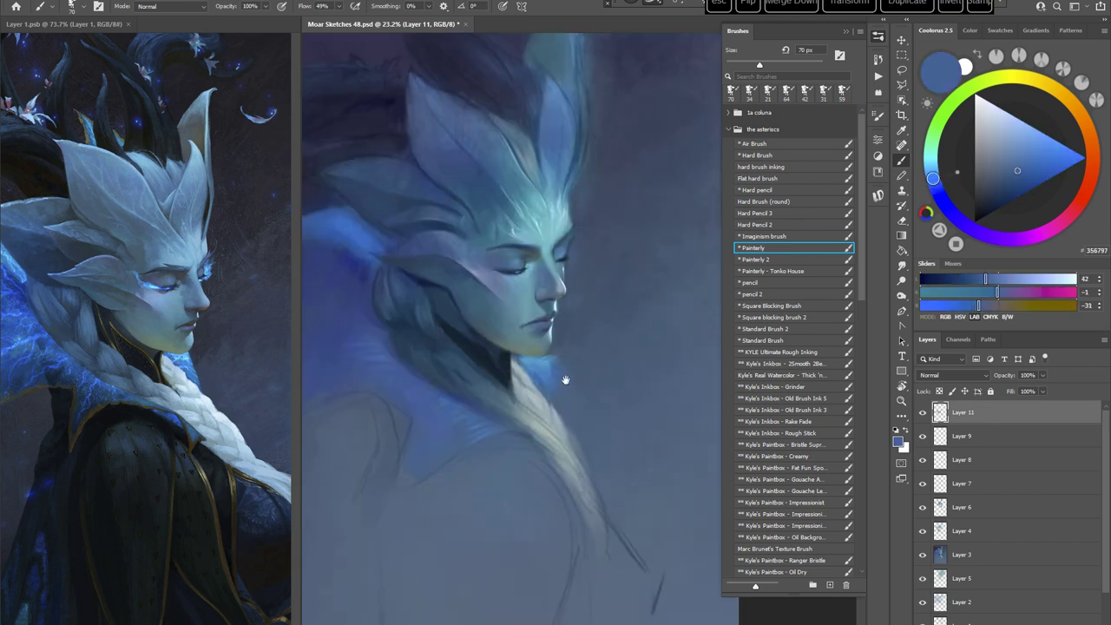
pyautogui.moveTo(560, 377); pyautogui.dragTo(543, 233)
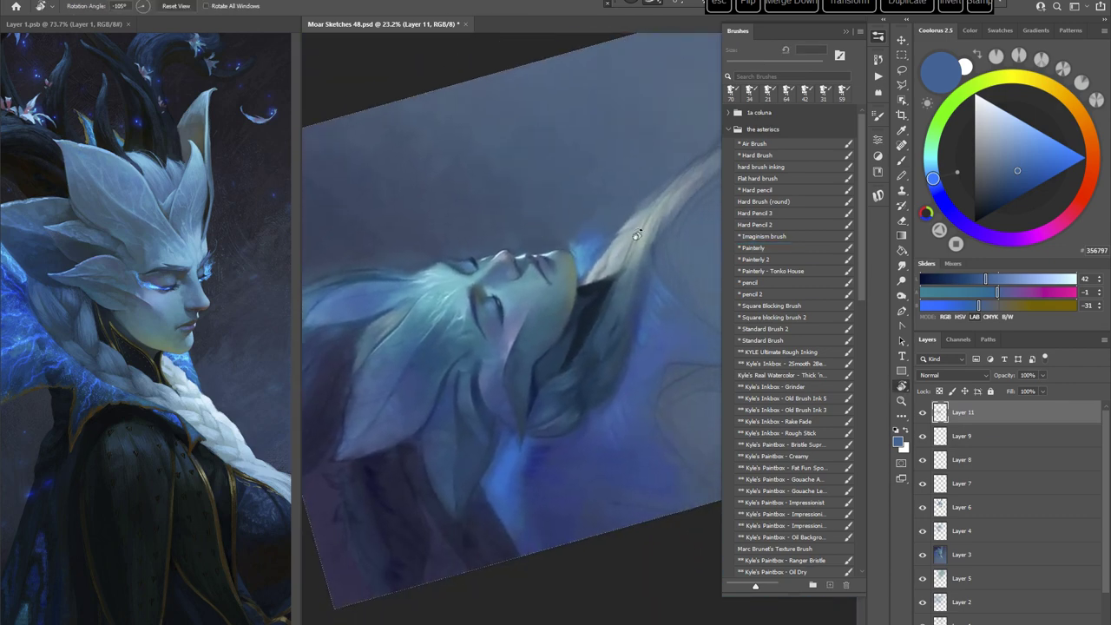
# Step: Paint the lilac leaf just above the ear with sampled blues #51719B and #496E9B
pyautogui.moveTo(639, 231); pyautogui.dragTo(661, 249)
pyautogui.keyDown('alt'); pyautogui.click(502, 355); pyautogui.keyUp('alt')
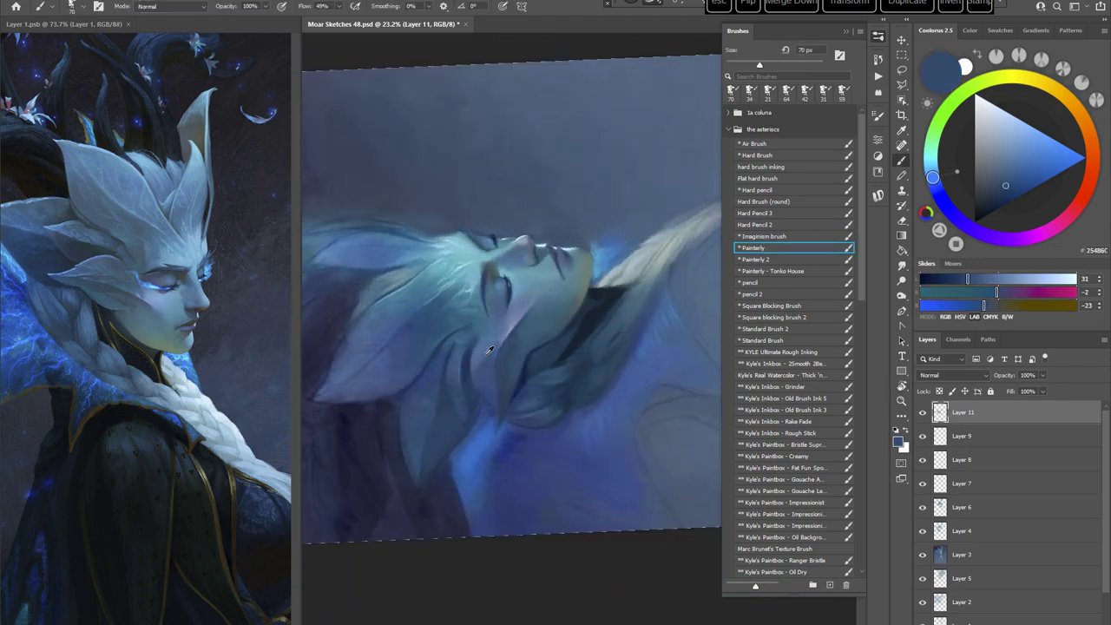
pyautogui.keyDown('alt'); pyautogui.click(482, 352); pyautogui.keyUp('alt')
pyautogui.keyDown('alt'); pyautogui.click(487, 343); pyautogui.keyUp('alt')
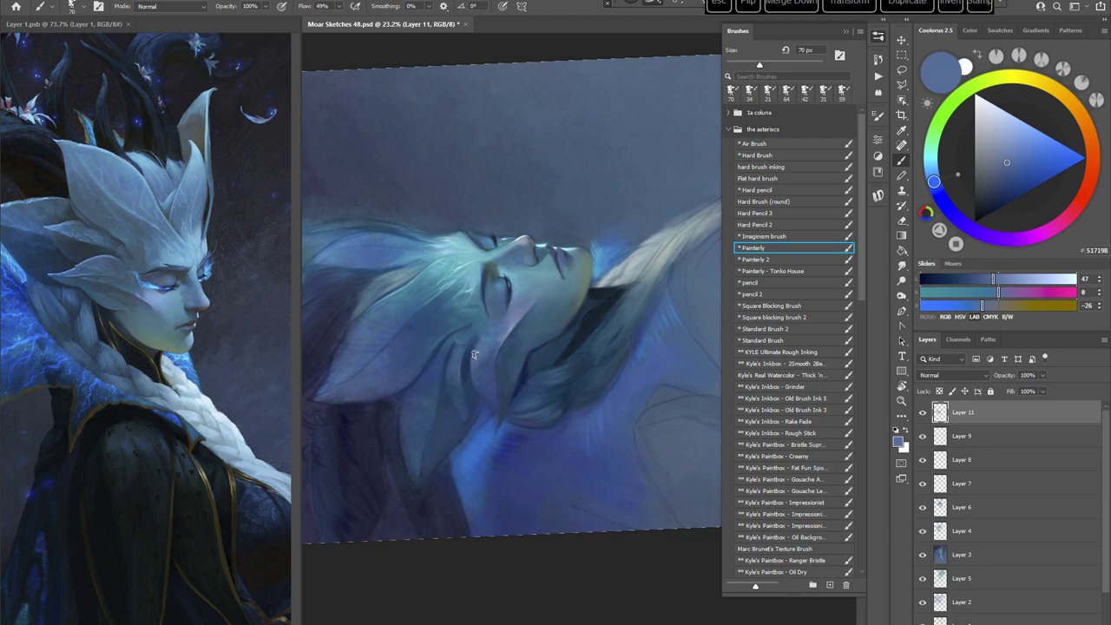
pyautogui.keyDown('alt'); pyautogui.click(490, 344); pyautogui.keyUp('alt')
pyautogui.press('Escape')
# Step: Set the brush to 26 px and darken around the pointed ear tip with sampled dark blue #233B52
pyautogui.moveTo(637, 466); pyautogui.dragTo(528, 471)
pyautogui.press('r')
pyautogui.moveTo(624, 375); pyautogui.dragTo(602, 374)
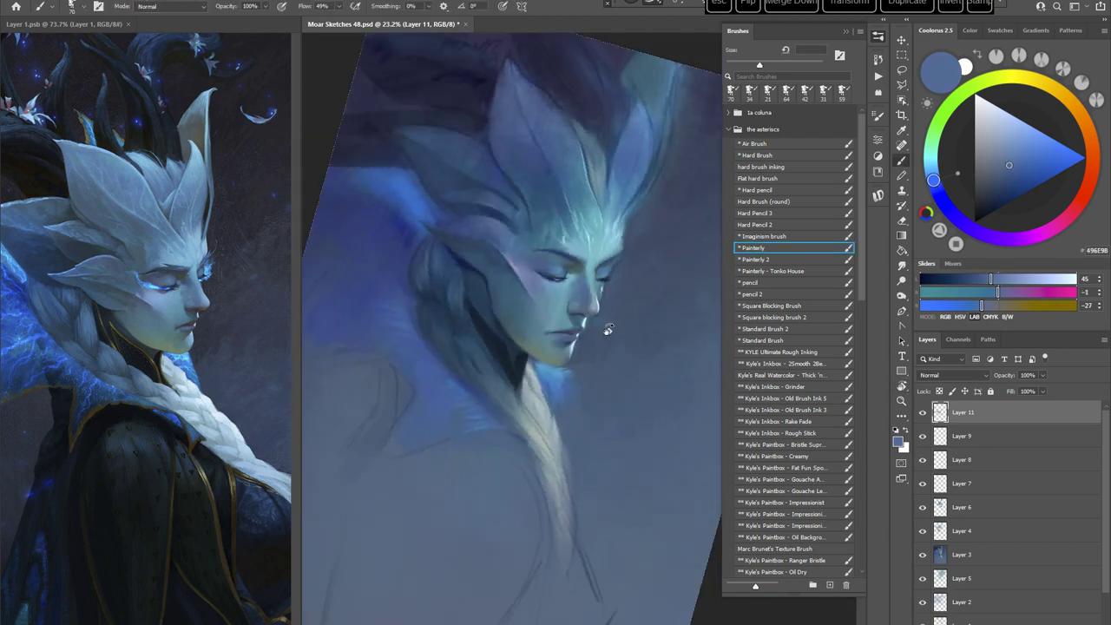
pyautogui.moveTo(608, 330)
pyautogui.mouseDown()
pyautogui.moveTo(619, 372)
pyautogui.moveTo(593, 245)
pyautogui.mouseUp()
pyautogui.rightClick(594, 239)
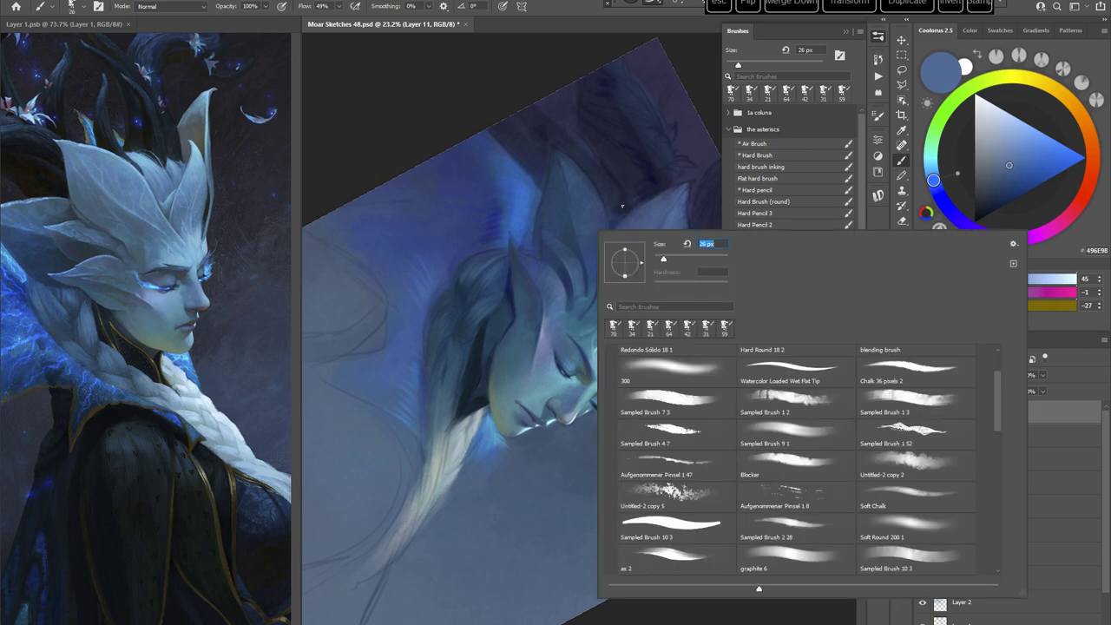
pyautogui.keyDown('alt'); pyautogui.click(512, 242); pyautogui.keyUp('alt')
pyautogui.keyDown('alt'); pyautogui.click(511, 254); pyautogui.keyUp('alt')
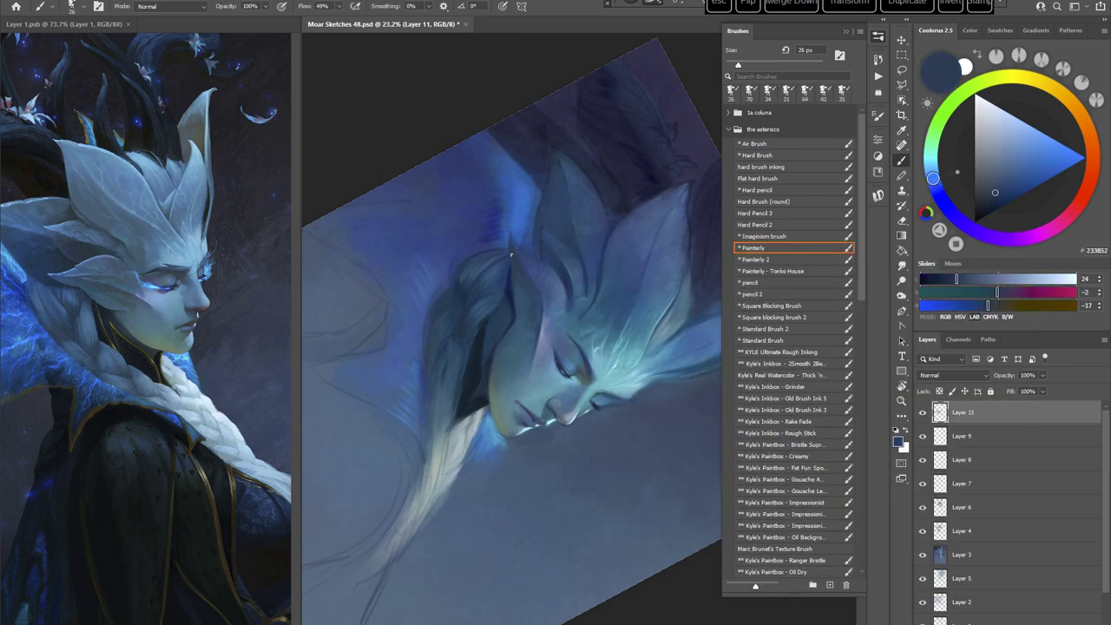
pyautogui.moveTo(524, 272); pyautogui.dragTo(567, 328)
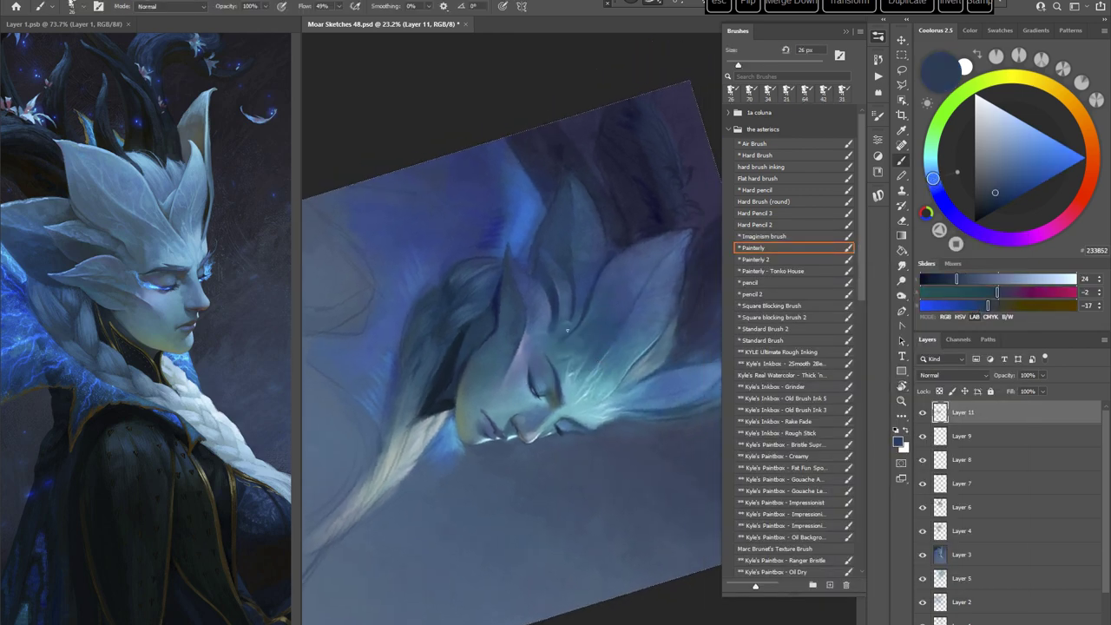
# Step: Set the brush to 45 px and refine the side leaf's edge beside the collar with sampled blues #234677 and #1E3C5B
pyautogui.keyDown('alt'); pyautogui.click(537, 273); pyautogui.keyUp('alt')
pyautogui.keyDown('alt'); pyautogui.click(552, 288); pyautogui.keyUp('alt')
pyautogui.keyDown('alt'); pyautogui.click(548, 218); pyautogui.keyUp('alt')
pyautogui.rightClick(607, 231)
pyautogui.moveTo(672, 256); pyautogui.dragTo(679, 256)
pyautogui.keyDown('alt'); pyautogui.click(544, 232); pyautogui.keyUp('alt')
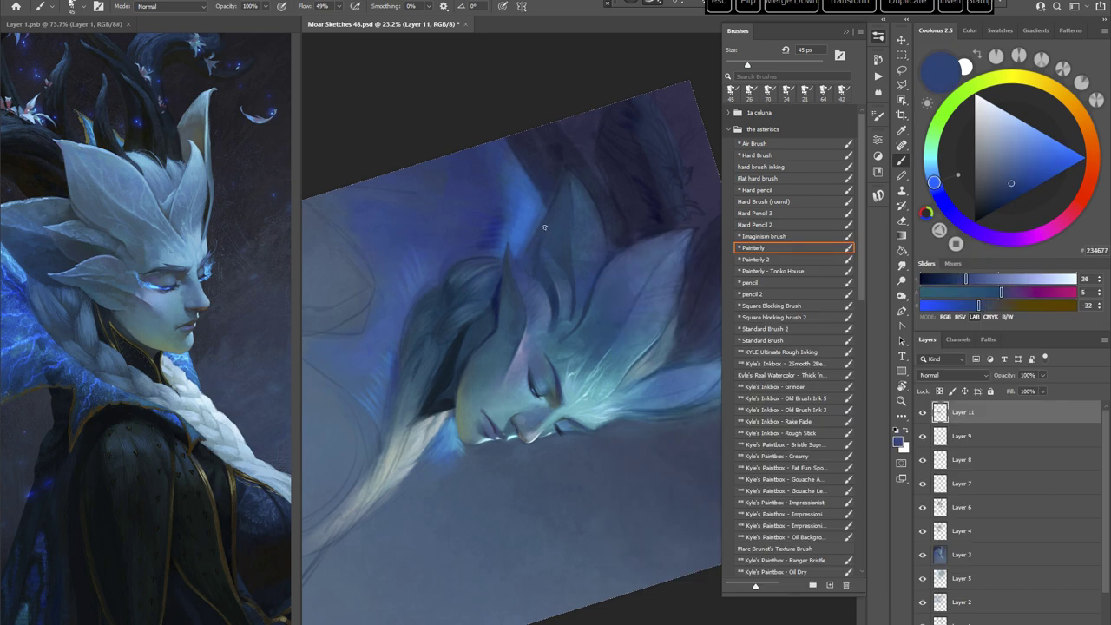
pyautogui.keyDown('alt'); pyautogui.click(533, 268); pyautogui.keyUp('alt')
pyautogui.press('Escape')
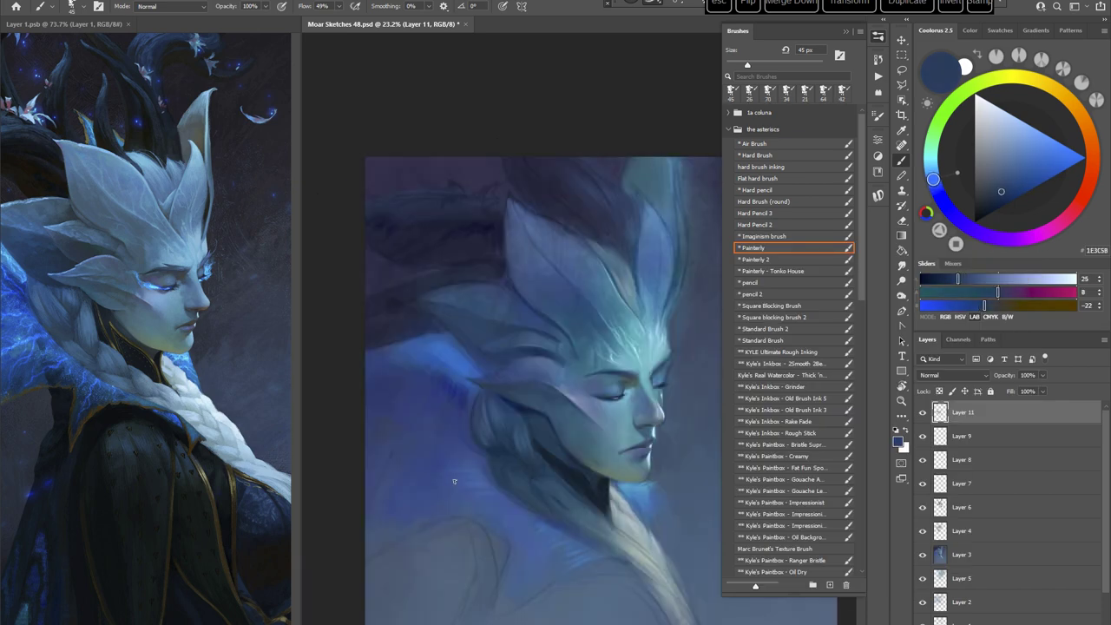
# Step: Reduce the brush to 20 px and deepen the gaps between the side leaves with dark navy #14263C
pyautogui.moveTo(609, 515); pyautogui.dragTo(597, 491)
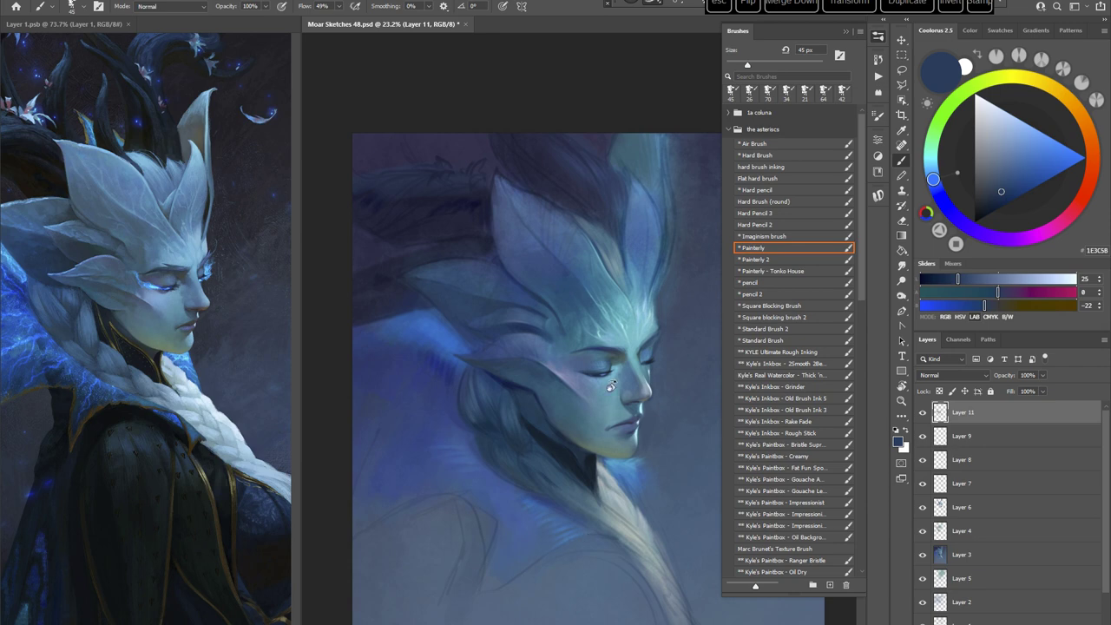
pyautogui.moveTo(610, 386); pyautogui.dragTo(599, 236)
pyautogui.keyDown('alt'); pyautogui.click(516, 307); pyautogui.keyUp('alt')
pyautogui.click(1005, 198)
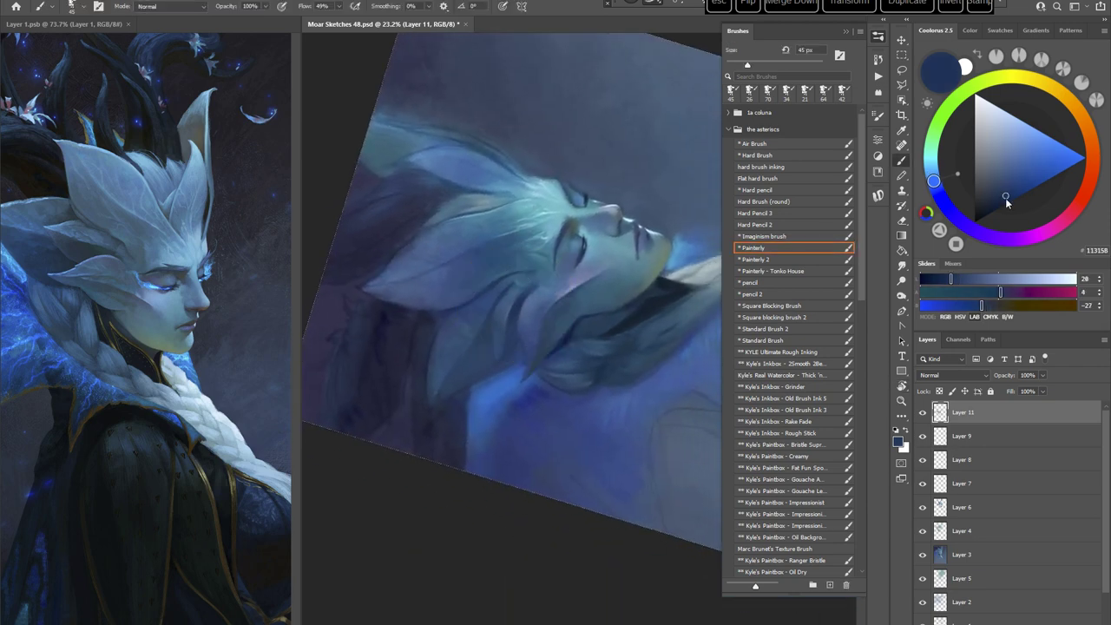
pyautogui.moveTo(1005, 199); pyautogui.dragTo(992, 202)
pyautogui.moveTo(595, 352); pyautogui.dragTo(583, 303)
pyautogui.rightClick(588, 226)
pyautogui.click(649, 254)
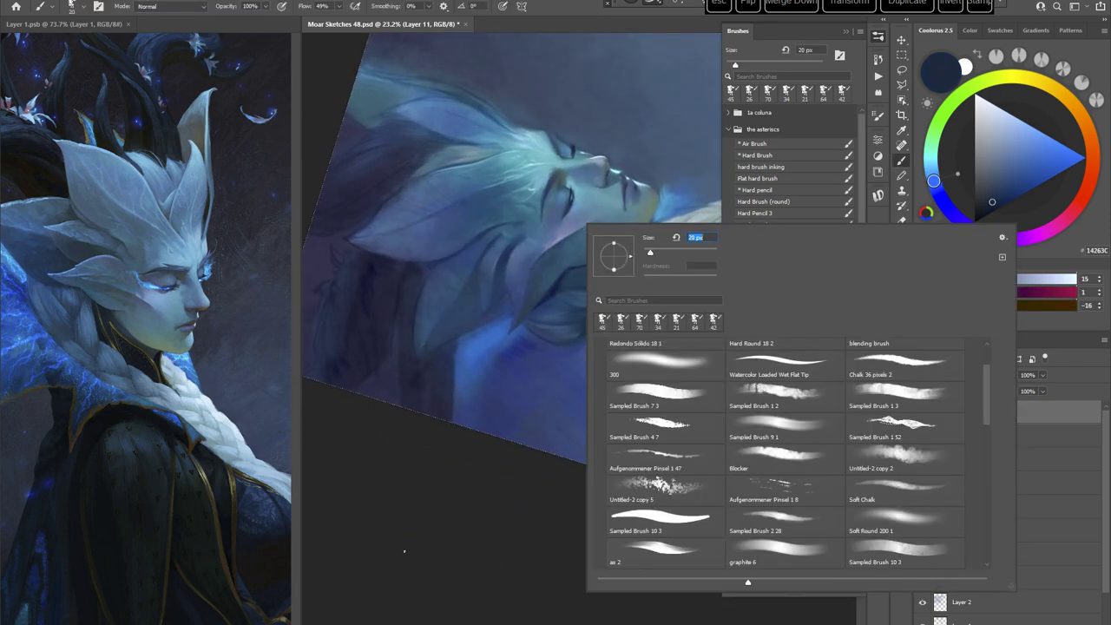
pyautogui.click(404, 550)
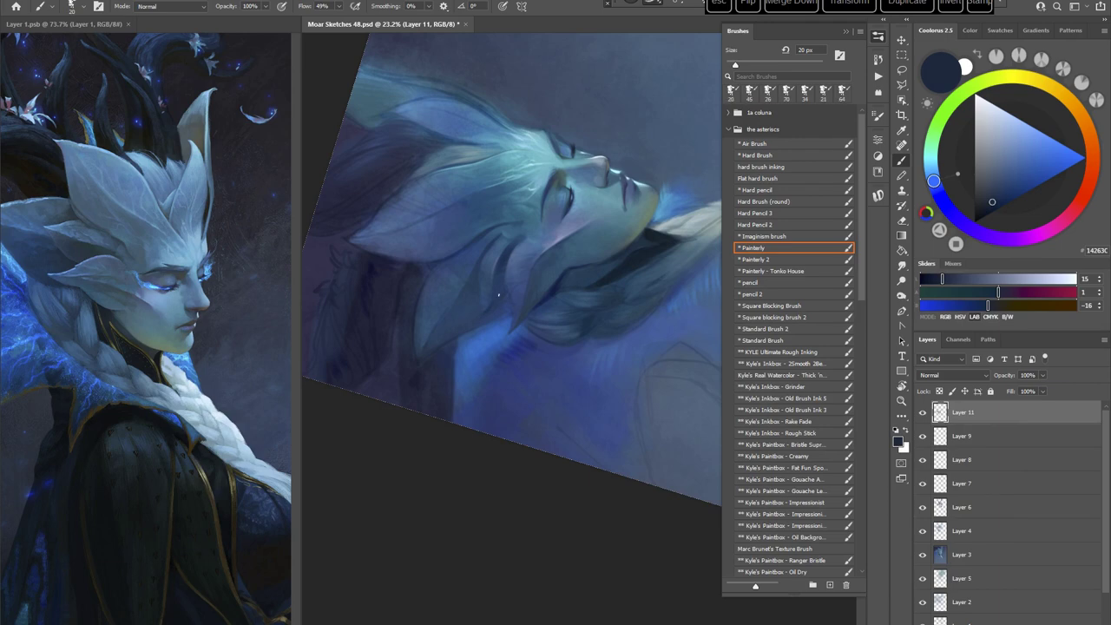
# Step: Set the brush to 47 px and soften the shadow between the ear and the leaf above it with sampled blue #1C3F62
pyautogui.press('Escape')
pyautogui.press('r')
pyautogui.moveTo(668, 291); pyautogui.dragTo(620, 452)
pyautogui.moveTo(664, 433); pyautogui.dragTo(550, 338)
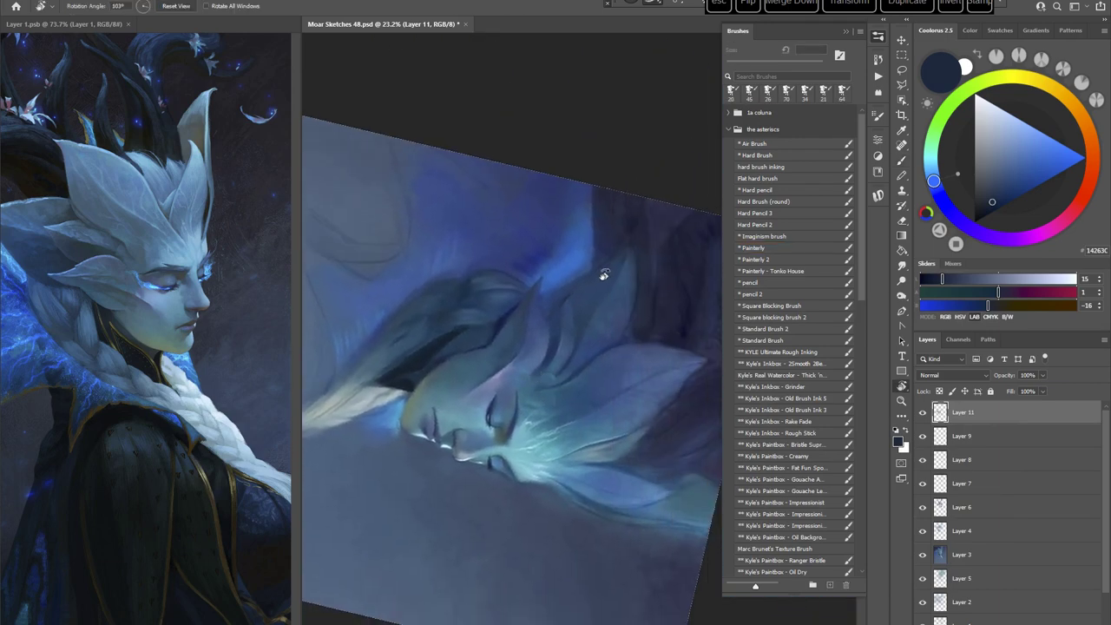
pyautogui.press('b')
pyautogui.rightClick(668, 288)
pyautogui.press('Escape')
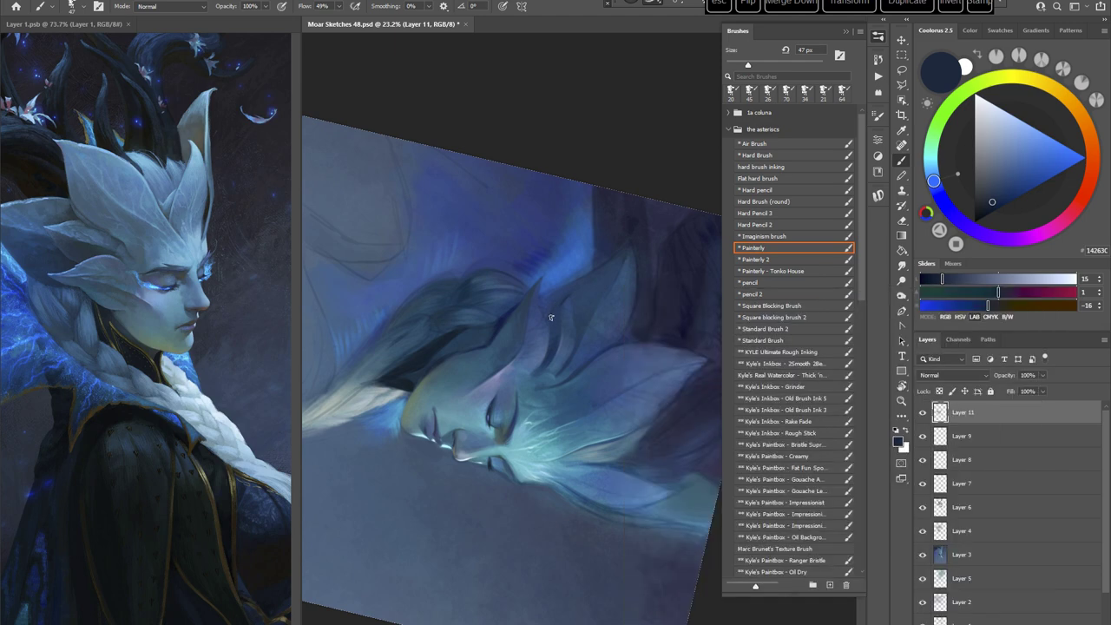
pyautogui.keyDown('alt'); pyautogui.click(555, 327); pyautogui.keyUp('alt')
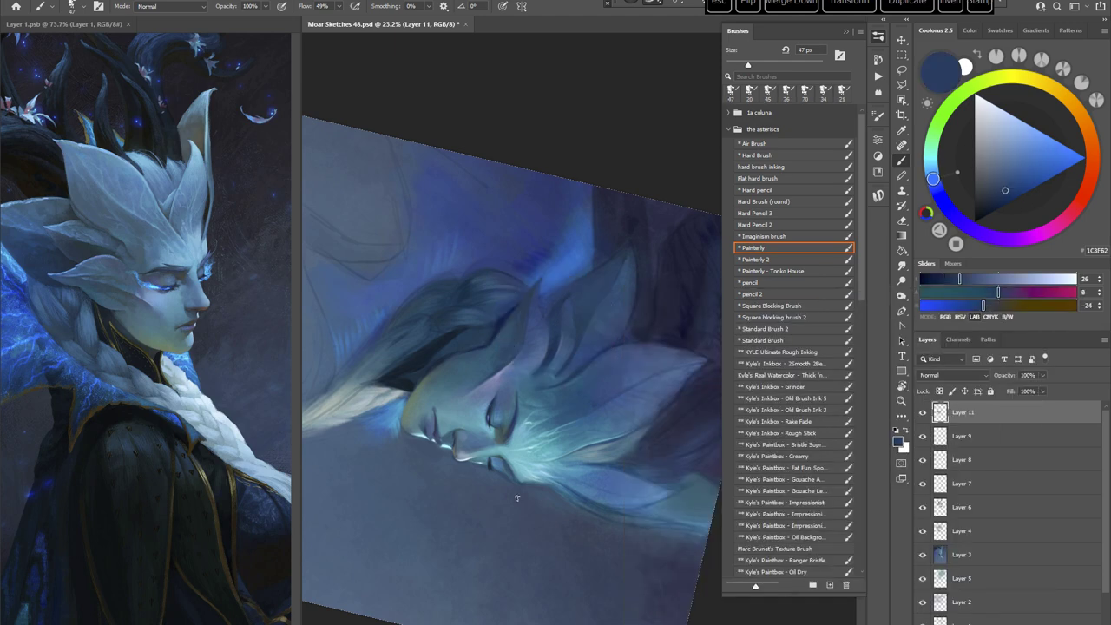
pyautogui.press('Escape')
# Step: Switch to the Standard Brush at 9 px with dark blue #222E48 for crisp lines between the head leaves
pyautogui.moveTo(554, 388); pyautogui.dragTo(515, 334)
pyautogui.click(765, 340)
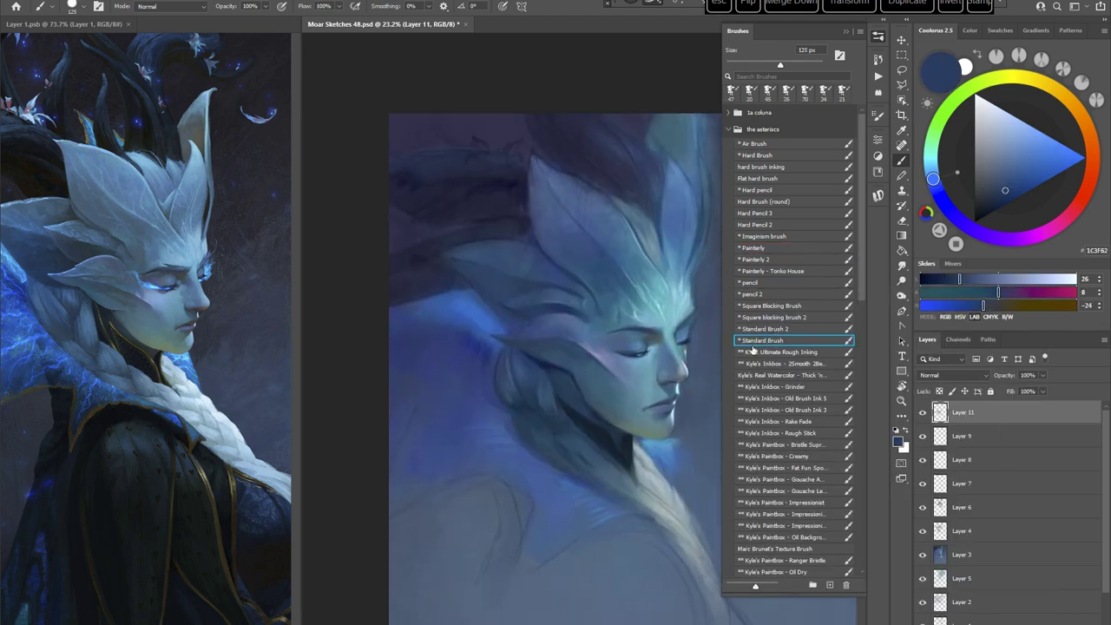
pyautogui.press('r')
pyautogui.moveTo(681, 390); pyautogui.dragTo(536, 416)
pyautogui.keyDown('alt'); pyautogui.click(413, 328); pyautogui.keyUp('alt')
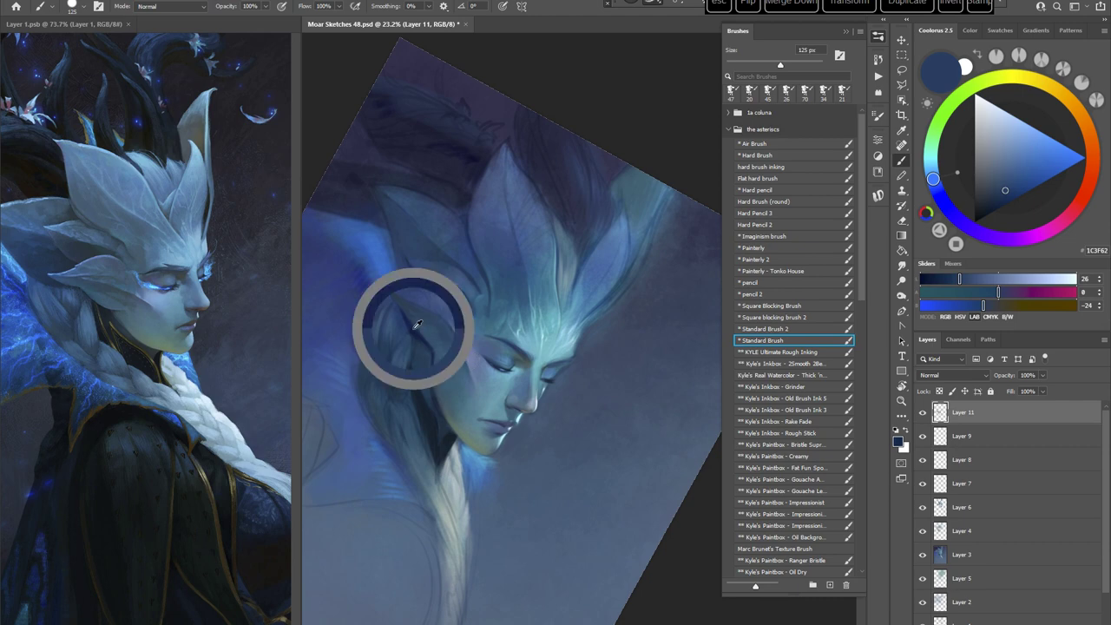
pyautogui.moveTo(567, 358); pyautogui.dragTo(557, 348)
pyautogui.click(987, 198)
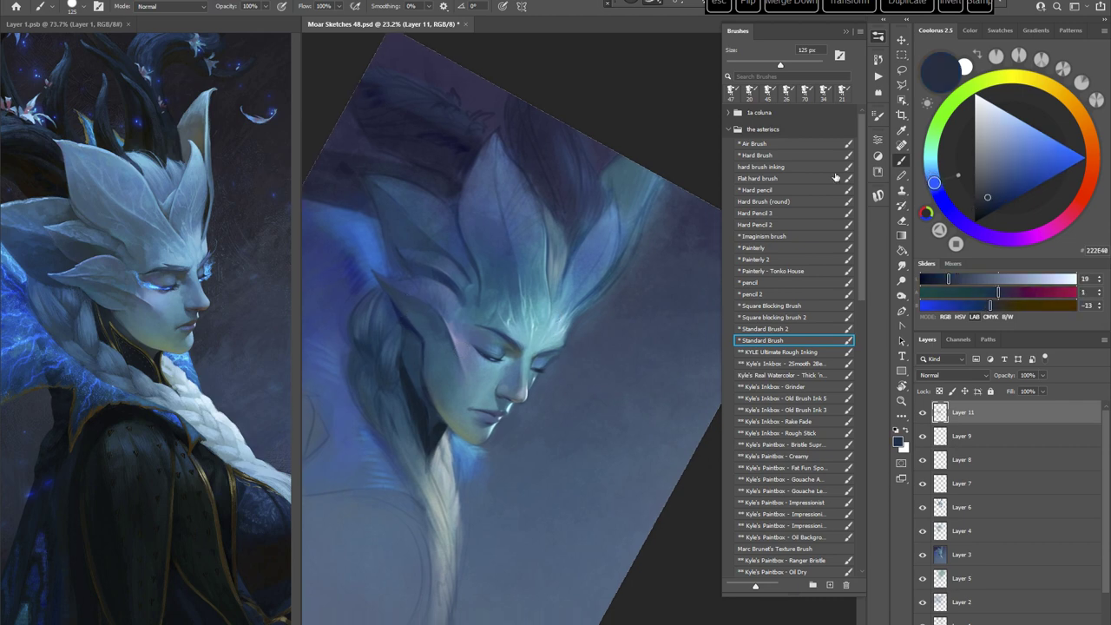
pyautogui.rightClick(570, 264)
pyautogui.click(631, 292)
pyautogui.click(625, 88)
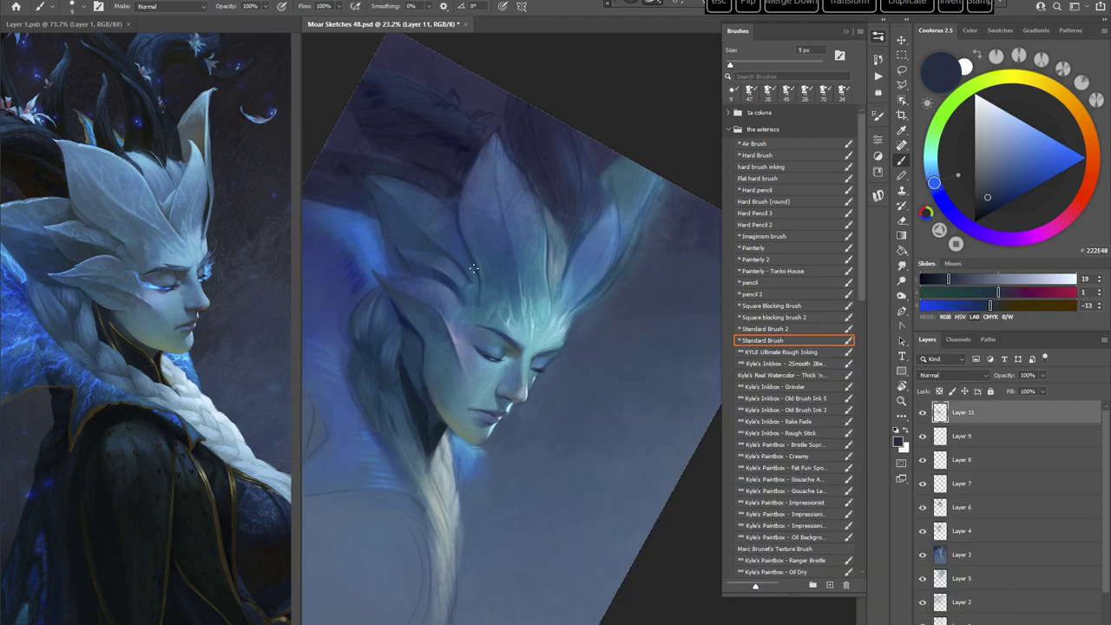
# Step: Enlarge the Standard Brush to 15 px, then 17 px, and darken the leaf gaps with #1C304D and near-black teal #18262E
pyautogui.click(996, 196)
pyautogui.rightClick(573, 236)
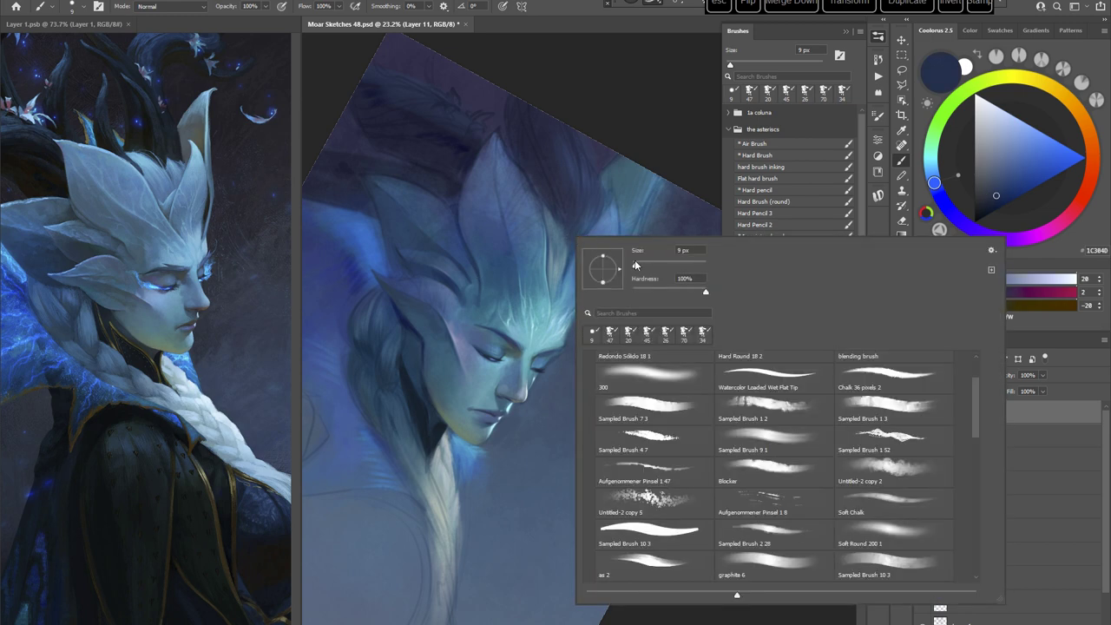
pyautogui.click(637, 265)
pyautogui.click(631, 105)
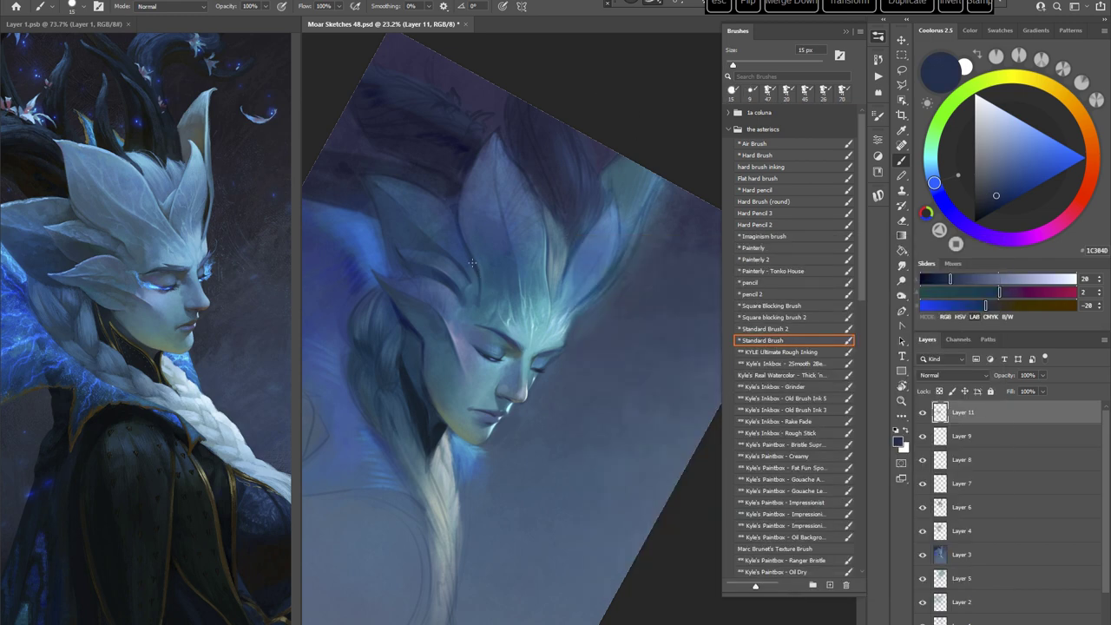
pyautogui.moveTo(934, 182); pyautogui.dragTo(930, 170)
pyautogui.click(988, 207)
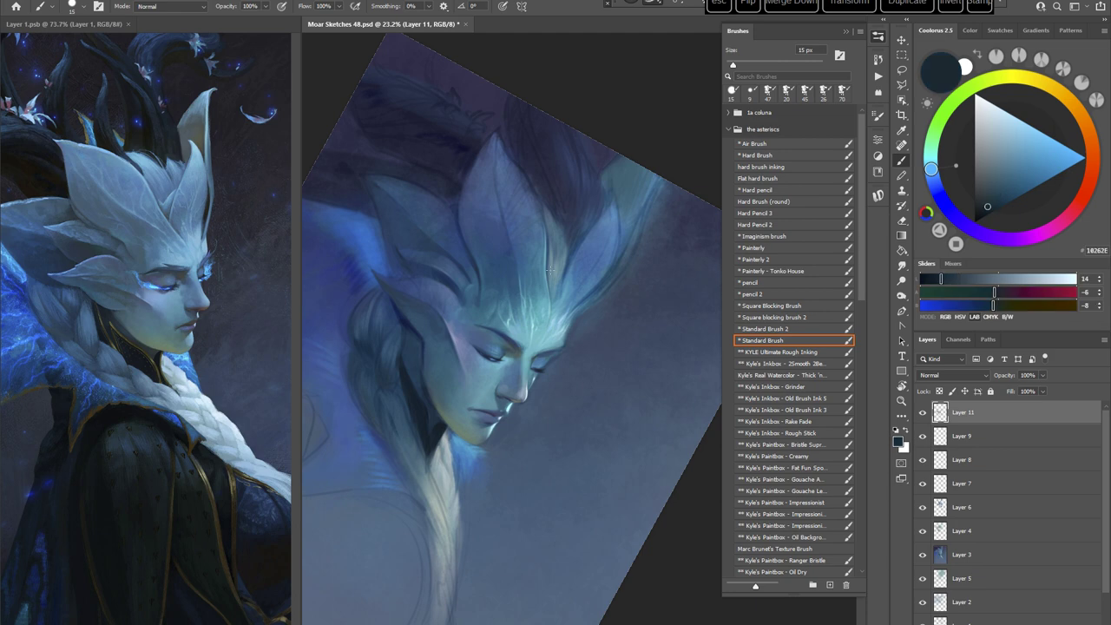
pyautogui.rightClick(562, 264)
pyautogui.click(622, 292)
pyautogui.click(598, 93)
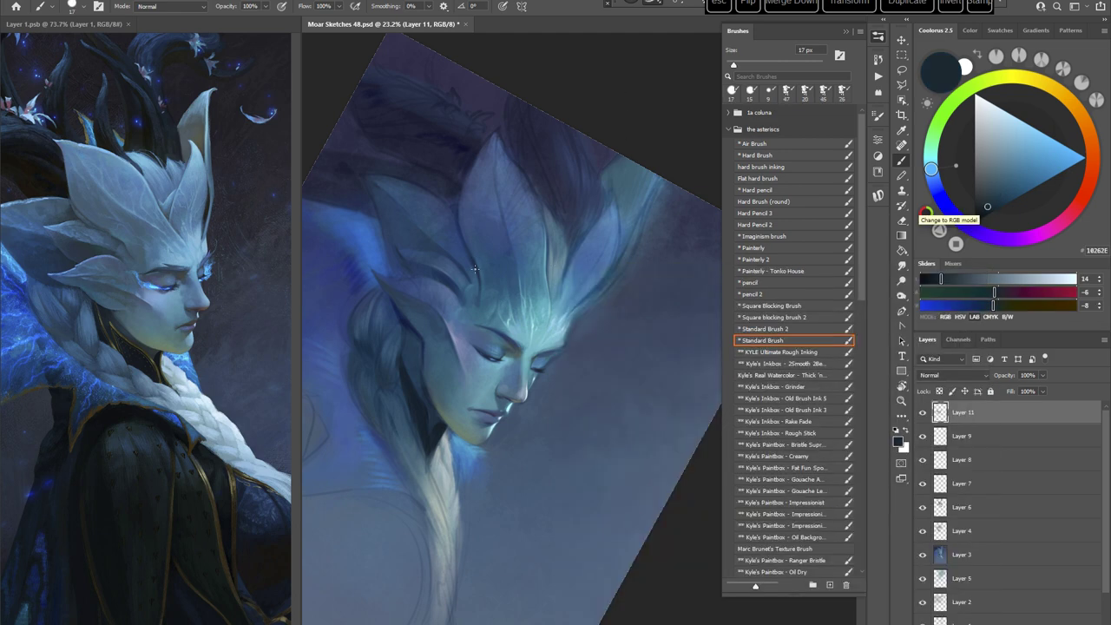
pyautogui.press('r')
pyautogui.moveTo(474, 269)
pyautogui.mouseDown()
pyautogui.moveTo(638, 444)
pyautogui.moveTo(630, 392)
pyautogui.mouseUp()
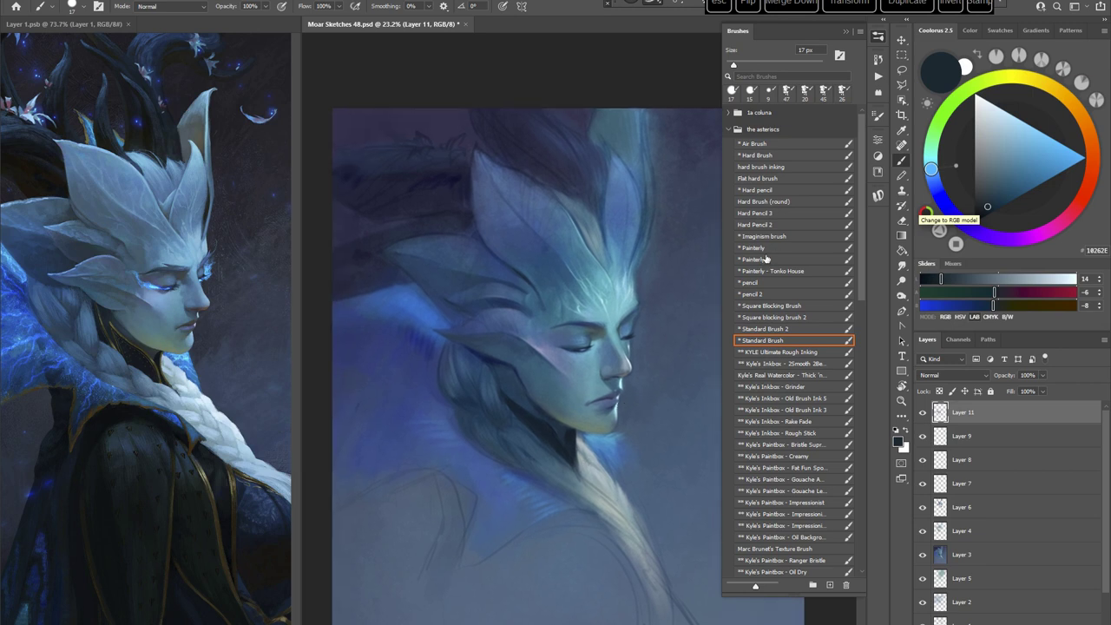
# Step: Return to the Painterly brush at 70 px and paint the side leaf with sampled blue #42638F
pyautogui.click(764, 248)
pyautogui.press('r')
pyautogui.moveTo(583, 268); pyautogui.dragTo(598, 293)
pyautogui.press('b')
pyautogui.keyDown('alt'); pyautogui.click(461, 192); pyautogui.keyUp('alt')
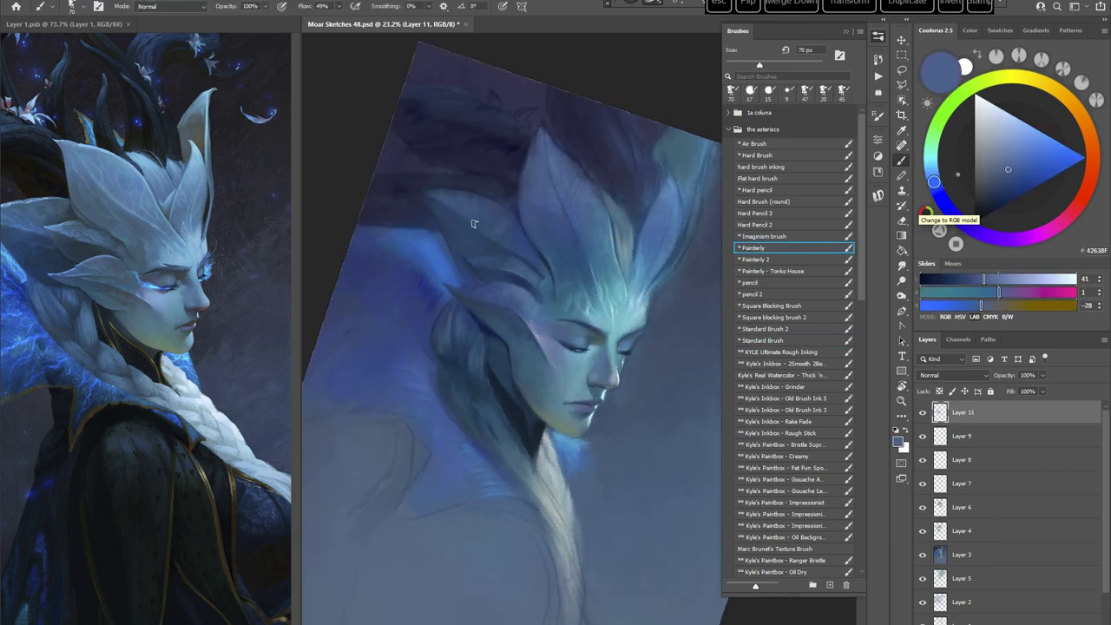
# Step: Blend the side leaf and the base of the large leaf with sampled blues #355981 and #34527F
pyautogui.press('r')
pyautogui.moveTo(638, 247); pyautogui.dragTo(616, 422)
pyautogui.press('space')
pyautogui.keyDown('alt'); pyautogui.click(594, 258); pyautogui.keyUp('alt')
pyautogui.press('Escape')
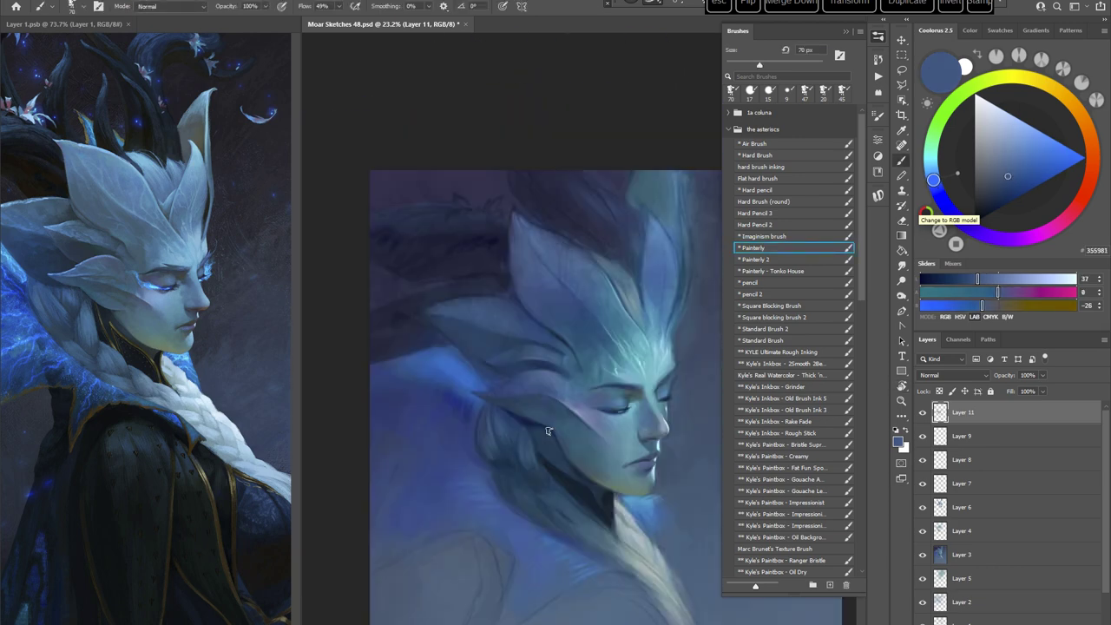
pyautogui.keyDown('alt'); pyautogui.click(533, 211); pyautogui.keyUp('alt')
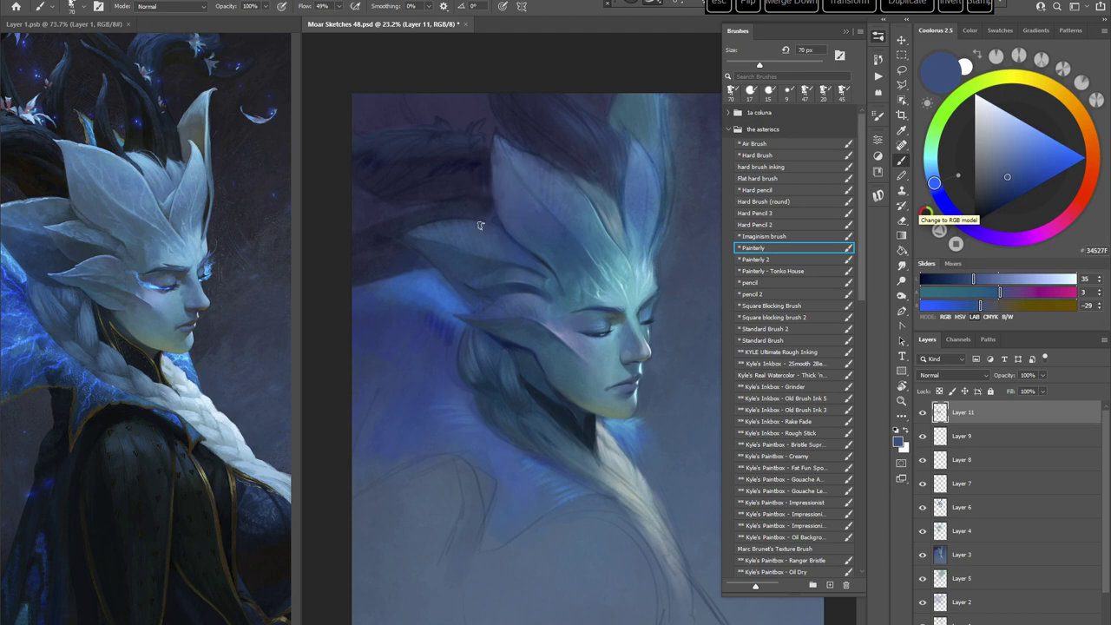
# Step: Refine the large leaf towards its tip with sampled blues #174977 and #315883
pyautogui.moveTo(479, 225); pyautogui.dragTo(521, 334)
pyautogui.keyDown('alt'); pyautogui.click(521, 335); pyautogui.keyUp('alt')
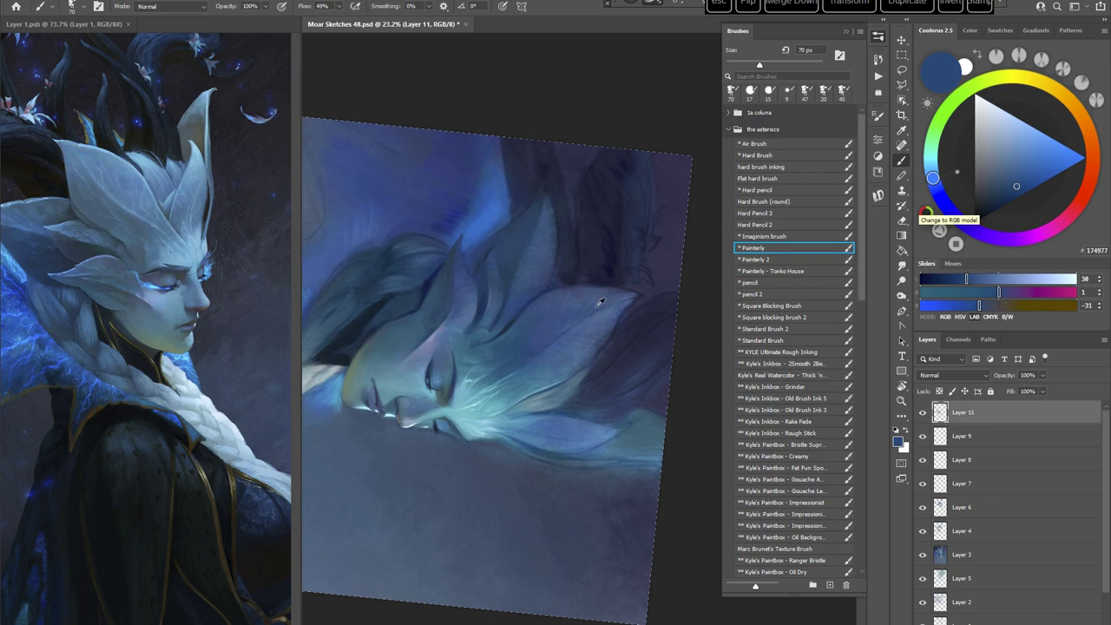
pyautogui.keyDown('alt'); pyautogui.click(626, 293); pyautogui.keyUp('alt')
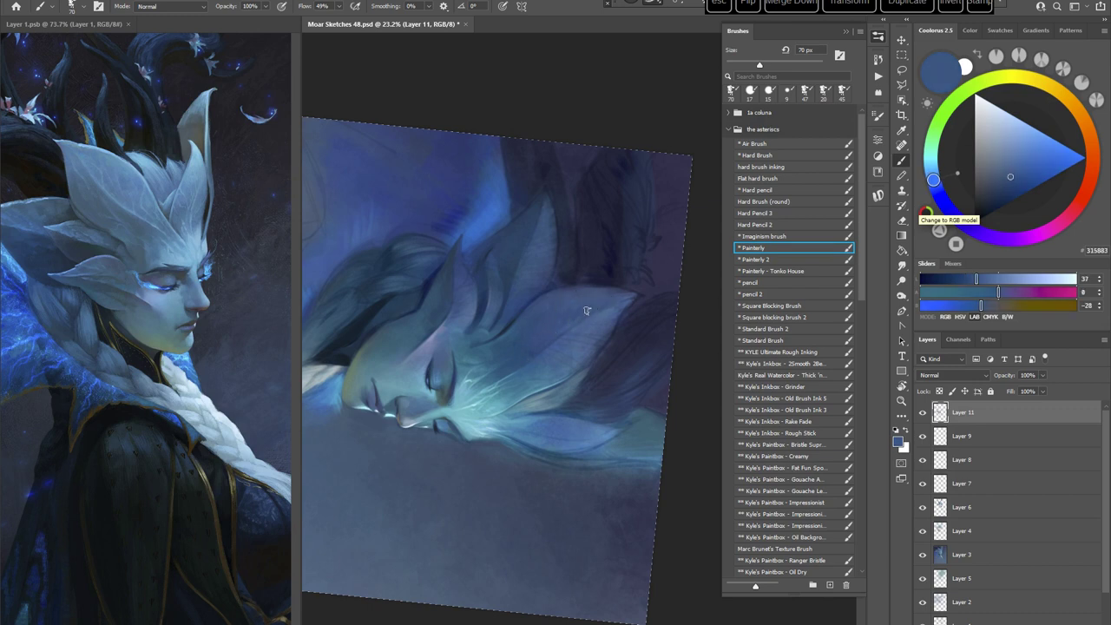
pyautogui.press('Escape')
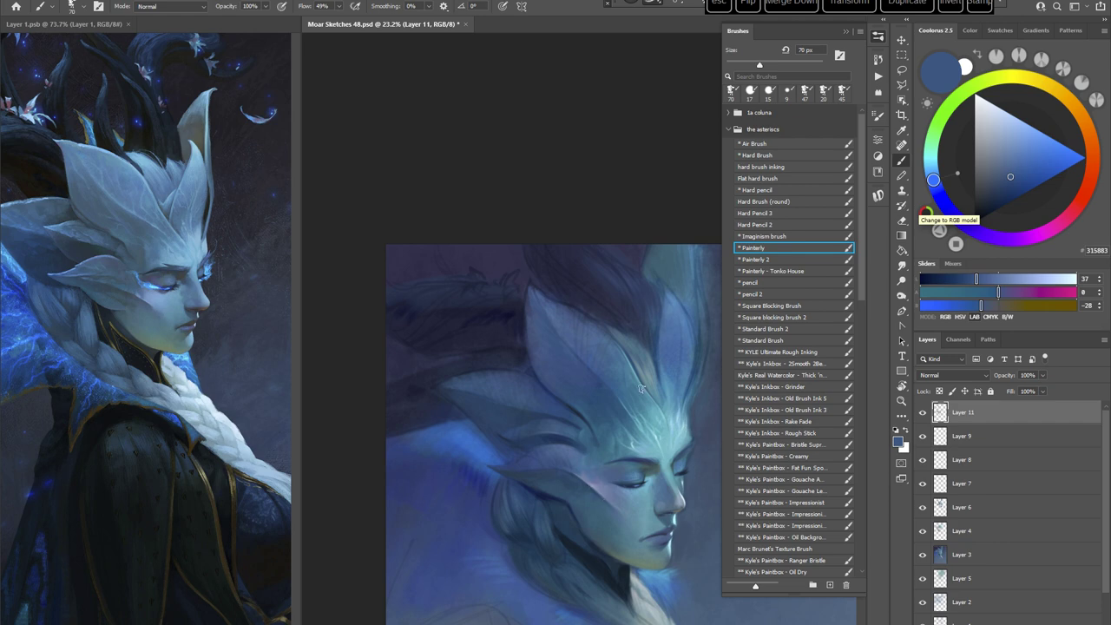
# Step: Shape the outer tip of the side leaf with sampled slate blue #2F5679
pyautogui.moveTo(644, 404); pyautogui.dragTo(612, 322)
pyautogui.press('r')
pyautogui.moveTo(486, 308); pyautogui.dragTo(441, 396)
pyautogui.keyDown('alt'); pyautogui.click(440, 396); pyautogui.keyUp('alt')
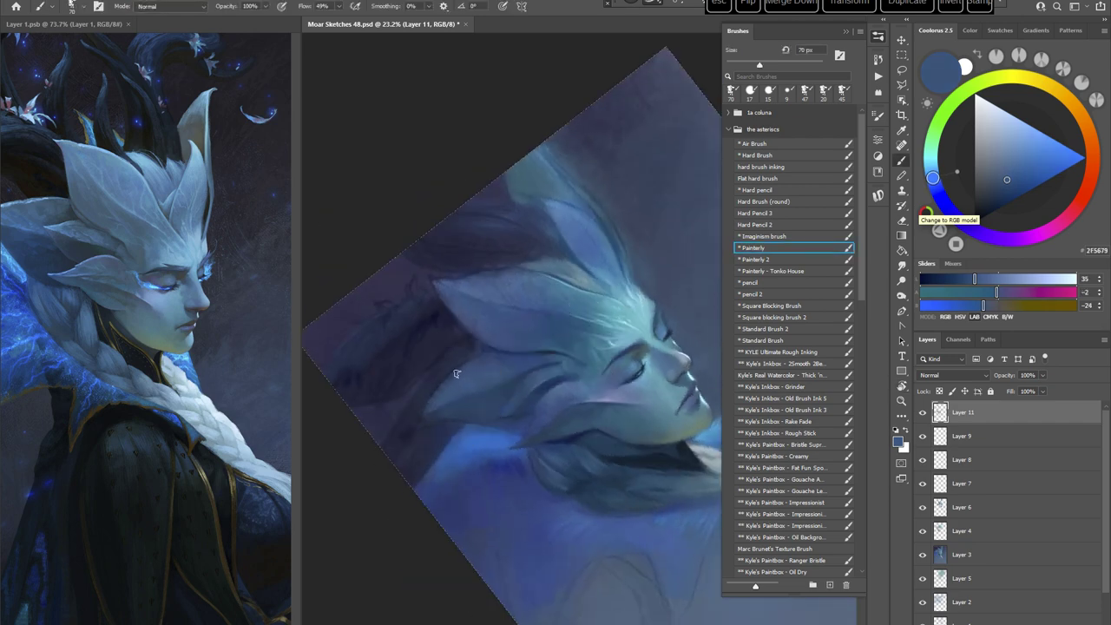
pyautogui.press('Escape')
pyautogui.moveTo(617, 507); pyautogui.dragTo(581, 480)
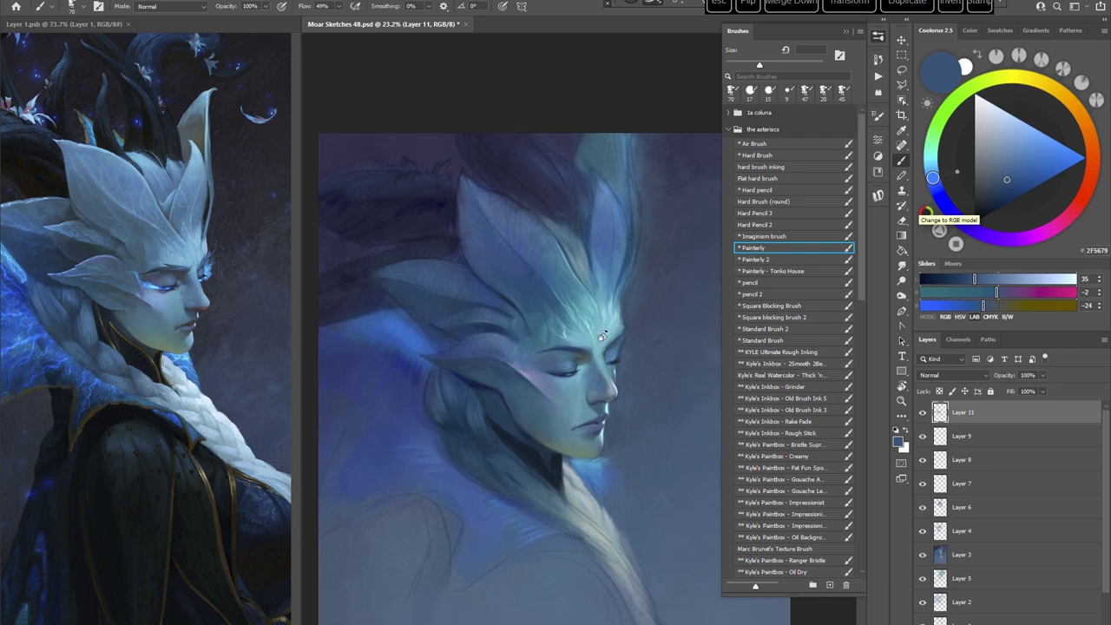
# Step: Paint the recess between the side leaf and the large leaf with sampled dark blue #21355B
pyautogui.press('r')
pyautogui.moveTo(465, 267); pyautogui.dragTo(511, 216)
pyautogui.keyDown('alt'); pyautogui.click(512, 215); pyautogui.keyUp('alt')
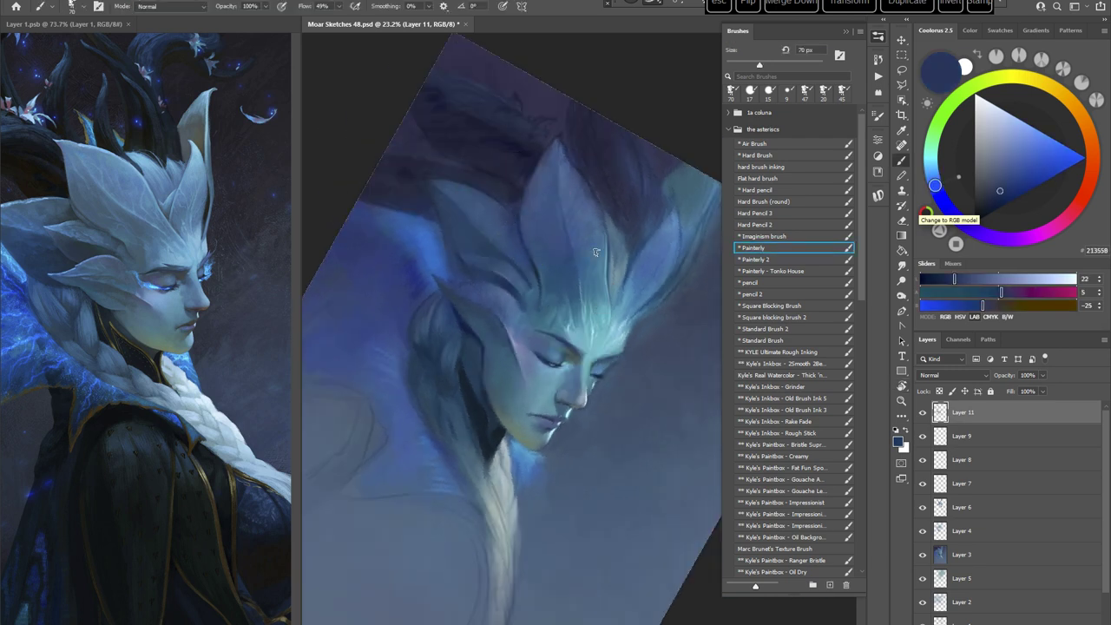
# Step: Paint fine light strands beside the large leaf with the Painterly brush at 14 px in sampled grey-blue #6D929E
pyautogui.keyDown('alt'); pyautogui.click(612, 227); pyautogui.keyUp('alt')
pyautogui.rightClick(725, 277)
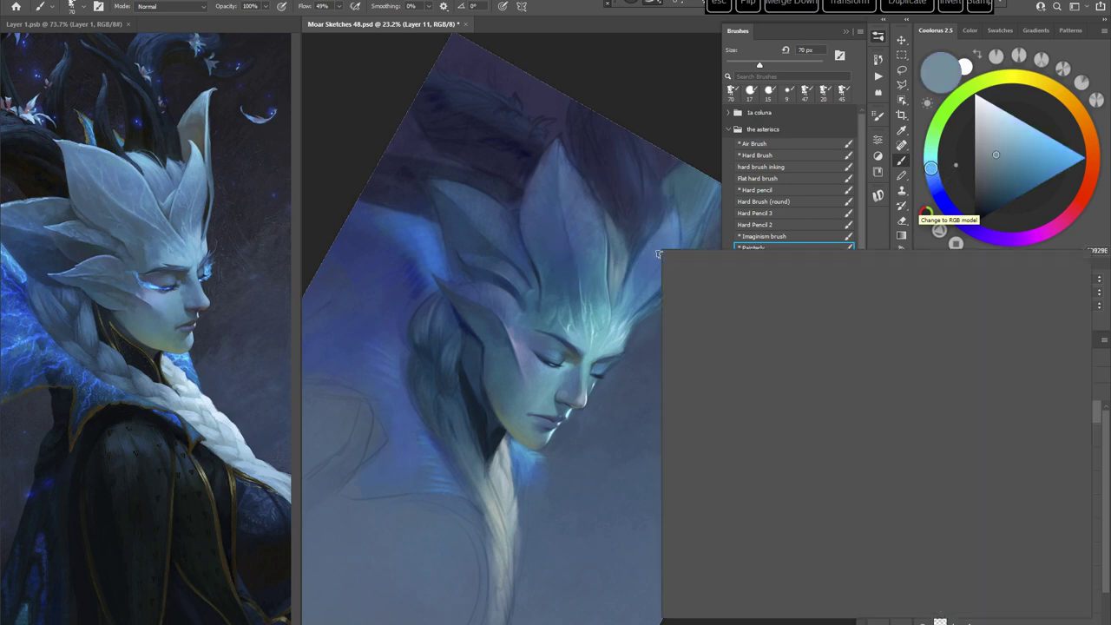
pyautogui.click(723, 275)
pyautogui.click(662, 84)
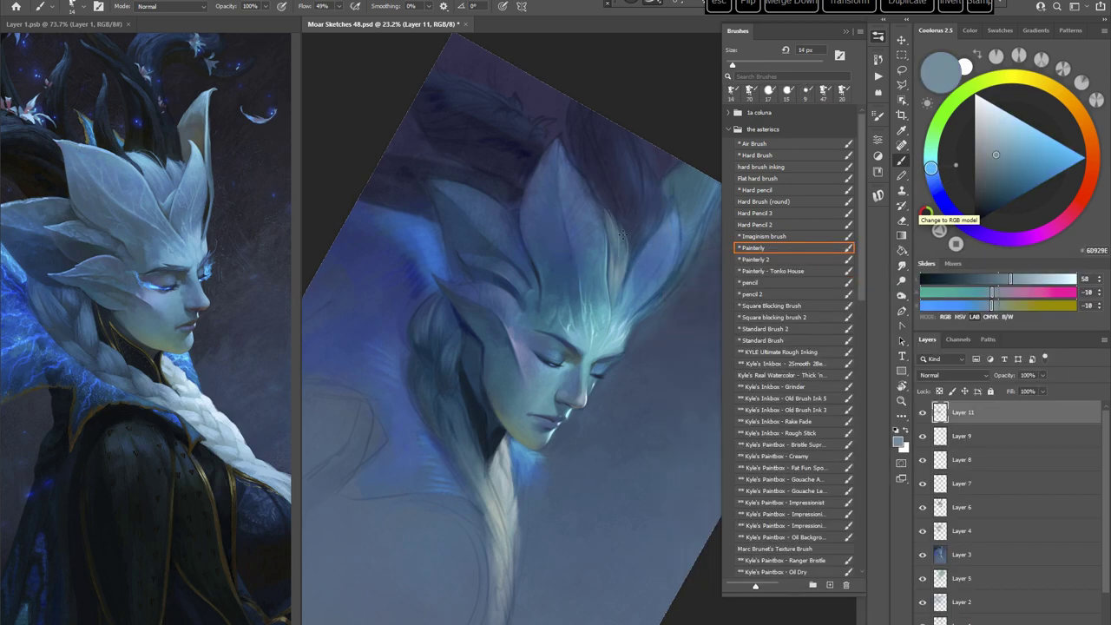
pyautogui.press('Escape')
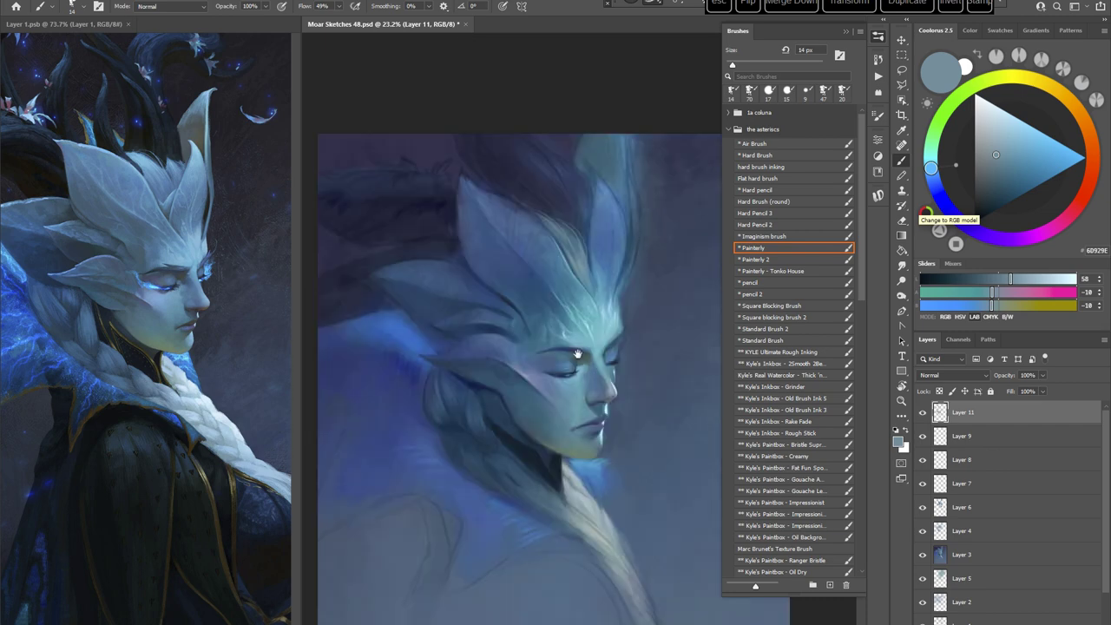
# Step: Add light strands to the hair behind the ear with a 23 px brush in light blue #769CAF
pyautogui.moveTo(576, 354); pyautogui.dragTo(564, 282)
pyautogui.rightClick(580, 233)
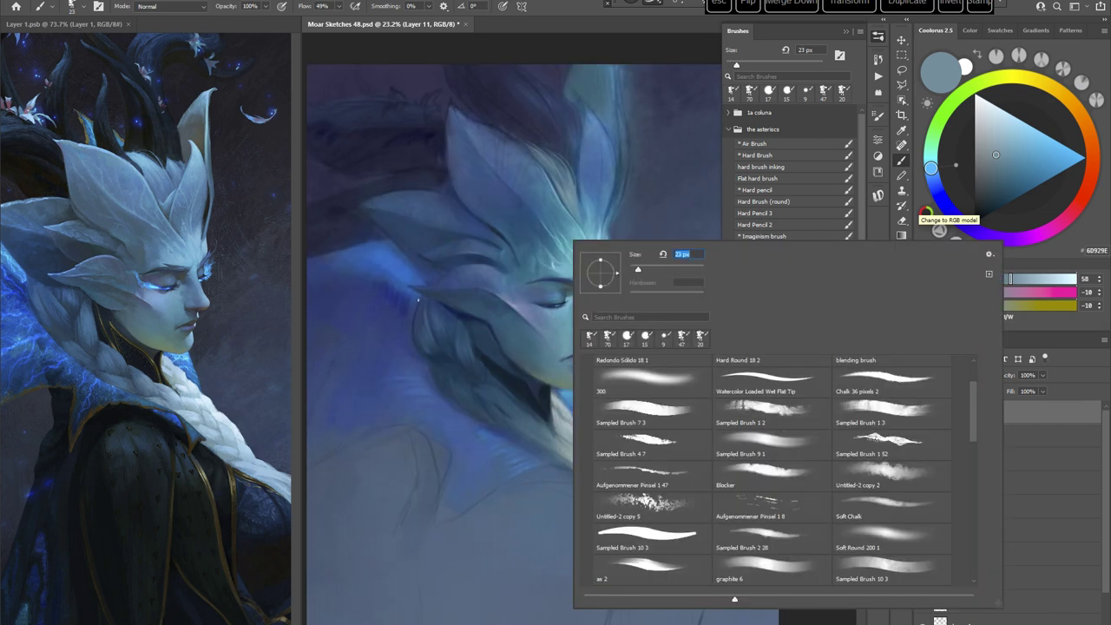
pyautogui.click(999, 148)
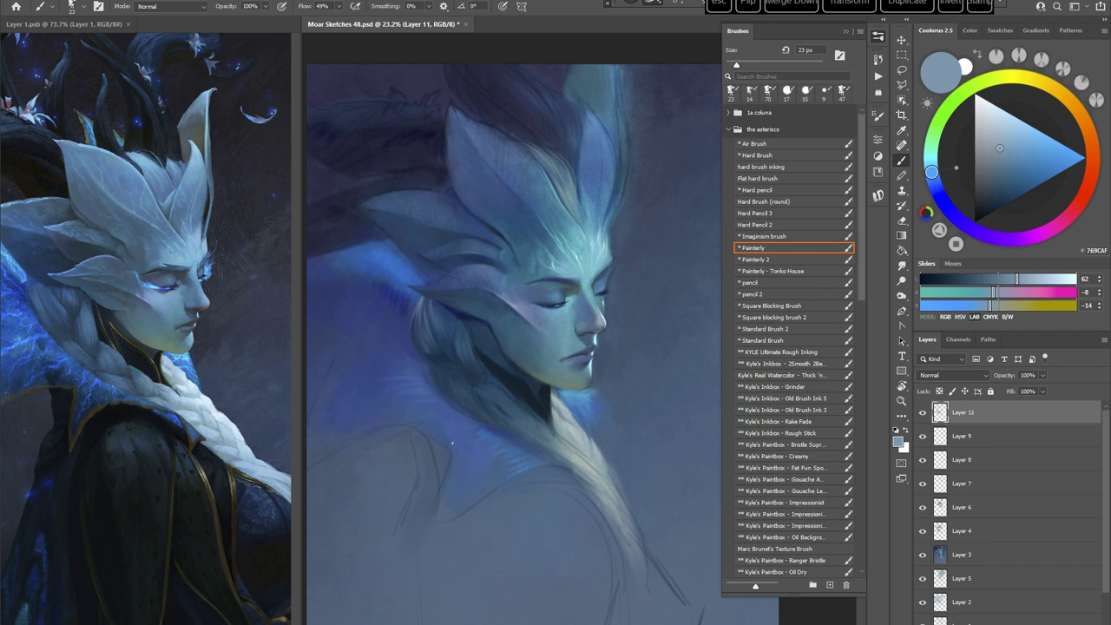
# Step: Darken the mass behind the headpiece leaves using the Kyle's Paintbox Fat Fun brush at 138 px with sampled near-black blue #0D0F2D
pyautogui.keyDown('alt'); pyautogui.click(432, 134); pyautogui.keyUp('alt')
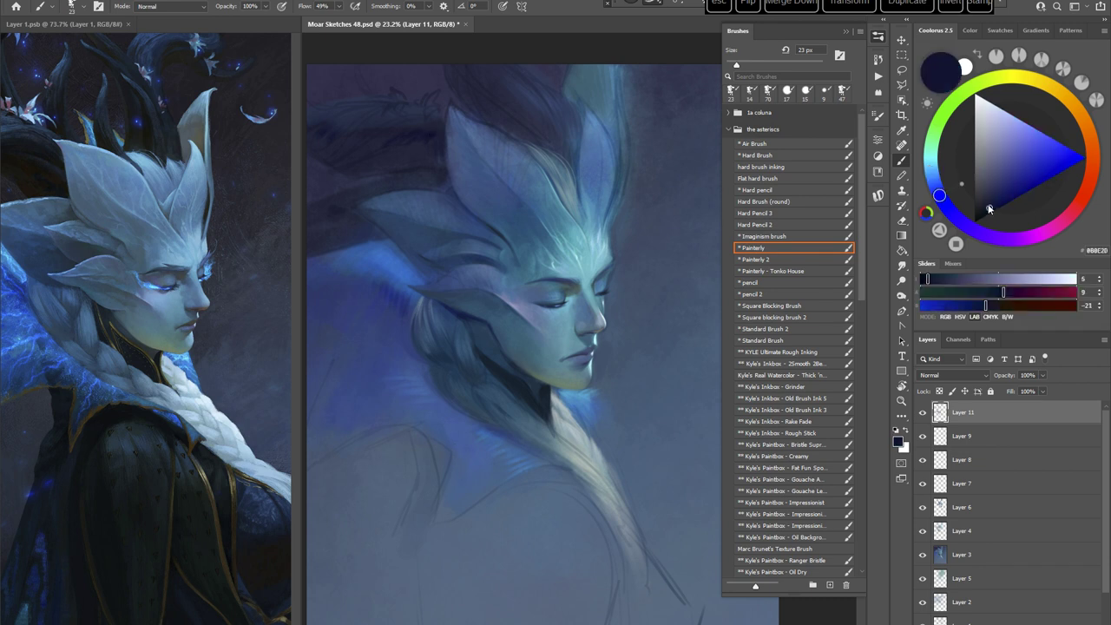
pyautogui.moveTo(989, 208); pyautogui.dragTo(982, 208)
pyautogui.press('r')
pyautogui.moveTo(490, 351); pyautogui.dragTo(549, 415)
pyautogui.press('space')
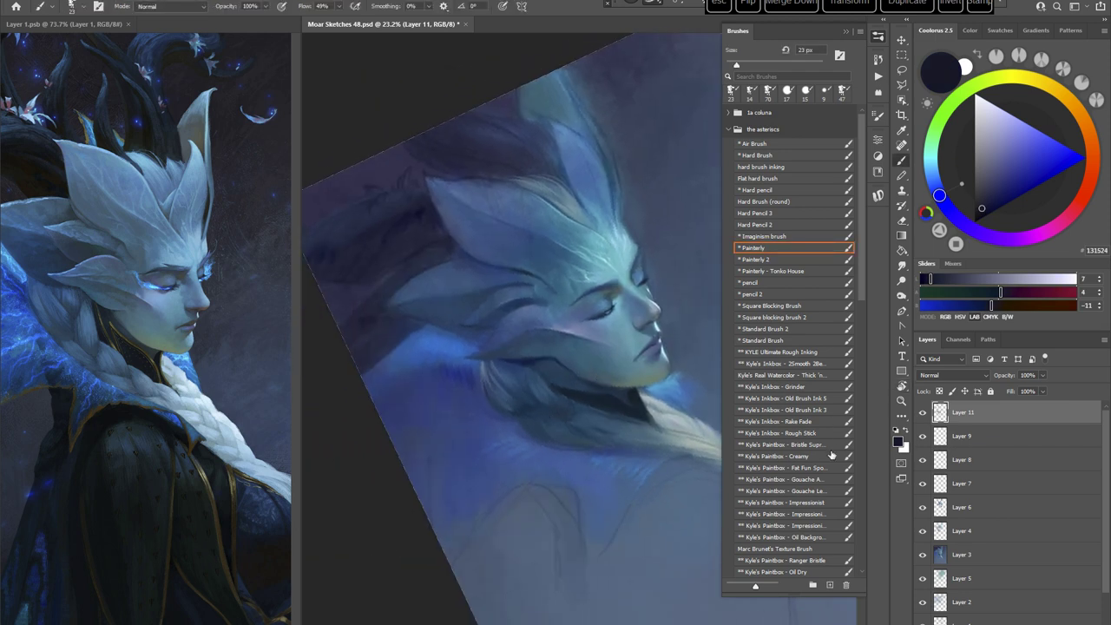
pyautogui.click(820, 468)
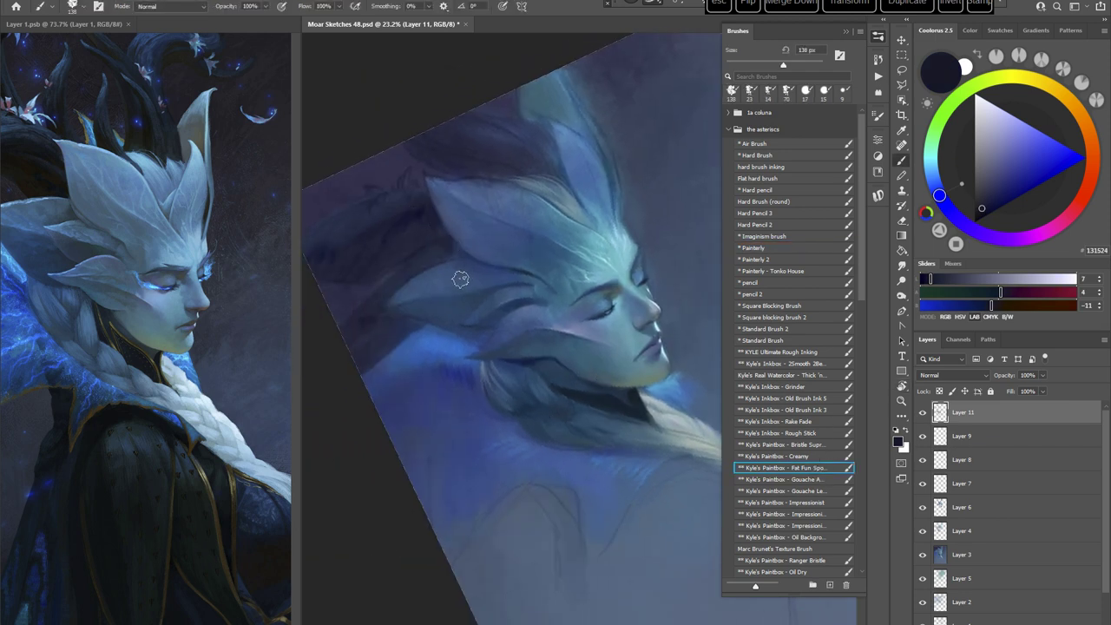
pyautogui.keyDown('alt'); pyautogui.click(417, 215); pyautogui.keyUp('alt')
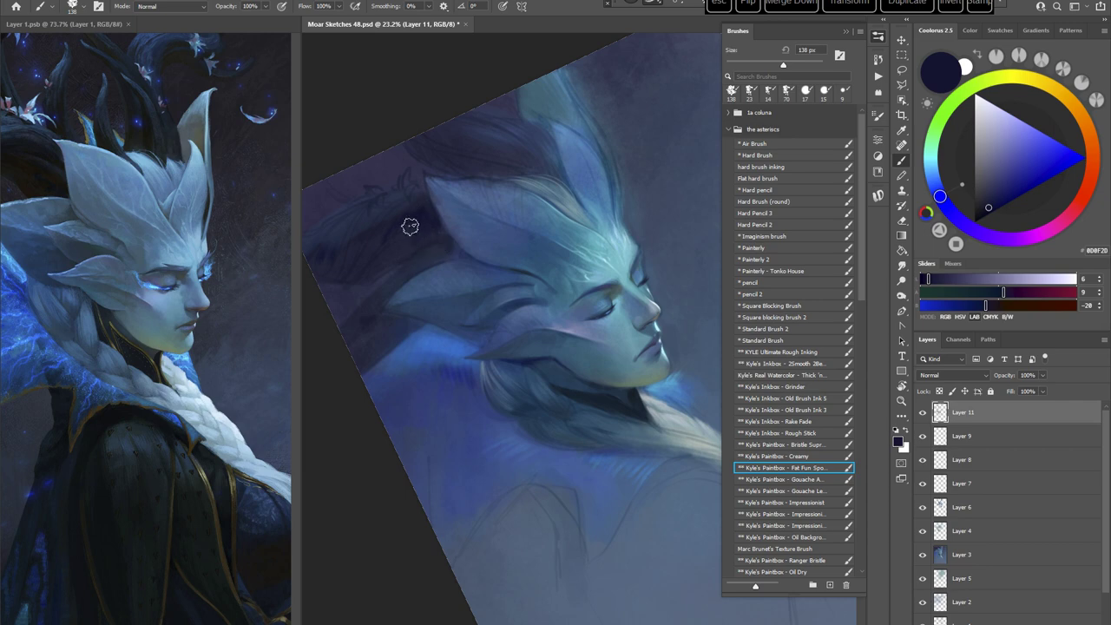
pyautogui.press('Escape')
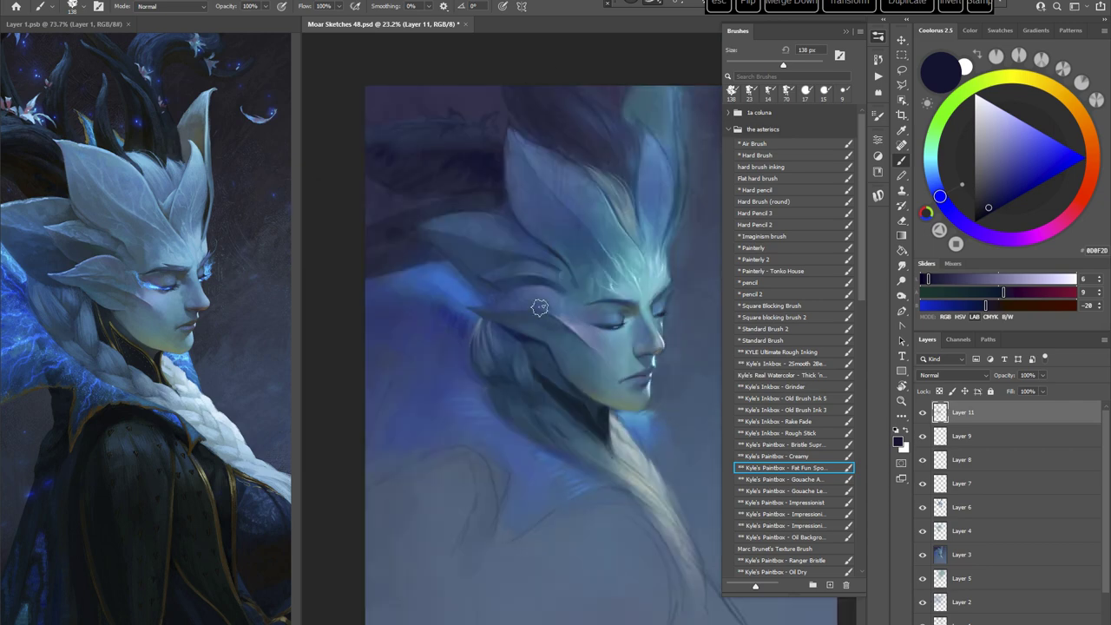
pyautogui.press('r')
pyautogui.moveTo(634, 385); pyautogui.dragTo(520, 456)
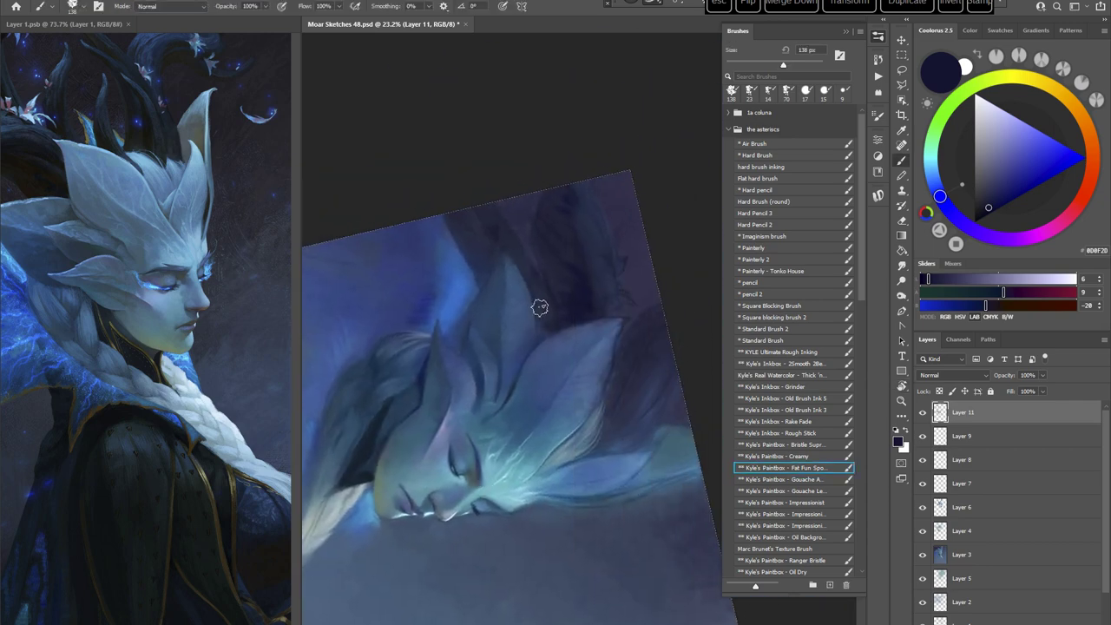
pyautogui.press('Escape')
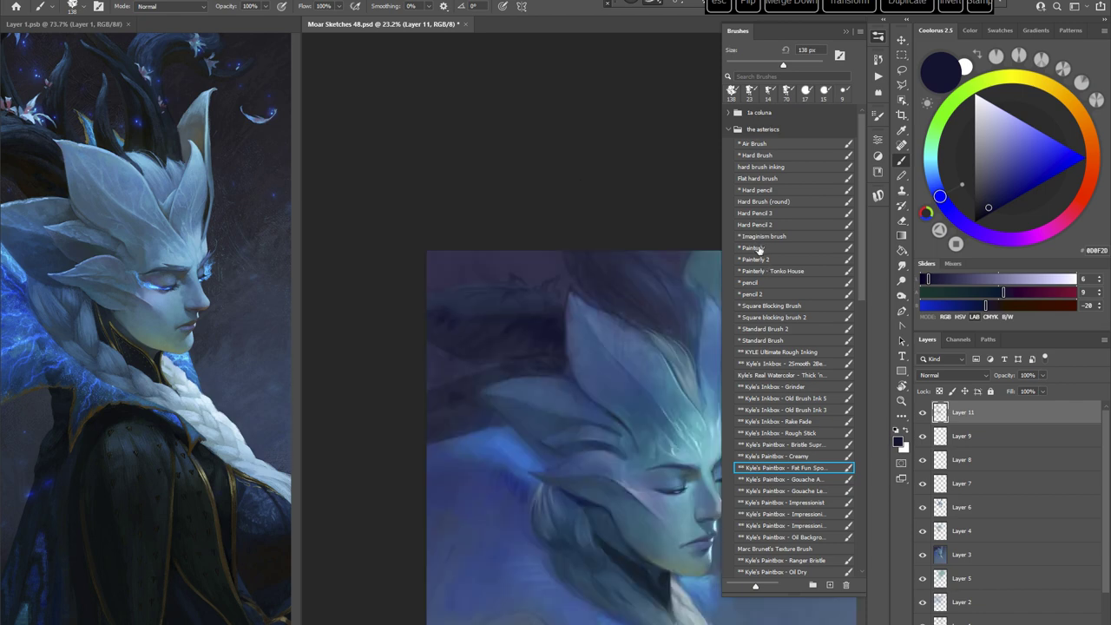
# Step: Smooth the dark mass above the side leaf using the Painterly brush at 70 px with sampled #11132F
pyautogui.click(759, 249)
pyautogui.moveTo(594, 349); pyautogui.dragTo(559, 316)
pyautogui.keyDown('alt'); pyautogui.click(499, 286); pyautogui.keyUp('alt')
pyautogui.moveTo(454, 312); pyautogui.dragTo(479, 289)
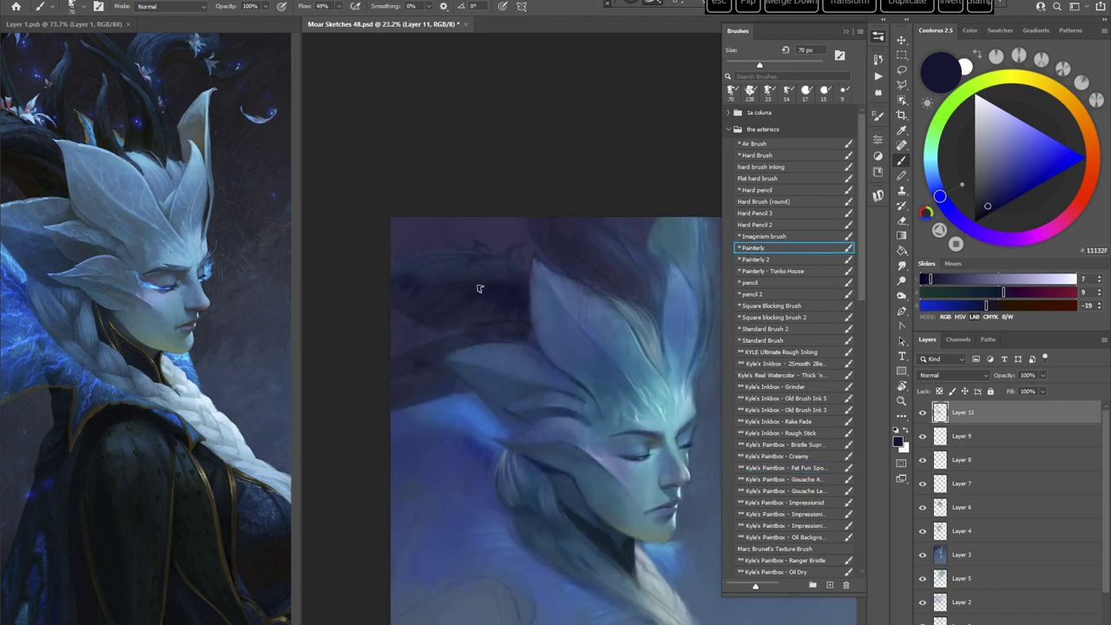
# Step: Define the dark notch between the side leaf and the large leaf at 37 px with sampled #131834
pyautogui.moveTo(590, 293); pyautogui.dragTo(632, 302)
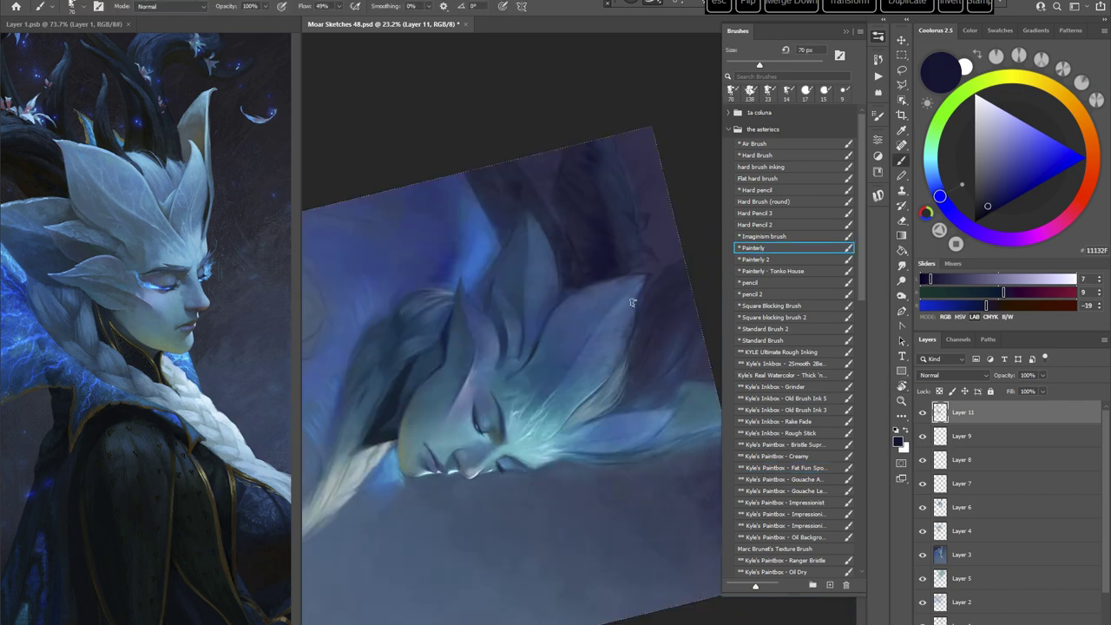
pyautogui.rightClick(631, 302)
pyautogui.click(708, 316)
pyautogui.keyDown('alt'); pyautogui.click(560, 283); pyautogui.keyUp('alt')
pyautogui.moveTo(560, 285); pyautogui.dragTo(564, 293)
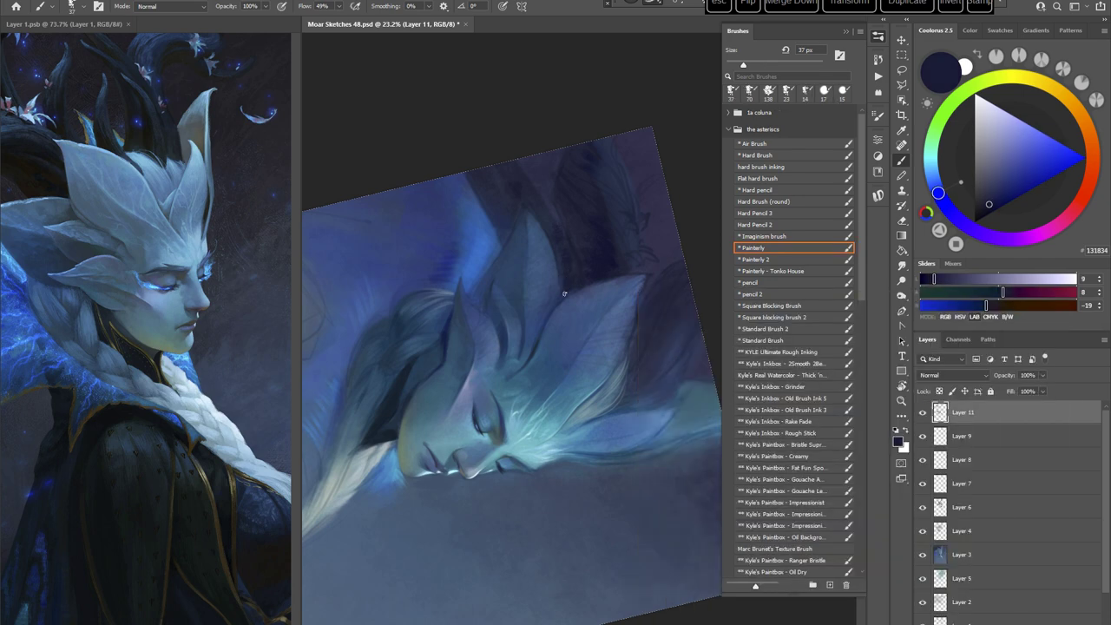
pyautogui.press('Escape')
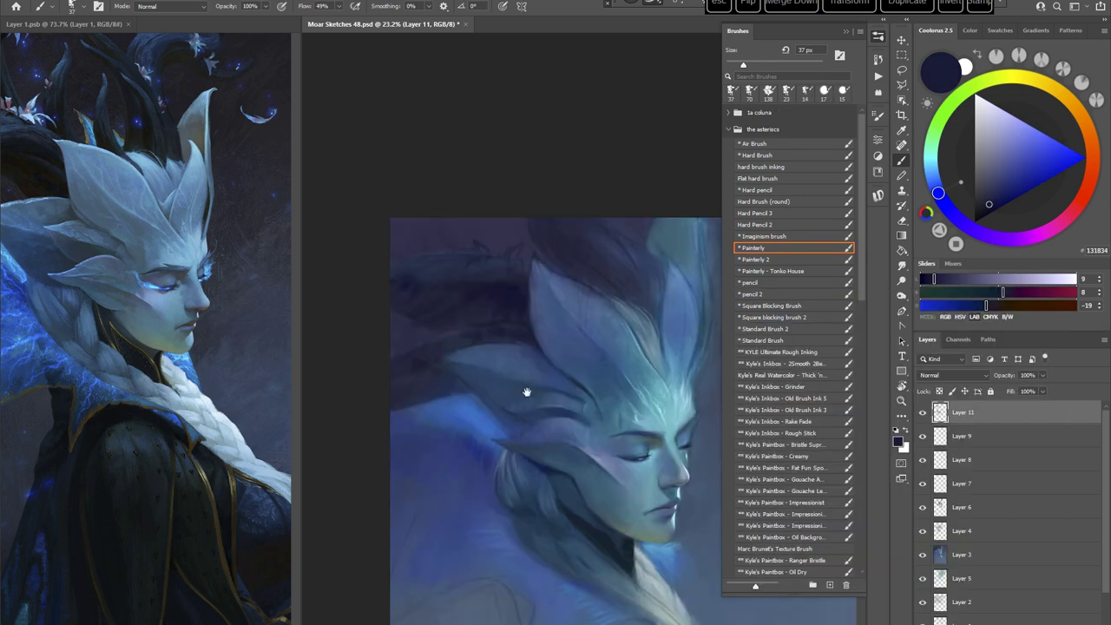
# Step: Paint the dark mass beyond the large leaf's tip at 69 px with sampled blues #0F112E and #1E2944
pyautogui.press('r')
pyautogui.moveTo(526, 392)
pyautogui.mouseDown()
pyautogui.moveTo(546, 373)
pyautogui.moveTo(561, 287)
pyautogui.moveTo(602, 295)
pyautogui.moveTo(640, 418)
pyautogui.moveTo(550, 387)
pyautogui.moveTo(547, 373)
pyautogui.mouseUp()
pyautogui.press('Escape')
pyautogui.press('r')
pyautogui.moveTo(546, 366)
pyautogui.mouseDown()
pyautogui.moveTo(583, 368)
pyautogui.moveTo(604, 346)
pyautogui.mouseUp()
pyautogui.rightClick(596, 334)
pyautogui.press('Escape')
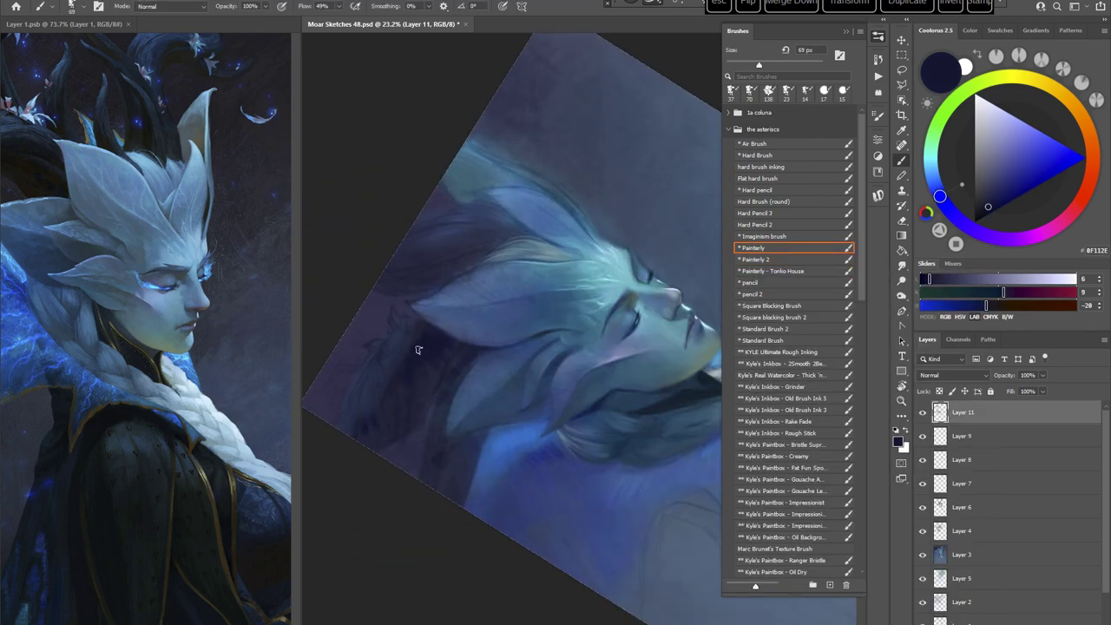
pyautogui.keyDown('alt'); pyautogui.click(382, 382); pyautogui.keyUp('alt')
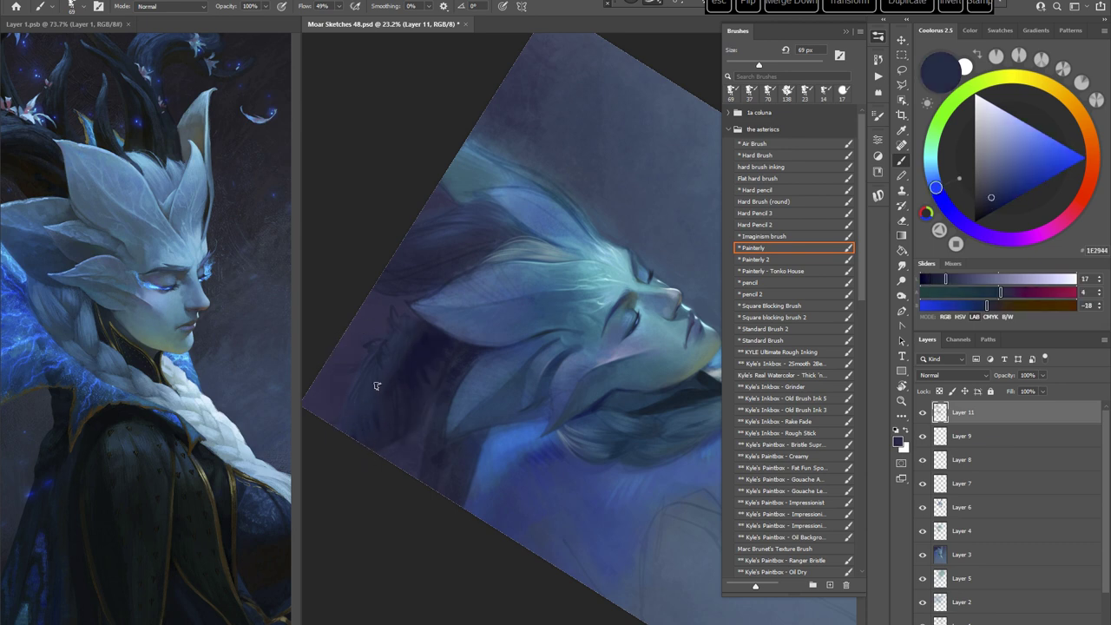
pyautogui.press('Escape')
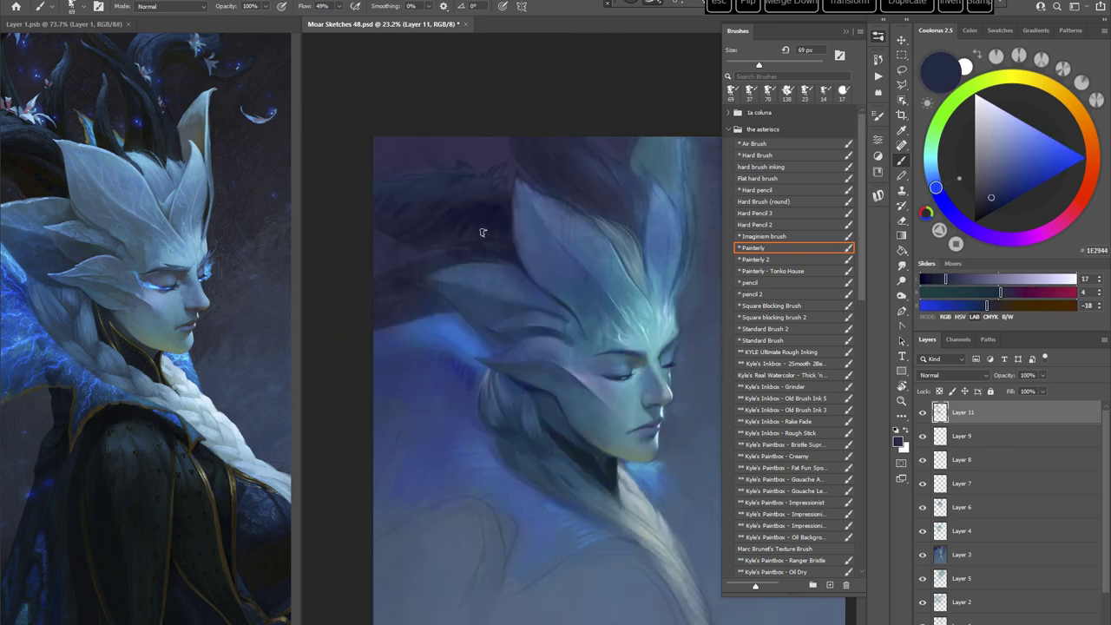
# Step: Blend the dark background around the side leaf with sampled #10122F, #1E2237 and #212C47, reducing the brush to 51 px
pyautogui.keyDown('alt'); pyautogui.click(486, 234); pyautogui.keyUp('alt')
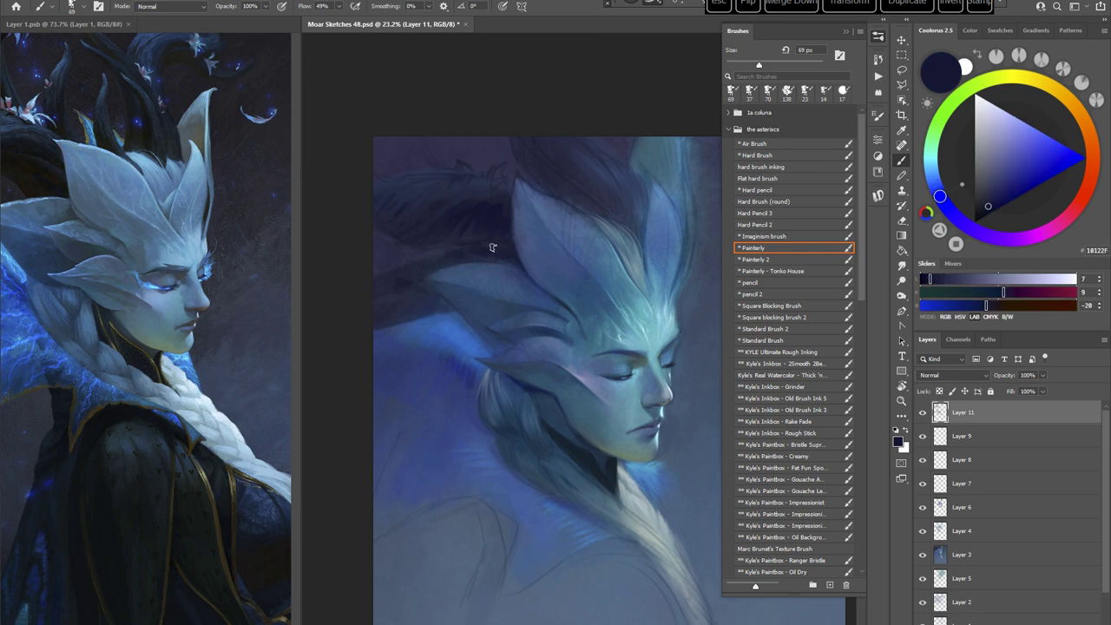
pyautogui.keyDown('alt'); pyautogui.click(412, 275); pyautogui.keyUp('alt')
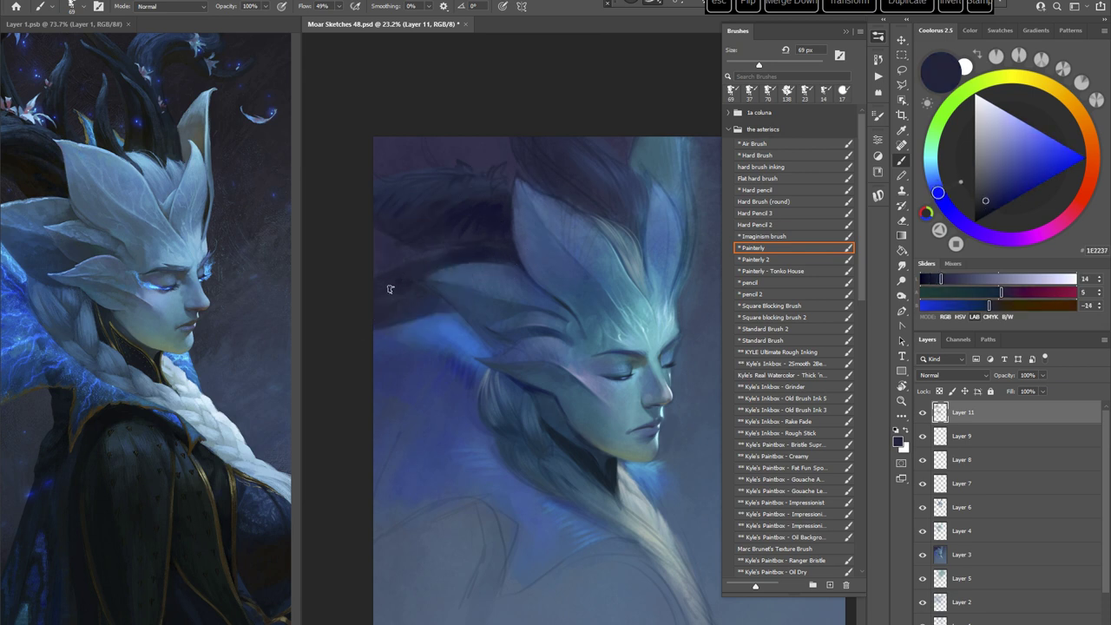
pyautogui.keyDown('alt'); pyautogui.click(434, 185); pyautogui.keyUp('alt')
pyautogui.rightClick(534, 239)
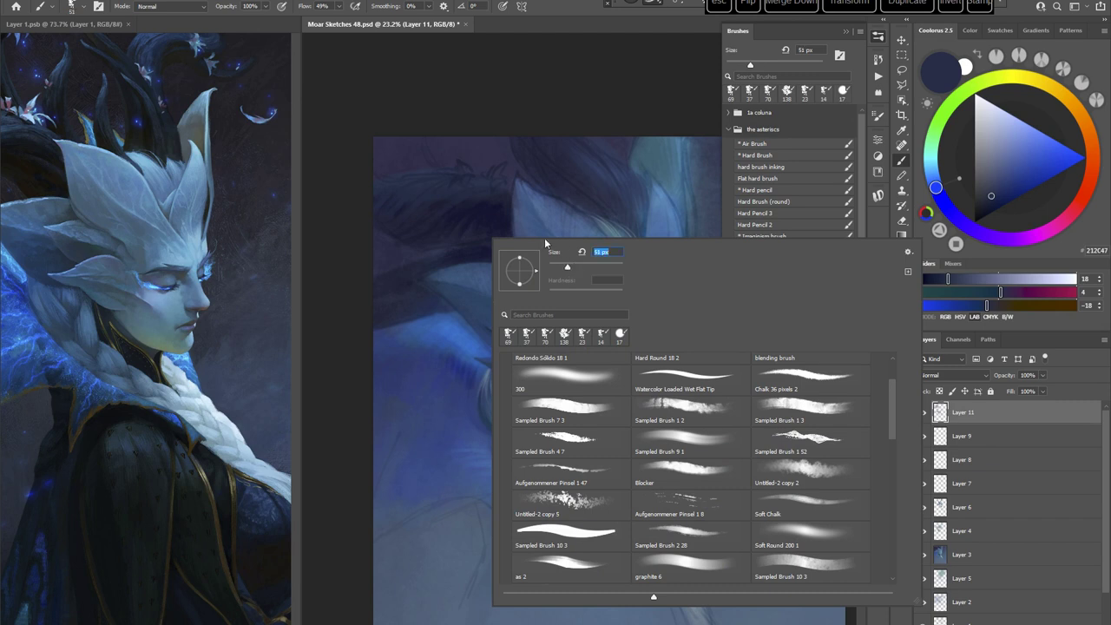
pyautogui.click(382, 296)
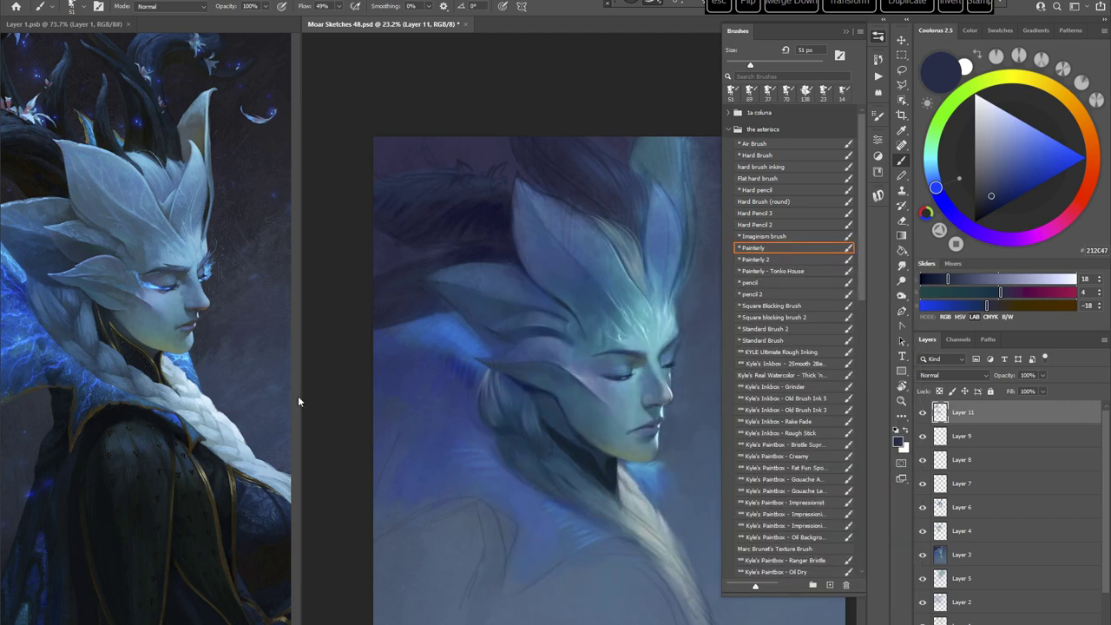
# Step: Refine the side leaf's outer tip and its edge against the glowing collar with sampled blues #224368, #1A6CBE and #234263
pyautogui.press('r')
pyautogui.moveTo(435, 282); pyautogui.dragTo(495, 203)
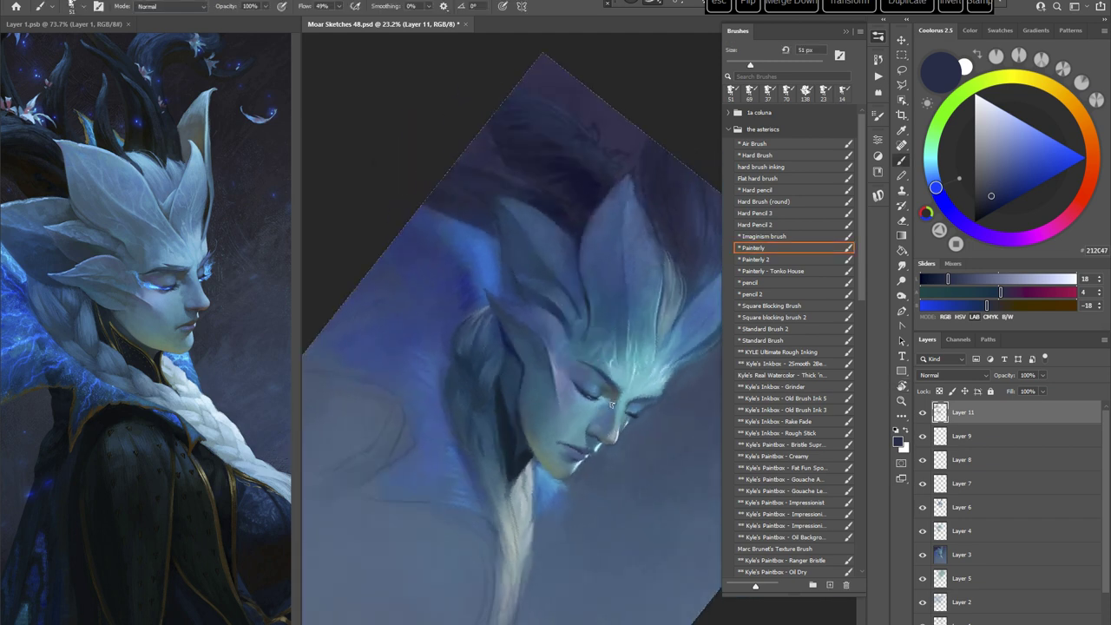
pyautogui.keyDown('alt'); pyautogui.click(495, 203); pyautogui.keyUp('alt')
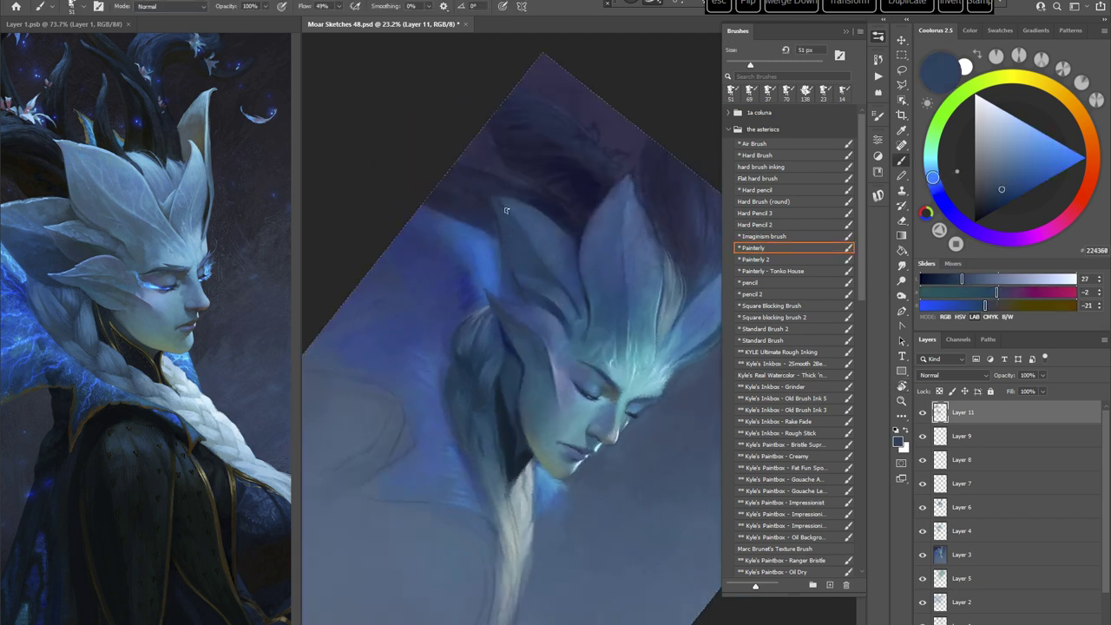
pyautogui.keyDown('alt'); pyautogui.click(494, 291); pyautogui.keyUp('alt')
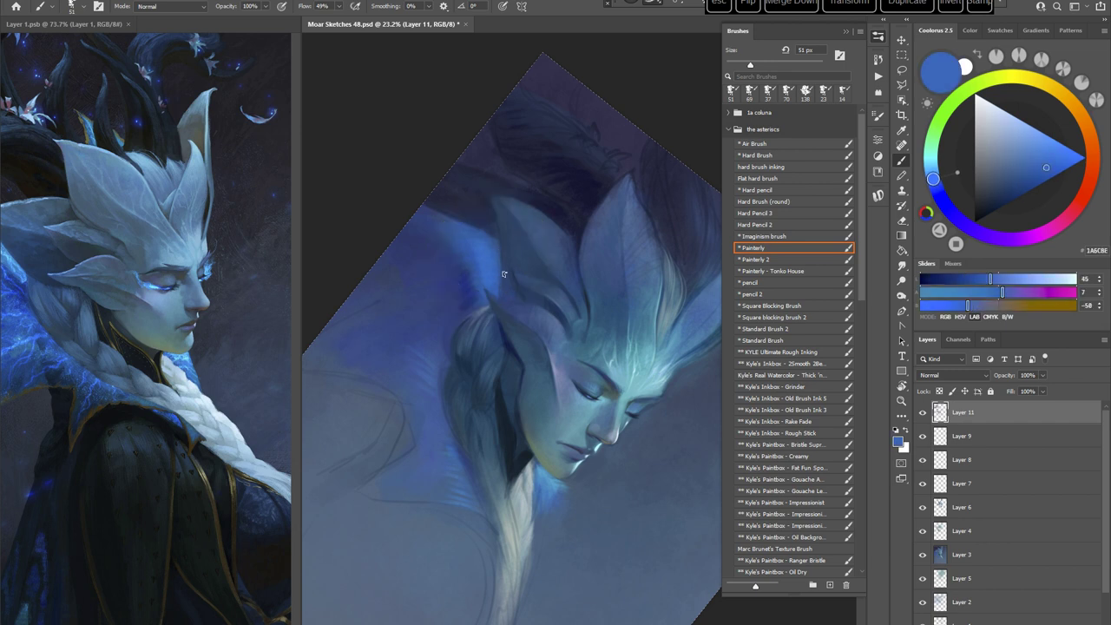
pyautogui.keyDown('alt'); pyautogui.click(504, 248); pyautogui.keyUp('alt')
pyautogui.press('Escape')
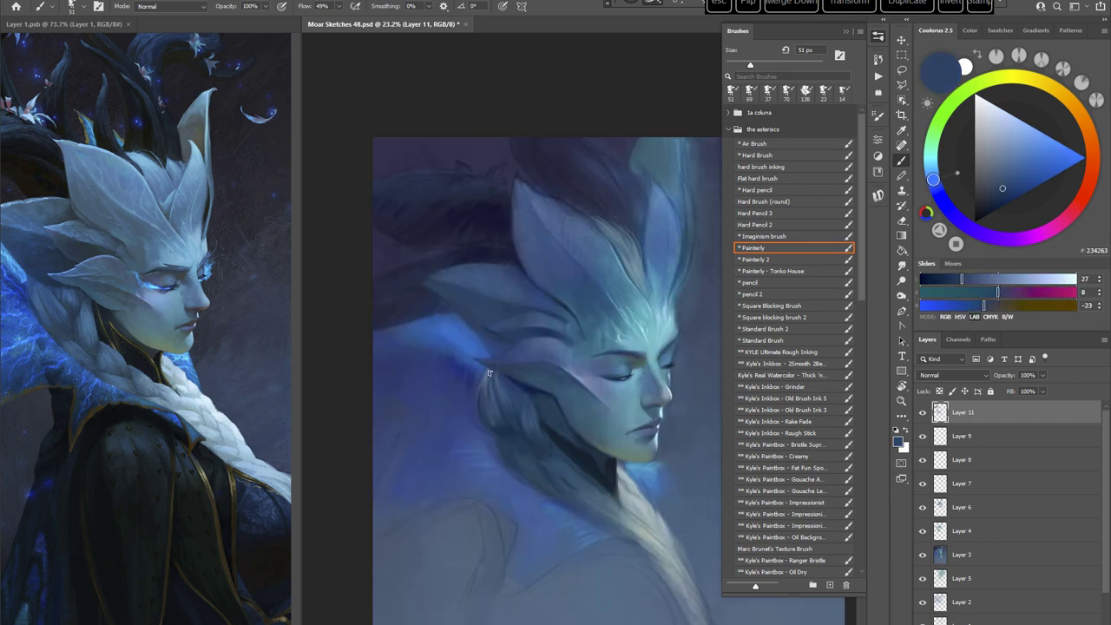
# Step: Refine the gap and light strands between the large leaf and the front leaf with sampled dark indigo and grey-blue #688799
pyautogui.moveTo(632, 490); pyautogui.dragTo(504, 488)
pyautogui.keyDown('alt'); pyautogui.click(535, 224); pyautogui.keyUp('alt')
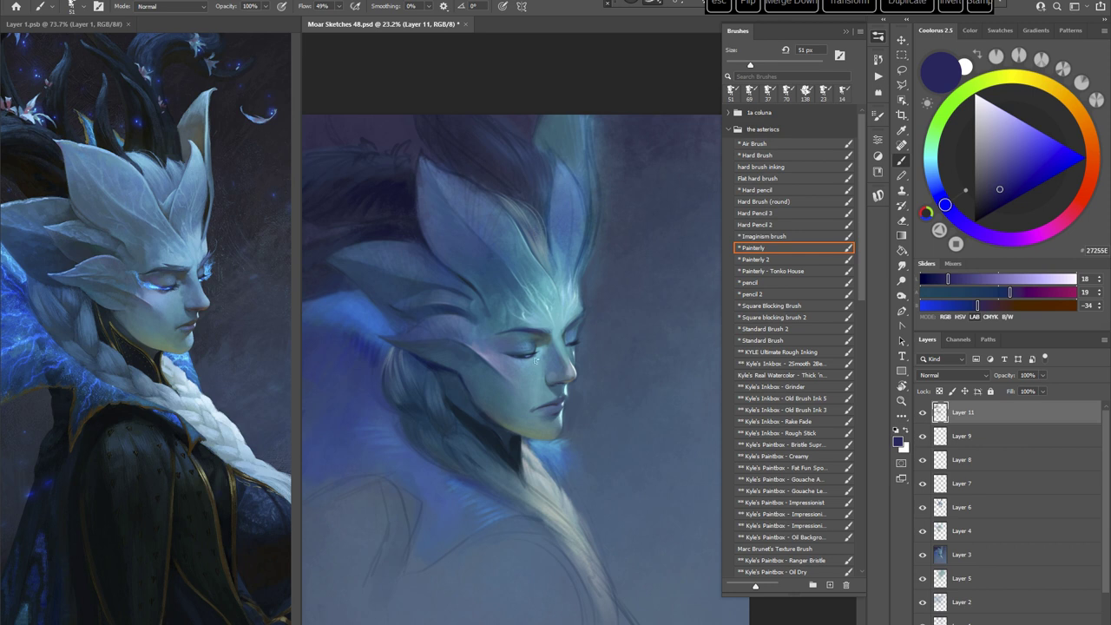
pyautogui.press('r')
pyautogui.moveTo(535, 358)
pyautogui.mouseDown()
pyautogui.moveTo(639, 317)
pyautogui.moveTo(615, 384)
pyautogui.moveTo(605, 264)
pyautogui.mouseUp()
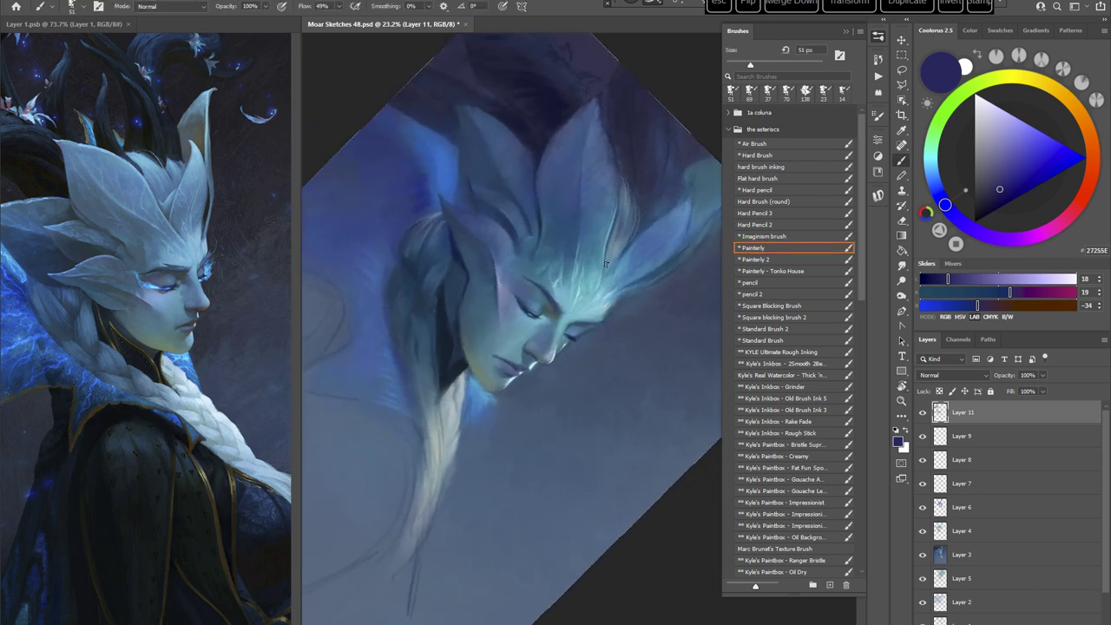
pyautogui.keyDown('alt'); pyautogui.click(629, 219); pyautogui.keyUp('alt')
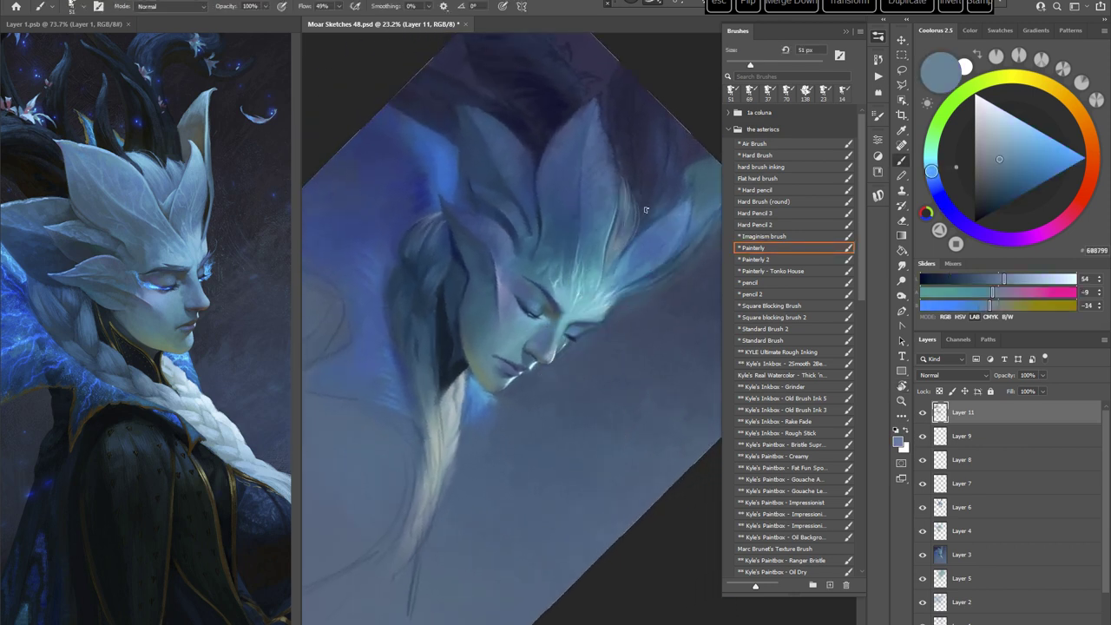
pyautogui.press('Escape')
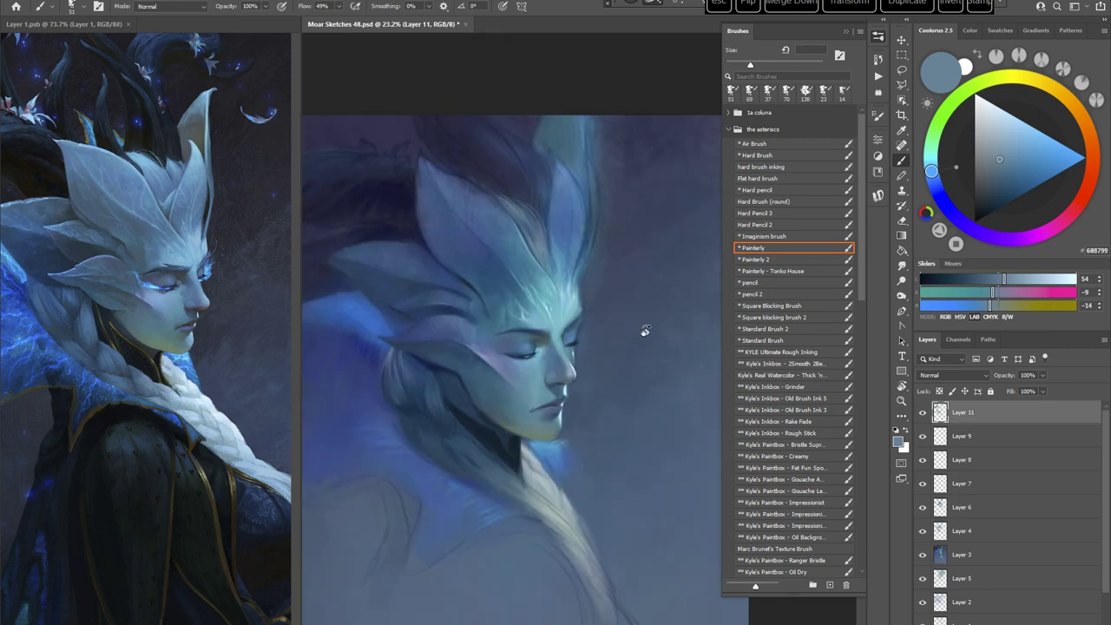
# Step: Touch up the outer edge of the hair behind the ear with a sampled dark blue
pyautogui.press('r')
pyautogui.moveTo(646, 331); pyautogui.dragTo(617, 389)
pyautogui.keyDown('alt'); pyautogui.click(398, 300); pyautogui.keyUp('alt')
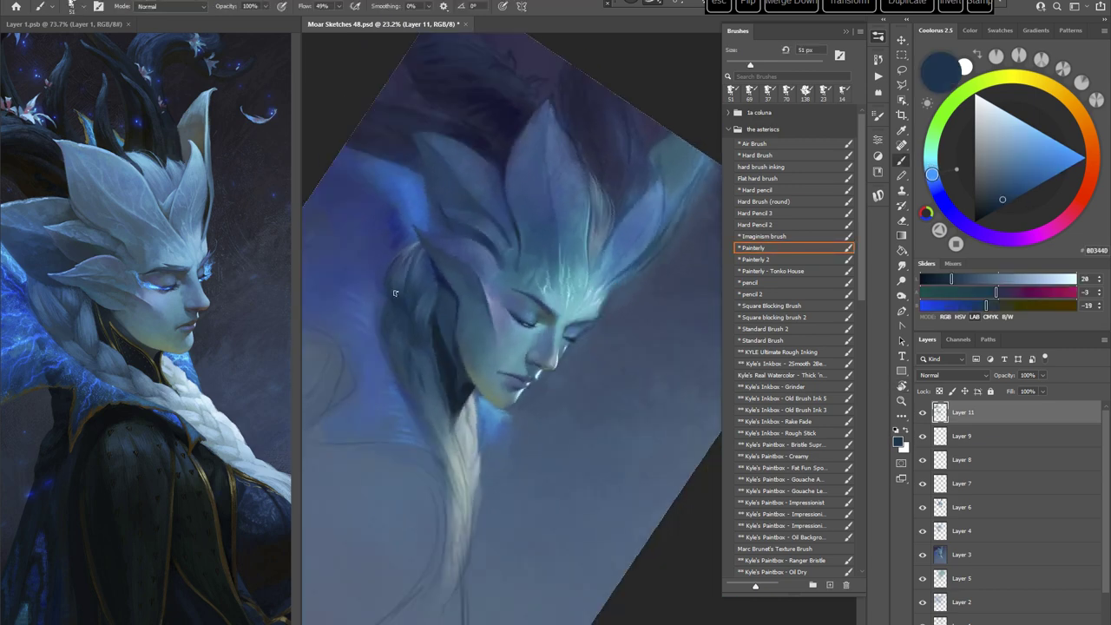
pyautogui.press('Escape')
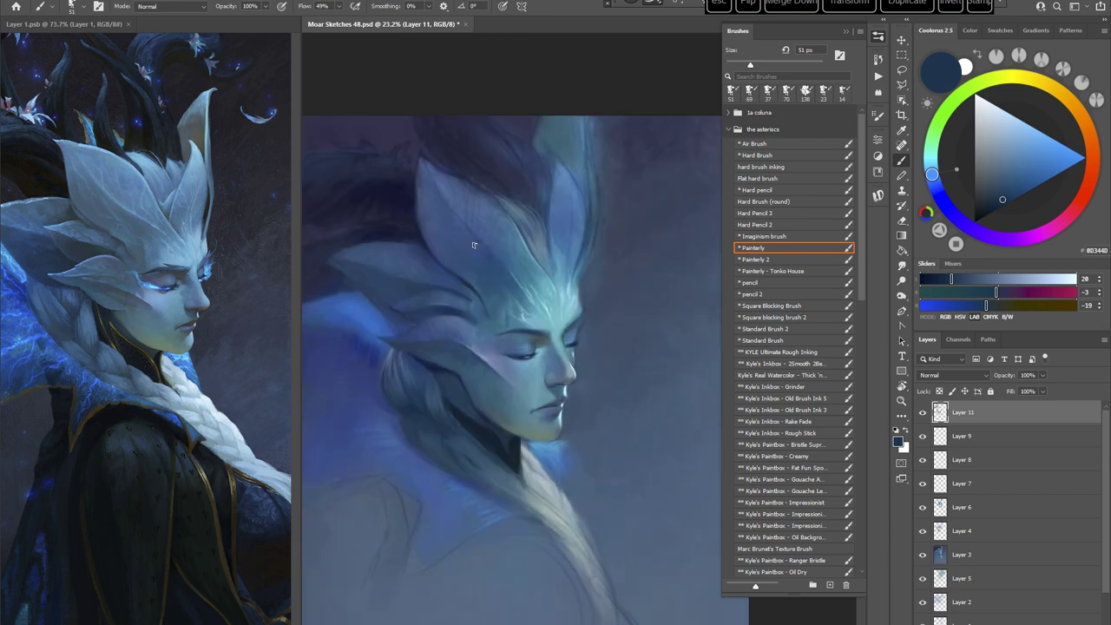
# Step: Paint a light accent above the near eyebrow with a 25 px brush in light cyan-blue #59B7C4
pyautogui.moveTo(637, 293)
pyautogui.mouseDown()
pyautogui.moveTo(636, 259)
pyautogui.moveTo(590, 260)
pyautogui.moveTo(549, 281)
pyautogui.mouseUp()
pyautogui.press('r')
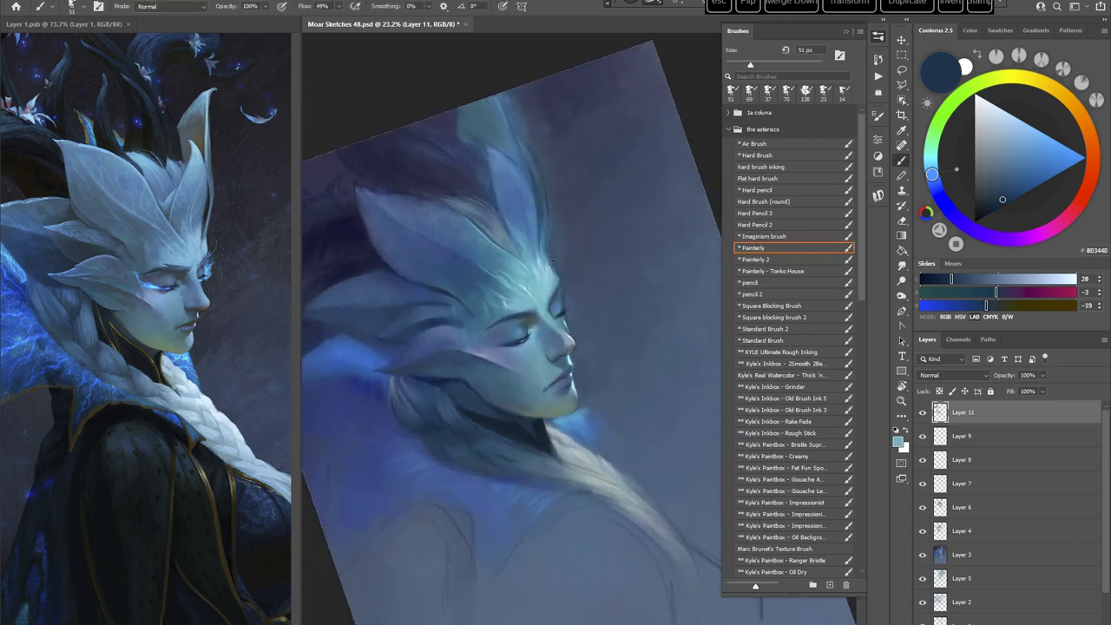
pyautogui.rightClick(552, 262)
pyautogui.click(654, 281)
pyautogui.moveTo(483, 334); pyautogui.dragTo(499, 326)
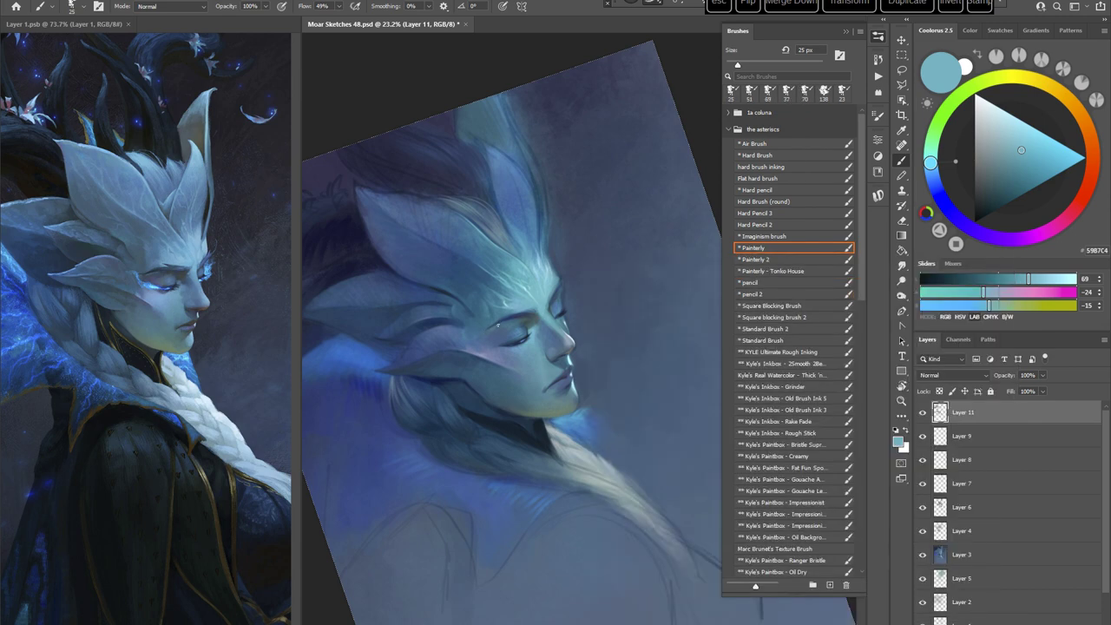
# Step: Refine the temple by the outer end of the near eyebrow with a 44 px brush in sampled blues #206A81 and #22738A
pyautogui.press('r')
pyautogui.moveTo(639, 238)
pyautogui.mouseDown()
pyautogui.moveTo(616, 399)
pyautogui.moveTo(671, 297)
pyautogui.mouseUp()
pyautogui.rightClick(662, 295)
pyautogui.keyDown('alt'); pyautogui.click(549, 288); pyautogui.keyUp('alt')
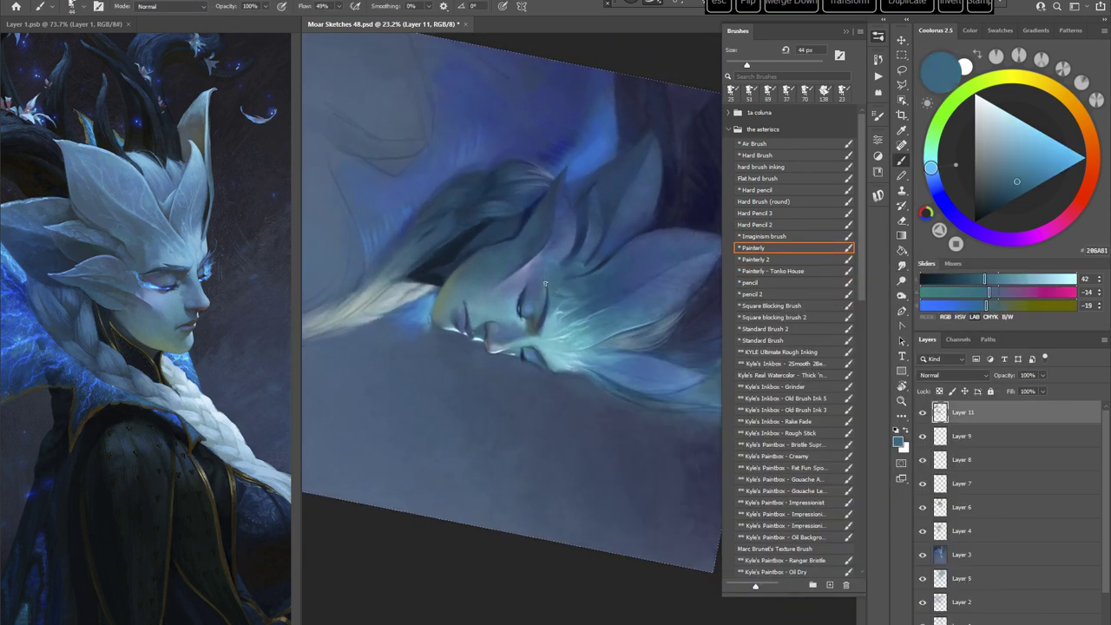
pyautogui.moveTo(548, 287); pyautogui.dragTo(542, 288)
pyautogui.keyDown('alt'); pyautogui.click(545, 283); pyautogui.keyUp('alt')
pyautogui.keyDown('alt'); pyautogui.click(545, 304); pyautogui.keyUp('alt')
pyautogui.keyDown('alt'); pyautogui.click(546, 286); pyautogui.keyUp('alt')
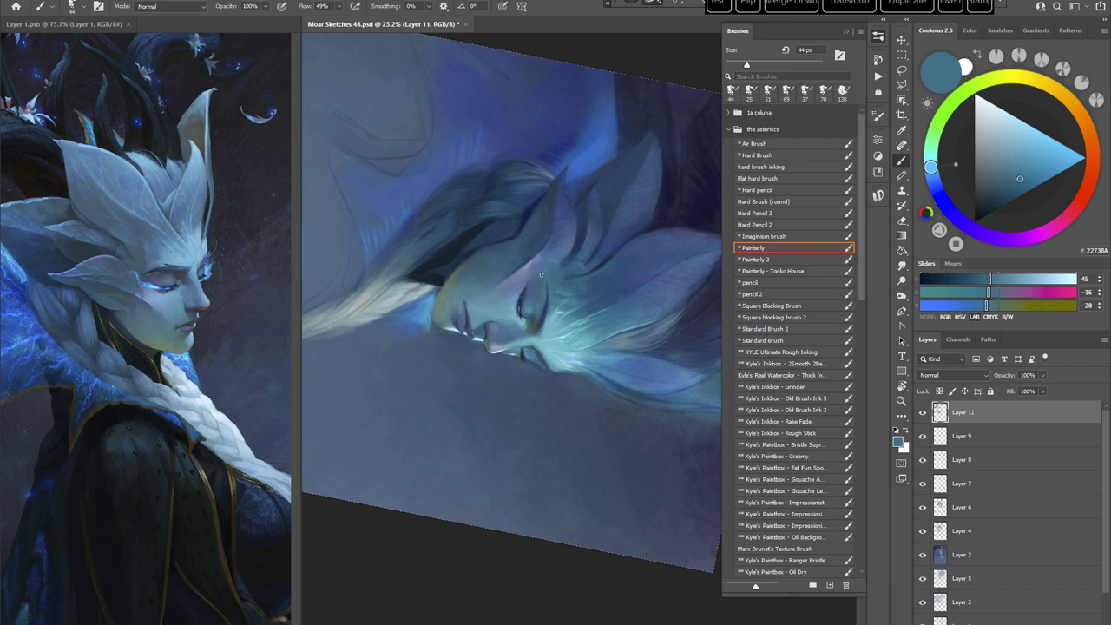
# Step: Touch up the skin above the near eyebrow with a 28 px brush in a sampled light cyan
pyautogui.press('Escape')
pyautogui.moveTo(606, 387); pyautogui.dragTo(583, 285)
pyautogui.keyDown('alt'); pyautogui.click(595, 259); pyautogui.keyUp('alt')
pyautogui.rightClick(597, 251)
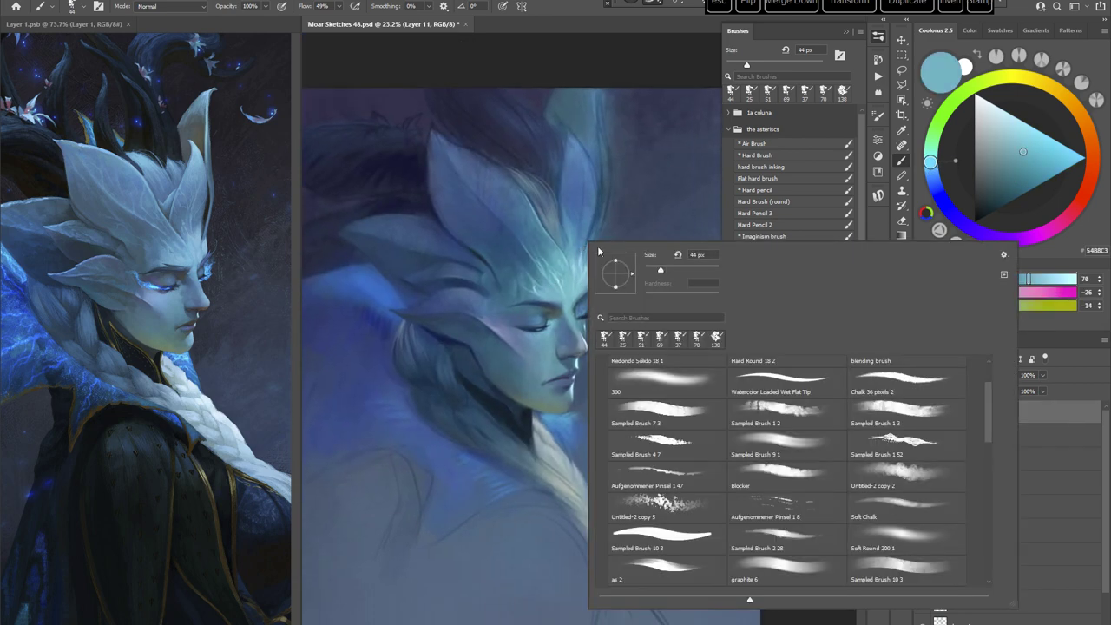
pyautogui.click(655, 269)
pyautogui.click(519, 305)
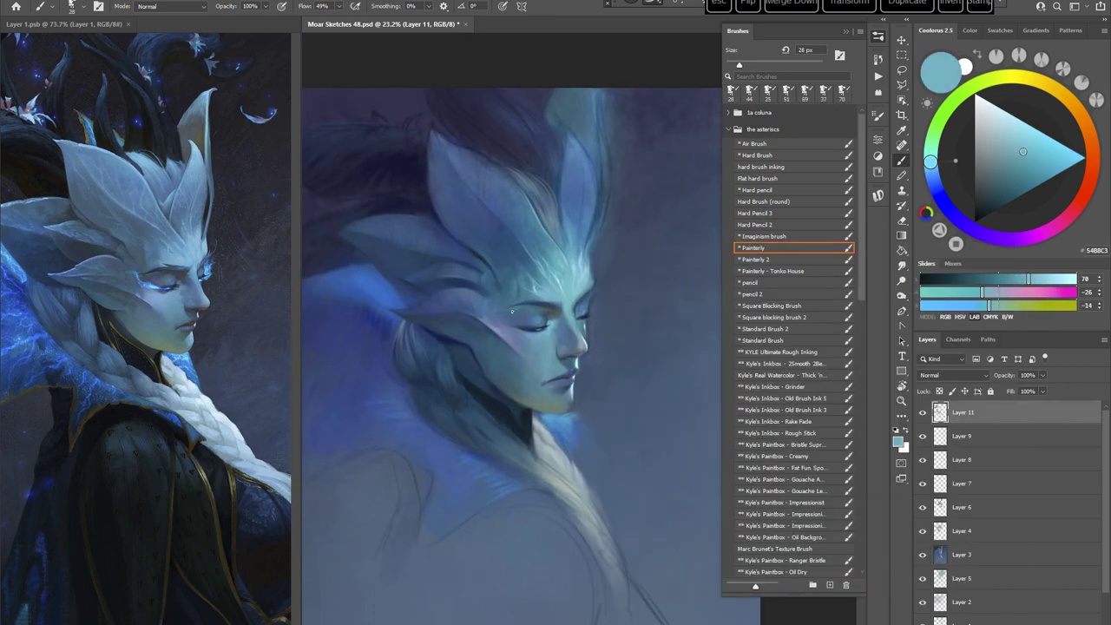
# Step: Rework the temple beside the near eye with a 47 px brush in a sampled mid blue and darker blue #276E86
pyautogui.press('r')
pyautogui.moveTo(640, 339)
pyautogui.mouseDown()
pyautogui.moveTo(623, 372)
pyautogui.moveTo(547, 378)
pyautogui.mouseUp()
pyautogui.moveTo(659, 365); pyautogui.dragTo(576, 383)
pyautogui.rightClick(594, 288)
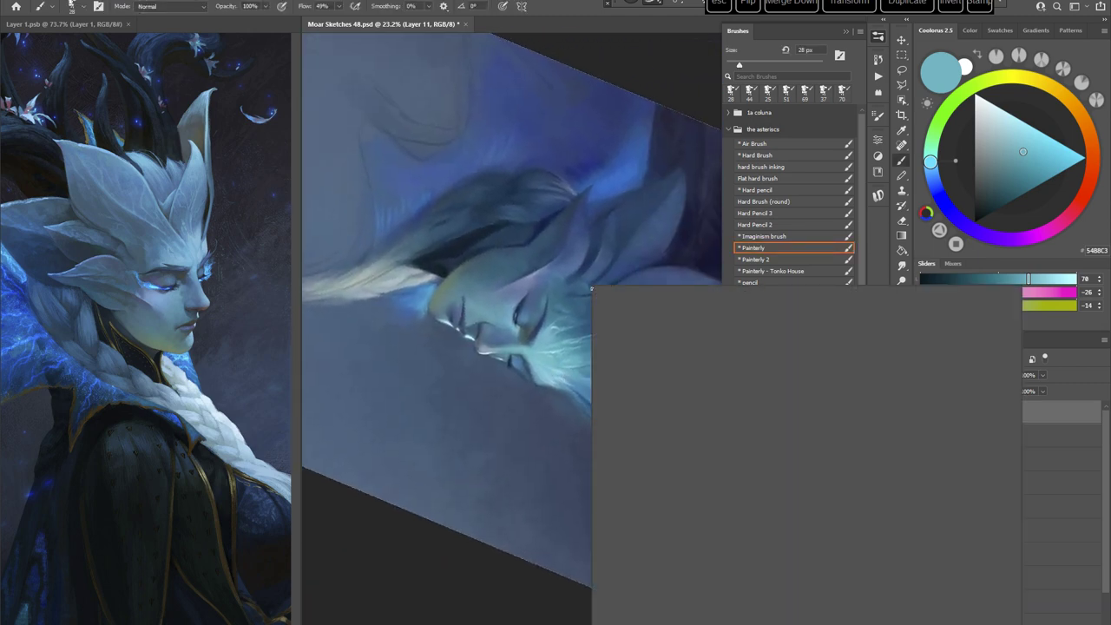
pyautogui.moveTo(660, 314); pyautogui.dragTo(668, 315)
pyautogui.click(541, 301)
pyautogui.keyDown('alt'); pyautogui.click(541, 301); pyautogui.keyUp('alt')
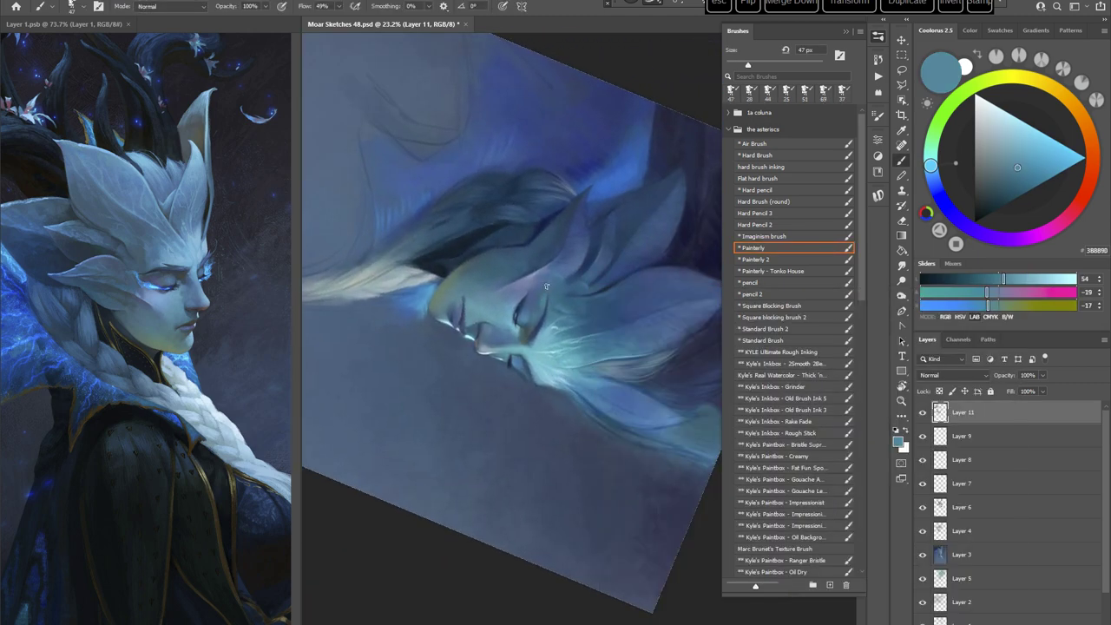
pyautogui.keyDown('alt'); pyautogui.click(541, 285); pyautogui.keyUp('alt')
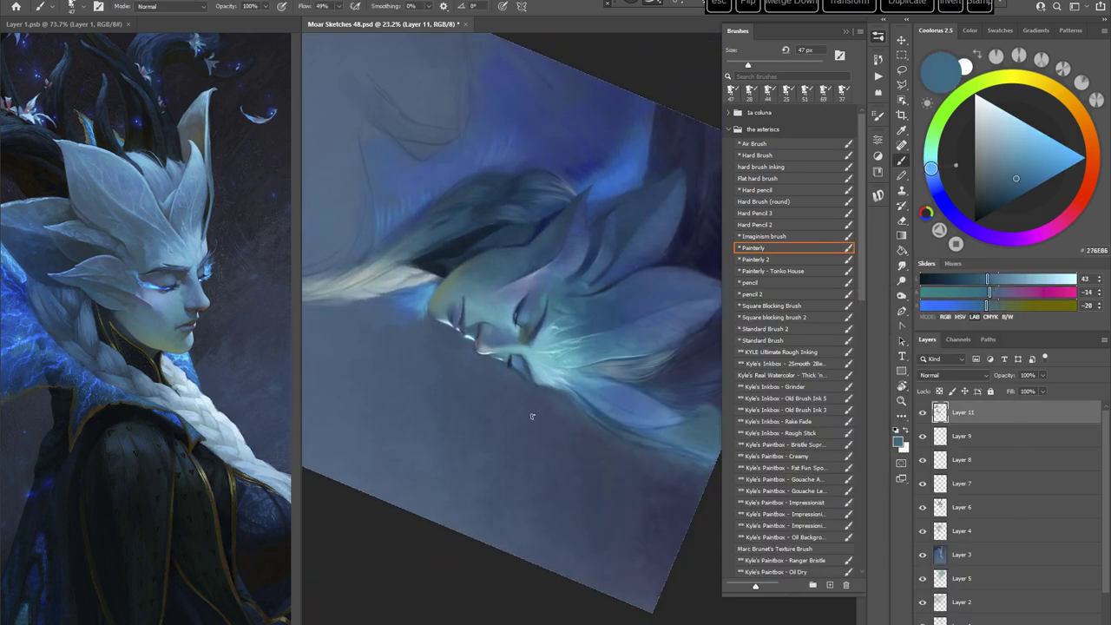
pyautogui.press('Escape')
pyautogui.moveTo(623, 417); pyautogui.dragTo(549, 360)
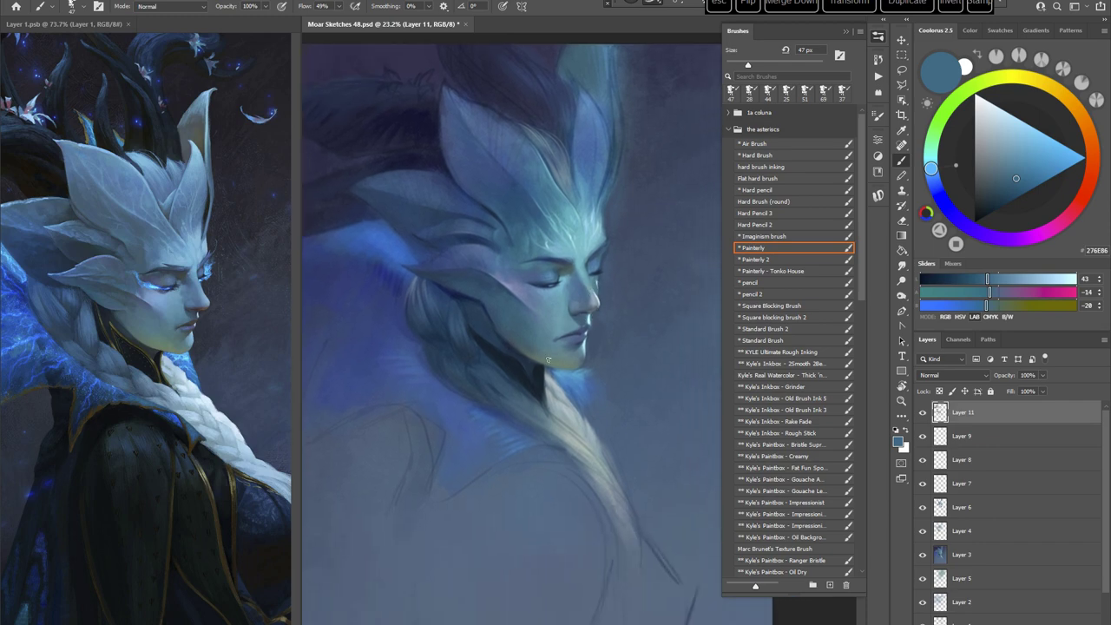
# Step: Refine the shadows where the side, front and large leaves meet with sampled dark blues #2E547B and #233F5C and a 34 px brush
pyautogui.press('r')
pyautogui.moveTo(624, 345); pyautogui.dragTo(596, 317)
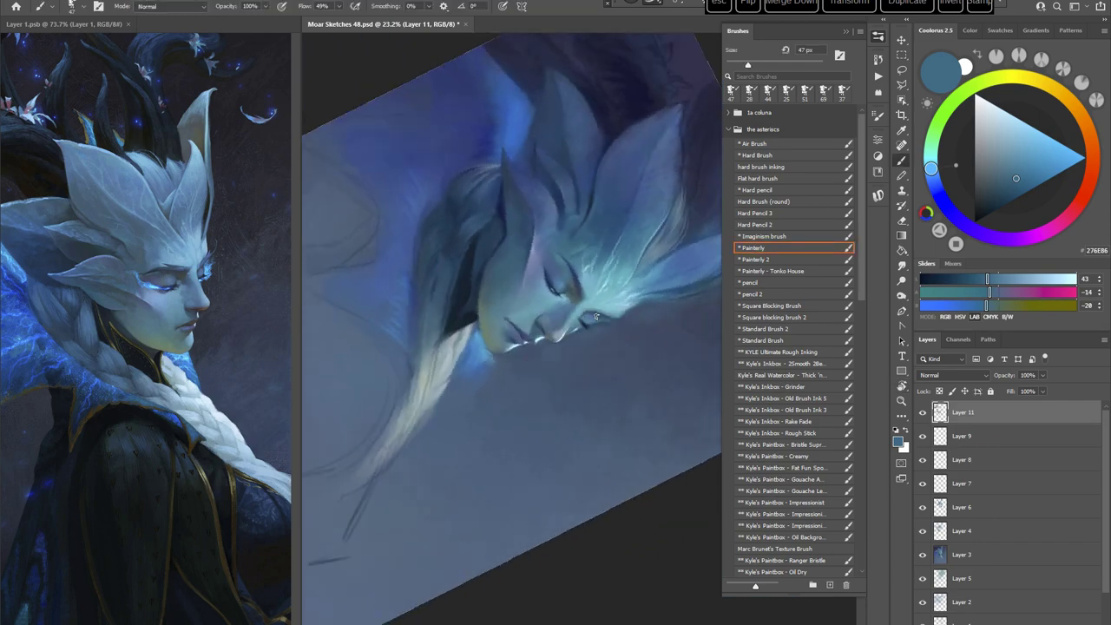
pyautogui.keyDown('alt'); pyautogui.click(542, 219); pyautogui.keyUp('alt')
pyautogui.moveTo(580, 235); pyautogui.dragTo(557, 262)
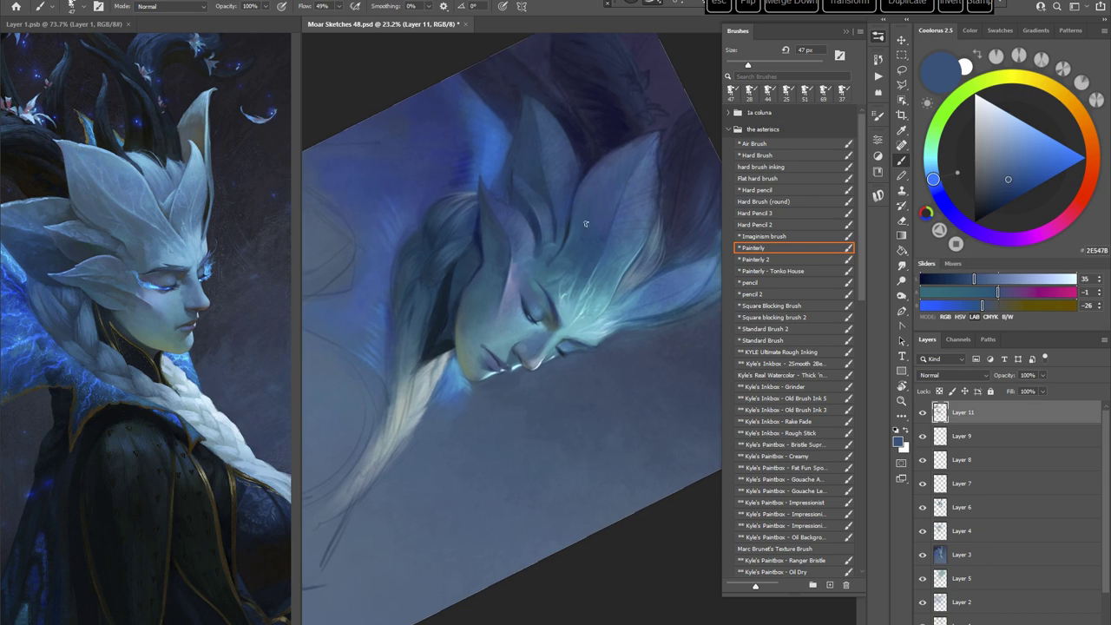
pyautogui.rightClick(587, 225)
pyautogui.moveTo(647, 251); pyautogui.dragTo(632, 224)
pyautogui.keyDown('alt'); pyautogui.click(491, 200); pyautogui.keyUp('alt')
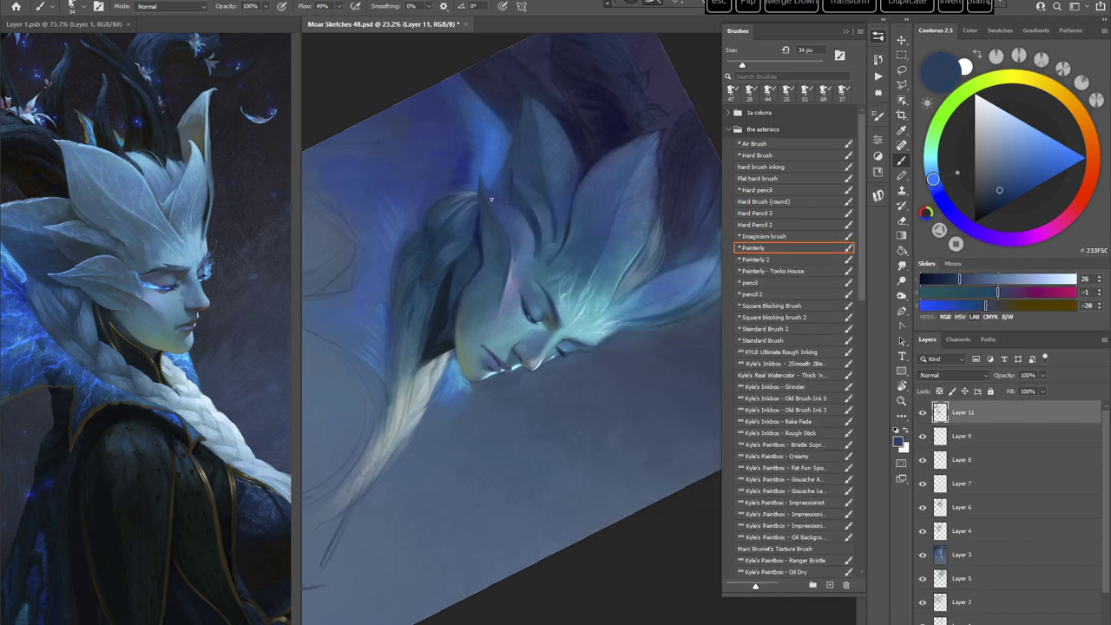
# Step: Work indigo #362174 into the leaf bases and the front leaf, enlarging the brush to 51 px
pyautogui.moveTo(952, 210); pyautogui.dragTo(967, 225)
pyautogui.click(1010, 184)
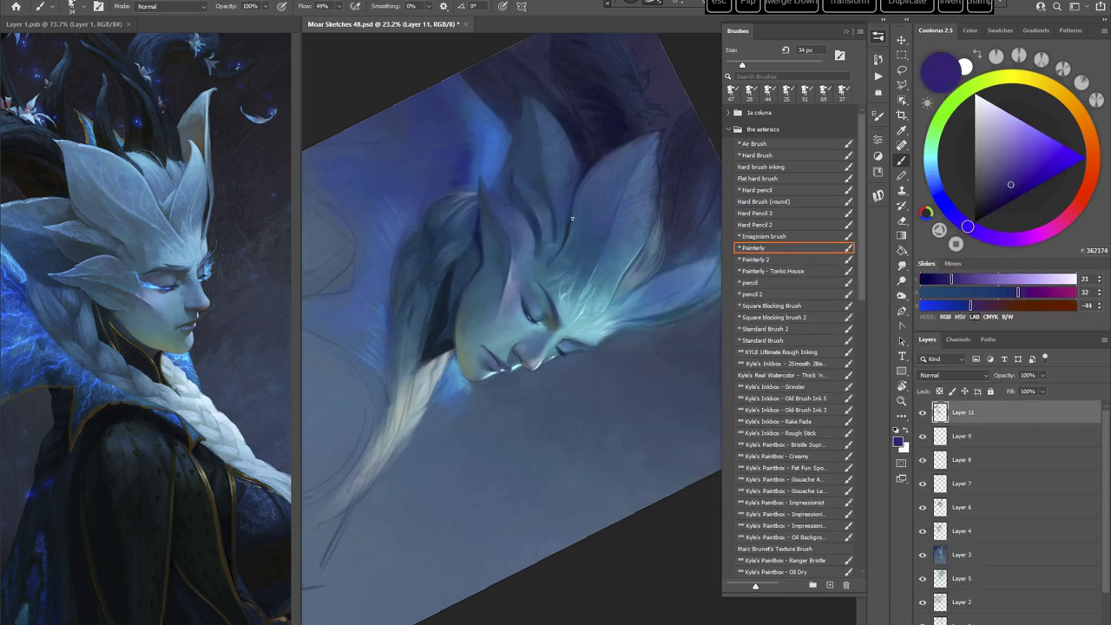
pyautogui.rightClick(607, 221)
pyautogui.moveTo(645, 249); pyautogui.dragTo(651, 249)
pyautogui.click(490, 245)
pyautogui.press('Escape')
pyautogui.moveTo(592, 448); pyautogui.dragTo(593, 401)
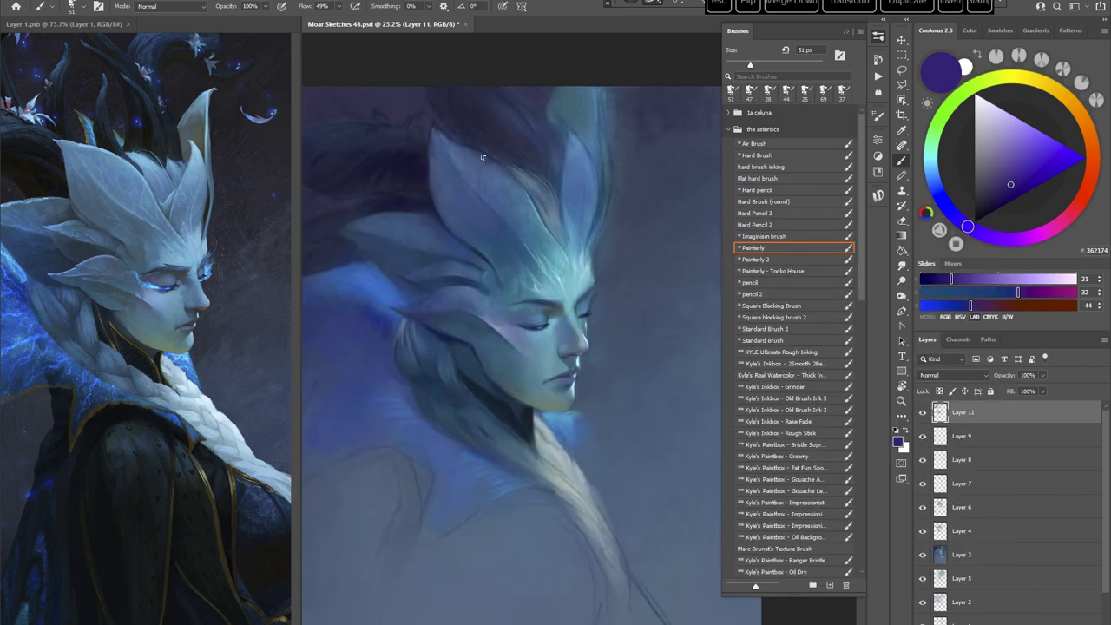
# Step: Tint the large headpiece leaf with violet #614597 using a 105 px brush
pyautogui.click(979, 233)
pyautogui.click(1010, 166)
pyautogui.moveTo(585, 313); pyautogui.dragTo(560, 315)
pyautogui.press('r')
pyautogui.moveTo(599, 302); pyautogui.dragTo(611, 303)
pyautogui.moveTo(617, 256); pyautogui.dragTo(591, 277)
pyautogui.rightClick(586, 261)
pyautogui.moveTo(666, 290); pyautogui.dragTo(680, 289)
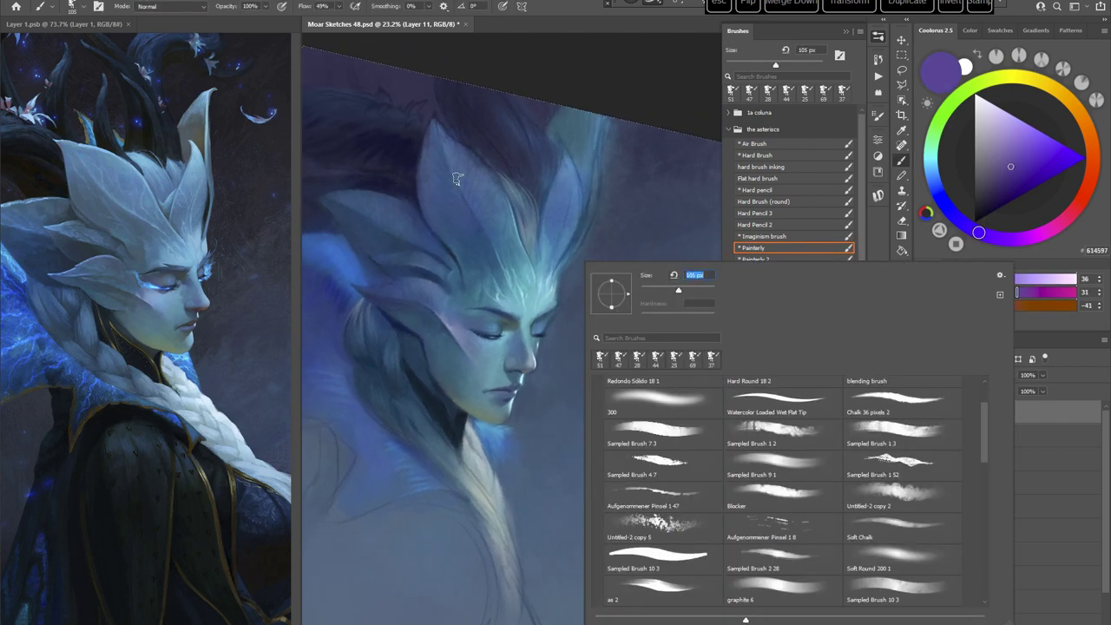
pyautogui.click(459, 181)
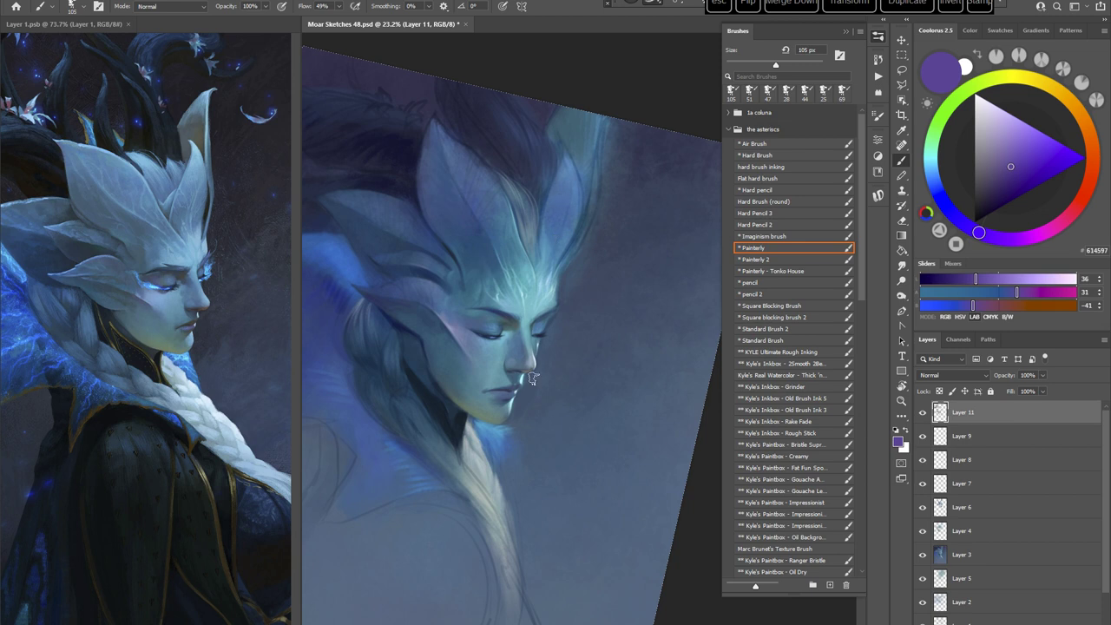
pyautogui.press('Escape')
pyautogui.moveTo(570, 505); pyautogui.dragTo(592, 459)
pyautogui.moveTo(601, 506); pyautogui.dragTo(636, 503)
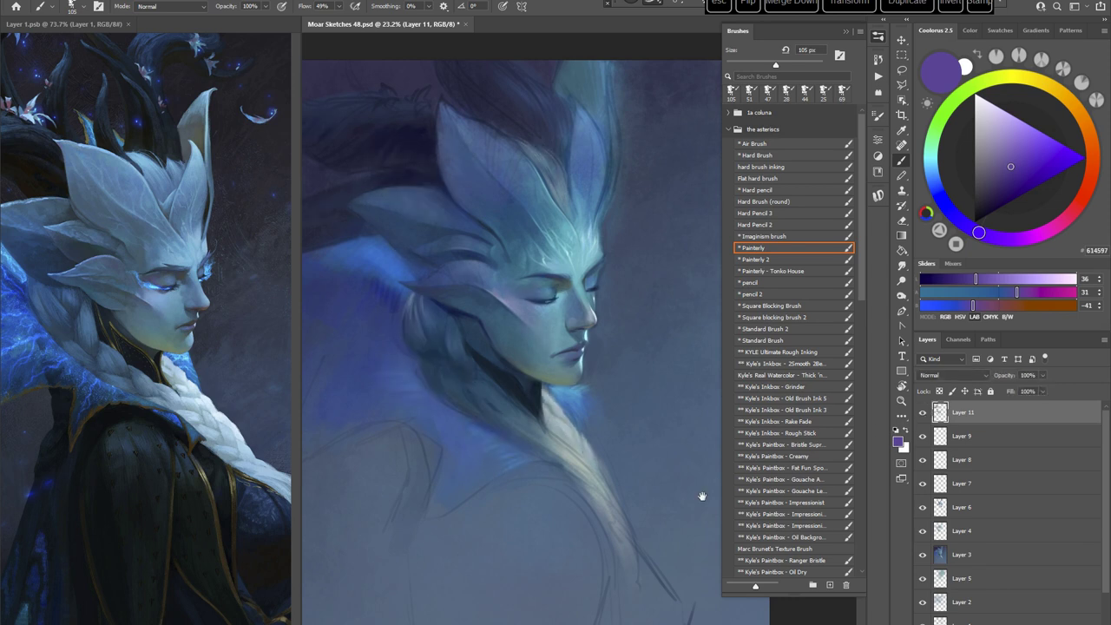
pyautogui.moveTo(581, 575); pyautogui.dragTo(559, 566)
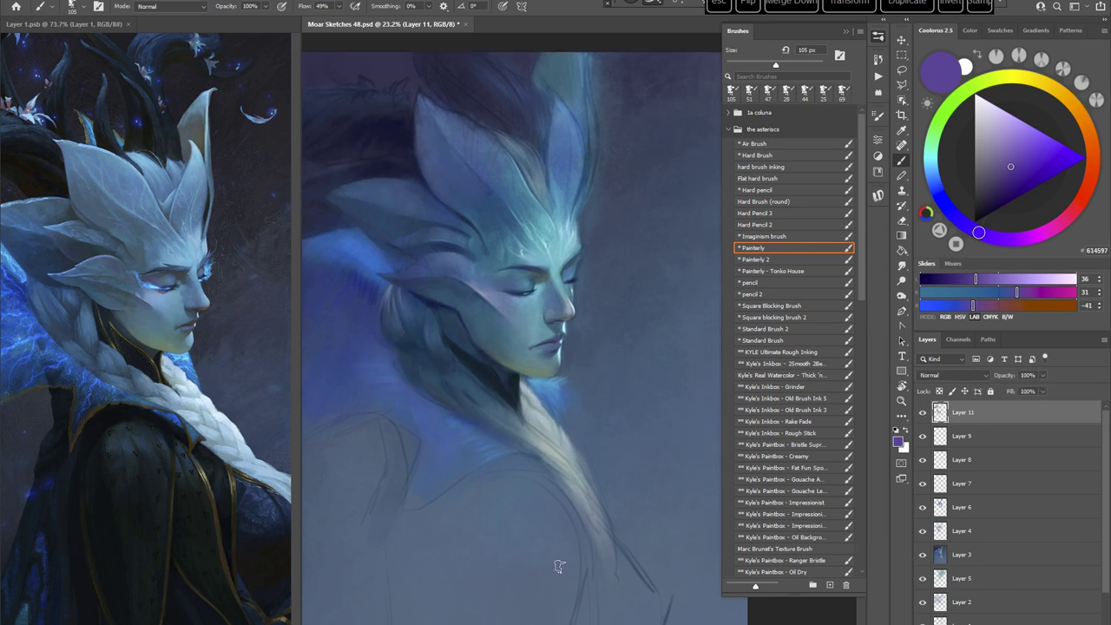
# Step: Retouch the nose bridge and inner eye corner with the Standard Brush at 29 px in muted teal and sampled #416A6E
pyautogui.click(775, 341)
pyautogui.keyDown('alt'); pyautogui.click(542, 279); pyautogui.keyUp('alt')
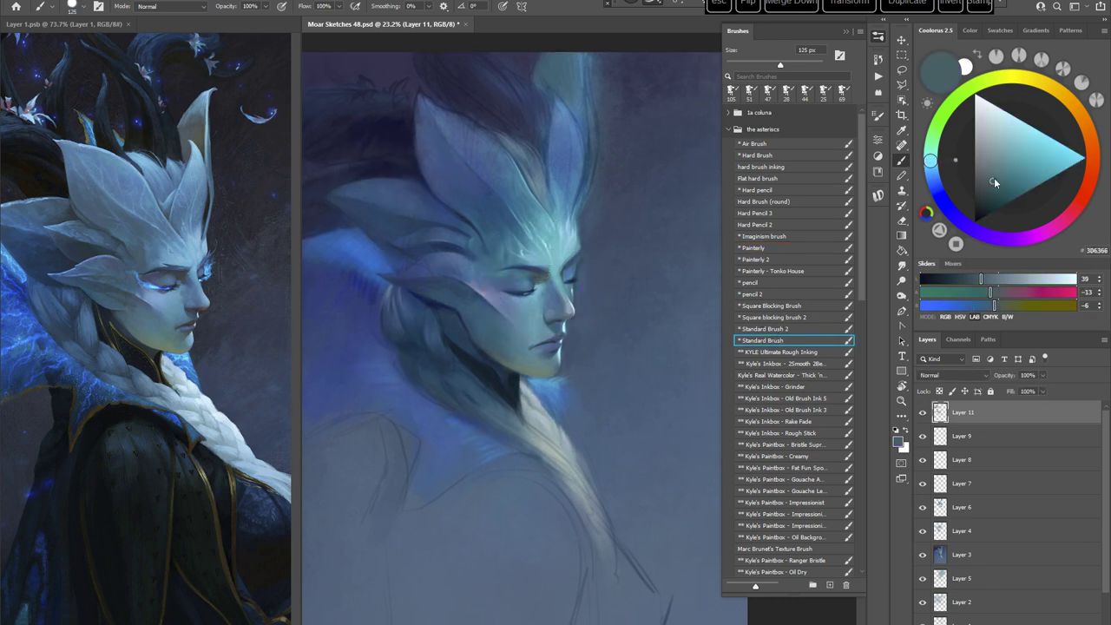
pyautogui.click(997, 173)
pyautogui.click(930, 157)
pyautogui.rightClick(601, 263)
pyautogui.click(675, 289)
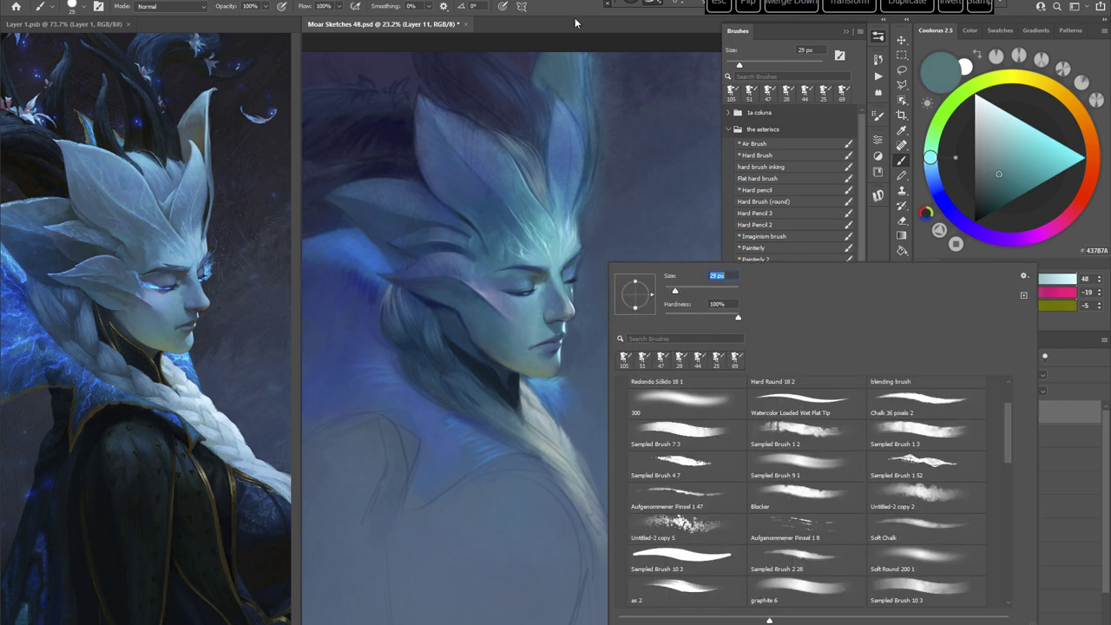
pyautogui.press('Return')
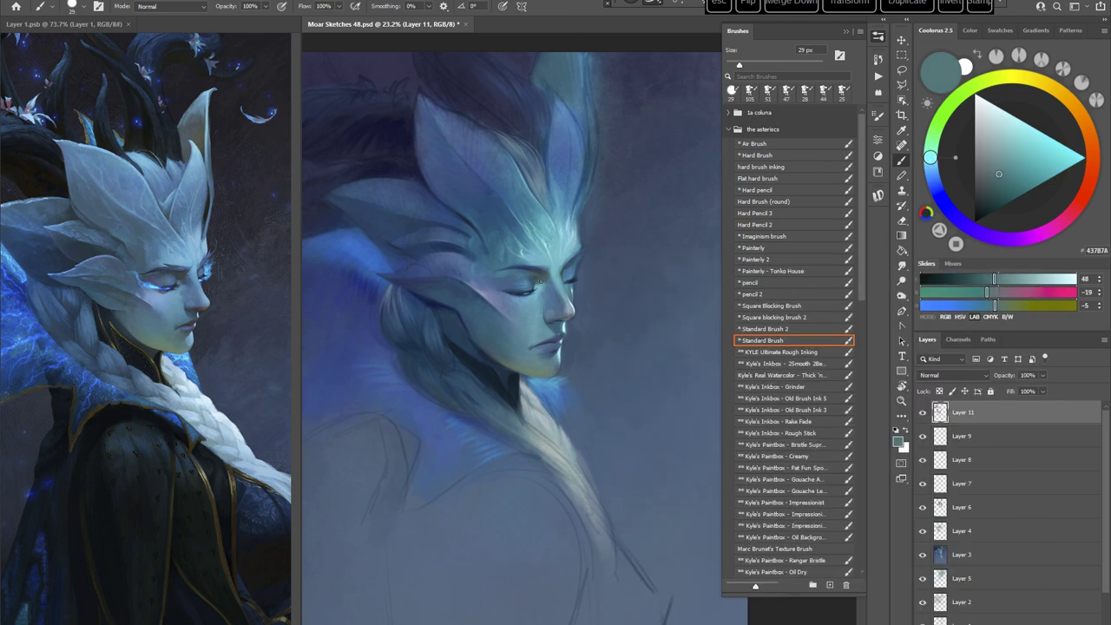
pyautogui.keyDown('alt'); pyautogui.click(549, 281); pyautogui.keyUp('alt')
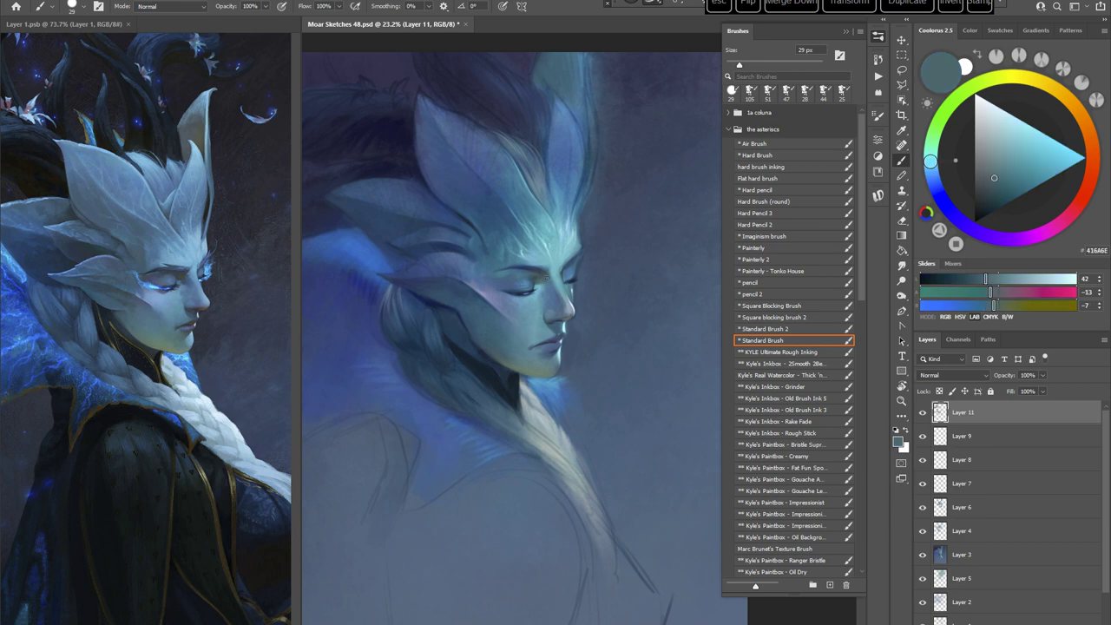
# Step: Refine the far brow and upper nose bridge with 32 px and 66 px brushes in sampled teals #436768 and #284F55
pyautogui.press('r')
pyautogui.moveTo(652, 291)
pyautogui.mouseDown()
pyautogui.moveTo(665, 327)
pyautogui.moveTo(604, 342)
pyautogui.mouseUp()
pyautogui.press('space')
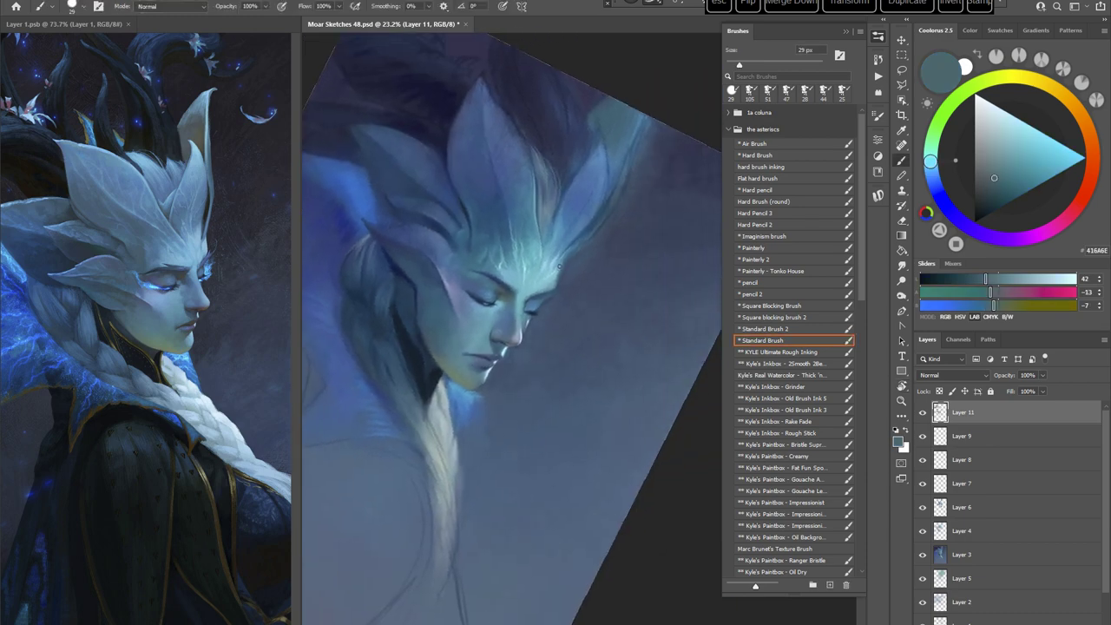
pyautogui.rightClick(567, 266)
pyautogui.press('Return')
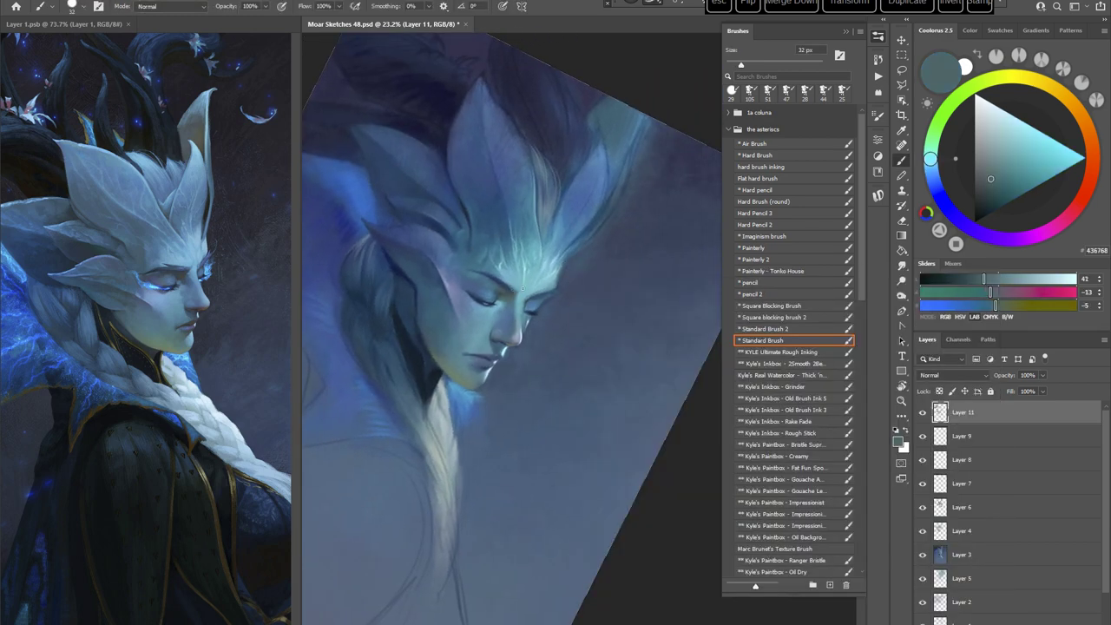
pyautogui.rightClick(568, 273)
pyautogui.click(666, 313)
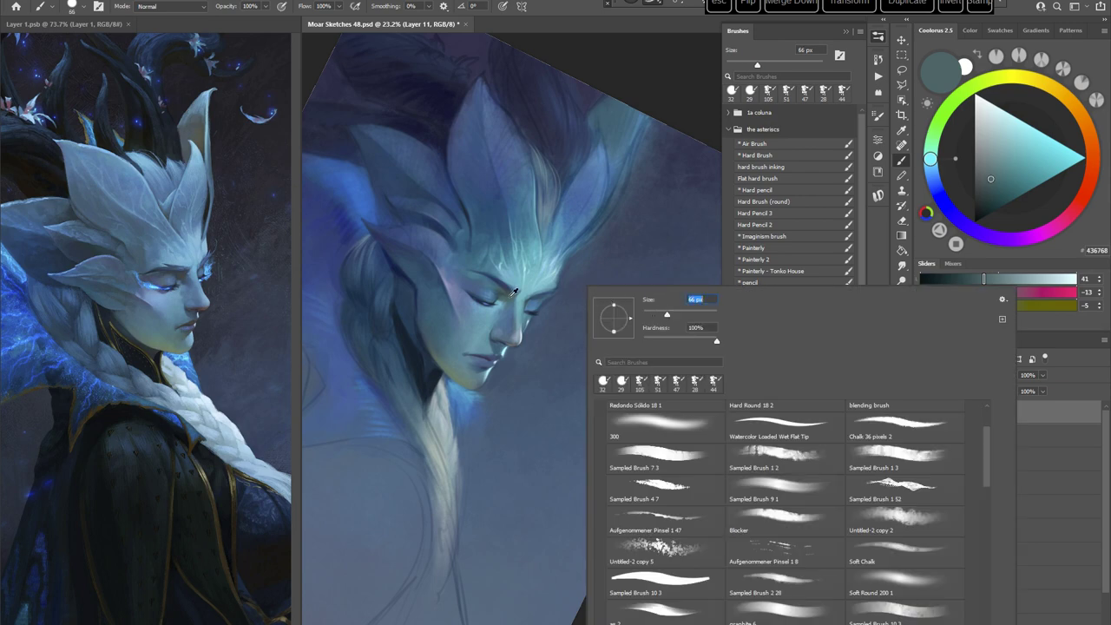
pyautogui.keyDown('alt'); pyautogui.click(514, 296); pyautogui.keyUp('alt')
pyautogui.keyDown('alt'); pyautogui.click(523, 308); pyautogui.keyUp('alt')
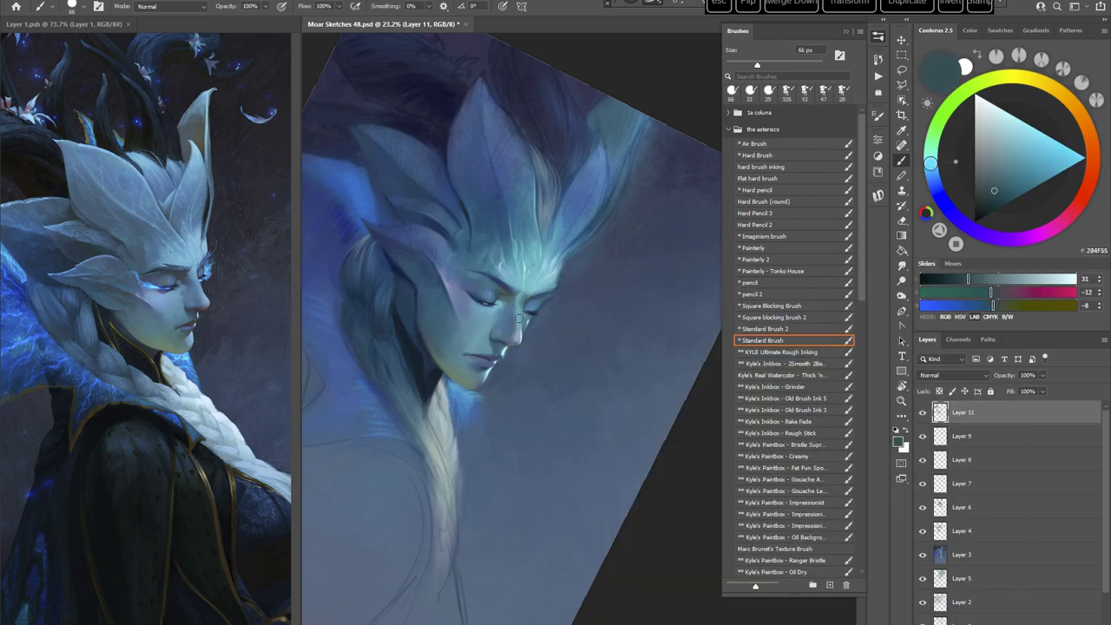
# Step: Brighten the lower forehead edge along the far eyebrow with sampled cyan #5AAFB7 and a lighter sampled cyan
pyautogui.press('r')
pyautogui.moveTo(630, 255)
pyautogui.mouseDown()
pyautogui.moveTo(615, 404)
pyautogui.moveTo(521, 387)
pyautogui.mouseUp()
pyautogui.press('space')
pyautogui.moveTo(644, 389); pyautogui.dragTo(560, 315)
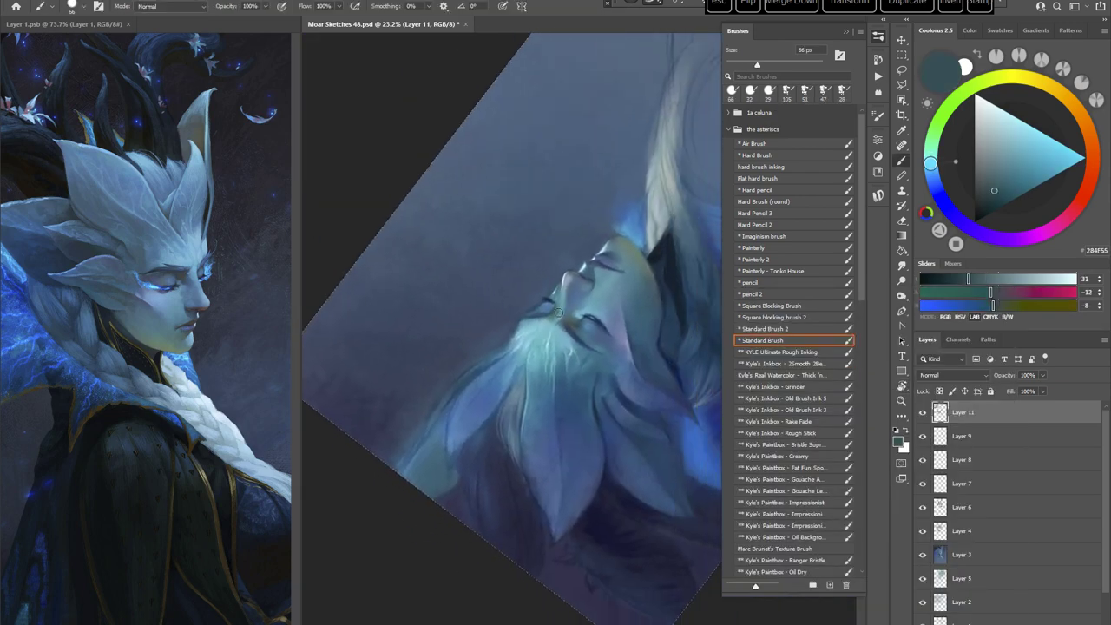
pyautogui.keyDown('alt'); pyautogui.click(553, 325); pyautogui.keyUp('alt')
pyautogui.keyDown('alt'); pyautogui.click(551, 318); pyautogui.keyUp('alt')
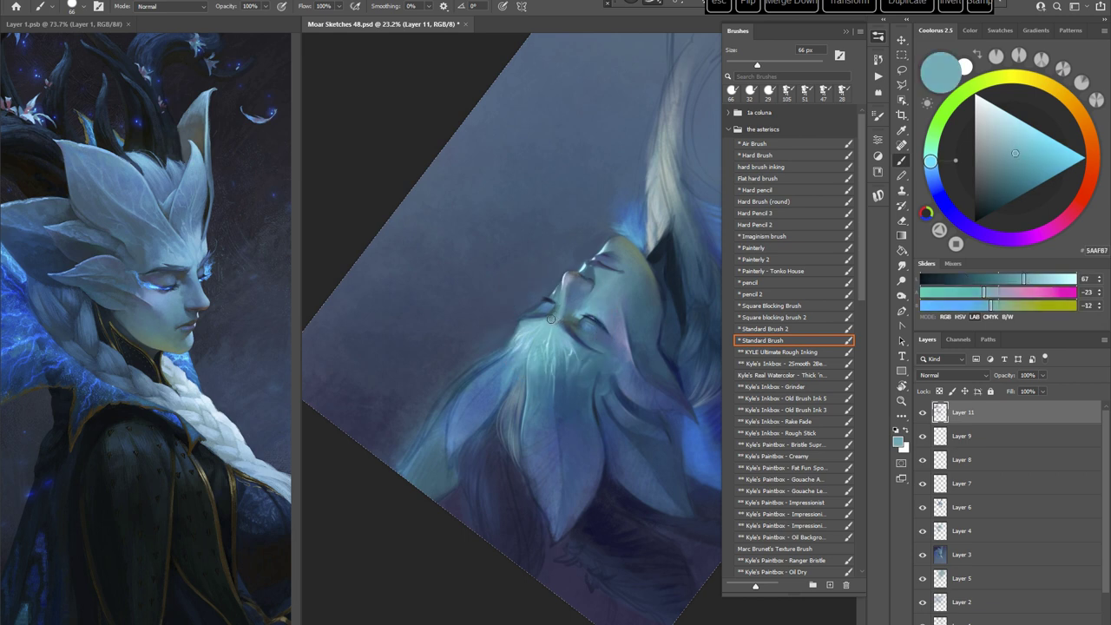
pyautogui.keyDown('alt'); pyautogui.click(524, 320); pyautogui.keyUp('alt')
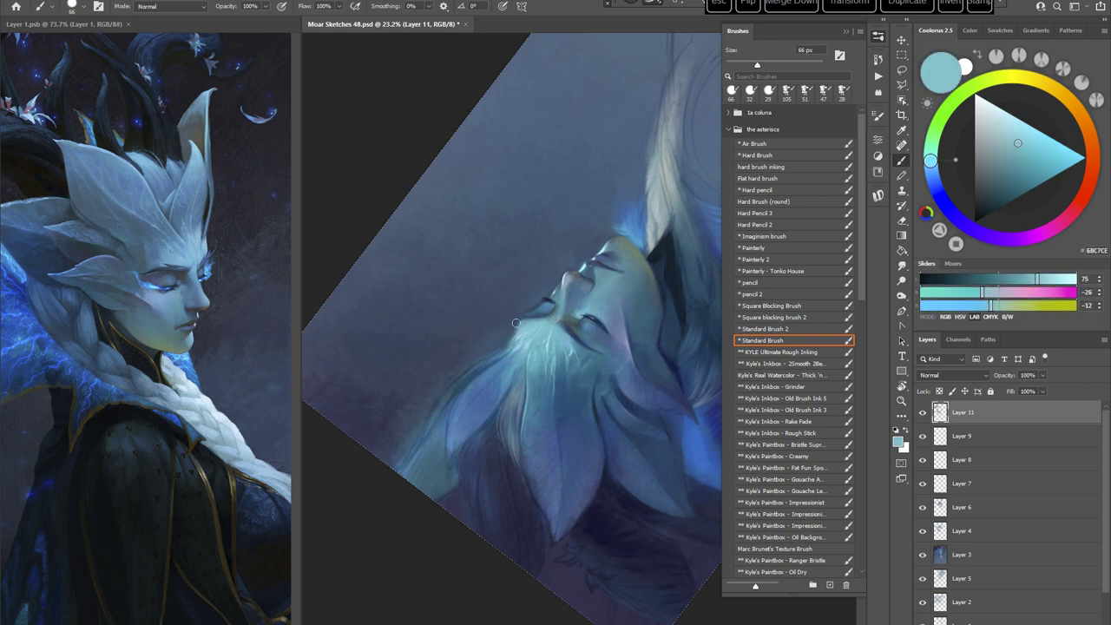
# Step: Clean up the contour around the far eye and forehead with sampled light cyan and background blue-grey #3B5269
pyautogui.press('Escape')
pyautogui.moveTo(639, 507)
pyautogui.mouseDown()
pyautogui.moveTo(613, 434)
pyautogui.moveTo(587, 403)
pyautogui.mouseUp()
pyautogui.press('r')
pyautogui.moveTo(624, 300); pyautogui.dragTo(628, 324)
pyautogui.keyDown('alt'); pyautogui.click(560, 263); pyautogui.keyUp('alt')
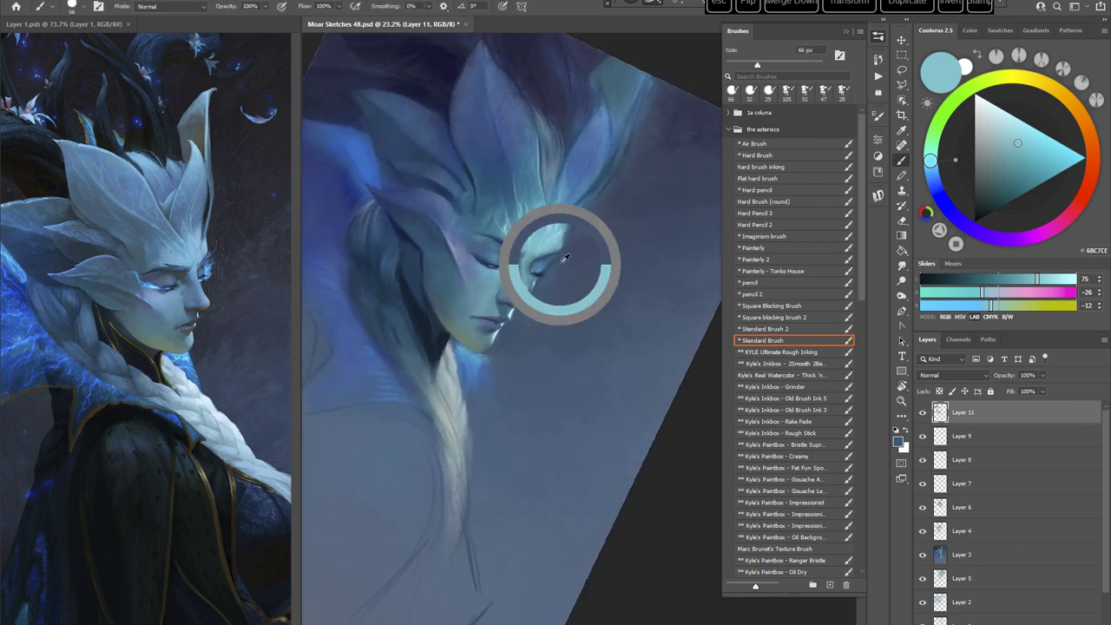
pyautogui.keyDown('alt'); pyautogui.click(539, 286); pyautogui.keyUp('alt')
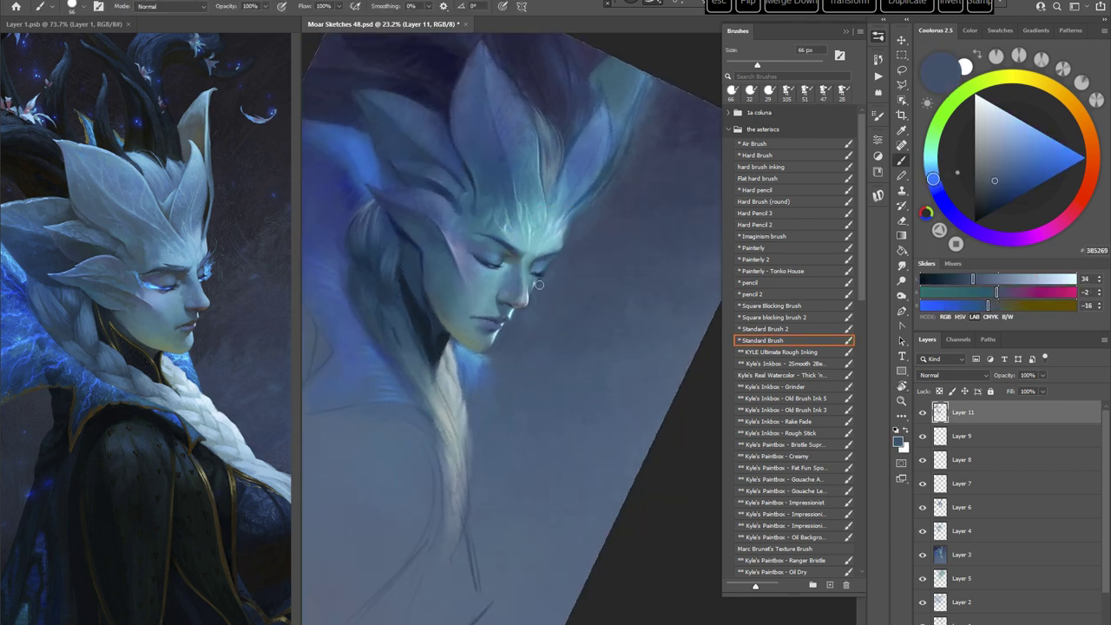
# Step: Clean the background edge beside the forehead and far leaf with a 34 px brush in sampled blue-grey #39526A
pyautogui.keyDown('alt'); pyautogui.click(581, 236); pyautogui.keyUp('alt')
pyautogui.keyDown('alt'); pyautogui.click(594, 212); pyautogui.keyUp('alt')
pyautogui.keyDown('alt'); pyautogui.click(580, 216); pyautogui.keyUp('alt')
pyautogui.rightClick(607, 233)
pyautogui.click(677, 260)
pyautogui.click(570, 225)
pyautogui.moveTo(642, 262); pyautogui.dragTo(634, 441)
pyautogui.press('Escape')
pyautogui.moveTo(603, 475); pyautogui.dragTo(615, 428)
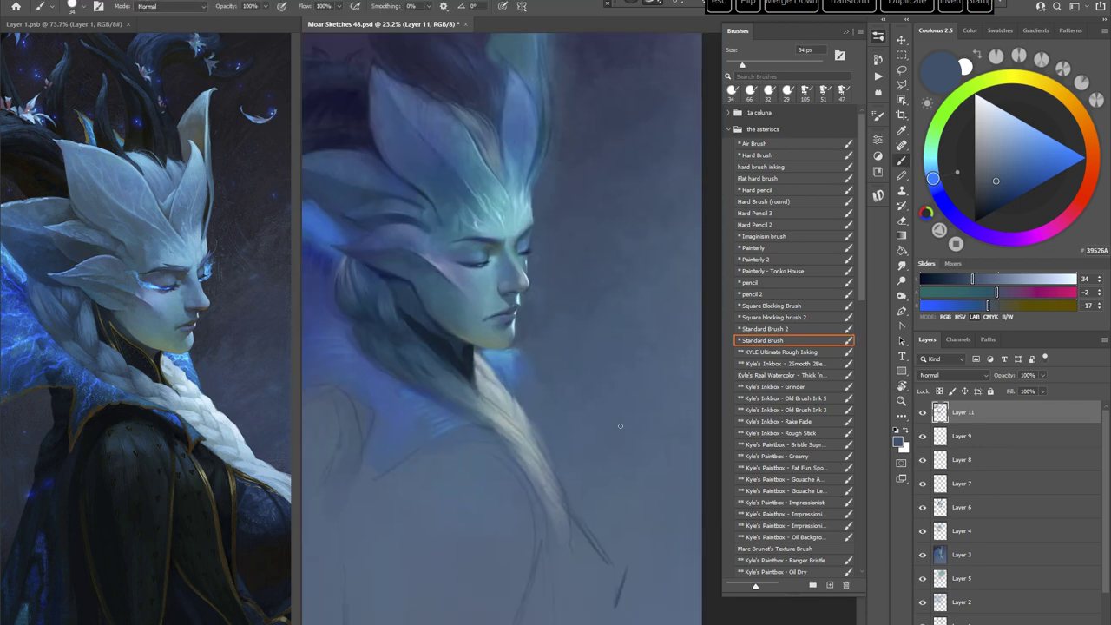
# Step: Add a new layer above Layer 11 and set its blend mode to Linear Dodge (Add)
pyautogui.click(922, 413)
pyautogui.click(922, 413)
pyautogui.click(1068, 622)
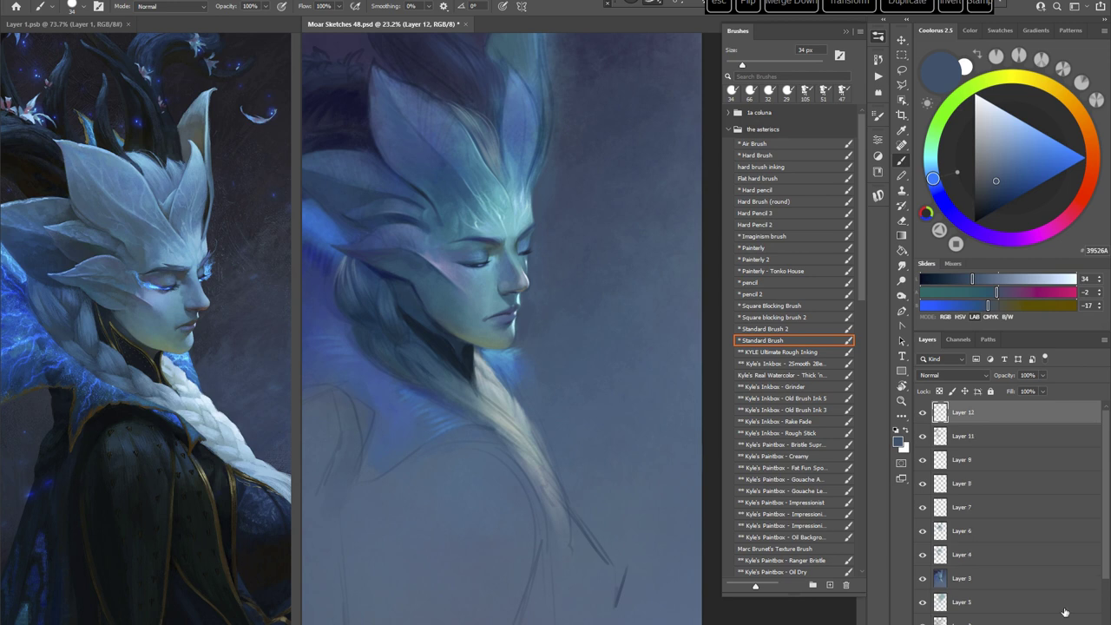
pyautogui.click(946, 377)
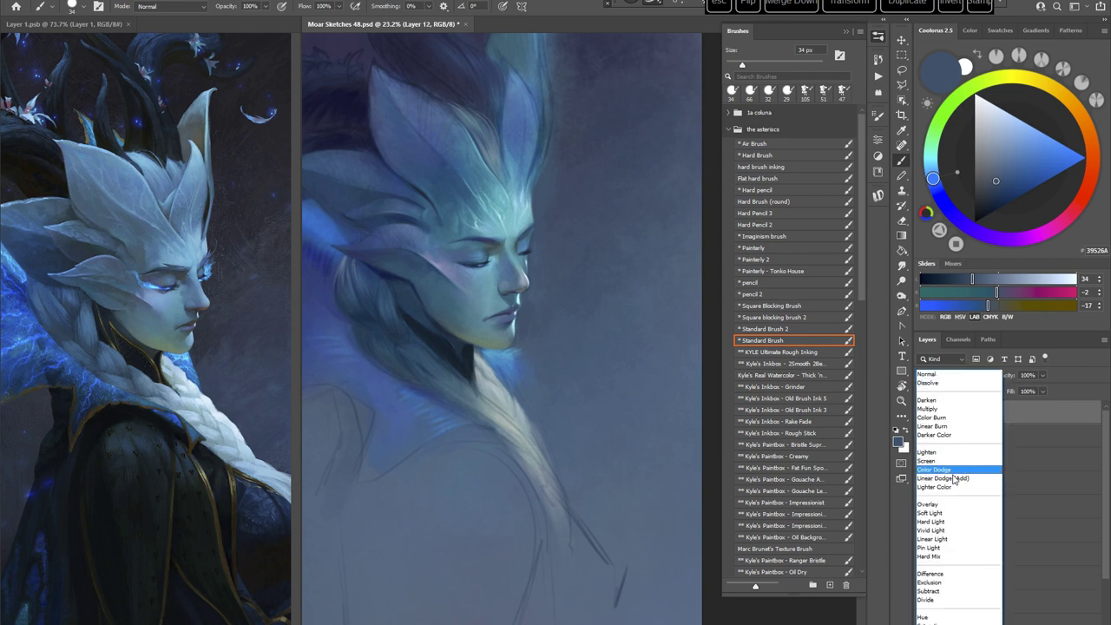
pyautogui.click(950, 478)
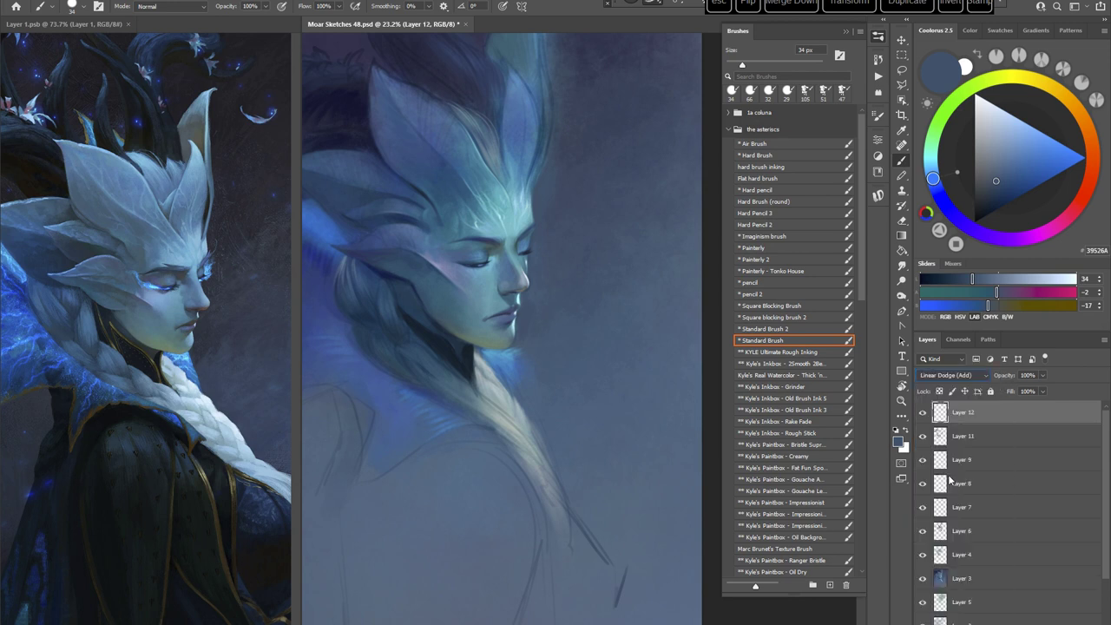
# Step: Airbrush a soft teal-green #19B593 glow along the face's profile with a 102 px Air Brush
pyautogui.click(747, 143)
pyautogui.click(946, 107)
pyautogui.click(930, 148)
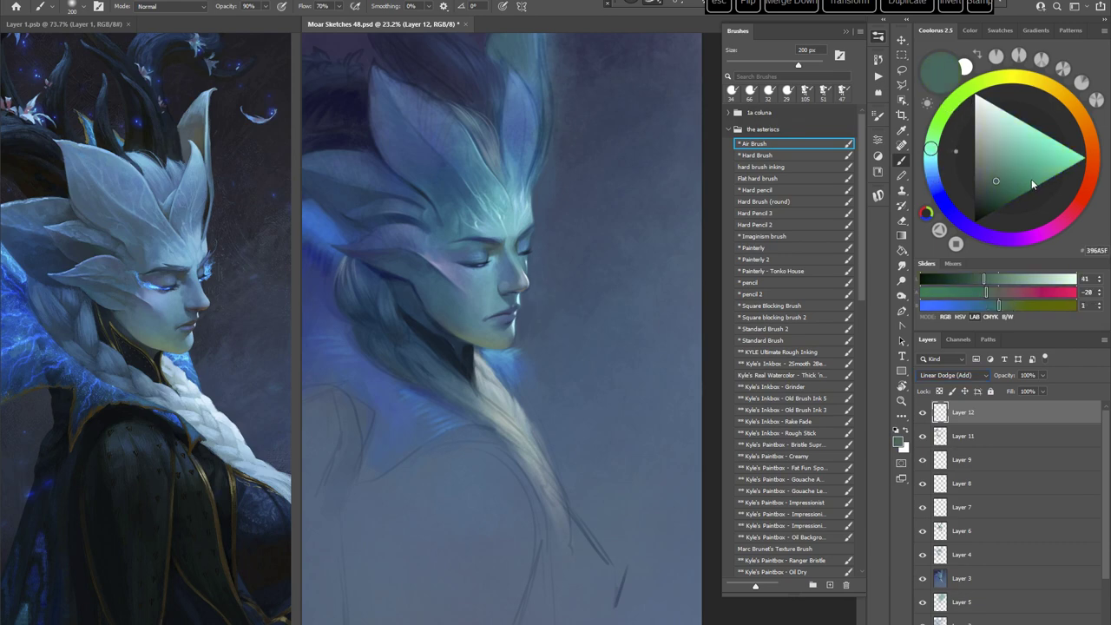
pyautogui.click(1042, 170)
pyautogui.rightClick(610, 265)
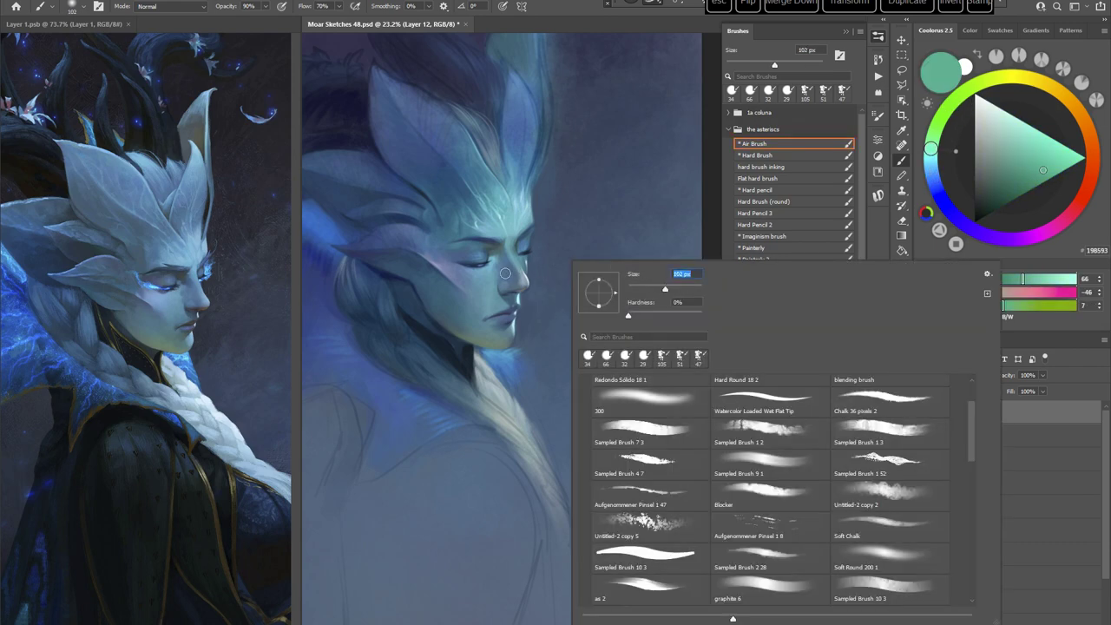
pyautogui.press('Return')
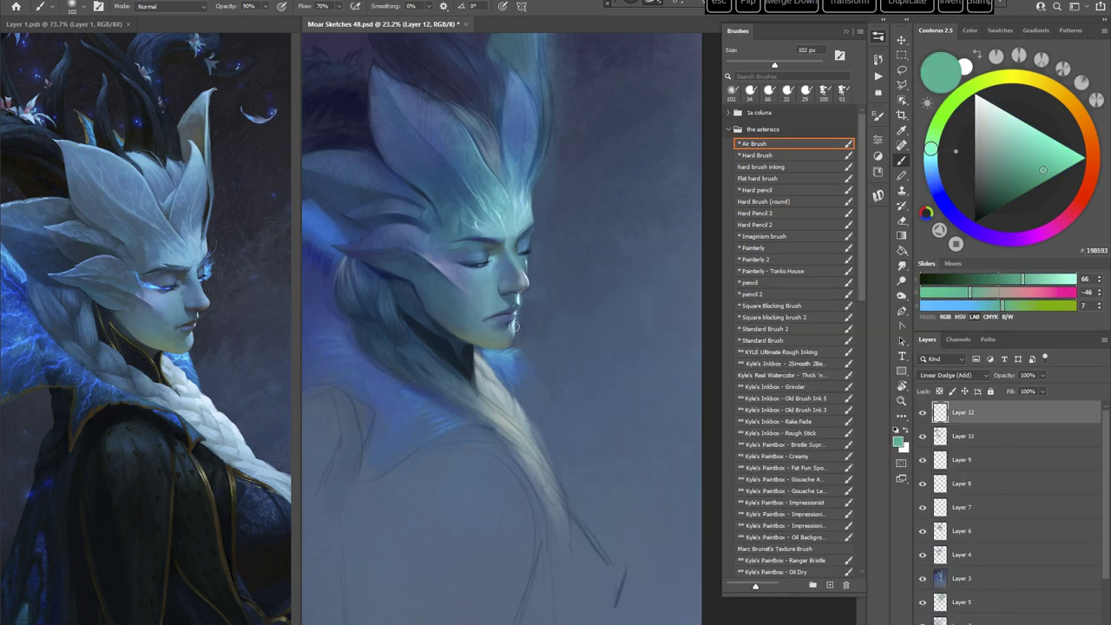
pyautogui.press('r')
pyautogui.moveTo(627, 256); pyautogui.dragTo(639, 456)
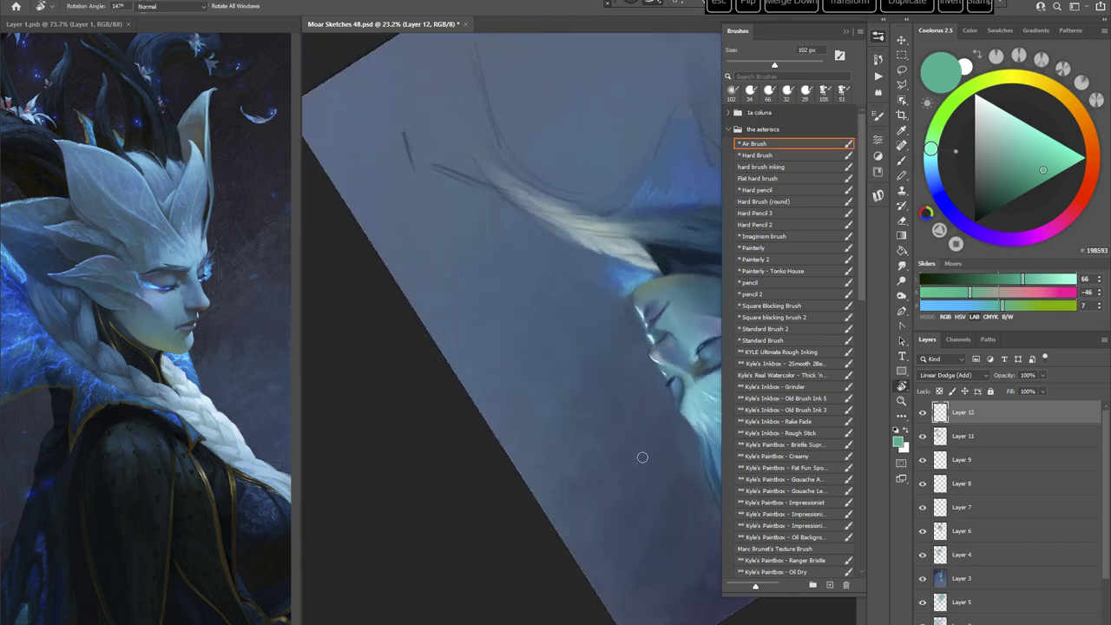
pyautogui.press('Escape')
# Step: Lasso the two upright leaves of the headpiece into one selection
pyautogui.click(901, 68)
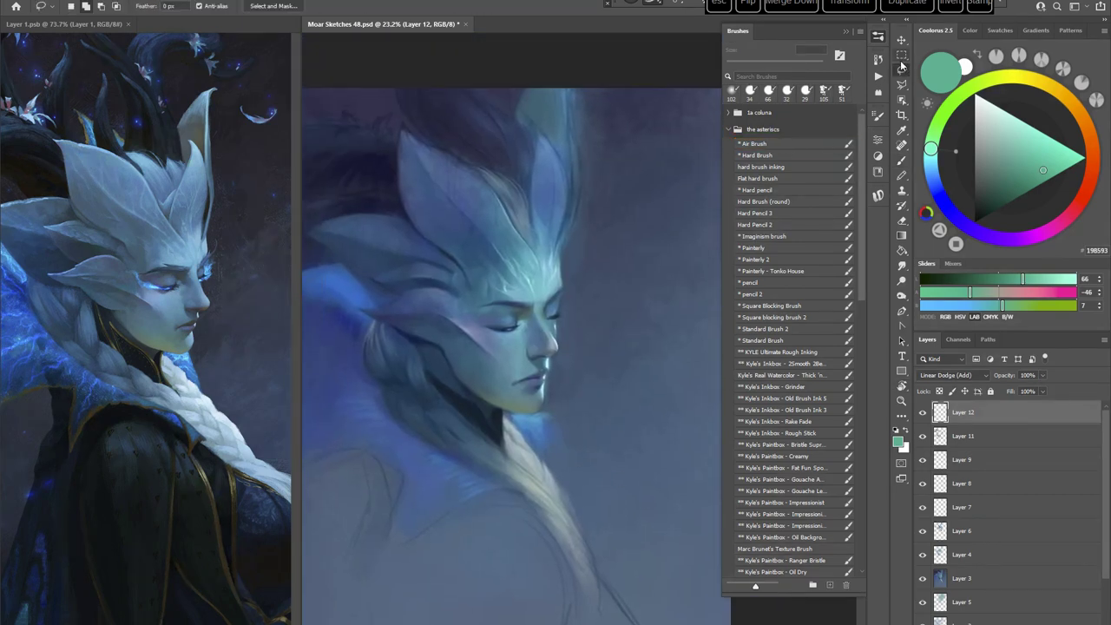
pyautogui.moveTo(531, 224)
pyautogui.mouseDown()
pyautogui.moveTo(536, 124)
pyautogui.moveTo(566, 178)
pyautogui.moveTo(547, 248)
pyautogui.mouseUp()
pyautogui.moveTo(625, 248)
pyautogui.mouseDown()
pyautogui.moveTo(622, 342)
pyautogui.moveTo(572, 406)
pyautogui.mouseUp()
pyautogui.press('r')
pyautogui.moveTo(488, 304)
pyautogui.mouseDown()
pyautogui.moveTo(491, 203)
pyautogui.moveTo(534, 152)
pyautogui.moveTo(564, 206)
pyautogui.moveTo(560, 355)
pyautogui.mouseUp()
# Step: Airbrush a #24A186 glow along the edges of the two selected leaves at 417 px, and clear the selection
pyautogui.click(753, 147)
pyautogui.click(1029, 172)
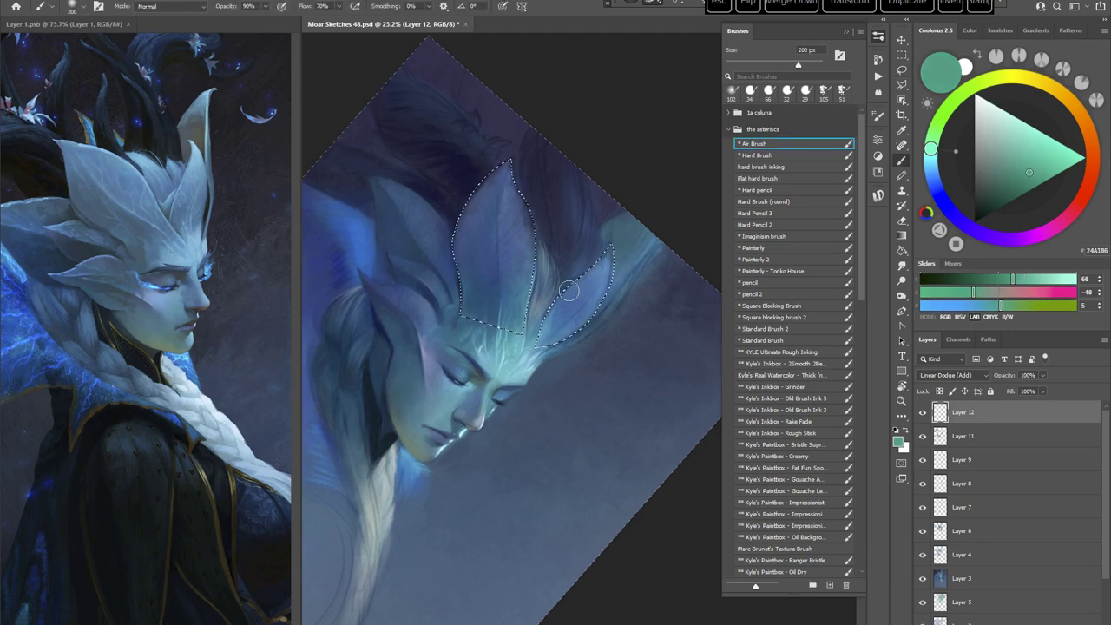
pyautogui.rightClick(566, 291)
pyautogui.moveTo(687, 311); pyautogui.dragTo(694, 311)
pyautogui.click(646, 182)
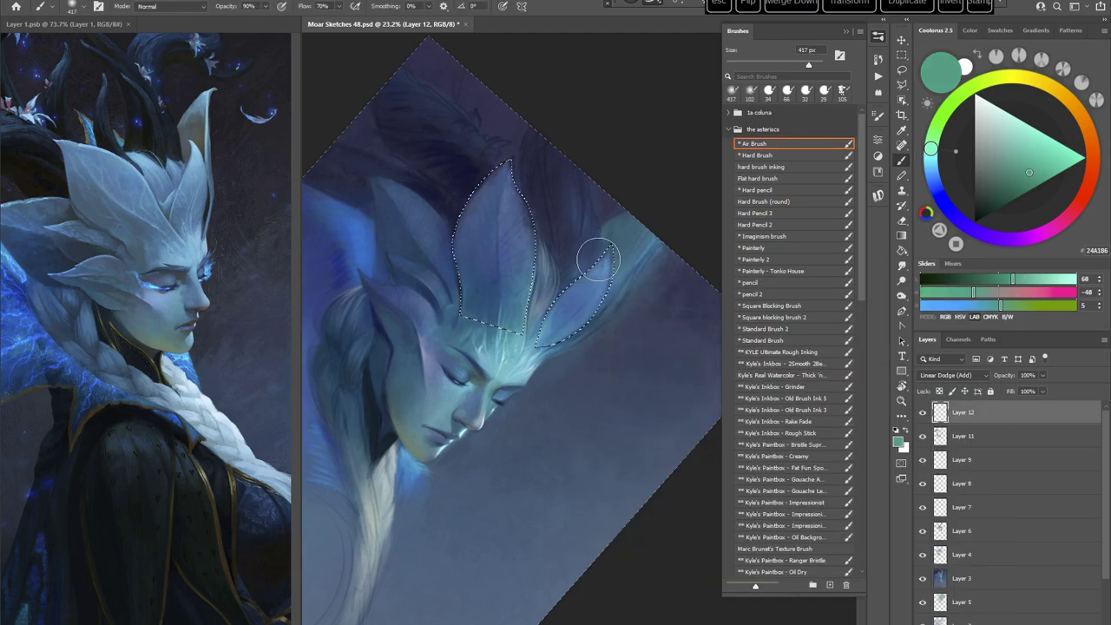
pyautogui.moveTo(560, 350); pyautogui.dragTo(610, 242)
pyautogui.moveTo(524, 152)
pyautogui.mouseDown()
pyautogui.moveTo(493, 286)
pyautogui.moveTo(521, 154)
pyautogui.moveTo(516, 271)
pyautogui.moveTo(525, 185)
pyautogui.moveTo(479, 189)
pyautogui.moveTo(515, 151)
pyautogui.moveTo(468, 308)
pyautogui.moveTo(525, 159)
pyautogui.moveTo(537, 321)
pyautogui.mouseUp()
pyautogui.hotkey('ctrl', 'd')
pyautogui.press('Escape')
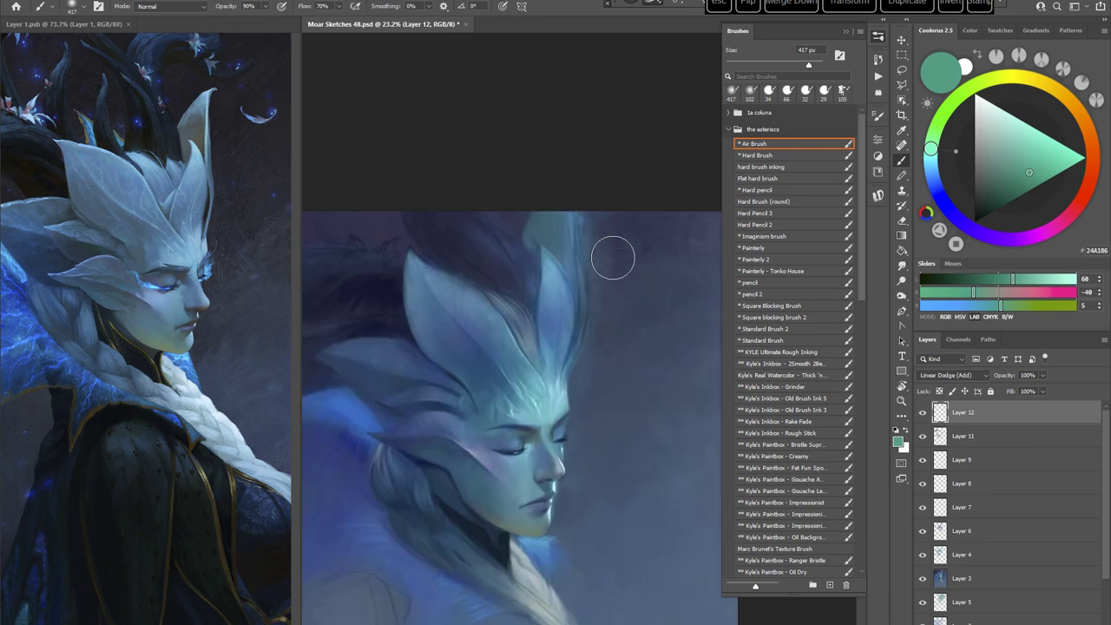
# Step: Lasso the edge area of the side leaf behind the large upright leaf
pyautogui.moveTo(601, 433); pyautogui.dragTo(604, 340)
pyautogui.press('r')
pyautogui.moveTo(647, 419); pyautogui.dragTo(615, 425)
pyautogui.moveTo(579, 387); pyautogui.dragTo(613, 409)
pyautogui.press('l')
pyautogui.press('r')
pyautogui.moveTo(619, 198); pyautogui.dragTo(680, 240)
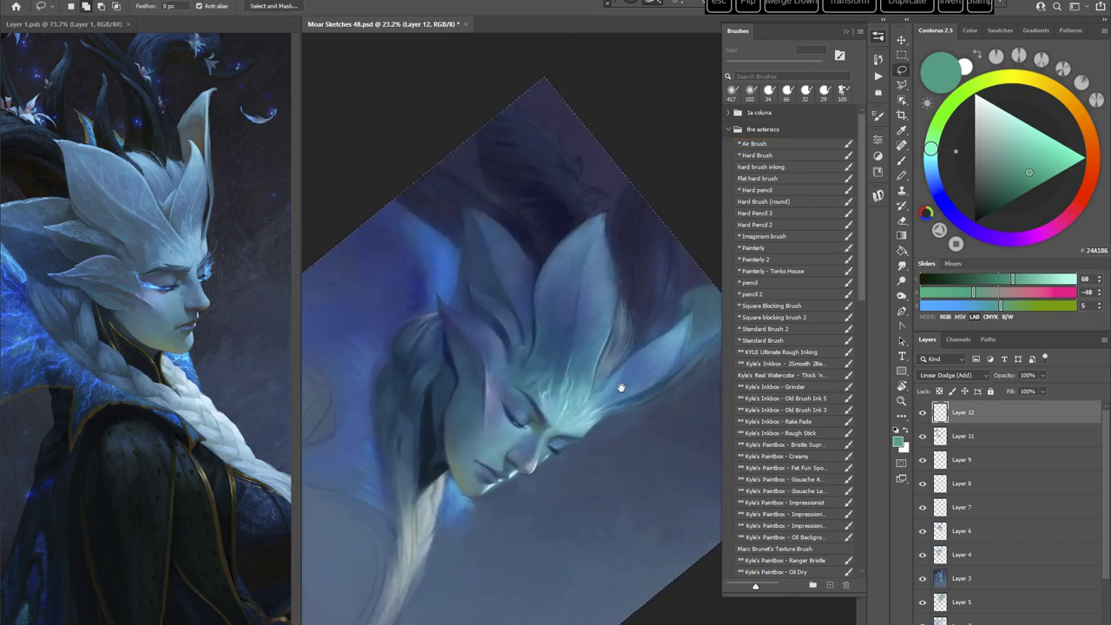
pyautogui.press('l')
pyautogui.moveTo(444, 223)
pyautogui.mouseDown()
pyautogui.moveTo(502, 331)
pyautogui.moveTo(510, 272)
pyautogui.moveTo(446, 223)
pyautogui.mouseUp()
# Step: Airbrush a green glow inside the selected side leaf at 200 px, and clear the selection
pyautogui.click(756, 144)
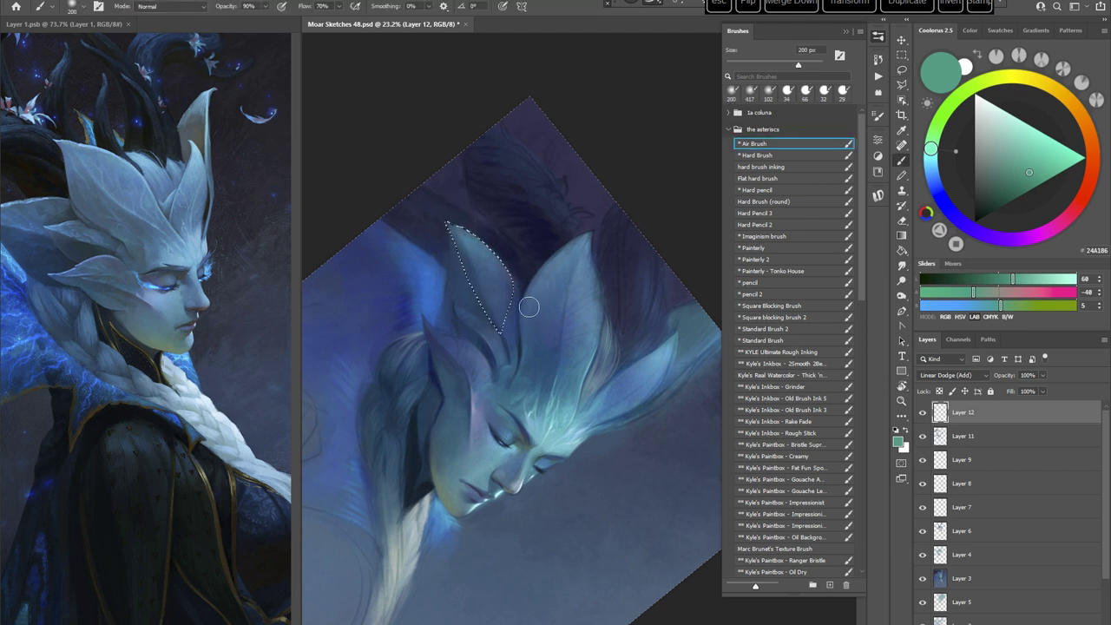
pyautogui.hotkey('ctrl', 'd')
pyautogui.press('r')
pyautogui.moveTo(639, 435); pyautogui.dragTo(623, 300)
pyautogui.press('Escape')
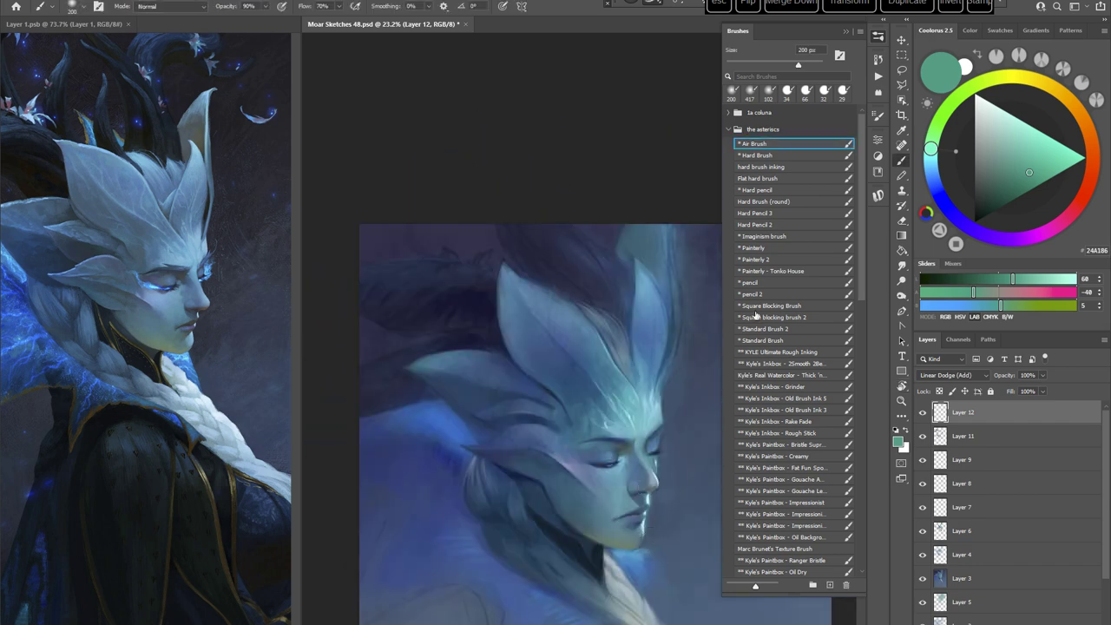
# Step: Switch to the Standard Brush at 14 px with sampled grey-cyan #87ACAC for the leaf edges
pyautogui.click(764, 340)
pyautogui.click(1004, 166)
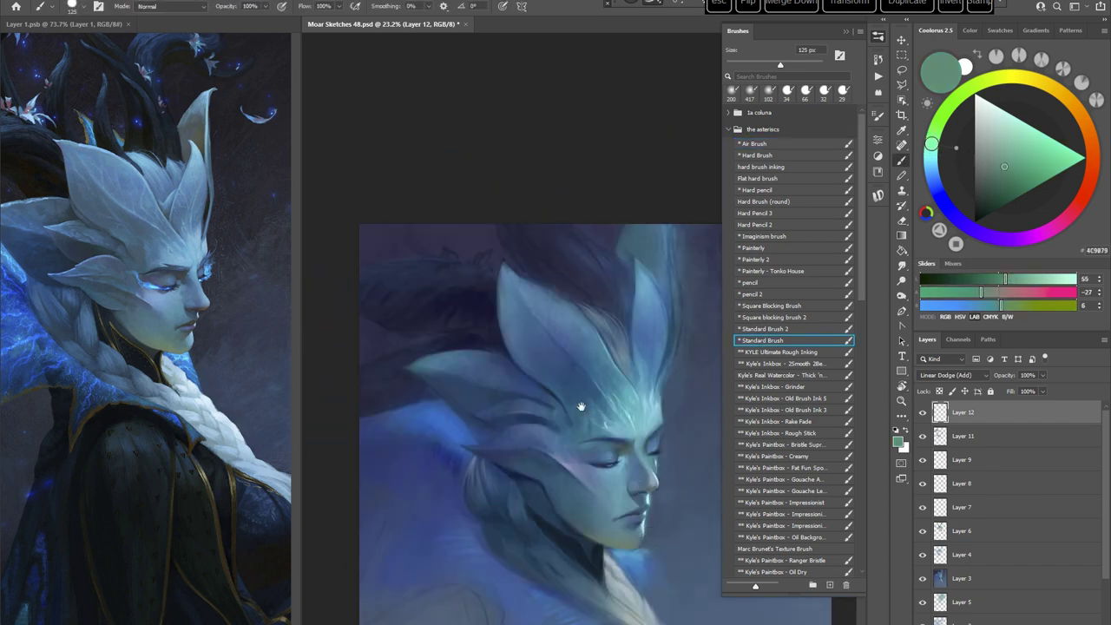
pyautogui.moveTo(579, 405); pyautogui.dragTo(525, 361)
pyautogui.keyDown('alt'); pyautogui.click(618, 266); pyautogui.keyUp('alt')
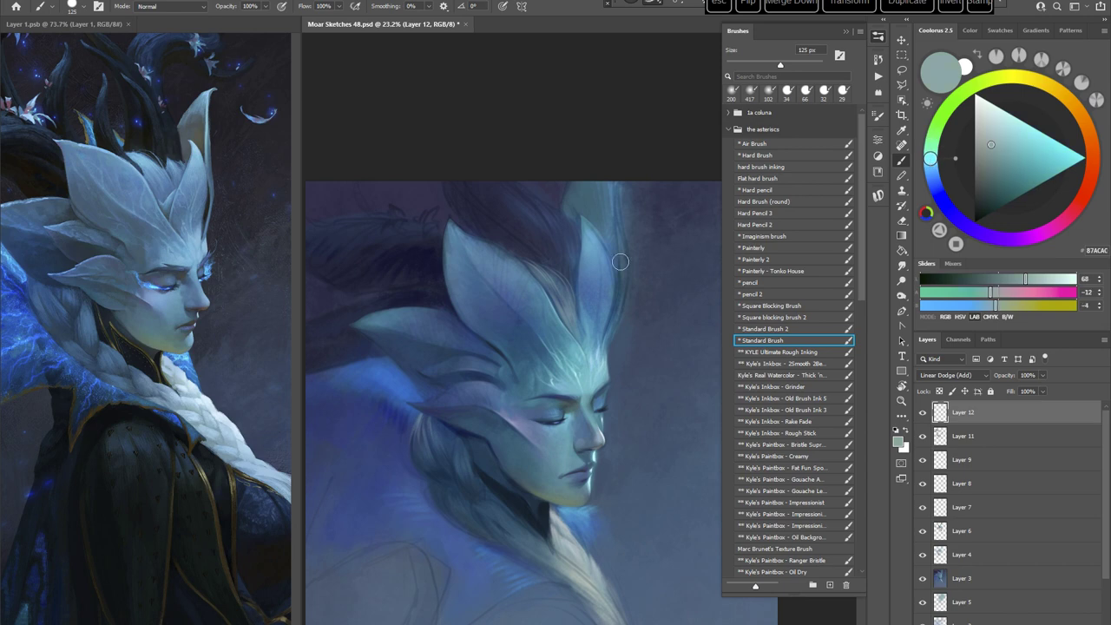
pyautogui.rightClick(620, 262)
pyautogui.click(694, 288)
pyautogui.press('Return')
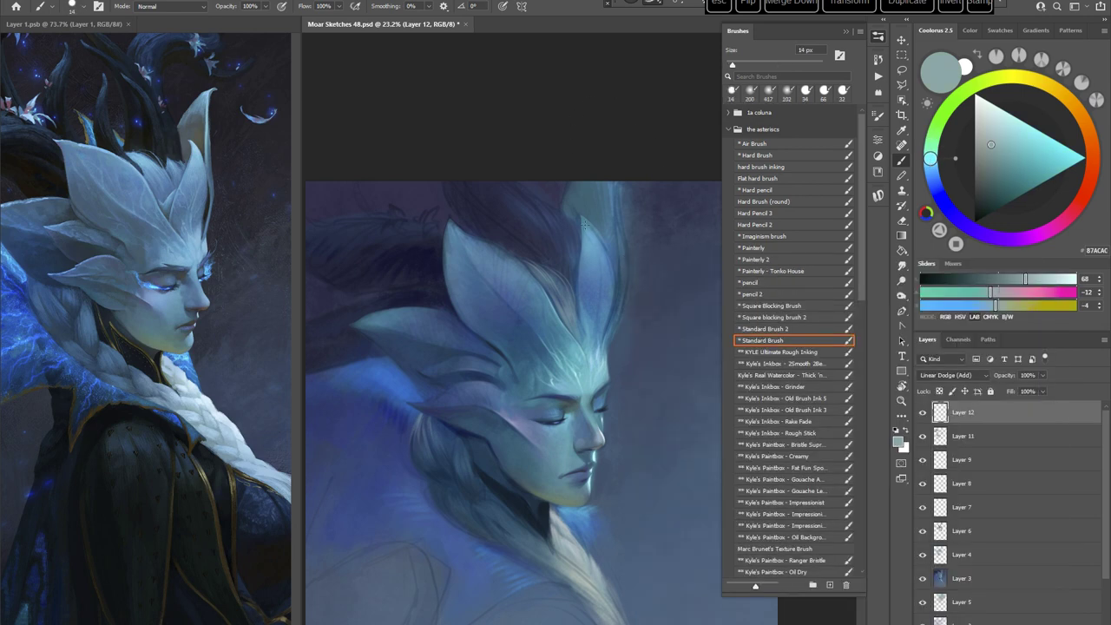
# Step: Highlight the tips of the upright leaves using the graphite 6 brush at 25 px and 40 px
pyautogui.moveTo(576, 273); pyautogui.dragTo(506, 286)
pyautogui.rightClick(595, 252)
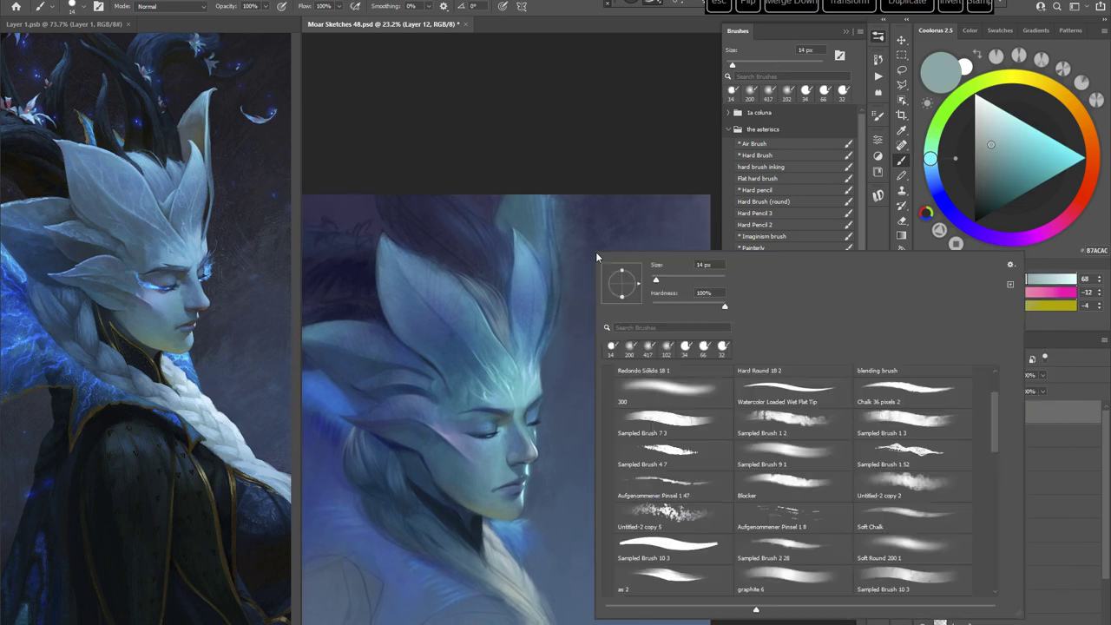
pyautogui.click(775, 581)
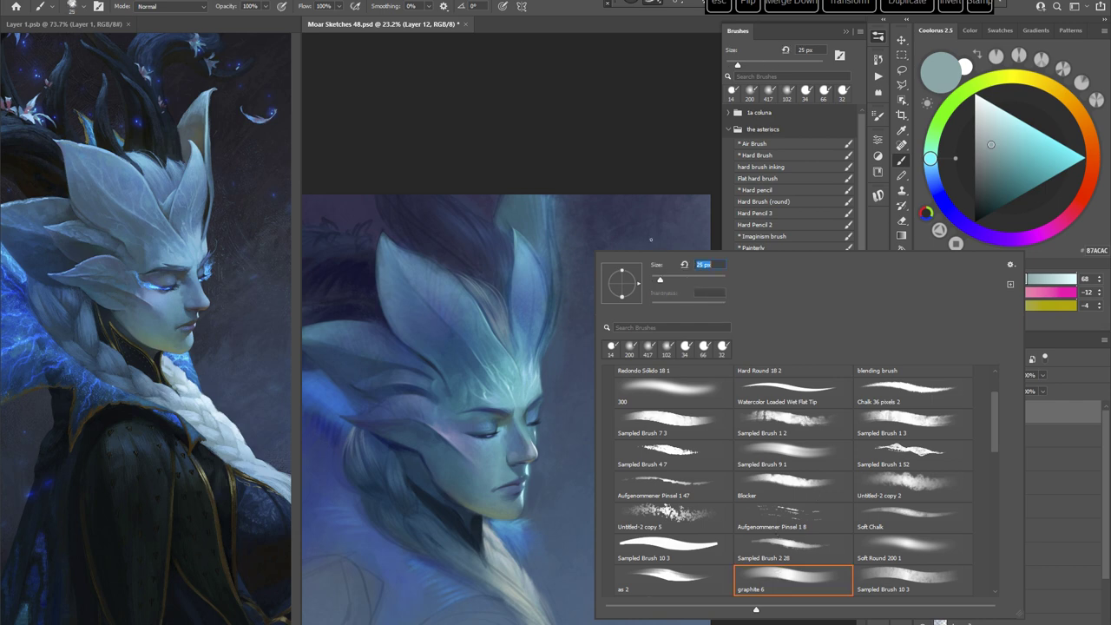
pyautogui.press('Return')
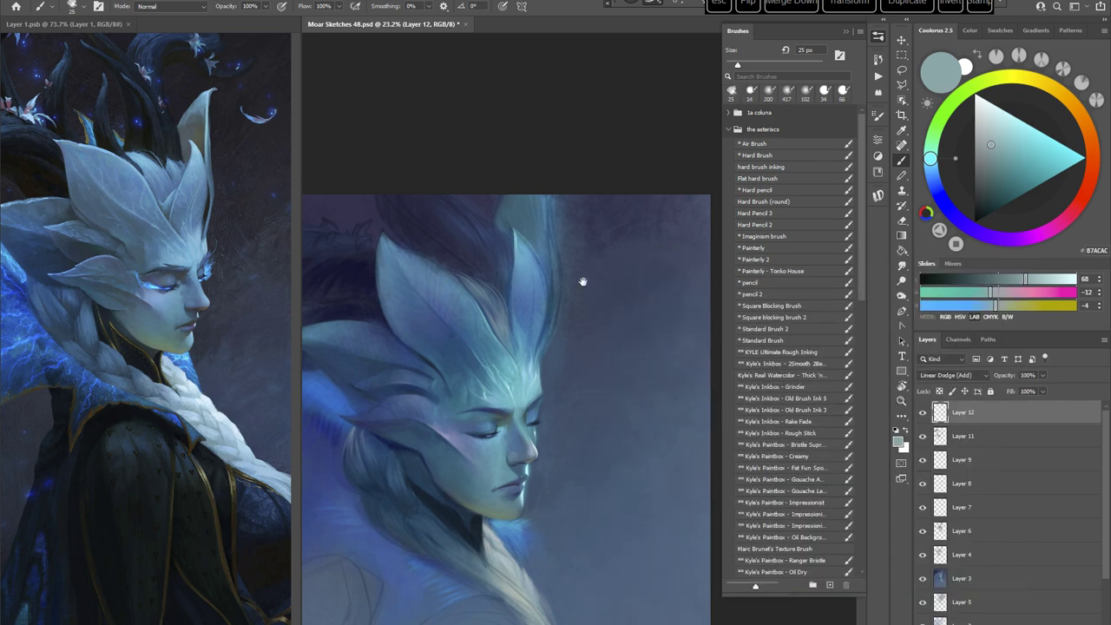
pyautogui.moveTo(583, 281); pyautogui.dragTo(584, 251)
pyautogui.rightClick(594, 245)
pyautogui.moveTo(661, 250); pyautogui.dragTo(668, 251)
pyautogui.click(570, 101)
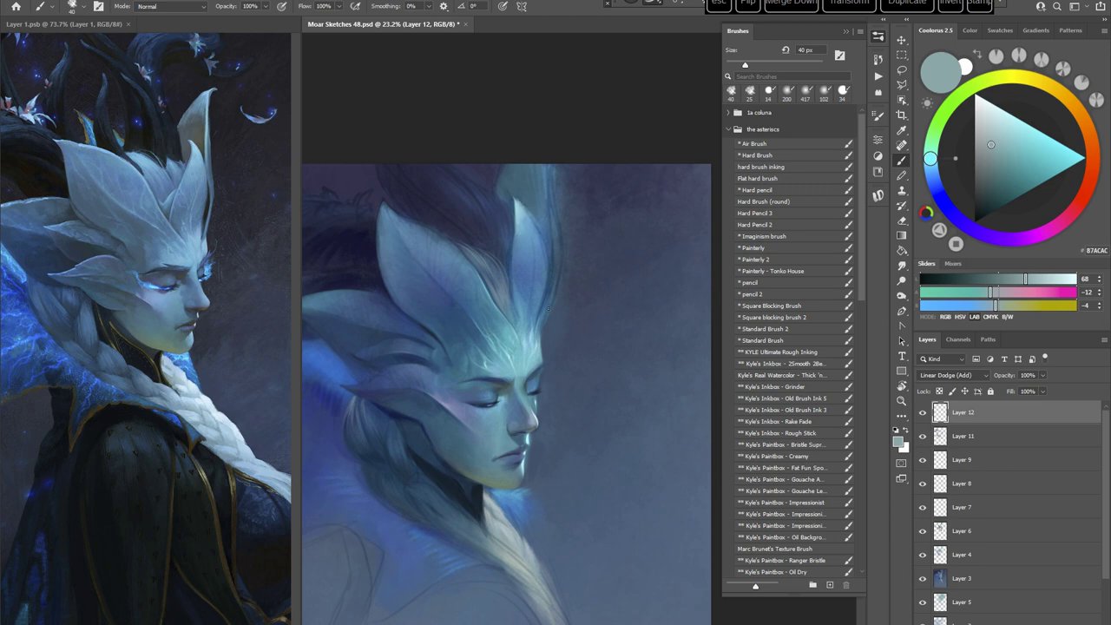
# Step: Draw a thin light rim along the large upright leaf's tip with the graphite 6 brush at 15 px
pyautogui.press('r')
pyautogui.moveTo(630, 256); pyautogui.dragTo(662, 374)
pyautogui.moveTo(664, 378); pyautogui.dragTo(617, 425)
pyautogui.rightClick(562, 219)
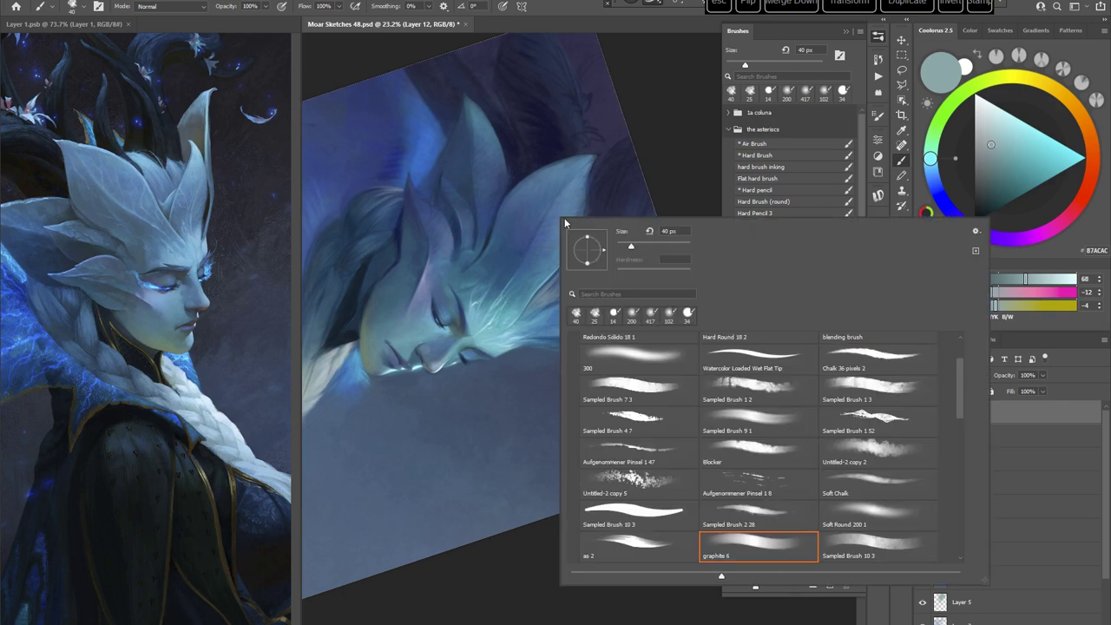
pyautogui.moveTo(630, 247); pyautogui.dragTo(620, 247)
pyautogui.click(592, 158)
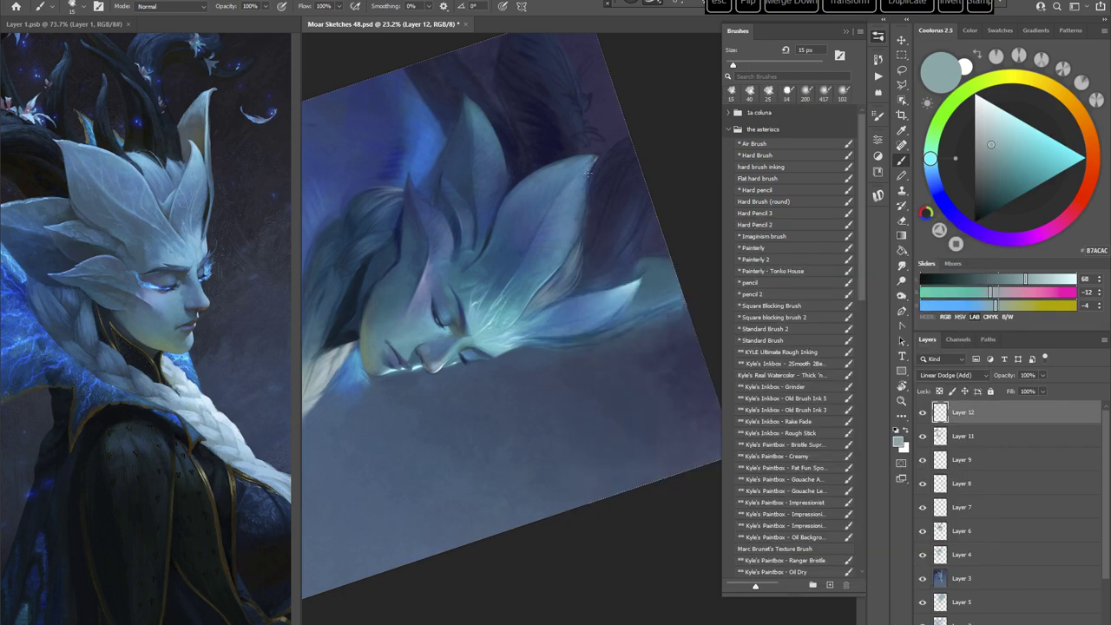
# Step: Refine the lit edges and tips of the headpiece leaves with the graphite 6 brush at 26 px and 15 px
pyautogui.rightClick(585, 197)
pyautogui.moveTo(660, 240); pyautogui.dragTo(666, 240)
pyautogui.click(580, 143)
pyautogui.press('r')
pyautogui.moveTo(639, 205)
pyautogui.mouseDown()
pyautogui.moveTo(647, 419)
pyautogui.moveTo(568, 427)
pyautogui.mouseUp()
pyautogui.moveTo(624, 380)
pyautogui.mouseDown()
pyautogui.moveTo(592, 431)
pyautogui.moveTo(523, 290)
pyautogui.mouseUp()
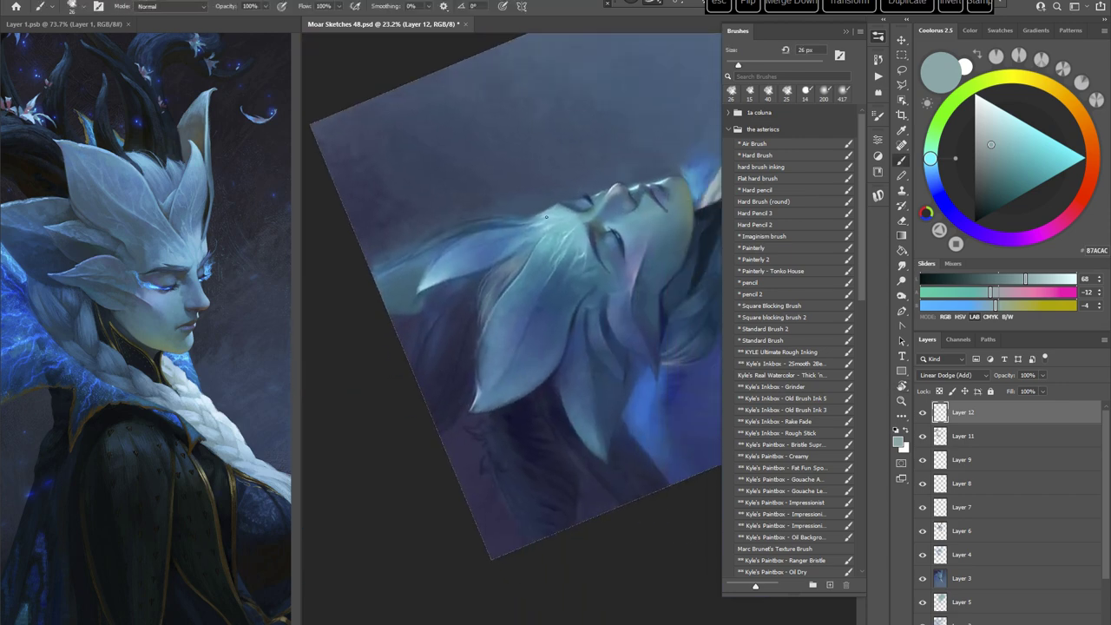
pyautogui.rightClick(546, 217)
pyautogui.moveTo(626, 249); pyautogui.dragTo(621, 248)
pyautogui.press('Return')
pyautogui.press('Escape')
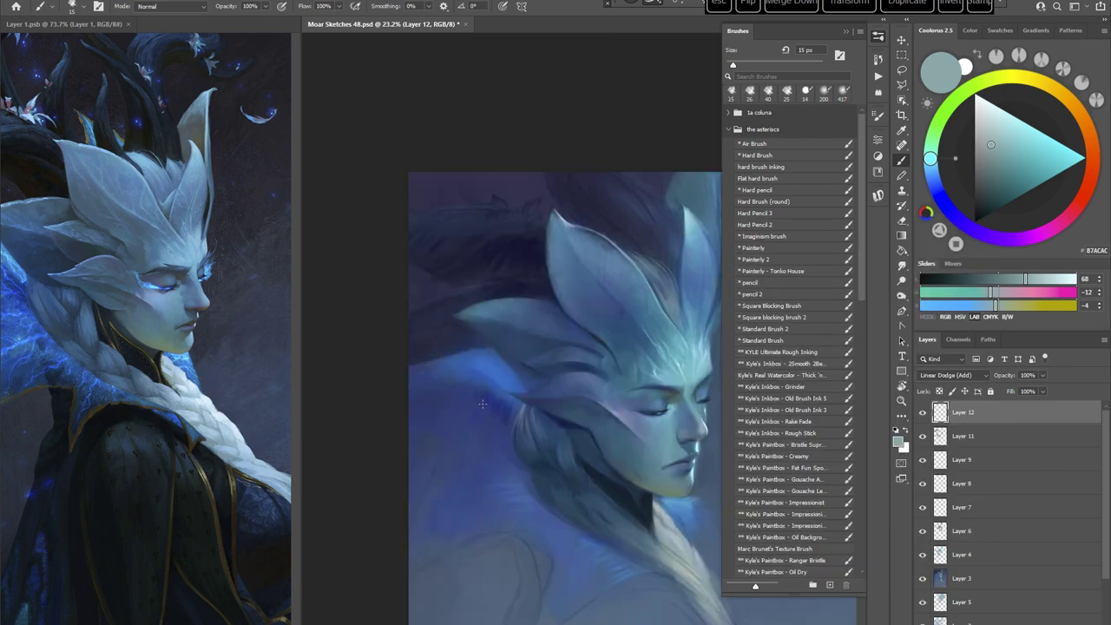
pyautogui.moveTo(603, 514); pyautogui.dragTo(519, 418)
# Step: Paint a light rim on the side leaf's tip using the pencil brush at 31 px in blue #709AB0
pyautogui.press('r')
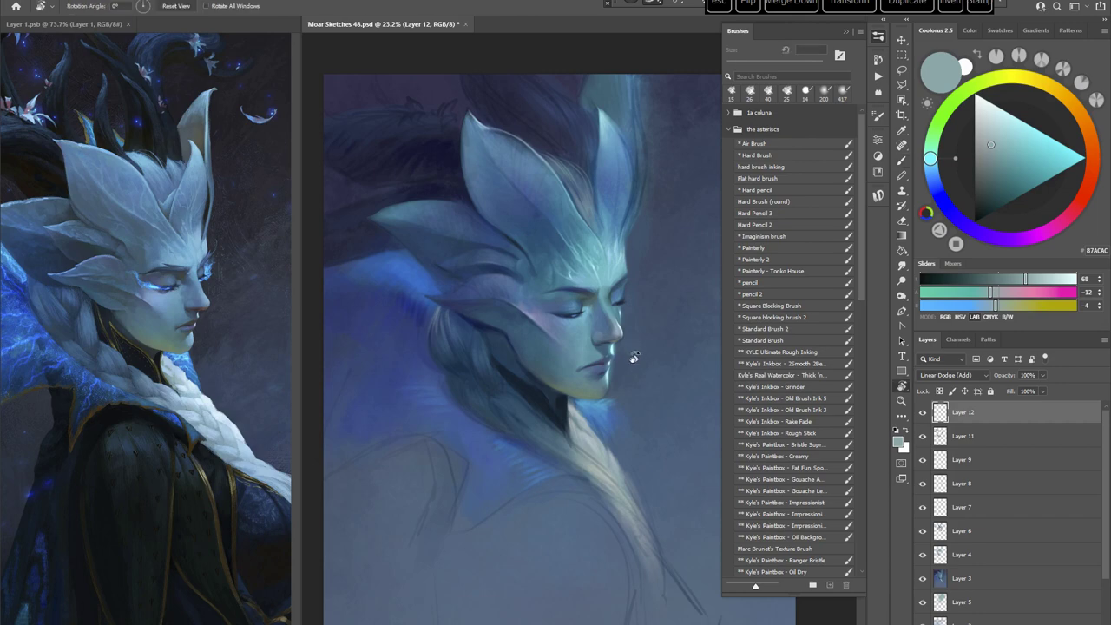
pyautogui.moveTo(633, 355); pyautogui.dragTo(608, 408)
pyautogui.click(934, 170)
pyautogui.moveTo(986, 152); pyautogui.dragTo(1002, 150)
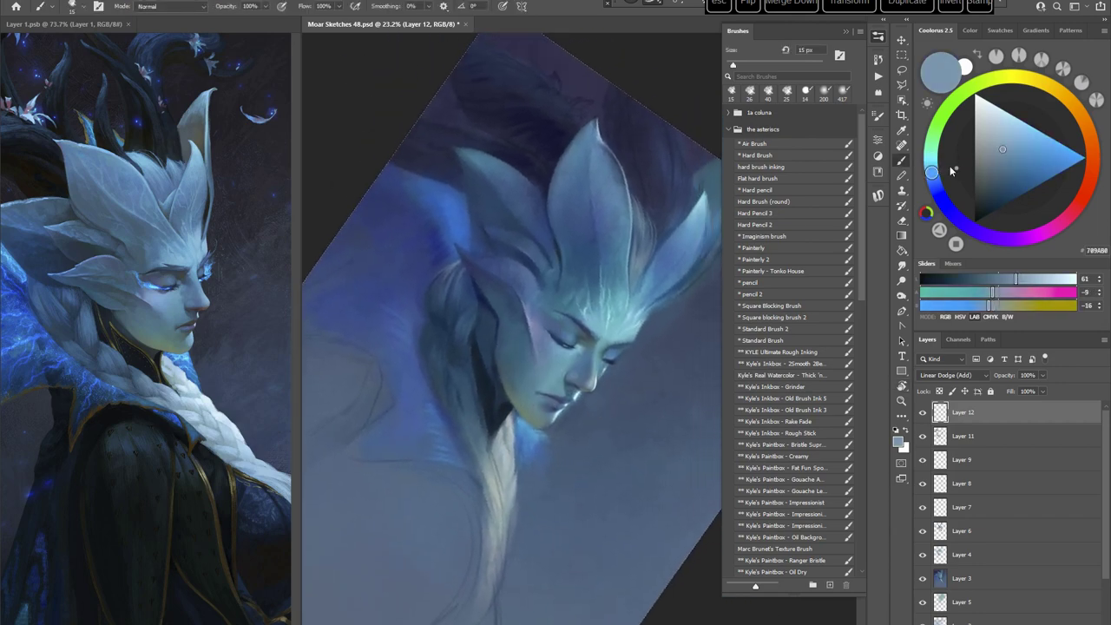
pyautogui.click(764, 282)
pyautogui.press('r')
pyautogui.moveTo(685, 390); pyautogui.dragTo(588, 264)
pyautogui.rightClick(588, 264)
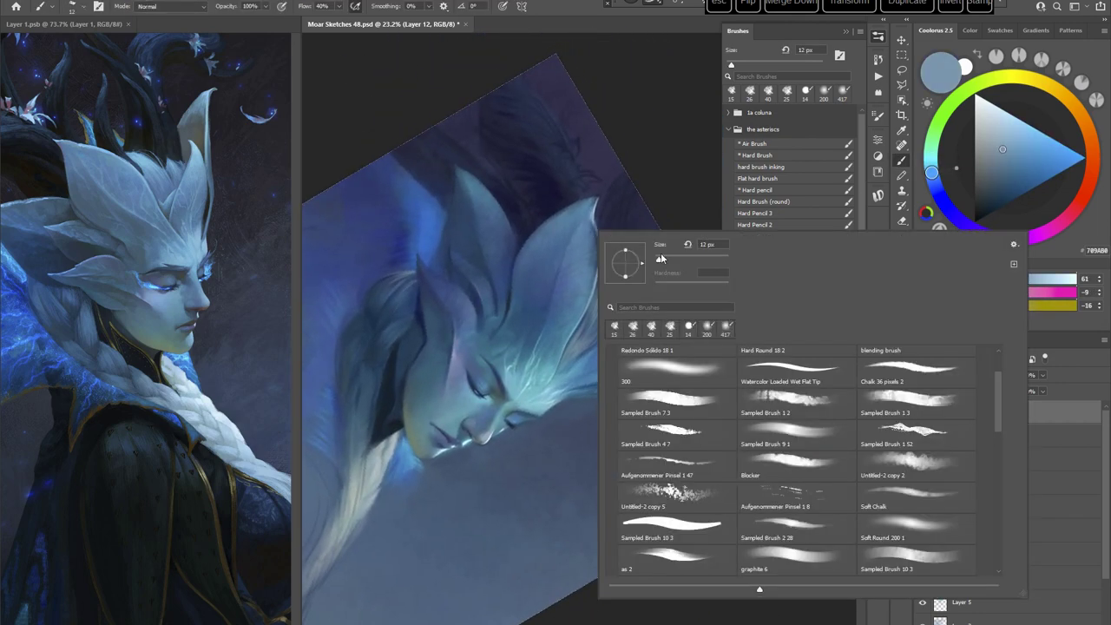
pyautogui.moveTo(659, 259); pyautogui.dragTo(666, 259)
pyautogui.click(617, 126)
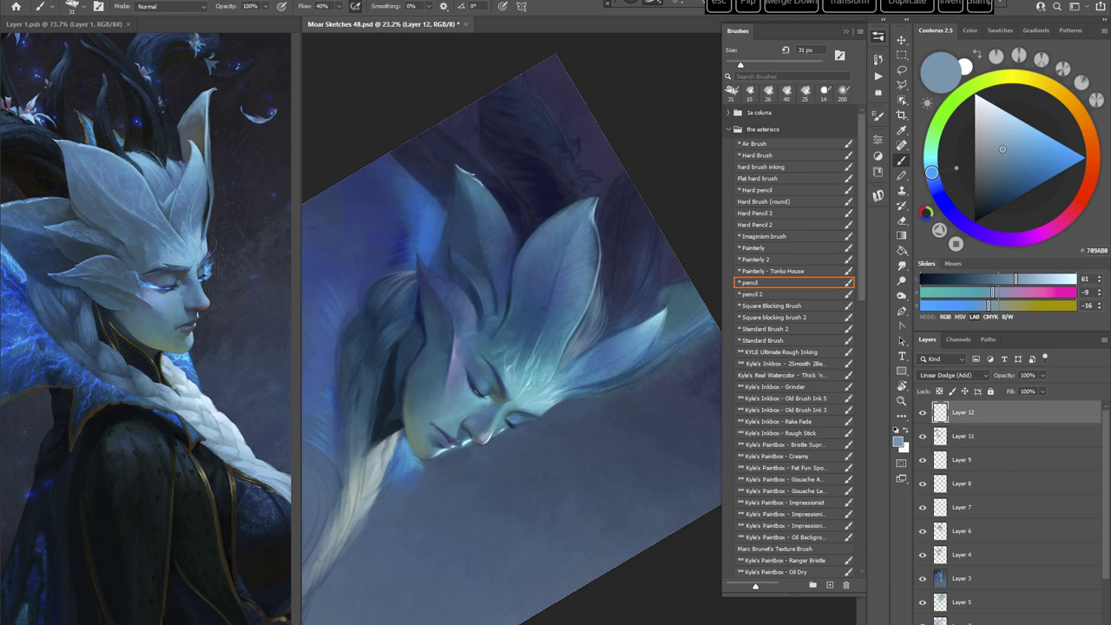
pyautogui.press('Escape')
pyautogui.moveTo(638, 499); pyautogui.dragTo(635, 426)
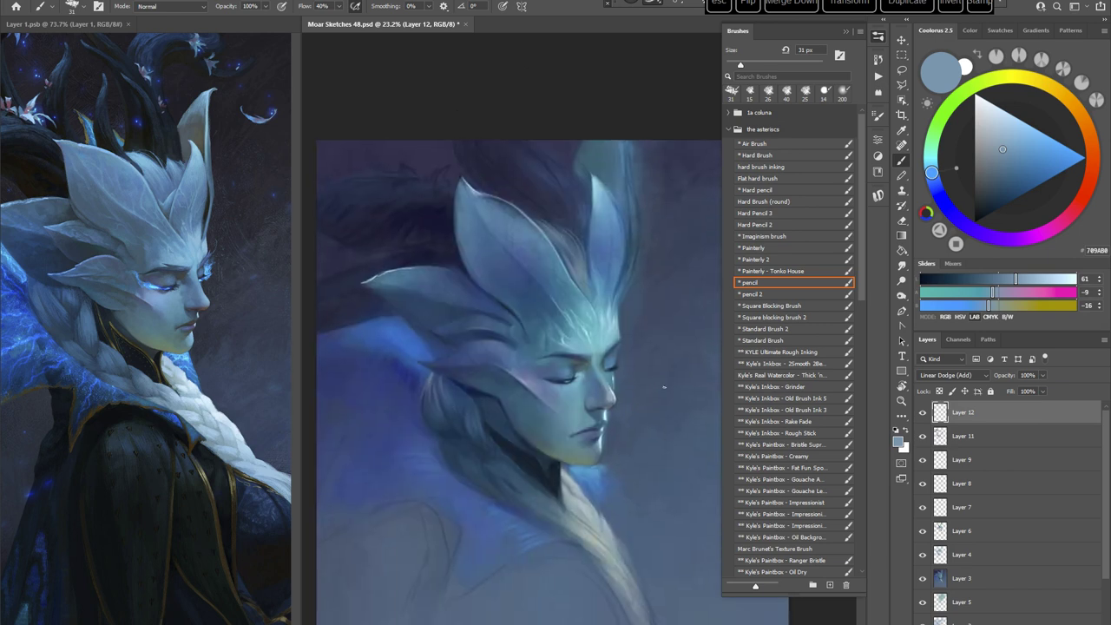
# Step: Build up a teal #33BBA5 glow on the large upright leaf with the graphite 6 brush at 133 px
pyautogui.press('r')
pyautogui.moveTo(701, 414); pyautogui.dragTo(614, 499)
pyautogui.moveTo(629, 453)
pyautogui.mouseDown()
pyautogui.moveTo(591, 476)
pyautogui.moveTo(593, 374)
pyautogui.mouseUp()
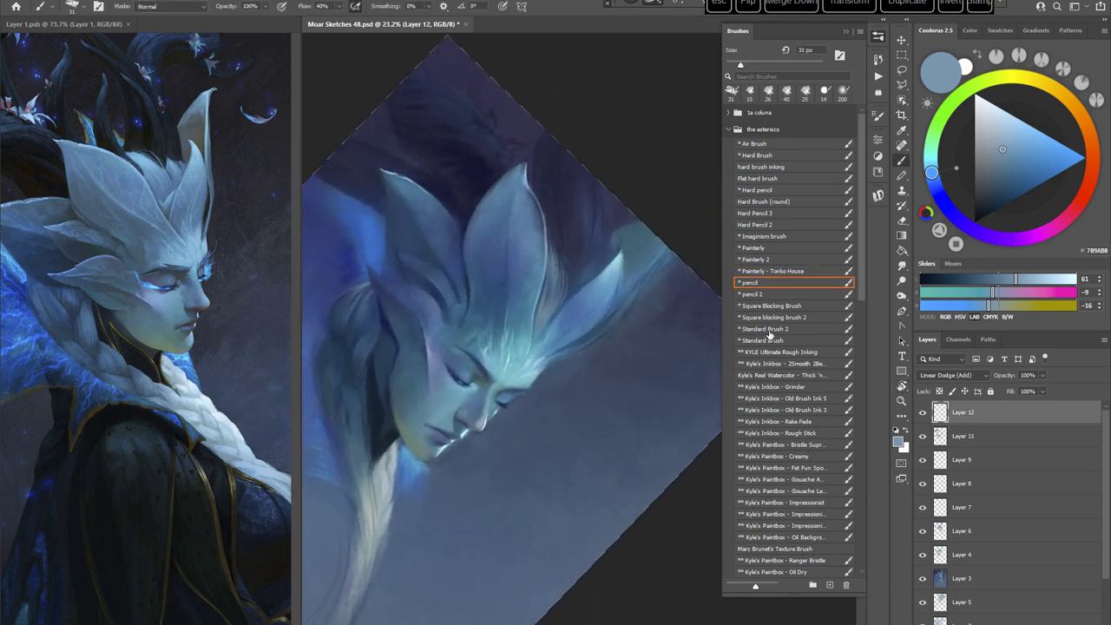
pyautogui.rightClick(595, 330)
pyautogui.click(772, 602)
pyautogui.click(663, 188)
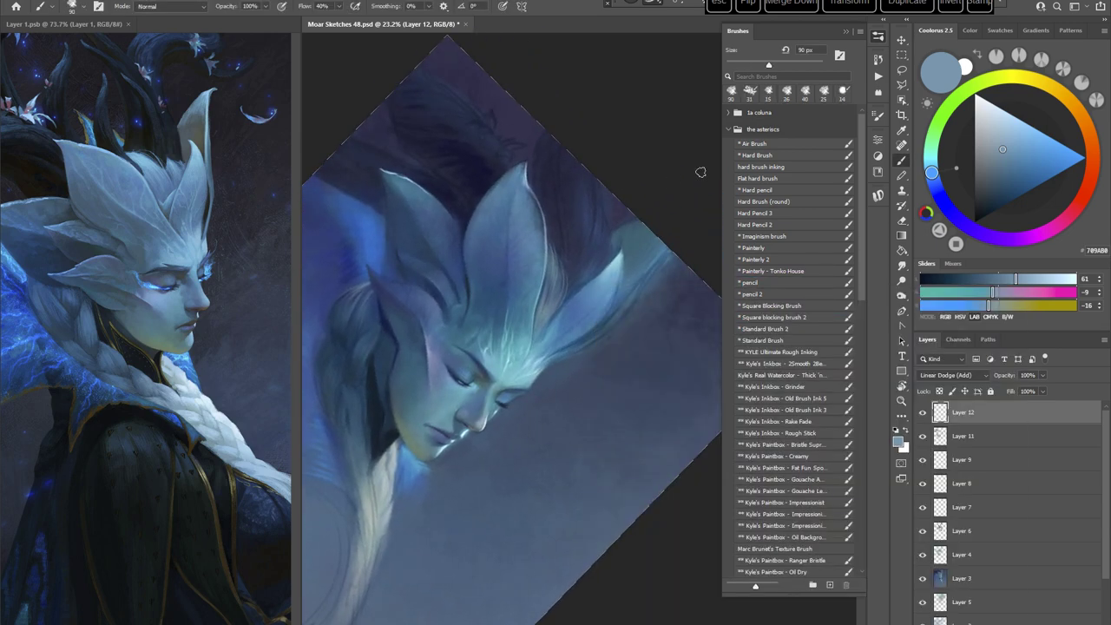
pyautogui.click(931, 152)
pyautogui.click(1033, 163)
pyautogui.rightClick(557, 243)
pyautogui.moveTo(657, 271); pyautogui.dragTo(669, 269)
pyautogui.click(530, 200)
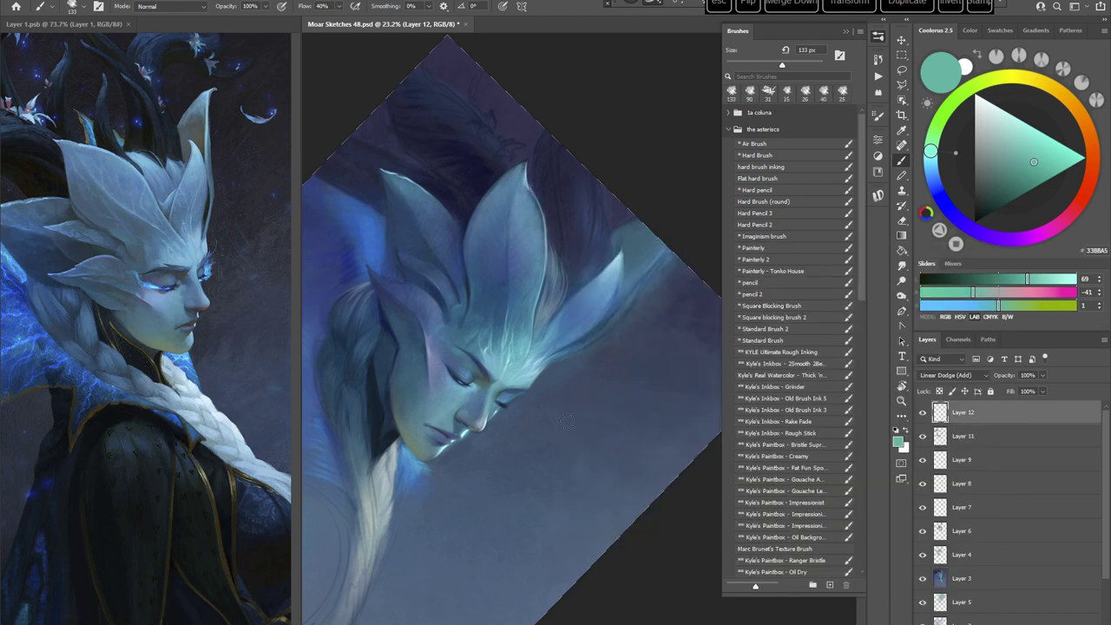
pyautogui.press('Escape')
pyautogui.moveTo(625, 457); pyautogui.dragTo(626, 347)
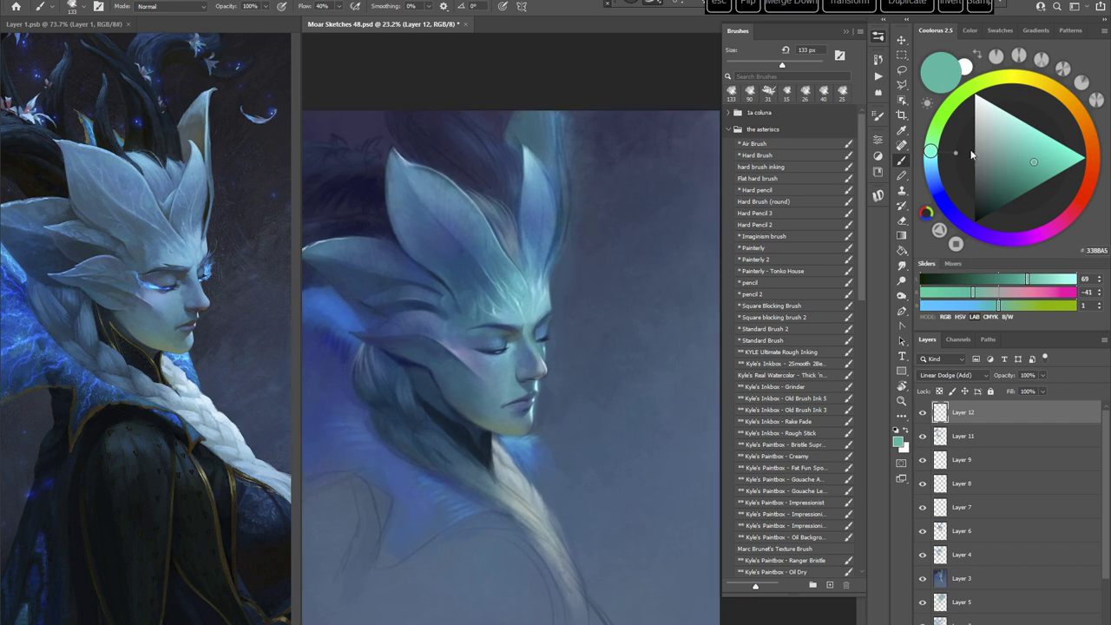
# Step: Paint a bright grey-cyan #93ABAE rim along the tall far spike with a 20 px brush
pyautogui.click(931, 162)
pyautogui.click(986, 141)
pyautogui.press('r')
pyautogui.moveTo(633, 266)
pyautogui.mouseDown()
pyautogui.moveTo(648, 328)
pyautogui.moveTo(599, 363)
pyautogui.mouseUp()
pyautogui.press('b')
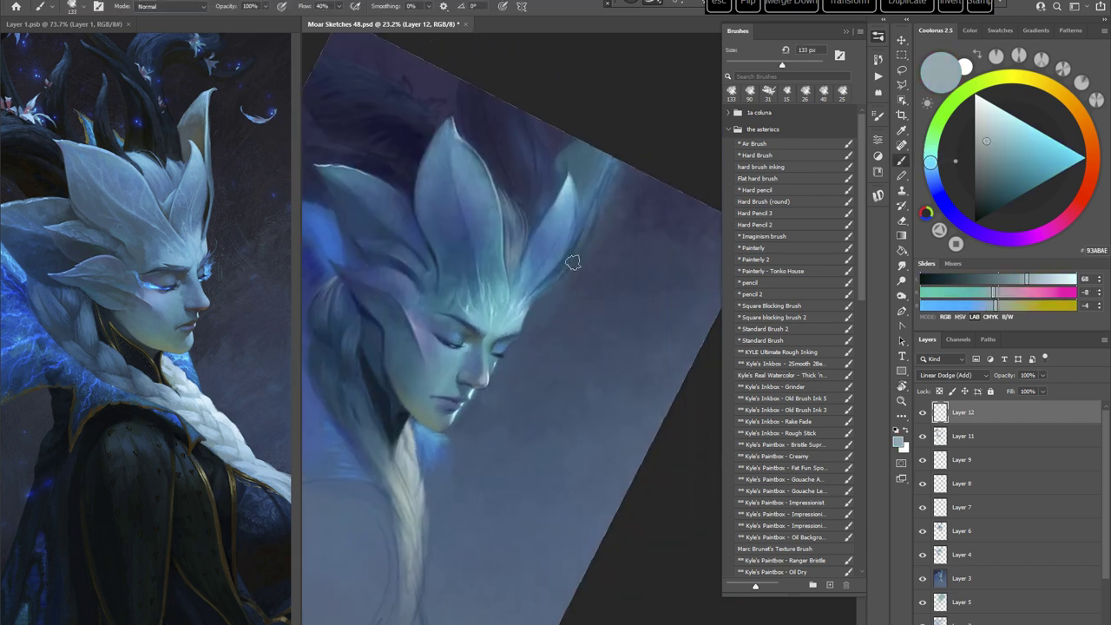
pyautogui.rightClick(587, 256)
pyautogui.click(649, 280)
pyautogui.moveTo(617, 129); pyautogui.dragTo(588, 216)
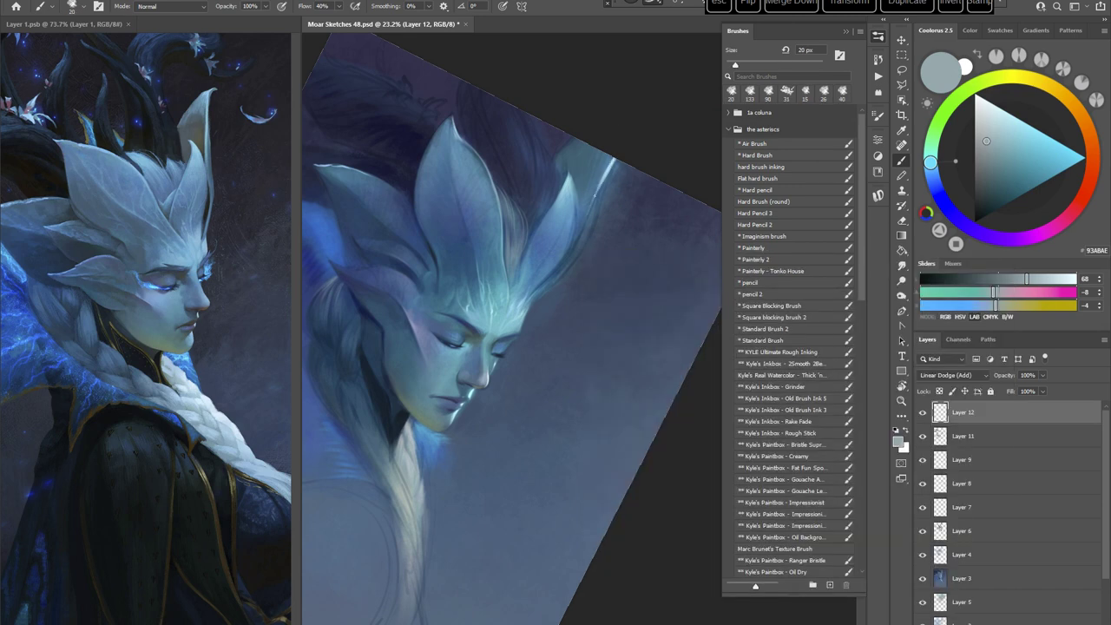
pyautogui.press('Escape')
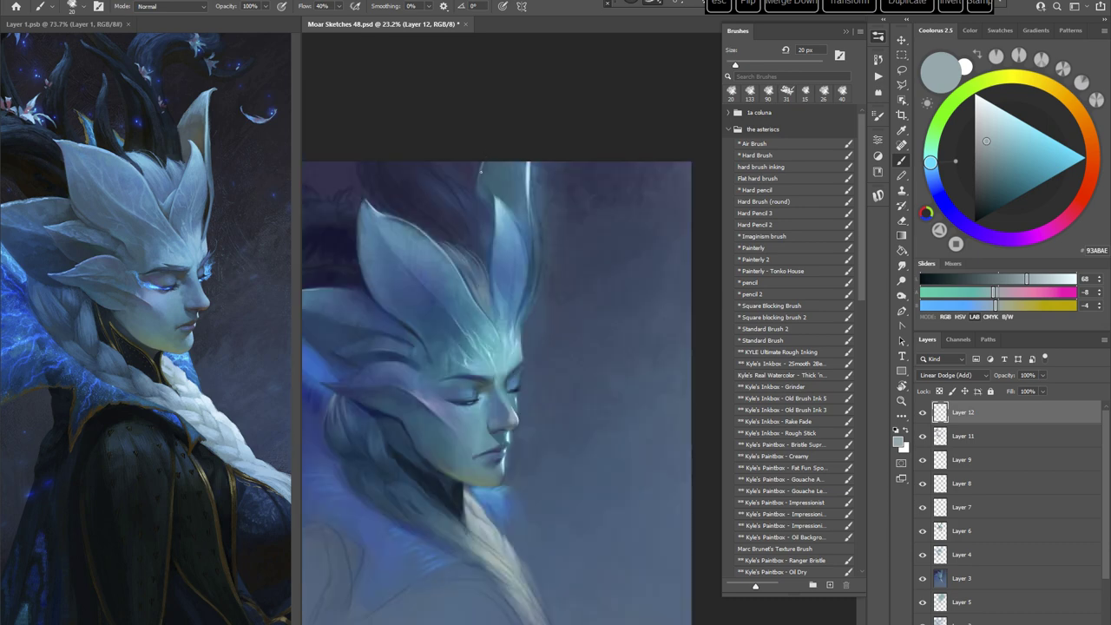
# Step: Paint soft grey-cyan light on the tall far spike near the canvas edge with a 61 px brush
pyautogui.rightClick(540, 232)
pyautogui.moveTo(596, 257); pyautogui.dragTo(610, 257)
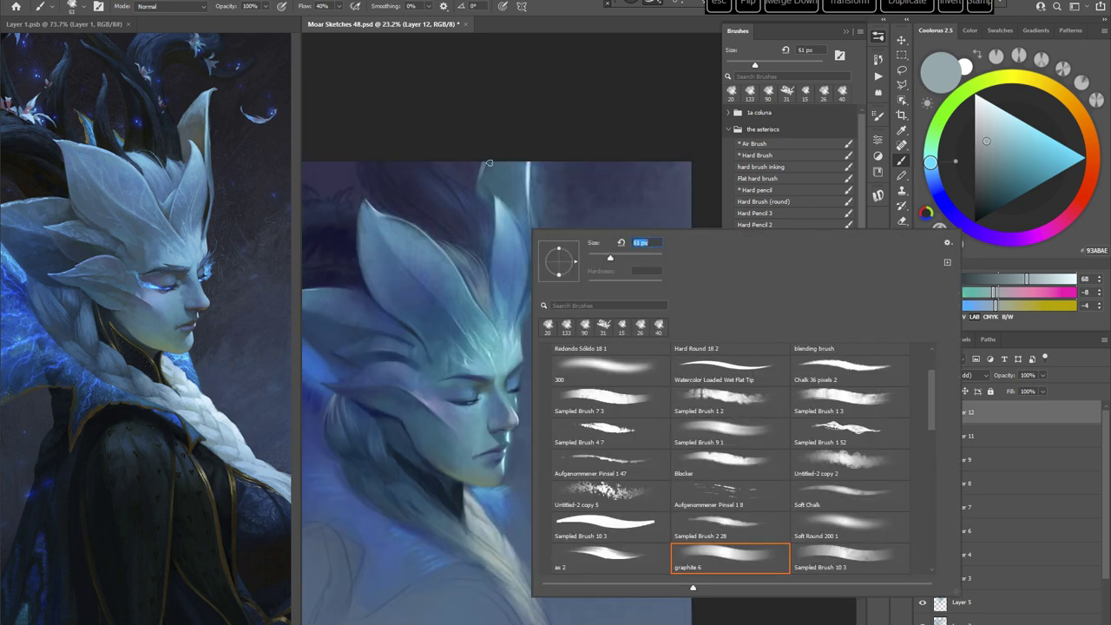
pyautogui.moveTo(488, 164); pyautogui.dragTo(484, 182)
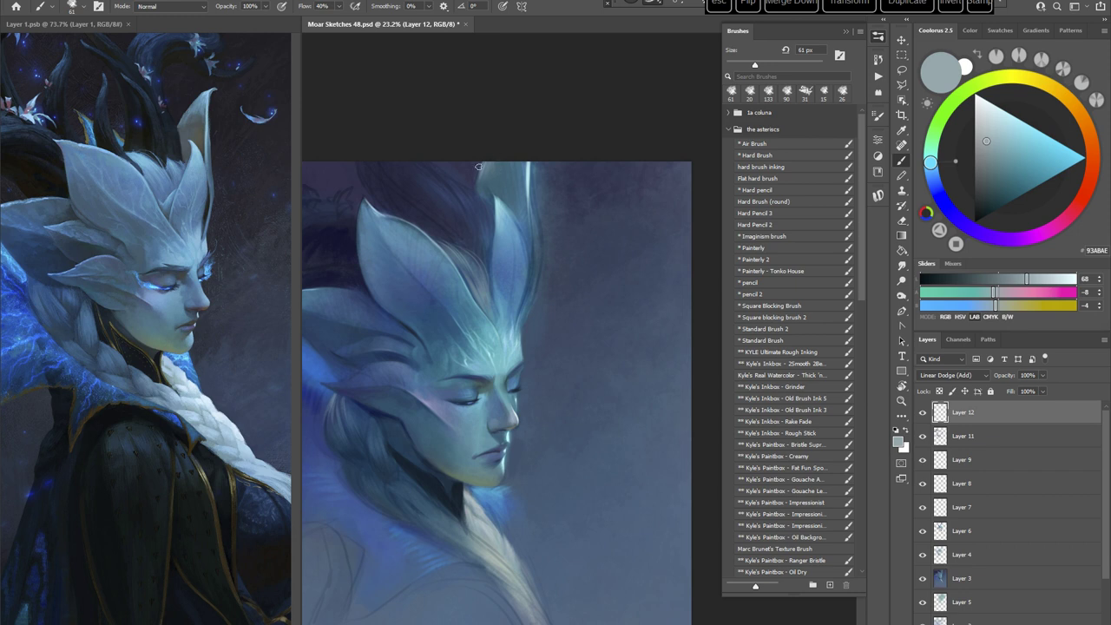
pyautogui.moveTo(565, 436); pyautogui.dragTo(583, 440)
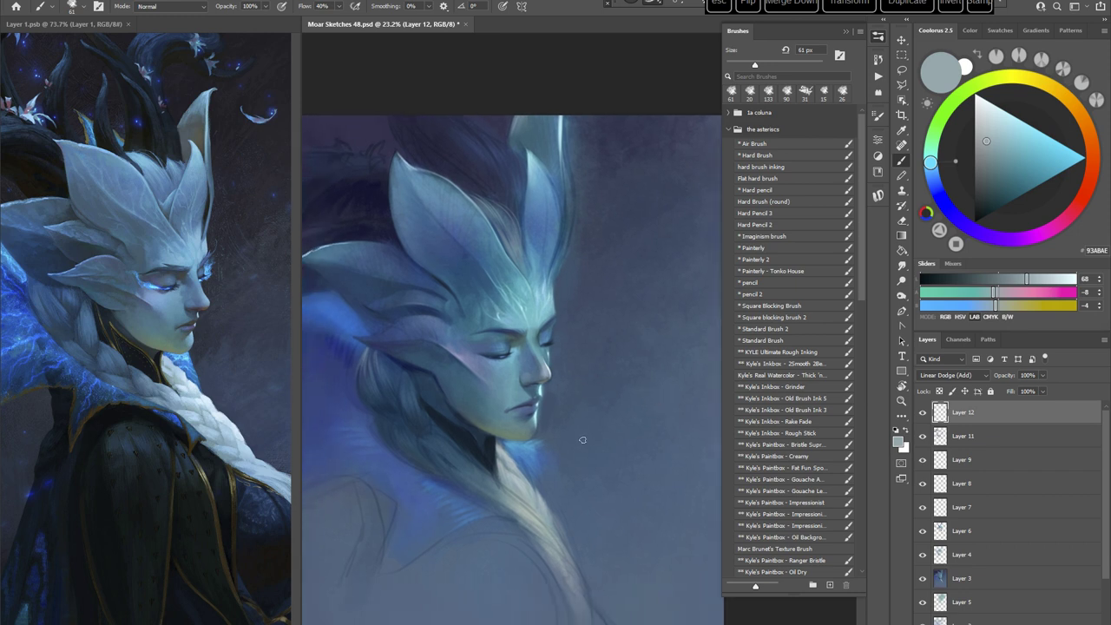
# Step: Paint fine light strokes in cyan #8EBFC5 along the inner edge of the large upright leaf with a 26 px brush
pyautogui.press('r')
pyautogui.moveTo(657, 407); pyautogui.dragTo(601, 427)
pyautogui.moveTo(644, 359); pyautogui.dragTo(595, 387)
pyautogui.click(998, 136)
pyautogui.press('r')
pyautogui.rightClick(629, 250)
pyautogui.moveTo(704, 280); pyautogui.dragTo(696, 281)
pyautogui.click(613, 212)
pyautogui.moveTo(619, 206); pyautogui.dragTo(595, 241)
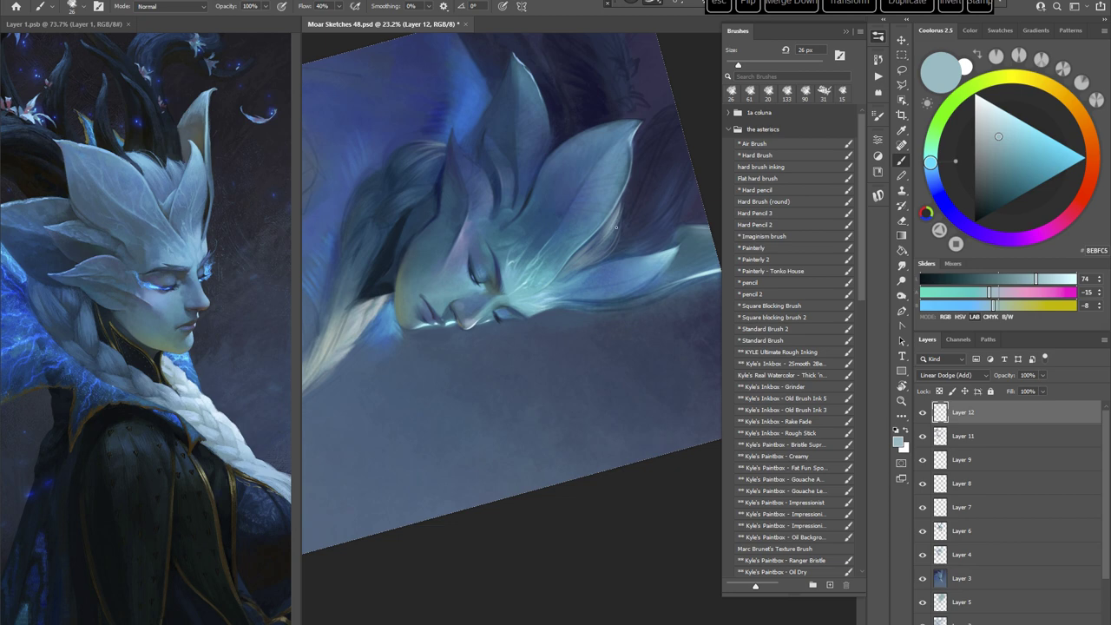
pyautogui.moveTo(618, 228); pyautogui.dragTo(594, 263)
# Step: Brighten the lit edges and tips of the headpiece leaves in light cyan #85D4DE at 26 px
pyautogui.press('r')
pyautogui.moveTo(670, 300)
pyautogui.mouseDown()
pyautogui.moveTo(627, 399)
pyautogui.moveTo(539, 354)
pyautogui.mouseUp()
pyautogui.moveTo(631, 422); pyautogui.dragTo(560, 347)
pyautogui.click(1013, 133)
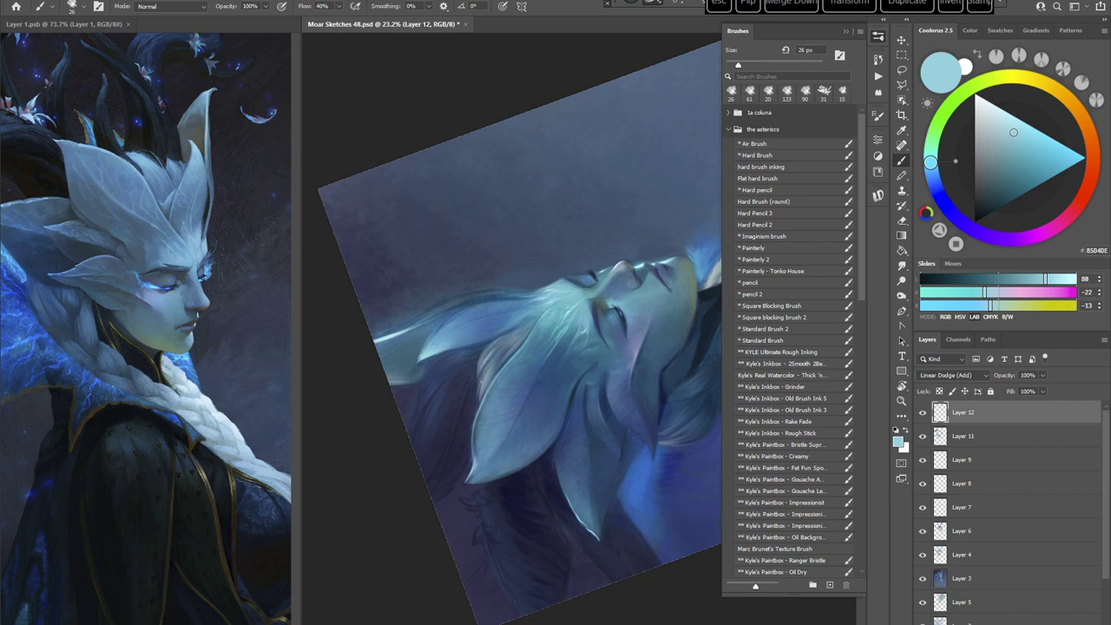
pyautogui.press('Escape')
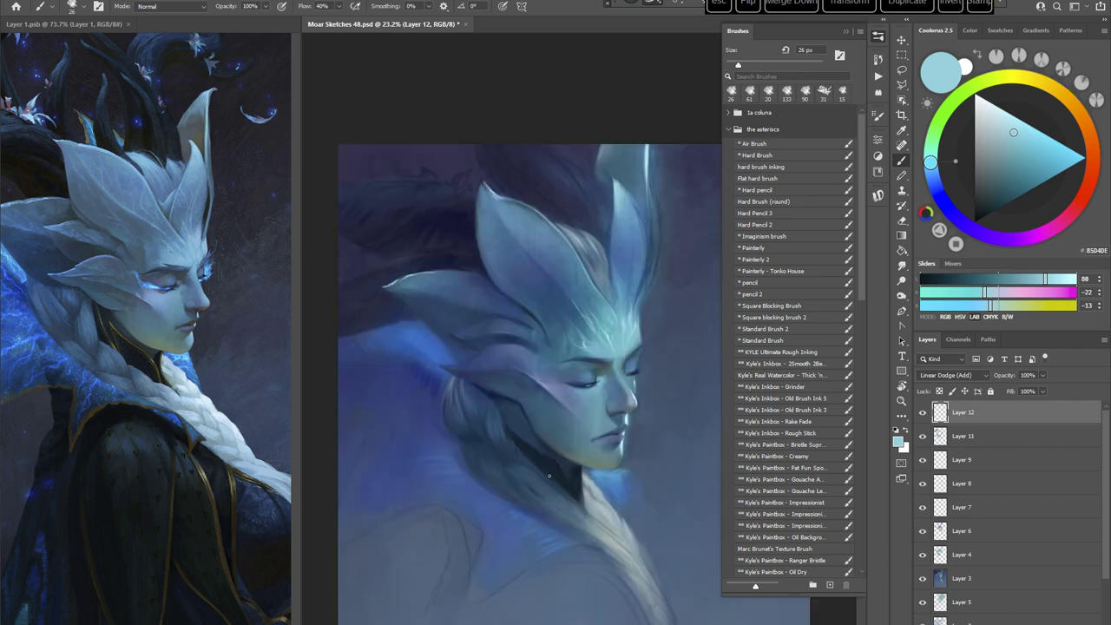
pyautogui.moveTo(584, 464); pyautogui.dragTo(534, 424)
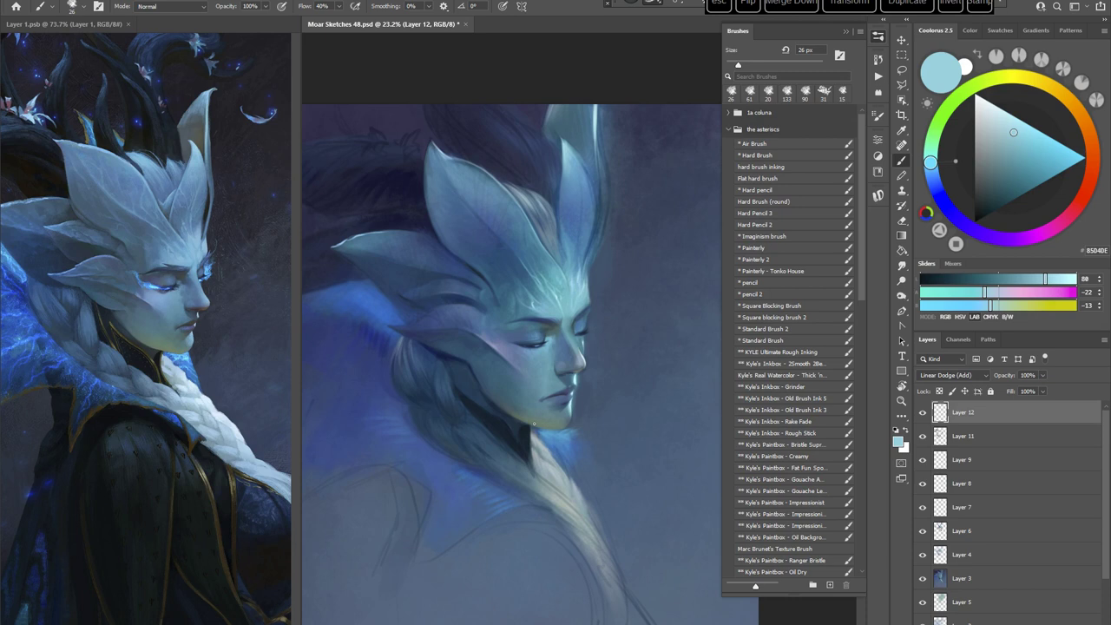
# Step: Airbrush a soft teal glow over the large upright leaf with the Air Brush at 306 px
pyautogui.keyDown('alt'); pyautogui.click(490, 195); pyautogui.keyUp('alt')
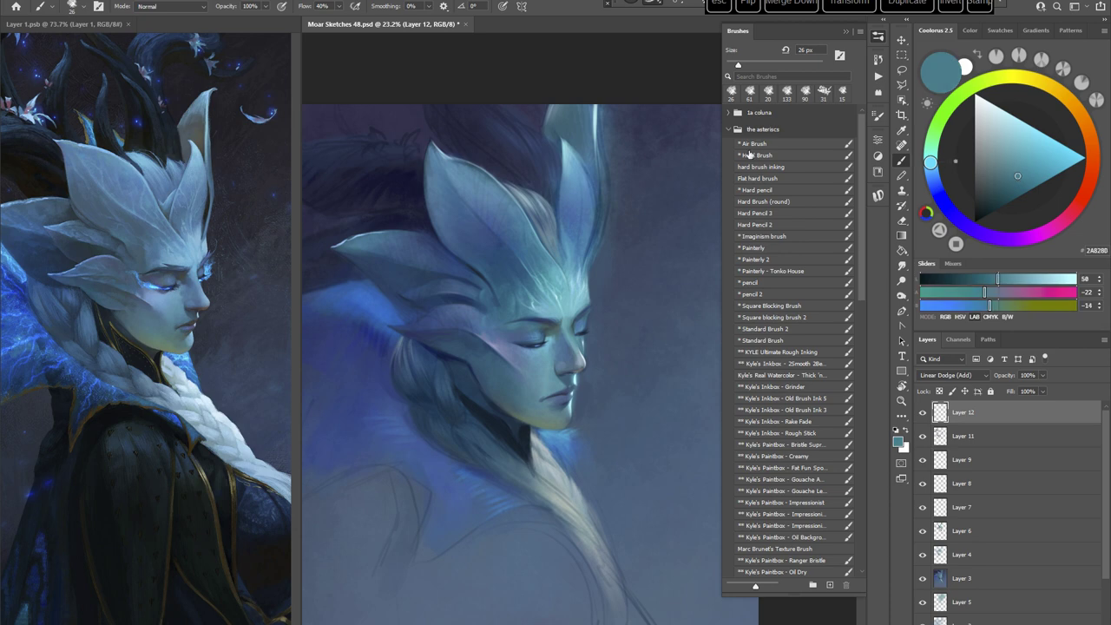
pyautogui.click(753, 144)
pyautogui.press('r')
pyautogui.moveTo(654, 312); pyautogui.dragTo(596, 393)
pyautogui.rightClick(600, 213)
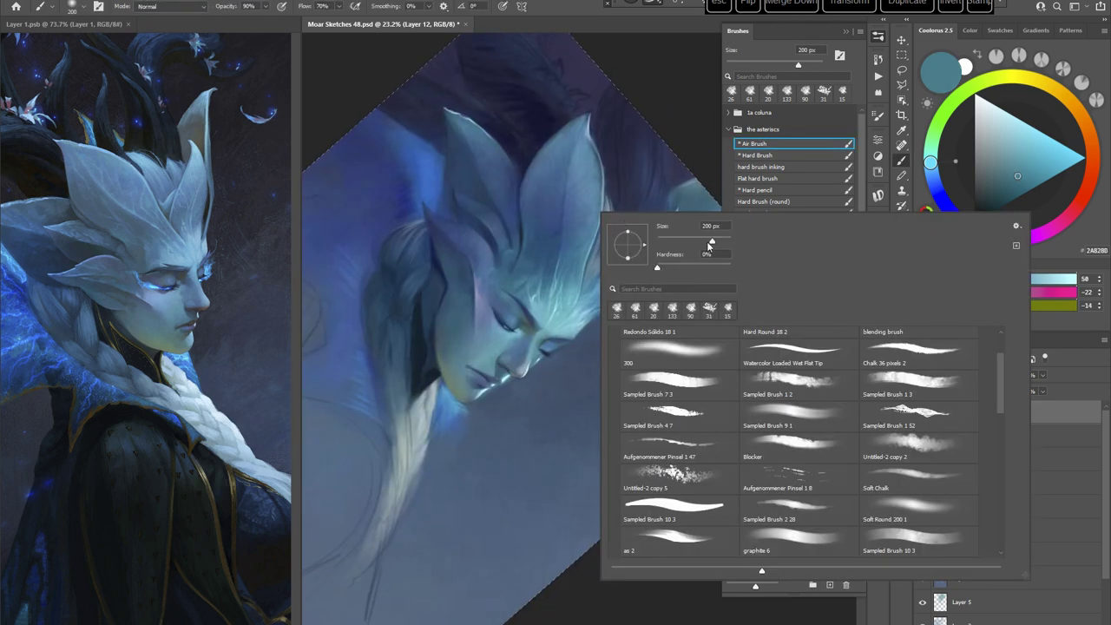
pyautogui.moveTo(710, 243); pyautogui.dragTo(717, 243)
pyautogui.moveTo(577, 122)
pyautogui.mouseDown()
pyautogui.moveTo(521, 242)
pyautogui.moveTo(559, 238)
pyautogui.mouseUp()
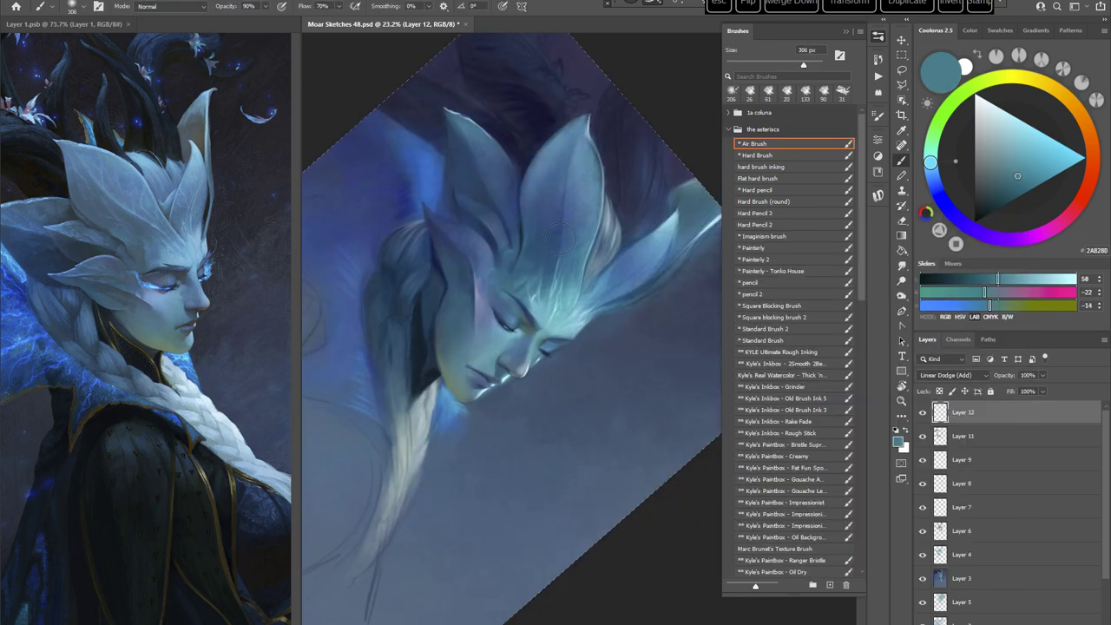
# Step: Build a subtle dark teal #062C31 glow over the headpiece with the Air Brush at 306 px and 177 px
pyautogui.keyDown('alt'); pyautogui.click(562, 130); pyautogui.keyUp('alt')
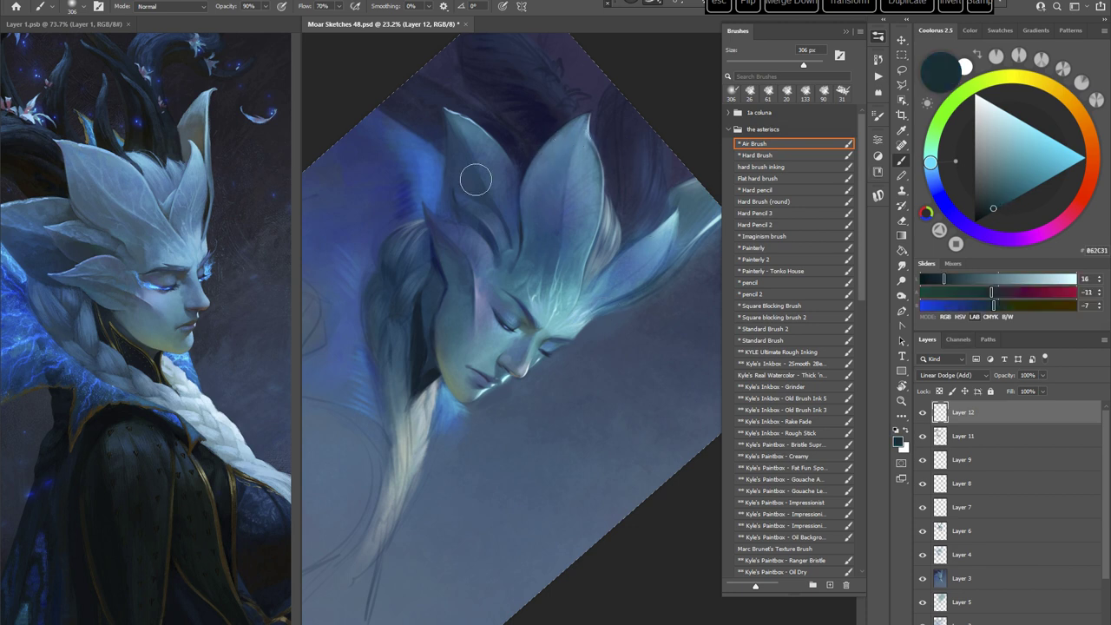
pyautogui.press('Escape')
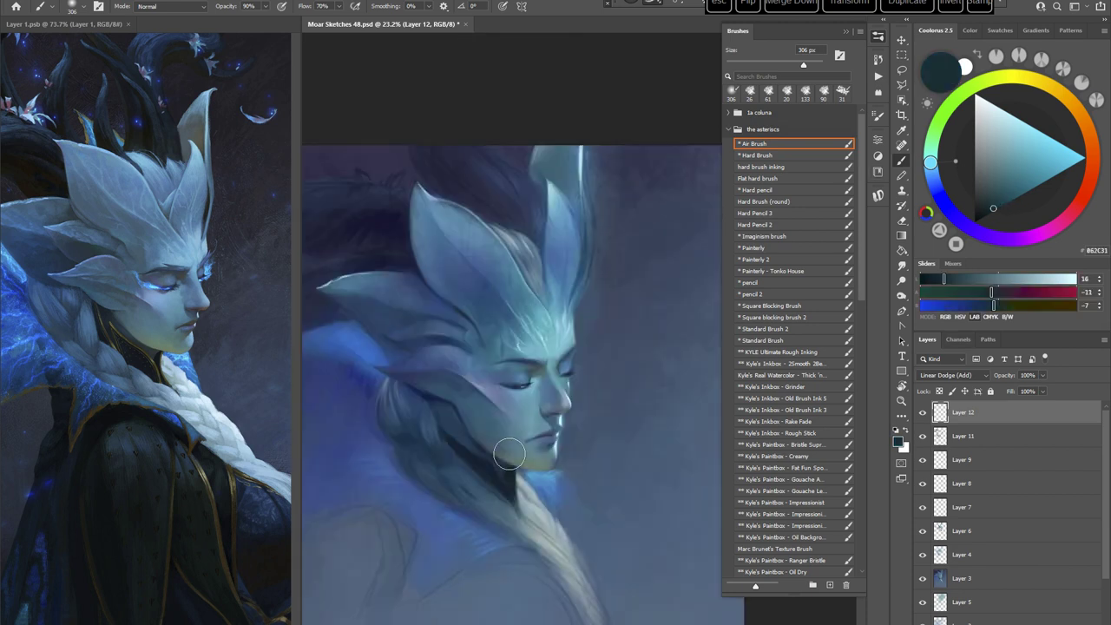
pyautogui.moveTo(594, 403)
pyautogui.mouseDown()
pyautogui.moveTo(574, 337)
pyautogui.moveTo(527, 306)
pyautogui.moveTo(656, 362)
pyautogui.moveTo(696, 232)
pyautogui.mouseUp()
pyautogui.rightClick(589, 249)
pyautogui.click(702, 282)
pyautogui.press('r')
pyautogui.press('Escape')
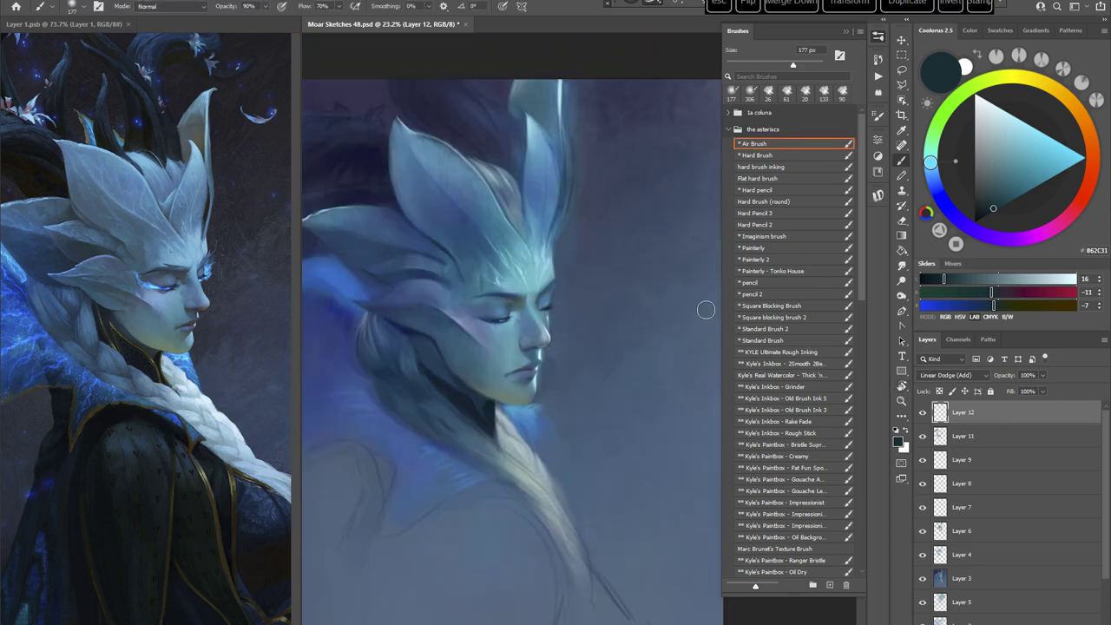
# Step: Airbrush a small muted teal #38676D glow around the nose at 86 px
pyautogui.click(998, 180)
pyautogui.rightClick(576, 282)
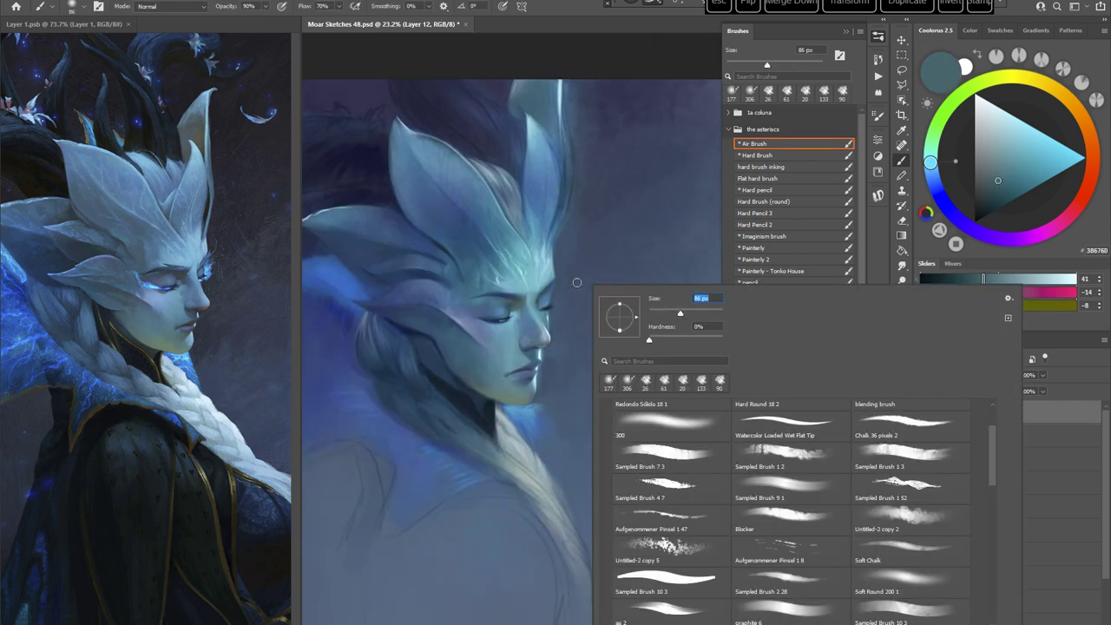
pyautogui.click(545, 332)
pyautogui.moveTo(561, 368); pyautogui.dragTo(644, 468)
pyautogui.press('Escape')
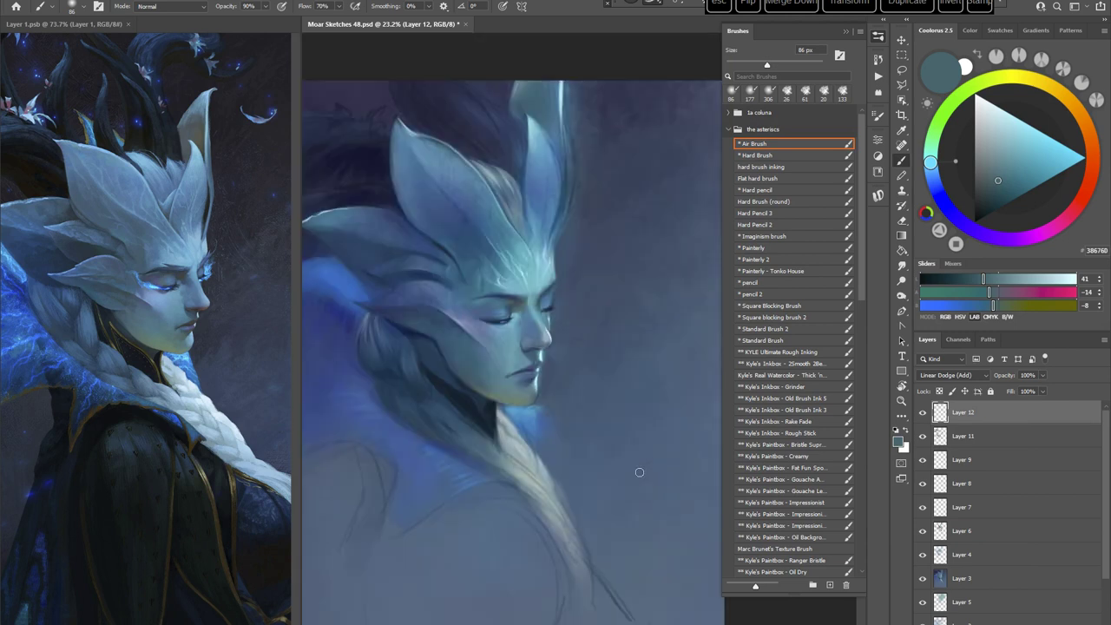
# Step: Add a new layer above the glow layer and set its blend mode to Overlay
pyautogui.hotkey('ctrl', 'shift', 'alt', 'n')
pyautogui.click(952, 374)
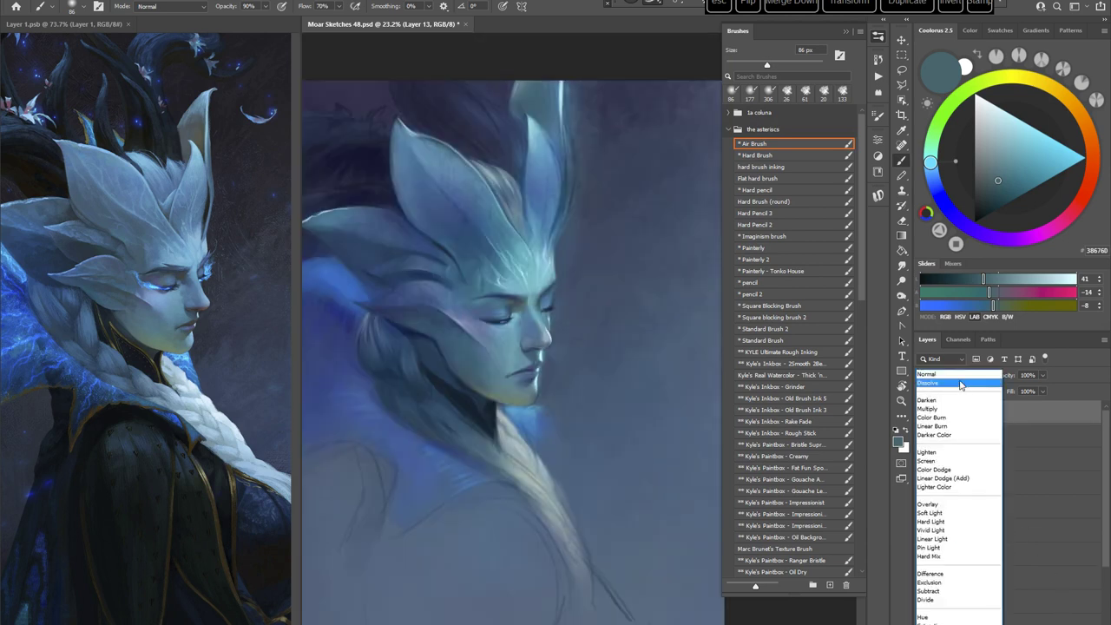
pyautogui.click(946, 487)
pyautogui.click(1001, 184)
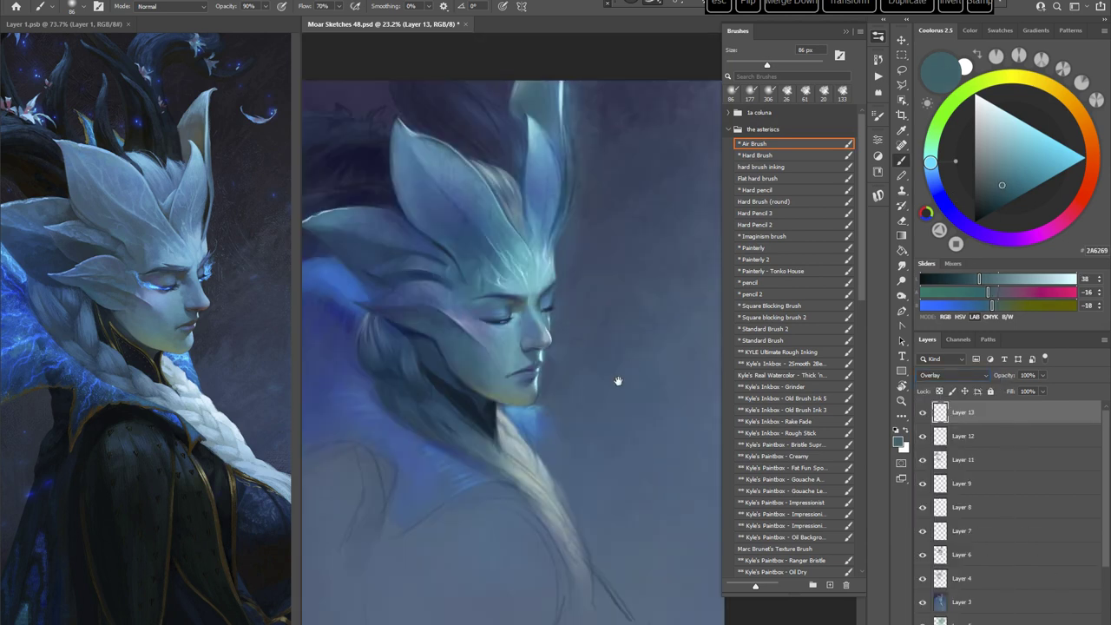
pyautogui.scroll(1, 617, 380)
pyautogui.click(931, 171)
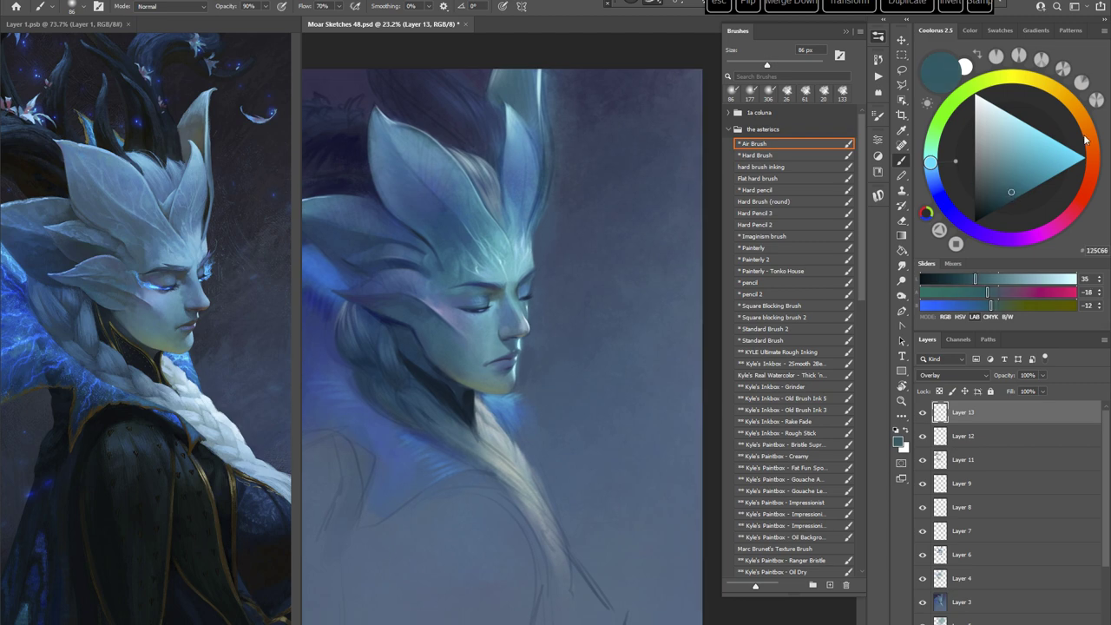
pyautogui.click(1087, 130)
pyautogui.click(992, 189)
# Step: Tint the nose area on the Overlay layer in purple #645093 with the Air Brush at 130 px
pyautogui.press('r')
pyautogui.moveTo(613, 321); pyautogui.dragTo(573, 408)
pyautogui.rightClick(564, 260)
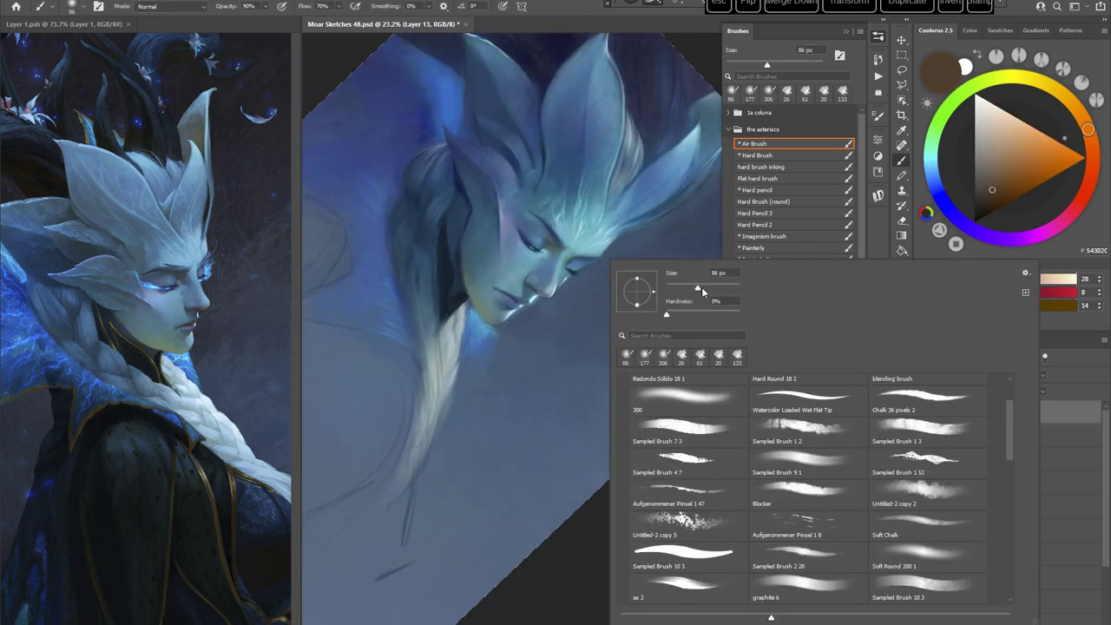
pyautogui.click(579, 11)
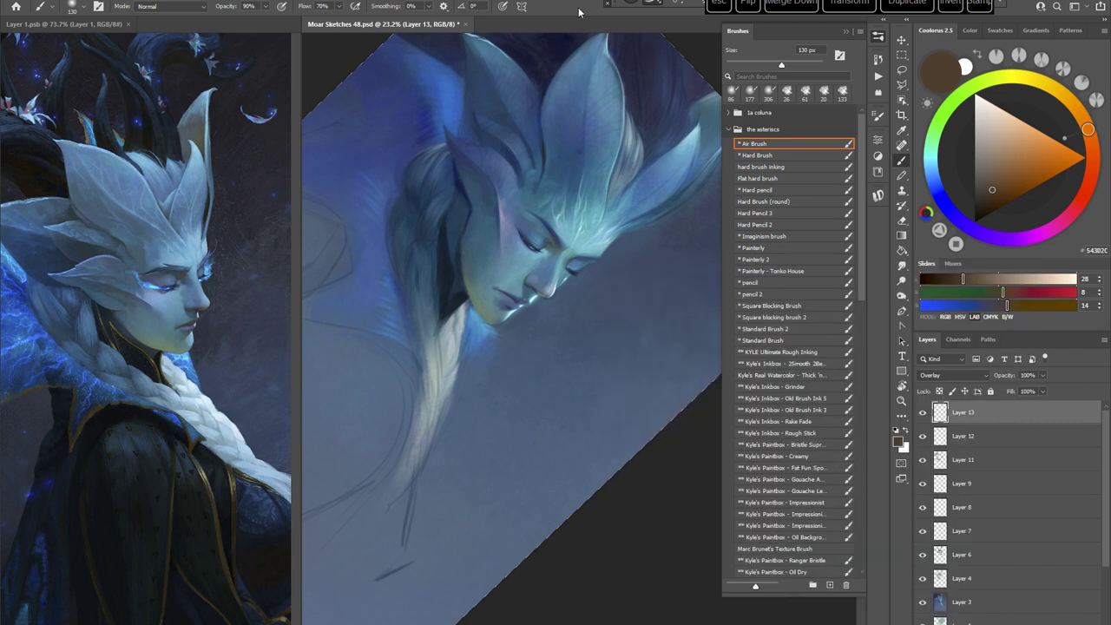
pyautogui.click(974, 230)
pyautogui.click(995, 164)
pyautogui.moveTo(996, 165); pyautogui.dragTo(1004, 165)
pyautogui.moveTo(544, 283)
pyautogui.mouseDown()
pyautogui.moveTo(545, 295)
pyautogui.moveTo(552, 287)
pyautogui.mouseUp()
pyautogui.press('Escape')
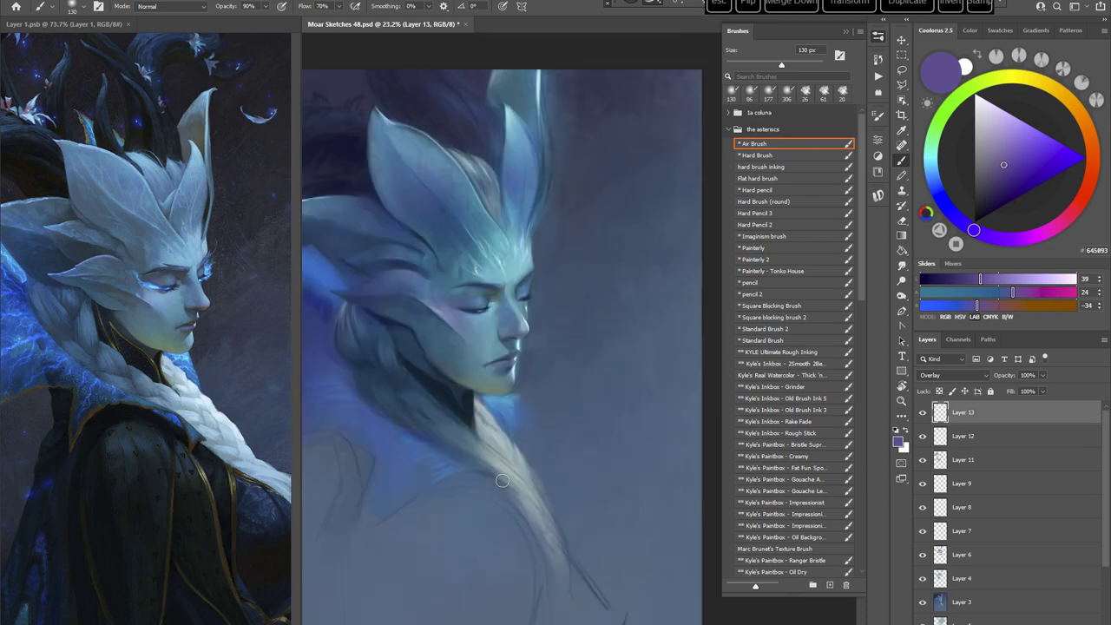
# Step: Airbrush a soft sea-green tint over the base of the large upright leaf at 161 px
pyautogui.moveTo(529, 408); pyautogui.dragTo(536, 394)
pyautogui.click(931, 145)
pyautogui.click(1012, 157)
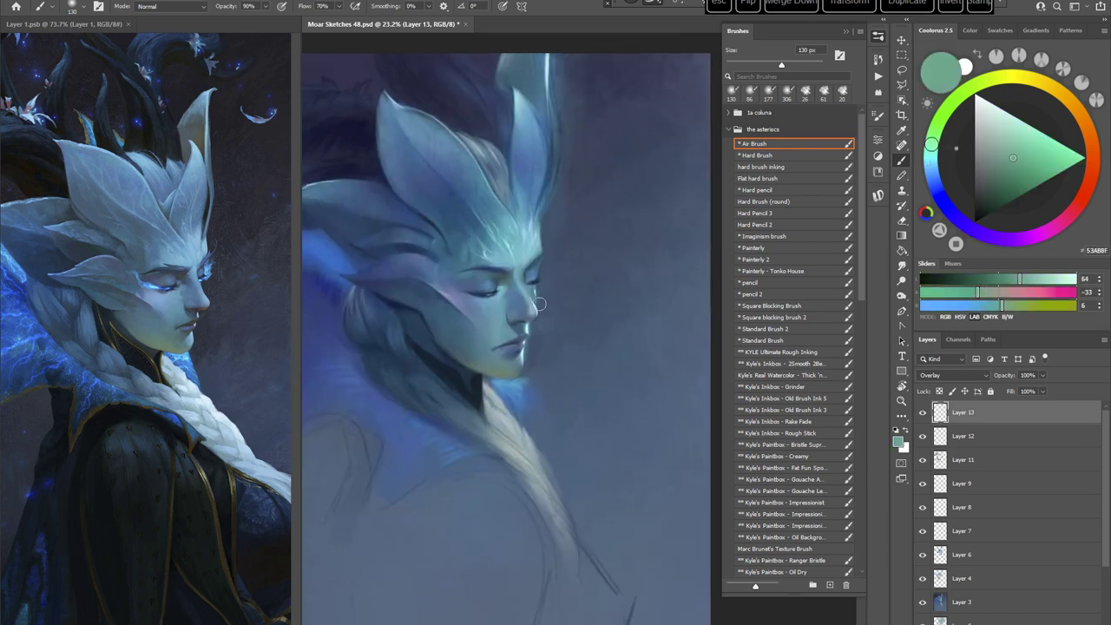
pyautogui.rightClick(556, 281)
pyautogui.moveTo(469, 234); pyautogui.dragTo(496, 254)
pyautogui.press('r')
pyautogui.moveTo(608, 186); pyautogui.dragTo(658, 357)
pyautogui.moveTo(648, 327)
pyautogui.mouseDown()
pyautogui.moveTo(578, 367)
pyautogui.moveTo(574, 340)
pyautogui.mouseUp()
pyautogui.press('Escape')
# Step: Add textured sea-green color to the lower face with the Untitled-2 copy 5 brush at 190 px
pyautogui.rightClick(600, 285)
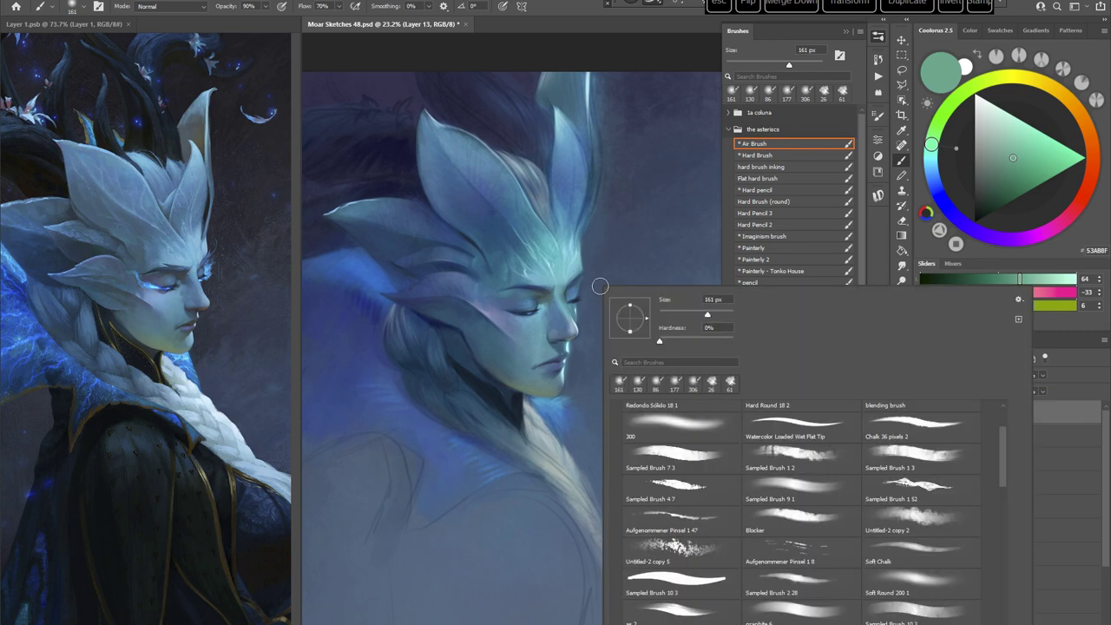
pyautogui.click(680, 547)
pyautogui.moveTo(707, 317); pyautogui.dragTo(713, 317)
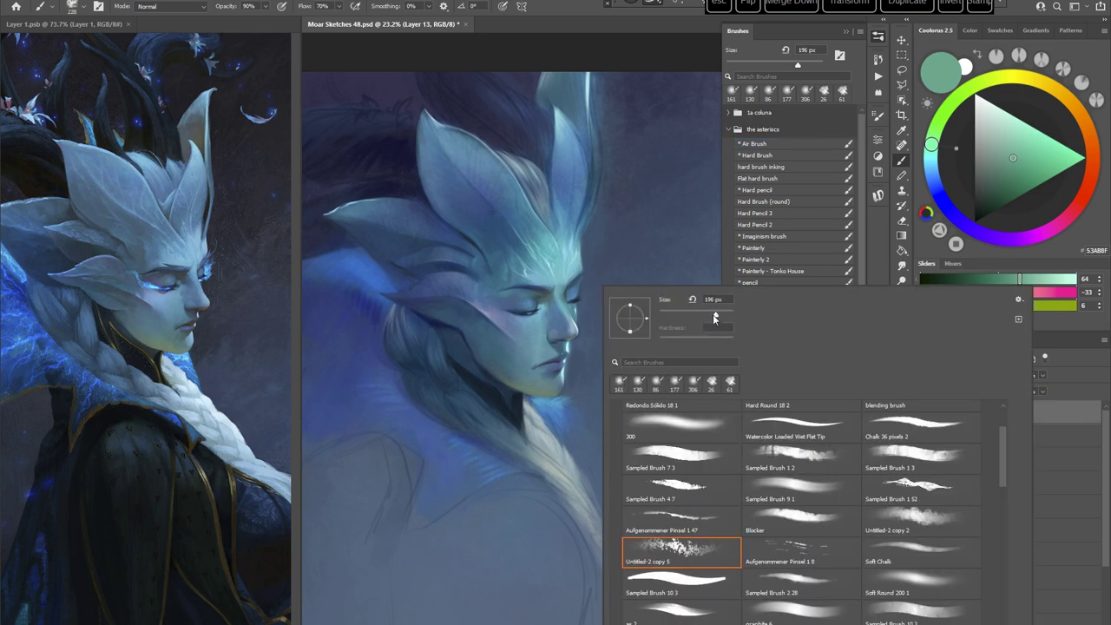
pyautogui.press('Return')
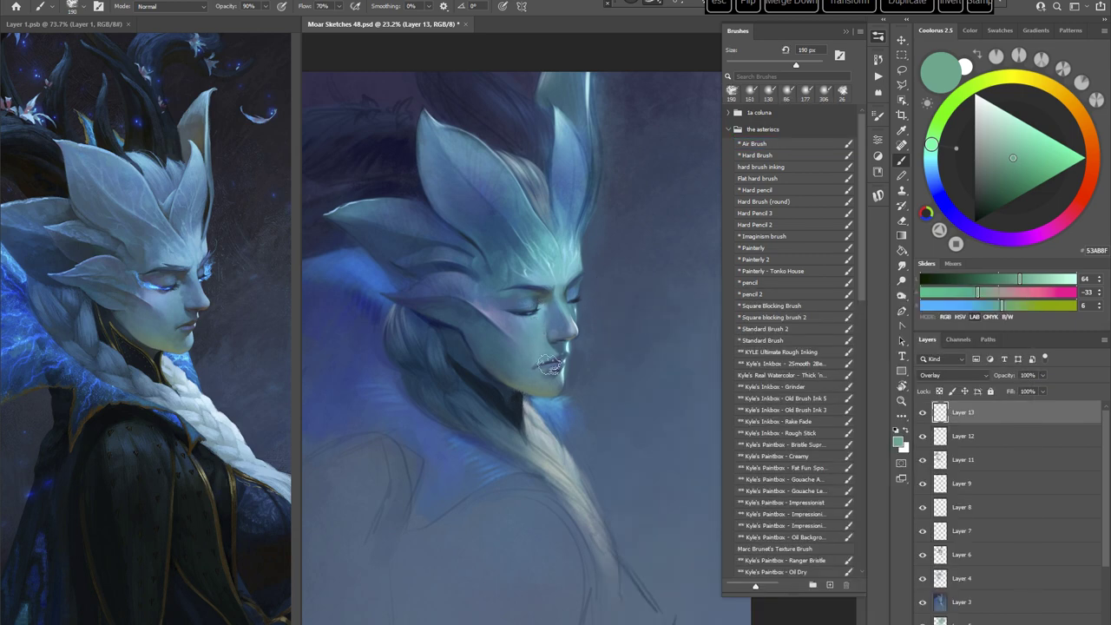
pyautogui.press('r')
pyautogui.moveTo(642, 318); pyautogui.dragTo(624, 416)
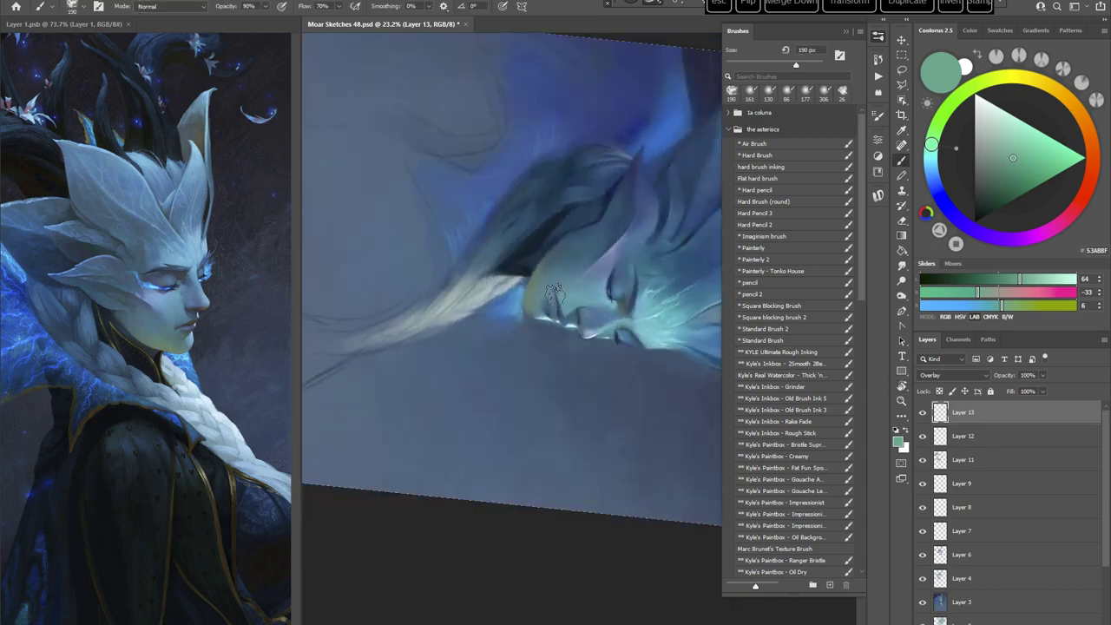
pyautogui.press('Escape')
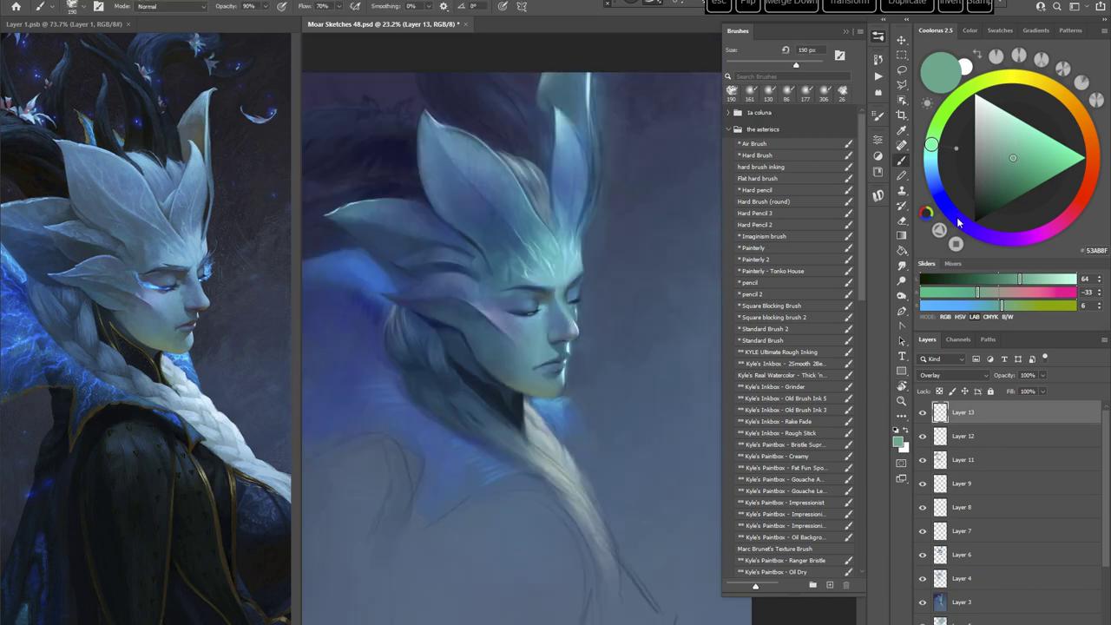
# Step: Tint the smaller upright leaf of the headpiece in violet with the textured brush at 193 px
pyautogui.click(979, 231)
pyautogui.click(1007, 149)
pyautogui.rightClick(601, 163)
pyautogui.click(718, 189)
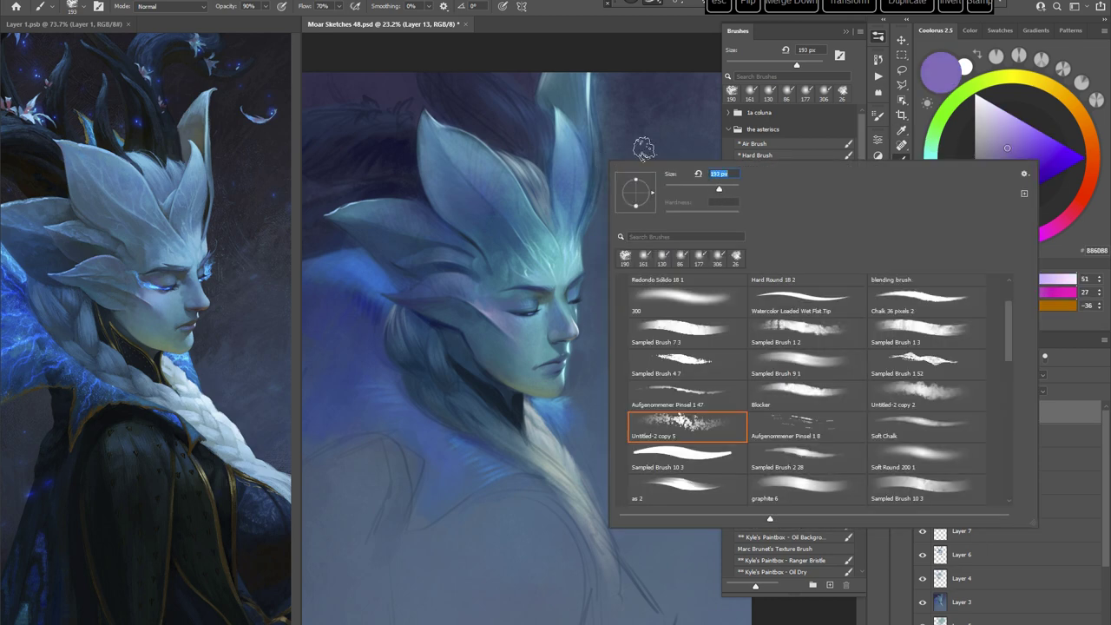
pyautogui.click(568, 143)
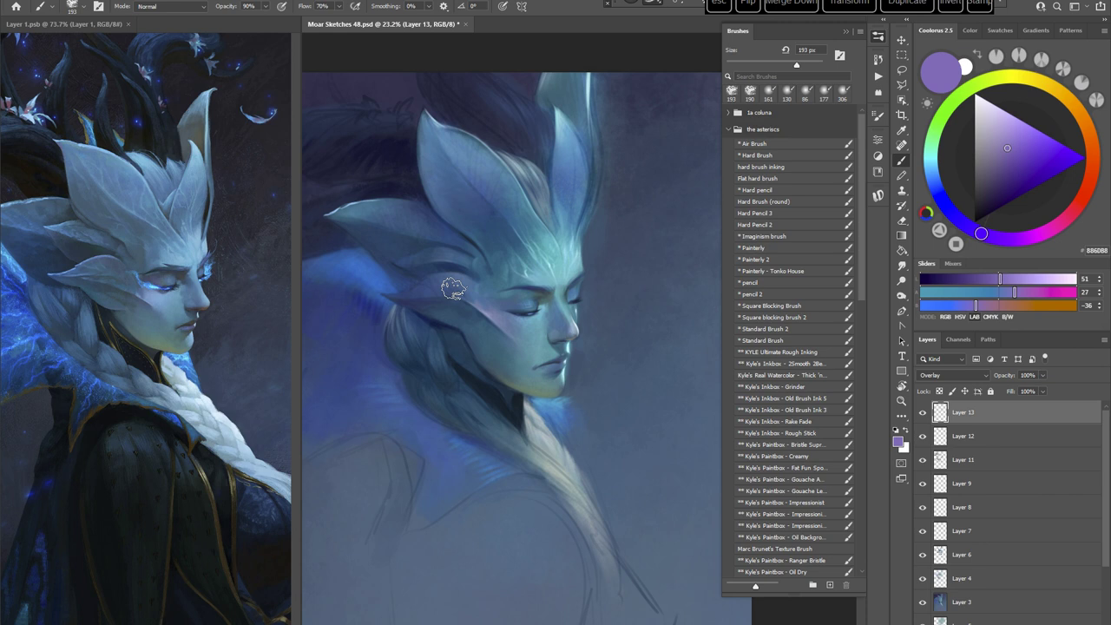
# Step: Warm the pale braid, headpiece leaves and side hair in pale yellow #E1E08D with the textured brush at 193 px and 139 px
pyautogui.click(1049, 97)
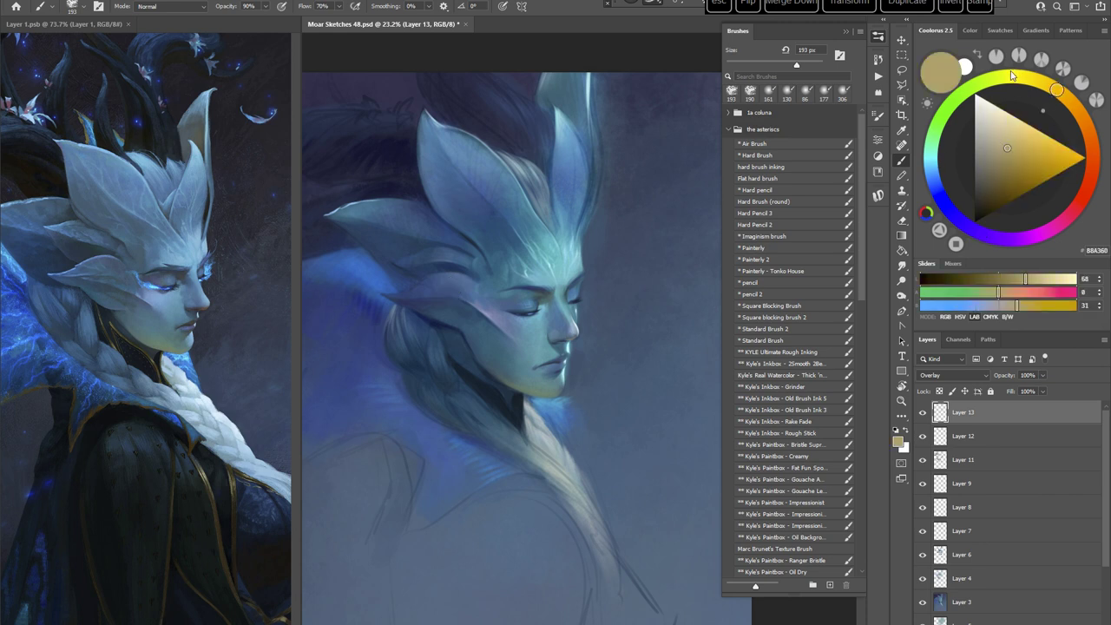
pyautogui.click(1013, 77)
pyautogui.click(1010, 131)
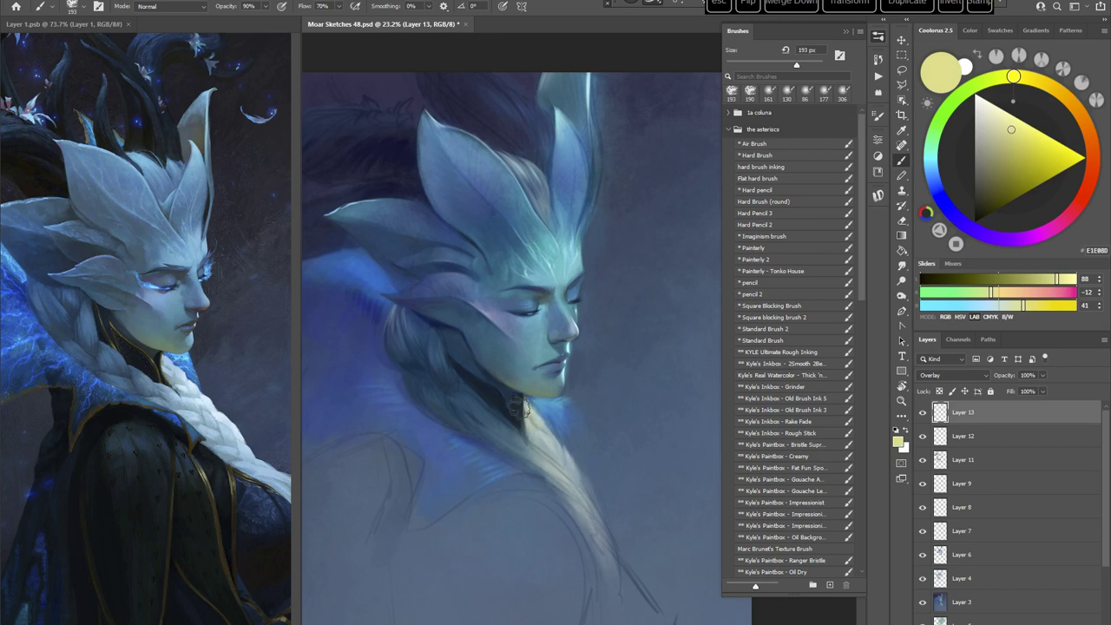
pyautogui.moveTo(529, 408)
pyautogui.mouseDown()
pyautogui.moveTo(548, 457)
pyautogui.moveTo(580, 505)
pyautogui.moveTo(578, 482)
pyautogui.moveTo(622, 556)
pyautogui.moveTo(618, 586)
pyautogui.mouseUp()
pyautogui.moveTo(560, 110); pyautogui.dragTo(573, 141)
pyautogui.moveTo(591, 42); pyautogui.dragTo(593, 153)
pyautogui.moveTo(420, 104); pyautogui.dragTo(522, 196)
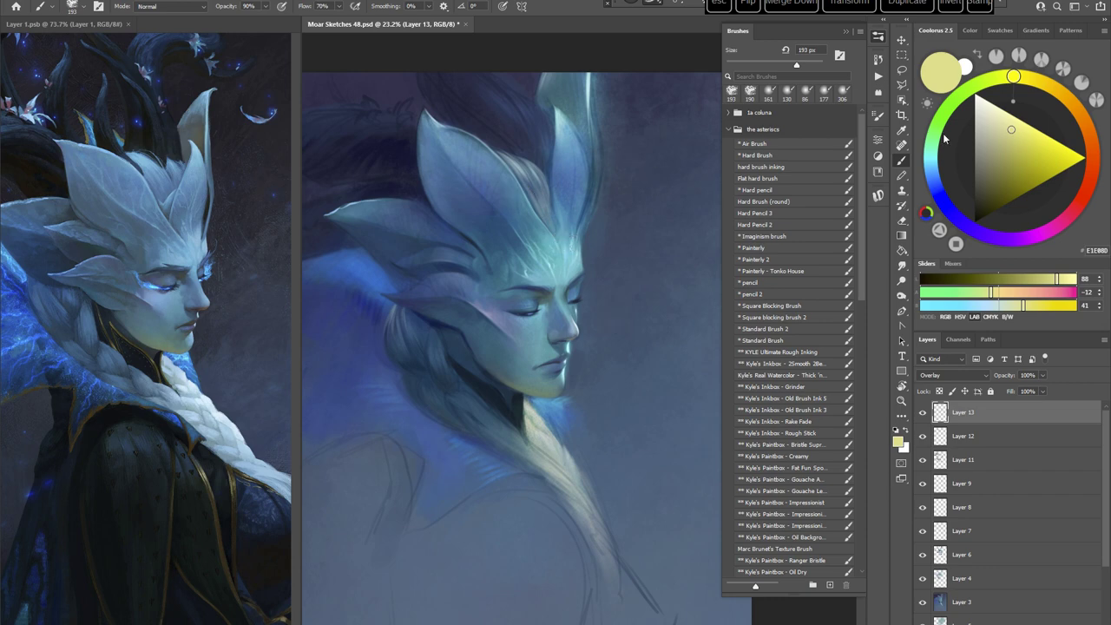
pyautogui.rightClick(489, 187)
pyautogui.click(583, 211)
pyautogui.click(393, 310)
# Step: On a new Normal layer, paint the cheek below the ear leaf with Square blocking brush 2 at 78 px in sampled blues
pyautogui.click(1074, 624)
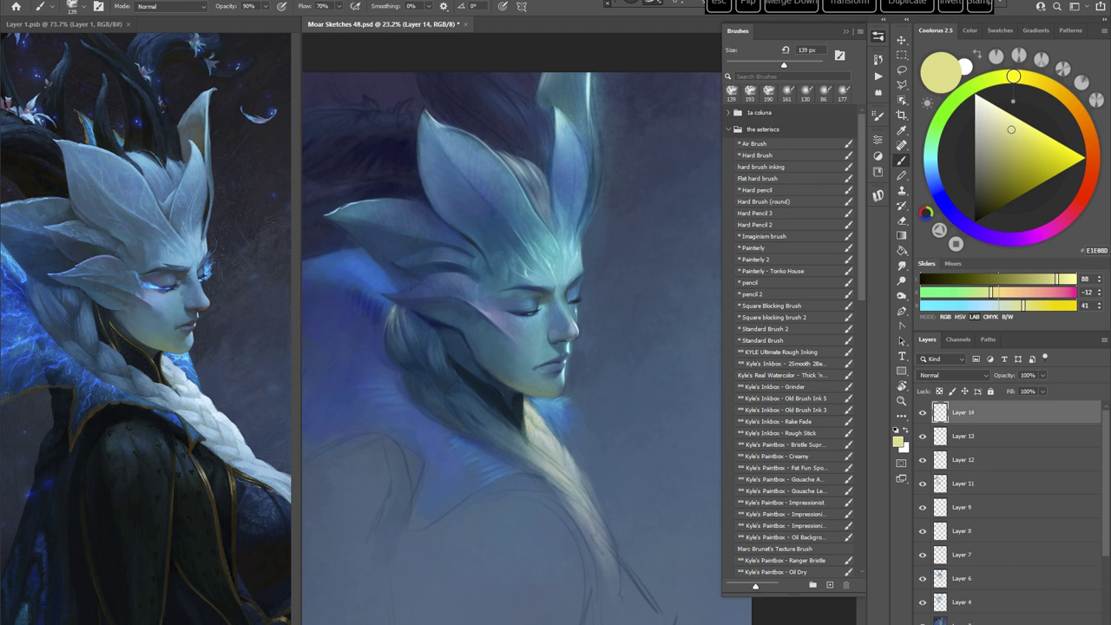
pyautogui.click(785, 317)
pyautogui.rightClick(580, 250)
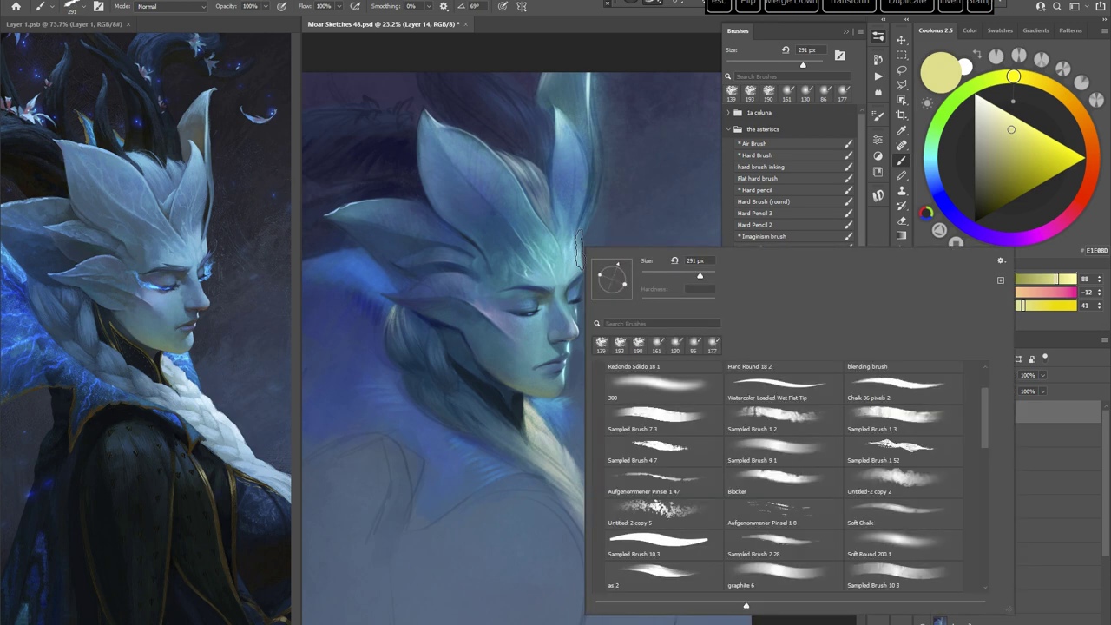
pyautogui.click(669, 275)
pyautogui.click(581, 22)
pyautogui.keyDown('alt'); pyautogui.click(476, 296); pyautogui.keyUp('alt')
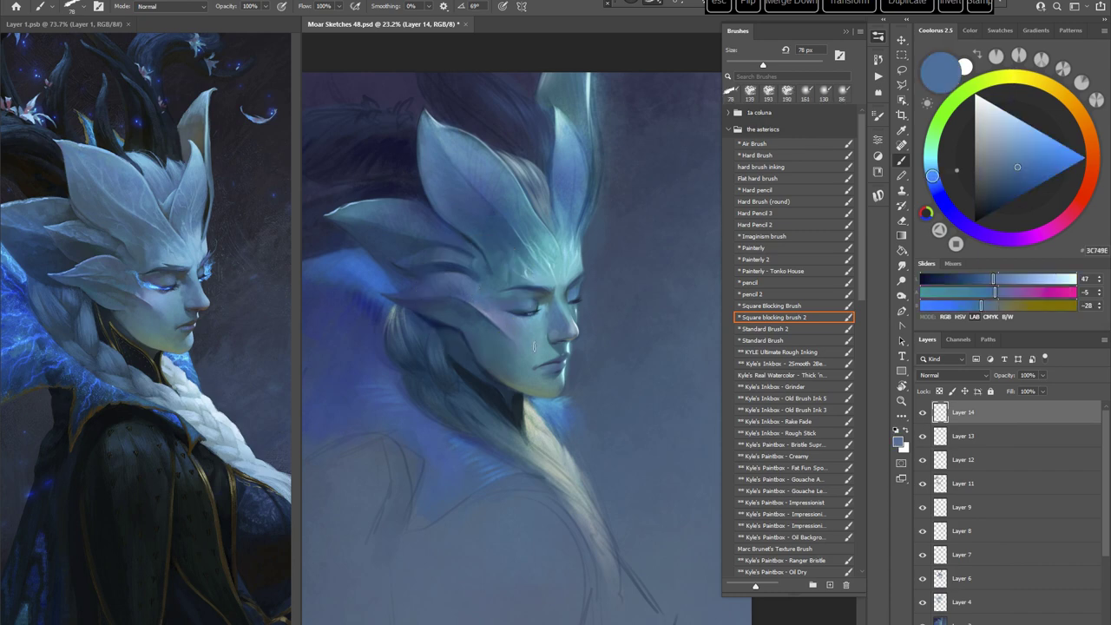
pyautogui.keyDown('alt'); pyautogui.click(548, 324); pyautogui.keyUp('alt')
# Step: Shade beneath the ear leaf at 58 px, using teal #2E766F and muted blue #2E4976
pyautogui.rightClick(578, 243)
pyautogui.click(656, 268)
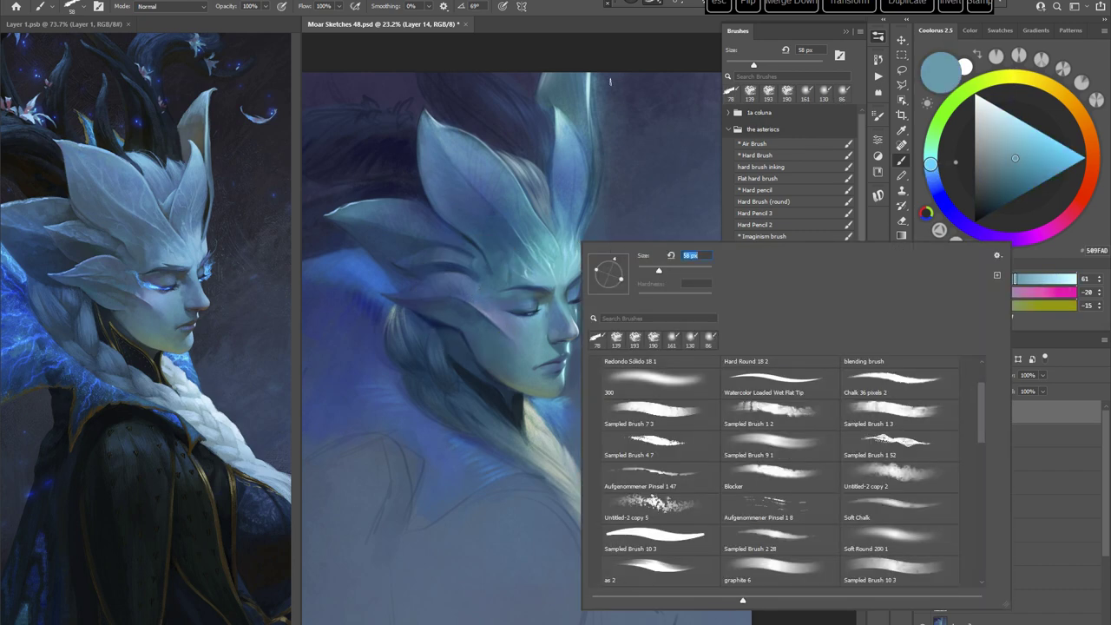
pyautogui.press('Return')
pyautogui.click(931, 155)
pyautogui.click(1006, 180)
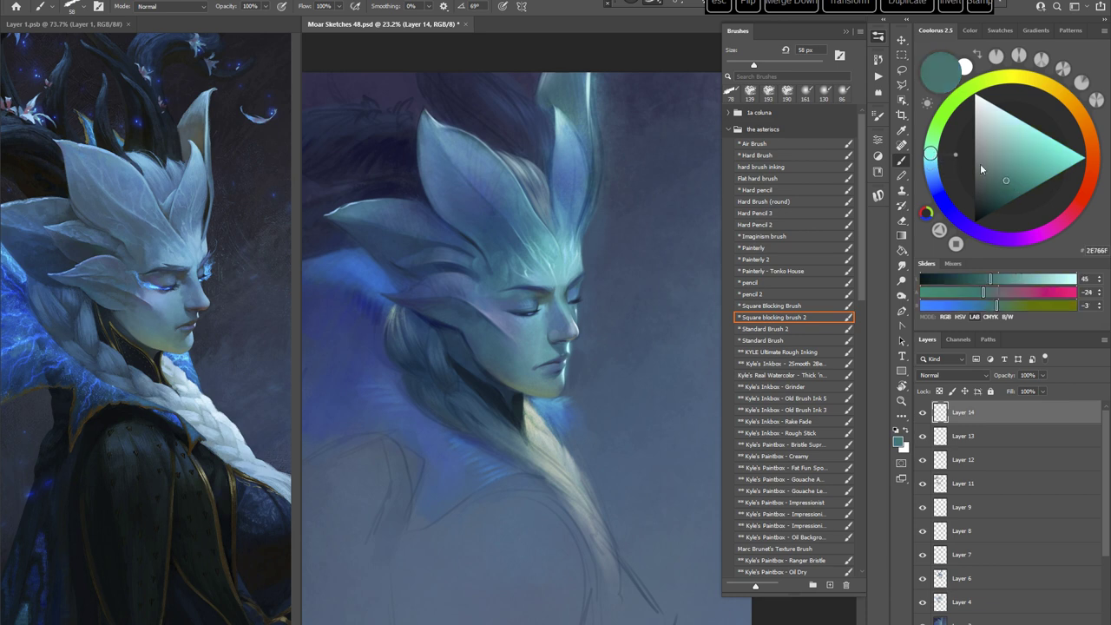
pyautogui.moveTo(469, 300); pyautogui.dragTo(475, 304)
pyautogui.click(935, 184)
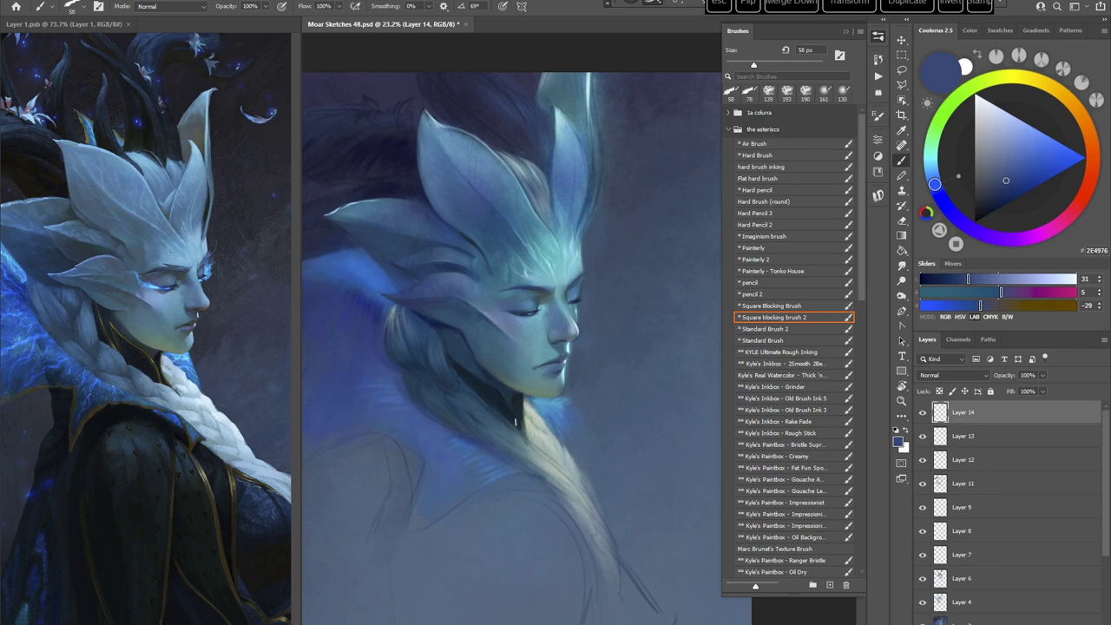
# Step: Refine the lower edge of the ear leaf at 32 px in sampled blue #25526C
pyautogui.press('r')
pyautogui.moveTo(454, 317)
pyautogui.mouseDown()
pyautogui.moveTo(617, 223)
pyautogui.moveTo(669, 260)
pyautogui.moveTo(640, 289)
pyautogui.moveTo(634, 265)
pyautogui.mouseUp()
pyautogui.rightClick(621, 248)
pyautogui.click(692, 277)
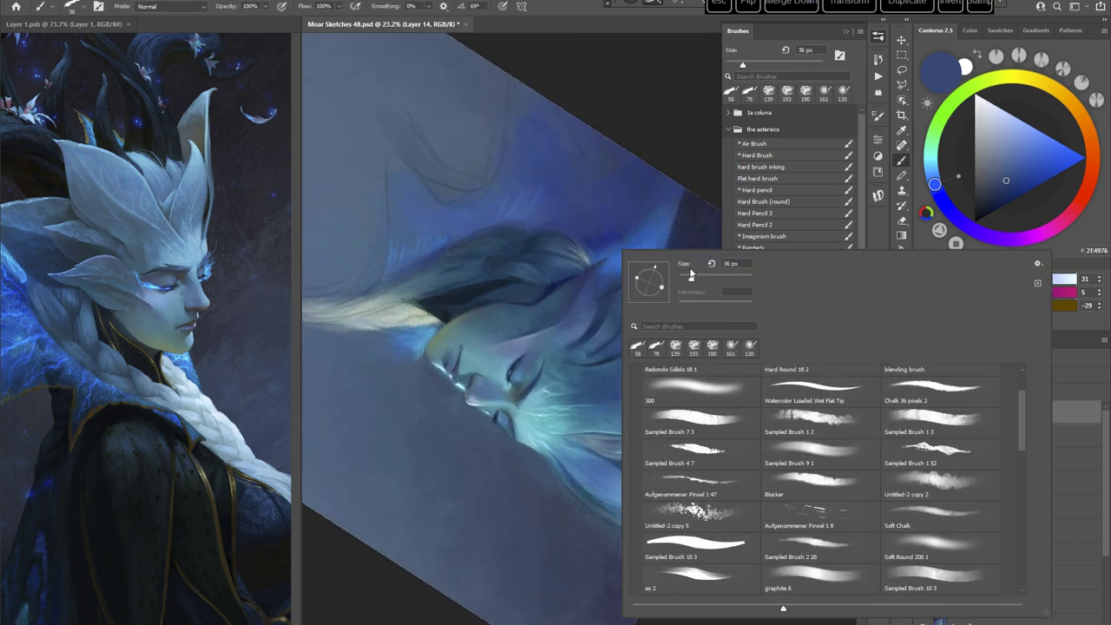
pyautogui.click(632, 107)
pyautogui.keyDown('alt'); pyautogui.click(544, 303); pyautogui.keyUp('alt')
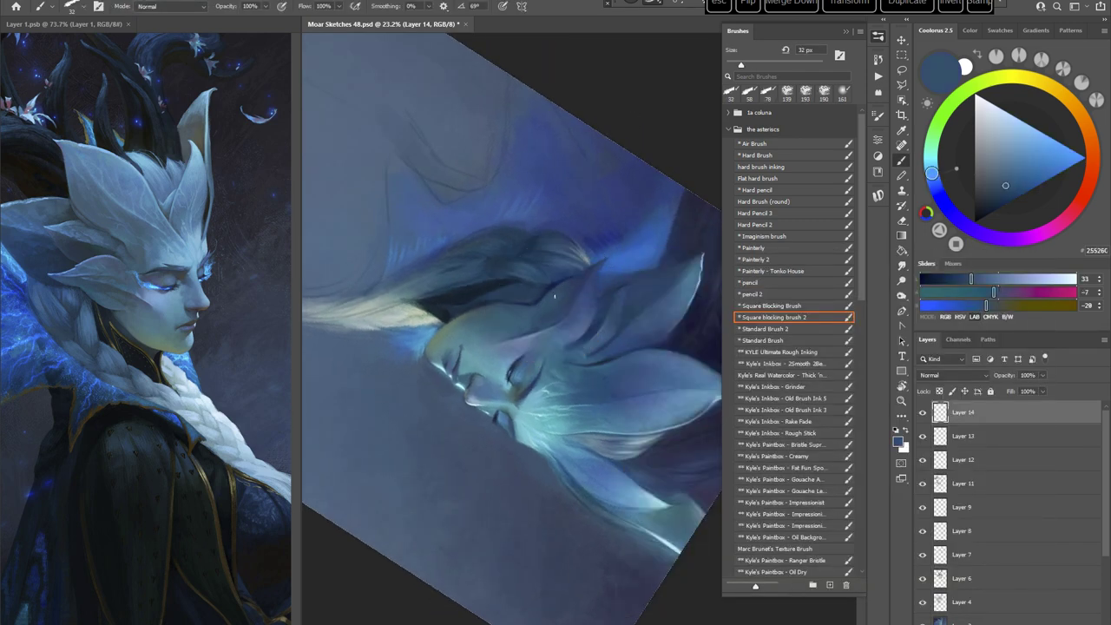
# Step: Deepen the gap between the ear leaf, cheek and side hair with sampled dark navy tones at 32 px
pyautogui.press('Escape')
pyautogui.moveTo(582, 427); pyautogui.dragTo(527, 343)
pyautogui.press('r')
pyautogui.moveTo(574, 285); pyautogui.dragTo(596, 288)
pyautogui.keyDown('alt'); pyautogui.click(516, 283); pyautogui.keyUp('alt')
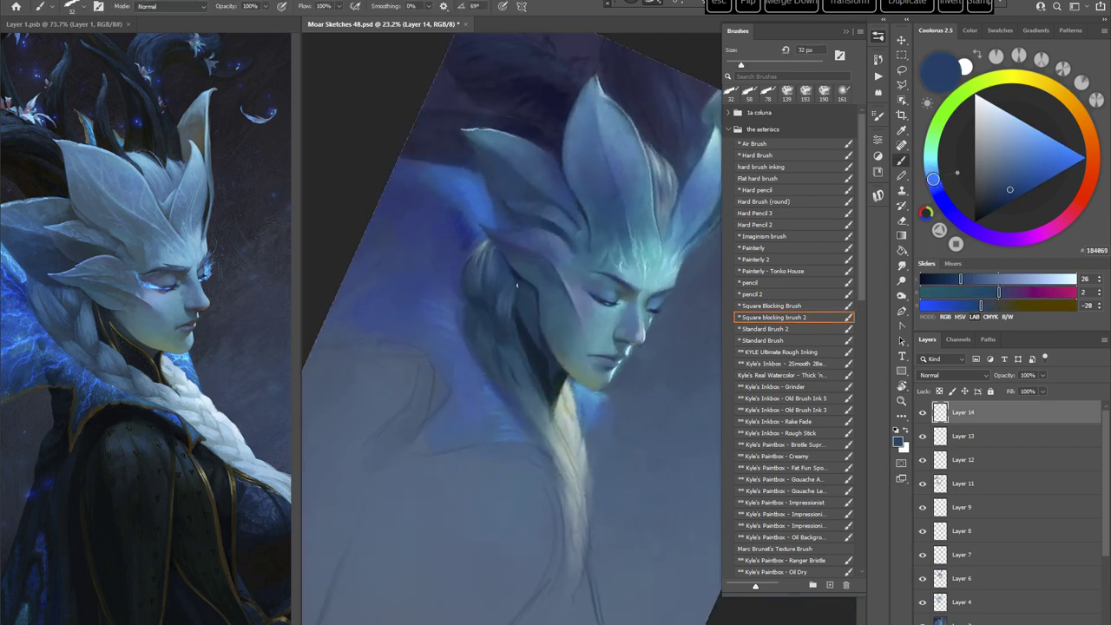
pyautogui.keyDown('alt'); pyautogui.click(517, 288); pyautogui.keyUp('alt')
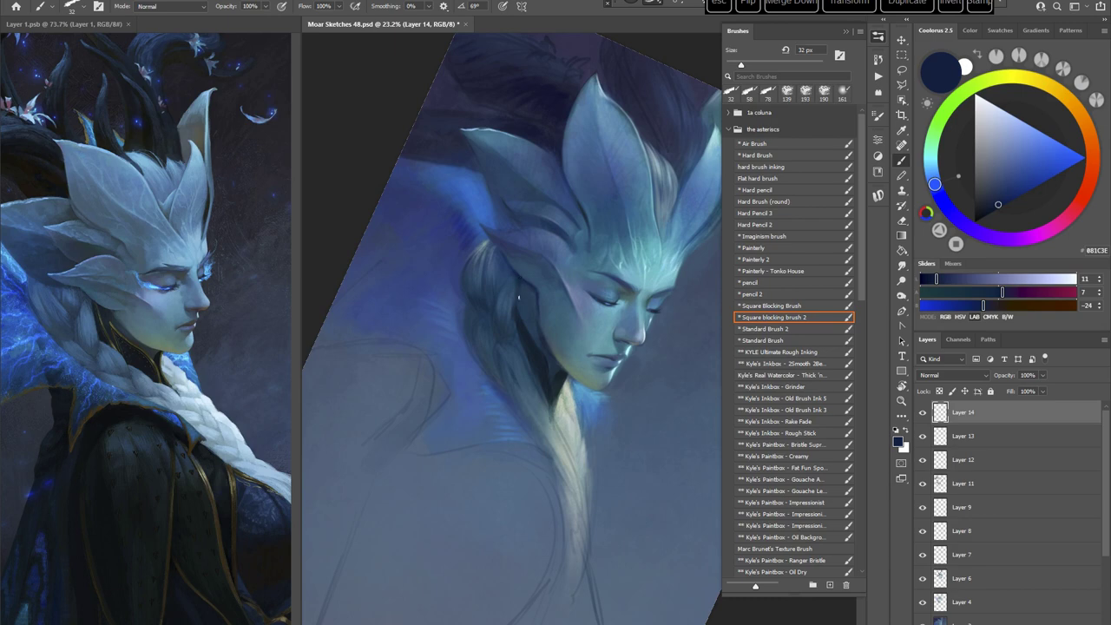
pyautogui.keyDown('alt'); pyautogui.click(517, 279); pyautogui.keyUp('alt')
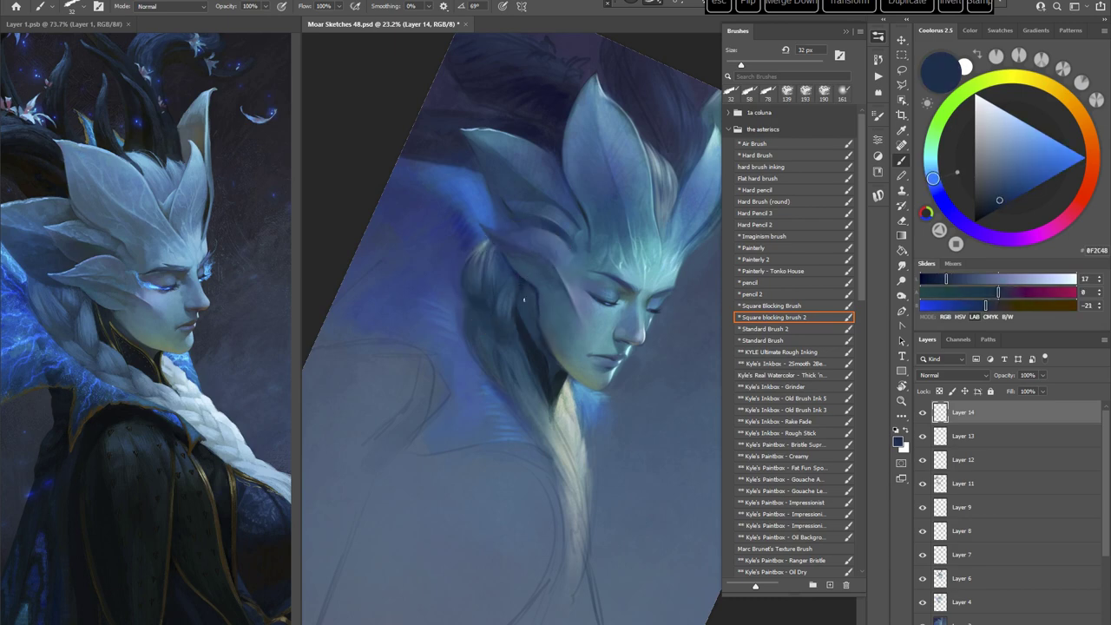
# Step: Shade the side of the face under the ear leaf at 55 px with sampled blue-grey tones
pyautogui.press('r')
pyautogui.moveTo(537, 304)
pyautogui.mouseDown()
pyautogui.moveTo(556, 287)
pyautogui.moveTo(486, 451)
pyautogui.moveTo(570, 503)
pyautogui.moveTo(606, 415)
pyautogui.moveTo(550, 414)
pyautogui.moveTo(549, 394)
pyautogui.mouseUp()
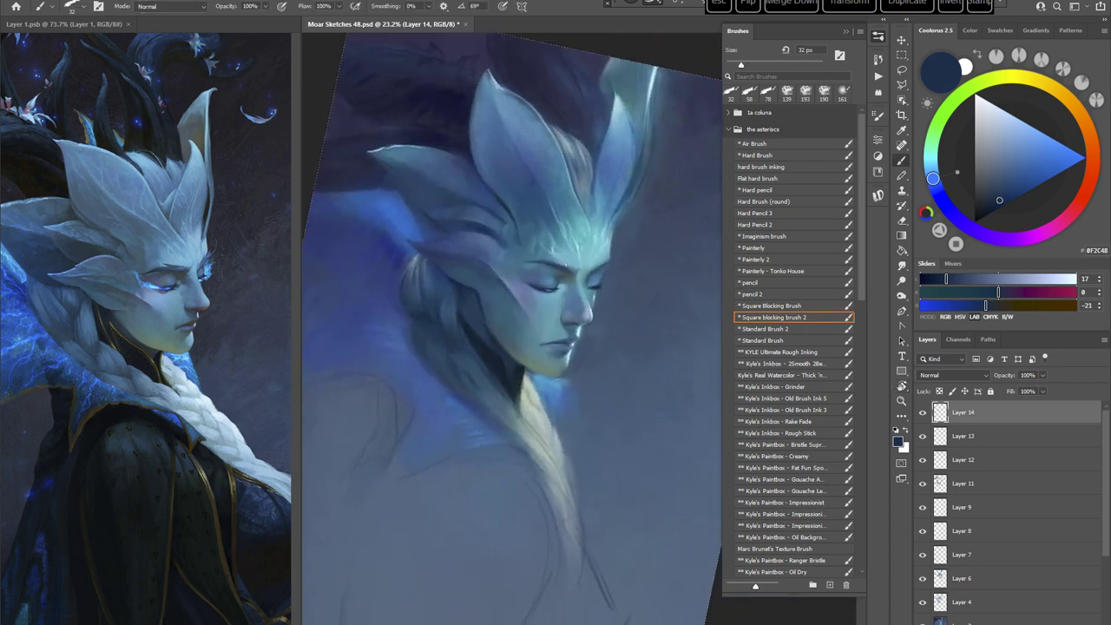
pyautogui.rightClick(516, 250)
pyautogui.moveTo(649, 277); pyautogui.dragTo(658, 279)
pyautogui.keyDown('alt'); pyautogui.click(483, 285); pyautogui.keyUp('alt')
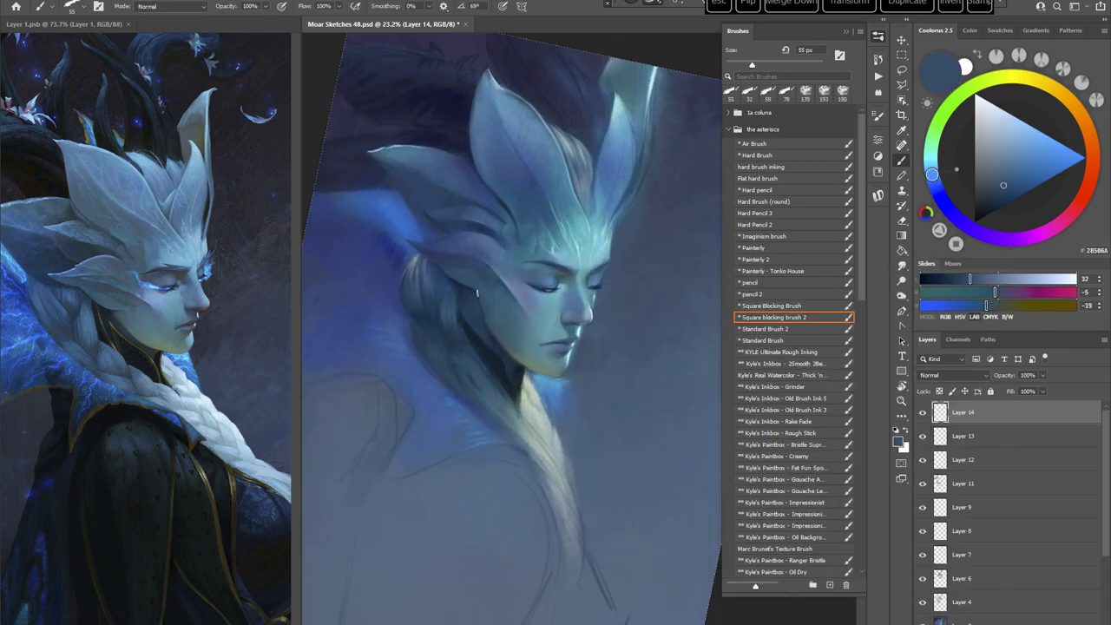
pyautogui.keyDown('alt'); pyautogui.click(492, 343); pyautogui.keyUp('alt')
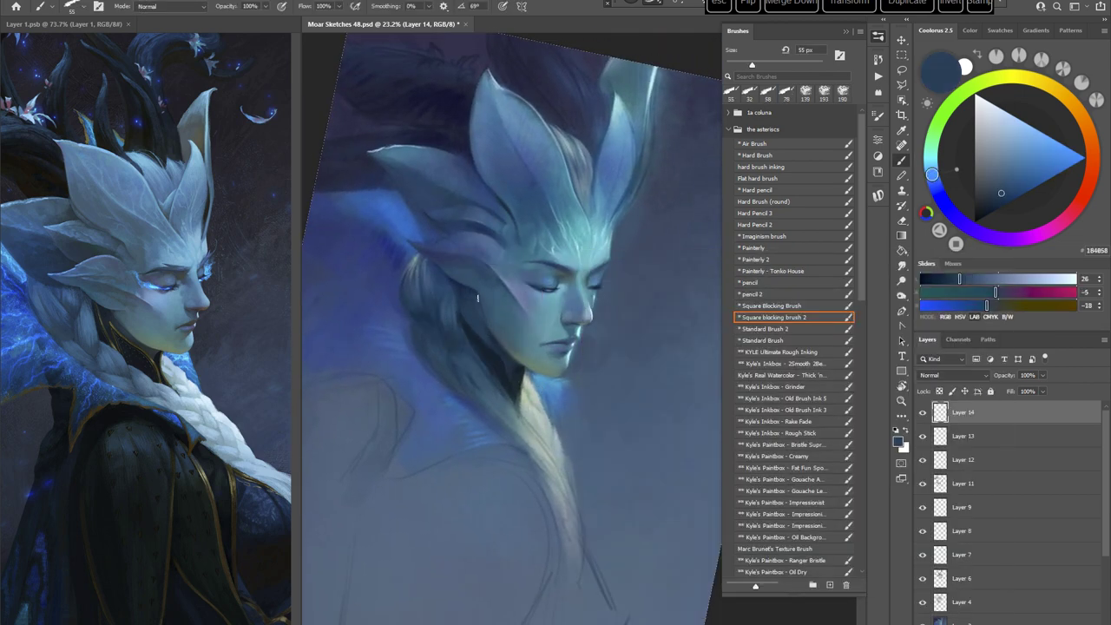
# Step: Sharpen the boundary between the cheek and the side hair at 21 px with sampled navy and slate blues
pyautogui.press('r')
pyautogui.moveTo(628, 267); pyautogui.dragTo(657, 333)
pyautogui.rightClick(548, 200)
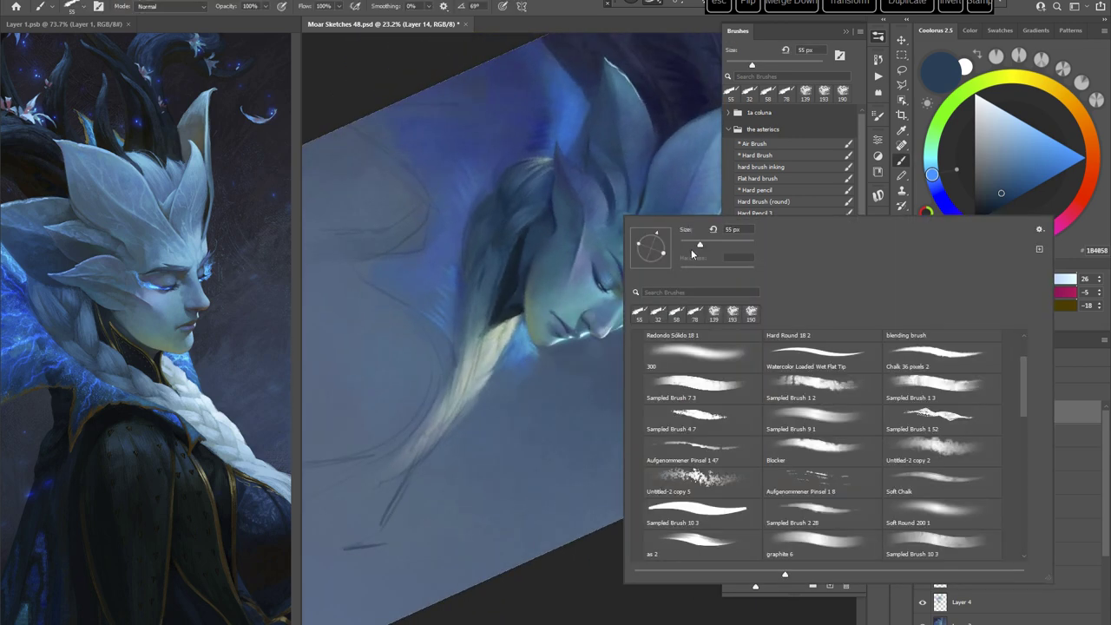
pyautogui.moveTo(699, 244); pyautogui.dragTo(687, 245)
pyautogui.keyDown('alt'); pyautogui.click(552, 216); pyautogui.keyUp('alt')
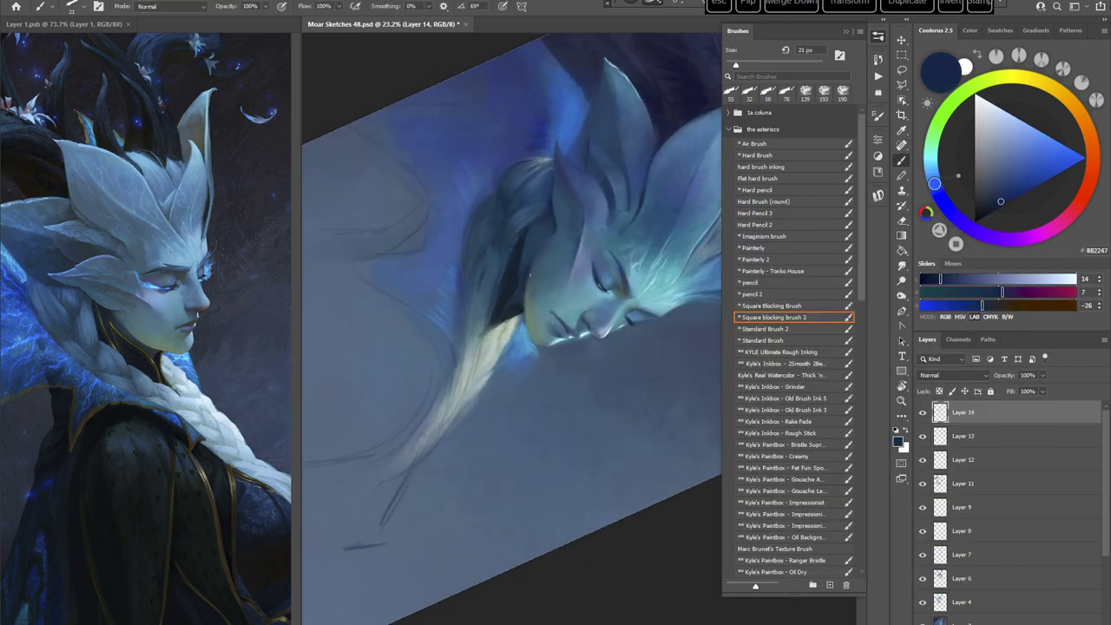
pyautogui.keyDown('alt'); pyautogui.click(531, 263); pyautogui.keyUp('alt')
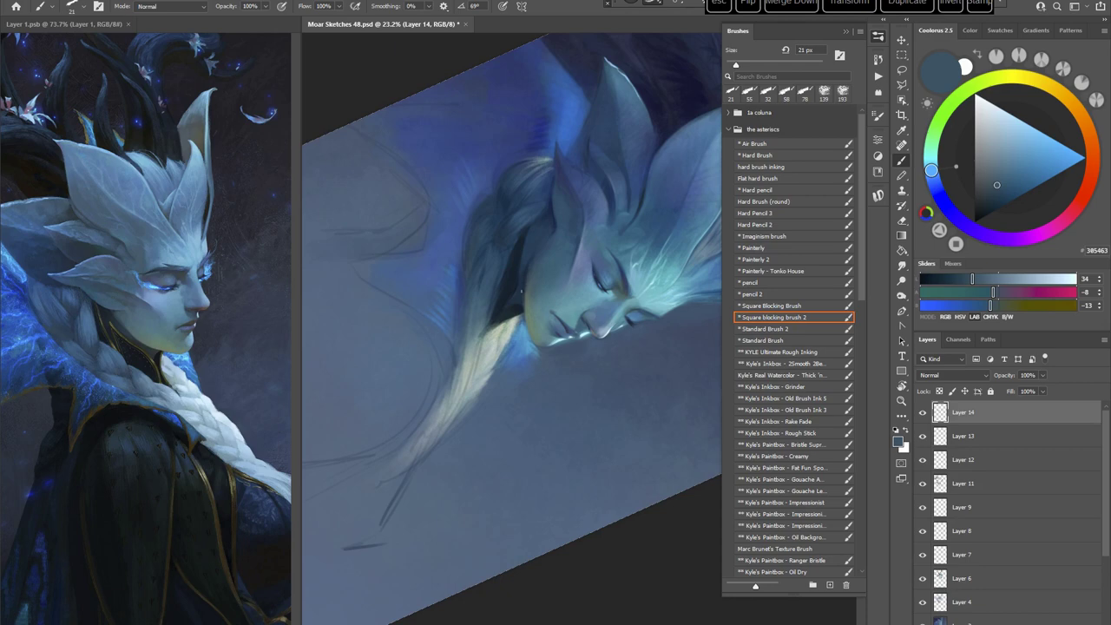
pyautogui.keyDown('alt'); pyautogui.click(523, 297); pyautogui.keyUp('alt')
# Step: Blend the shadowed cheek below the ear leaf at 61 px in sampled medium-dark blues
pyautogui.press('r')
pyautogui.moveTo(510, 222)
pyautogui.mouseDown()
pyautogui.moveTo(590, 208)
pyautogui.moveTo(639, 443)
pyautogui.mouseUp()
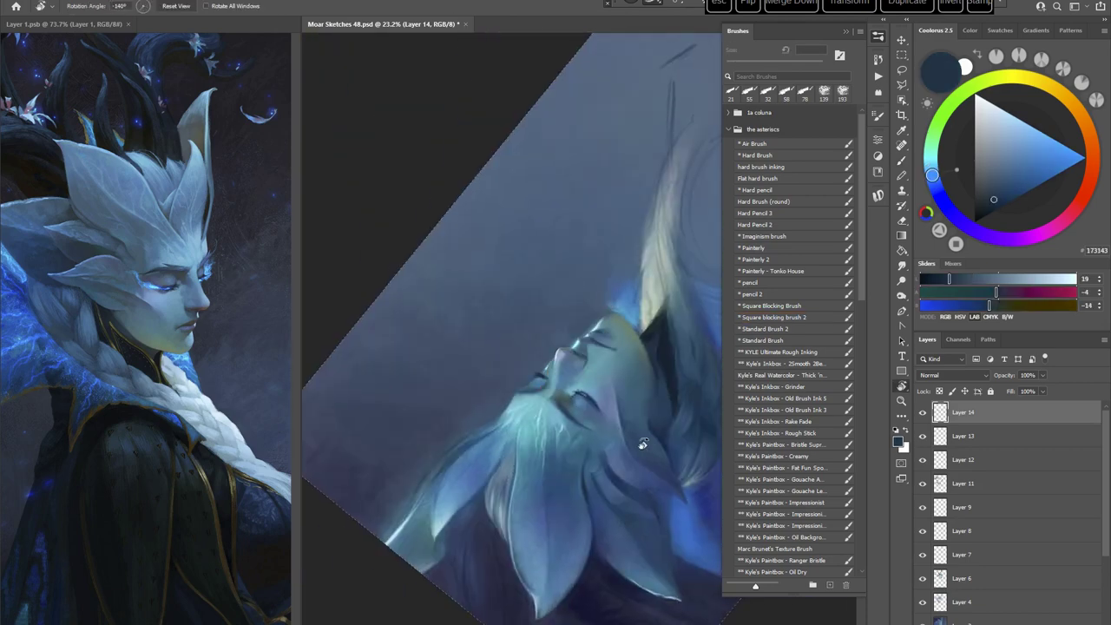
pyautogui.press('space')
pyautogui.moveTo(702, 311)
pyautogui.mouseDown()
pyautogui.moveTo(590, 259)
pyautogui.moveTo(609, 263)
pyautogui.mouseUp()
pyautogui.rightClick(577, 234)
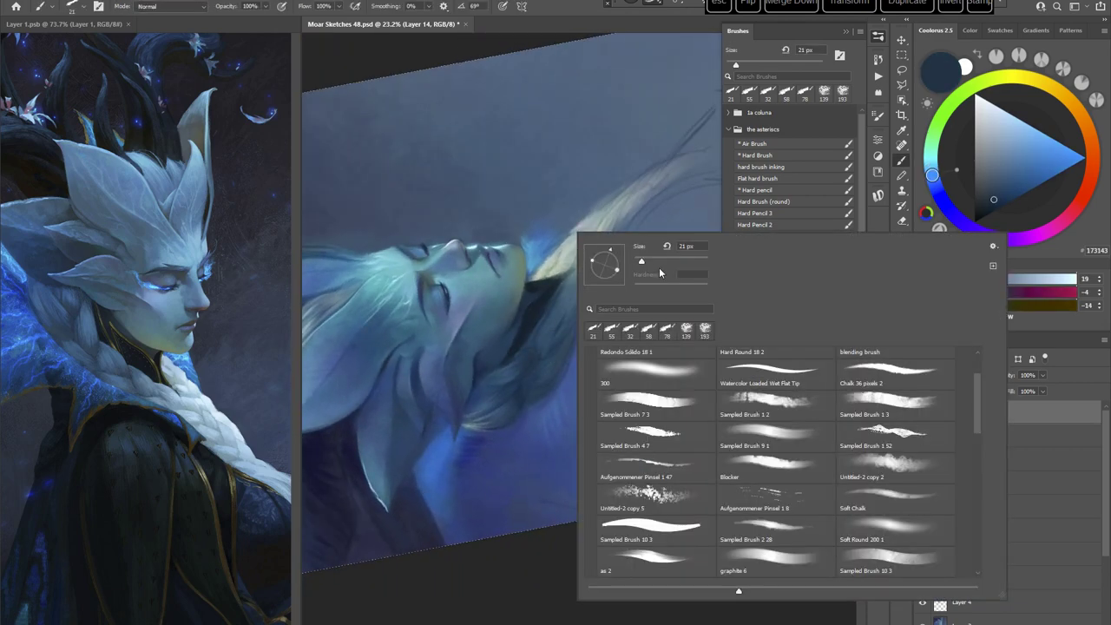
pyautogui.click(656, 261)
pyautogui.keyDown('alt'); pyautogui.click(494, 347); pyautogui.keyUp('alt')
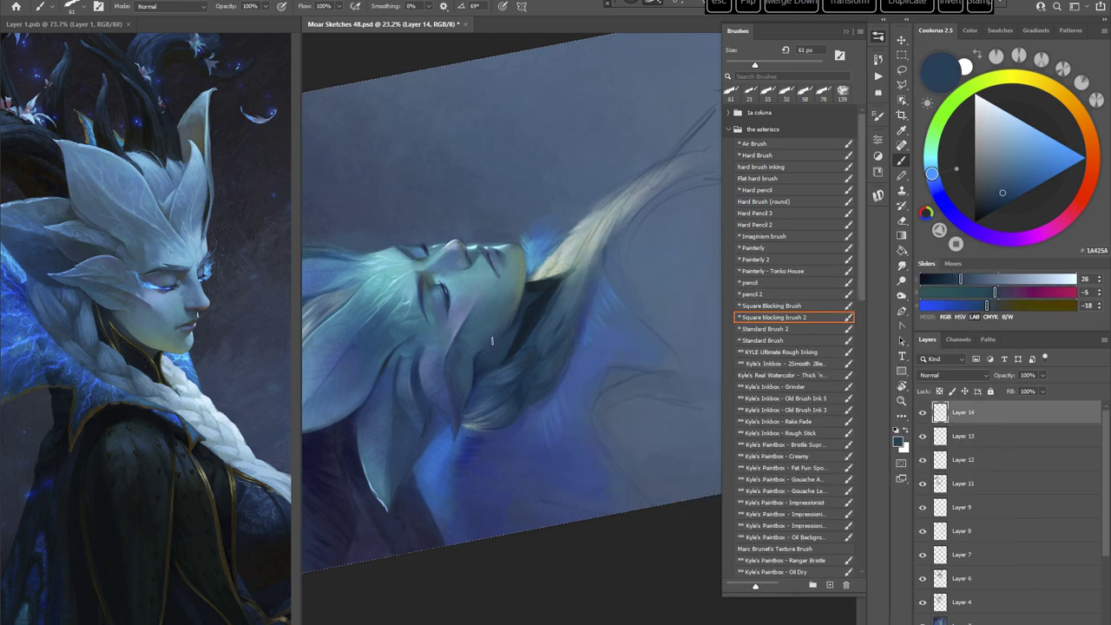
pyautogui.keyDown('alt'); pyautogui.click(468, 366); pyautogui.keyUp('alt')
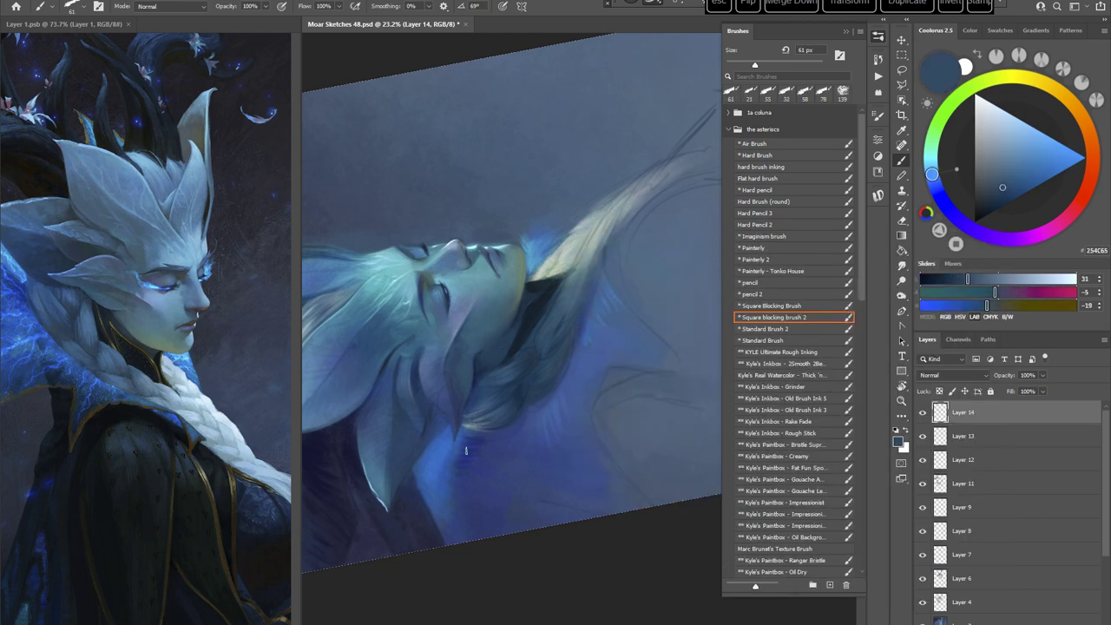
# Step: Paint the side hair next to the ear leaf at 61 px, alternating sampled dark navy and slate blue
pyautogui.press('Escape')
pyautogui.moveTo(619, 446); pyautogui.dragTo(545, 431)
pyautogui.press('r')
pyautogui.moveTo(503, 227); pyautogui.dragTo(631, 219)
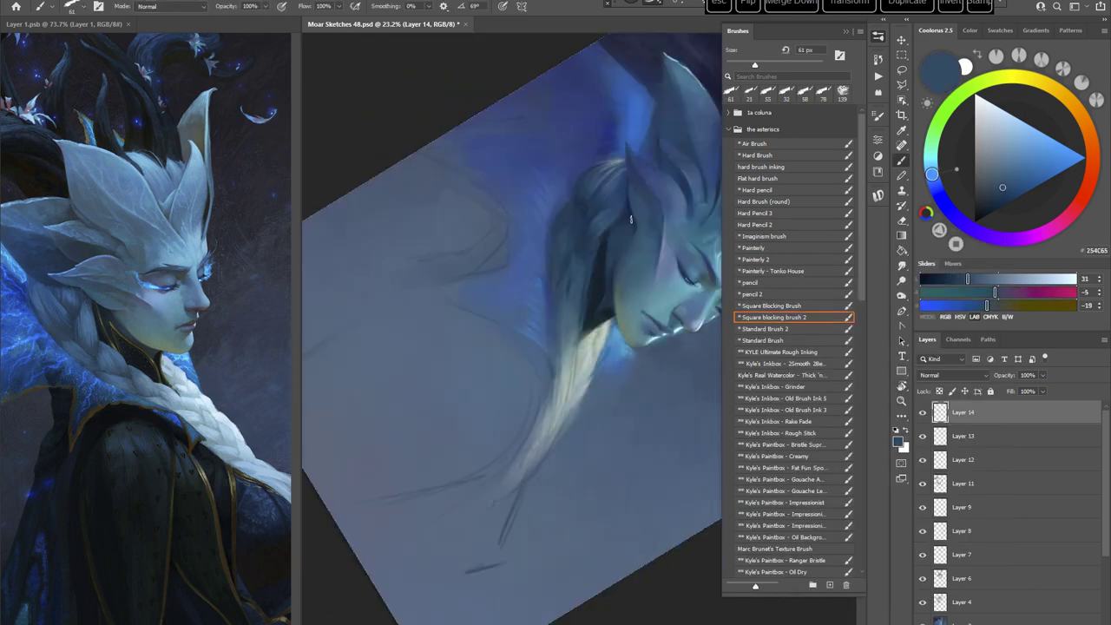
pyautogui.keyDown('alt'); pyautogui.click(610, 267); pyautogui.keyUp('alt')
pyautogui.keyDown('alt'); pyautogui.click(617, 219); pyautogui.keyUp('alt')
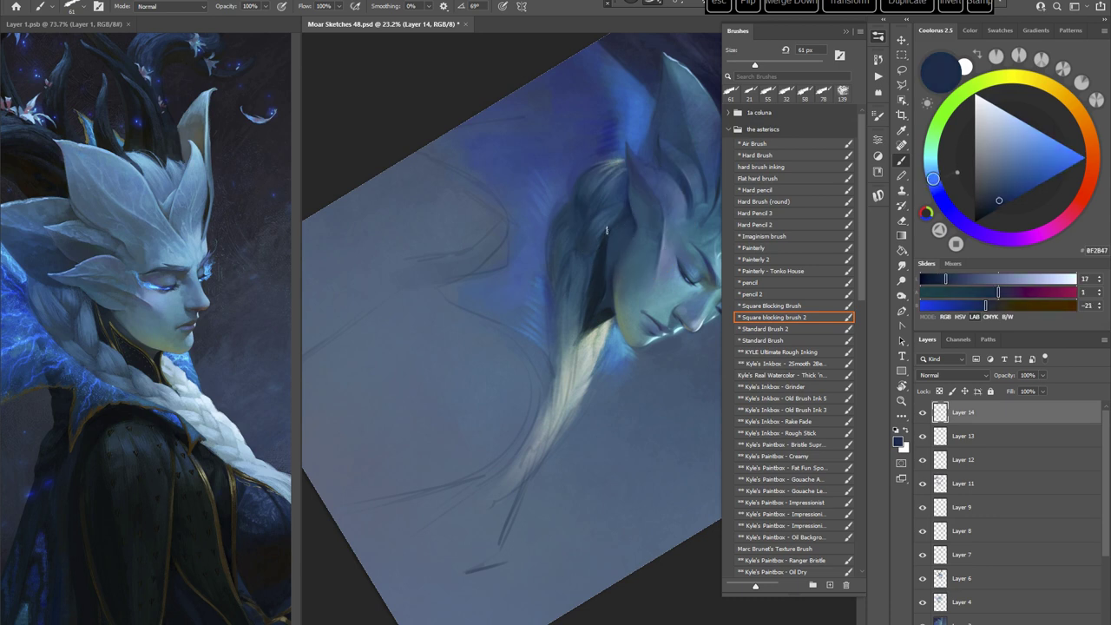
pyautogui.keyDown('alt'); pyautogui.click(580, 268); pyautogui.keyUp('alt')
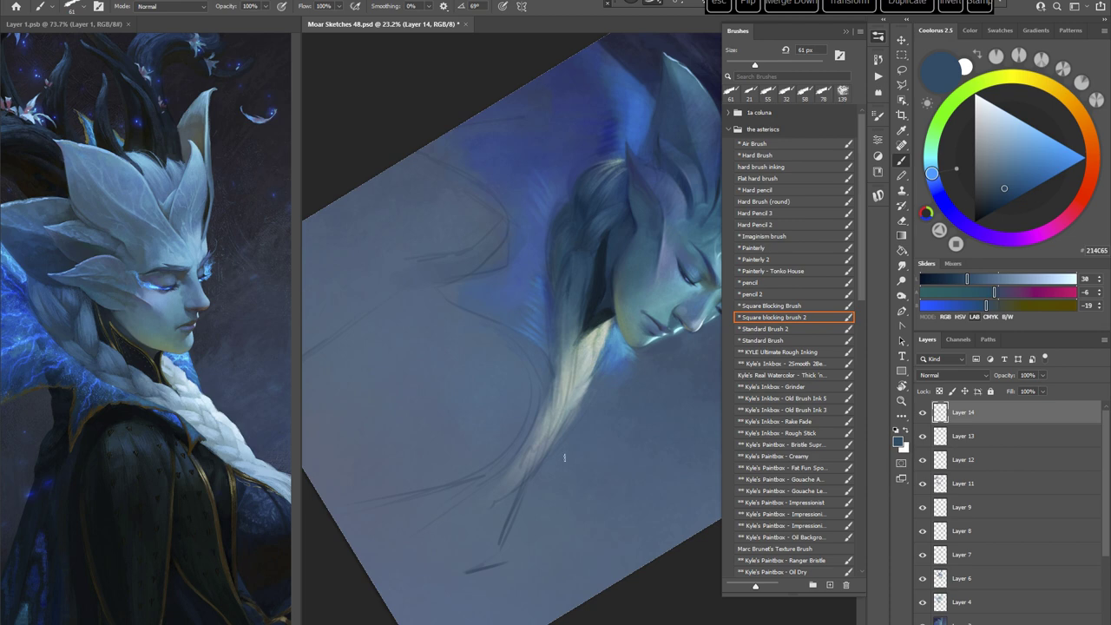
# Step: Refine the hair-side edge of the ear leaf at 47 px in sampled dark blue
pyautogui.press('Escape')
pyautogui.moveTo(611, 454); pyautogui.dragTo(568, 433)
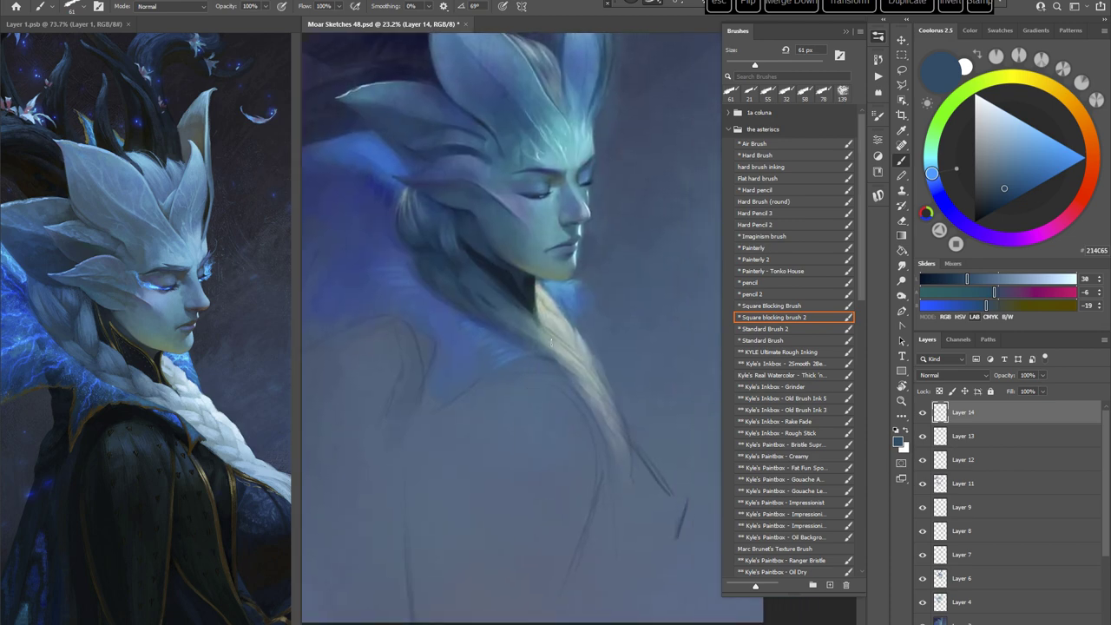
pyautogui.press('r')
pyautogui.moveTo(639, 295); pyautogui.dragTo(546, 463)
pyautogui.press('r')
pyautogui.moveTo(621, 362); pyautogui.dragTo(608, 380)
pyautogui.rightClick(618, 197)
pyautogui.click(693, 228)
pyautogui.keyDown('alt'); pyautogui.click(541, 194); pyautogui.keyUp('alt')
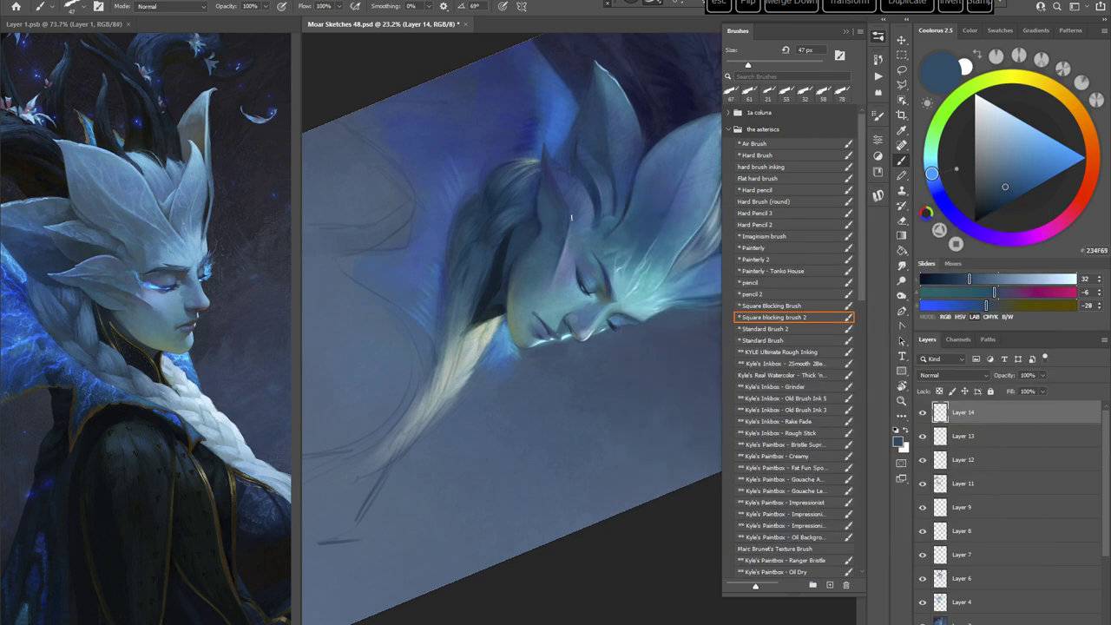
# Step: Lighten the ear leaf with brighter blue #327792, reducing the brush to 26 px for its edge
pyautogui.moveTo(602, 355); pyautogui.dragTo(578, 398)
pyautogui.keyDown('alt'); pyautogui.click(568, 280); pyautogui.keyUp('alt')
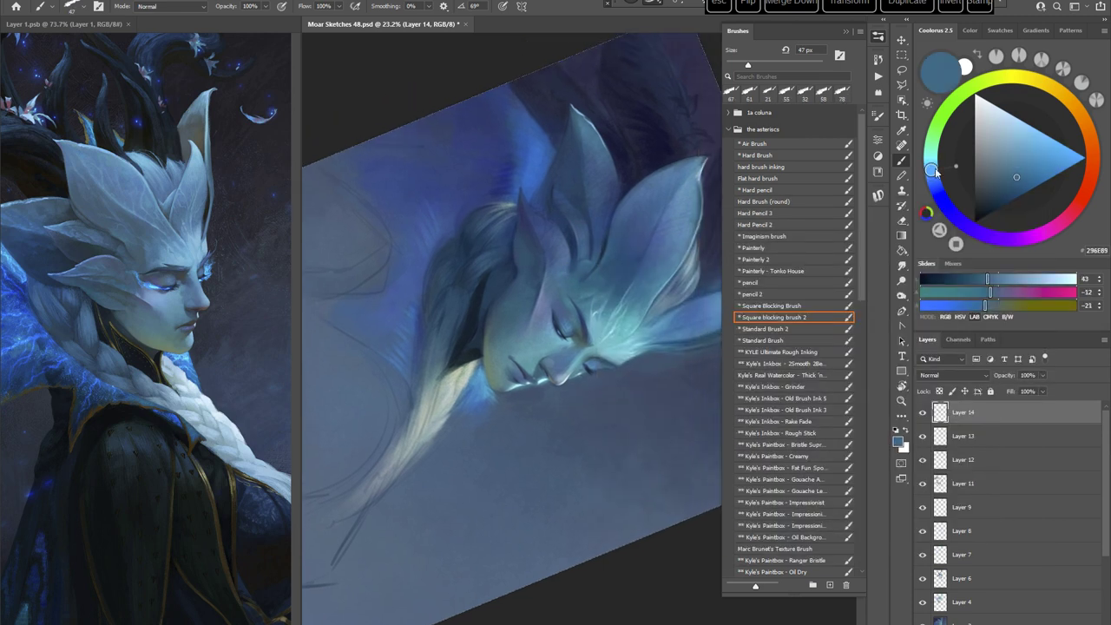
pyautogui.click(1016, 173)
pyautogui.press('r')
pyautogui.moveTo(644, 279); pyautogui.dragTo(639, 364)
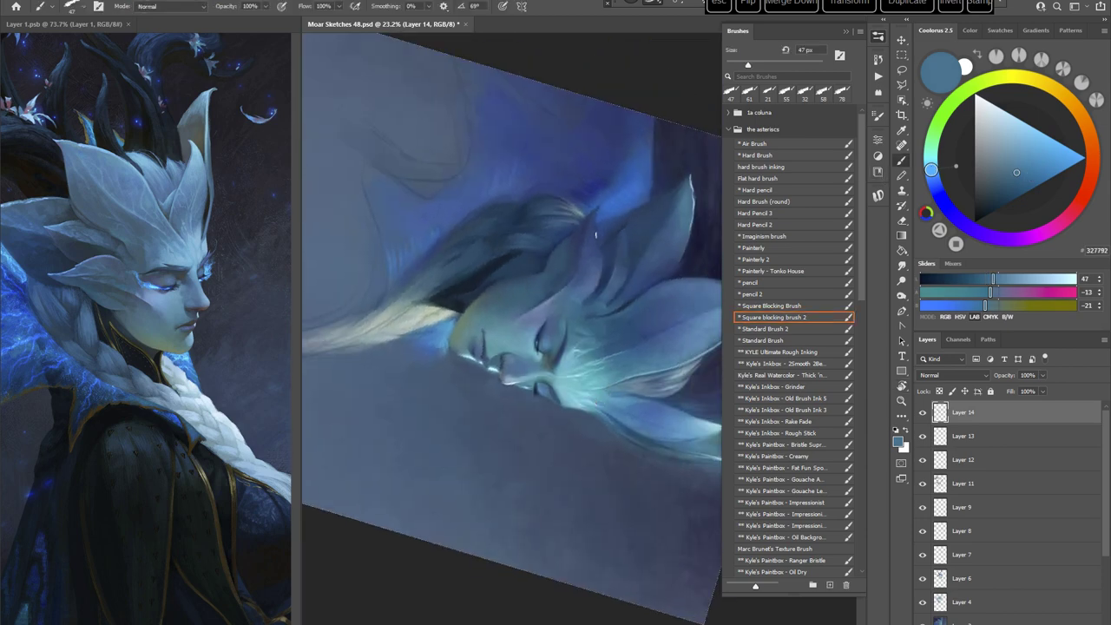
pyautogui.rightClick(596, 235)
pyautogui.moveTo(681, 253); pyautogui.dragTo(670, 265)
pyautogui.click(561, 259)
# Step: Add finer blue #327792 strokes around the ear leaf and cheek at 21 px
pyautogui.rightClick(605, 234)
pyautogui.press('Return')
pyautogui.press('r')
pyautogui.moveTo(644, 287)
pyautogui.mouseDown()
pyautogui.moveTo(652, 300)
pyautogui.moveTo(603, 486)
pyautogui.mouseUp()
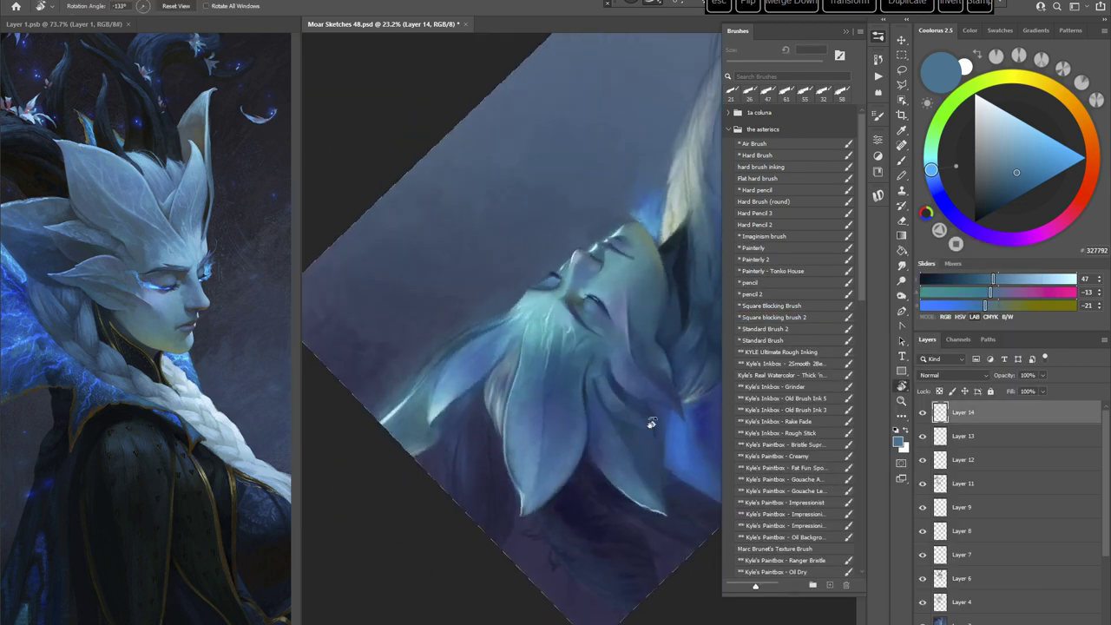
pyautogui.moveTo(655, 365); pyautogui.dragTo(600, 512)
pyautogui.press('Escape')
pyautogui.press('r')
pyautogui.moveTo(625, 292); pyautogui.dragTo(617, 325)
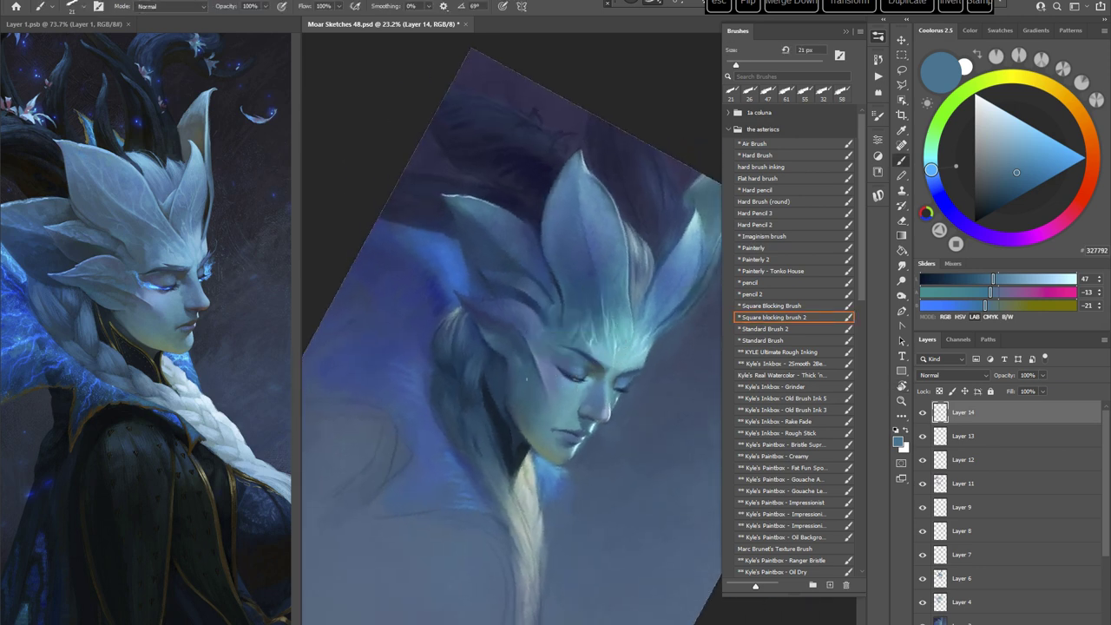
pyautogui.press('r')
pyautogui.moveTo(600, 330); pyautogui.dragTo(591, 354)
# Step: Darken the shadow where the ear leaf meets the side hair at 37 px in sampled dark blue #12314E
pyautogui.keyDown('alt'); pyautogui.click(523, 283); pyautogui.keyUp('alt')
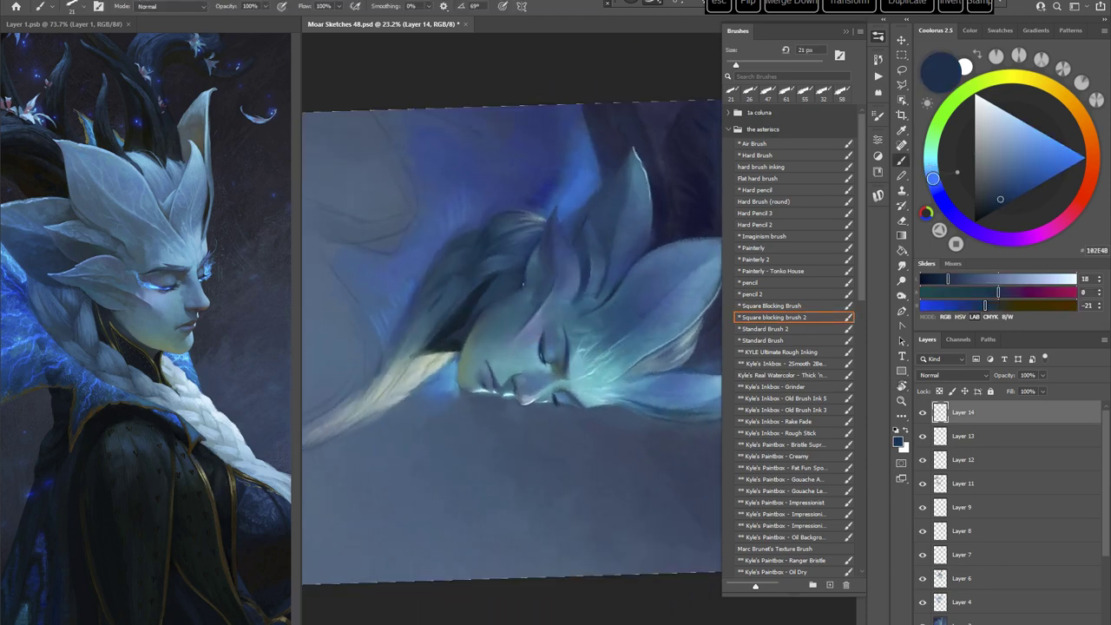
pyautogui.rightClick(588, 265)
pyautogui.moveTo(666, 277); pyautogui.dragTo(670, 277)
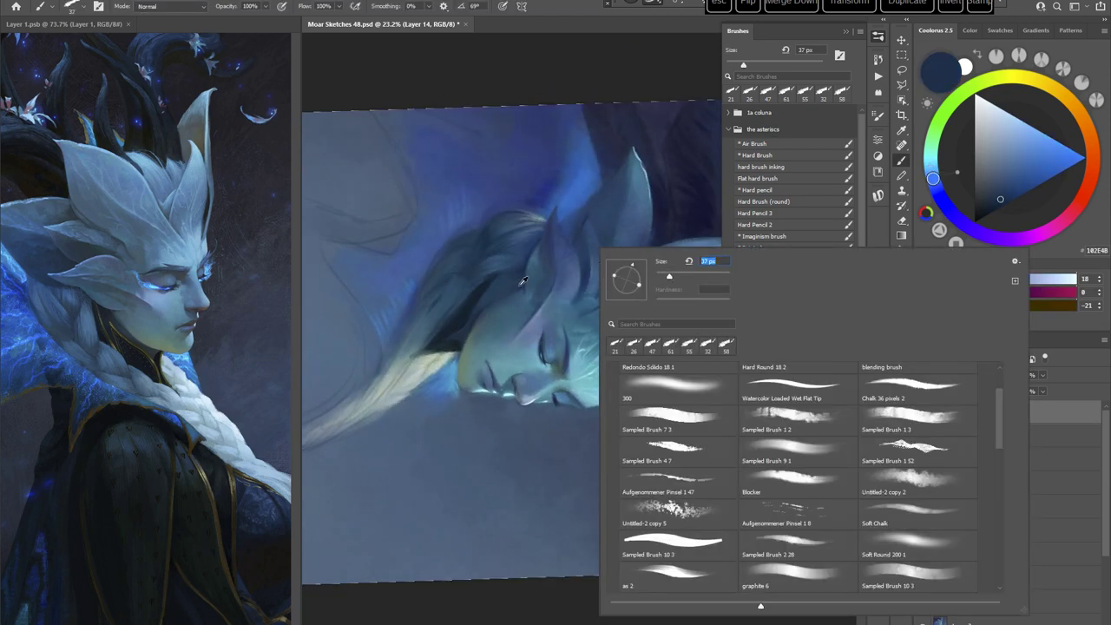
pyautogui.keyDown('alt'); pyautogui.click(518, 291); pyautogui.keyUp('alt')
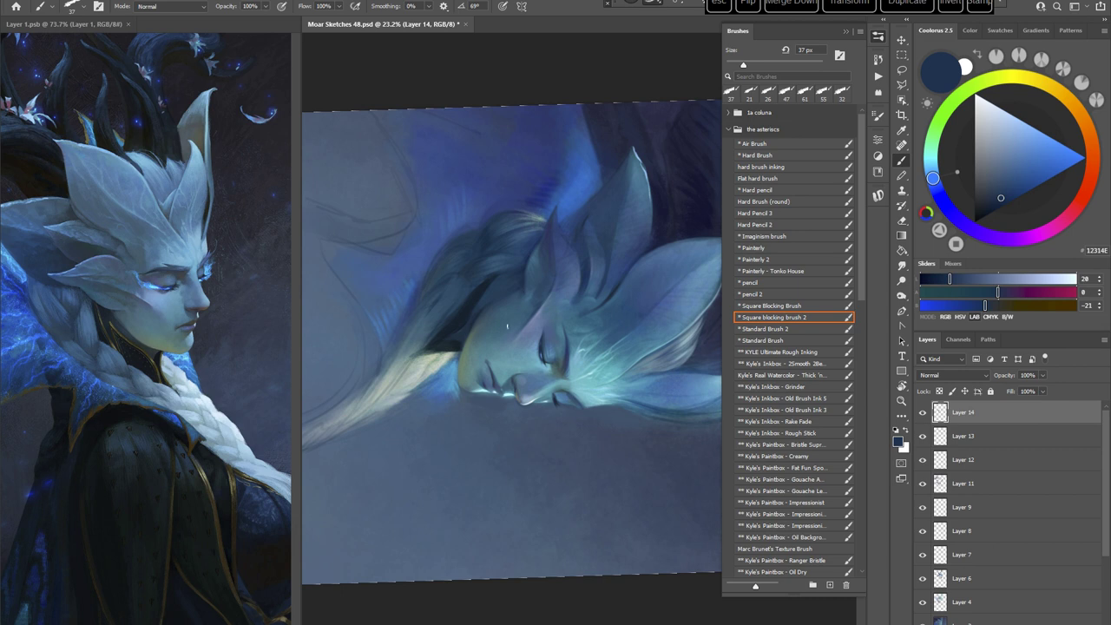
# Step: Retouch the area above the ear leaf at 37 px with sampled blues #3A7E9C and #2F517A
pyautogui.press('Escape')
pyautogui.moveTo(597, 446); pyautogui.dragTo(569, 364)
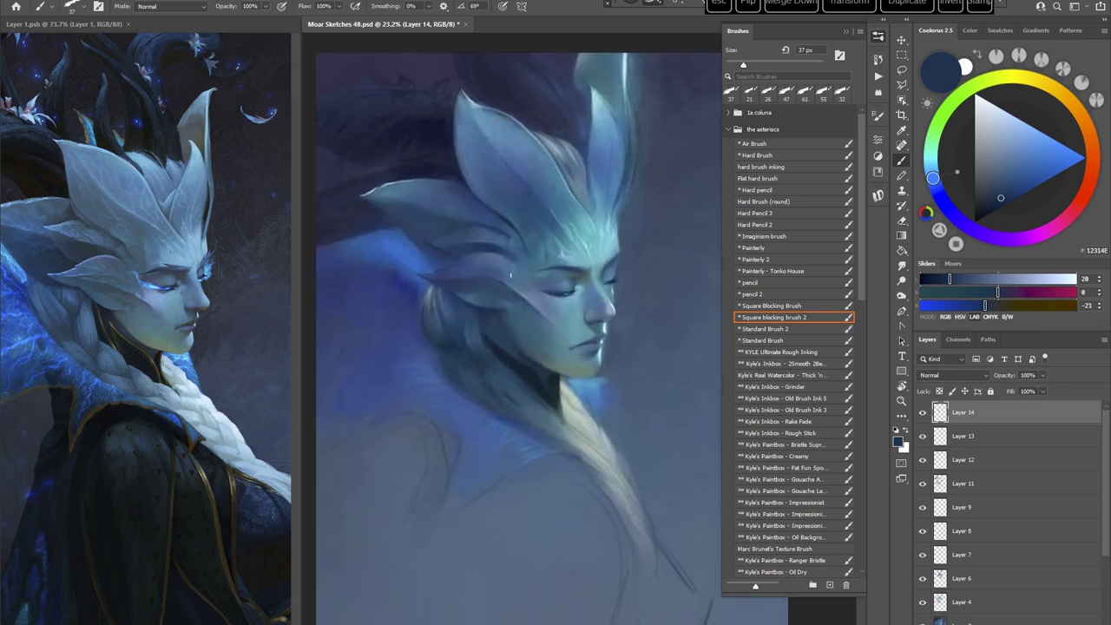
pyautogui.keyDown('alt'); pyautogui.click(510, 272); pyautogui.keyUp('alt')
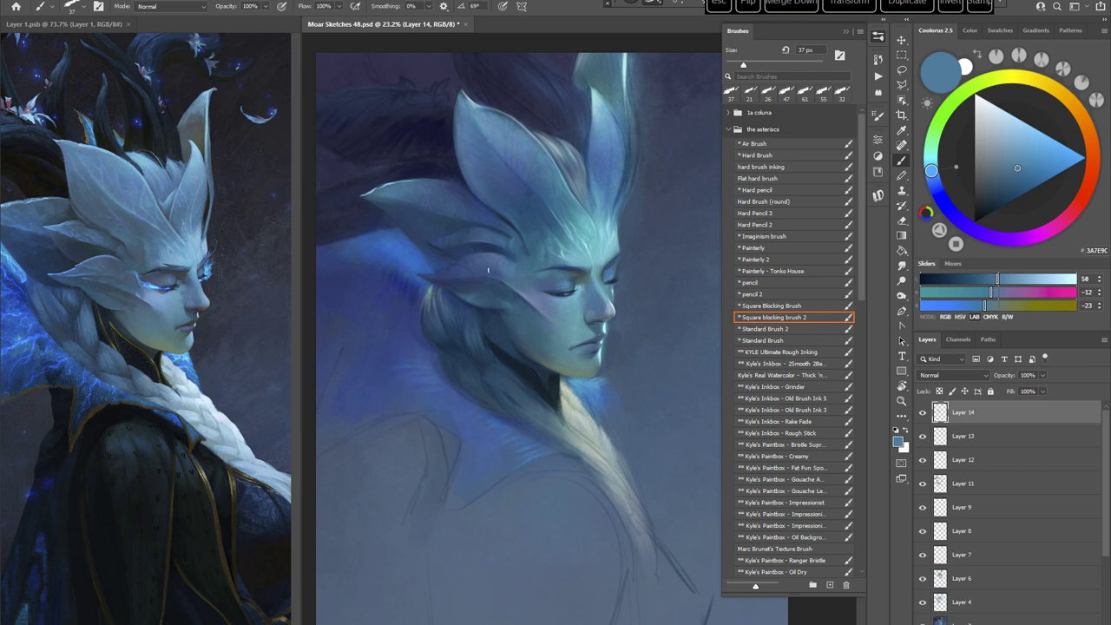
pyautogui.keyDown('alt'); pyautogui.click(496, 261); pyautogui.keyUp('alt')
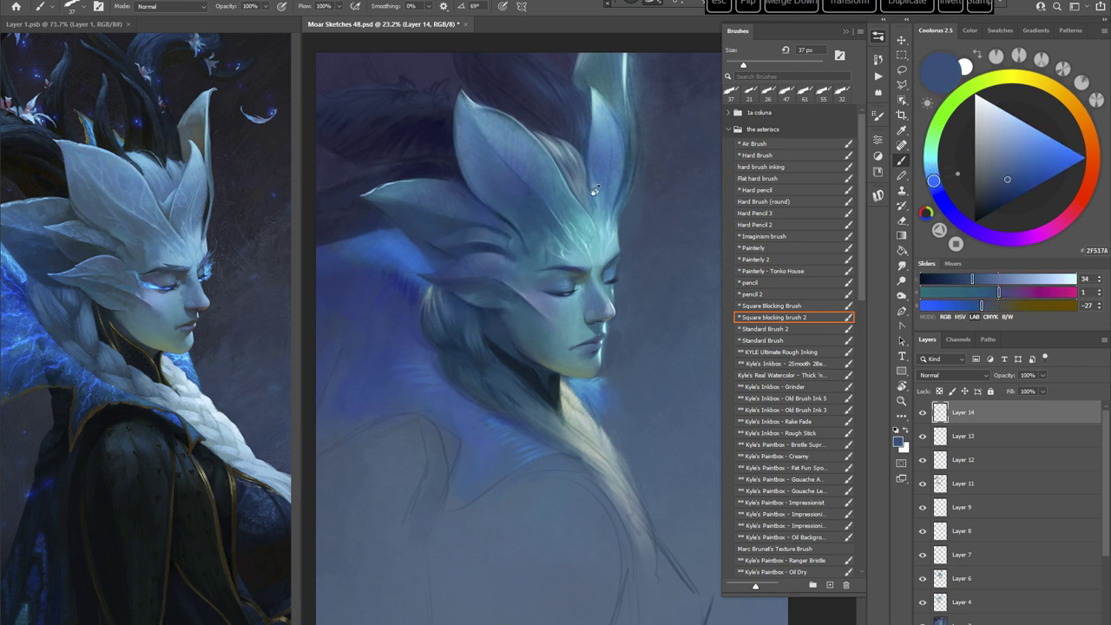
# Step: Blend the join between the large headpiece leaf and the temple with blue #287292 and a darker sampled blue
pyautogui.press('r')
pyautogui.moveTo(596, 190)
pyautogui.mouseDown()
pyautogui.moveTo(633, 330)
pyautogui.moveTo(602, 458)
pyautogui.mouseUp()
pyautogui.press('Escape')
pyautogui.press('r')
pyautogui.moveTo(620, 245); pyautogui.dragTo(625, 248)
pyautogui.keyDown('alt'); pyautogui.click(520, 239); pyautogui.keyUp('alt')
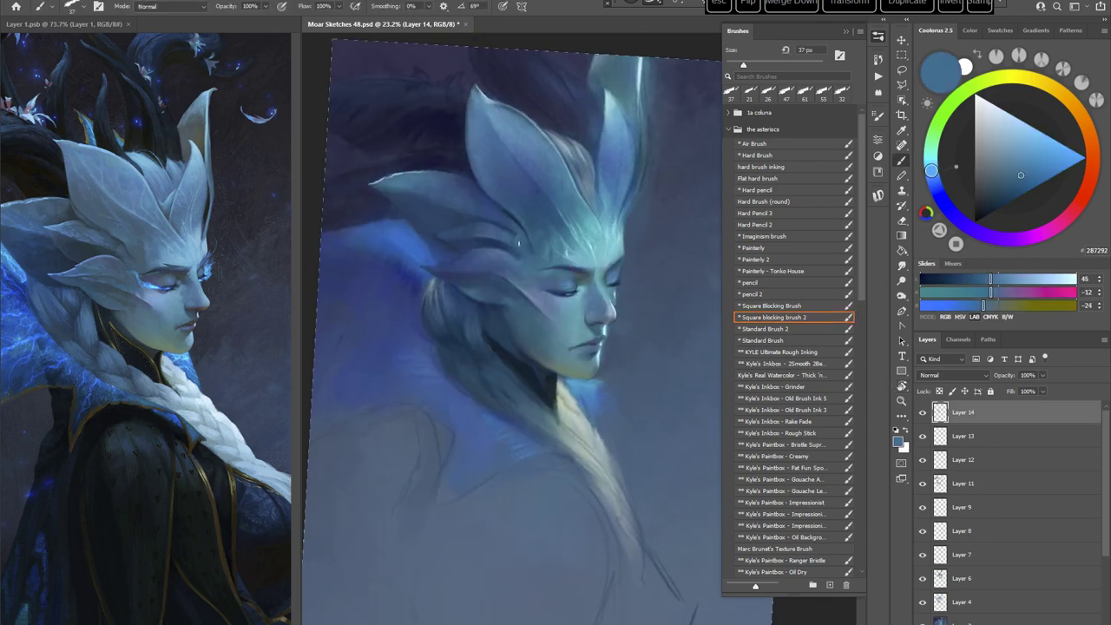
pyautogui.keyDown('alt'); pyautogui.click(516, 240); pyautogui.keyUp('alt')
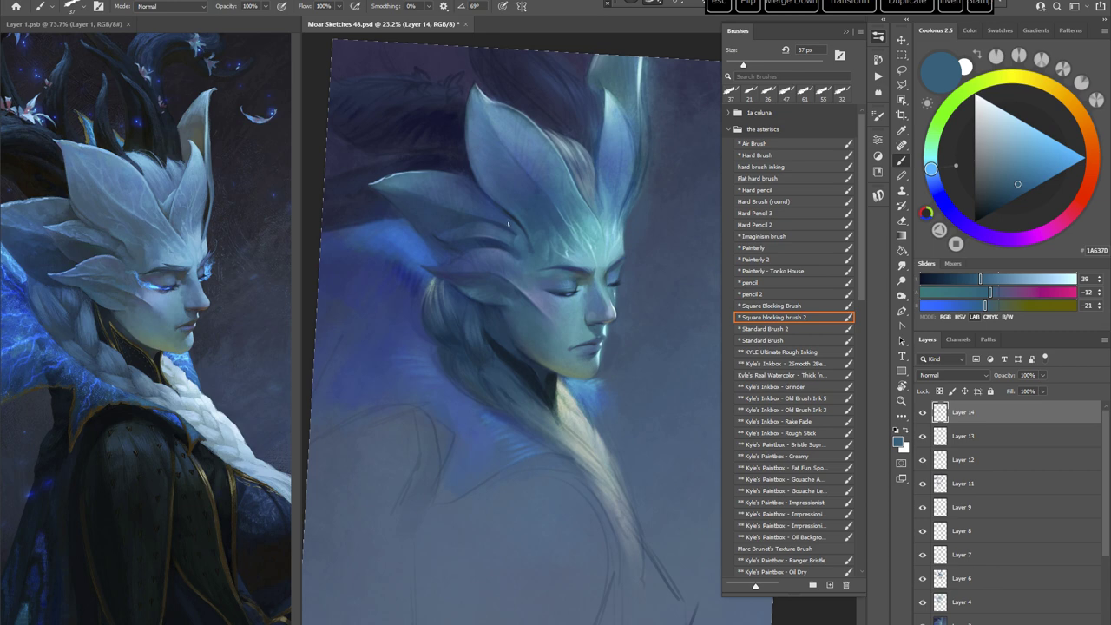
# Step: Refine the edge between the temple and the ear leaf with finer strokes at 29 px
pyautogui.press('r')
pyautogui.moveTo(642, 233); pyautogui.dragTo(686, 273)
pyautogui.rightClick(617, 370)
pyautogui.click(511, 276)
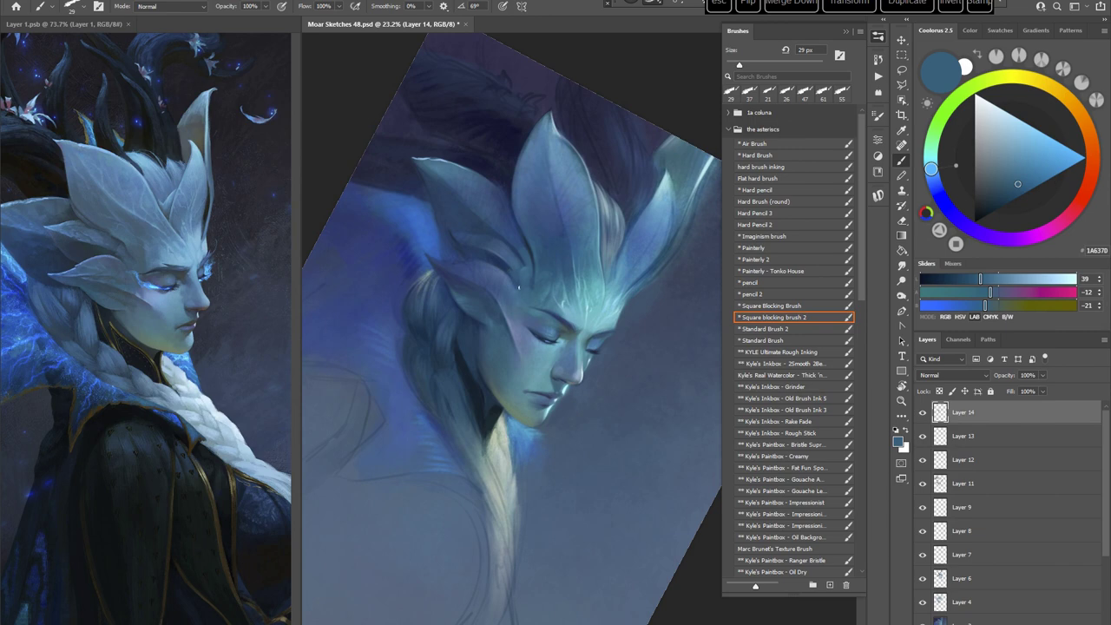
# Step: Sample the shadow beside the ear leaf at 32% zoom and darken the painting colour to navy
pyautogui.press('Escape')
pyautogui.press('r')
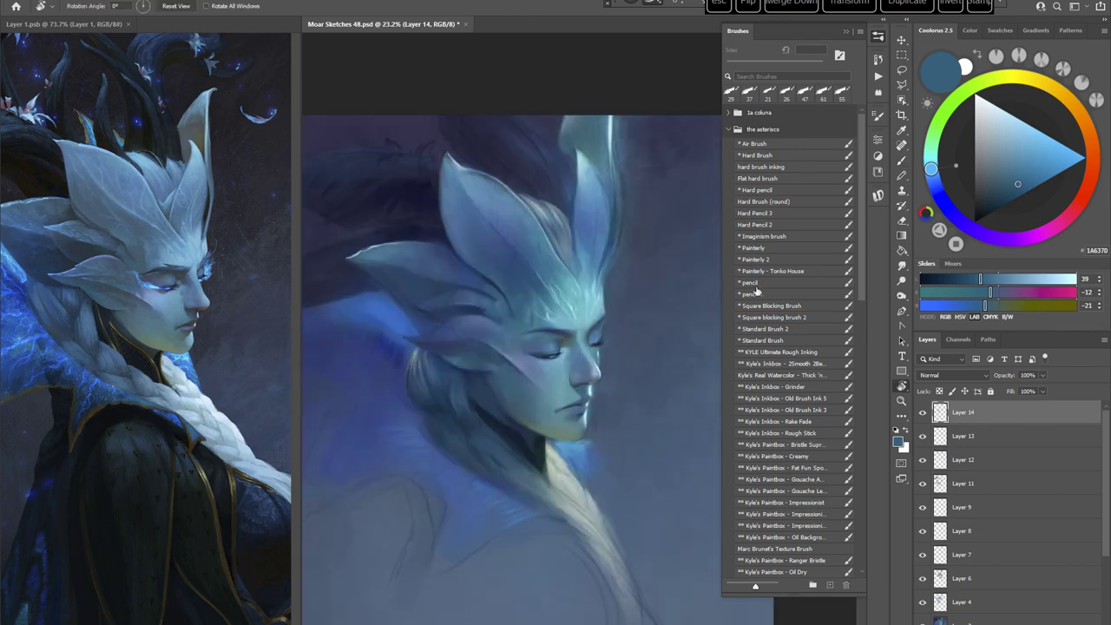
pyautogui.moveTo(640, 356); pyautogui.dragTo(616, 388)
pyautogui.press('z')
pyautogui.moveTo(569, 303); pyautogui.dragTo(601, 303)
pyautogui.press('b')
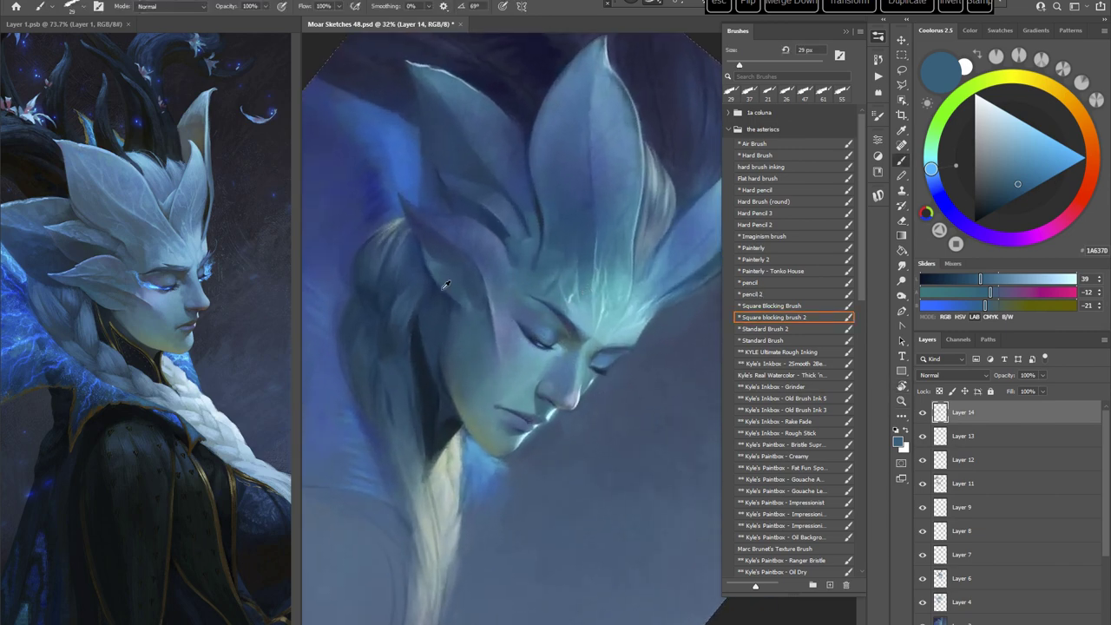
pyautogui.keyDown('alt'); pyautogui.click(436, 285); pyautogui.keyUp('alt')
pyautogui.moveTo(993, 196); pyautogui.dragTo(989, 207)
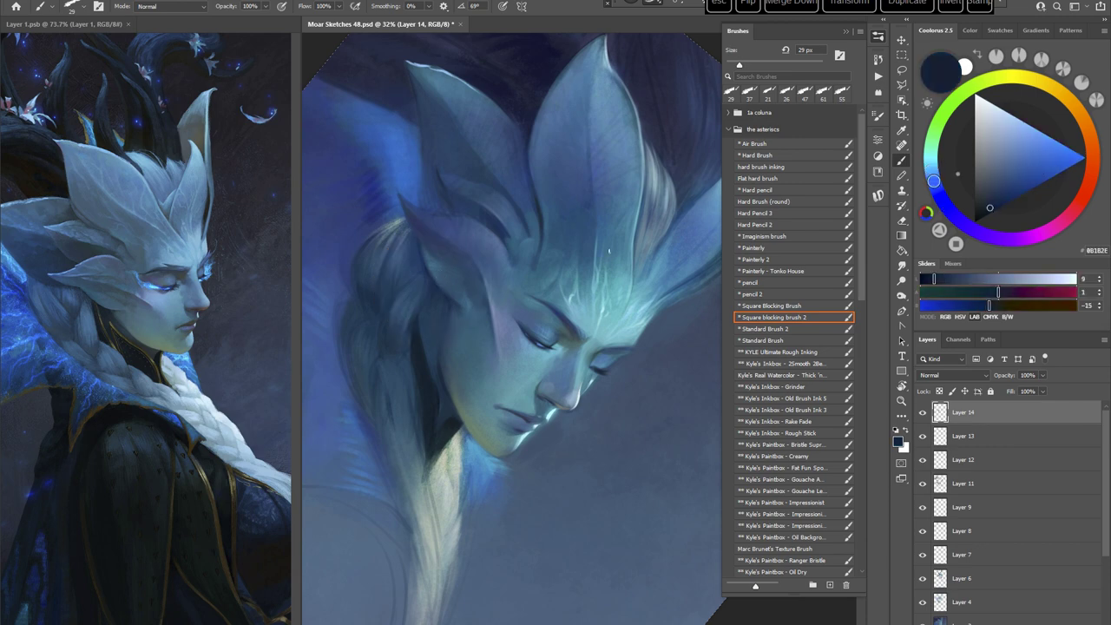
# Step: Draw thin shadow lines where the headpiece leaves meet the temple, using the pencil brush at 20 px and sampled dark blue #14385A
pyautogui.rightClick(662, 251)
pyautogui.click(587, 19)
pyautogui.click(751, 283)
pyautogui.rightClick(566, 226)
pyautogui.click(636, 250)
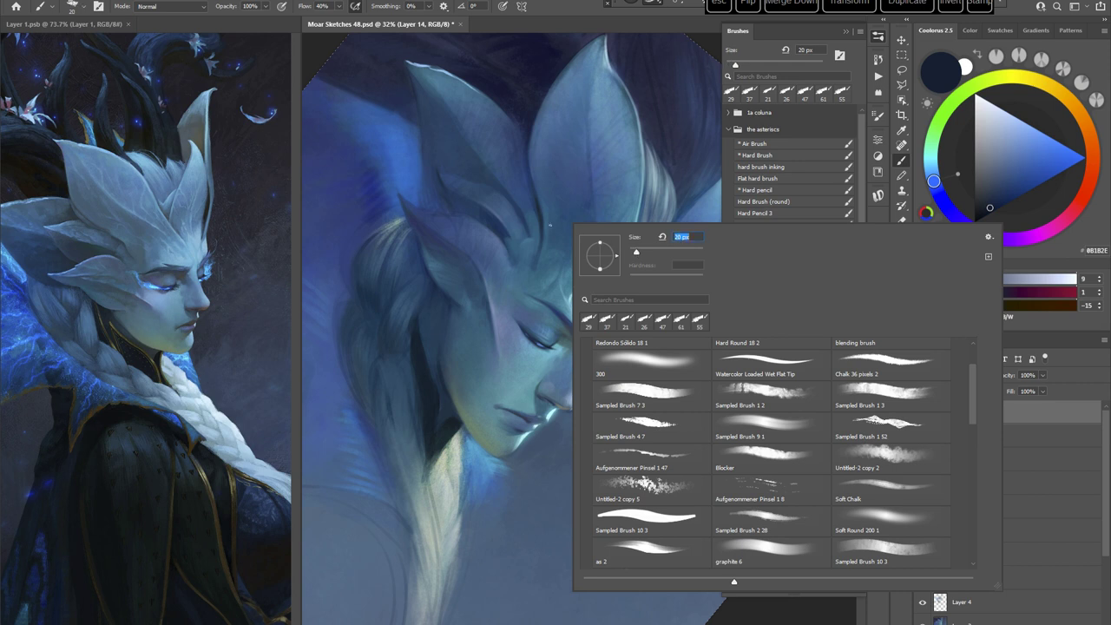
pyautogui.click(501, 232)
pyautogui.keyDown('alt'); pyautogui.click(521, 246); pyautogui.keyUp('alt')
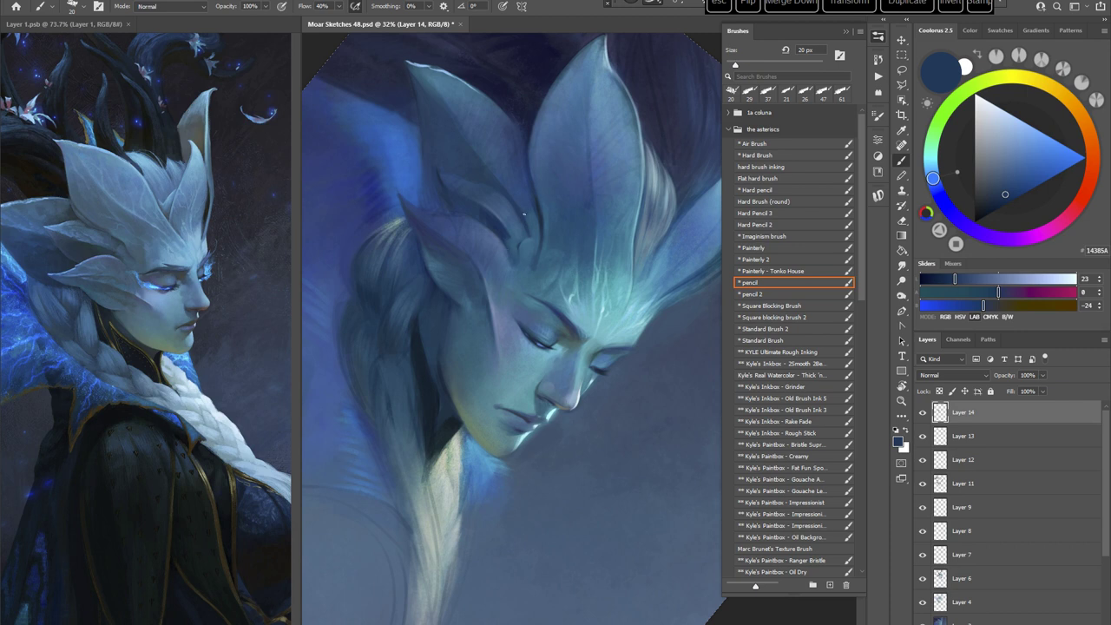
# Step: Dab blue sampled from the far headpiece leaf around the closed eye with the Untitled-2 copy 5 texture brush at 149 px
pyautogui.press('Escape')
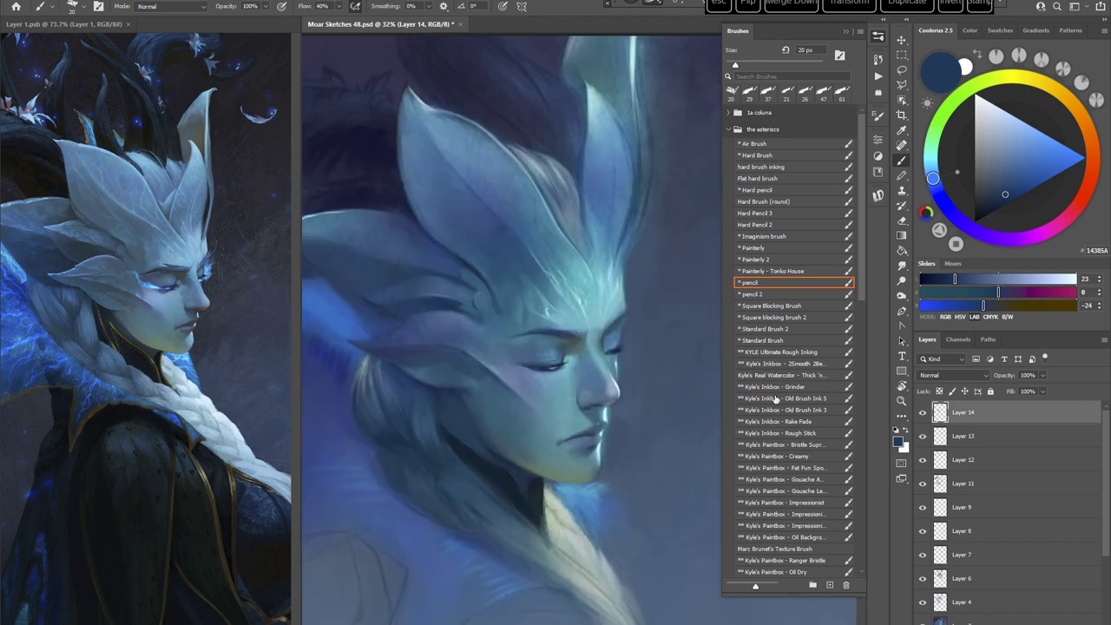
pyautogui.click(775, 399)
pyautogui.press('r')
pyautogui.moveTo(575, 295)
pyautogui.mouseDown()
pyautogui.moveTo(570, 263)
pyautogui.moveTo(639, 271)
pyautogui.mouseUp()
pyautogui.rightClick(586, 230)
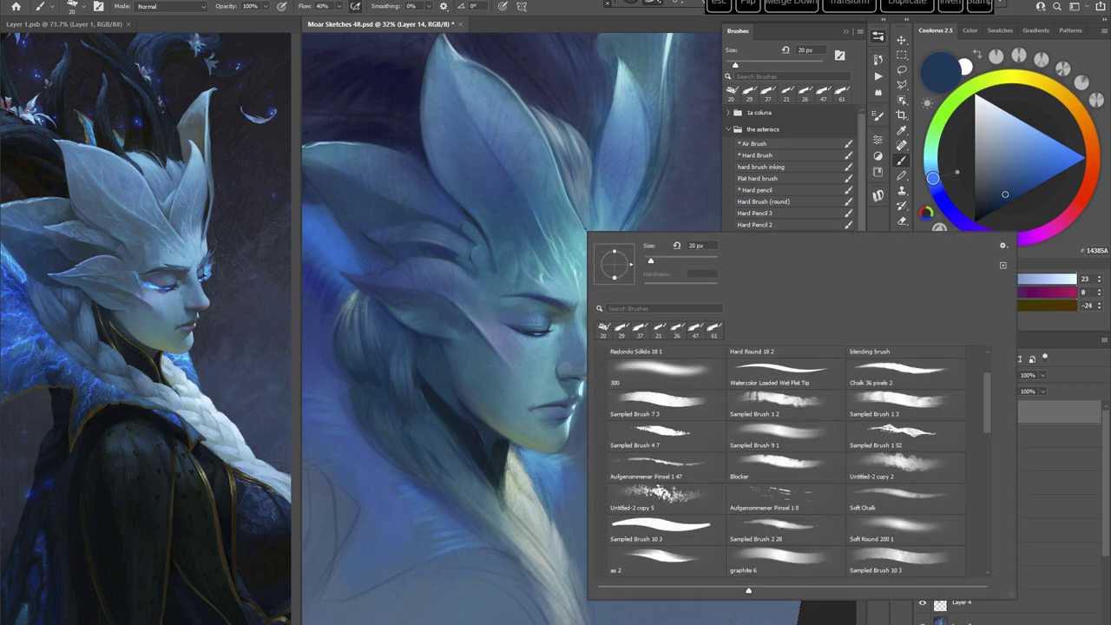
pyautogui.click(668, 485)
pyautogui.click(563, 15)
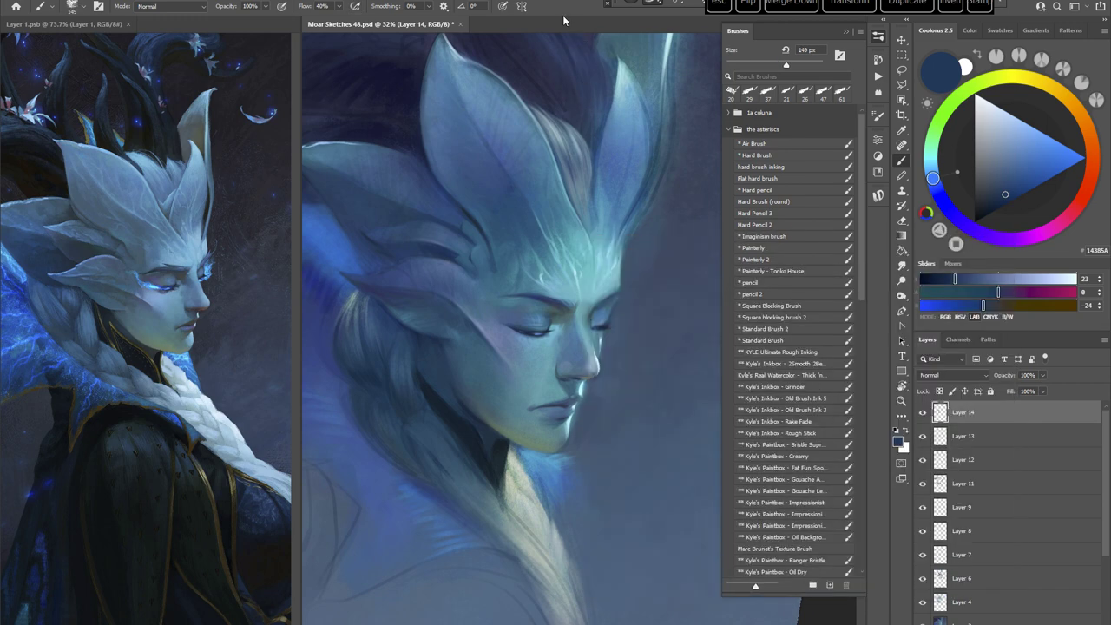
pyautogui.keyDown('alt'); pyautogui.click(626, 169); pyautogui.keyUp('alt')
pyautogui.moveTo(531, 353); pyautogui.dragTo(531, 346)
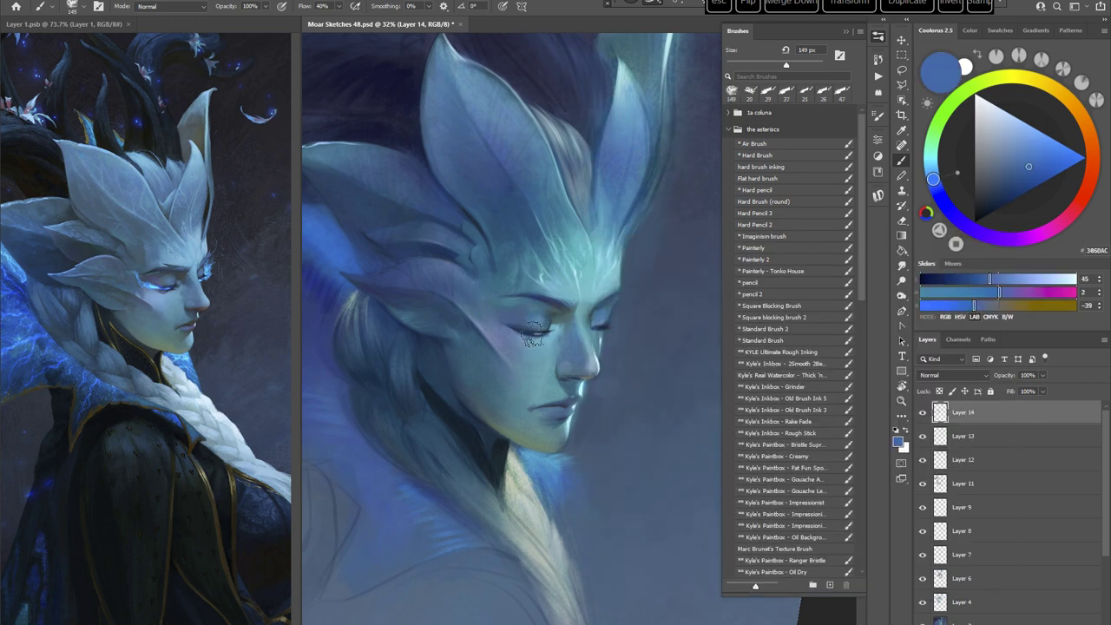
# Step: Texture the eyelid and under-eye area with the speckled brush at 111 px in light blue #3E95BE
pyautogui.keyDown('alt'); pyautogui.click(511, 319); pyautogui.keyUp('alt')
pyautogui.rightClick(586, 291)
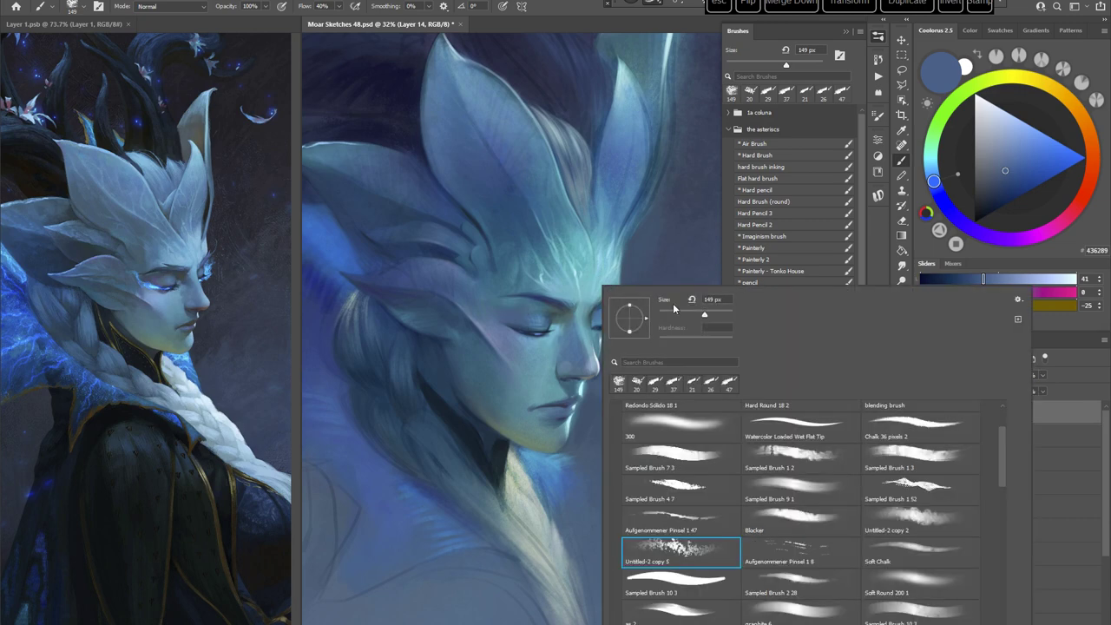
pyautogui.click(698, 314)
pyautogui.keyDown('alt'); pyautogui.click(544, 318); pyautogui.keyUp('alt')
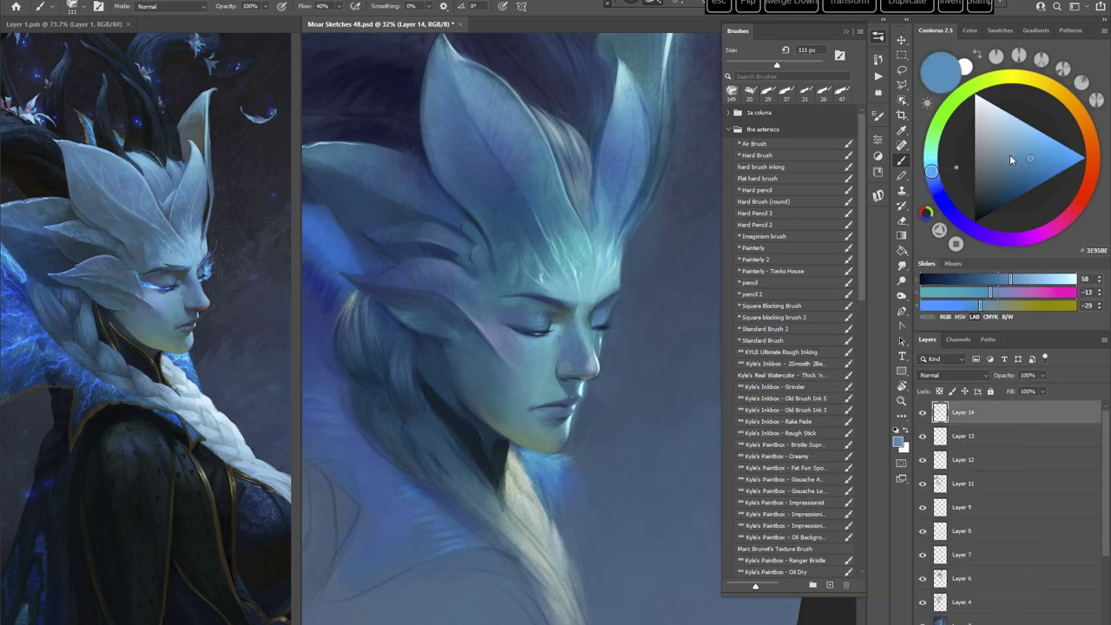
pyautogui.moveTo(535, 320); pyautogui.dragTo(523, 331)
# Step: Paint pale veins on the large headpiece leaf with the Aufgenommener Pinsel 1 47 brush at 39 px in light cyan #5AC6D3
pyautogui.press('Escape')
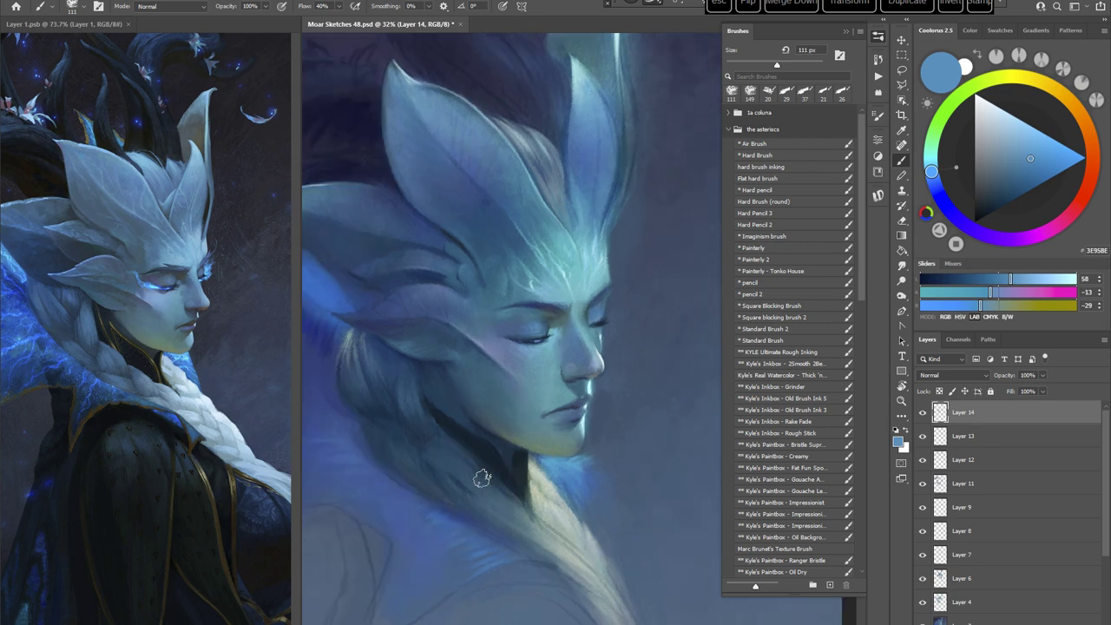
pyautogui.moveTo(637, 280)
pyautogui.mouseDown()
pyautogui.moveTo(645, 387)
pyautogui.moveTo(585, 428)
pyautogui.moveTo(608, 381)
pyautogui.mouseUp()
pyautogui.rightClick(625, 250)
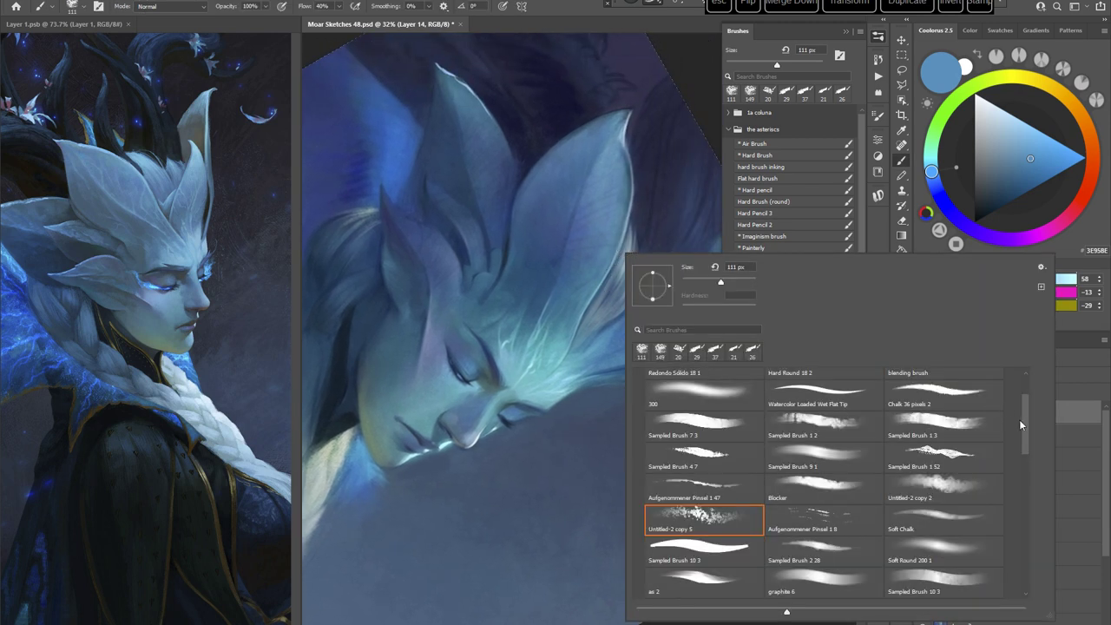
pyautogui.moveTo(1019, 419); pyautogui.dragTo(1015, 482)
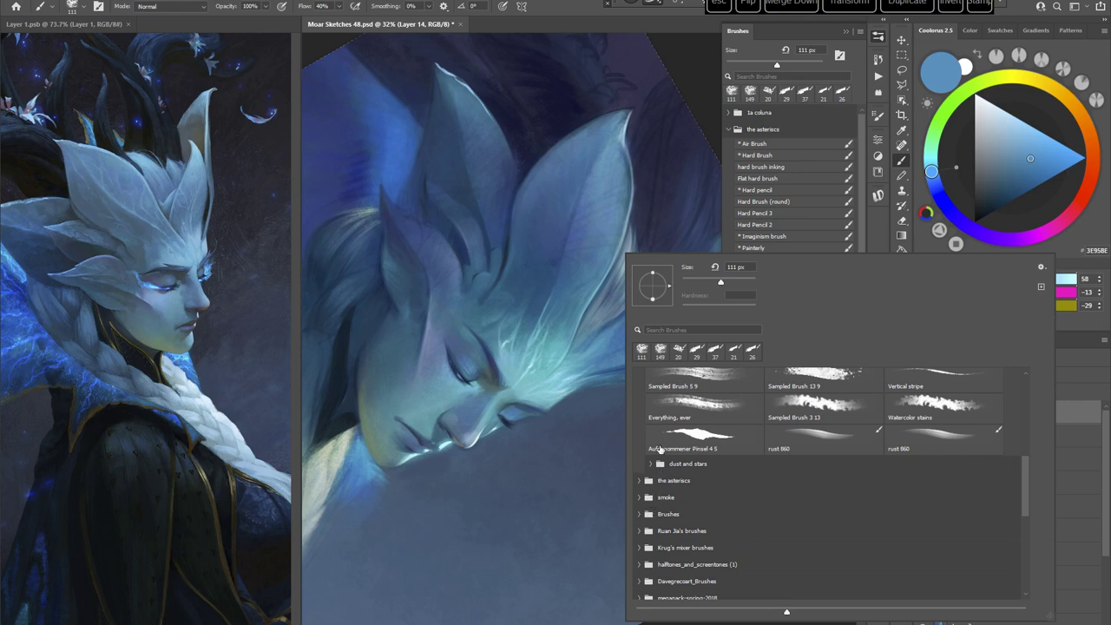
pyautogui.moveTo(1024, 476); pyautogui.dragTo(1031, 428)
pyautogui.click(691, 423)
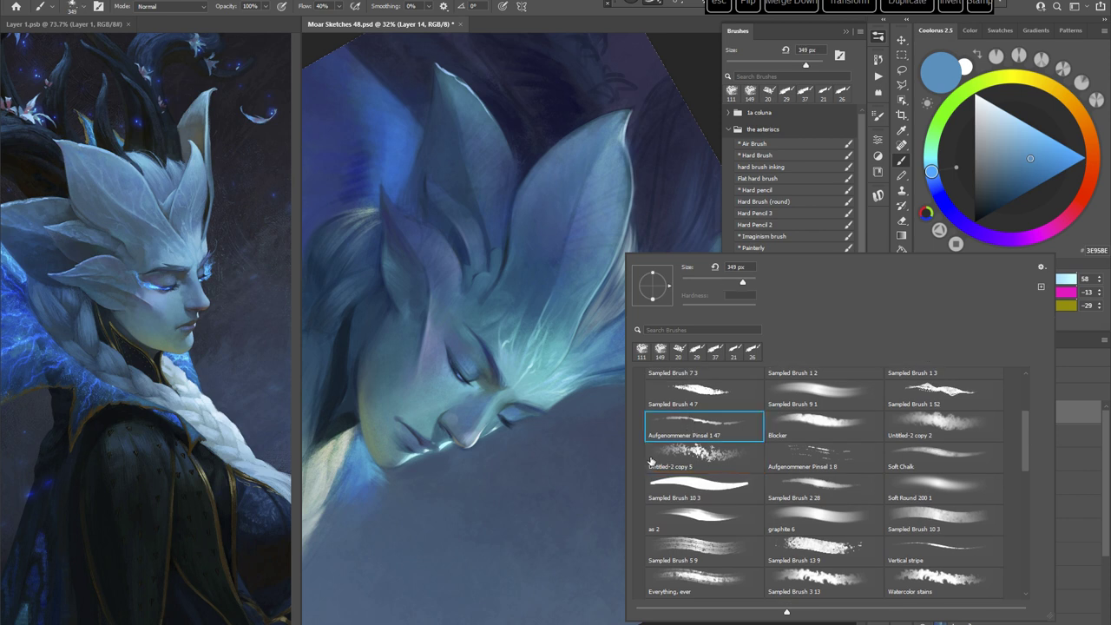
pyautogui.click(698, 281)
pyautogui.click(563, 3)
pyautogui.keyDown('alt'); pyautogui.click(526, 334); pyautogui.keyUp('alt')
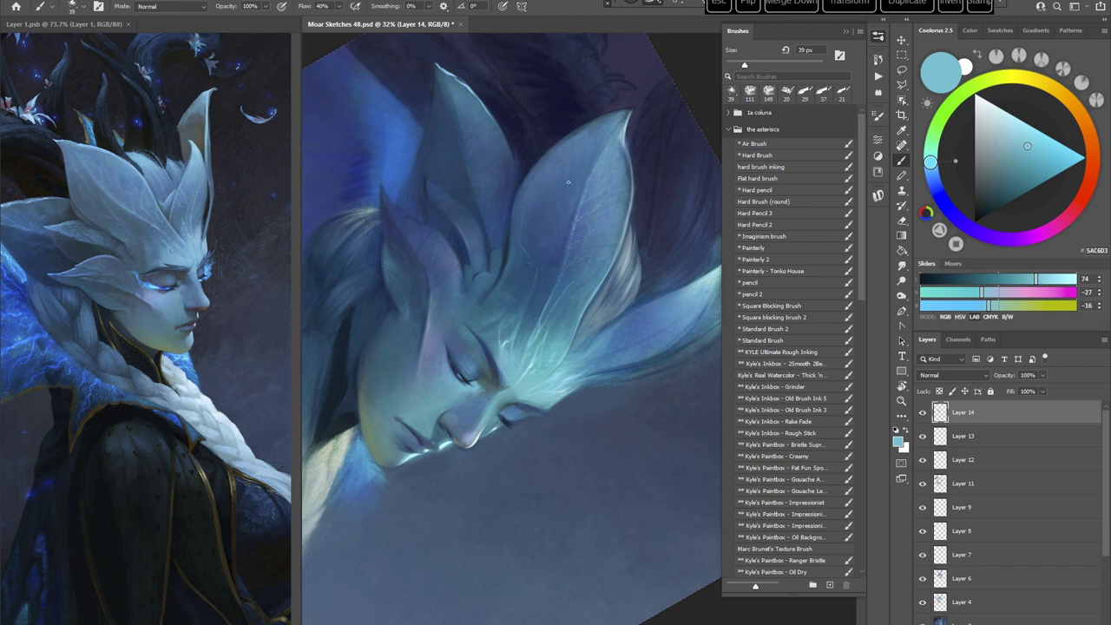
# Step: Extend the pale veins over the large and side headpiece leaves, erase the excess, and switch to the Painterly brush at 70 px
pyautogui.press('Escape')
pyautogui.moveTo(625, 439); pyautogui.dragTo(618, 377)
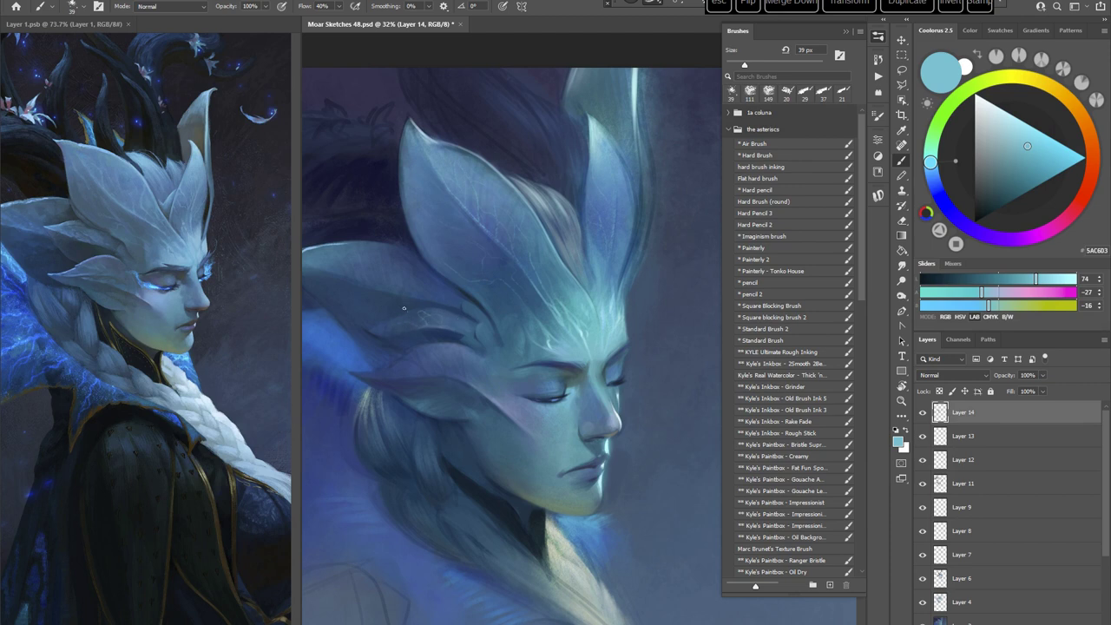
pyautogui.press('e')
pyautogui.moveTo(422, 310); pyautogui.dragTo(418, 312)
pyautogui.press('b')
pyautogui.moveTo(416, 153); pyautogui.dragTo(406, 137)
pyautogui.press('e')
pyautogui.moveTo(401, 272); pyautogui.dragTo(383, 234)
pyautogui.press('b')
pyautogui.click(762, 249)
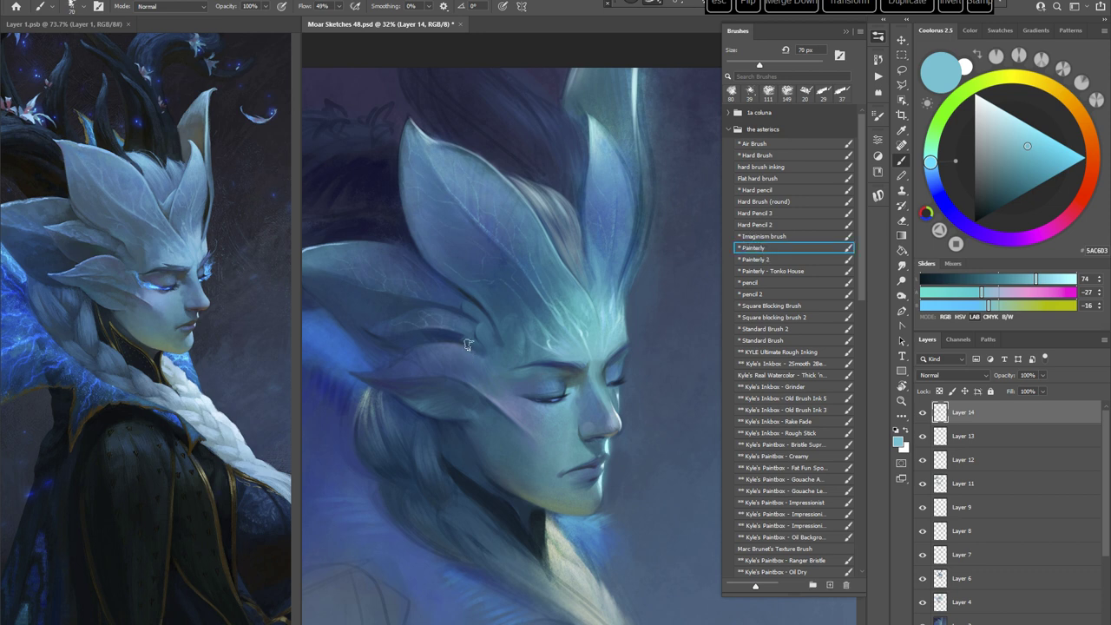
# Step: Sample a blue from the large crown leaf, mute it slightly, and set the Painterly brush size to 32 px
pyautogui.keyDown('alt'); pyautogui.click(471, 192); pyautogui.keyUp('alt')
pyautogui.click(1011, 156)
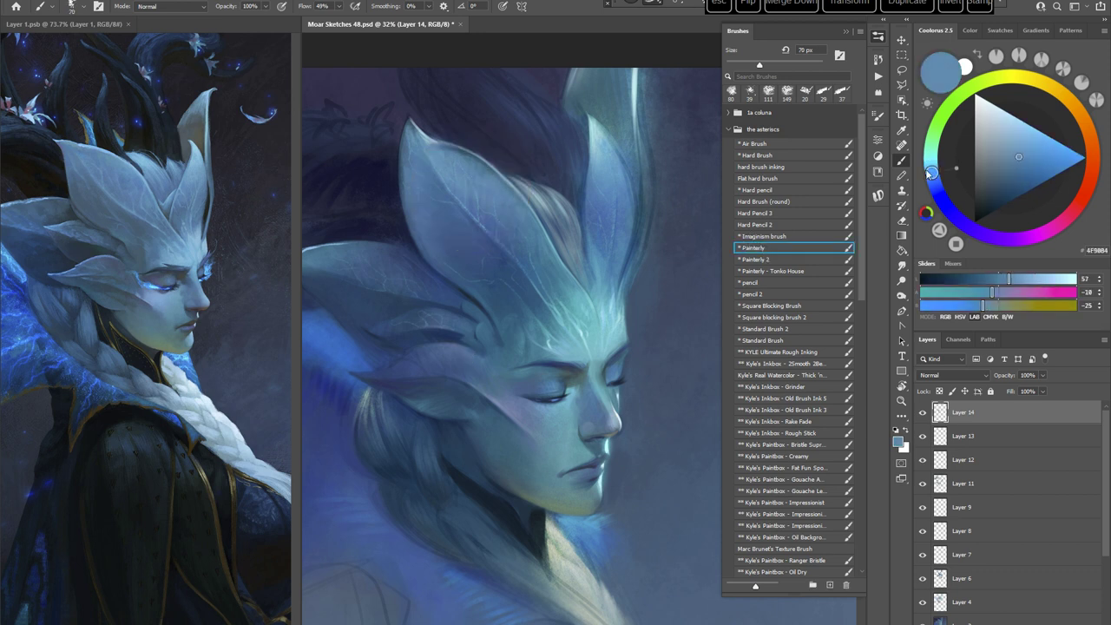
pyautogui.rightClick(637, 199)
pyautogui.click(634, 199)
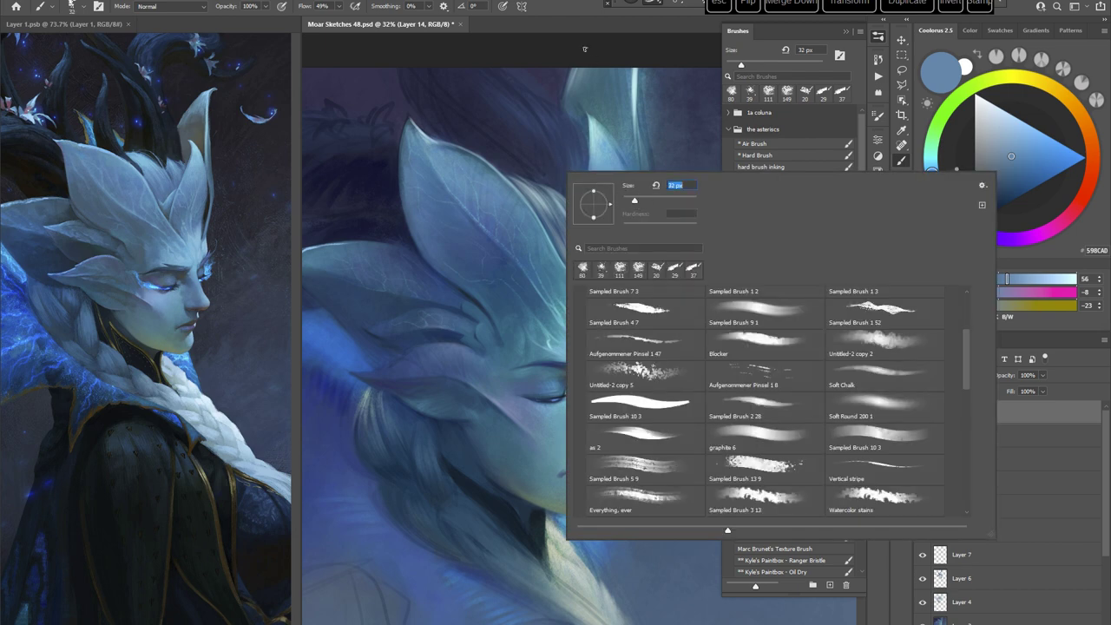
pyautogui.click(575, 11)
# Step: Touch up the large crown leaf near its tip with brighter blue, and shift the paint colour's hue to cyan
pyautogui.moveTo(932, 172); pyautogui.dragTo(936, 183)
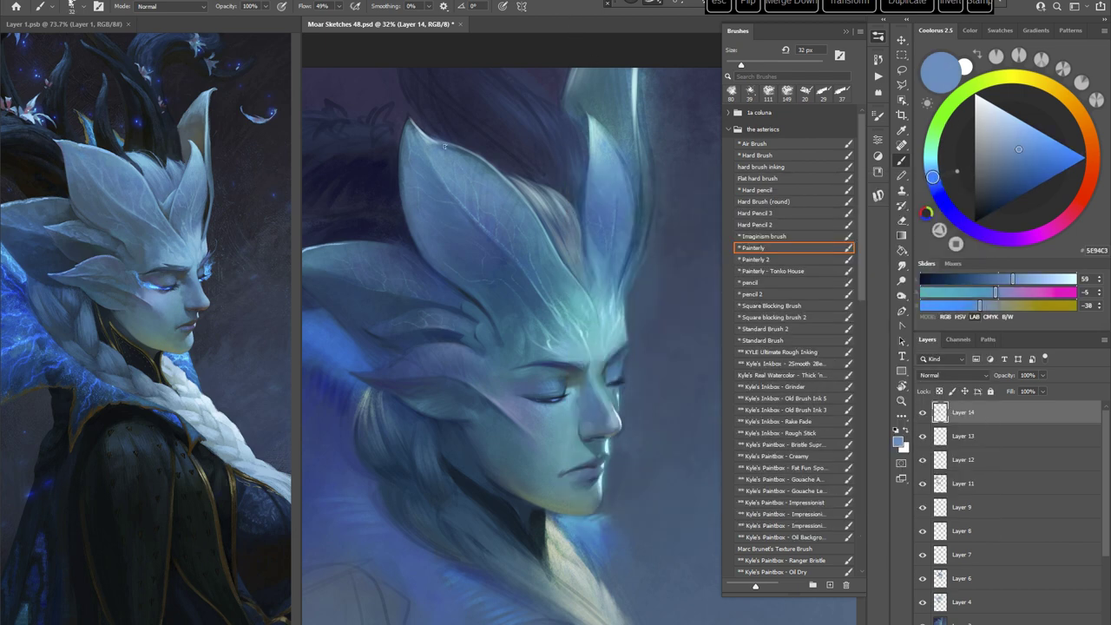
pyautogui.moveTo(413, 139); pyautogui.dragTo(411, 141)
pyautogui.click(1039, 145)
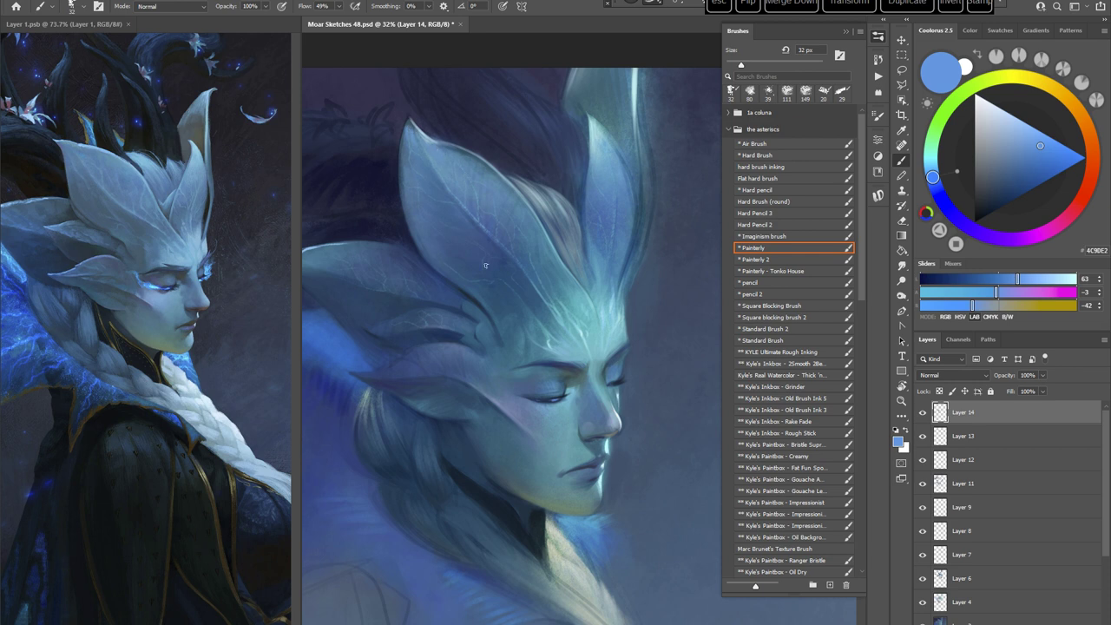
pyautogui.moveTo(933, 175); pyautogui.dragTo(915, 147)
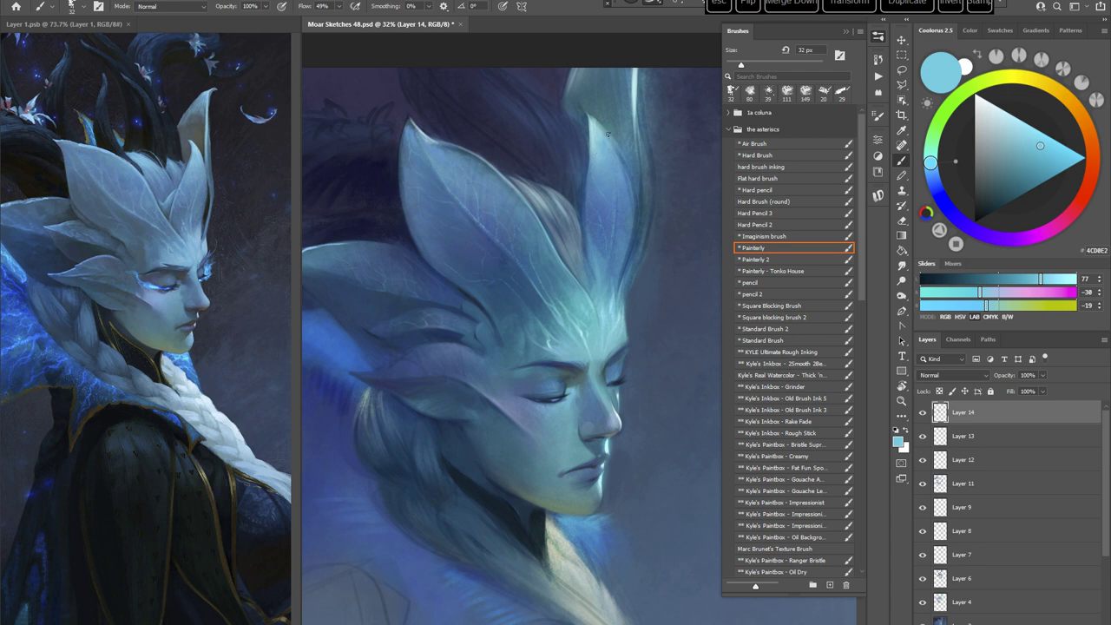
# Step: Refine the upper edge of the smaller upright leaf with sampled light blues, reducing the brush size to 21 px
pyautogui.keyDown('alt'); pyautogui.click(615, 154); pyautogui.keyUp('alt')
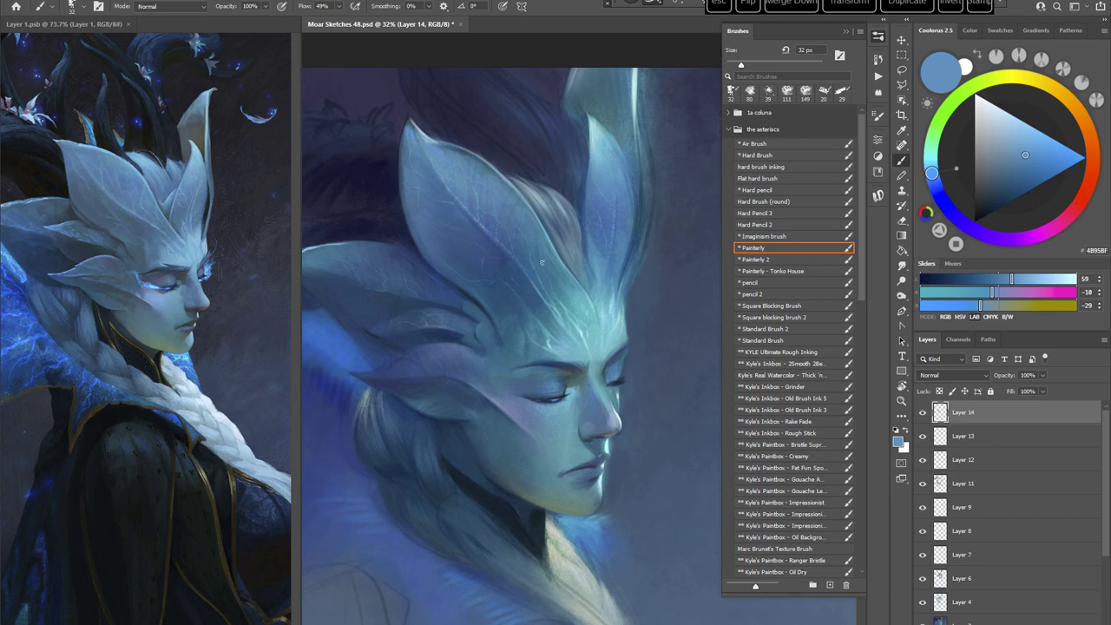
pyautogui.keyDown('alt'); pyautogui.click(588, 155); pyautogui.keyUp('alt')
pyautogui.rightClick(679, 189)
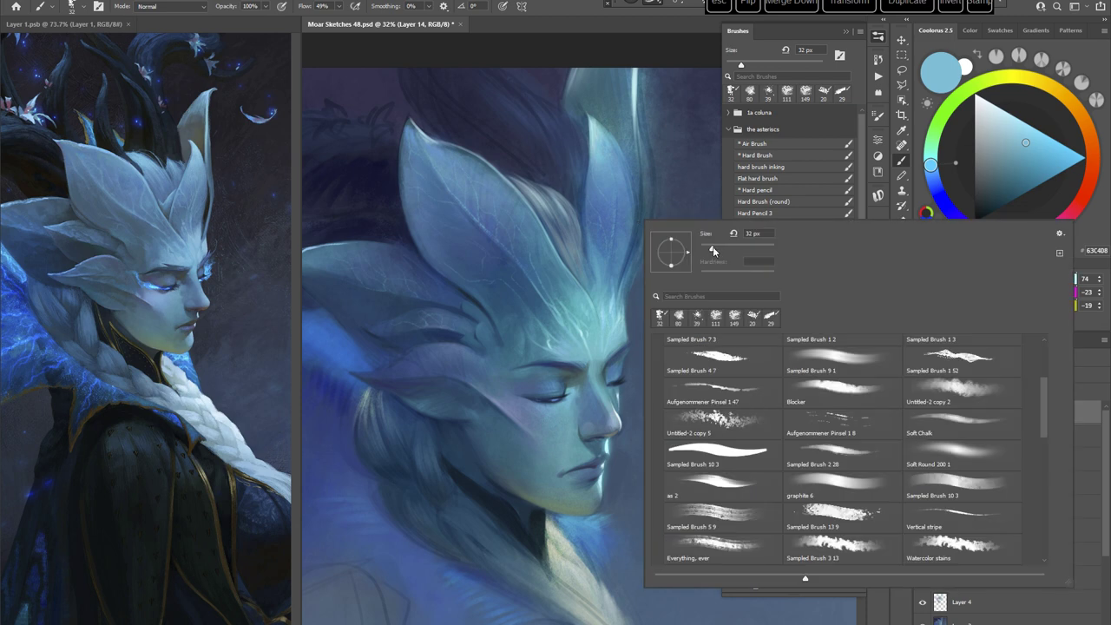
pyautogui.click(570, 17)
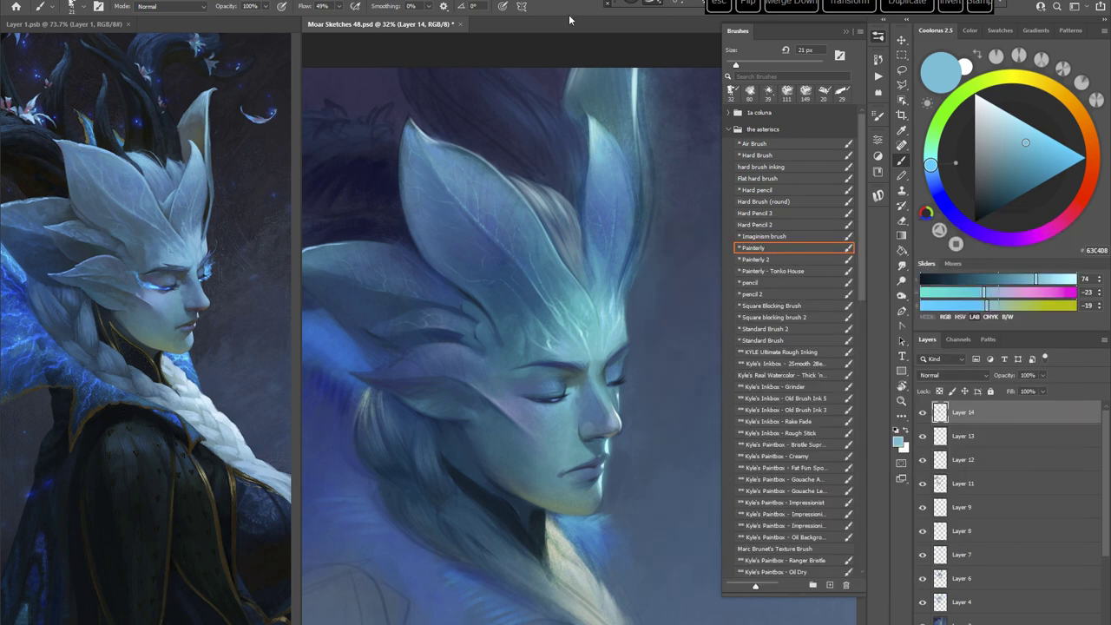
pyautogui.keyDown('alt'); pyautogui.click(600, 149); pyautogui.keyUp('alt')
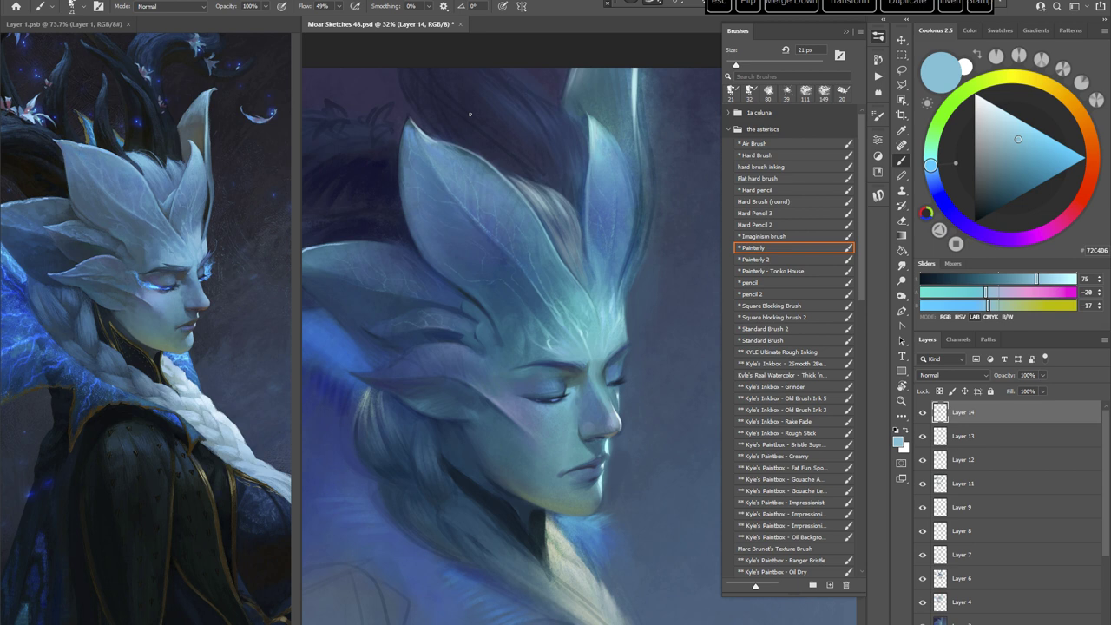
# Step: Clean up the horn's edge behind the small upright leaf, using teal and dark purple sampled from around it
pyautogui.keyDown('alt'); pyautogui.click(578, 106); pyautogui.keyUp('alt')
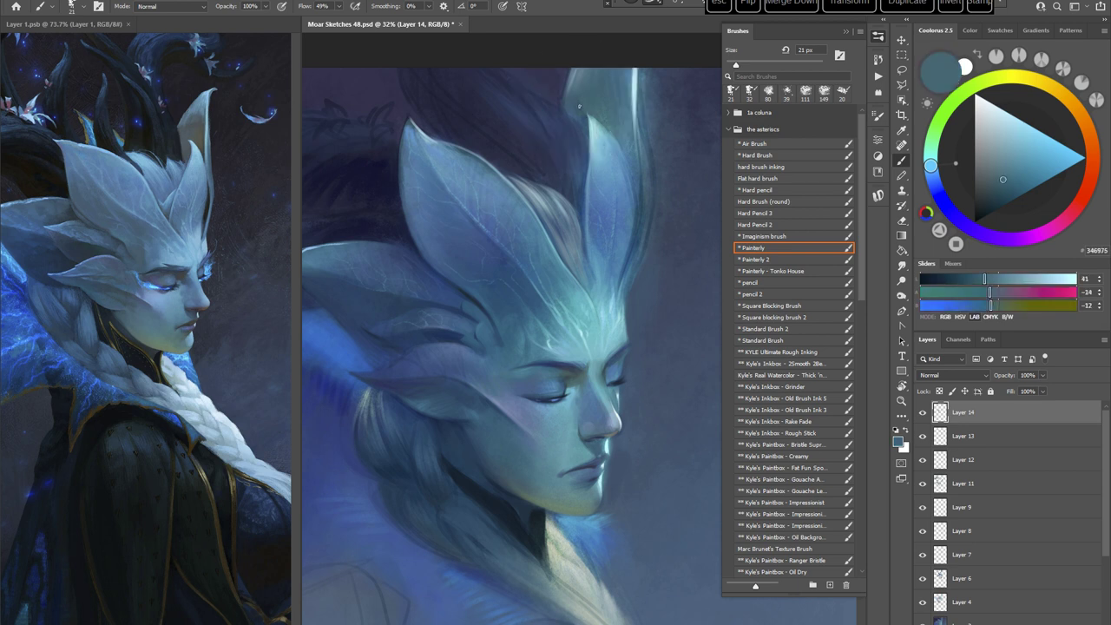
pyautogui.keyDown('alt'); pyautogui.click(581, 104); pyautogui.keyUp('alt')
pyautogui.keyDown('alt'); pyautogui.click(570, 94); pyautogui.keyUp('alt')
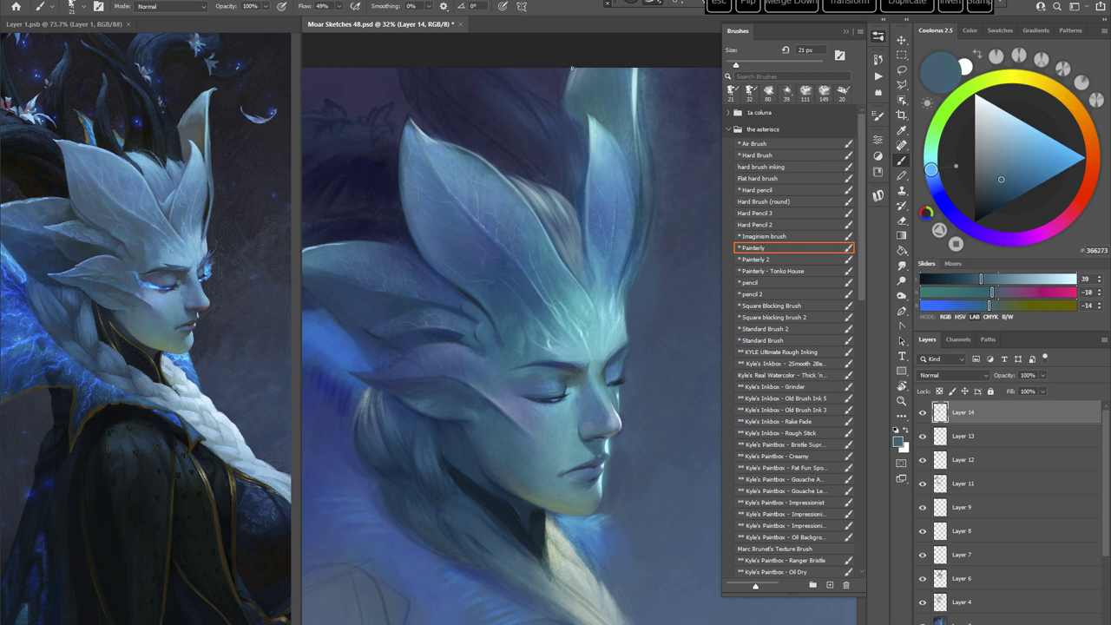
pyautogui.keyDown('alt'); pyautogui.click(559, 105); pyautogui.keyUp('alt')
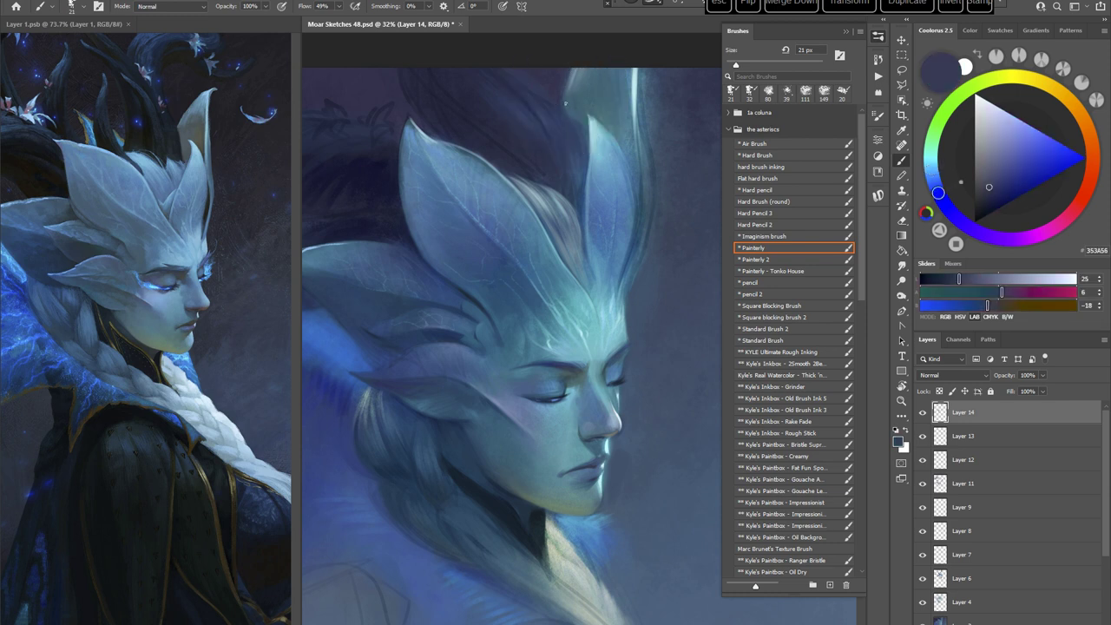
pyautogui.keyDown('alt'); pyautogui.click(570, 93); pyautogui.keyUp('alt')
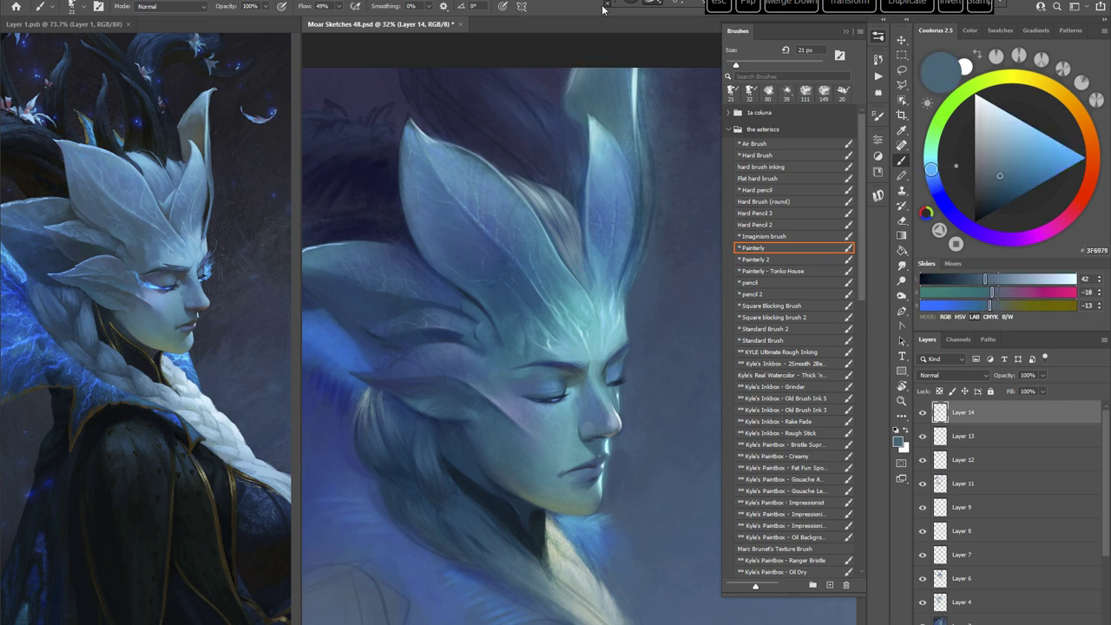
pyautogui.keyDown('alt'); pyautogui.click(624, 137); pyautogui.keyUp('alt')
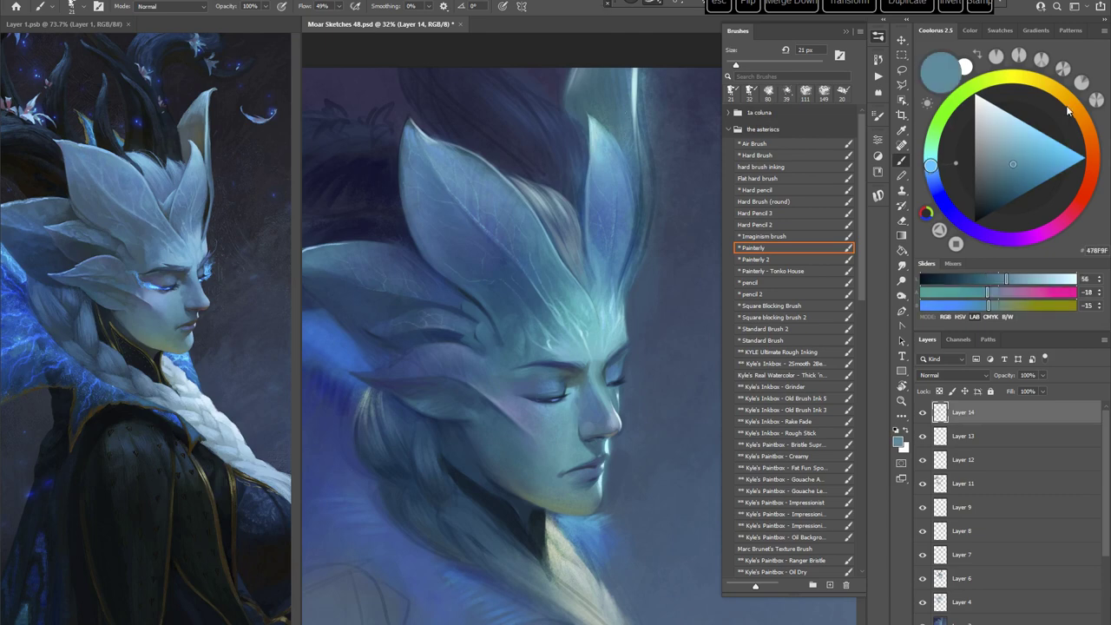
# Step: Paint a muted brown (#5F492D) tint onto the horn behind the small leaf with a 42 px brush
pyautogui.click(1074, 110)
pyautogui.click(997, 171)
pyautogui.rightClick(658, 178)
pyautogui.moveTo(724, 209); pyautogui.dragTo(731, 209)
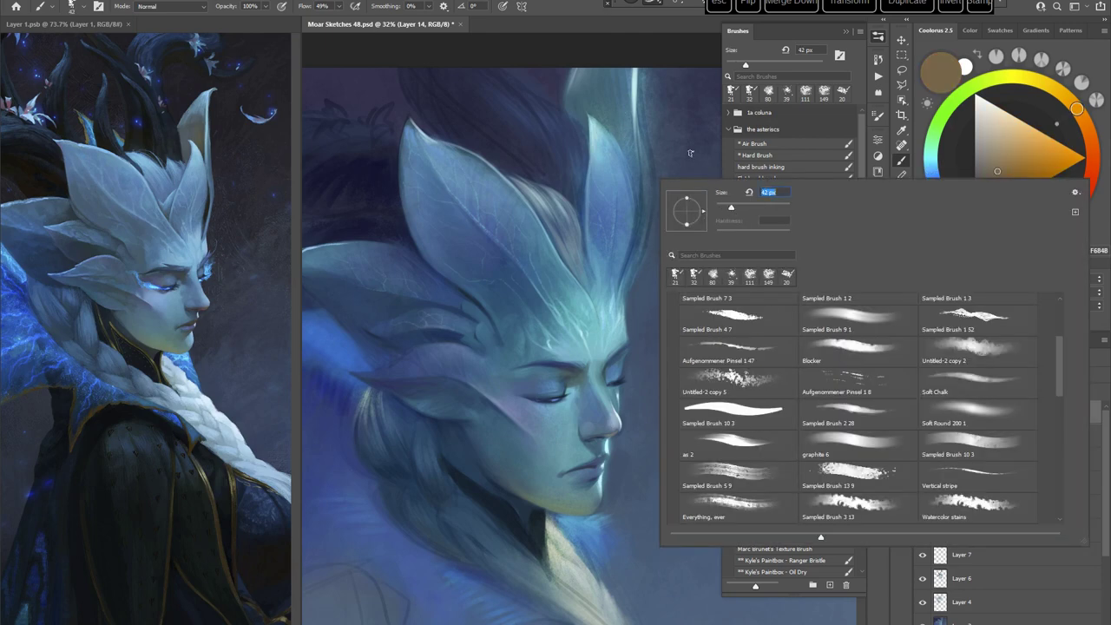
pyautogui.click(622, 56)
pyautogui.click(997, 186)
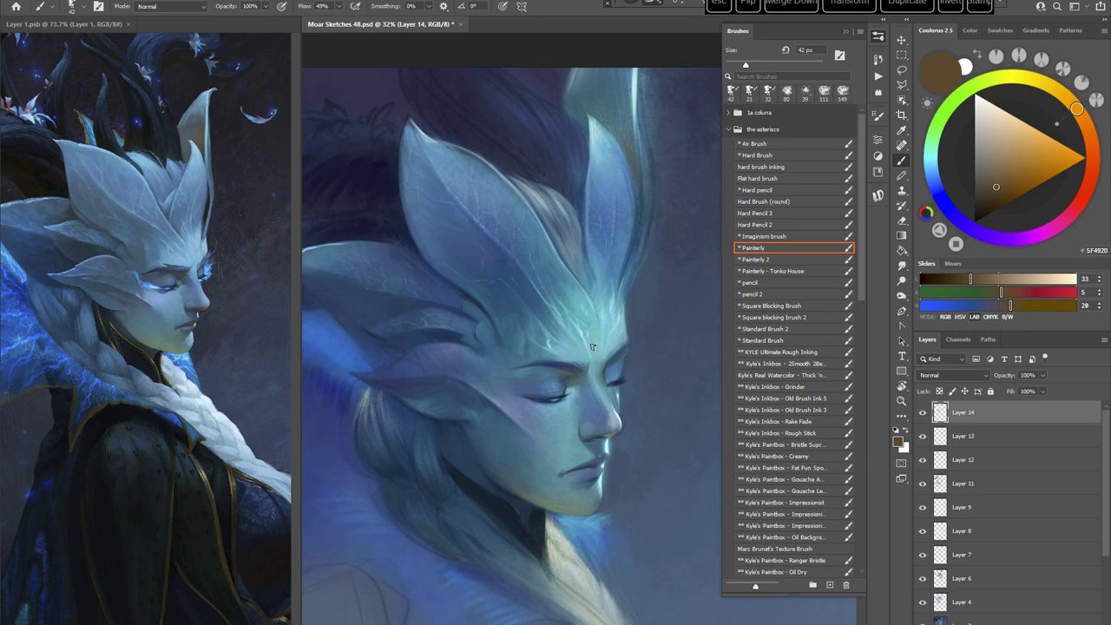
# Step: Glaze the horn above the small leaf with dark muted red (#572E38) using a 64 px brush
pyautogui.click(1049, 221)
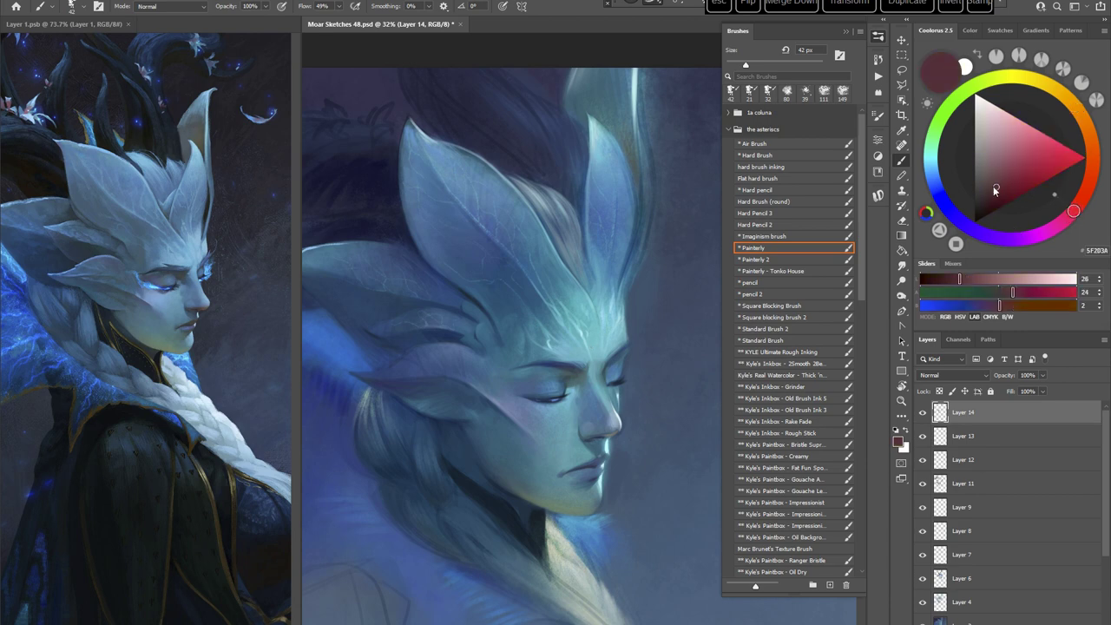
pyautogui.click(993, 188)
pyautogui.rightClick(653, 190)
pyautogui.click(734, 219)
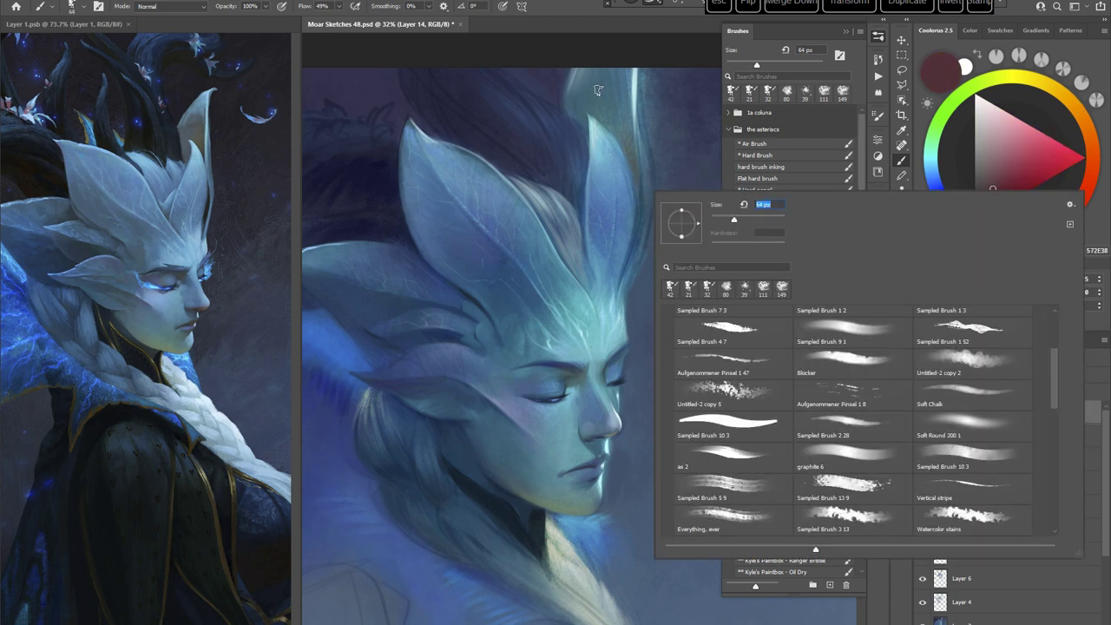
pyautogui.click(599, 92)
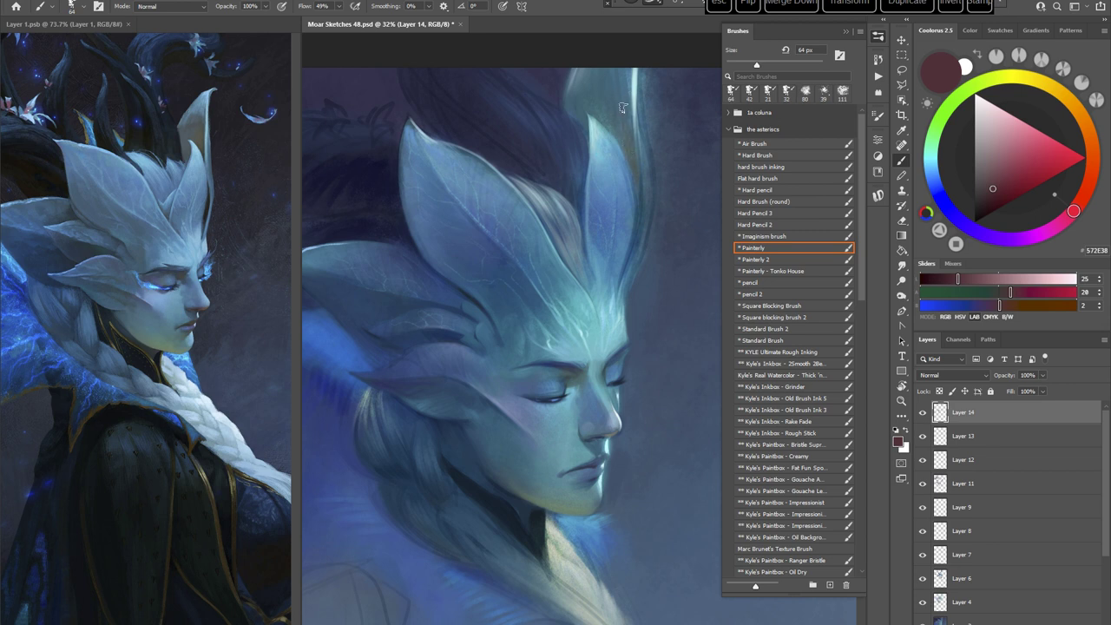
# Step: Blend the tinted horn area around the small leaf's tip with grey-blues sampled from the painting
pyautogui.keyDown('alt'); pyautogui.click(629, 116); pyautogui.keyUp('alt')
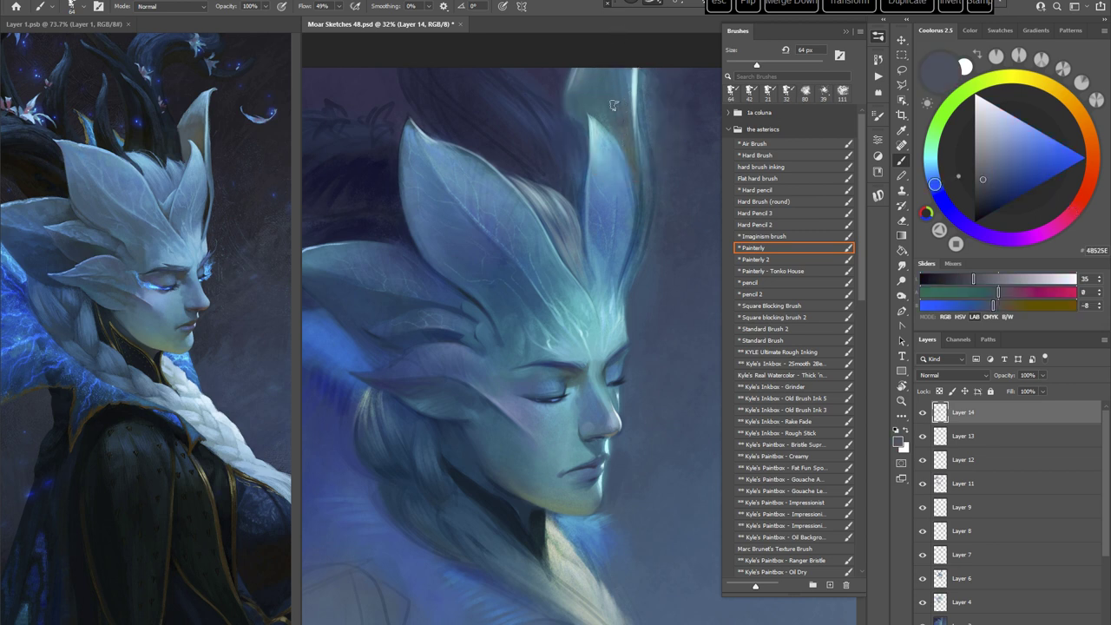
pyautogui.keyDown('alt'); pyautogui.click(622, 116); pyautogui.keyUp('alt')
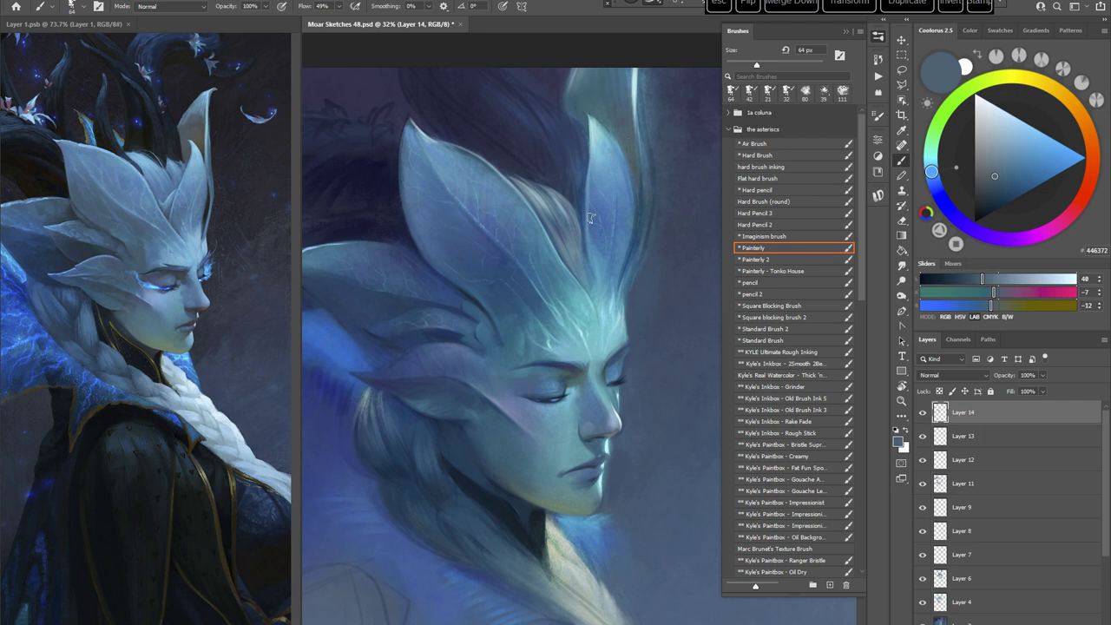
pyautogui.keyDown('alt'); pyautogui.click(625, 110); pyautogui.keyUp('alt')
pyautogui.keyDown('alt'); pyautogui.click(629, 142); pyautogui.keyUp('alt')
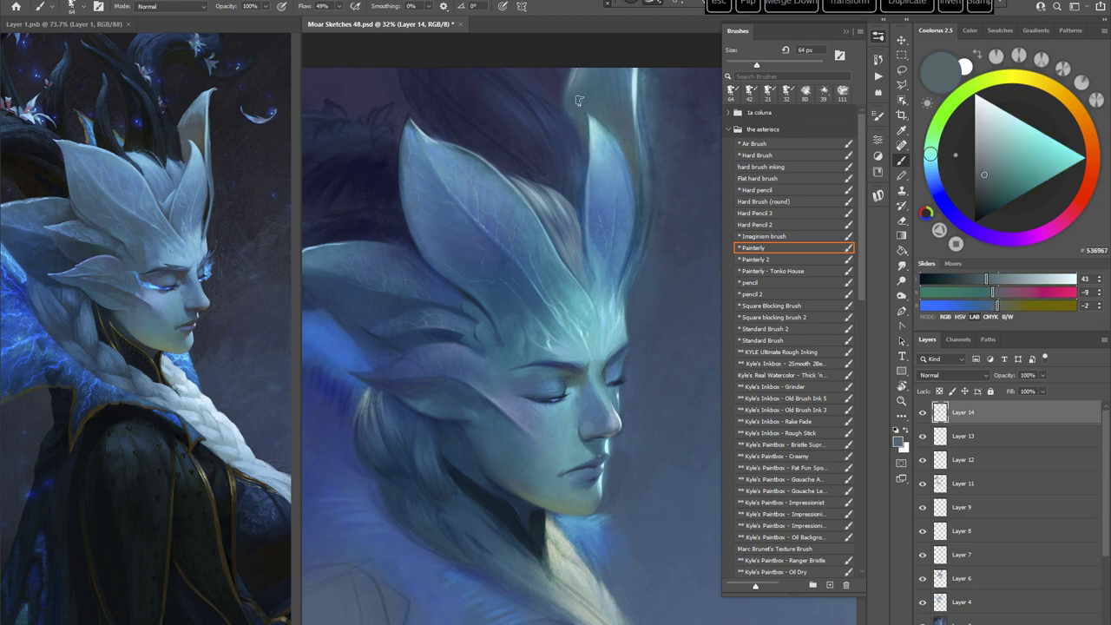
# Step: Set the brush size to 12 px and sample a grey-teal beside the small leaf's outer edge
pyautogui.click(653, 2)
pyautogui.rightClick(657, 222)
pyautogui.click(722, 250)
pyautogui.click(628, 49)
pyautogui.keyDown('alt'); pyautogui.click(628, 159); pyautogui.keyUp('alt')
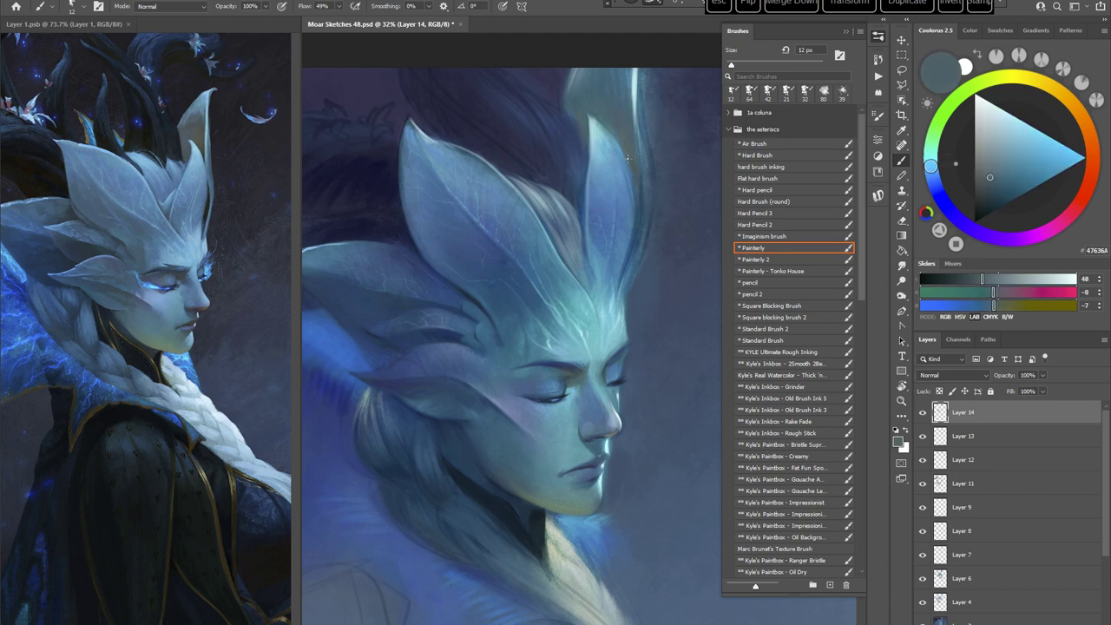
# Step: Choose a dark brown (#453626) for the small leaf's outer edge and enlarge the brush slightly to 14 px
pyautogui.click(996, 182)
pyautogui.click(1080, 116)
pyautogui.click(988, 194)
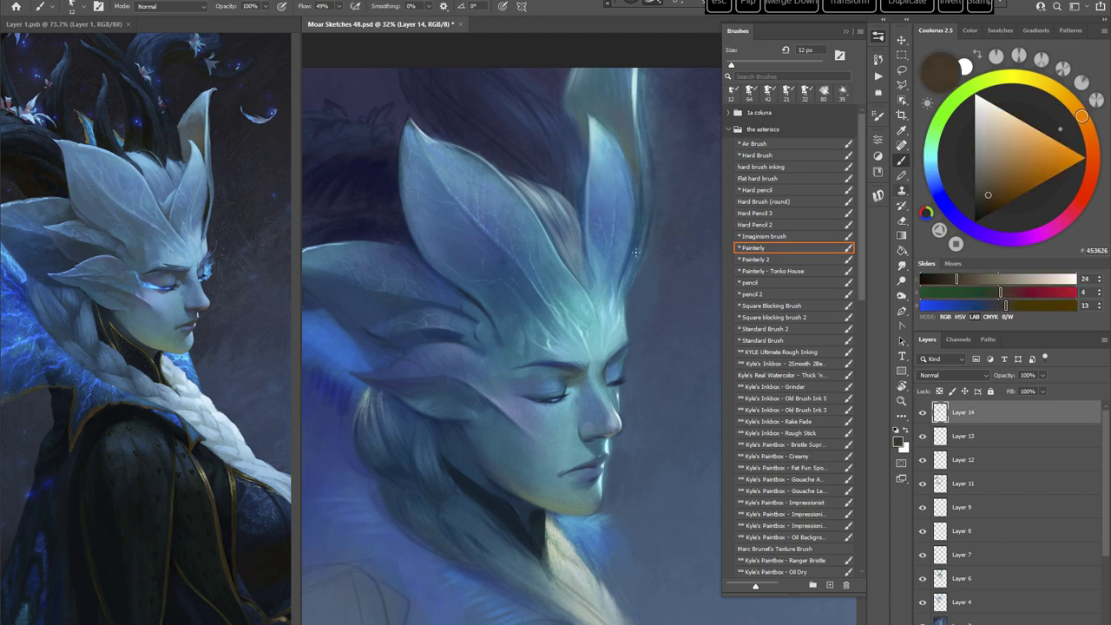
pyautogui.rightClick(649, 243)
pyautogui.moveTo(704, 270); pyautogui.dragTo(708, 269)
pyautogui.press('Return')
# Step: Shift the paint colour to a deeper brown (#422E1A) and set the brush size to 26 px
pyautogui.click(991, 200)
pyautogui.rightClick(663, 273)
pyautogui.click(728, 300)
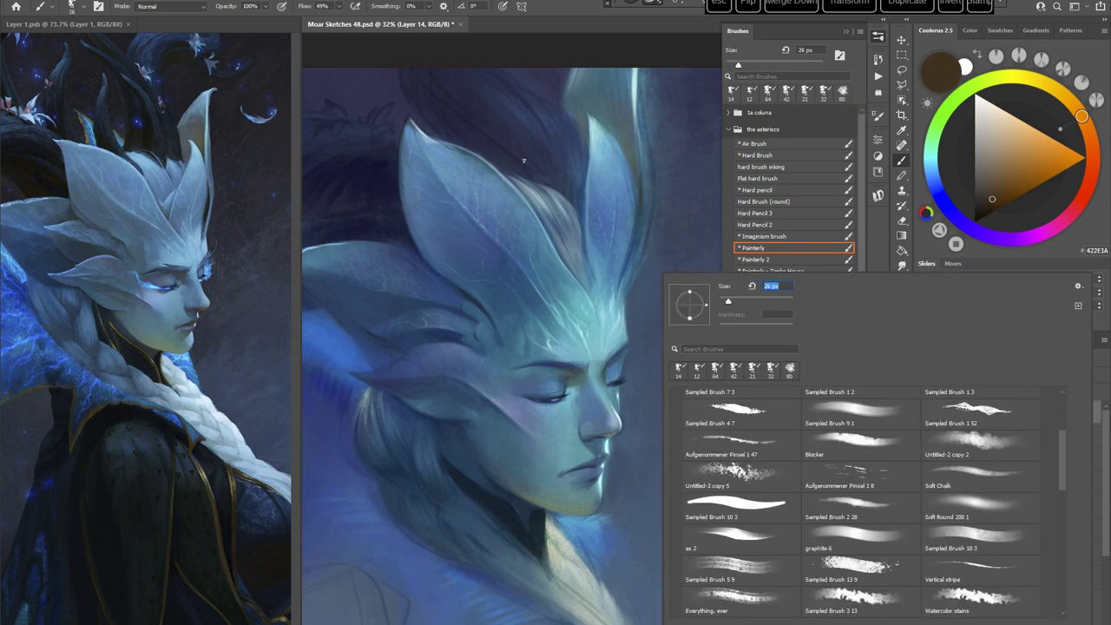
pyautogui.press('Return')
# Step: Sample dark navy beside the large leaf and paint the shadowed hair behind it with a 58 px brush
pyautogui.keyDown('alt'); pyautogui.click(395, 136); pyautogui.keyUp('alt')
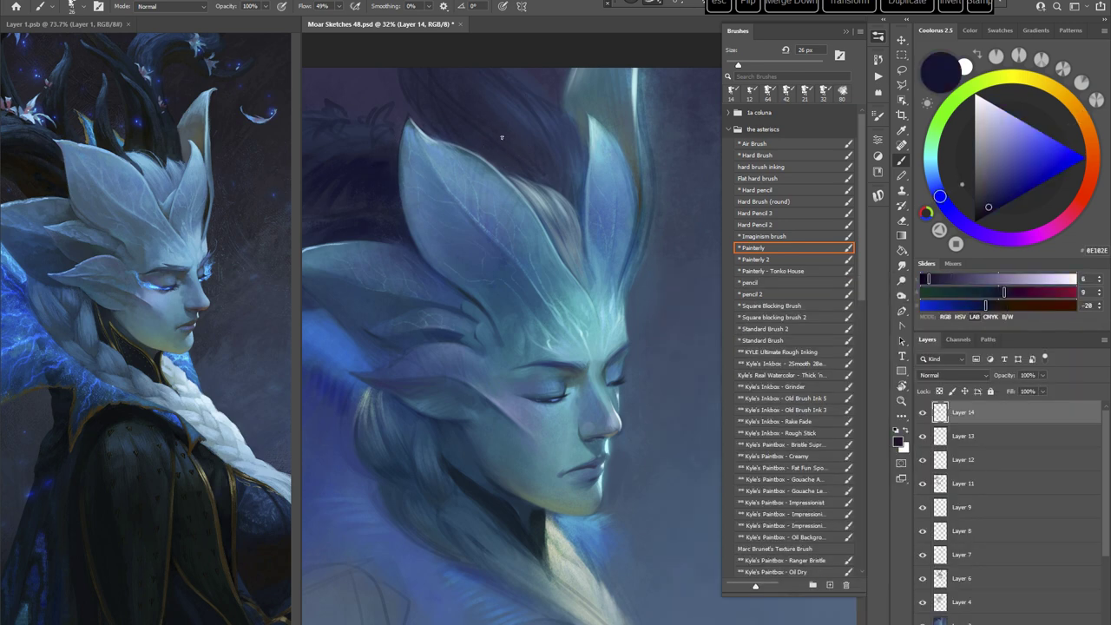
pyautogui.rightClick(582, 143)
pyautogui.moveTo(660, 156); pyautogui.dragTo(697, 157)
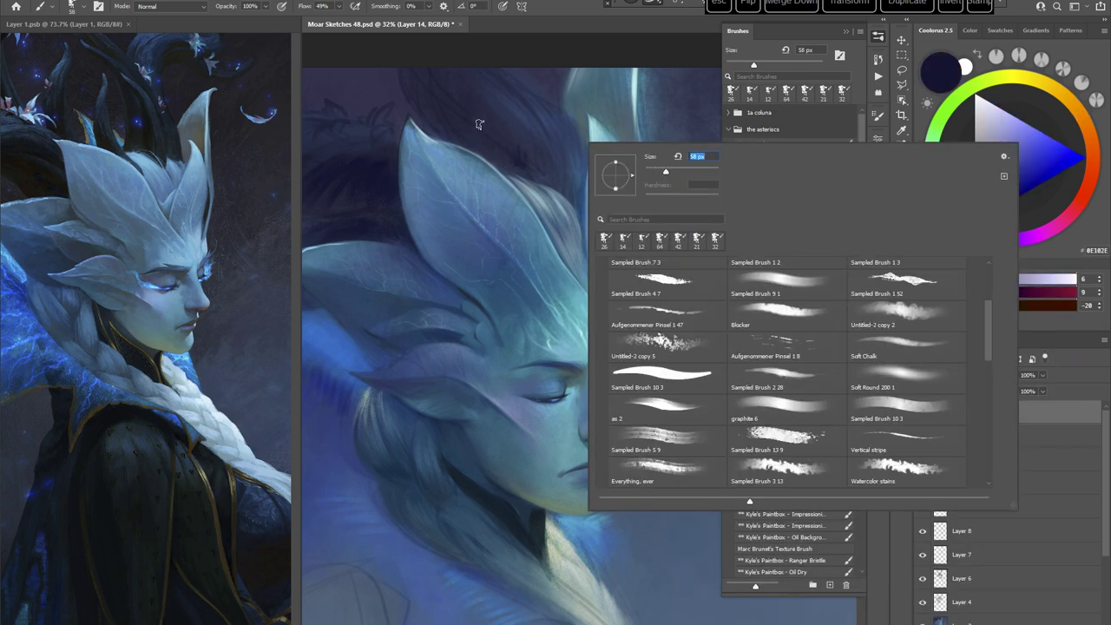
pyautogui.press('Return')
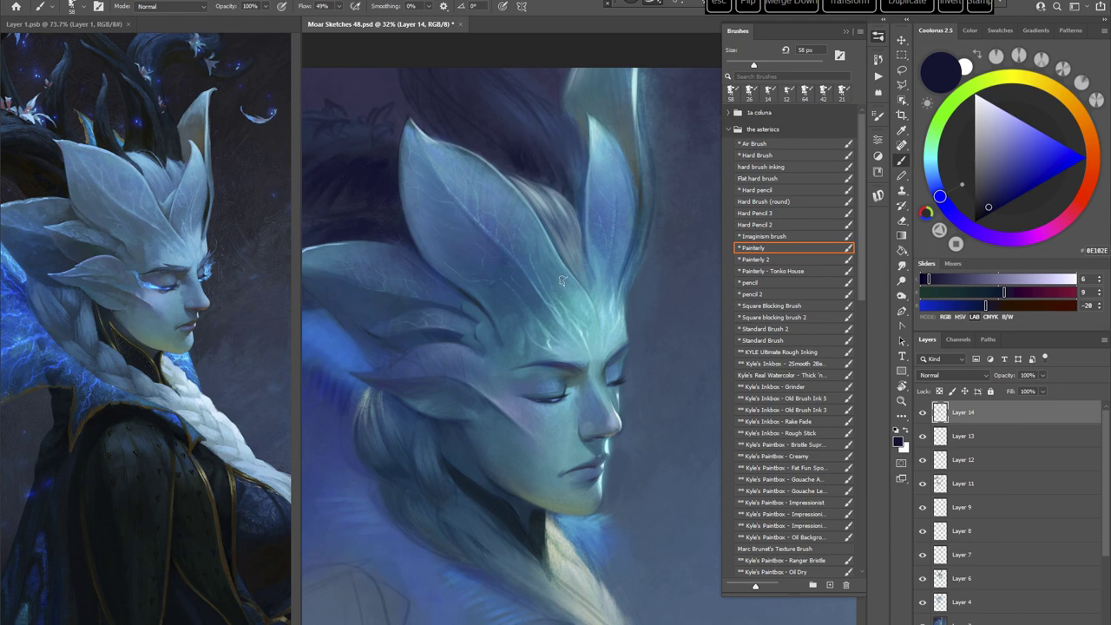
# Step: Rework the edge of the pale hair strands behind the large leaf with dark purple sampled next to them
pyautogui.press('r')
pyautogui.moveTo(637, 243)
pyautogui.mouseDown()
pyautogui.moveTo(651, 371)
pyautogui.moveTo(405, 456)
pyautogui.mouseUp()
pyautogui.press('space')
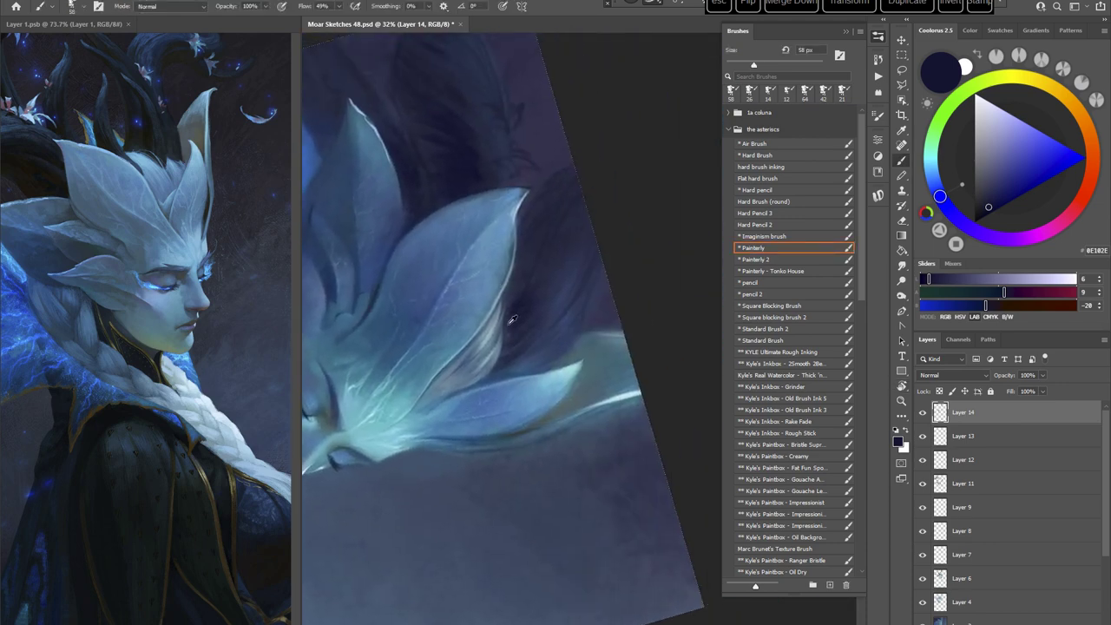
pyautogui.keyDown('alt'); pyautogui.click(512, 319); pyautogui.keyUp('alt')
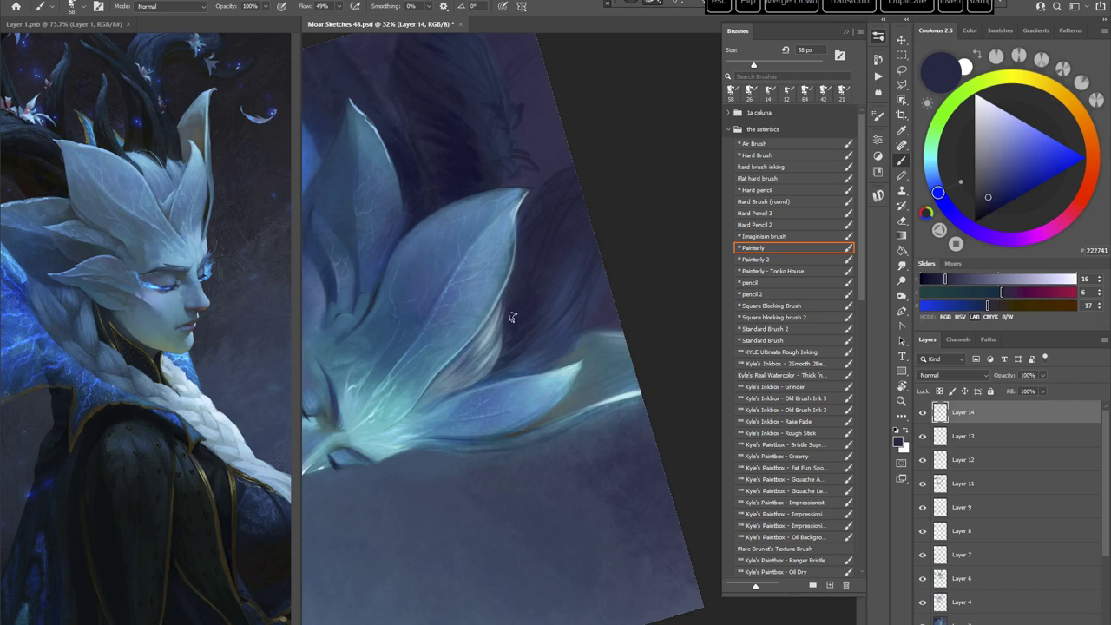
pyautogui.keyDown('alt'); pyautogui.click(512, 319); pyautogui.keyUp('alt')
# Step: Set the brush size to 4 px and sample a dark blue from the hair between the two upright leaves
pyautogui.press('r')
pyautogui.moveTo(596, 249)
pyautogui.mouseDown()
pyautogui.moveTo(602, 409)
pyautogui.moveTo(586, 411)
pyautogui.mouseUp()
pyautogui.press('space')
pyautogui.moveTo(636, 373); pyautogui.dragTo(478, 311)
pyautogui.rightClick(593, 220)
pyautogui.click(654, 248)
pyautogui.keyDown('alt'); pyautogui.click(462, 251); pyautogui.keyUp('alt')
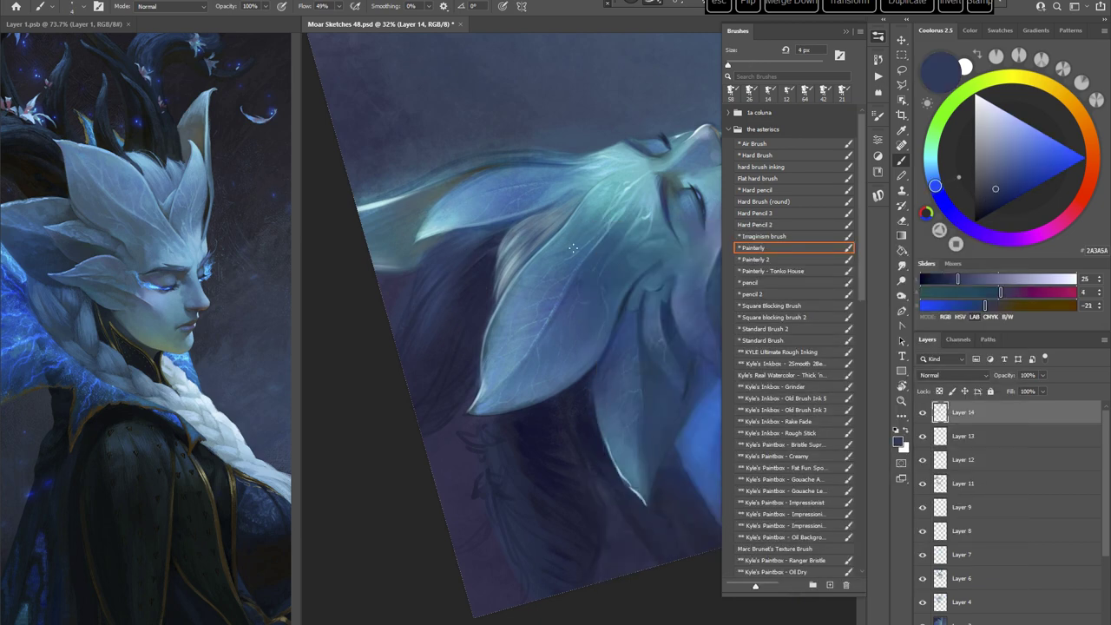
# Step: Paint the dark hair between the upright leaves with sampled navy blues, enlarging the brush to 17 px and finally 51 px
pyautogui.rightClick(572, 248)
pyautogui.moveTo(628, 271); pyautogui.dragTo(637, 271)
pyautogui.rightClick(546, 254)
pyautogui.moveTo(613, 283); pyautogui.dragTo(622, 283)
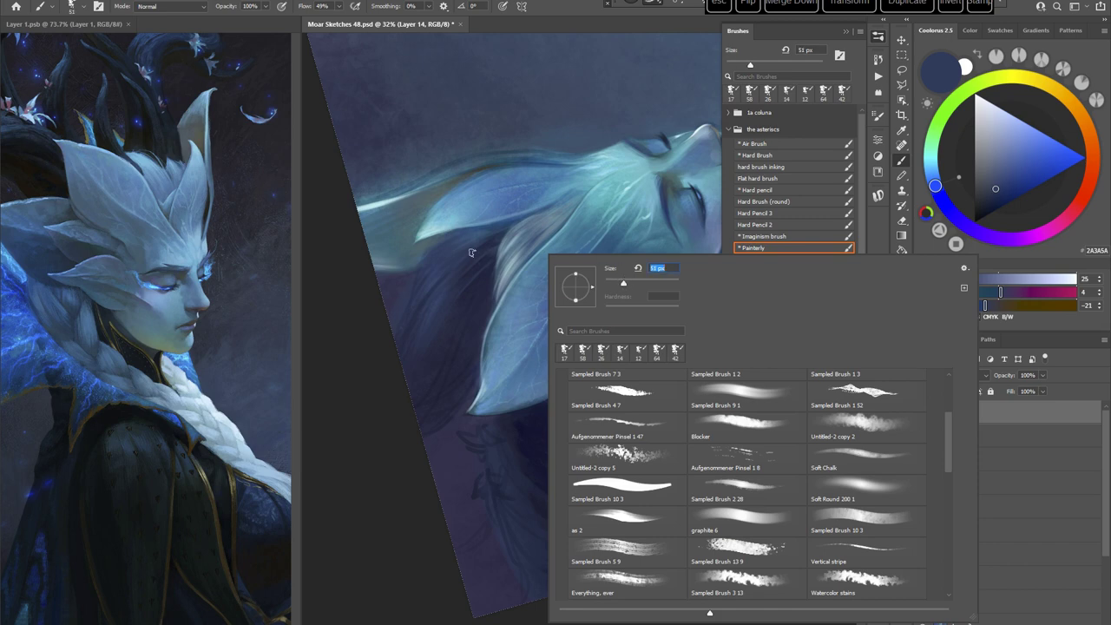
pyautogui.keyDown('alt'); pyautogui.click(470, 256); pyautogui.keyUp('alt')
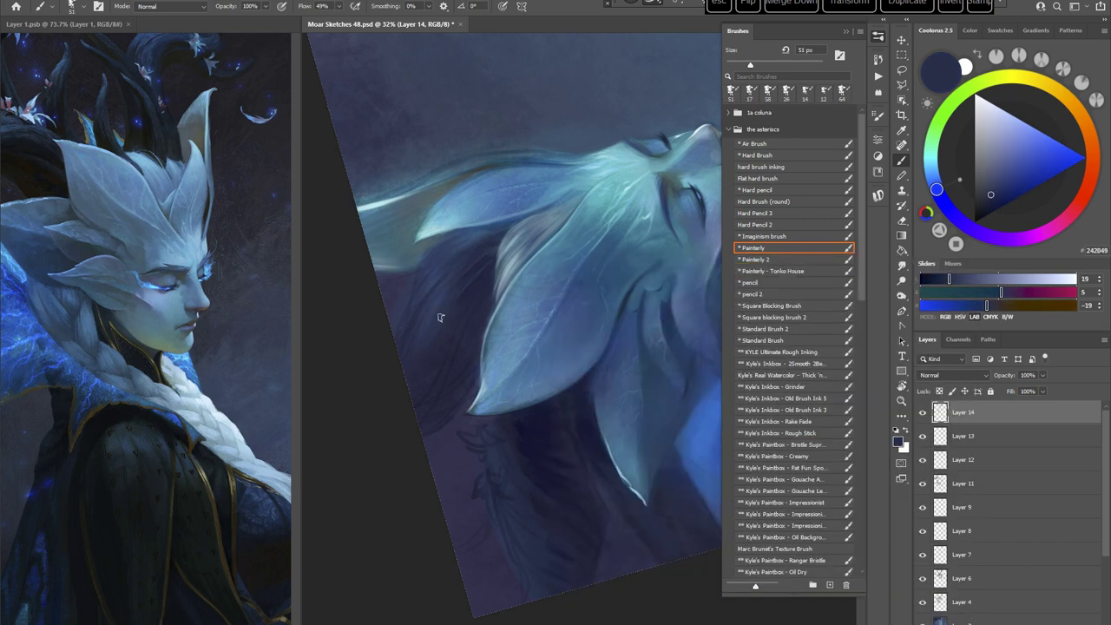
pyautogui.keyDown('alt'); pyautogui.click(445, 293); pyautogui.keyUp('alt')
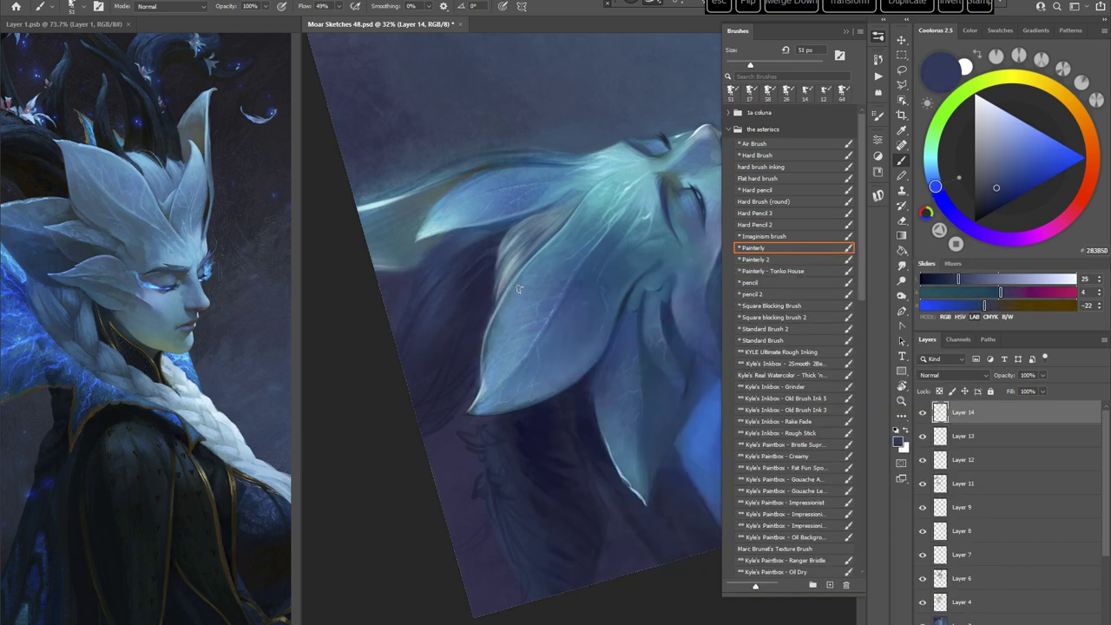
# Step: Sample dark navy from the hair above the large leaf, darken it to 191C32, and paint the hair shadows behind the upright leaves
pyautogui.press('Escape')
pyautogui.press('r')
pyautogui.moveTo(640, 436); pyautogui.dragTo(607, 444)
pyautogui.press('space')
pyautogui.moveTo(686, 457); pyautogui.dragTo(521, 456)
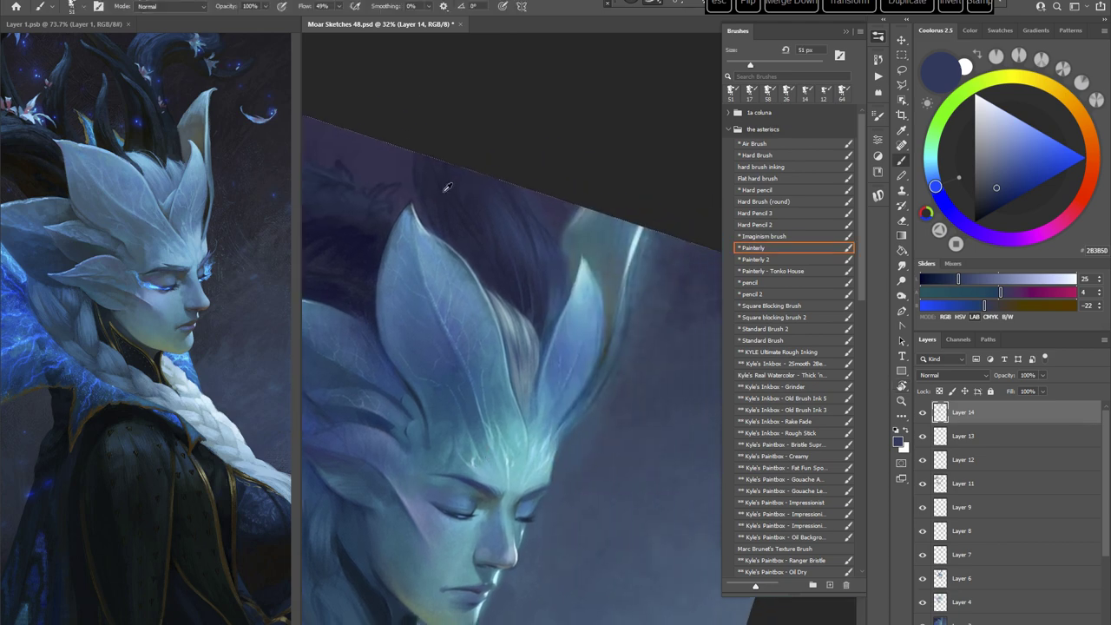
pyautogui.keyDown('alt'); pyautogui.click(446, 181); pyautogui.keyUp('alt')
pyautogui.click(984, 203)
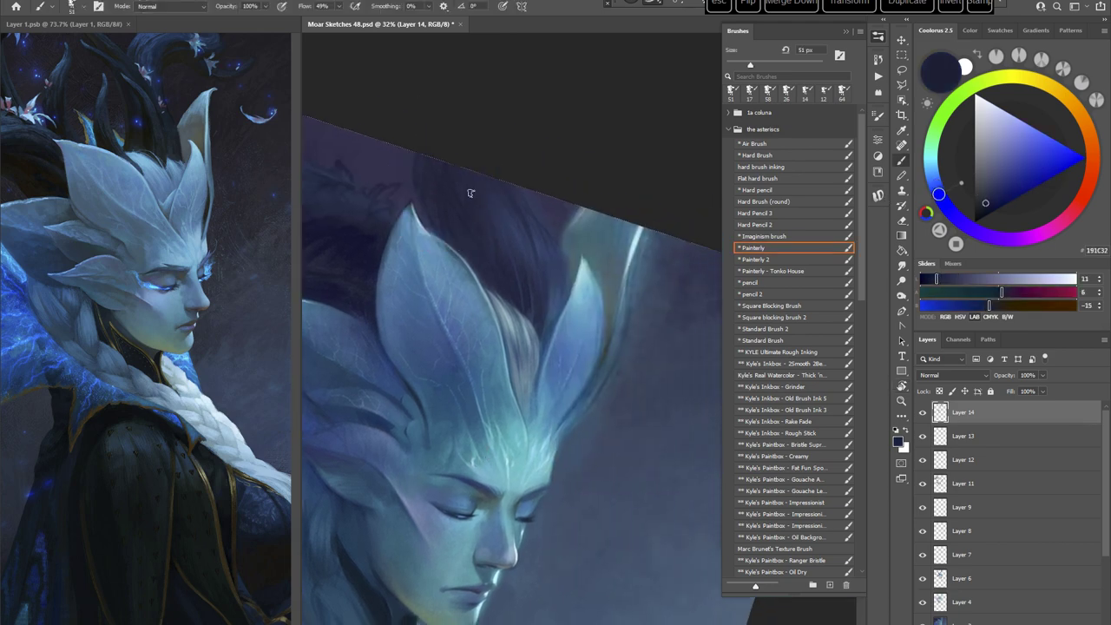
pyautogui.press('r')
pyautogui.moveTo(531, 327)
pyautogui.mouseDown()
pyautogui.moveTo(619, 384)
pyautogui.moveTo(588, 516)
pyautogui.moveTo(615, 461)
pyautogui.moveTo(512, 314)
pyautogui.mouseUp()
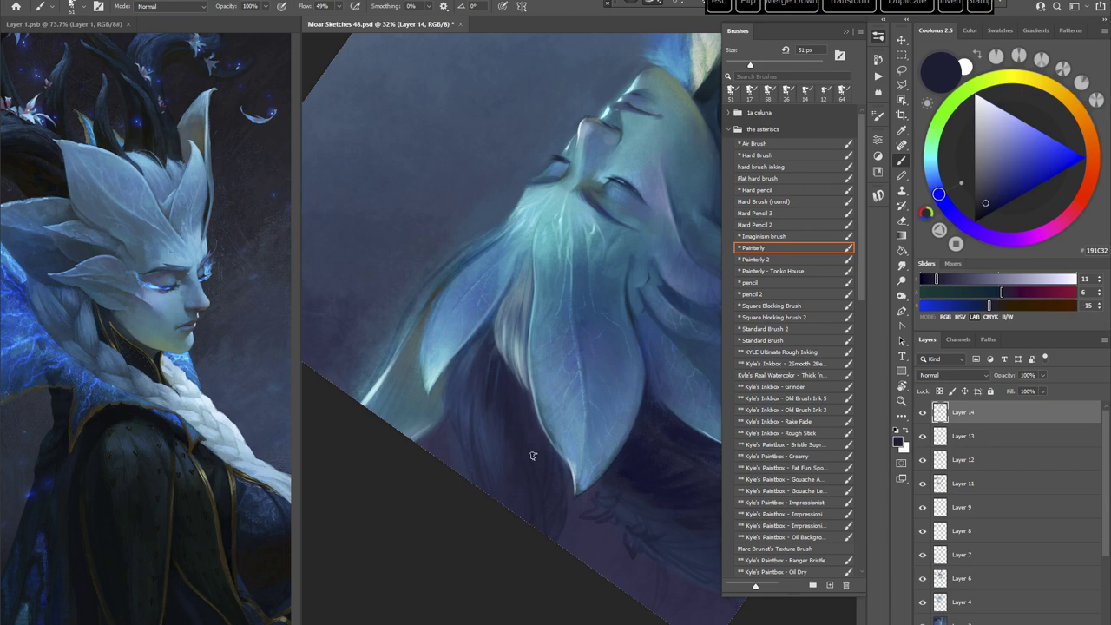
pyautogui.press('Escape')
pyautogui.moveTo(617, 450); pyautogui.dragTo(506, 369)
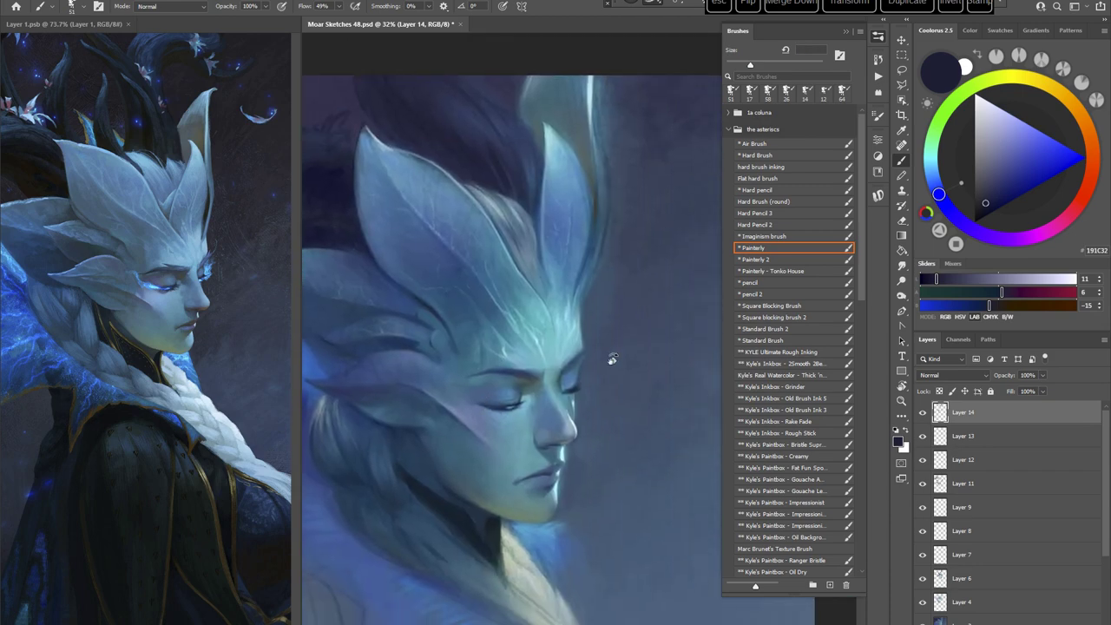
pyautogui.moveTo(613, 357)
pyautogui.mouseDown()
pyautogui.moveTo(638, 393)
pyautogui.moveTo(551, 390)
pyautogui.mouseUp()
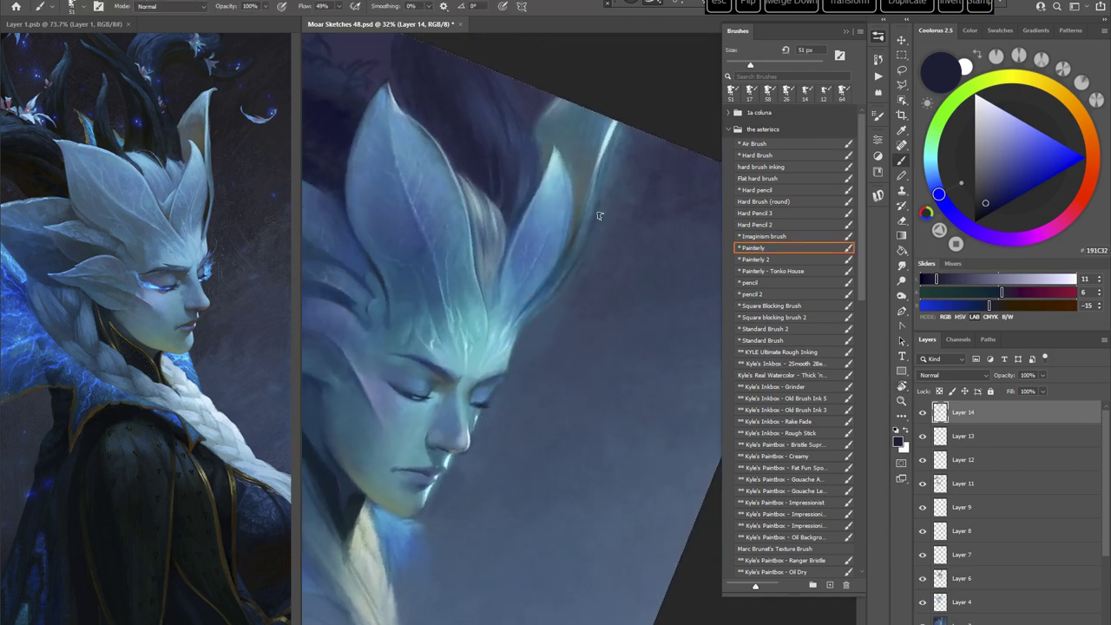
# Step: Set the brush to 26 px and paint the shadow between the small upright leaf and the horn in very dark reddish brown
pyautogui.rightClick(600, 216)
pyautogui.click(672, 245)
pyautogui.press('Return')
pyautogui.click(977, 200)
pyautogui.click(1074, 209)
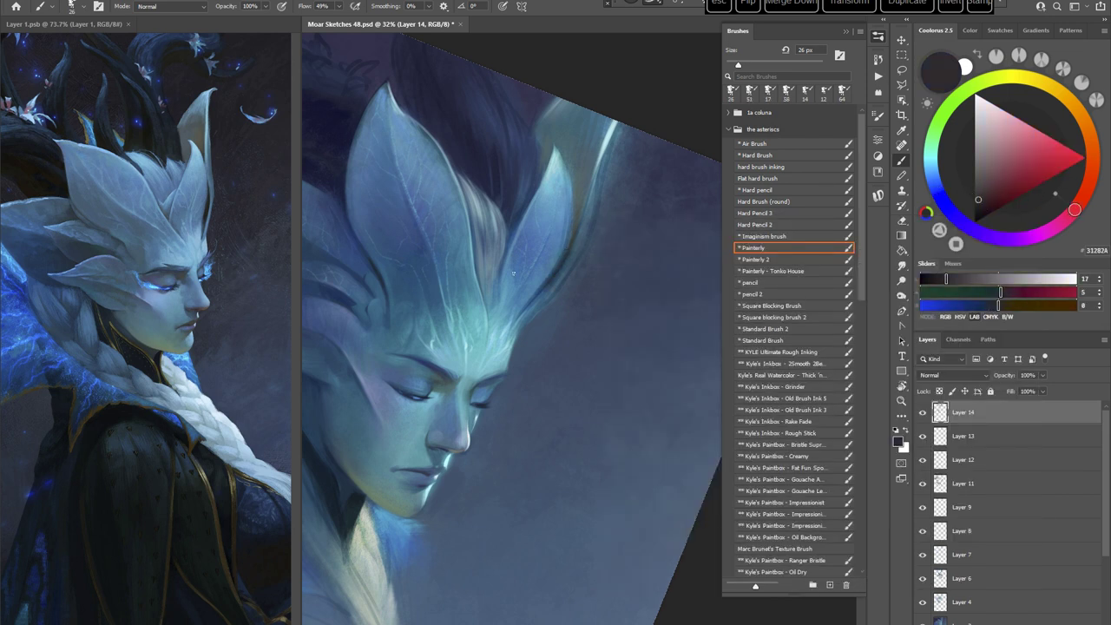
pyautogui.click(984, 206)
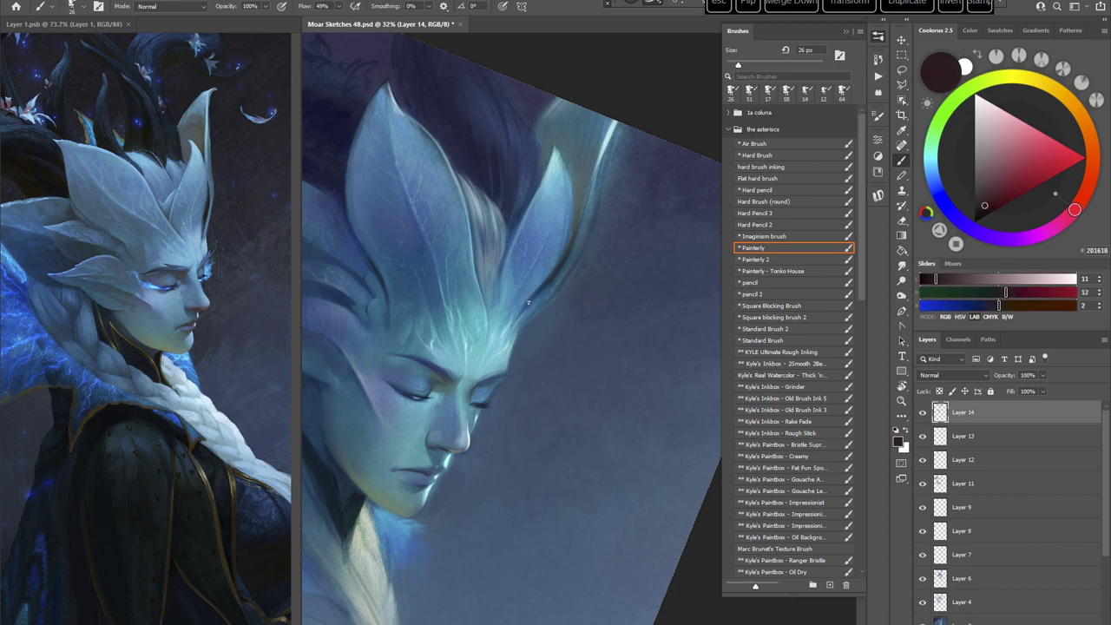
# Step: Paint the background beside the small leaf and horn with sampled slate blues, using a 28 px and then an 86 px brush
pyautogui.press('r')
pyautogui.moveTo(541, 322)
pyautogui.mouseDown()
pyautogui.moveTo(675, 352)
pyautogui.moveTo(615, 466)
pyautogui.moveTo(580, 301)
pyautogui.moveTo(505, 229)
pyautogui.moveTo(532, 218)
pyautogui.mouseUp()
pyautogui.rightClick(505, 229)
pyautogui.keyDown('alt'); pyautogui.click(506, 229); pyautogui.keyUp('alt')
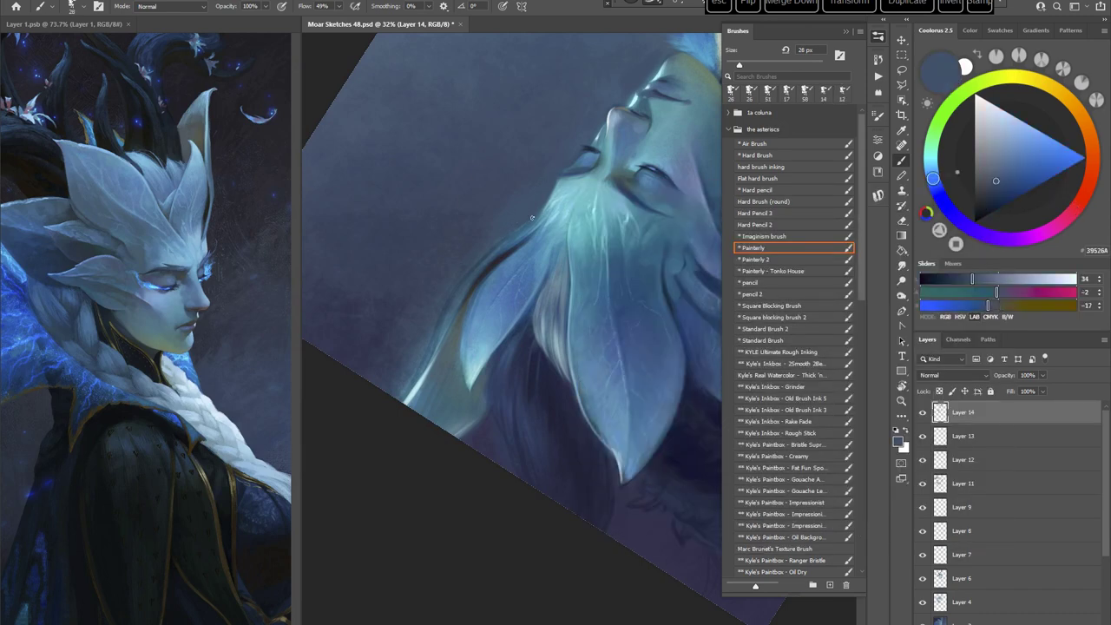
pyautogui.rightClick(576, 224)
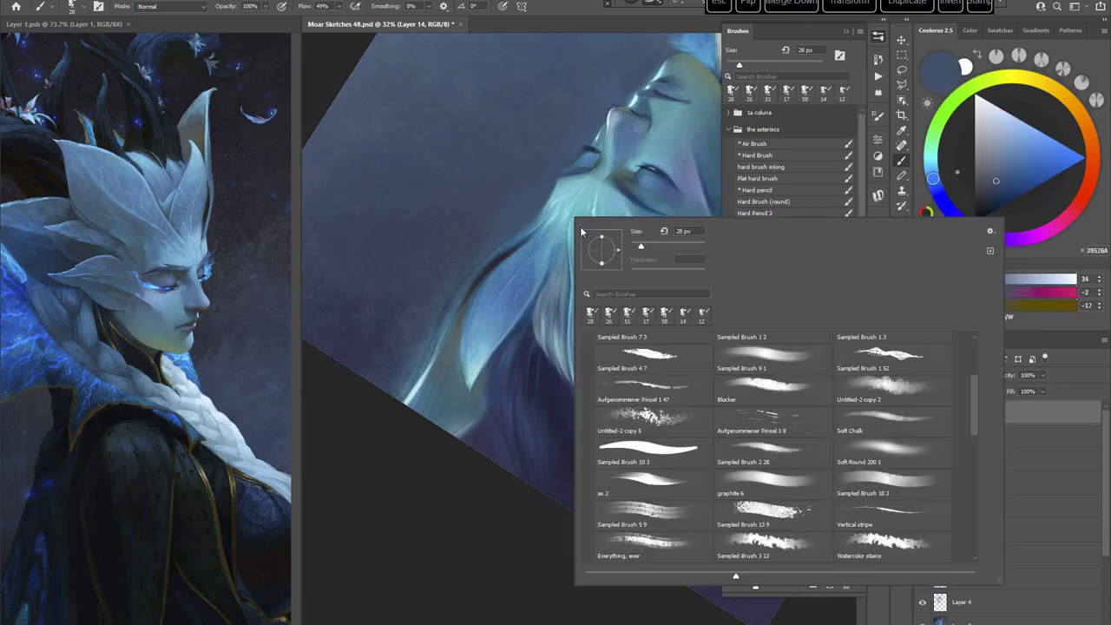
pyautogui.moveTo(649, 245); pyautogui.dragTo(664, 246)
pyautogui.keyDown('alt'); pyautogui.click(459, 255); pyautogui.keyUp('alt')
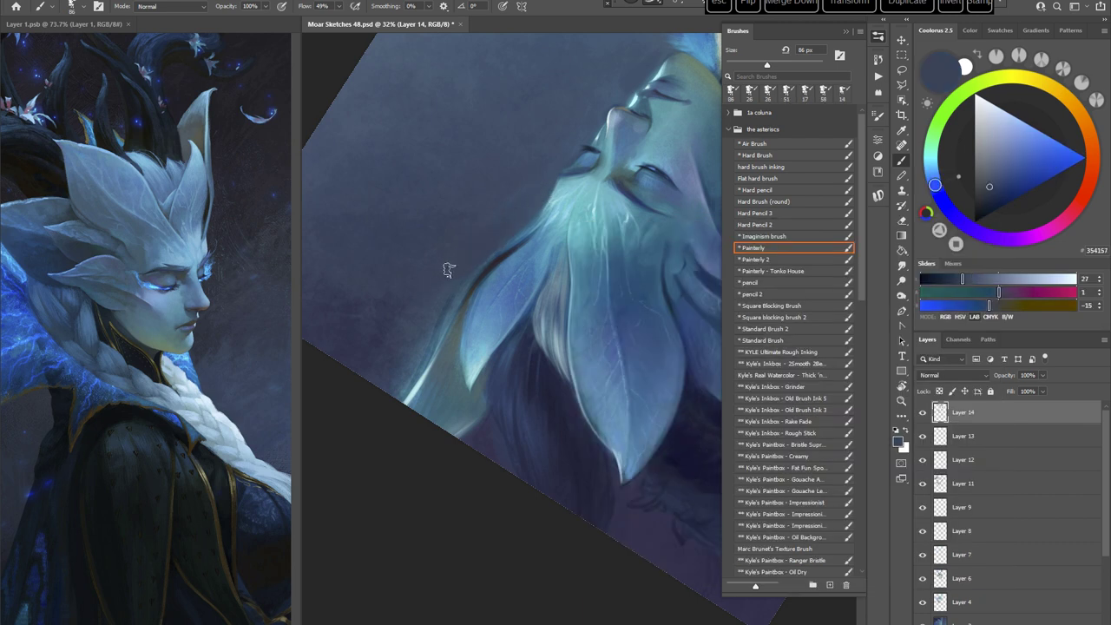
# Step: Blend the horn's outer edge into the background with the 86 px brush and a teal blue sampled from the horn
pyautogui.keyDown('alt'); pyautogui.click(453, 266); pyautogui.keyUp('alt')
pyautogui.keyDown('alt'); pyautogui.click(433, 345); pyautogui.keyUp('alt')
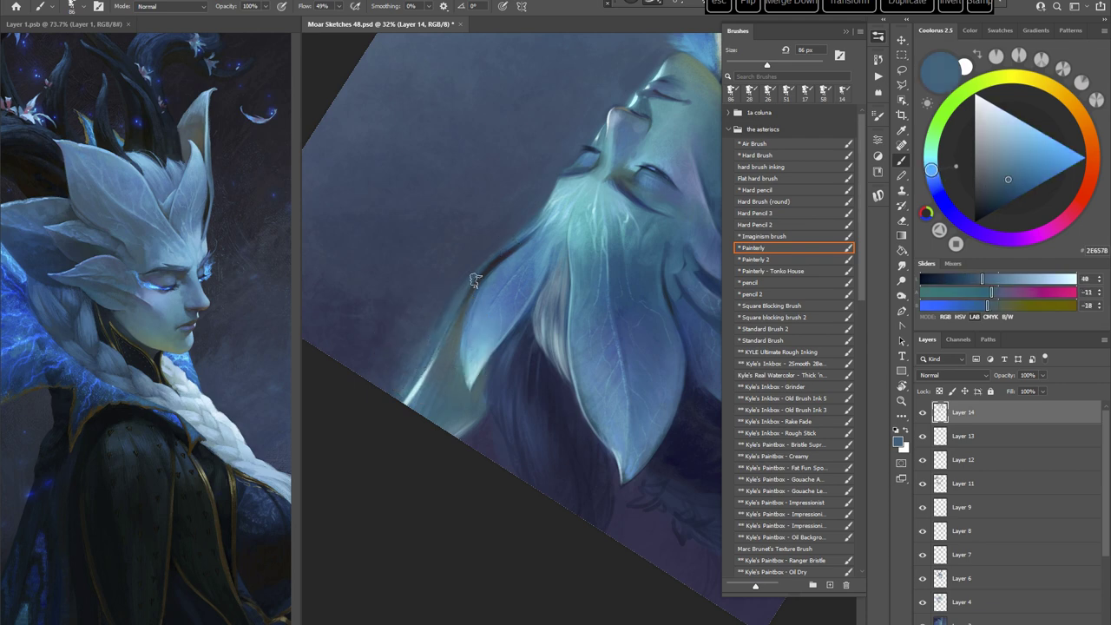
pyautogui.press('Escape')
pyautogui.moveTo(635, 491); pyautogui.dragTo(522, 429)
pyautogui.press('r')
pyautogui.moveTo(651, 312); pyautogui.dragTo(652, 338)
pyautogui.press('b')
pyautogui.moveTo(647, 246); pyautogui.dragTo(616, 243)
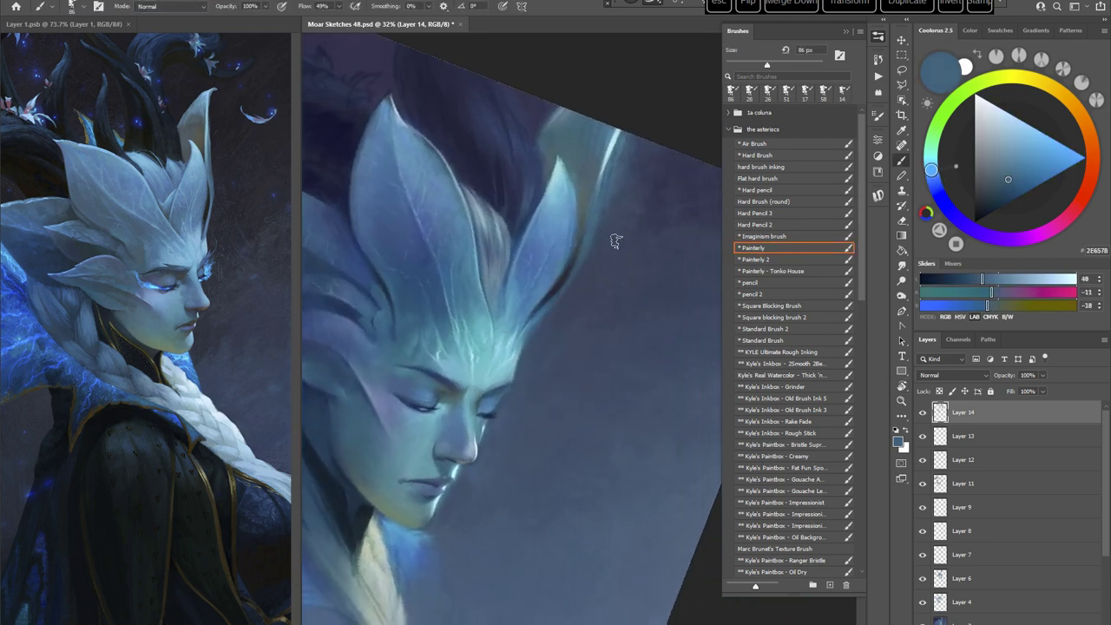
# Step: Sample a medium blue from the small upright leaf's lower edge and set the brush to 26 px after trying 1 px and 7 px
pyautogui.rightClick(633, 250)
pyautogui.click(691, 279)
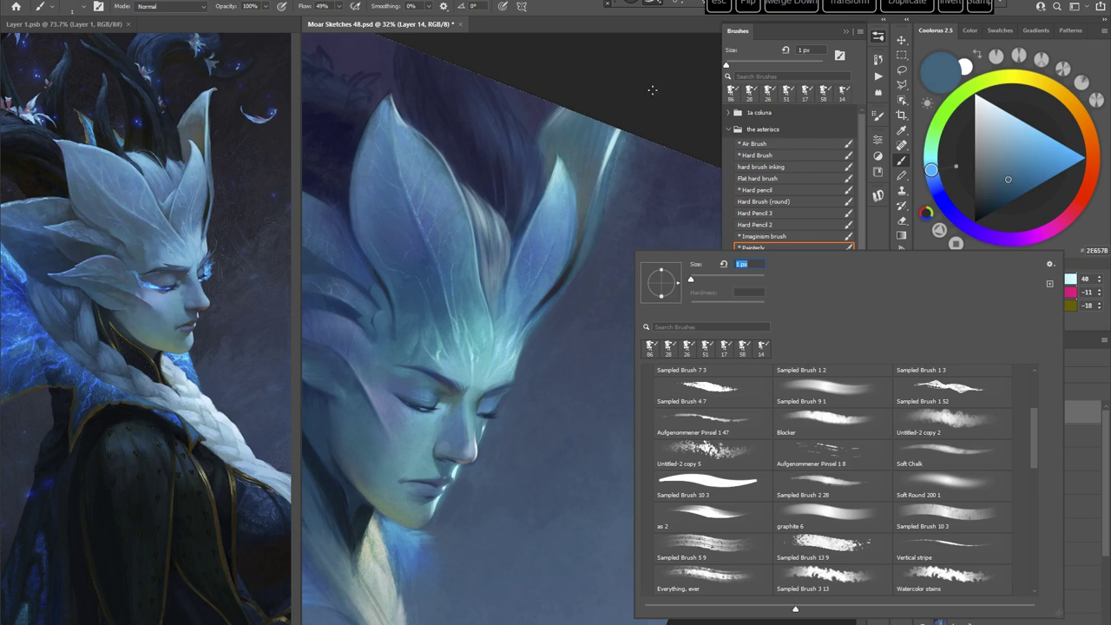
pyautogui.click(652, 90)
pyautogui.keyDown('alt'); pyautogui.click(542, 307); pyautogui.keyUp('alt')
pyautogui.rightClick(625, 256)
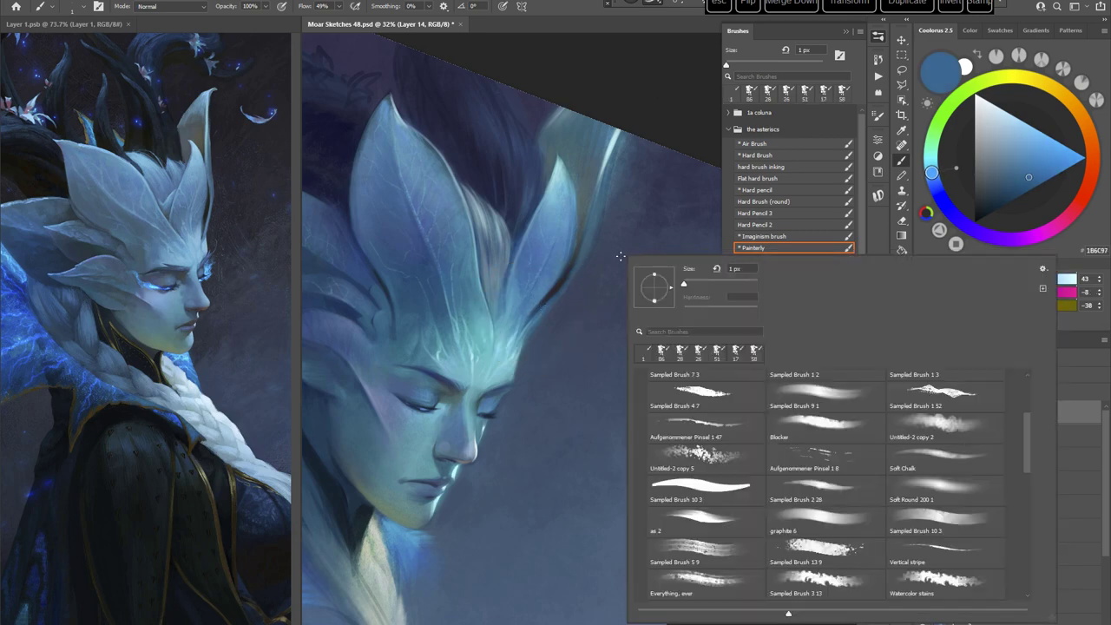
pyautogui.click(685, 280)
pyautogui.click(580, 276)
pyautogui.rightClick(581, 279)
pyautogui.click(648, 306)
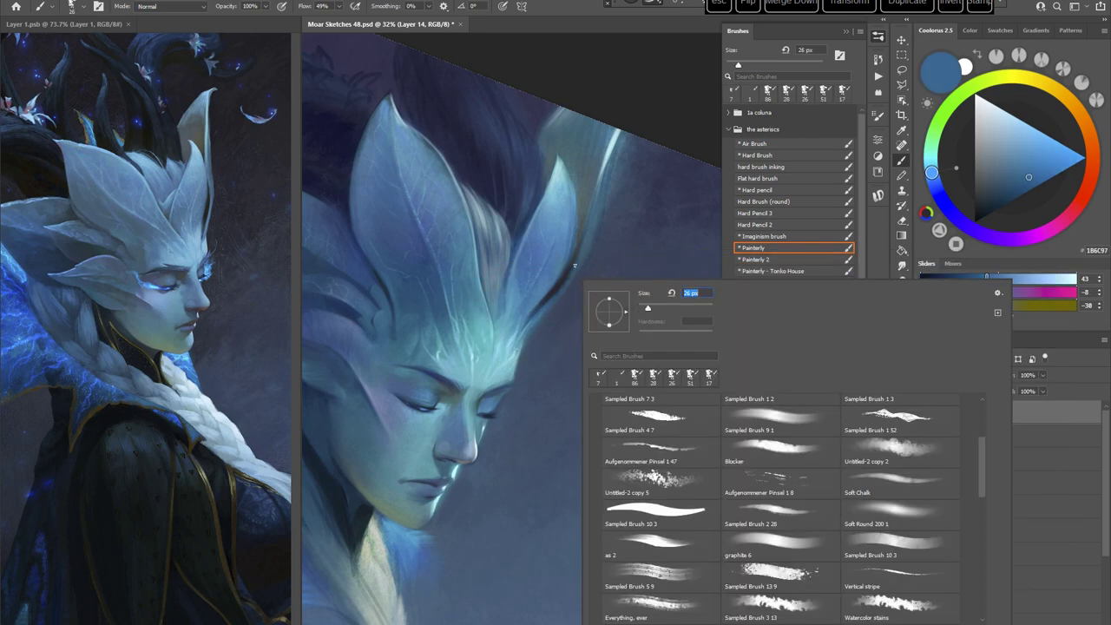
# Step: Rework the small leaf's base above the forehead with sampled blues, slate background colour and pale cyan
pyautogui.keyDown('alt'); pyautogui.click(541, 302); pyautogui.keyUp('alt')
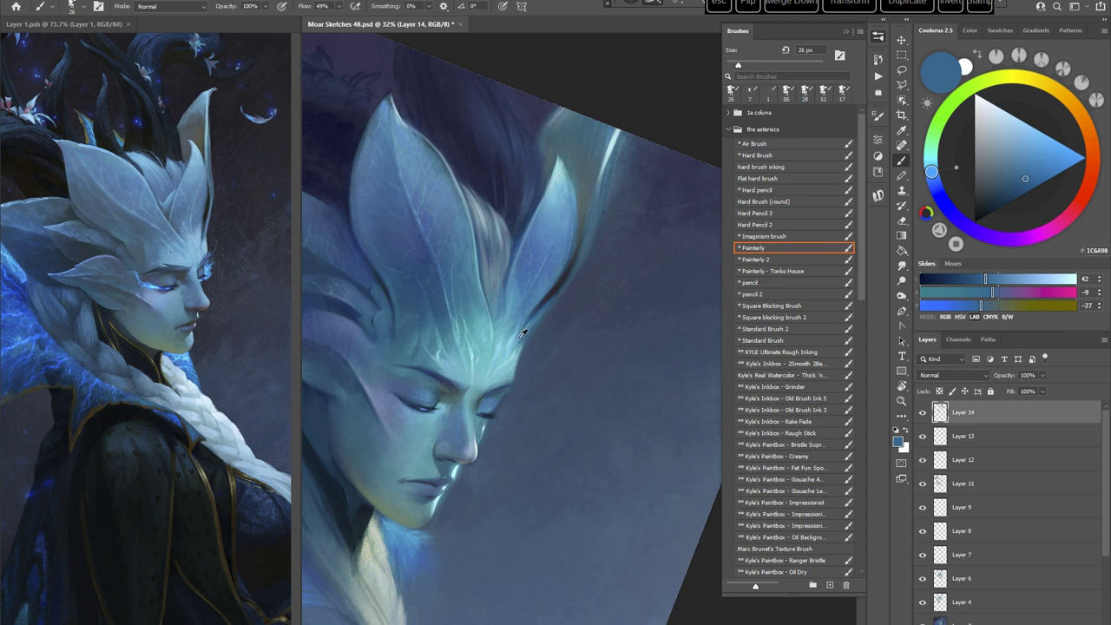
pyautogui.keyDown('alt'); pyautogui.click(523, 334); pyautogui.keyUp('alt')
pyautogui.keyDown('alt'); pyautogui.click(533, 332); pyautogui.keyUp('alt')
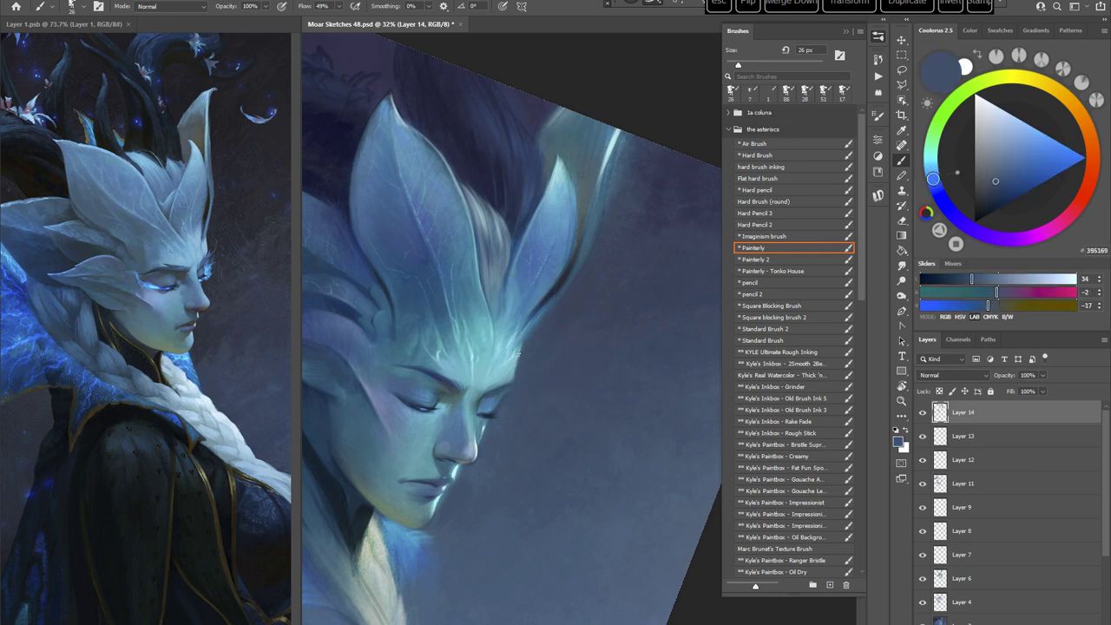
pyautogui.keyDown('alt'); pyautogui.click(511, 360); pyautogui.keyUp('alt')
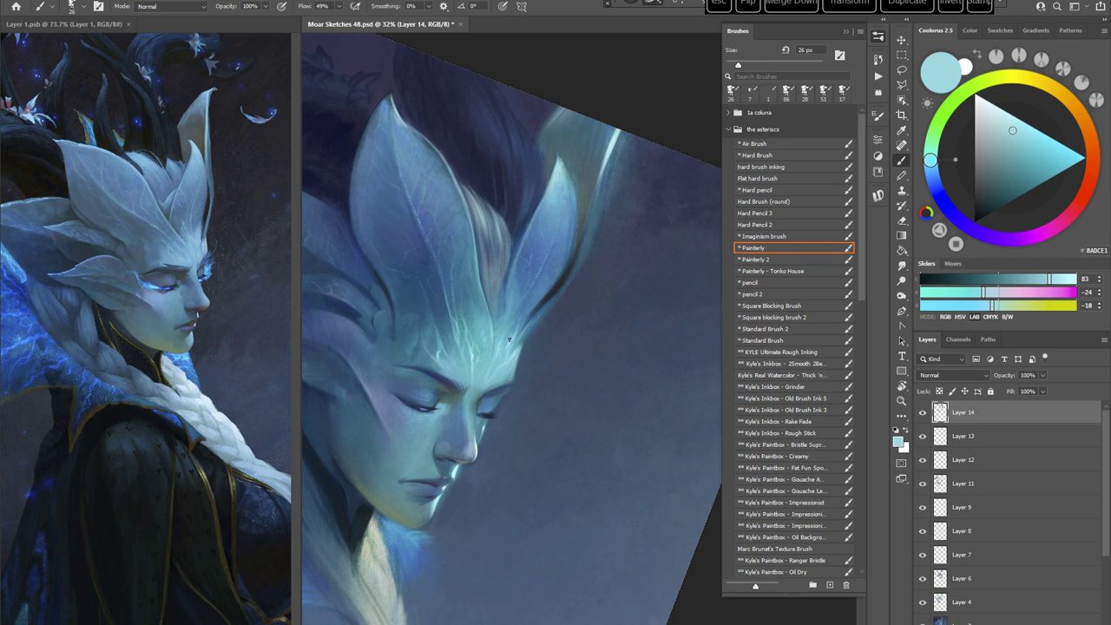
# Step: Sample a mid blue inside the small upright leaf and paint its surface with a 50 px brush
pyautogui.keyDown('alt'); pyautogui.click(528, 280); pyautogui.keyUp('alt')
pyautogui.rightClick(532, 280)
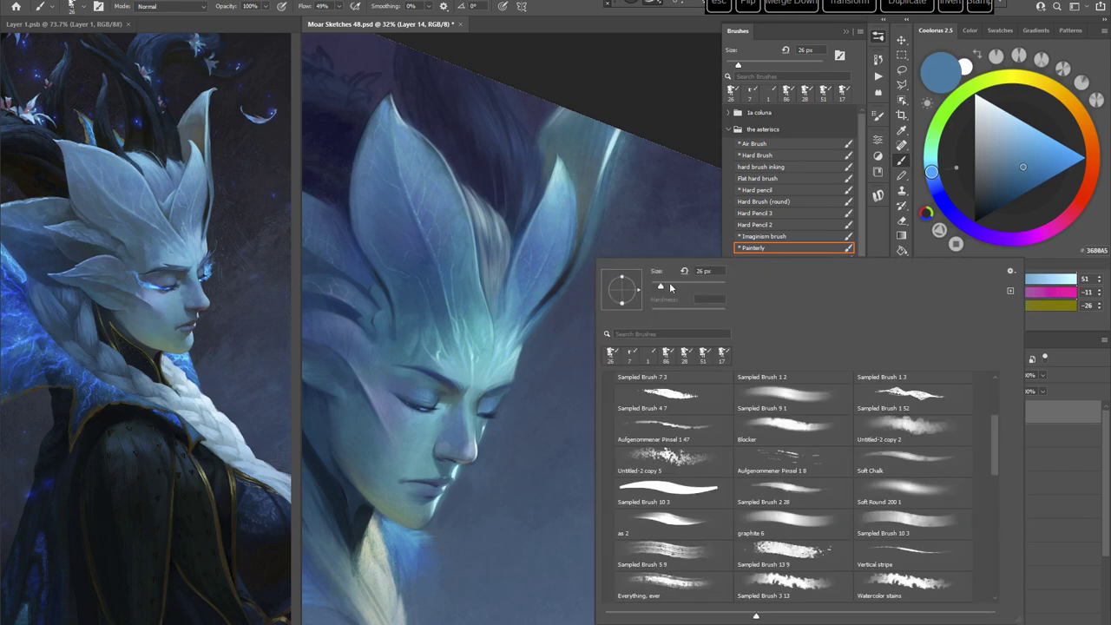
pyautogui.click(669, 287)
pyautogui.click(531, 288)
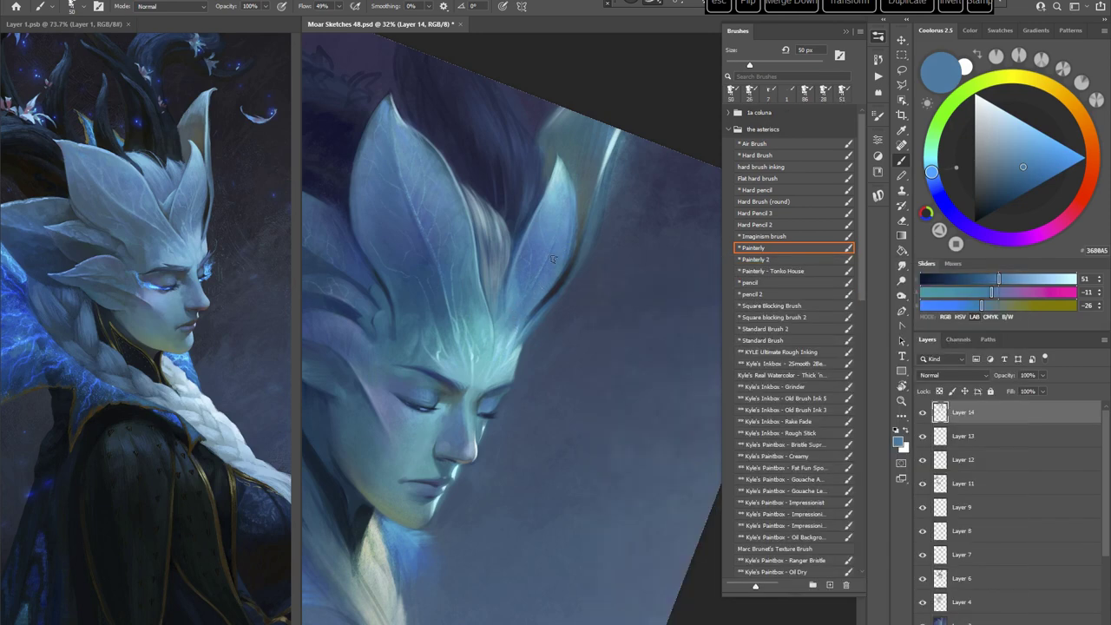
# Step: Set the brush to 48 px, sample the small leaf's inner side, and choose the deeper blue 273873 for its shading
pyautogui.rightClick(553, 258)
pyautogui.click(678, 288)
pyautogui.click(646, 91)
pyautogui.keyDown('alt'); pyautogui.click(532, 248); pyautogui.keyUp('alt')
pyautogui.click(1007, 183)
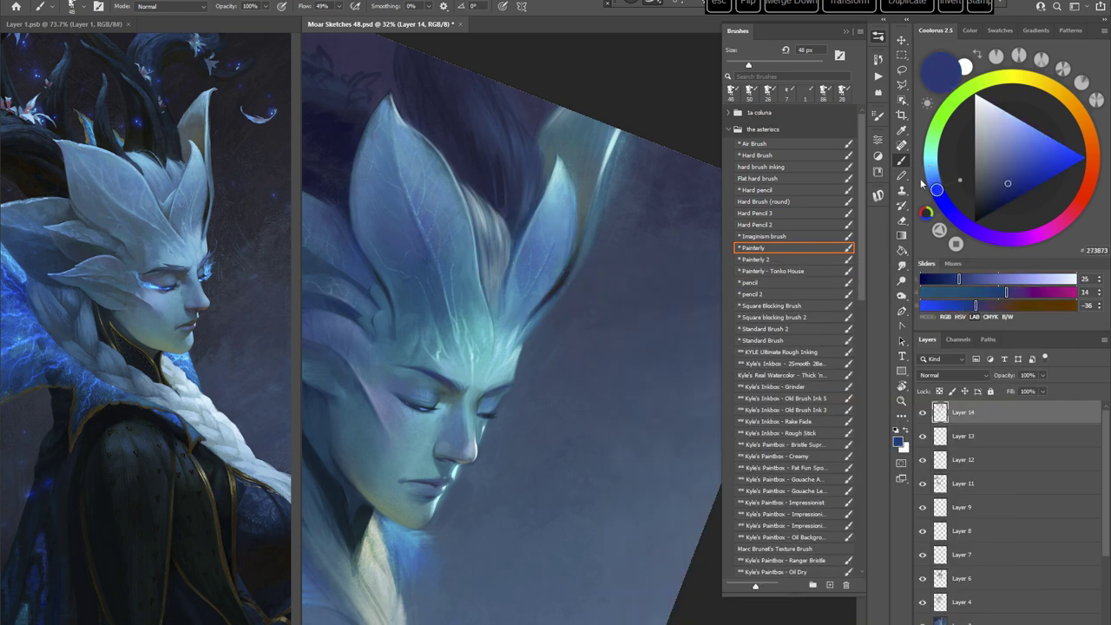
# Step: Reduce the brush to 28 px and add deep blue shading around the base of the two upright leaves
pyautogui.press('r')
pyautogui.moveTo(577, 265)
pyautogui.mouseDown()
pyautogui.moveTo(650, 384)
pyautogui.moveTo(479, 354)
pyautogui.mouseUp()
pyautogui.rightClick(620, 242)
pyautogui.click(674, 265)
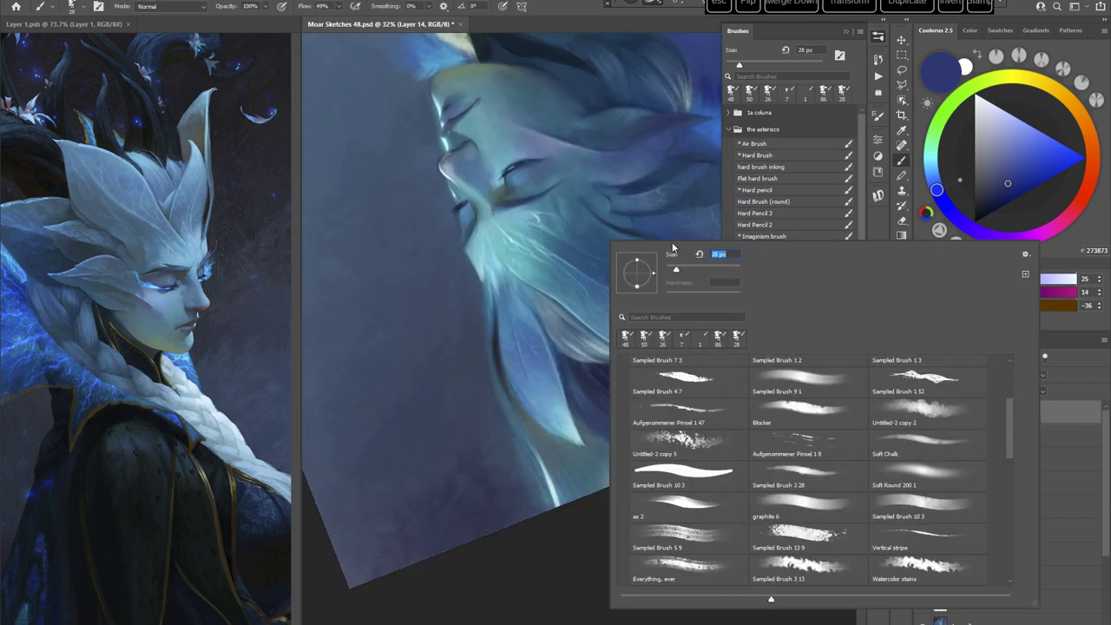
pyautogui.click(586, 4)
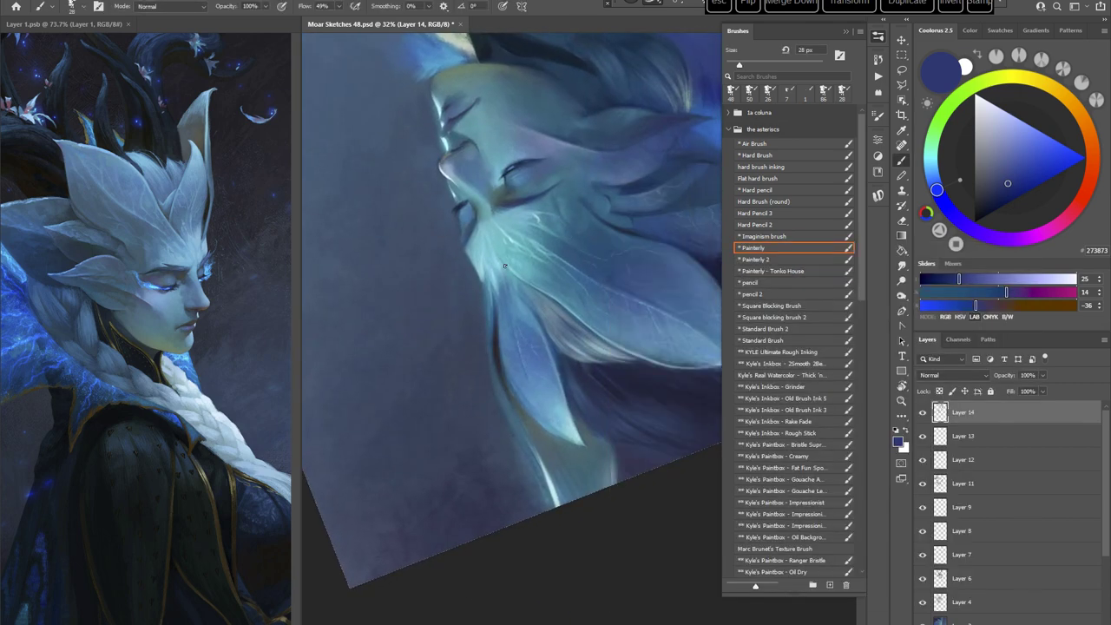
pyautogui.moveTo(505, 265); pyautogui.dragTo(515, 282)
pyautogui.press('Escape')
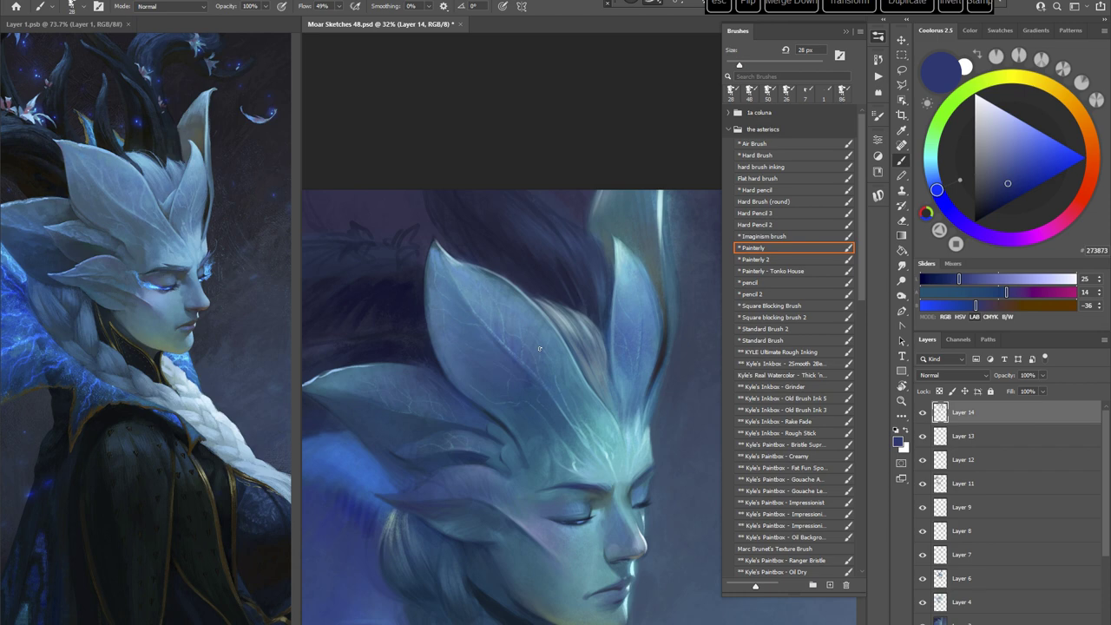
pyautogui.moveTo(641, 448); pyautogui.dragTo(562, 416)
# Step: Repaint the small upright leaf's inner edge with a 26 px brush and lighter blues sampled from the leaf
pyautogui.rightClick(592, 280)
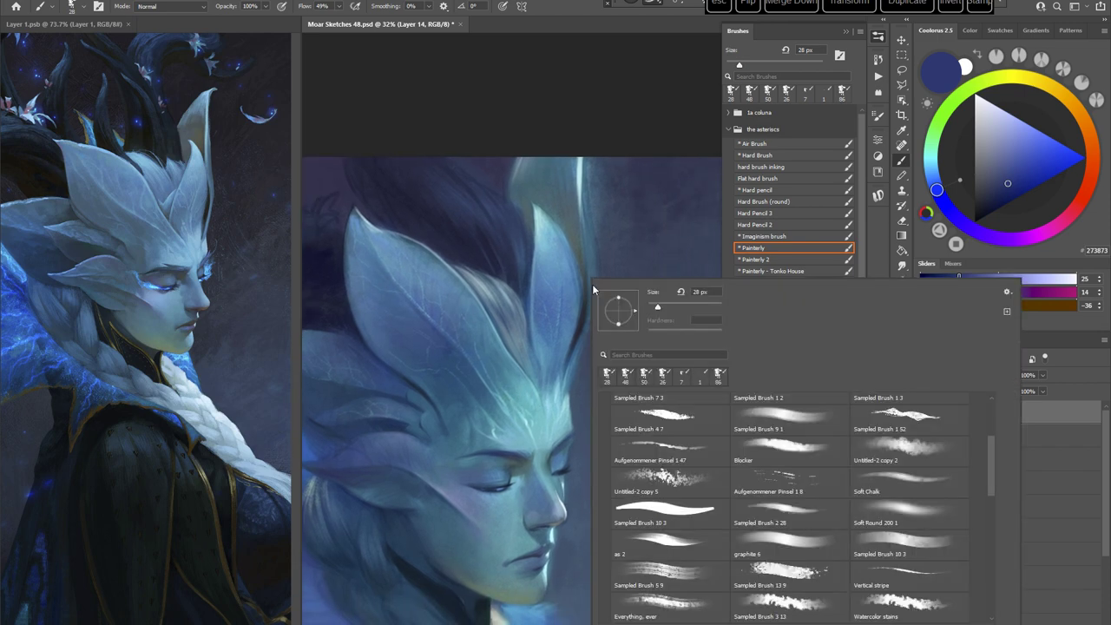
pyautogui.keyDown('alt'); pyautogui.click(538, 339); pyautogui.keyUp('alt')
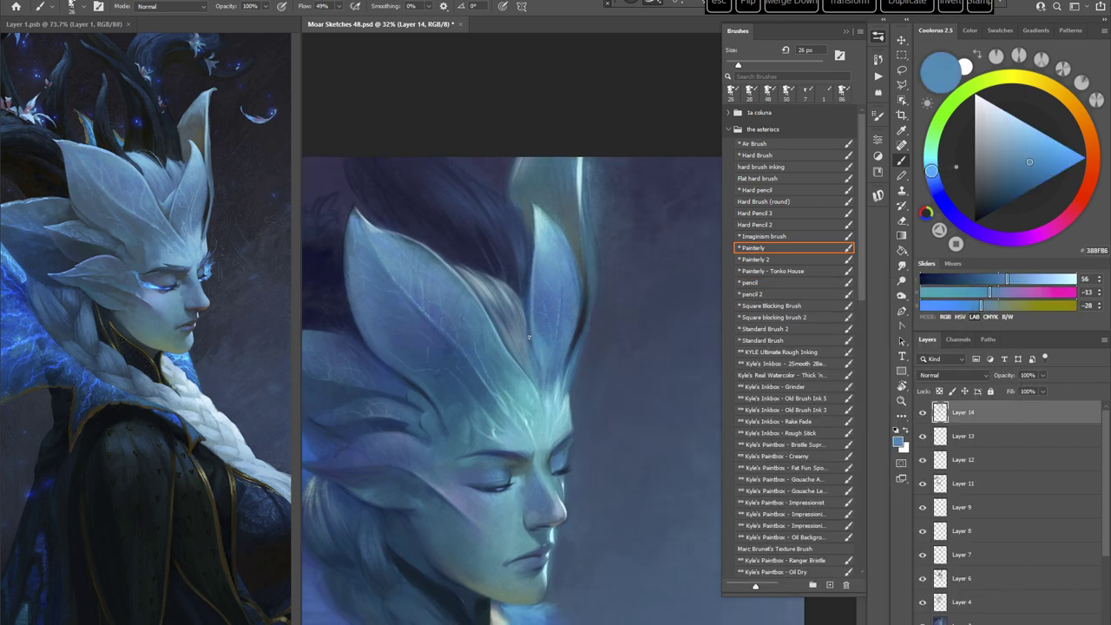
pyautogui.keyDown('alt'); pyautogui.click(535, 348); pyautogui.keyUp('alt')
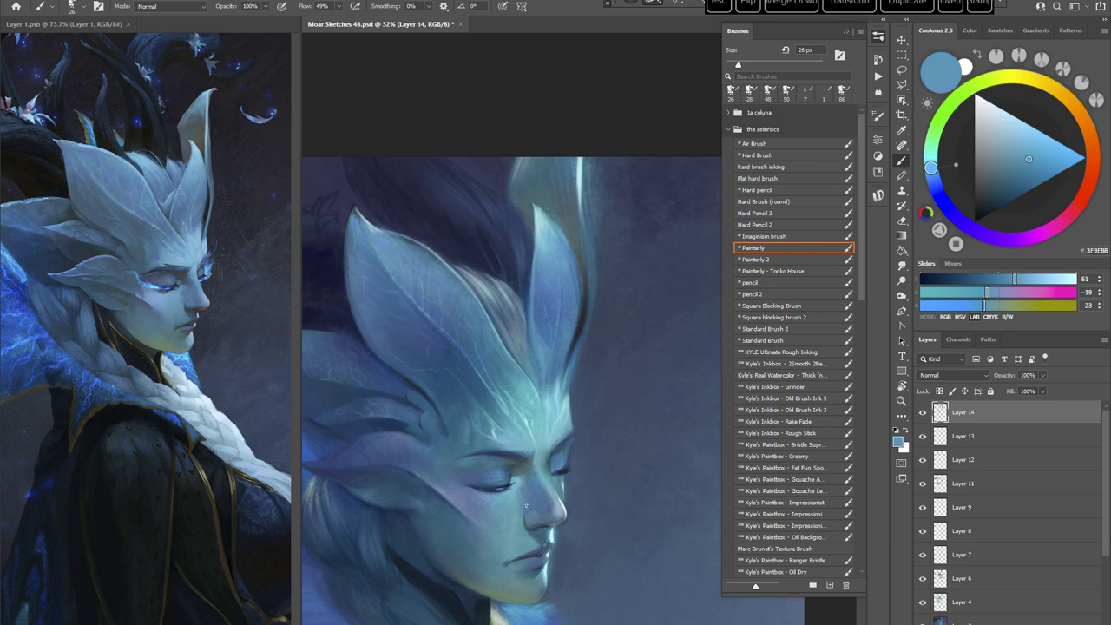
# Step: Sample a dark blue from the shadow under the large leaf and line the small leaf's inner edge with a 9 px brush
pyautogui.keyDown('alt'); pyautogui.click(583, 325); pyautogui.keyUp('alt')
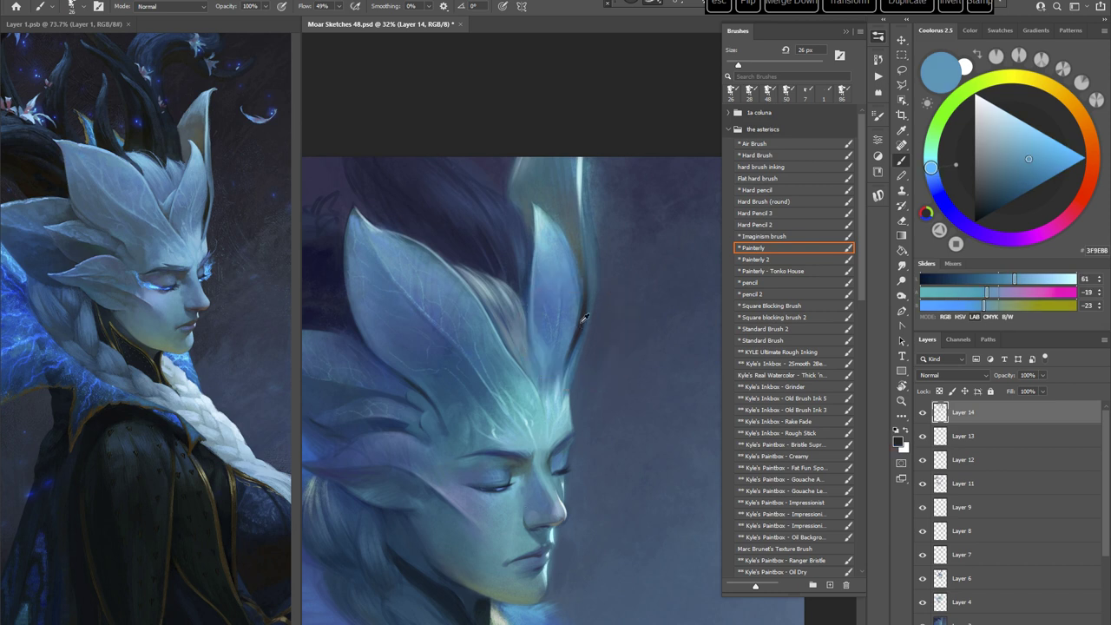
pyautogui.keyDown('alt'); pyautogui.click(406, 372); pyautogui.keyUp('alt')
pyautogui.rightClick(635, 292)
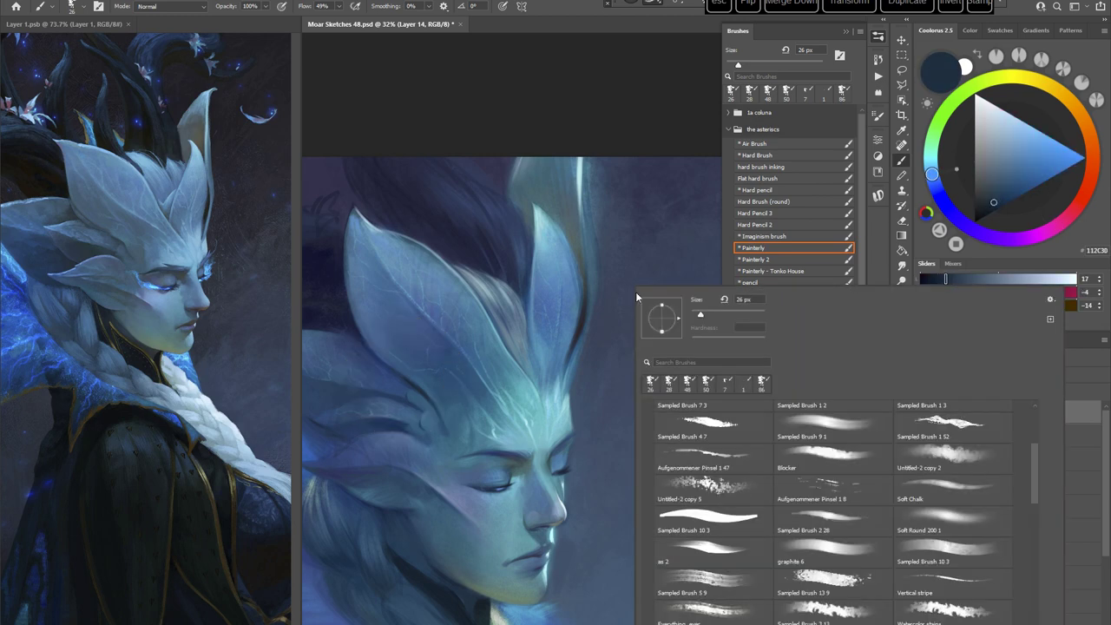
pyautogui.moveTo(698, 313); pyautogui.dragTo(694, 313)
pyautogui.moveTo(530, 321); pyautogui.dragTo(527, 351)
# Step: Enlarge the brush to 17 px and deepen the dark gap between the pale hair strands and the small leaf
pyautogui.rightClick(577, 304)
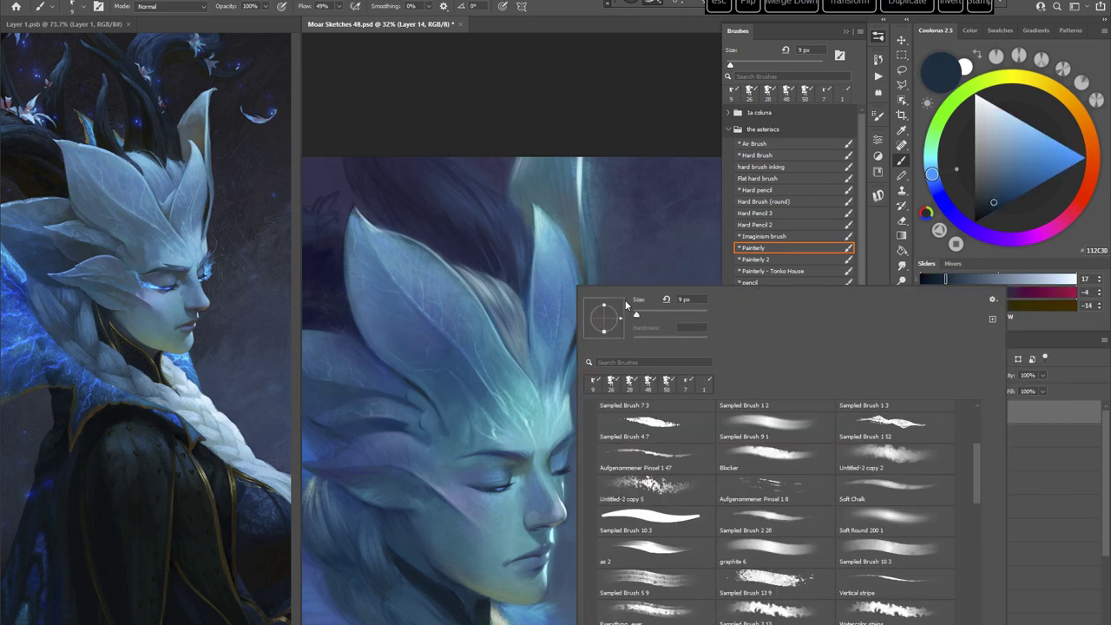
pyautogui.moveTo(635, 313); pyautogui.dragTo(639, 313)
pyautogui.click(527, 310)
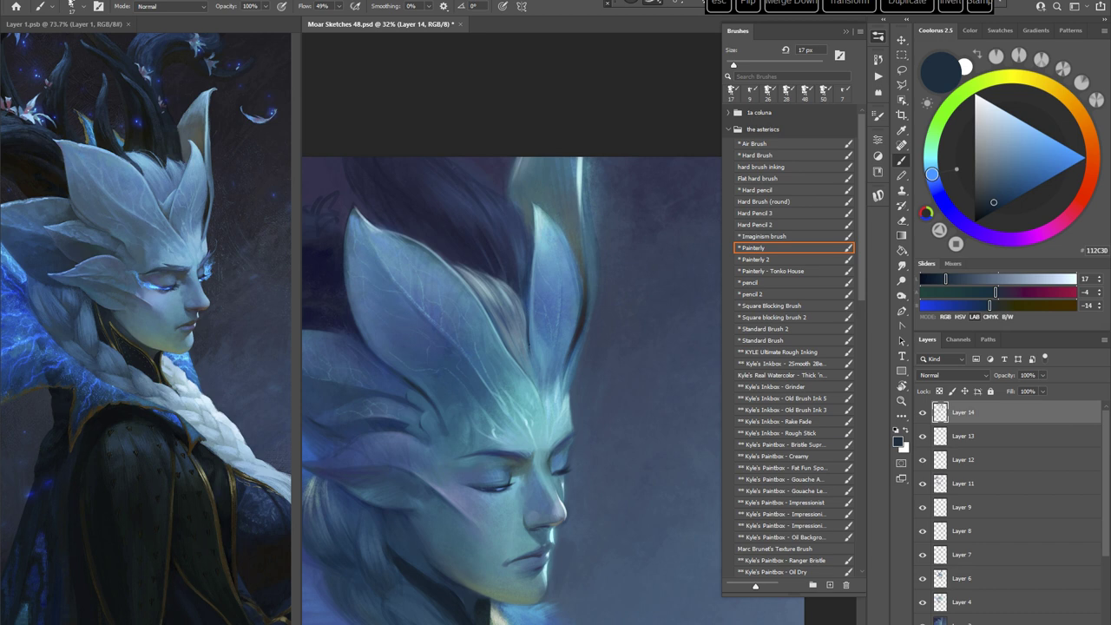
pyautogui.moveTo(526, 315); pyautogui.dragTo(531, 368)
pyautogui.moveTo(590, 408); pyautogui.dragTo(571, 347)
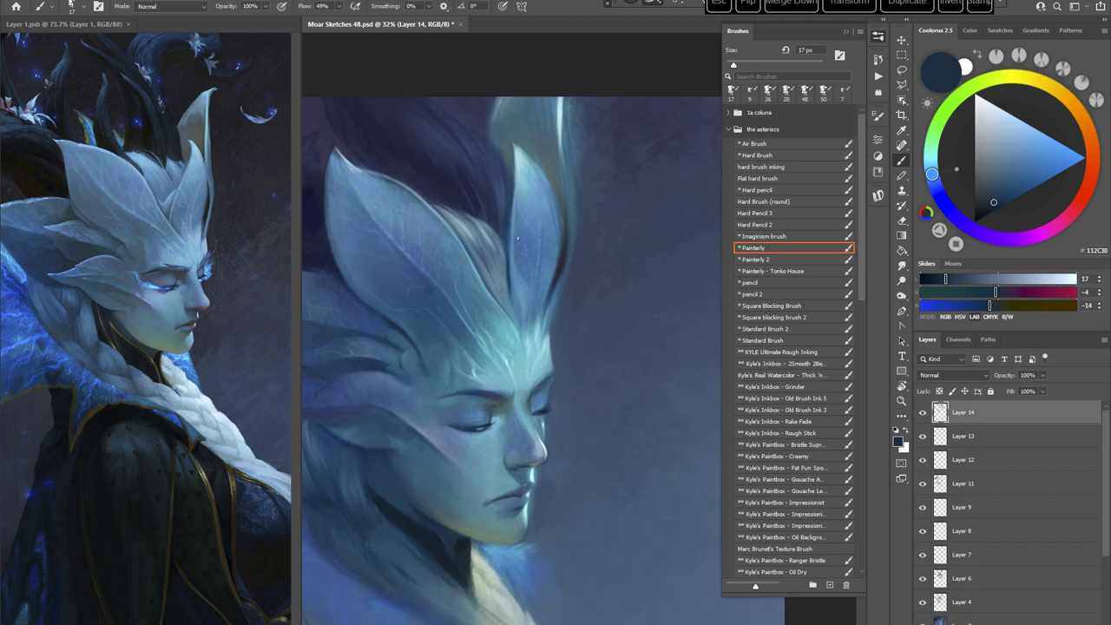
# Step: Sample a medium blue from the small leaf's inner edge and paint the large leaf's lower edge with a 40 px brush
pyautogui.keyDown('alt'); pyautogui.click(515, 263); pyautogui.keyUp('alt')
pyautogui.rightClick(580, 233)
pyautogui.moveTo(639, 260); pyautogui.dragTo(648, 260)
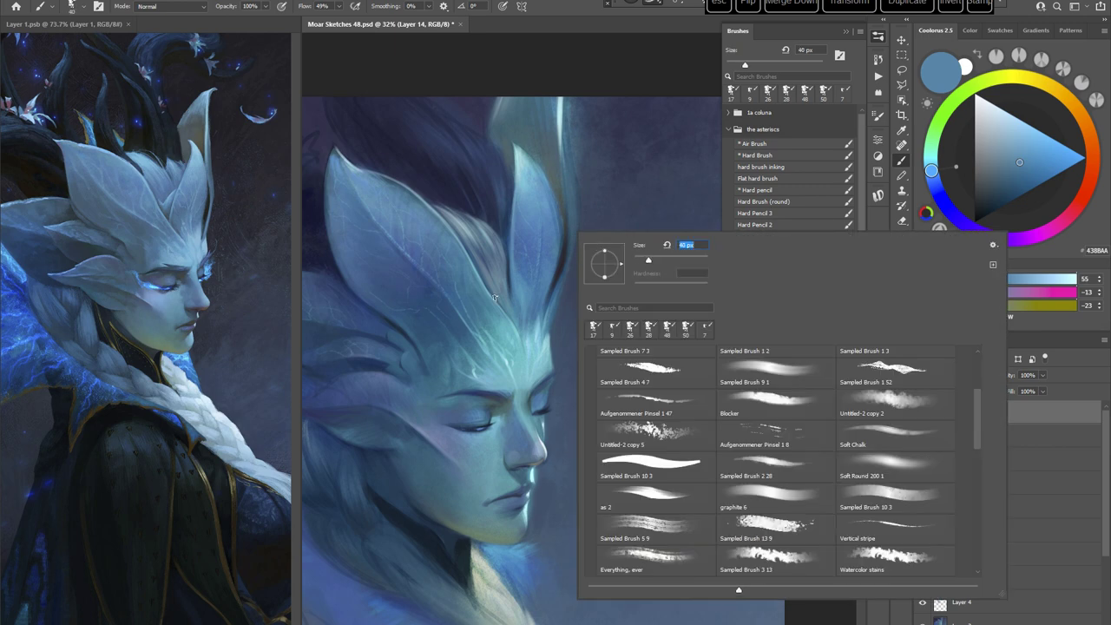
pyautogui.click(495, 298)
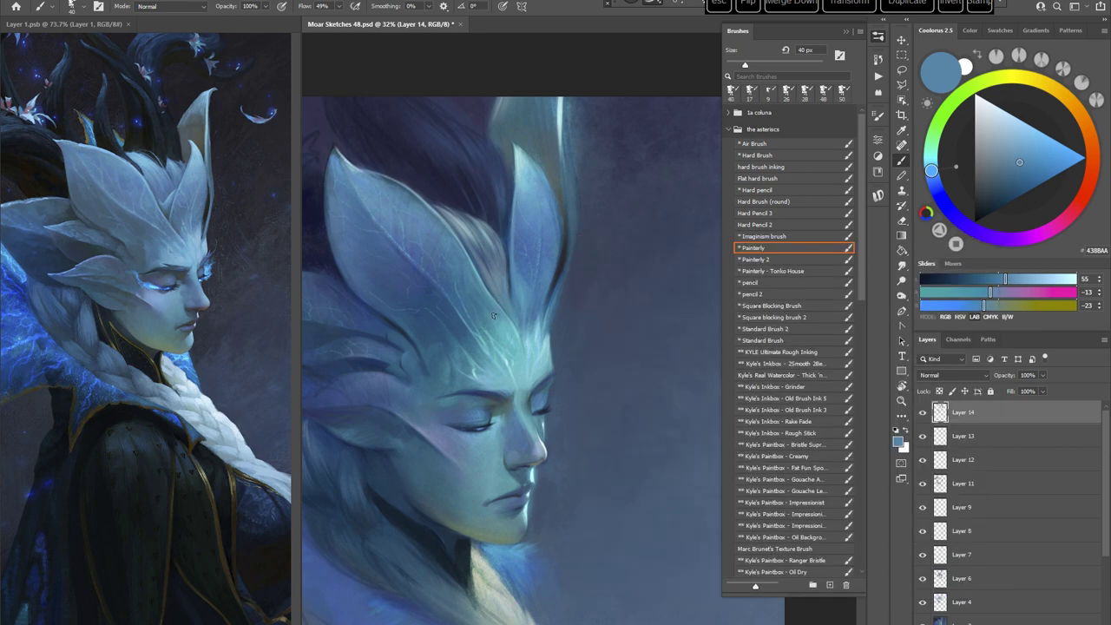
# Step: Sample a light blue from the small upright leaf and touch up its inner edge with a 23 px brush
pyautogui.keyDown('alt'); pyautogui.click(525, 179); pyautogui.keyUp('alt')
pyautogui.rightClick(563, 219)
pyautogui.click(625, 247)
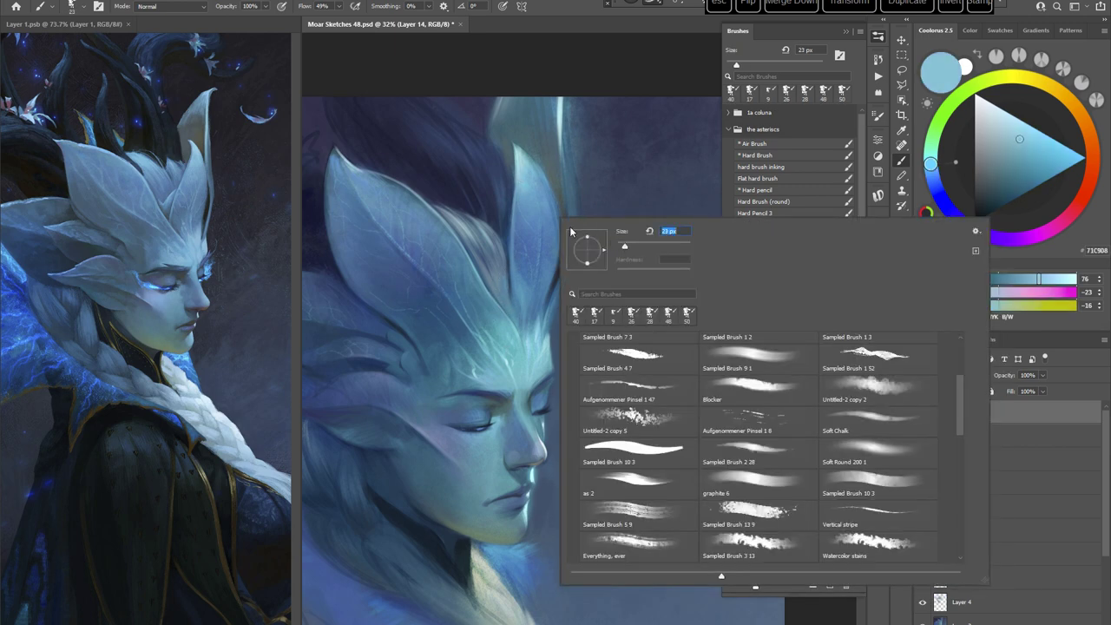
pyautogui.press('Return')
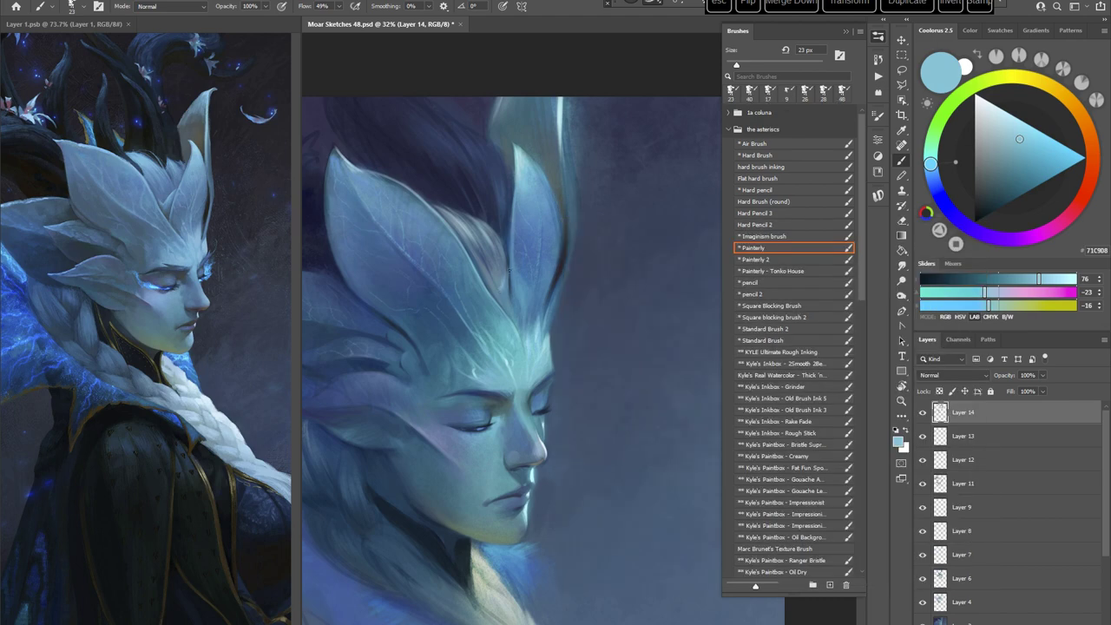
# Step: Enlarge the brush to 28 px and blend the large leaf's lower edge with blues sampled along it
pyautogui.rightClick(582, 243)
pyautogui.click(643, 274)
pyautogui.press('Return')
pyautogui.keyDown('alt'); pyautogui.click(492, 281); pyautogui.keyUp('alt')
pyautogui.keyDown('alt'); pyautogui.click(502, 291); pyautogui.keyUp('alt')
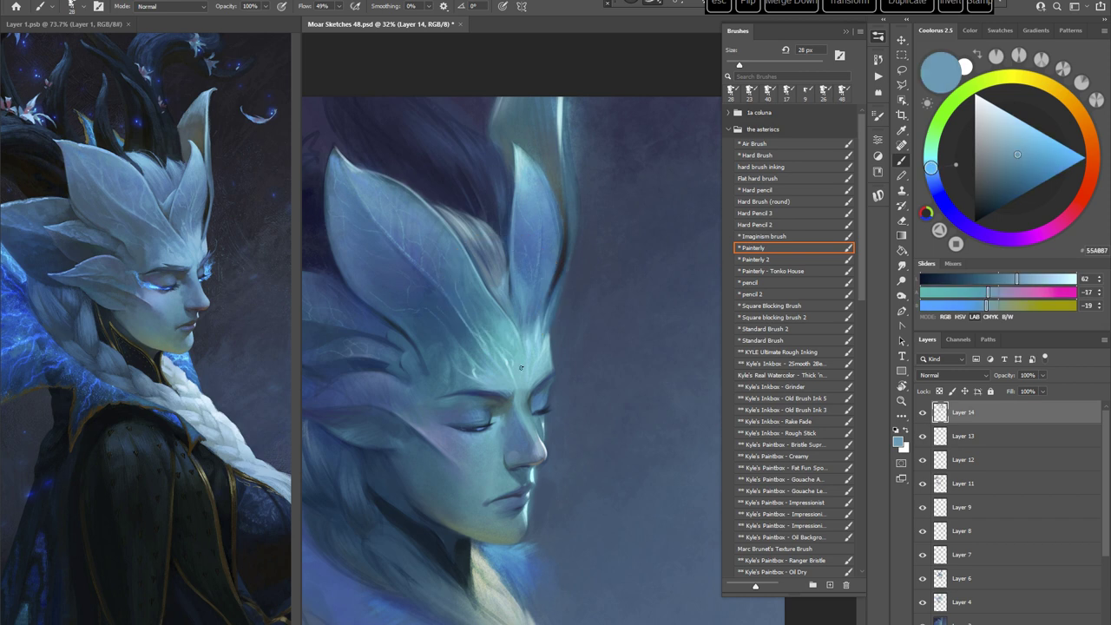
# Step: Refine the large leaf's edge beside the pale hair strands with dark and light blues sampled from the leaf and hair
pyautogui.keyDown('alt'); pyautogui.click(420, 271); pyautogui.keyUp('alt')
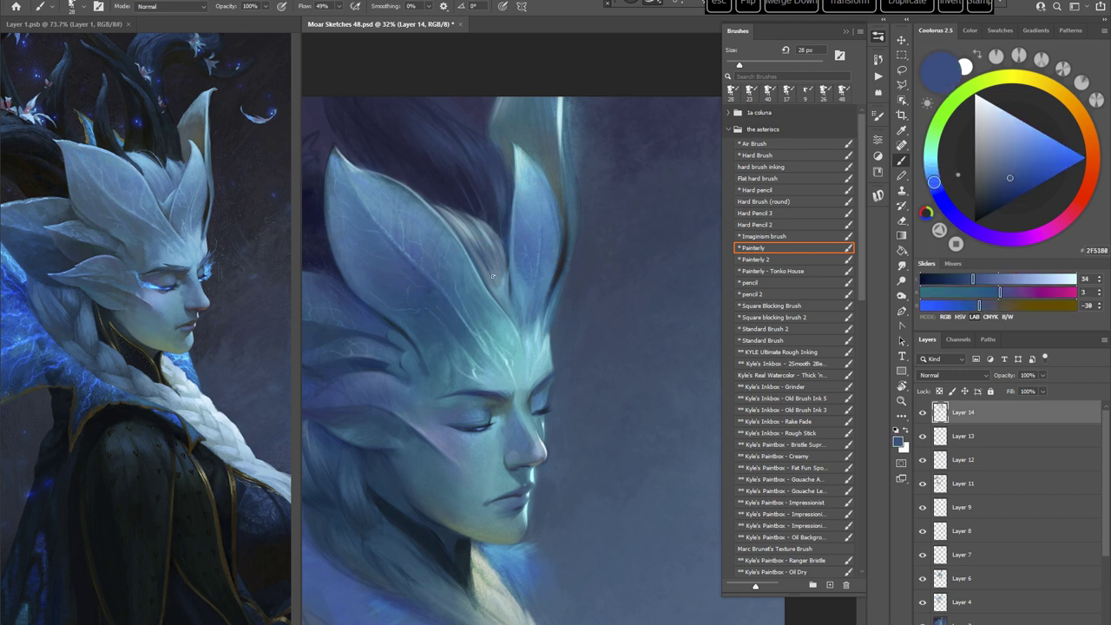
pyautogui.moveTo(493, 270); pyautogui.dragTo(498, 283)
pyautogui.keyDown('alt'); pyautogui.click(501, 284); pyautogui.keyUp('alt')
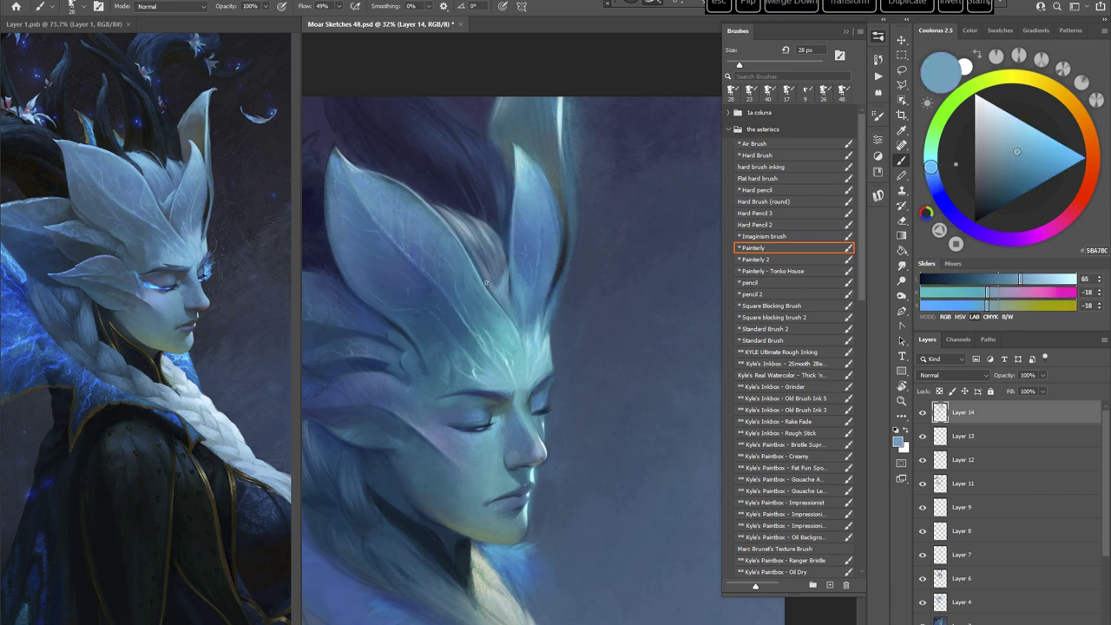
pyautogui.keyDown('alt'); pyautogui.click(497, 269); pyautogui.keyUp('alt')
pyautogui.keyDown('alt'); pyautogui.click(497, 202); pyautogui.keyUp('alt')
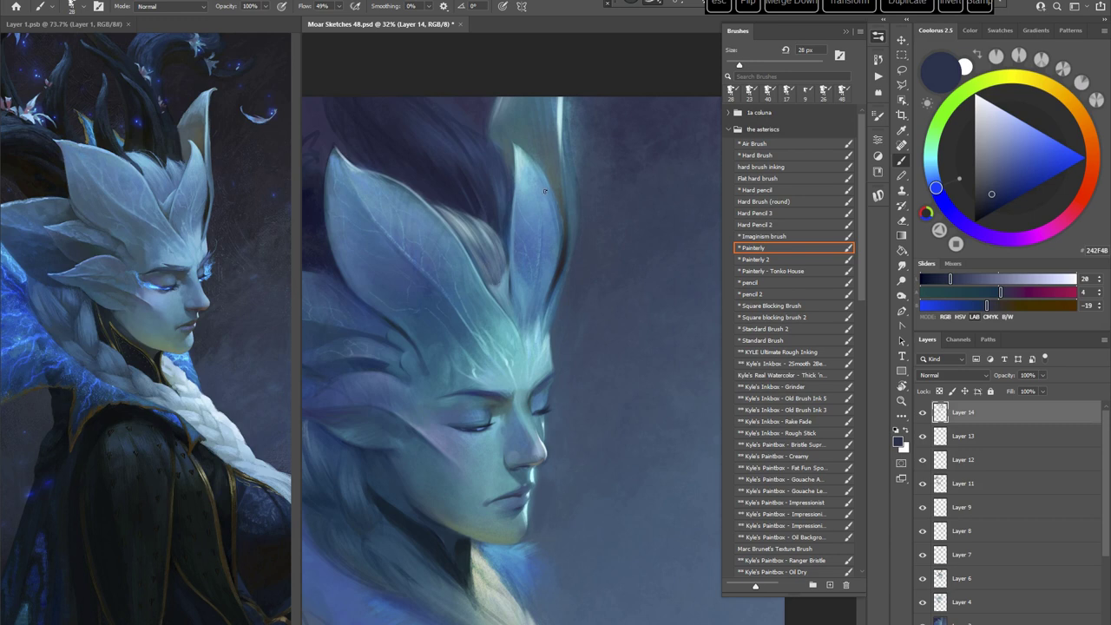
pyautogui.keyDown('alt'); pyautogui.click(465, 218); pyautogui.keyUp('alt')
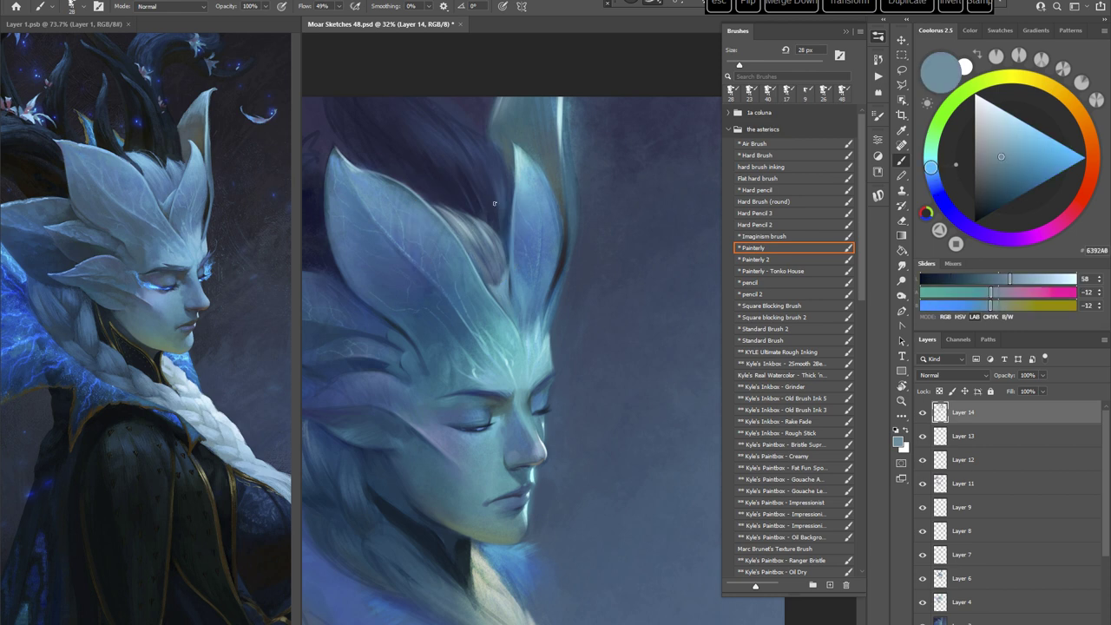
# Step: Sample teal blues from the forehead above the brow and soften the area where it meets the large leaf
pyautogui.moveTo(540, 390); pyautogui.dragTo(553, 308)
pyautogui.press('r')
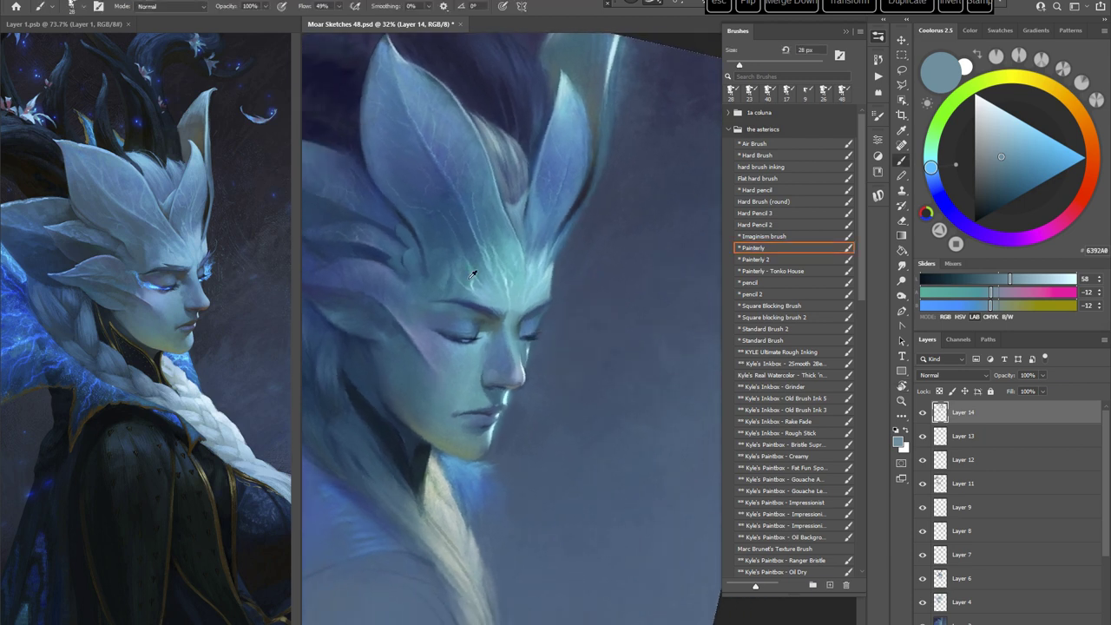
pyautogui.keyDown('alt'); pyautogui.click(474, 276); pyautogui.keyUp('alt')
pyautogui.keyDown('alt'); pyautogui.click(473, 285); pyautogui.keyUp('alt')
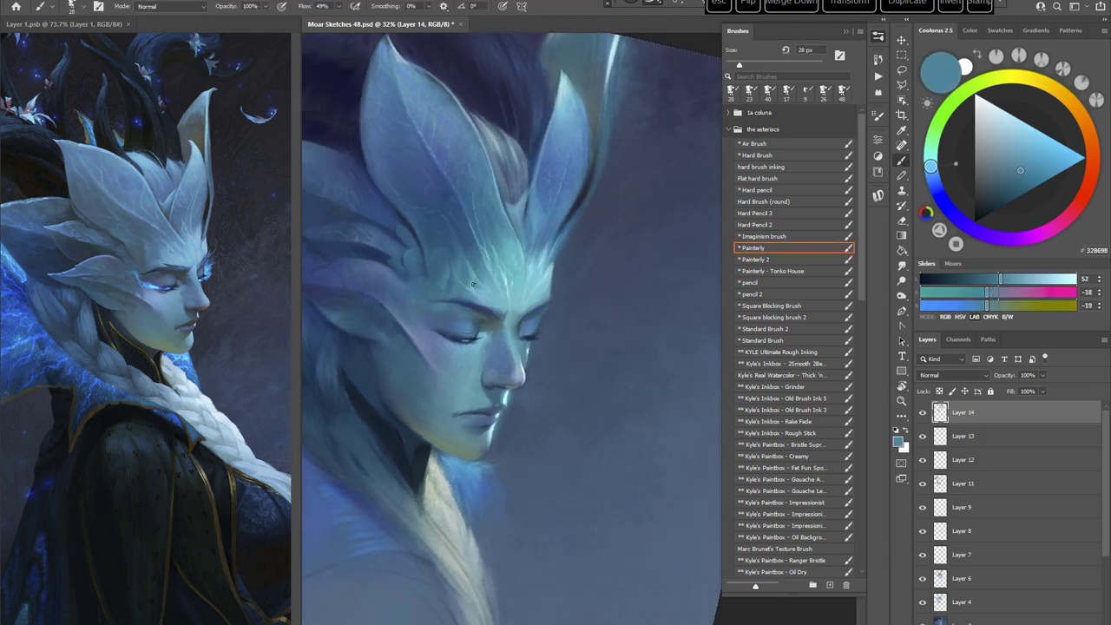
pyautogui.press('r')
pyautogui.moveTo(514, 231)
pyautogui.mouseDown()
pyautogui.moveTo(639, 303)
pyautogui.moveTo(588, 327)
pyautogui.mouseUp()
pyautogui.press('b')
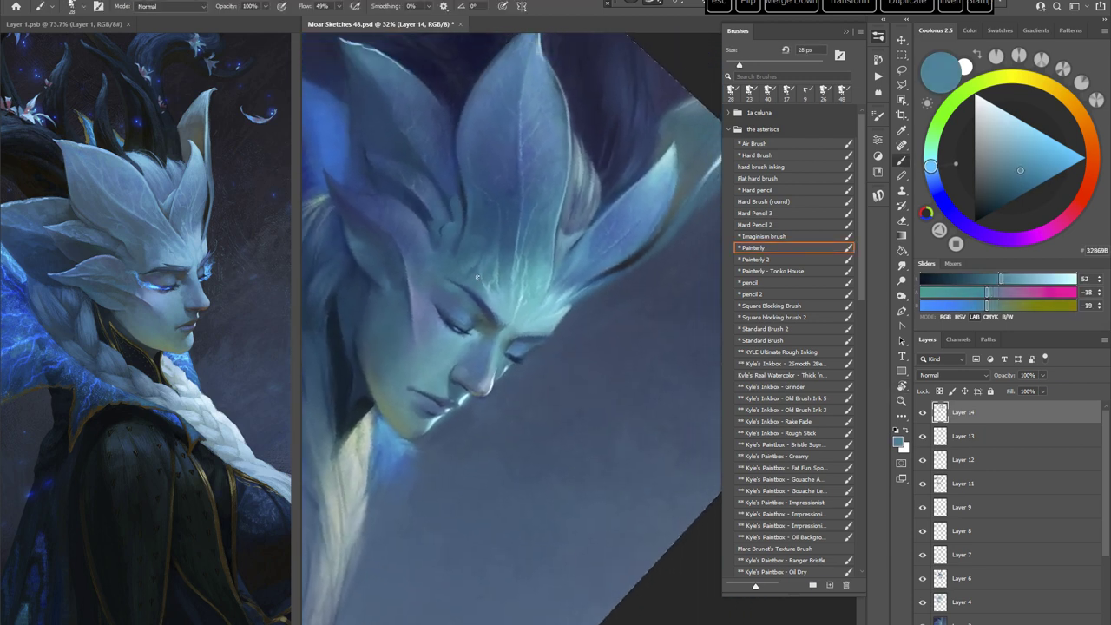
pyautogui.keyDown('alt'); pyautogui.click(477, 277); pyautogui.keyUp('alt')
pyautogui.keyDown('alt'); pyautogui.click(488, 300); pyautogui.keyUp('alt')
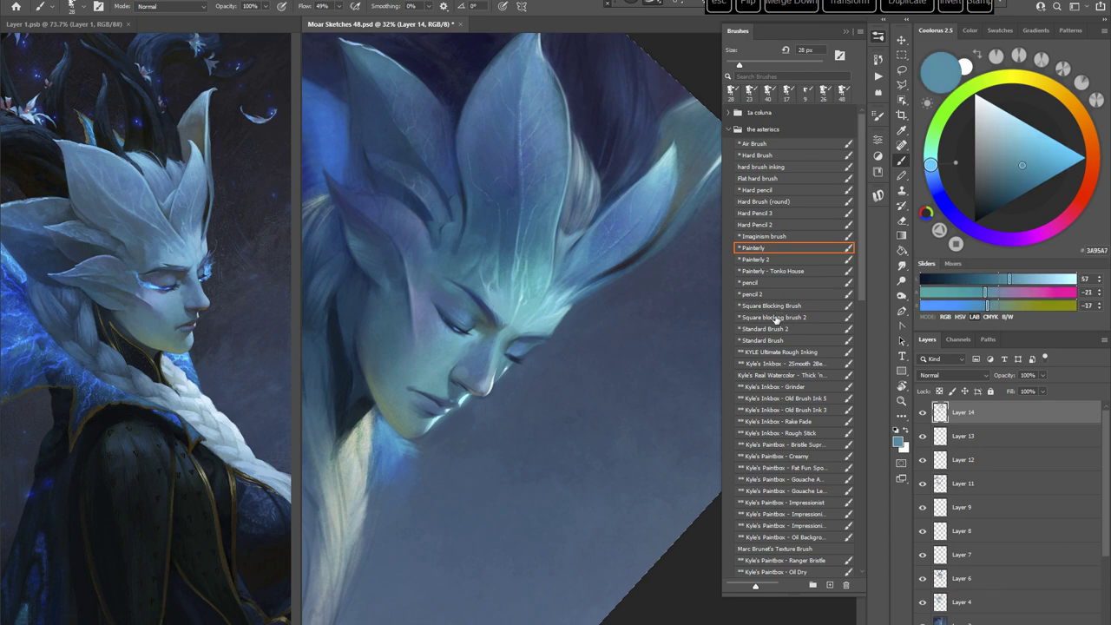
# Step: Switch to the Standard Brush at 21 px and shade the large leaf's base with a darker blue sampled from the leaf
pyautogui.click(762, 340)
pyautogui.keyDown('alt'); pyautogui.click(498, 256); pyautogui.keyUp('alt')
pyautogui.rightClick(571, 246)
pyautogui.moveTo(643, 265); pyautogui.dragTo(612, 264)
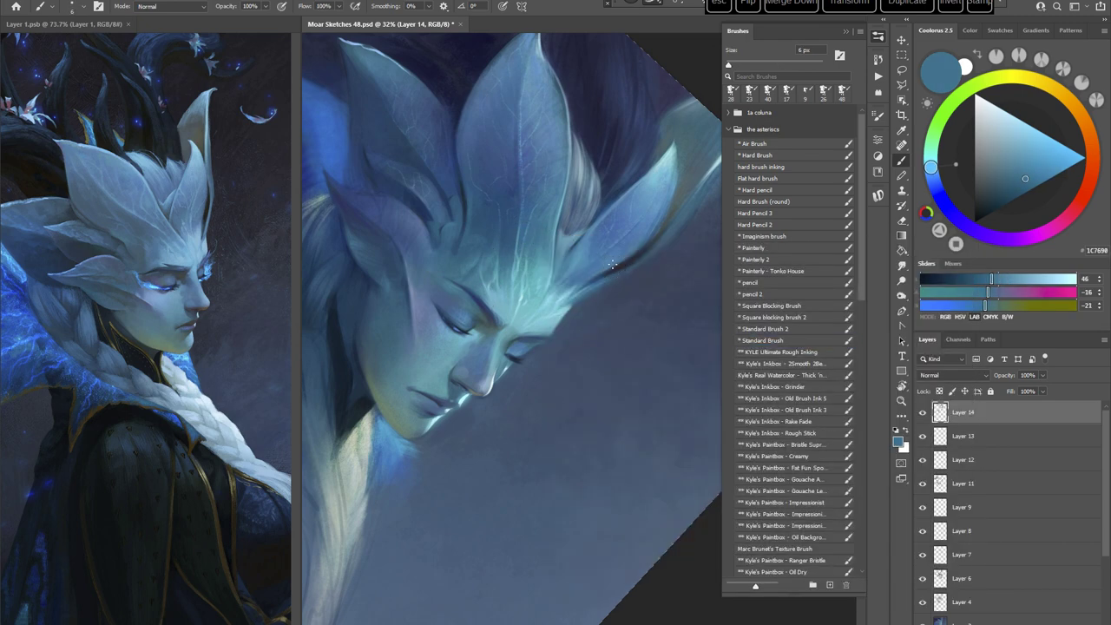
pyautogui.click(762, 339)
pyautogui.keyDown('alt'); pyautogui.click(510, 231); pyautogui.keyUp('alt')
pyautogui.rightClick(565, 241)
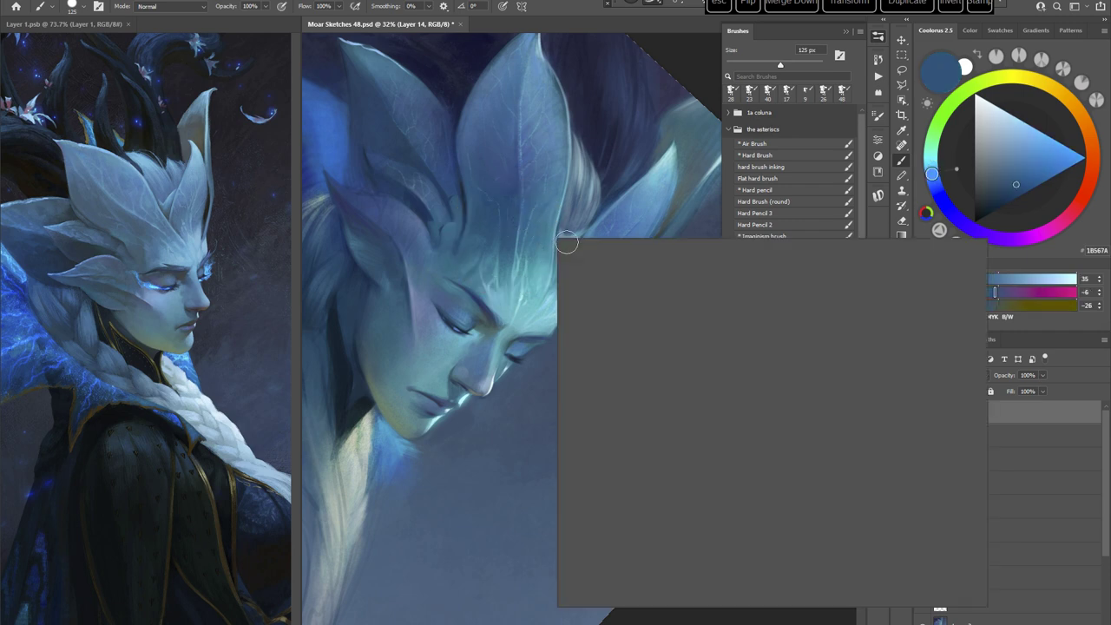
pyautogui.click(619, 268)
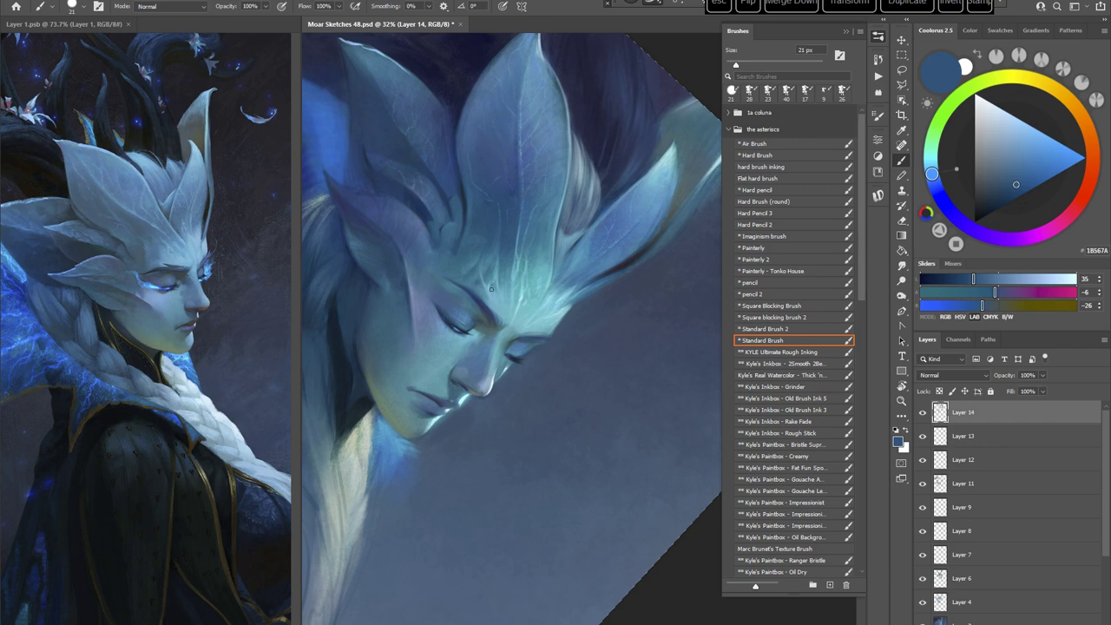
# Step: Enlarge the brush to 26 px and model the large leaf's base above the brow with sampled medium and dark blues
pyautogui.rightClick(578, 235)
pyautogui.click(657, 262)
pyautogui.keyDown('alt'); pyautogui.click(505, 265); pyautogui.keyUp('alt')
pyautogui.keyDown('alt'); pyautogui.click(483, 295); pyautogui.keyUp('alt')
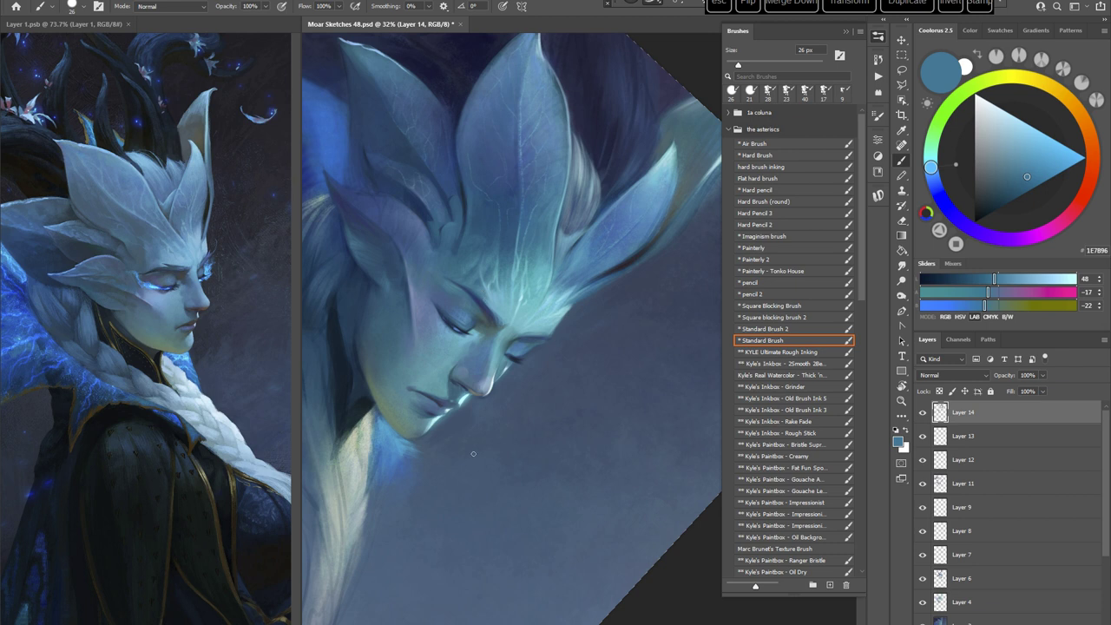
pyautogui.keyDown('alt'); pyautogui.click(475, 262); pyautogui.keyUp('alt')
pyautogui.keyDown('alt'); pyautogui.click(490, 252); pyautogui.keyUp('alt')
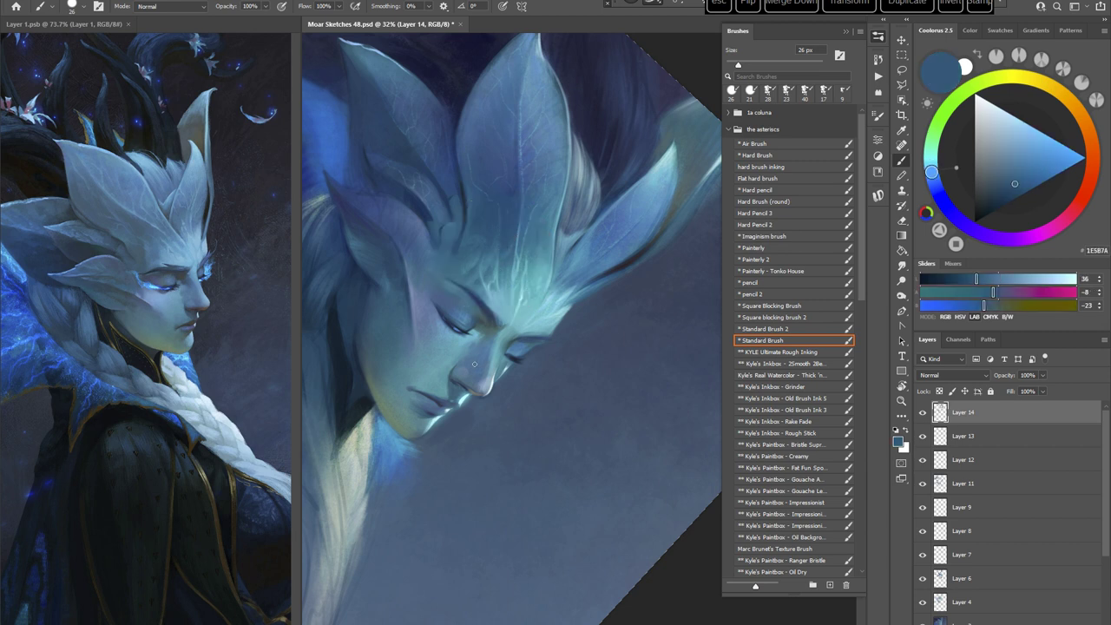
# Step: Sample a bright teal and a medium blue near the glowing veins and refine the large leaf's veined base
pyautogui.keyDown('alt'); pyautogui.click(531, 259); pyautogui.keyUp('alt')
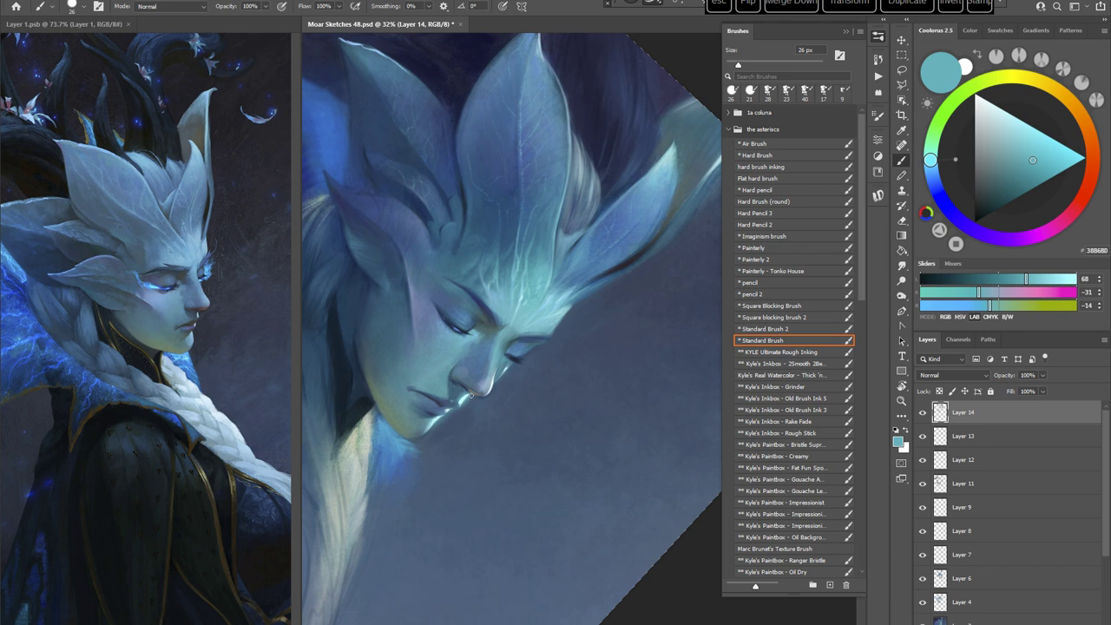
pyautogui.keyDown('alt'); pyautogui.click(533, 250); pyautogui.keyUp('alt')
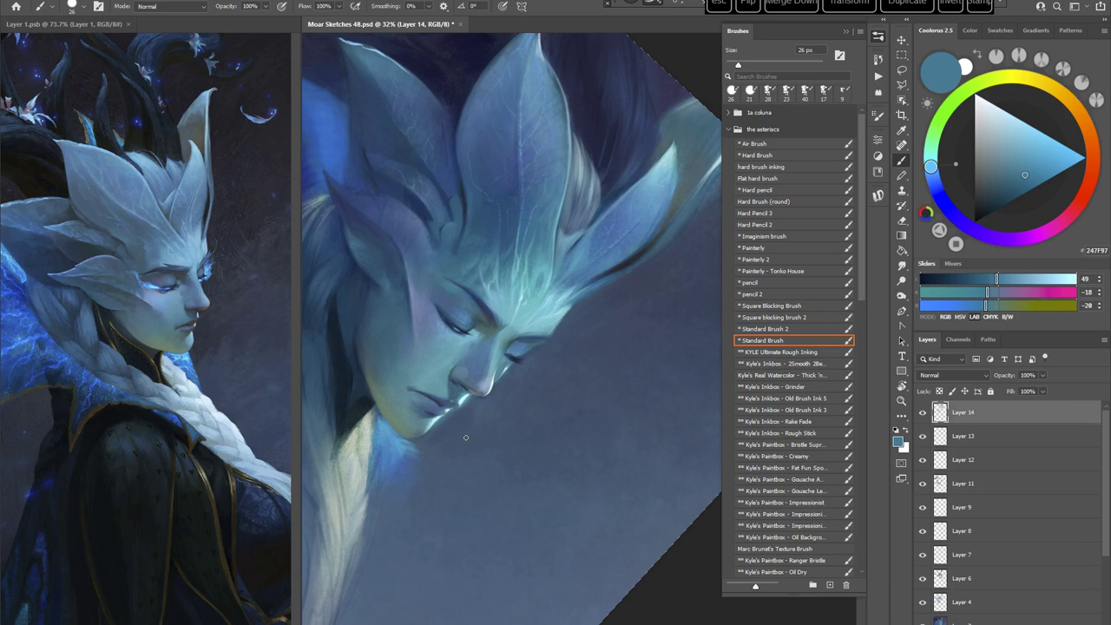
pyautogui.moveTo(583, 282); pyautogui.dragTo(623, 256)
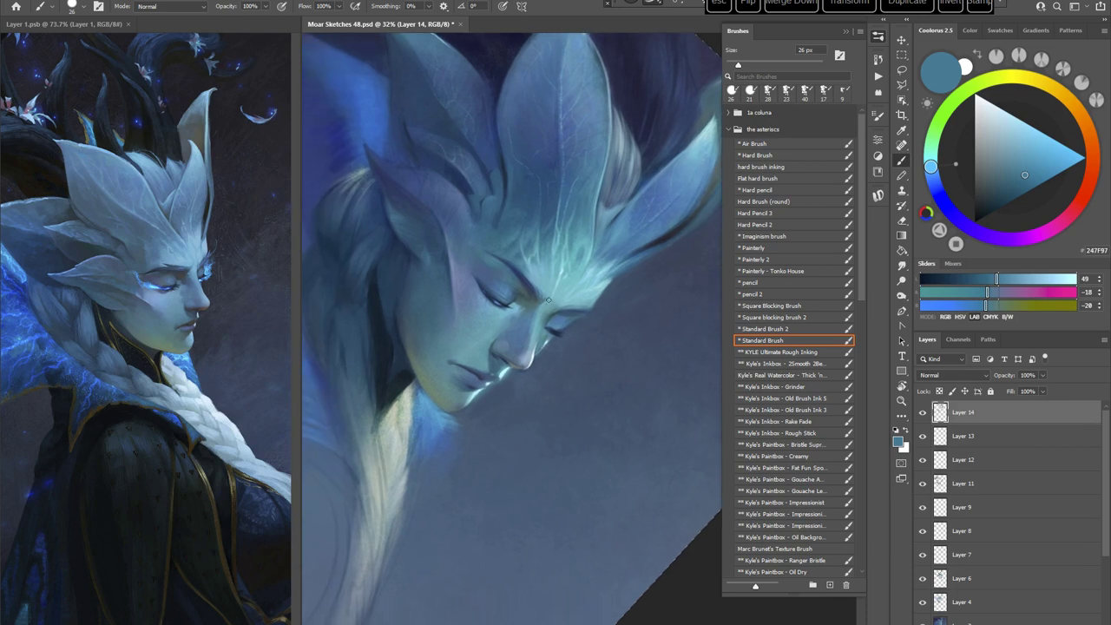
# Step: Sample muted blues around the ear-side leaf and repaint its lower edge where it meets the cheek
pyautogui.keyDown('alt'); pyautogui.click(427, 248); pyautogui.keyUp('alt')
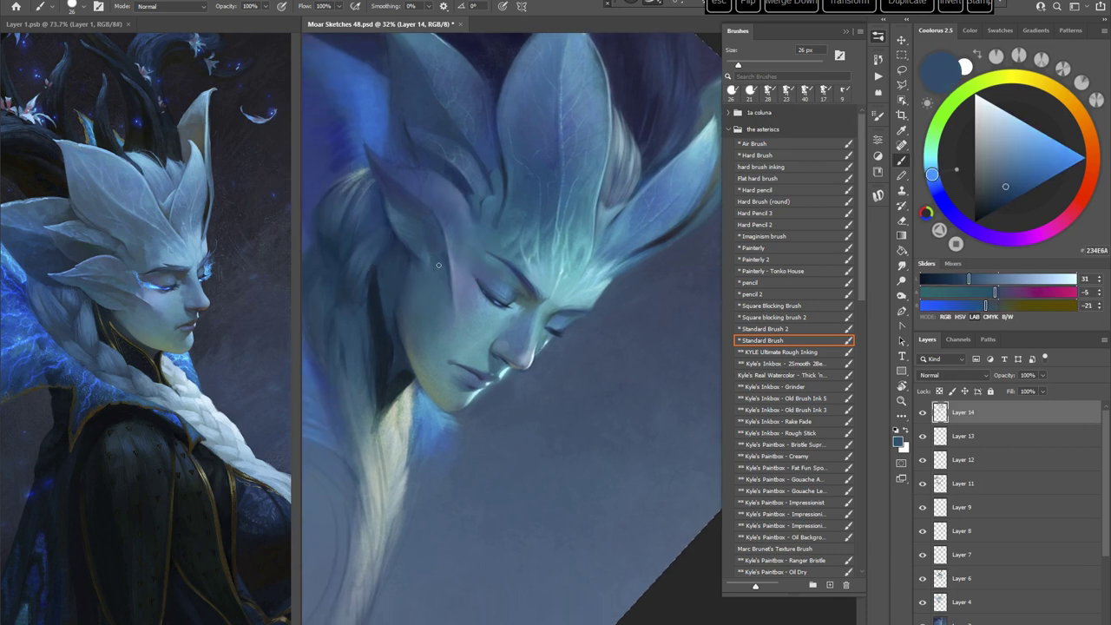
pyautogui.press('r')
pyautogui.moveTo(555, 293)
pyautogui.mouseDown()
pyautogui.moveTo(639, 389)
pyautogui.moveTo(647, 429)
pyautogui.mouseUp()
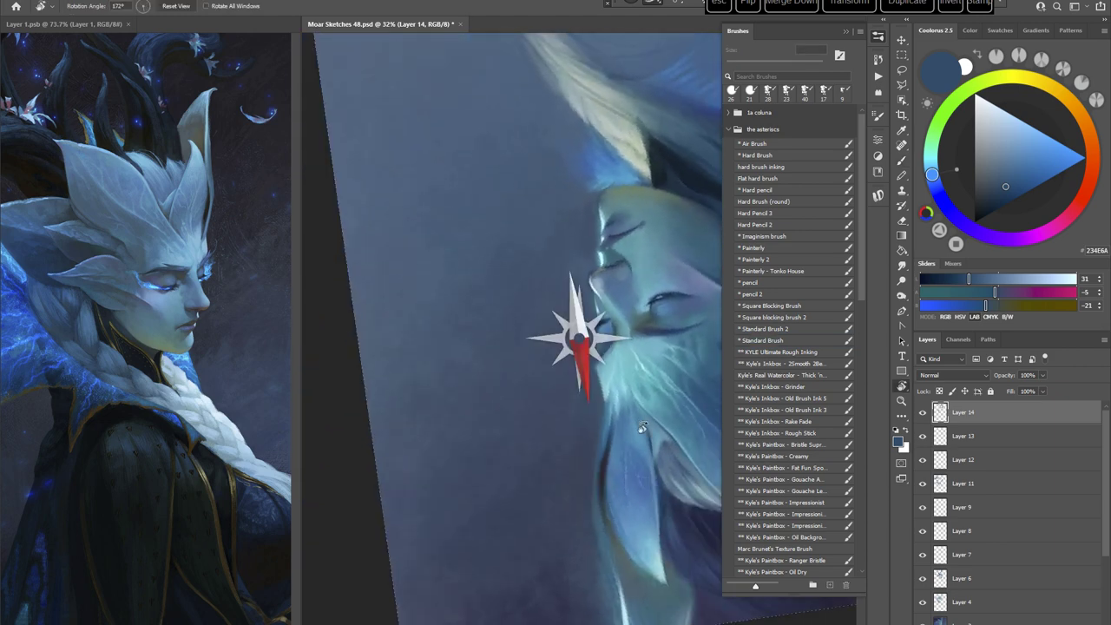
pyautogui.press('Escape')
pyautogui.scroll(-2, 590, 367)
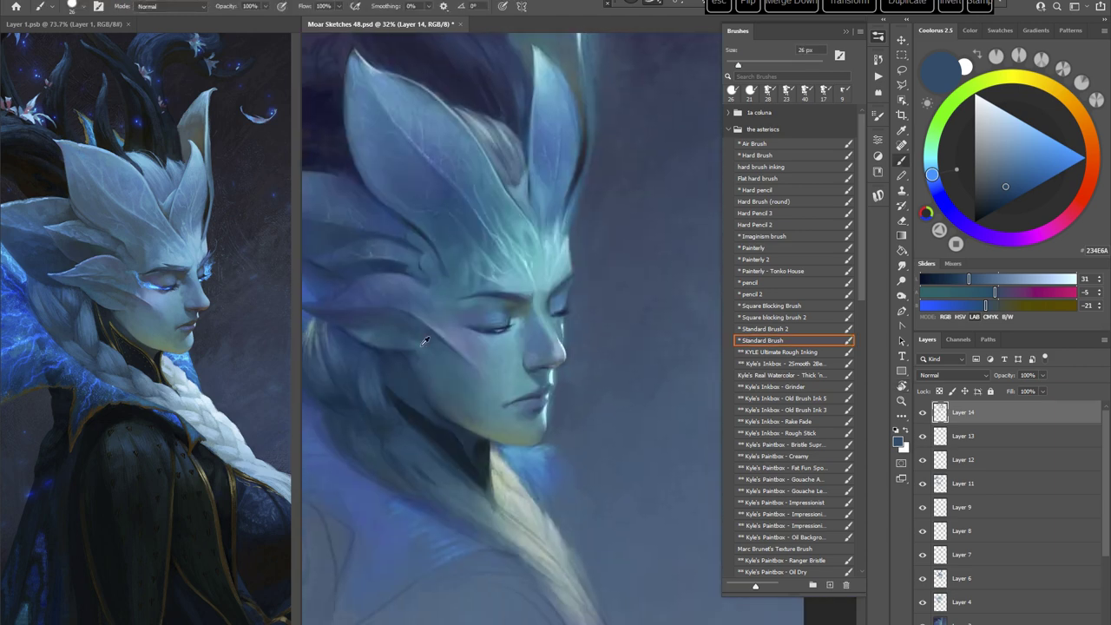
pyautogui.keyDown('alt'); pyautogui.click(425, 356); pyautogui.keyUp('alt')
pyautogui.keyDown('alt'); pyautogui.click(411, 347); pyautogui.keyUp('alt')
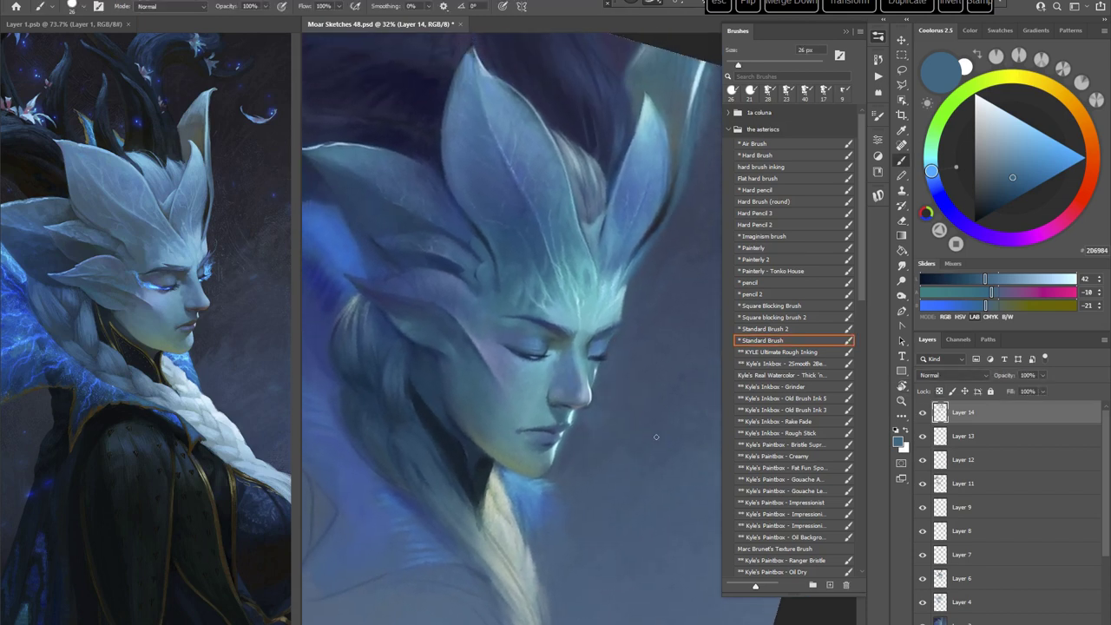
# Step: Sample a dark blue-green from the shadow beside the large leaf and deepen that shadow with a 34 px brush
pyautogui.keyDown('alt'); pyautogui.click(461, 218); pyautogui.keyUp('alt')
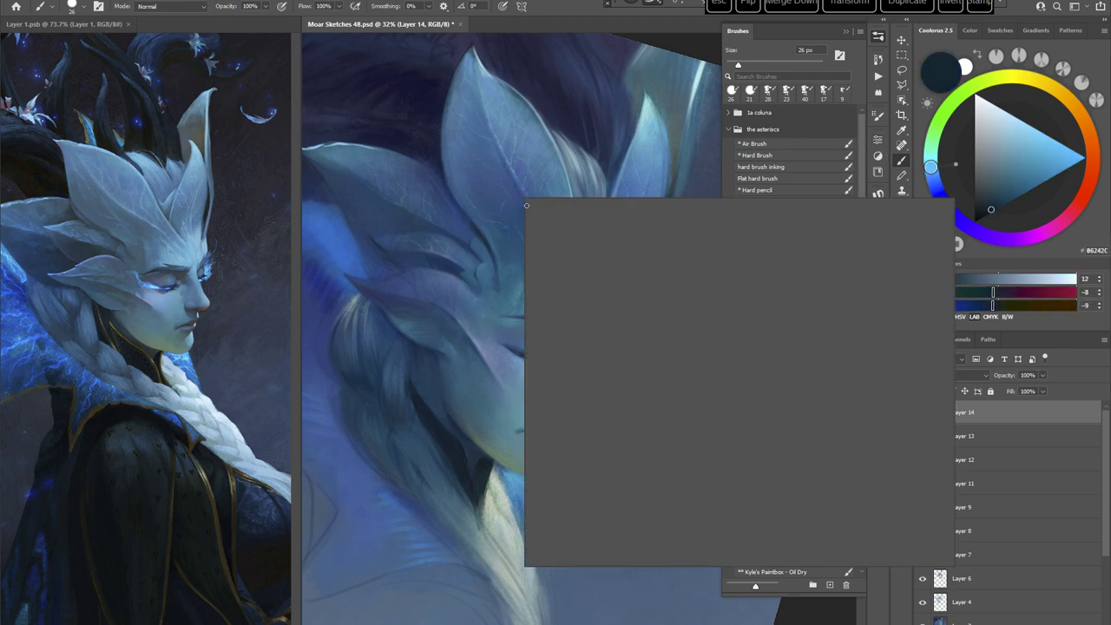
pyautogui.rightClick(459, 207)
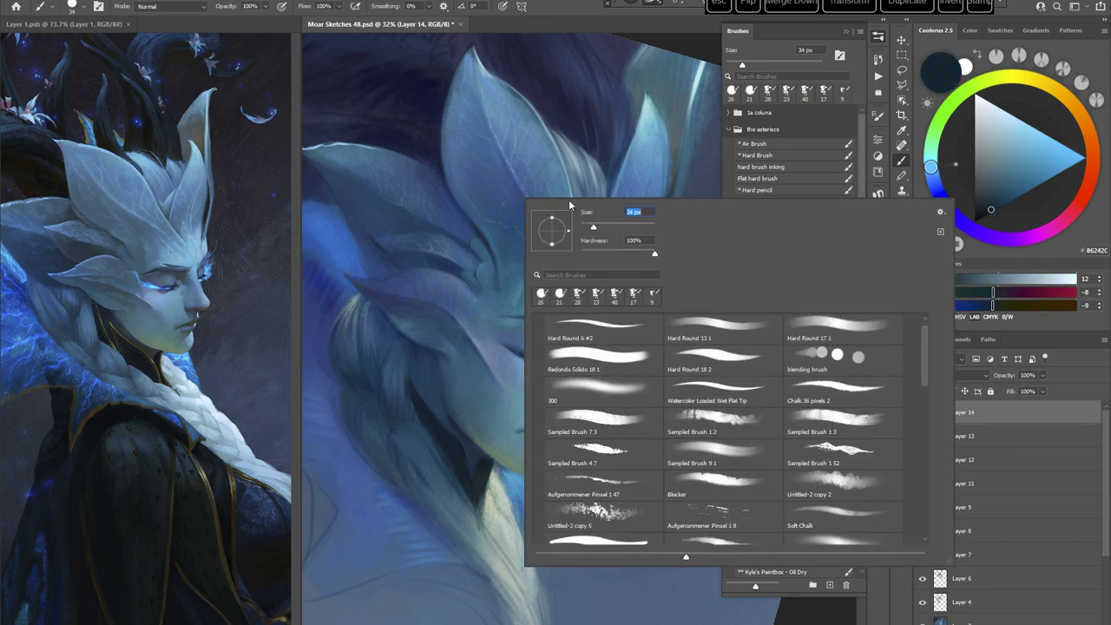
pyautogui.press('Escape')
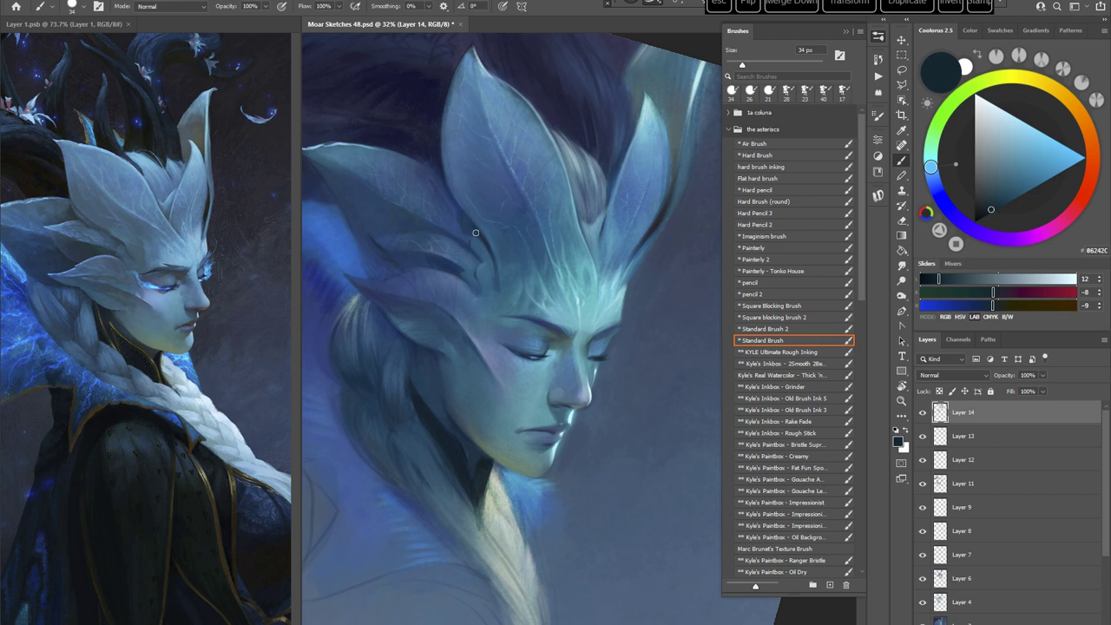
# Step: Switch to the Painterly brush at 70 px and paint the gap between the large leaf and the side leaf with sampled dark blue
pyautogui.press('r')
pyautogui.moveTo(631, 184)
pyautogui.mouseDown()
pyautogui.moveTo(665, 280)
pyautogui.moveTo(483, 280)
pyautogui.moveTo(480, 261)
pyautogui.moveTo(485, 282)
pyautogui.moveTo(474, 273)
pyautogui.mouseUp()
pyautogui.press('b')
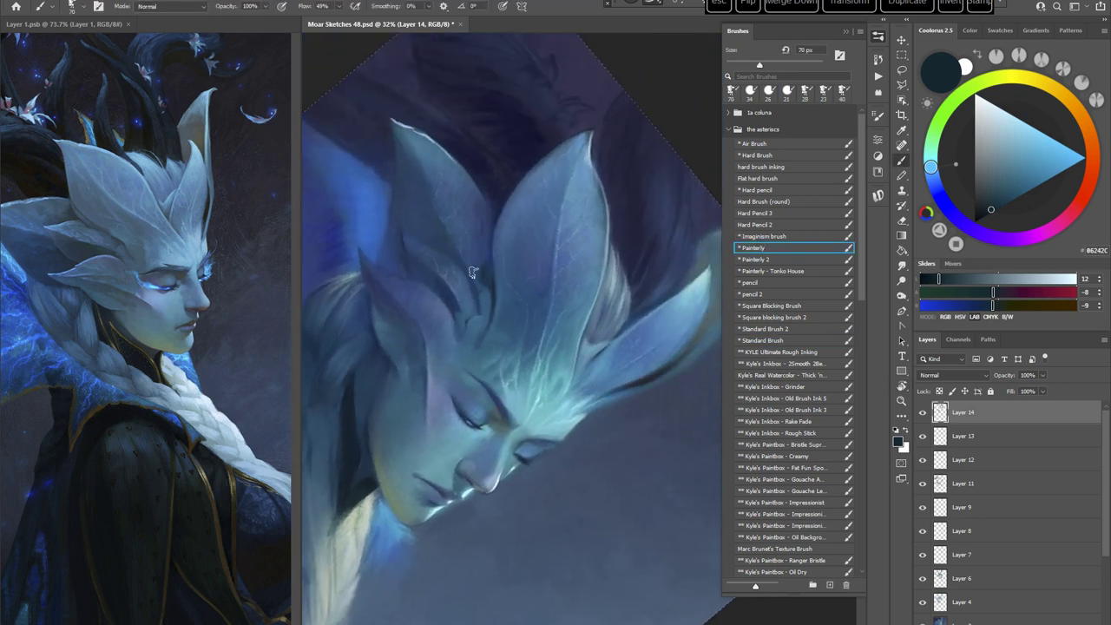
pyautogui.keyDown('alt'); pyautogui.click(478, 258); pyautogui.keyUp('alt')
pyautogui.keyDown('alt'); pyautogui.click(482, 253); pyautogui.keyUp('alt')
pyautogui.press('r')
pyautogui.moveTo(538, 147)
pyautogui.mouseDown()
pyautogui.moveTo(674, 307)
pyautogui.moveTo(606, 491)
pyautogui.moveTo(477, 452)
pyautogui.mouseUp()
pyautogui.press('b')
pyautogui.moveTo(657, 419); pyautogui.dragTo(526, 307)
pyautogui.rightClick(597, 217)
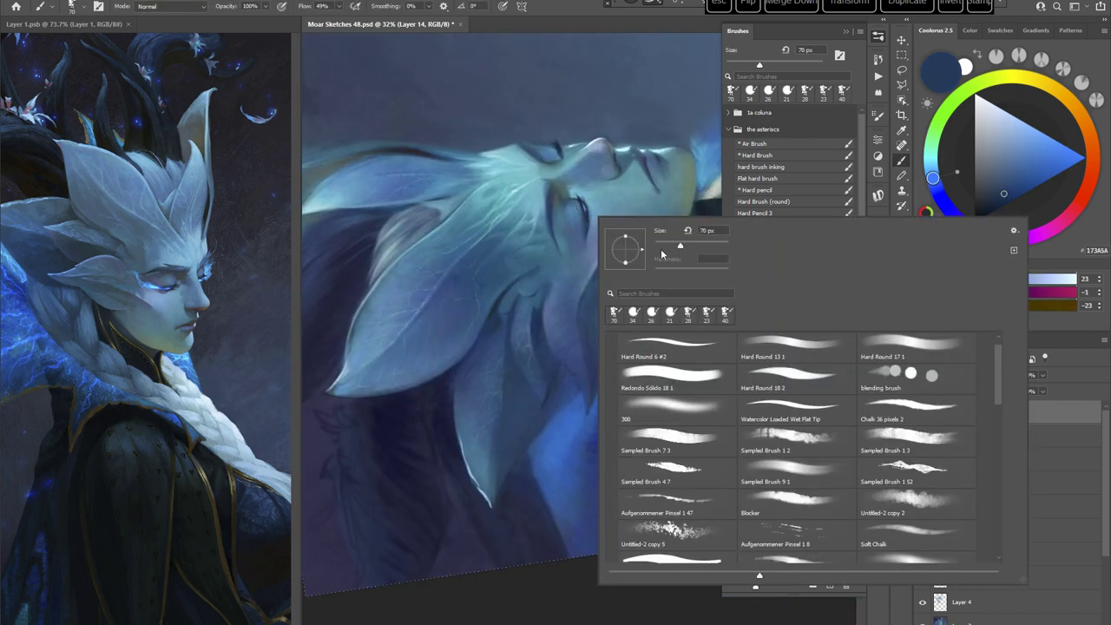
pyautogui.click(504, 303)
# Step: Reduce the brush to 45 px and shade beneath the large leaf with dark blues sampled from the leaf shadows and hair
pyautogui.keyDown('alt'); pyautogui.click(546, 249); pyautogui.keyUp('alt')
pyautogui.rightClick(630, 244)
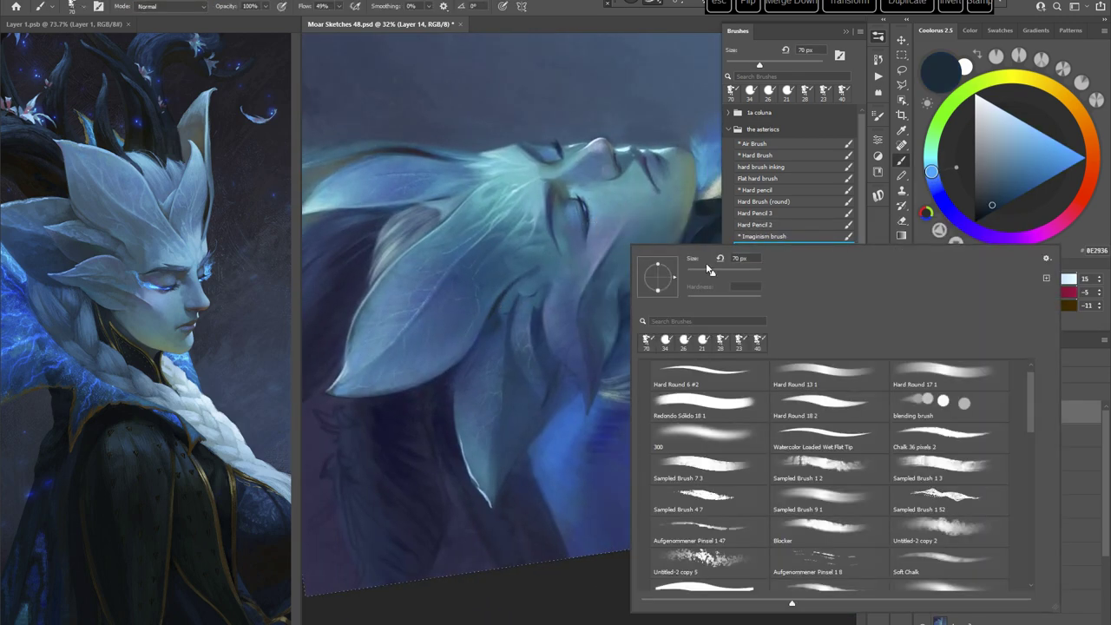
pyautogui.moveTo(711, 271); pyautogui.dragTo(703, 272)
pyautogui.press('Escape')
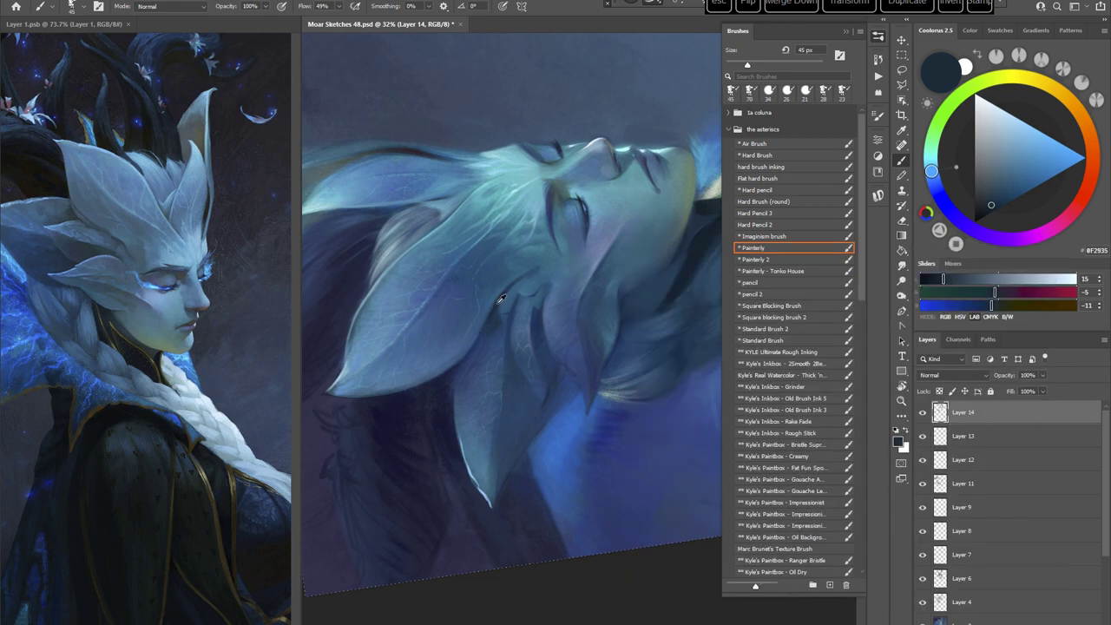
pyautogui.keyDown('alt'); pyautogui.click(493, 328); pyautogui.keyUp('alt')
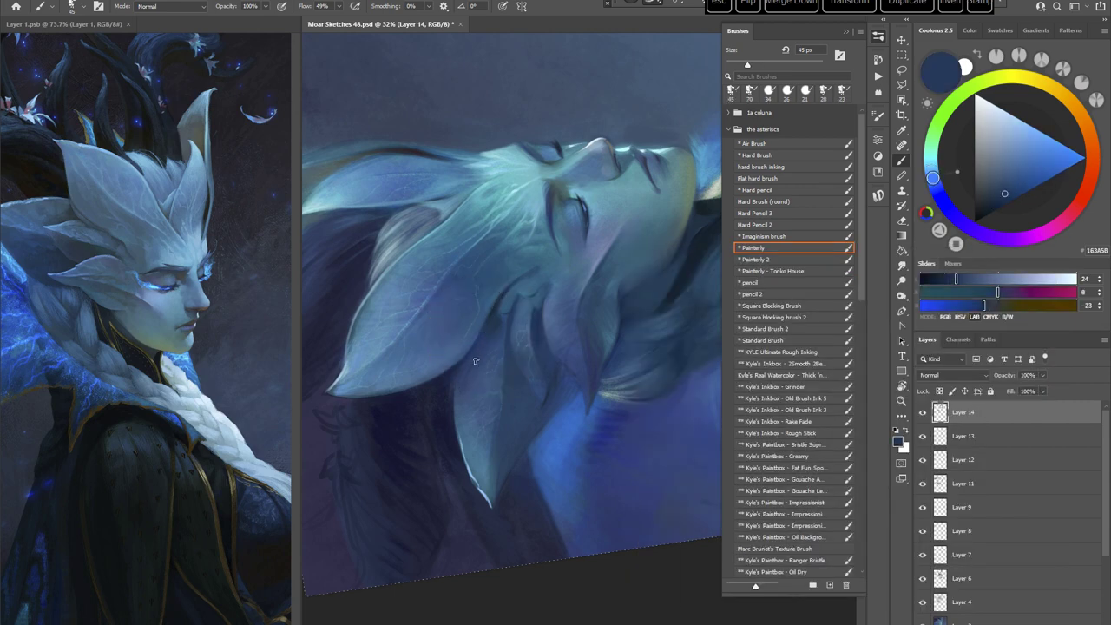
pyautogui.keyDown('alt'); pyautogui.click(443, 403); pyautogui.keyUp('alt')
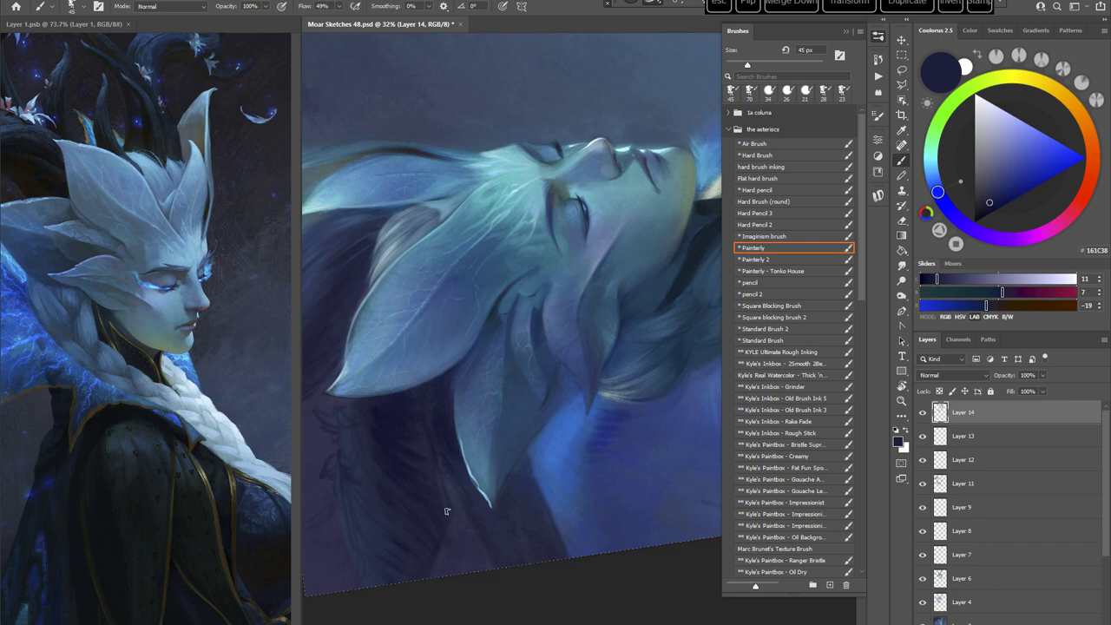
# Step: Sample the bright blue glow behind the side leaf and repaint the background along that leaf's outer edge
pyautogui.press('Escape')
pyautogui.moveTo(567, 543); pyautogui.dragTo(460, 507)
pyautogui.press('r')
pyautogui.moveTo(699, 339)
pyautogui.mouseDown()
pyautogui.moveTo(661, 454)
pyautogui.moveTo(538, 486)
pyautogui.mouseUp()
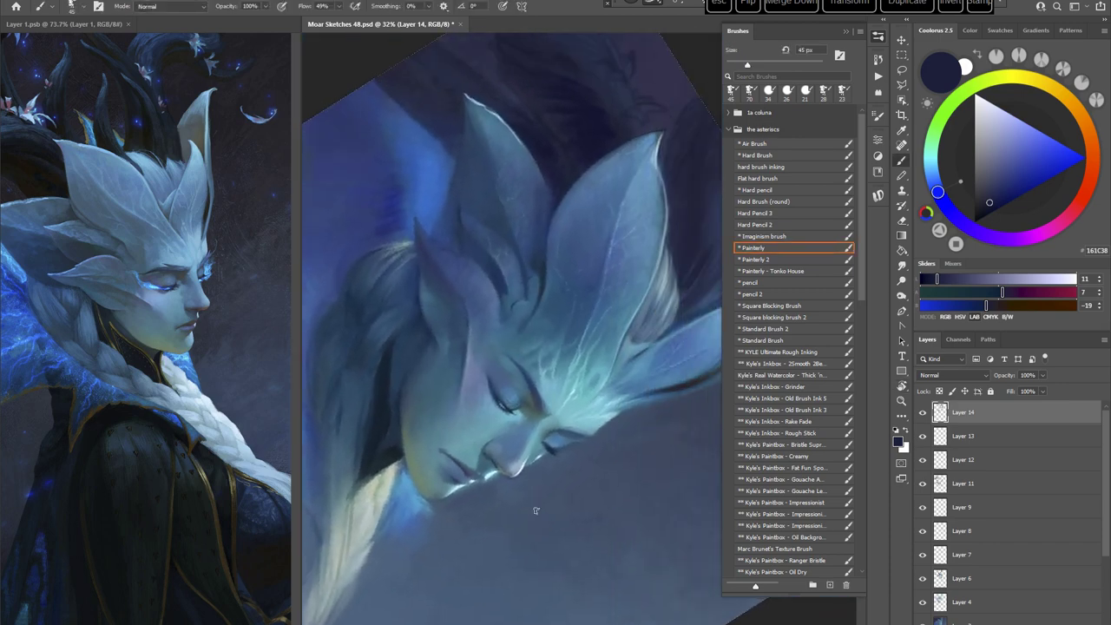
pyautogui.keyDown('alt'); pyautogui.click(423, 233); pyautogui.keyUp('alt')
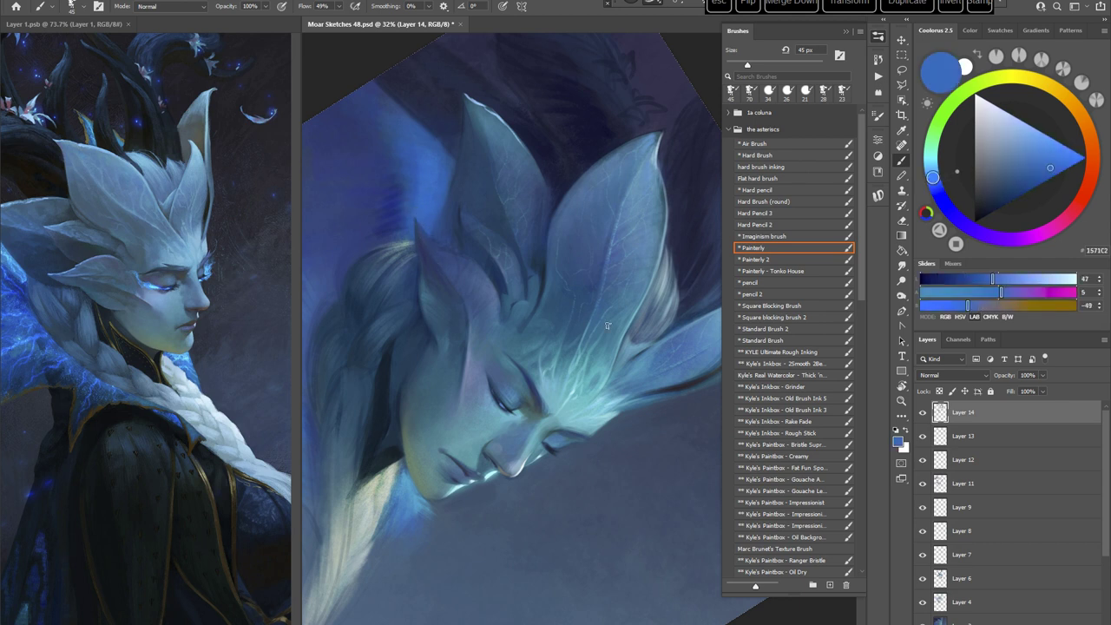
pyautogui.keyDown('alt'); pyautogui.click(469, 215); pyautogui.keyUp('alt')
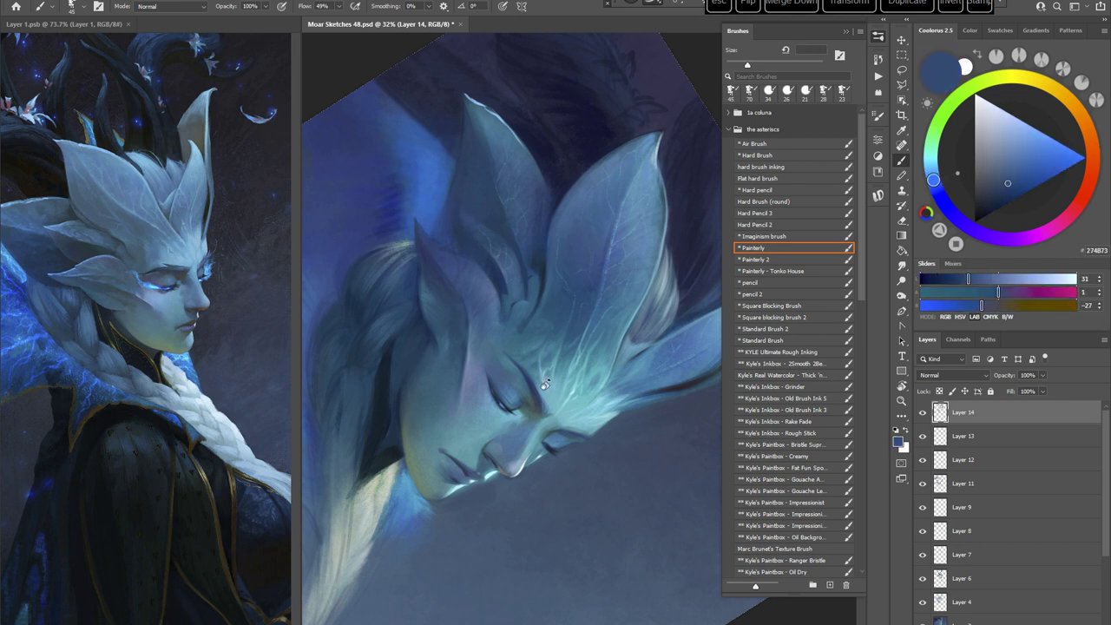
# Step: Reduce the Painterly brush to 18 px and refine the shadow along the side leaf's lower edge with sampled dark blues
pyautogui.moveTo(545, 383); pyautogui.dragTo(617, 475)
pyautogui.keyDown('alt'); pyautogui.click(579, 248); pyautogui.keyUp('alt')
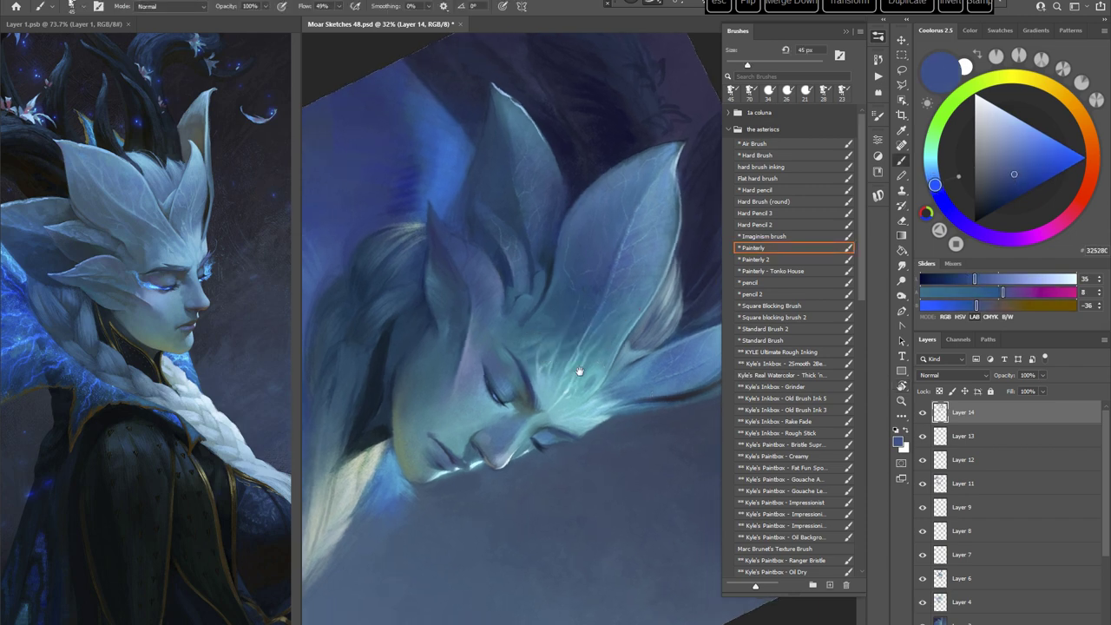
pyautogui.moveTo(558, 385); pyautogui.dragTo(552, 391)
pyautogui.rightClick(546, 214)
pyautogui.click(615, 241)
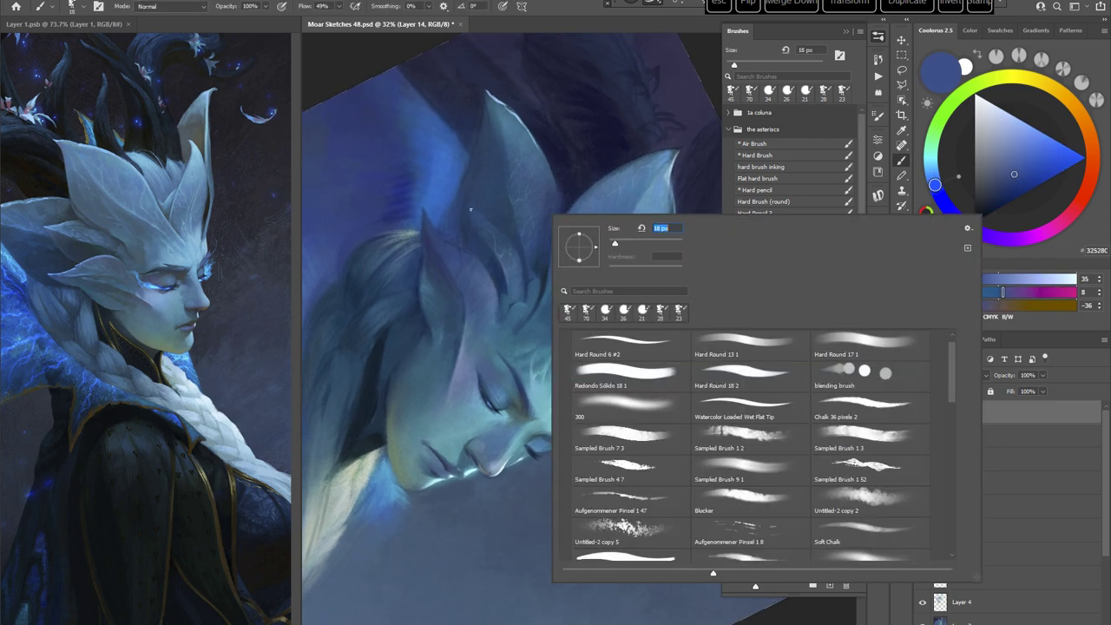
pyautogui.click(471, 209)
pyautogui.keyDown('alt'); pyautogui.click(470, 196); pyautogui.keyUp('alt')
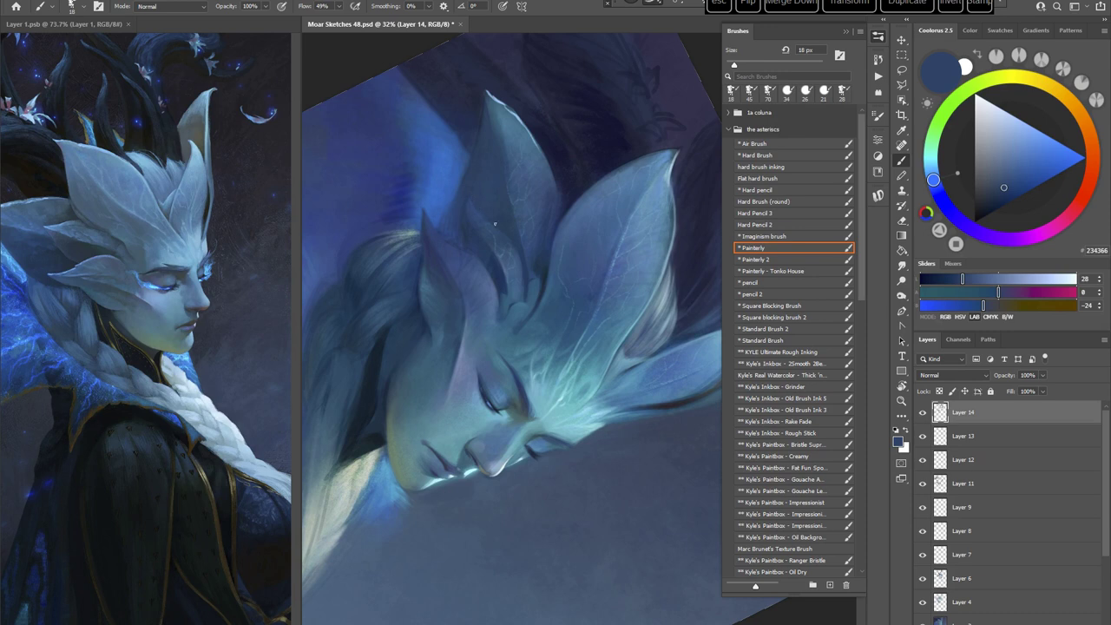
pyautogui.keyDown('alt'); pyautogui.click(471, 197); pyautogui.keyUp('alt')
pyautogui.keyDown('alt'); pyautogui.click(464, 231); pyautogui.keyUp('alt')
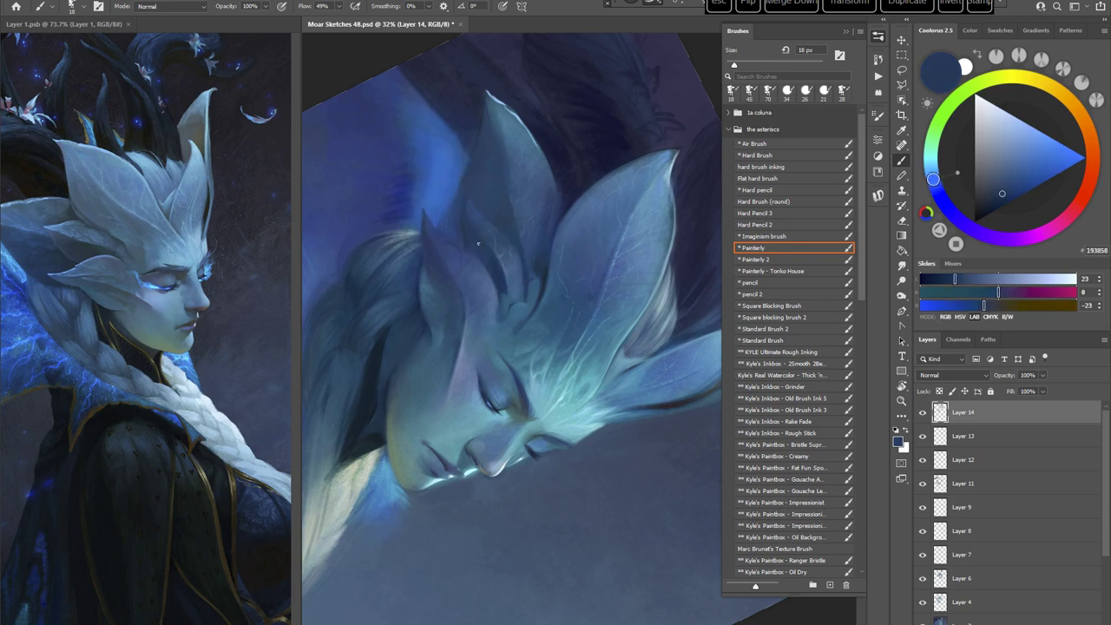
pyautogui.keyDown('alt'); pyautogui.click(466, 198); pyautogui.keyUp('alt')
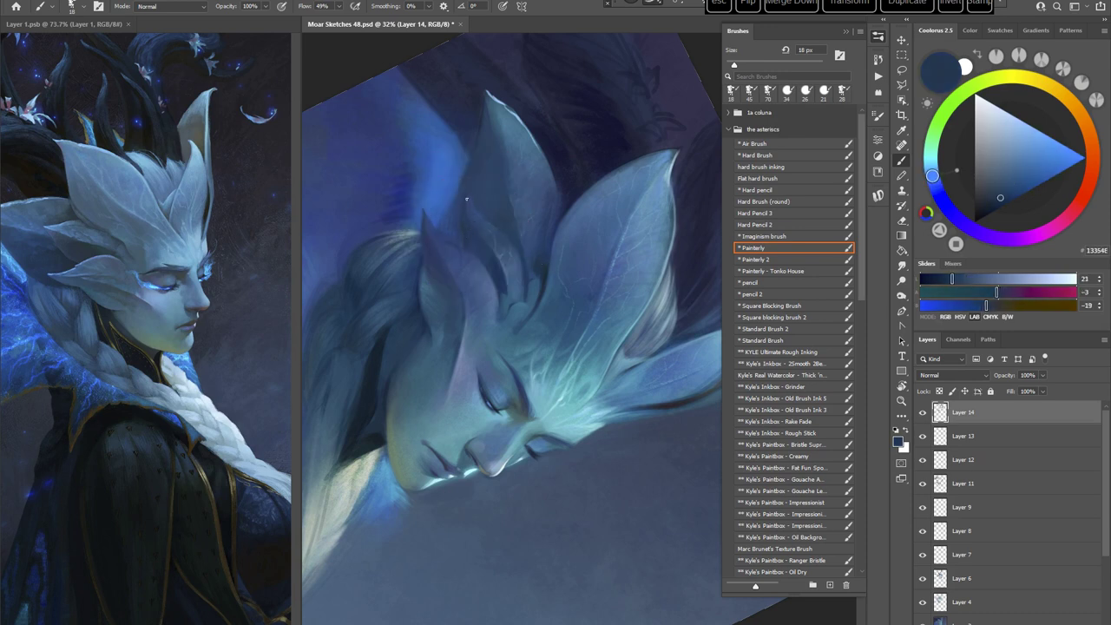
pyautogui.keyDown('alt'); pyautogui.click(469, 247); pyautogui.keyUp('alt')
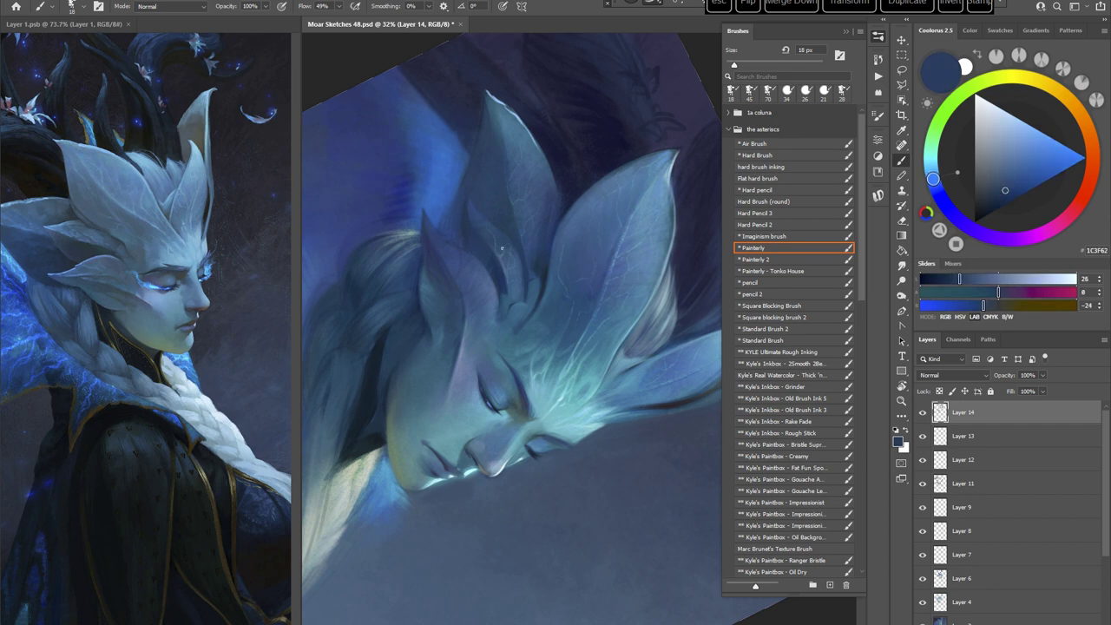
# Step: Enlarge the Painterly brush to 37 px and deepen the area between the side leaf and the lowest leaf with sampled dark blues
pyautogui.press('r')
pyautogui.moveTo(503, 252)
pyautogui.mouseDown()
pyautogui.moveTo(636, 345)
pyautogui.moveTo(610, 510)
pyautogui.moveTo(666, 480)
pyautogui.moveTo(578, 346)
pyautogui.mouseUp()
pyautogui.press('space')
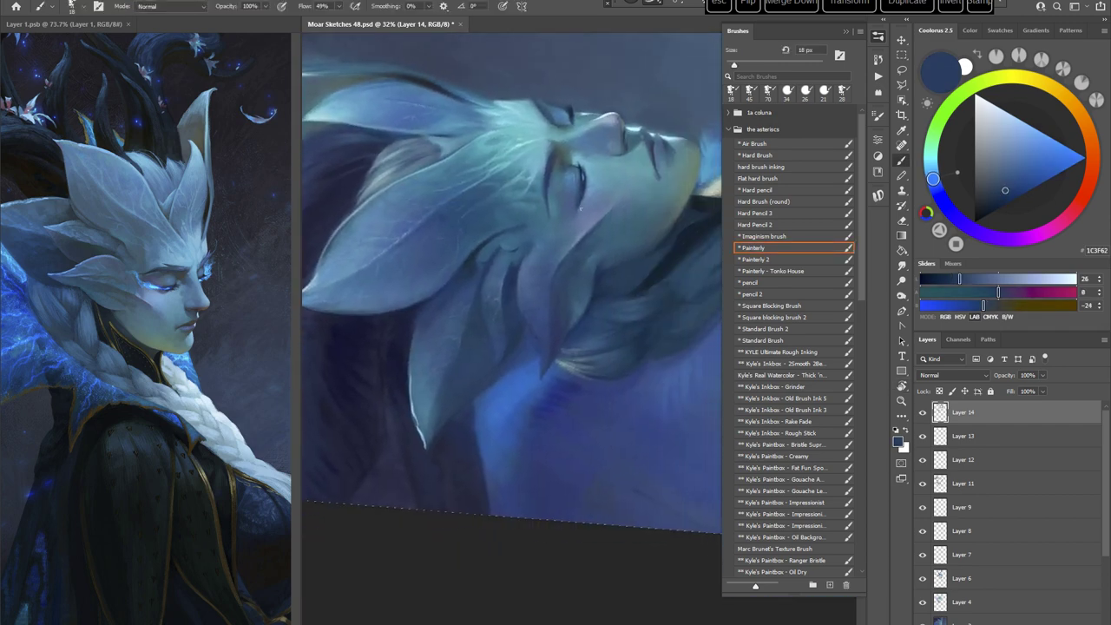
pyautogui.rightClick(581, 208)
pyautogui.moveTo(692, 247); pyautogui.dragTo(699, 246)
pyautogui.keyDown('alt'); pyautogui.click(526, 331); pyautogui.keyUp('alt')
pyautogui.keyDown('alt'); pyautogui.click(521, 315); pyautogui.keyUp('alt')
pyautogui.press('Escape')
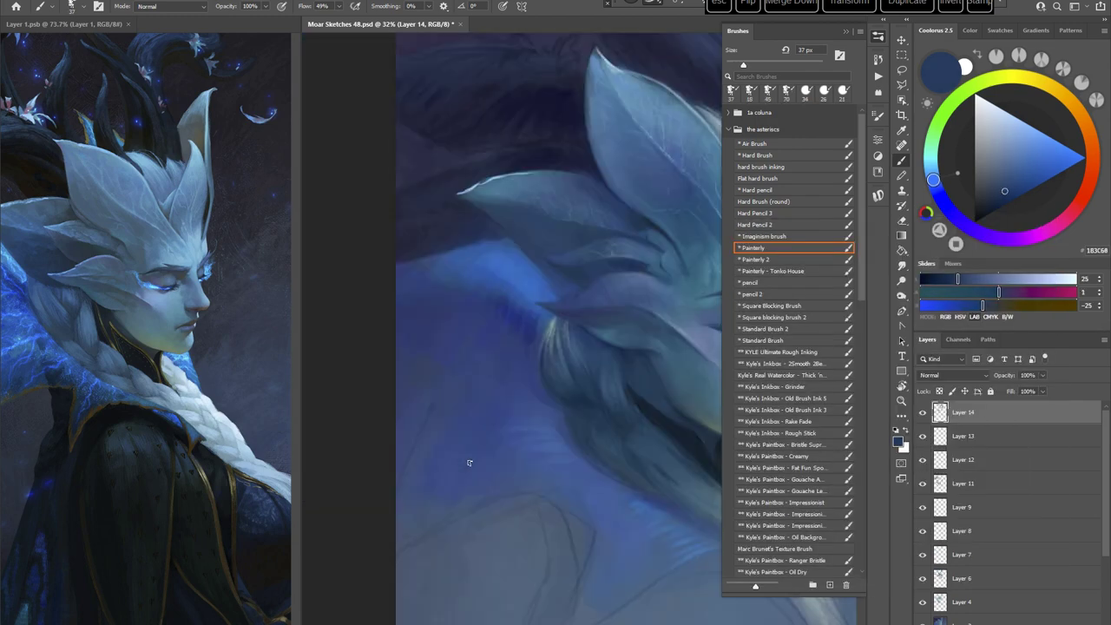
pyautogui.press('space')
pyautogui.moveTo(648, 493); pyautogui.dragTo(503, 456)
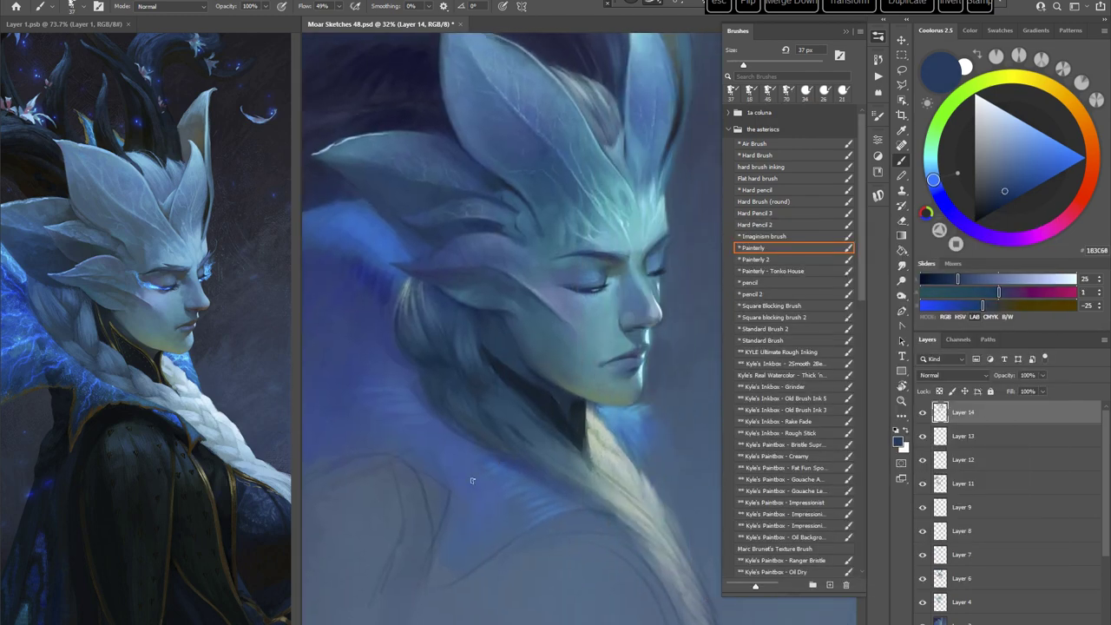
# Step: Switch to the Hard pencil brush at 32 px and paint the lowest leaf's upper edge in a lightened sampled blue
pyautogui.click(772, 189)
pyautogui.press('r')
pyautogui.moveTo(607, 373)
pyautogui.mouseDown()
pyautogui.moveTo(607, 330)
pyautogui.moveTo(590, 291)
pyautogui.mouseUp()
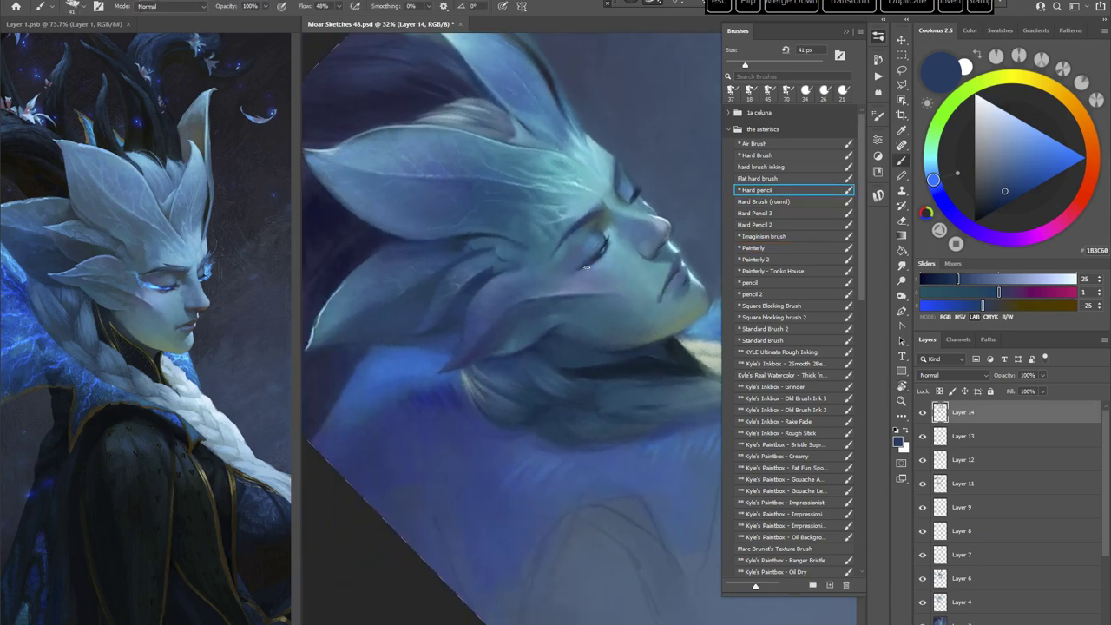
pyautogui.keyDown('alt'); pyautogui.click(489, 285); pyautogui.keyUp('alt')
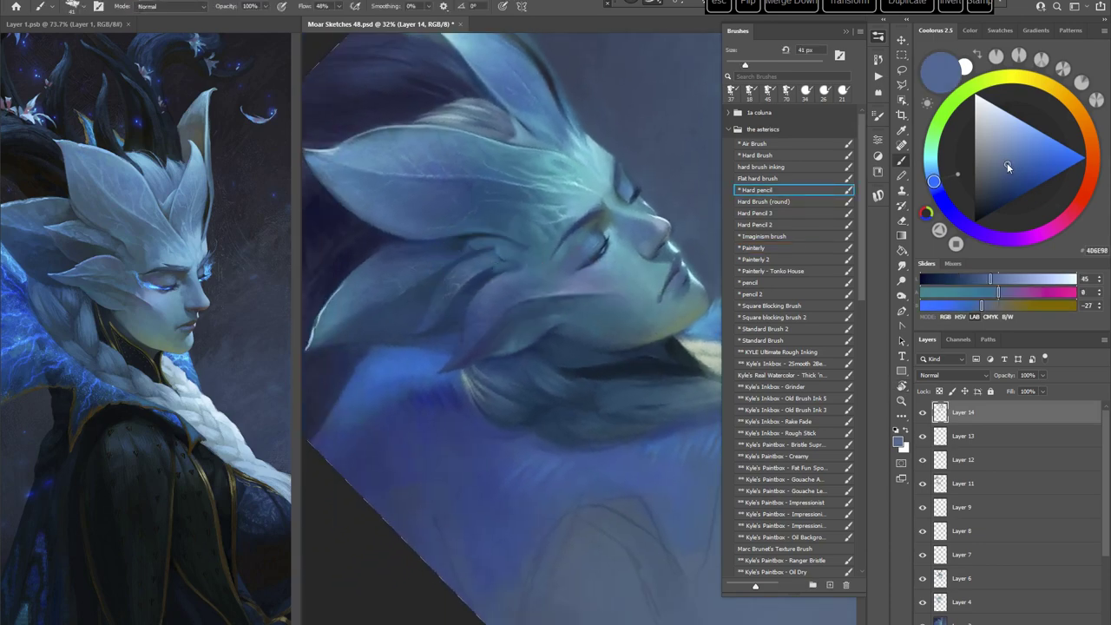
pyautogui.moveTo(1006, 162); pyautogui.dragTo(1000, 154)
pyautogui.press('r')
pyautogui.moveTo(648, 292)
pyautogui.mouseDown()
pyautogui.moveTo(617, 259)
pyautogui.moveTo(667, 249)
pyautogui.mouseUp()
pyautogui.rightClick(618, 259)
pyautogui.click(490, 281)
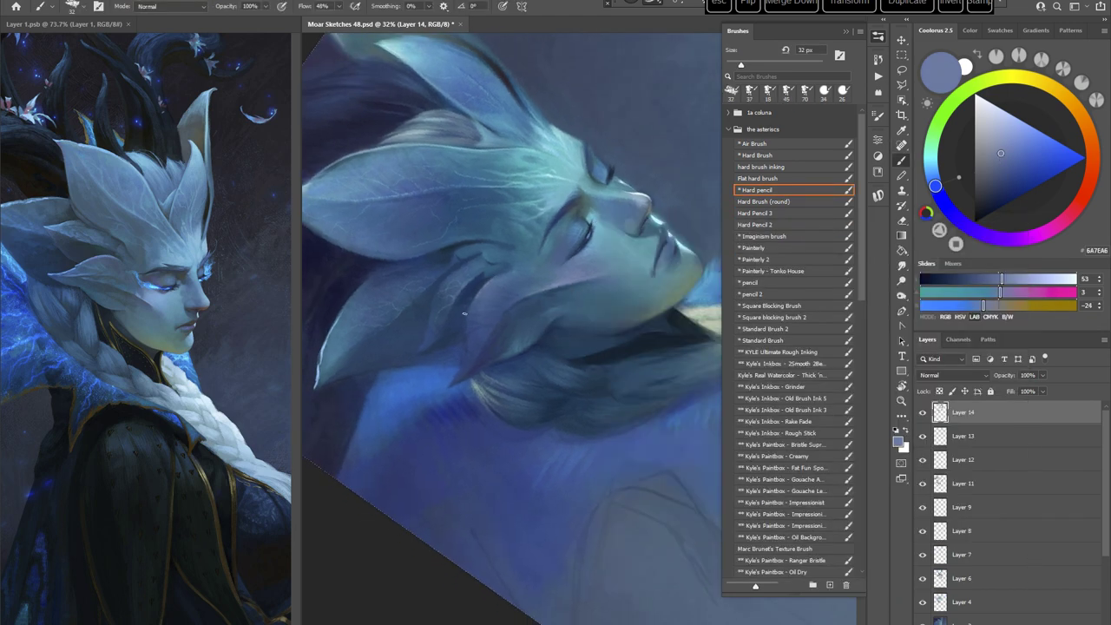
# Step: Pick a brighter, more saturated blue and paint a rim light along the lowest leaf's edge toward its tip
pyautogui.keyDown('alt'); pyautogui.click(469, 304); pyautogui.keyUp('alt')
pyautogui.click(934, 182)
pyautogui.click(1013, 148)
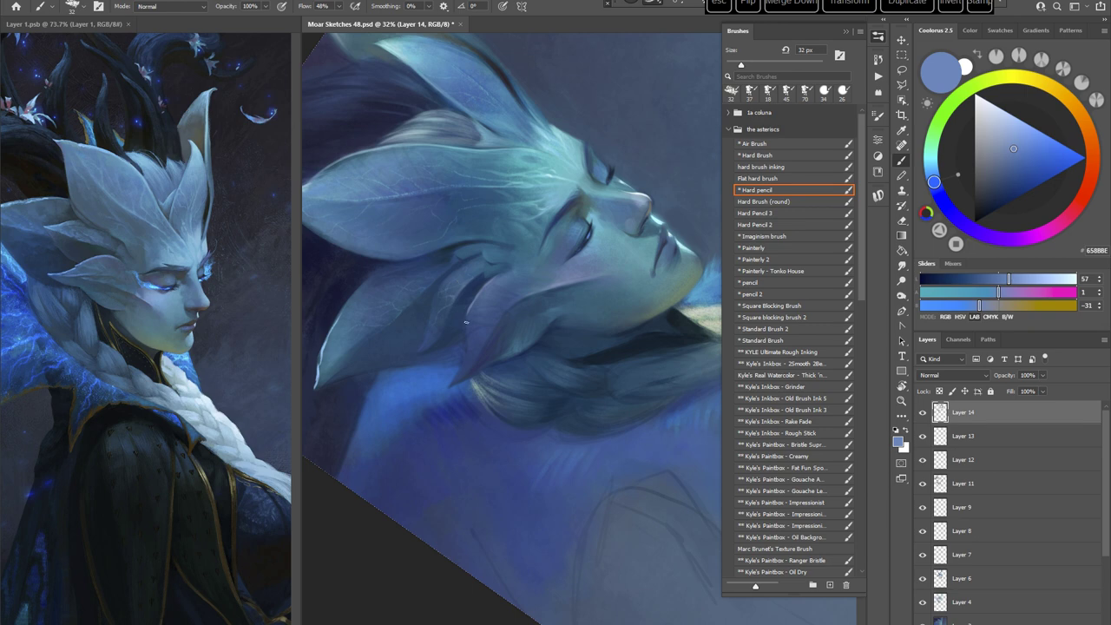
pyautogui.moveTo(468, 311)
pyautogui.mouseDown()
pyautogui.moveTo(458, 372)
pyautogui.moveTo(538, 442)
pyautogui.moveTo(637, 420)
pyautogui.moveTo(585, 439)
pyautogui.moveTo(503, 413)
pyautogui.mouseUp()
pyautogui.press('r')
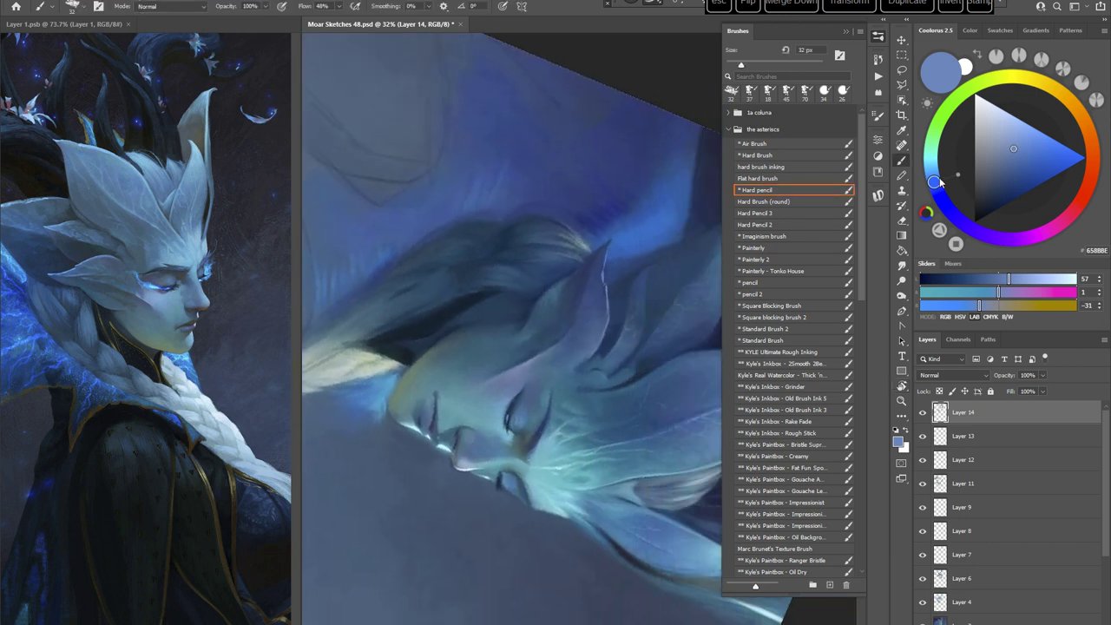
# Step: Sample the light blue at the lowest leaf's tip and paint highlights on the edge of the small middle leaf
pyautogui.keyDown('alt'); pyautogui.click(608, 247); pyautogui.keyUp('alt')
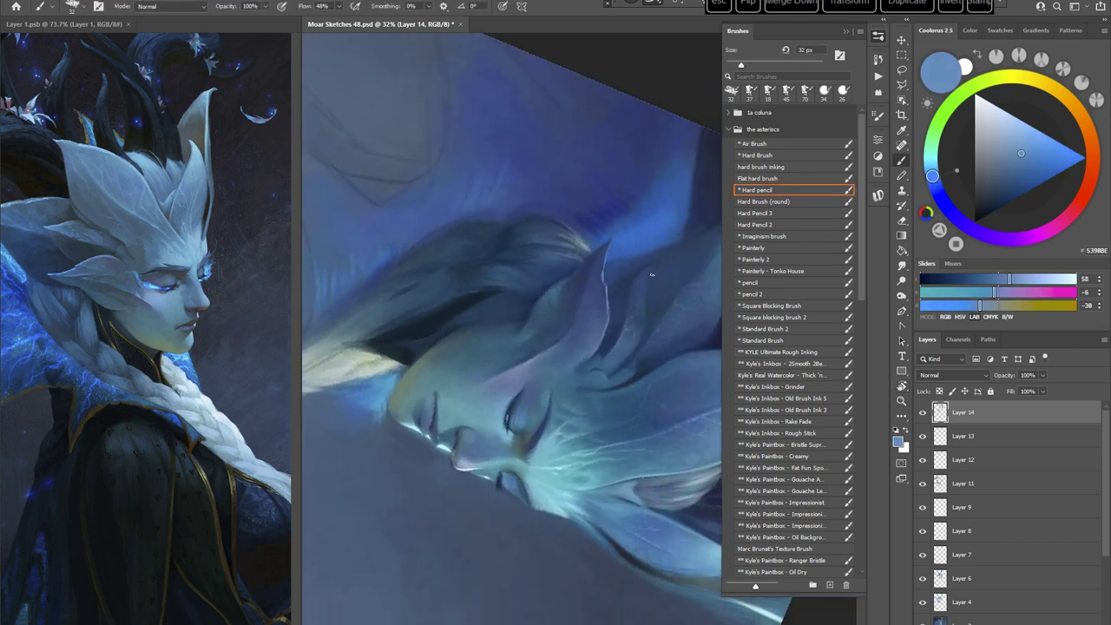
pyautogui.moveTo(652, 274)
pyautogui.mouseDown()
pyautogui.moveTo(659, 317)
pyautogui.moveTo(637, 365)
pyautogui.moveTo(610, 253)
pyautogui.mouseUp()
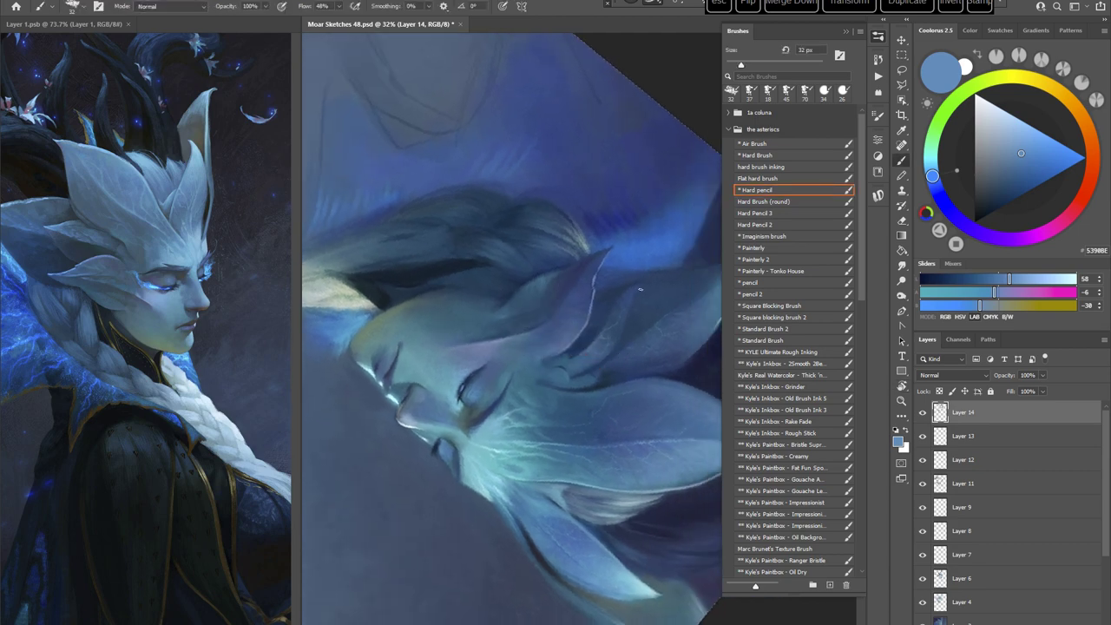
pyautogui.press('Escape')
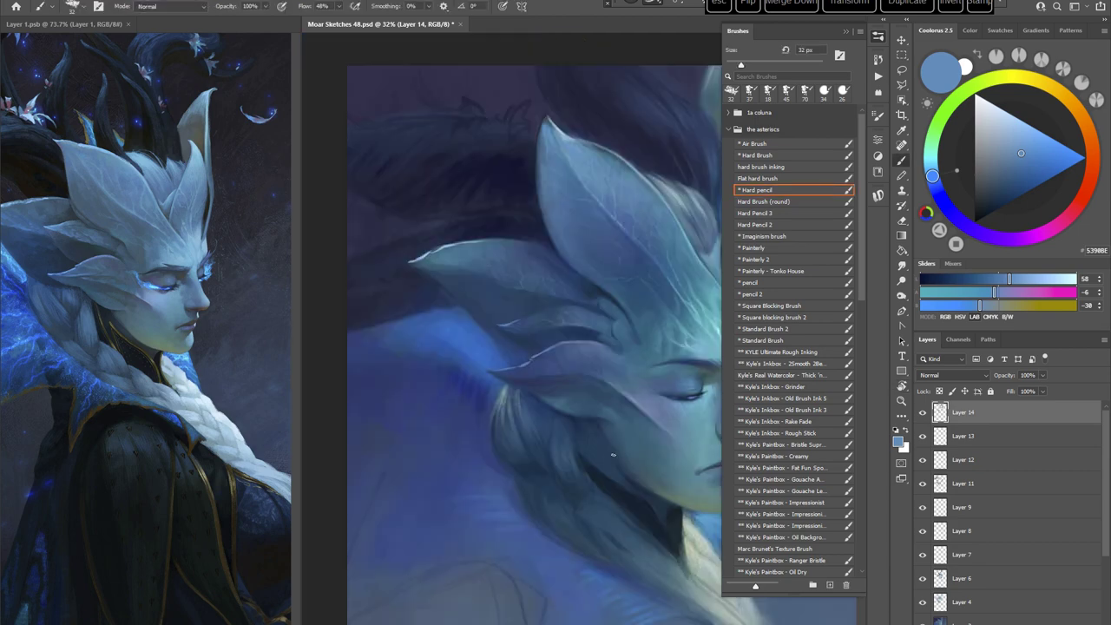
pyautogui.moveTo(623, 442); pyautogui.dragTo(581, 385)
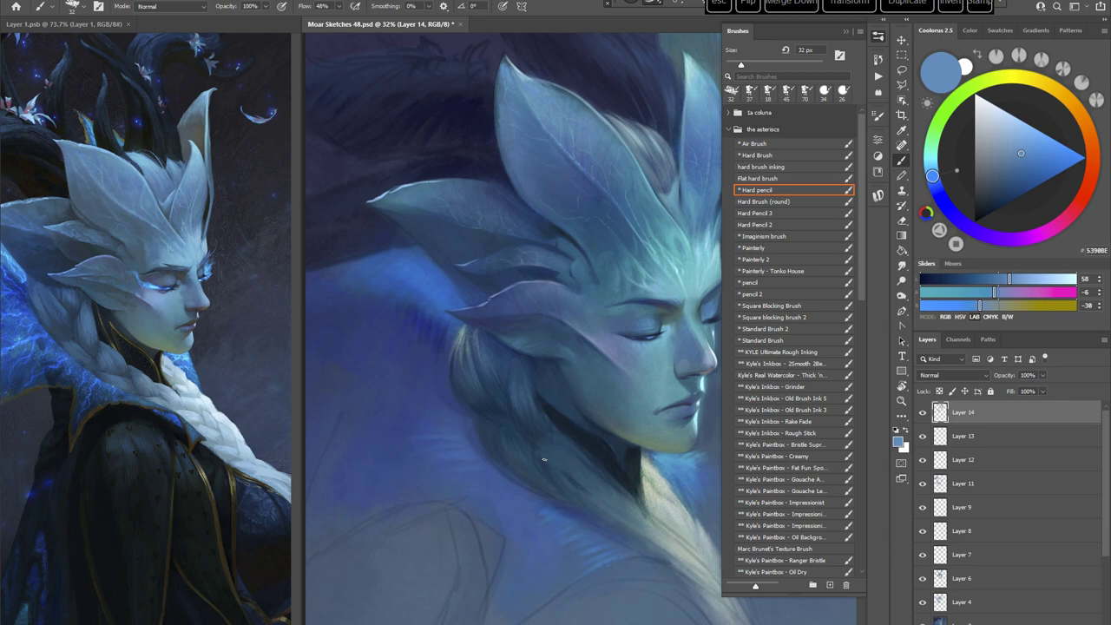
# Step: Switch to the Standard Brush at 20 px and sharpen the small middle leaf's tip and edge in light blue
pyautogui.press('r')
pyautogui.moveTo(681, 300); pyautogui.dragTo(660, 256)
pyautogui.click(778, 340)
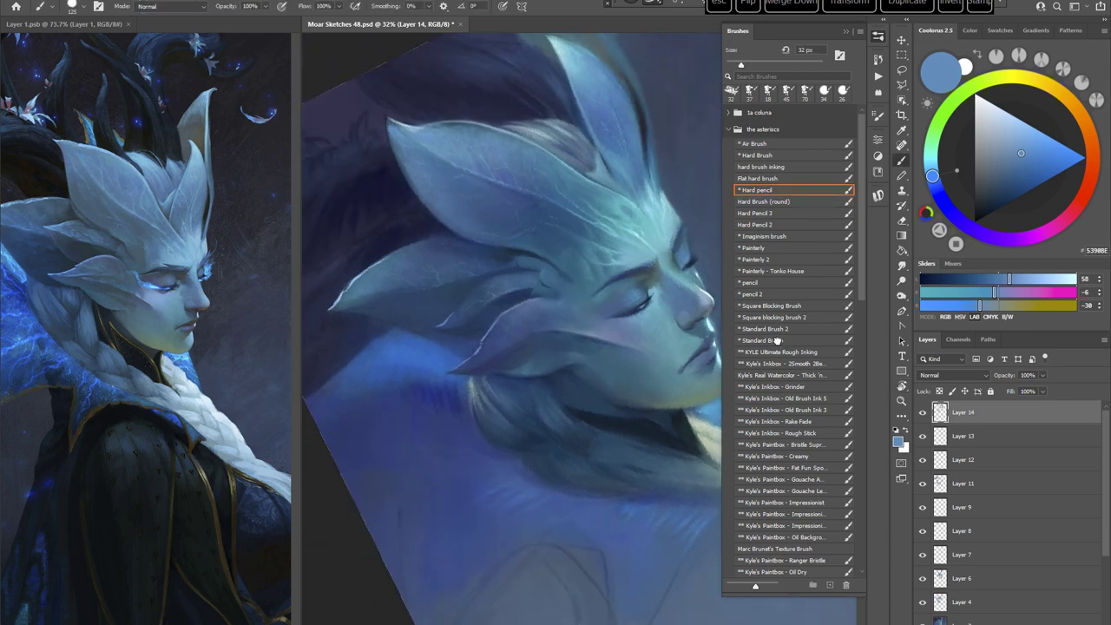
pyautogui.press('r')
pyautogui.moveTo(641, 384); pyautogui.dragTo(646, 329)
pyautogui.press('b')
pyautogui.rightClick(613, 222)
pyautogui.click(681, 252)
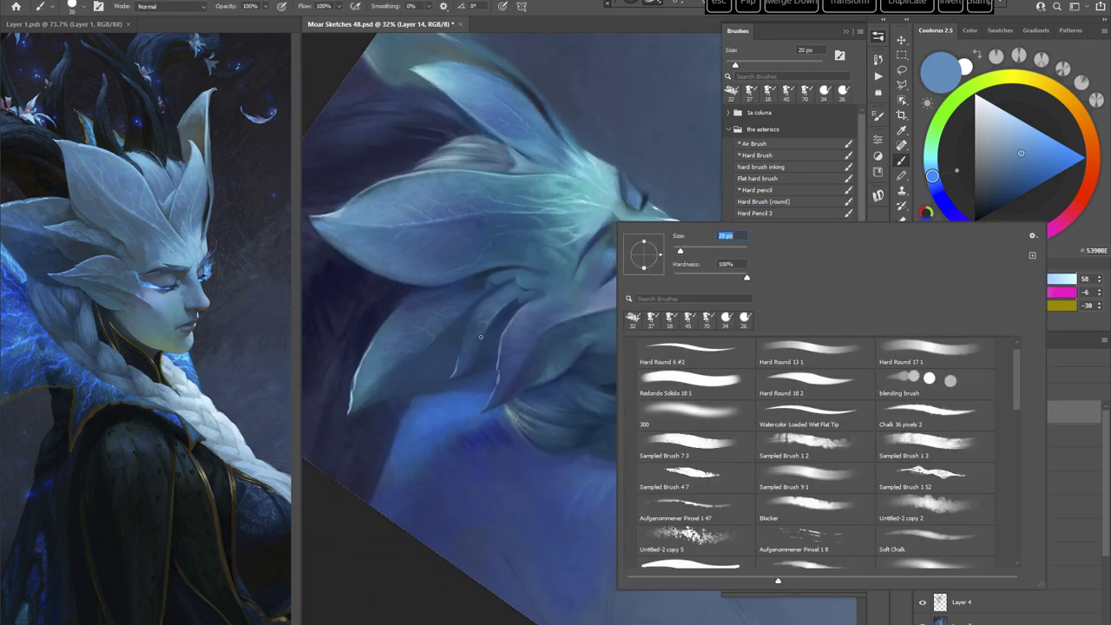
pyautogui.click(451, 377)
pyautogui.moveTo(451, 376); pyautogui.dragTo(595, 329)
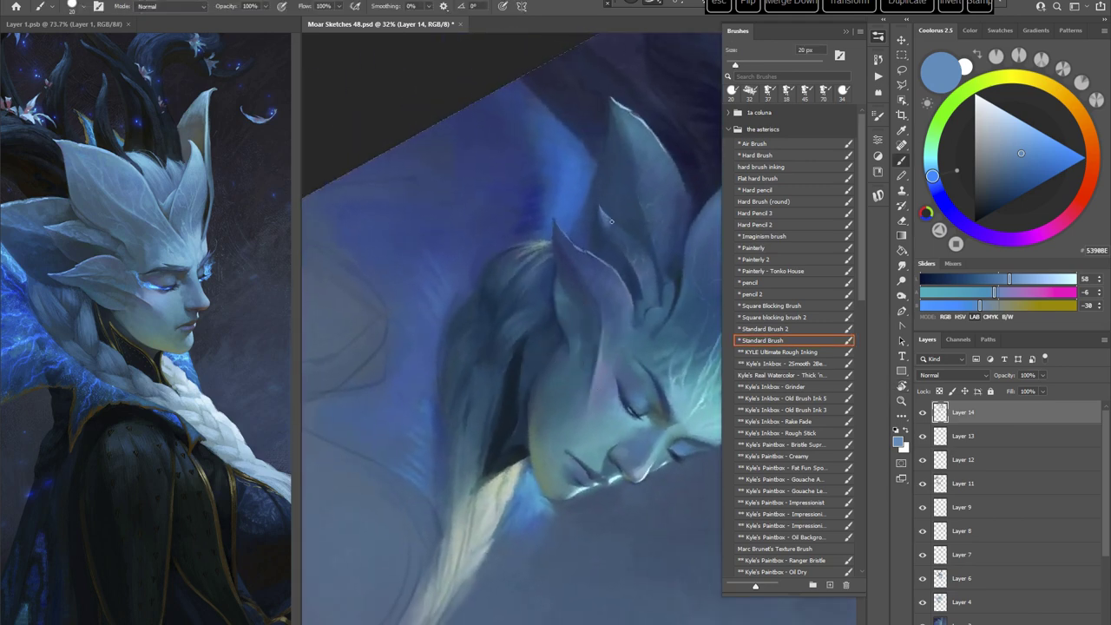
pyautogui.moveTo(666, 220)
pyautogui.mouseDown()
pyautogui.moveTo(665, 434)
pyautogui.moveTo(653, 440)
pyautogui.mouseUp()
pyautogui.moveTo(573, 413); pyautogui.dragTo(595, 359)
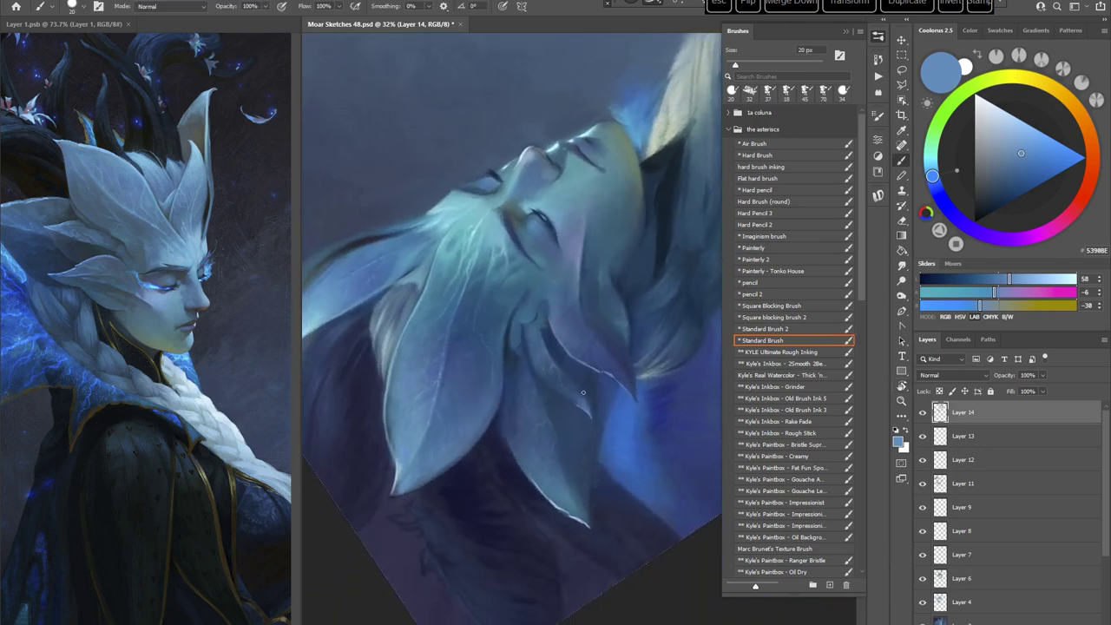
pyautogui.press('Escape')
pyautogui.moveTo(653, 330); pyautogui.dragTo(611, 395)
pyautogui.moveTo(625, 342); pyautogui.dragTo(537, 356)
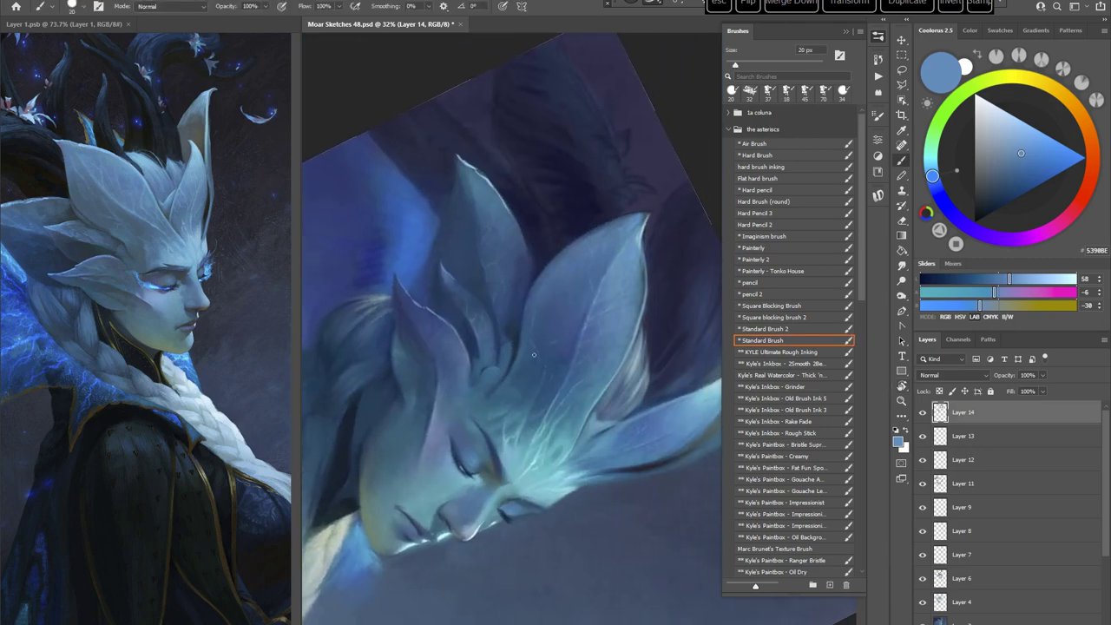
# Step: Sample dark blues near the large leaf's base and soften the shadow there, enlarging the Standard Brush to 45 px
pyautogui.keyDown('alt'); pyautogui.click(529, 364); pyautogui.keyUp('alt')
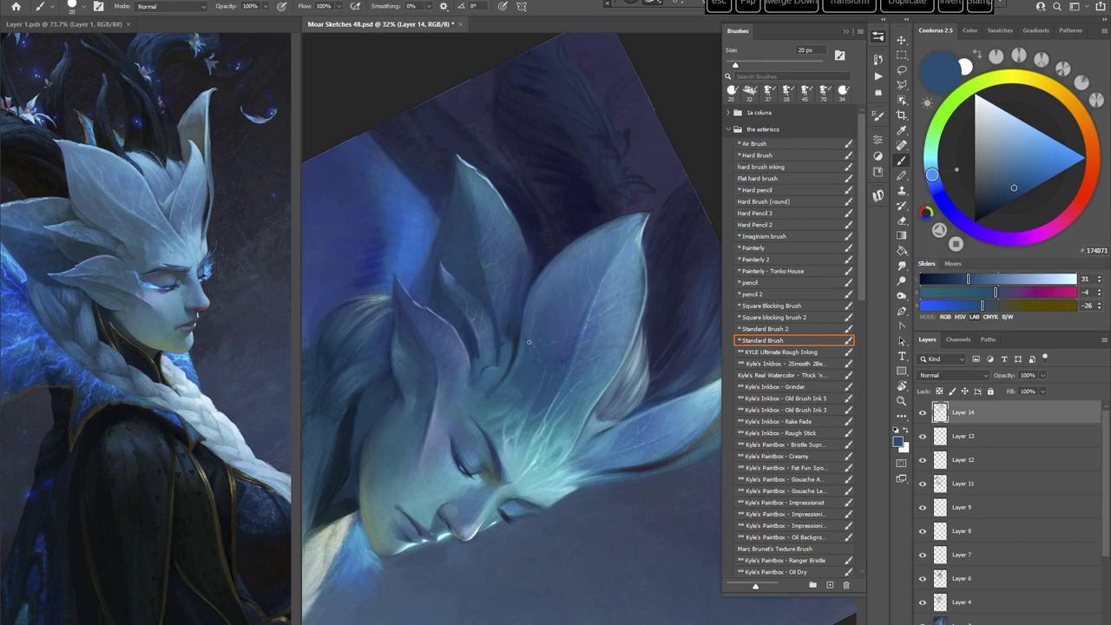
pyautogui.keyDown('alt'); pyautogui.click(522, 348); pyautogui.keyUp('alt')
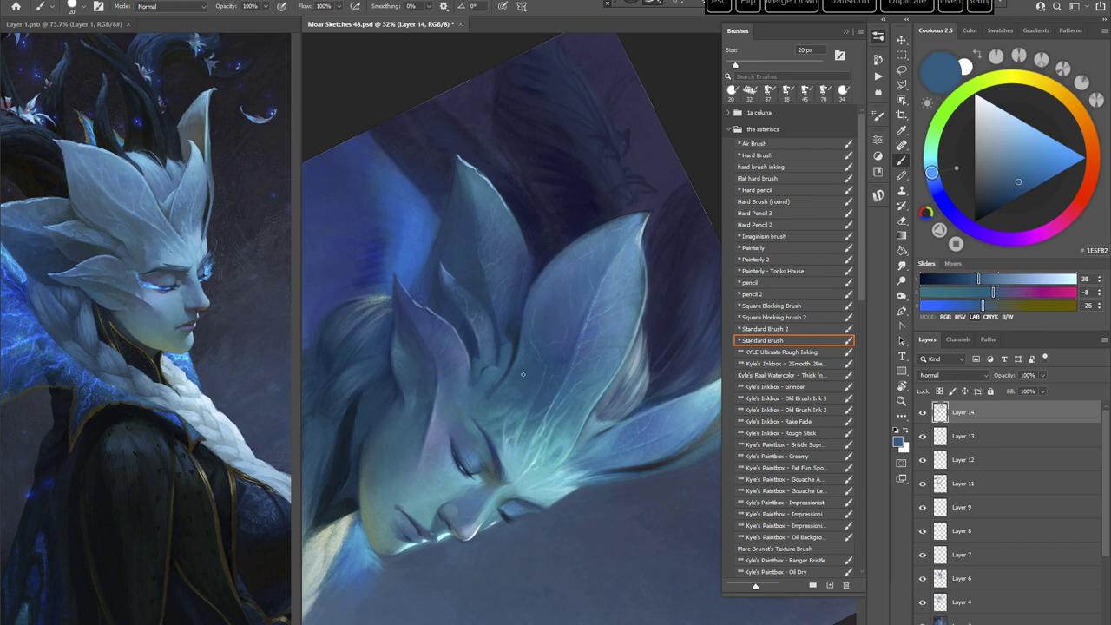
pyautogui.rightClick(600, 297)
pyautogui.moveTo(674, 315); pyautogui.dragTo(683, 315)
pyautogui.click(520, 347)
pyautogui.keyDown('alt'); pyautogui.click(516, 364); pyautogui.keyUp('alt')
pyautogui.keyDown('alt'); pyautogui.click(534, 365); pyautogui.keyUp('alt')
# Step: Sample a medium blue from the large leaf and paint over its lower surface and outer edge at 45 px
pyautogui.press('r')
pyautogui.moveTo(527, 358)
pyautogui.mouseDown()
pyautogui.moveTo(573, 332)
pyautogui.moveTo(646, 408)
pyautogui.moveTo(627, 448)
pyautogui.moveTo(568, 366)
pyautogui.mouseUp()
pyautogui.press('Escape')
pyautogui.press('b')
pyautogui.press('r')
pyautogui.keyDown('alt'); pyautogui.click(566, 368); pyautogui.keyUp('alt')
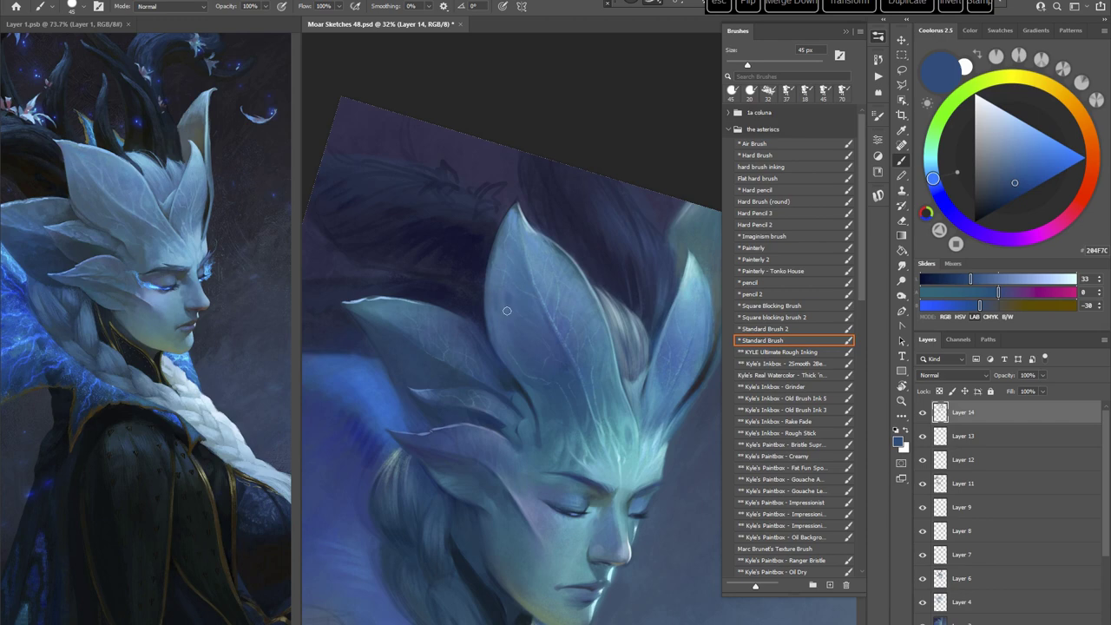
pyautogui.press('r')
pyautogui.moveTo(545, 295); pyautogui.dragTo(663, 324)
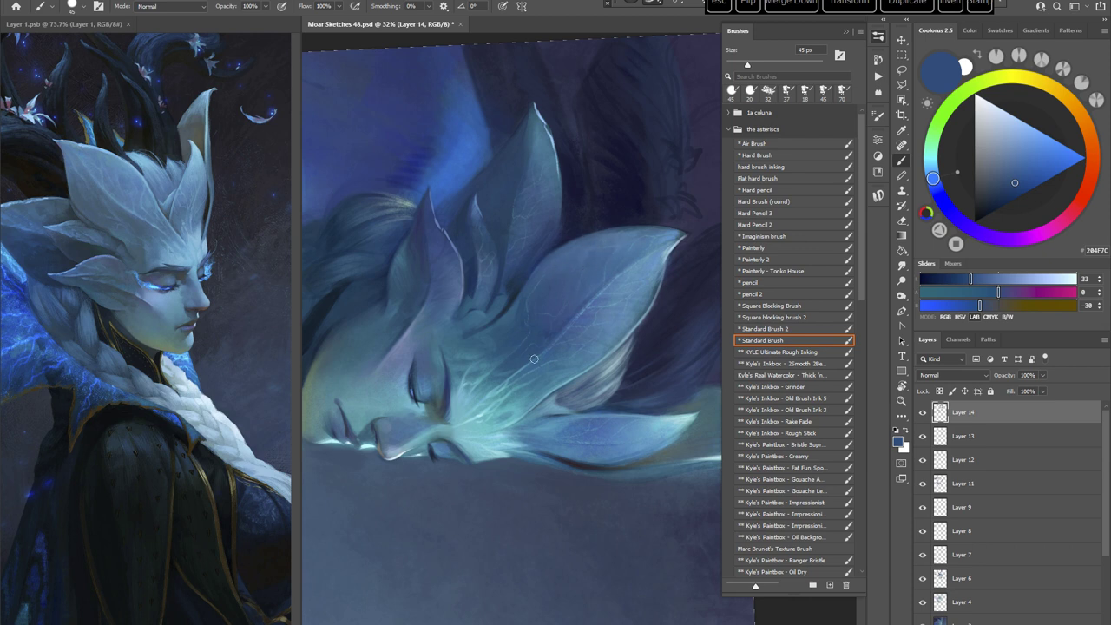
pyautogui.press('Escape')
pyautogui.moveTo(625, 466); pyautogui.dragTo(615, 417)
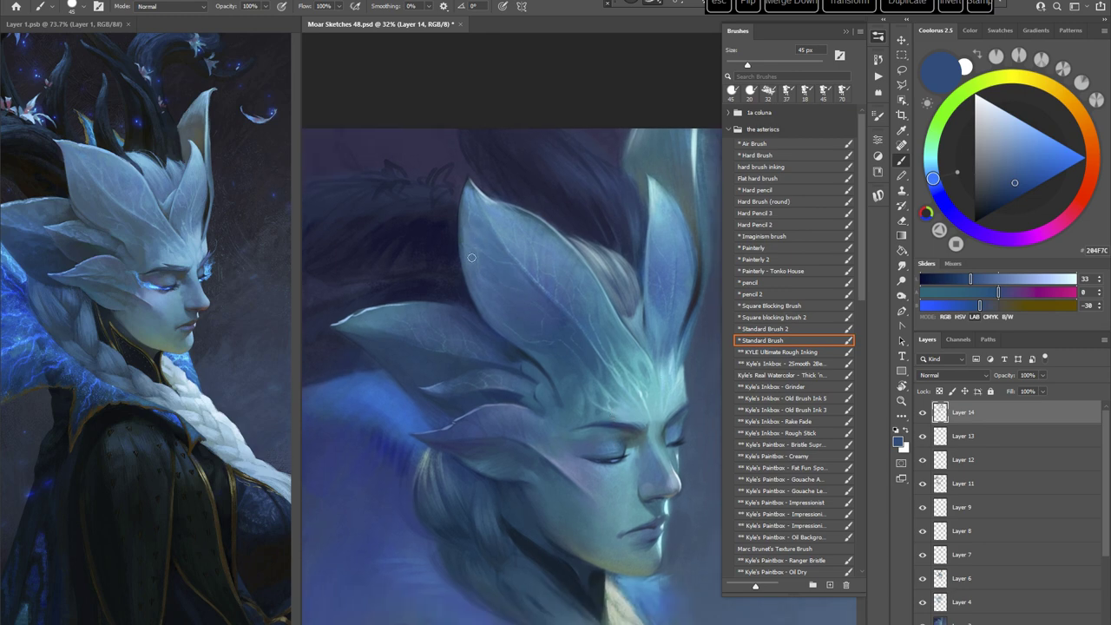
# Step: Reduce the Standard Brush to 37 px and continue shading the upper part of the large leaf in the same blue
pyautogui.moveTo(629, 215); pyautogui.dragTo(630, 249)
pyautogui.rightClick(630, 249)
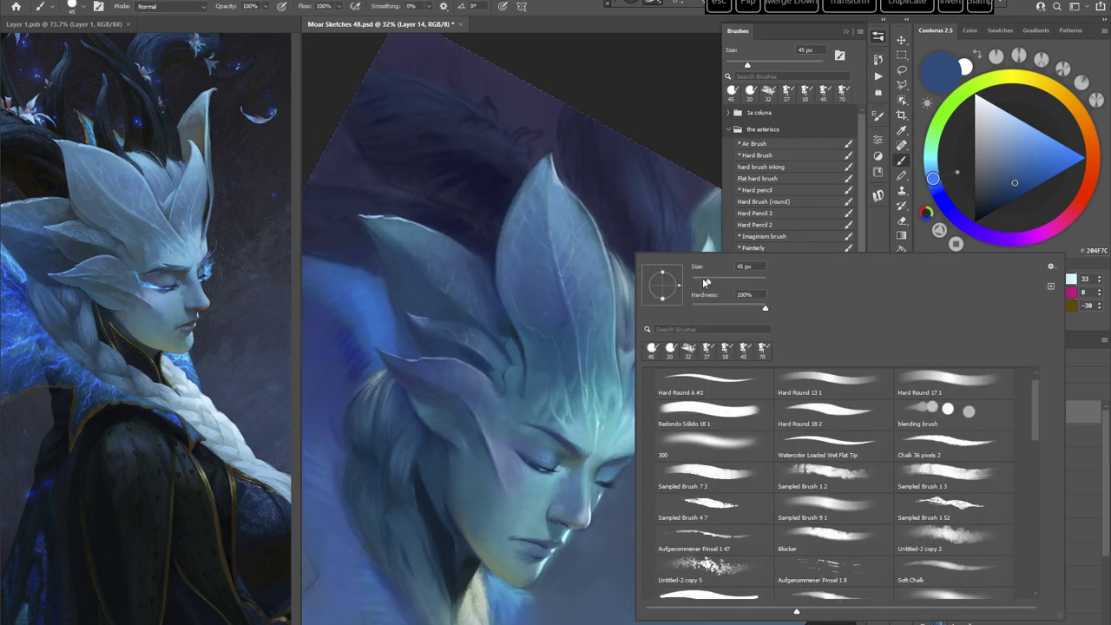
pyautogui.click(705, 282)
pyautogui.click(520, 251)
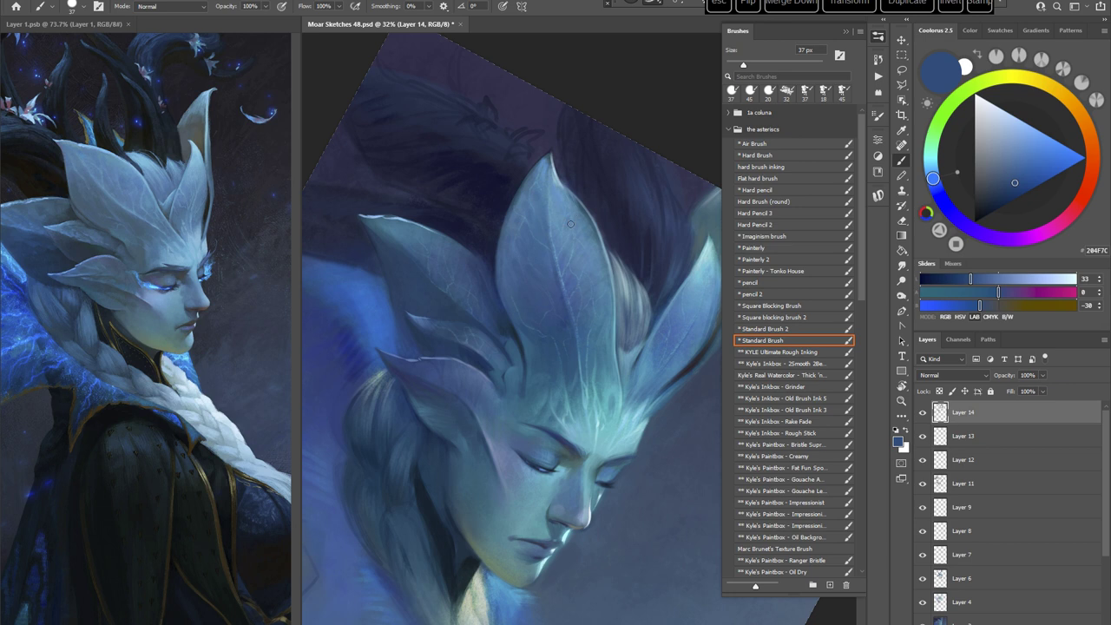
# Step: Sample blues from the side leaf and repaint its surface near the tip with the 37 px Standard Brush
pyautogui.moveTo(660, 420); pyautogui.dragTo(635, 465)
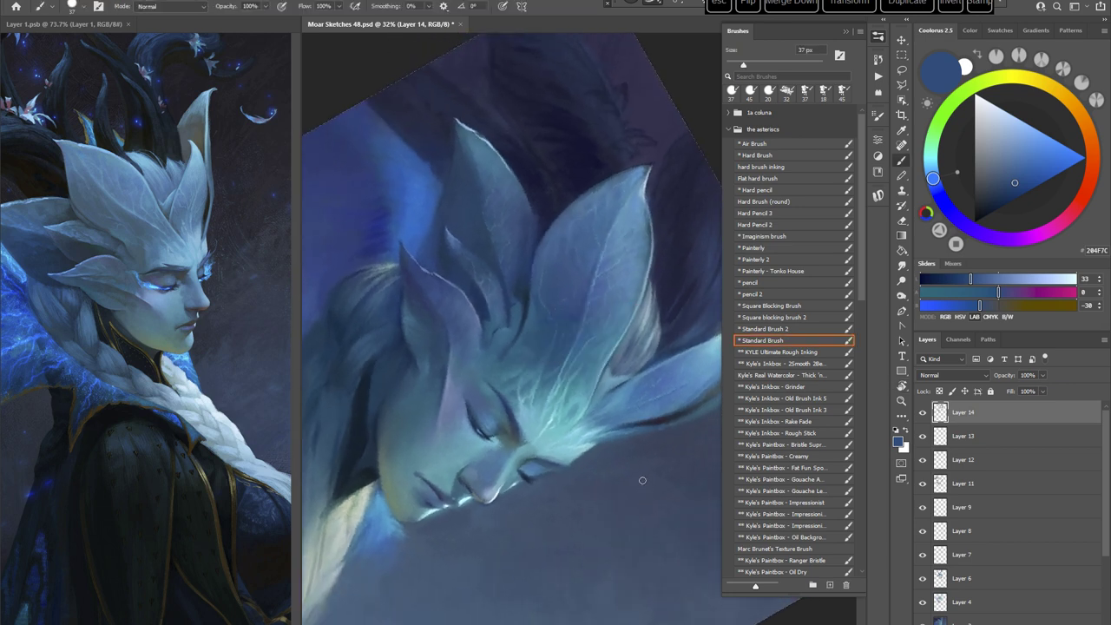
pyautogui.keyDown('alt'); pyautogui.click(483, 162); pyautogui.keyUp('alt')
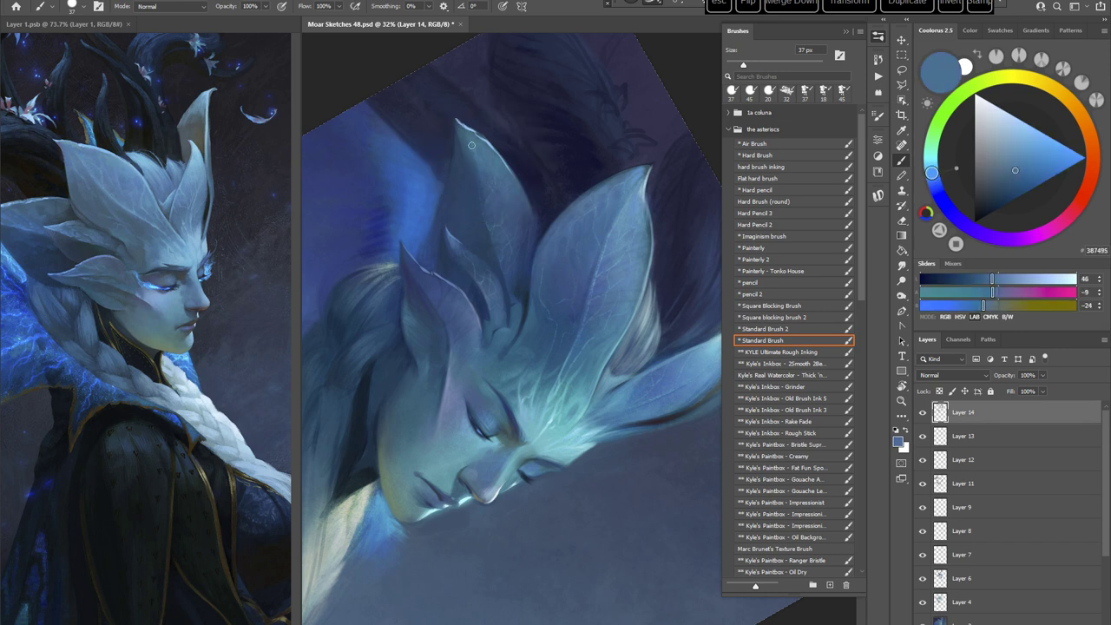
pyautogui.keyDown('alt'); pyautogui.click(489, 176); pyautogui.keyUp('alt')
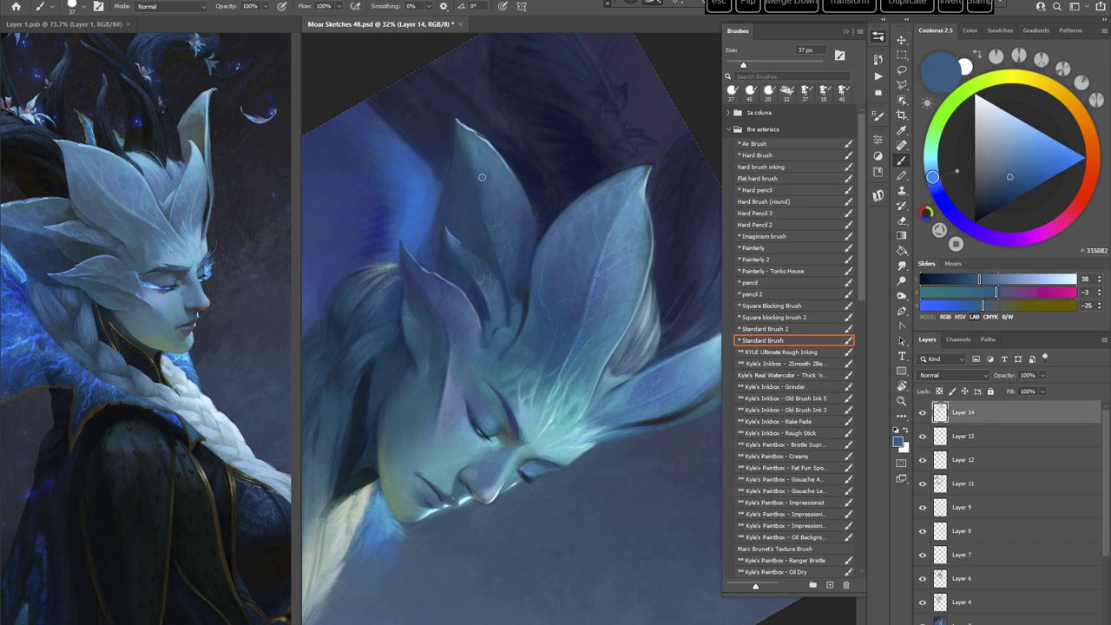
pyautogui.press('Escape')
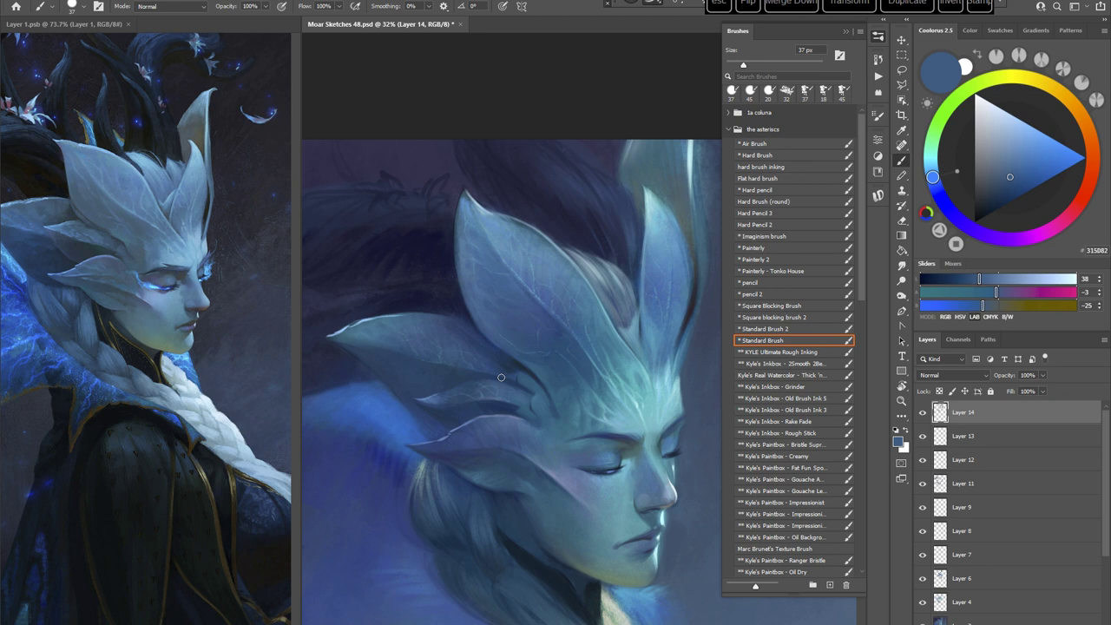
pyautogui.moveTo(604, 338); pyautogui.dragTo(547, 342)
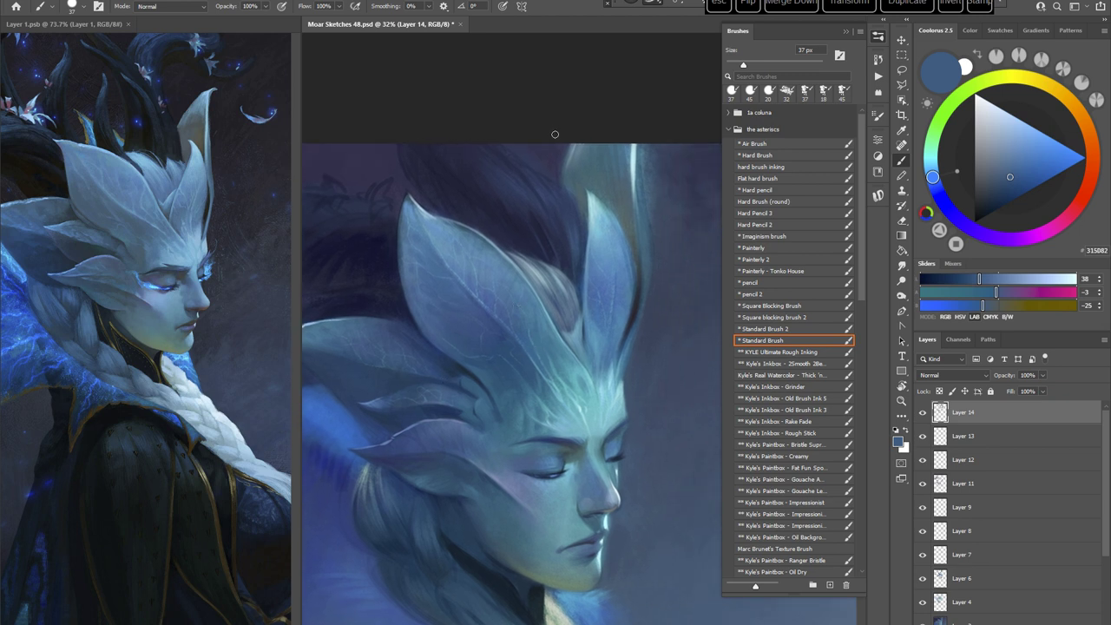
# Step: Sample greyish blues from the tall rear leaf and repaint its surface with the 37 px Standard Brush
pyautogui.keyDown('alt'); pyautogui.click(564, 143); pyautogui.keyUp('alt')
pyautogui.keyDown('alt'); pyautogui.click(575, 147); pyautogui.keyUp('alt')
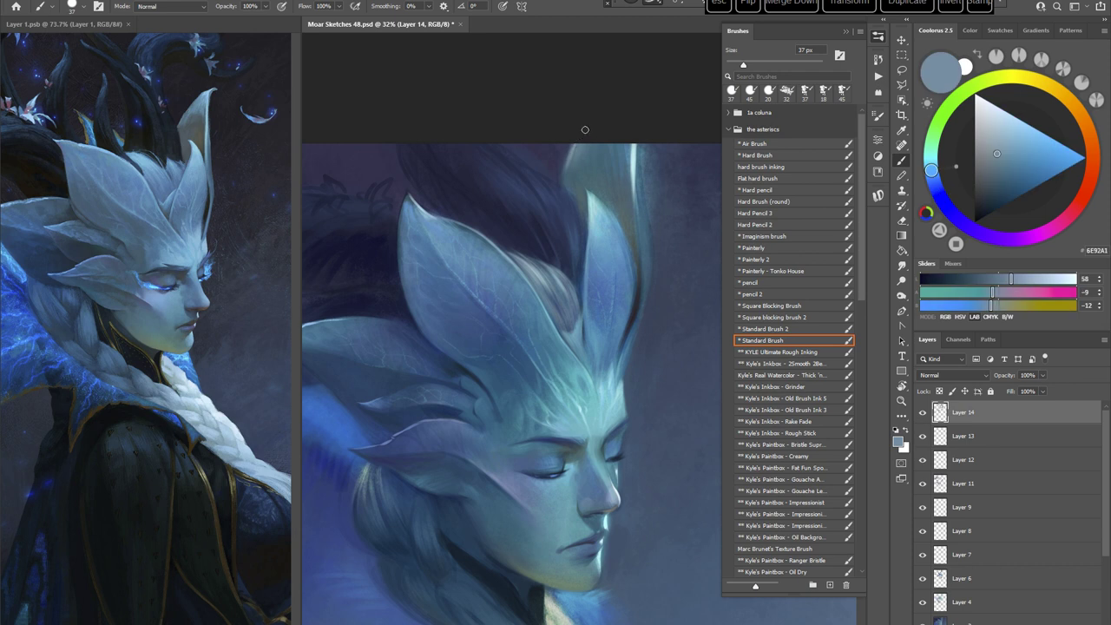
pyautogui.keyDown('alt'); pyautogui.click(571, 178); pyautogui.keyUp('alt')
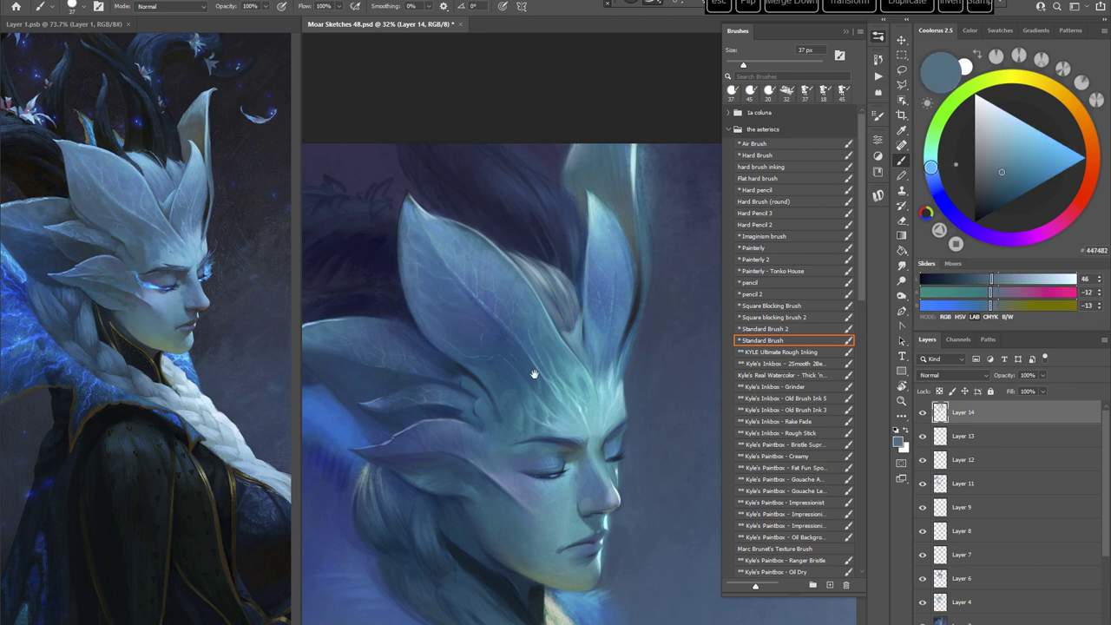
pyautogui.moveTo(534, 374); pyautogui.dragTo(502, 192)
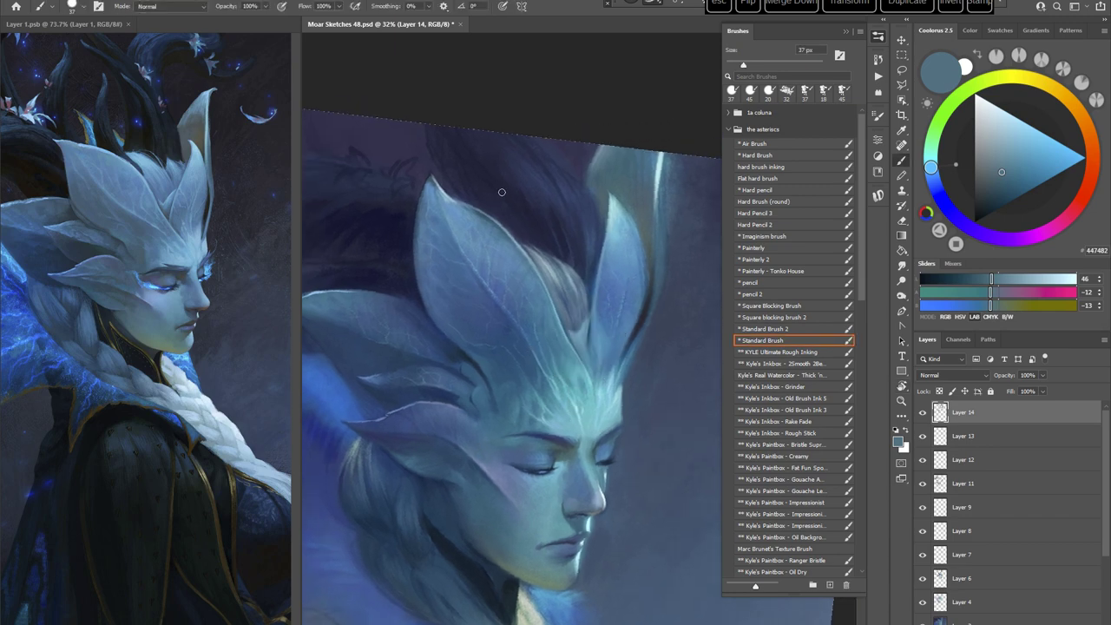
# Step: Reduce the Standard Brush to 29 px, sample the large leaf's blue and shift it to a deeper violet-blue for shading that leaf
pyautogui.rightClick(503, 192)
pyautogui.moveTo(577, 222); pyautogui.dragTo(572, 223)
pyautogui.click(572, 74)
pyautogui.keyDown('alt'); pyautogui.click(488, 294); pyautogui.keyUp('alt')
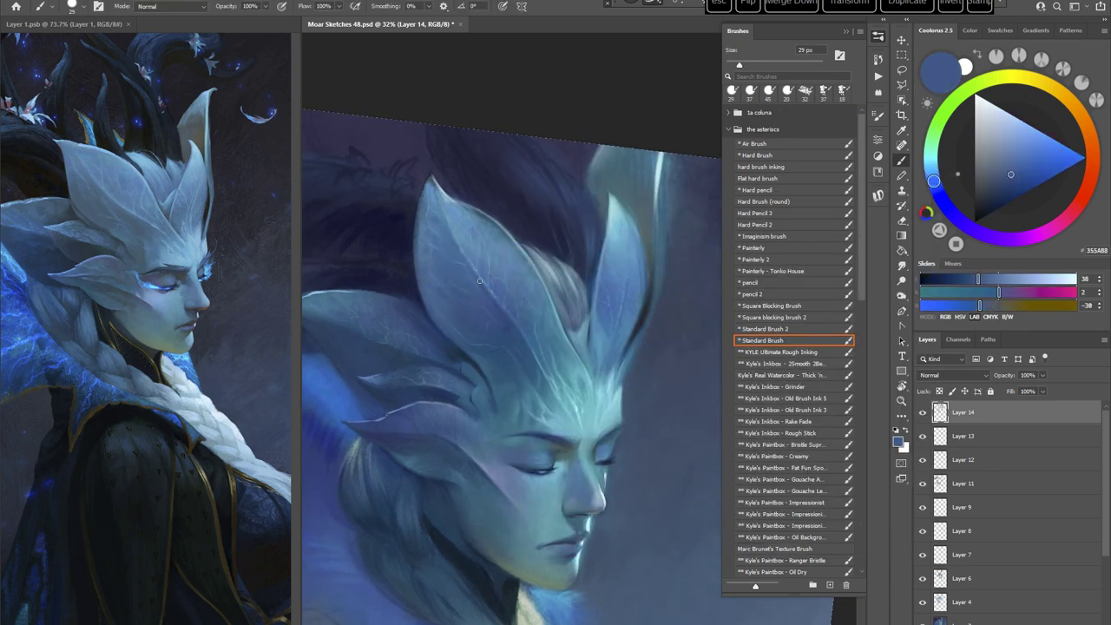
pyautogui.click(942, 199)
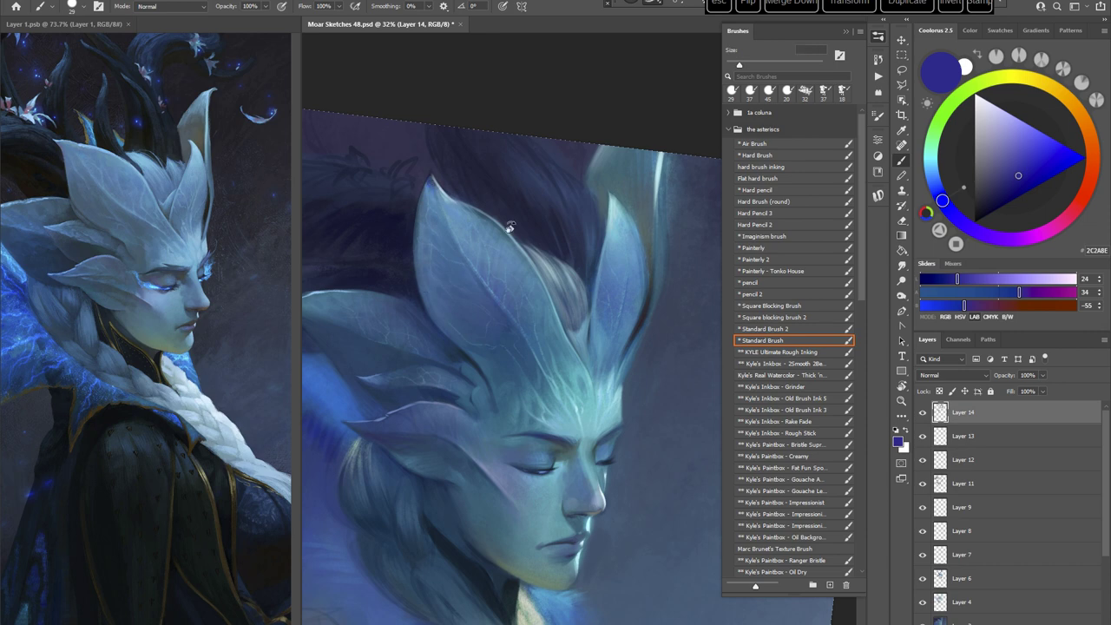
# Step: Shift the colour to a medium violet and tint the large leaf's surface with the 29 px Standard Brush
pyautogui.press('r')
pyautogui.moveTo(510, 227); pyautogui.dragTo(669, 337)
pyautogui.click(978, 230)
pyautogui.click(1019, 161)
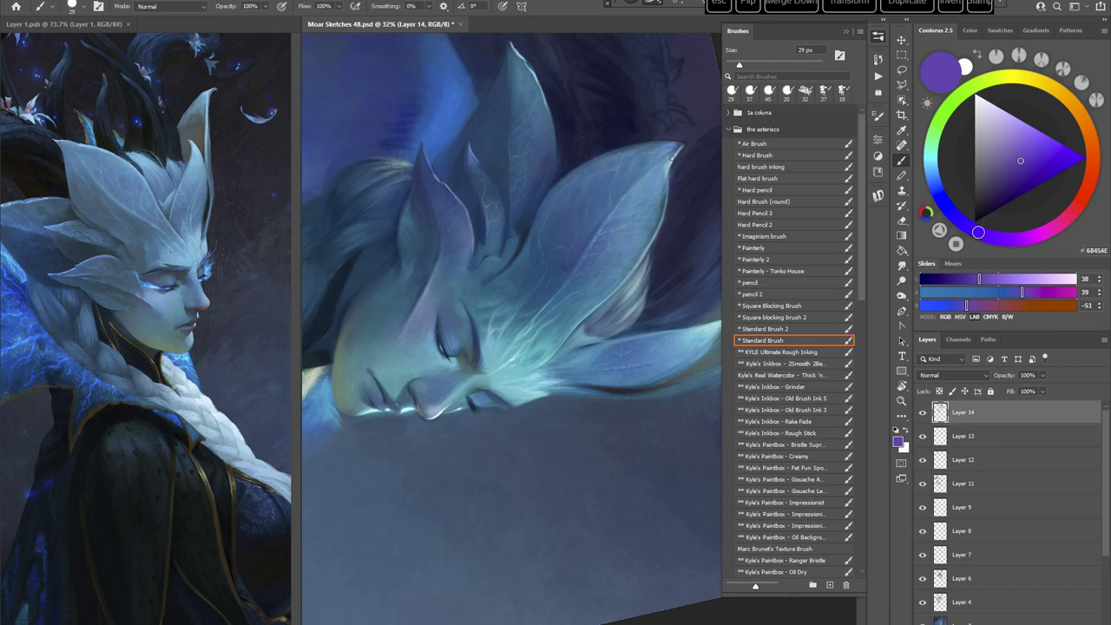
pyautogui.moveTo(605, 240); pyautogui.dragTo(616, 363)
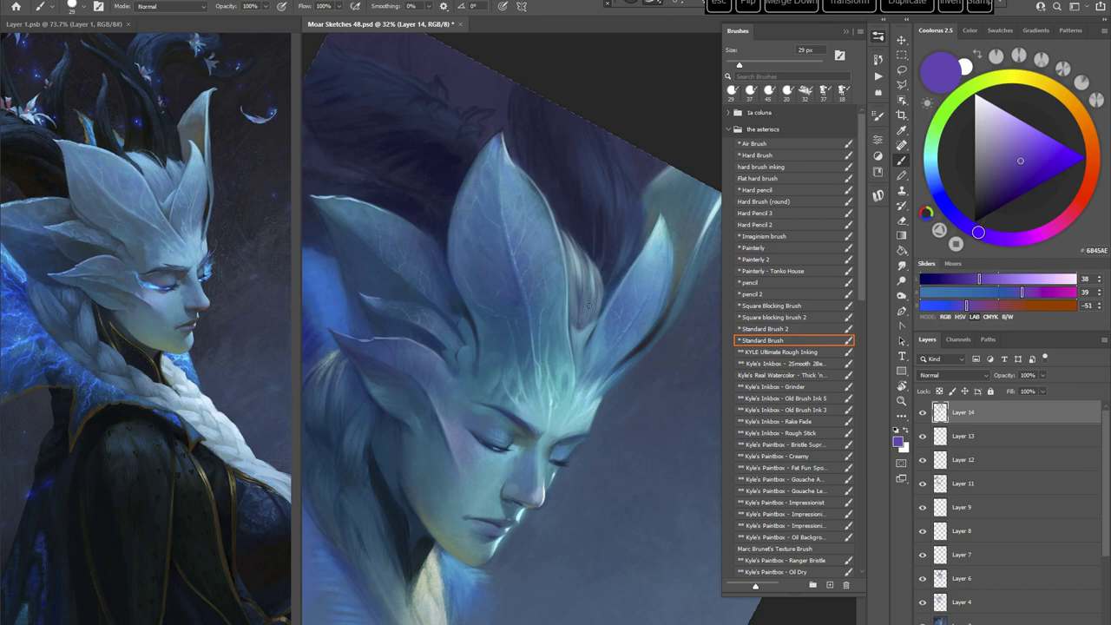
# Step: Switch to the Painterly brush at 28 px and refine the large leaf's lower inner edge with sampled light blues
pyautogui.press('r')
pyautogui.moveTo(588, 306)
pyautogui.mouseDown()
pyautogui.moveTo(629, 460)
pyautogui.moveTo(649, 356)
pyautogui.moveTo(646, 401)
pyautogui.moveTo(658, 394)
pyautogui.moveTo(609, 402)
pyautogui.mouseUp()
pyautogui.press('b')
pyautogui.click(751, 246)
pyautogui.rightClick(599, 234)
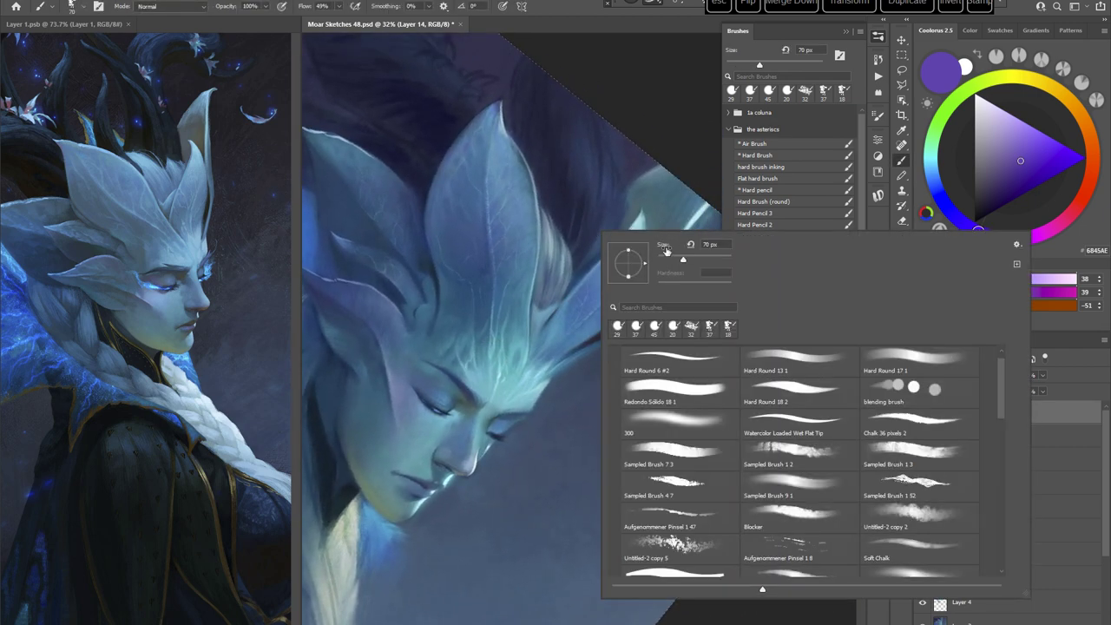
pyautogui.moveTo(666, 251); pyautogui.dragTo(642, 240)
pyautogui.press('Return')
pyautogui.keyDown('alt'); pyautogui.click(538, 290); pyautogui.keyUp('alt')
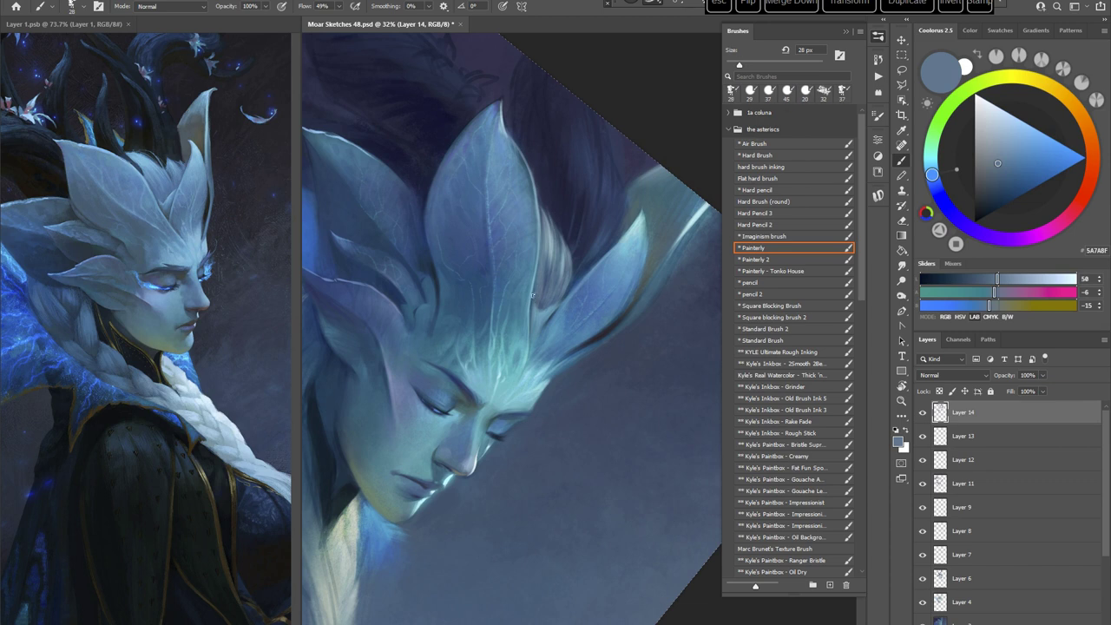
pyautogui.keyDown('alt'); pyautogui.click(533, 313); pyautogui.keyUp('alt')
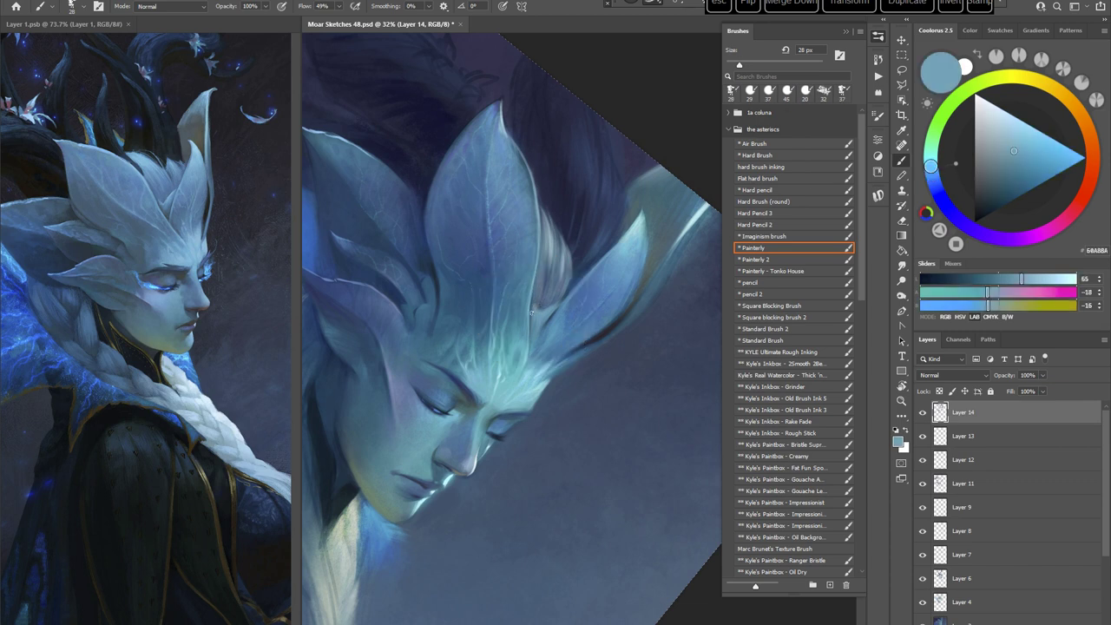
pyautogui.keyDown('alt'); pyautogui.click(527, 316); pyautogui.keyUp('alt')
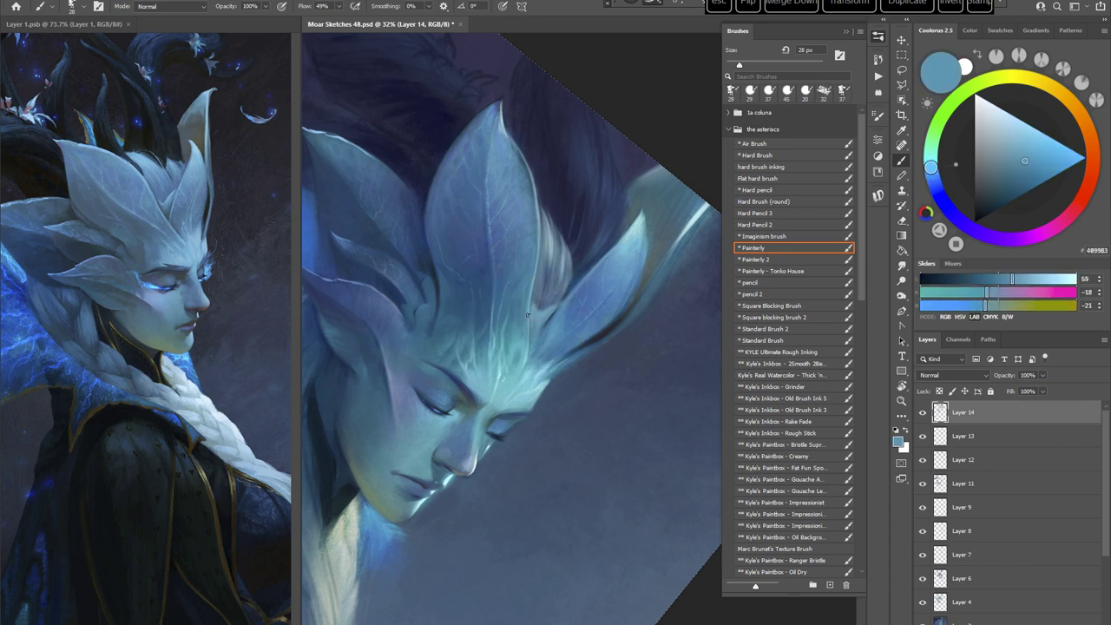
# Step: Sample dark and medium blues where the large and front leaves meet and refine their bases with the 28 px Painterly brush
pyautogui.press('r')
pyautogui.moveTo(610, 374); pyautogui.dragTo(605, 379)
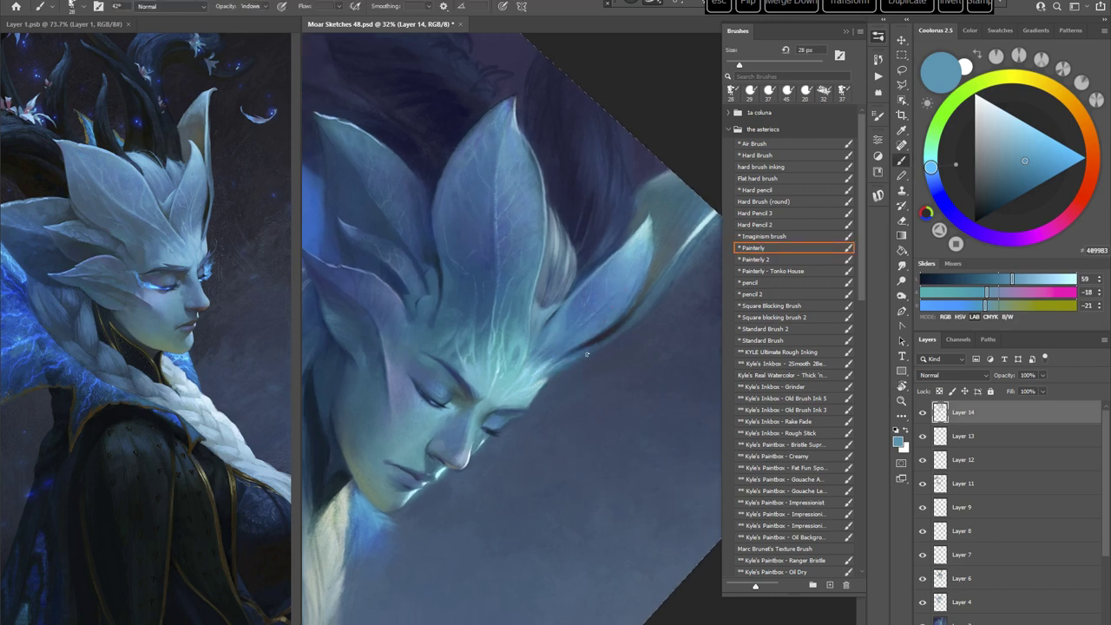
pyautogui.keyDown('alt'); pyautogui.click(544, 330); pyautogui.keyUp('alt')
pyautogui.keyDown('alt'); pyautogui.click(541, 318); pyautogui.keyUp('alt')
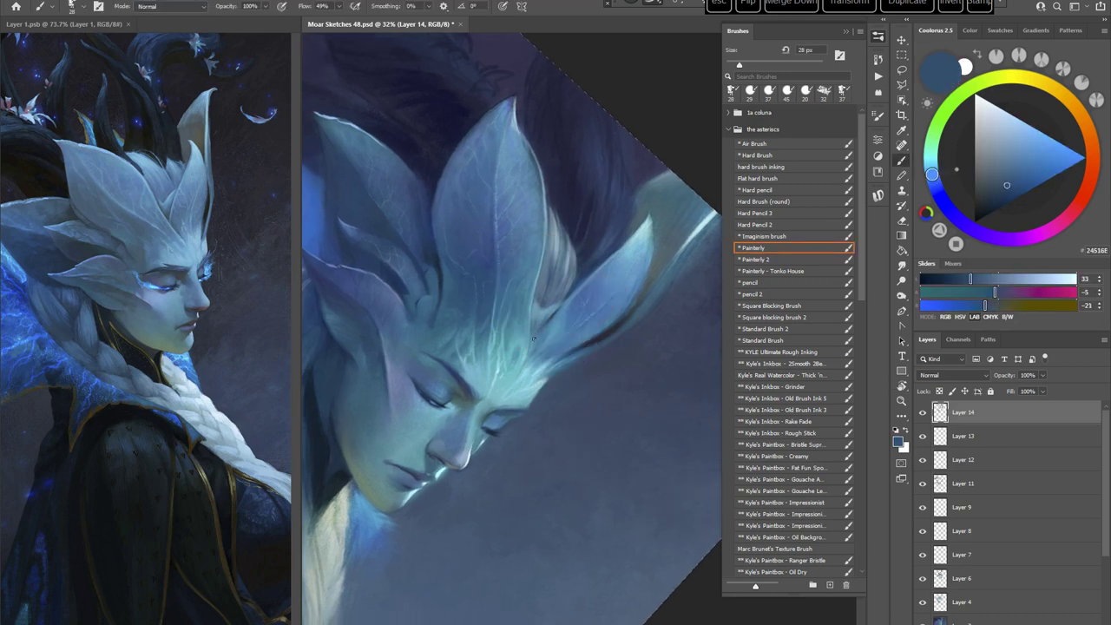
pyautogui.moveTo(533, 338); pyautogui.dragTo(620, 343)
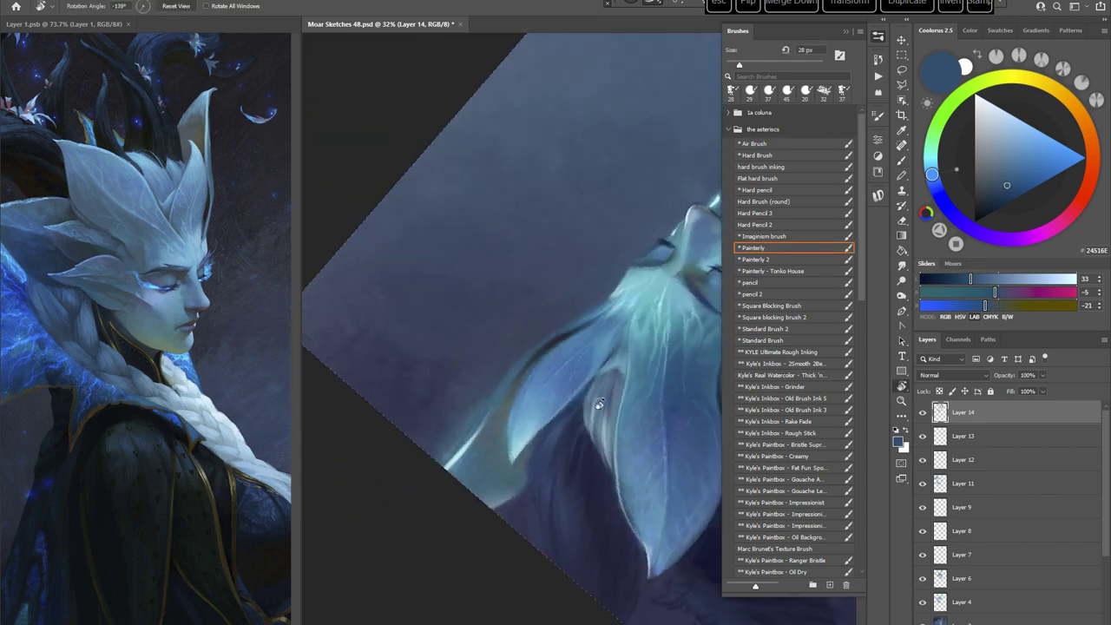
pyautogui.keyDown('alt'); pyautogui.click(625, 338); pyautogui.keyUp('alt')
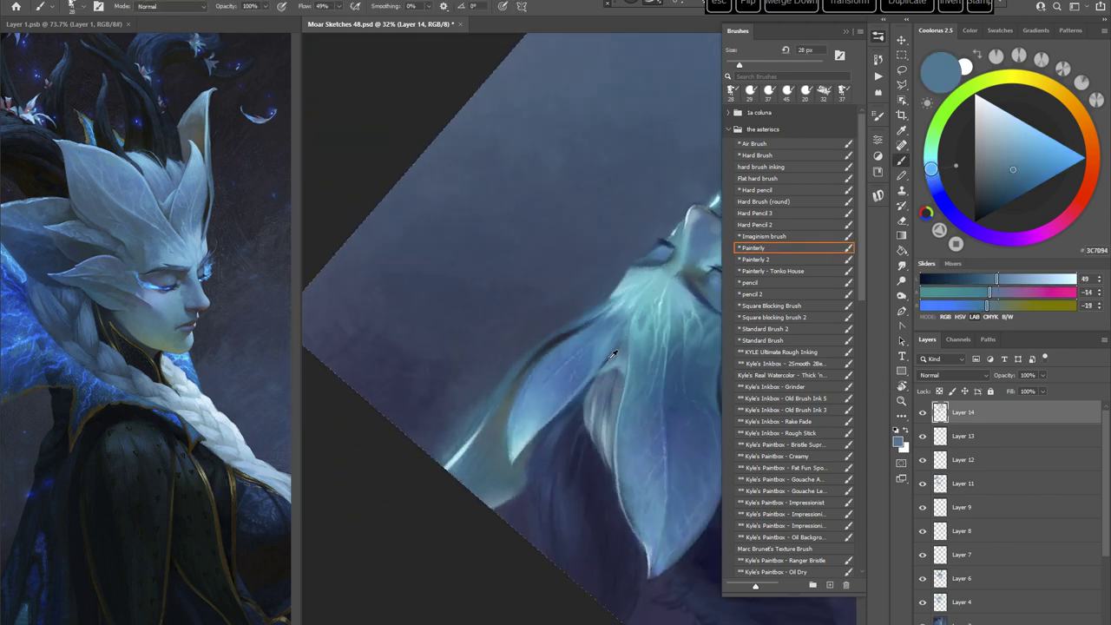
pyautogui.keyDown('alt'); pyautogui.click(622, 333); pyautogui.keyUp('alt')
pyautogui.press('Escape')
pyautogui.moveTo(615, 435); pyautogui.dragTo(616, 379)
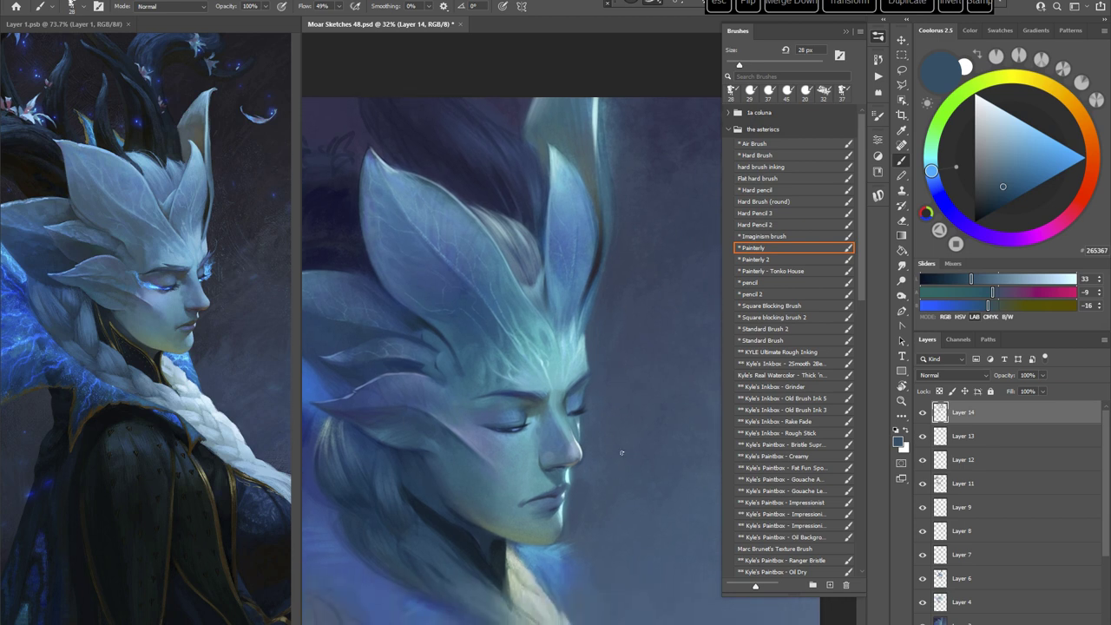
# Step: Sample a medium blue from the large leaf, enlarge the Painterly brush to 47 px and shade the leaf's base above the forehead
pyautogui.moveTo(535, 339); pyautogui.dragTo(537, 301)
pyautogui.press('r')
pyautogui.moveTo(626, 274); pyautogui.dragTo(645, 300)
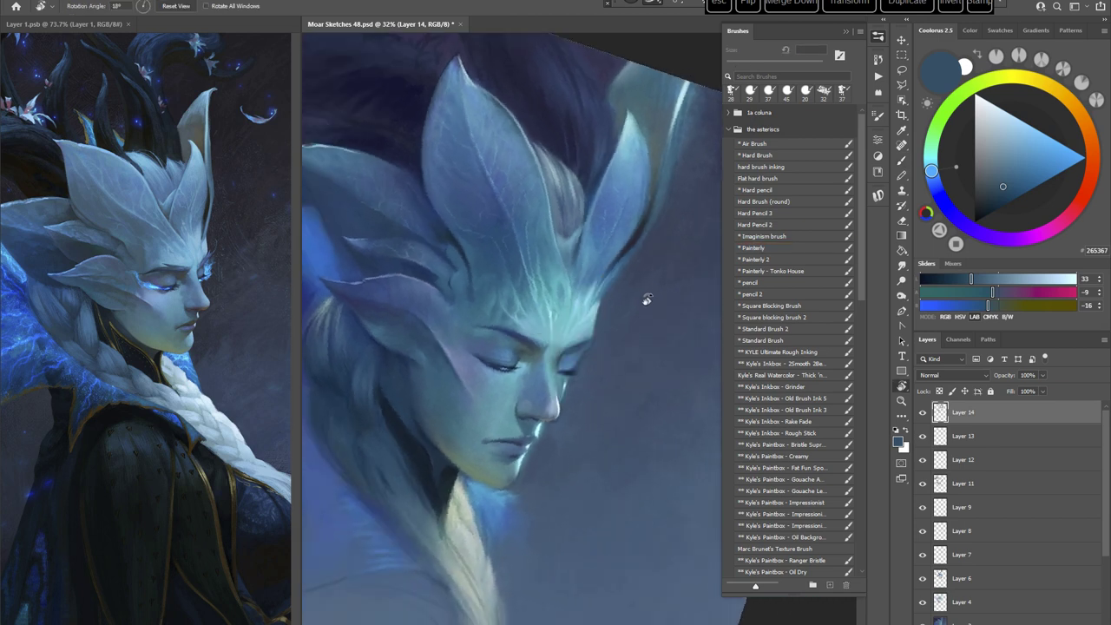
pyautogui.moveTo(594, 392); pyautogui.dragTo(587, 375)
pyautogui.keyDown('alt'); pyautogui.click(498, 243); pyautogui.keyUp('alt')
pyautogui.rightClick(554, 217)
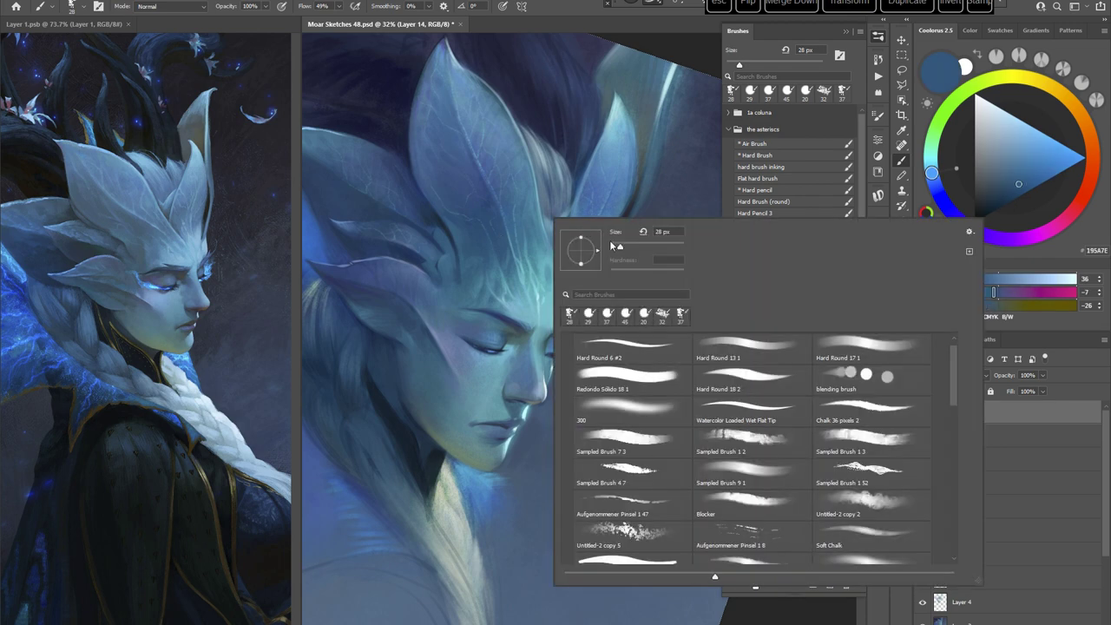
pyautogui.moveTo(615, 247); pyautogui.dragTo(627, 247)
pyautogui.click(568, 6)
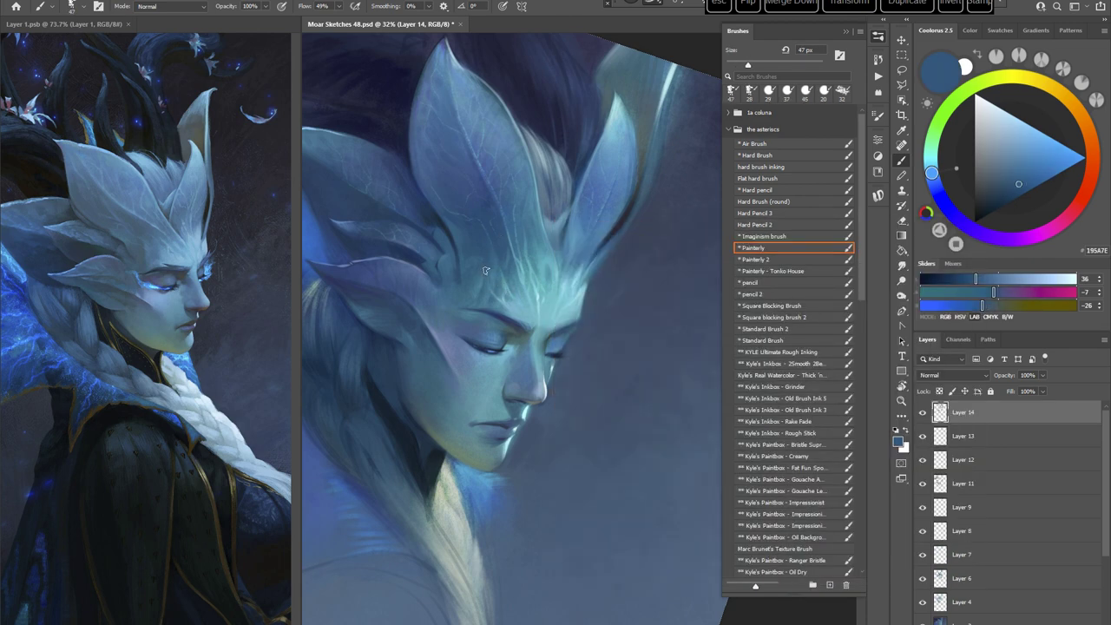
# Step: Reduce the Painterly brush to 20 px and sample a pale cyan from the front leaf's tip to touch up its highlight
pyautogui.press('r')
pyautogui.moveTo(649, 298); pyautogui.dragTo(646, 439)
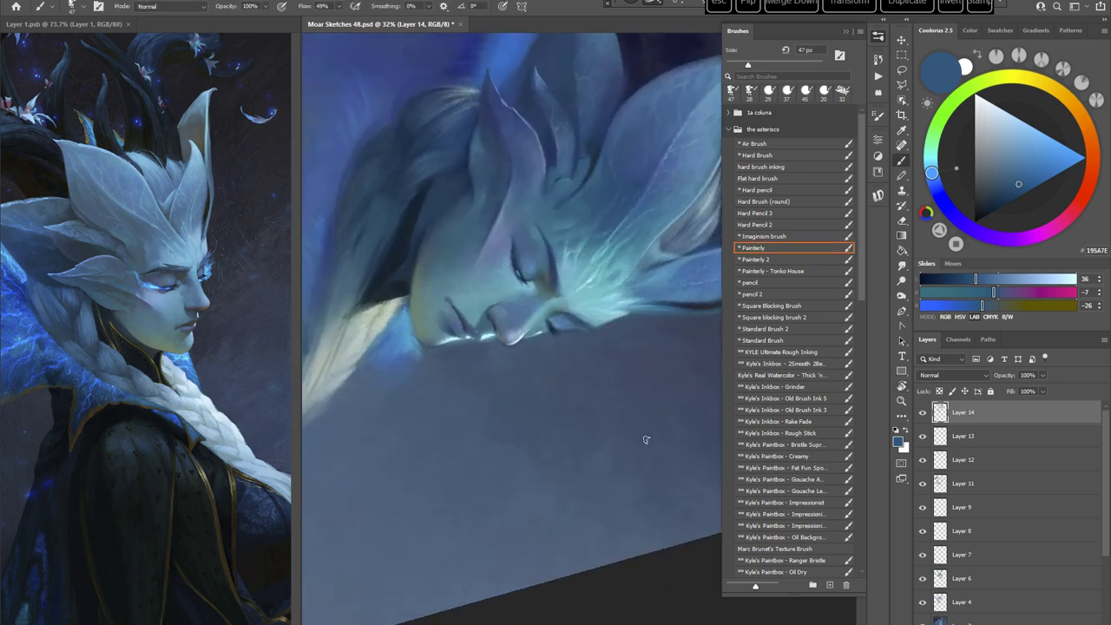
pyautogui.press('Escape')
pyautogui.moveTo(667, 319)
pyautogui.mouseDown()
pyautogui.moveTo(682, 287)
pyautogui.moveTo(662, 315)
pyautogui.moveTo(481, 408)
pyautogui.mouseUp()
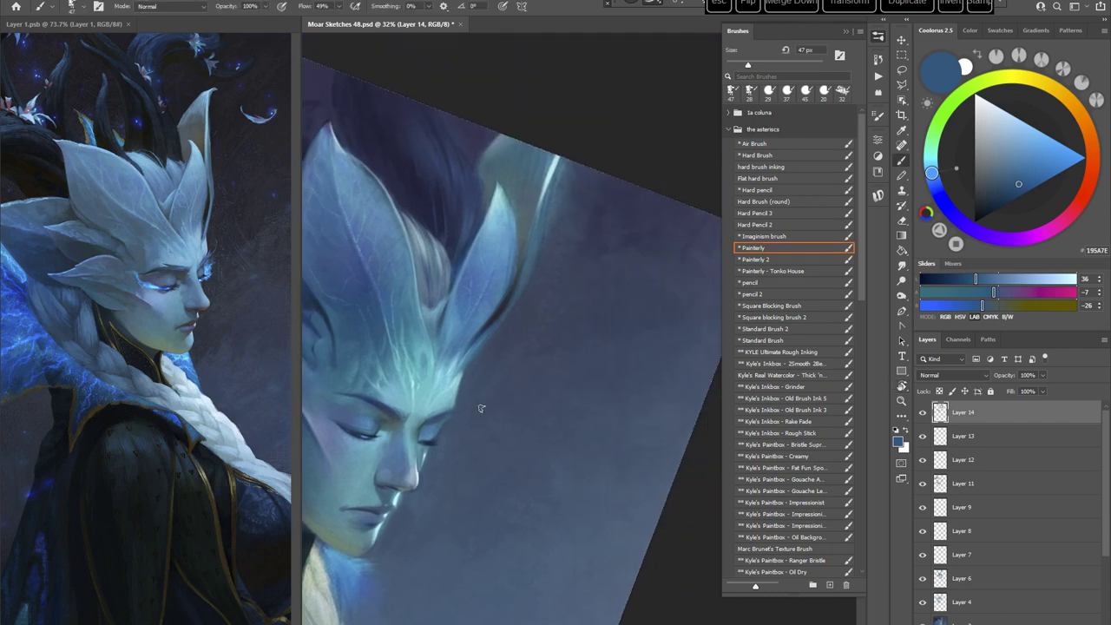
pyautogui.rightClick(564, 190)
pyautogui.click(624, 232)
pyautogui.click(623, 94)
pyautogui.keyDown('alt'); pyautogui.click(501, 191); pyautogui.keyUp('alt')
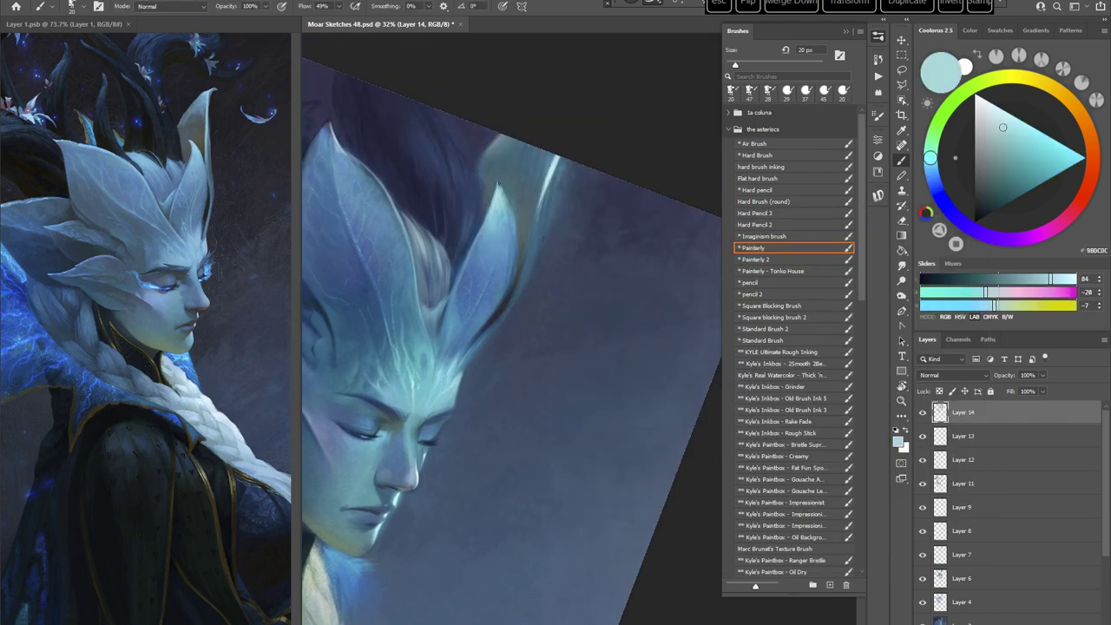
# Step: Enlarge the Painterly brush to 62 px, shift the rear leaf's sampled grey-blue to a muted violet and paint its outer edge
pyautogui.press('r')
pyautogui.moveTo(595, 210); pyautogui.dragTo(651, 313)
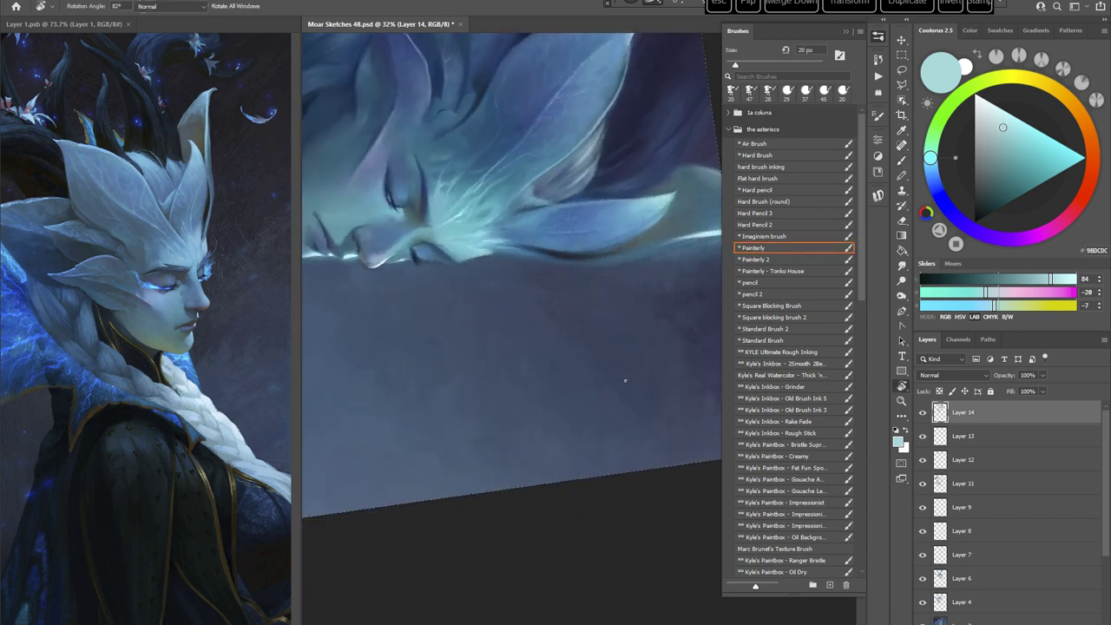
pyautogui.press('Escape')
pyautogui.moveTo(603, 402); pyautogui.dragTo(622, 359)
pyautogui.rightClick(535, 198)
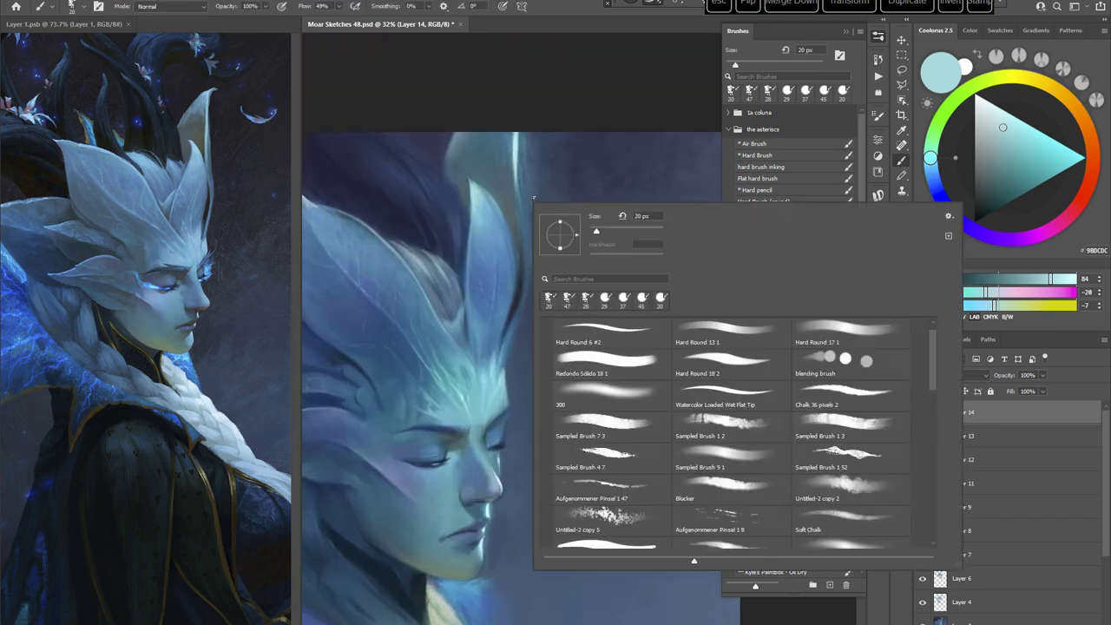
pyautogui.click(611, 231)
pyautogui.keyDown('alt'); pyautogui.click(504, 167); pyautogui.keyUp('alt')
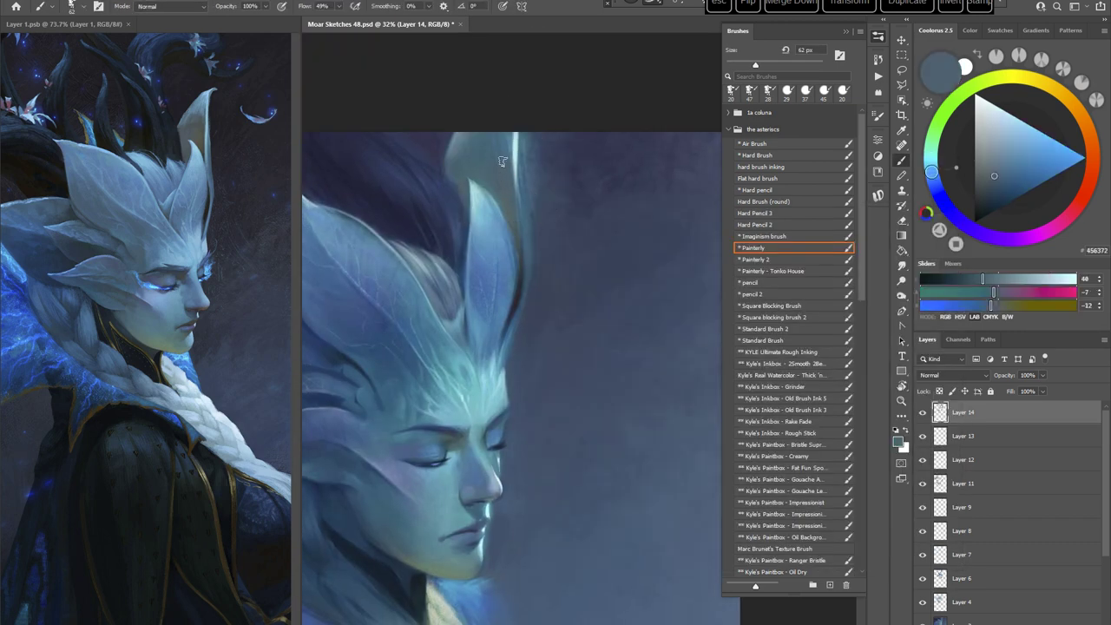
pyautogui.click(977, 231)
pyautogui.click(995, 163)
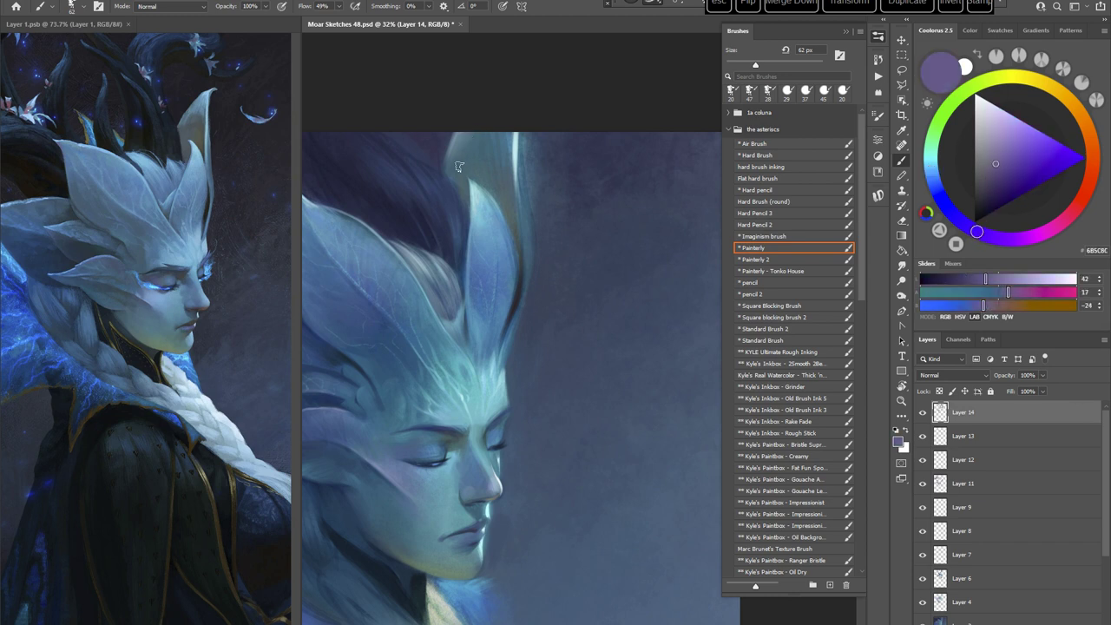
pyautogui.moveTo(452, 145); pyautogui.dragTo(465, 189)
# Step: Switch to the Standard Brush at 34 px and brighten the front leaf with light blues sampled from the large leaf's tip
pyautogui.press('r')
pyautogui.moveTo(606, 258)
pyautogui.mouseDown()
pyautogui.moveTo(657, 375)
pyautogui.moveTo(638, 401)
pyautogui.mouseUp()
pyautogui.press('Escape')
pyautogui.press('r')
pyautogui.keyDown('alt'); pyautogui.click(408, 132); pyautogui.keyUp('alt')
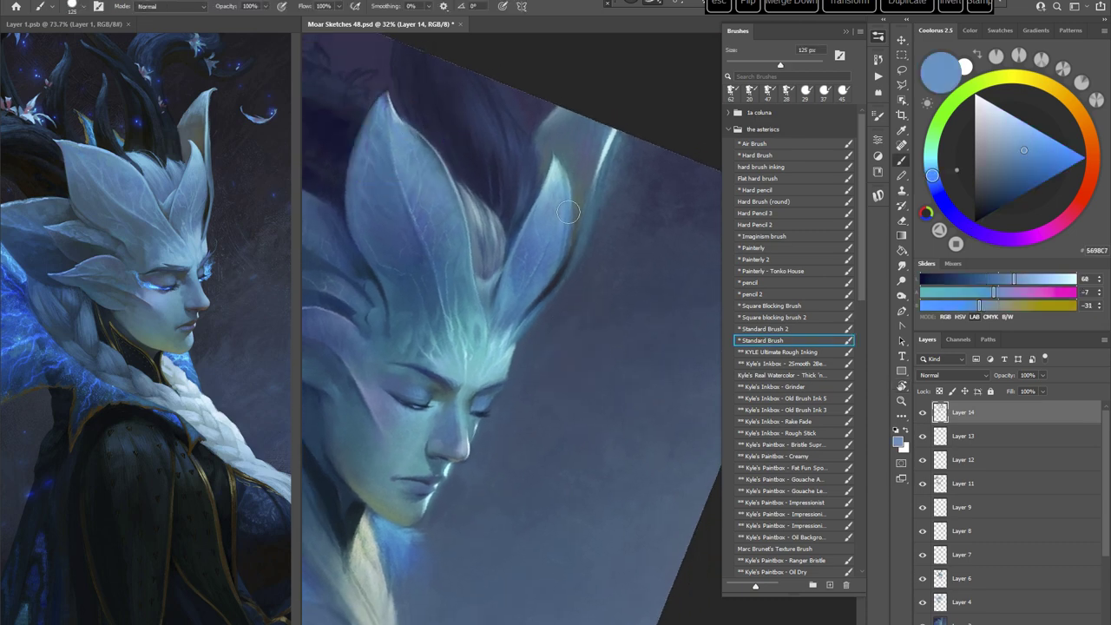
pyautogui.rightClick(595, 211)
pyautogui.click(669, 240)
pyautogui.click(658, 81)
pyautogui.rightClick(613, 212)
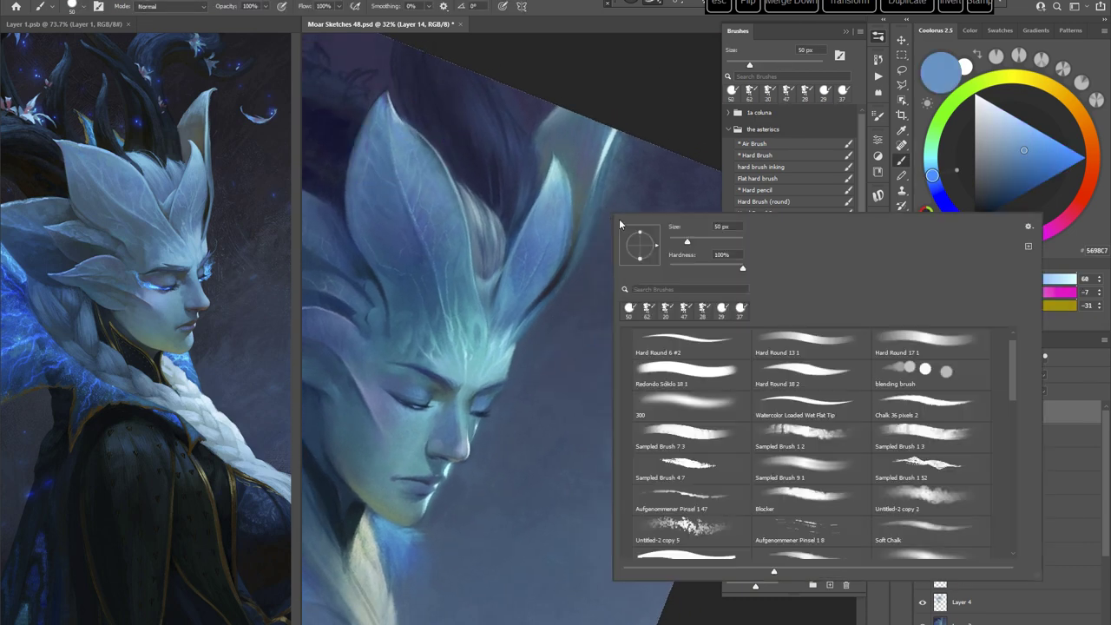
pyautogui.click(680, 237)
pyautogui.keyDown('alt'); pyautogui.click(387, 115); pyautogui.keyUp('alt')
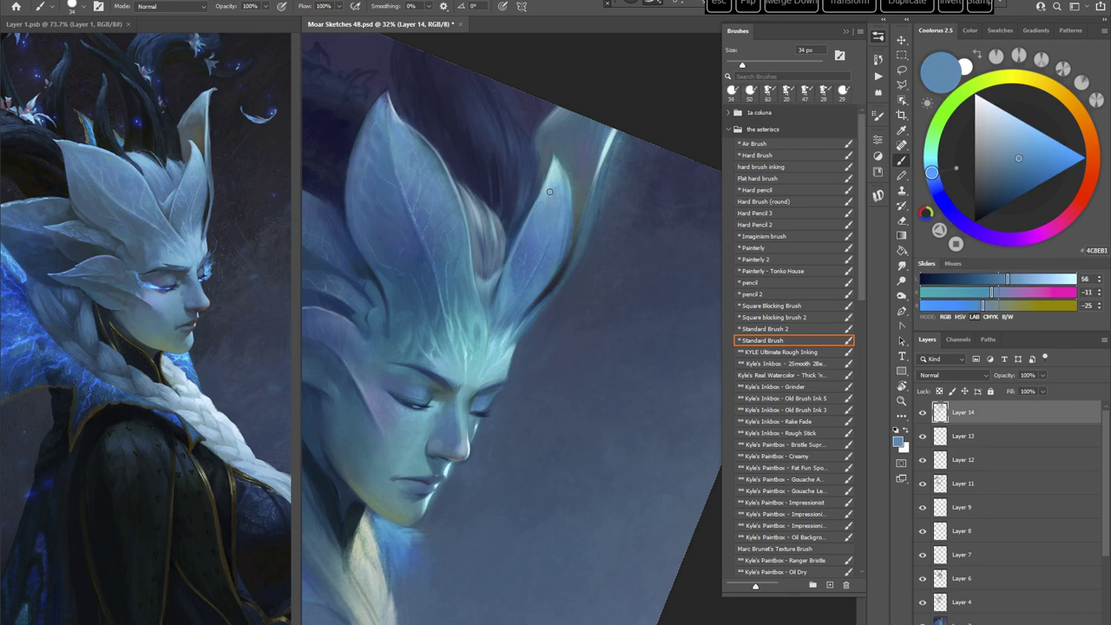
pyautogui.click(1034, 148)
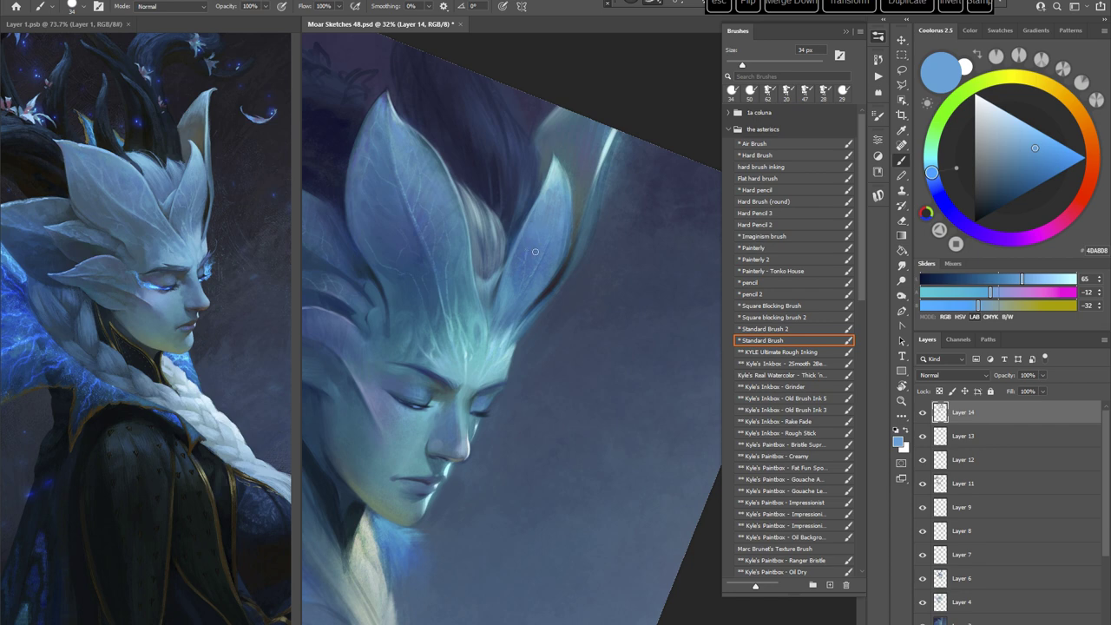
# Step: Sample a dark blue from the large leaf and shade the front leaf with the Standard Brush reduced to 31 px
pyautogui.press('r')
pyautogui.moveTo(612, 218); pyautogui.dragTo(659, 379)
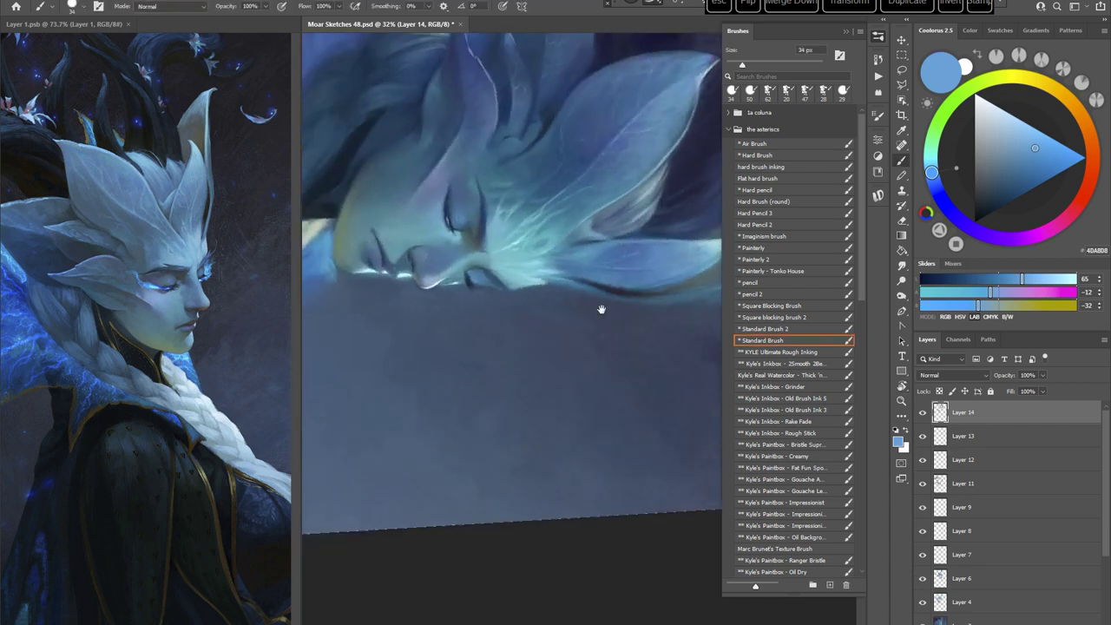
pyautogui.moveTo(601, 309); pyautogui.dragTo(507, 405)
pyautogui.keyDown('alt'); pyautogui.click(477, 256); pyautogui.keyUp('alt')
pyautogui.rightClick(610, 274)
pyautogui.moveTo(679, 302); pyautogui.dragTo(677, 304)
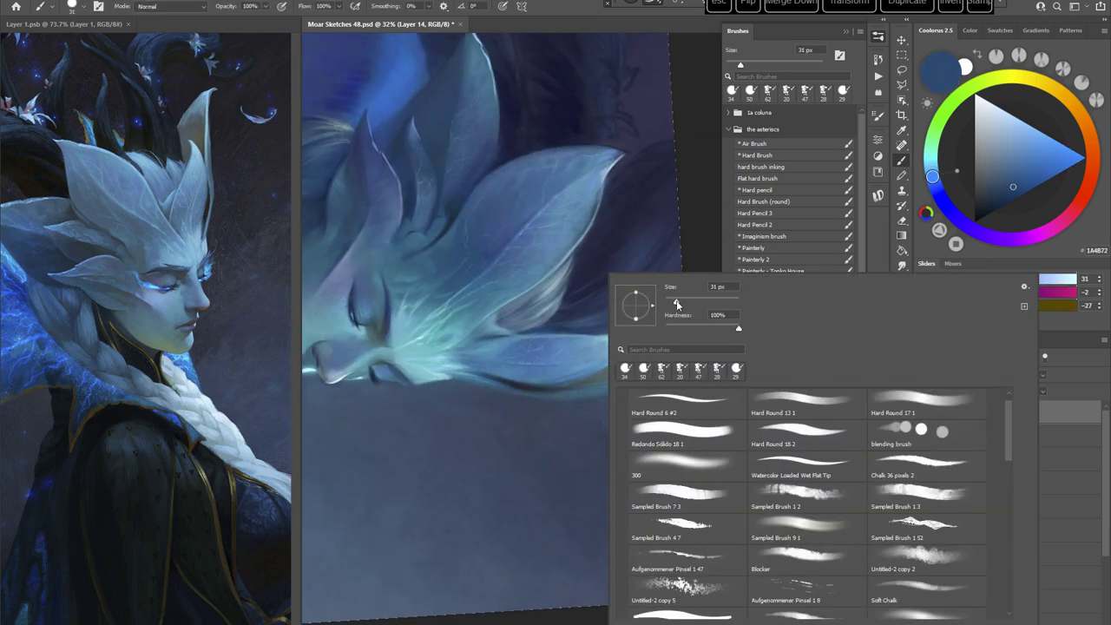
pyautogui.click(683, 198)
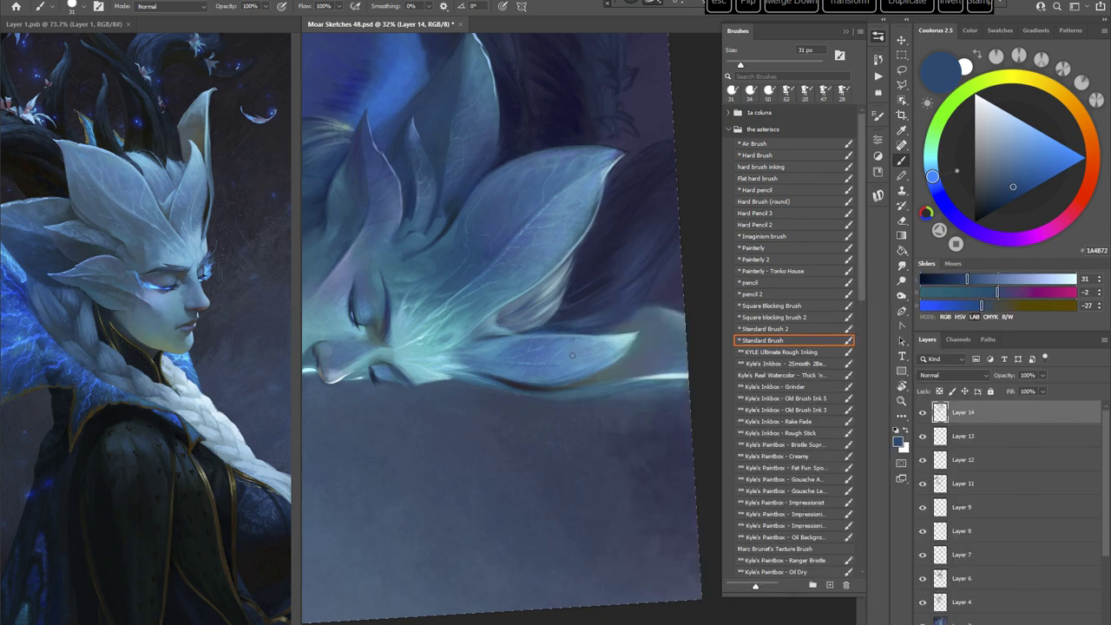
# Step: Deepen the blue towards violet and shade the front leaf, blending with lighter blues sampled from its surface
pyautogui.press('r')
pyautogui.moveTo(673, 350)
pyautogui.mouseDown()
pyautogui.moveTo(599, 442)
pyautogui.moveTo(565, 441)
pyautogui.mouseUp()
pyautogui.click(1020, 179)
pyautogui.click(936, 189)
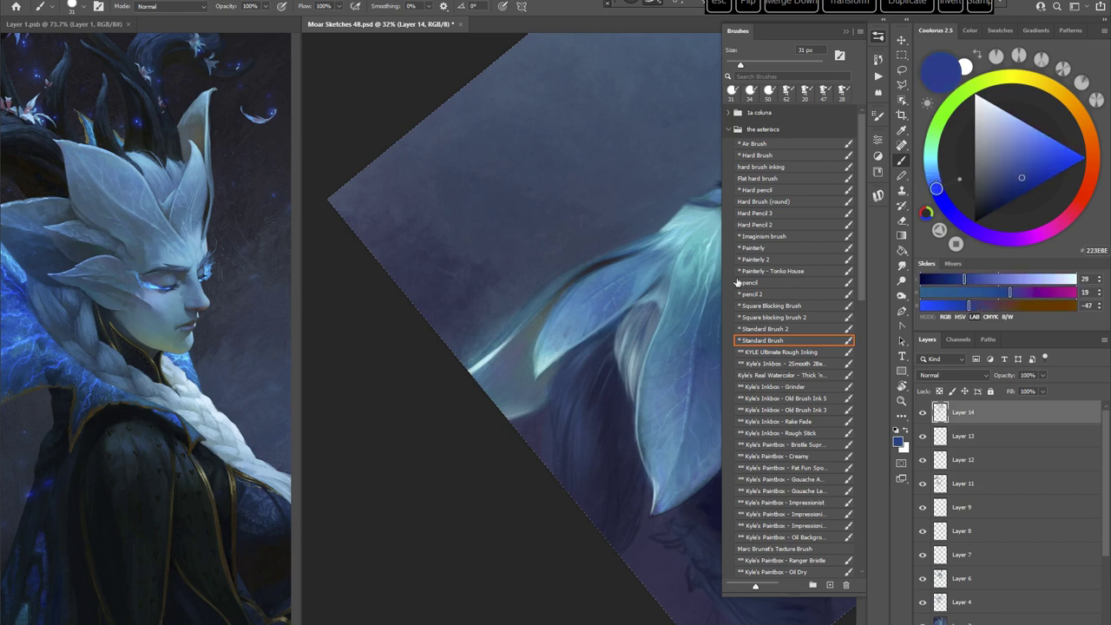
pyautogui.moveTo(581, 290); pyautogui.dragTo(539, 272)
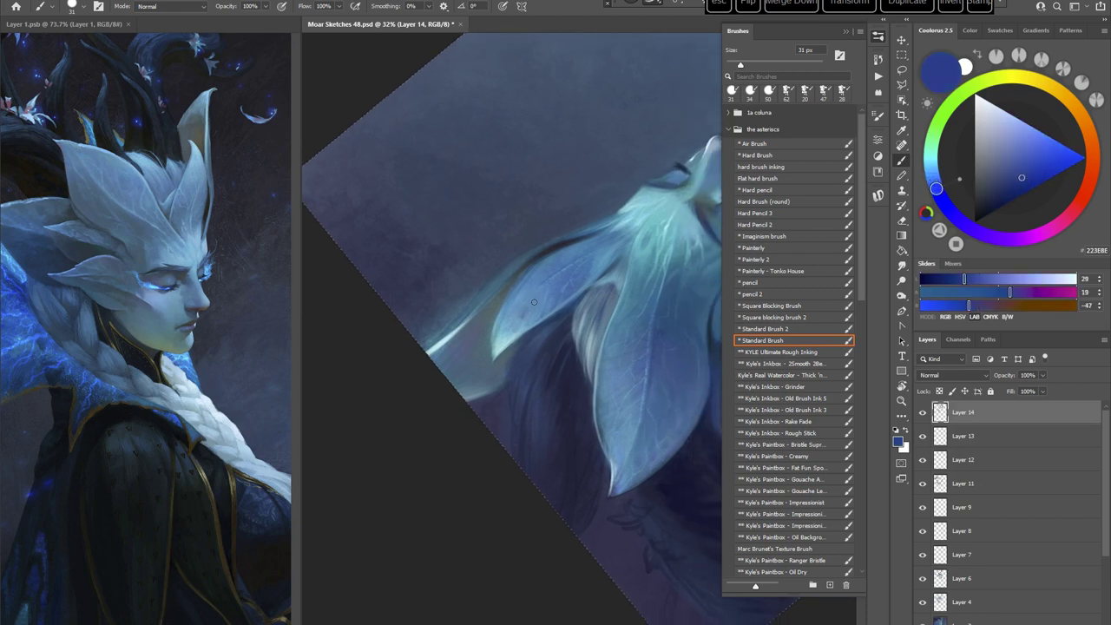
pyautogui.keyDown('alt'); pyautogui.click(534, 302); pyautogui.keyUp('alt')
pyautogui.keyDown('alt'); pyautogui.click(526, 300); pyautogui.keyUp('alt')
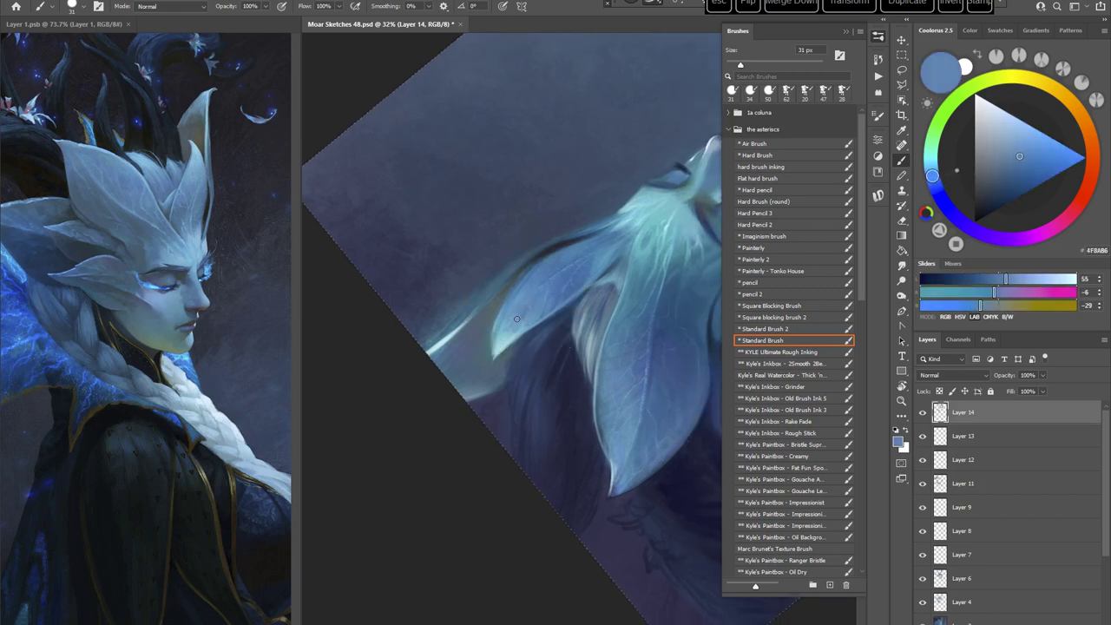
pyautogui.keyDown('alt'); pyautogui.click(535, 305); pyautogui.keyUp('alt')
pyautogui.press('Escape')
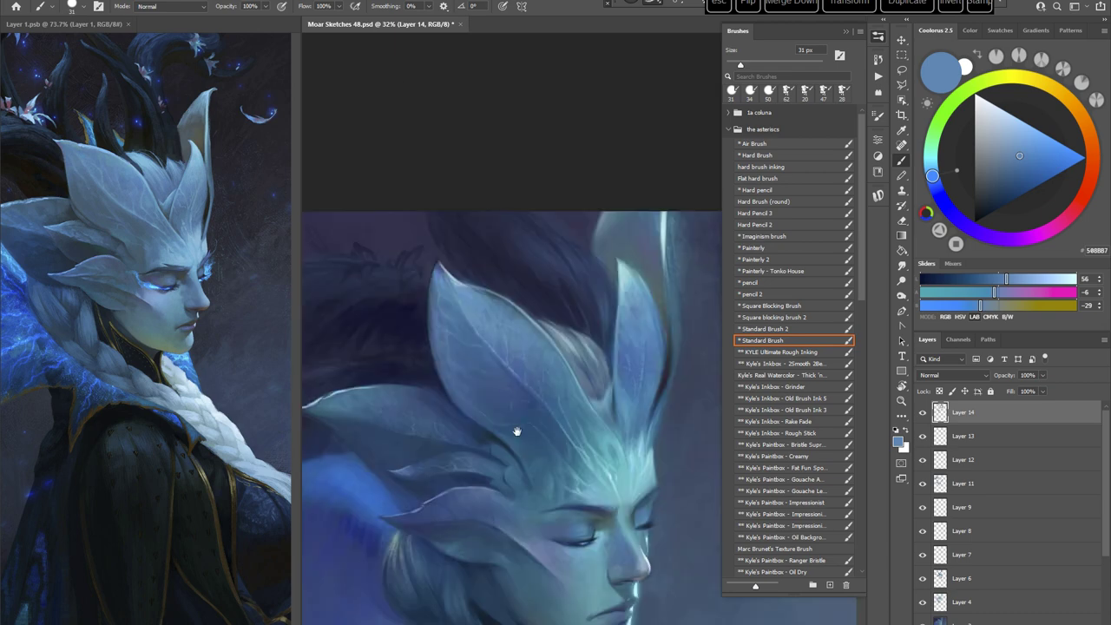
# Step: Darken the current blue to shade the front leaf's outer edge, blending with a lighter blue sampled near its base
pyautogui.moveTo(517, 431); pyautogui.dragTo(475, 356)
pyautogui.click(1017, 170)
pyautogui.press('r')
pyautogui.moveTo(620, 282); pyautogui.dragTo(639, 306)
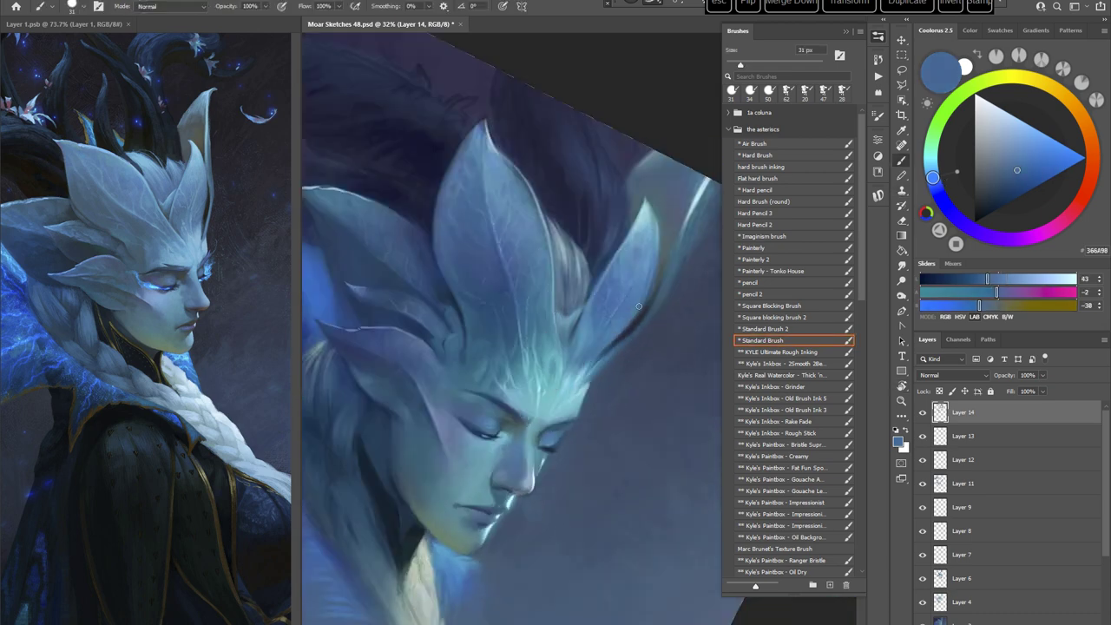
pyautogui.keyDown('alt'); pyautogui.click(595, 345); pyautogui.keyUp('alt')
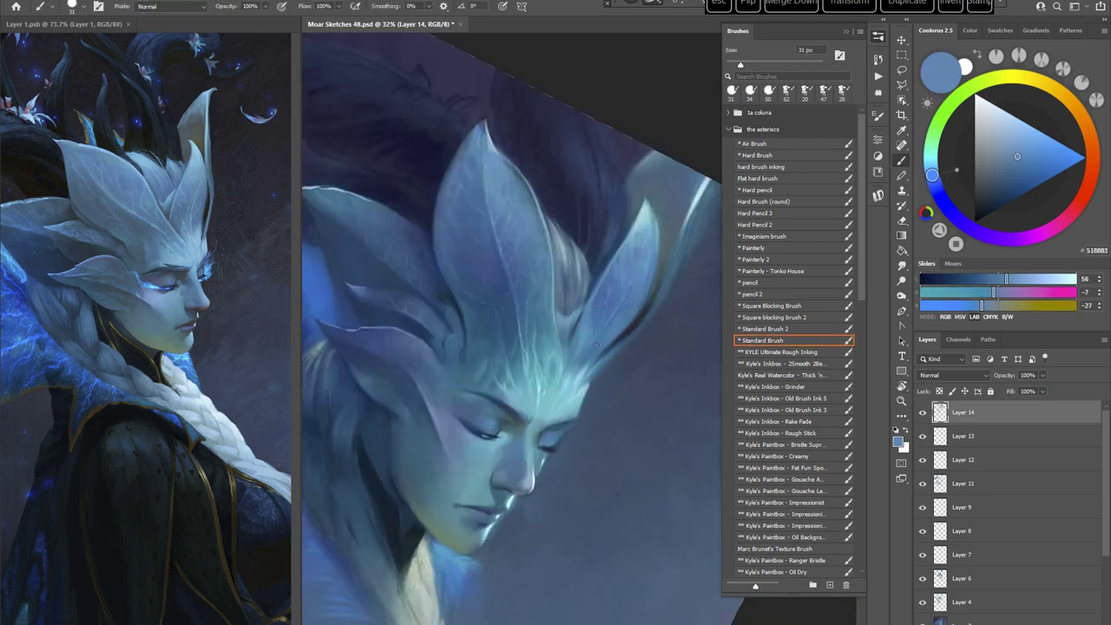
pyautogui.press('Escape')
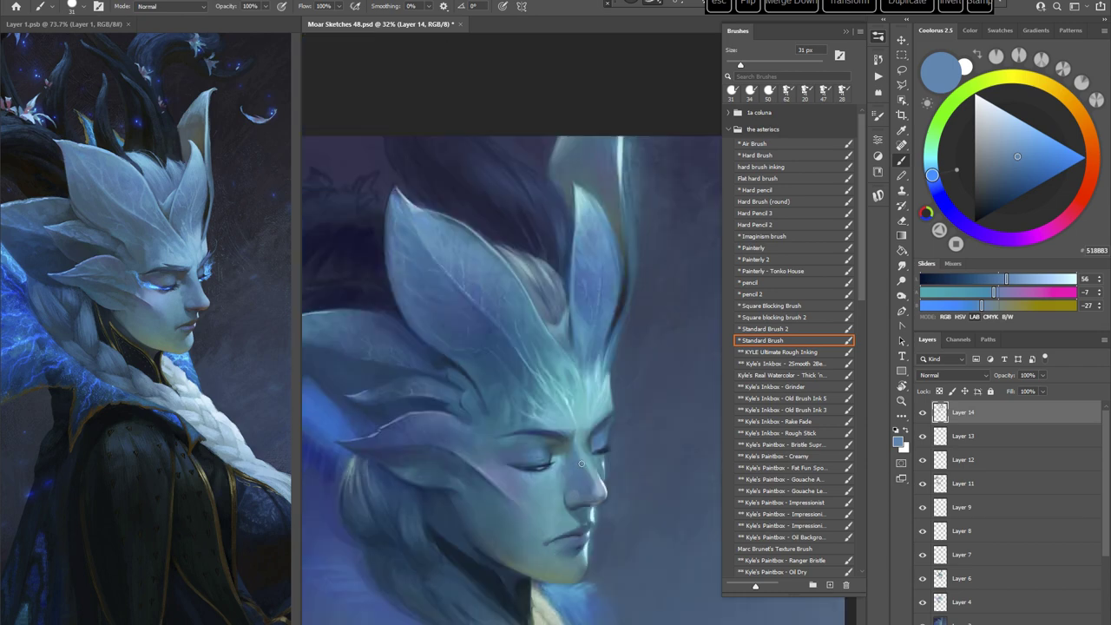
pyautogui.moveTo(615, 392); pyautogui.dragTo(614, 325)
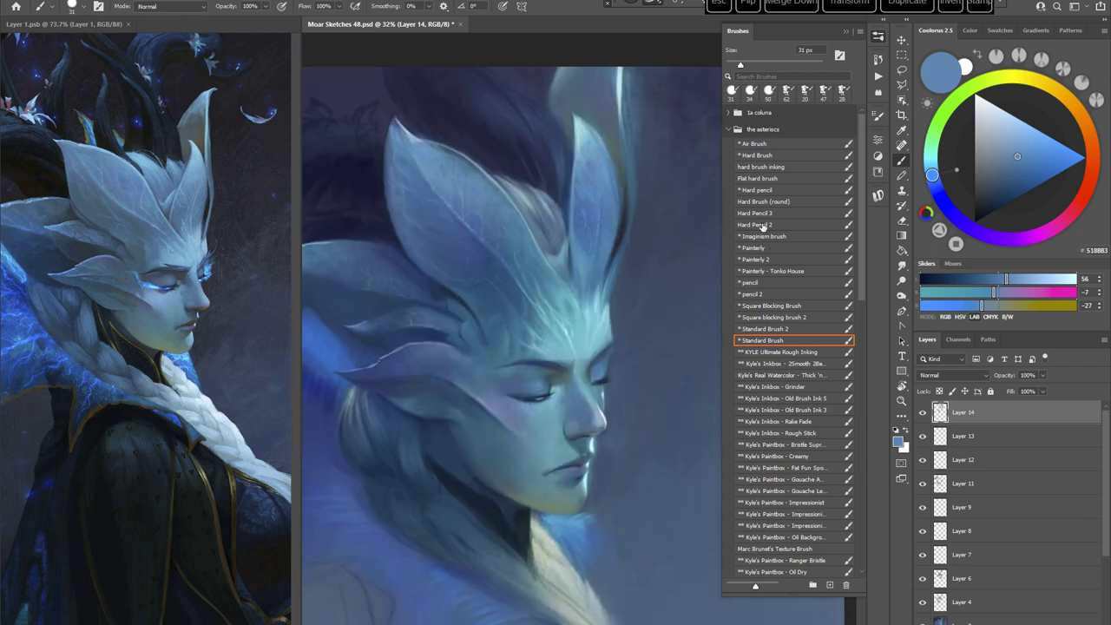
# Step: Switch to Kyle's Real Watercolor brush at 60 px and paint fine hair strands beside the large leaf in a sampled grey-blue
pyautogui.click(790, 373)
pyautogui.moveTo(650, 321)
pyautogui.mouseDown()
pyautogui.moveTo(616, 278)
pyautogui.moveTo(636, 217)
pyautogui.mouseUp()
pyautogui.rightClick(636, 214)
pyautogui.keyDown('alt'); pyautogui.click(475, 297); pyautogui.keyUp('alt')
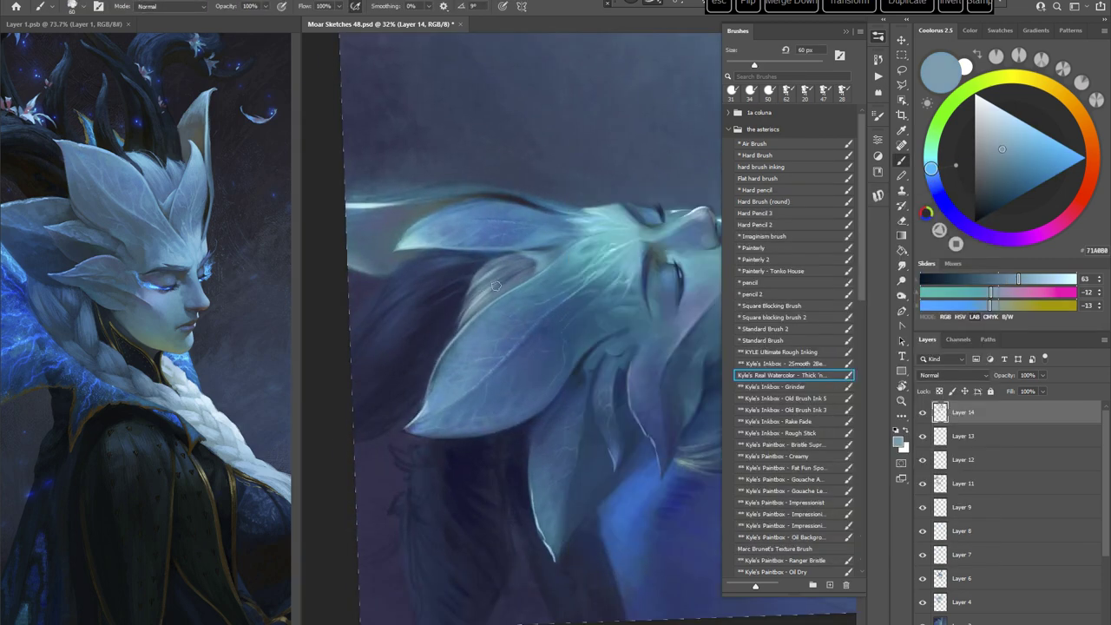
pyautogui.moveTo(474, 299)
pyautogui.mouseDown()
pyautogui.moveTo(435, 339)
pyautogui.moveTo(450, 337)
pyautogui.mouseUp()
pyautogui.moveTo(492, 273)
pyautogui.mouseDown()
pyautogui.moveTo(463, 303)
pyautogui.moveTo(474, 300)
pyautogui.mouseUp()
pyautogui.press('r')
pyautogui.press('Escape')
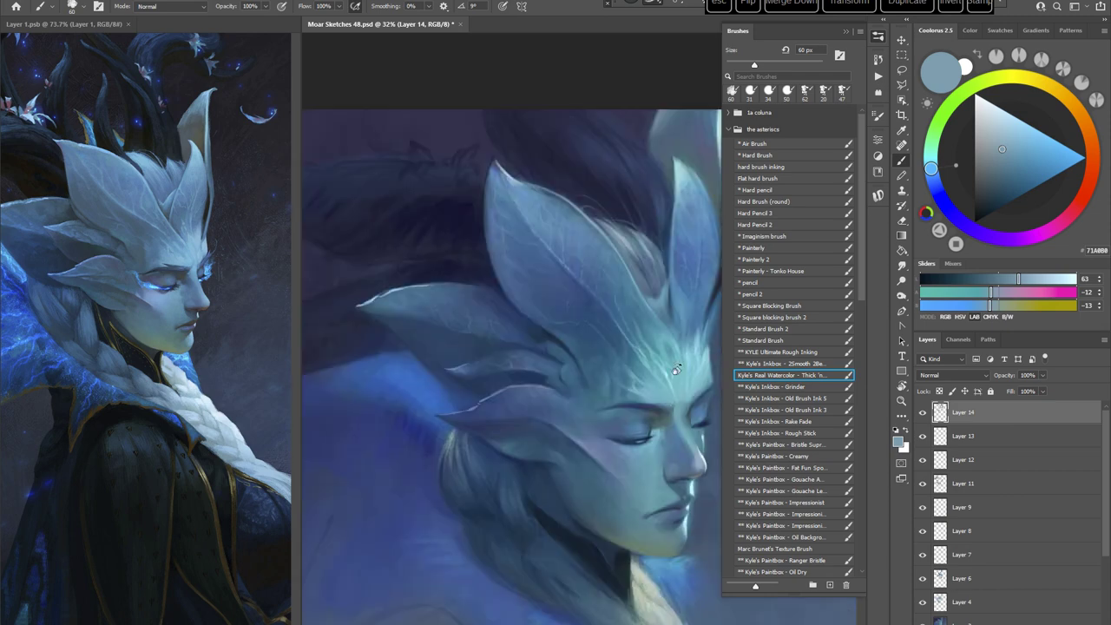
# Step: Reduce the watercolor brush to 37 px and refine the pale hair tuft between the leaves with grey-blues sampled from it
pyautogui.moveTo(676, 370)
pyautogui.mouseDown()
pyautogui.moveTo(636, 417)
pyautogui.moveTo(473, 414)
pyautogui.mouseUp()
pyautogui.rightClick(598, 260)
pyautogui.click(662, 289)
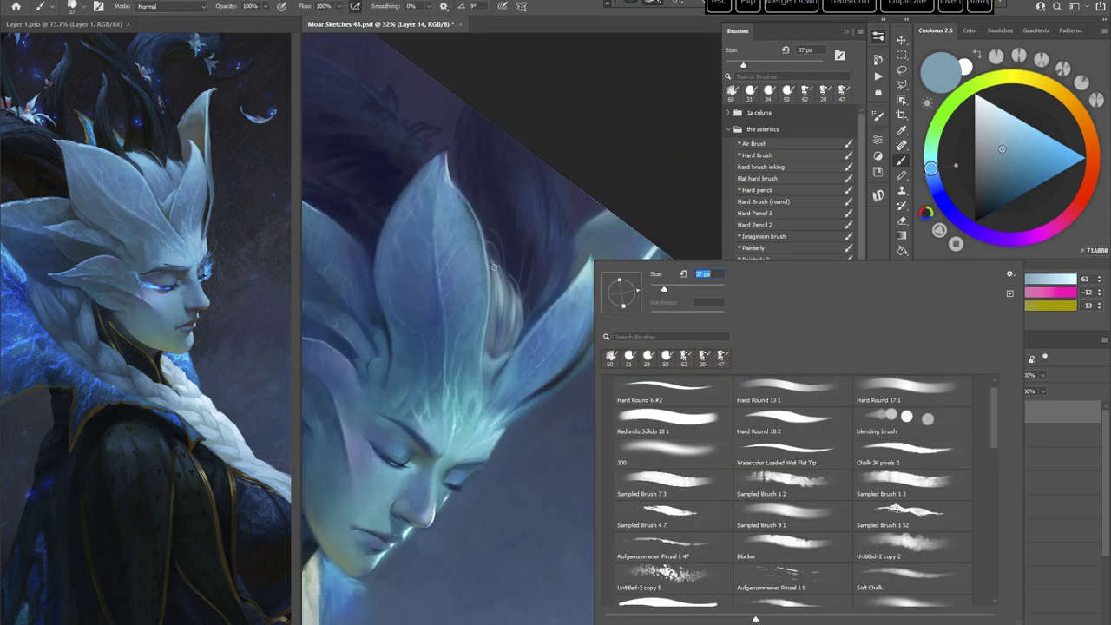
pyautogui.click(495, 267)
pyautogui.keyDown('alt'); pyautogui.click(491, 290); pyautogui.keyUp('alt')
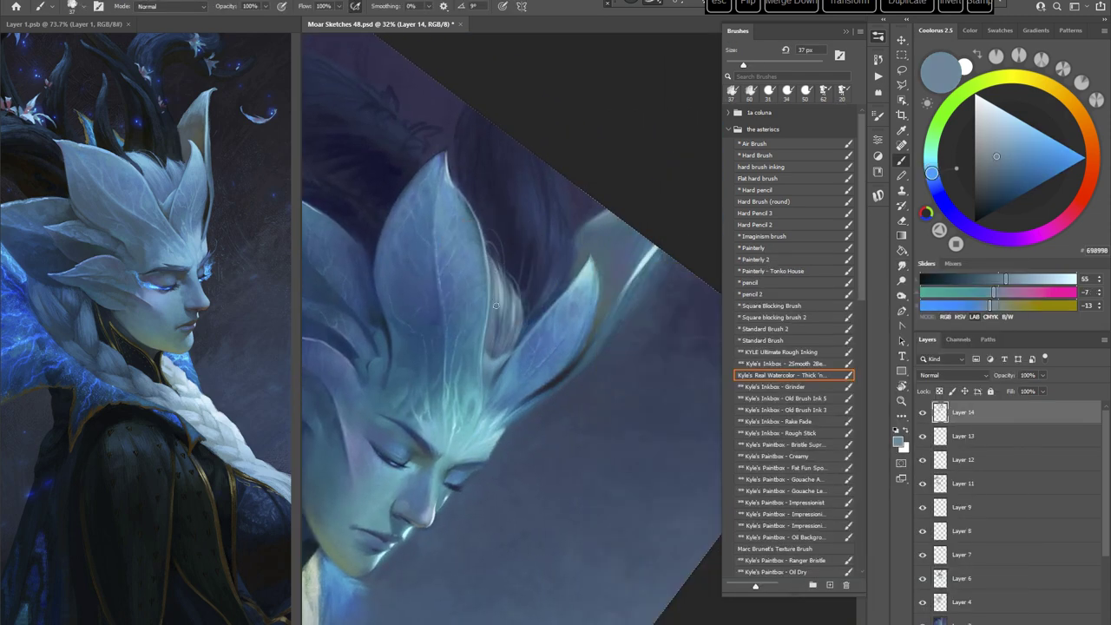
pyautogui.keyDown('alt'); pyautogui.click(513, 295); pyautogui.keyUp('alt')
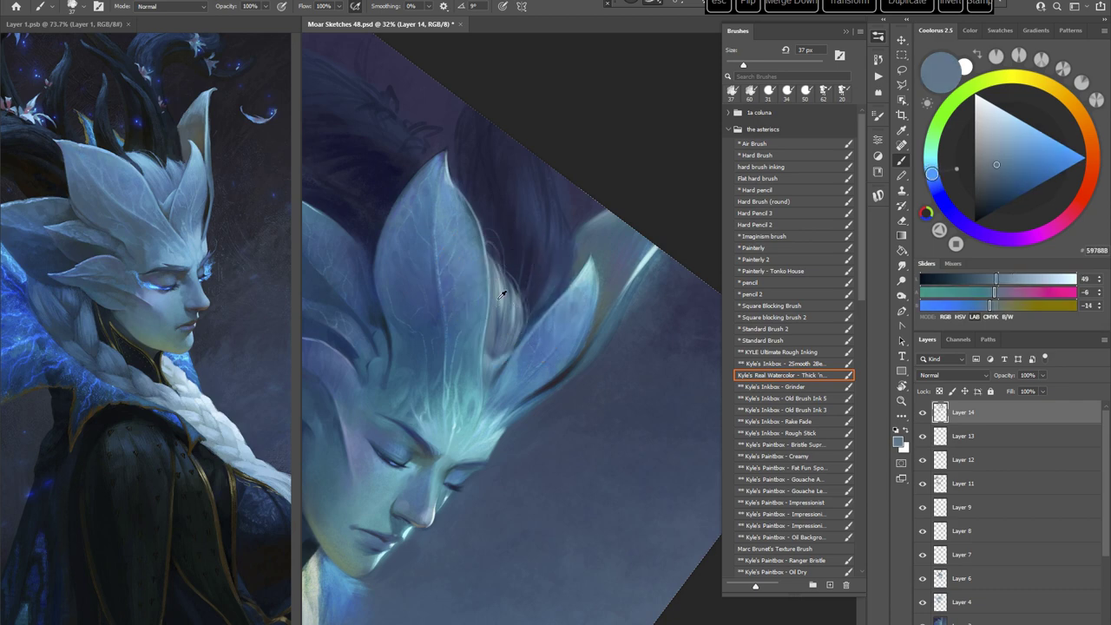
pyautogui.keyDown('alt'); pyautogui.click(502, 295); pyautogui.keyUp('alt')
pyautogui.keyDown('alt'); pyautogui.click(497, 319); pyautogui.keyUp('alt')
pyautogui.keyDown('alt'); pyautogui.click(494, 321); pyautogui.keyUp('alt')
pyautogui.keyDown('alt'); pyautogui.click(490, 351); pyautogui.keyUp('alt')
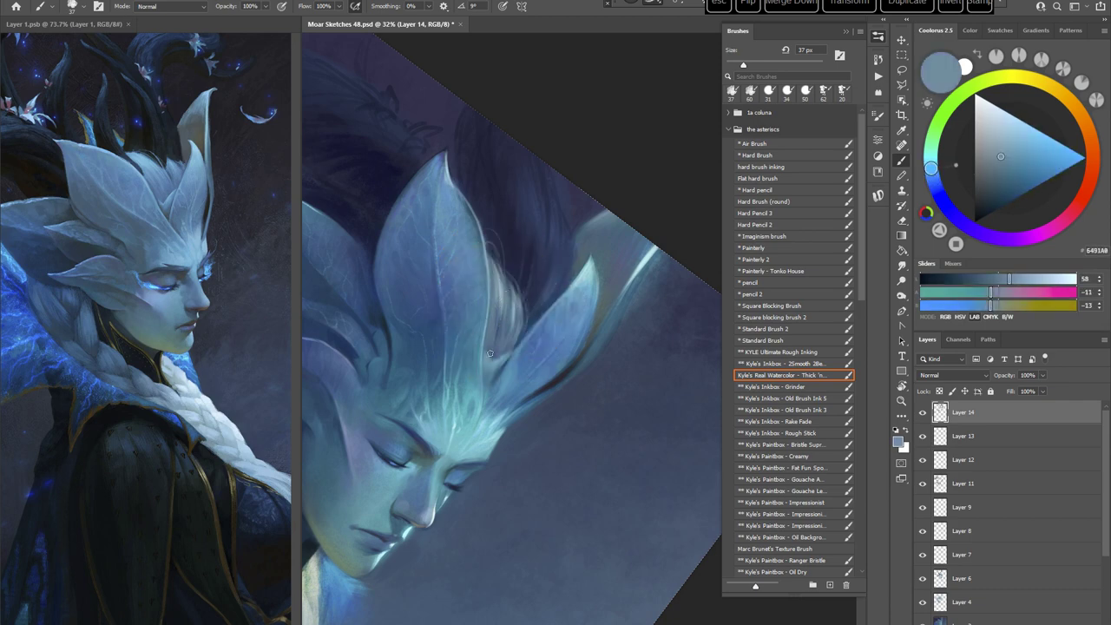
pyautogui.press('r')
pyautogui.moveTo(603, 293)
pyautogui.mouseDown()
pyautogui.moveTo(630, 323)
pyautogui.moveTo(648, 441)
pyautogui.moveTo(639, 451)
pyautogui.moveTo(616, 391)
pyautogui.moveTo(627, 340)
pyautogui.mouseUp()
pyautogui.press('Escape')
# Step: Sample dark navy blues from the hair behind the crown and paint over its dark mass near the pale tuft
pyautogui.press('space')
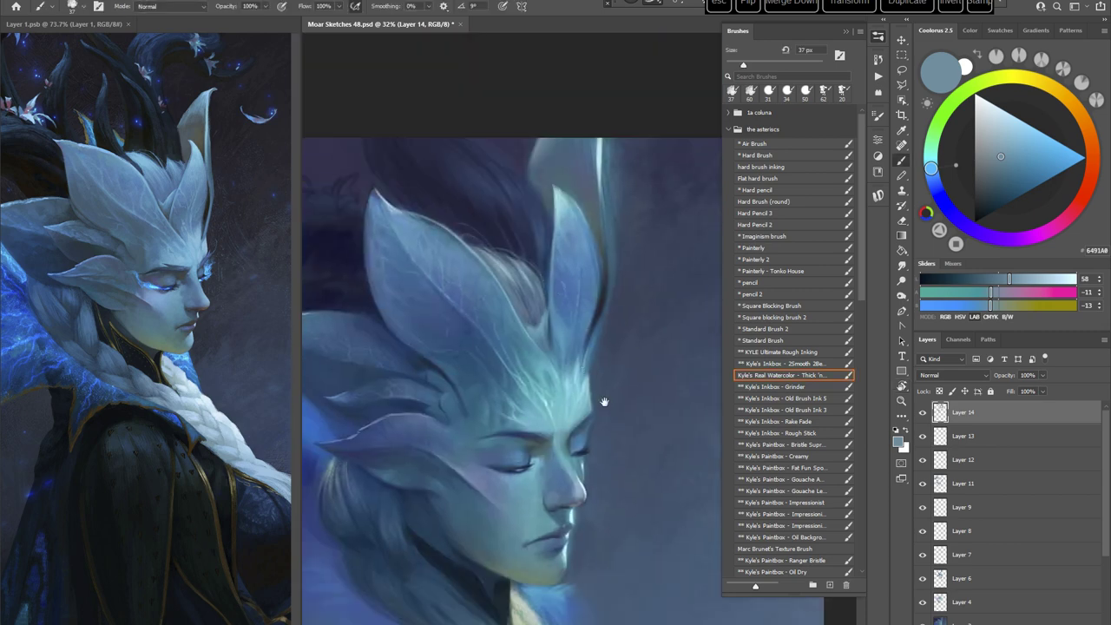
pyautogui.press('space')
pyautogui.moveTo(603, 403); pyautogui.dragTo(630, 415)
pyautogui.press('r')
pyautogui.moveTo(653, 365)
pyautogui.mouseDown()
pyautogui.moveTo(617, 426)
pyautogui.moveTo(552, 493)
pyautogui.mouseUp()
pyautogui.press('space')
pyautogui.keyDown('alt'); pyautogui.click(553, 215); pyautogui.keyUp('alt')
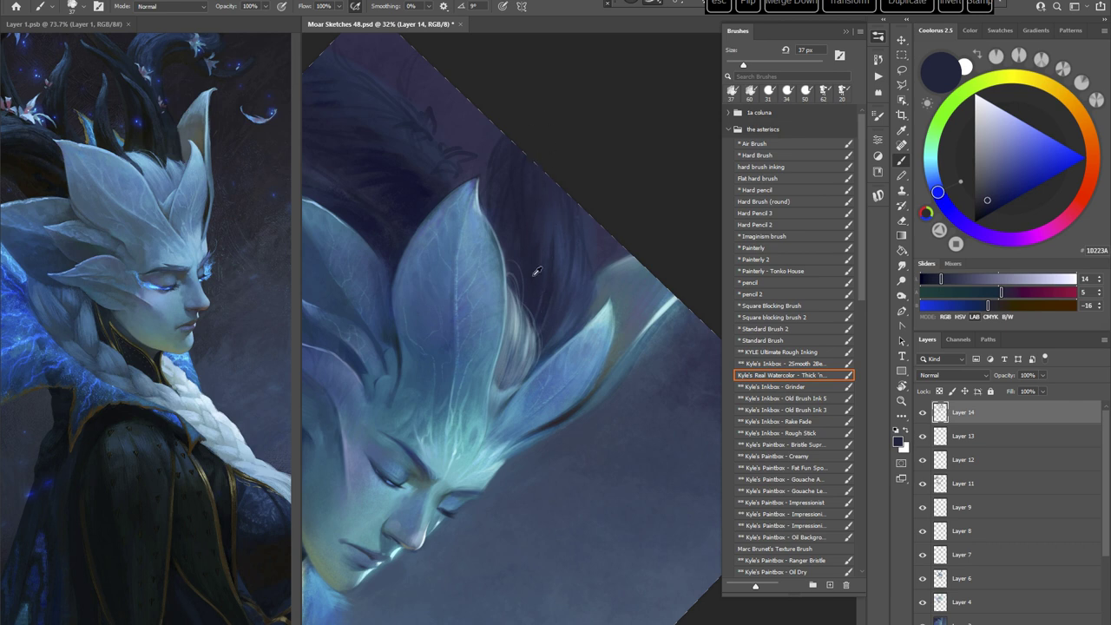
pyautogui.keyDown('alt'); pyautogui.click(538, 191); pyautogui.keyUp('alt')
pyautogui.keyDown('alt'); pyautogui.click(540, 203); pyautogui.keyUp('alt')
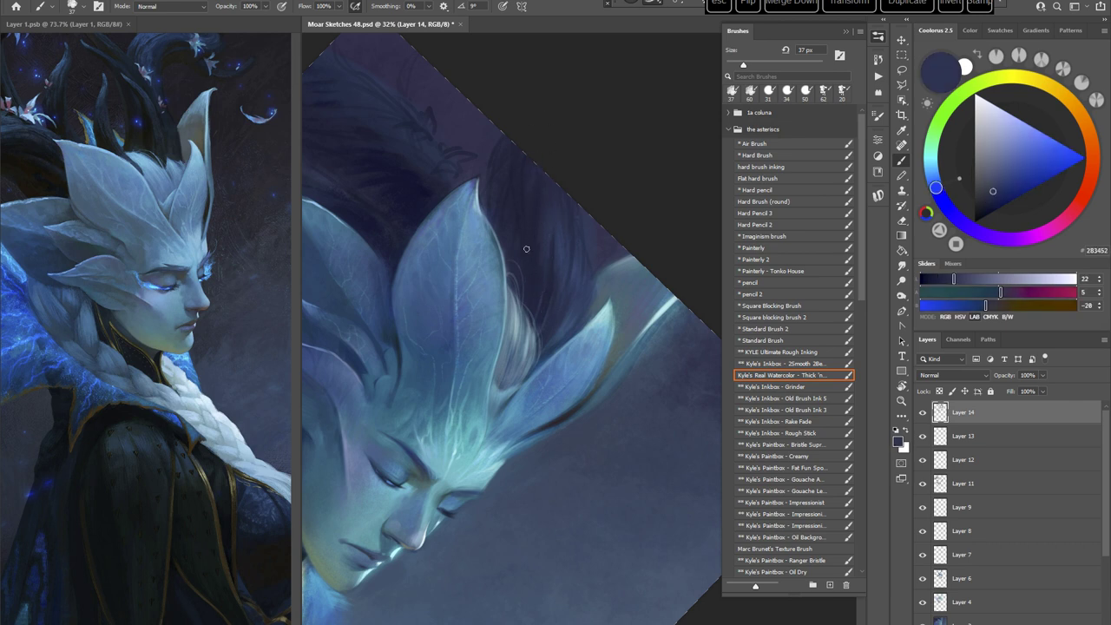
pyautogui.keyDown('alt'); pyautogui.click(556, 232); pyautogui.keyUp('alt')
pyautogui.moveTo(540, 270); pyautogui.dragTo(560, 283)
pyautogui.moveTo(597, 190); pyautogui.dragTo(536, 253)
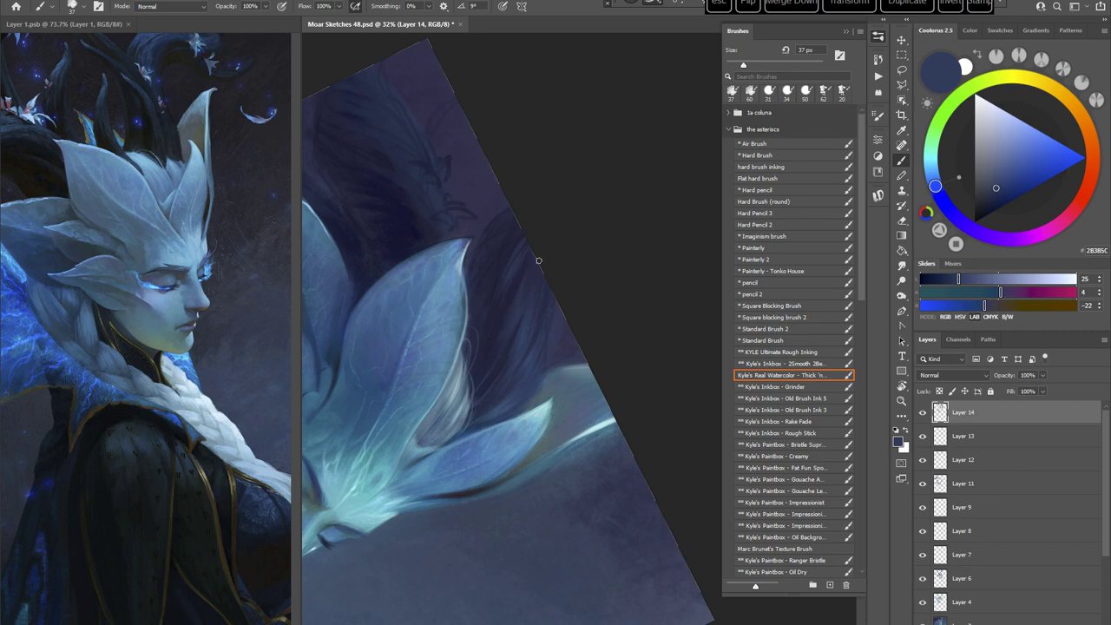
# Step: Lighten the navy in stages to a medium blue and paint fine strands through the dark hair behind the leaves
pyautogui.press('r')
pyautogui.moveTo(538, 260); pyautogui.dragTo(505, 292)
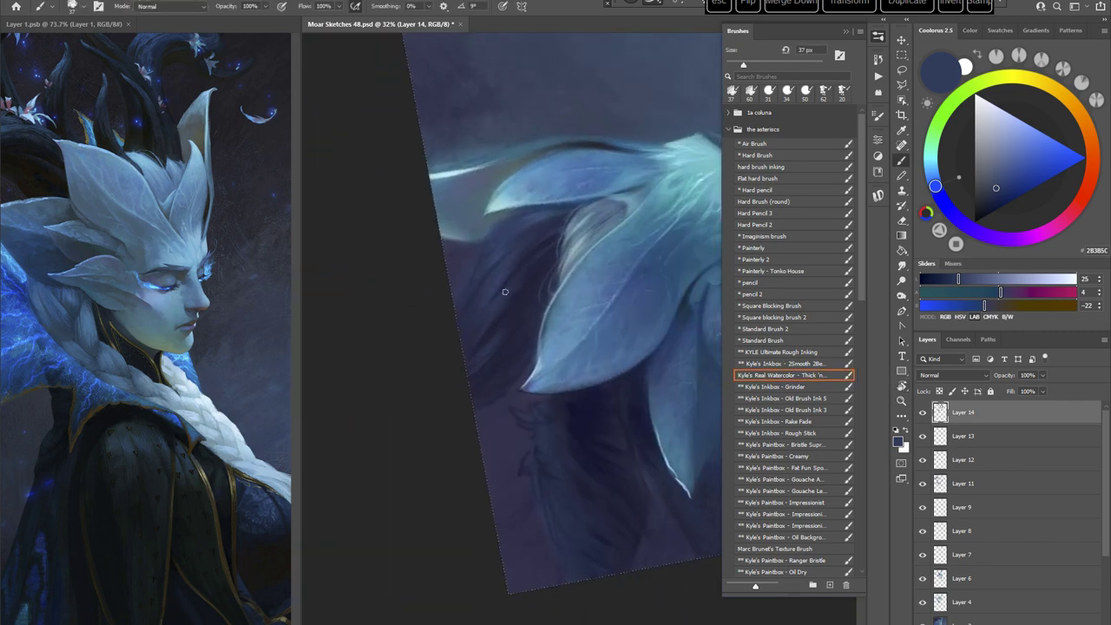
pyautogui.click(1000, 182)
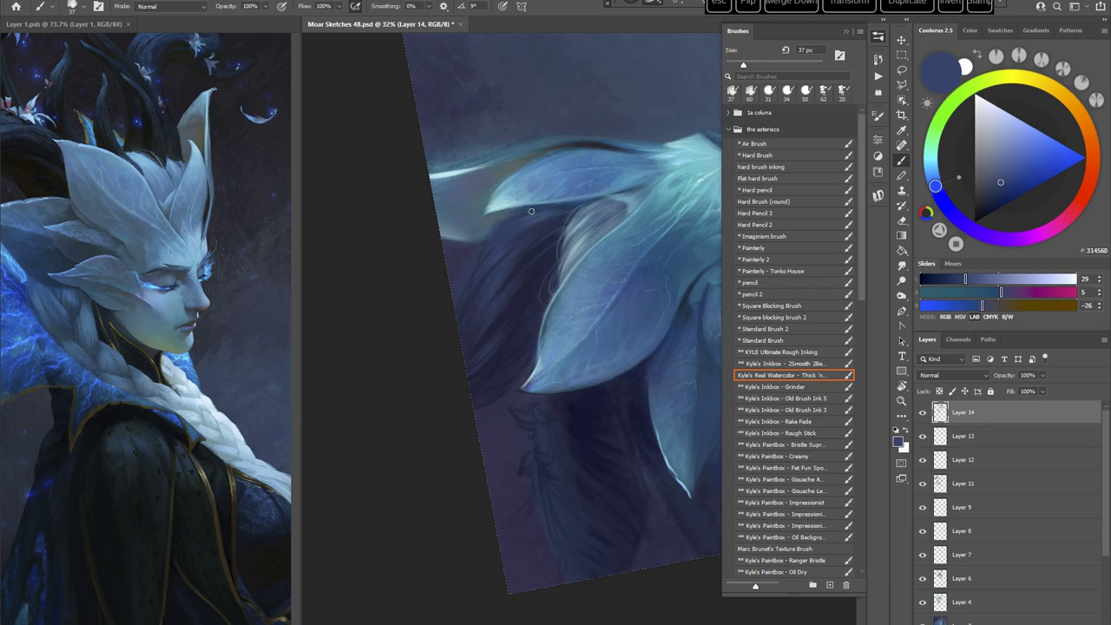
pyautogui.click(1007, 171)
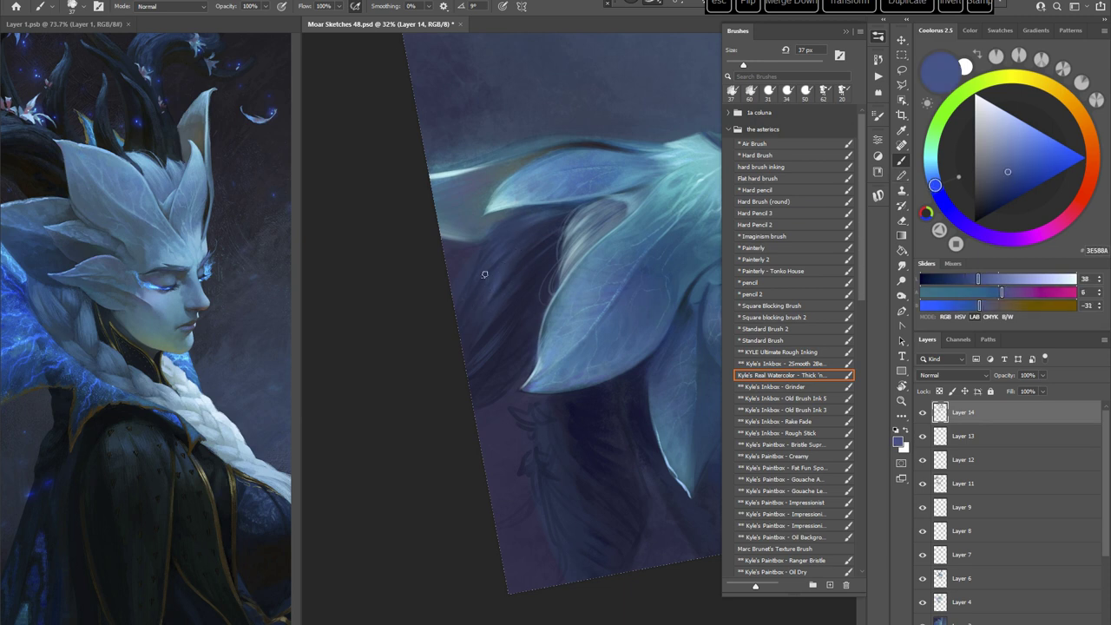
pyautogui.press('Escape')
pyautogui.press('r')
pyautogui.moveTo(615, 234)
pyautogui.mouseDown()
pyautogui.moveTo(672, 284)
pyautogui.moveTo(686, 336)
pyautogui.mouseUp()
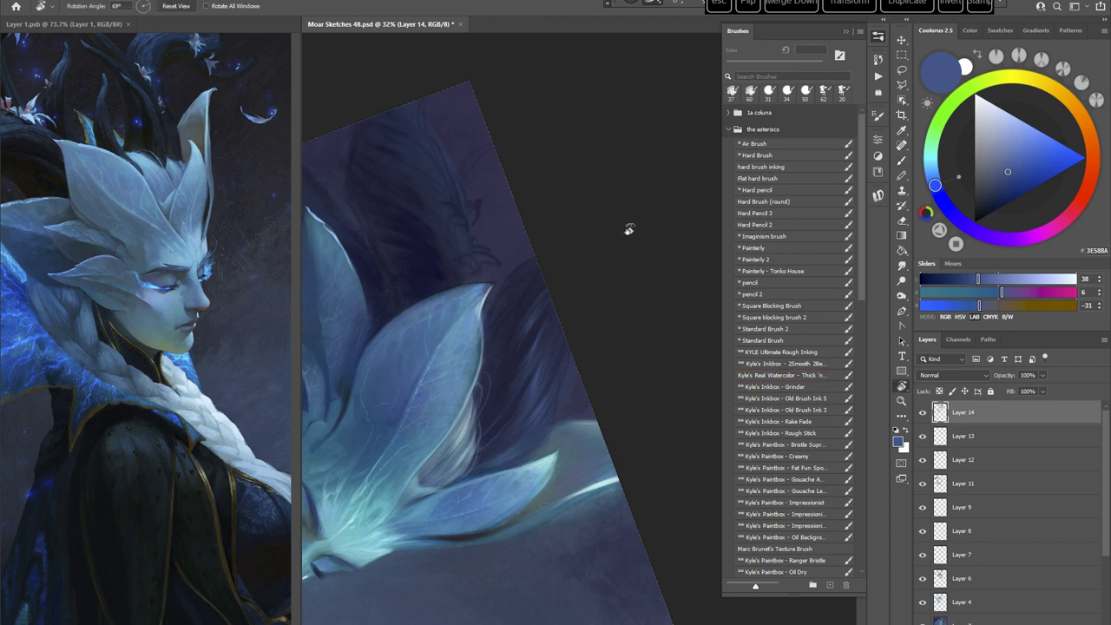
pyautogui.moveTo(628, 228); pyautogui.dragTo(540, 288)
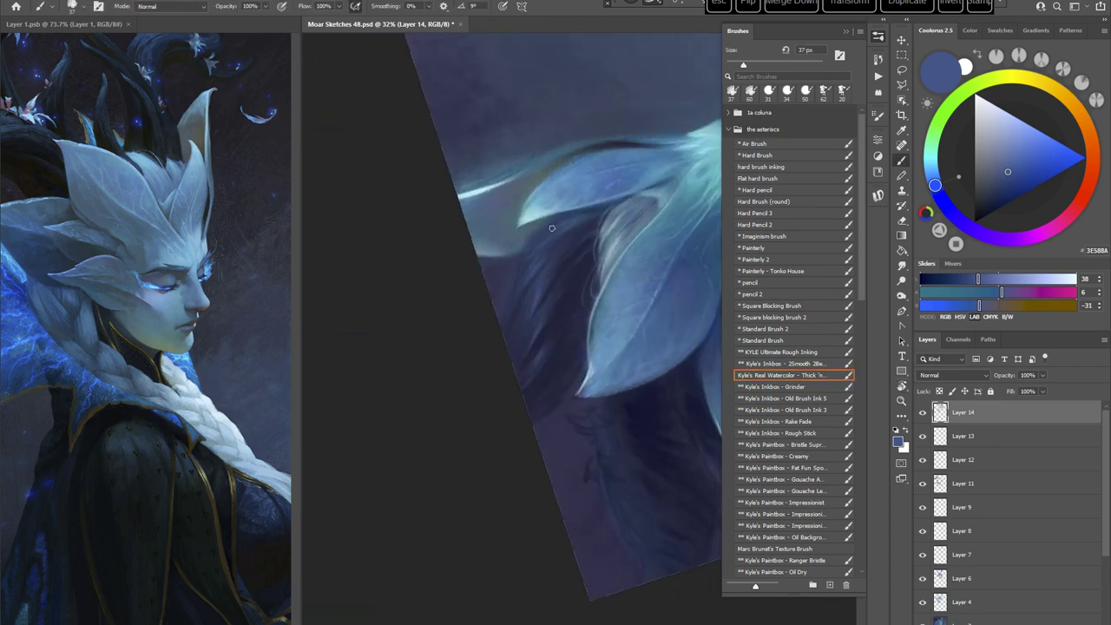
pyautogui.press('Escape')
pyautogui.moveTo(618, 440); pyautogui.dragTo(553, 391)
pyautogui.moveTo(638, 351); pyautogui.dragTo(579, 404)
pyautogui.moveTo(636, 268); pyautogui.dragTo(504, 279)
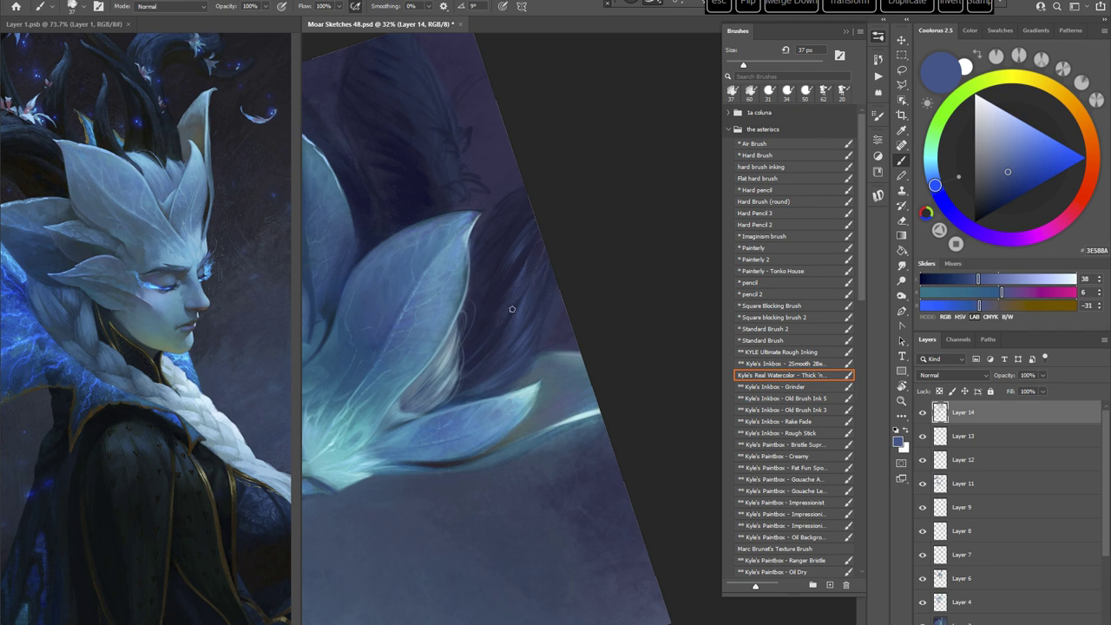
# Step: Sample dark navy and muted blues from the dark hair and refine its strands behind the large leaf
pyautogui.press('r')
pyautogui.moveTo(603, 197)
pyautogui.mouseDown()
pyautogui.moveTo(624, 307)
pyautogui.moveTo(610, 453)
pyautogui.mouseUp()
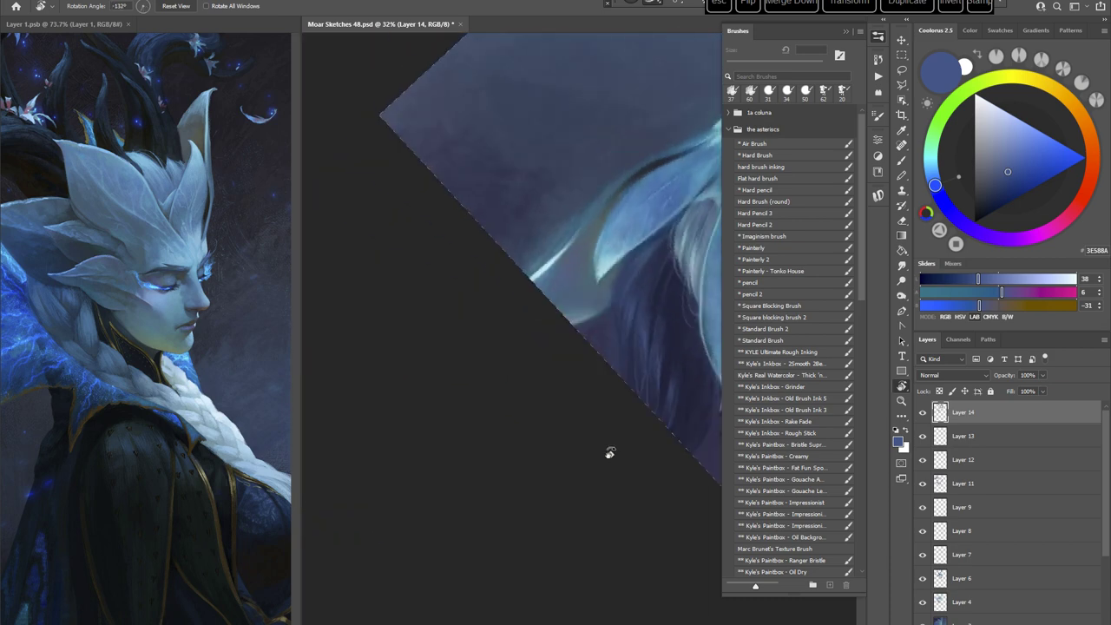
pyautogui.moveTo(627, 369); pyautogui.dragTo(473, 359)
pyautogui.keyDown('alt'); pyautogui.click(506, 302); pyautogui.keyUp('alt')
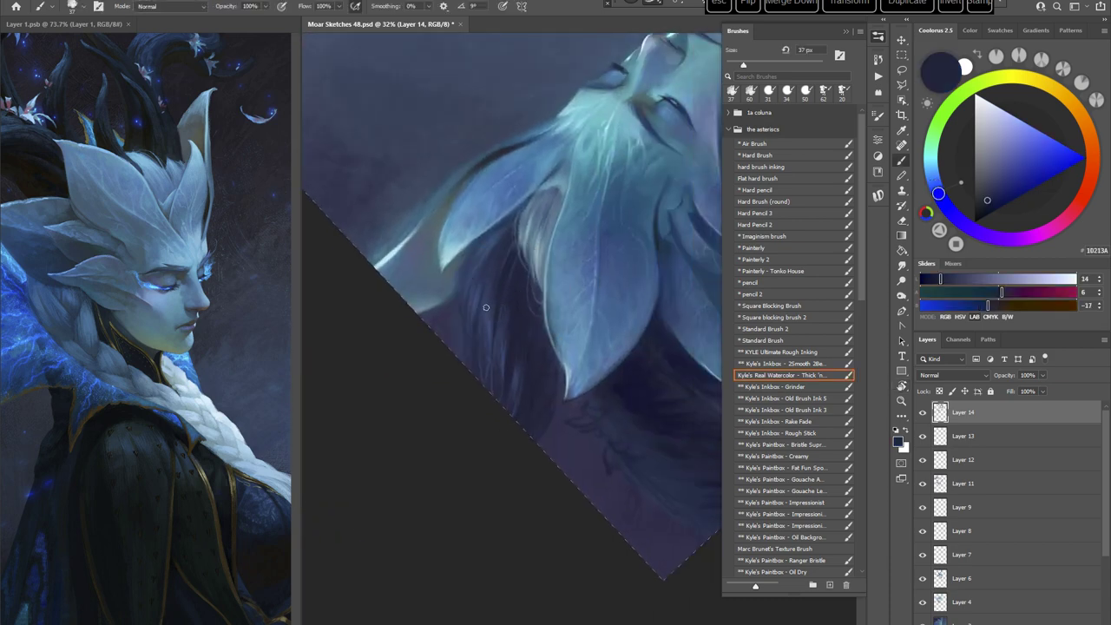
pyautogui.keyDown('alt'); pyautogui.click(488, 303); pyautogui.keyUp('alt')
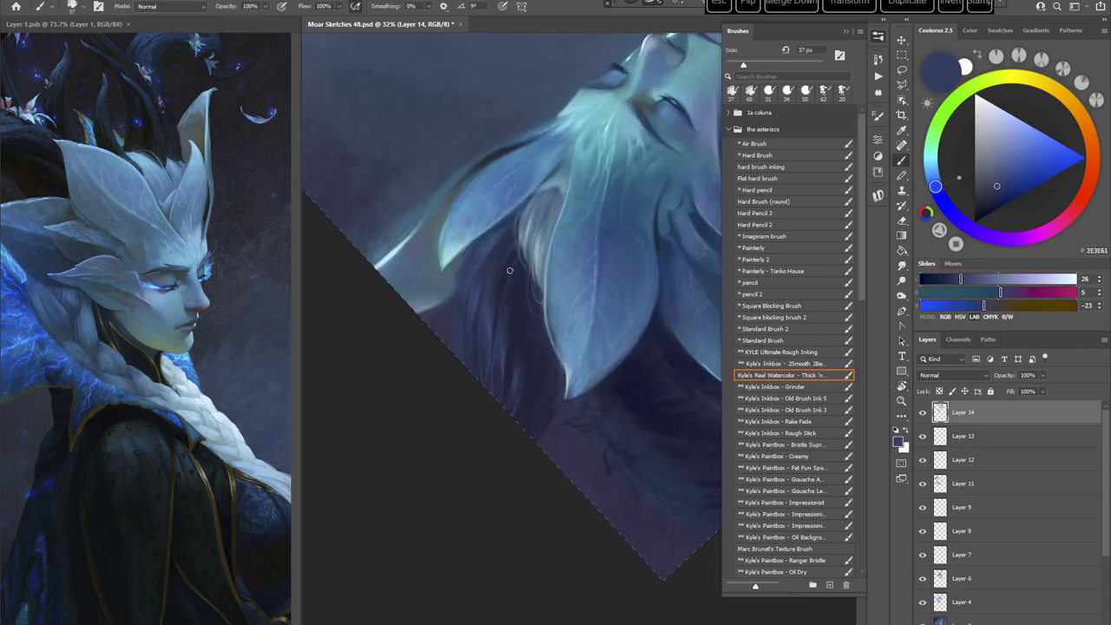
pyautogui.keyDown('alt'); pyautogui.click(491, 295); pyautogui.keyUp('alt')
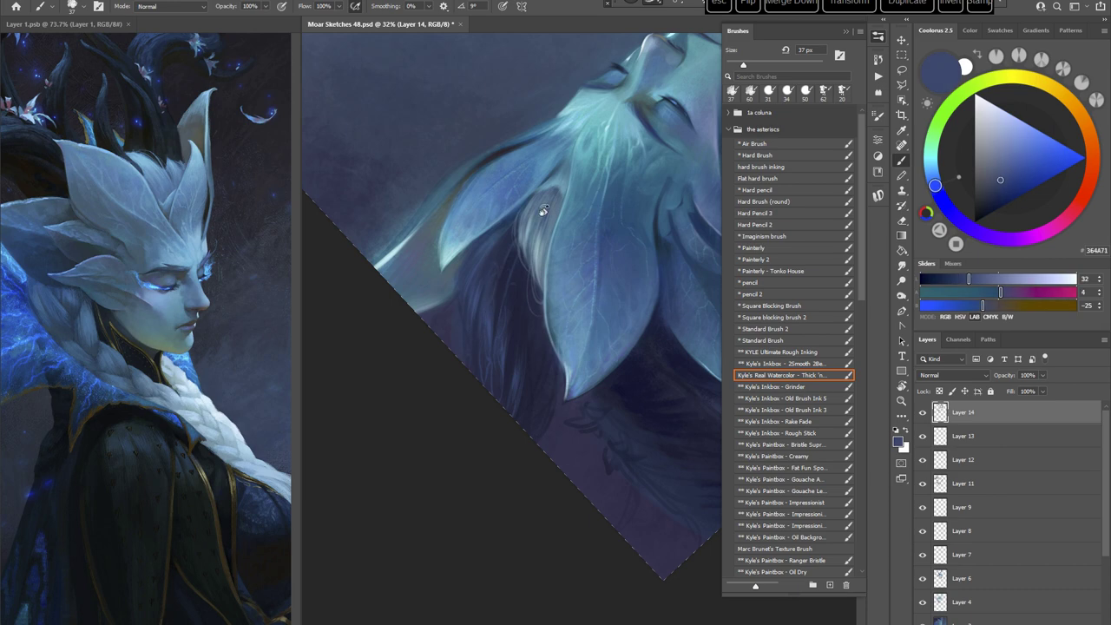
pyautogui.press('r')
pyautogui.moveTo(543, 210); pyautogui.dragTo(628, 522)
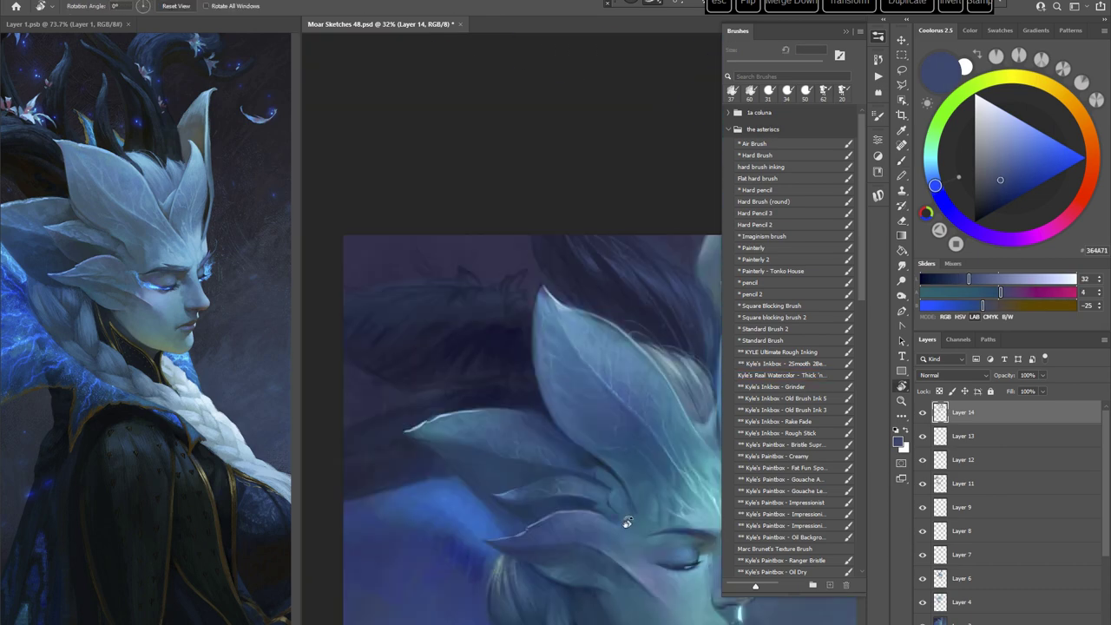
pyautogui.moveTo(669, 454)
pyautogui.mouseDown()
pyautogui.moveTo(632, 459)
pyautogui.moveTo(500, 253)
pyautogui.mouseUp()
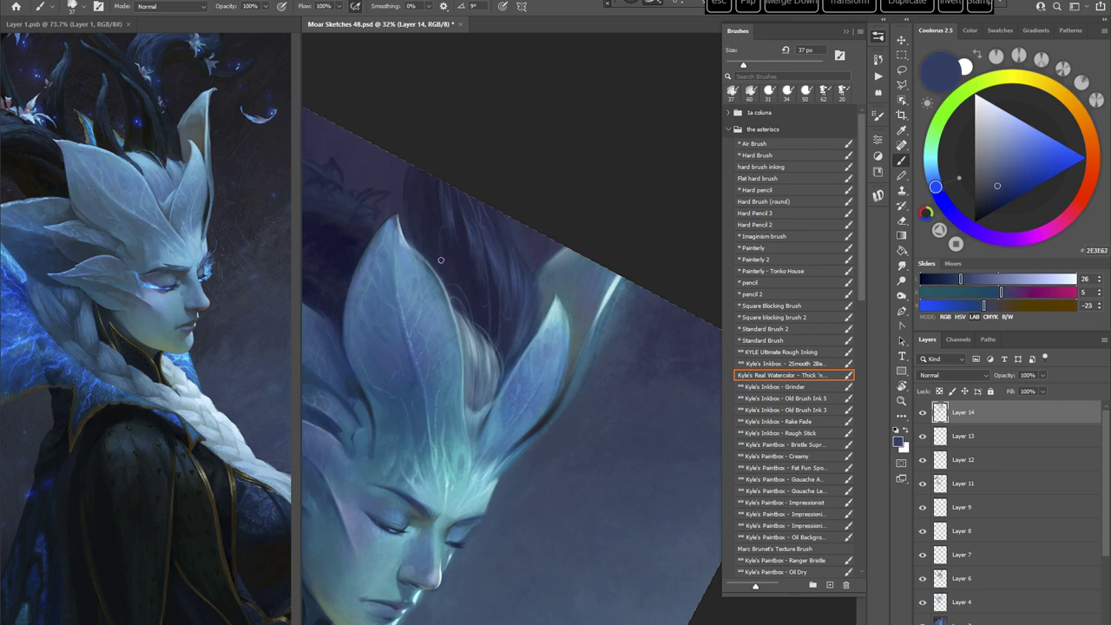
pyautogui.moveTo(461, 260); pyautogui.dragTo(636, 382)
pyautogui.press('Escape')
# Step: Switch to the Aufgenommener Pinsel 1 8 brush at 125 px and texture the rear leaf with its sampled colour shifted to dark teal
pyautogui.moveTo(584, 496); pyautogui.dragTo(609, 398)
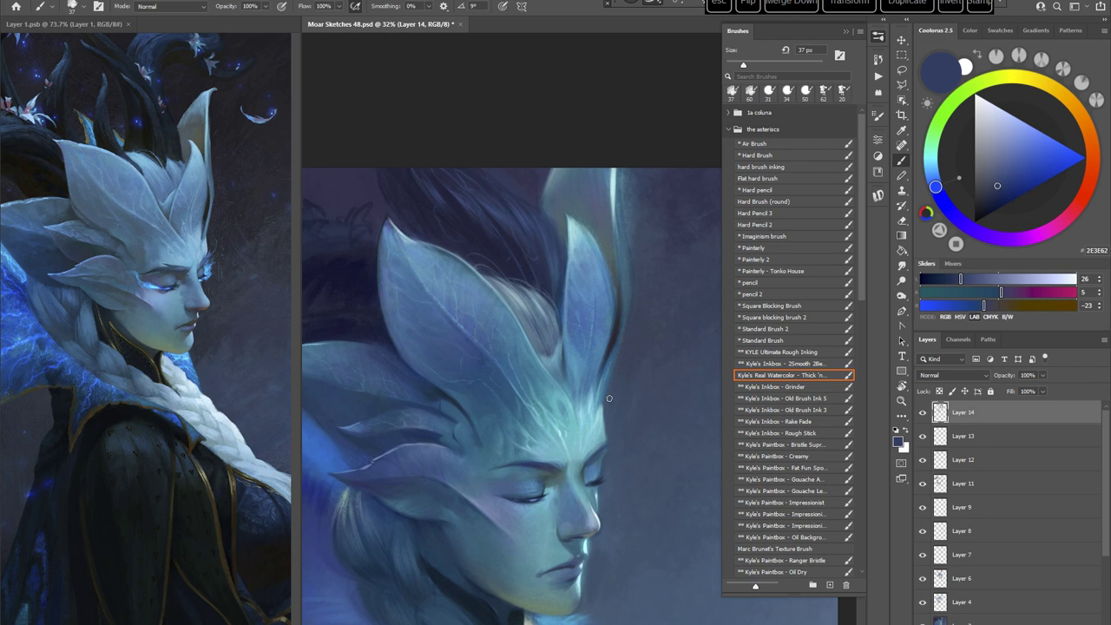
pyautogui.moveTo(593, 440); pyautogui.dragTo(509, 436)
pyautogui.moveTo(598, 429); pyautogui.dragTo(615, 435)
pyautogui.rightClick(551, 332)
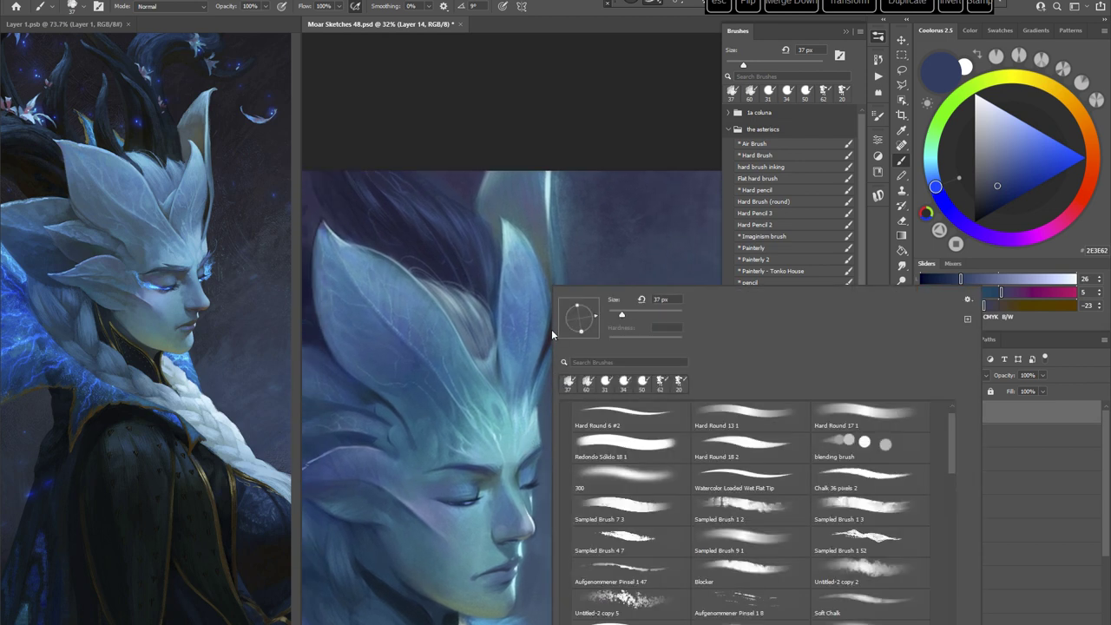
pyautogui.click(746, 599)
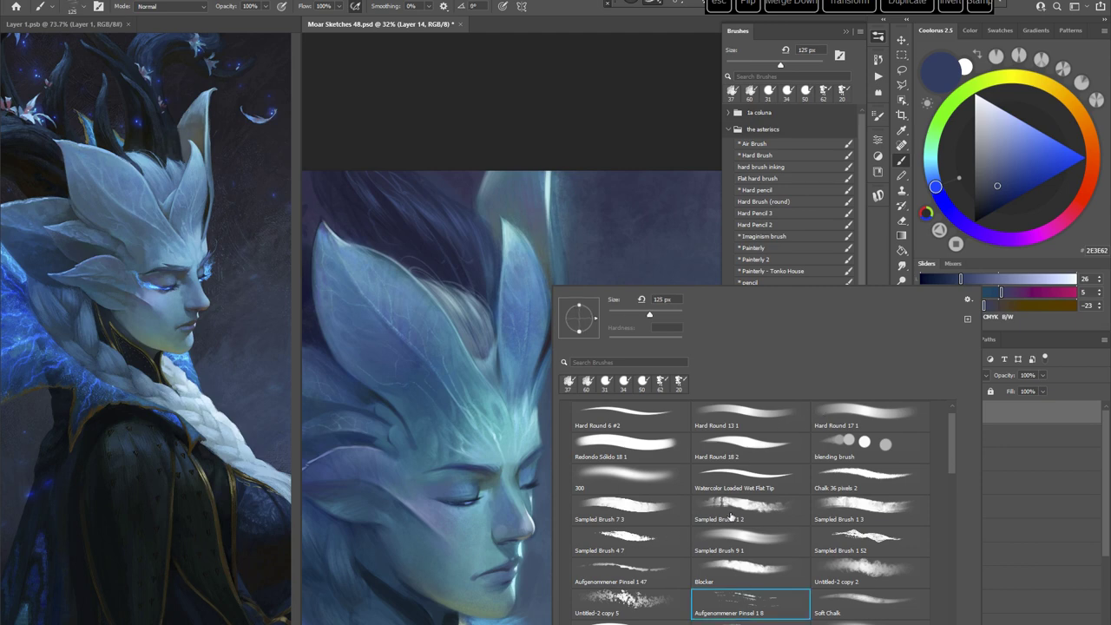
pyautogui.keyDown('alt'); pyautogui.click(496, 185); pyautogui.keyUp('alt')
pyautogui.moveTo(996, 178); pyautogui.dragTo(993, 184)
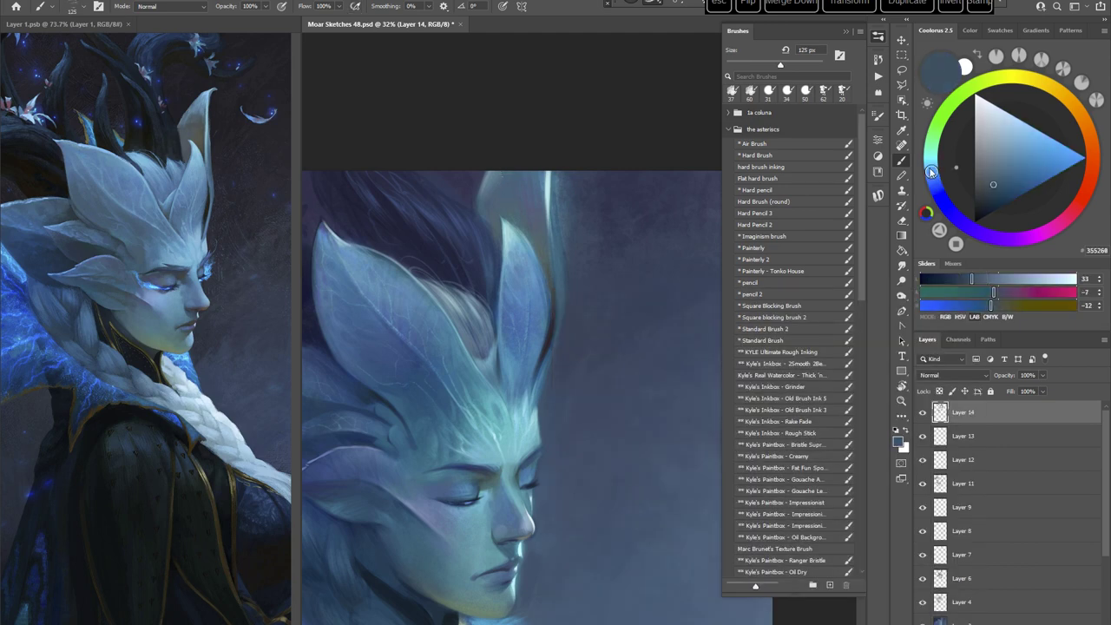
pyautogui.click(930, 164)
pyautogui.moveTo(512, 158)
pyautogui.mouseDown()
pyautogui.moveTo(518, 207)
pyautogui.moveTo(526, 157)
pyautogui.moveTo(530, 219)
pyautogui.moveTo(540, 160)
pyautogui.moveTo(547, 257)
pyautogui.mouseUp()
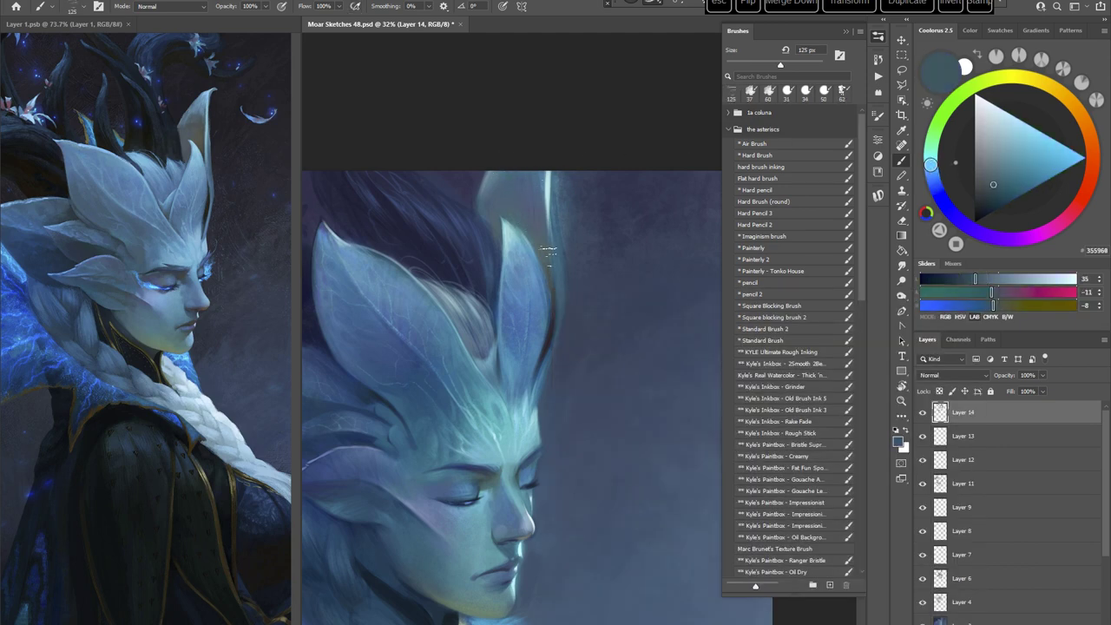
# Step: Undo the stroke along the rear leaf's edge and refine the area with navy shifted to dark teal #1A5A54
pyautogui.moveTo(548, 161); pyautogui.dragTo(547, 273)
pyautogui.hotkey('ctrl', 'z')
pyautogui.click(939, 179)
pyautogui.click(1001, 200)
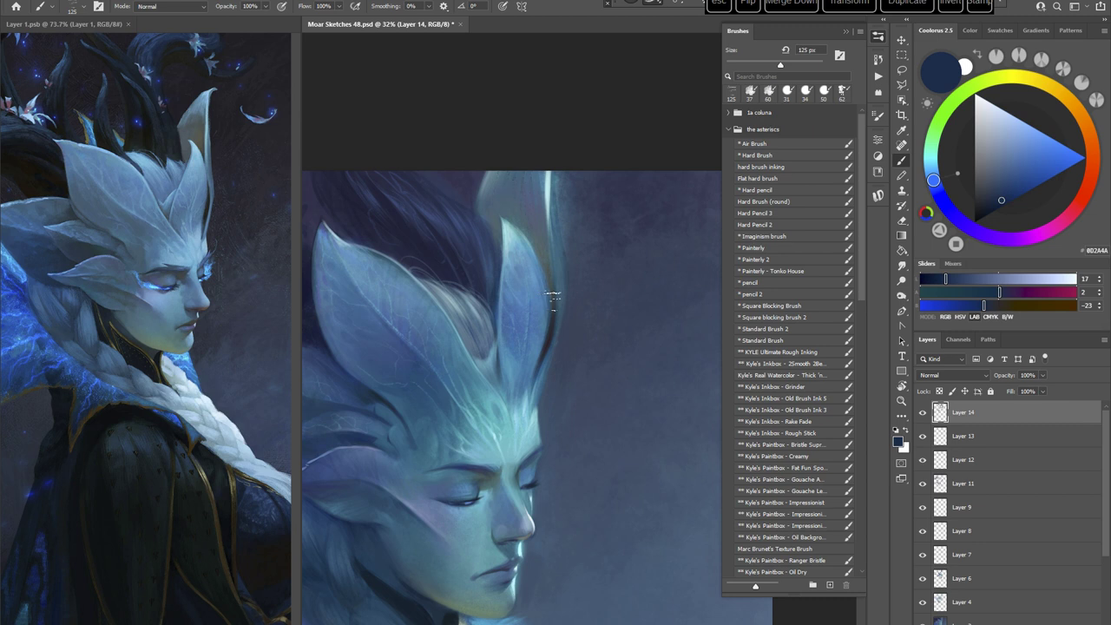
pyautogui.moveTo(933, 174); pyautogui.dragTo(931, 155)
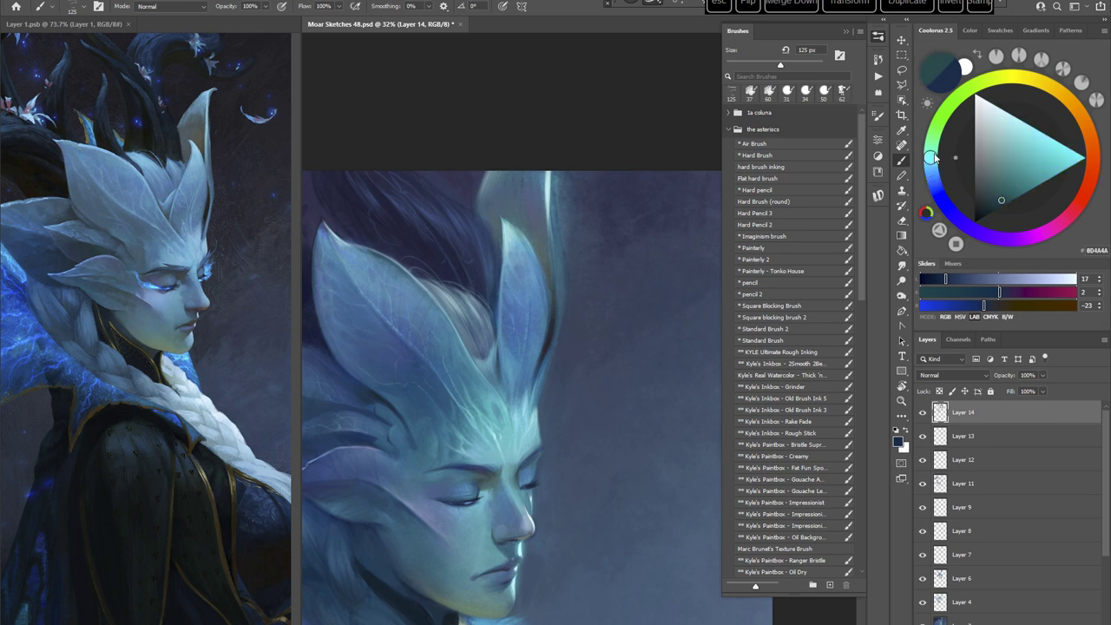
pyautogui.click(1002, 193)
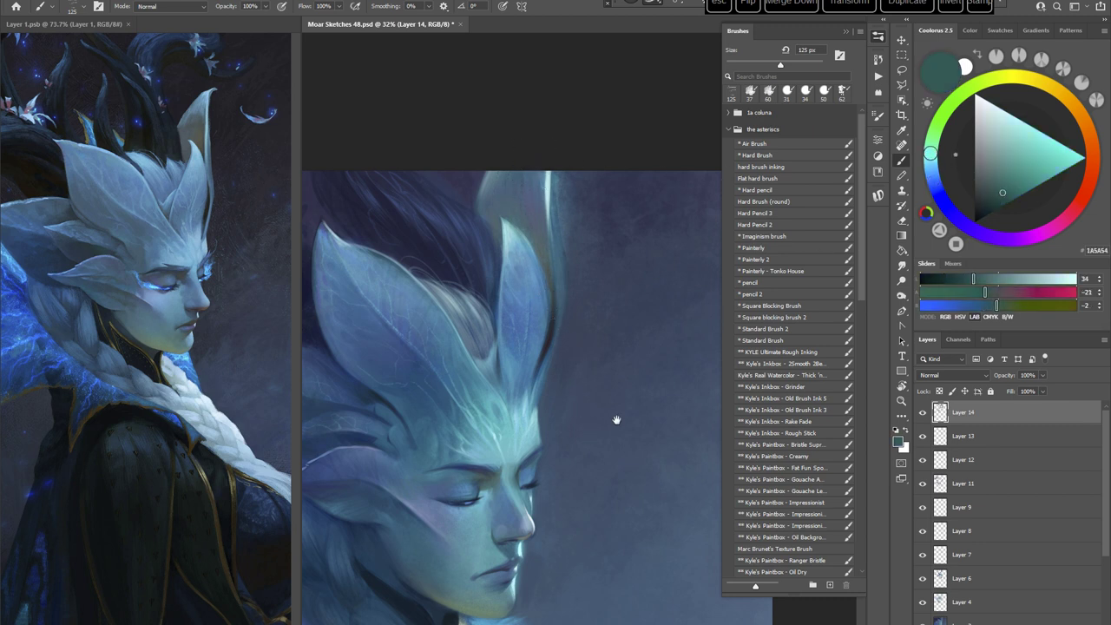
# Step: Paint small muted purple-grey flowers in the dark hair between the upper leaves using the Kyle's Real Watercolor brush at 25 px
pyautogui.moveTo(616, 418); pyautogui.dragTo(633, 407)
pyautogui.moveTo(570, 385); pyautogui.dragTo(587, 383)
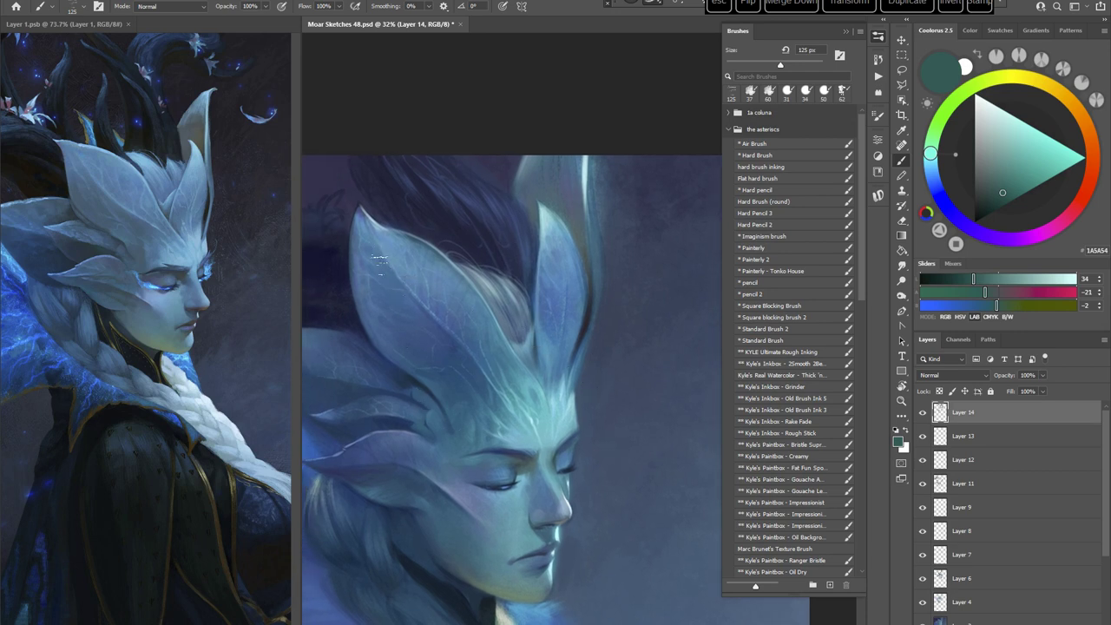
pyautogui.moveTo(500, 352); pyautogui.dragTo(535, 325)
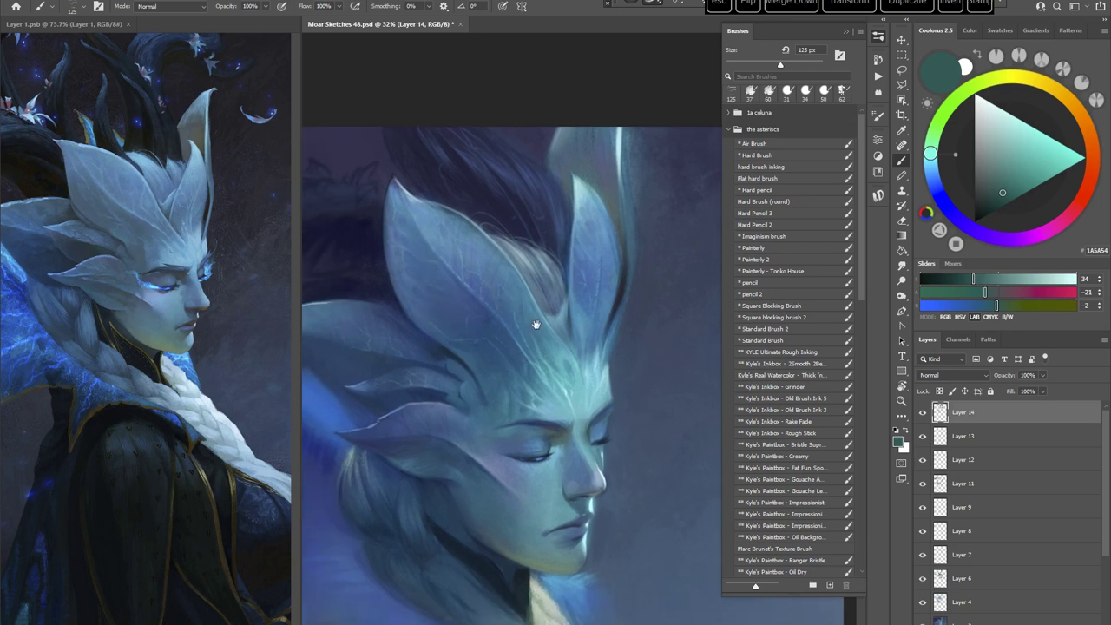
pyautogui.moveTo(502, 435); pyautogui.dragTo(552, 415)
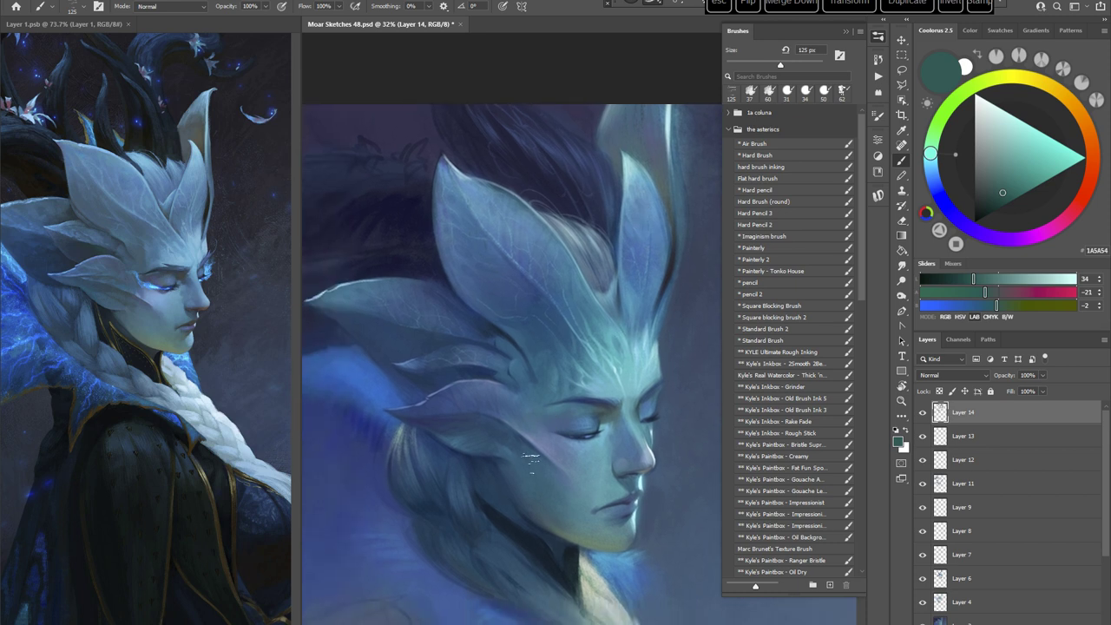
pyautogui.moveTo(658, 415); pyautogui.dragTo(637, 425)
pyautogui.press('r')
pyautogui.moveTo(643, 427); pyautogui.dragTo(631, 461)
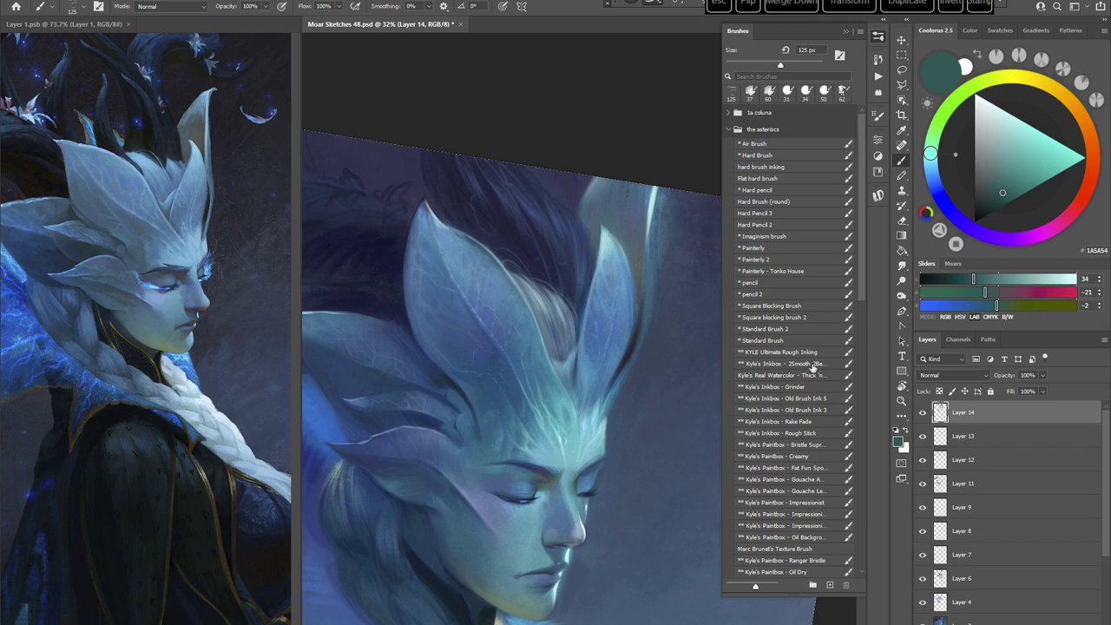
pyautogui.click(807, 372)
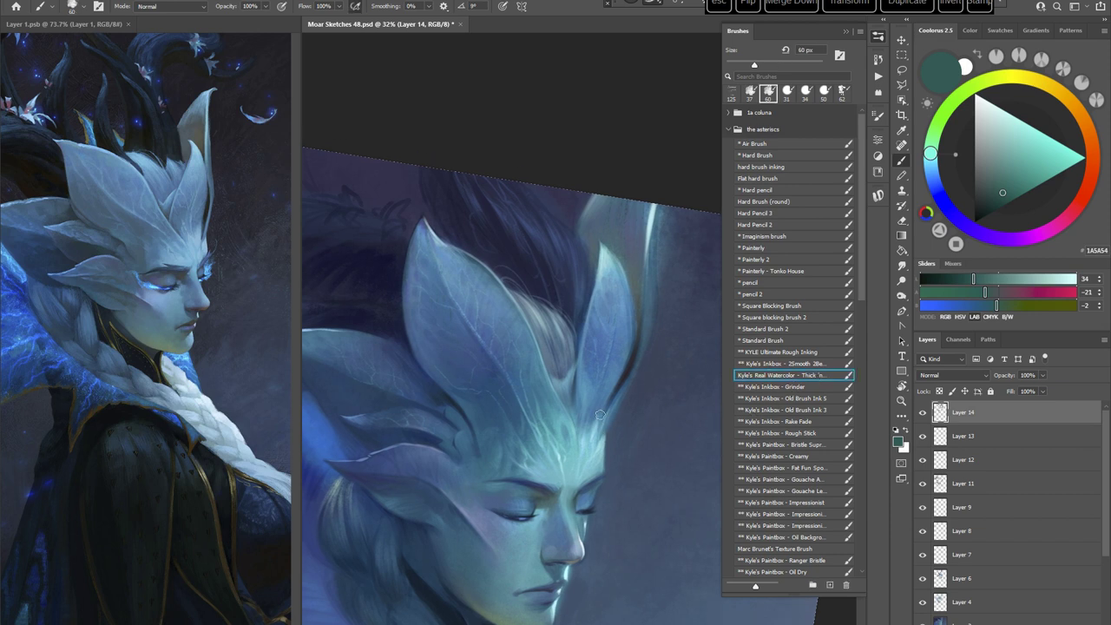
pyautogui.click(988, 243)
pyautogui.moveTo(987, 186); pyautogui.dragTo(981, 170)
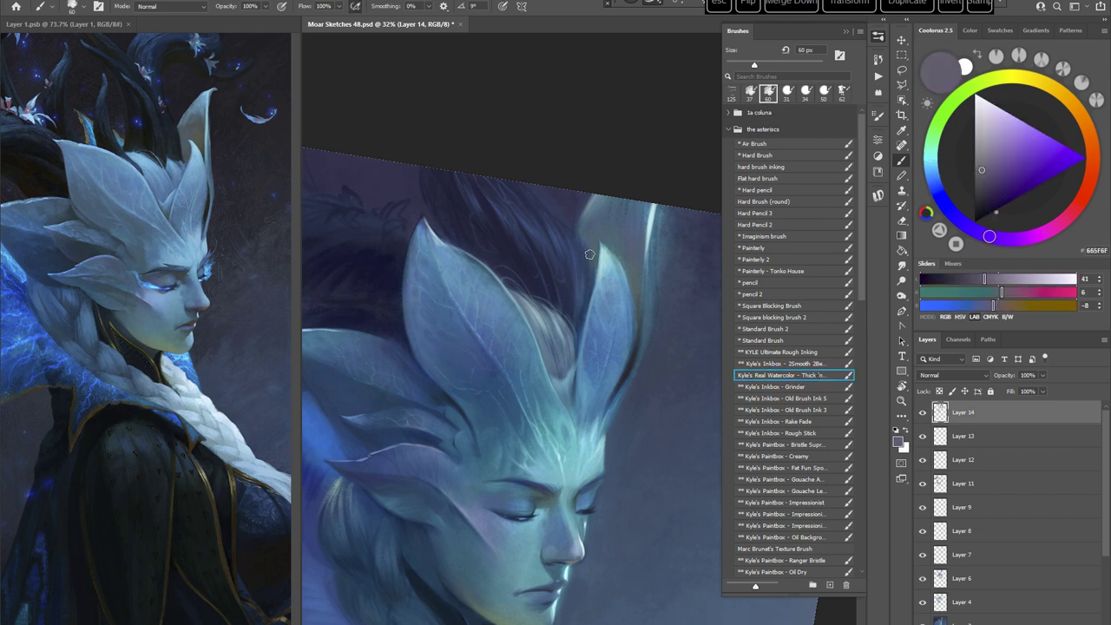
pyautogui.rightClick(589, 254)
pyautogui.click(660, 281)
pyautogui.click(630, 120)
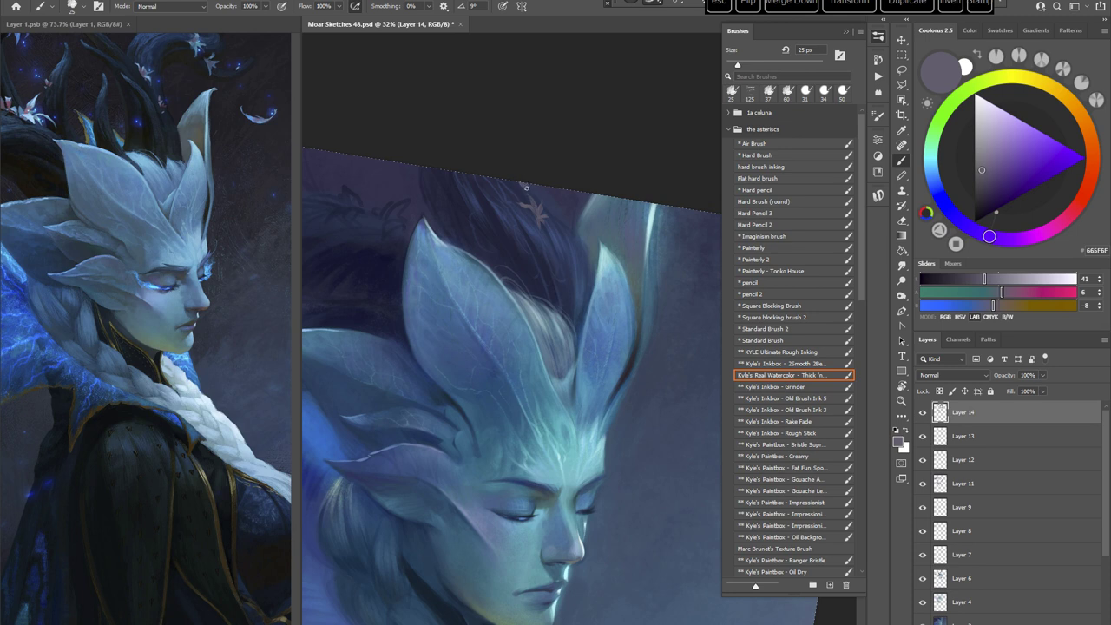
pyautogui.moveTo(587, 341); pyautogui.dragTo(577, 339)
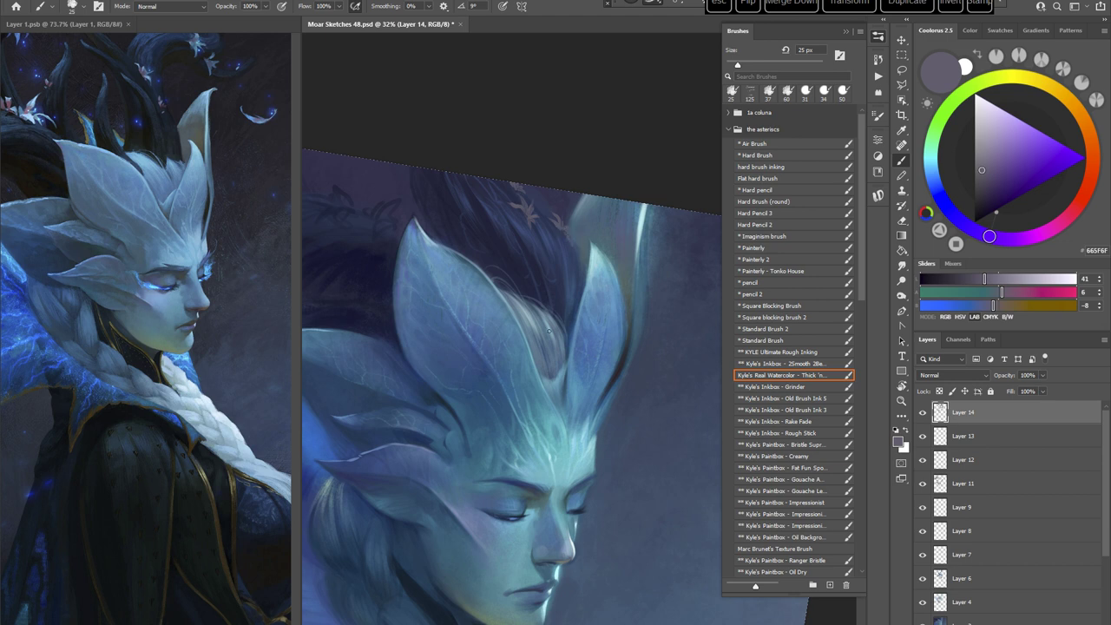
# Step: Highlight the small hair flowers between the leaves, shifting the colour from blue-grey #728296 to medium blue #547EB4
pyautogui.click(933, 181)
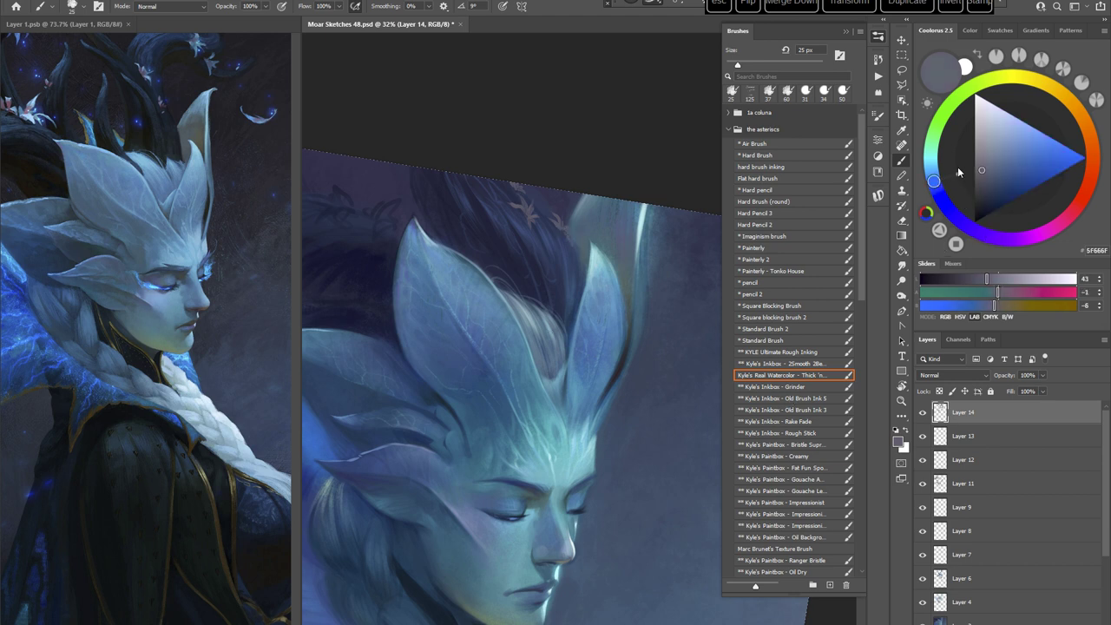
pyautogui.click(989, 154)
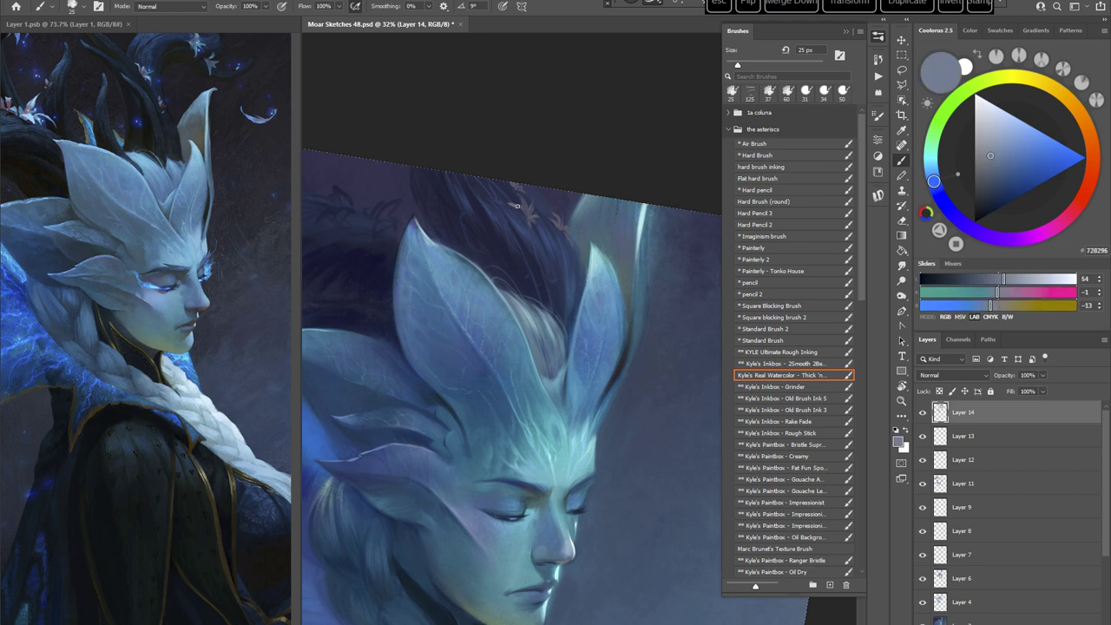
pyautogui.keyDown('alt'); pyautogui.click(552, 187); pyautogui.keyUp('alt')
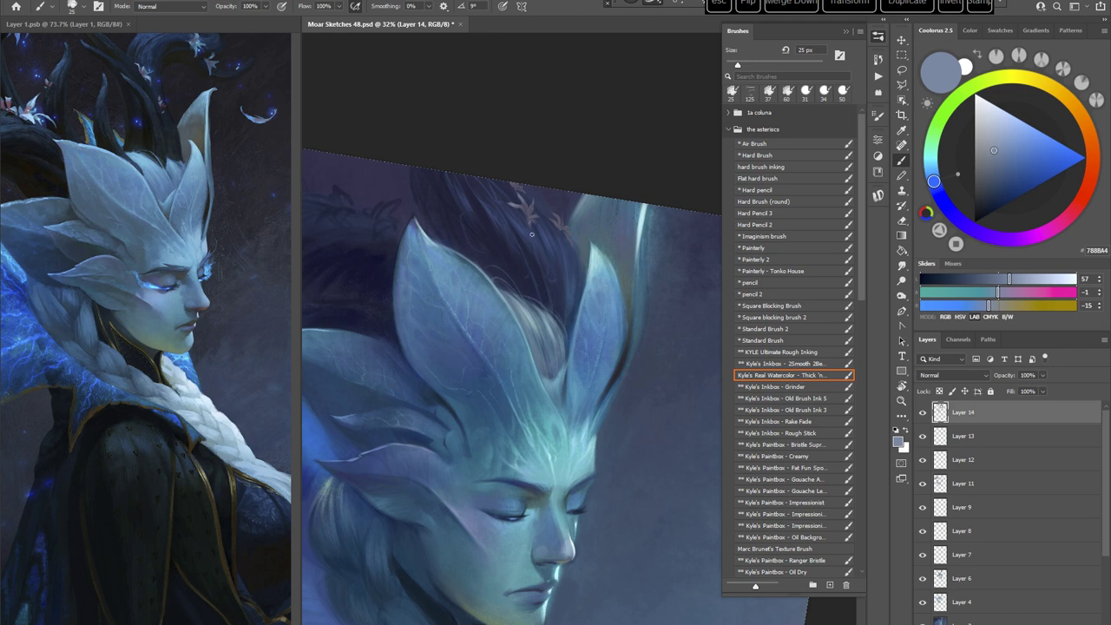
pyautogui.click(1016, 155)
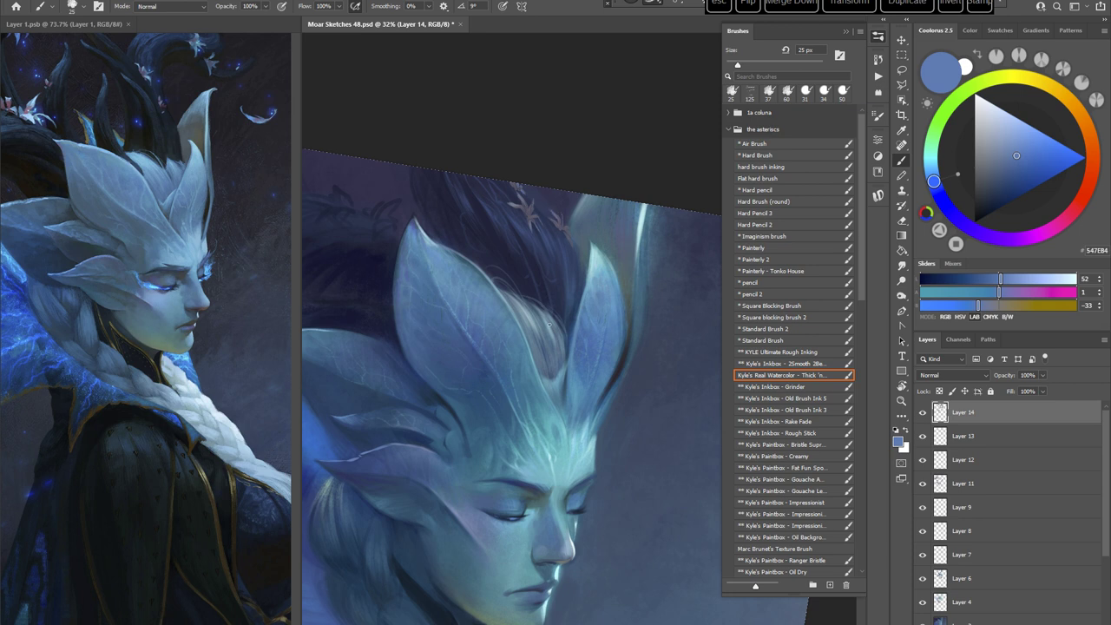
# Step: Sample a purple and paint a row of flowers along the dark hair behind the large leaf at 40 px
pyautogui.moveTo(496, 433); pyautogui.dragTo(584, 401)
pyautogui.press('Escape')
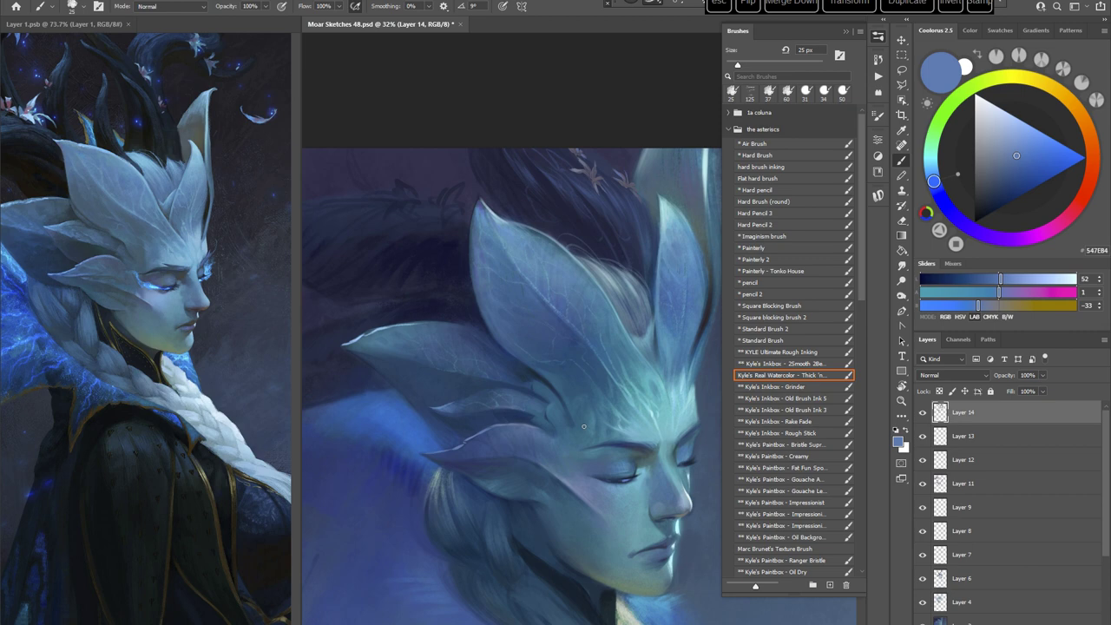
pyautogui.keyDown('alt'); pyautogui.click(595, 170); pyautogui.keyUp('alt')
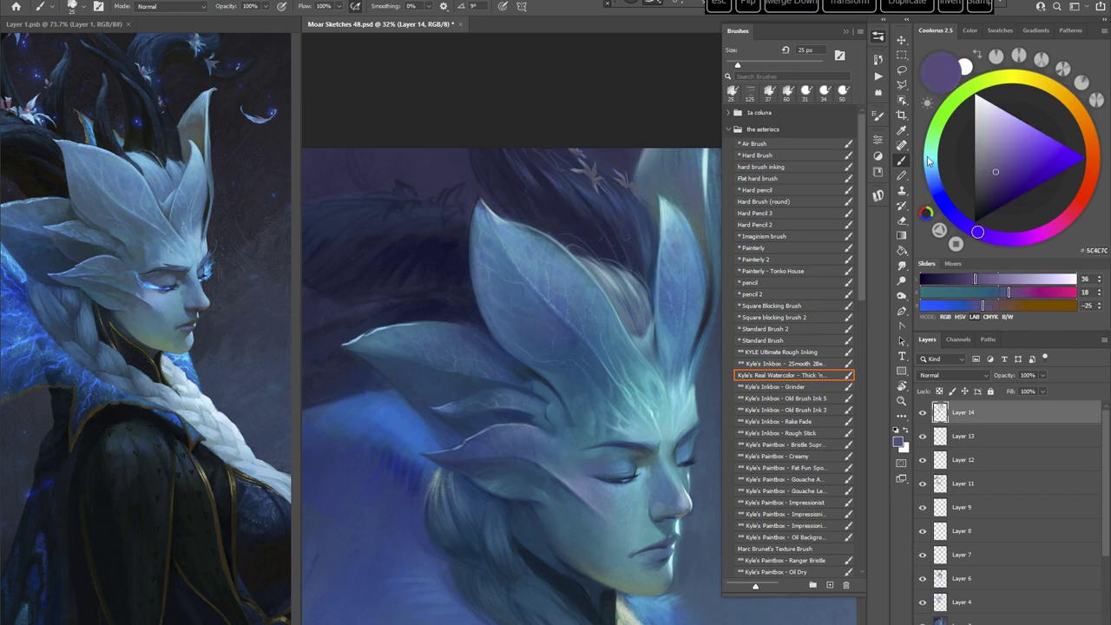
pyautogui.rightClick(505, 213)
pyautogui.moveTo(569, 245); pyautogui.dragTo(576, 245)
pyautogui.click(454, 188)
pyautogui.moveTo(453, 190)
pyautogui.mouseDown()
pyautogui.moveTo(447, 203)
pyautogui.moveTo(438, 198)
pyautogui.moveTo(436, 224)
pyautogui.mouseUp()
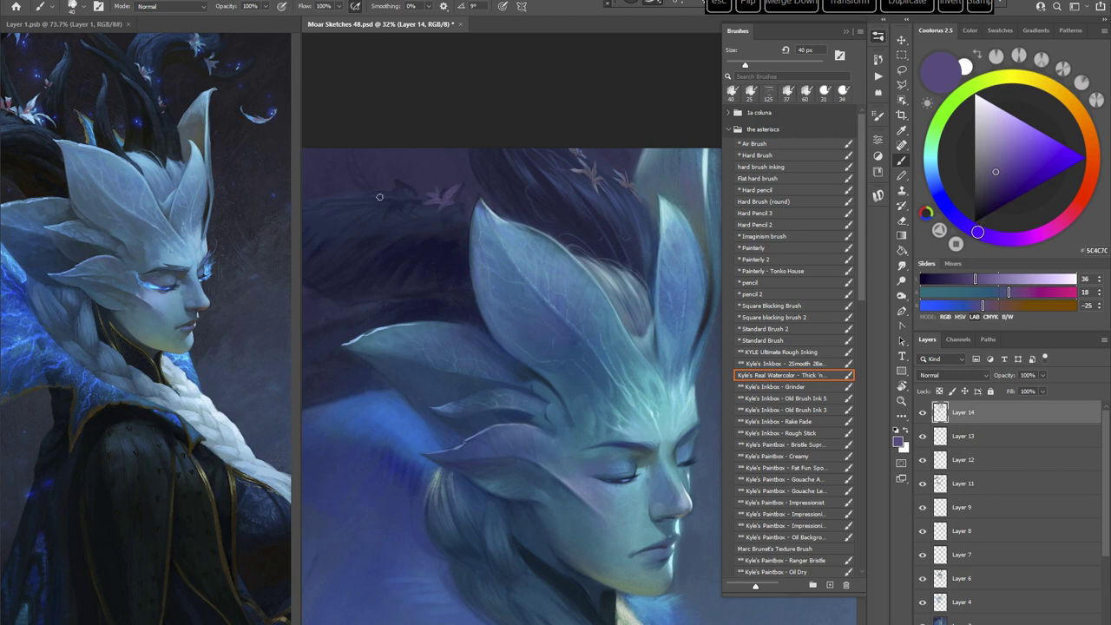
pyautogui.moveTo(383, 196); pyautogui.dragTo(411, 197)
# Step: Reduce the brush to 31 px and add blue highlights to the row of purple flowers
pyautogui.keyDown('alt'); pyautogui.click(577, 166); pyautogui.keyUp('alt')
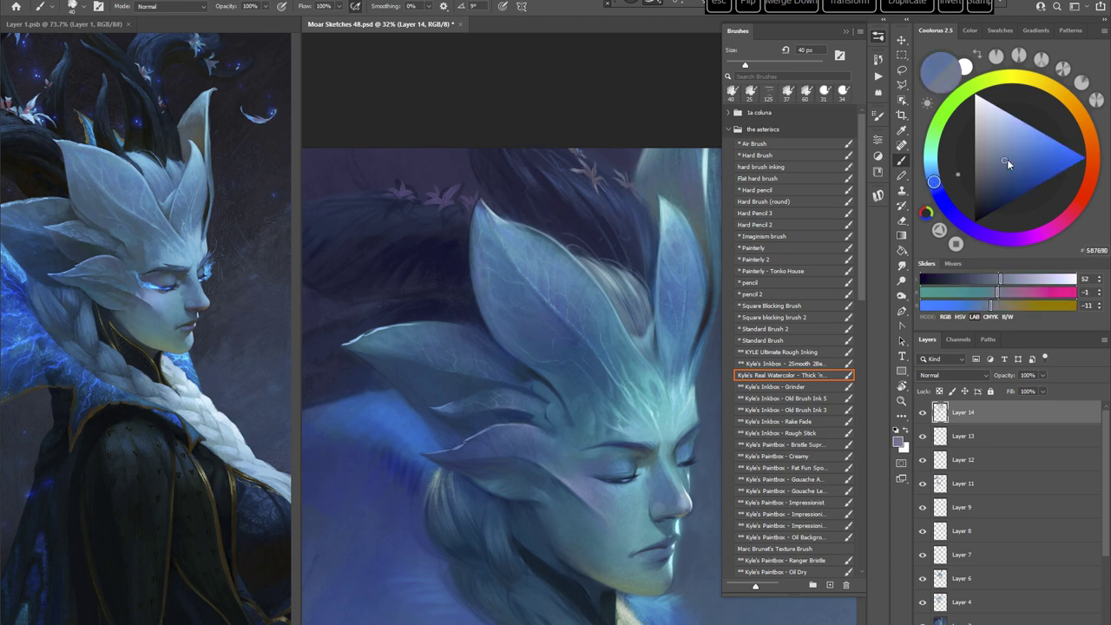
pyautogui.rightClick(534, 222)
pyautogui.moveTo(607, 255); pyautogui.dragTo(603, 255)
pyautogui.click(504, 85)
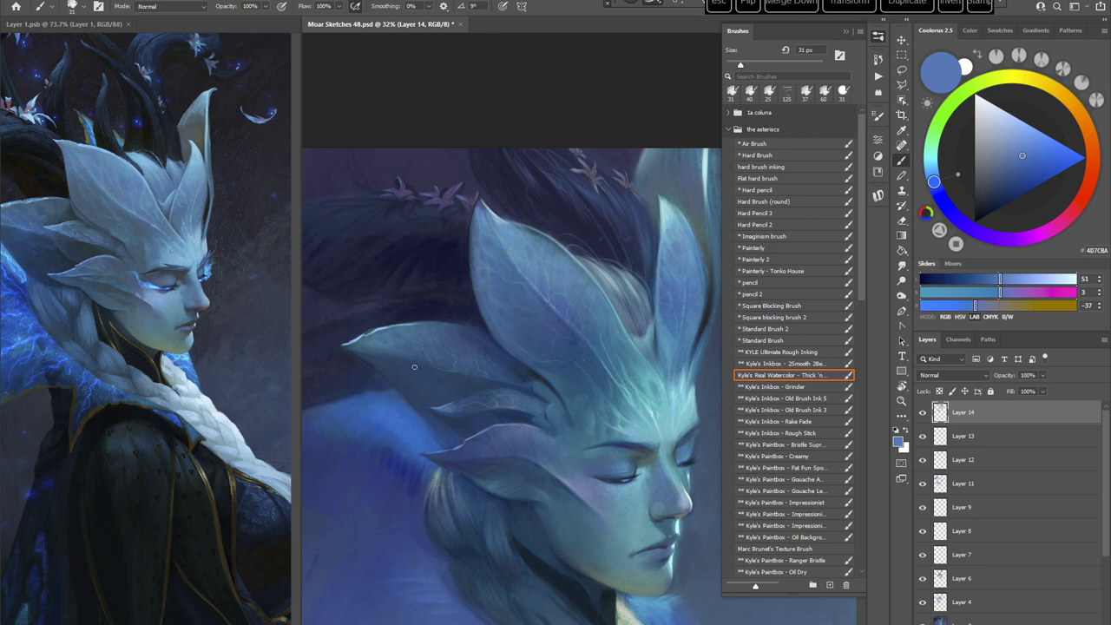
# Step: Reduce the brush to 17 px and dot small periwinkle-blue sparks into the background above the purple flowers
pyautogui.click(930, 170)
pyautogui.click(1019, 136)
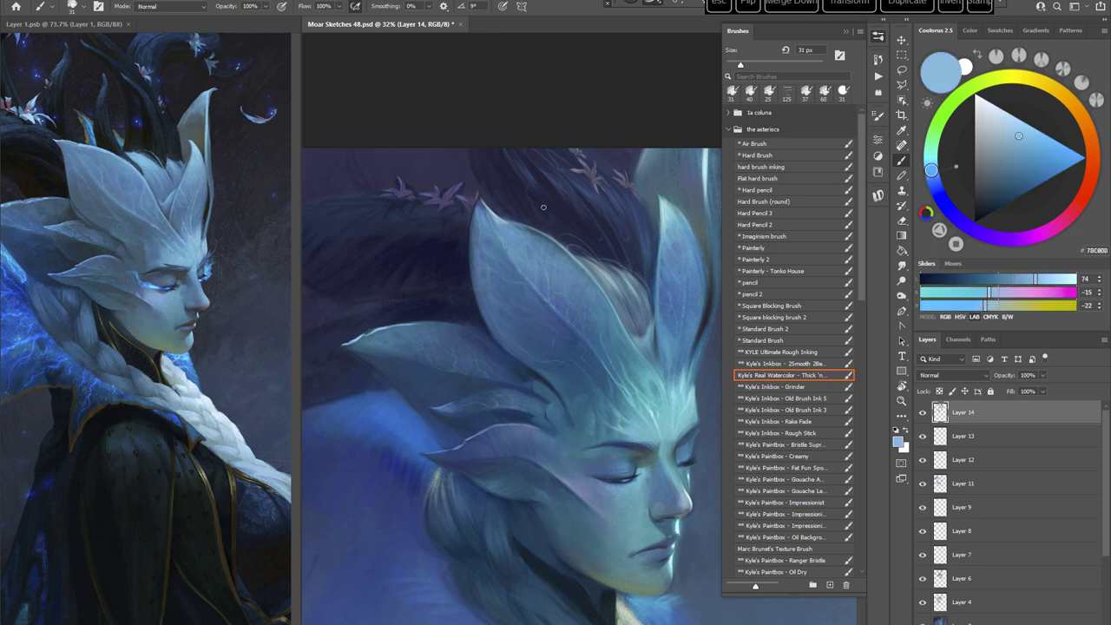
pyautogui.rightClick(547, 207)
pyautogui.click(609, 236)
pyautogui.click(519, 72)
pyautogui.click(935, 185)
pyautogui.click(1021, 138)
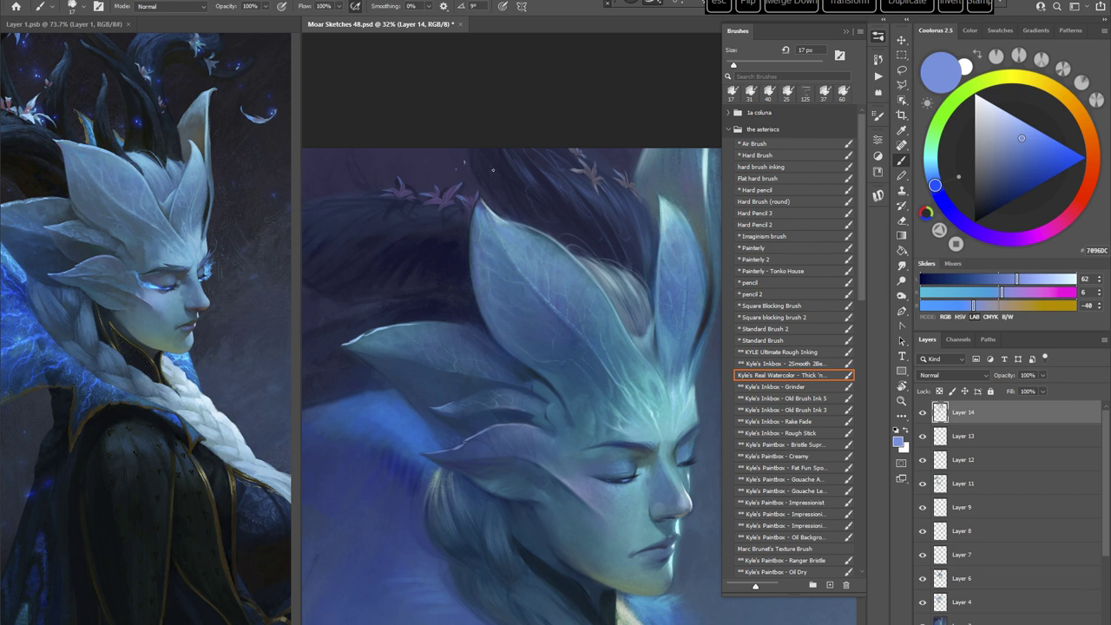
pyautogui.moveTo(613, 496); pyautogui.dragTo(594, 492)
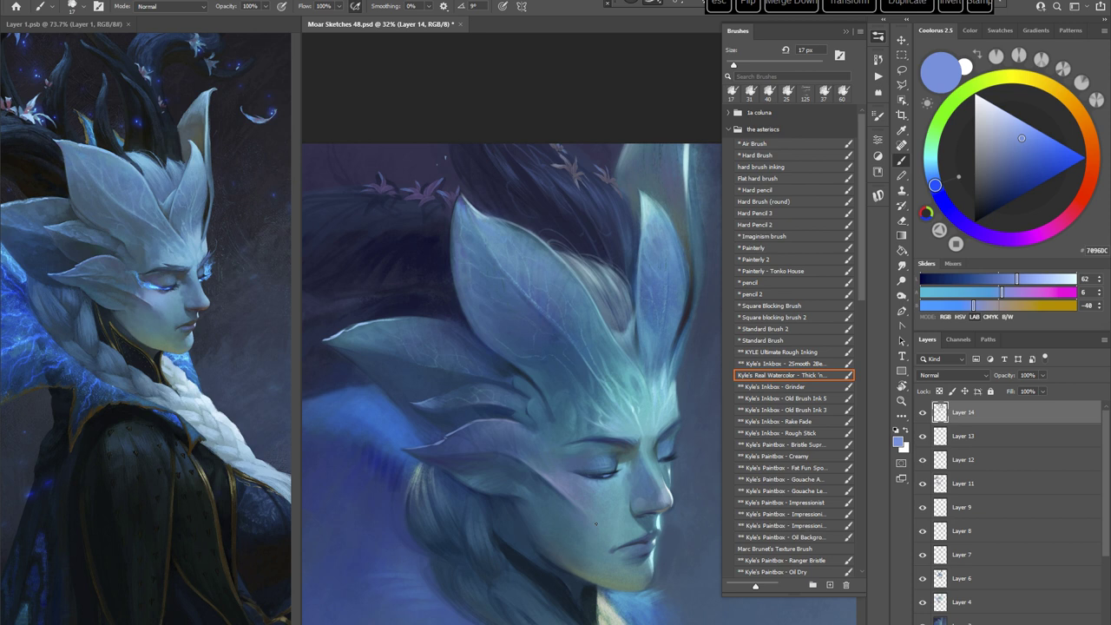
# Step: Scatter tiny sparks around the hair and beside the rear leaf in saturated blue, lighter #598EF3 and darker #3669CB
pyautogui.click(1061, 164)
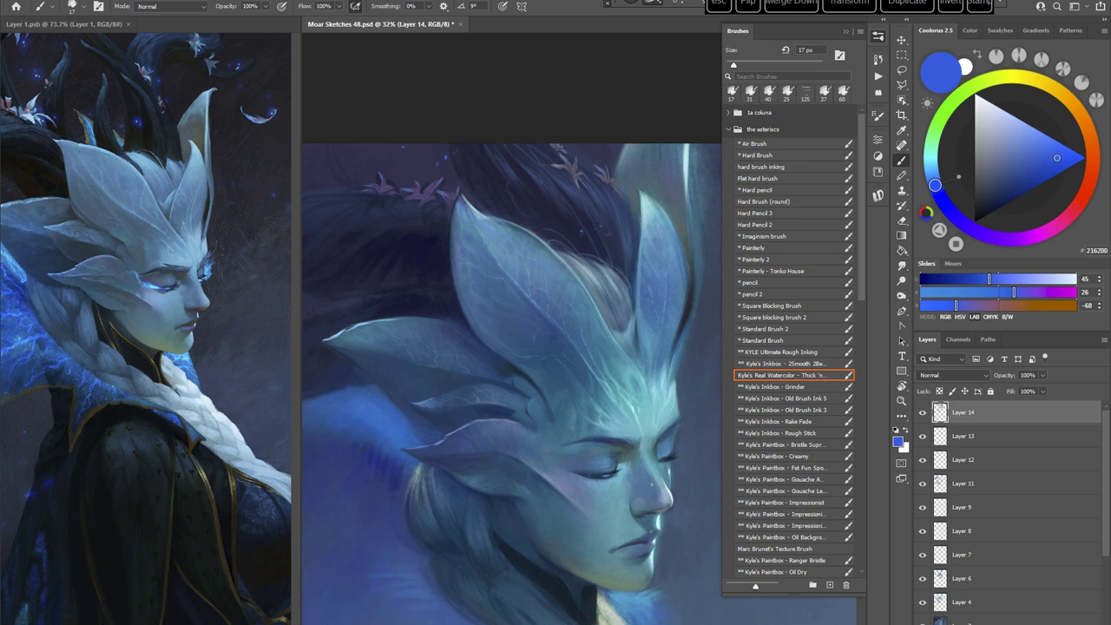
pyautogui.moveTo(652, 485)
pyautogui.mouseDown()
pyautogui.moveTo(559, 390)
pyautogui.moveTo(573, 402)
pyautogui.mouseUp()
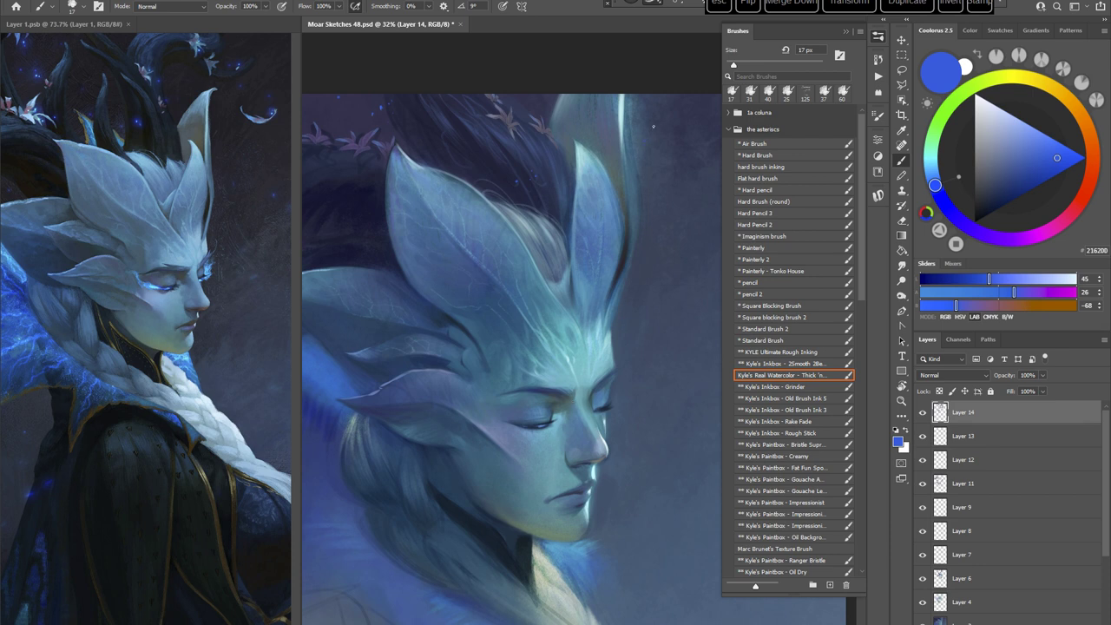
pyautogui.moveTo(1054, 141); pyautogui.dragTo(1018, 123)
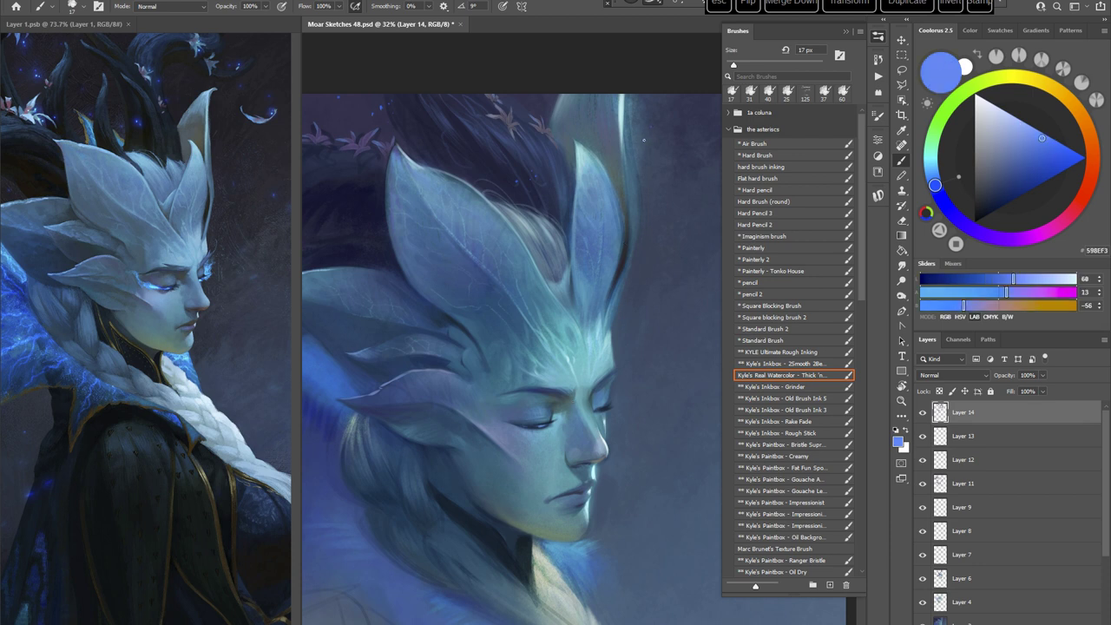
pyautogui.click(1038, 156)
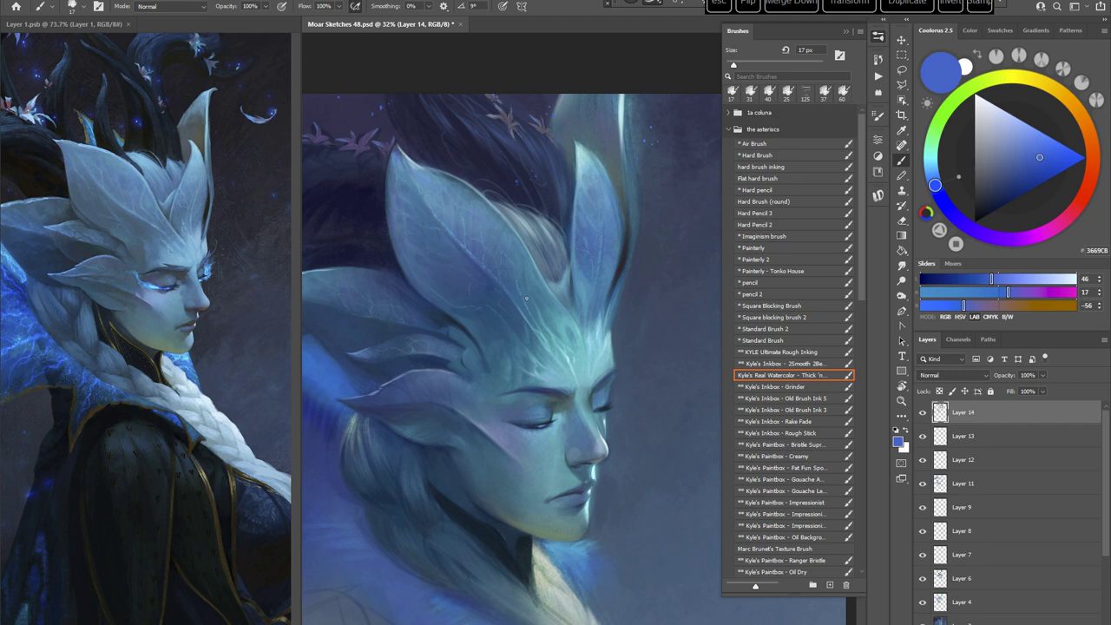
pyautogui.moveTo(533, 467); pyautogui.dragTo(584, 460)
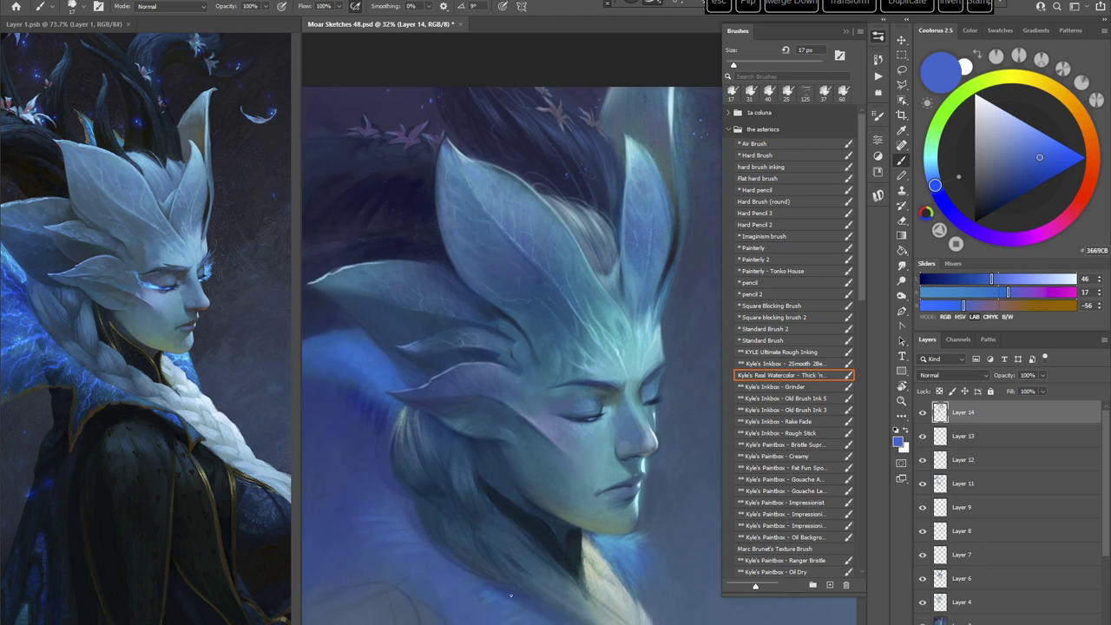
# Step: Switch to the Painterly brush at 45 px and refine the dark hair around the flowers with its sampled navy
pyautogui.click(767, 248)
pyautogui.moveTo(527, 142); pyautogui.dragTo(491, 176)
pyautogui.keyDown('alt'); pyautogui.click(490, 162); pyautogui.keyUp('alt')
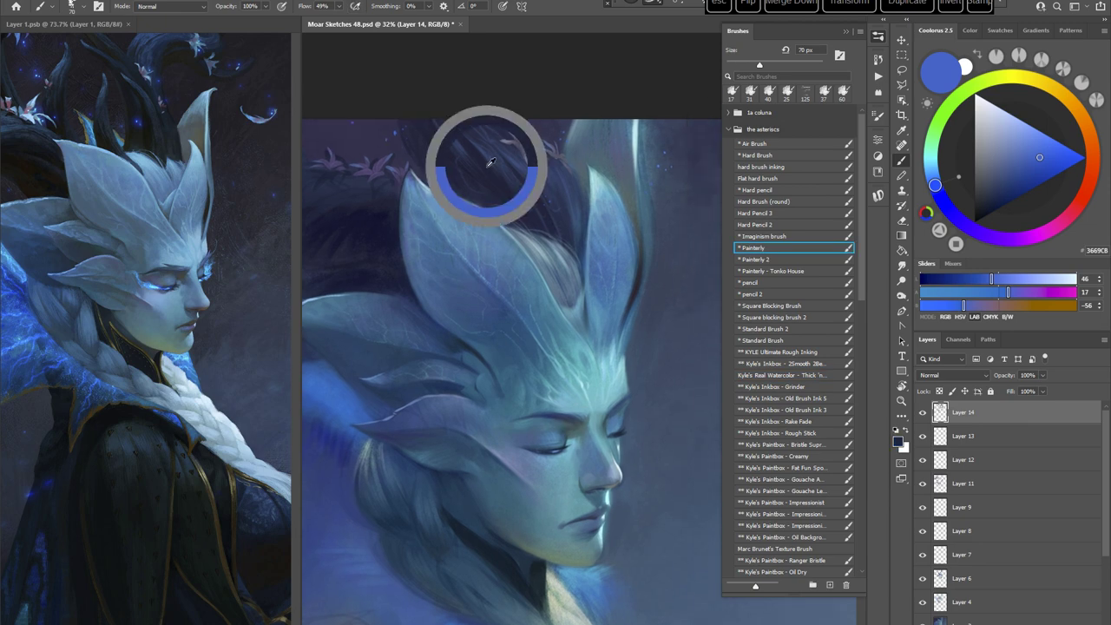
pyautogui.rightClick(575, 217)
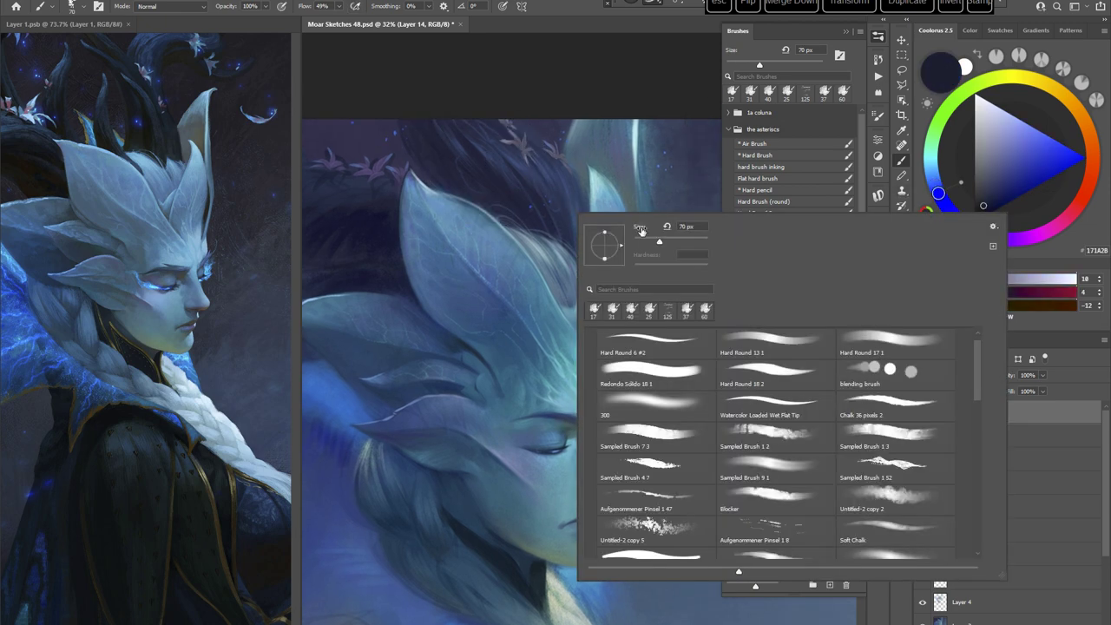
pyautogui.moveTo(641, 229); pyautogui.dragTo(618, 229)
pyautogui.press('Return')
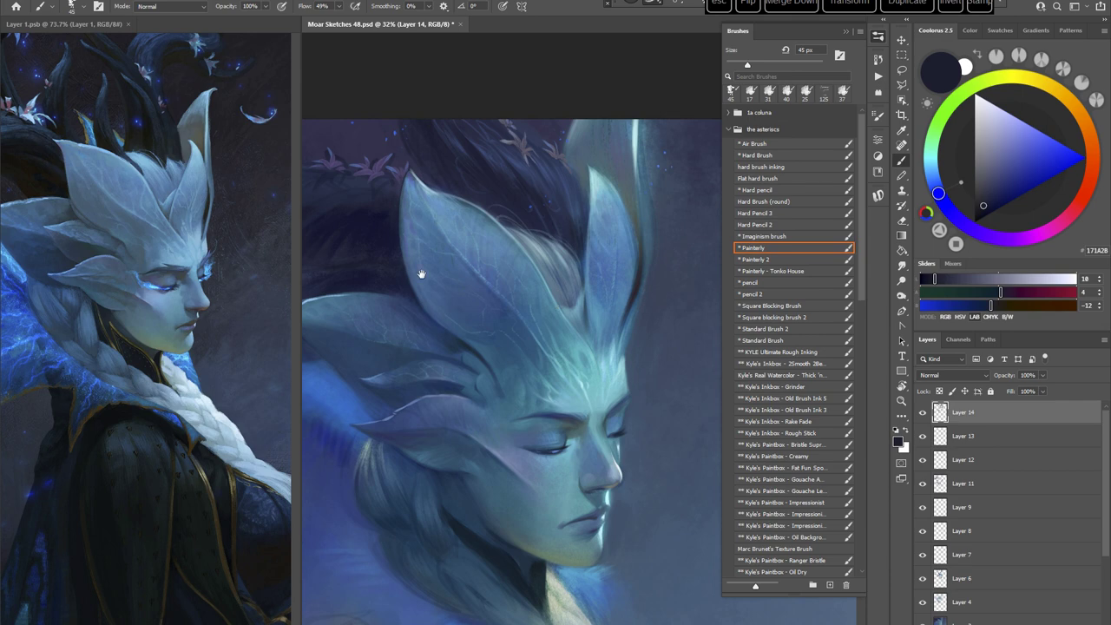
# Step: Switch to the Kyle's Paintbox Fat Fun Sponge brush at 138 px and texture the dark hair with navy #171A2B
pyautogui.press('r')
pyautogui.moveTo(422, 272); pyautogui.dragTo(607, 281)
pyautogui.moveTo(516, 352); pyautogui.dragTo(509, 395)
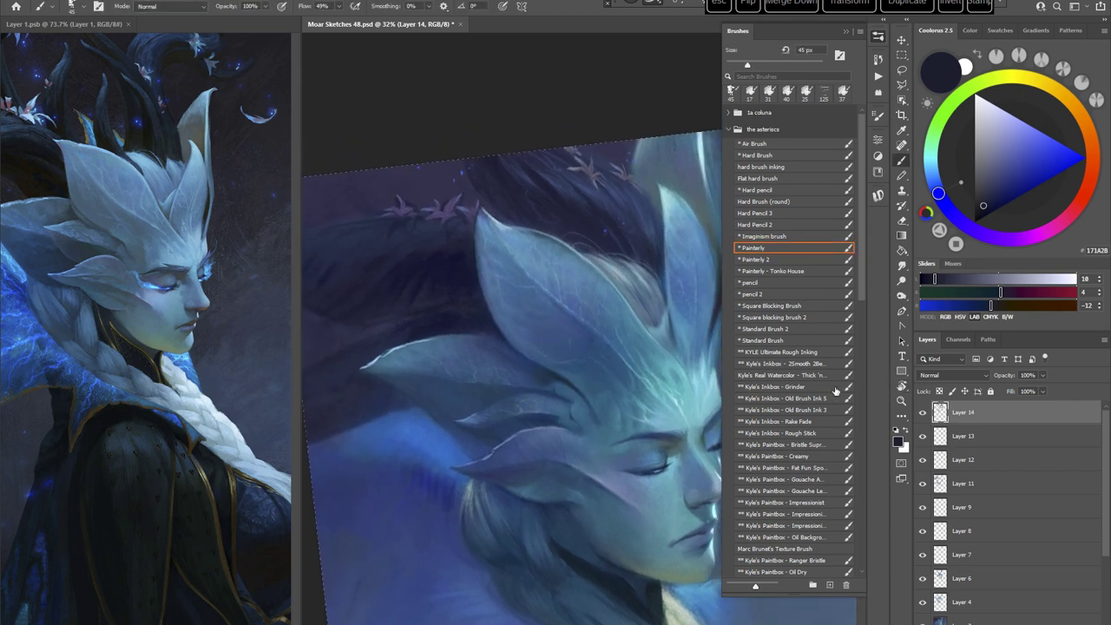
pyautogui.click(815, 468)
pyautogui.press('r')
pyautogui.moveTo(593, 255)
pyautogui.mouseDown()
pyautogui.moveTo(557, 229)
pyautogui.moveTo(672, 295)
pyautogui.mouseUp()
pyautogui.press('b')
pyautogui.press('r')
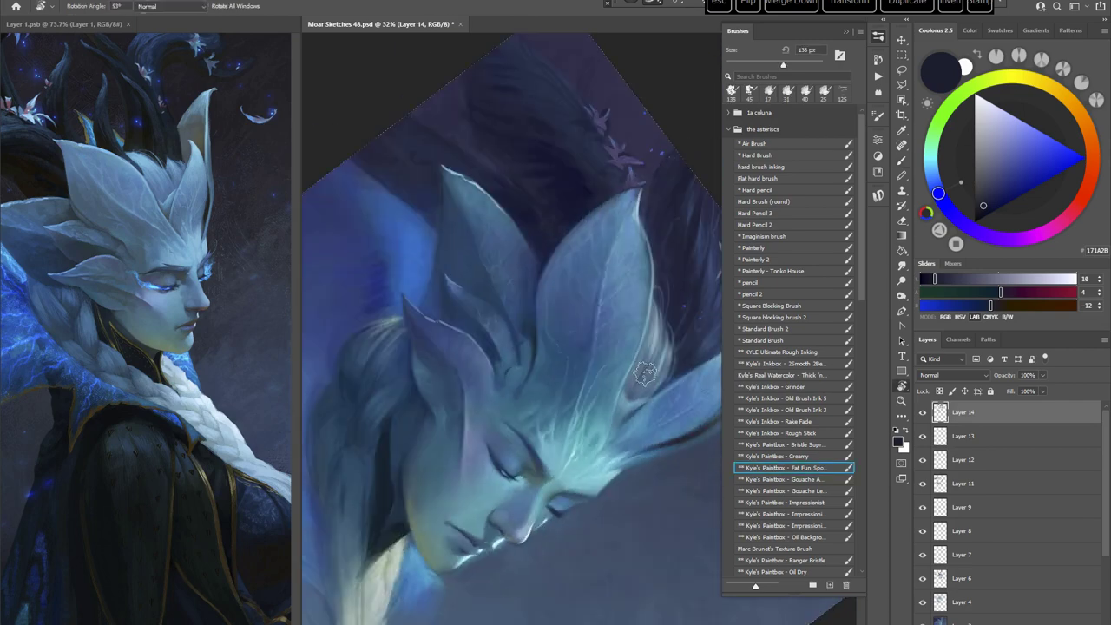
pyautogui.press('Escape')
pyautogui.press('b')
# Step: Enlarge the sponge brush to 400 px and texture the dark hair behind the leaf crown in the same navy
pyautogui.moveTo(614, 400); pyautogui.dragTo(469, 373)
pyautogui.press(']')
pyautogui.press(']')
pyautogui.press(']')
pyautogui.press(']')
pyautogui.press(']')
pyautogui.press(']')
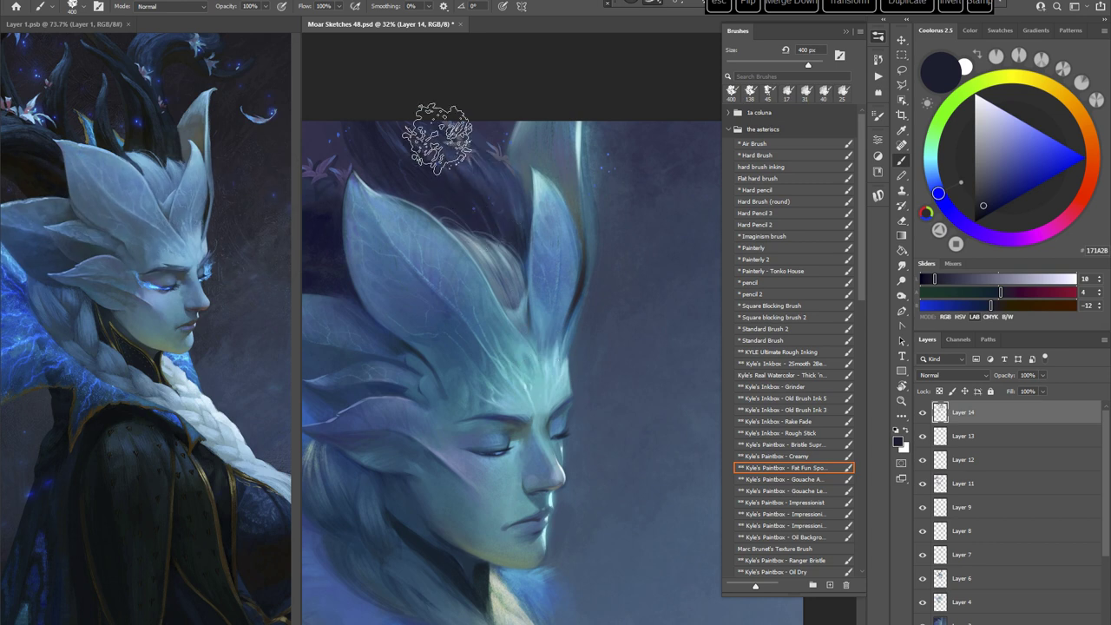
pyautogui.moveTo(381, 386)
pyautogui.mouseDown()
pyautogui.moveTo(424, 405)
pyautogui.moveTo(582, 422)
pyautogui.mouseUp()
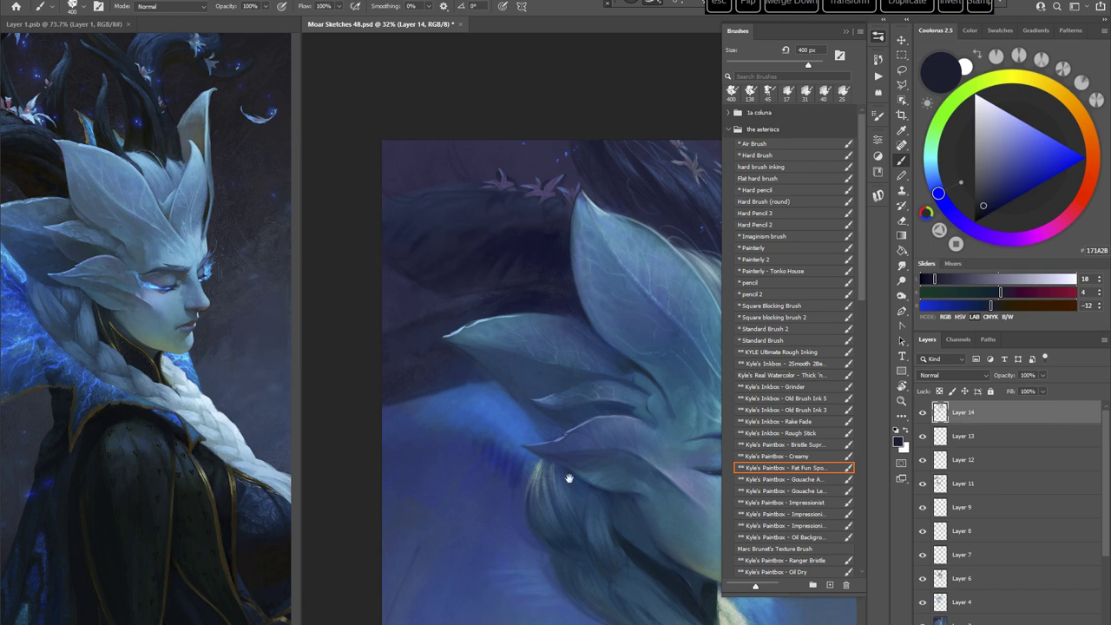
pyautogui.moveTo(568, 478); pyautogui.dragTo(500, 482)
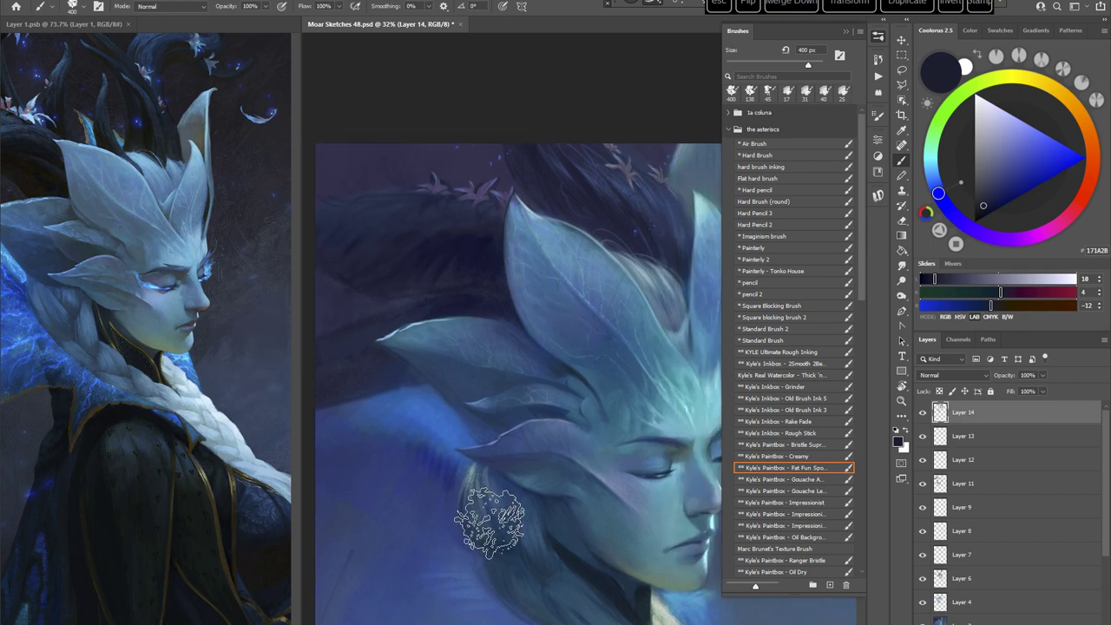
# Step: Switch to the Painterly brush, sample slate blue #2C3A5C from the hair and paint strands beside the purple flowers at 37 px
pyautogui.click(753, 248)
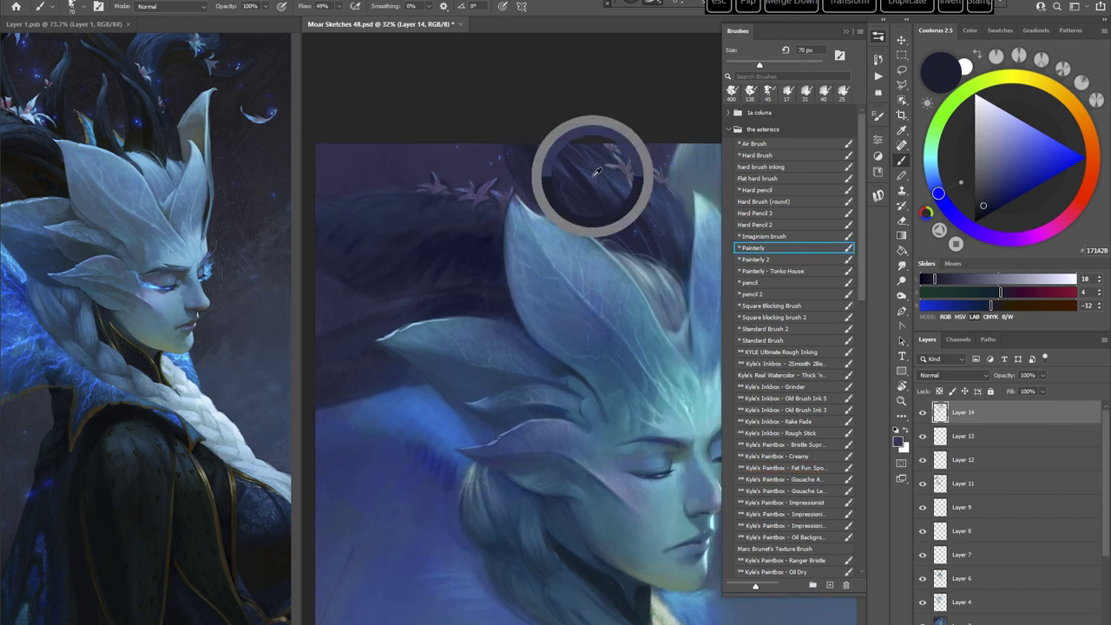
pyautogui.keyDown('alt'); pyautogui.click(595, 173); pyautogui.keyUp('alt')
pyautogui.press('r')
pyautogui.moveTo(445, 237)
pyautogui.mouseDown()
pyautogui.moveTo(561, 167)
pyautogui.moveTo(682, 203)
pyautogui.moveTo(530, 226)
pyautogui.mouseUp()
pyautogui.rightClick(575, 198)
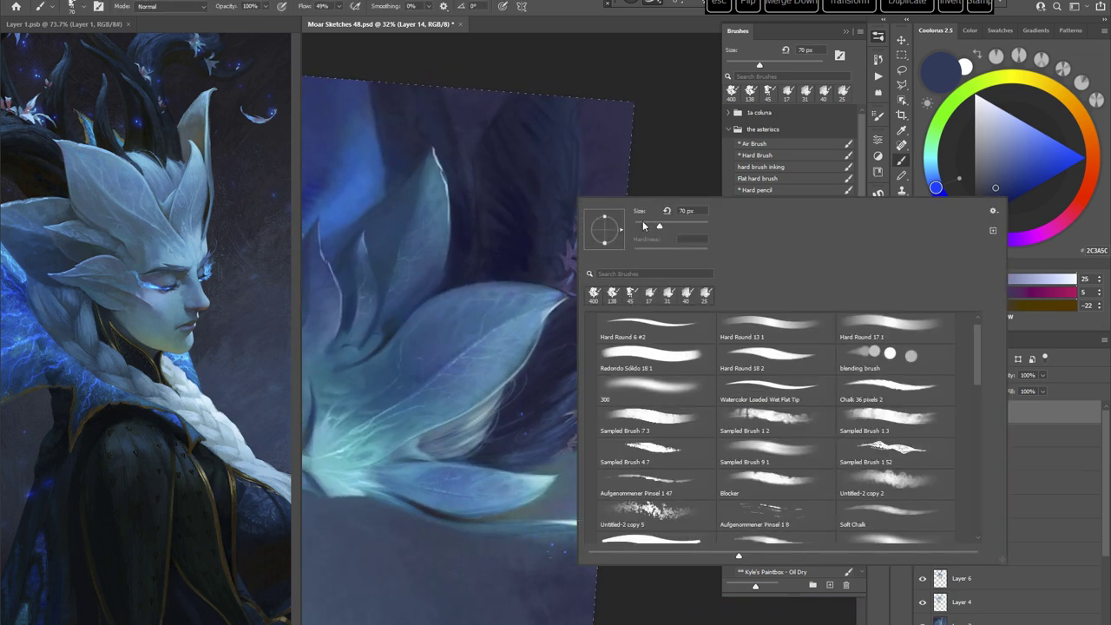
pyautogui.click(646, 226)
pyautogui.click(660, 139)
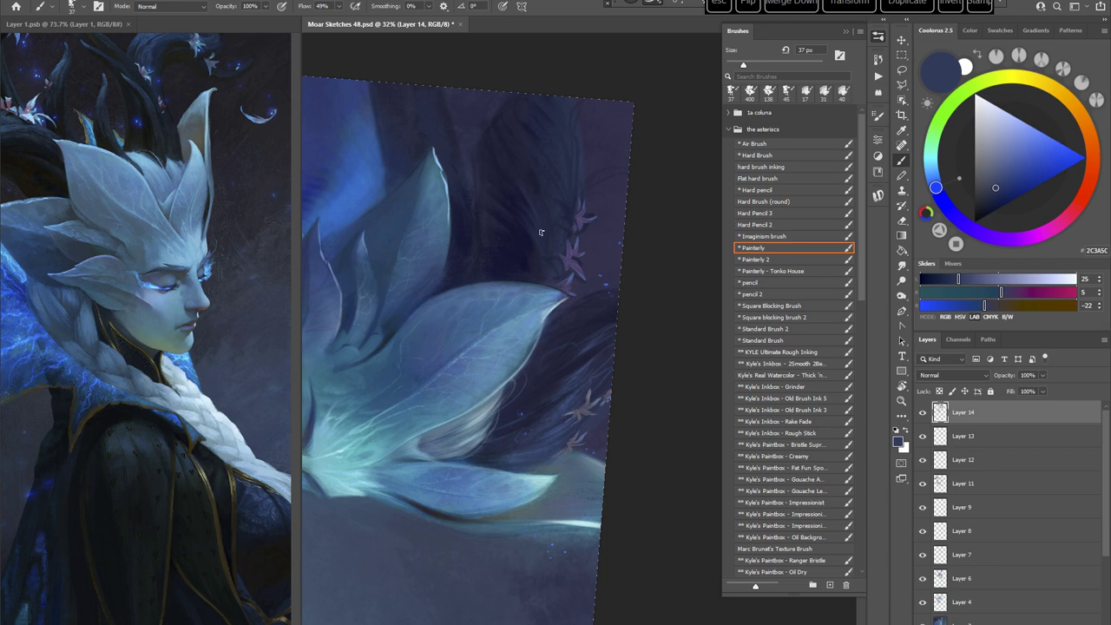
# Step: Refine the strands and outer edge of the hair mass below the purple flowers with sampled navy #1F2A43 and the background purple
pyautogui.keyDown('alt'); pyautogui.click(525, 206); pyautogui.keyUp('alt')
pyautogui.press('r')
pyautogui.moveTo(594, 139)
pyautogui.mouseDown()
pyautogui.moveTo(636, 181)
pyautogui.moveTo(650, 408)
pyautogui.moveTo(531, 427)
pyautogui.mouseUp()
pyautogui.moveTo(651, 478); pyautogui.dragTo(462, 322)
pyautogui.keyDown('alt'); pyautogui.click(423, 250); pyautogui.keyUp('alt')
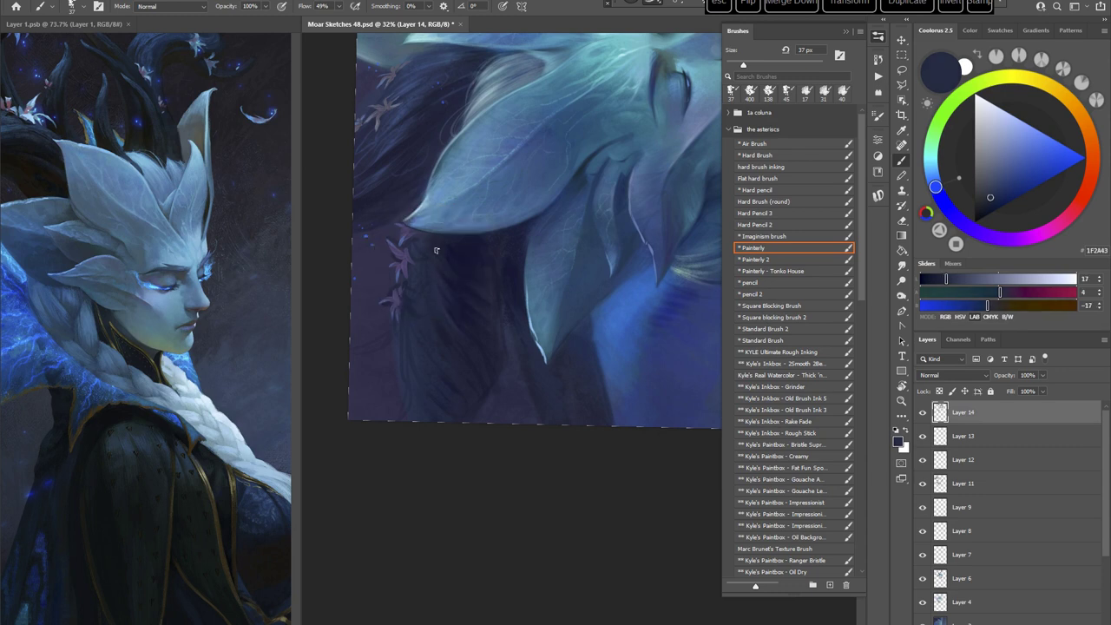
pyautogui.keyDown('alt'); pyautogui.click(424, 287); pyautogui.keyUp('alt')
pyautogui.keyDown('alt'); pyautogui.click(428, 398); pyautogui.keyUp('alt')
pyautogui.keyDown('alt'); pyautogui.click(398, 392); pyautogui.keyUp('alt')
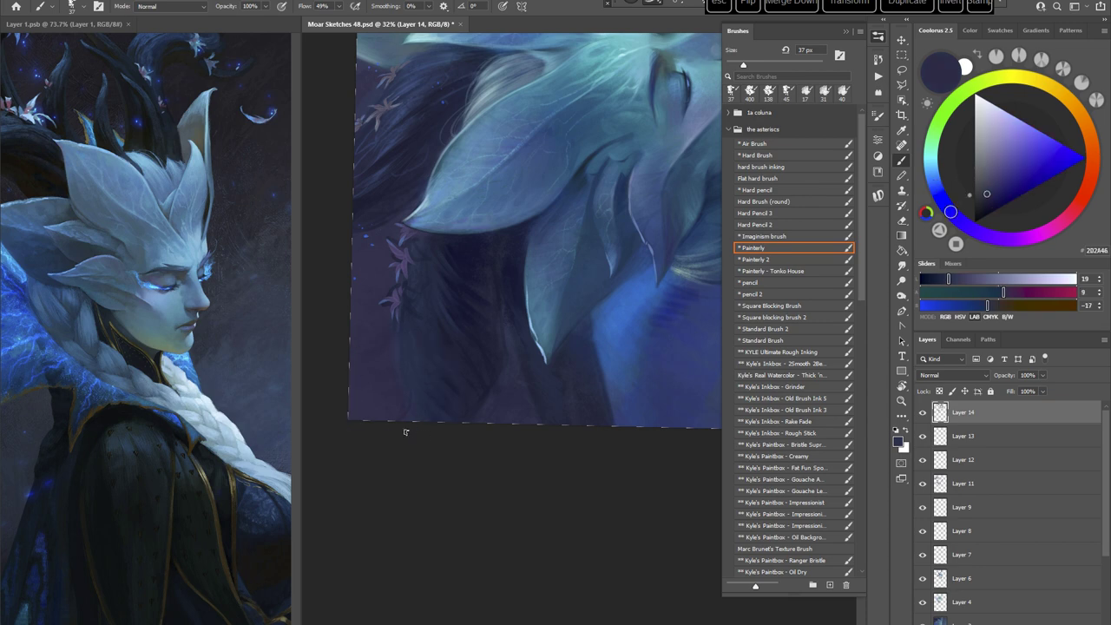
pyautogui.press('Escape')
pyautogui.moveTo(608, 491); pyautogui.dragTo(410, 588)
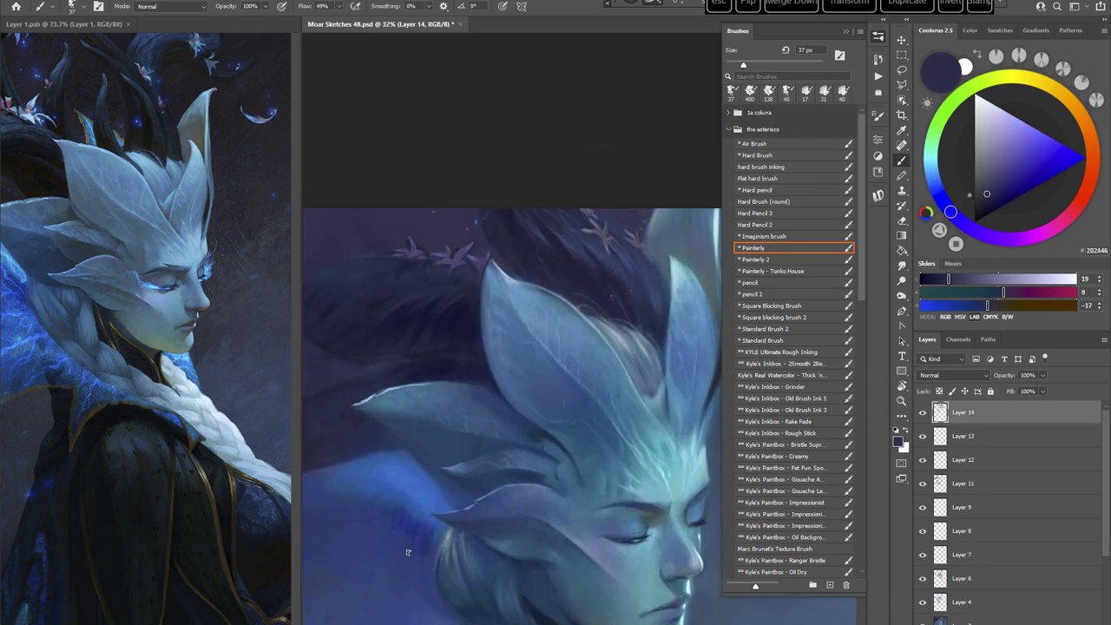
# Step: Sample a lighter blue from the upper hair and paint strands across the hair behind the crown at 32 px
pyautogui.keyDown('alt'); pyautogui.click(574, 238); pyautogui.keyUp('alt')
pyautogui.press('r')
pyautogui.moveTo(573, 239); pyautogui.dragTo(499, 325)
pyautogui.moveTo(590, 352)
pyautogui.mouseDown()
pyautogui.moveTo(639, 300)
pyautogui.moveTo(644, 334)
pyautogui.moveTo(618, 334)
pyautogui.mouseUp()
pyautogui.press('r')
pyautogui.rightClick(552, 194)
pyautogui.moveTo(621, 224); pyautogui.dragTo(619, 223)
pyautogui.click(445, 353)
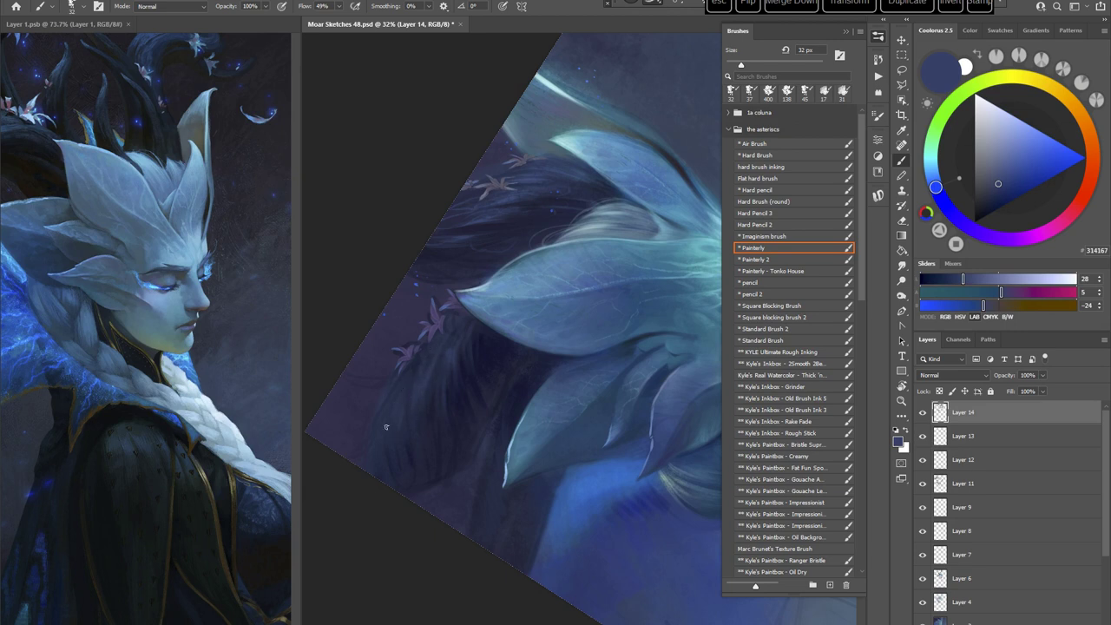
pyautogui.press('Escape')
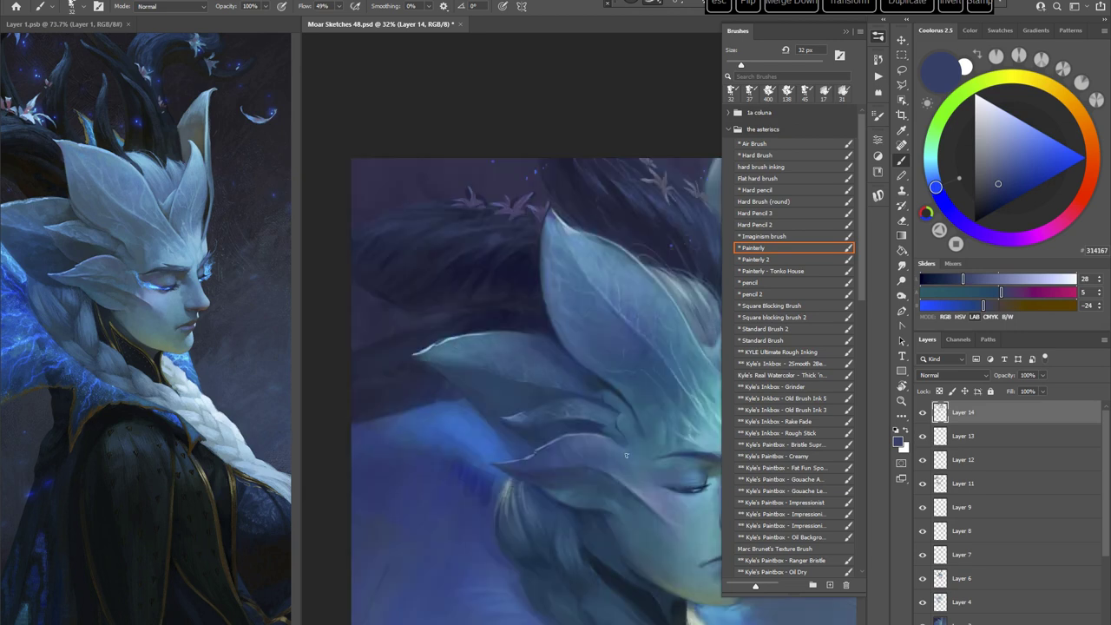
# Step: Enlarge the Painterly brush to 61 px and blend the hair under the flower row with its sampled navy #263250
pyautogui.rightClick(554, 222)
pyautogui.moveTo(622, 252); pyautogui.dragTo(636, 251)
pyautogui.click(484, 245)
pyautogui.keyDown('alt'); pyautogui.click(465, 242); pyautogui.keyUp('alt')
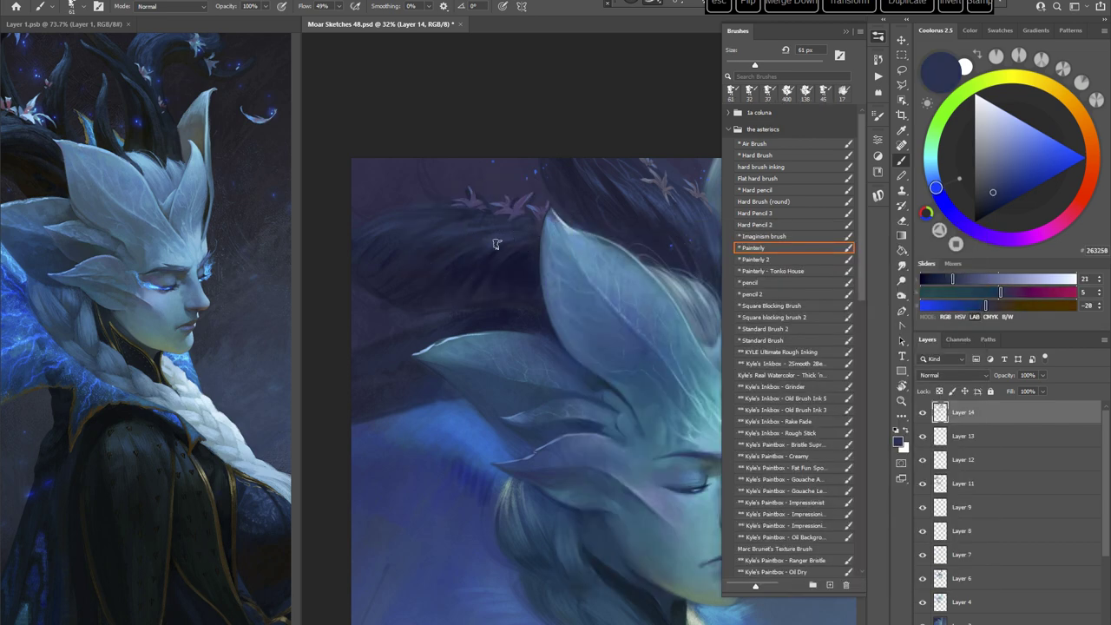
# Step: Switch to Kyle's Real Watercolor - Thick brush at 60 px and deepen the hair around the flowers with sampled dark navy
pyautogui.click(780, 376)
pyautogui.moveTo(619, 431); pyautogui.dragTo(538, 449)
pyautogui.press('r')
pyautogui.moveTo(646, 387); pyautogui.dragTo(606, 414)
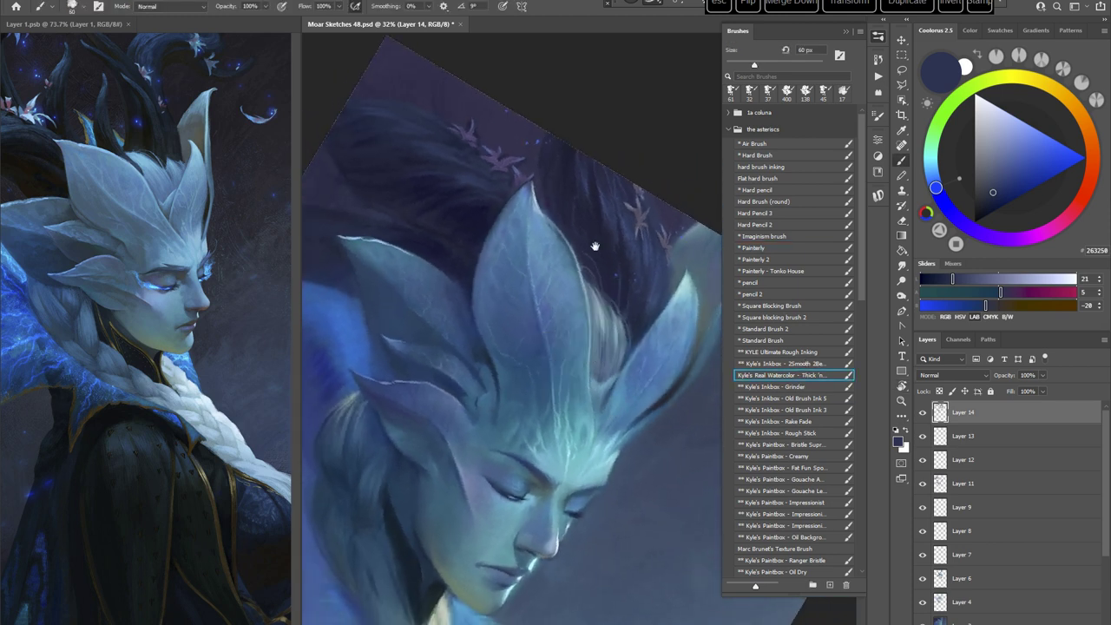
pyautogui.keyDown('alt'); pyautogui.click(469, 207); pyautogui.keyUp('alt')
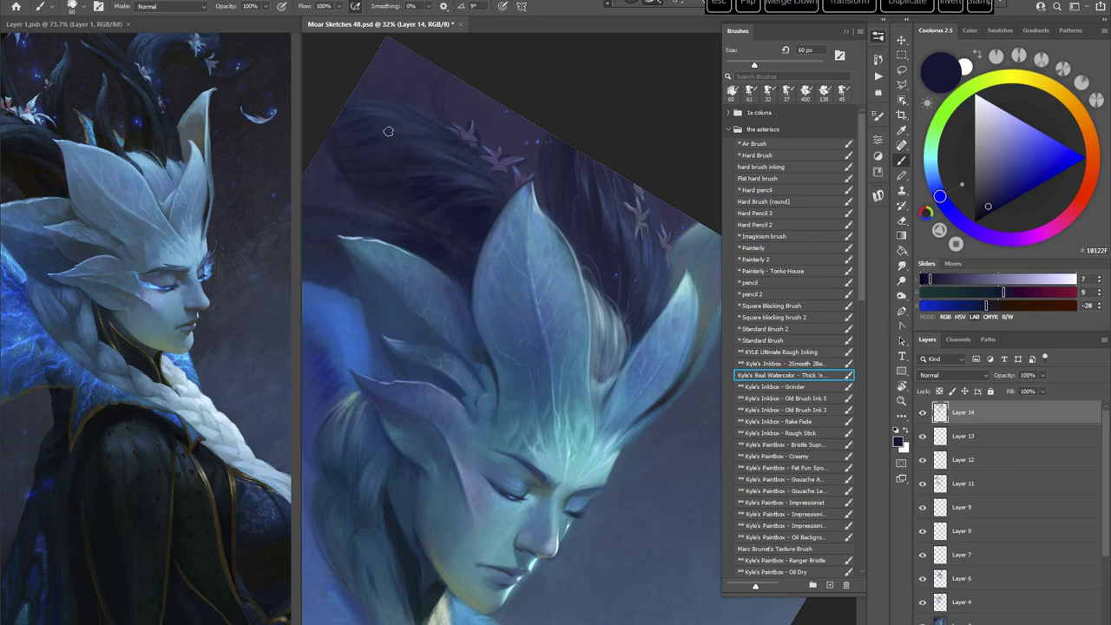
pyautogui.press('Escape')
# Step: Reduce the watercolor brush to 40 px and add finer dark navy strands to the hair behind the crown
pyautogui.moveTo(551, 357); pyautogui.dragTo(612, 362)
pyautogui.rightClick(572, 237)
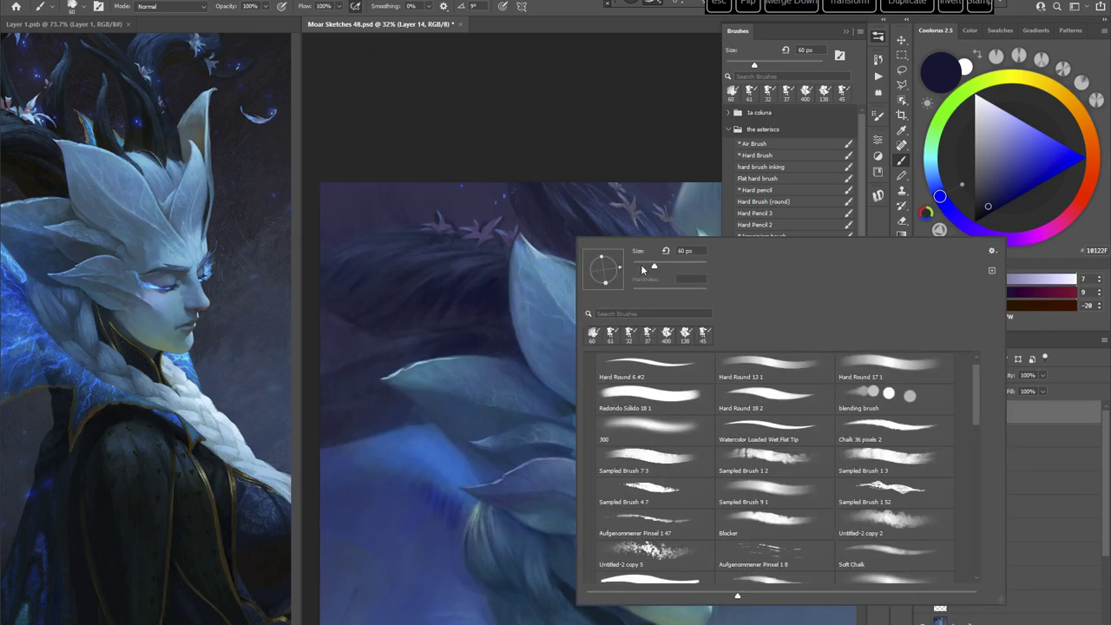
pyautogui.click(646, 266)
pyautogui.press('Return')
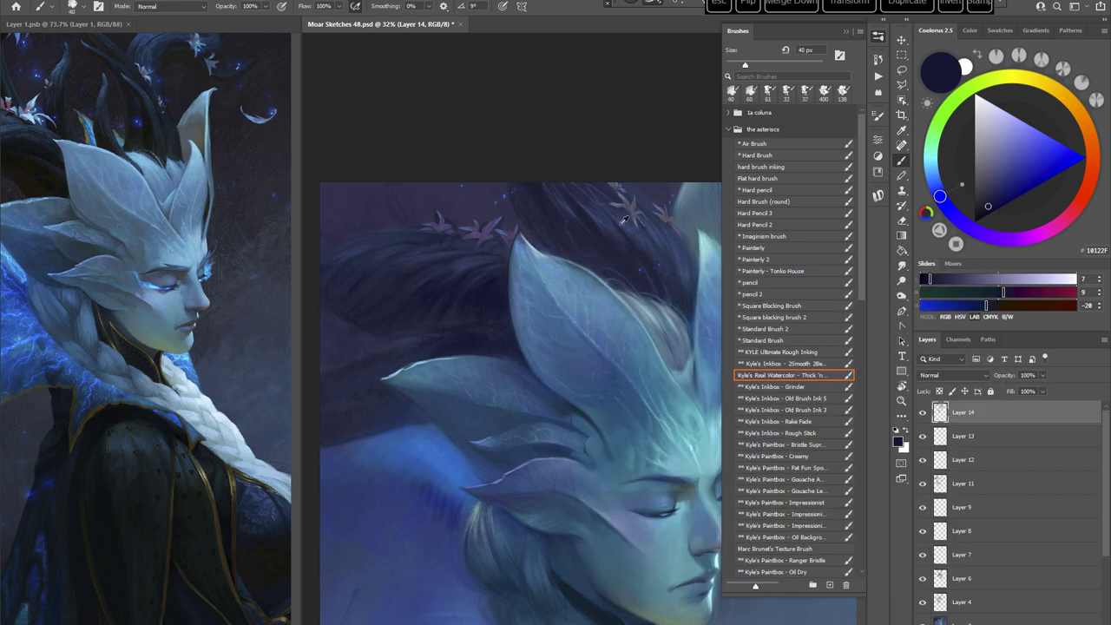
# Step: Sample blue #374078 from the upper hair and paint thin flowing strands near the flower row at 31 px
pyautogui.keyDown('alt'); pyautogui.click(593, 216); pyautogui.keyUp('alt')
pyautogui.press('r')
pyautogui.moveTo(579, 293); pyautogui.dragTo(485, 383)
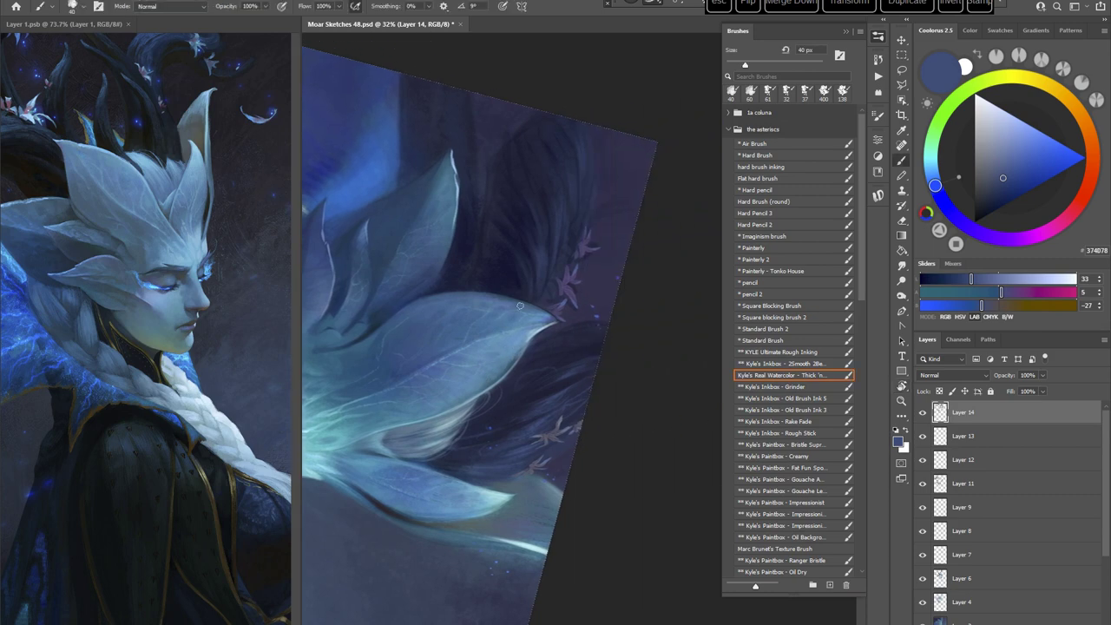
pyautogui.rightClick(571, 244)
pyautogui.moveTo(647, 266); pyautogui.dragTo(643, 265)
pyautogui.click(674, 206)
pyautogui.press('Escape')
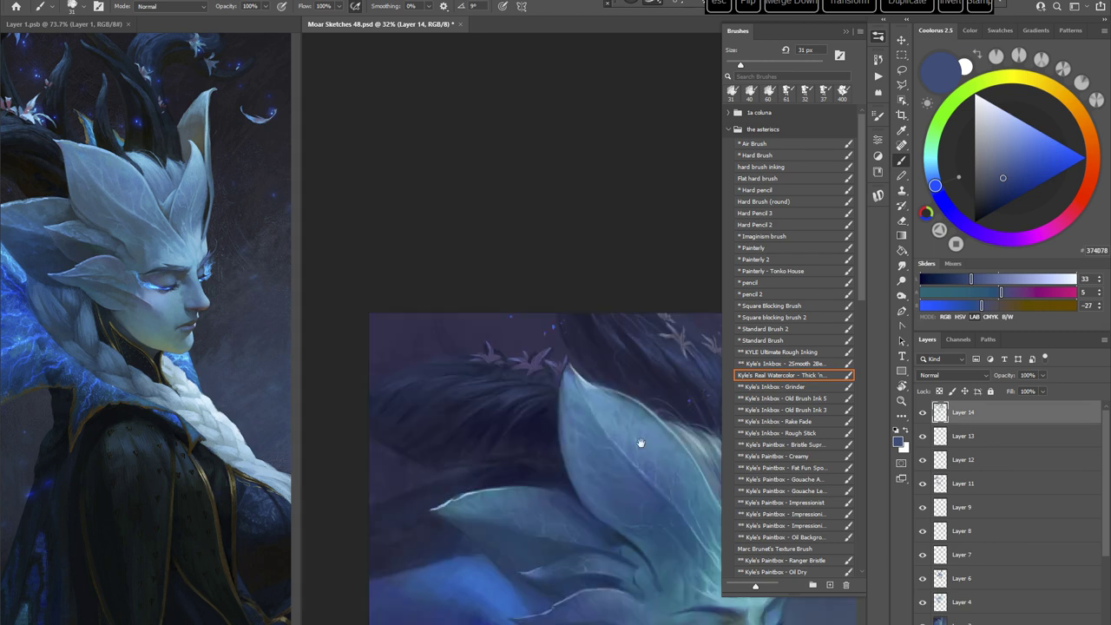
# Step: Switch to the Painterly brush at 70 px and soften the hair below the flowers with sampled navy #273151 and a darker navy
pyautogui.moveTo(639, 443); pyautogui.dragTo(617, 349)
pyautogui.moveTo(657, 440); pyautogui.dragTo(644, 411)
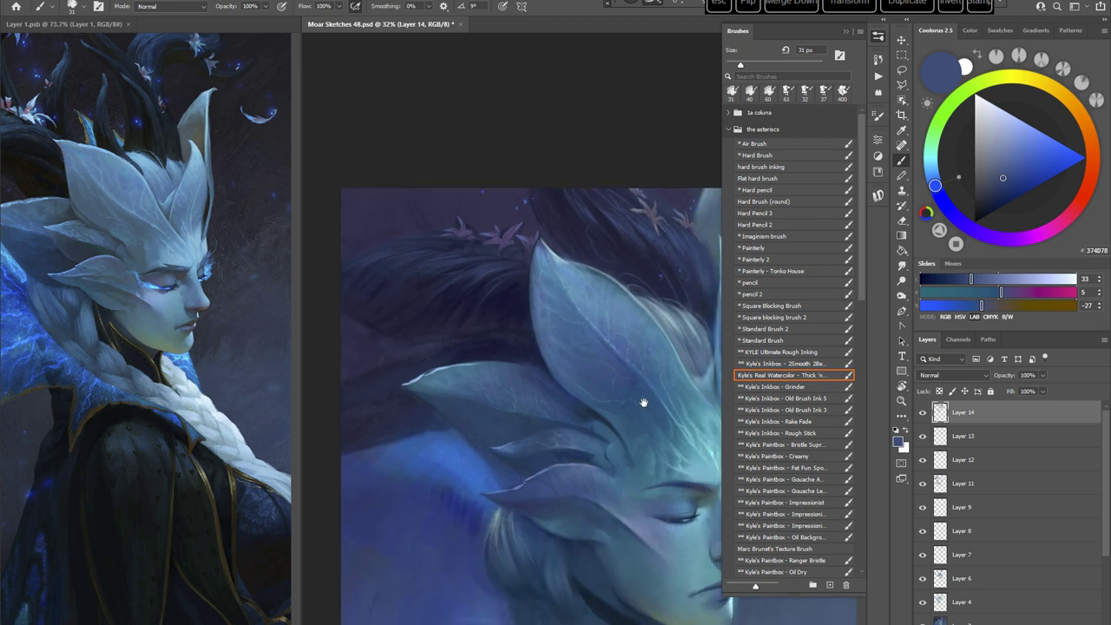
pyautogui.click(759, 245)
pyautogui.keyDown('alt'); pyautogui.click(499, 271); pyautogui.keyUp('alt')
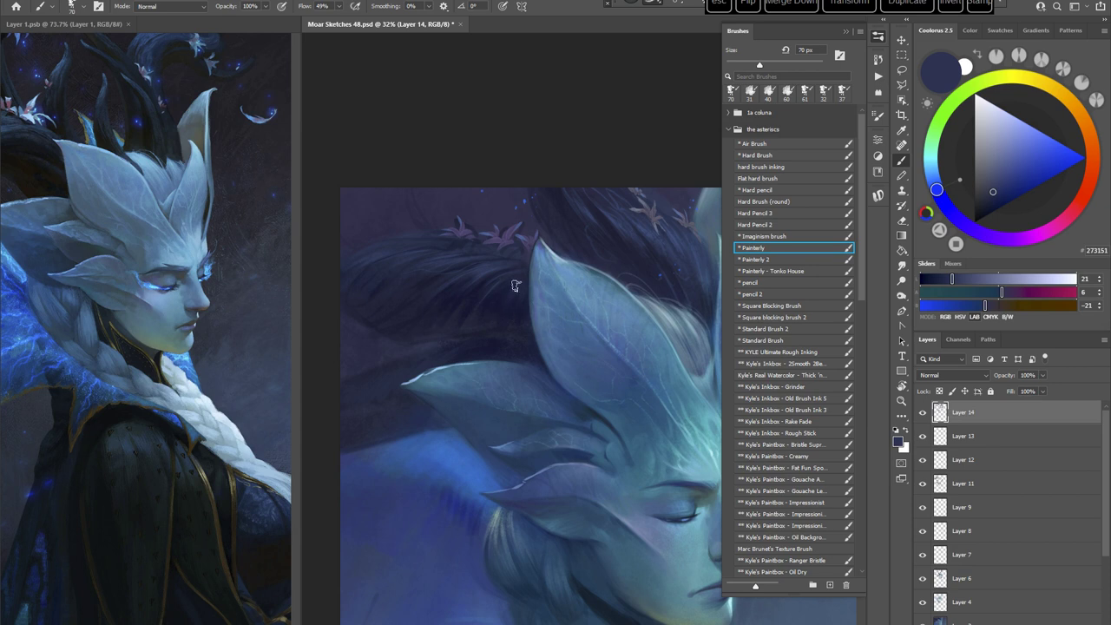
pyautogui.keyDown('alt'); pyautogui.click(504, 273); pyautogui.keyUp('alt')
pyautogui.moveTo(635, 480)
pyautogui.mouseDown()
pyautogui.moveTo(544, 444)
pyautogui.moveTo(562, 450)
pyautogui.mouseUp()
# Step: Switch back to the Real Watercolor - Thick brush, sample a colour near the flowers and shift it to a light blue
pyautogui.click(785, 375)
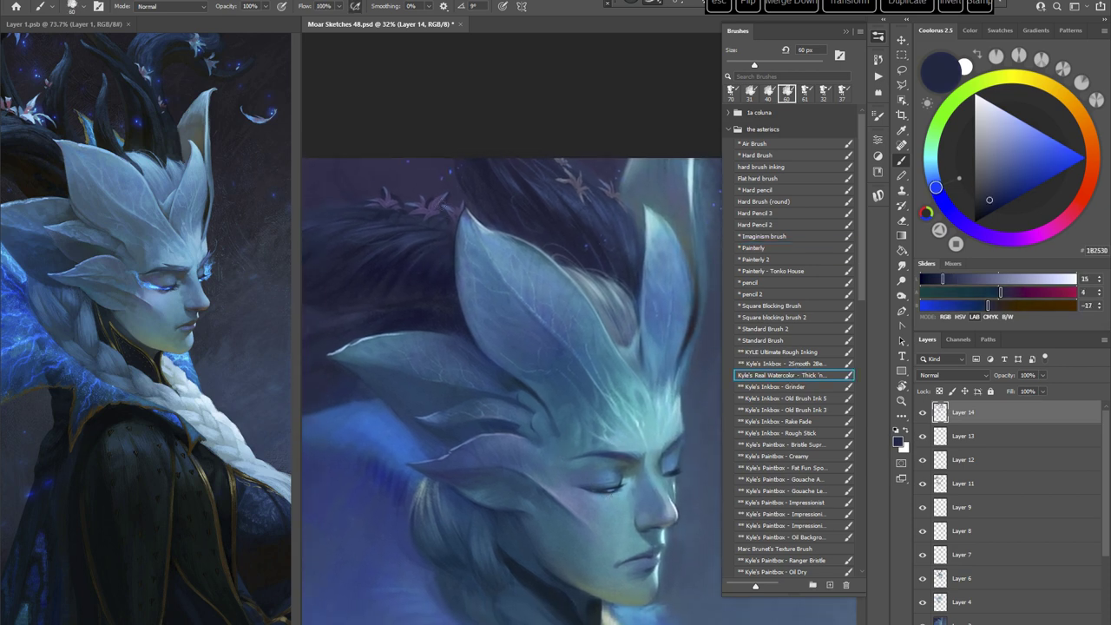
pyautogui.keyDown('alt'); pyautogui.click(441, 194); pyautogui.keyUp('alt')
pyautogui.moveTo(469, 332); pyautogui.dragTo(509, 354)
pyautogui.click(933, 176)
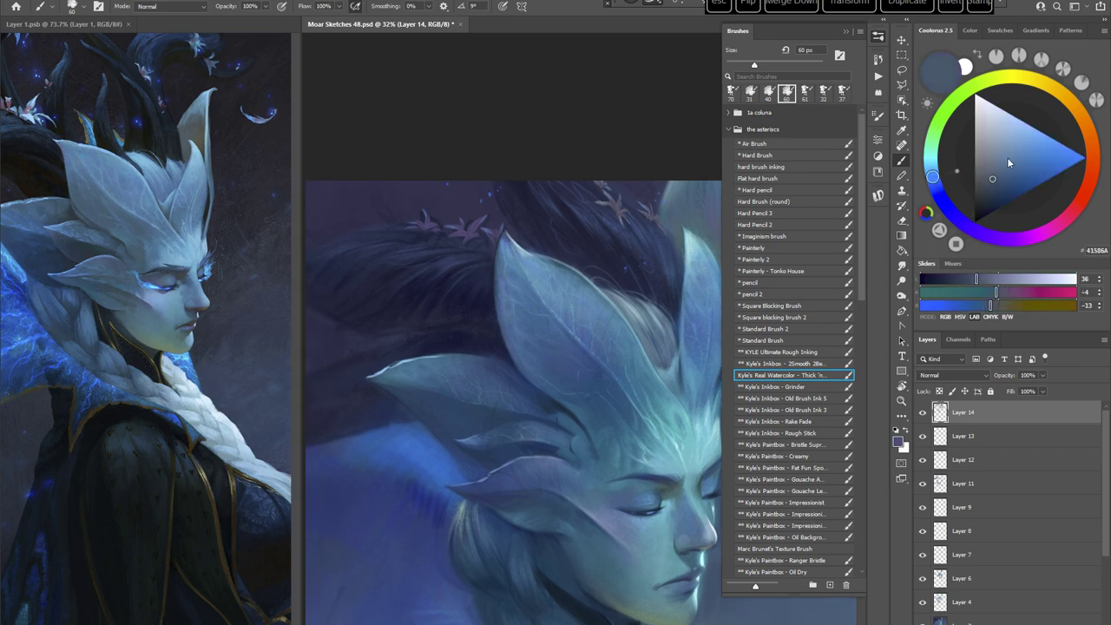
pyautogui.click(1017, 150)
# Step: Reduce the brush to 20 px, brighten the blue and paint highlights on the petals of the purple flower row
pyautogui.press('r')
pyautogui.moveTo(615, 322); pyautogui.dragTo(597, 302)
pyautogui.press('b')
pyautogui.moveTo(540, 272); pyautogui.dragTo(556, 252)
pyautogui.rightClick(556, 232)
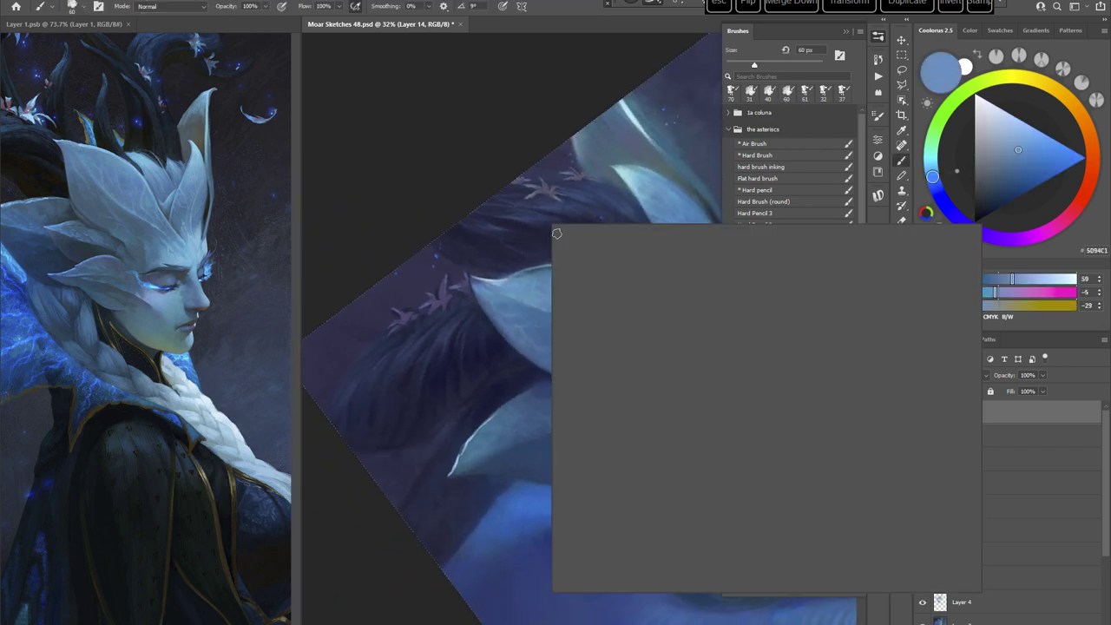
pyautogui.click(615, 251)
pyautogui.click(408, 142)
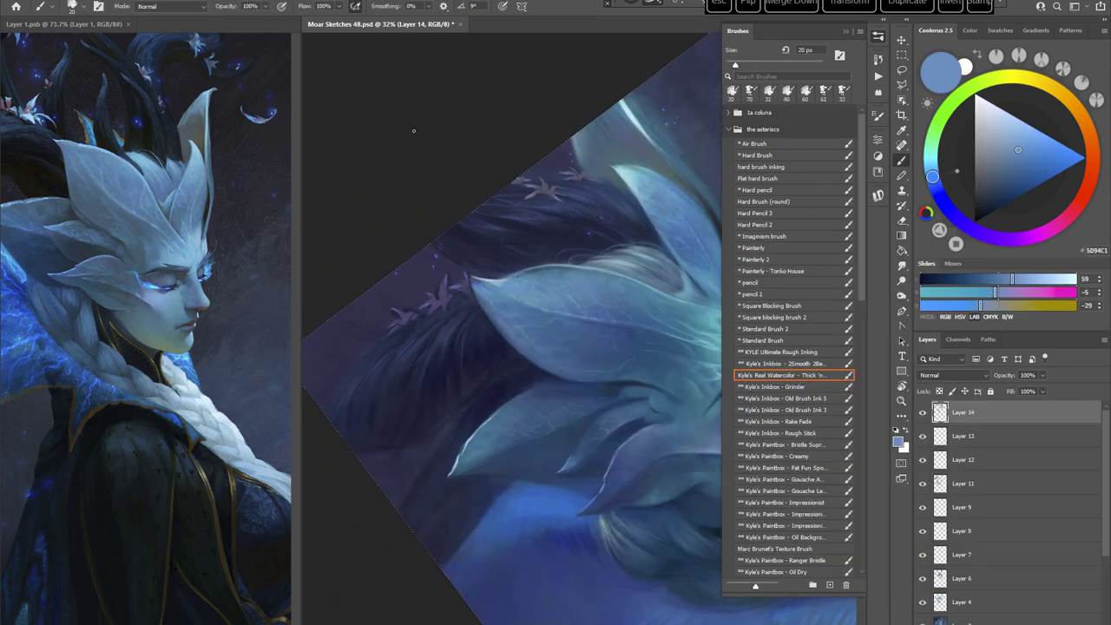
pyautogui.click(1033, 139)
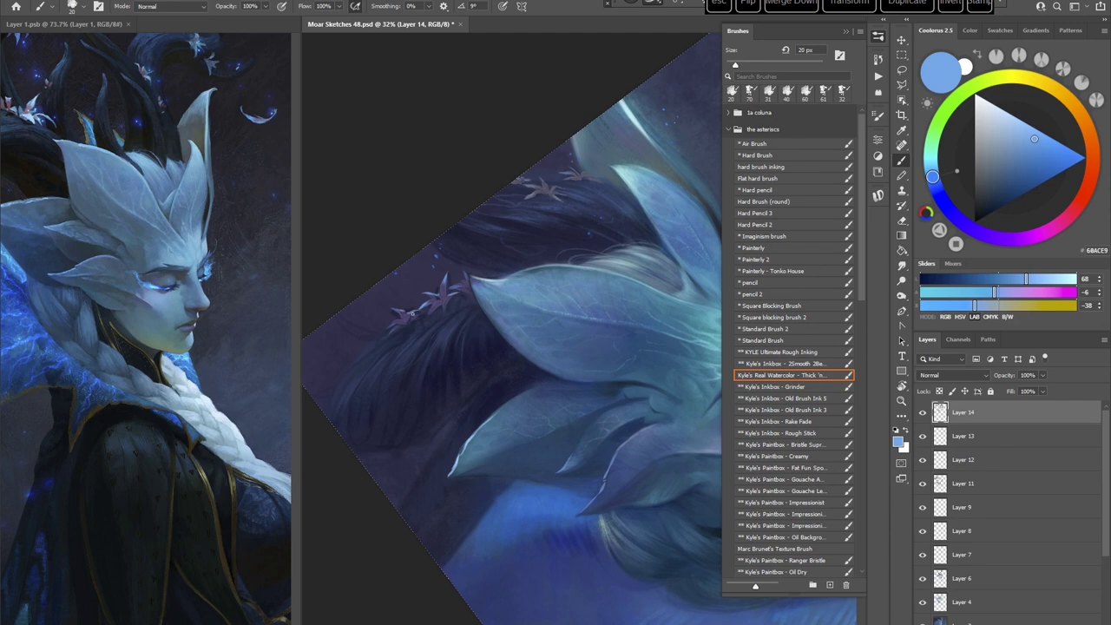
# Step: Add thin light blue highlights to the flowers along the hair above the tall front leaf
pyautogui.press('r')
pyautogui.moveTo(479, 296)
pyautogui.mouseDown()
pyautogui.moveTo(565, 228)
pyautogui.moveTo(591, 225)
pyautogui.mouseUp()
pyautogui.moveTo(627, 333); pyautogui.dragTo(543, 329)
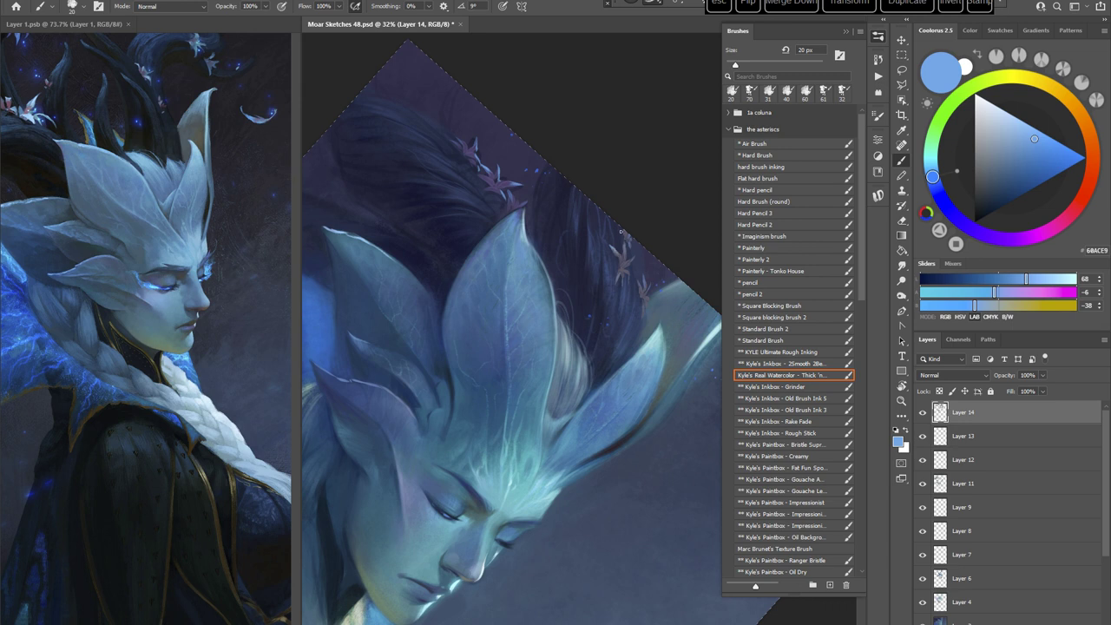
pyautogui.press('Escape')
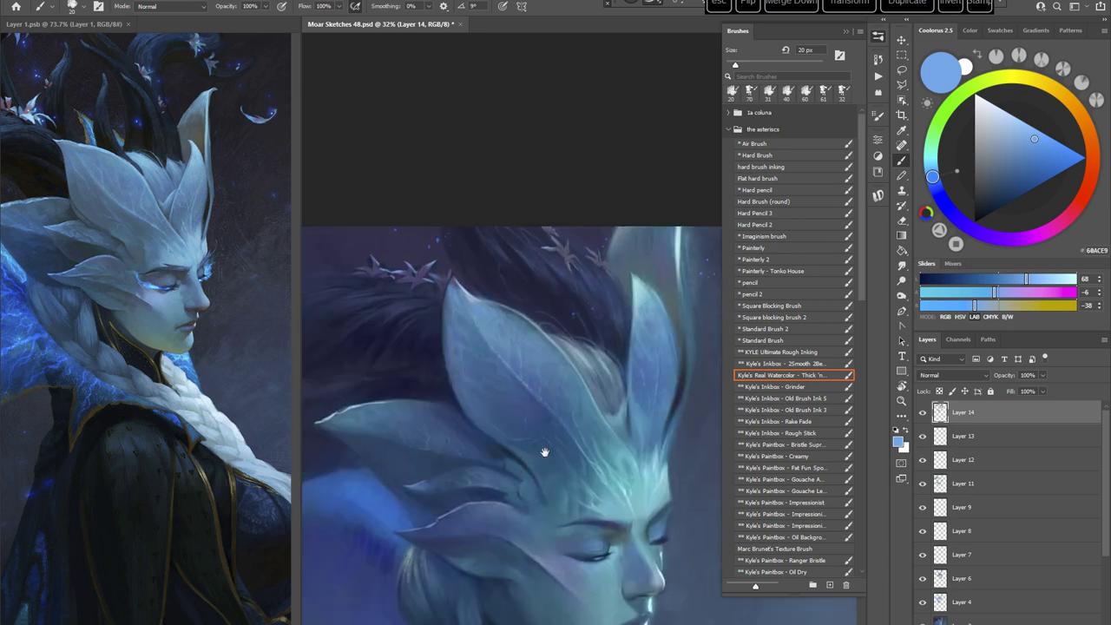
# Step: Pick the more saturated blue #4FAEF2 and add small bright accents and sparks around both flower clusters
pyautogui.moveTo(543, 451); pyautogui.dragTo(563, 434)
pyautogui.click(1045, 141)
pyautogui.click(932, 175)
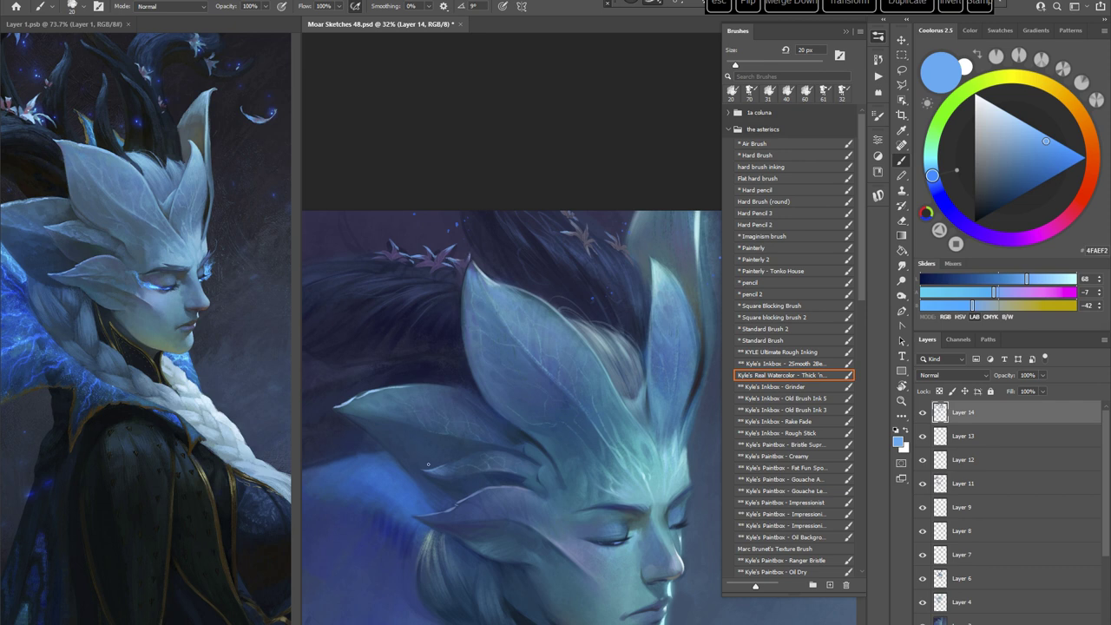
pyautogui.moveTo(646, 494); pyautogui.dragTo(632, 493)
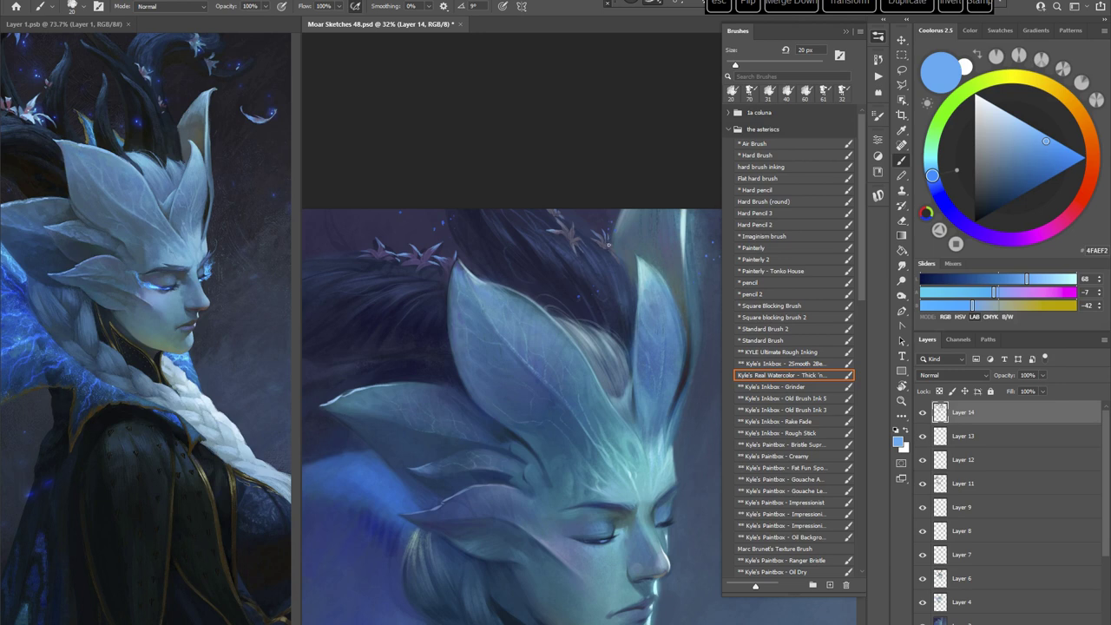
pyautogui.moveTo(650, 403); pyautogui.dragTo(636, 382)
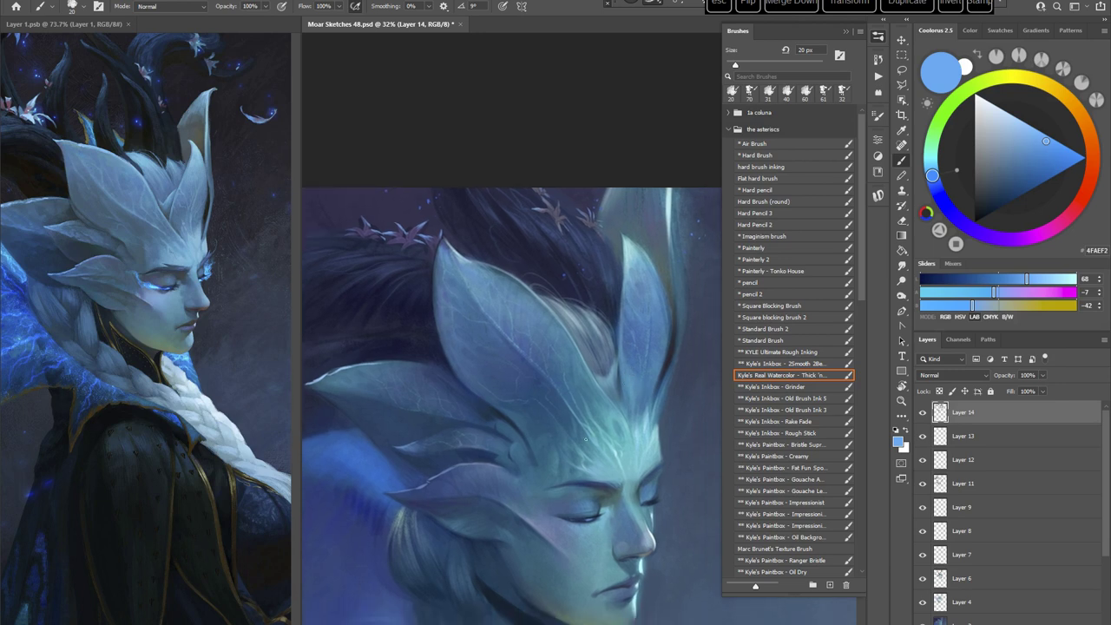
pyautogui.moveTo(585, 439); pyautogui.dragTo(604, 438)
# Step: Switch to the Painterly brush, sample dark purples and navies, and paint around the hair edge beside the purple flower row
pyautogui.click(752, 248)
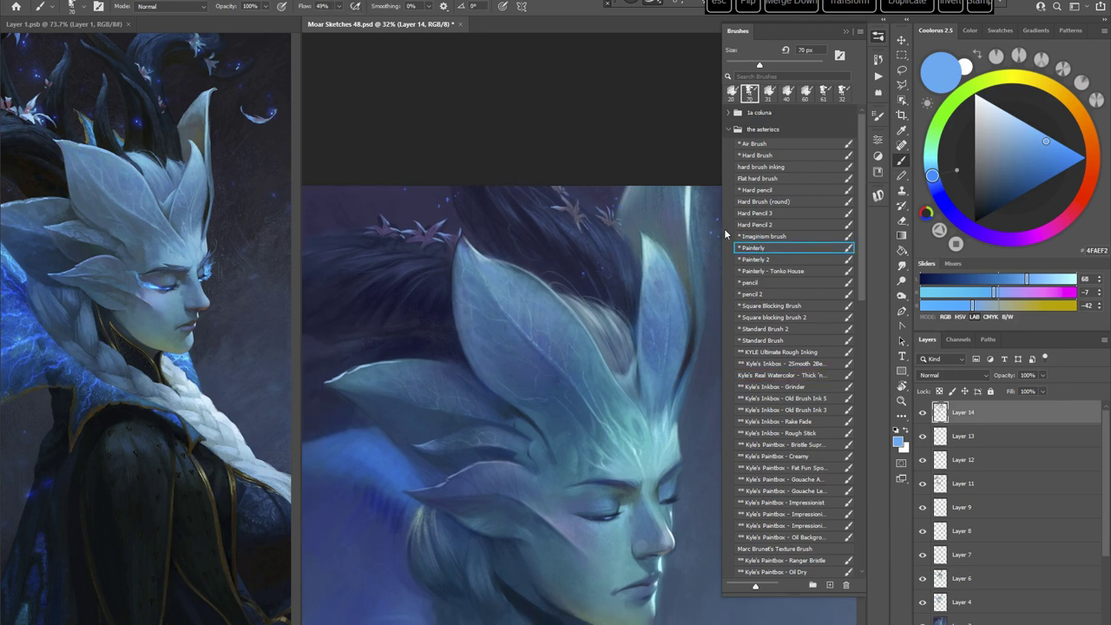
pyautogui.keyDown('alt'); pyautogui.click(378, 208); pyautogui.keyUp('alt')
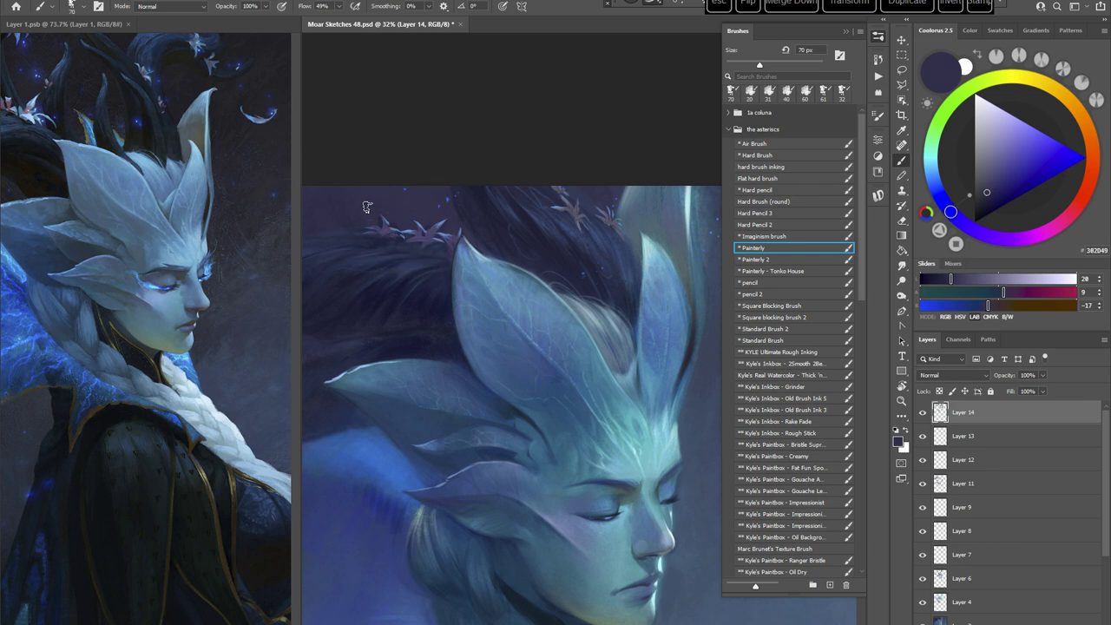
pyautogui.moveTo(379, 246); pyautogui.dragTo(474, 260)
pyautogui.keyDown('alt'); pyautogui.click(433, 248); pyautogui.keyUp('alt')
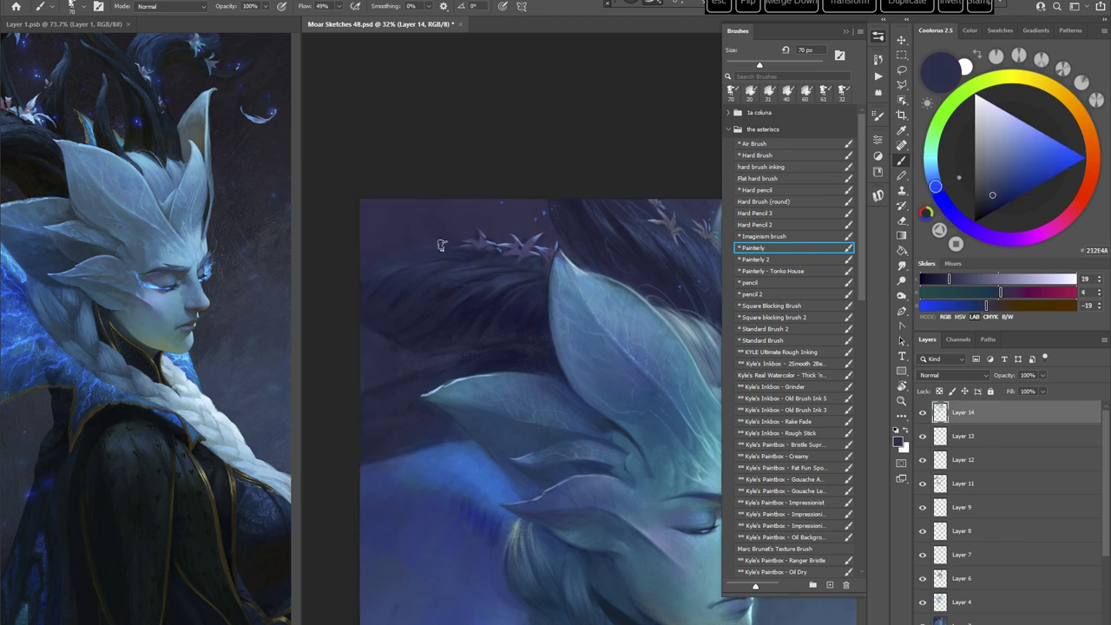
pyautogui.keyDown('alt'); pyautogui.click(474, 306); pyautogui.keyUp('alt')
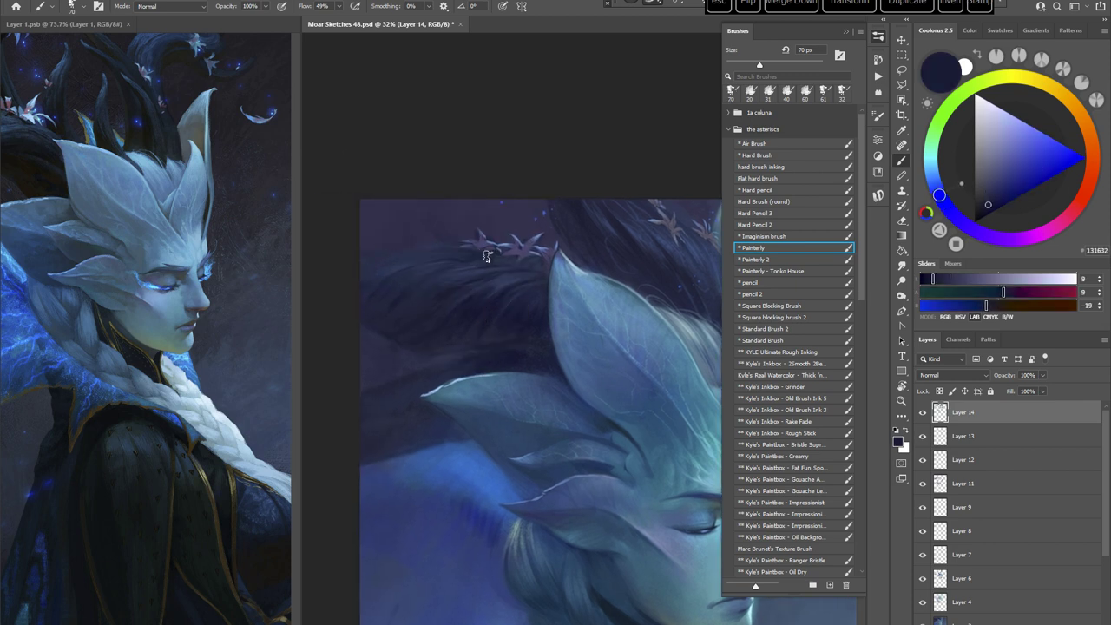
# Step: Enlarge the brush to 97 px and paint dark navy strokes along the hair's outer edge, resampling colours from the hair
pyautogui.rightClick(576, 269)
pyautogui.moveTo(609, 291); pyautogui.dragTo(619, 291)
pyautogui.click(423, 249)
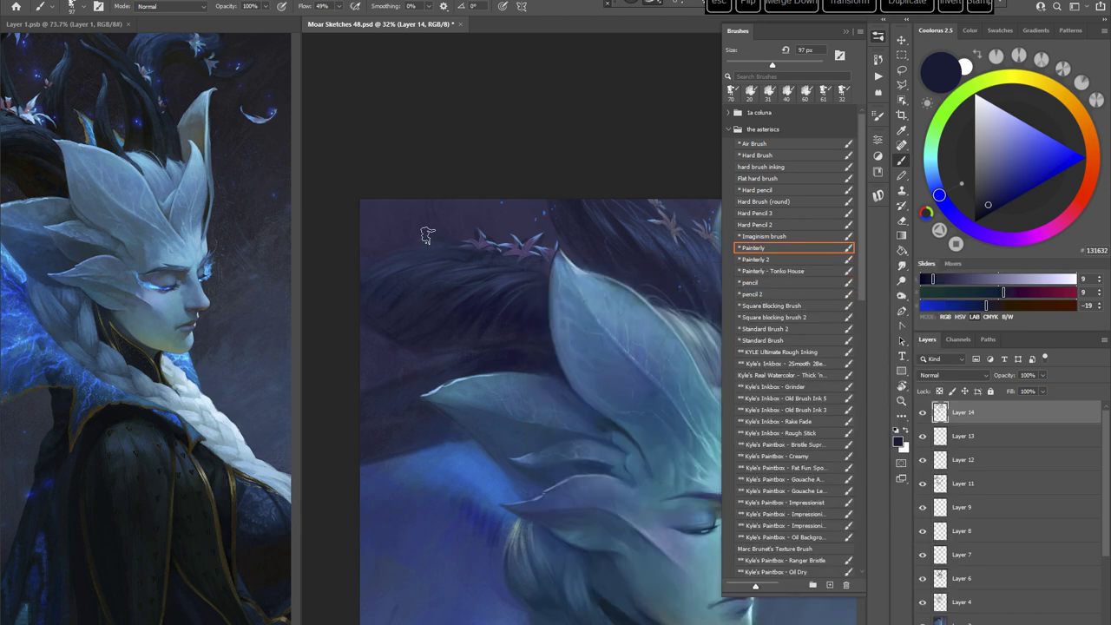
pyautogui.moveTo(426, 235)
pyautogui.mouseDown()
pyautogui.moveTo(386, 264)
pyautogui.moveTo(352, 256)
pyautogui.mouseUp()
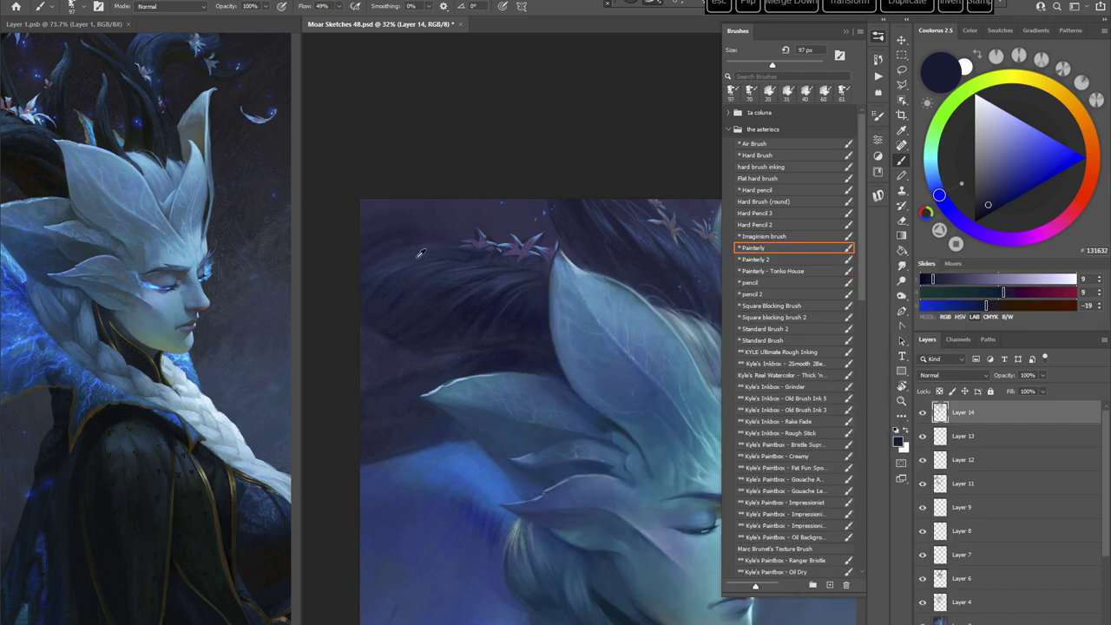
pyautogui.keyDown('alt'); pyautogui.click(367, 264); pyautogui.keyUp('alt')
pyautogui.keyDown('alt'); pyautogui.click(371, 284); pyautogui.keyUp('alt')
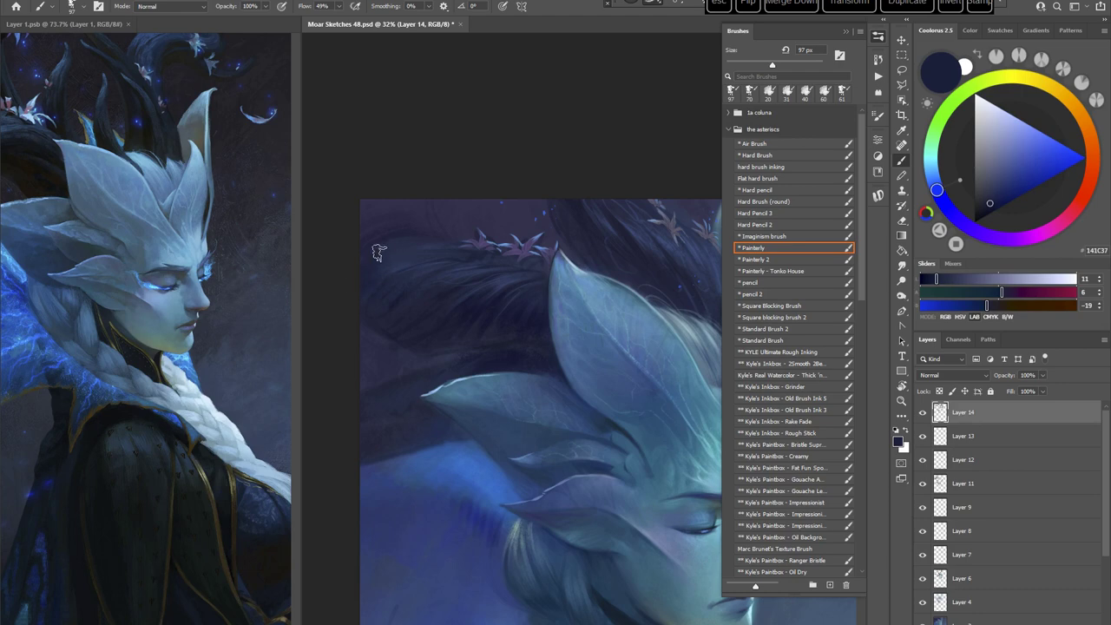
# Step: Rotate the canvas, sample a dark navy and paint flowing strands on the outer hair, then reset the rotation
pyautogui.press('r')
pyautogui.moveTo(546, 228)
pyautogui.mouseDown()
pyautogui.moveTo(592, 257)
pyautogui.moveTo(642, 402)
pyautogui.moveTo(429, 335)
pyautogui.mouseUp()
pyautogui.keyDown('alt'); pyautogui.click(525, 181); pyautogui.keyUp('alt')
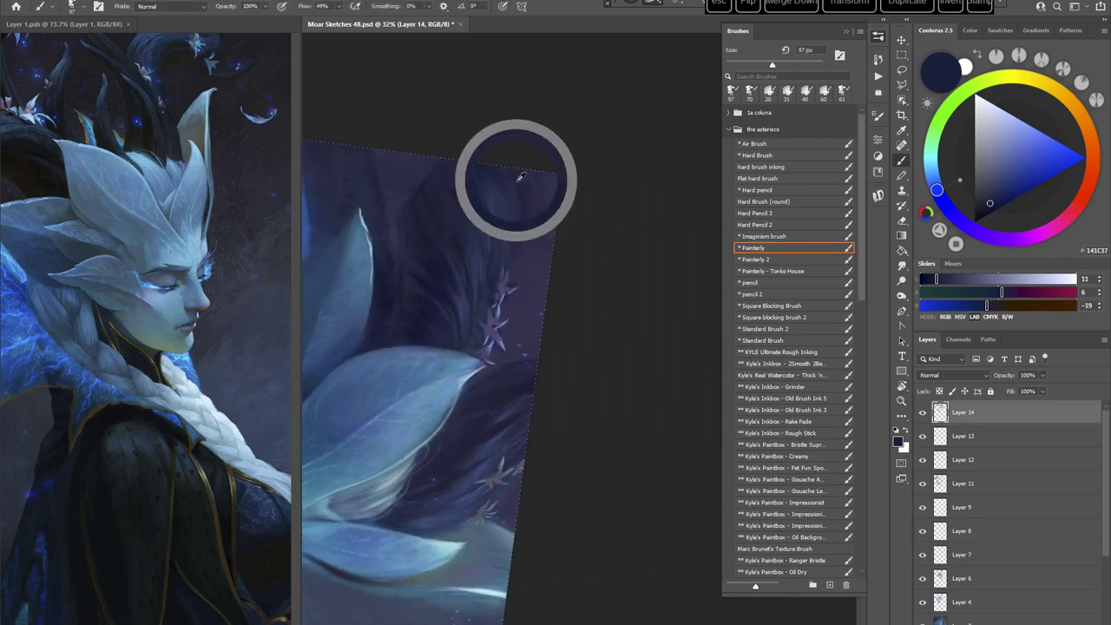
pyautogui.keyDown('alt'); pyautogui.click(473, 177); pyautogui.keyUp('alt')
pyautogui.moveTo(472, 176); pyautogui.dragTo(501, 224)
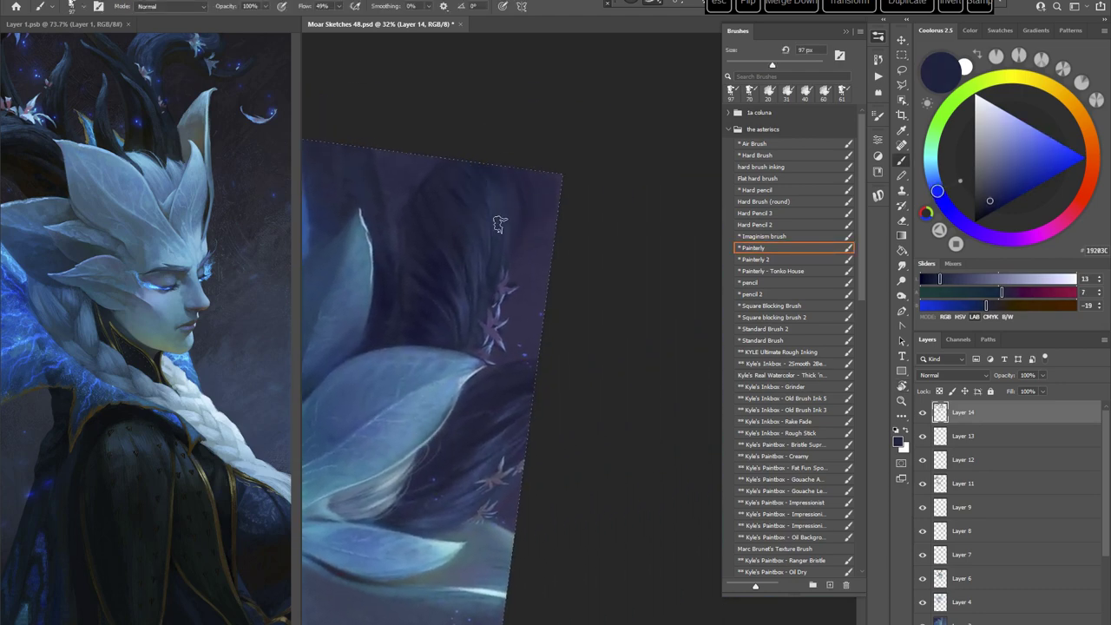
pyautogui.press('Escape')
pyautogui.moveTo(623, 448); pyautogui.dragTo(485, 320)
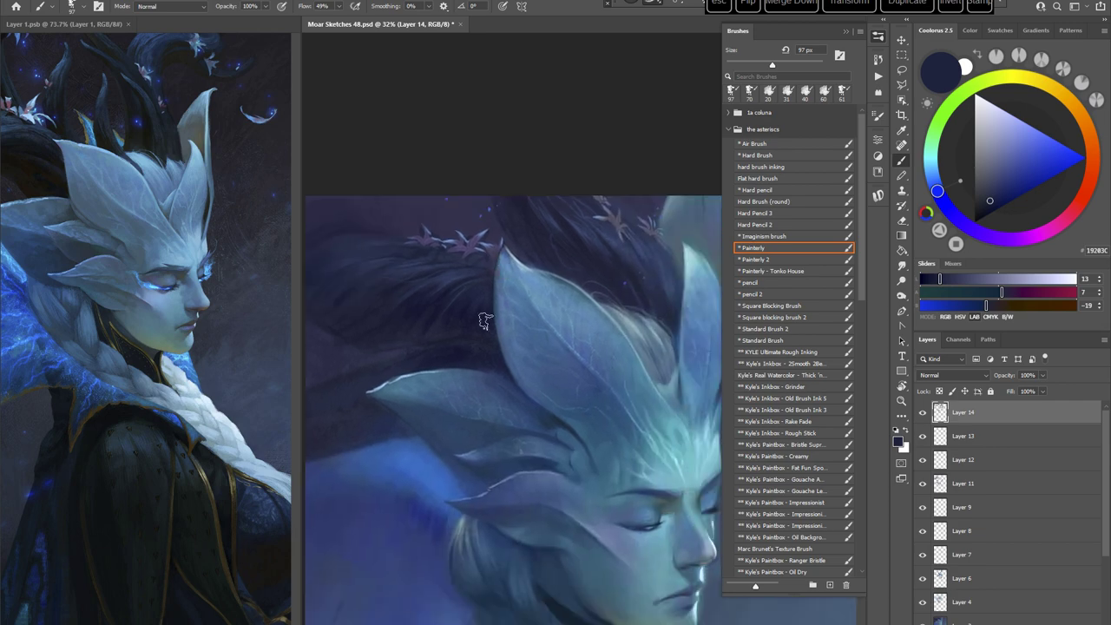
# Step: Reduce the brush to 50 px, sample the purple background and clean up the area around the purple flower row
pyautogui.rightClick(542, 283)
pyautogui.moveTo(634, 315); pyautogui.dragTo(617, 315)
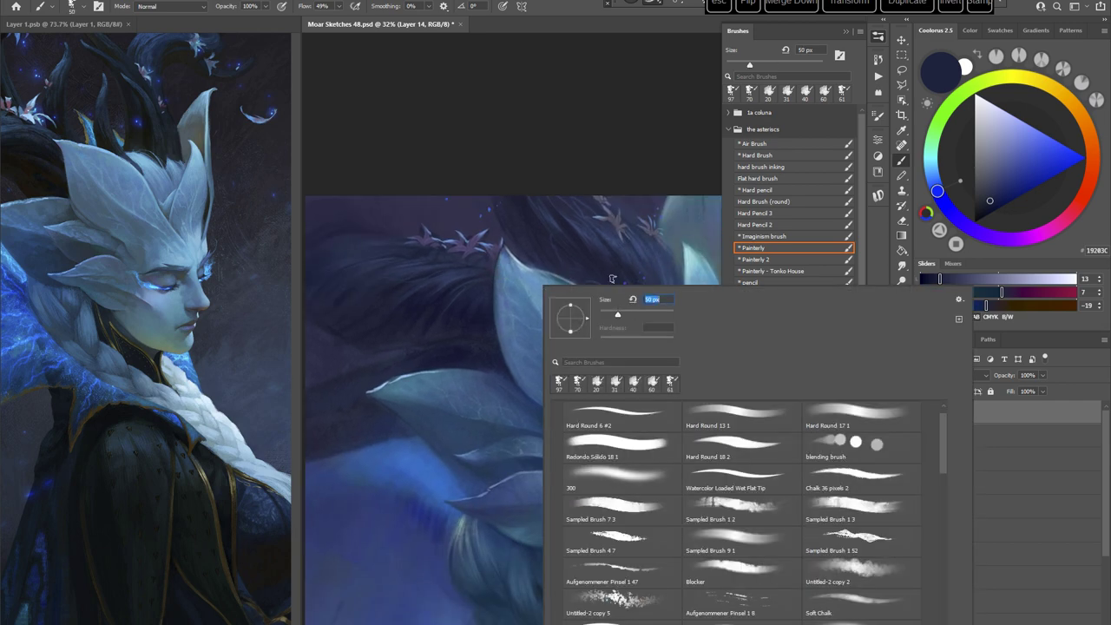
pyautogui.click(504, 111)
pyautogui.keyDown('alt'); pyautogui.click(413, 220); pyautogui.keyUp('alt')
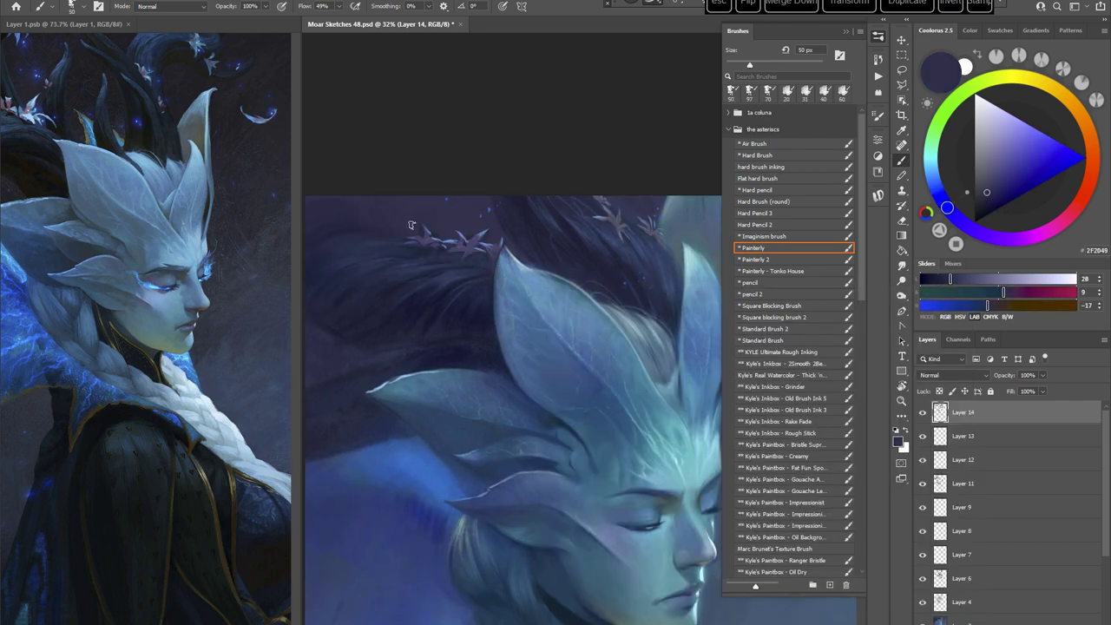
pyautogui.keyDown('alt'); pyautogui.click(460, 212); pyautogui.keyUp('alt')
pyautogui.moveTo(630, 452); pyautogui.dragTo(575, 429)
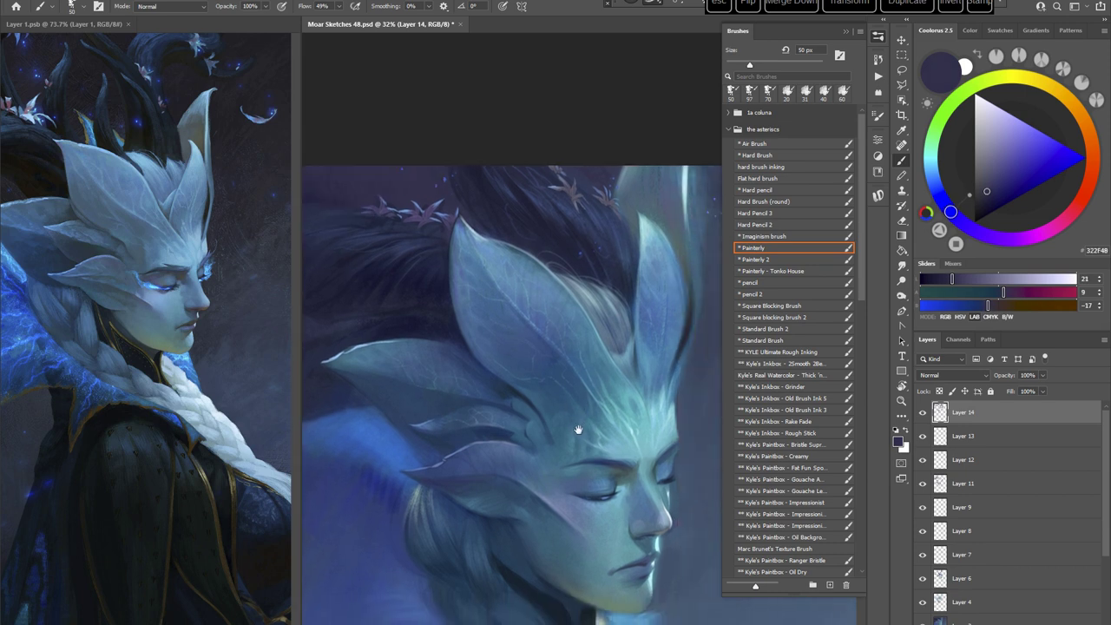
# Step: Switch to the Real Watercolor - Thick brush, sample a colour near the second flower cluster and shift it to a bright light blue
pyautogui.moveTo(612, 526)
pyautogui.mouseDown()
pyautogui.moveTo(510, 466)
pyautogui.moveTo(543, 491)
pyautogui.mouseUp()
pyautogui.moveTo(625, 449); pyautogui.dragTo(609, 476)
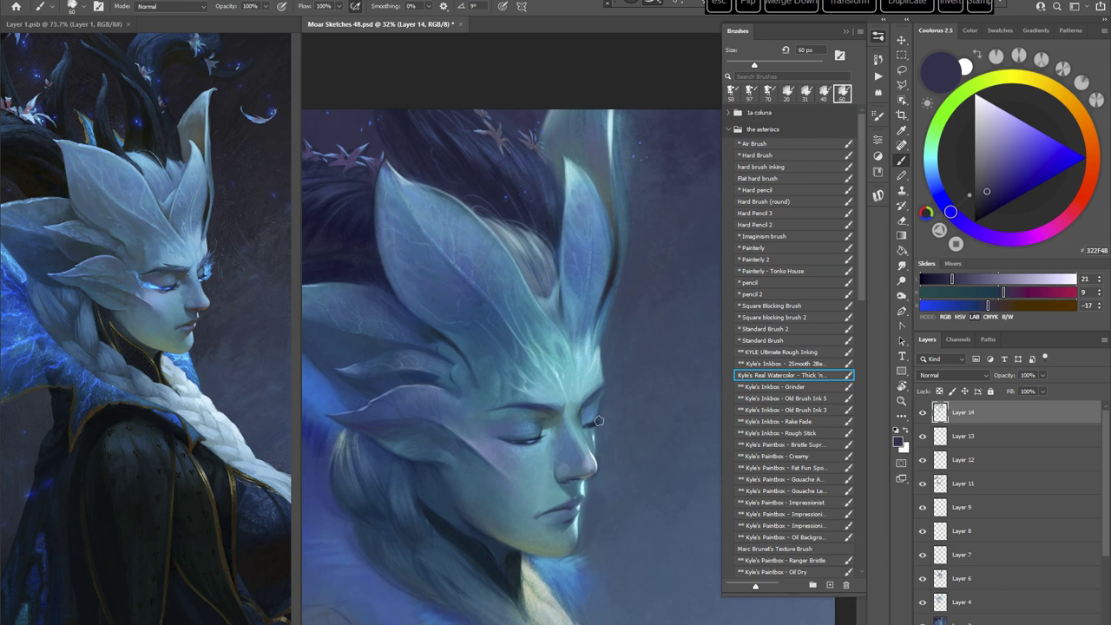
pyautogui.keyDown('alt'); pyautogui.click(495, 186); pyautogui.keyUp('alt')
pyautogui.click(1037, 159)
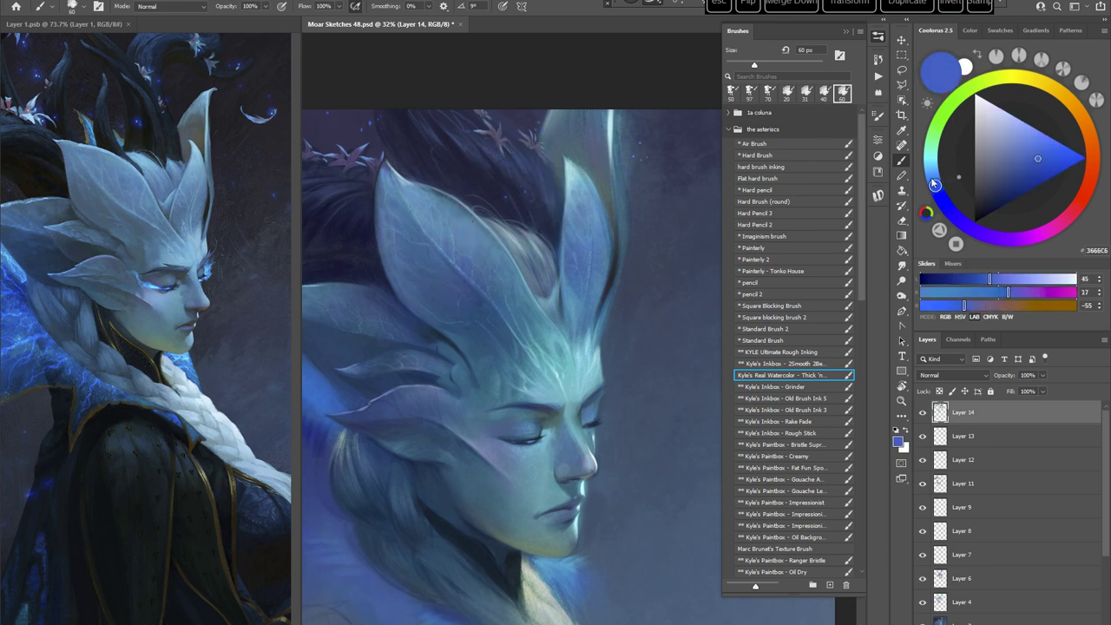
pyautogui.click(932, 175)
pyautogui.click(638, 315)
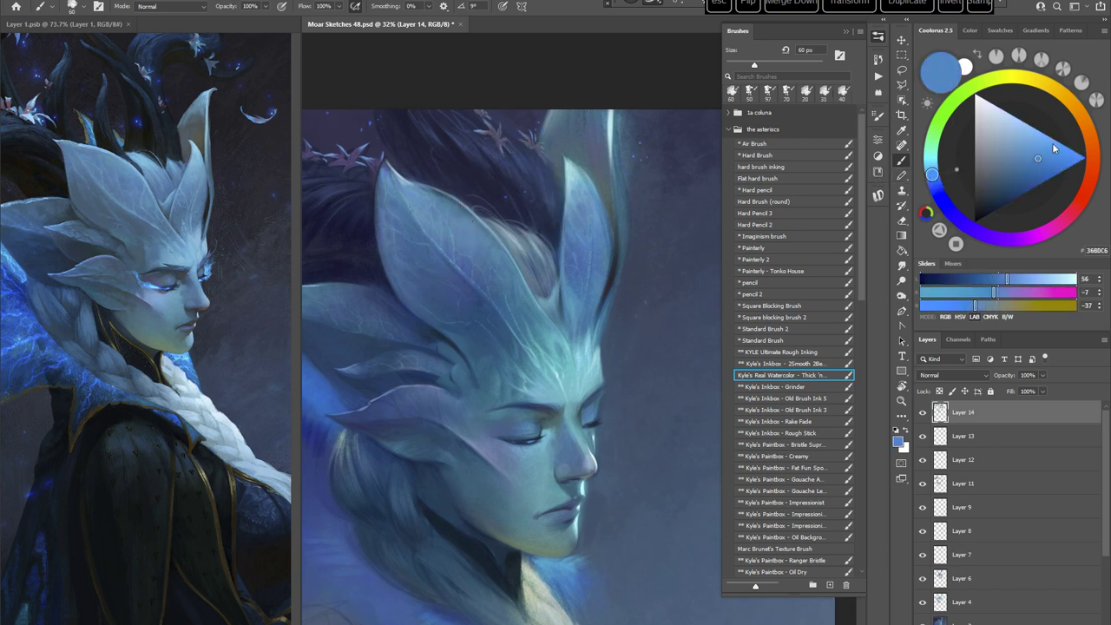
pyautogui.click(1058, 148)
# Step: Reduce the brush to 37 px and add small light blue sparks to the background in front of the leaf crown
pyautogui.moveTo(694, 278); pyautogui.dragTo(675, 274)
pyautogui.rightClick(675, 274)
pyautogui.moveTo(737, 304); pyautogui.dragTo(731, 305)
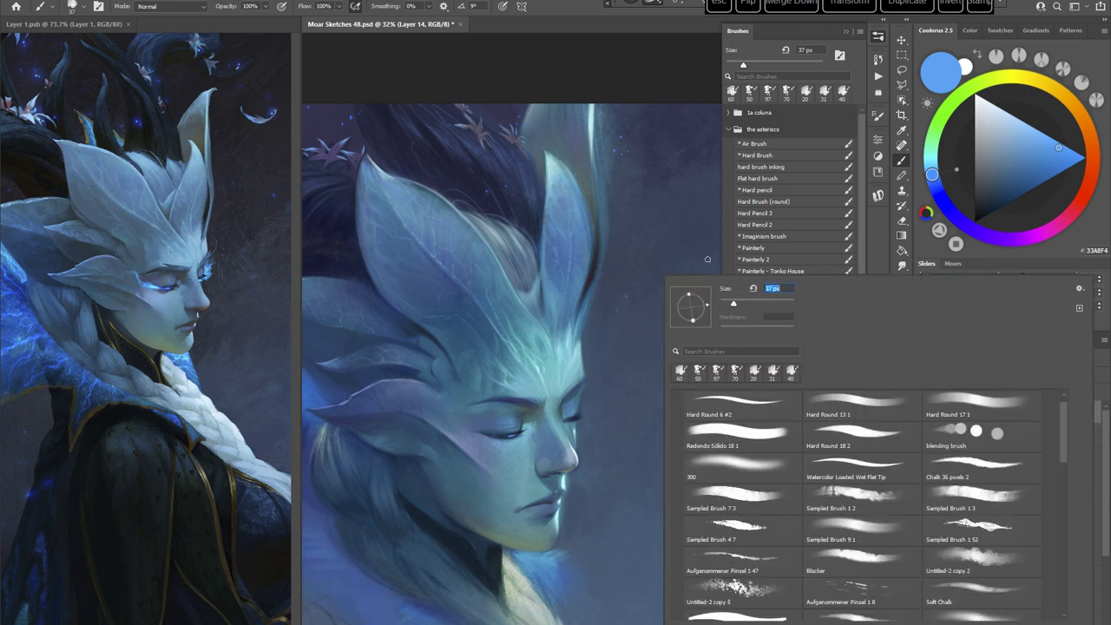
pyautogui.click(584, 69)
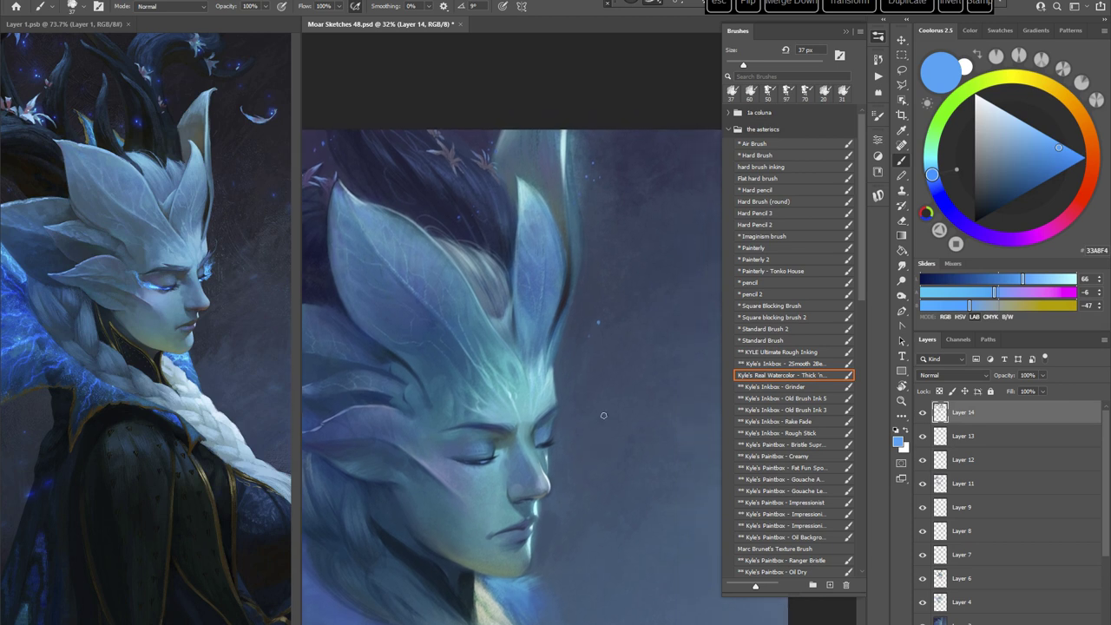
# Step: Switch back to the Painterly brush at 70 px, sample background blues and blend the background in front of the leaf crown
pyautogui.click(755, 249)
pyautogui.keyDown('alt'); pyautogui.click(581, 139); pyautogui.keyUp('alt')
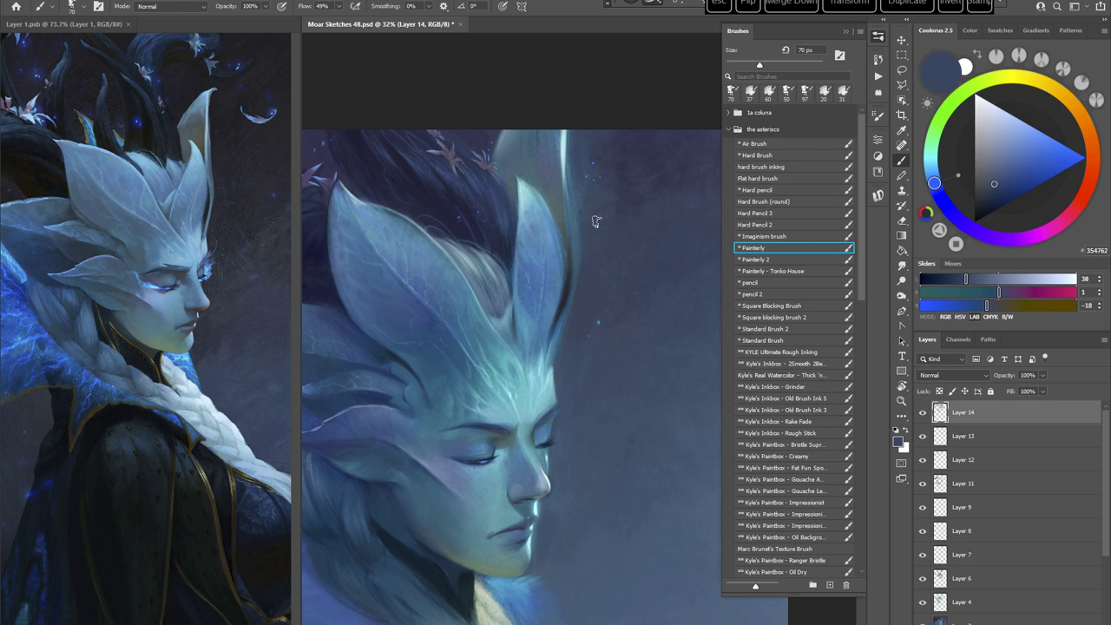
pyautogui.keyDown('alt'); pyautogui.click(603, 141); pyautogui.keyUp('alt')
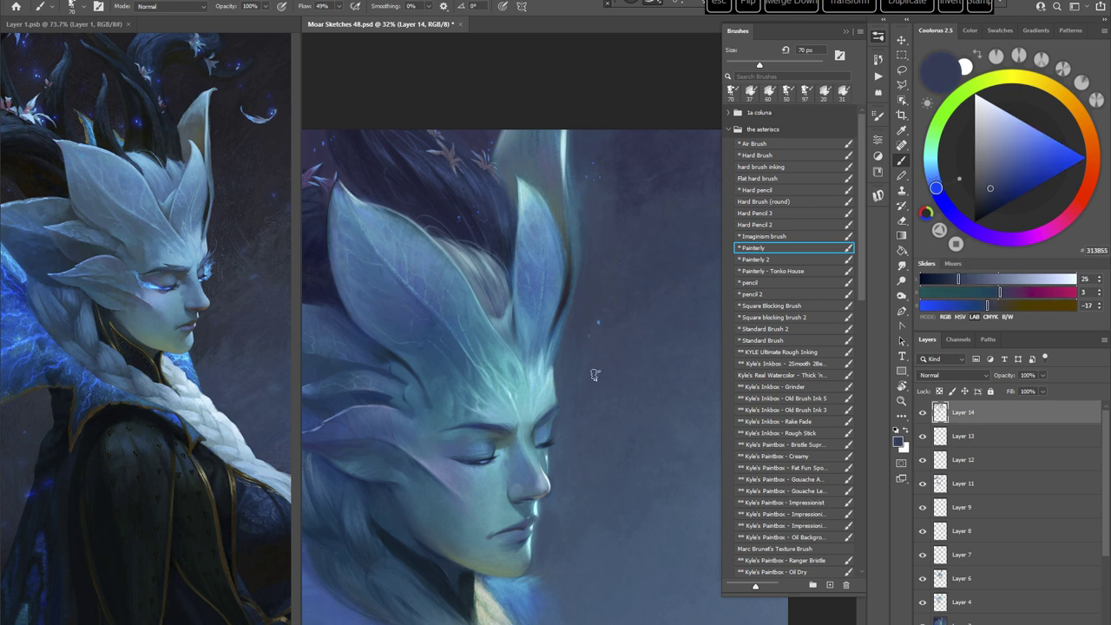
pyautogui.keyDown('alt'); pyautogui.click(622, 170); pyautogui.keyUp('alt')
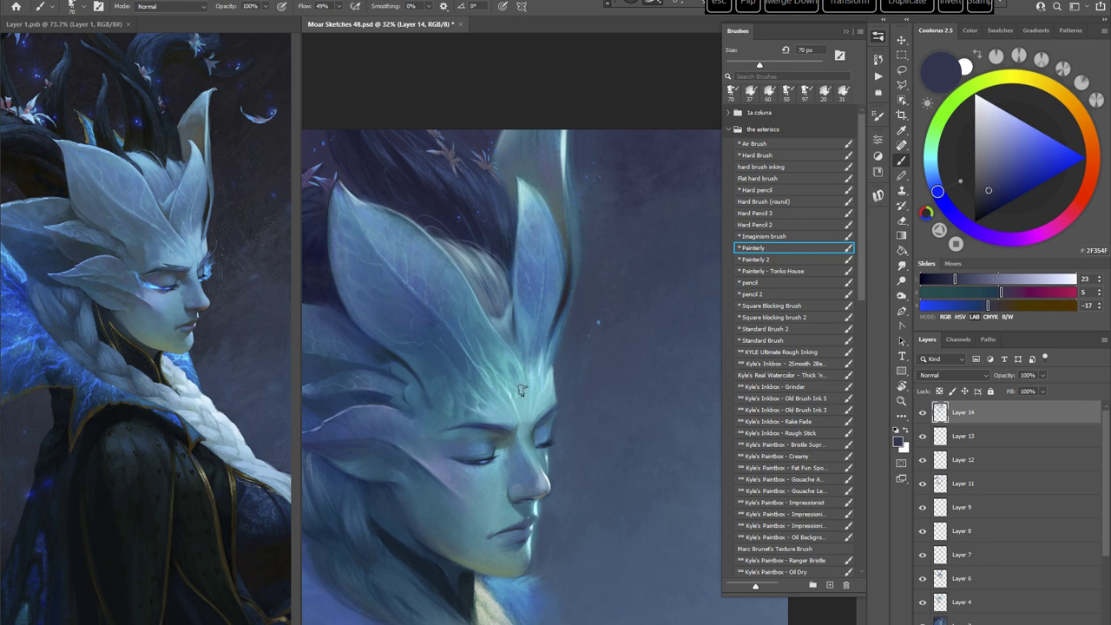
# Step: Choose the "Everything, ever" brush at 101 px and darken the paint colour to a deep navy for the background
pyautogui.rightClick(582, 355)
pyautogui.scroll(-4, 967, 432)
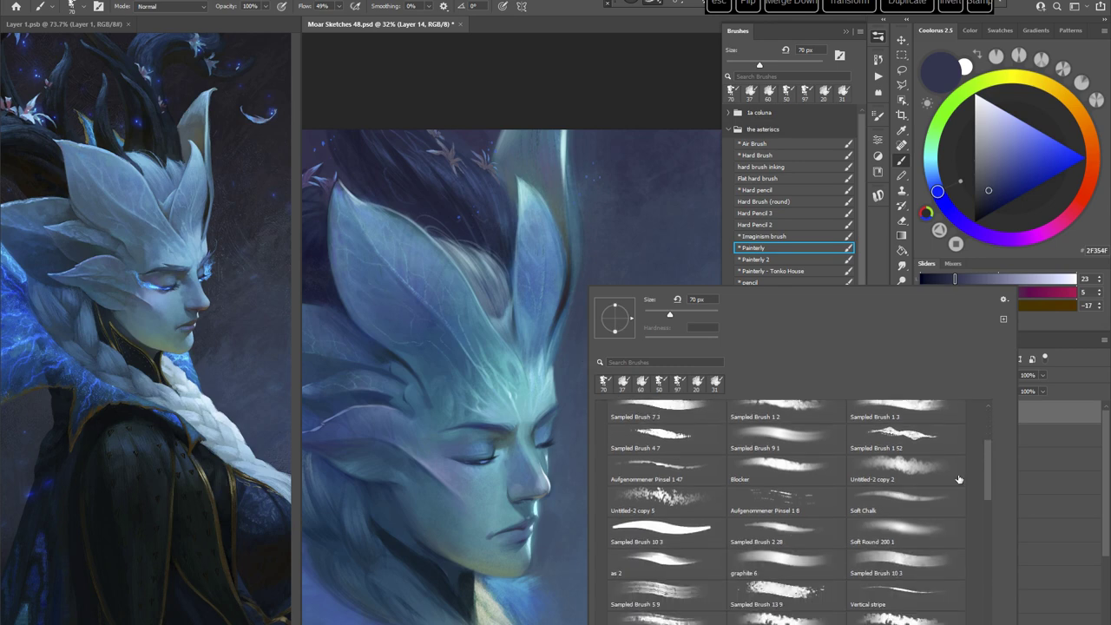
pyautogui.click(667, 612)
pyautogui.click(494, 127)
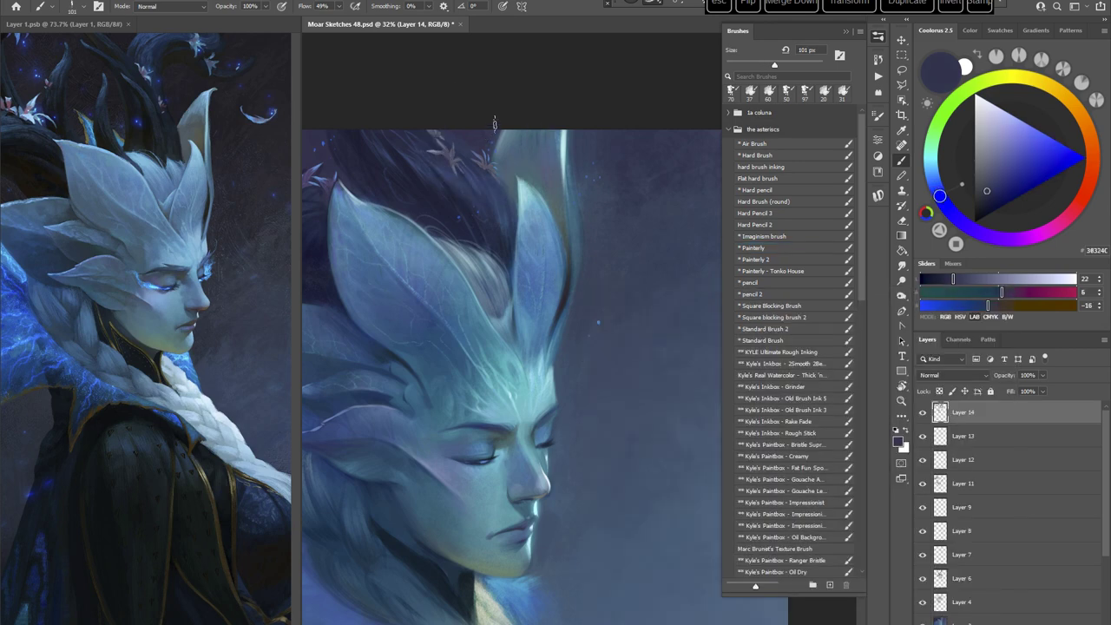
pyautogui.click(991, 204)
pyautogui.click(940, 194)
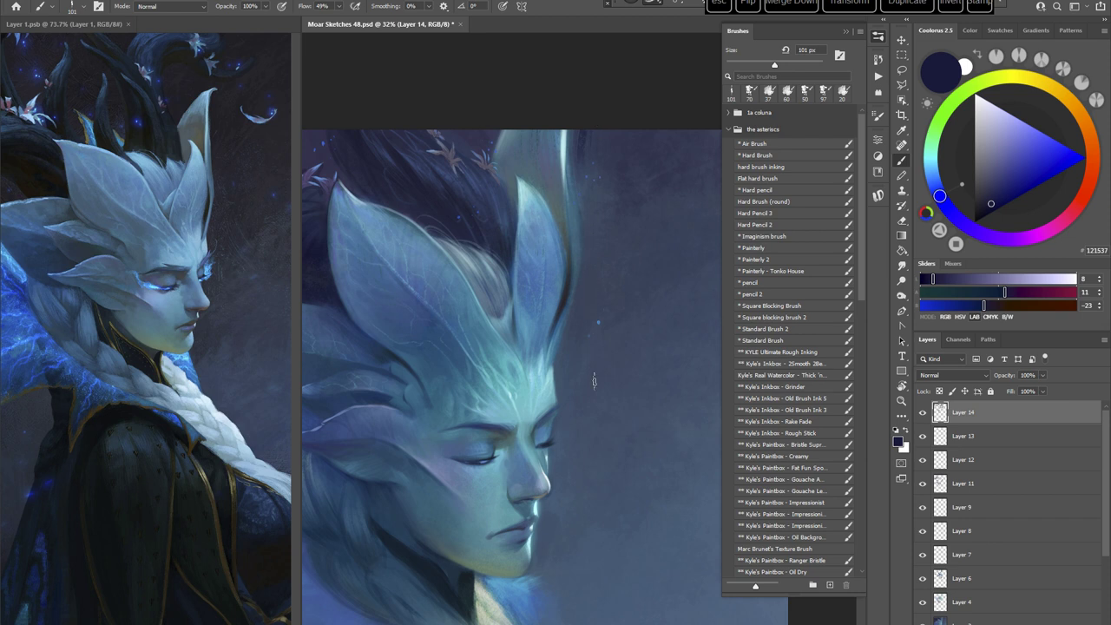
# Step: Sample and darken the background navy, enlarge the brush to 130 px and stroke the upper background beside the crown
pyautogui.keyDown('alt'); pyautogui.click(589, 135); pyautogui.keyUp('alt')
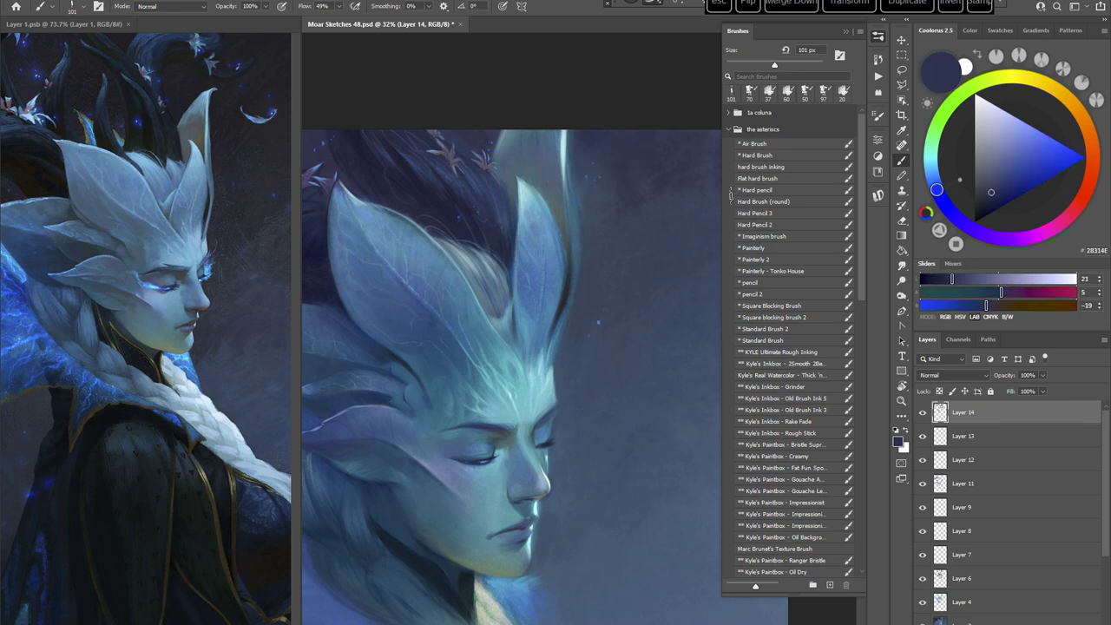
pyautogui.click(989, 202)
pyautogui.rightClick(626, 276)
pyautogui.moveTo(720, 299); pyautogui.dragTo(724, 300)
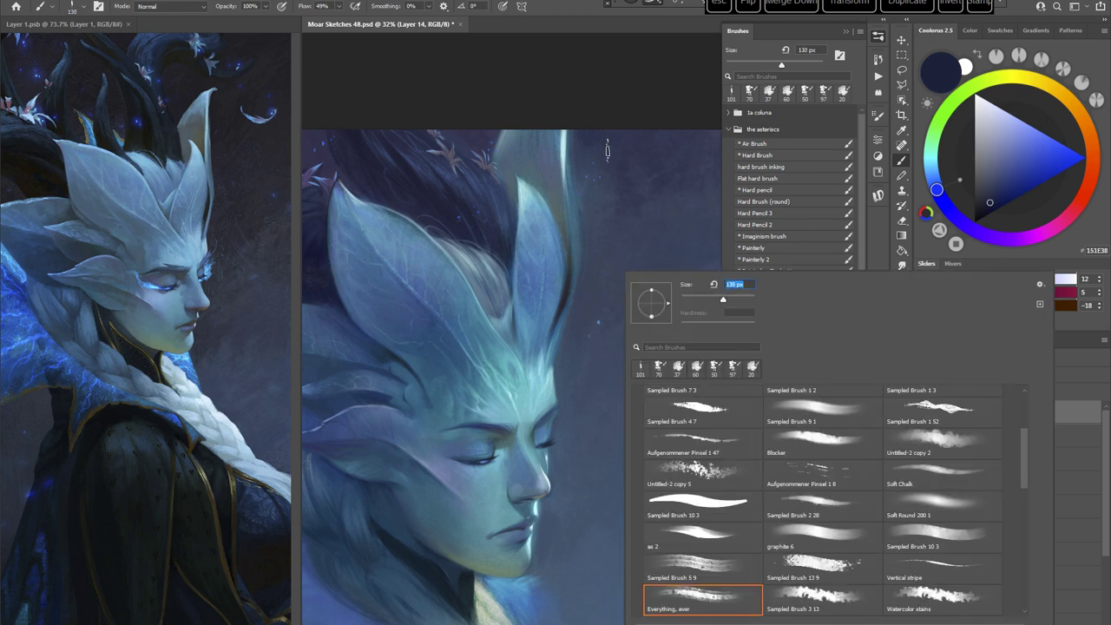
pyautogui.click(598, 155)
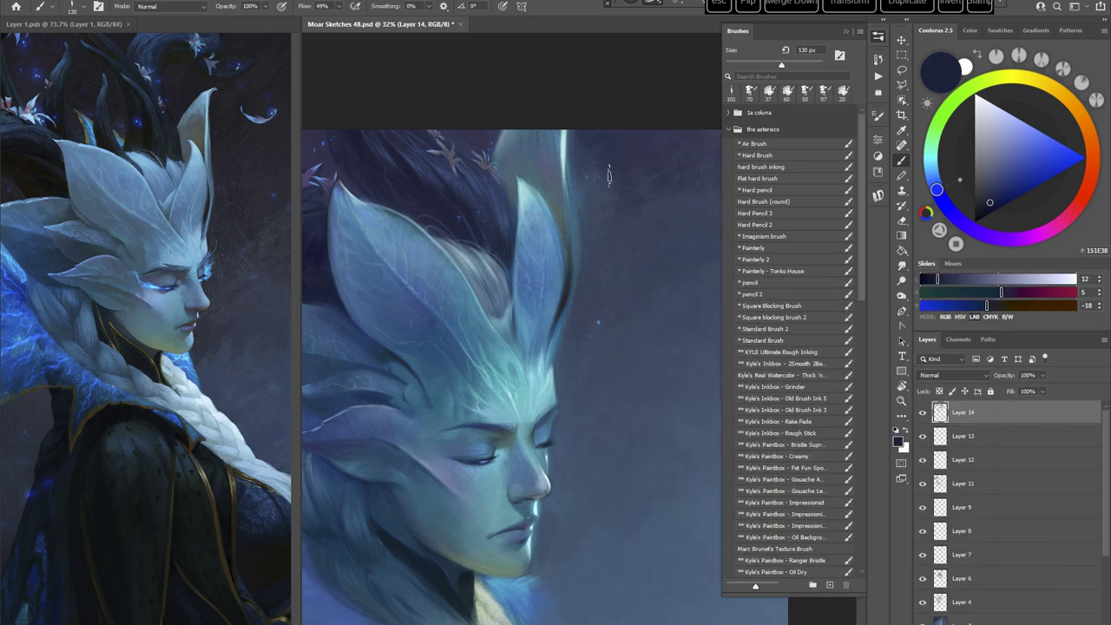
# Step: Blend textured strokes into the background in front of the crown with sampled dark purples and blues
pyautogui.keyDown('alt'); pyautogui.click(473, 137); pyautogui.keyUp('alt')
pyautogui.keyDown('alt'); pyautogui.click(477, 137); pyautogui.keyUp('alt')
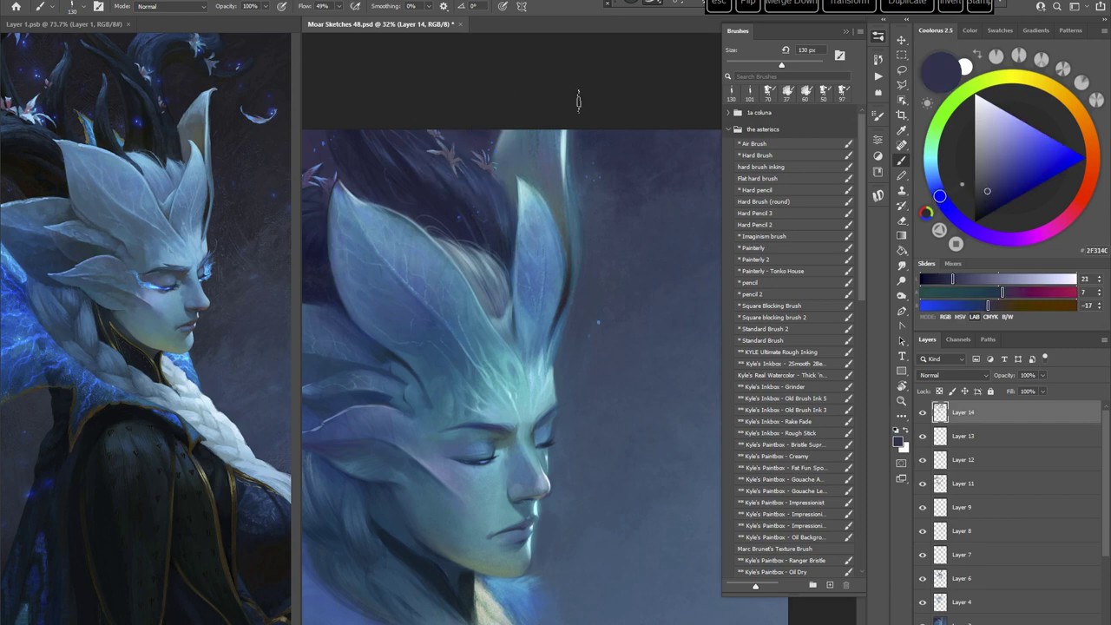
pyautogui.keyDown('alt'); pyautogui.click(599, 140); pyautogui.keyUp('alt')
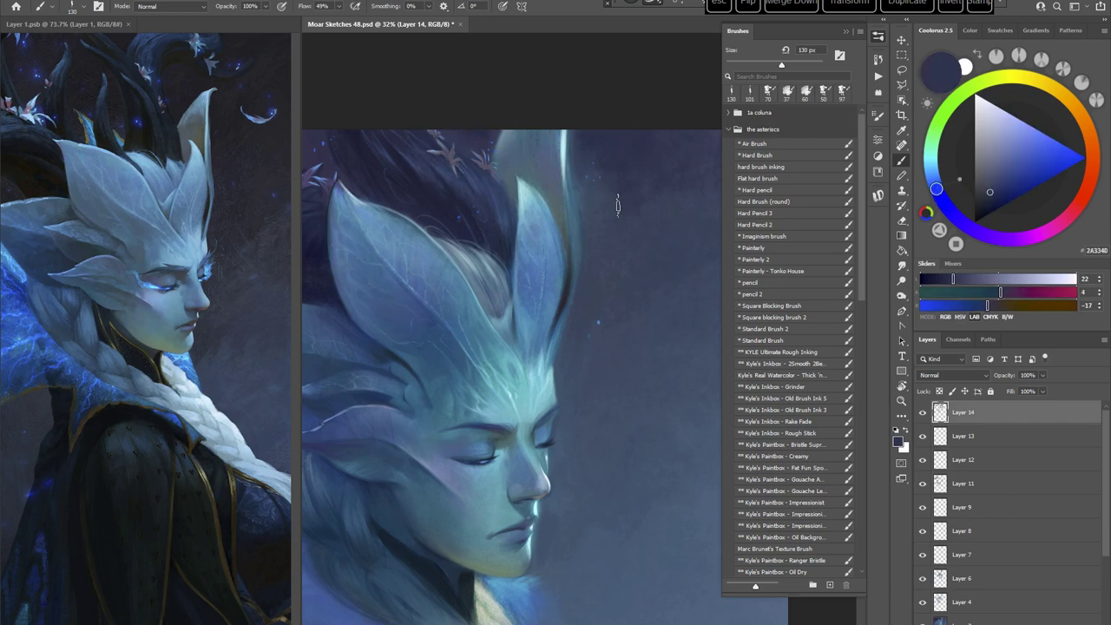
pyautogui.keyDown('alt'); pyautogui.click(588, 212); pyautogui.keyUp('alt')
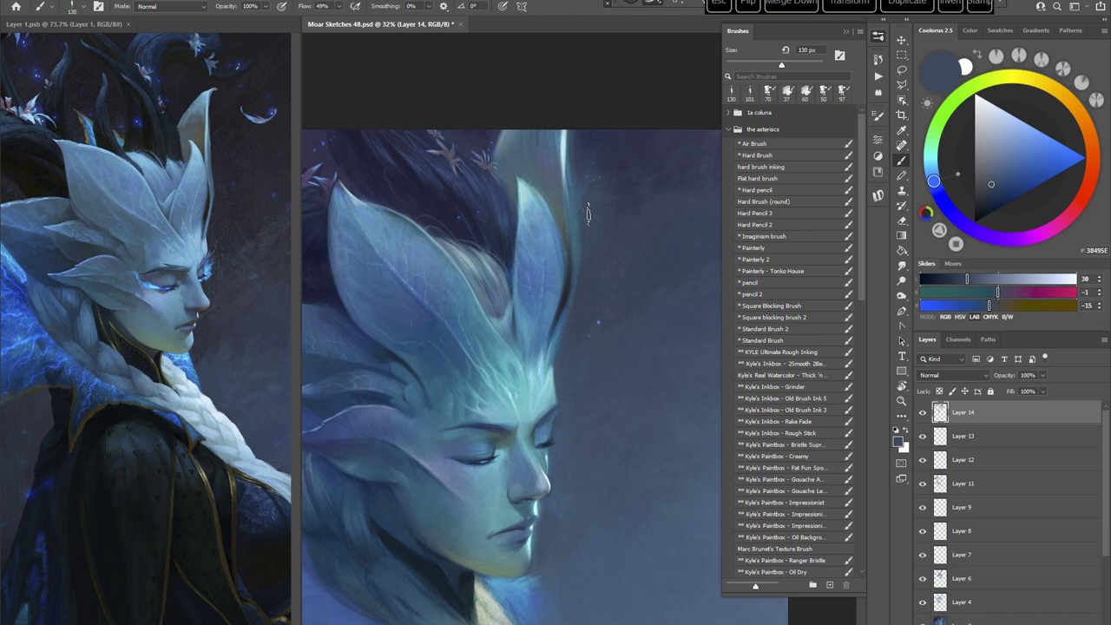
pyautogui.keyDown('alt'); pyautogui.click(653, 145); pyautogui.keyUp('alt')
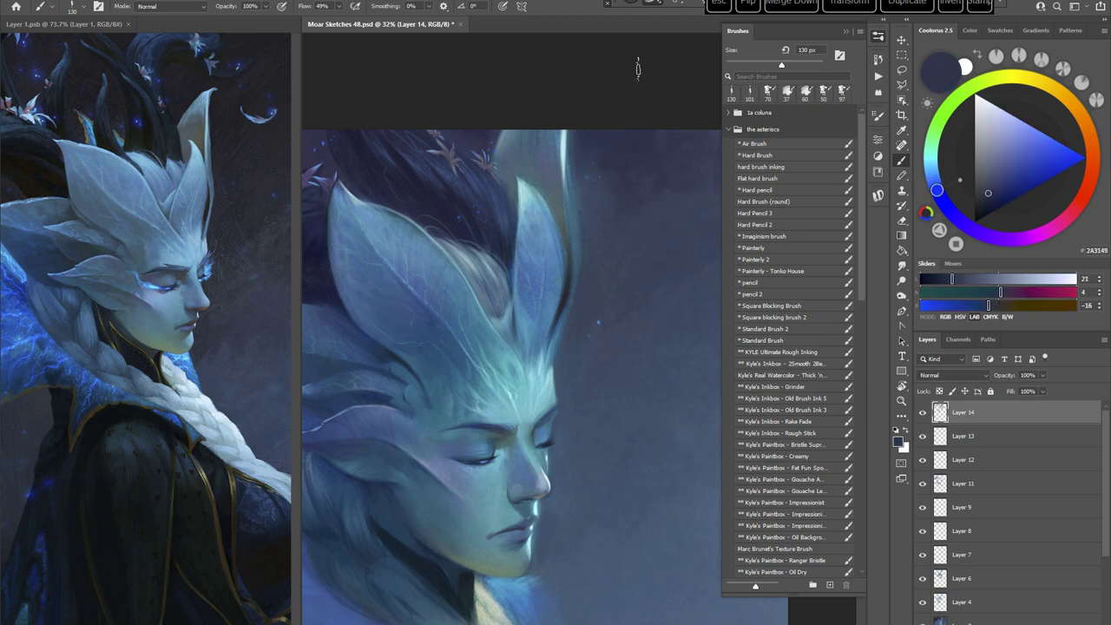
# Step: Sample dark purples and navies behind the head and paint over the background and outer hair there
pyautogui.moveTo(483, 514)
pyautogui.mouseDown()
pyautogui.moveTo(608, 463)
pyautogui.moveTo(631, 522)
pyautogui.mouseUp()
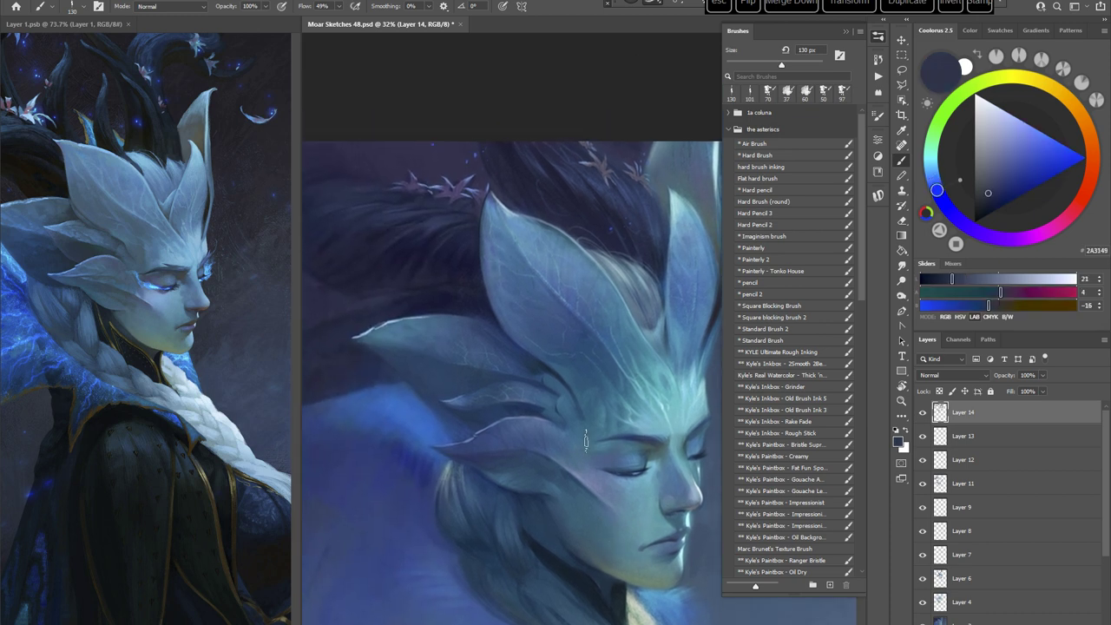
pyautogui.moveTo(586, 440); pyautogui.dragTo(623, 461)
pyautogui.keyDown('alt'); pyautogui.click(373, 186); pyautogui.keyUp('alt')
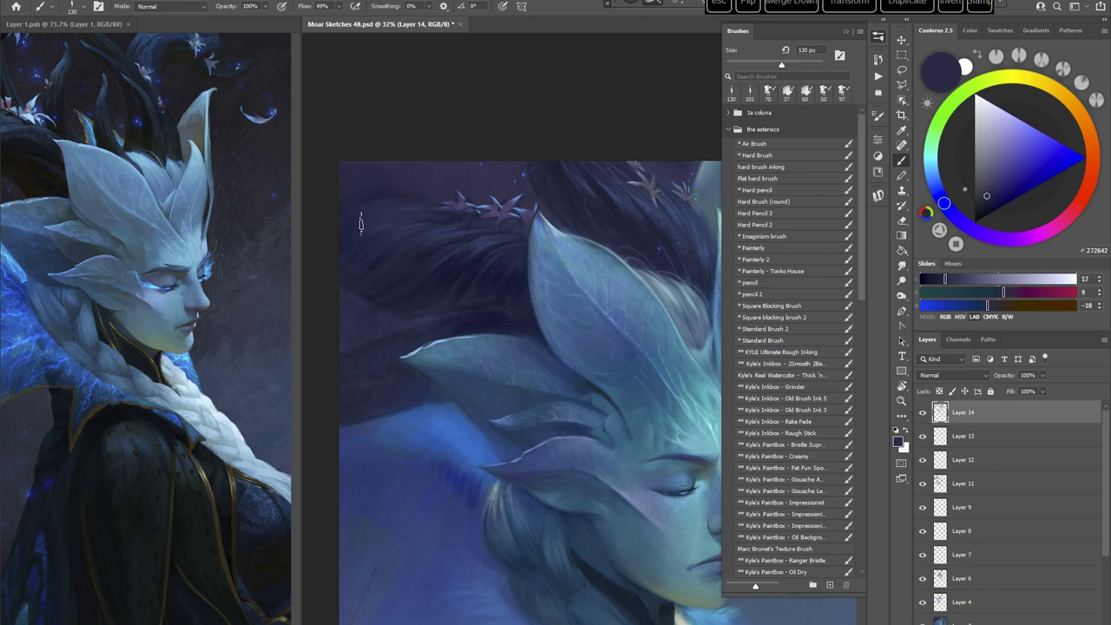
pyautogui.keyDown('alt'); pyautogui.click(362, 215); pyautogui.keyUp('alt')
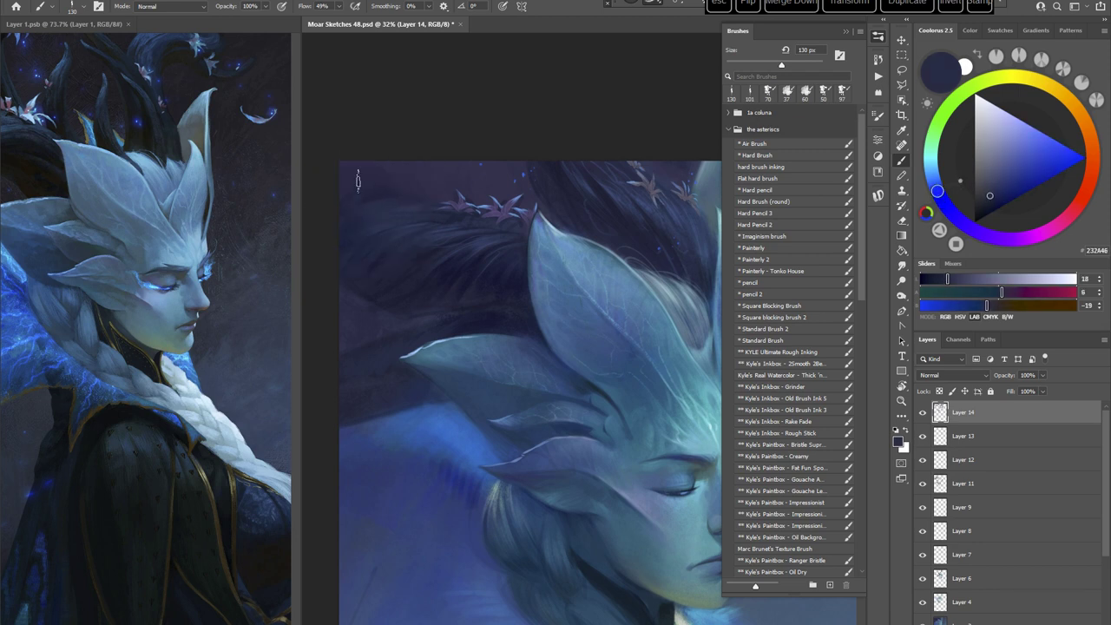
pyautogui.keyDown('alt'); pyautogui.click(351, 317); pyautogui.keyUp('alt')
pyautogui.moveTo(511, 435); pyautogui.dragTo(475, 329)
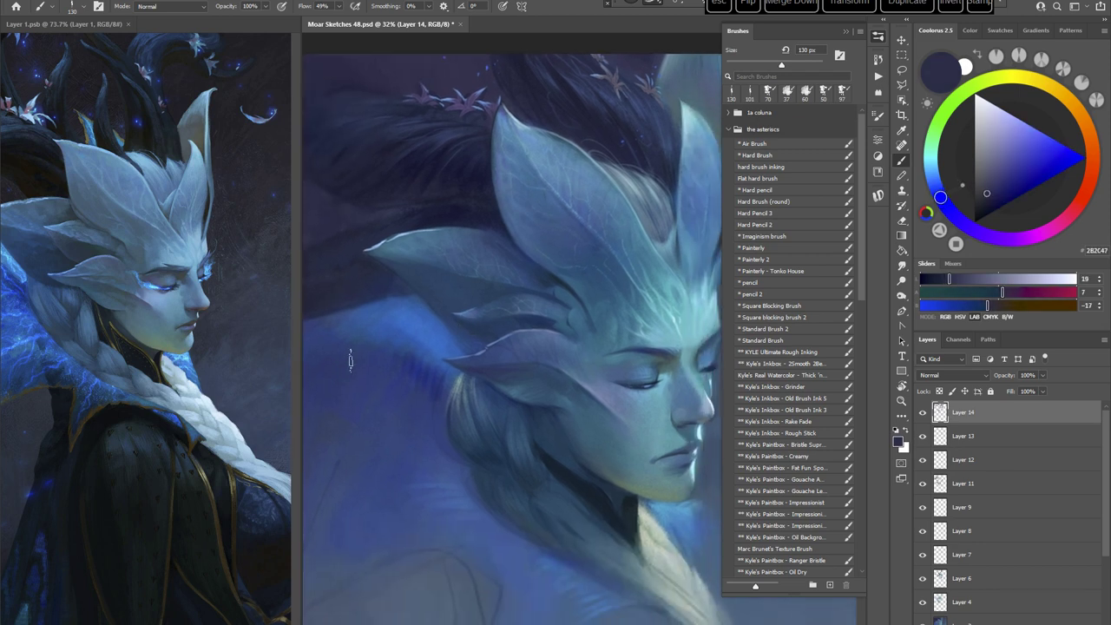
# Step: Blend sampled muted blues into the background behind the head, below the lower crown leaves
pyautogui.keyDown('alt'); pyautogui.click(351, 357); pyautogui.keyUp('alt')
pyautogui.moveTo(388, 382); pyautogui.dragTo(425, 364)
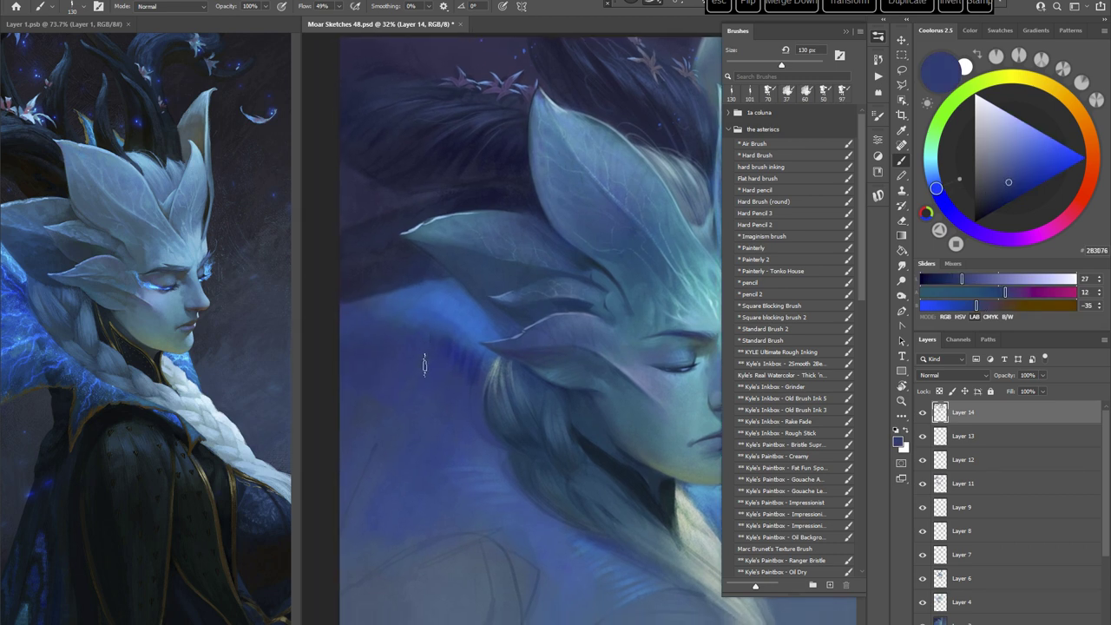
pyautogui.moveTo(527, 361); pyautogui.dragTo(526, 353)
pyautogui.keyDown('alt'); pyautogui.click(477, 359); pyautogui.keyUp('alt')
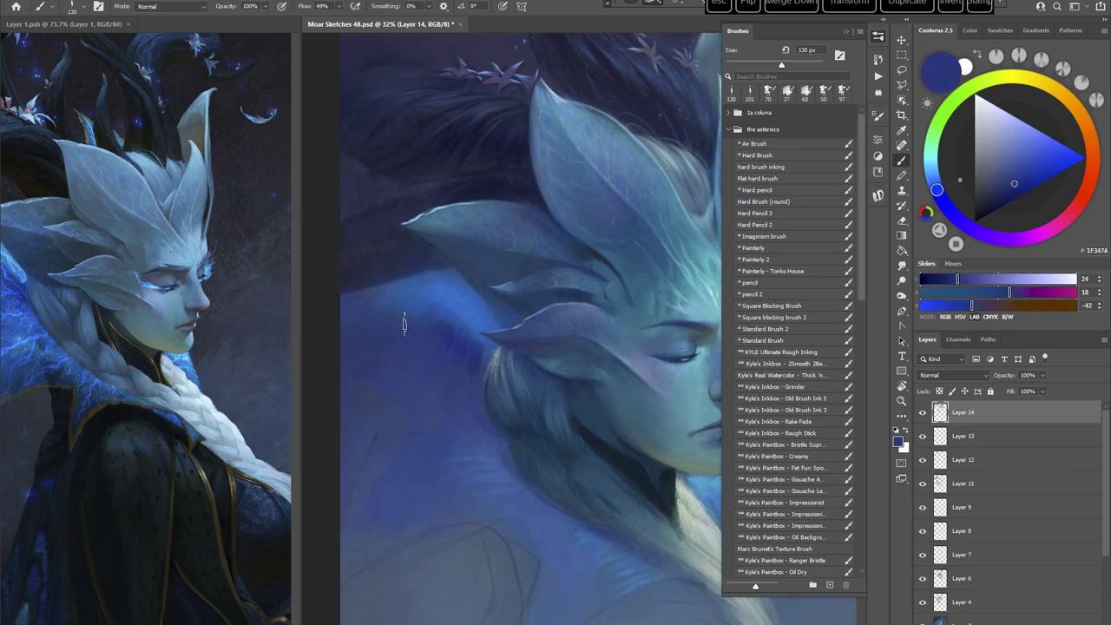
pyautogui.keyDown('alt'); pyautogui.click(475, 360); pyautogui.keyUp('alt')
pyautogui.keyDown('alt'); pyautogui.click(382, 418); pyautogui.keyUp('alt')
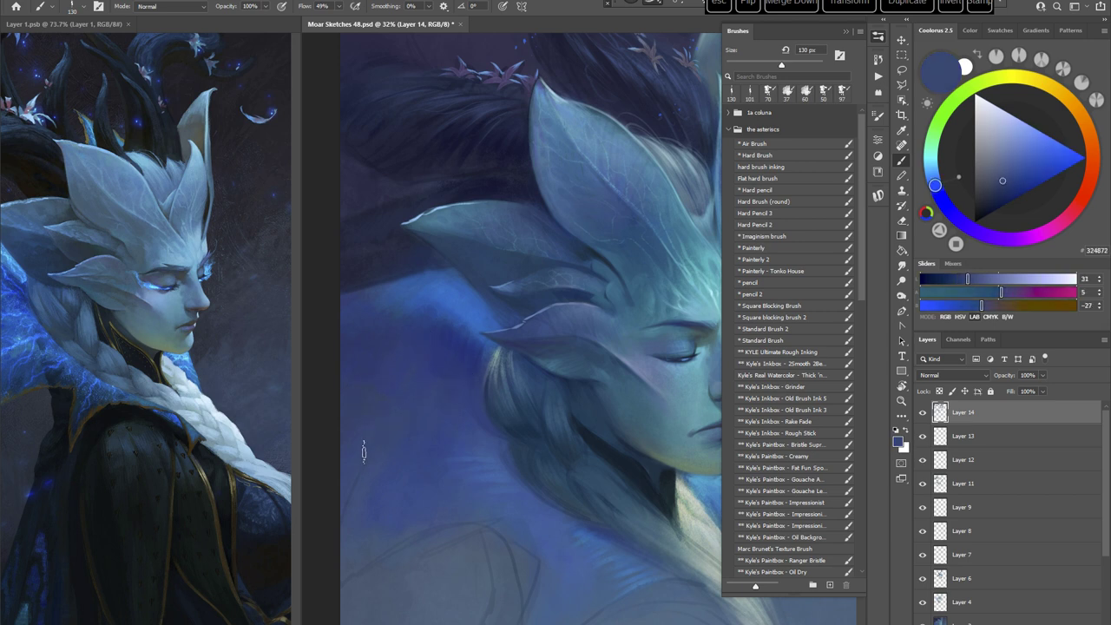
pyautogui.moveTo(574, 446); pyautogui.dragTo(528, 436)
# Step: Choose the Painterly brush at 28 px and sample a dark navy from the closed eye's lash line
pyautogui.moveTo(645, 482); pyautogui.dragTo(503, 512)
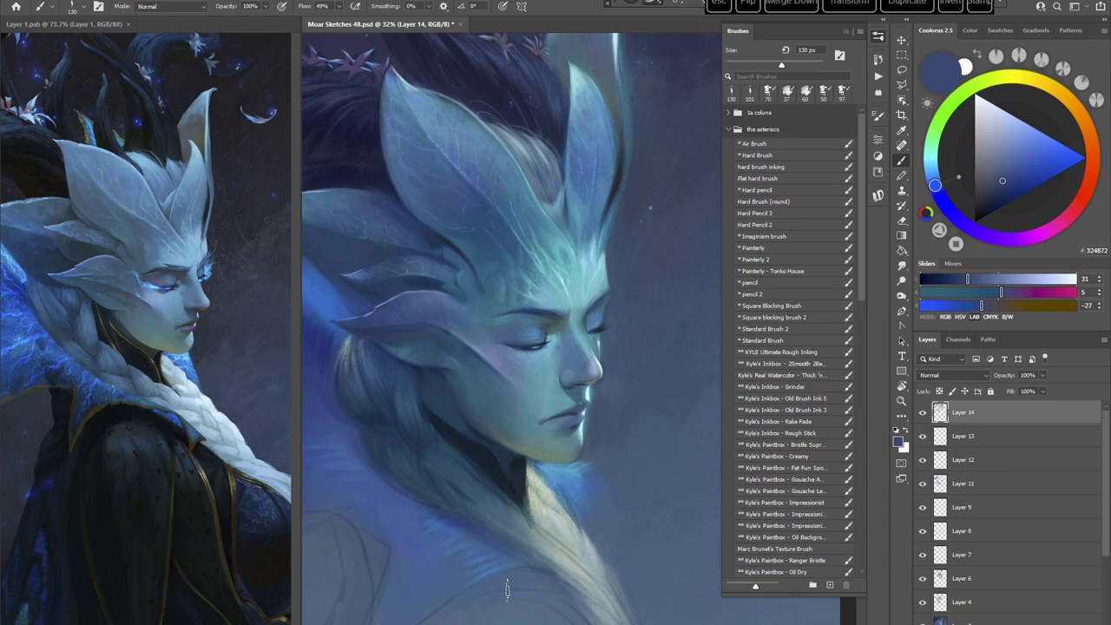
pyautogui.press('r')
pyautogui.moveTo(662, 389); pyautogui.dragTo(560, 441)
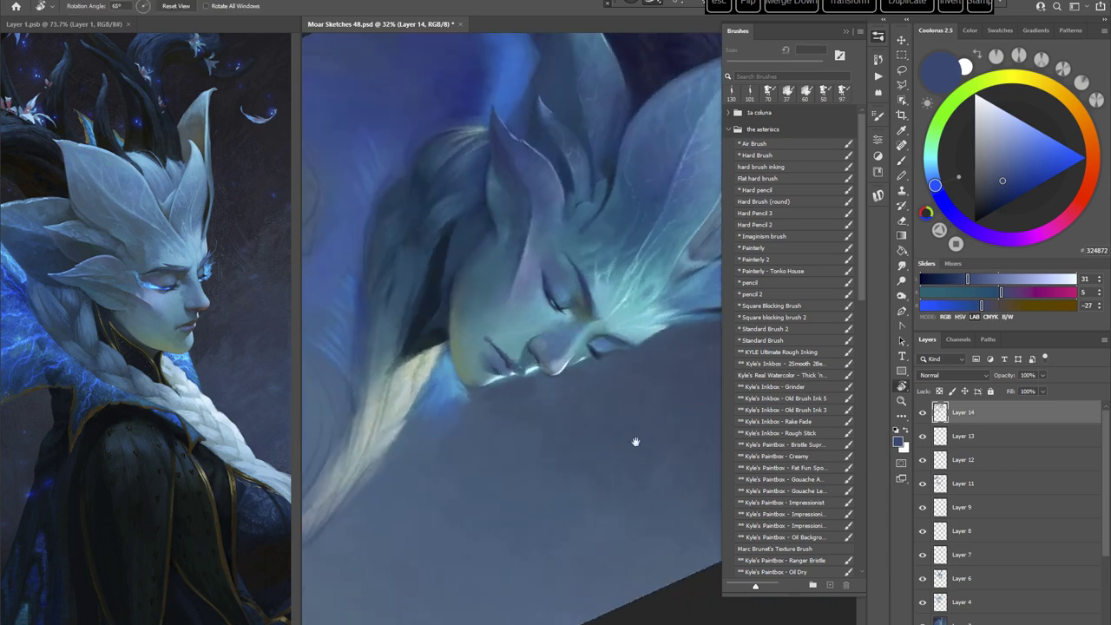
pyautogui.moveTo(634, 441); pyautogui.dragTo(553, 421)
pyautogui.click(752, 246)
pyautogui.rightClick(532, 237)
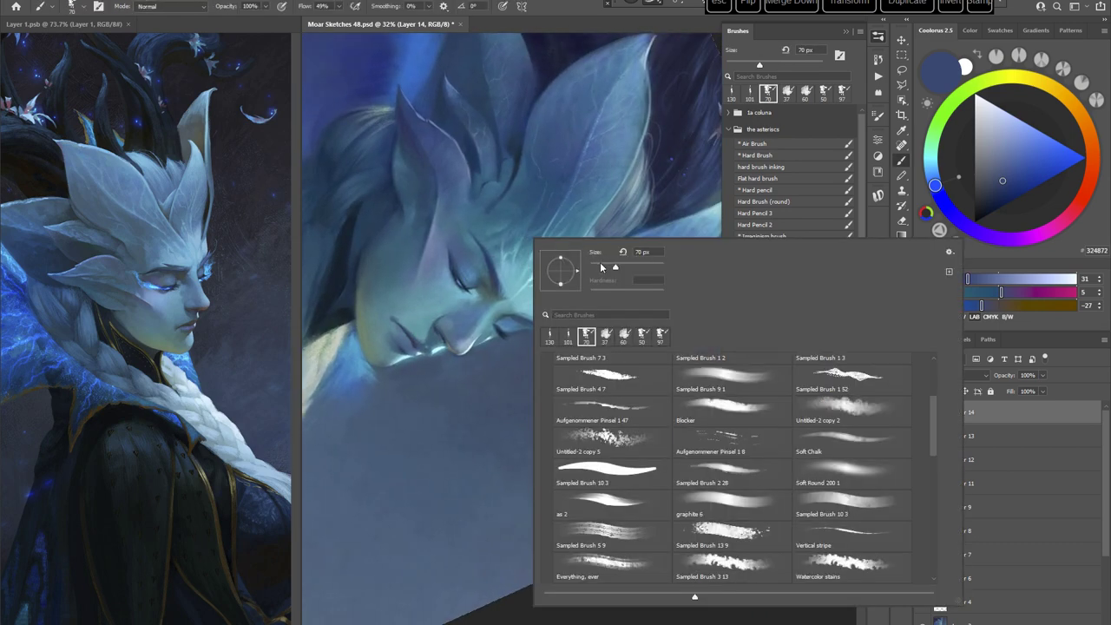
pyautogui.click(600, 266)
pyautogui.keyDown('alt'); pyautogui.click(466, 283); pyautogui.keyUp('alt')
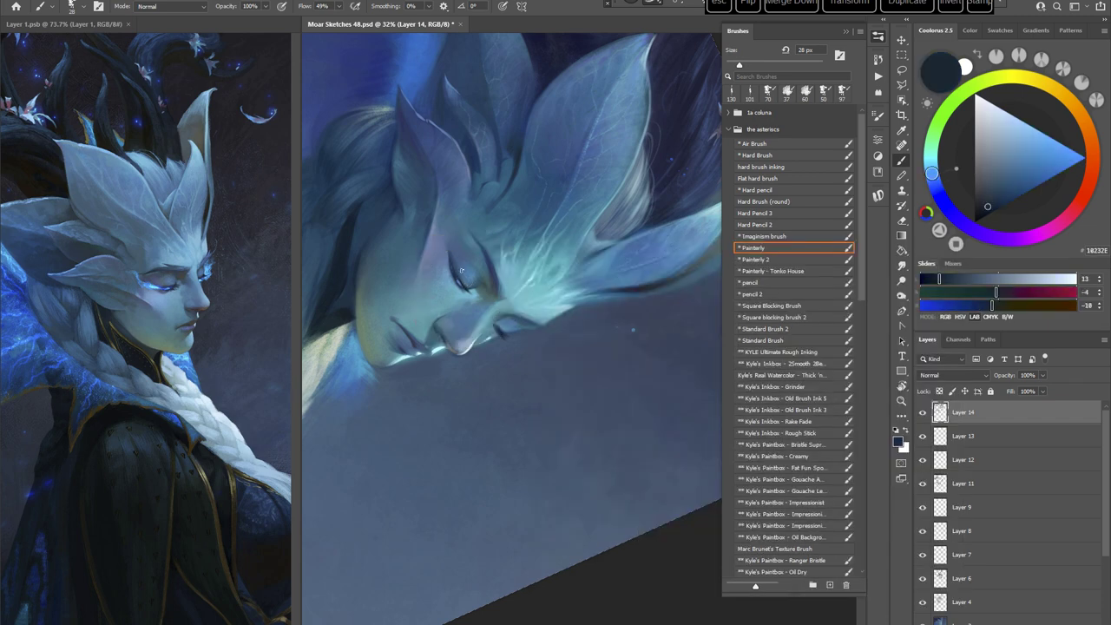
pyautogui.keyDown('alt'); pyautogui.click(447, 272); pyautogui.keyUp('alt')
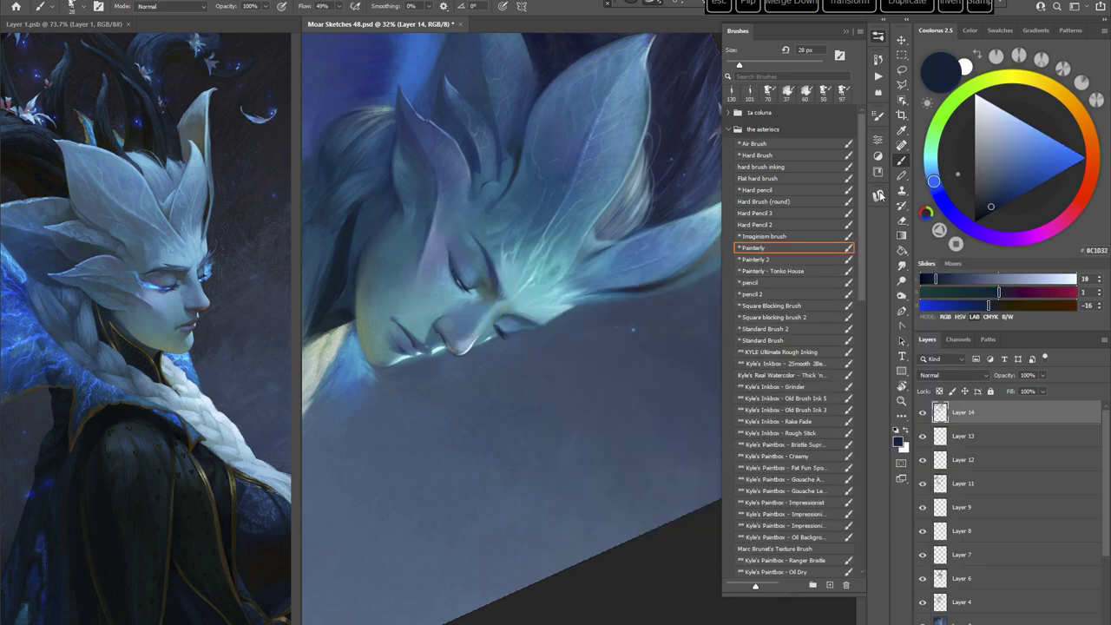
# Step: Reduce the brush to 14 px and darken the upper lash line of the near closed eye
pyautogui.rightClick(612, 237)
pyautogui.moveTo(611, 236); pyautogui.dragTo(605, 218)
pyautogui.click(571, 21)
pyautogui.moveTo(457, 274); pyautogui.dragTo(459, 283)
# Step: Set the brush to 17 px and extend the dark navy lashes of the near closed eye
pyautogui.press('r')
pyautogui.moveTo(635, 250)
pyautogui.mouseDown()
pyautogui.moveTo(619, 398)
pyautogui.moveTo(508, 375)
pyautogui.mouseUp()
pyautogui.press('space')
pyautogui.moveTo(637, 357); pyautogui.dragTo(495, 317)
pyautogui.rightClick(495, 317)
pyautogui.moveTo(634, 276); pyautogui.dragTo(636, 279)
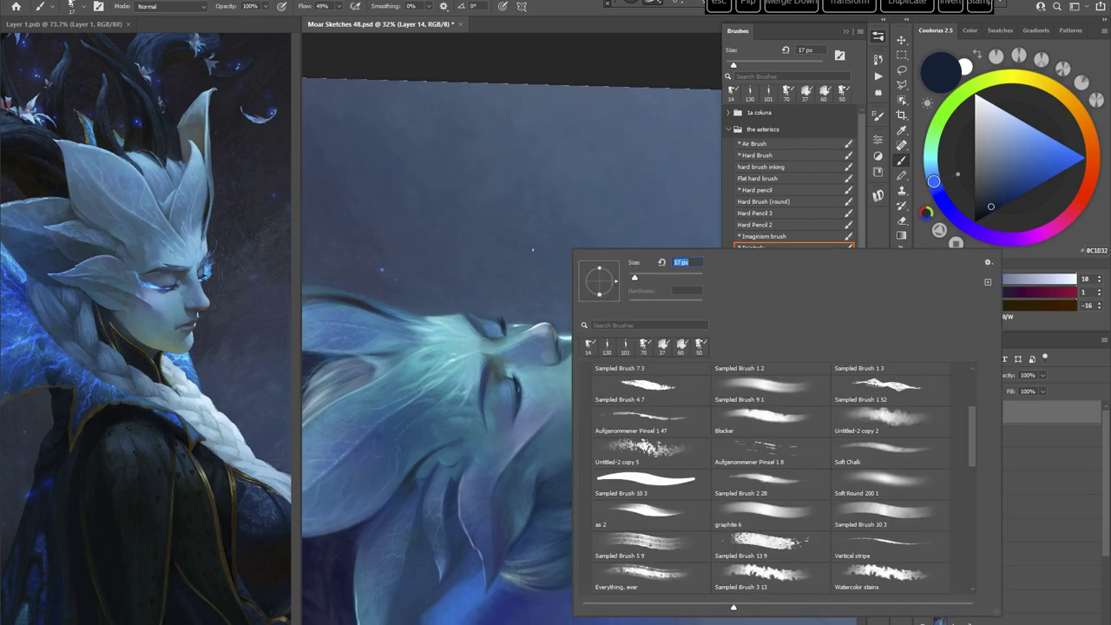
pyautogui.click(526, 303)
pyautogui.moveTo(500, 319); pyautogui.dragTo(503, 327)
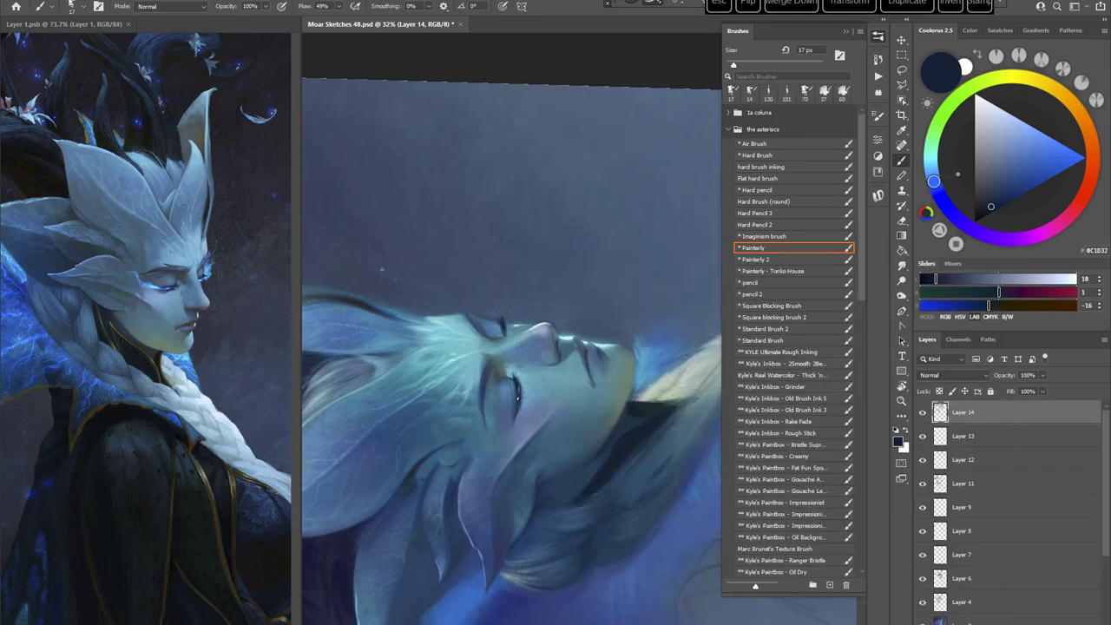
pyautogui.moveTo(518, 398); pyautogui.dragTo(517, 416)
pyautogui.press('r')
pyautogui.moveTo(626, 280)
pyautogui.mouseDown()
pyautogui.moveTo(627, 369)
pyautogui.moveTo(531, 378)
pyautogui.mouseUp()
pyautogui.press('space')
pyautogui.moveTo(637, 377); pyautogui.dragTo(557, 369)
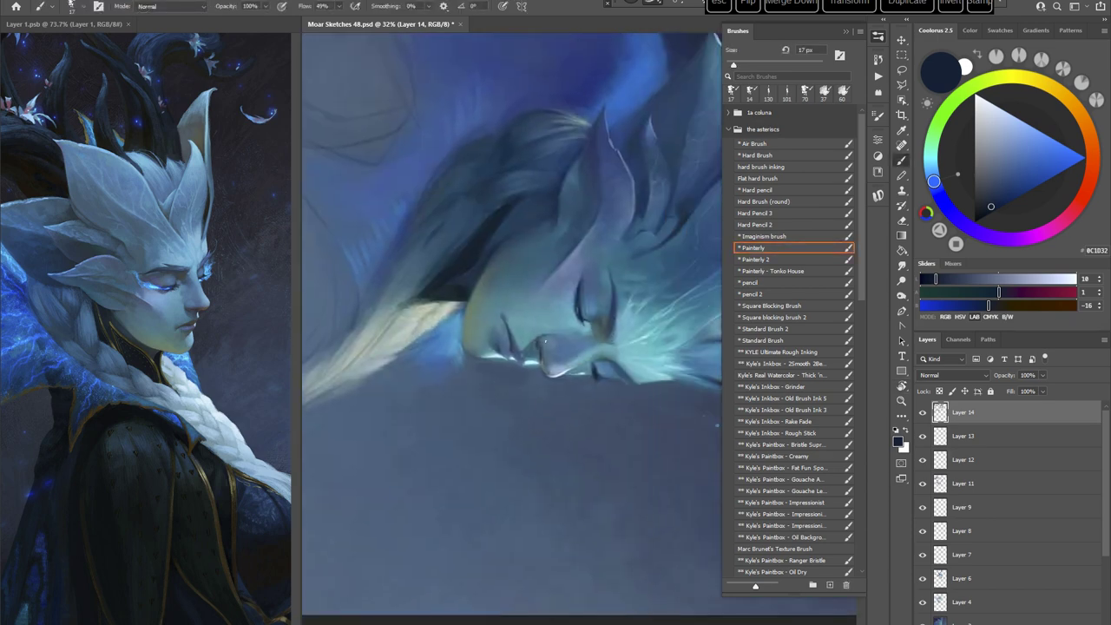
pyautogui.moveTo(579, 271); pyautogui.dragTo(564, 399)
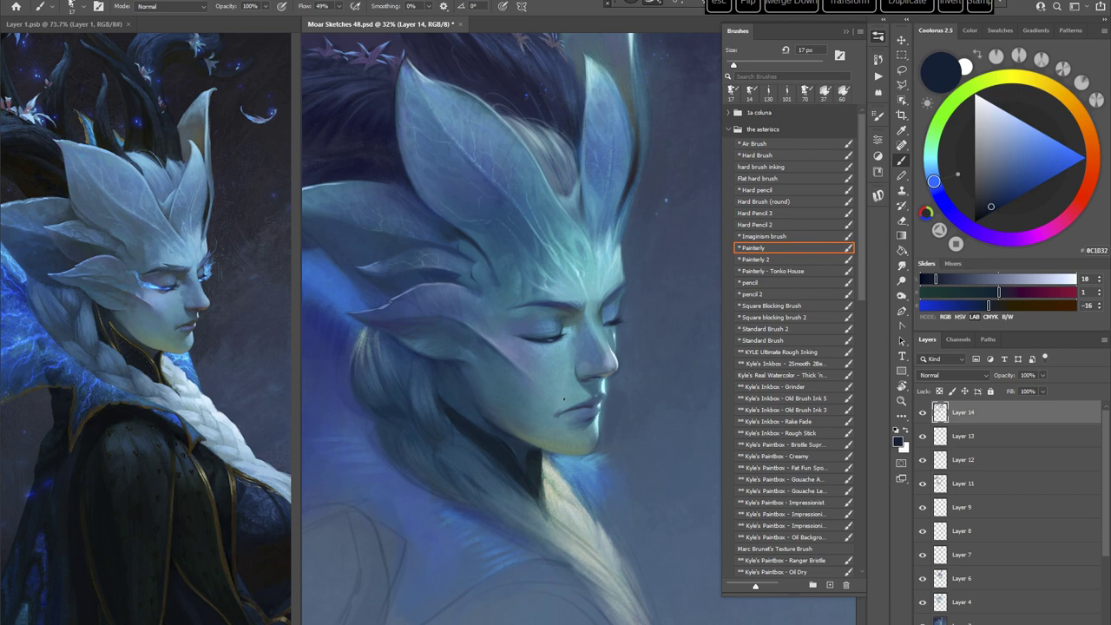
# Step: Sample light blues from the nose and blend them along its bridge with the brush at 32 px
pyautogui.press('r')
pyautogui.moveTo(642, 306); pyautogui.dragTo(646, 331)
pyautogui.keyDown('alt'); pyautogui.click(605, 340); pyautogui.keyUp('alt')
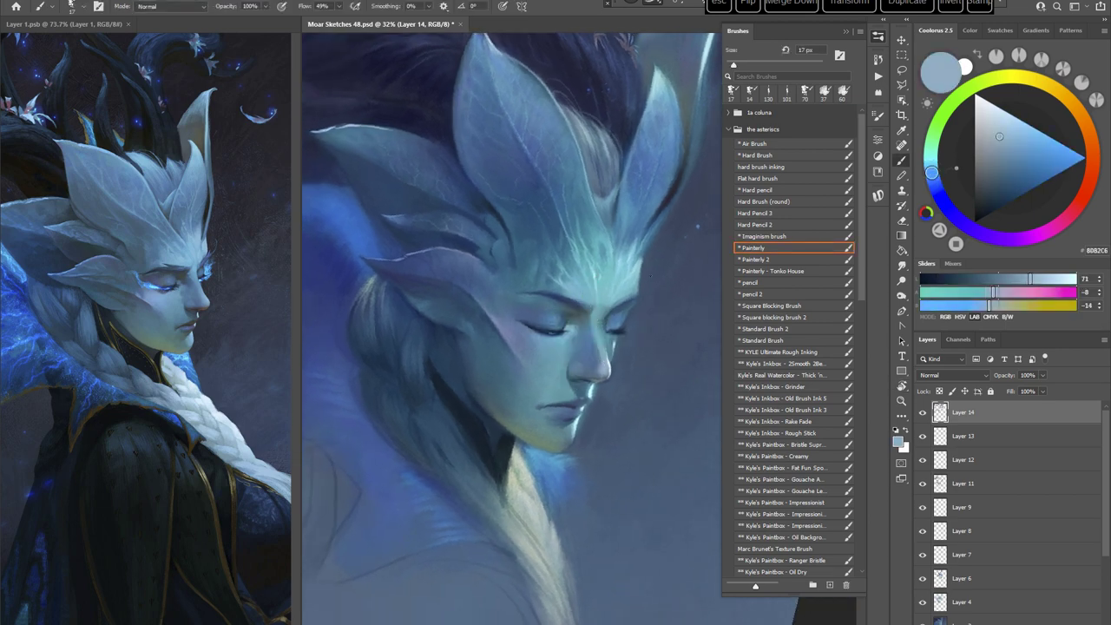
pyautogui.rightClick(597, 358)
pyautogui.press('Return')
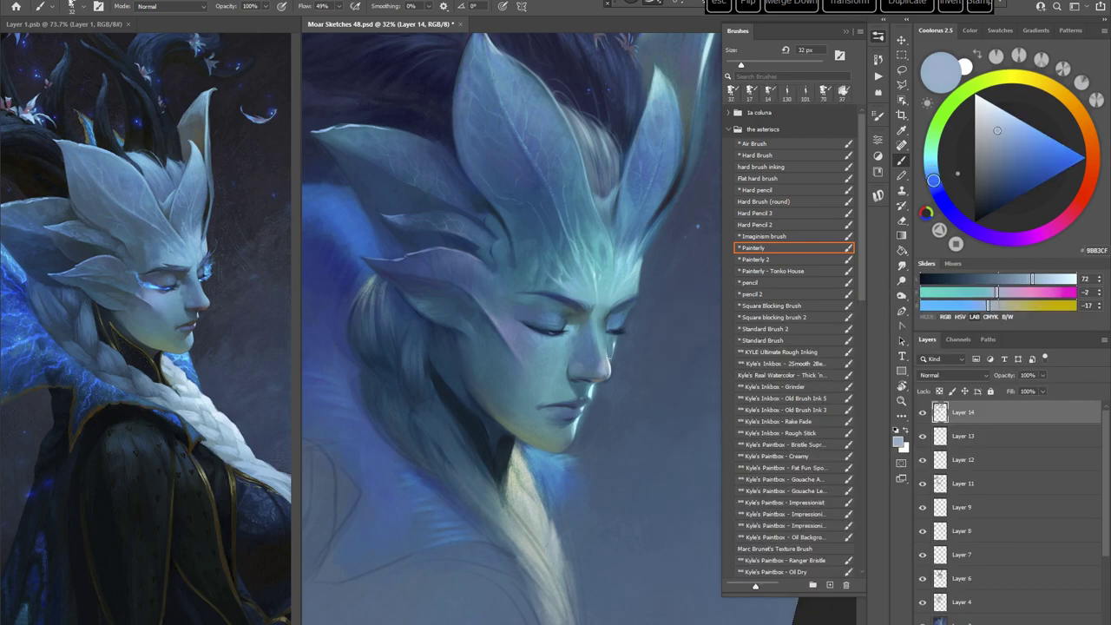
pyautogui.keyDown('alt'); pyautogui.click(601, 360); pyautogui.keyUp('alt')
pyautogui.press('r')
pyautogui.moveTo(648, 354); pyautogui.dragTo(650, 416)
pyautogui.press('Escape')
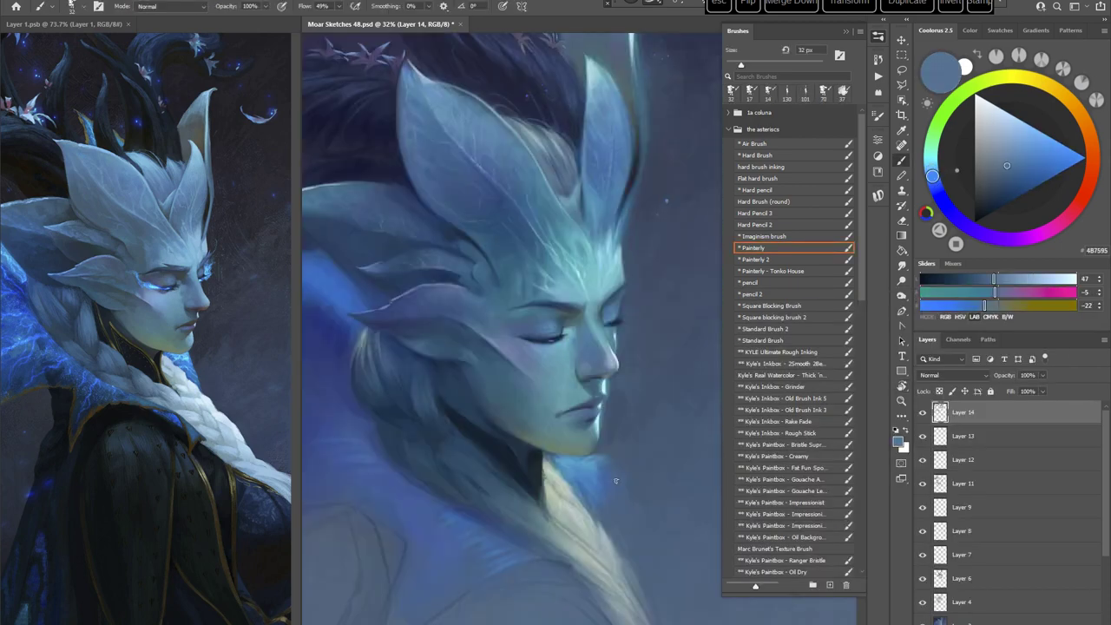
# Step: Choose the Standard Brush at 73 px, sample a skin blue from the nose and stroke it over the bridge
pyautogui.moveTo(615, 481); pyautogui.dragTo(579, 464)
pyautogui.click(775, 344)
pyautogui.press('r')
pyautogui.moveTo(649, 401); pyautogui.dragTo(550, 352)
pyautogui.rightClick(585, 268)
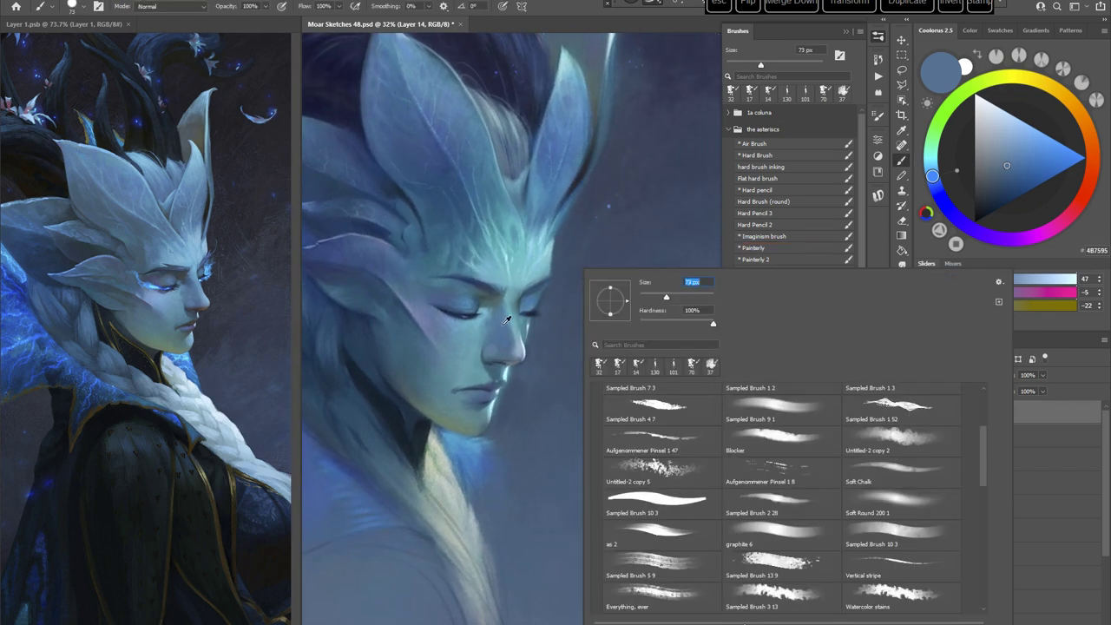
pyautogui.keyDown('alt'); pyautogui.click(503, 323); pyautogui.keyUp('alt')
pyautogui.moveTo(501, 312)
pyautogui.mouseDown()
pyautogui.moveTo(508, 350)
pyautogui.moveTo(506, 309)
pyautogui.mouseUp()
# Step: Reduce the brush to 40 px and smooth the side of the nose with sampled light and mid blues
pyautogui.rightClick(575, 270)
pyautogui.click(647, 293)
pyautogui.keyDown('alt'); pyautogui.click(515, 324); pyautogui.keyUp('alt')
pyautogui.keyDown('alt'); pyautogui.click(505, 324); pyautogui.keyUp('alt')
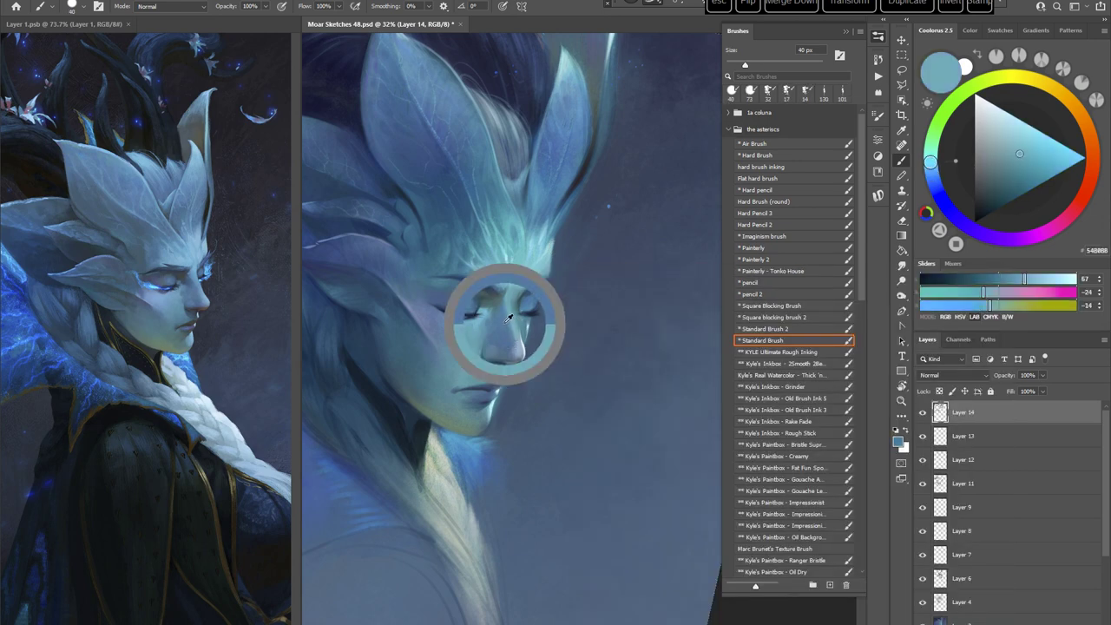
pyautogui.keyDown('alt'); pyautogui.click(514, 324); pyautogui.keyUp('alt')
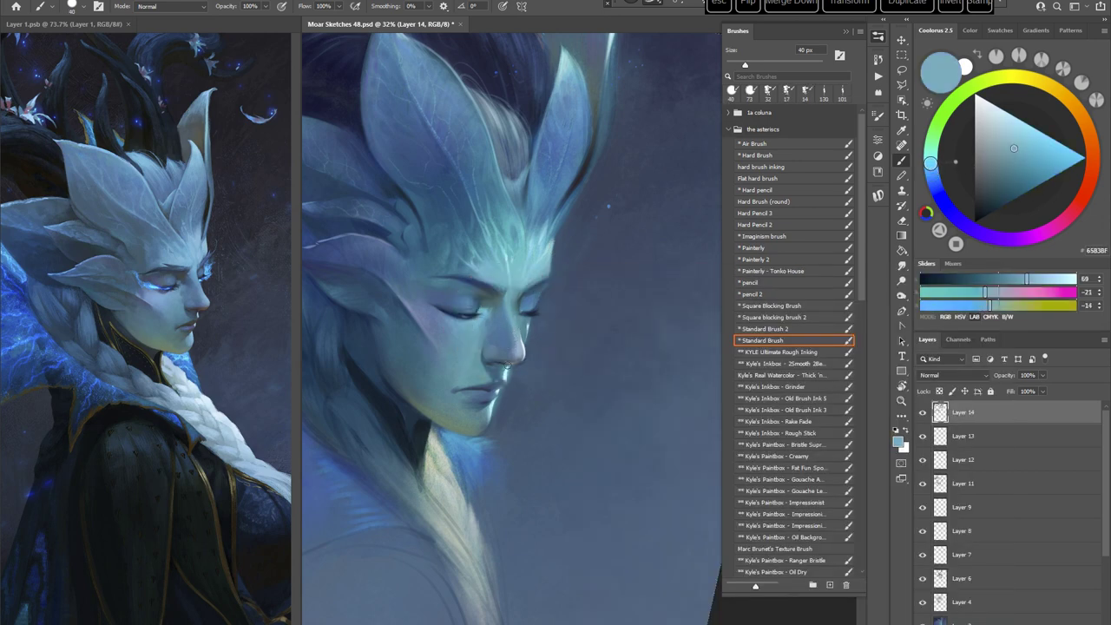
pyautogui.keyDown('alt'); pyautogui.click(512, 334); pyautogui.keyUp('alt')
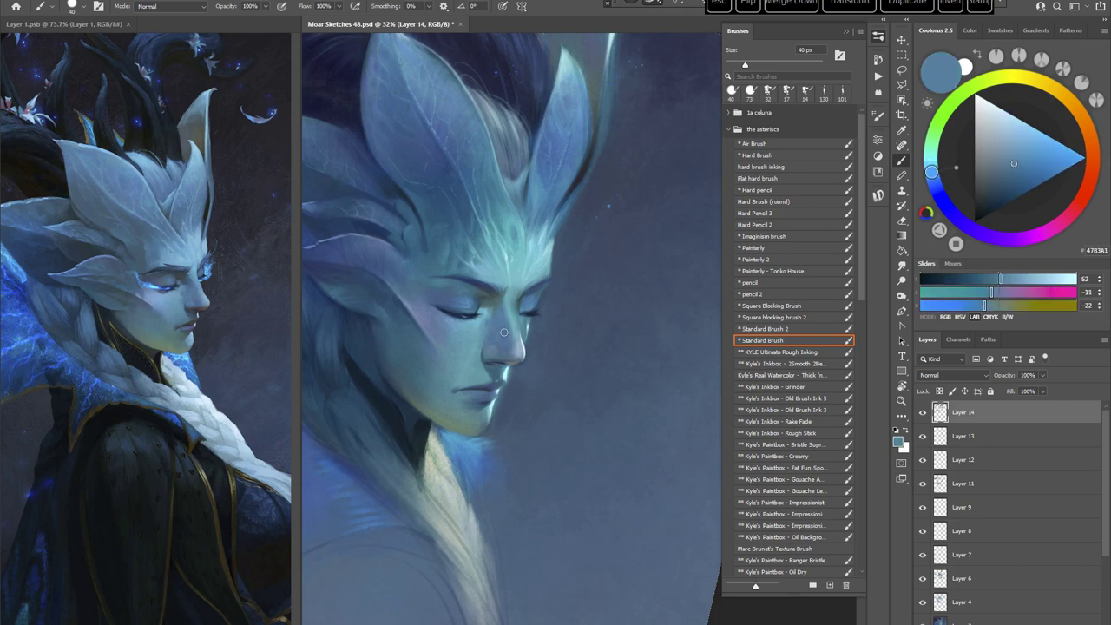
pyautogui.keyDown('alt'); pyautogui.click(504, 334); pyautogui.keyUp('alt')
pyautogui.press('Escape')
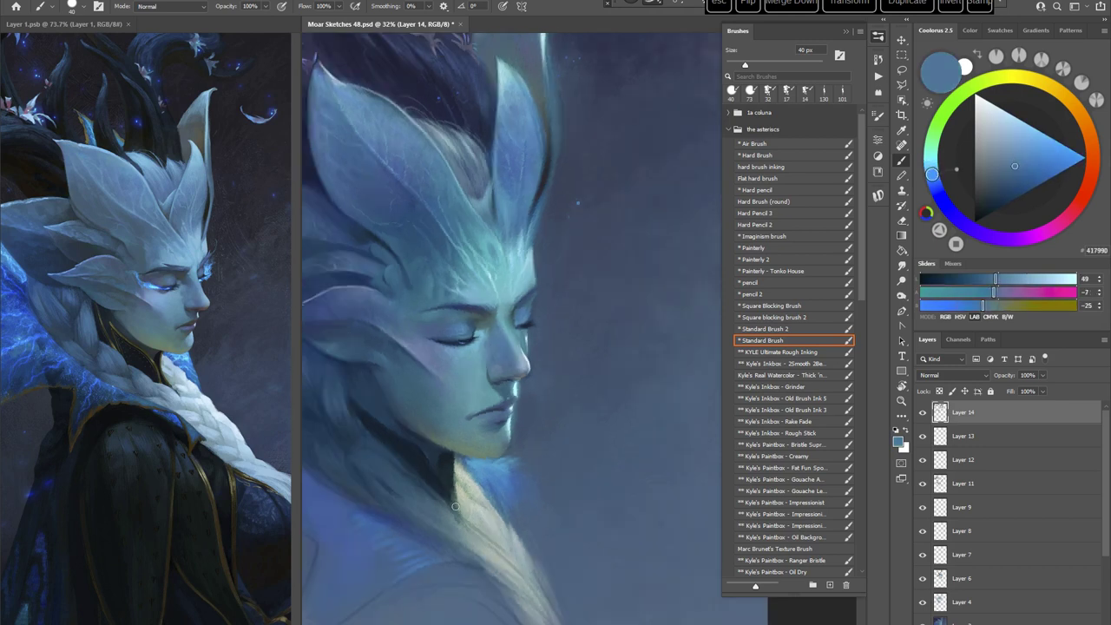
# Step: Sample a light blue beside the brow, lighten it, and dab small specks on the cheek at 10 and 18 px
pyautogui.keyDown('alt'); pyautogui.click(483, 317); pyautogui.keyUp('alt')
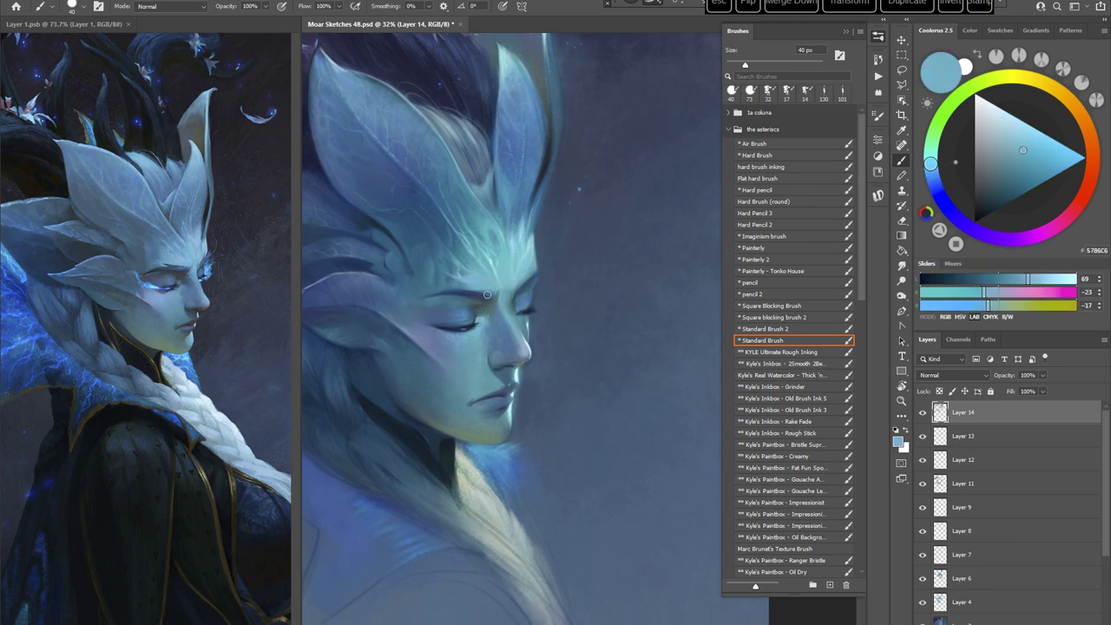
pyautogui.moveTo(1014, 146); pyautogui.dragTo(1009, 142)
pyautogui.rightClick(548, 283)
pyautogui.click(609, 292)
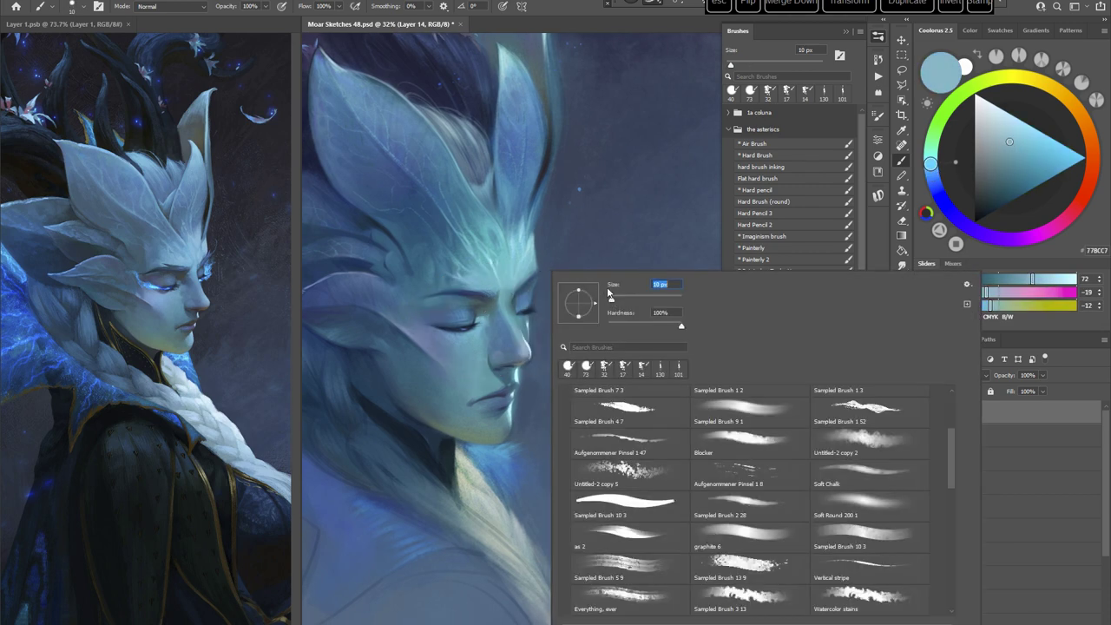
pyautogui.click(570, 10)
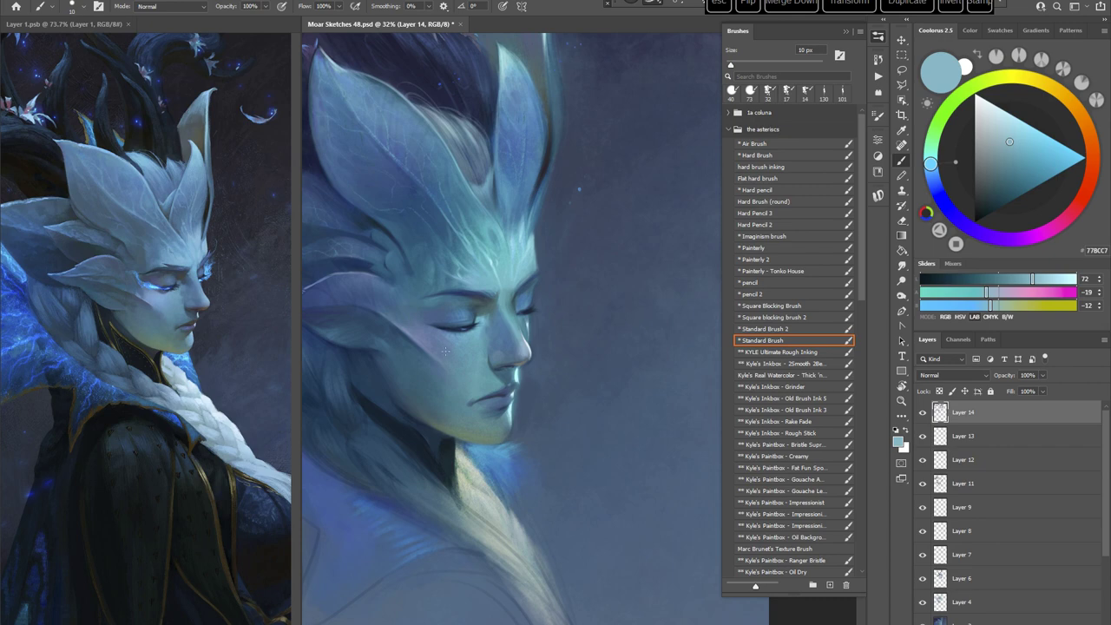
pyautogui.rightClick(451, 348)
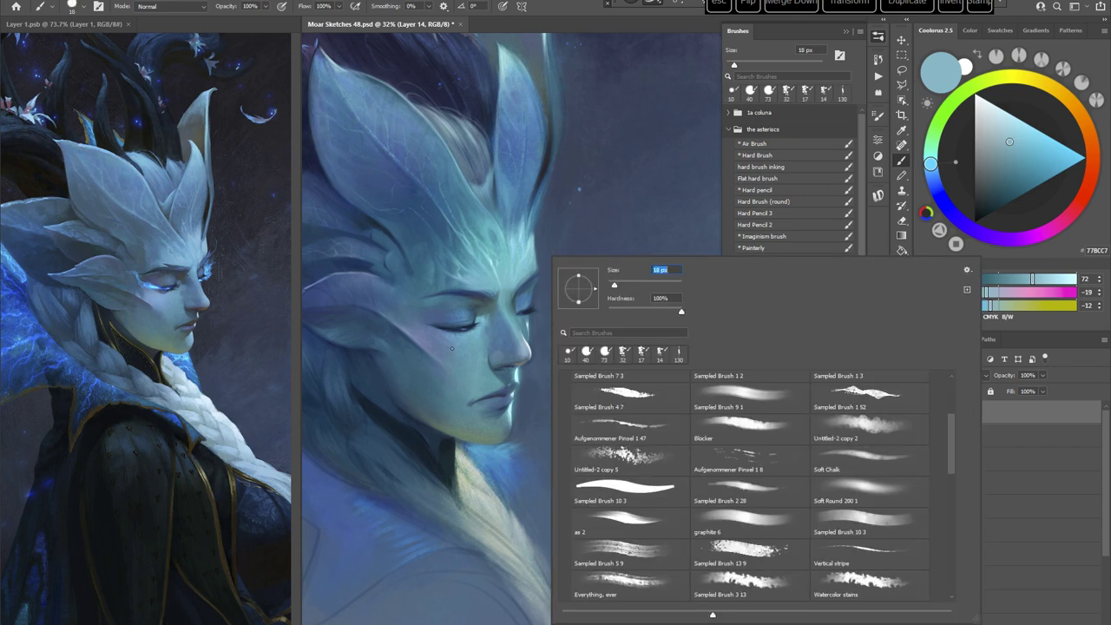
pyautogui.press('Return')
pyautogui.click(1003, 134)
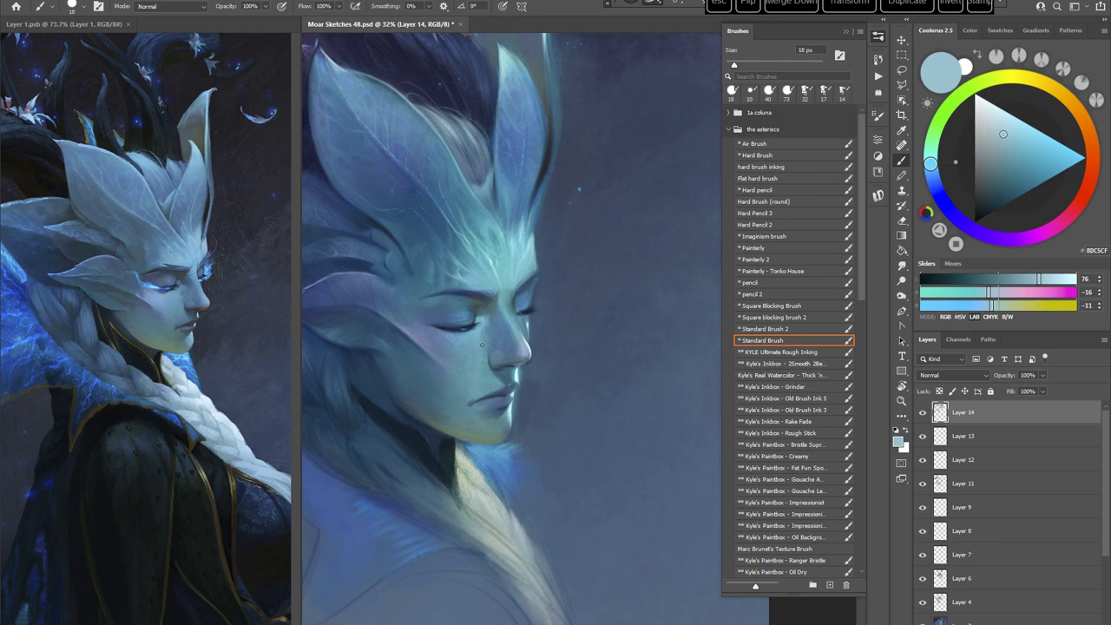
# Step: Enlarge the brush to 20 px and add more pale blue specks across the cheek towards the mouth
pyautogui.press('r')
pyautogui.moveTo(622, 291)
pyautogui.mouseDown()
pyautogui.moveTo(630, 365)
pyautogui.moveTo(609, 396)
pyautogui.mouseUp()
pyautogui.press('space')
pyautogui.rightClick(561, 217)
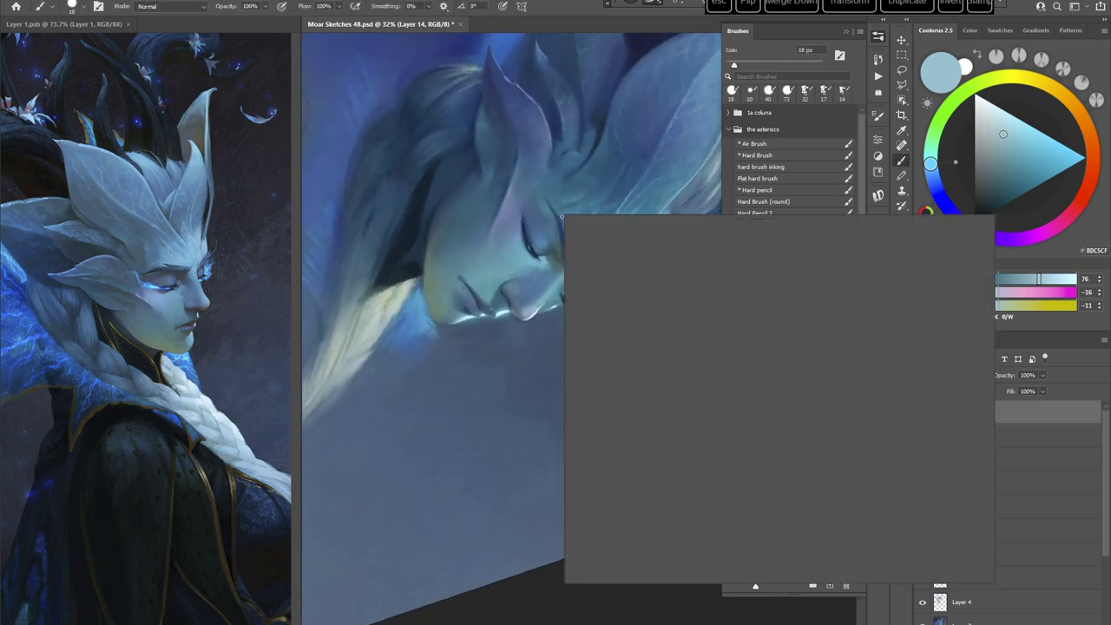
pyautogui.moveTo(627, 246); pyautogui.dragTo(630, 246)
pyautogui.press('Return')
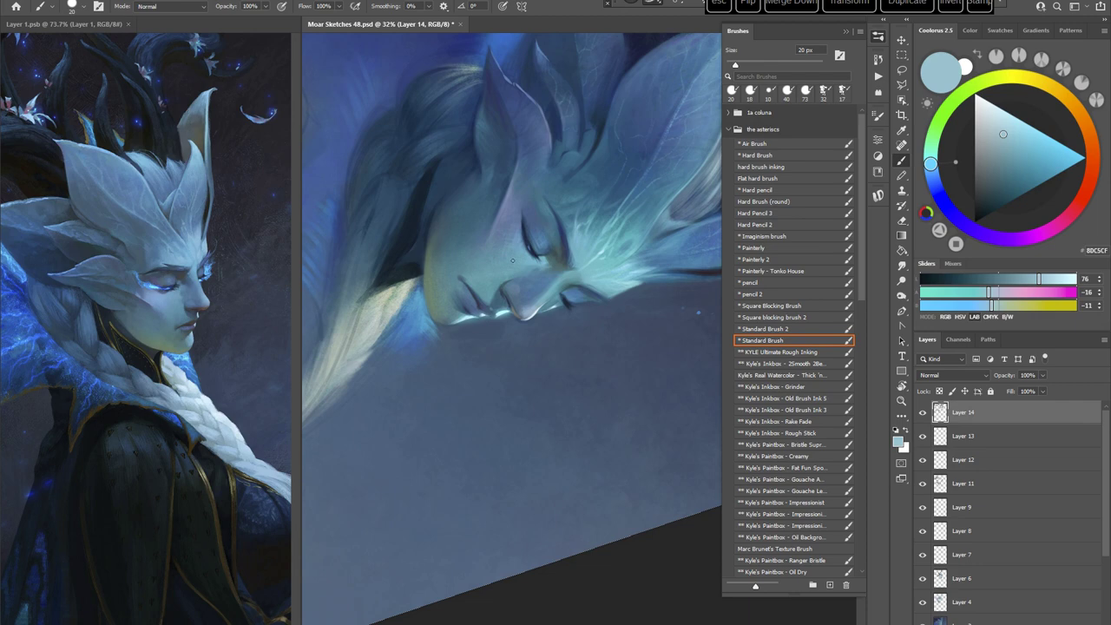
pyautogui.press('r')
pyautogui.moveTo(610, 236)
pyautogui.mouseDown()
pyautogui.moveTo(659, 269)
pyautogui.moveTo(631, 430)
pyautogui.moveTo(559, 439)
pyautogui.mouseUp()
pyautogui.press('space')
pyautogui.moveTo(627, 423)
pyautogui.mouseDown()
pyautogui.moveTo(515, 329)
pyautogui.moveTo(532, 279)
pyautogui.moveTo(608, 315)
pyautogui.mouseUp()
pyautogui.press('r')
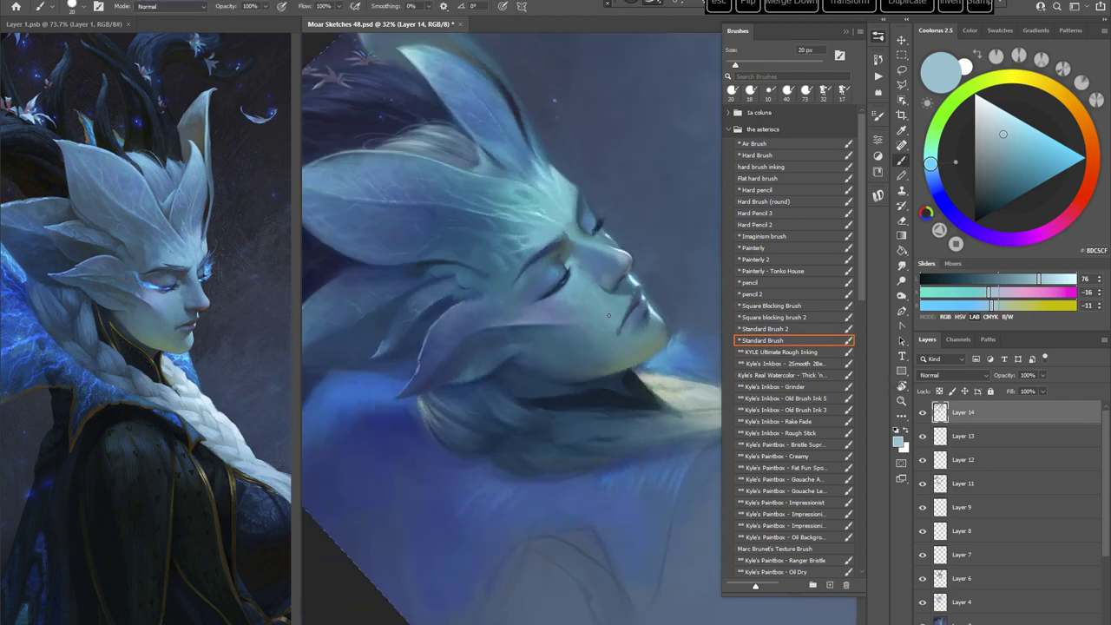
pyautogui.press('Escape')
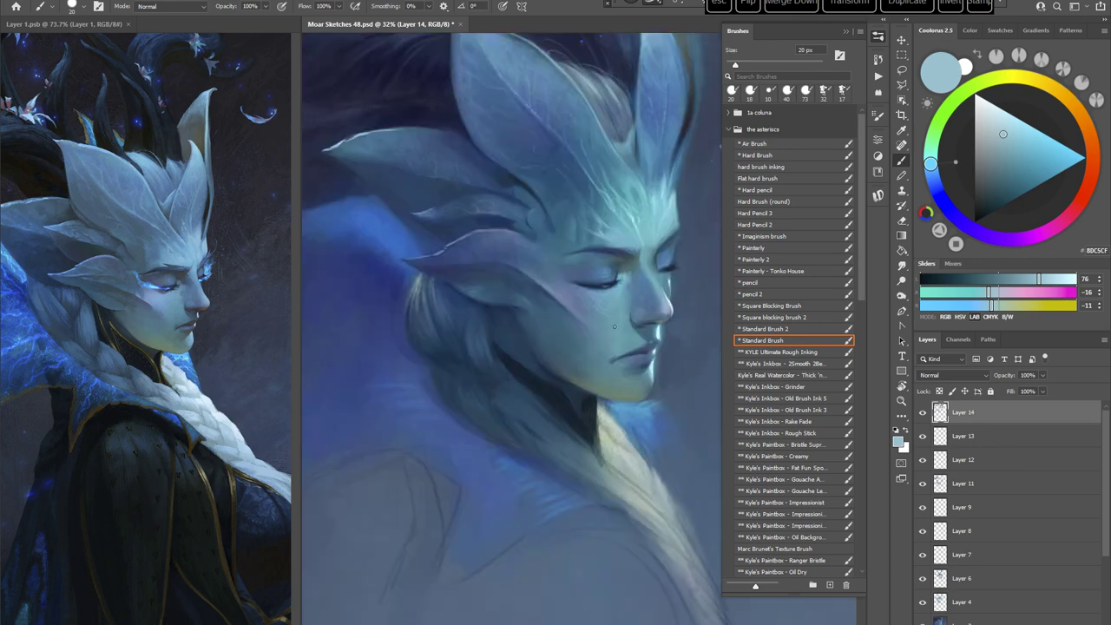
pyautogui.press('space')
pyautogui.moveTo(646, 373); pyautogui.dragTo(596, 316)
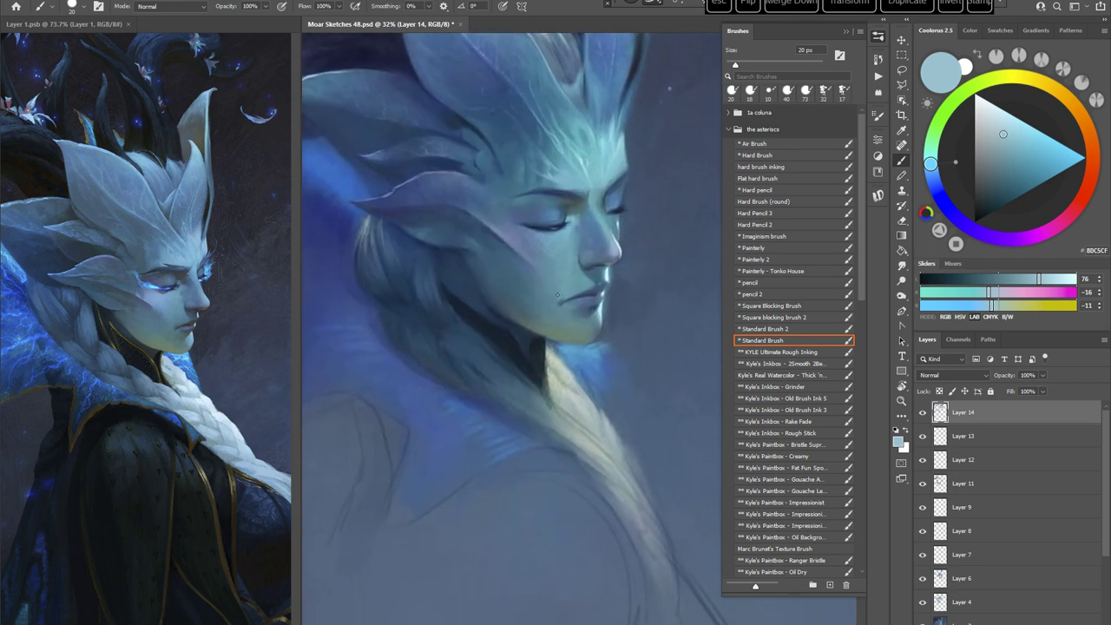
# Step: Refine the lips and mouth corner with sampled dark blue and teal, enlarging the brush to 28 px
pyautogui.keyDown('alt'); pyautogui.click(592, 290); pyautogui.keyUp('alt')
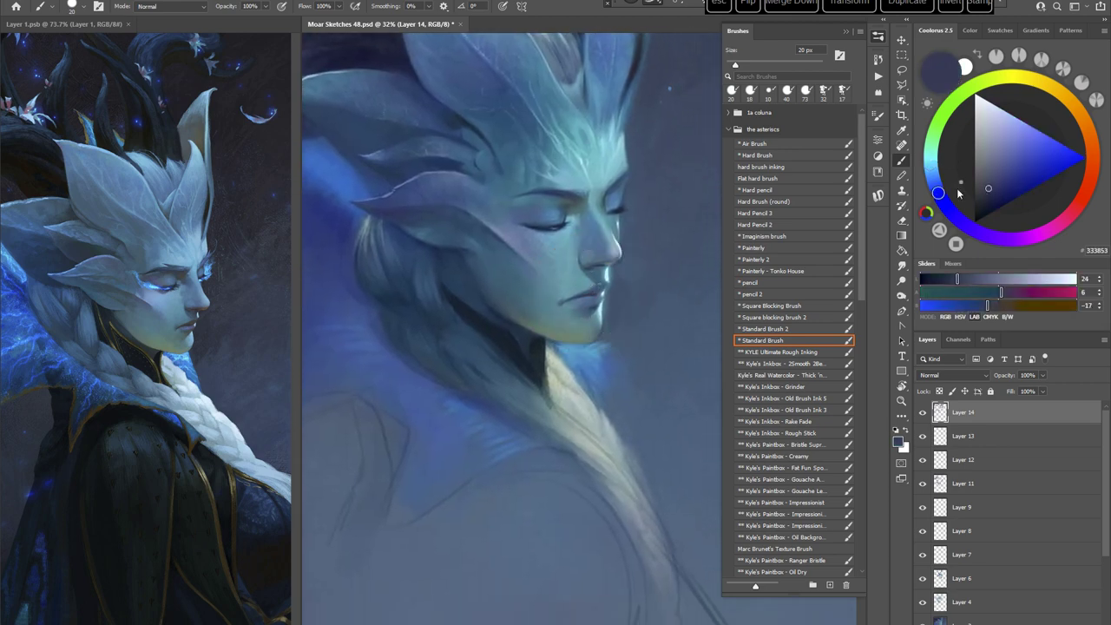
pyautogui.keyDown('alt'); pyautogui.click(558, 299); pyautogui.keyUp('alt')
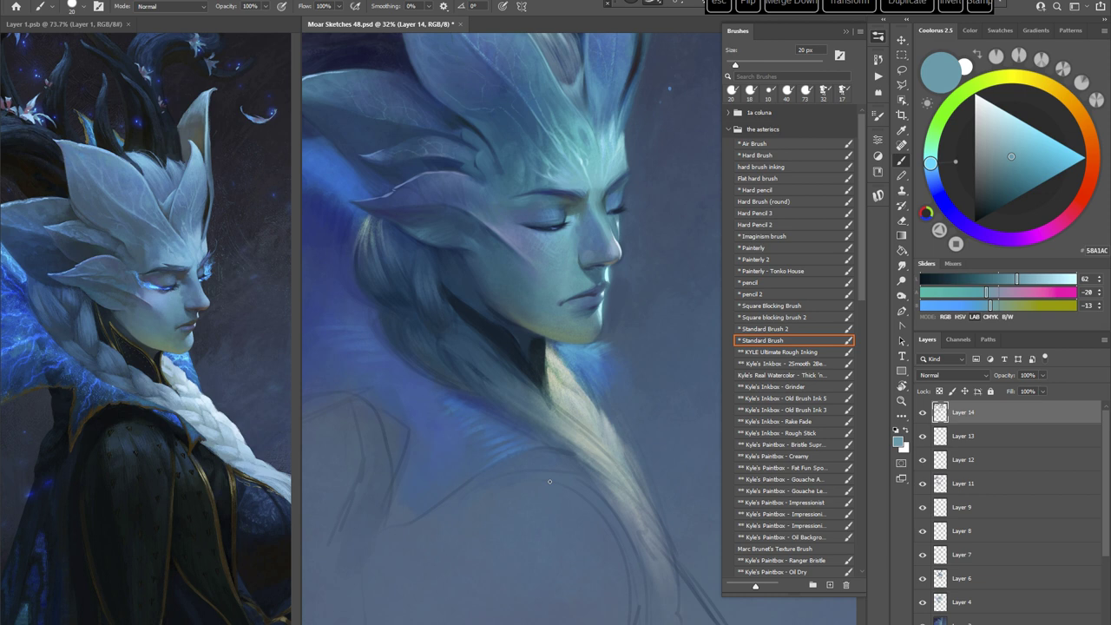
pyautogui.rightClick(616, 304)
pyautogui.moveTo(685, 317); pyautogui.dragTo(690, 317)
pyautogui.click(566, 299)
# Step: Darken the mouth corner with a sampled dark blue shifted towards violet, using a 32 px brush
pyautogui.keyDown('alt'); pyautogui.click(564, 301); pyautogui.keyUp('alt')
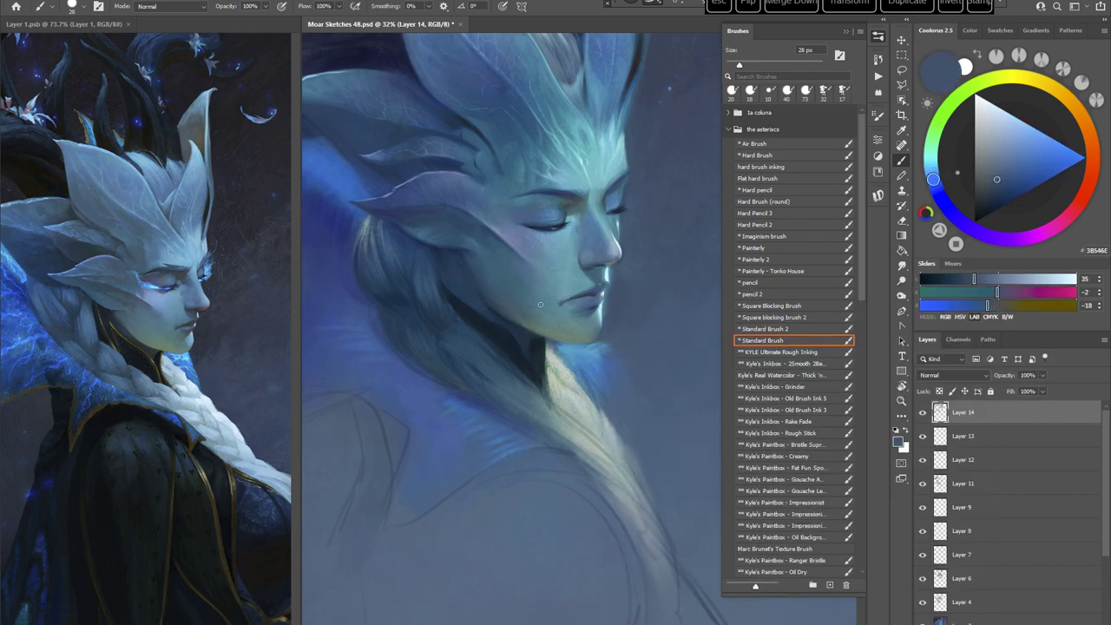
pyautogui.click(990, 186)
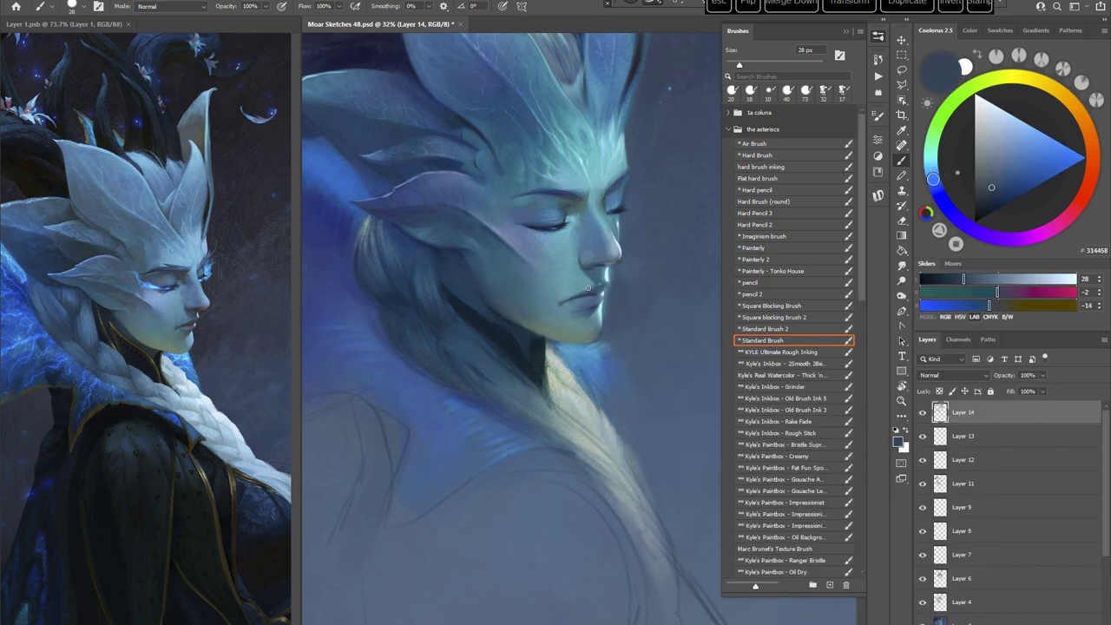
pyautogui.click(988, 187)
pyautogui.rightClick(623, 249)
pyautogui.moveTo(696, 266); pyautogui.dragTo(691, 290)
pyautogui.click(559, 305)
pyautogui.rightClick(622, 263)
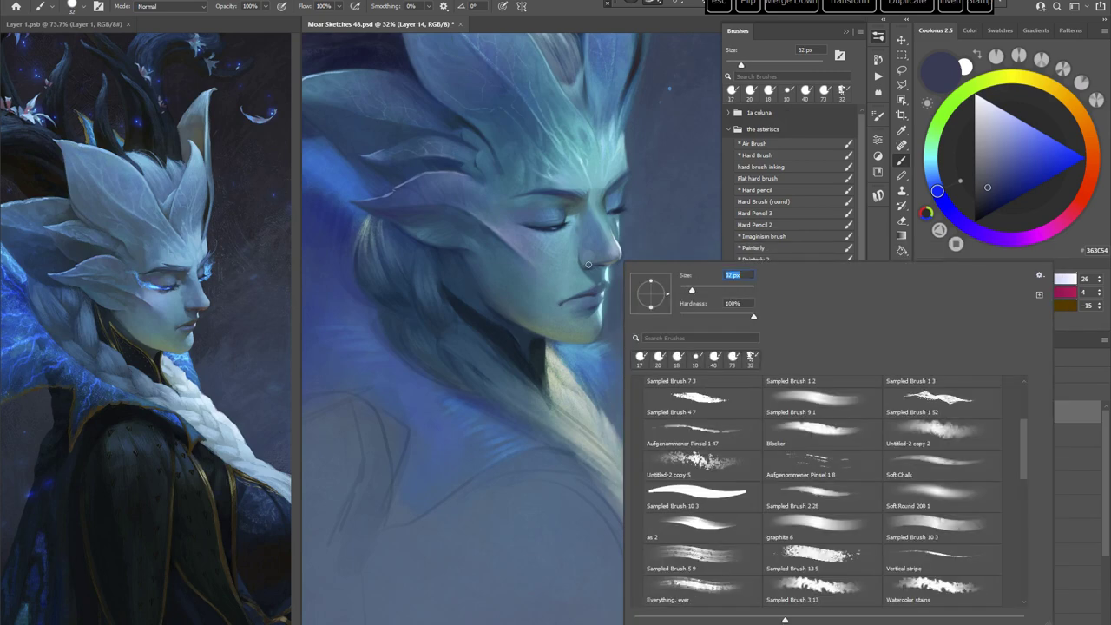
pyautogui.click(560, 303)
pyautogui.moveTo(559, 304); pyautogui.dragTo(574, 299)
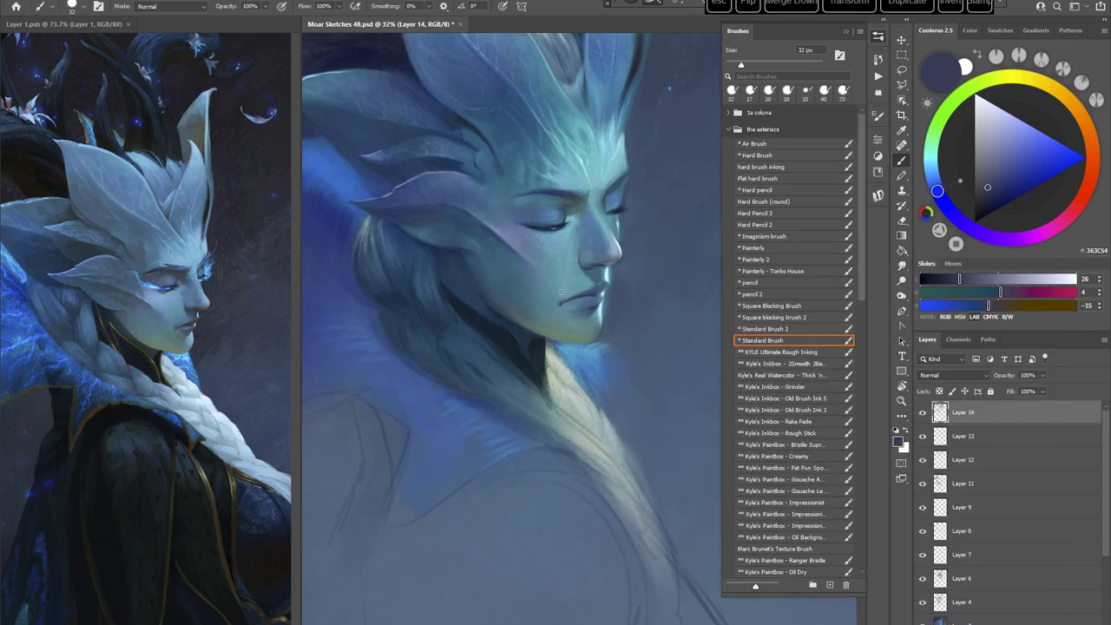
# Step: Refine the line between the lips with sampled teal and dark blues, enlarging the brush to 45 px
pyautogui.keyDown('alt'); pyautogui.click(553, 310); pyautogui.keyUp('alt')
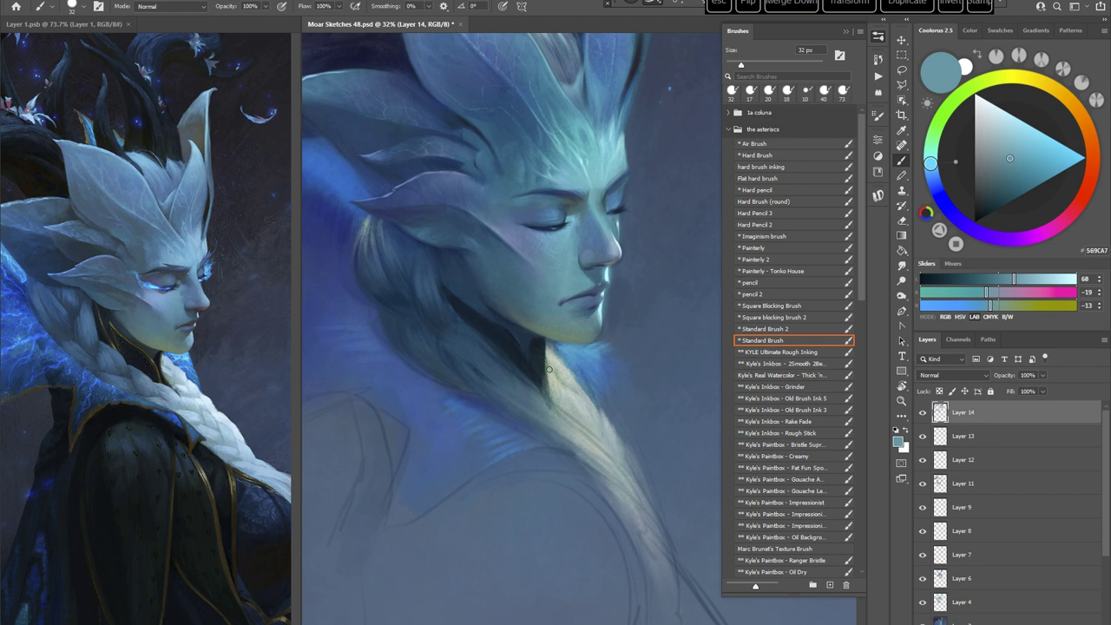
pyautogui.keyDown('alt'); pyautogui.click(561, 303); pyautogui.keyUp('alt')
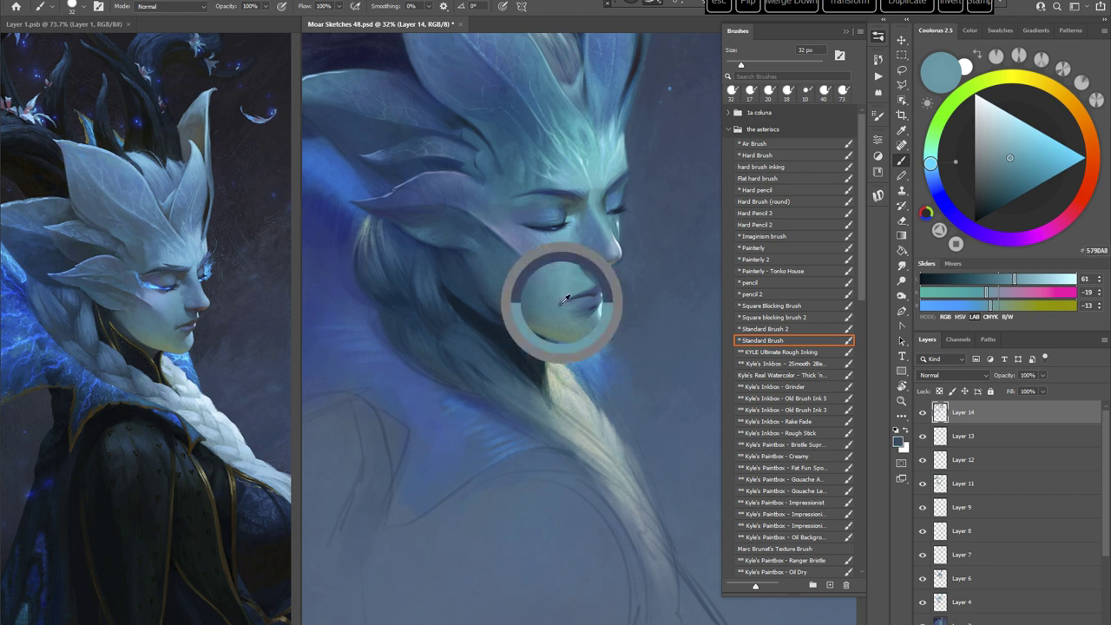
pyautogui.rightClick(632, 283)
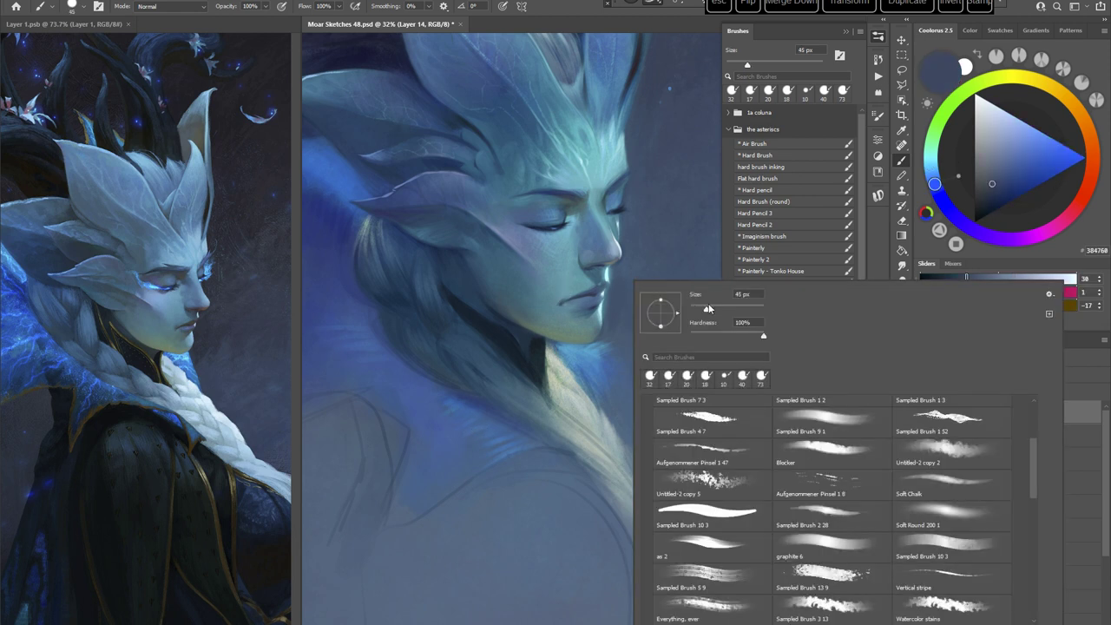
pyautogui.keyDown('alt'); pyautogui.click(580, 294); pyautogui.keyUp('alt')
pyautogui.moveTo(585, 292); pyautogui.dragTo(565, 300)
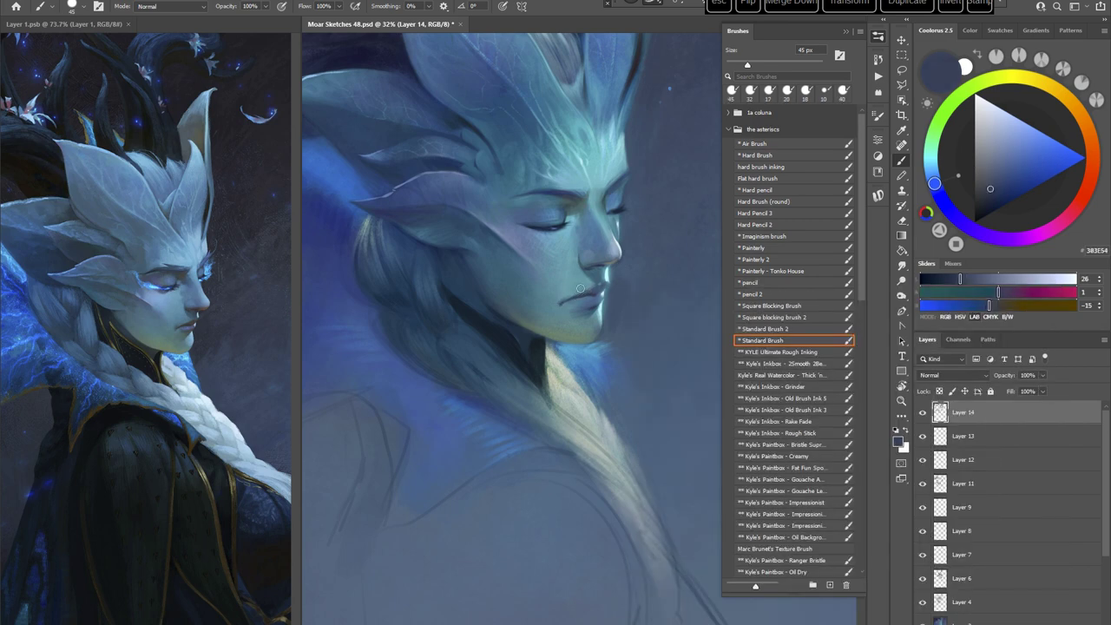
pyautogui.keyDown('alt'); pyautogui.click(573, 295); pyautogui.keyUp('alt')
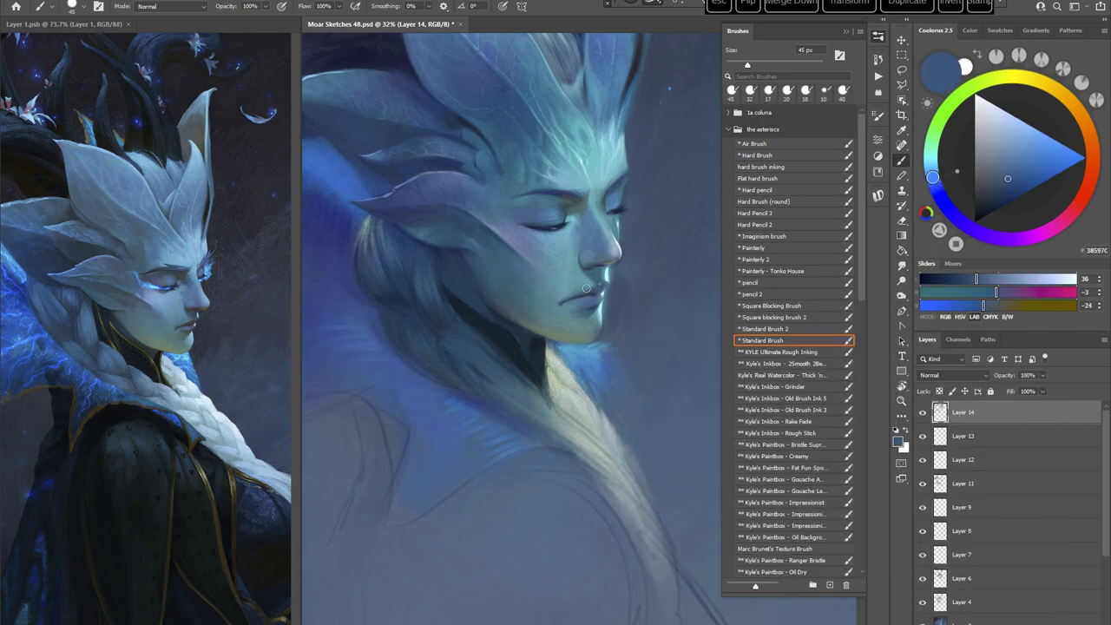
# Step: Soften the skin around the mouth corner with teal sampled from the adjoining cheek
pyautogui.press('r')
pyautogui.moveTo(654, 223); pyautogui.dragTo(602, 421)
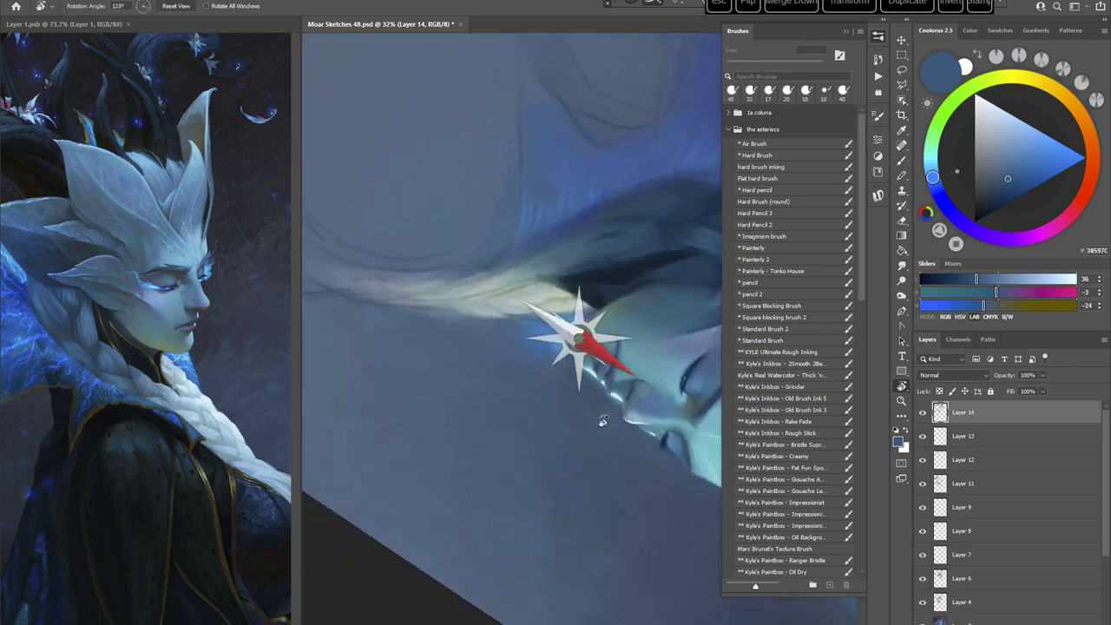
pyautogui.press('space')
pyautogui.moveTo(608, 347); pyautogui.dragTo(541, 269)
pyautogui.keyDown('alt'); pyautogui.click(525, 305); pyautogui.keyUp('alt')
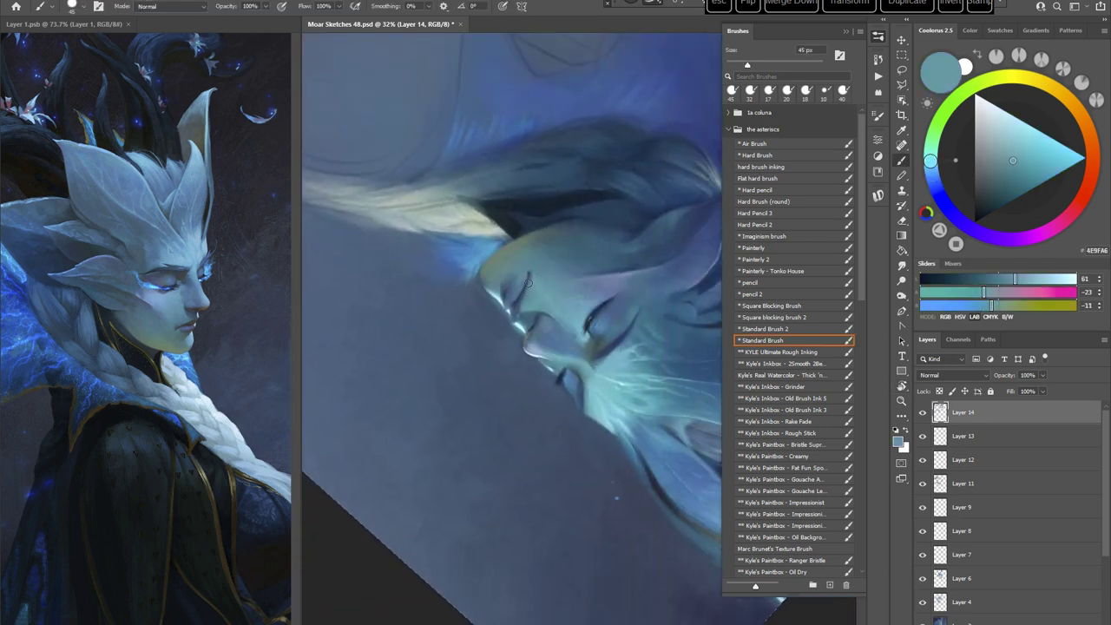
pyautogui.keyDown('alt'); pyautogui.click(528, 279); pyautogui.keyUp('alt')
pyautogui.press('Escape')
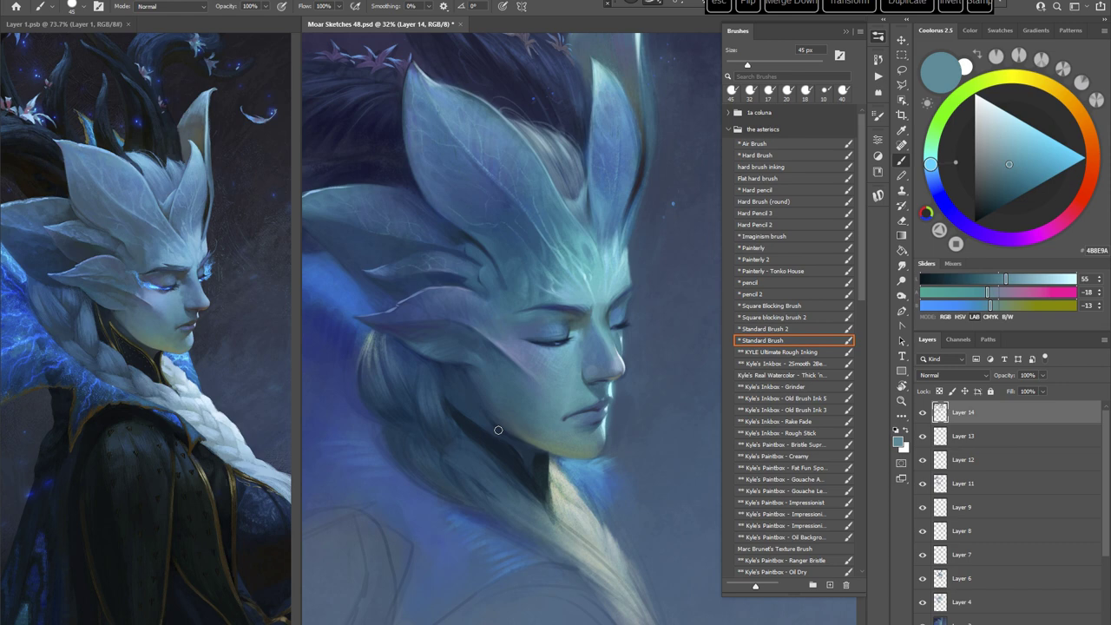
# Step: Switch to the pencil brush at 25 px and stroke the lips with a dark saturated violet
pyautogui.click(763, 282)
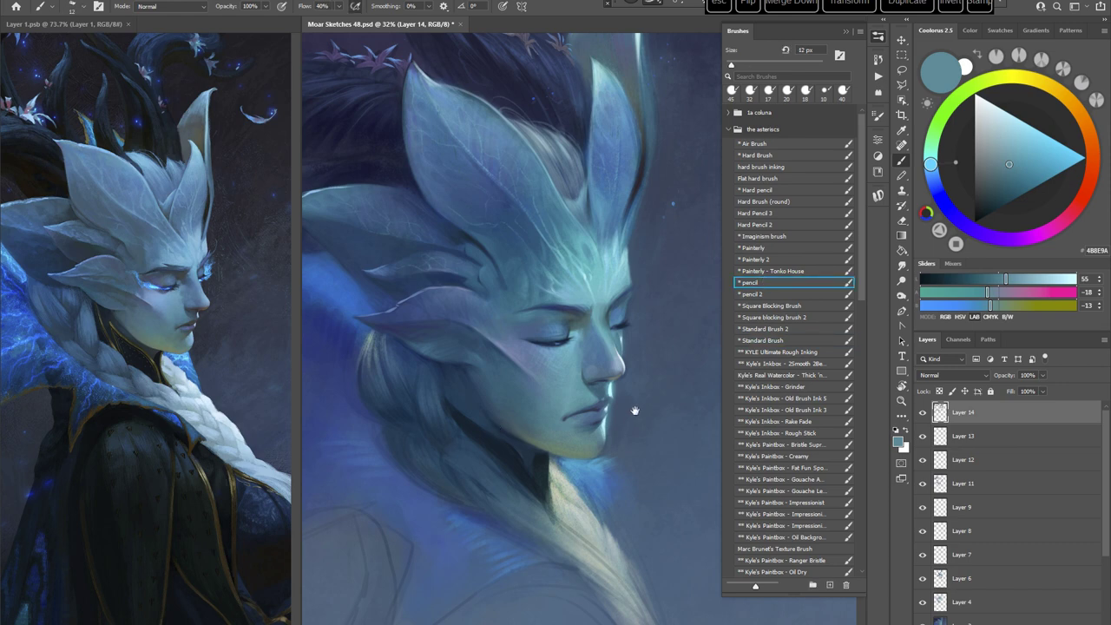
pyautogui.moveTo(635, 411); pyautogui.dragTo(580, 326)
pyautogui.keyDown('alt'); pyautogui.click(578, 328); pyautogui.keyUp('alt')
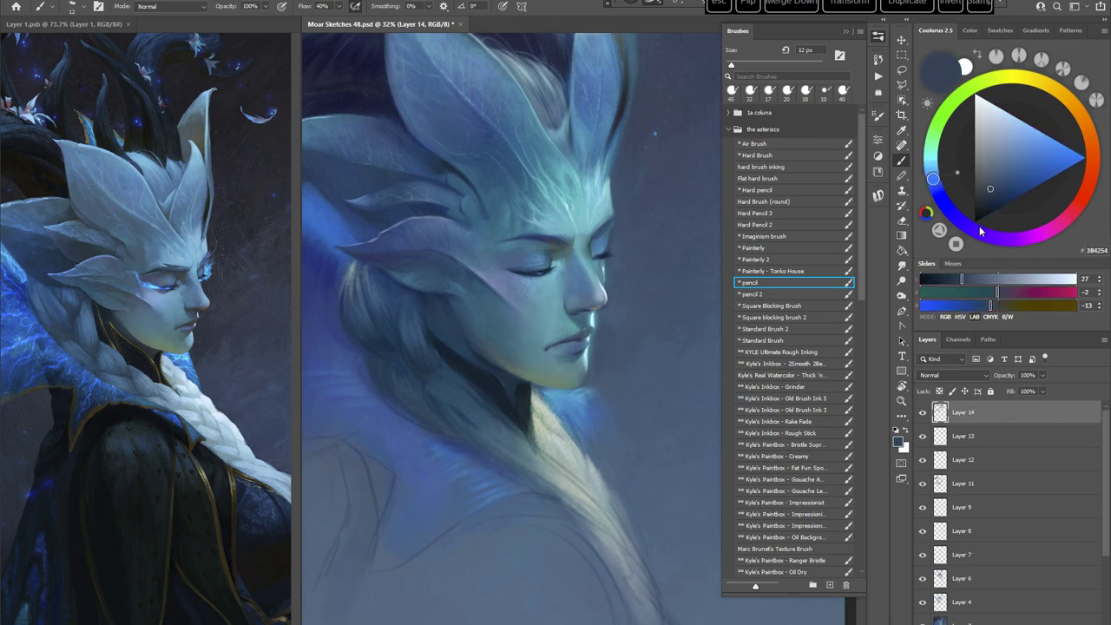
pyautogui.click(996, 193)
pyautogui.rightClick(652, 285)
pyautogui.click(716, 315)
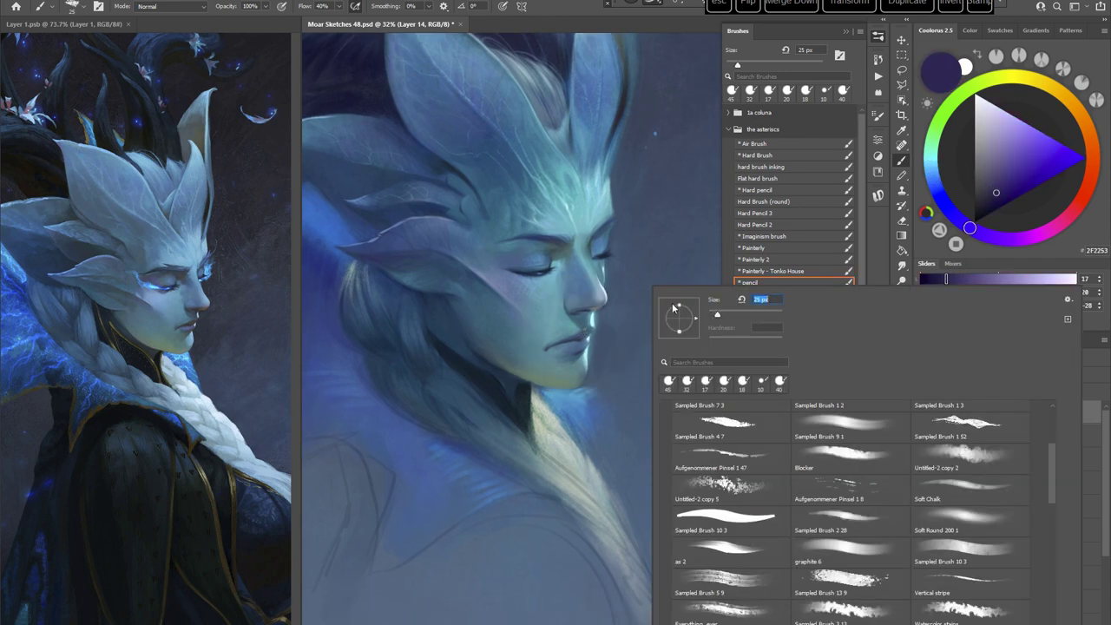
pyautogui.keyDown('alt'); pyautogui.click(581, 338); pyautogui.keyUp('alt')
pyautogui.click(983, 234)
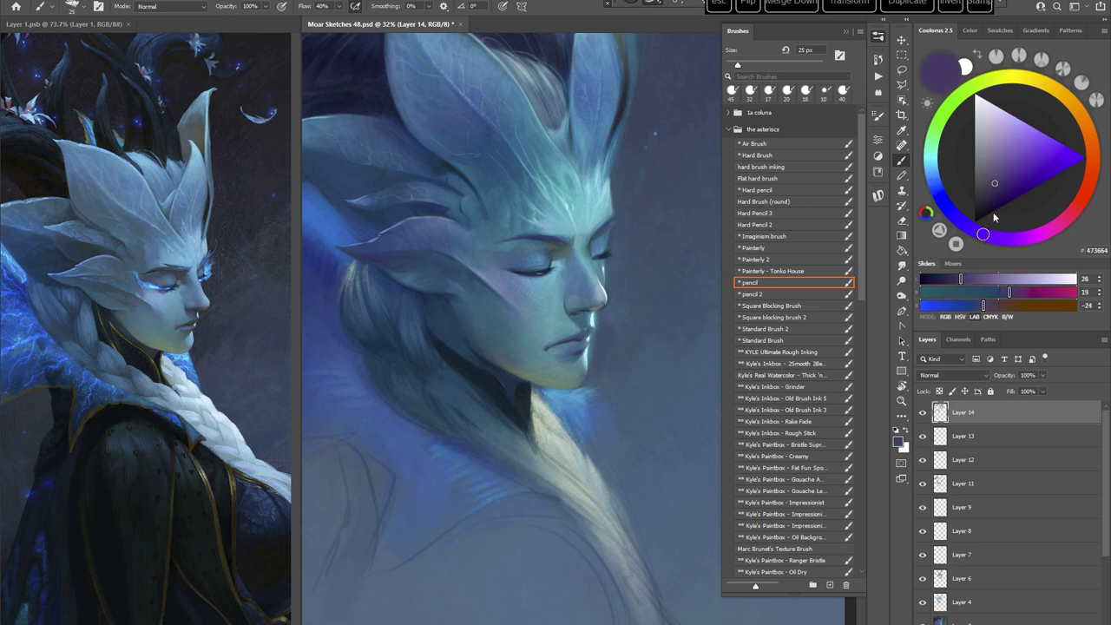
pyautogui.click(1005, 187)
pyautogui.moveTo(586, 334); pyautogui.dragTo(577, 341)
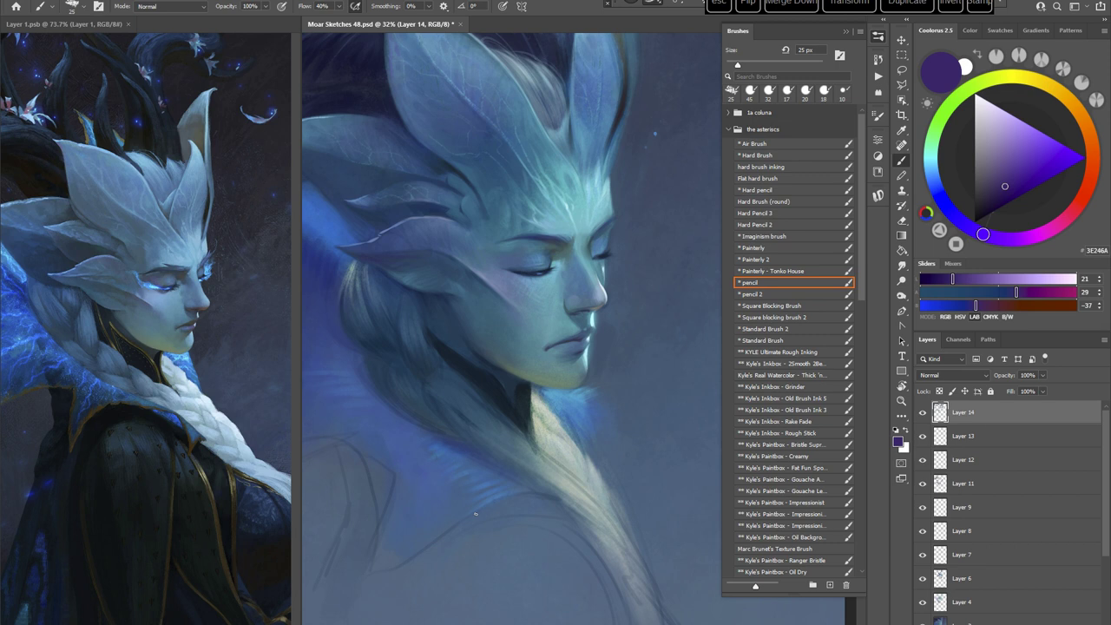
# Step: Accent the mouth line in very dark violet with the Standard Brush at 21 px
pyautogui.keyDown('alt'); pyautogui.click(528, 307); pyautogui.keyUp('alt')
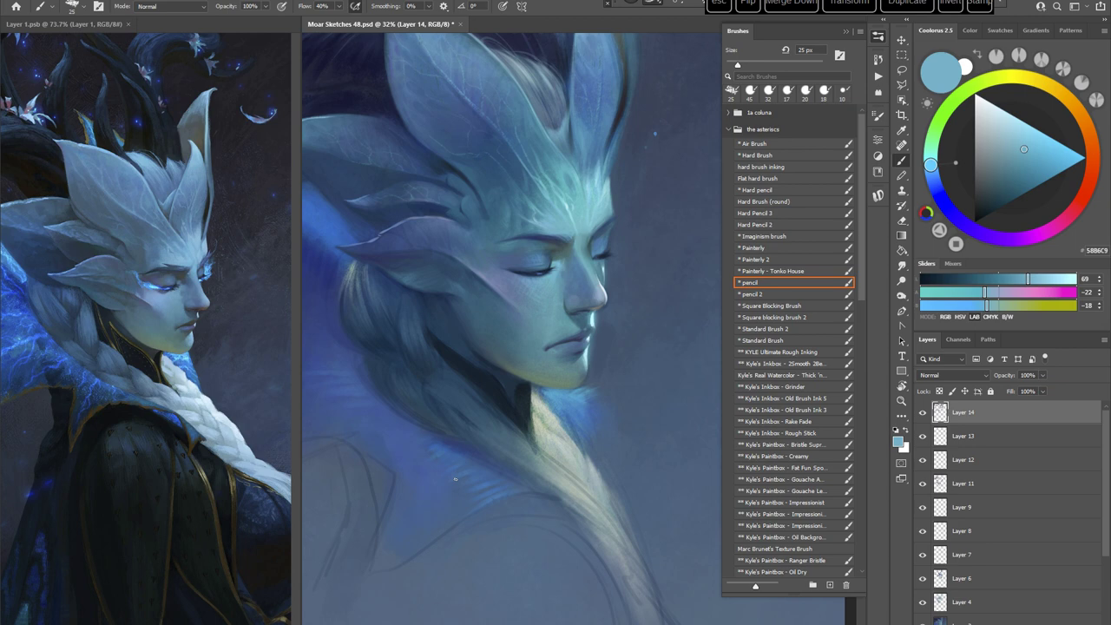
pyautogui.press('r')
pyautogui.moveTo(649, 343); pyautogui.dragTo(607, 417)
pyautogui.click(769, 341)
pyautogui.press('r')
pyautogui.moveTo(626, 373); pyautogui.dragTo(583, 383)
pyautogui.rightClick(564, 243)
pyautogui.click(632, 264)
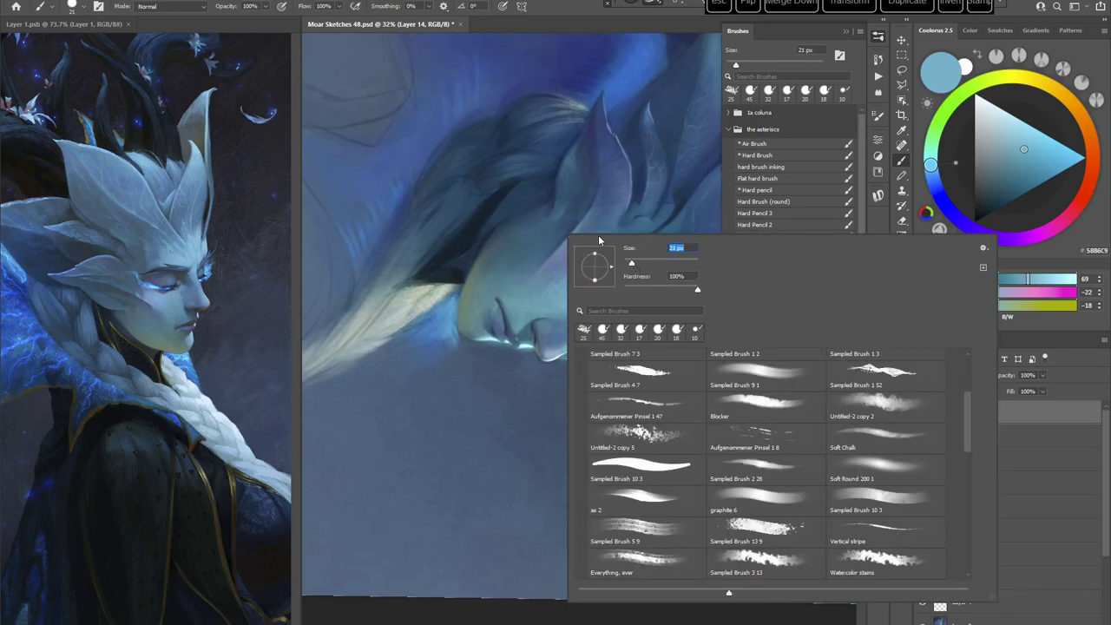
pyautogui.keyDown('alt'); pyautogui.click(505, 326); pyautogui.keyUp('alt')
pyautogui.click(992, 200)
pyautogui.click(980, 232)
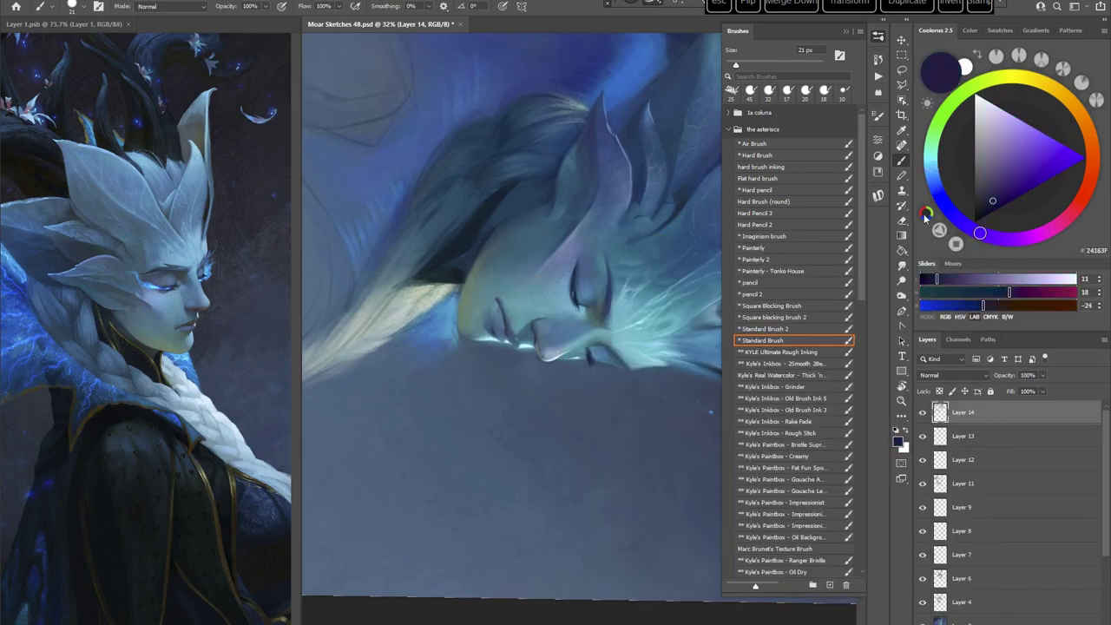
pyautogui.moveTo(496, 301); pyautogui.dragTo(497, 304)
# Step: Touch up the lips with a slightly lighter, more purple violet and a sampled mid blue
pyautogui.click(991, 236)
pyautogui.click(992, 193)
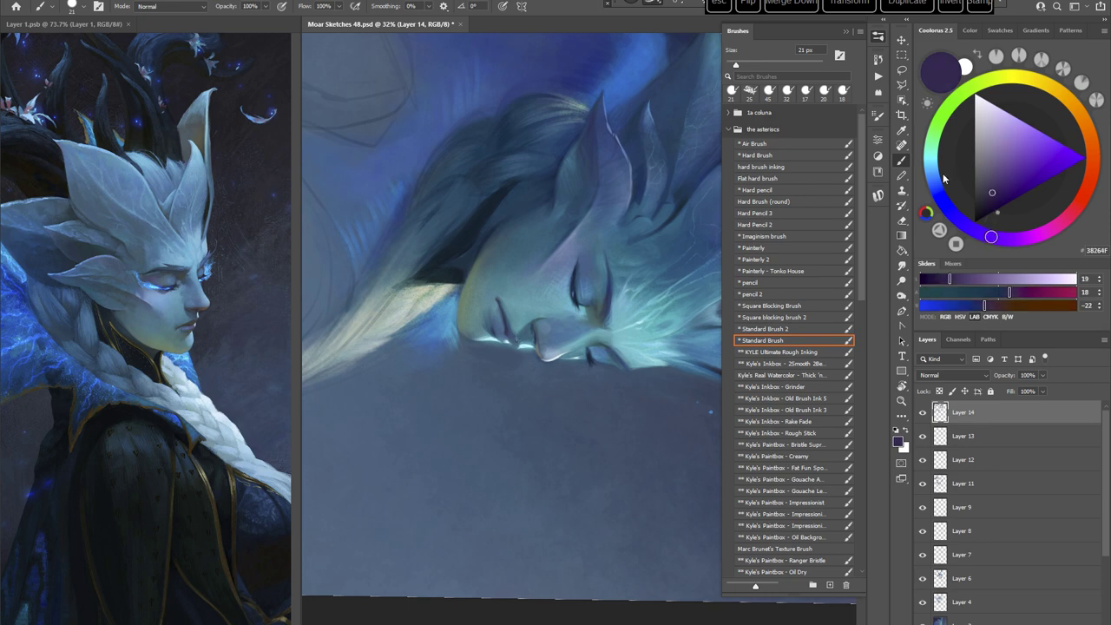
pyautogui.keyDown('alt'); pyautogui.click(505, 323); pyautogui.keyUp('alt')
pyautogui.press('r')
pyautogui.moveTo(505, 323)
pyautogui.mouseDown()
pyautogui.moveTo(639, 389)
pyautogui.moveTo(632, 475)
pyautogui.mouseUp()
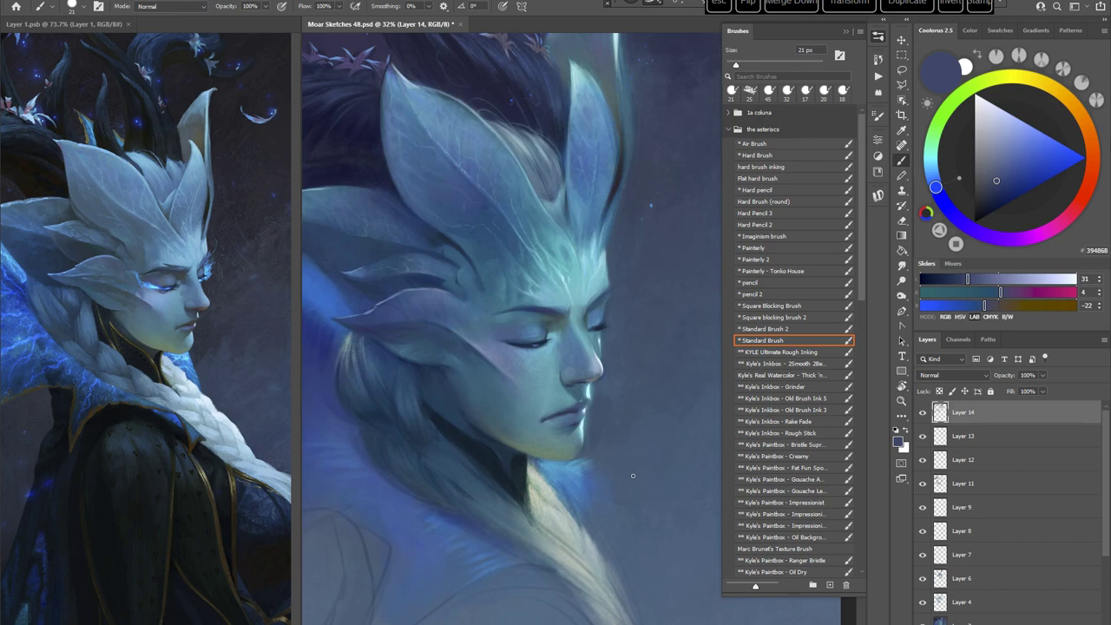
# Step: Sample a colour from the nose tip, shift it to a muted orange-brown, and select the pencil brush
pyautogui.keyDown('alt'); pyautogui.click(595, 375); pyautogui.keyUp('alt')
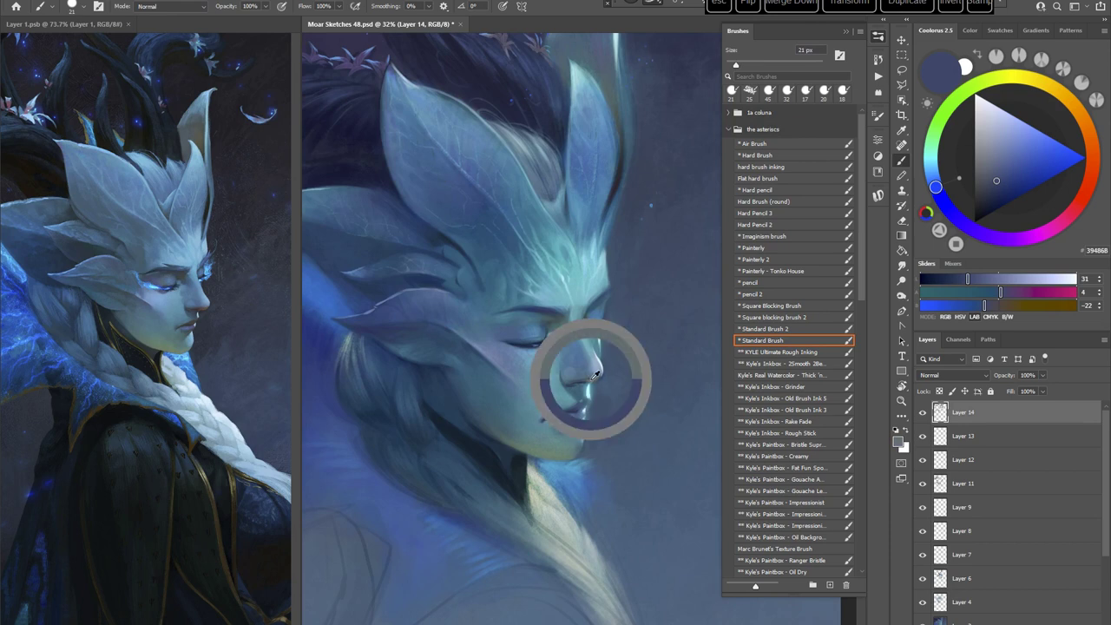
pyautogui.click(1082, 118)
pyautogui.click(995, 168)
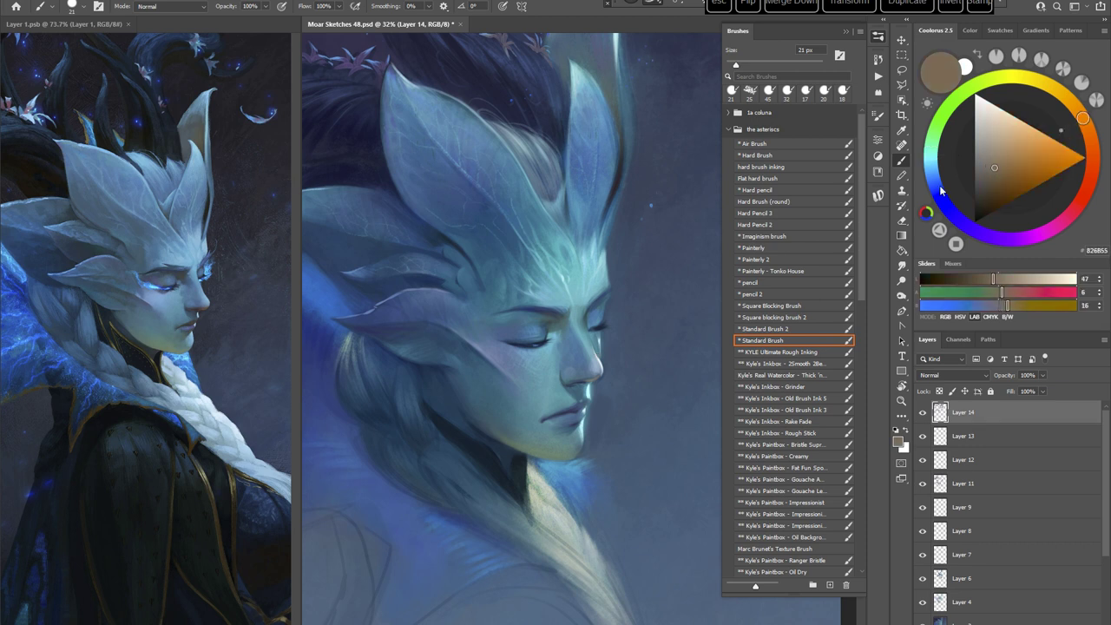
pyautogui.click(999, 172)
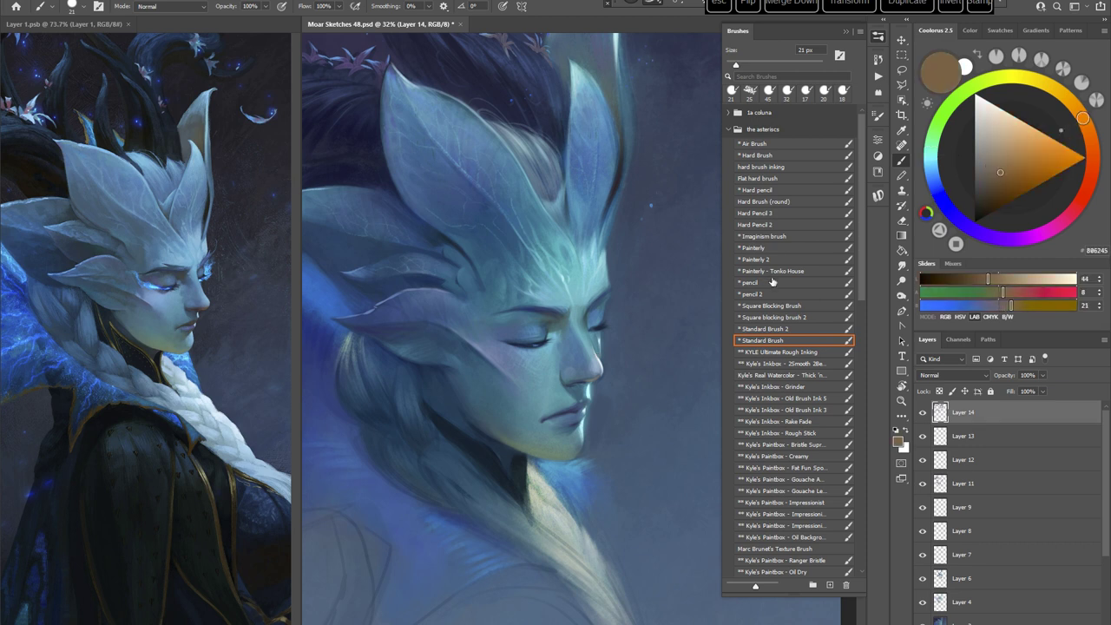
pyautogui.click(771, 282)
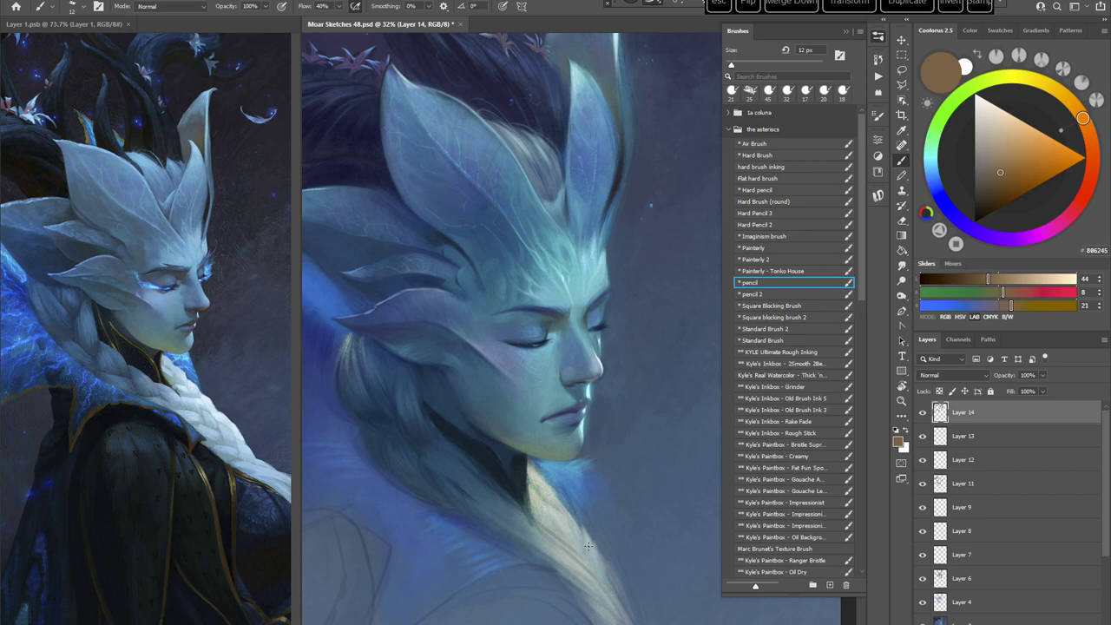
# Step: Deepen the brown to a darker, more saturated tone and enlarge the pencil brush to 23 px
pyautogui.press('r')
pyautogui.moveTo(660, 463); pyautogui.dragTo(634, 382)
pyautogui.click(1007, 182)
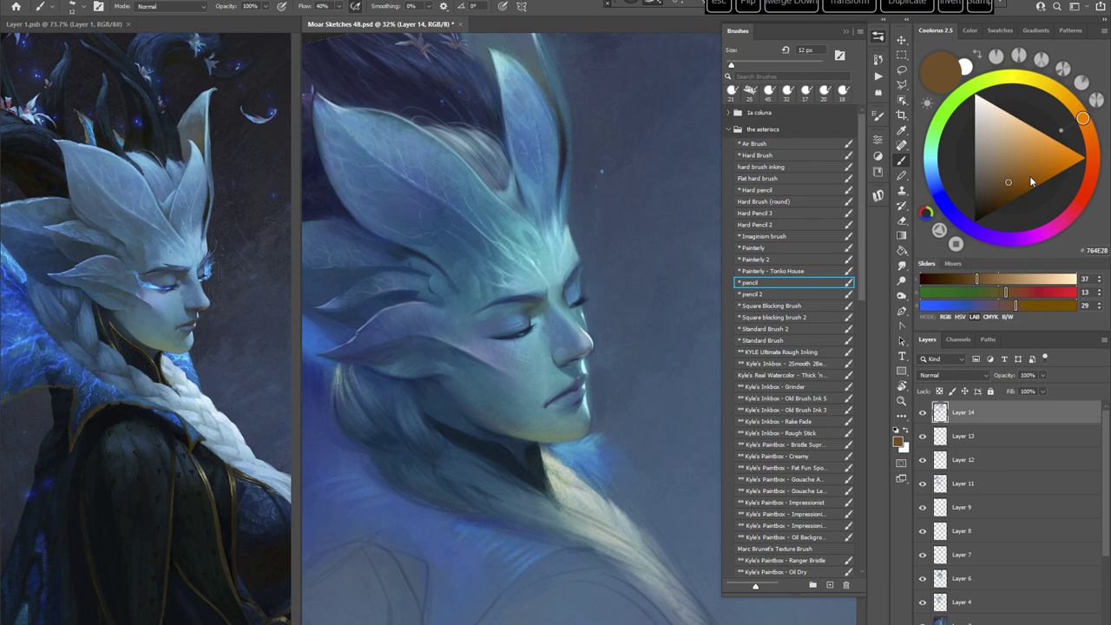
pyautogui.click(1011, 187)
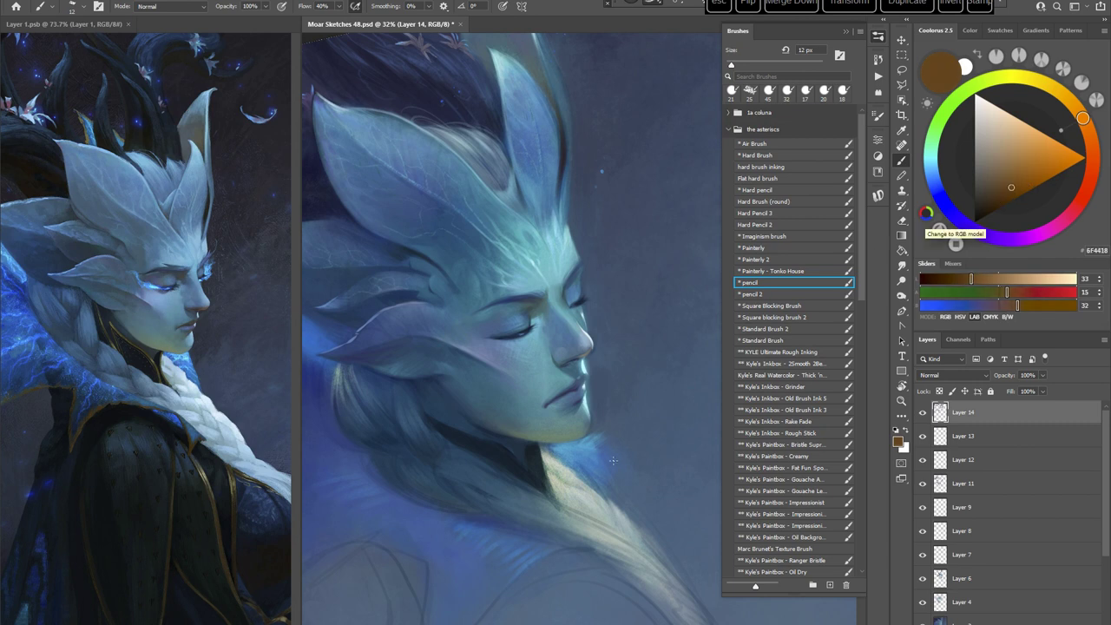
pyautogui.moveTo(639, 392); pyautogui.dragTo(627, 340)
pyautogui.rightClick(630, 338)
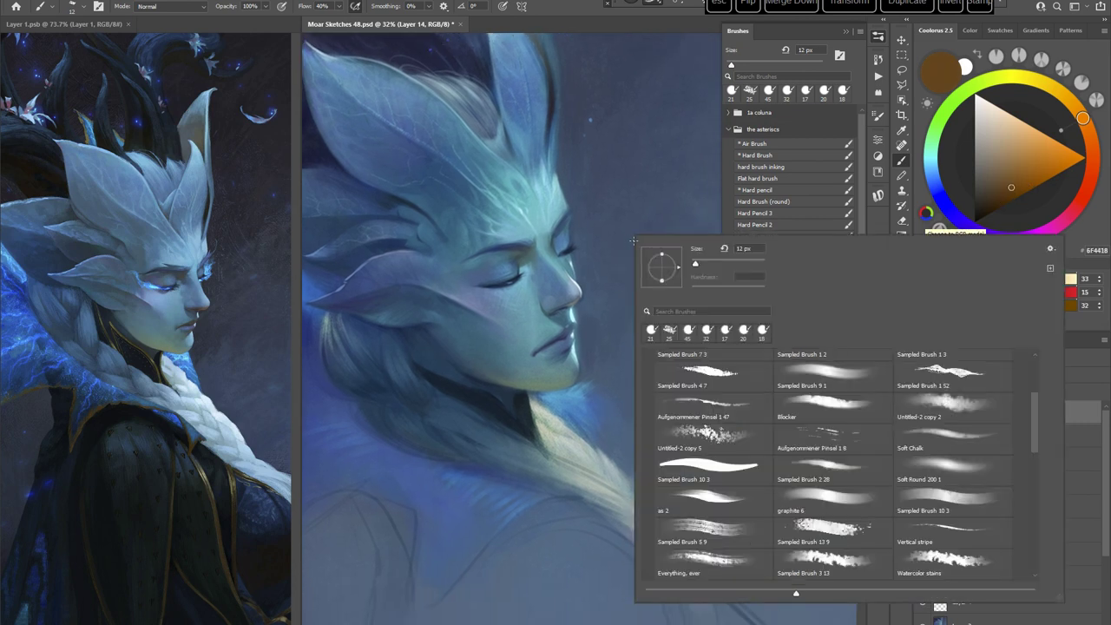
pyautogui.moveTo(694, 265); pyautogui.dragTo(699, 264)
pyautogui.click(582, 13)
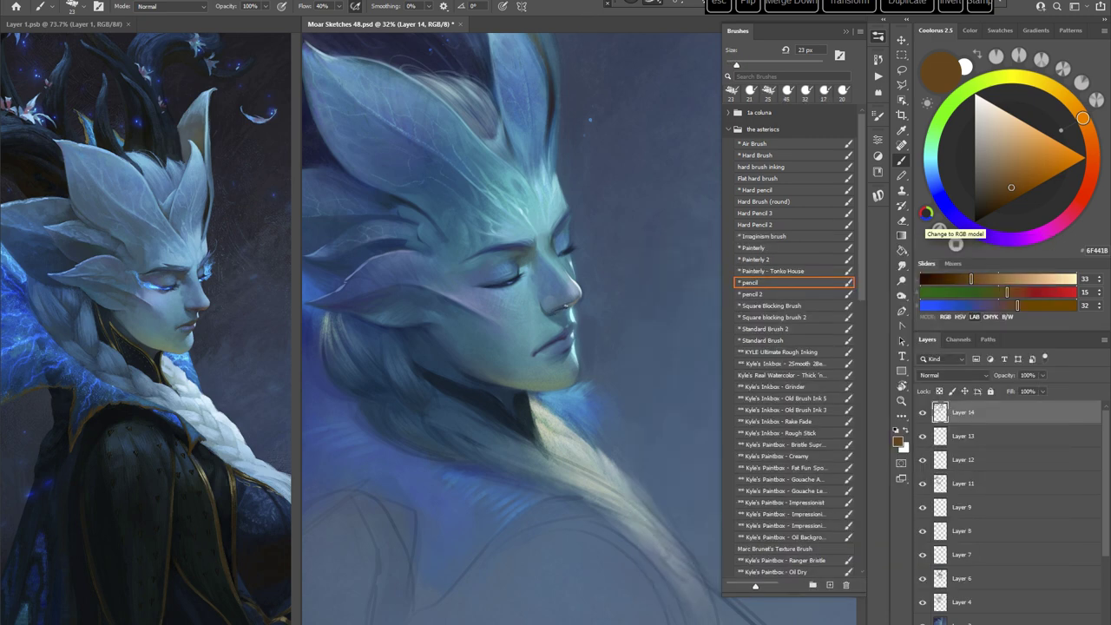
# Step: Lighten the orange-brown slightly and dab it onto the lips with the Standard Brush at 21 px
pyautogui.click(1018, 177)
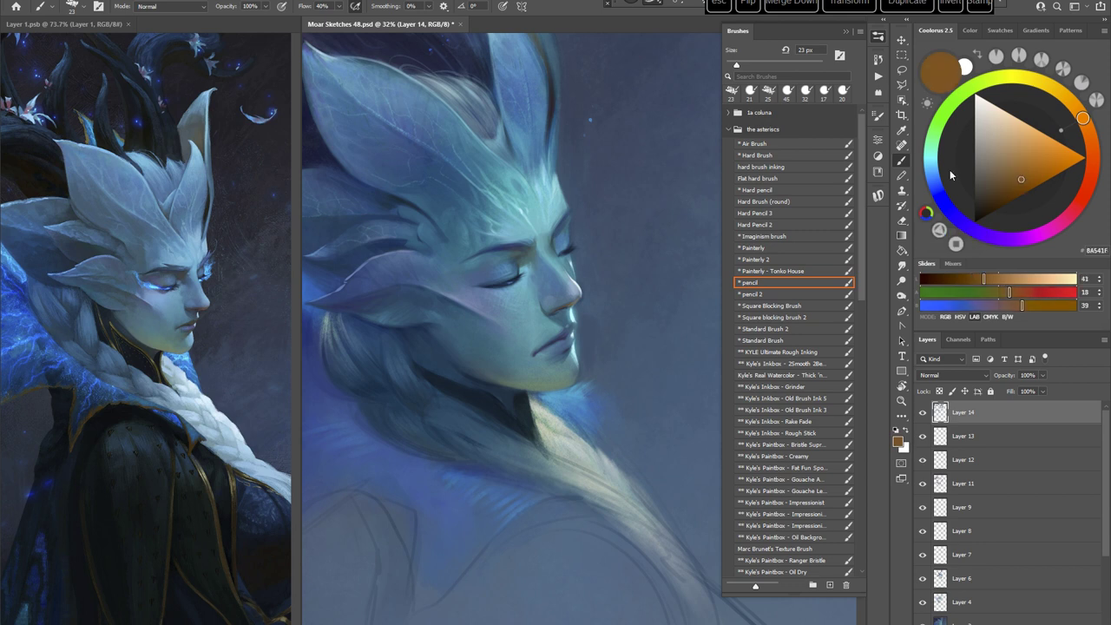
pyautogui.click(764, 339)
pyautogui.click(1012, 181)
pyautogui.rightClick(643, 299)
pyautogui.click(705, 315)
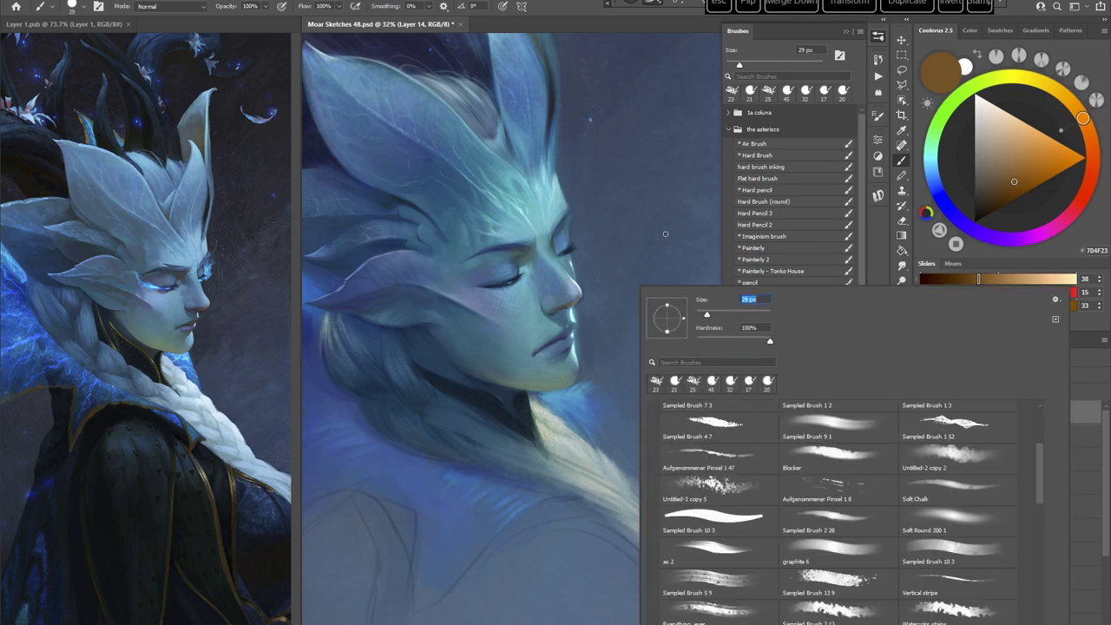
pyautogui.click(583, 20)
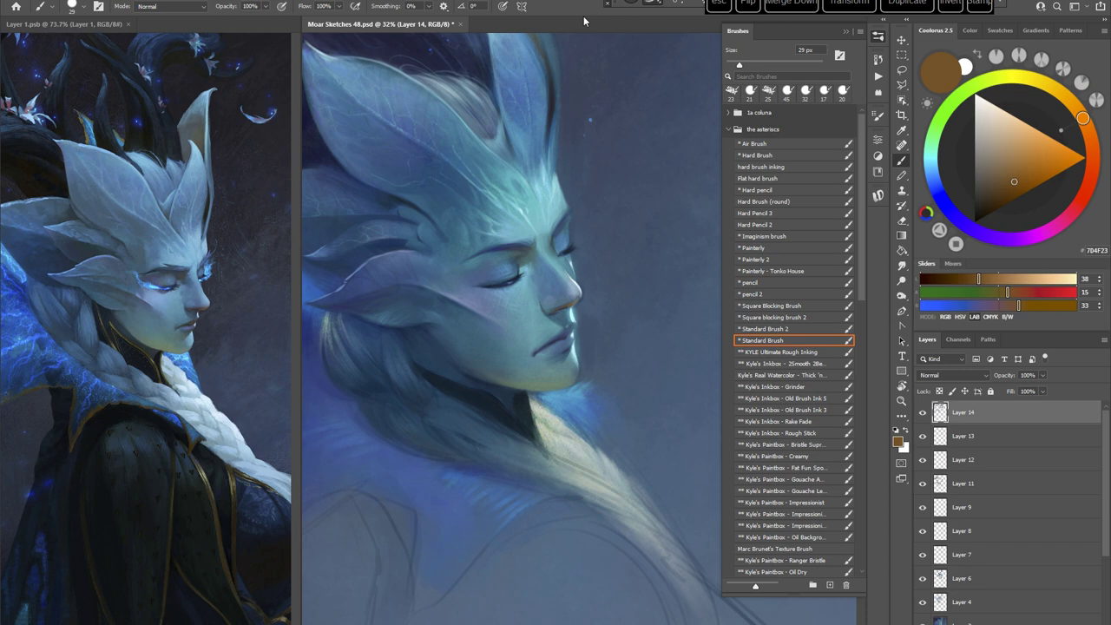
pyautogui.rightClick(599, 262)
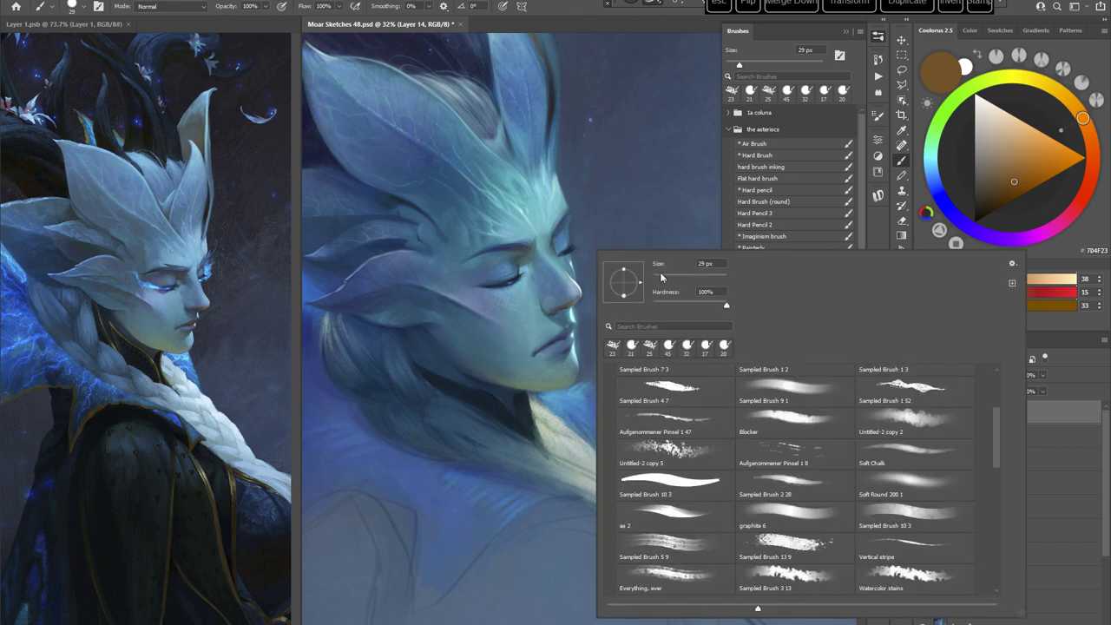
pyautogui.click(661, 280)
pyautogui.click(577, 13)
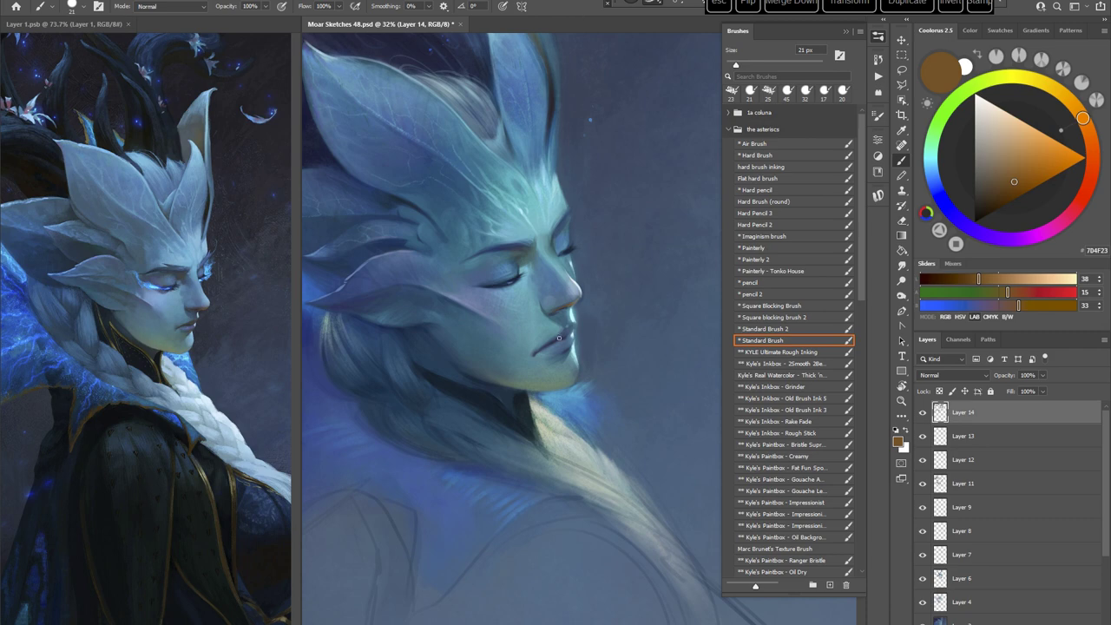
pyautogui.moveTo(569, 332); pyautogui.dragTo(561, 336)
# Step: Brighten the brown, shift its hue to a saturated red, and tint the lips with it
pyautogui.click(1014, 175)
pyautogui.press('r')
pyautogui.moveTo(644, 306)
pyautogui.mouseDown()
pyautogui.moveTo(640, 362)
pyautogui.moveTo(547, 395)
pyautogui.moveTo(520, 364)
pyautogui.mouseUp()
pyautogui.moveTo(652, 378)
pyautogui.mouseDown()
pyautogui.moveTo(634, 401)
pyautogui.moveTo(563, 301)
pyautogui.mouseUp()
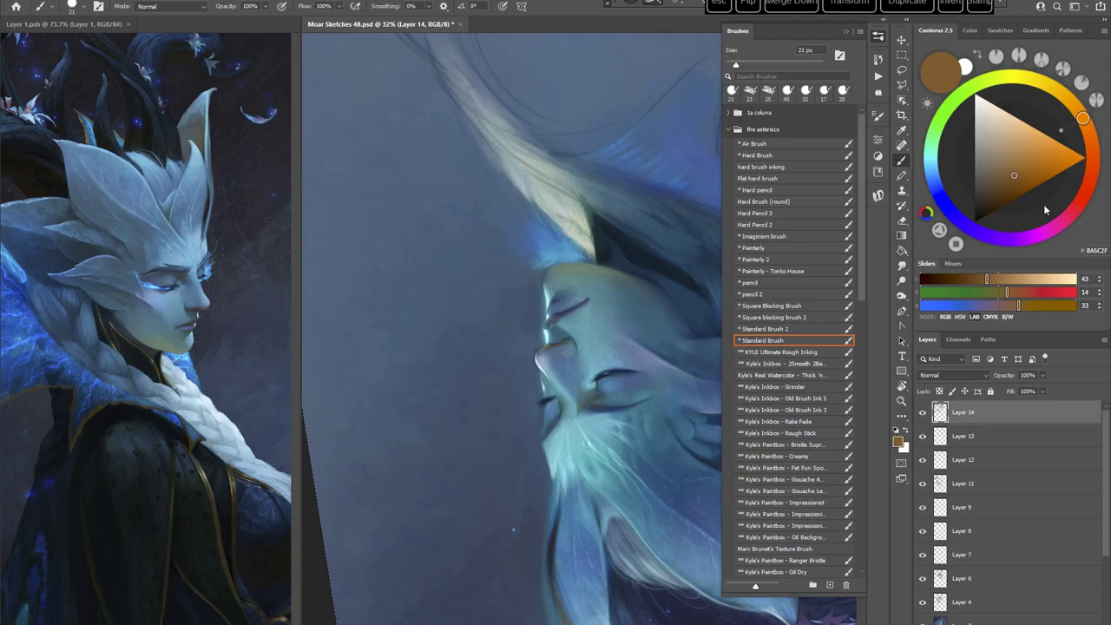
pyautogui.moveTo(1044, 207); pyautogui.dragTo(1031, 191)
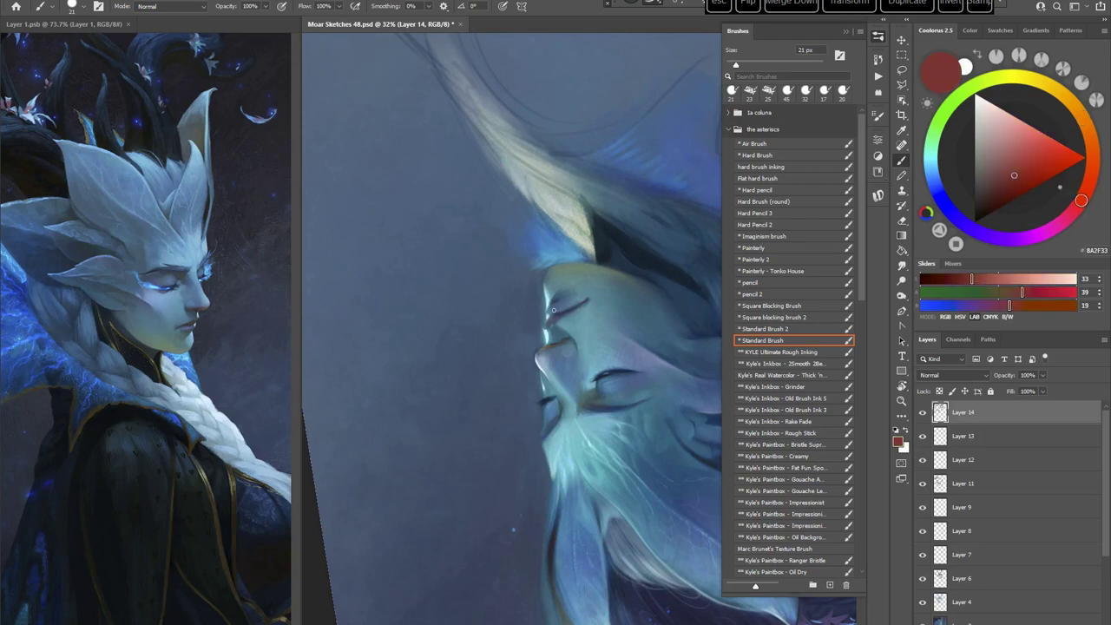
pyautogui.moveTo(982, 173); pyautogui.dragTo(975, 170)
pyautogui.press('Escape')
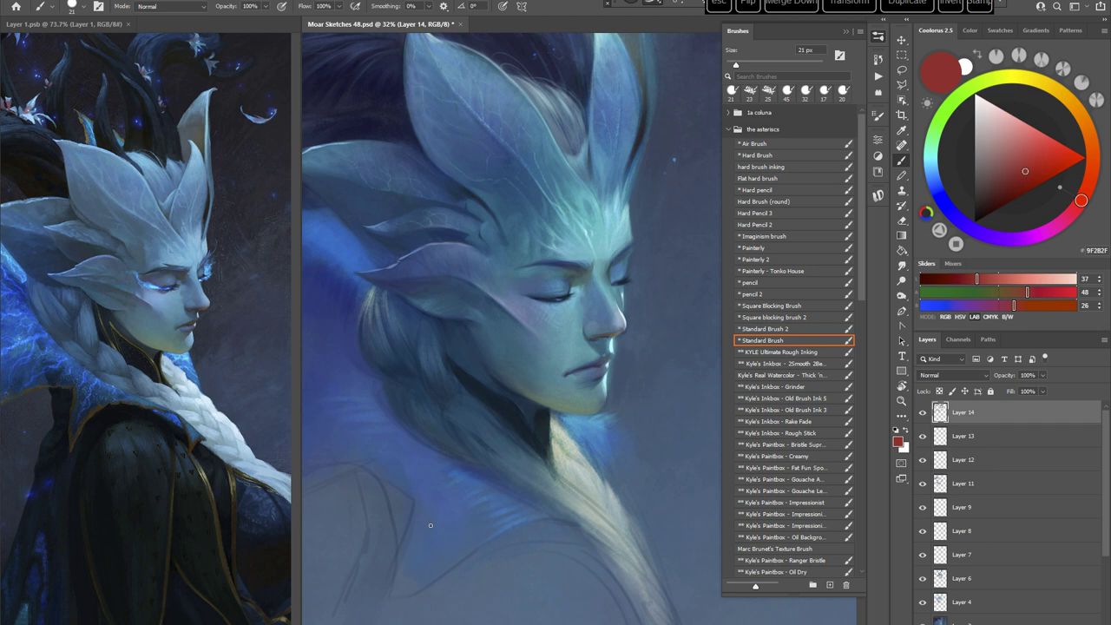
# Step: Sample the very dark blue of the near eye's lashes and accent the nostril with the pencil brush at 20 px
pyautogui.moveTo(431, 525); pyautogui.dragTo(389, 471)
pyautogui.click(784, 281)
pyautogui.press('r')
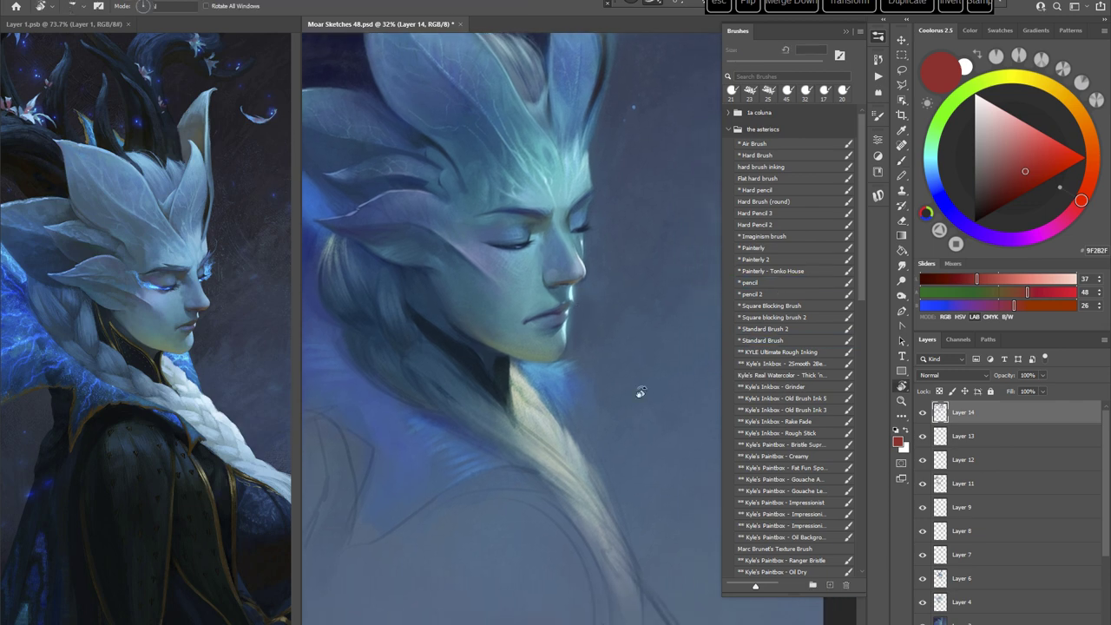
pyautogui.moveTo(639, 392); pyautogui.dragTo(663, 351)
pyautogui.keyDown('alt'); pyautogui.click(477, 285); pyautogui.keyUp('alt')
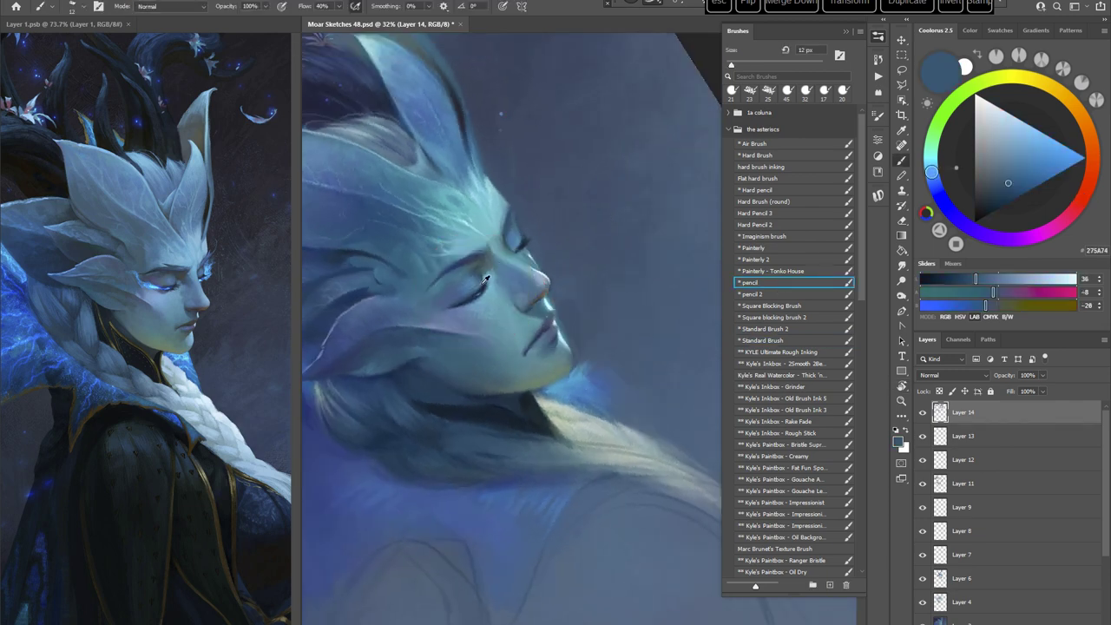
pyautogui.keyDown('alt'); pyautogui.click(485, 281); pyautogui.keyUp('alt')
pyautogui.rightClick(626, 238)
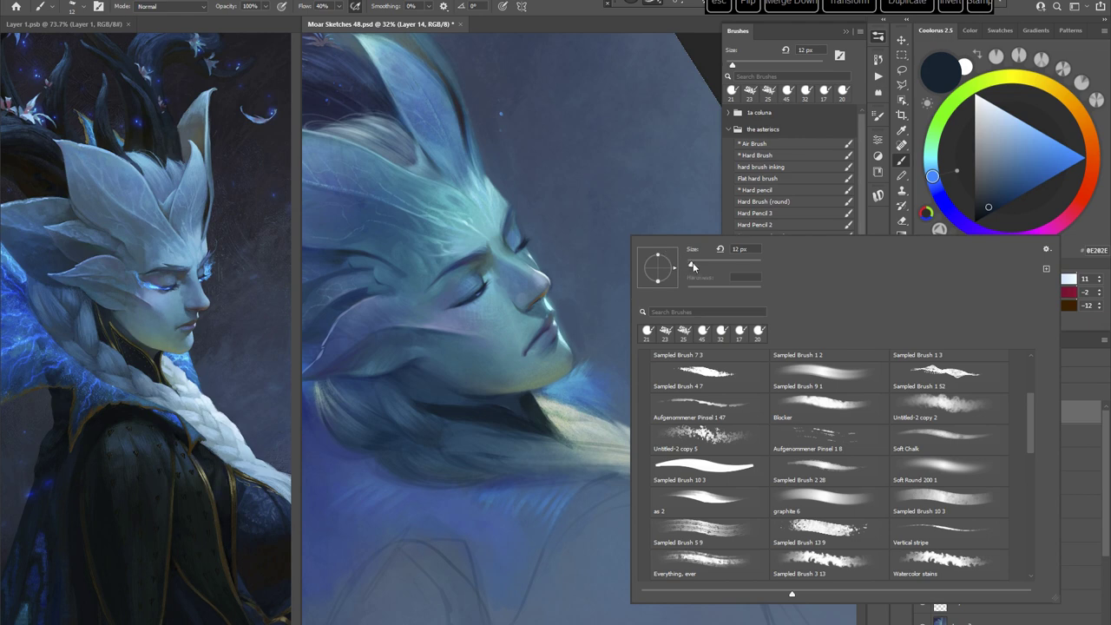
pyautogui.moveTo(692, 262); pyautogui.dragTo(694, 263)
pyautogui.moveTo(533, 303); pyautogui.dragTo(539, 300)
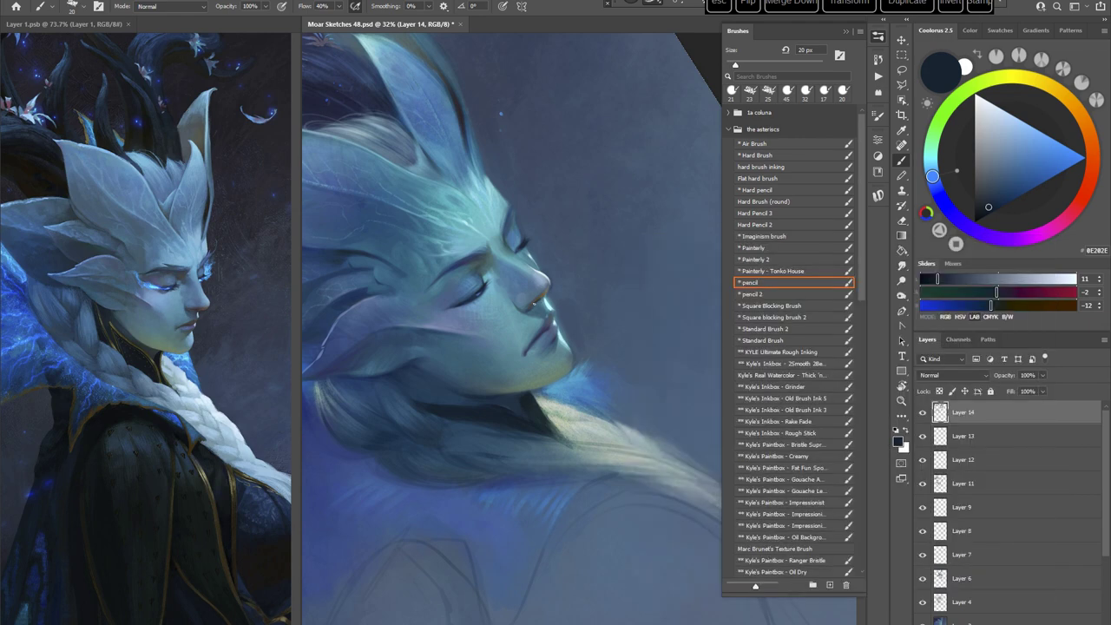
# Step: Refine the nostril area with a sampled muted brown and a dark blue, using the Standard Brush at 17 px
pyautogui.keyDown('alt'); pyautogui.click(544, 293); pyautogui.keyUp('alt')
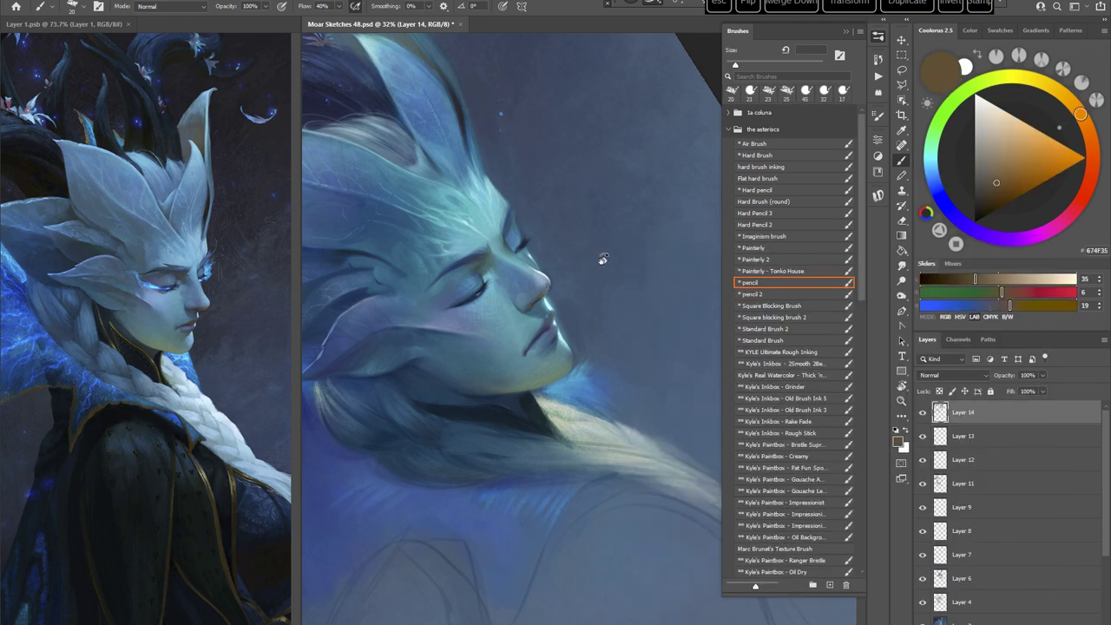
pyautogui.moveTo(529, 309); pyautogui.dragTo(659, 386)
pyautogui.click(781, 342)
pyautogui.moveTo(582, 369); pyautogui.dragTo(492, 340)
pyautogui.keyDown('alt'); pyautogui.click(549, 306); pyautogui.keyUp('alt')
pyautogui.rightClick(627, 270)
pyautogui.click(689, 297)
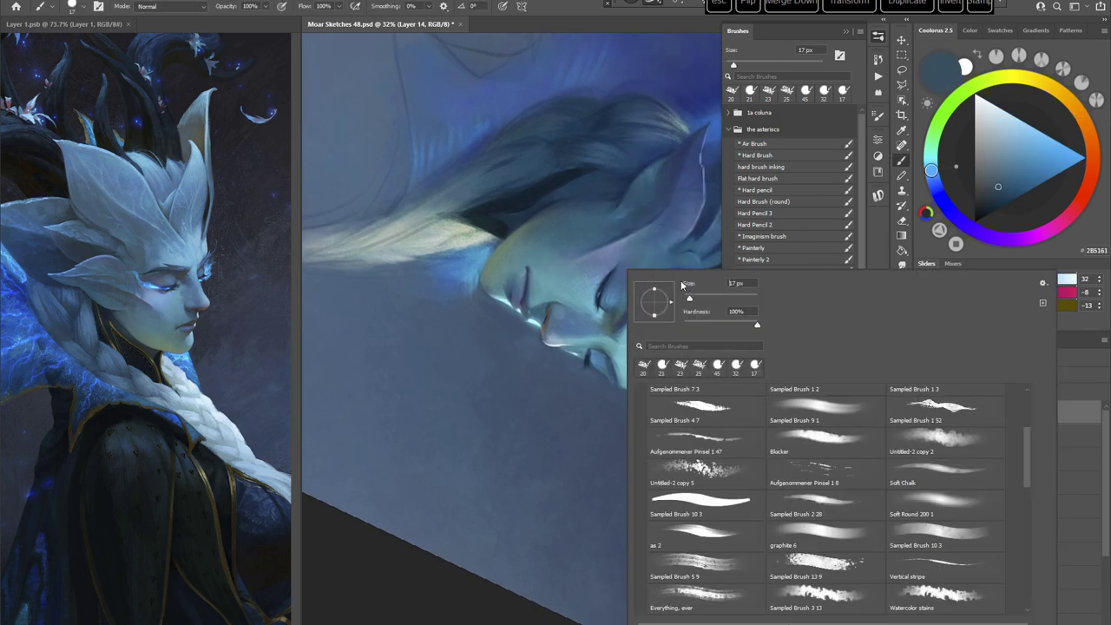
pyautogui.click(547, 306)
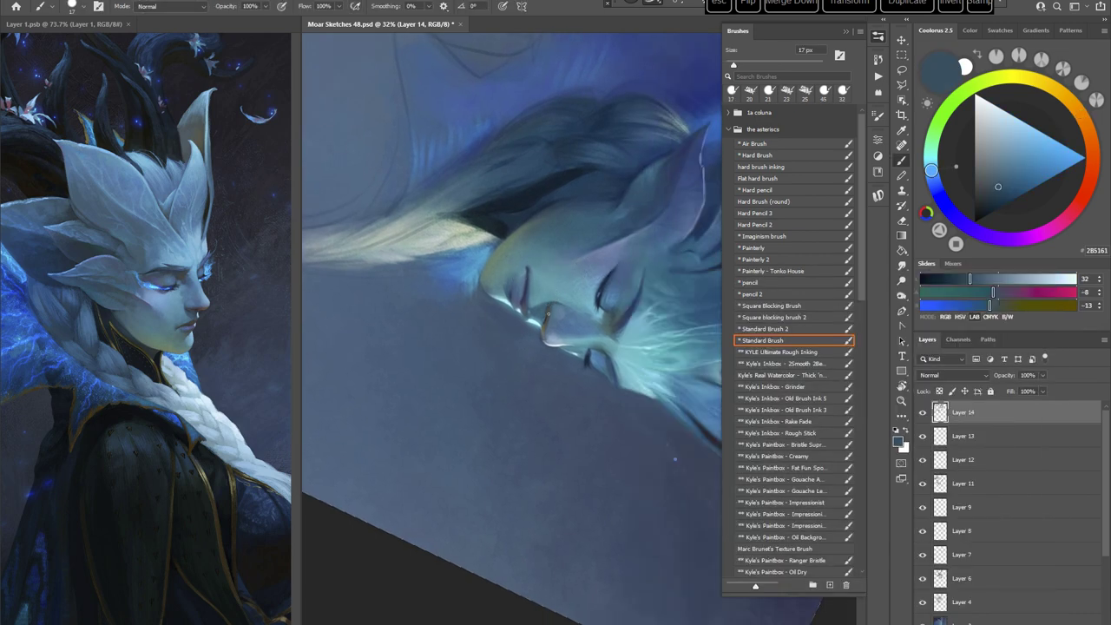
pyautogui.press('Escape')
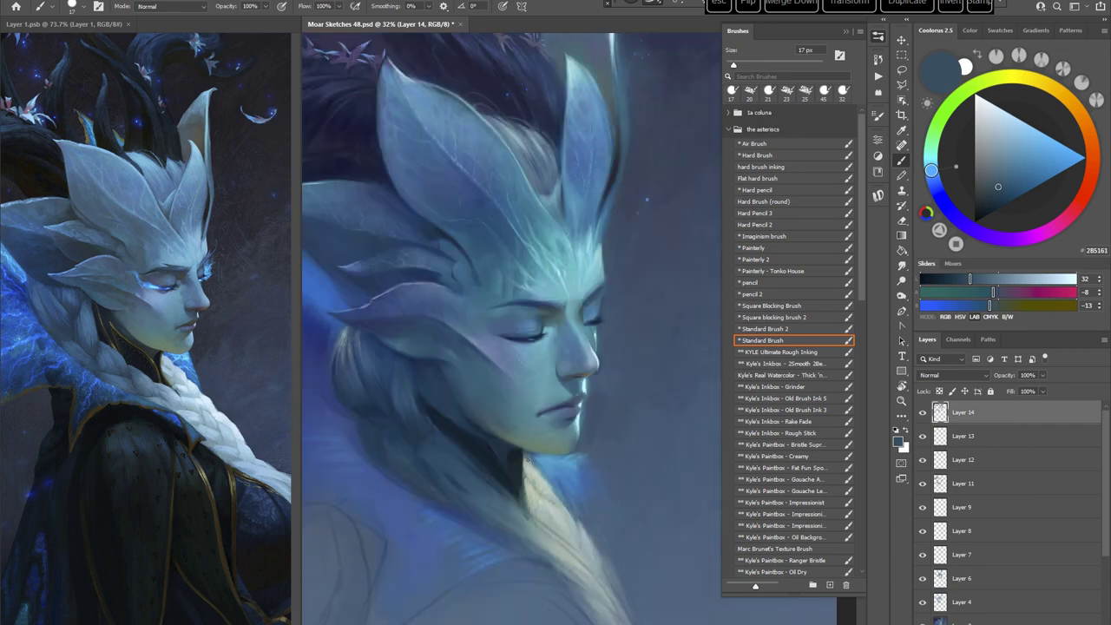
# Step: Touch up the near eye's lash line in a sampled very dark navy with the Painterly brush at 36 px
pyautogui.press('r')
pyautogui.moveTo(628, 334); pyautogui.dragTo(612, 368)
pyautogui.moveTo(613, 292)
pyautogui.mouseDown()
pyautogui.moveTo(577, 323)
pyautogui.moveTo(550, 290)
pyautogui.mouseUp()
pyautogui.press('r')
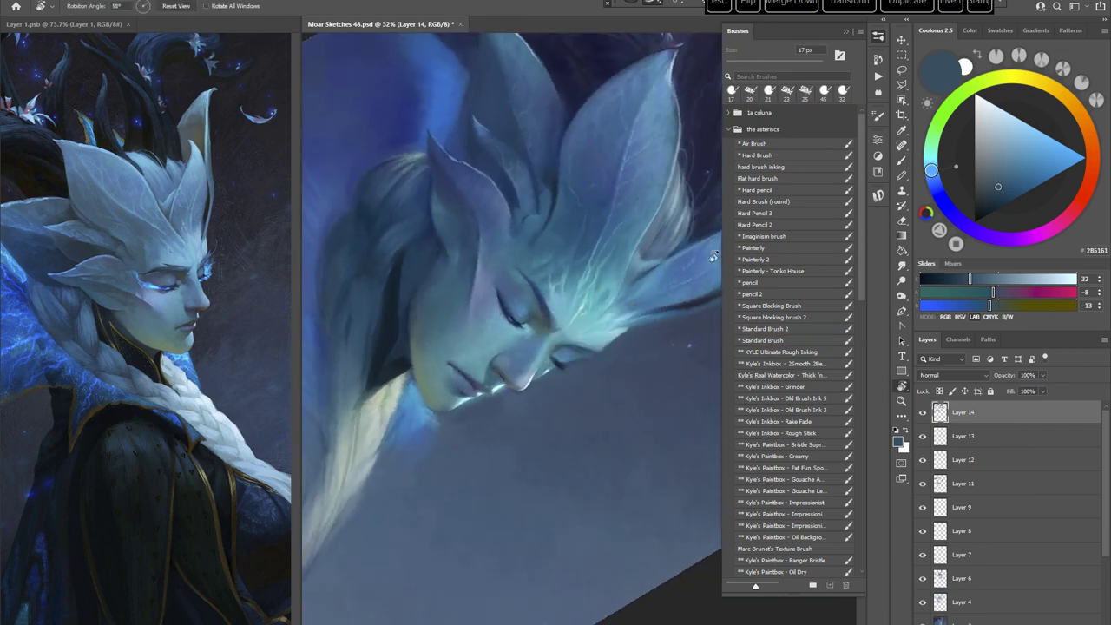
pyautogui.click(741, 245)
pyautogui.rightClick(571, 258)
pyautogui.click(638, 279)
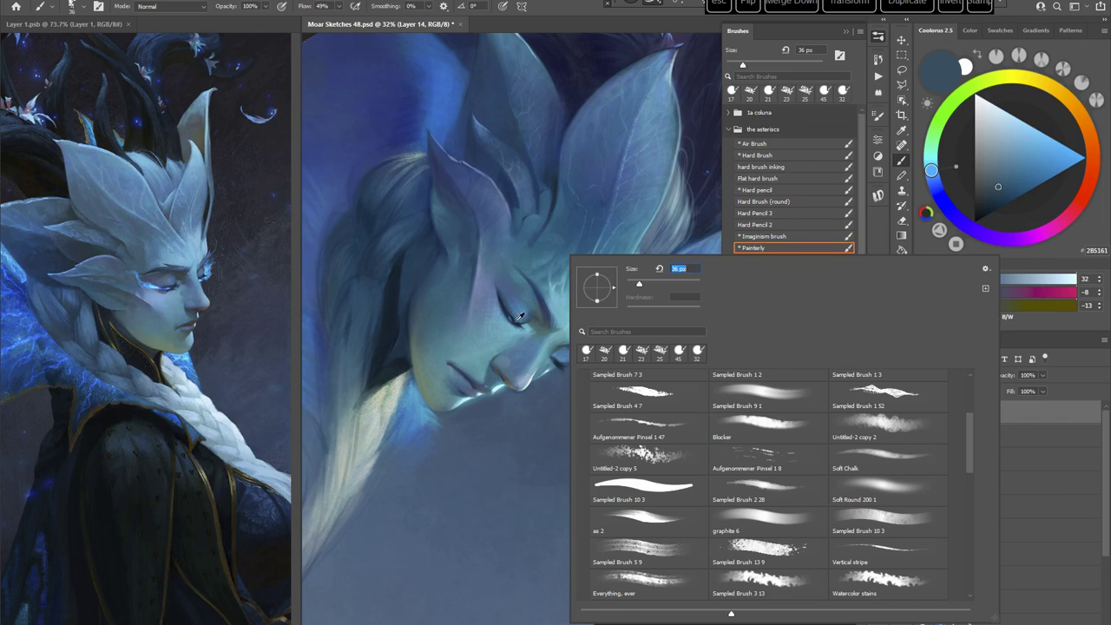
pyautogui.keyDown('alt'); pyautogui.click(519, 317); pyautogui.keyUp('alt')
pyautogui.moveTo(517, 320)
pyautogui.mouseDown()
pyautogui.moveTo(511, 330)
pyautogui.moveTo(555, 365)
pyautogui.moveTo(620, 463)
pyautogui.mouseUp()
pyautogui.press('r')
pyautogui.press('Escape')
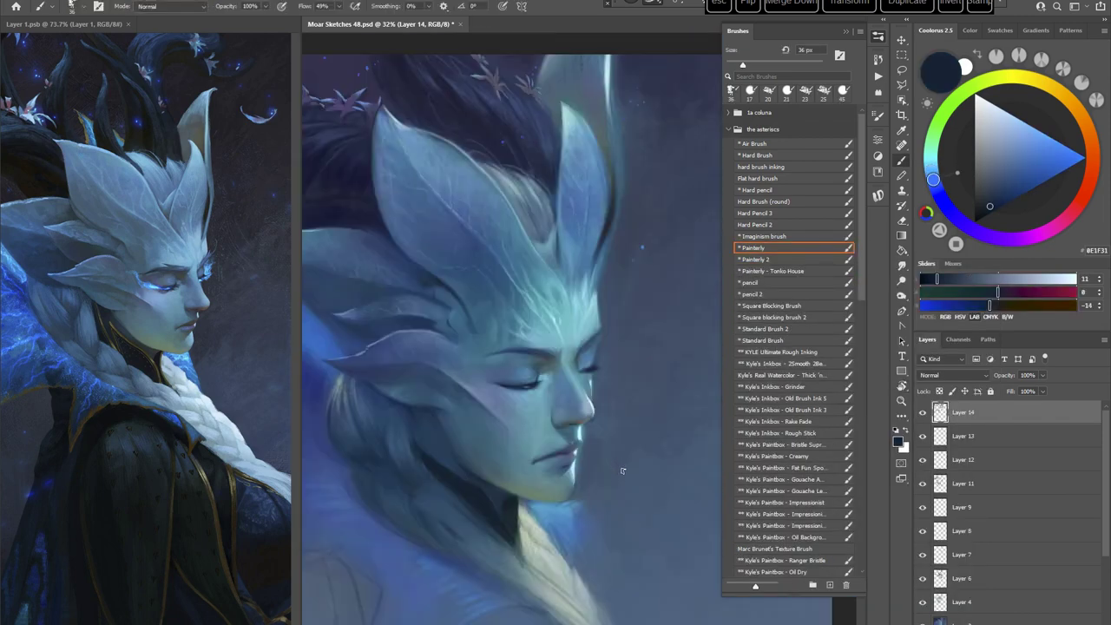
# Step: Sample a light blue beside the near eye, followed by a dark navy from the far eye, for the Painterly brush
pyautogui.press('r')
pyautogui.moveTo(632, 383); pyautogui.dragTo(617, 383)
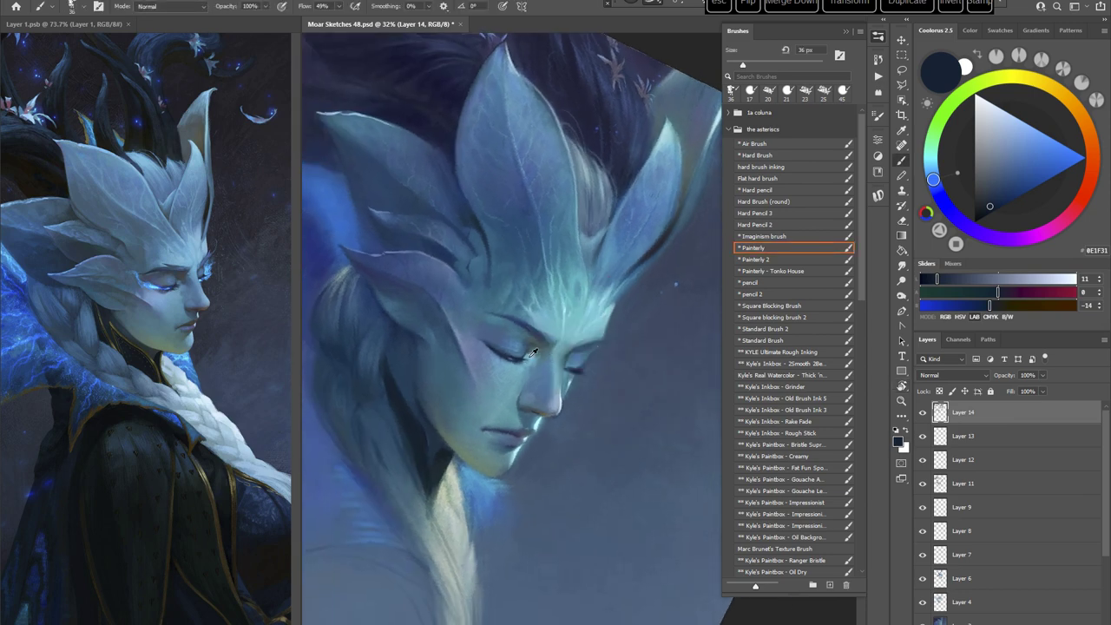
pyautogui.keyDown('alt'); pyautogui.click(527, 357); pyautogui.keyUp('alt')
pyautogui.press('r')
pyautogui.moveTo(559, 314); pyautogui.dragTo(583, 263)
pyautogui.press('b')
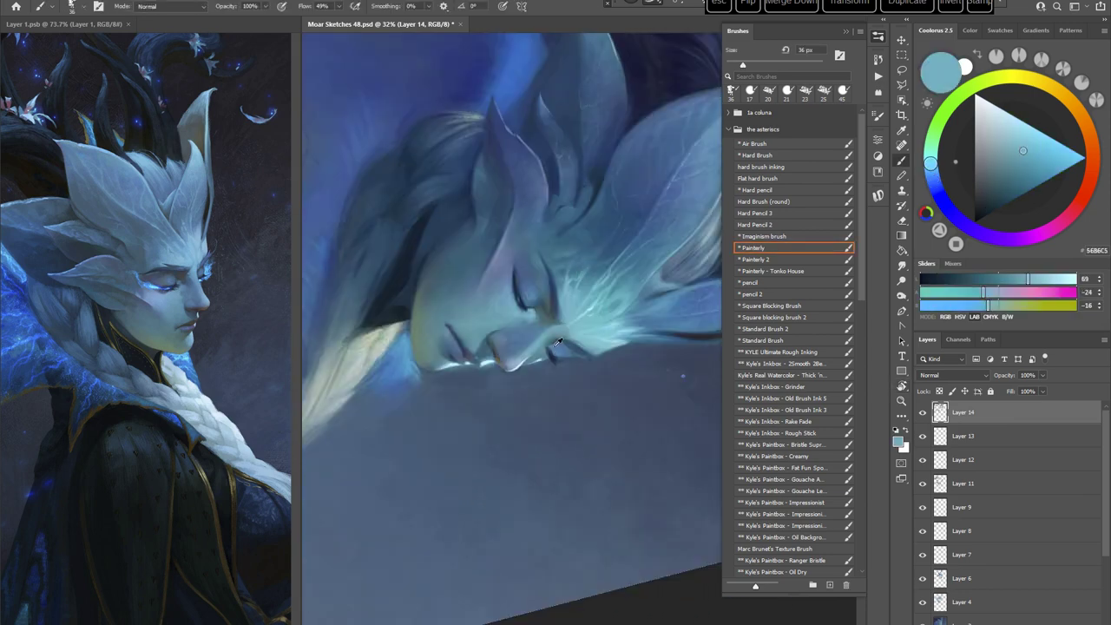
pyautogui.keyDown('alt'); pyautogui.click(553, 351); pyautogui.keyUp('alt')
pyautogui.rightClick(552, 351)
pyautogui.press('Escape')
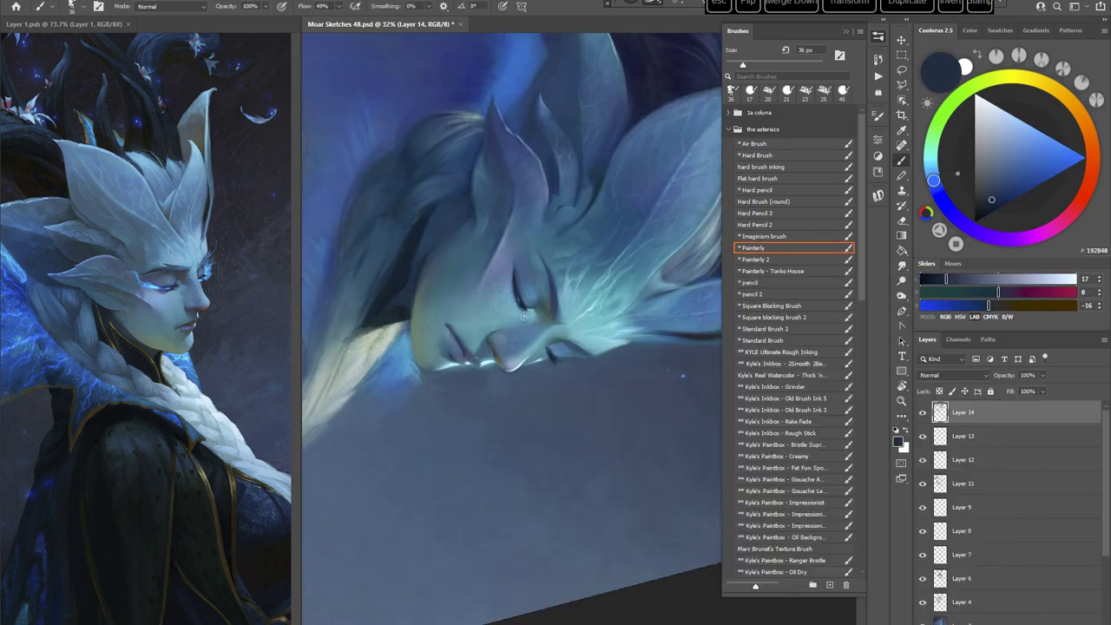
# Step: Sample the light blue skin between the near eye and the nose bridge
pyautogui.keyDown('alt'); pyautogui.click(537, 322); pyautogui.keyUp('alt')
pyautogui.press('r')
pyautogui.moveTo(537, 322)
pyautogui.mouseDown()
pyautogui.moveTo(573, 264)
pyautogui.moveTo(640, 282)
pyautogui.mouseUp()
pyautogui.press('b')
pyautogui.press('Escape')
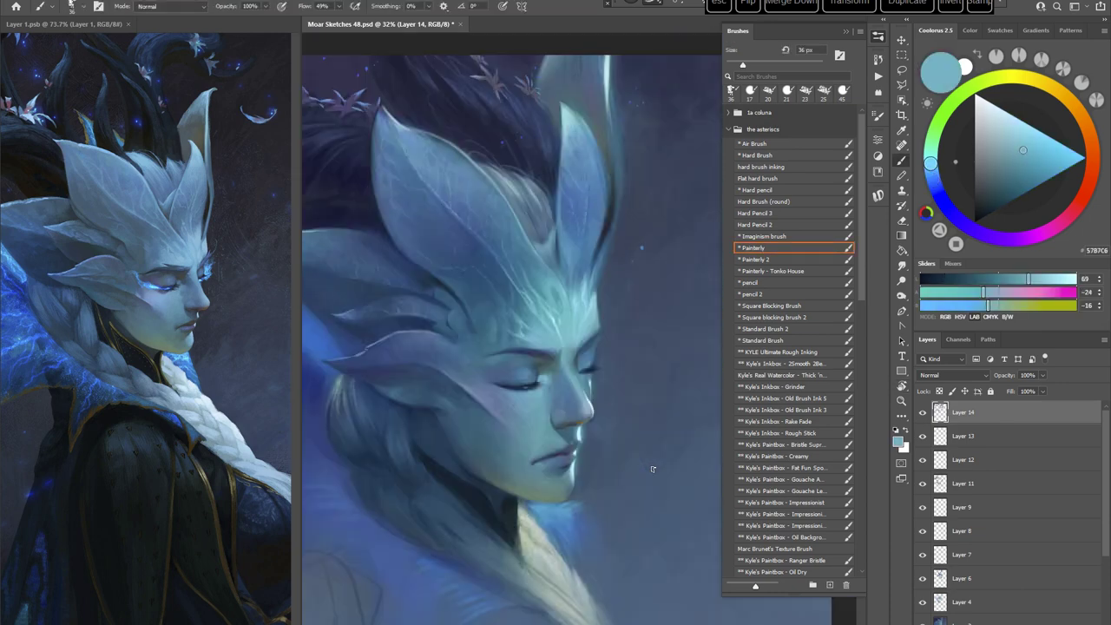
pyautogui.moveTo(653, 469); pyautogui.dragTo(602, 410)
# Step: Select the pencil brush and shift the light blue to a more saturated, deeper blue hue
pyautogui.press('r')
pyautogui.moveTo(665, 335); pyautogui.dragTo(658, 373)
pyautogui.press('b')
pyautogui.click(759, 283)
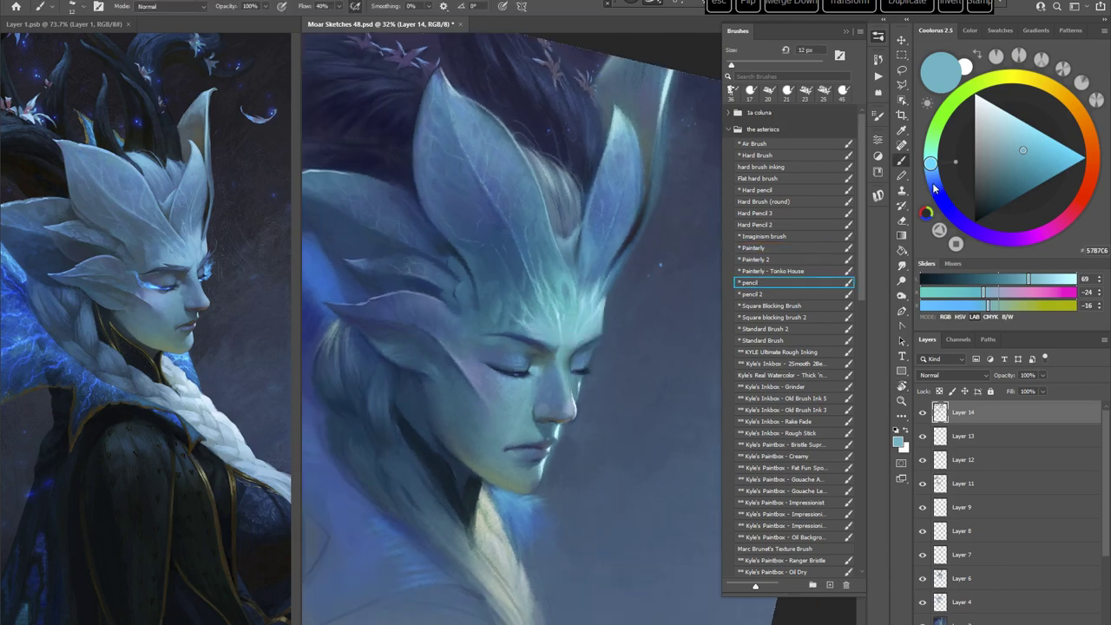
pyautogui.click(933, 185)
pyautogui.click(1051, 147)
# Step: Enlarge the pencil brush to 21 px and add a saturated blue accent along the near eye's lash line
pyautogui.press('r')
pyautogui.moveTo(639, 321); pyautogui.dragTo(605, 369)
pyautogui.press('b')
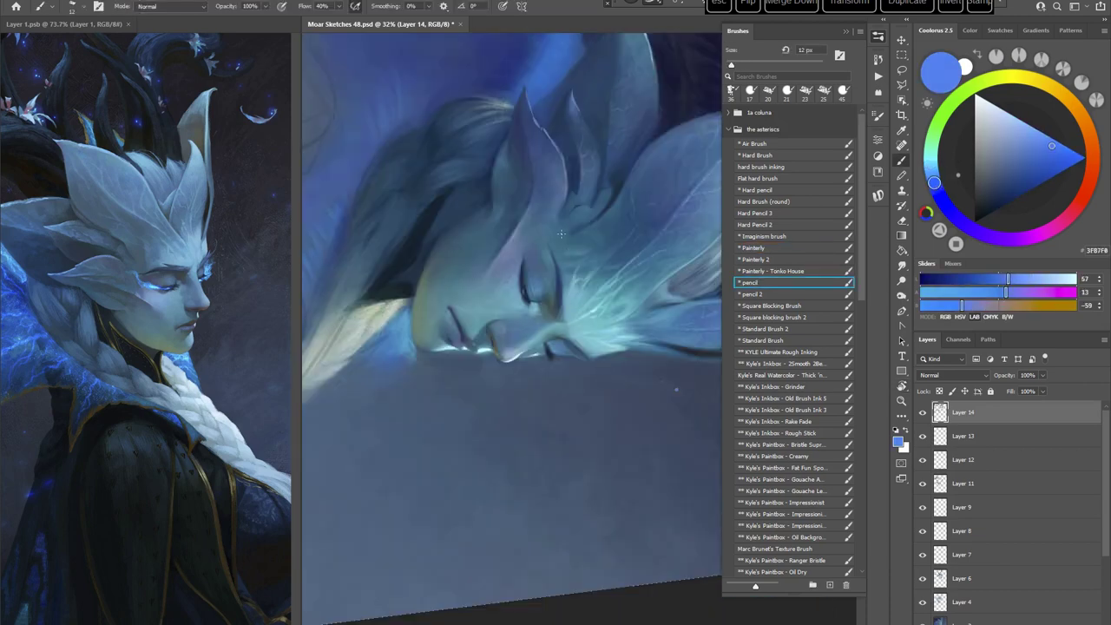
pyautogui.rightClick(564, 230)
pyautogui.click(633, 259)
pyautogui.click(525, 293)
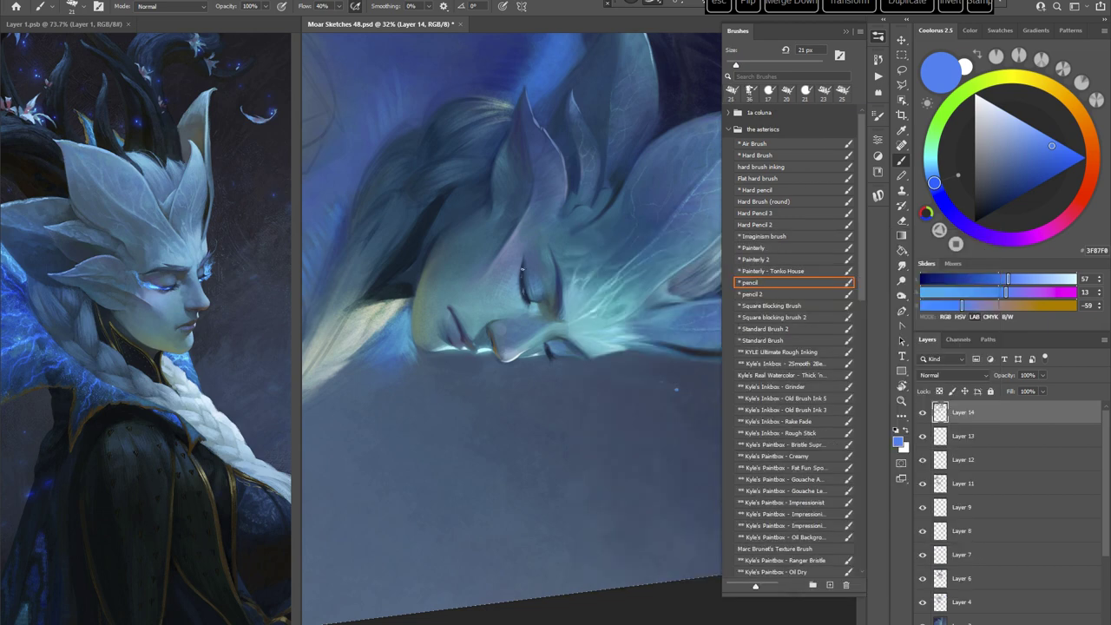
# Step: Pick a saturated blue, hex 2165F0, and touch up the near eye with the 21 px pencil brush
pyautogui.press('Escape')
pyautogui.click(1064, 154)
pyautogui.click(934, 185)
pyautogui.press('r')
pyautogui.moveTo(642, 348)
pyautogui.mouseDown()
pyautogui.moveTo(587, 276)
pyautogui.moveTo(599, 260)
pyautogui.mouseUp()
pyautogui.press('b')
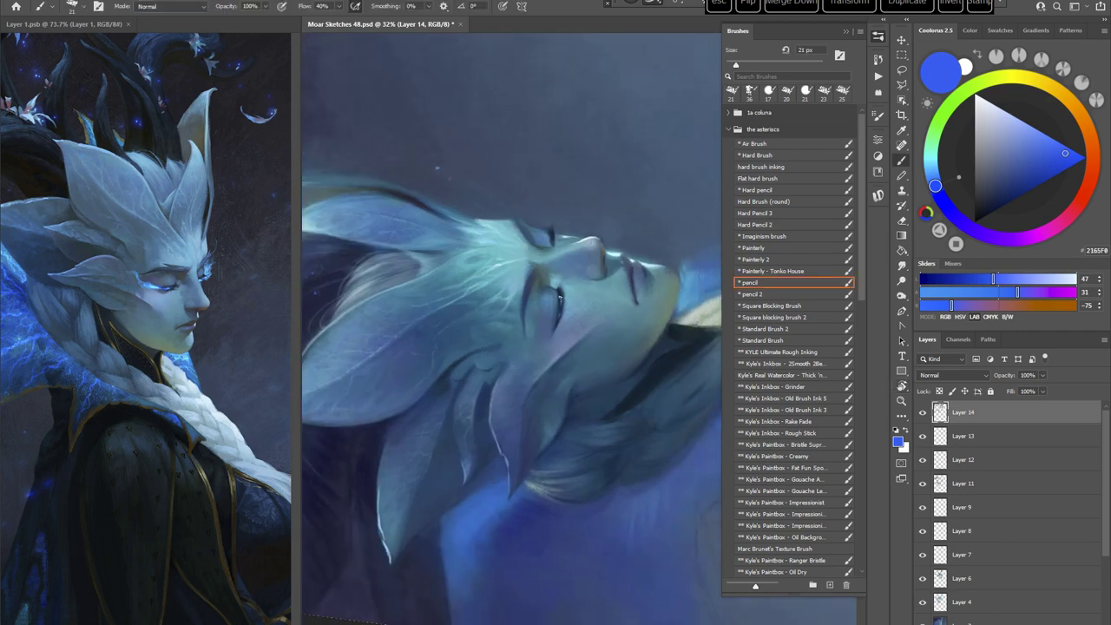
# Step: Sample the dark navy of the near eye's lashes and refine the lash line with the pencil brush
pyautogui.press('Escape')
pyautogui.press('r')
pyautogui.moveTo(609, 298)
pyautogui.mouseDown()
pyautogui.moveTo(618, 342)
pyautogui.moveTo(599, 366)
pyautogui.mouseUp()
pyautogui.press('b')
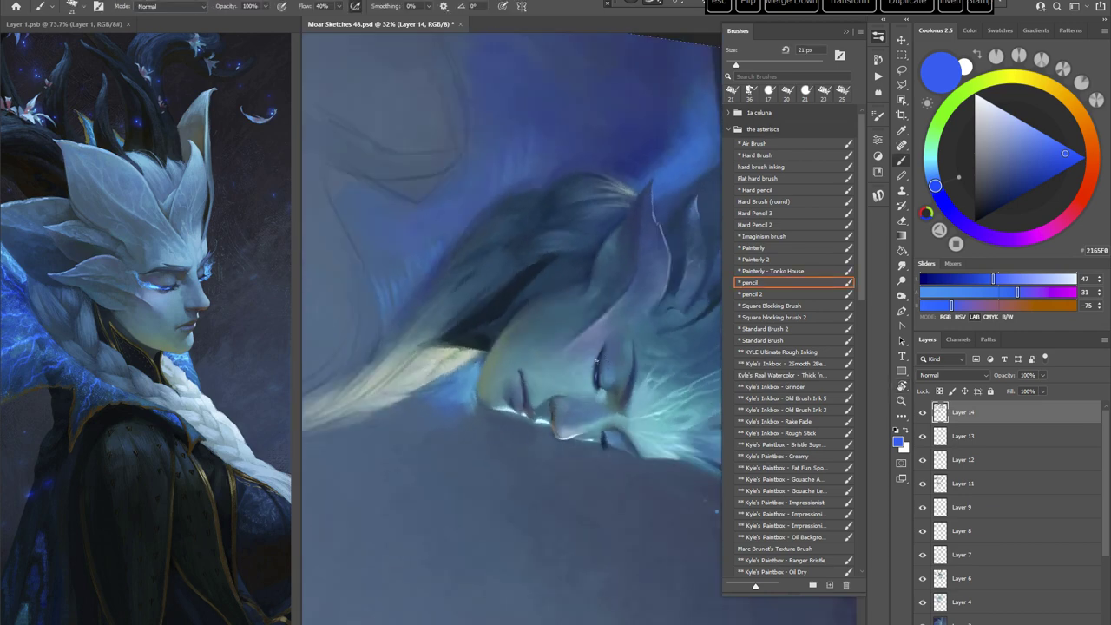
pyautogui.keyDown('alt'); pyautogui.click(597, 367); pyautogui.keyUp('alt')
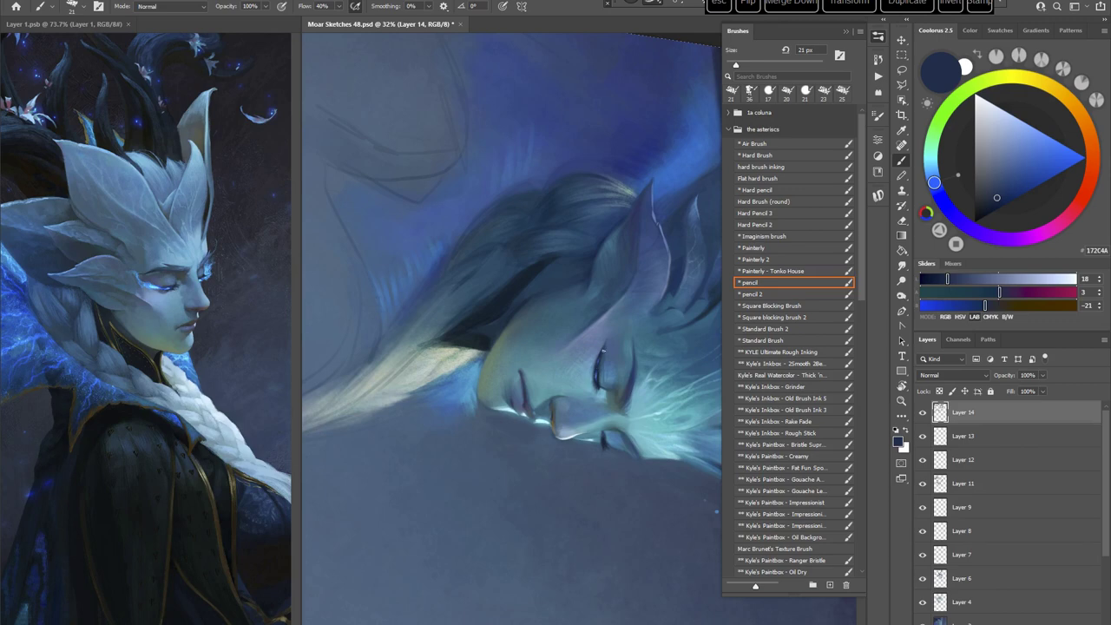
pyautogui.press('r')
pyautogui.moveTo(689, 251)
pyautogui.mouseDown()
pyautogui.moveTo(659, 394)
pyautogui.moveTo(530, 394)
pyautogui.mouseUp()
pyautogui.press('b')
pyautogui.press('Escape')
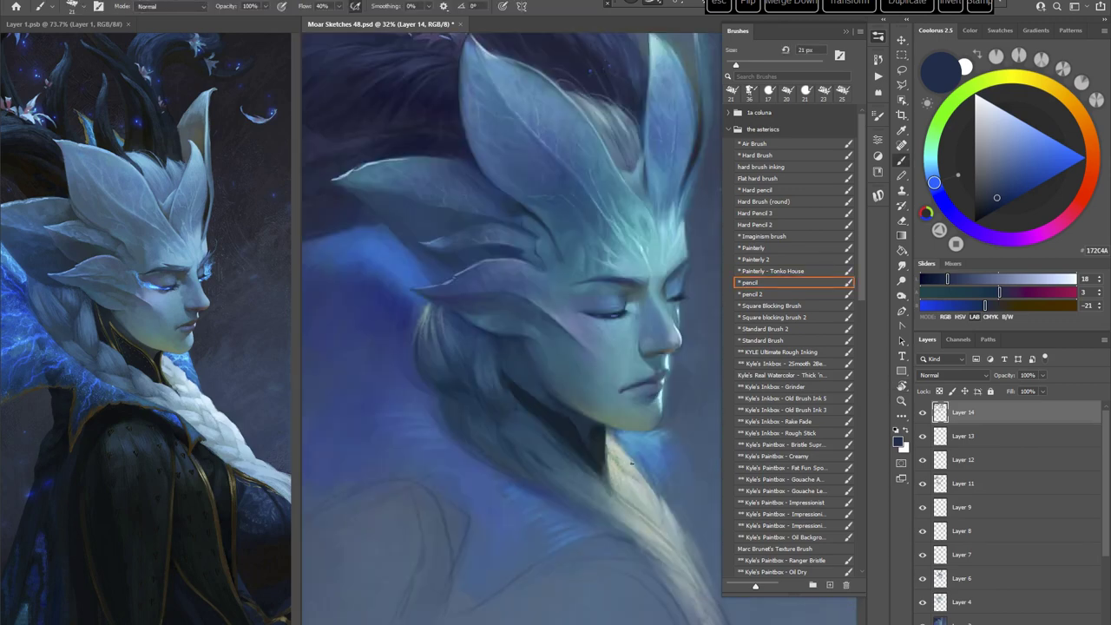
pyautogui.moveTo(630, 425); pyautogui.dragTo(542, 417)
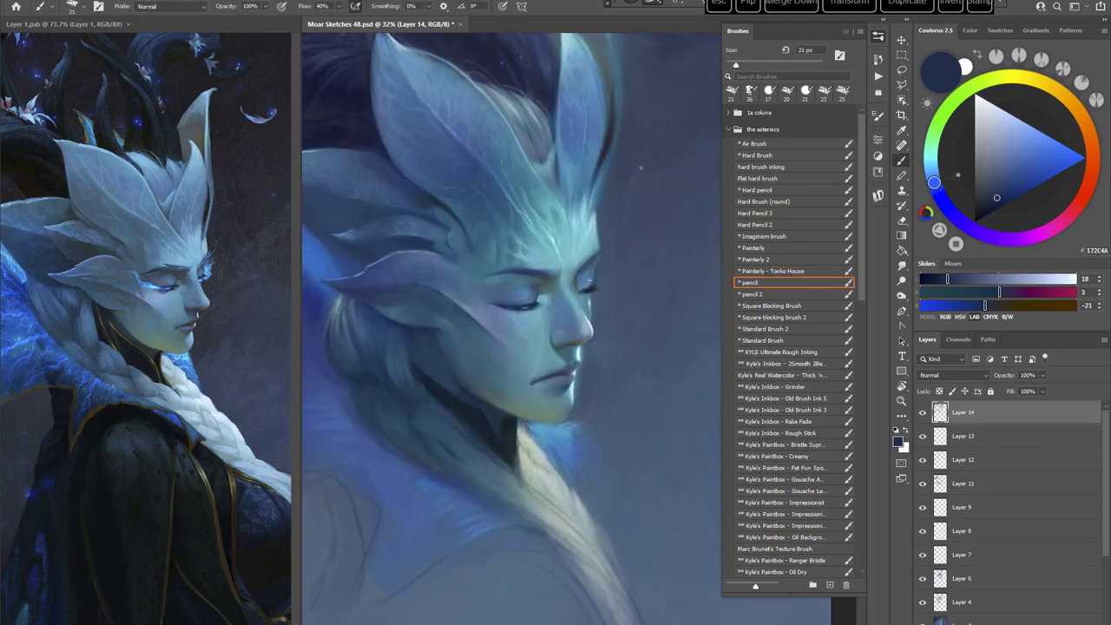
# Step: Switch to the Painterly brush at 17 px and touch up the far eye with blues sampled around it
pyautogui.click(753, 249)
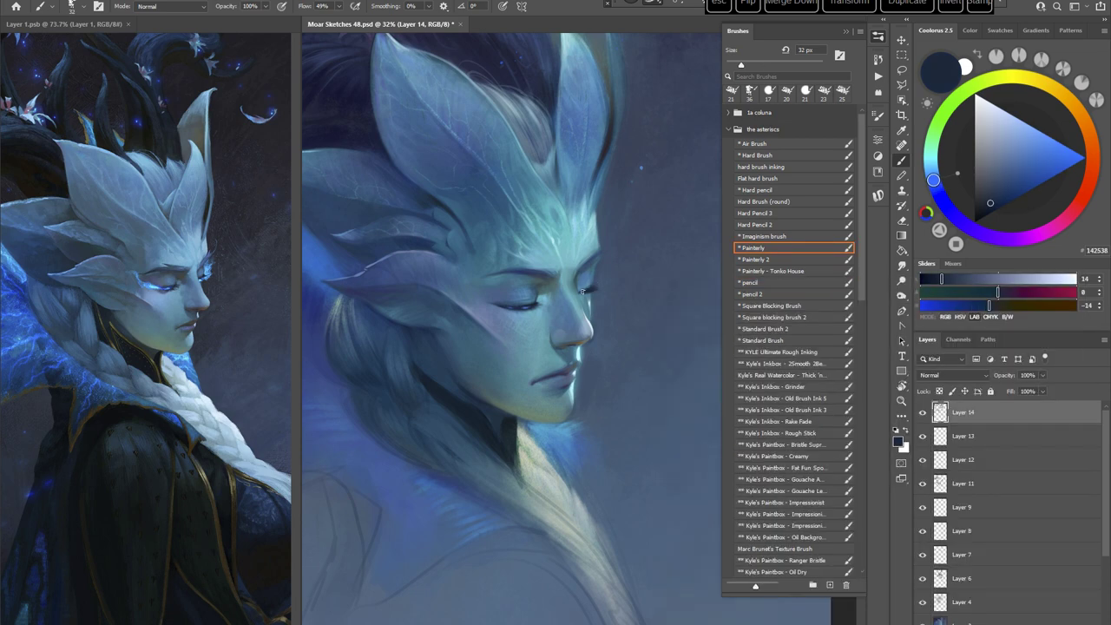
pyautogui.press('r')
pyautogui.moveTo(590, 292)
pyautogui.mouseDown()
pyautogui.moveTo(617, 355)
pyautogui.moveTo(586, 378)
pyautogui.mouseUp()
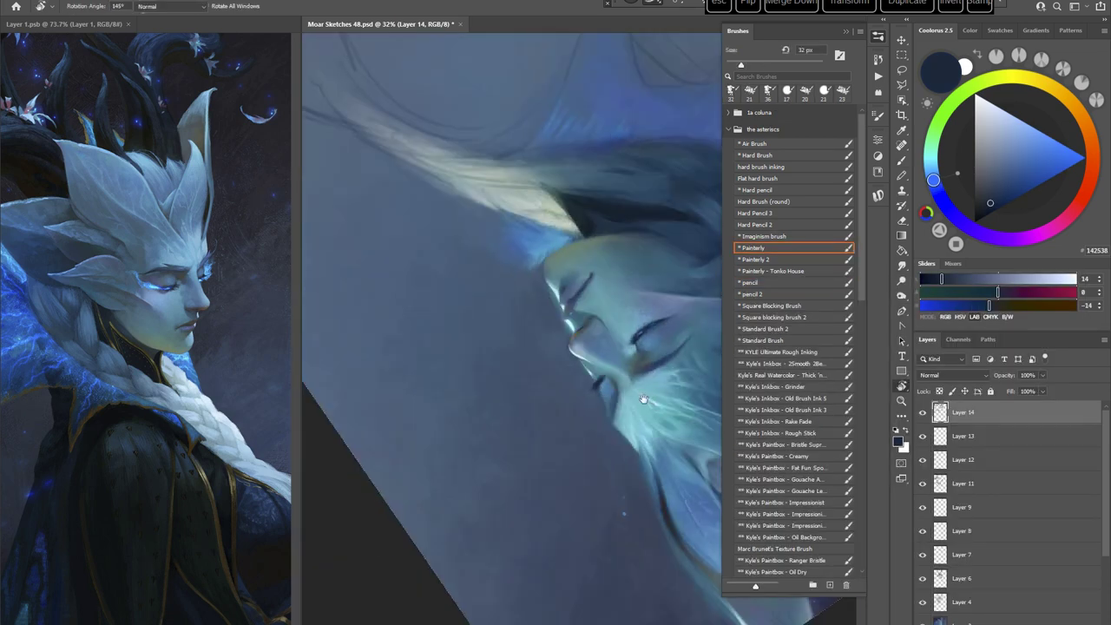
pyautogui.moveTo(649, 397); pyautogui.dragTo(564, 354)
pyautogui.rightClick(688, 299)
pyautogui.moveTo(746, 318); pyautogui.dragTo(740, 316)
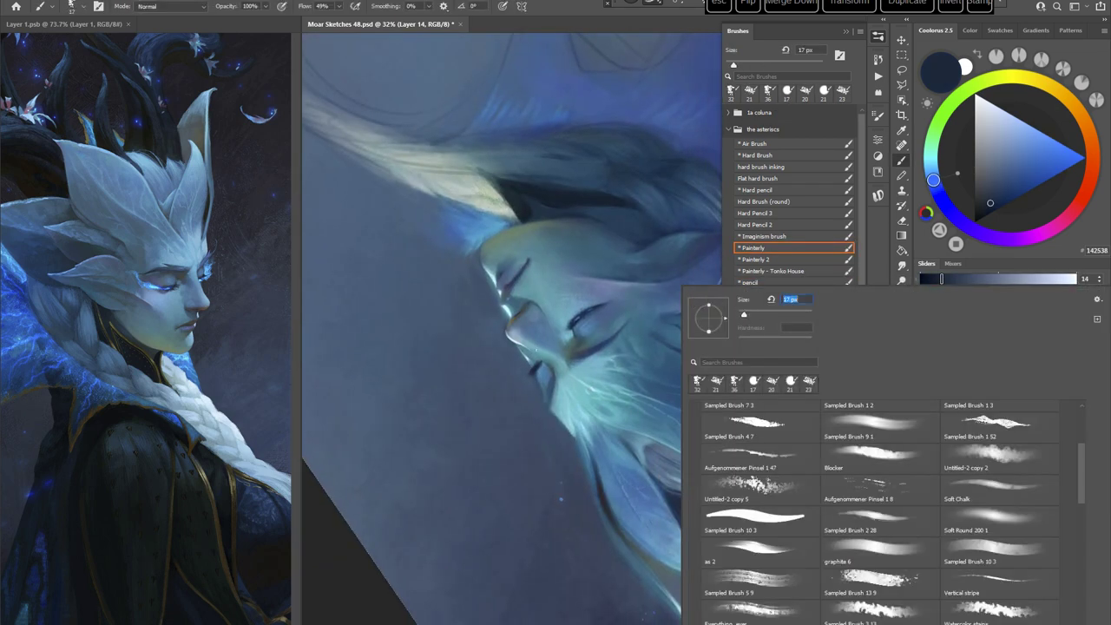
pyautogui.click(539, 360)
pyautogui.keyDown('alt'); pyautogui.click(539, 360); pyautogui.keyUp('alt')
pyautogui.keyDown('alt'); pyautogui.click(547, 361); pyautogui.keyUp('alt')
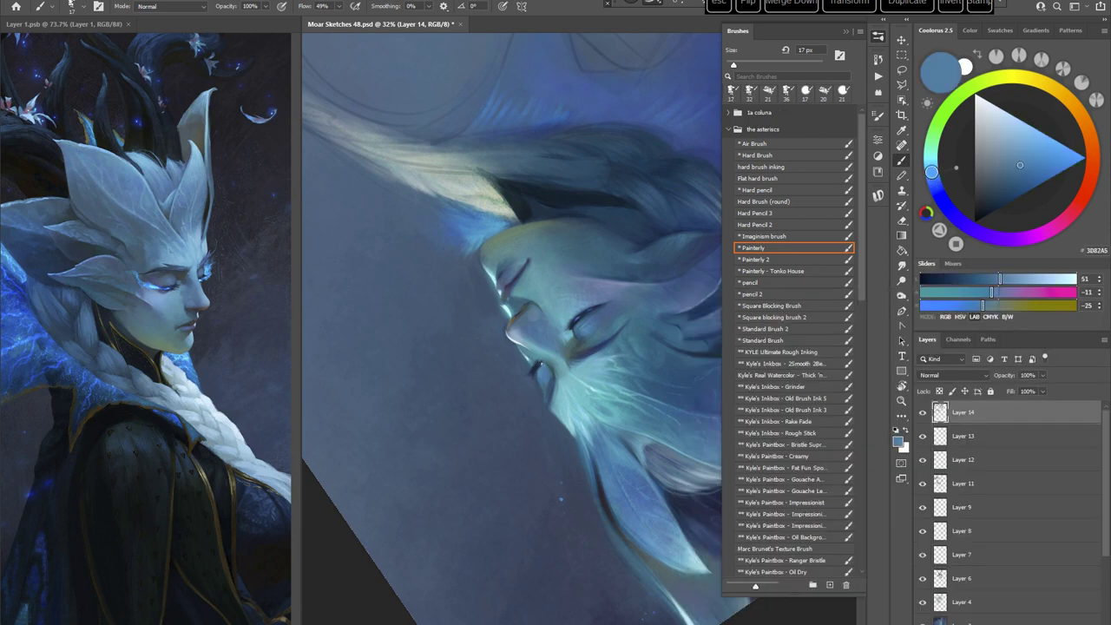
# Step: Enlarge the Painterly brush to 26 px and shade the far eye's lid and lashes with sampled navy and mid-blue
pyautogui.keyDown('alt'); pyautogui.click(535, 369); pyautogui.keyUp('alt')
pyautogui.rightClick(637, 271)
pyautogui.moveTo(695, 296); pyautogui.dragTo(704, 297)
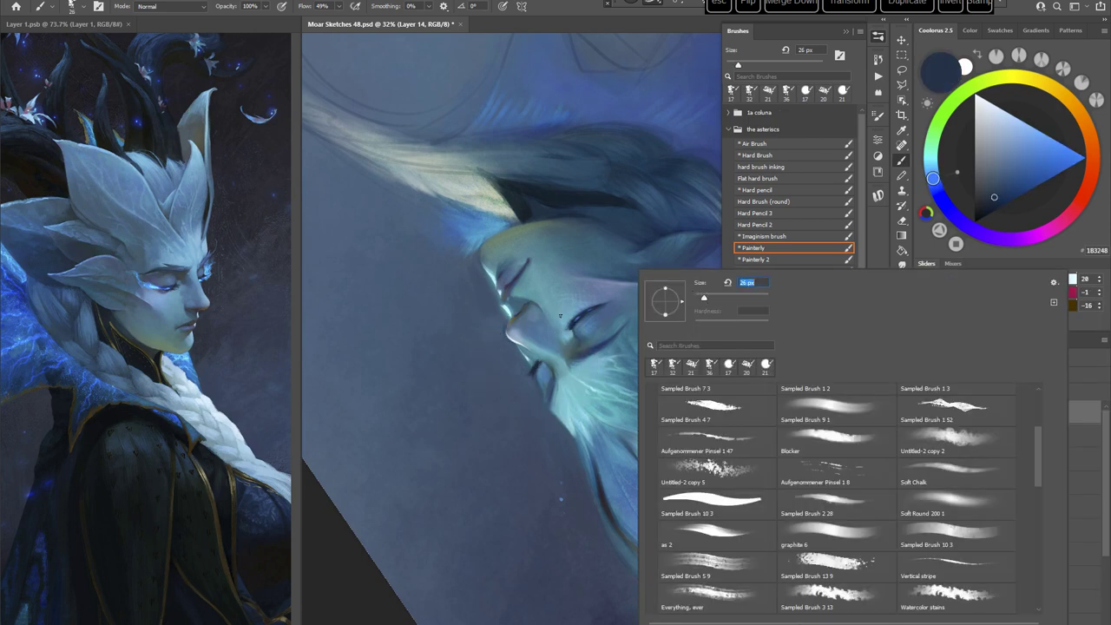
pyautogui.click(535, 360)
pyautogui.keyDown('alt'); pyautogui.click(536, 368); pyautogui.keyUp('alt')
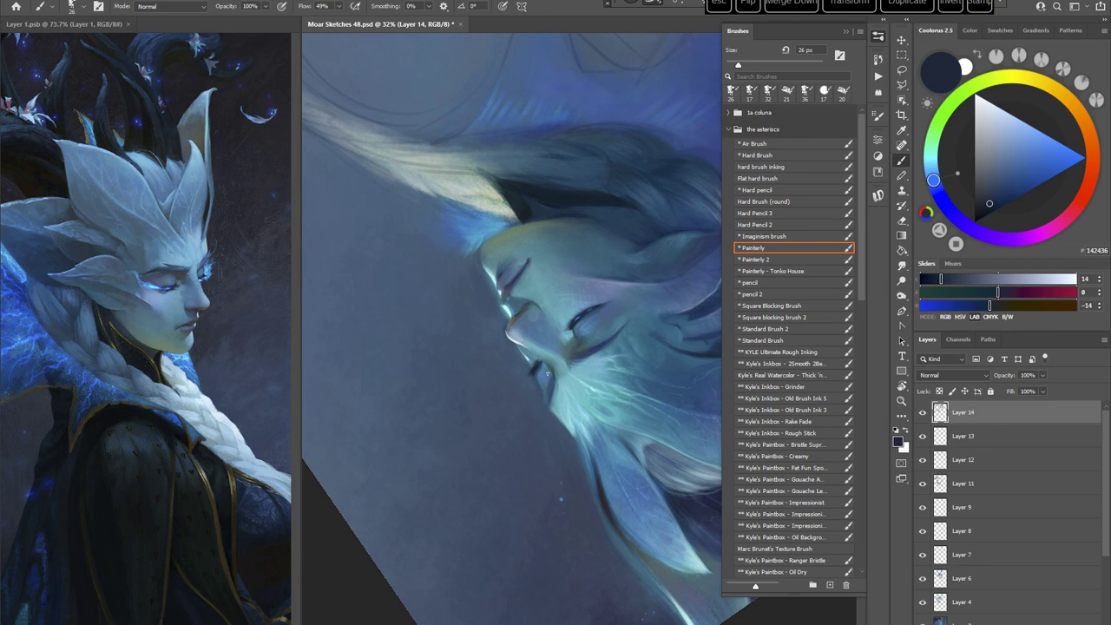
pyautogui.press('Escape')
pyautogui.press('r')
pyautogui.moveTo(663, 375); pyautogui.dragTo(538, 406)
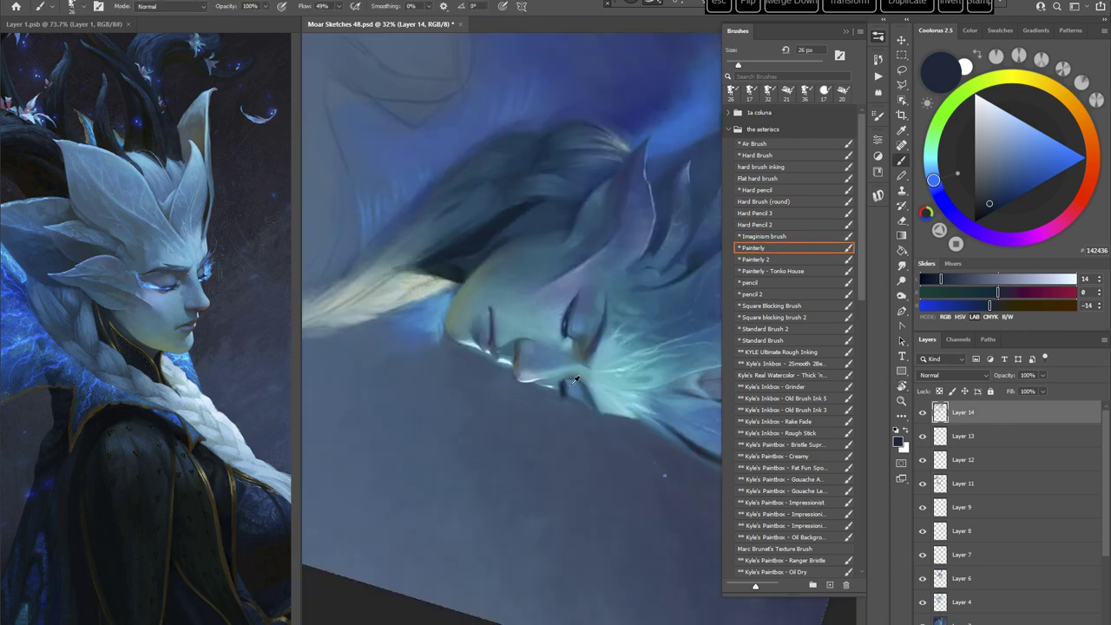
pyautogui.keyDown('alt'); pyautogui.click(570, 385); pyautogui.keyUp('alt')
pyautogui.press('Escape')
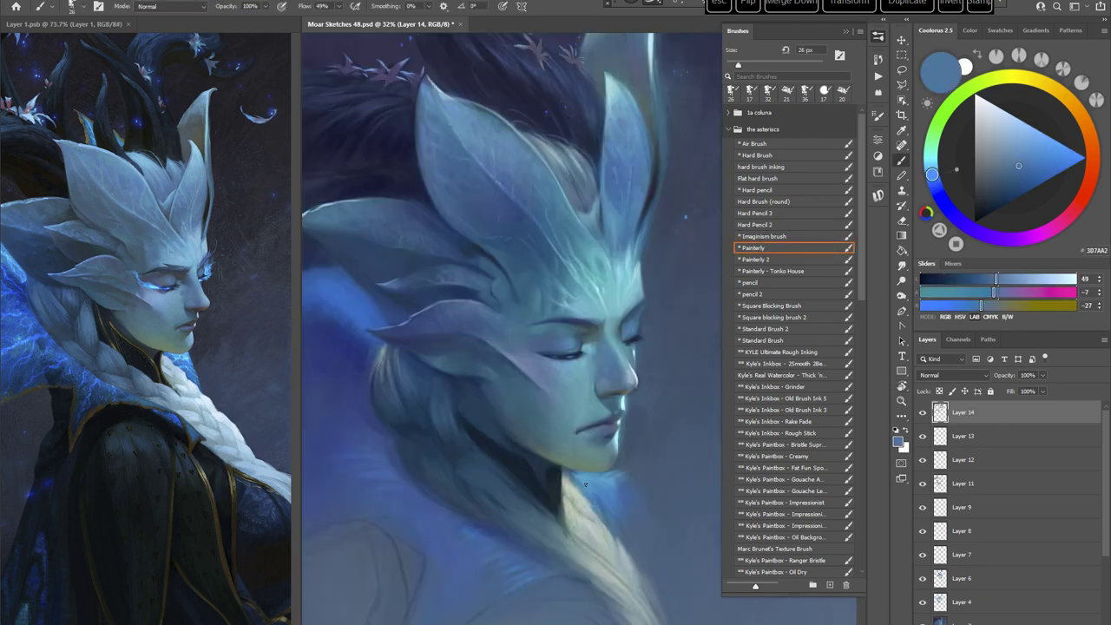
# Step: Switch to the Standard Brush and sample a dark teal from beside the near eye
pyautogui.press('r')
pyautogui.moveTo(637, 389)
pyautogui.mouseDown()
pyautogui.moveTo(656, 296)
pyautogui.moveTo(623, 257)
pyautogui.mouseUp()
pyautogui.press('space')
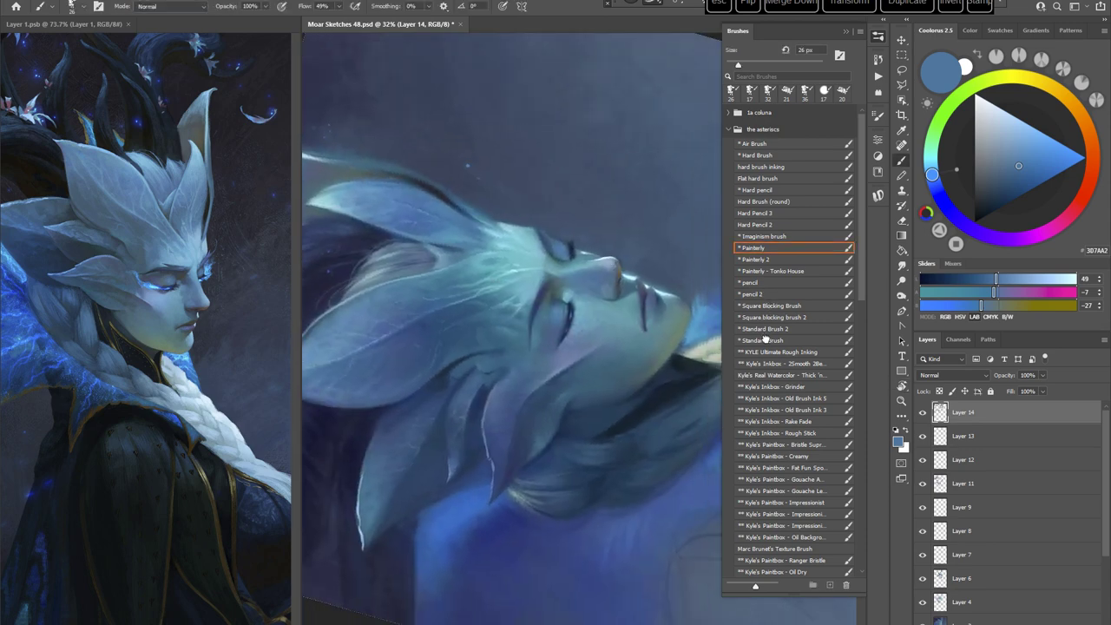
pyautogui.click(763, 340)
pyautogui.keyDown('alt'); pyautogui.click(554, 298); pyautogui.keyUp('alt')
pyautogui.press('Escape')
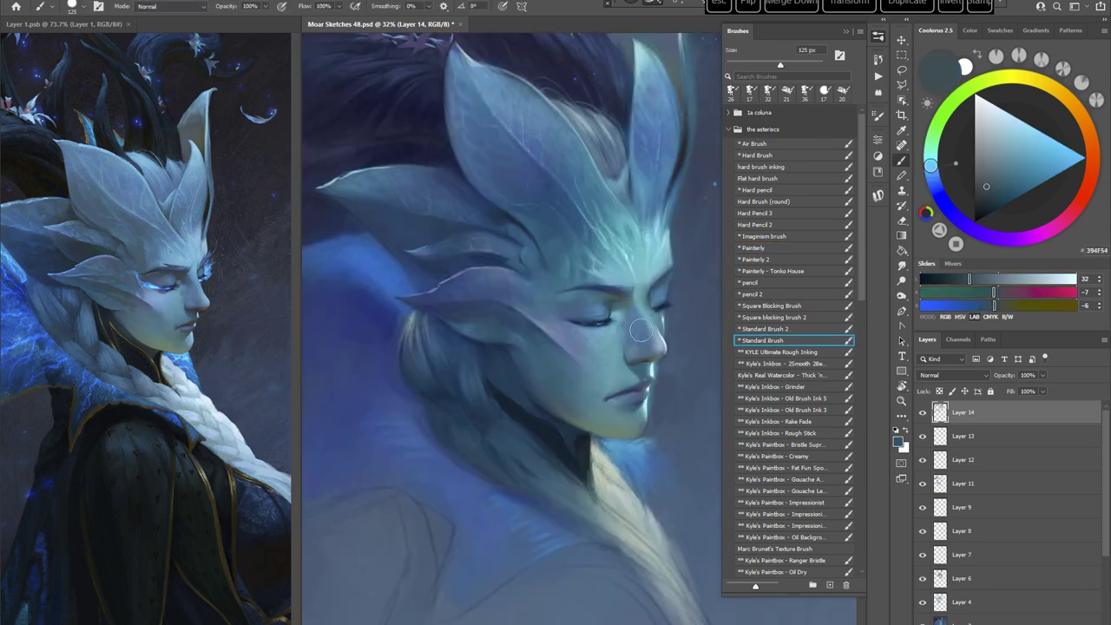
# Step: Set the Standard Brush to 17 px and work on the near eye area with dark blues sampled from the face
pyautogui.press('r')
pyautogui.moveTo(640, 329); pyautogui.dragTo(587, 341)
pyautogui.press('space')
pyautogui.keyDown('alt'); pyautogui.click(521, 340); pyautogui.keyUp('alt')
pyautogui.press('b')
pyautogui.rightClick(615, 264)
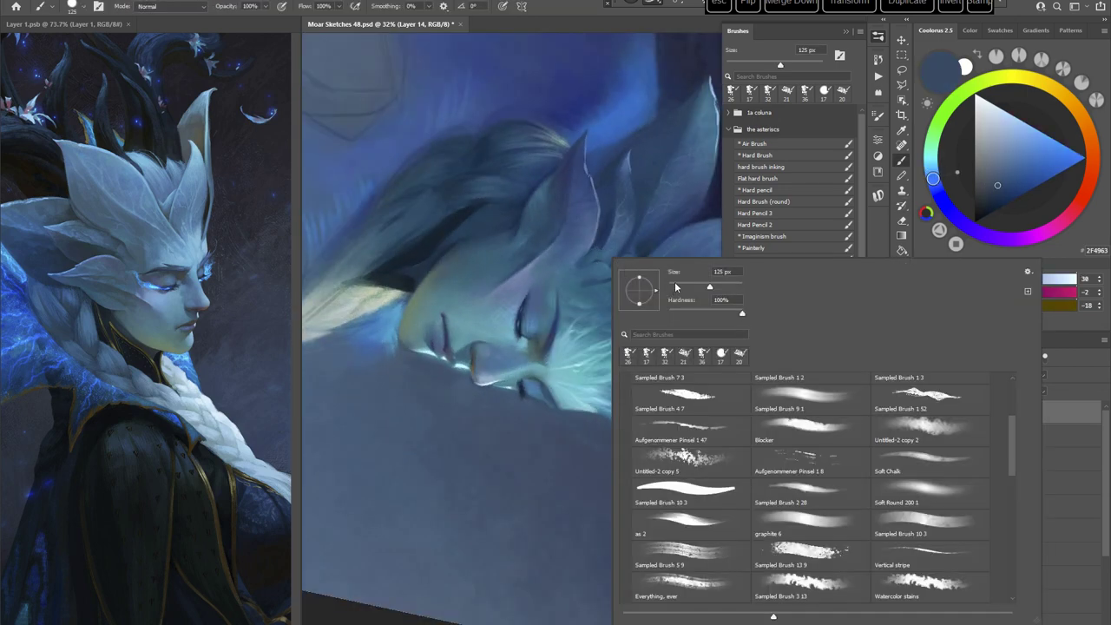
pyautogui.click(674, 288)
pyautogui.keyDown('alt'); pyautogui.click(537, 296); pyautogui.keyUp('alt')
pyautogui.keyDown('alt'); pyautogui.click(563, 268); pyautogui.keyUp('alt')
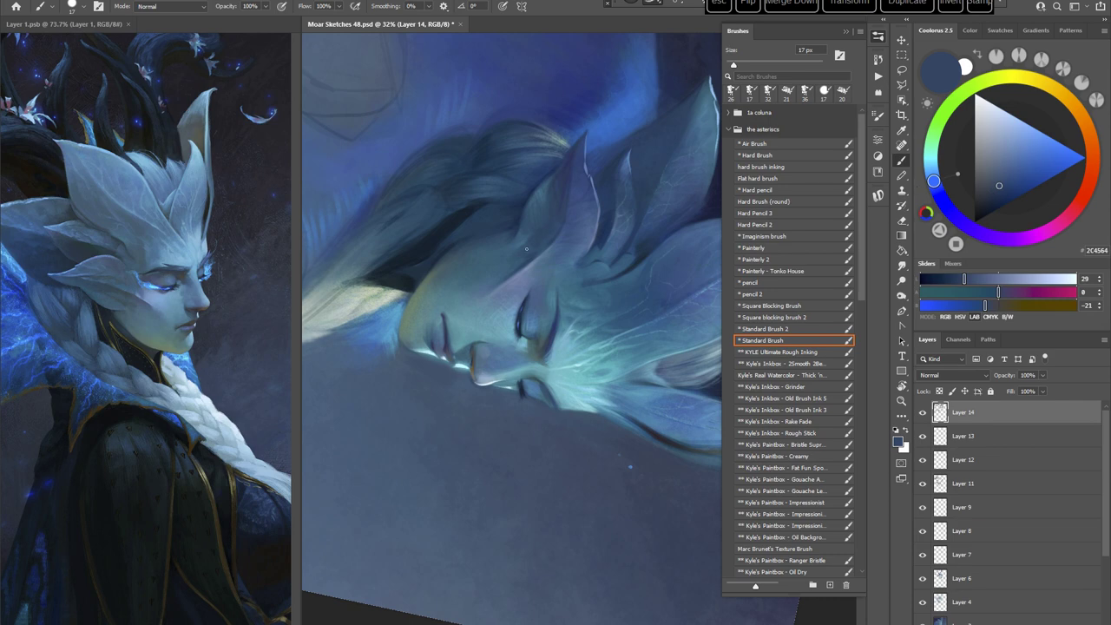
# Step: Set the Standard Brush to 28 px and soften the near eyelid with a sampled greyish blue
pyautogui.rightClick(590, 260)
pyautogui.click(652, 273)
pyautogui.click(515, 324)
pyautogui.keyDown('alt'); pyautogui.click(523, 298); pyautogui.keyUp('alt')
pyautogui.press('Escape')
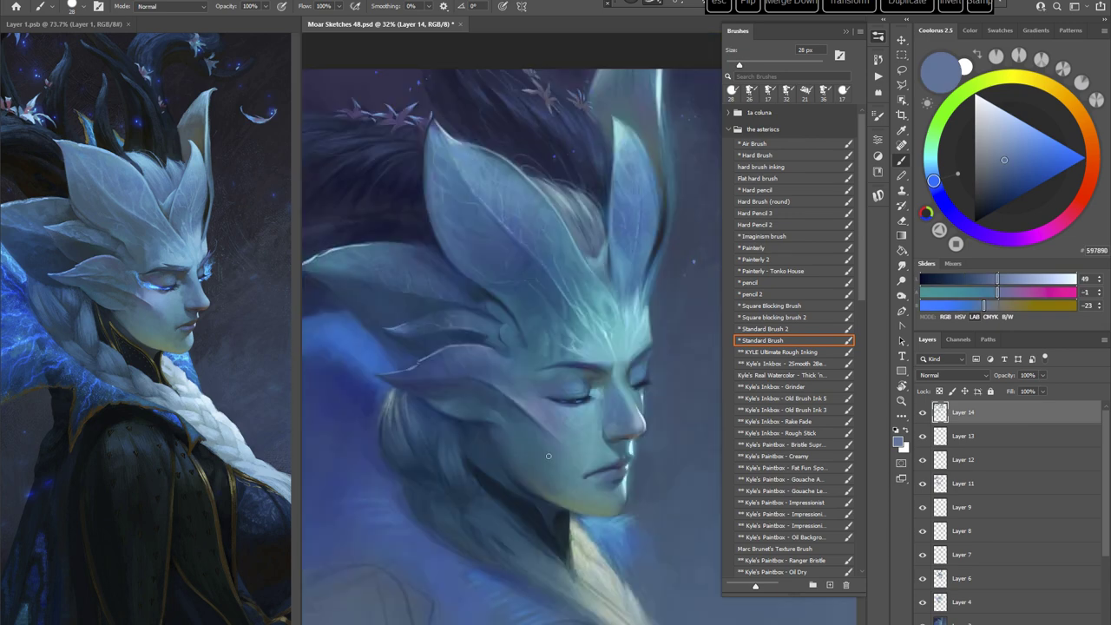
# Step: Choose a slightly more saturated blue, reduce the Standard Brush to 18 px and refine the near eyelid
pyautogui.click(1009, 166)
pyautogui.press('r')
pyautogui.moveTo(696, 321)
pyautogui.mouseDown()
pyautogui.moveTo(545, 464)
pyautogui.moveTo(556, 464)
pyautogui.mouseUp()
pyautogui.rightClick(595, 365)
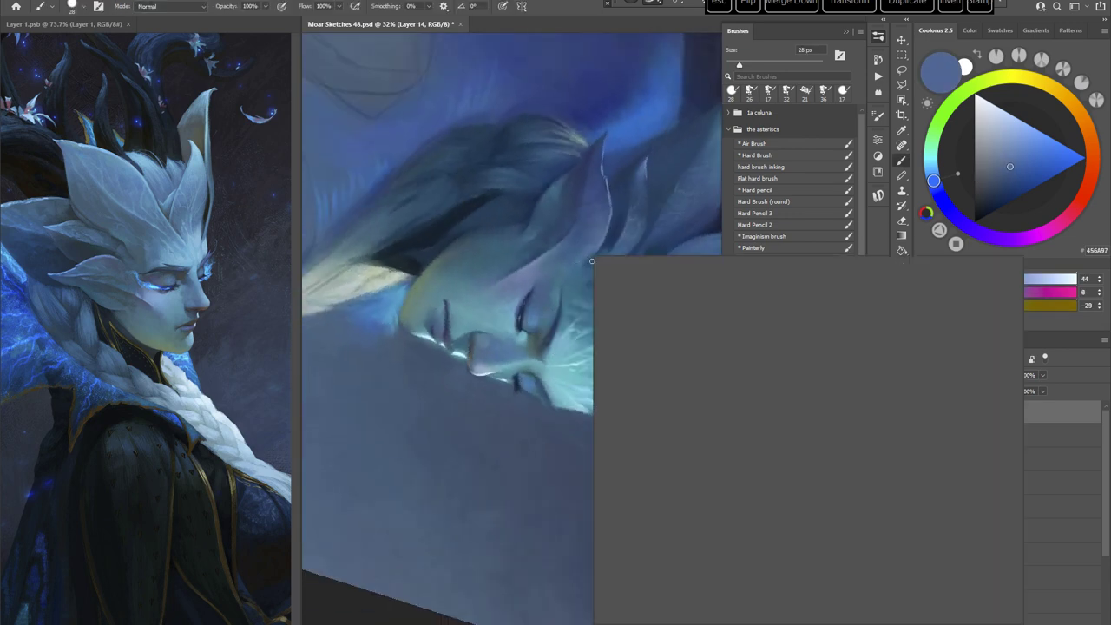
pyautogui.moveTo(658, 286); pyautogui.dragTo(656, 287)
pyautogui.press('Return')
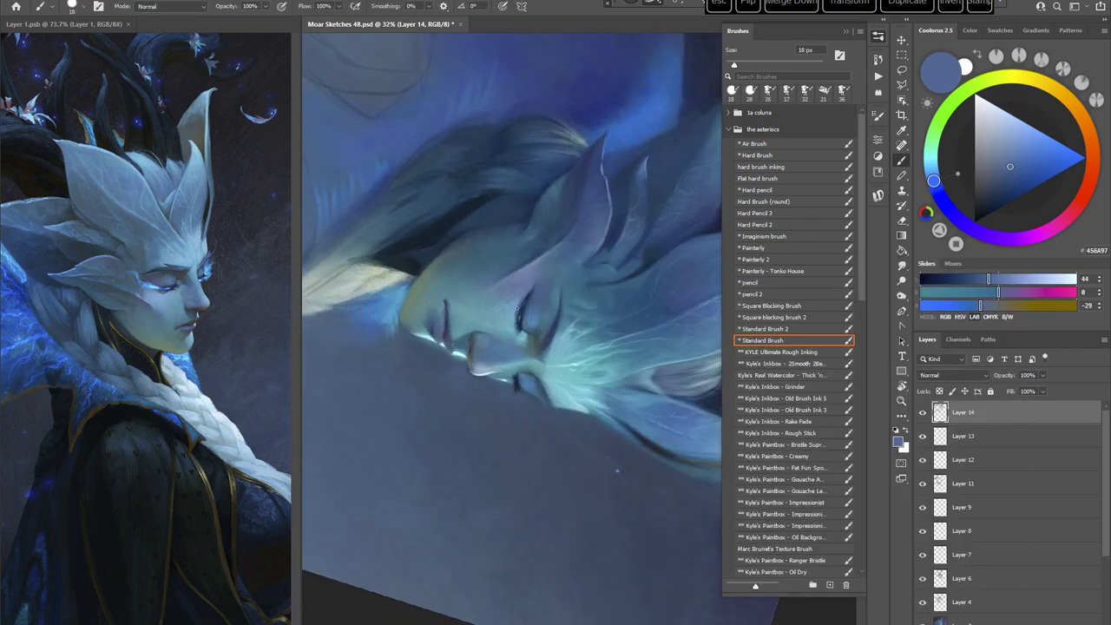
pyautogui.press('r')
pyautogui.moveTo(616, 342)
pyautogui.mouseDown()
pyautogui.moveTo(610, 358)
pyautogui.moveTo(540, 340)
pyautogui.mouseUp()
pyautogui.press('b')
pyautogui.press('Escape')
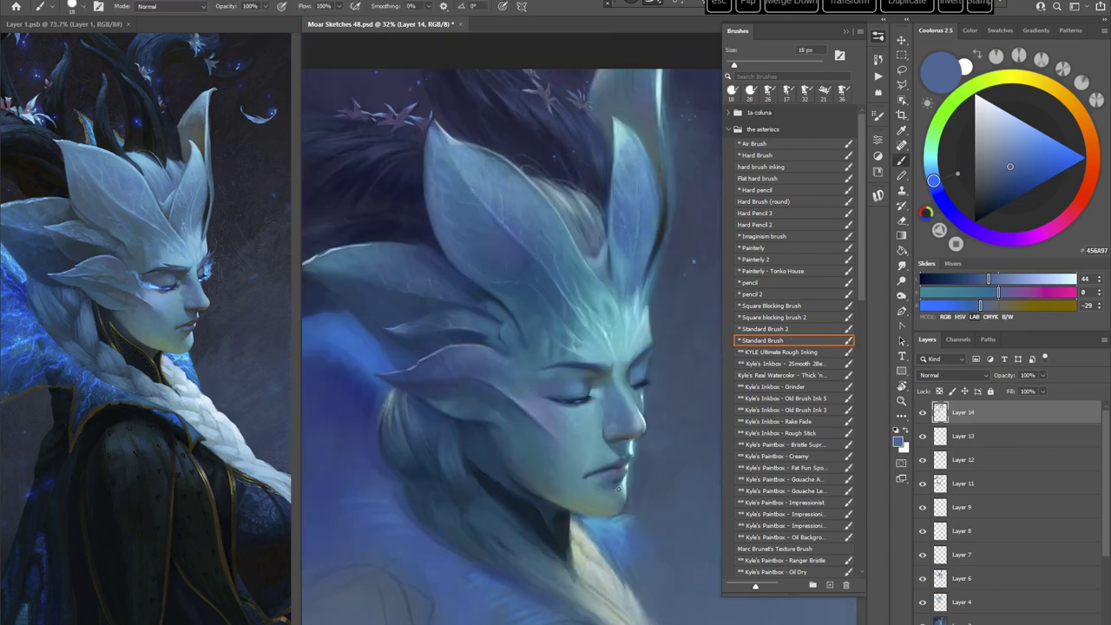
# Step: Sample dark tones from both eyes and refine the far eye's lash line with the 18 px Standard Brush
pyautogui.press('r')
pyautogui.moveTo(618, 488); pyautogui.dragTo(531, 396)
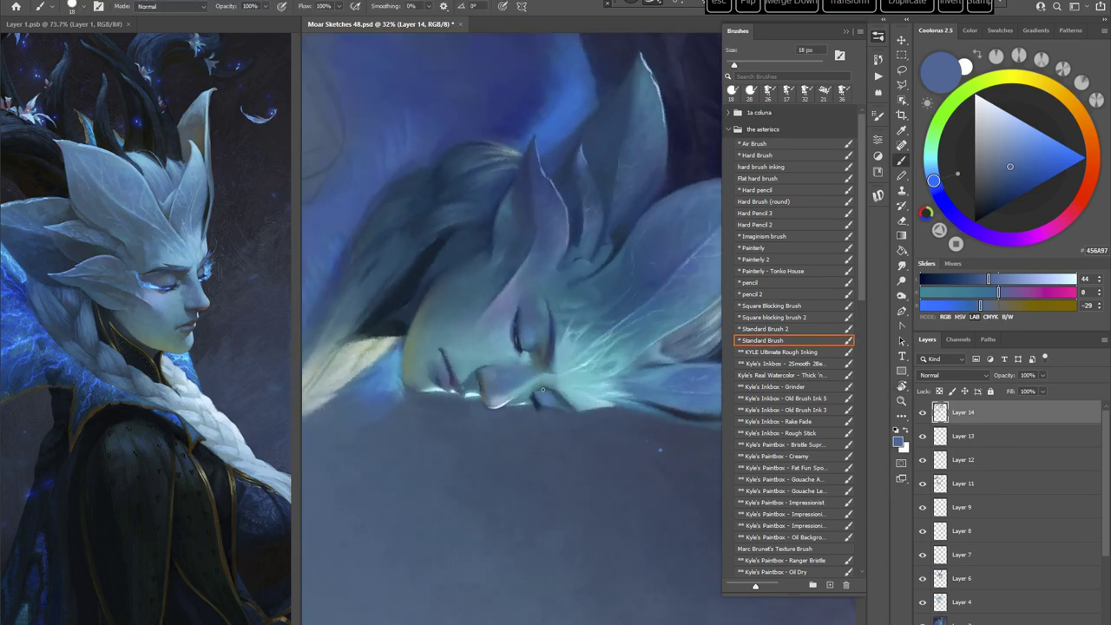
pyautogui.keyDown('alt'); pyautogui.click(517, 316); pyautogui.keyUp('alt')
pyautogui.press('r')
pyautogui.moveTo(637, 270)
pyautogui.mouseDown()
pyautogui.moveTo(648, 372)
pyautogui.moveTo(534, 396)
pyautogui.mouseUp()
pyautogui.keyDown('alt'); pyautogui.click(608, 266); pyautogui.keyUp('alt')
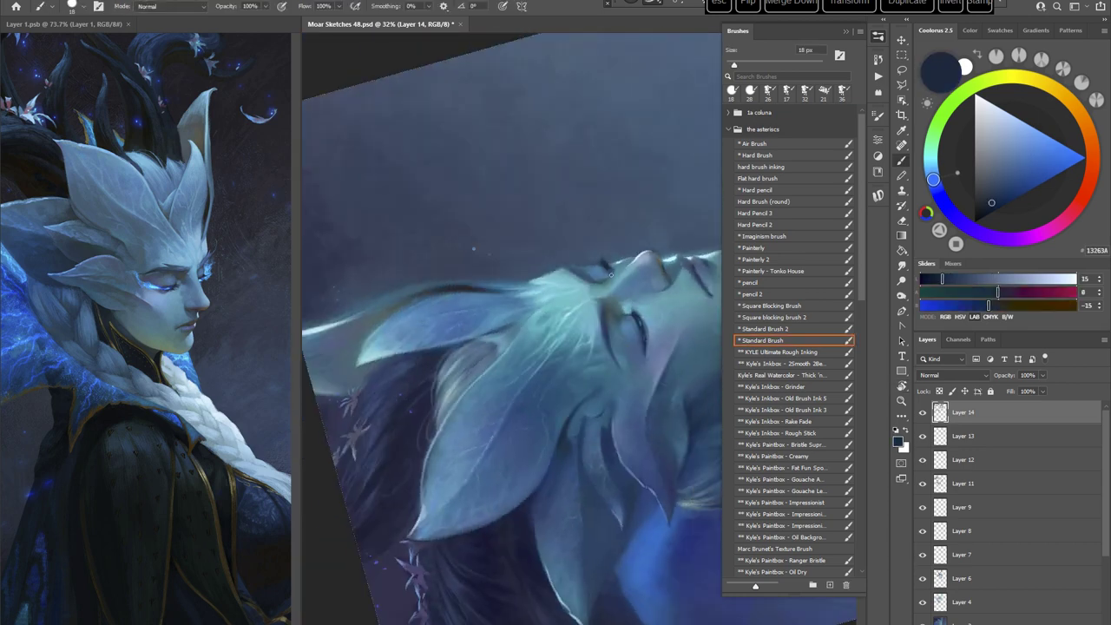
pyautogui.press('Escape')
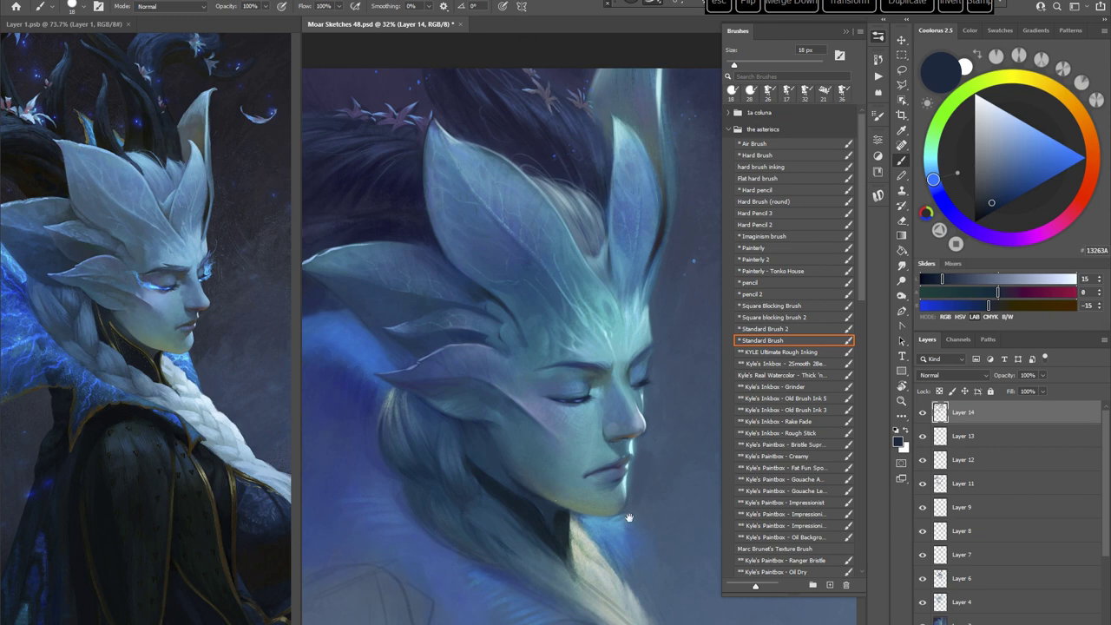
# Step: Pick up a mid-blue, hex 3B7A9A, for touching up the far eyelid with the Standard Brush
pyautogui.moveTo(629, 518); pyautogui.dragTo(550, 428)
pyautogui.press('r')
pyautogui.moveTo(643, 311); pyautogui.dragTo(552, 401)
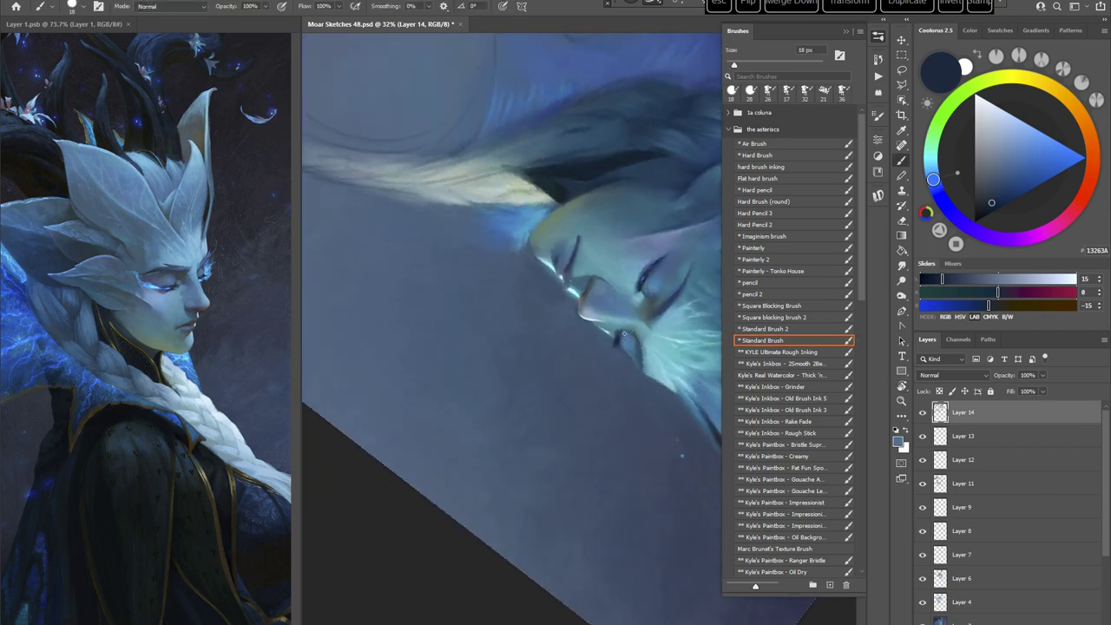
pyautogui.keyDown('alt'); pyautogui.click(569, 402); pyautogui.keyUp('alt')
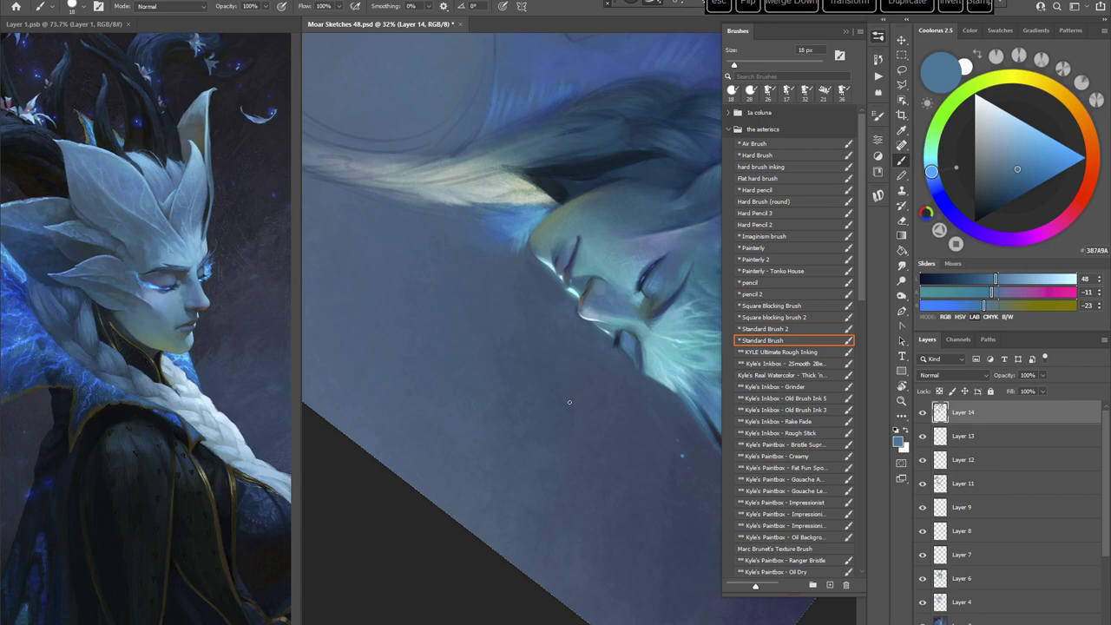
# Step: Switch to the Painterly brush at 23 px and blend the far eye with navy and blue sampled from it
pyautogui.click(753, 250)
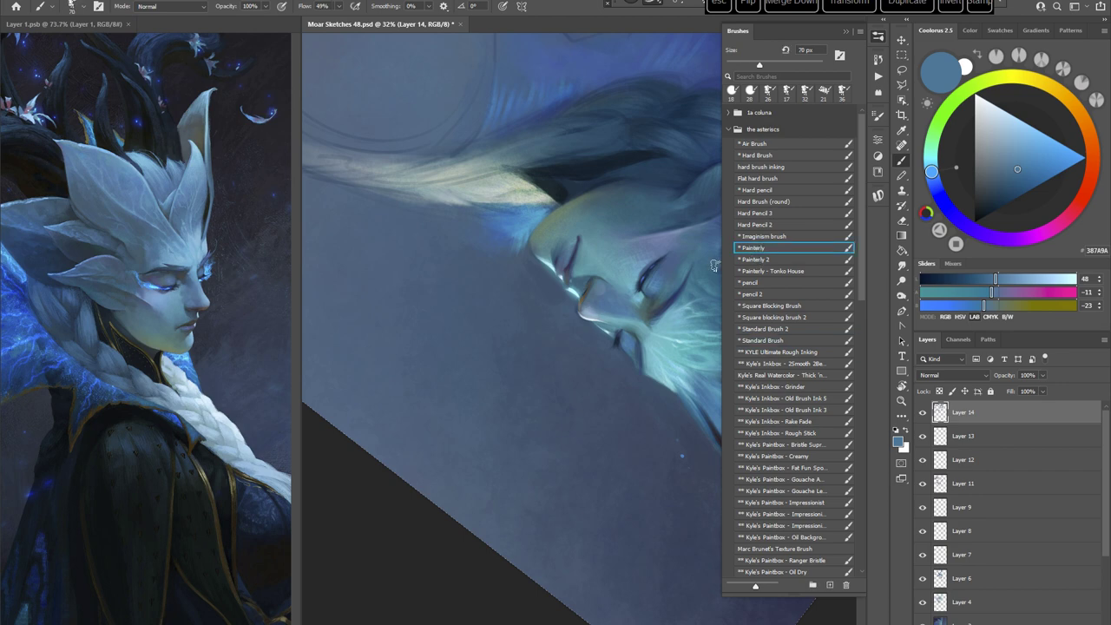
pyautogui.rightClick(711, 313)
pyautogui.click(727, 312)
pyautogui.keyDown('alt'); pyautogui.click(619, 345); pyautogui.keyUp('alt')
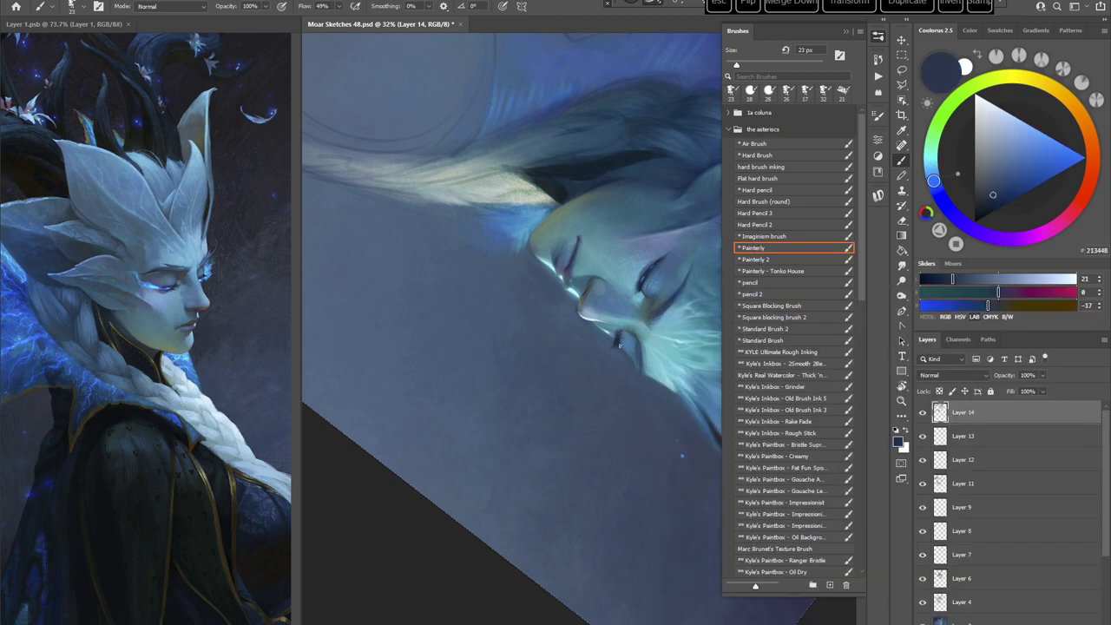
pyautogui.keyDown('alt'); pyautogui.click(620, 339); pyautogui.keyUp('alt')
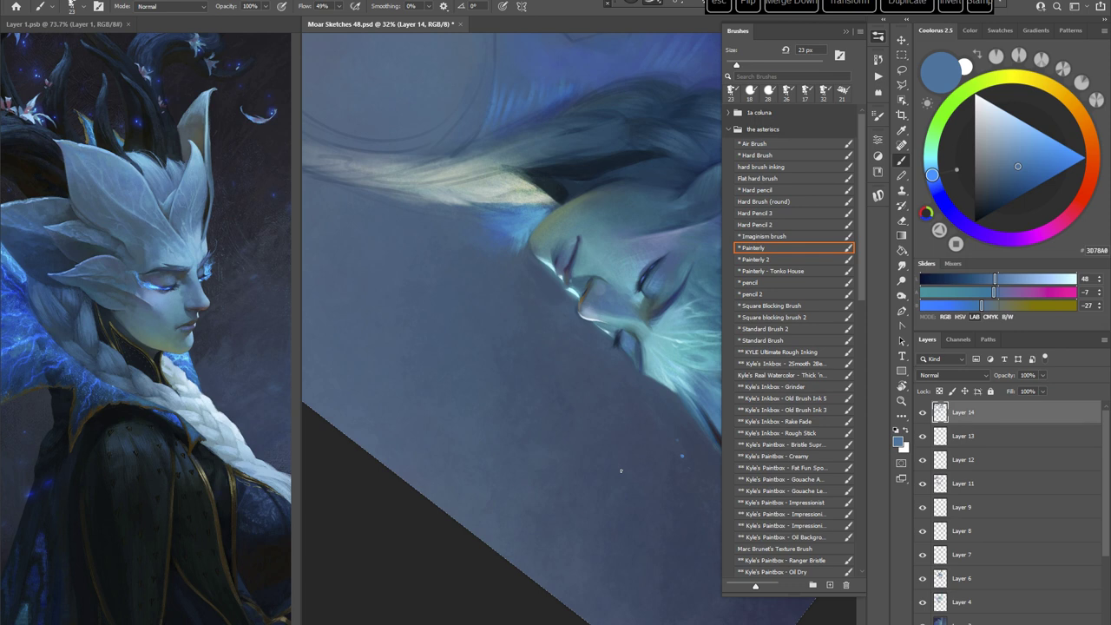
pyautogui.press('Escape')
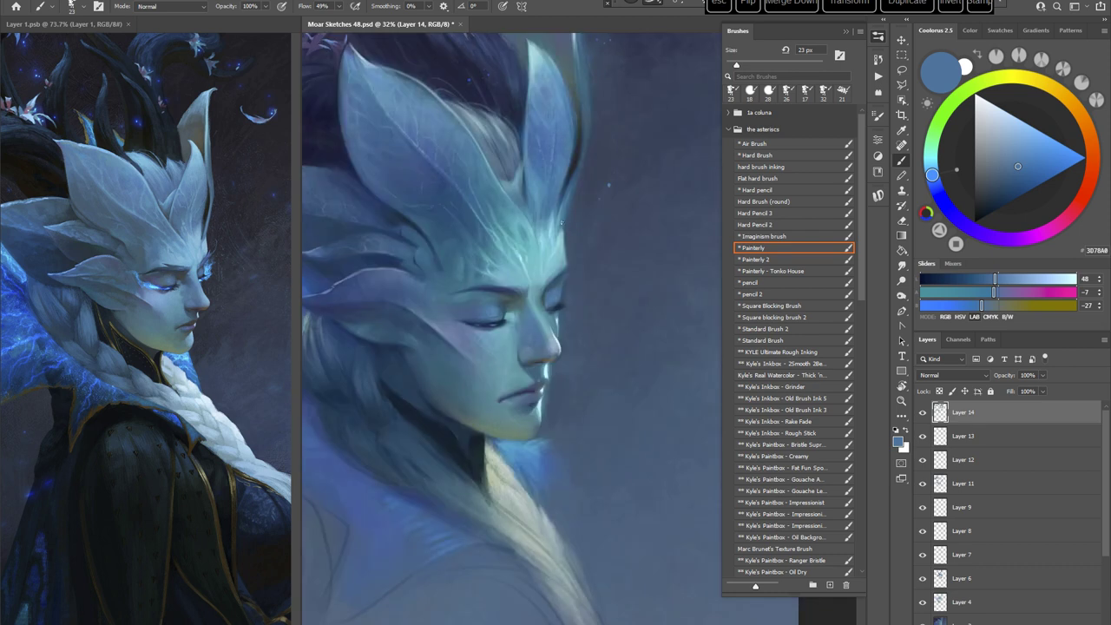
# Step: Clean up the forehead's outer edge above the far brow with light and background blues sampled there
pyautogui.keyDown('alt'); pyautogui.click(564, 227); pyautogui.keyUp('alt')
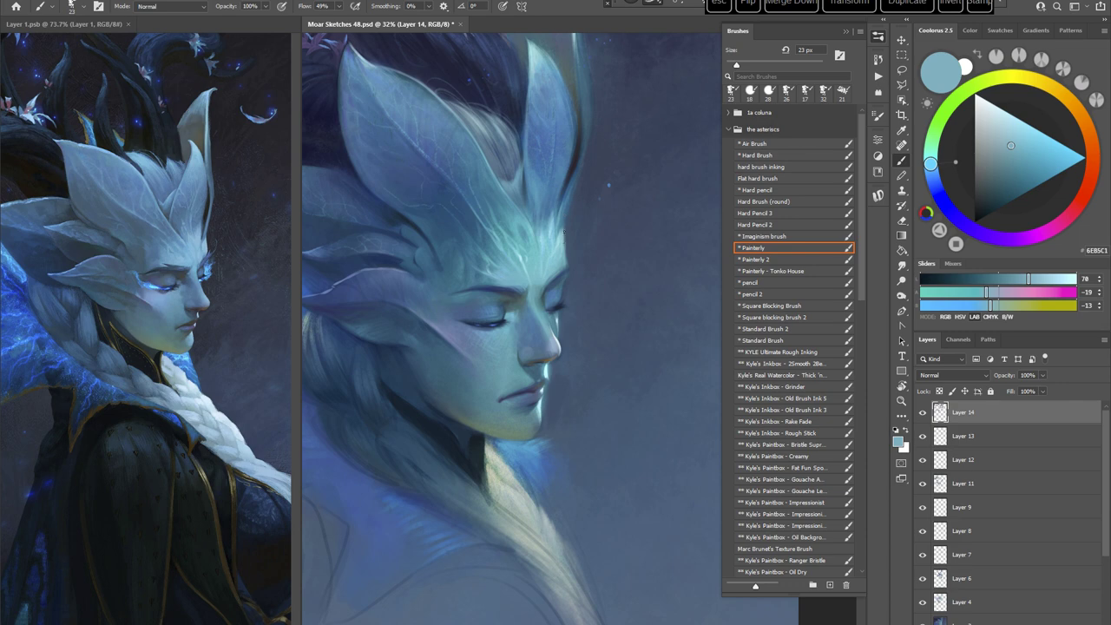
pyautogui.moveTo(564, 240); pyautogui.dragTo(565, 254)
pyautogui.keyDown('alt'); pyautogui.click(573, 227); pyautogui.keyUp('alt')
pyautogui.keyDown('alt'); pyautogui.click(561, 258); pyautogui.keyUp('alt')
pyautogui.keyDown('alt'); pyautogui.click(566, 236); pyautogui.keyUp('alt')
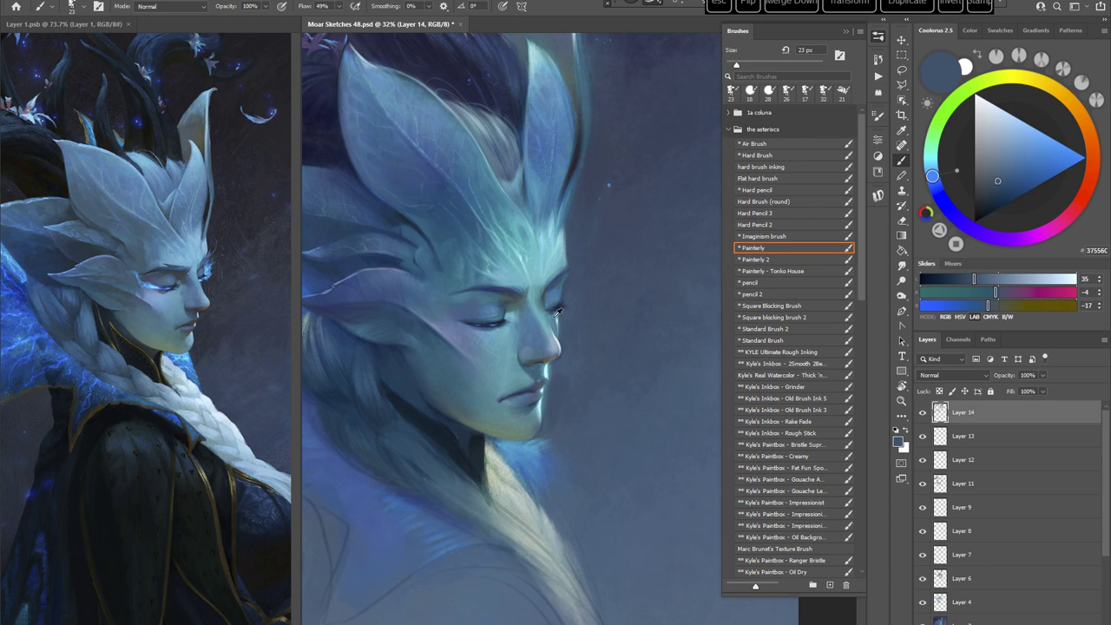
# Step: Refine the skin just below the far eye with light blues repeatedly sampled along the cheek edge
pyautogui.keyDown('alt'); pyautogui.click(558, 313); pyautogui.keyUp('alt')
pyautogui.keyDown('alt'); pyautogui.click(557, 314); pyautogui.keyUp('alt')
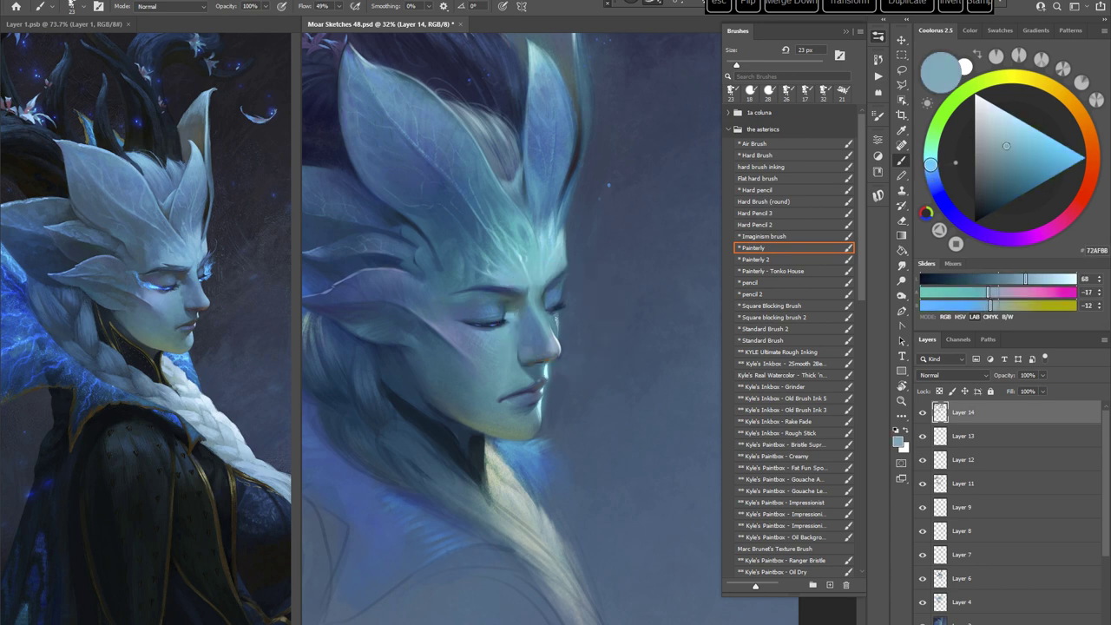
pyautogui.keyDown('alt'); pyautogui.click(557, 318); pyautogui.keyUp('alt')
pyautogui.keyDown('alt'); pyautogui.click(557, 318); pyautogui.keyUp('alt')
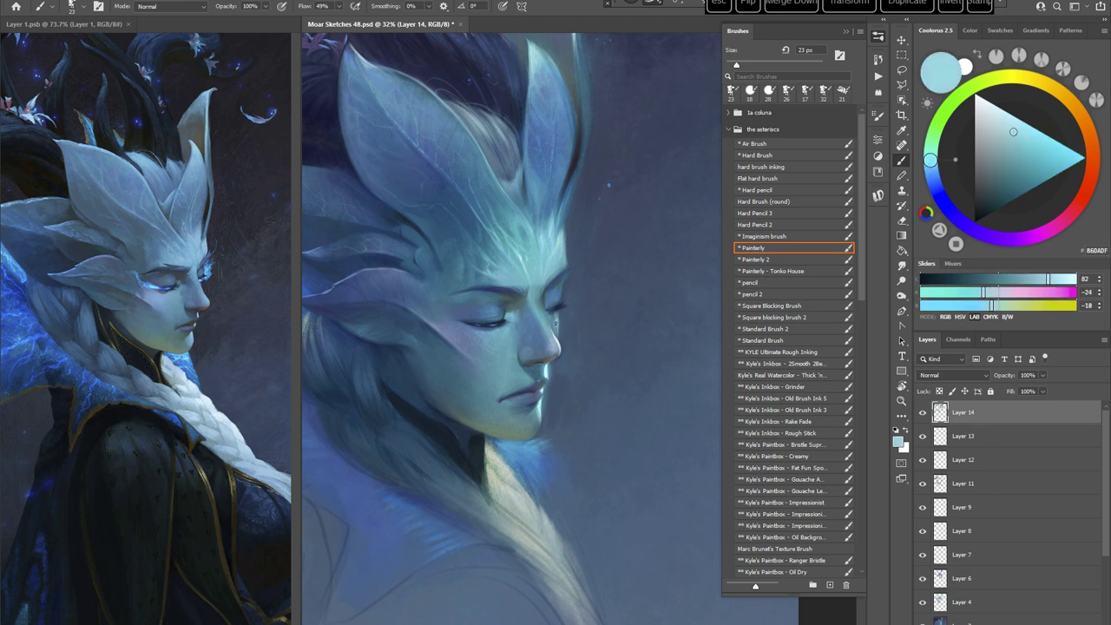
pyautogui.keyDown('alt'); pyautogui.click(556, 316); pyautogui.keyUp('alt')
pyautogui.keyDown('alt'); pyautogui.click(557, 319); pyautogui.keyUp('alt')
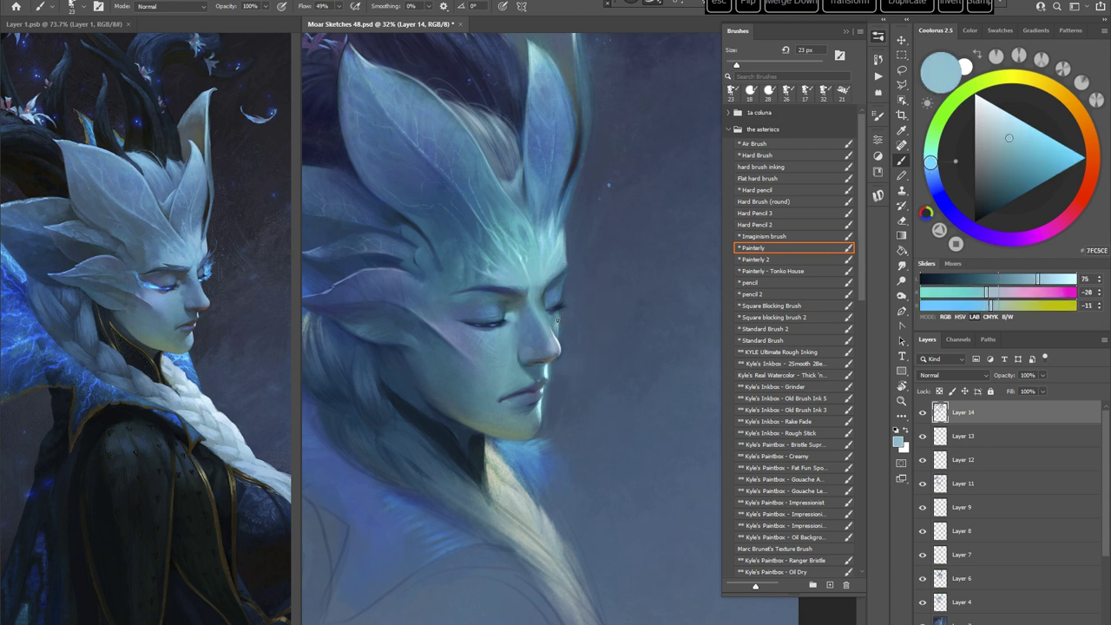
# Step: Refine the face's outer edge from the far eye to the chin with slate and light blues sampled there
pyautogui.keyDown('alt'); pyautogui.click(562, 310); pyautogui.keyUp('alt')
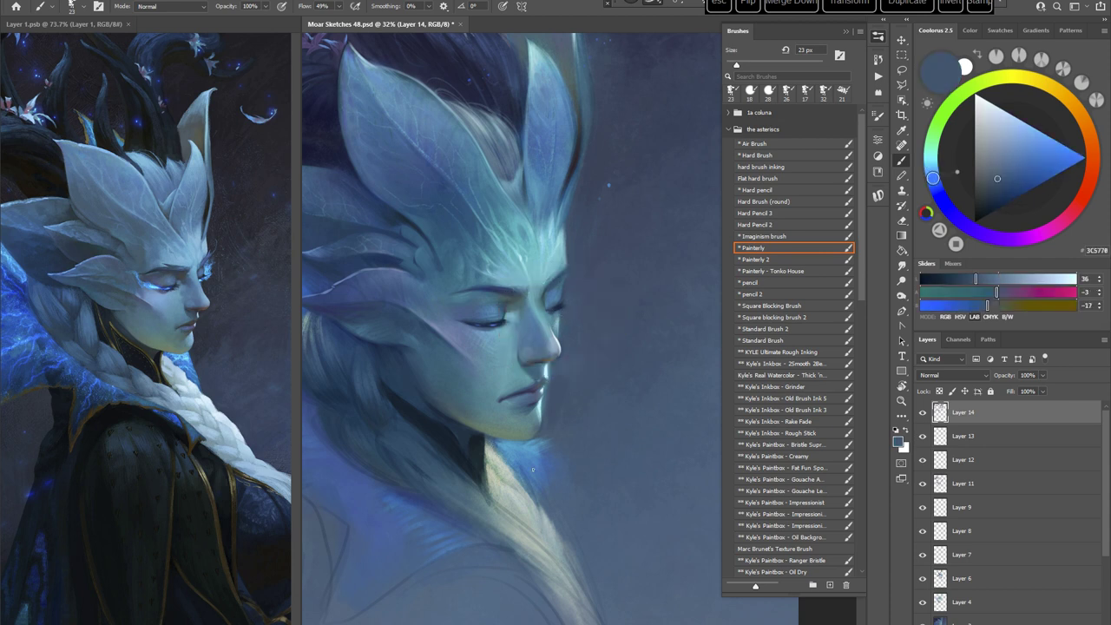
pyautogui.keyDown('alt'); pyautogui.click(539, 403); pyautogui.keyUp('alt')
pyautogui.keyDown('alt'); pyautogui.click(538, 402); pyautogui.keyUp('alt')
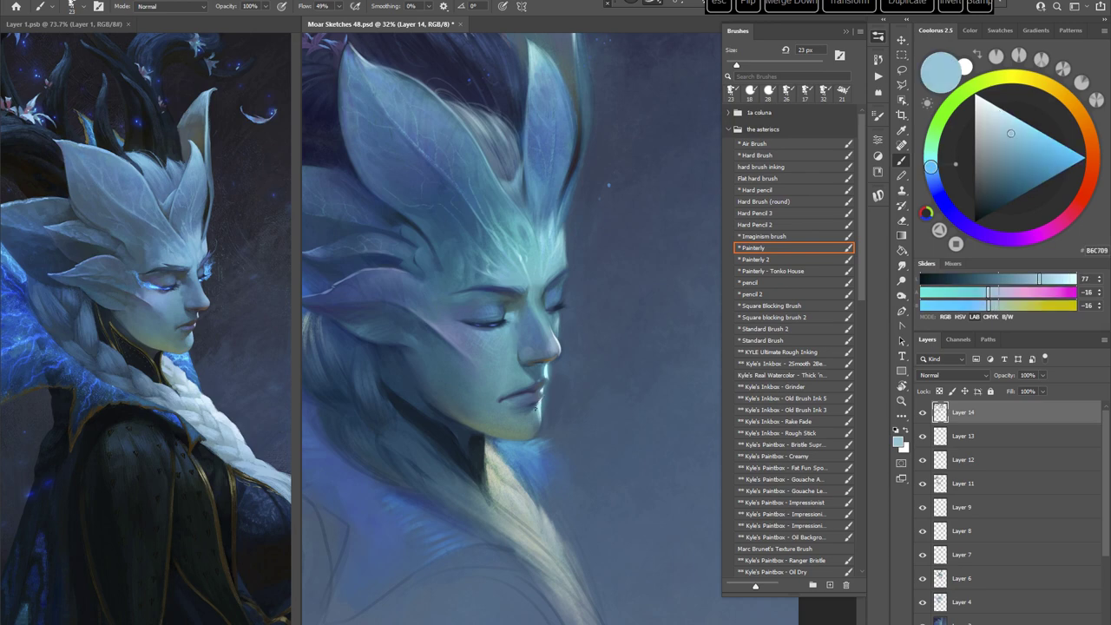
pyautogui.keyDown('alt'); pyautogui.click(533, 412); pyautogui.keyUp('alt')
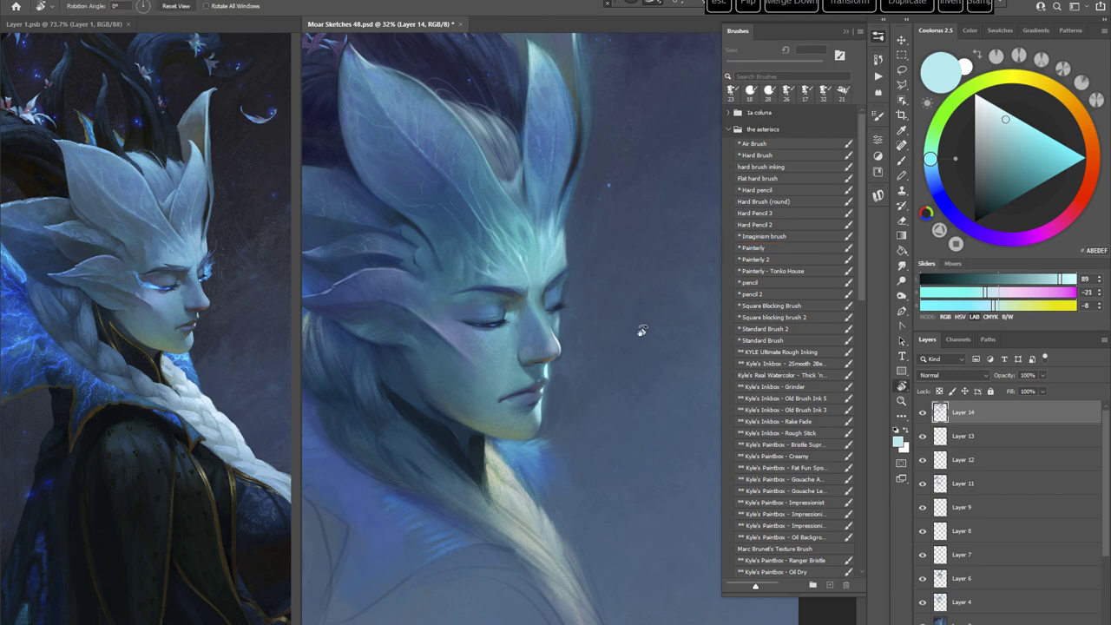
# Step: Shade the forehead beside the near crown leaf's base with deep saturated blue, using the Standard Brush at 9 and 31 px
pyautogui.moveTo(639, 327)
pyautogui.mouseDown()
pyautogui.moveTo(596, 397)
pyautogui.moveTo(642, 382)
pyautogui.mouseUp()
pyautogui.click(769, 340)
pyautogui.keyDown('alt'); pyautogui.click(555, 238); pyautogui.keyUp('alt')
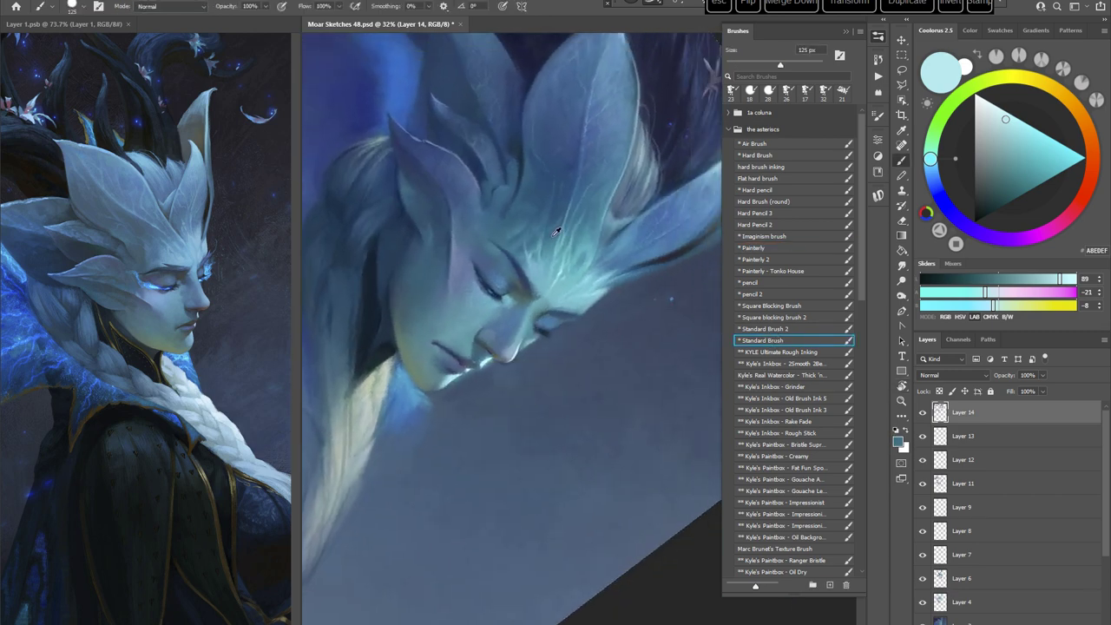
pyautogui.rightClick(641, 220)
pyautogui.click(702, 249)
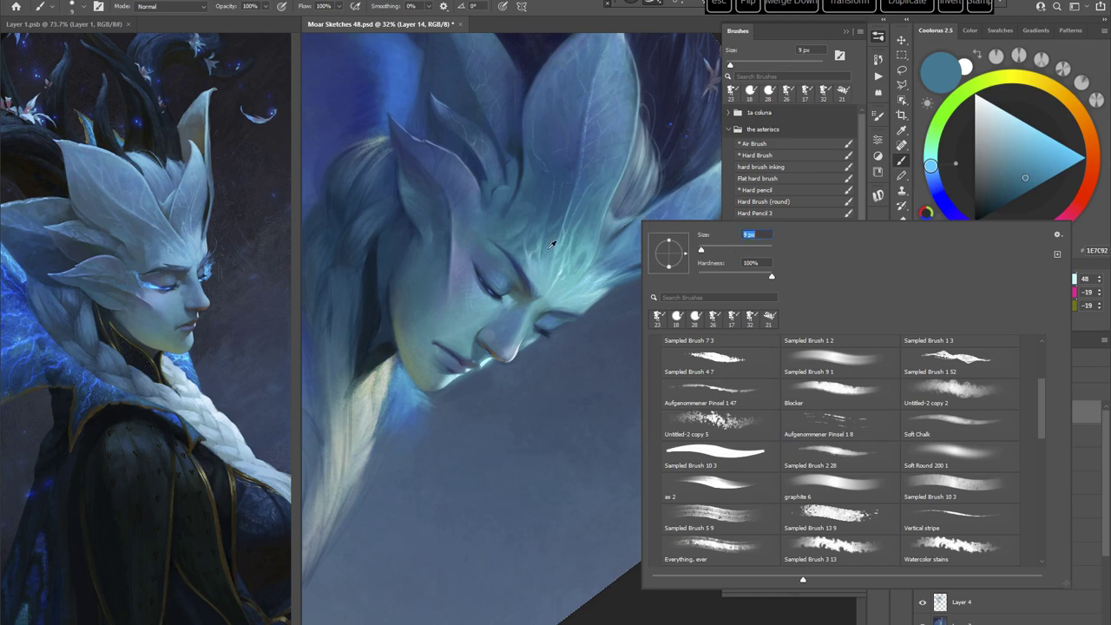
pyautogui.keyDown('alt'); pyautogui.click(552, 241); pyautogui.keyUp('alt')
pyautogui.click(932, 186)
pyautogui.click(1013, 177)
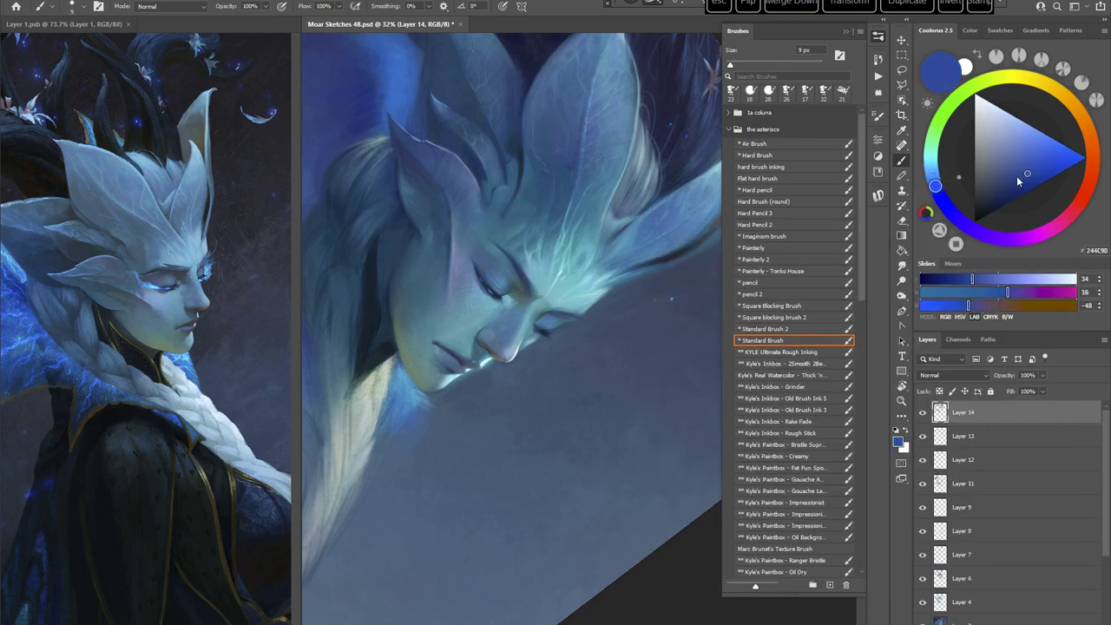
pyautogui.rightClick(615, 223)
pyautogui.click(686, 252)
pyautogui.click(534, 256)
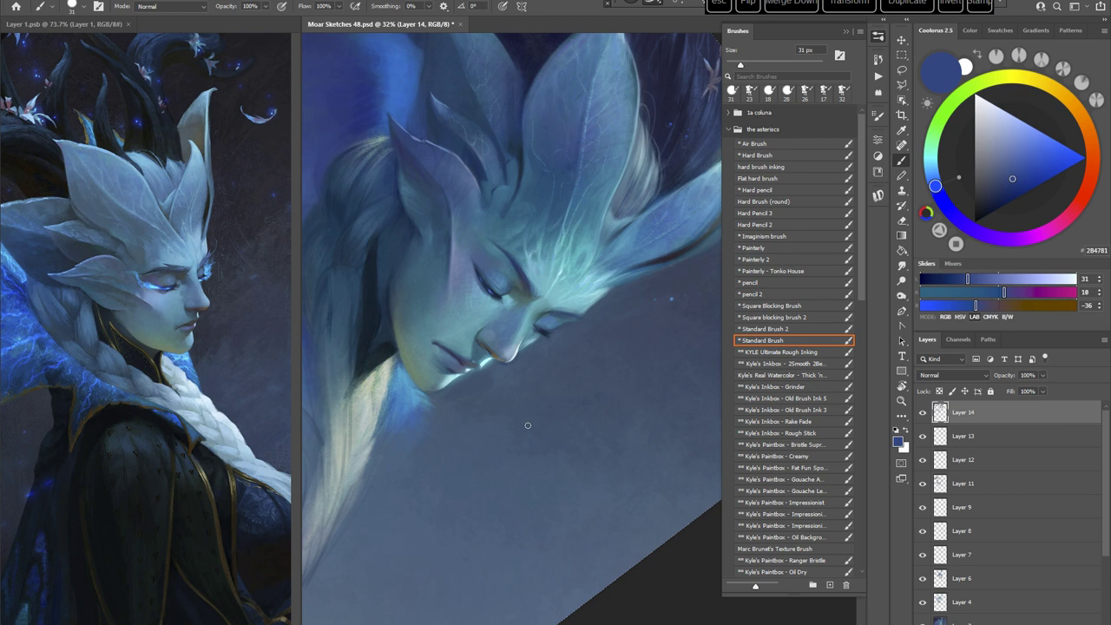
pyautogui.press('Escape')
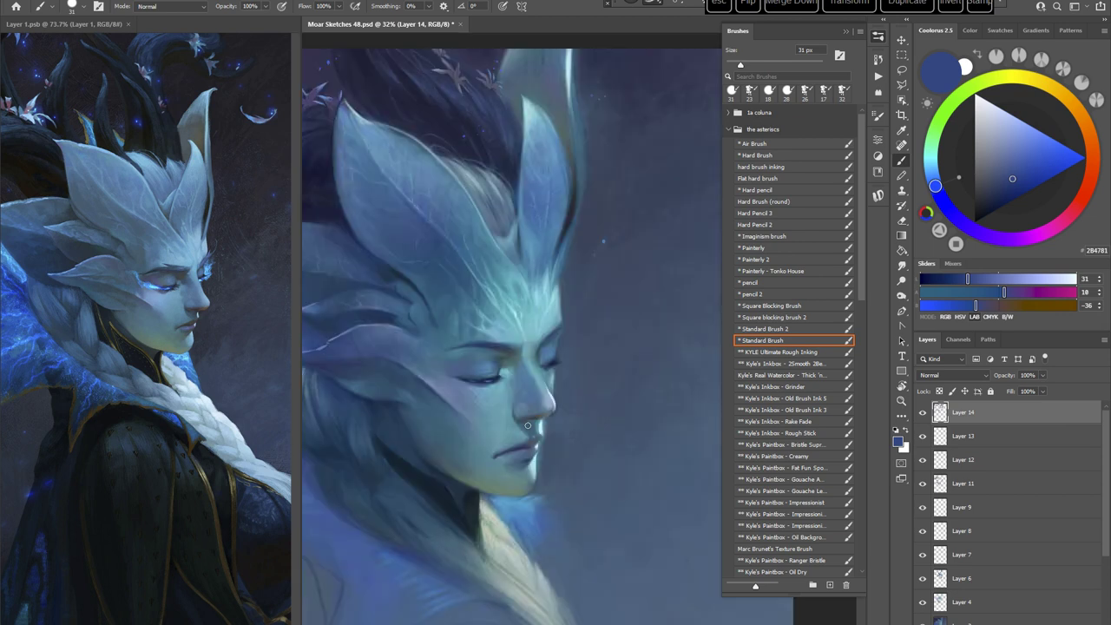
# Step: Add a thin light teal accent along the far crown leaf's inner edge with the brush at 6 px
pyautogui.keyDown('alt'); pyautogui.click(515, 226); pyautogui.keyUp('alt')
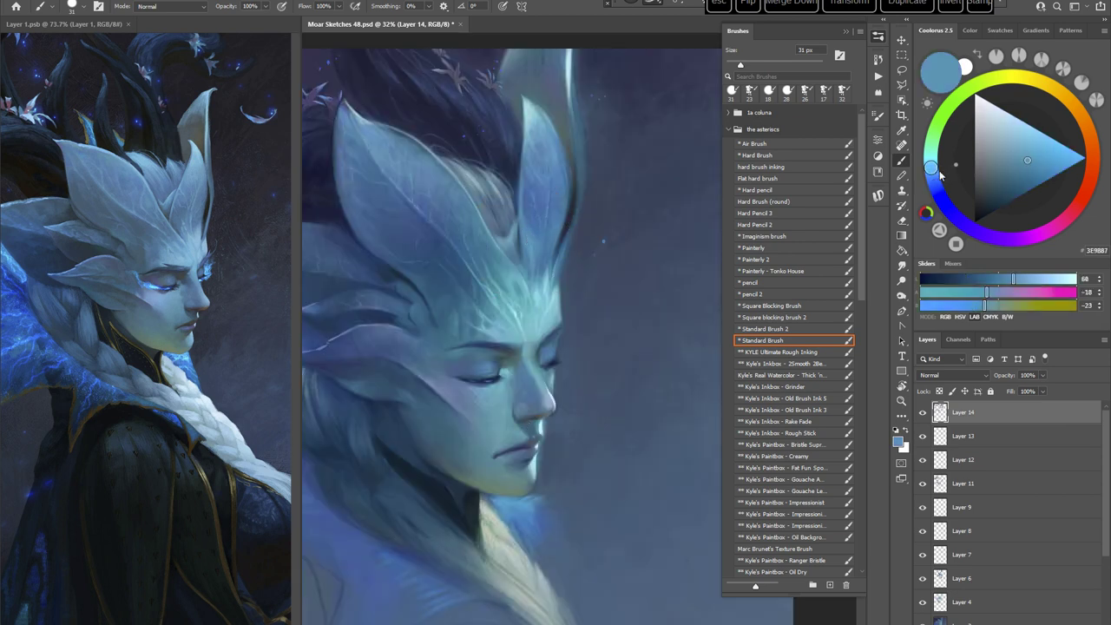
pyautogui.rightClick(620, 198)
pyautogui.moveTo(689, 226); pyautogui.dragTo(677, 227)
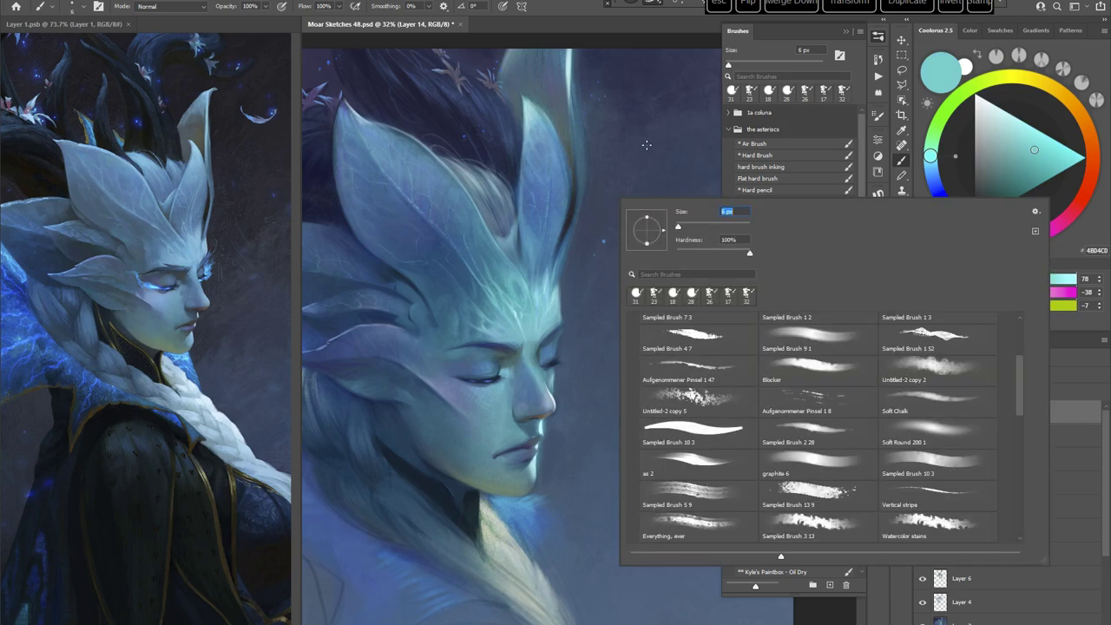
pyautogui.click(595, 12)
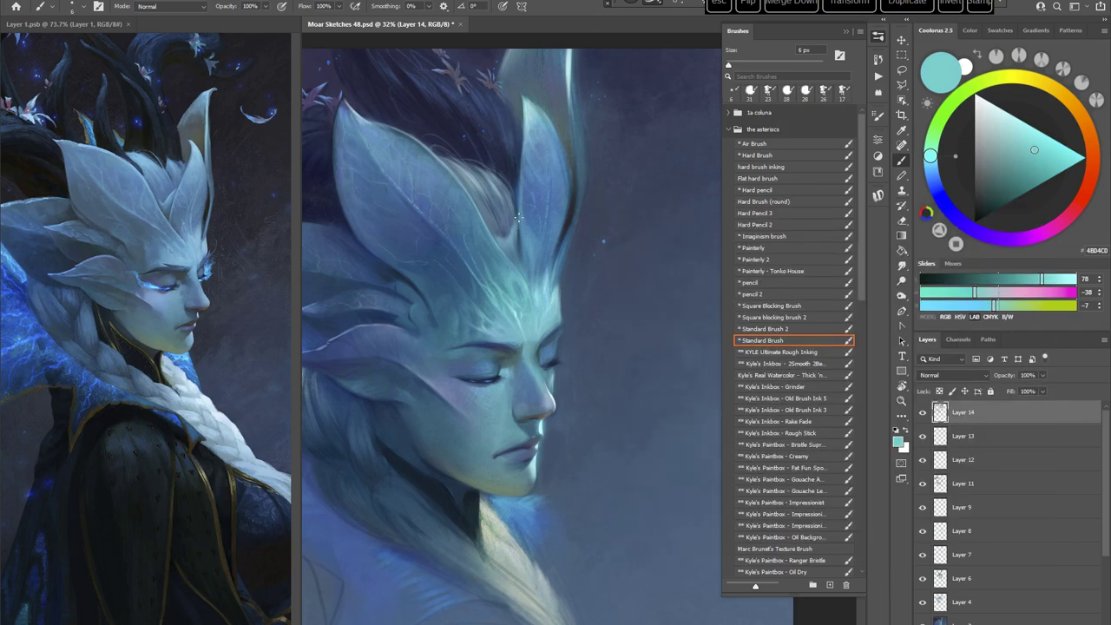
# Step: Brighten the far crown leaf's edge with pale blue, hex 9FD9E1, sampled near its tip, using brush sizes of 20 and 12 px
pyautogui.rightClick(533, 111)
pyautogui.keyDown('alt'); pyautogui.click(533, 111); pyautogui.keyUp('alt')
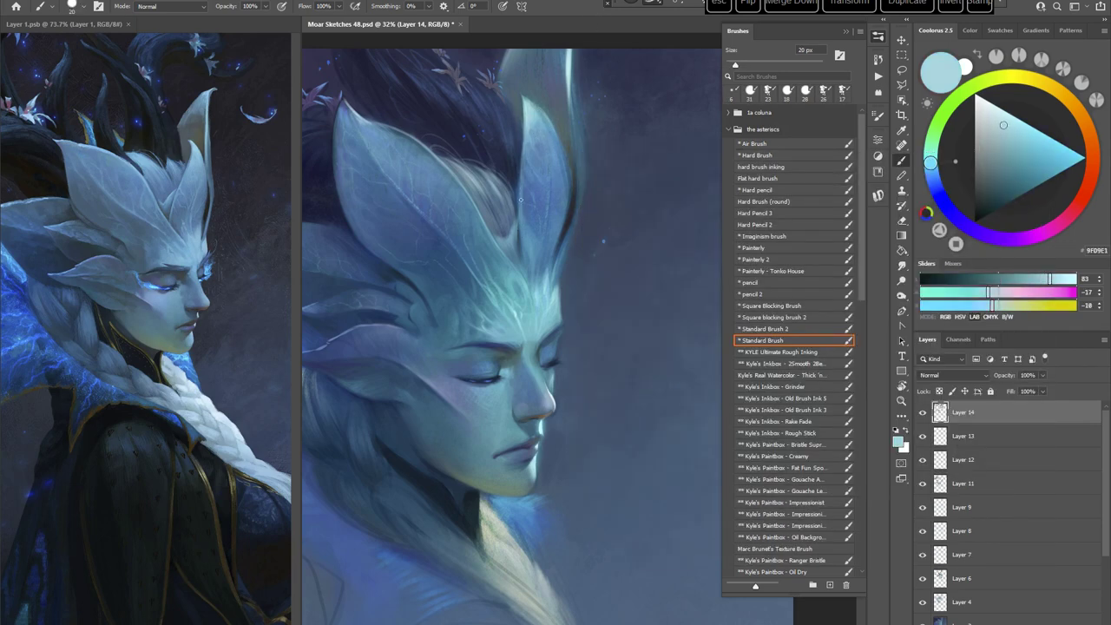
pyautogui.rightClick(611, 175)
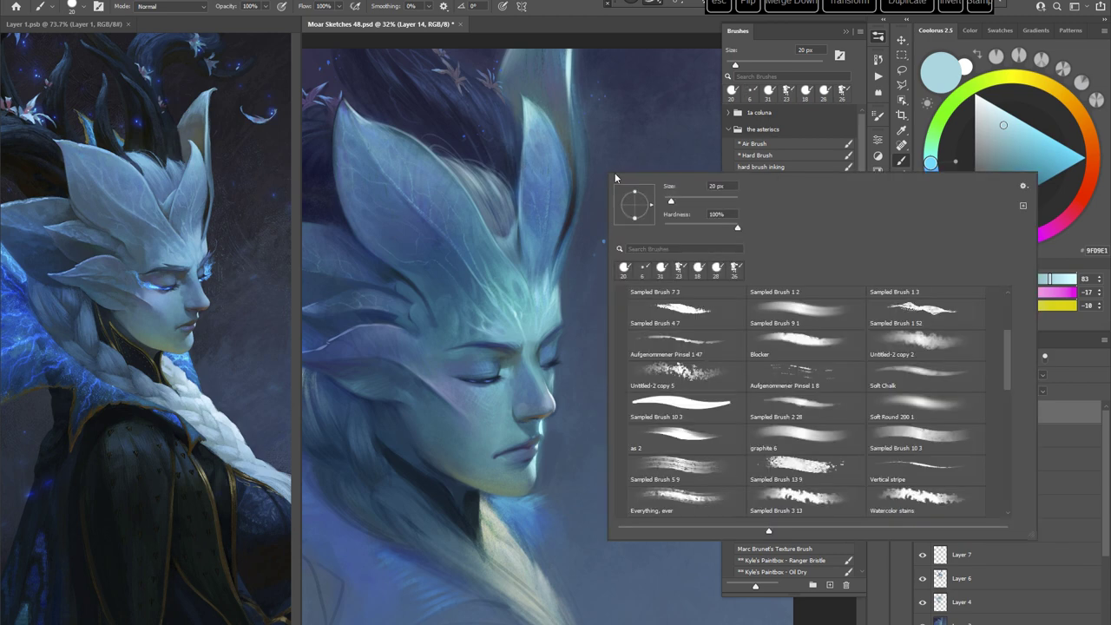
pyautogui.click(670, 202)
pyautogui.click(570, 19)
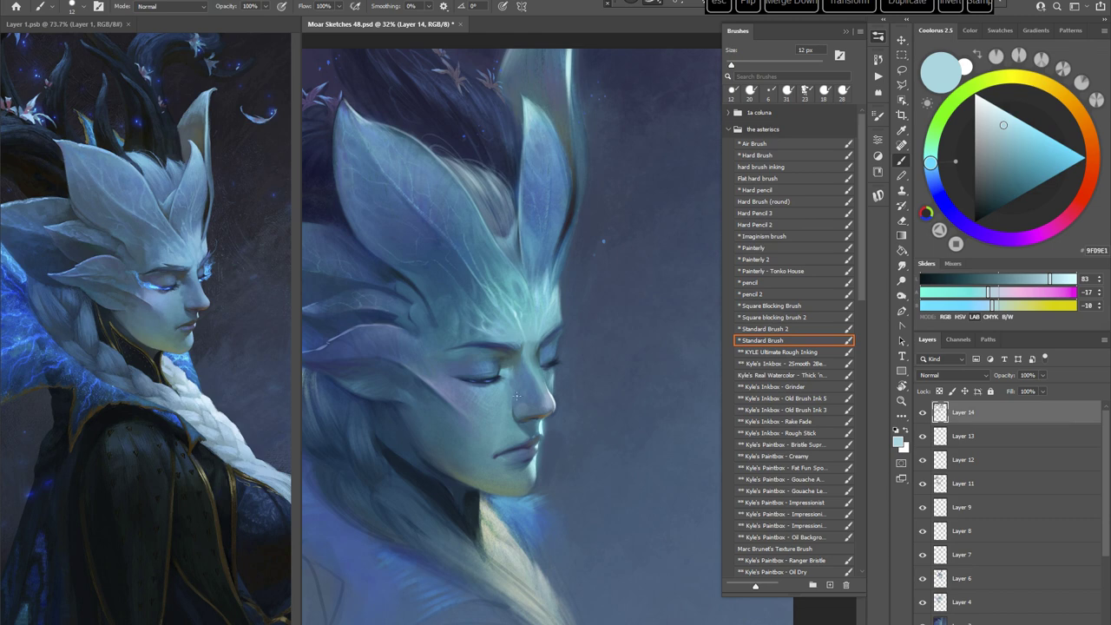
# Step: Blend the inner base of the near crown leaf with blues sampled around it, using the brush at 39 px
pyautogui.rightClick(569, 198)
pyautogui.click(634, 221)
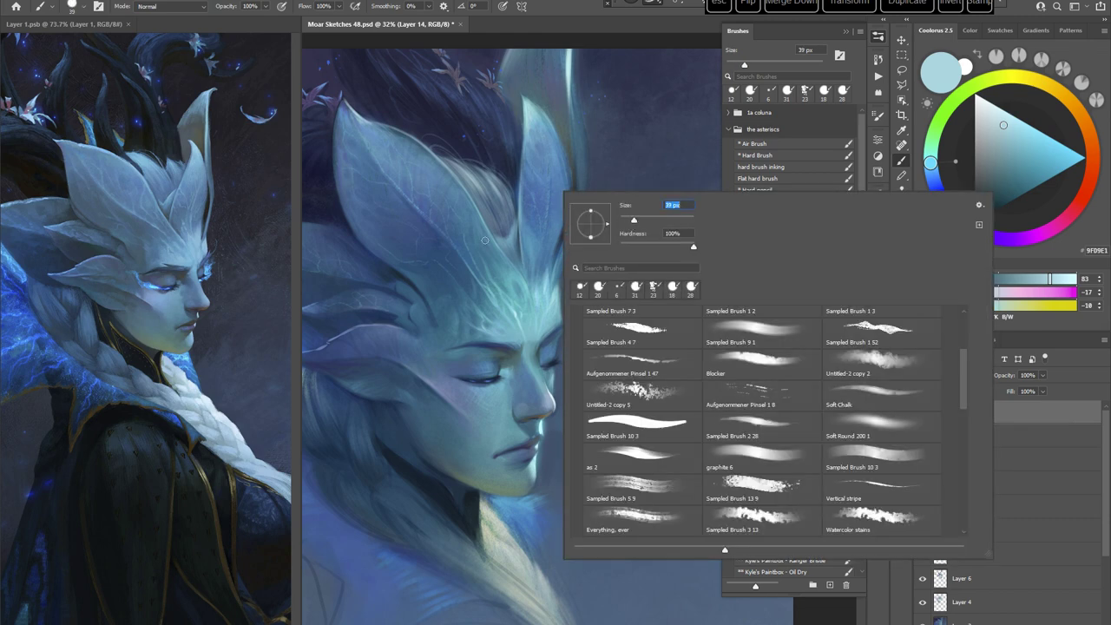
pyautogui.keyDown('alt'); pyautogui.click(483, 239); pyautogui.keyUp('alt')
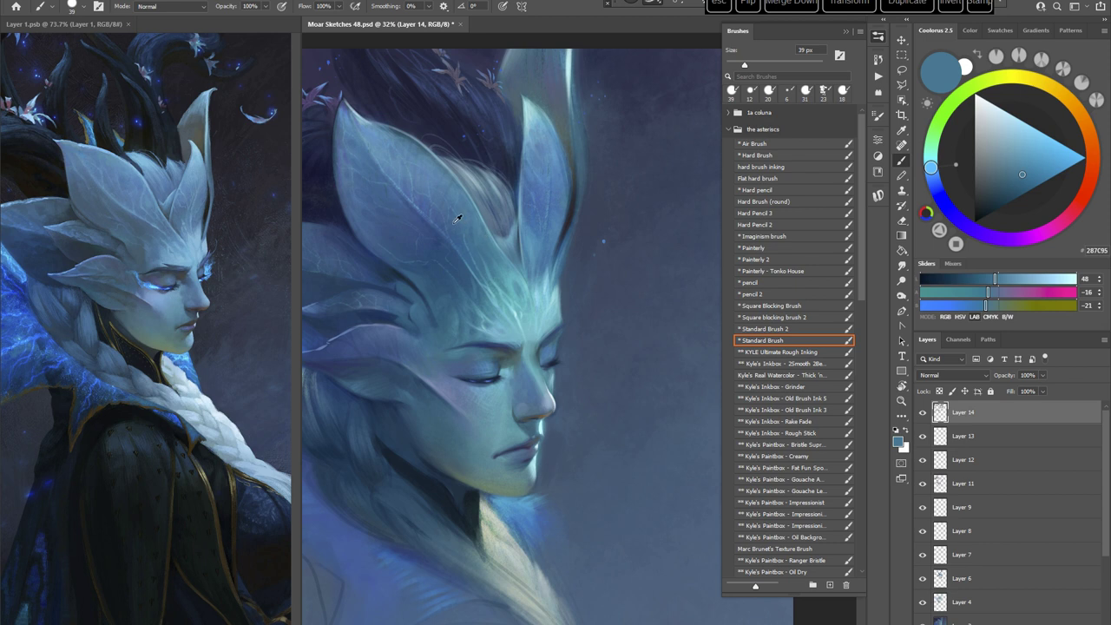
pyautogui.keyDown('alt'); pyautogui.click(458, 210); pyautogui.keyUp('alt')
pyautogui.keyDown('alt'); pyautogui.click(494, 257); pyautogui.keyUp('alt')
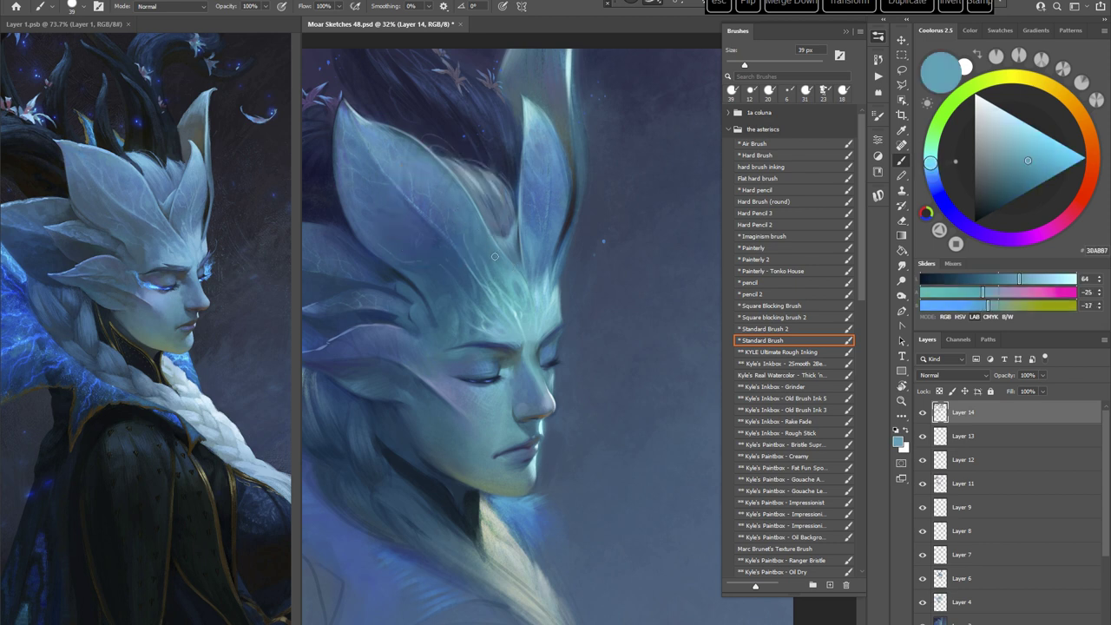
pyautogui.keyDown('alt'); pyautogui.click(488, 234); pyautogui.keyUp('alt')
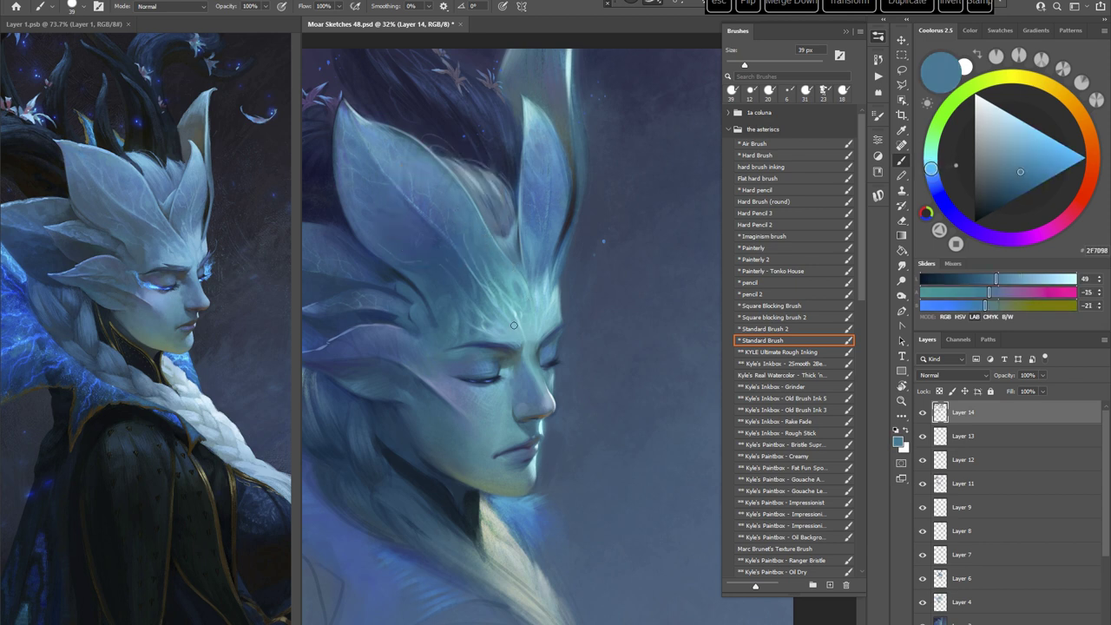
# Step: Clean up the near crown leaf's lower inner edge beside the hair with sampled blues and a 15 px brush
pyautogui.press('r')
pyautogui.moveTo(623, 349); pyautogui.dragTo(562, 380)
pyautogui.press('space')
pyautogui.moveTo(572, 365); pyautogui.dragTo(458, 375)
pyautogui.rightClick(598, 209)
pyautogui.click(672, 226)
pyautogui.click(565, 233)
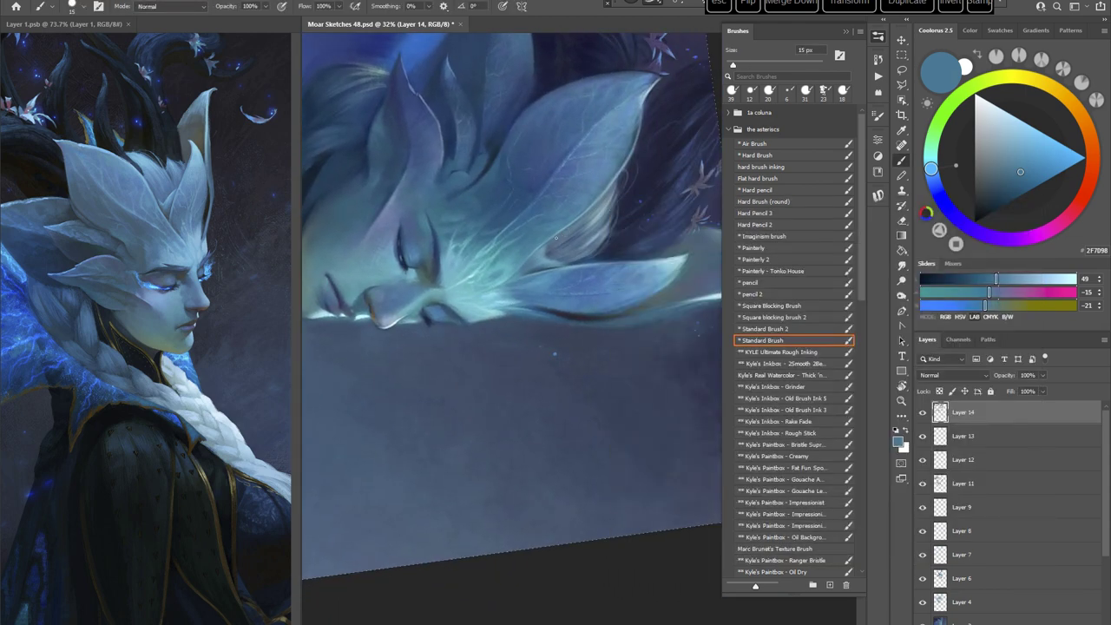
pyautogui.keyDown('alt'); pyautogui.click(560, 233); pyautogui.keyUp('alt')
pyautogui.keyDown('alt'); pyautogui.click(538, 250); pyautogui.keyUp('alt')
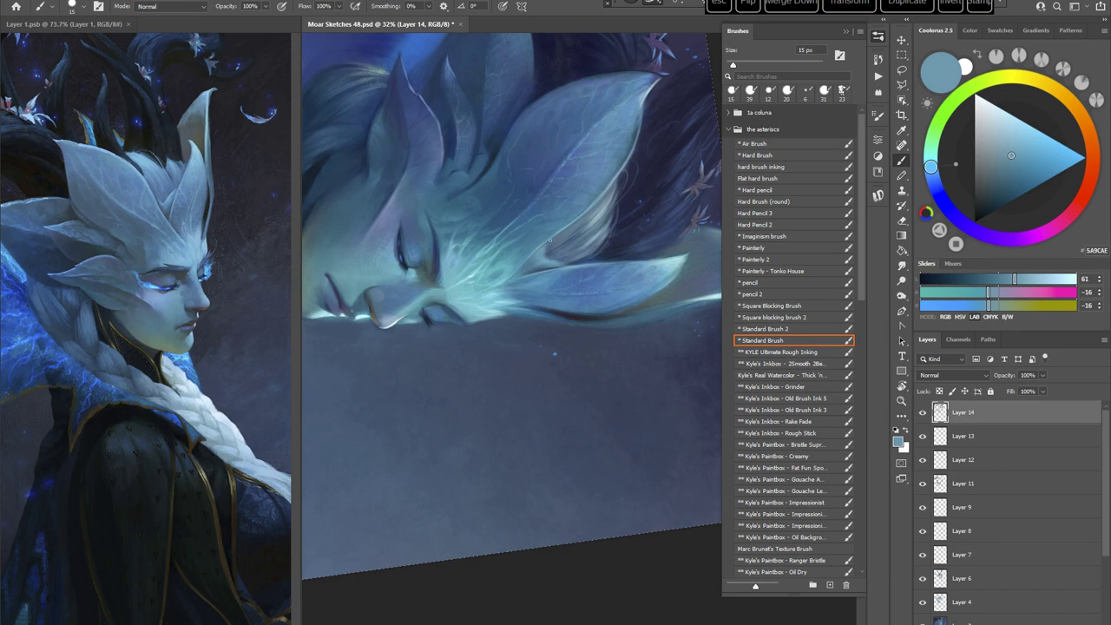
pyautogui.keyDown('alt'); pyautogui.click(558, 236); pyautogui.keyUp('alt')
pyautogui.press('r')
pyautogui.moveTo(584, 241); pyautogui.dragTo(645, 352)
pyautogui.press('Escape')
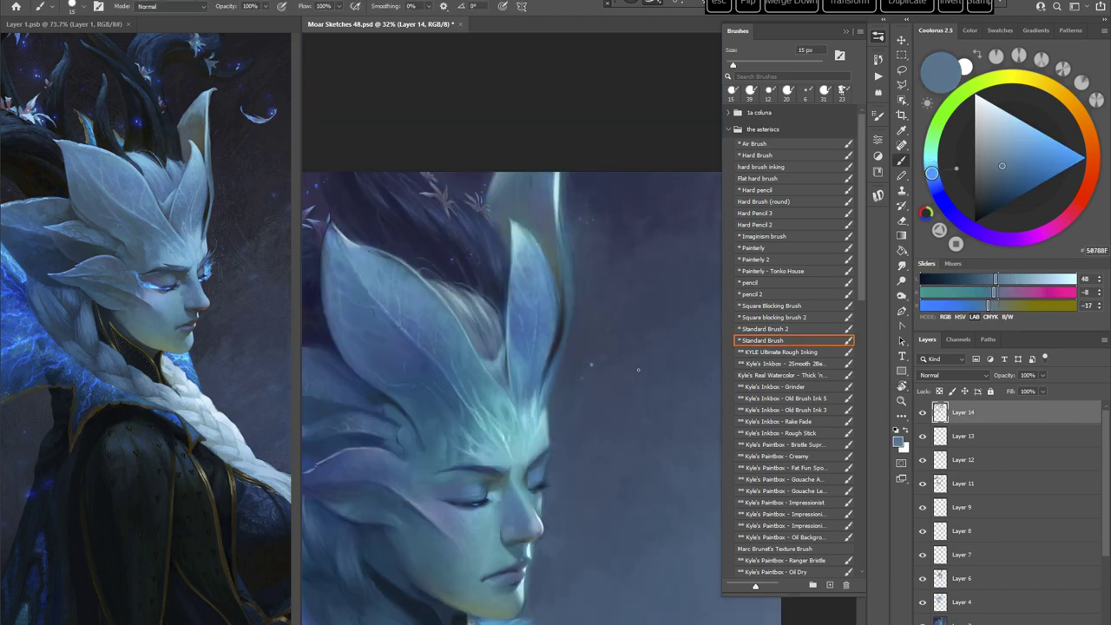
# Step: Touch up the junction between the two crown leaves with light blue sampled there, using the brush at 17 px
pyautogui.press('space')
pyautogui.moveTo(596, 409)
pyautogui.mouseDown()
pyautogui.moveTo(607, 274)
pyautogui.moveTo(618, 281)
pyautogui.mouseUp()
pyautogui.press('r')
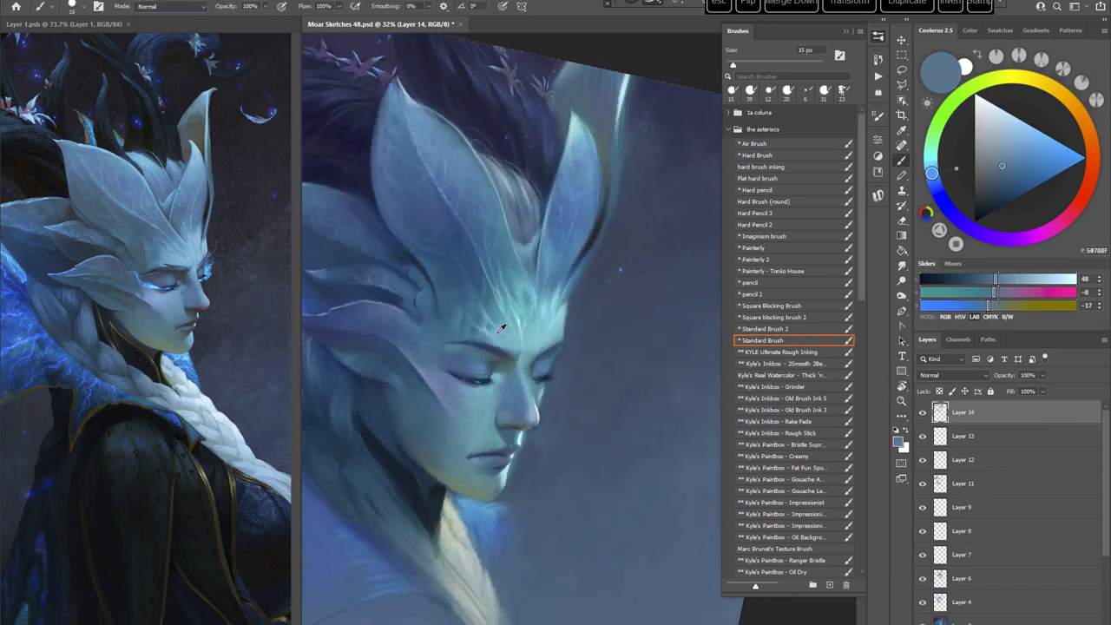
pyautogui.keyDown('alt'); pyautogui.click(535, 265); pyautogui.keyUp('alt')
pyautogui.rightClick(646, 224)
pyautogui.press('Up')
pyautogui.press('Up')
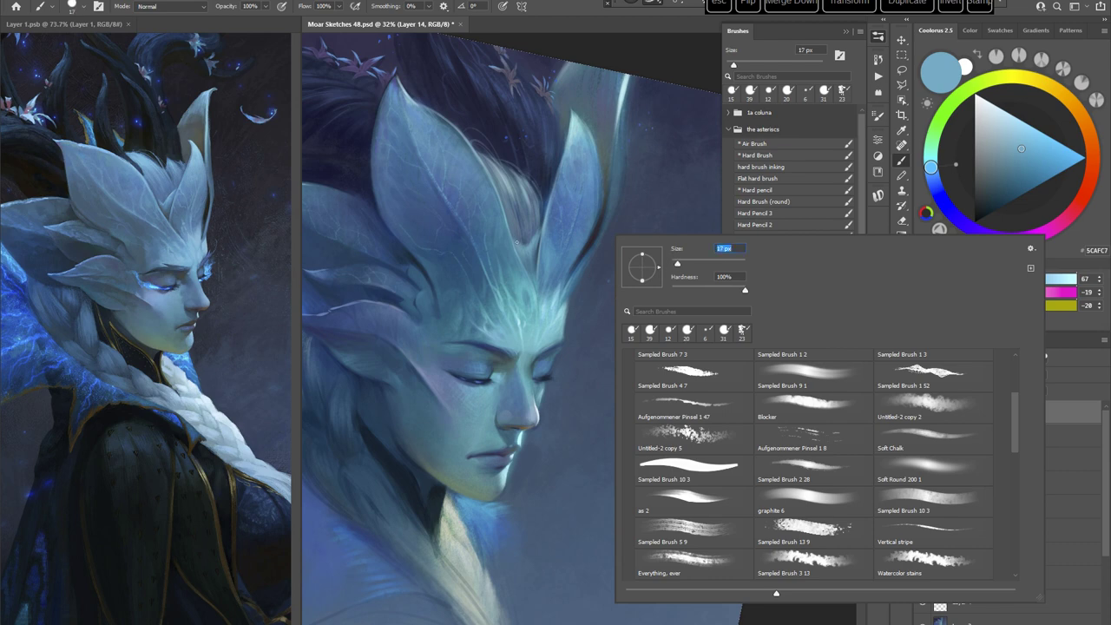
pyautogui.press('Return')
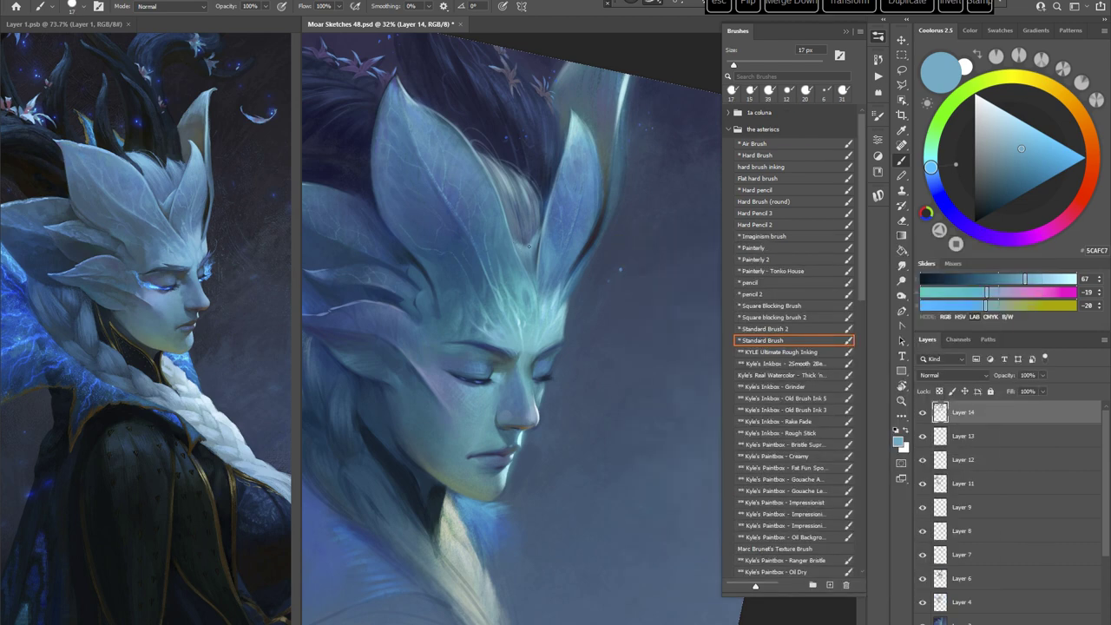
# Step: Deepen the notch between the two crown leaves with a darker blue sampled there, using the brush at 44 px
pyautogui.rightClick(597, 225)
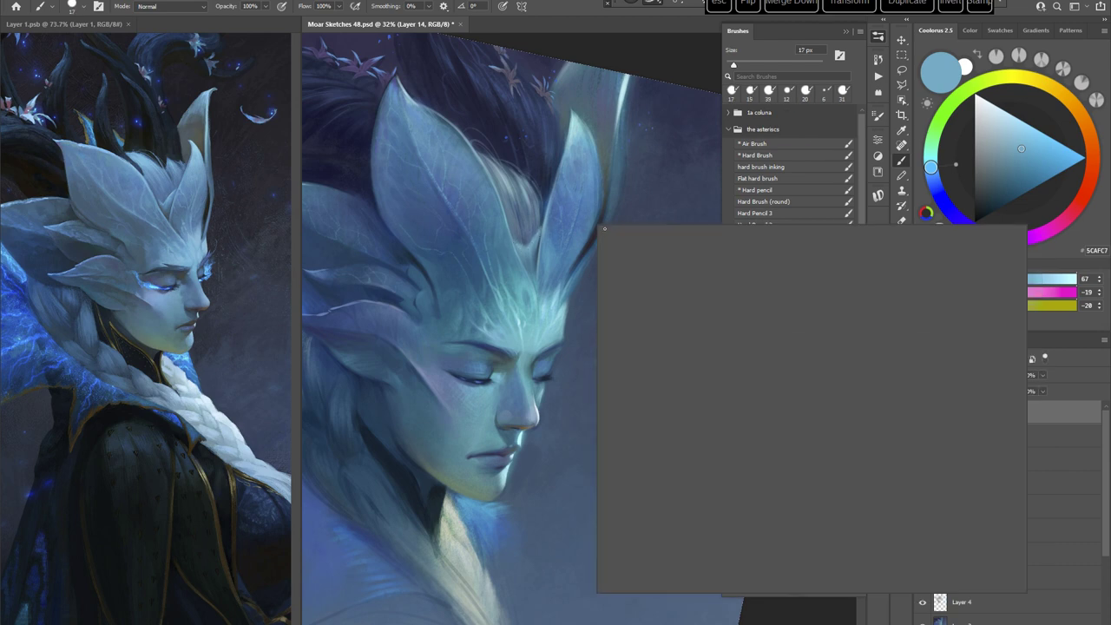
pyautogui.click(668, 253)
pyautogui.keyDown('alt'); pyautogui.click(537, 251); pyautogui.keyUp('alt')
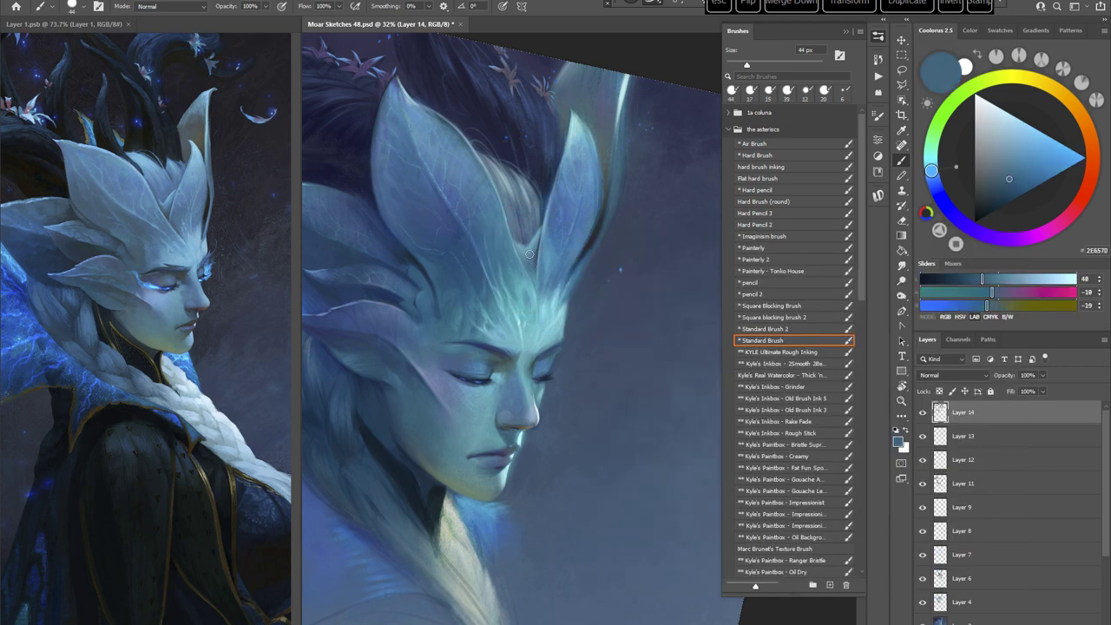
pyautogui.press('r')
pyautogui.moveTo(552, 351); pyautogui.dragTo(657, 335)
pyautogui.press('Escape')
pyautogui.press('b')
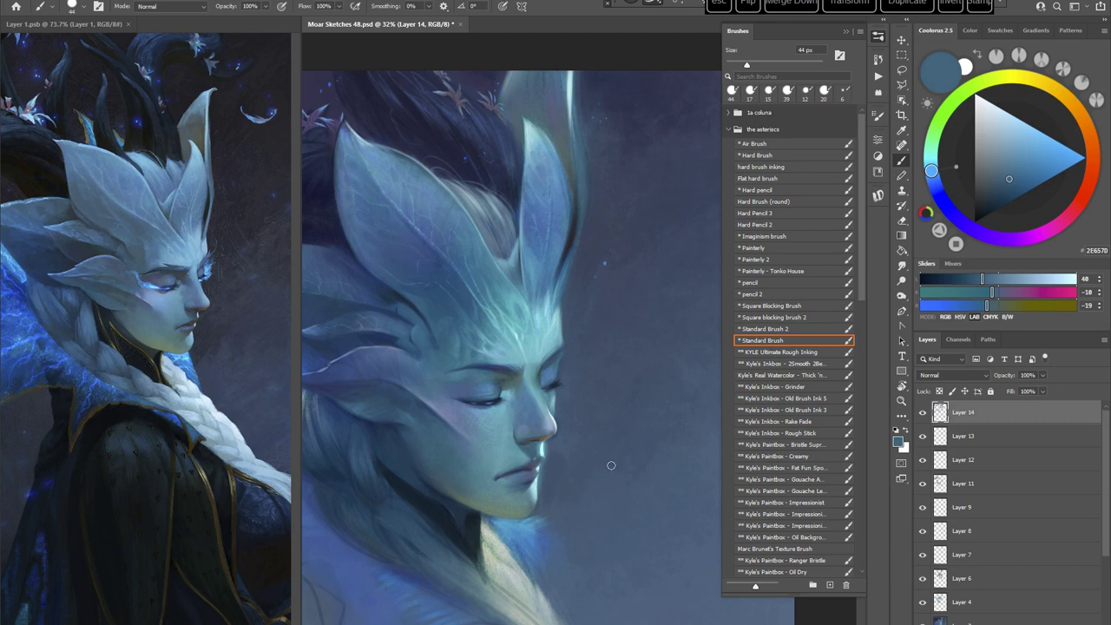
# Step: Soften the hair between the crown leaves with slate blue, hex 385478, using the Painterly brush at 28 px
pyautogui.click(755, 248)
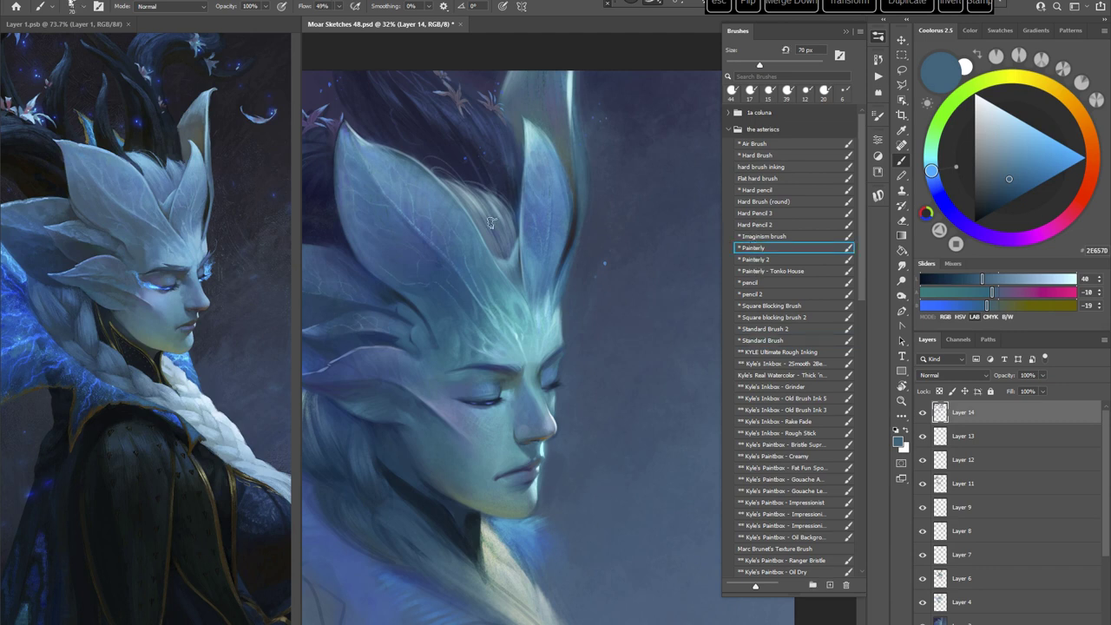
pyautogui.keyDown('alt'); pyautogui.click(498, 212); pyautogui.keyUp('alt')
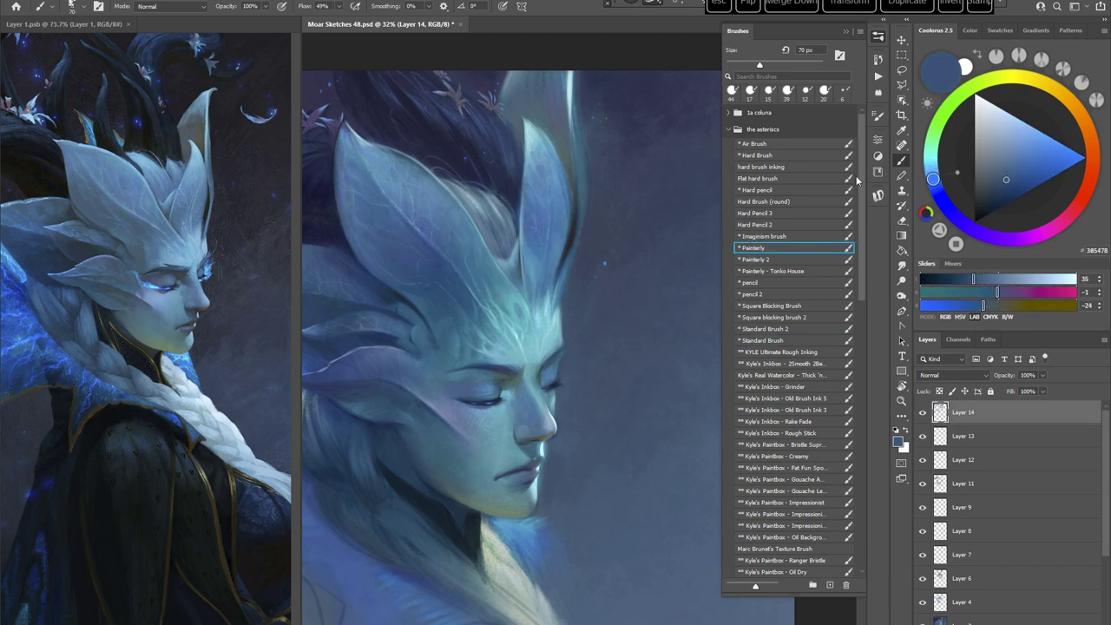
pyautogui.rightClick(581, 215)
pyautogui.click(646, 242)
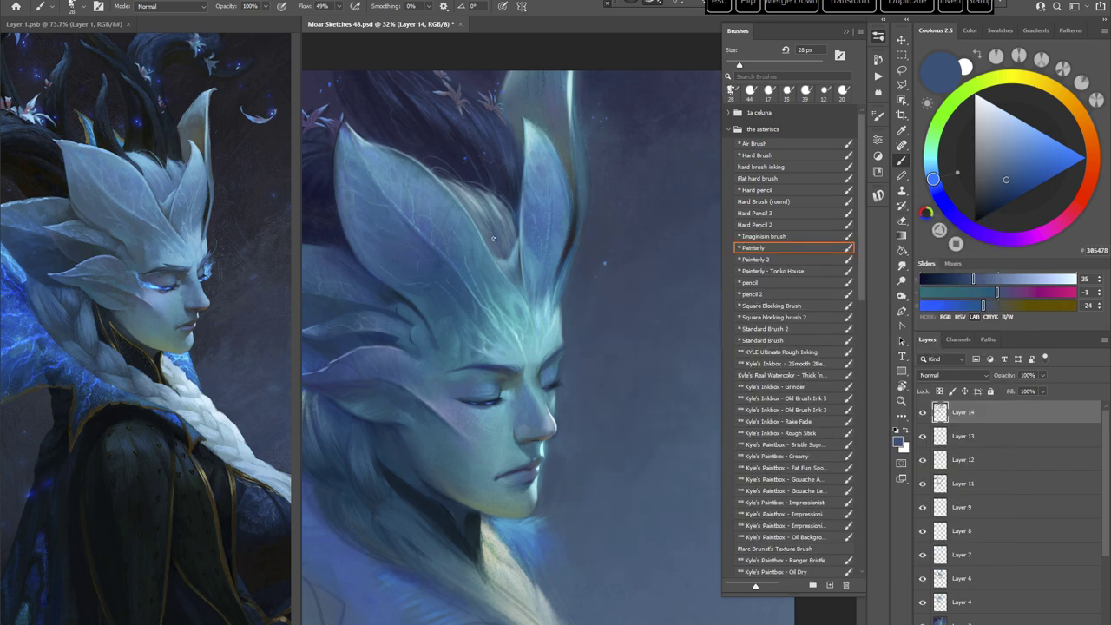
pyautogui.press('r')
pyautogui.moveTo(633, 151)
pyautogui.mouseDown()
pyautogui.moveTo(680, 317)
pyautogui.moveTo(661, 456)
pyautogui.moveTo(684, 287)
pyautogui.mouseUp()
pyautogui.press('Escape')
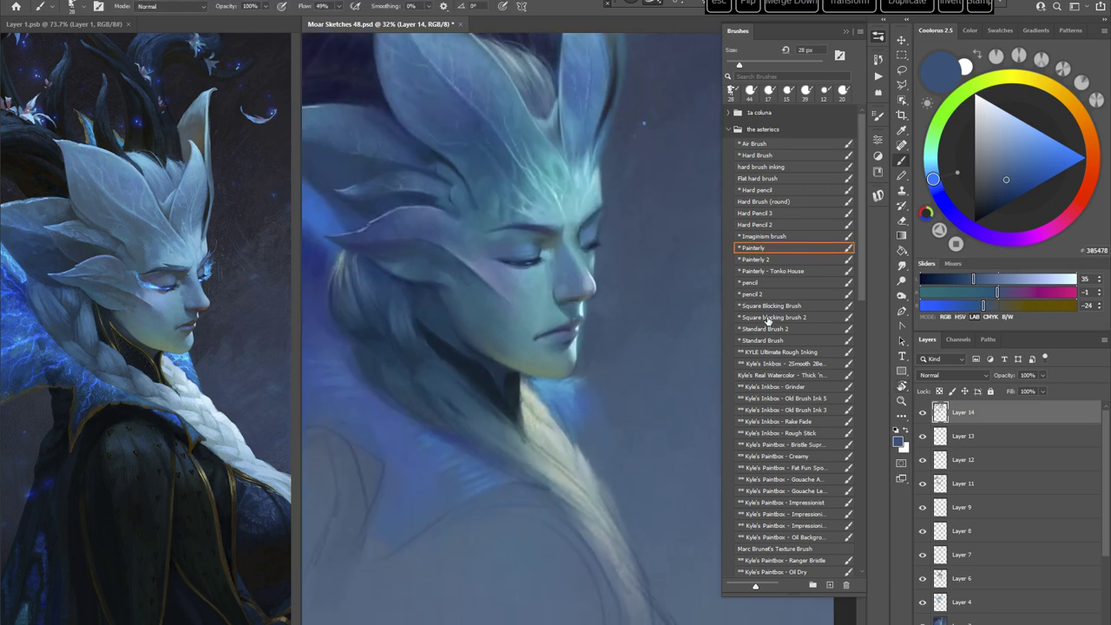
# Step: Shade the base of the lowest side leaf at the temple with sampled dark blue, hex 2D4E63, using the Standard Brush at 73 px
pyautogui.click(767, 340)
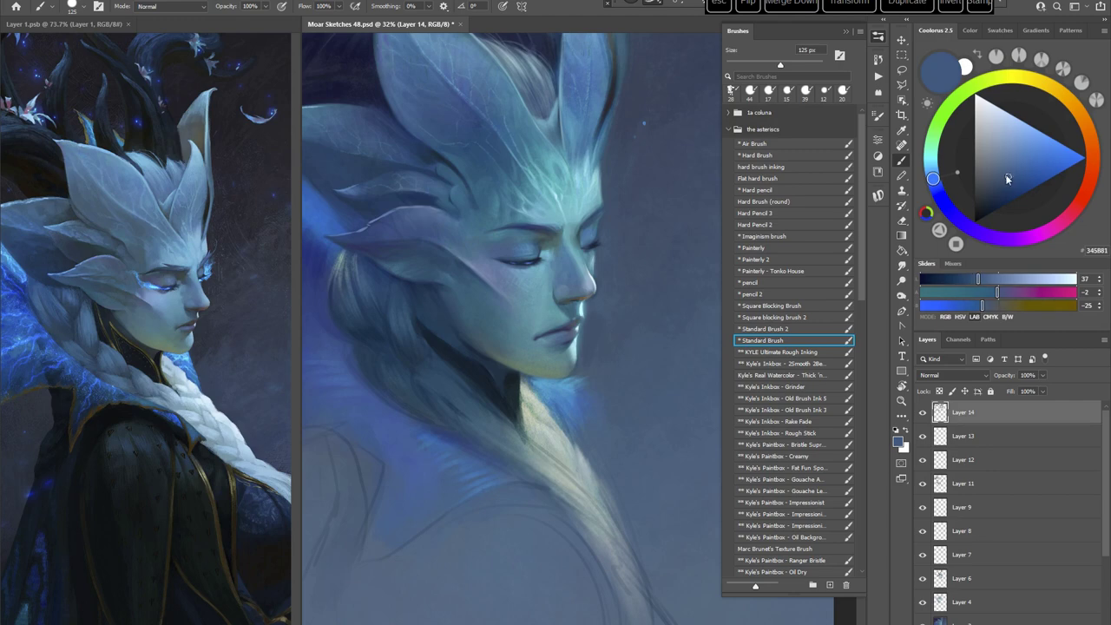
pyautogui.keyDown('alt'); pyautogui.click(468, 217); pyautogui.keyUp('alt')
pyautogui.rightClick(535, 241)
pyautogui.click(623, 272)
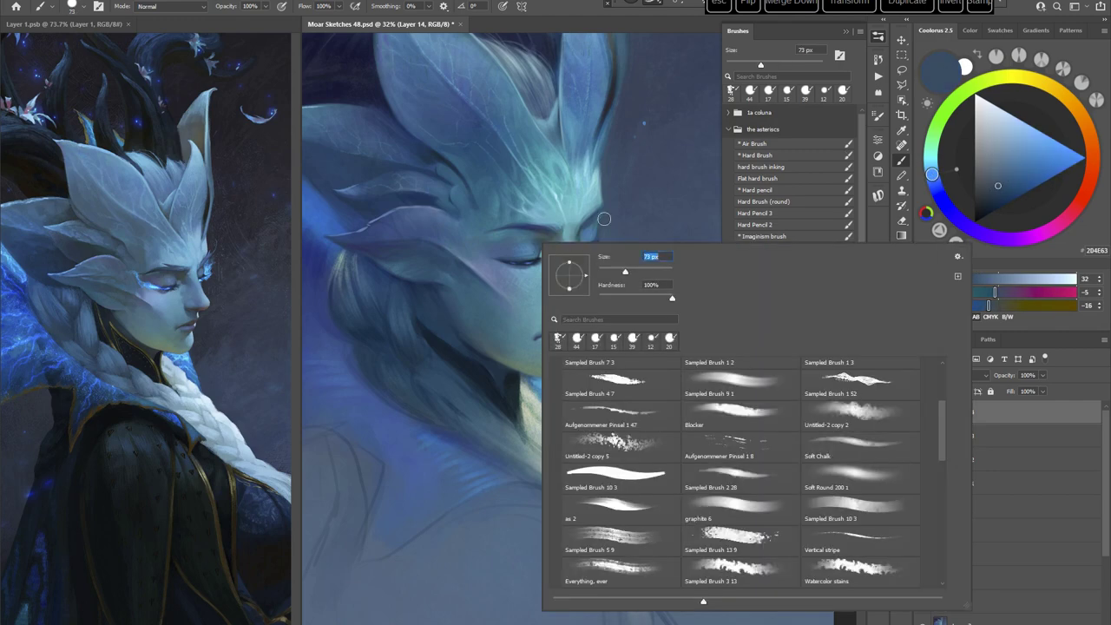
pyautogui.click(562, 7)
pyautogui.press('r')
pyautogui.moveTo(628, 263); pyautogui.dragTo(644, 312)
pyautogui.moveTo(631, 259); pyautogui.dragTo(582, 318)
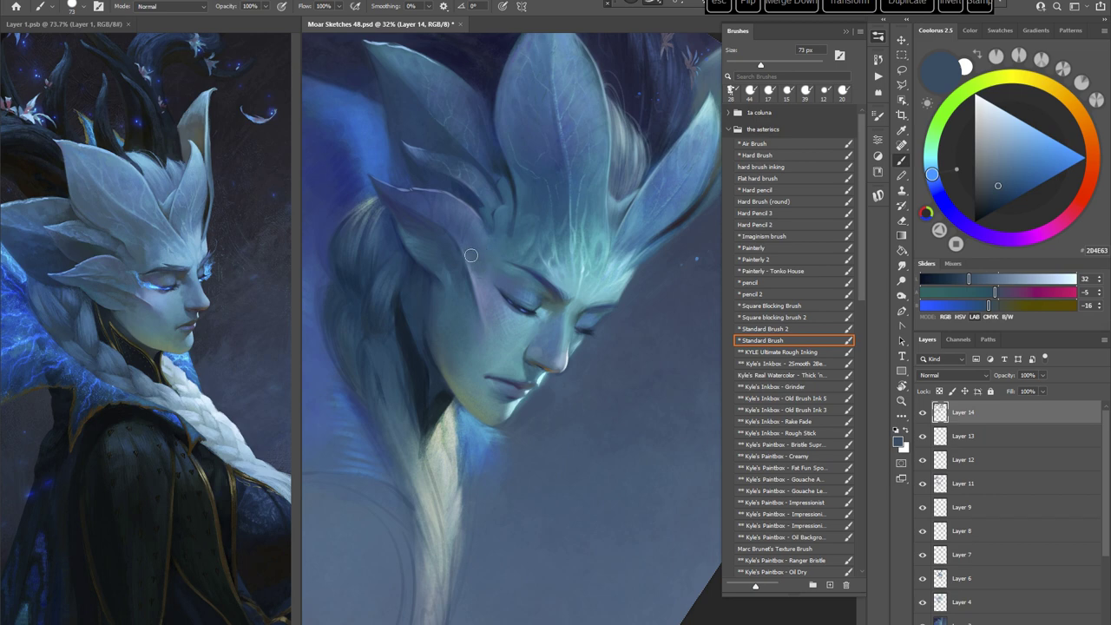
pyautogui.press('r')
pyautogui.moveTo(548, 190)
pyautogui.mouseDown()
pyautogui.moveTo(625, 299)
pyautogui.moveTo(653, 319)
pyautogui.moveTo(563, 361)
pyautogui.mouseUp()
pyautogui.press('b')
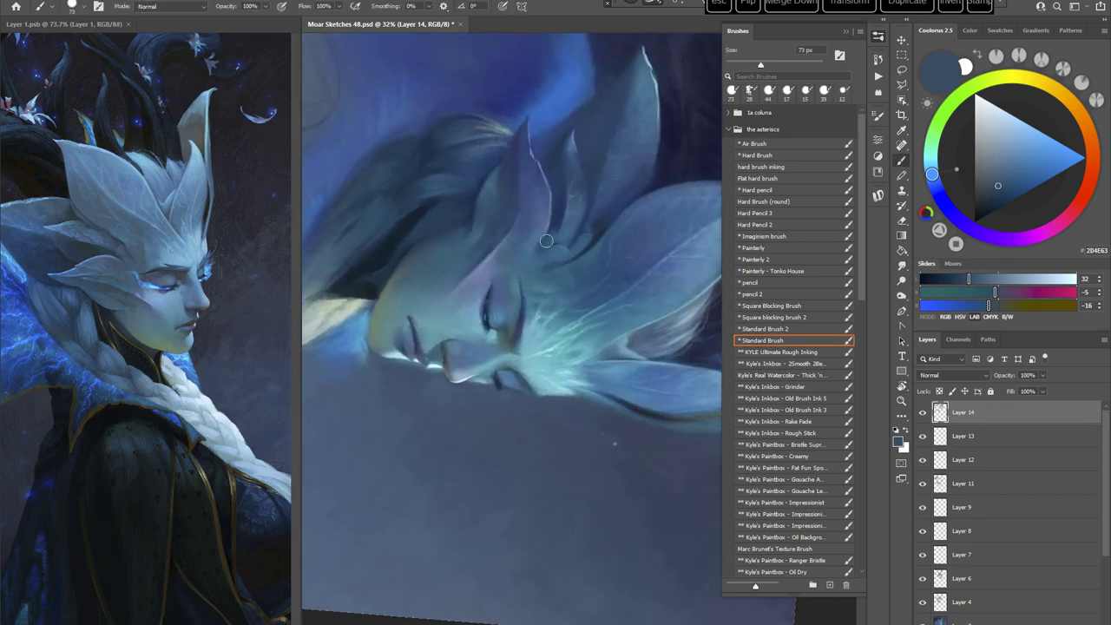
# Step: Refine the shading where the lowest side leaf meets the temple in the same dark blue, with the brush at 28 and 32 px
pyautogui.rightClick(564, 245)
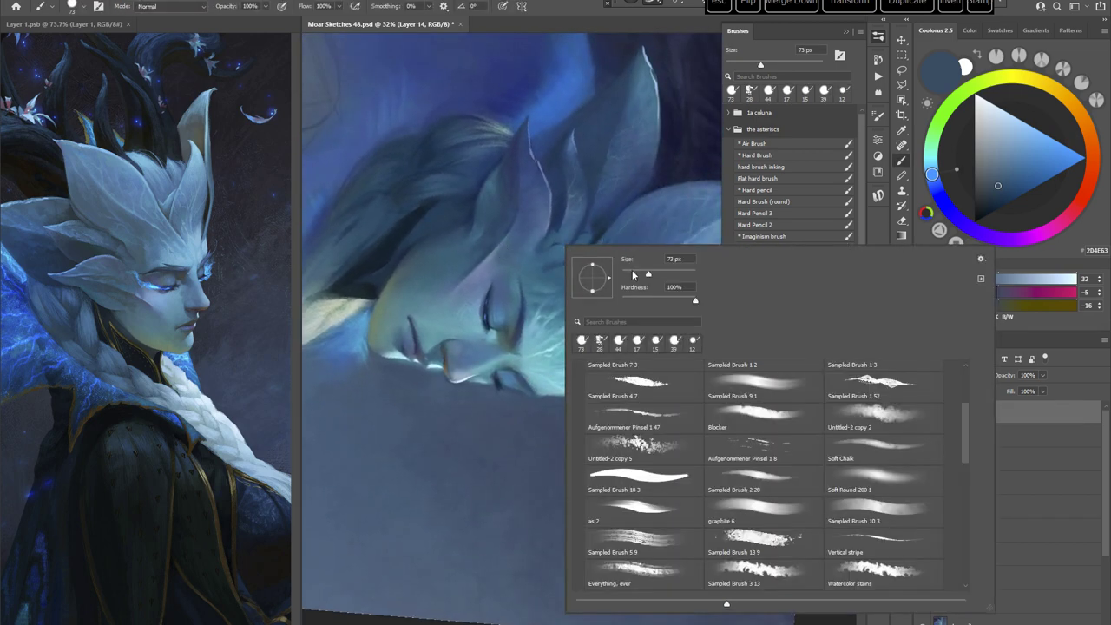
pyautogui.click(634, 275)
pyautogui.click(494, 256)
pyautogui.press('r')
pyautogui.moveTo(618, 293)
pyautogui.mouseDown()
pyautogui.moveTo(632, 315)
pyautogui.moveTo(635, 414)
pyautogui.moveTo(603, 425)
pyautogui.moveTo(511, 351)
pyautogui.mouseUp()
pyautogui.press('b')
pyautogui.rightClick(590, 240)
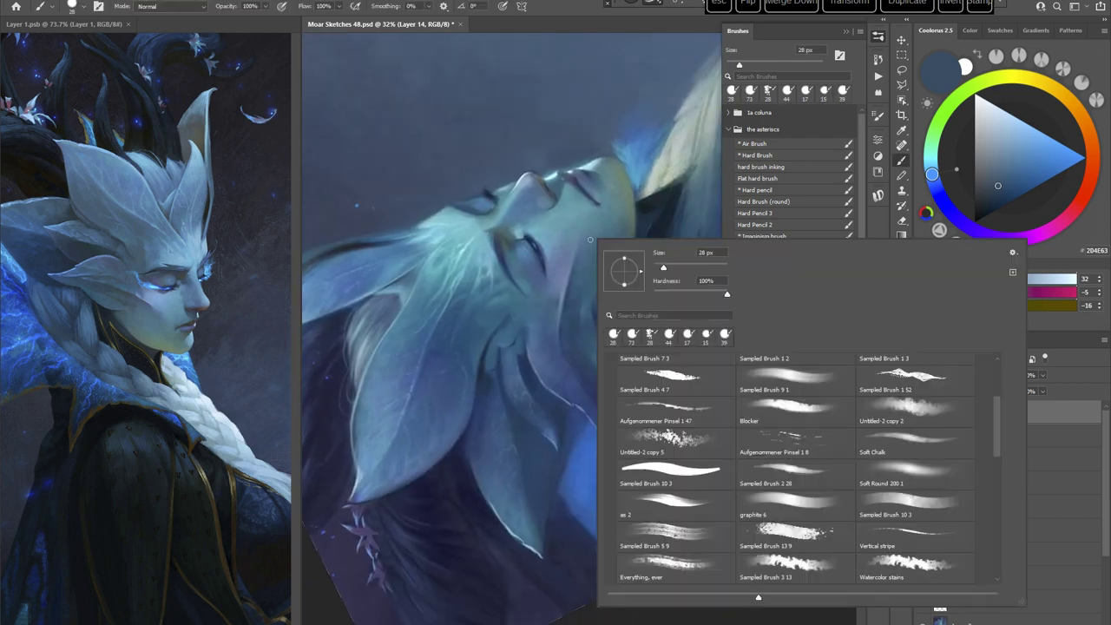
pyautogui.moveTo(660, 268); pyautogui.dragTo(664, 268)
pyautogui.click(549, 310)
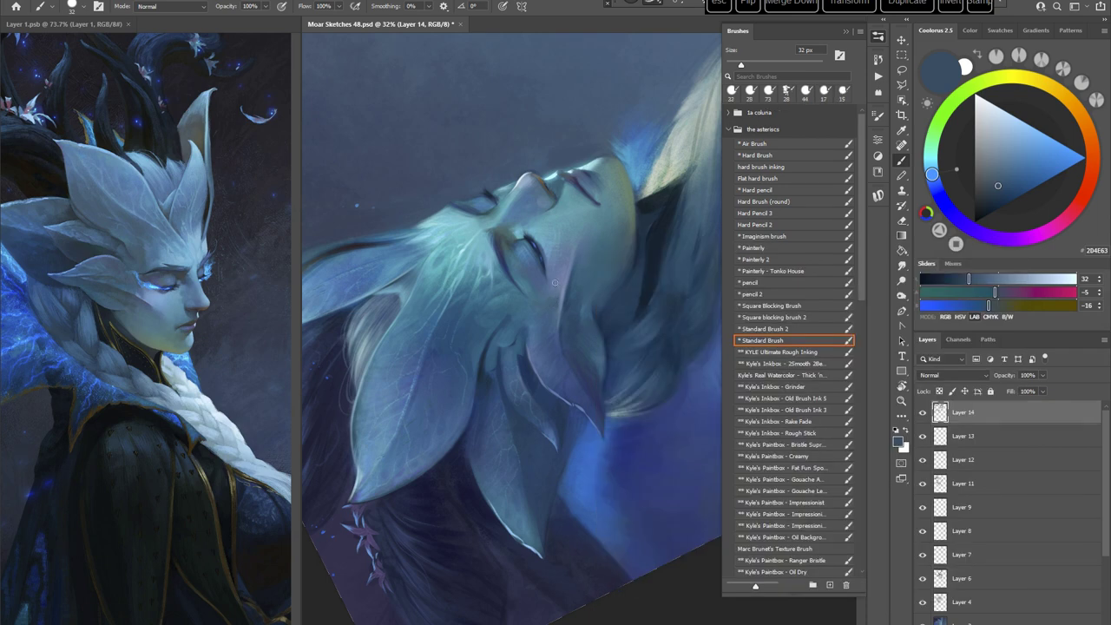
# Step: Blend the narrow end of the lowest side leaf into the face with blues sampled beside the eye, keeping the 32 px brush
pyautogui.keyDown('alt'); pyautogui.click(556, 288); pyautogui.keyUp('alt')
pyautogui.keyDown('alt'); pyautogui.click(556, 301); pyautogui.keyUp('alt')
pyautogui.press('r')
pyautogui.moveTo(653, 239)
pyautogui.mouseDown()
pyautogui.moveTo(615, 433)
pyautogui.moveTo(510, 395)
pyautogui.mouseUp()
pyautogui.press('b')
pyautogui.moveTo(650, 392); pyautogui.dragTo(570, 343)
# Step: Smooth the inner surface of the lowest side leaf with blues sampled from it, using the brush at 55 px
pyautogui.rightClick(614, 254)
pyautogui.moveTo(686, 283); pyautogui.dragTo(695, 283)
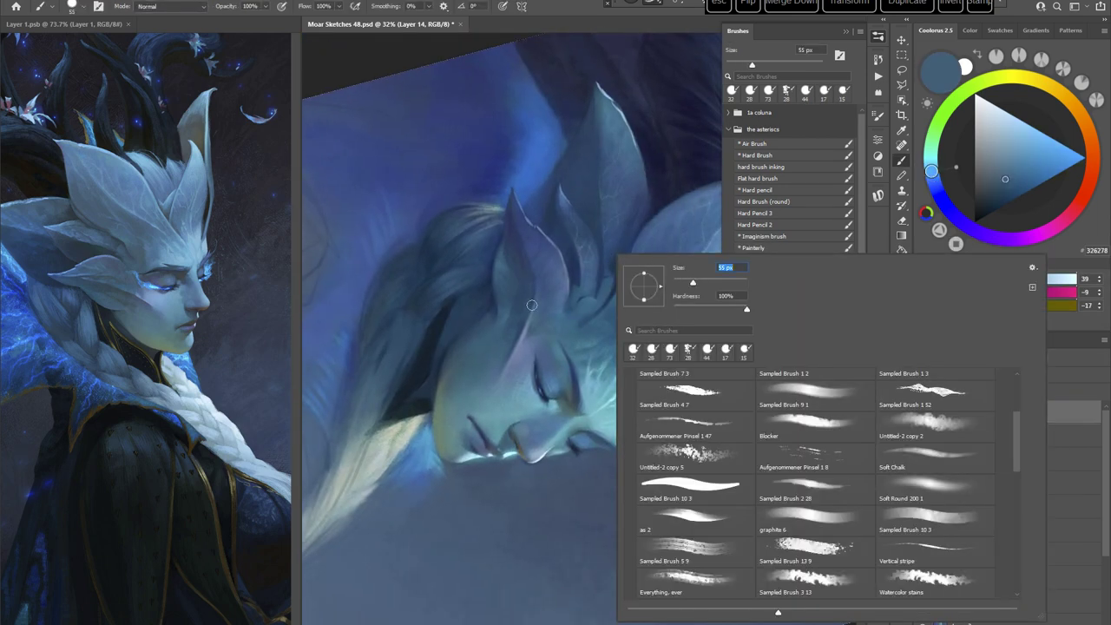
pyautogui.keyDown('alt'); pyautogui.click(525, 296); pyautogui.keyUp('alt')
pyautogui.keyDown('alt'); pyautogui.click(545, 316); pyautogui.keyUp('alt')
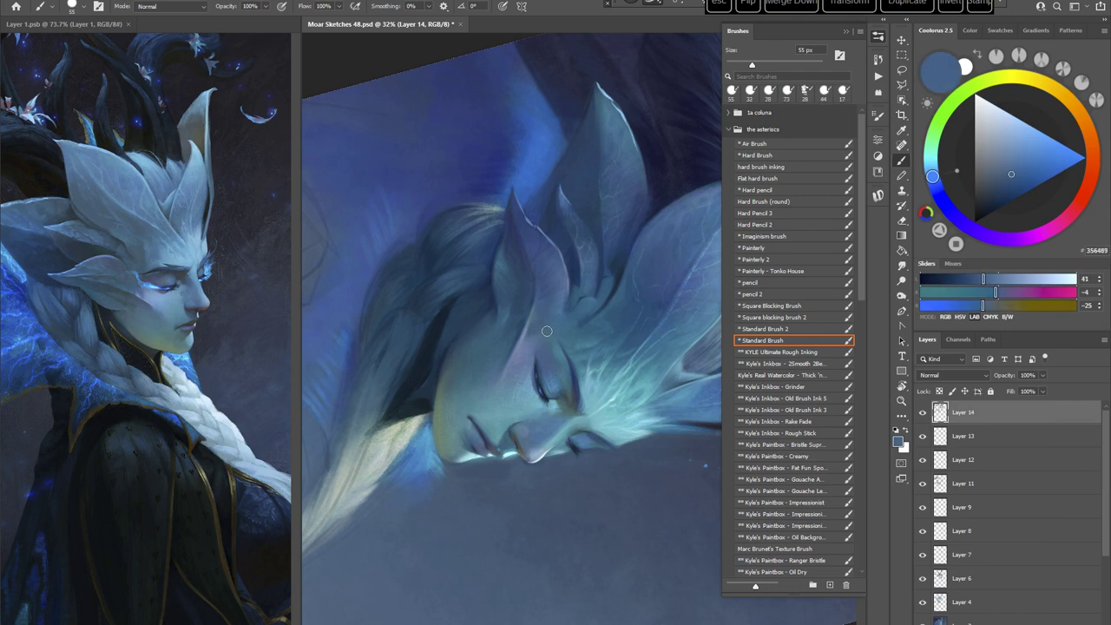
pyautogui.keyDown('alt'); pyautogui.click(537, 327); pyautogui.keyUp('alt')
pyautogui.keyDown('alt'); pyautogui.click(536, 324); pyautogui.keyUp('alt')
# Step: Soften the leaf's transition into the temple with sampled lavender-blue and muted blue, hex 396783, at 55 px
pyautogui.press('r')
pyautogui.moveTo(612, 264); pyautogui.dragTo(560, 401)
pyautogui.keyDown('alt'); pyautogui.click(632, 319); pyautogui.keyUp('alt')
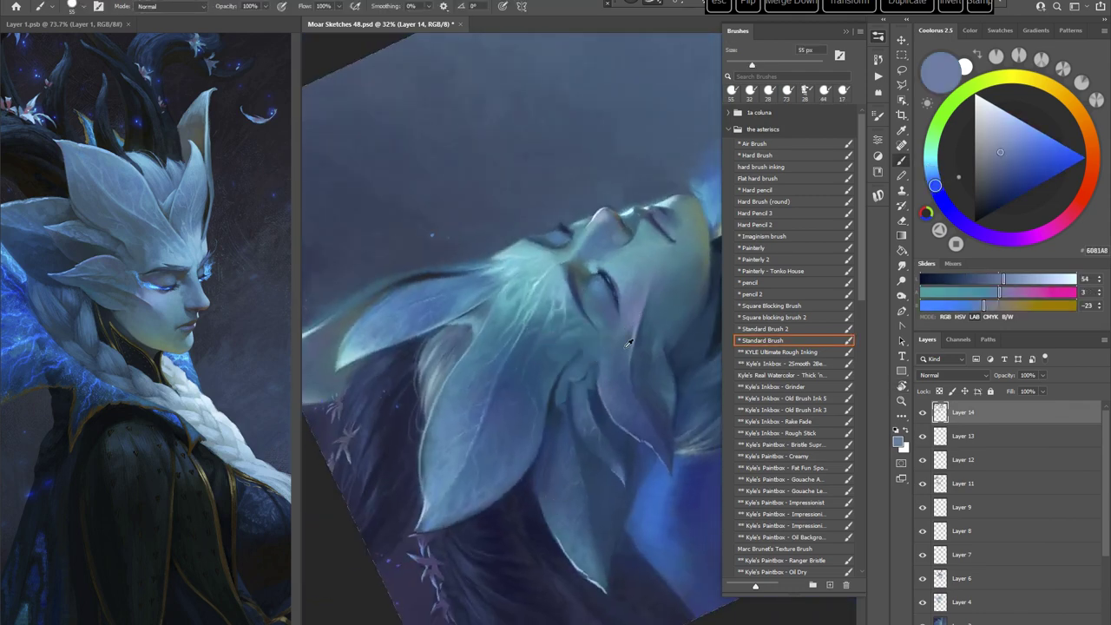
pyautogui.keyDown('alt'); pyautogui.click(625, 351); pyautogui.keyUp('alt')
pyautogui.press('Escape')
pyautogui.moveTo(594, 514); pyautogui.dragTo(562, 439)
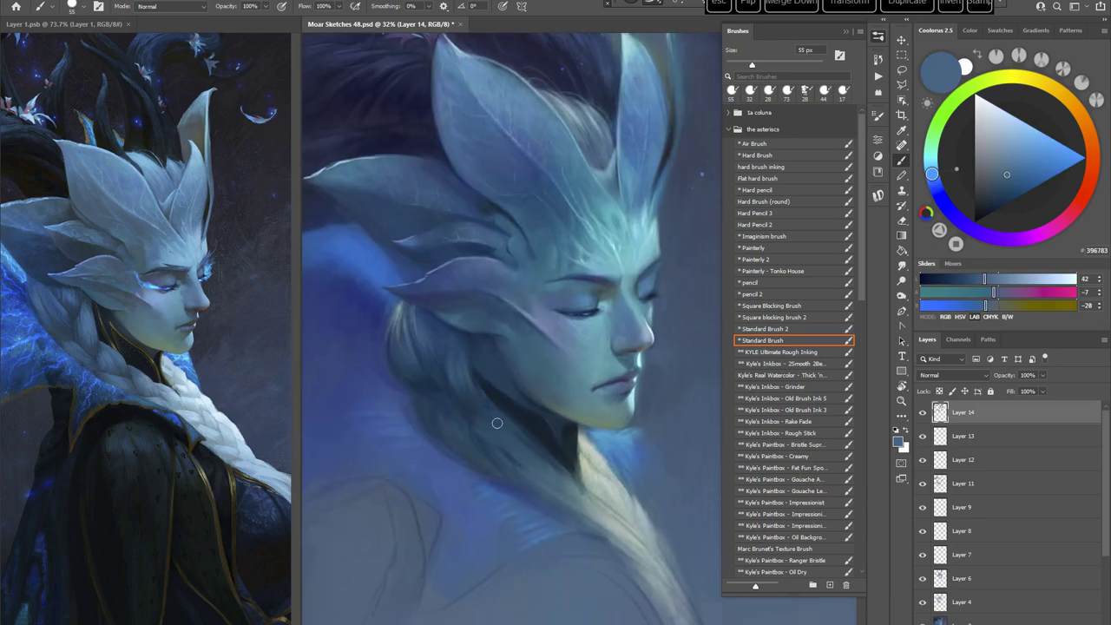
# Step: Touch up the cheek at the end of the lowest side leaf with grey-blue sampled there, using the brush at 17 px
pyautogui.moveTo(497, 423)
pyautogui.mouseDown()
pyautogui.moveTo(581, 365)
pyautogui.moveTo(656, 269)
pyautogui.mouseUp()
pyautogui.rightClick(656, 269)
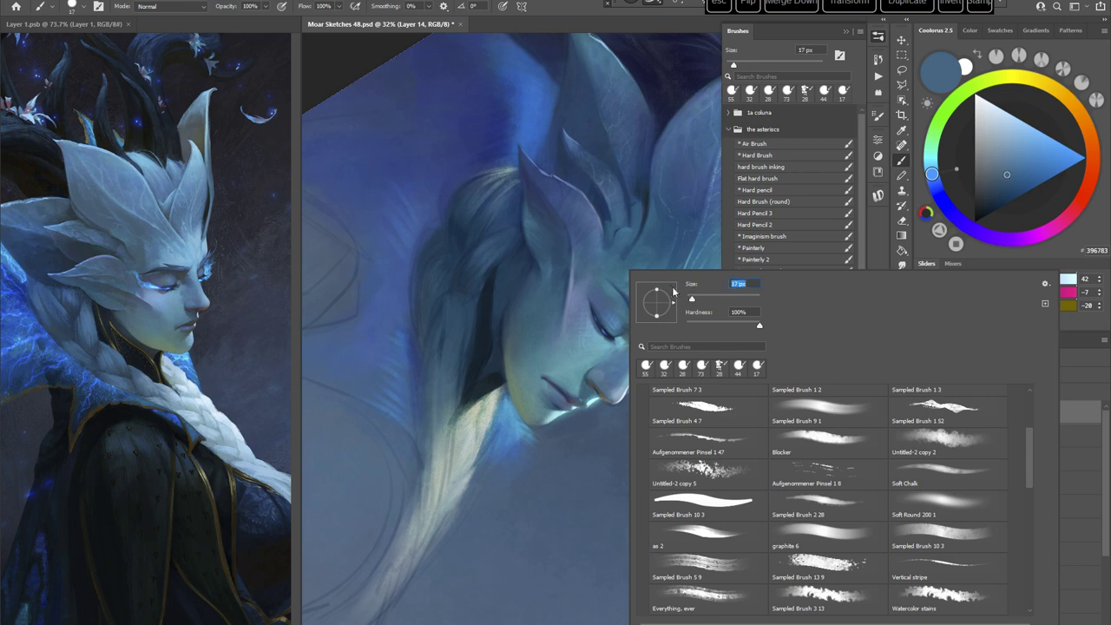
pyautogui.keyDown('alt'); pyautogui.click(566, 315); pyautogui.keyUp('alt')
pyautogui.moveTo(567, 322); pyautogui.dragTo(551, 348)
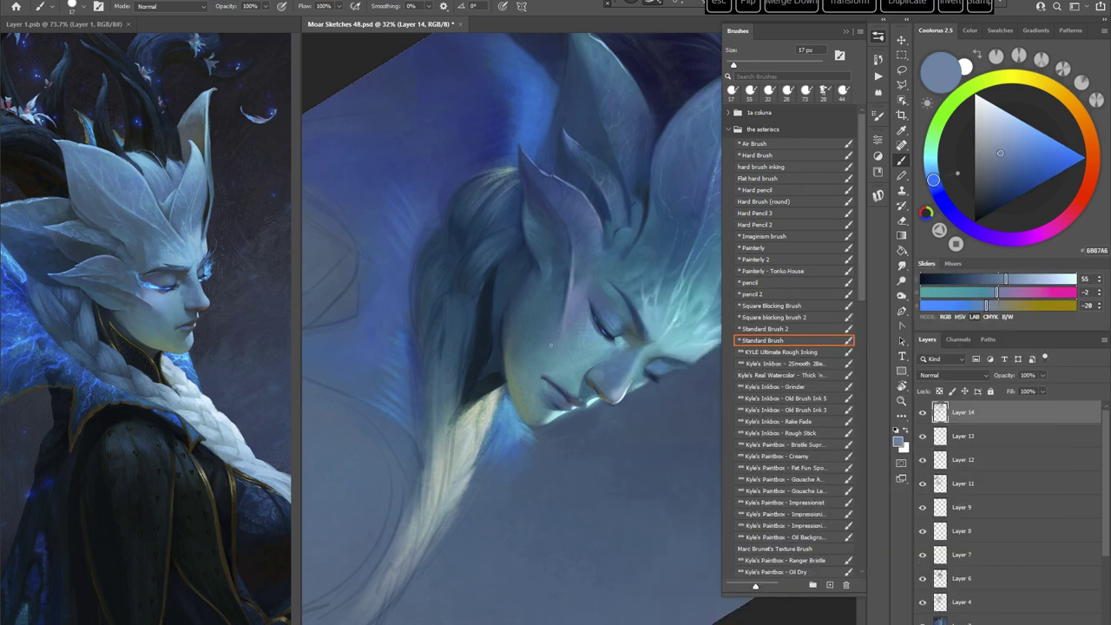
# Step: Blend the cheek tones around the end of the lowest side leaf with sampled blues, including hex 578A9F, using the brush at 37 px
pyautogui.press('r')
pyautogui.moveTo(660, 240)
pyautogui.mouseDown()
pyautogui.moveTo(698, 311)
pyautogui.moveTo(490, 406)
pyautogui.mouseUp()
pyautogui.rightClick(655, 284)
pyautogui.moveTo(719, 314); pyautogui.dragTo(726, 313)
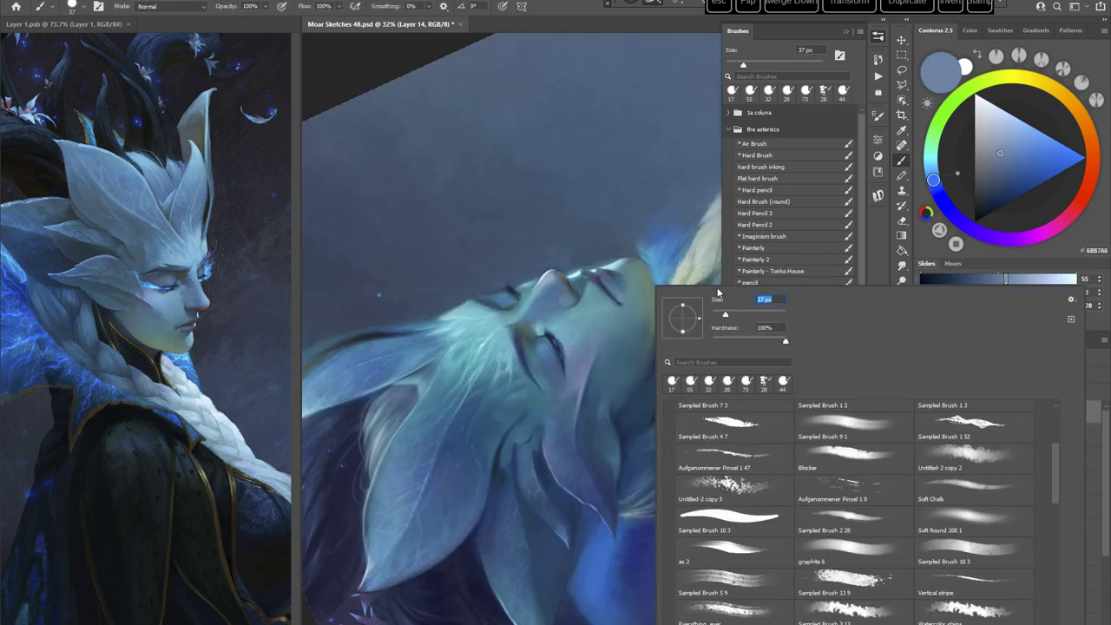
pyautogui.keyDown('alt'); pyautogui.click(599, 337); pyautogui.keyUp('alt')
pyautogui.moveTo(600, 340)
pyautogui.mouseDown()
pyautogui.moveTo(563, 450)
pyautogui.moveTo(510, 376)
pyautogui.mouseUp()
pyautogui.keyDown('alt'); pyautogui.click(596, 354); pyautogui.keyUp('alt')
pyautogui.press('r')
pyautogui.keyDown('alt'); pyautogui.click(566, 329); pyautogui.keyUp('alt')
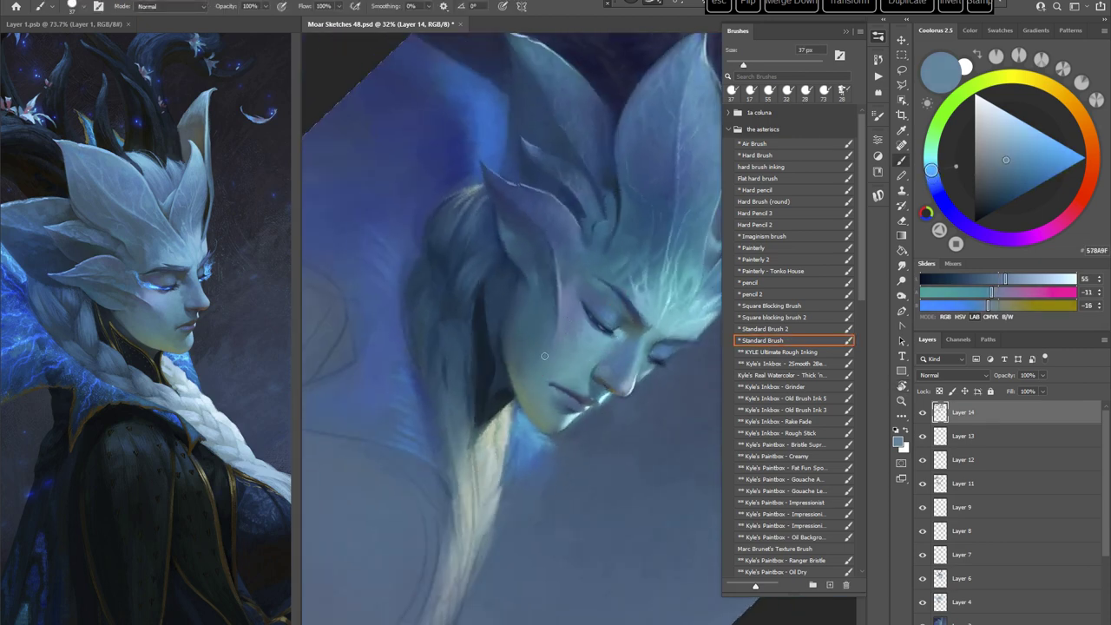
pyautogui.keyDown('alt'); pyautogui.click(556, 339); pyautogui.keyUp('alt')
# Step: Draw a pale highlight along the lowest side leaf's edge over the cheek with the pencil brush at 17 px, hex A2B3CE
pyautogui.keyDown('alt'); pyautogui.click(564, 317); pyautogui.keyUp('alt')
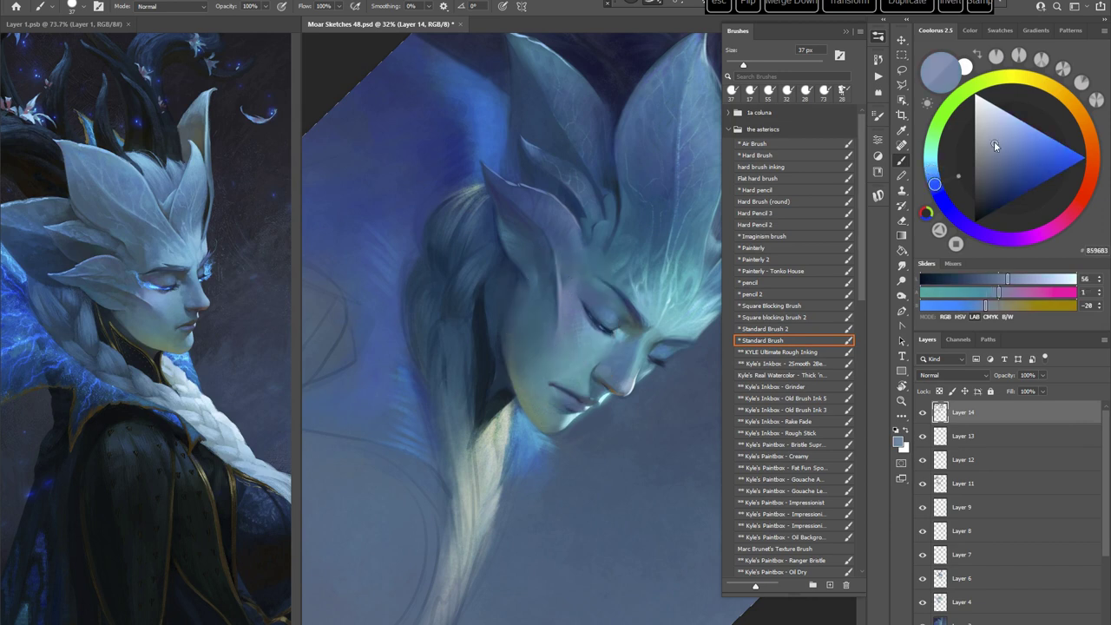
pyautogui.click(751, 281)
pyautogui.moveTo(663, 262); pyautogui.dragTo(620, 244)
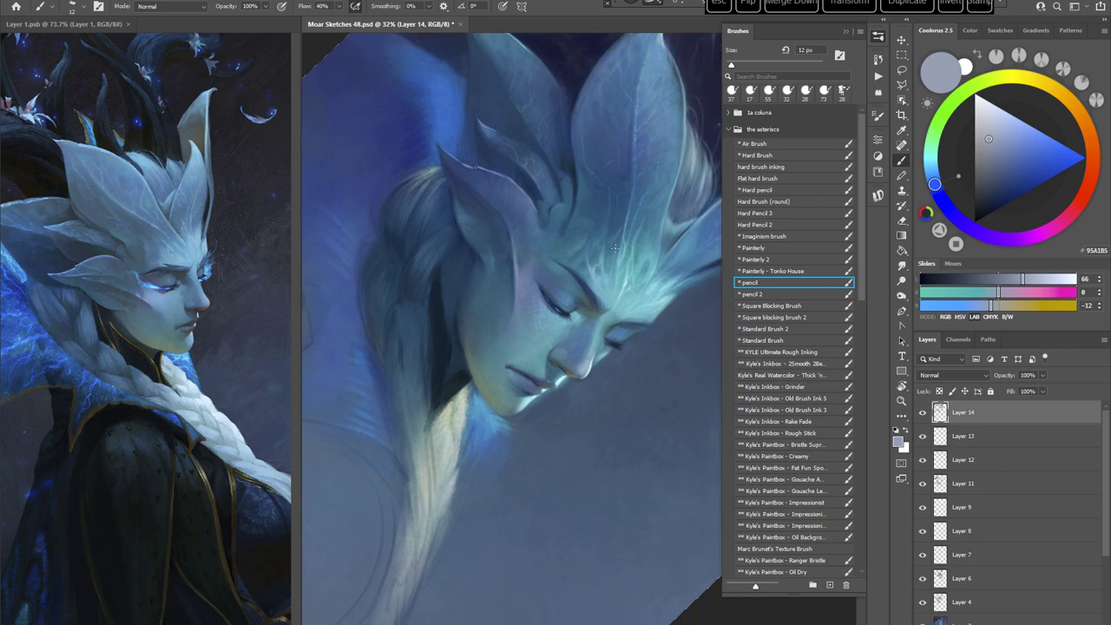
pyautogui.rightClick(620, 243)
pyautogui.moveTo(681, 270); pyautogui.dragTo(684, 270)
pyautogui.click(582, 16)
pyautogui.click(994, 129)
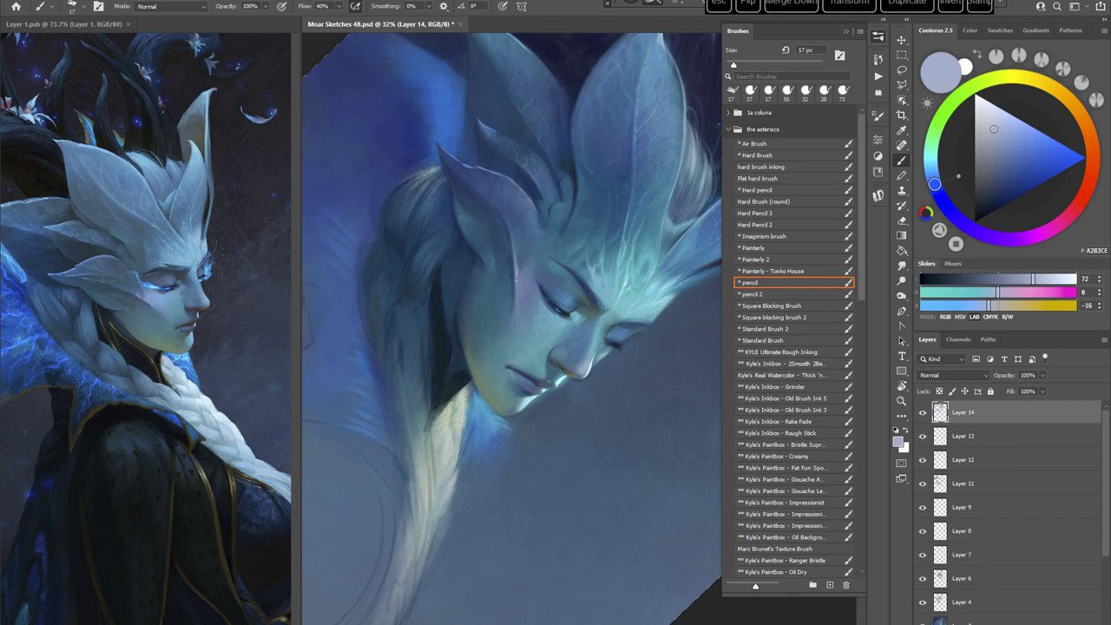
pyautogui.press('r')
pyautogui.moveTo(606, 261)
pyautogui.mouseDown()
pyautogui.moveTo(668, 349)
pyautogui.moveTo(609, 491)
pyautogui.mouseUp()
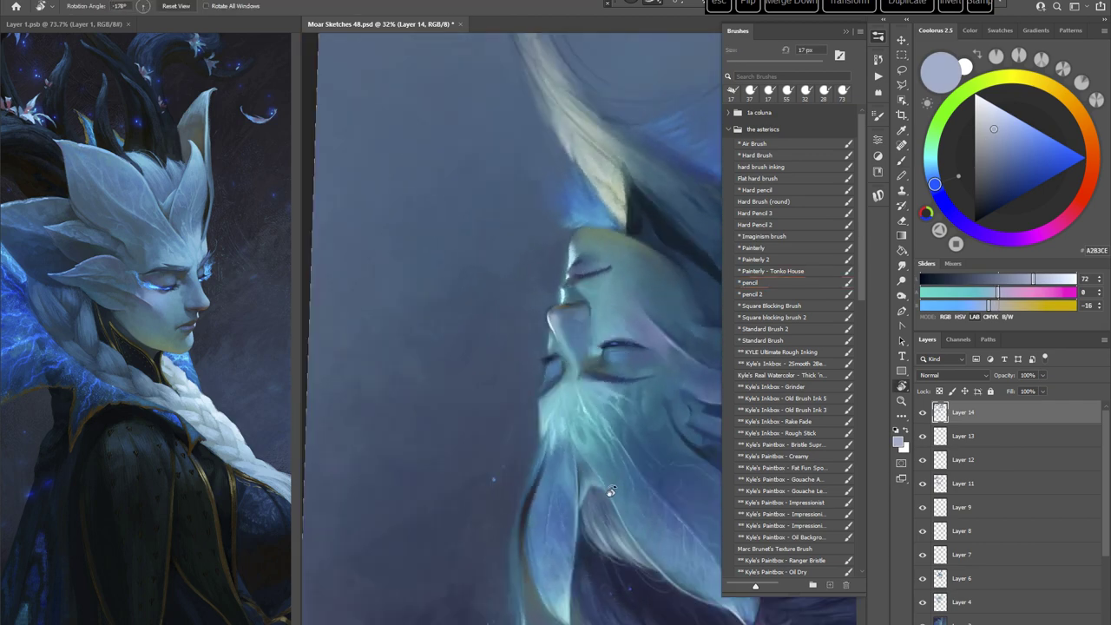
pyautogui.press('Escape')
pyautogui.moveTo(593, 423); pyautogui.dragTo(565, 388)
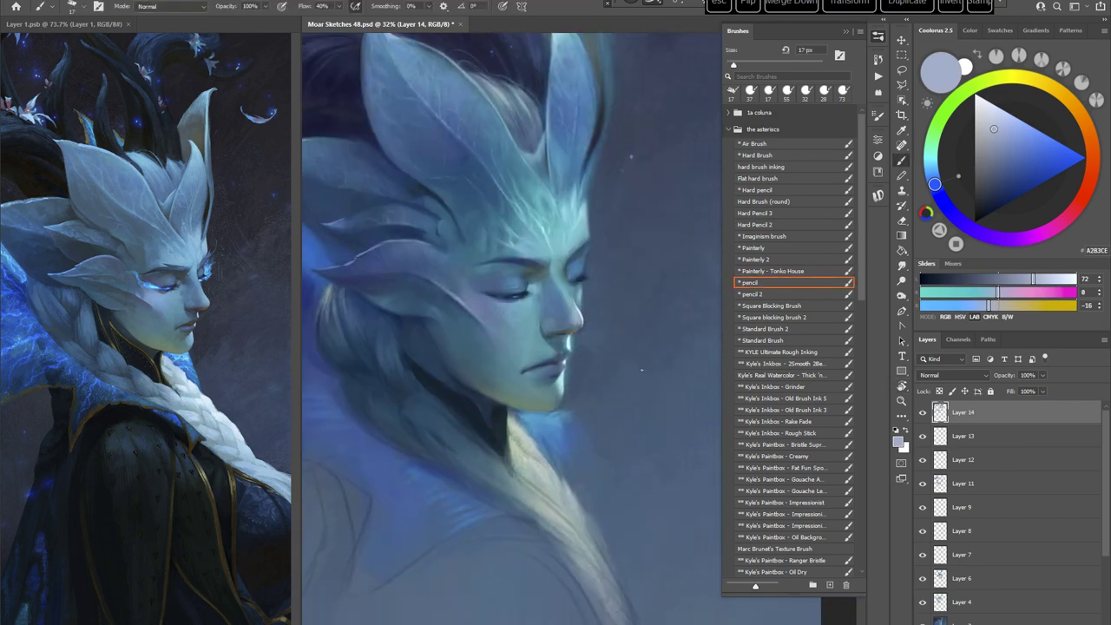
# Step: Soften the cheek below the eye with teal and blue tones sampled there, using the graphite 6 brush at 90 px
pyautogui.rightClick(642, 370)
pyautogui.click(833, 550)
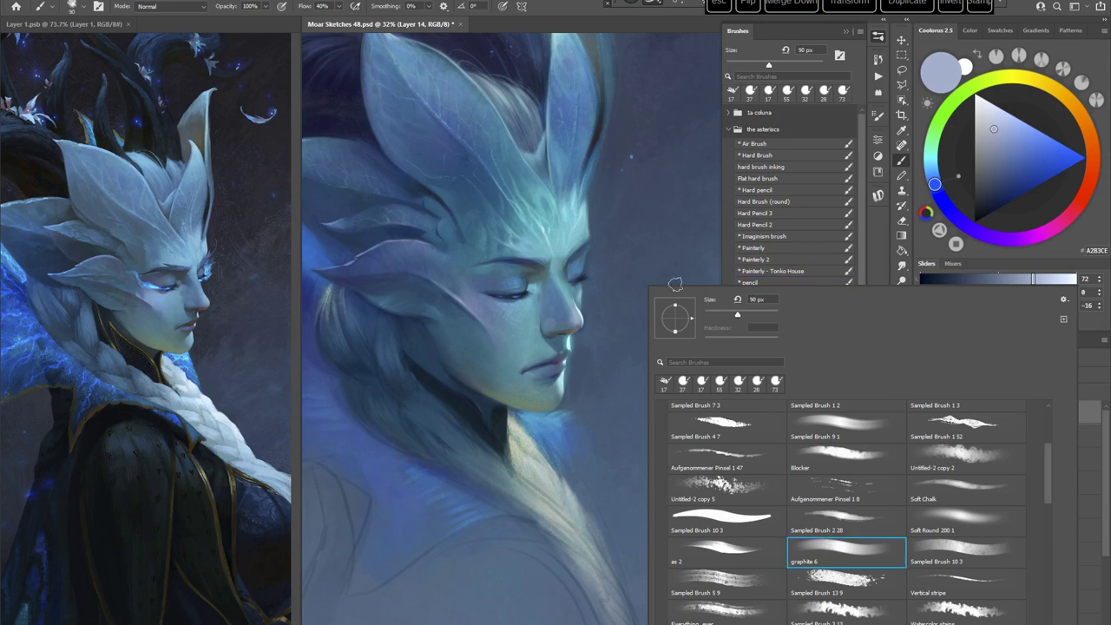
pyautogui.keyDown('alt'); pyautogui.click(501, 315); pyautogui.keyUp('alt')
pyautogui.moveTo(490, 334); pyautogui.dragTo(499, 333)
pyautogui.keyDown('alt'); pyautogui.click(516, 345); pyautogui.keyUp('alt')
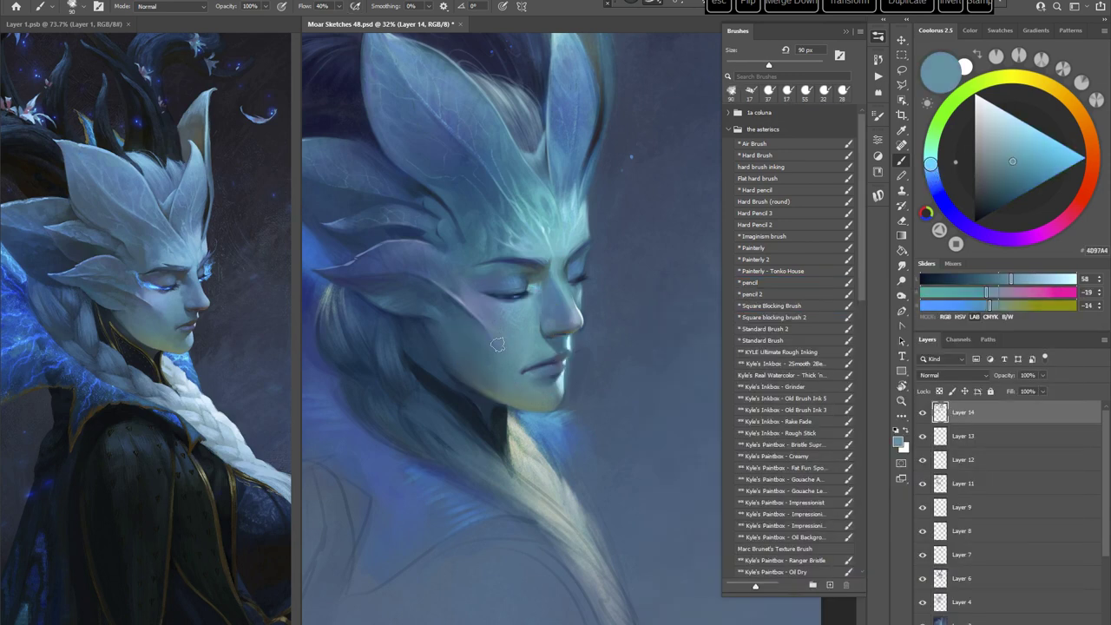
pyautogui.keyDown('alt'); pyautogui.click(508, 318); pyautogui.keyUp('alt')
pyautogui.press('r')
pyautogui.moveTo(613, 278)
pyautogui.mouseDown()
pyautogui.moveTo(635, 362)
pyautogui.moveTo(608, 483)
pyautogui.mouseUp()
pyautogui.press('Escape')
pyautogui.moveTo(555, 386); pyautogui.dragTo(552, 321)
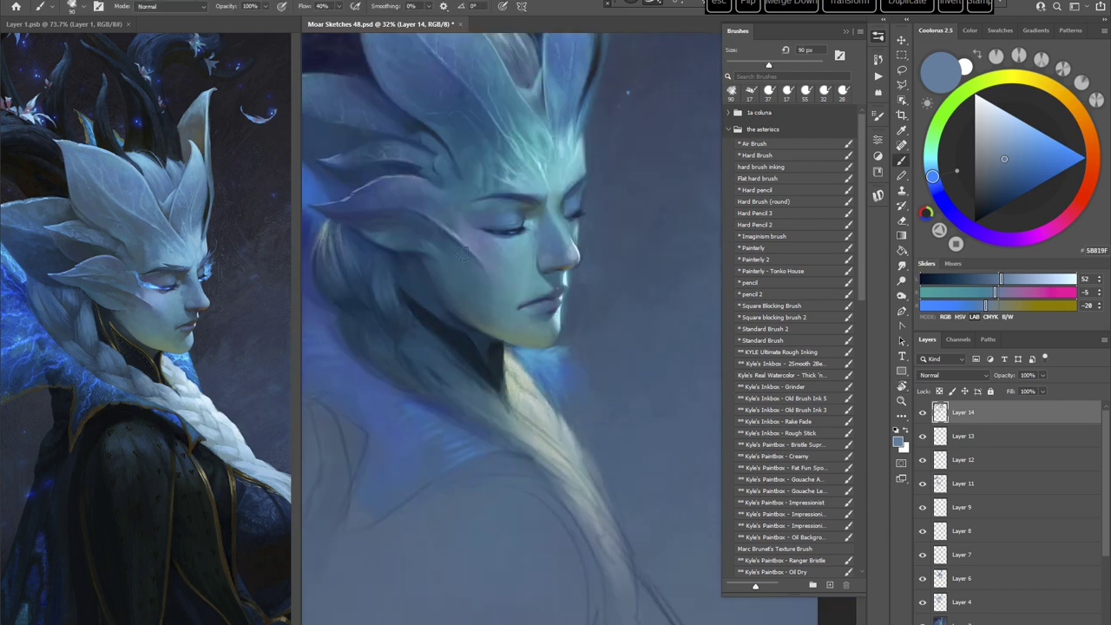
# Step: Rework the shading under the lowest side leaf along the cheek with sampled dark blues, including teal-blue hex 2C6073, at 90 px
pyautogui.keyDown('alt'); pyautogui.click(480, 265); pyautogui.keyUp('alt')
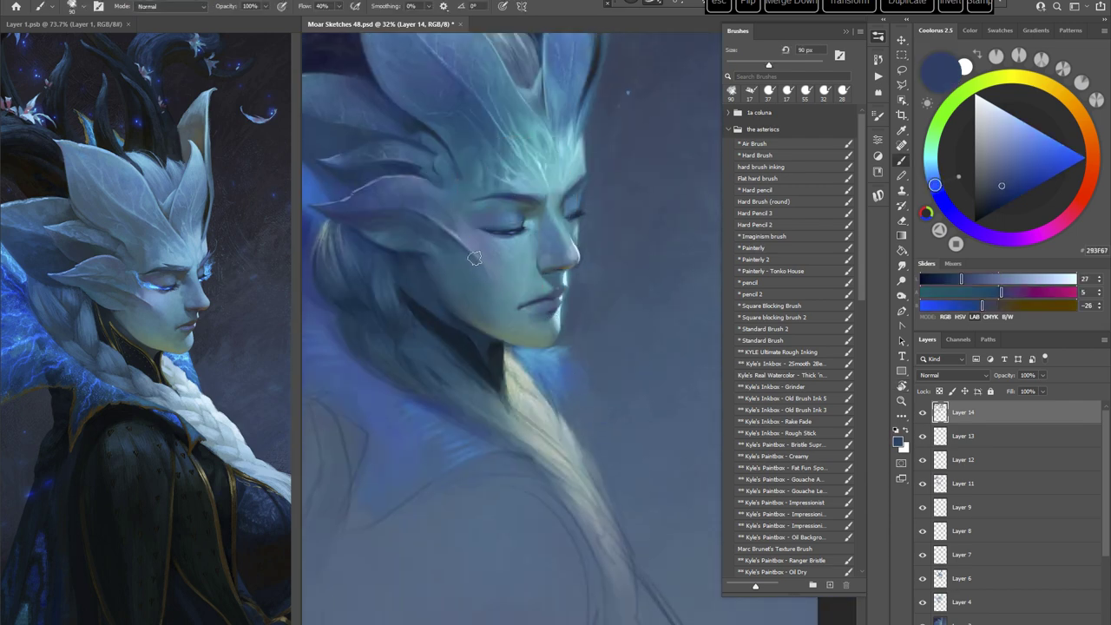
pyautogui.press('r')
pyautogui.moveTo(488, 297)
pyautogui.mouseDown()
pyautogui.moveTo(654, 335)
pyautogui.moveTo(546, 383)
pyautogui.mouseUp()
pyautogui.click(584, 284)
pyautogui.press('b')
pyautogui.keyDown('alt'); pyautogui.click(587, 276); pyautogui.keyUp('alt')
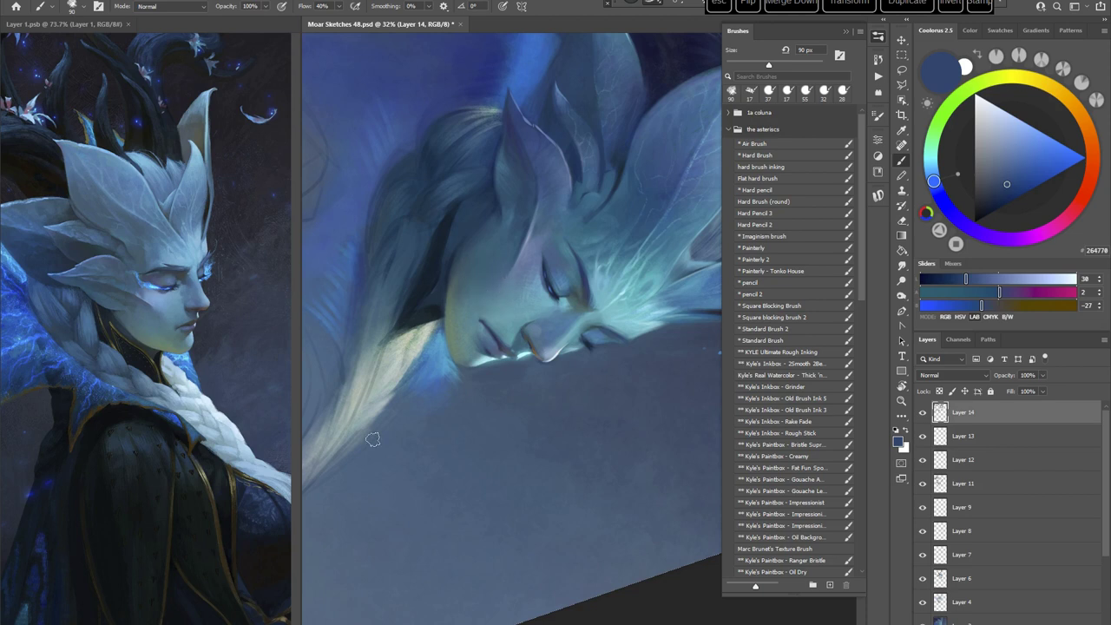
pyautogui.keyDown('alt'); pyautogui.click(491, 261); pyautogui.keyUp('alt')
pyautogui.keyDown('alt'); pyautogui.click(482, 263); pyautogui.keyUp('alt')
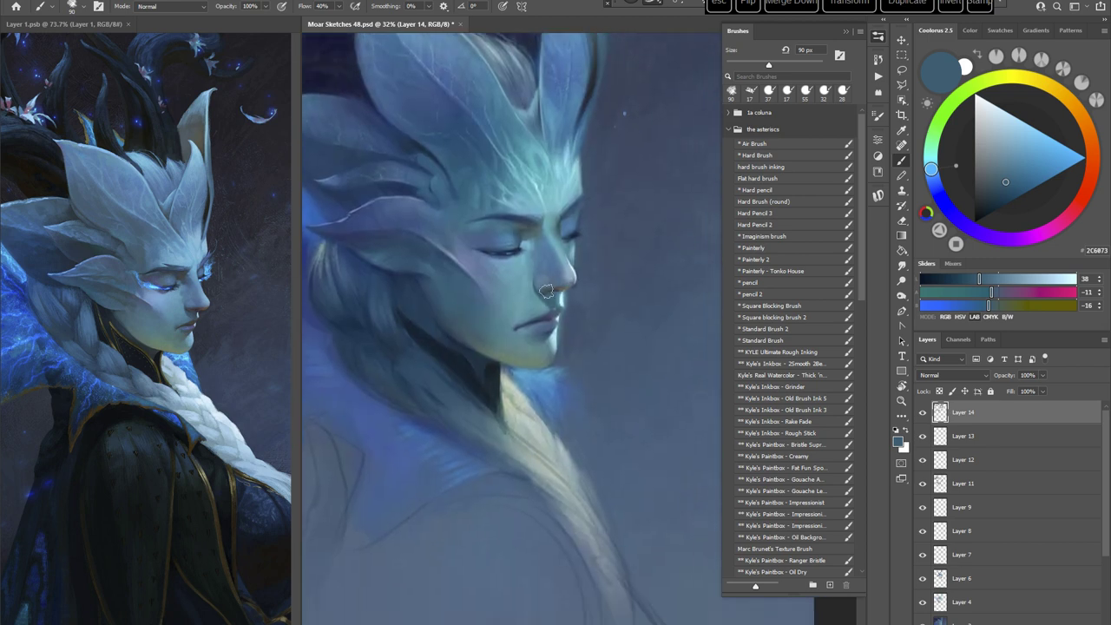
# Step: Paint the blue glow beside the neck and braid with bright blues sampled below the chin, using the Painterly brush at 70 px
pyautogui.click(753, 248)
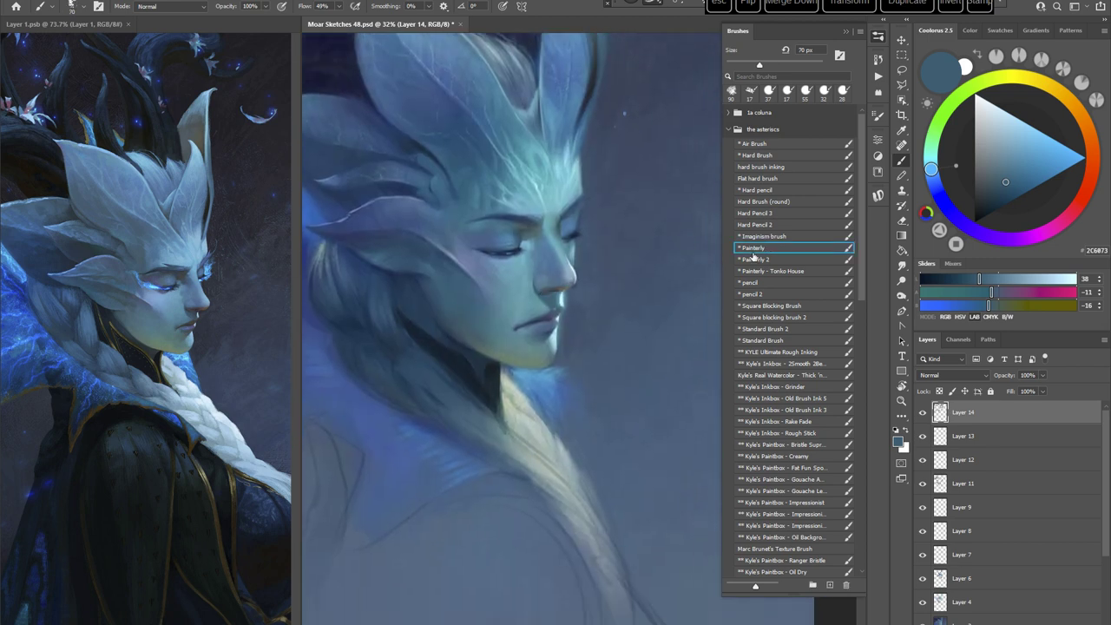
pyautogui.keyDown('alt'); pyautogui.click(551, 373); pyautogui.keyUp('alt')
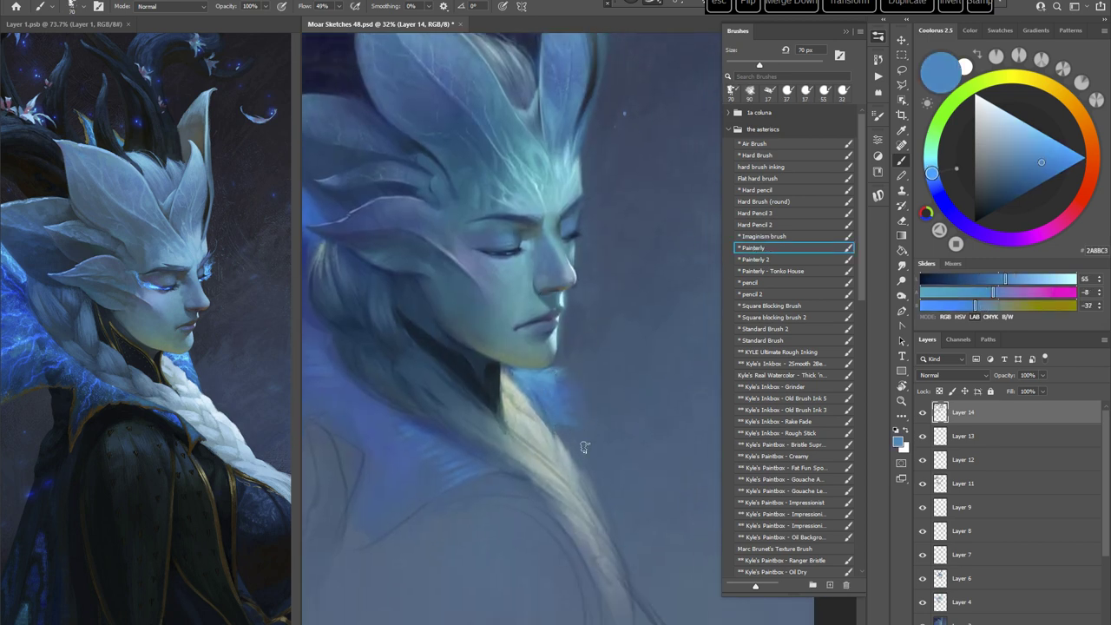
pyautogui.keyDown('alt'); pyautogui.click(540, 397); pyautogui.keyUp('alt')
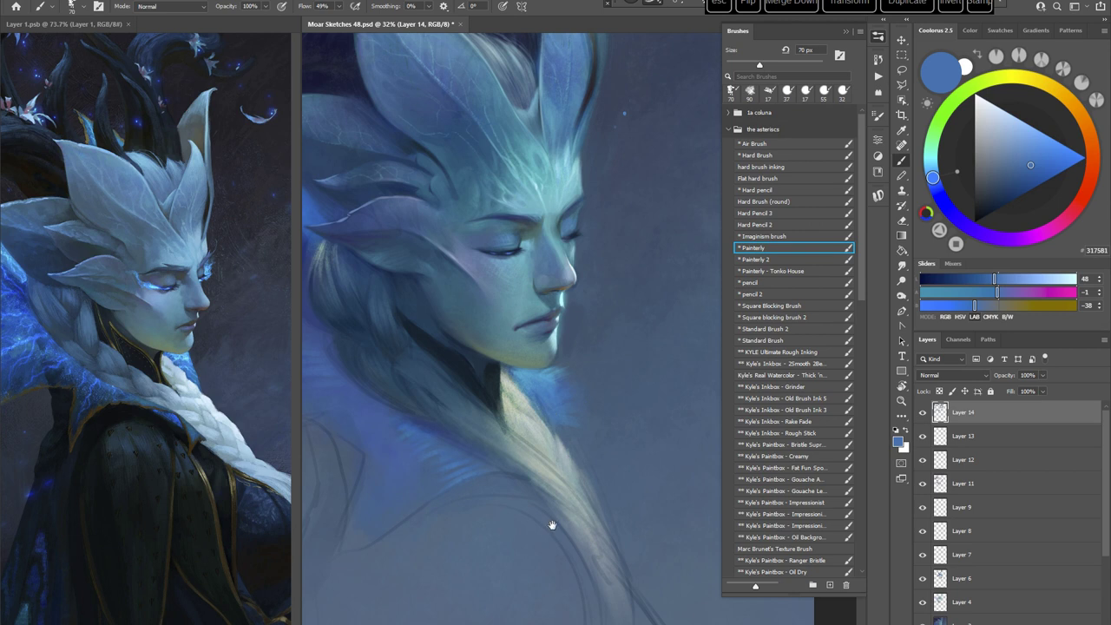
# Step: Refine the small leaf above the lowest side leaf with blue sampled from the crown, hex 377AAF, using the Painterly brush at 26 px
pyautogui.moveTo(551, 525); pyautogui.dragTo(560, 503)
pyautogui.keyDown('alt'); pyautogui.click(540, 182); pyautogui.keyUp('alt')
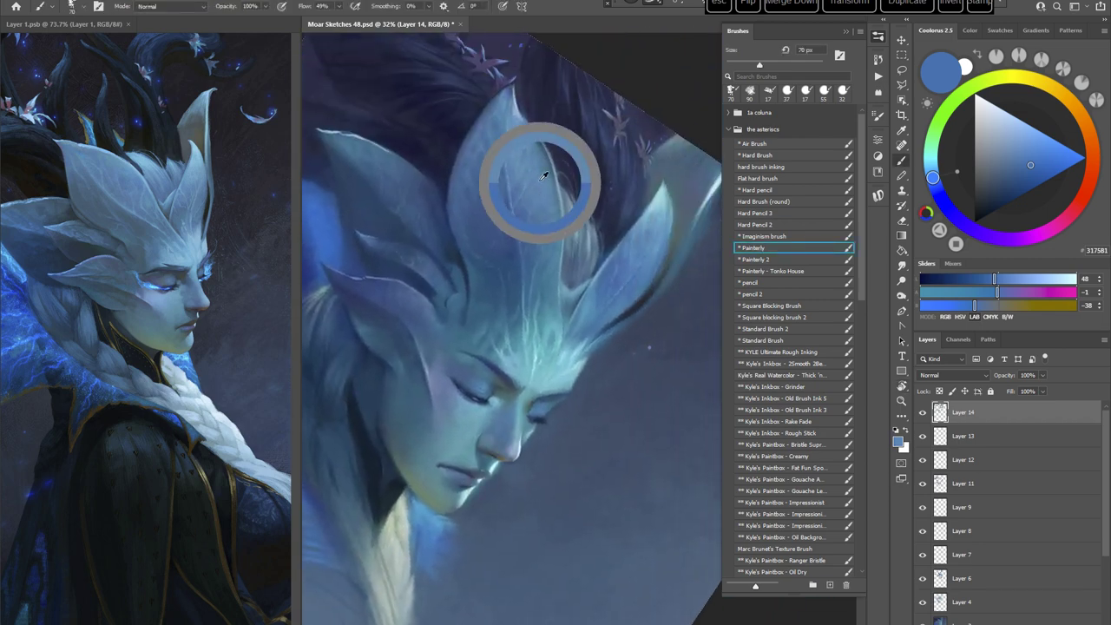
pyautogui.moveTo(543, 175); pyautogui.dragTo(521, 192)
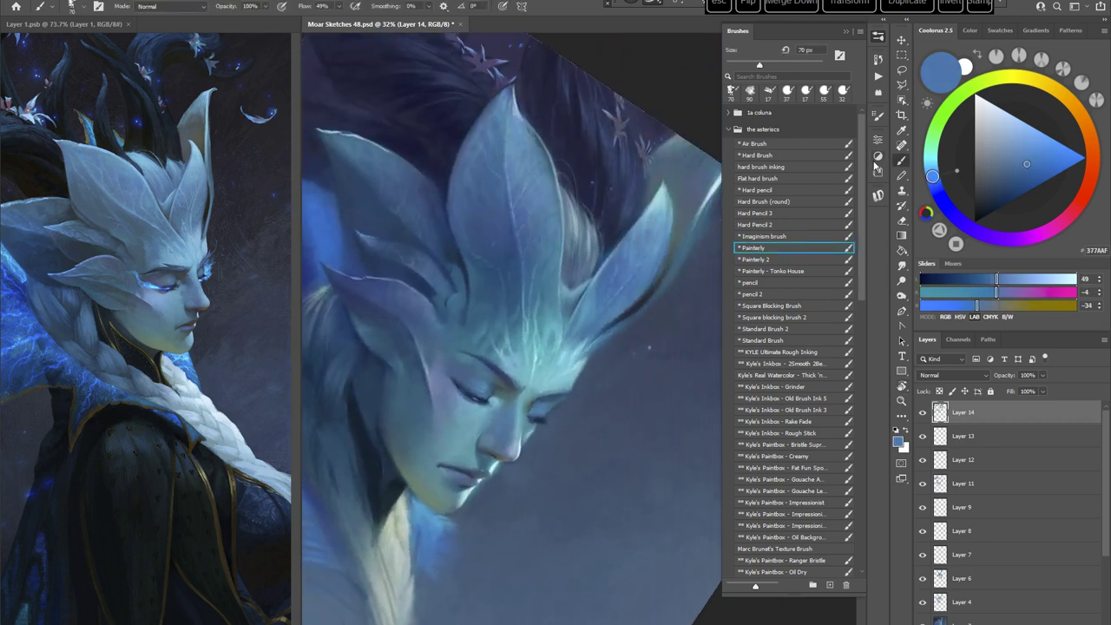
pyautogui.rightClick(483, 217)
pyautogui.moveTo(382, 240); pyautogui.dragTo(391, 257)
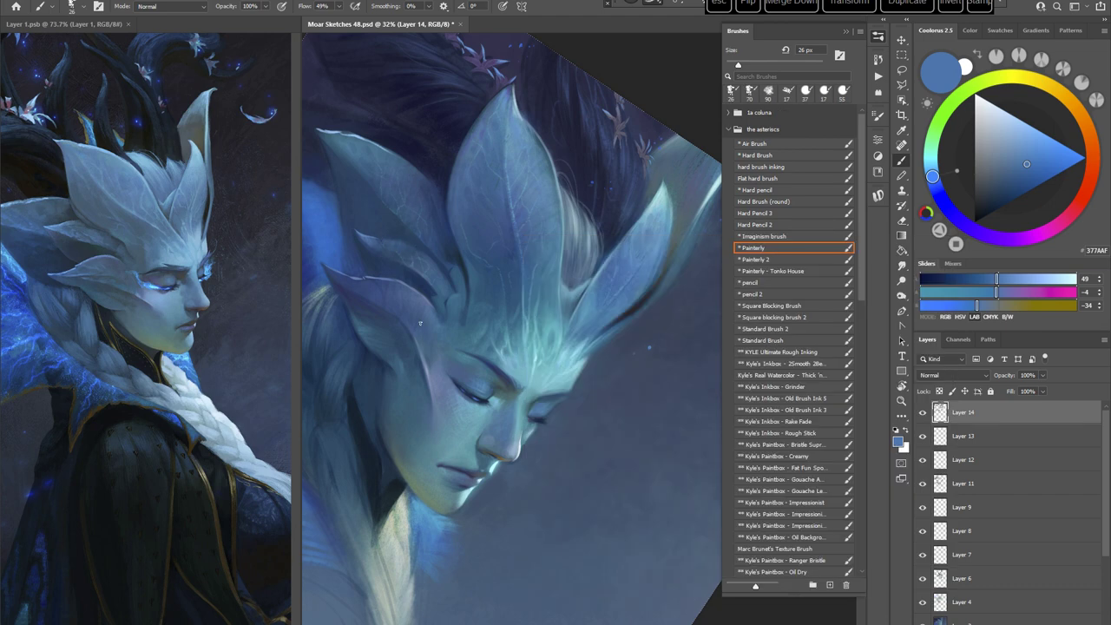
# Step: Darken the creases at the base of the side leaves with sampled deep blue, using the Standard Brush at 25 px
pyautogui.moveTo(420, 322); pyautogui.dragTo(633, 397)
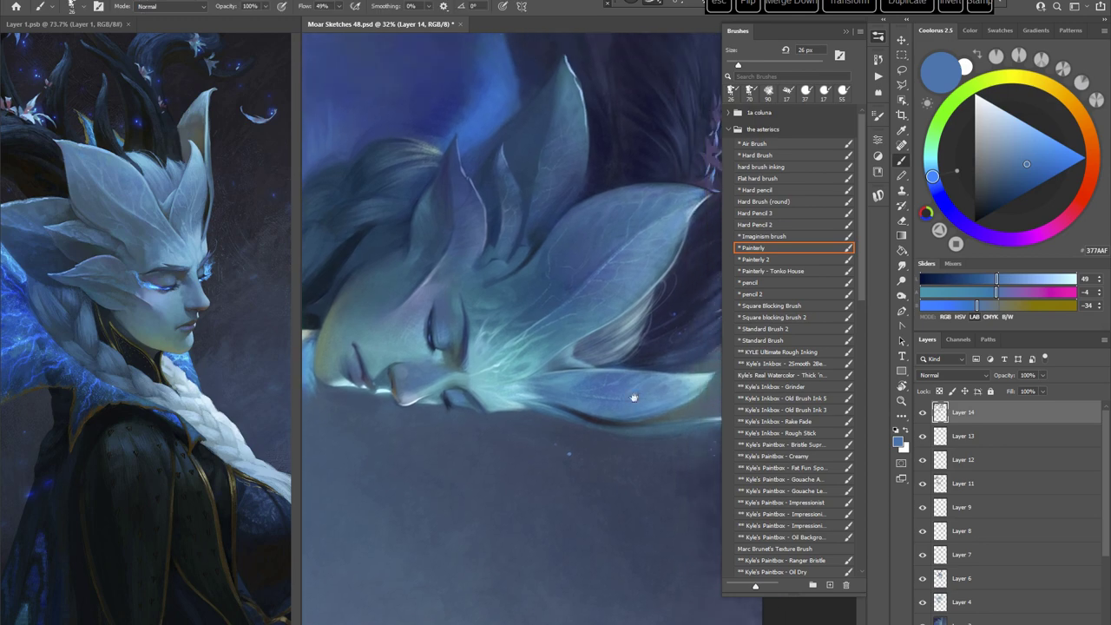
pyautogui.click(779, 339)
pyautogui.rightClick(563, 196)
pyautogui.keyDown('alt'); pyautogui.click(520, 163); pyautogui.keyUp('alt')
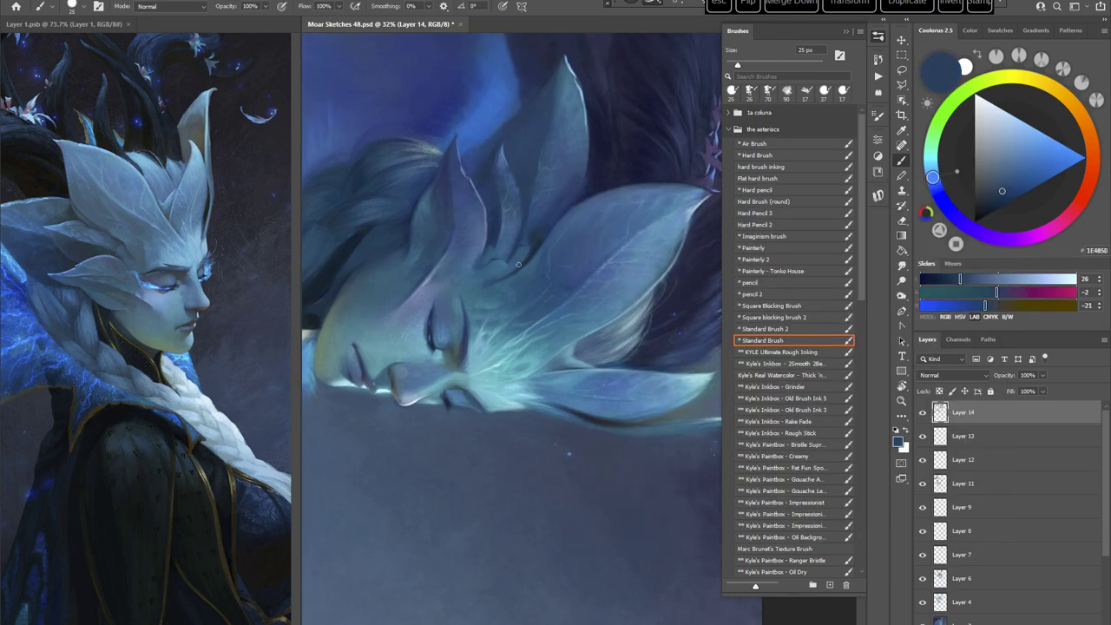
pyautogui.press('Escape')
pyautogui.moveTo(643, 452); pyautogui.dragTo(620, 349)
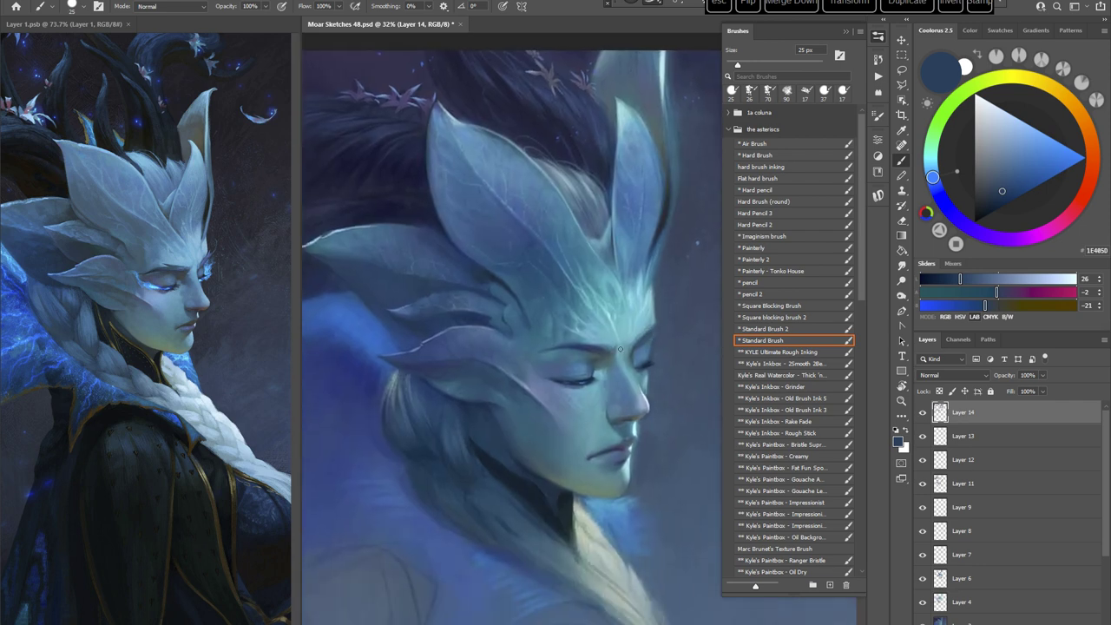
# Step: Add a new layer above Layer 14 and set its blend mode to Soft Light
pyautogui.moveTo(644, 486)
pyautogui.mouseDown()
pyautogui.moveTo(638, 458)
pyautogui.moveTo(618, 461)
pyautogui.mouseUp()
pyautogui.press('z')
pyautogui.press('b')
pyautogui.moveTo(630, 510); pyautogui.dragTo(593, 437)
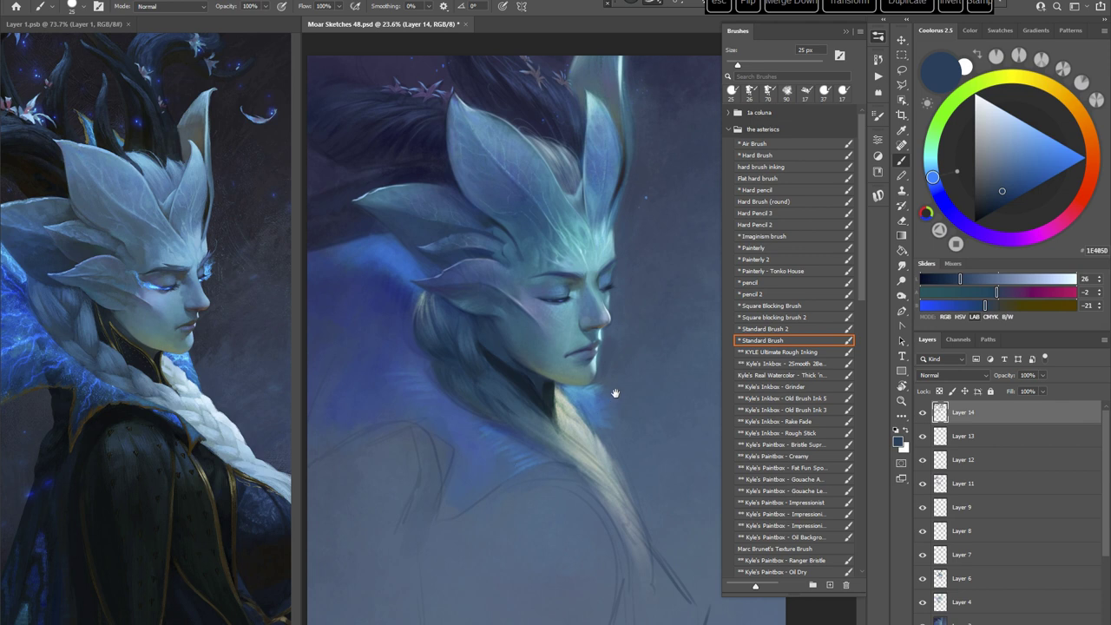
pyautogui.moveTo(614, 393); pyautogui.dragTo(592, 375)
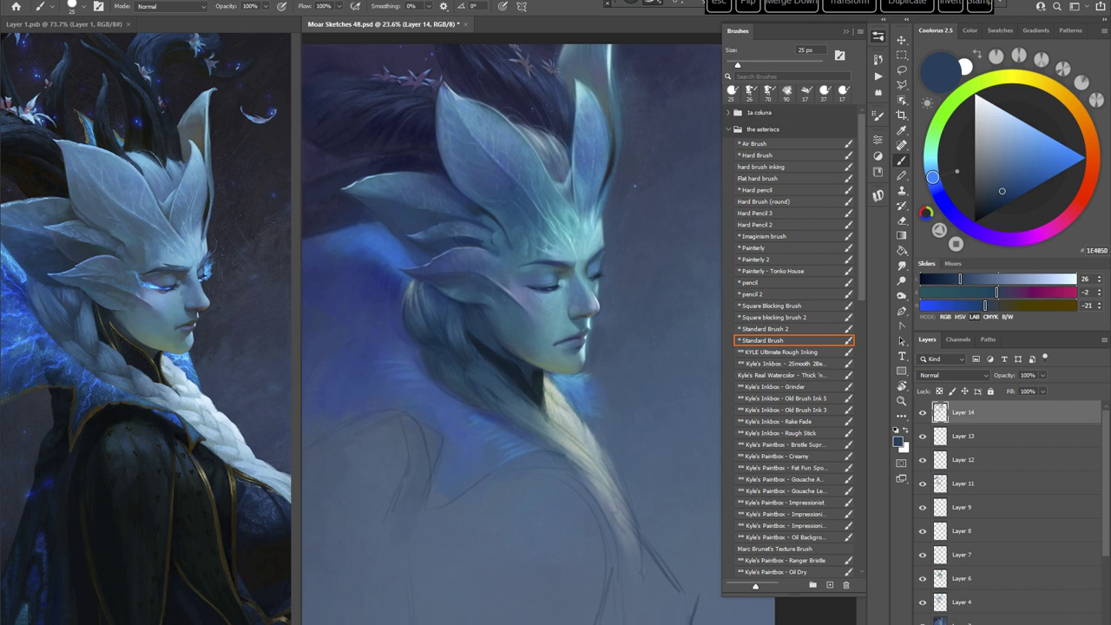
pyautogui.hotkey('ctrl', 'shift', 'alt', 'n')
pyautogui.click(952, 375)
pyautogui.click(950, 489)
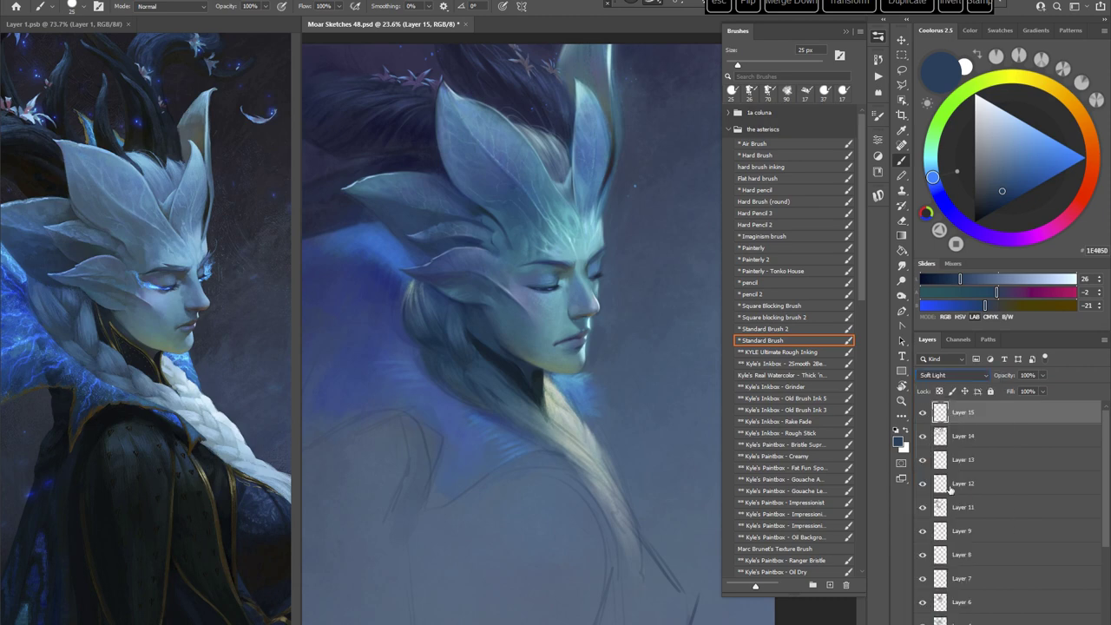
# Step: Warm and brighten the pale braid with cream sampled from it, using the Untitled-2 copy 2 brush at 310 px
pyautogui.rightClick(600, 233)
pyautogui.doubleClick(922, 409)
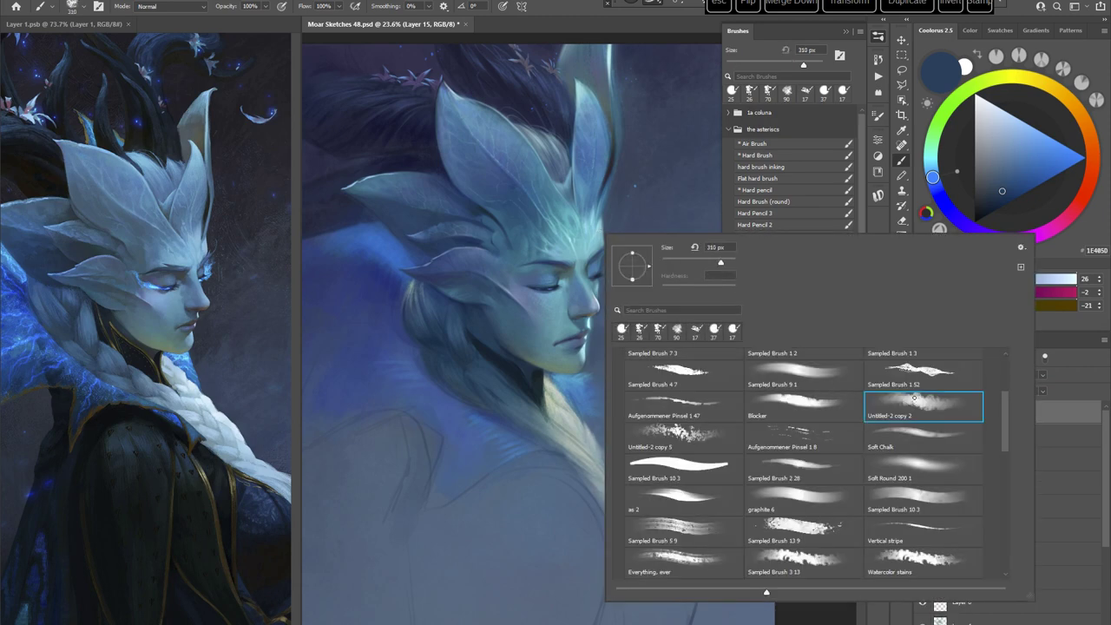
pyautogui.click(922, 411)
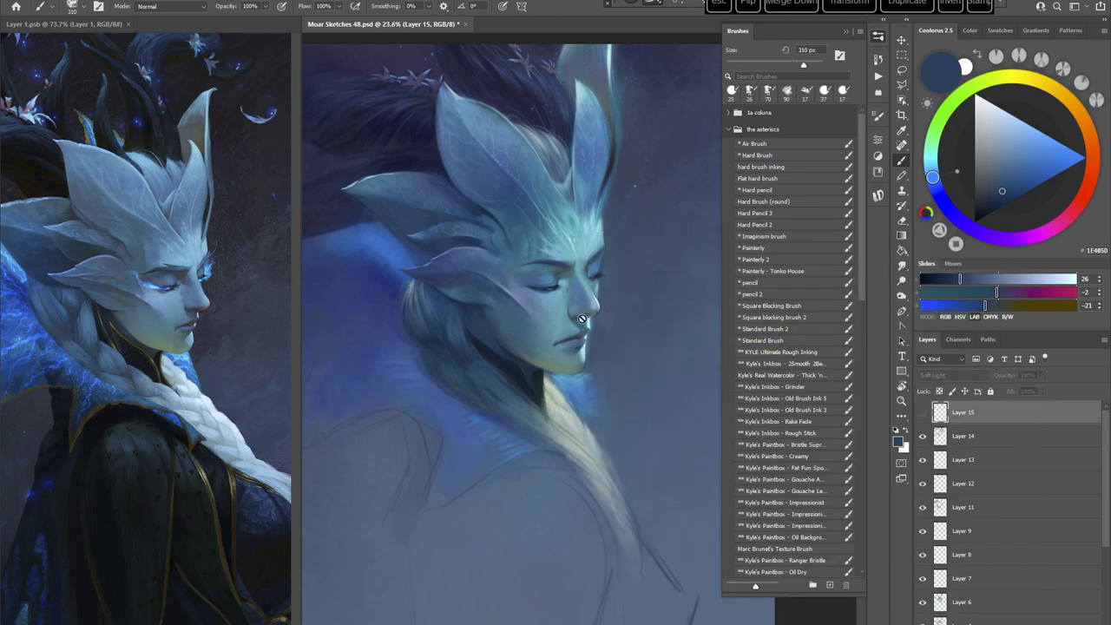
pyautogui.keyDown('alt'); pyautogui.click(560, 396); pyautogui.keyUp('alt')
pyautogui.click(1049, 85)
pyautogui.click(991, 114)
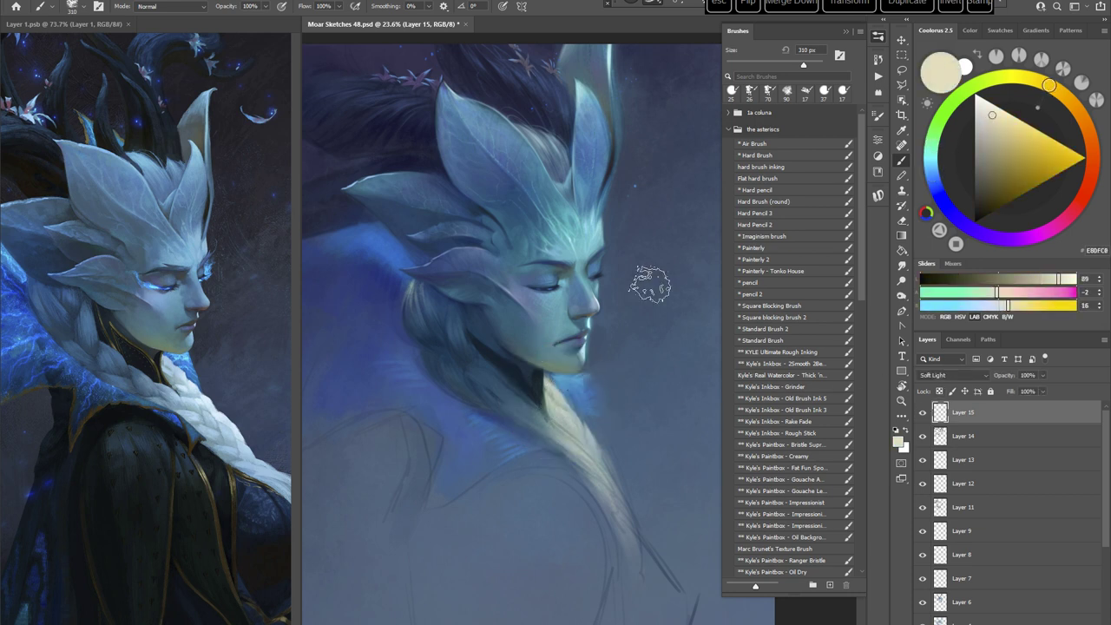
pyautogui.moveTo(562, 384)
pyautogui.mouseDown()
pyautogui.moveTo(586, 439)
pyautogui.moveTo(589, 409)
pyautogui.moveTo(622, 486)
pyautogui.mouseUp()
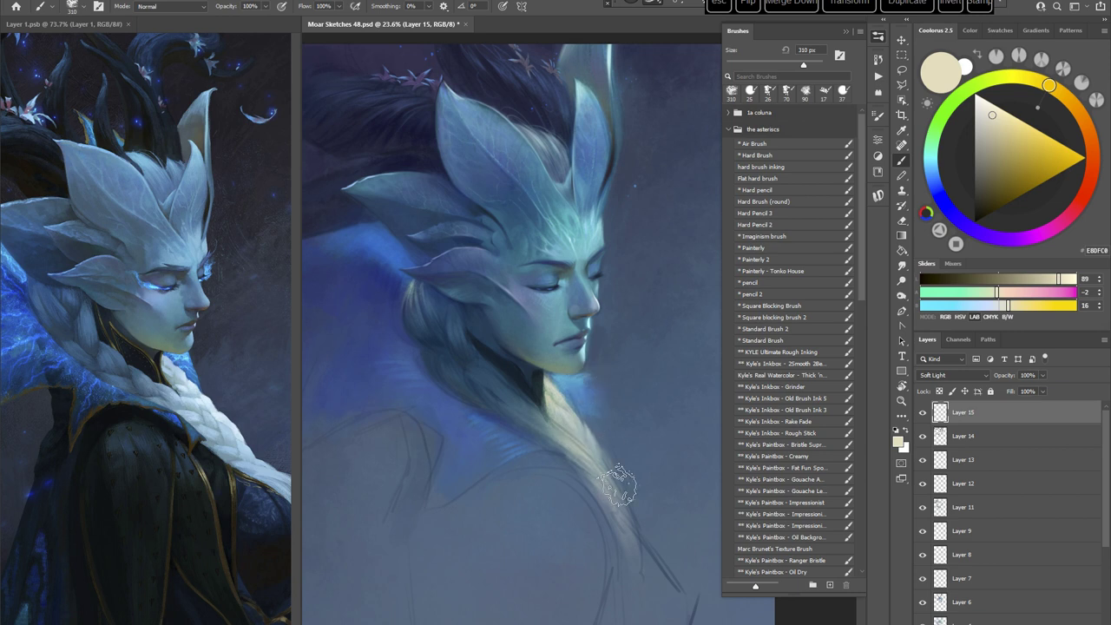
pyautogui.moveTo(587, 397); pyautogui.dragTo(609, 478)
pyautogui.moveTo(571, 382)
pyautogui.mouseDown()
pyautogui.moveTo(572, 443)
pyautogui.moveTo(582, 387)
pyautogui.moveTo(623, 510)
pyautogui.mouseUp()
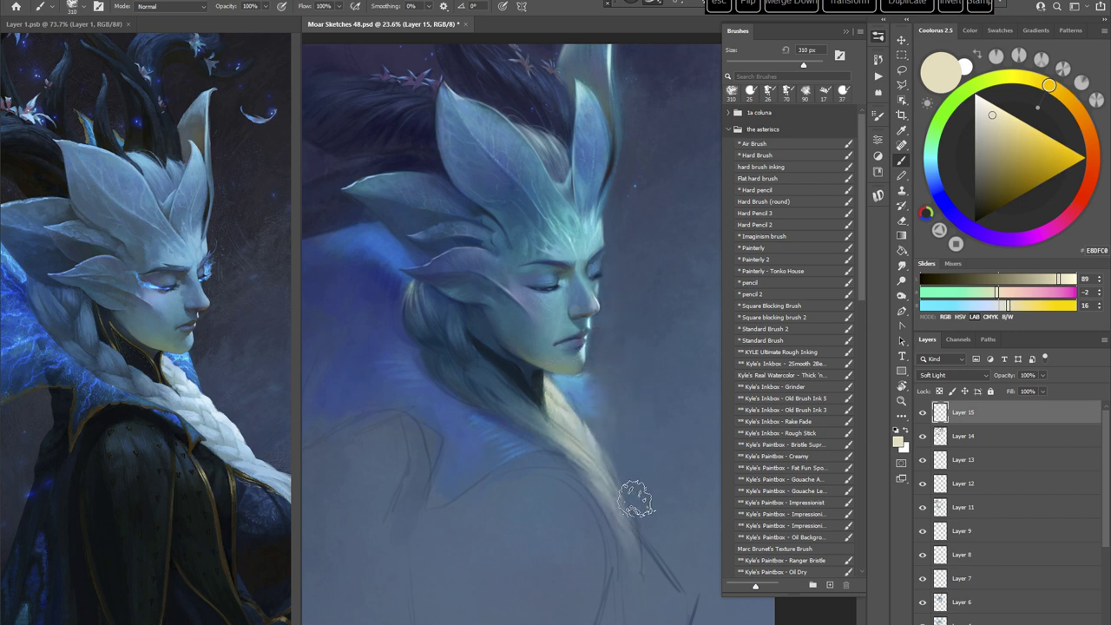
pyautogui.moveTo(612, 442); pyautogui.dragTo(596, 474)
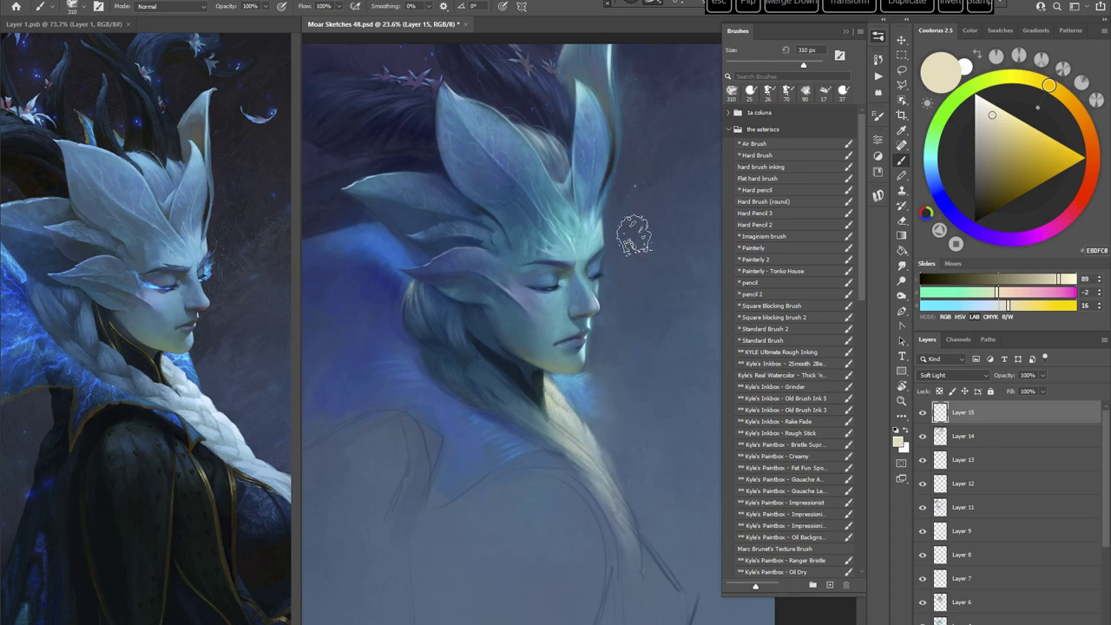
# Step: Glaze the cheek below the closed eye with pale lavender, hex C3BAD7, at 102 px
pyautogui.click(932, 169)
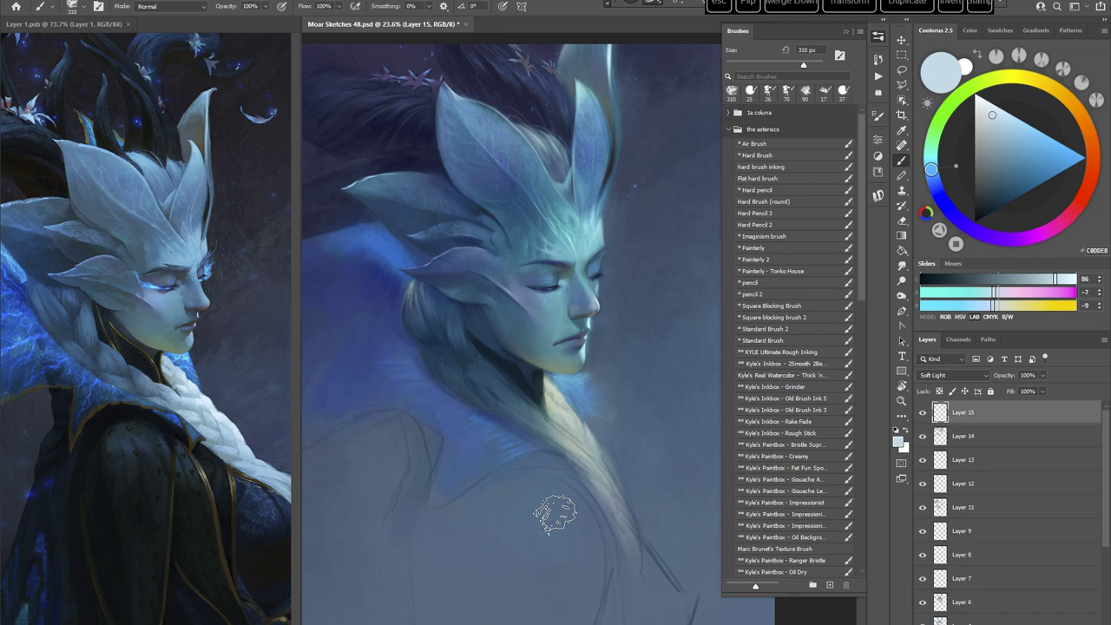
pyautogui.click(975, 236)
pyautogui.click(986, 120)
pyautogui.rightClick(614, 245)
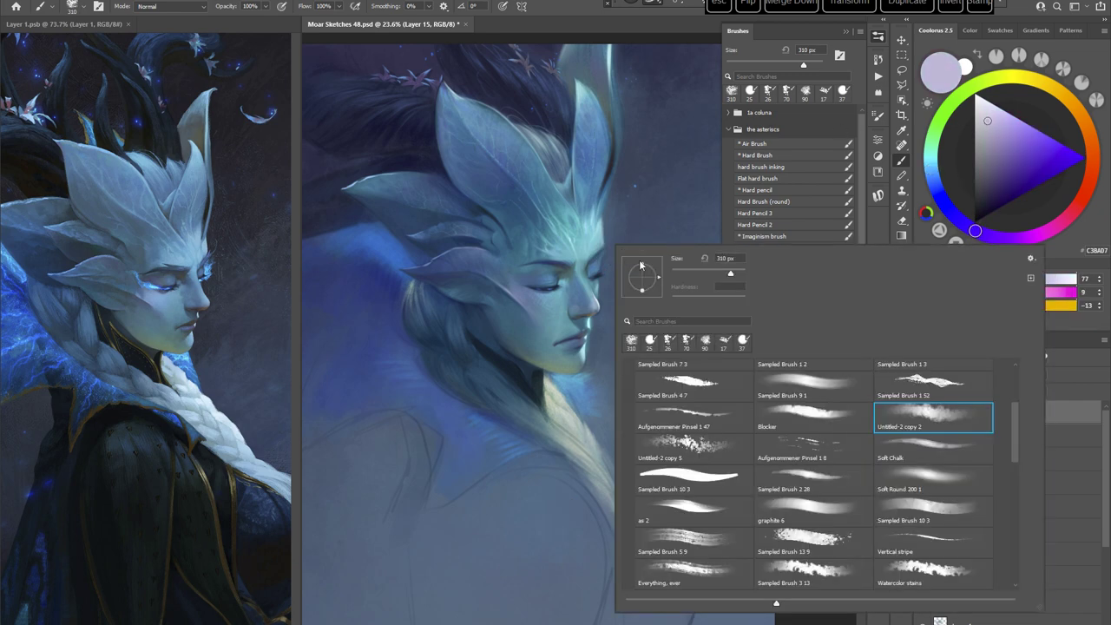
pyautogui.moveTo(701, 274); pyautogui.dragTo(708, 274)
pyautogui.click(515, 298)
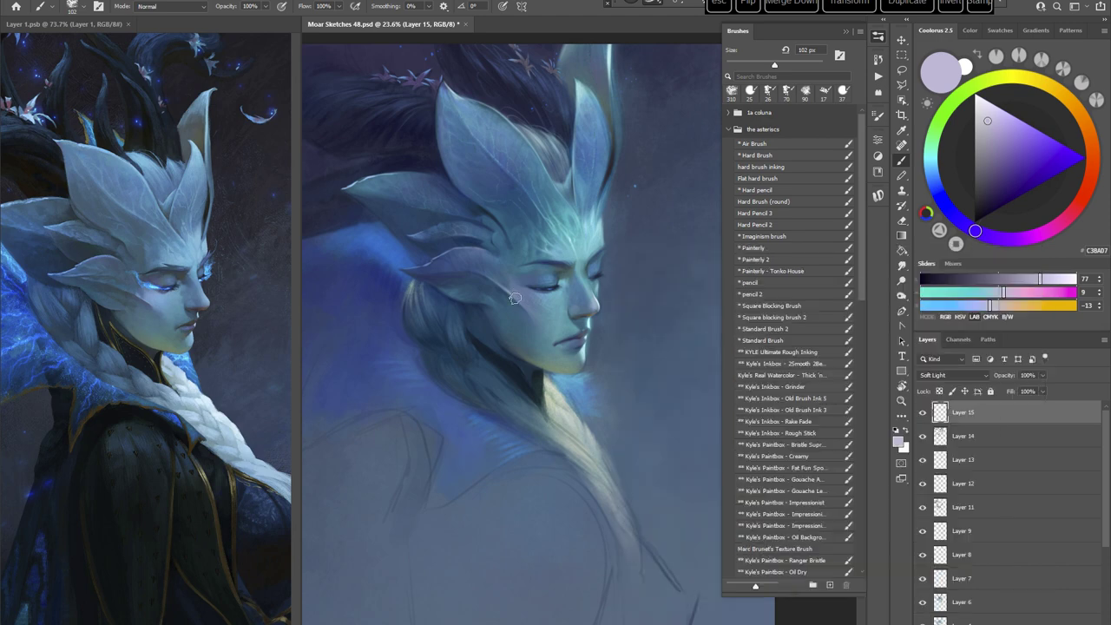
pyautogui.moveTo(516, 298); pyautogui.dragTo(534, 297)
# Step: Extend the pale lavender glaze over the cheek toward the nose and mouth at 124 px
pyautogui.press('r')
pyautogui.moveTo(657, 286); pyautogui.dragTo(623, 381)
pyautogui.press('space')
pyautogui.moveTo(626, 345); pyautogui.dragTo(558, 345)
pyautogui.rightClick(650, 263)
pyautogui.moveTo(709, 296); pyautogui.dragTo(711, 298)
pyautogui.click(524, 296)
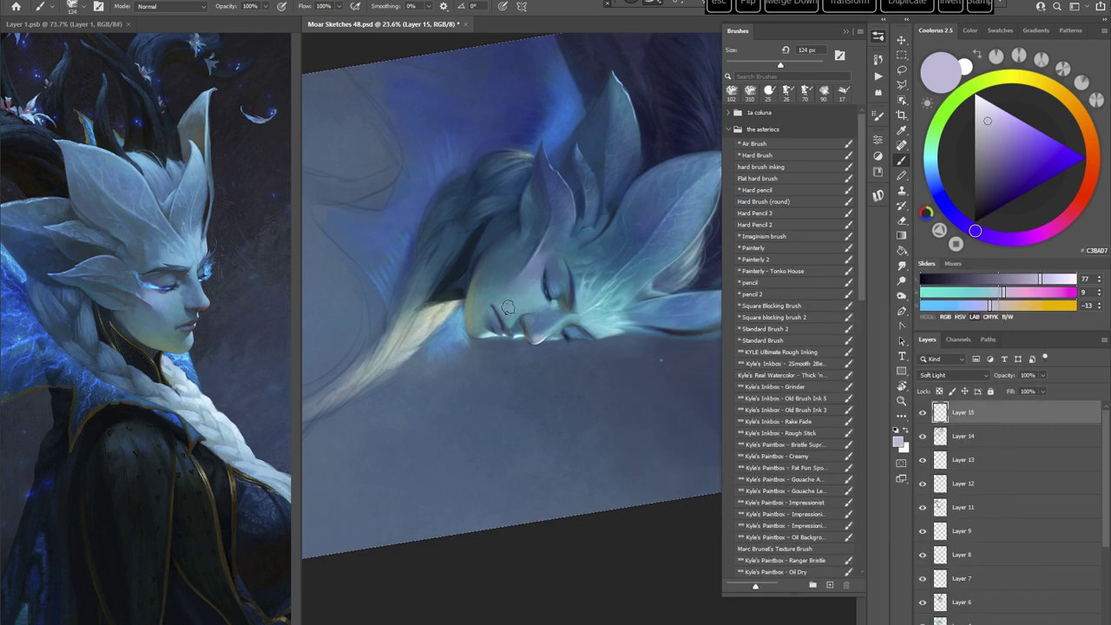
pyautogui.click(495, 281)
pyautogui.press('Escape')
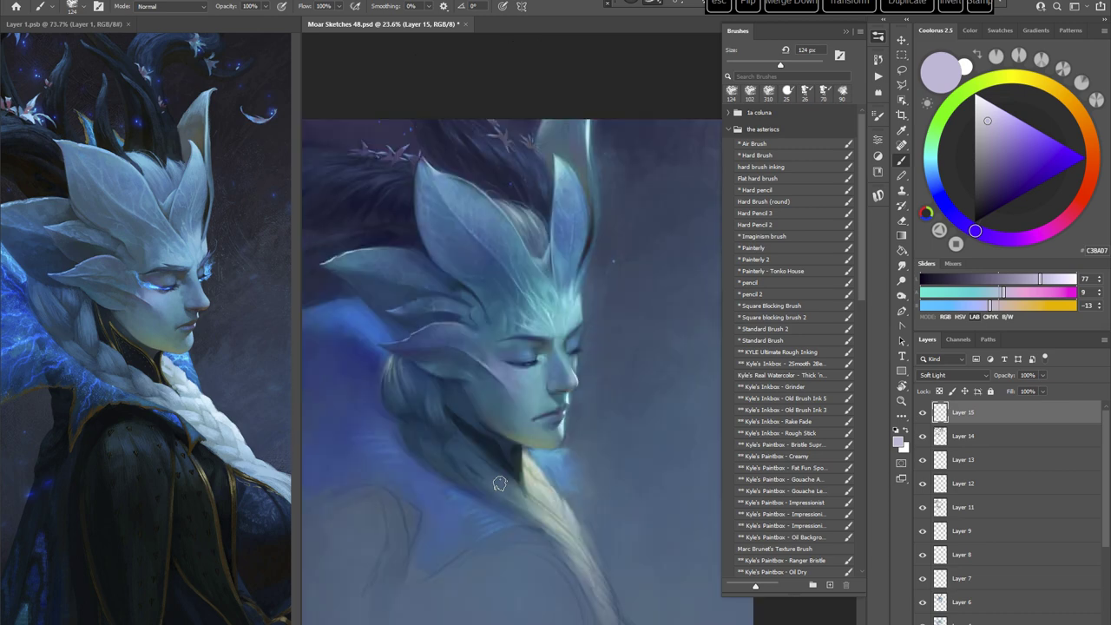
# Step: Accent the upper edge of the lowest side leaf with brighter lavender, hex CBBCEC, at 34 px
pyautogui.click(995, 114)
pyautogui.press('r')
pyautogui.moveTo(629, 399); pyautogui.dragTo(631, 227)
pyautogui.press('space')
pyautogui.rightClick(636, 244)
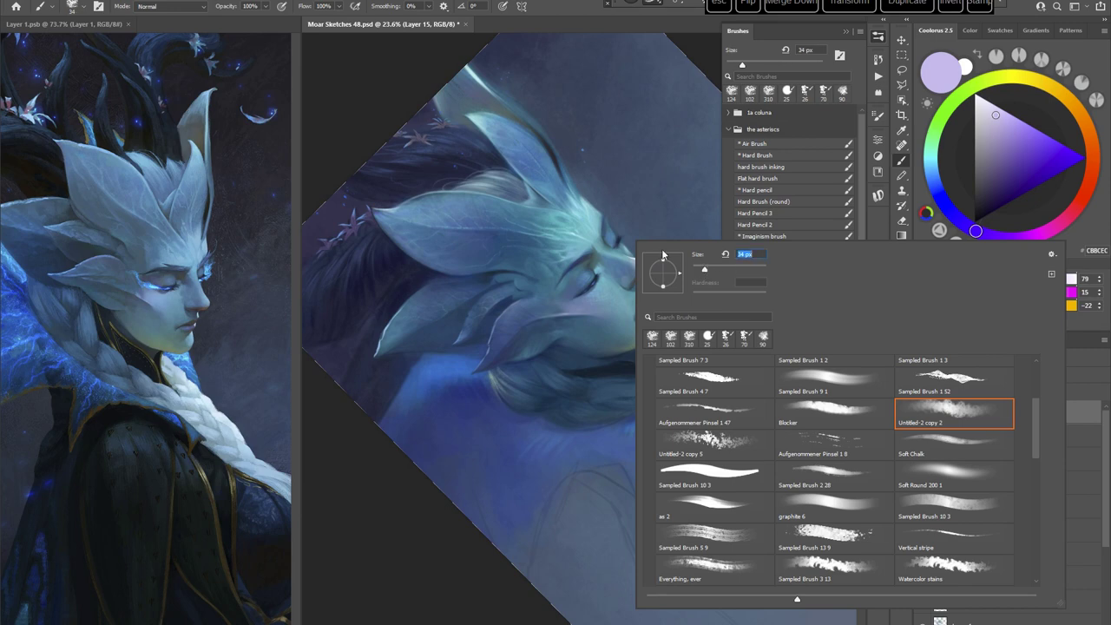
pyautogui.moveTo(508, 306); pyautogui.dragTo(501, 323)
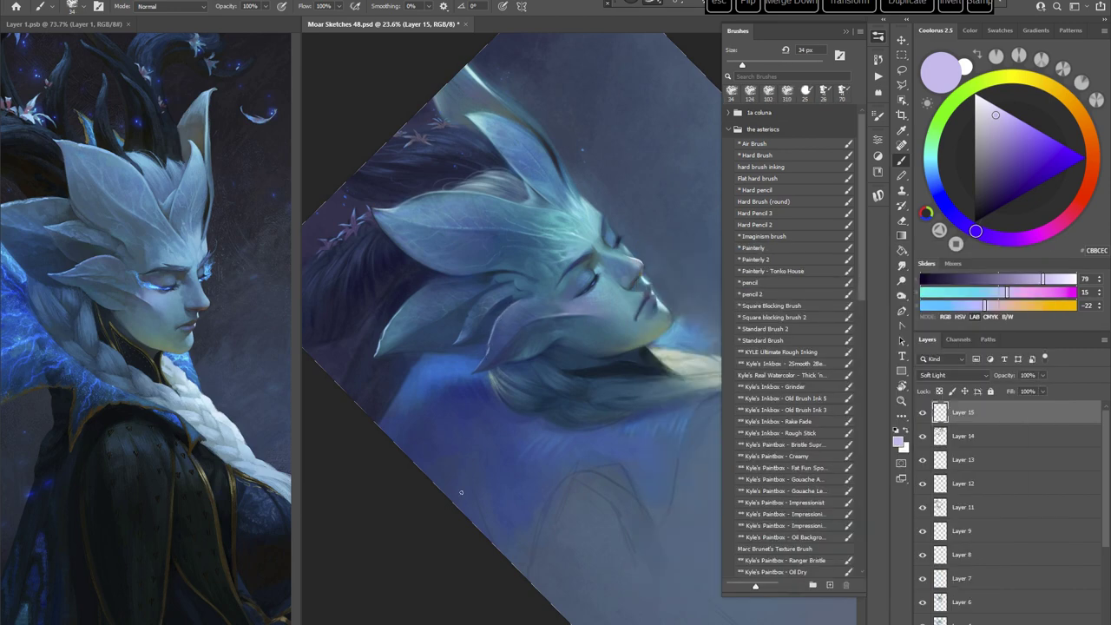
pyautogui.press('Escape')
# Step: Lighten the tips and edges of the tall crown leaves with a light blue glaze, at 42 px and 73 px
pyautogui.press('space')
pyautogui.moveTo(645, 381); pyautogui.dragTo(554, 404)
pyautogui.click(932, 176)
pyautogui.click(1020, 123)
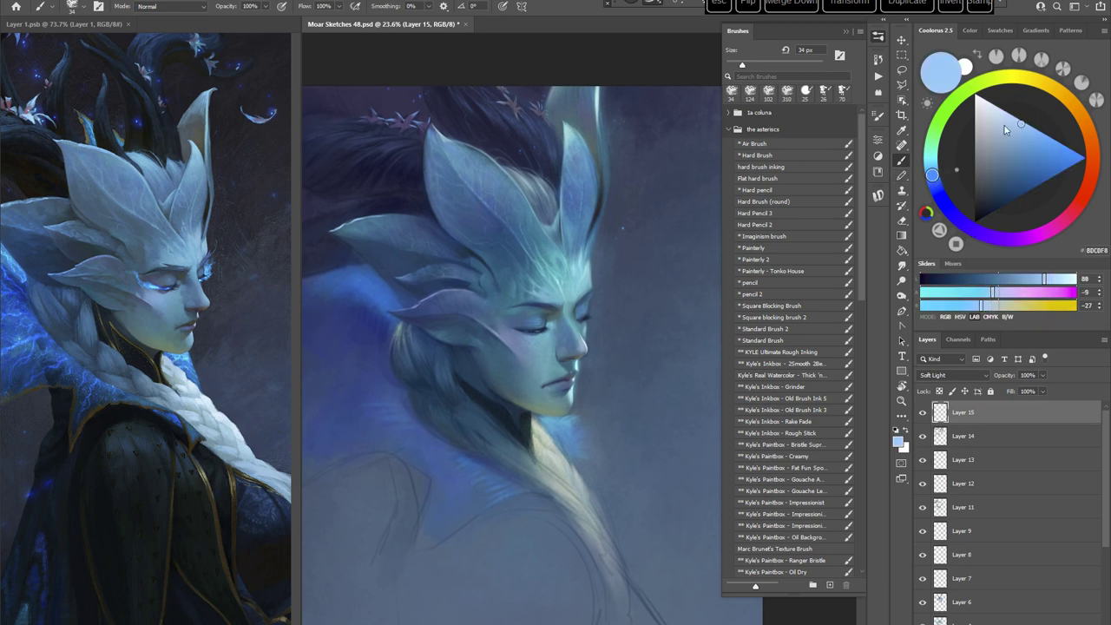
pyautogui.press('r')
pyautogui.moveTo(643, 351); pyautogui.dragTo(614, 386)
pyautogui.press('space')
pyautogui.moveTo(646, 304); pyautogui.dragTo(557, 375)
pyautogui.rightClick(588, 252)
pyautogui.moveTo(656, 280); pyautogui.dragTo(661, 280)
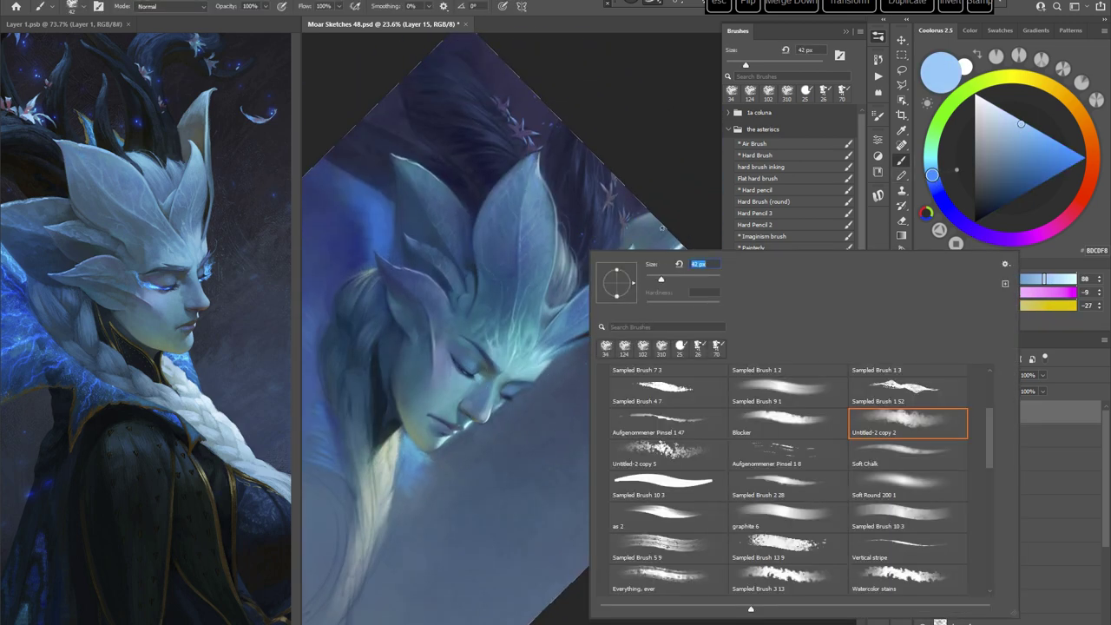
pyautogui.press('Return')
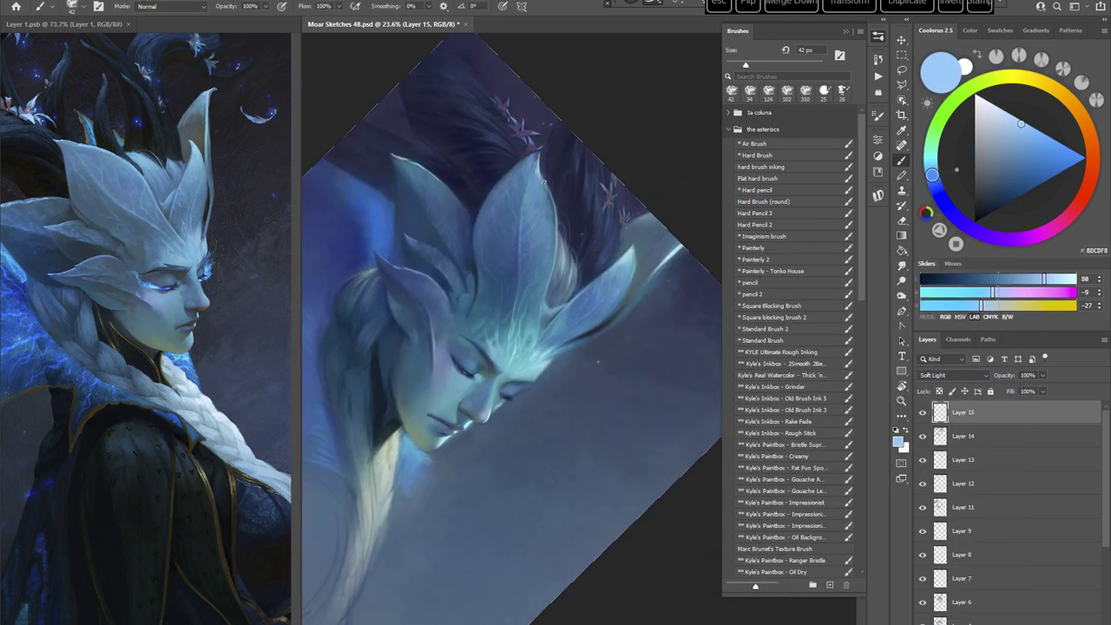
pyautogui.rightClick(595, 288)
pyautogui.moveTo(607, 311); pyautogui.dragTo(678, 315)
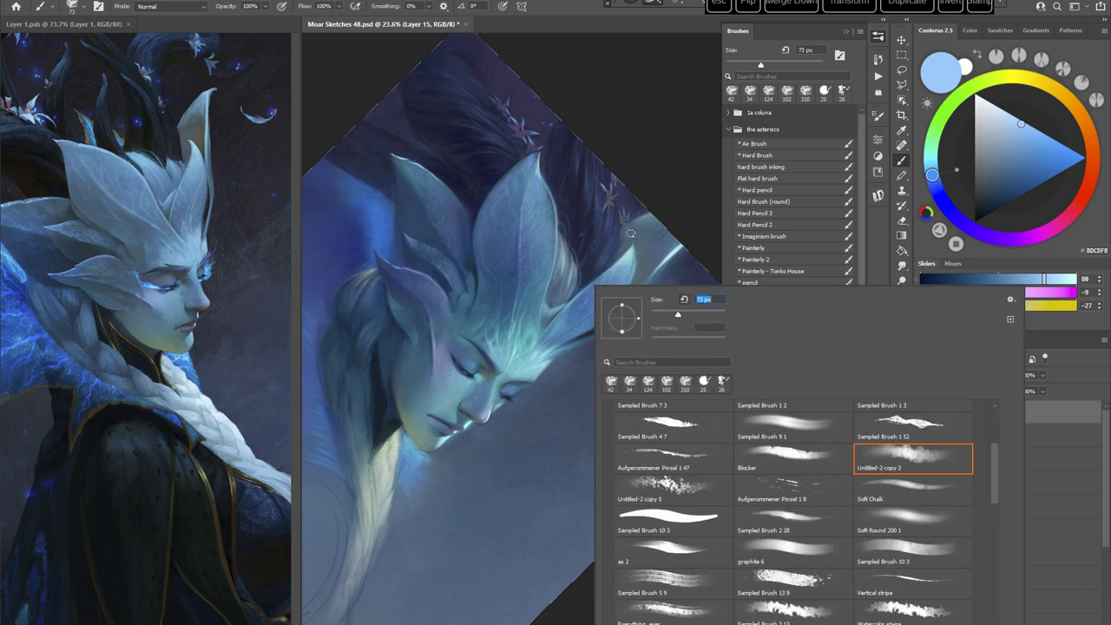
pyautogui.press('Return')
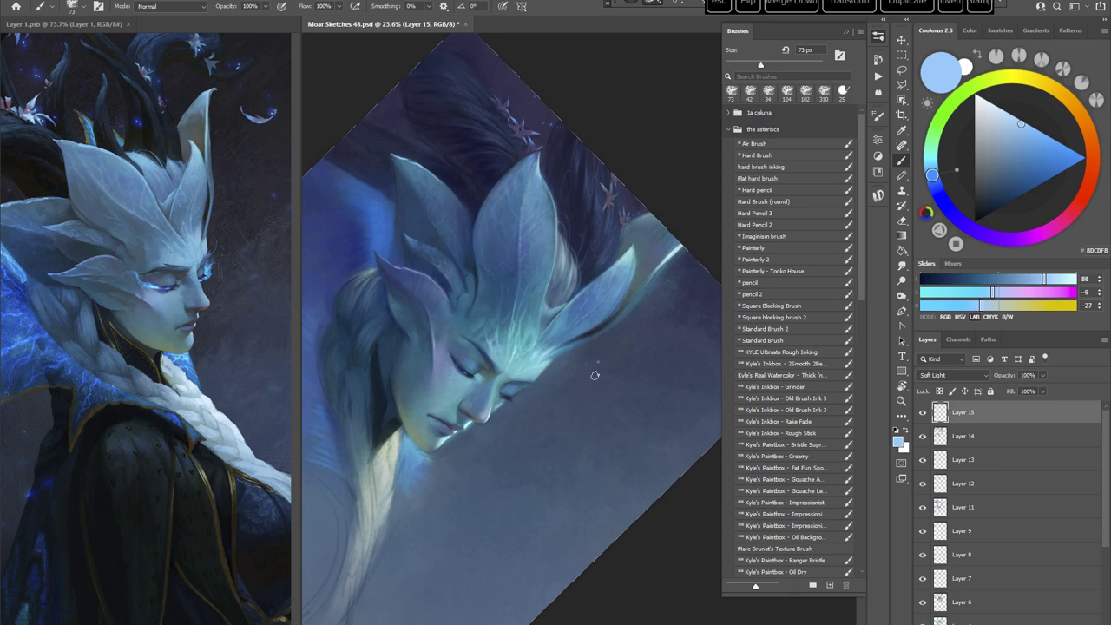
pyautogui.press('Escape')
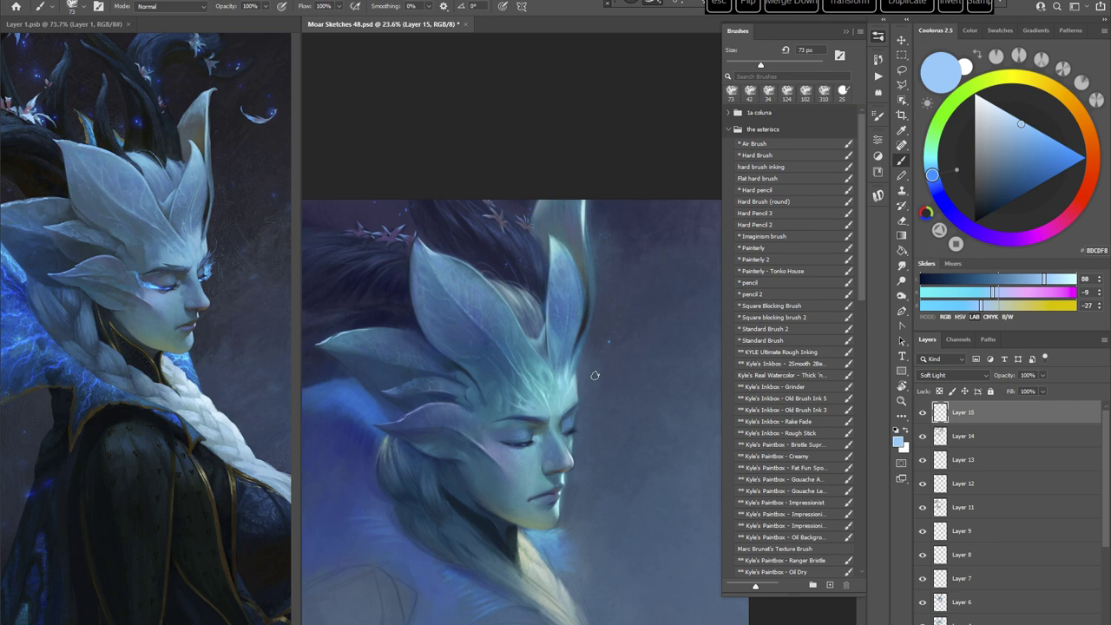
# Step: Save the painting
pyautogui.moveTo(624, 412); pyautogui.dragTo(630, 329)
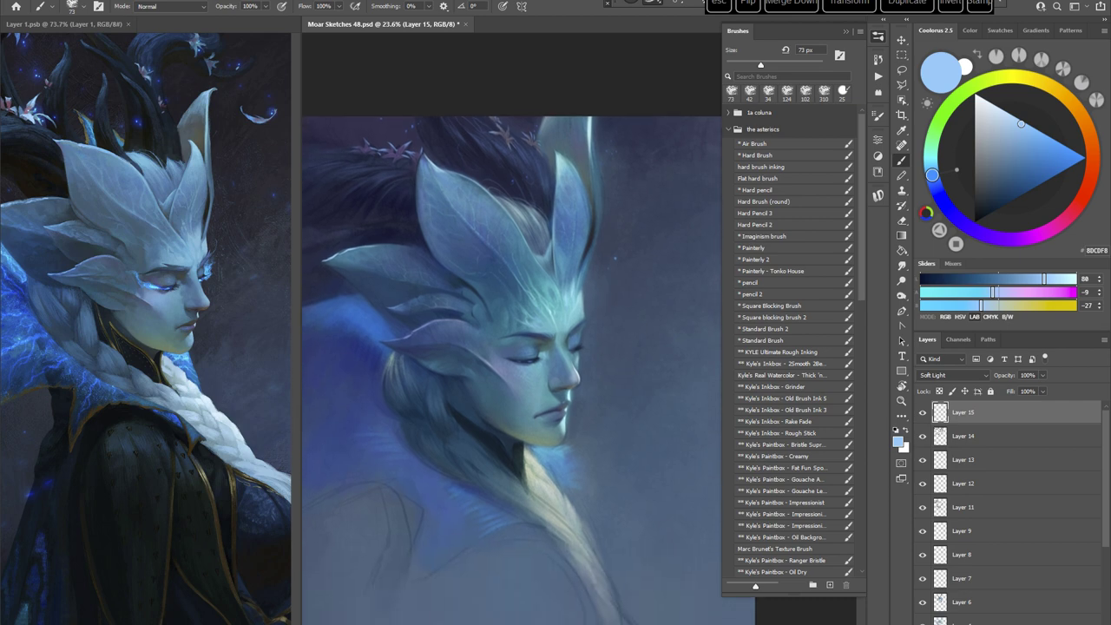
pyautogui.click(25, 2)
pyautogui.click(47, 117)
# Step: Glaze the dark hair above the crown with muted purple, hex 8472A5, at 117 px and 165 px
pyautogui.moveTo(937, 190); pyautogui.dragTo(946, 205)
pyautogui.moveTo(1011, 142); pyautogui.dragTo(996, 151)
pyautogui.click(978, 231)
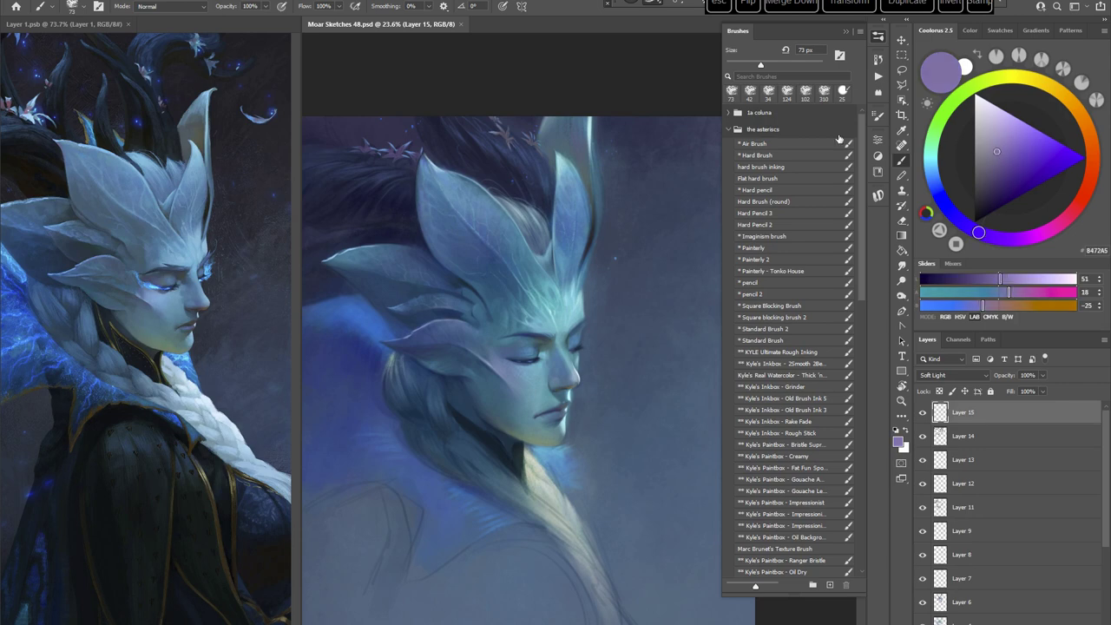
pyautogui.rightClick(521, 228)
pyautogui.moveTo(599, 254); pyautogui.dragTo(616, 255)
pyautogui.click(463, 98)
pyautogui.moveTo(496, 134); pyautogui.dragTo(489, 179)
pyautogui.rightClick(590, 195)
pyautogui.click(696, 224)
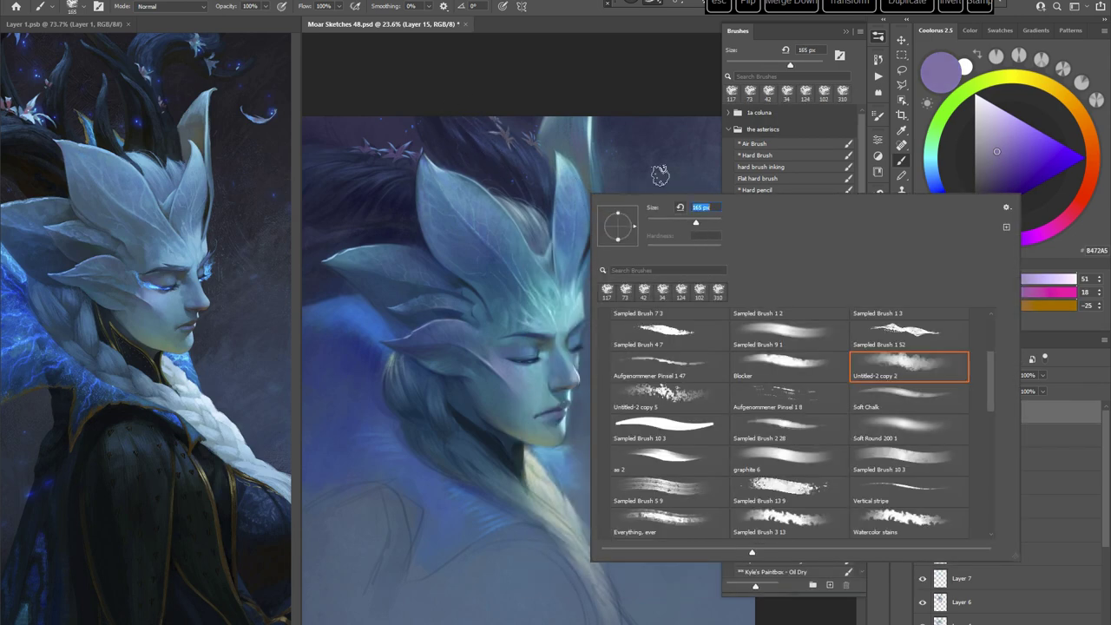
pyautogui.click(473, 104)
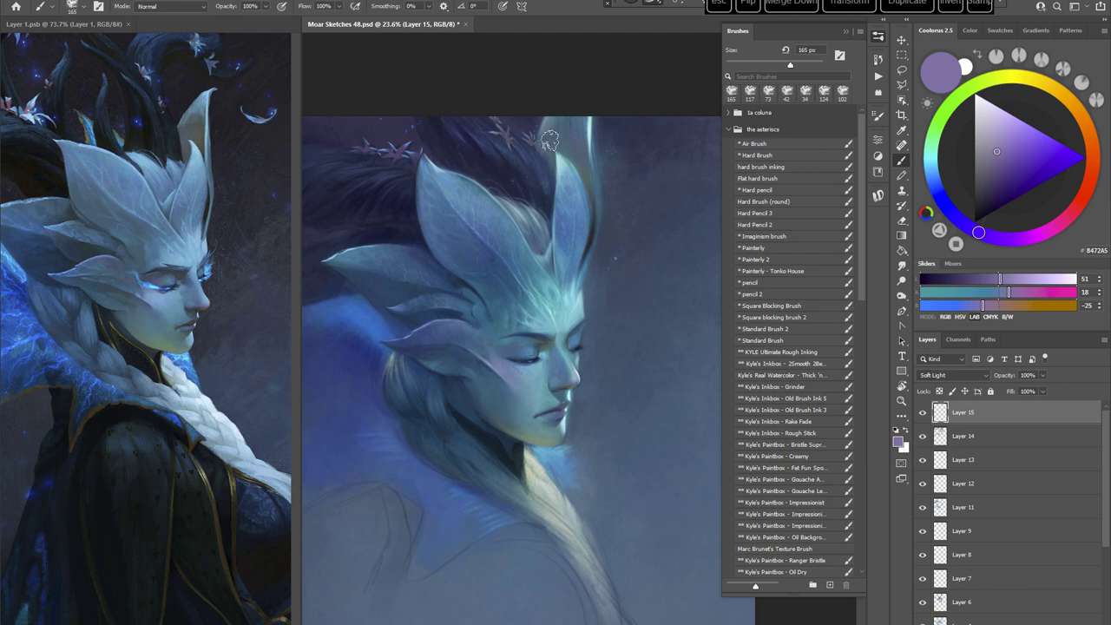
# Step: Tint the dark hair behind the crown leaves with periwinkle blue, hex 6D82C1, at 165 px
pyautogui.click(936, 189)
pyautogui.click(1011, 146)
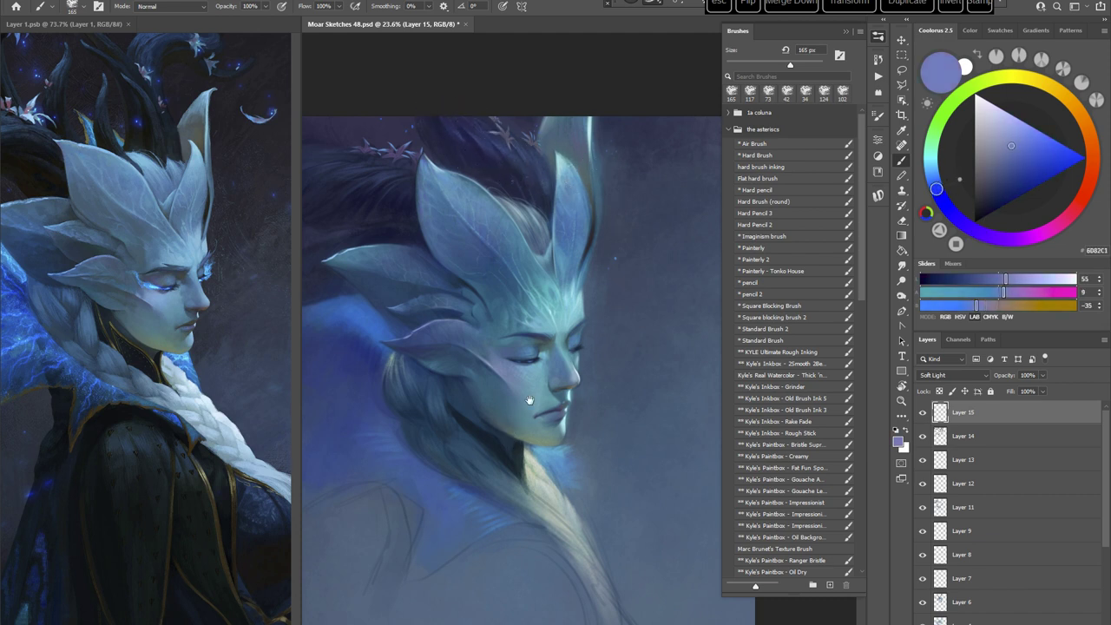
pyautogui.moveTo(530, 400); pyautogui.dragTo(543, 430)
pyautogui.moveTo(642, 342)
pyautogui.mouseDown()
pyautogui.moveTo(622, 426)
pyautogui.moveTo(530, 521)
pyautogui.mouseUp()
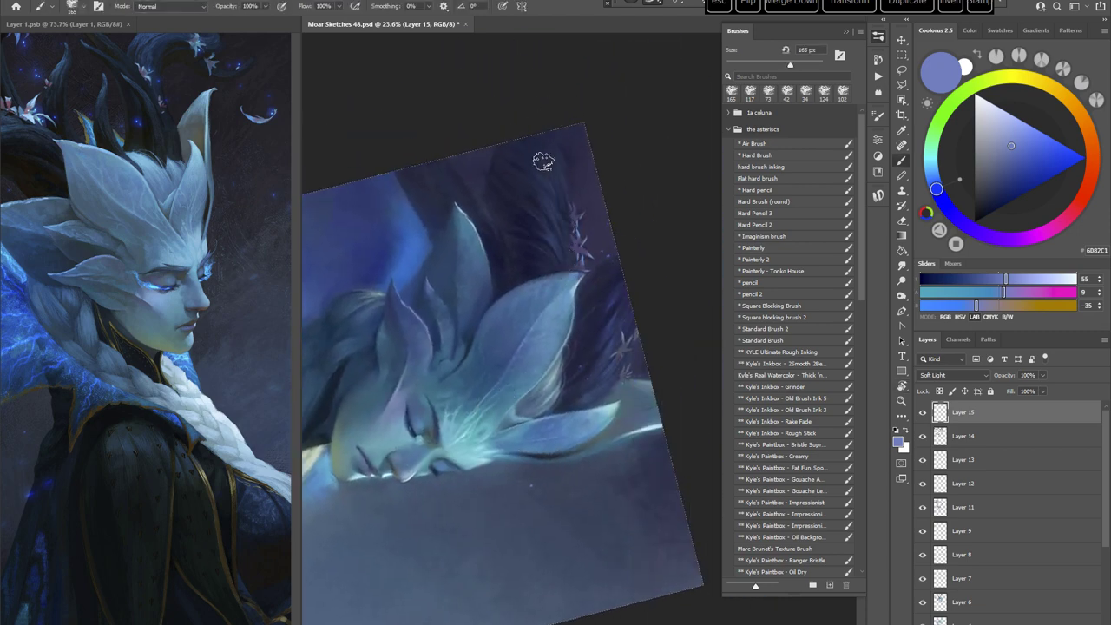
# Step: Glaze muted teal over the dark hair behind the crown, using the Untitled-2 copy 2 brush at 199 px
pyautogui.click(929, 160)
pyautogui.click(1009, 154)
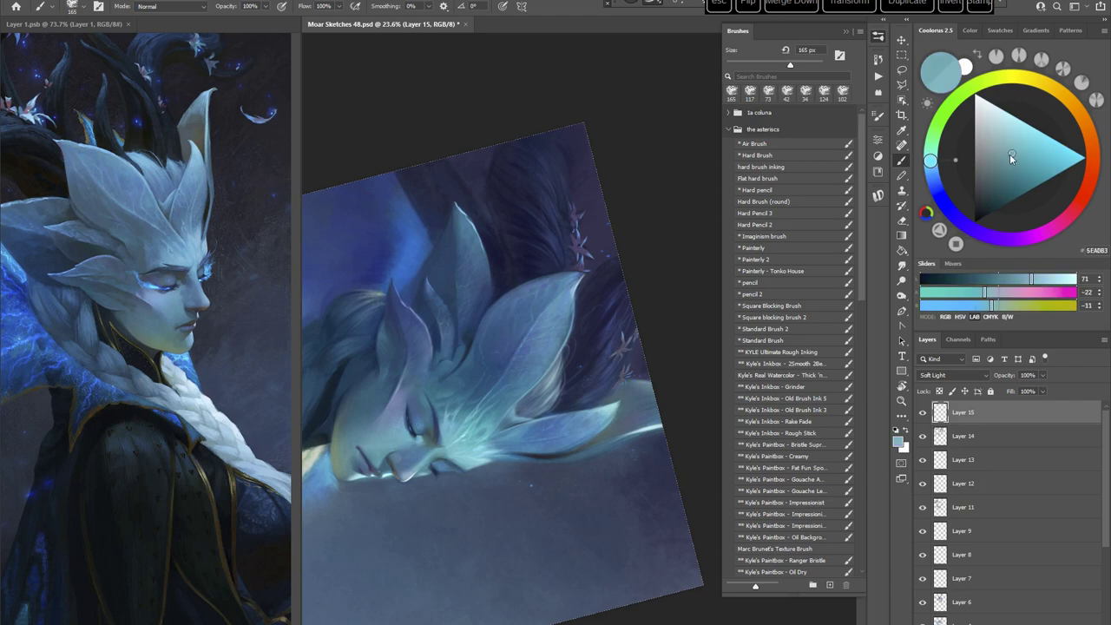
pyautogui.click(1000, 155)
pyautogui.rightClick(586, 250)
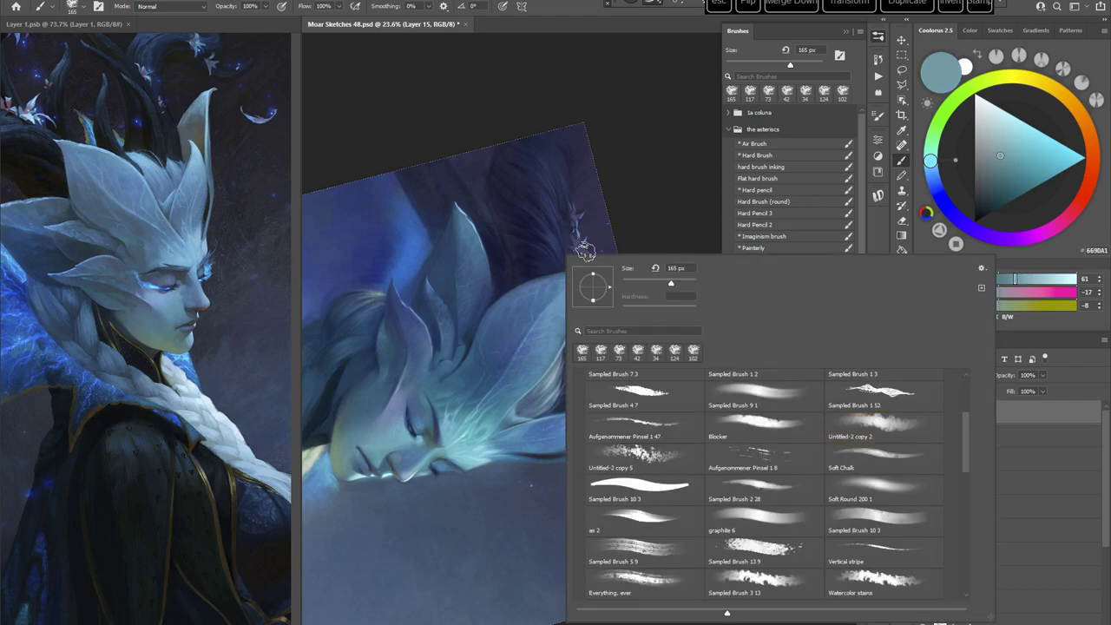
pyautogui.click(878, 423)
pyautogui.click(542, 145)
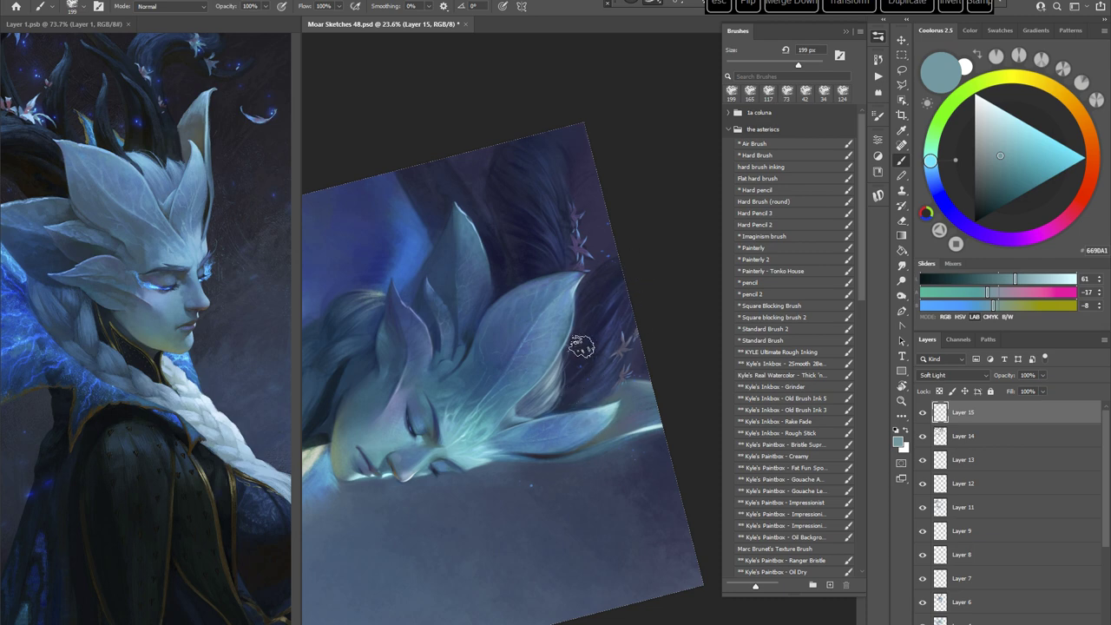
pyautogui.press('Escape')
pyautogui.moveTo(624, 534); pyautogui.dragTo(588, 353)
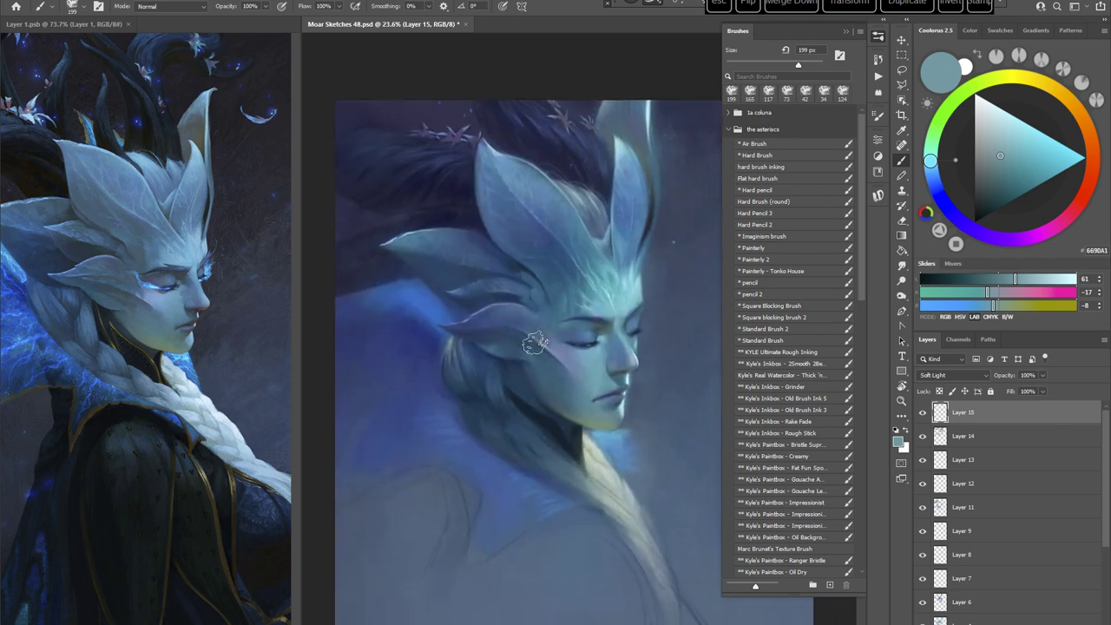
# Step: Switch to the Aufgenommener Pinsel 1 47 brush and pick a brighter version of a blue sampled from the collar
pyautogui.rightClick(579, 321)
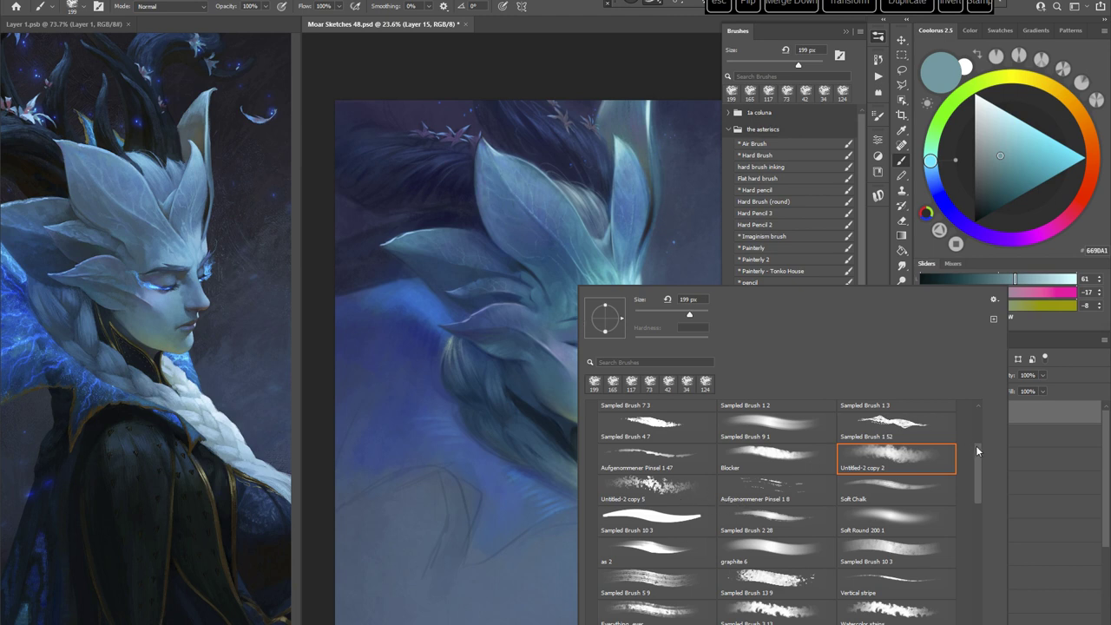
pyautogui.moveTo(975, 445)
pyautogui.mouseDown()
pyautogui.moveTo(979, 463)
pyautogui.moveTo(979, 439)
pyautogui.mouseUp()
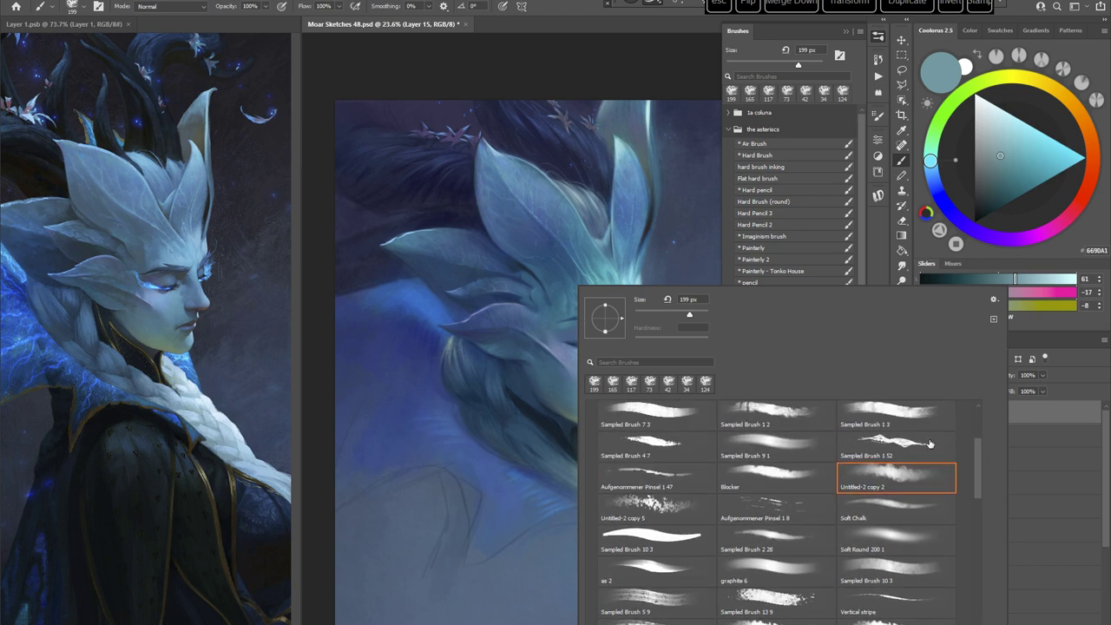
pyautogui.click(661, 478)
pyautogui.click(567, 12)
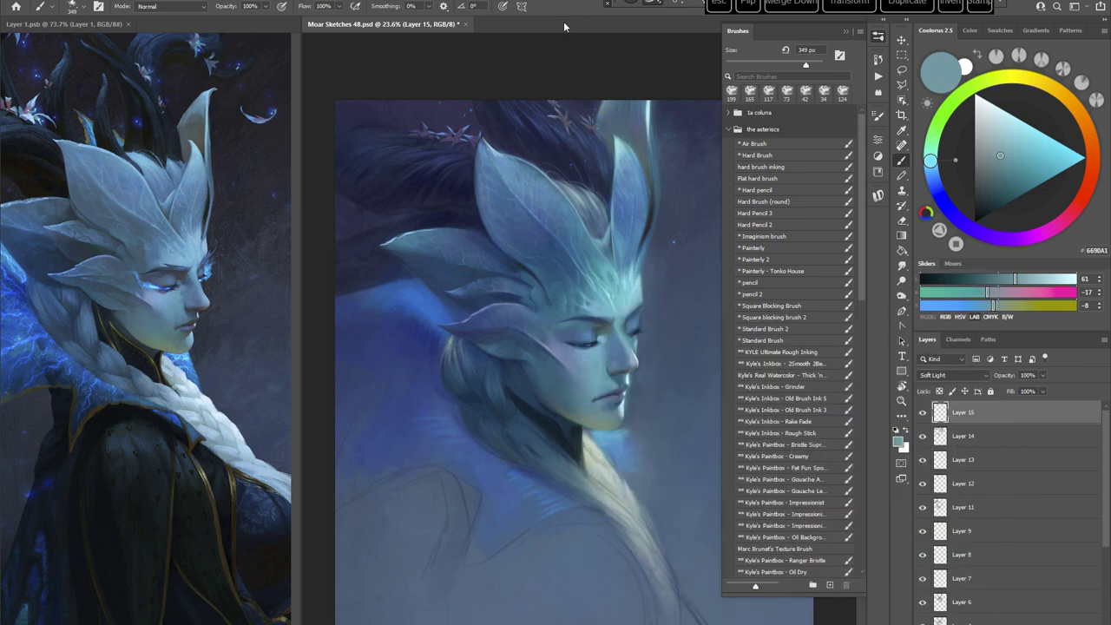
pyautogui.press('r')
pyautogui.moveTo(580, 399)
pyautogui.mouseDown()
pyautogui.moveTo(611, 391)
pyautogui.moveTo(644, 347)
pyautogui.moveTo(640, 304)
pyautogui.mouseUp()
pyautogui.press('r')
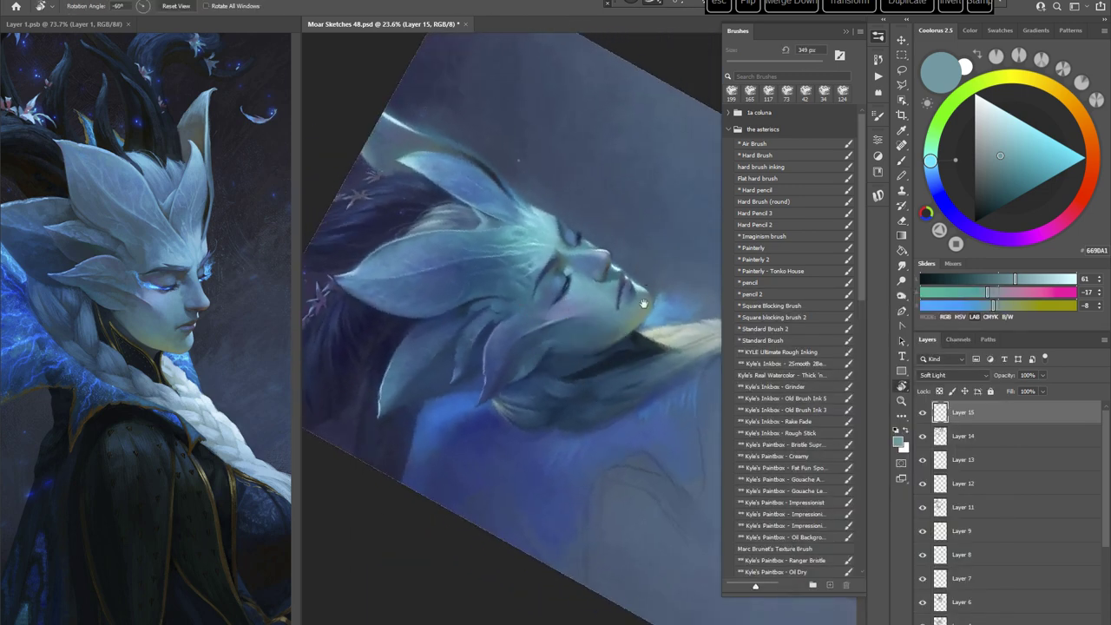
pyautogui.moveTo(573, 307); pyautogui.dragTo(577, 263)
pyautogui.keyDown('alt'); pyautogui.click(463, 356); pyautogui.keyUp('alt')
pyautogui.click(1033, 135)
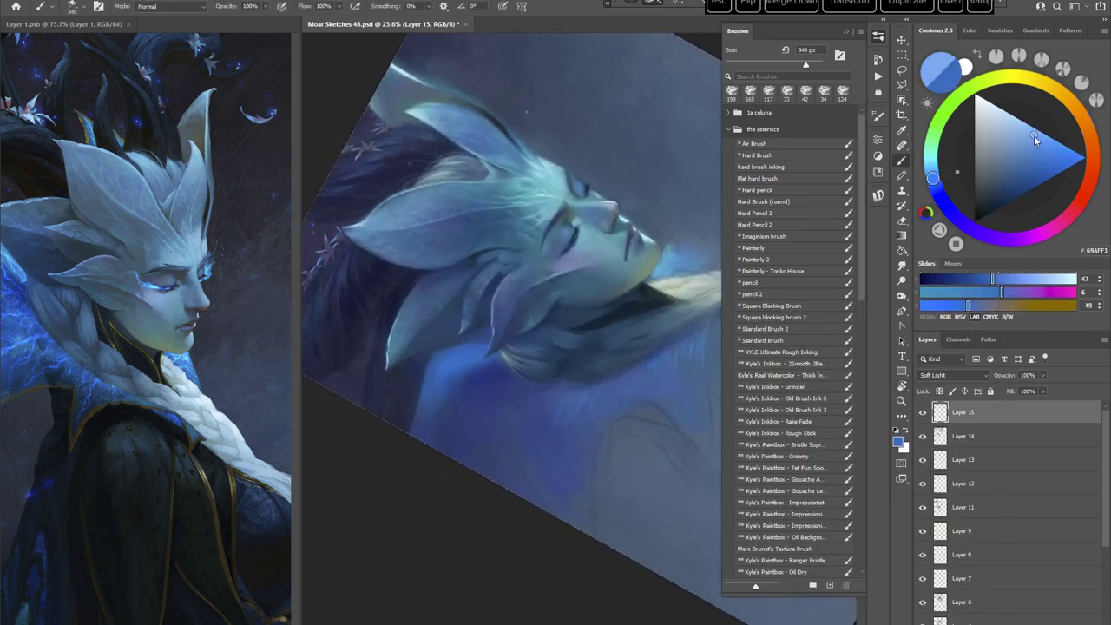
# Step: Paint fine light blue veins, hex 76BBE8, on the collar beside the hair with the brush set to 48 px
pyautogui.rightClick(618, 264)
pyautogui.click(681, 294)
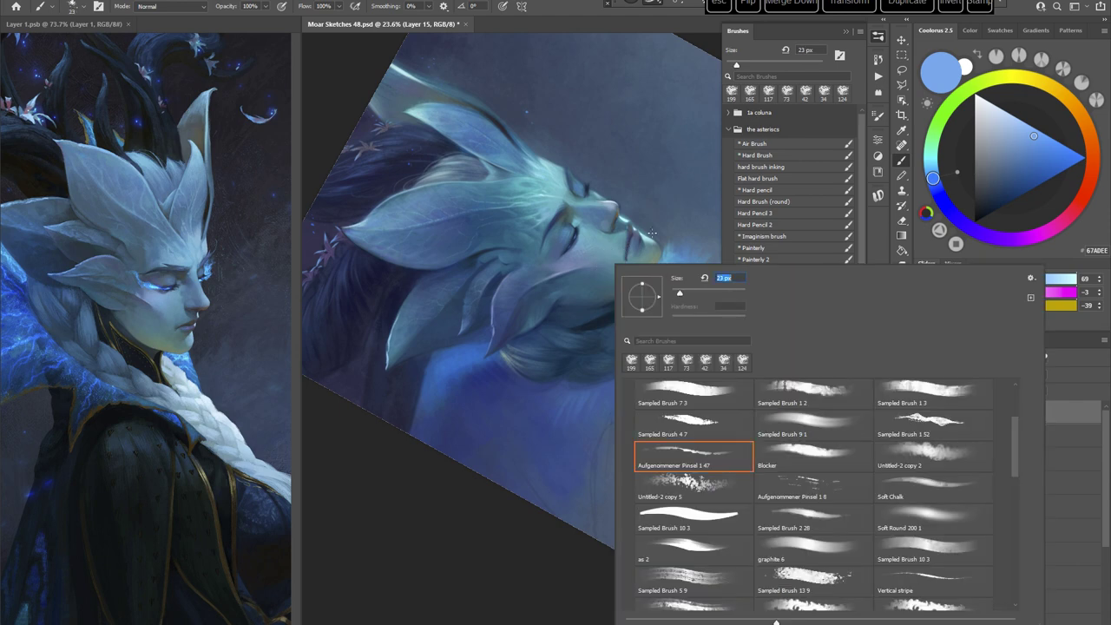
pyautogui.press('Escape')
pyautogui.rightClick(649, 288)
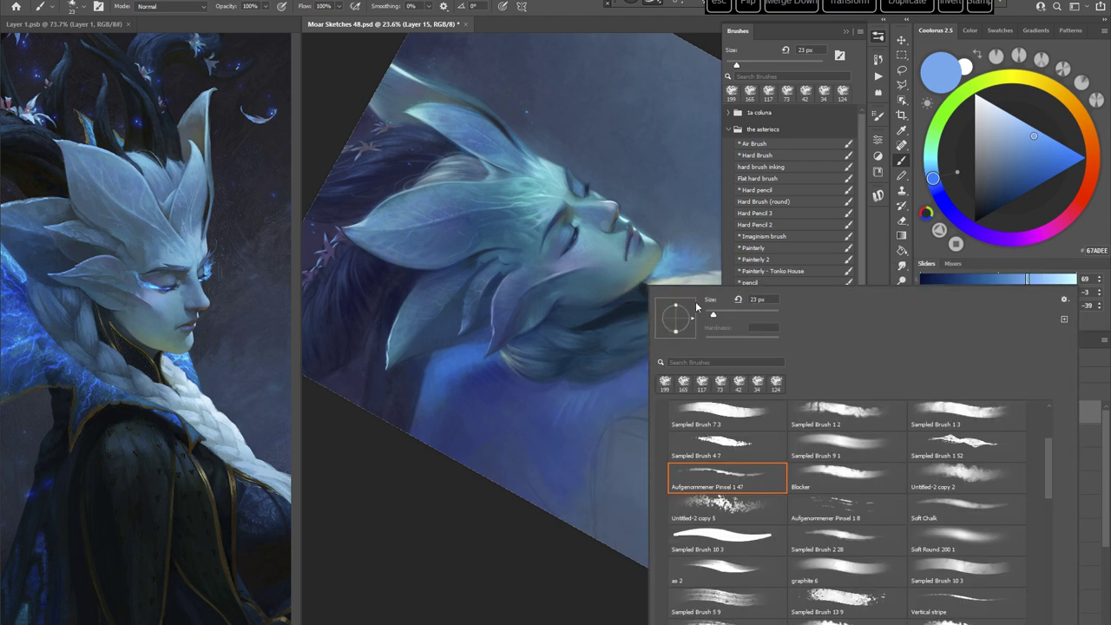
pyautogui.click(719, 314)
pyautogui.press('Escape')
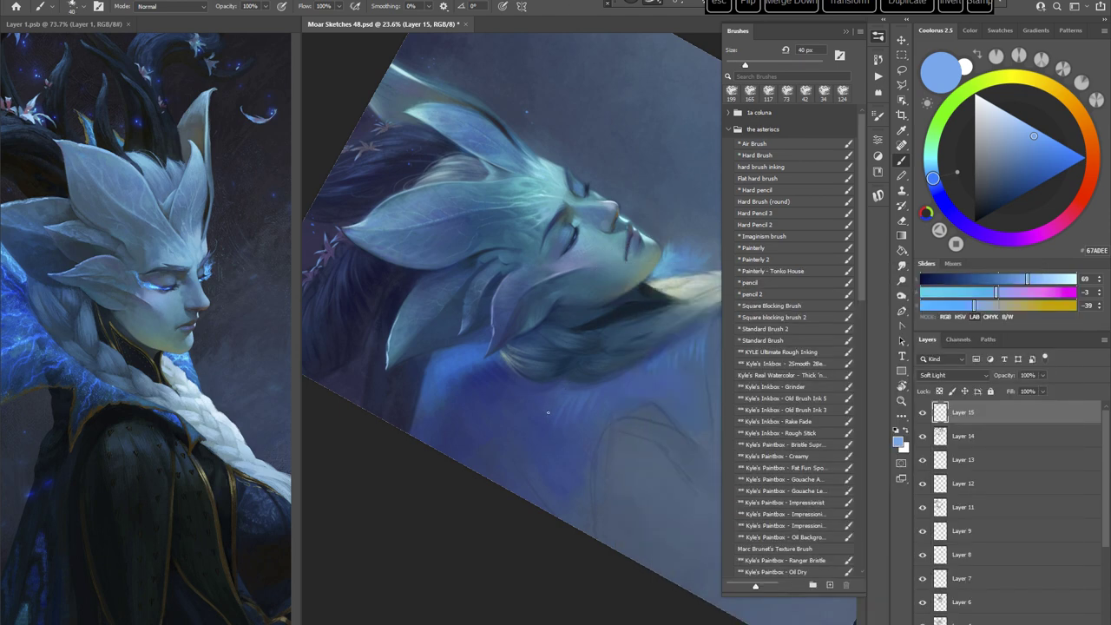
pyautogui.click(932, 174)
pyautogui.click(1024, 134)
pyautogui.rightClick(649, 287)
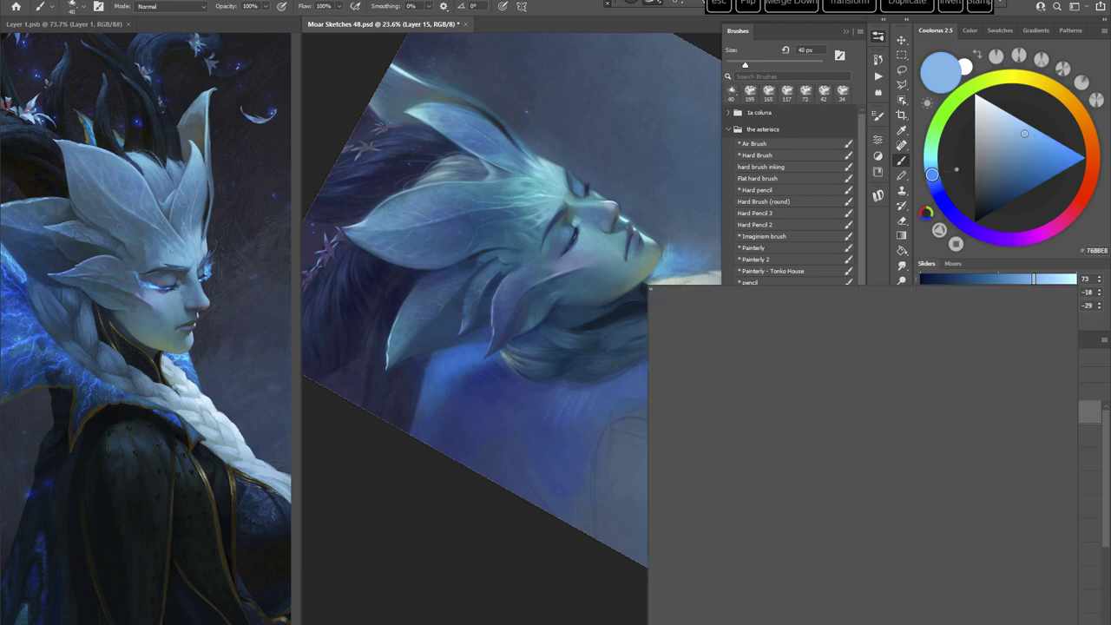
pyautogui.click(721, 314)
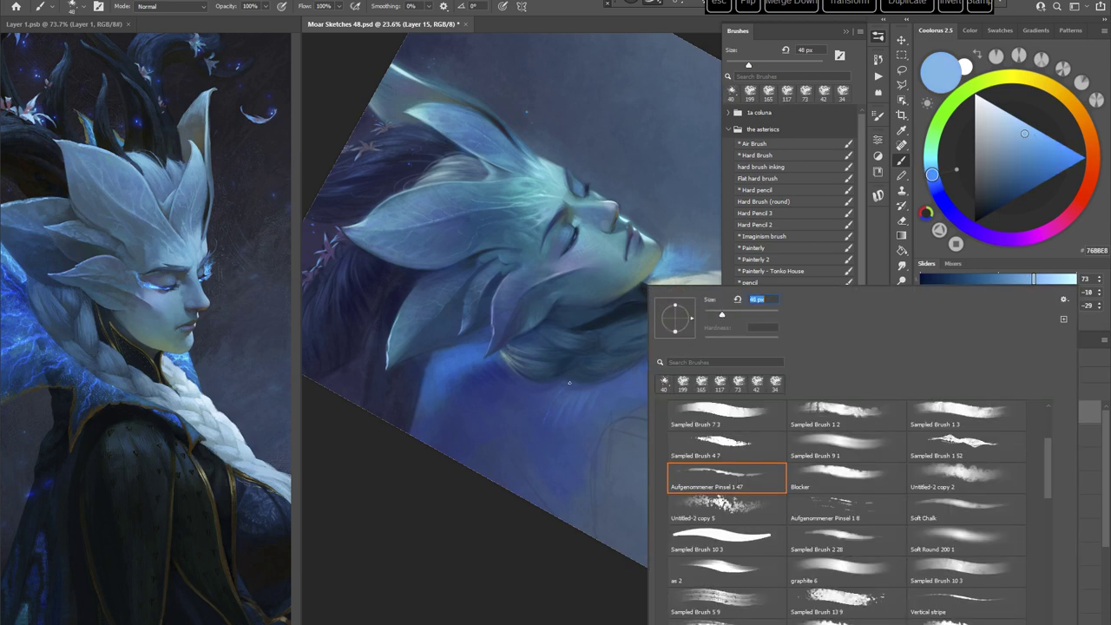
pyautogui.press('Escape')
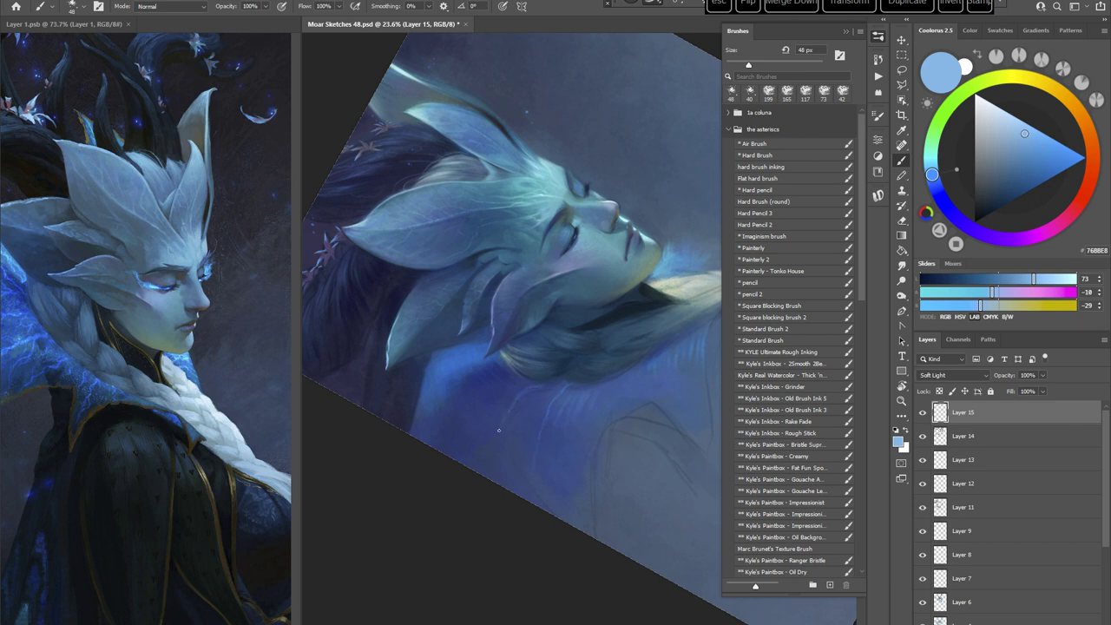
pyautogui.press('Escape')
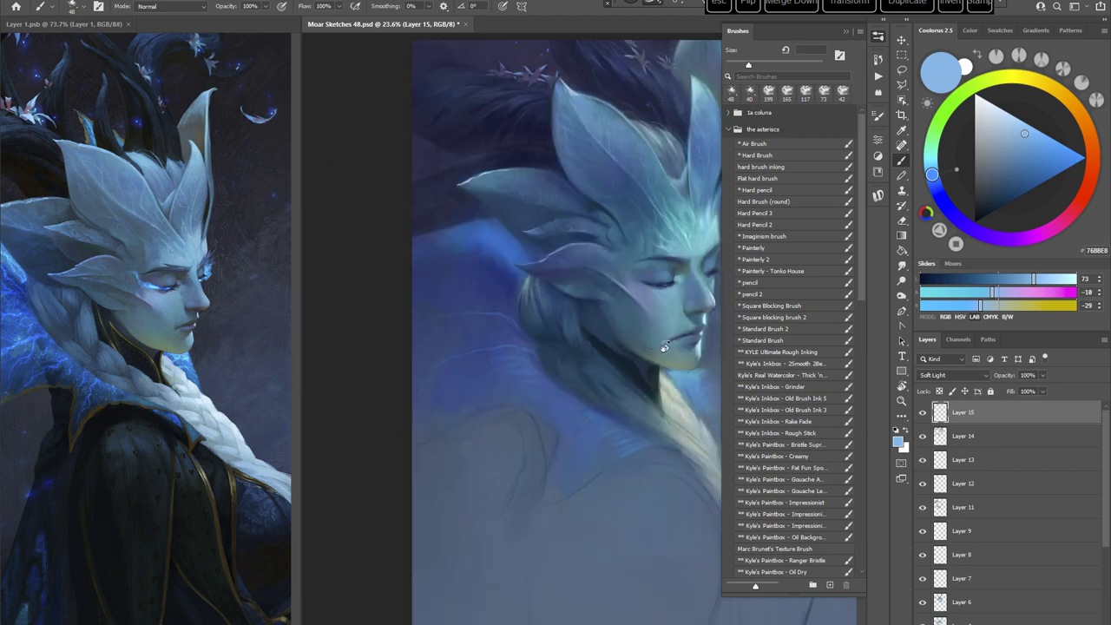
# Step: Paint branching light blue veins across the upper collar behind the head at 48 px
pyautogui.press('r')
pyautogui.moveTo(664, 334); pyautogui.dragTo(625, 410)
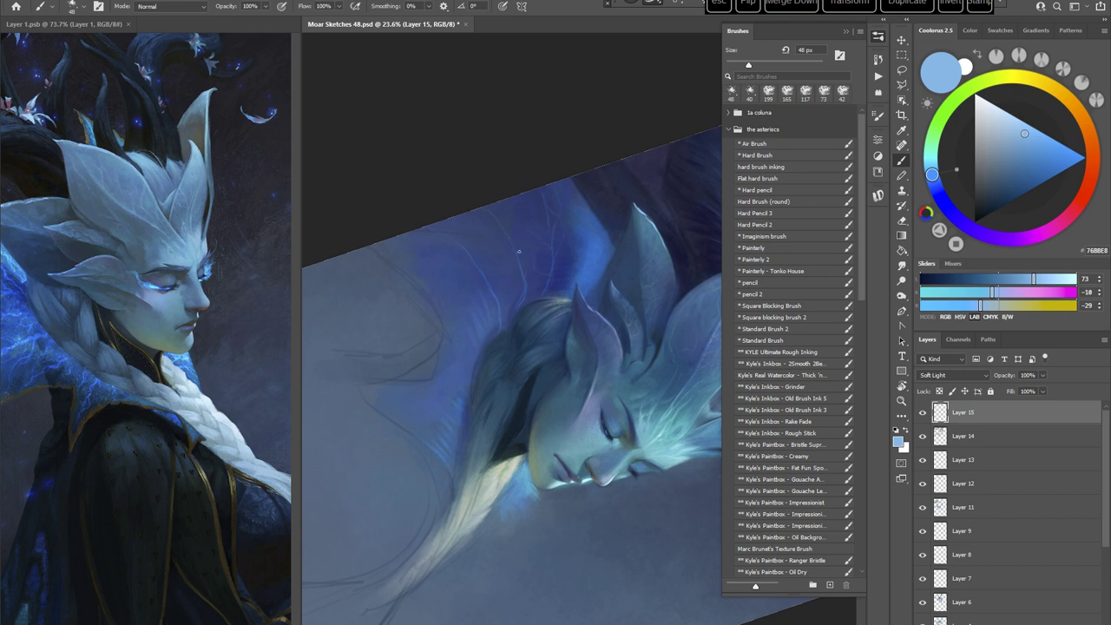
pyautogui.press('Escape')
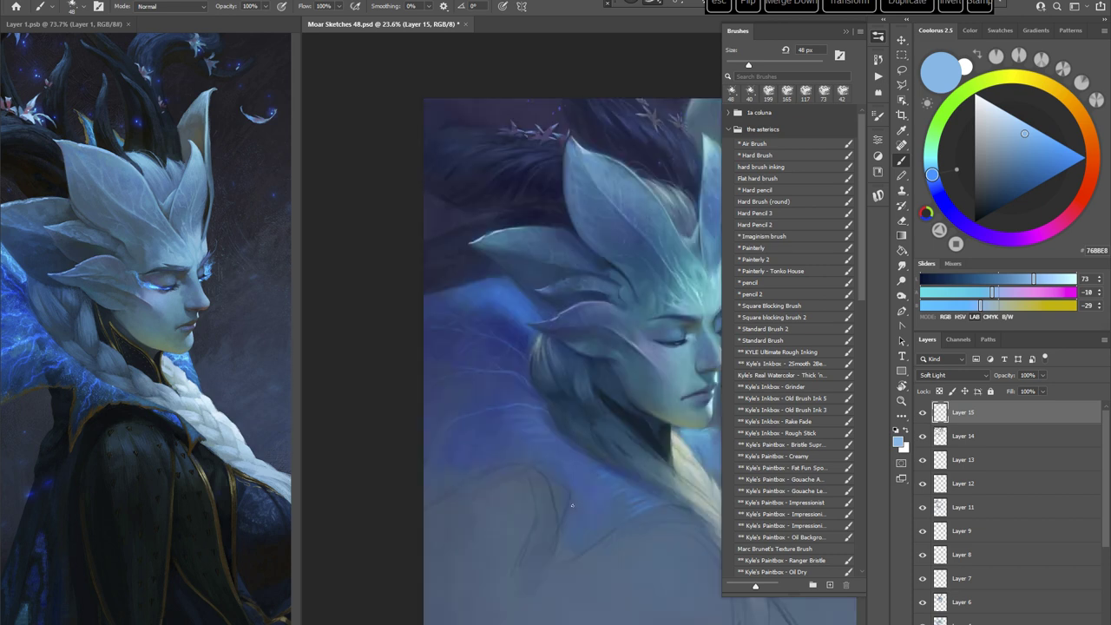
pyautogui.moveTo(636, 429)
pyautogui.mouseDown()
pyautogui.moveTo(660, 347)
pyautogui.moveTo(639, 263)
pyautogui.moveTo(521, 322)
pyautogui.mouseUp()
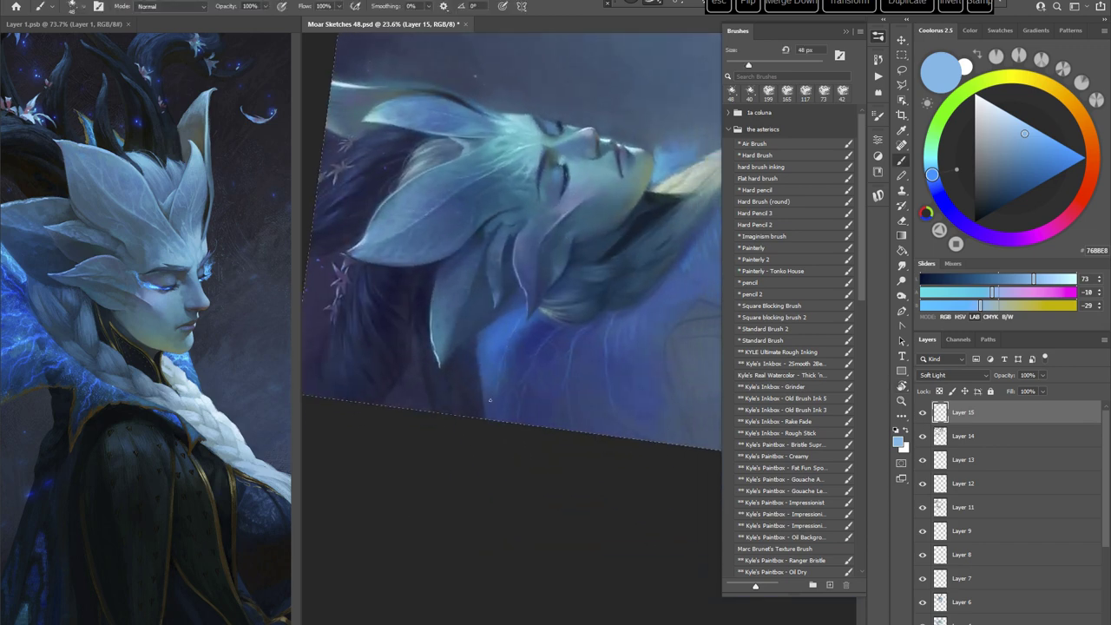
pyautogui.press('Escape')
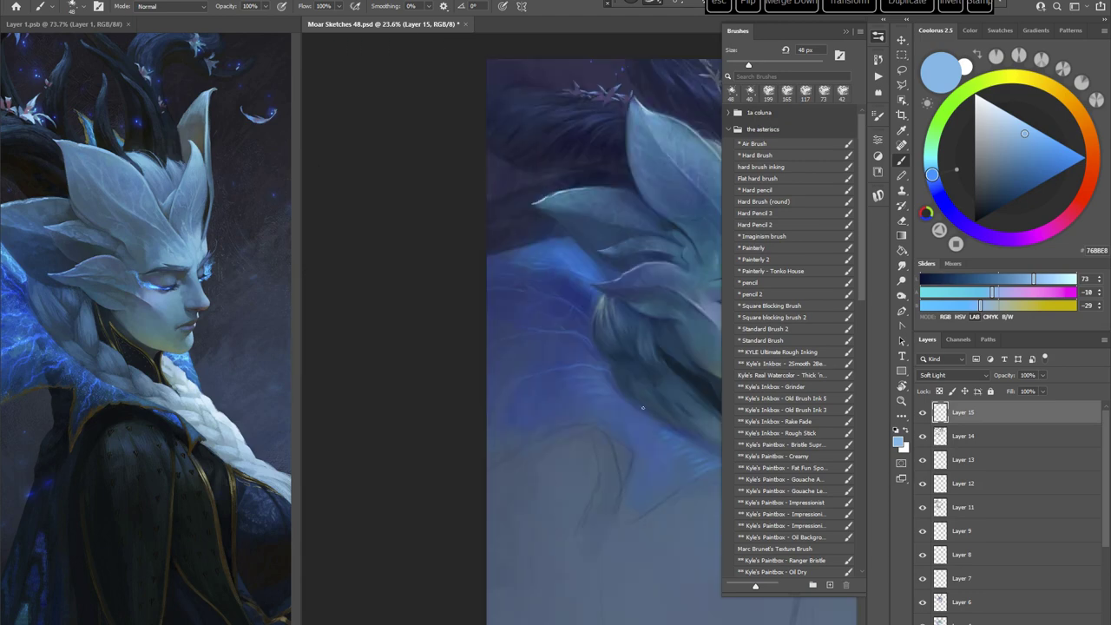
pyautogui.moveTo(673, 410); pyautogui.dragTo(569, 458)
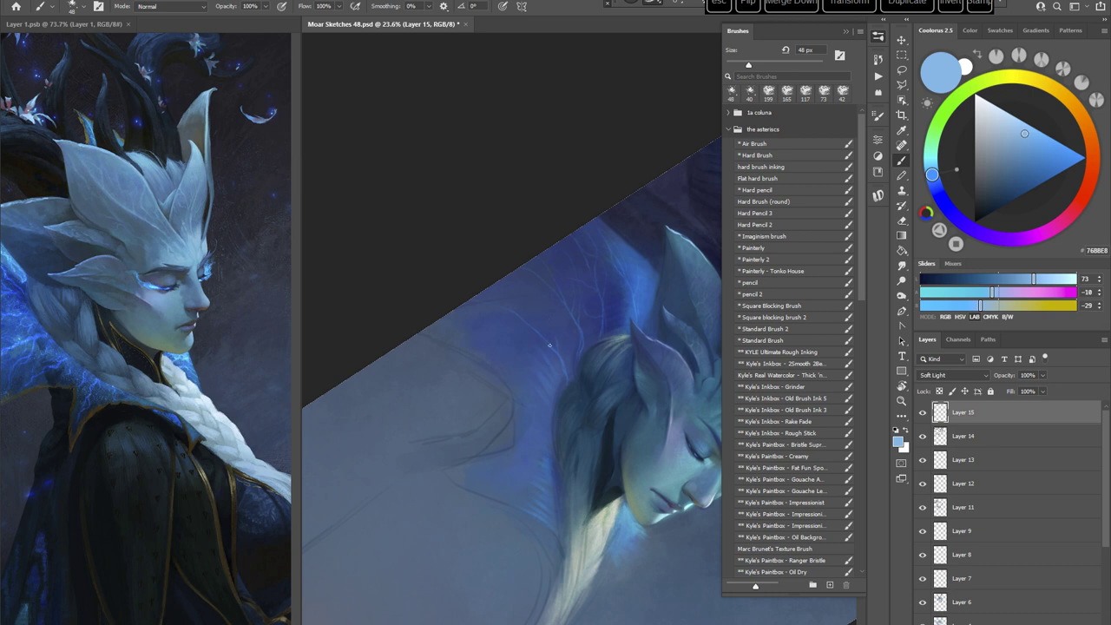
pyautogui.press('Escape')
# Step: Extend the light blue veins over the lower collar, from the hair towards the shoulder and braid
pyautogui.press('r')
pyautogui.moveTo(669, 404); pyautogui.dragTo(649, 307)
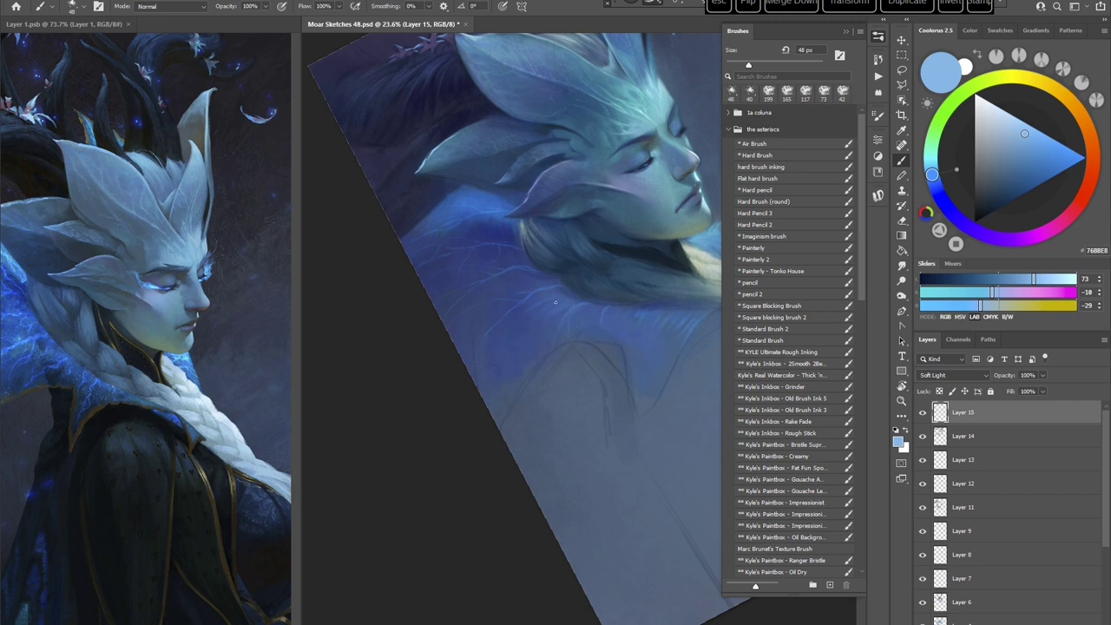
pyautogui.press('Escape')
pyautogui.moveTo(670, 424); pyautogui.dragTo(527, 361)
pyautogui.press('r')
pyautogui.moveTo(620, 386); pyautogui.dragTo(563, 397)
pyautogui.moveTo(636, 403)
pyautogui.mouseDown()
pyautogui.moveTo(622, 429)
pyautogui.moveTo(509, 279)
pyautogui.mouseUp()
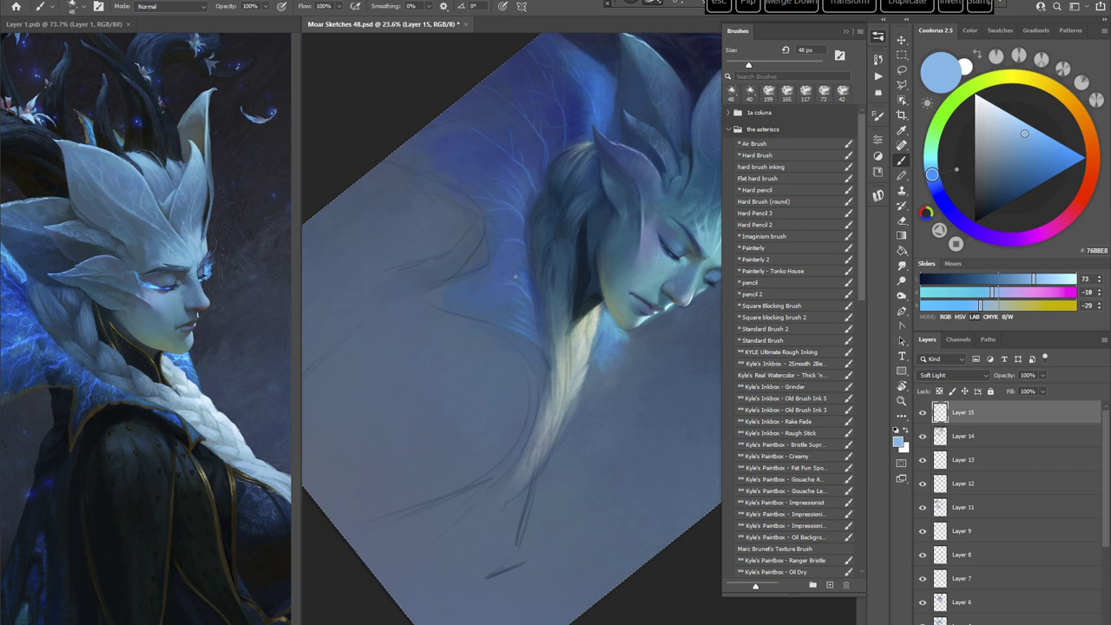
pyautogui.press('Escape')
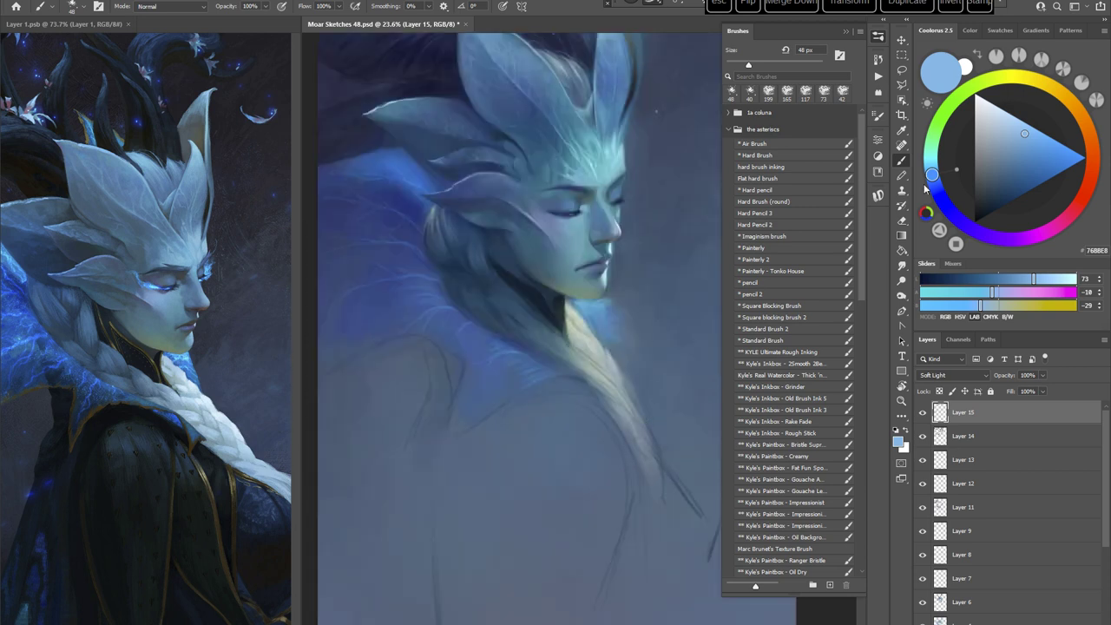
# Step: Add saturated blue veins, hex 4E78EE, at 48 px between the lighter ones across the collar
pyautogui.click(937, 188)
pyautogui.click(1045, 143)
pyautogui.press('r')
pyautogui.moveTo(660, 365); pyautogui.dragTo(652, 295)
pyautogui.press('b')
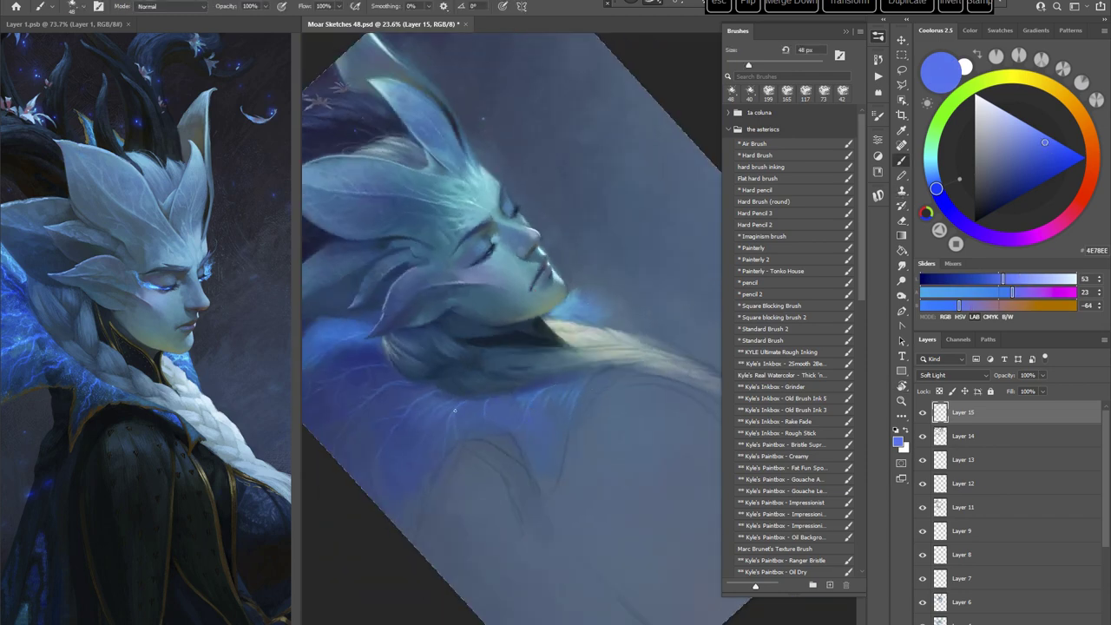
pyautogui.press('Escape')
pyautogui.press('r')
pyautogui.moveTo(652, 363); pyautogui.dragTo(616, 461)
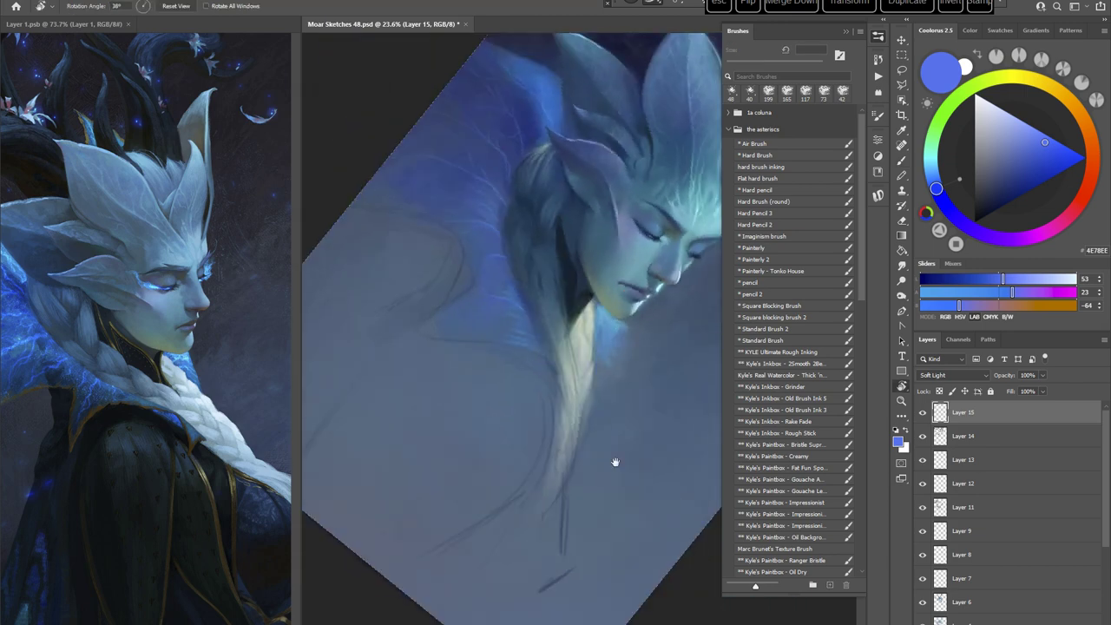
pyautogui.press('b')
pyautogui.moveTo(608, 379); pyautogui.dragTo(575, 418)
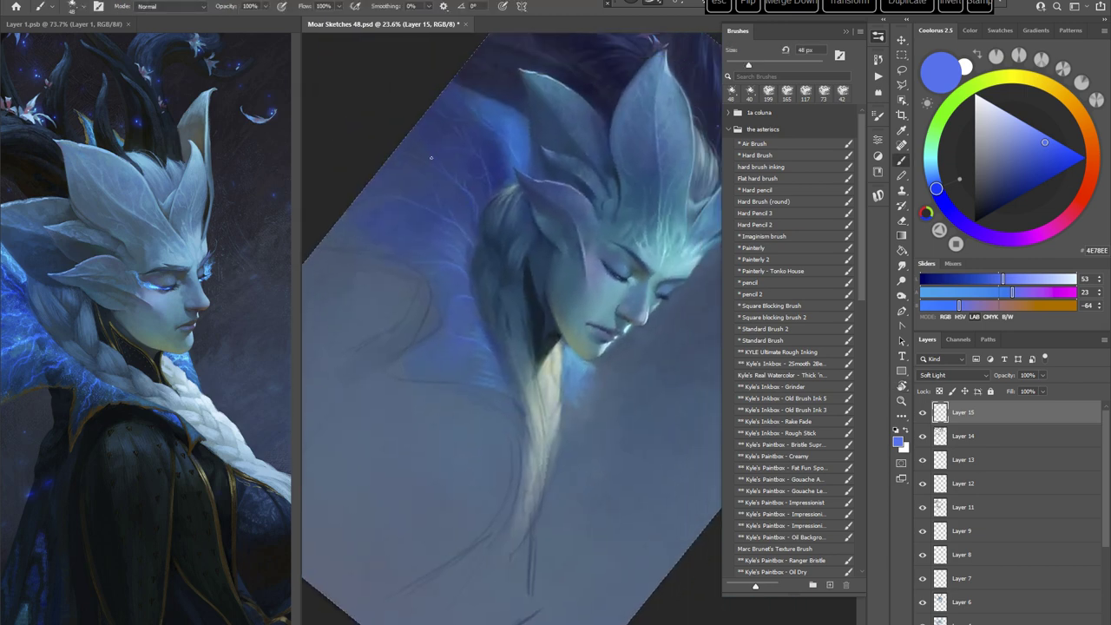
pyautogui.press('Escape')
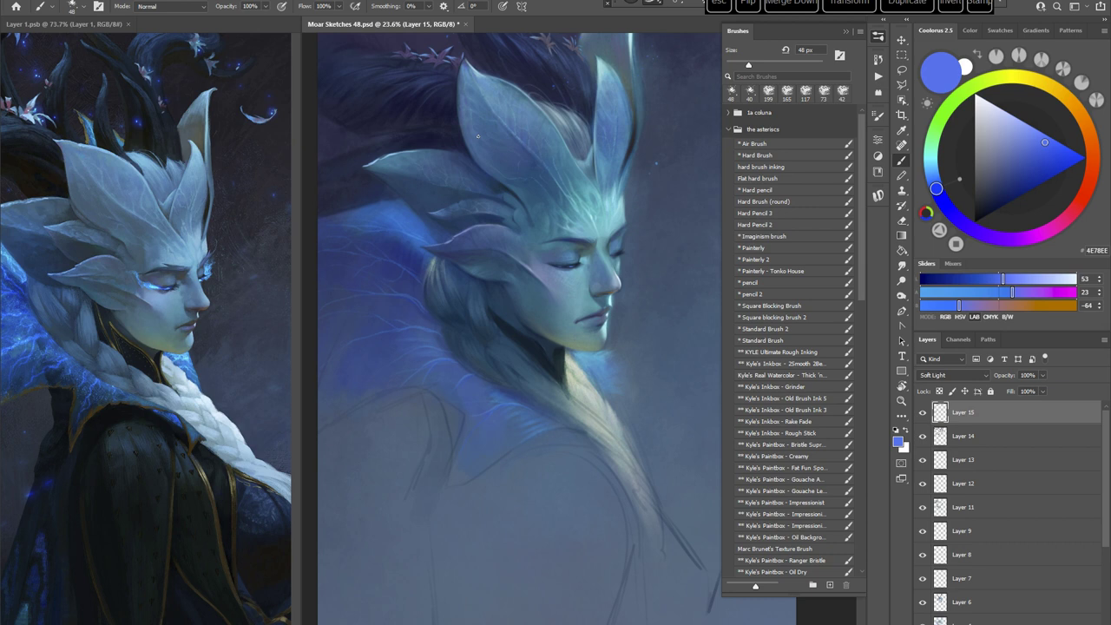
# Step: Darken the collar along the hair's edge with navy, hex 1D2C55, using the graphite 6 brush at 37 px
pyautogui.click(999, 192)
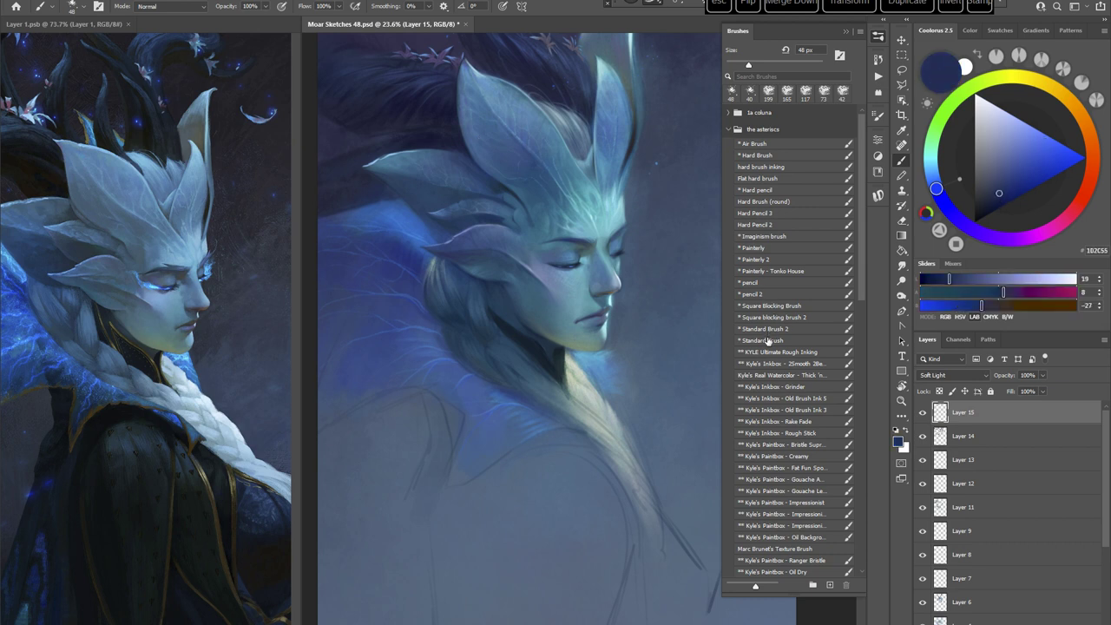
pyautogui.rightClick(595, 302)
pyautogui.click(761, 559)
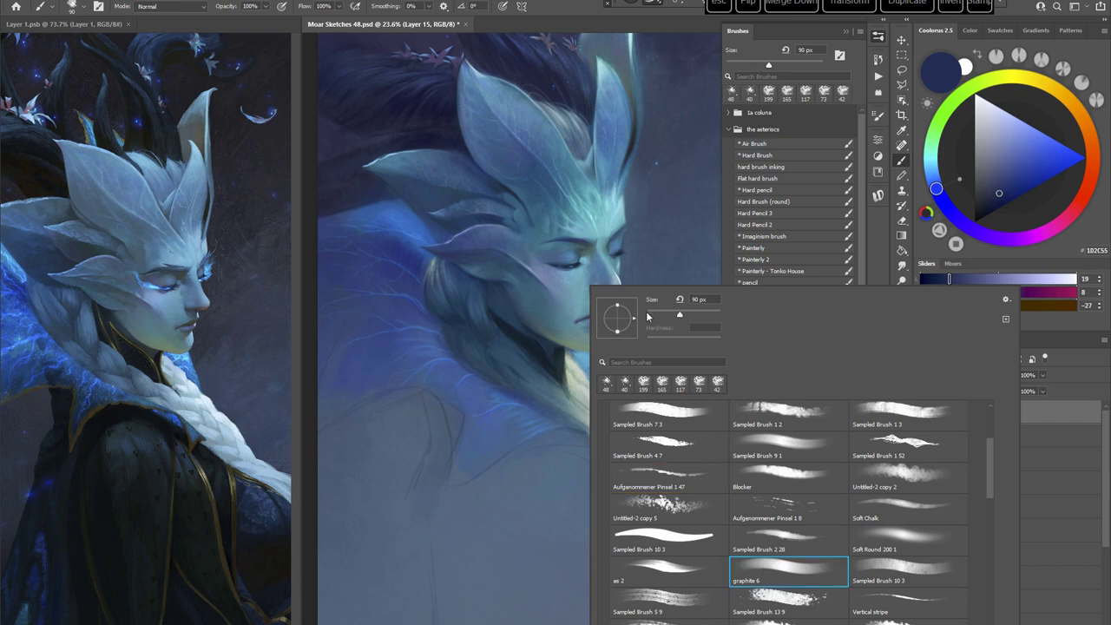
pyautogui.click(660, 314)
pyautogui.click(569, 19)
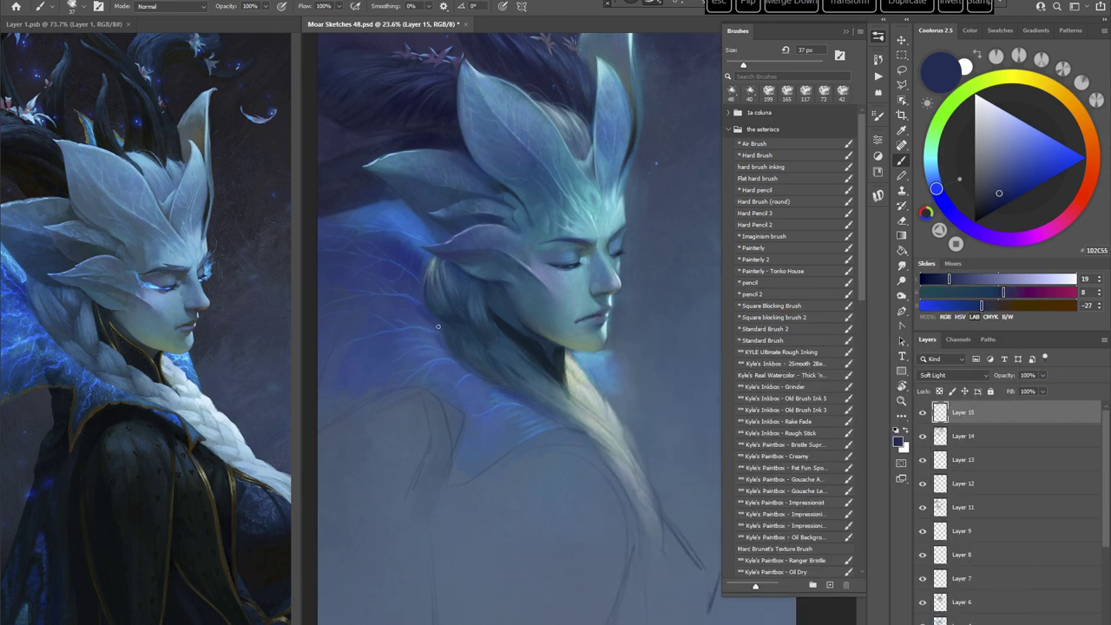
pyautogui.moveTo(437, 325); pyautogui.dragTo(457, 350)
pyautogui.press('r')
pyautogui.moveTo(634, 429); pyautogui.dragTo(686, 408)
# Step: Shade the veined collar below the hair with the same navy, using the Painterly brush at 127 px
pyautogui.click(769, 248)
pyautogui.press('r')
pyautogui.moveTo(616, 403)
pyautogui.mouseDown()
pyautogui.moveTo(659, 352)
pyautogui.moveTo(615, 307)
pyautogui.mouseUp()
pyautogui.press('space')
pyautogui.rightClick(596, 287)
pyautogui.moveTo(676, 281); pyautogui.dragTo(692, 282)
pyautogui.moveTo(434, 418)
pyautogui.mouseDown()
pyautogui.moveTo(457, 401)
pyautogui.moveTo(443, 470)
pyautogui.moveTo(477, 440)
pyautogui.mouseUp()
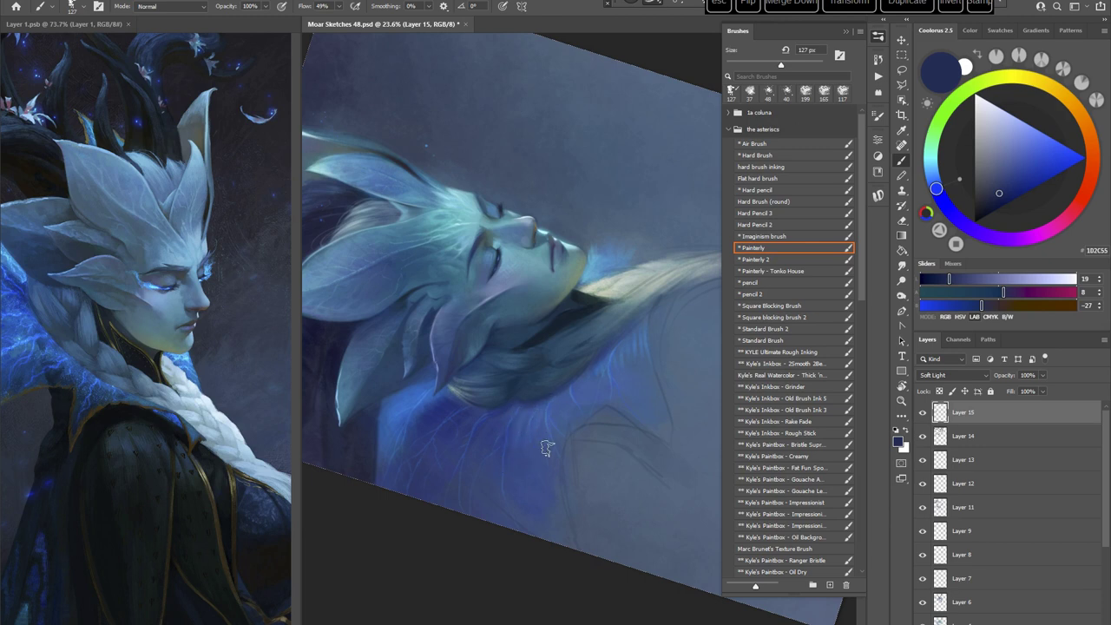
pyautogui.press('Escape')
pyautogui.press('space')
pyautogui.moveTo(664, 450); pyautogui.dragTo(603, 448)
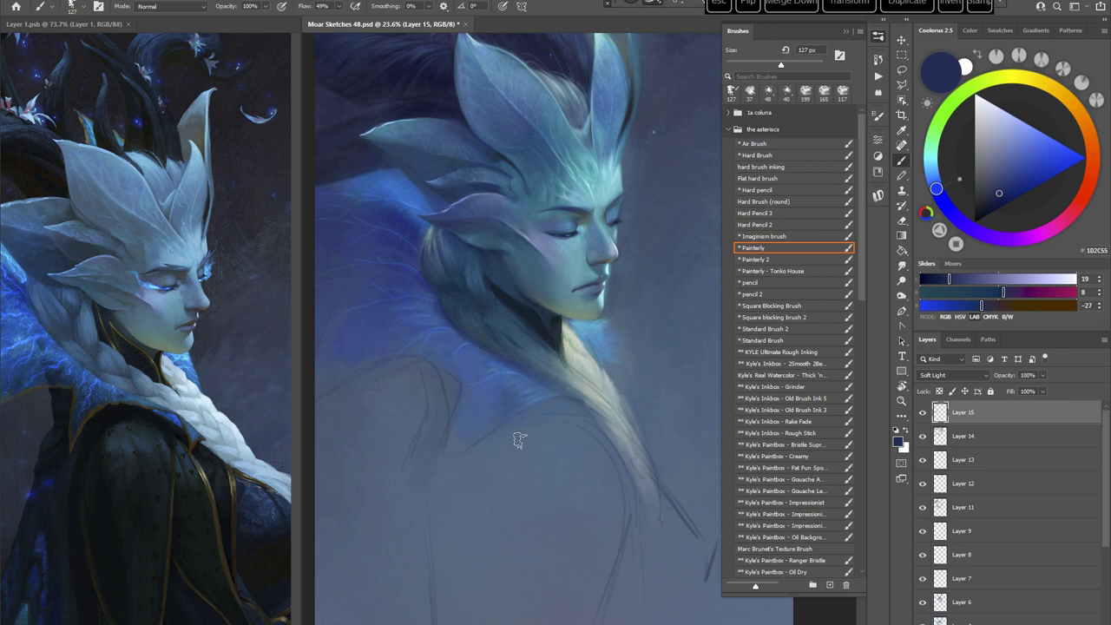
# Step: Add a new layer and rework the collar's outer edge near the leaf tip with sampled navy and blue, using Painterly at 58 px
pyautogui.moveTo(623, 471)
pyautogui.mouseDown()
pyautogui.moveTo(612, 519)
pyautogui.moveTo(576, 384)
pyautogui.moveTo(599, 251)
pyautogui.mouseUp()
pyautogui.hotkey('ctrl', 'shift', 'alt', 'n')
pyautogui.rightClick(607, 253)
pyautogui.click(683, 285)
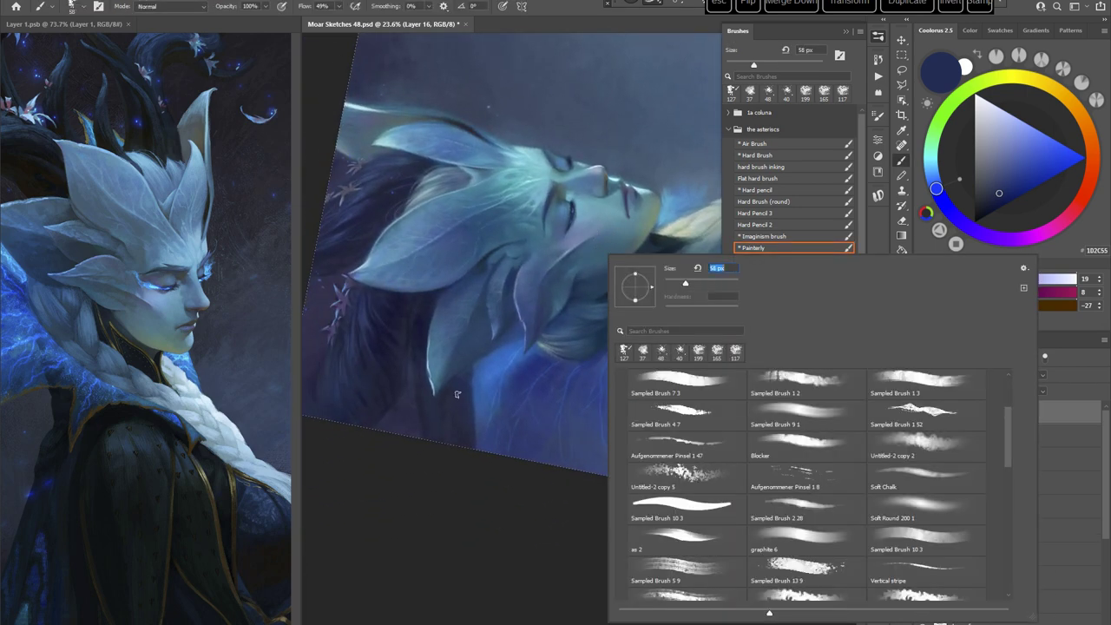
pyautogui.keyDown('alt'); pyautogui.click(446, 396); pyautogui.keyUp('alt')
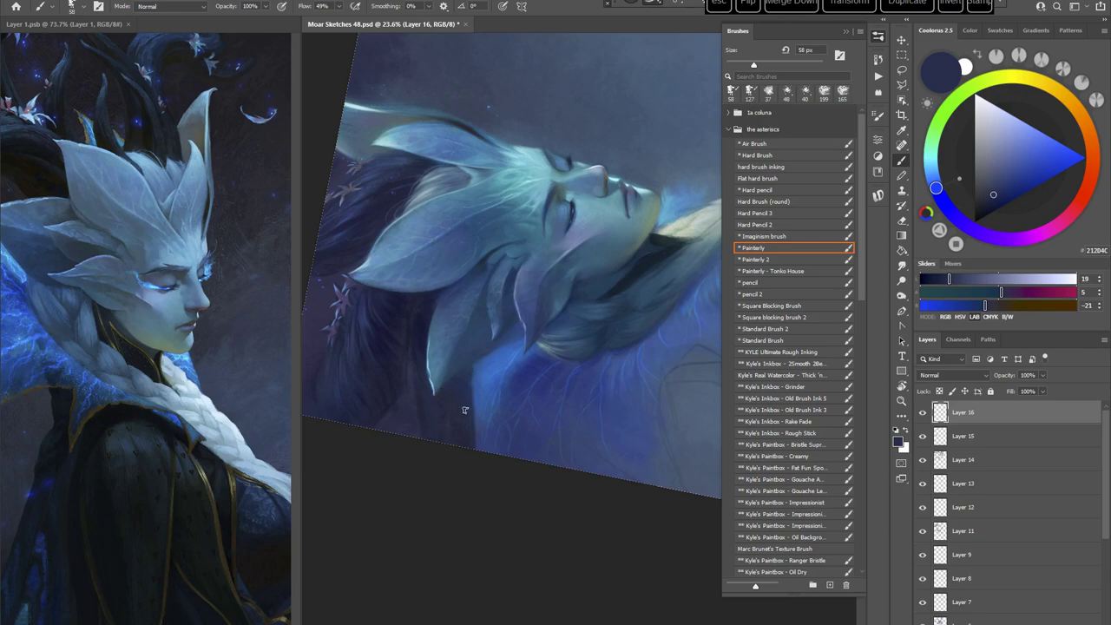
pyautogui.keyDown('alt'); pyautogui.click(475, 369); pyautogui.keyUp('alt')
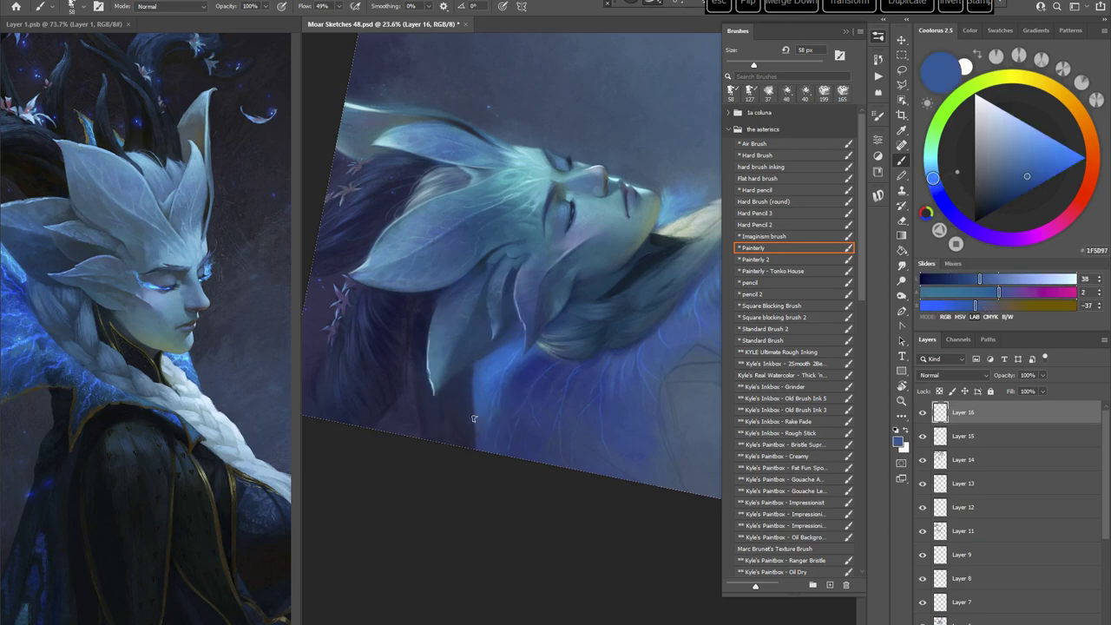
# Step: Refine the collar's outer edge near the leaf tip with sampled blue and dark navy, using Painterly at 58 px
pyautogui.press('r')
pyautogui.moveTo(649, 325)
pyautogui.mouseDown()
pyautogui.moveTo(642, 286)
pyautogui.moveTo(620, 260)
pyautogui.moveTo(577, 285)
pyautogui.mouseUp()
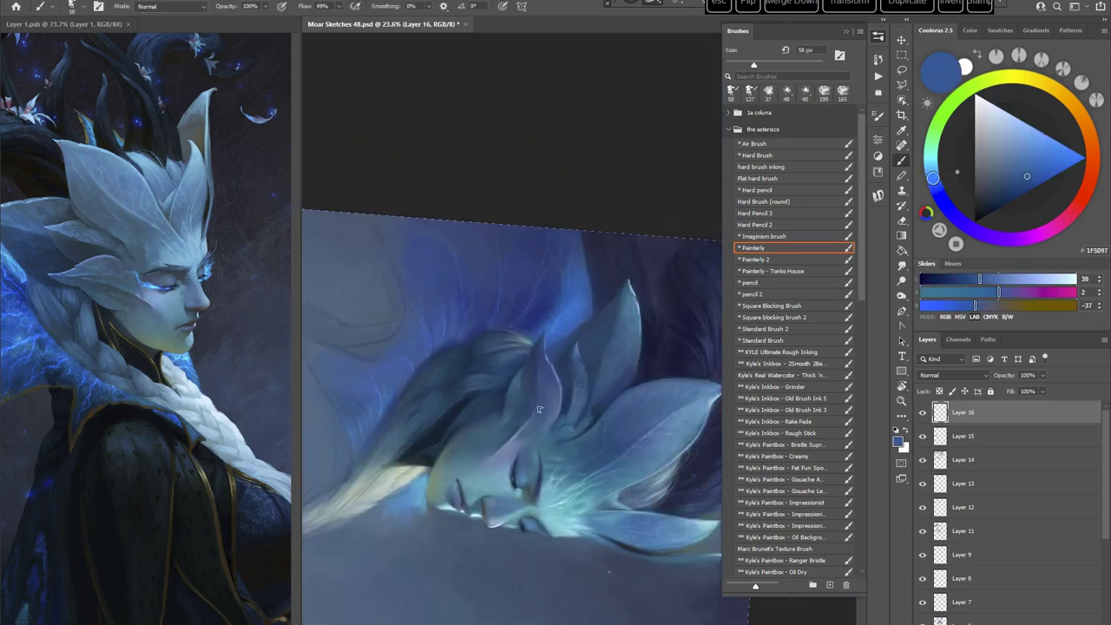
pyautogui.keyDown('alt'); pyautogui.click(577, 285); pyautogui.keyUp('alt')
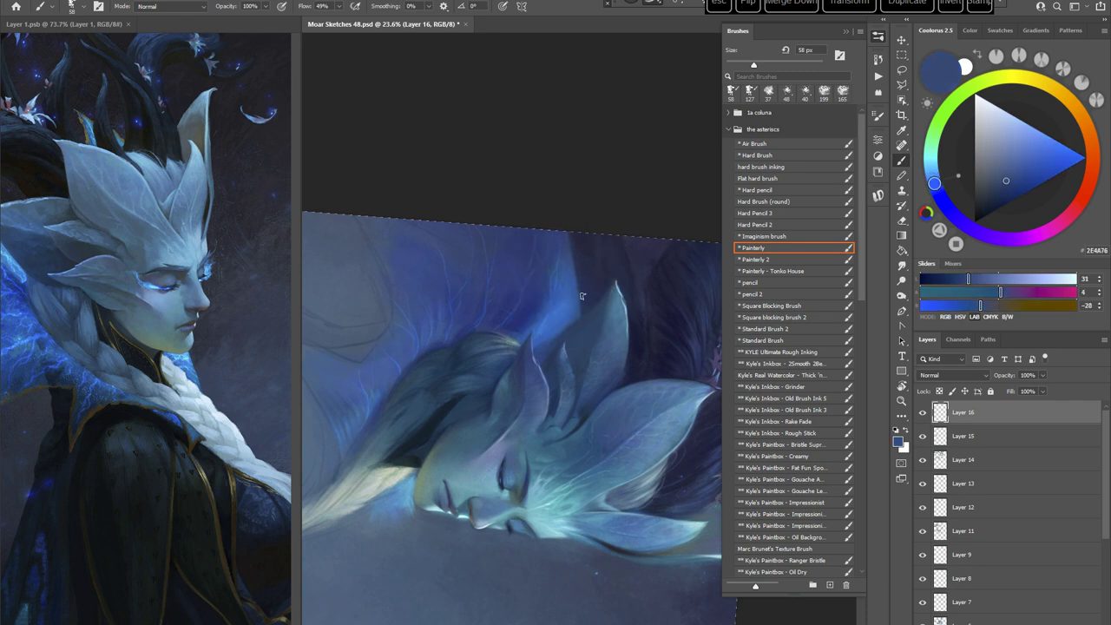
pyautogui.keyDown('alt'); pyautogui.click(588, 247); pyautogui.keyUp('alt')
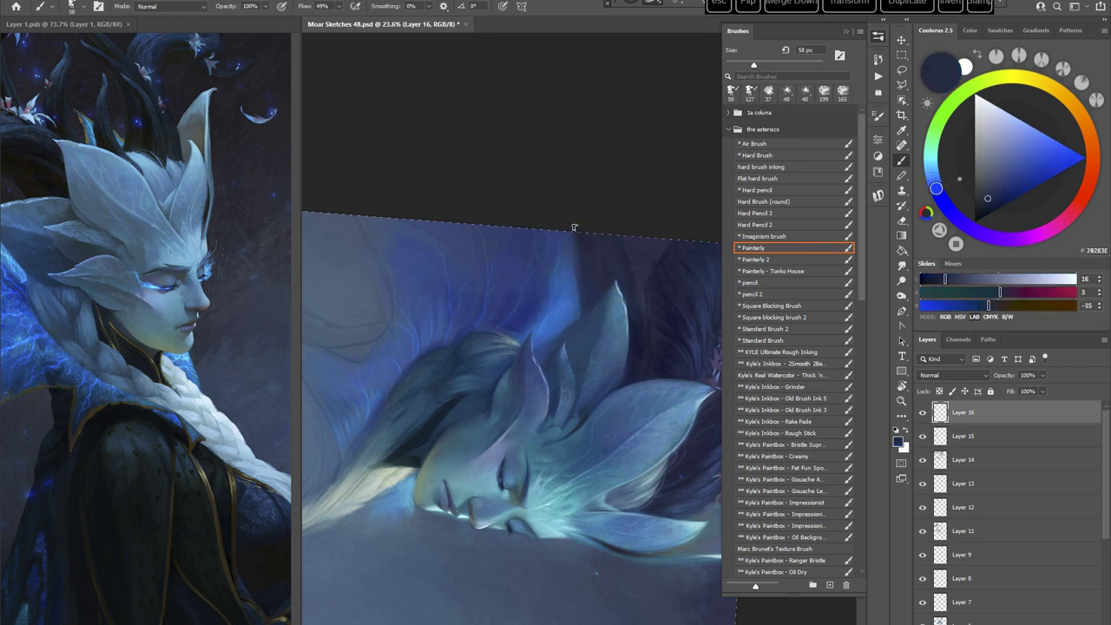
pyautogui.press('Escape')
pyautogui.moveTo(634, 490); pyautogui.dragTo(519, 466)
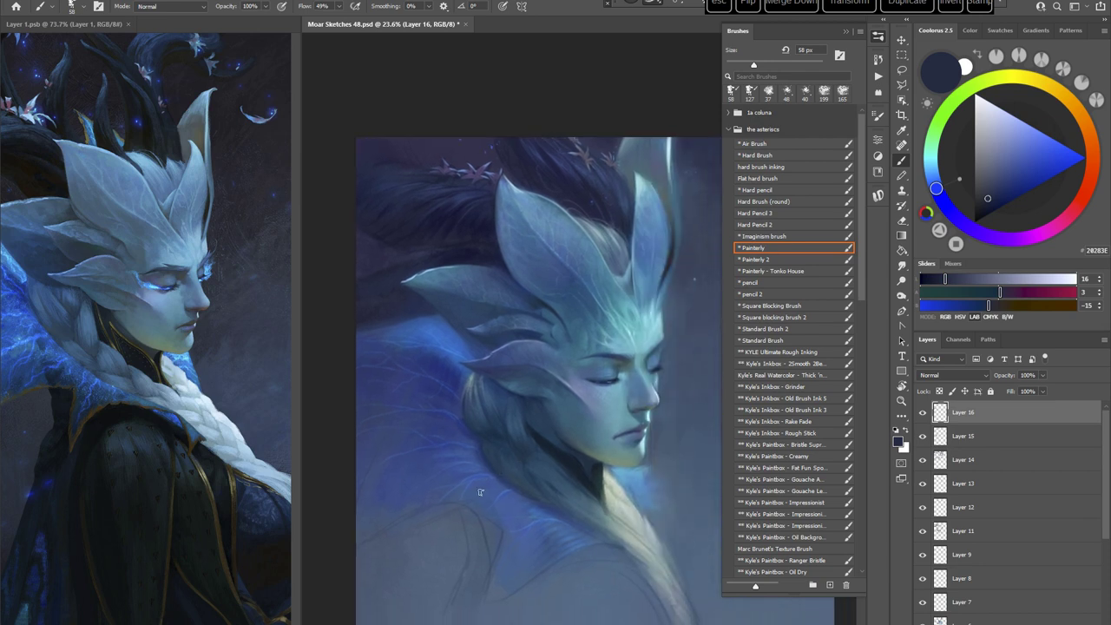
# Step: Paint the dark background beside the leaf tip above the collar with sampled navy, hex 2A2C47, using Painterly at 95 px
pyautogui.moveTo(531, 383); pyautogui.dragTo(598, 379)
pyautogui.press('r')
pyautogui.moveTo(632, 355); pyautogui.dragTo(631, 318)
pyautogui.rightClick(545, 240)
pyautogui.moveTo(598, 248); pyautogui.dragTo(614, 248)
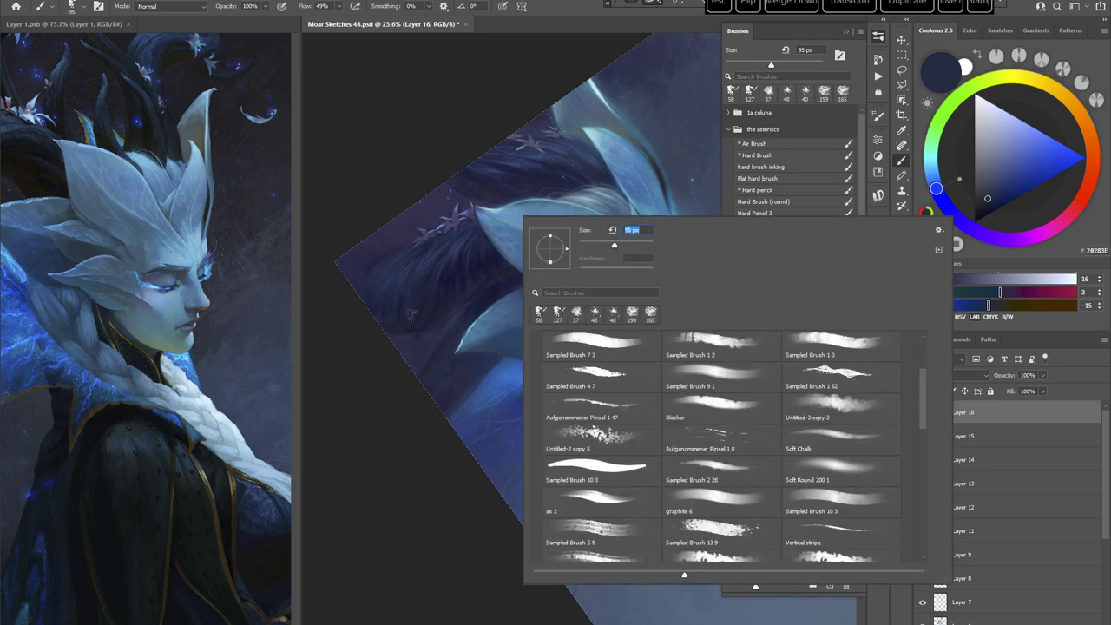
pyautogui.keyDown('alt'); pyautogui.click(399, 333); pyautogui.keyUp('alt')
pyautogui.keyDown('alt'); pyautogui.click(427, 323); pyautogui.keyUp('alt')
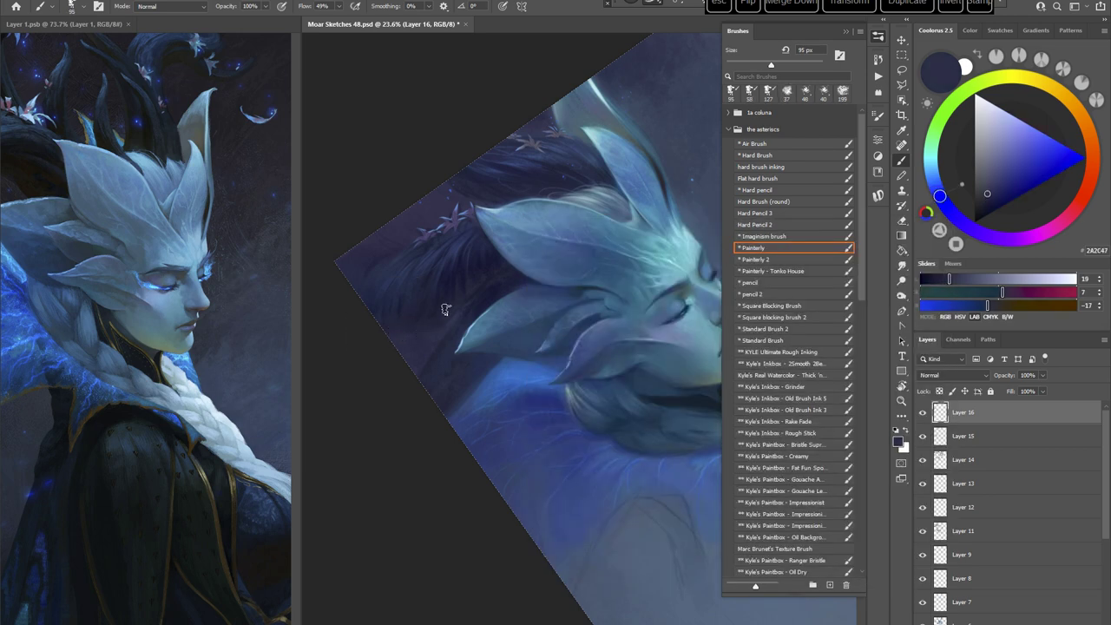
pyautogui.moveTo(446, 310)
pyautogui.mouseDown()
pyautogui.moveTo(427, 337)
pyautogui.moveTo(469, 399)
pyautogui.moveTo(506, 376)
pyautogui.moveTo(557, 260)
pyautogui.mouseUp()
# Step: Deepen the shadow between the collar's upper edge and the leaf tip with sampled dark navy, hex 171C38
pyautogui.press('r')
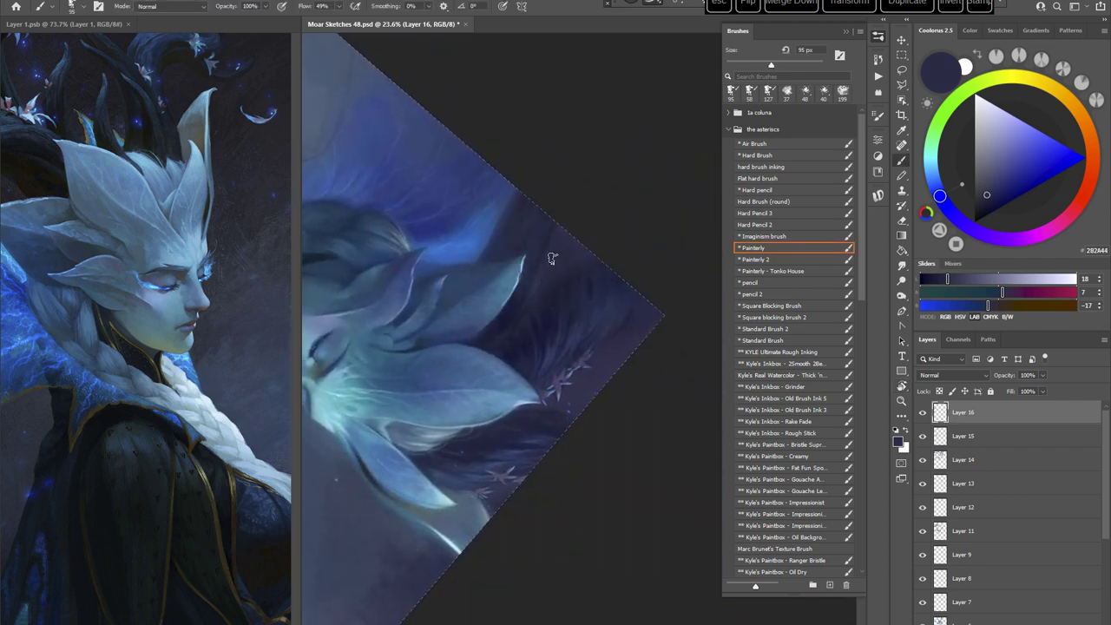
pyautogui.keyDown('alt'); pyautogui.click(553, 243); pyautogui.keyUp('alt')
pyautogui.keyDown('alt'); pyautogui.click(553, 266); pyautogui.keyUp('alt')
pyautogui.keyDown('alt'); pyautogui.click(526, 304); pyautogui.keyUp('alt')
pyautogui.press('Escape')
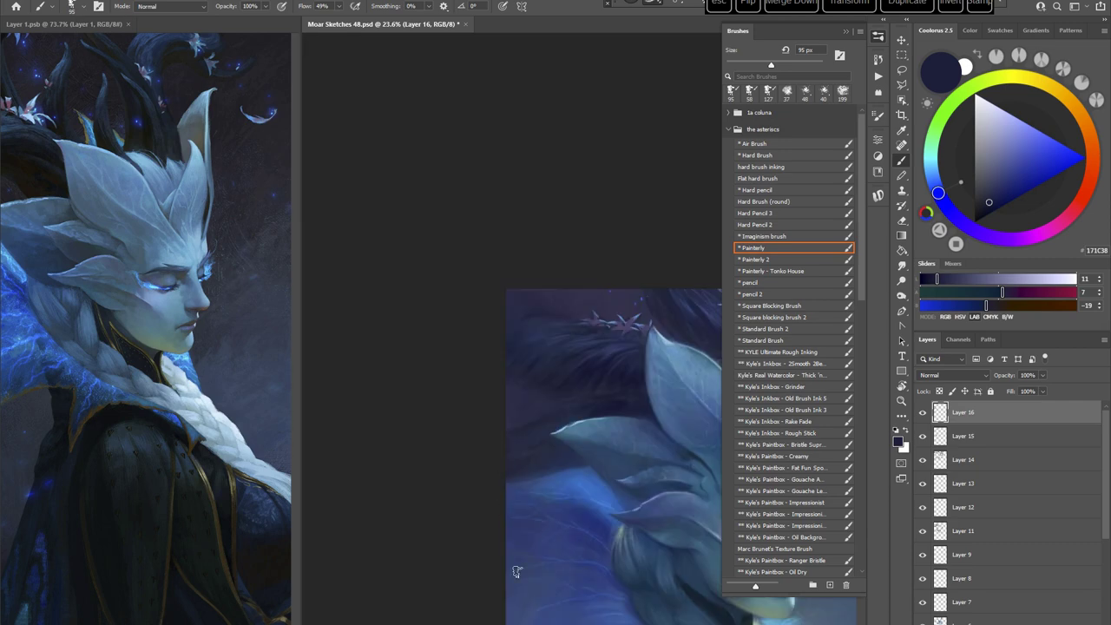
# Step: Blend the dark hair area around the tall leaf's tip and flower sprigs with sampled navy tones at 95 px
pyautogui.press('space')
pyautogui.moveTo(578, 436); pyautogui.dragTo(439, 357)
pyautogui.press('r')
pyautogui.moveTo(497, 219); pyautogui.dragTo(611, 214)
pyautogui.keyDown('alt'); pyautogui.click(618, 219); pyautogui.keyUp('alt')
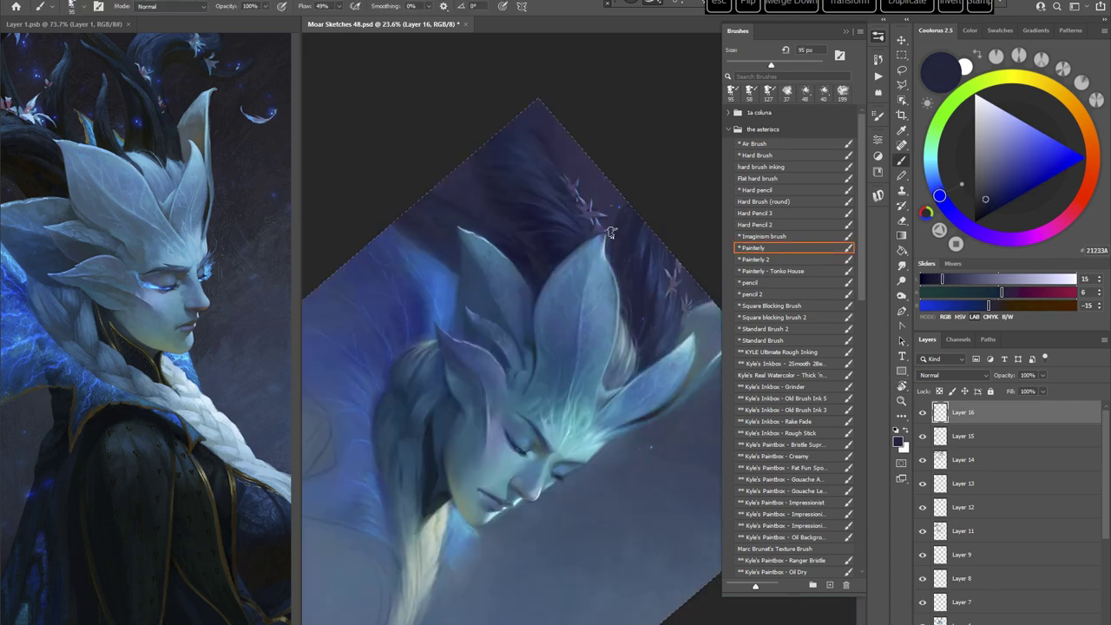
pyautogui.keyDown('alt'); pyautogui.click(619, 204); pyautogui.keyUp('alt')
pyautogui.press('Escape')
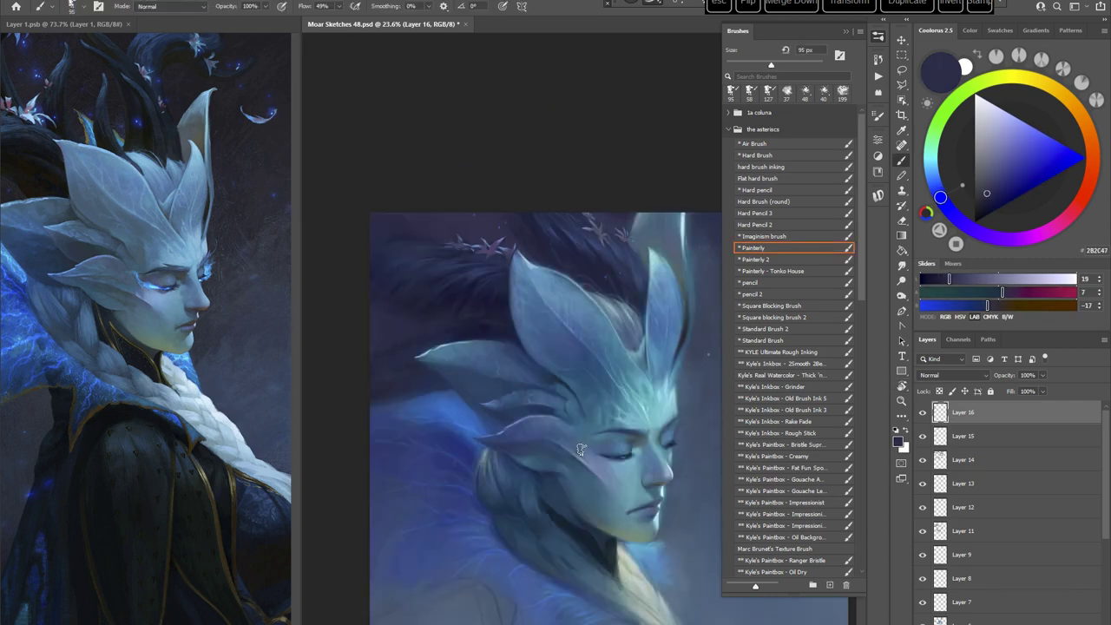
pyautogui.press('space')
pyautogui.moveTo(569, 535); pyautogui.dragTo(527, 442)
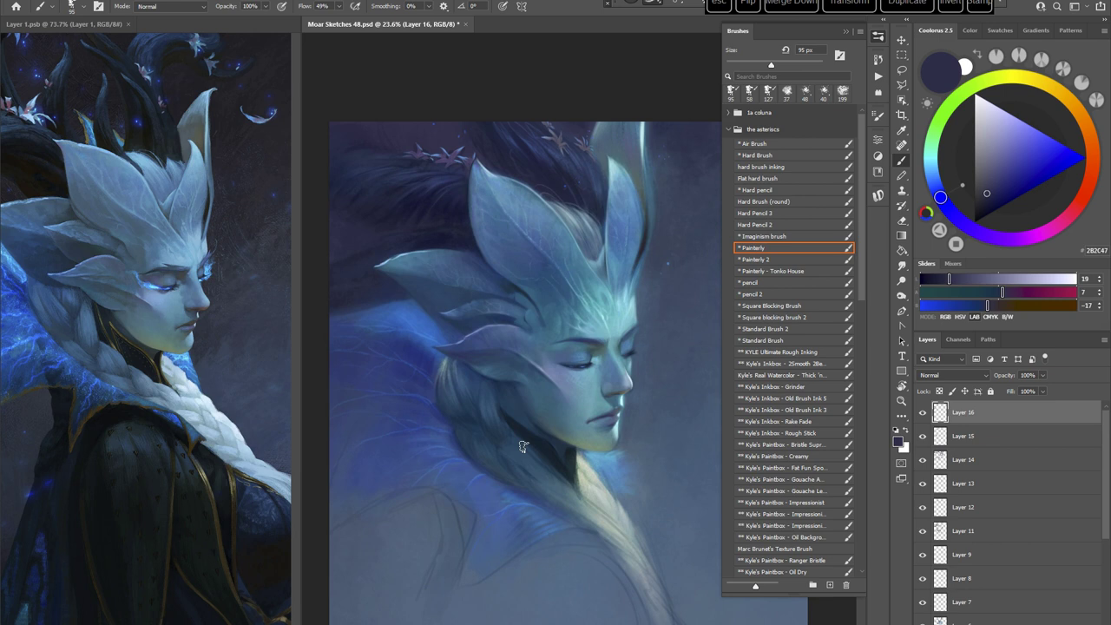
# Step: Touch up the top of the collar below the leaves with sampled saturated blue, hex 1F3B7A, at 95 px
pyautogui.press('space')
pyautogui.moveTo(632, 387); pyautogui.dragTo(621, 285)
pyautogui.press('r')
pyautogui.press('space')
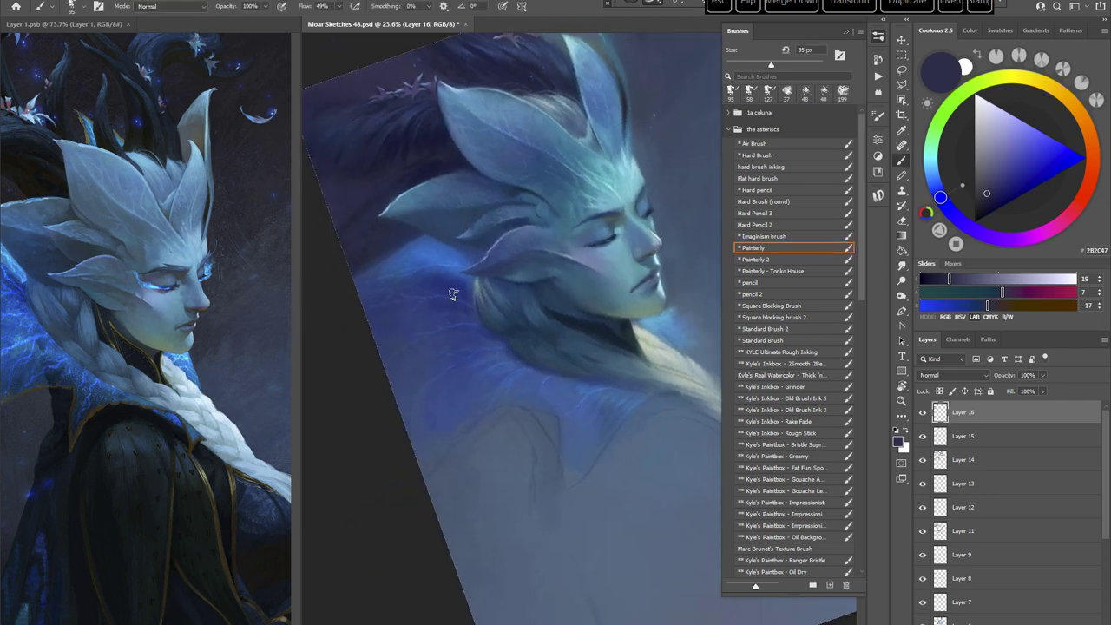
pyautogui.keyDown('alt'); pyautogui.click(423, 271); pyautogui.keyUp('alt')
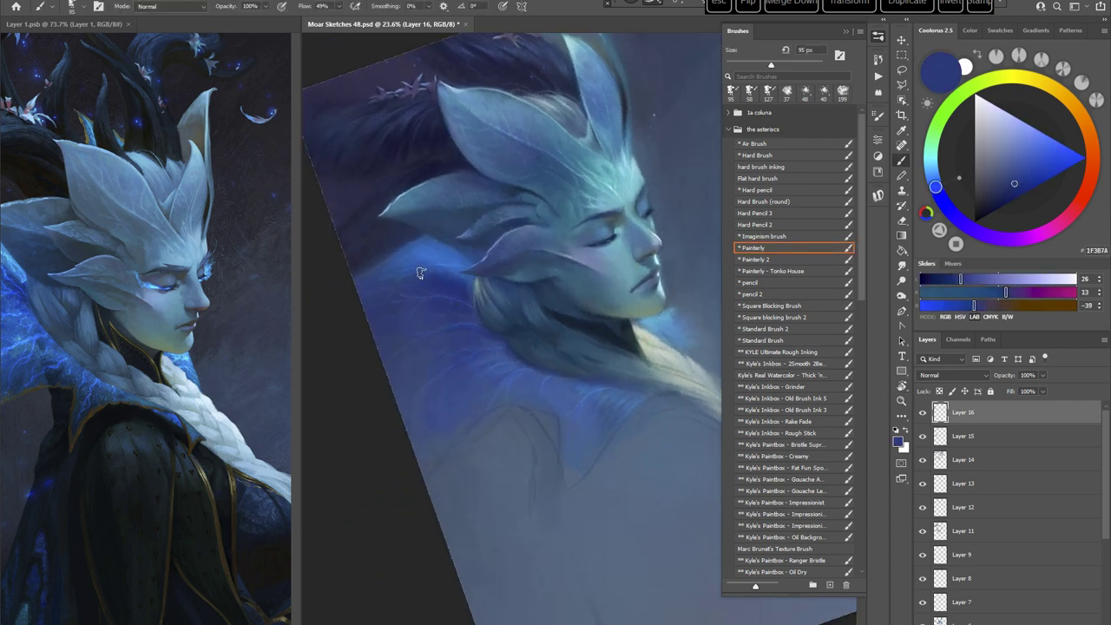
pyautogui.press('Escape')
# Step: Define the dark gaps between the hair and neck with sampled dark teal and blue, using Painterly at 23 px
pyautogui.press('space')
pyautogui.moveTo(625, 482); pyautogui.dragTo(528, 435)
pyautogui.press('space')
pyautogui.press('r')
pyautogui.moveTo(653, 390); pyautogui.dragTo(587, 427)
pyautogui.press('space')
pyautogui.moveTo(587, 427)
pyautogui.mouseDown()
pyautogui.moveTo(593, 449)
pyautogui.moveTo(524, 497)
pyautogui.mouseUp()
pyautogui.rightClick(551, 224)
pyautogui.click(616, 254)
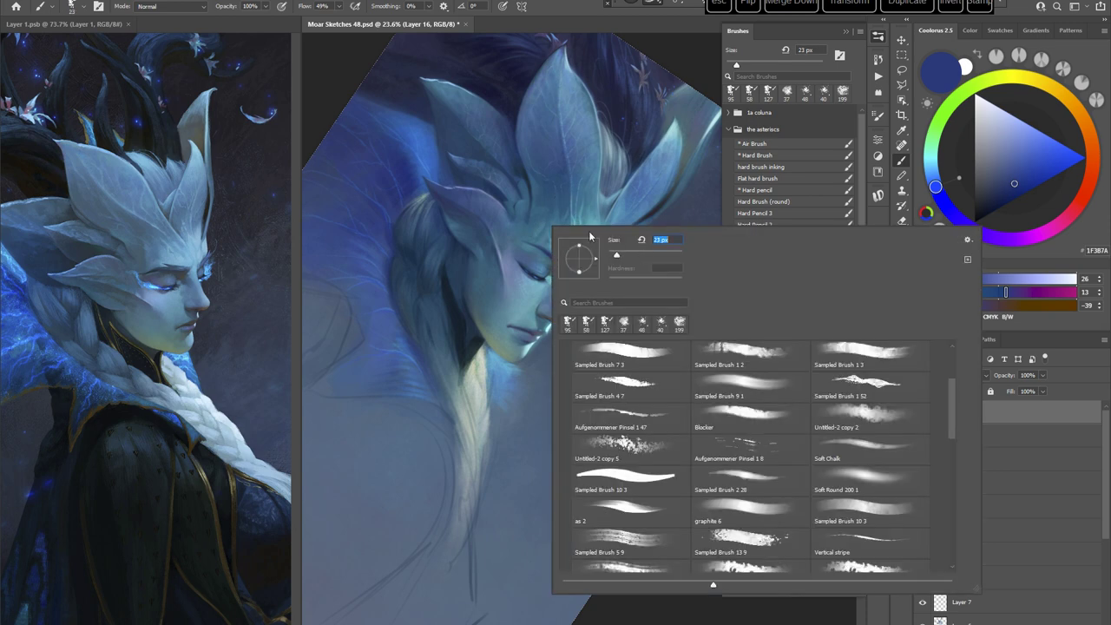
pyautogui.keyDown('alt'); pyautogui.click(450, 278); pyautogui.keyUp('alt')
pyautogui.moveTo(448, 279); pyautogui.dragTo(446, 268)
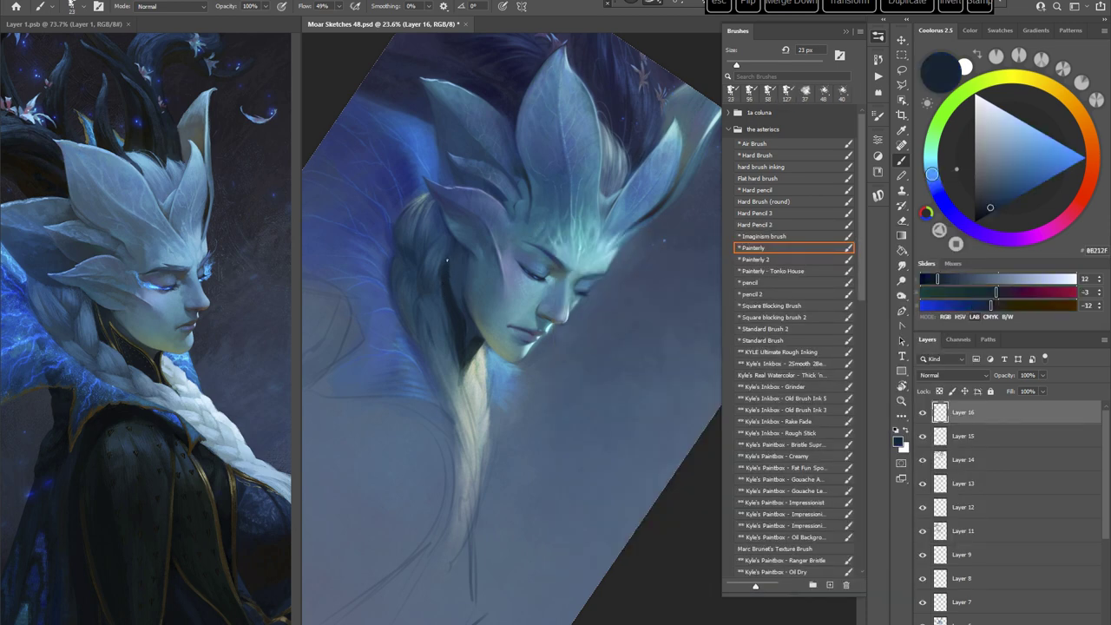
pyautogui.keyDown('alt'); pyautogui.click(452, 275); pyautogui.keyUp('alt')
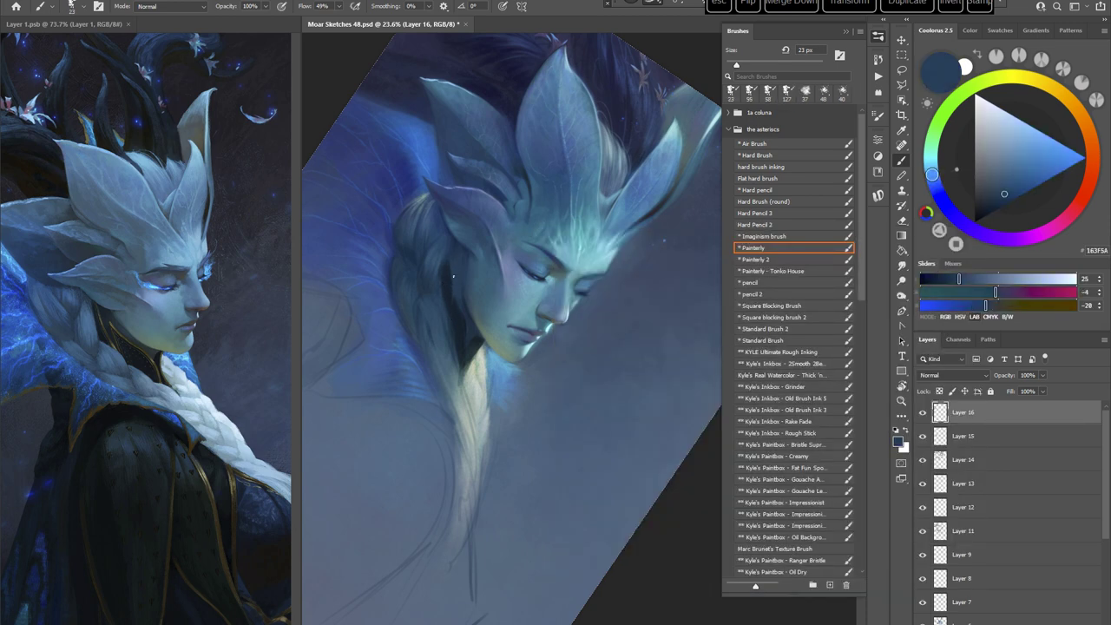
pyautogui.keyDown('alt'); pyautogui.click(452, 296); pyautogui.keyUp('alt')
pyautogui.keyDown('alt'); pyautogui.click(461, 323); pyautogui.keyUp('alt')
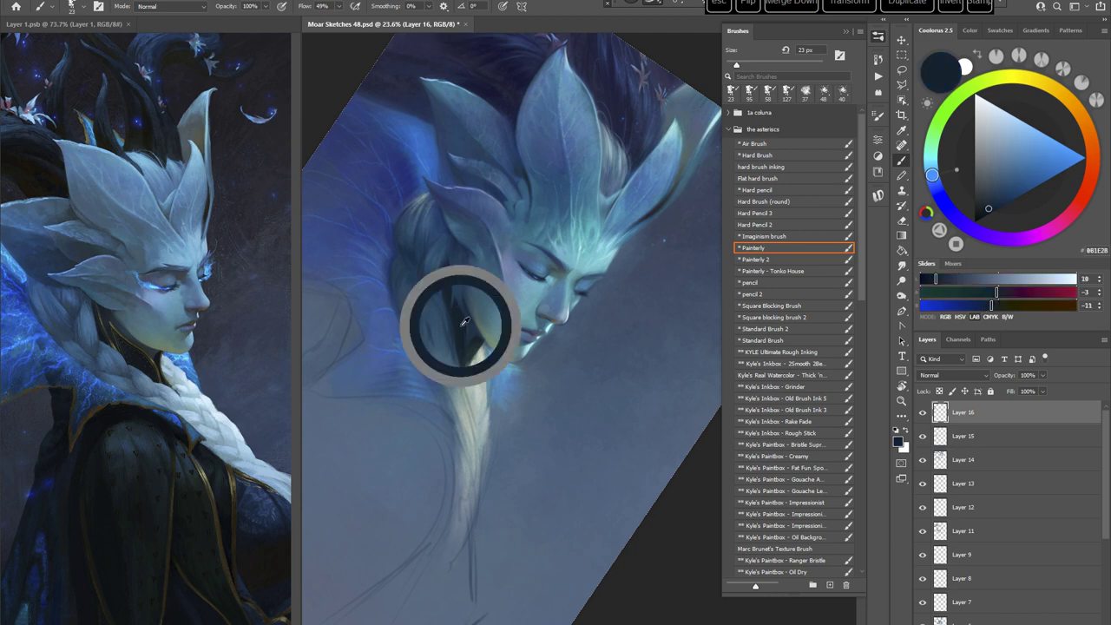
pyautogui.press('r')
pyautogui.moveTo(564, 222)
pyautogui.mouseDown()
pyautogui.moveTo(612, 236)
pyautogui.moveTo(624, 439)
pyautogui.mouseUp()
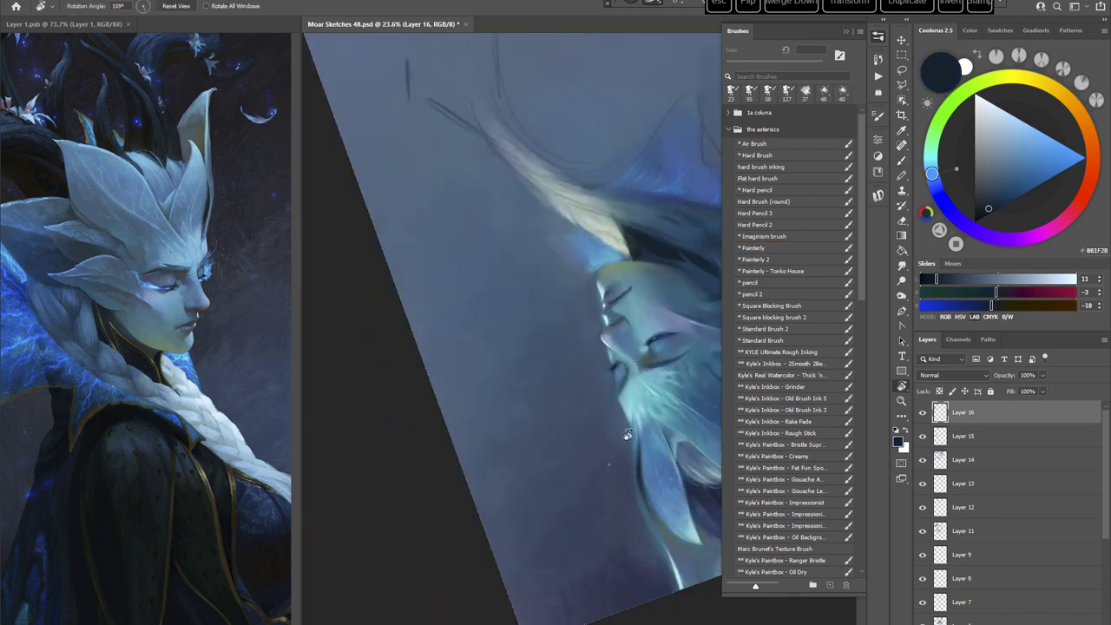
pyautogui.press('Escape')
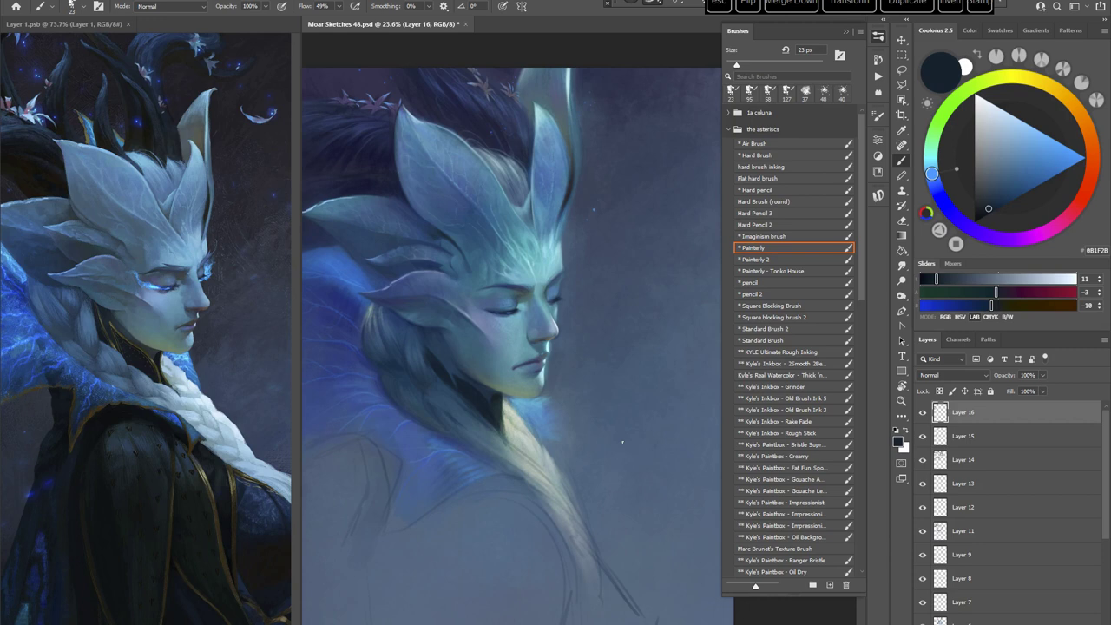
# Step: Draw a dark brown trim line, hex 3F3528, along the dark neck collar's edge with the pencil brush at 21 px
pyautogui.click(755, 282)
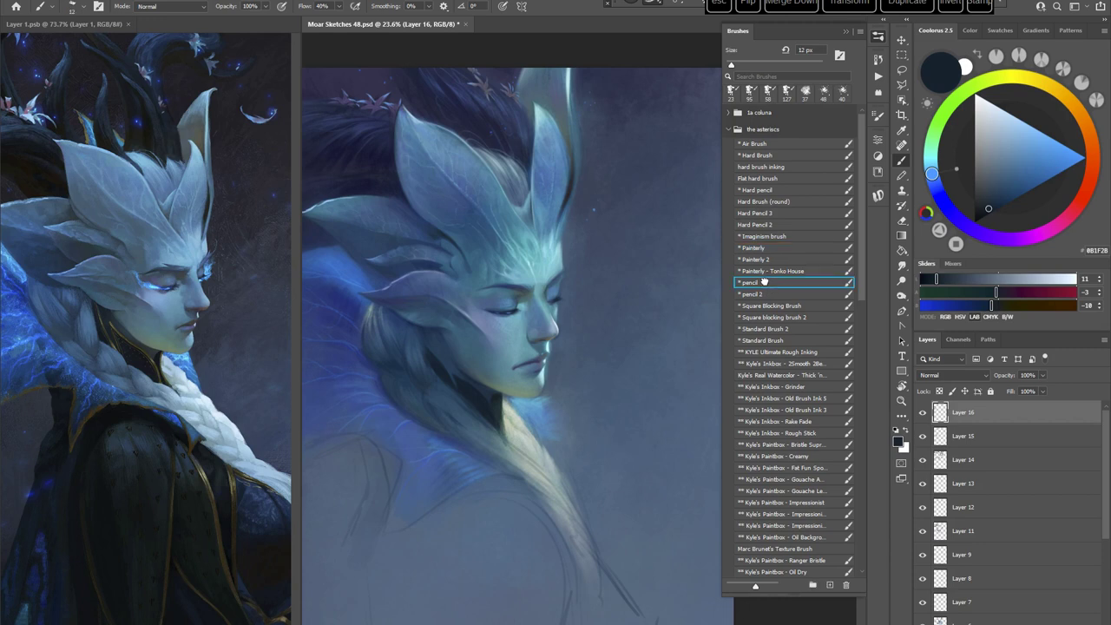
pyautogui.keyDown('alt'); pyautogui.click(482, 395); pyautogui.keyUp('alt')
pyautogui.click(1057, 126)
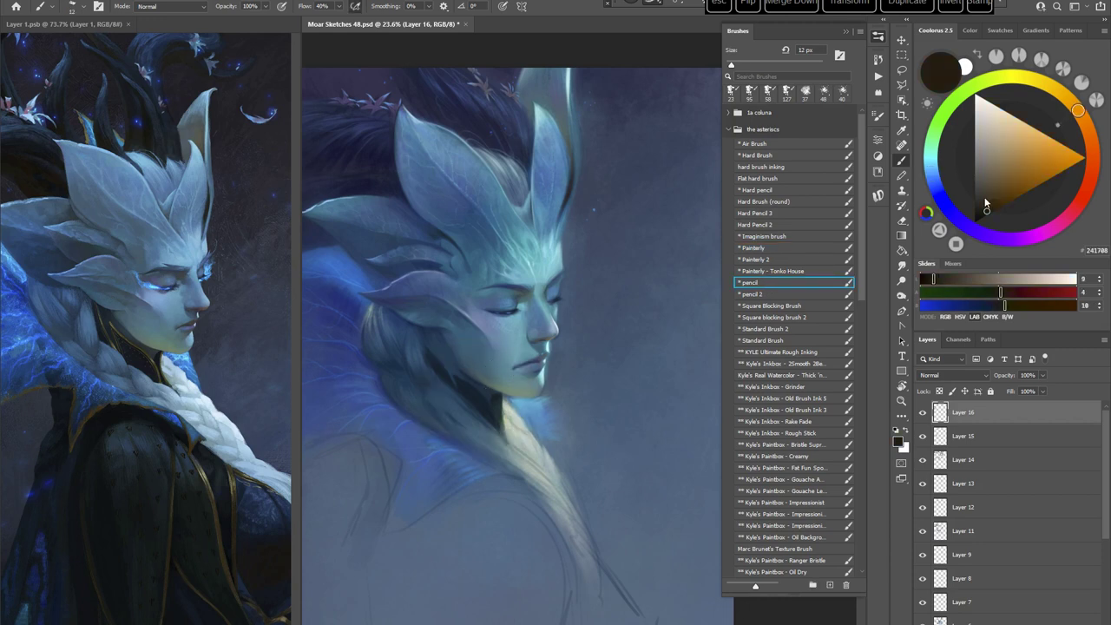
pyautogui.click(983, 199)
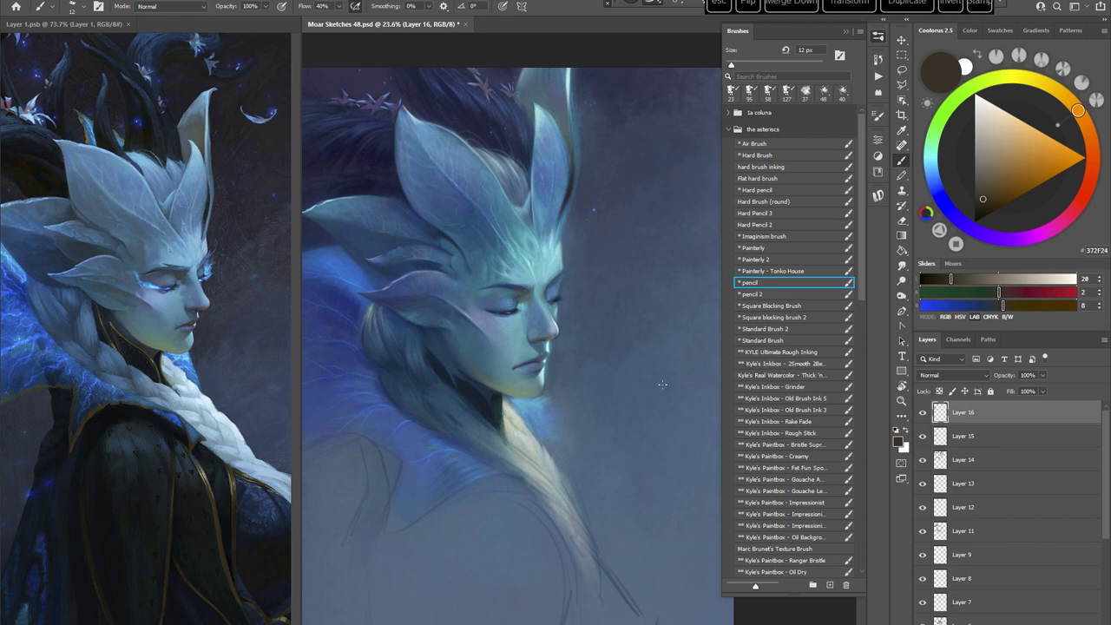
pyautogui.press('r')
pyautogui.moveTo(619, 422); pyautogui.dragTo(587, 271)
pyautogui.press('z')
pyautogui.press('z')
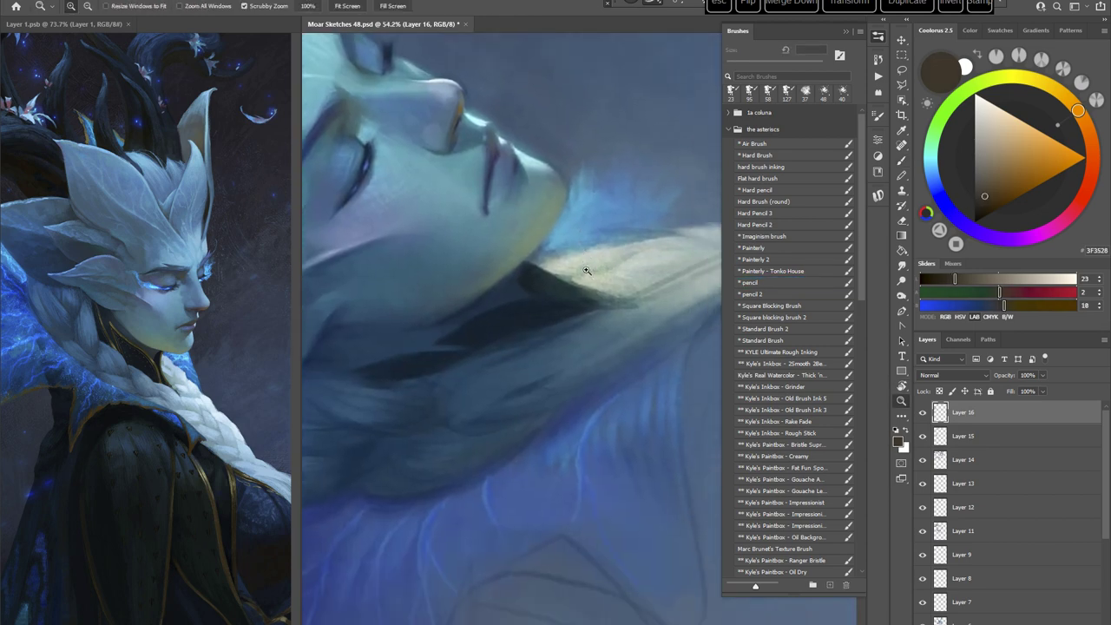
pyautogui.press('b')
pyautogui.rightClick(579, 257)
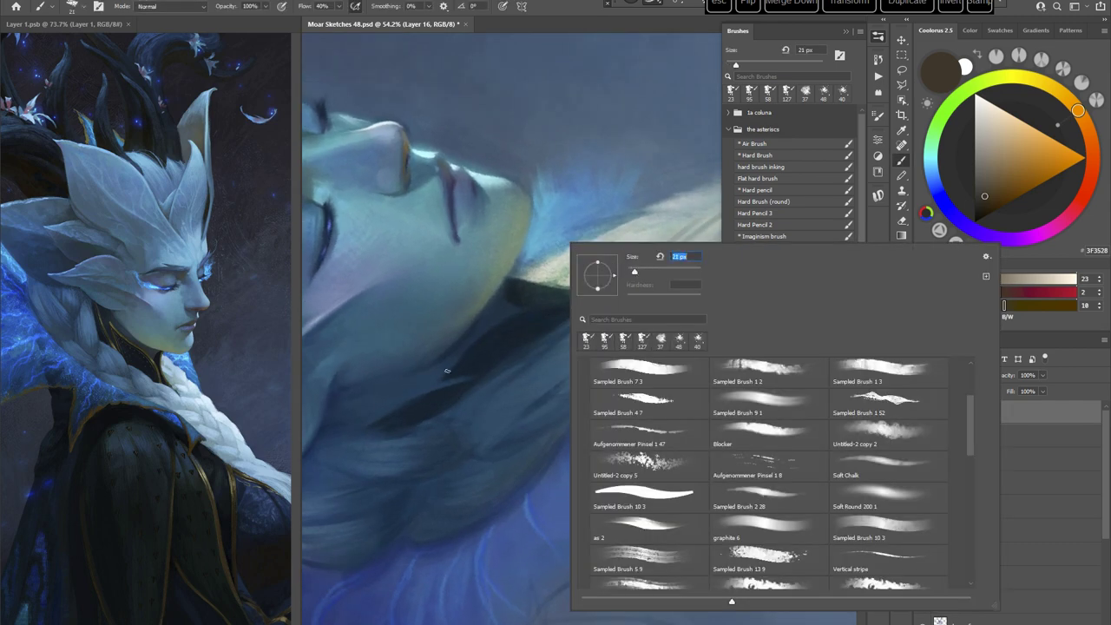
pyautogui.moveTo(447, 372)
pyautogui.mouseDown()
pyautogui.moveTo(562, 300)
pyautogui.moveTo(499, 327)
pyautogui.moveTo(556, 306)
pyautogui.mouseUp()
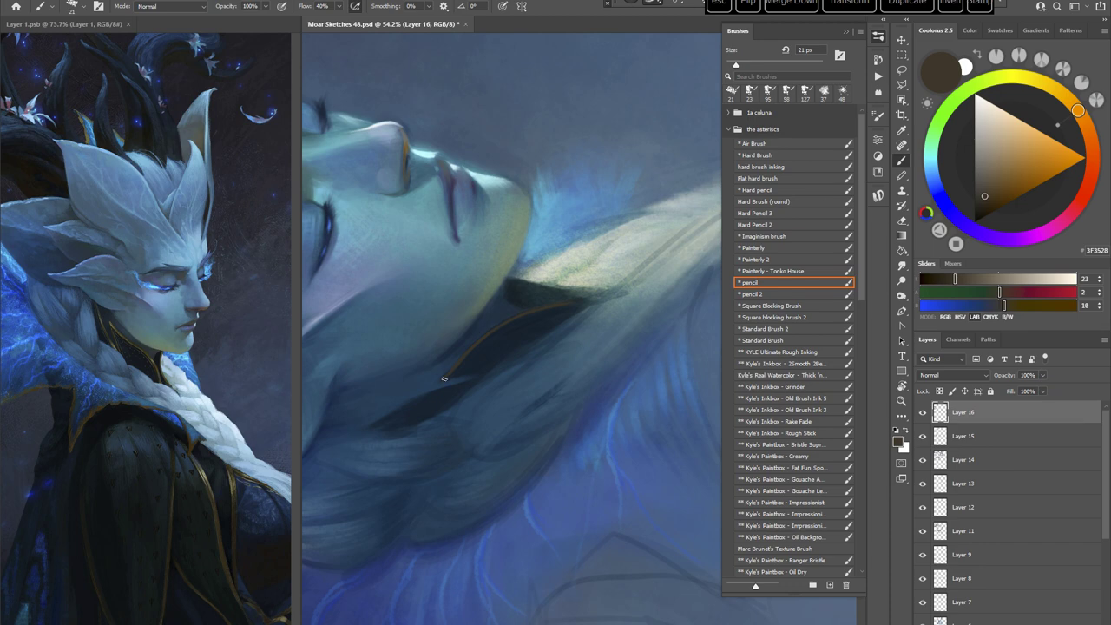
pyautogui.press('Escape')
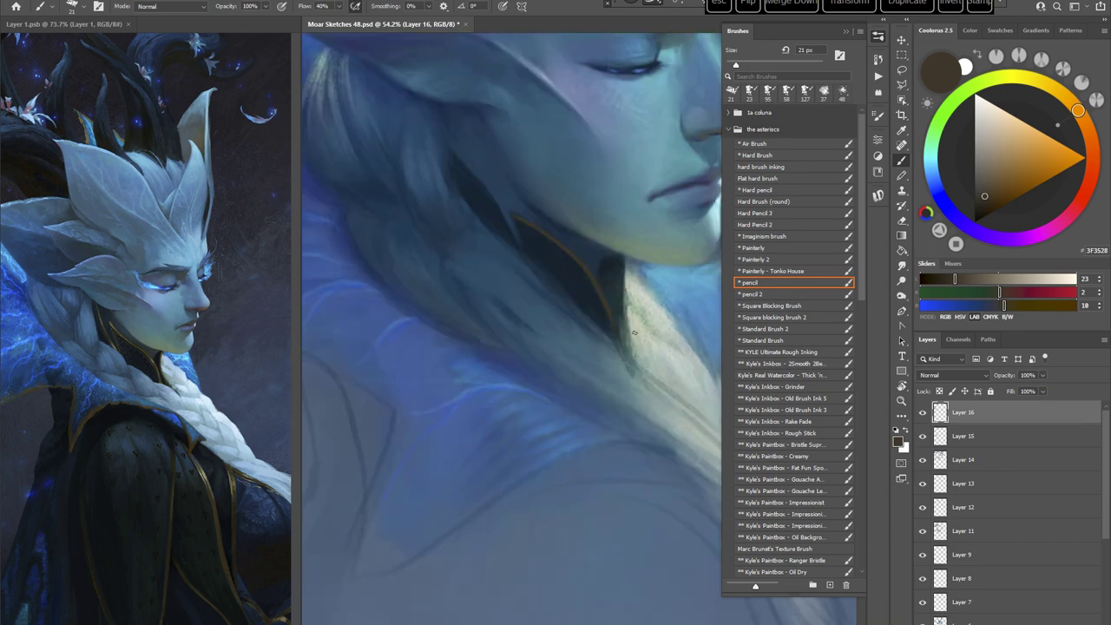
# Step: Extend the brown trim around the neck collar's pointed tip and up the dark gap beside the hair
pyautogui.moveTo(635, 362)
pyautogui.mouseDown()
pyautogui.moveTo(590, 422)
pyautogui.moveTo(604, 365)
pyautogui.mouseUp()
pyautogui.press('r')
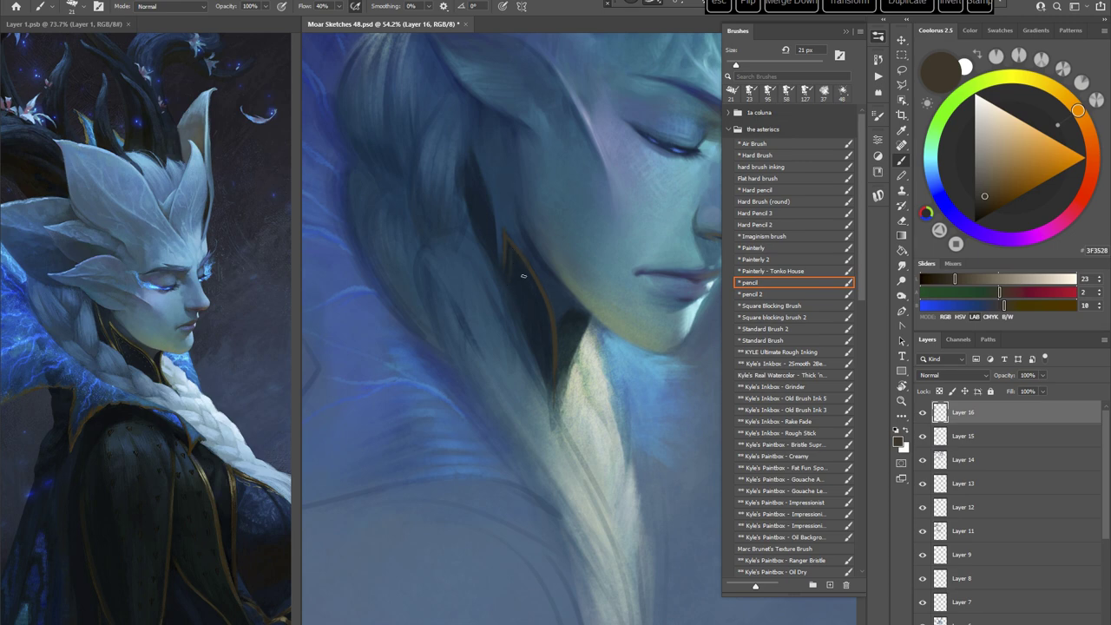
pyautogui.press('r')
pyautogui.moveTo(621, 297); pyautogui.dragTo(631, 340)
pyautogui.press('space')
pyautogui.moveTo(609, 352); pyautogui.dragTo(543, 407)
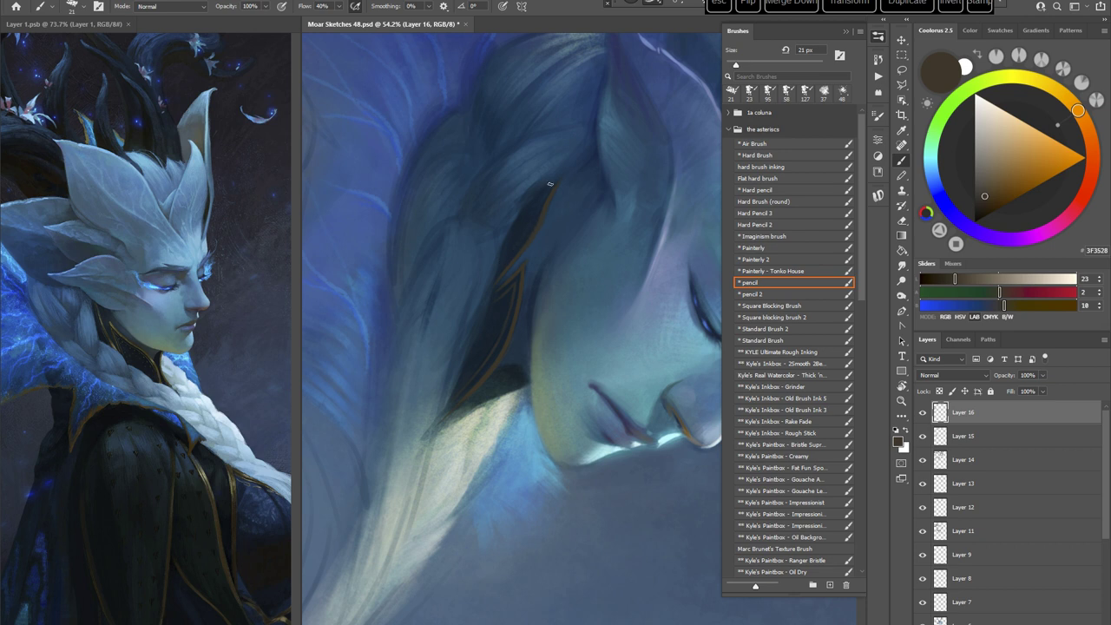
pyautogui.press('Escape')
pyautogui.press('space')
pyautogui.moveTo(592, 526); pyautogui.dragTo(564, 505)
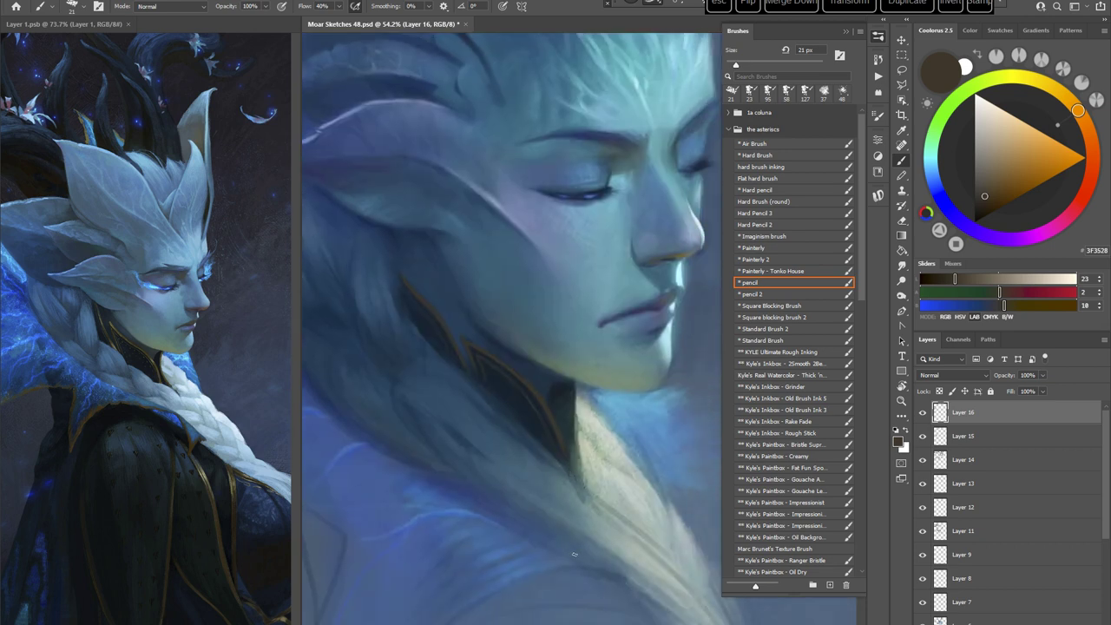
# Step: Highlight the neck collar's trim with a lighter beige, hex 7F745C, using the pencil brush at 21 px
pyautogui.click(1000, 167)
pyautogui.click(1062, 136)
pyautogui.click(991, 166)
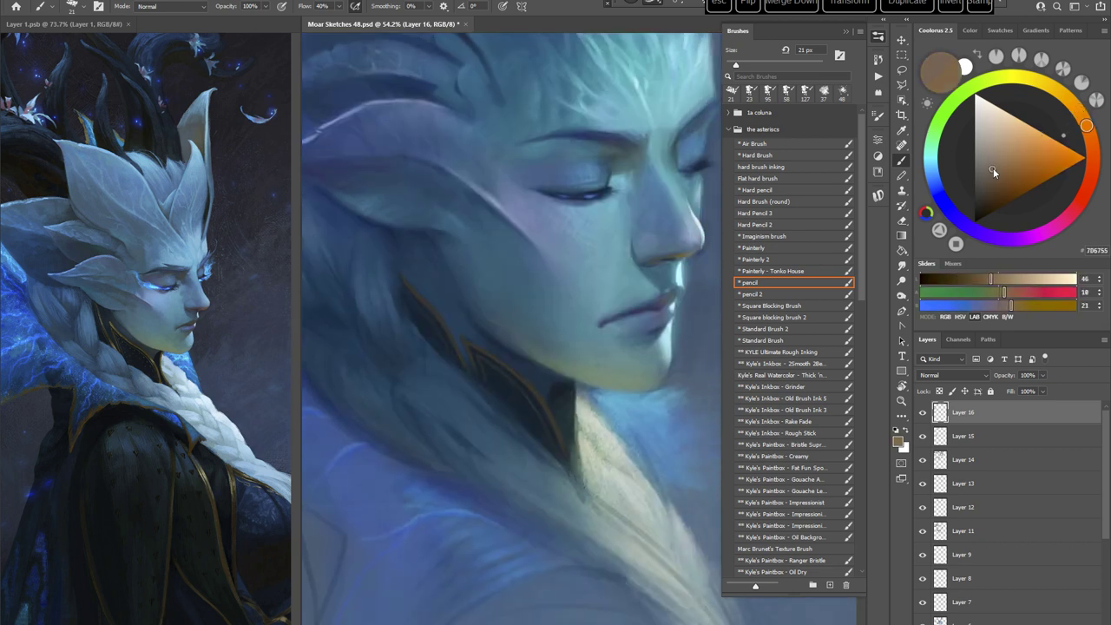
pyautogui.click(1048, 114)
pyautogui.press('r')
pyautogui.moveTo(654, 364); pyautogui.dragTo(599, 410)
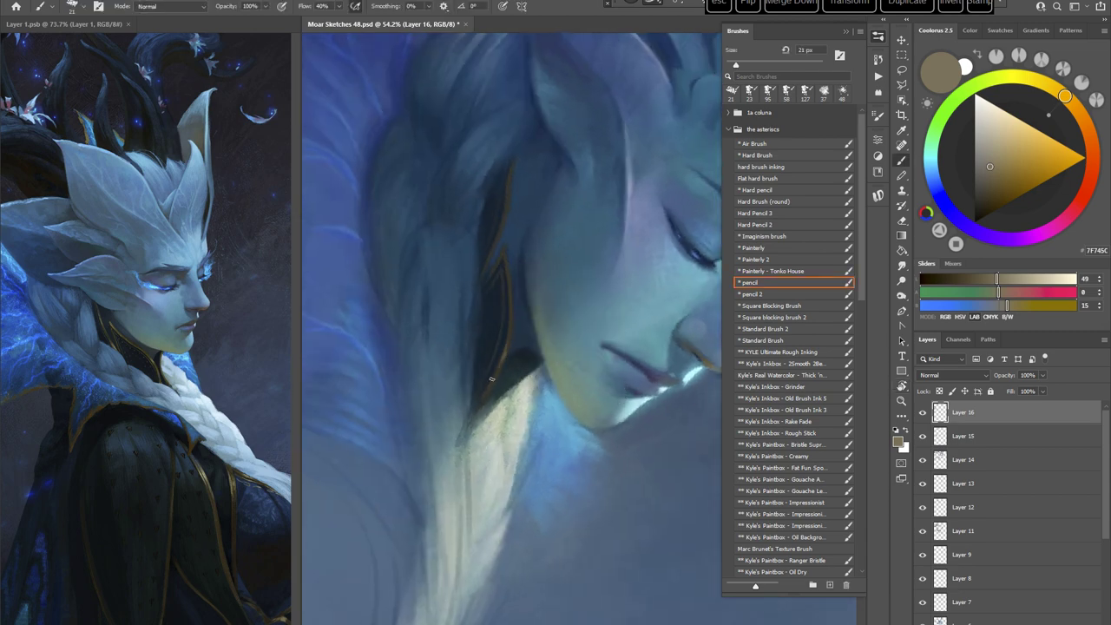
pyautogui.rightClick(583, 266)
pyautogui.click(649, 290)
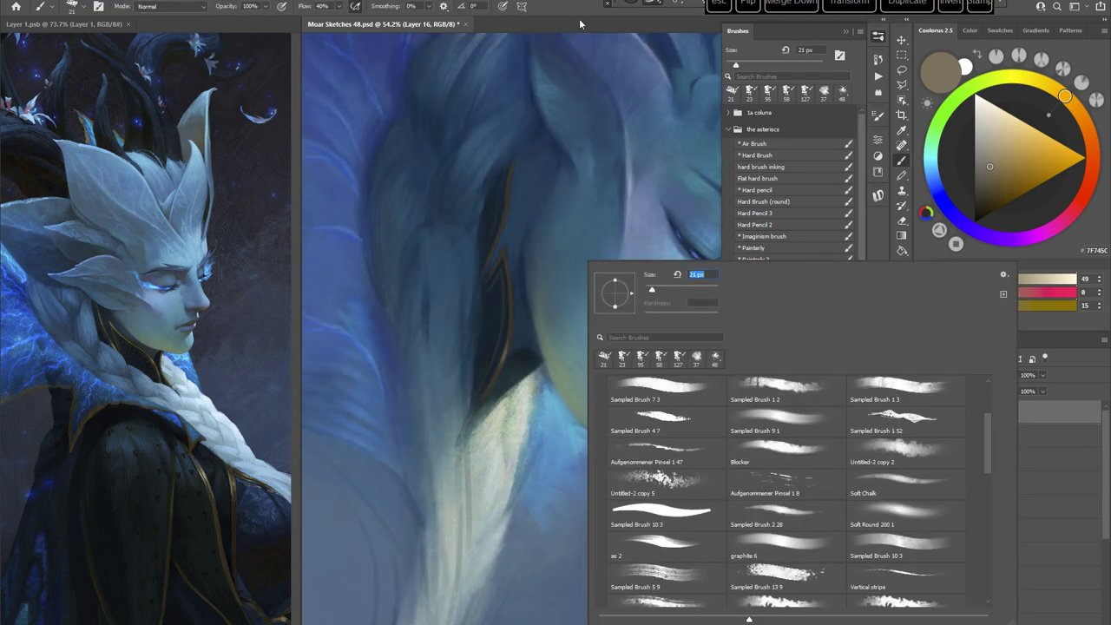
pyautogui.press('Escape')
# Step: Brighten the neck collar's trim with a warmer, lighter brown, using the pencil brush at 25 px
pyautogui.click(989, 171)
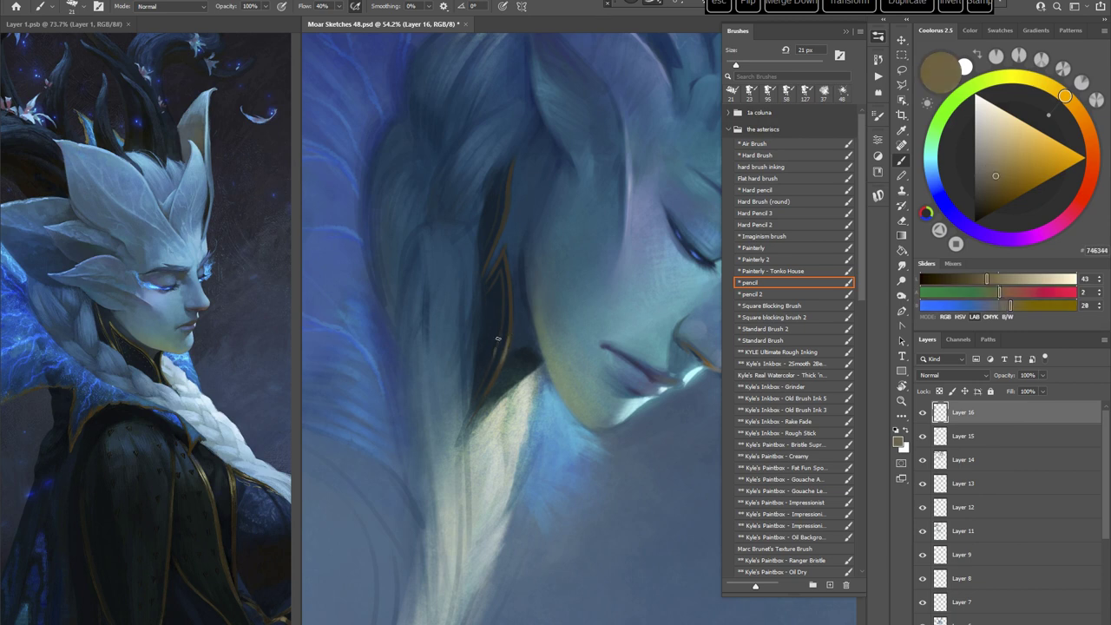
pyautogui.click(998, 171)
pyautogui.rightClick(574, 215)
pyautogui.click(641, 243)
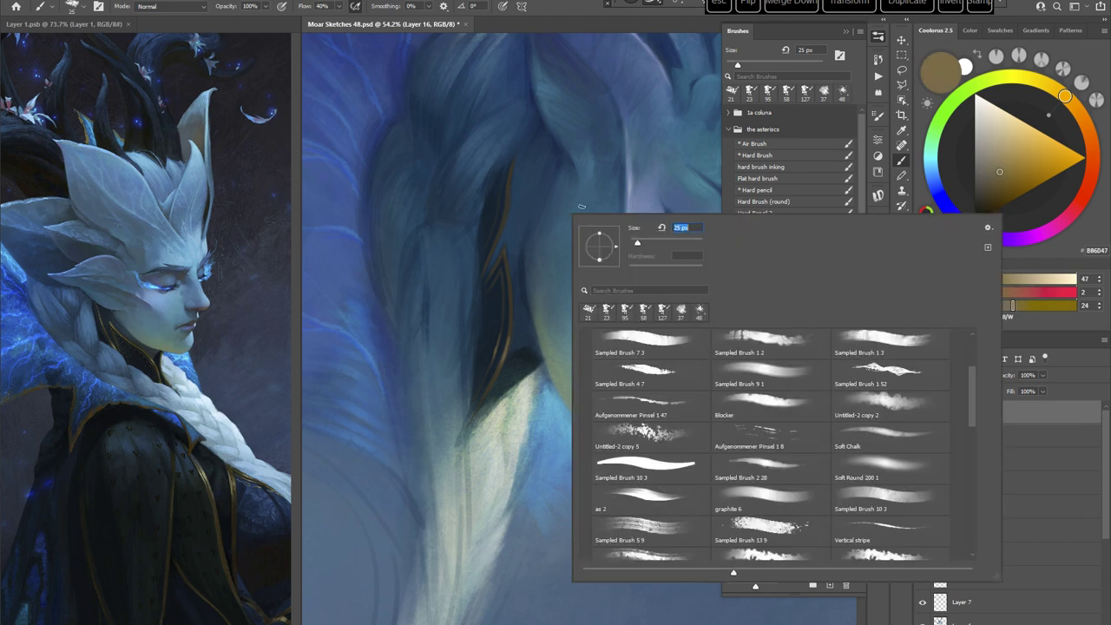
pyautogui.click(507, 272)
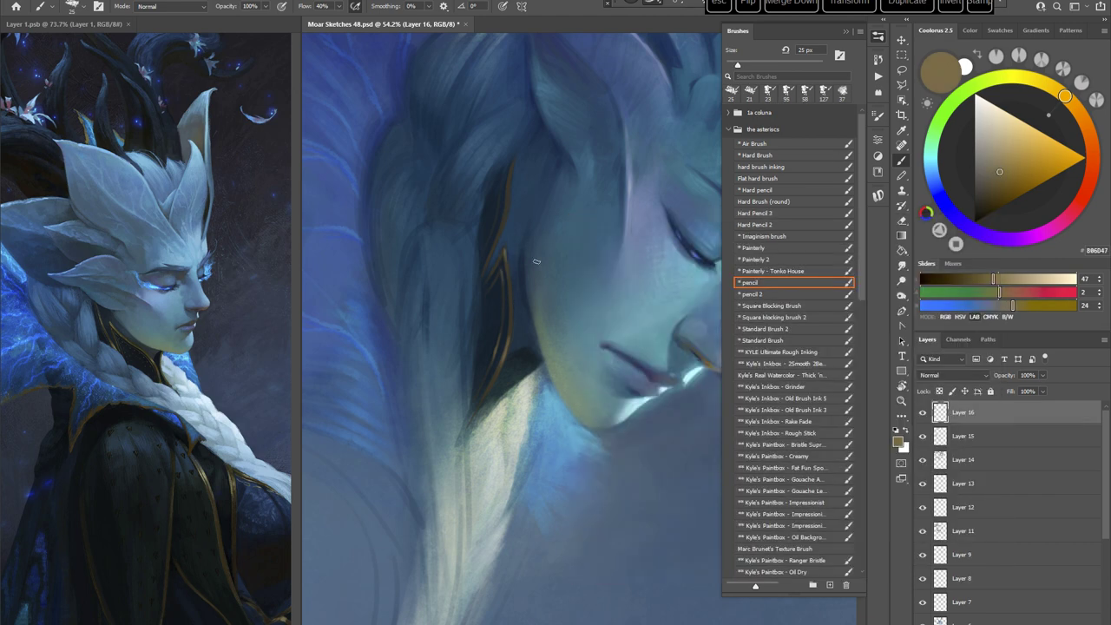
pyautogui.moveTo(618, 241)
pyautogui.mouseDown()
pyautogui.moveTo(598, 422)
pyautogui.moveTo(667, 428)
pyautogui.moveTo(650, 469)
pyautogui.moveTo(608, 260)
pyautogui.mouseUp()
pyautogui.press('r')
pyautogui.rightClick(597, 244)
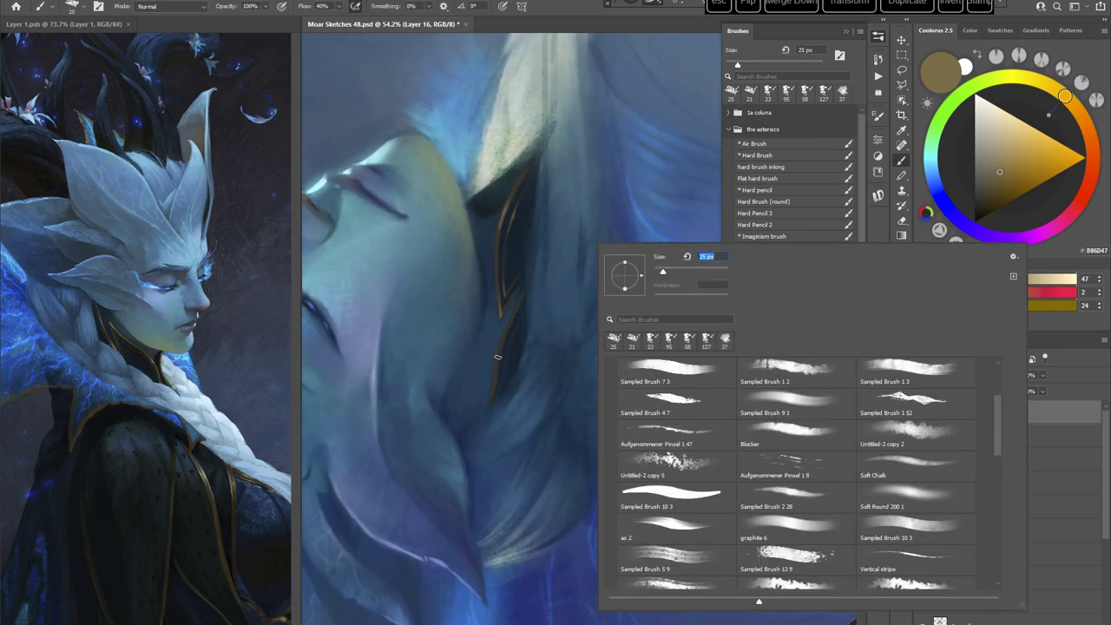
pyautogui.press('Escape')
pyautogui.press('r')
pyautogui.moveTo(516, 405)
pyautogui.mouseDown()
pyautogui.moveTo(626, 499)
pyautogui.moveTo(567, 477)
pyautogui.moveTo(602, 449)
pyautogui.moveTo(622, 492)
pyautogui.moveTo(613, 498)
pyautogui.mouseUp()
pyautogui.press('b')
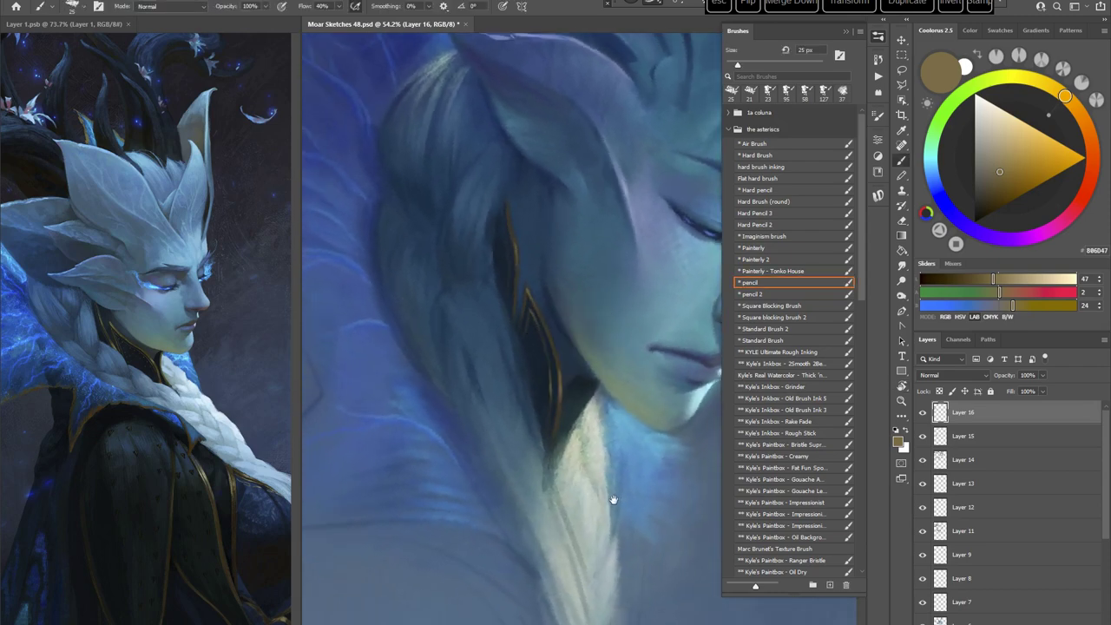
# Step: Add fine golden highlights along the neck collar's trim, up to hex C49B68, using the pencil brush at 17 px
pyautogui.click(1008, 160)
pyautogui.click(1076, 109)
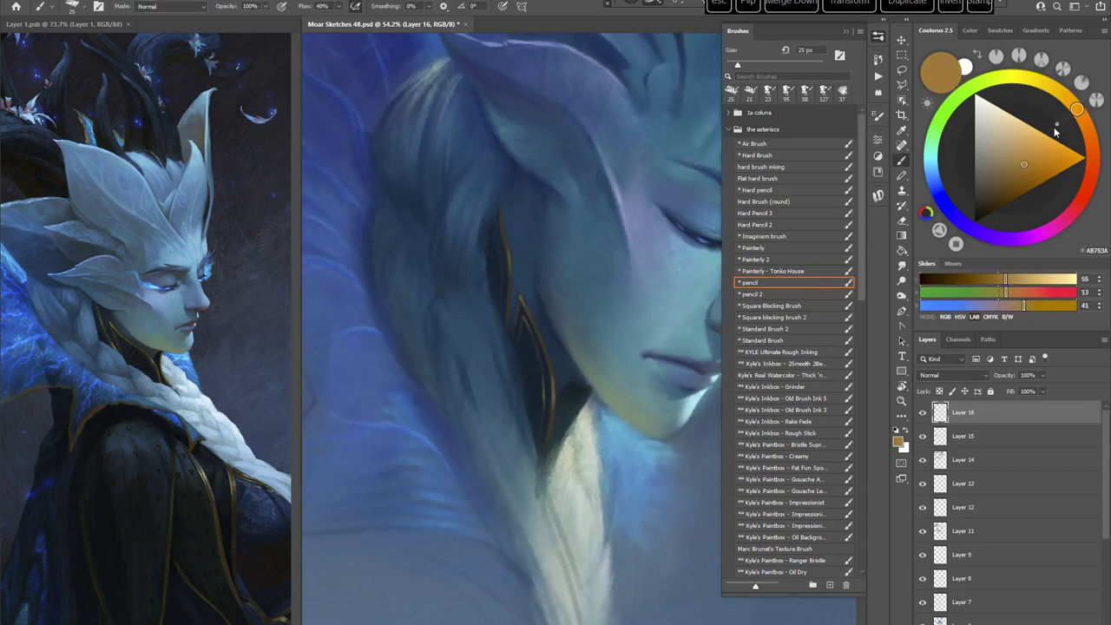
pyautogui.rightClick(564, 365)
pyautogui.moveTo(662, 315); pyautogui.dragTo(658, 315)
pyautogui.moveTo(554, 387); pyautogui.dragTo(552, 413)
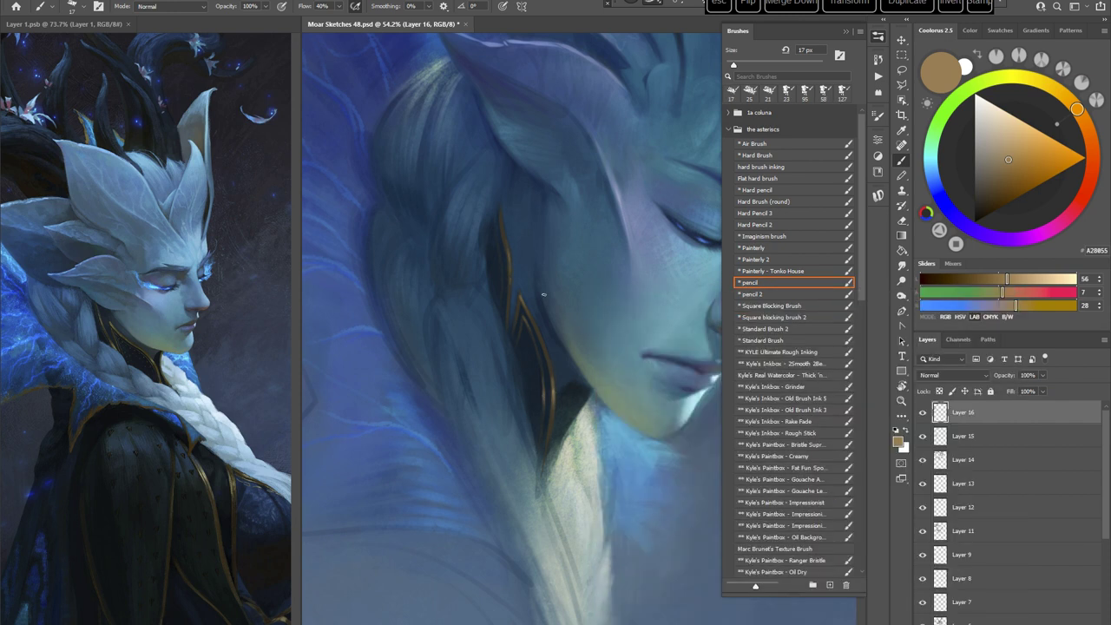
pyautogui.click(1013, 147)
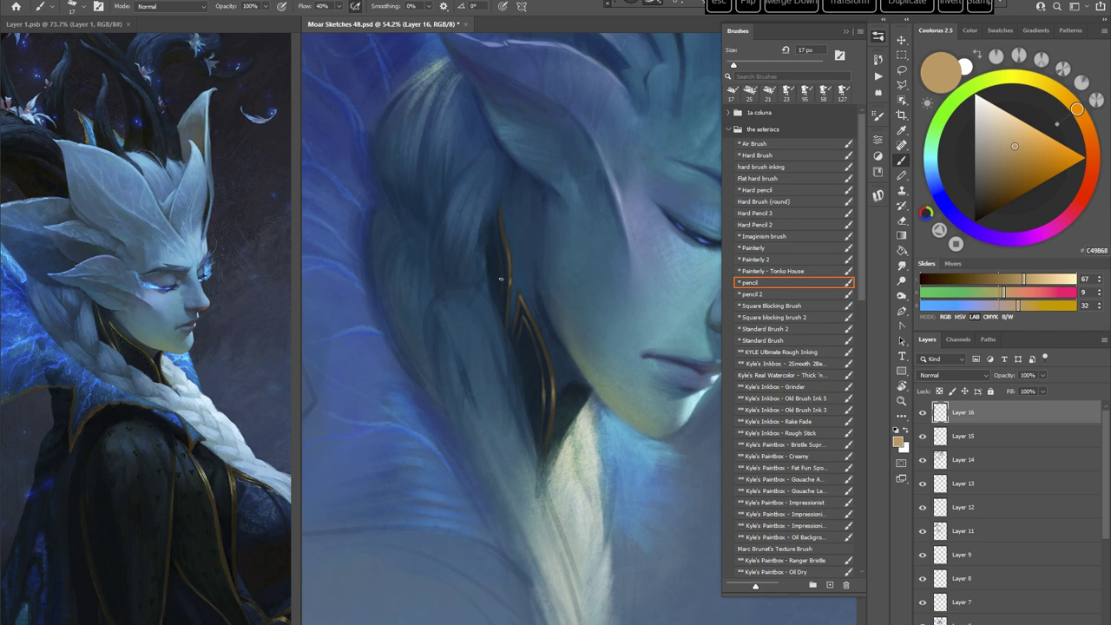
pyautogui.press('r')
pyautogui.moveTo(530, 318)
pyautogui.mouseDown()
pyautogui.moveTo(650, 364)
pyautogui.moveTo(620, 466)
pyautogui.moveTo(657, 390)
pyautogui.mouseUp()
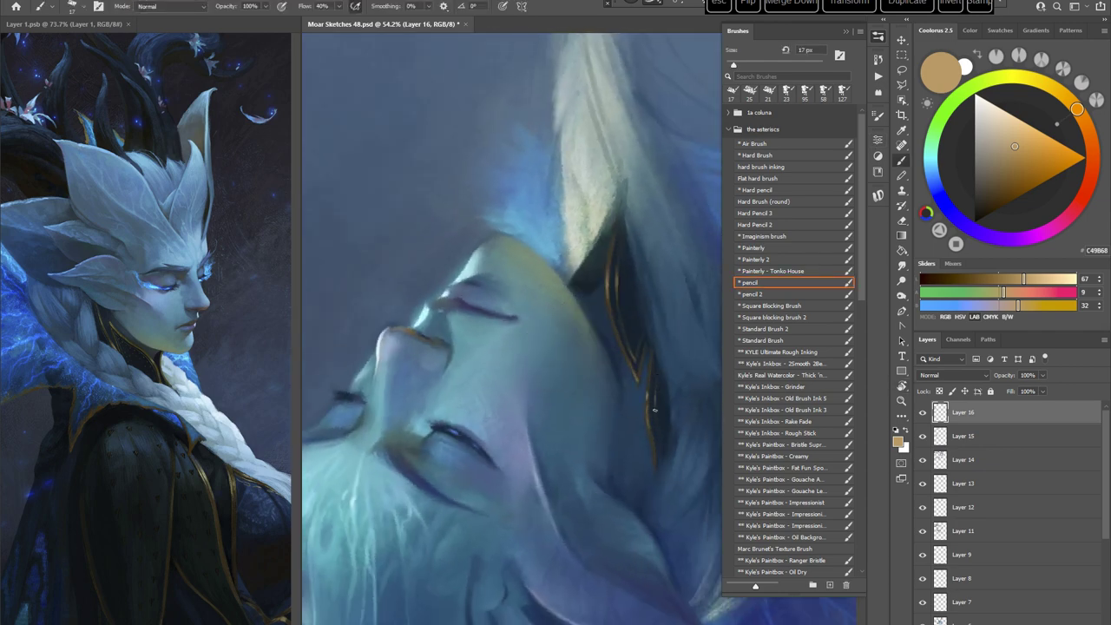
pyautogui.press('Escape')
pyautogui.moveTo(653, 443); pyautogui.dragTo(511, 305)
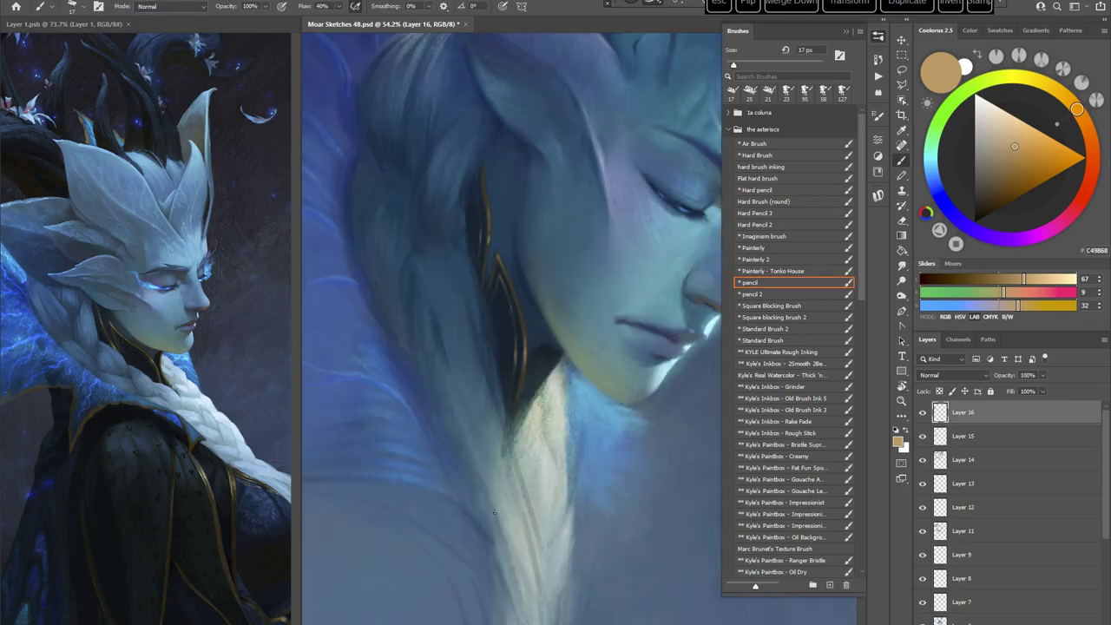
pyautogui.press('Escape')
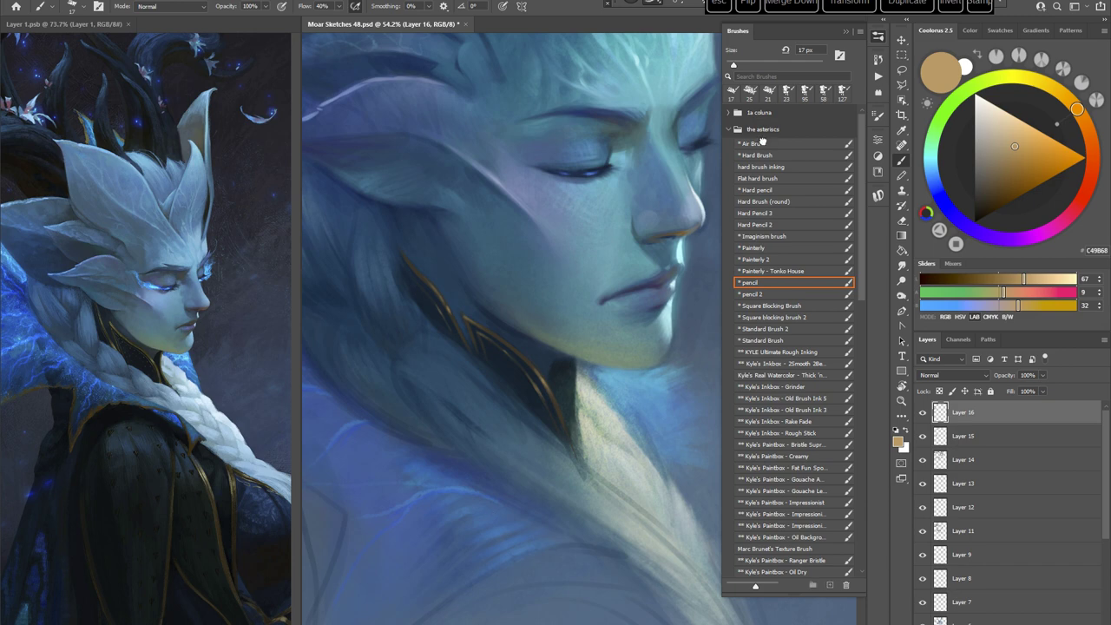
# Step: Shade the dark gap around the trim below the ear with sampled dark blues, using the Air Brush at 200 px
pyautogui.click(761, 142)
pyautogui.press('r')
pyautogui.moveTo(646, 342); pyautogui.dragTo(602, 394)
pyautogui.keyDown('alt'); pyautogui.click(536, 135); pyautogui.keyUp('alt')
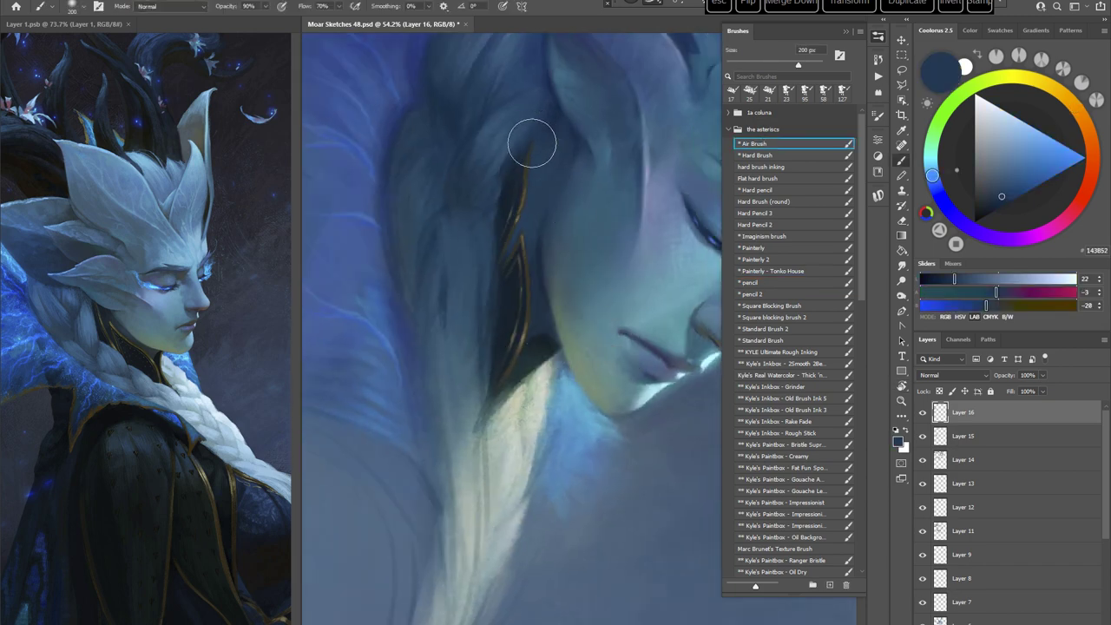
pyautogui.keyDown('alt'); pyautogui.click(513, 182); pyautogui.keyUp('alt')
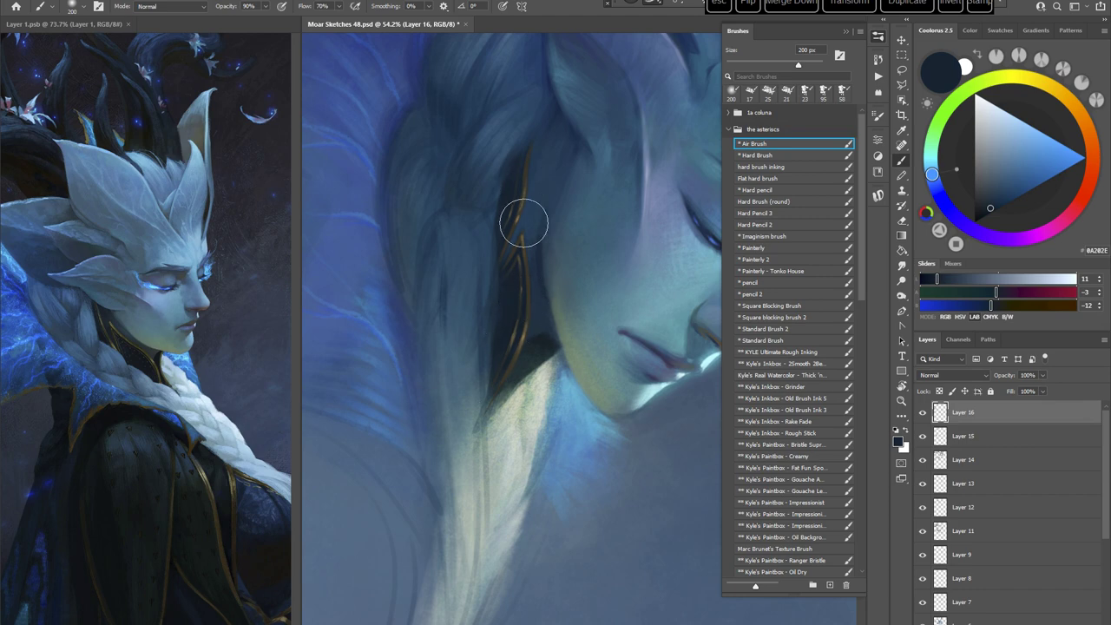
pyautogui.moveTo(523, 223)
pyautogui.mouseDown()
pyautogui.moveTo(504, 389)
pyautogui.moveTo(487, 416)
pyautogui.mouseUp()
pyautogui.press('Escape')
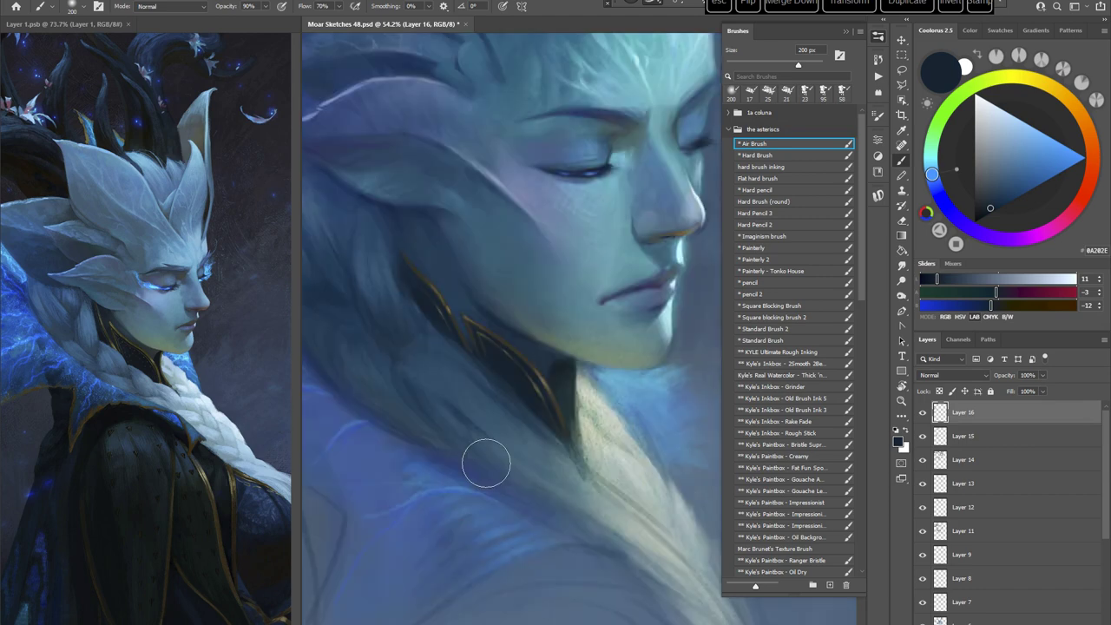
# Step: Clean up the neck area between the two gold trim points with sampled dark blues, using the Standard Brush at 20 px
pyautogui.click(741, 339)
pyautogui.press('r')
pyautogui.moveTo(647, 269); pyautogui.dragTo(644, 345)
pyautogui.moveTo(608, 273); pyautogui.dragTo(594, 297)
pyautogui.rightClick(592, 277)
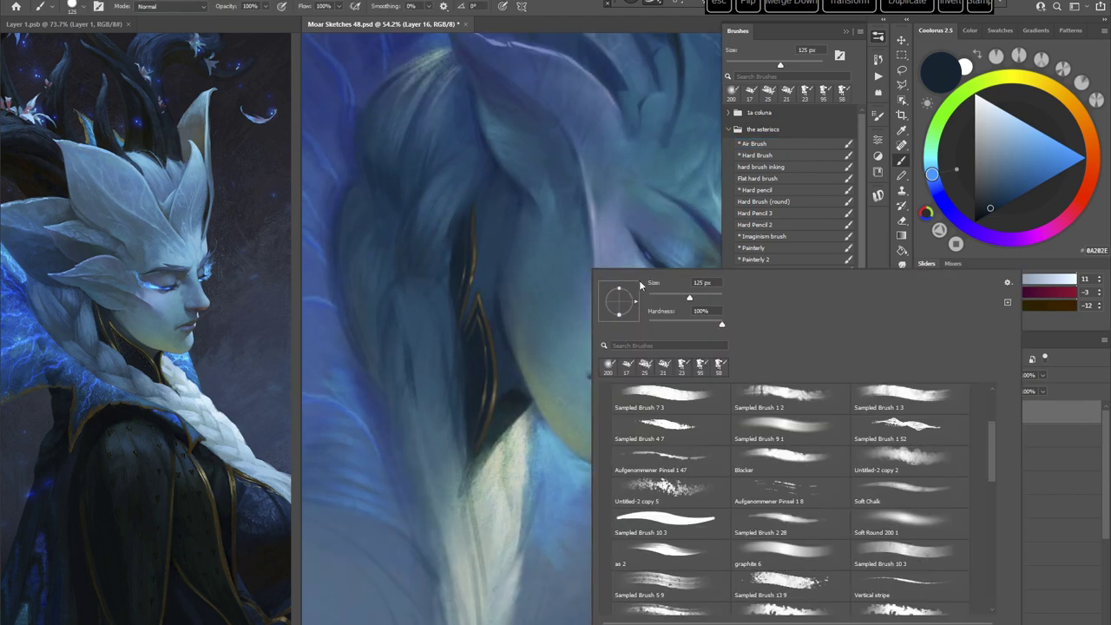
pyautogui.write('20')
pyautogui.press('Return')
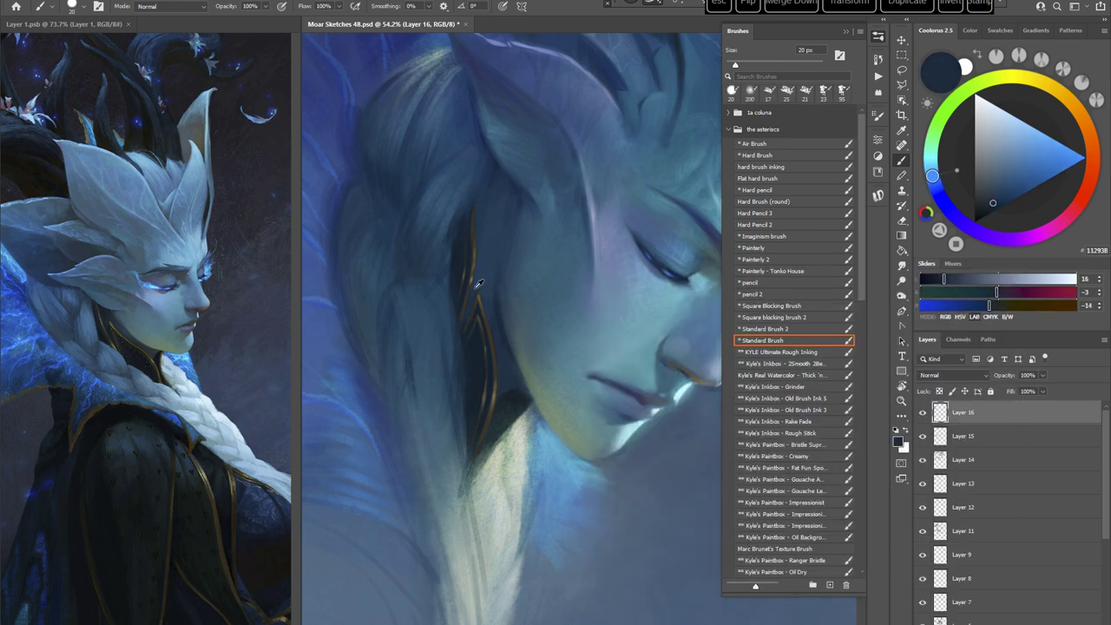
pyautogui.keyDown('alt'); pyautogui.click(476, 283); pyautogui.keyUp('alt')
pyautogui.keyDown('alt'); pyautogui.click(474, 287); pyautogui.keyUp('alt')
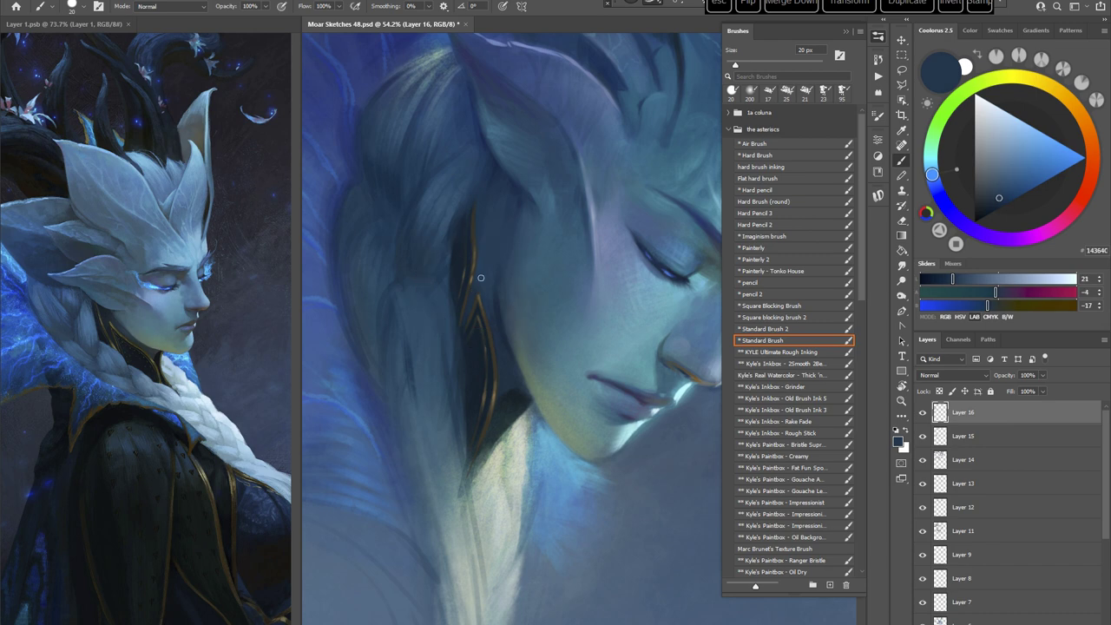
pyautogui.press('Escape')
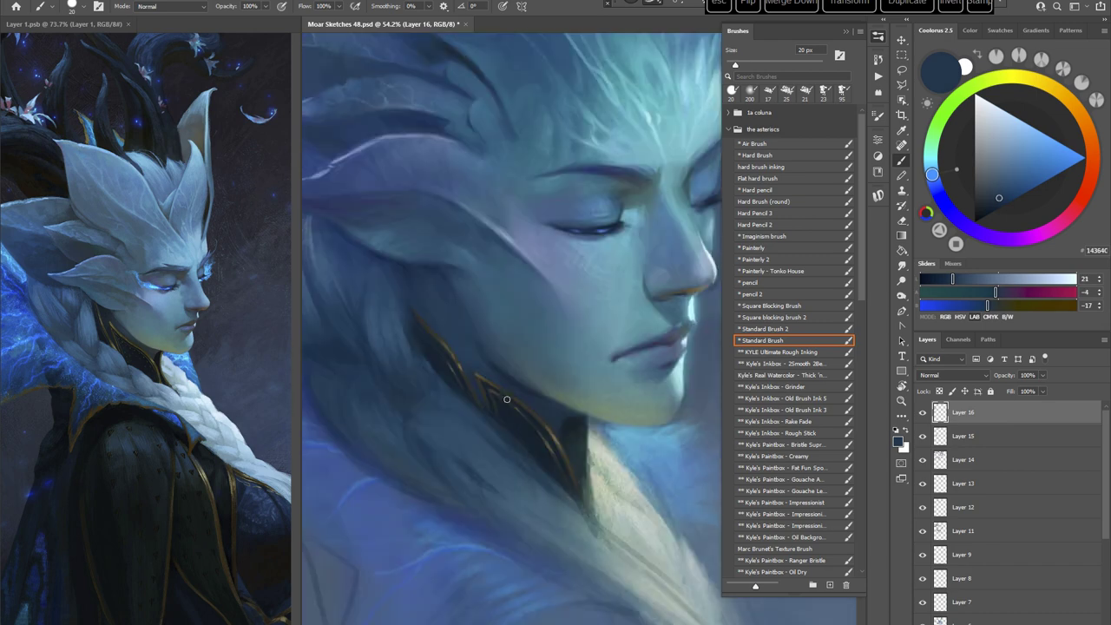
# Step: Draw a brown trim line, hex 675844, on the collar's front edge beside the pale braid, using Hard pencil at 34 px
pyautogui.moveTo(570, 430); pyautogui.dragTo(547, 354)
pyautogui.press('r')
pyautogui.moveTo(639, 351); pyautogui.dragTo(618, 370)
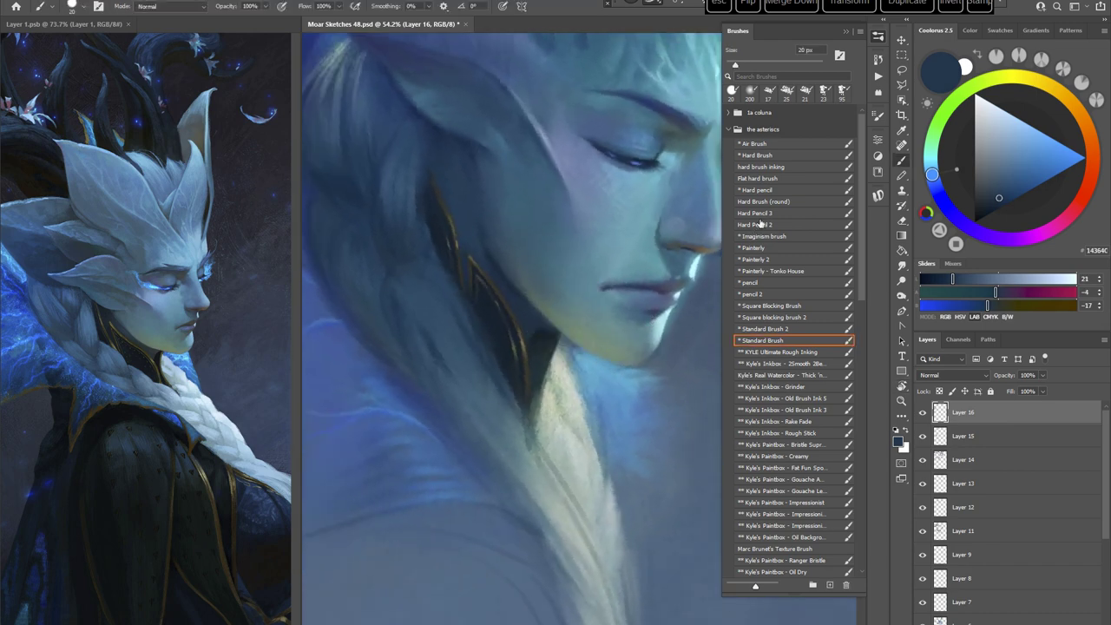
pyautogui.click(761, 189)
pyautogui.keyDown('alt'); pyautogui.click(519, 315); pyautogui.keyUp('alt')
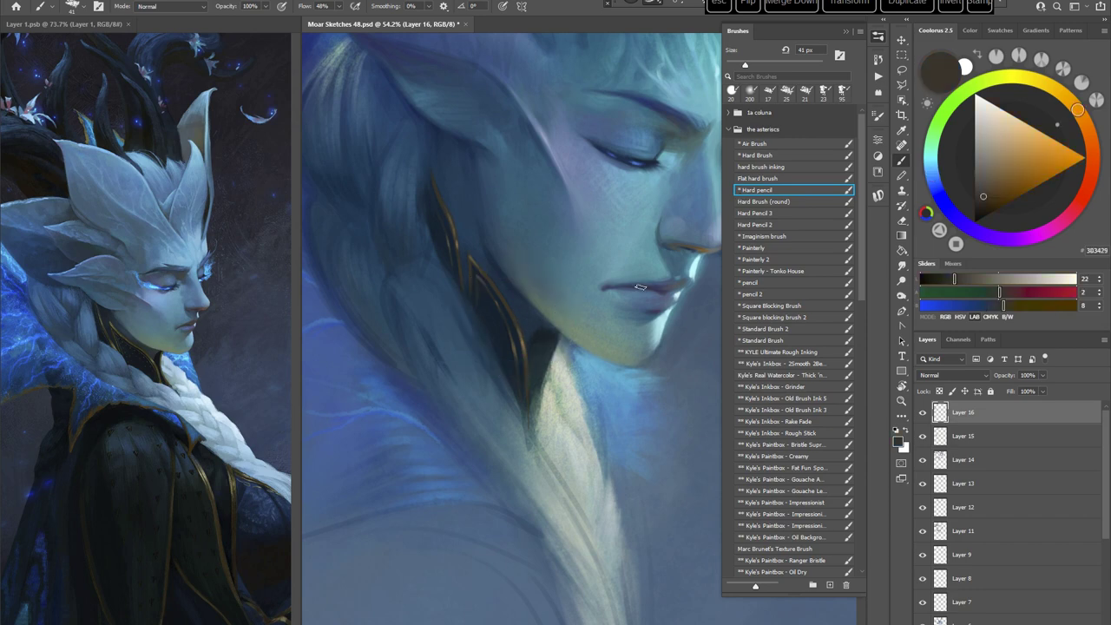
pyautogui.rightClick(640, 288)
pyautogui.moveTo(706, 297); pyautogui.dragTo(643, 308)
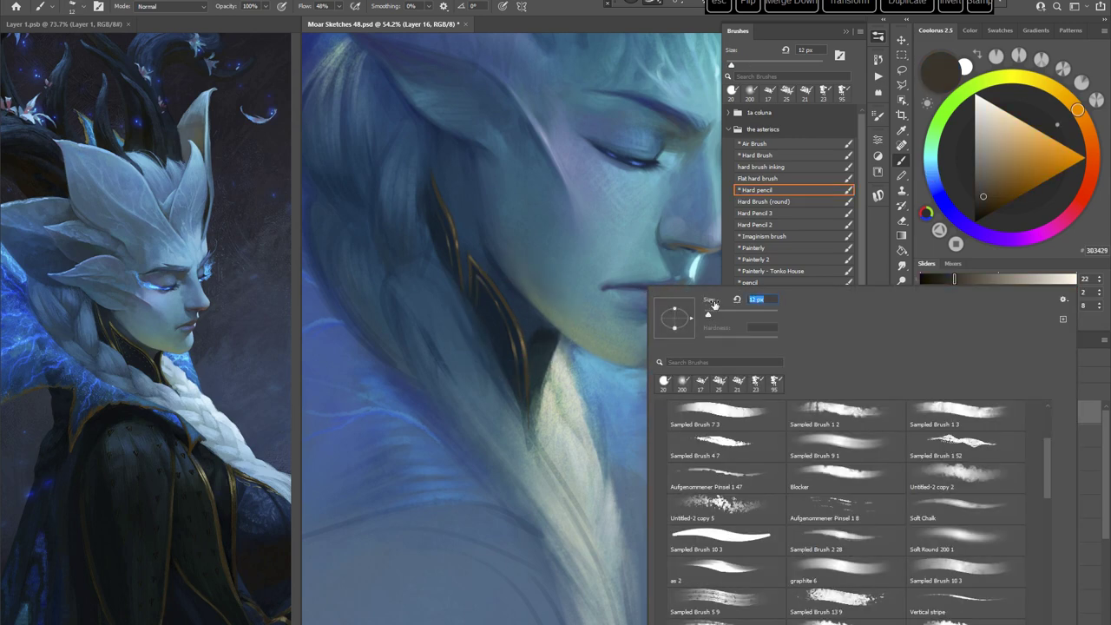
pyautogui.click(717, 314)
pyautogui.click(557, 342)
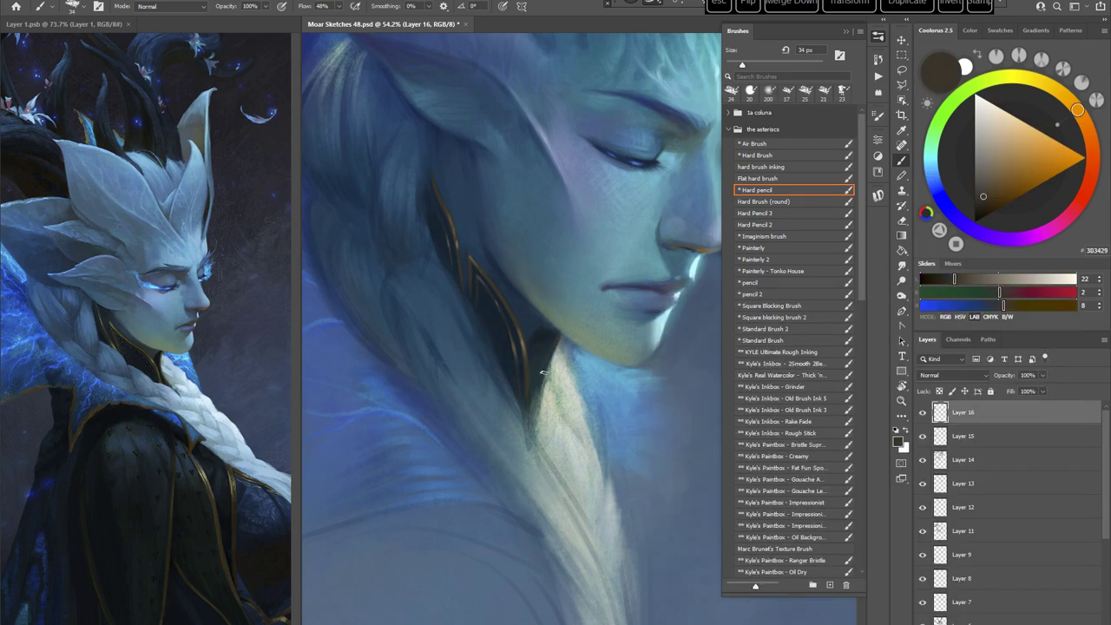
pyautogui.click(989, 179)
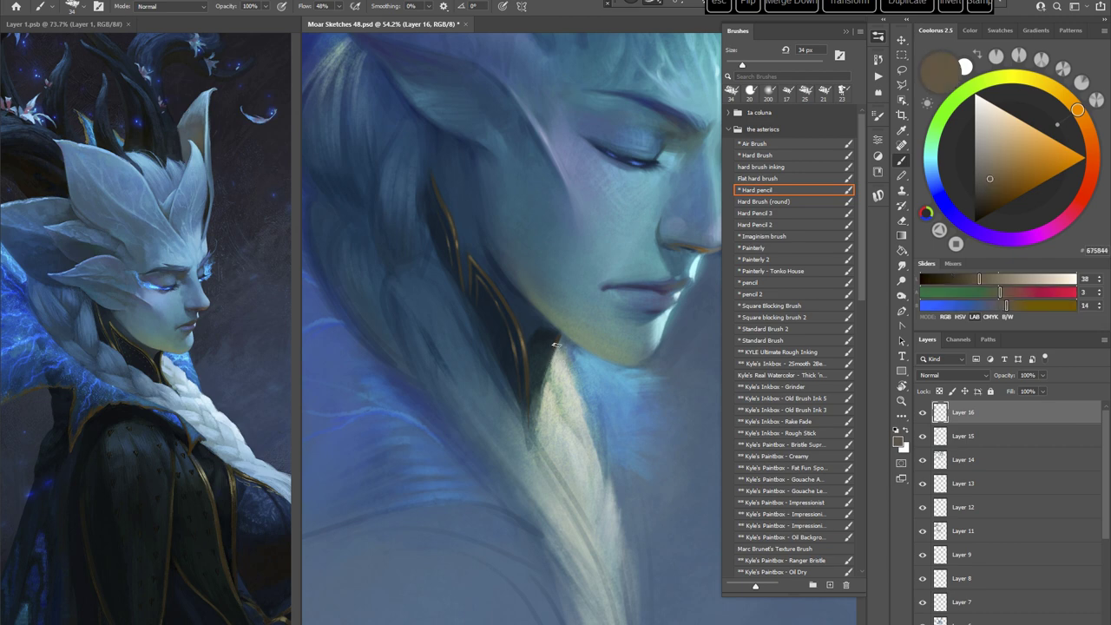
pyautogui.press('r')
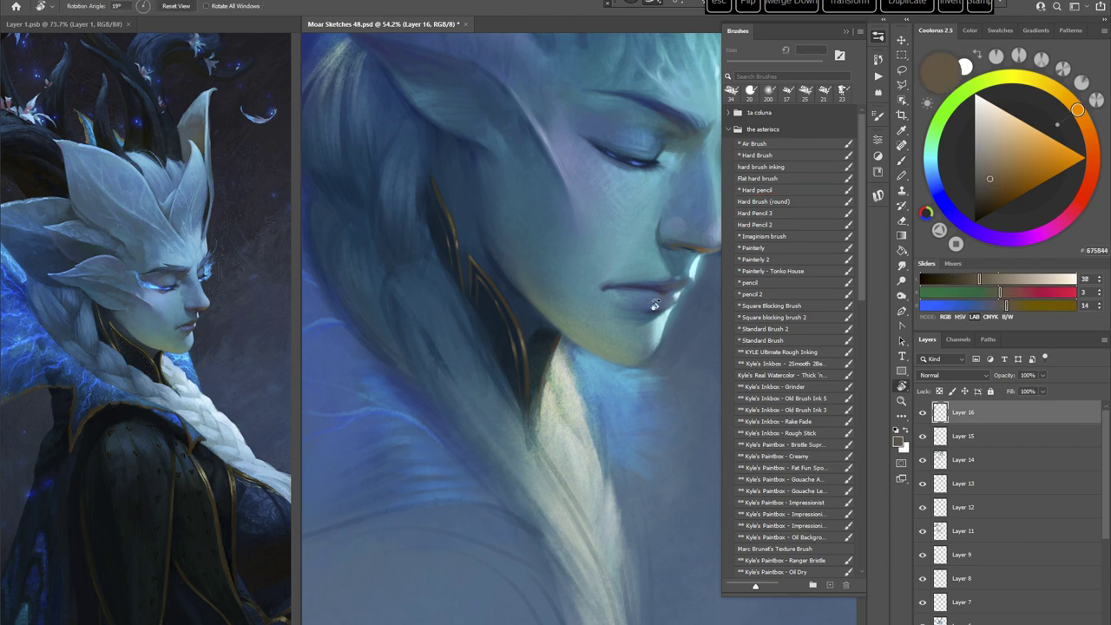
pyautogui.moveTo(540, 401); pyautogui.dragTo(615, 495)
pyautogui.press('Escape')
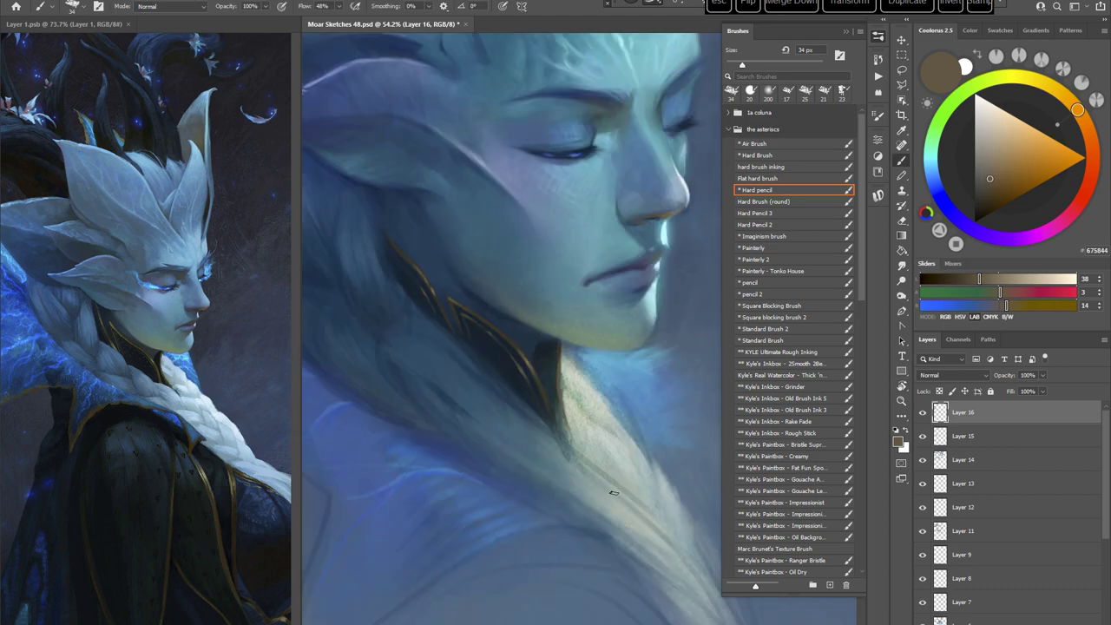
# Step: Highlight the front trim beside the pale braid with lighter beige and gold, using Hard pencil at 18 px
pyautogui.click(995, 161)
pyautogui.moveTo(1066, 96); pyautogui.dragTo(1059, 91)
pyautogui.click(993, 159)
pyautogui.press('r')
pyautogui.moveTo(649, 366); pyautogui.dragTo(635, 383)
pyautogui.rightClick(685, 300)
pyautogui.moveTo(719, 314); pyautogui.dragTo(714, 316)
pyautogui.press('Return')
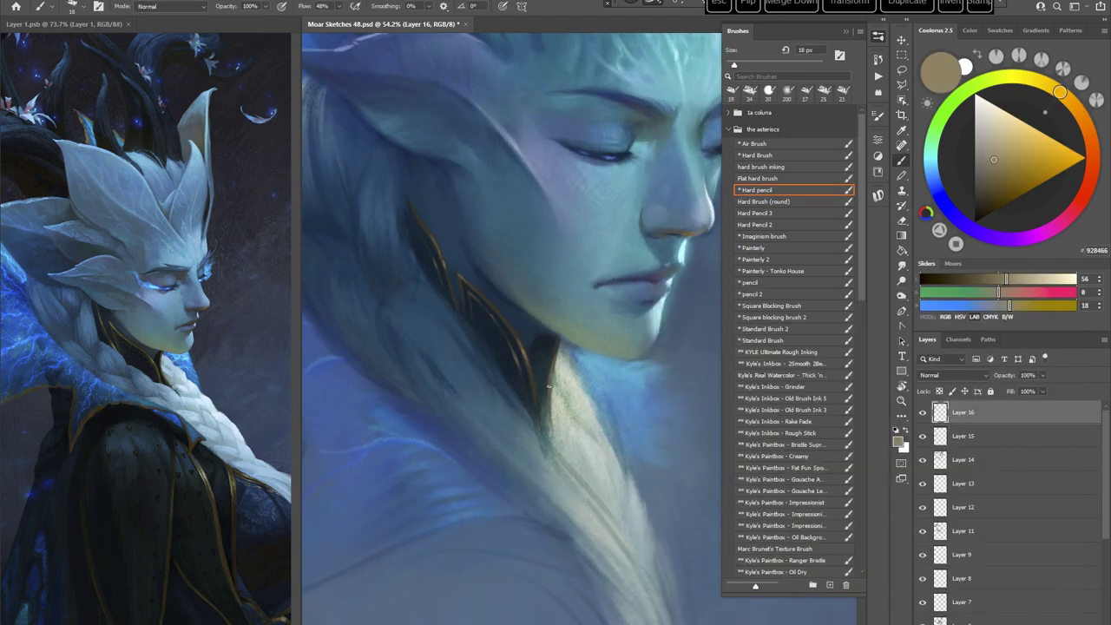
pyautogui.click(1010, 149)
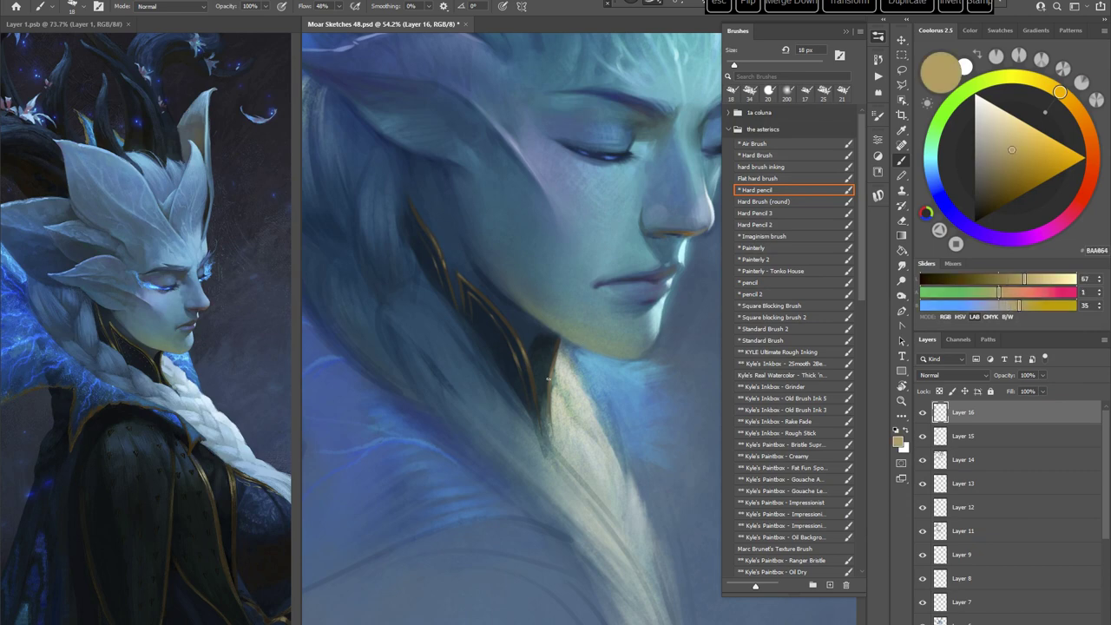
pyautogui.press('r')
pyautogui.moveTo(557, 351)
pyautogui.mouseDown()
pyautogui.moveTo(559, 303)
pyautogui.moveTo(608, 308)
pyautogui.mouseUp()
pyautogui.press('Escape')
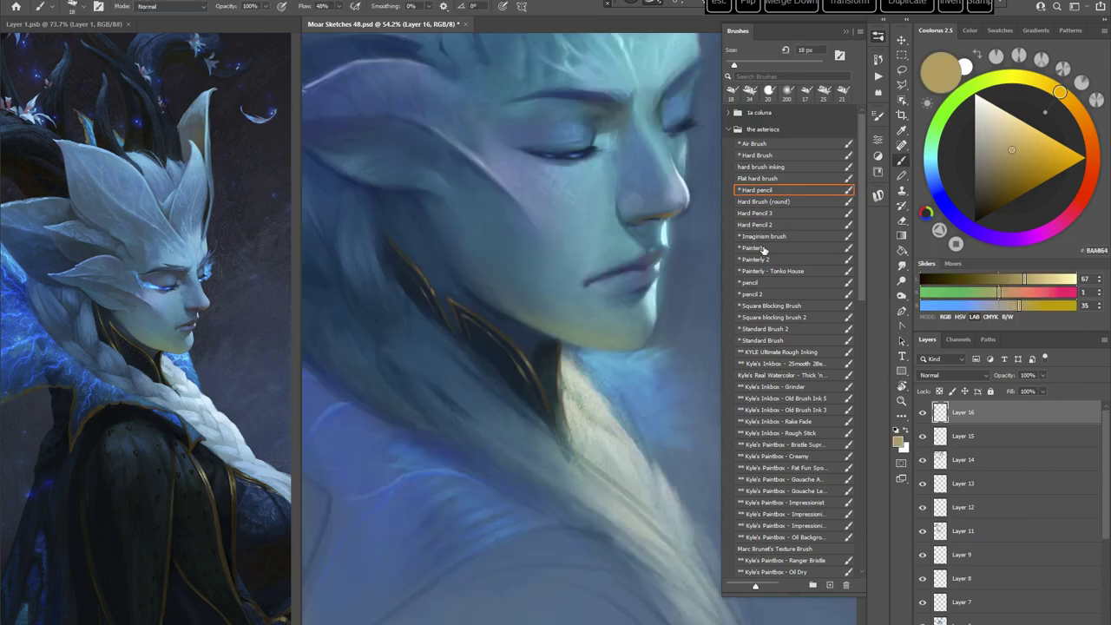
# Step: Refine the top of the pale braid beside the collar with sampled pale green and teal, using Painterly at 28 px
pyautogui.click(761, 250)
pyautogui.press('r')
pyautogui.moveTo(652, 410)
pyautogui.mouseDown()
pyautogui.moveTo(635, 426)
pyautogui.moveTo(573, 436)
pyautogui.mouseUp()
pyautogui.rightClick(607, 313)
pyautogui.click(675, 317)
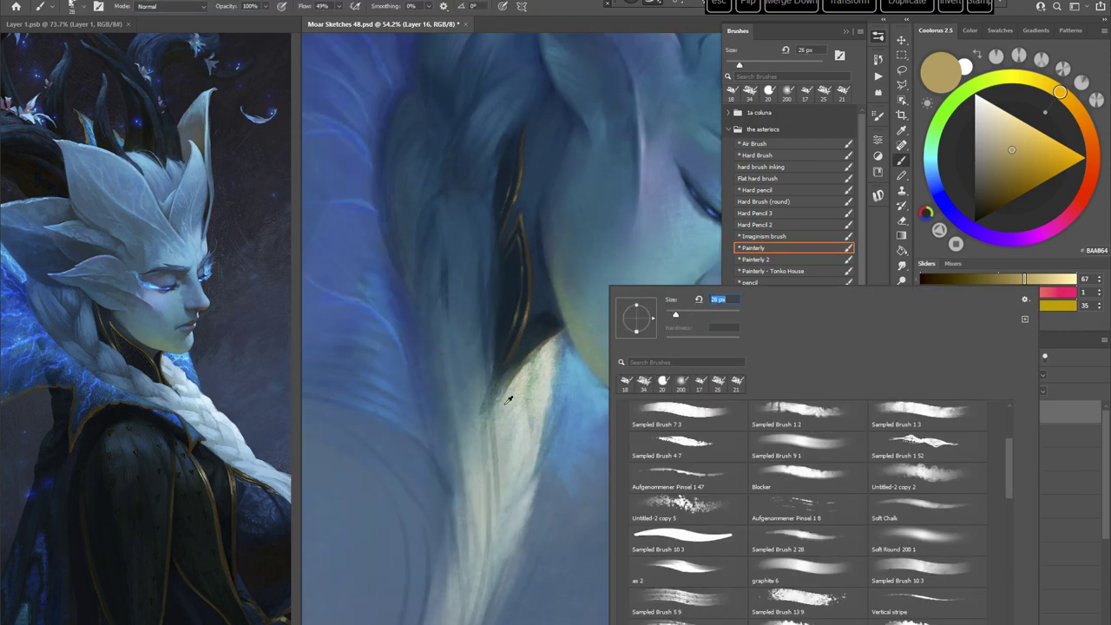
pyautogui.keyDown('alt'); pyautogui.click(504, 406); pyautogui.keyUp('alt')
pyautogui.moveTo(510, 382); pyautogui.dragTo(501, 397)
pyautogui.keyDown('alt'); pyautogui.click(478, 399); pyautogui.keyUp('alt')
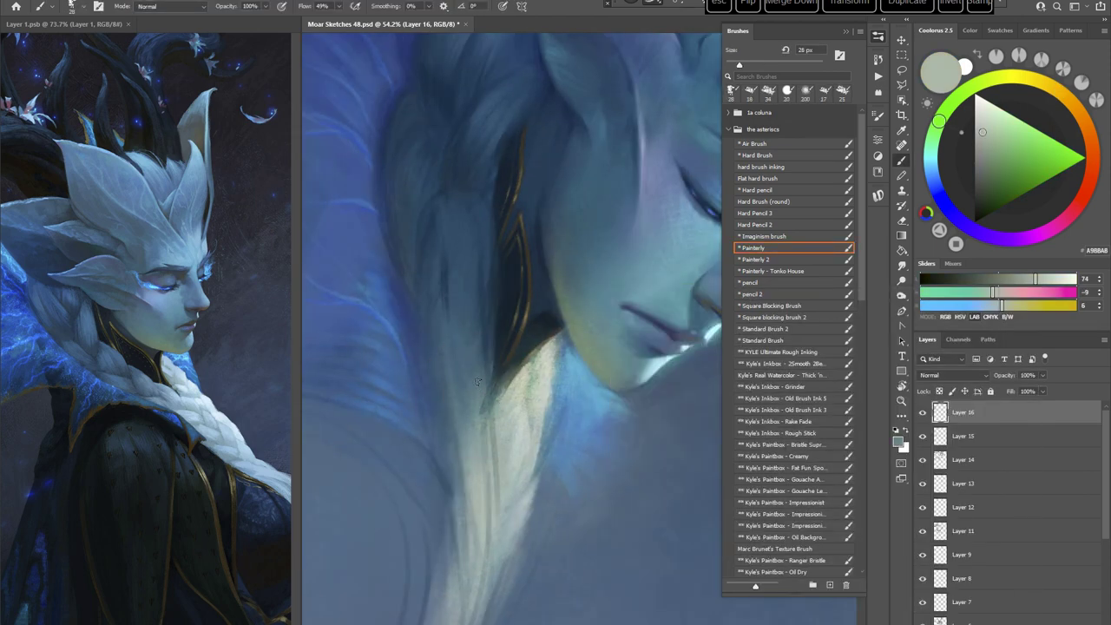
pyautogui.keyDown('alt'); pyautogui.click(476, 463); pyautogui.keyUp('alt')
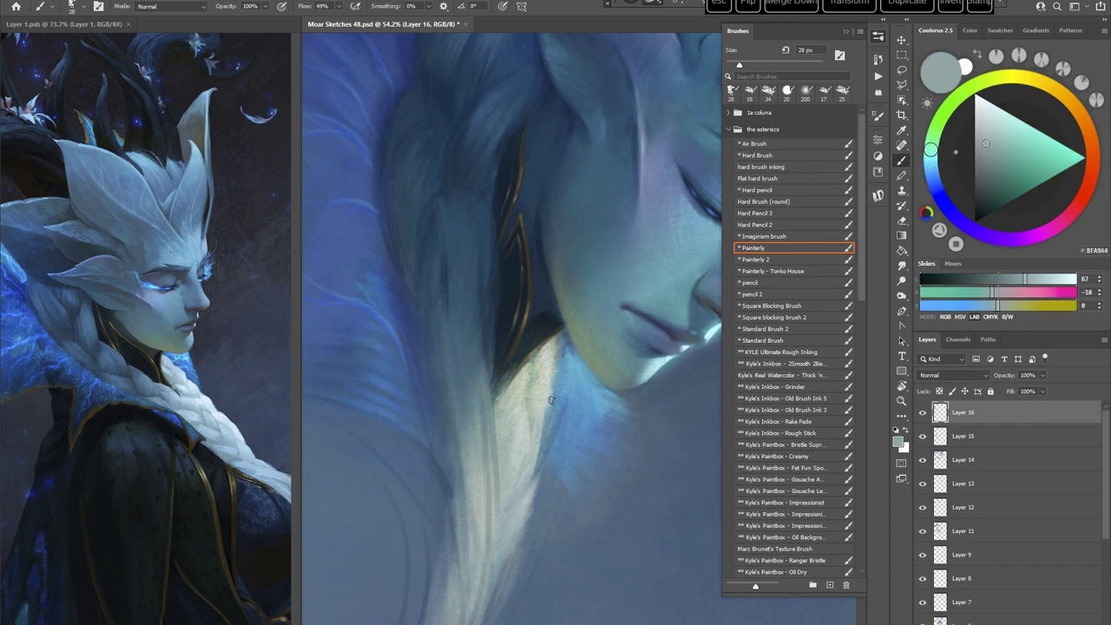
# Step: Tidy the pale braid's upper edge against the dark collar with sampled cream, hex CBD0B5, using Painterly at 28 px
pyautogui.press('r')
pyautogui.moveTo(553, 400)
pyautogui.mouseDown()
pyautogui.moveTo(624, 449)
pyautogui.moveTo(590, 486)
pyautogui.mouseUp()
pyautogui.press('b')
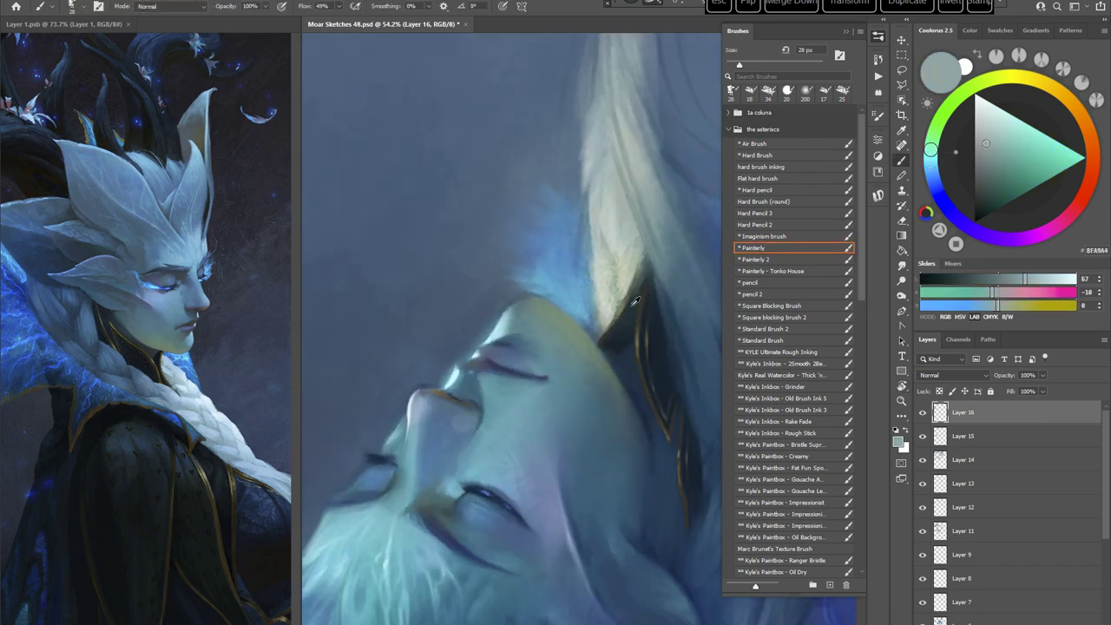
pyautogui.keyDown('alt'); pyautogui.click(633, 306); pyautogui.keyUp('alt')
pyautogui.keyDown('alt'); pyautogui.click(624, 286); pyautogui.keyUp('alt')
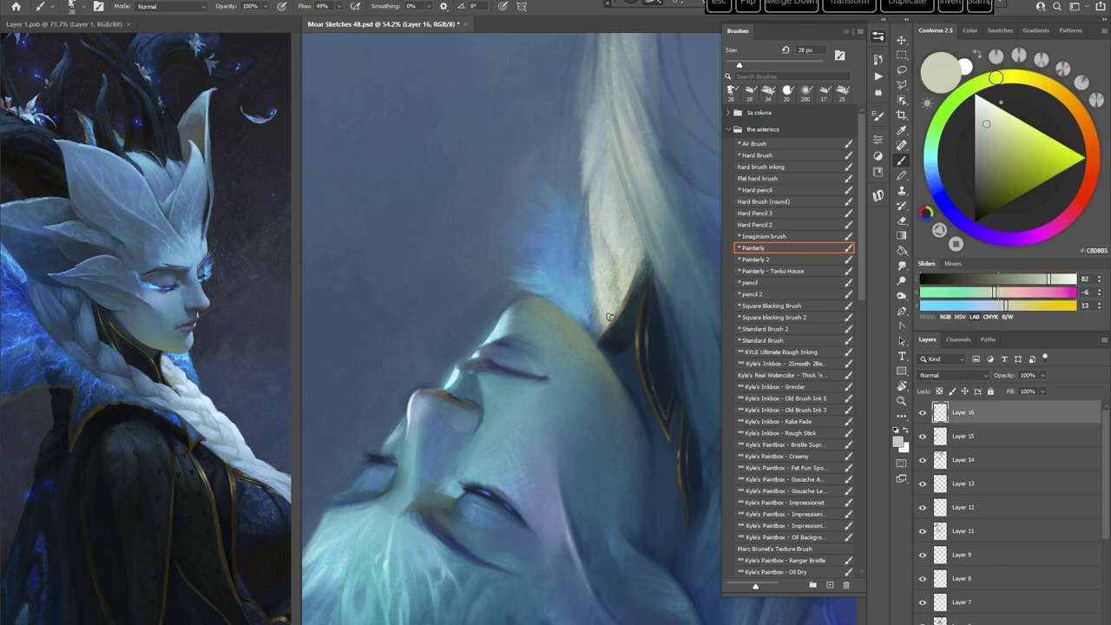
pyautogui.press('Escape')
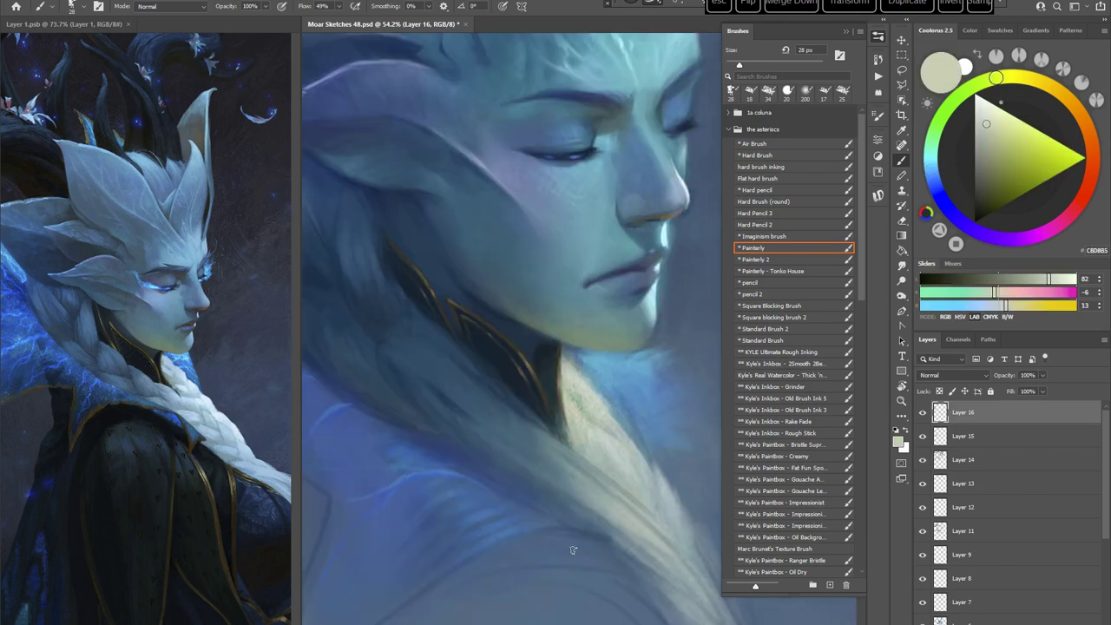
# Step: Brighten the tip of the collar's front trim under the chin with light beige, using the pencil brush at 12 px
pyautogui.moveTo(562, 428); pyautogui.dragTo(530, 366)
pyautogui.click(752, 284)
pyautogui.keyDown('alt'); pyautogui.click(528, 295); pyautogui.keyUp('alt')
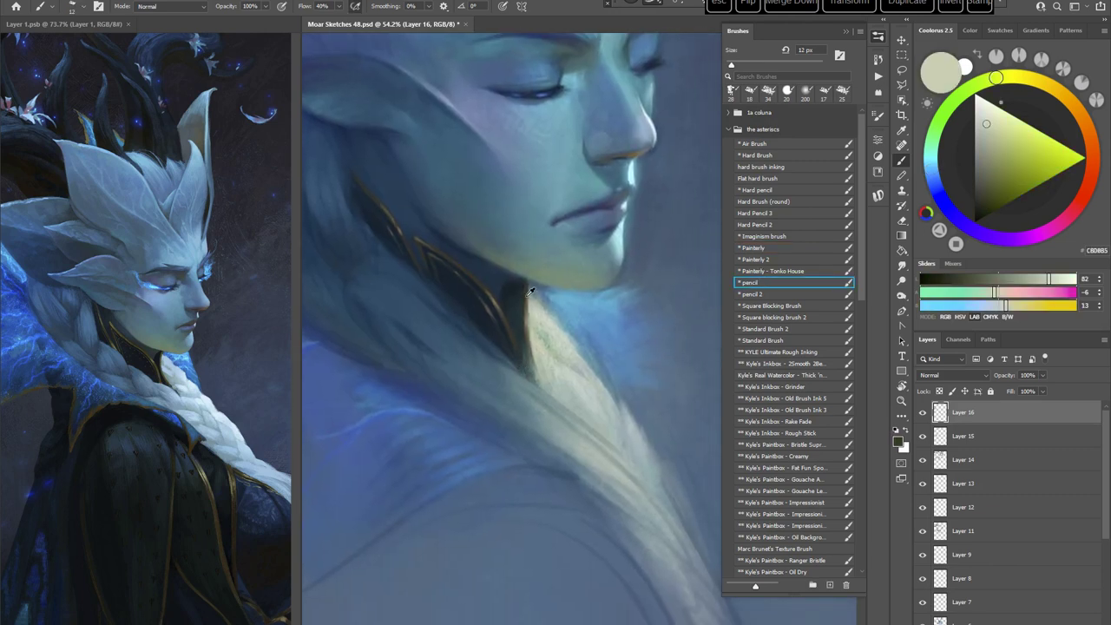
pyautogui.keyDown('alt'); pyautogui.click(529, 291); pyautogui.keyUp('alt')
pyautogui.click(1001, 159)
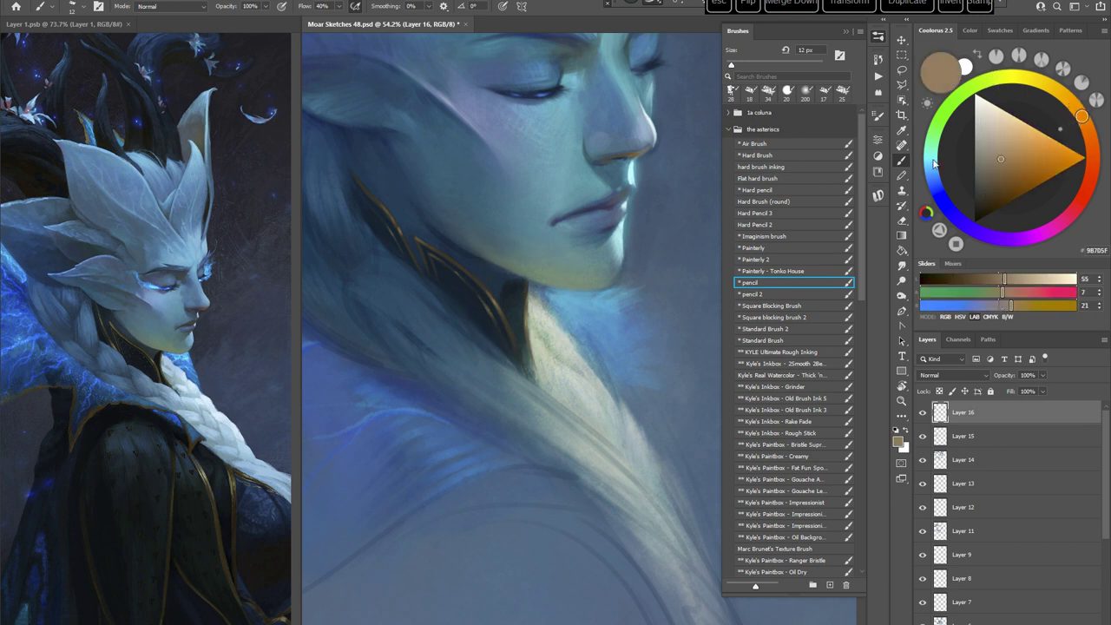
pyautogui.moveTo(1000, 159); pyautogui.dragTo(1002, 141)
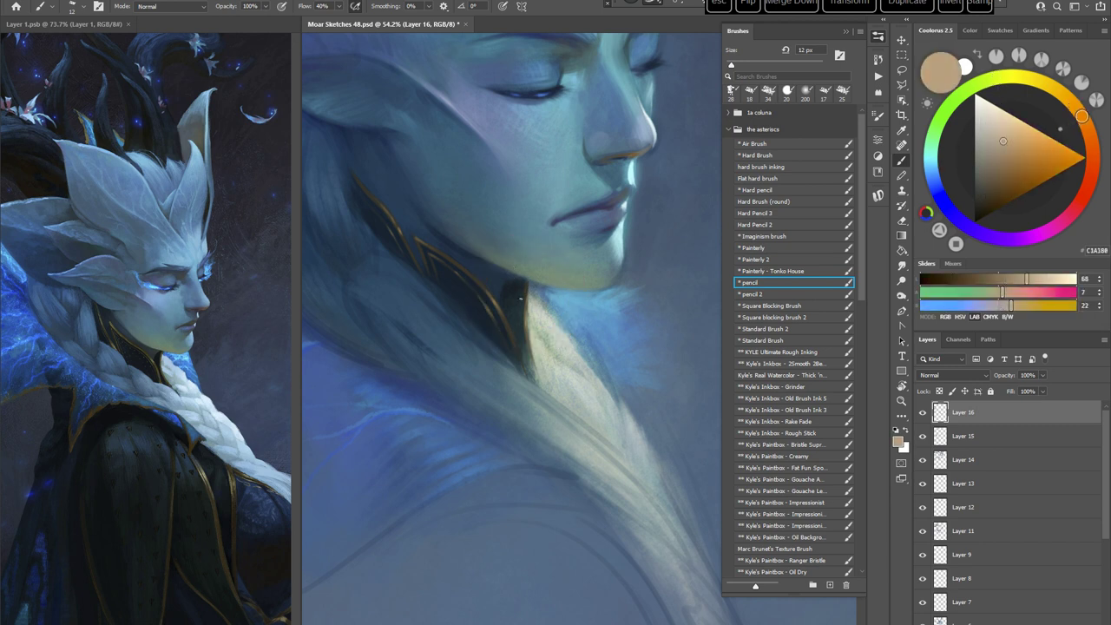
pyautogui.moveTo(527, 287); pyautogui.dragTo(529, 281)
# Step: Paint sampled light blue into the gap between the pale braid and the chin, using Painterly at 26 px
pyautogui.press('r')
pyautogui.moveTo(631, 305); pyautogui.dragTo(636, 470)
pyautogui.press('z')
pyautogui.press('b')
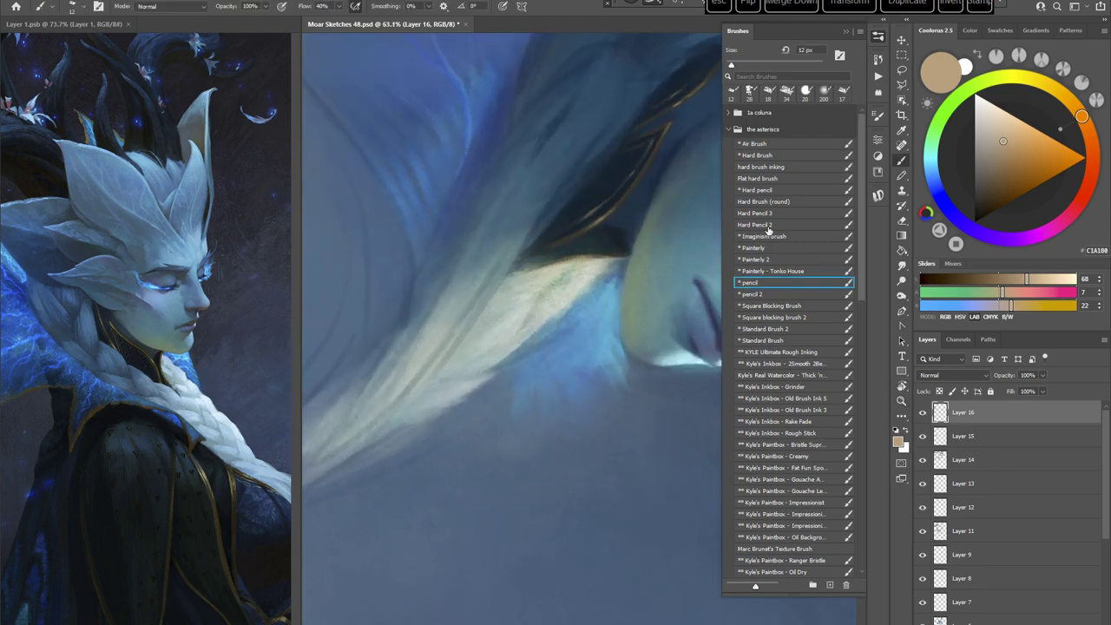
pyautogui.click(760, 248)
pyautogui.moveTo(657, 318); pyautogui.dragTo(620, 327)
pyautogui.rightClick(636, 251)
pyautogui.click(706, 280)
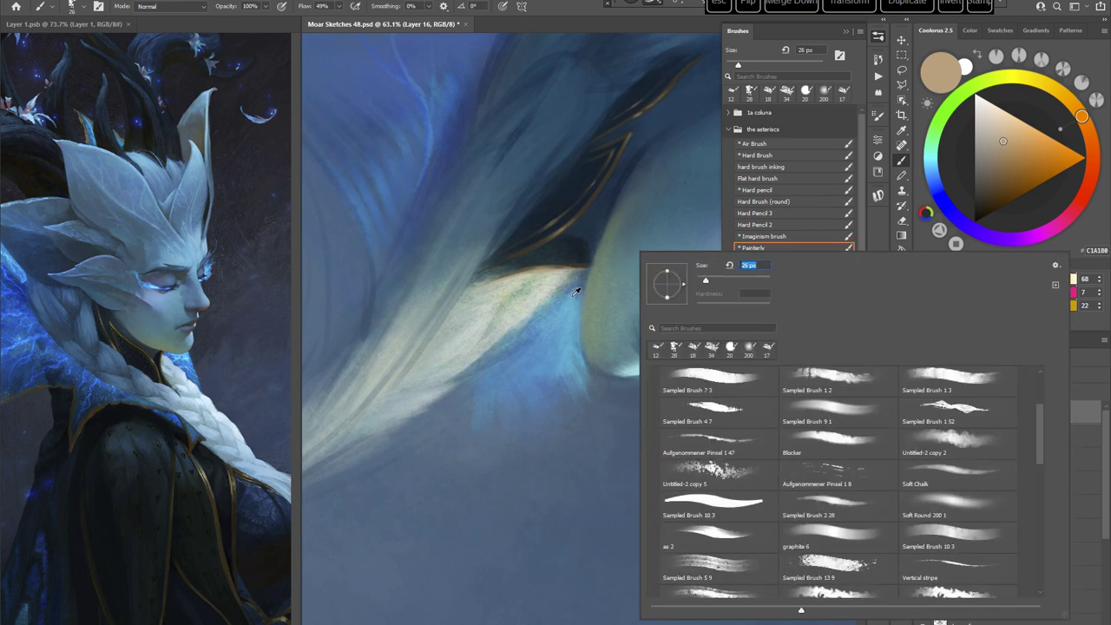
pyautogui.keyDown('alt'); pyautogui.click(574, 293); pyautogui.keyUp('alt')
pyautogui.moveTo(579, 279); pyautogui.dragTo(580, 290)
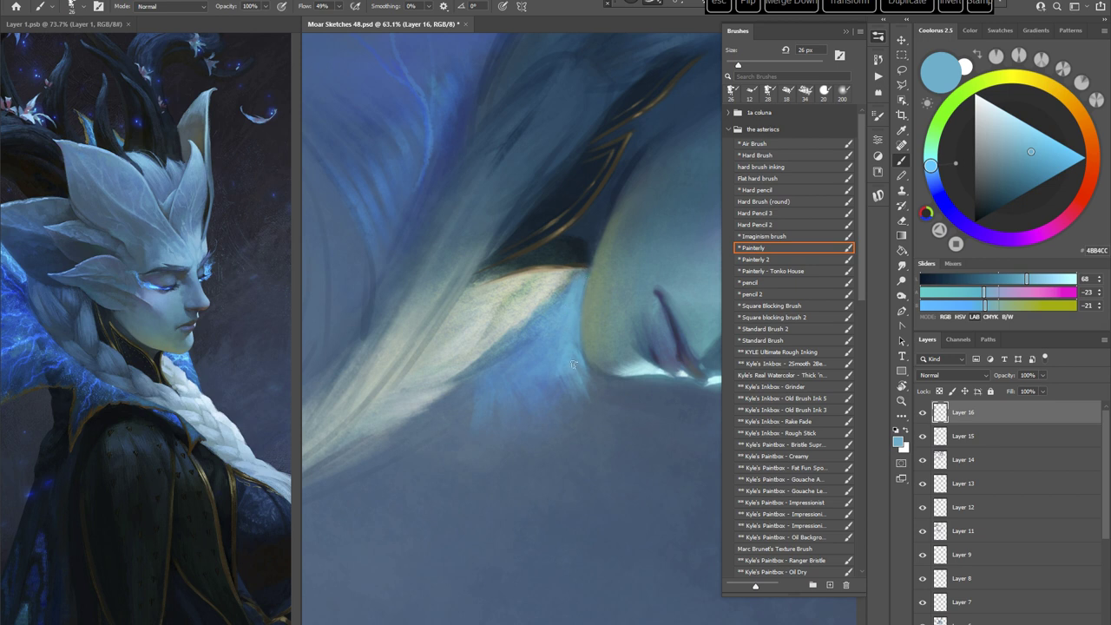
# Step: Blend the blue glow below the jaw with further sampled blues, using Painterly at 26 px
pyautogui.keyDown('alt'); pyautogui.click(589, 288); pyautogui.keyUp('alt')
pyautogui.keyDown('alt'); pyautogui.click(570, 339); pyautogui.keyUp('alt')
pyautogui.press('r')
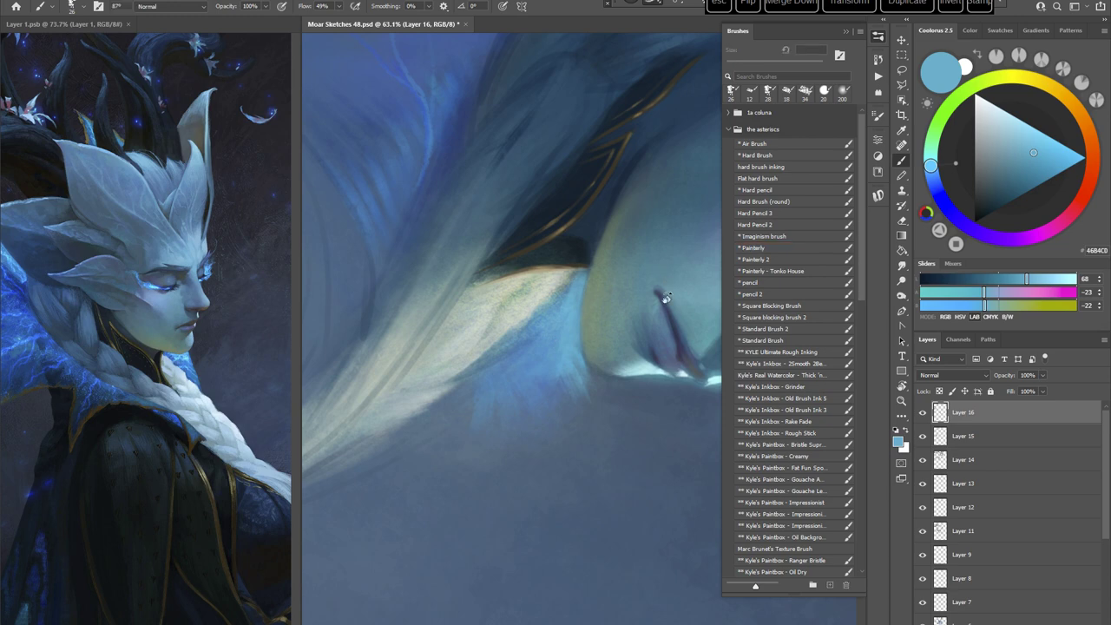
pyautogui.moveTo(582, 341)
pyautogui.mouseDown()
pyautogui.moveTo(607, 520)
pyautogui.moveTo(642, 447)
pyautogui.moveTo(620, 433)
pyautogui.mouseUp()
pyautogui.press('b')
pyautogui.keyDown('alt'); pyautogui.click(577, 304); pyautogui.keyUp('alt')
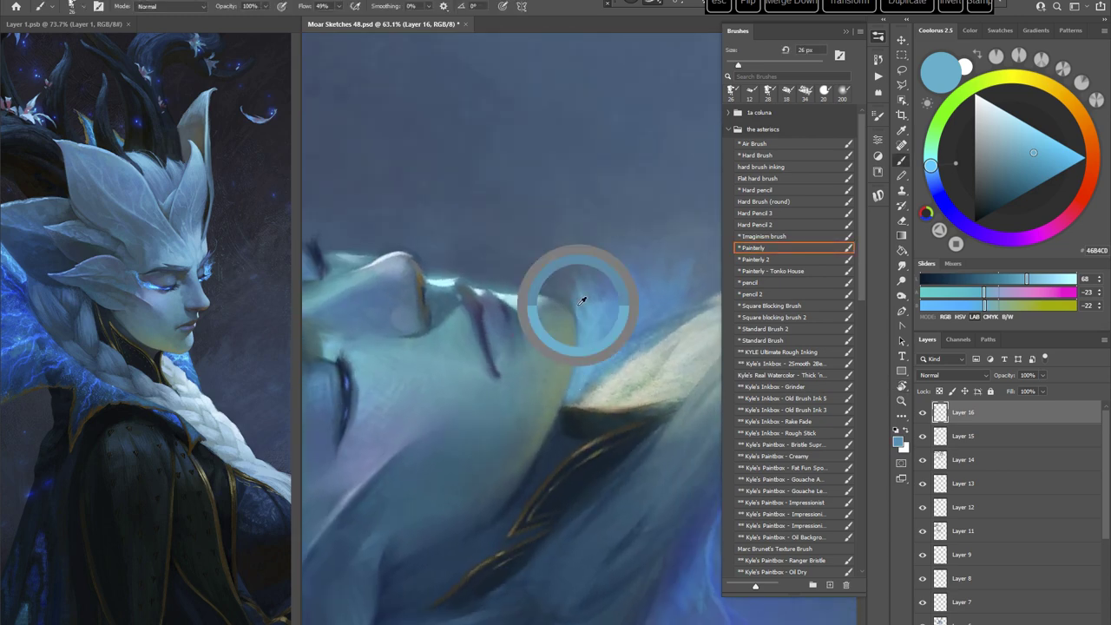
pyautogui.press('Escape')
pyautogui.moveTo(628, 337); pyautogui.dragTo(569, 396)
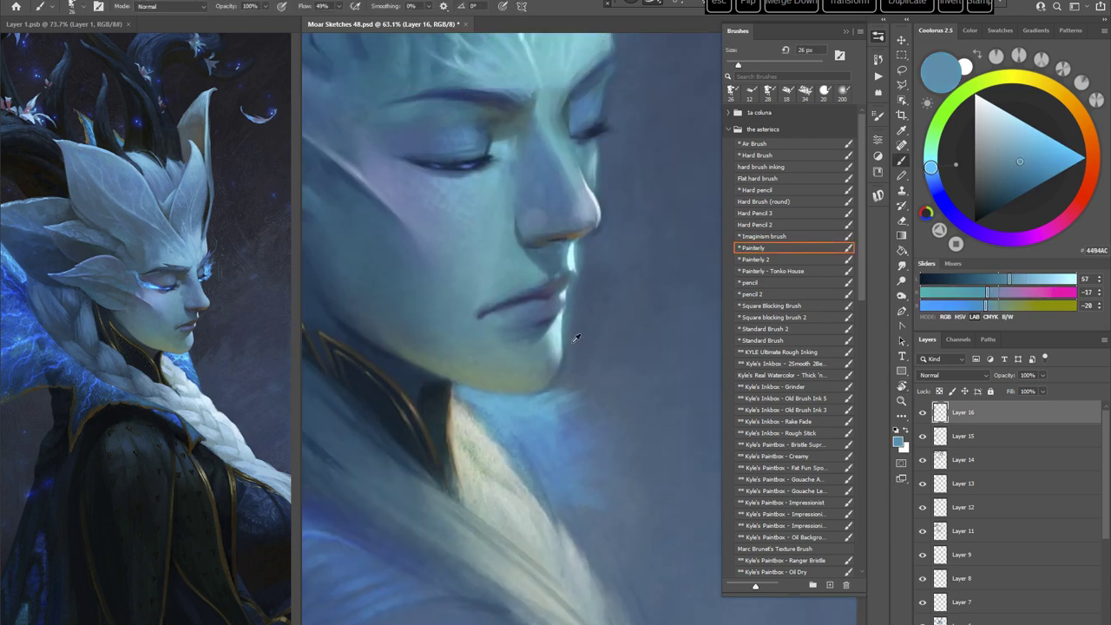
# Step: Clean the chin's outer contour against the background with sampled grey-blues, using Painterly at 26 px
pyautogui.keyDown('alt'); pyautogui.click(573, 336); pyautogui.keyUp('alt')
pyautogui.keyDown('alt'); pyautogui.click(547, 371); pyautogui.keyUp('alt')
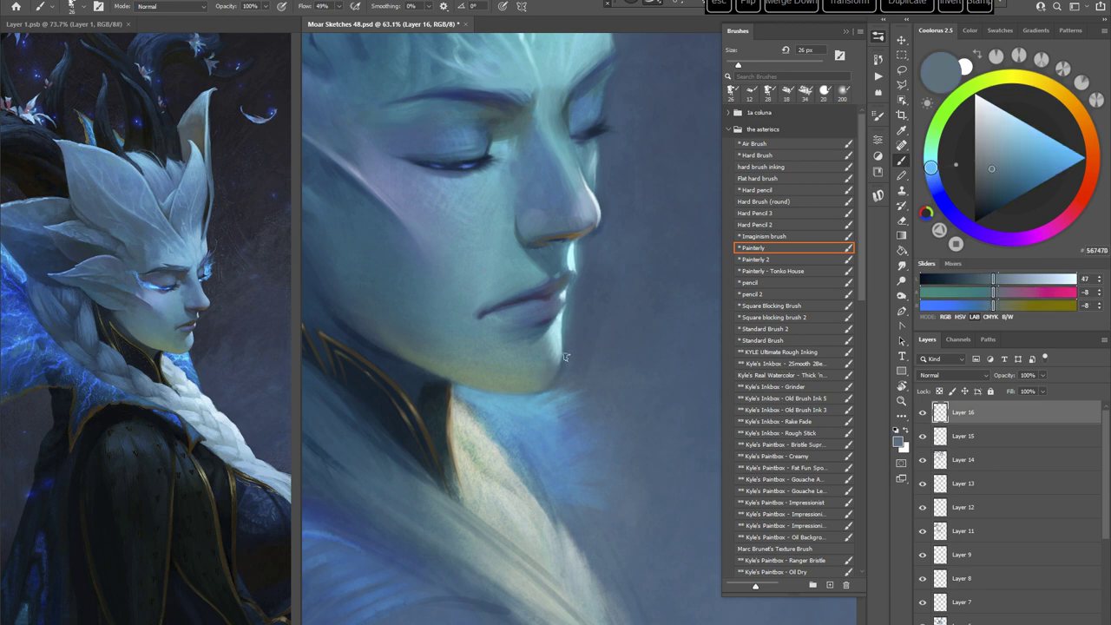
pyautogui.keyDown('alt'); pyautogui.click(617, 316); pyautogui.keyUp('alt')
pyautogui.moveTo(617, 316); pyautogui.dragTo(564, 436)
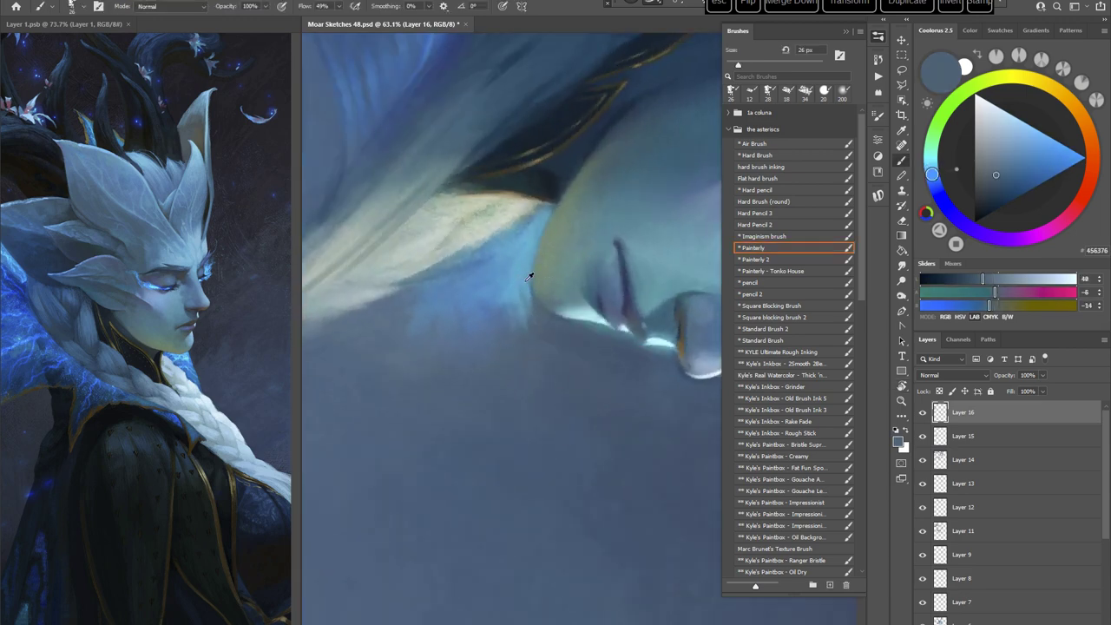
pyautogui.keyDown('alt'); pyautogui.click(533, 301); pyautogui.keyUp('alt')
# Step: Soften the blue glow beneath the chin into the background with sampled blues, using Painterly at 53 px
pyautogui.press('r')
pyautogui.moveTo(619, 199)
pyautogui.mouseDown()
pyautogui.moveTo(667, 226)
pyautogui.moveTo(716, 346)
pyautogui.mouseUp()
pyautogui.moveTo(694, 347); pyautogui.dragTo(635, 391)
pyautogui.rightClick(629, 280)
pyautogui.click(705, 308)
pyautogui.keyDown('alt'); pyautogui.click(558, 280); pyautogui.keyUp('alt')
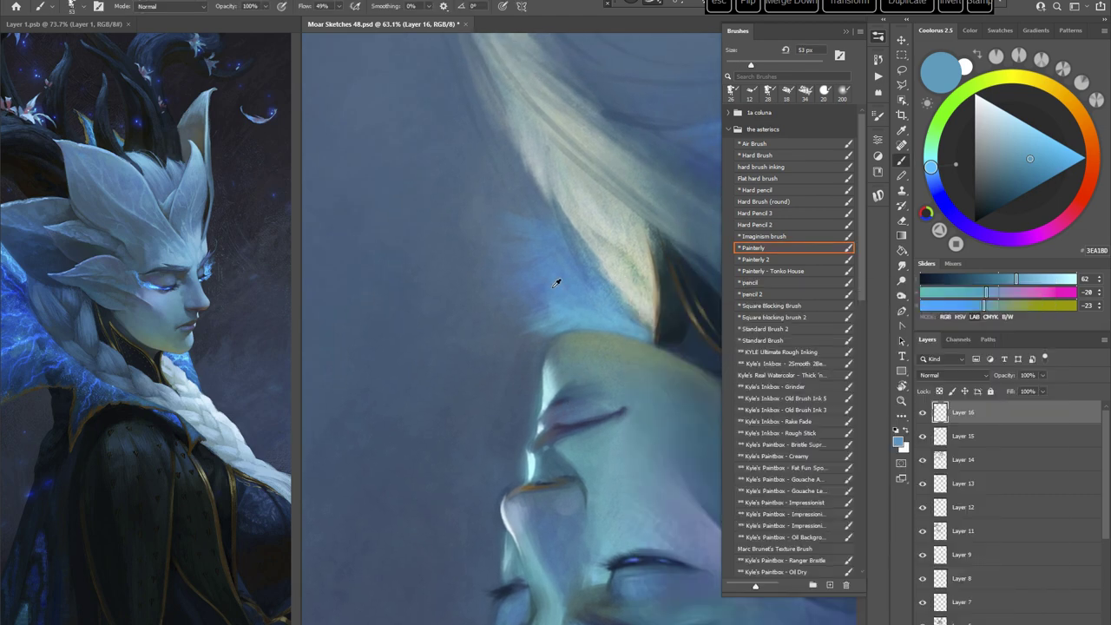
pyautogui.moveTo(536, 300); pyautogui.dragTo(522, 365)
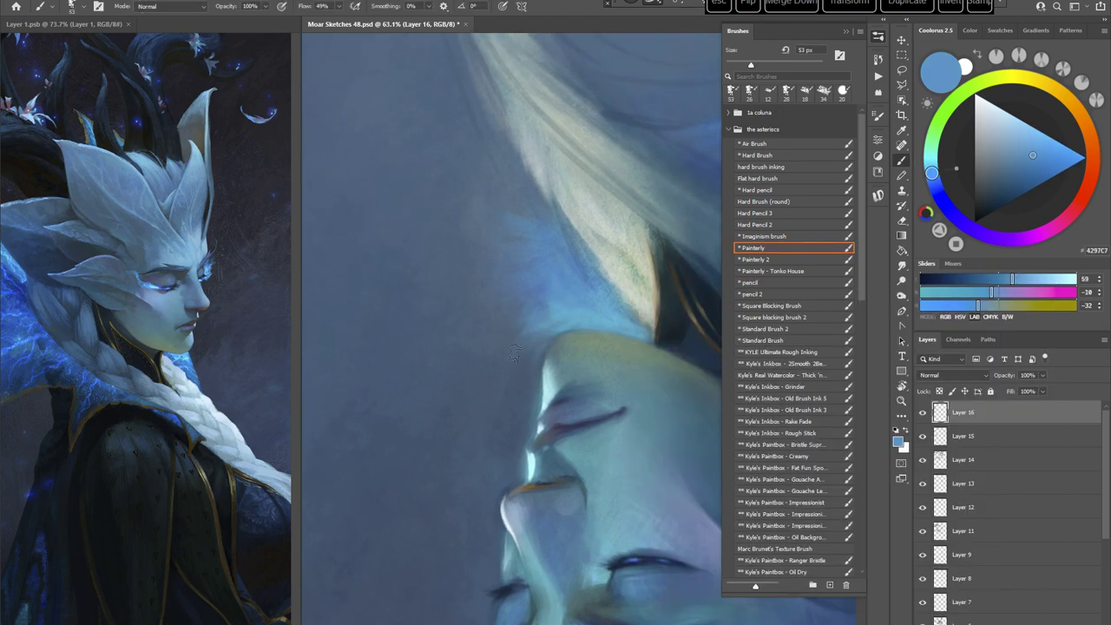
pyautogui.keyDown('alt'); pyautogui.click(524, 288); pyautogui.keyUp('alt')
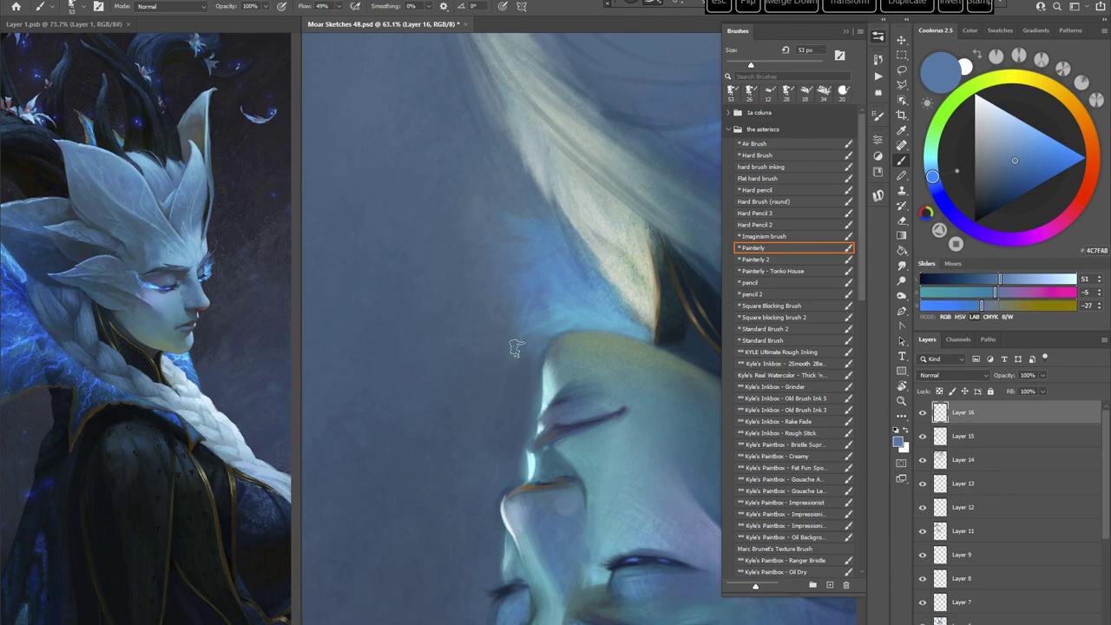
pyautogui.press('Escape')
pyautogui.moveTo(580, 373); pyautogui.dragTo(482, 380)
pyautogui.moveTo(575, 439); pyautogui.dragTo(516, 497)
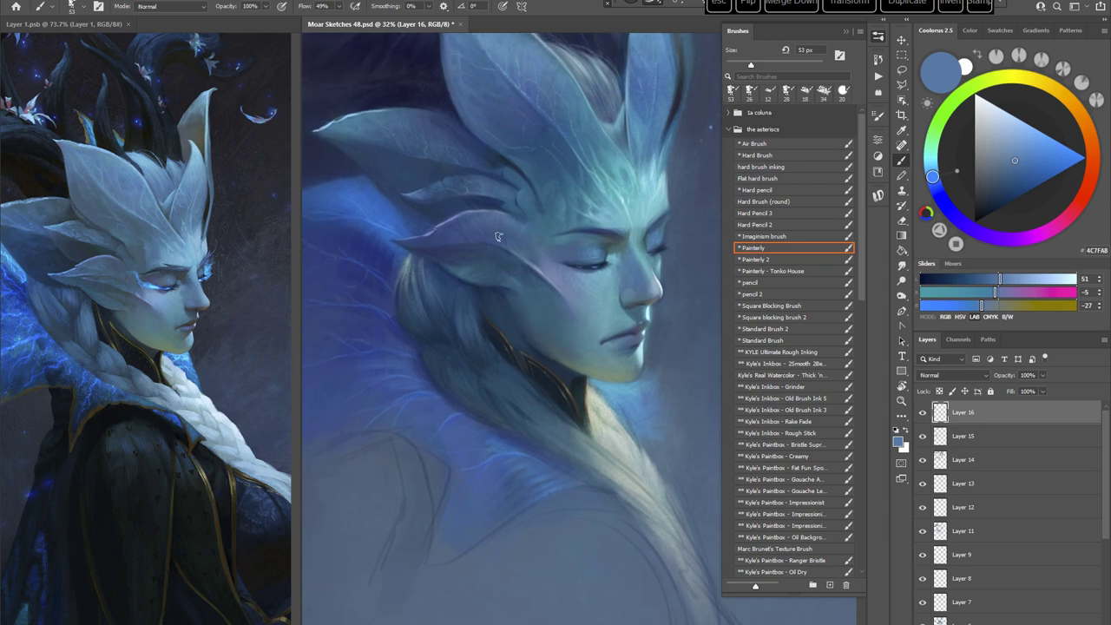
# Step: Refine the hair's outer edge below the ear tip with sampled dark blue and grey-blue, using Painterly at 31 px
pyautogui.rightClick(498, 236)
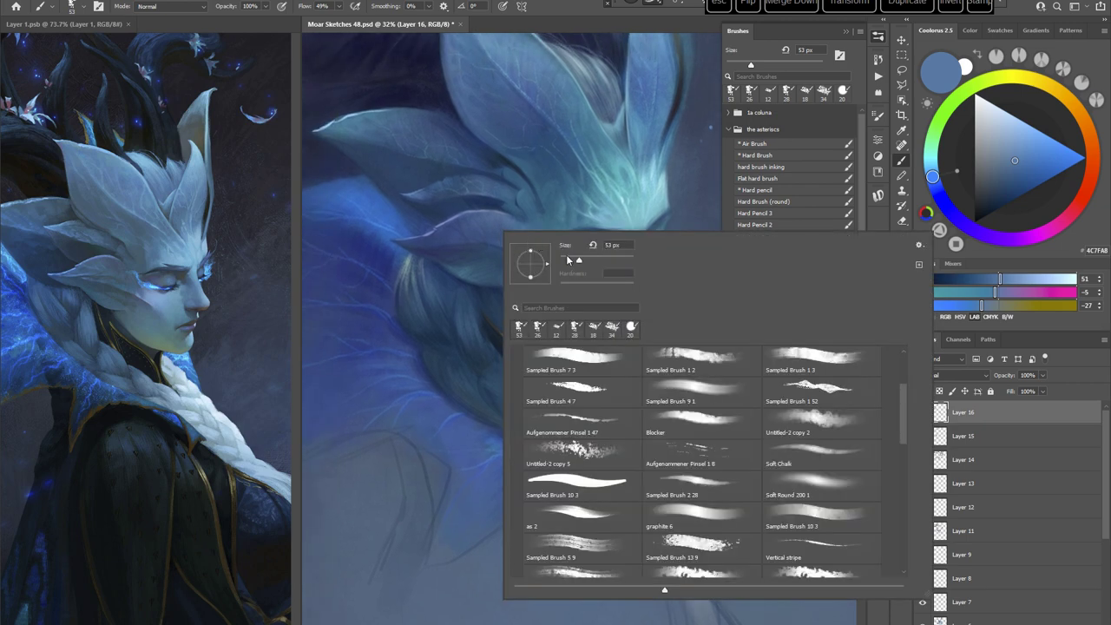
pyautogui.click(570, 260)
pyautogui.click(416, 256)
pyautogui.keyDown('alt'); pyautogui.click(406, 299); pyautogui.keyUp('alt')
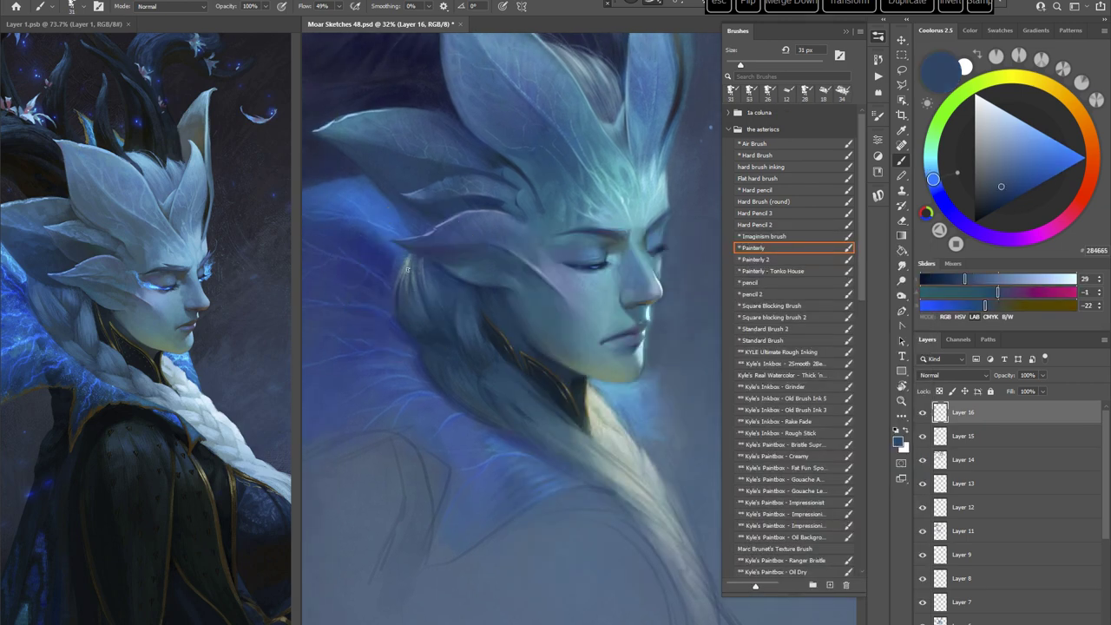
pyautogui.keyDown('alt'); pyautogui.click(404, 276); pyautogui.keyUp('alt')
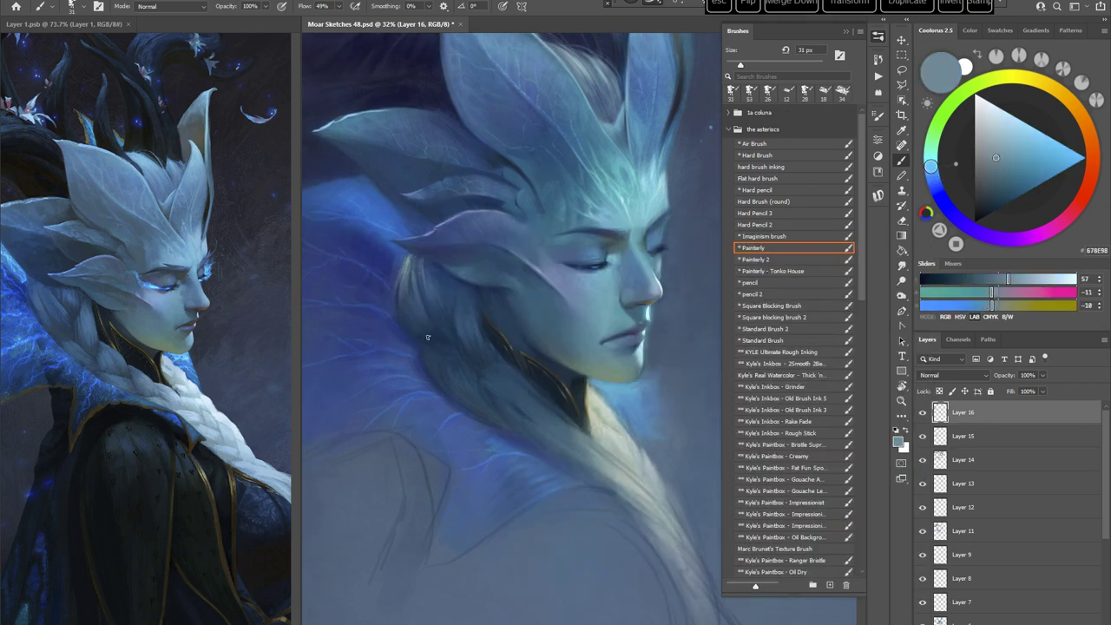
pyautogui.press('r')
pyautogui.moveTo(427, 336); pyautogui.dragTo(622, 500)
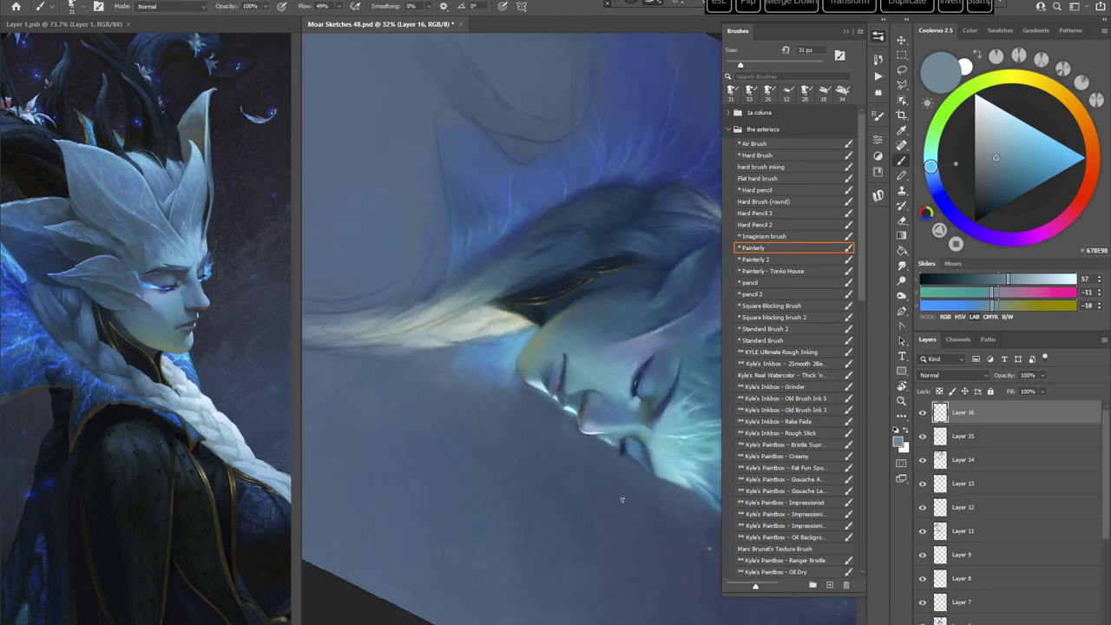
pyautogui.press('Escape')
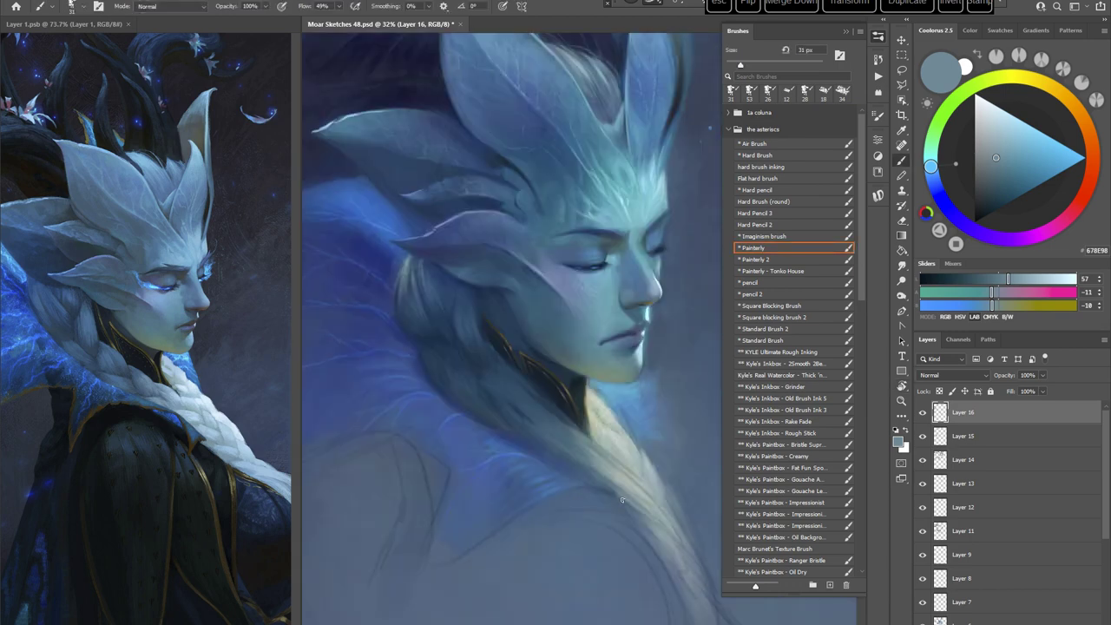
# Step: Add bright blue accents to the glowing collar beside the ear tip, using Painterly at 20 px
pyautogui.press('r')
pyautogui.moveTo(656, 382); pyautogui.dragTo(668, 323)
pyautogui.moveTo(521, 425); pyautogui.dragTo(595, 333)
pyautogui.press('r')
pyautogui.moveTo(561, 382); pyautogui.dragTo(623, 363)
pyautogui.moveTo(547, 364); pyautogui.dragTo(585, 311)
pyautogui.keyDown('alt'); pyautogui.click(494, 398); pyautogui.keyUp('alt')
pyautogui.click(934, 185)
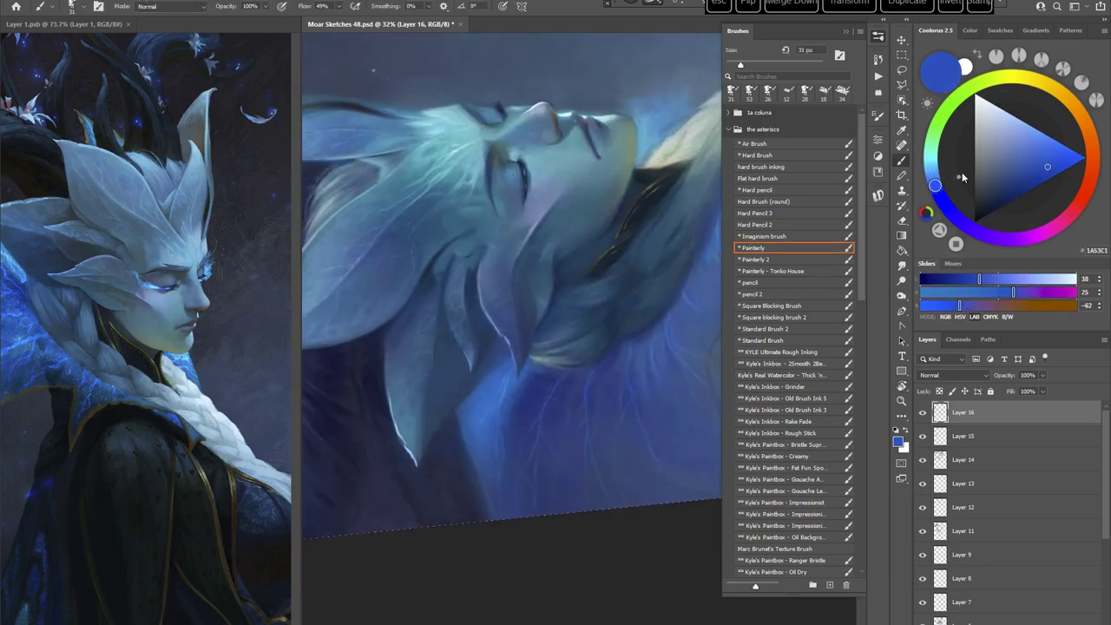
pyautogui.click(1039, 139)
pyautogui.rightClick(617, 249)
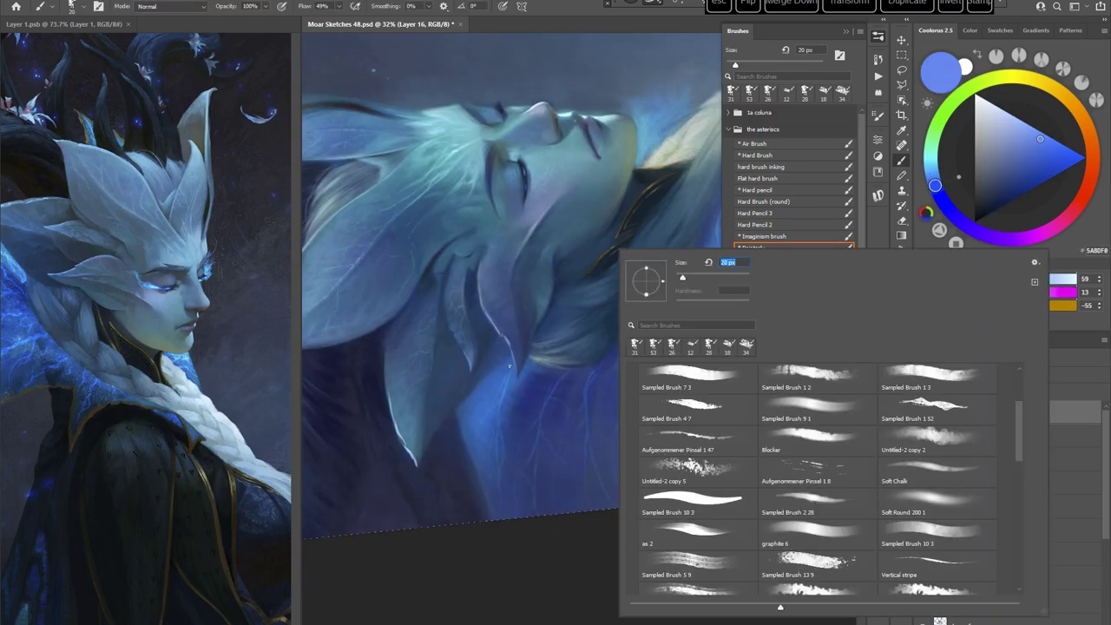
pyautogui.click(510, 366)
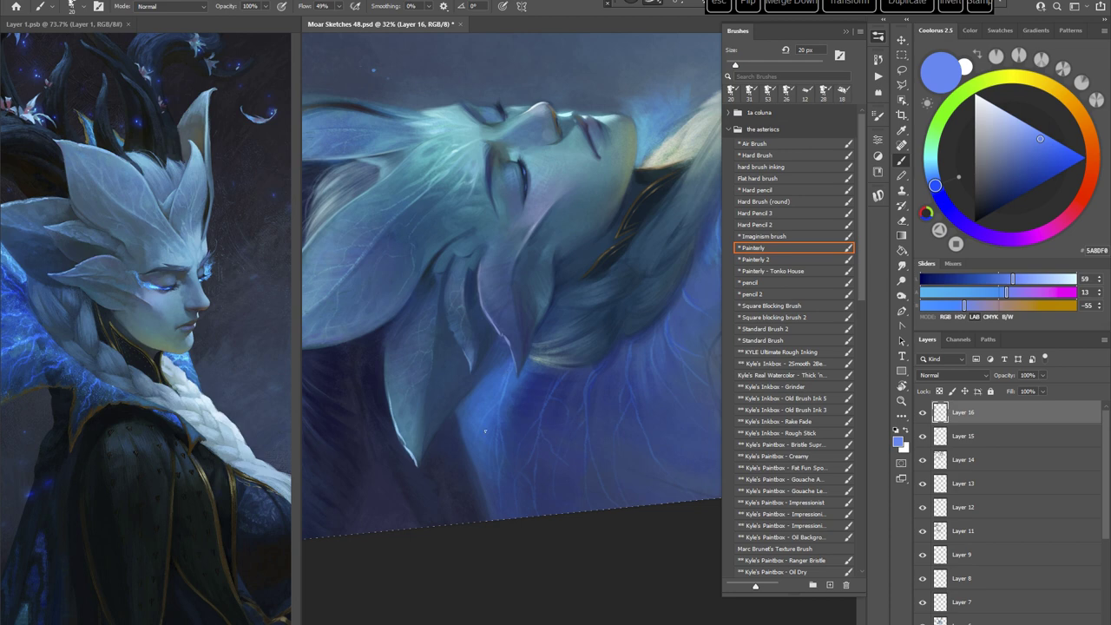
pyautogui.click(933, 182)
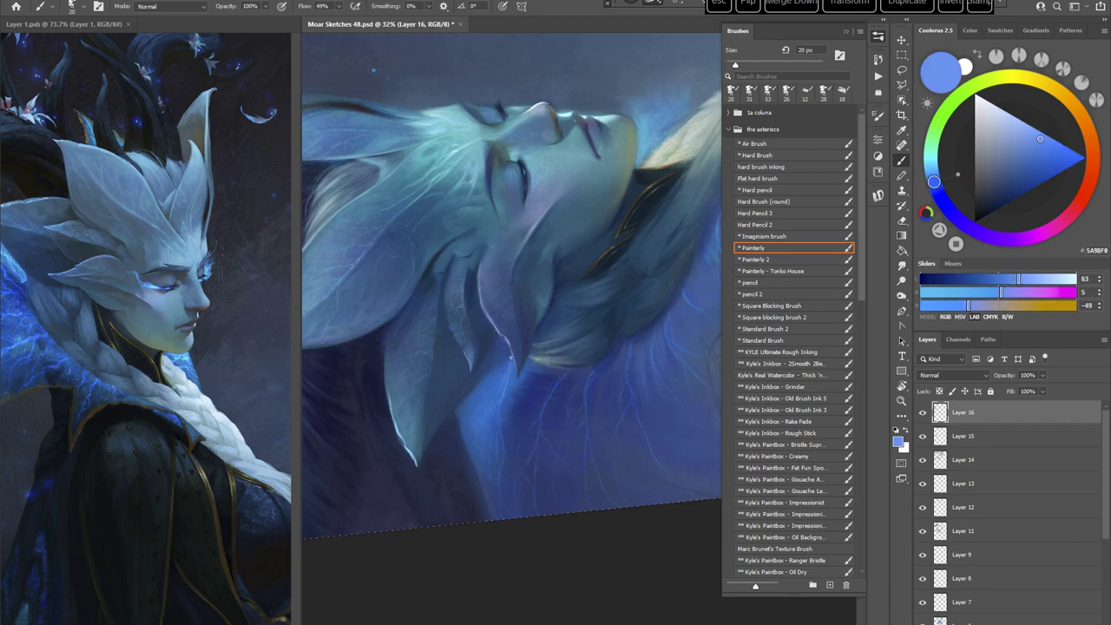
# Step: Paint lighter blue glow strokes on the collar between the ear tip and the side leaf, using Painterly at 25 px
pyautogui.press('r')
pyautogui.moveTo(500, 378); pyautogui.dragTo(625, 452)
pyautogui.press('Escape')
pyautogui.moveTo(652, 371)
pyautogui.mouseDown()
pyautogui.moveTo(634, 407)
pyautogui.moveTo(593, 416)
pyautogui.mouseUp()
pyautogui.press('b')
pyautogui.rightClick(583, 258)
pyautogui.click(673, 272)
pyautogui.click(532, 252)
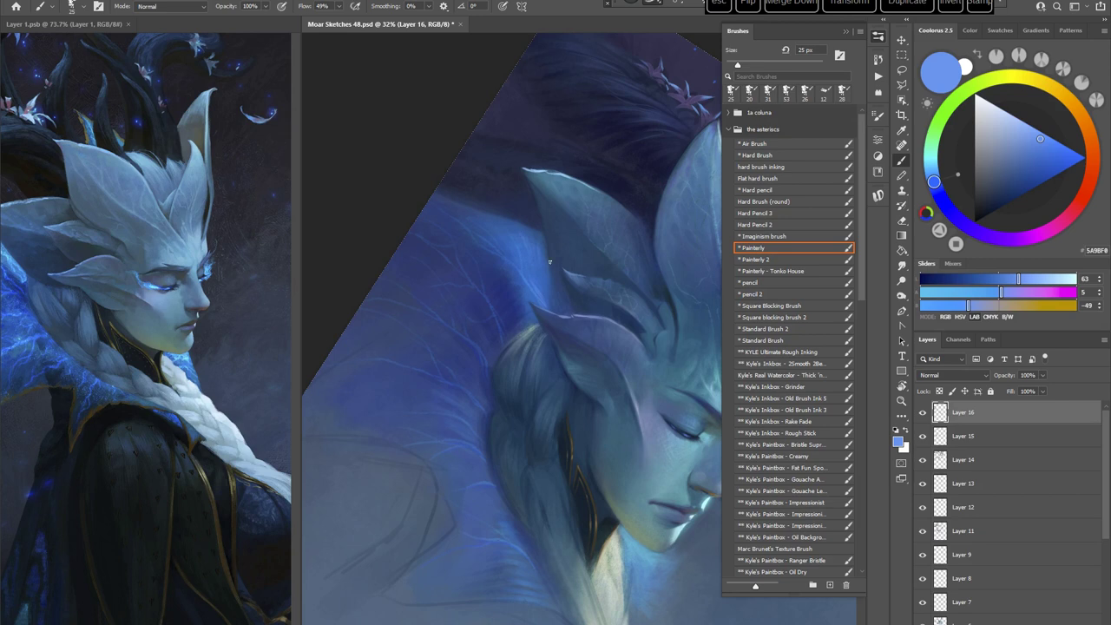
pyautogui.click(933, 176)
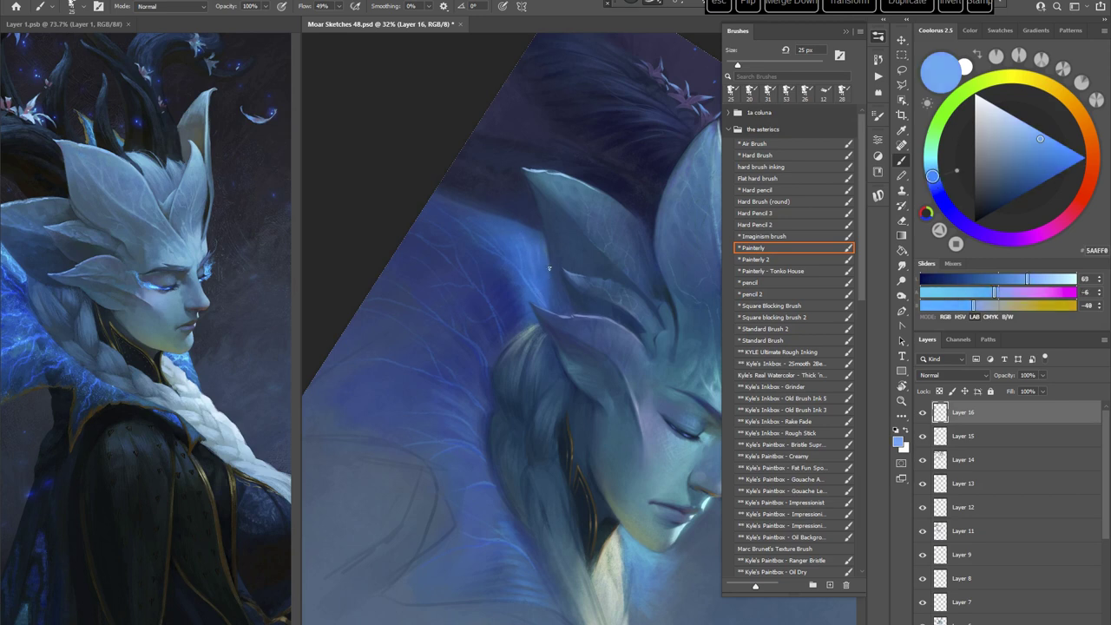
# Step: Sharpen the side leaf and ear tip edges against the glow with sampled dark and mid blues, using Painterly at 25 px
pyautogui.keyDown('alt'); pyautogui.click(540, 233); pyautogui.keyUp('alt')
pyautogui.keyDown('alt'); pyautogui.click(554, 258); pyautogui.keyUp('alt')
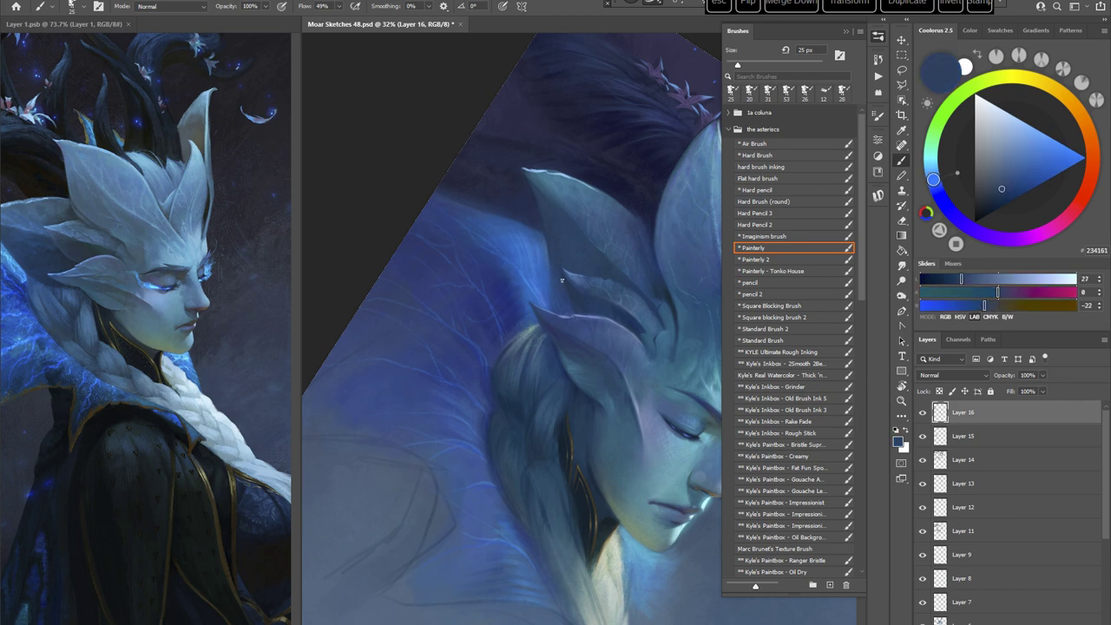
pyautogui.press('r')
pyautogui.moveTo(659, 295); pyautogui.dragTo(663, 364)
pyautogui.keyDown('alt'); pyautogui.click(515, 315); pyautogui.keyUp('alt')
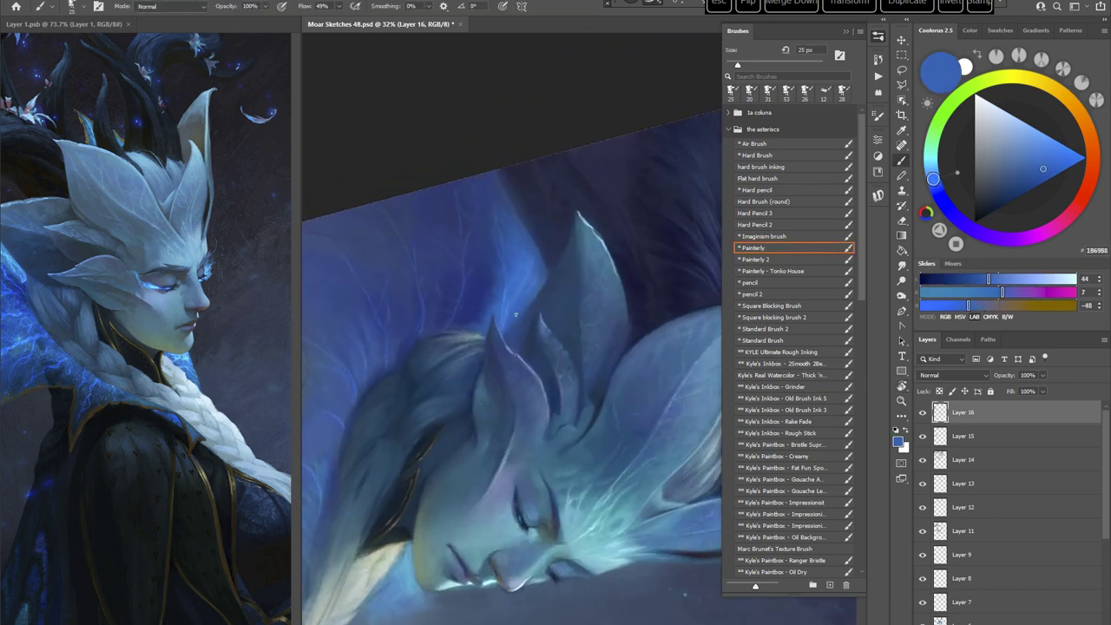
pyautogui.keyDown('alt'); pyautogui.click(512, 303); pyautogui.keyUp('alt')
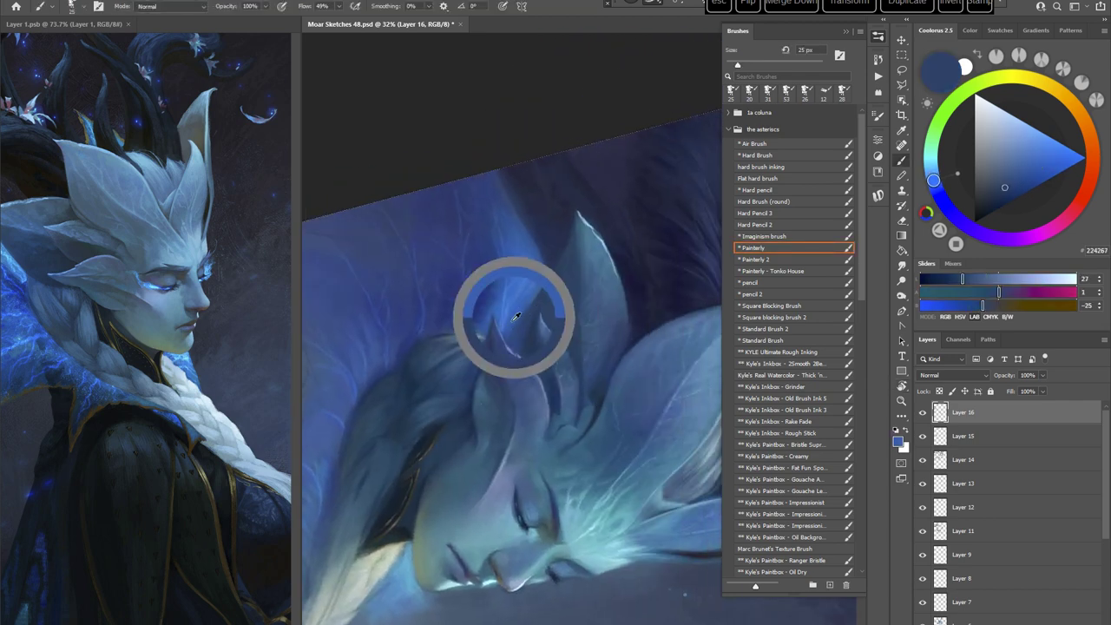
pyautogui.keyDown('alt'); pyautogui.click(506, 321); pyautogui.keyUp('alt')
pyautogui.keyDown('alt'); pyautogui.click(515, 321); pyautogui.keyUp('alt')
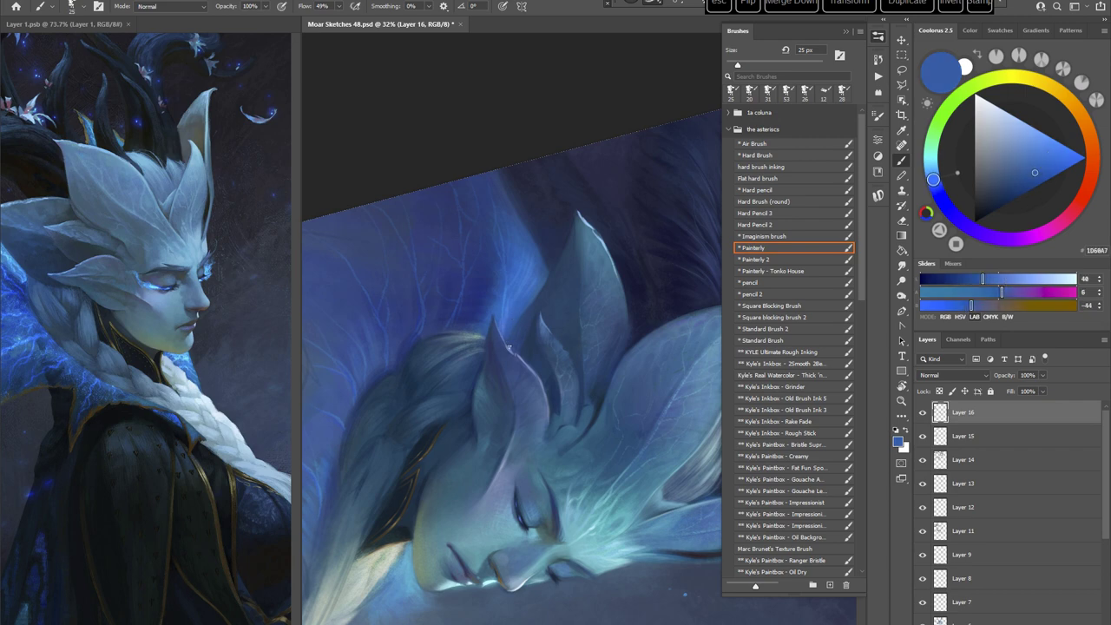
# Step: Blend the glowing collar area around the ear tip with sampled blue, using Painterly at 62 px
pyautogui.press('r')
pyautogui.moveTo(590, 297)
pyautogui.mouseDown()
pyautogui.moveTo(646, 390)
pyautogui.moveTo(626, 477)
pyautogui.moveTo(664, 422)
pyautogui.moveTo(619, 361)
pyautogui.mouseUp()
pyautogui.rightClick(681, 258)
pyautogui.click(513, 299)
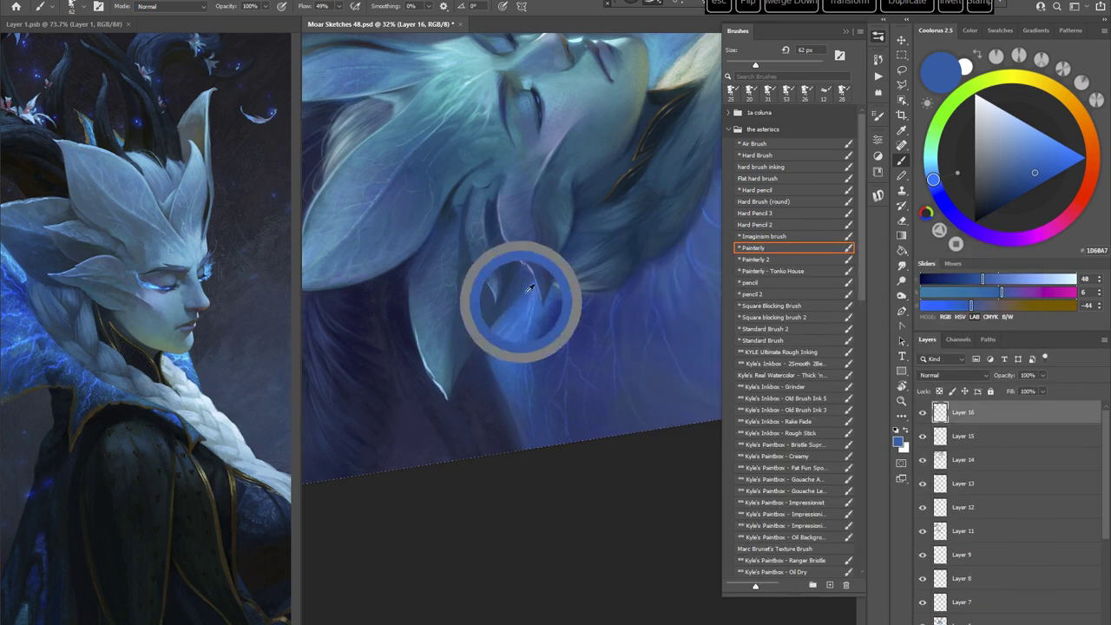
pyautogui.press('Escape')
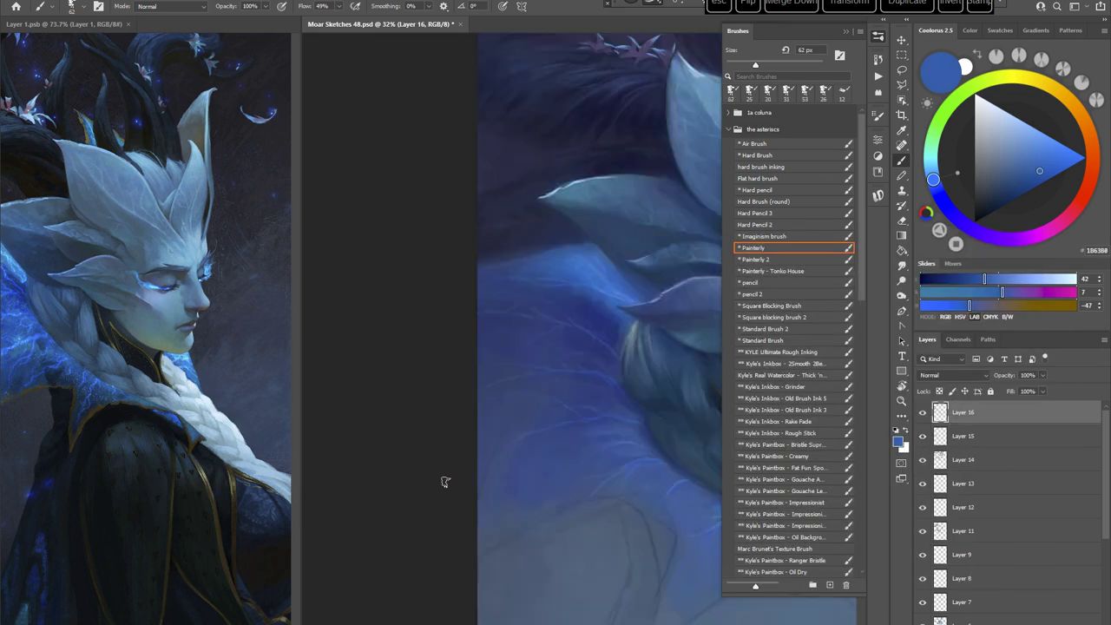
pyautogui.moveTo(566, 478); pyautogui.dragTo(328, 420)
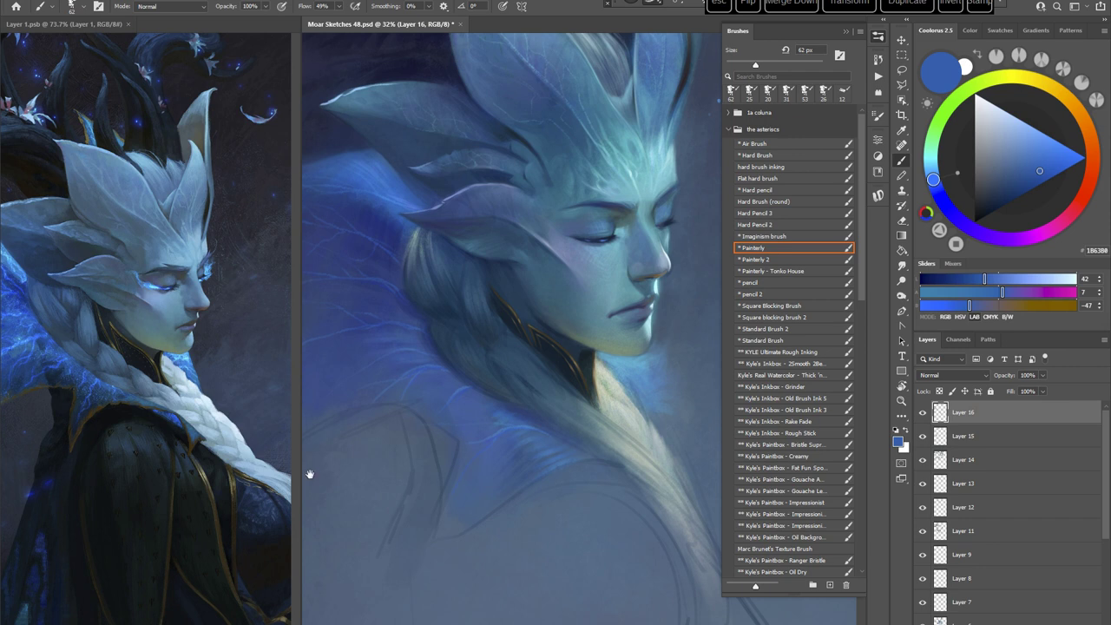
# Step: Touch up the hair edge between the two upper crown leaves with sampled dark blue, using Painterly at a smaller size
pyautogui.moveTo(649, 373)
pyautogui.mouseDown()
pyautogui.moveTo(630, 431)
pyautogui.moveTo(599, 466)
pyautogui.mouseUp()
pyautogui.keyDown('alt'); pyautogui.click(565, 208); pyautogui.keyUp('alt')
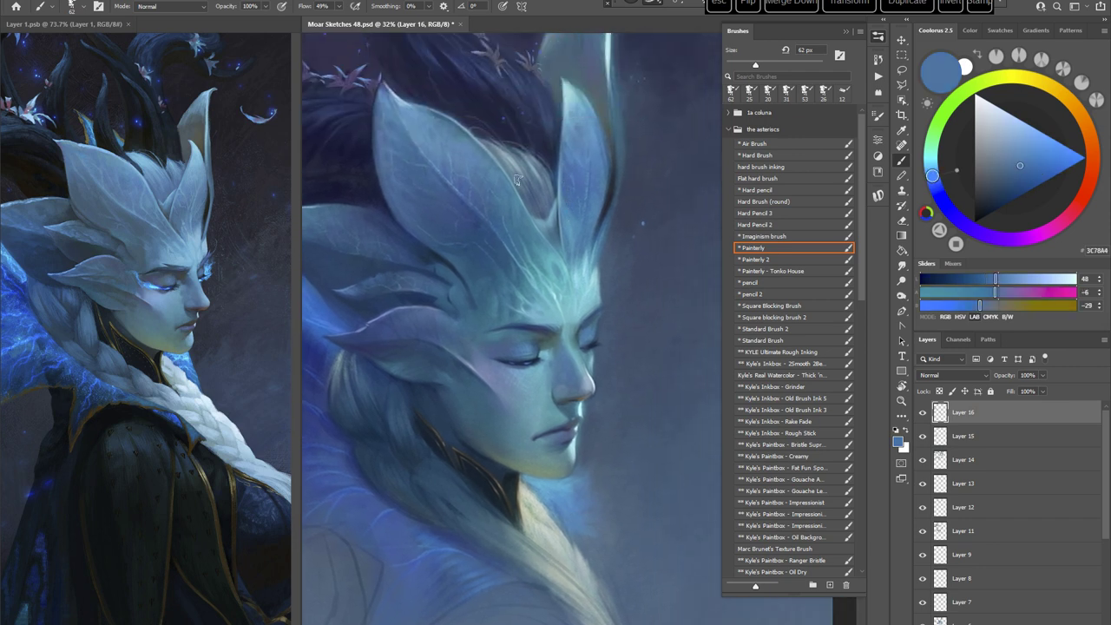
pyautogui.keyDown('alt'); pyautogui.click(474, 213); pyautogui.keyUp('alt')
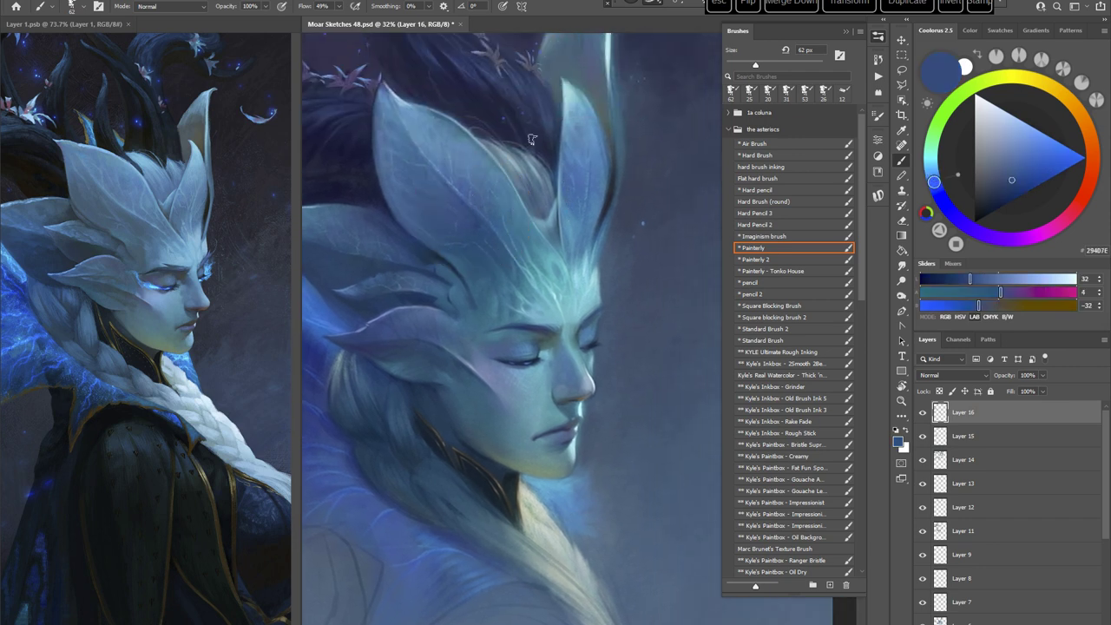
pyautogui.rightClick(538, 163)
pyautogui.press('[')
pyautogui.press('[')
pyautogui.click(512, 199)
# Step: Refine the large crown leaf's edge beside the pale hair with dark blue, using Painterly at 21 px
pyautogui.press('r')
pyautogui.moveTo(640, 288)
pyautogui.mouseDown()
pyautogui.moveTo(665, 307)
pyautogui.moveTo(651, 359)
pyautogui.mouseUp()
pyautogui.press('space')
pyautogui.moveTo(626, 366); pyautogui.dragTo(543, 408)
pyautogui.rightClick(619, 228)
pyautogui.moveTo(686, 242); pyautogui.dragTo(677, 243)
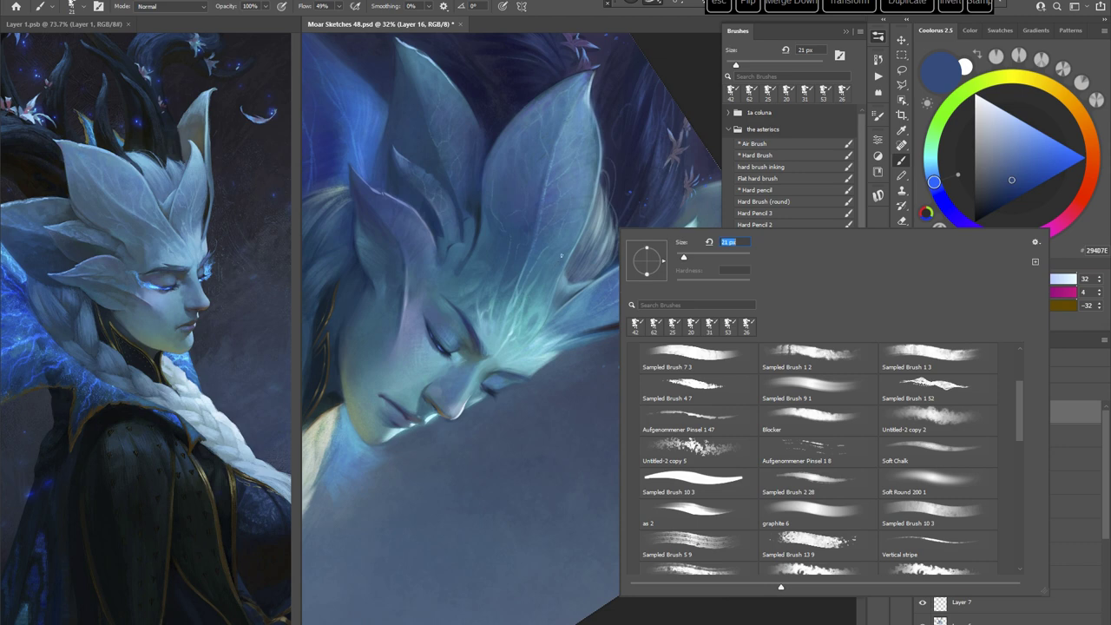
pyautogui.press('Escape')
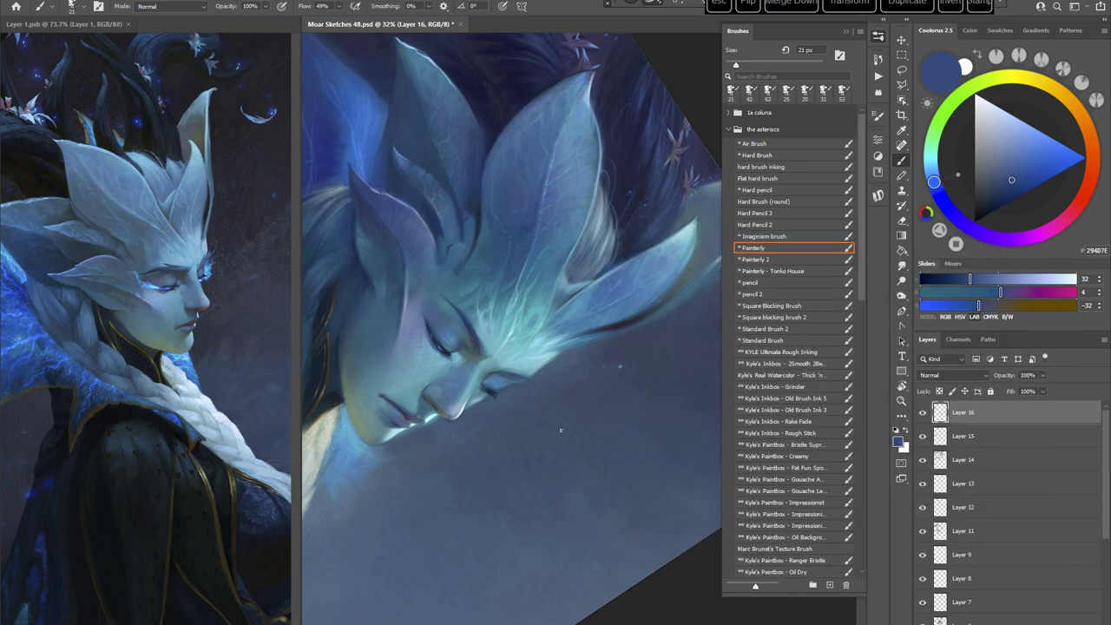
pyautogui.press('Escape')
pyautogui.press('space')
pyautogui.moveTo(560, 430); pyautogui.dragTo(621, 301)
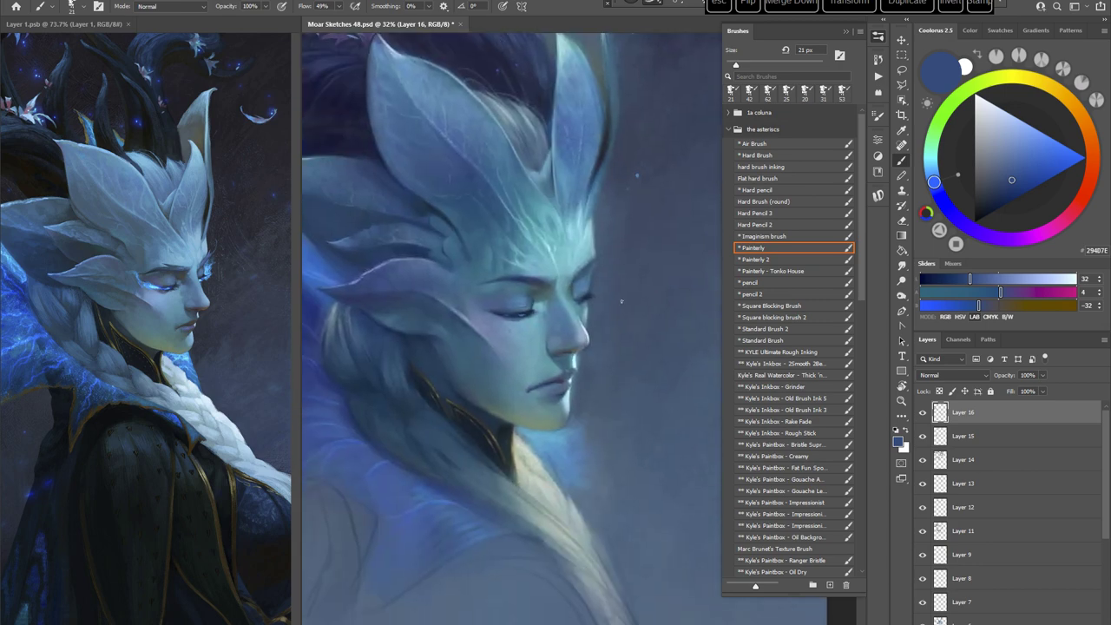
# Step: Darken the near eyebrow with sampled dark greyish and deep blues, using the pencil brush at 12 px
pyautogui.hotkey('ctrl', 'space')
pyautogui.moveTo(639, 447); pyautogui.dragTo(601, 455)
pyautogui.press('space')
pyautogui.press('r')
pyautogui.moveTo(652, 419); pyautogui.dragTo(612, 498)
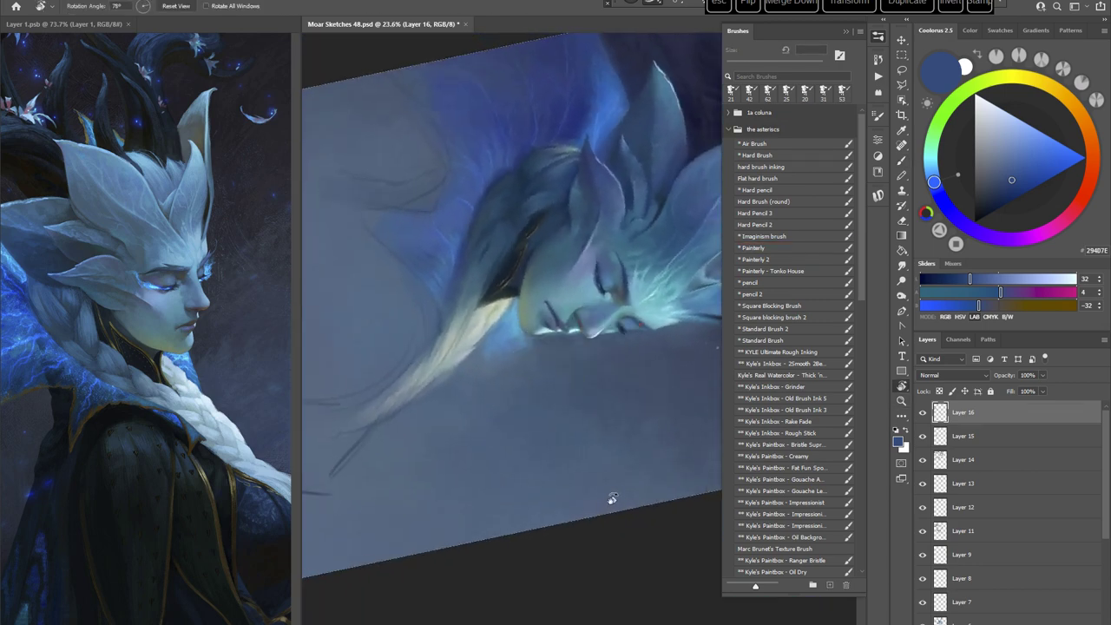
pyautogui.press('Escape')
pyautogui.press('r')
pyautogui.moveTo(657, 361); pyautogui.dragTo(616, 271)
pyautogui.hotkey('ctrl', 'space')
pyautogui.moveTo(576, 331)
pyautogui.mouseDown()
pyautogui.moveTo(613, 327)
pyautogui.moveTo(564, 366)
pyautogui.moveTo(717, 244)
pyautogui.mouseUp()
pyautogui.press('space')
pyautogui.click(749, 282)
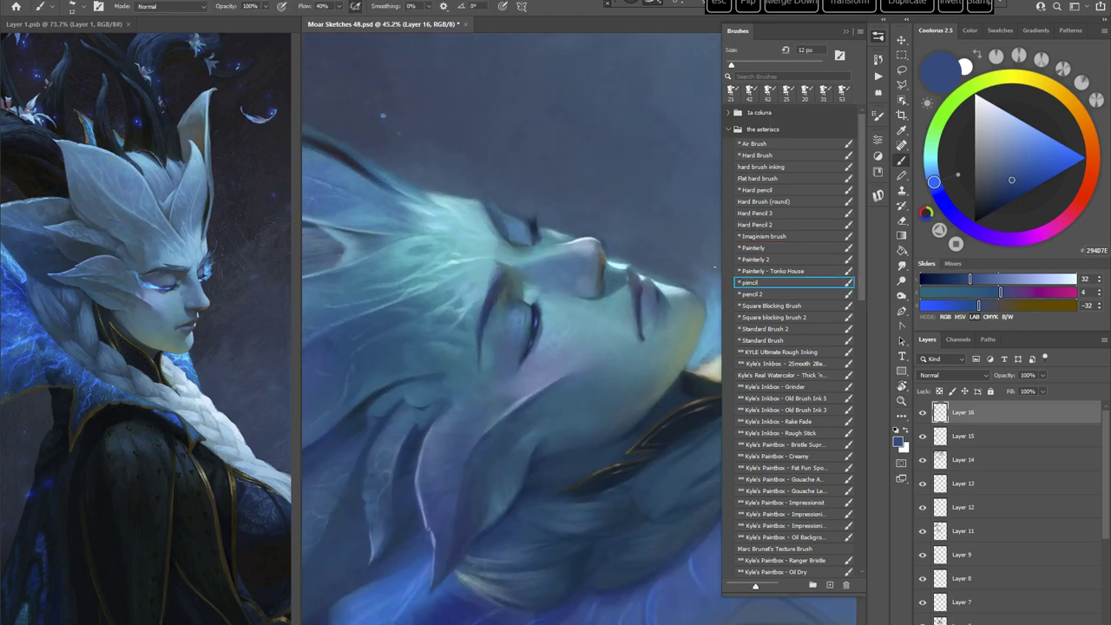
pyautogui.keyDown('alt'); pyautogui.click(501, 286); pyautogui.keyUp('alt')
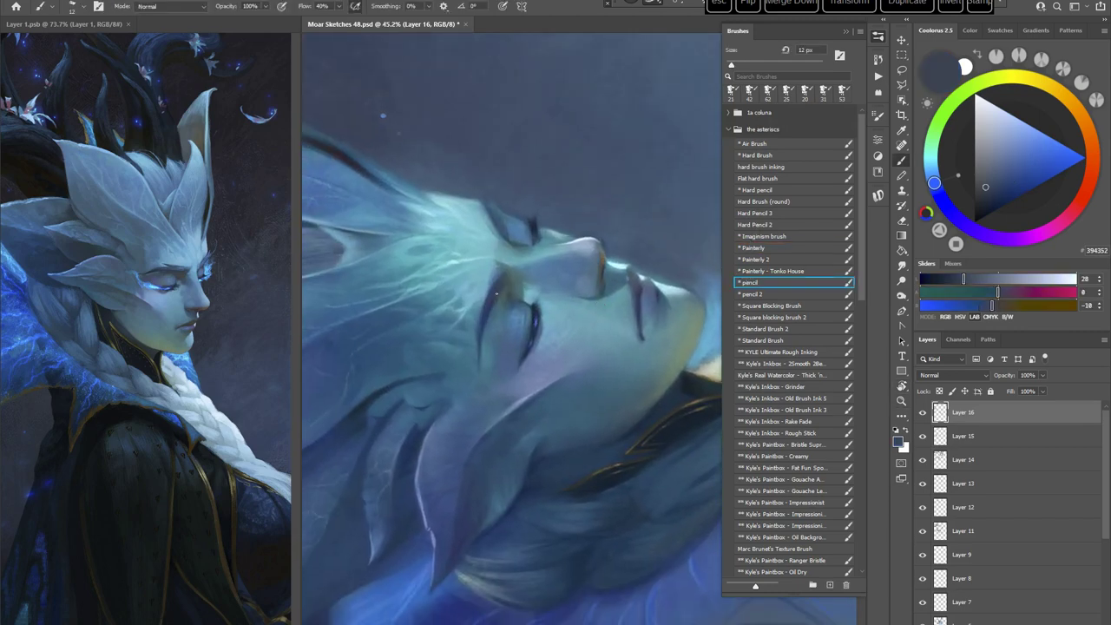
pyautogui.keyDown('alt'); pyautogui.click(483, 325); pyautogui.keyUp('alt')
pyautogui.press('Escape')
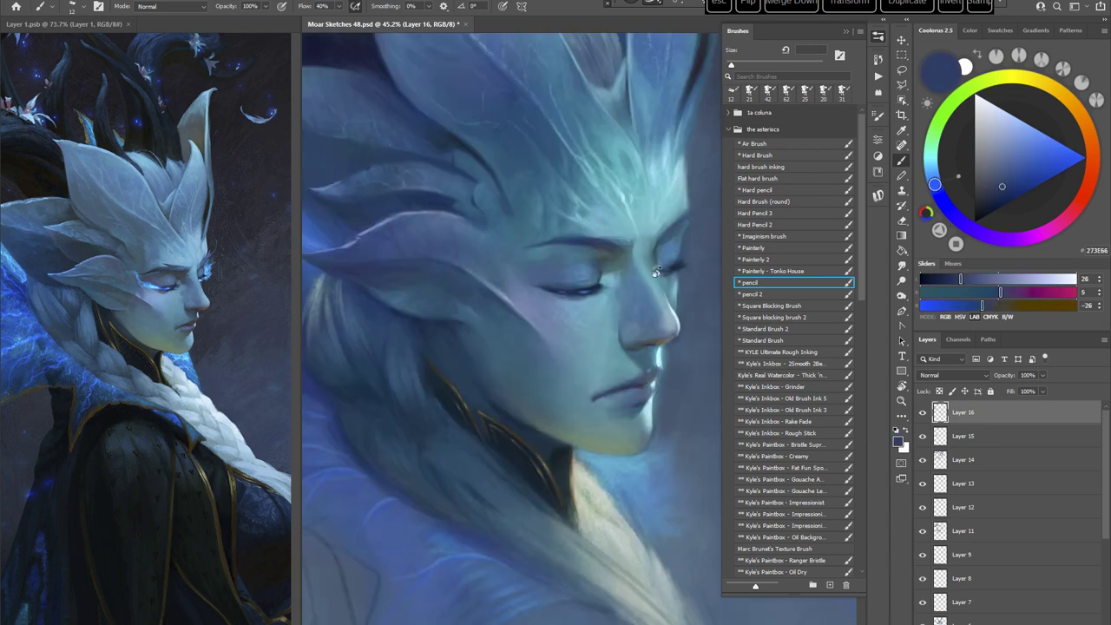
# Step: Define the outer tail of the near eyebrow with sampled dark blues, using the pencil brush at 12 px
pyautogui.press('r')
pyautogui.moveTo(657, 300); pyautogui.dragTo(508, 400)
pyautogui.press('space')
pyautogui.keyDown('alt'); pyautogui.click(575, 325); pyautogui.keyUp('alt')
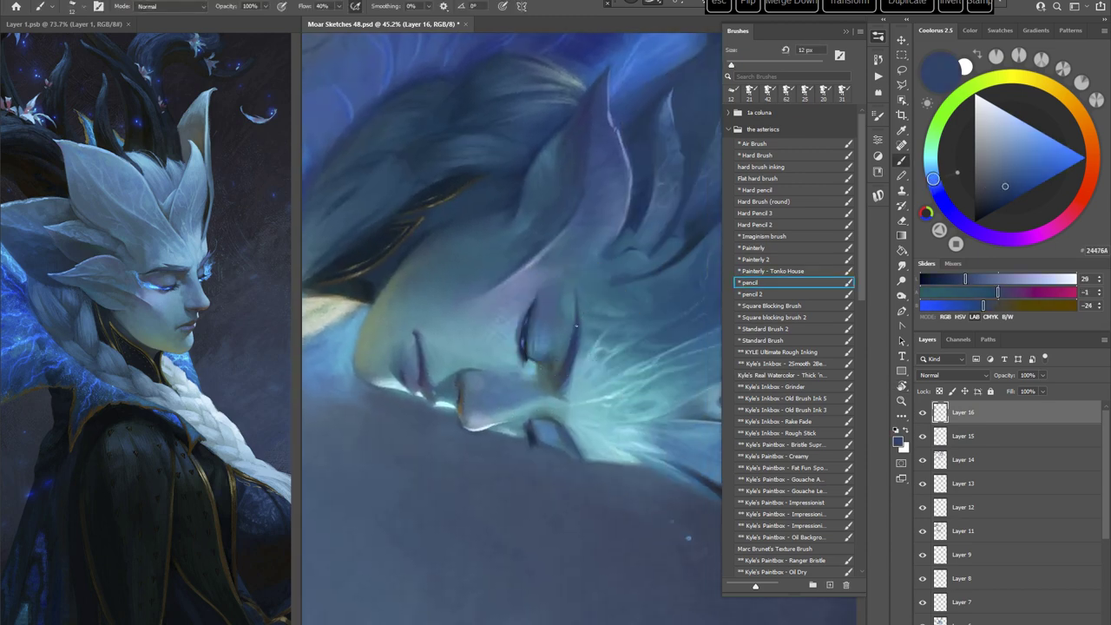
pyautogui.keyDown('alt'); pyautogui.click(567, 266); pyautogui.keyUp('alt')
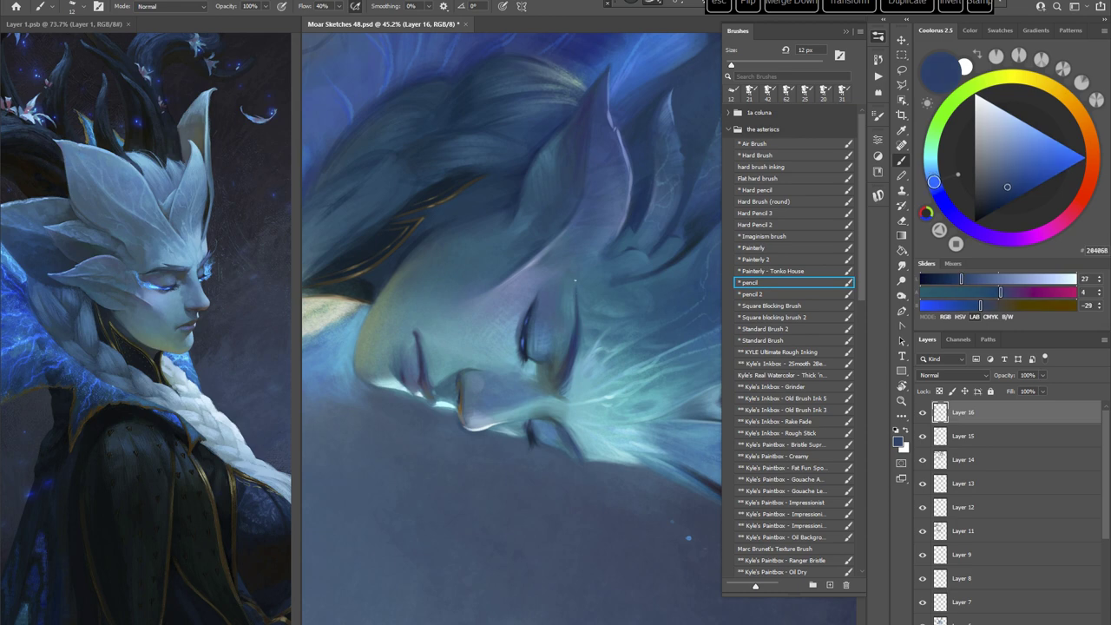
pyautogui.press('Escape')
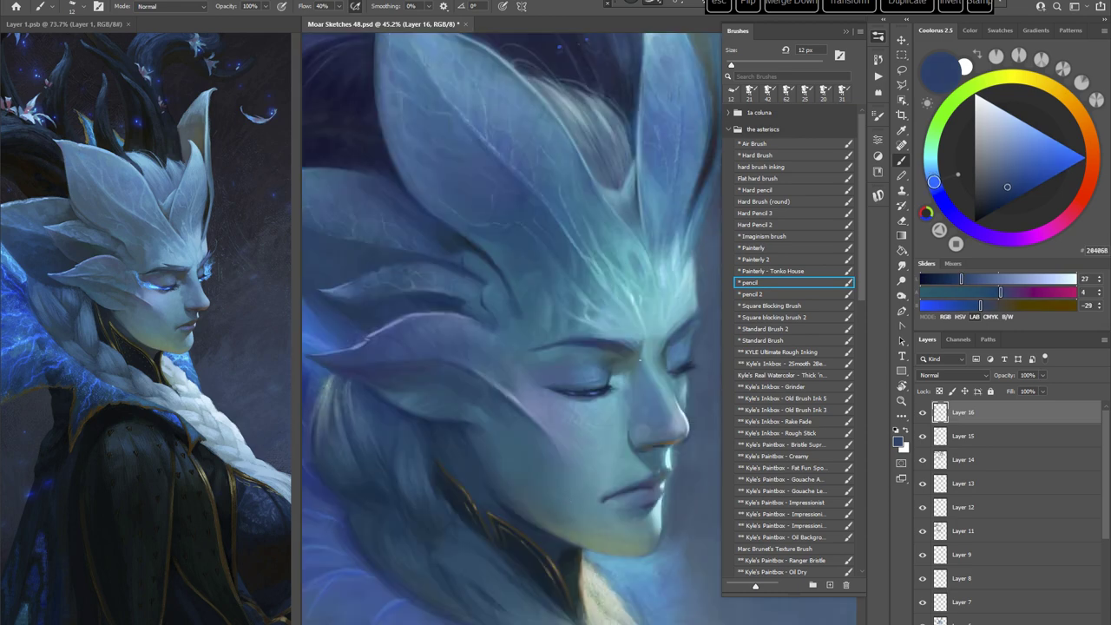
# Step: Soften the near eyebrow's outer end into the skin with sampled mid blues, using the pencil brush at 12 px
pyautogui.moveTo(640, 358); pyautogui.dragTo(599, 329)
pyautogui.keyDown('alt'); pyautogui.click(557, 295); pyautogui.keyUp('alt')
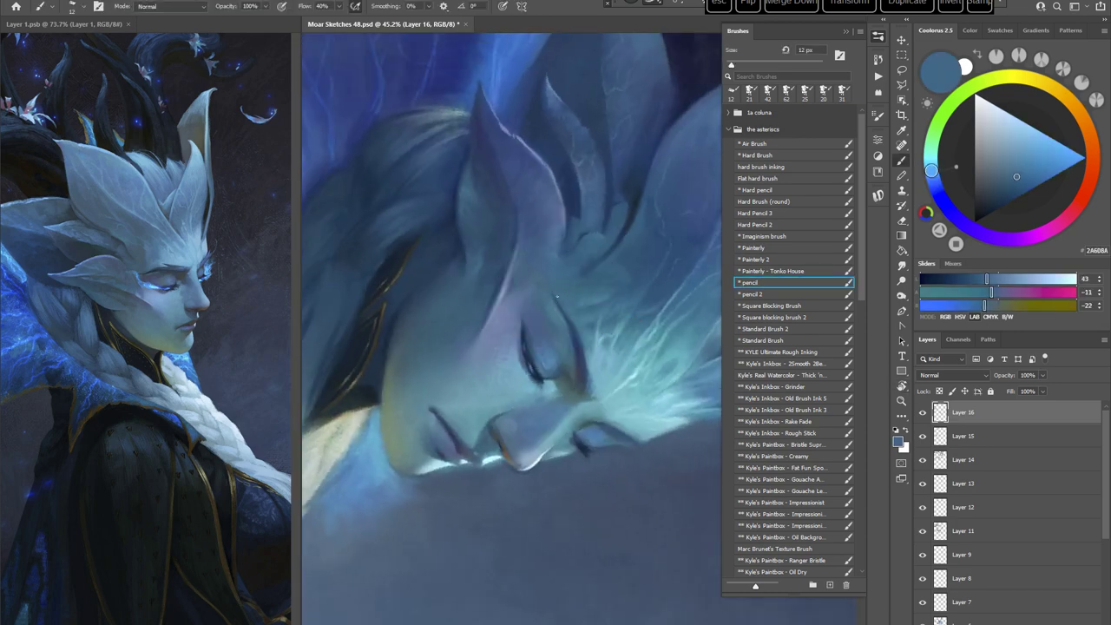
pyautogui.keyDown('alt'); pyautogui.click(555, 304); pyautogui.keyUp('alt')
pyautogui.press('Escape')
# Step: Highlight the rear side leaf's tip and edge with pale cyan B7E9F2 sampled from the crown highlight, using the pencil brush at 12 px
pyautogui.press('z')
pyautogui.moveTo(655, 454); pyautogui.dragTo(622, 487)
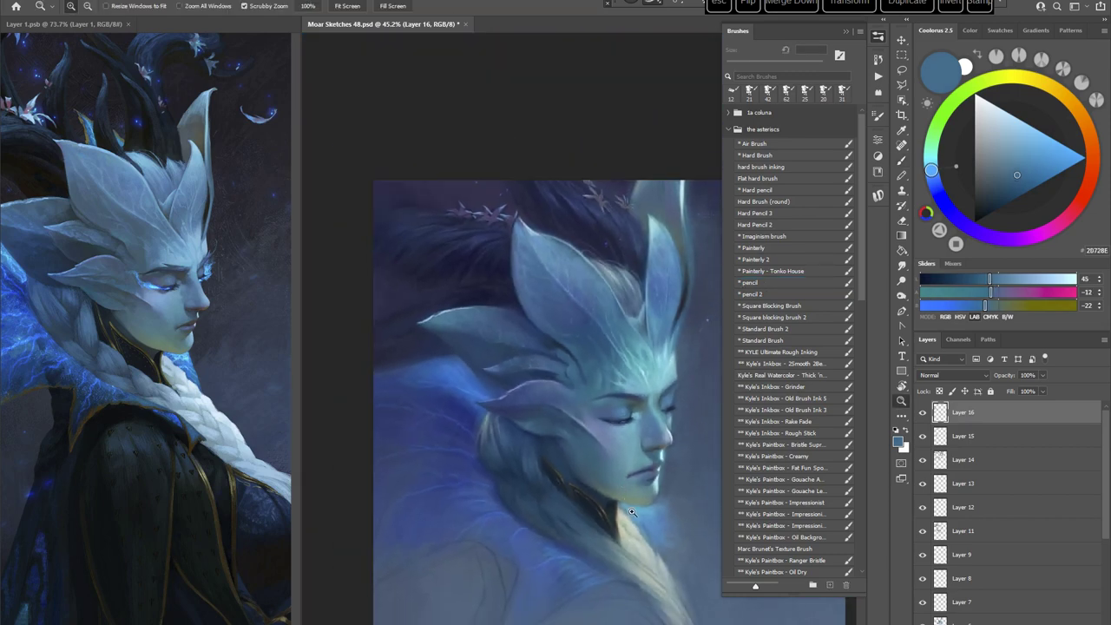
pyautogui.press('b')
pyautogui.moveTo(602, 528)
pyautogui.mouseDown()
pyautogui.moveTo(522, 401)
pyautogui.moveTo(556, 401)
pyautogui.mouseUp()
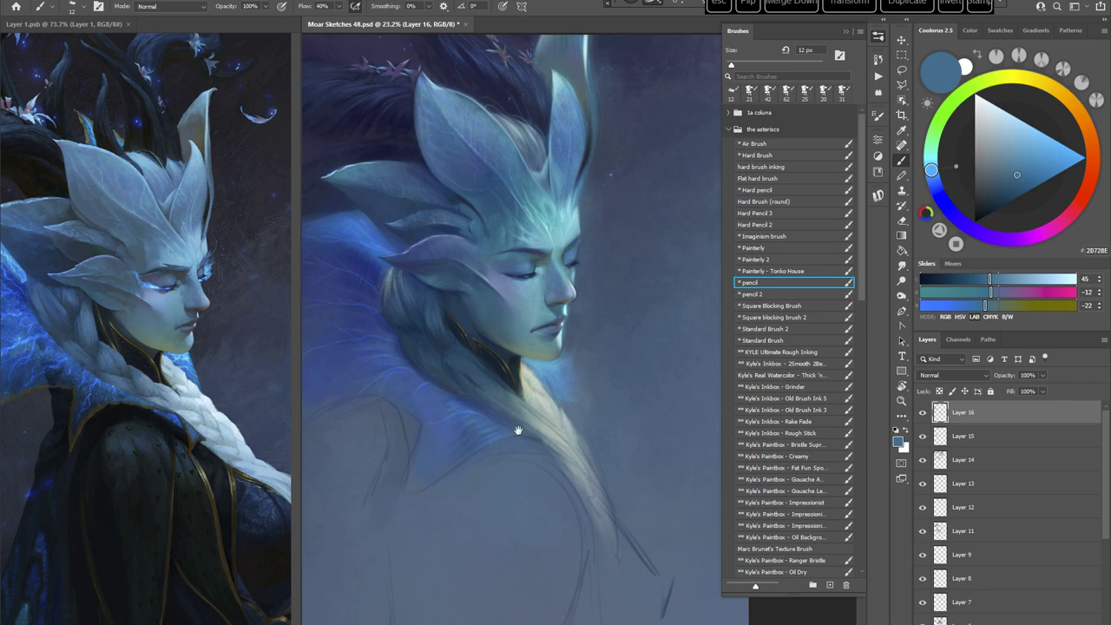
pyautogui.moveTo(589, 346)
pyautogui.mouseDown()
pyautogui.moveTo(593, 388)
pyautogui.moveTo(637, 283)
pyautogui.moveTo(626, 276)
pyautogui.mouseUp()
pyautogui.press('r')
pyautogui.moveTo(583, 356); pyautogui.dragTo(633, 355)
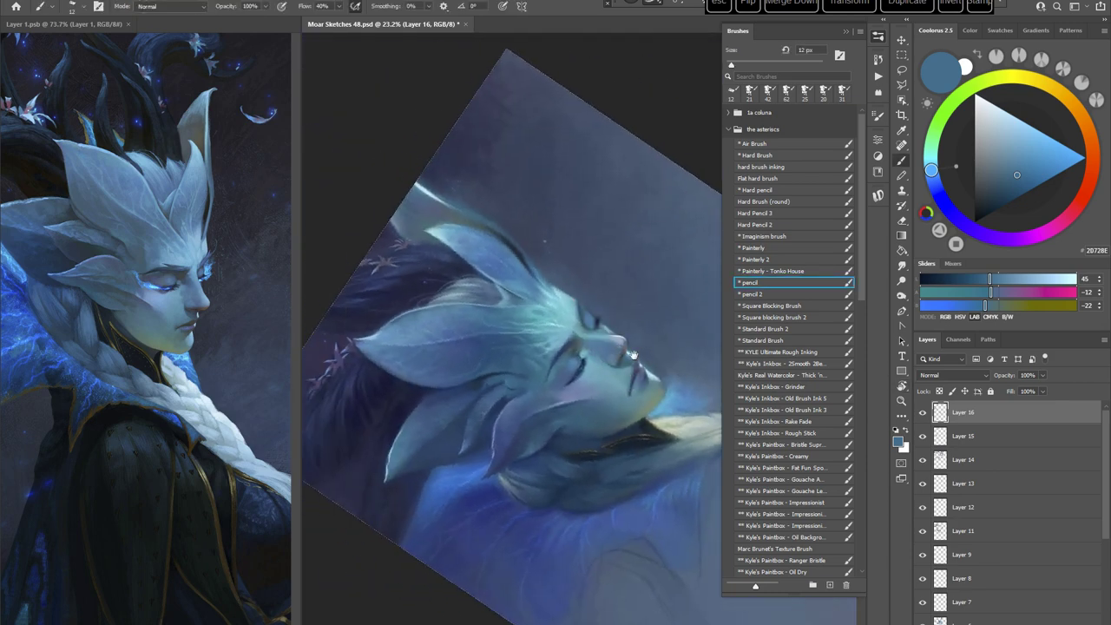
pyautogui.keyDown('alt'); pyautogui.click(418, 186); pyautogui.keyUp('alt')
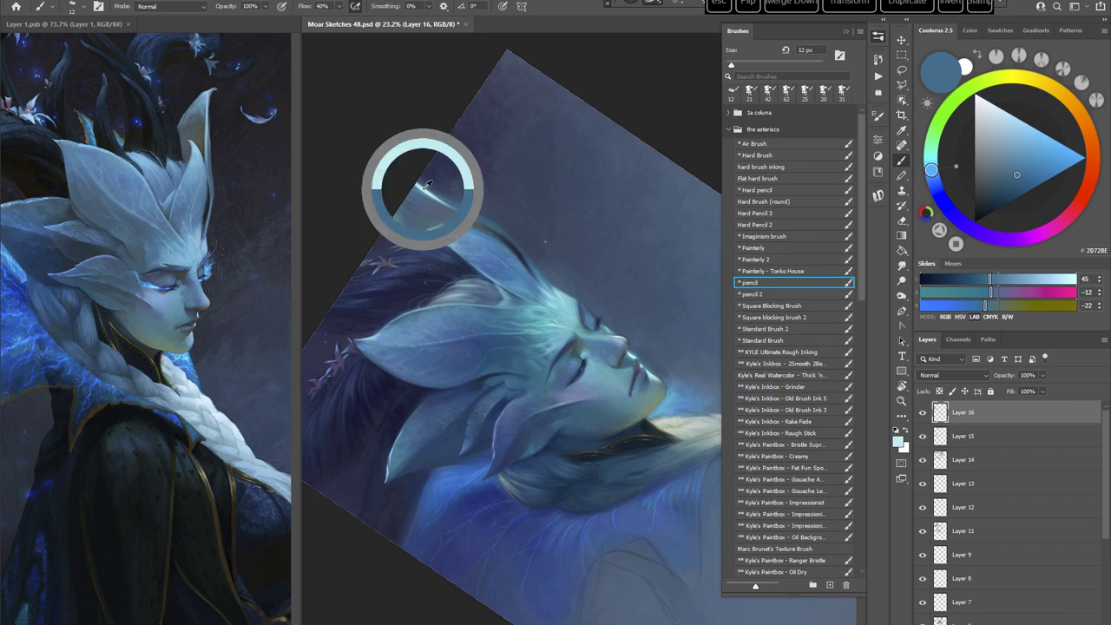
pyautogui.click(1001, 116)
pyautogui.click(931, 164)
pyautogui.press('r')
pyautogui.moveTo(643, 285); pyautogui.dragTo(619, 262)
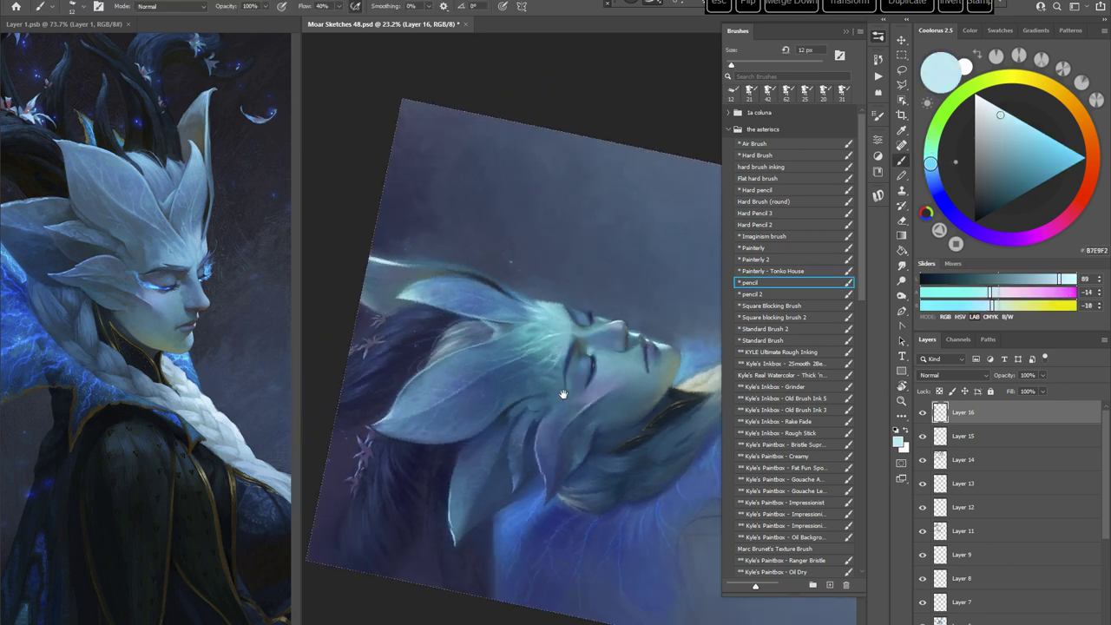
pyautogui.moveTo(563, 395); pyautogui.dragTo(603, 371)
pyautogui.moveTo(538, 382)
pyautogui.mouseDown()
pyautogui.moveTo(599, 373)
pyautogui.moveTo(573, 327)
pyautogui.moveTo(597, 299)
pyautogui.mouseUp()
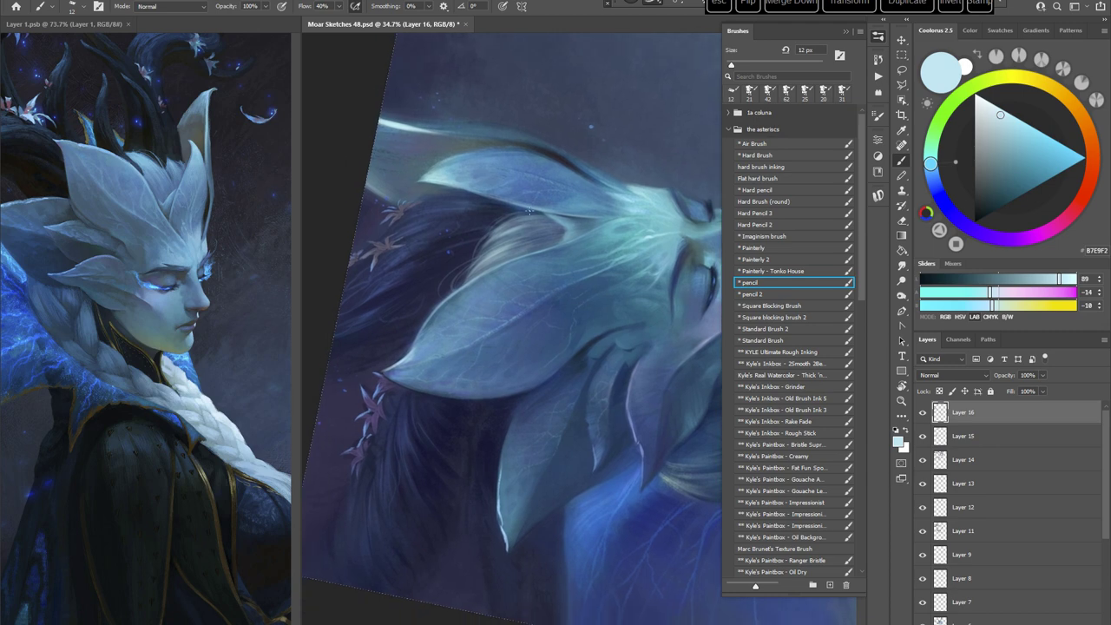
# Step: Add a pale cyan rim light along the large crown leaf's edge near its tip, using the pencil brush at 18 px
pyautogui.rightClick(529, 210)
pyautogui.moveTo(592, 236); pyautogui.dragTo(596, 236)
pyautogui.click(407, 354)
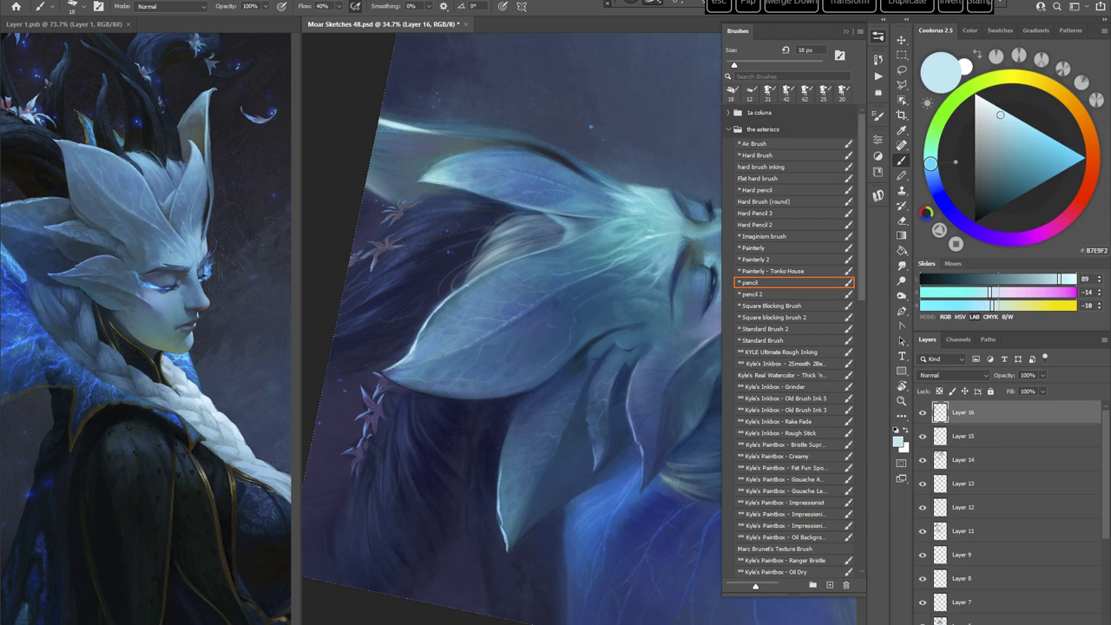
pyautogui.press('Escape')
pyautogui.press('r')
pyautogui.moveTo(668, 419); pyautogui.dragTo(642, 436)
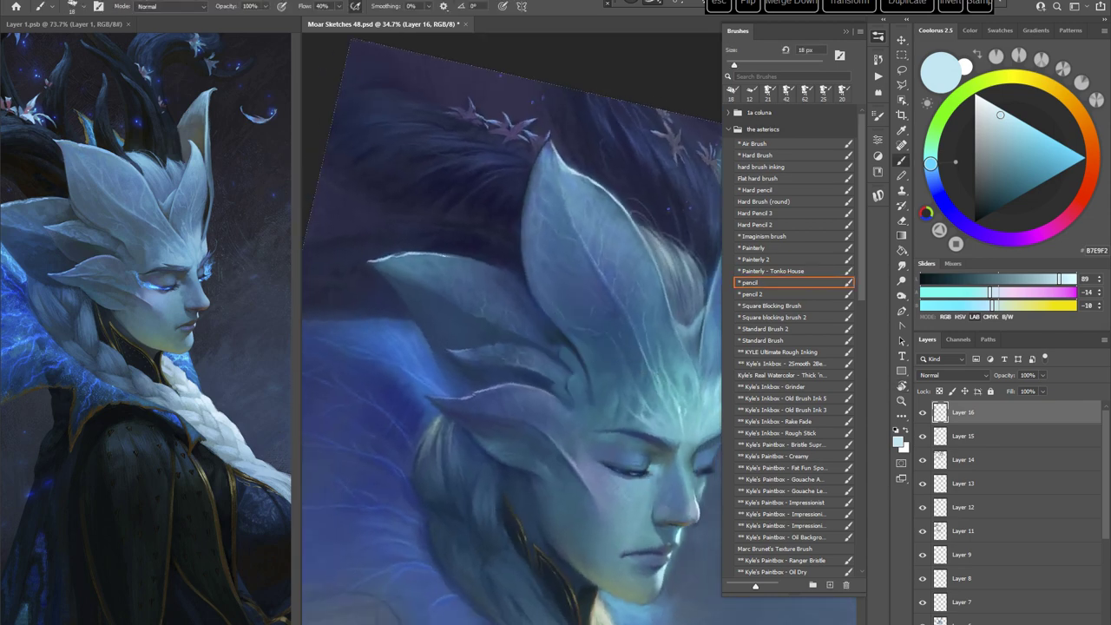
# Step: Extend the rear side leaf's upper rim light with sampled light blue 66A5C6, using the pencil brush at 18 px
pyautogui.keyDown('alt'); pyautogui.click(438, 253); pyautogui.keyUp('alt')
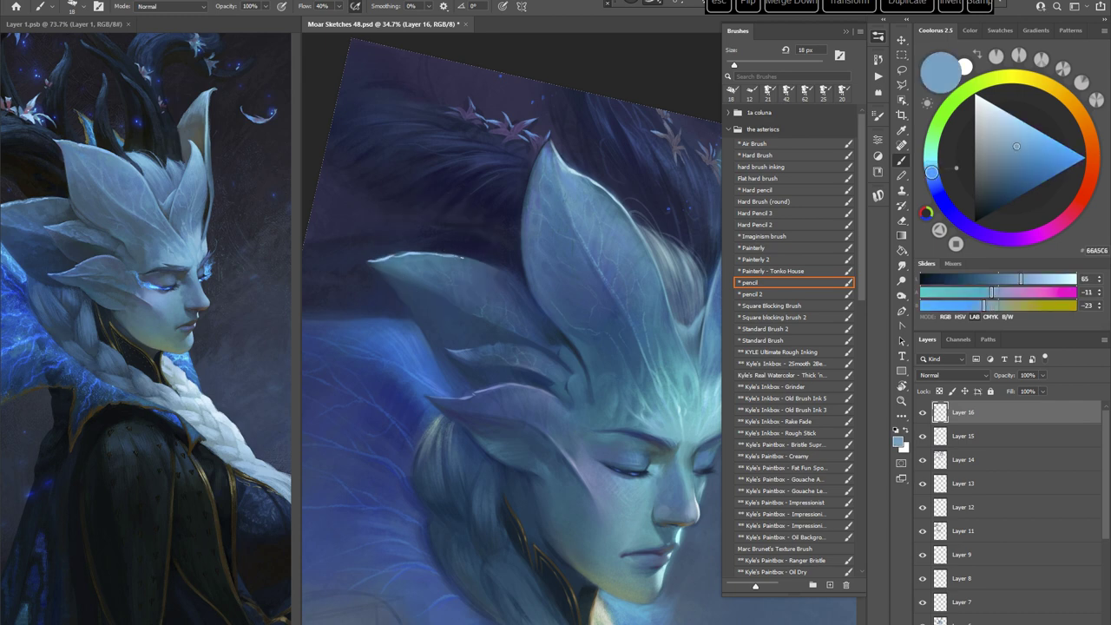
pyautogui.press('Escape')
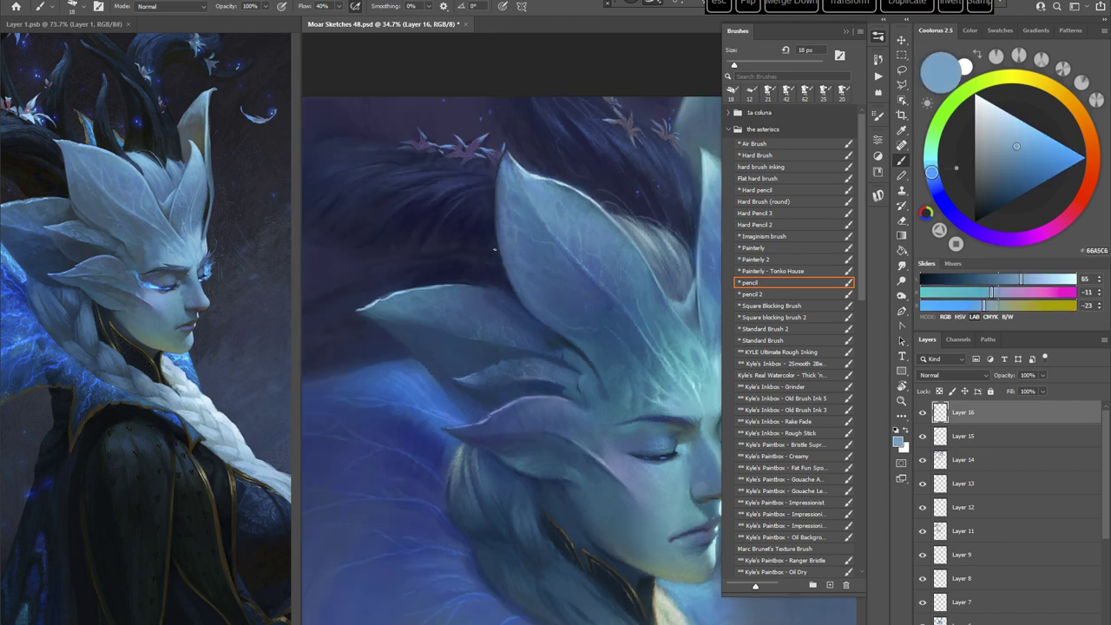
pyautogui.press('r')
pyautogui.moveTo(629, 335); pyautogui.dragTo(492, 343)
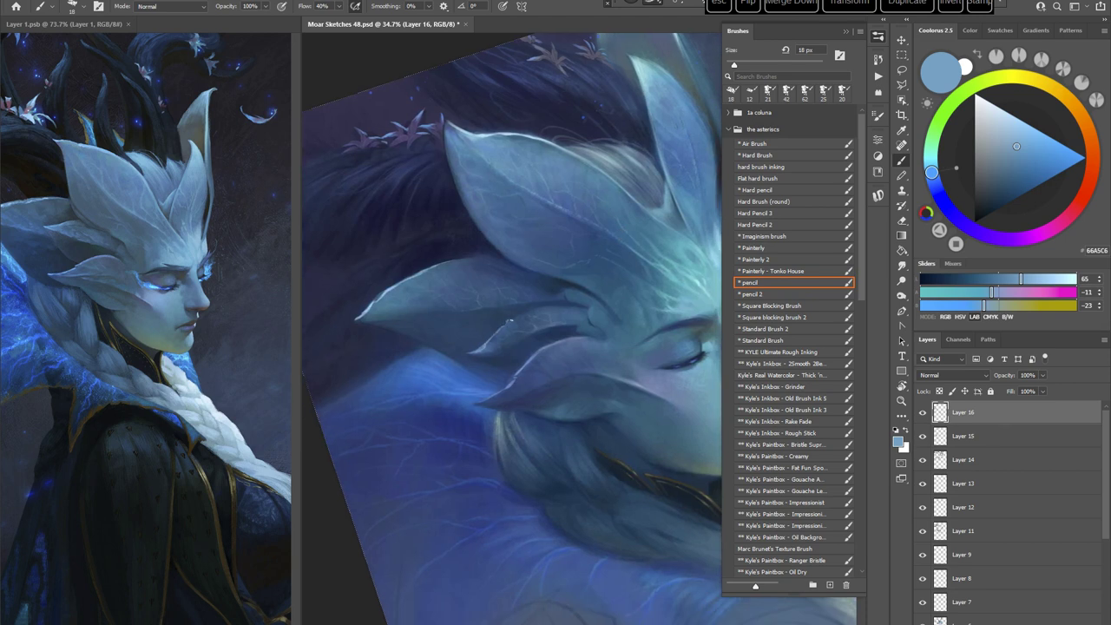
# Step: Paint a ragged light blue rim along the small leaf above the ear, using the pencil brush at 18 px
pyautogui.press('r')
pyautogui.moveTo(617, 308)
pyautogui.mouseDown()
pyautogui.moveTo(662, 309)
pyautogui.moveTo(674, 373)
pyautogui.moveTo(644, 441)
pyautogui.mouseUp()
pyautogui.moveTo(643, 442); pyautogui.dragTo(563, 392)
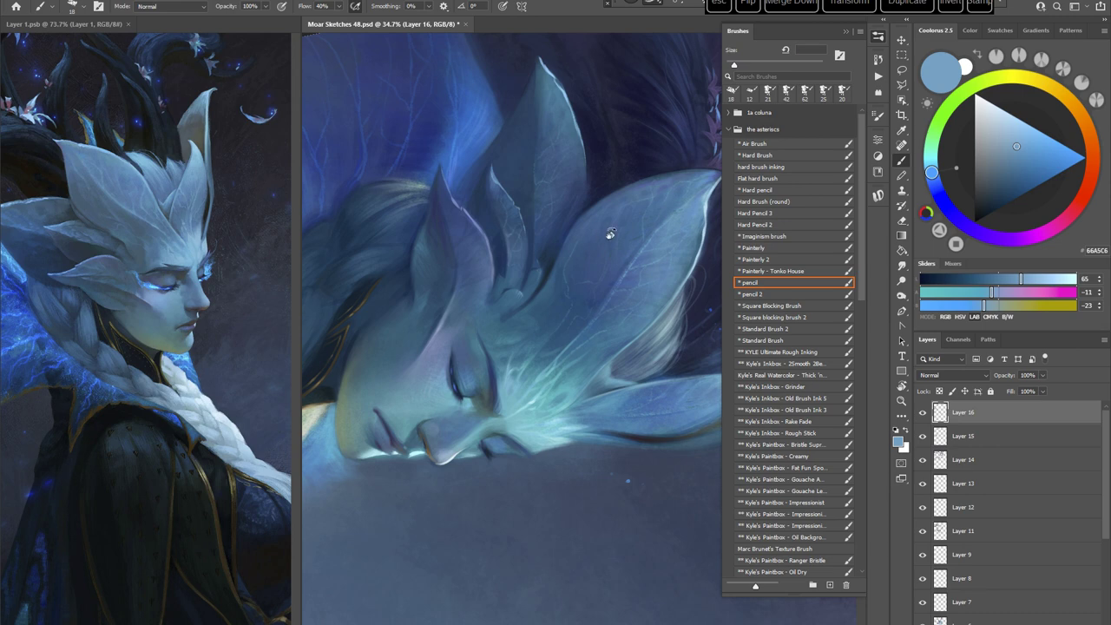
pyautogui.press('r')
pyautogui.moveTo(612, 234)
pyautogui.mouseDown()
pyautogui.moveTo(639, 463)
pyautogui.moveTo(656, 482)
pyautogui.moveTo(623, 569)
pyautogui.mouseUp()
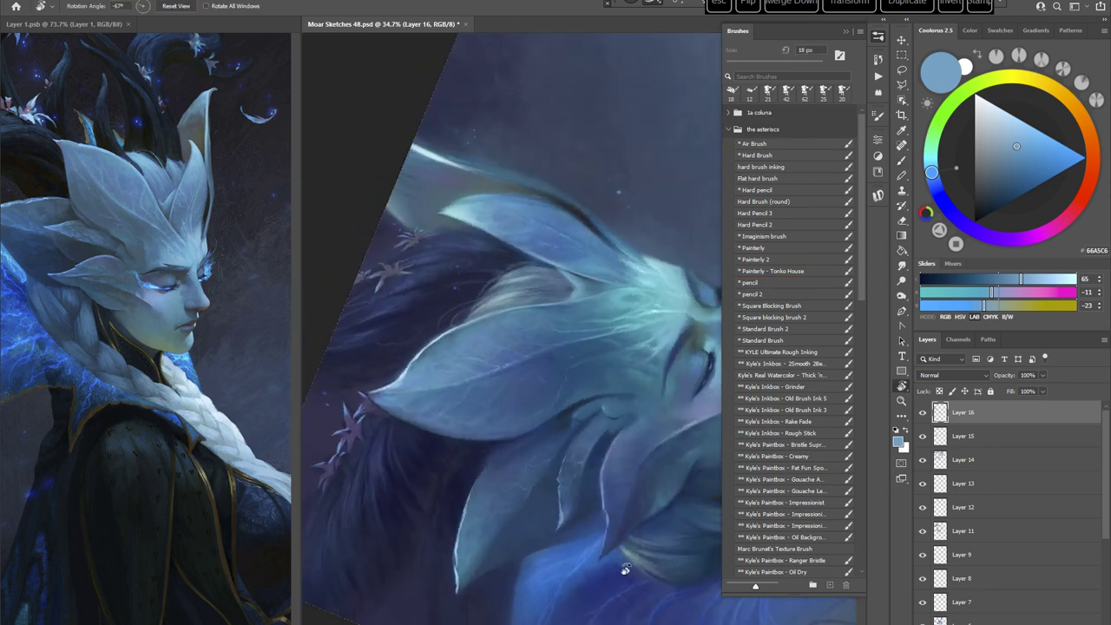
pyautogui.press('b')
pyautogui.press('Escape')
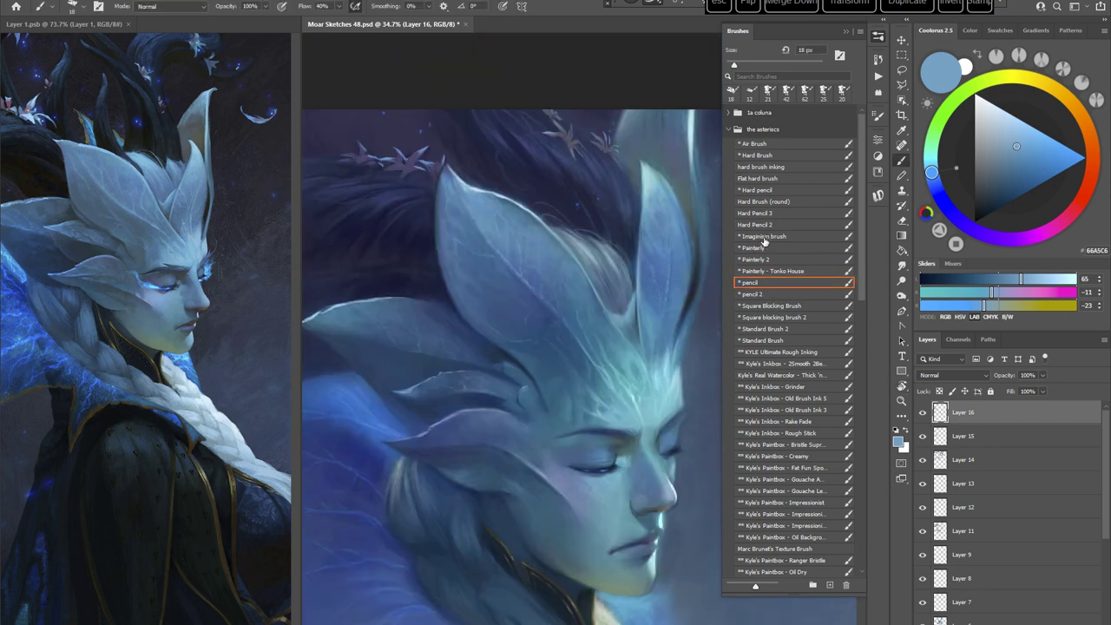
# Step: Shape the shadows between the small leaf and the large crown leaf with sampled dark and mid blues, using Painterly at 48 px
pyautogui.click(763, 246)
pyautogui.press('r')
pyautogui.moveTo(630, 335); pyautogui.dragTo(597, 425)
pyautogui.press('b')
pyautogui.keyDown('alt'); pyautogui.click(527, 259); pyautogui.keyUp('alt')
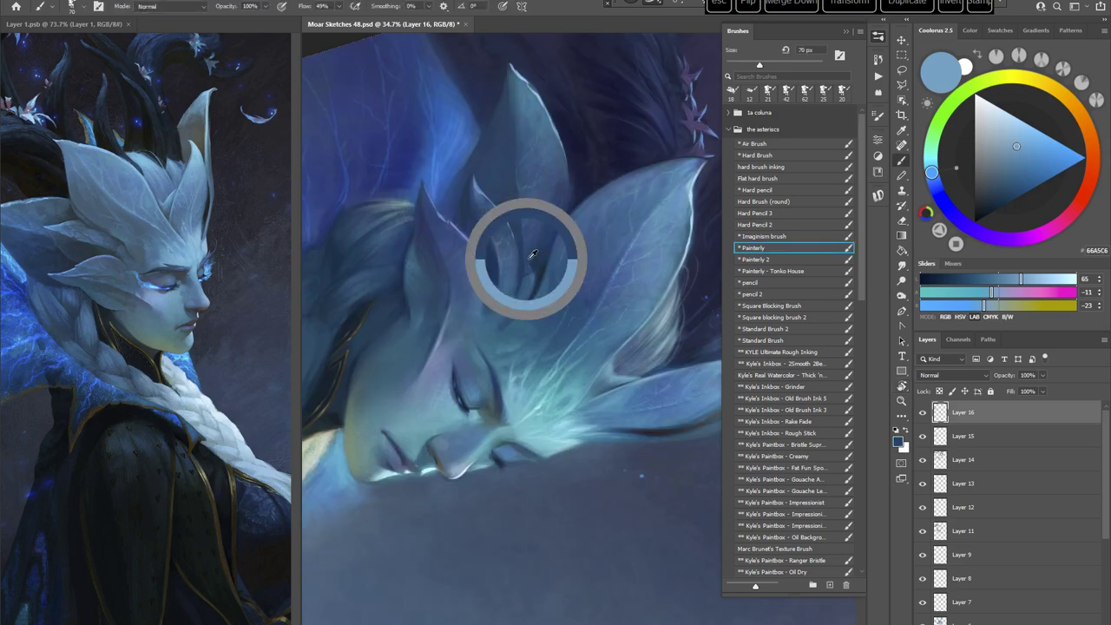
pyautogui.rightClick(609, 221)
pyautogui.click(679, 244)
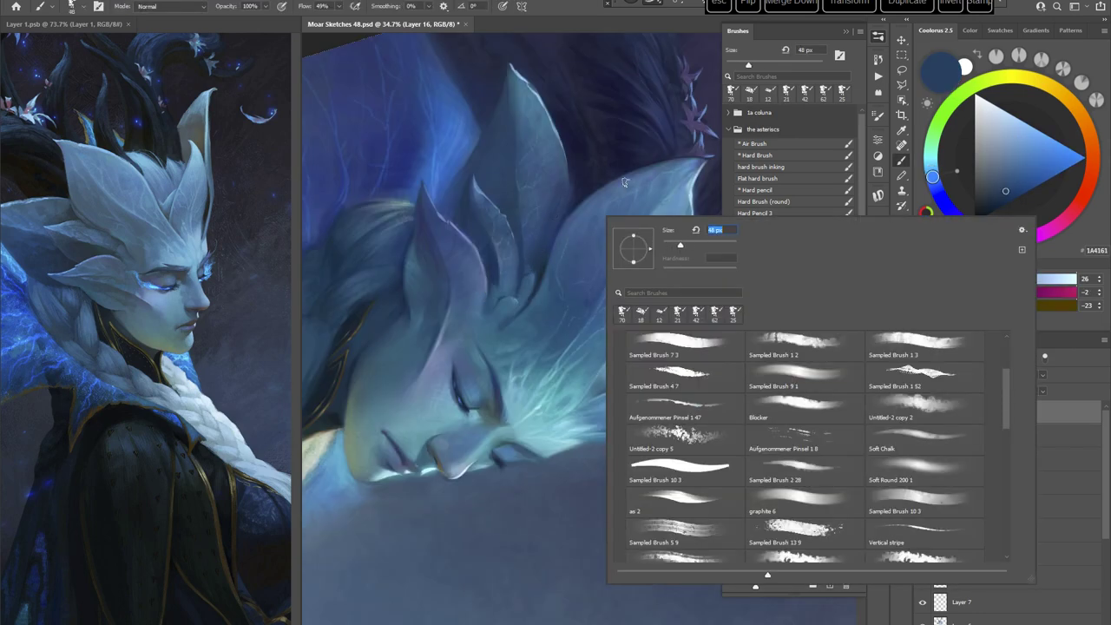
pyautogui.keyDown('alt'); pyautogui.click(526, 258); pyautogui.keyUp('alt')
pyautogui.moveTo(534, 263); pyautogui.dragTo(537, 282)
pyautogui.keyDown('alt'); pyautogui.click(540, 254); pyautogui.keyUp('alt')
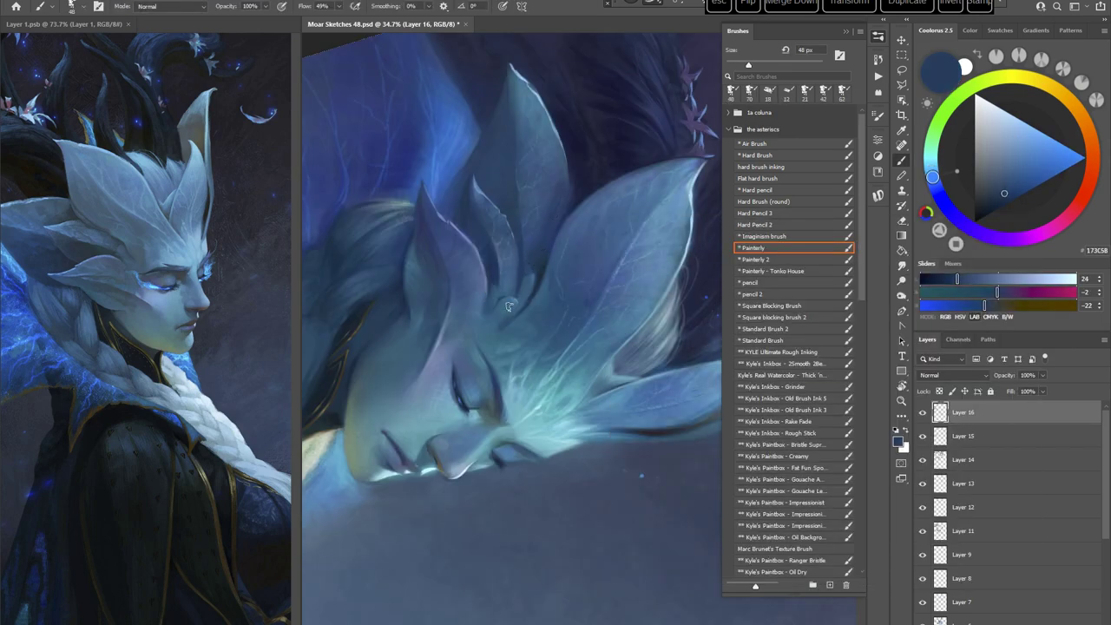
pyautogui.keyDown('alt'); pyautogui.click(526, 286); pyautogui.keyUp('alt')
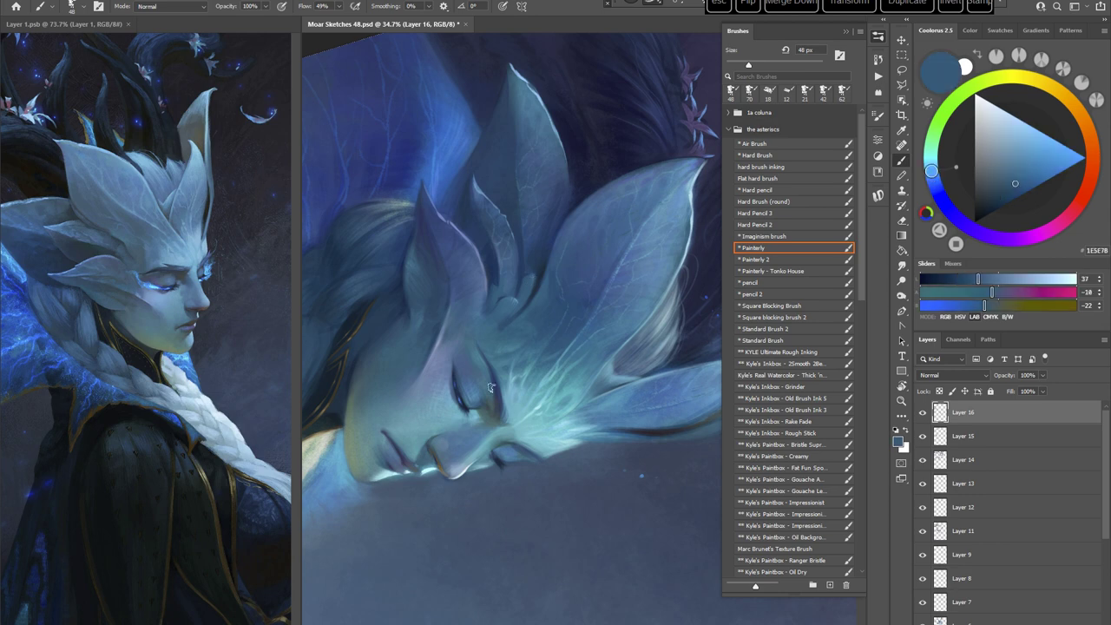
# Step: Deepen the shadow at the base of the small leaf with sampled dark blue, using Painterly at 45 px
pyautogui.keyDown('alt'); pyautogui.click(524, 253); pyautogui.keyUp('alt')
pyautogui.rightClick(600, 231)
pyautogui.moveTo(677, 258); pyautogui.dragTo(670, 258)
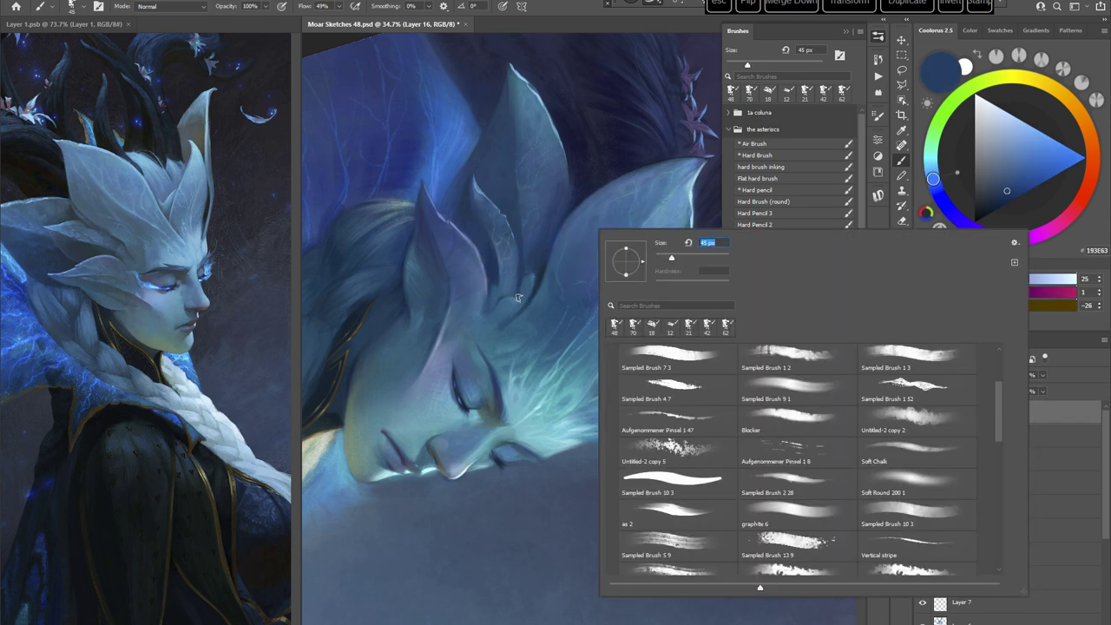
pyautogui.press('Return')
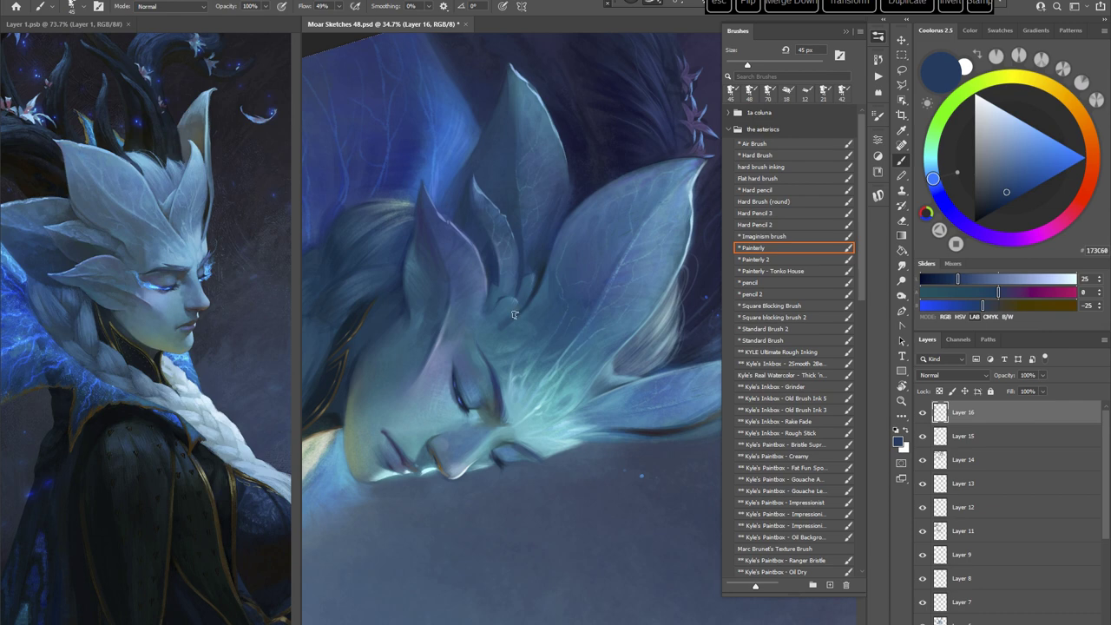
# Step: Refine the small rounded forms at the base of the small leaf with sampled dark blue 193858, using Painterly at 18 px
pyautogui.press('r')
pyautogui.moveTo(607, 214)
pyautogui.mouseDown()
pyautogui.moveTo(636, 429)
pyautogui.moveTo(674, 443)
pyautogui.moveTo(550, 324)
pyautogui.mouseUp()
pyautogui.press('b')
pyautogui.rightClick(510, 267)
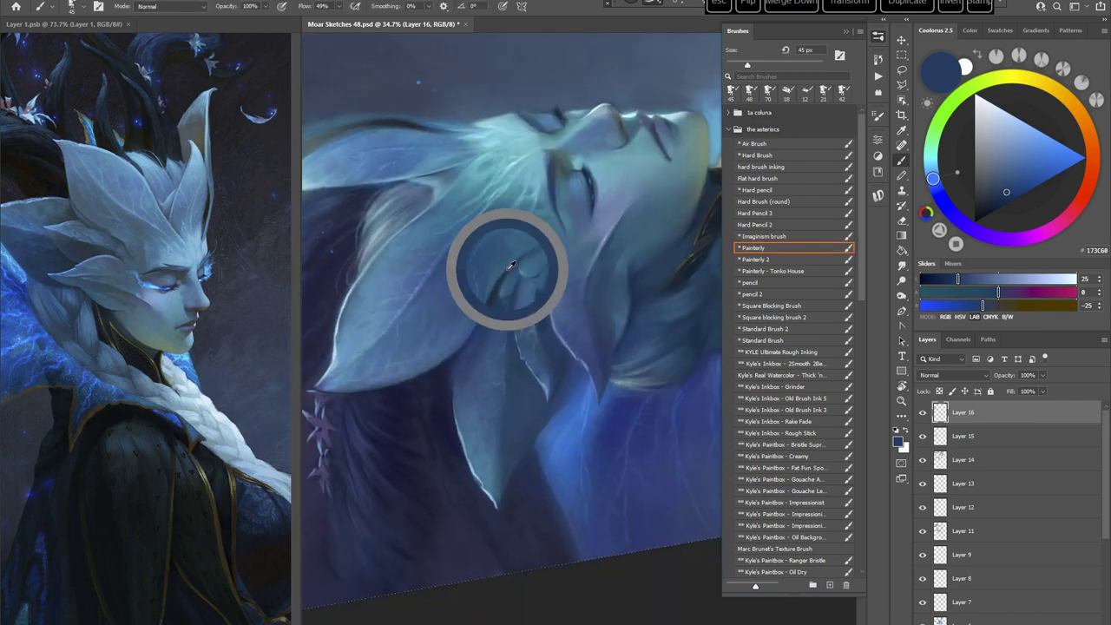
pyautogui.write('18')
pyautogui.press('Return')
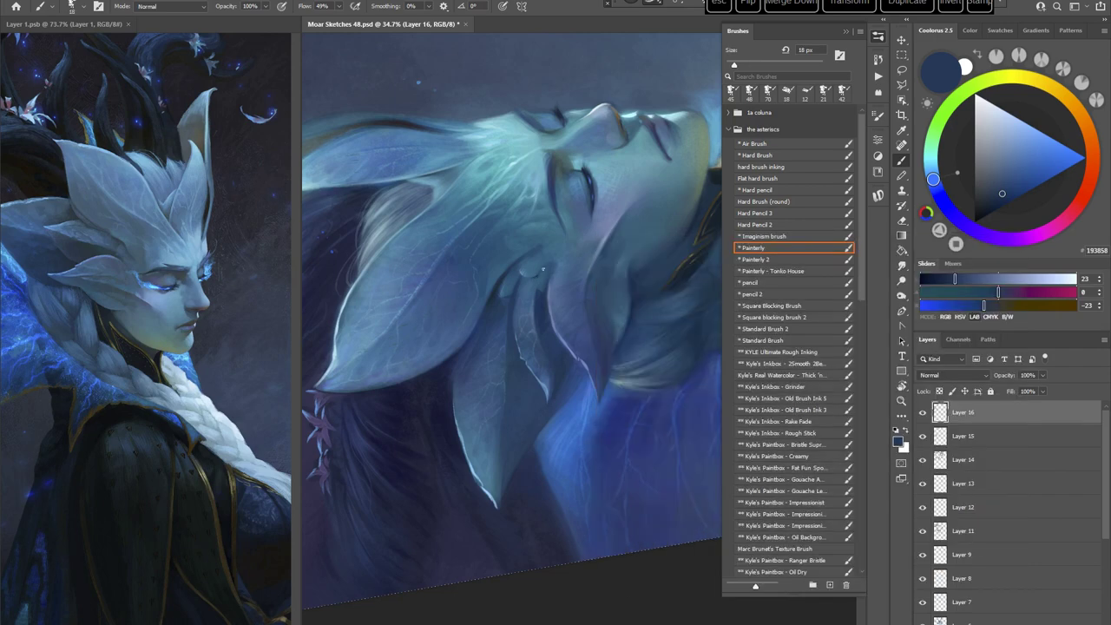
pyautogui.press('Escape')
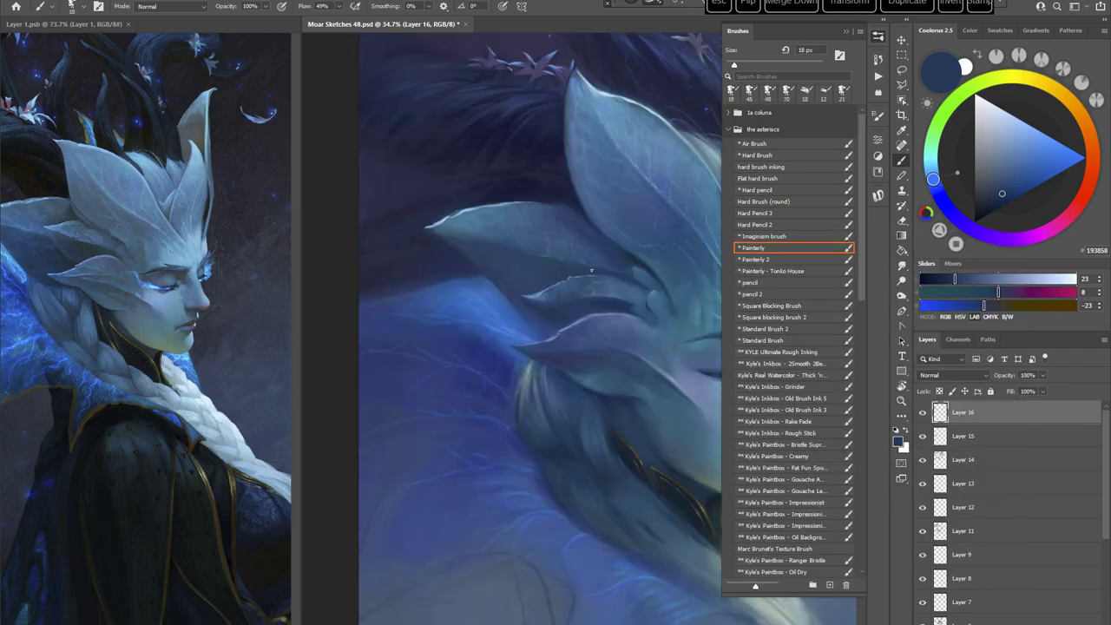
pyautogui.moveTo(592, 269)
pyautogui.mouseDown()
pyautogui.moveTo(503, 389)
pyautogui.moveTo(421, 427)
pyautogui.mouseUp()
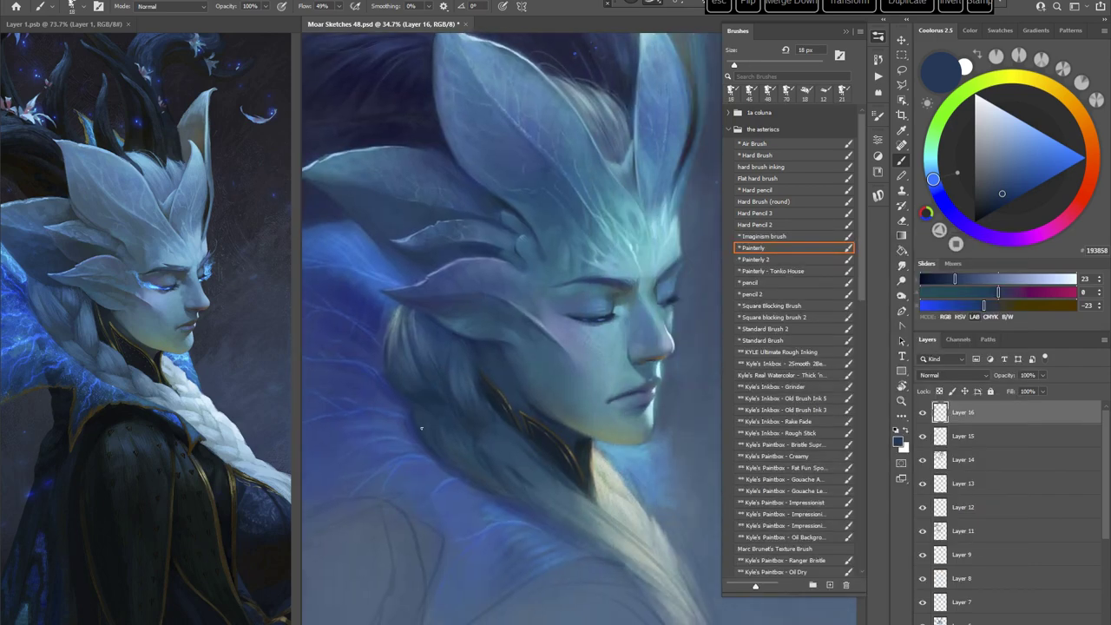
# Step: Smooth the base of the ear leaf towards the temple with sampled mid blues, using the Standard Brush at 31 px
pyautogui.press('r')
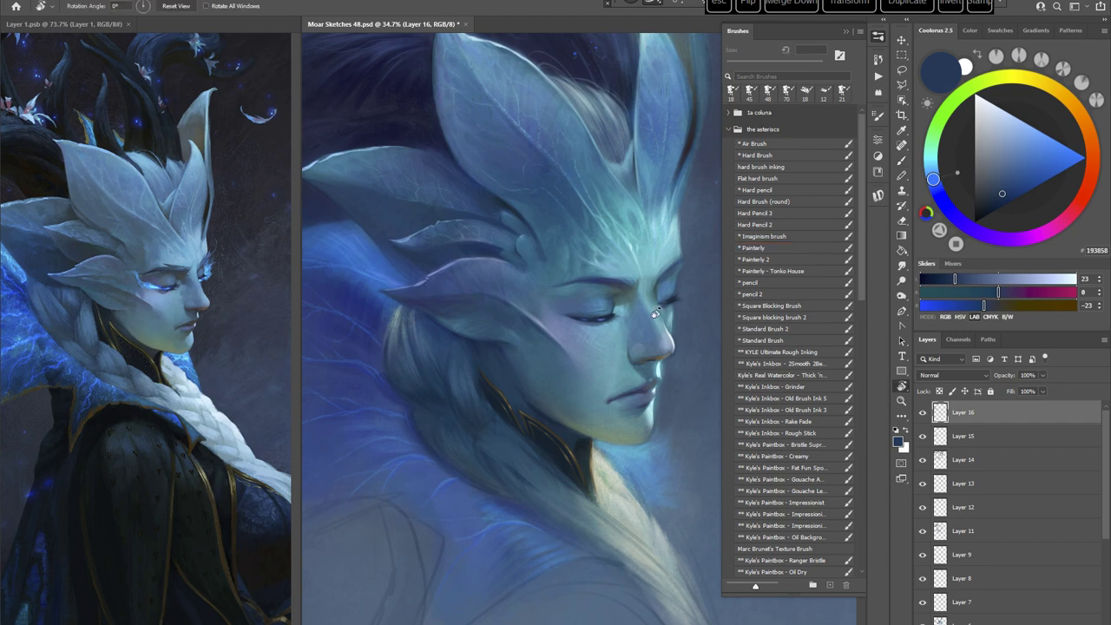
pyautogui.moveTo(514, 264); pyautogui.dragTo(566, 244)
pyautogui.moveTo(623, 340); pyautogui.dragTo(586, 342)
pyautogui.click(763, 342)
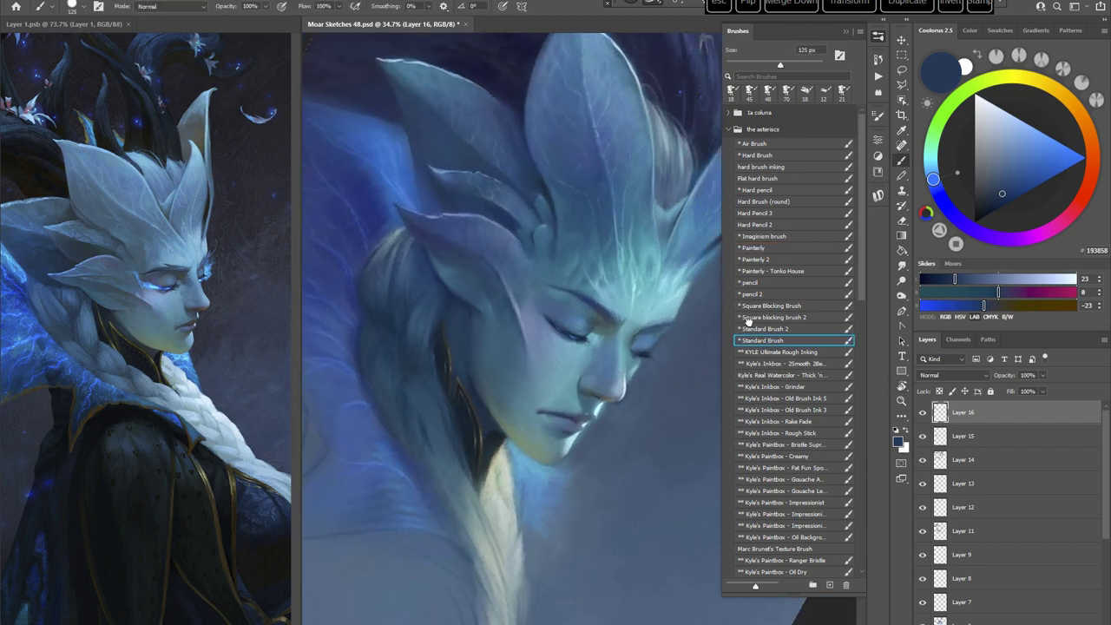
pyautogui.keyDown('alt'); pyautogui.click(510, 272); pyautogui.keyUp('alt')
pyautogui.rightClick(605, 229)
pyautogui.click(666, 258)
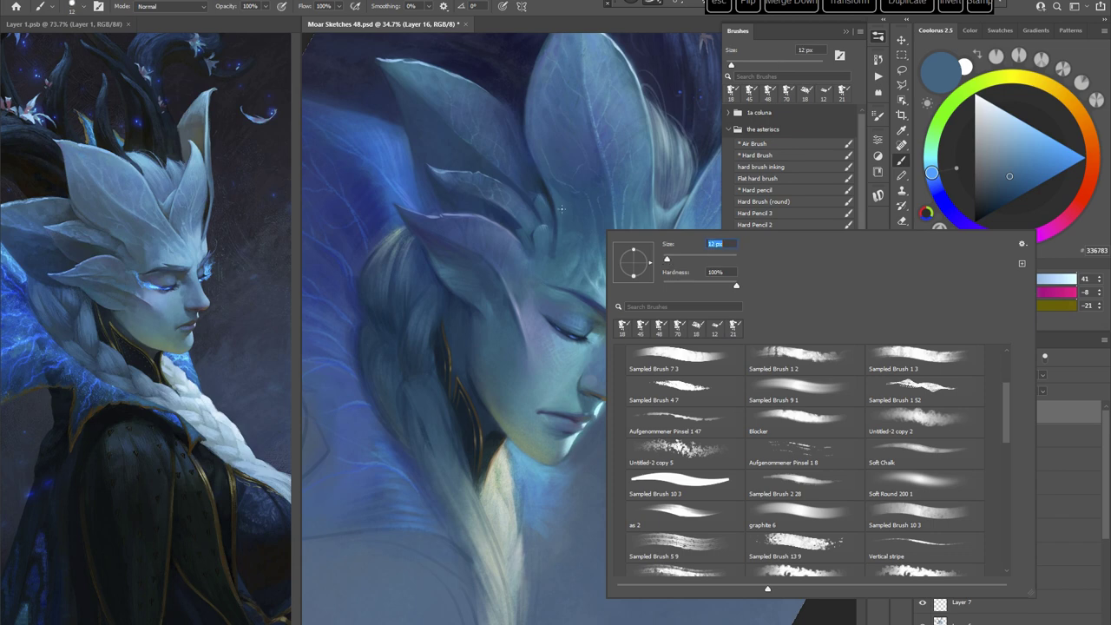
pyautogui.click(499, 272)
pyautogui.rightClick(617, 235)
pyautogui.moveTo(679, 266); pyautogui.dragTo(685, 266)
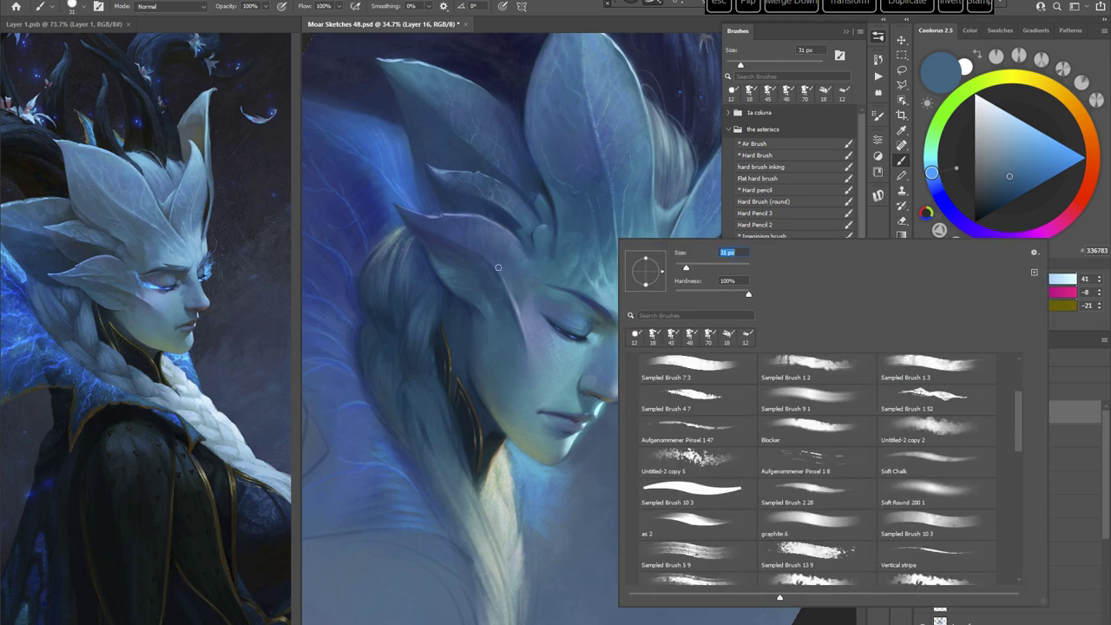
pyautogui.keyDown('alt'); pyautogui.click(505, 273); pyautogui.keyUp('alt')
pyautogui.keyDown('alt'); pyautogui.click(504, 271); pyautogui.keyUp('alt')
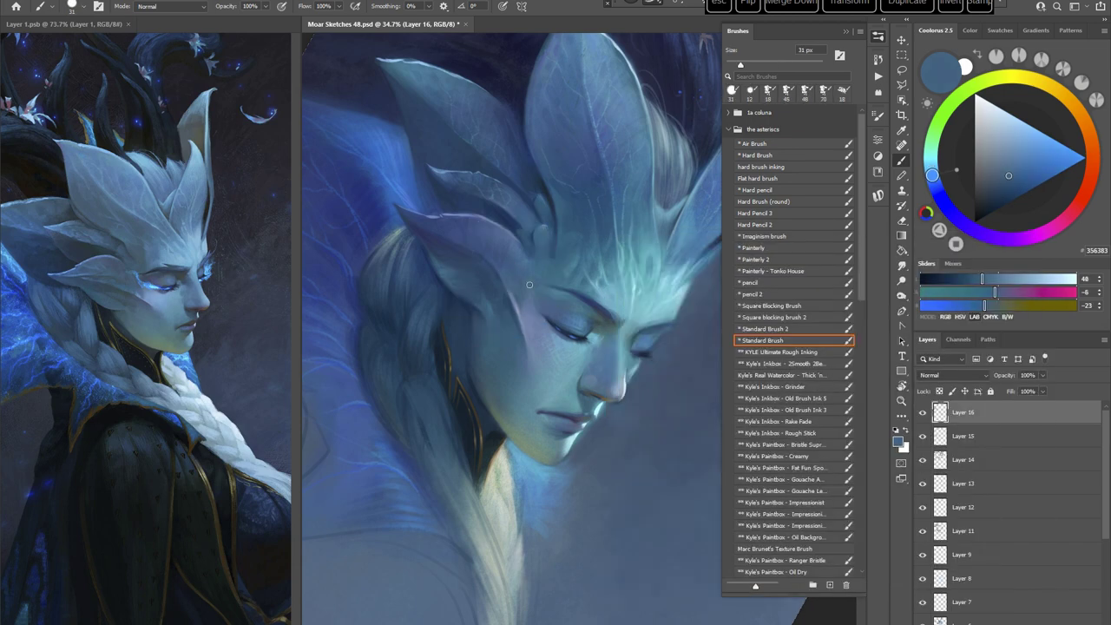
# Step: Blend the ear leaf's inner edge into the temple with sampled blues 234C68, 567998 and 2F5F7E, keeping the Standard Brush at 31 px
pyautogui.press('r')
pyautogui.moveTo(654, 226); pyautogui.dragTo(560, 355)
pyautogui.keyDown('alt'); pyautogui.click(603, 292); pyautogui.keyUp('alt')
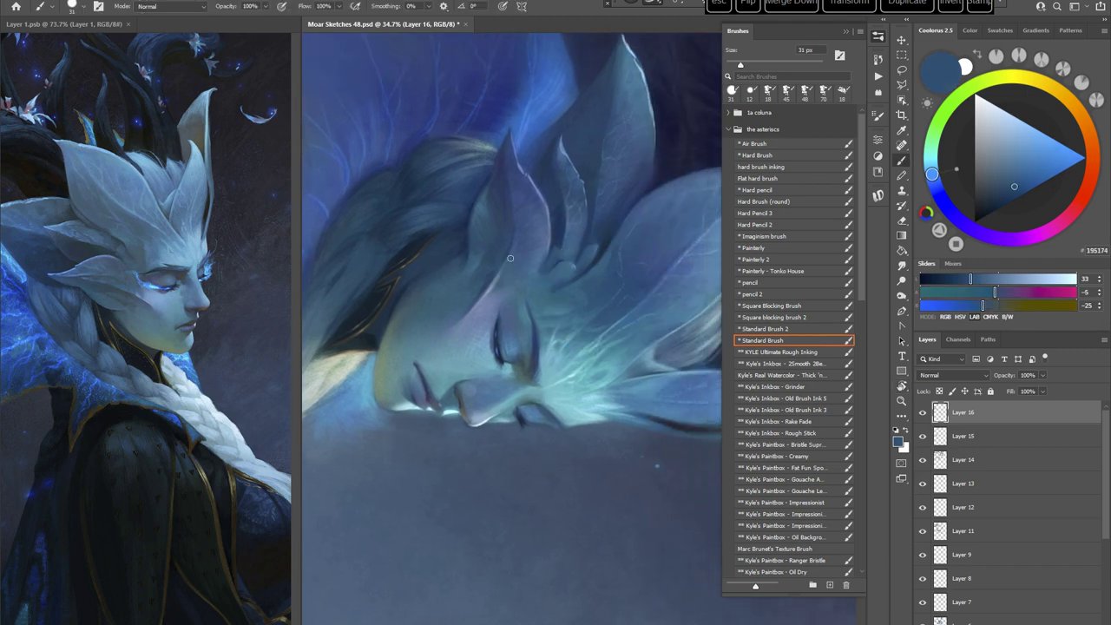
pyautogui.press('r')
pyautogui.moveTo(639, 252); pyautogui.dragTo(504, 293)
pyautogui.keyDown('alt'); pyautogui.click(472, 216); pyautogui.keyUp('alt')
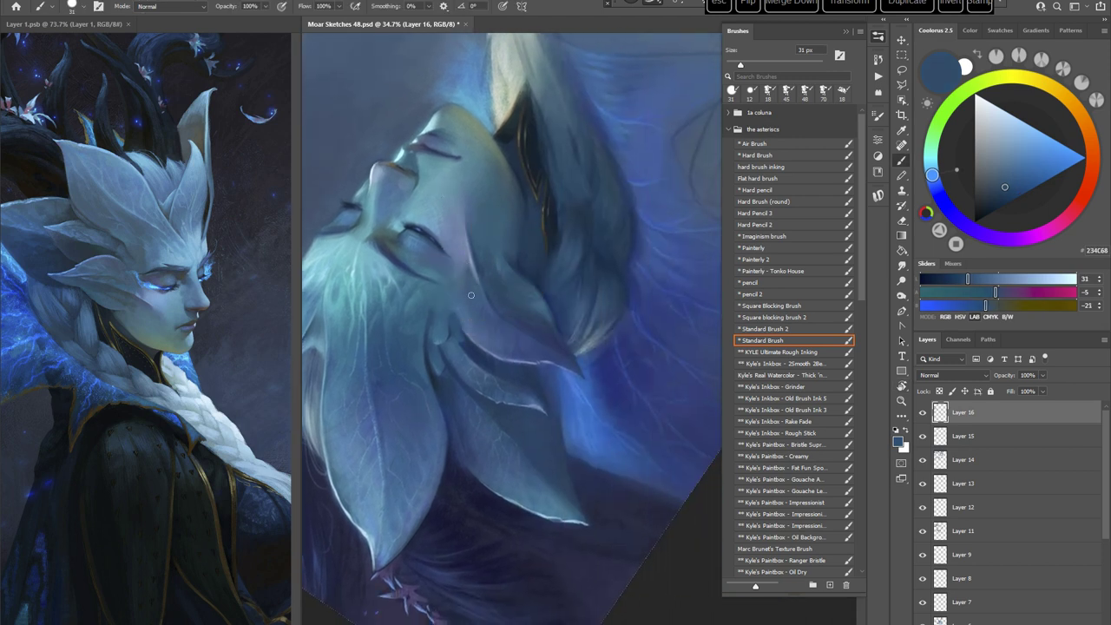
pyautogui.keyDown('alt'); pyautogui.click(461, 264); pyautogui.keyUp('alt')
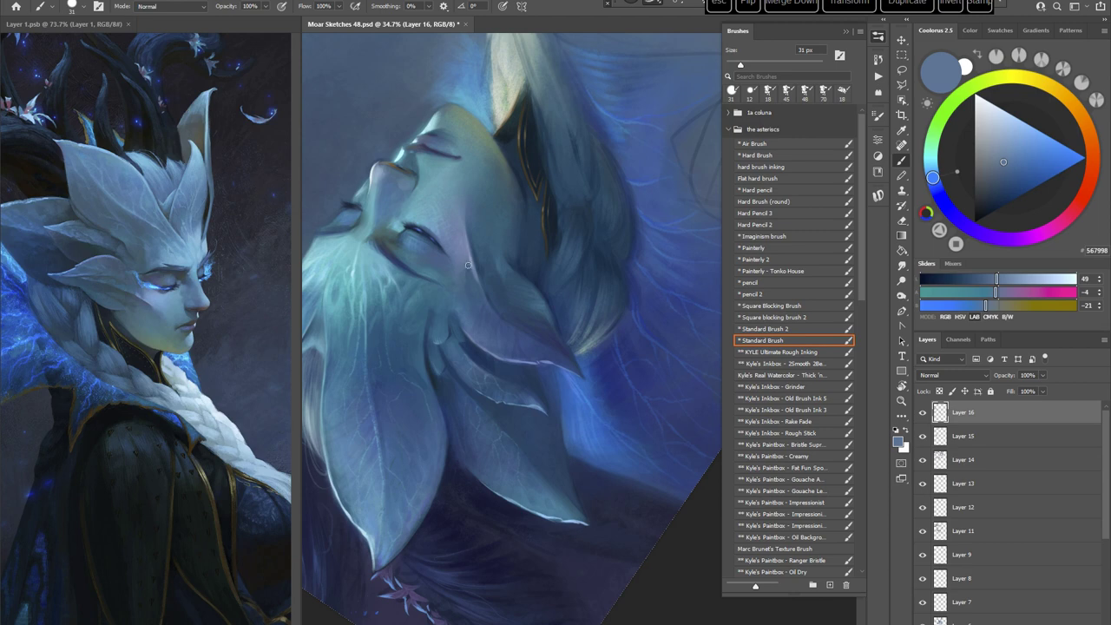
pyautogui.keyDown('alt'); pyautogui.click(469, 280); pyautogui.keyUp('alt')
pyautogui.press('Escape')
# Step: Soften the shading across the middle of the ear leaf with sampled blue 375883, using the Standard Brush at 31 px
pyautogui.press('r')
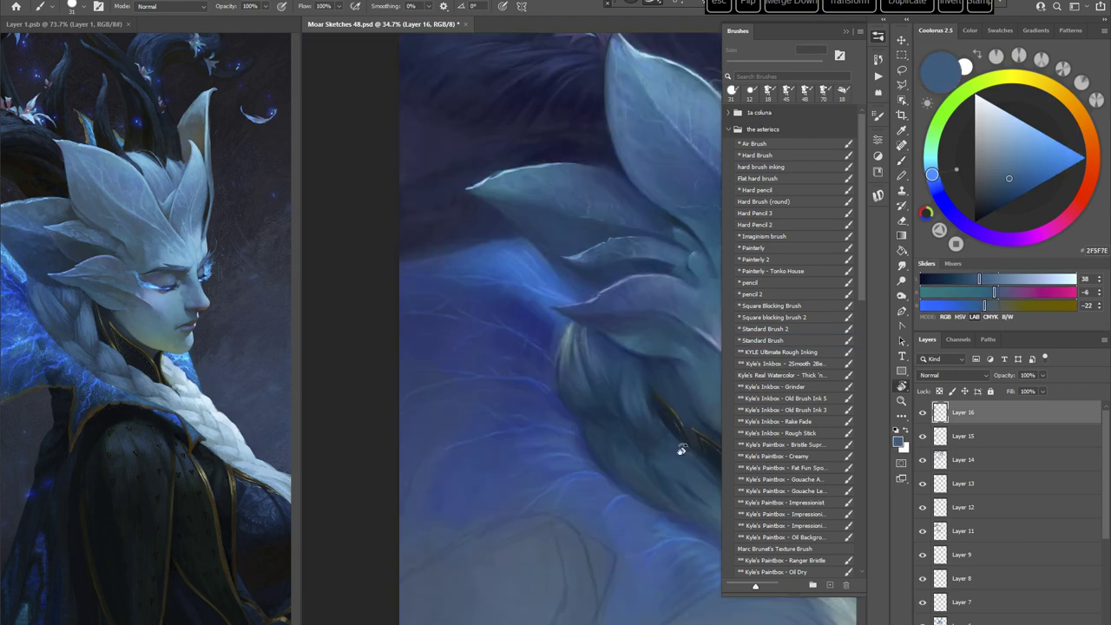
pyautogui.moveTo(681, 449); pyautogui.dragTo(593, 490)
pyautogui.press('b')
pyautogui.moveTo(661, 421); pyautogui.dragTo(493, 356)
pyautogui.keyDown('alt'); pyautogui.click(502, 299); pyautogui.keyUp('alt')
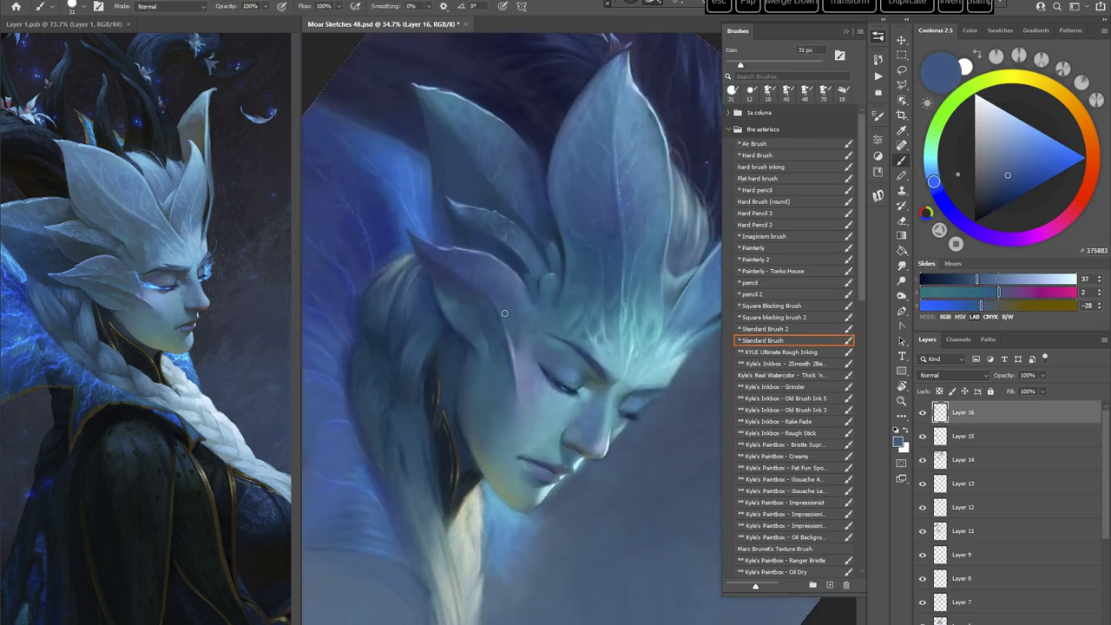
# Step: Sharpen the dark accents around the ear leaf with sampled dark blue 18335A, using the Standard Brush at 15 px
pyautogui.keyDown('alt'); pyautogui.click(513, 258); pyautogui.keyUp('alt')
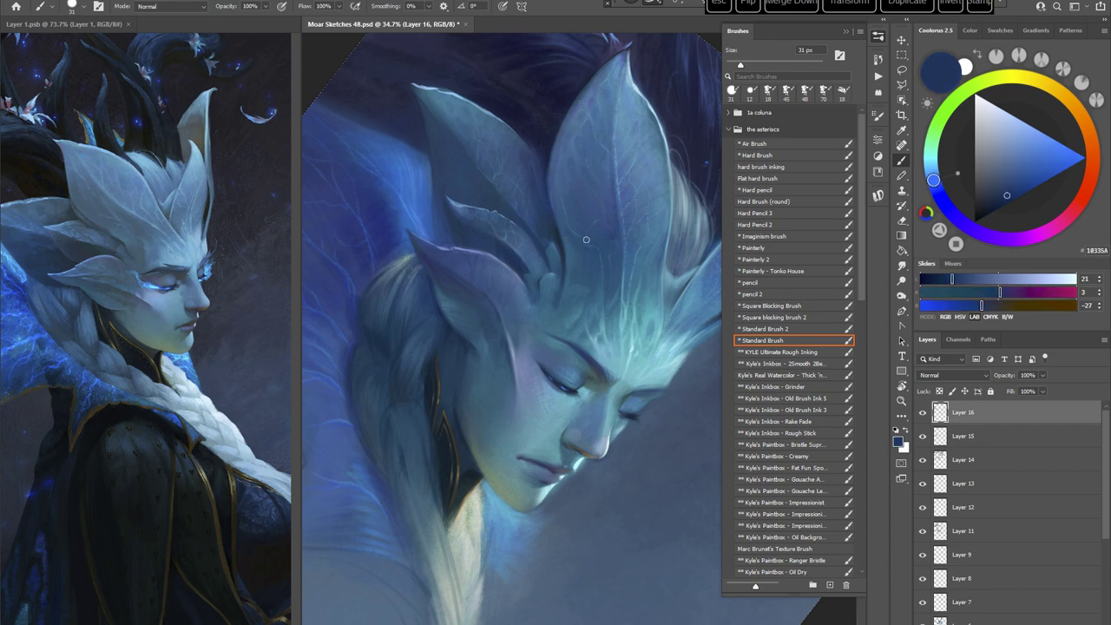
pyautogui.rightClick(588, 246)
pyautogui.click(653, 273)
pyautogui.press('Return')
# Step: Shade the lower part of the ear leaf beside the cheek with sampled blue 2A5576, using the Standard Brush at 28 px
pyautogui.rightClick(590, 259)
pyautogui.click(661, 288)
pyautogui.press('Return')
pyautogui.press('r')
pyautogui.moveTo(607, 284)
pyautogui.mouseDown()
pyautogui.moveTo(644, 415)
pyautogui.moveTo(640, 480)
pyautogui.moveTo(520, 356)
pyautogui.mouseUp()
pyautogui.press('Escape')
pyautogui.keyDown('alt'); pyautogui.click(508, 343); pyautogui.keyUp('alt')
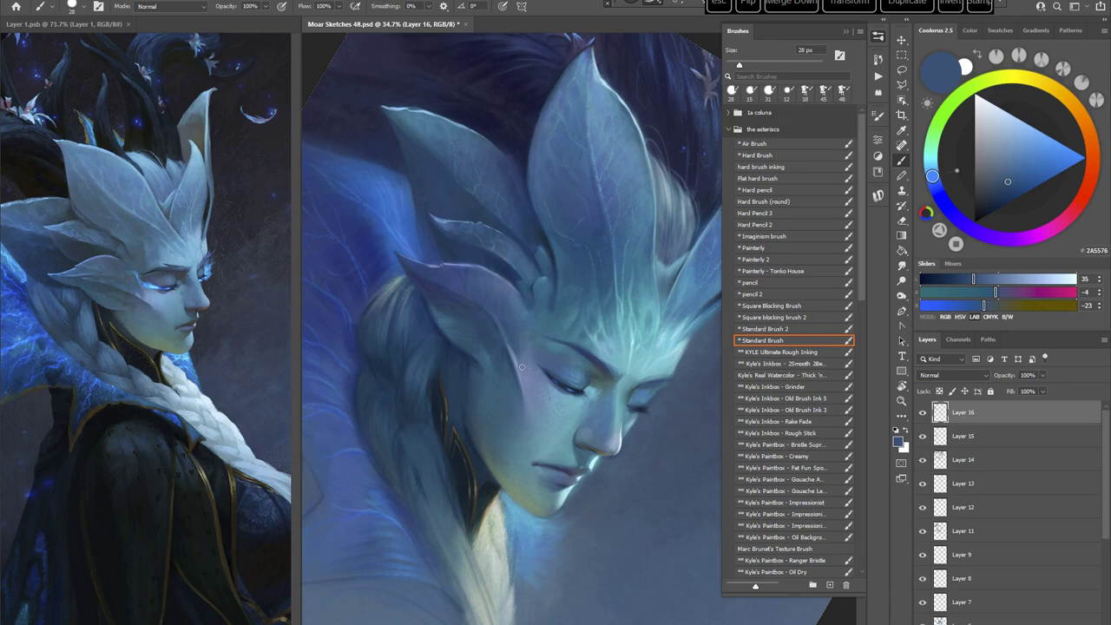
# Step: Lighten the ear leaf's edge along the cheek with sampled blue 637EA2, using the Standard Brush at 28 px
pyautogui.keyDown('alt'); pyautogui.click(519, 360); pyautogui.keyUp('alt')
pyautogui.press('r')
pyautogui.moveTo(568, 251); pyautogui.dragTo(635, 486)
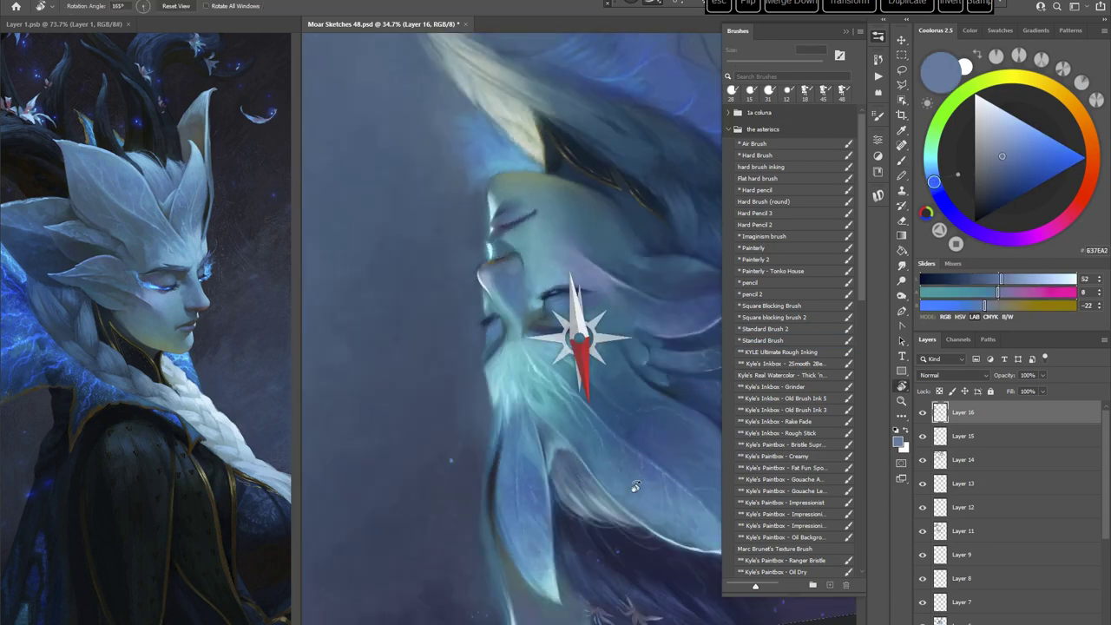
pyautogui.press('Escape')
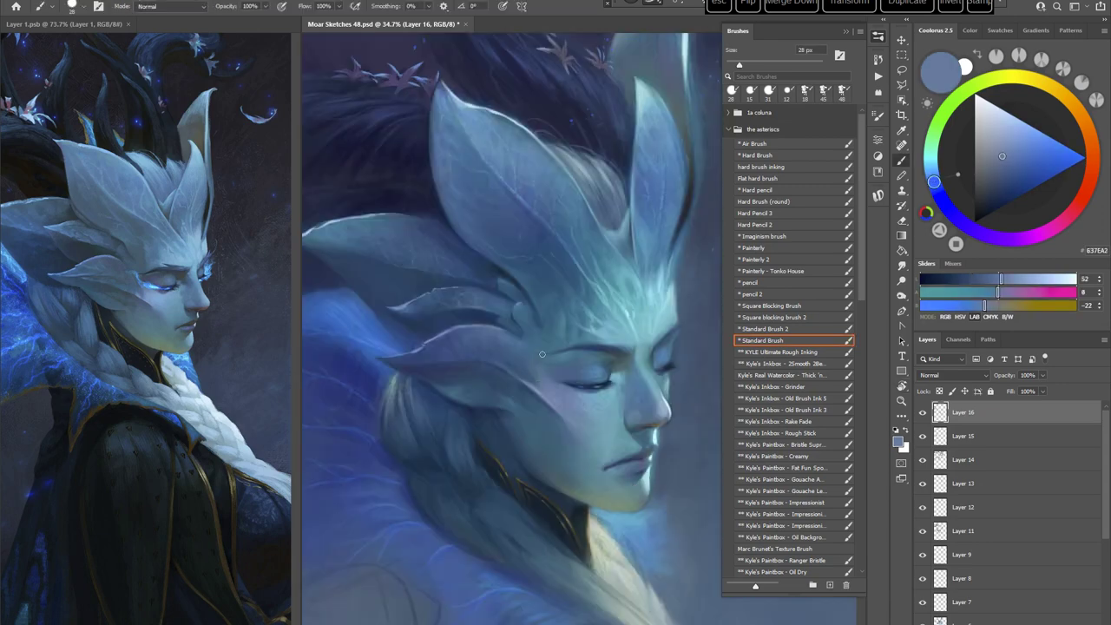
# Step: Tint the ear leaf's base with purple 704FA1, using the Standard Brush at 44 px
pyautogui.click(1010, 161)
pyautogui.moveTo(940, 201); pyautogui.dragTo(986, 235)
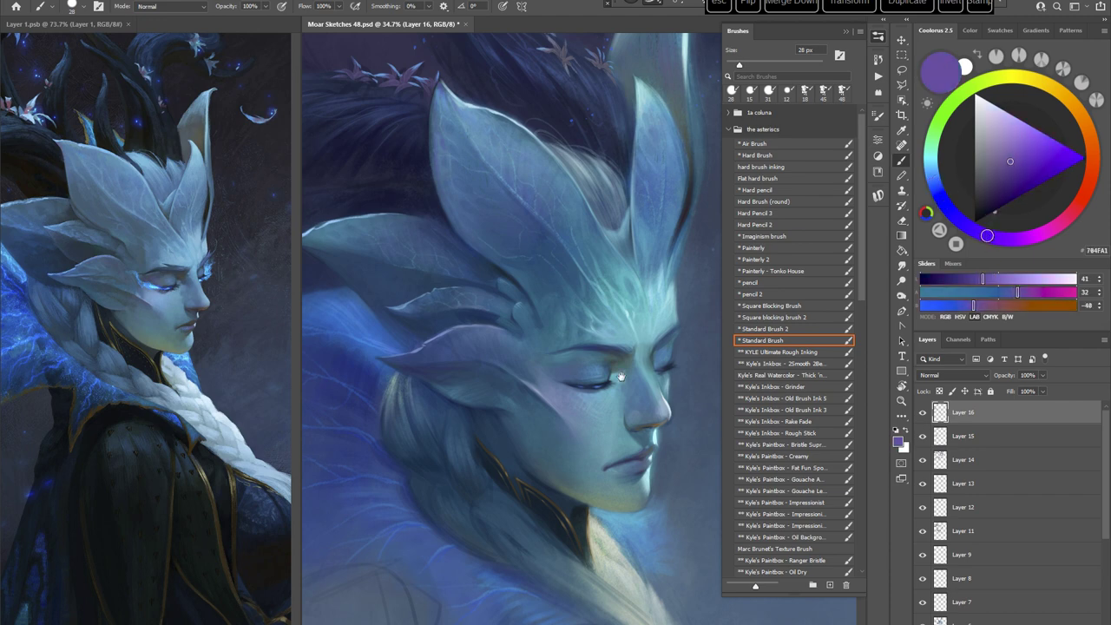
pyautogui.moveTo(615, 265); pyautogui.dragTo(562, 198)
pyautogui.rightClick(578, 235)
pyautogui.moveTo(648, 260); pyautogui.dragTo(655, 259)
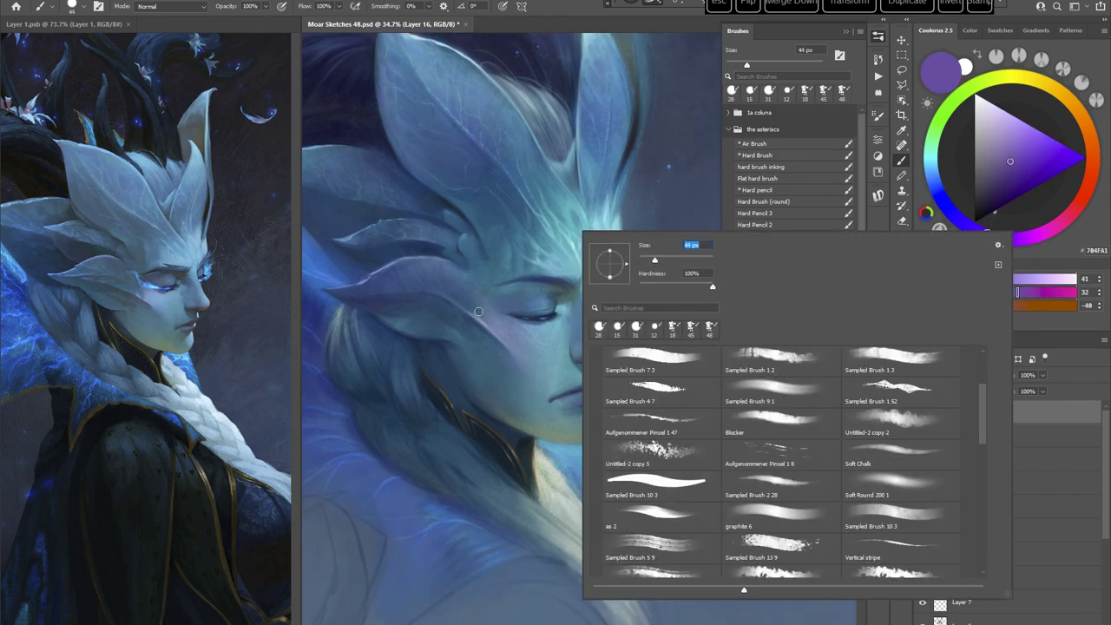
pyautogui.moveTo(479, 311); pyautogui.dragTo(472, 296)
pyautogui.keyDown('alt'); pyautogui.click(477, 305); pyautogui.keyUp('alt')
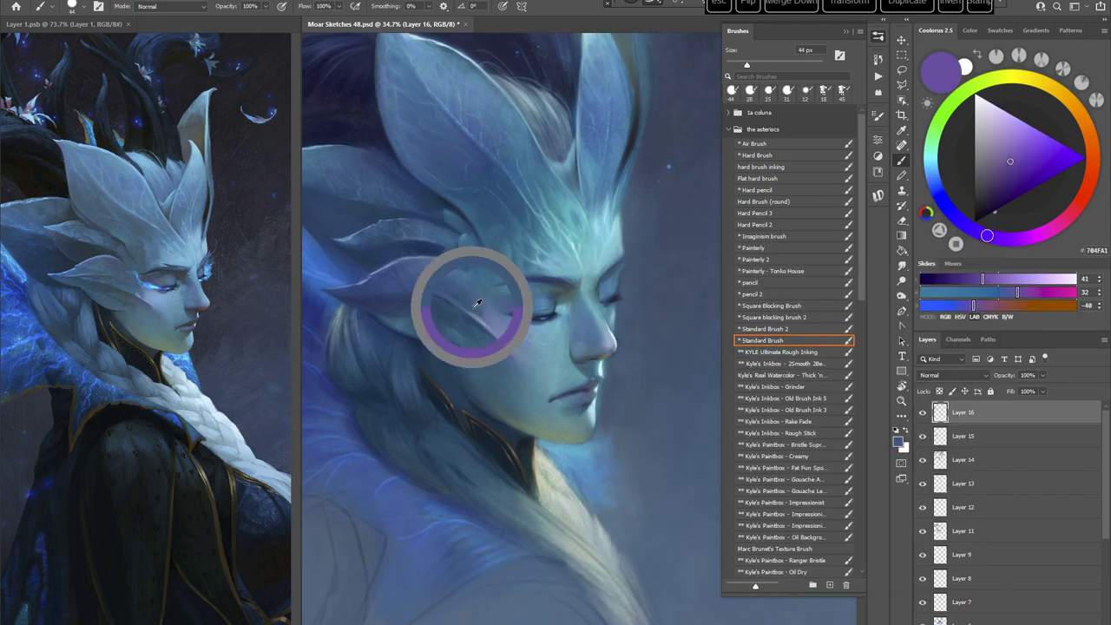
# Step: Blend the ear leaf's base into the temple with sampled blues 3B6F84 and 43688A, using the Standard Brush at 44 px
pyautogui.press('r')
pyautogui.moveTo(570, 217)
pyautogui.mouseDown()
pyautogui.moveTo(636, 356)
pyautogui.moveTo(602, 393)
pyautogui.mouseUp()
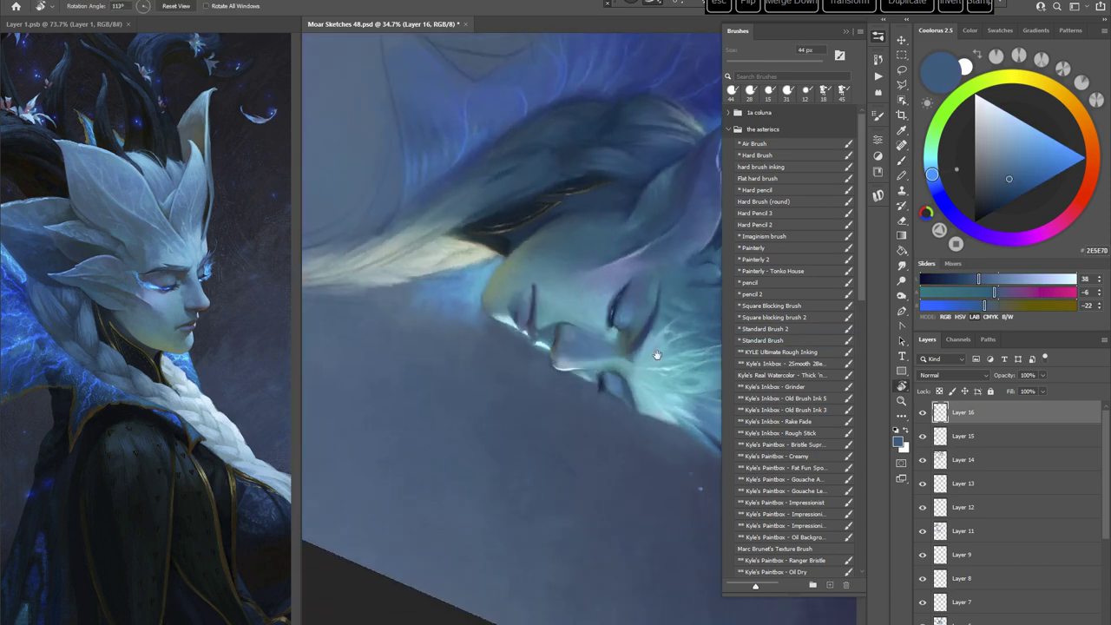
pyautogui.moveTo(657, 354); pyautogui.dragTo(603, 341)
pyautogui.press('b')
pyautogui.keyDown('alt'); pyautogui.click(619, 250); pyautogui.keyUp('alt')
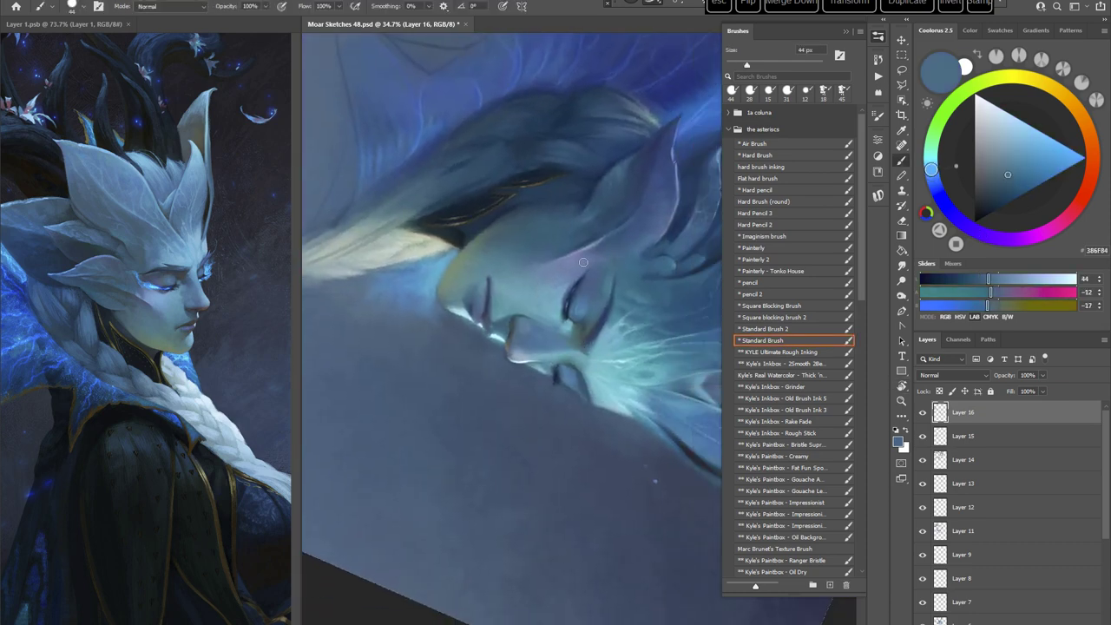
pyautogui.keyDown('alt'); pyautogui.click(589, 258); pyautogui.keyUp('alt')
pyautogui.keyDown('alt'); pyautogui.click(602, 253); pyautogui.keyUp('alt')
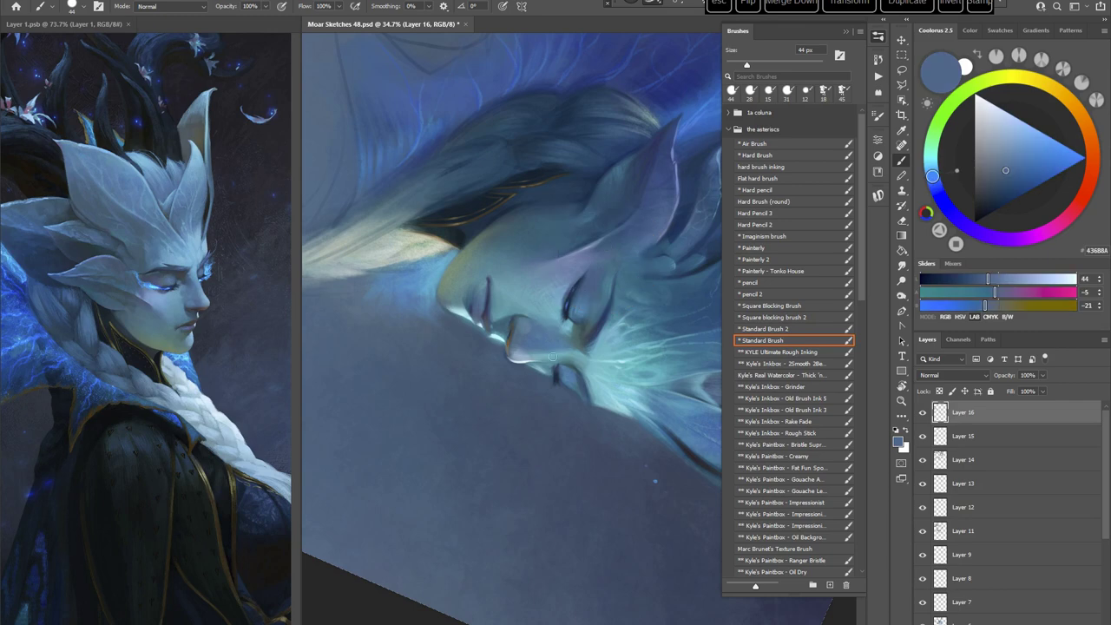
pyautogui.press('Escape')
# Step: Model the ear leaf's upper surface with sampled violet blue 6E7EAA and darker blue 28597F, using the Standard Brush at 44 px
pyautogui.press('r')
pyautogui.moveTo(671, 347); pyautogui.dragTo(593, 234)
pyautogui.press('b')
pyautogui.press('Escape')
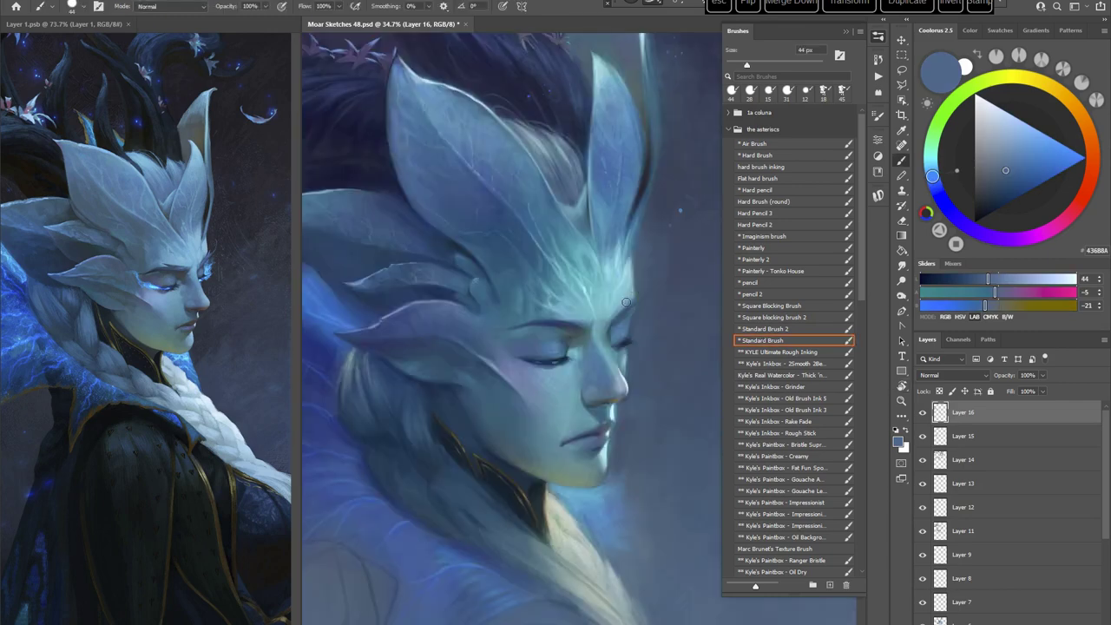
pyautogui.press('r')
pyautogui.moveTo(661, 349); pyautogui.dragTo(601, 297)
pyautogui.press('b')
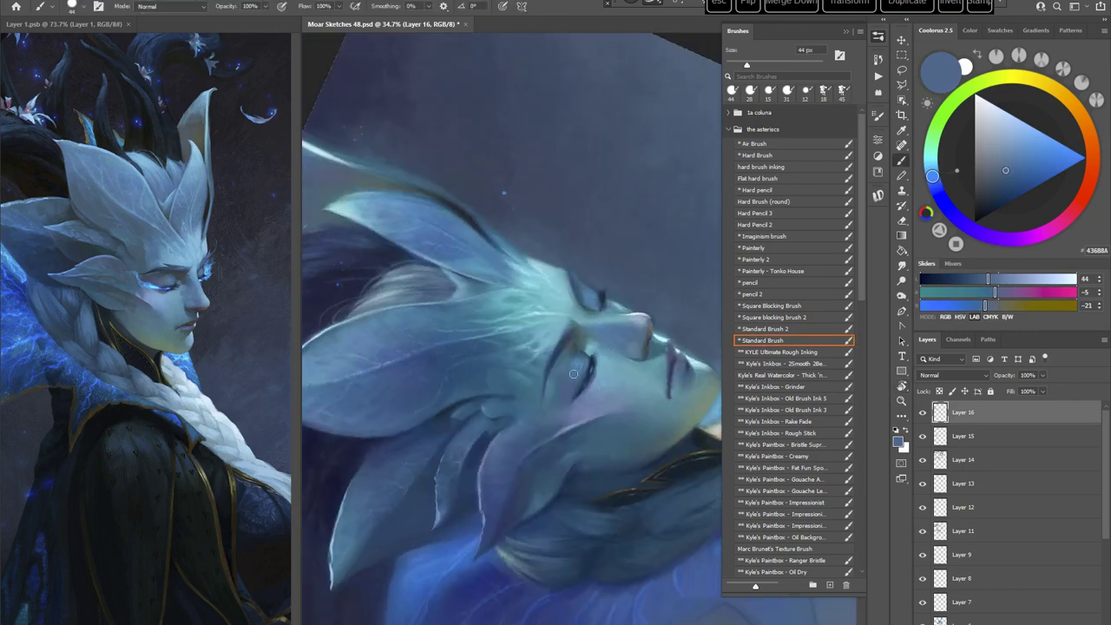
pyautogui.moveTo(618, 421); pyautogui.dragTo(521, 299)
pyautogui.keyDown('alt'); pyautogui.click(516, 299); pyautogui.keyUp('alt')
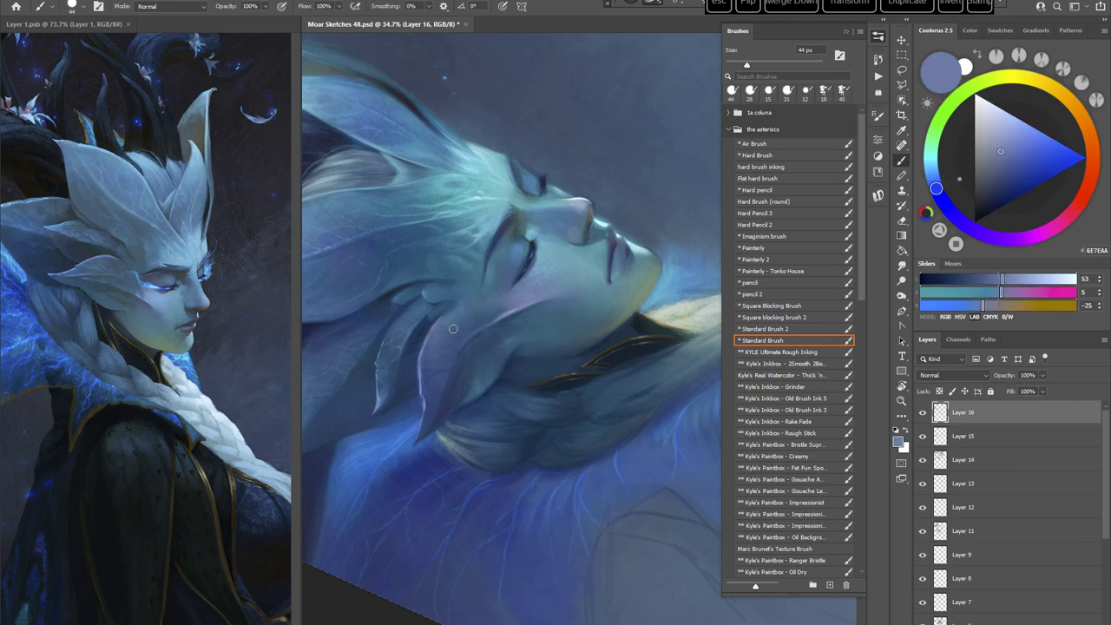
pyautogui.keyDown('alt'); pyautogui.click(478, 319); pyautogui.keyUp('alt')
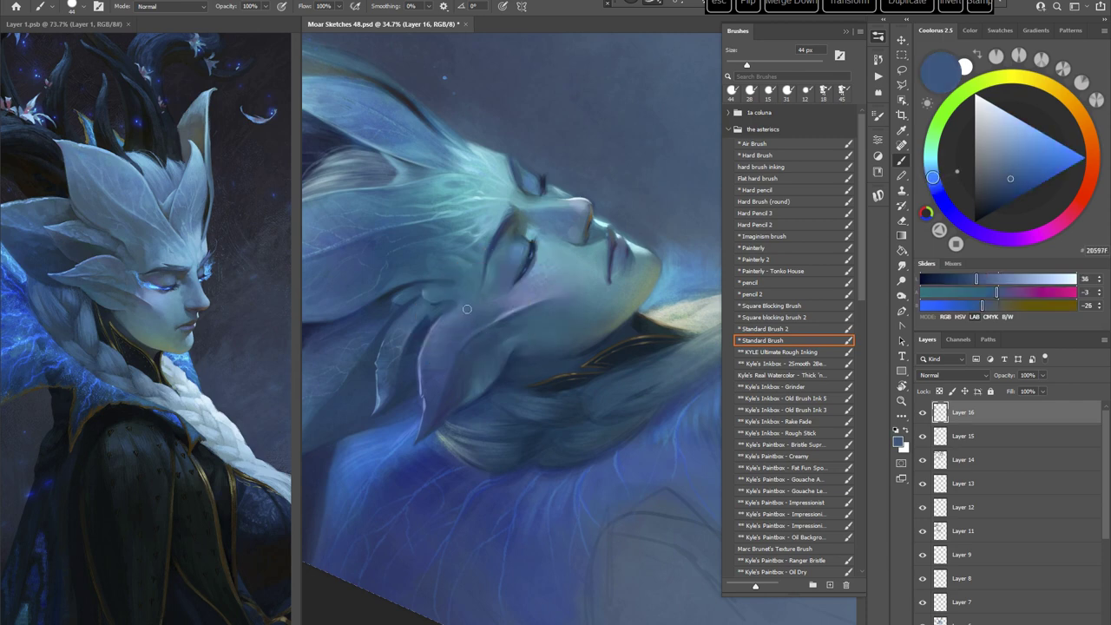
# Step: Smooth the transition between the ear leaf and the temple with sampled blue 3C6C98 and a darker blue, keeping 44 px
pyautogui.press('Escape')
pyautogui.press('r')
pyautogui.moveTo(646, 379)
pyautogui.mouseDown()
pyautogui.moveTo(606, 408)
pyautogui.moveTo(514, 434)
pyautogui.mouseUp()
pyautogui.press('b')
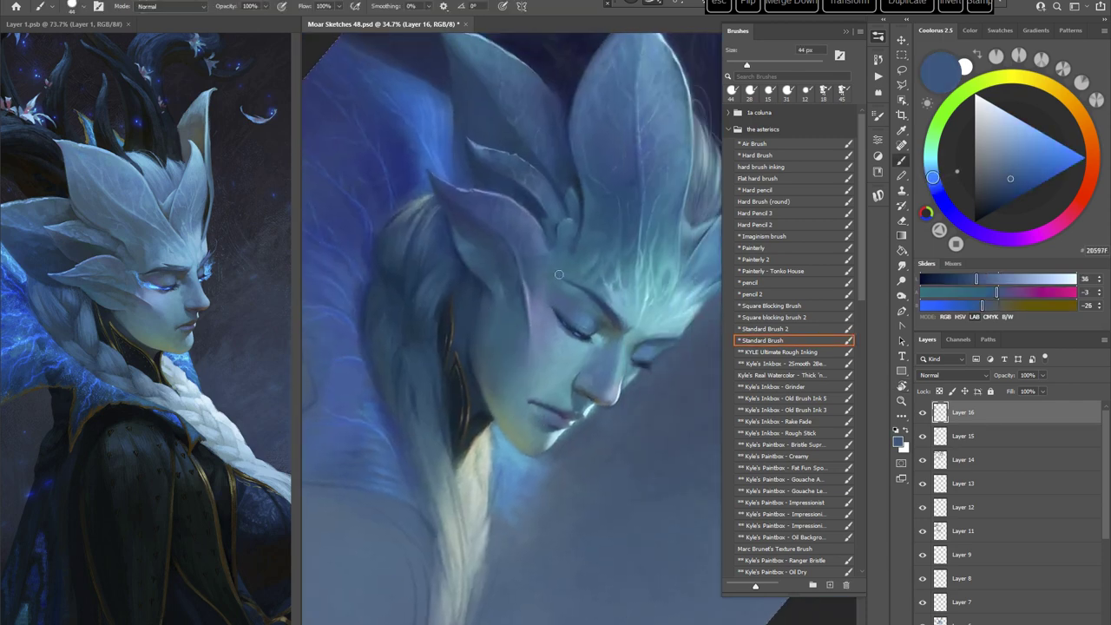
pyautogui.keyDown('alt'); pyautogui.click(530, 264); pyautogui.keyUp('alt')
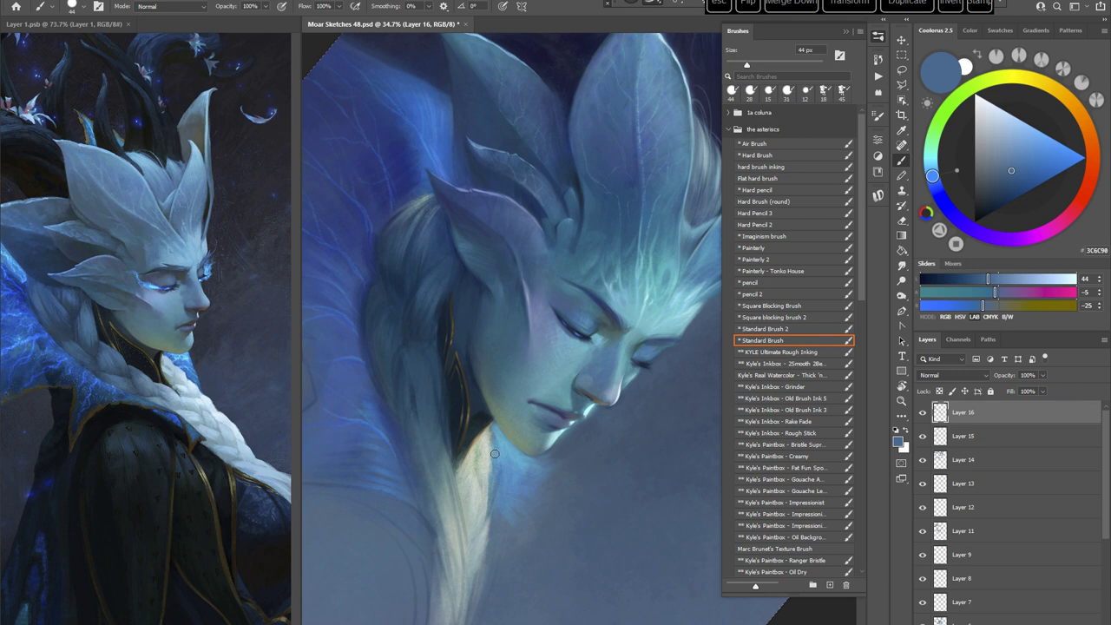
pyautogui.keyDown('alt'); pyautogui.click(528, 293); pyautogui.keyUp('alt')
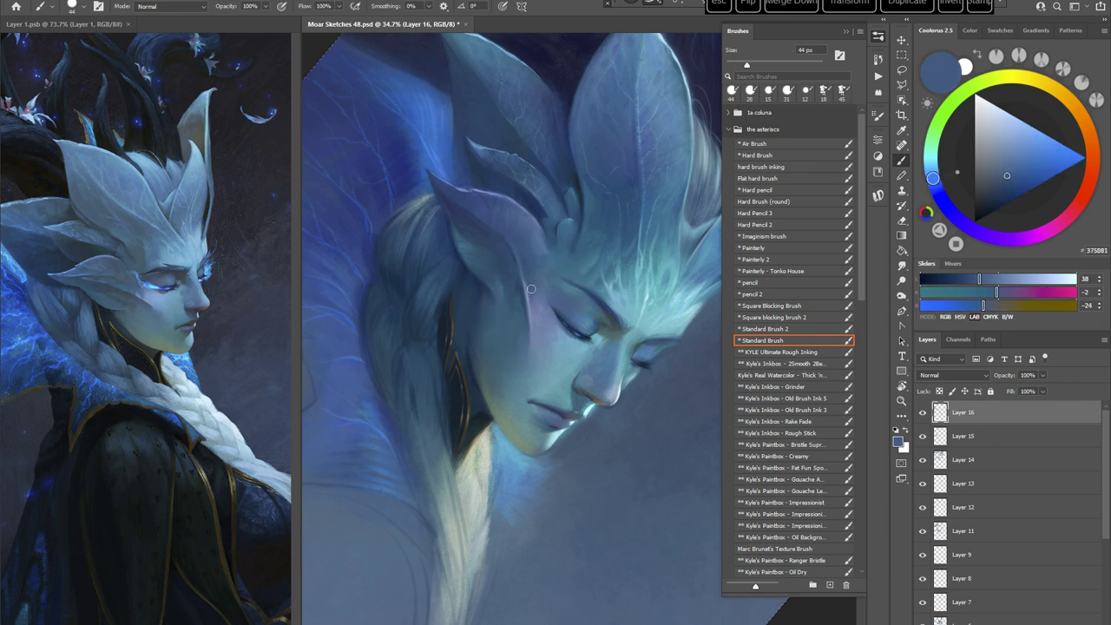
pyautogui.keyDown('alt'); pyautogui.click(531, 288); pyautogui.keyUp('alt')
# Step: Clean up the ear leaf's edge against the upper cheek with sampled mid blues, using the Standard Brush at 44 px
pyautogui.press('r')
pyautogui.moveTo(544, 352); pyautogui.dragTo(621, 498)
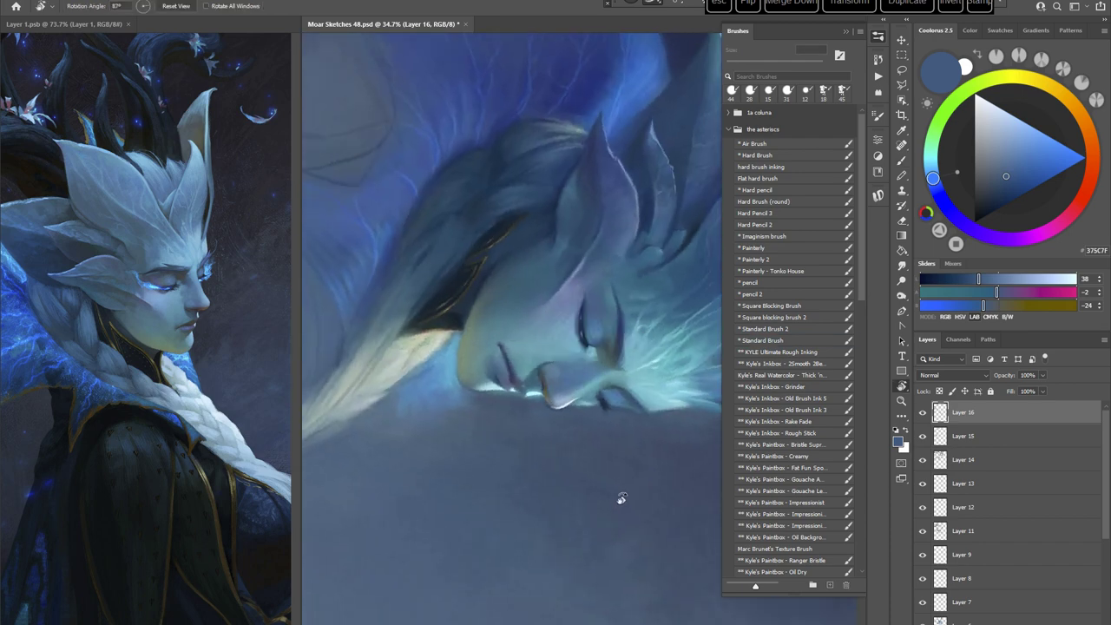
pyautogui.moveTo(615, 467); pyautogui.dragTo(599, 434)
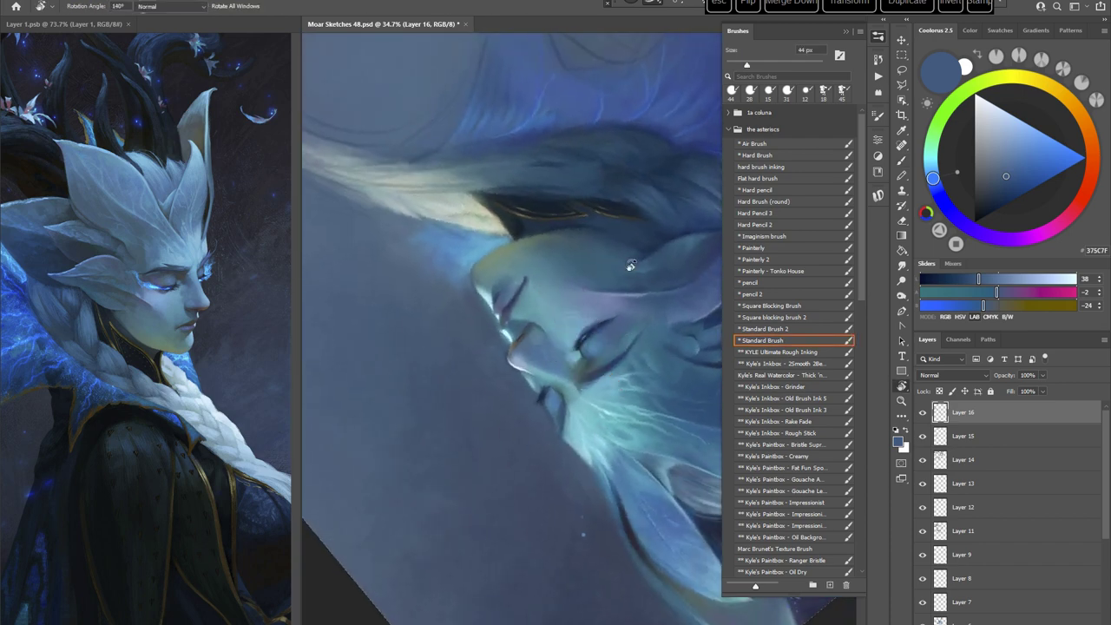
pyautogui.keyDown('alt'); pyautogui.click(649, 301); pyautogui.keyUp('alt')
pyautogui.keyDown('alt'); pyautogui.click(632, 299); pyautogui.keyUp('alt')
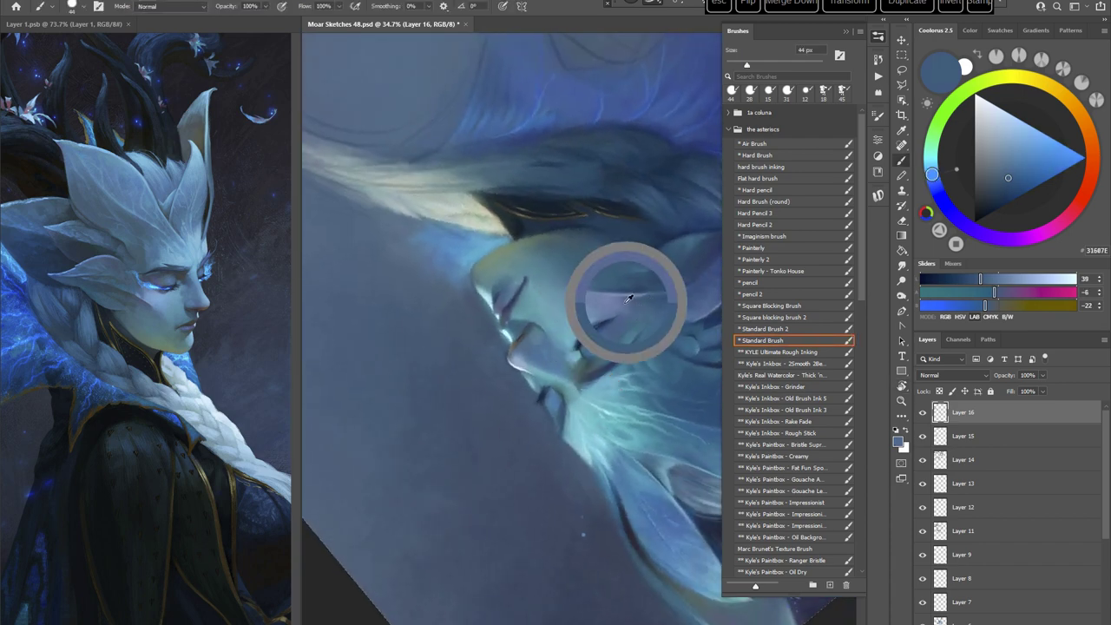
pyautogui.press('Escape')
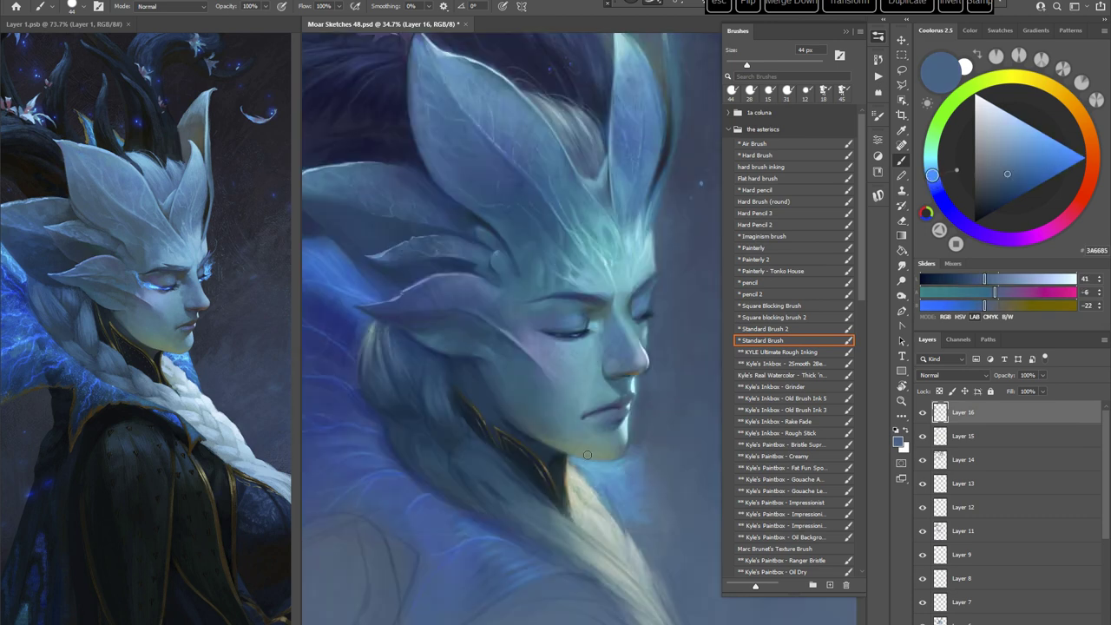
# Step: Soften the cheek modelling below the closed eye with sampled light blues, using the Standard Brush at 44 px
pyautogui.moveTo(586, 454); pyautogui.dragTo(561, 352)
pyautogui.keyDown('alt'); pyautogui.click(562, 339); pyautogui.keyUp('alt')
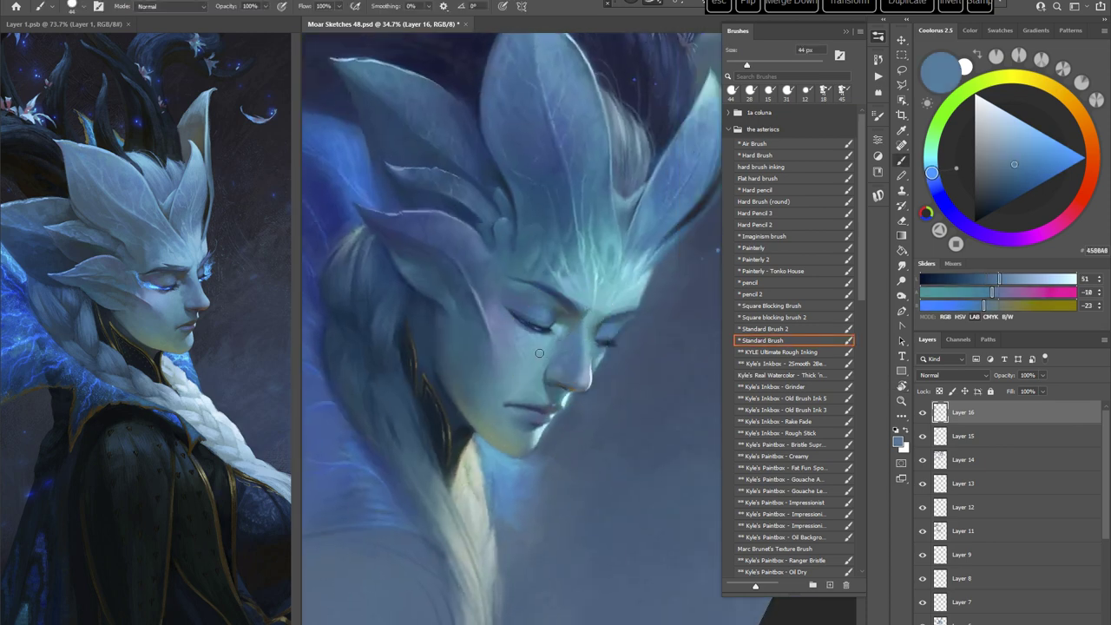
pyautogui.keyDown('alt'); pyautogui.click(551, 348); pyautogui.keyUp('alt')
pyautogui.keyDown('alt'); pyautogui.click(555, 356); pyautogui.keyUp('alt')
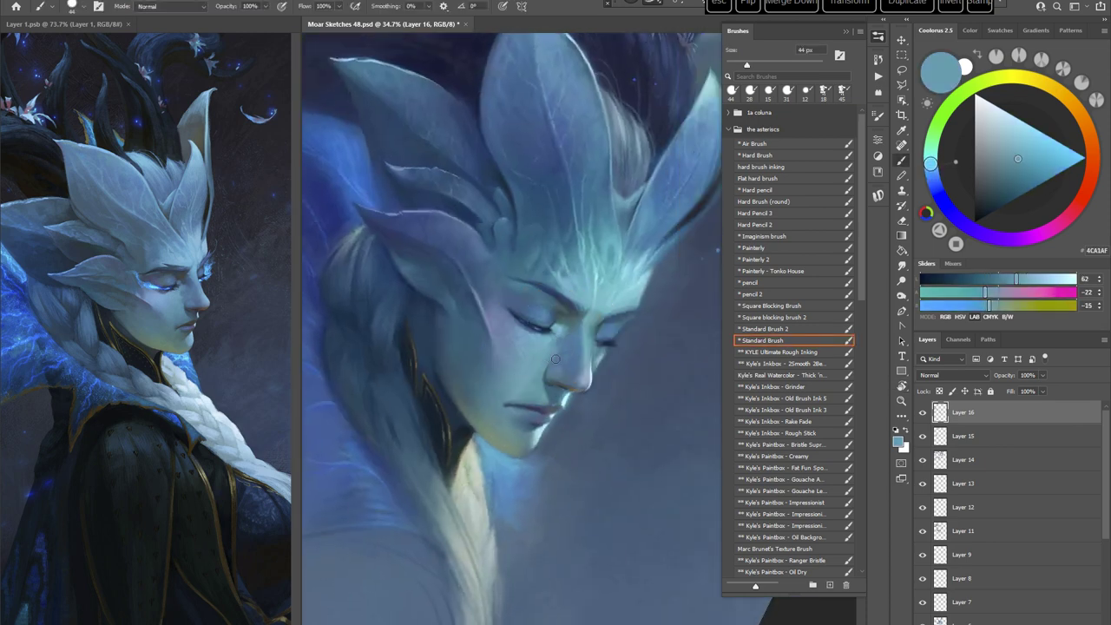
pyautogui.keyDown('alt'); pyautogui.click(544, 360); pyautogui.keyUp('alt')
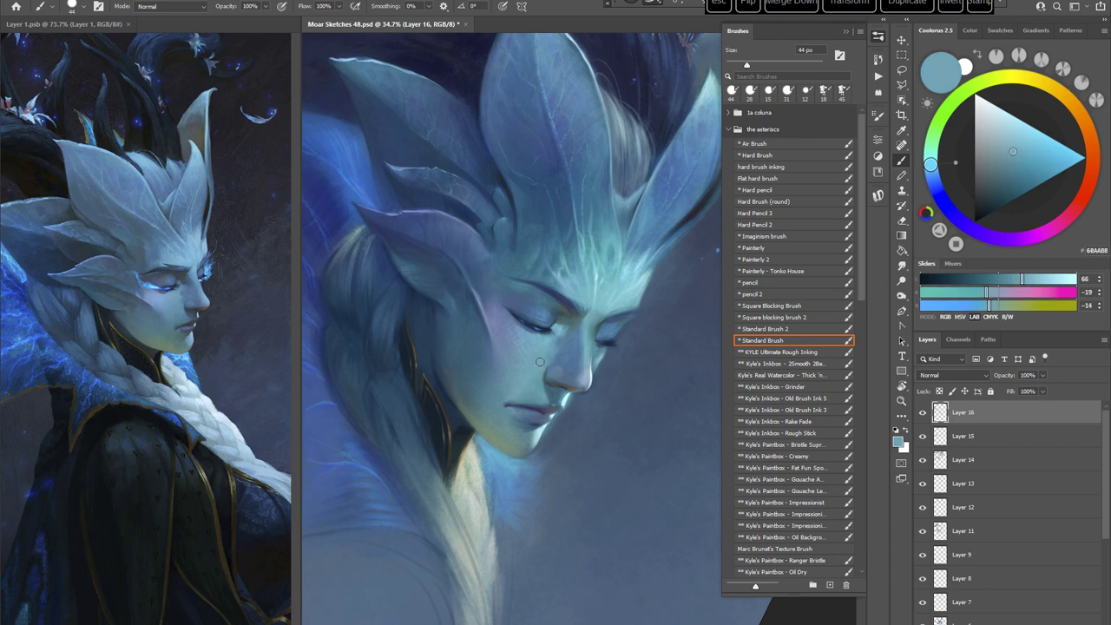
pyautogui.moveTo(539, 361)
pyautogui.mouseDown()
pyautogui.moveTo(635, 383)
pyautogui.moveTo(612, 502)
pyautogui.mouseUp()
pyautogui.press('Escape')
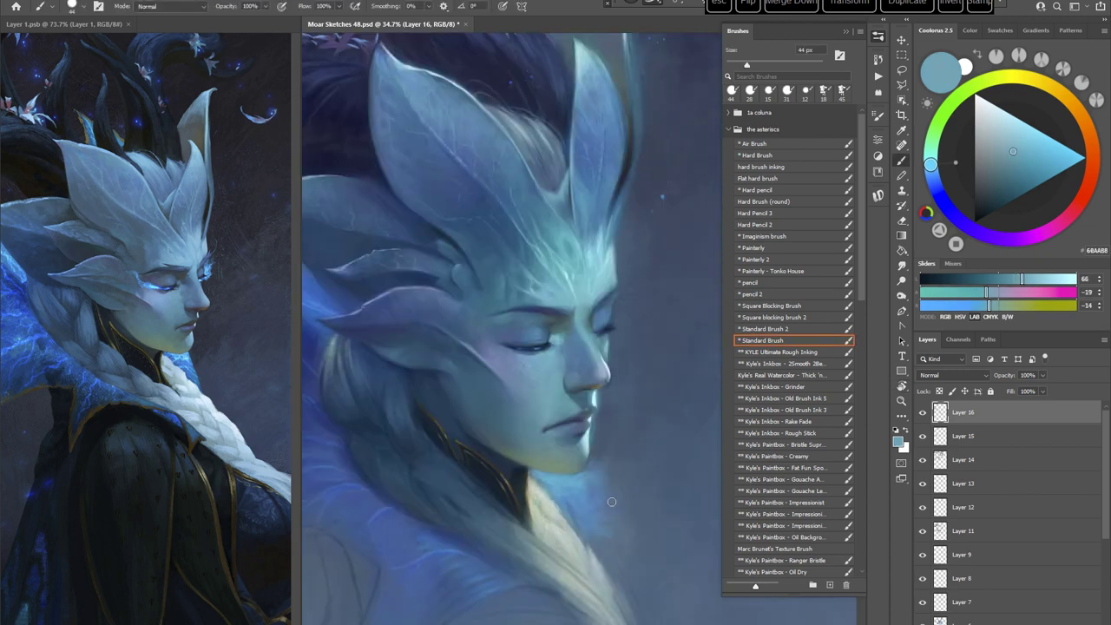
# Step: Blend the temple and the crown leaf's base with sampled violet blue and teal, reducing the Standard Brush to 40 px
pyautogui.press('r')
pyautogui.moveTo(647, 290); pyautogui.dragTo(661, 334)
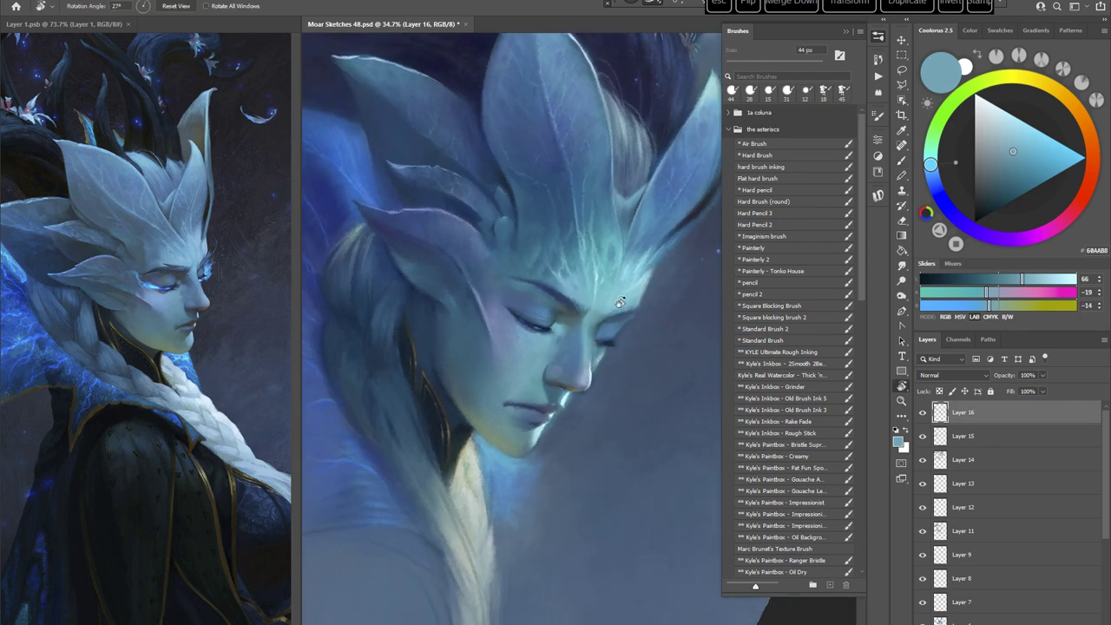
pyautogui.keyDown('alt'); pyautogui.click(491, 312); pyautogui.keyUp('alt')
pyautogui.press('Escape')
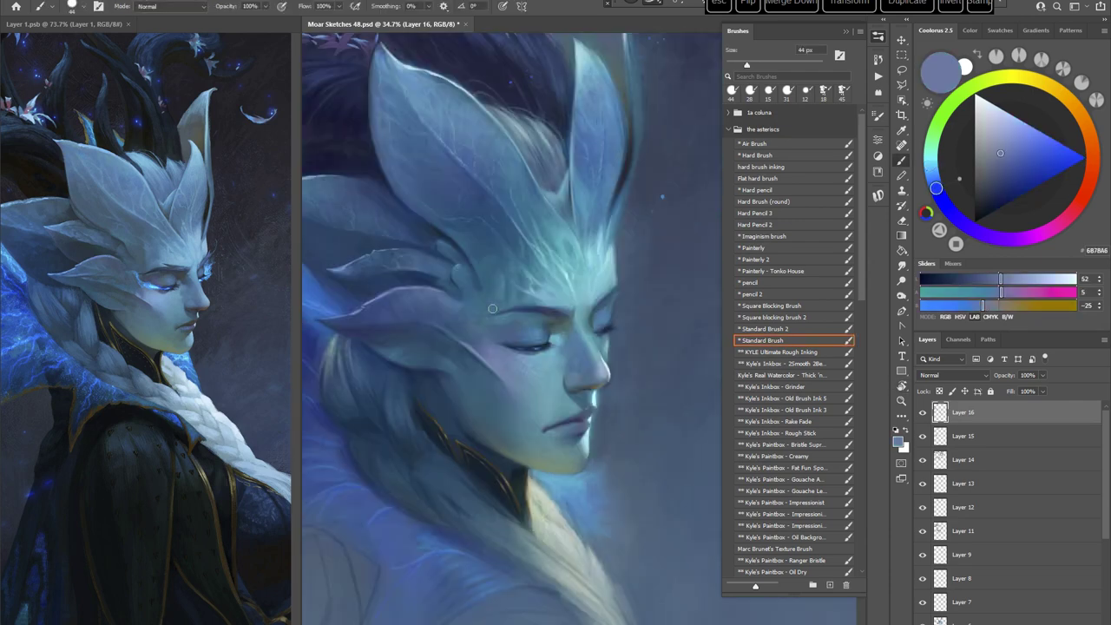
pyautogui.keyDown('alt'); pyautogui.click(556, 230); pyautogui.keyUp('alt')
pyautogui.rightClick(548, 248)
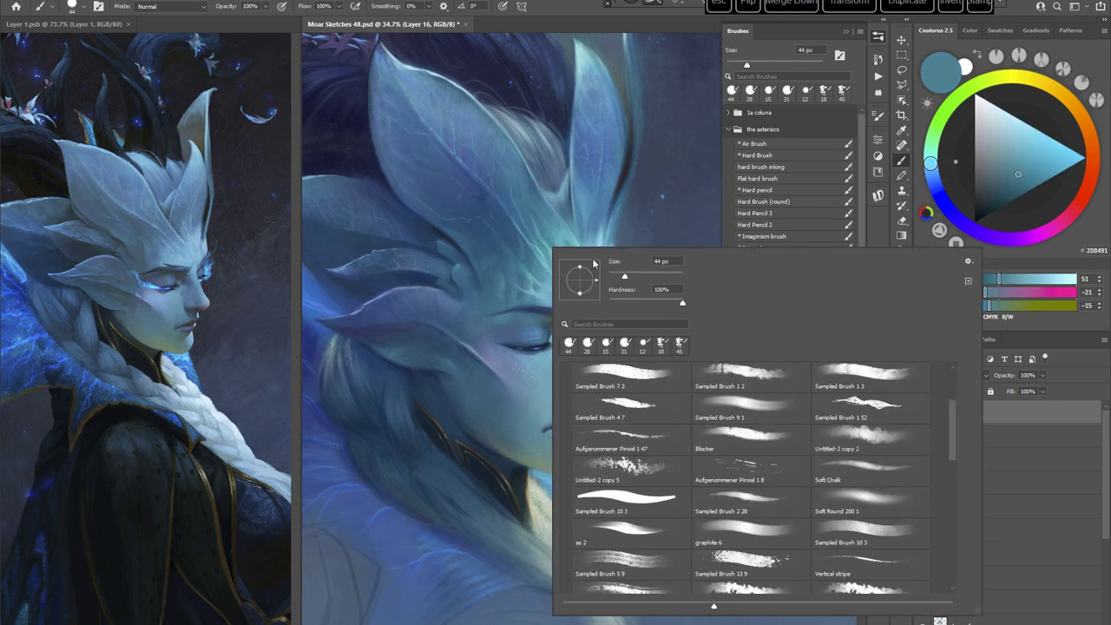
pyautogui.click(623, 275)
pyautogui.click(574, 12)
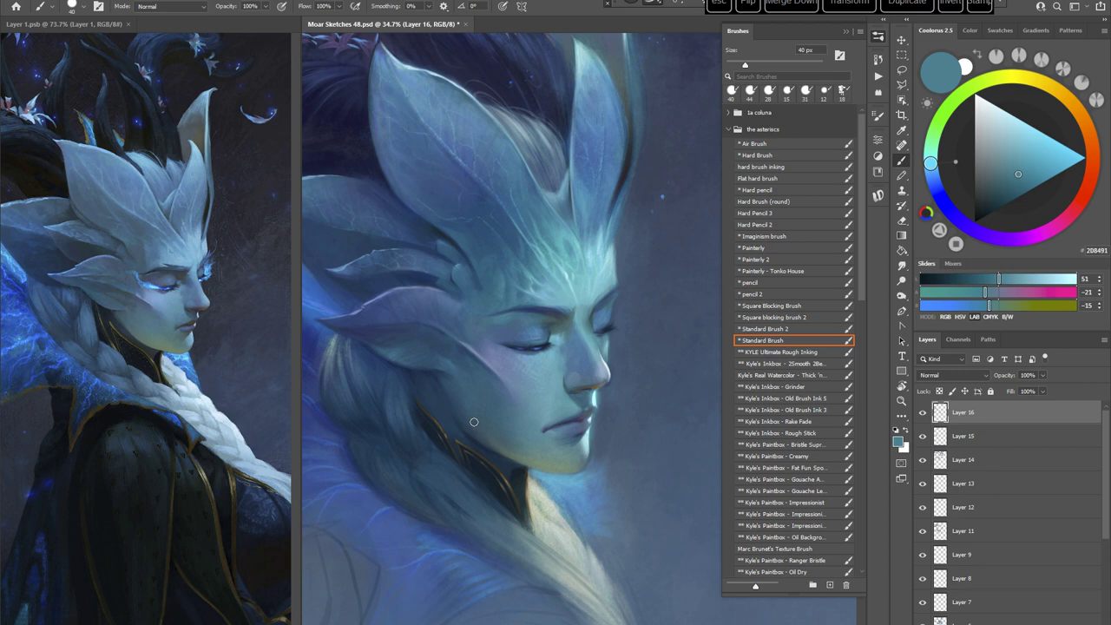
# Step: Deepen the shadow between the large crown leaf and the side leaf with dark blues 0A2142 and 24497A, using a 32 px Standard Brush
pyautogui.keyDown('alt'); pyautogui.click(431, 221); pyautogui.keyUp('alt')
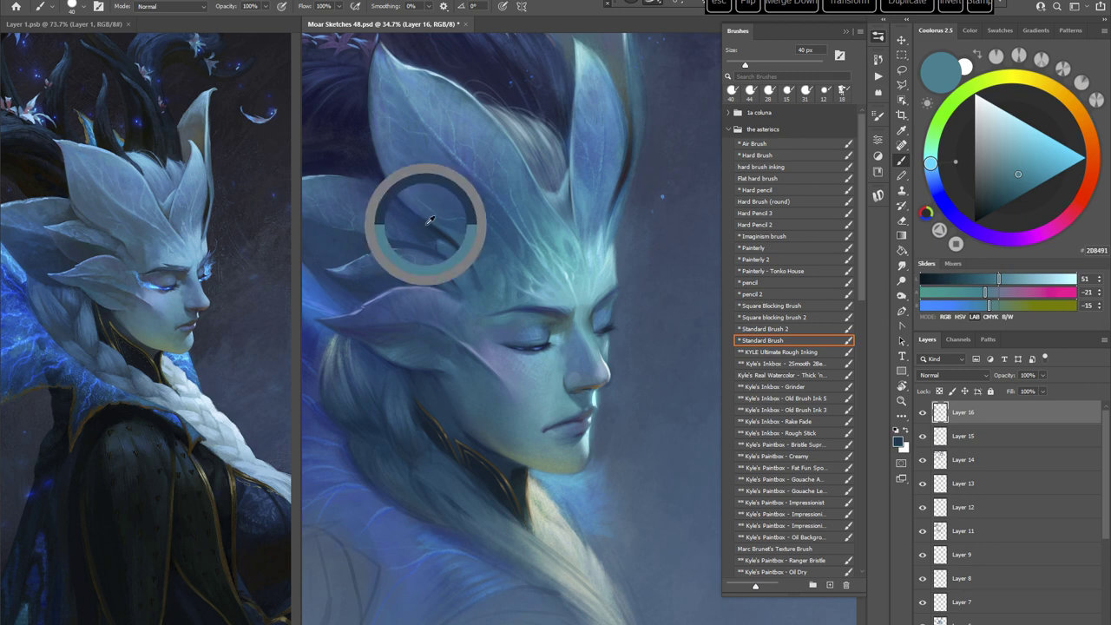
pyautogui.keyDown('alt'); pyautogui.click(398, 202); pyautogui.keyUp('alt')
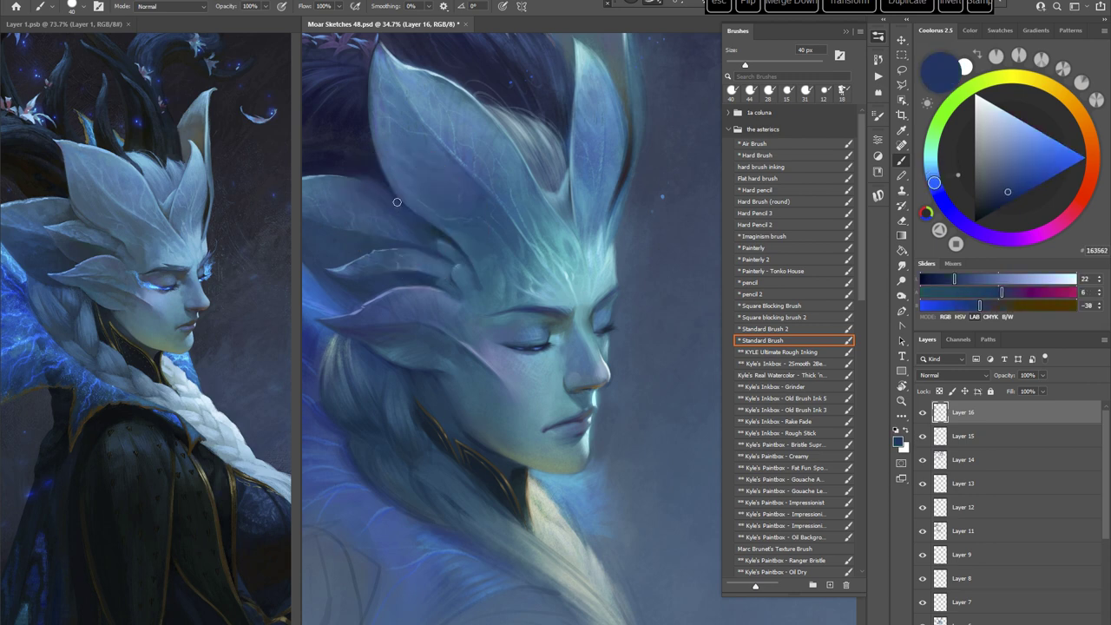
pyautogui.click(999, 203)
pyautogui.rightClick(564, 190)
pyautogui.moveTo(640, 221); pyautogui.dragTo(636, 221)
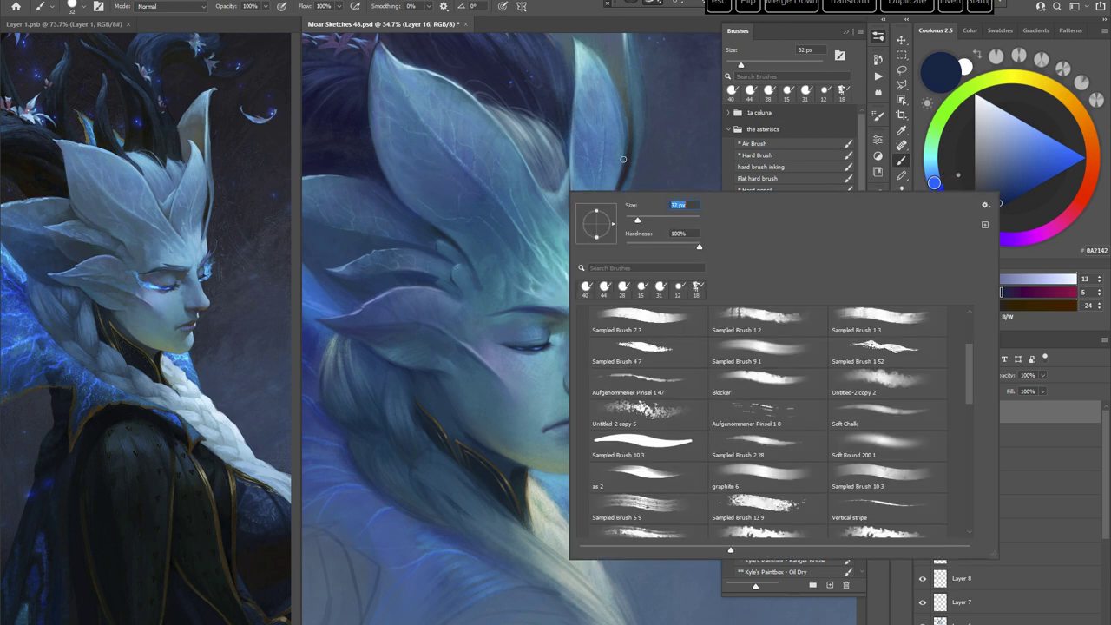
pyautogui.click(577, 4)
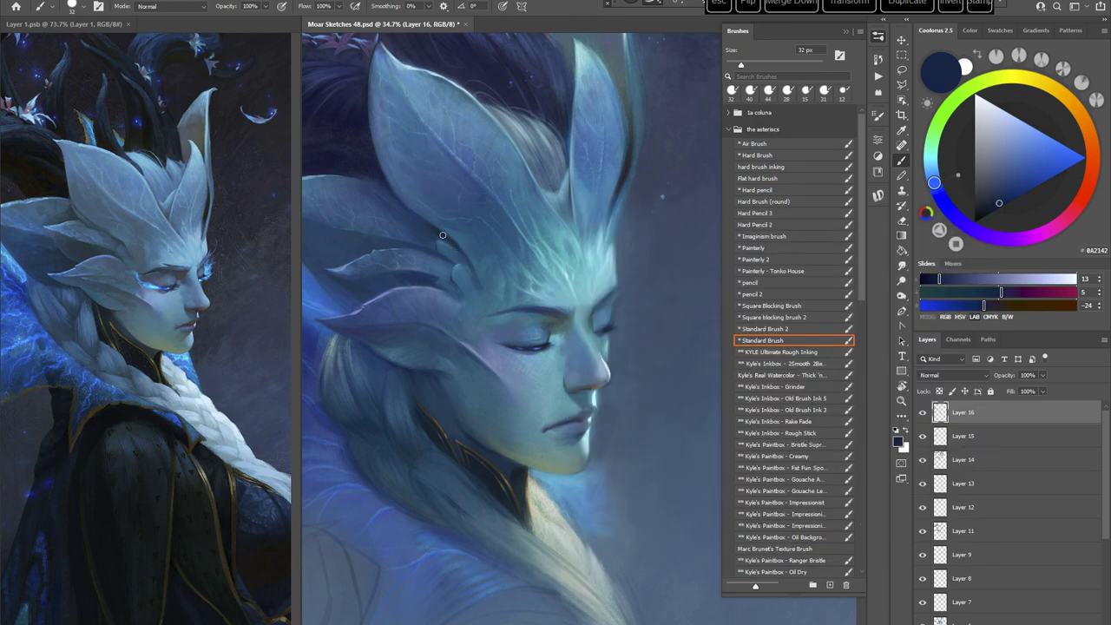
pyautogui.keyDown('alt'); pyautogui.click(415, 208); pyautogui.keyUp('alt')
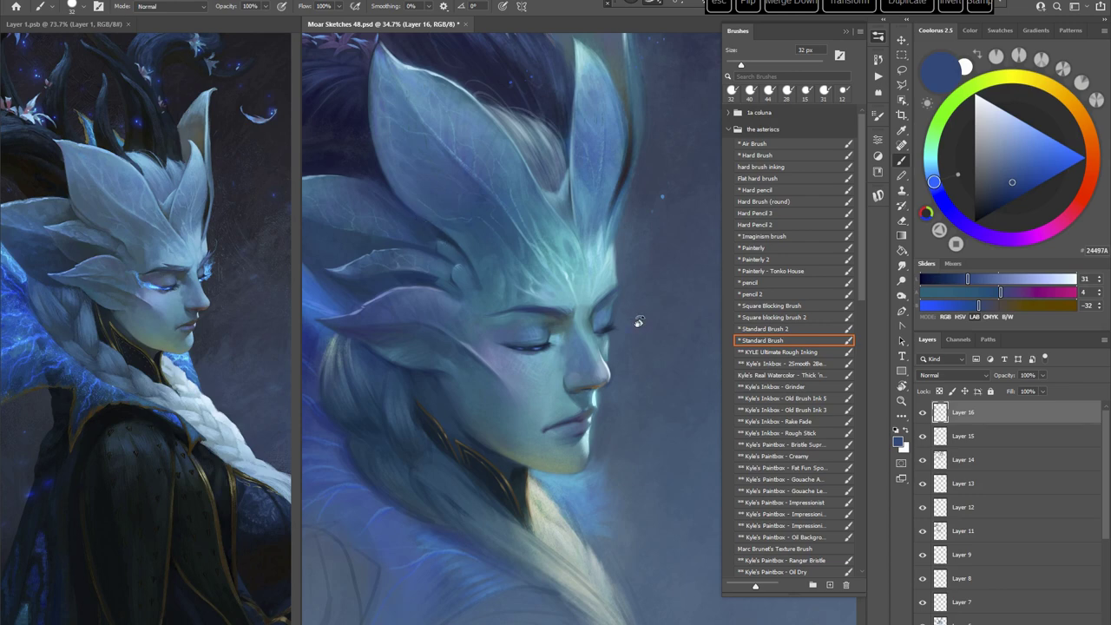
# Step: Refine the dark crease behind the large crown leaf with sampled dark blues, using the Painterly brush at 14 px
pyautogui.press('r')
pyautogui.moveTo(637, 322)
pyautogui.mouseDown()
pyautogui.moveTo(636, 379)
pyautogui.moveTo(595, 463)
pyautogui.mouseUp()
pyautogui.press('space')
pyautogui.click(757, 249)
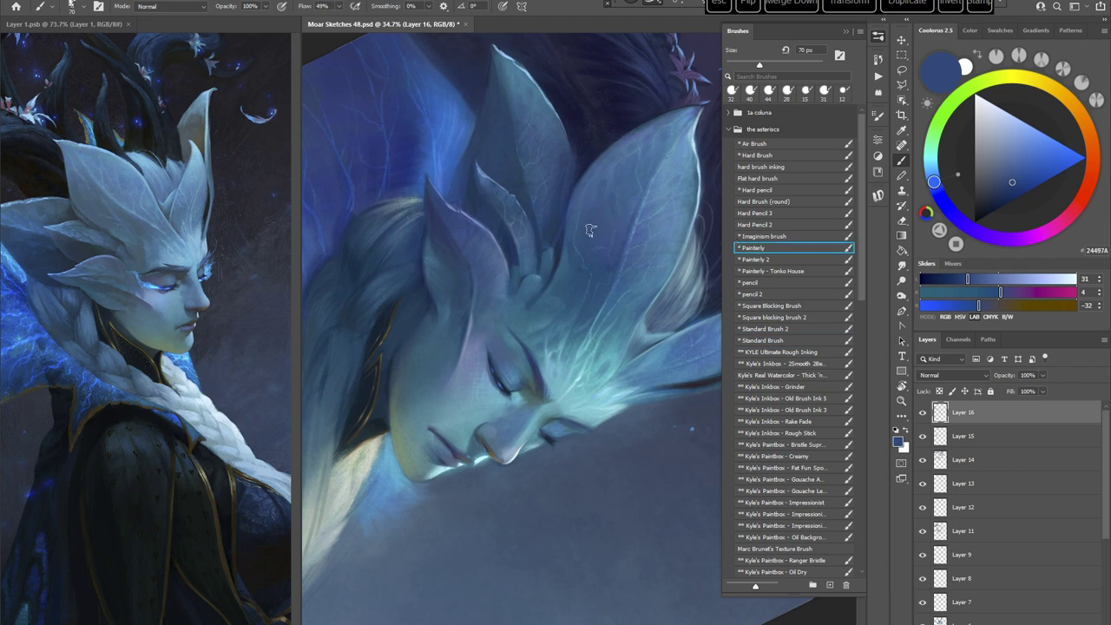
pyautogui.rightClick(591, 231)
pyautogui.click(557, 230)
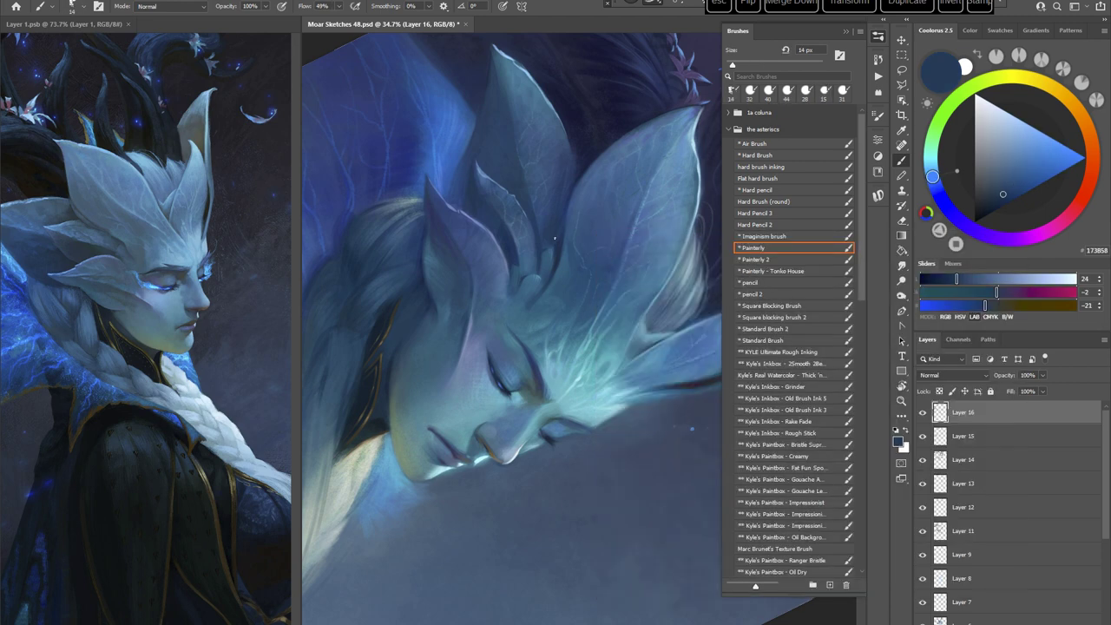
pyautogui.keyDown('alt'); pyautogui.click(555, 249); pyautogui.keyUp('alt')
pyautogui.keyDown('alt'); pyautogui.click(554, 225); pyautogui.keyUp('alt')
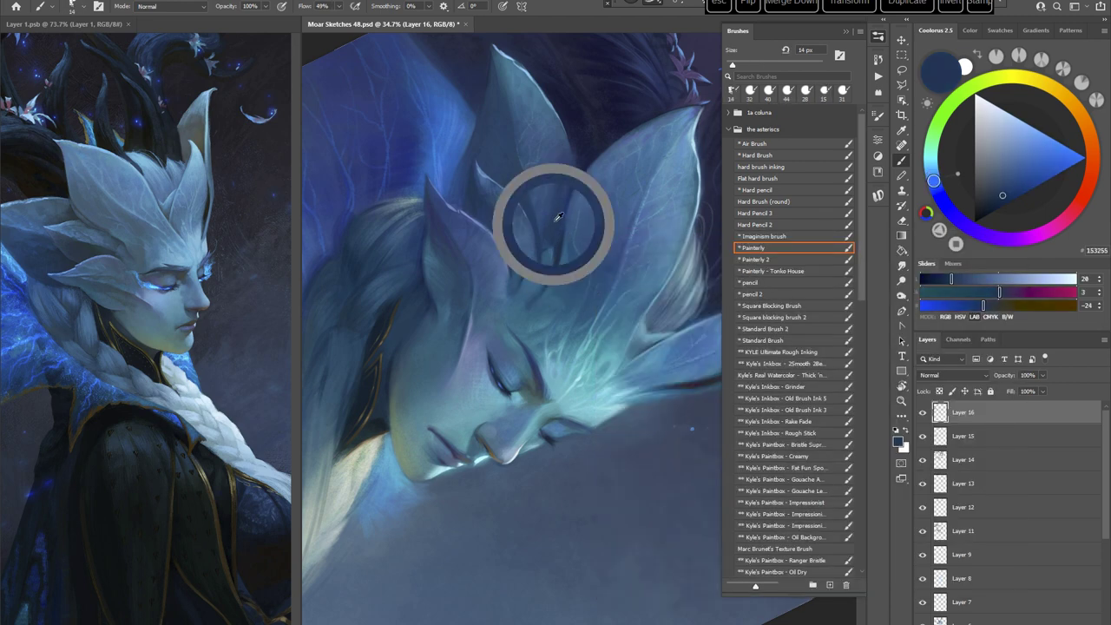
pyautogui.keyDown('alt'); pyautogui.click(550, 246); pyautogui.keyUp('alt')
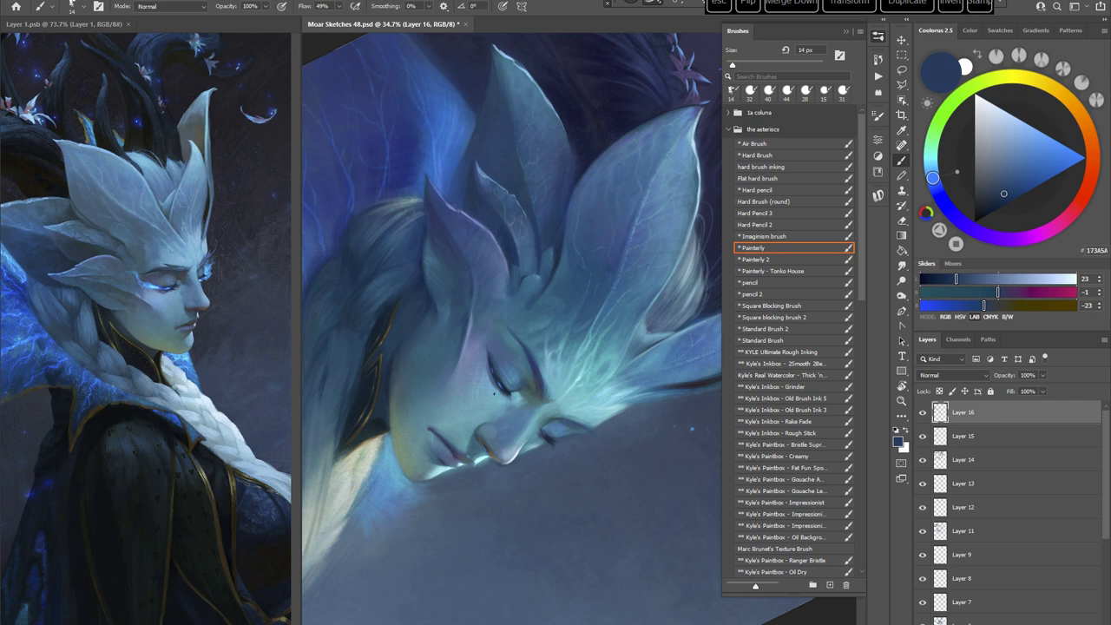
# Step: Rework the shadow beside the large crown leaf with dark blue 203852, using the Standard Brush at 37 px
pyautogui.press('Escape')
pyautogui.press('r')
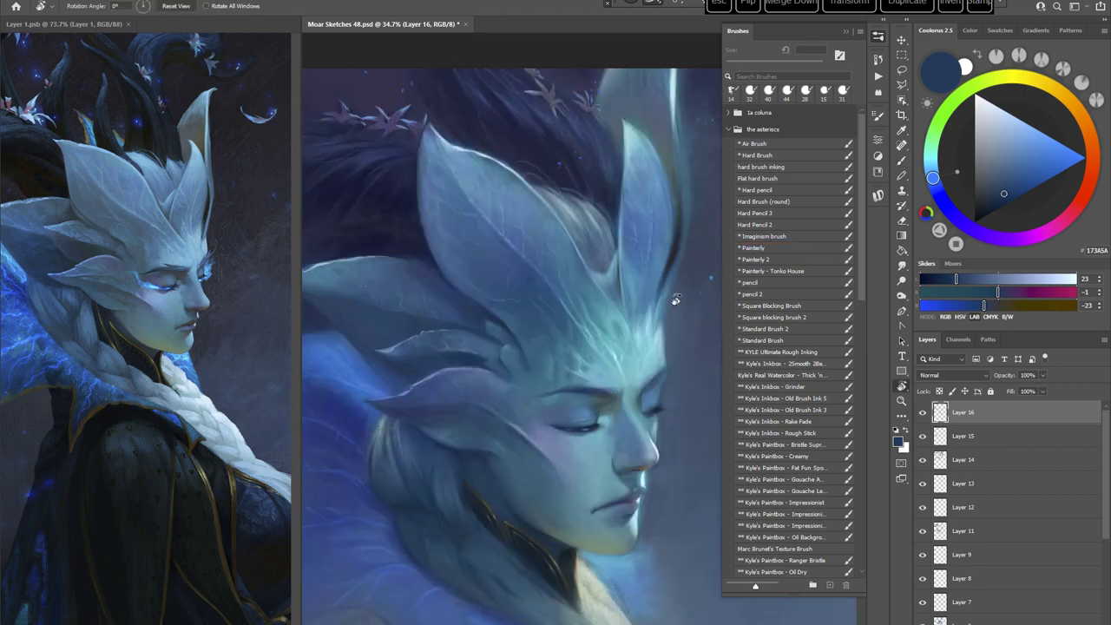
pyautogui.moveTo(674, 300)
pyautogui.mouseDown()
pyautogui.moveTo(608, 469)
pyautogui.moveTo(603, 491)
pyautogui.moveTo(613, 489)
pyautogui.moveTo(650, 418)
pyautogui.moveTo(625, 454)
pyautogui.moveTo(576, 458)
pyautogui.mouseUp()
pyautogui.press('Escape')
pyautogui.press('r')
pyautogui.moveTo(640, 415); pyautogui.dragTo(615, 429)
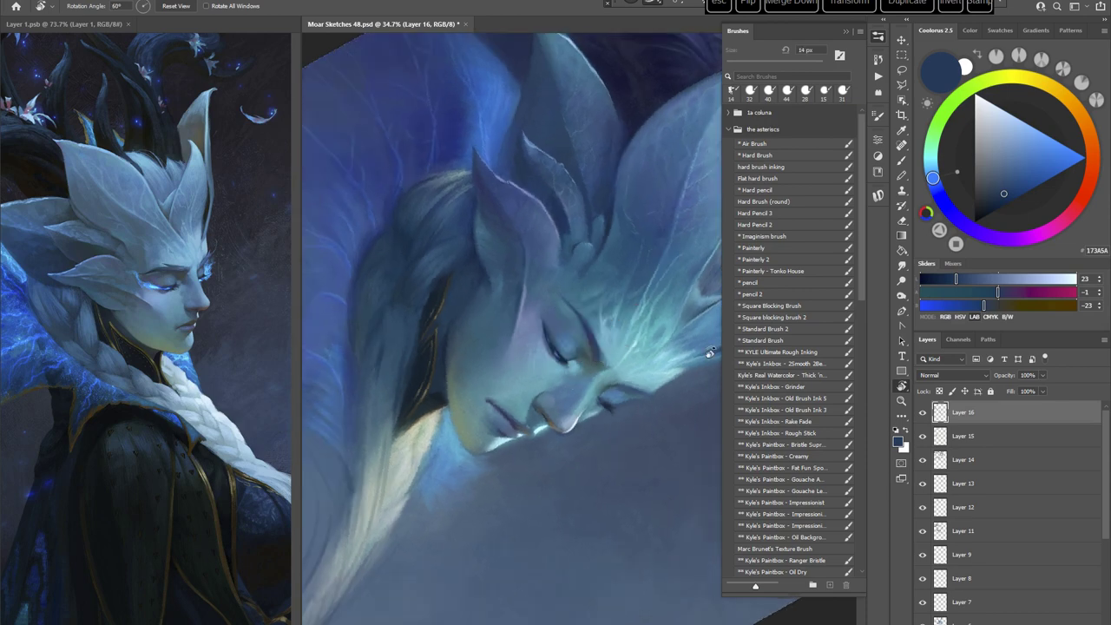
pyautogui.press('b')
pyautogui.click(755, 340)
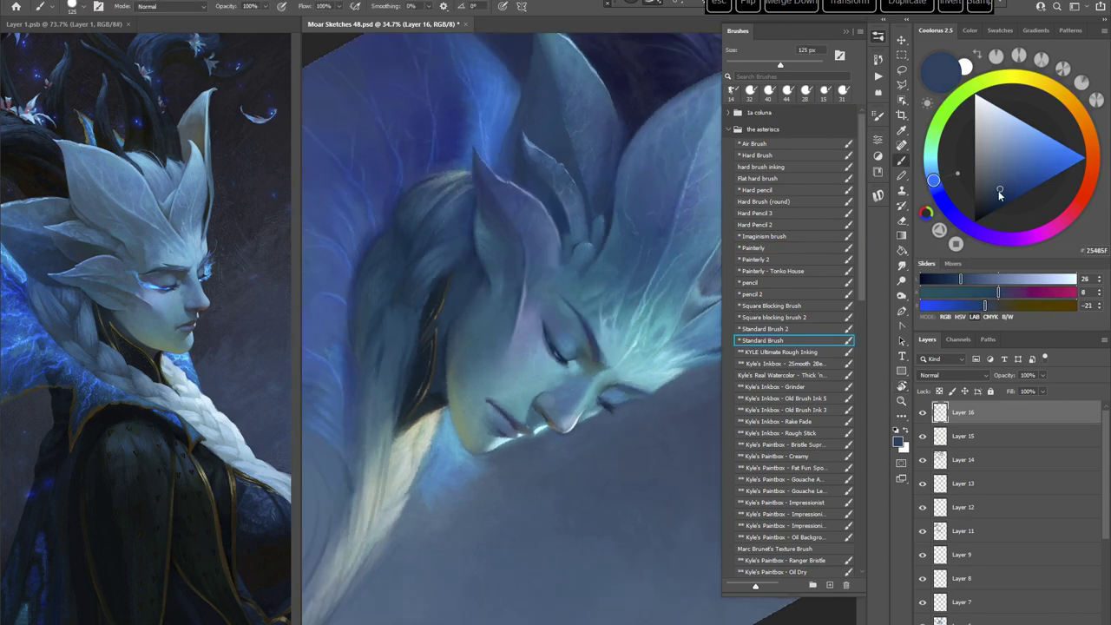
pyautogui.click(996, 192)
pyautogui.rightClick(654, 249)
pyautogui.click(650, 241)
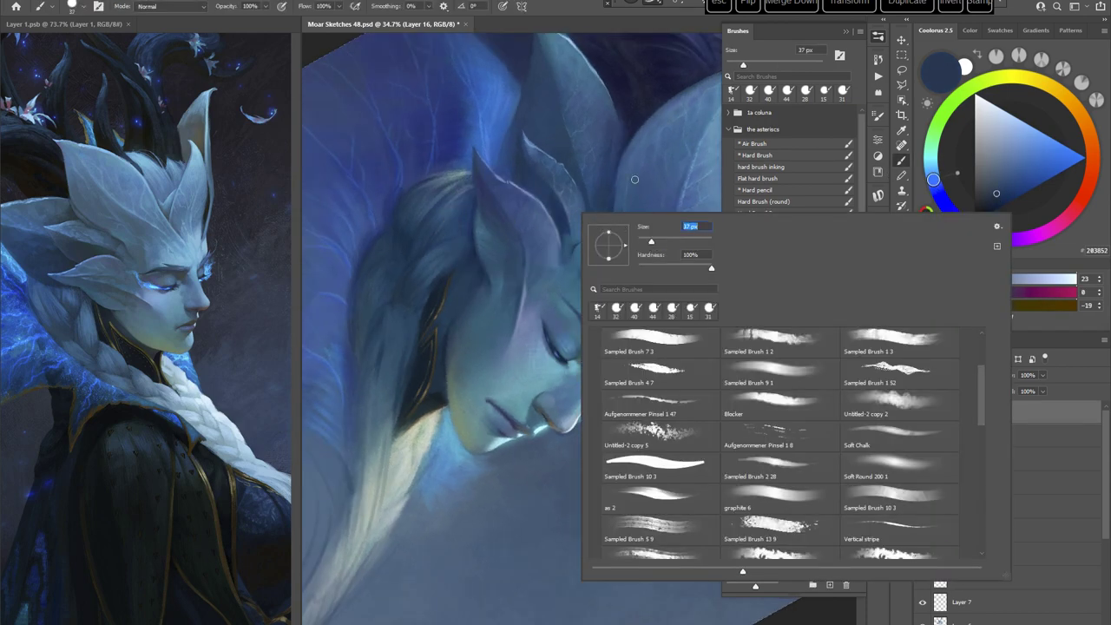
pyautogui.click(572, 10)
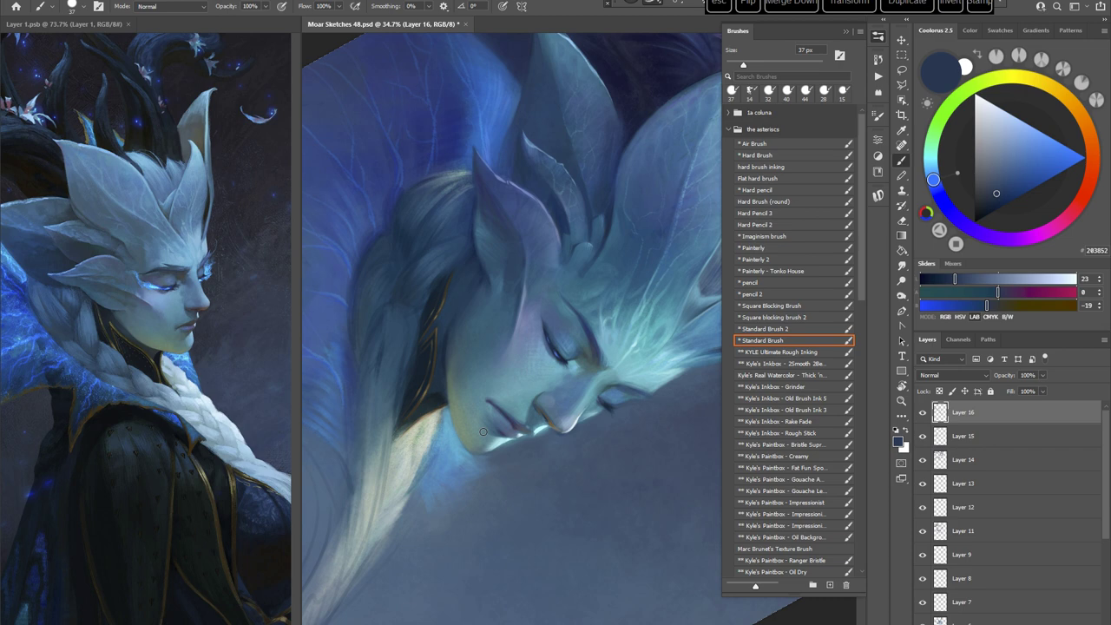
pyautogui.press('Escape')
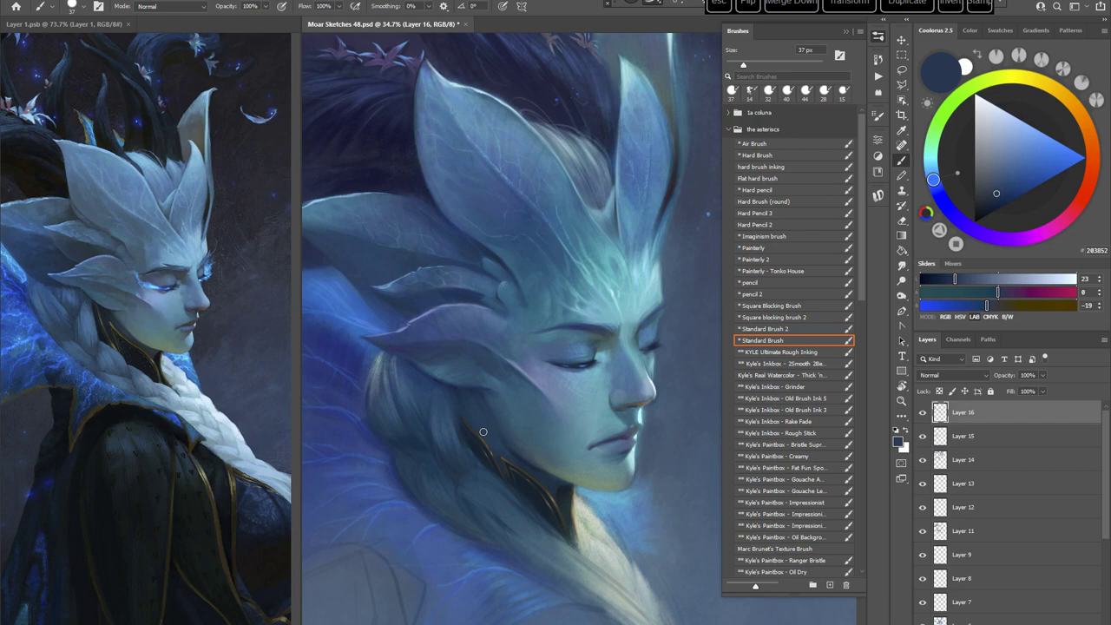
# Step: Sharpen the large crown leaf's tip against the dark hair with sampled blues, using the Standard Brush at 25 px
pyautogui.moveTo(473, 165); pyautogui.dragTo(485, 212)
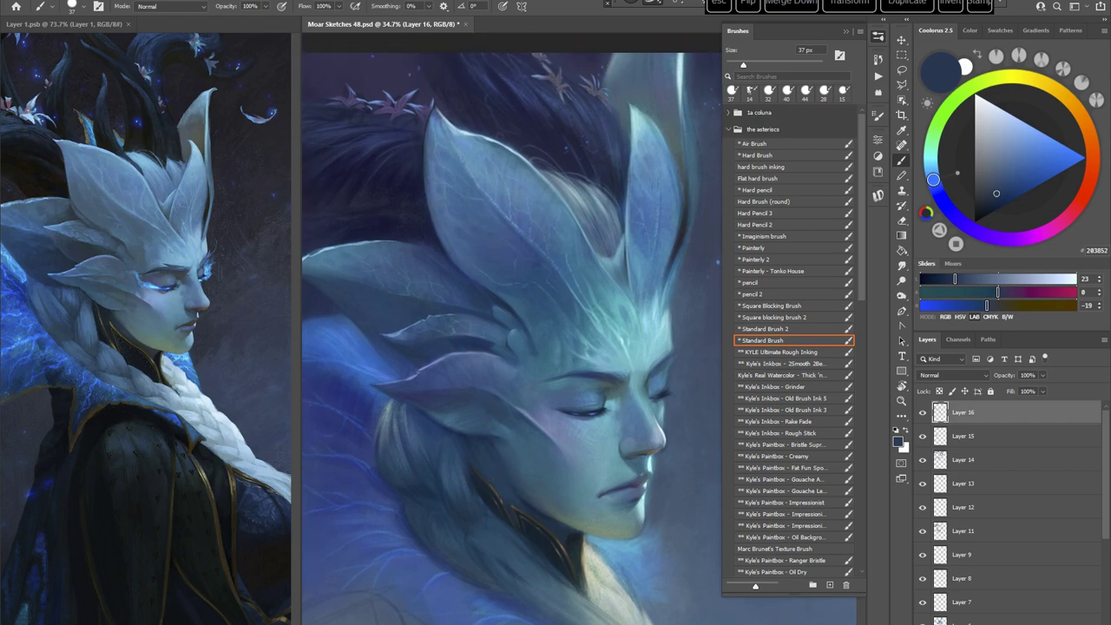
pyautogui.rightClick(508, 138)
pyautogui.moveTo(578, 172); pyautogui.dragTo(572, 172)
pyautogui.press('Escape')
pyautogui.keyDown('alt'); pyautogui.click(430, 109); pyautogui.keyUp('alt')
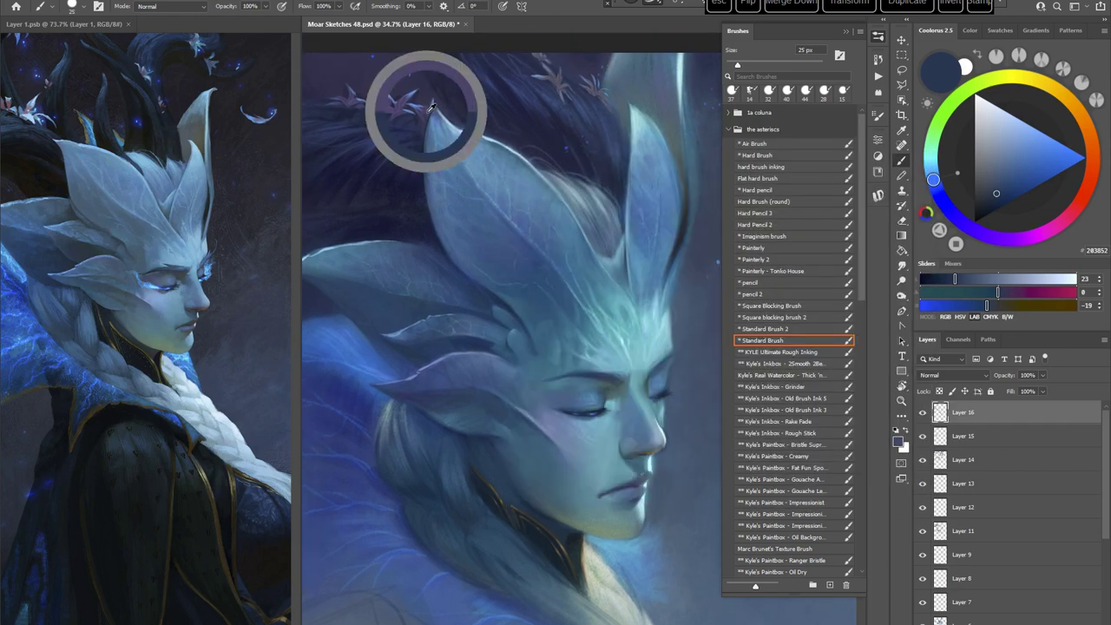
pyautogui.keyDown('alt'); pyautogui.click(438, 111); pyautogui.keyUp('alt')
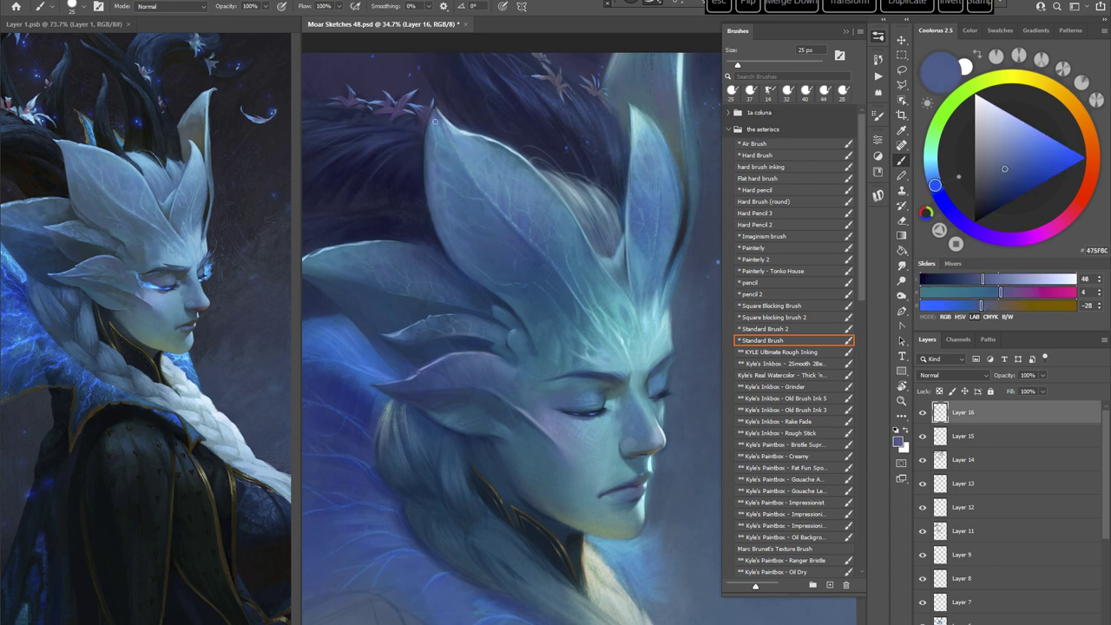
pyautogui.keyDown('alt'); pyautogui.click(435, 124); pyautogui.keyUp('alt')
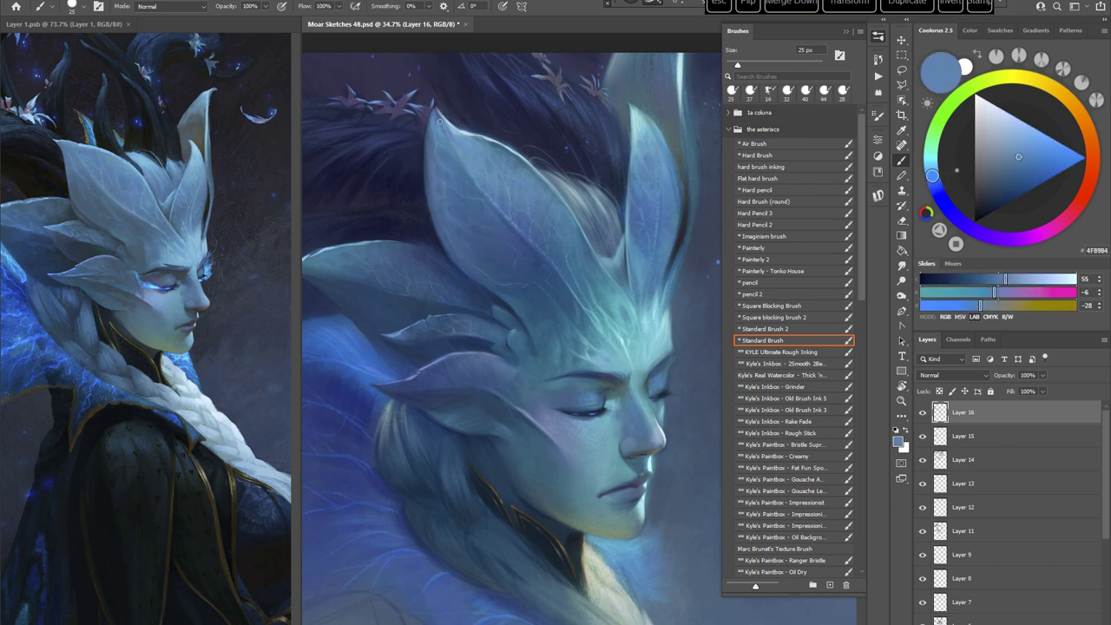
pyautogui.keyDown('alt'); pyautogui.click(438, 124); pyautogui.keyUp('alt')
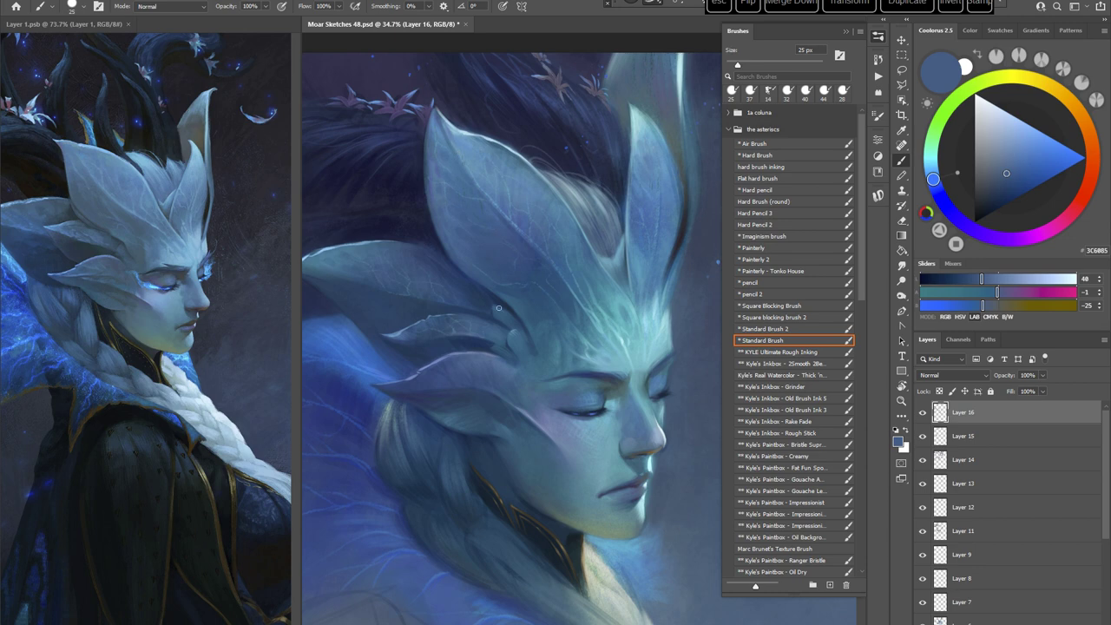
pyautogui.keyDown('alt'); pyautogui.click(439, 133); pyautogui.keyUp('alt')
# Step: Enrich the front crown leaf with saturated blue 2964A6 and sampled blue-green 446E76, using the Standard Brush at 45 px
pyautogui.click(1029, 170)
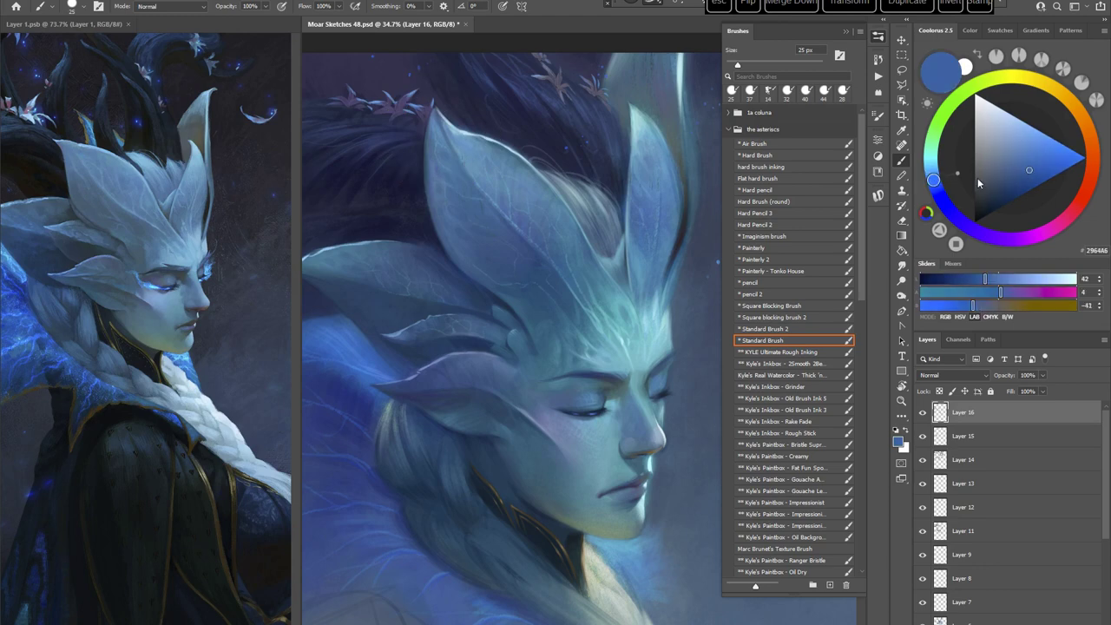
pyautogui.rightClick(557, 150)
pyautogui.click(633, 183)
pyautogui.click(553, 27)
pyautogui.keyDown('alt'); pyautogui.click(646, 123); pyautogui.keyUp('alt')
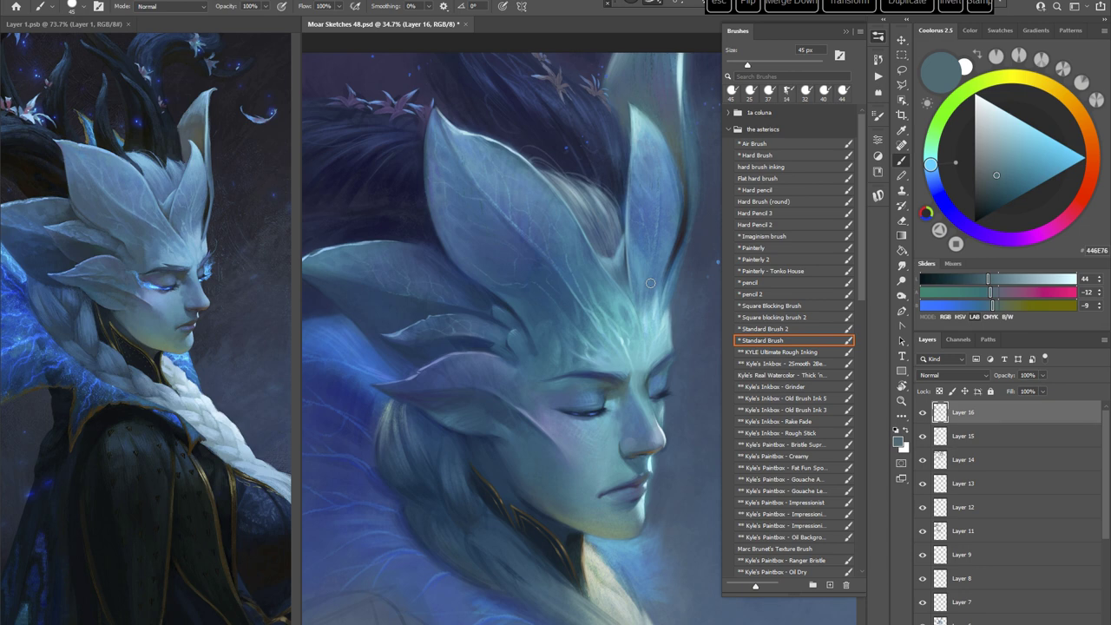
pyautogui.moveTo(556, 470); pyautogui.dragTo(526, 447)
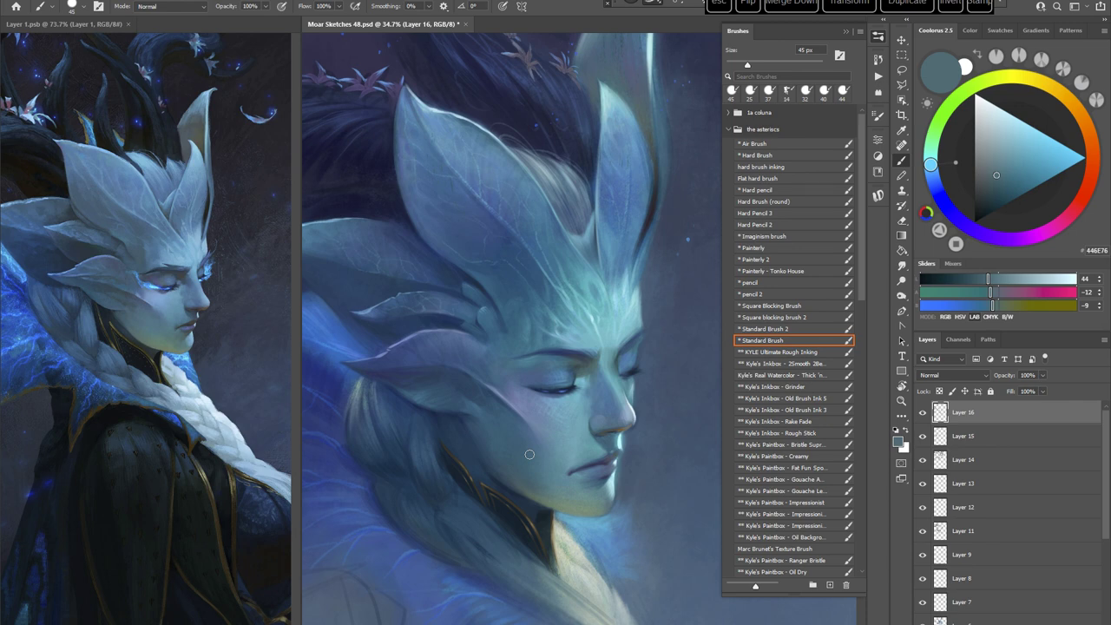
# Step: Add textured light strokes along the large crown leaf's midrib with the Aufgenommener Pinsel 1 47 brush at 42 px and sampled blue 549CB9
pyautogui.rightClick(581, 293)
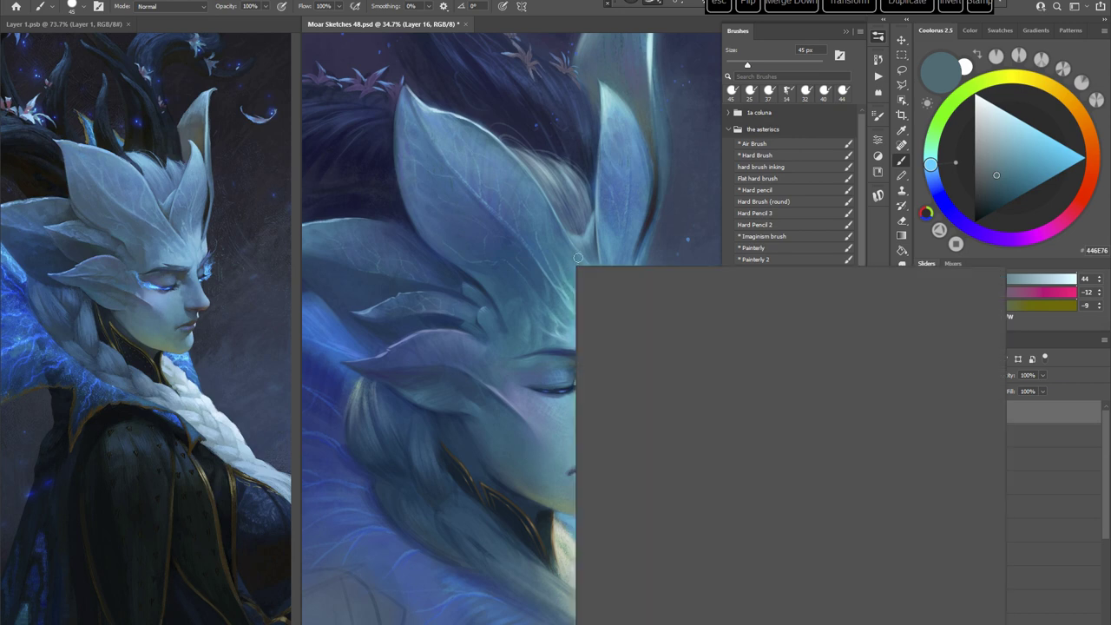
pyautogui.click(680, 443)
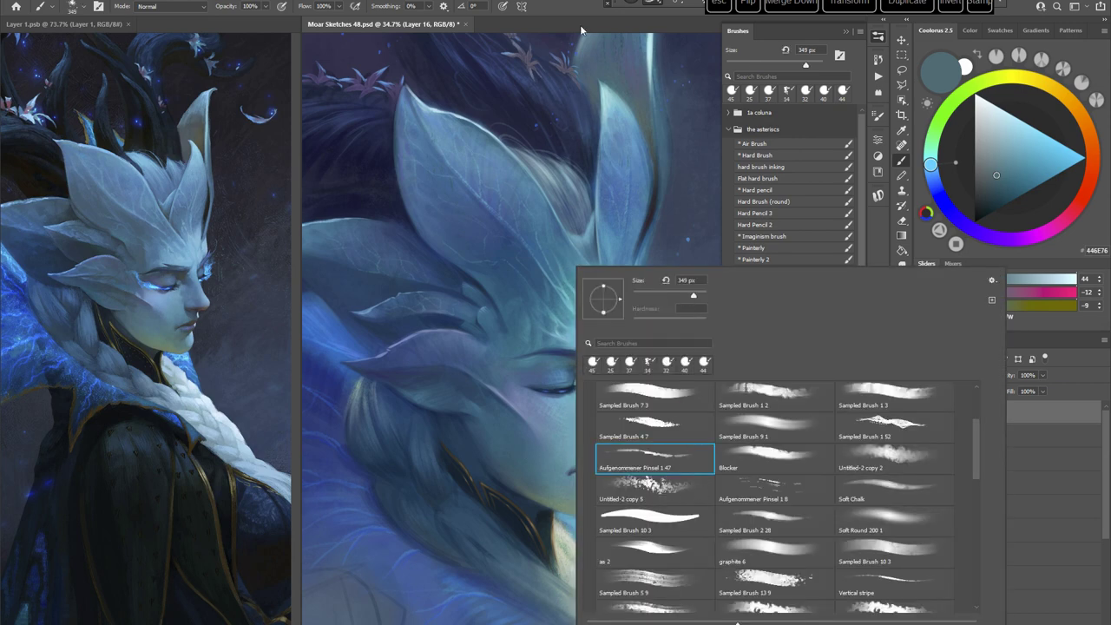
pyautogui.click(580, 25)
pyautogui.press('r')
pyautogui.moveTo(621, 321)
pyautogui.mouseDown()
pyautogui.moveTo(612, 358)
pyautogui.moveTo(543, 432)
pyautogui.mouseUp()
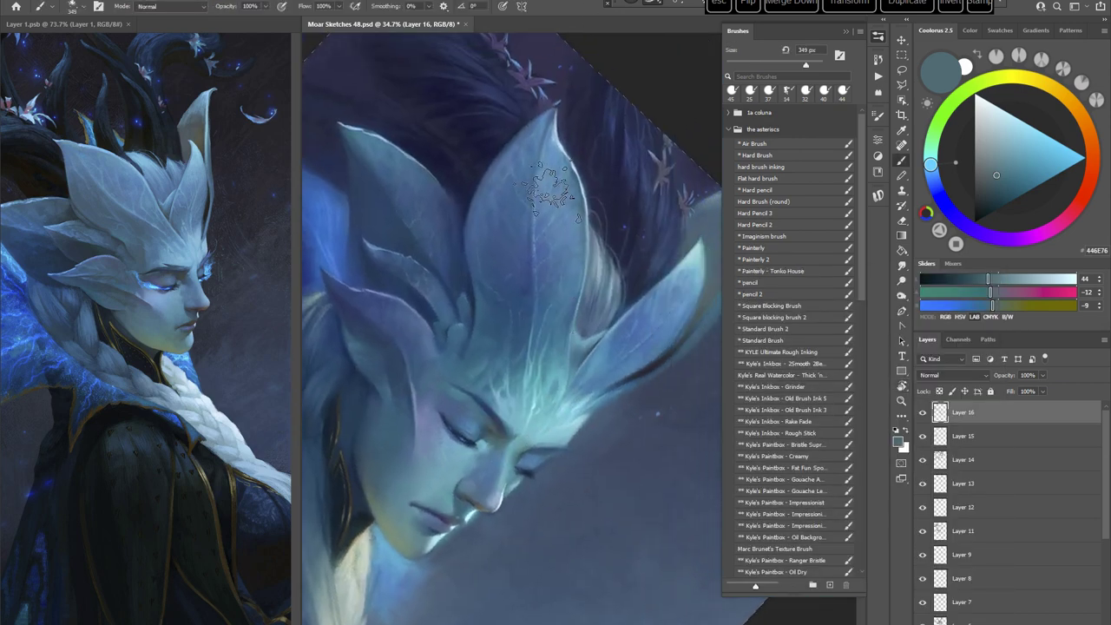
pyautogui.keyDown('alt'); pyautogui.click(550, 189); pyautogui.keyUp('alt')
pyautogui.rightClick(556, 211)
pyautogui.click(640, 253)
pyautogui.press('Return')
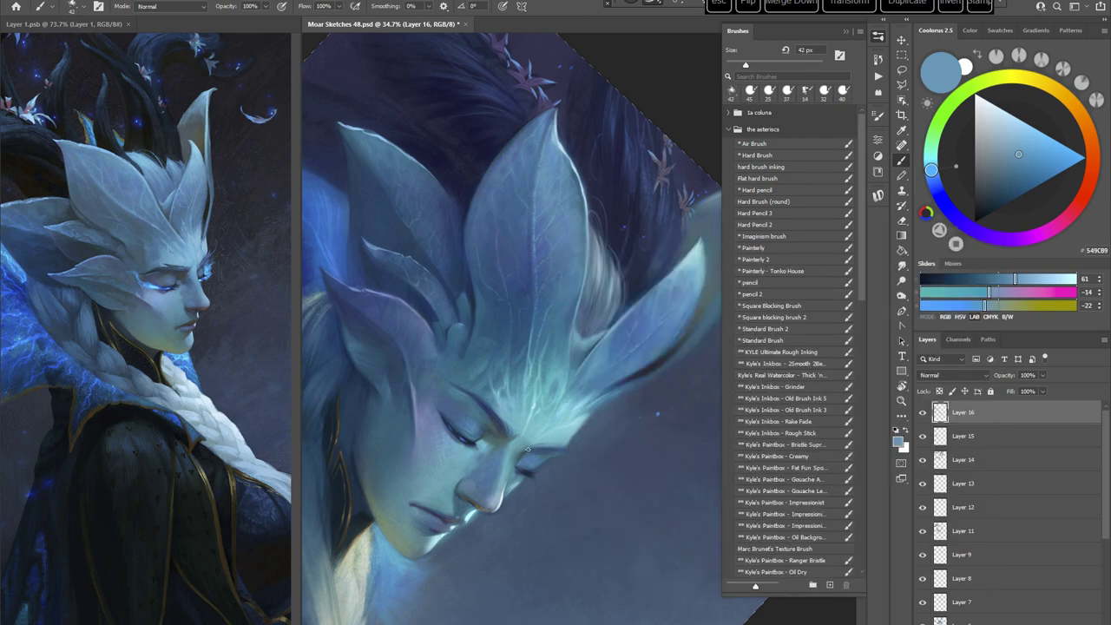
# Step: Shade the body of the large crown leaf with sampled blue 2E537E, using the Painterly brush at 70 px
pyautogui.keyDown('alt'); pyautogui.click(492, 196); pyautogui.keyUp('alt')
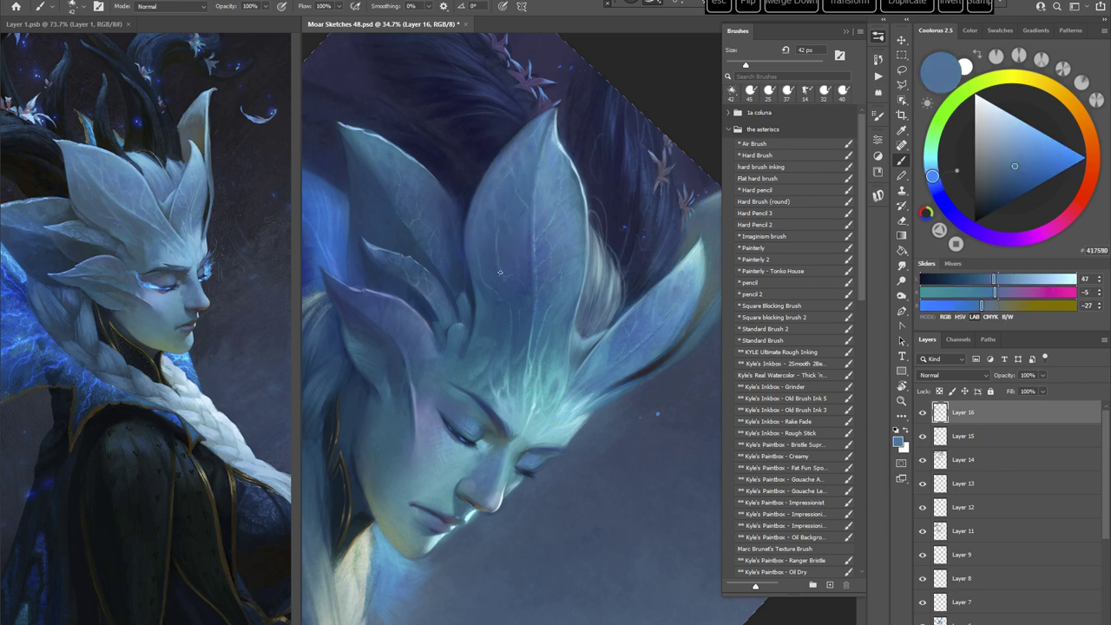
pyautogui.press('r')
pyautogui.moveTo(629, 269)
pyautogui.mouseDown()
pyautogui.moveTo(650, 416)
pyautogui.moveTo(625, 431)
pyautogui.mouseUp()
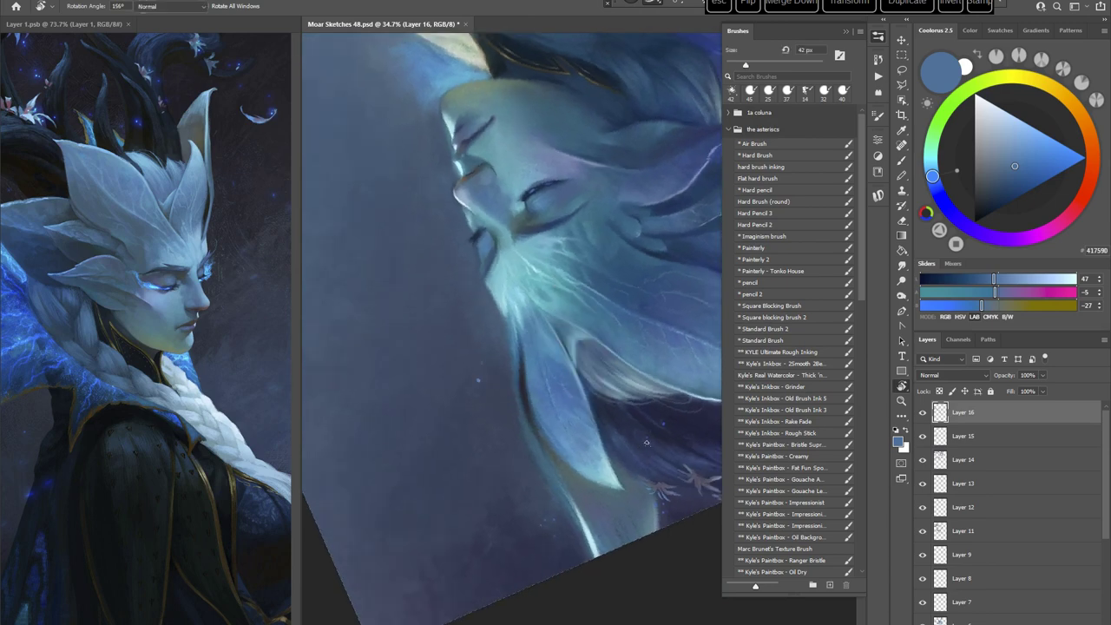
pyautogui.press('Escape')
pyautogui.click(761, 248)
pyautogui.press('r')
pyautogui.moveTo(638, 260); pyautogui.dragTo(664, 307)
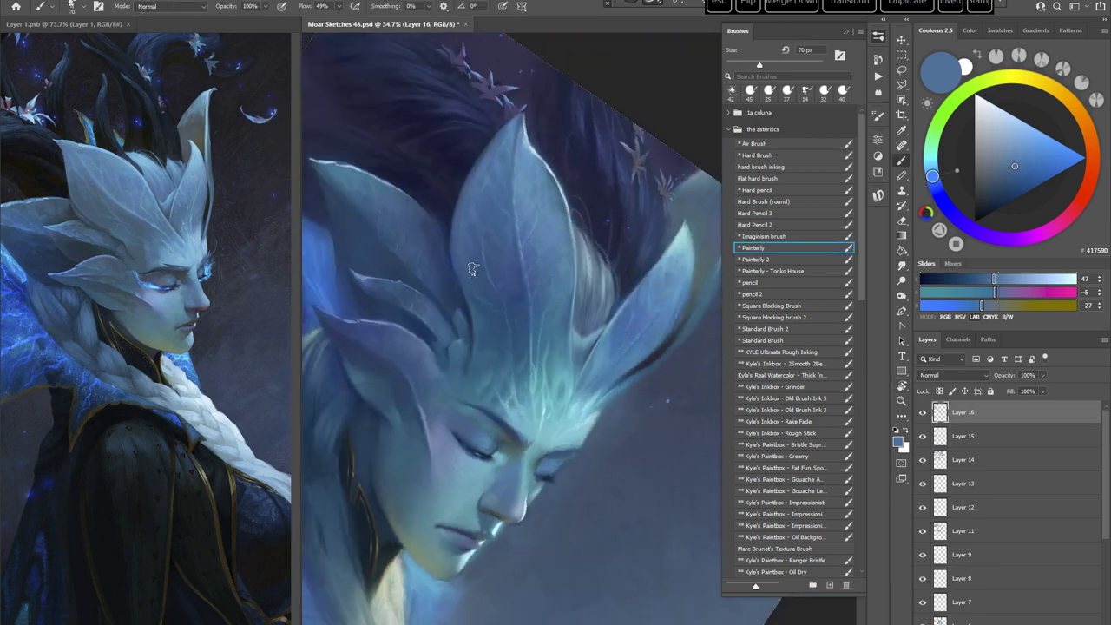
pyautogui.keyDown('alt'); pyautogui.click(476, 264); pyautogui.keyUp('alt')
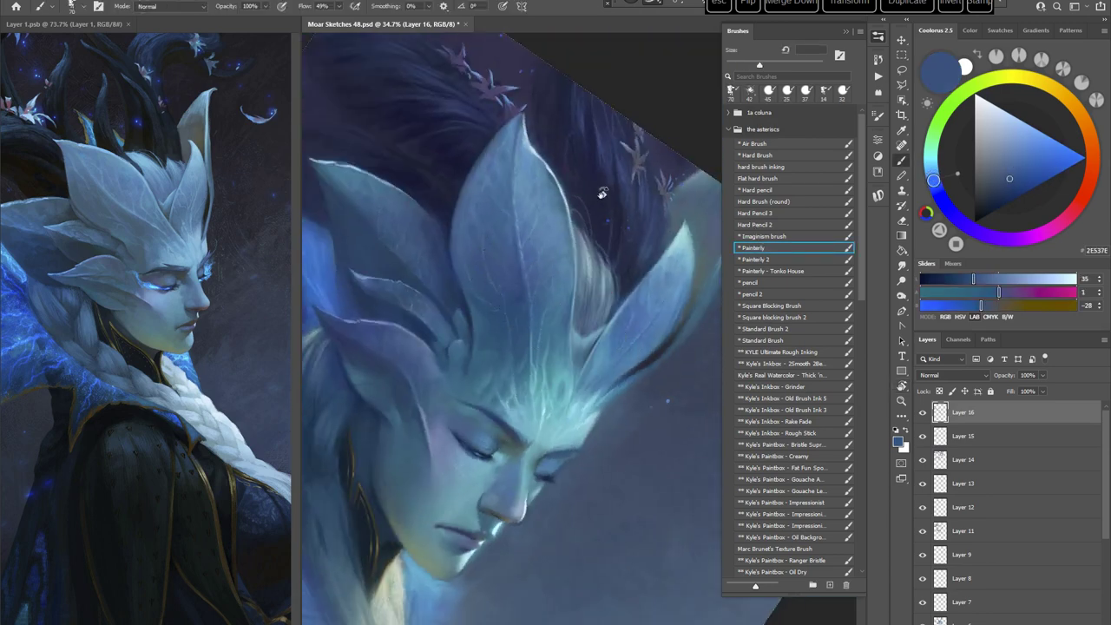
pyautogui.press('r')
pyautogui.moveTo(523, 332); pyautogui.dragTo(675, 432)
pyautogui.moveTo(630, 491); pyautogui.dragTo(609, 378)
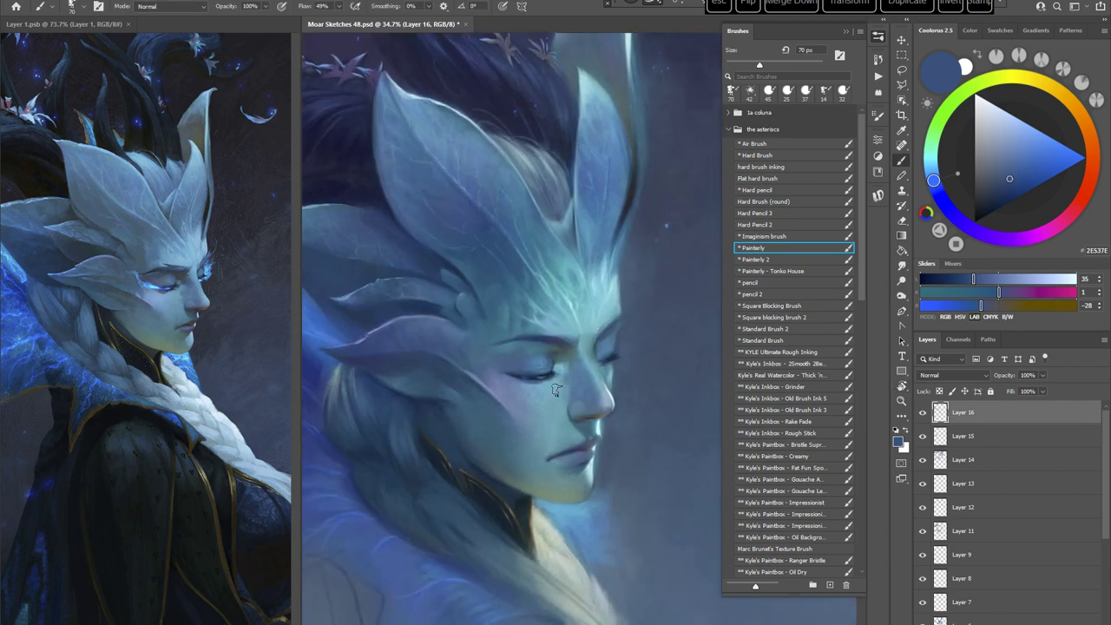
# Step: Deepen the large crown leaf's shading with sampled darker blue 334C76, keeping the Painterly brush at 70 px
pyautogui.keyDown('alt'); pyautogui.click(422, 213); pyautogui.keyUp('alt')
pyautogui.press('r')
pyautogui.moveTo(596, 237); pyautogui.dragTo(601, 274)
pyautogui.press('b')
pyautogui.keyDown('alt'); pyautogui.click(472, 114); pyautogui.keyUp('alt')
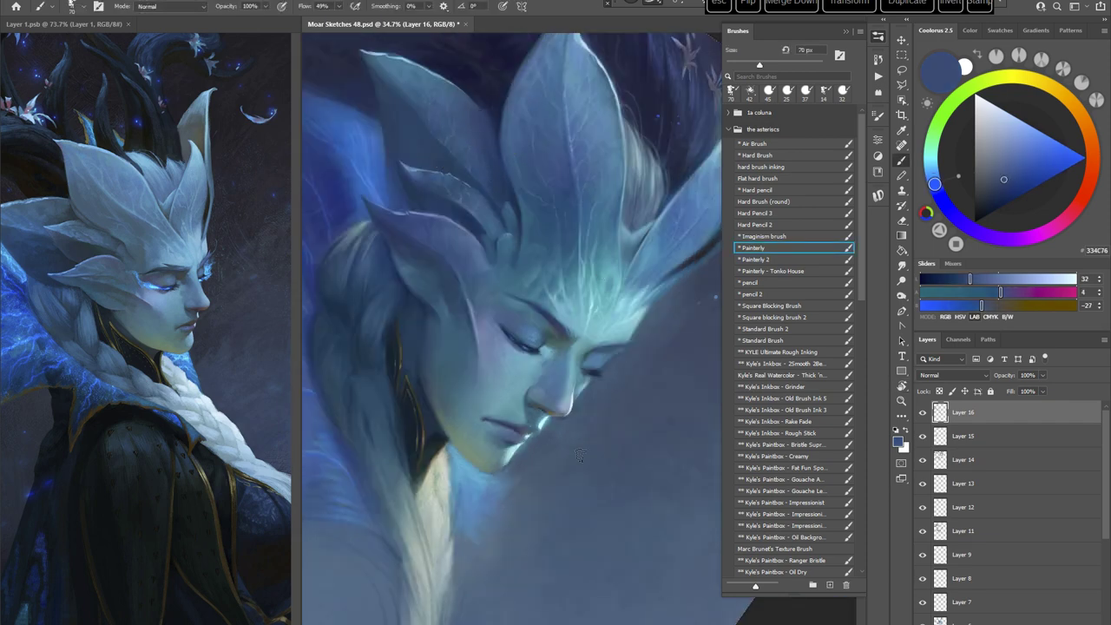
pyautogui.press('Escape')
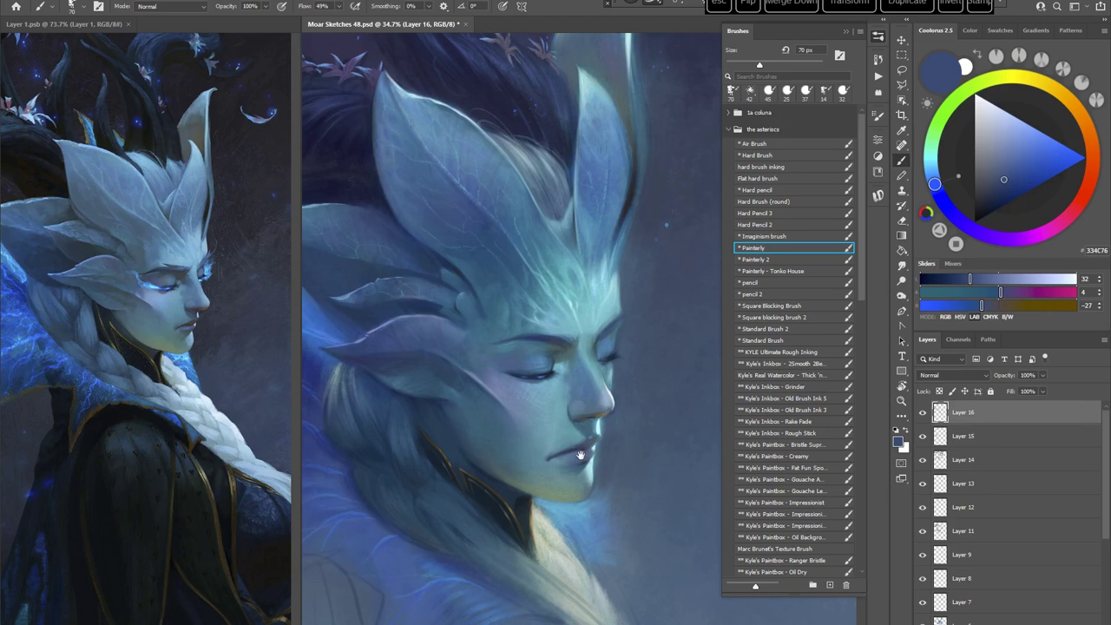
# Step: Blend the large crown leaf's inner shading with blues 2A527A, 2F5682, 28577E and 294E7C, using the Painterly brush at 51 px
pyautogui.press('r')
pyautogui.moveTo(656, 379); pyautogui.dragTo(623, 380)
pyautogui.press('b')
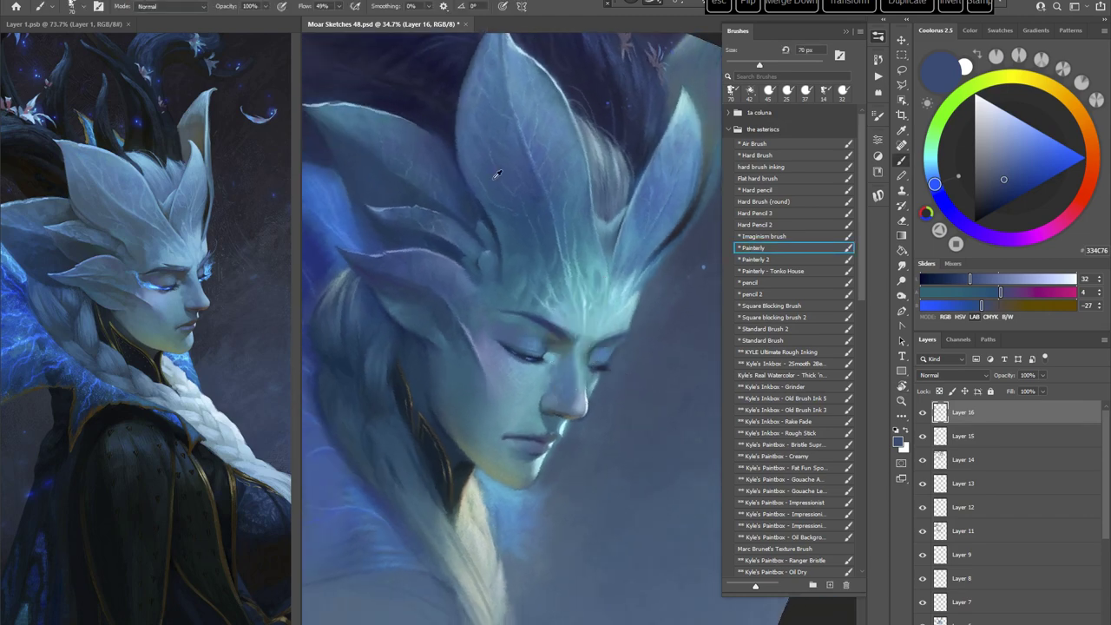
pyautogui.keyDown('alt'); pyautogui.click(493, 165); pyautogui.keyUp('alt')
pyautogui.rightClick(612, 201)
pyautogui.moveTo(695, 228); pyautogui.dragTo(689, 227)
pyautogui.click(561, 22)
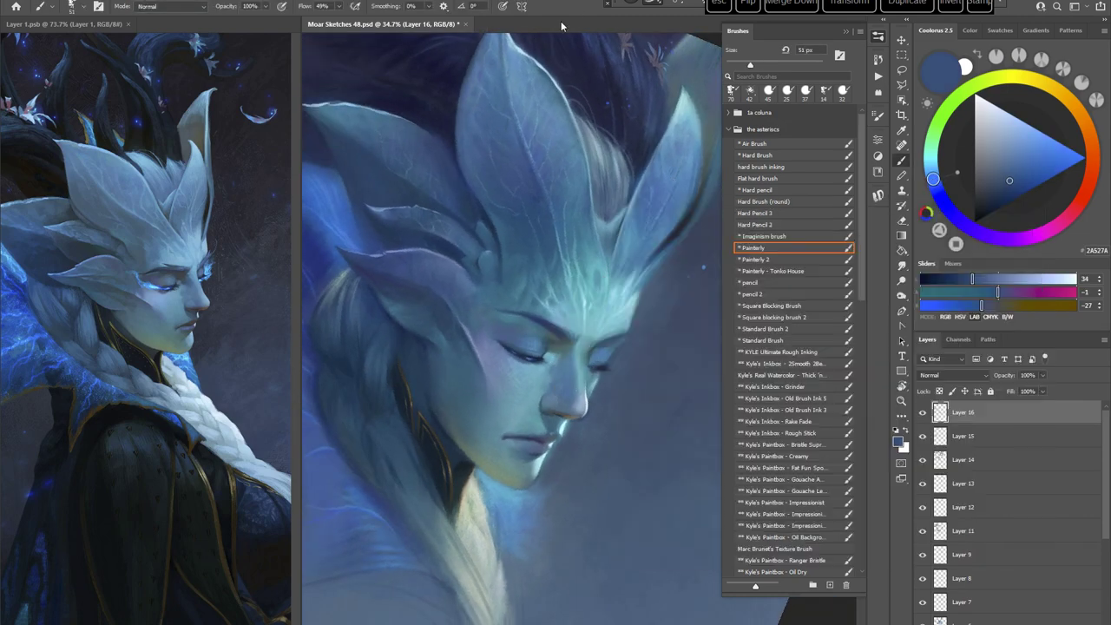
pyautogui.keyDown('alt'); pyautogui.click(504, 225); pyautogui.keyUp('alt')
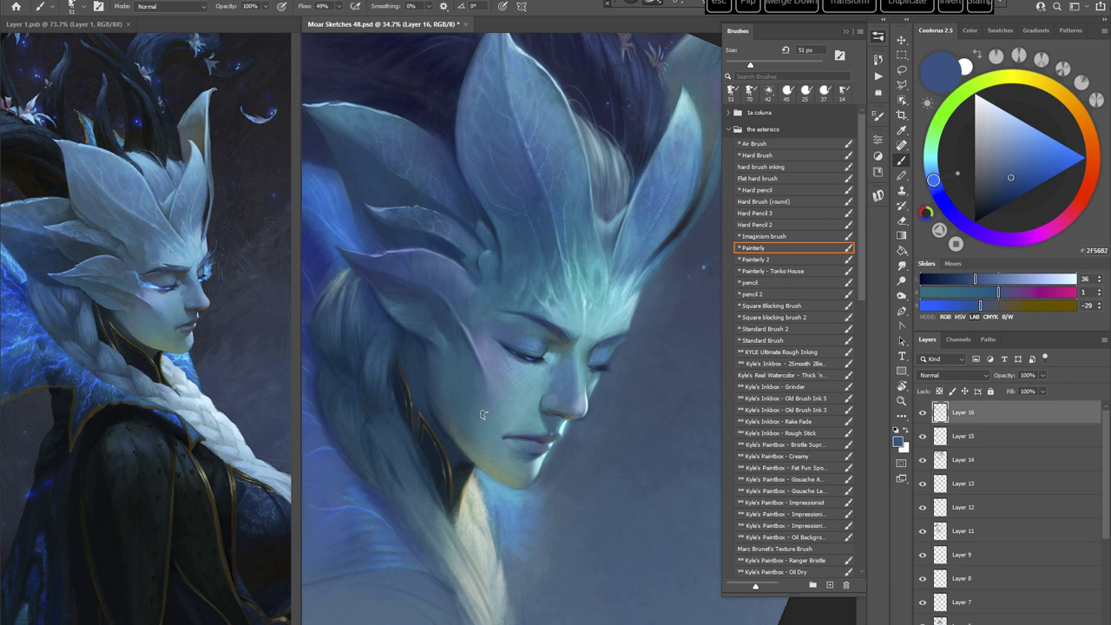
pyautogui.keyDown('alt'); pyautogui.click(510, 198); pyautogui.keyUp('alt')
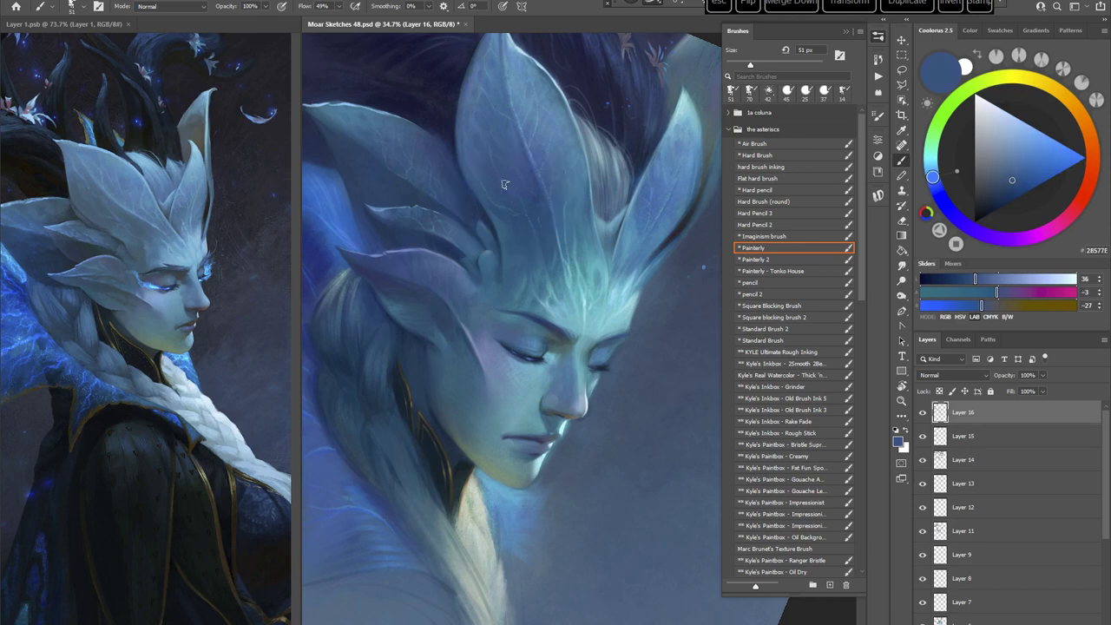
pyautogui.click(1010, 180)
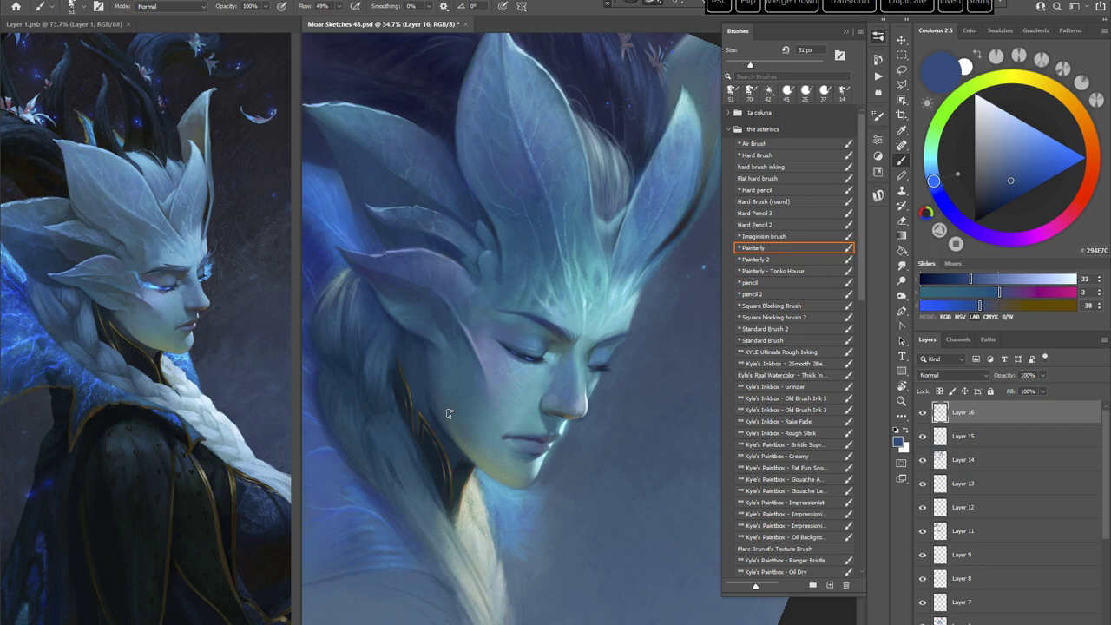
# Step: Sample dark blue 143951 from the shadow beside the collar below the ear leaf
pyautogui.press('Escape')
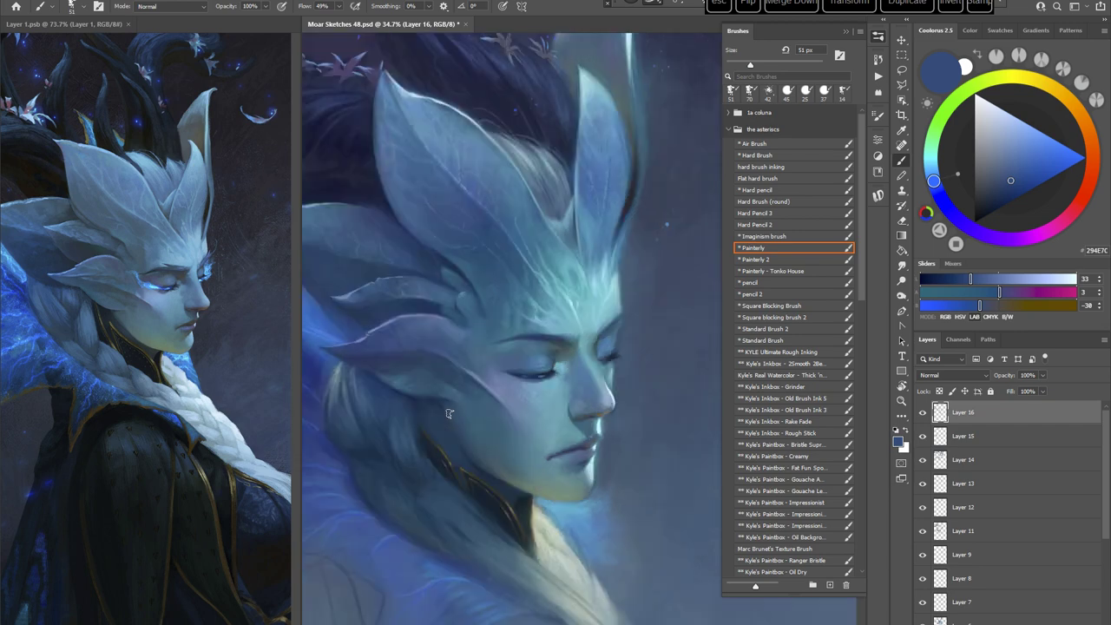
pyautogui.moveTo(546, 375); pyautogui.dragTo(529, 283)
pyautogui.press('r')
pyautogui.moveTo(675, 315); pyautogui.dragTo(671, 352)
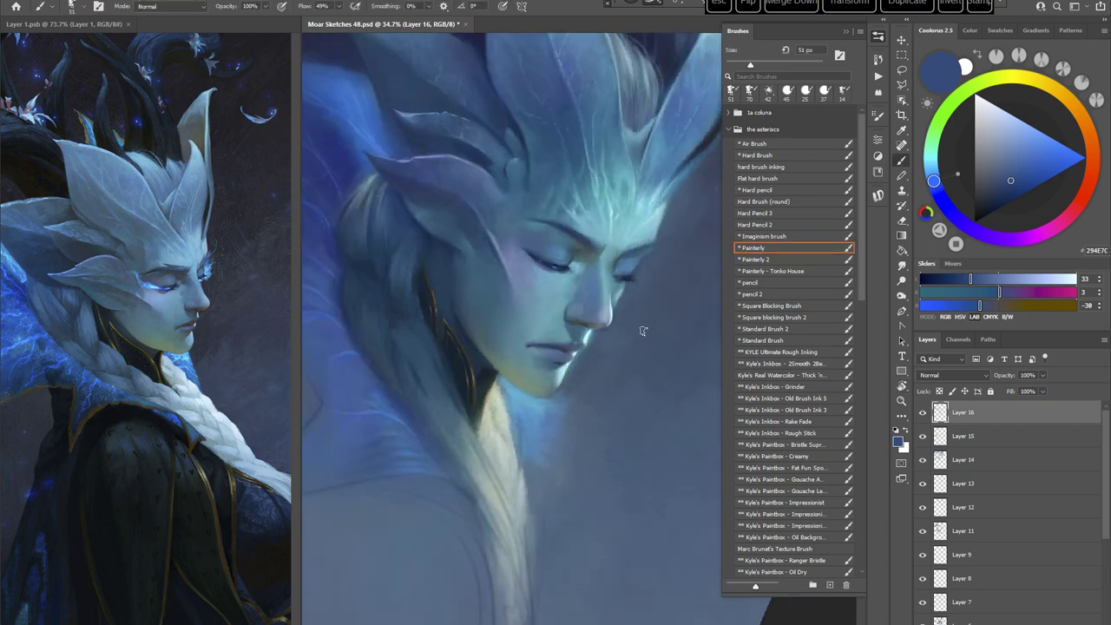
pyautogui.keyDown('alt'); pyautogui.click(426, 263); pyautogui.keyUp('alt')
pyautogui.press('r')
pyautogui.moveTo(632, 293); pyautogui.dragTo(637, 369)
pyautogui.press('Escape')
# Step: Refine the collar's gold trim with sampled gold 998161, using the pencil brush at 15 px
pyautogui.click(757, 285)
pyautogui.click(752, 282)
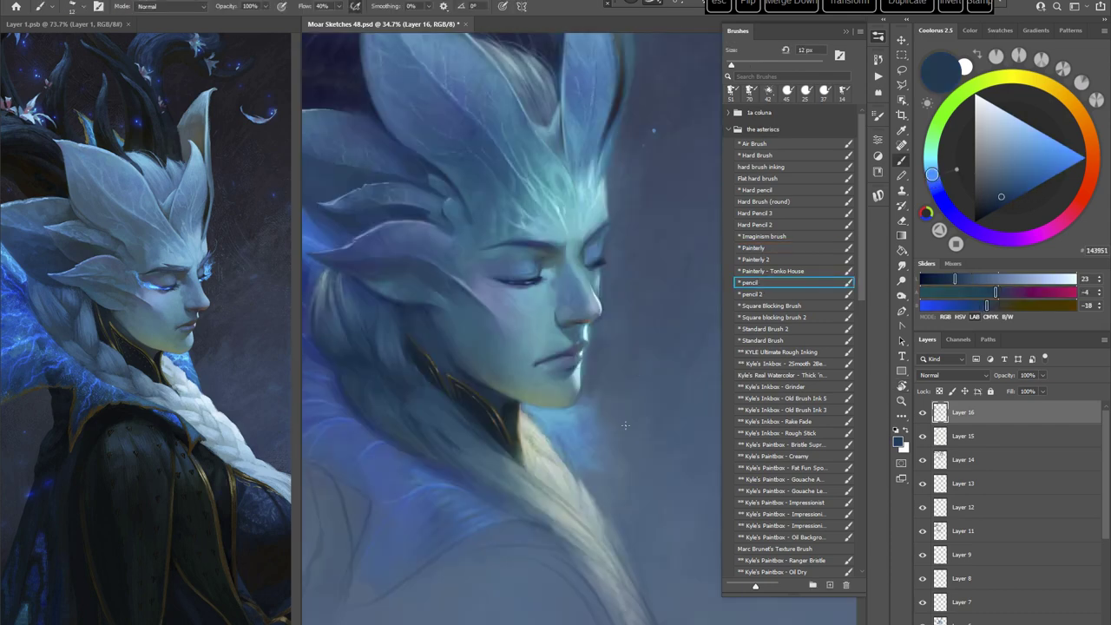
pyautogui.scroll(-2, 576, 356)
pyautogui.keyDown('alt'); pyautogui.click(490, 362); pyautogui.keyUp('alt')
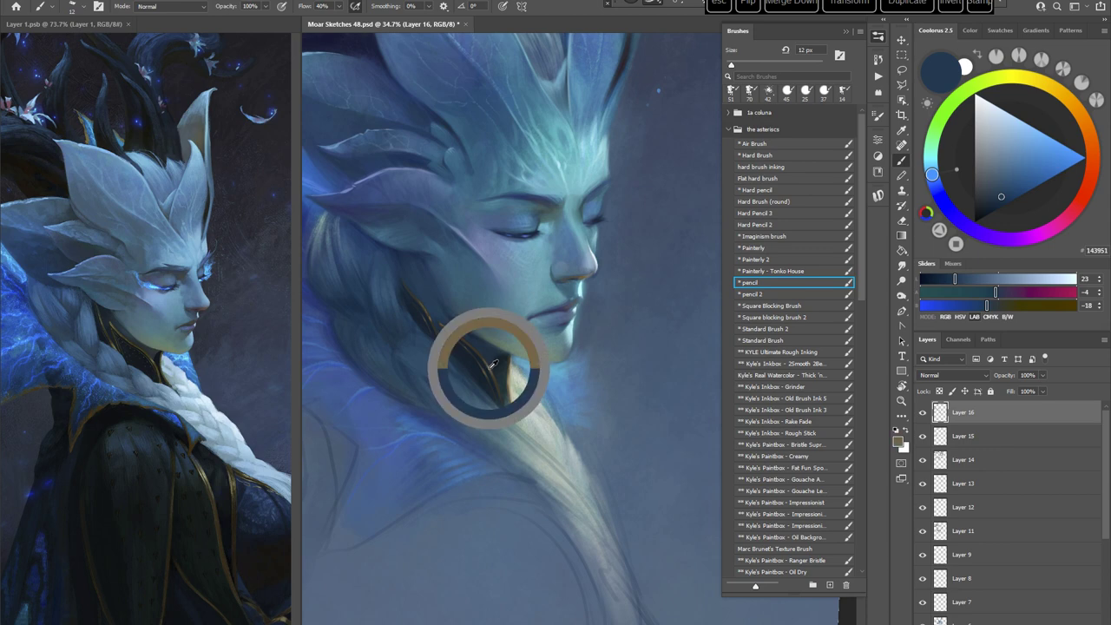
pyautogui.press('r')
pyautogui.moveTo(618, 342); pyautogui.dragTo(611, 357)
pyautogui.press('b')
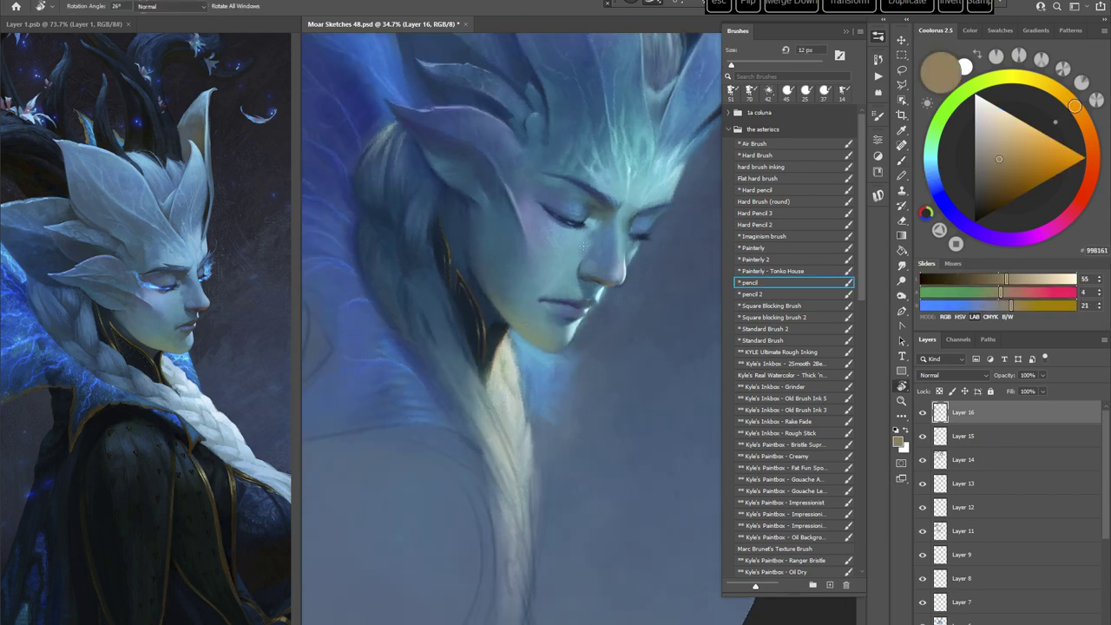
pyautogui.rightClick(598, 242)
pyautogui.press('Return')
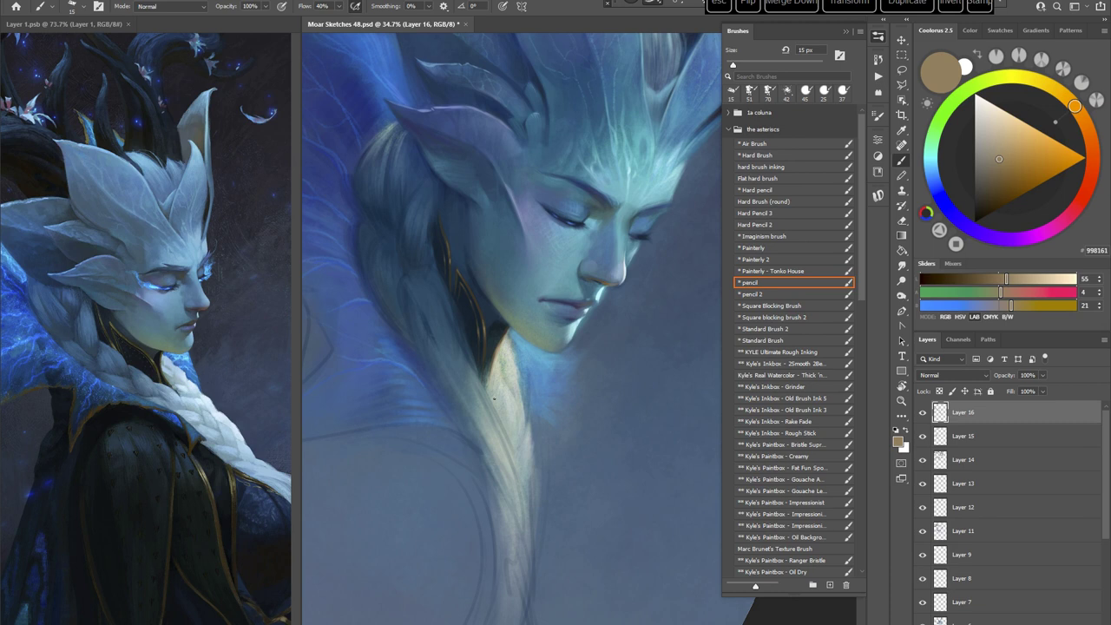
pyautogui.press('Escape')
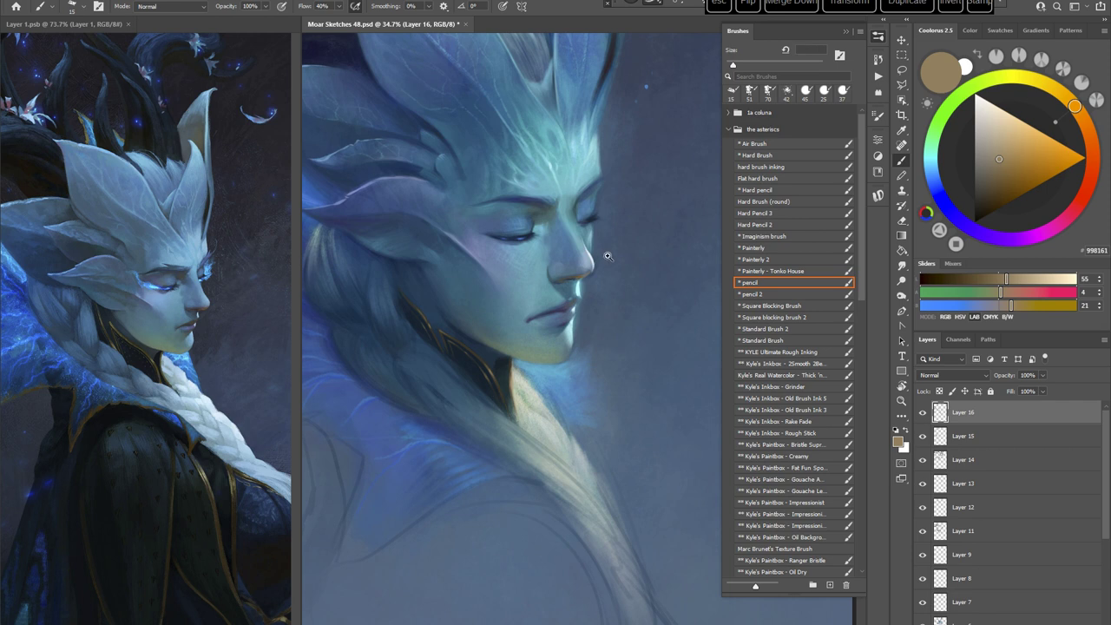
pyautogui.press('z')
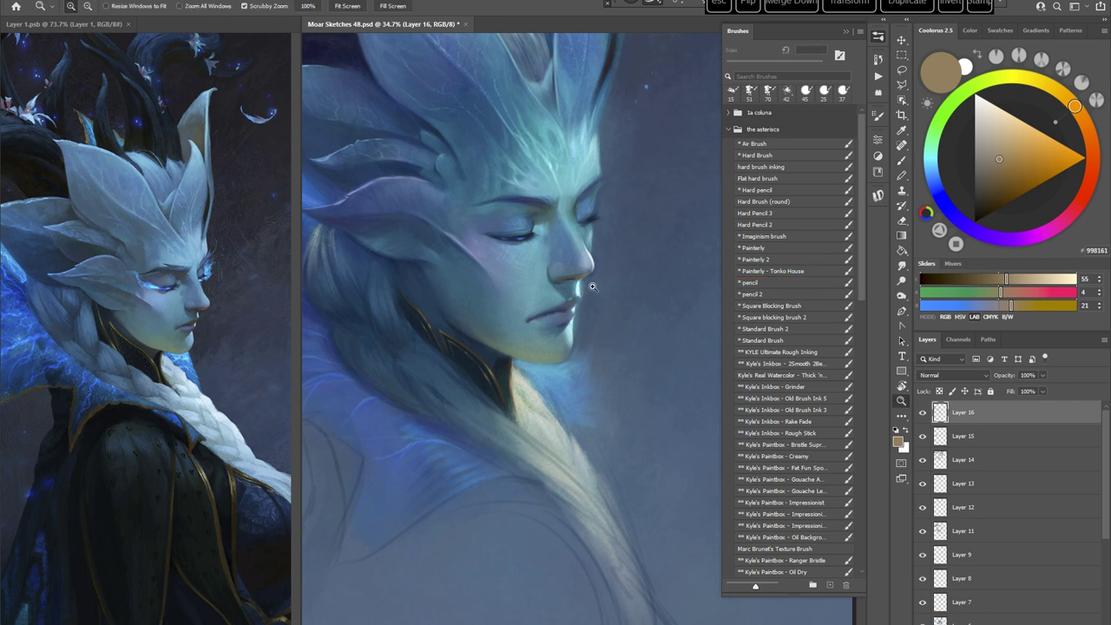
pyautogui.click(626, 395)
pyautogui.press('b')
pyautogui.moveTo(629, 332); pyautogui.dragTo(627, 396)
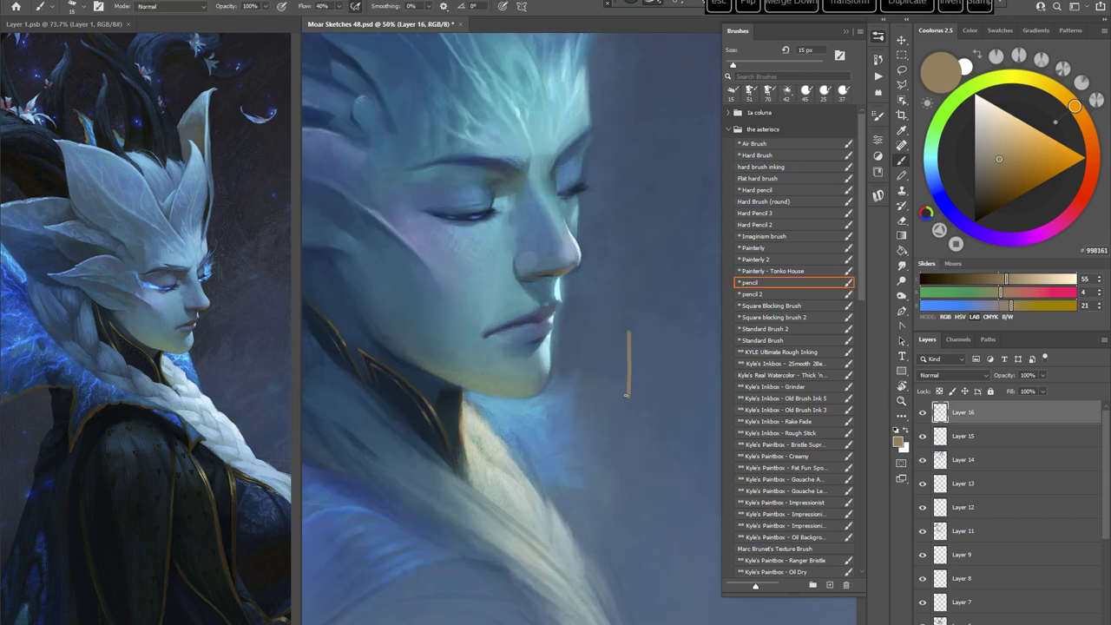
pyautogui.hotkey('ctrl', 'z')
# Step: Collapse the brush preset list and review the whole portrait beside the reference
pyautogui.moveTo(575, 240)
pyautogui.mouseDown()
pyautogui.moveTo(595, 270)
pyautogui.moveTo(560, 321)
pyautogui.mouseUp()
pyautogui.press('z')
pyautogui.press('b')
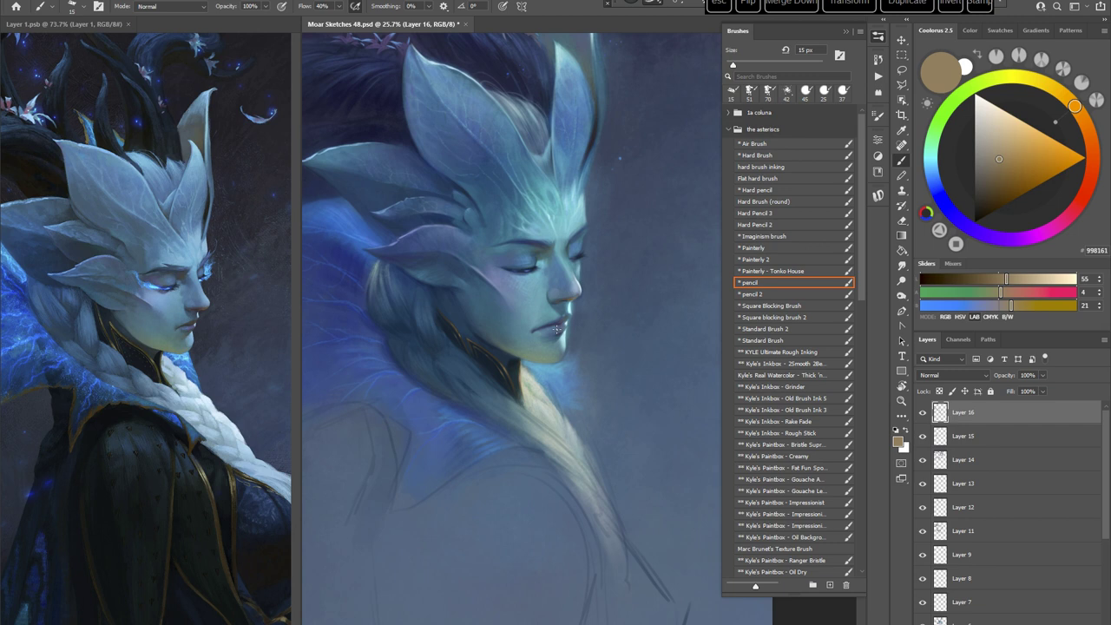
pyautogui.click(846, 32)
pyautogui.press('z')
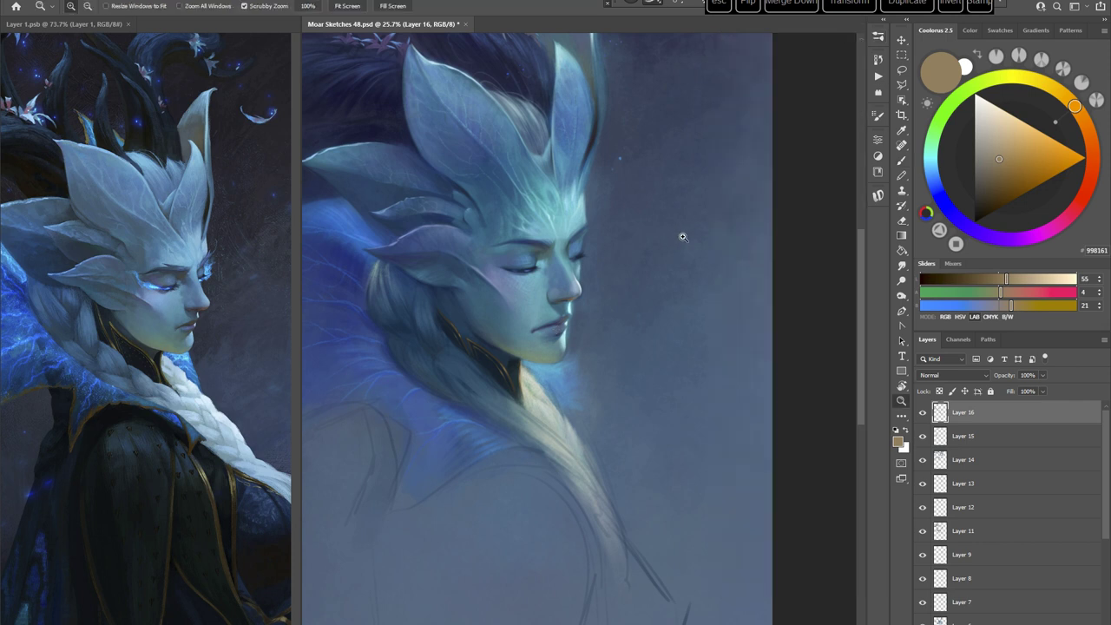
pyautogui.moveTo(680, 240)
pyautogui.mouseDown()
pyautogui.moveTo(655, 263)
pyautogui.moveTo(691, 258)
pyautogui.moveTo(703, 271)
pyautogui.mouseUp()
pyautogui.press('b')
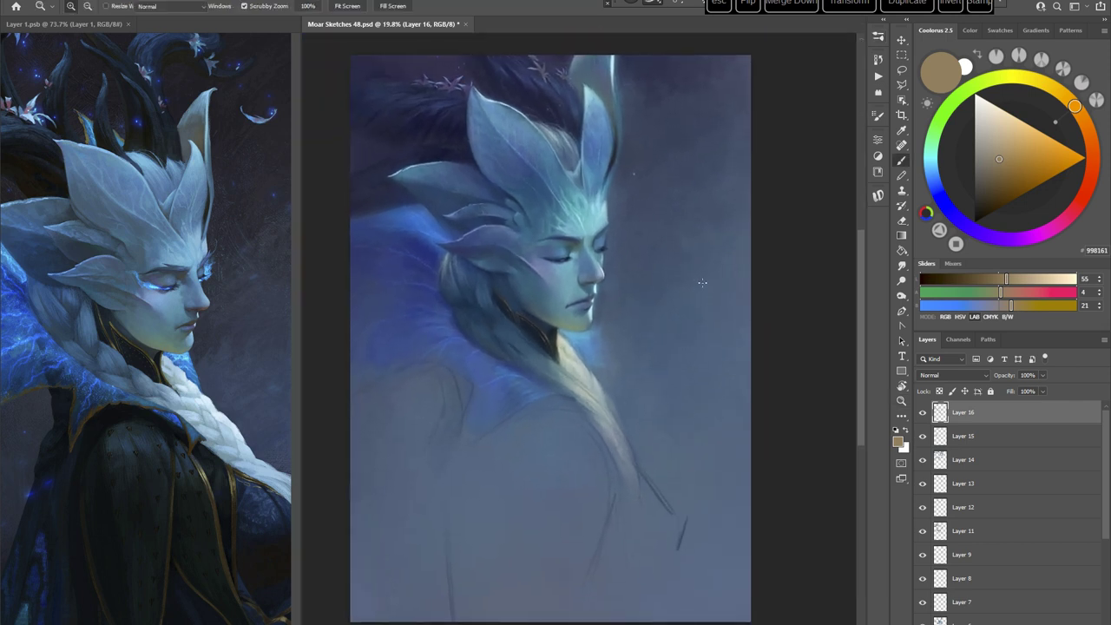